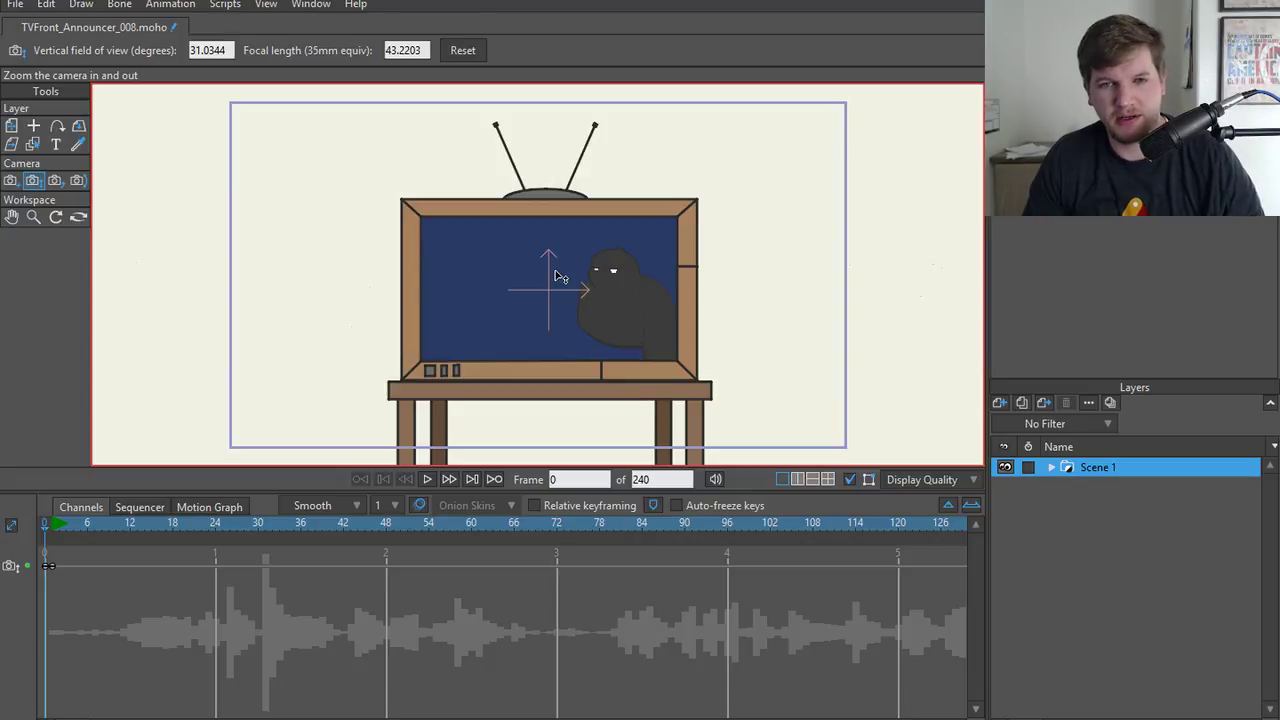
- Delete the camera zoom keyframes at the start of the timeline
scroll(545, 290, up, 3)
scroll(542, 288, down, 4)
key(ctrl+r)
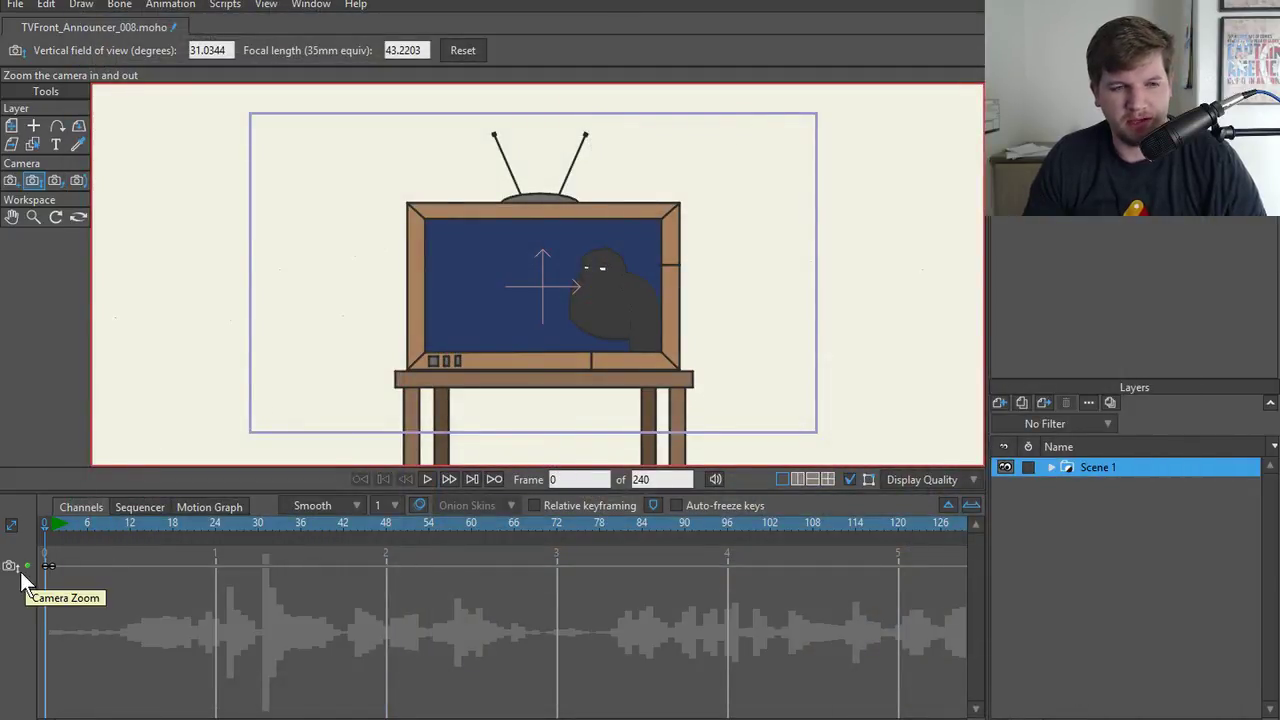
click(48, 566)
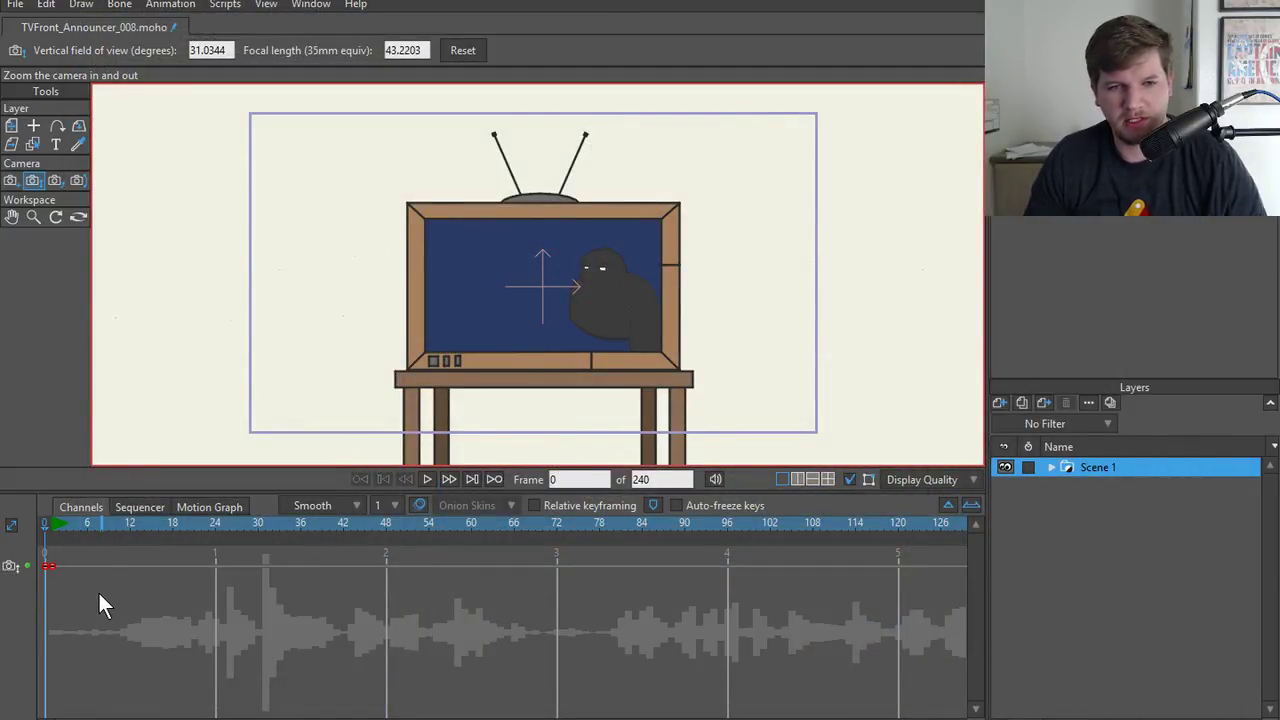
key(Delete)
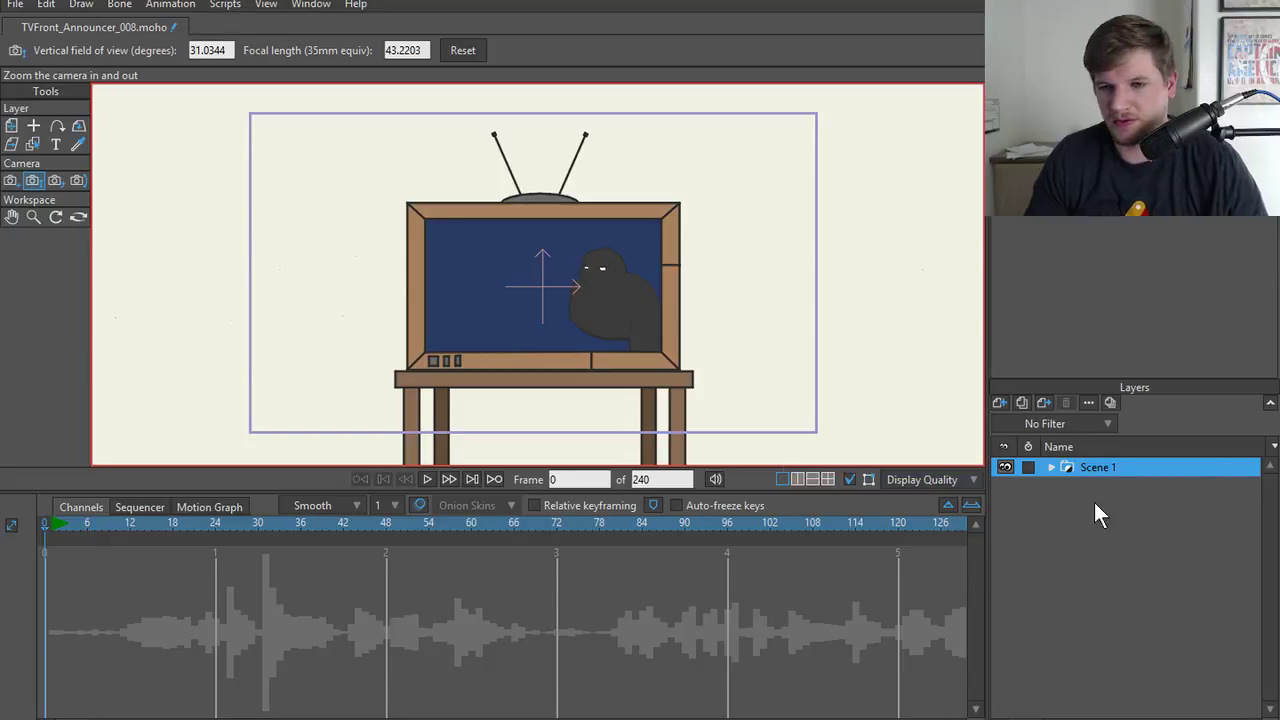
- Expand the Scene 1 layer and set its group mask to no masking in this group
click(1051, 467)
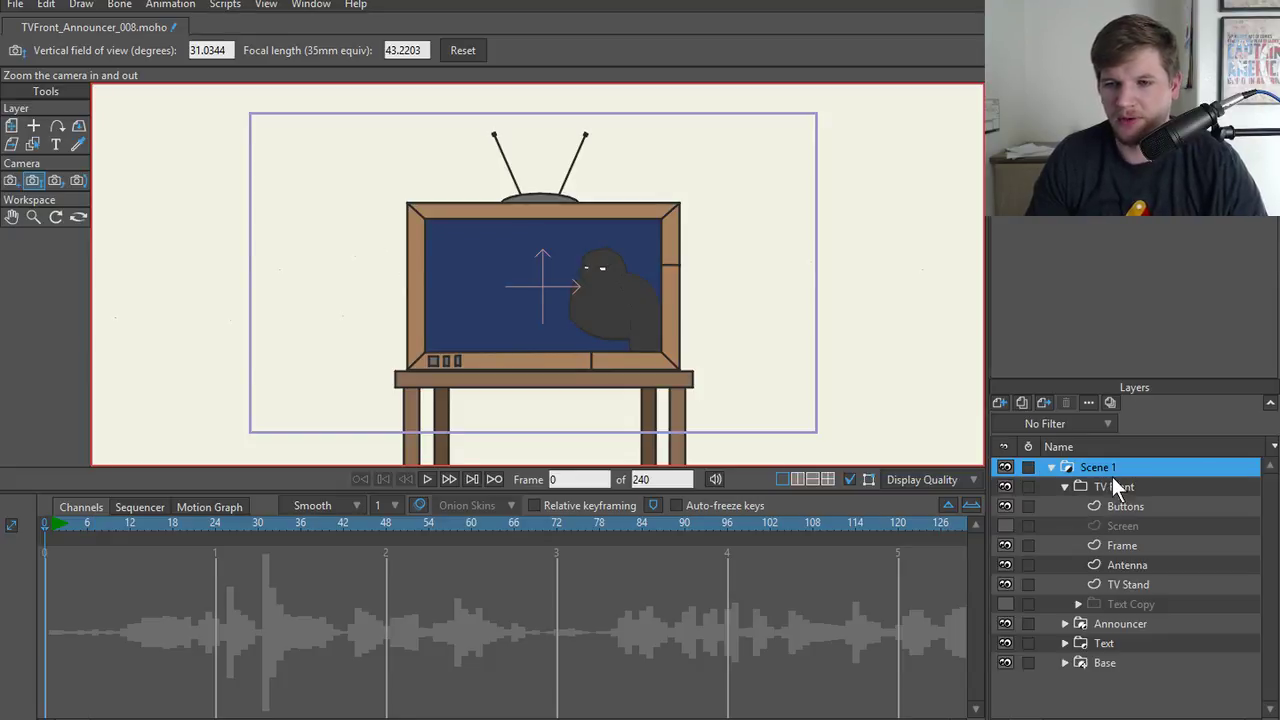
double_click(1110, 466)
click(650, 62)
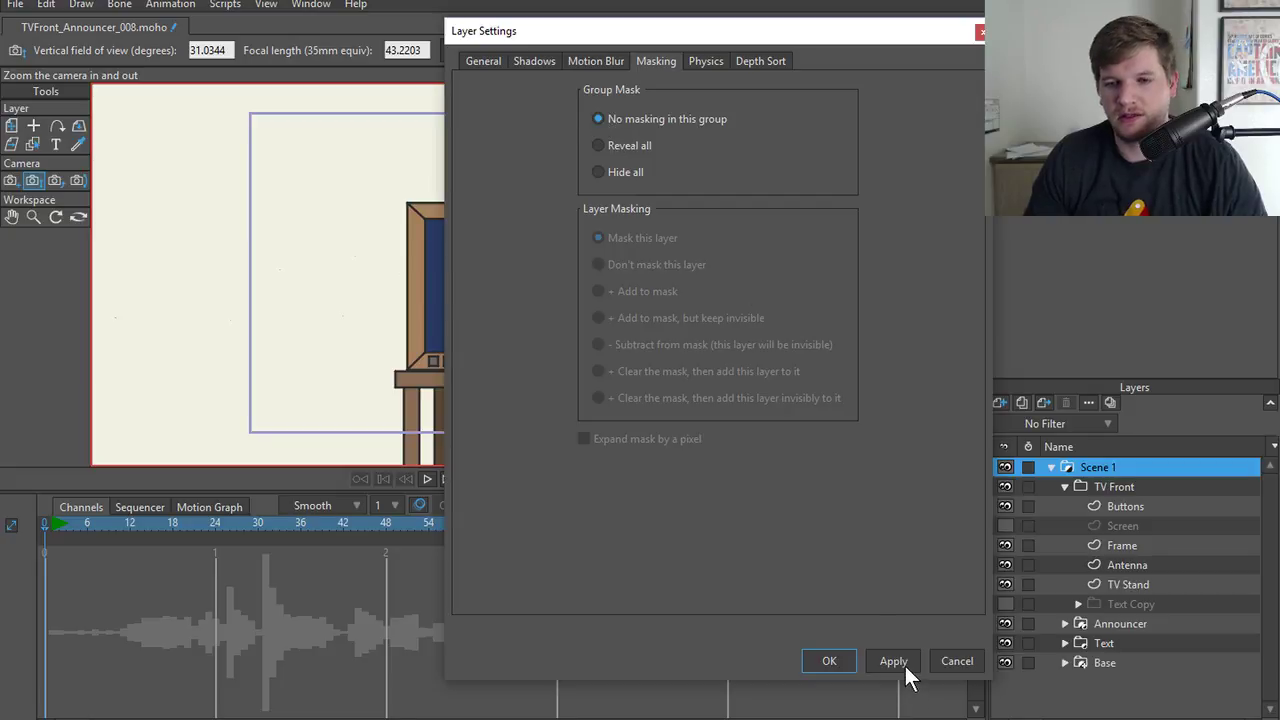
click(829, 661)
scroll(875, 327, down, 2)
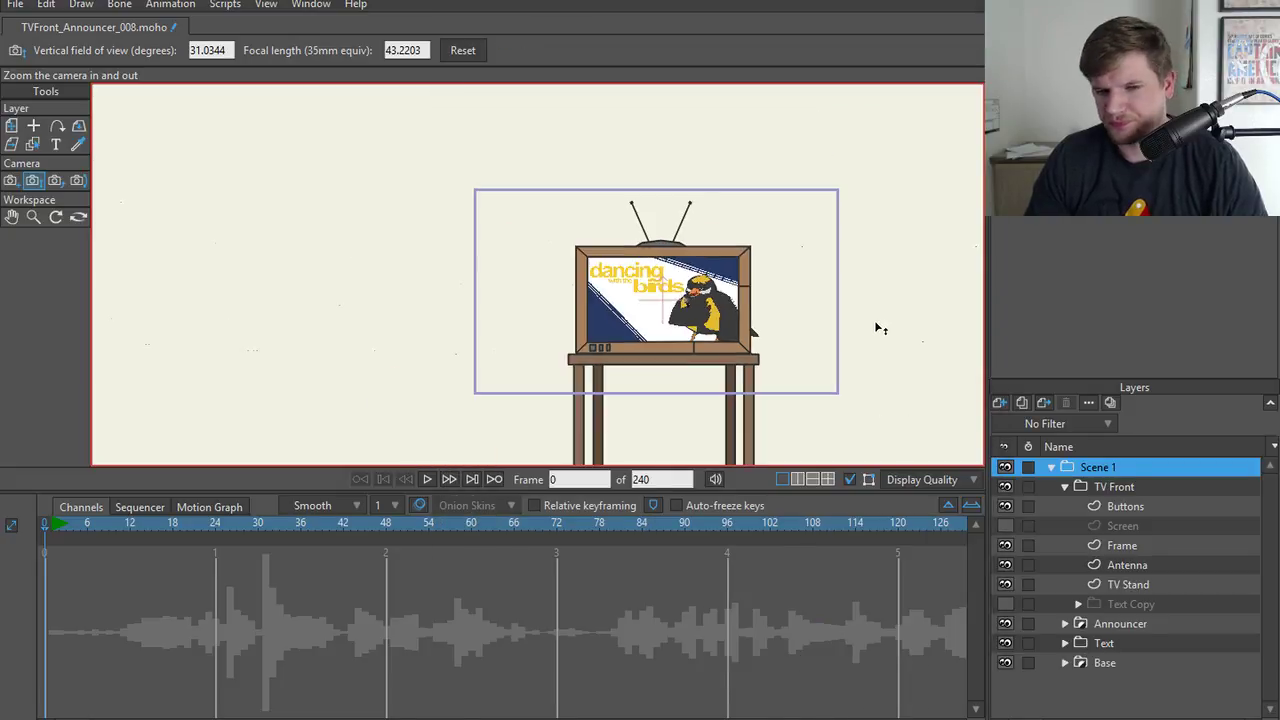
scroll(875, 327, up, 2)
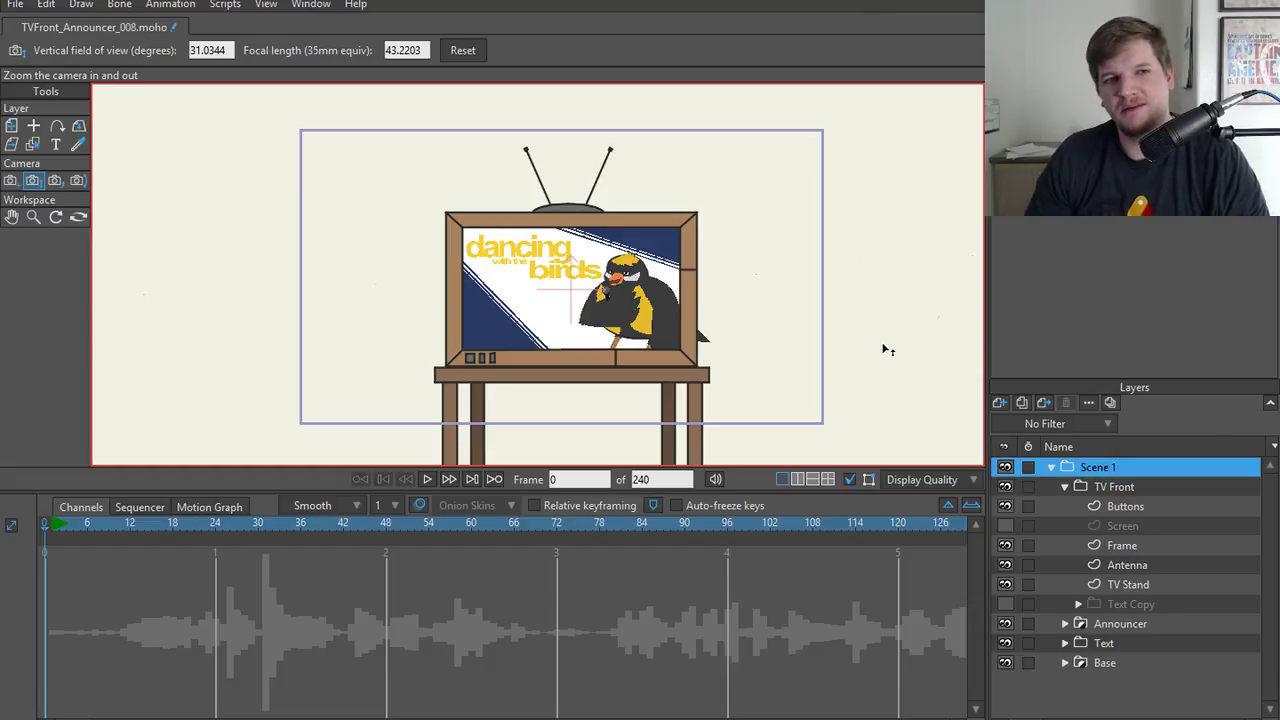
scroll(836, 318, up, 4)
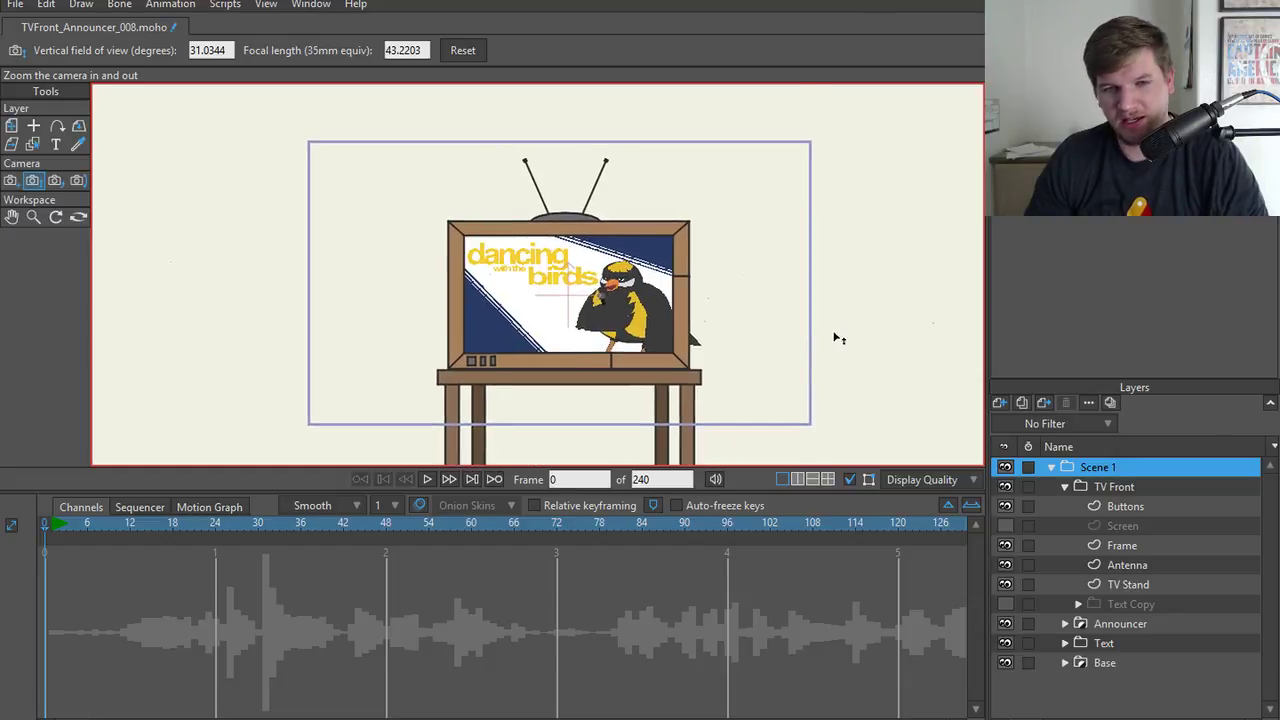
scroll(729, 320, down, 2)
scroll(729, 320, up, 2)
scroll(729, 320, down, 2)
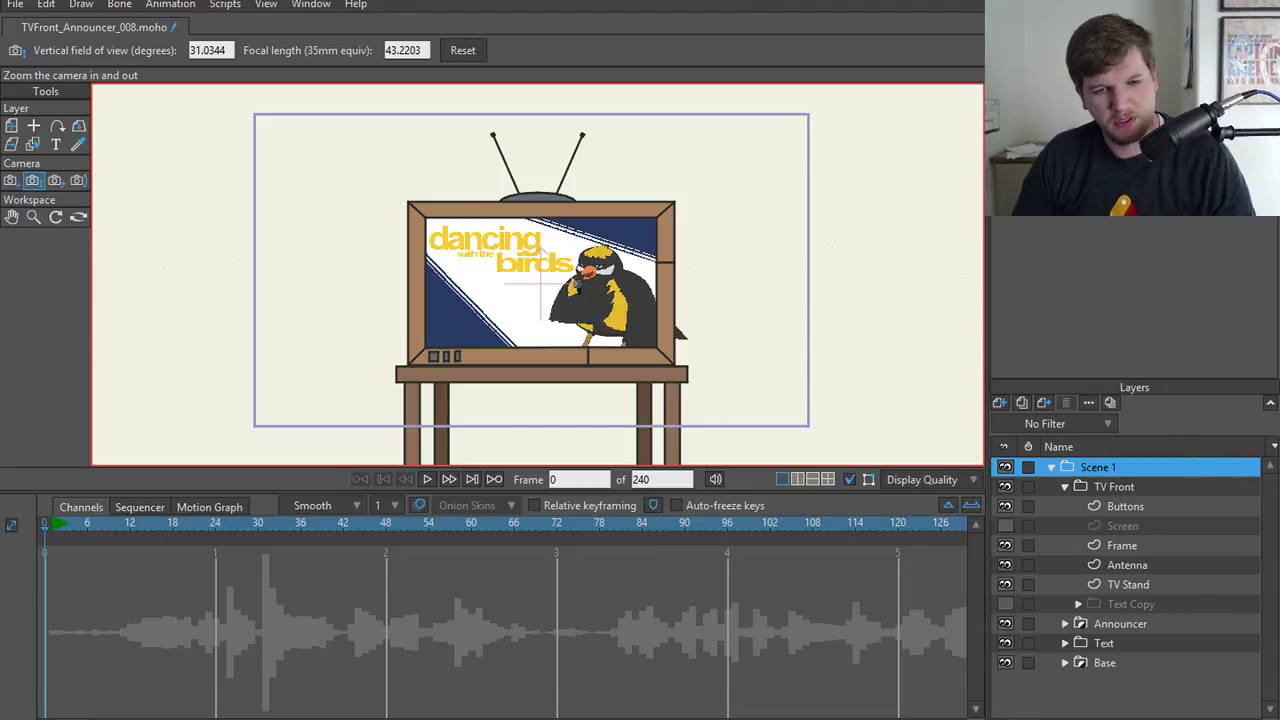
- Switch to File Explorer and view the recent Announcer 3 image and the TVFront_Announcer_001 video
key(super+e)
double_click(409, 389)
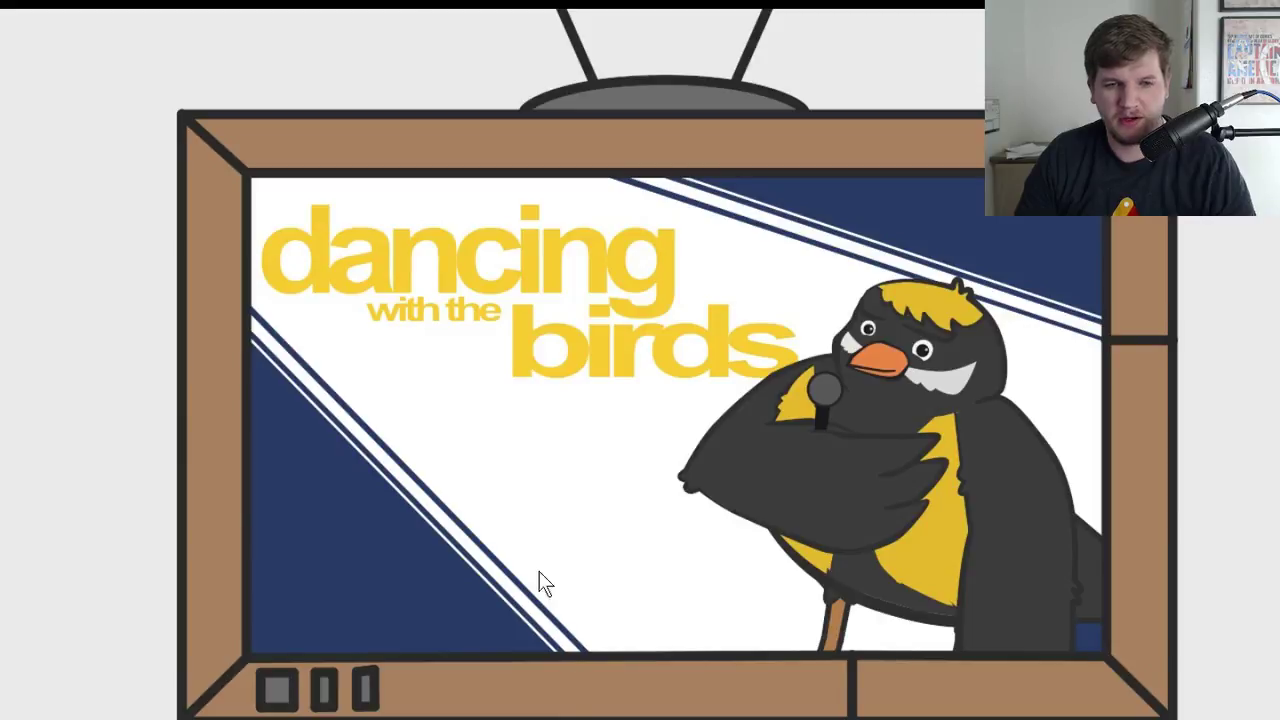
key(alt+F4)
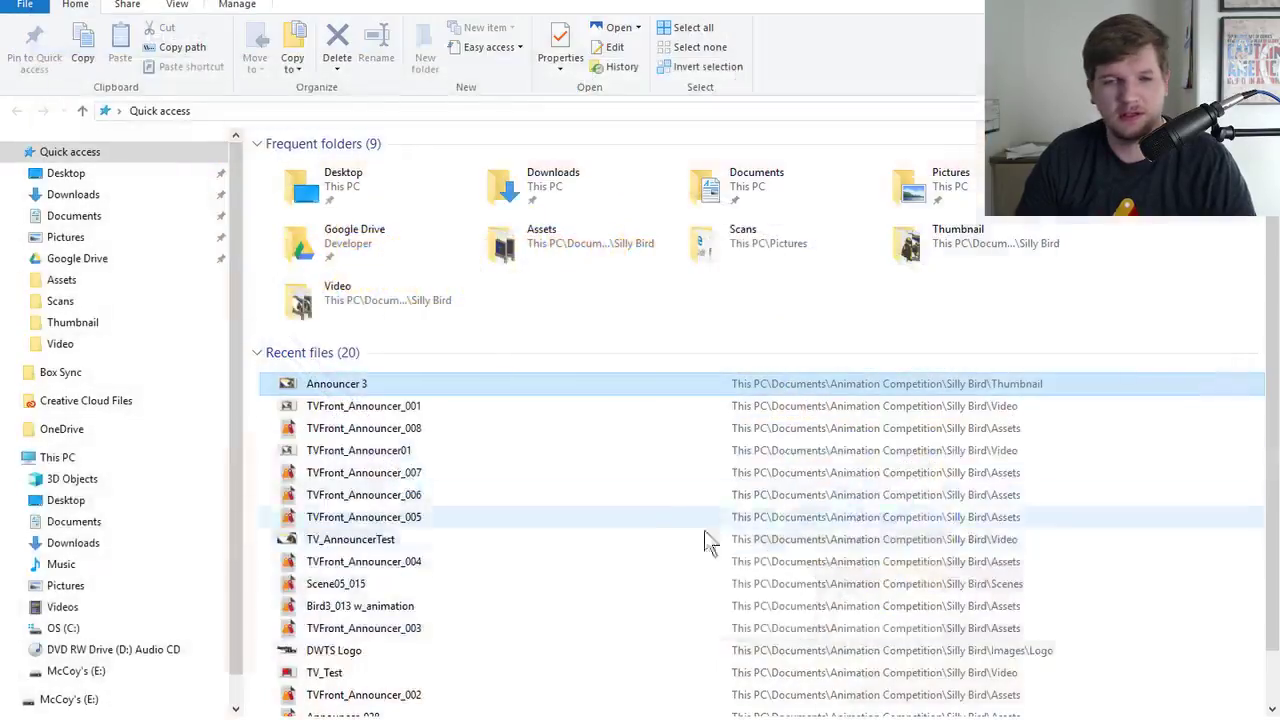
double_click(477, 410)
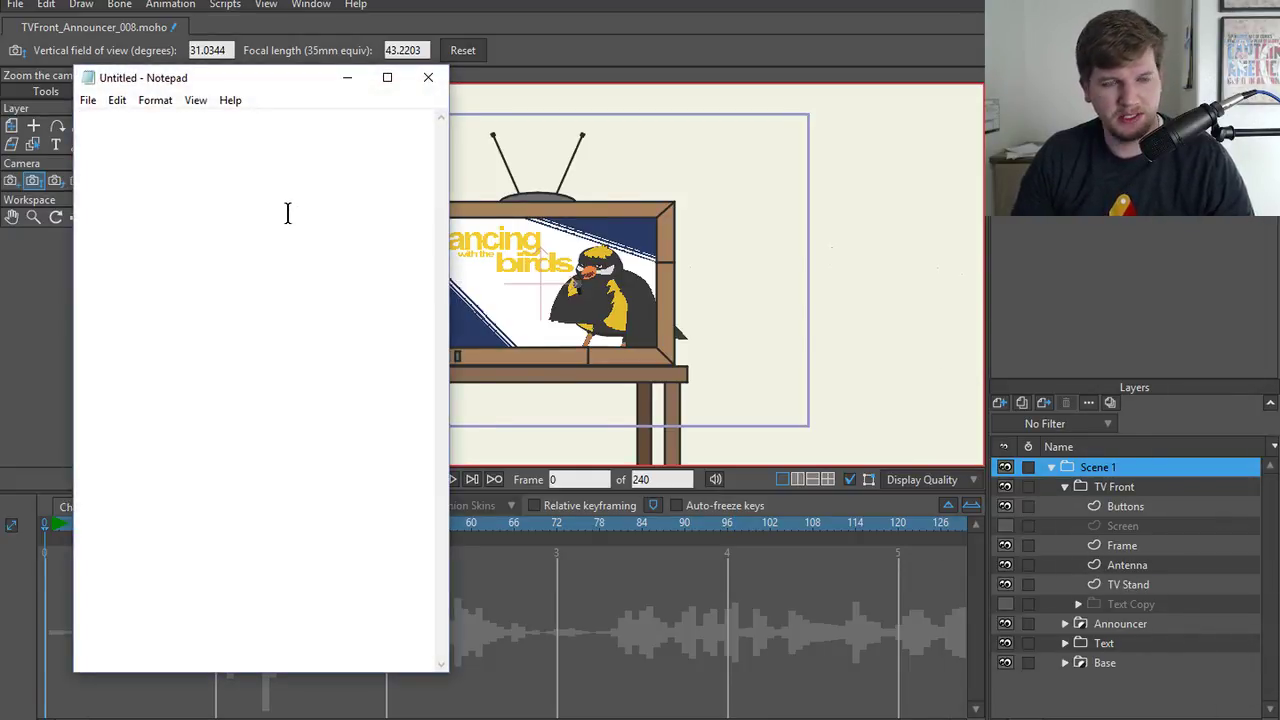
- Write the Notepad lines "color/ fill of the announcer" and "new pose to hold mic", and return to the scene
text(color/ fill of the)
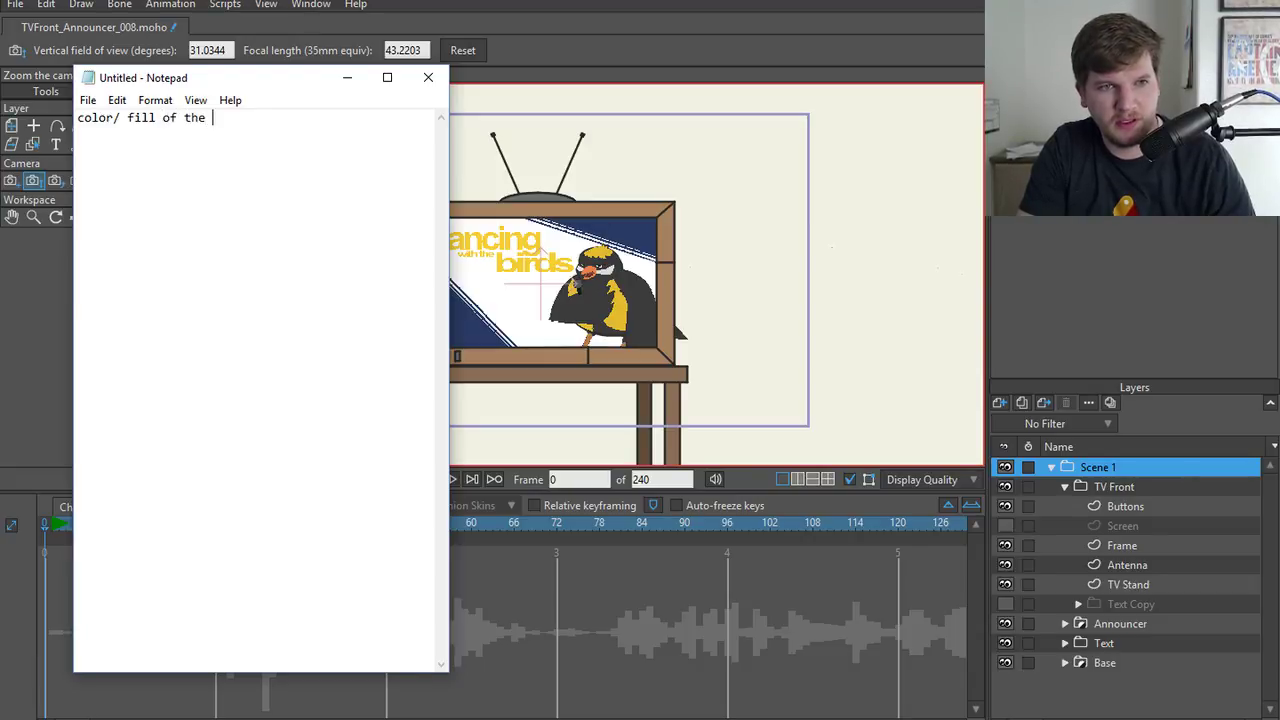
text(nnouncer)
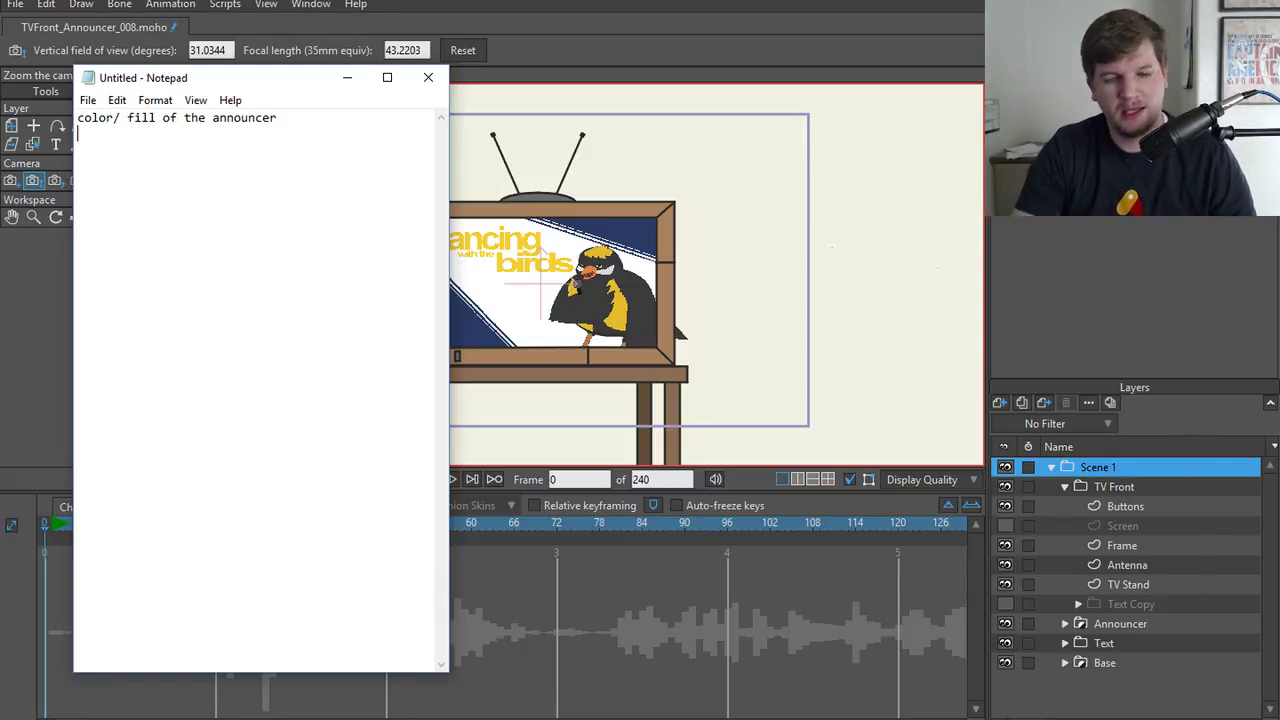
key(Return)
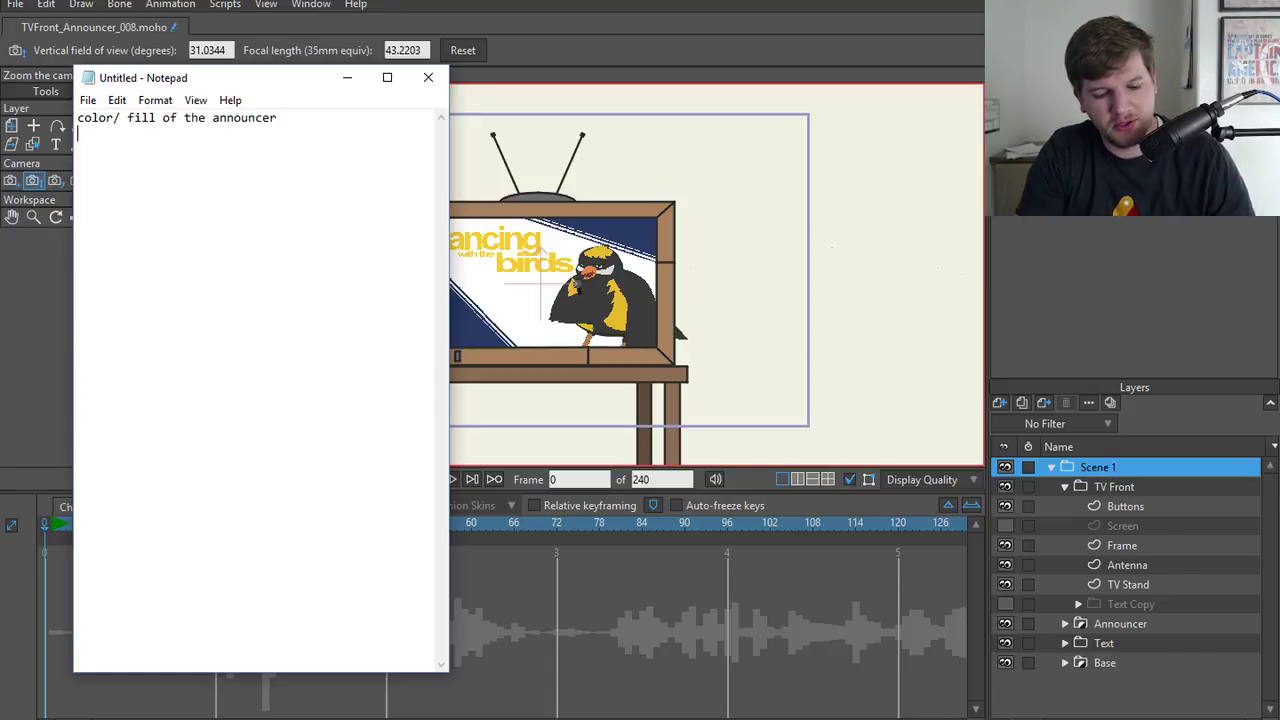
text(new pose)
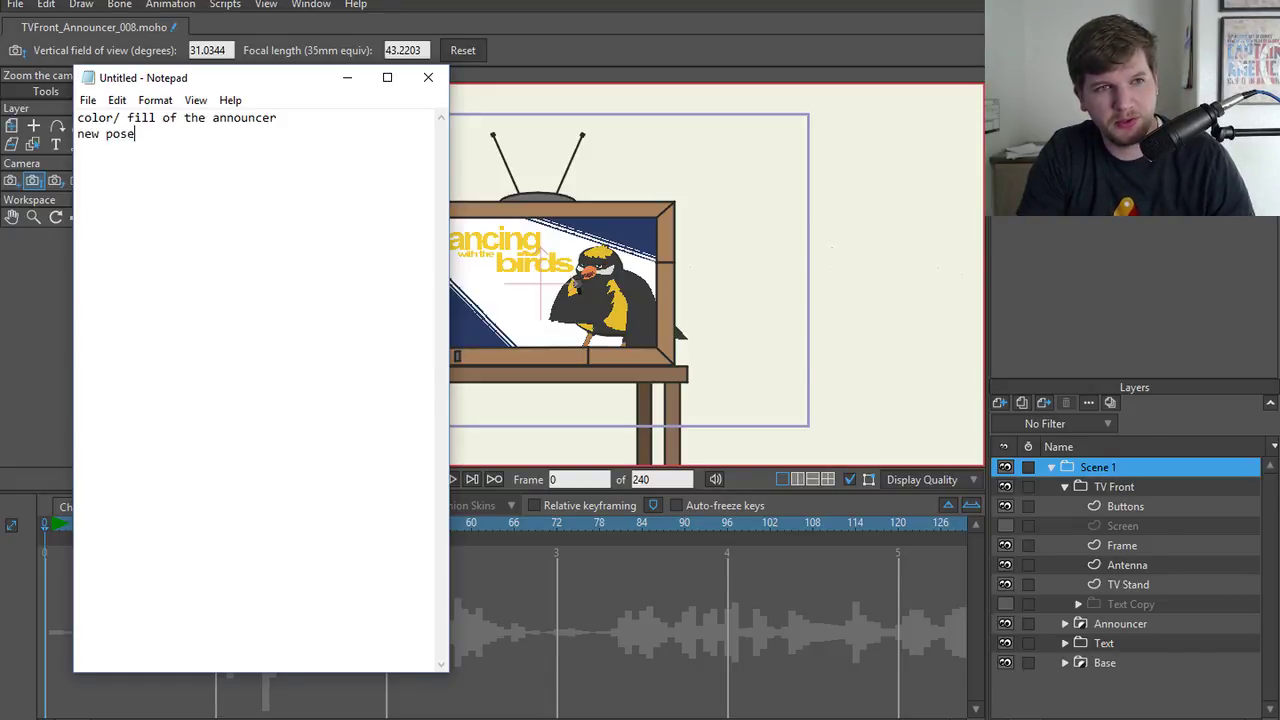
text( to hold mic)
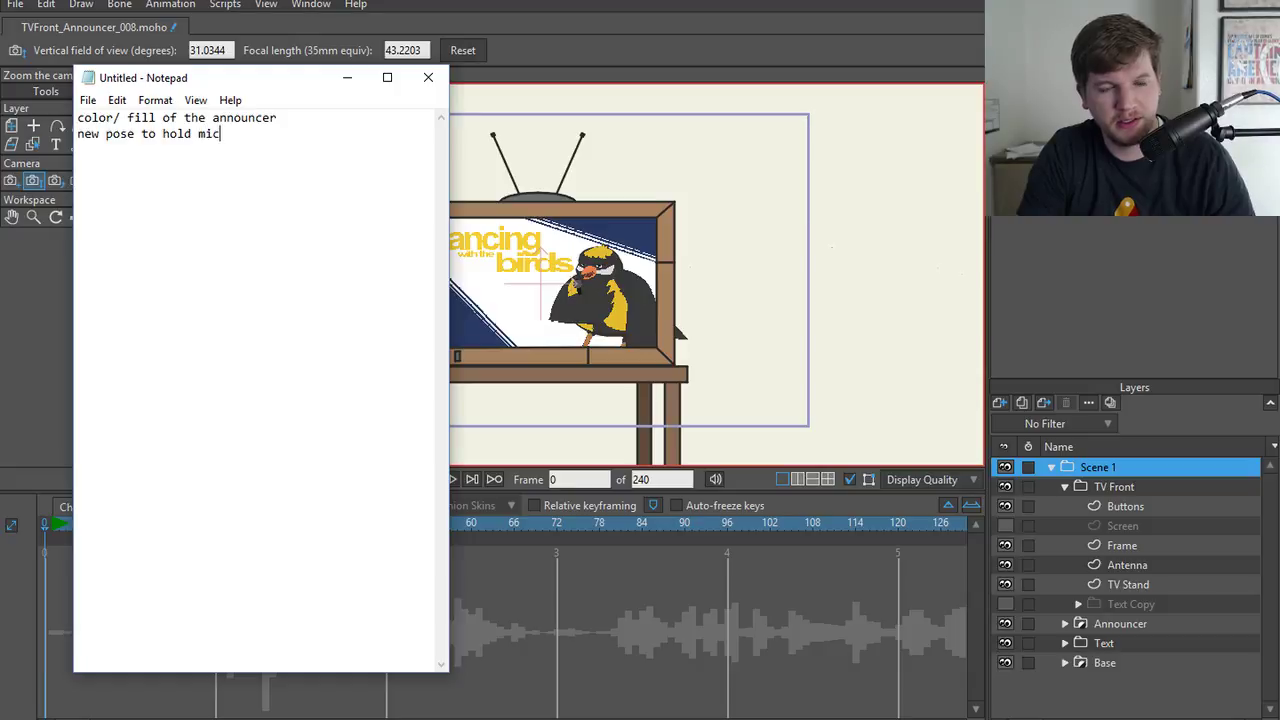
click(348, 74)
scroll(567, 305, up, 5)
drag(523, 299, 556, 335)
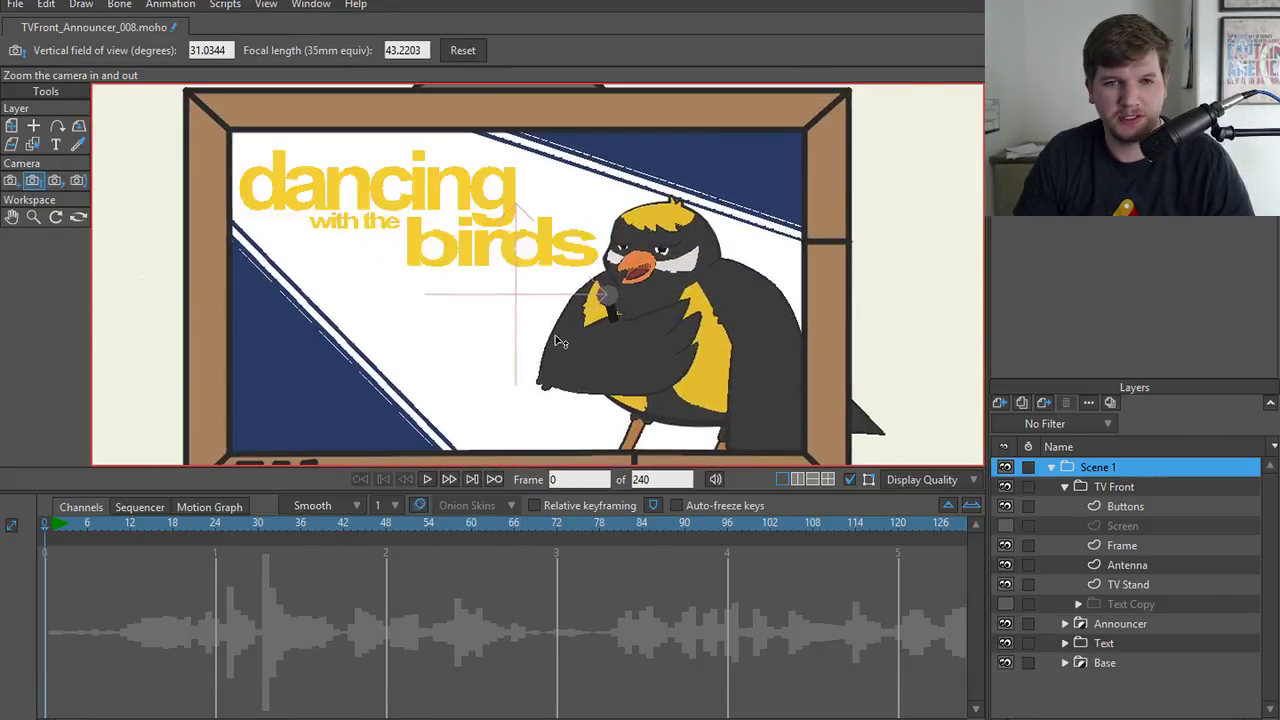
scroll(560, 342, down, 1)
scroll(820, 343, down, 3)
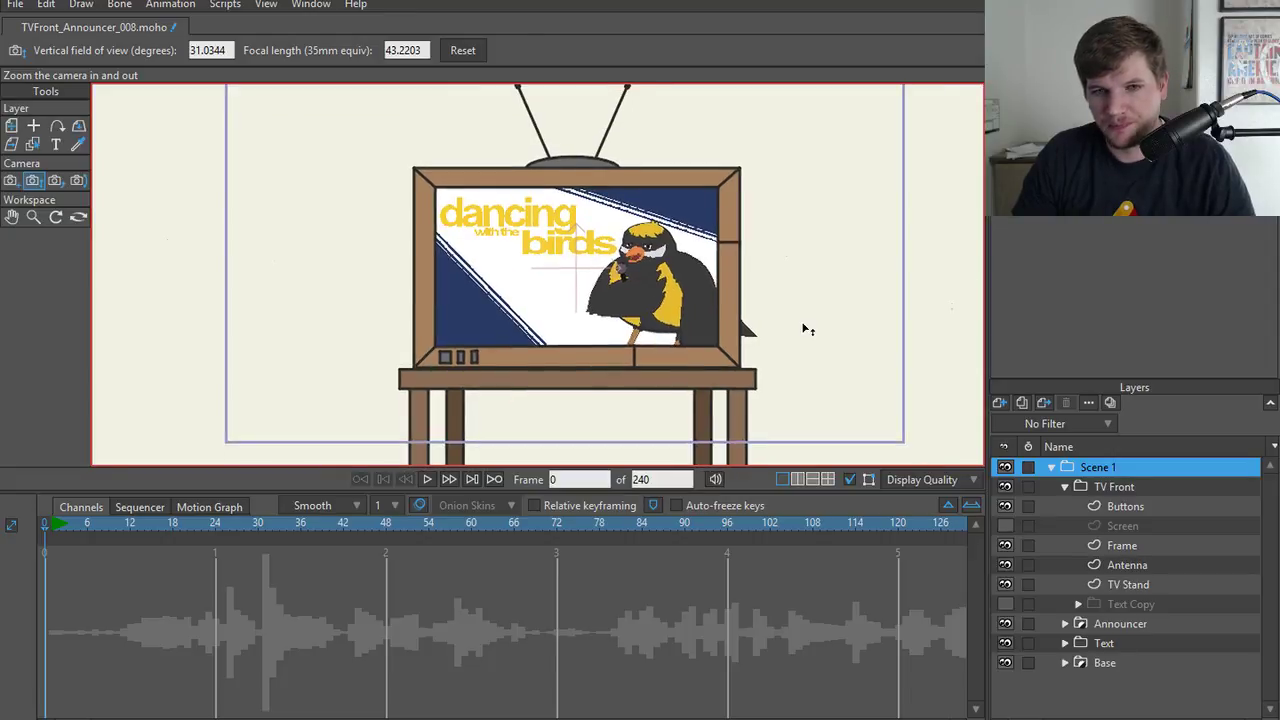
- Set the fill of the announcer's crossed arm and the patch below the microphone on the UpperArmL layer to 747474
scroll(807, 329, up, 6)
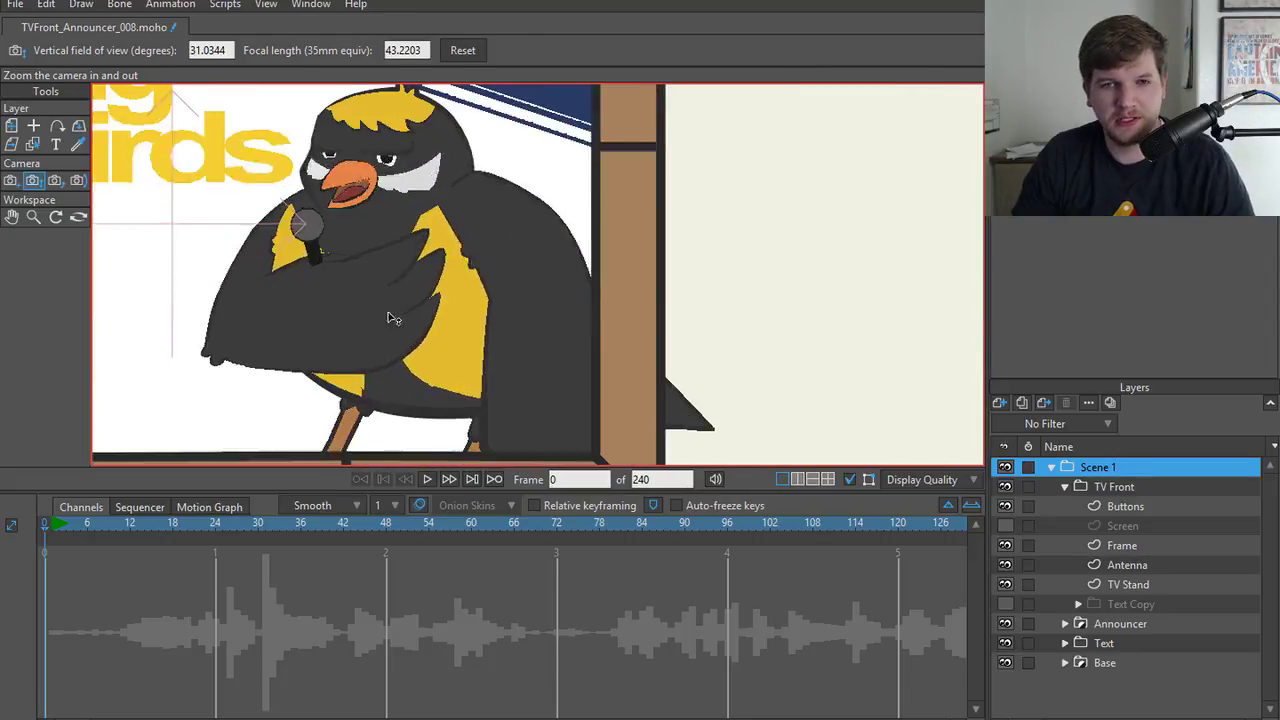
drag(393, 318, 708, 334)
scroll(700, 334, up, 2)
ctrl+alt+click(686, 334)
scroll(622, 352, down, 2)
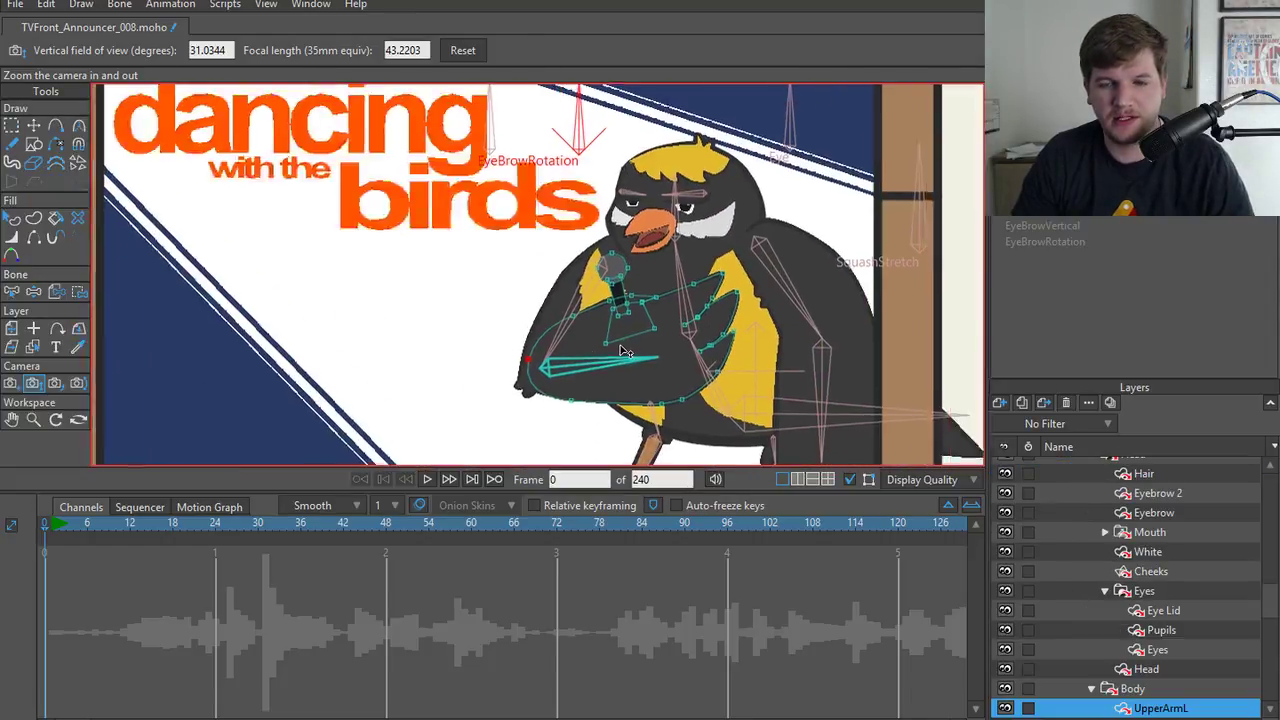
scroll(622, 352, up, 1)
key(q)
click(543, 314)
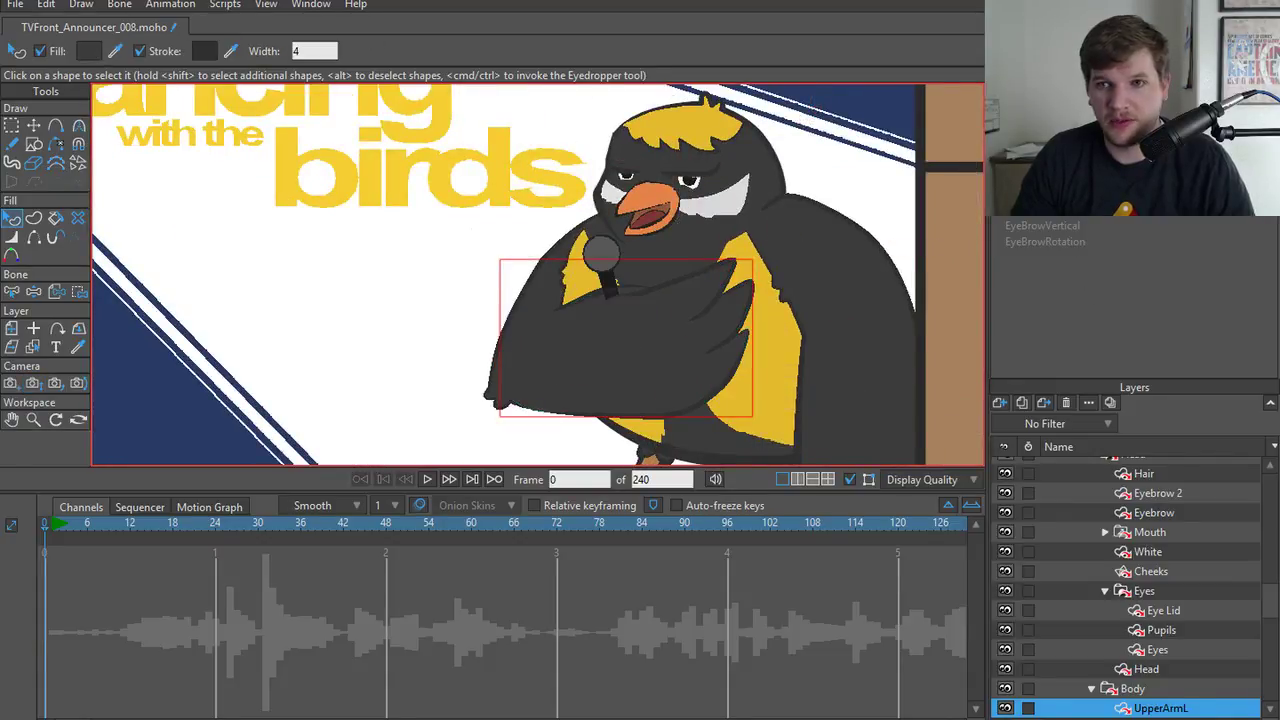
key(ctrl+t)
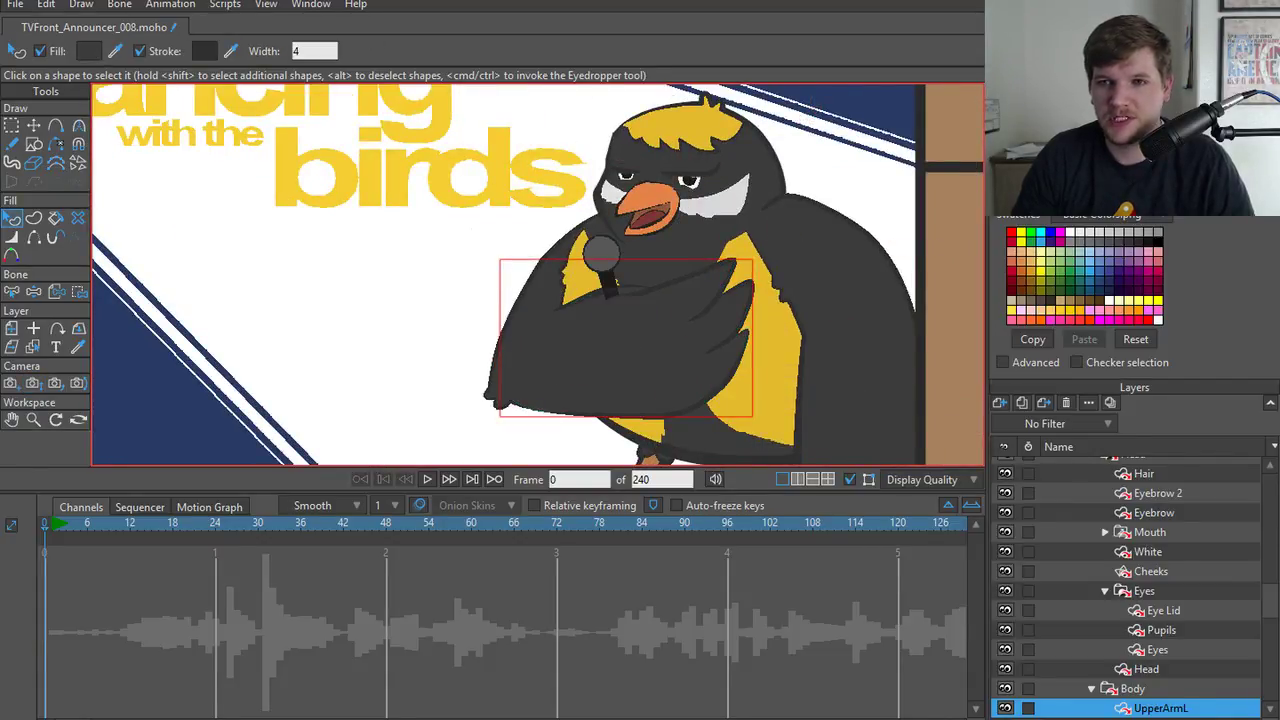
click(1066, 62)
drag(766, 268, 729, 229)
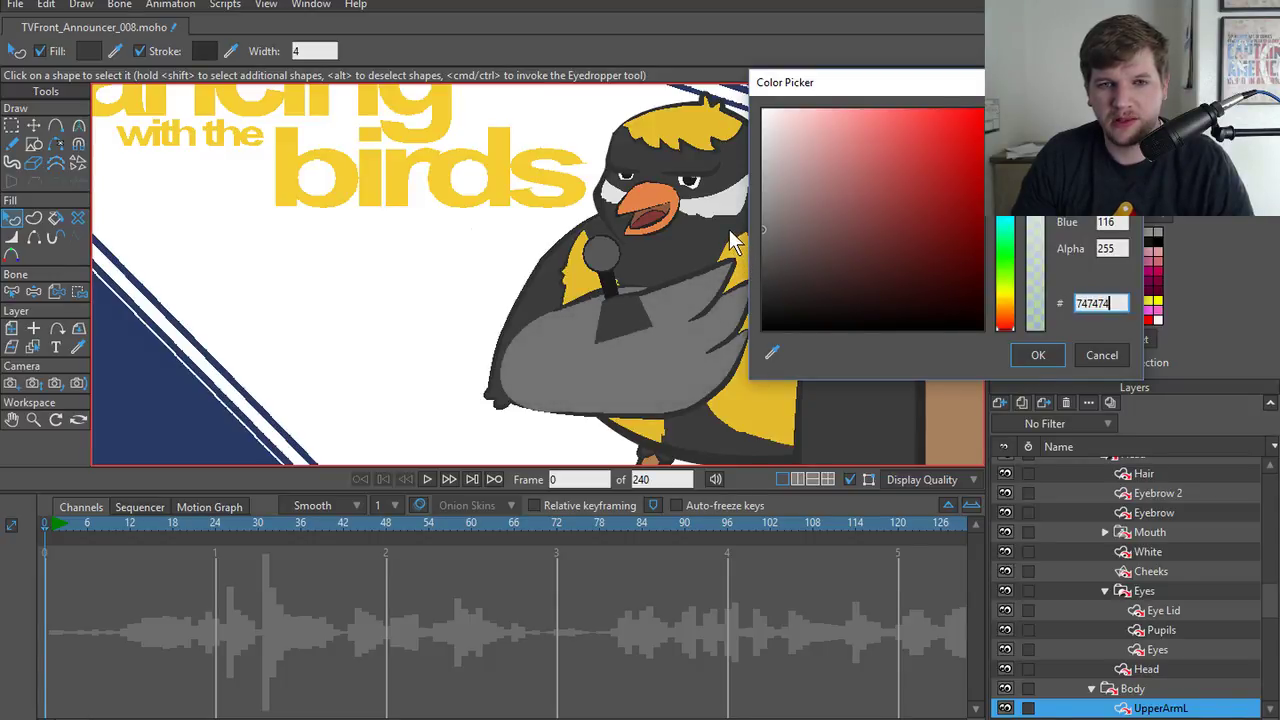
click(1040, 356)
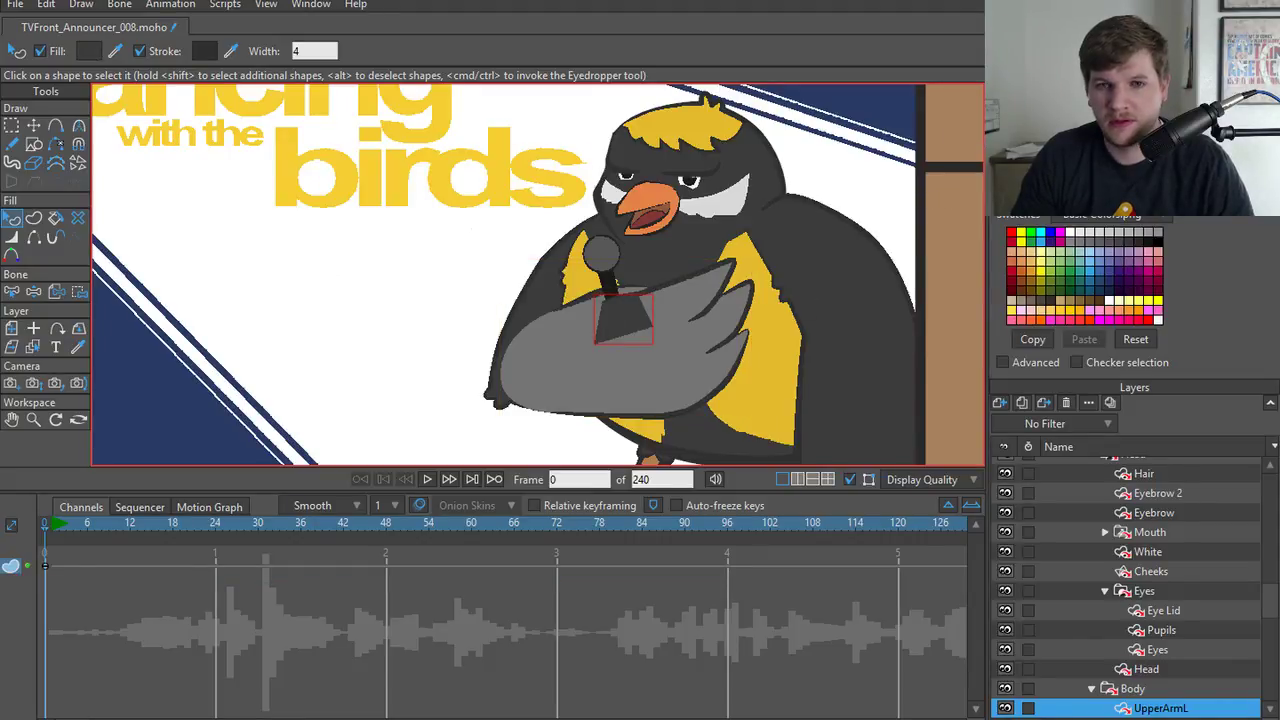
click(552, 308)
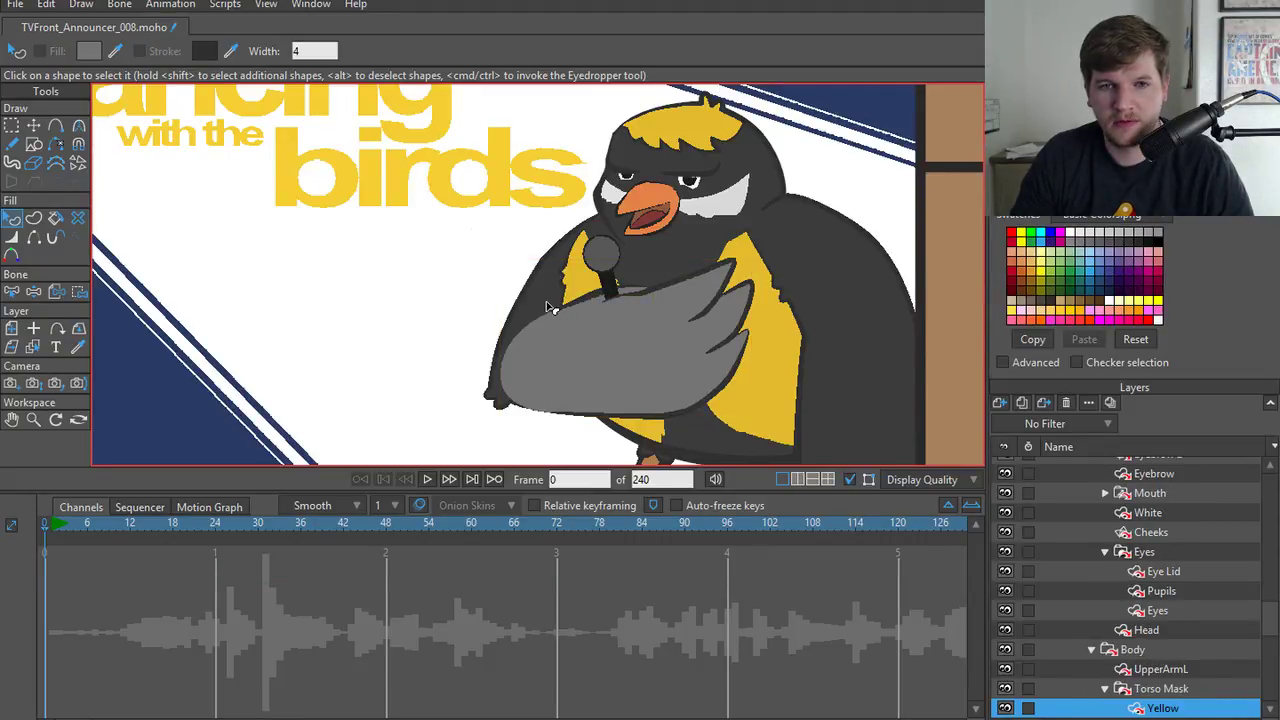
- Locate the original of the referenced Announcer bone layer, opening its source file Announcer_028.moho
scroll(1155, 600, up, 3)
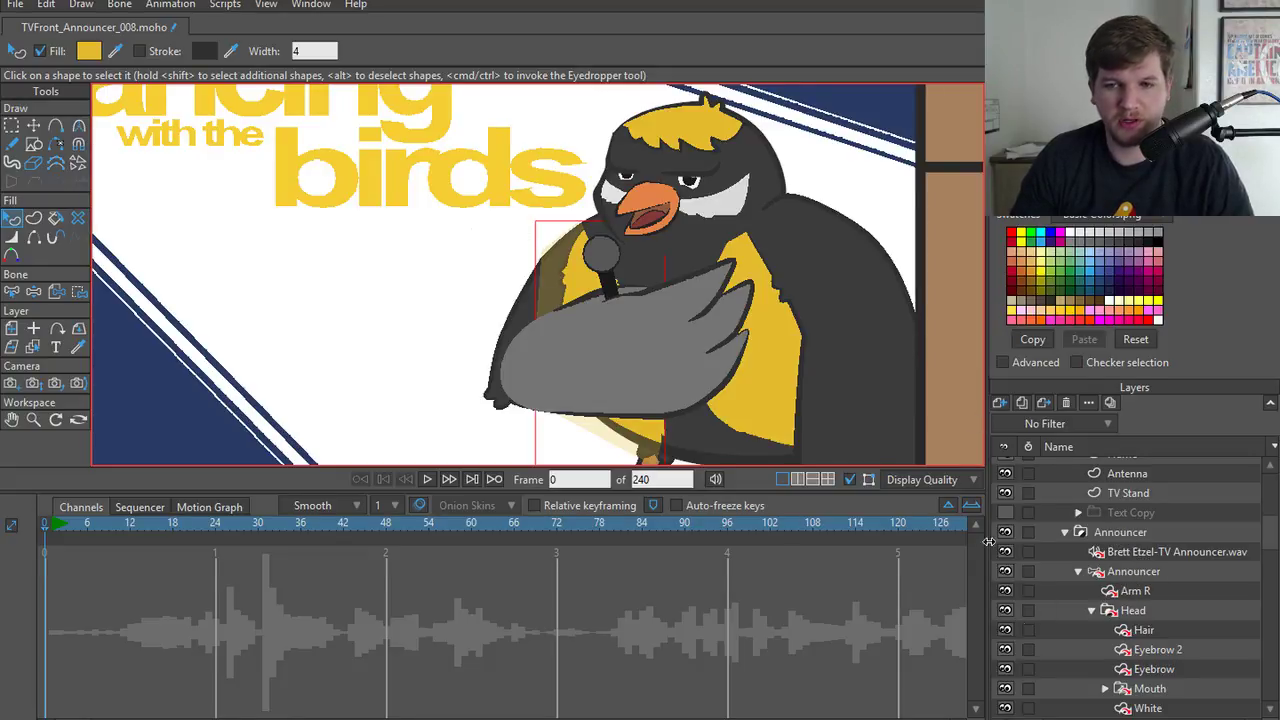
key(ctrl+r)
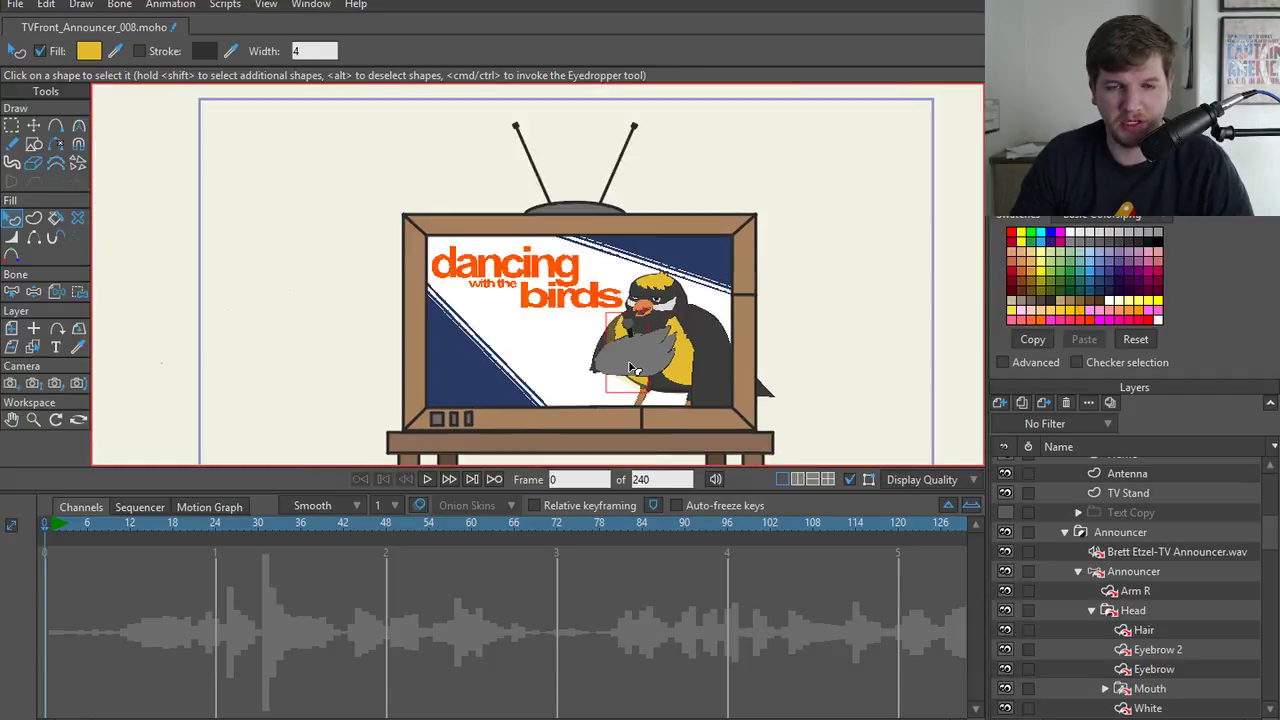
scroll(633, 368, up, 2)
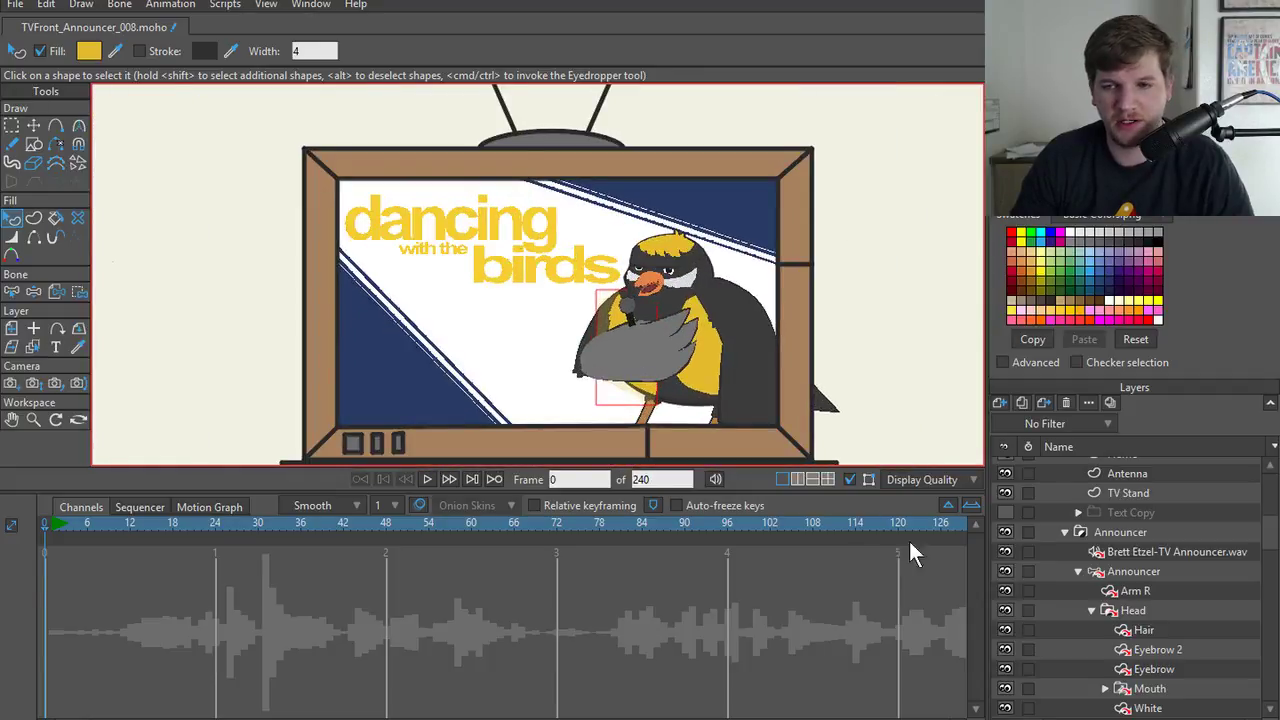
click(1133, 574)
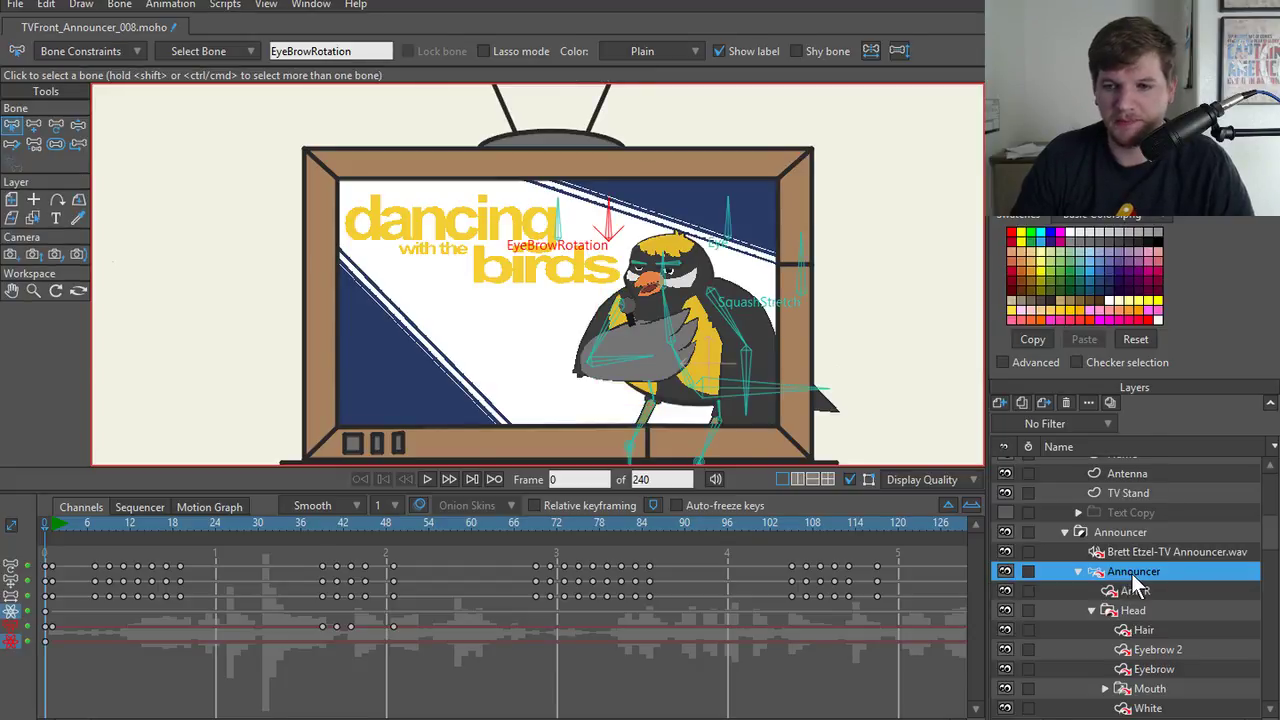
right_click(1131, 573)
key(Escape)
click(1152, 570)
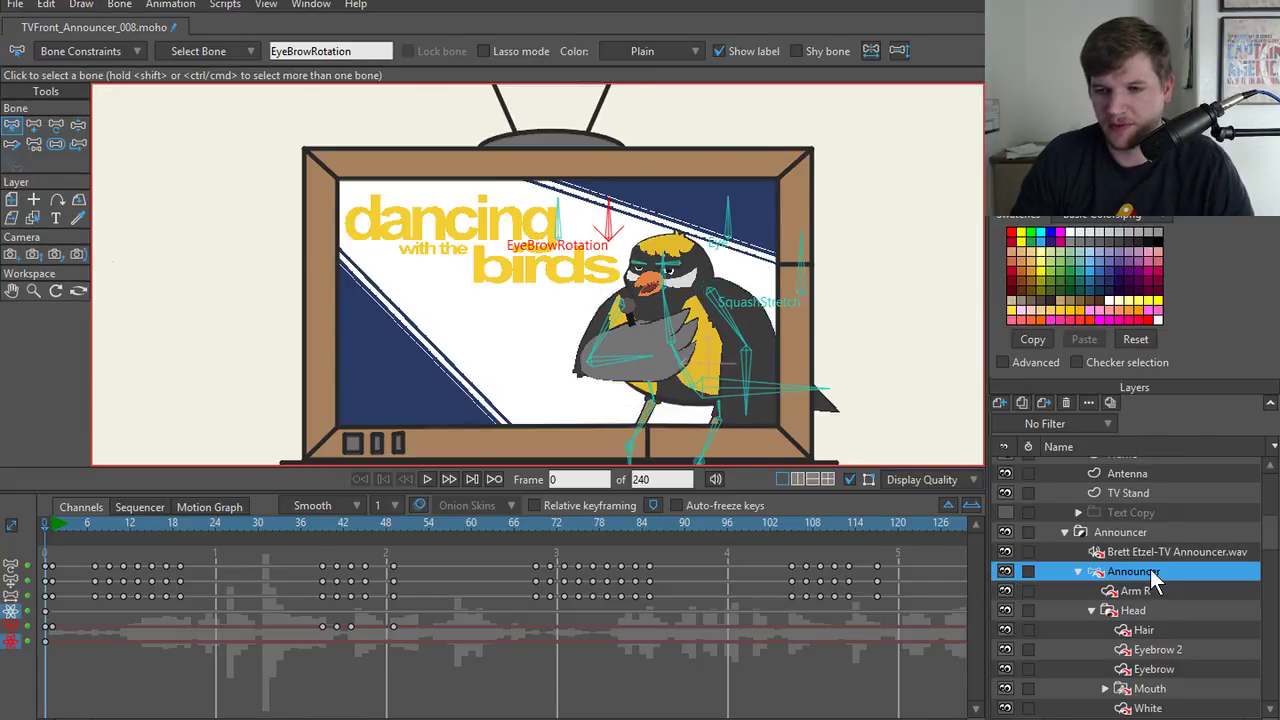
right_click(1151, 569)
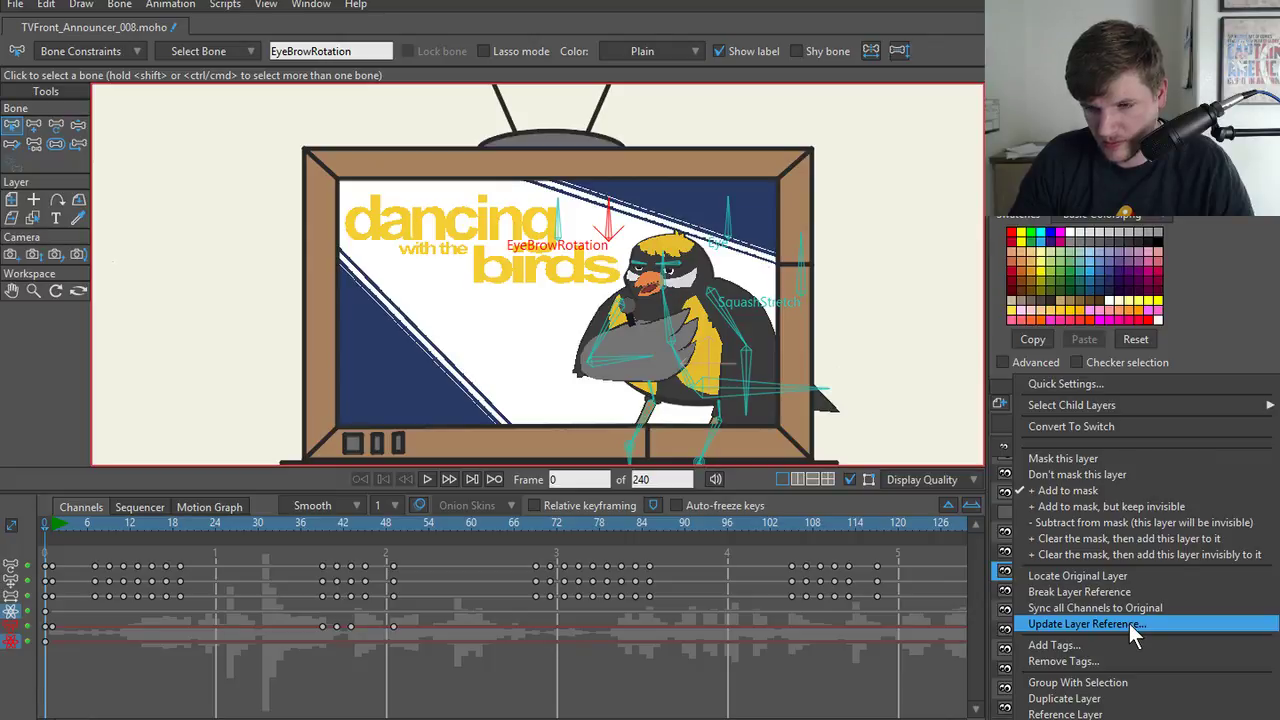
click(1090, 576)
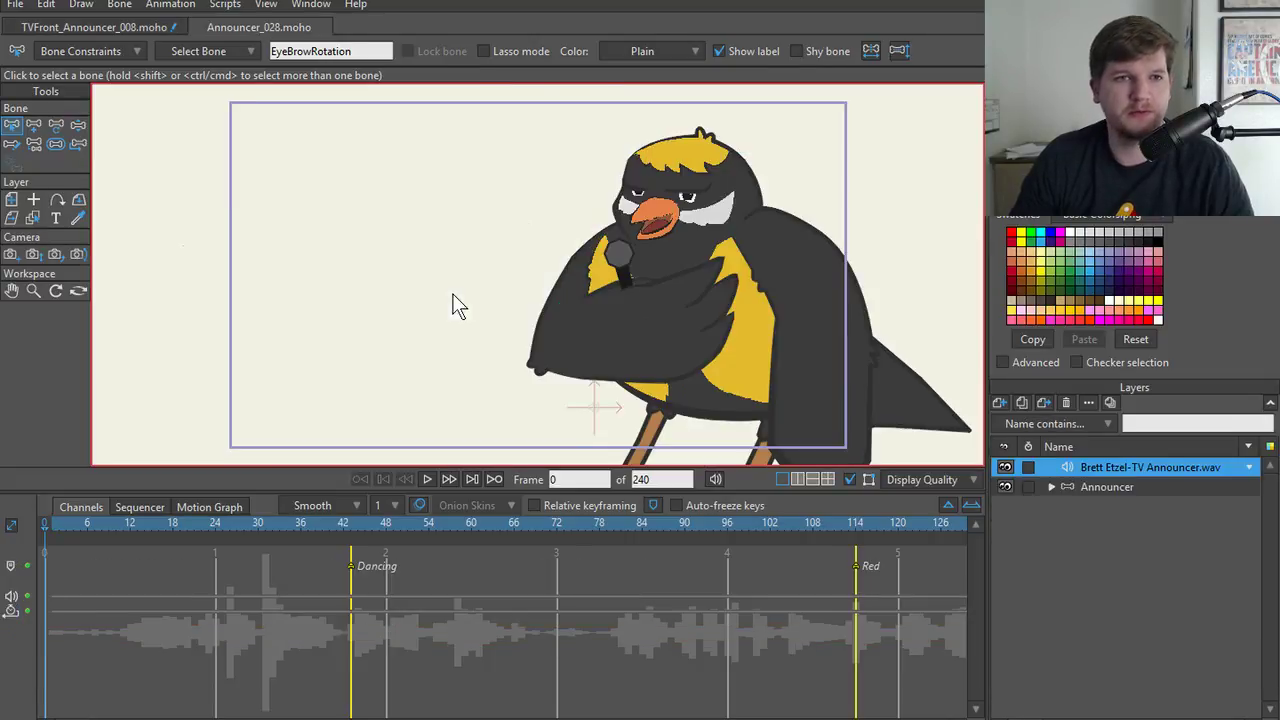
- Set the fill of the crossed arm shape on the UpperArmL layer to 7F7F7F
drag(714, 311, 597, 305)
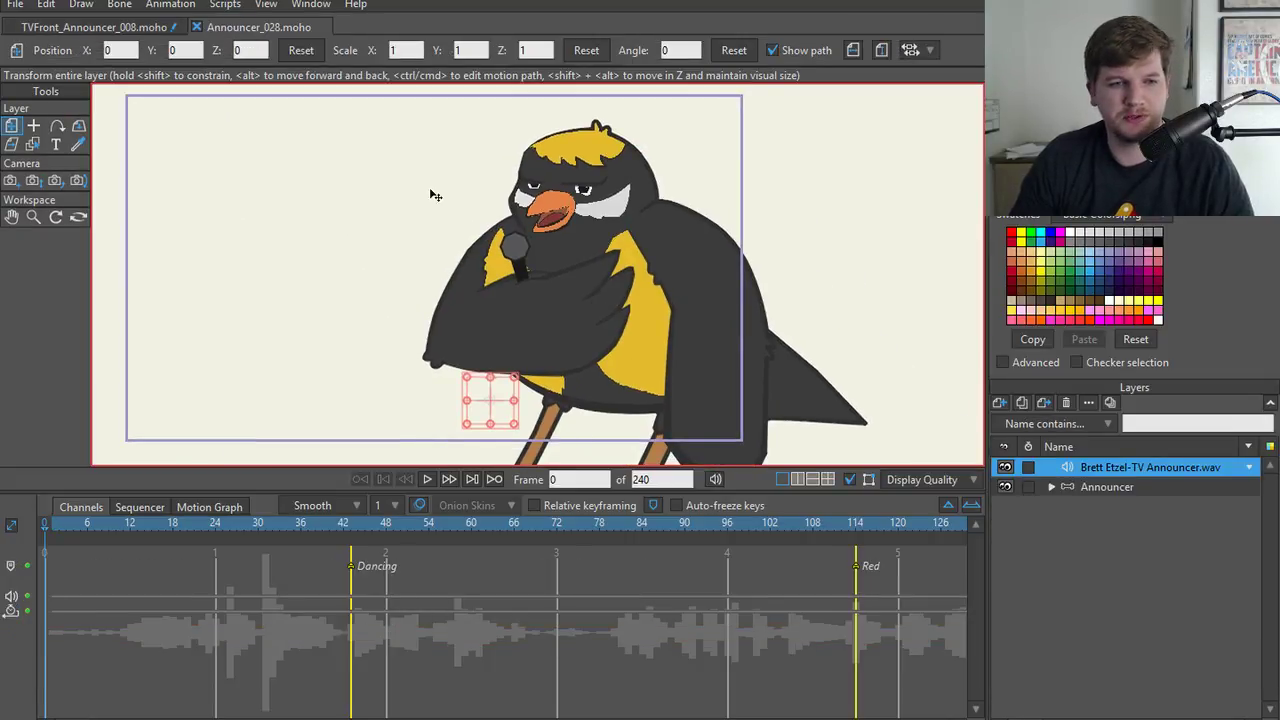
ctrl+alt+click(508, 303)
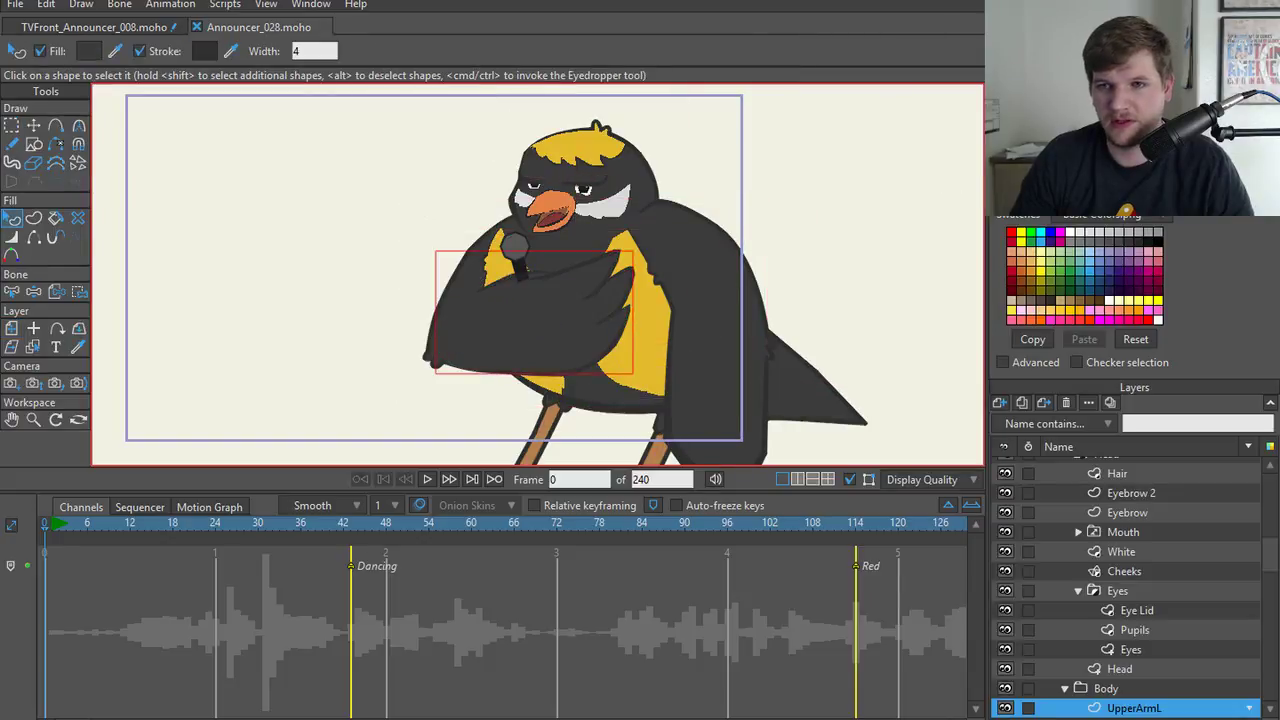
click(1072, 70)
text(848484)
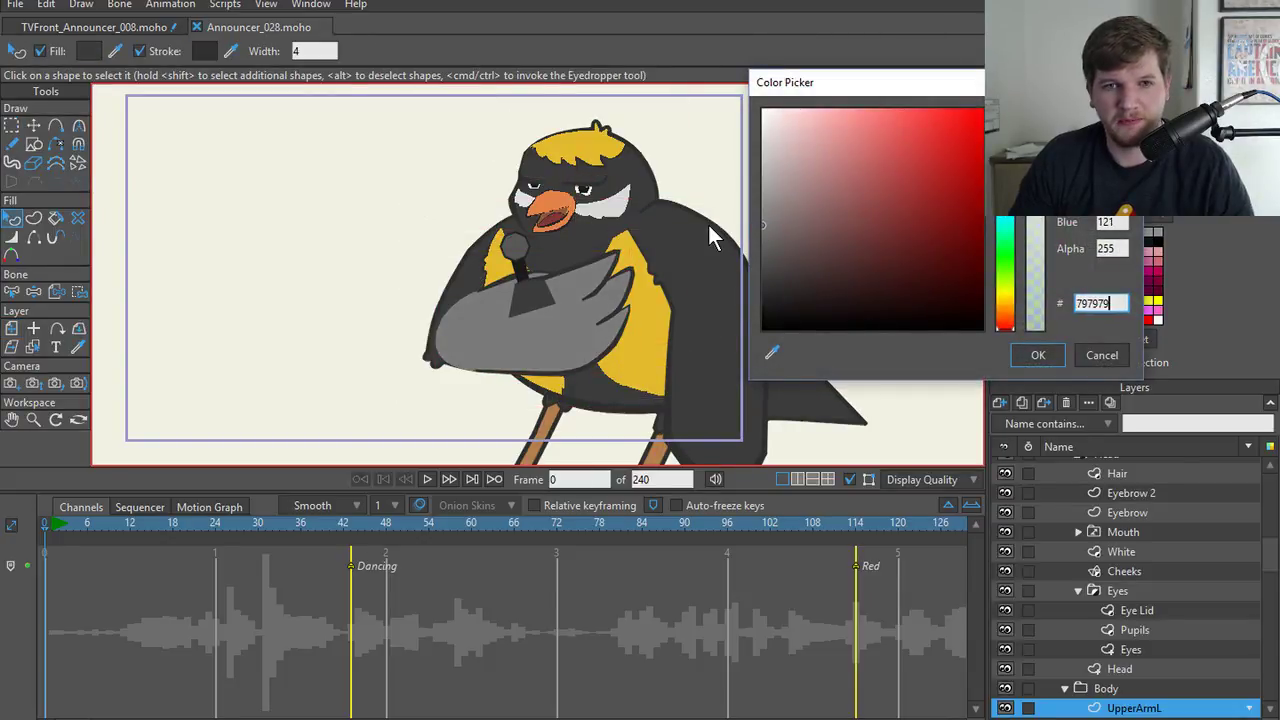
key(Return)
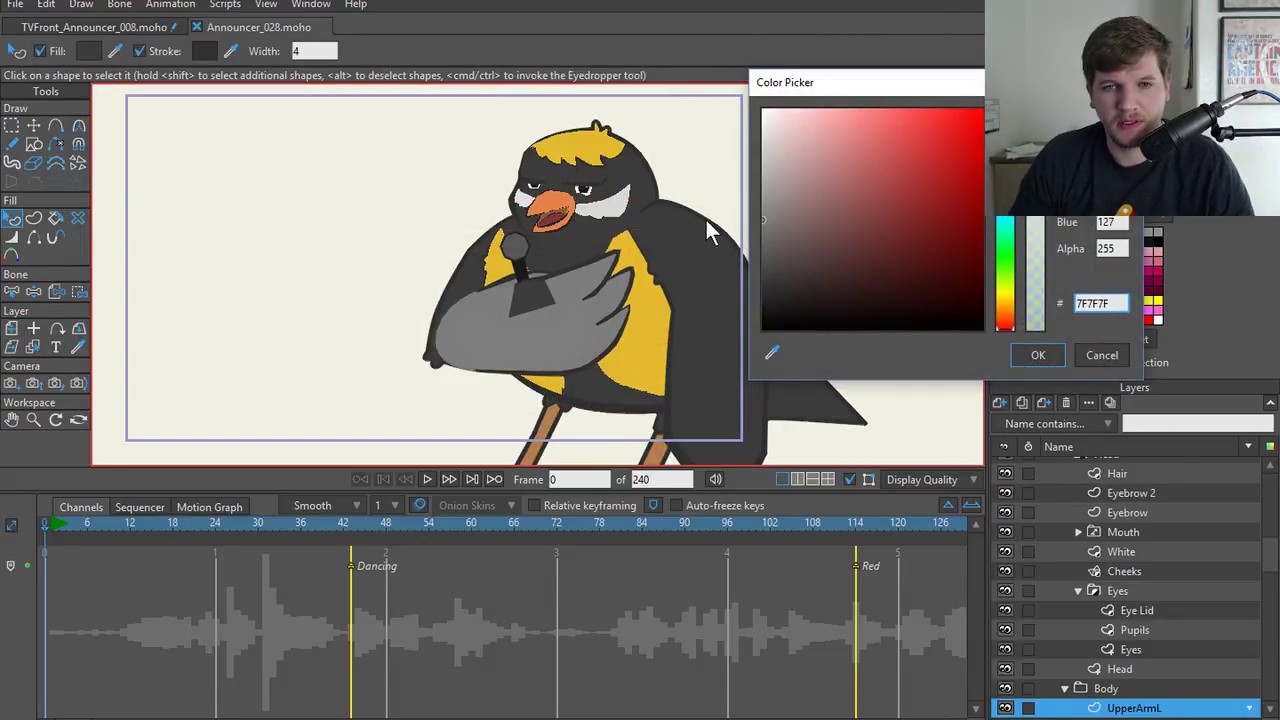
click(1038, 355)
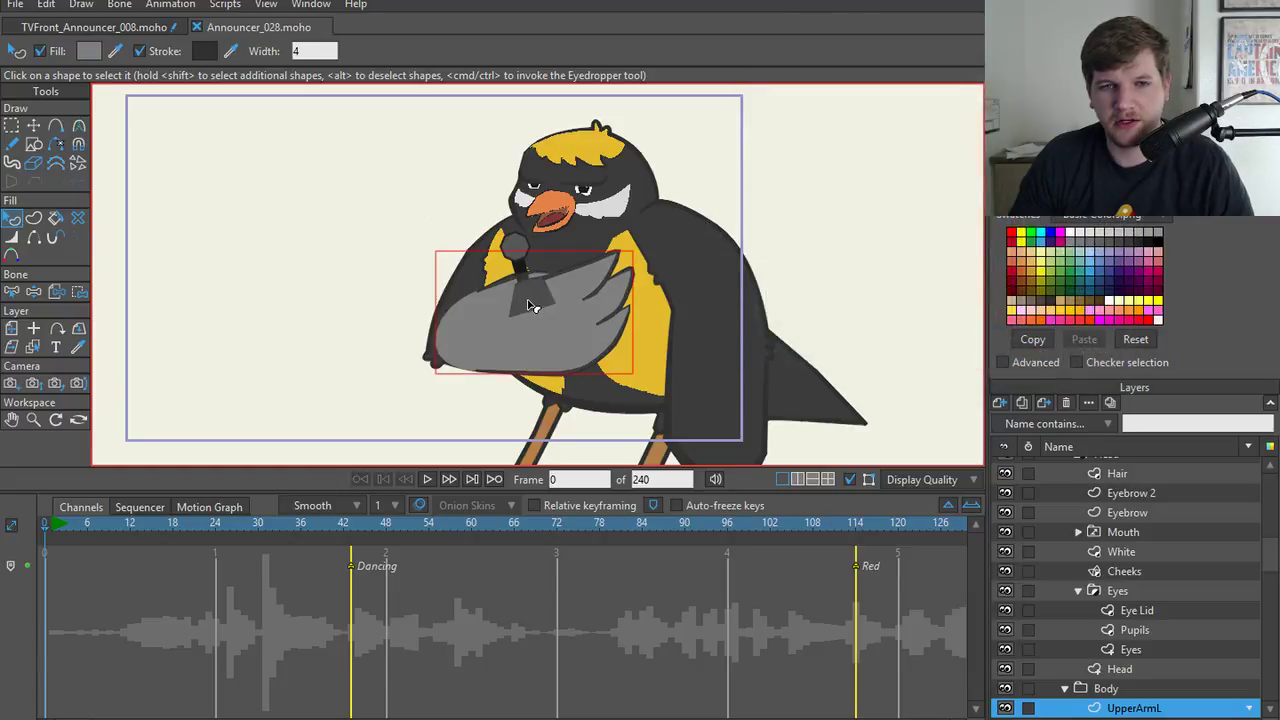
- Match the fills of the patch below the microphone, the LowerArmL shape and the Torso shape to the crossed arm's grey
click(531, 305)
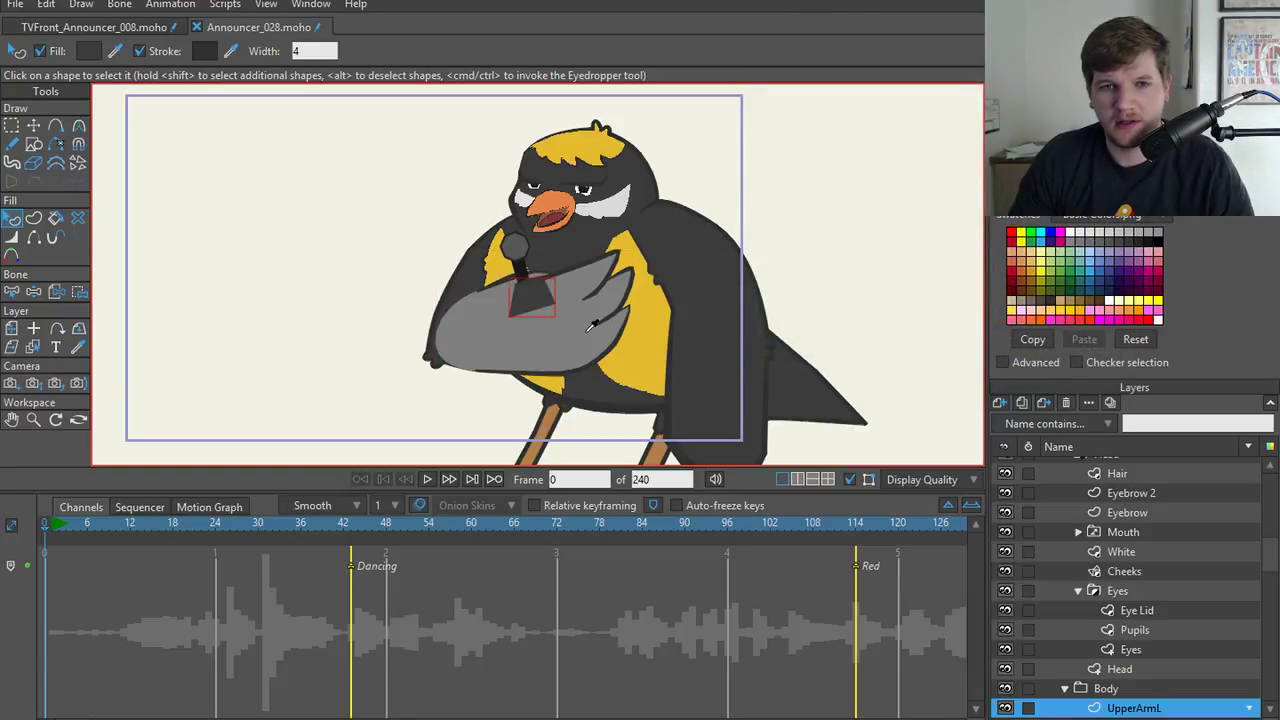
click(476, 290)
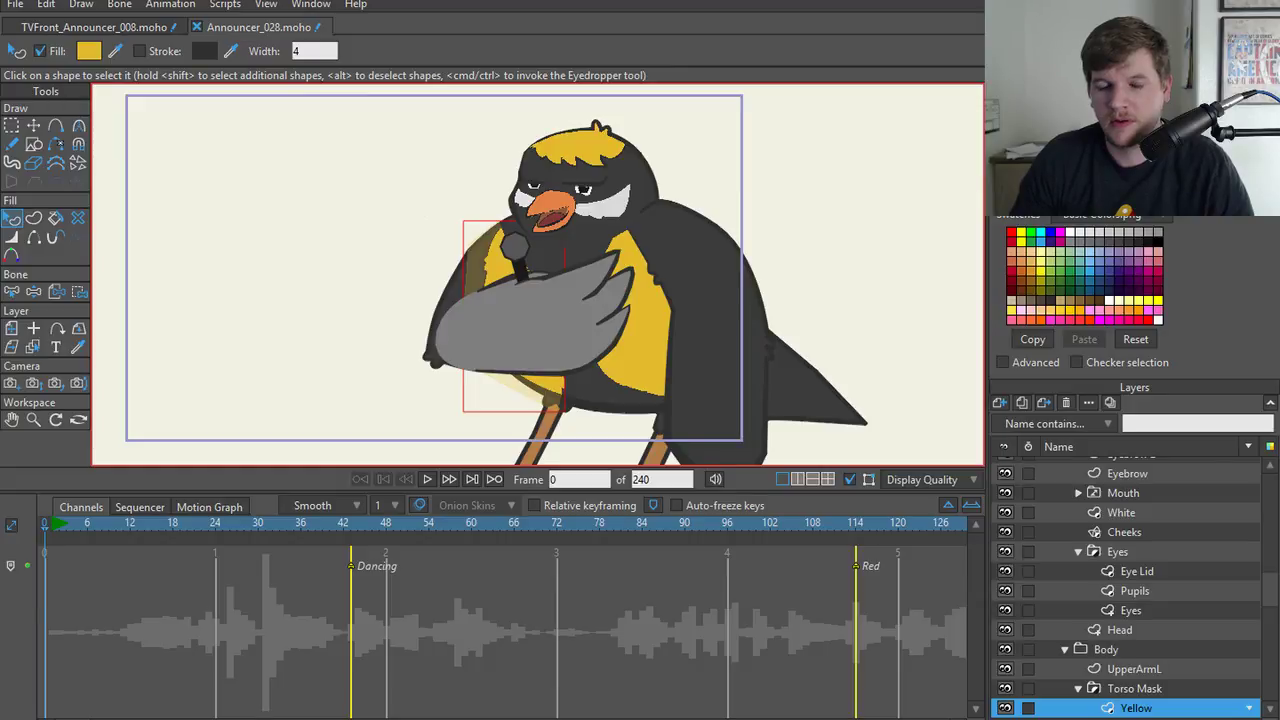
click(450, 300)
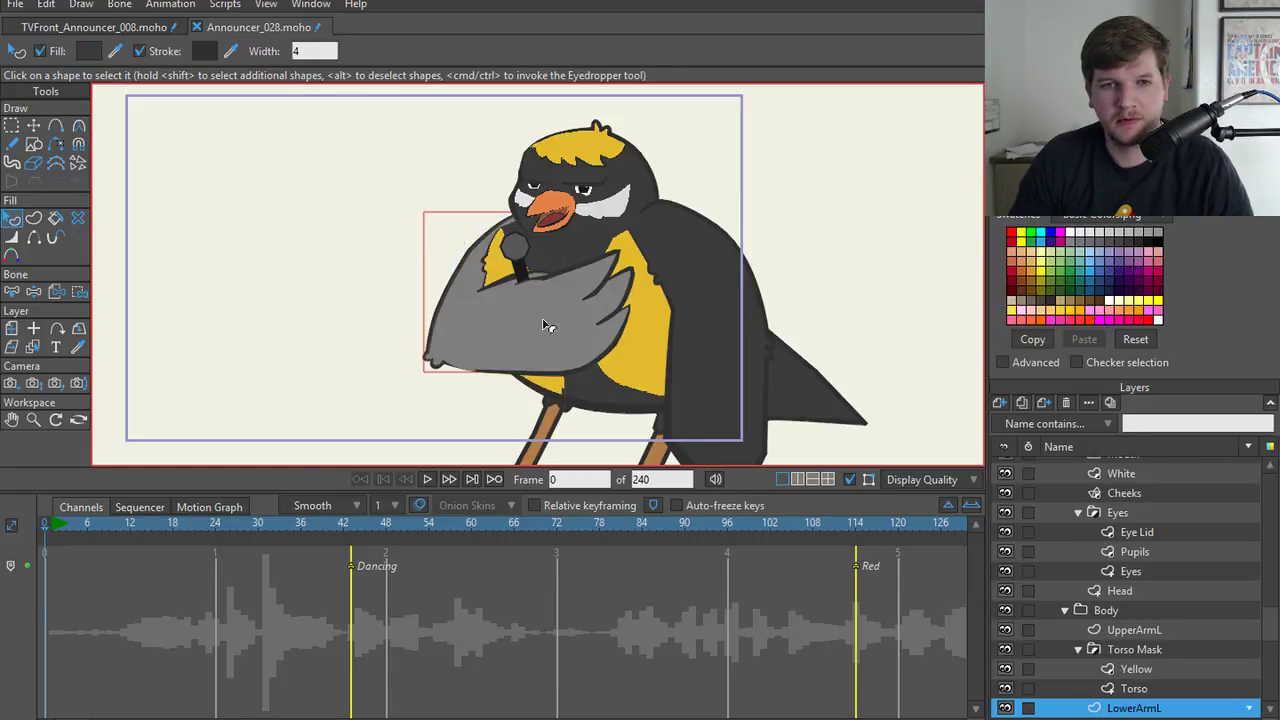
click(545, 262)
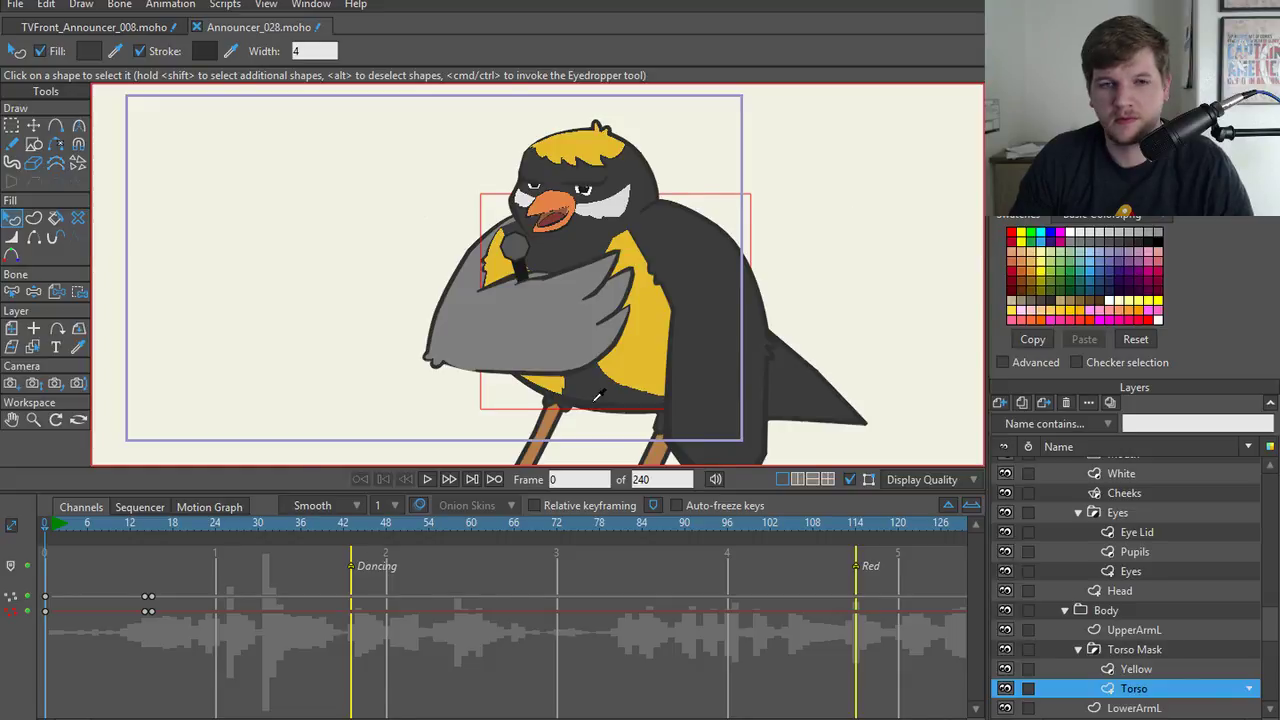
- Apply the crossed arm's grey fill to the Arm R wing and the Tail shape
click(737, 300)
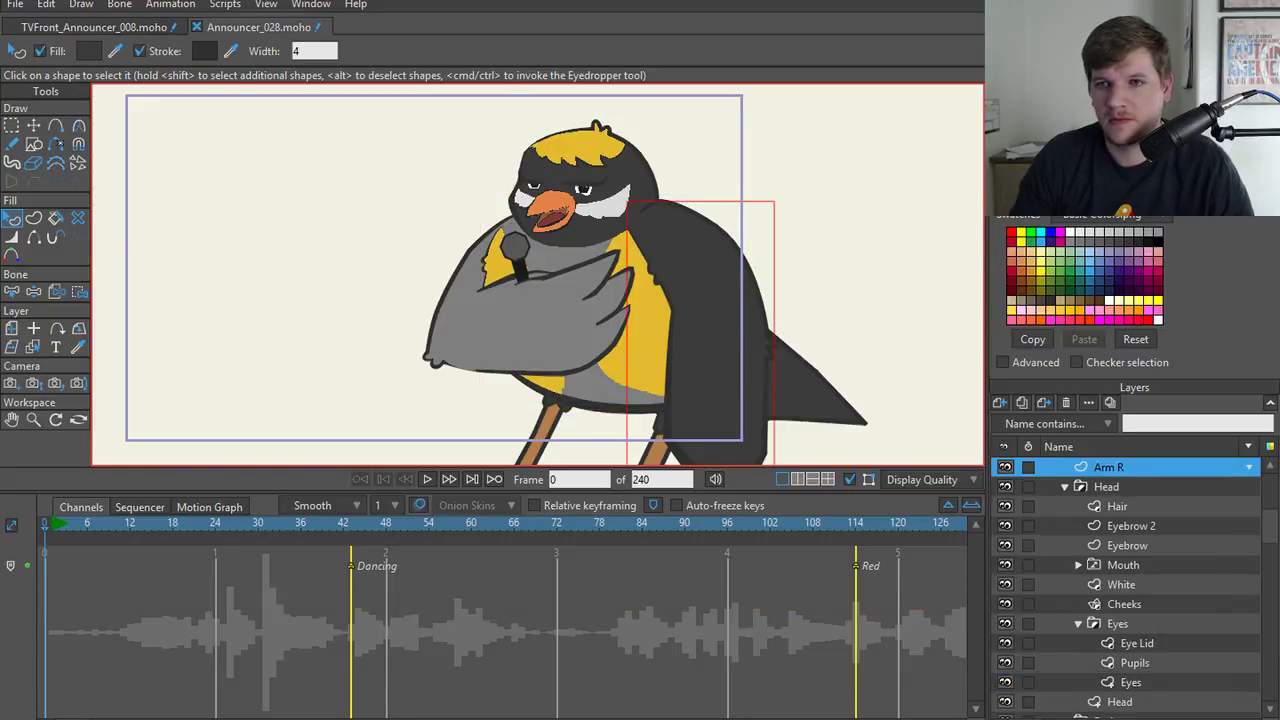
ctrl+click(560, 308)
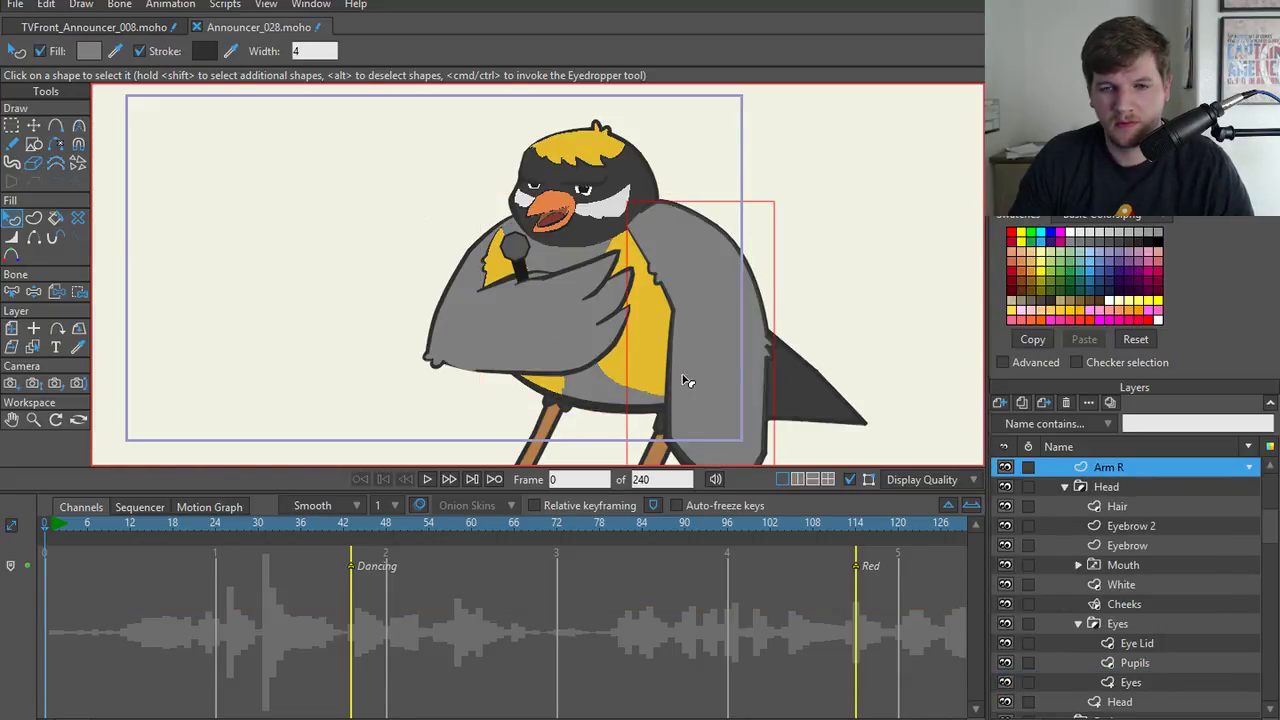
scroll(683, 390, up, 3)
click(857, 393)
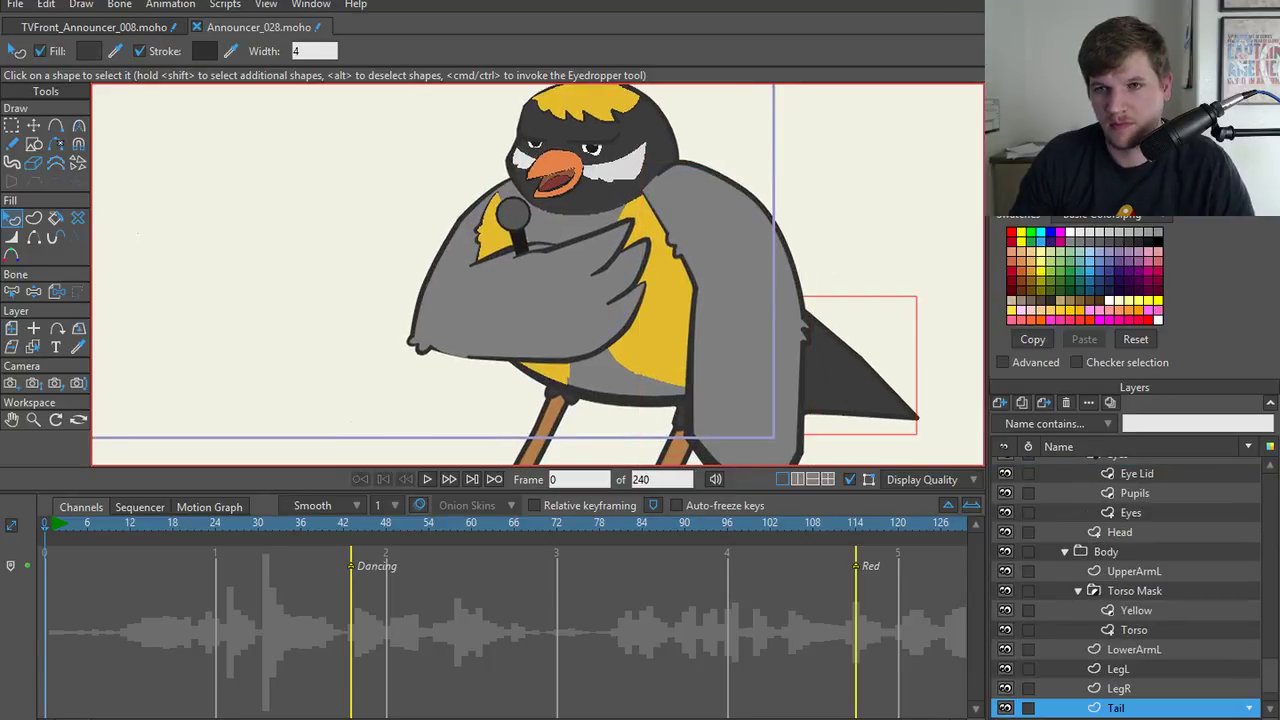
ctrl+click(440, 294)
scroll(516, 296, down, 2)
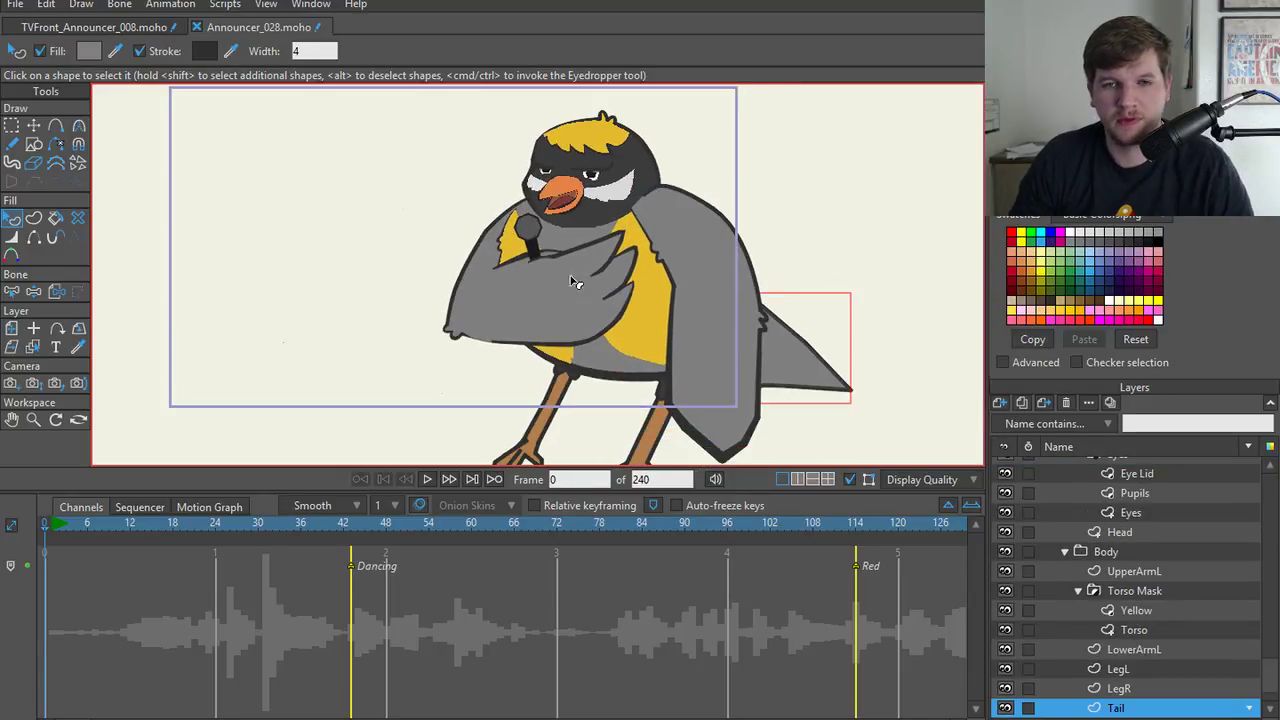
- Apply the arm's grey fill to the bird's Head shape
scroll(583, 354, up, 3)
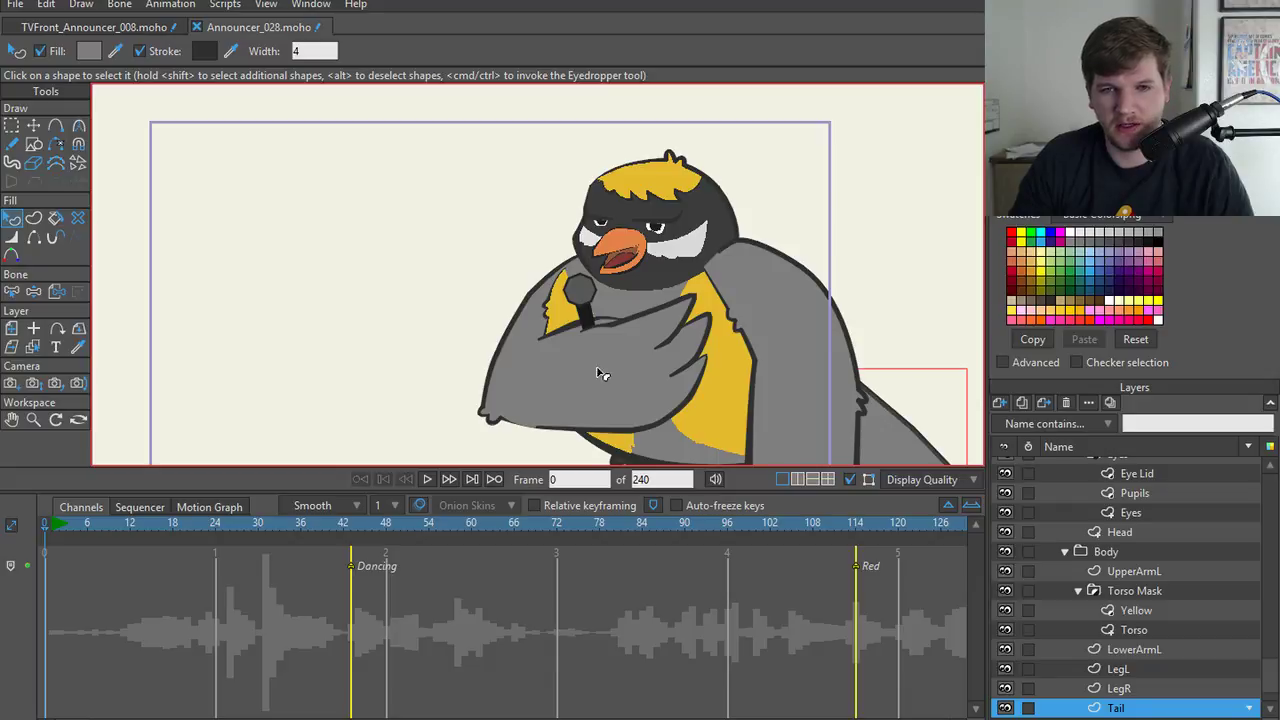
scroll(600, 371, down, 2)
scroll(566, 337, up, 1)
scroll(566, 337, up, 2)
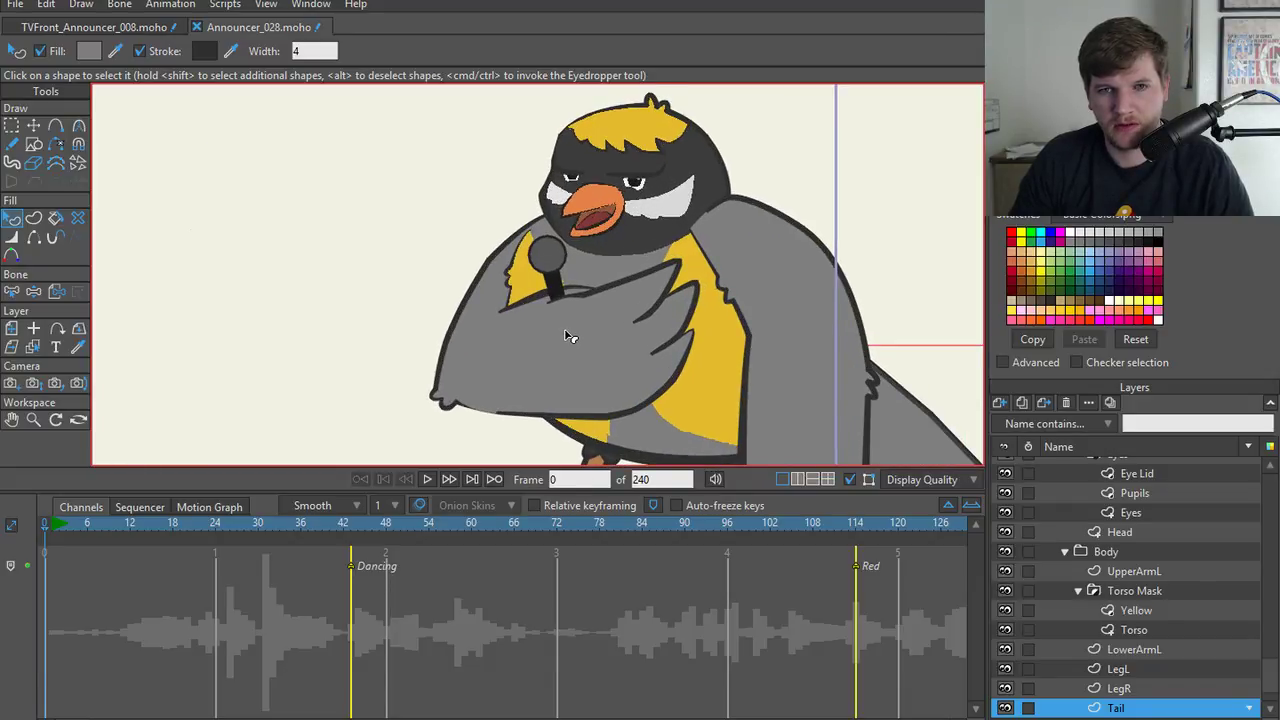
click(638, 236)
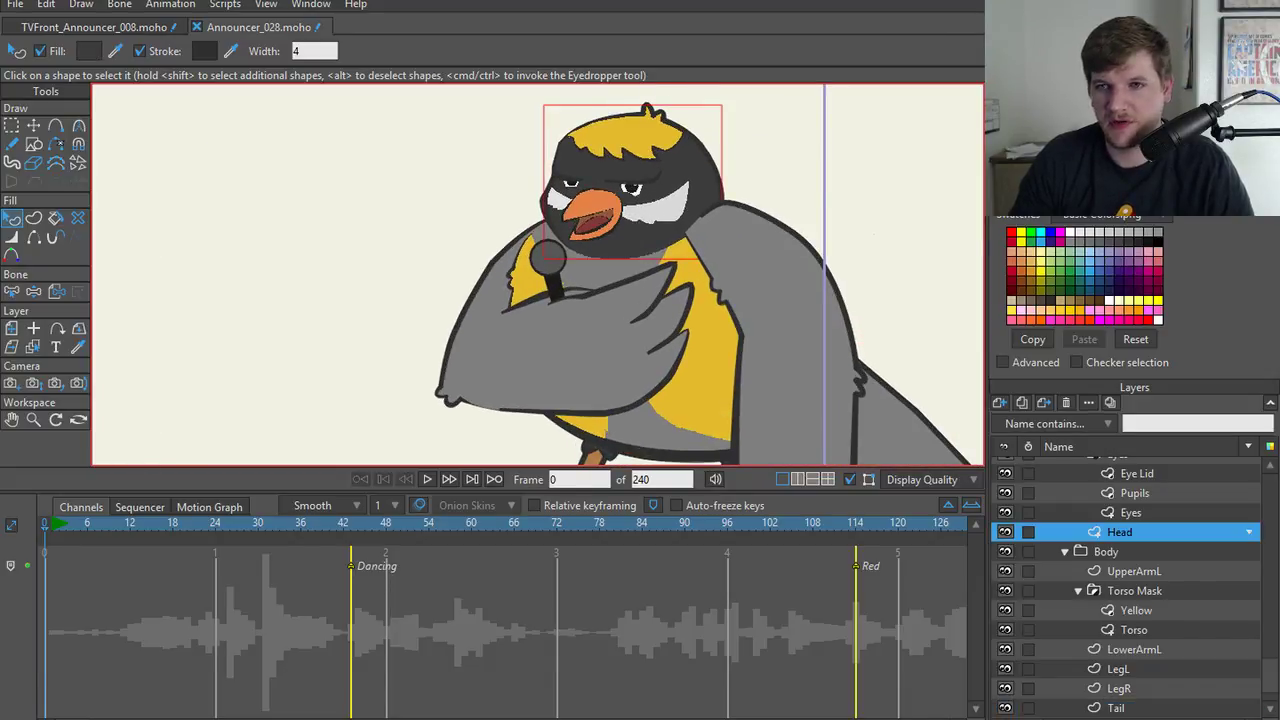
ctrl+click(553, 360)
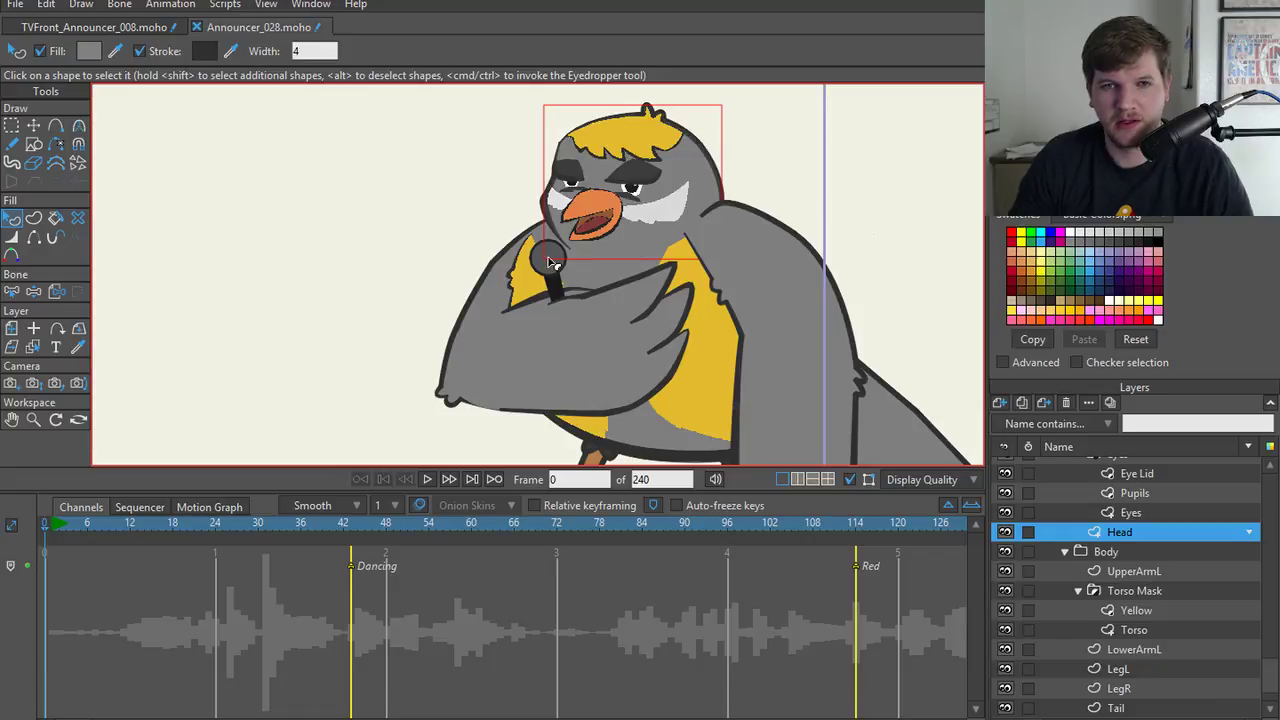
- Fill the Eyebrow 2 and Eyebrow shapes with the head's grey
scroll(550, 262, up, 1)
scroll(683, 268, up, 1)
click(695, 170)
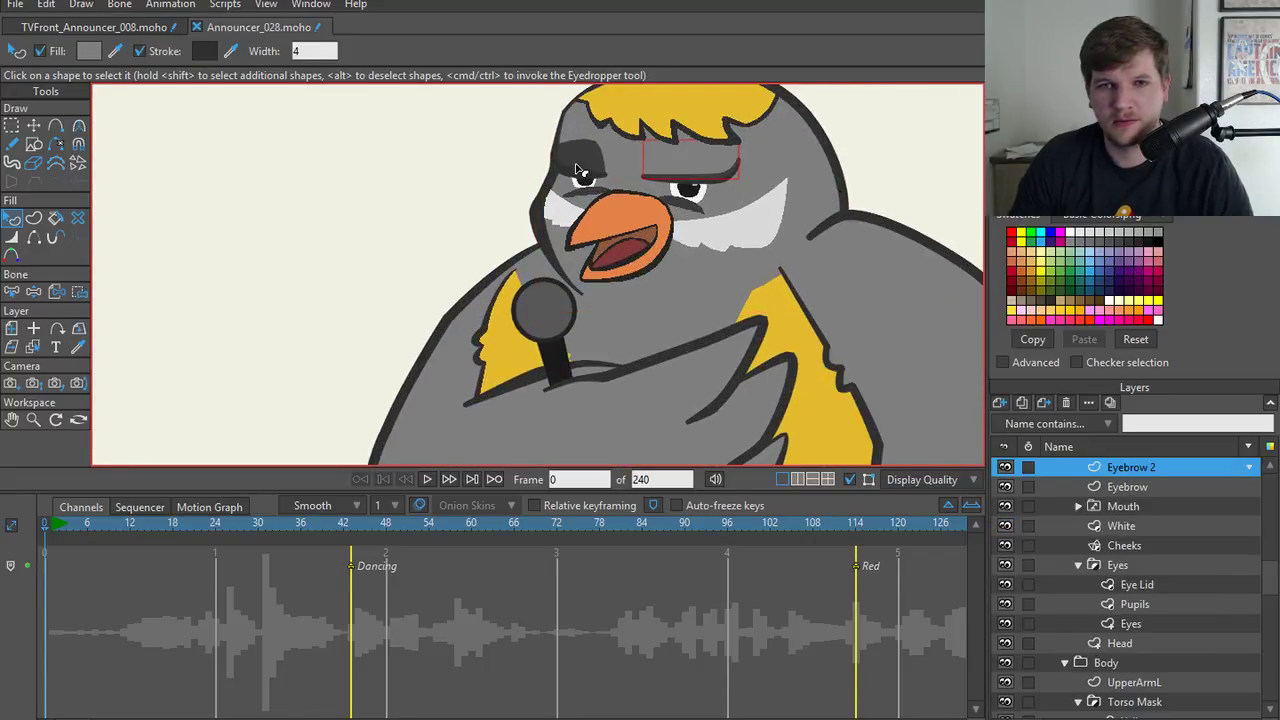
click(580, 168)
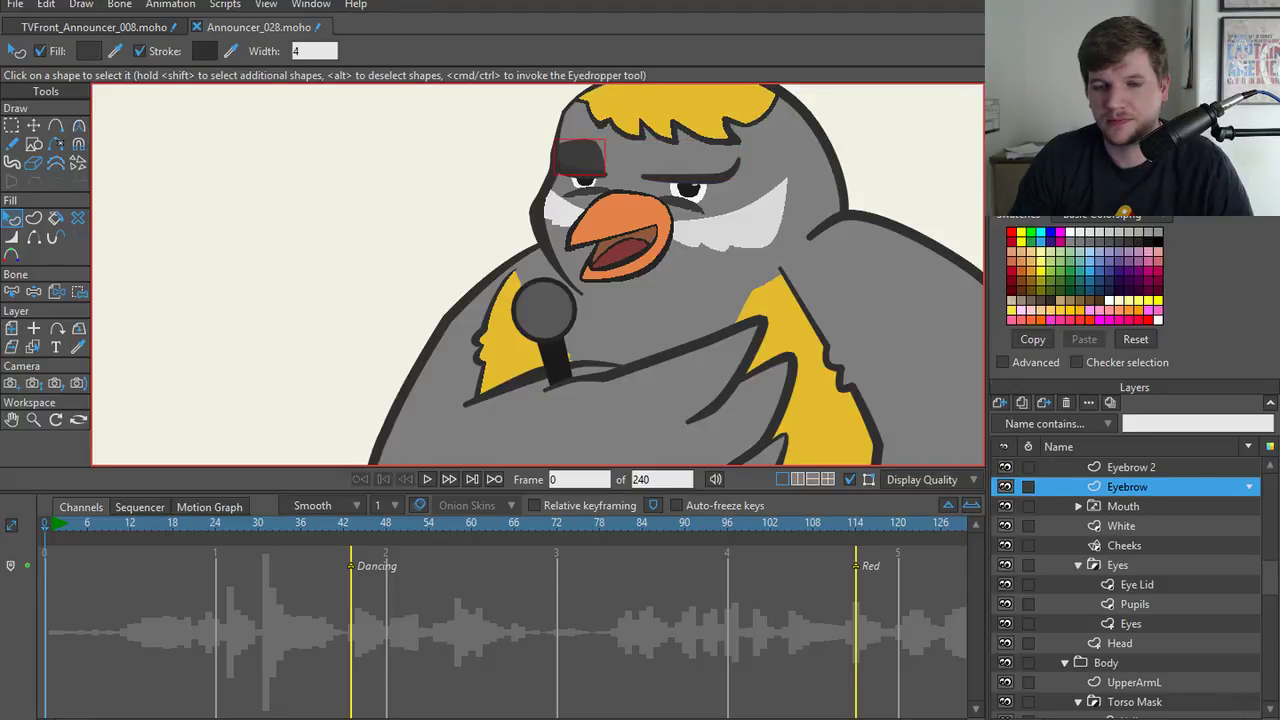
ctrl+click(776, 195)
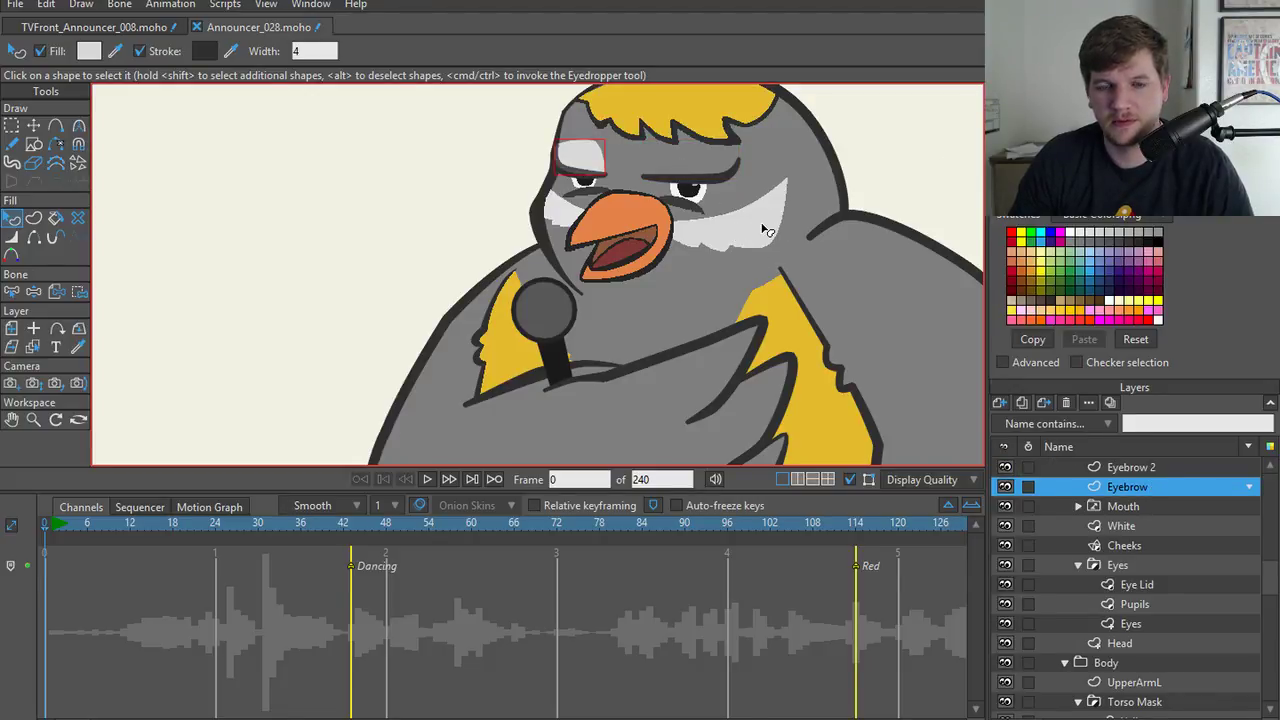
ctrl+click(838, 166)
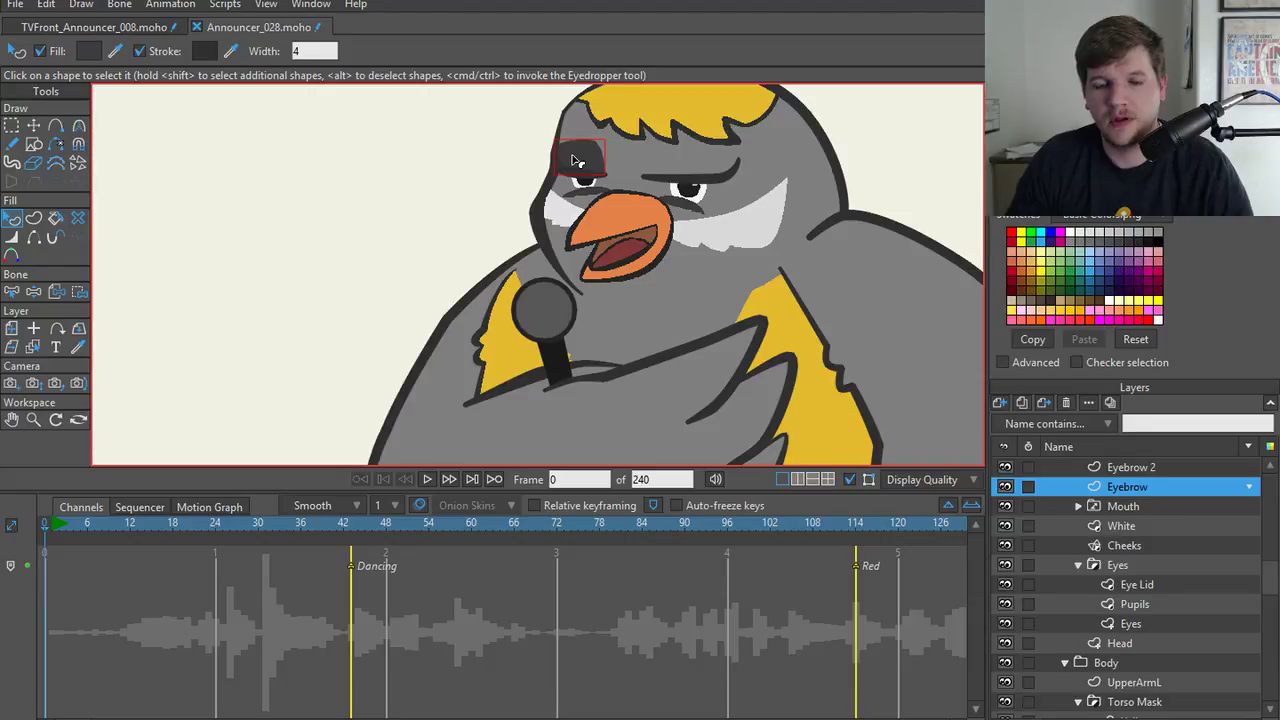
click(866, 164)
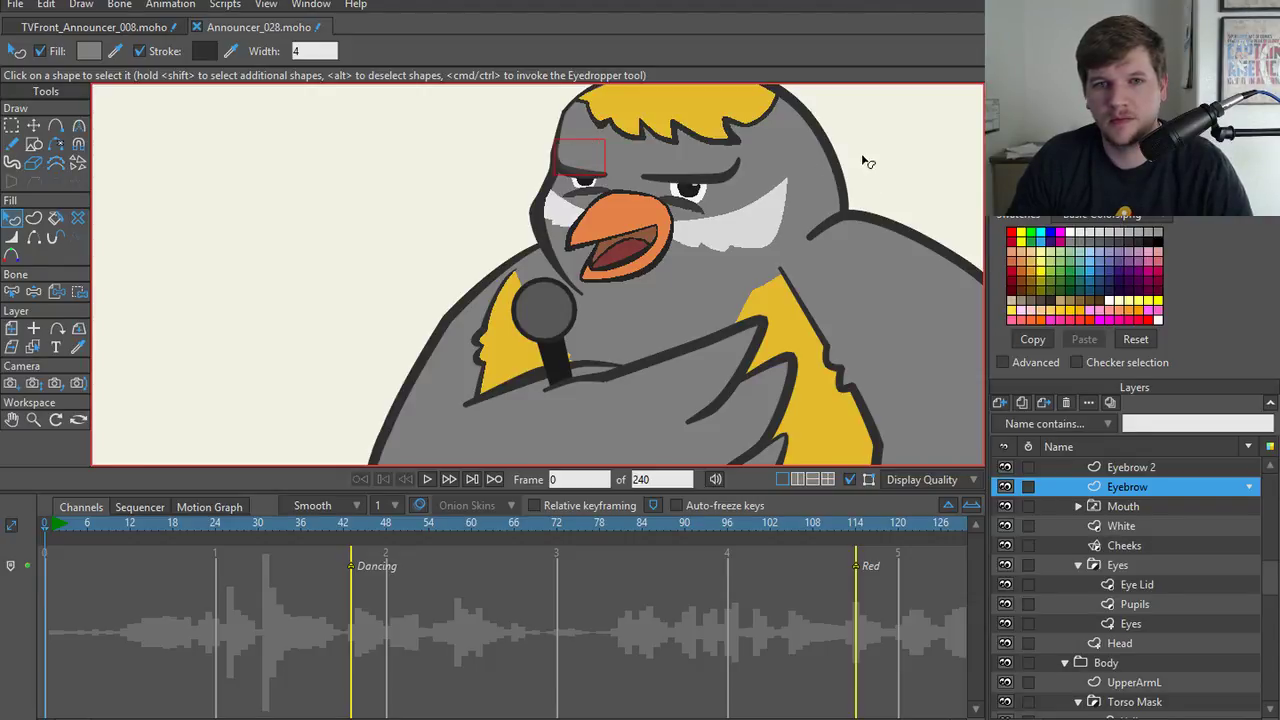
- Render a preview of the recoloured bird and look over its grey body and head
key(ctrl+r)
scroll(634, 290, up, 3)
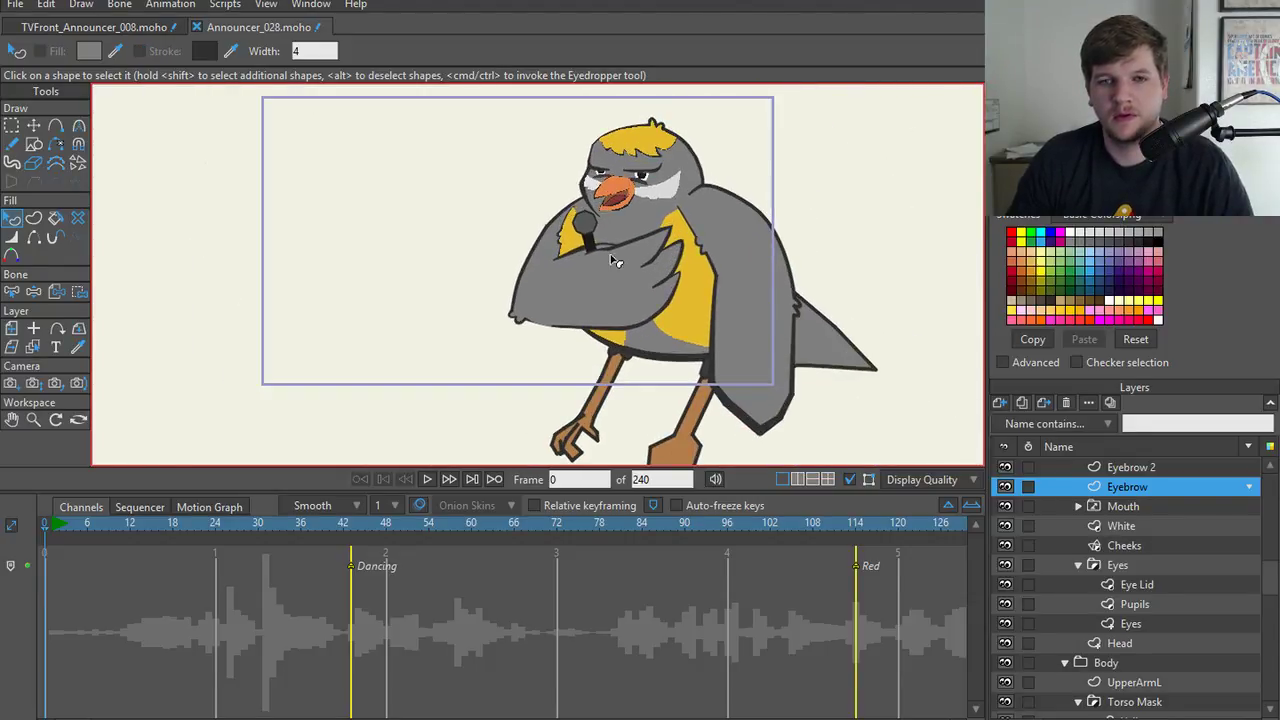
scroll(608, 296, up, 2)
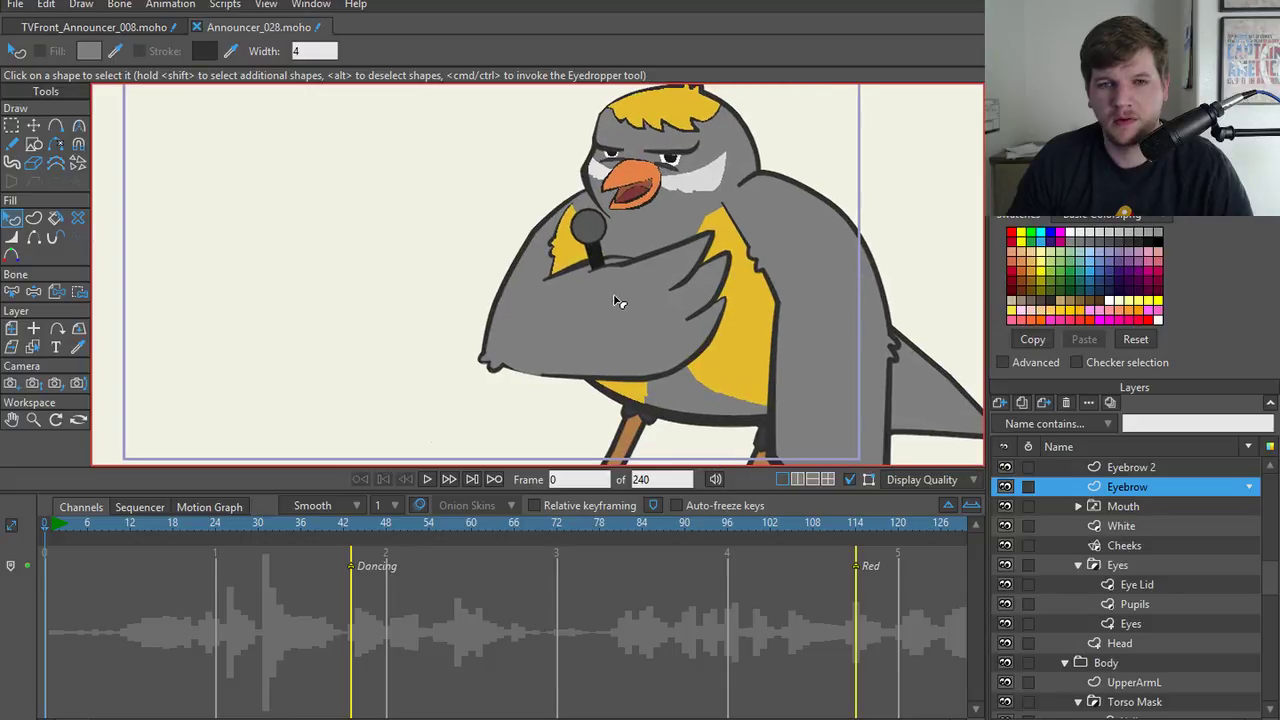
- Try a paler, less saturated yellow for the chest fill on the Yellow layer
ctrl+alt+click(737, 357)
click(1068, 90)
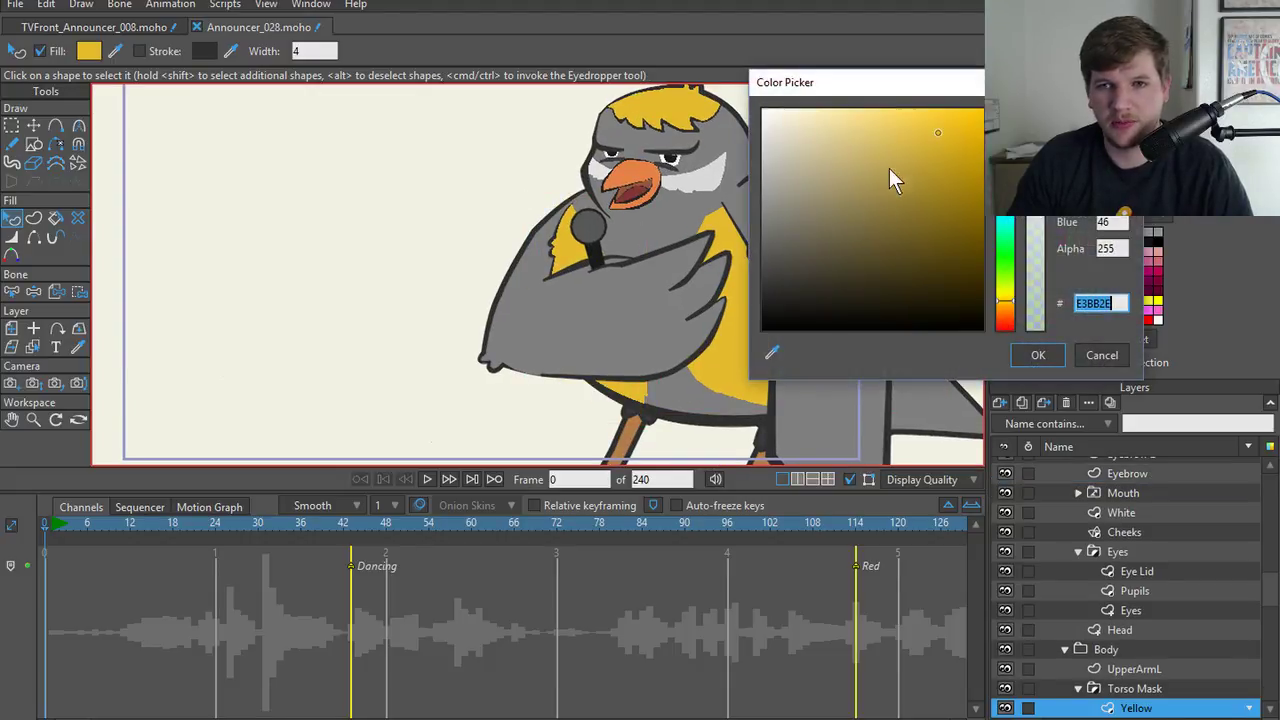
mouse_move(946, 128)
mouse_down()
mouse_move(815, 162)
mouse_move(851, 127)
mouse_move(828, 153)
mouse_move(840, 148)
mouse_up()
click(1038, 355)
- Deselect the yellow chest shape and render another preview to check the bird's colours
scroll(520, 300, down, 3)
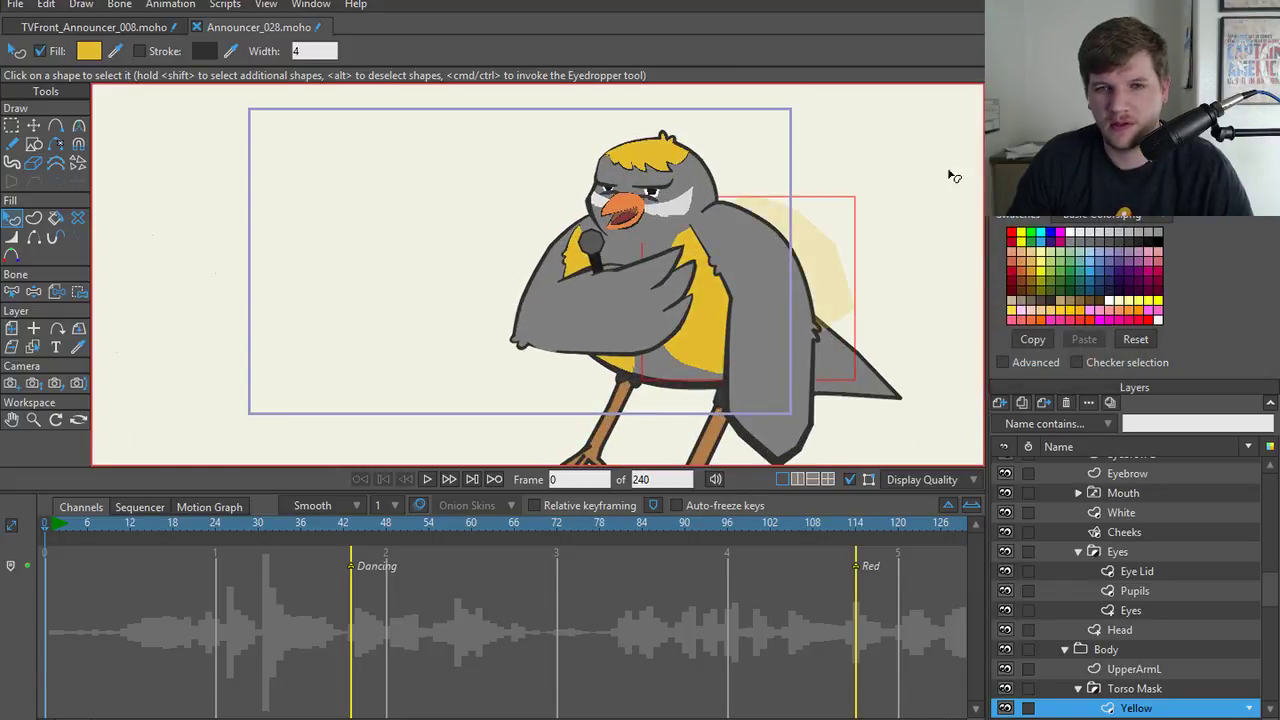
click(866, 296)
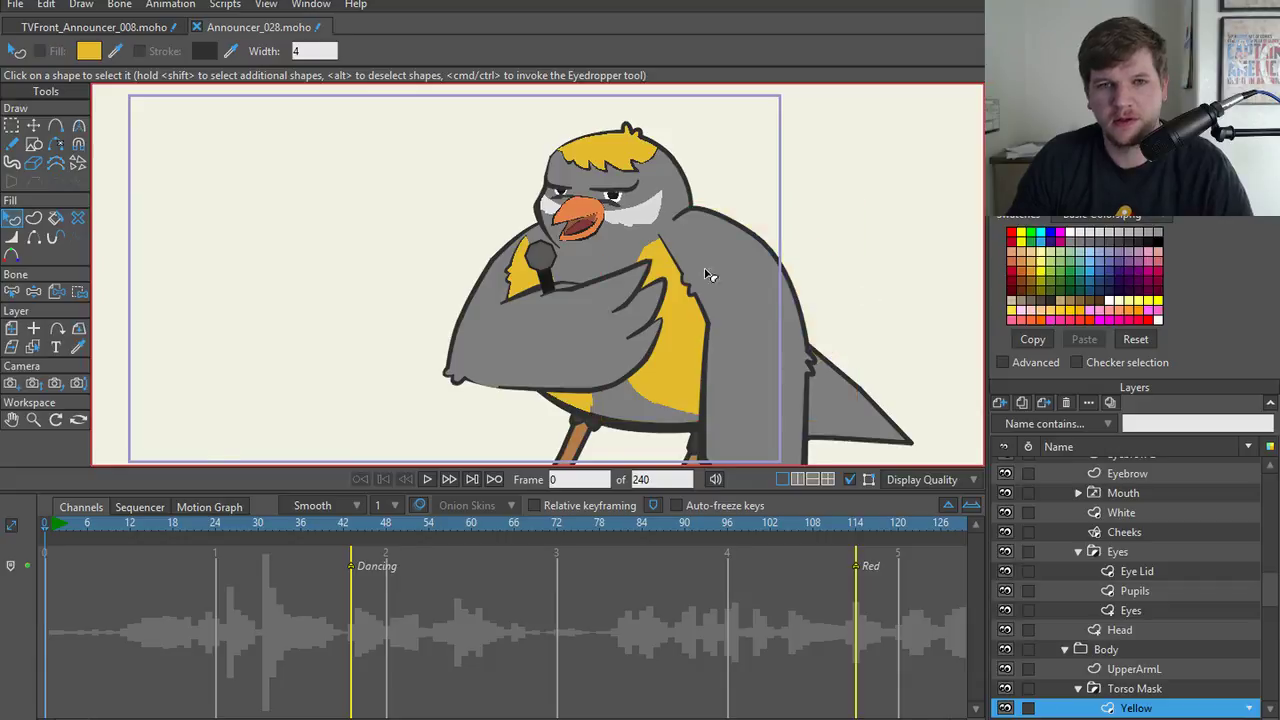
scroll(480, 245, up, 3)
key(ctrl+r)
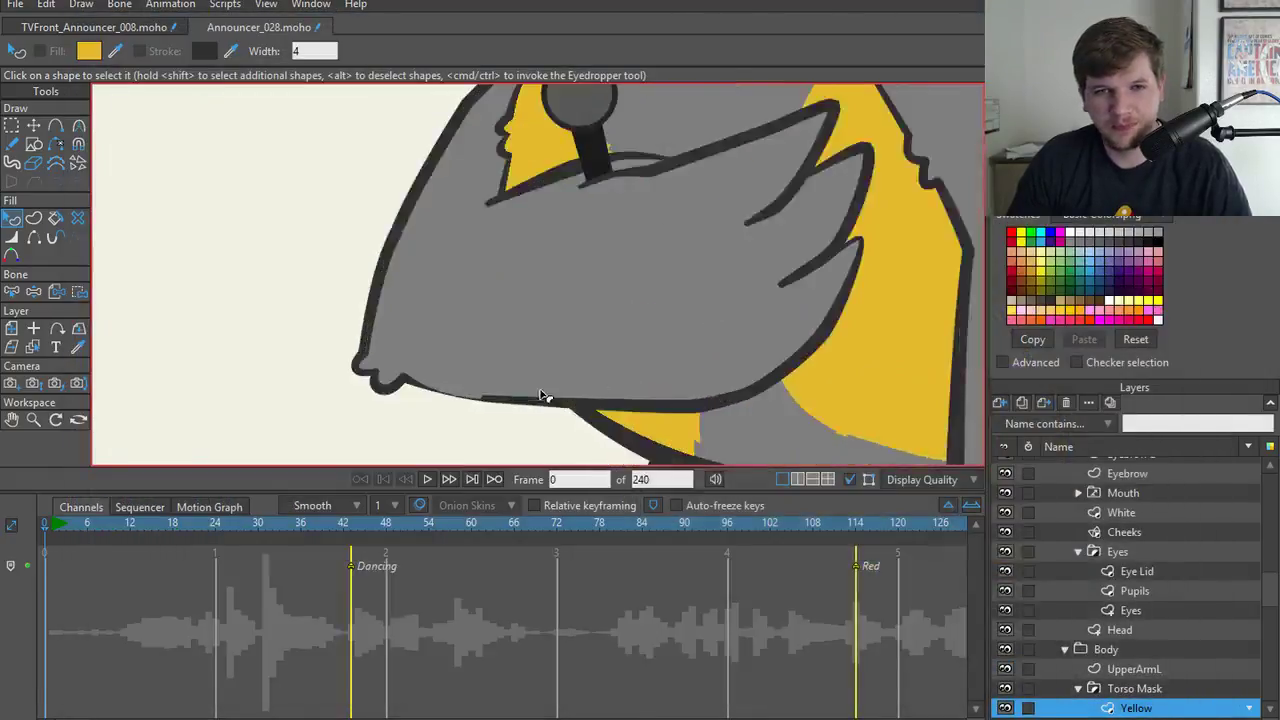
- Select the UpperArmL arm shape and show its outline points for editing along the lower edge near the elbow
scroll(560, 392, up, 2)
click(523, 389)
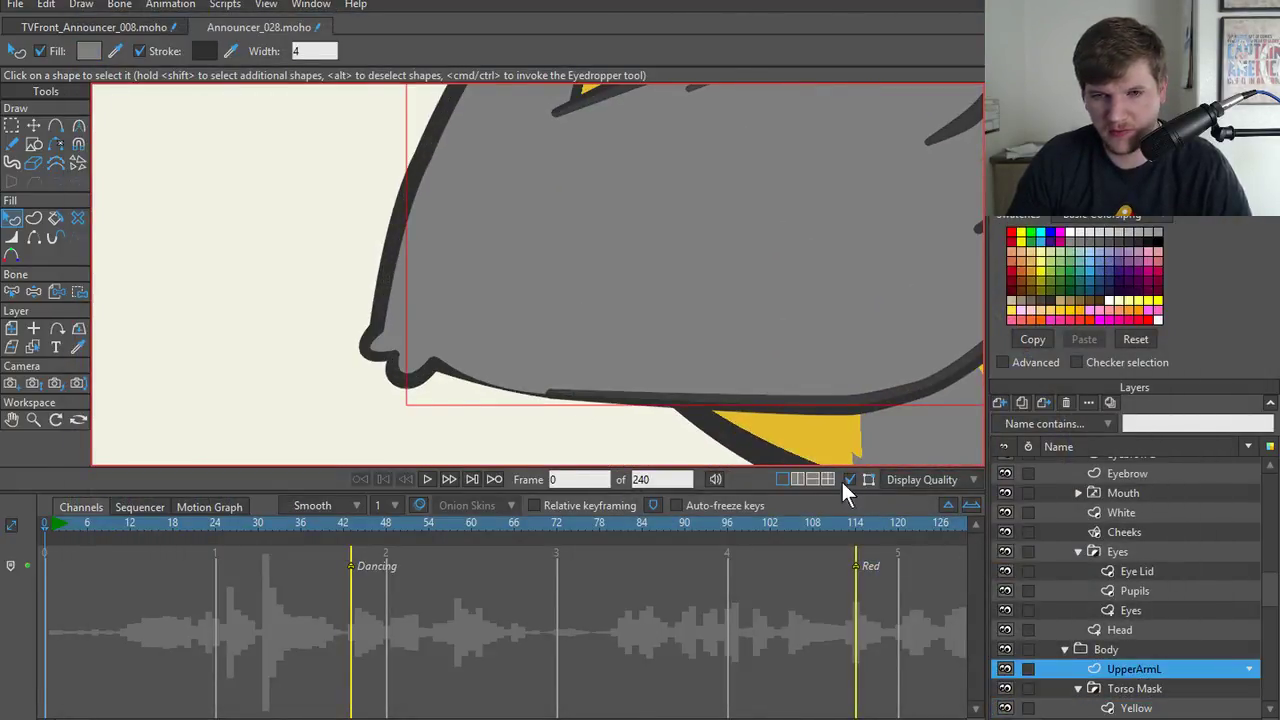
key(t)
click(515, 399)
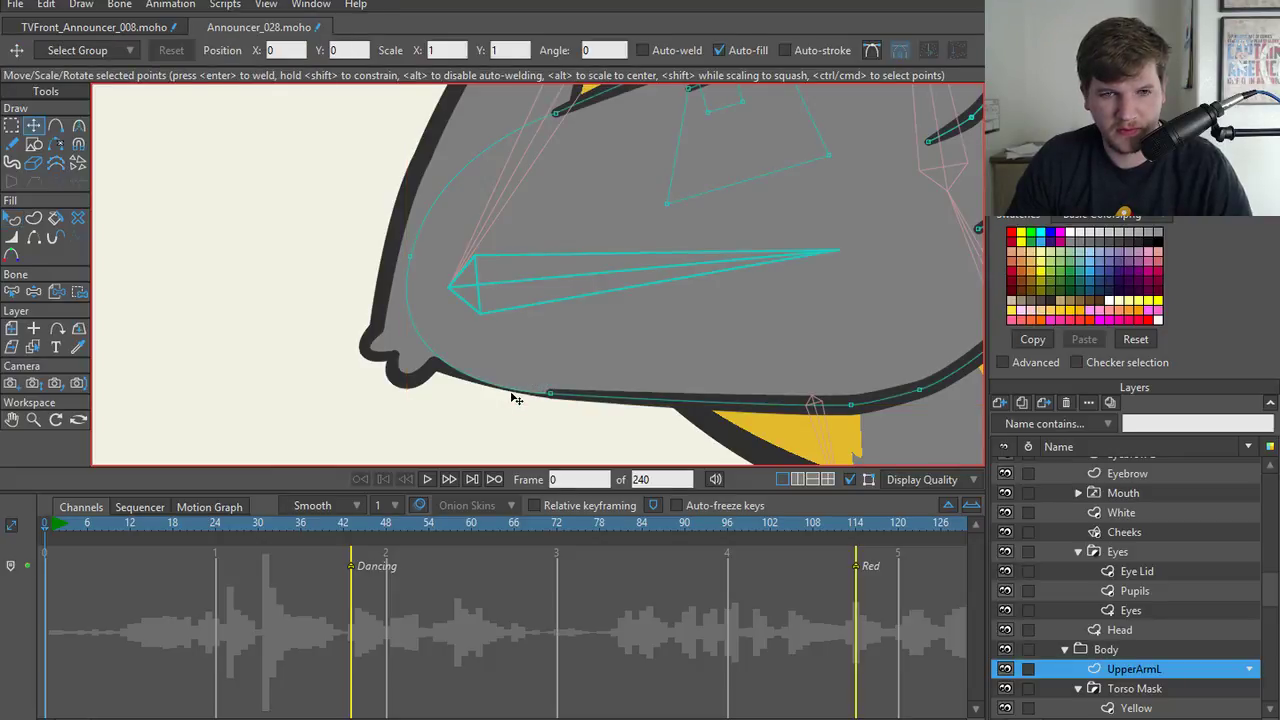
- Try to adjust the outline of the UpperArmL arm at its lower edge point near the elbow
key(ctrl+a)
key(w)
mouse_move(549, 394)
mouse_down()
mouse_move(568, 420)
mouse_move(500, 386)
mouse_move(551, 398)
mouse_move(569, 420)
mouse_move(537, 383)
mouse_up()
ctrl+alt+click(531, 397)
key(t)
ctrl+alt+click(530, 380)
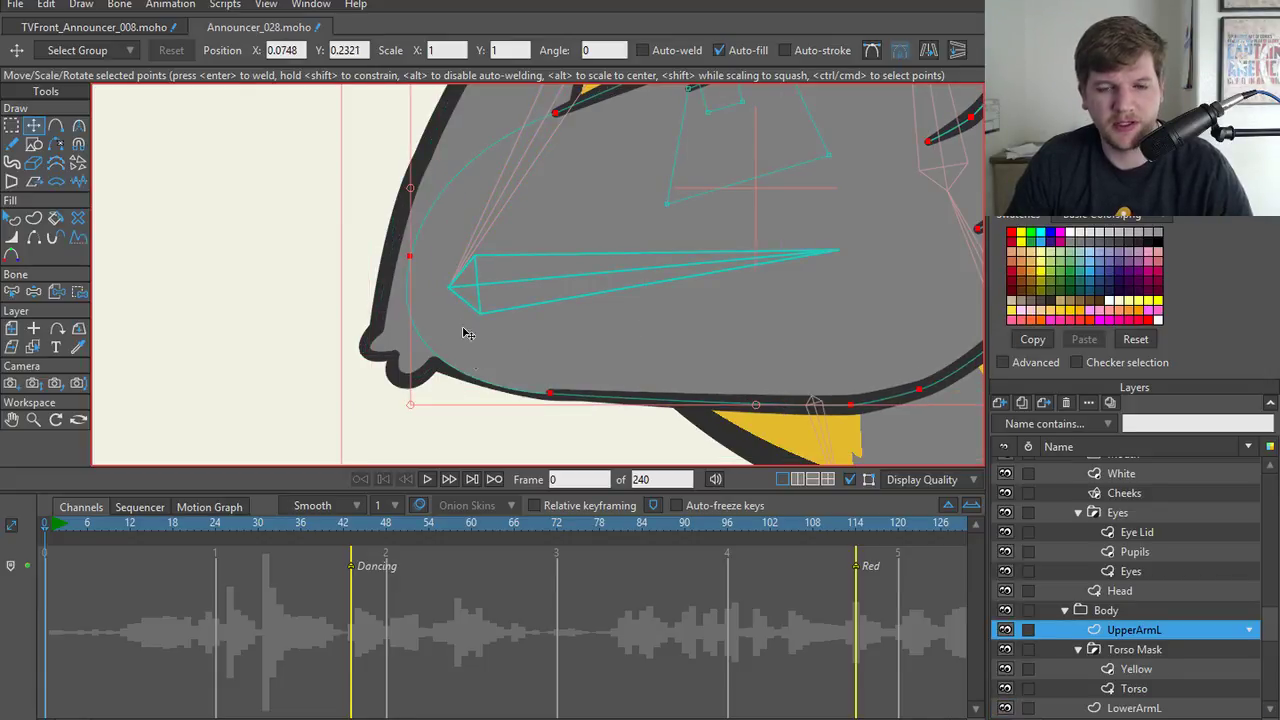
ctrl+alt+click(475, 373)
ctrl+alt+click(482, 358)
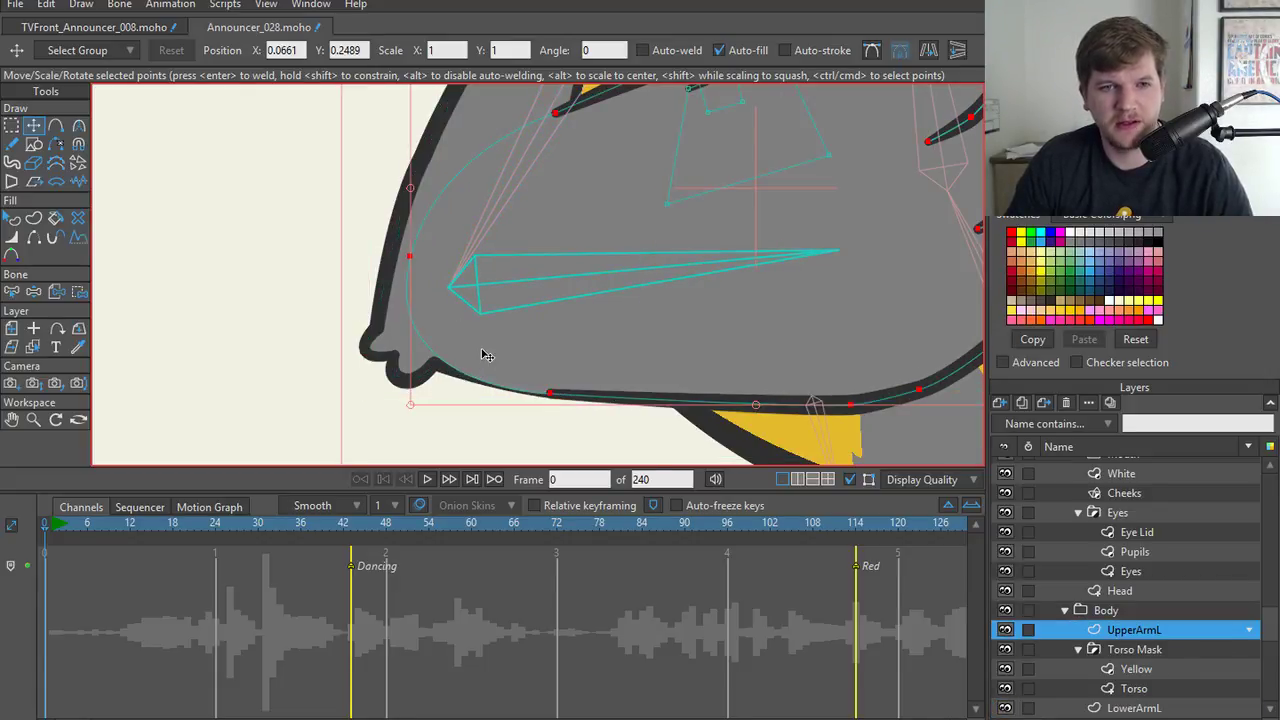
- Select only the UpperArmL outline's lower edge point near the elbow and smooth its curvature to 0.30
key(c)
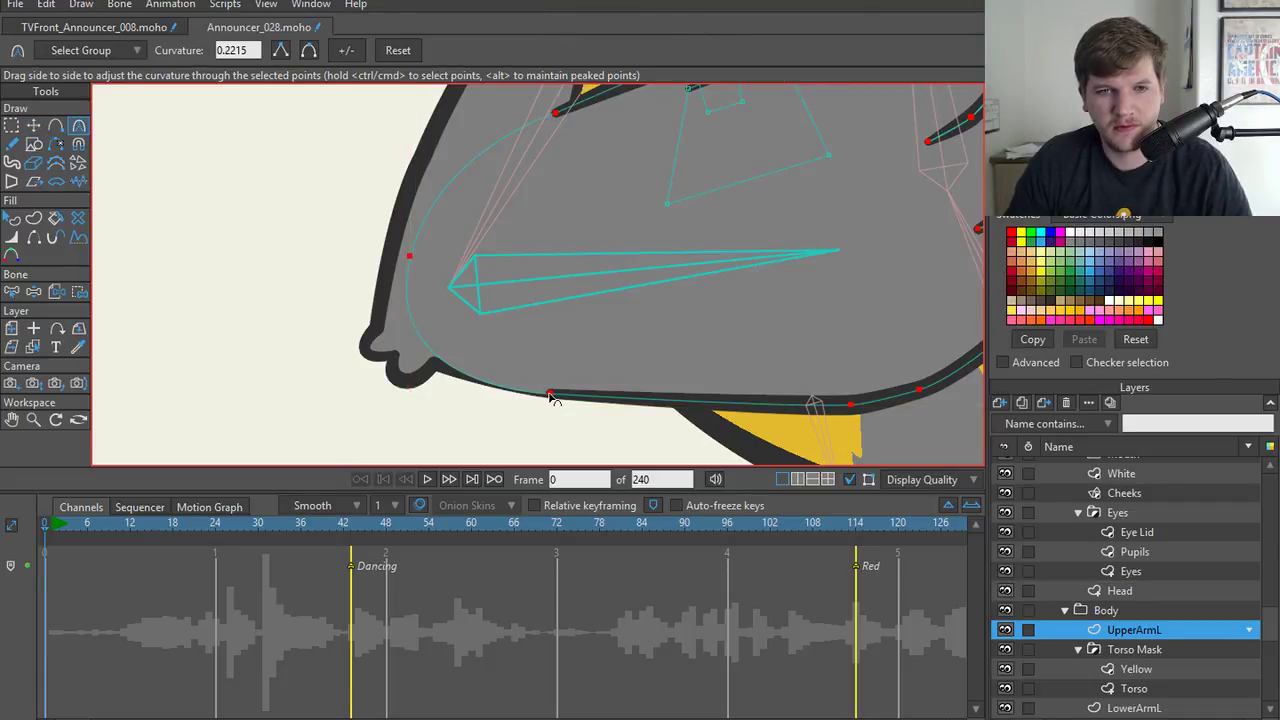
key(g)
click(549, 392)
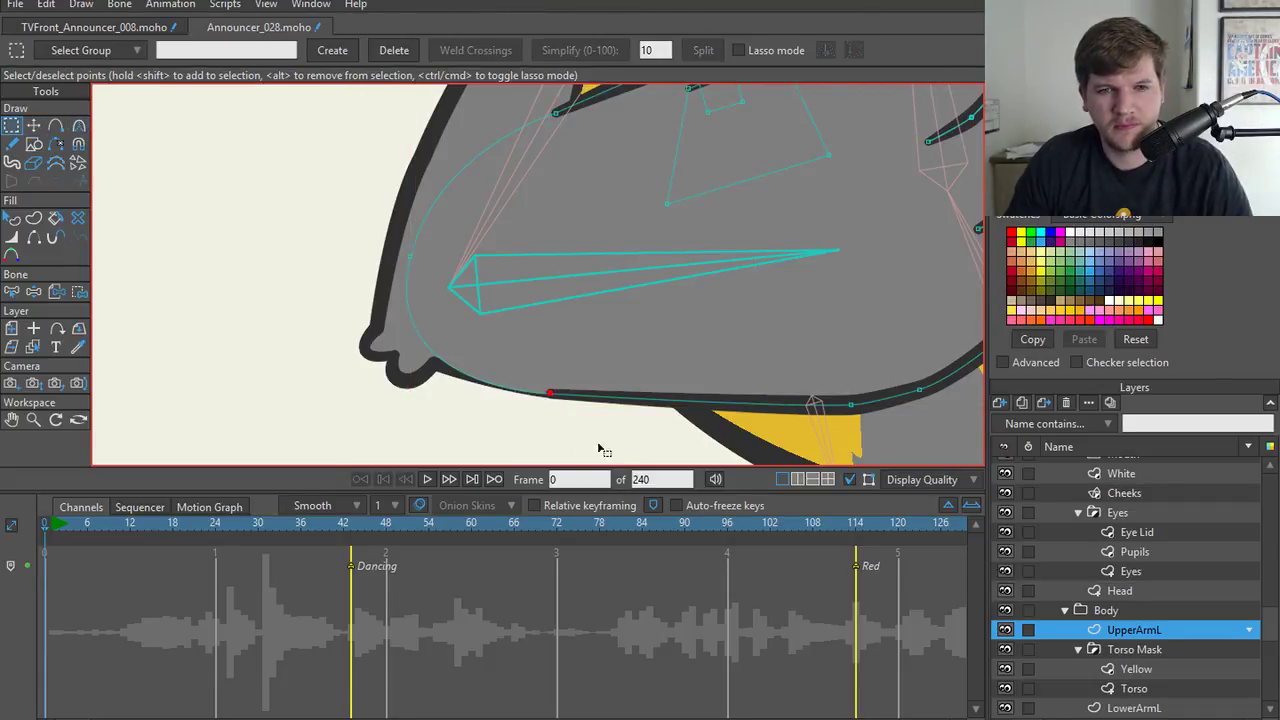
key(c)
key(t)
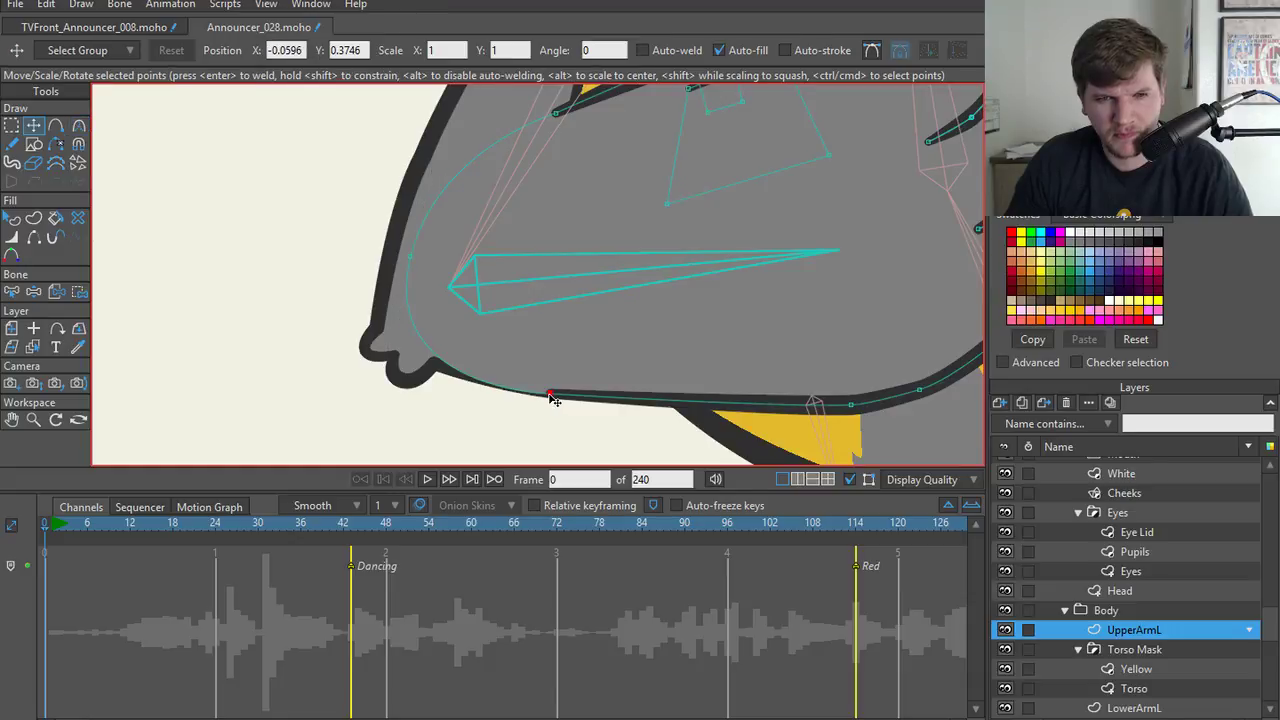
key(c)
click(312, 51)
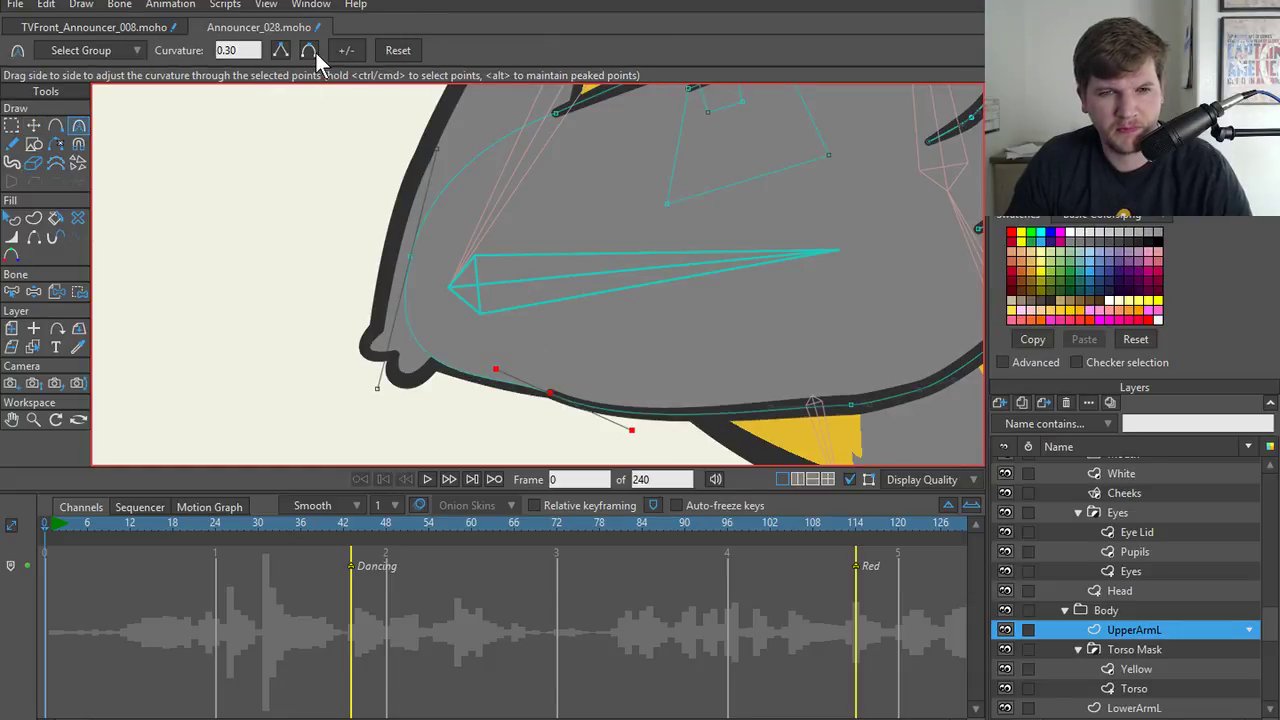
- Reshape the lower elbow point's two curve handles so the UpperArmL outline follows the arm's bottom edge cleanly
mouse_move(499, 367)
mouse_down()
mouse_move(465, 364)
mouse_move(492, 375)
mouse_up()
drag(637, 418, 637, 400)
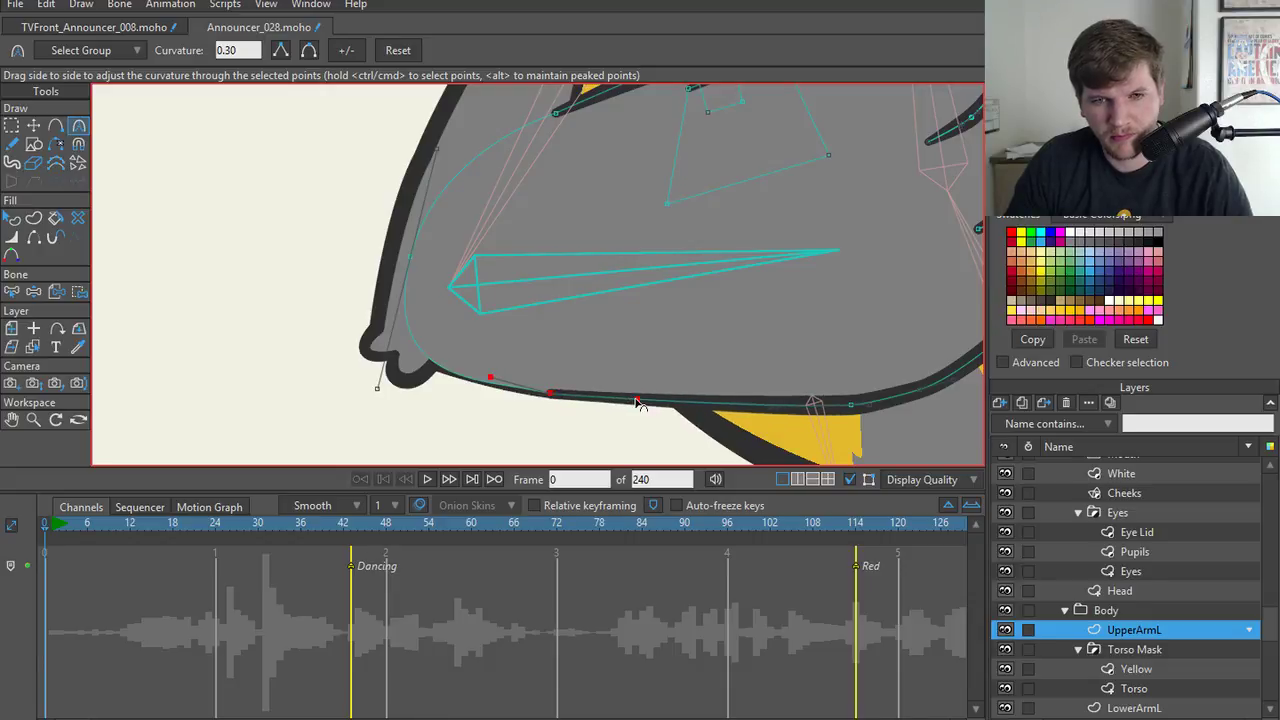
drag(490, 377, 546, 369)
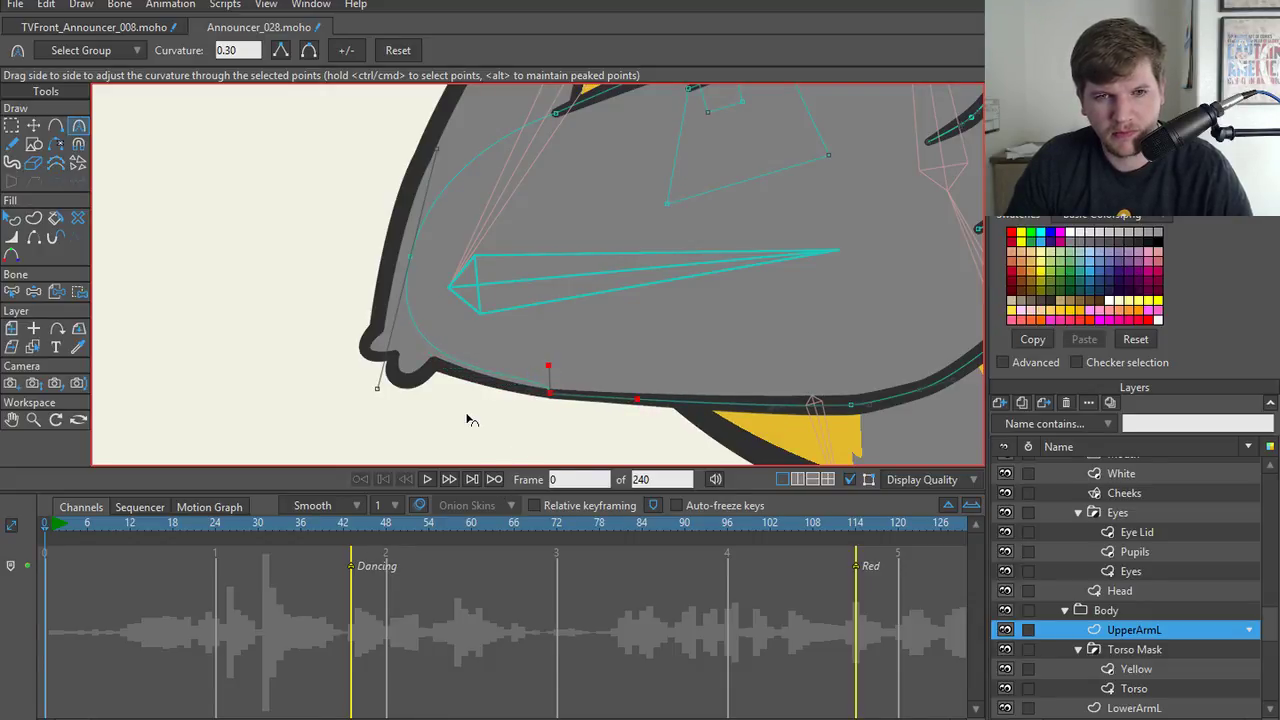
key(t)
- Examine the reshaped arm outline against the whole bird
scroll(450, 420, down, 6)
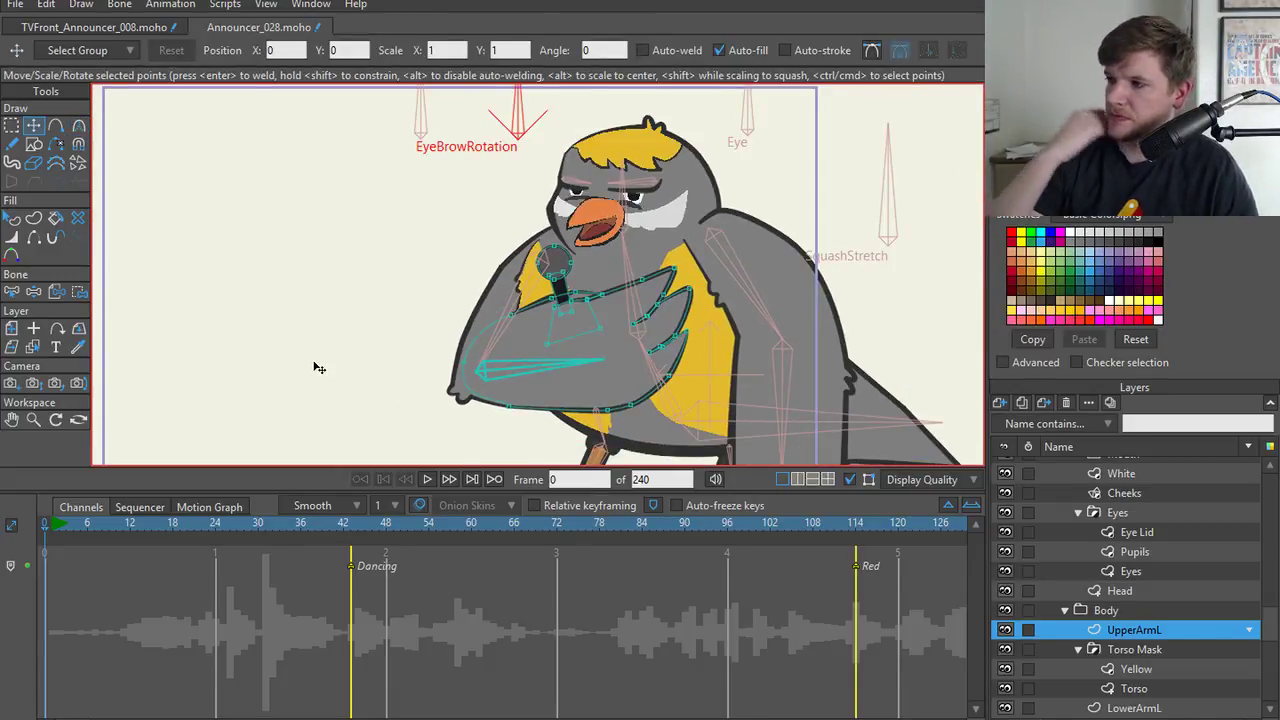
scroll(380, 334, down, 3)
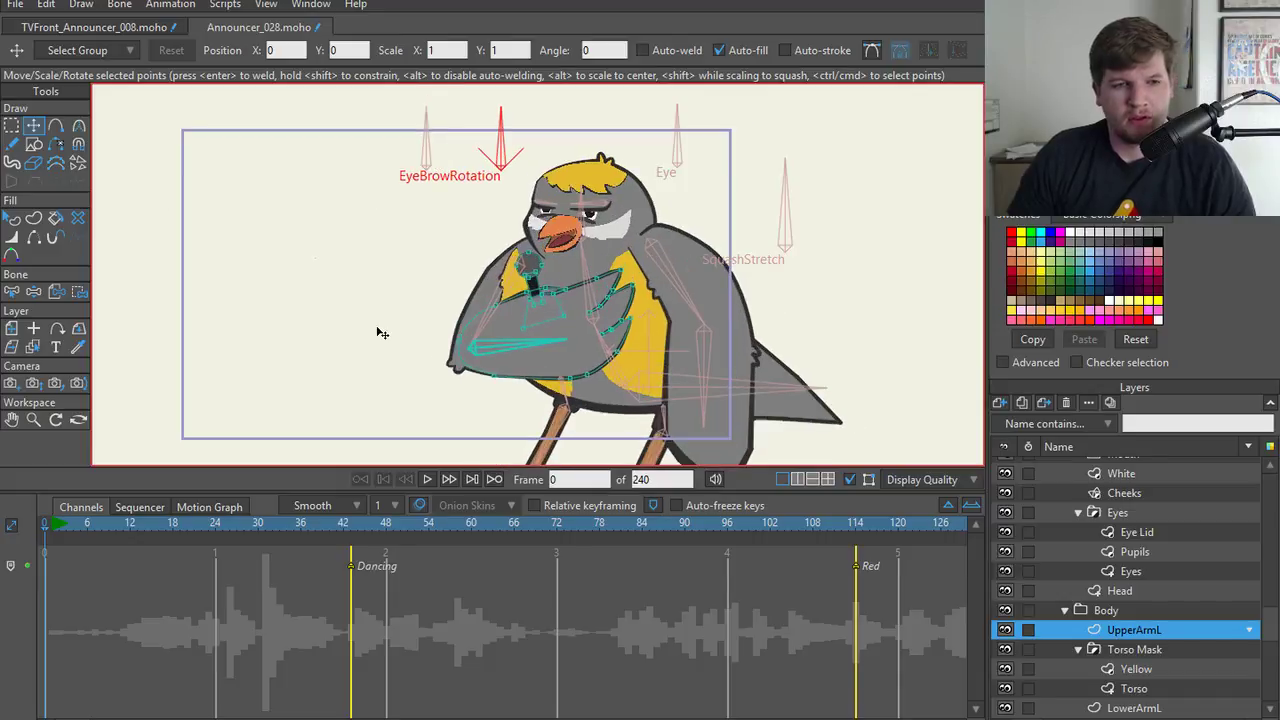
drag(385, 339, 443, 331)
scroll(443, 332, down, 1)
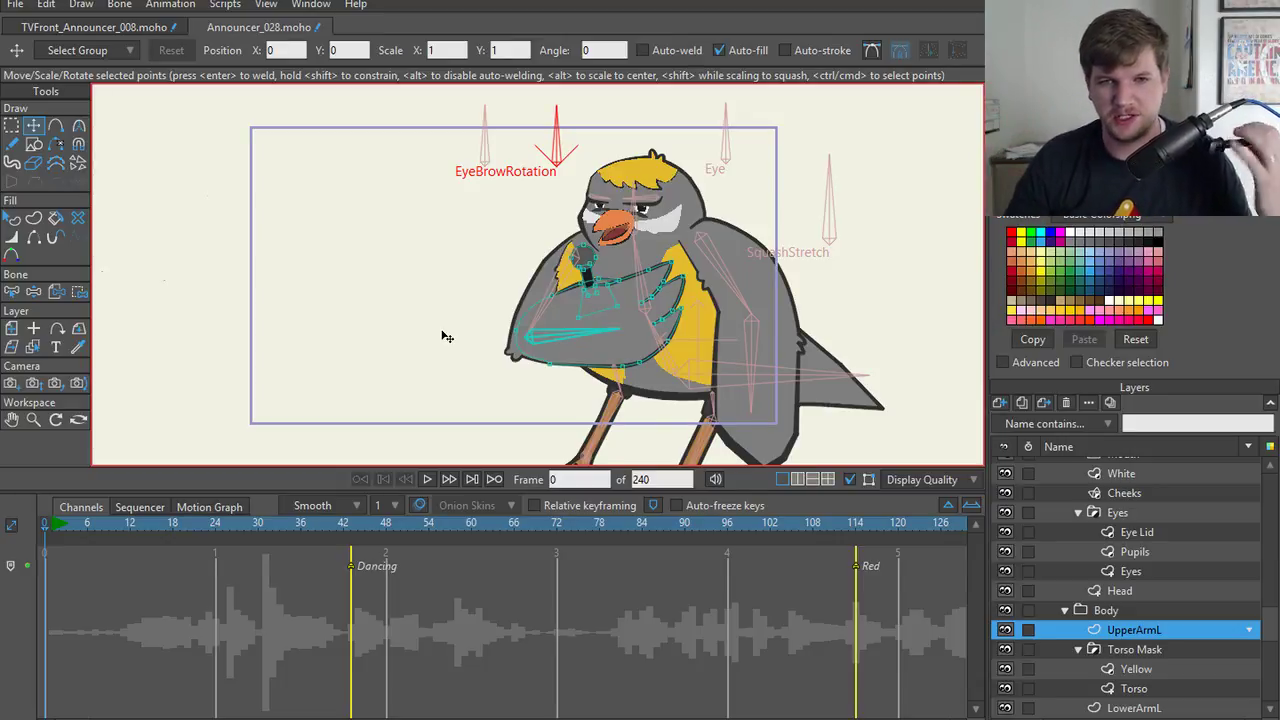
scroll(449, 337, up, 3)
scroll(350, 347, down, 1)
scroll(350, 347, down, 4)
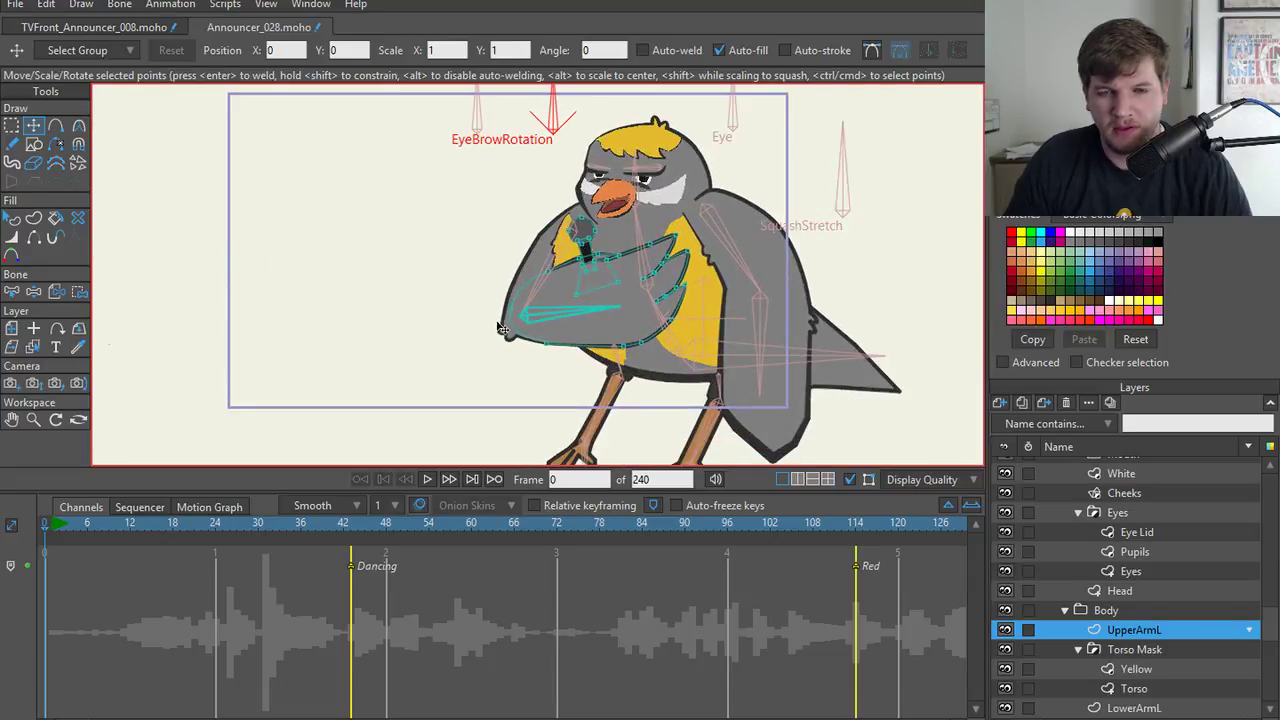
- Recolour the dark feather tuft at the top of the LegL leg with the body's grey fill
ctrl+alt+click(770, 432)
scroll(770, 432, up, 2)
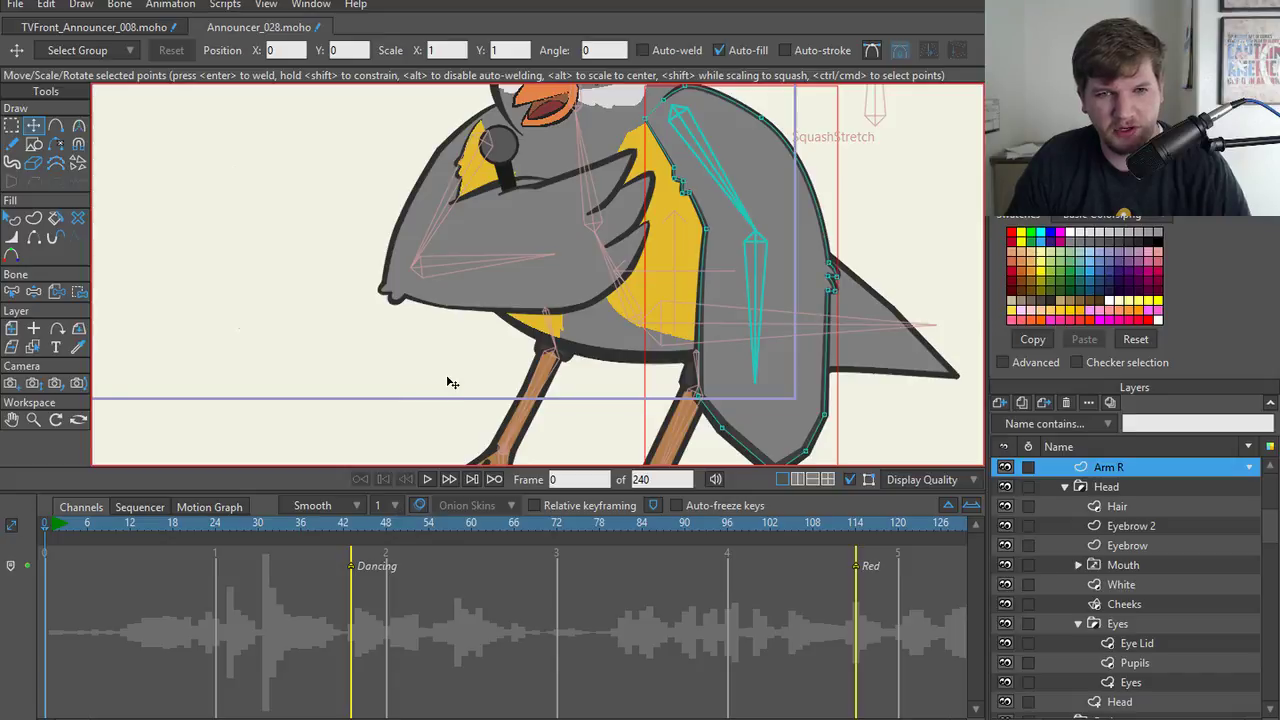
scroll(466, 384, up, 1)
ctrl+alt+click(600, 378)
scroll(596, 365, up, 3)
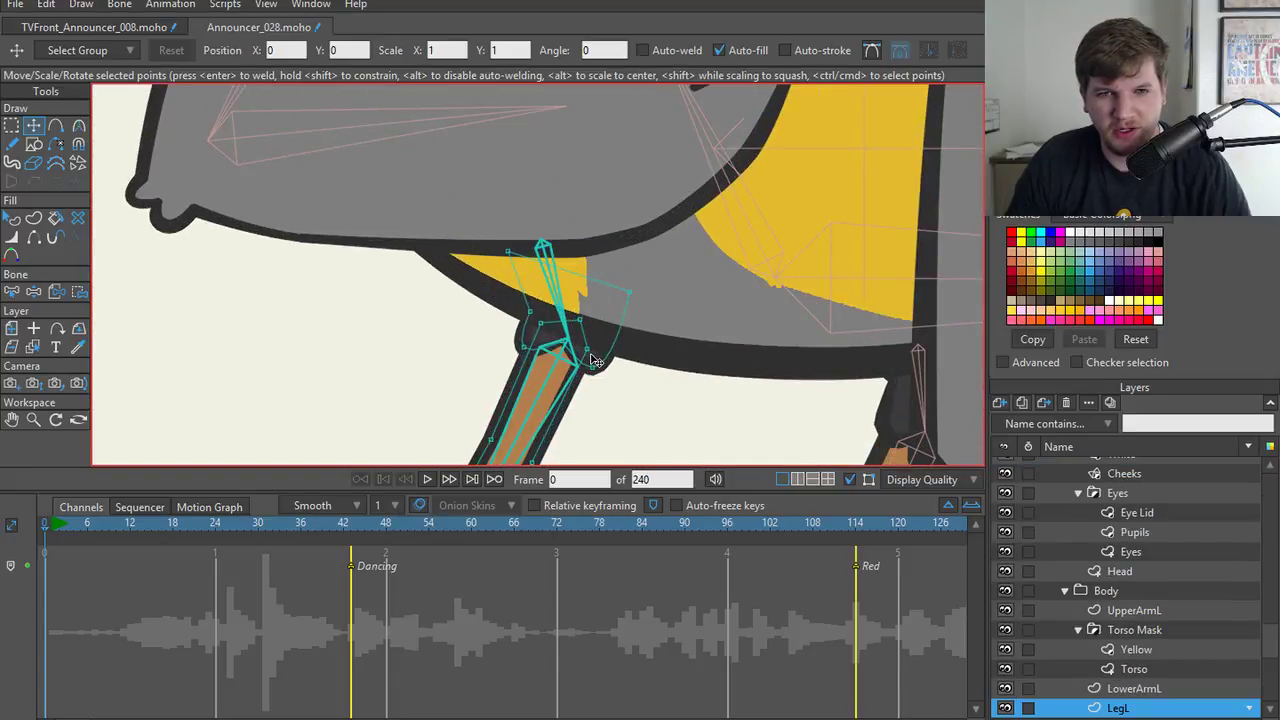
key(q)
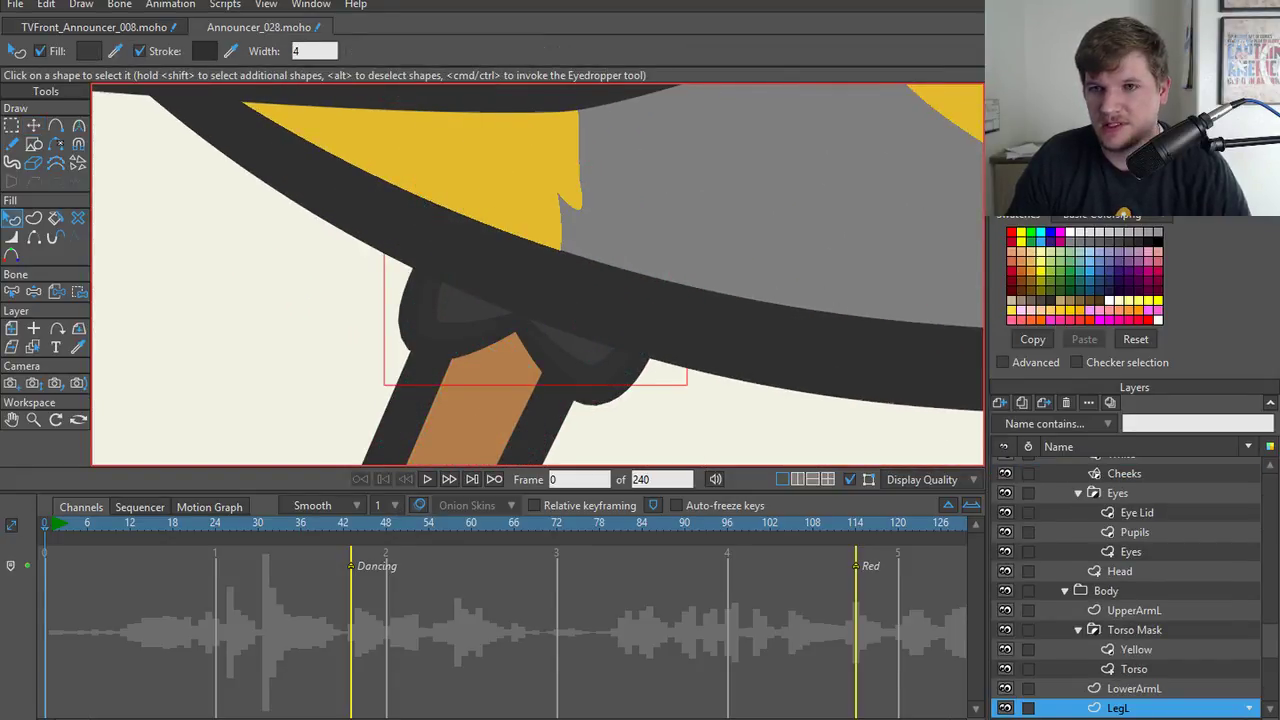
ctrl+click(840, 231)
- Recolour the dark feather tuft at the top of the LegR leg with the body's grey, then deselect it
scroll(811, 288, down, 3)
drag(811, 330, 372, 303)
ctrl+alt+click(646, 365)
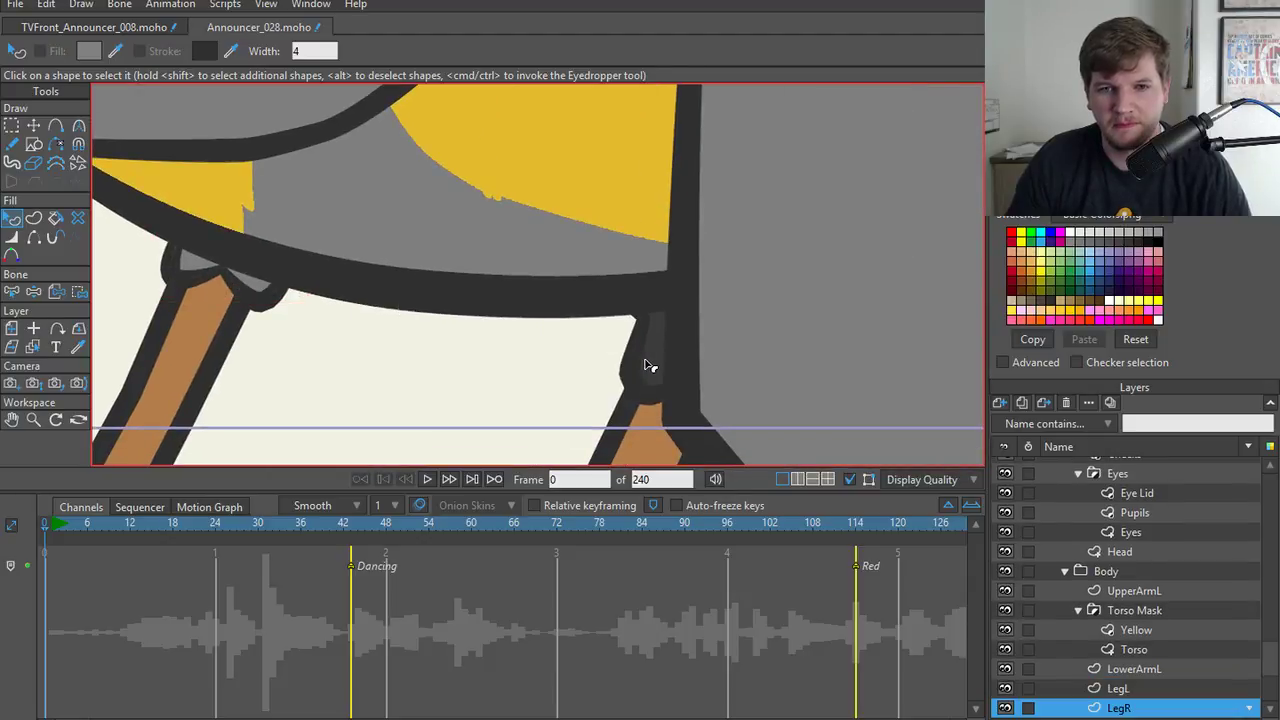
click(646, 365)
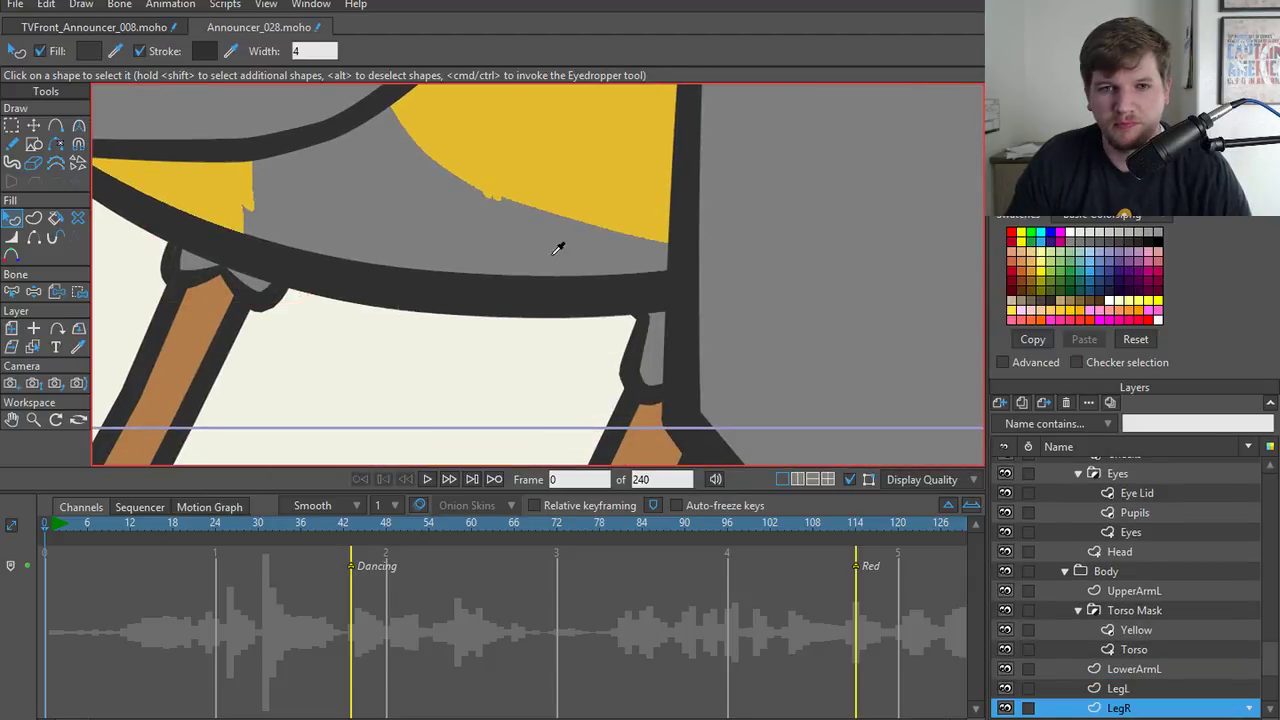
click(429, 371)
- Render a preview of frame 0 to check the recoloured legs and arm outline, then close it
scroll(429, 371, down, 5)
scroll(482, 348, up, 3)
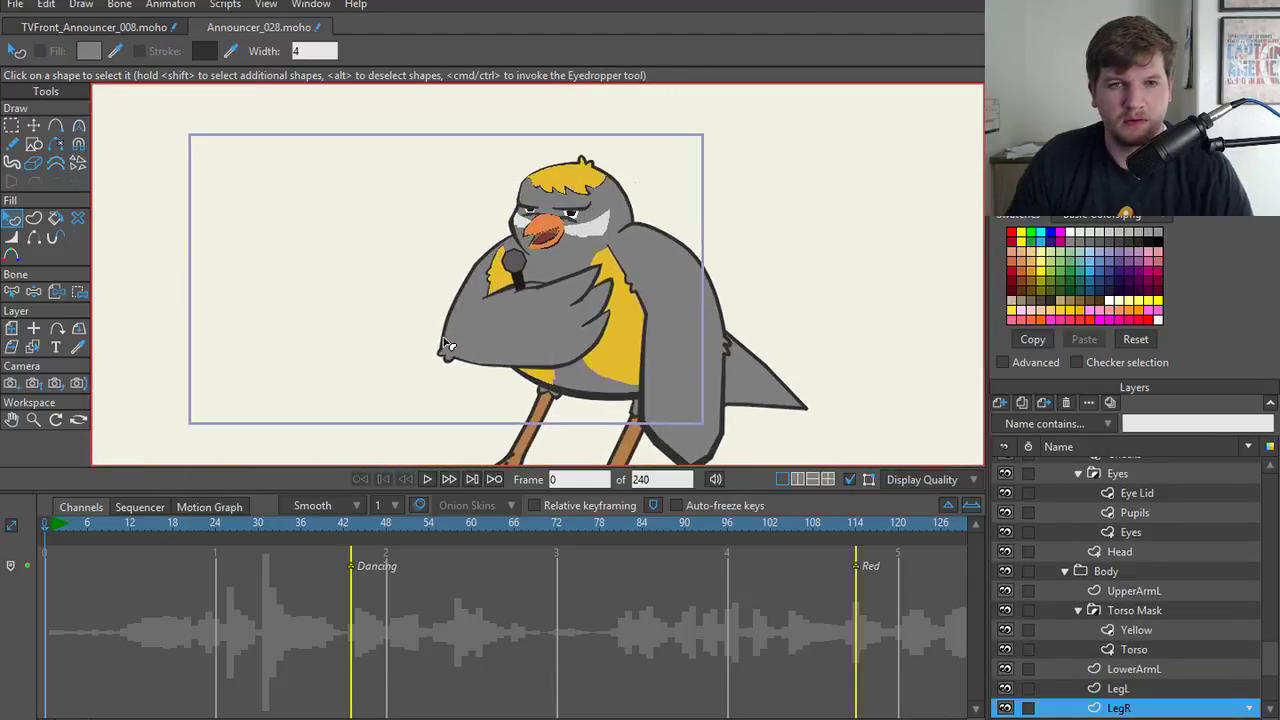
key(ctrl+r)
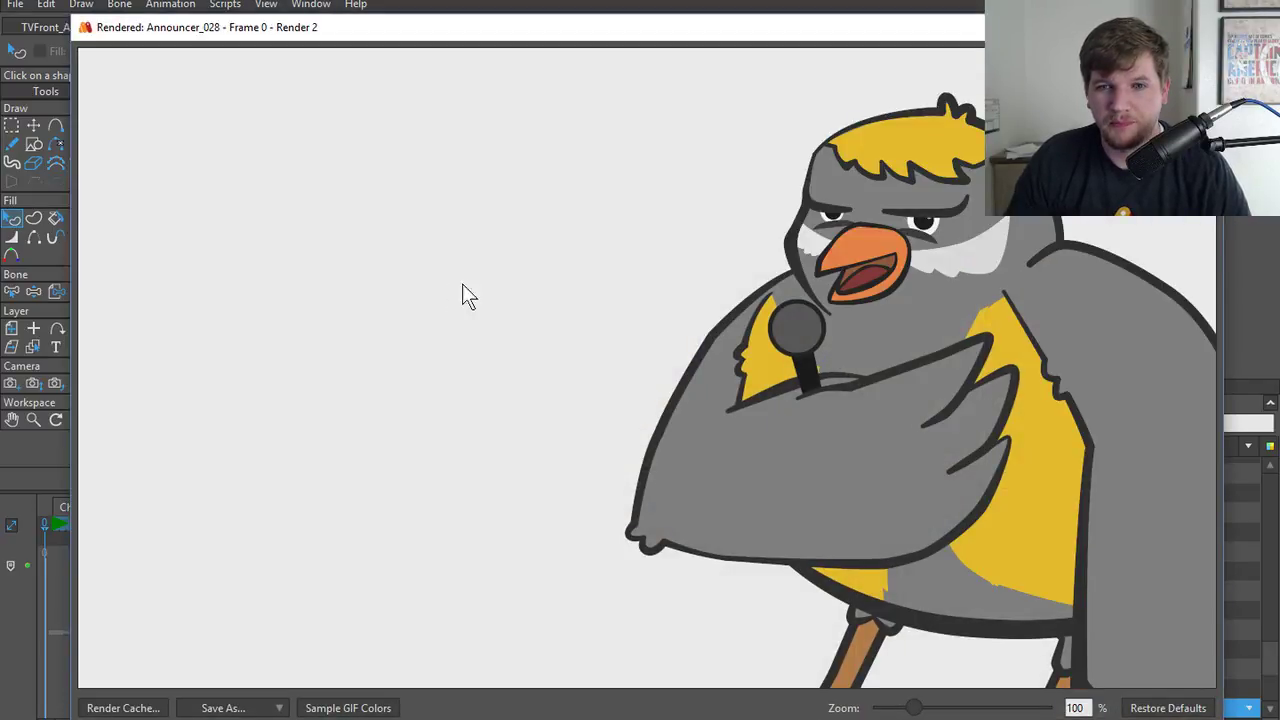
key(Escape)
- Select all points of the UpperArmL forearm with its microphone and move them off the chest to the bird's outer side
scroll(530, 334, up, 4)
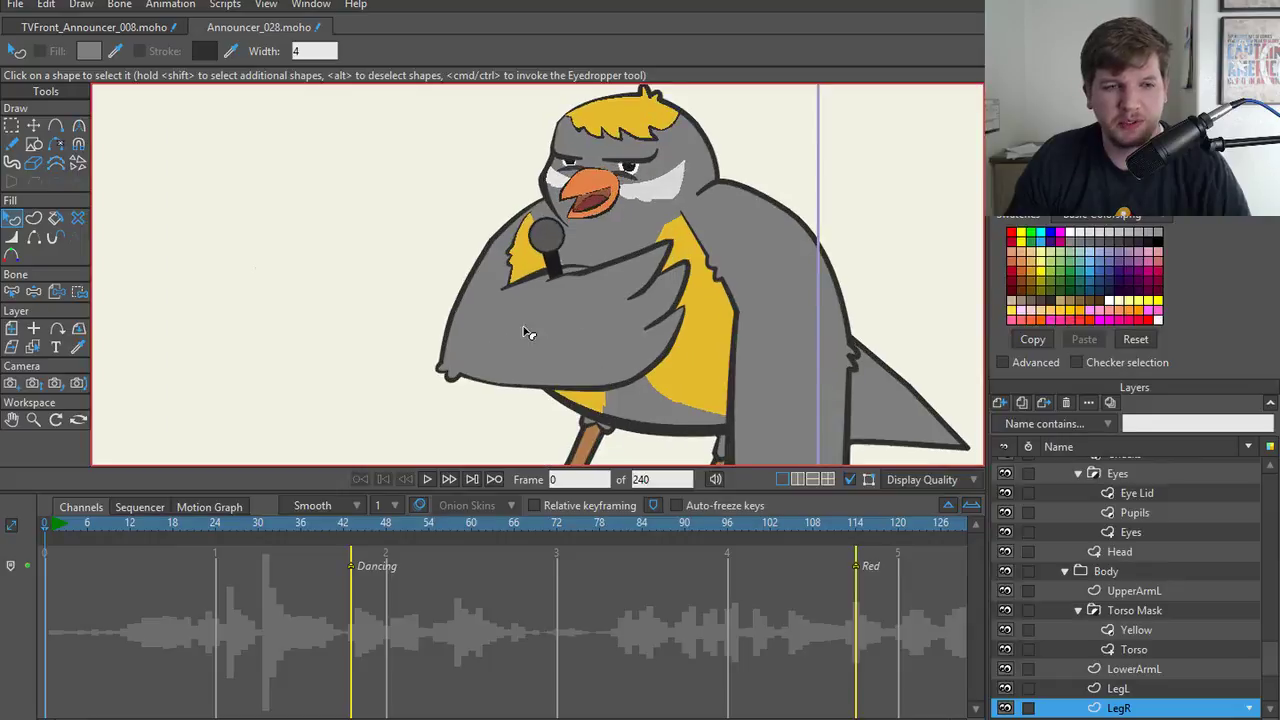
scroll(563, 388, down, 3)
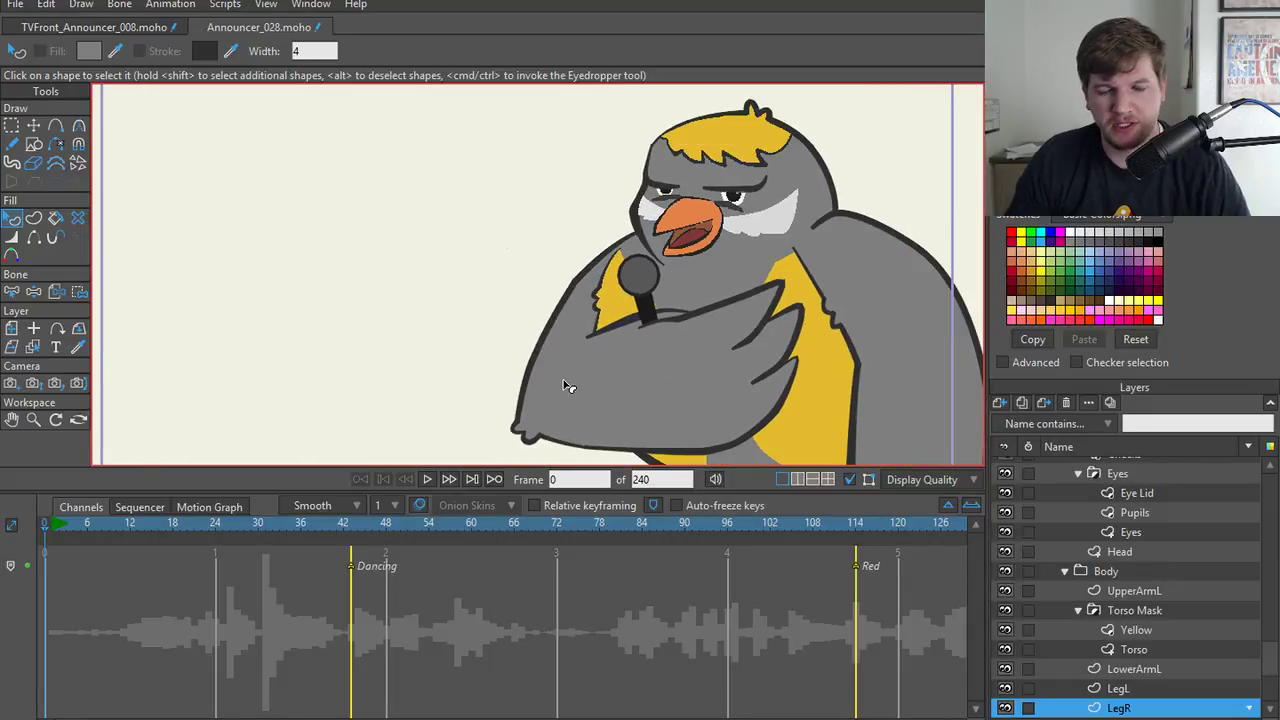
scroll(558, 373, up, 2)
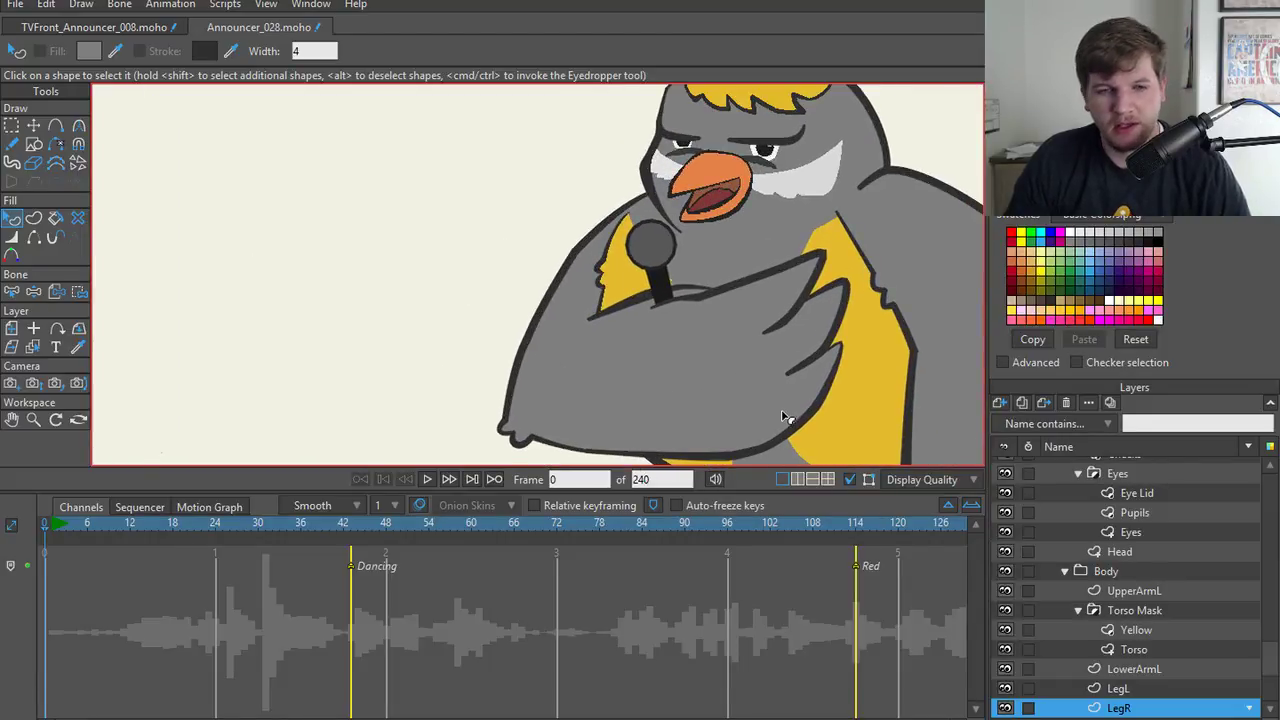
scroll(595, 398, up, 2)
click(630, 385)
scroll(640, 387, down, 2)
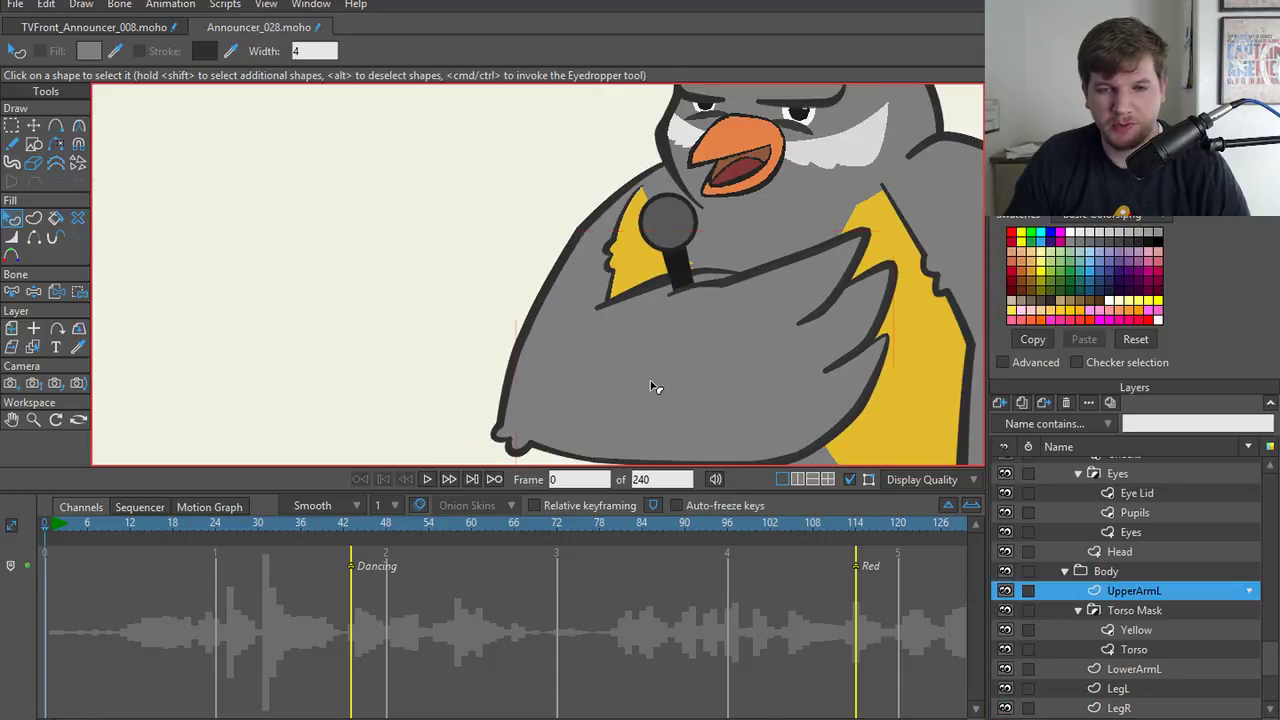
key(t)
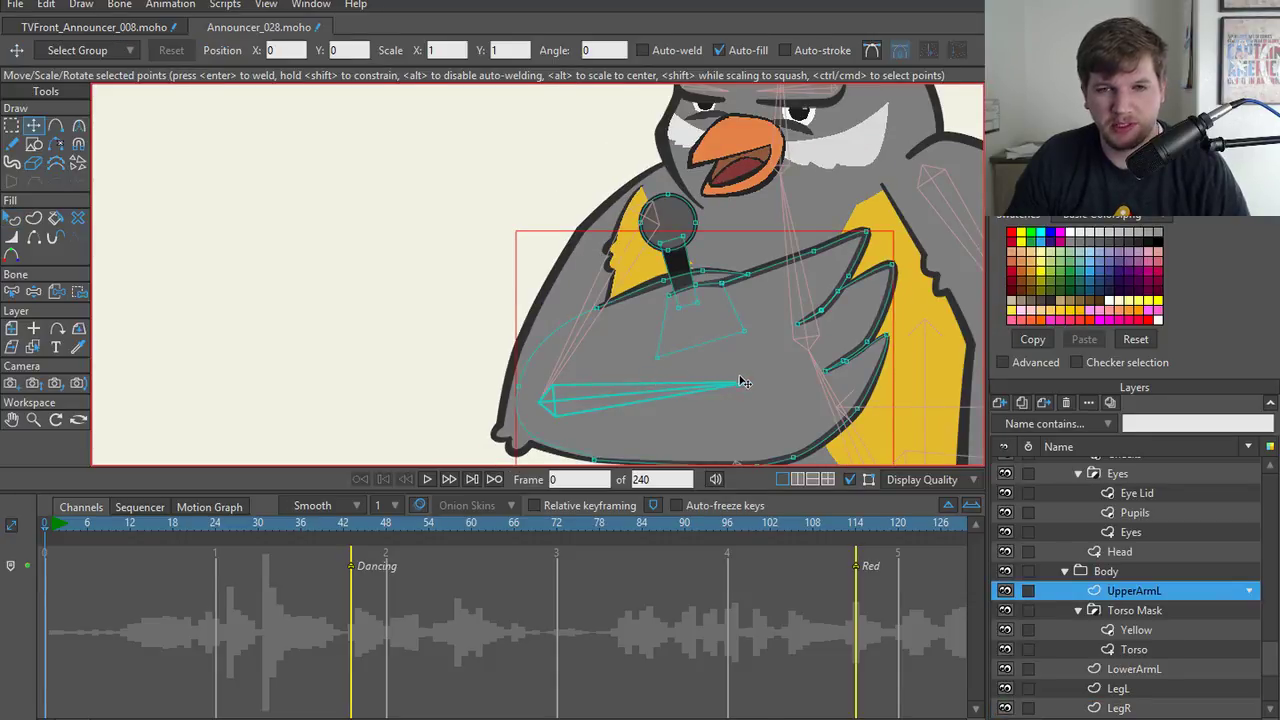
key(ctrl+a)
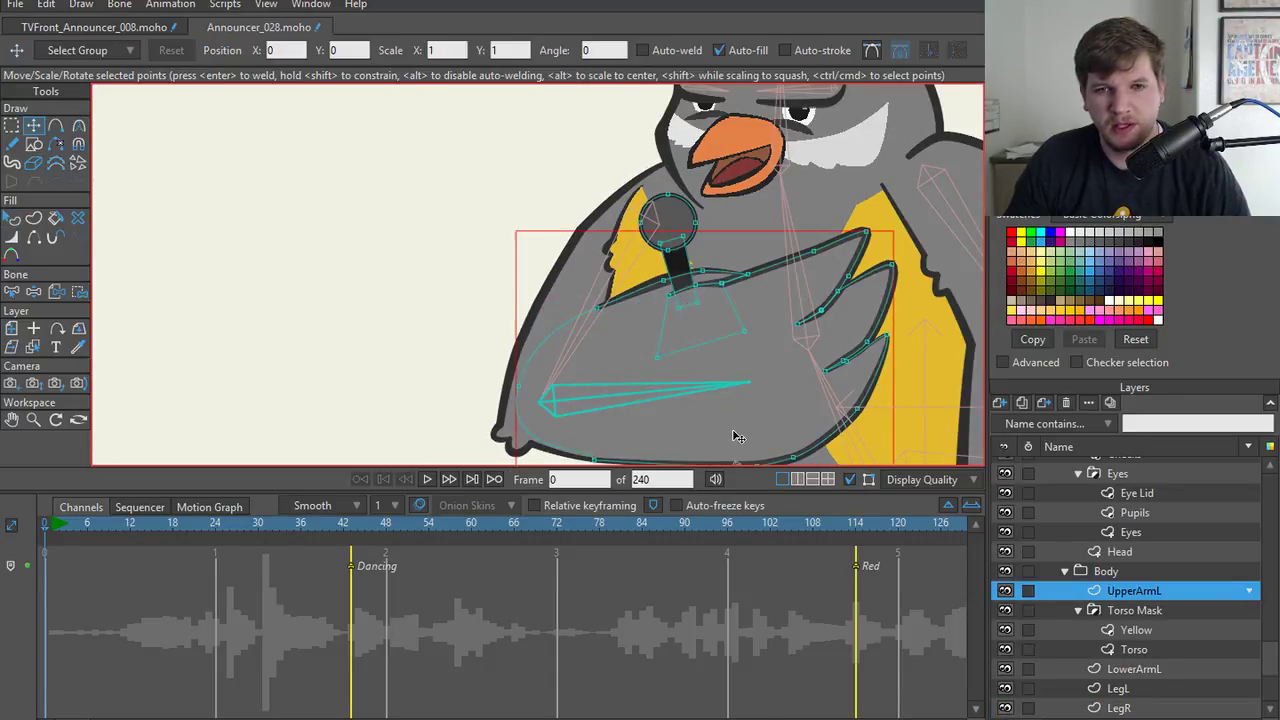
drag(741, 436, 503, 412)
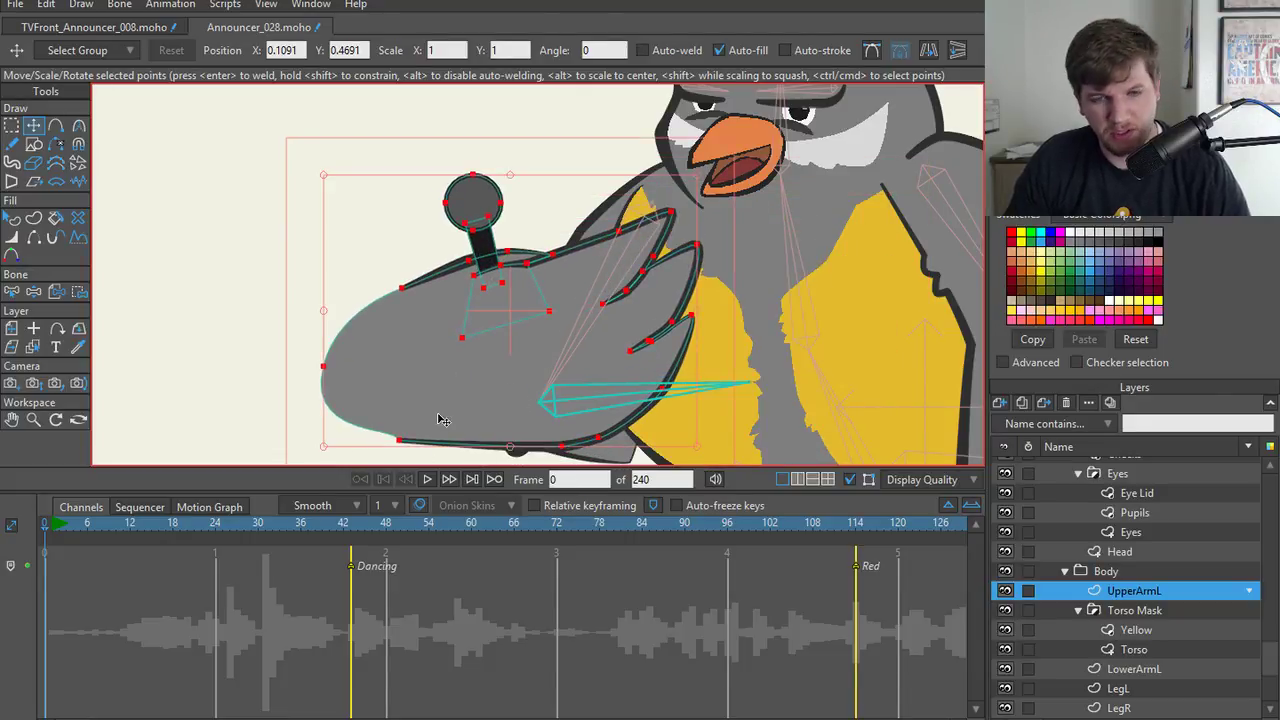
- Rotate the forearm and microphone so the wing feathers point up and away from the body, with its base near the elbow
scroll(496, 369, down, 3)
drag(632, 424, 492, 300)
drag(328, 461, 278, 372)
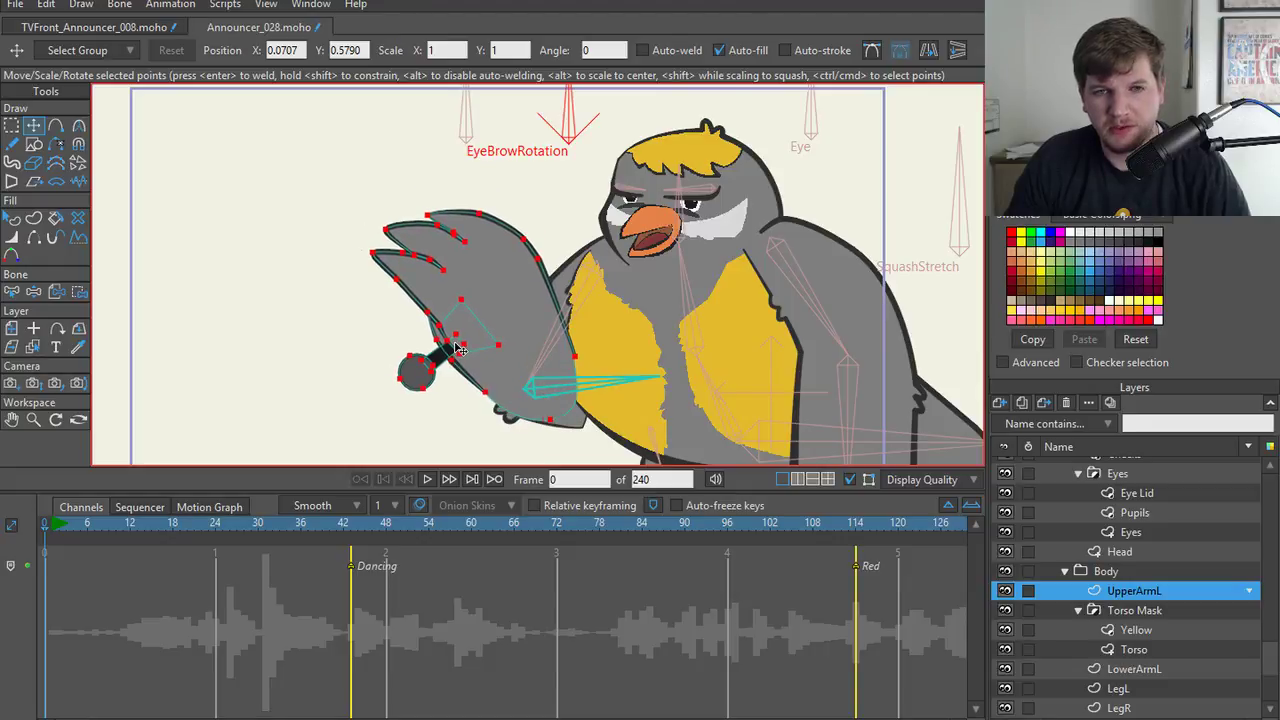
mouse_move(457, 348)
mouse_down()
mouse_move(440, 380)
mouse_move(449, 354)
mouse_up()
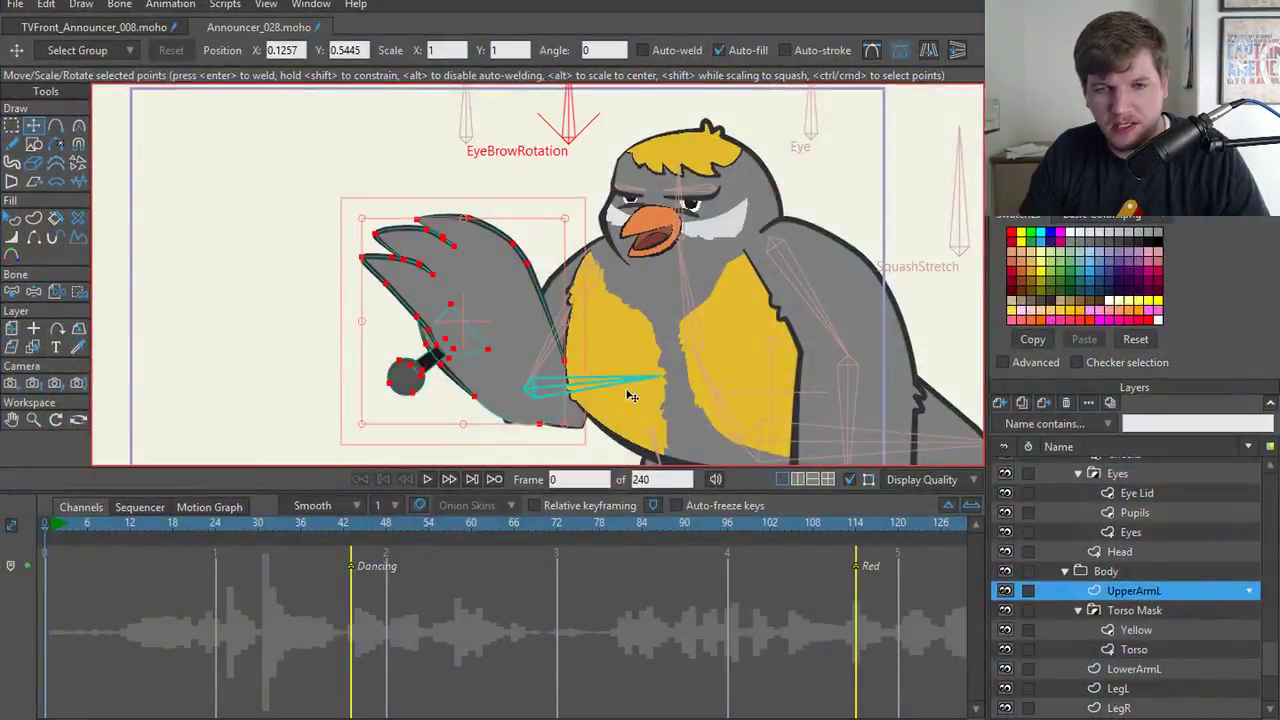
- Hide the UpperArmL layer and render frame 0 of the bird without its forearm
click(1006, 592)
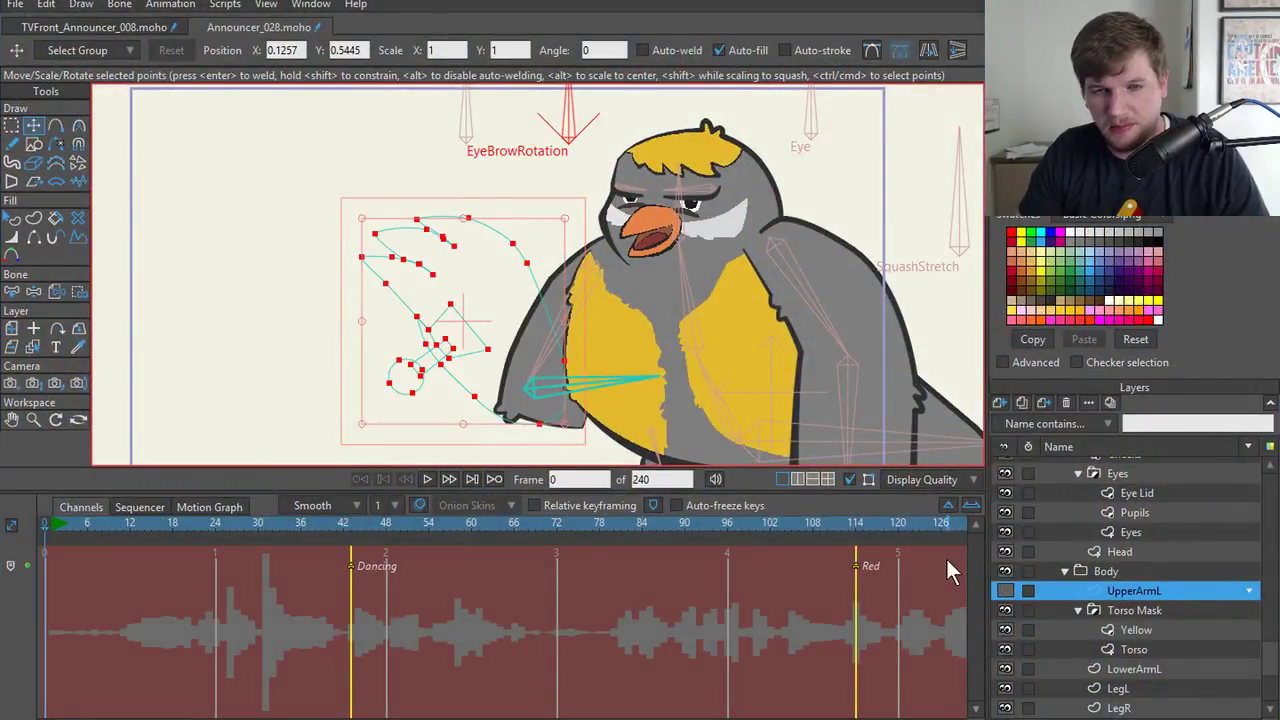
drag(358, 272, 312, 272)
scroll(312, 272, down, 4)
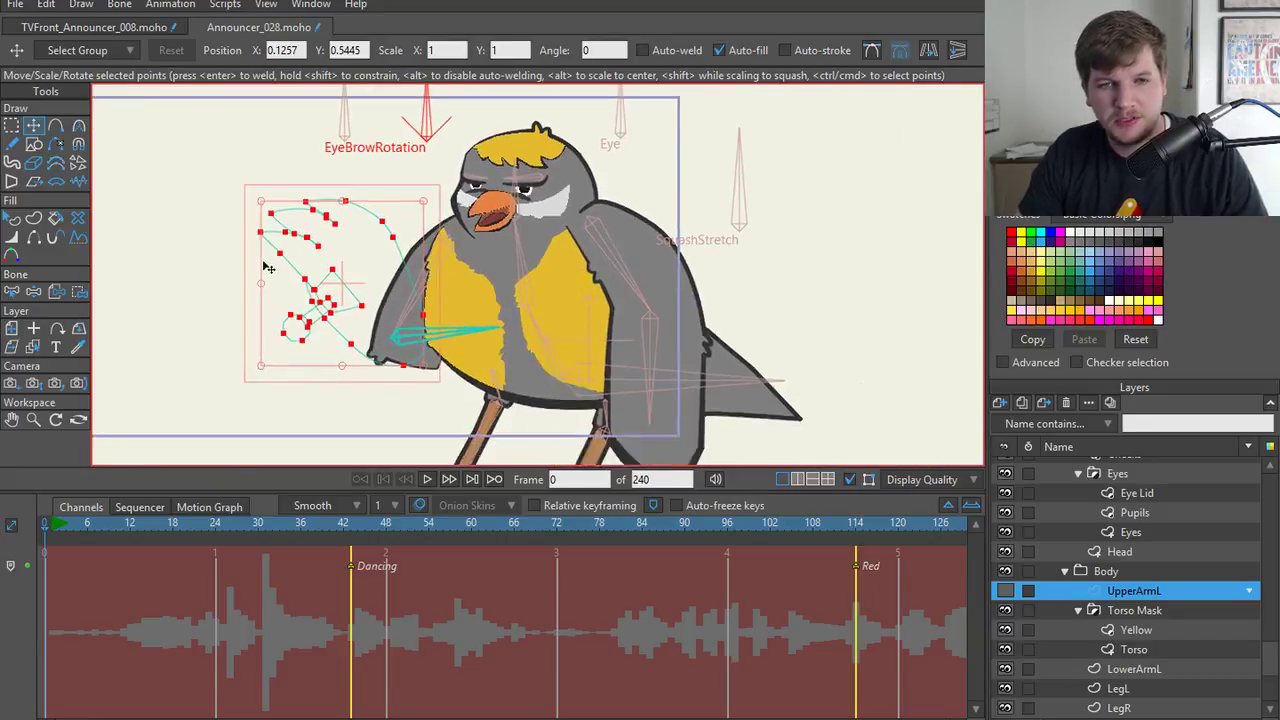
key(ctrl+r)
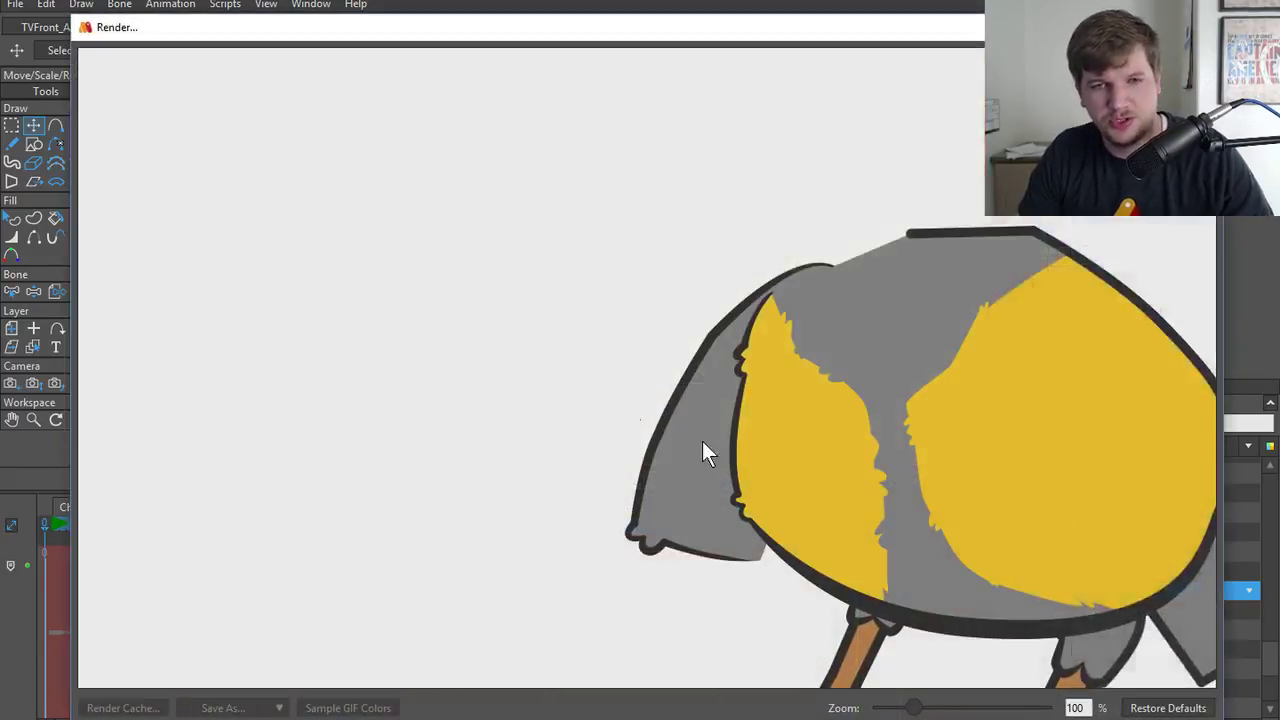
- Save the render in PNG format as announcer.png in the Silly Bird project's Images folder
click(275, 708)
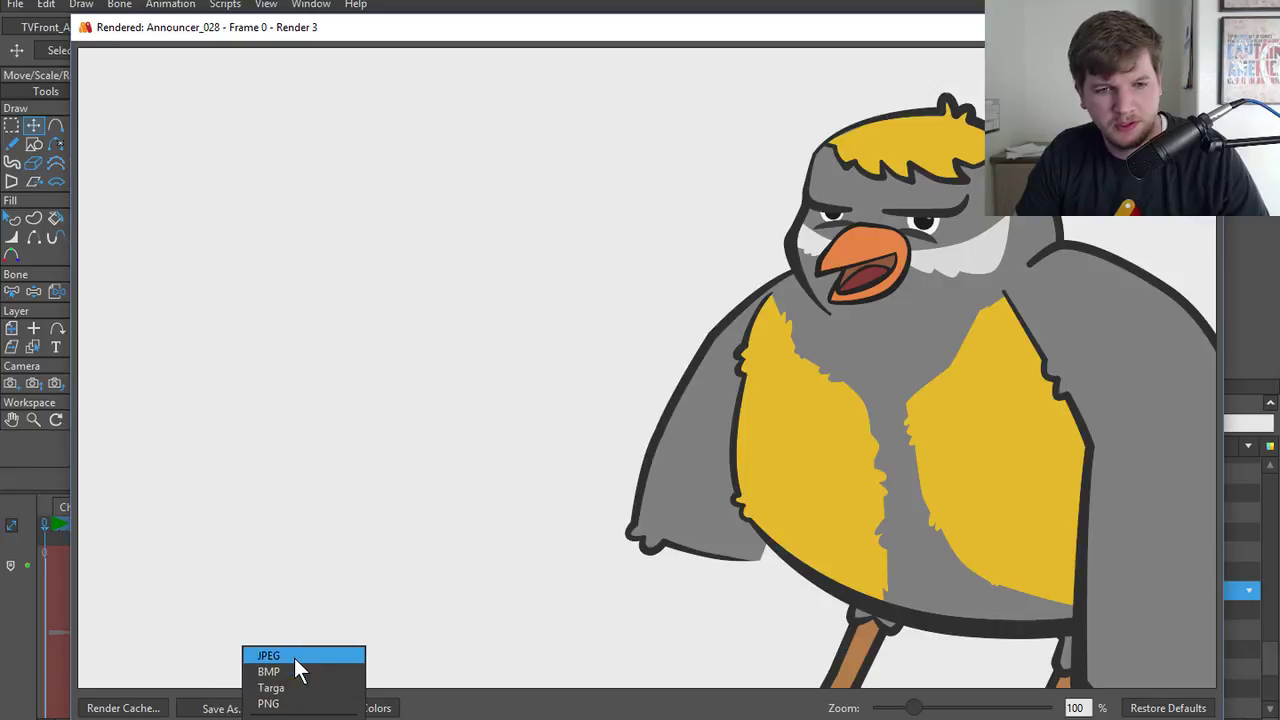
click(290, 703)
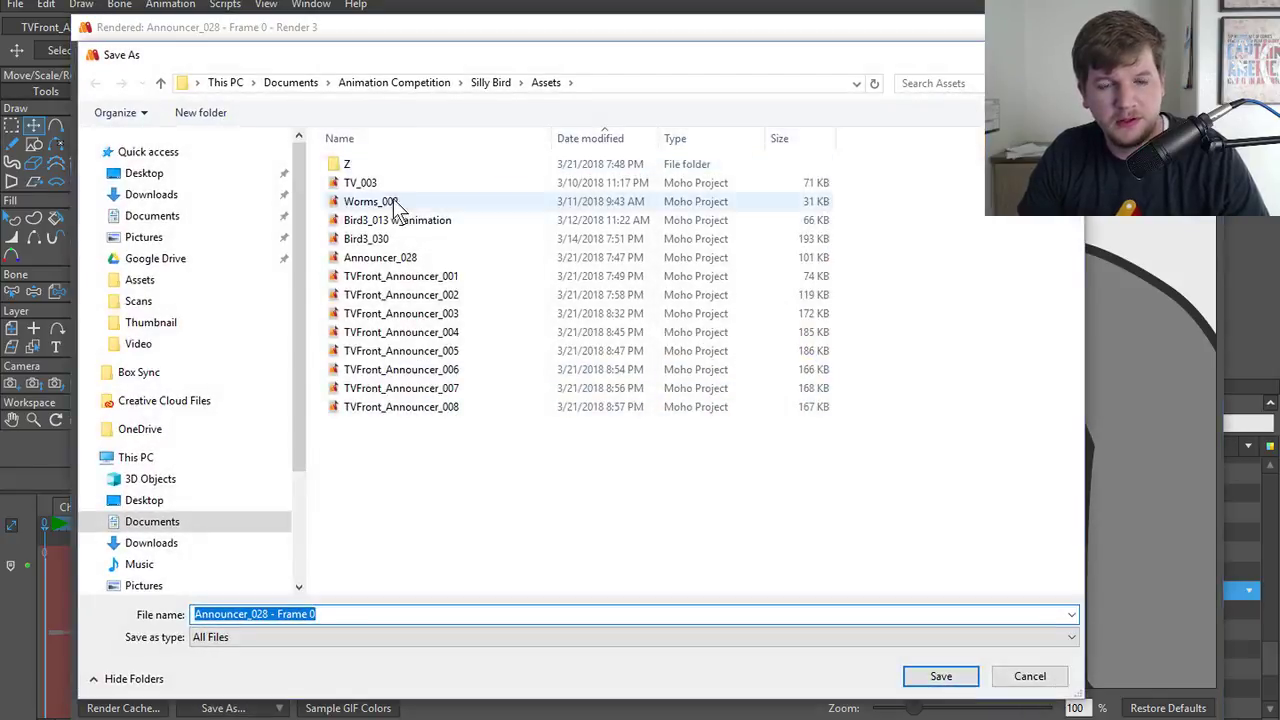
click(488, 86)
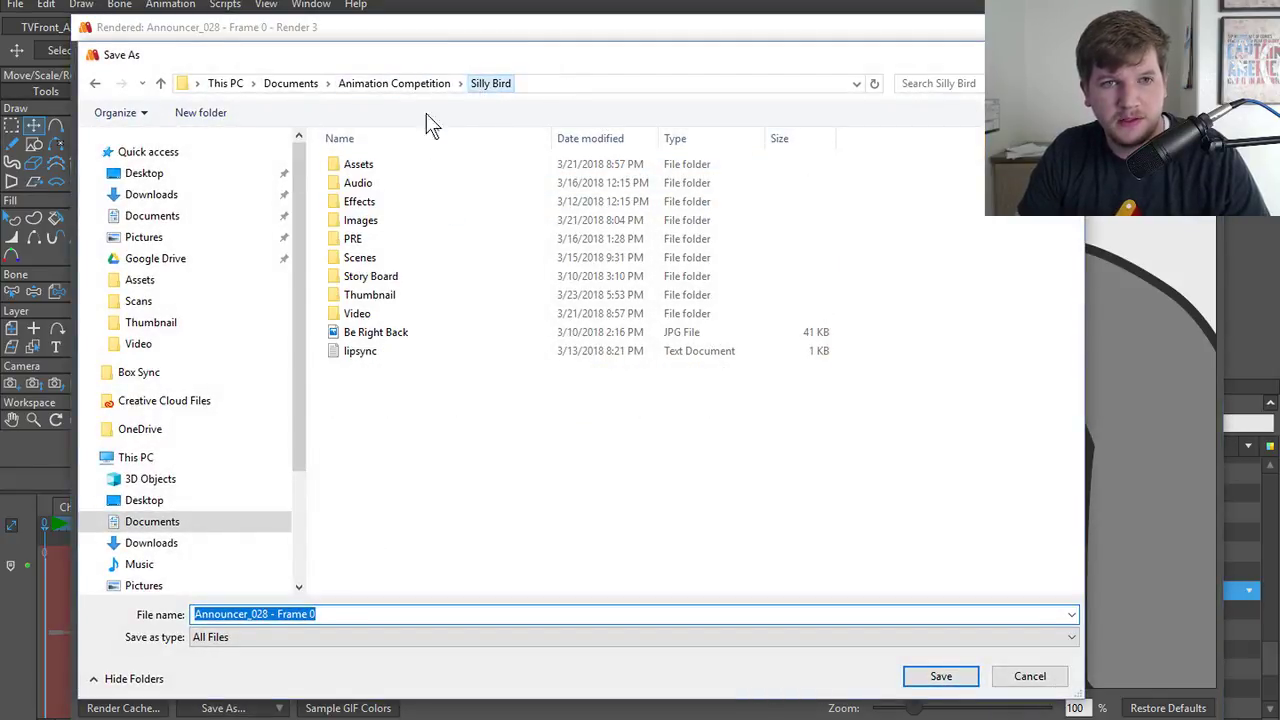
double_click(357, 220)
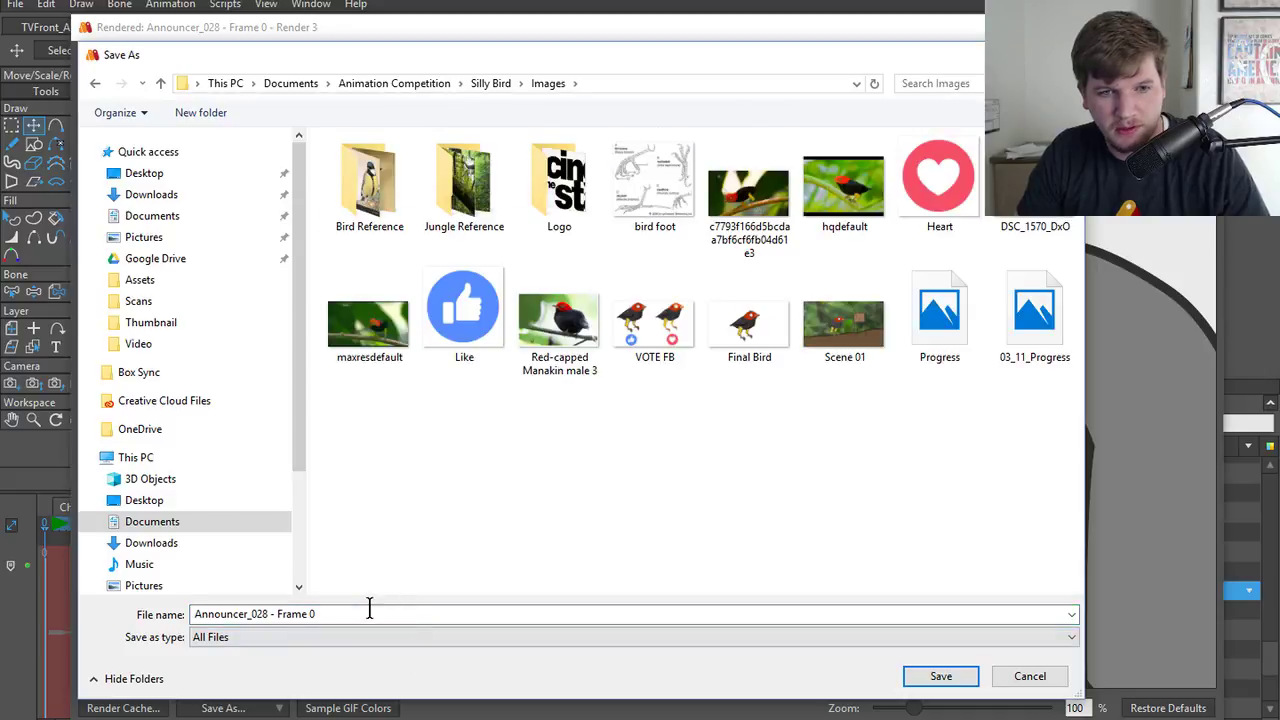
triple_click(371, 614)
text(announcer)
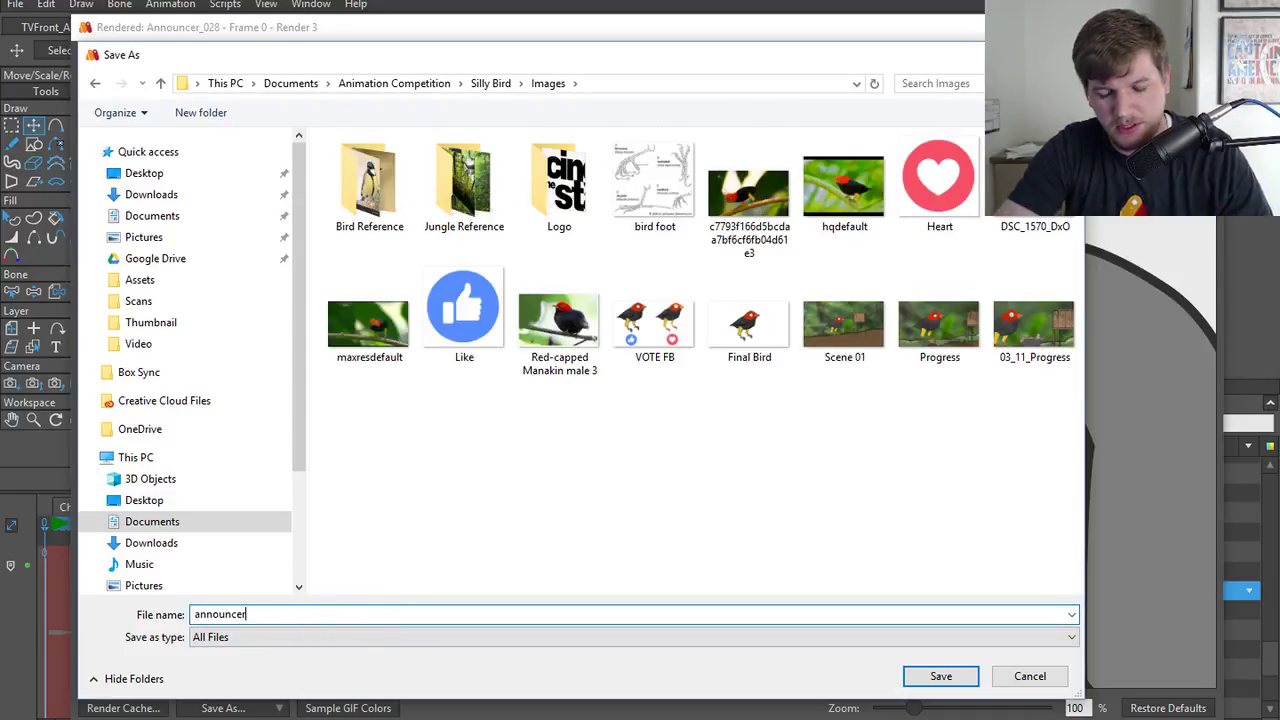
text(.png)
key(Return)
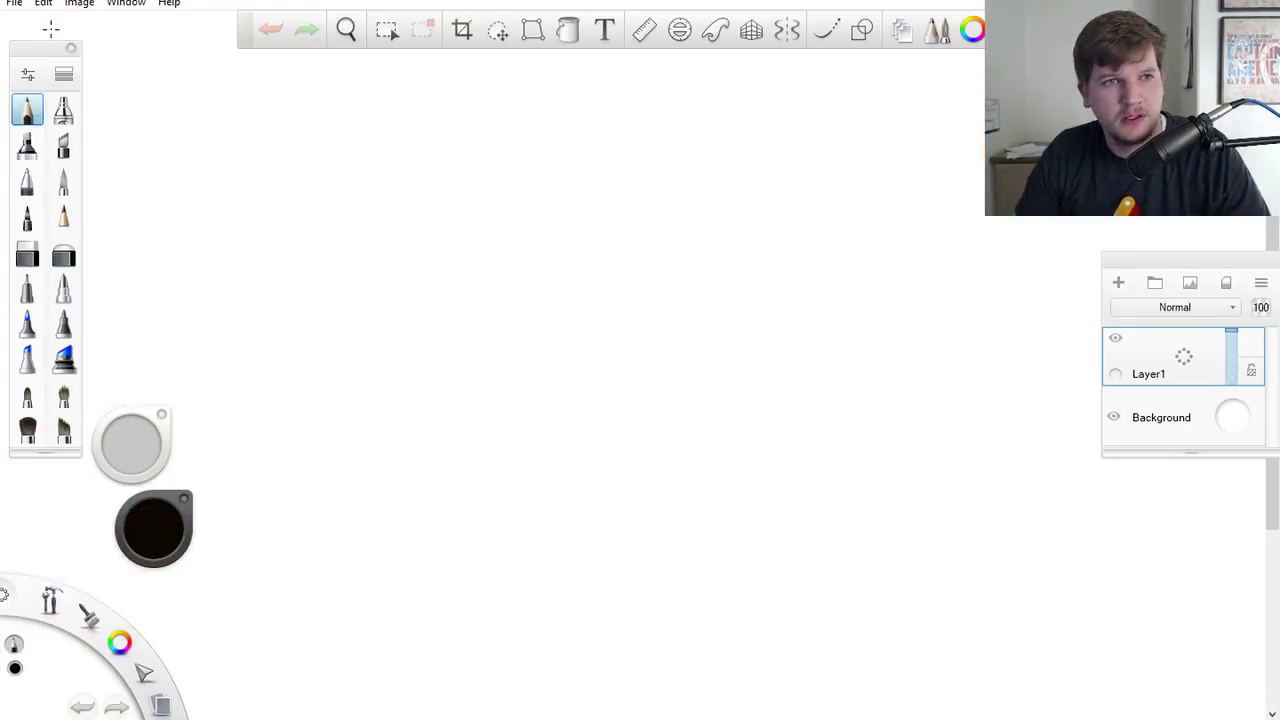
- Add a new layer and import the announcer arm image from the Silly Bird project's Images folder onto the canvas
click(1119, 283)
click(1190, 284)
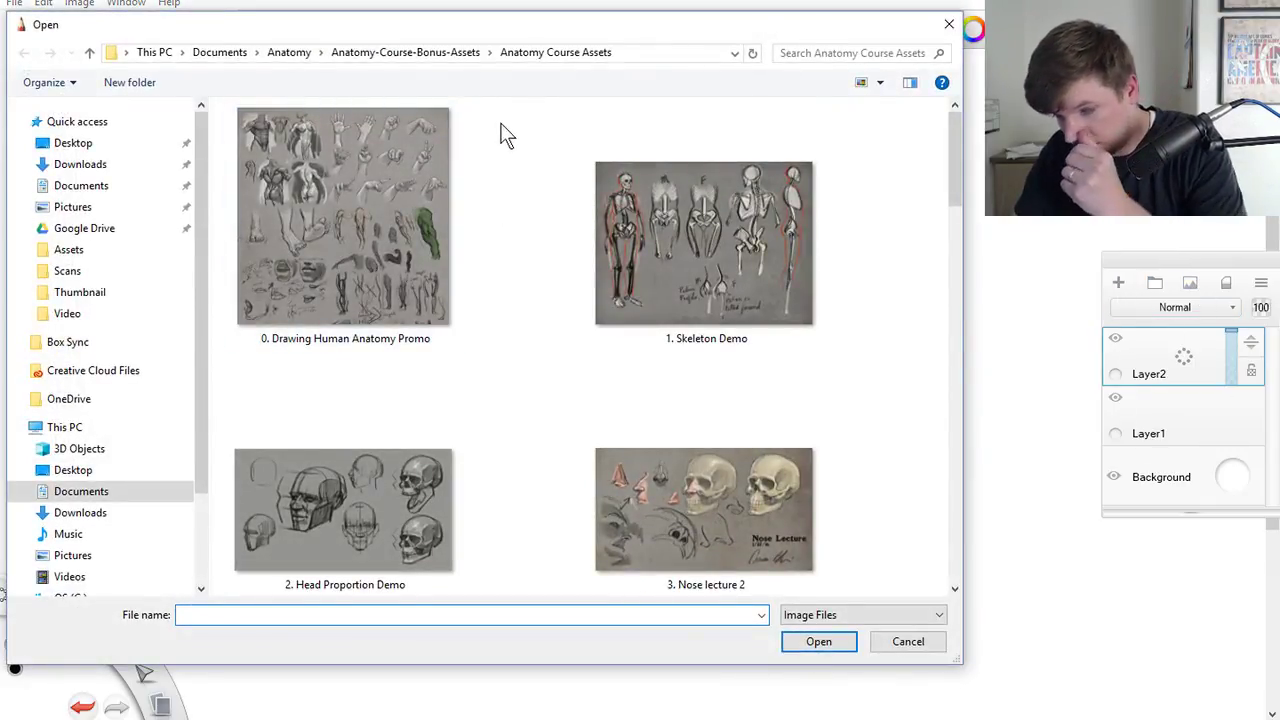
click(226, 53)
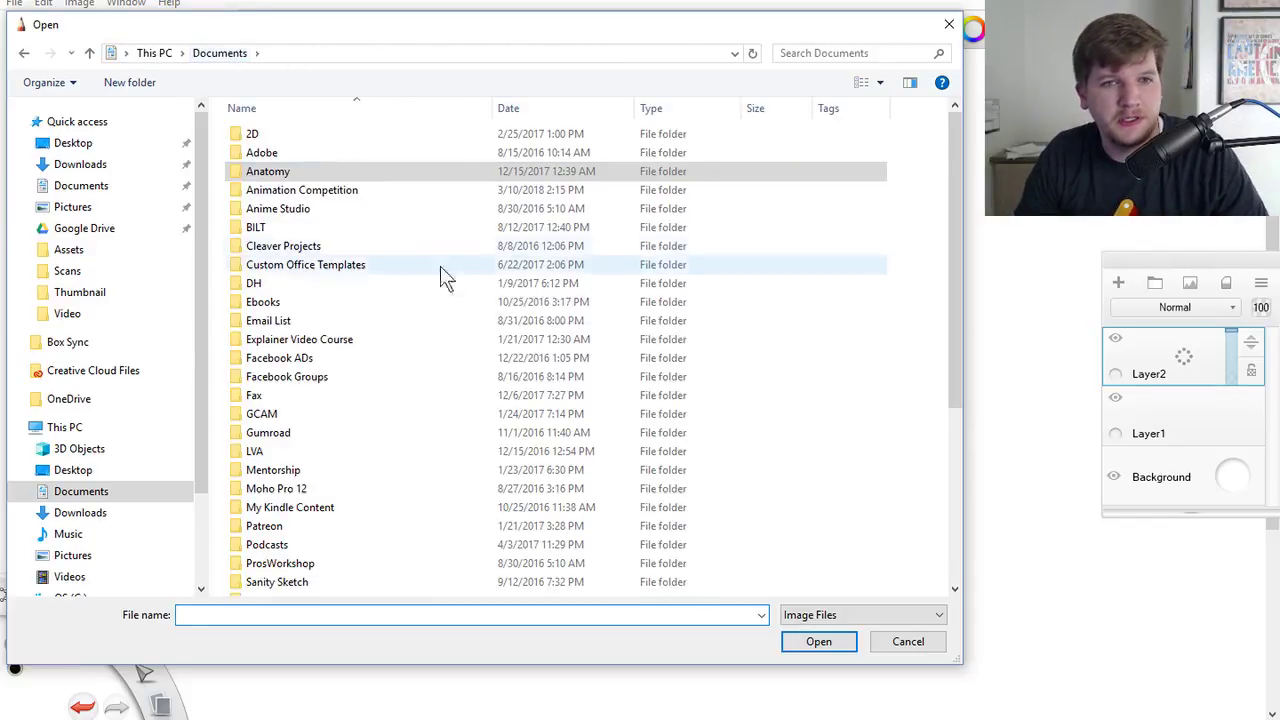
double_click(337, 192)
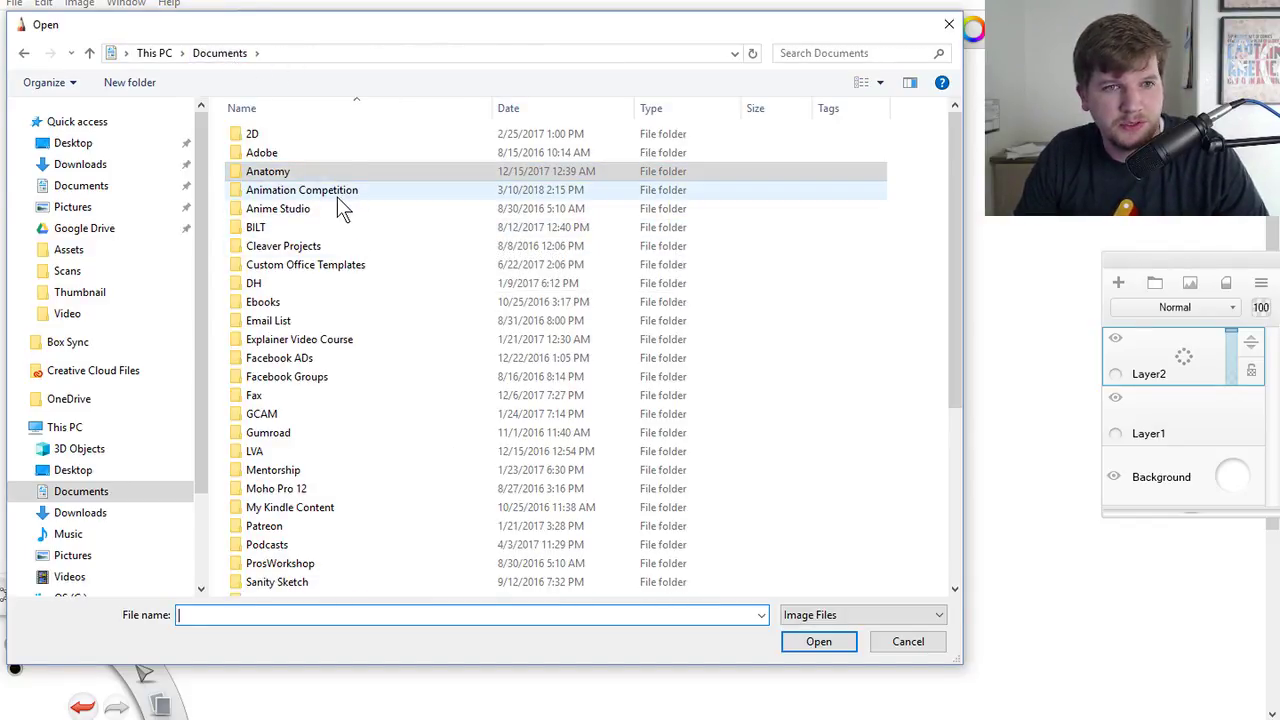
double_click(288, 134)
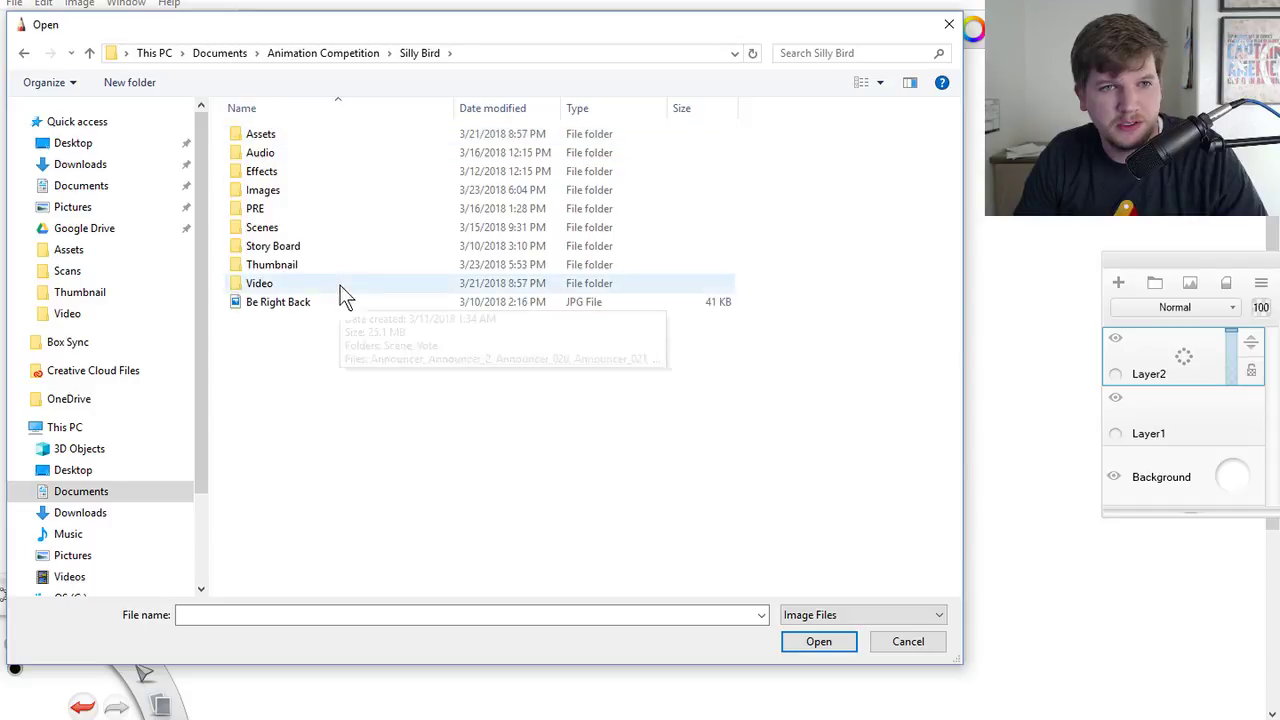
click(288, 190)
double_click(288, 190)
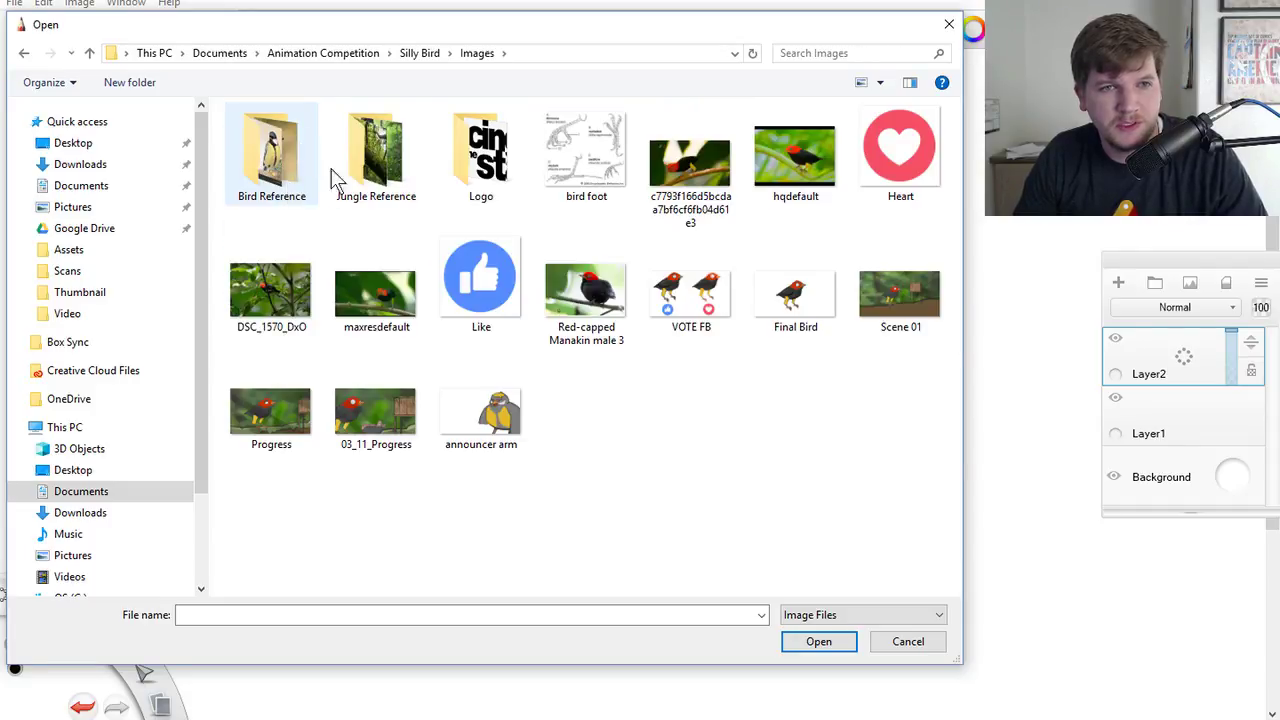
double_click(506, 441)
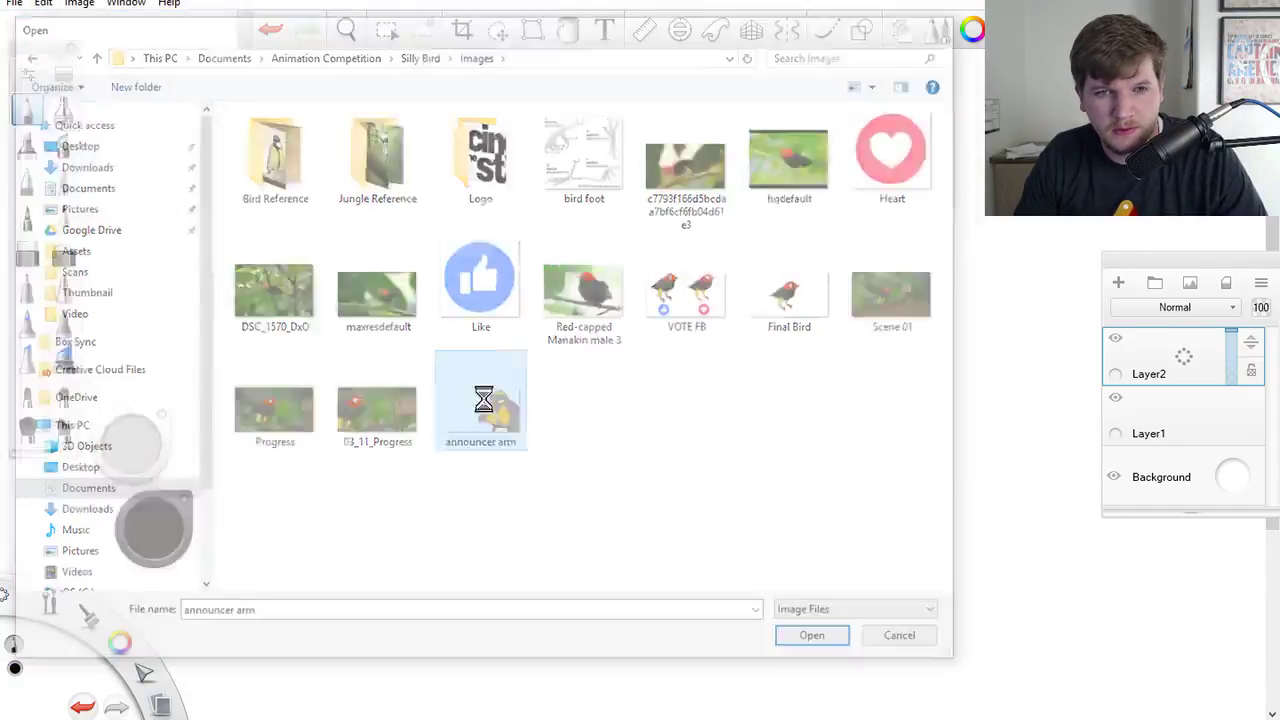
- Accept the image placement, remove the spare empty layers and move the empty Layer1 above the bird image
drag(651, 357, 1119, 351)
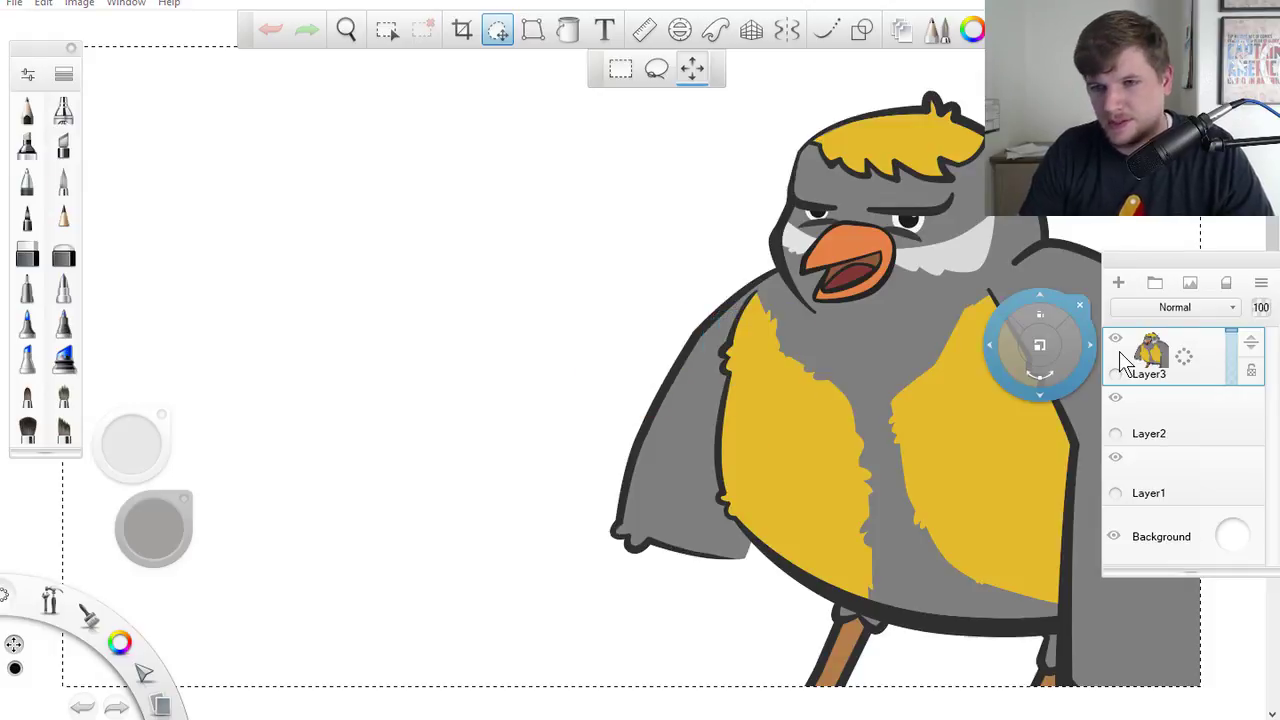
click(1180, 417)
drag(1186, 325, 1186, 330)
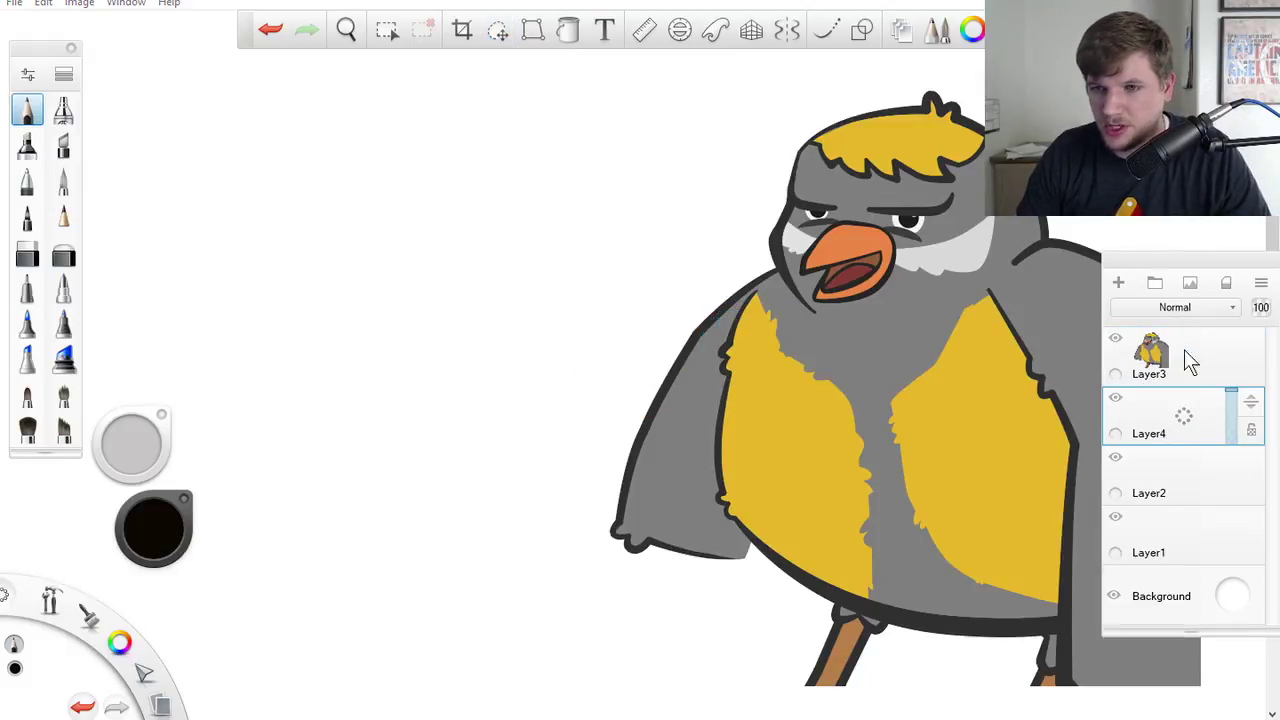
drag(1158, 432, 1108, 430)
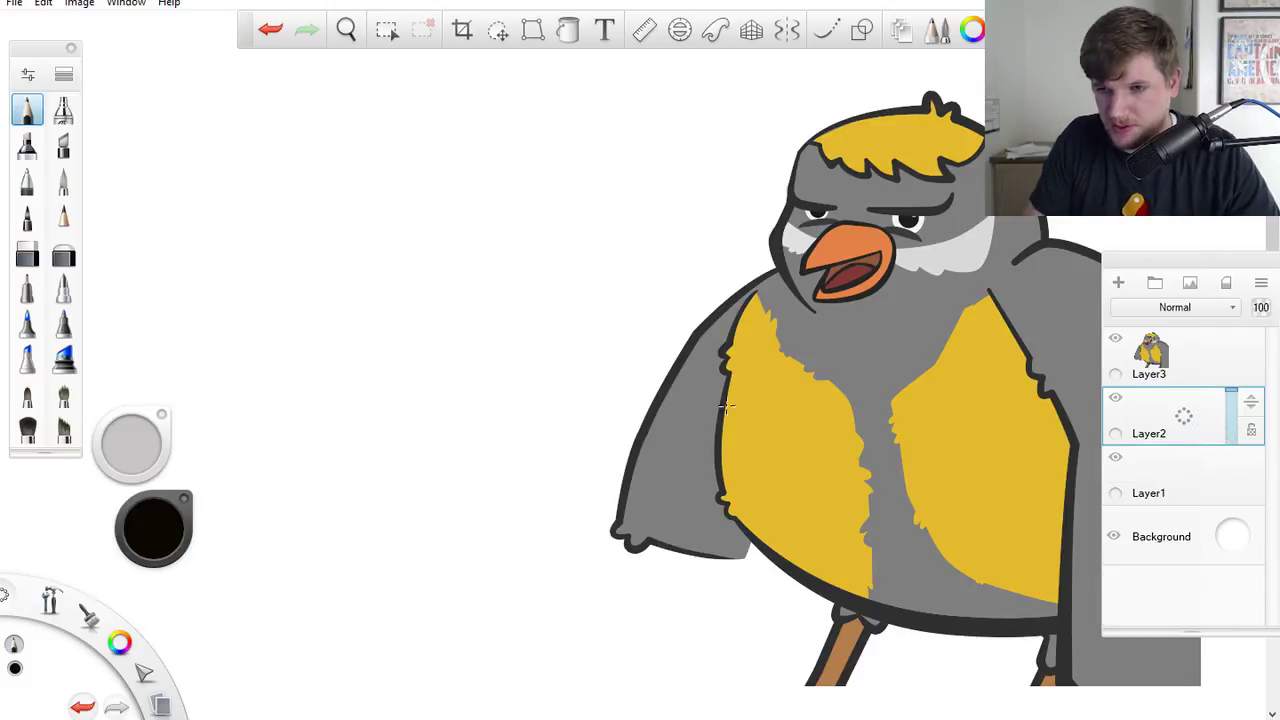
drag(1184, 419, 1245, 345)
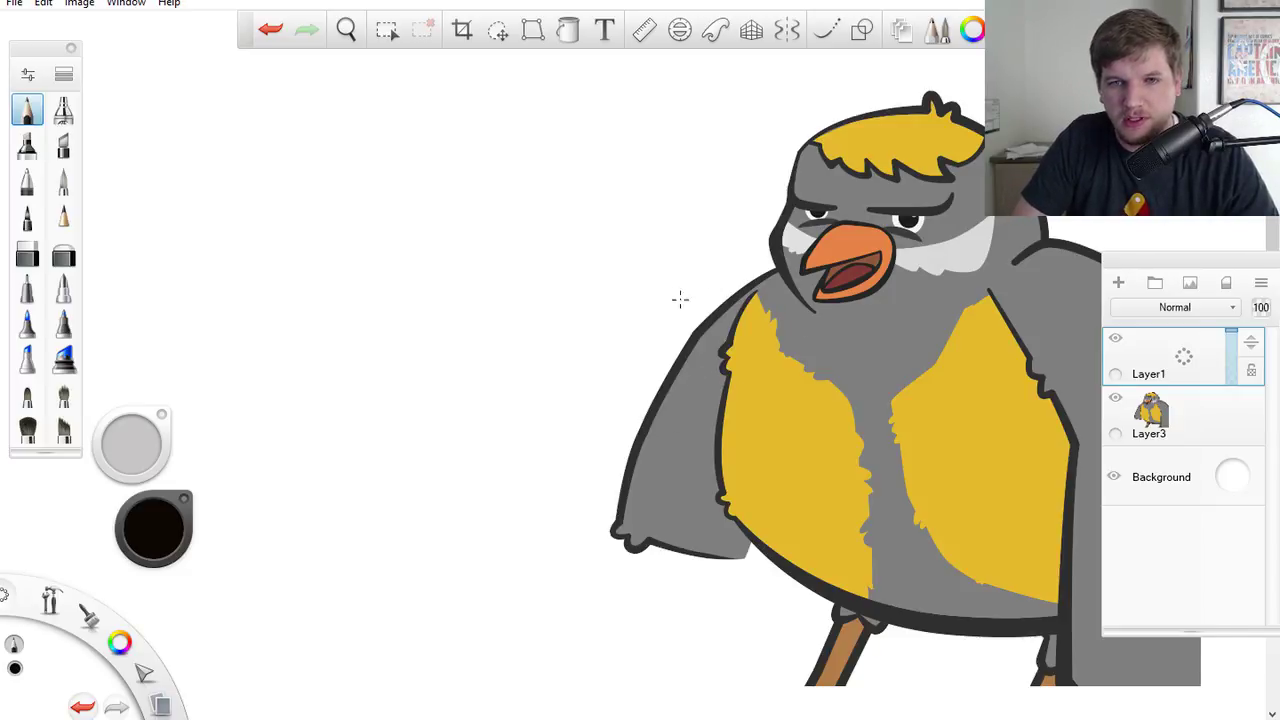
- Rough-sketch a raised forearm with feather fingers gripping a microphone near the beak, plus an upper arm running from shoulder to elbow
mouse_move(656, 265)
mouse_down()
mouse_move(700, 268)
mouse_move(660, 272)
mouse_move(690, 290)
mouse_move(580, 323)
mouse_move(571, 337)
mouse_move(648, 313)
mouse_move(578, 348)
mouse_up()
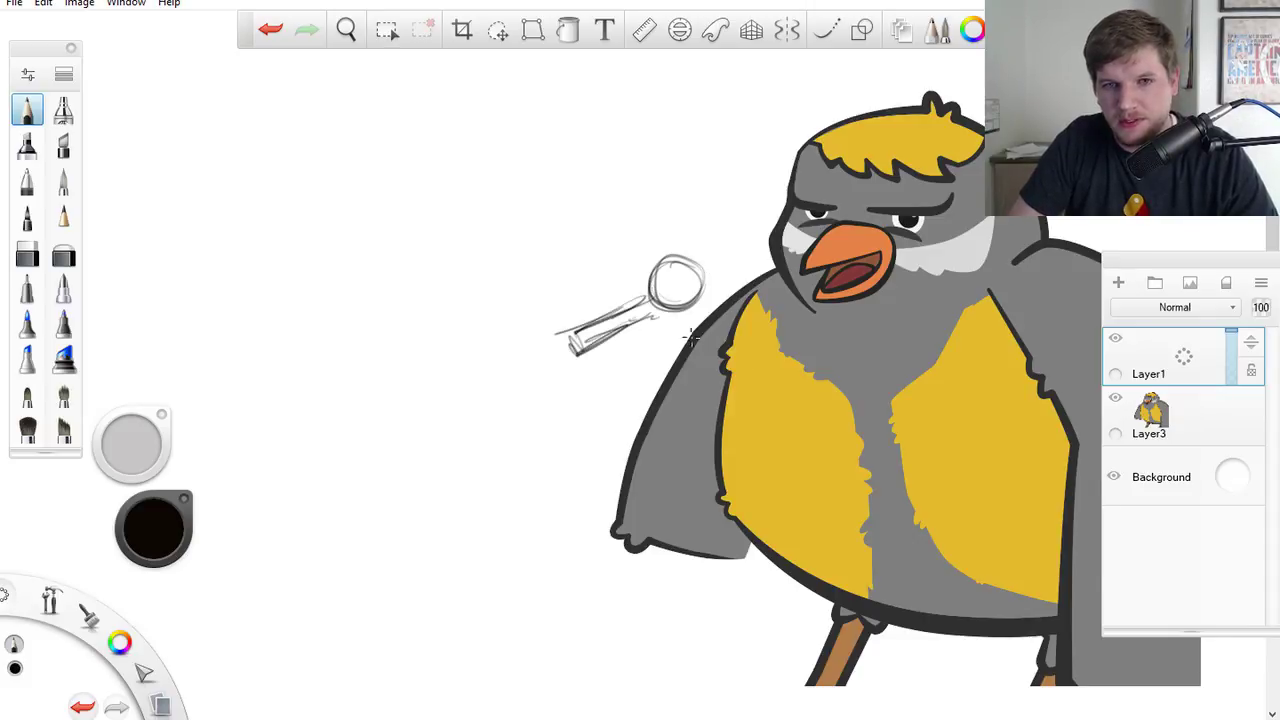
mouse_move(672, 318)
mouse_down()
mouse_move(600, 330)
mouse_move(578, 372)
mouse_move(642, 342)
mouse_move(592, 378)
mouse_up()
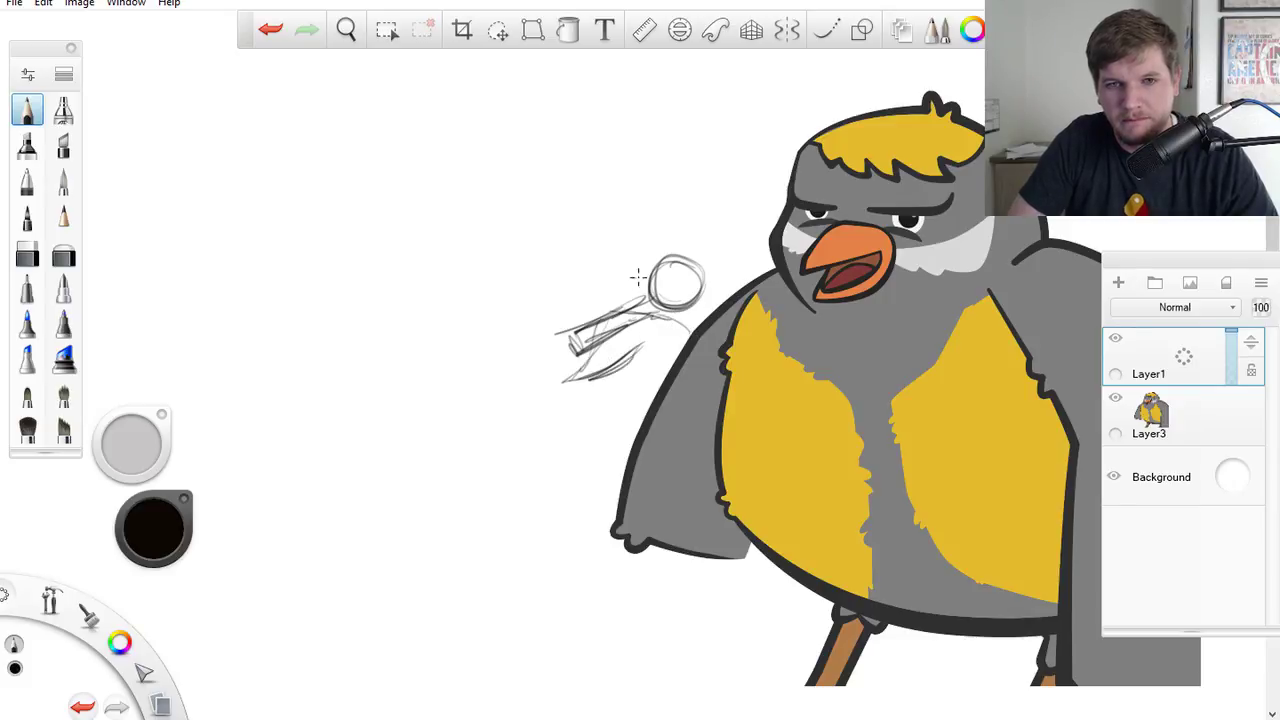
mouse_move(645, 302)
mouse_down()
mouse_move(611, 276)
mouse_move(574, 294)
mouse_move(540, 321)
mouse_move(547, 340)
mouse_move(536, 329)
mouse_move(509, 358)
mouse_move(530, 397)
mouse_move(569, 386)
mouse_move(547, 419)
mouse_move(563, 468)
mouse_move(528, 387)
mouse_move(526, 399)
mouse_move(544, 418)
mouse_move(528, 380)
mouse_move(590, 497)
mouse_up()
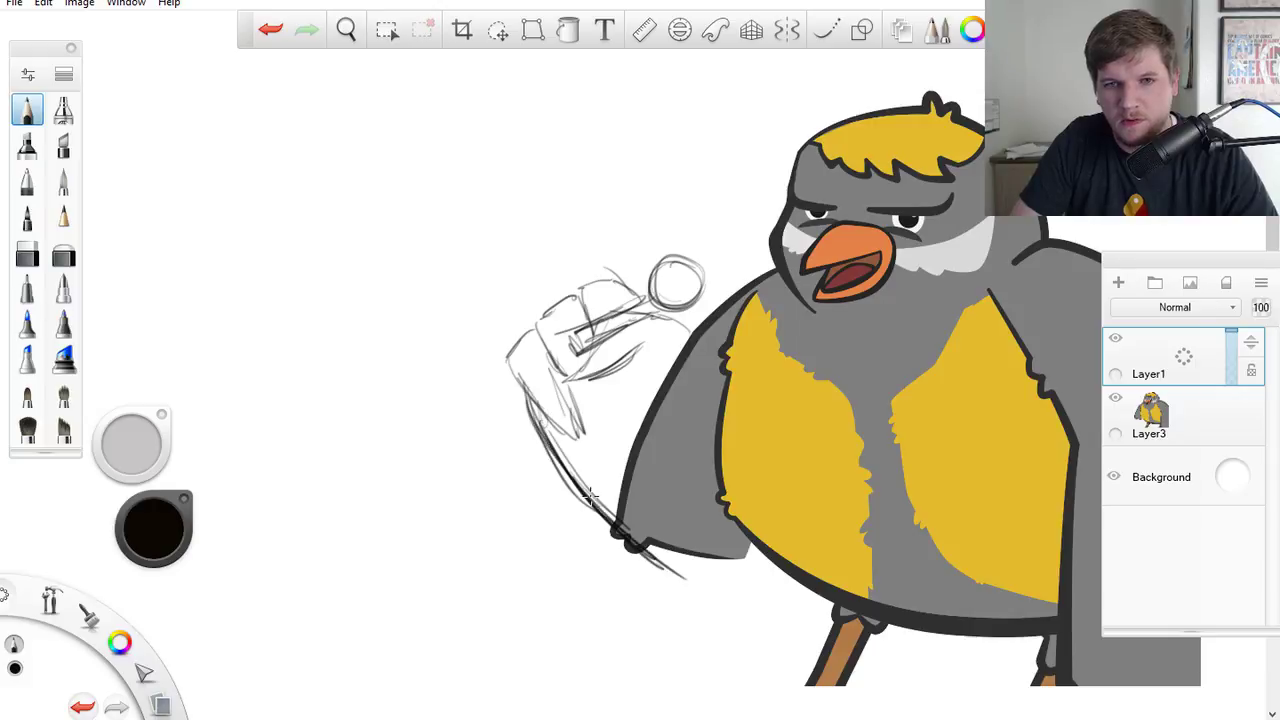
mouse_move(669, 318)
mouse_down()
mouse_move(702, 390)
mouse_move(718, 329)
mouse_move(711, 390)
mouse_move(782, 256)
mouse_up()
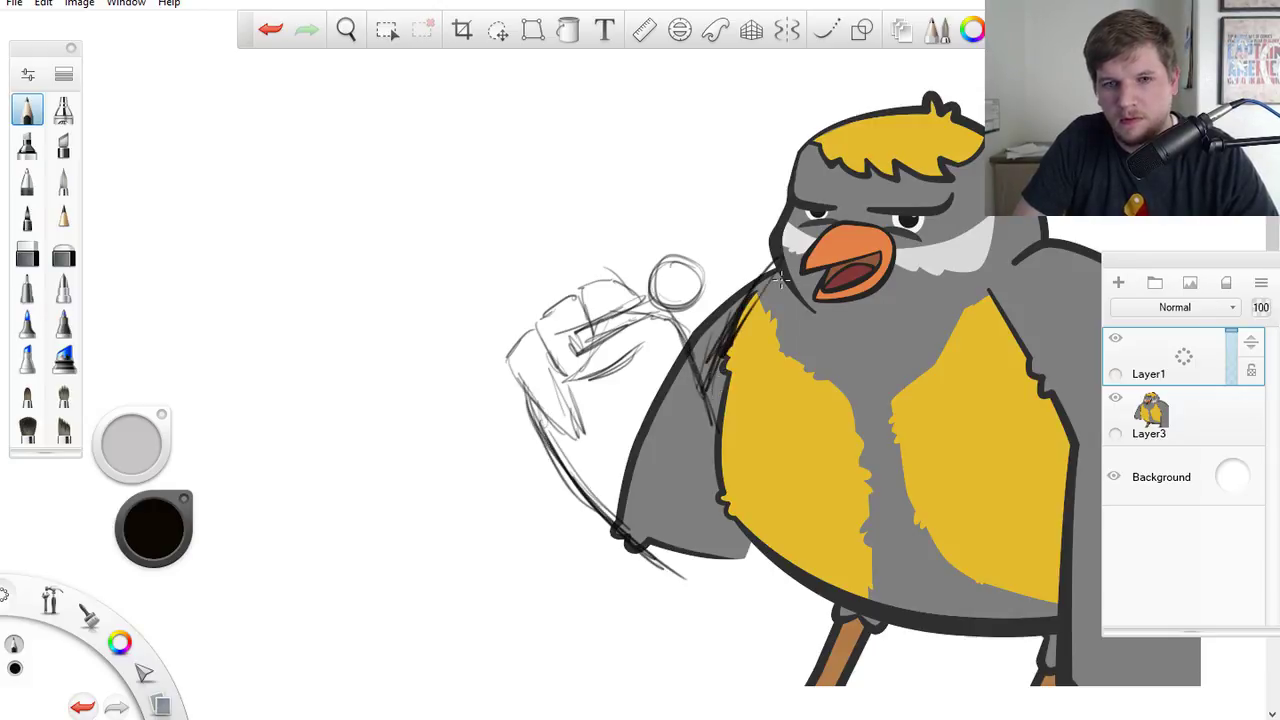
mouse_move(628, 512)
mouse_down()
mouse_move(663, 580)
mouse_move(758, 588)
mouse_move(775, 428)
mouse_move(773, 562)
mouse_move(781, 468)
mouse_move(773, 562)
mouse_move(777, 550)
mouse_move(776, 368)
mouse_up()
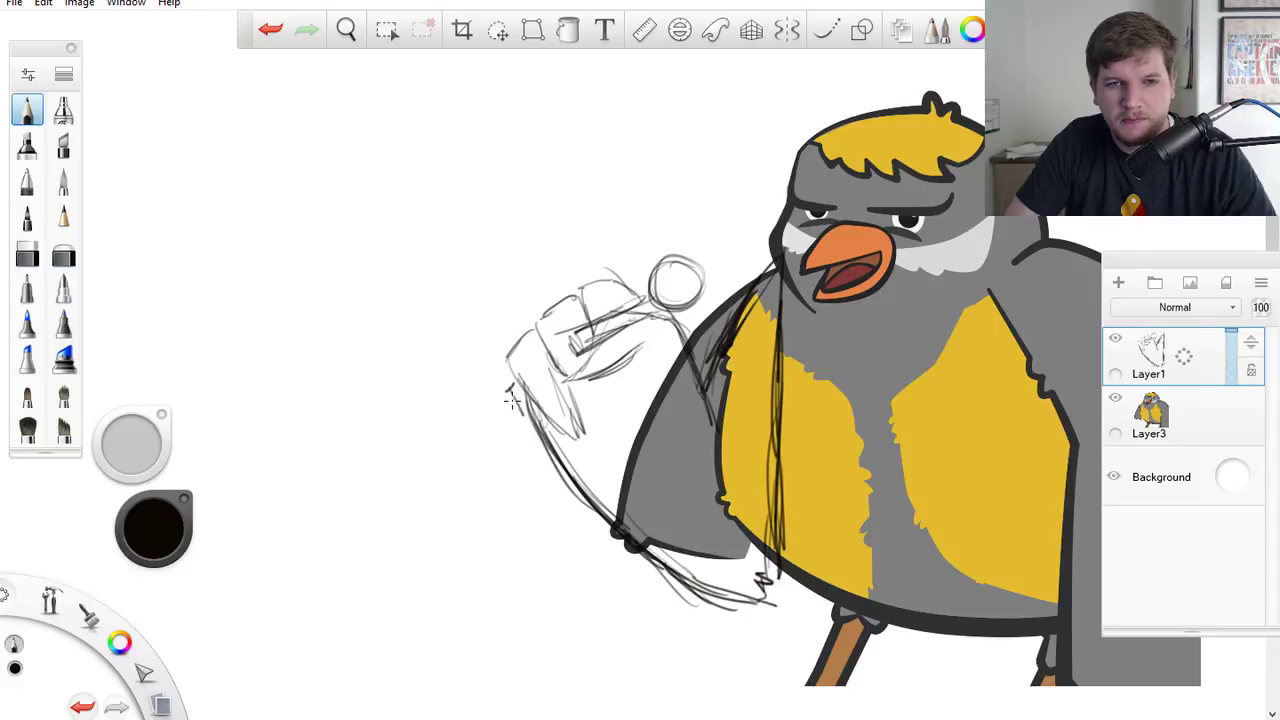
drag(540, 408, 585, 498)
drag(614, 370, 592, 420)
- Add a layer above the rough arm sketch and fade the sketch layer to a light grey as a tracing guide
click(1118, 282)
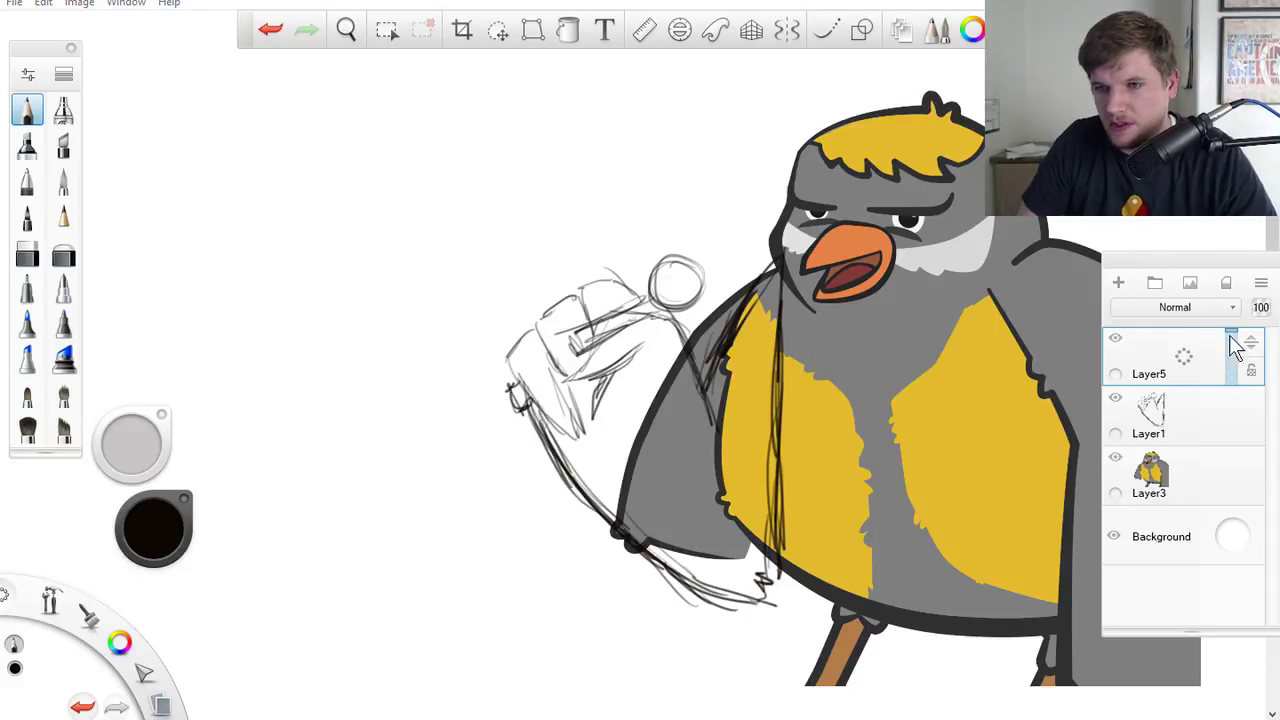
click(1237, 412)
drag(1240, 425, 1240, 436)
click(1200, 371)
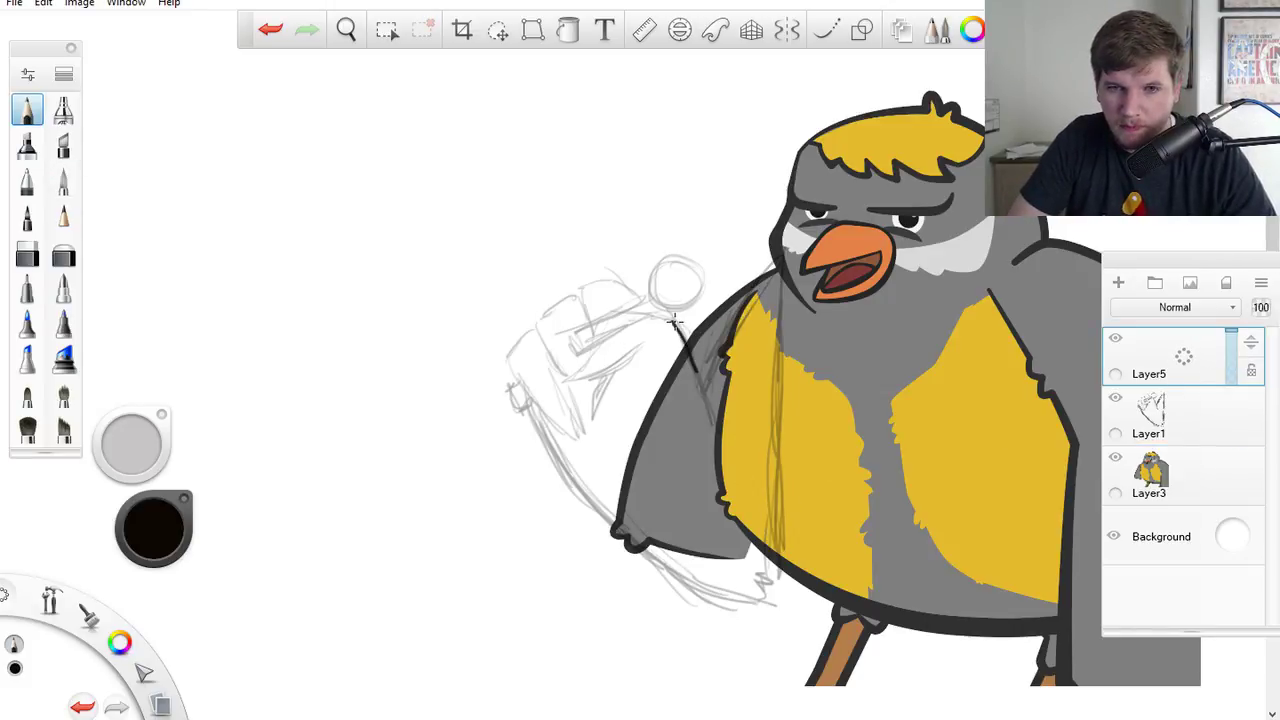
- Draw clean lines for the inner forearm, thumb feather, first finger and round microphone head, redoing the finger's curve
mouse_move(675, 320)
mouse_down()
mouse_move(710, 424)
mouse_move(728, 336)
mouse_up()
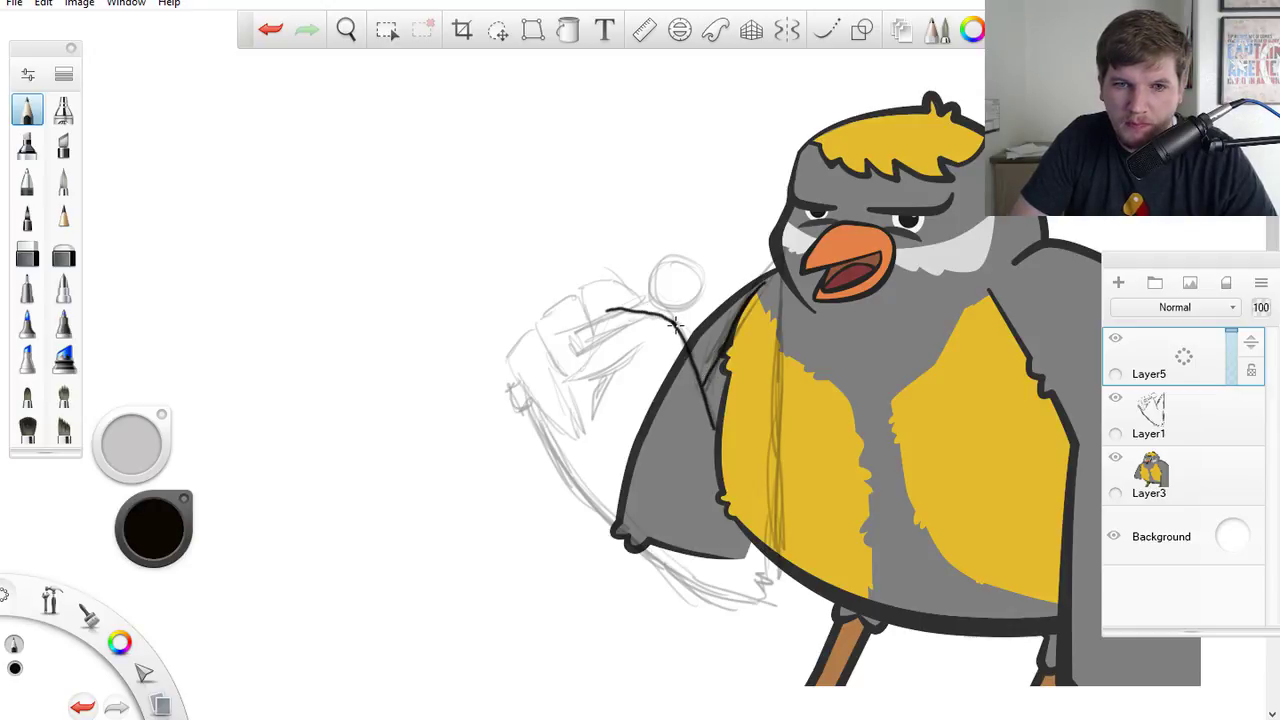
mouse_move(575, 367)
mouse_down()
mouse_move(606, 380)
mouse_move(639, 367)
mouse_up()
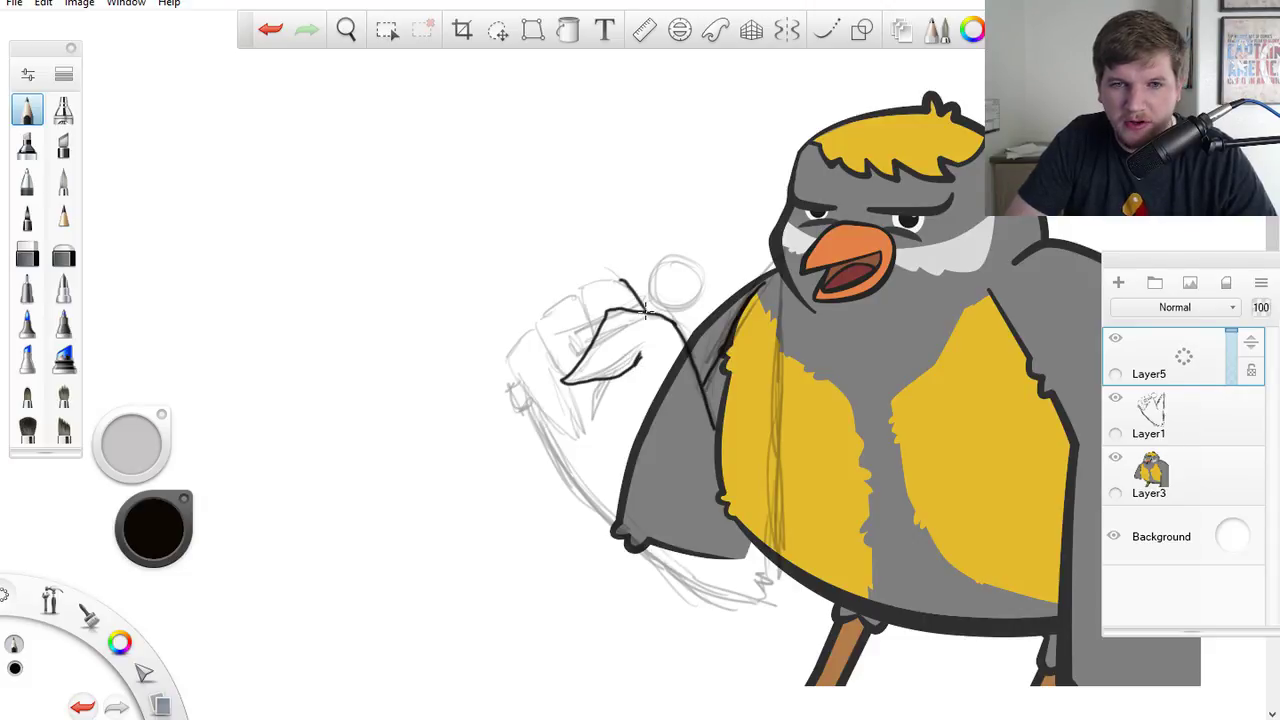
key(ctrl+z)
drag(605, 283, 641, 296)
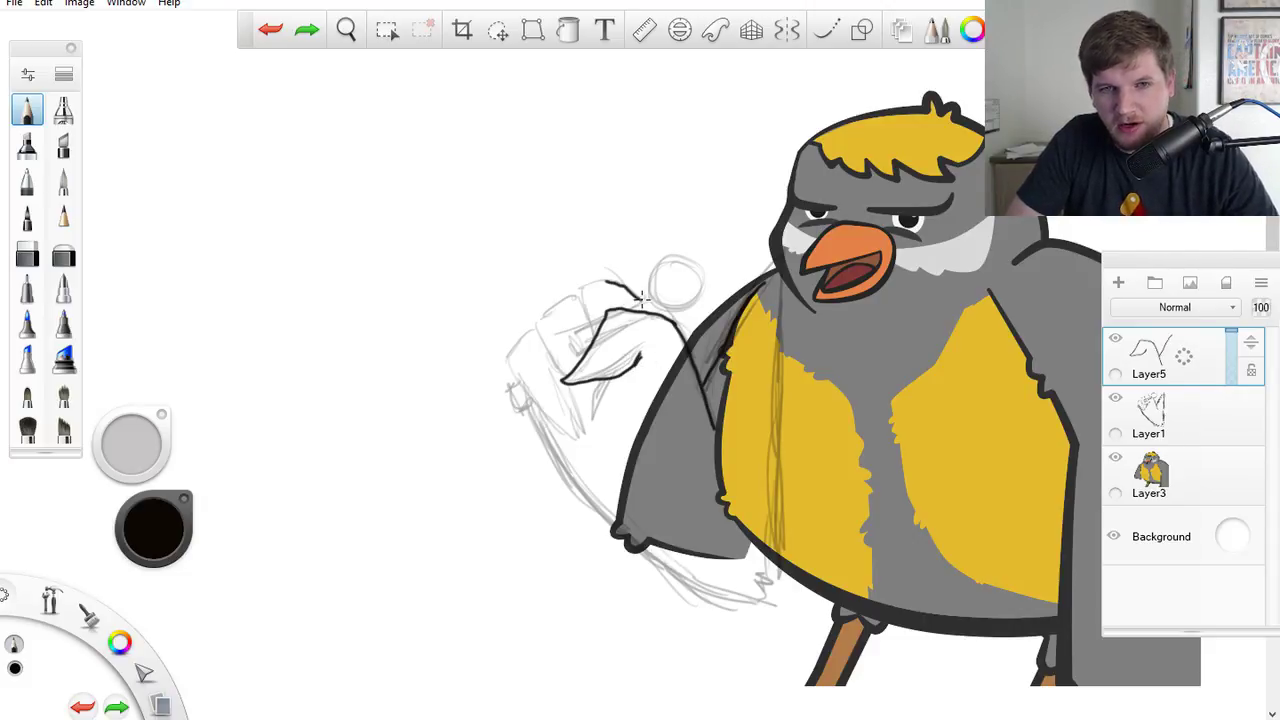
key(ctrl+z)
key(ctrl+z)
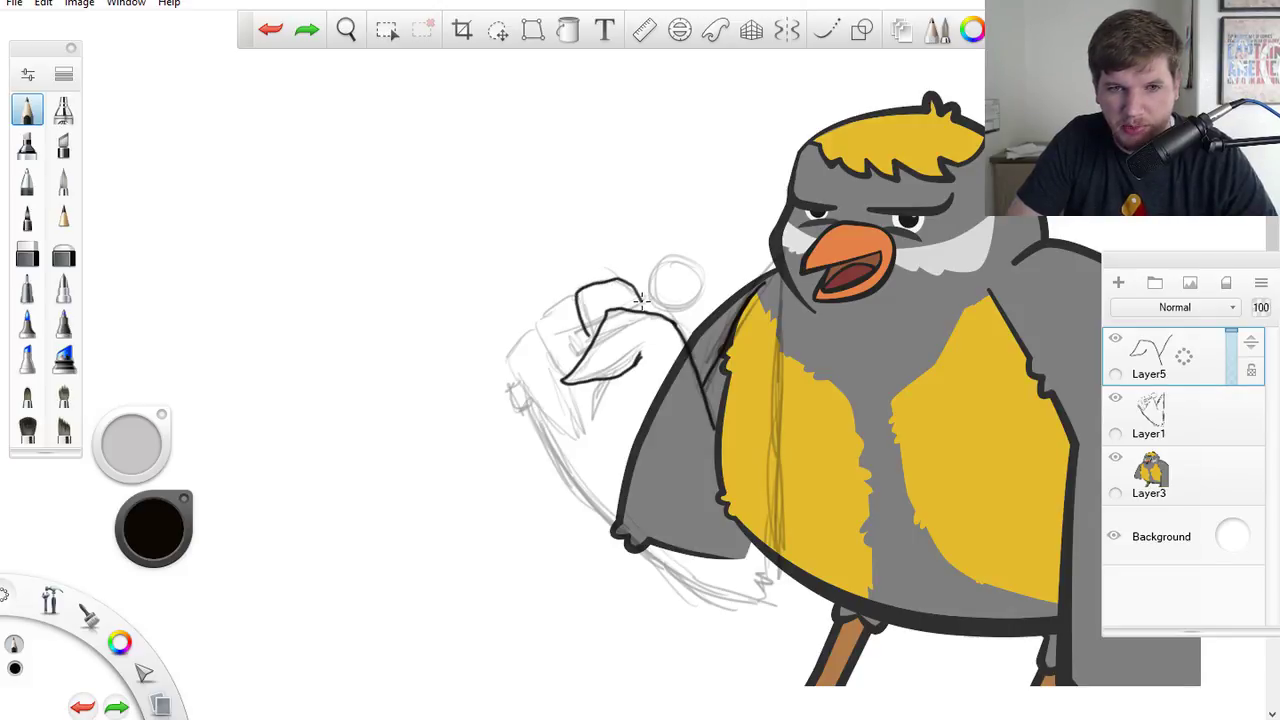
mouse_move(641, 298)
mouse_down()
mouse_move(664, 312)
mouse_move(656, 302)
mouse_up()
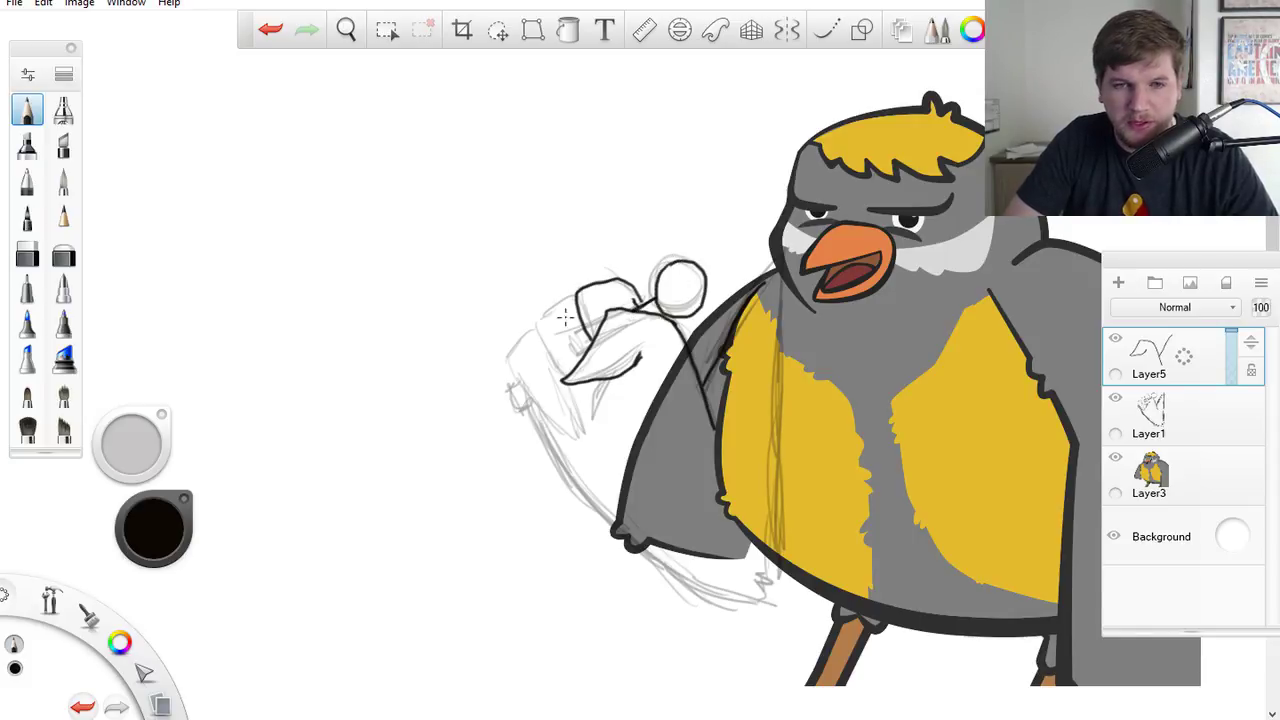
- Draw clean lines for the remaining feather fingers, the microphone's lower end, the outer forearm and the elbow
drag(576, 300, 545, 307)
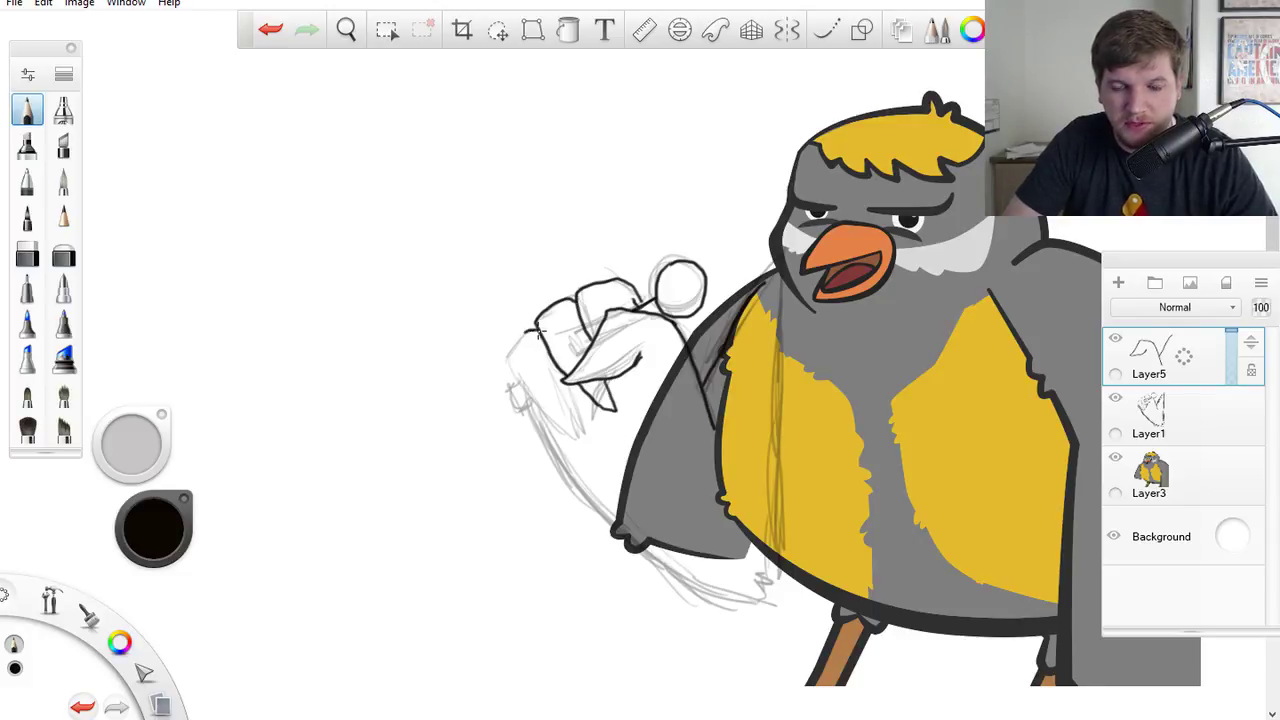
mouse_move(510, 368)
mouse_down()
mouse_move(536, 397)
mouse_move(572, 427)
mouse_move(587, 390)
mouse_up()
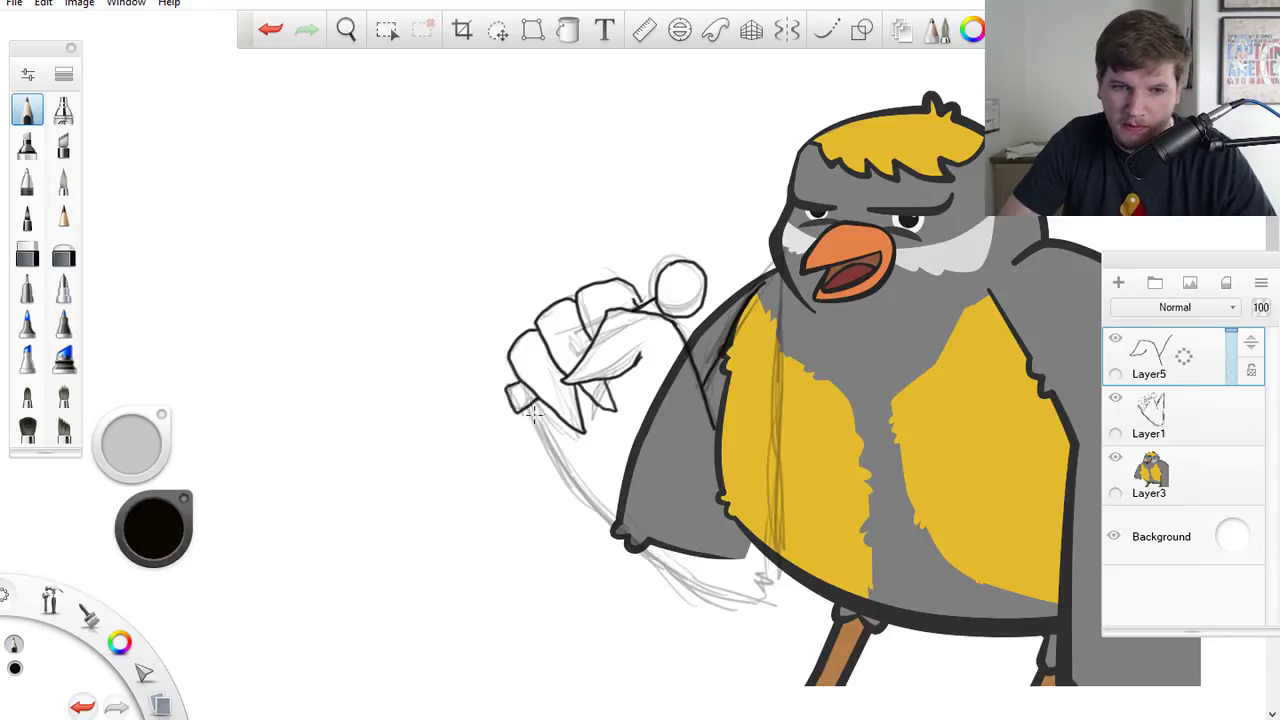
drag(525, 405, 596, 497)
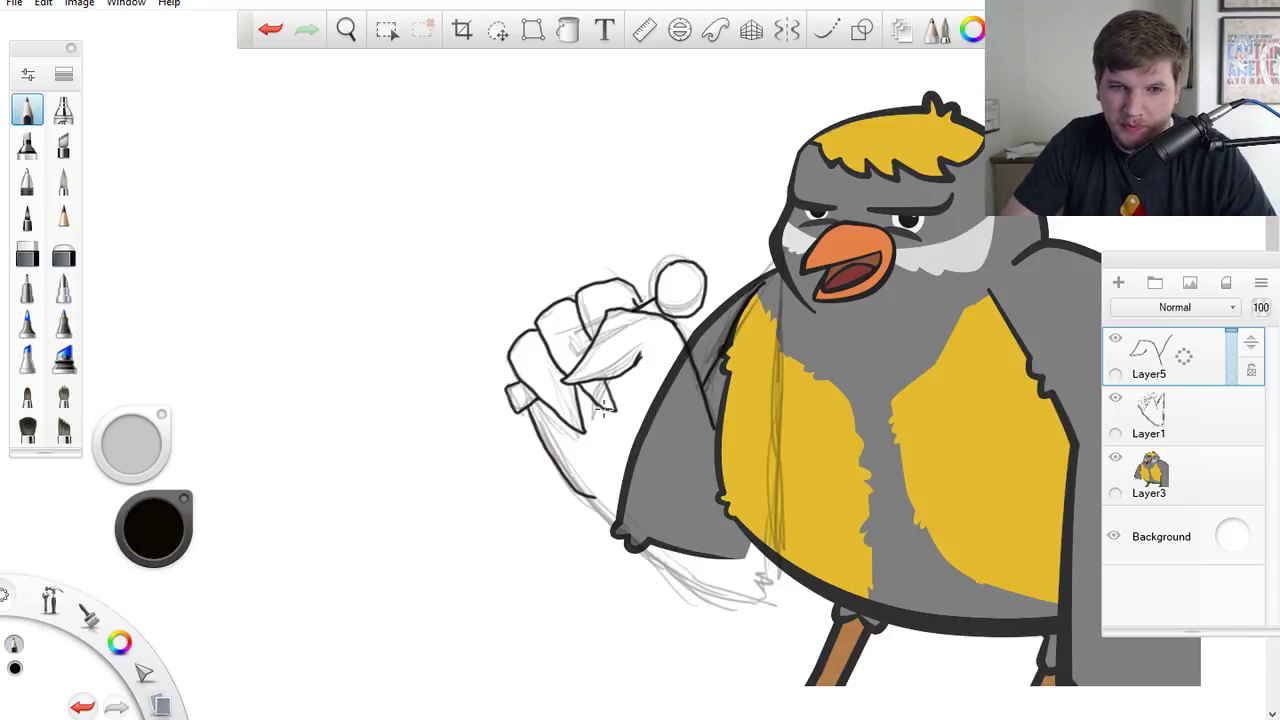
drag(597, 505, 690, 602)
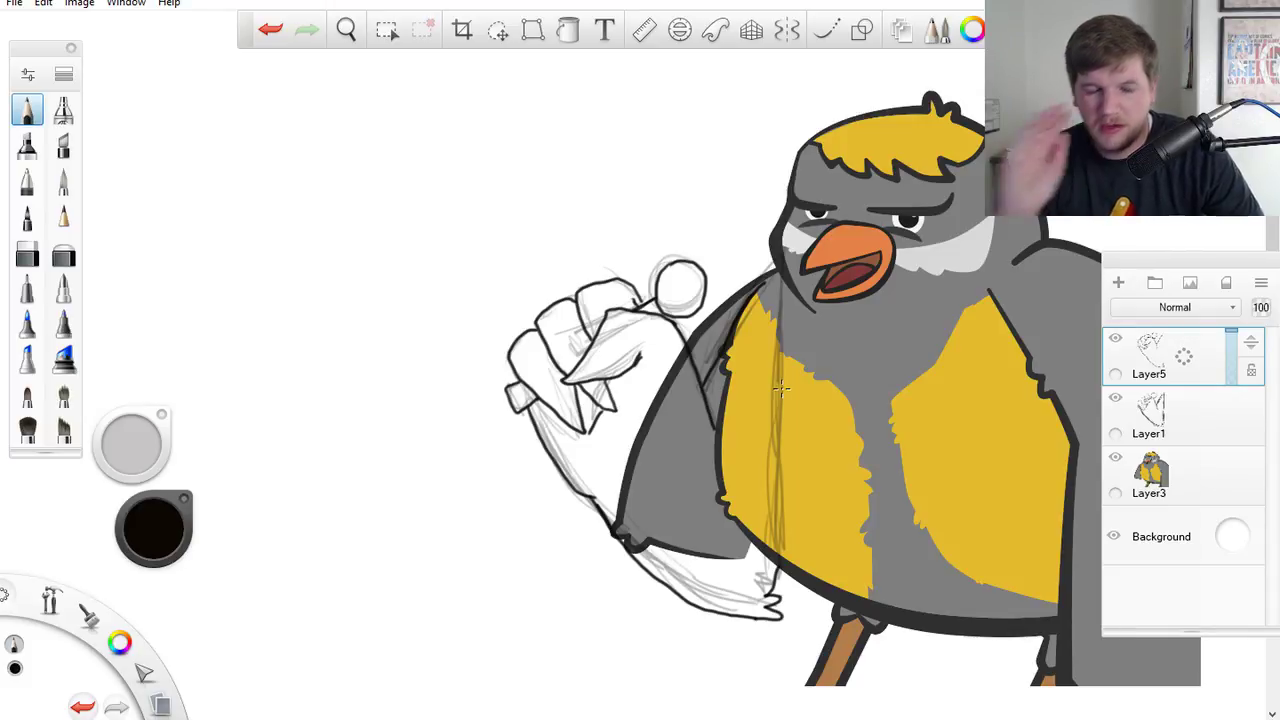
- Start saving the drawing as a new file and browse to the Animation Competition folder in Documents
click(44, 5)
mouse_move(14, 4)
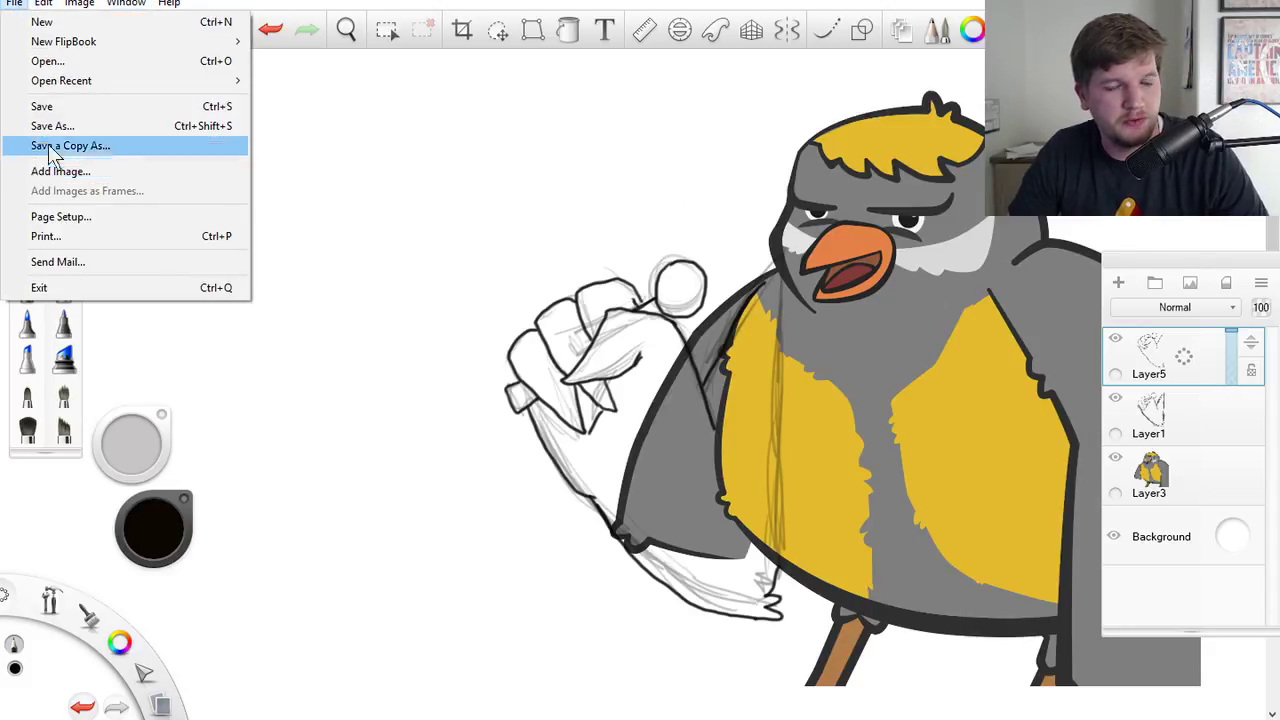
click(79, 125)
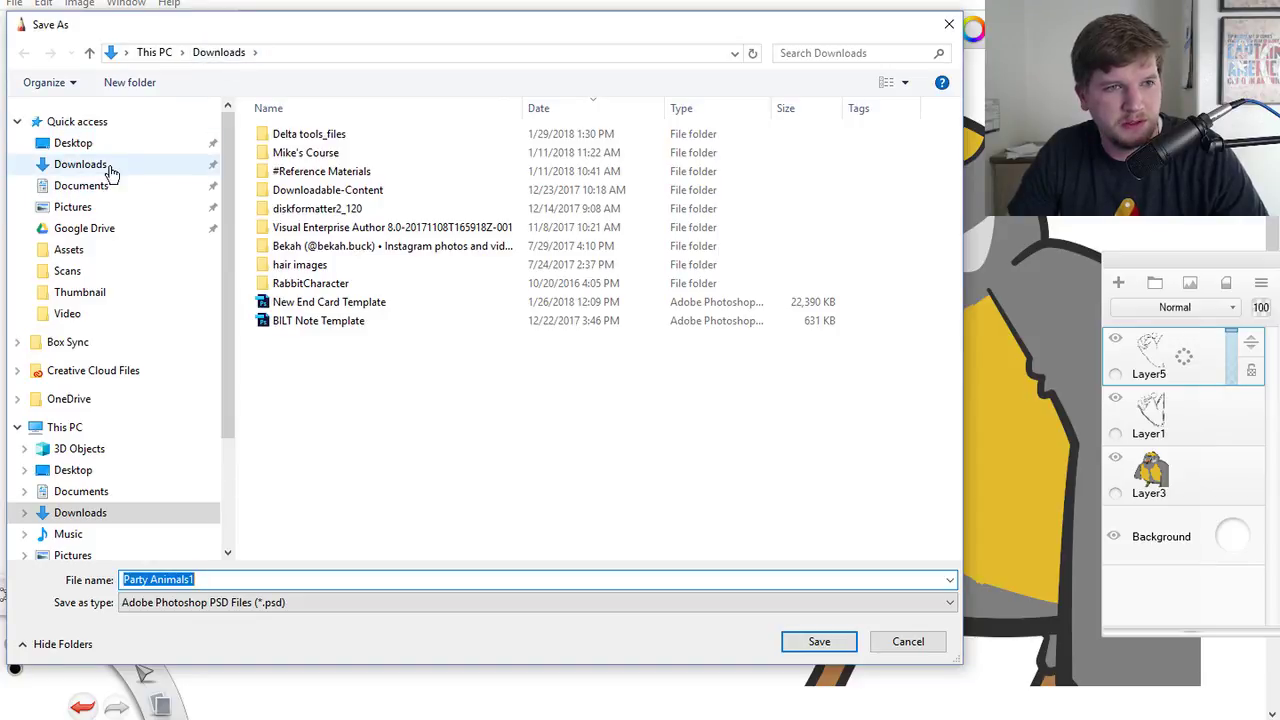
click(95, 491)
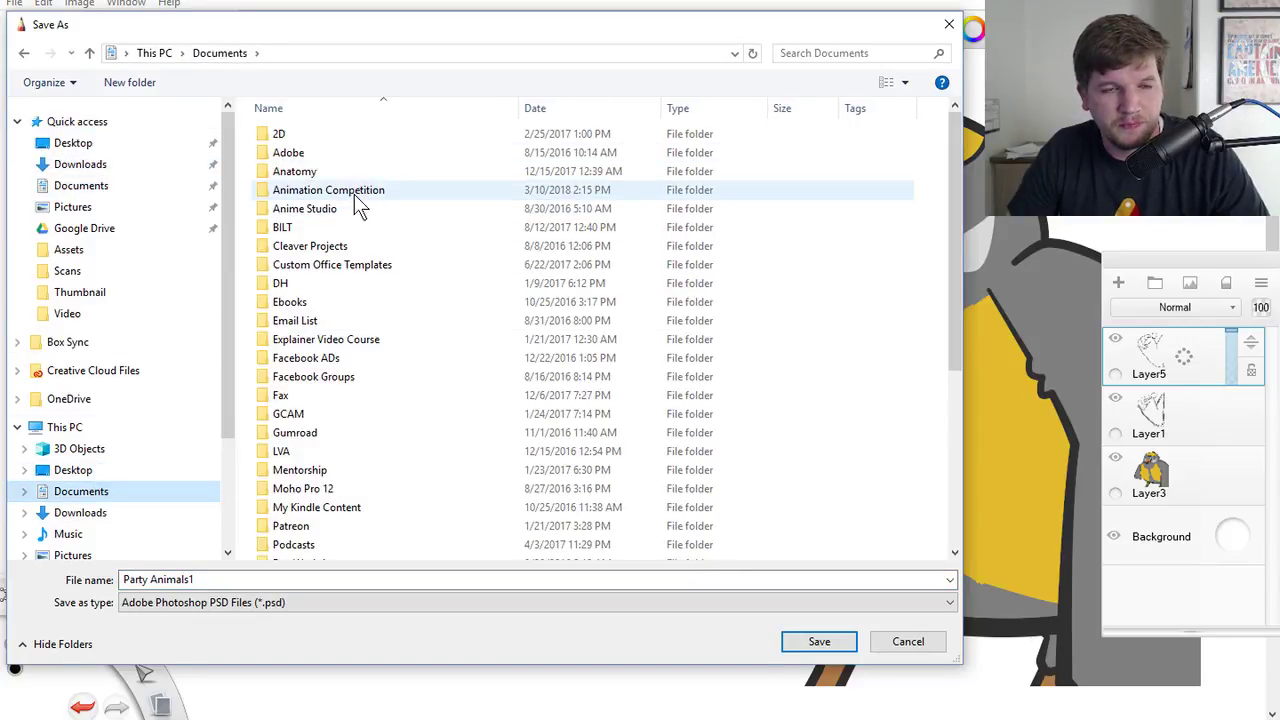
double_click(354, 192)
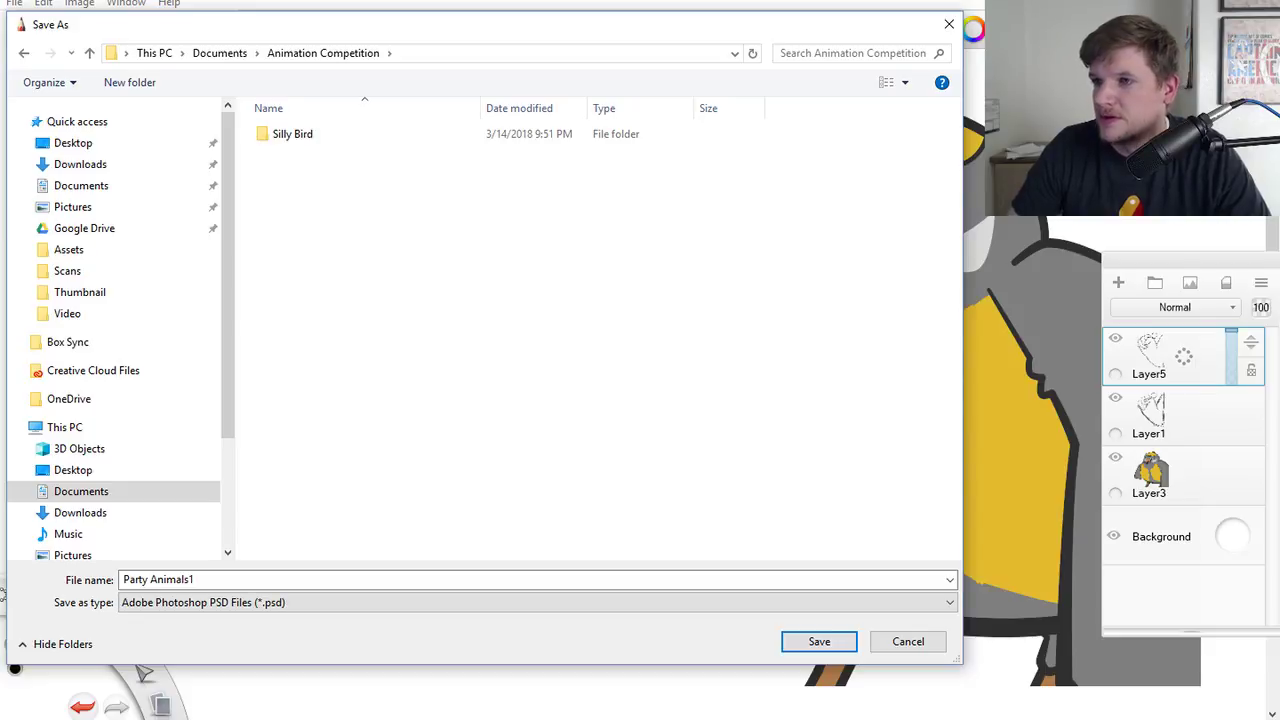
- Switch to the Chrome browser, search Google for "scribble kibble tablet" and look through the tablet review results
key(Return)
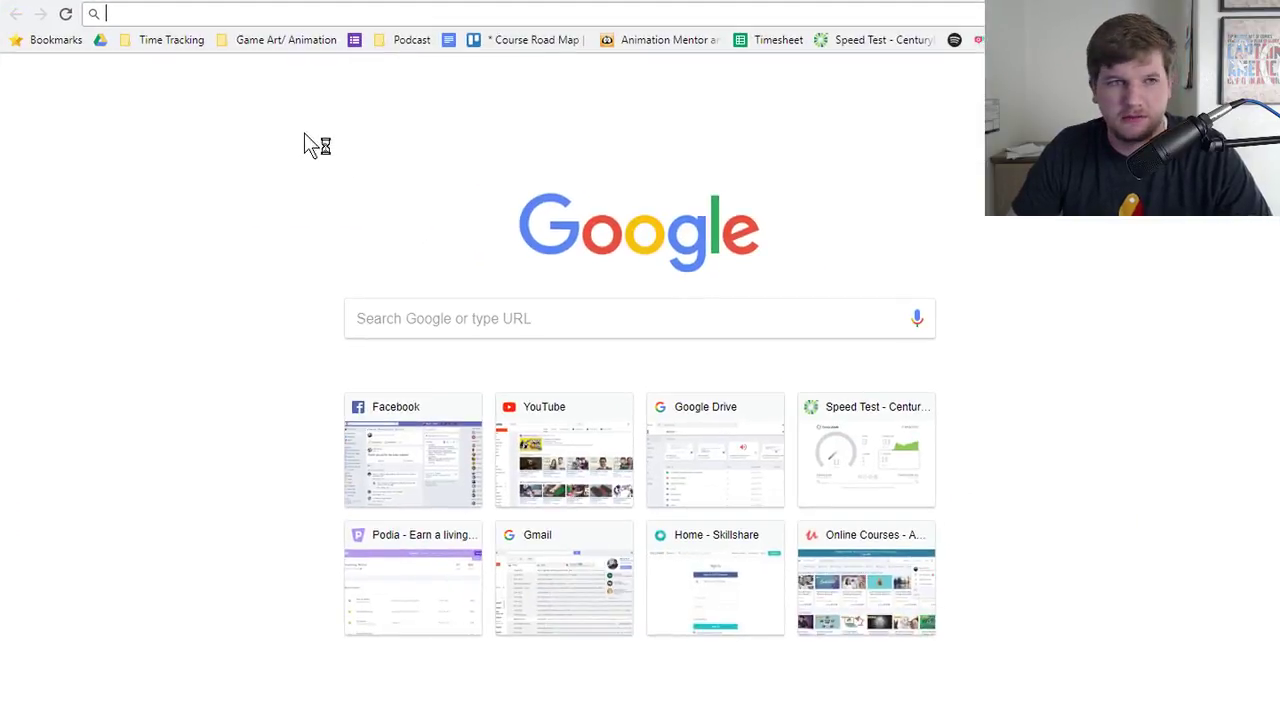
text(scribble kibble )
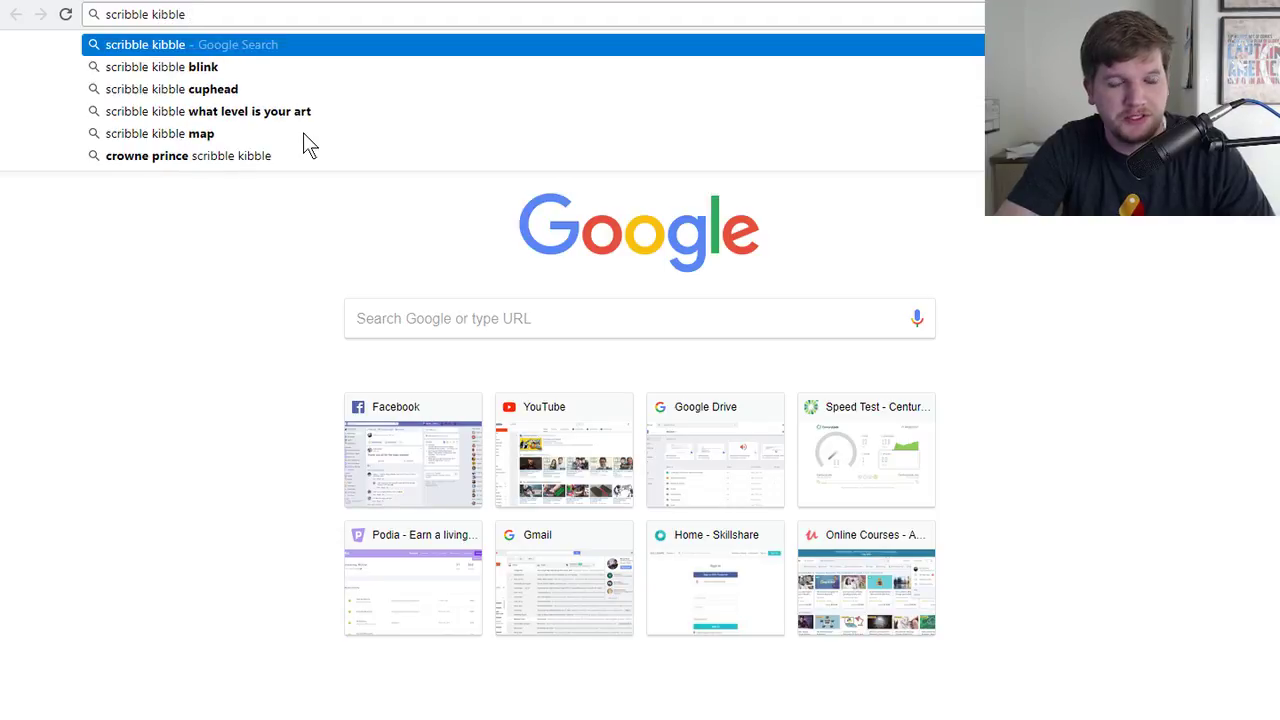
text(tablet)
key(Return)
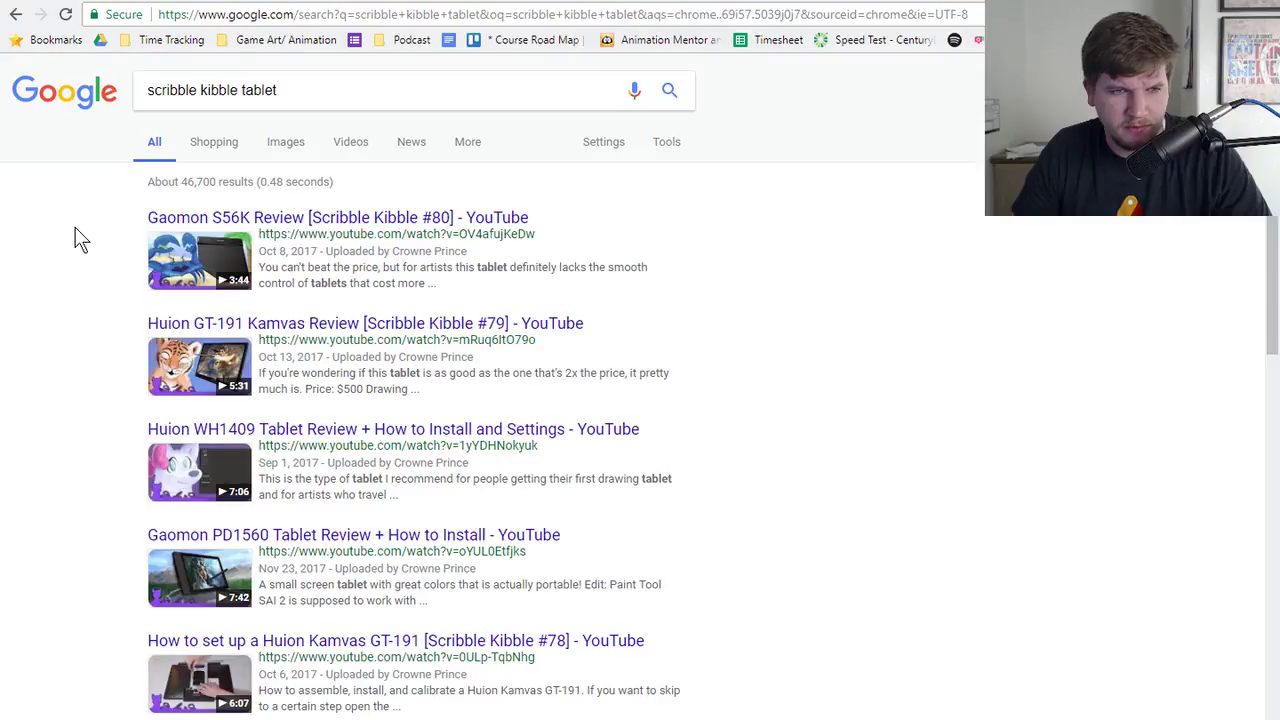
scroll(106, 229, down, 1)
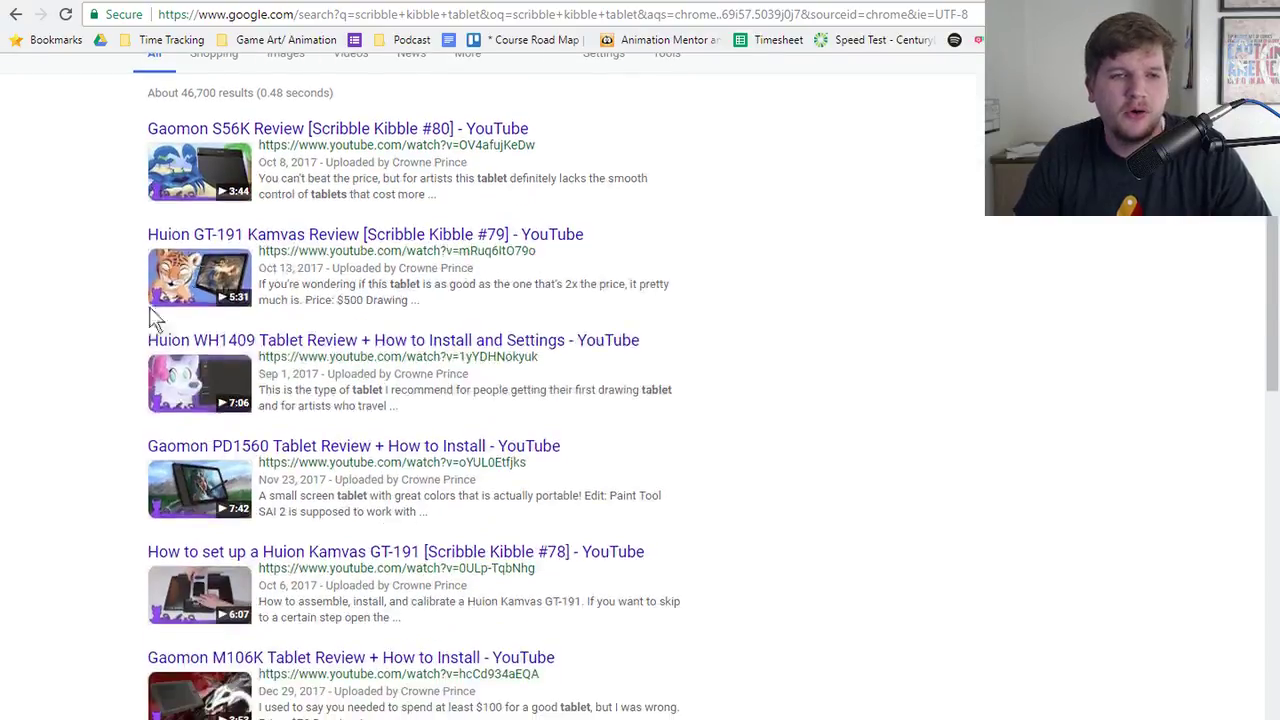
scroll(95, 380, down, 2)
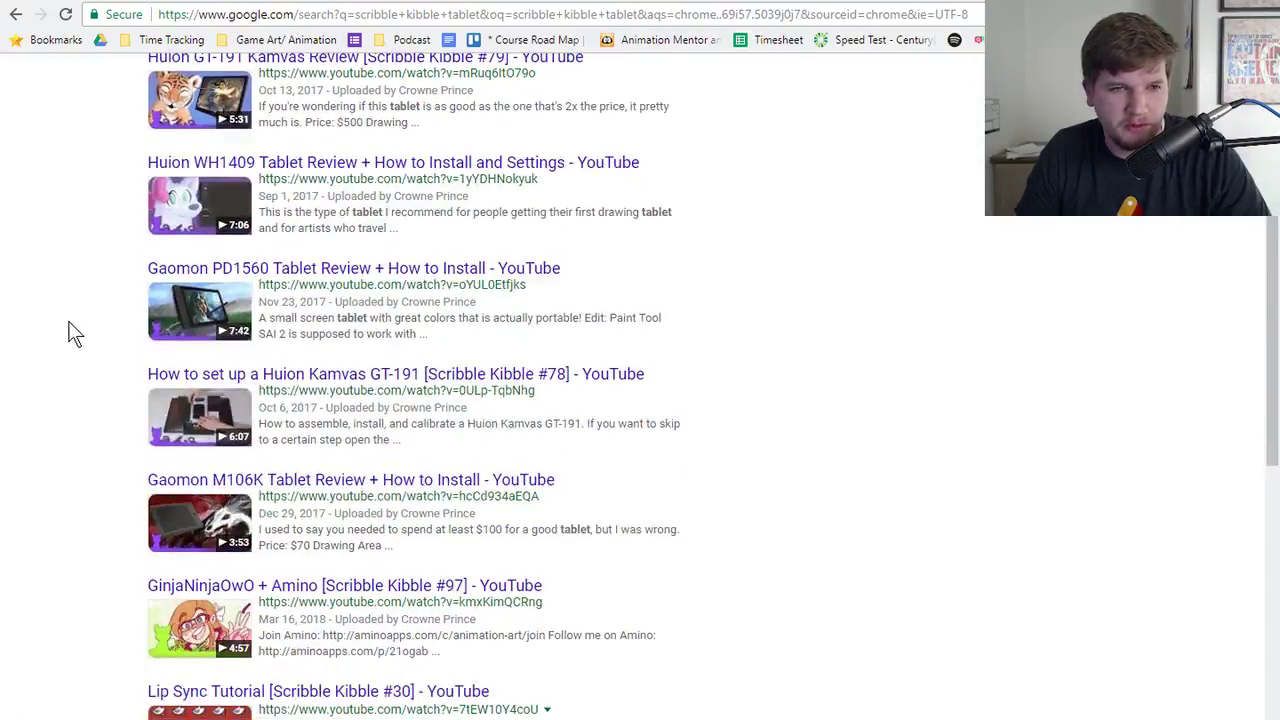
- Return to SketchBook's save dialog and open the Images folder inside the Silly Bird project folder
scroll(75, 333, up, 3)
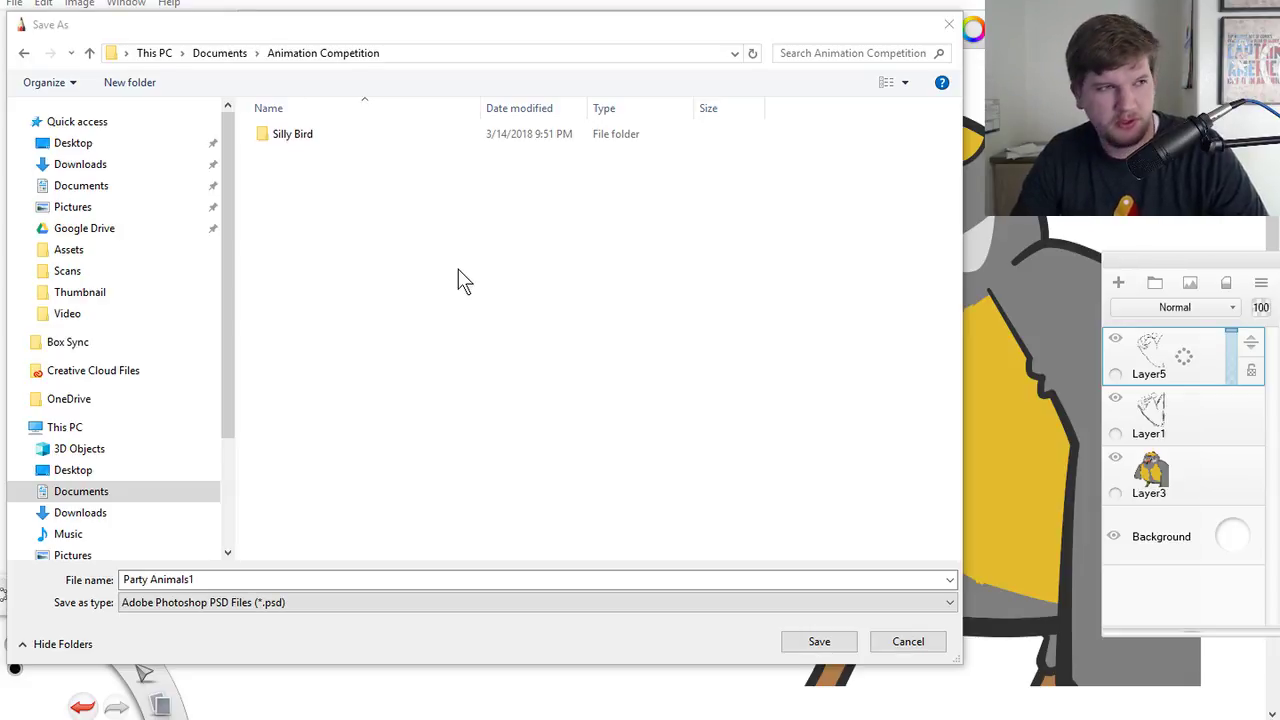
double_click(302, 139)
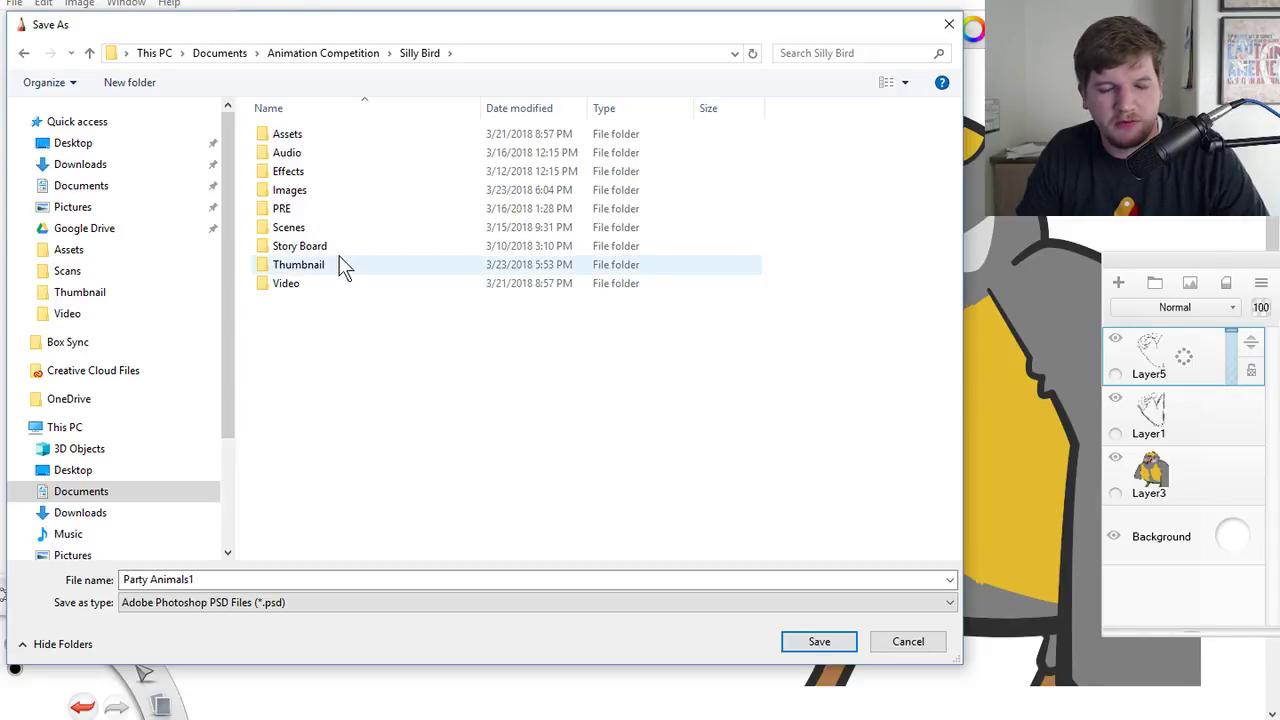
double_click(305, 192)
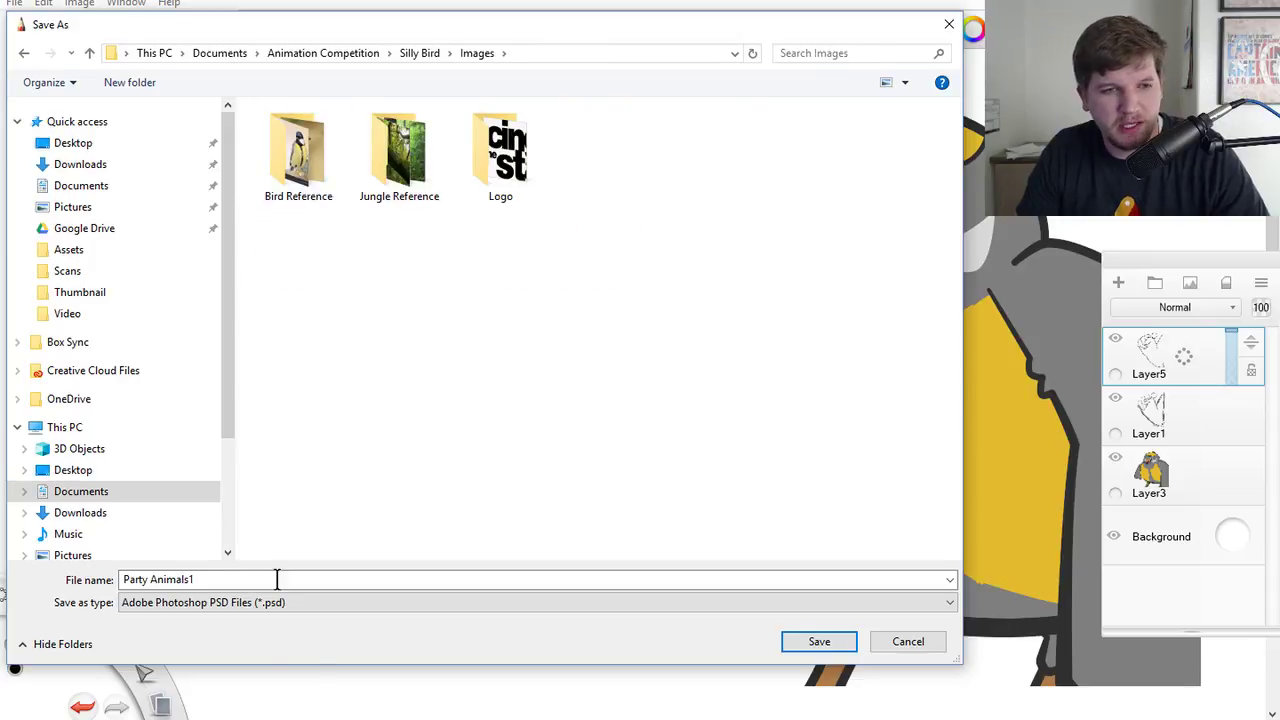
- Save the drawing in the Images folder as a PNG file named NewPose, accepting that all layers are merged
click(299, 602)
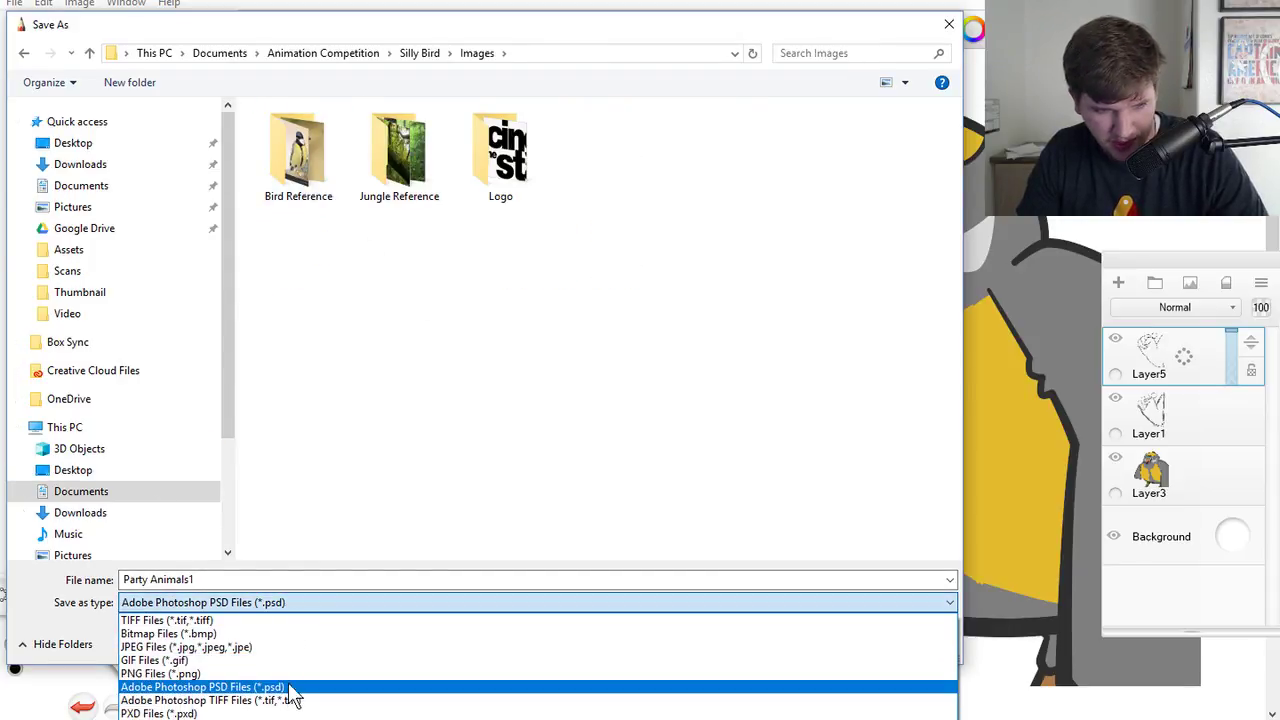
click(292, 679)
click(277, 578)
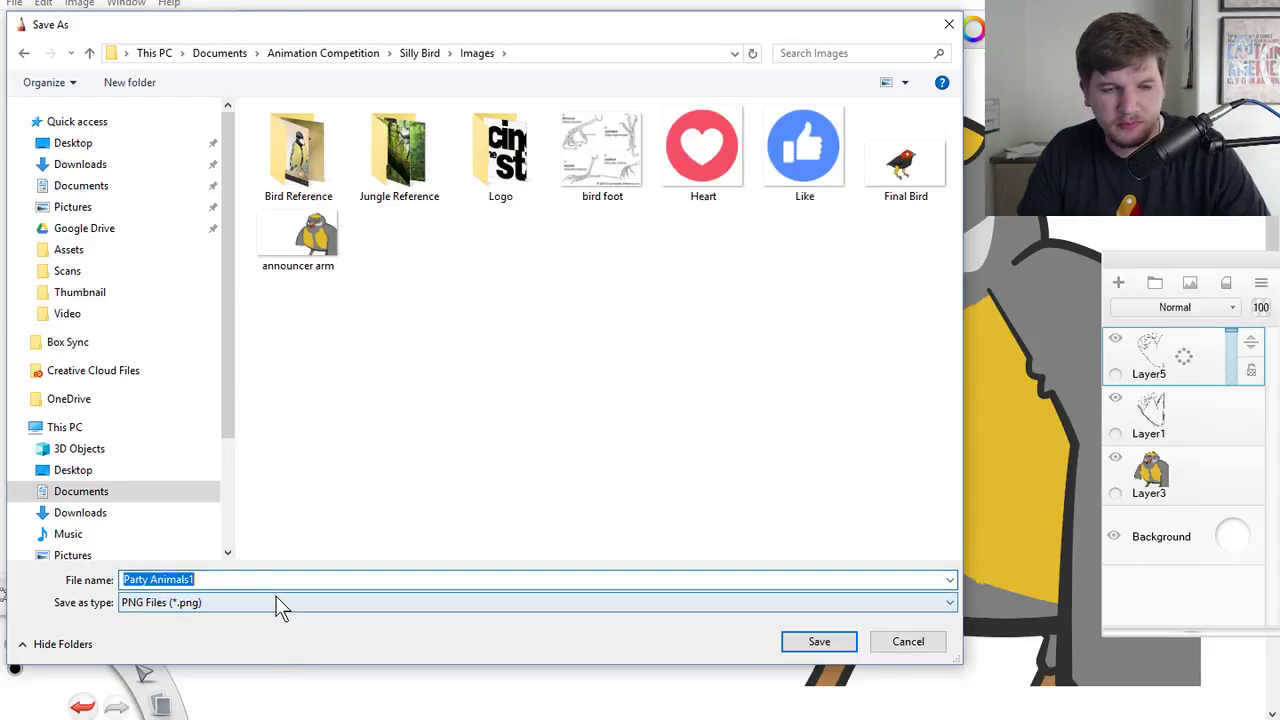
text(Ani)
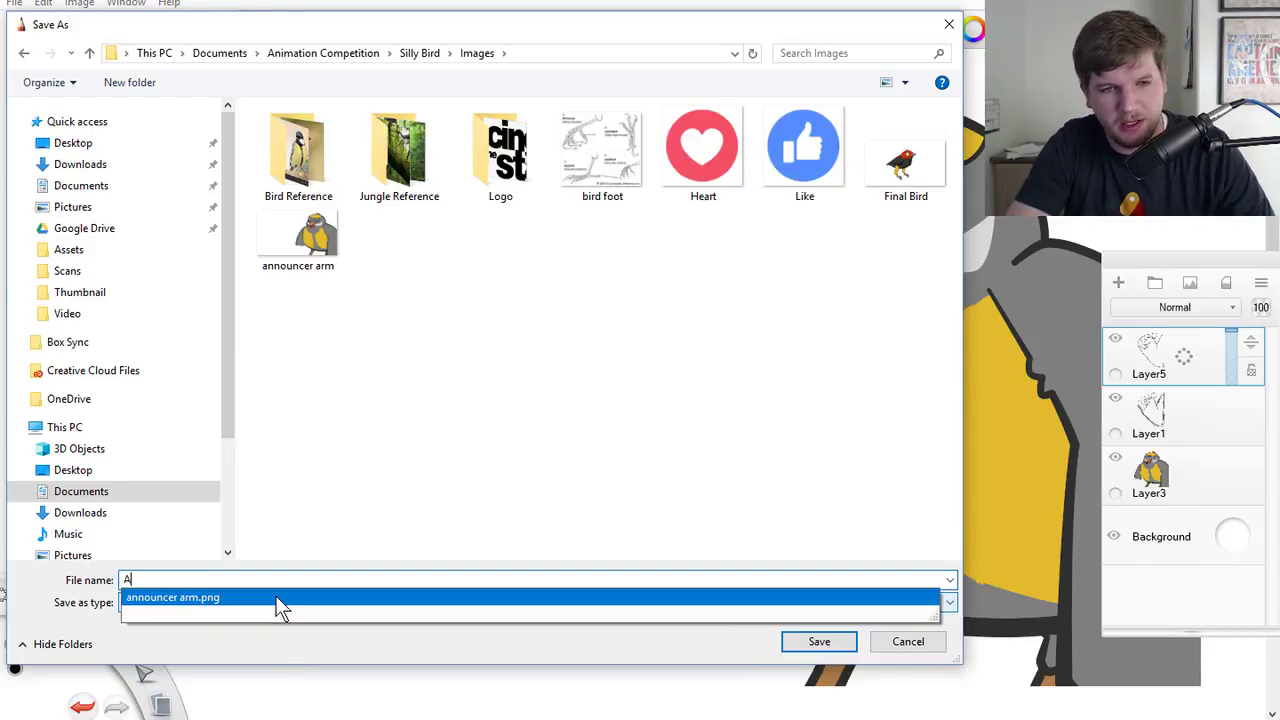
key(BackSpace)
key(BackSpace)
key(BackSpace)
text(NewPose)
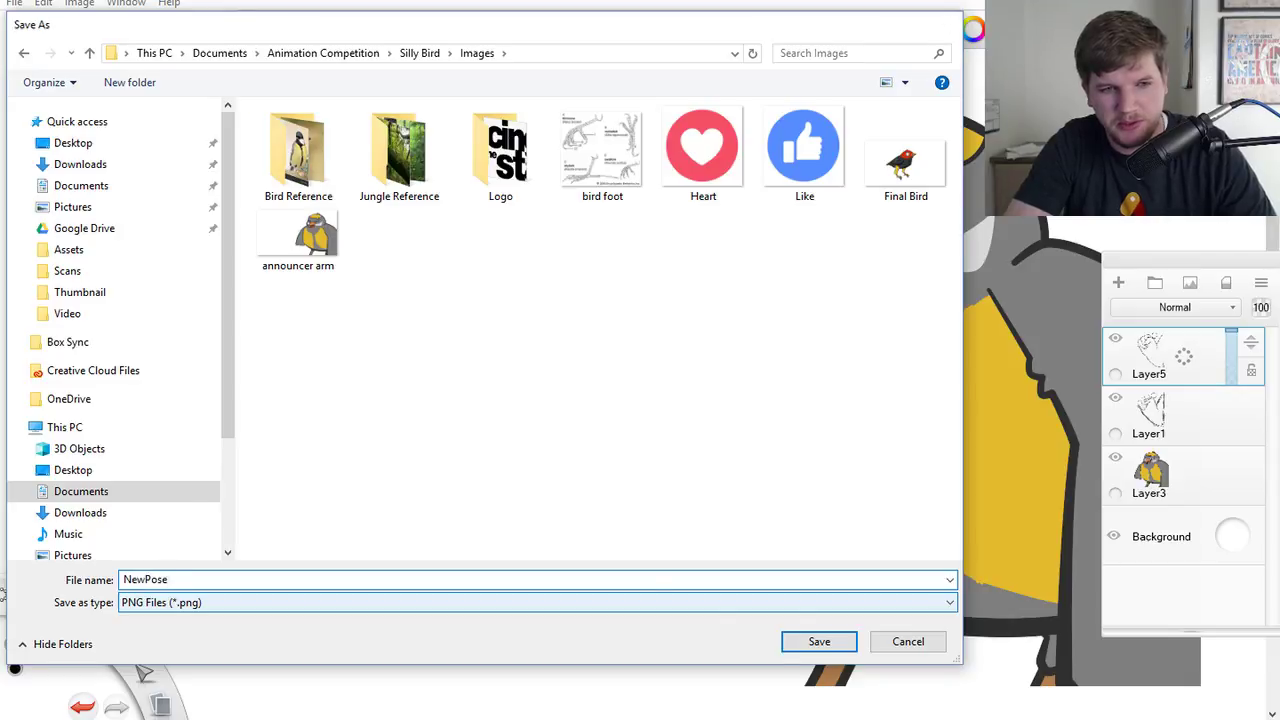
key(Return)
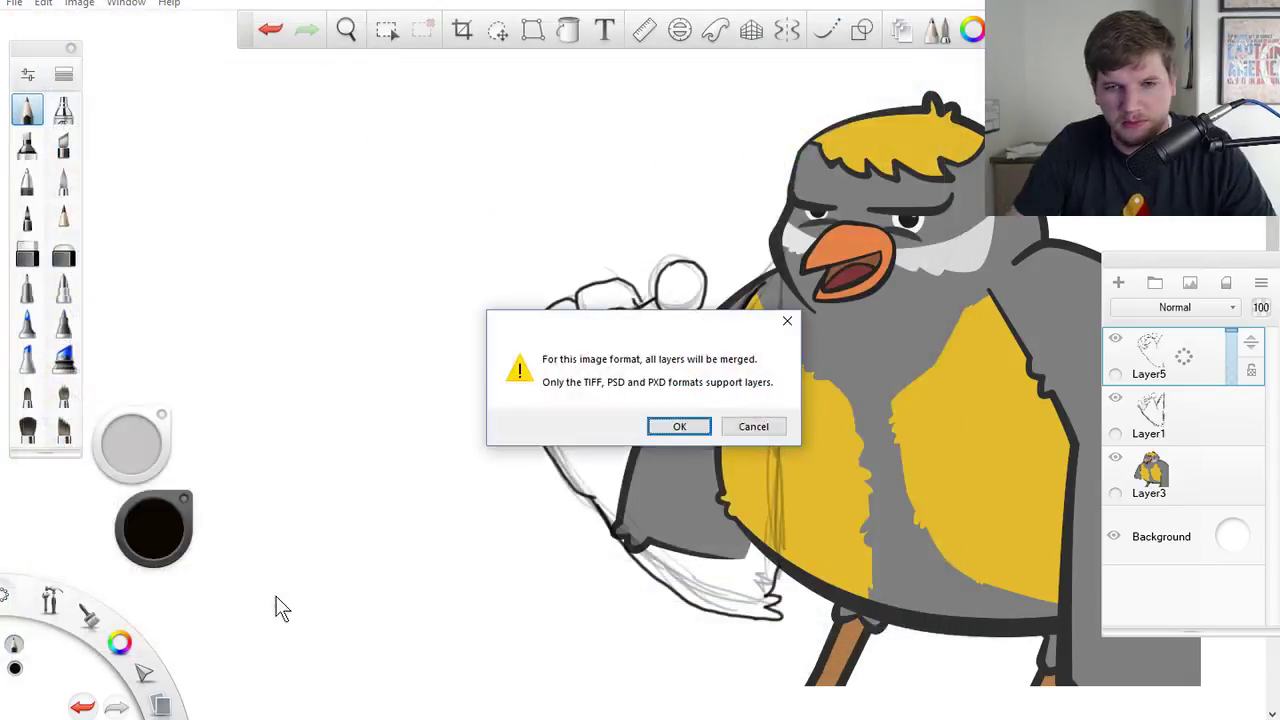
click(679, 427)
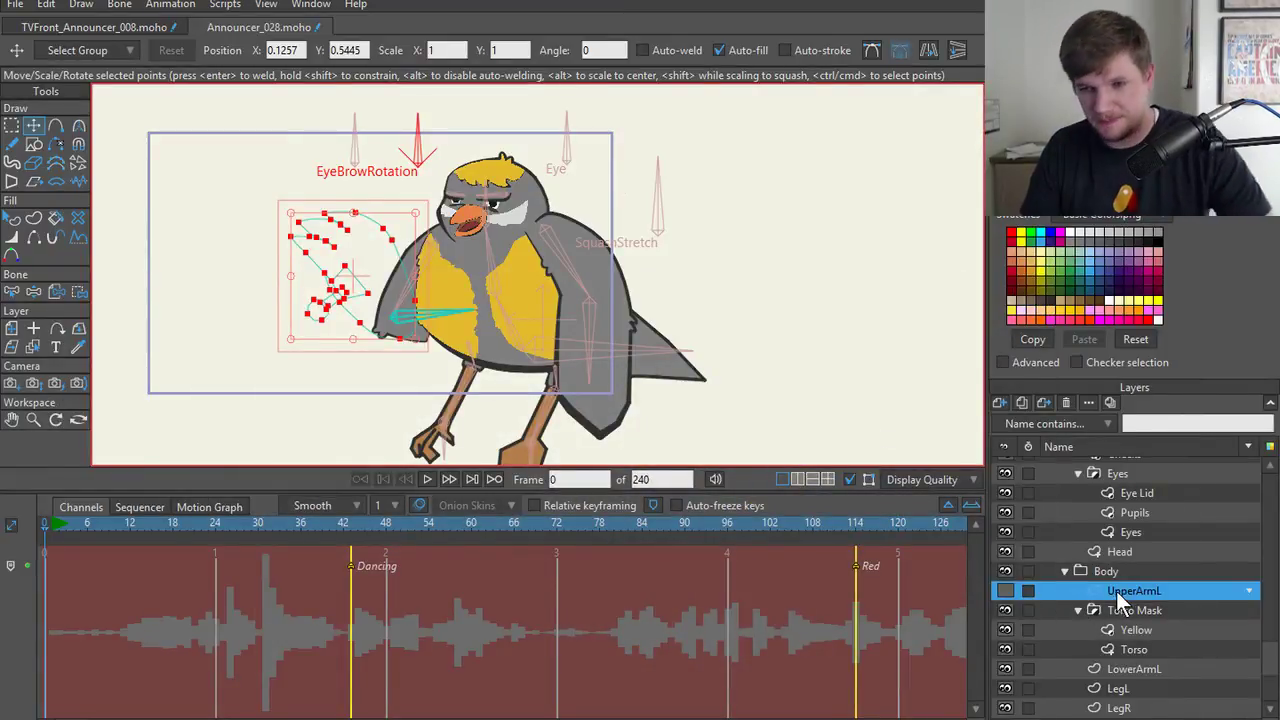
- Switch to Moho and import NewPose from the Images folder as an image layer above the collapsed Announcer group
scroll(1085, 600, up, 4)
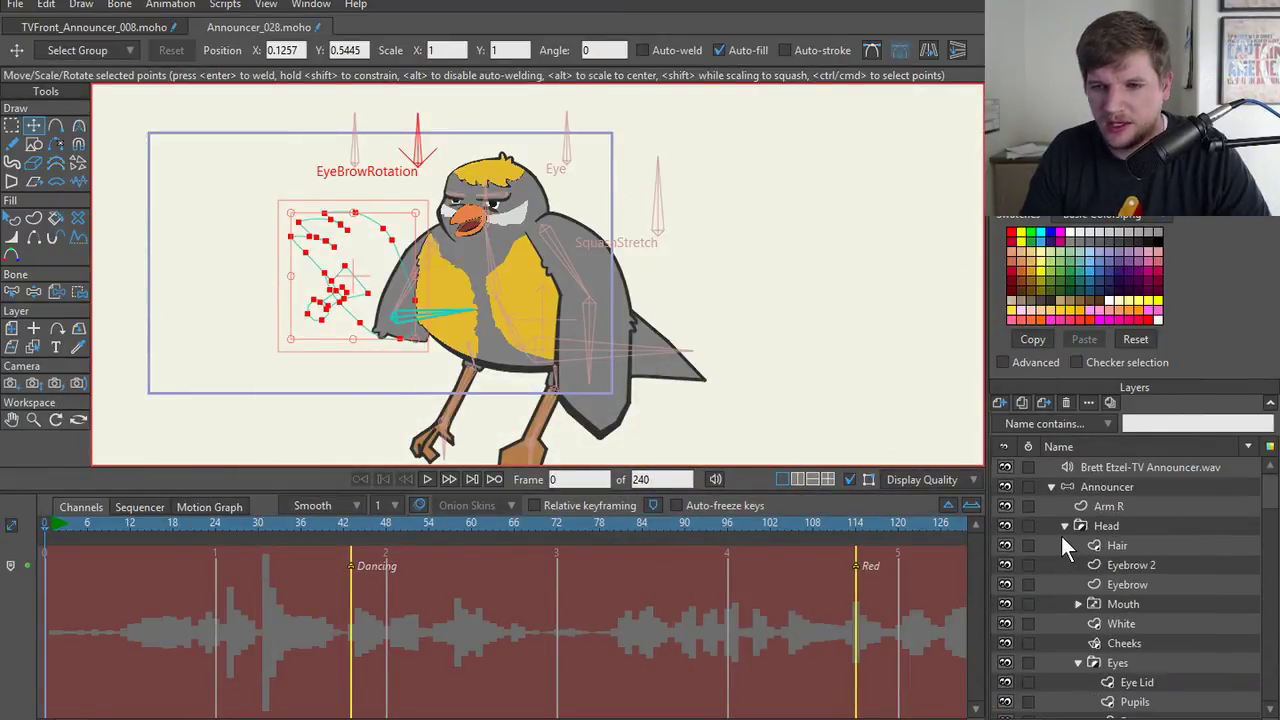
click(1050, 488)
click(1000, 402)
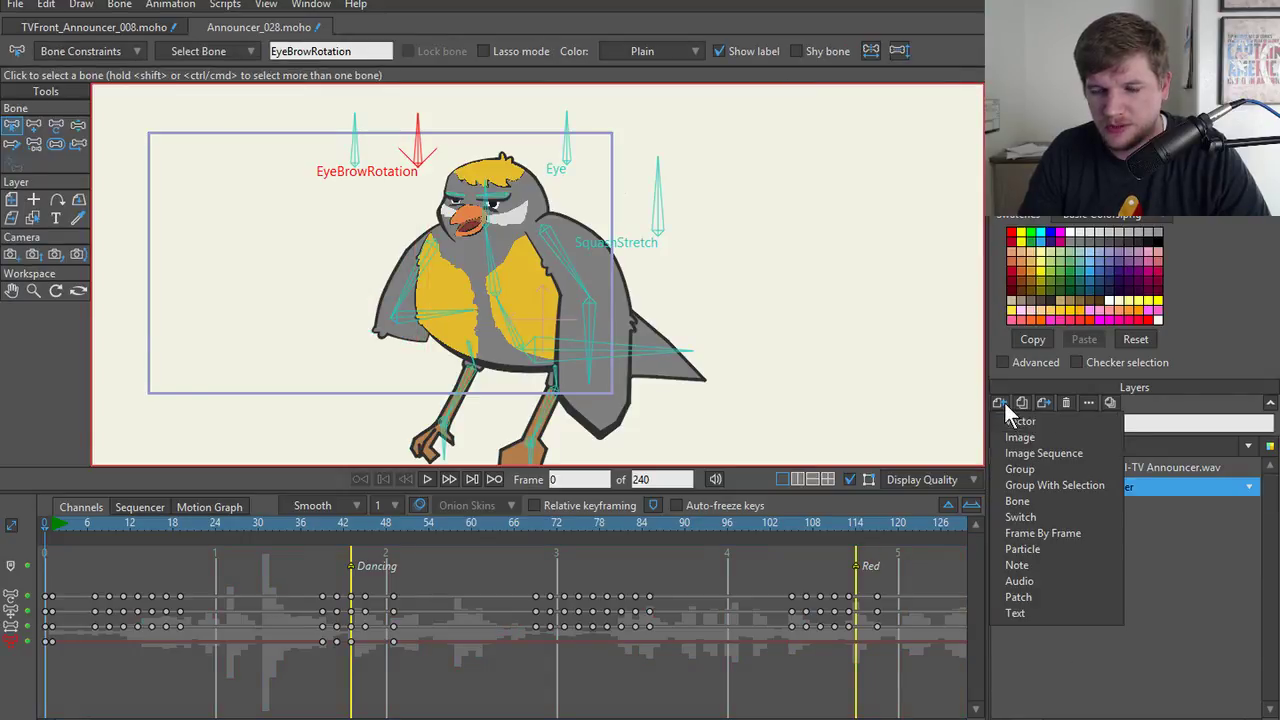
click(1020, 438)
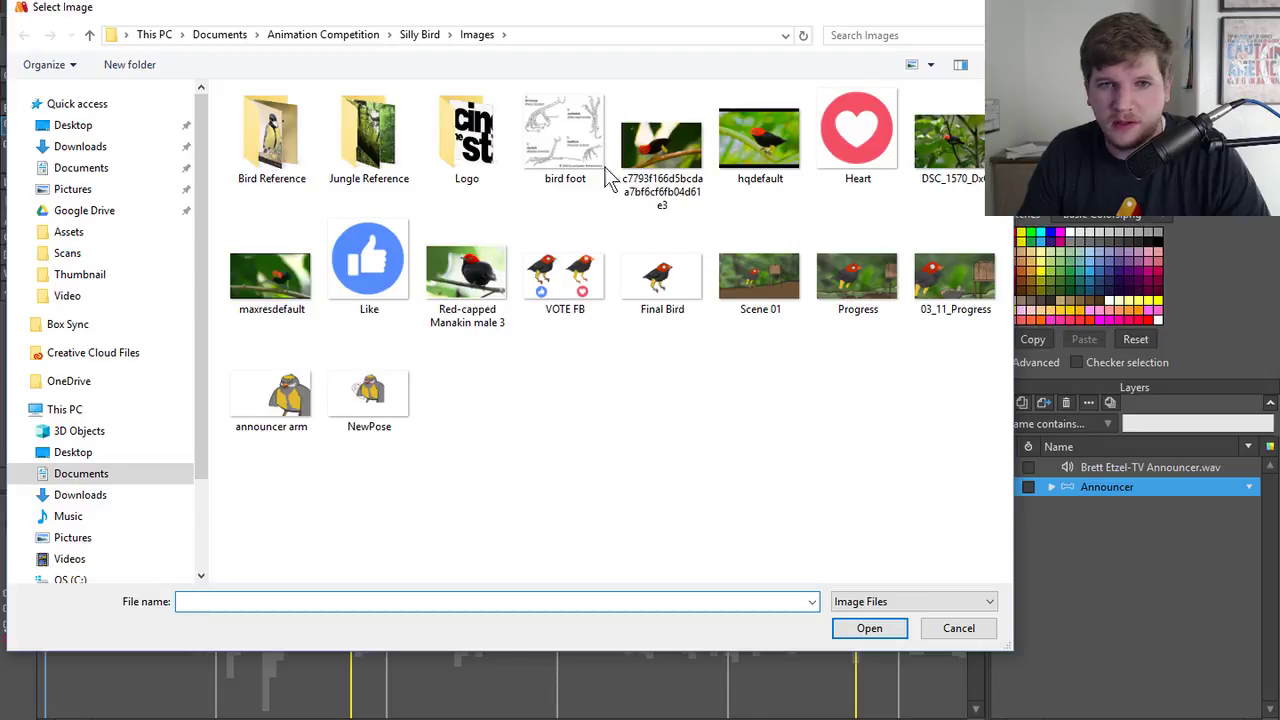
double_click(369, 393)
scroll(605, 317, down, 1)
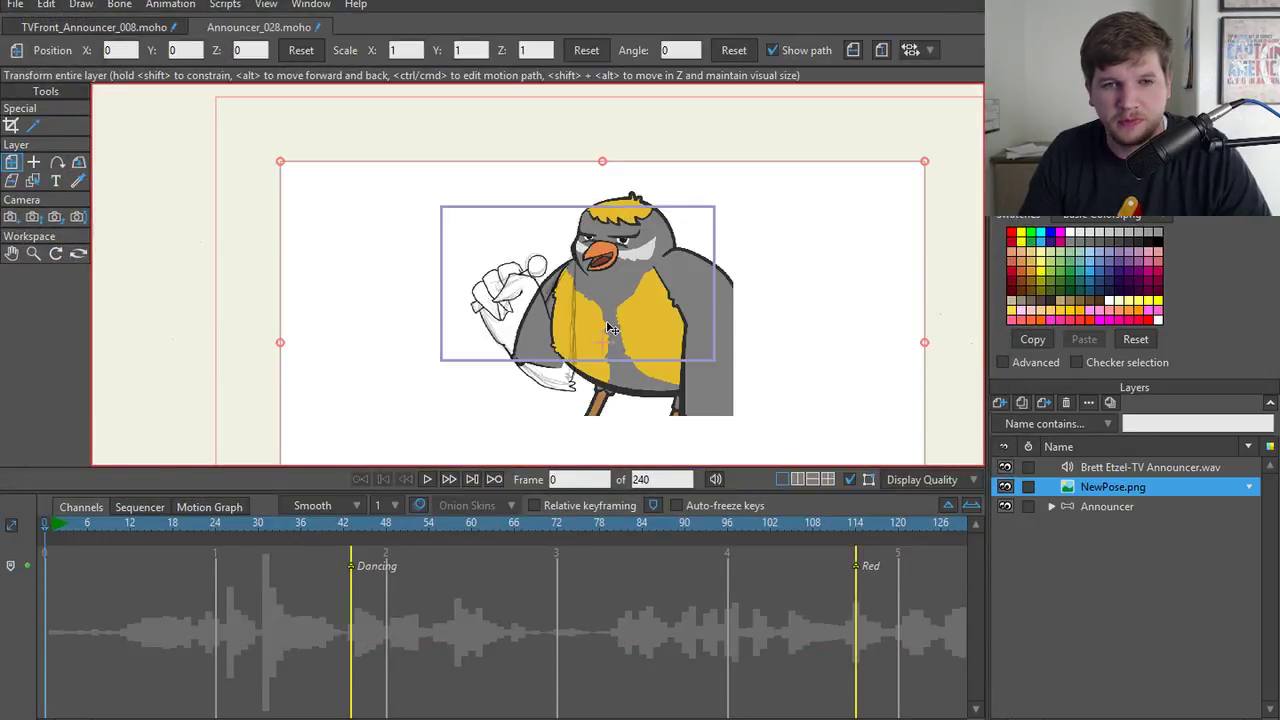
- Try repositioning the NewPose.png layer, undo the move and delete that image layer
drag(780, 395, 778, 360)
key(ctrl+z)
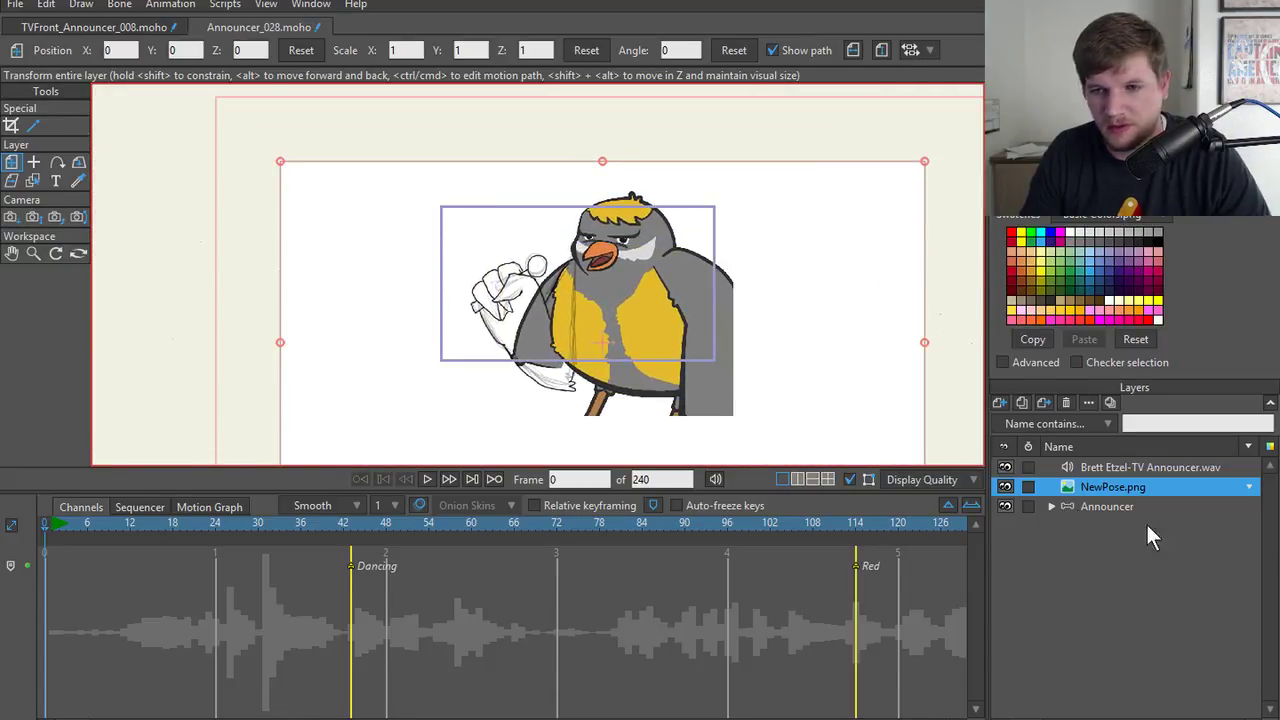
click(1097, 508)
click(1104, 486)
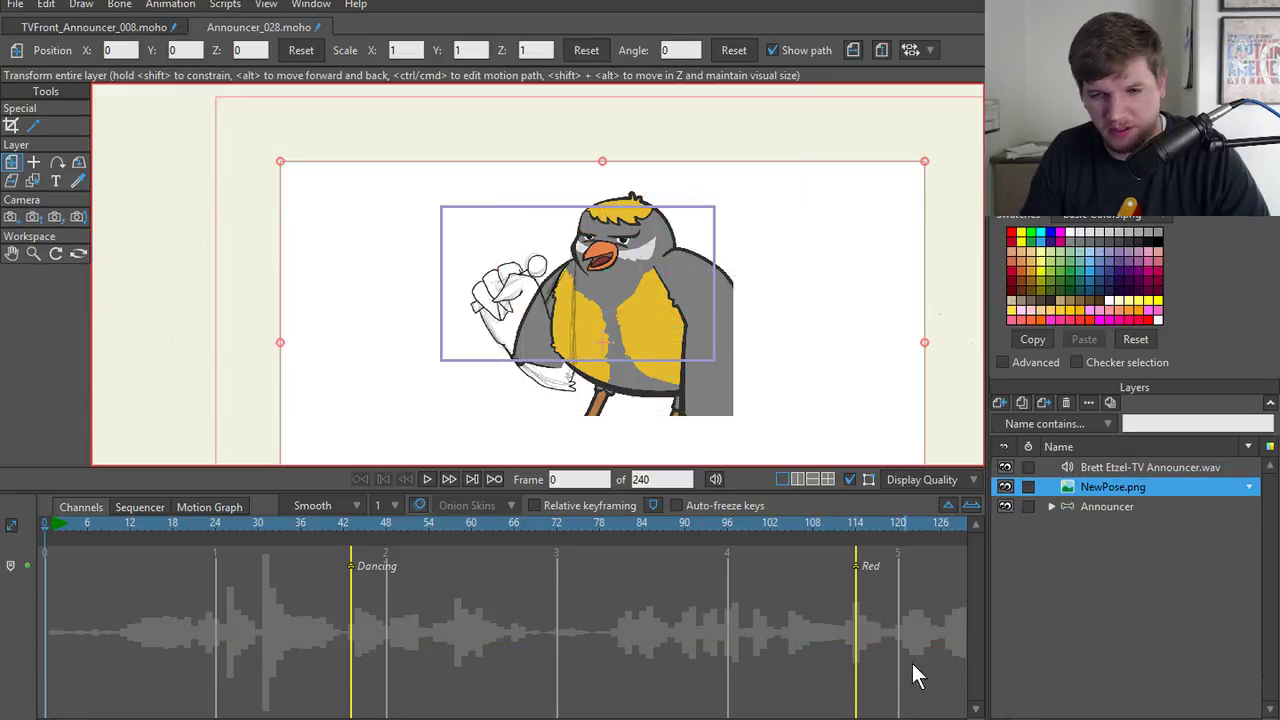
click(1068, 401)
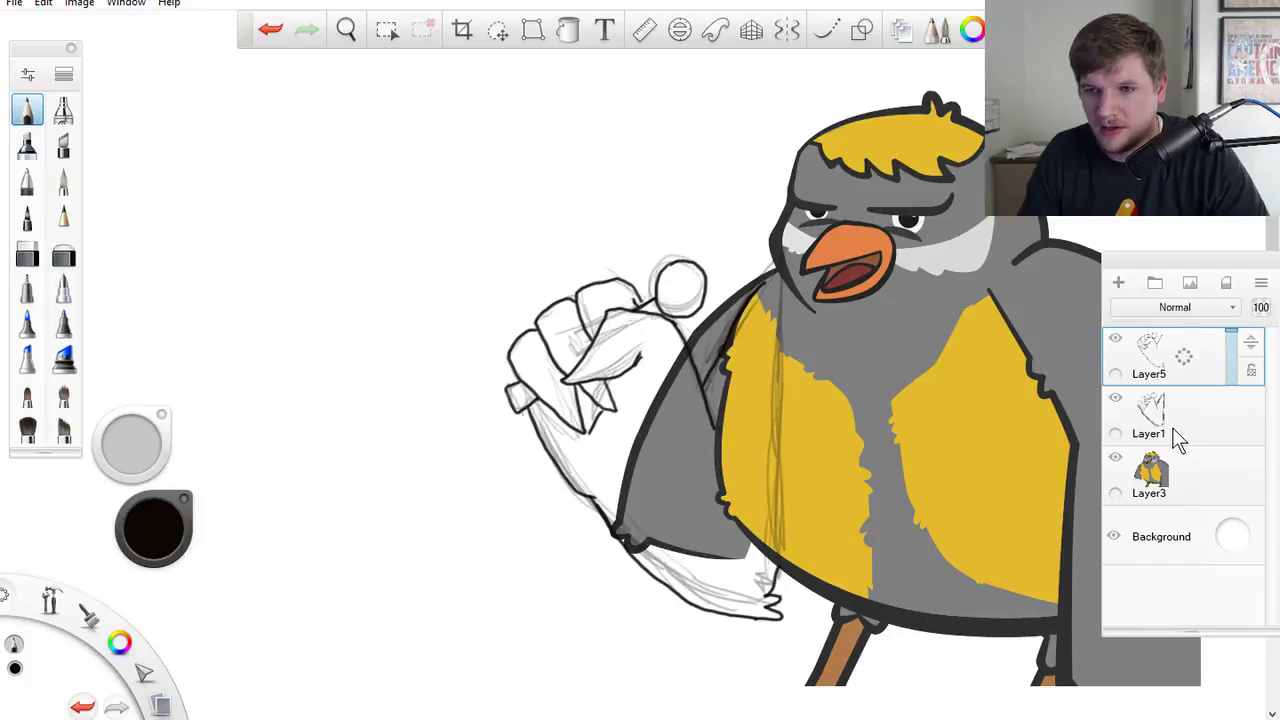
- Switch back to SketchBook and examine the background layer's color control and the General, Brush, Canvas, System, Lagoon and Factory Defaults preferences
click(1234, 548)
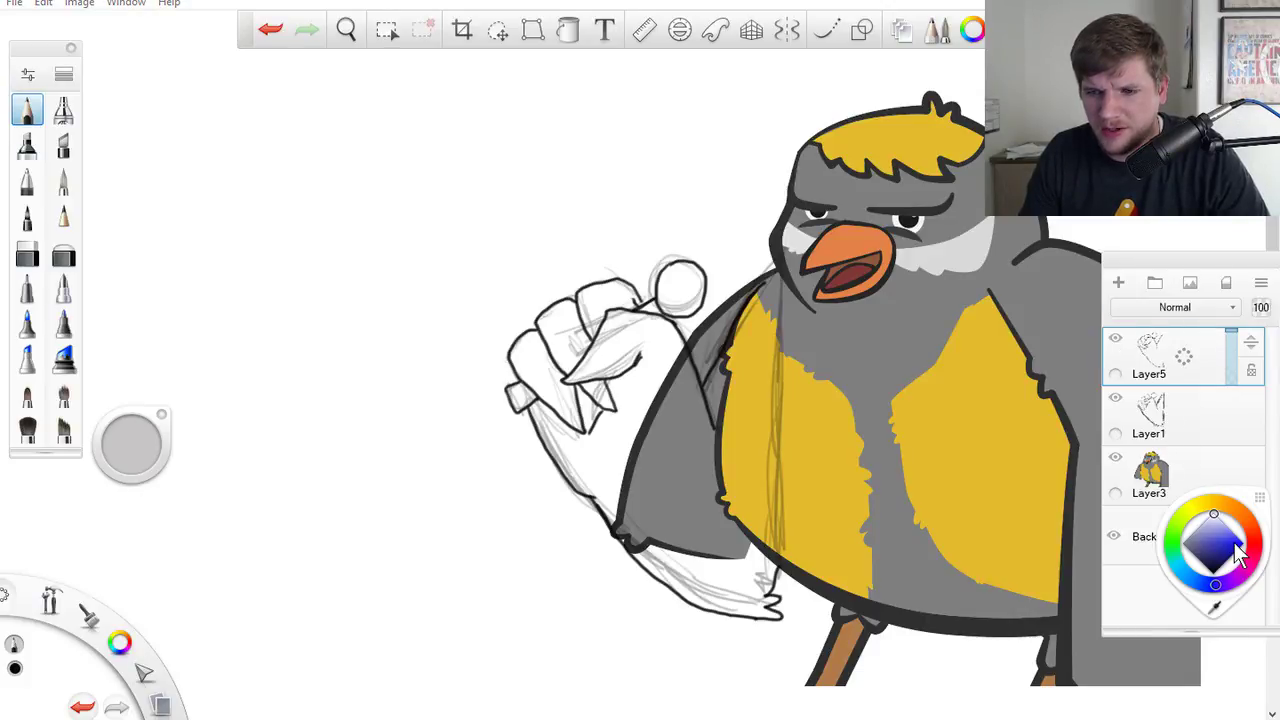
click(1122, 587)
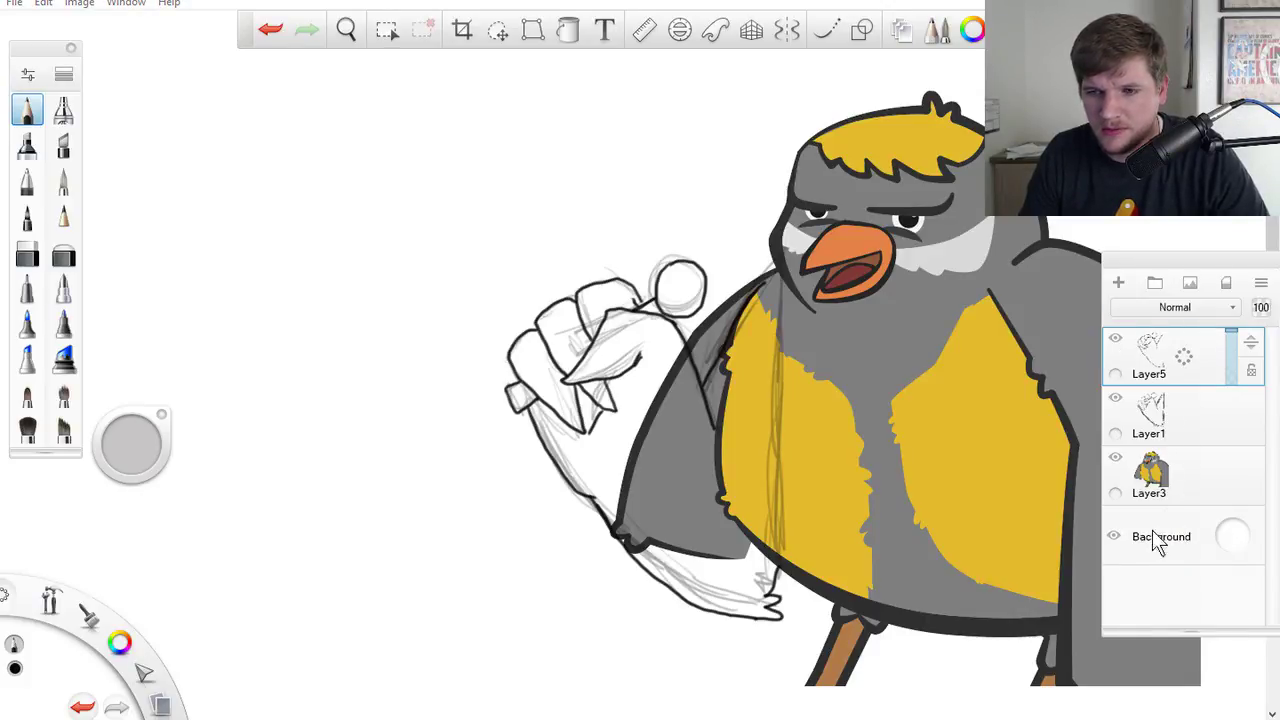
click(8, 4)
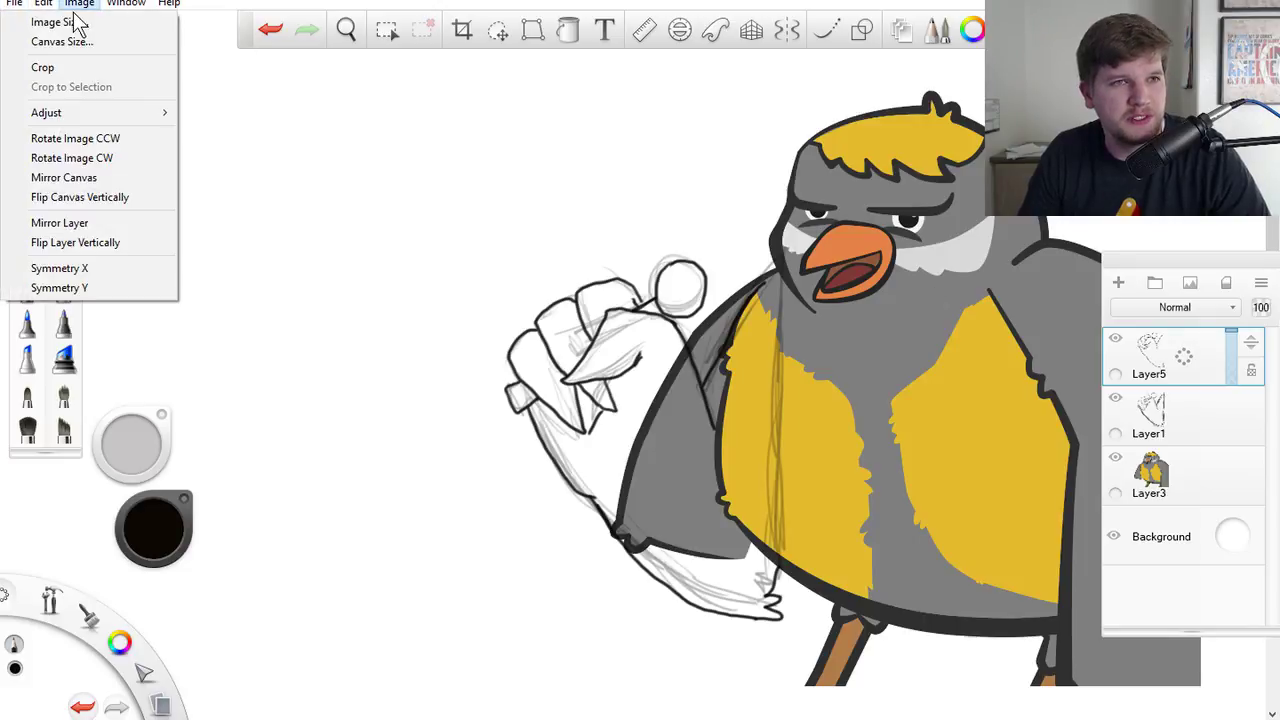
click(82, 254)
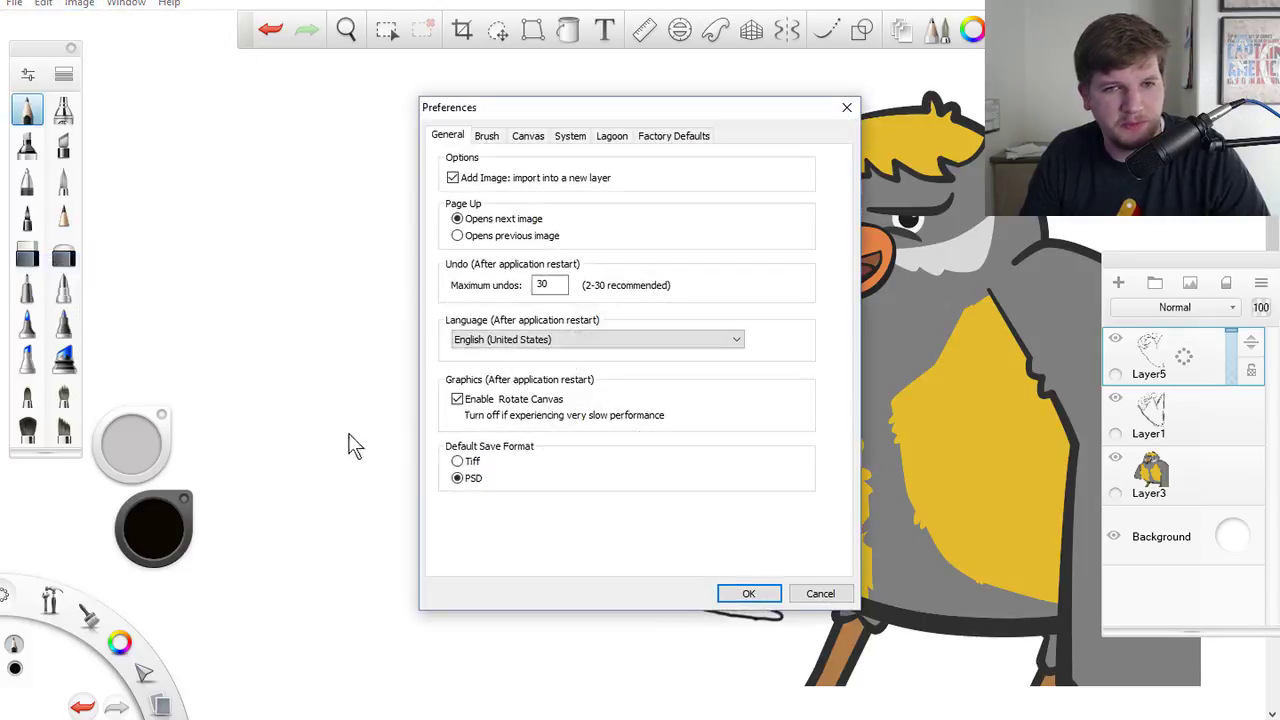
click(488, 136)
click(540, 140)
click(572, 140)
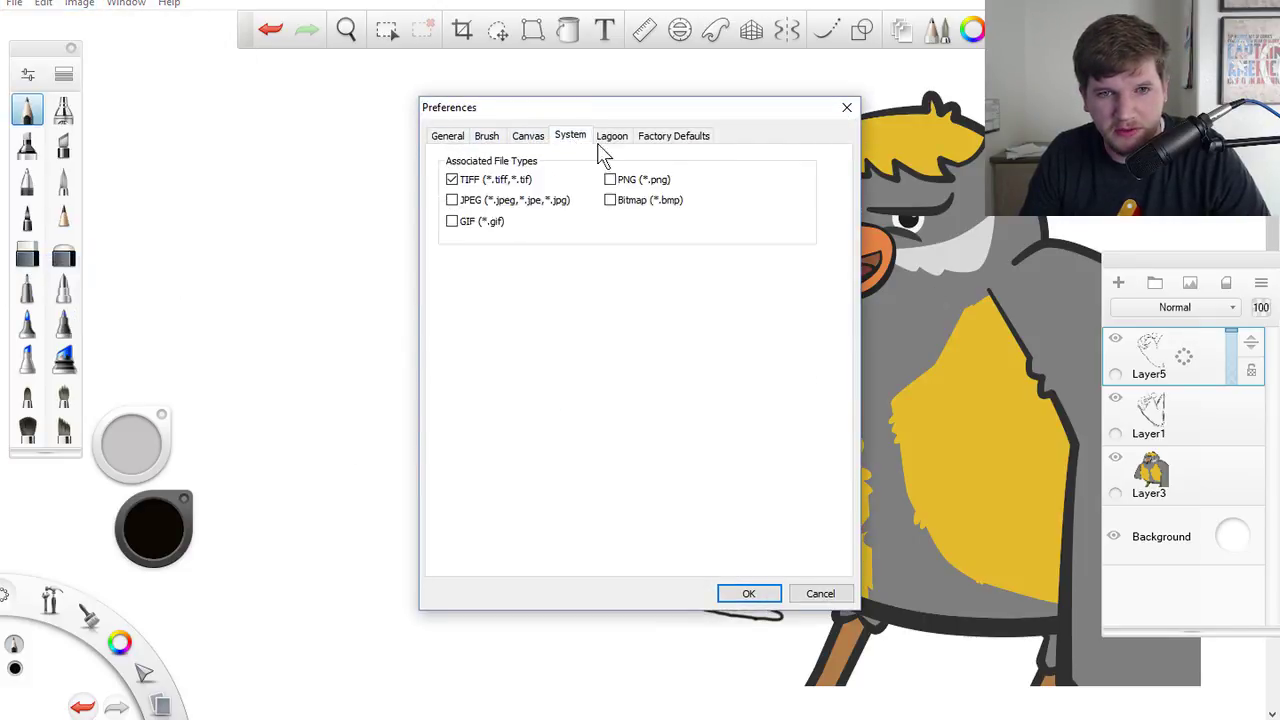
click(525, 141)
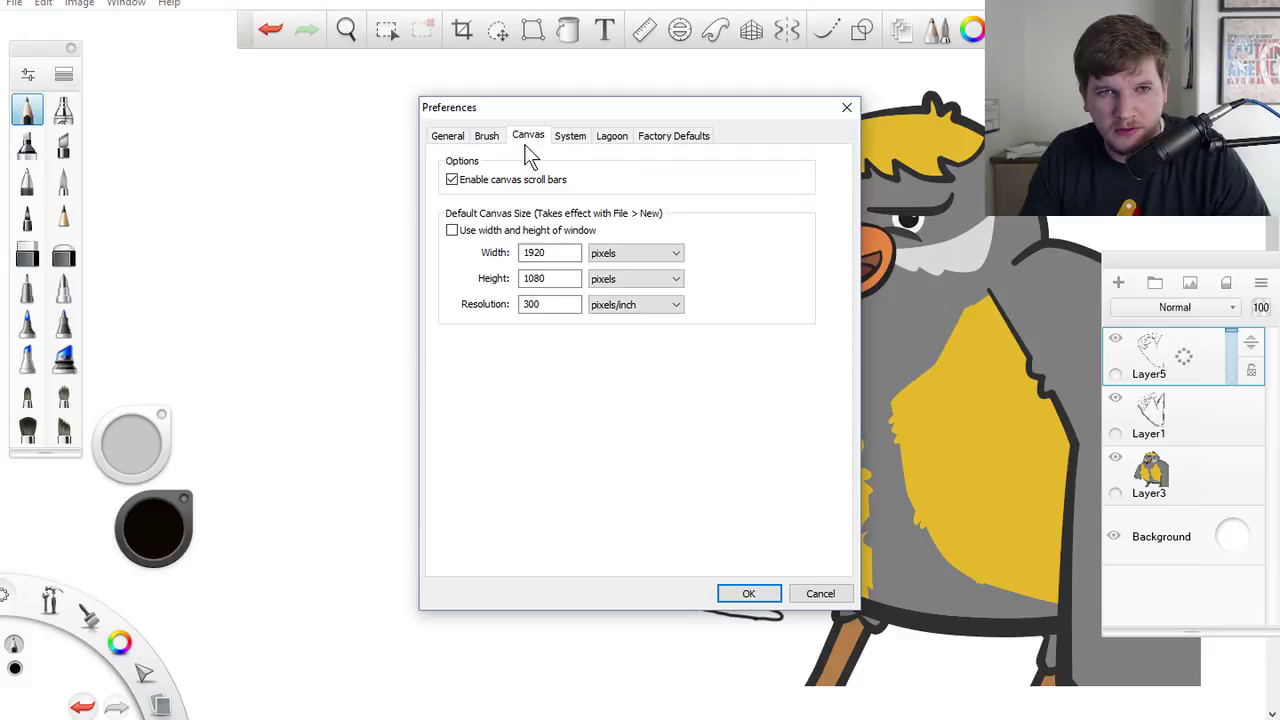
click(645, 140)
click(440, 138)
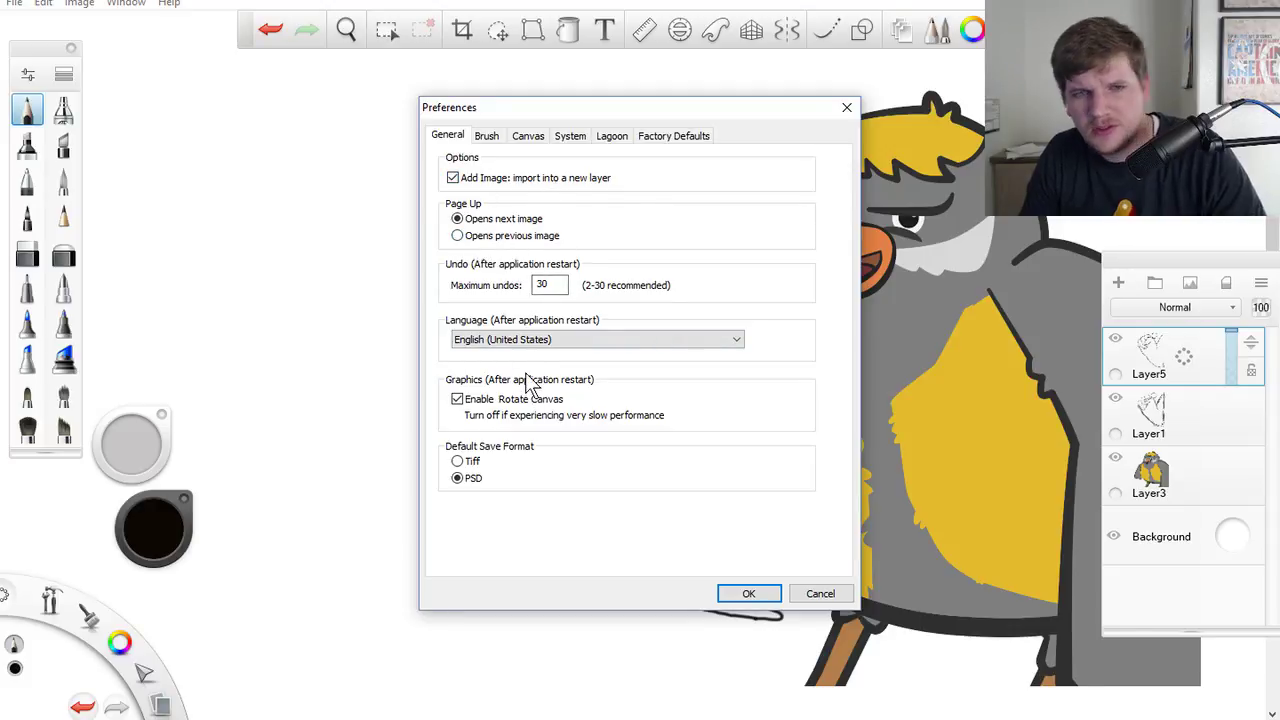
click(488, 137)
click(540, 143)
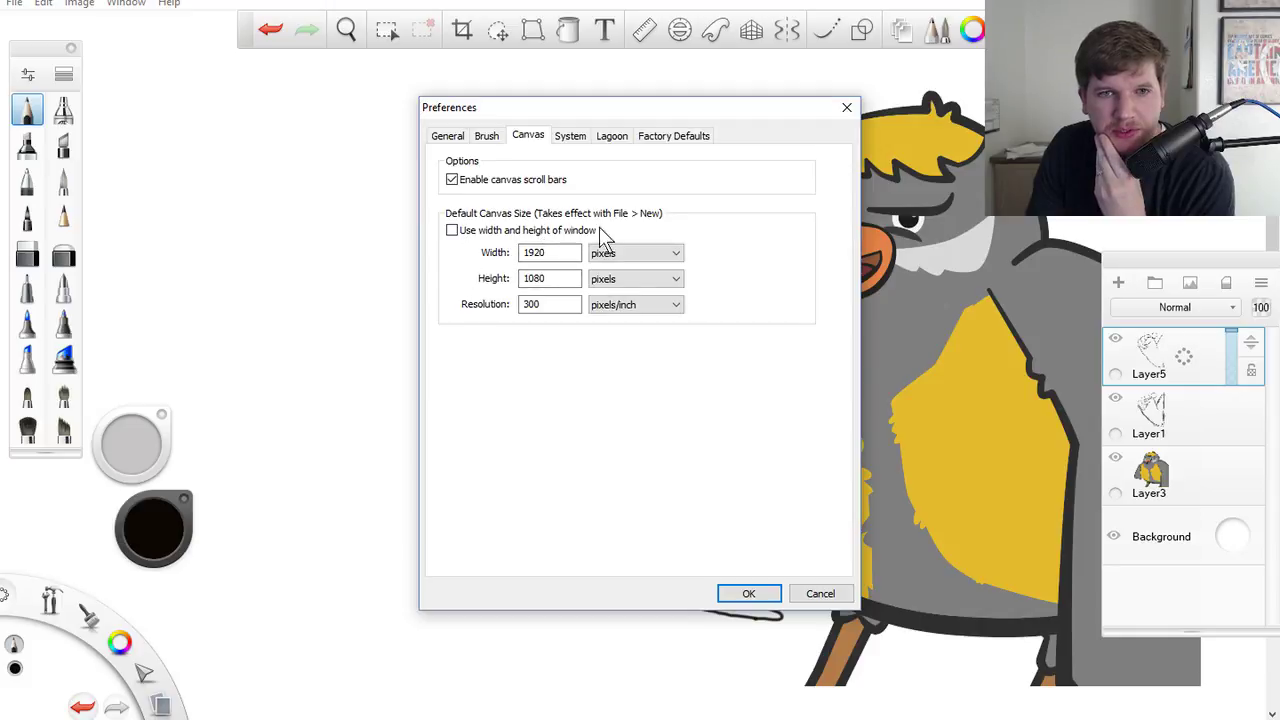
click(584, 138)
click(612, 140)
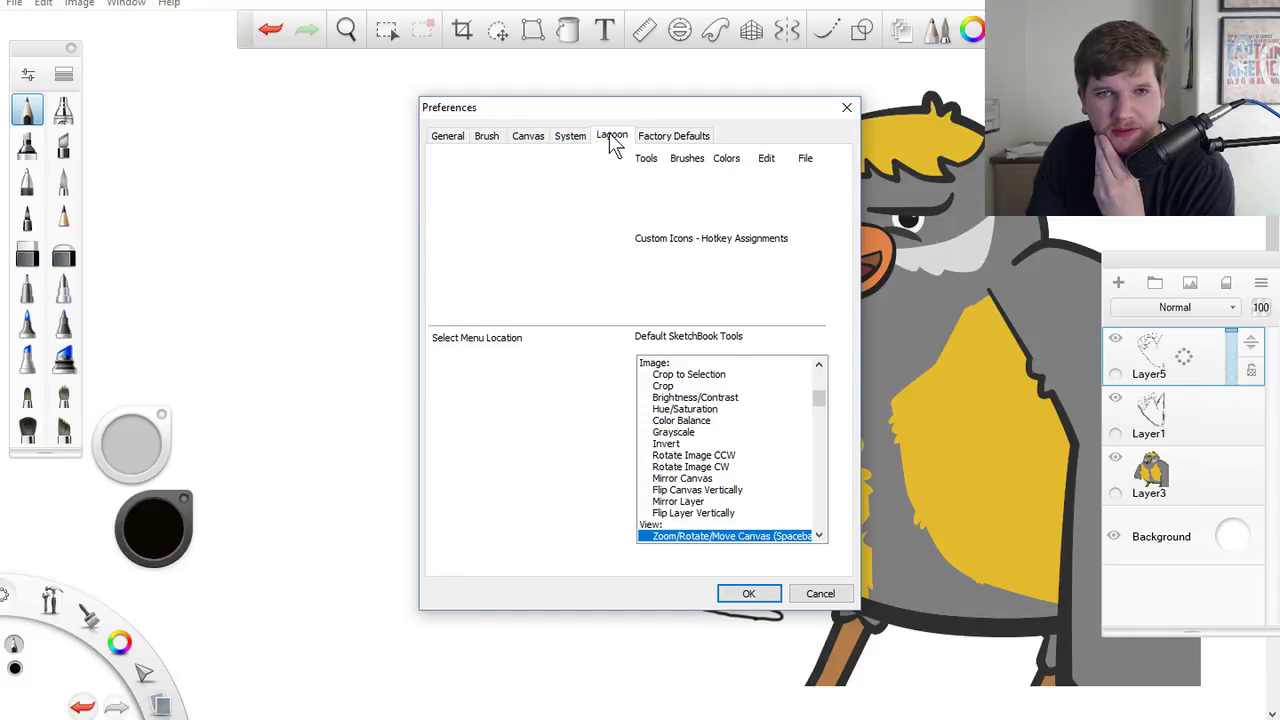
click(680, 137)
click(448, 136)
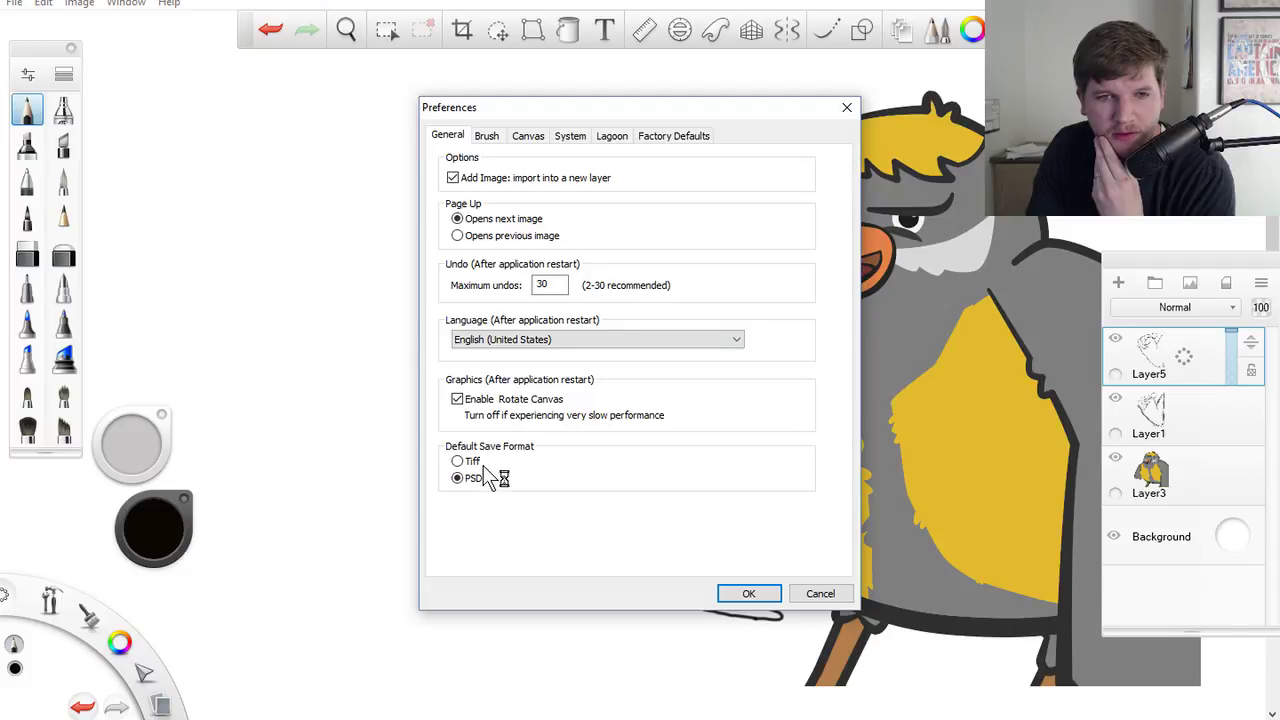
click(488, 137)
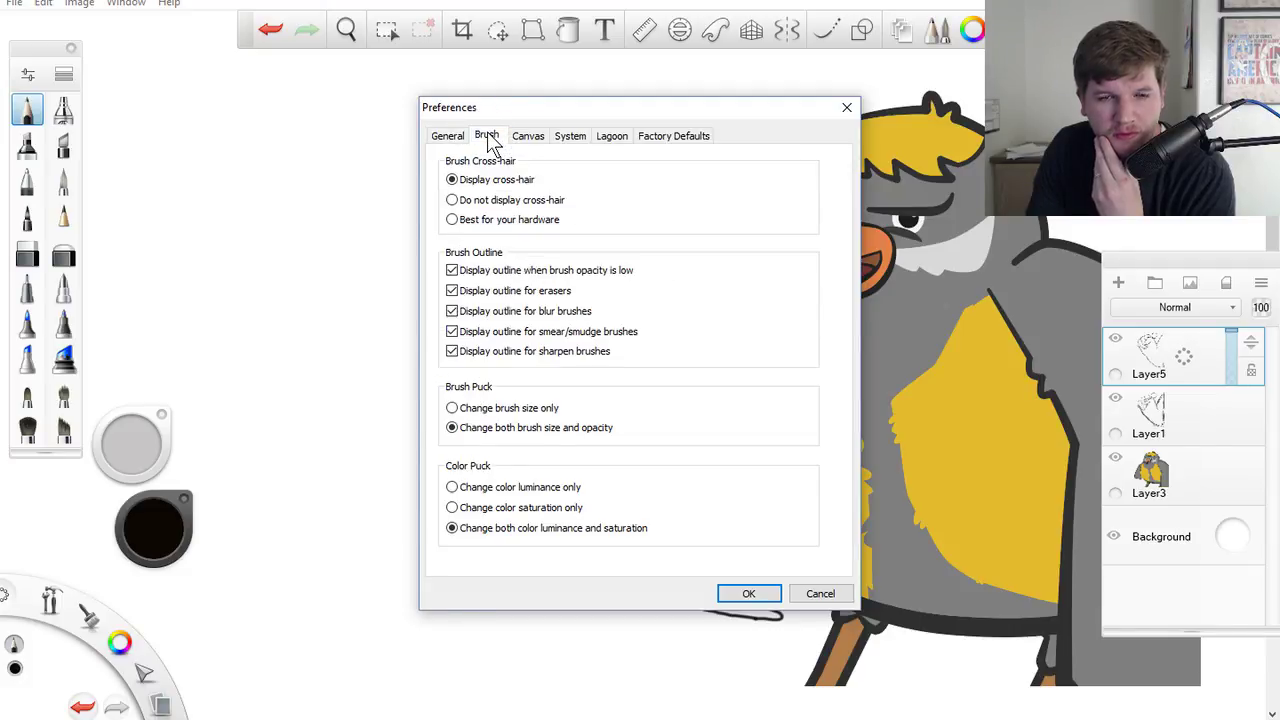
click(529, 137)
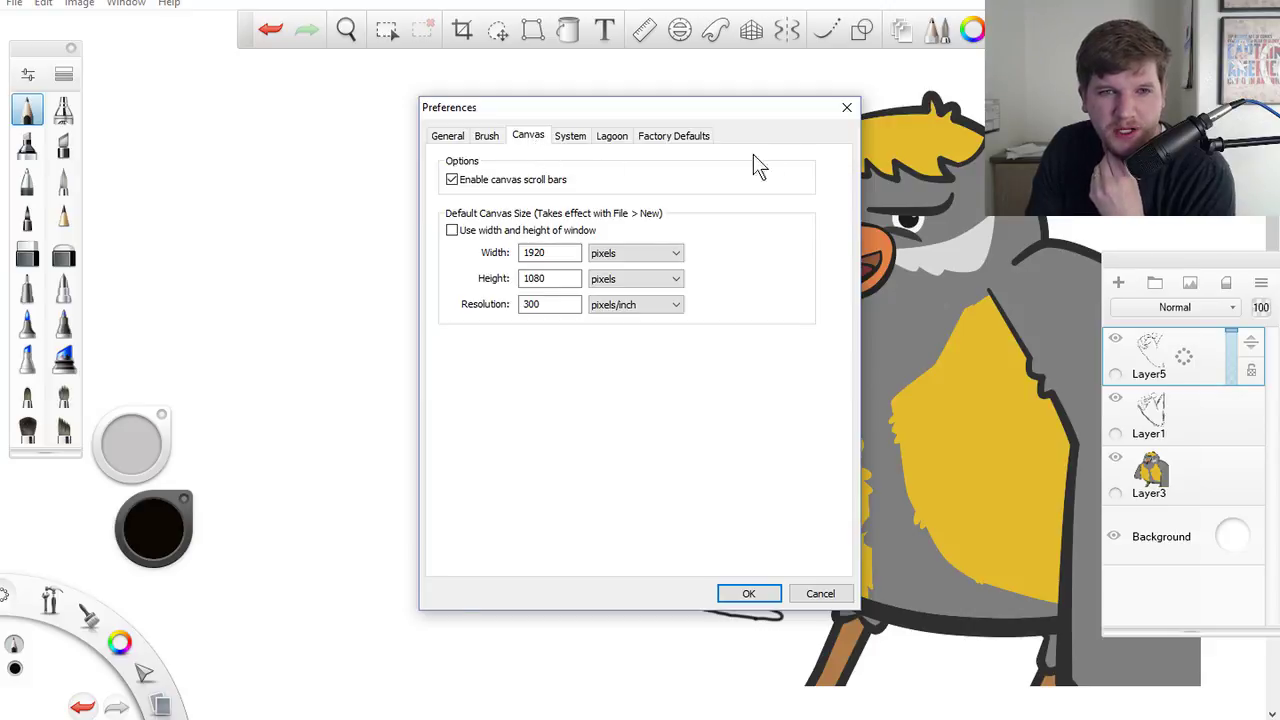
click(847, 107)
- Save a copy of the drawing as a PNG in the Images folder, overwriting the existing NewPose file
click(14, 4)
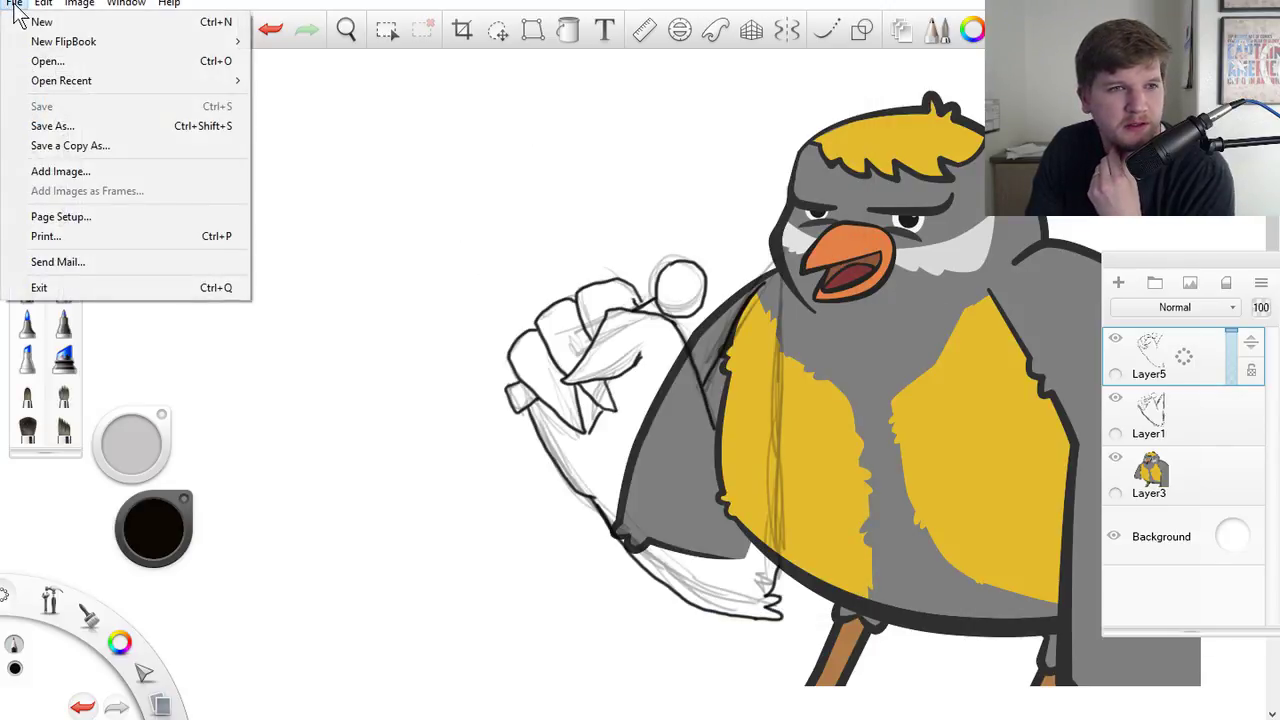
mouse_move(45, 10)
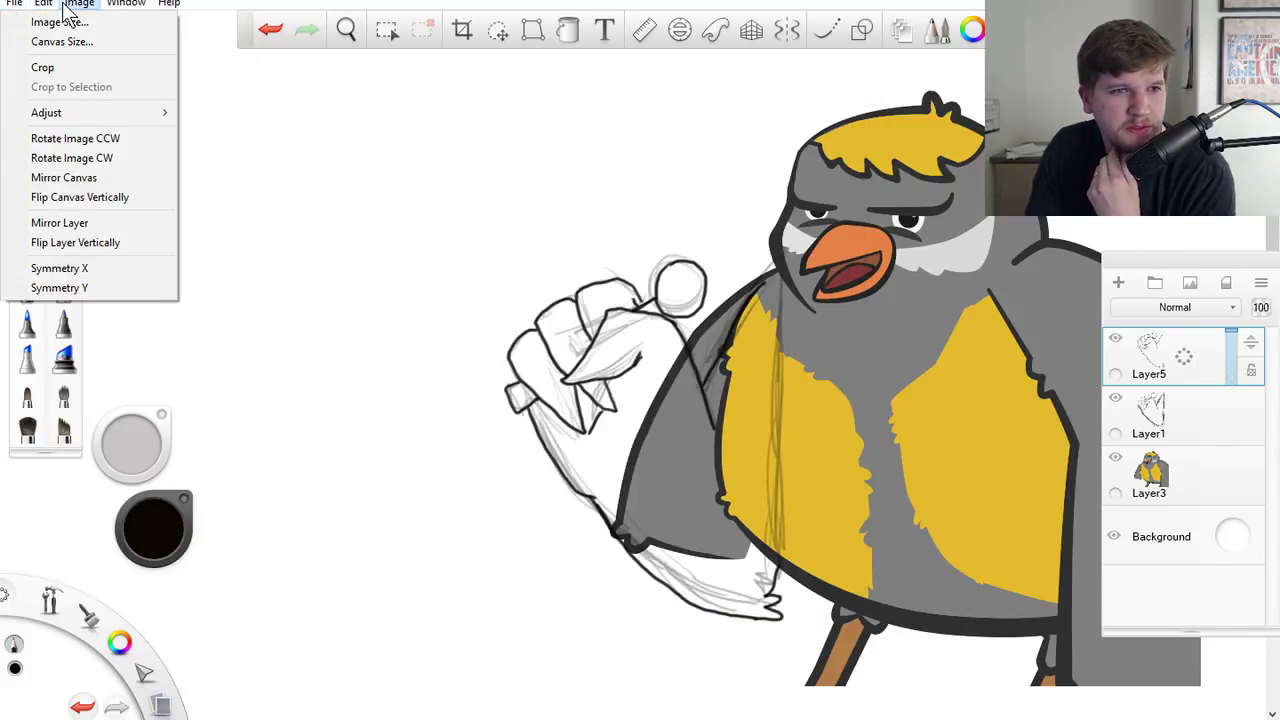
mouse_move(170, 8)
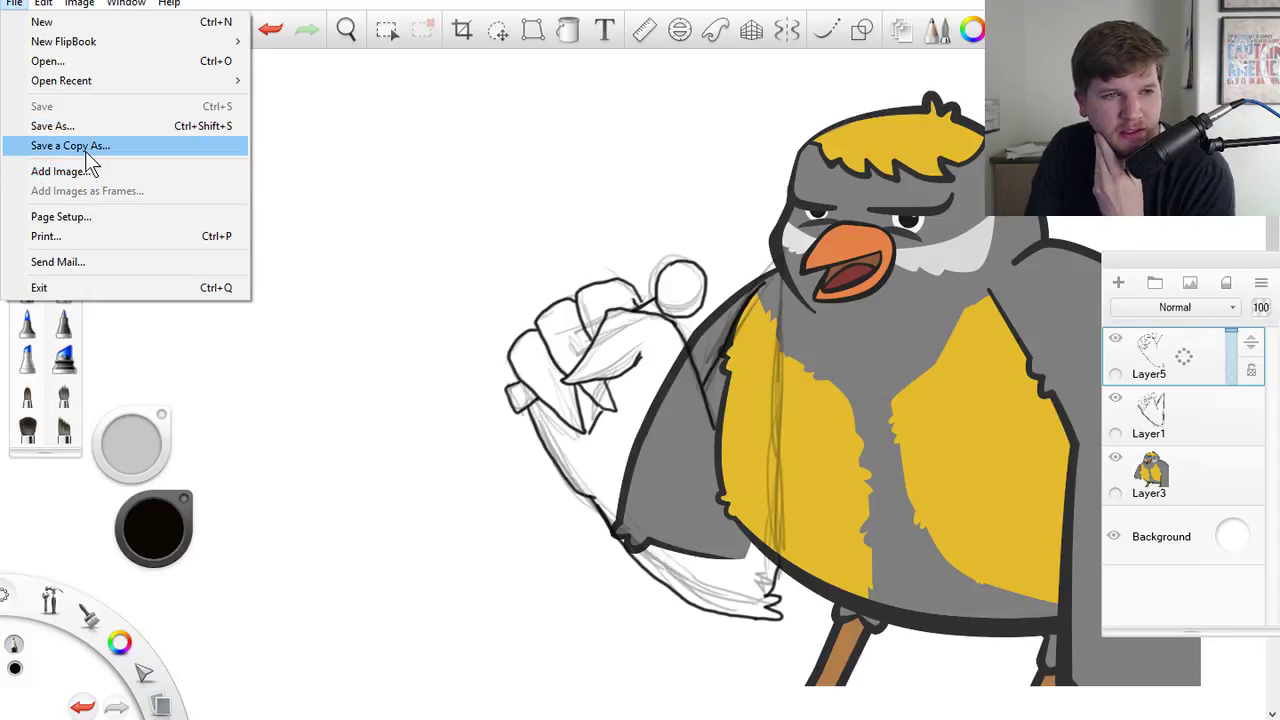
click(85, 146)
click(294, 602)
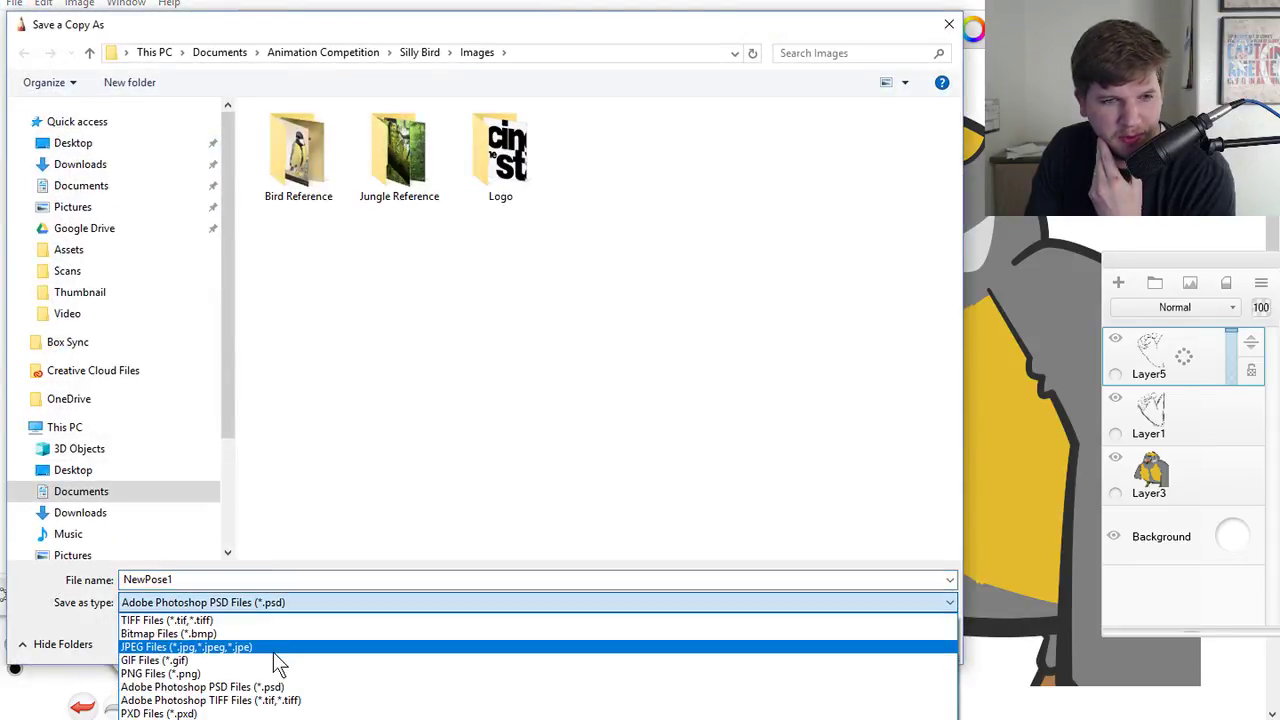
click(265, 673)
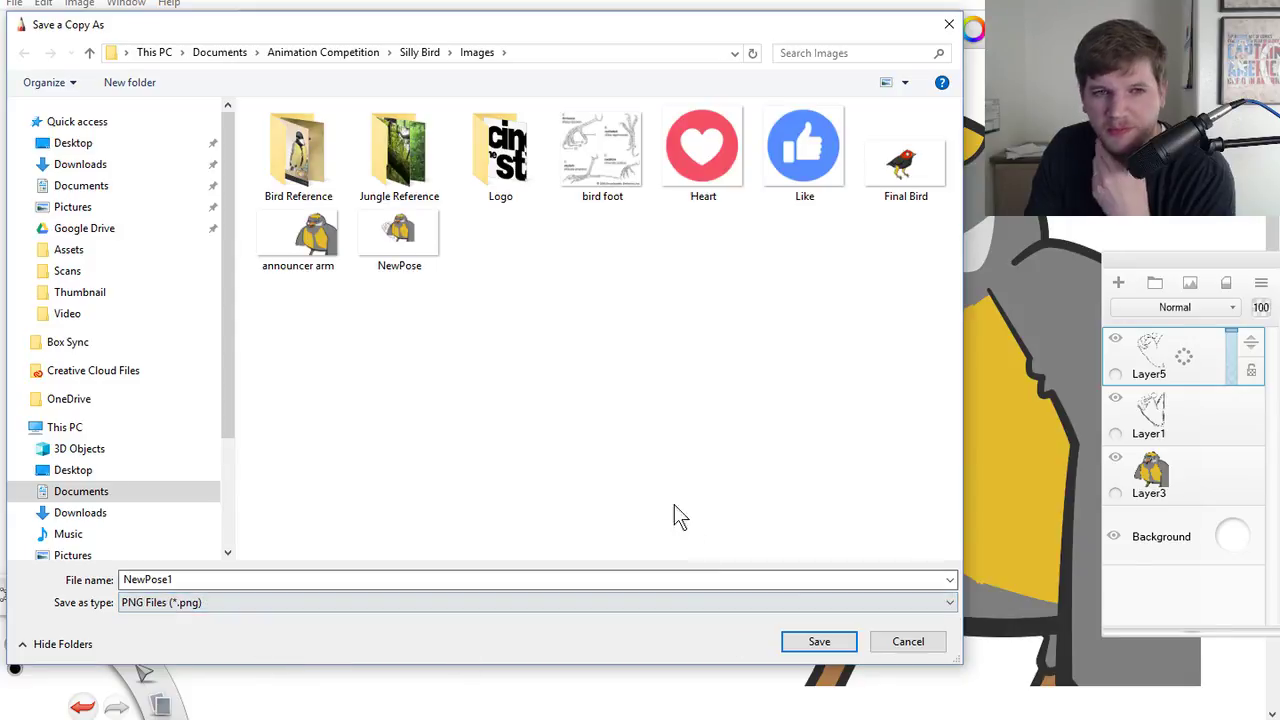
click(408, 230)
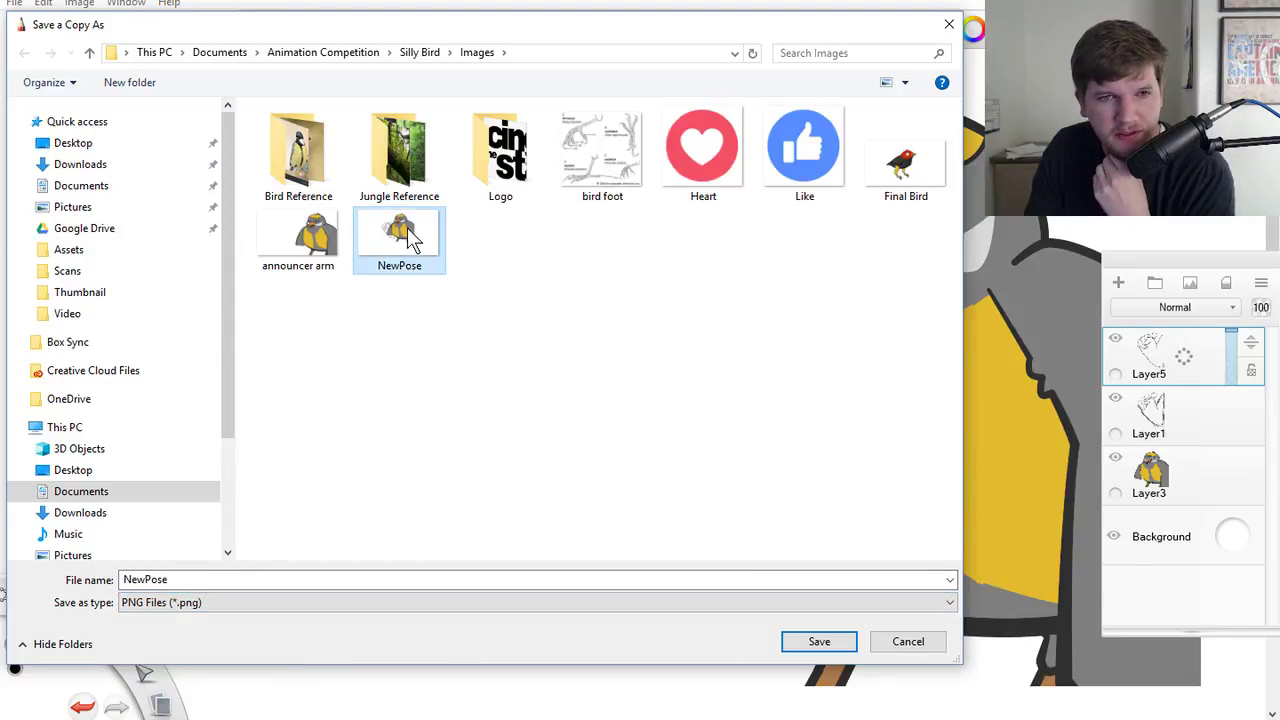
click(802, 642)
click(692, 370)
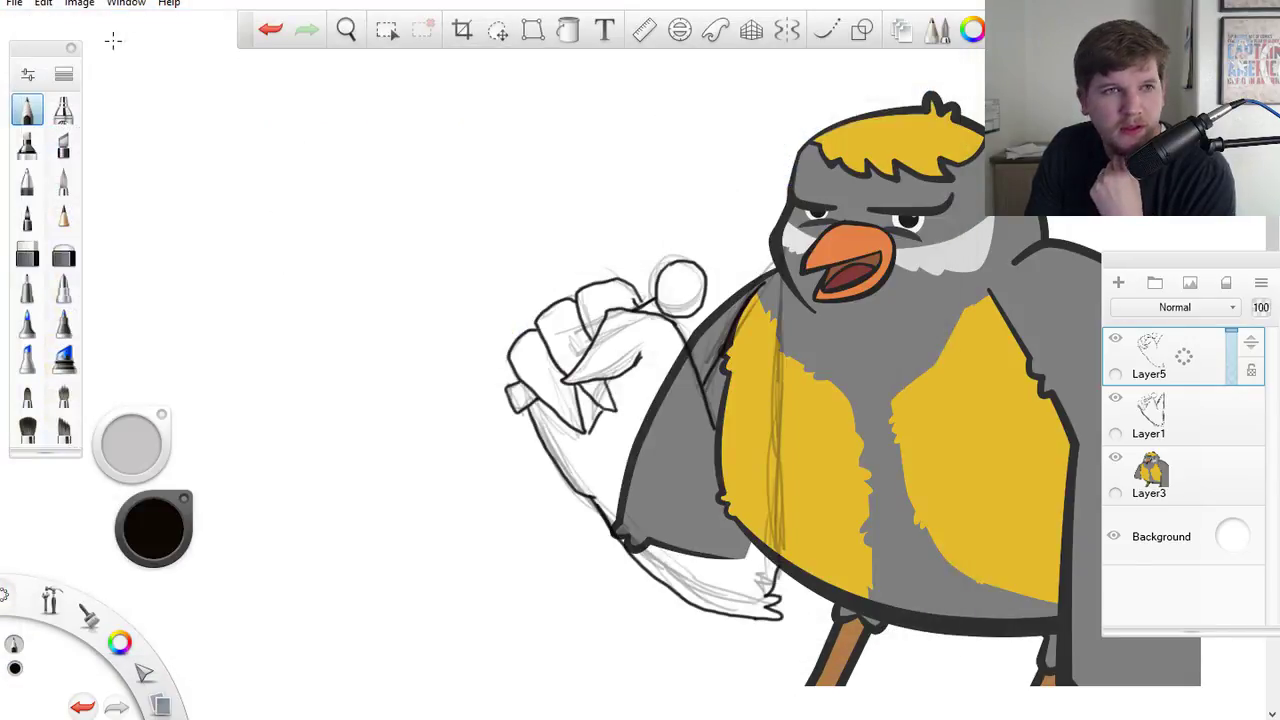
- Examine the background layer's color control, the layer commands and the Page Setup options without changing them
click(1230, 538)
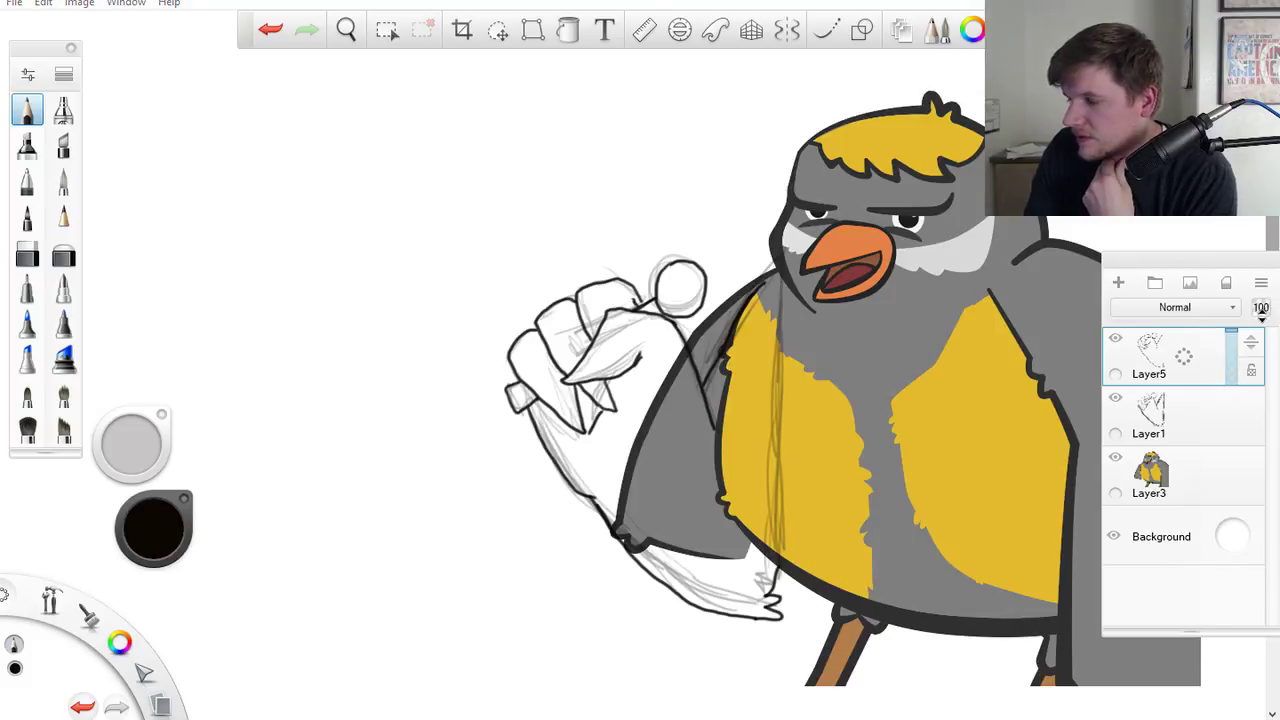
click(1261, 284)
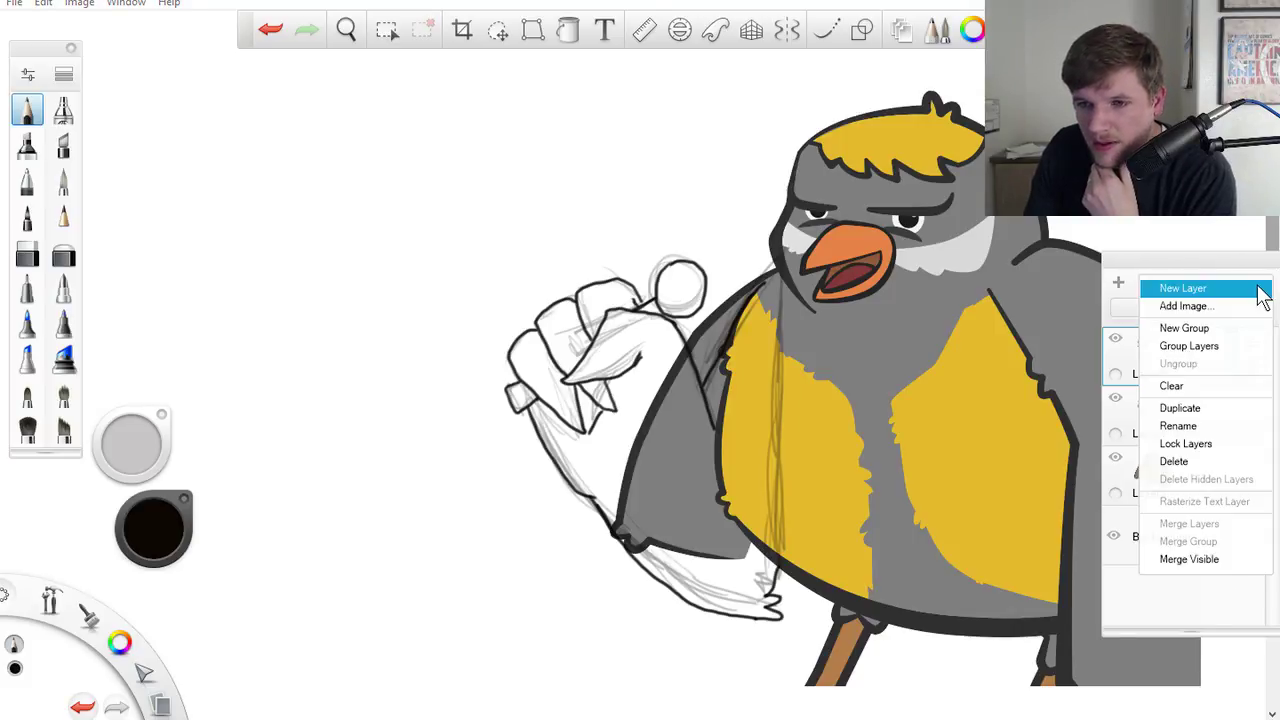
click(1120, 596)
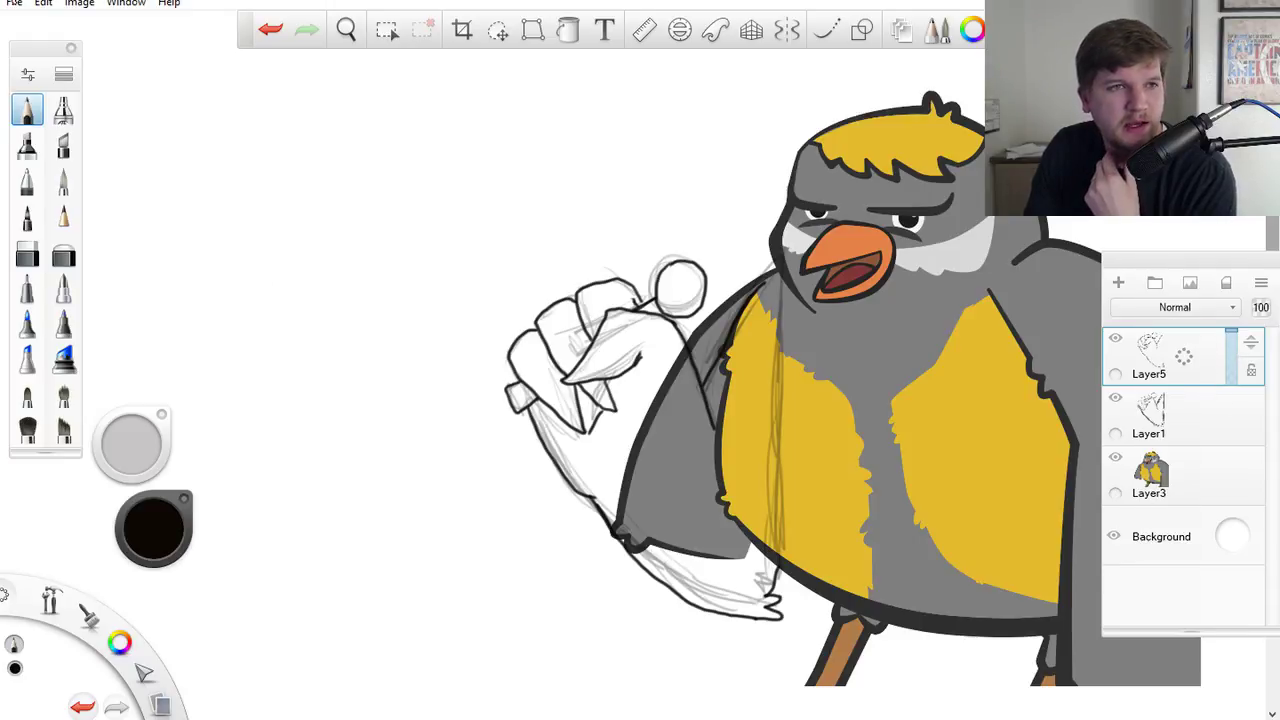
click(15, 4)
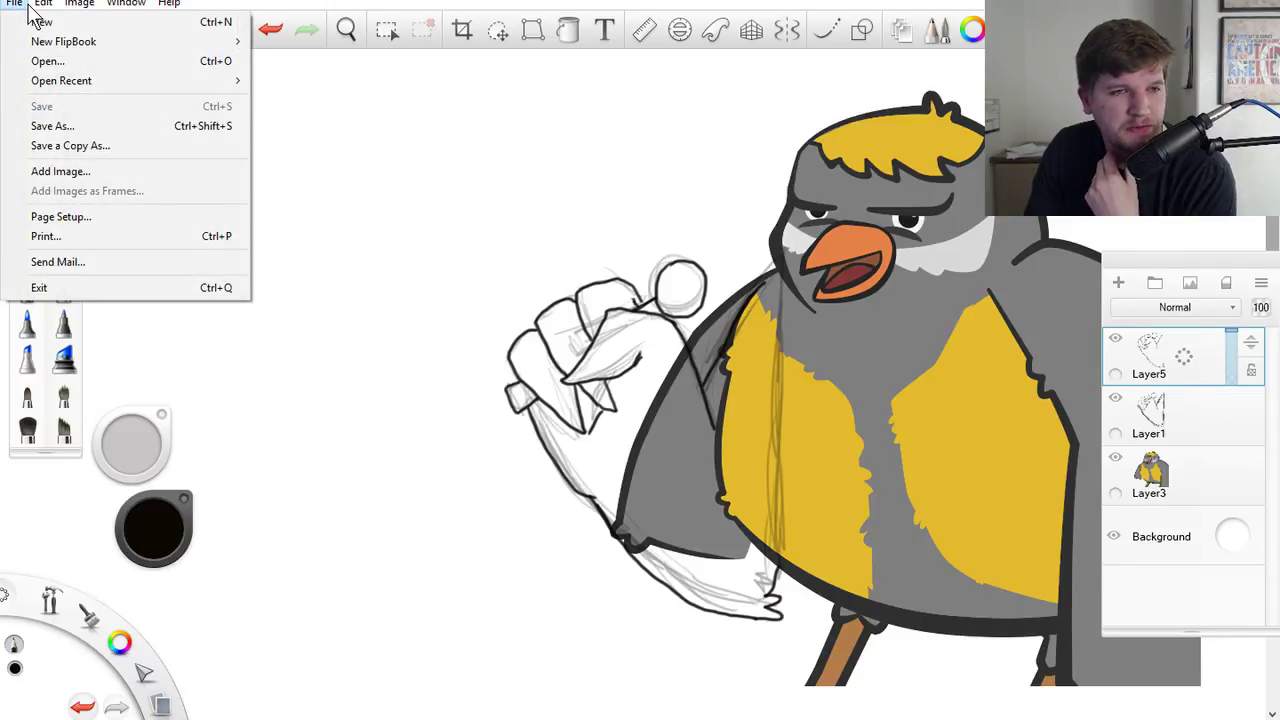
click(76, 216)
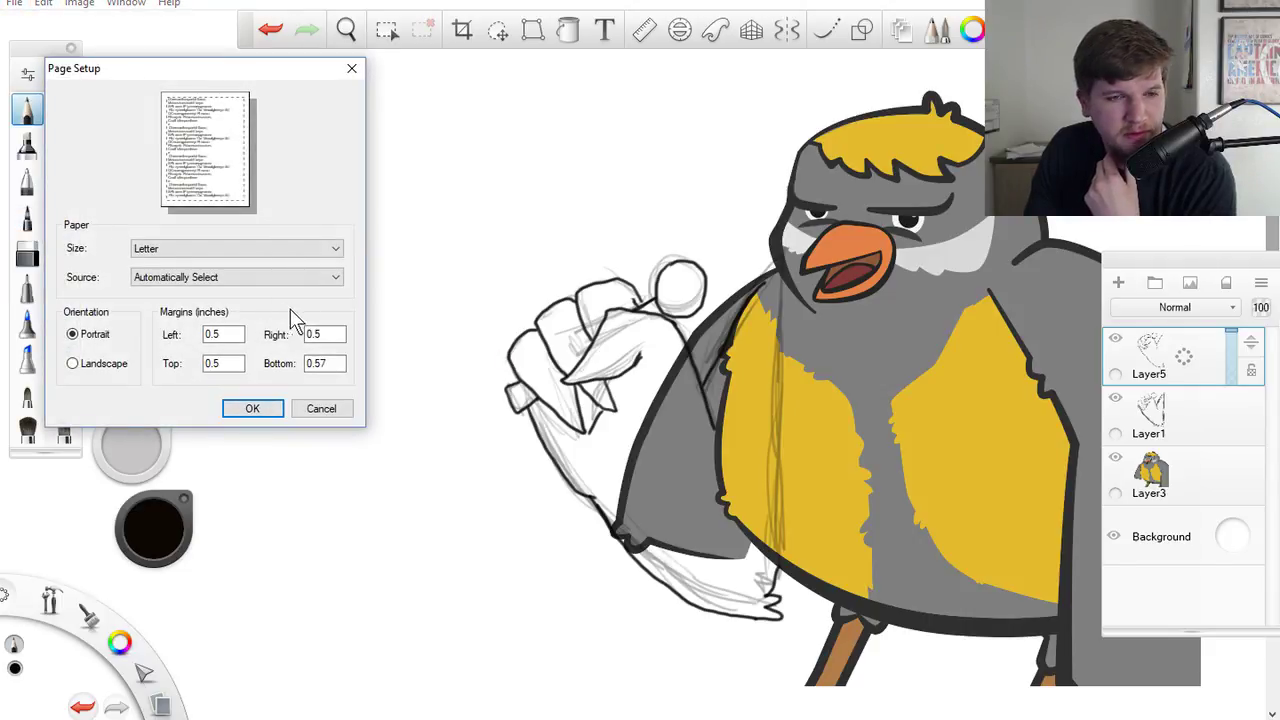
click(335, 412)
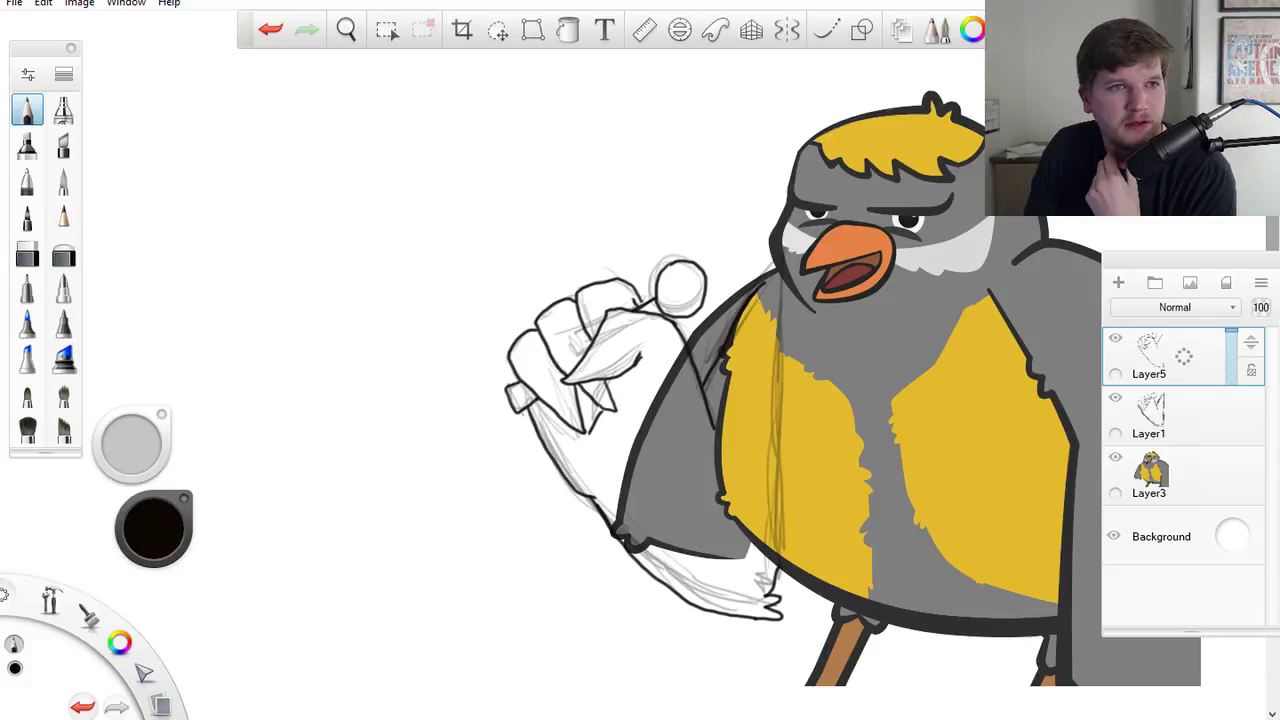
- Look through the General, Brush, Canvas, System, Lagoon and Factory Defaults preferences again, then close them unchanged
click(44, 5)
mouse_move(88, 5)
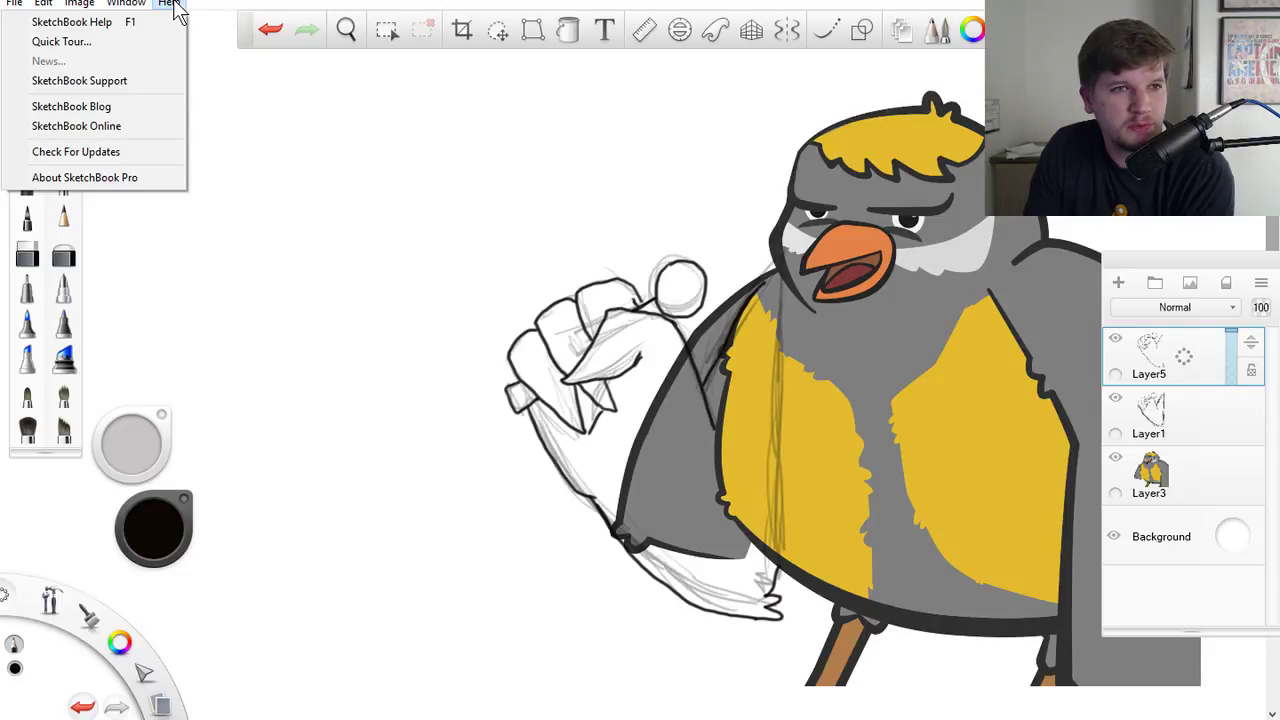
mouse_move(14, 5)
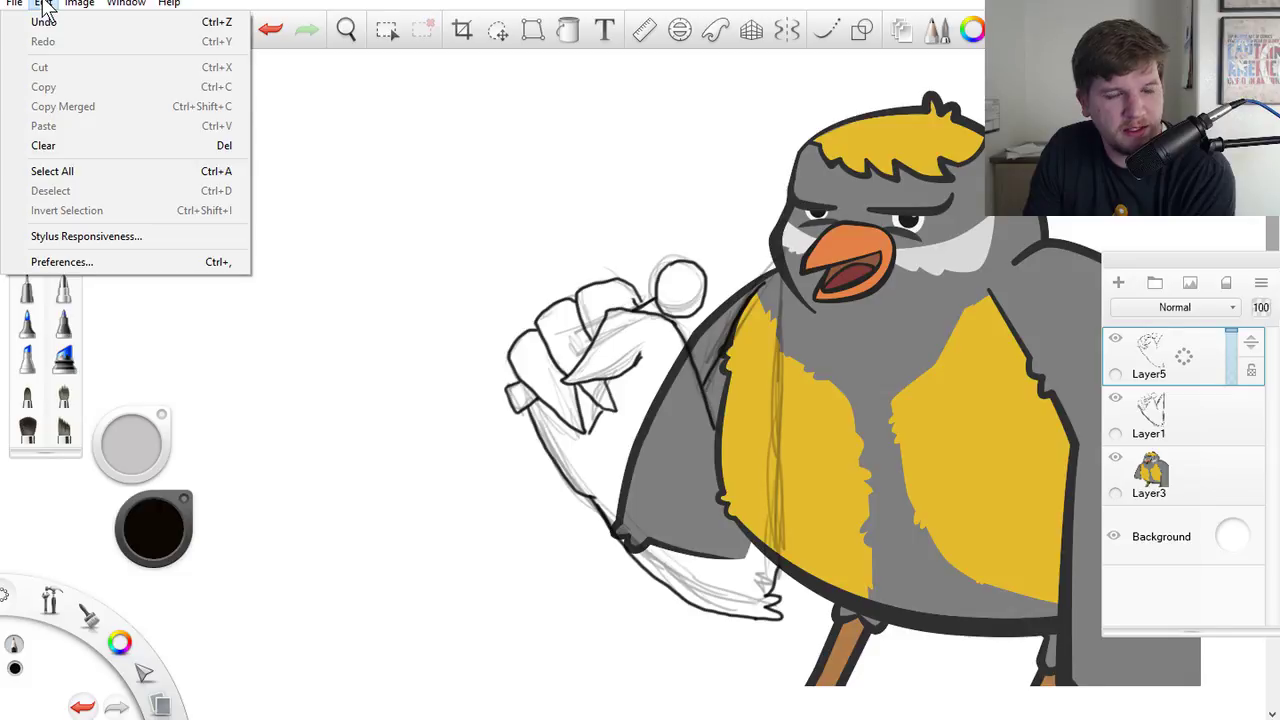
click(106, 264)
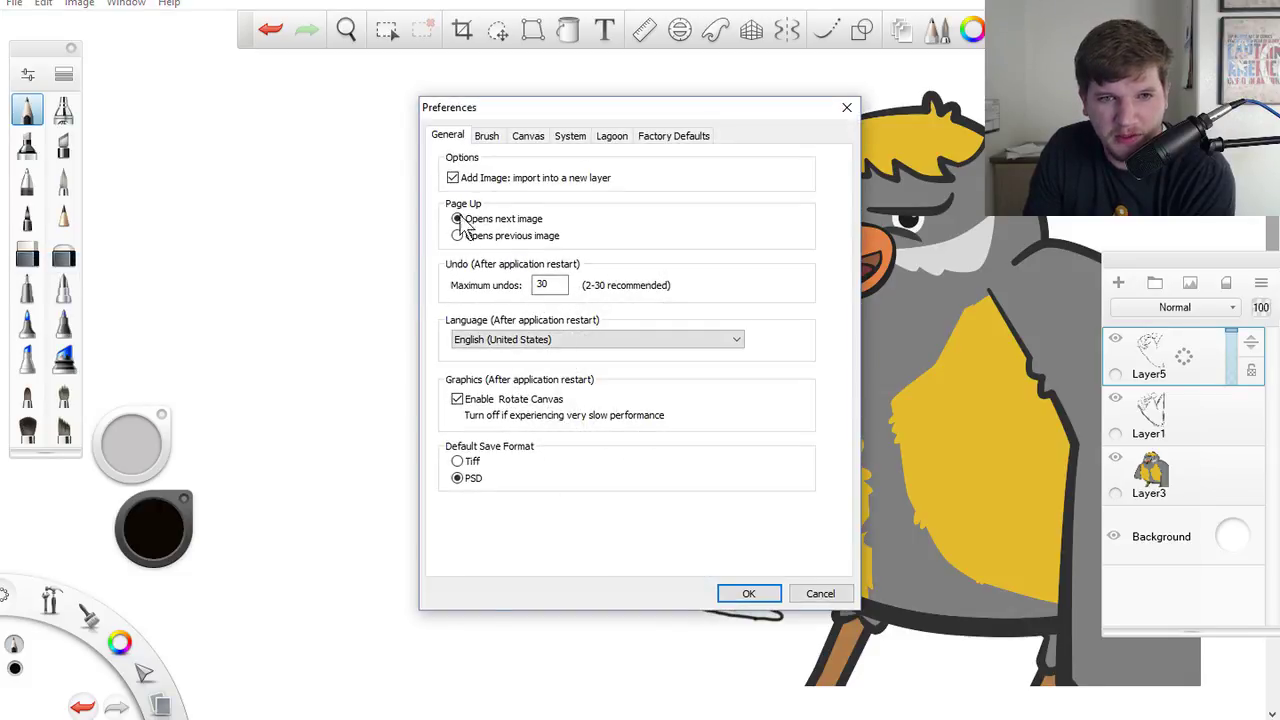
click(486, 140)
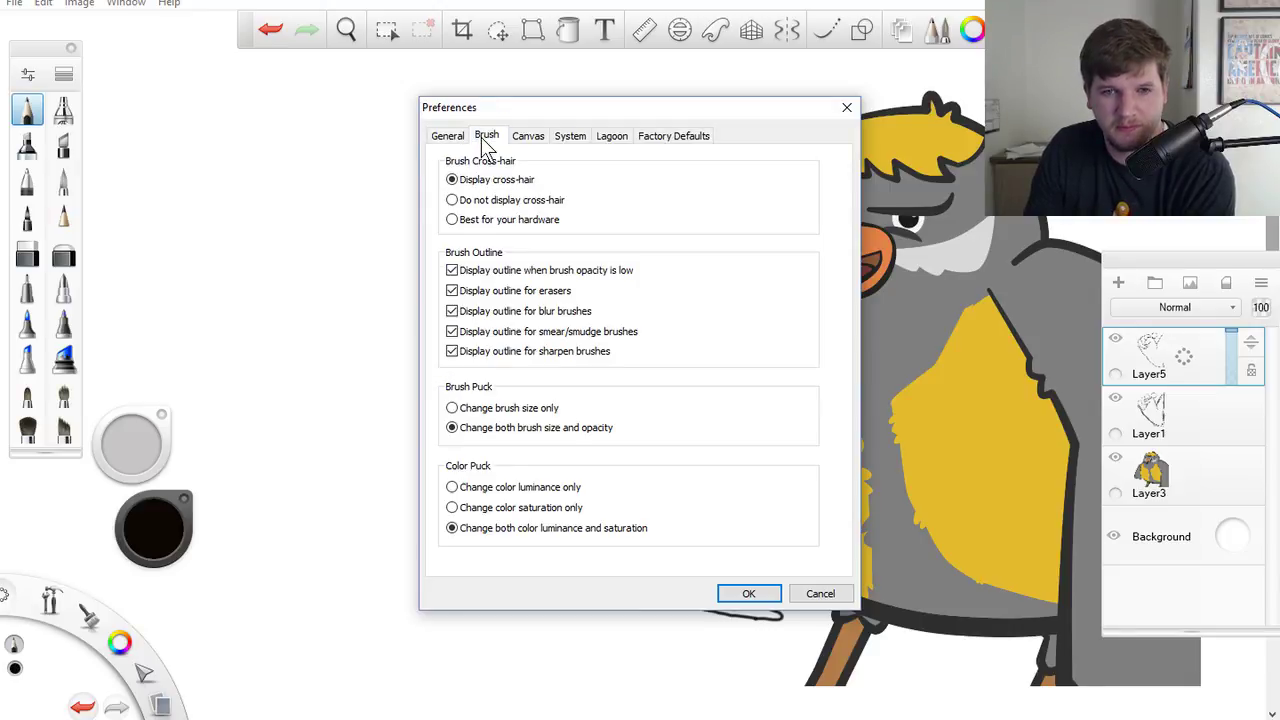
click(526, 140)
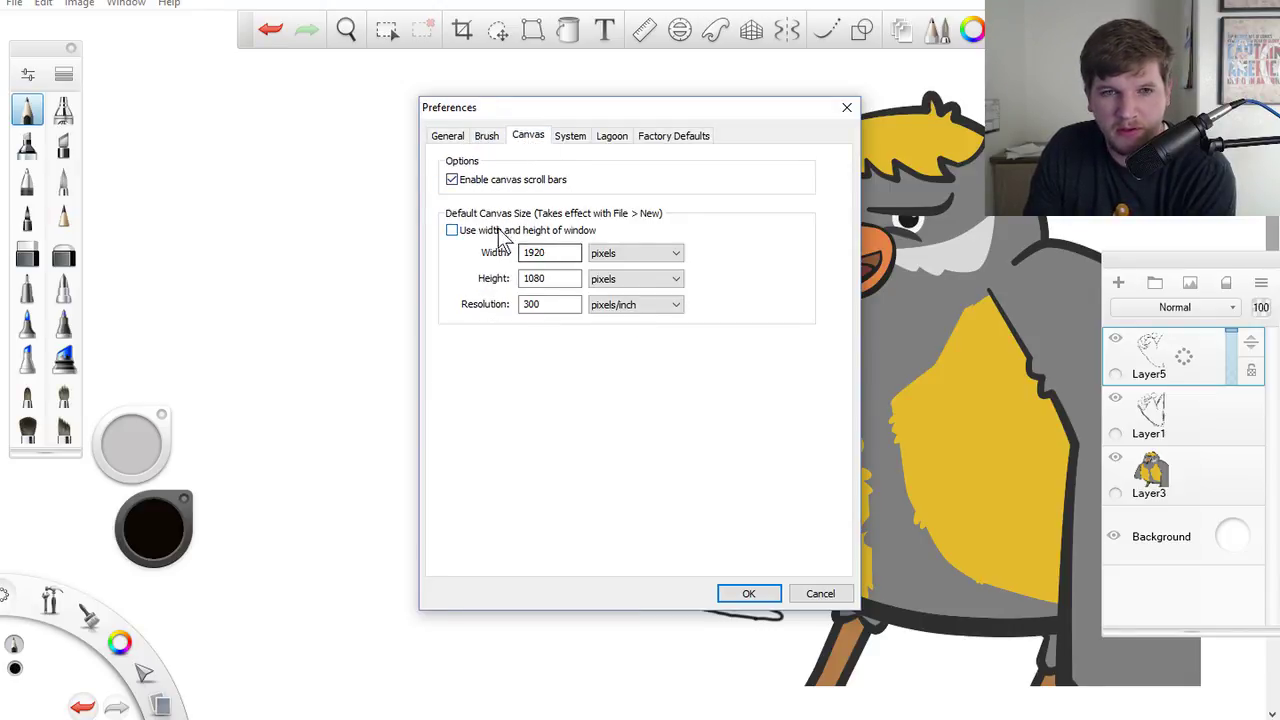
click(582, 140)
click(614, 137)
click(568, 137)
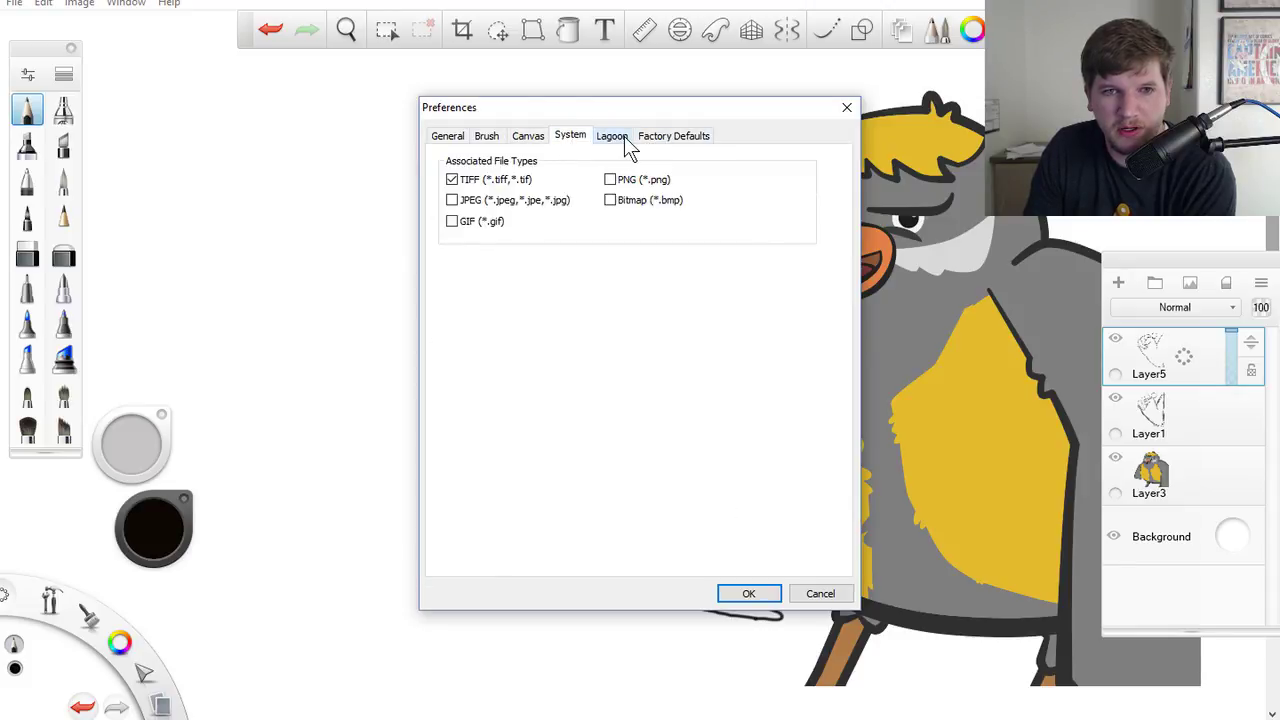
click(666, 137)
click(612, 138)
click(568, 138)
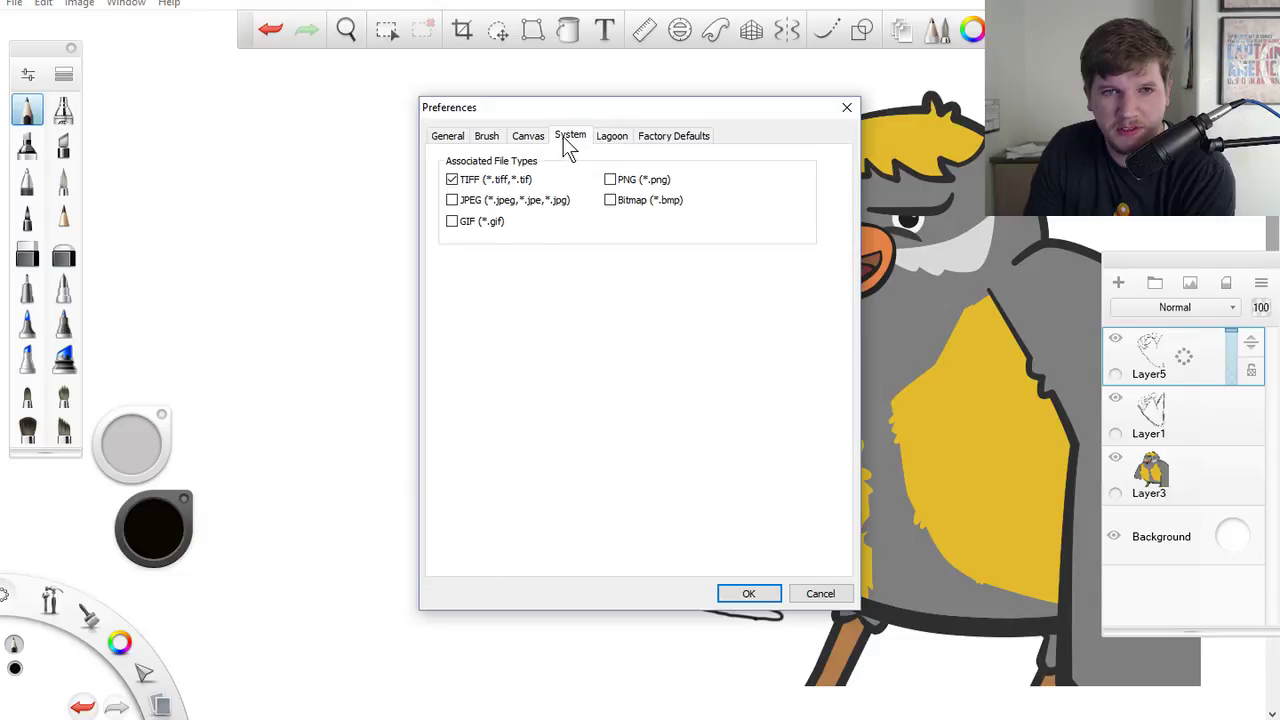
click(527, 138)
click(450, 138)
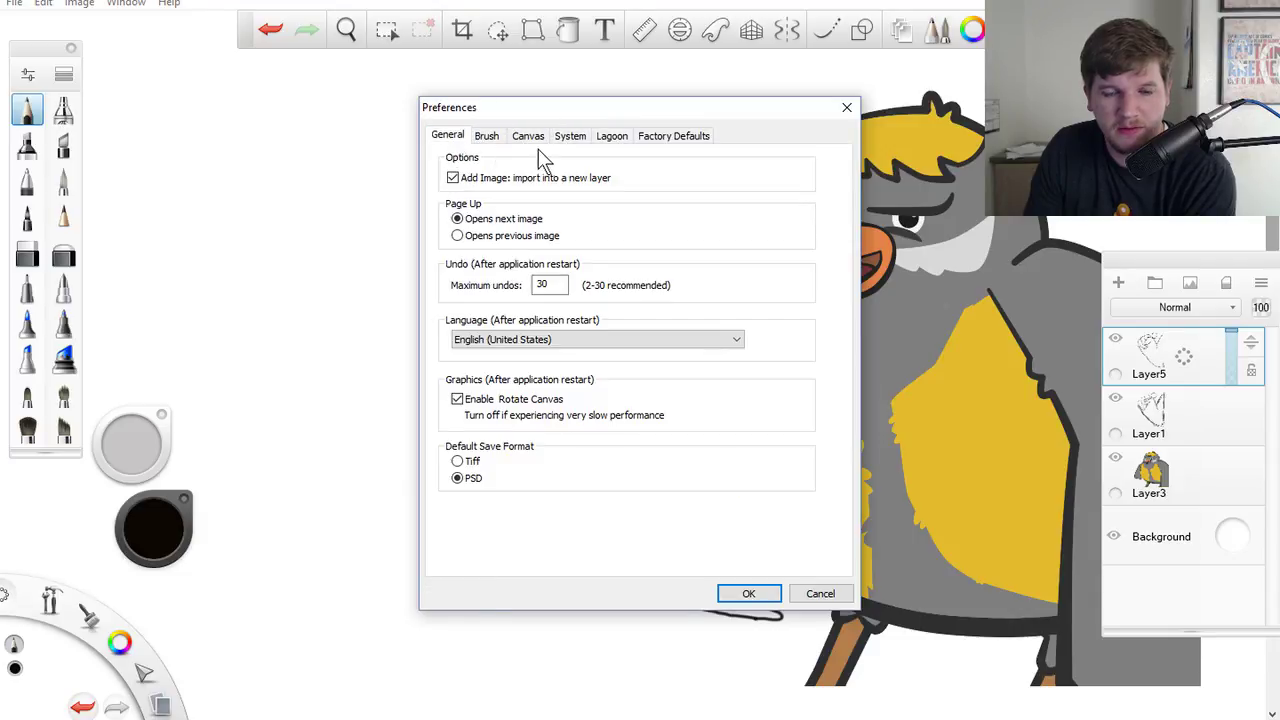
click(490, 138)
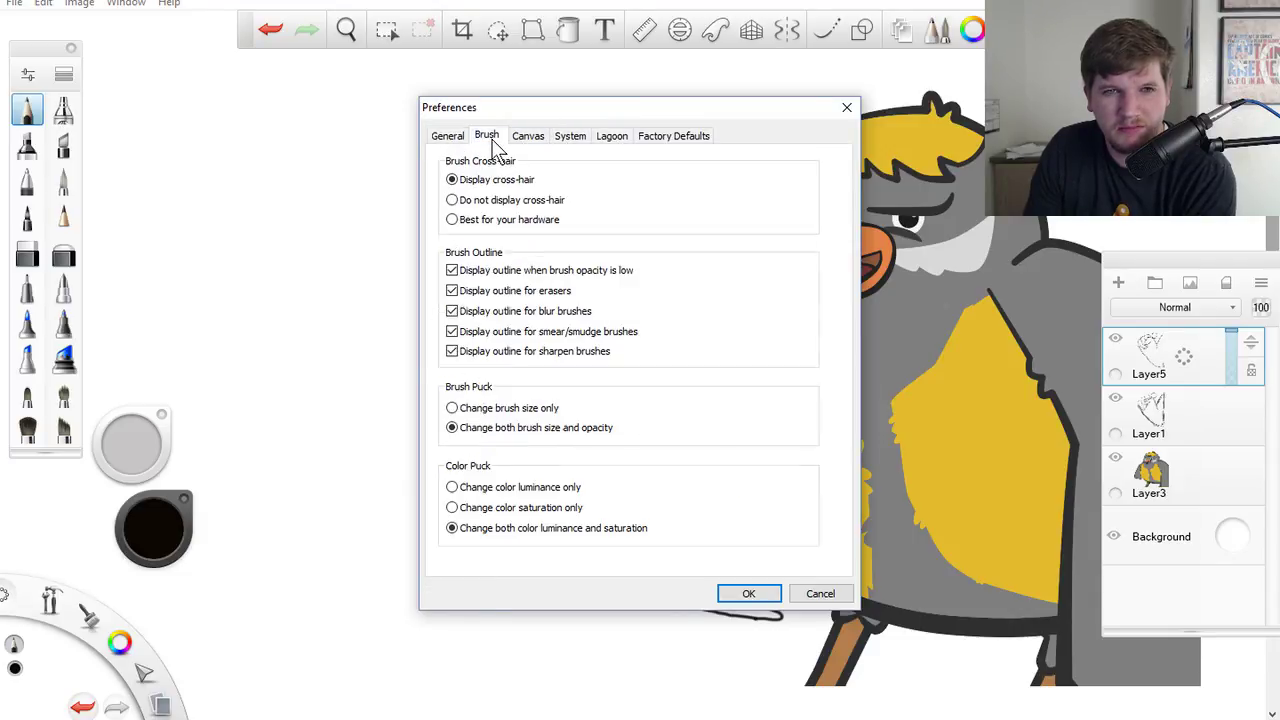
click(846, 107)
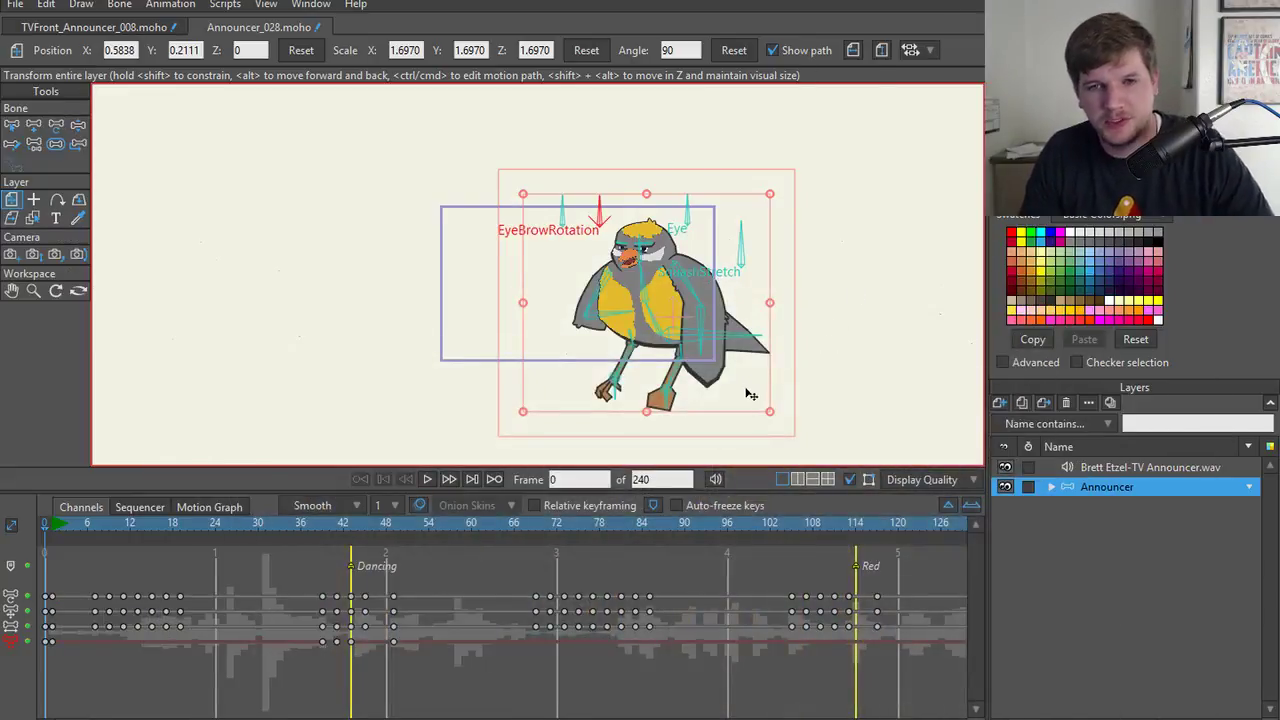
- Switch to Moho and import NewPose from the Images folder as an image layer above the Announcer group
scroll(751, 394, up, 1)
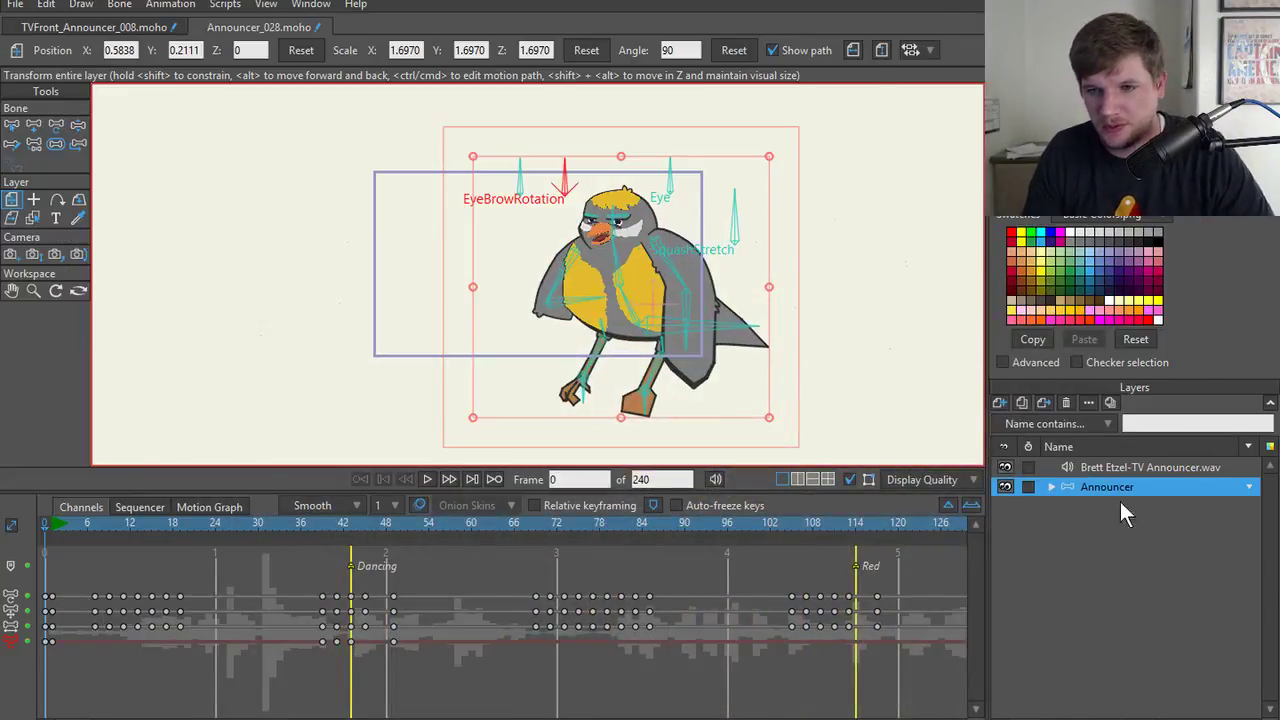
click(999, 404)
click(1032, 436)
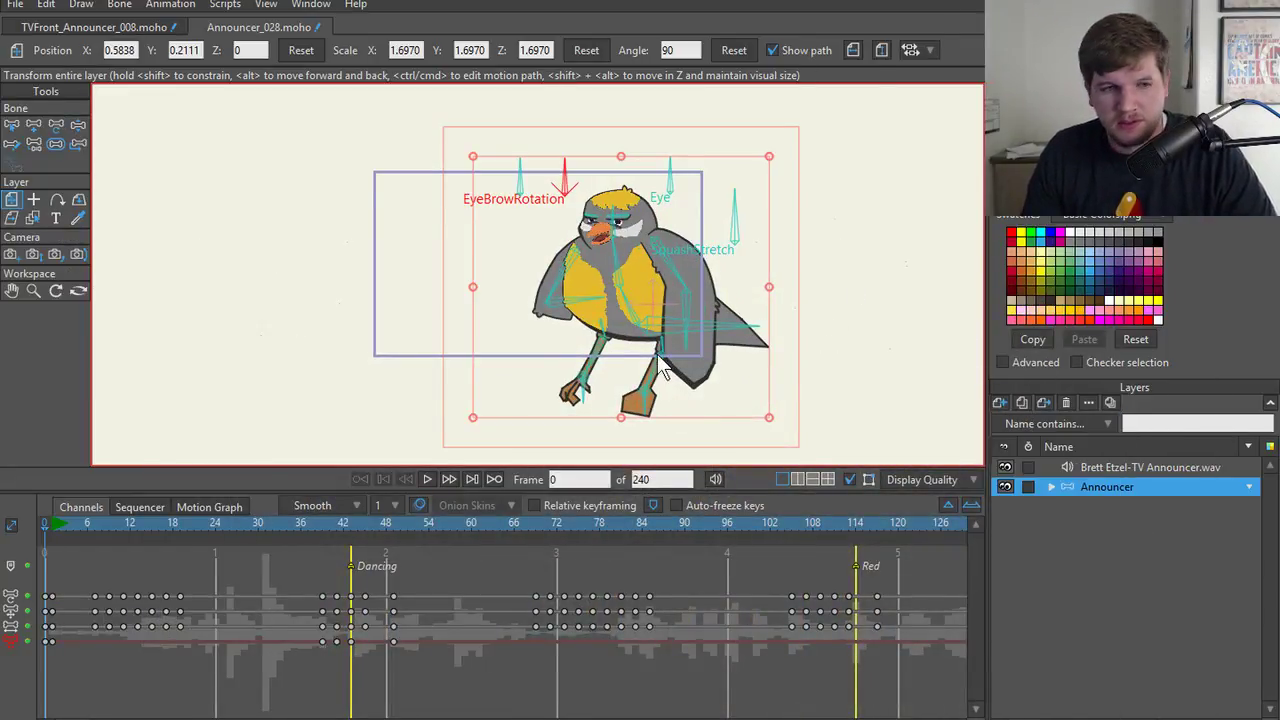
double_click(372, 398)
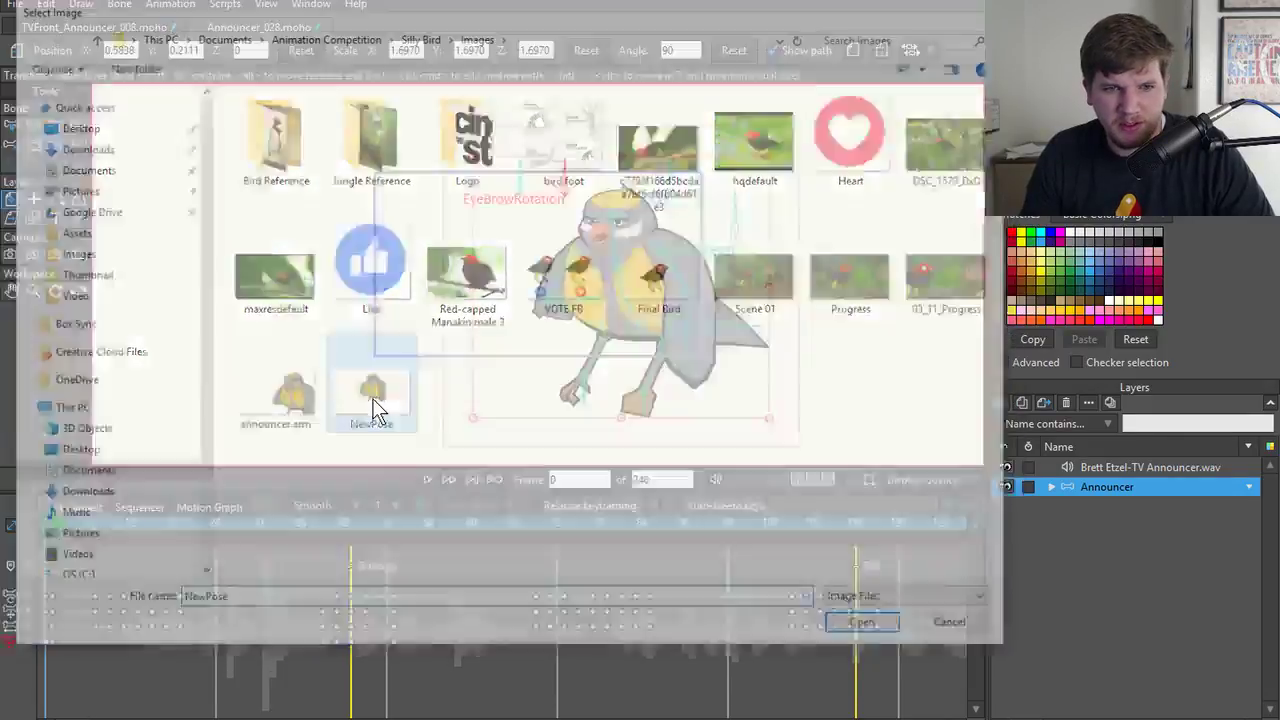
- Crop the NewPose.png image closely around the bird and its sketched microphone arm
scroll(547, 332, down, 1)
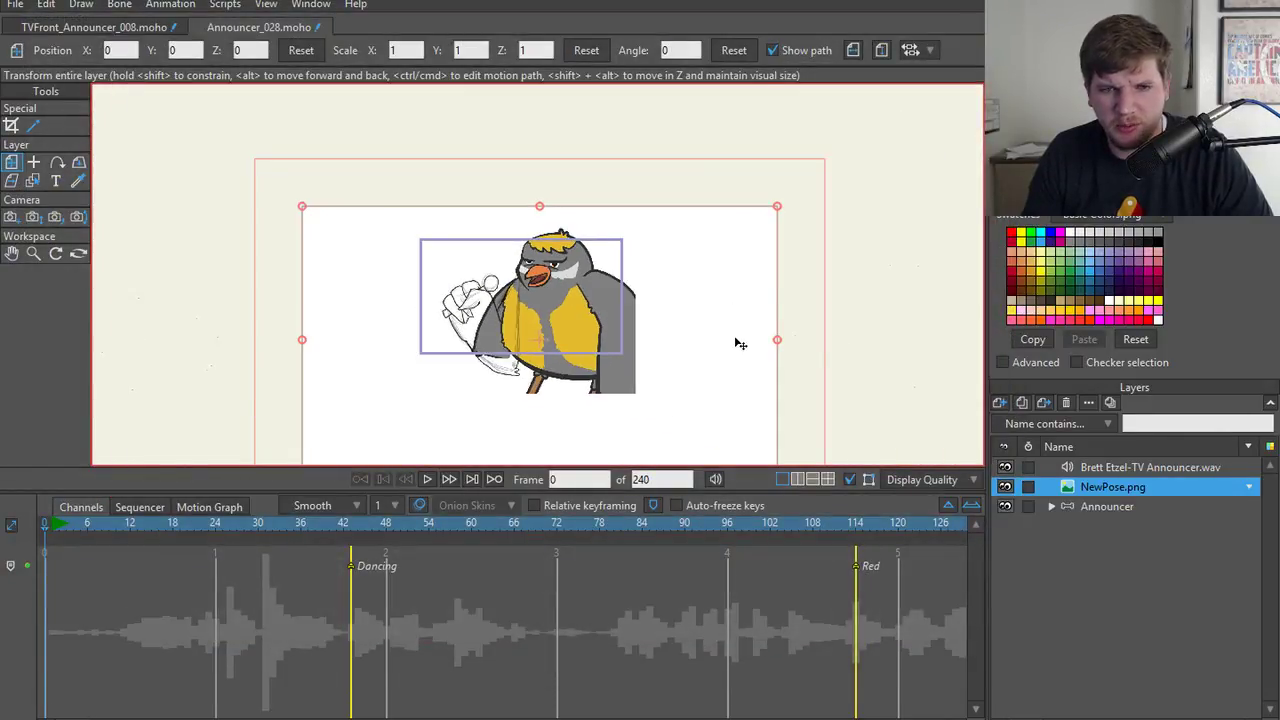
click(11, 124)
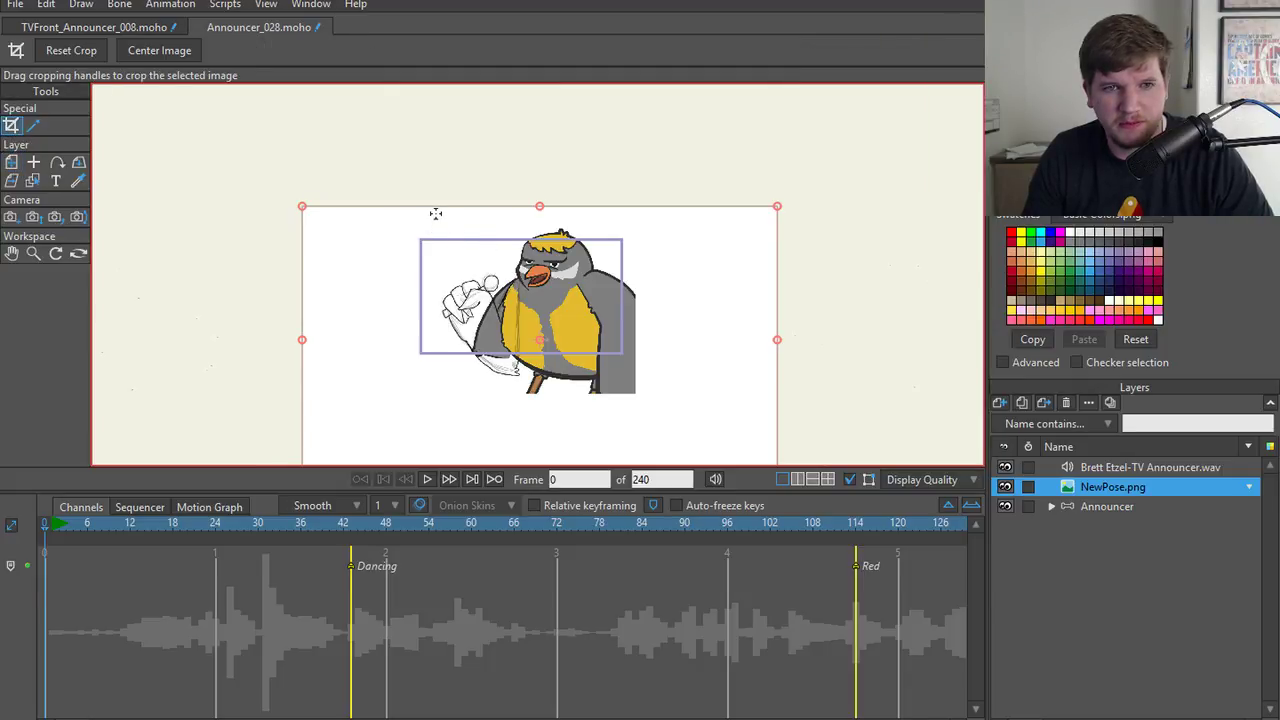
drag(436, 213, 640, 402)
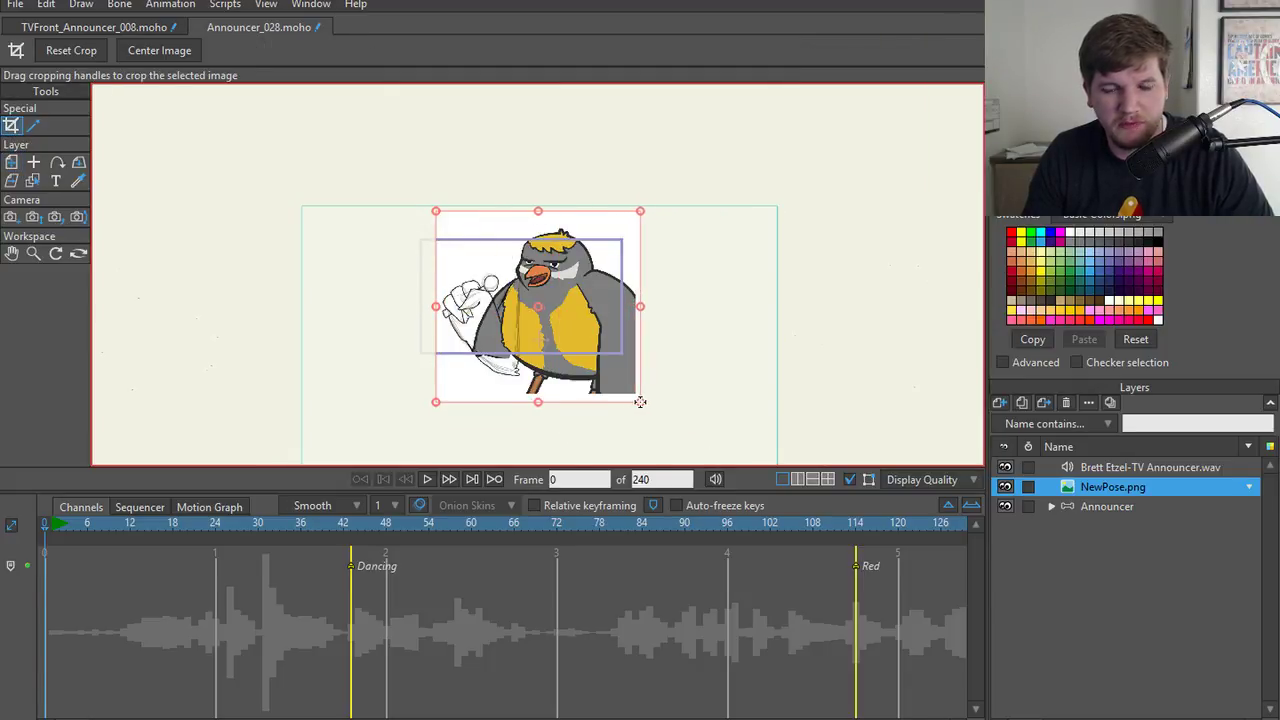
- Expand the Announcer group and look through its head and body layers
click(1094, 506)
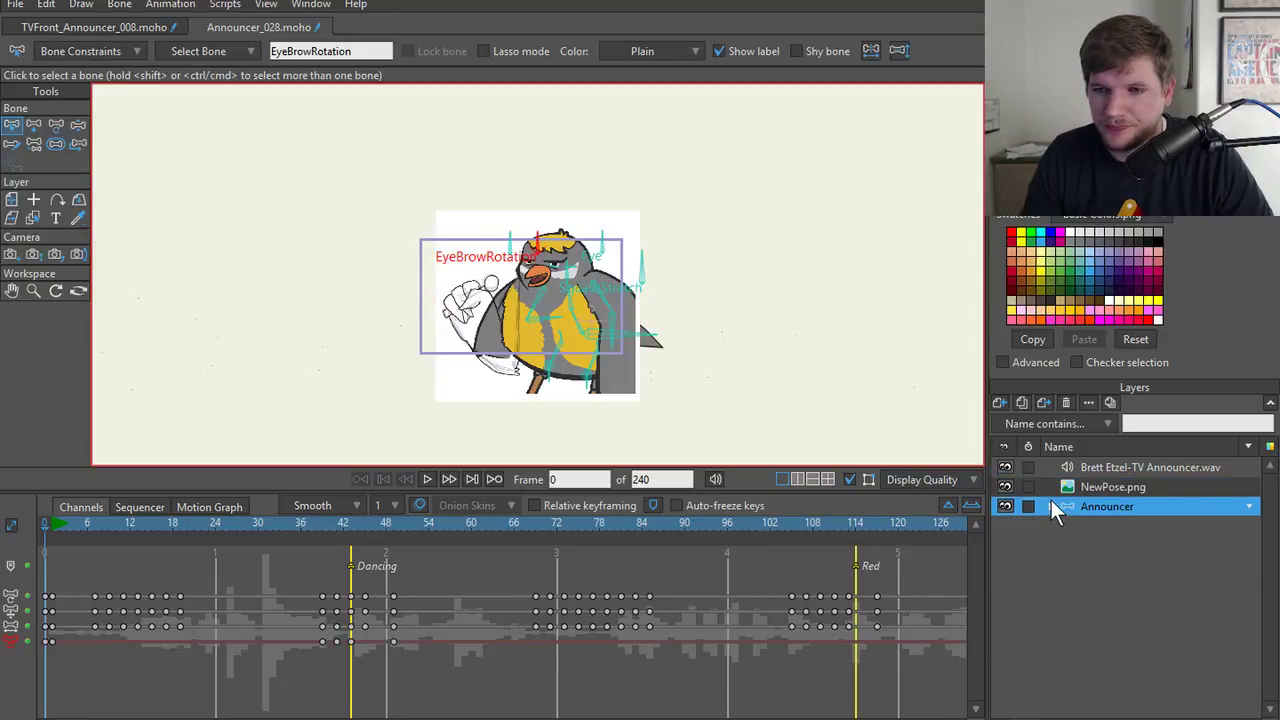
click(1051, 506)
scroll(1137, 572, down, 5)
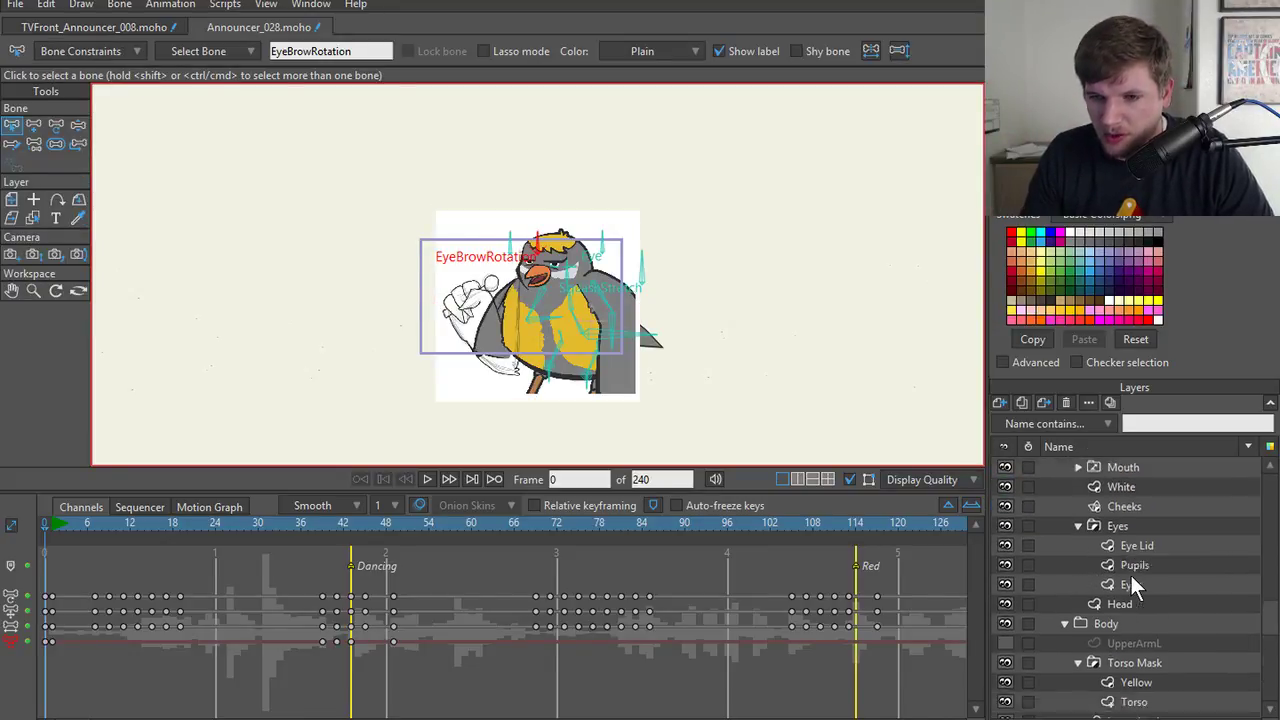
scroll(1130, 584, down, 4)
scroll(1103, 545, up, 10)
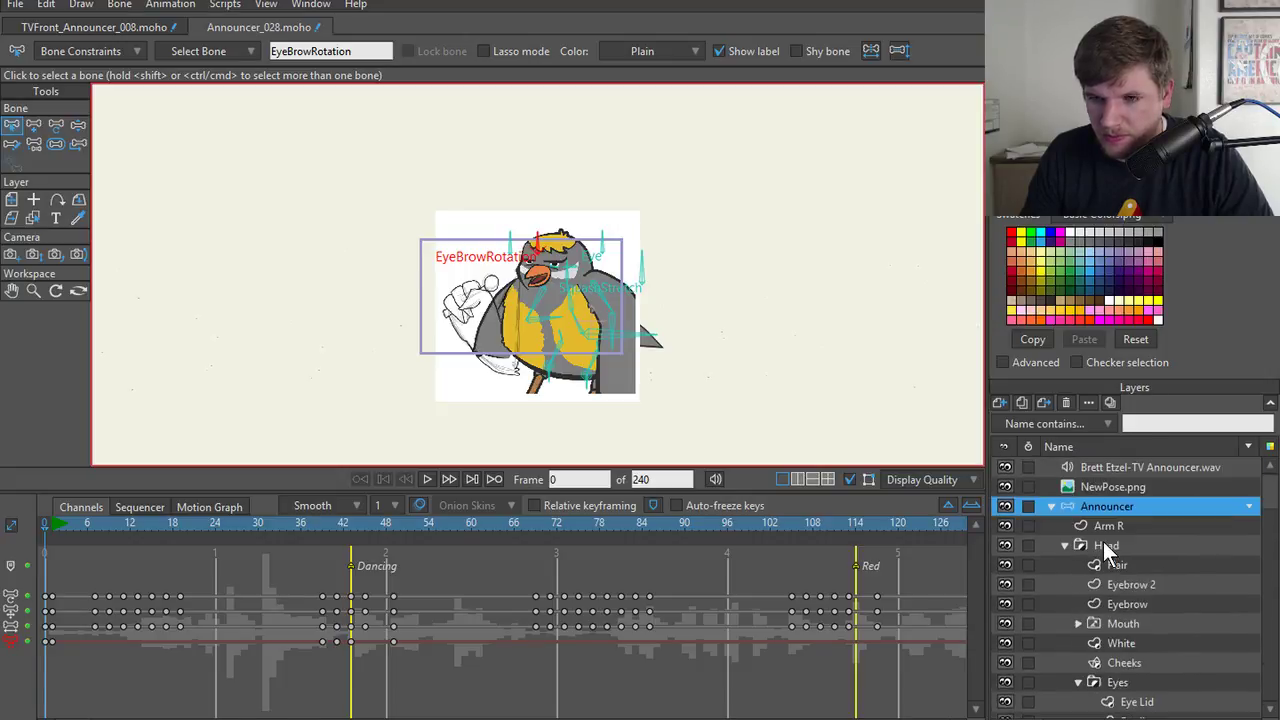
- Move the NewPose.png layer beside the rigged bird, to about X -1.53, Y 0.04
click(1147, 484)
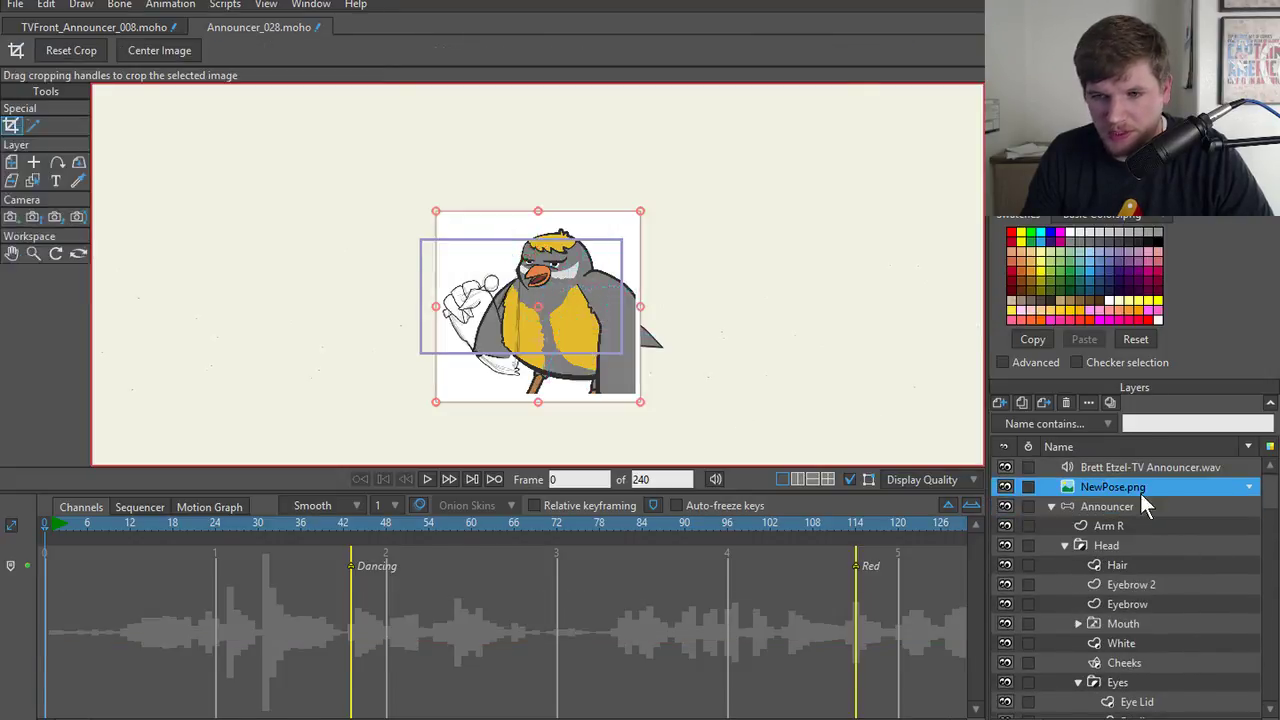
key(m)
drag(516, 321, 384, 316)
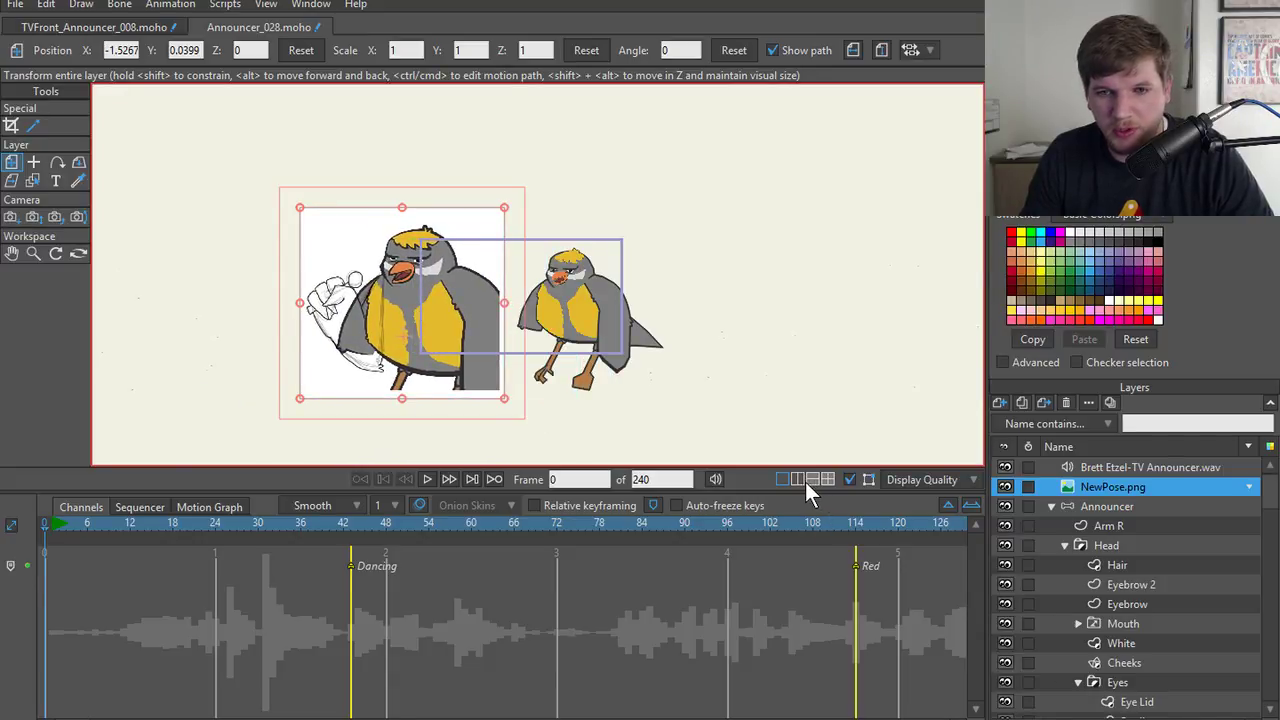
- Split the workspace into two side-by-side views, framing the reference drawing in one and the rigged bird in the other
click(799, 480)
scroll(310, 306, up, 5)
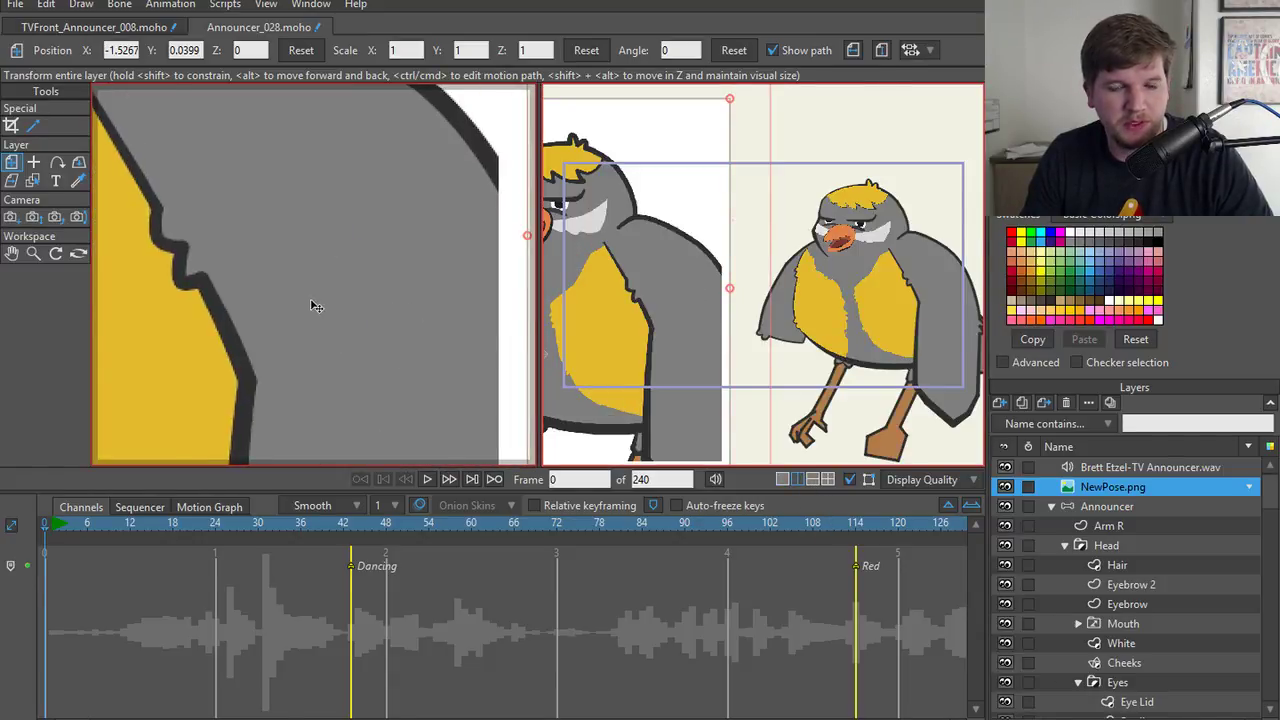
scroll(310, 306, down, 8)
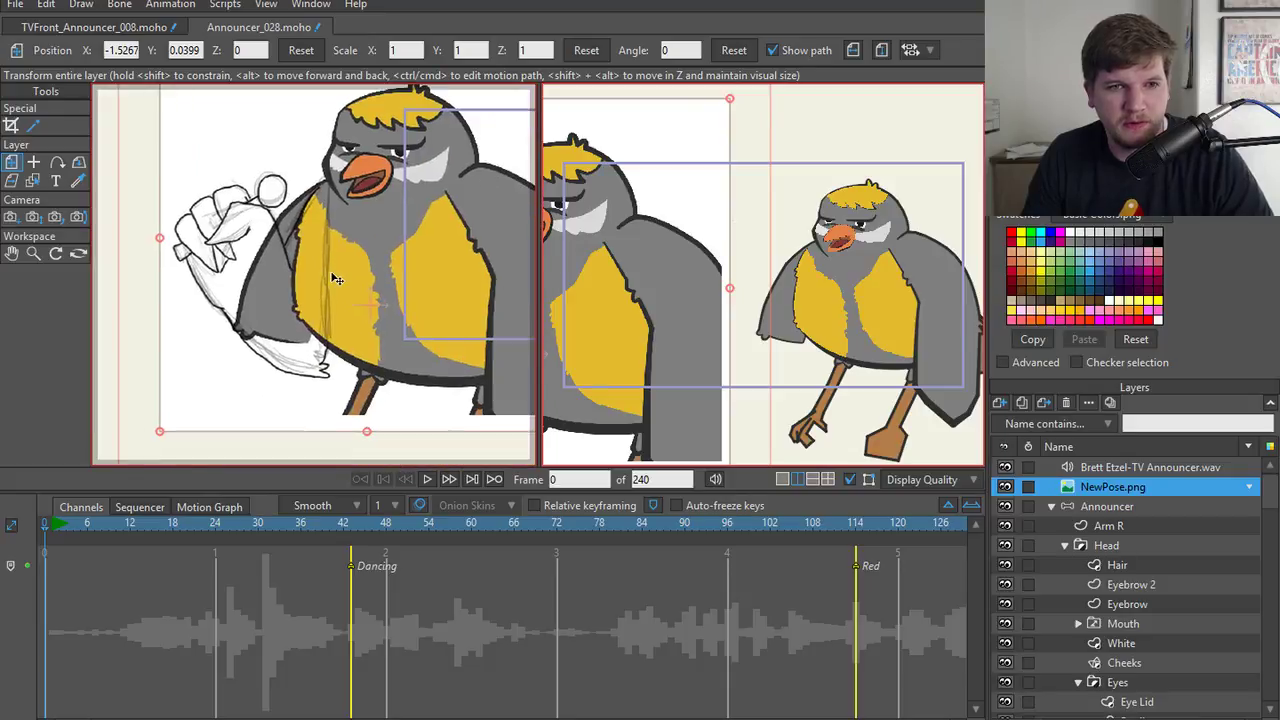
scroll(350, 280, up, 3)
scroll(773, 324, up, 3)
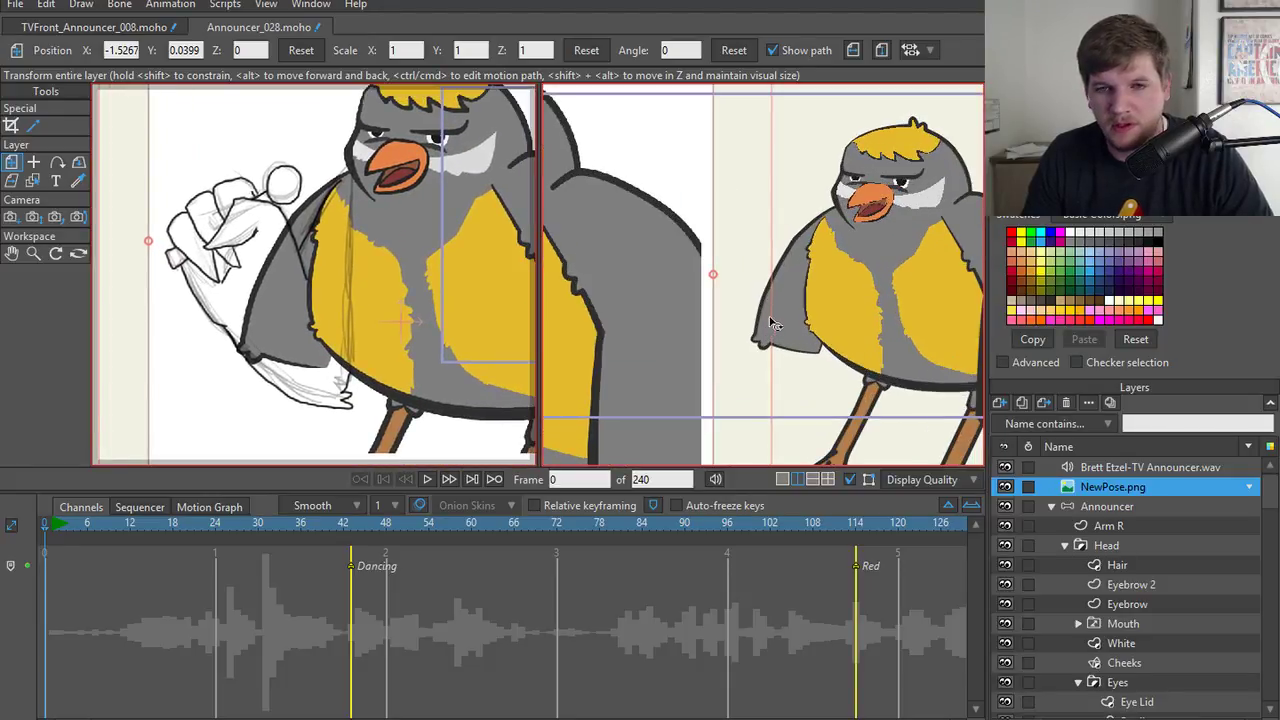
scroll(773, 324, up, 4)
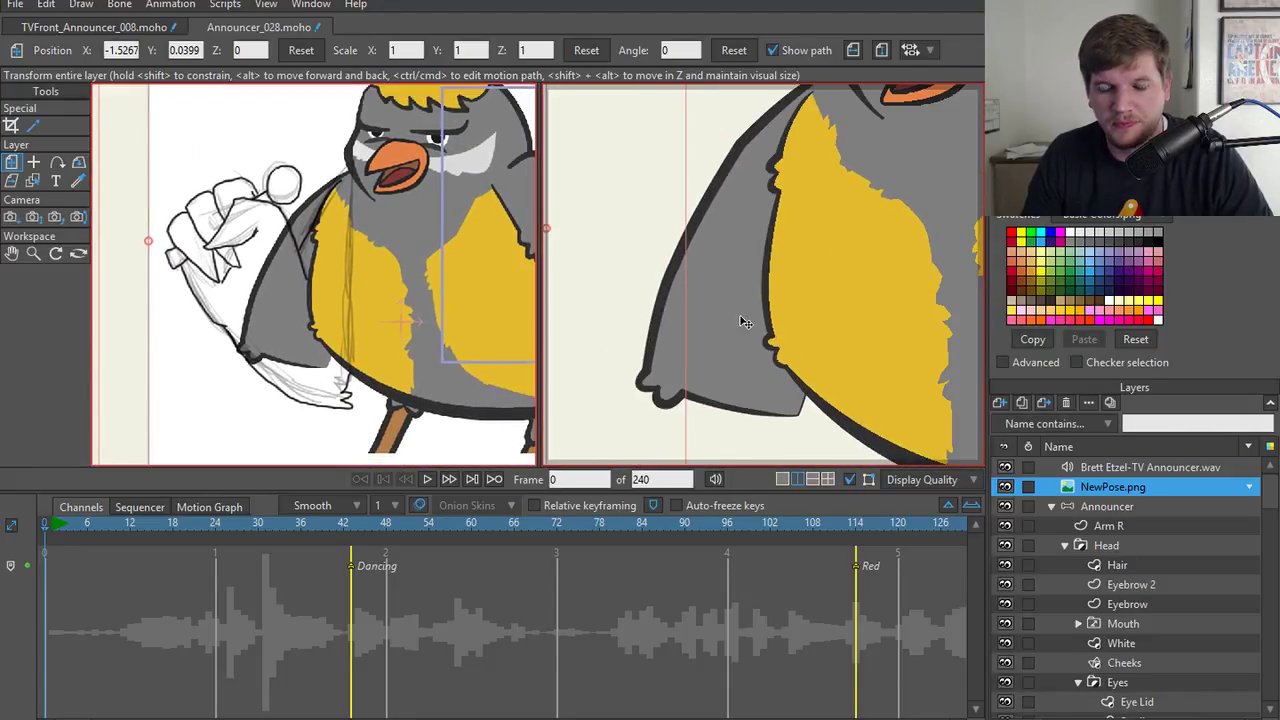
scroll(745, 321, down, 6)
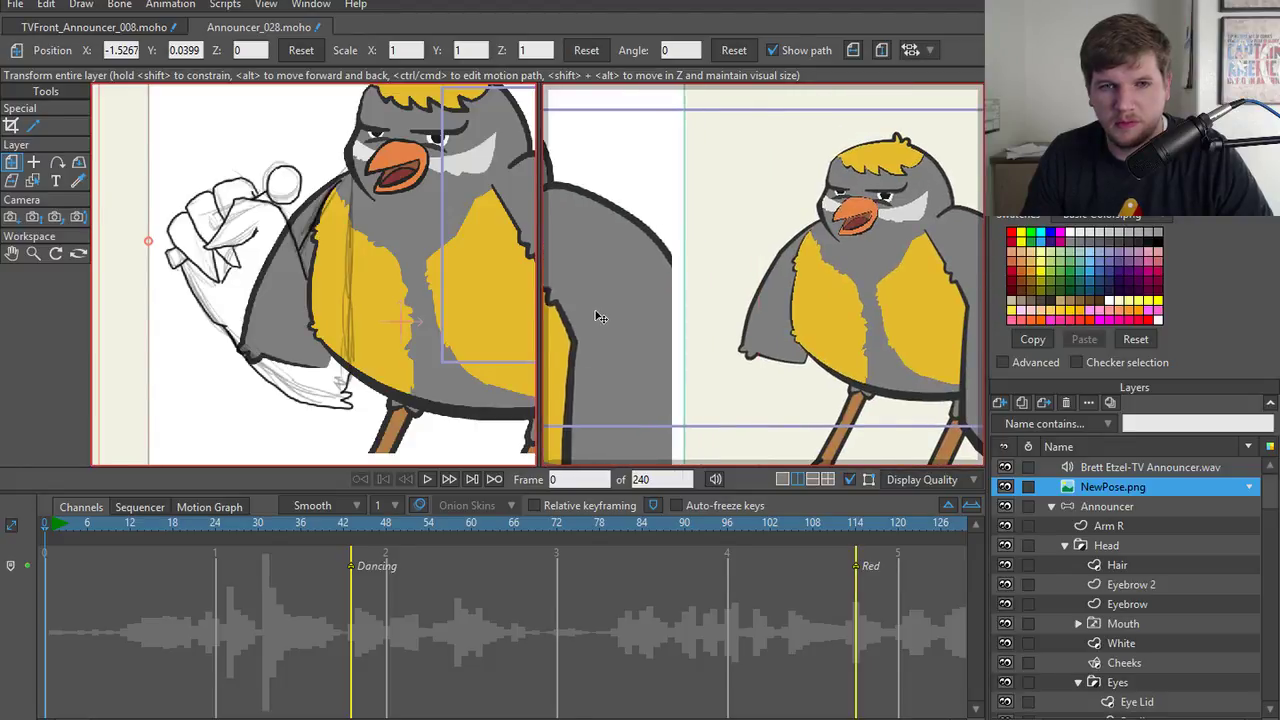
- Move the NewPose.png layer farther from the rig to about X -2.16, Y 0.06, keeping the sketched arm framed
drag(596, 317, 668, 317)
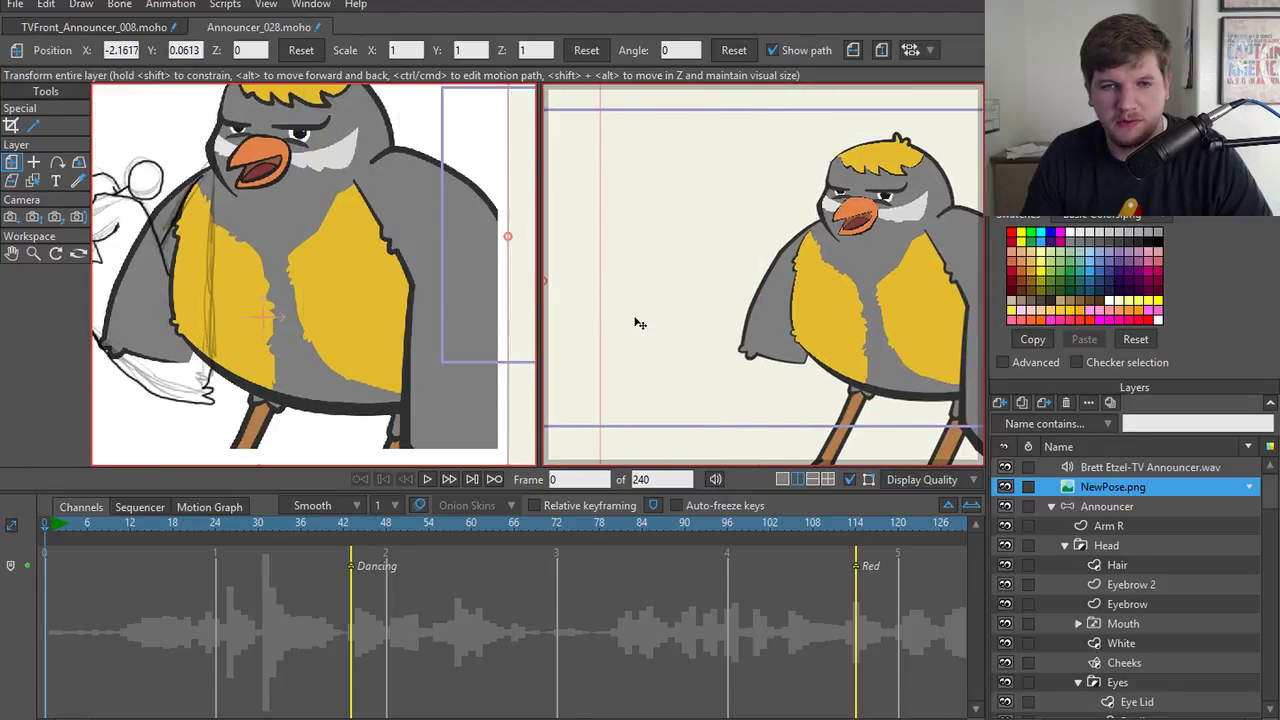
scroll(640, 323, up, 1)
mouse_move(270, 296)
mouse_down()
mouse_move(360, 298)
mouse_move(377, 311)
mouse_up()
- Select the rigged bird's LowerArmL layer directly from its wing on the canvas
scroll(689, 325, down, 2)
scroll(689, 325, up, 2)
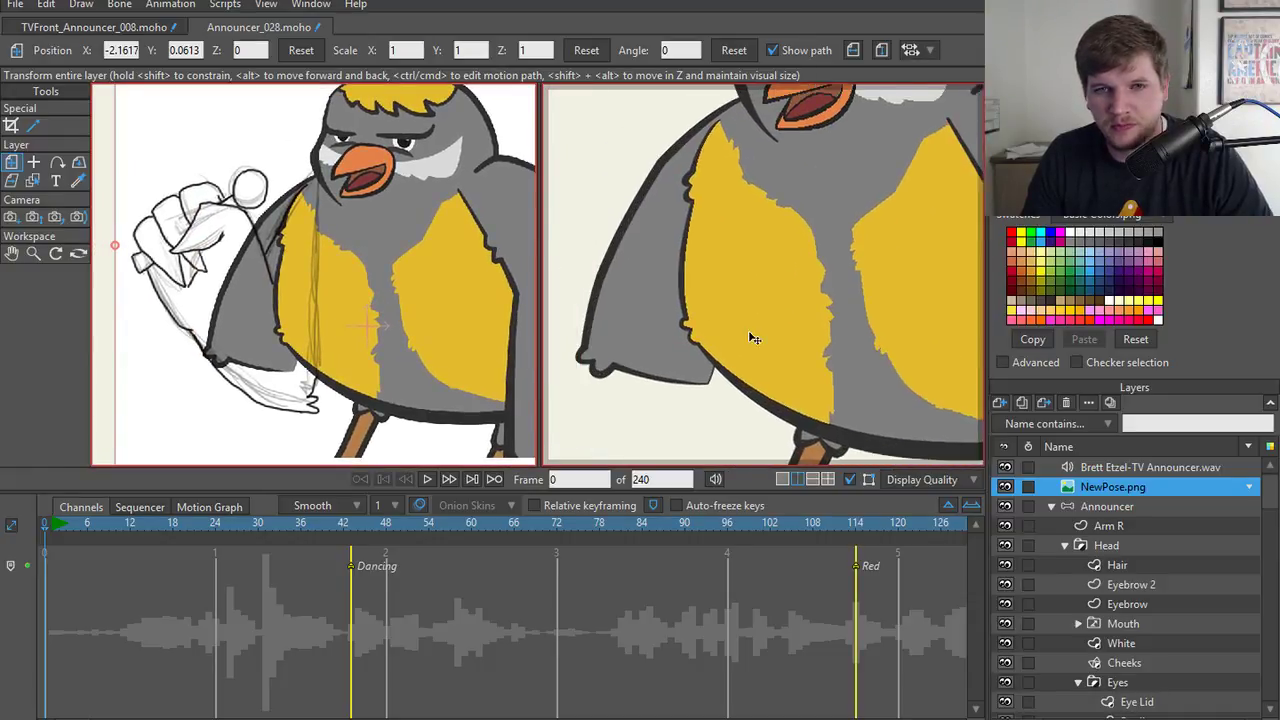
ctrl+alt+click(652, 266)
scroll(670, 300, down, 2)
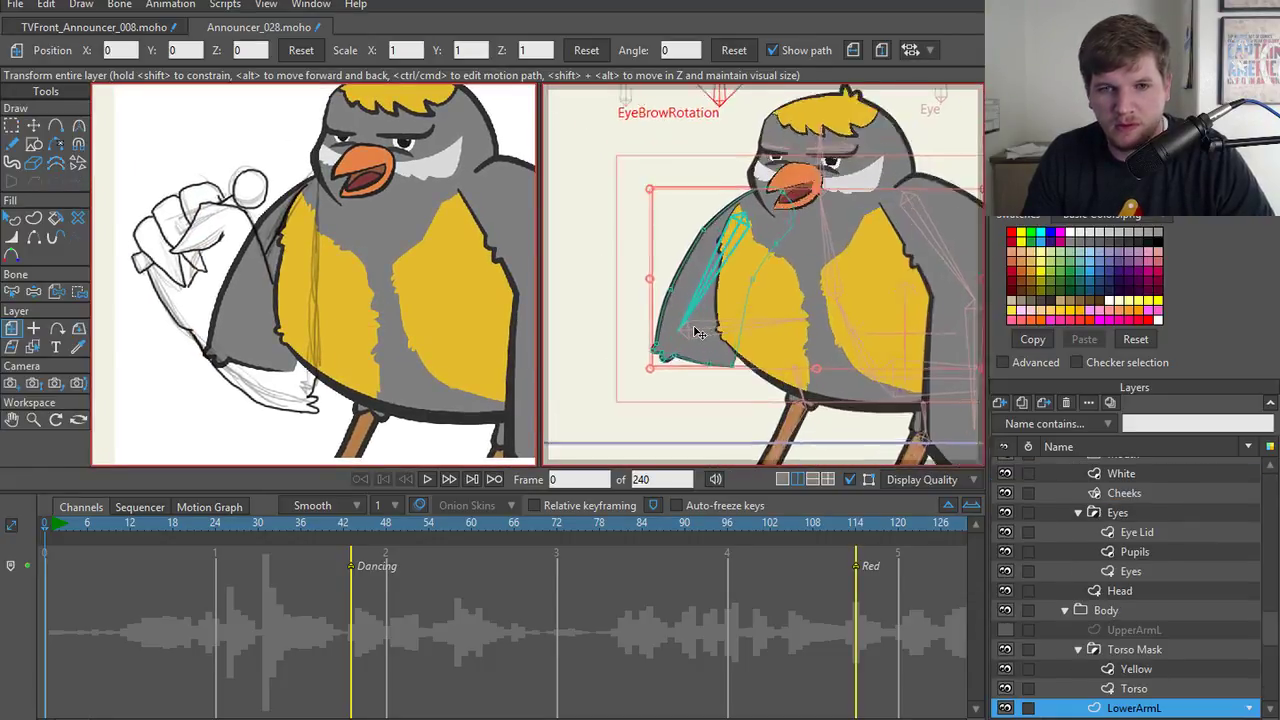
- Delete the jagged feather-tip points along the lower end of the LowerArmL wing shape
scroll(670, 300, up, 3)
key(g)
drag(614, 334, 800, 430)
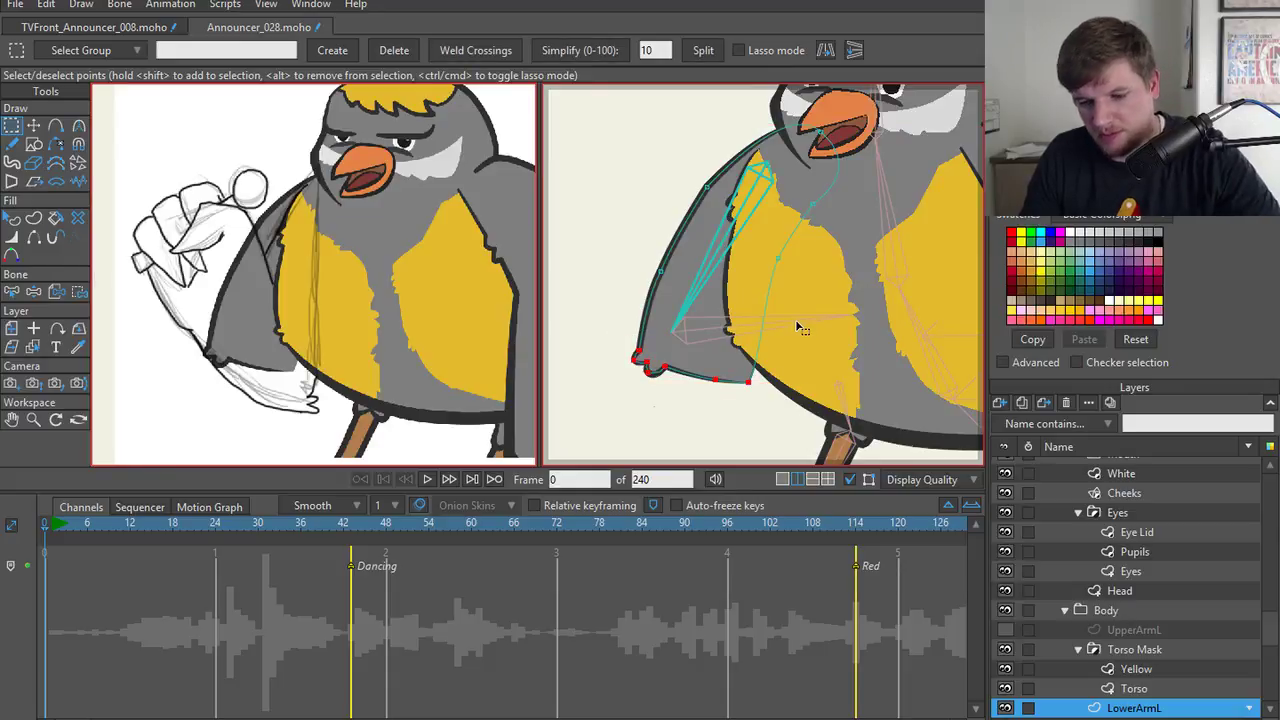
key(Delete)
key(a)
key(t)
drag(699, 287, 768, 404)
key(g)
click(632, 358)
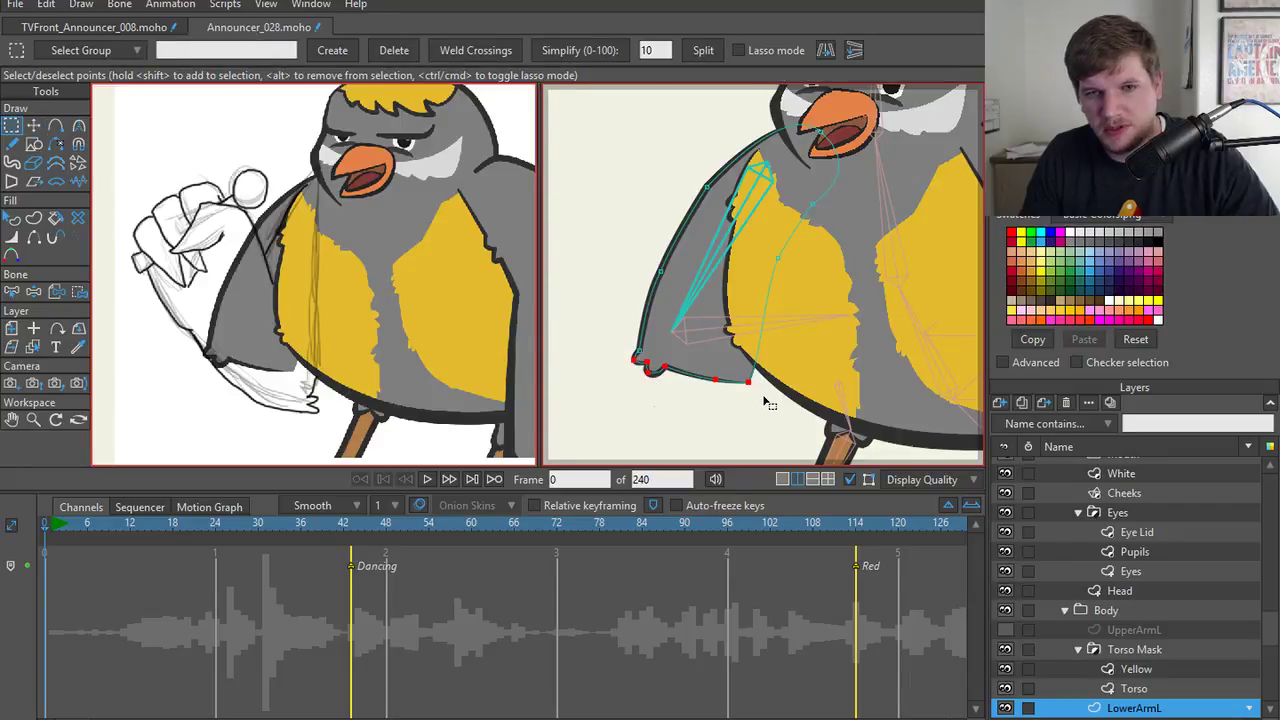
key(Delete)
key(ctrl+z)
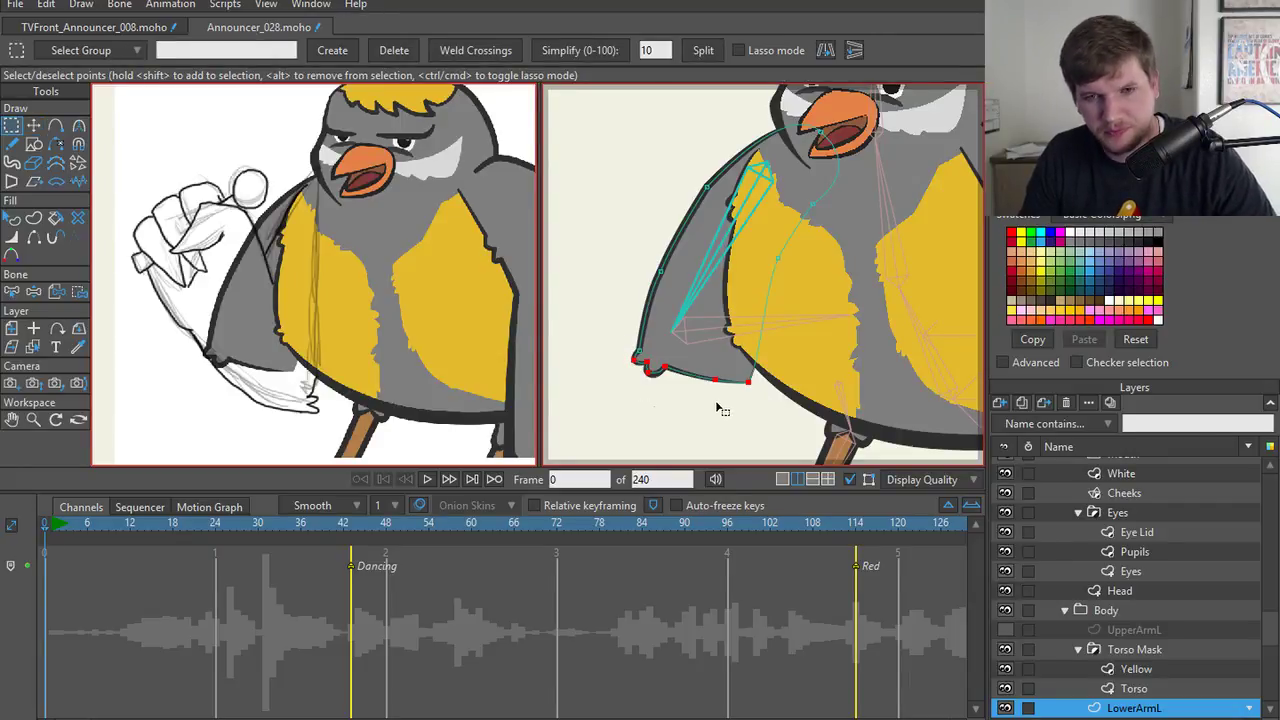
click(706, 388)
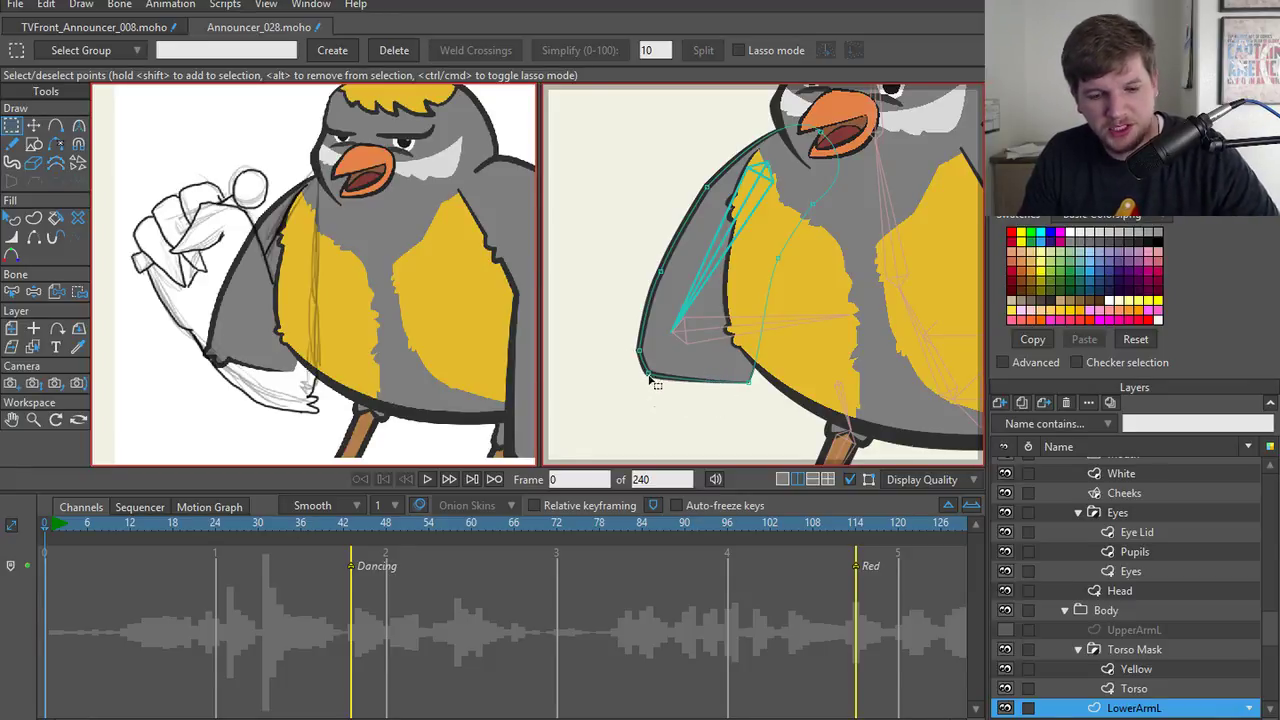
- Round the wing's lower outer corner by repositioning its edge point, smoothing it and raising the bottom point's curvature to about 0.89
key(t)
key(c)
click(679, 378)
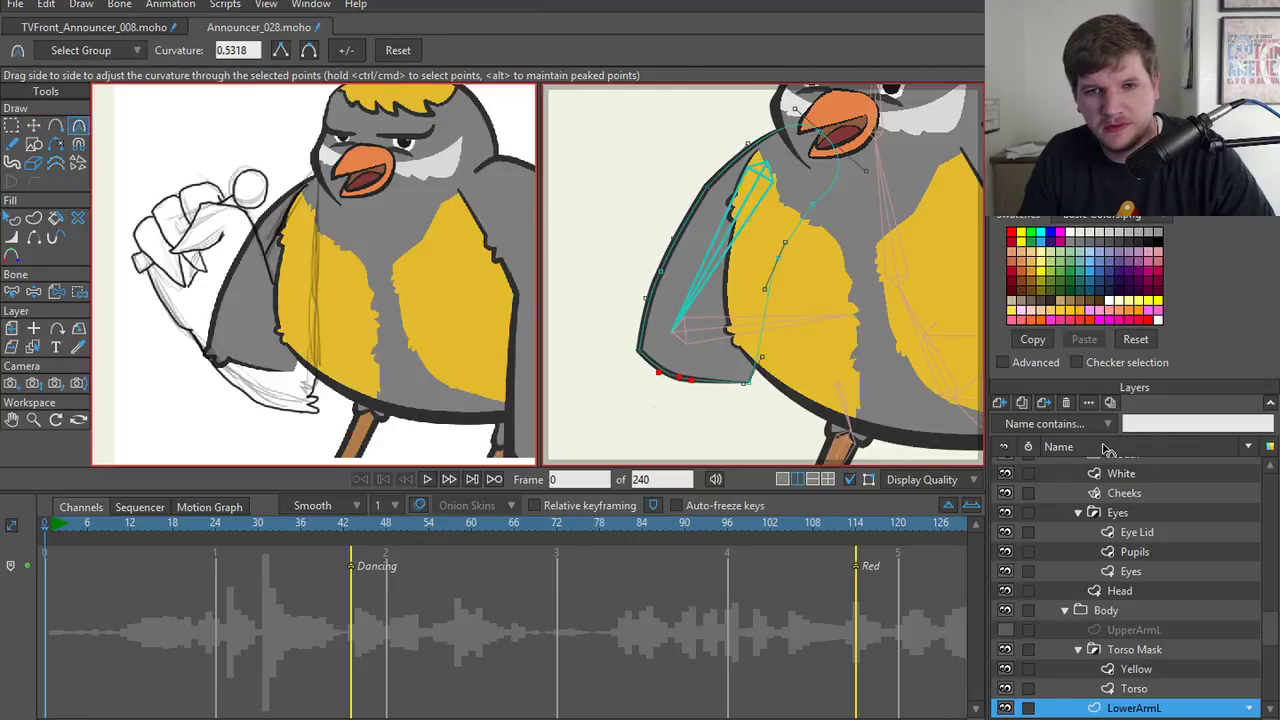
key(t)
mouse_move(640, 351)
mouse_down()
mouse_move(646, 326)
mouse_move(628, 352)
mouse_move(646, 343)
mouse_up()
key(c)
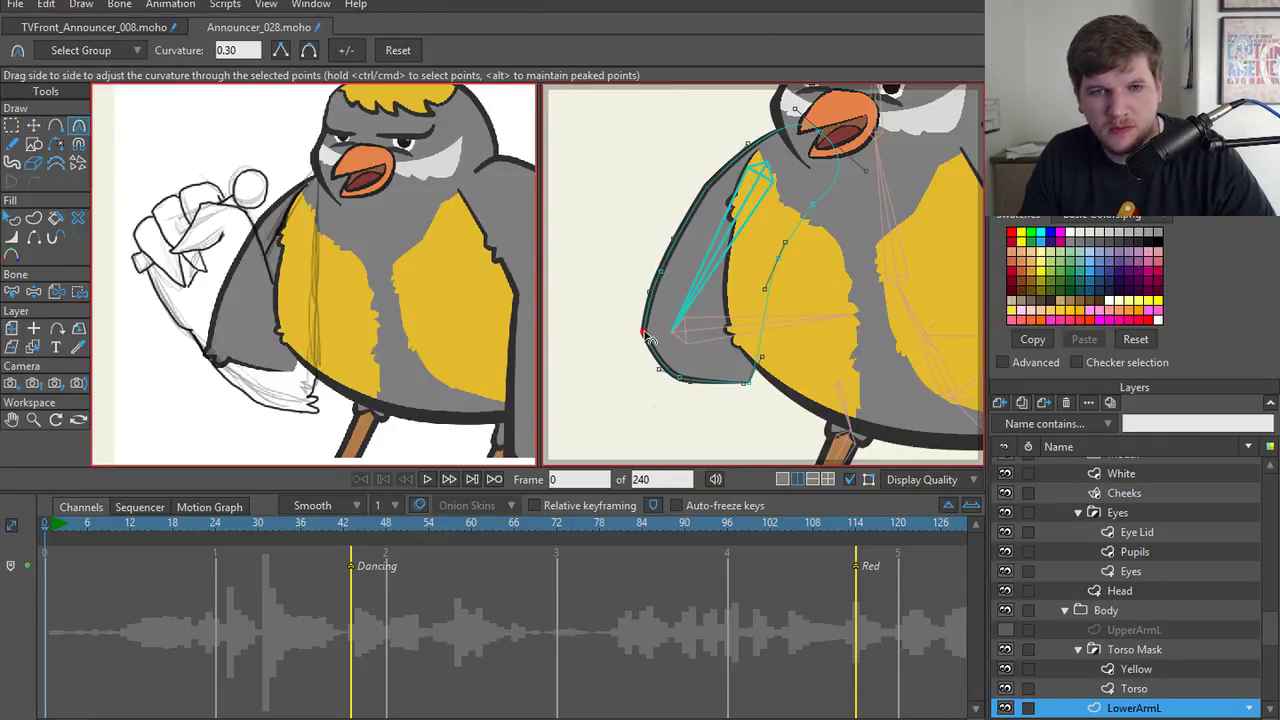
click(308, 50)
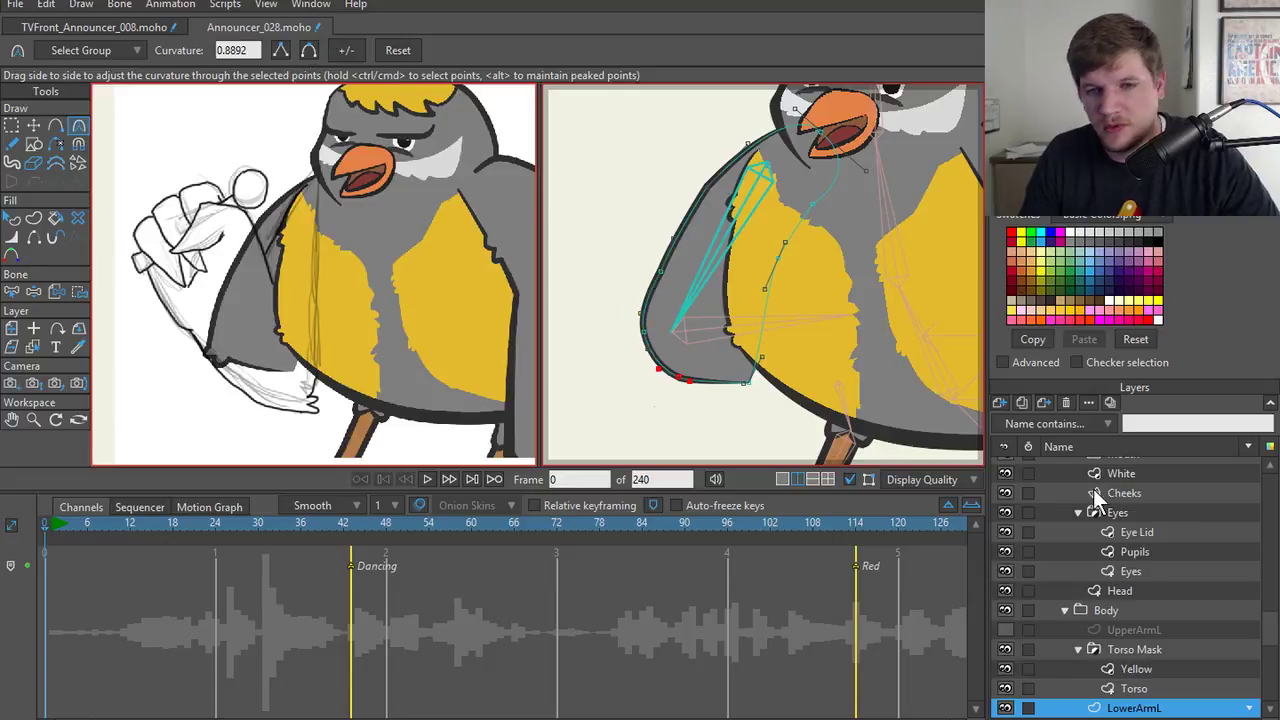
- Create a vector layer directly above LowerArmL and name it UpperArmL
scroll(1163, 618, down, 1)
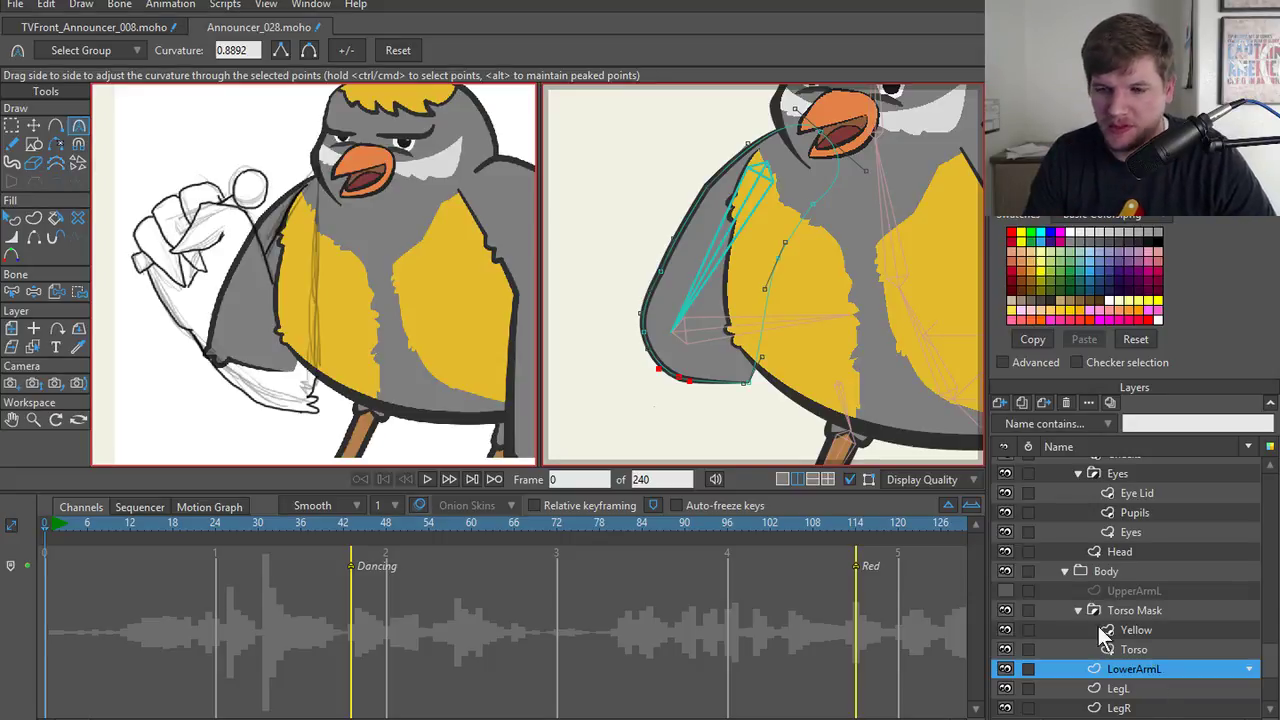
click(998, 402)
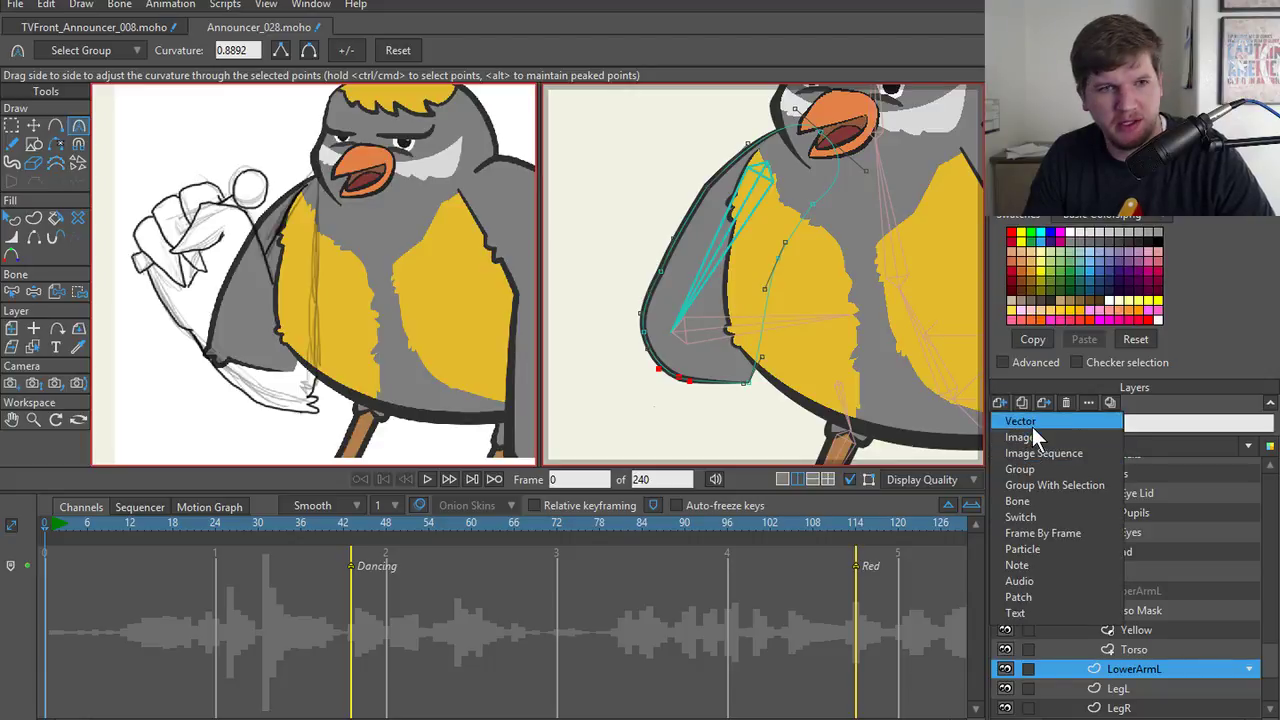
click(1032, 425)
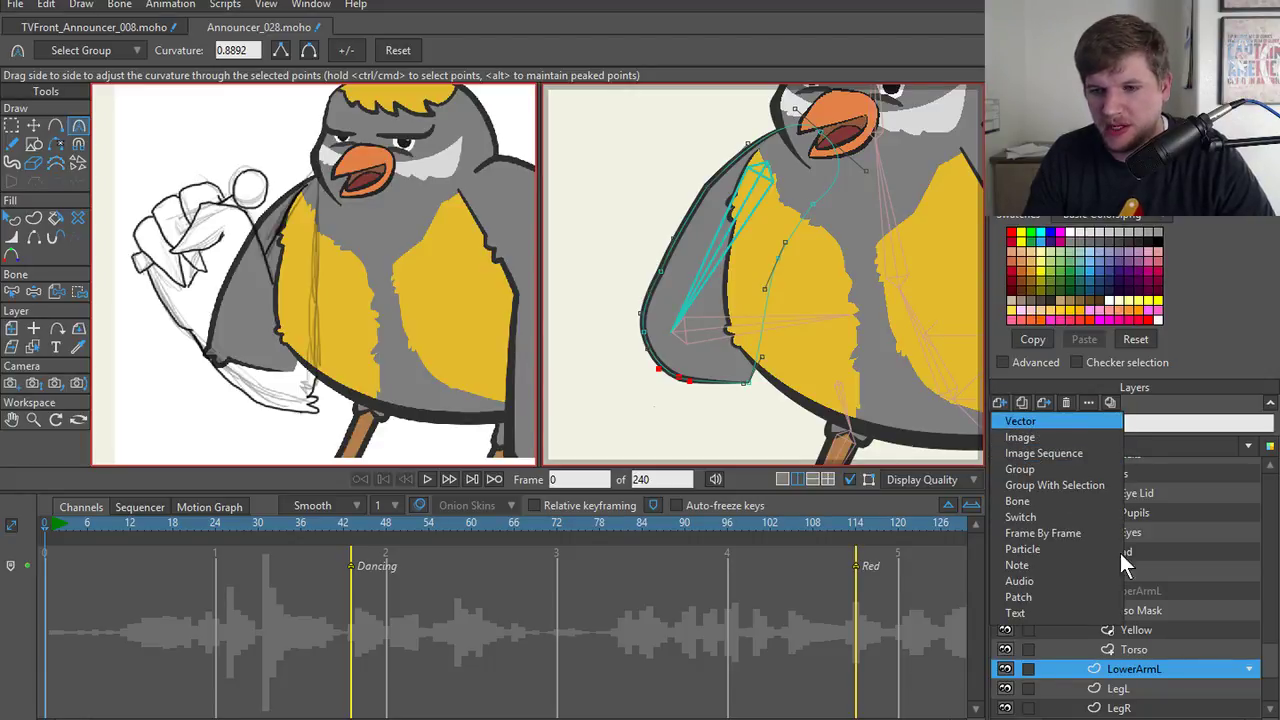
double_click(1150, 668)
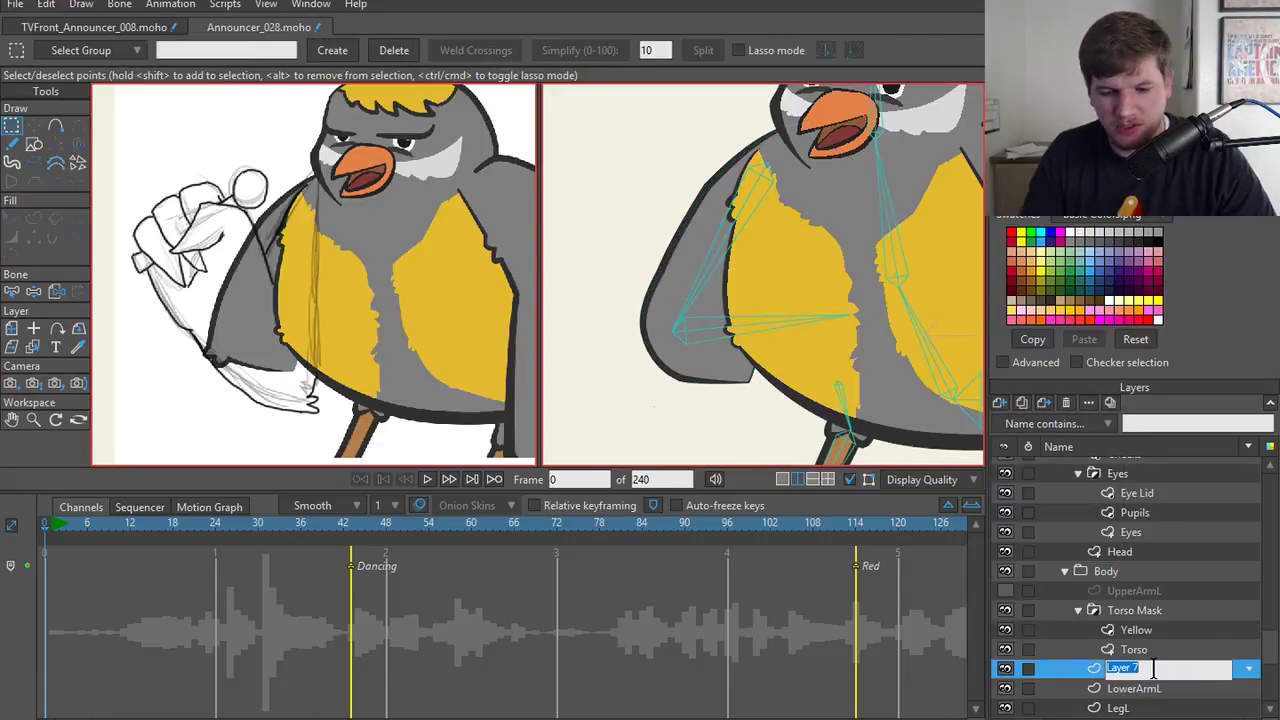
text(UpperArm)
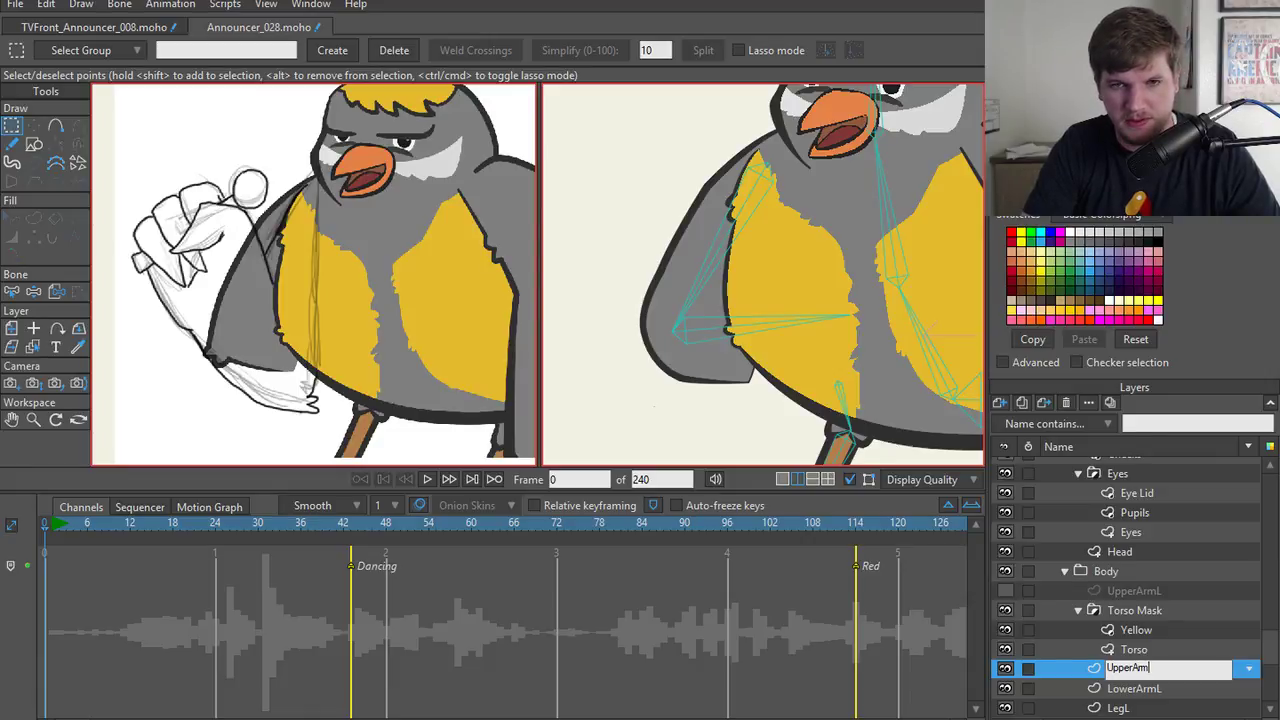
text(L)
key(Return)
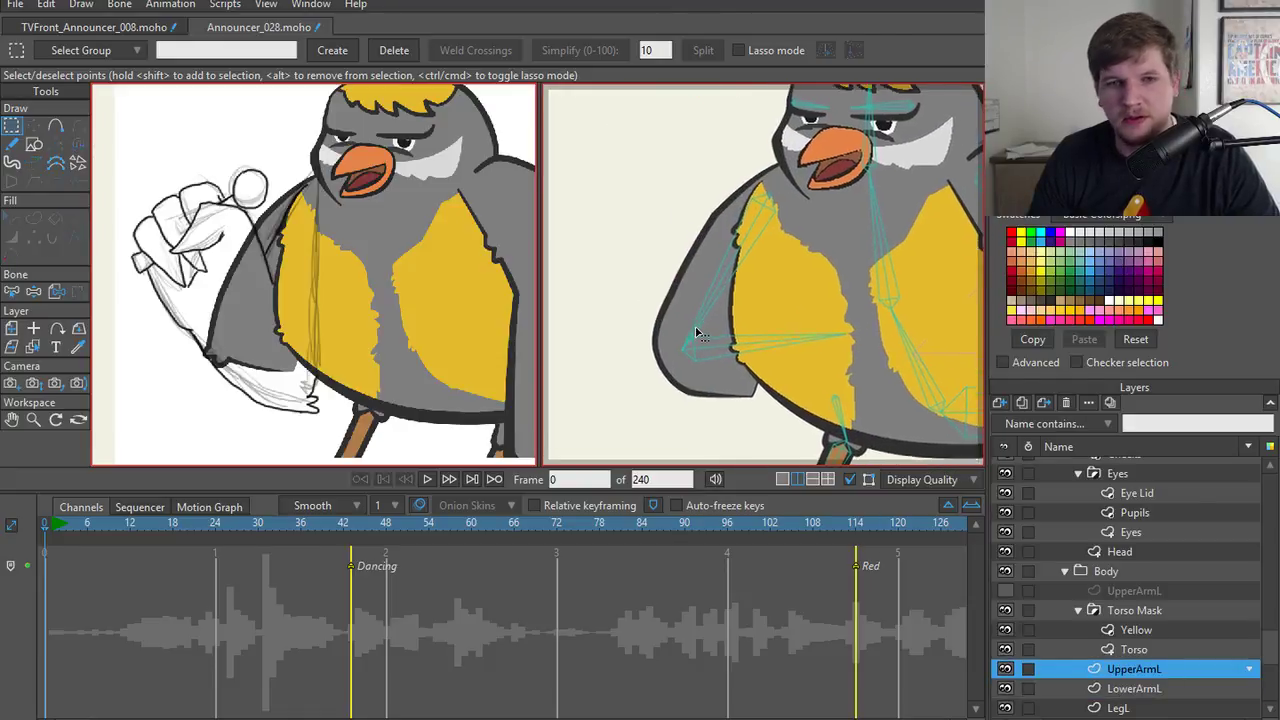
- Start outlining the raised forearm on UpperArmL, placing points from inside the wing up and around the hand end
key(a)
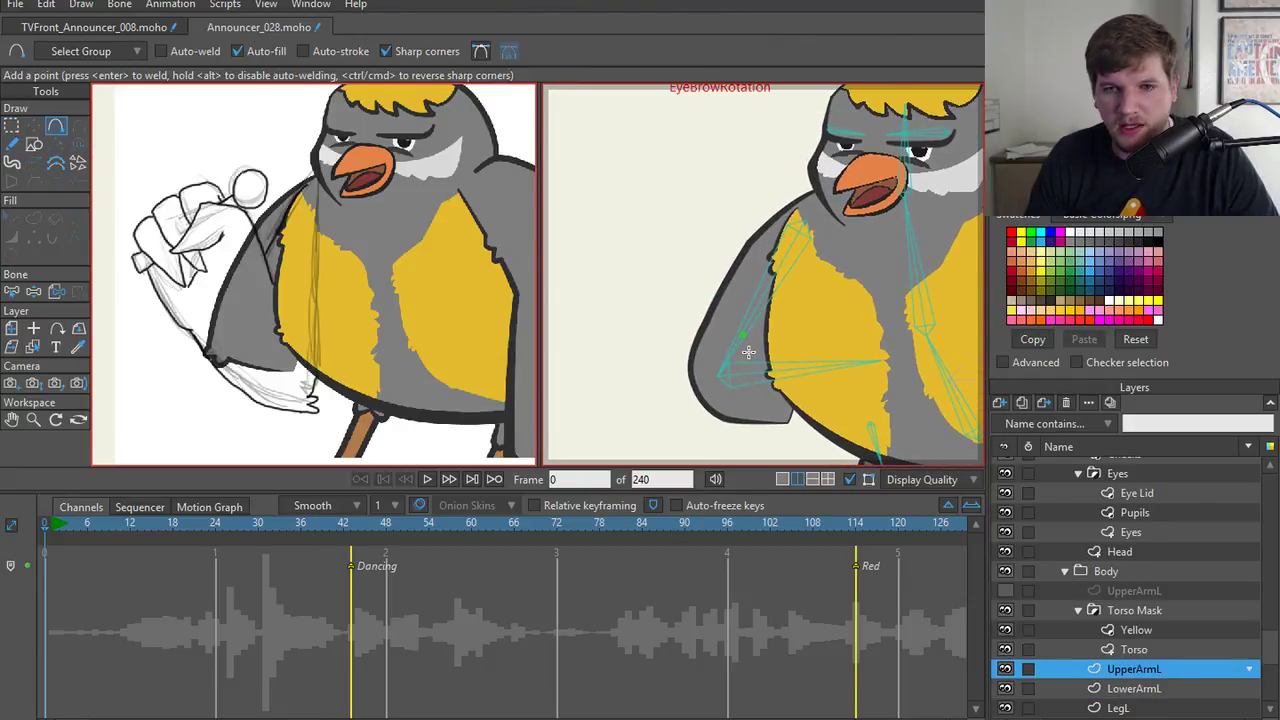
scroll(748, 352, up, 2)
click(741, 342)
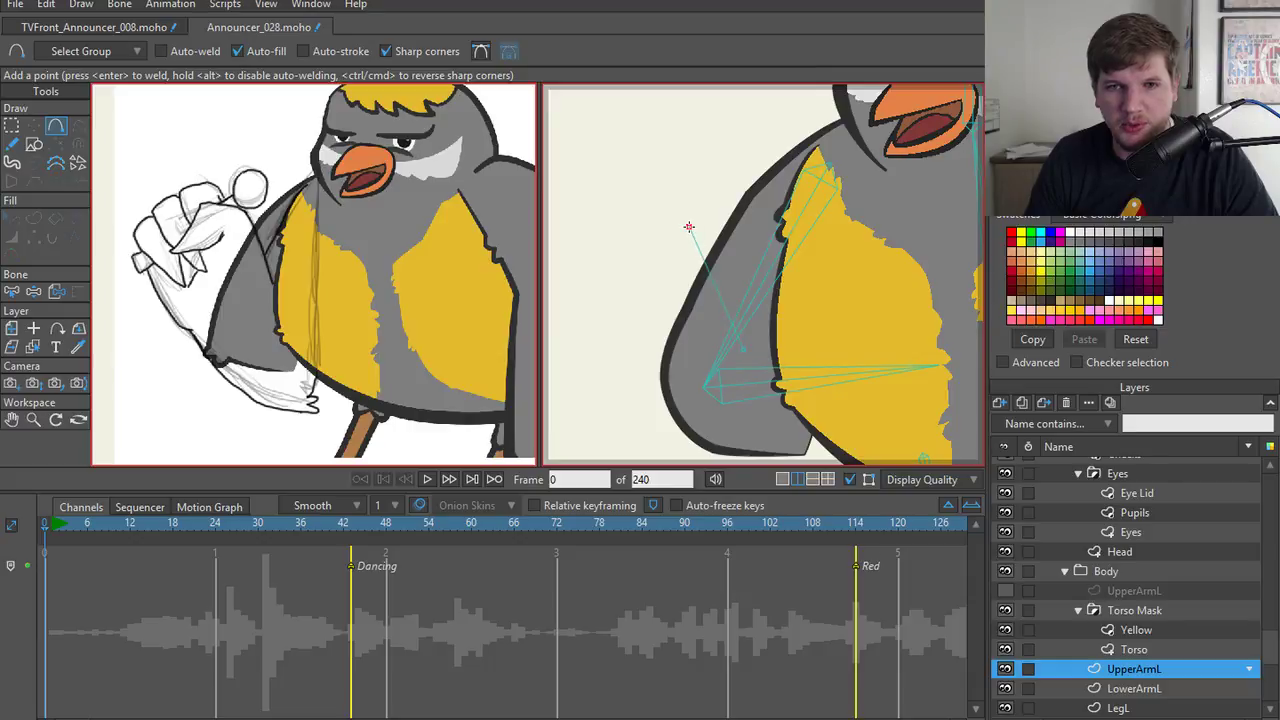
drag(689, 233, 571, 202)
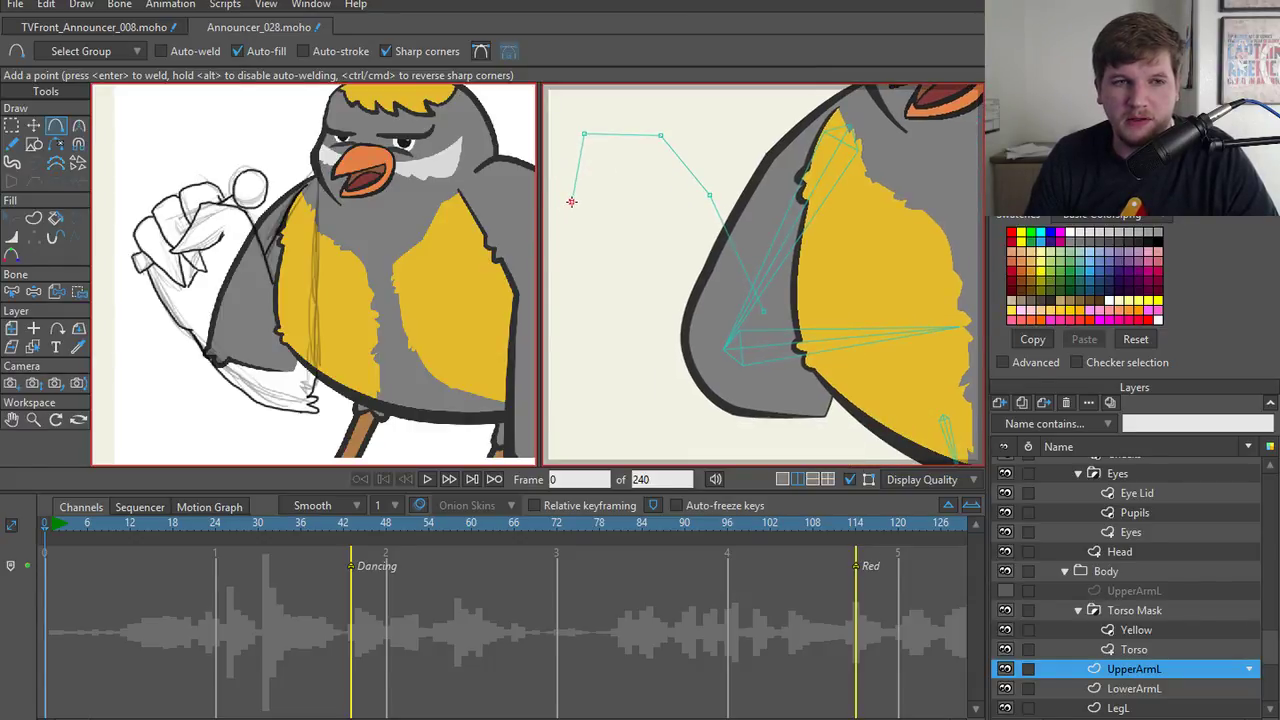
scroll(657, 195, down, 1)
drag(656, 216, 680, 262)
scroll(681, 263, up, 1)
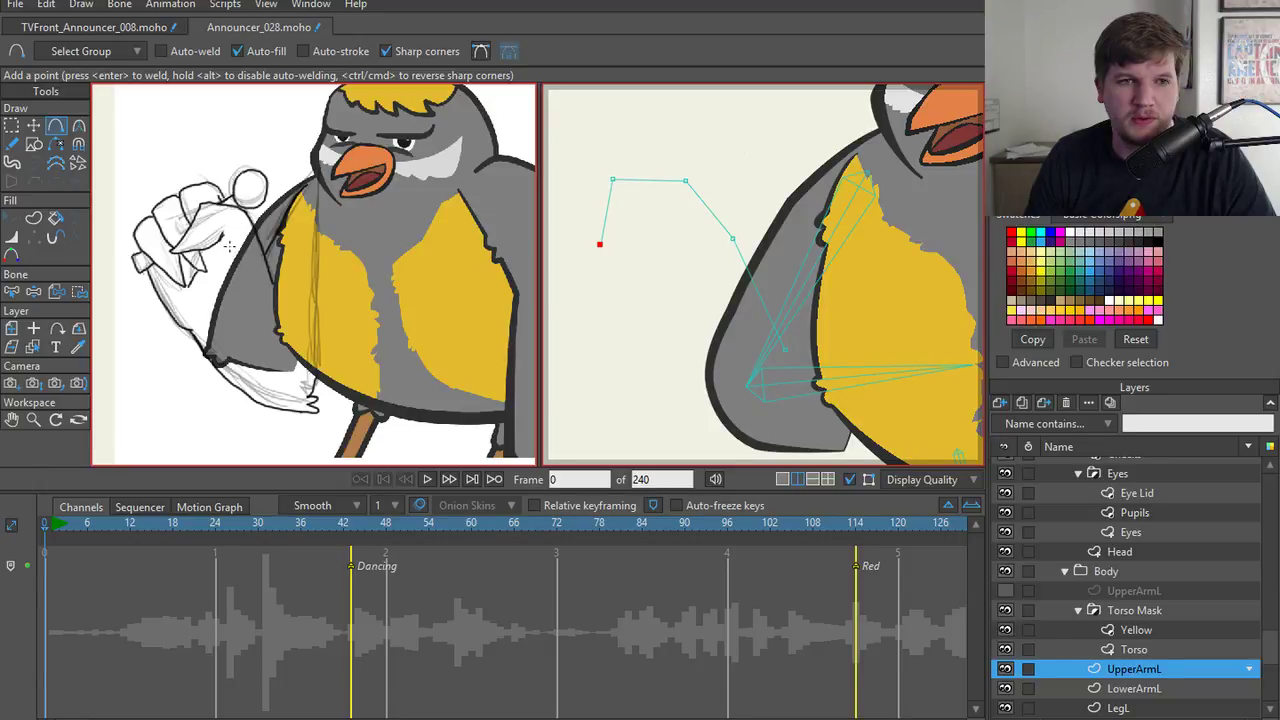
- Remove the last hand-end points and retrace the outline around the hand, down the forearm and past the elbow feathers
key(Delete)
key(Delete)
drag(663, 223, 667, 182)
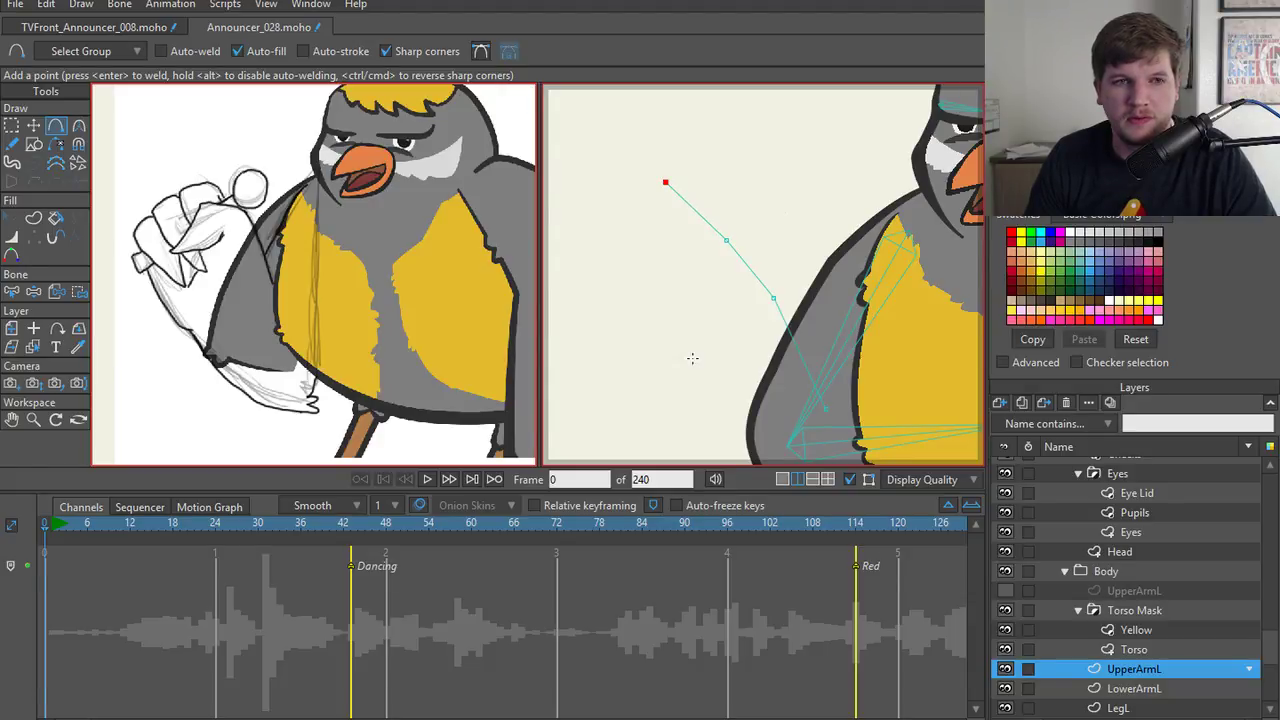
drag(692, 358, 666, 340)
key(Delete)
drag(700, 222, 776, 398)
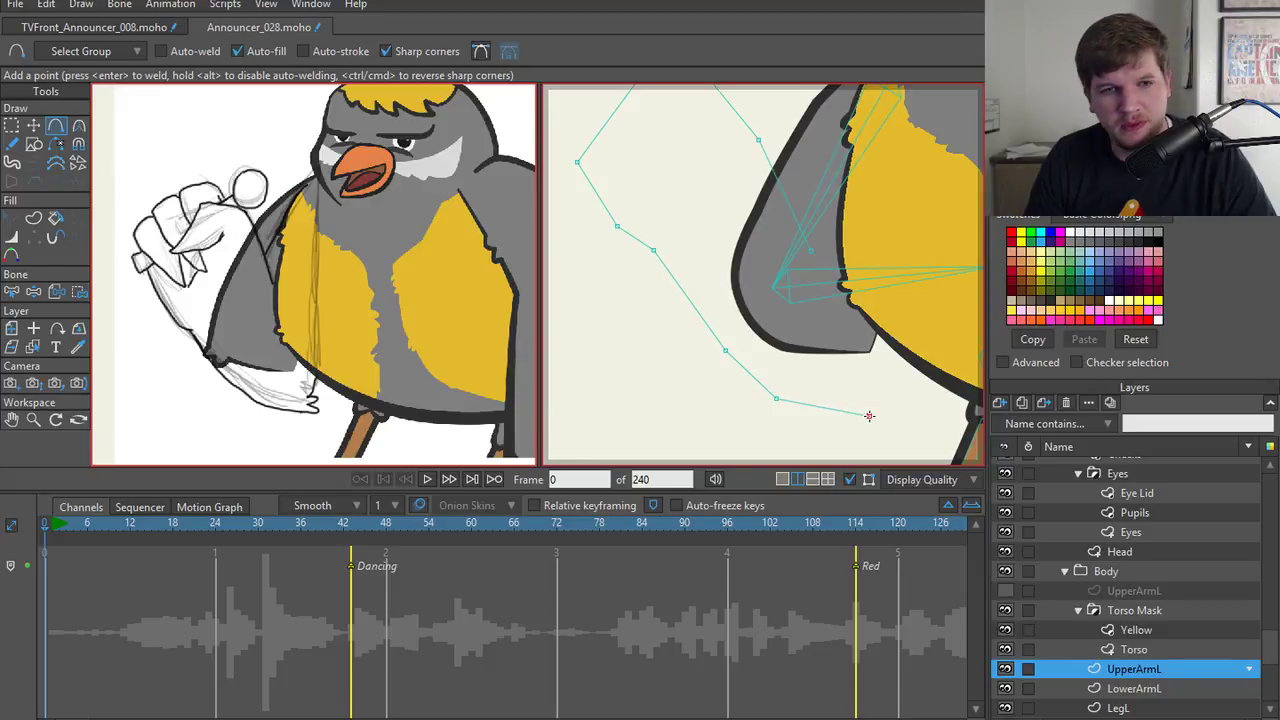
drag(867, 375, 890, 268)
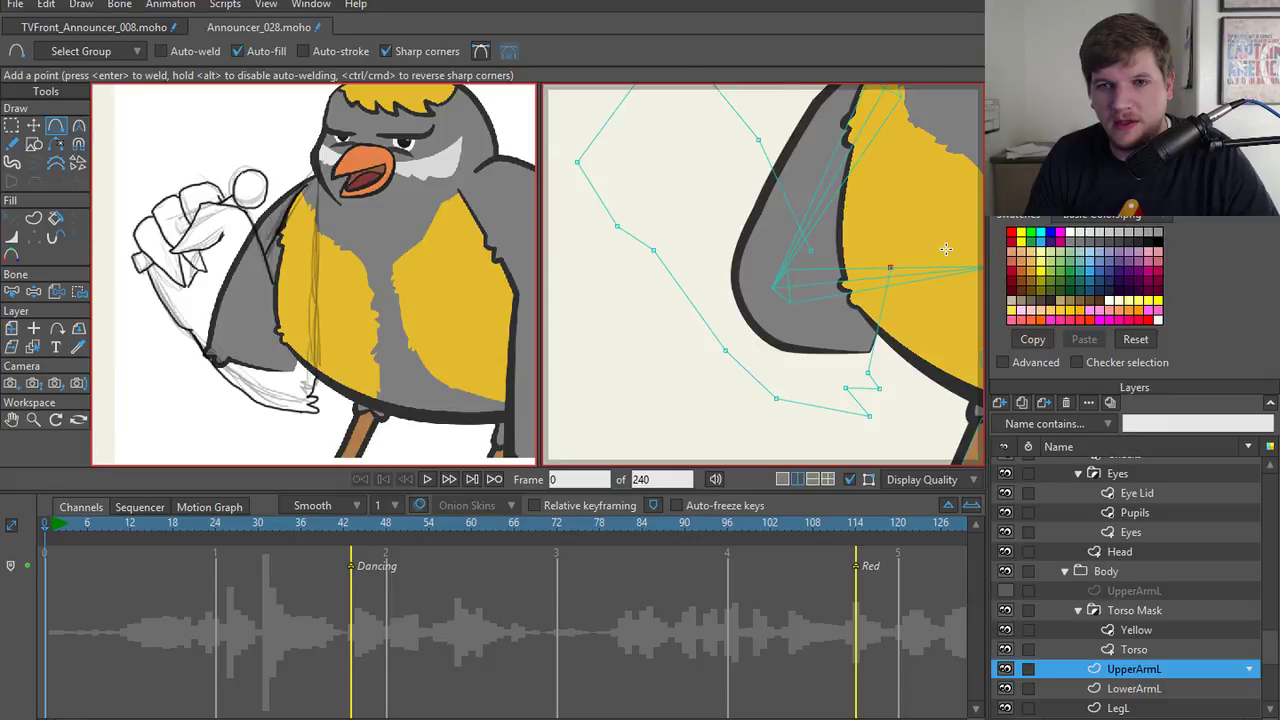
- Move the outline's starting point onto the body edge and close the forearm into a filled shape with straight edges
key(t)
drag(783, 177, 846, 216)
key(a)
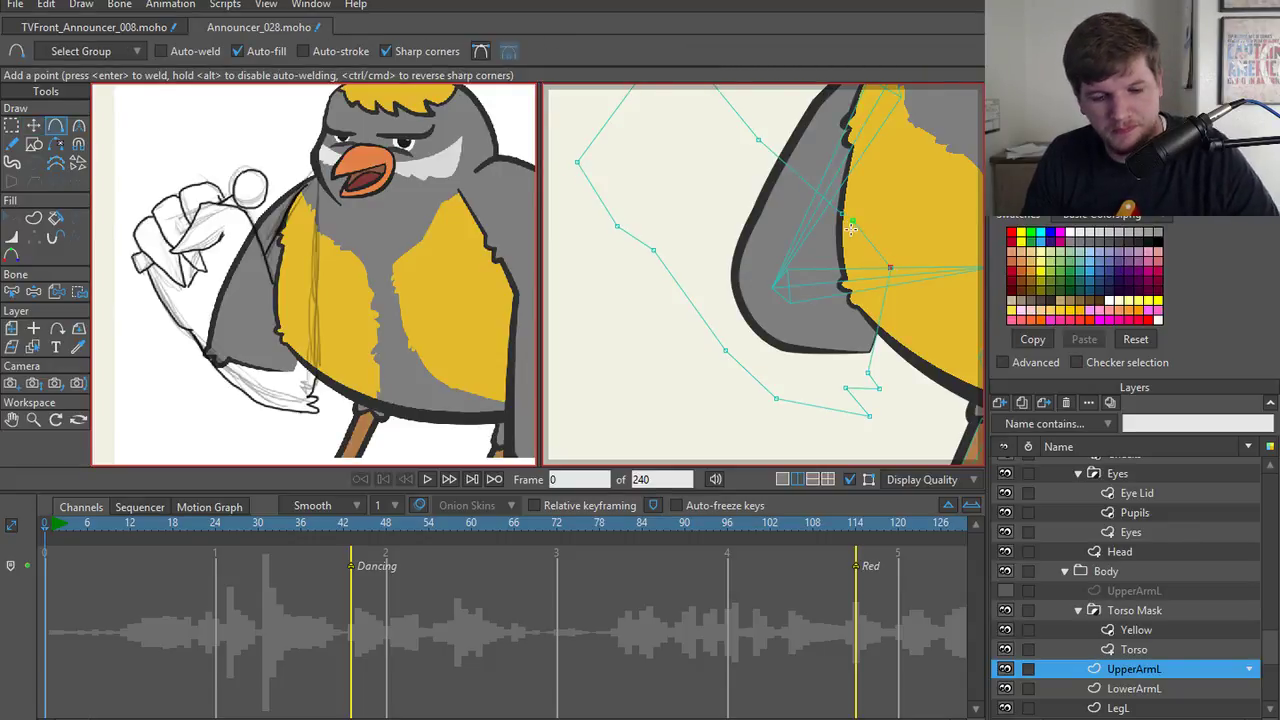
key(t)
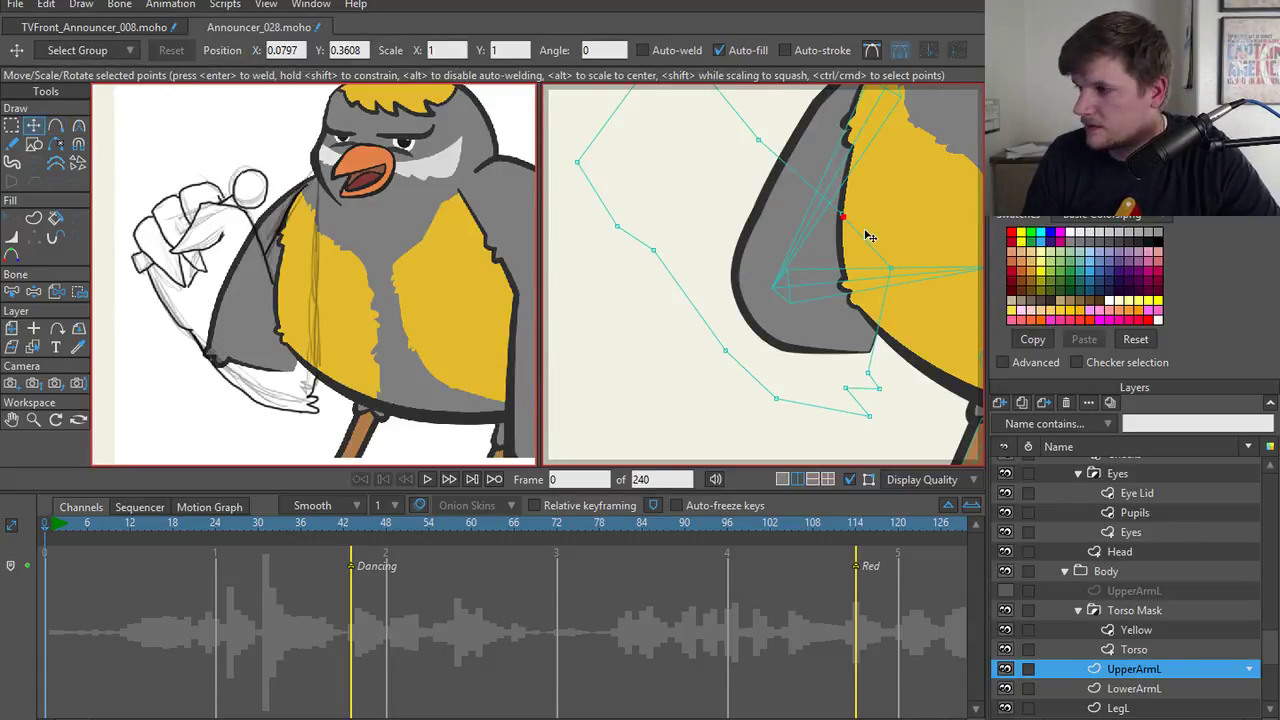
key(ctrl+a)
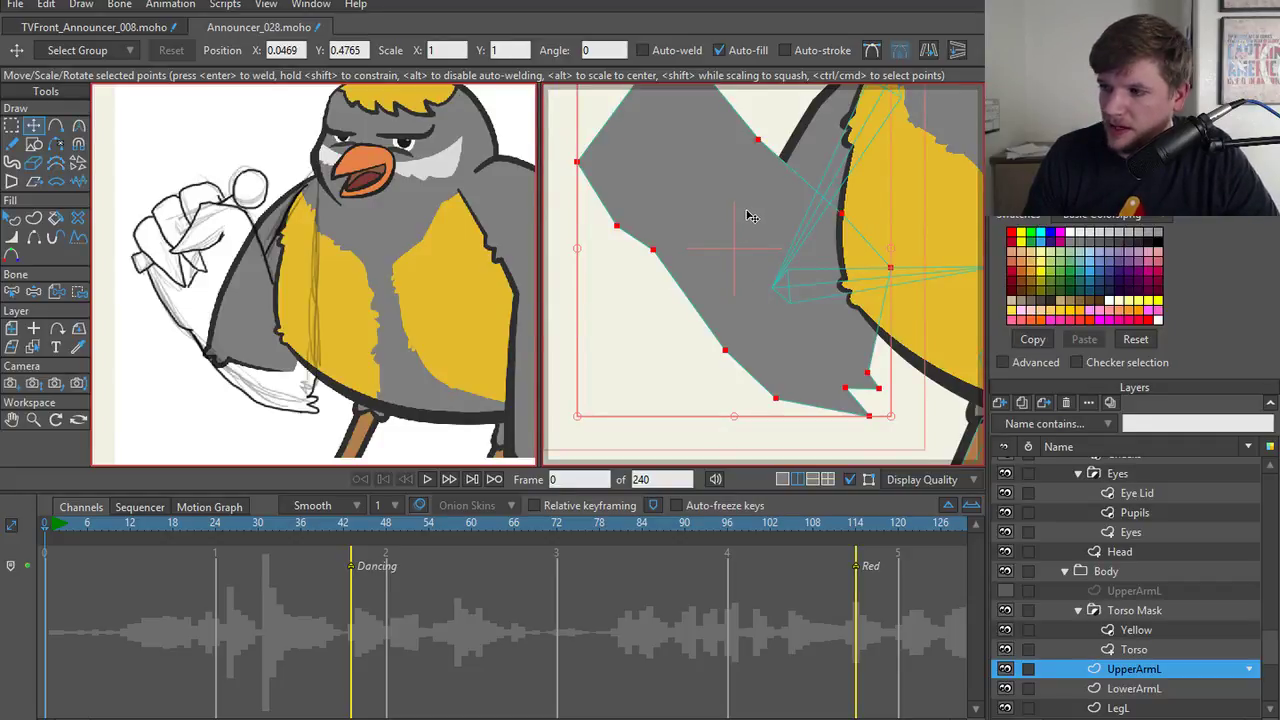
drag(698, 193, 698, 221)
- Apply a dark stroke of width 4 to the gray forearm shape
key(q)
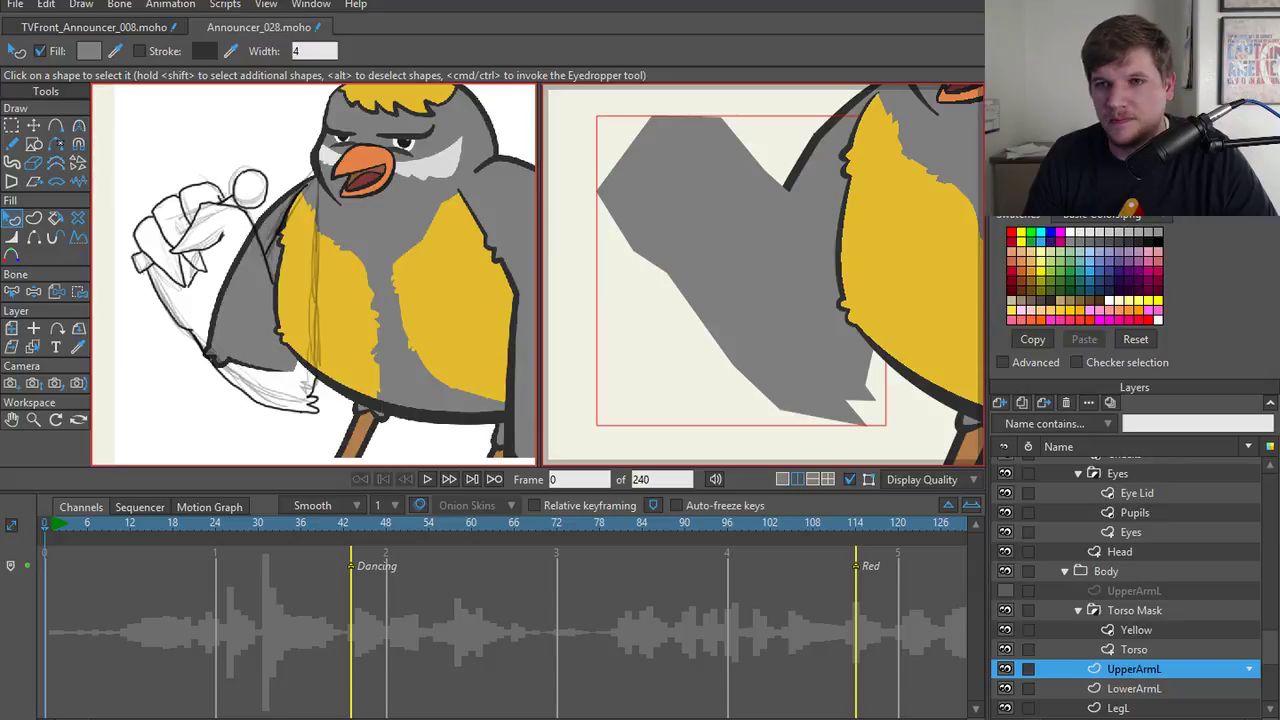
click(1003, 80)
key(t)
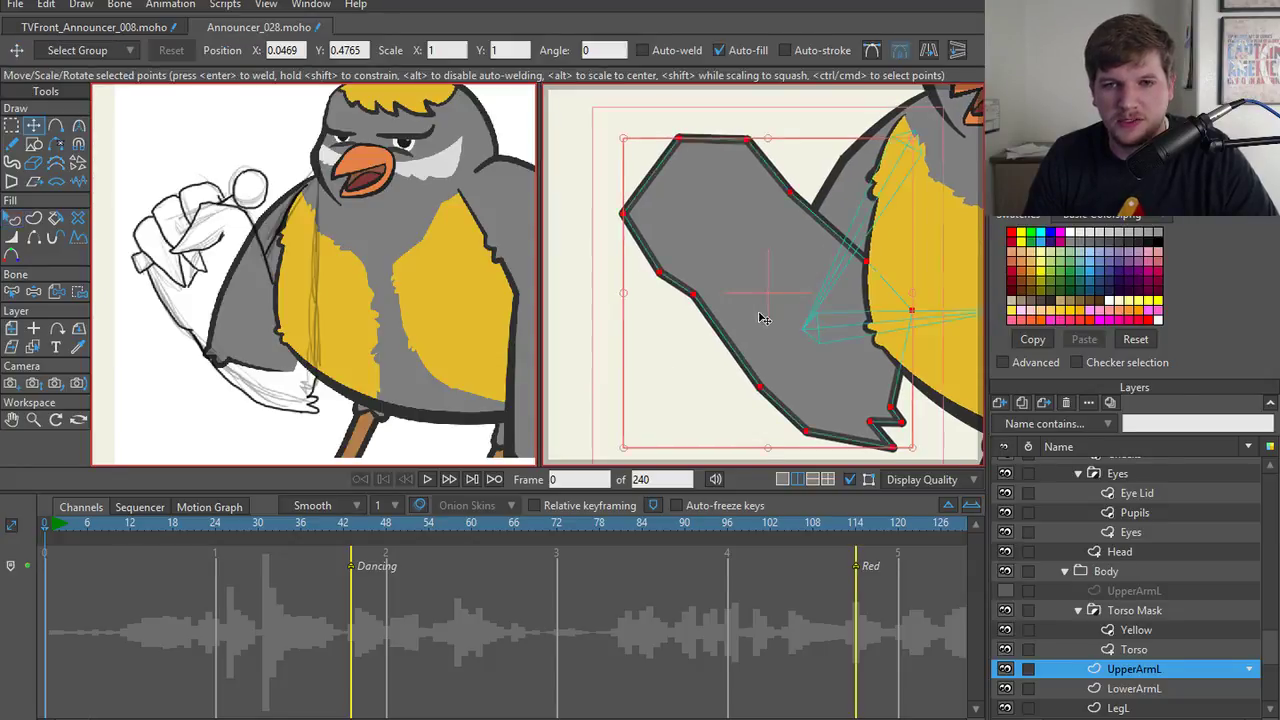
- Draw a closed, sharp-cornered finger shape over the upper edge of the hand, folding down onto the palm
scroll(660, 249, up, 3)
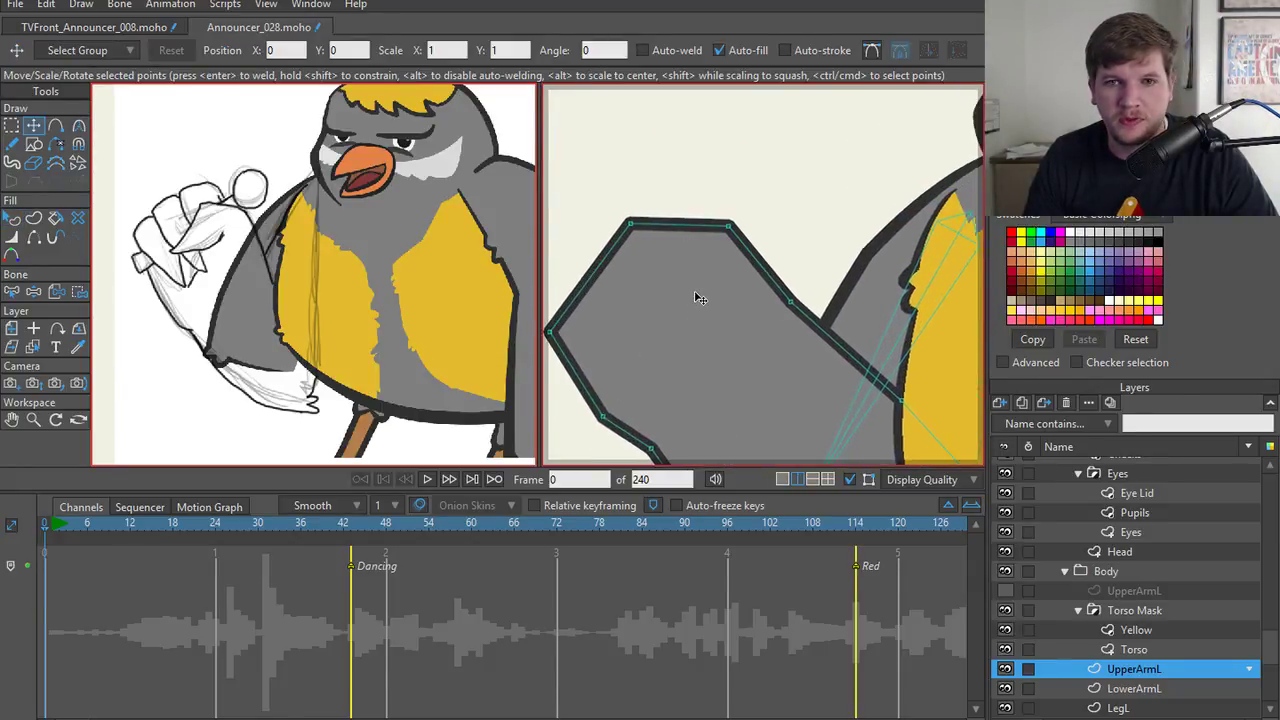
key(a)
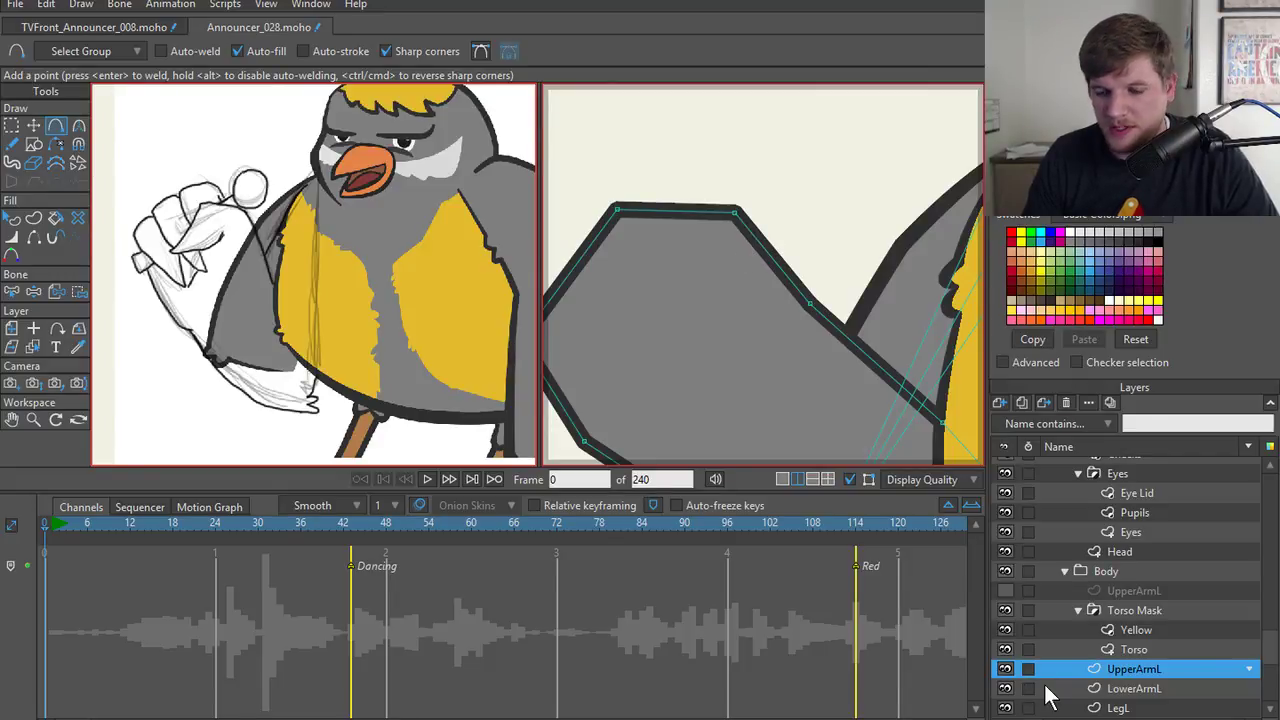
mouse_move(750, 286)
mouse_down()
mouse_move(773, 309)
mouse_move(757, 212)
mouse_move(640, 195)
mouse_move(592, 271)
mouse_up()
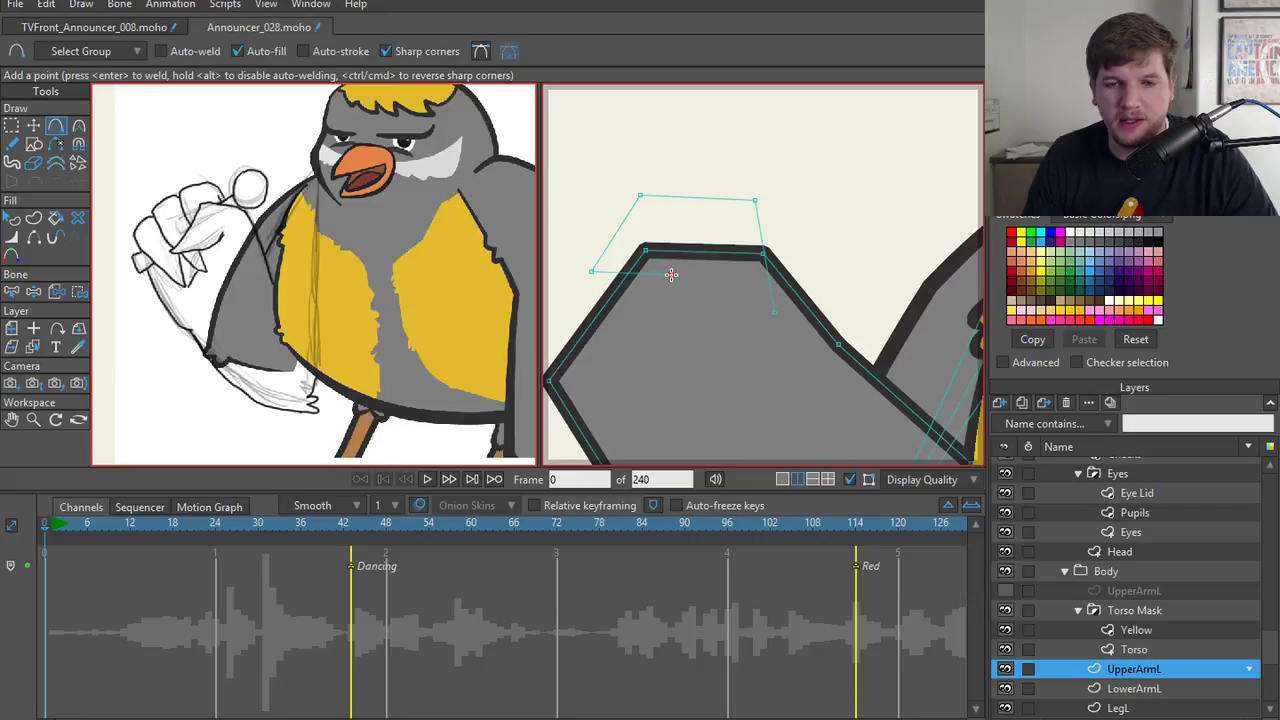
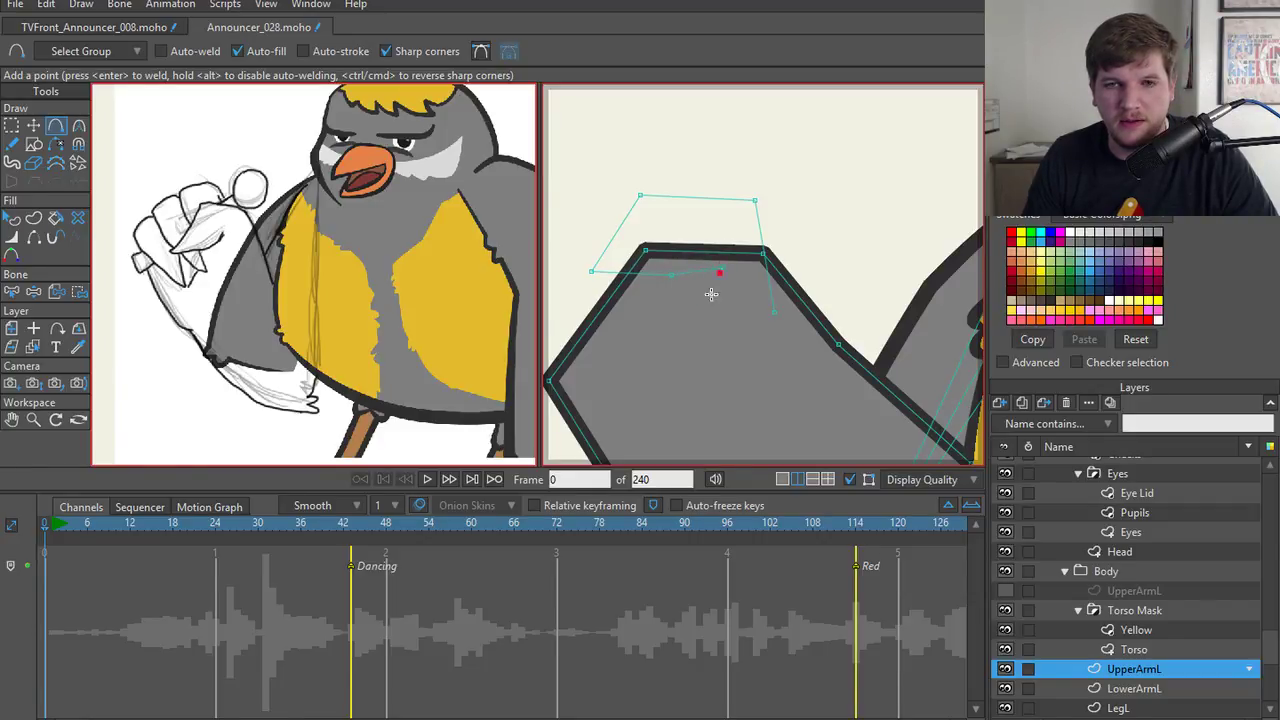
drag(774, 315, 774, 313)
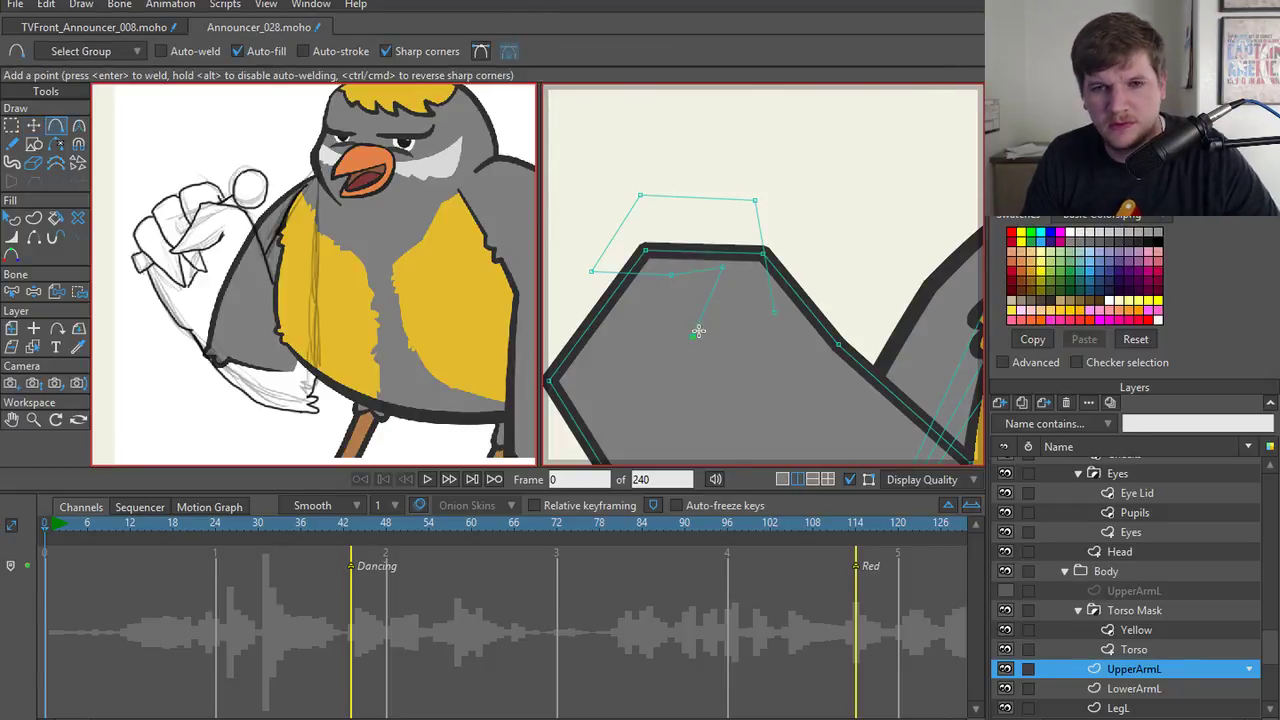
click(779, 312)
key(t)
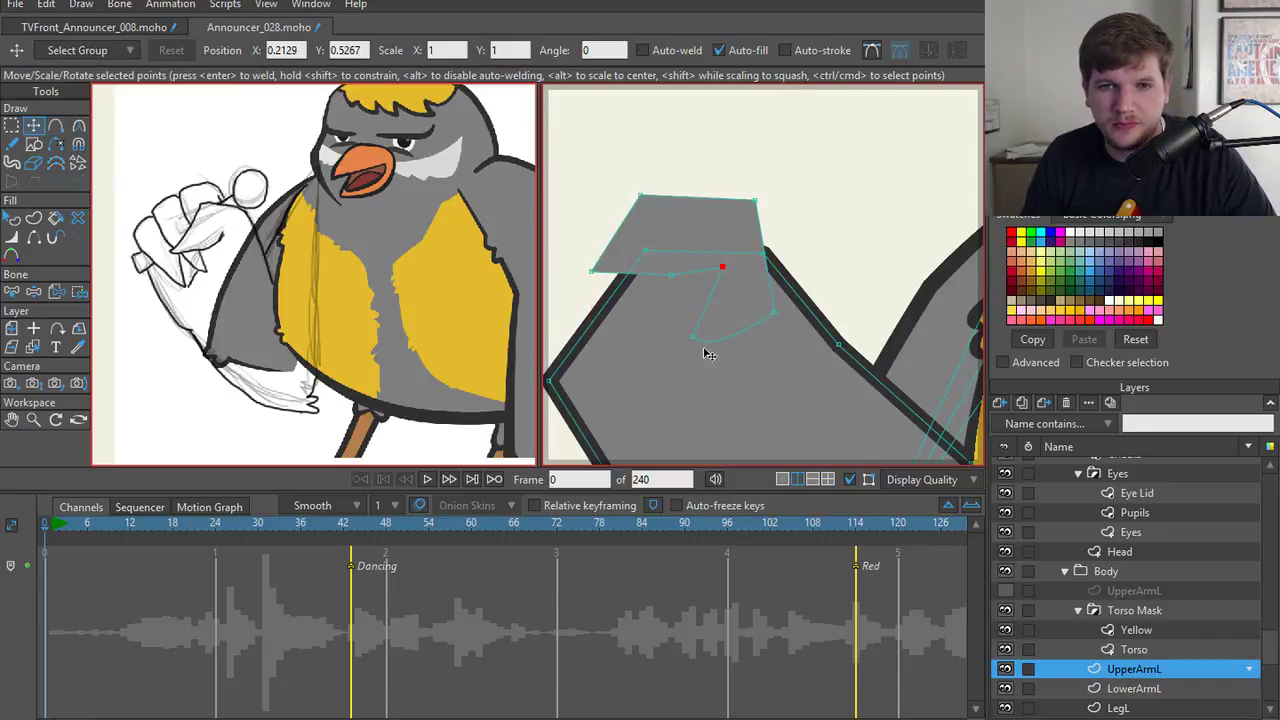
key(ctrl+a)
key(c)
key(t)
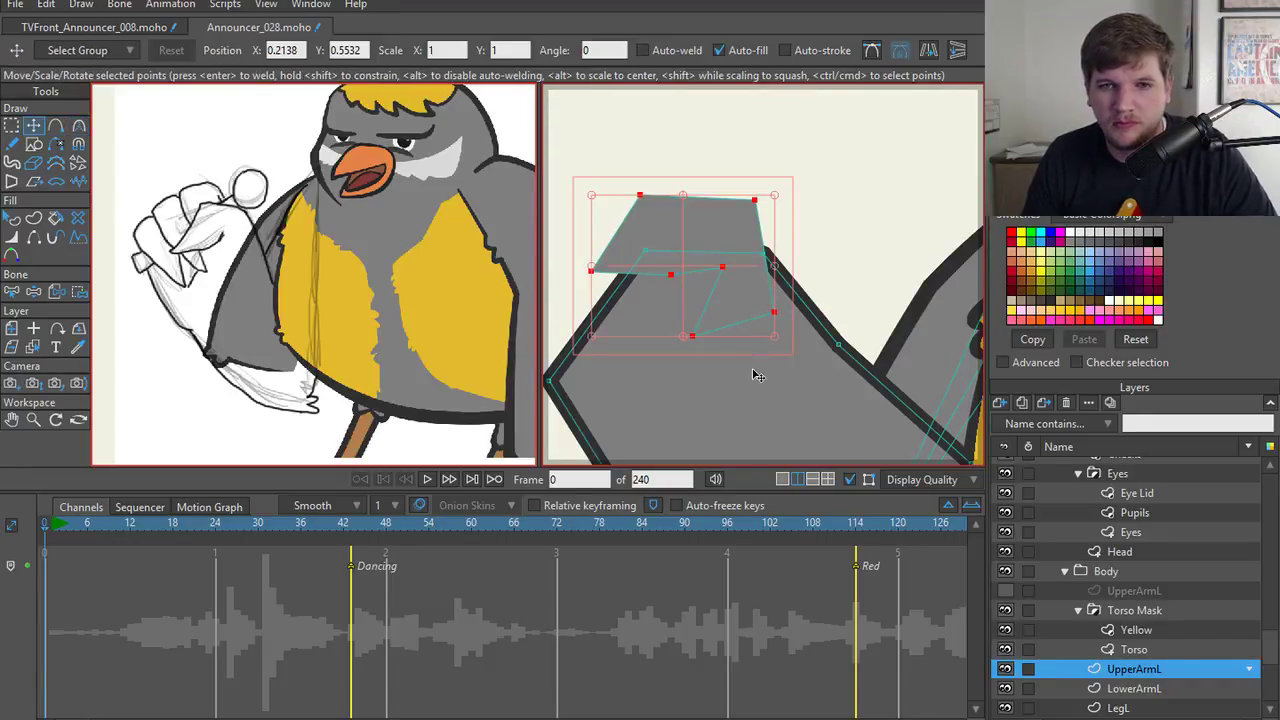
- Apply a dark stroke of width 4 to the finger shape and deselect it
key(q)
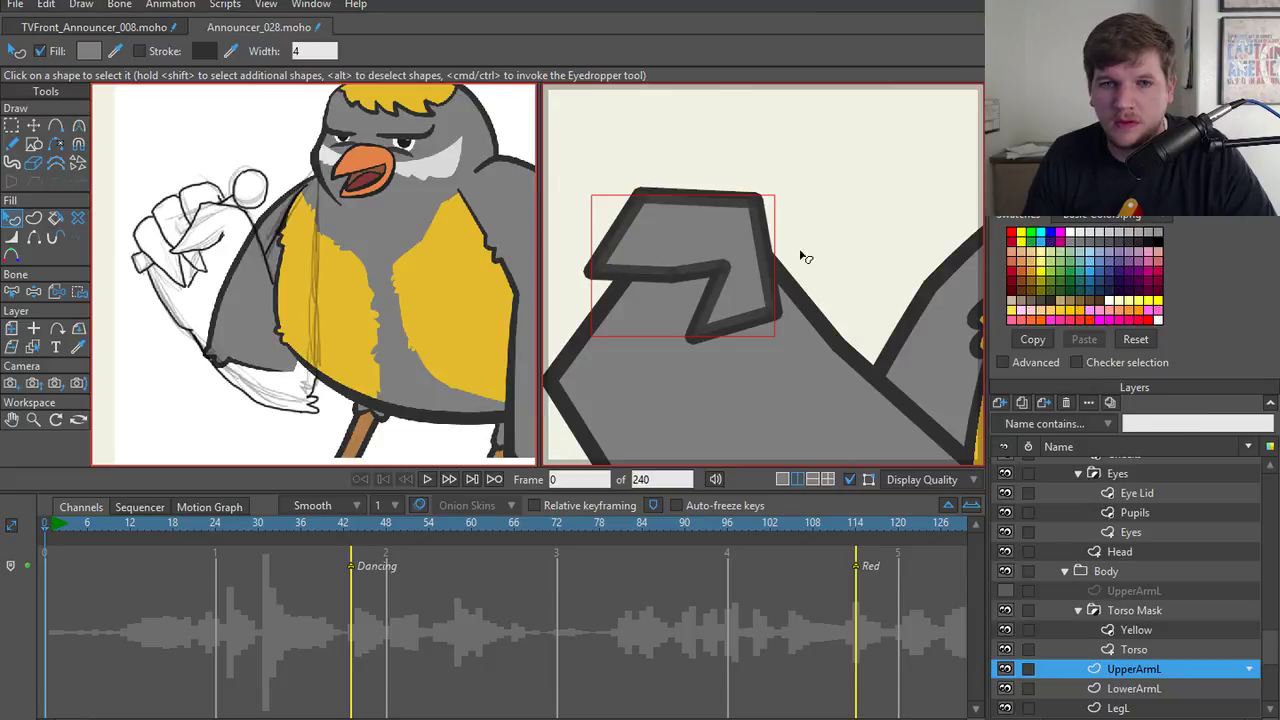
click(784, 157)
scroll(770, 180, up, 2)
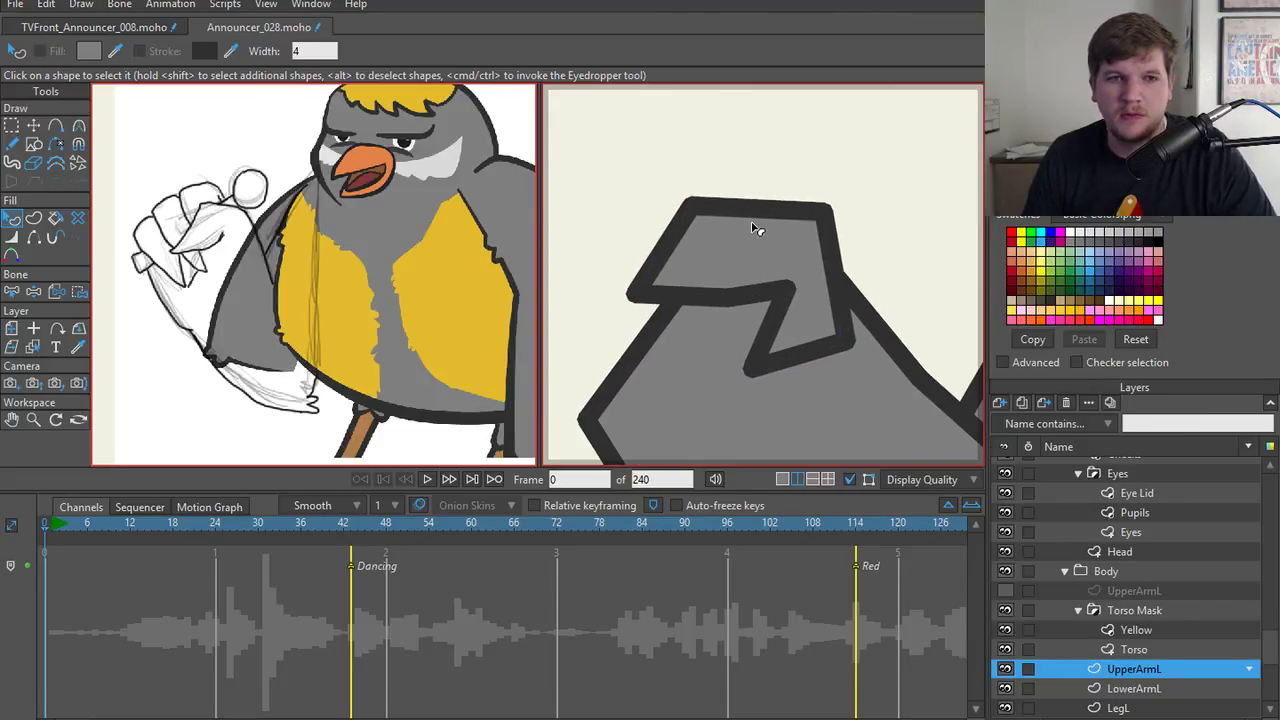
scroll(745, 238, down, 1)
key(t)
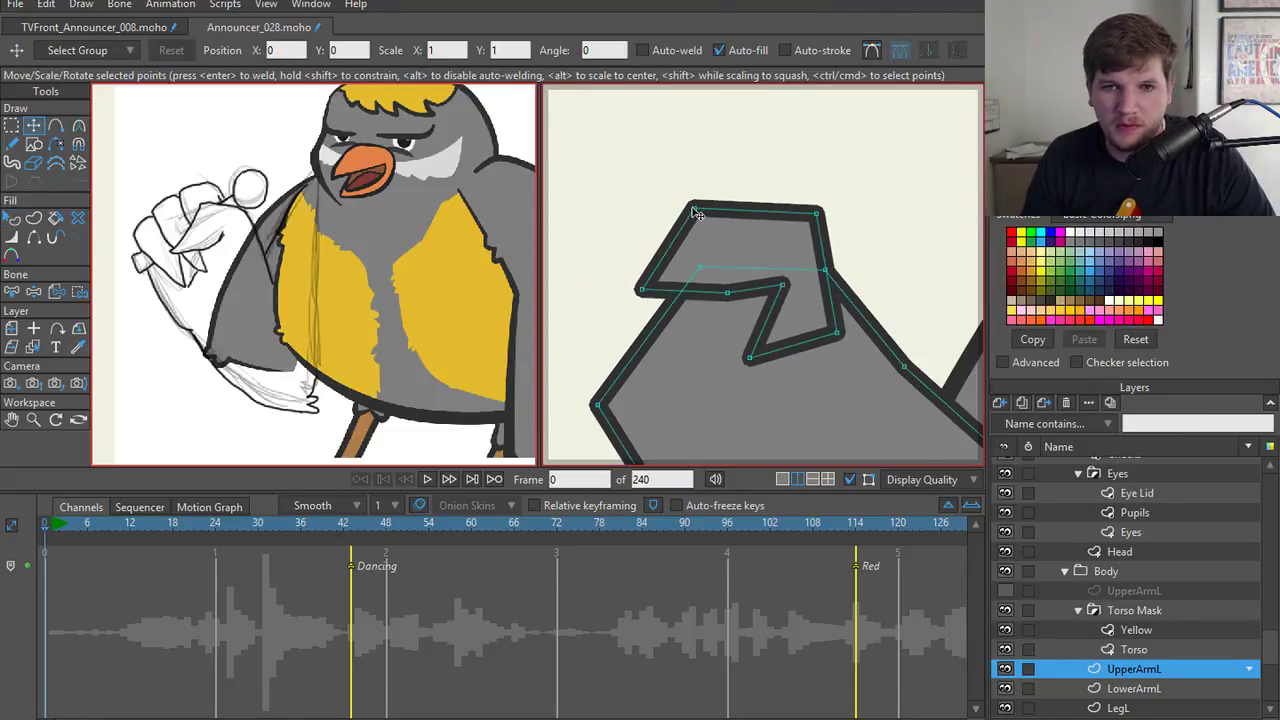
- Reshape the front finger by raising its upper corners, extending its outer corner downward, and adding a point on the lower edge to bend it over the hand
drag(690, 206, 678, 180)
drag(821, 210, 816, 190)
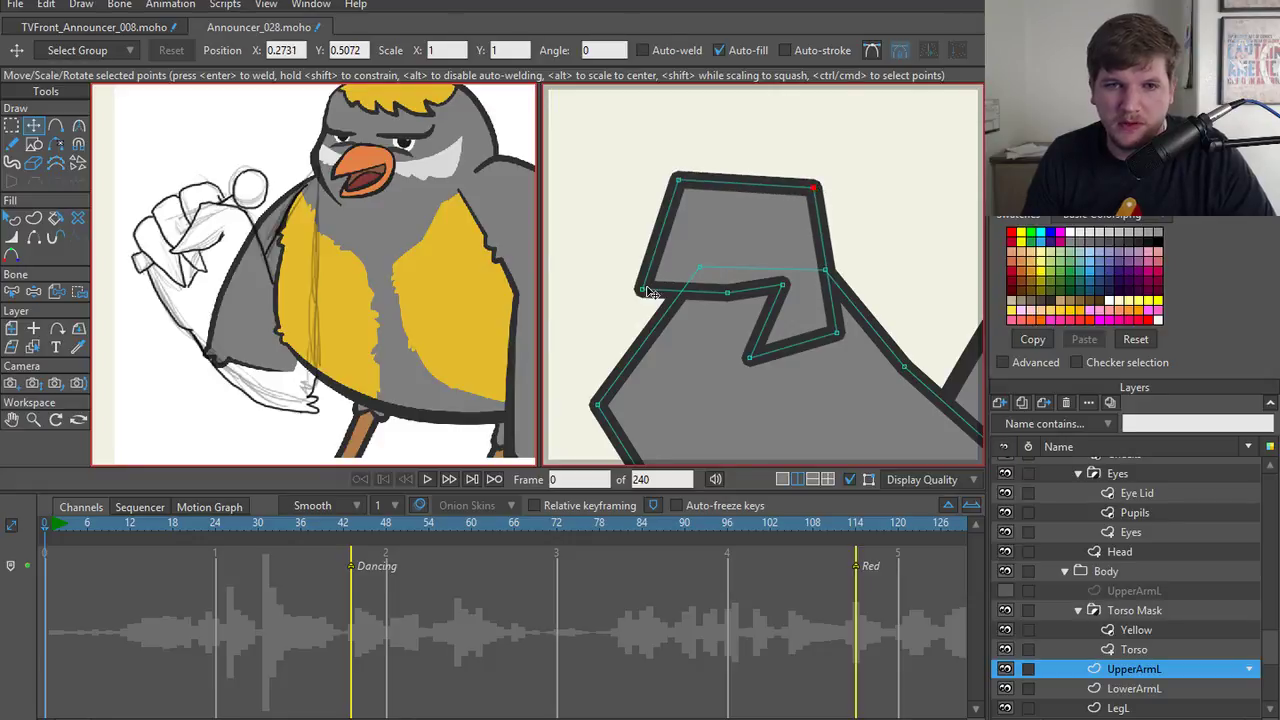
drag(640, 289, 583, 335)
key(a)
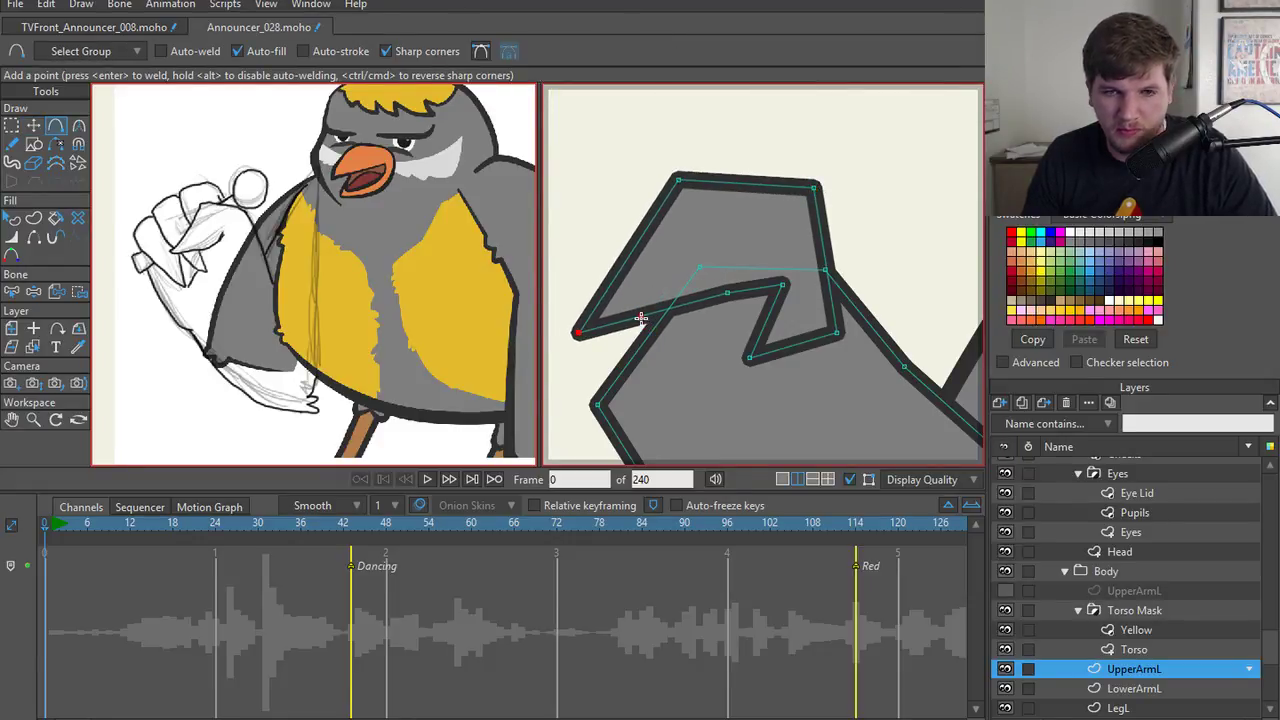
drag(641, 315, 641, 338)
key(t)
drag(727, 294, 725, 272)
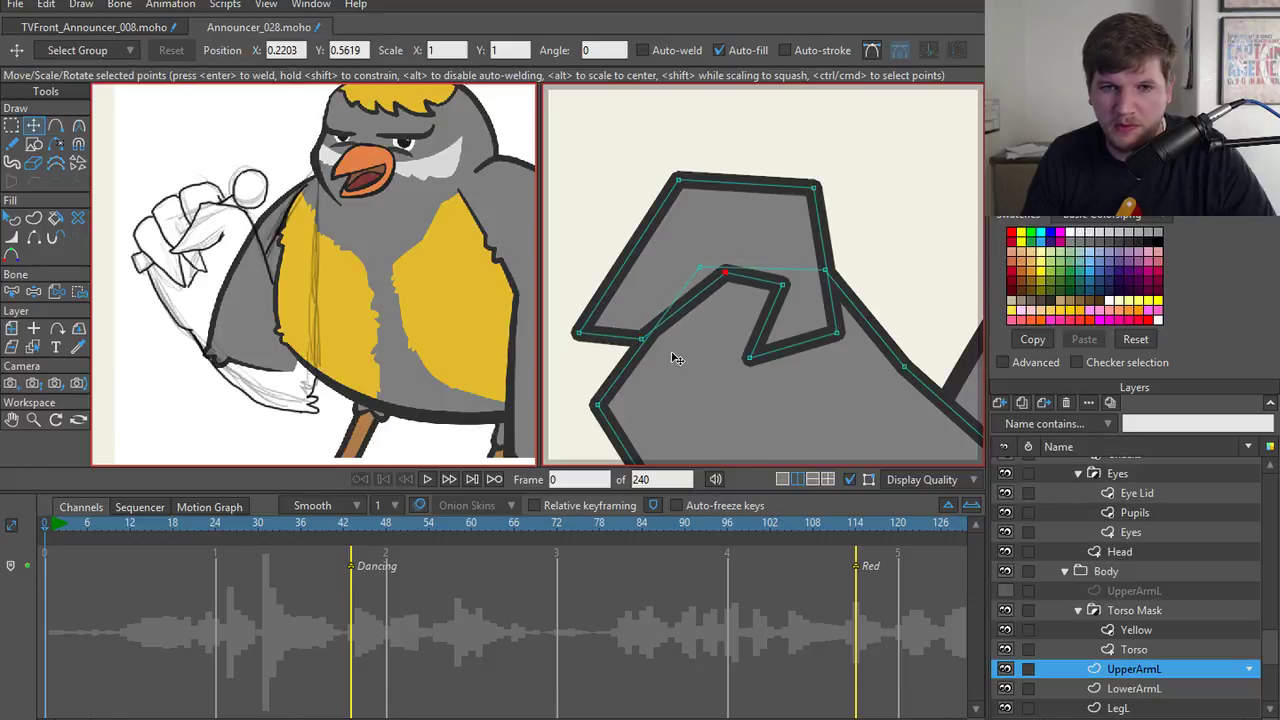
drag(642, 338, 650, 341)
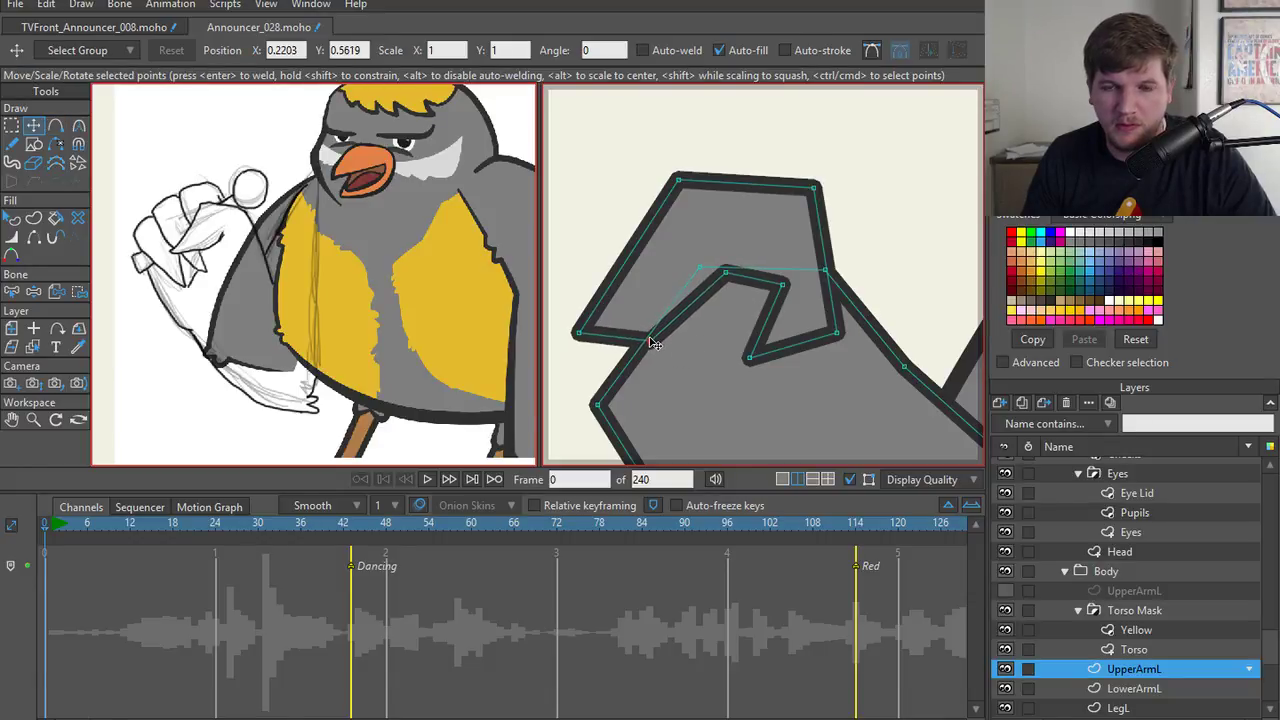
- Hide the two stroke edges of the front finger's pointed fold where it blends into the palm
key(h)
click(766, 320)
click(785, 348)
- Draw a closed, sharp-cornered second finger above the front finger, with a short slanted crease line inside it
scroll(710, 350, down, 2)
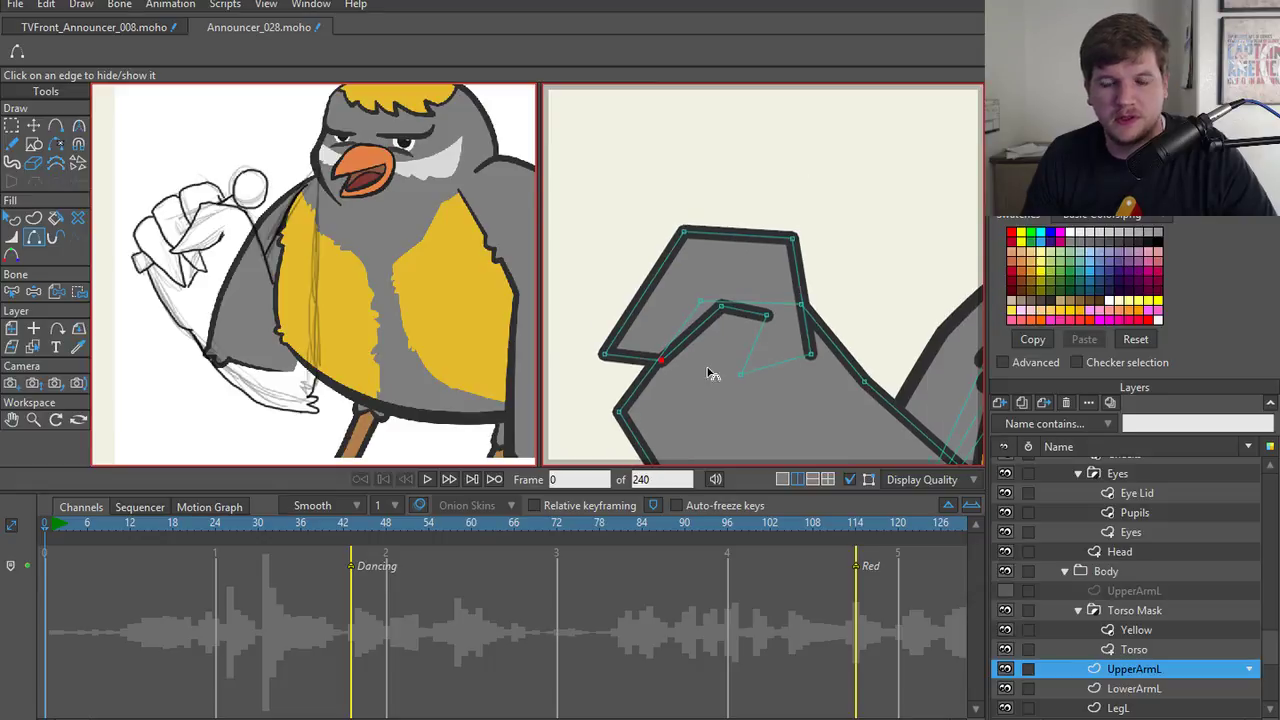
scroll(710, 374, down, 4)
key(a)
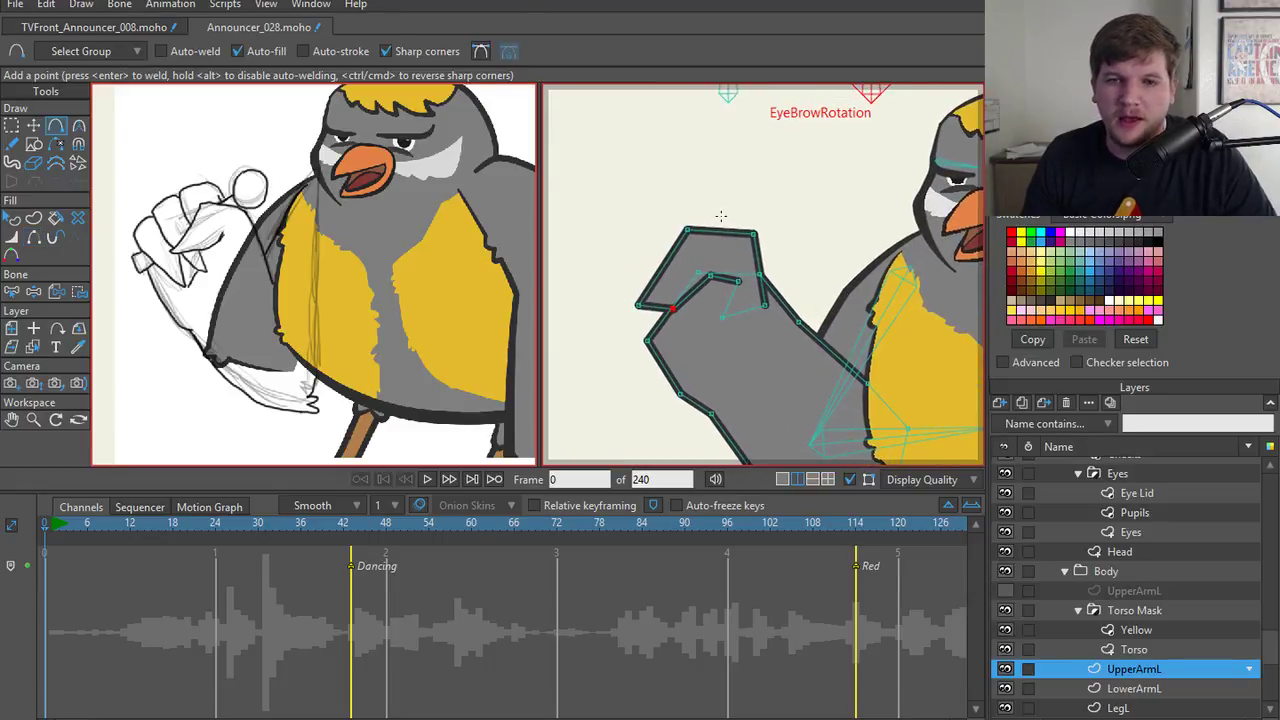
drag(735, 243, 672, 262)
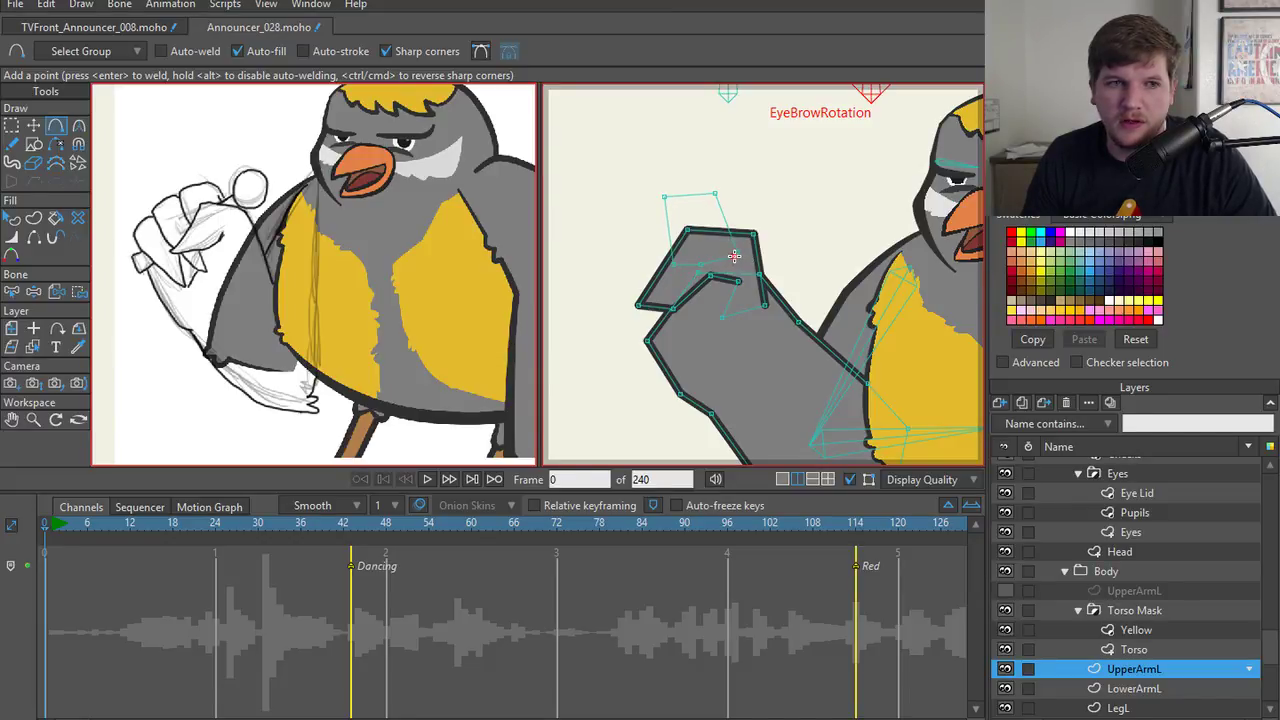
key(ctrl+v)
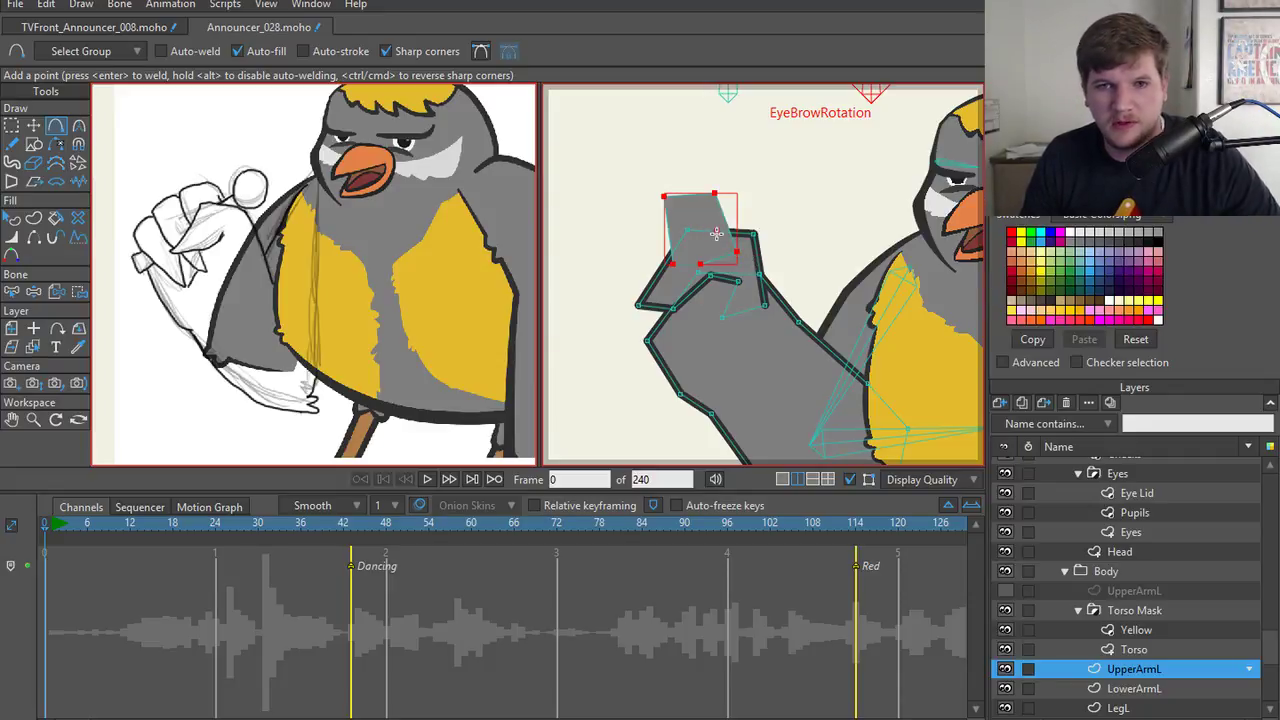
key(ctrl+d)
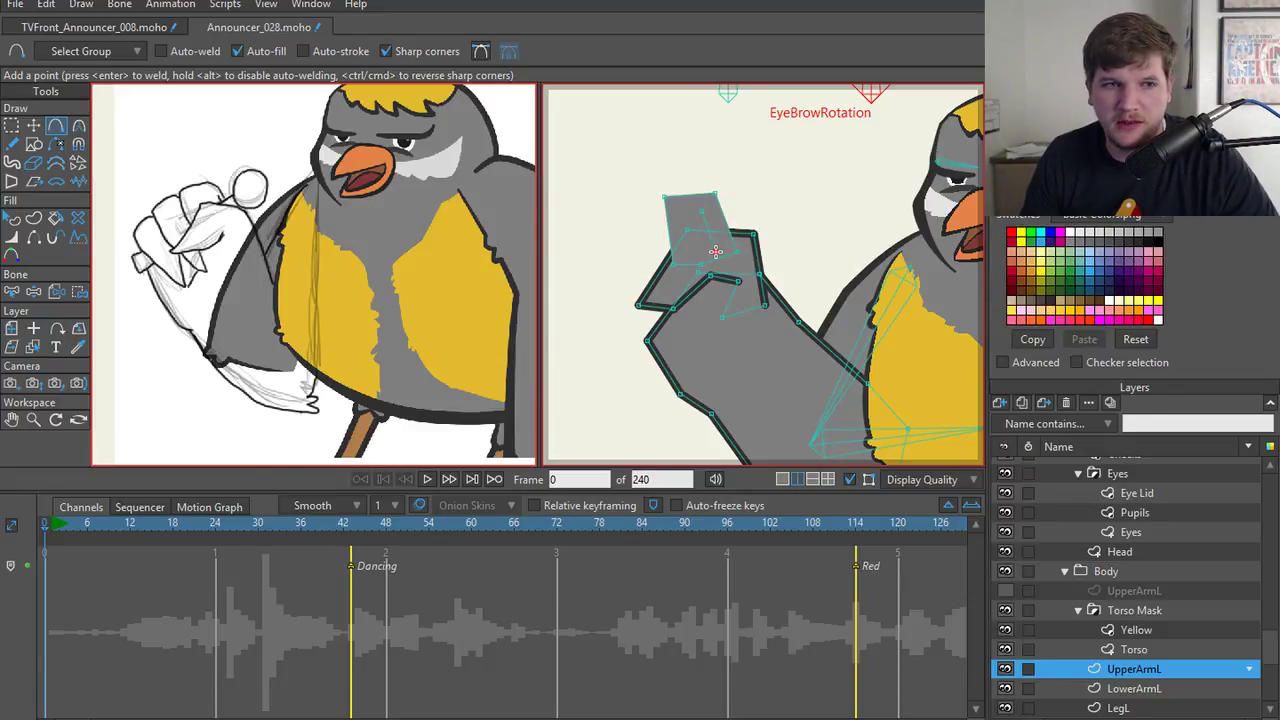
click(716, 252)
- Delete the second finger's fill-only shape and recreate it from the same outline with both fill and stroke
key(u)
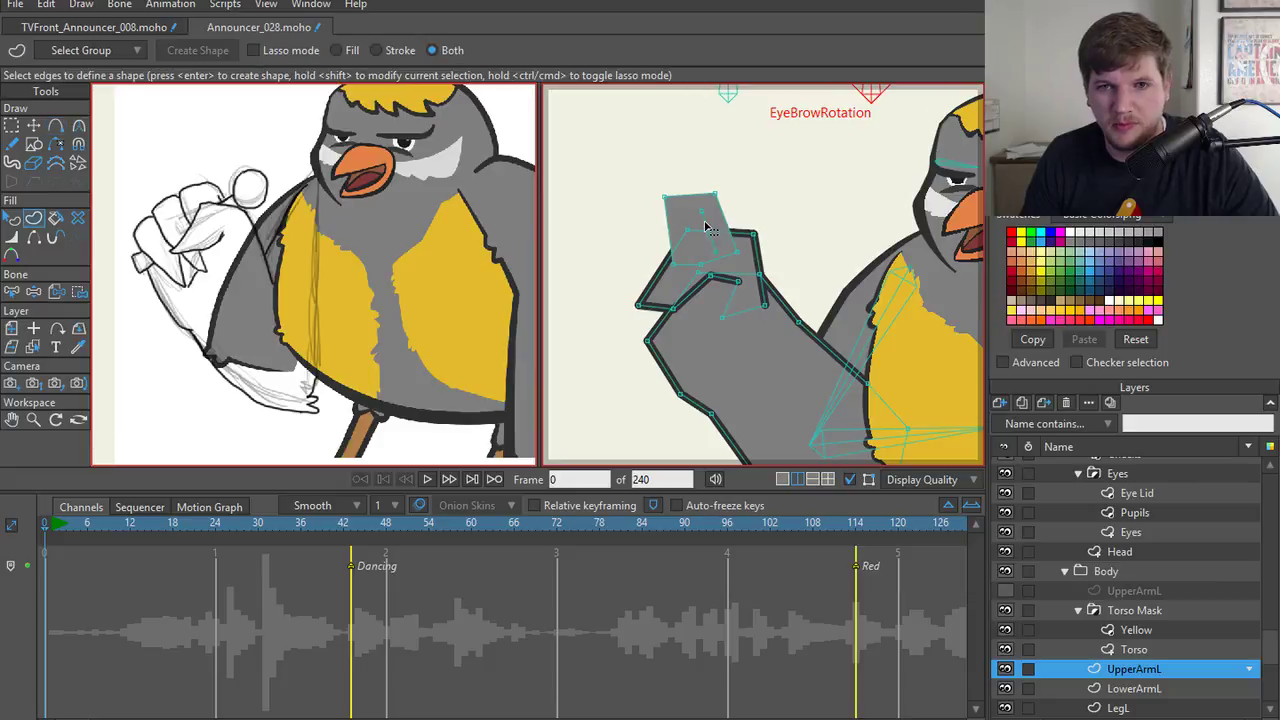
click(707, 228)
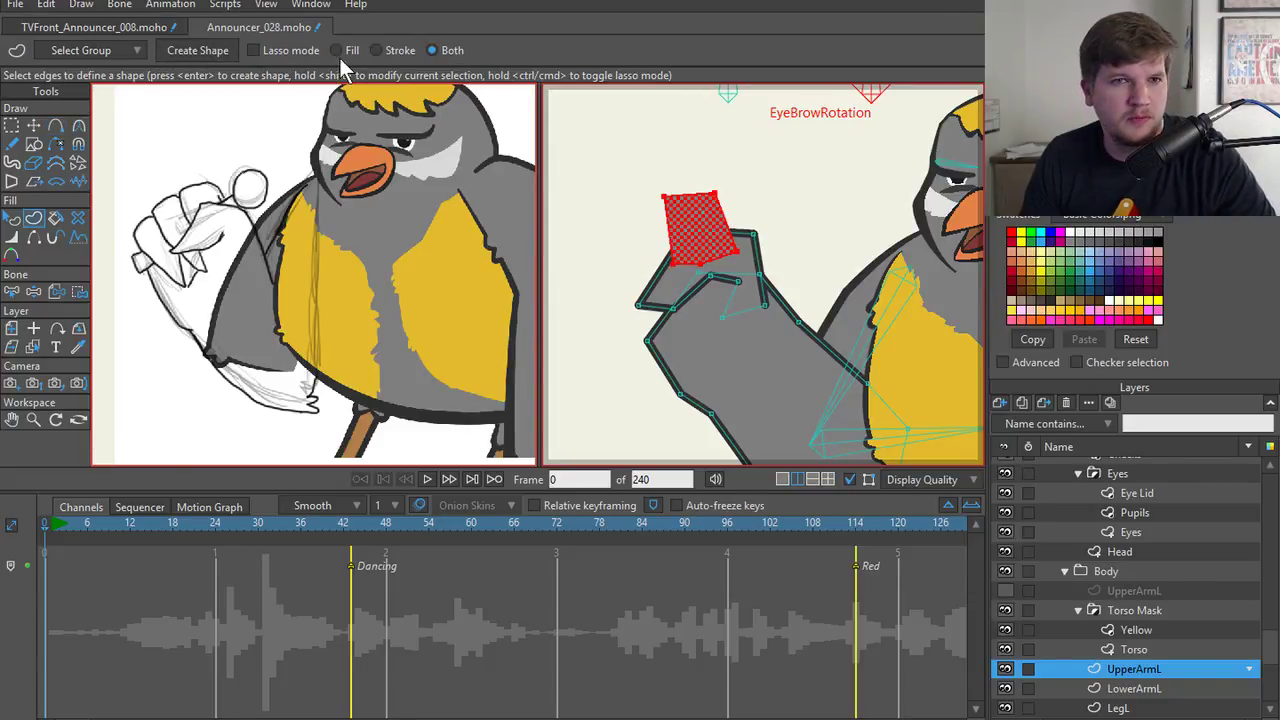
key(Return)
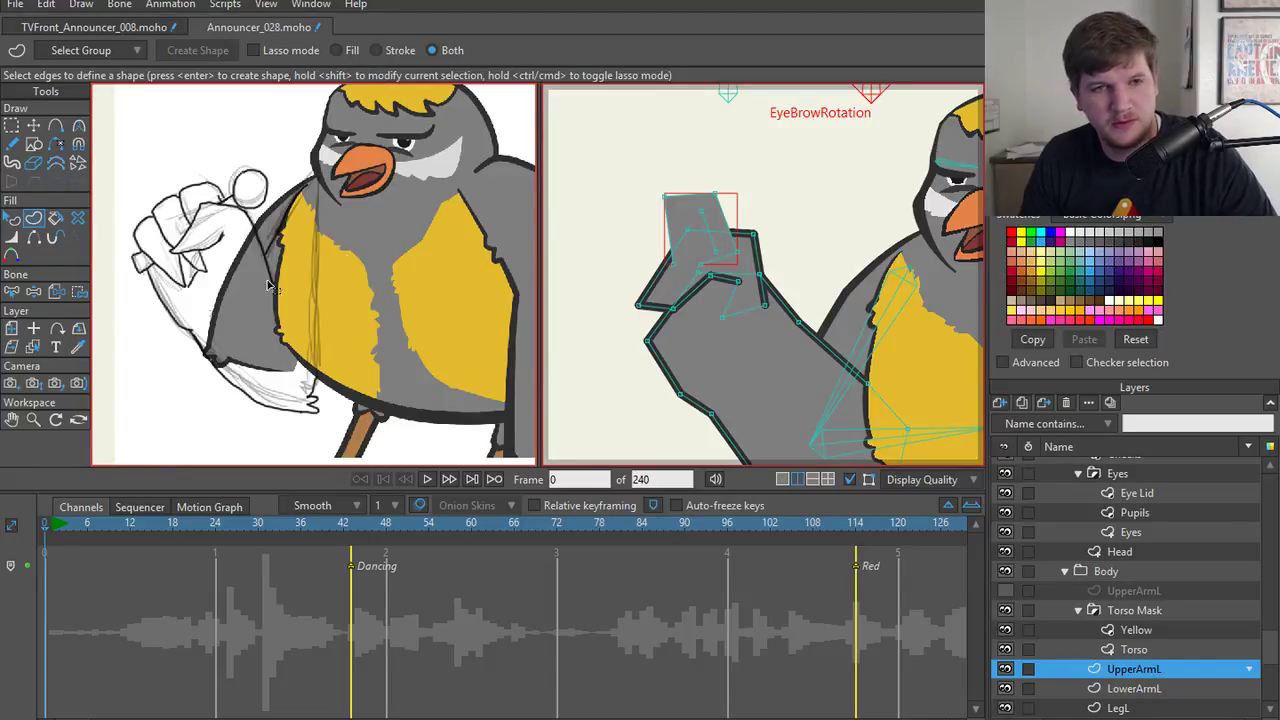
click(86, 220)
click(700, 219)
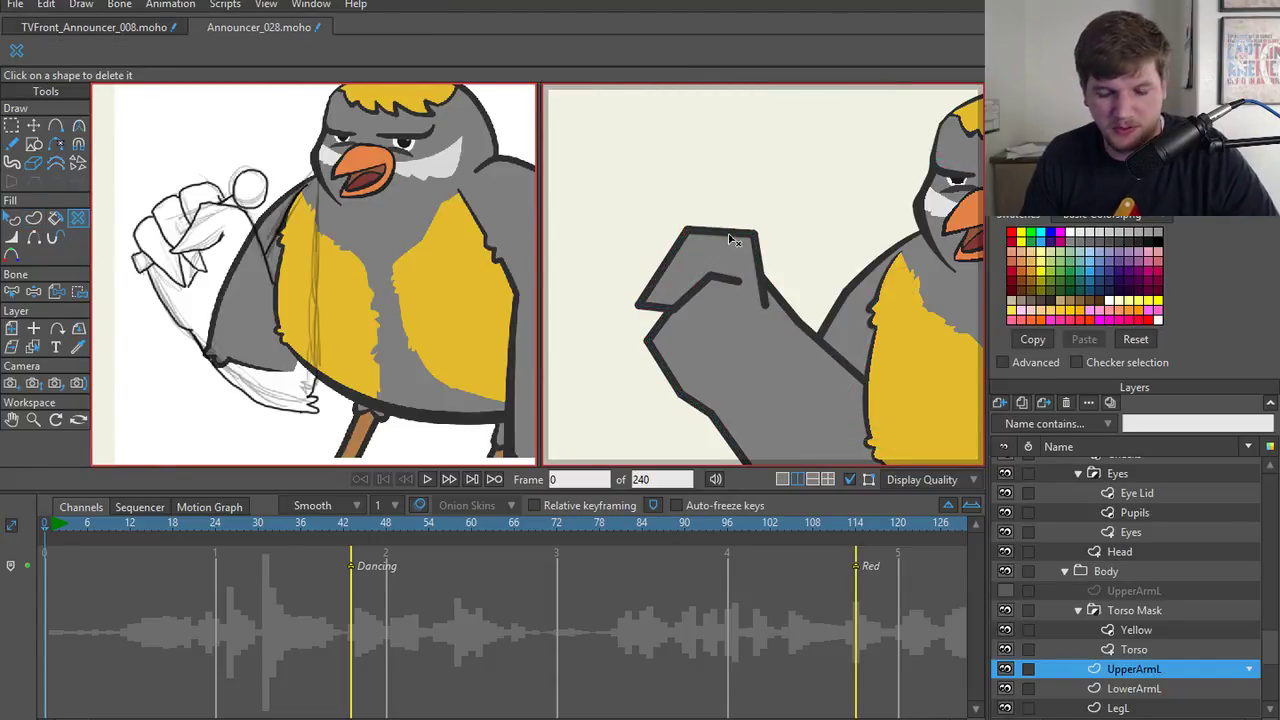
key(u)
click(702, 204)
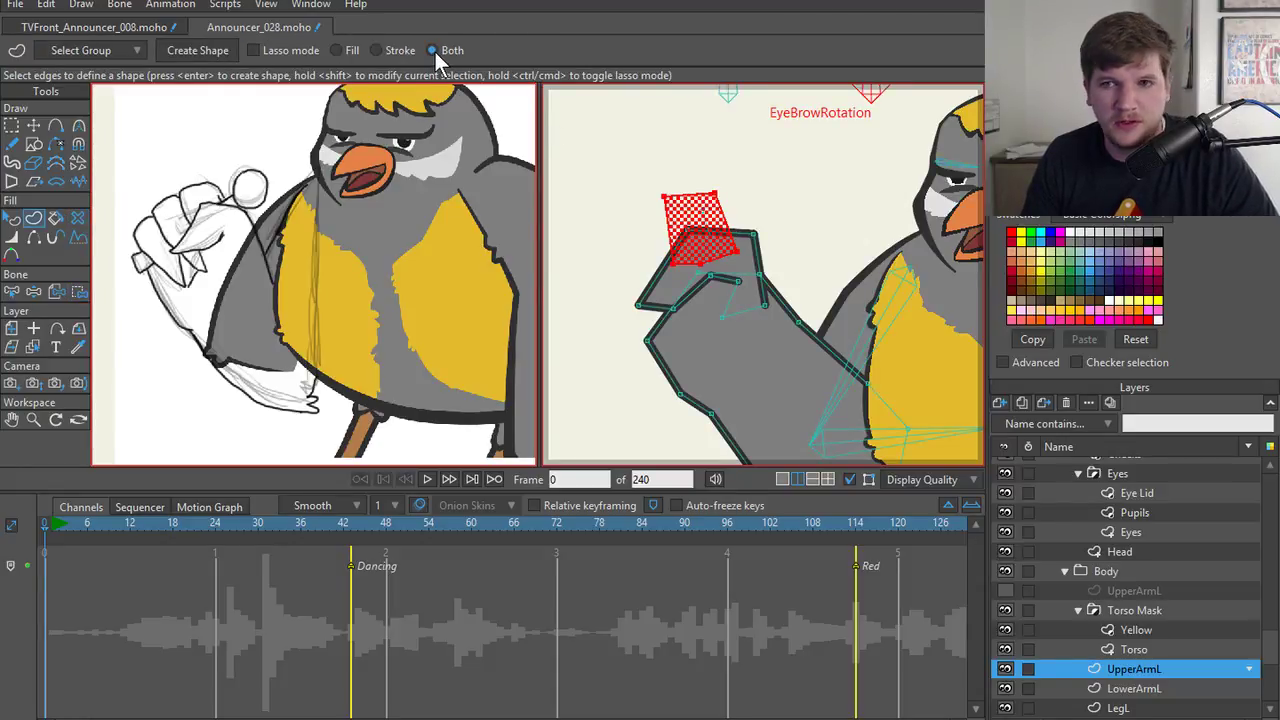
click(203, 53)
- Create a stroked shape from the crease line inside the second finger
scroll(820, 231, up, 2)
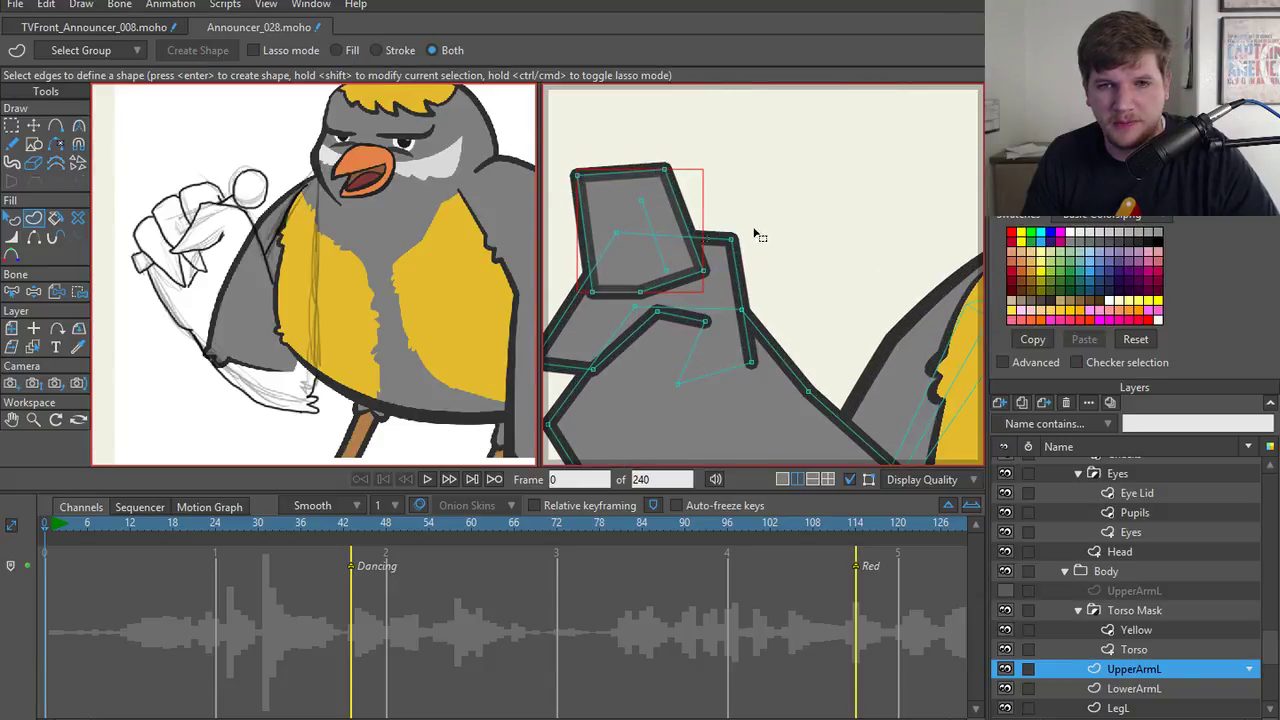
click(647, 227)
click(652, 226)
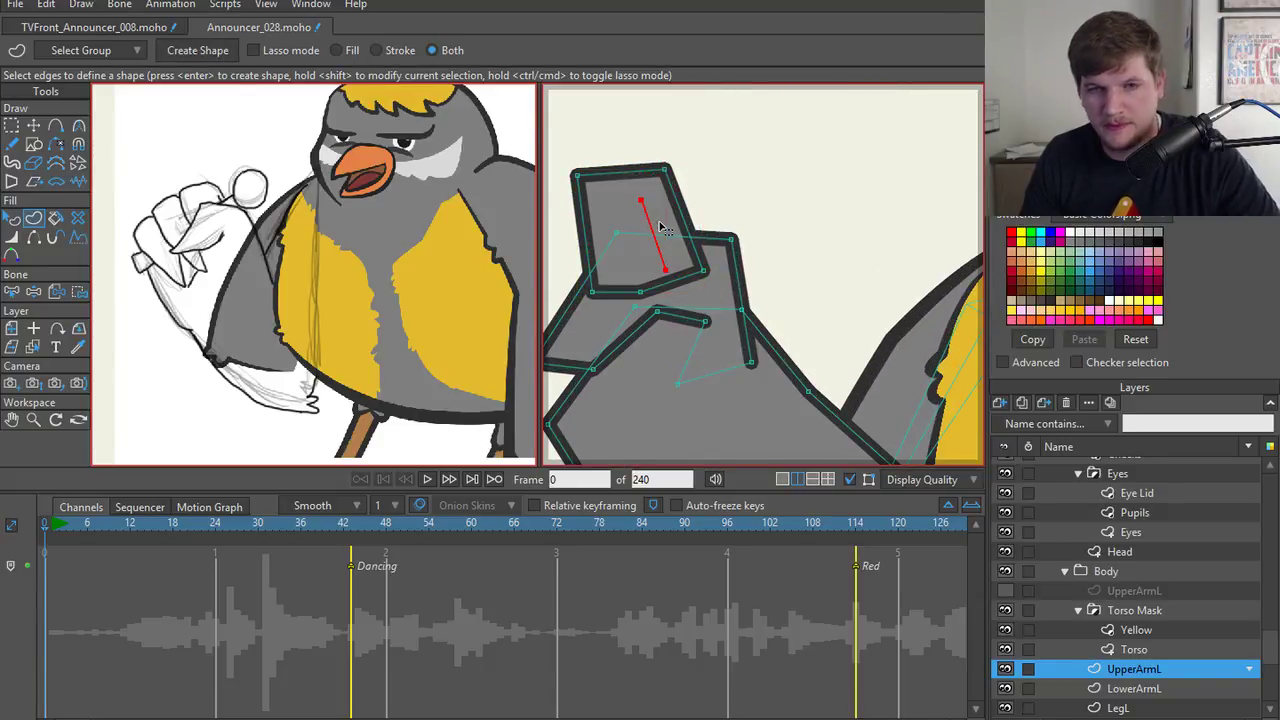
key(Return)
- Lower the second finger and its crease line behind the front finger, and deselect them
scroll(790, 245, up, 2)
key(q)
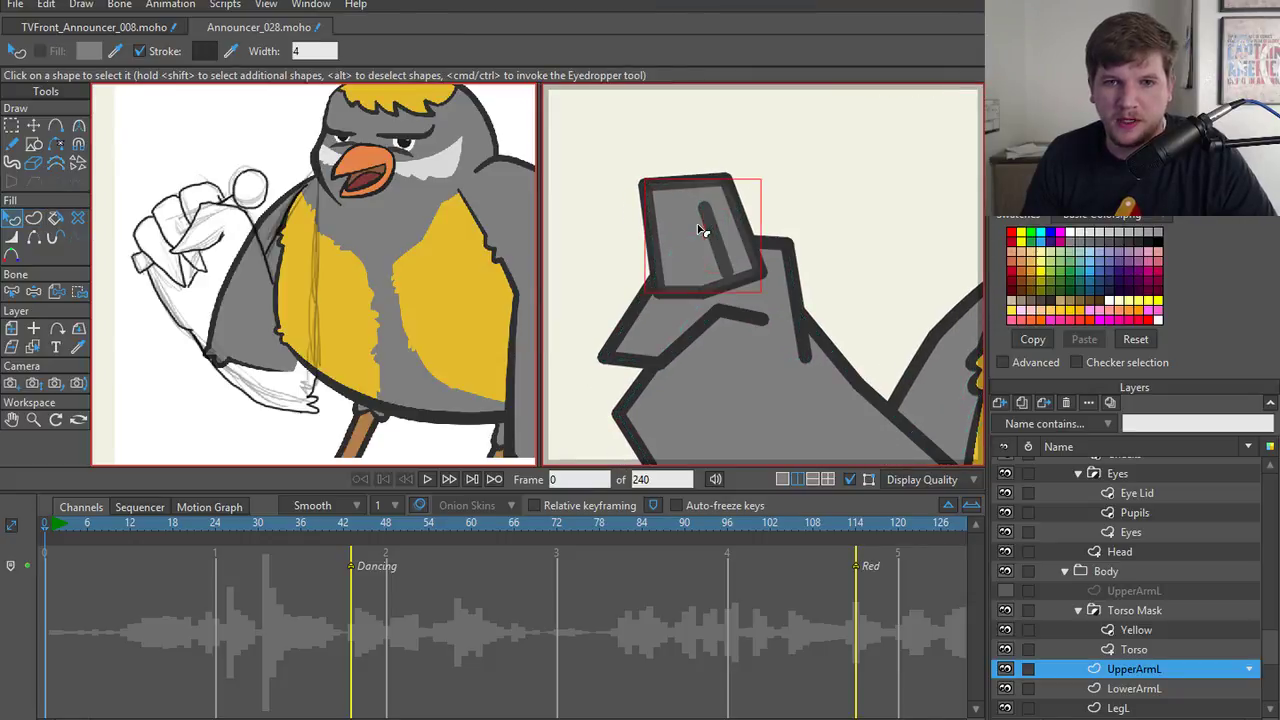
key(Down)
click(712, 221)
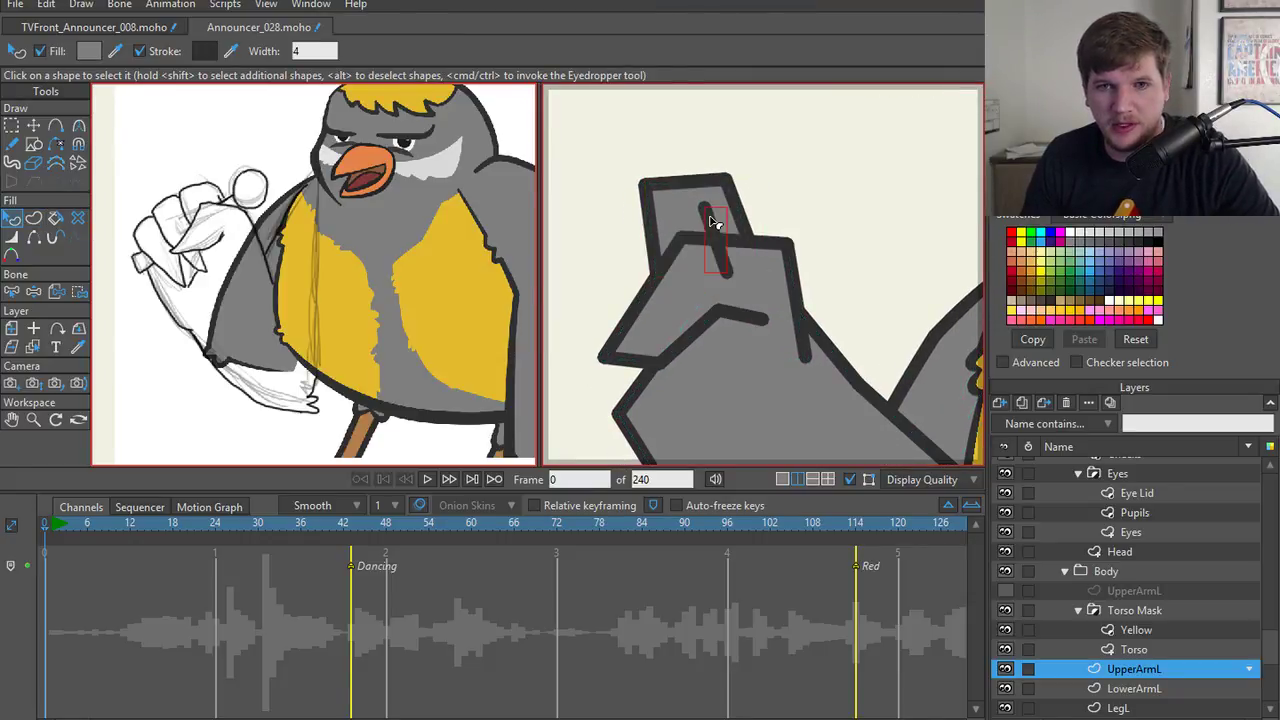
click(603, 214)
- Draw a closed, sharp-cornered third finger shape beside the second finger, overlapping the outer side of the hand
scroll(611, 220, down, 1)
drag(611, 220, 664, 216)
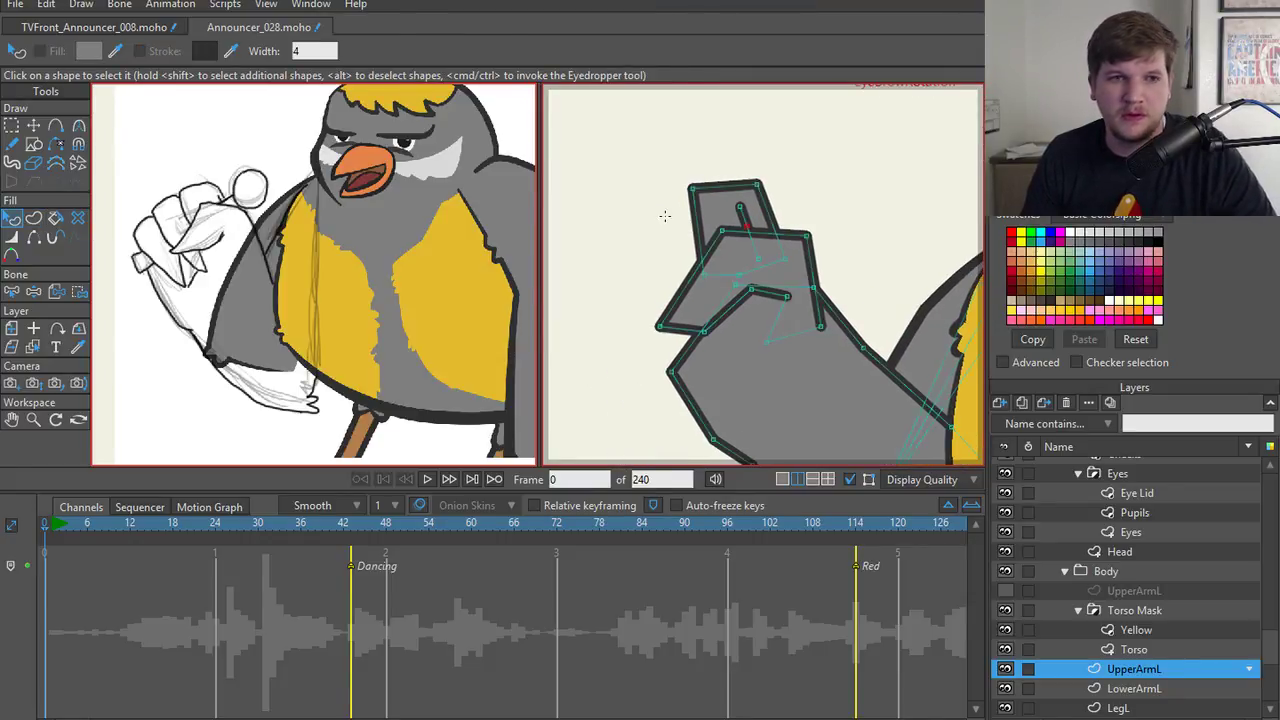
key(a)
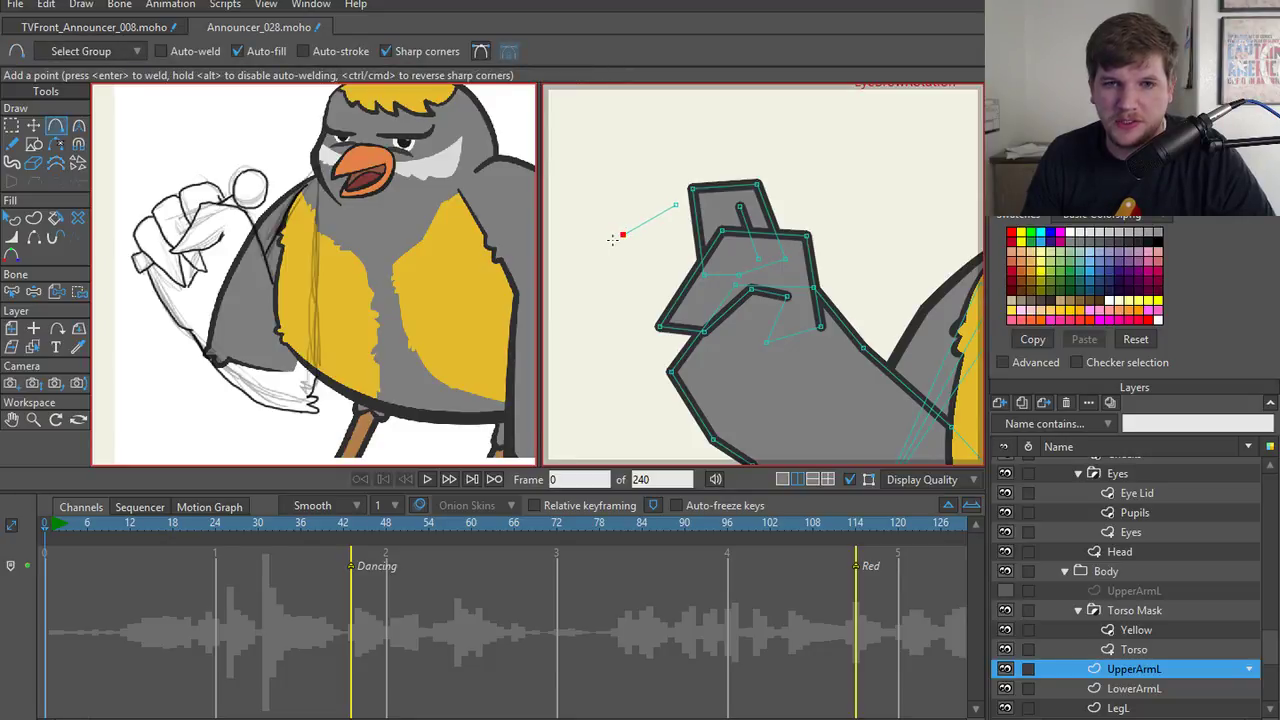
drag(651, 222, 645, 201)
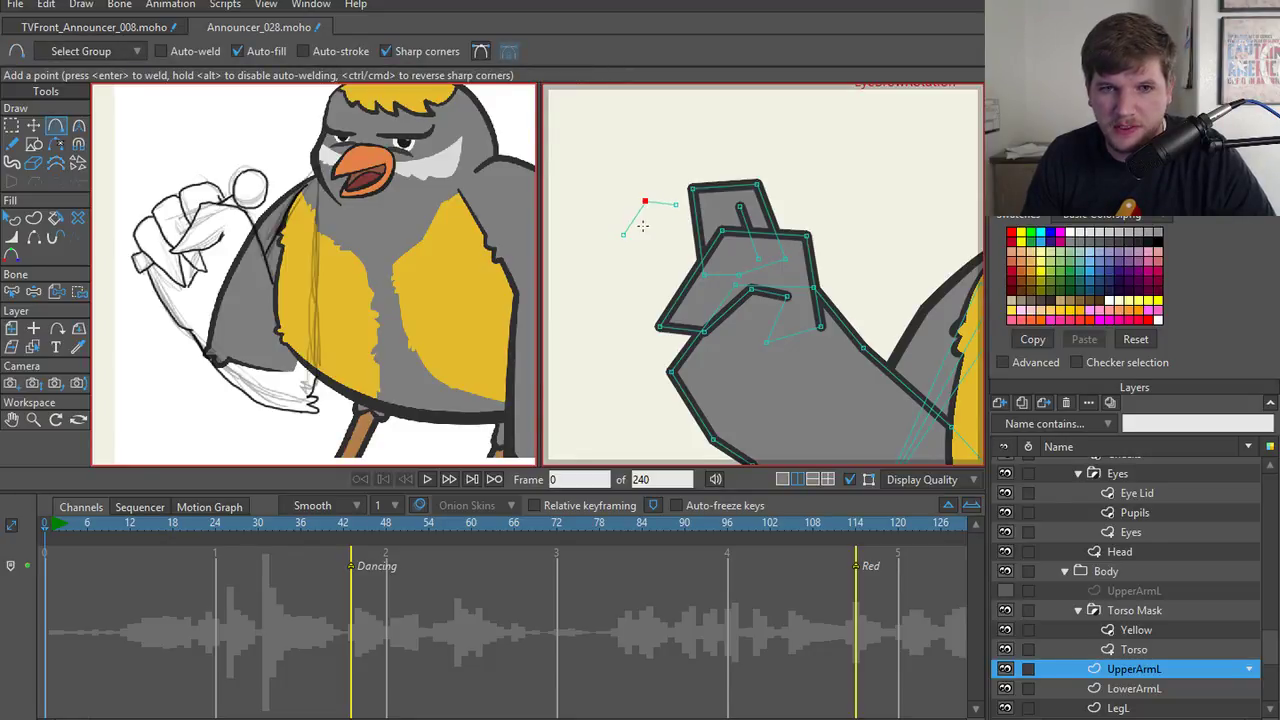
drag(667, 291, 675, 205)
- Apply a dark stroke of width 4 to the third finger and lower it behind the front finger
key(q)
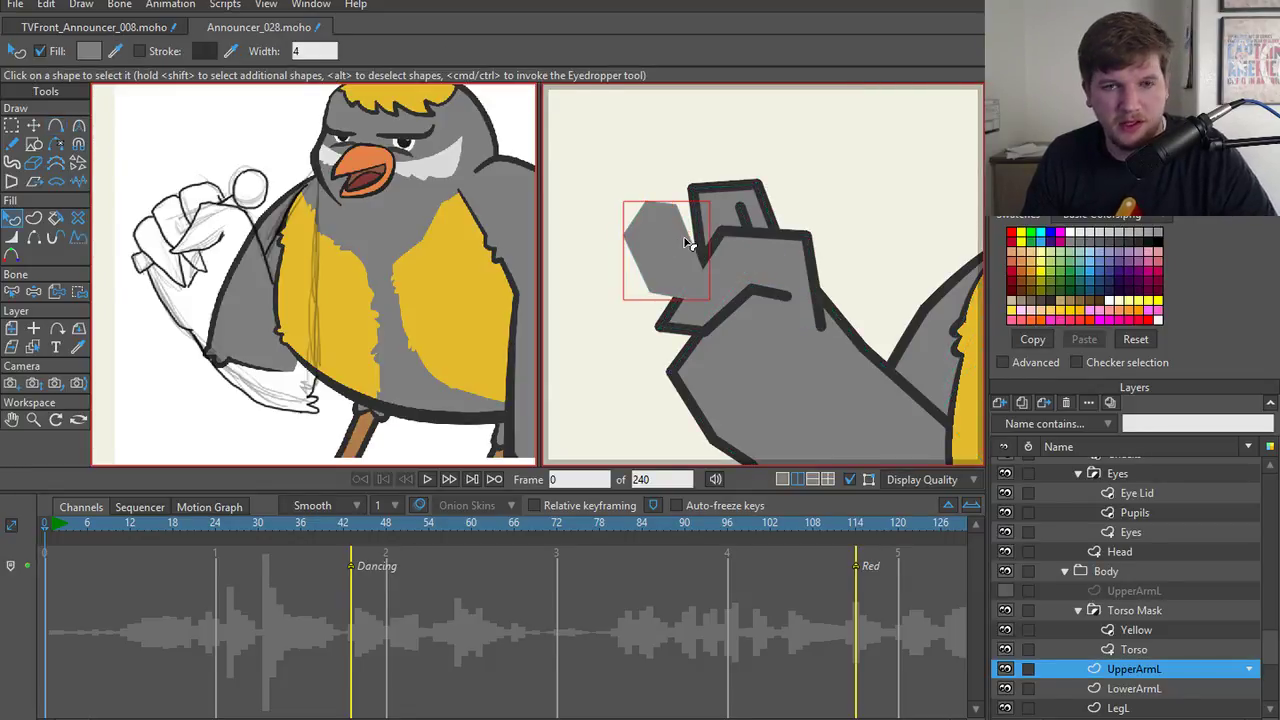
key(g)
key(q)
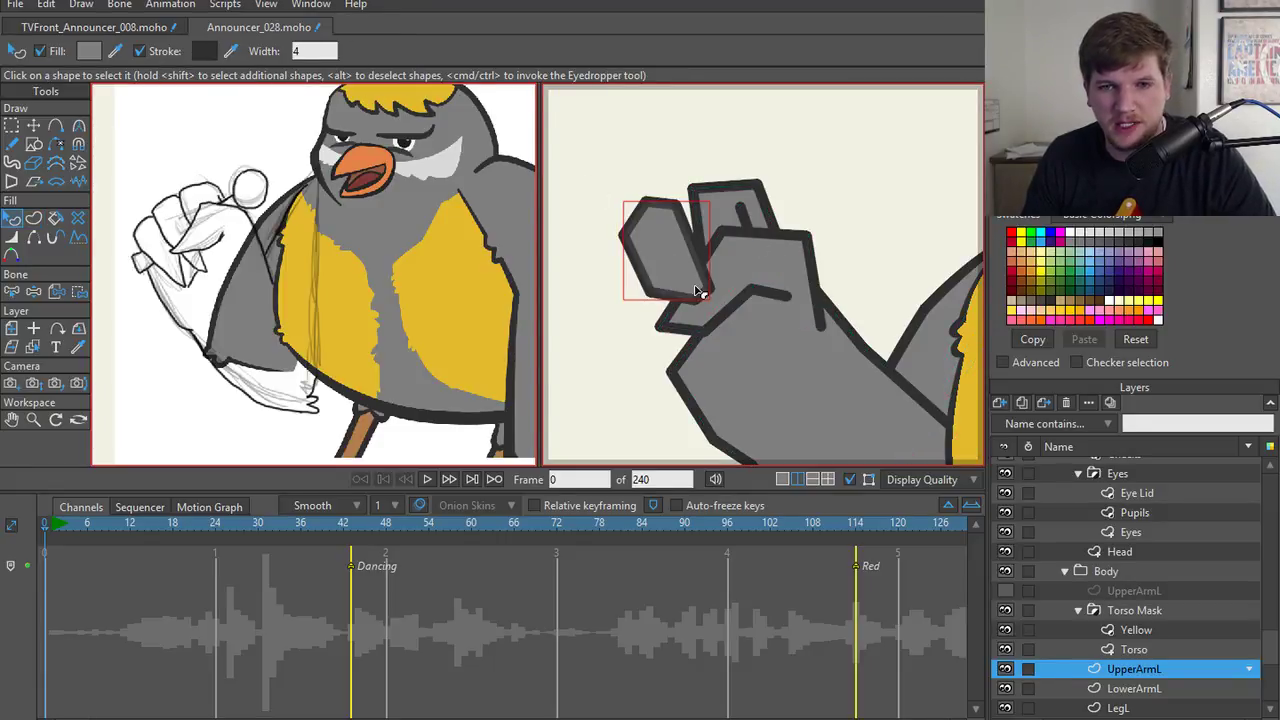
click(605, 282)
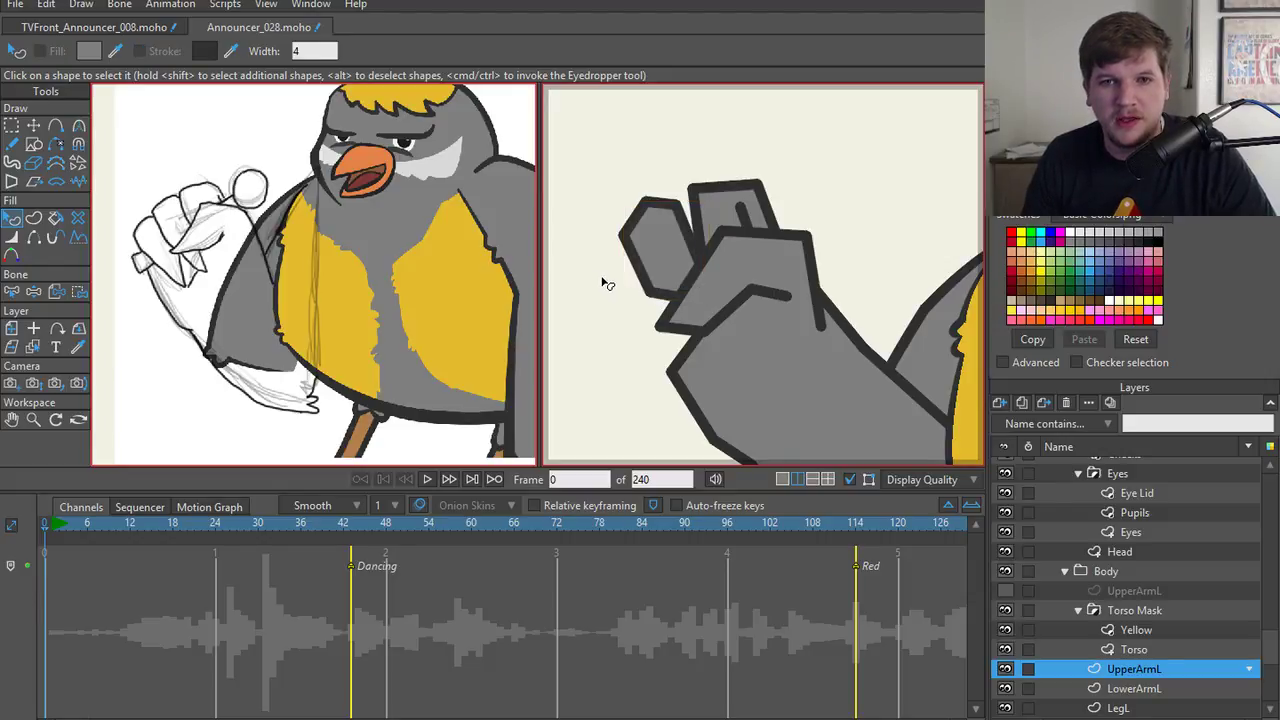
- Move the whole third finger slightly inward against the second finger and deselect it
click(657, 264)
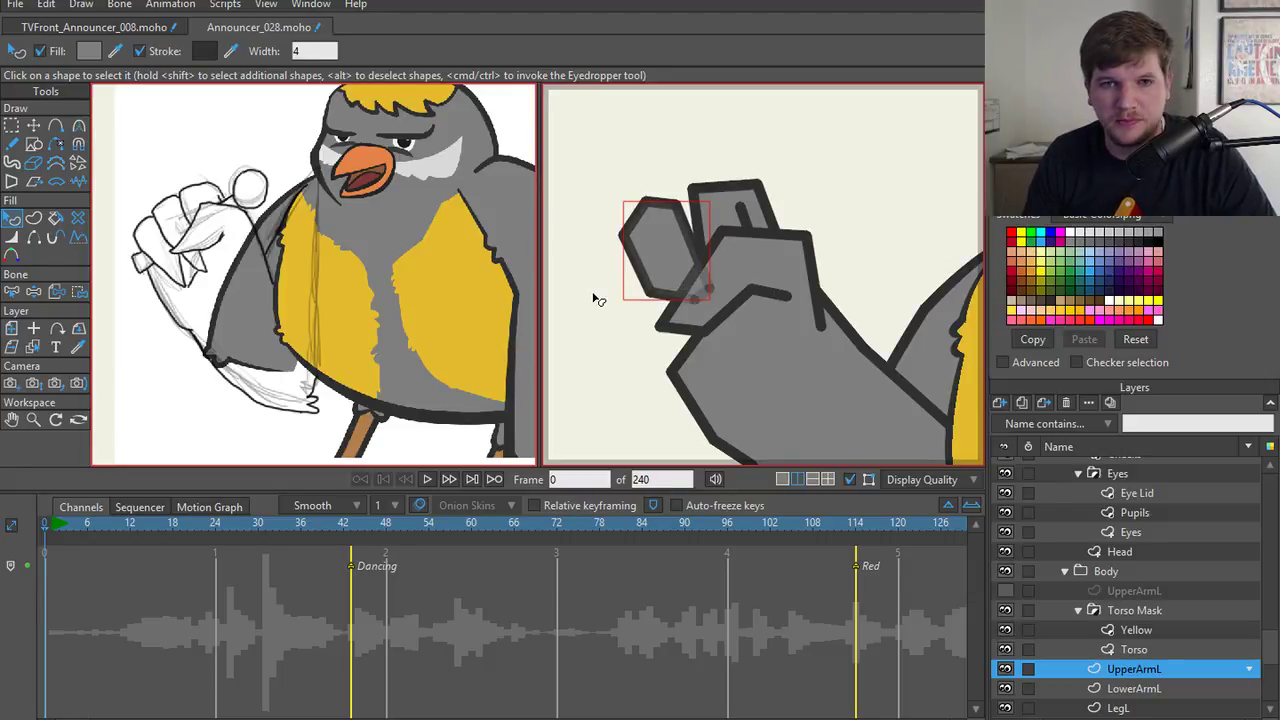
key(t)
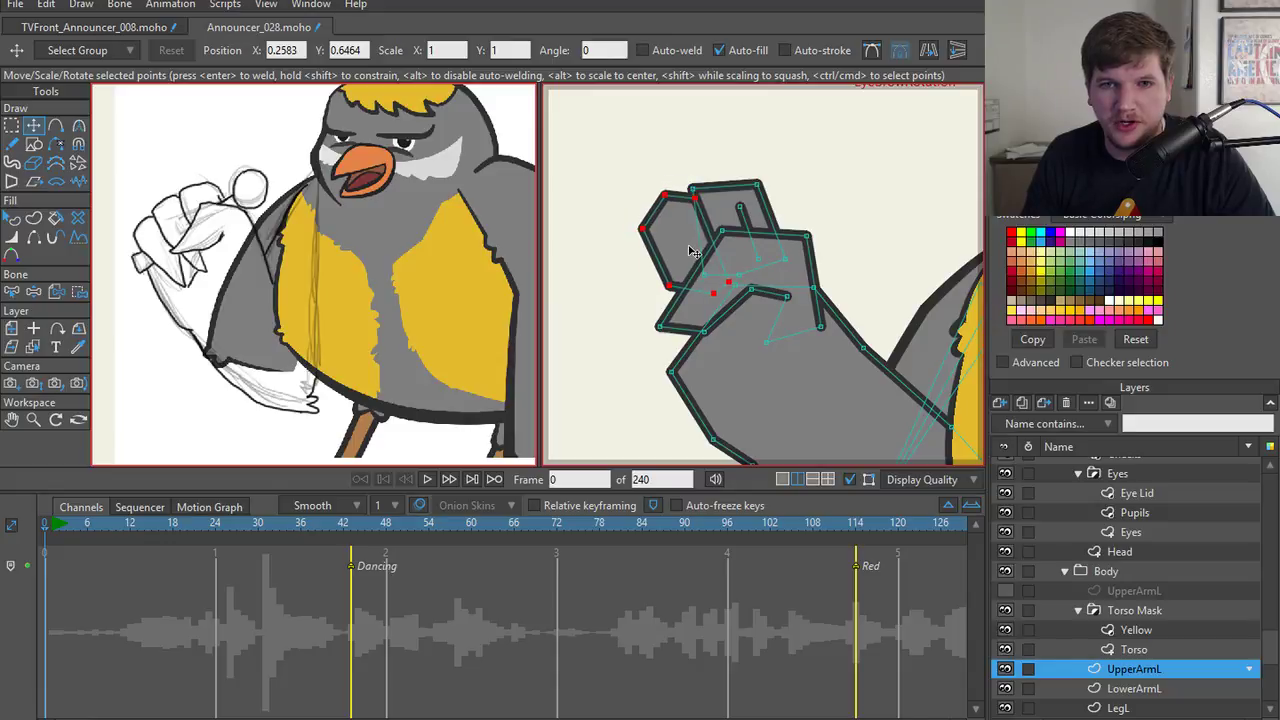
click(605, 268)
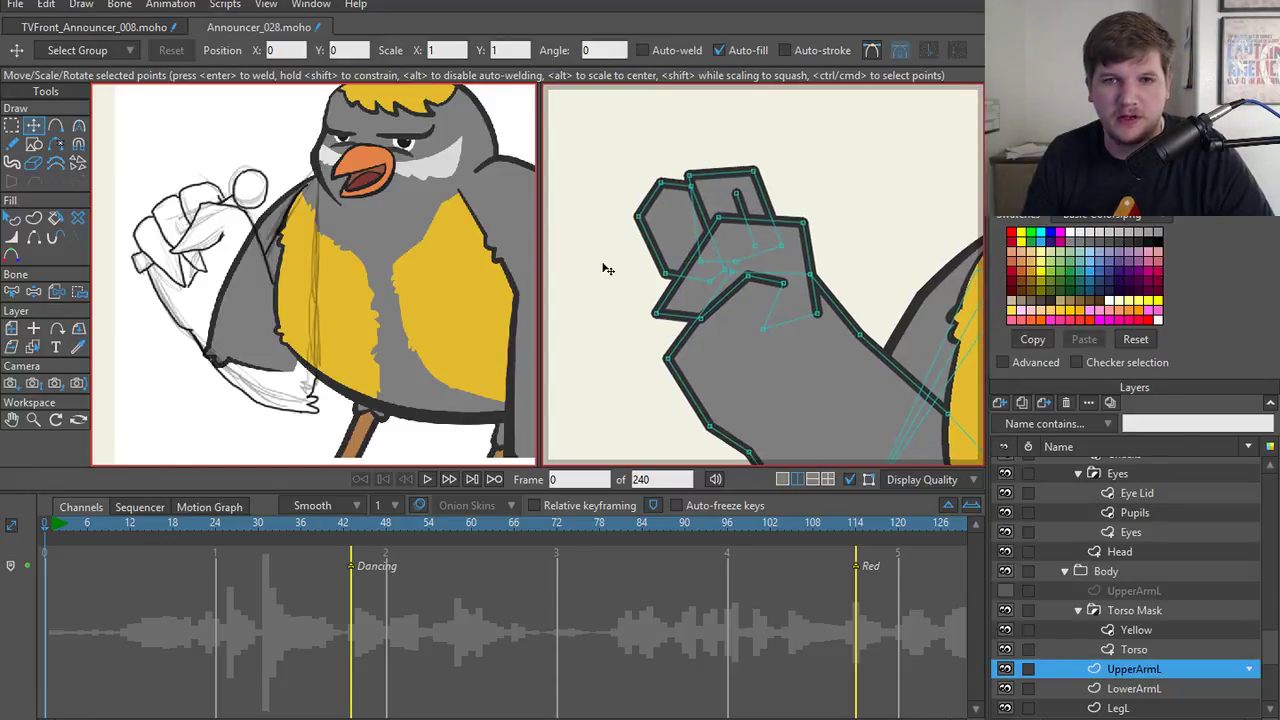
drag(618, 270, 622, 269)
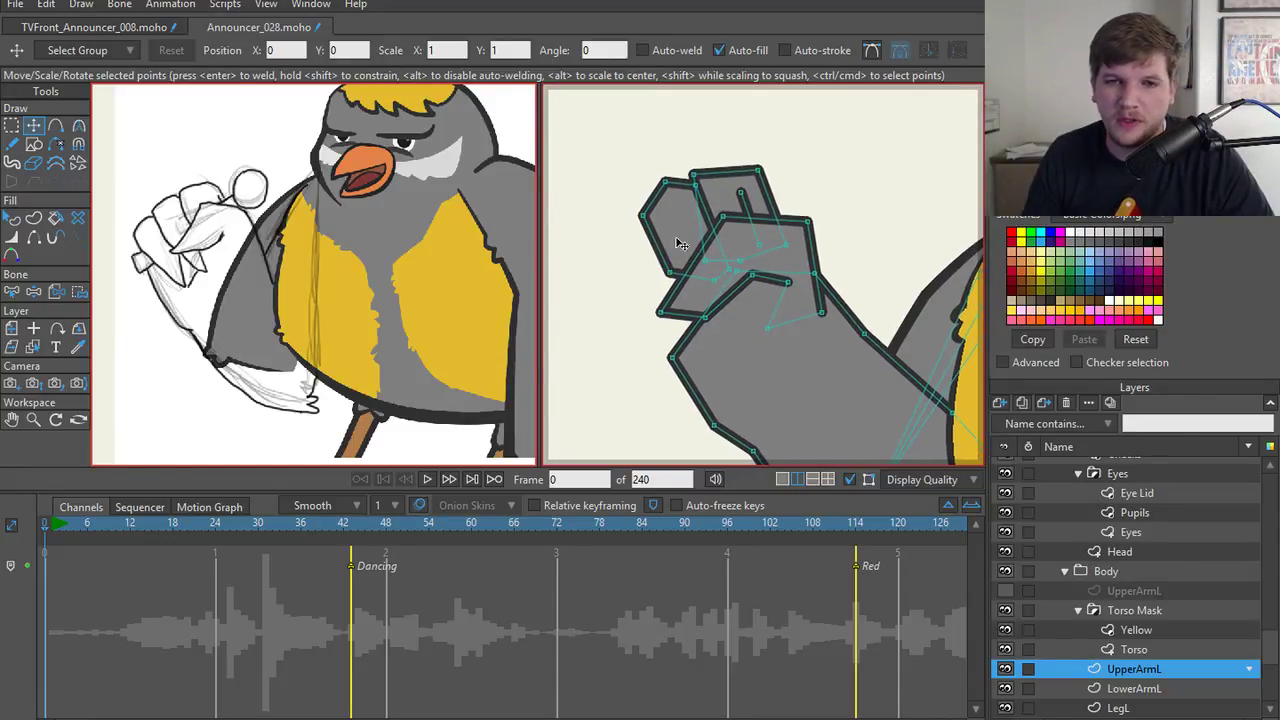
- Enable automatic stroking for new shapes and draw a closed, sharp-cornered fourth finger on the outer side of the third finger
key(a)
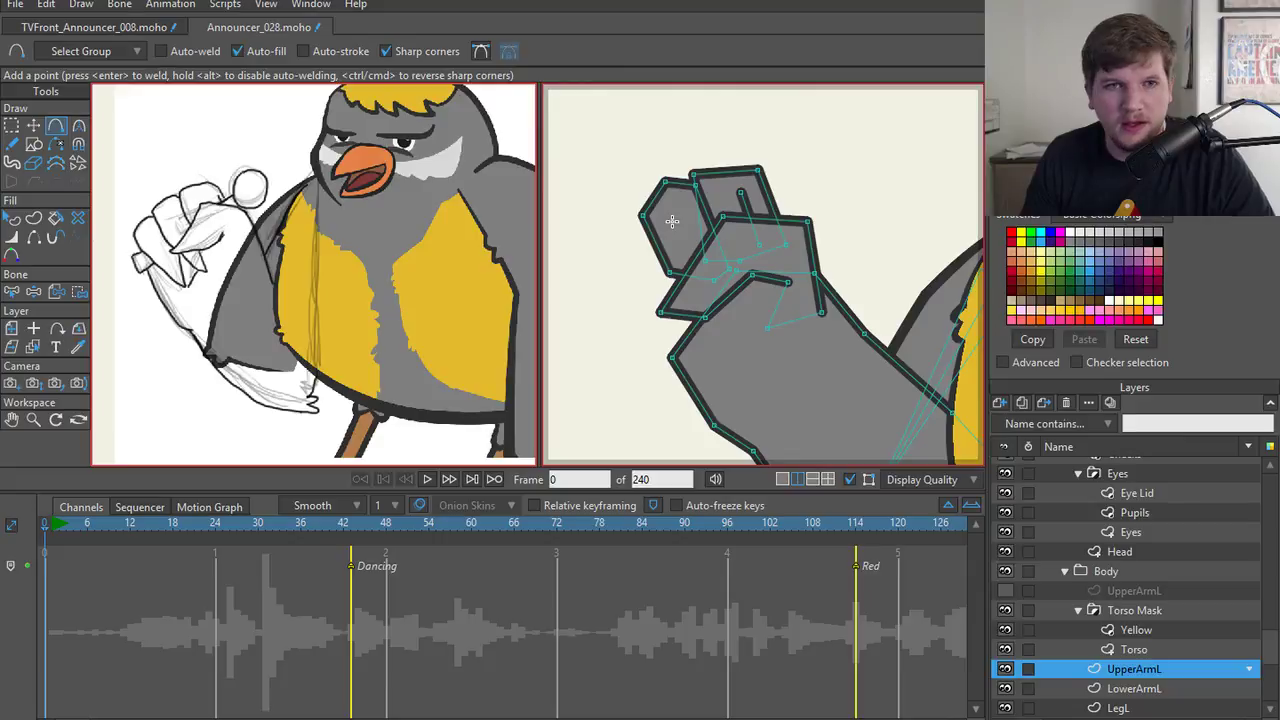
click(304, 51)
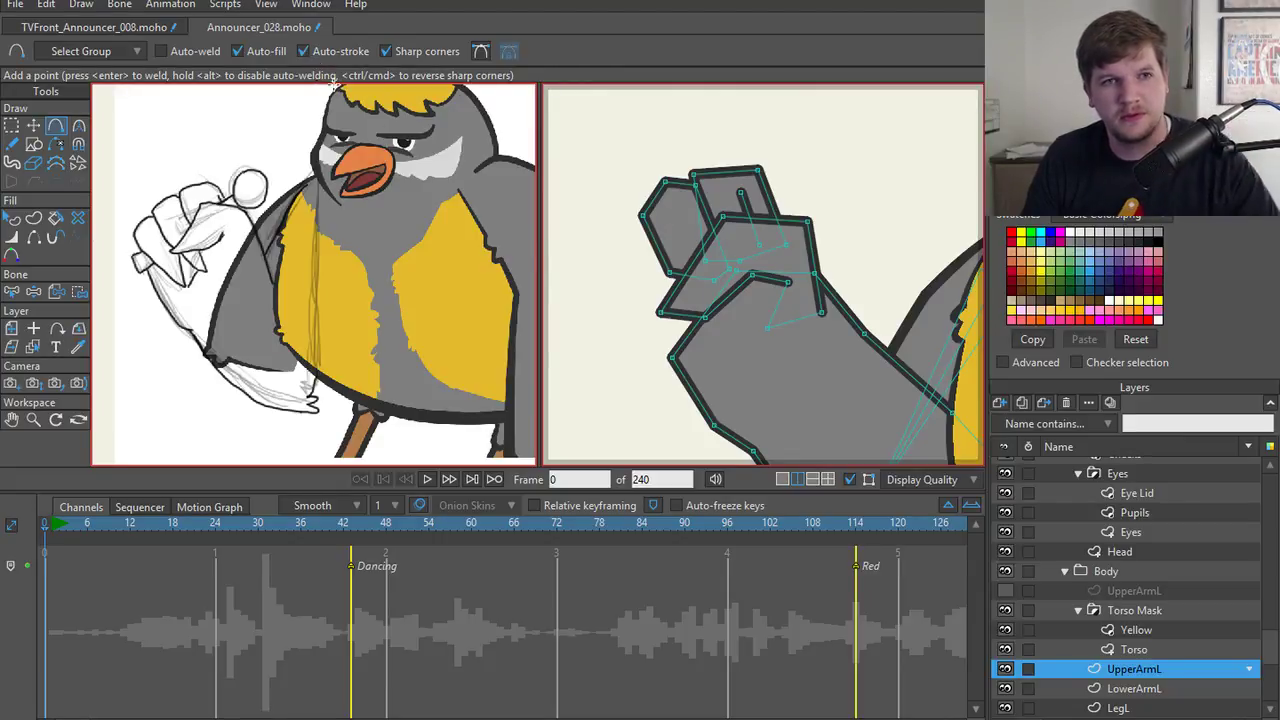
click(651, 228)
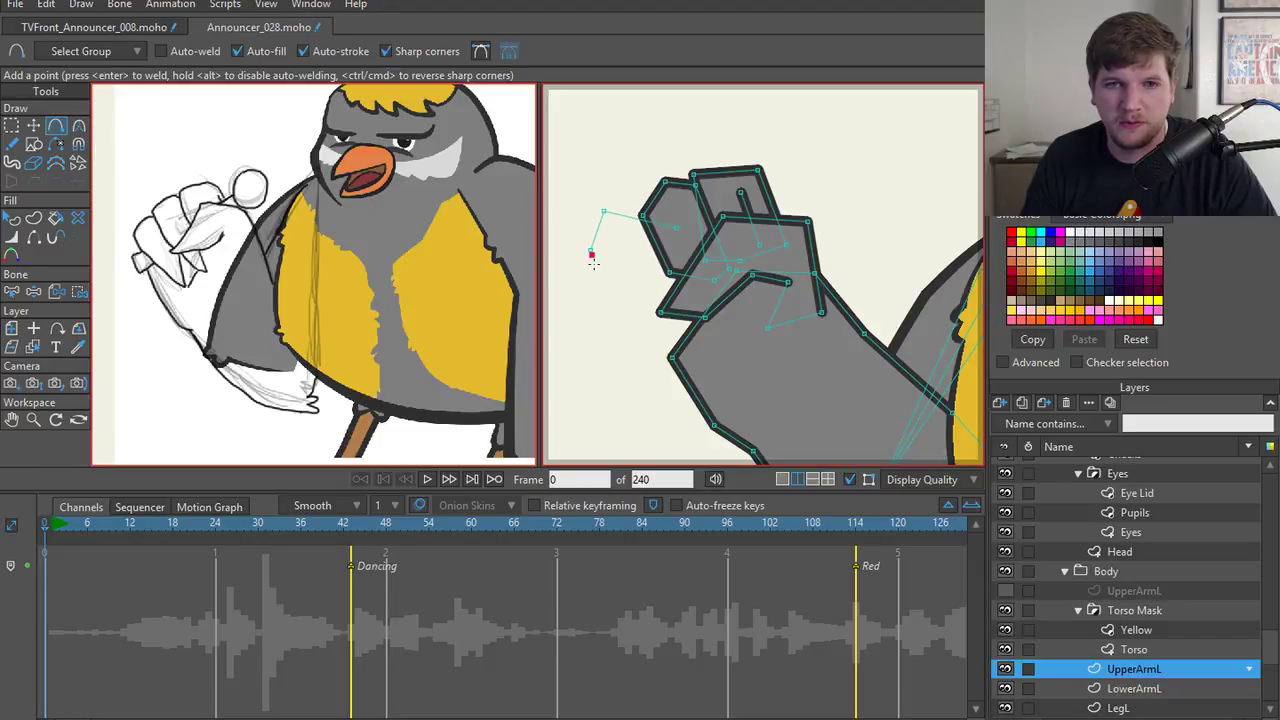
click(669, 318)
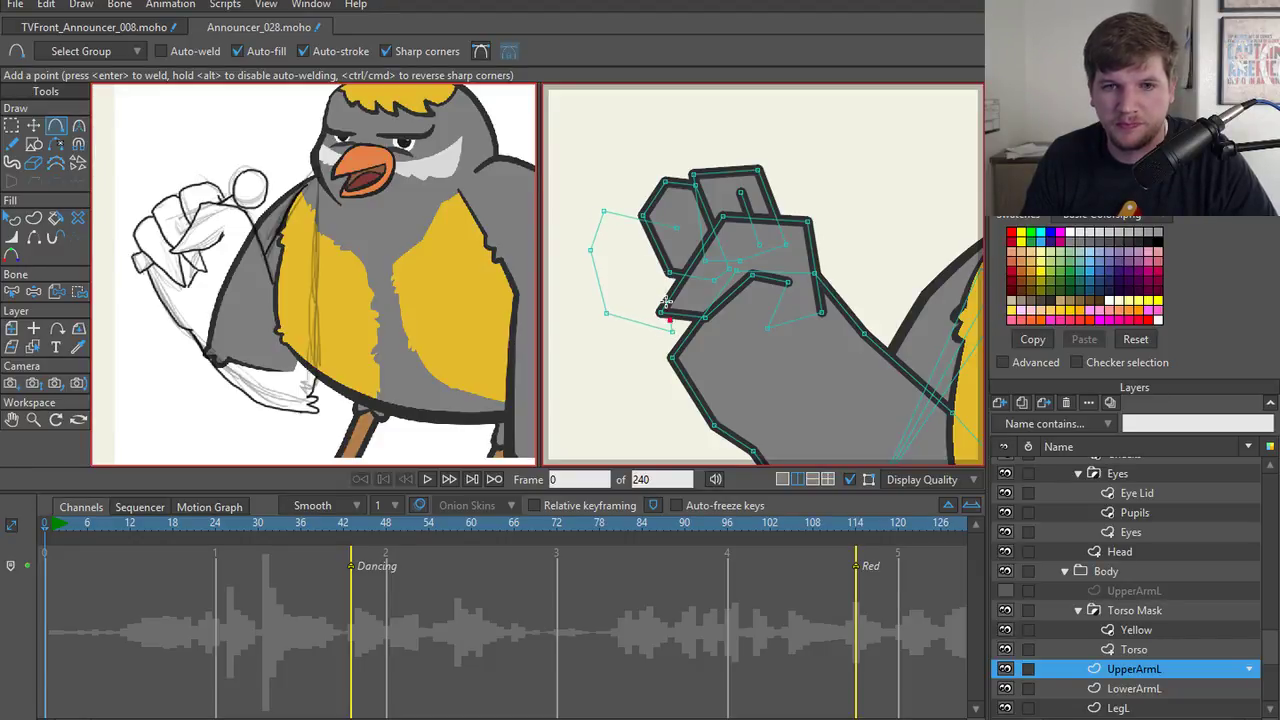
click(676, 229)
key(t)
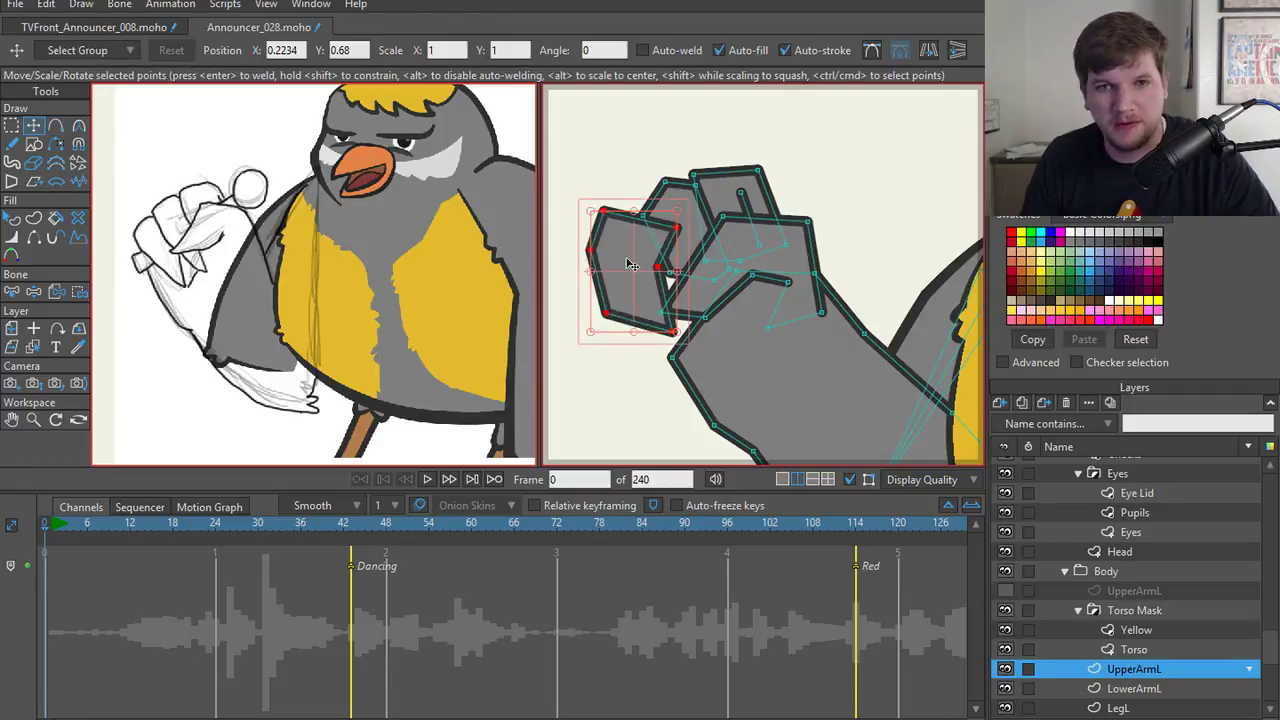
- Lower the fourth finger behind the third finger in the shape order
key(q)
click(648, 265)
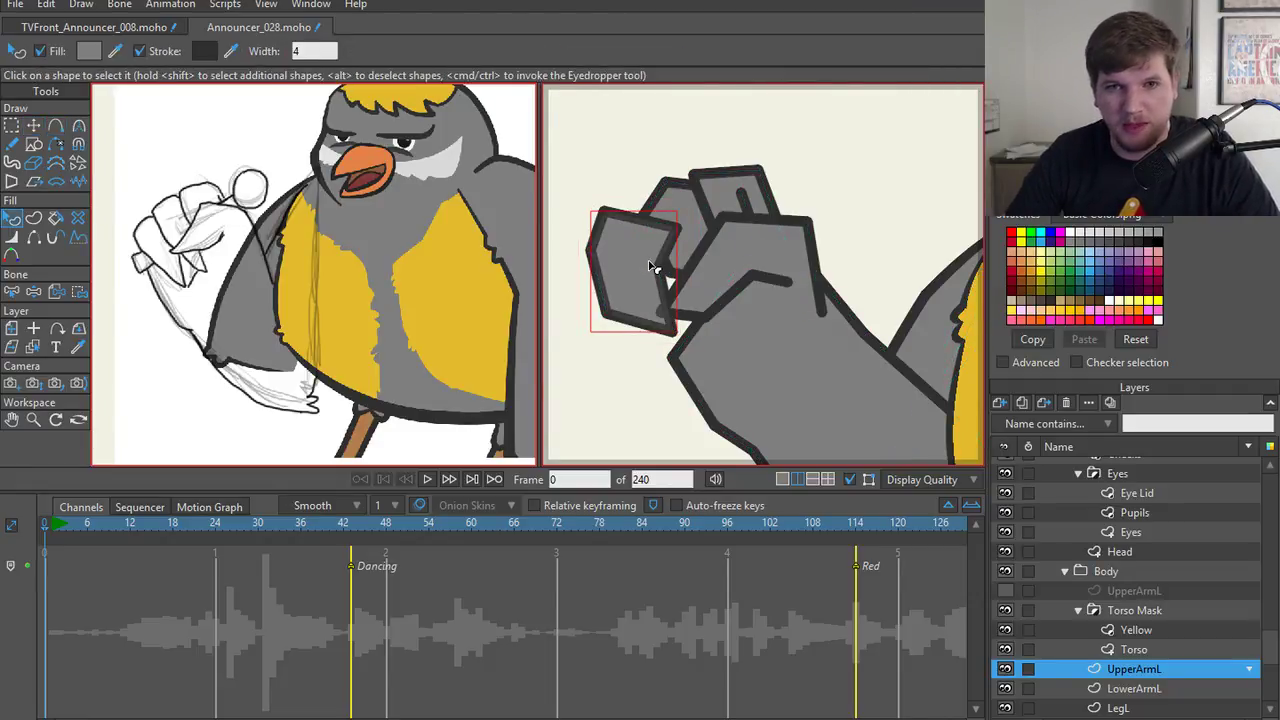
key(Down)
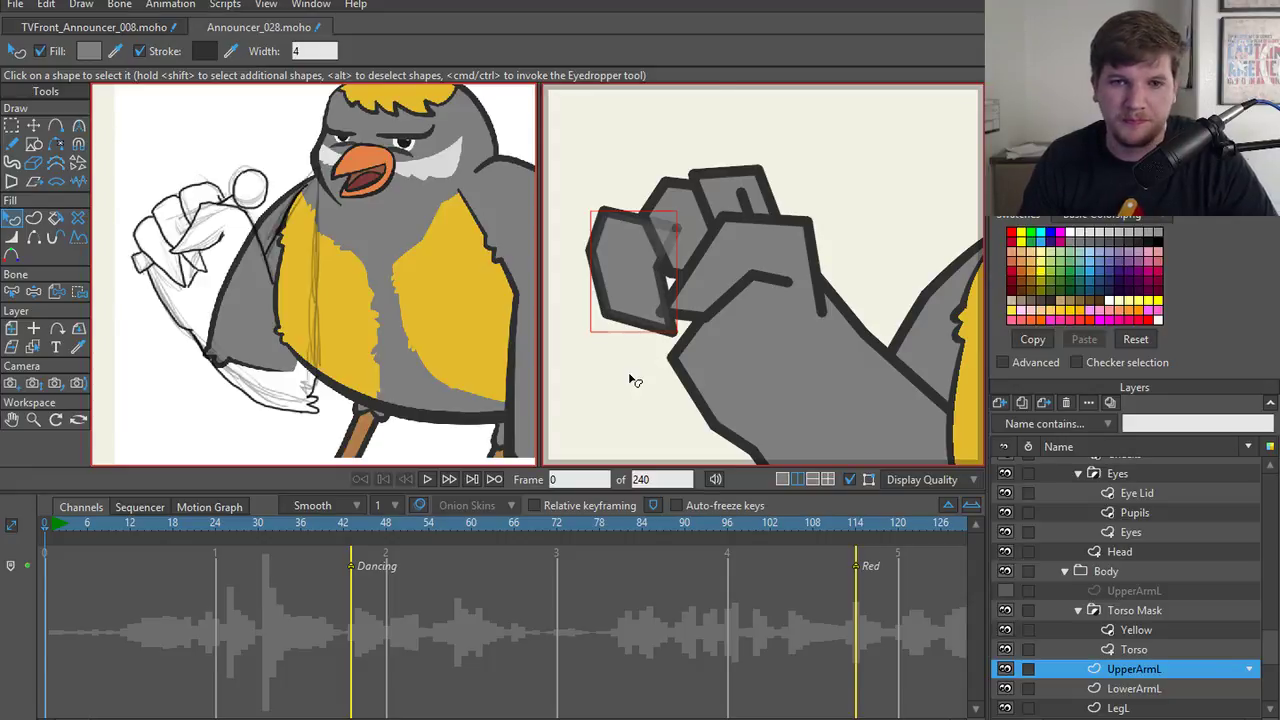
- Reshape the palm outline by moving its outer corner out to the fourth finger's base and the wrist corner below it
key(t)
click(705, 318)
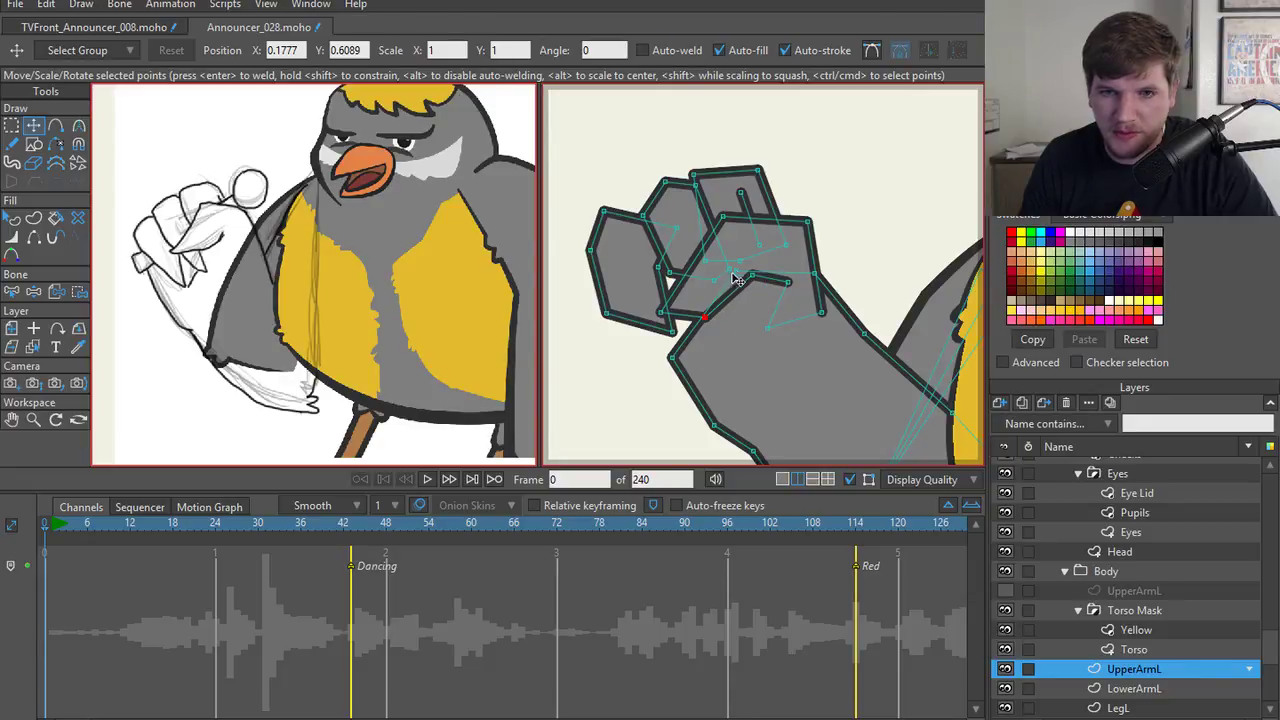
drag(704, 318, 663, 232)
drag(673, 348, 650, 375)
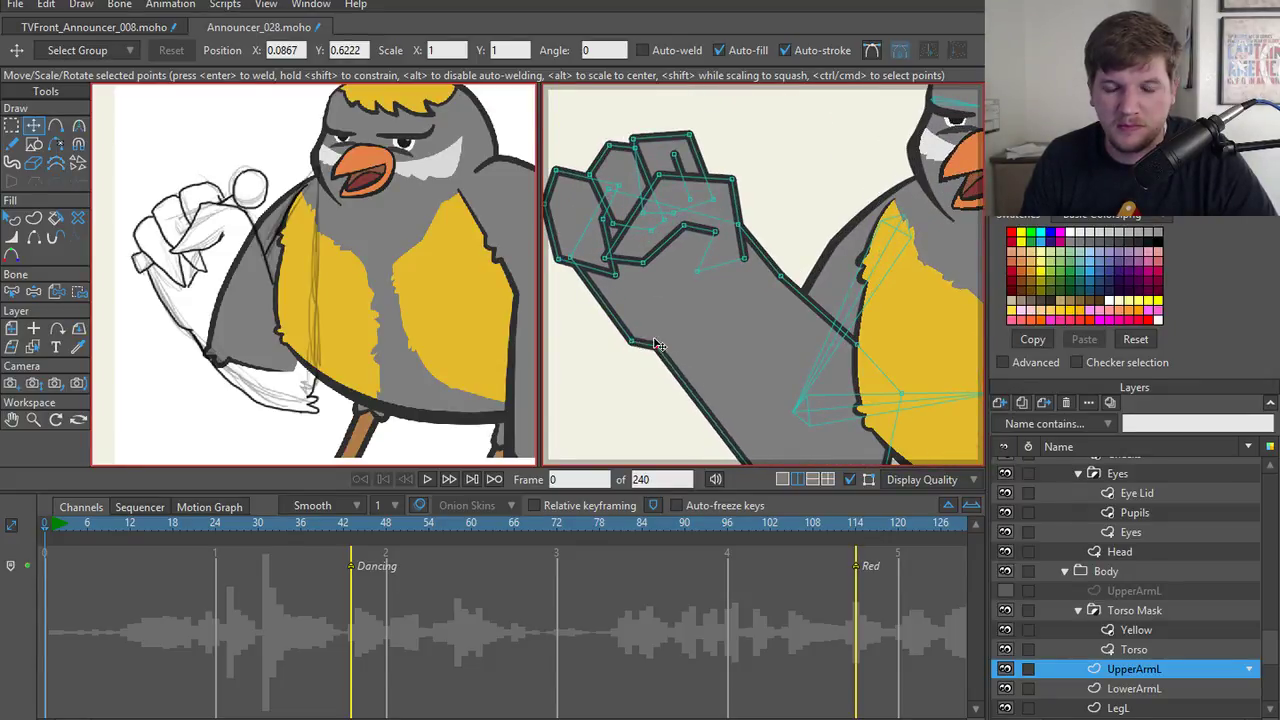
scroll(726, 380, down, 2)
scroll(731, 300, up, 1)
scroll(735, 300, down, 3)
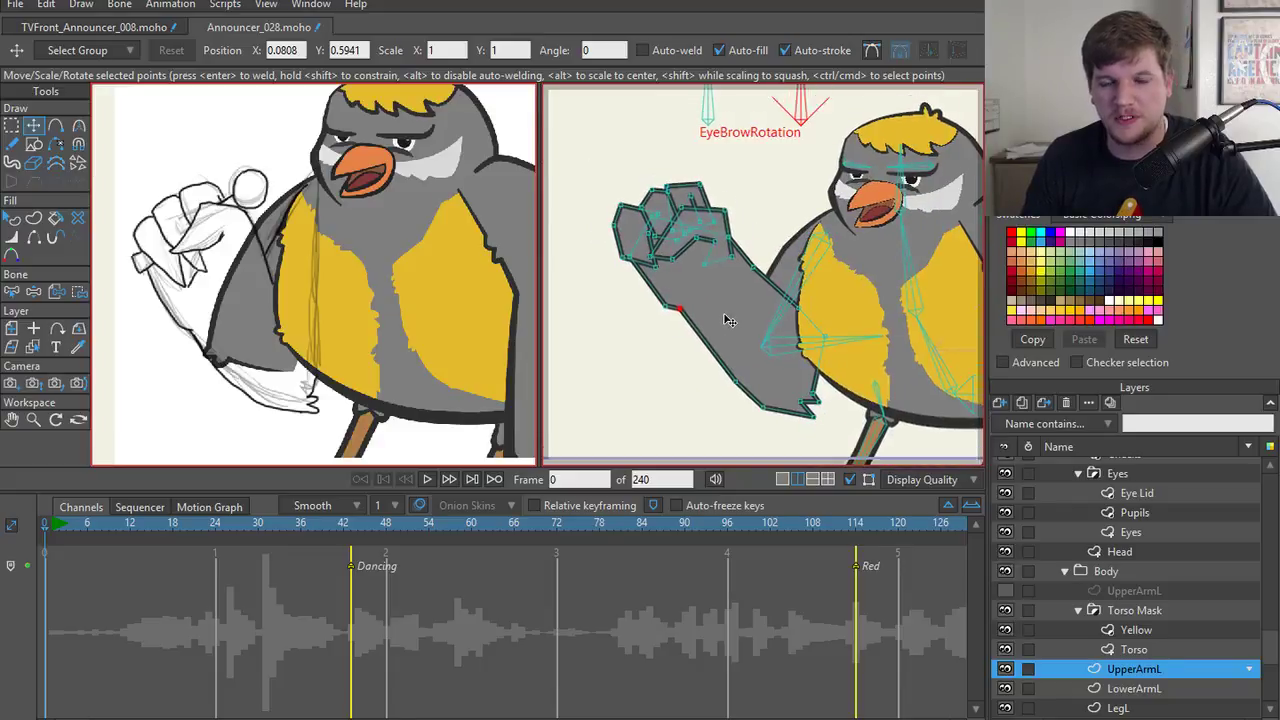
scroll(625, 278, up, 3)
scroll(743, 337, up, 1)
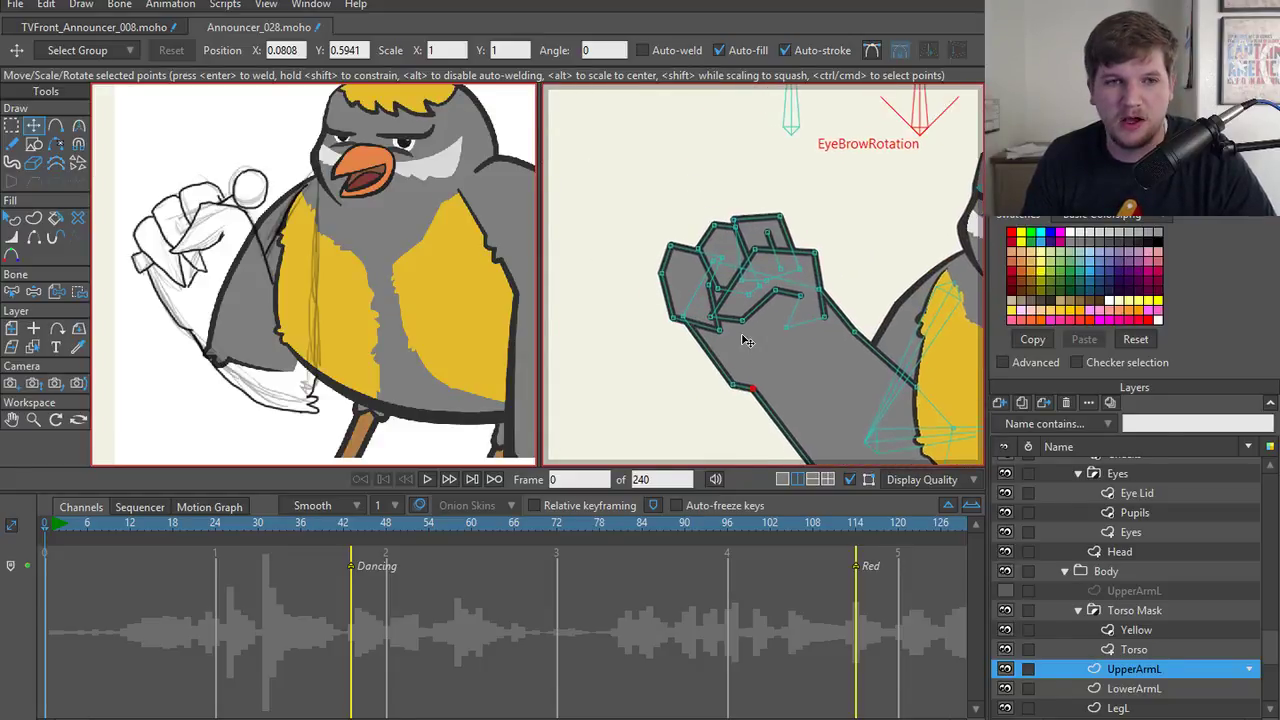
scroll(697, 290, up, 1)
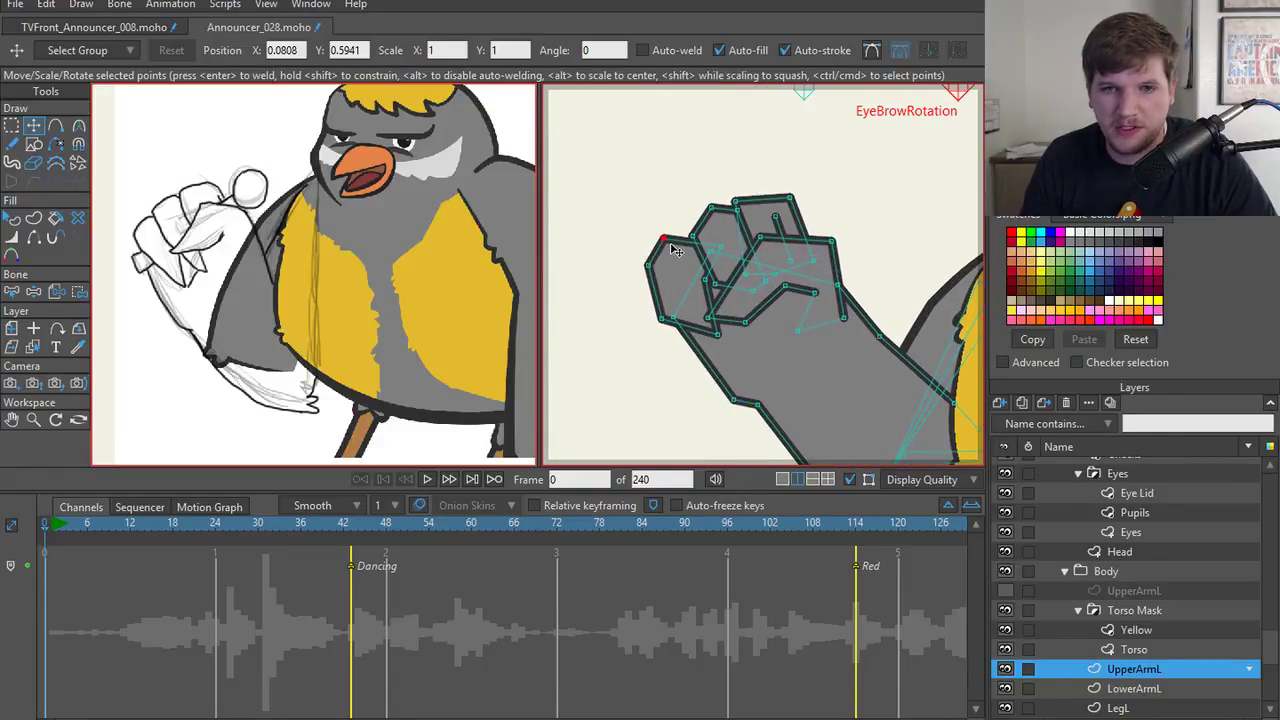
mouse_move(647, 265)
mouse_down()
mouse_move(671, 271)
mouse_move(660, 268)
mouse_up()
mouse_move(663, 321)
mouse_down()
mouse_move(682, 325)
mouse_move(676, 316)
mouse_up()
key(ctrl+z)
key(ctrl+z)
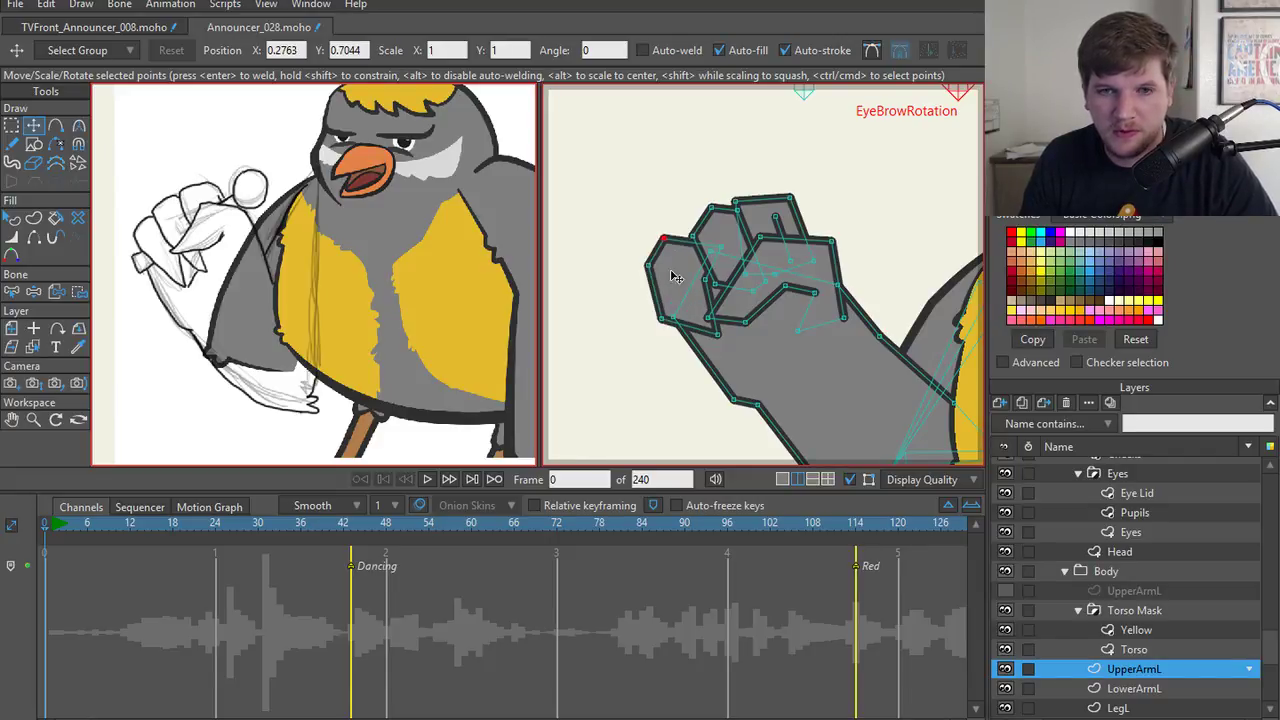
- Adjust the third finger's top, outer and inner base corners to form a broader finger, undoing the stray move of the second finger
drag(666, 238, 678, 235)
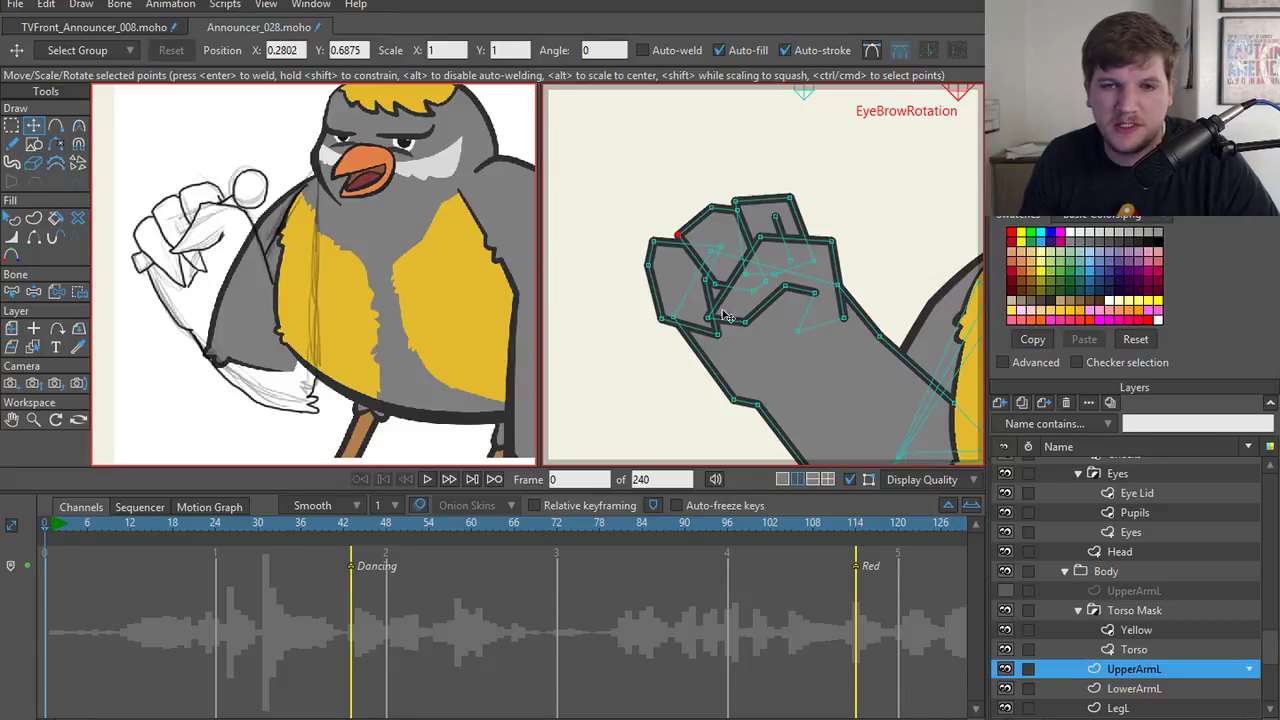
drag(722, 290, 754, 331)
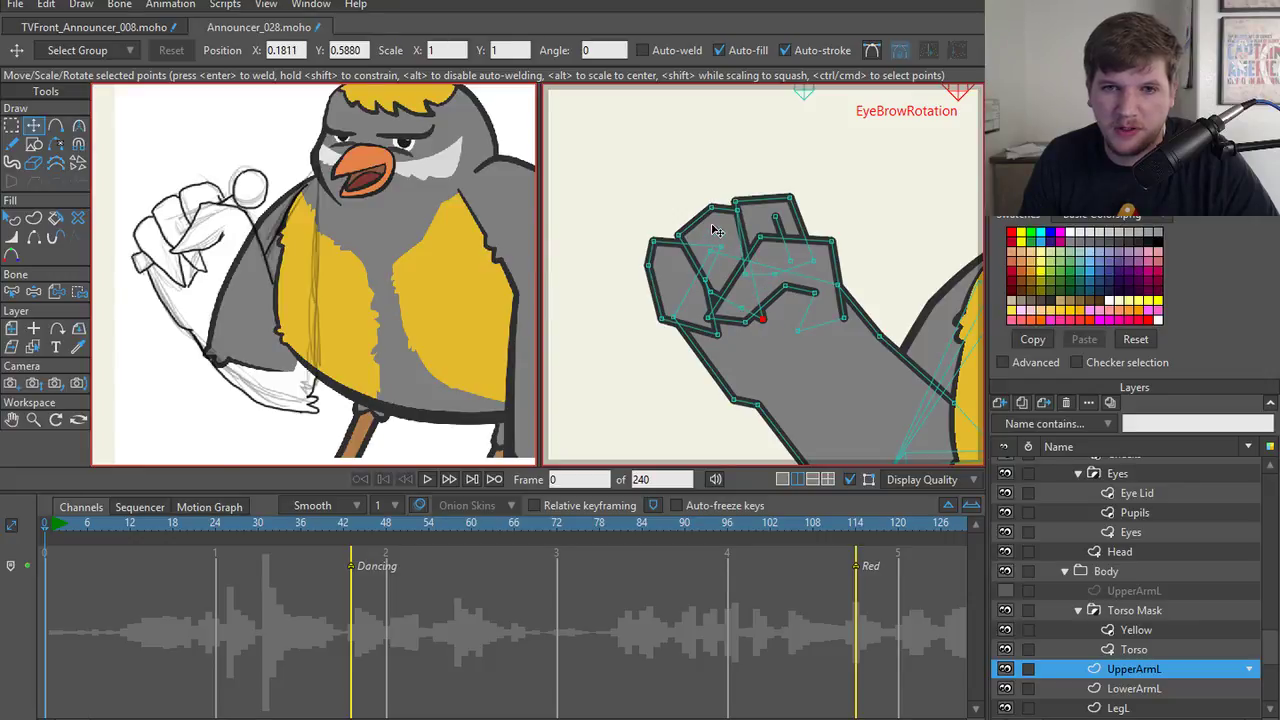
drag(712, 214, 753, 213)
click(680, 239)
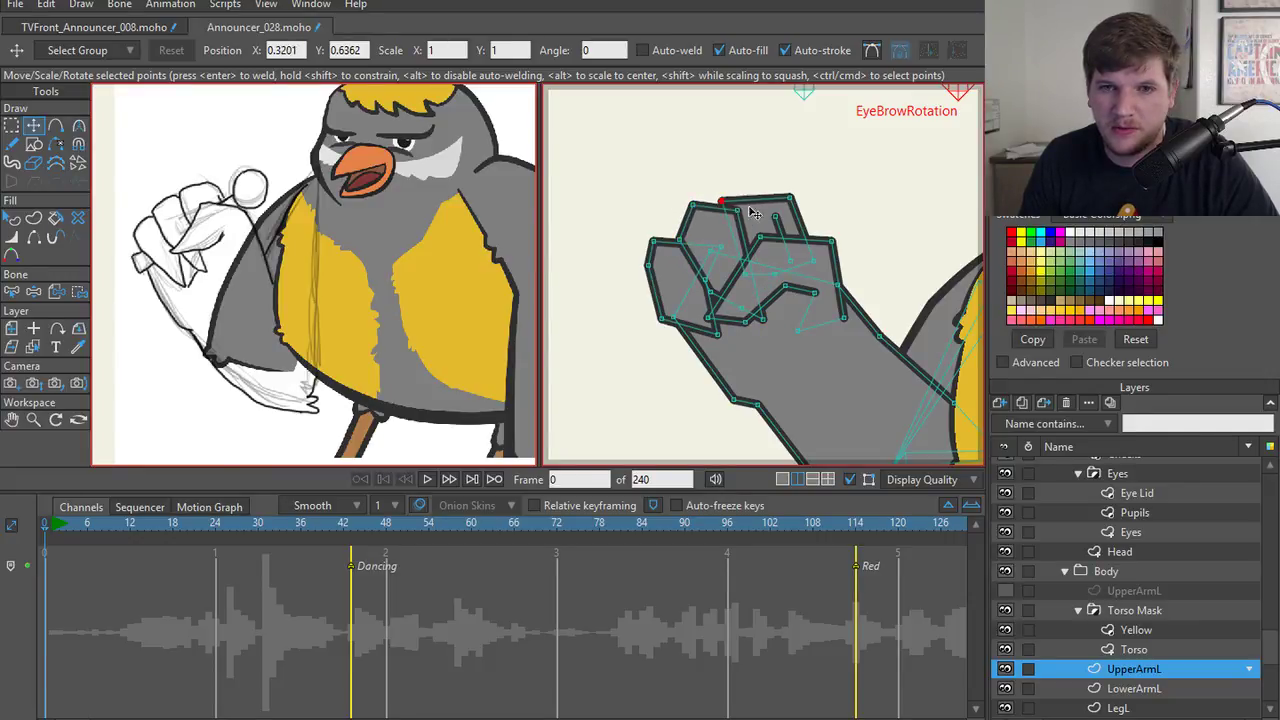
key(ctrl+z)
double_click(763, 225)
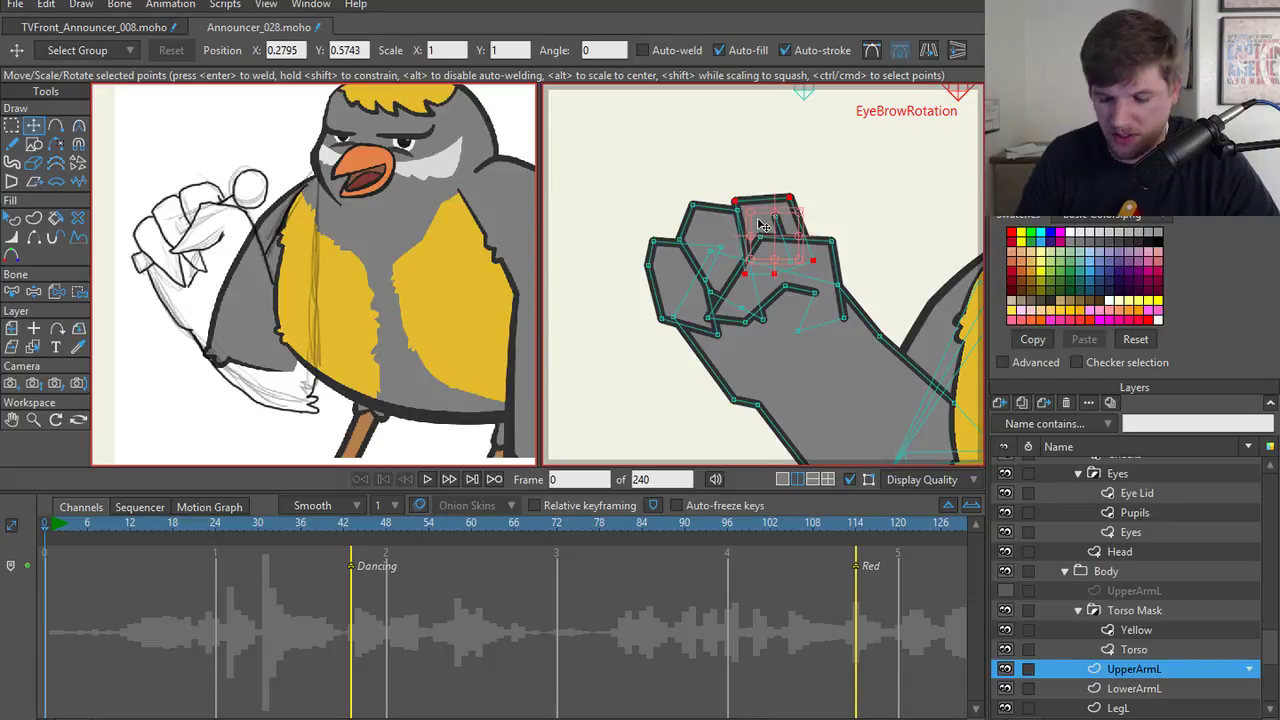
key(q)
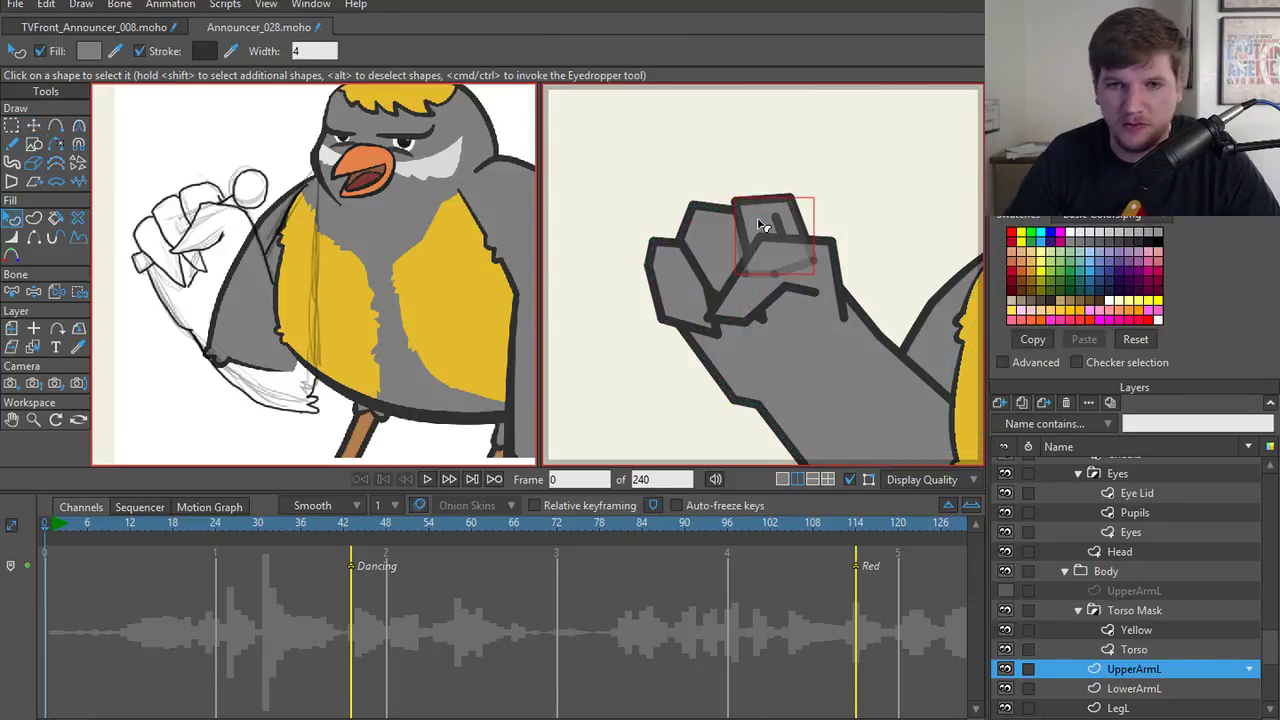
click(763, 166)
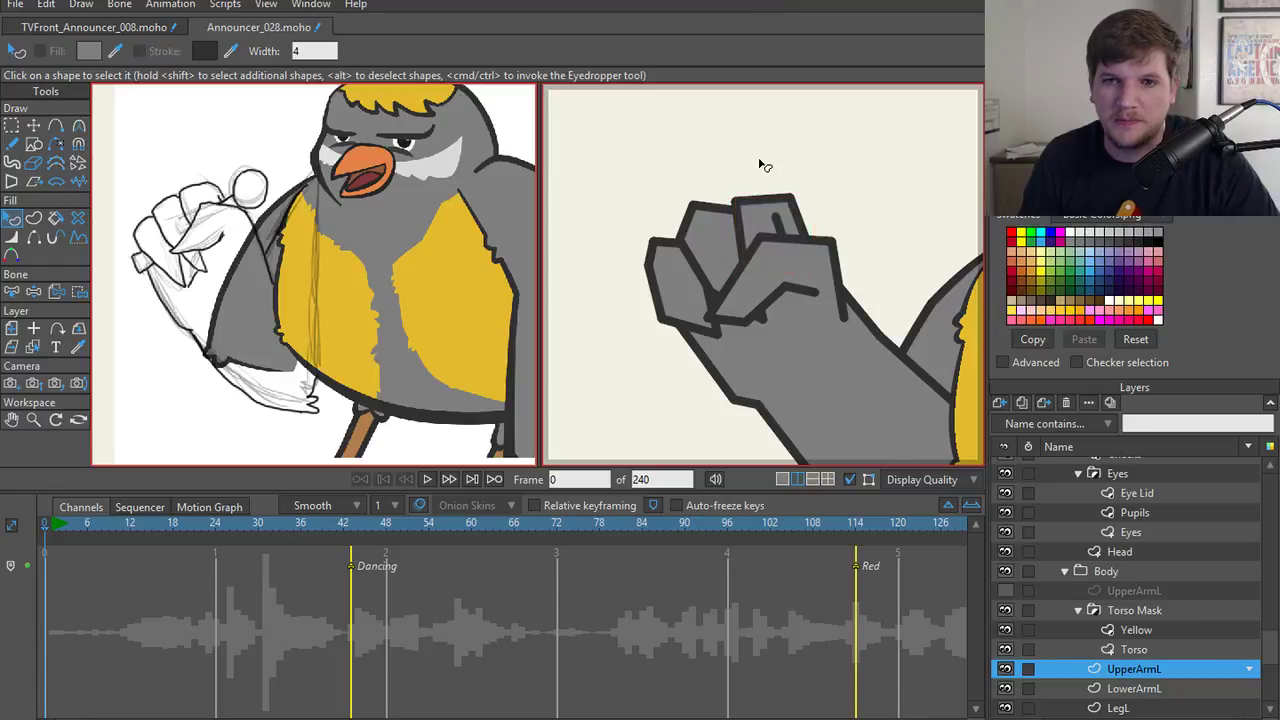
- Refine the adjoining top corners of the third and fourth fingers, undoing the inward moves of the fourth finger's outer corners
key(t)
drag(692, 200, 694, 236)
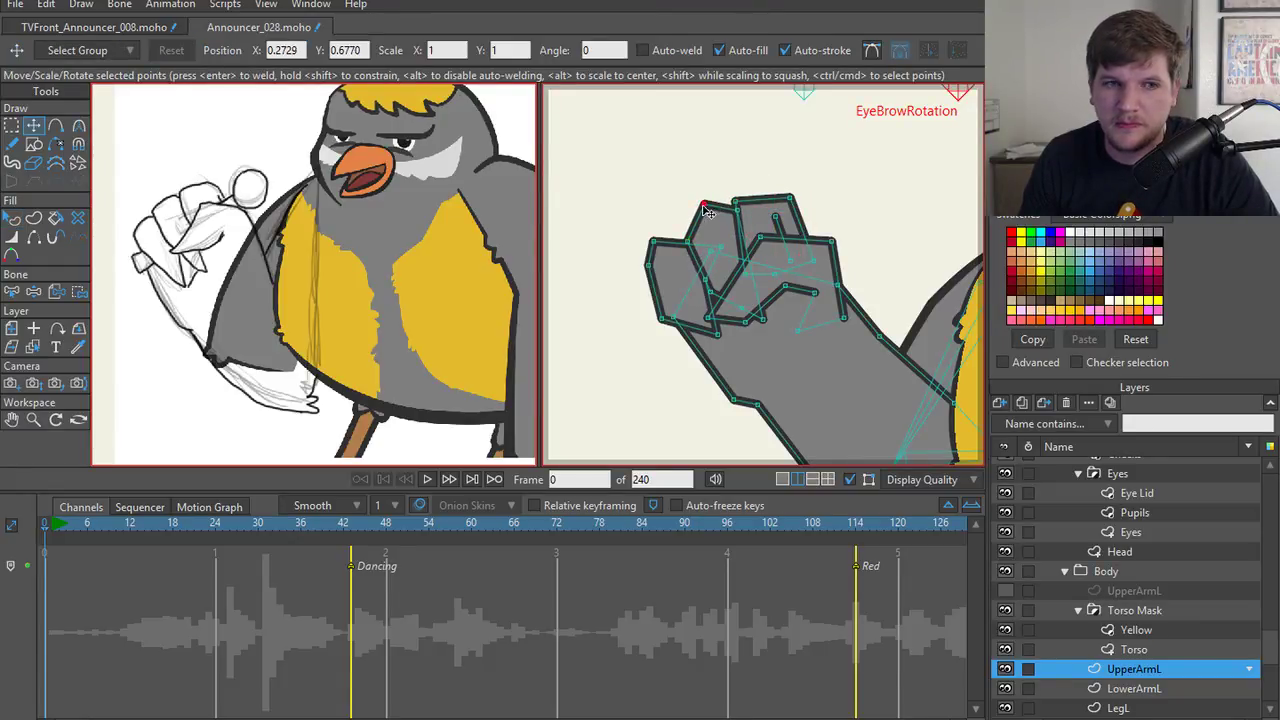
drag(692, 233, 657, 266)
drag(660, 318, 673, 311)
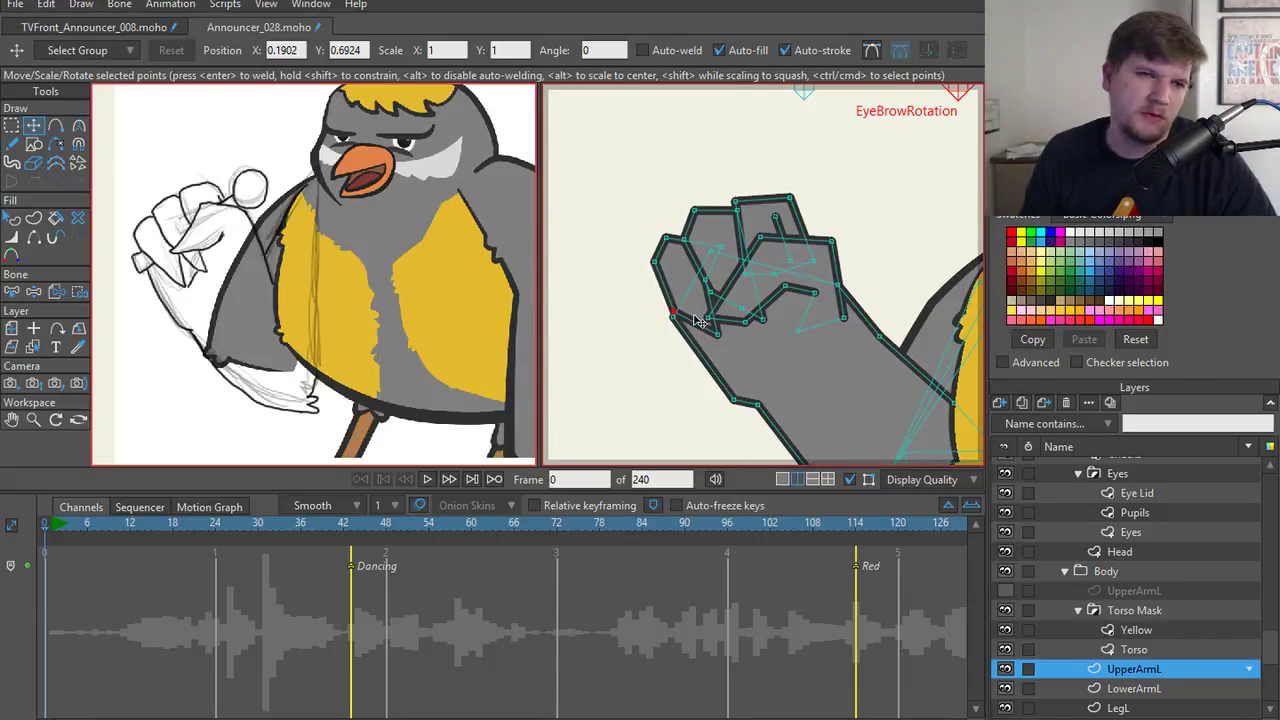
key(ctrl+z)
key(ctrl+z)
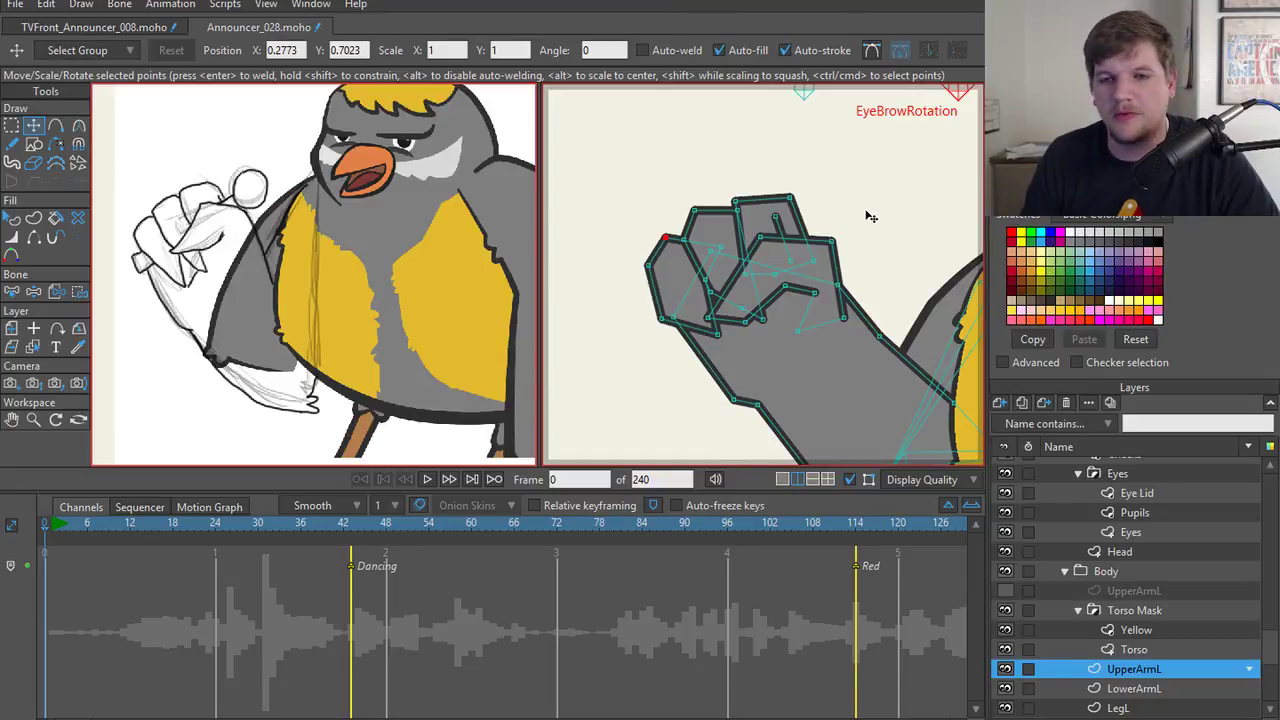
- Lower the bend and inner end of the crease line beneath the front finger slightly
scroll(849, 234, down, 3)
drag(705, 358, 723, 312)
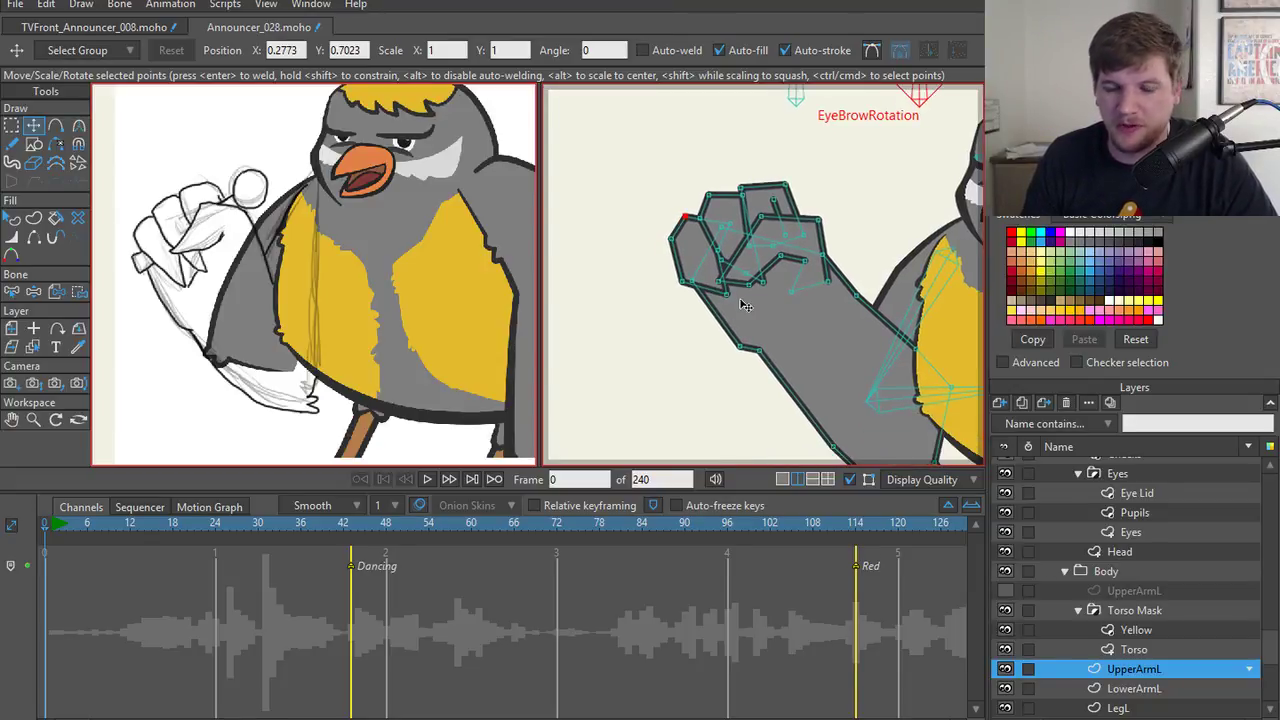
scroll(784, 275, up, 3)
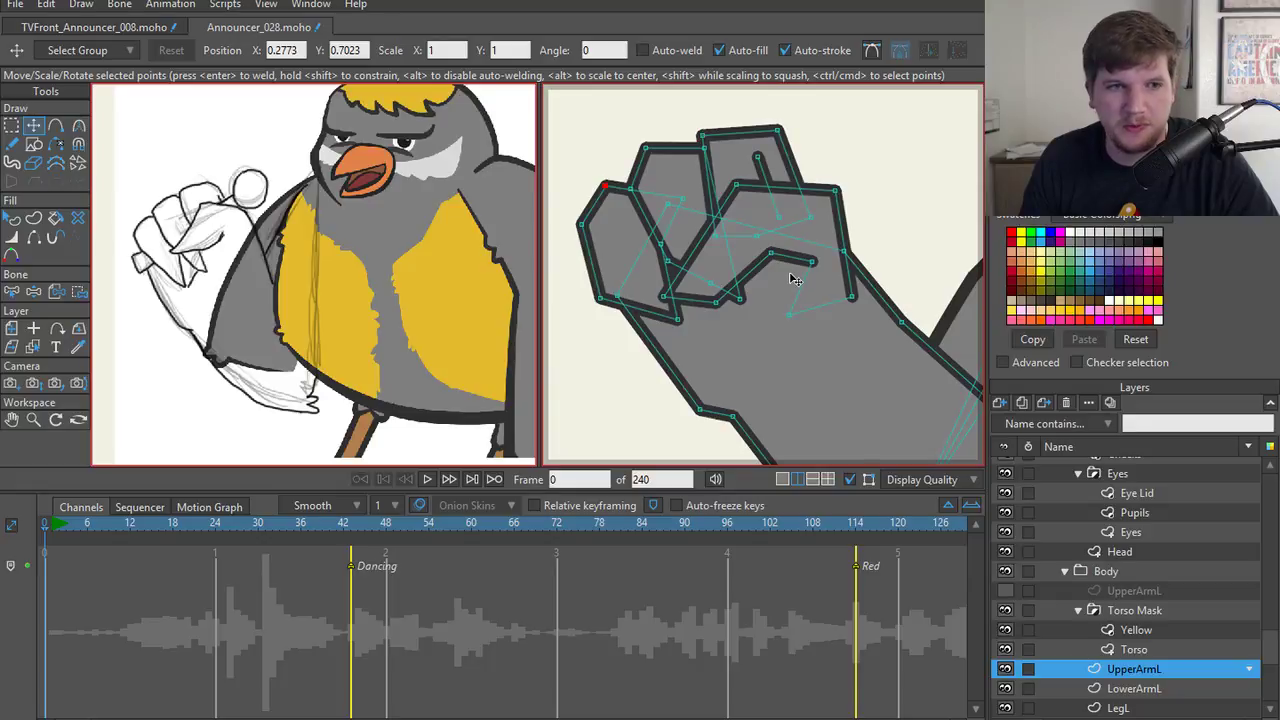
drag(811, 262, 807, 277)
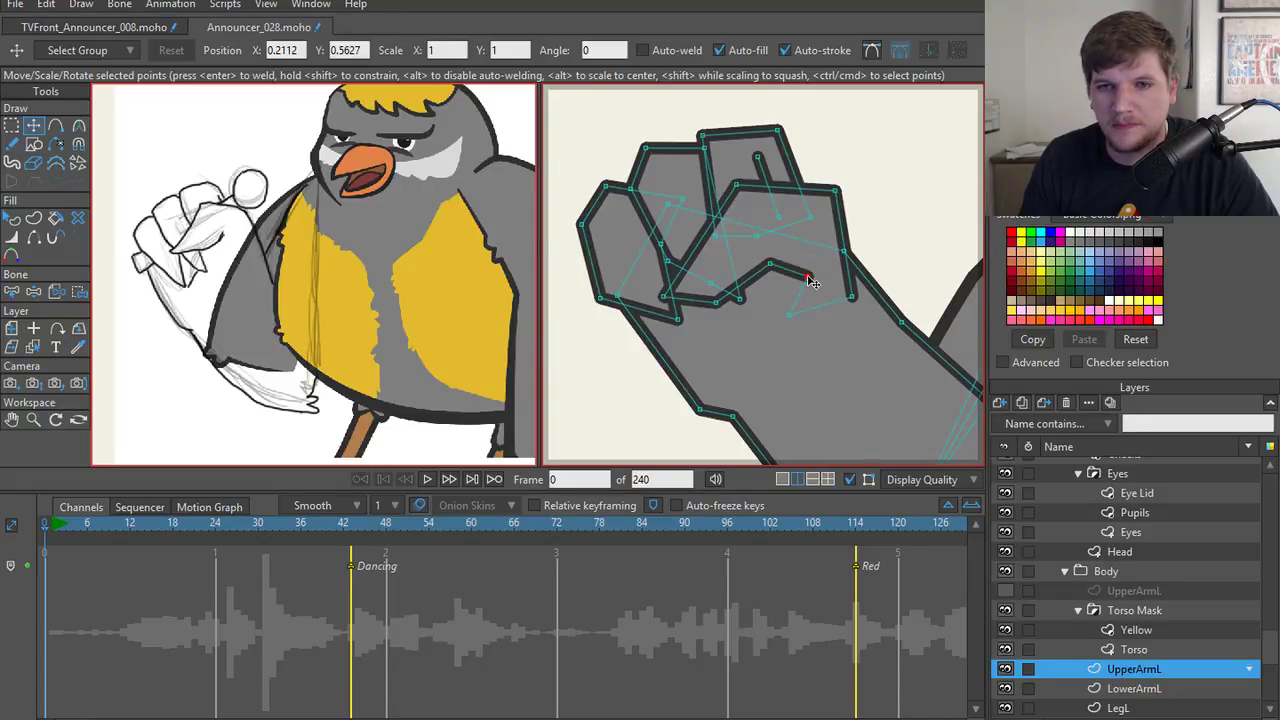
scroll(790, 258, down, 2)
- Draw a long, filled rectangle without a stroke for the microphone handle and tilt it diagonally across the hand
key(a)
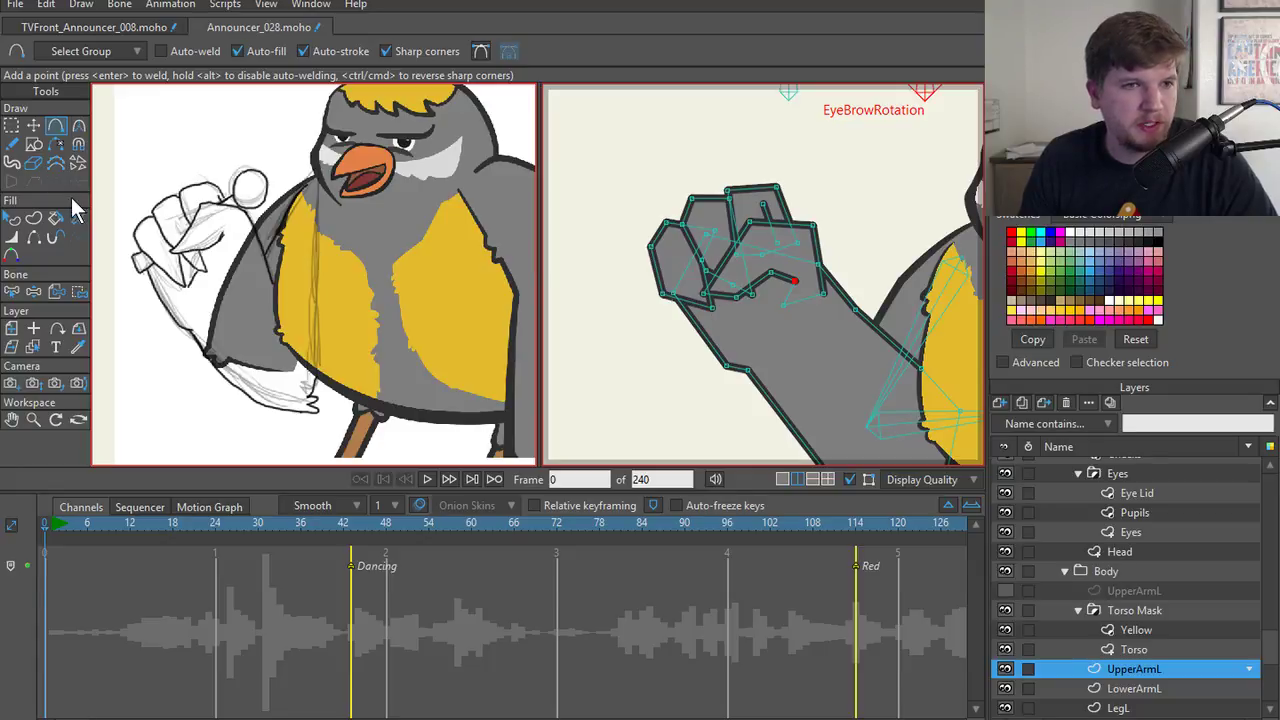
key(r)
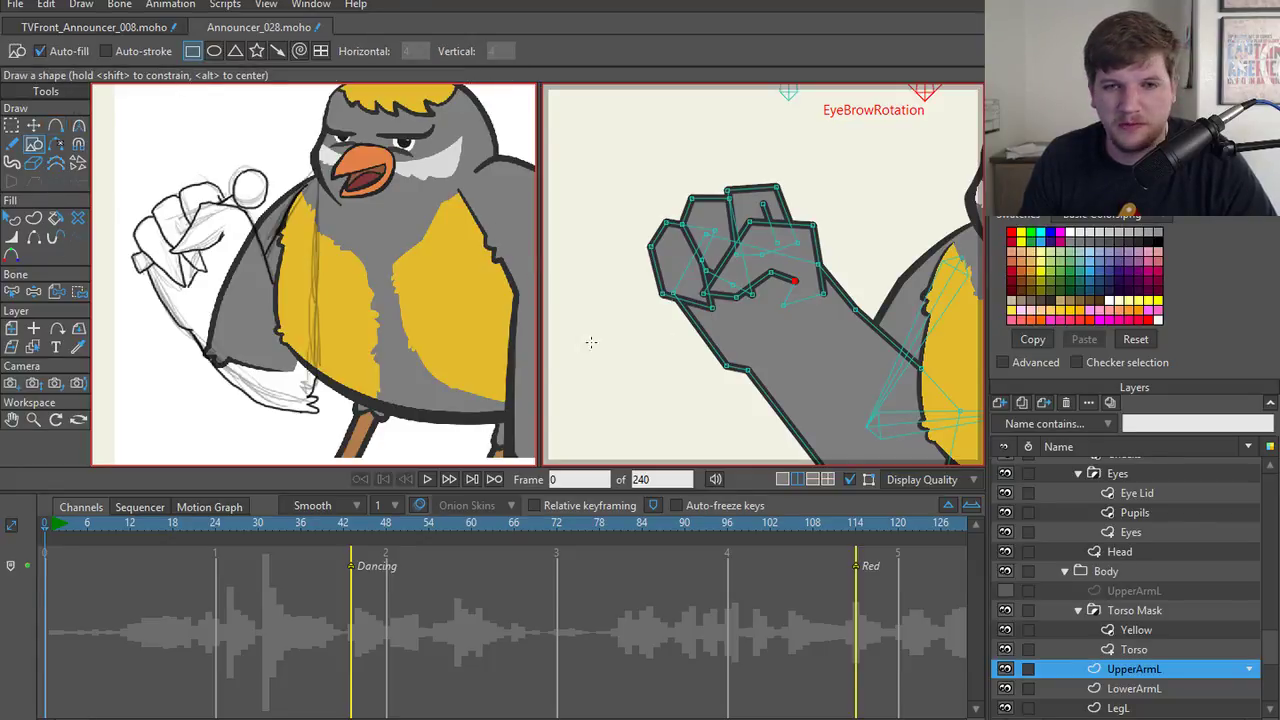
mouse_move(582, 337)
mouse_down()
mouse_move(614, 368)
mouse_move(790, 372)
mouse_move(751, 360)
mouse_move(752, 300)
mouse_up()
key(t)
- Fill the microphone handle with dark grey 4E4E4E and move it up across the fingers
key(q)
click(750, 290)
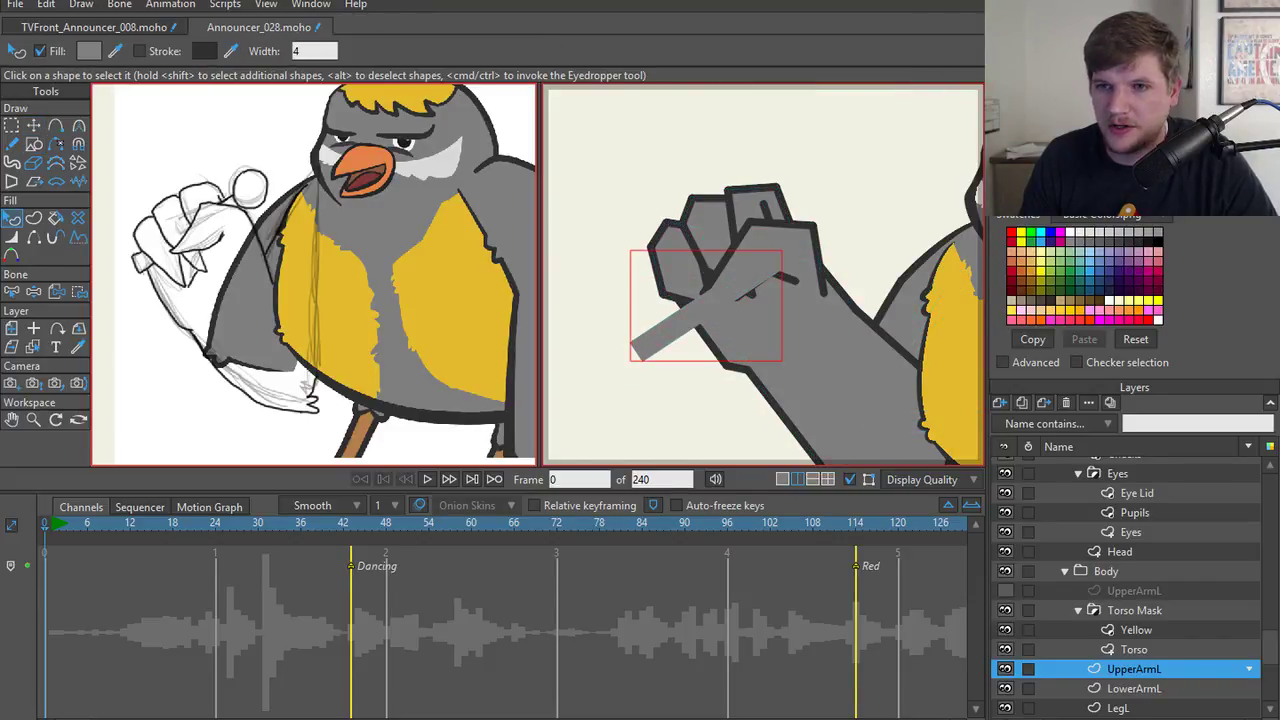
click(88, 51)
click(763, 263)
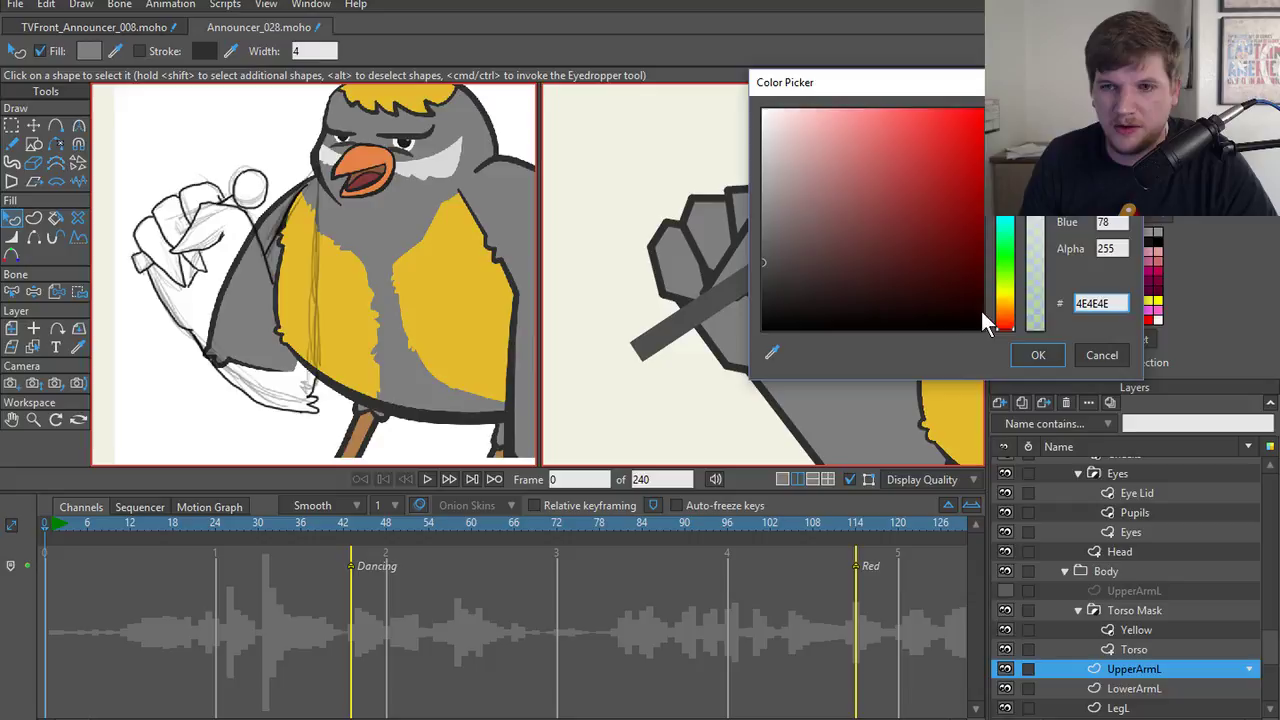
click(1035, 356)
key(t)
drag(685, 322, 815, 285)
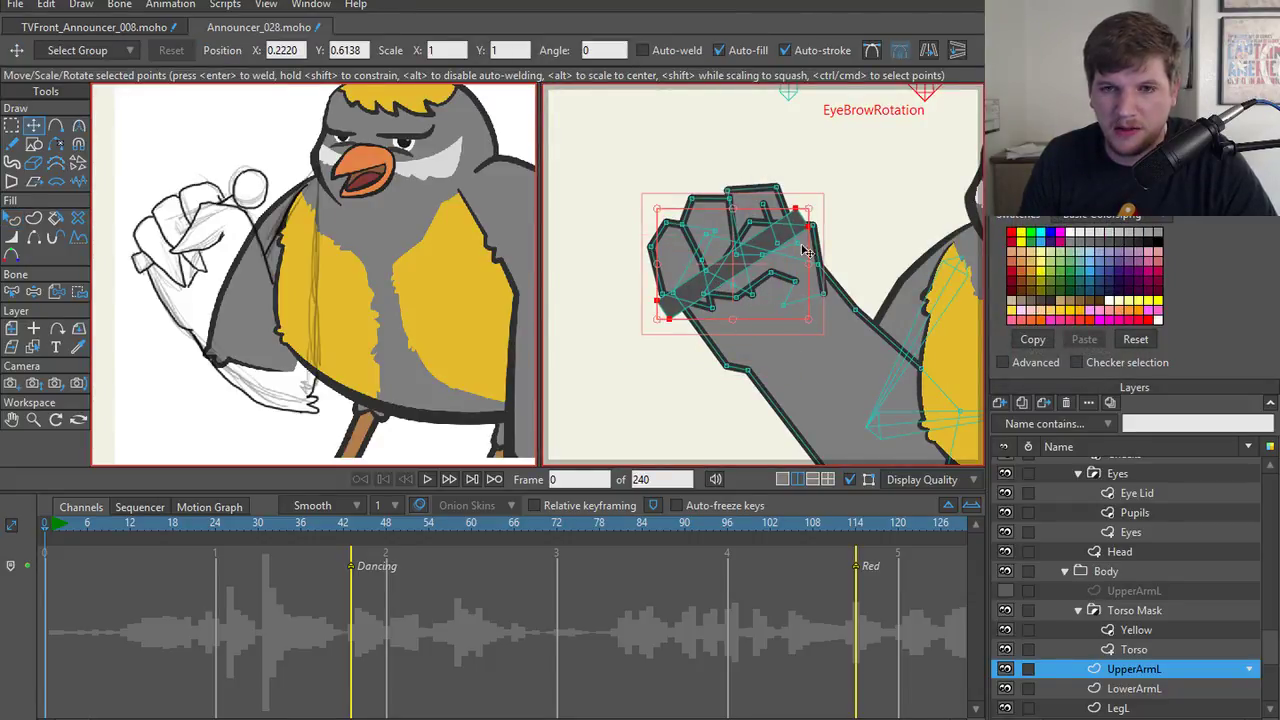
- Widen the microphone handle by shifting both points of its lower long edge down and outward, and move the whole handle slightly upward
key(g)
click(838, 222)
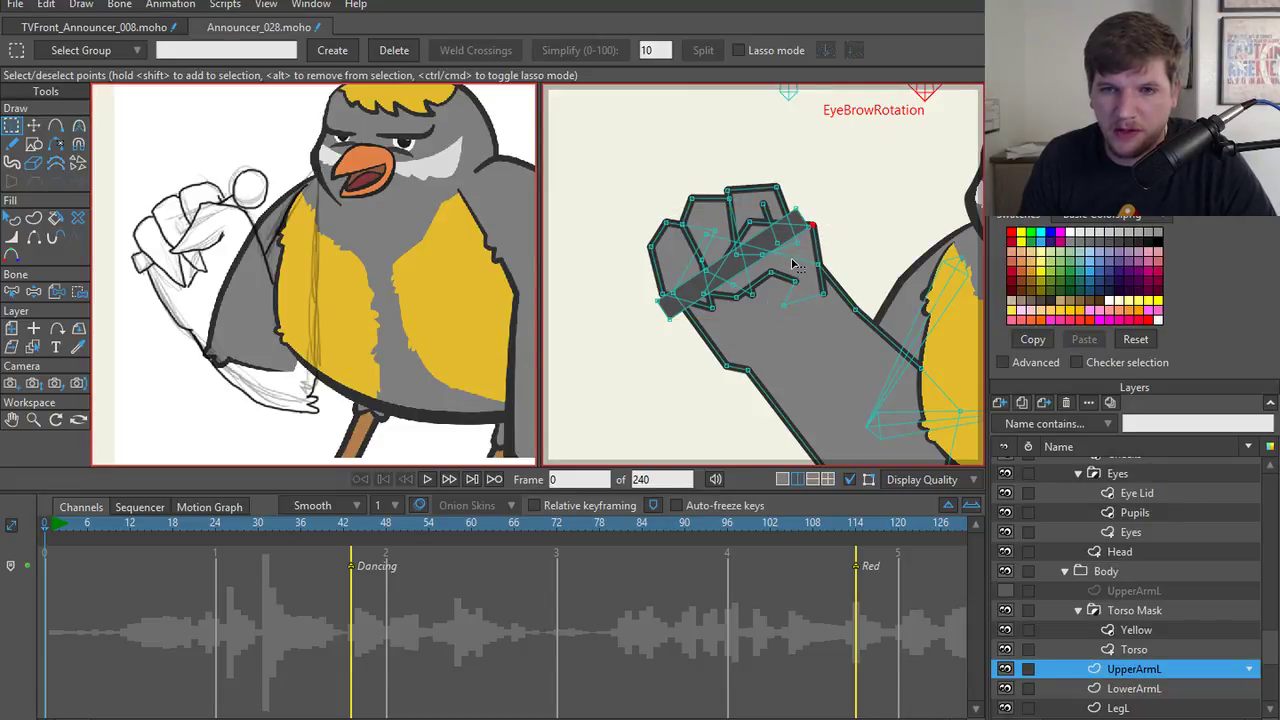
scroll(793, 265, up, 4)
click(840, 192)
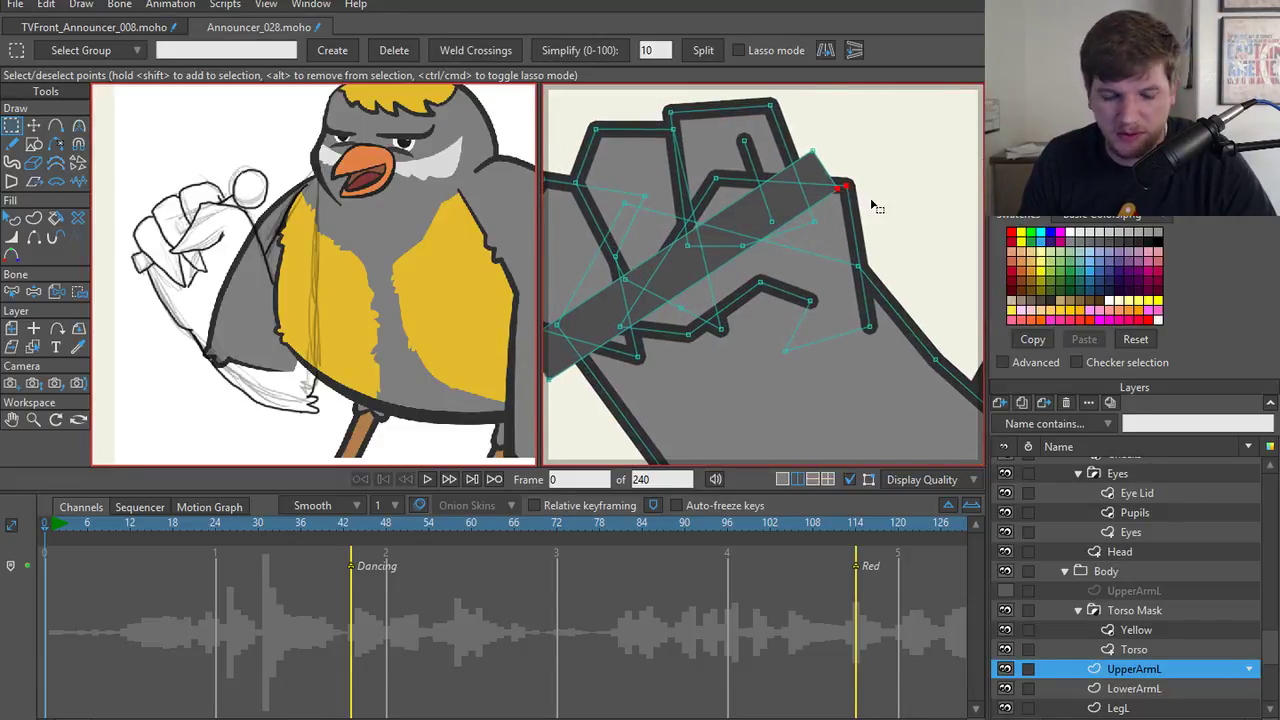
click(828, 197)
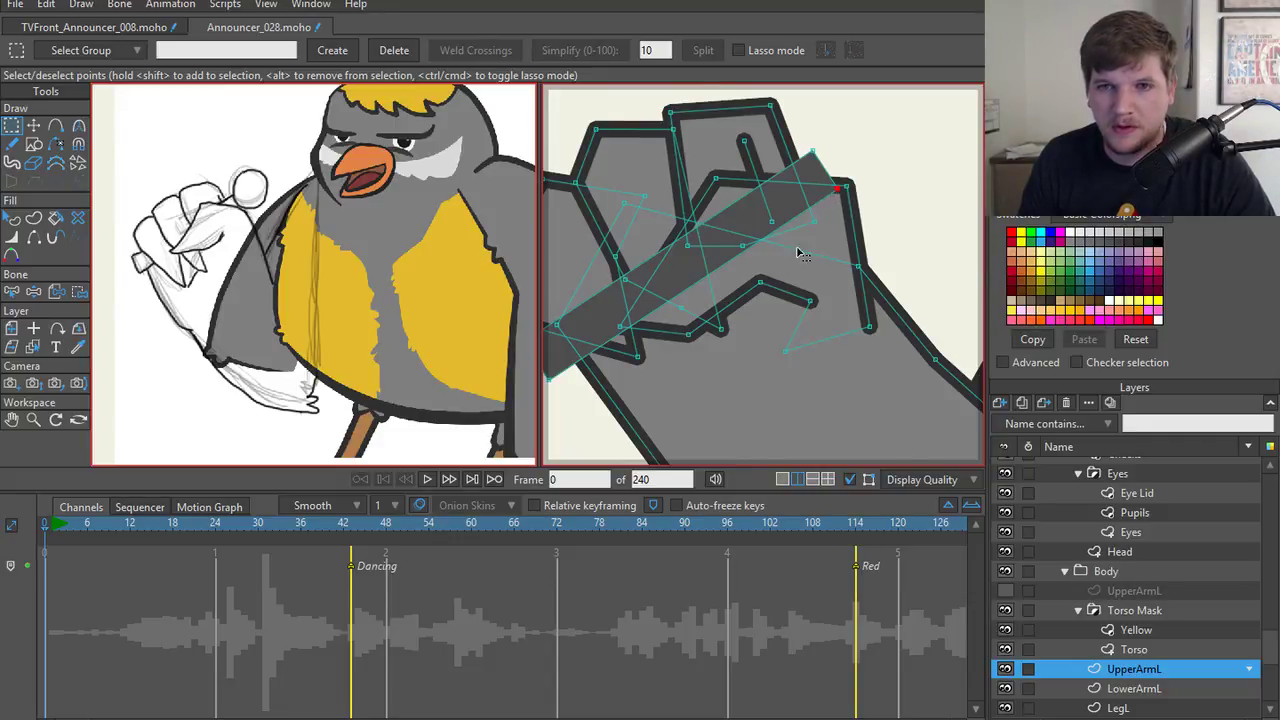
scroll(801, 253, down, 2)
double_click(656, 327)
key(t)
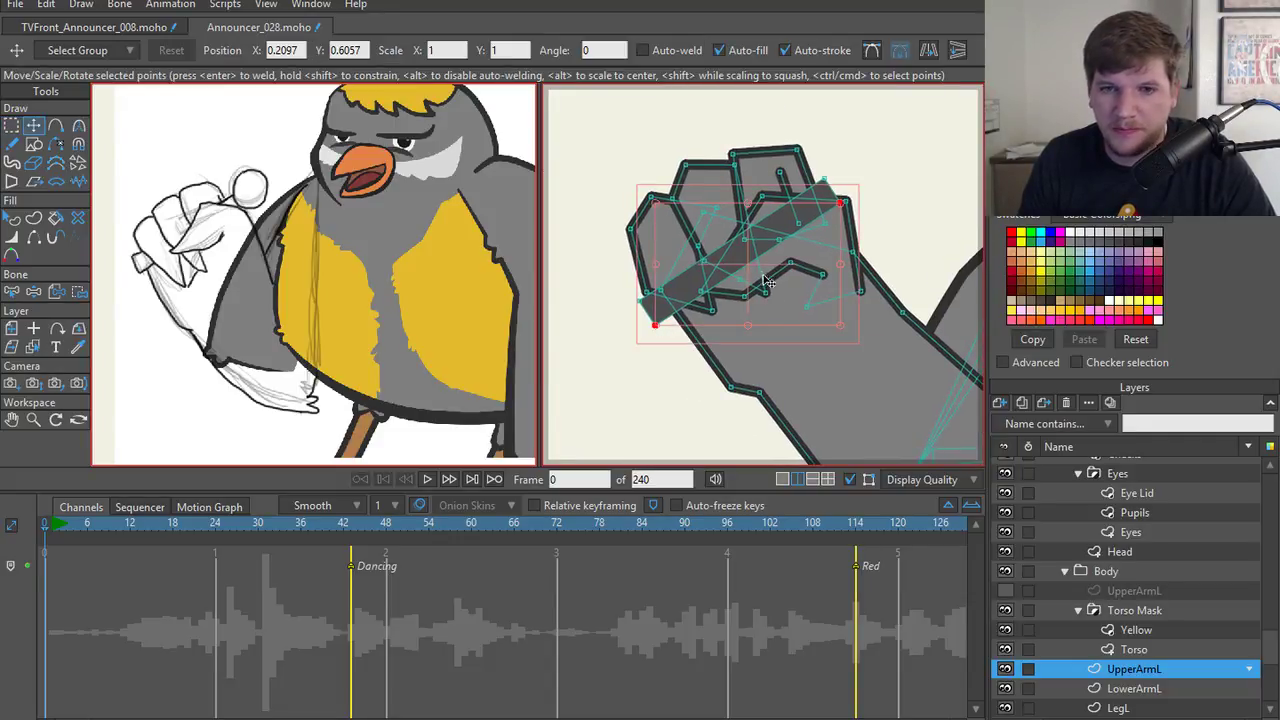
key(Down)
key(Down)
key(Down)
key(Down)
key(Down)
key(Down)
key(Down)
key(Down)
key(Down)
key(Down)
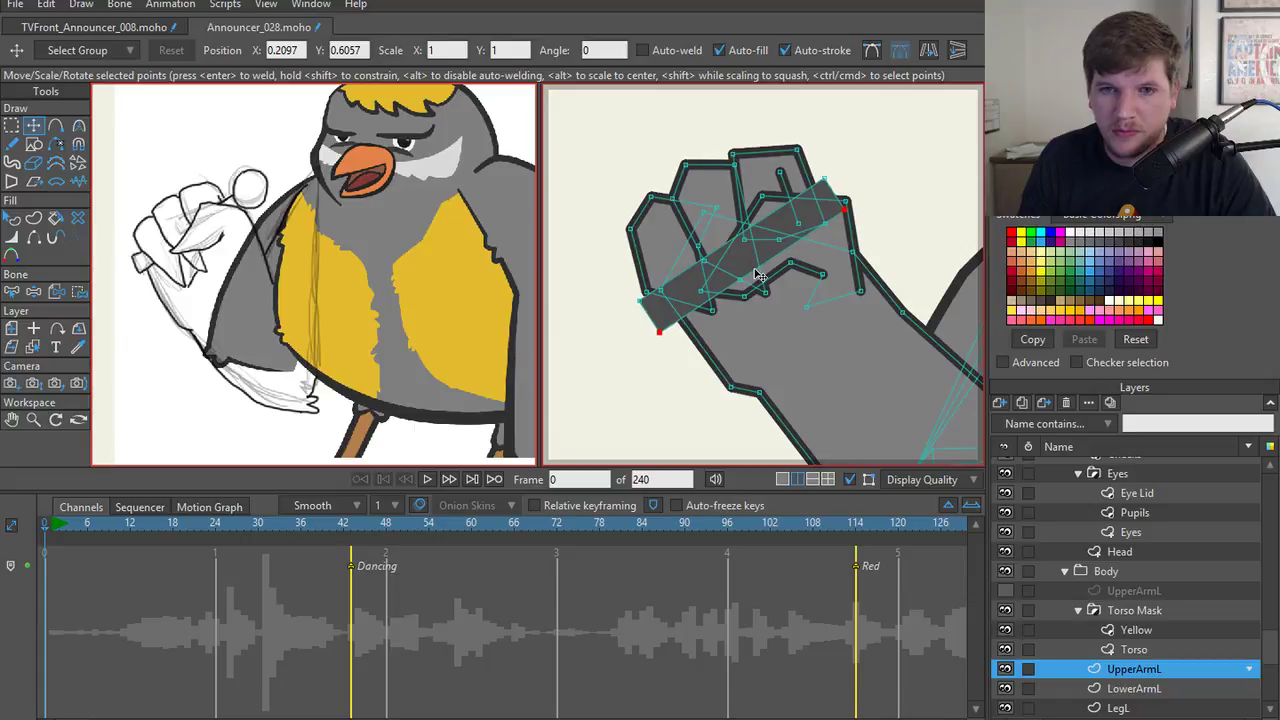
key(Left)
key(Left)
key(Left)
key(Left)
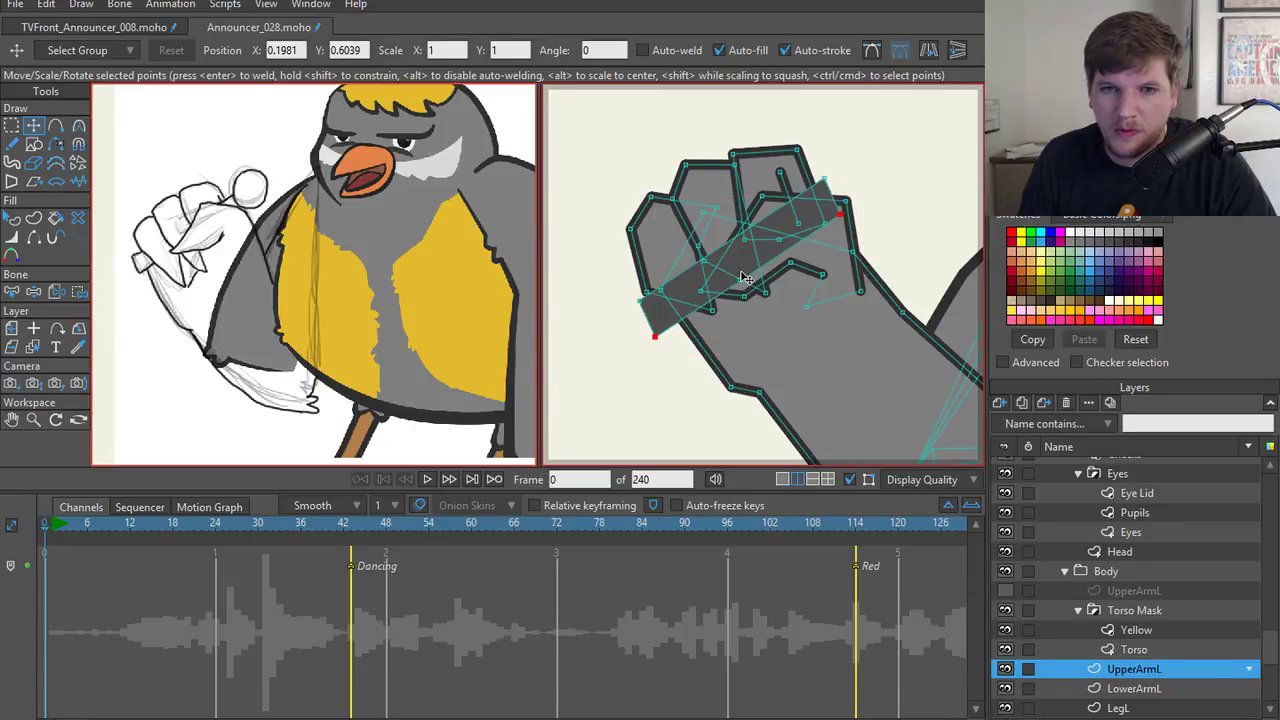
drag(745, 280, 743, 250)
- Lower the microphone handle behind the fingers in the shape order
key(q)
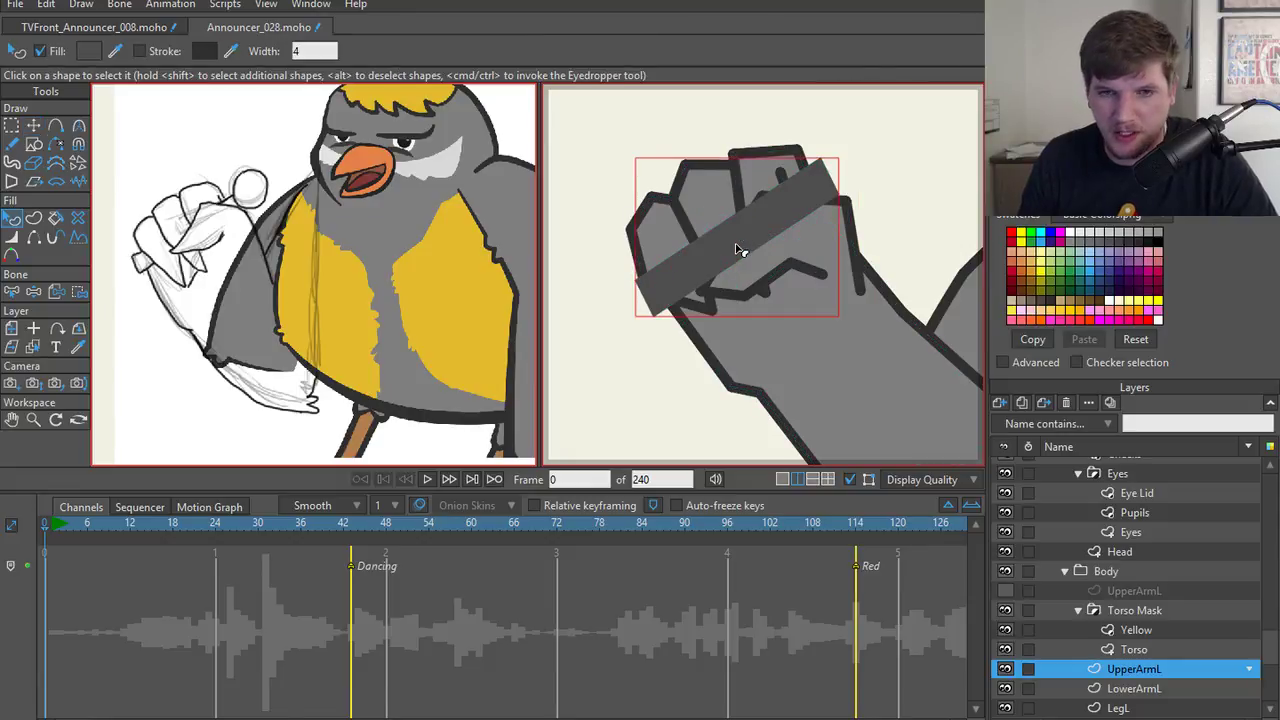
key(Down)
key(Down)
key(Down)
key(Down)
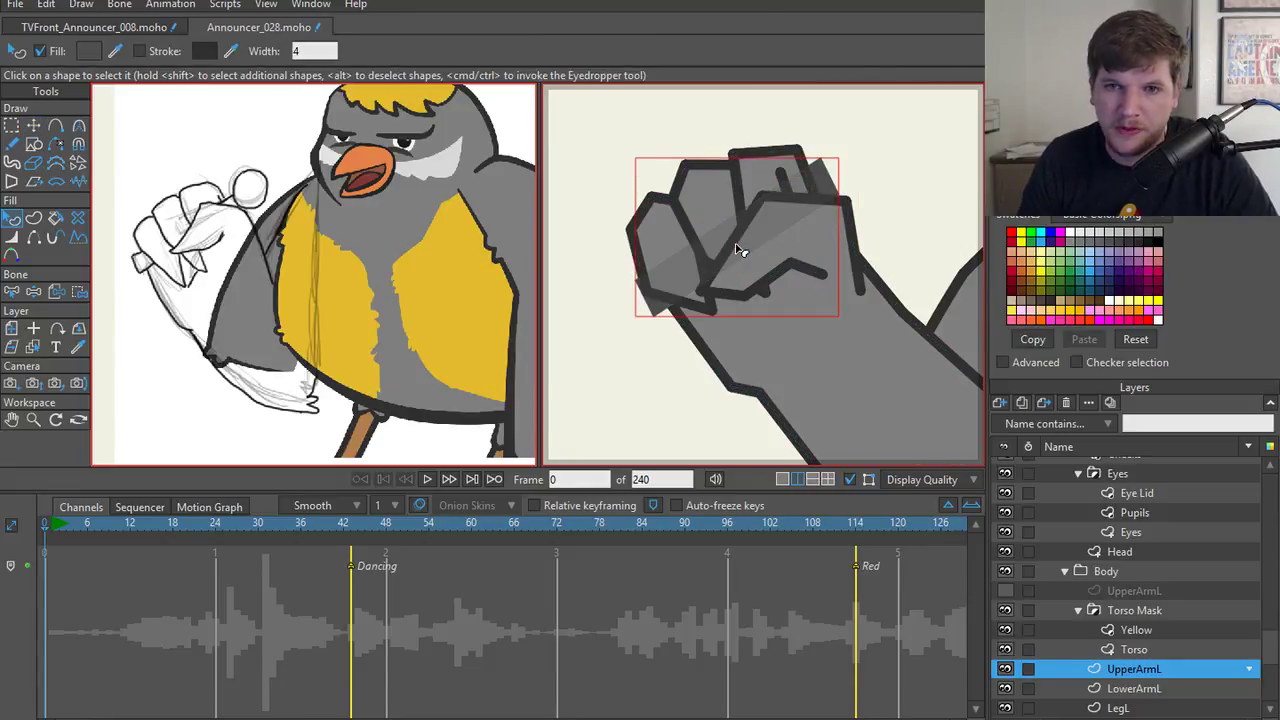
- Extend the microphone handle's outer end past the fourth finger and round its end points with a curvature of about 0.62
click(617, 318)
key(a)
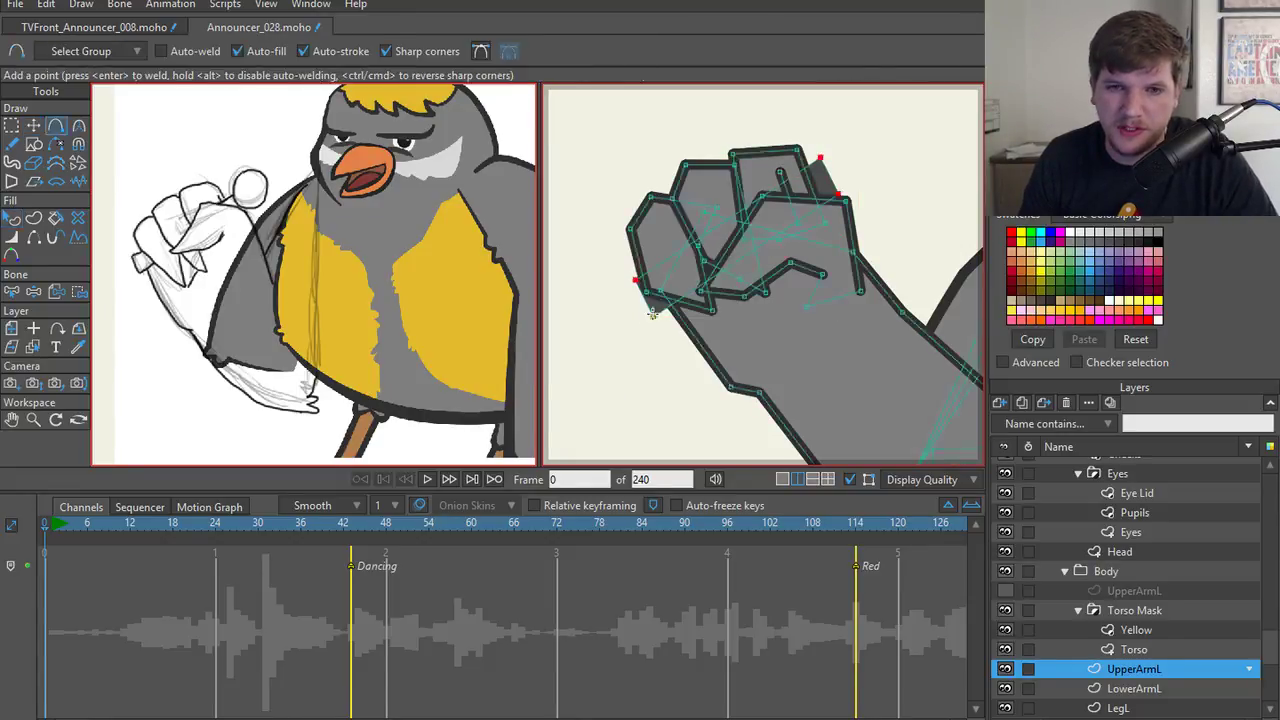
key(t)
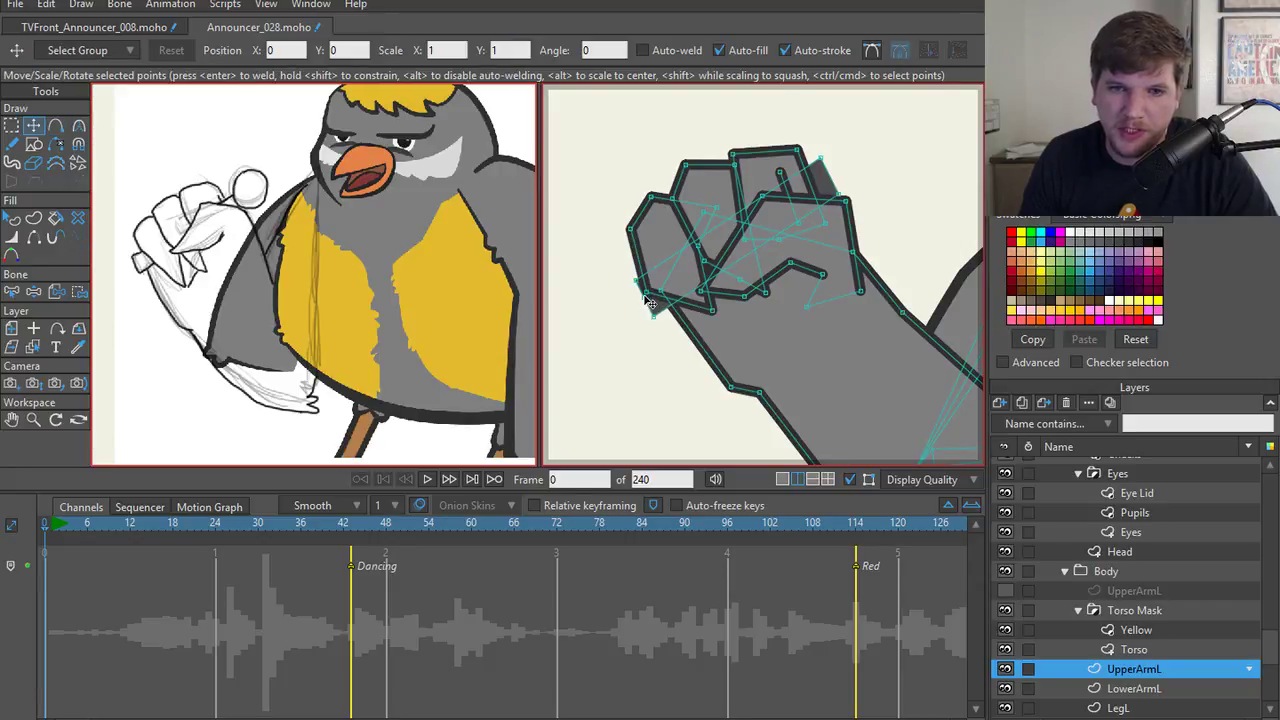
click(636, 302)
key(c)
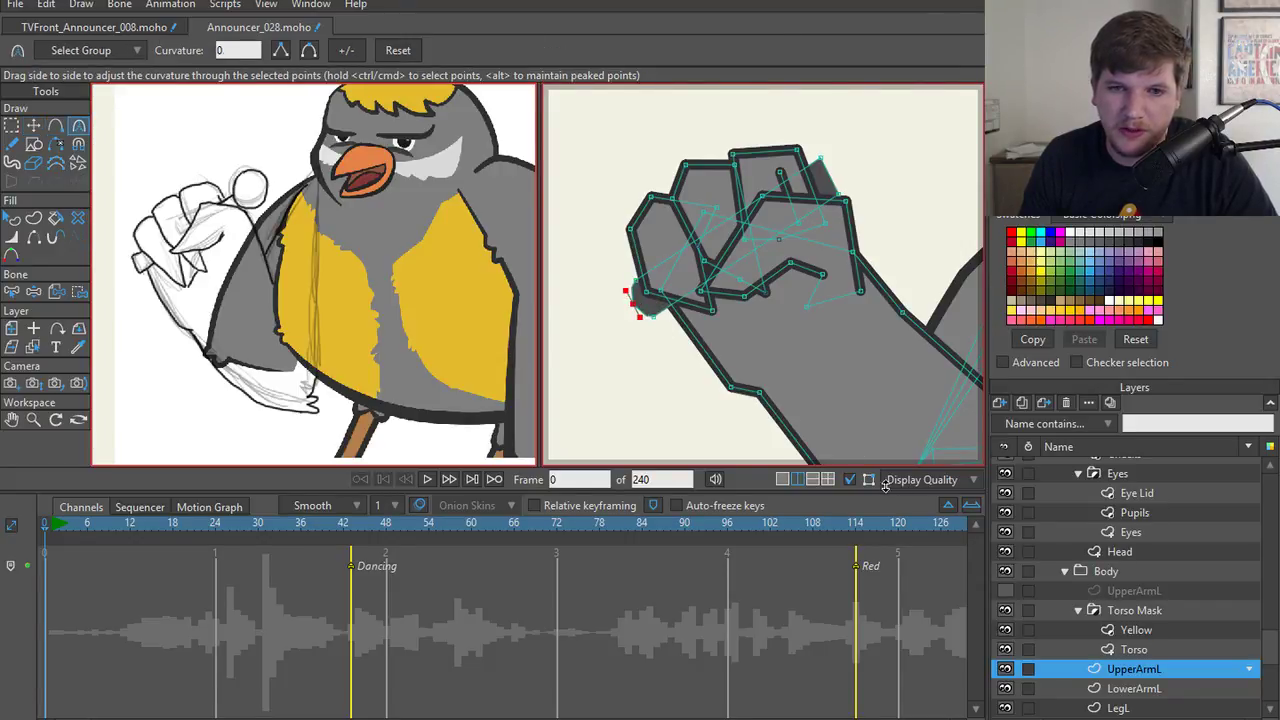
drag(905, 200, 860, 230)
scroll(857, 230, down, 3)
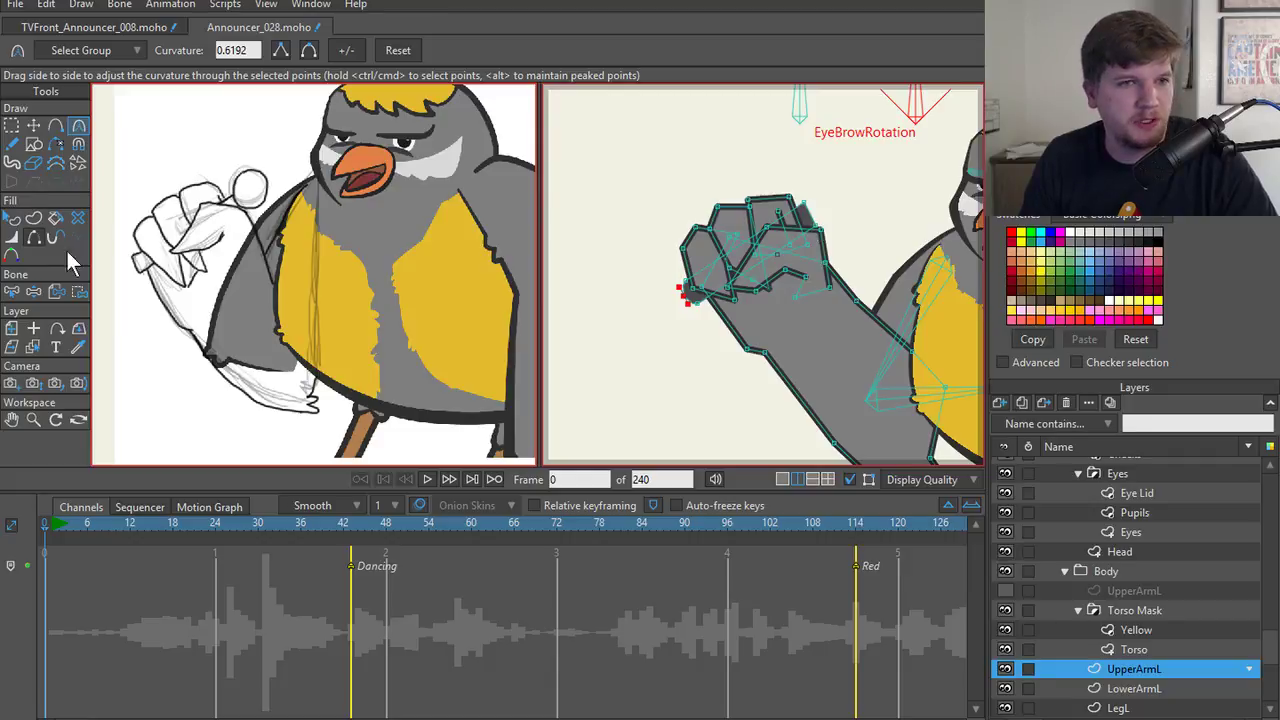
- Draw a filled circle without an outline at the inner end of the microphone handle to form the microphone head
key(r)
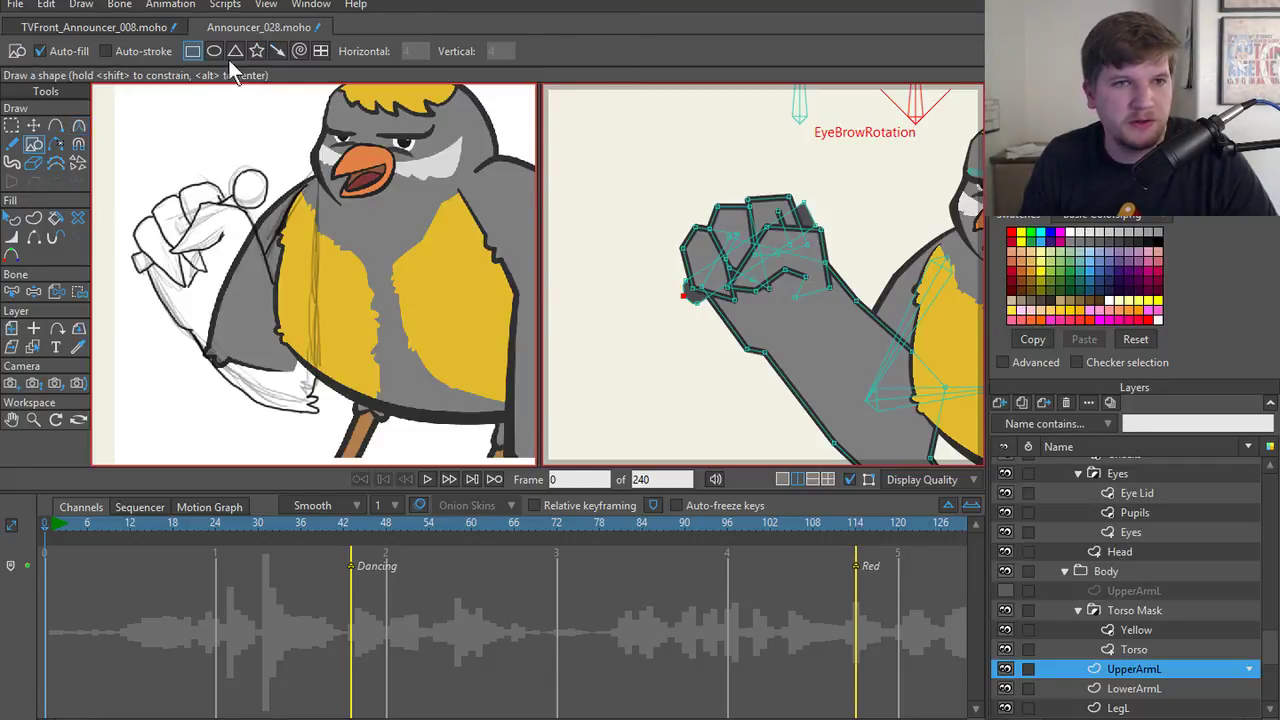
click(213, 51)
scroll(760, 280, up, 2)
mouse_move(727, 192)
mouse_down()
mouse_move(836, 302)
mouse_move(826, 298)
mouse_up()
key(ctrl+z)
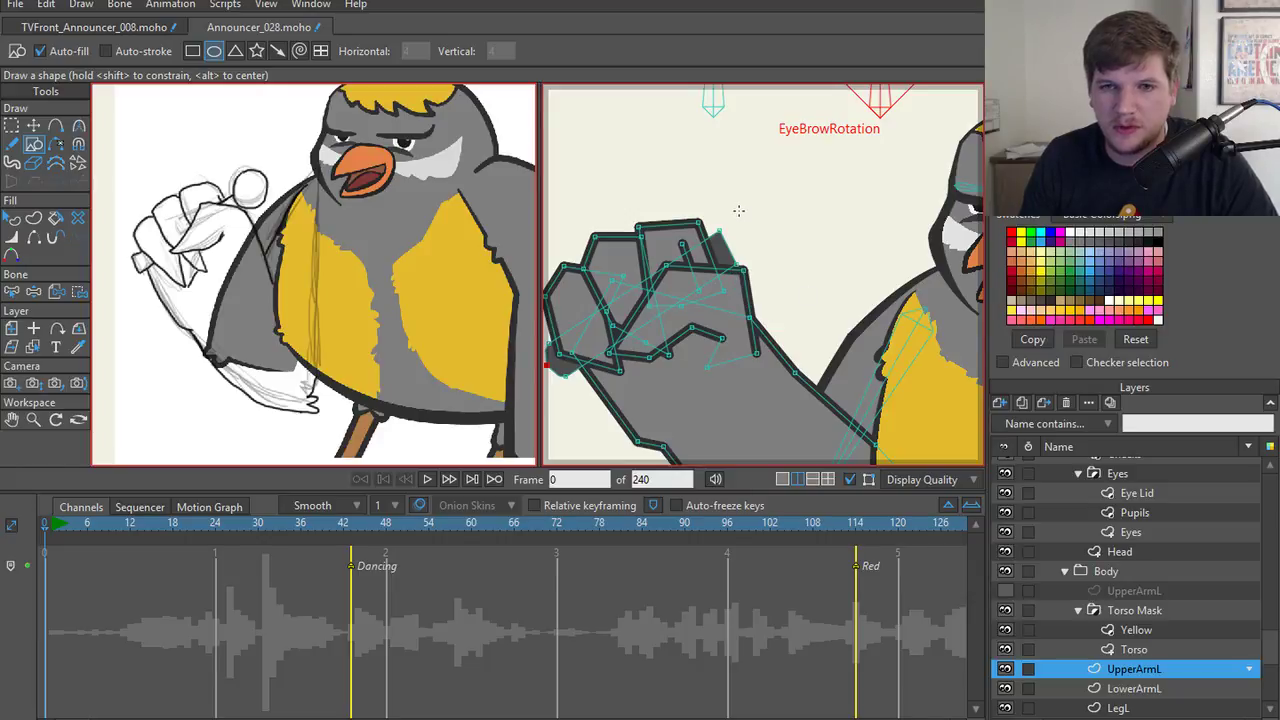
mouse_move(738, 210)
mouse_down()
mouse_move(827, 299)
mouse_move(792, 264)
mouse_up()
- Extend the inner end points of the microphone handle until they reach inside the round microphone head
key(t)
mouse_move(740, 207)
mouse_down()
mouse_move(782, 228)
mouse_move(752, 217)
mouse_move(793, 212)
mouse_move(745, 214)
mouse_up()
key(g)
click(724, 236)
key(t)
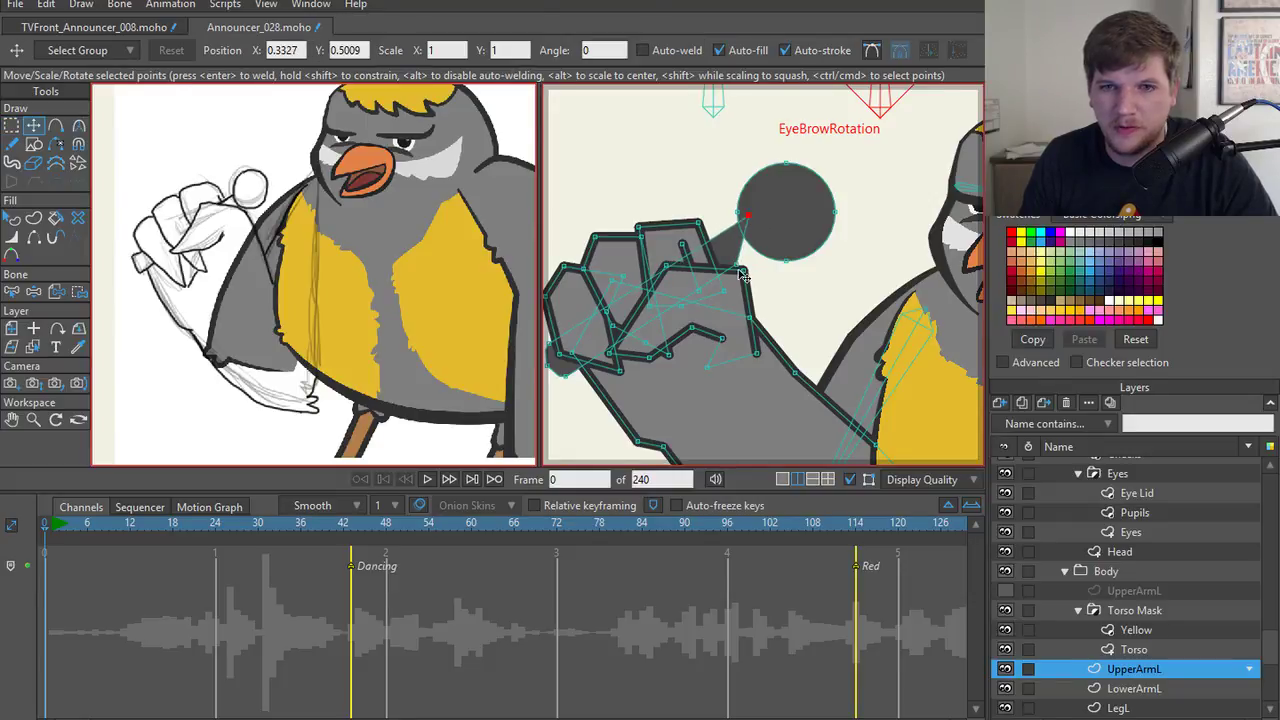
drag(741, 274, 760, 231)
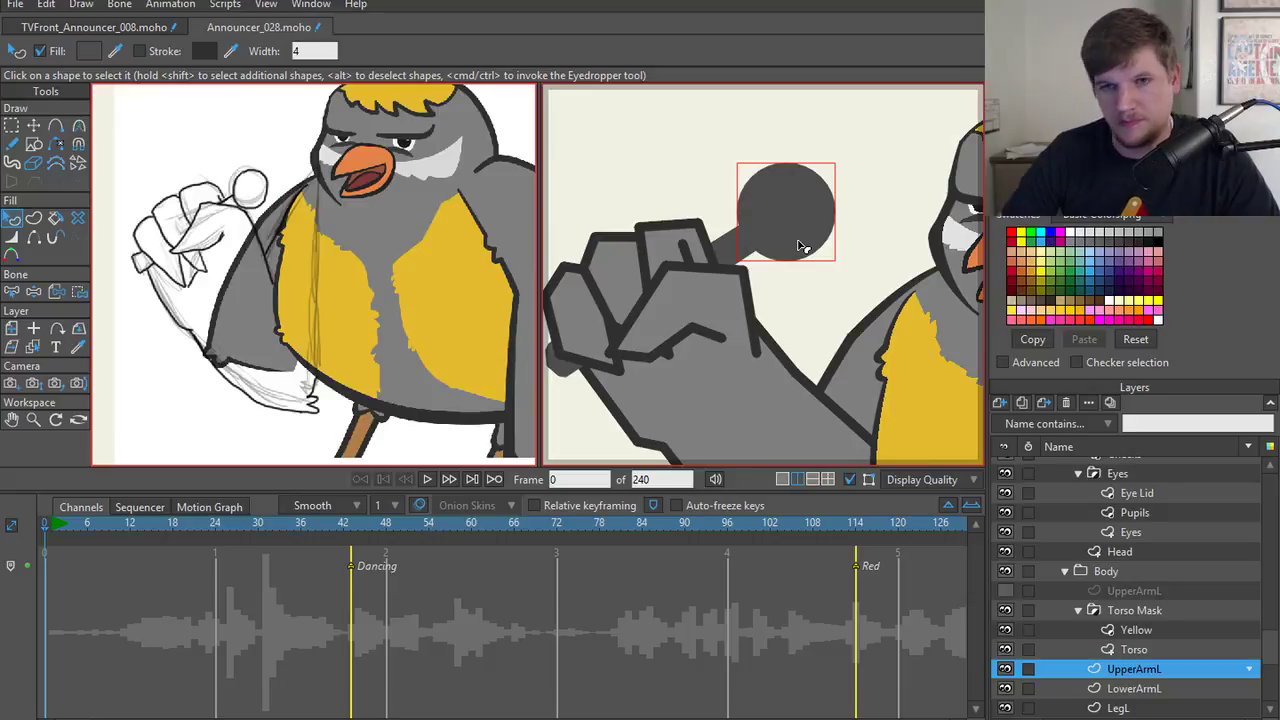
- Select the microphone head shape and give it a darker grey fill than the handle
key(Escape)
click(762, 198)
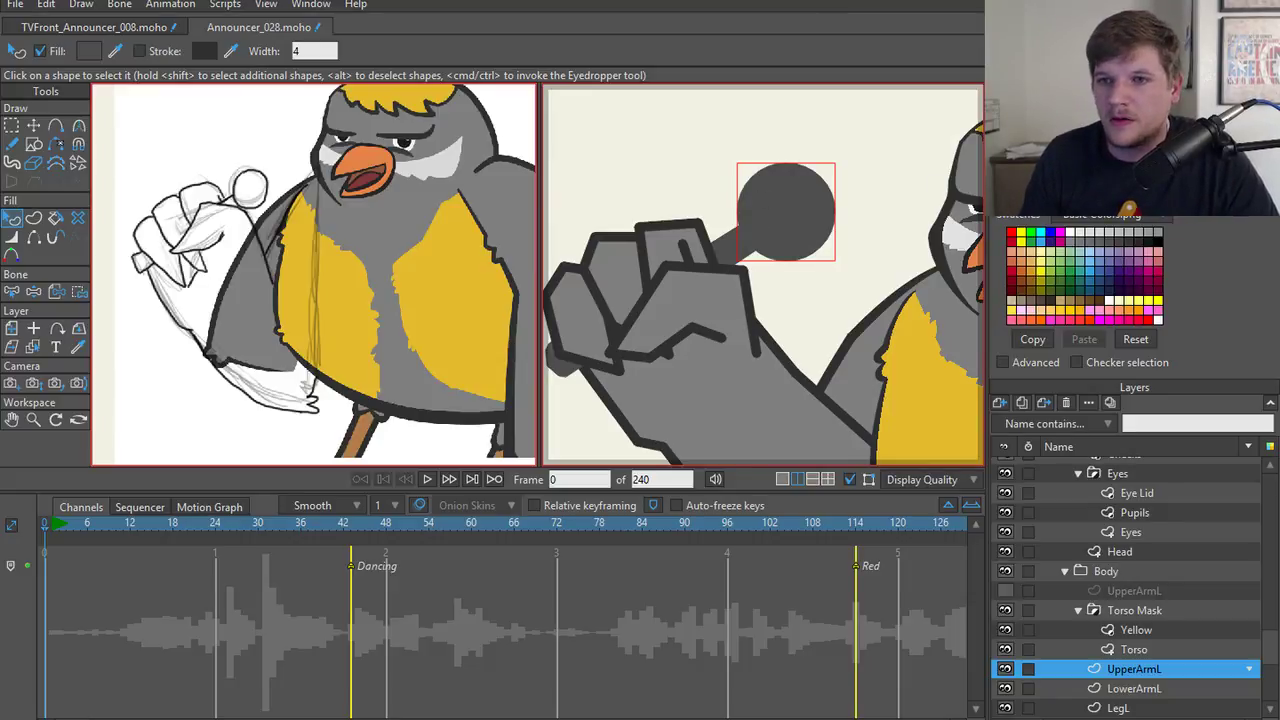
click(88, 51)
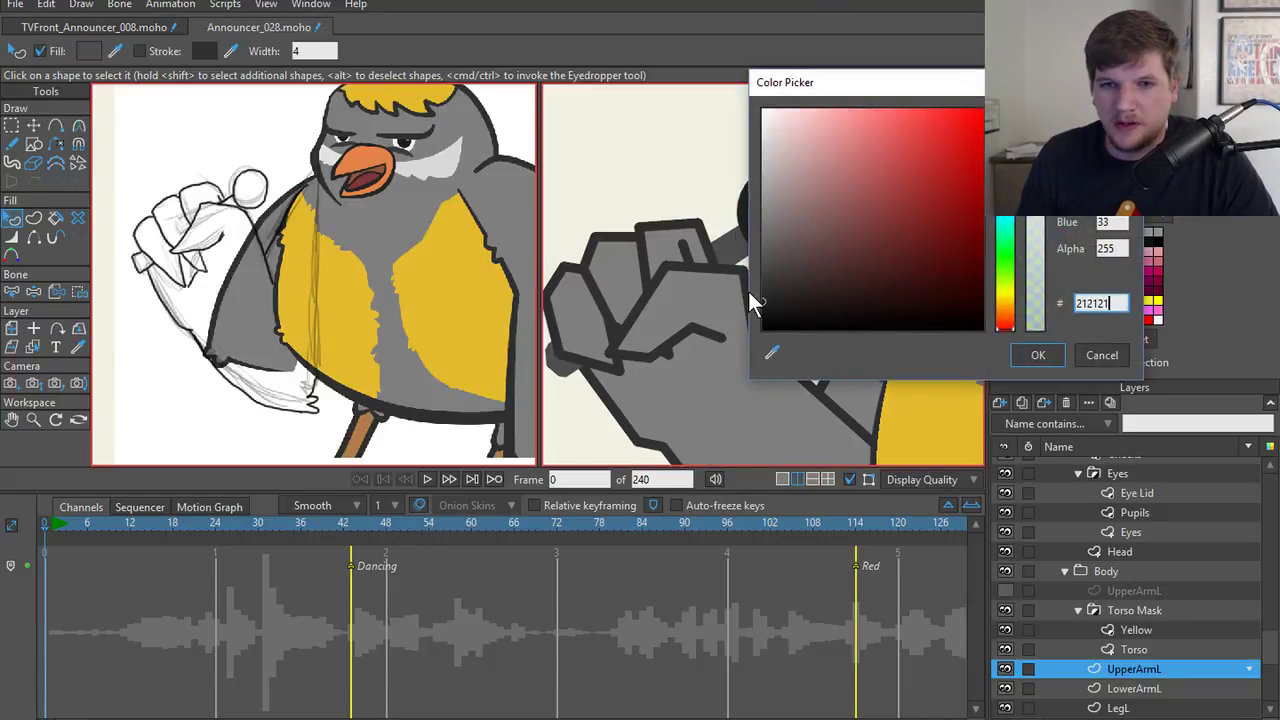
key(Return)
click(1040, 356)
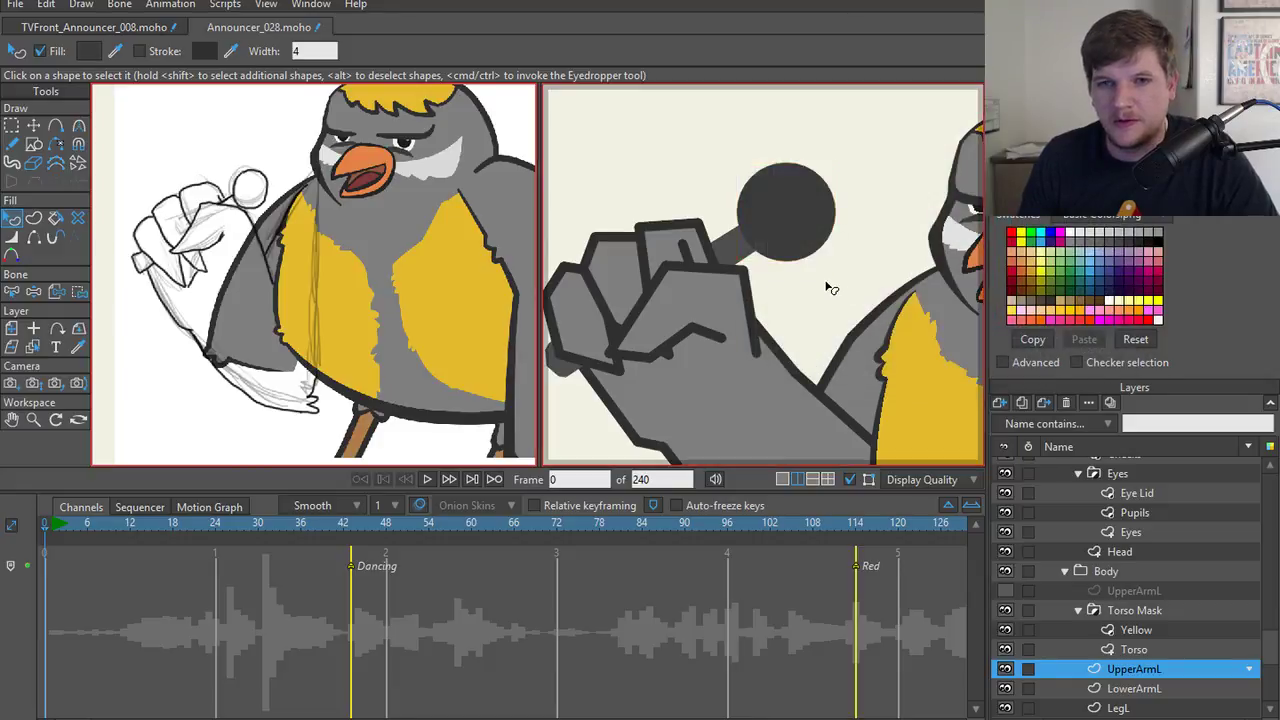
- Switch the workspace from two views to a single view framed on the character
scroll(830, 288, down, 3)
key(t)
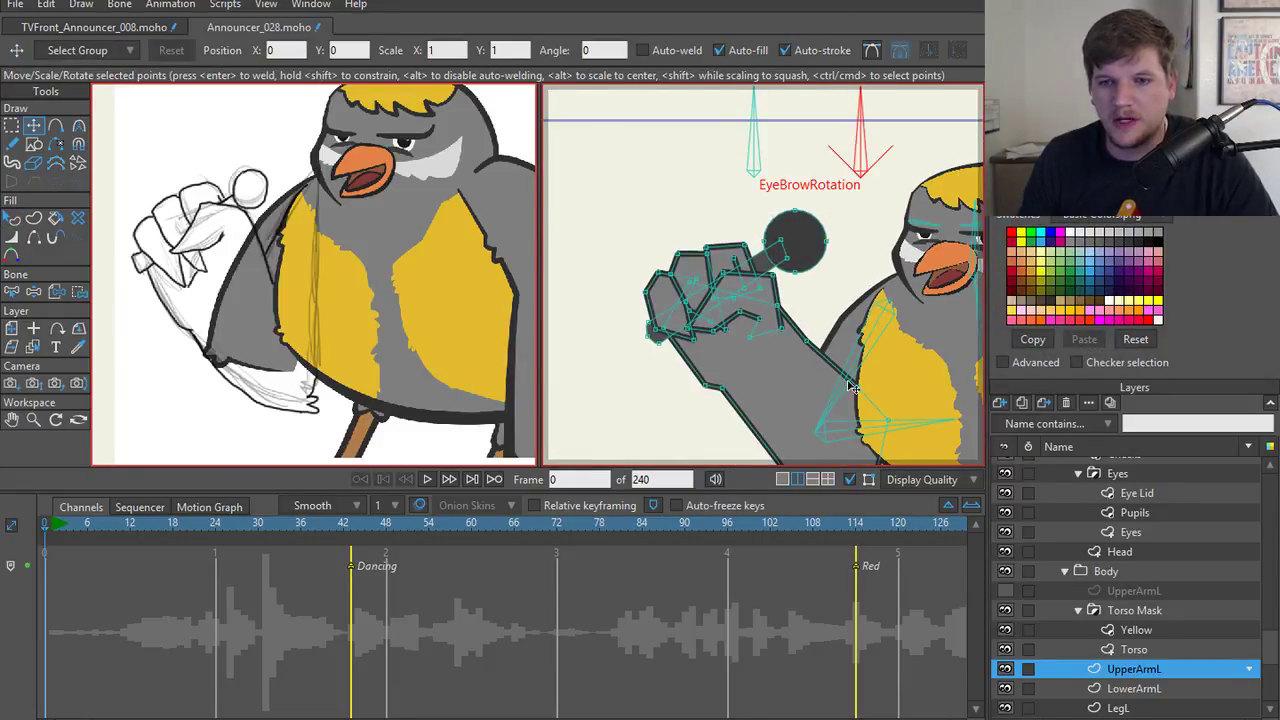
click(782, 478)
scroll(670, 376, up, 5)
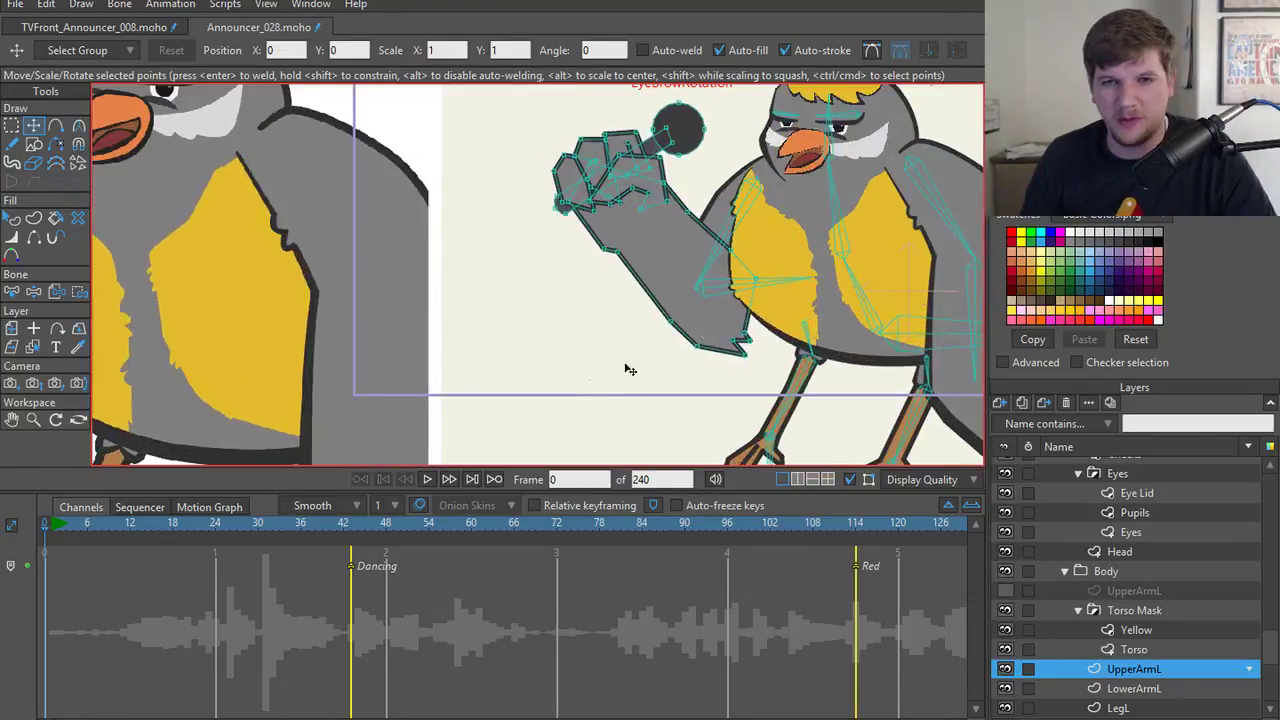
scroll(629, 370, down, 3)
scroll(495, 355, up, 6)
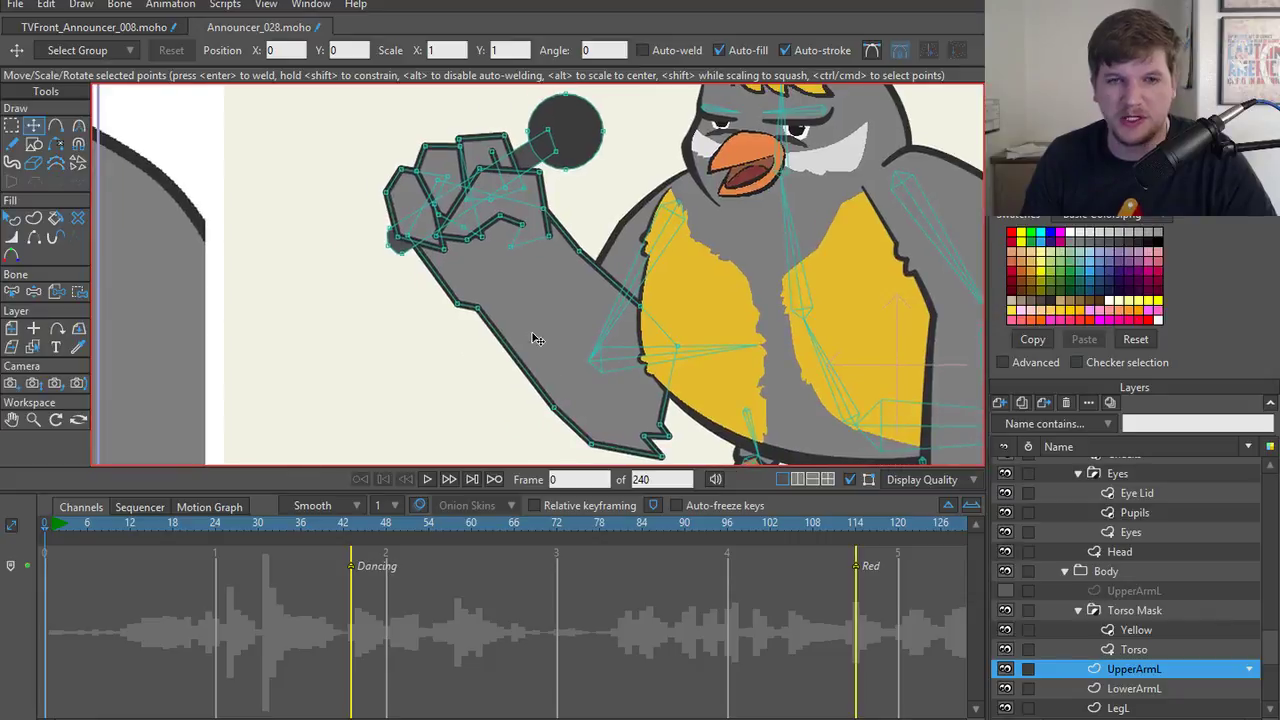
scroll(540, 345, down, 2)
- Select all points of the hand and microphone and move them closer to the body and slightly down
key(g)
scroll(424, 167, down, 1)
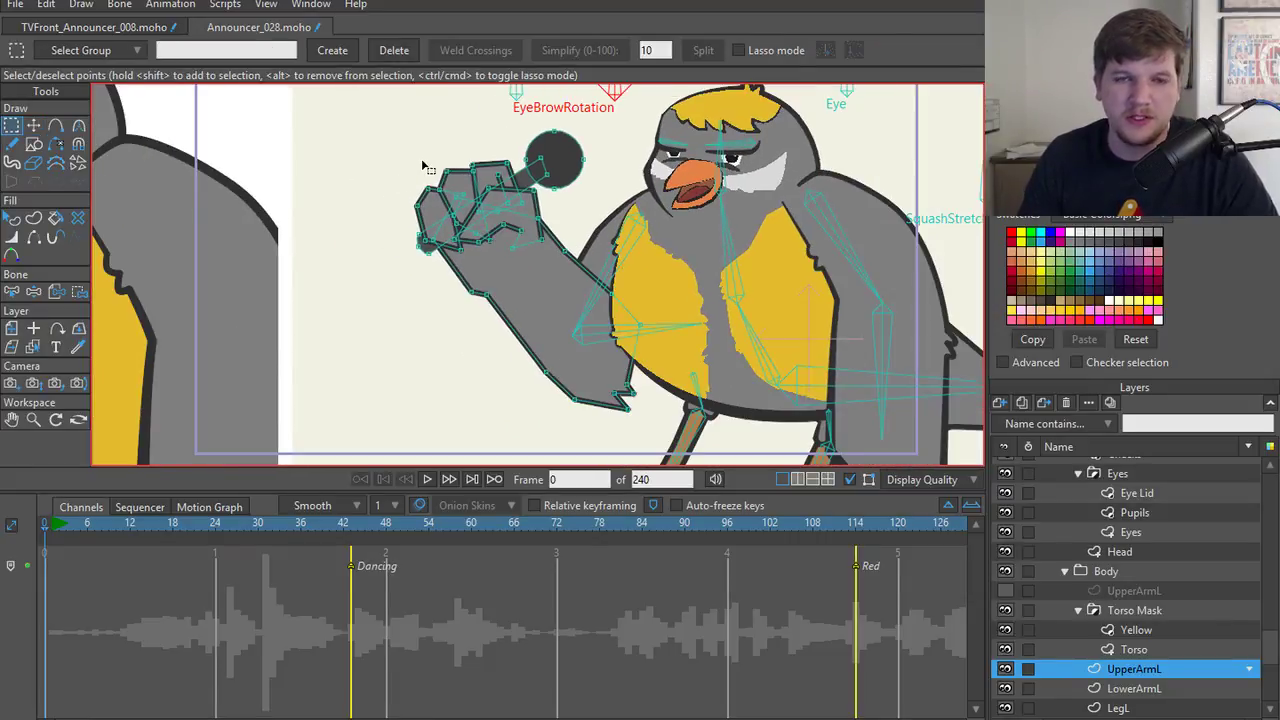
mouse_move(398, 138)
mouse_down()
mouse_move(532, 348)
mouse_move(622, 148)
mouse_move(385, 92)
mouse_move(400, 115)
mouse_up()
key(t)
mouse_move(496, 250)
mouse_down()
mouse_move(535, 258)
mouse_move(530, 280)
mouse_move(515, 276)
mouse_move(534, 276)
mouse_move(490, 253)
mouse_up()
scroll(604, 198, up, 2)
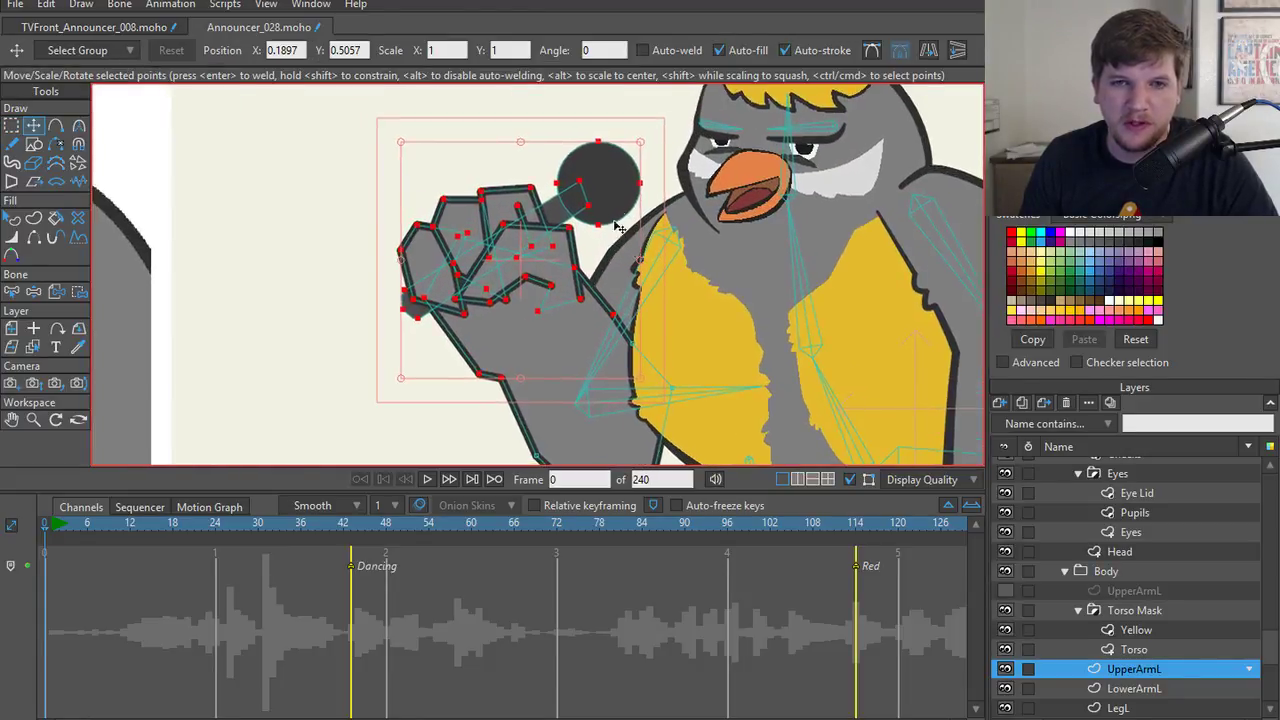
- Scale the microphone head down slightly and reposition the outer wrist points to refine the forearm's outline
double_click(604, 198)
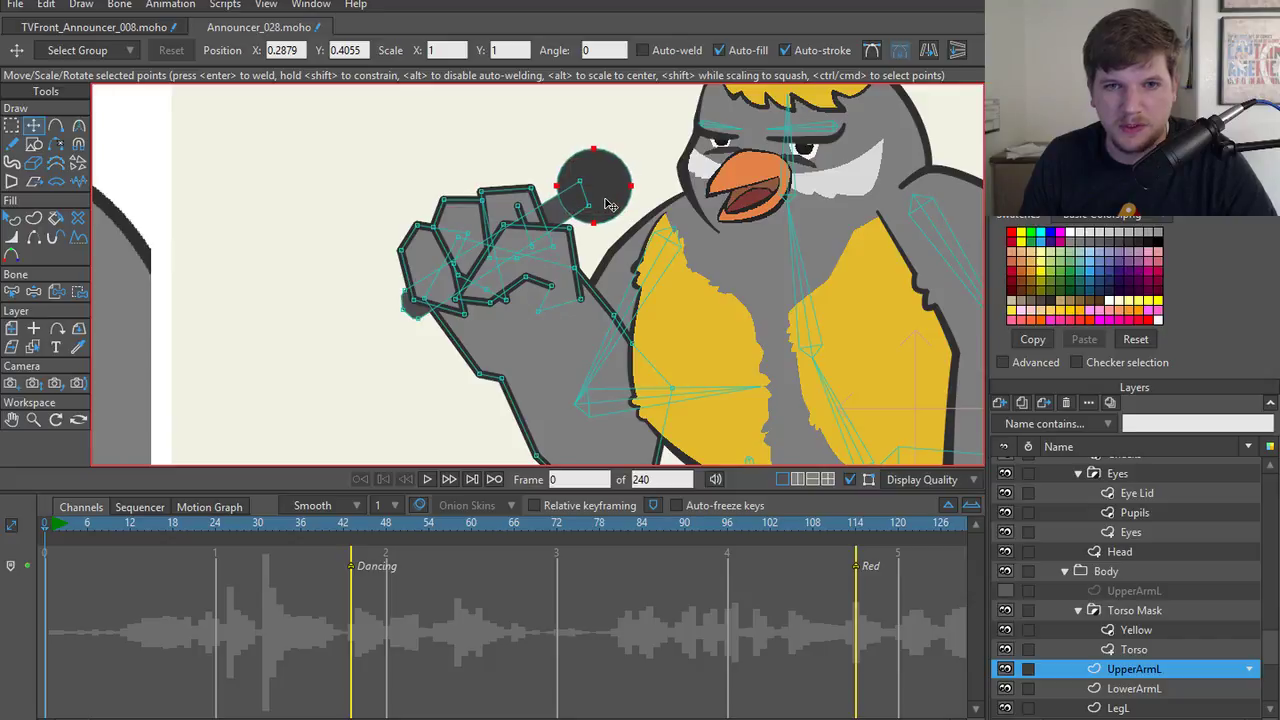
scroll(600, 210, down, 3)
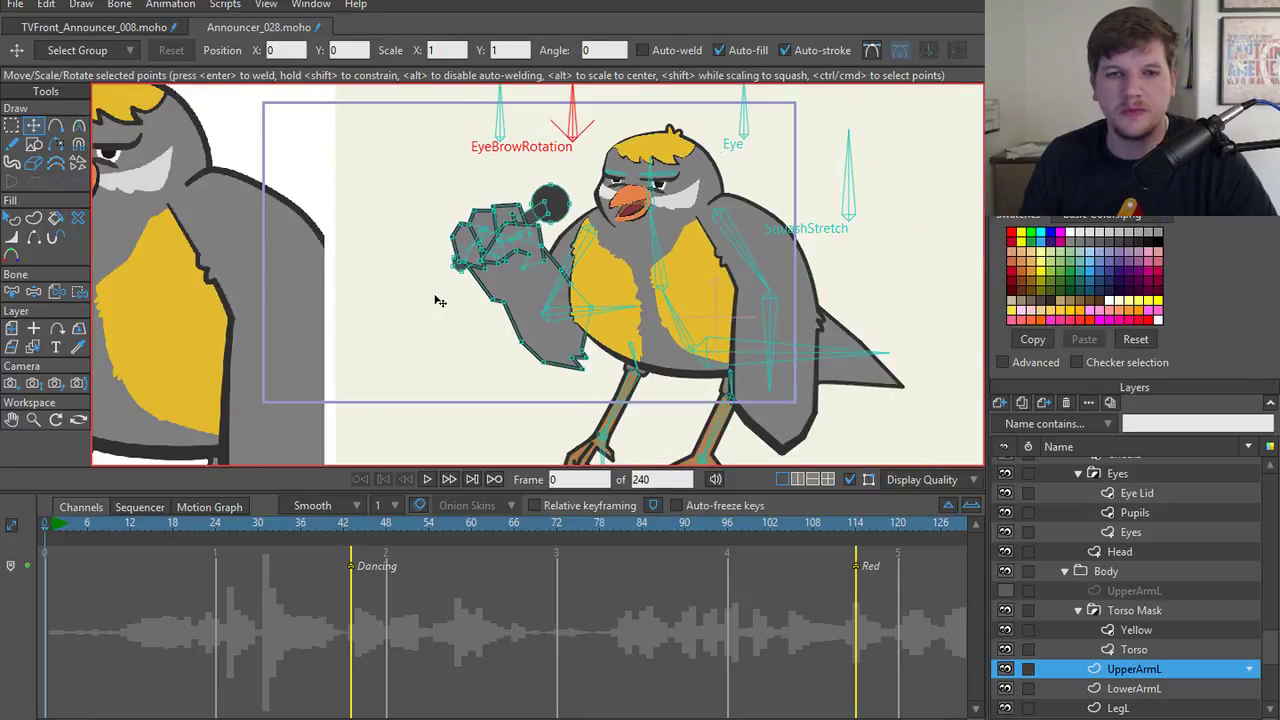
scroll(438, 301, up, 2)
drag(481, 256, 501, 281)
scroll(478, 268, down, 5)
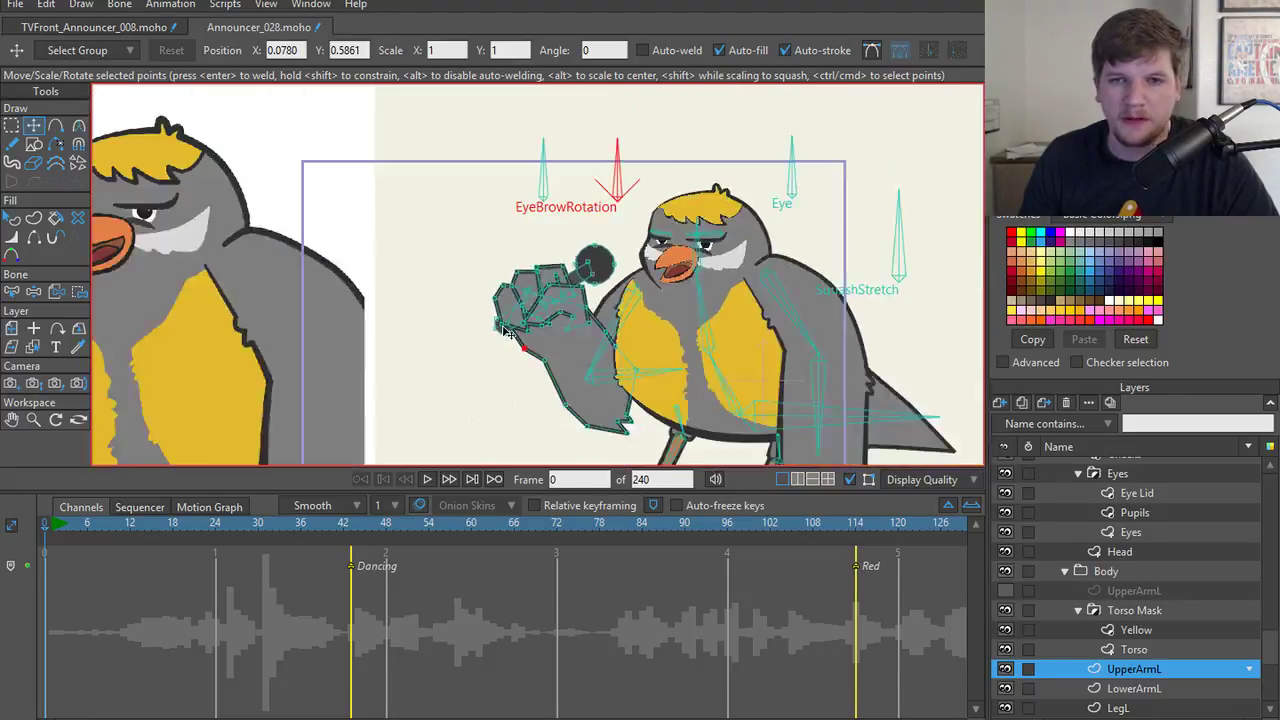
- Hide the bone and point overlays and flip the whole Announcer layer horizontally to check the pose mirrored
scroll(437, 325, up, 4)
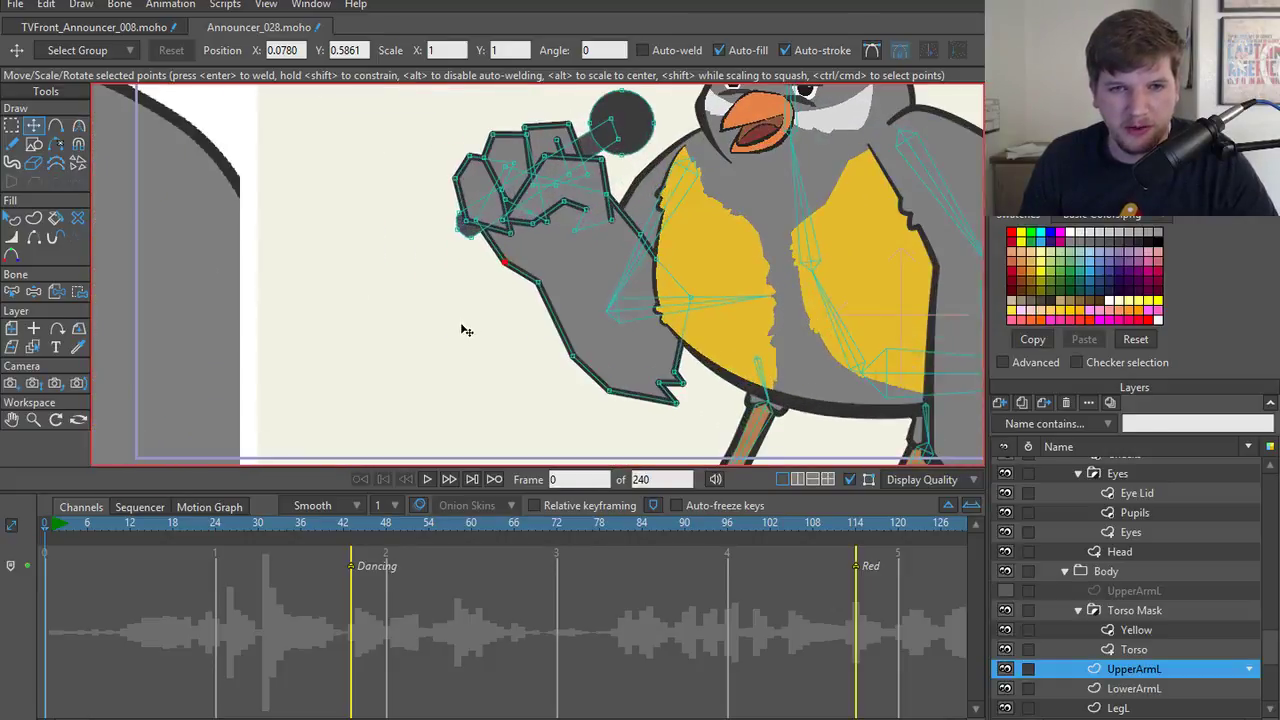
scroll(470, 328, down, 3)
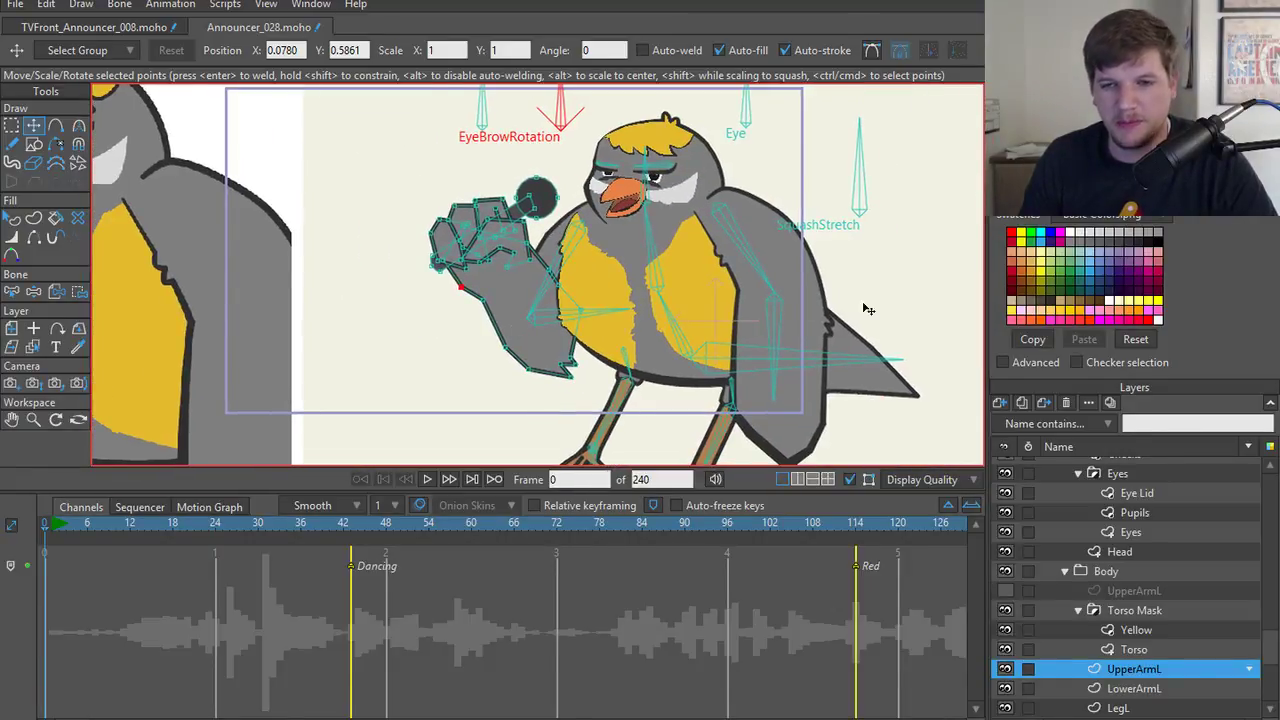
click(851, 479)
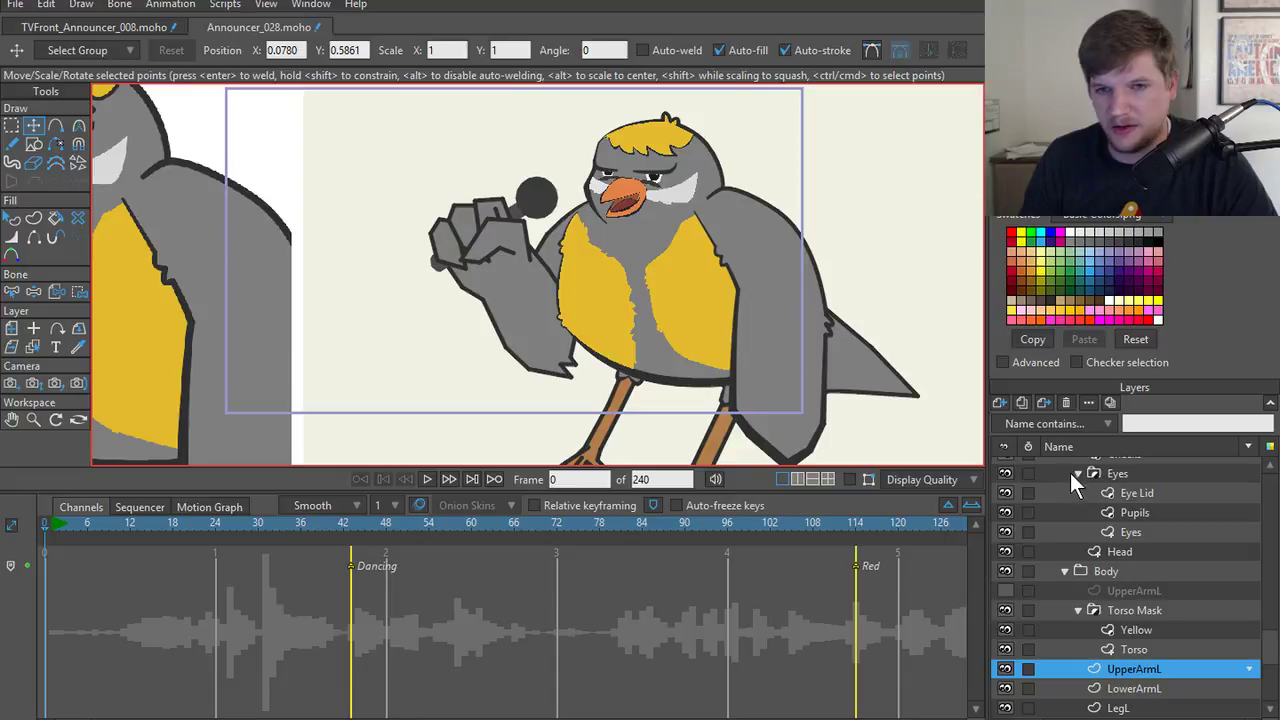
scroll(1149, 535, up, 3)
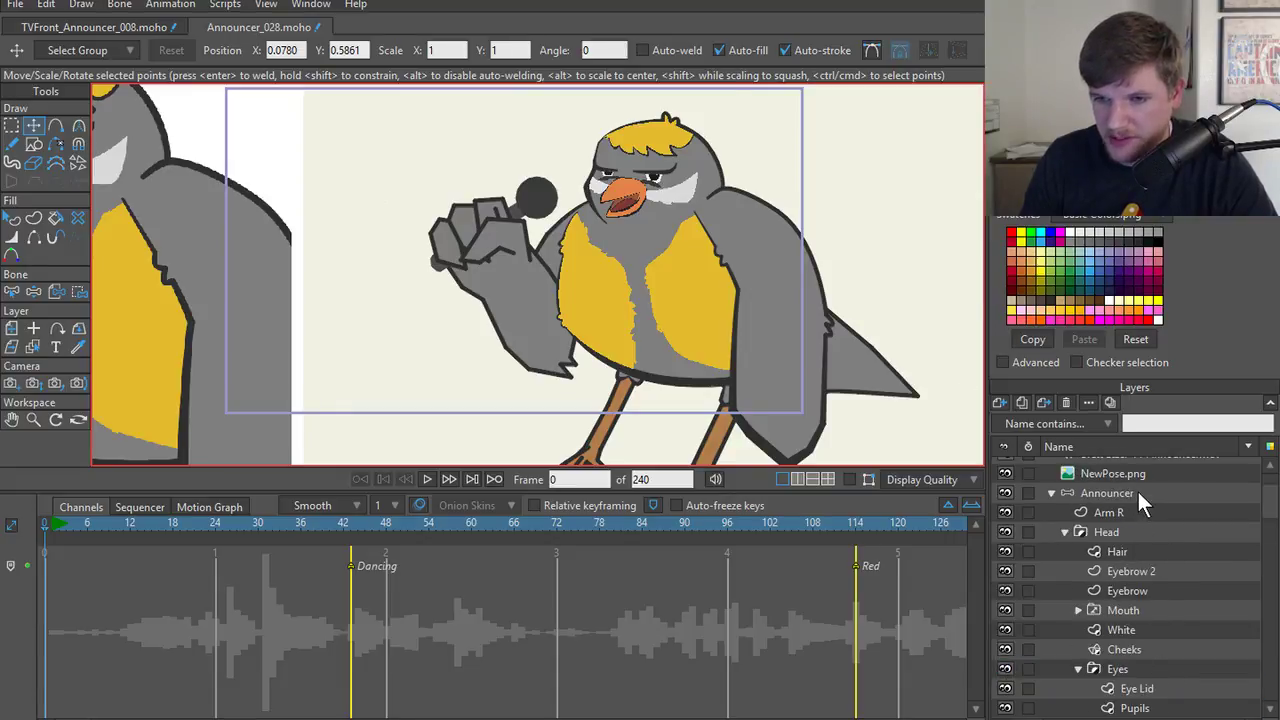
click(1107, 493)
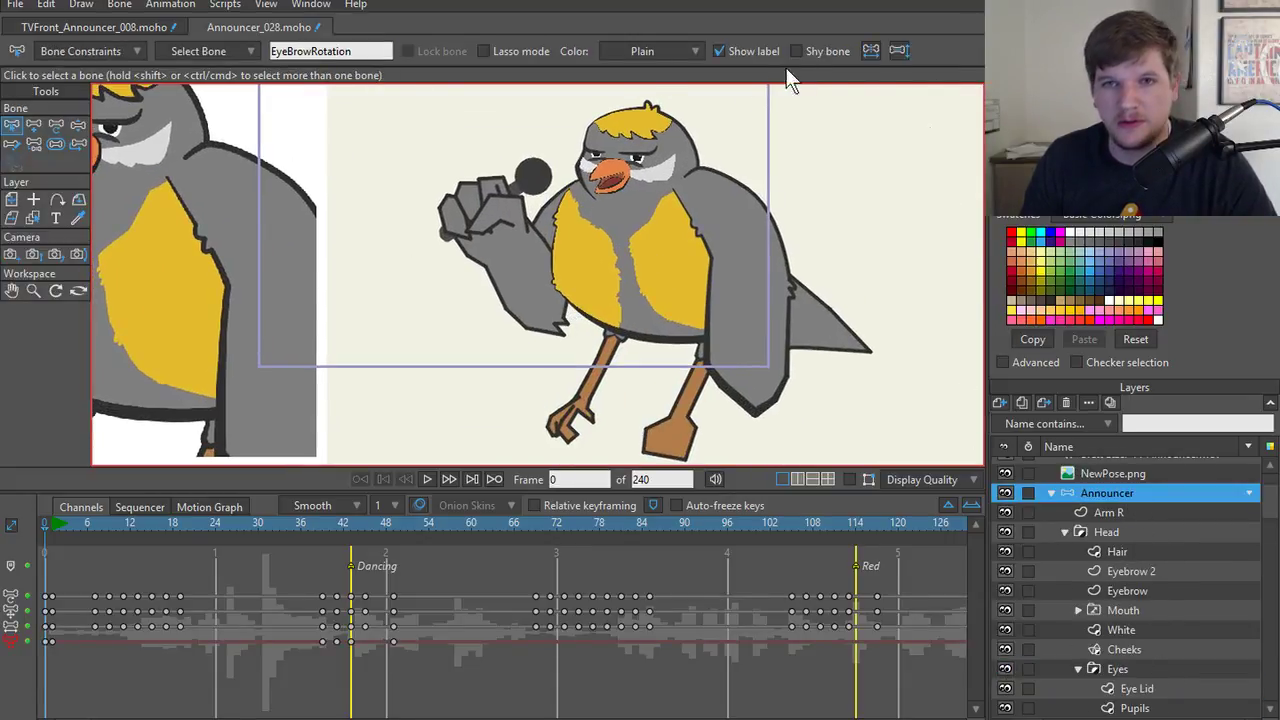
key(m)
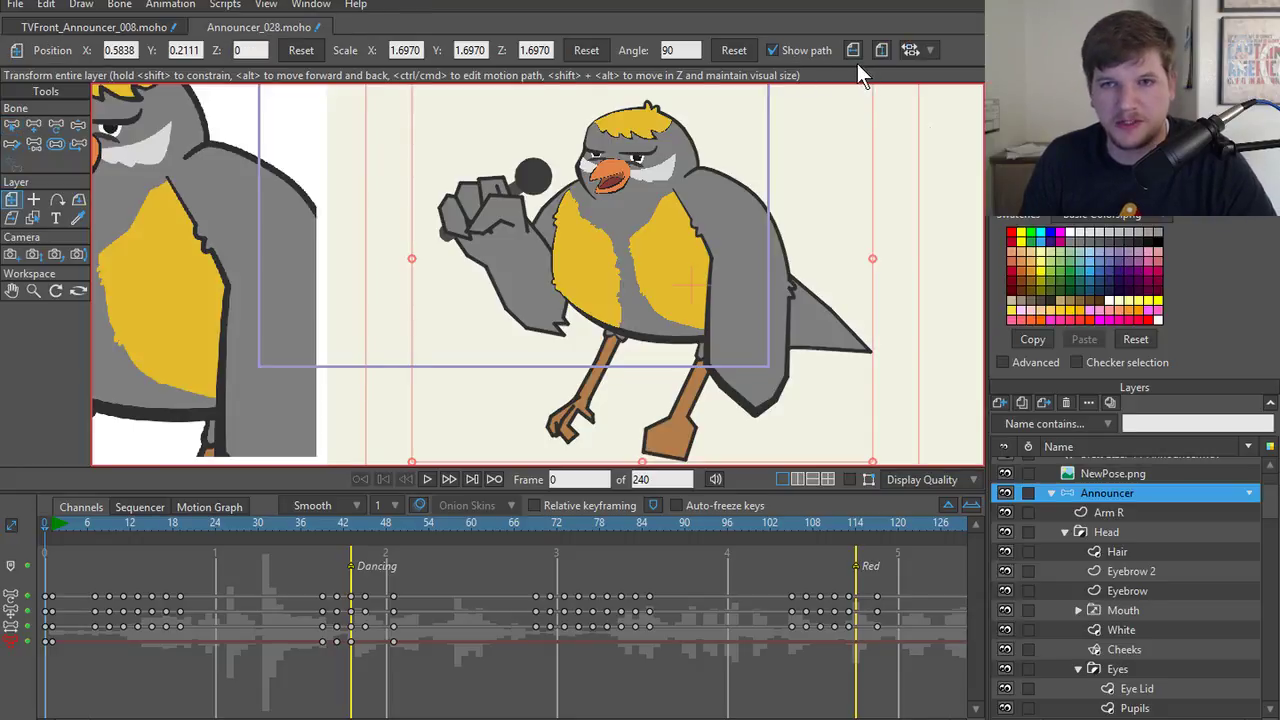
click(853, 52)
click(852, 52)
click(881, 50)
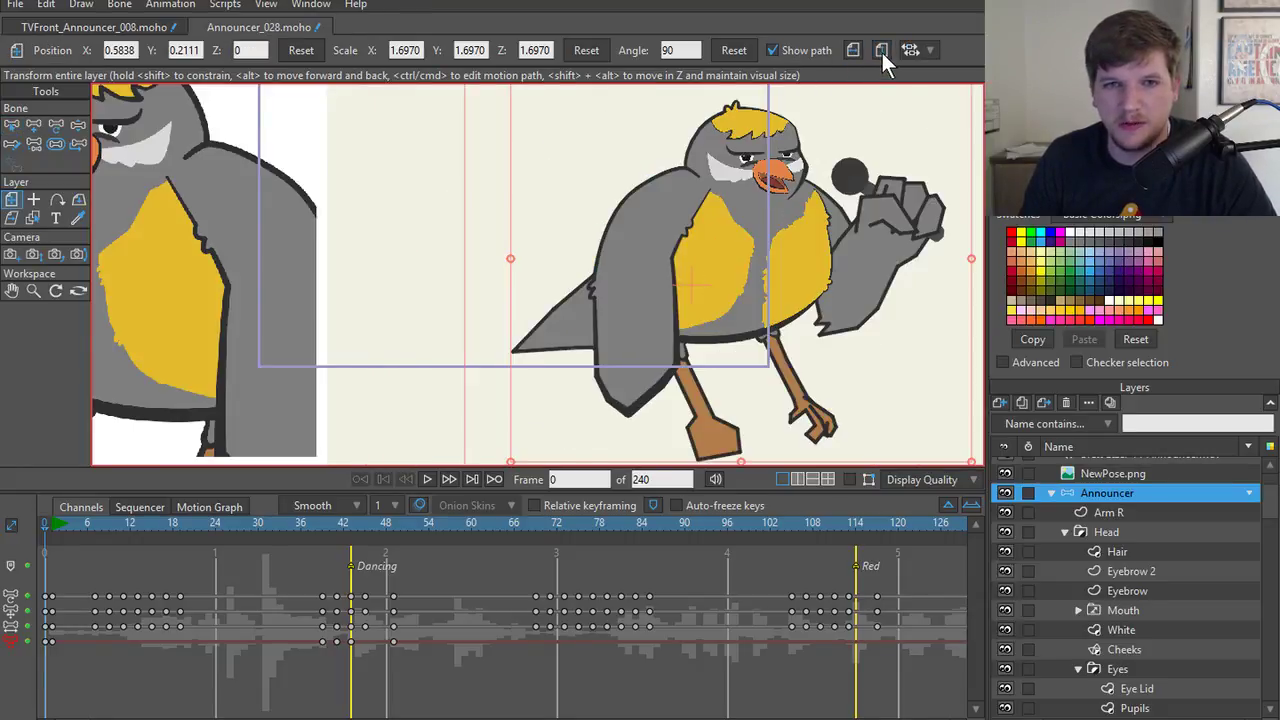
- Examine the mirrored arm up close, reselect the UpperArmL shape layer and show the bone and point overlays again
scroll(346, 306, down, 3)
scroll(414, 329, up, 4)
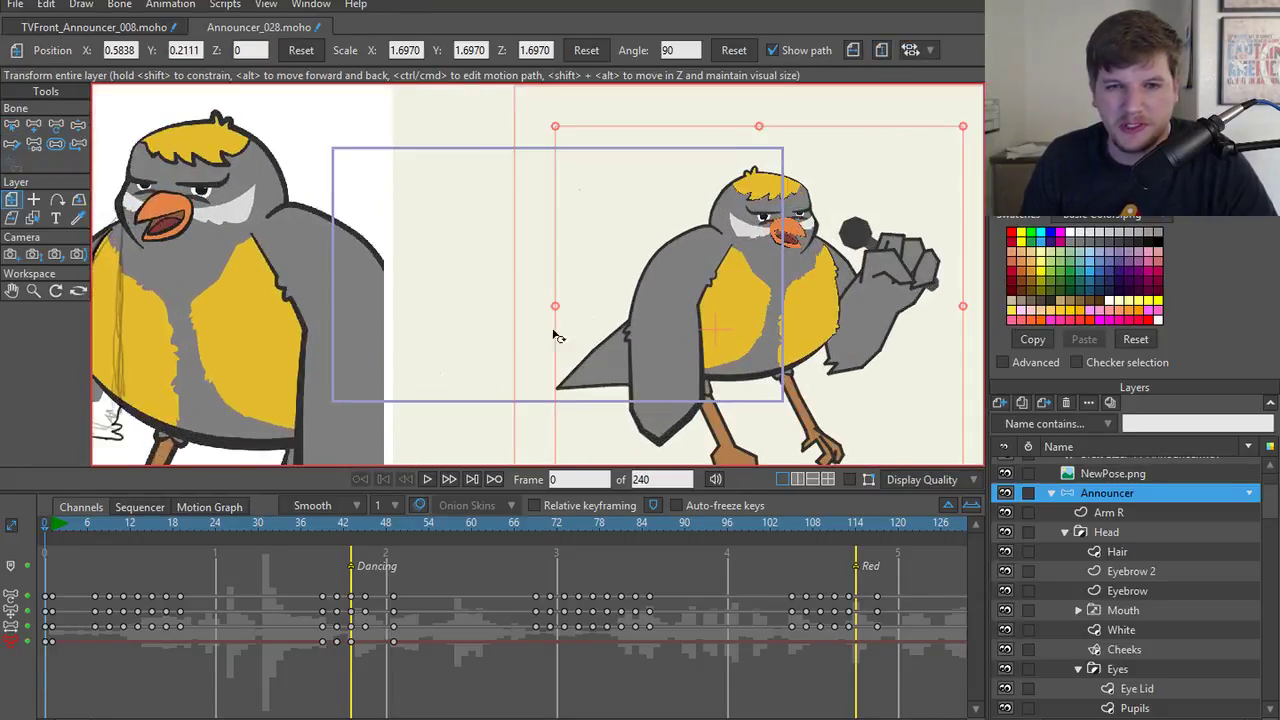
scroll(554, 337, up, 2)
scroll(480, 347, up, 3)
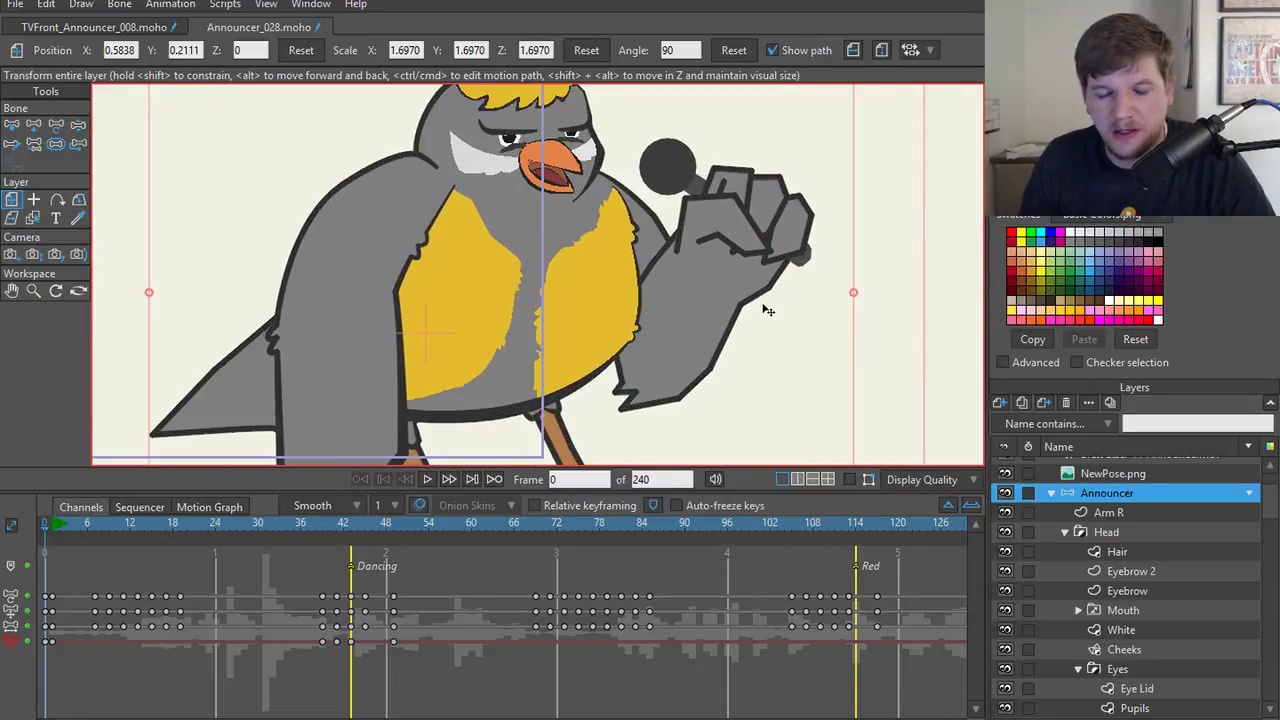
scroll(706, 331, up, 2)
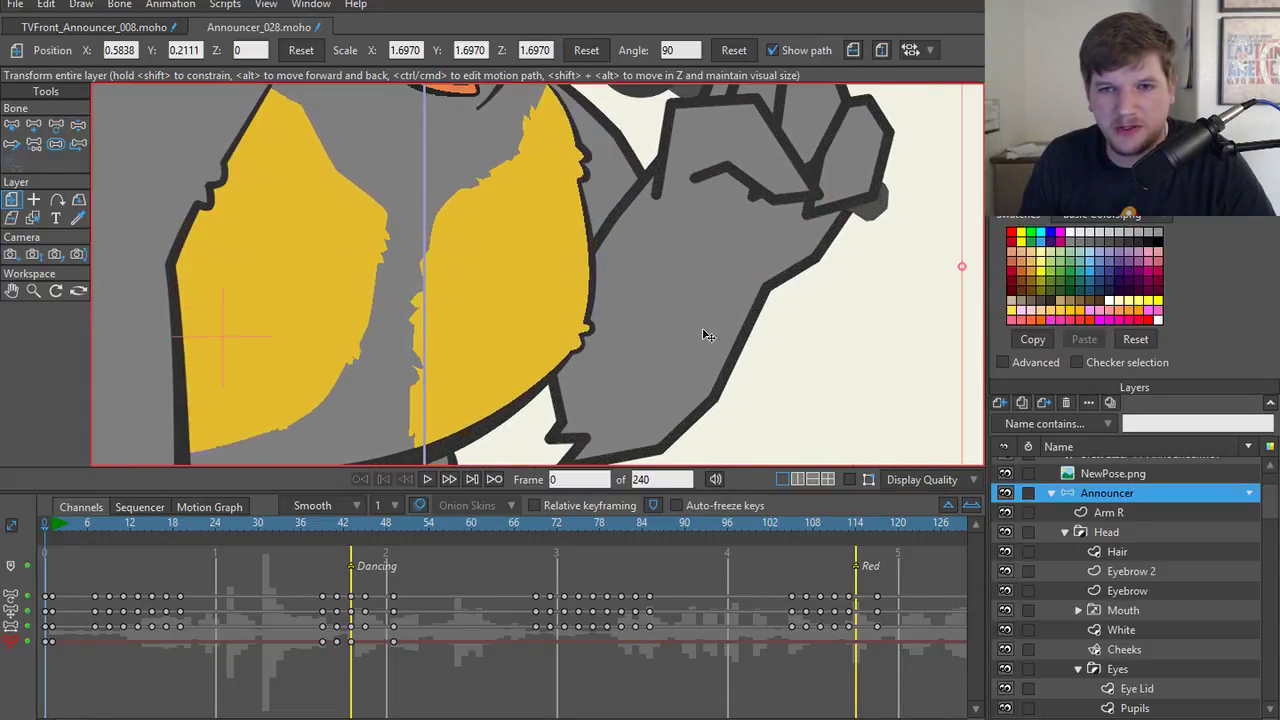
ctrl+alt+click(768, 295)
click(849, 479)
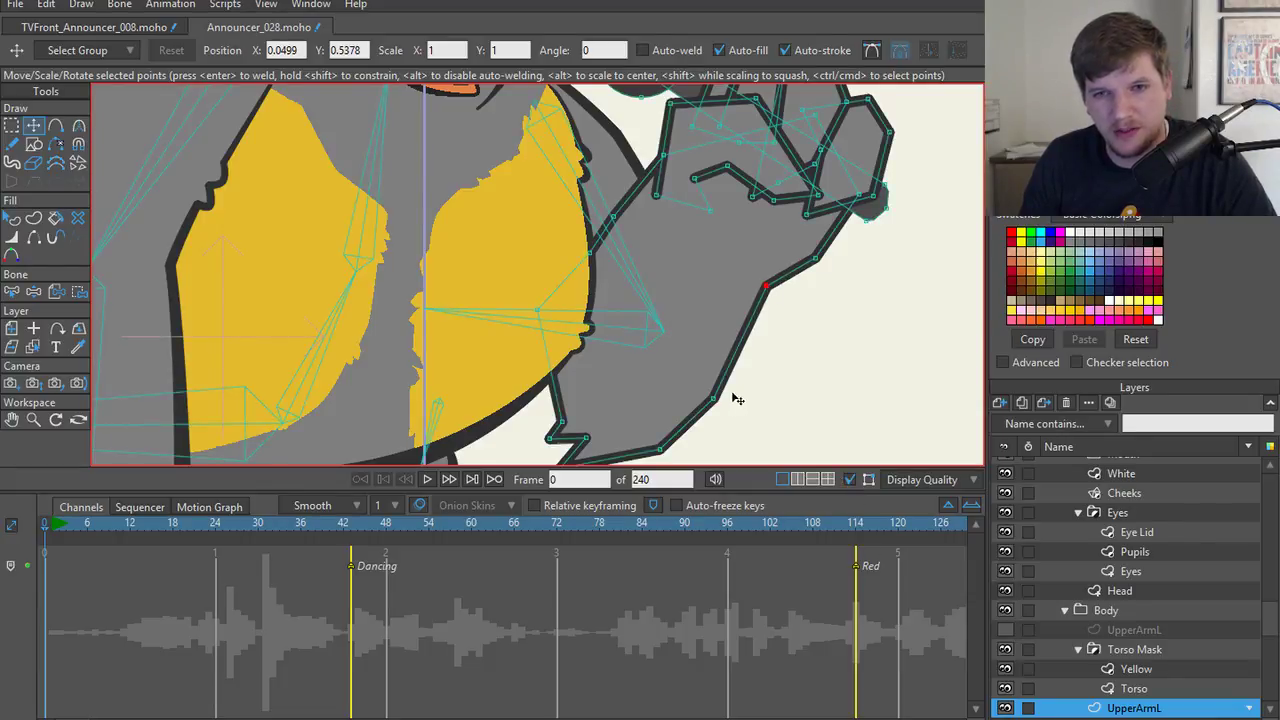
- Round the two outer corner points of the lower forearm into one smooth curve
drag(714, 398, 808, 394)
key(c)
scroll(726, 386, down, 1)
drag(703, 398, 766, 440)
- Shrink the jagged feather tuft at the forearm's lower tip and round its protruding point
key(t)
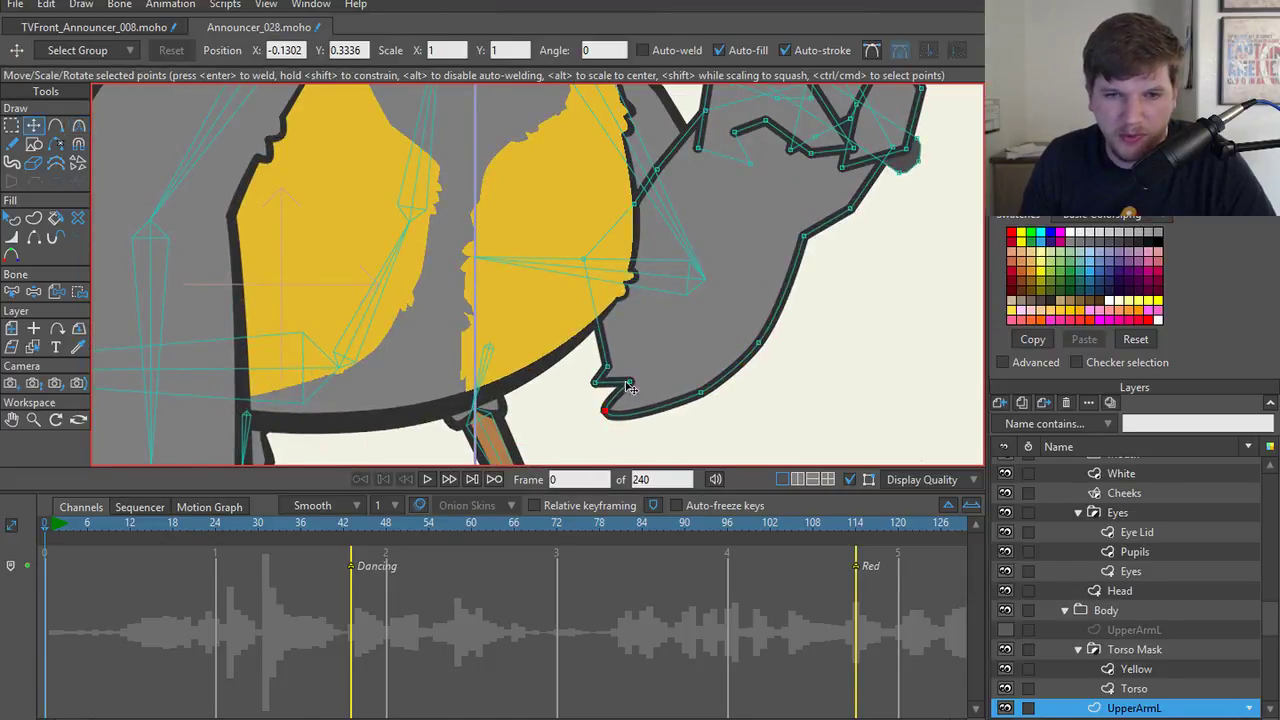
click(597, 382)
key(c)
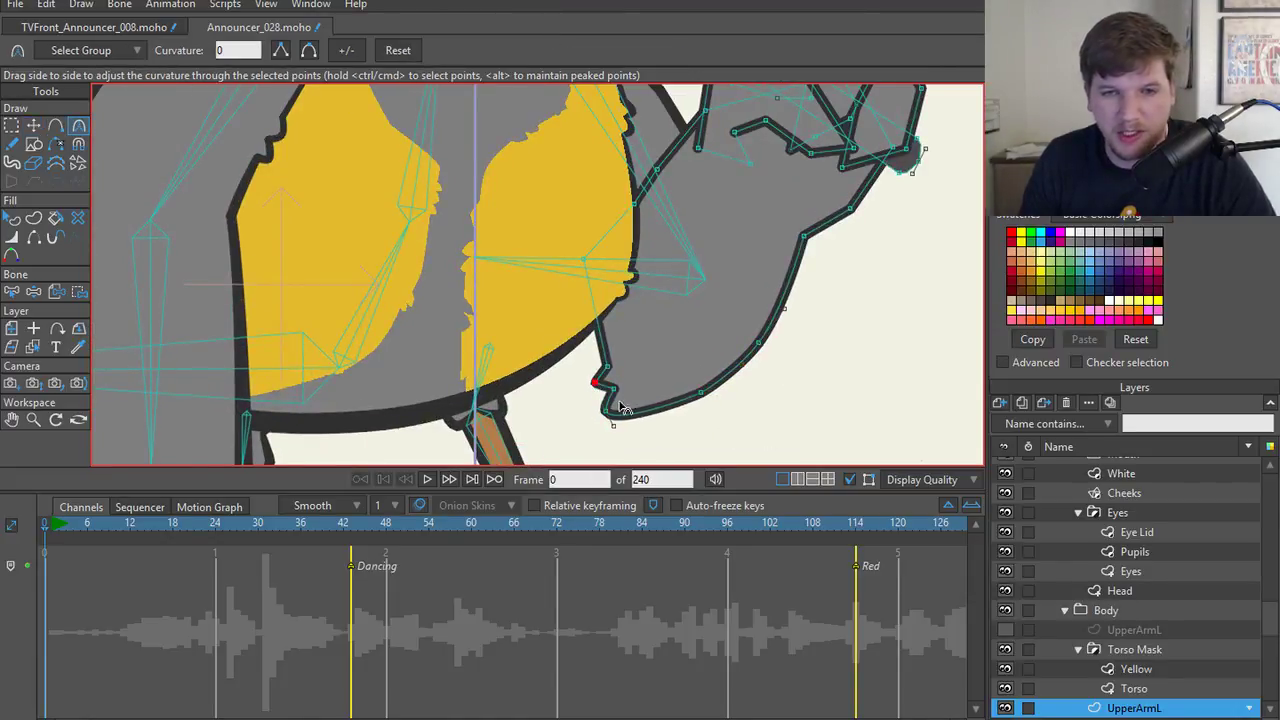
key(t)
- Add a point on the forearm's inner edge above the feather tuft and curve it with a curvature of about 0.51
click(595, 321)
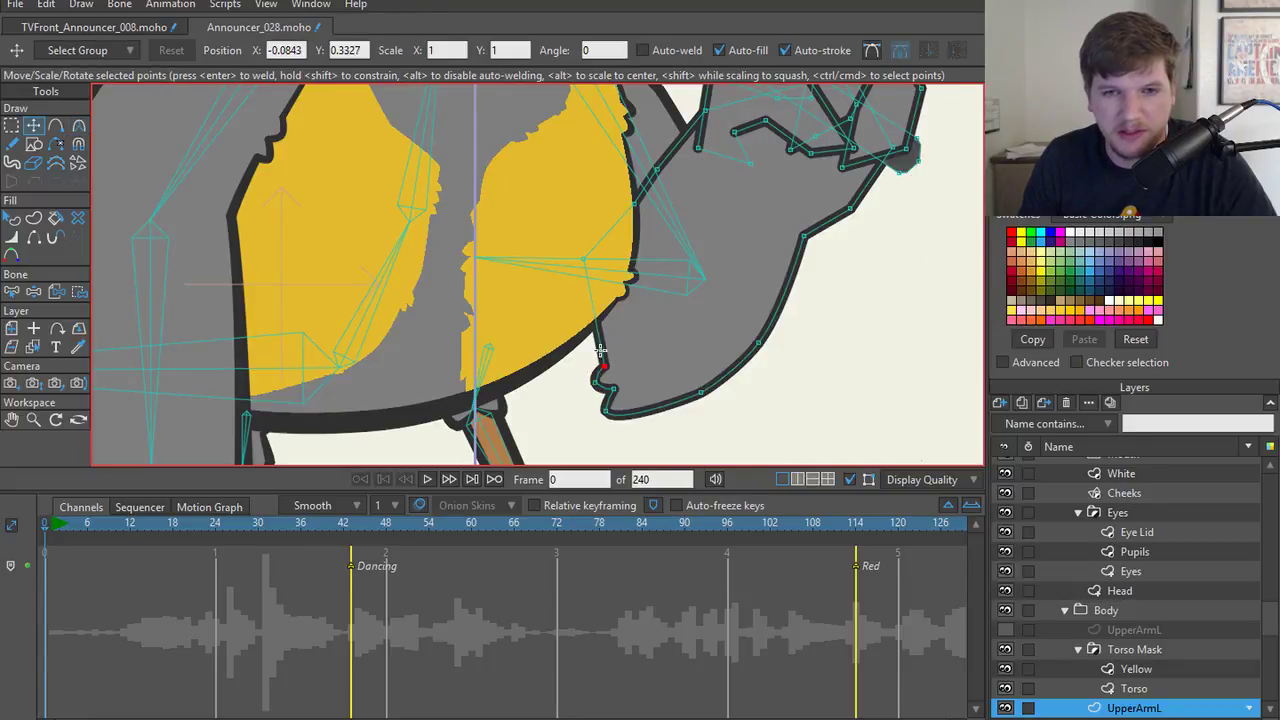
key(a)
click(581, 319)
key(t)
key(c)
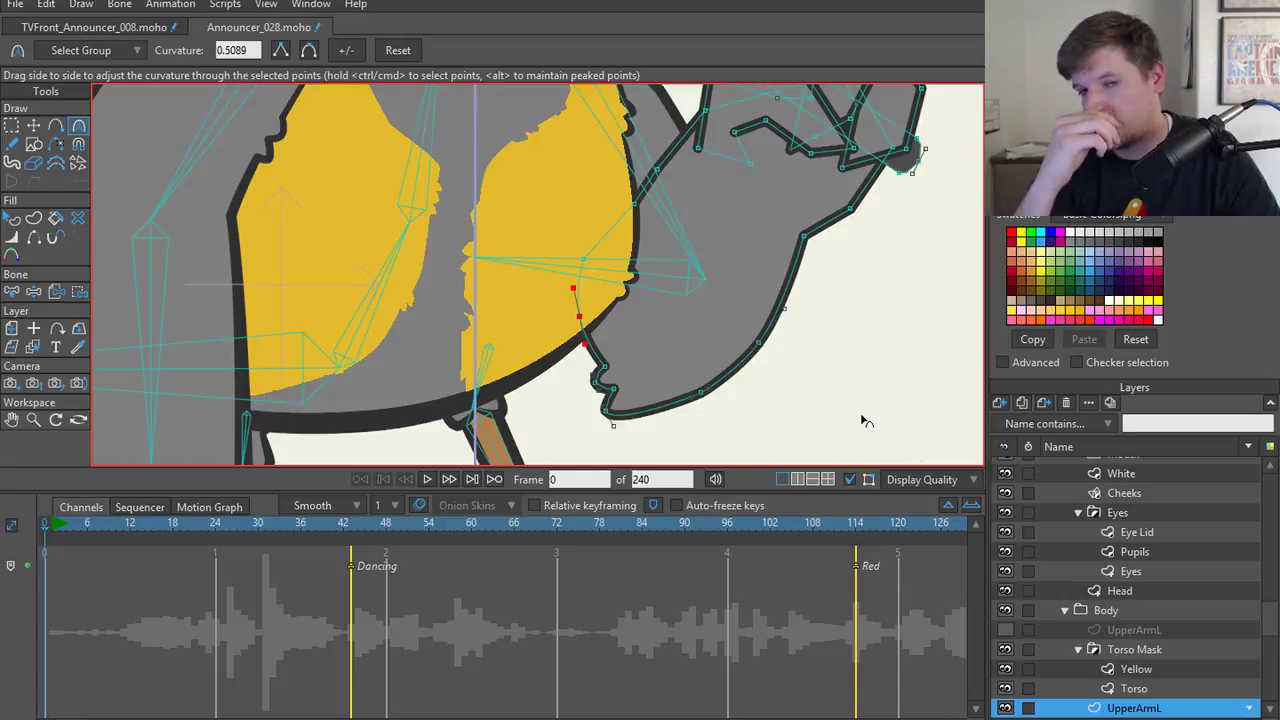
- Remove the surplus point on the forearm's upper edge beside the chest and tuck the edge's end point inside the hand
scroll(760, 280, up, 2)
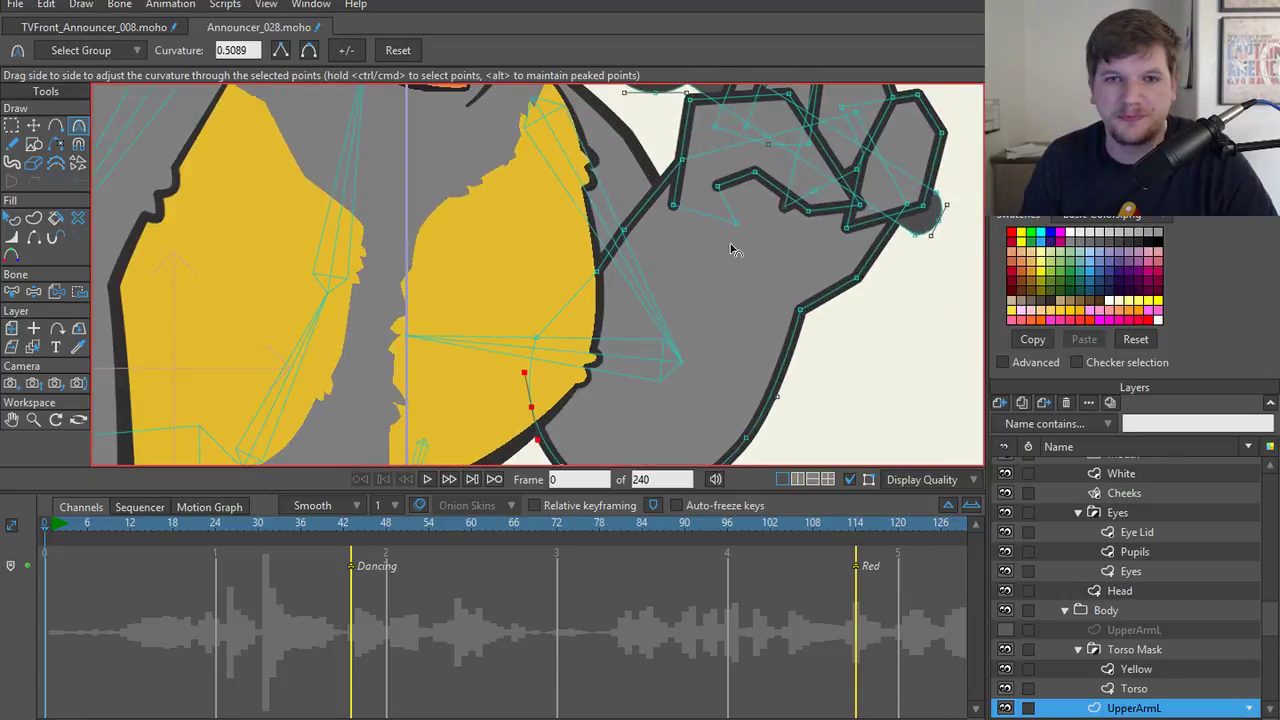
scroll(593, 268, up, 1)
scroll(700, 300, up, 2)
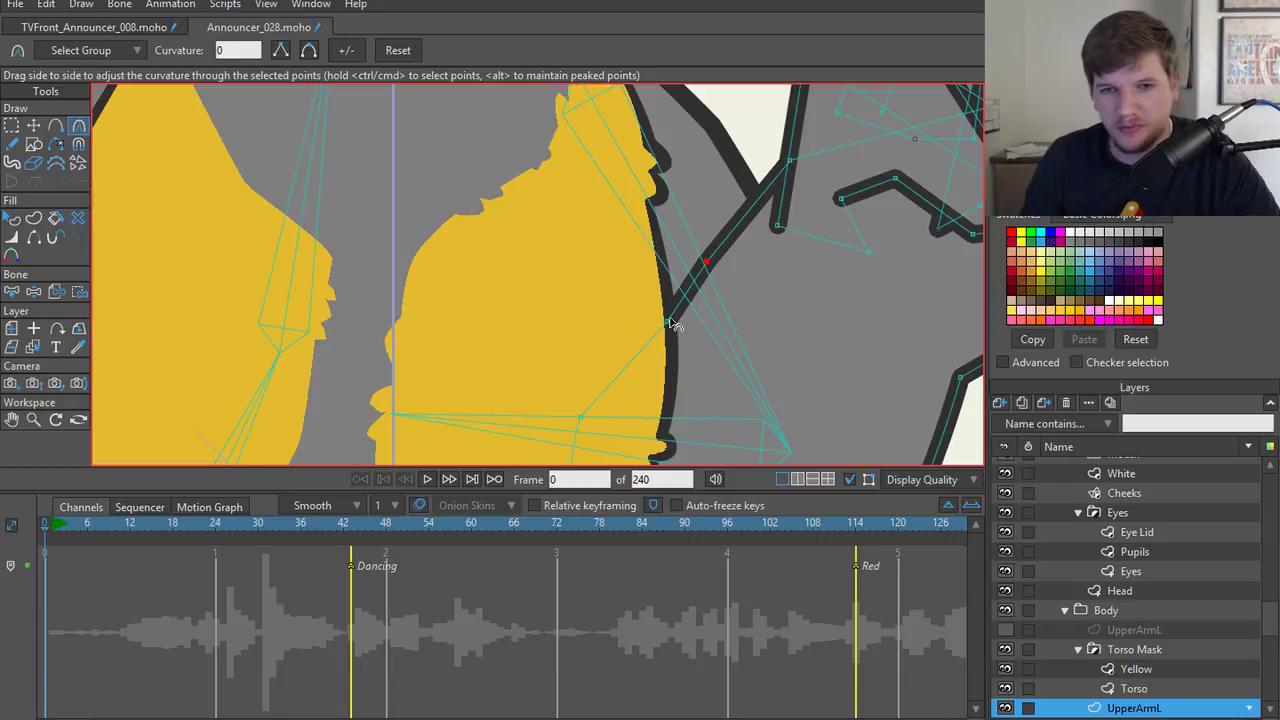
key(t)
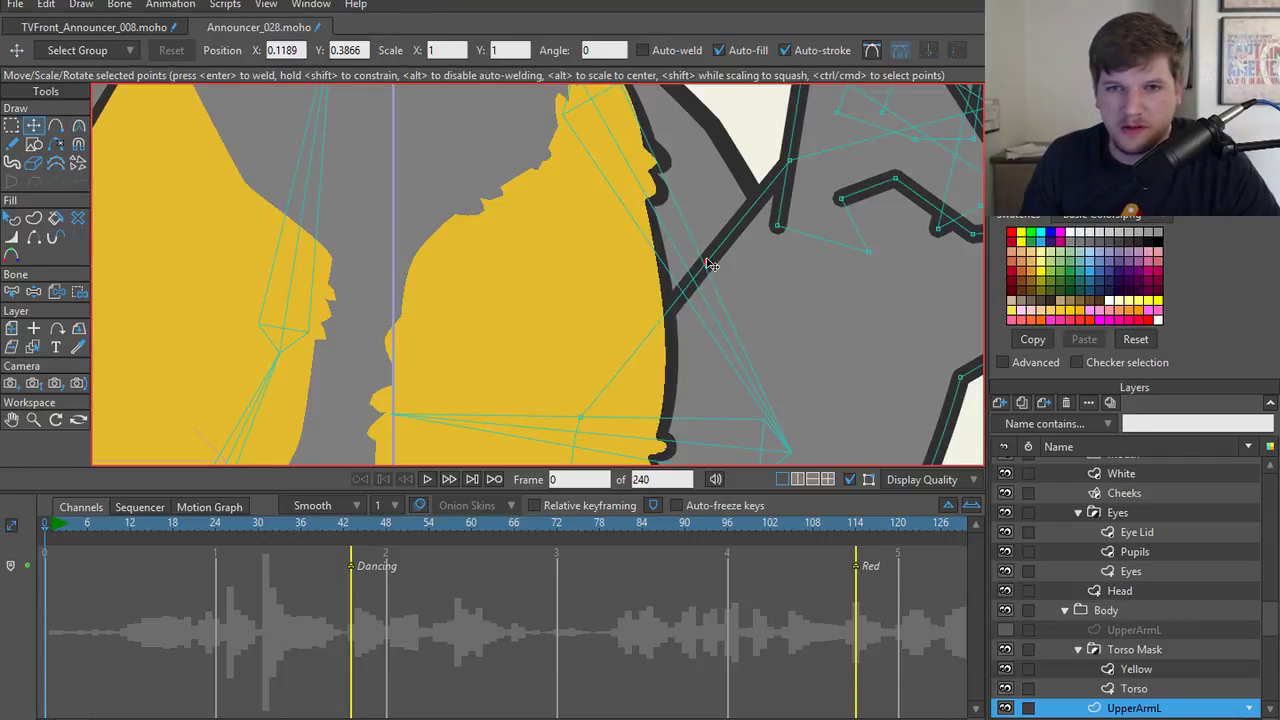
scroll(707, 264, down, 3)
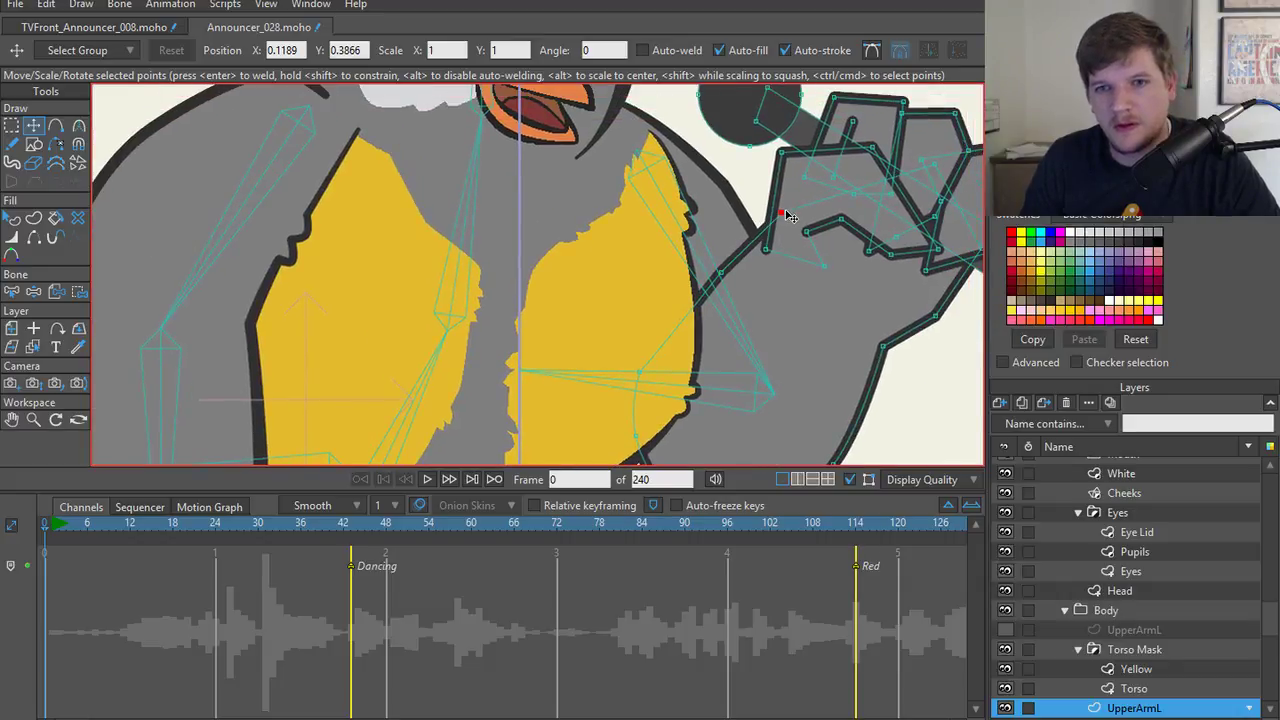
mouse_move(786, 213)
mouse_down()
mouse_move(768, 250)
mouse_move(725, 268)
mouse_move(745, 270)
mouse_up()
- Smooth the remaining middle point of the forearm's upper edge with a curvature of 0.30
scroll(743, 289, up, 3)
key(c)
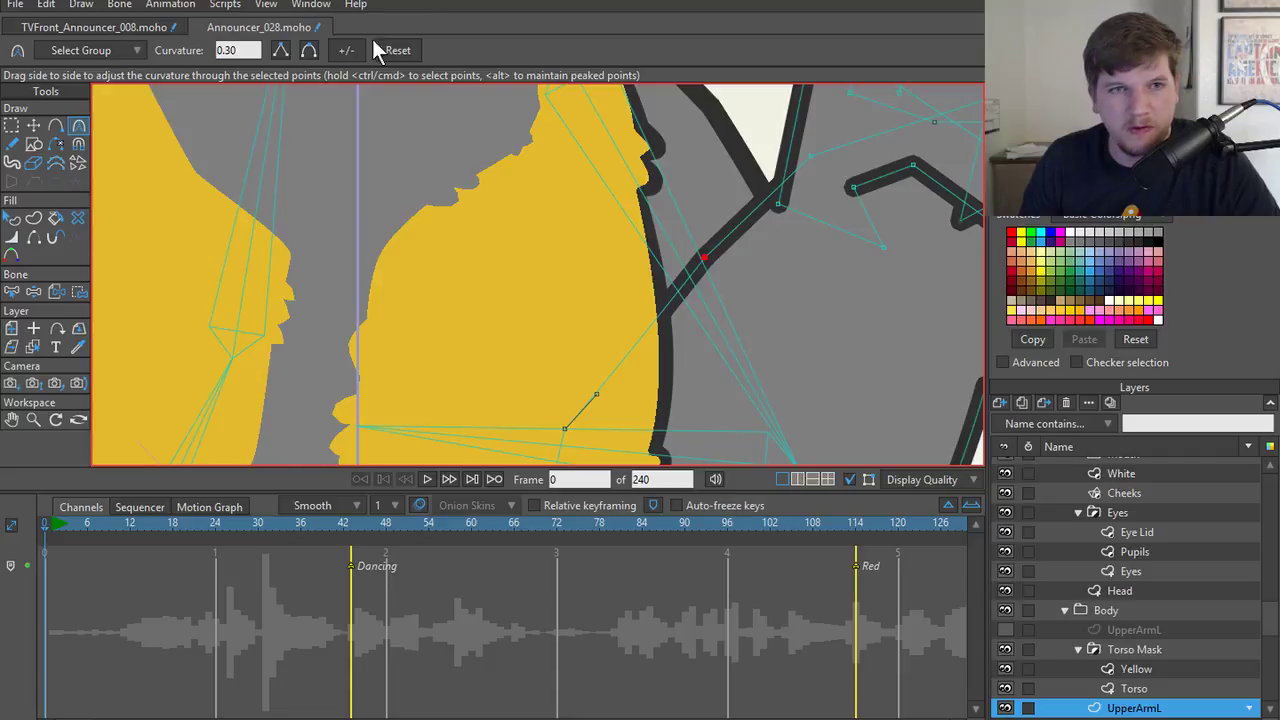
click(308, 50)
scroll(623, 291, down, 3)
scroll(535, 342, up, 5)
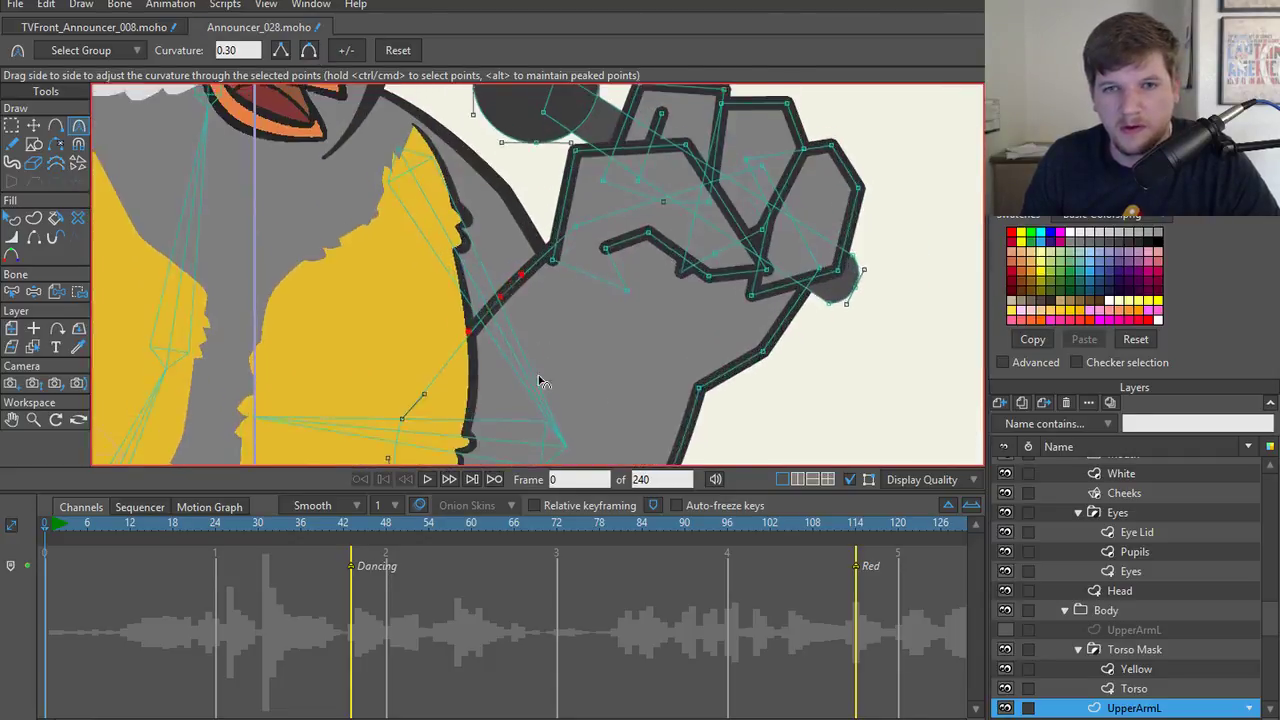
- Smooth the corner point of the front finger nearest the microphone head
key(t)
key(c)
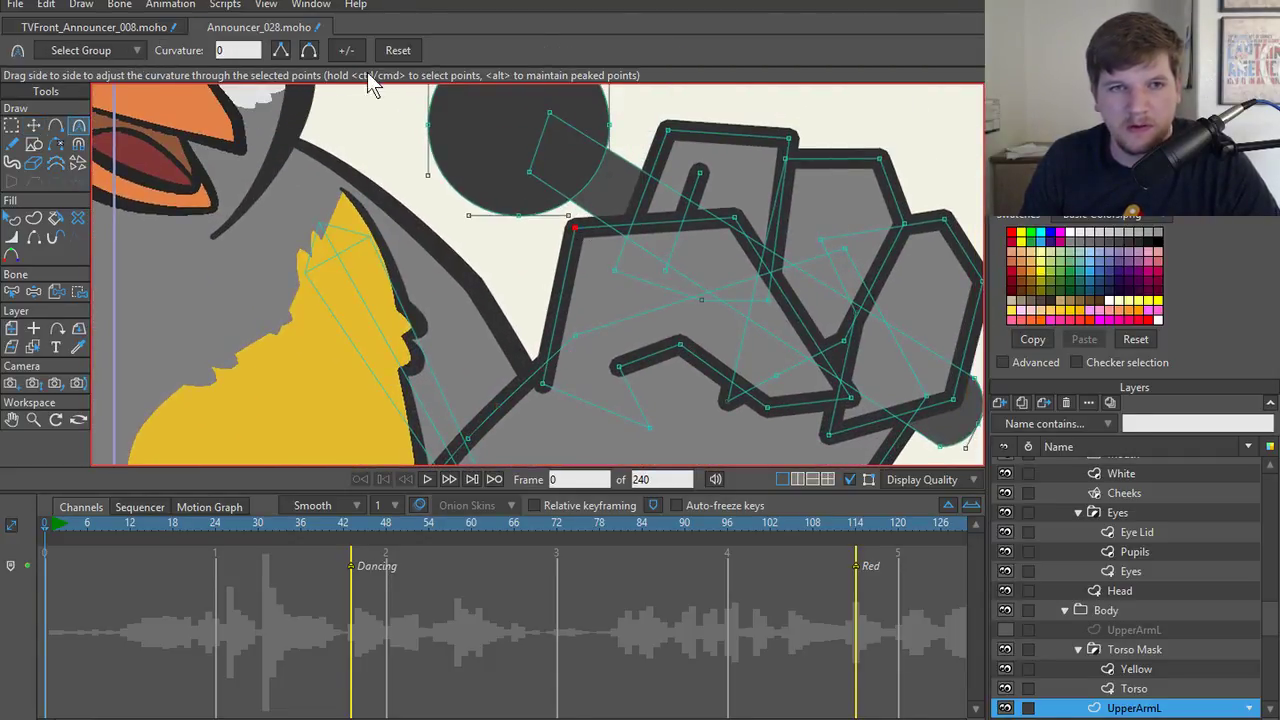
- Smooth the thumb outline's peaked upper corner point nearest the bird's head into a curve
click(312, 56)
key(t)
drag(588, 237, 640, 236)
key(c)
key(t)
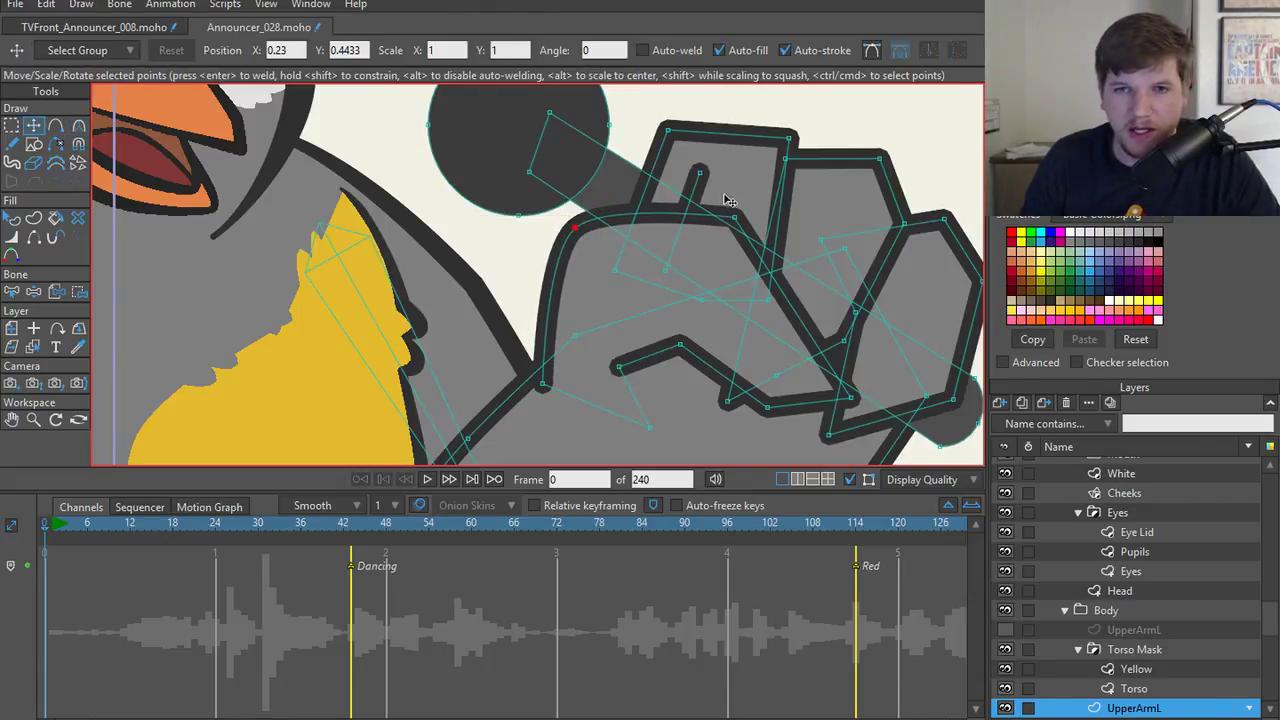
- Round the thumb outline's other upper corner, its tip and the points along its underside by increasing their curvature
key(c)
drag(737, 214, 888, 345)
drag(857, 400, 882, 402)
drag(766, 409, 862, 410)
key(t)
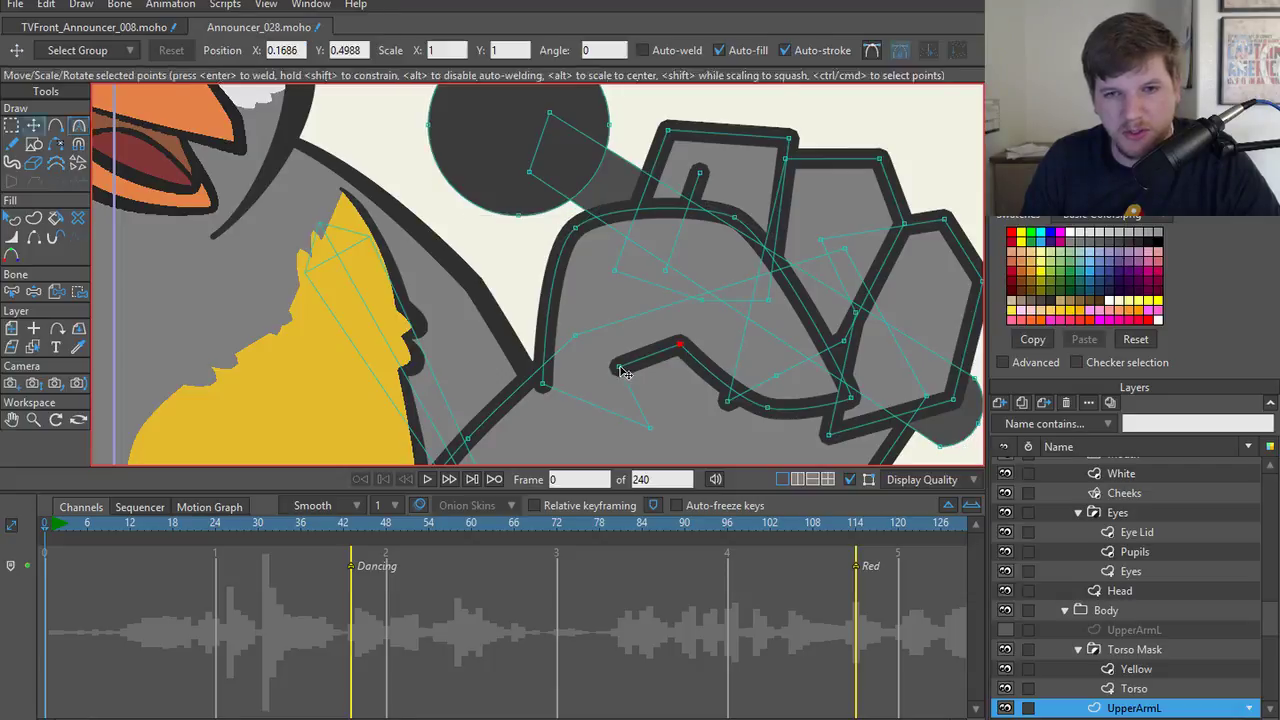
drag(620, 367, 670, 377)
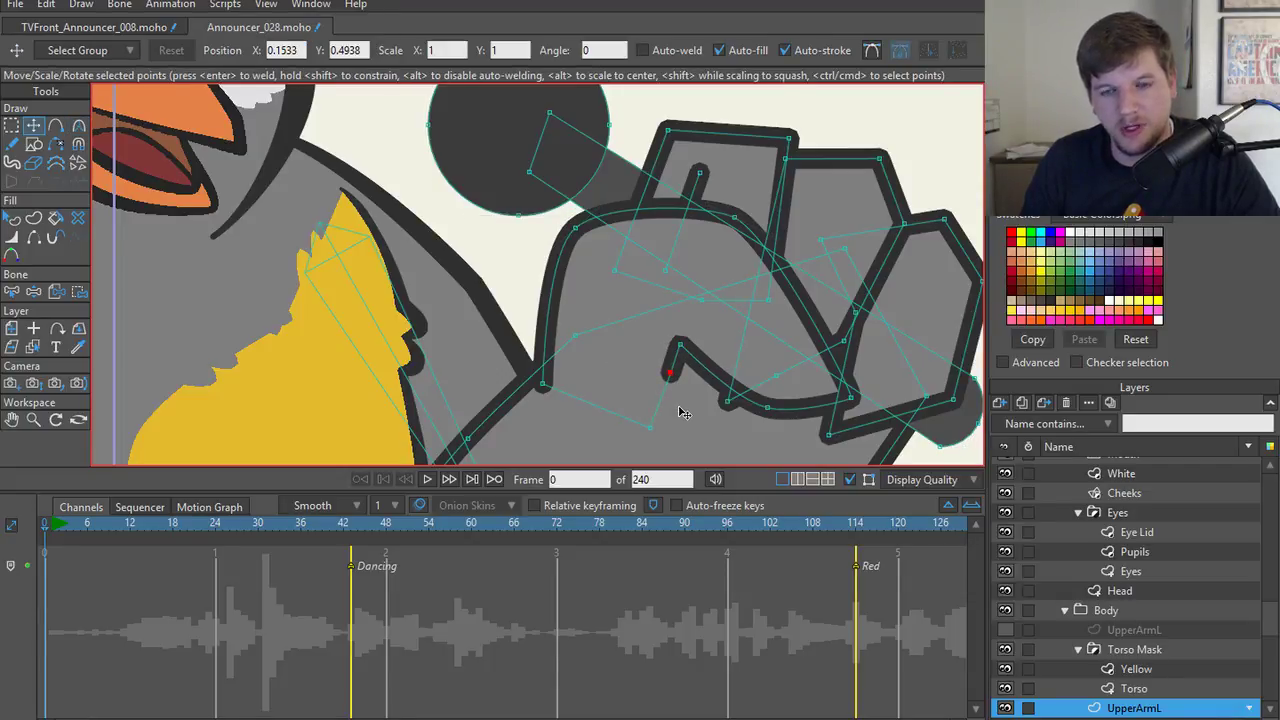
key(ctrl+z)
- Hide the end segment of the thumb's underside crease and add points that form a short downward hook stroke there
scroll(667, 380, down, 1)
scroll(660, 372, up, 2)
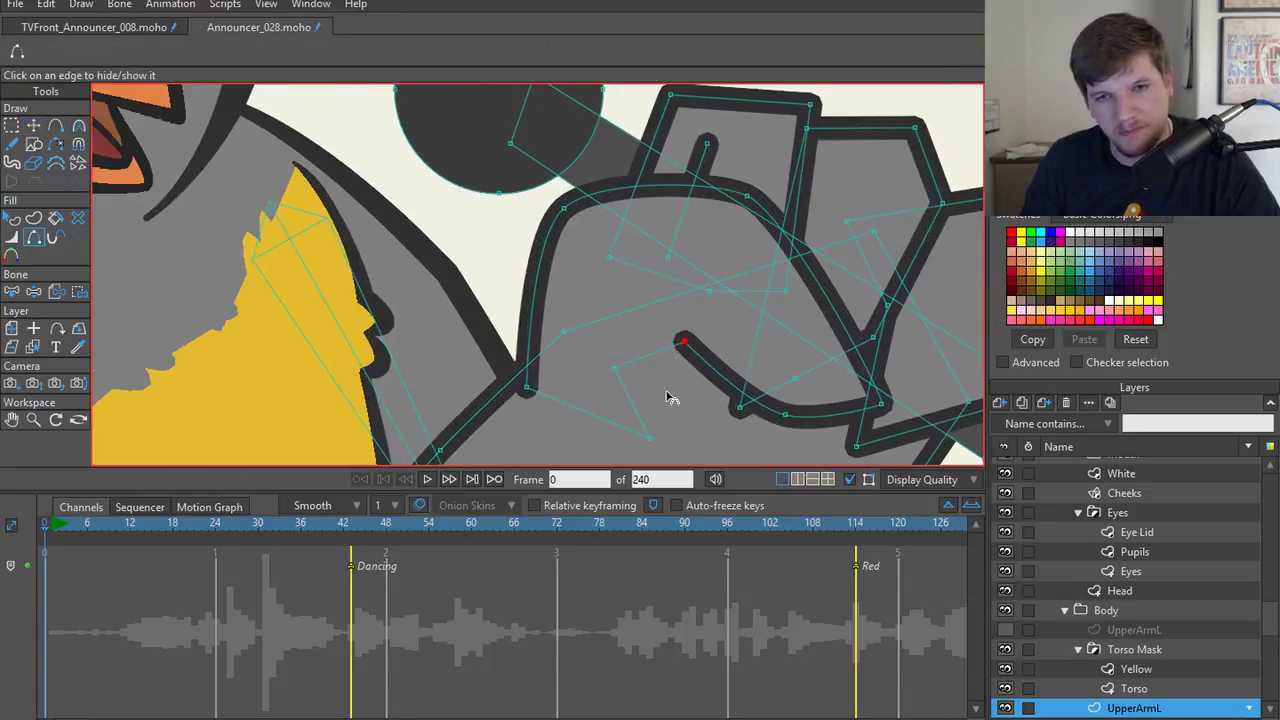
scroll(670, 385, down, 1)
key(a)
scroll(655, 374, up, 1)
drag(644, 376, 700, 383)
key(h)
click(688, 384)
key(a)
key(t)
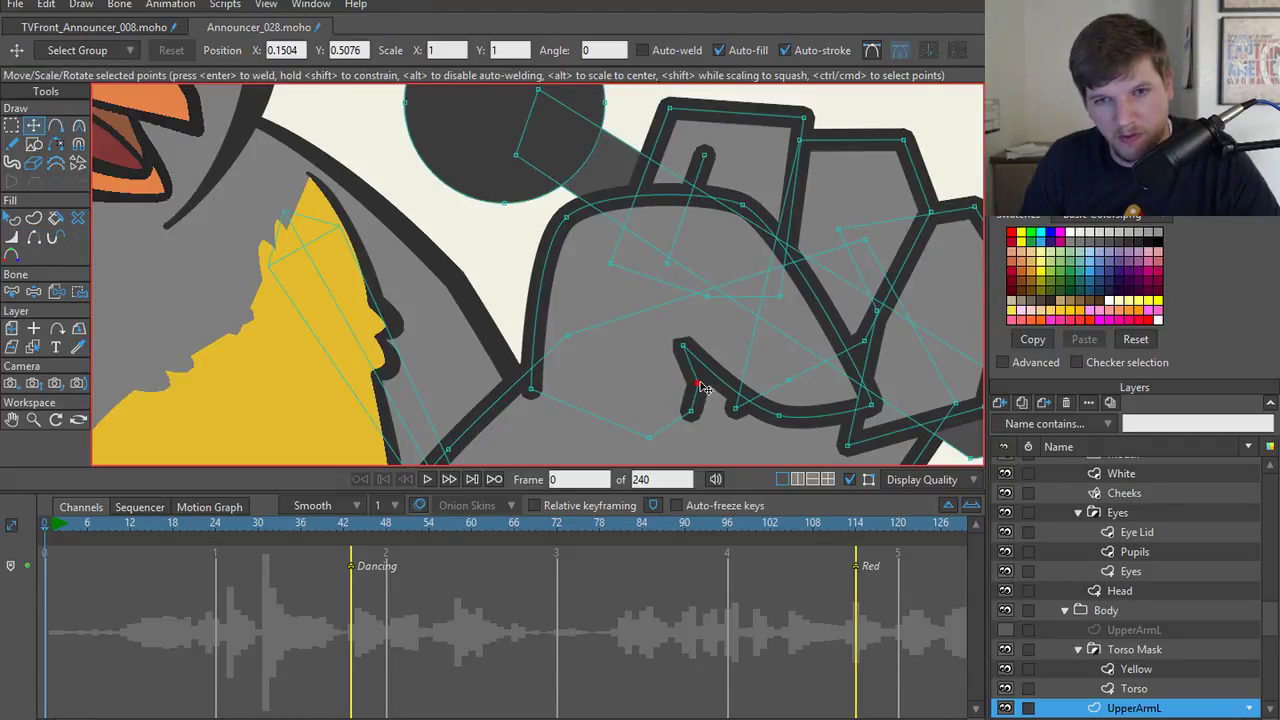
- Curve the middle point of the crease's hook and make the corner point where it meets the thumb's underside peaked
key(c)
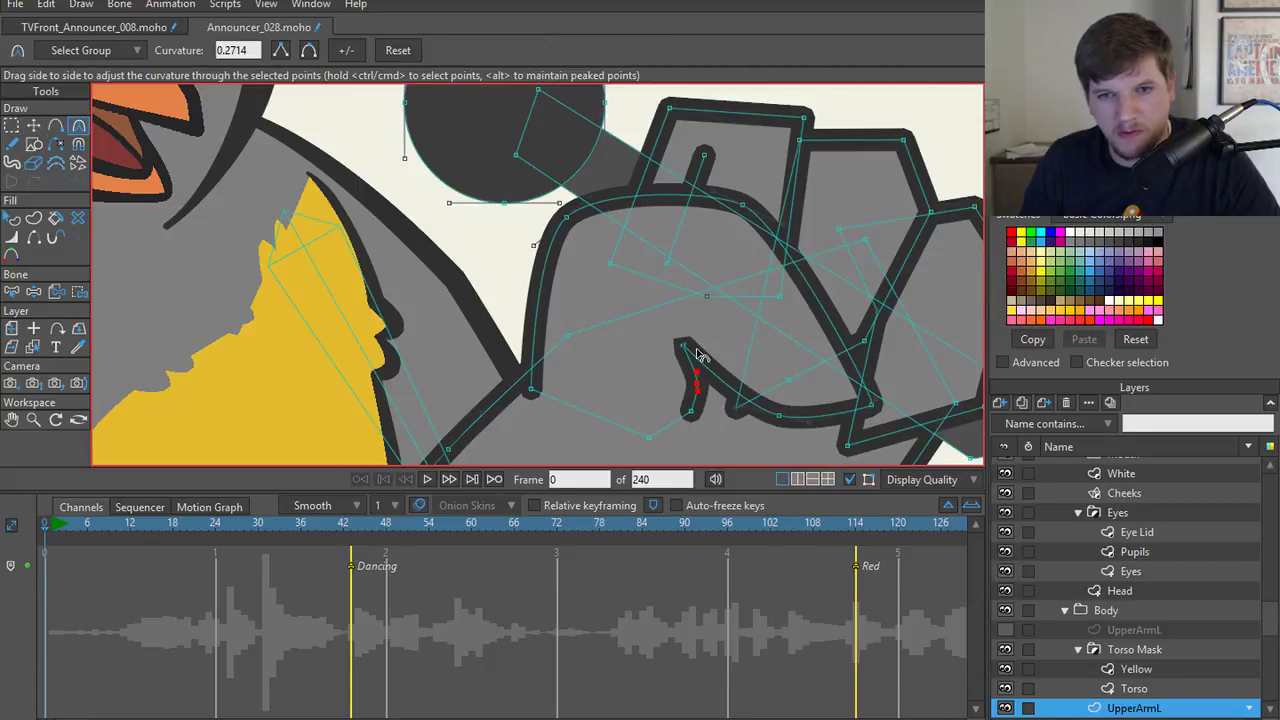
drag(690, 345, 560, 357)
key(ctrl+z)
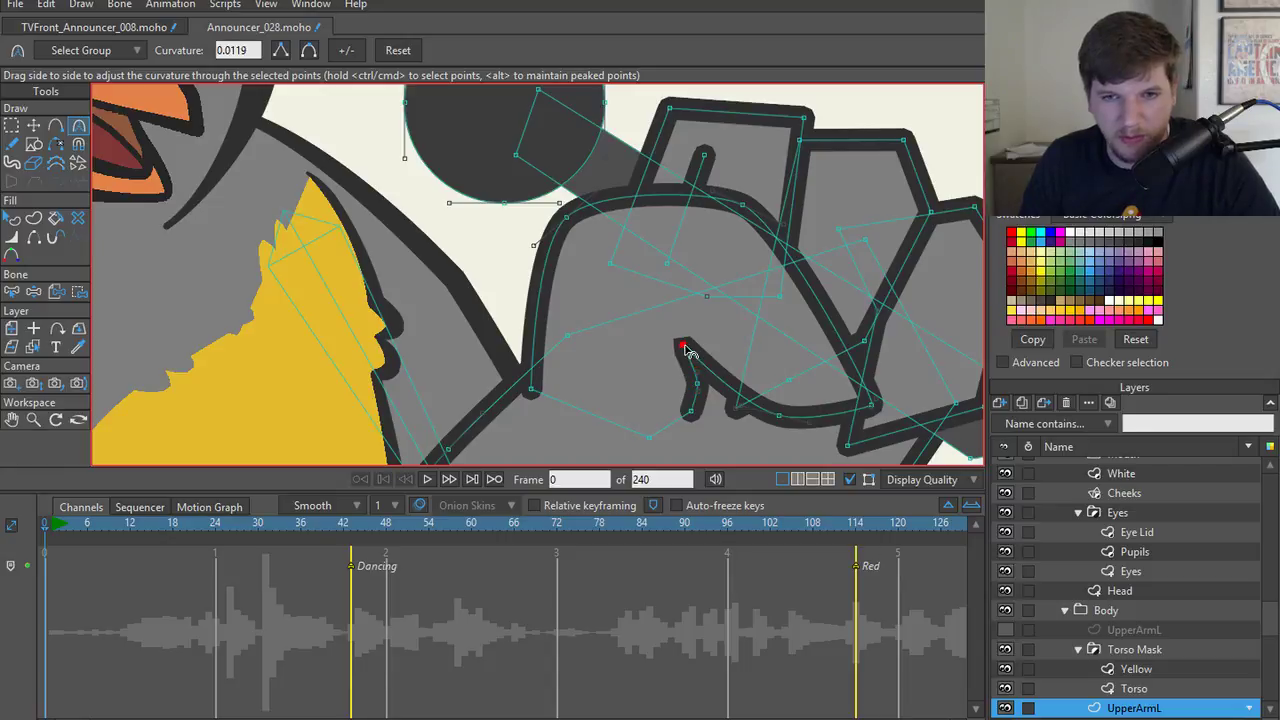
click(285, 49)
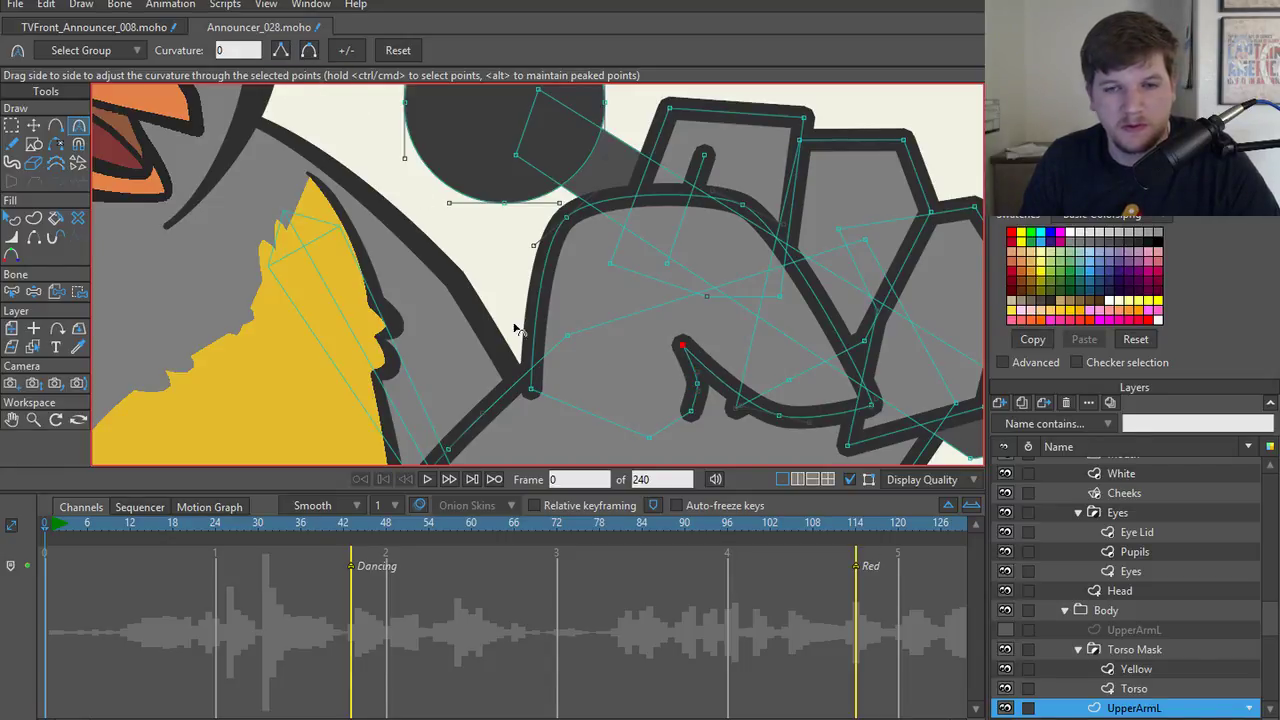
- Move the first finger's upper corner point nearest the microphone head slightly outward
key(t)
scroll(629, 366, down, 5)
scroll(571, 394, up, 6)
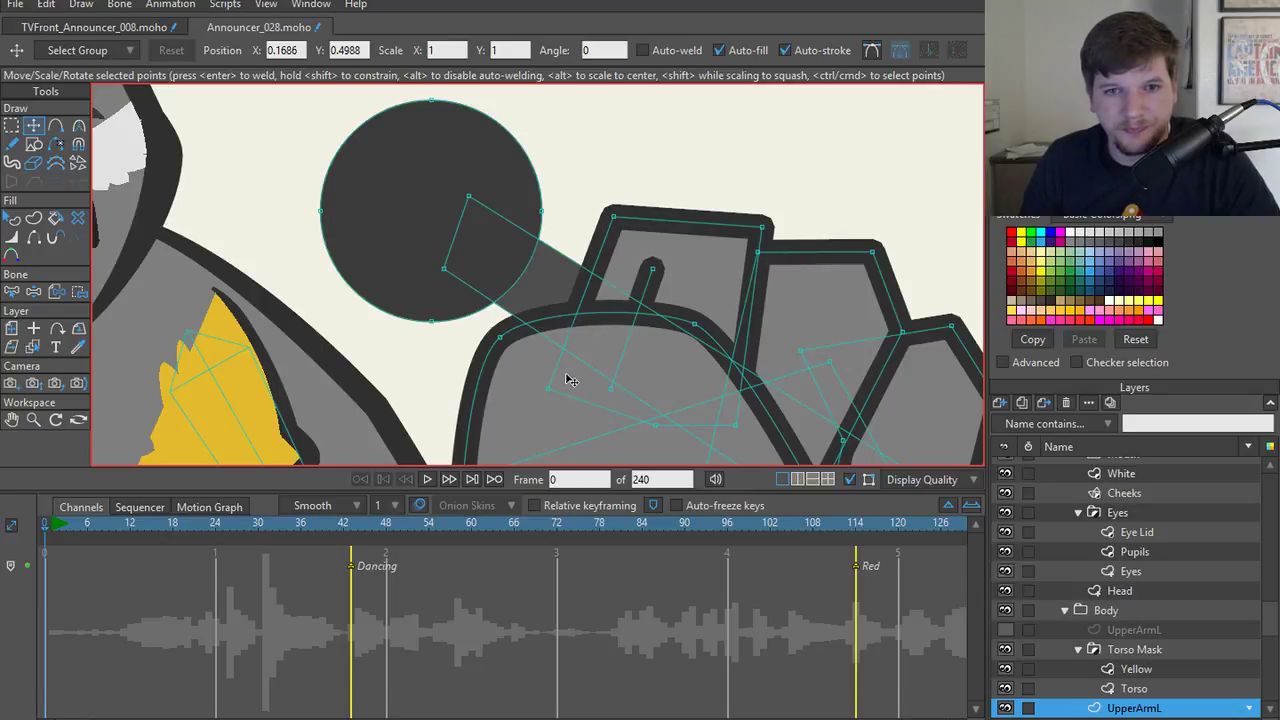
drag(612, 215, 583, 205)
- Enable the dark outline stroke on the microphone handle shape, with a width of 4, and deselect it
key(q)
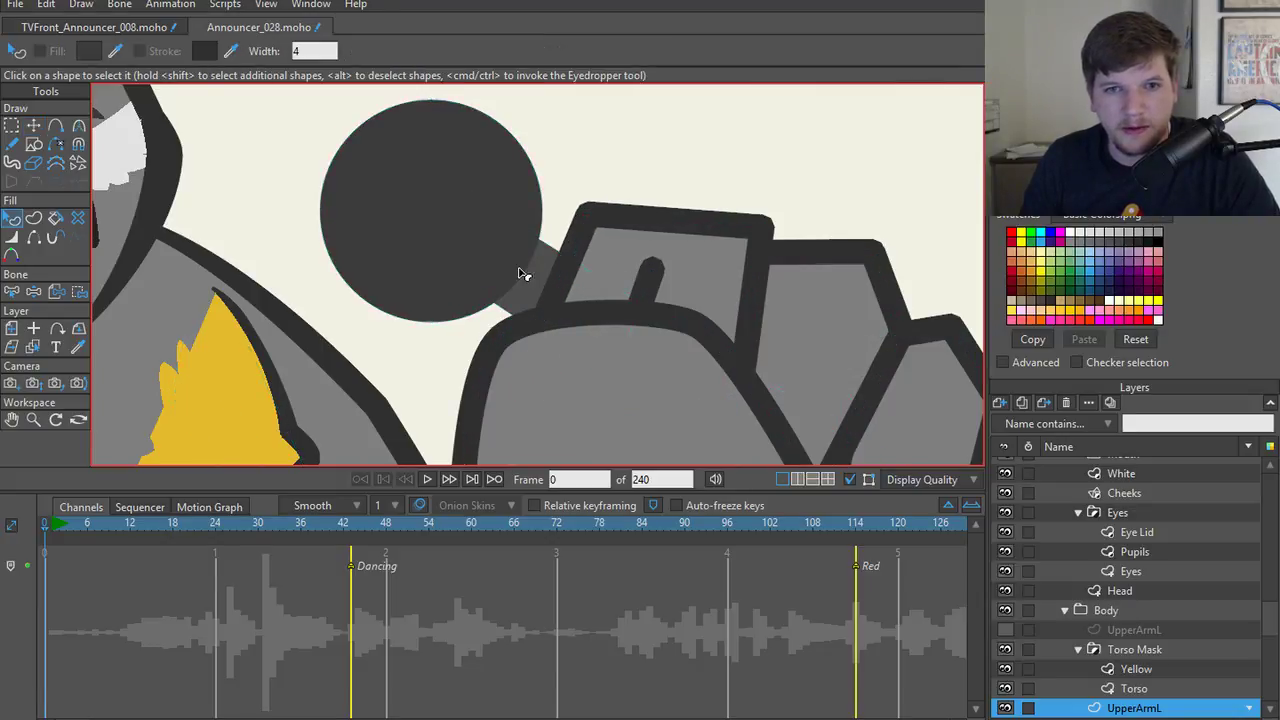
click(519, 273)
click(535, 290)
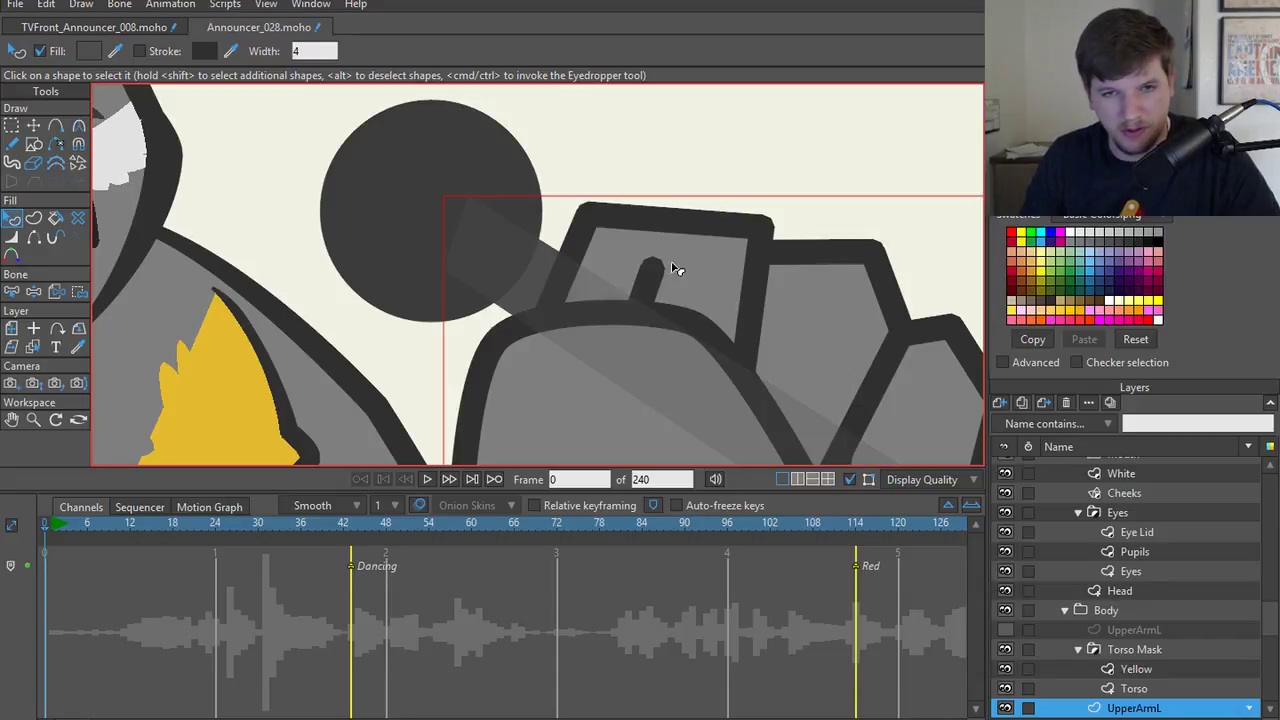
click(603, 262)
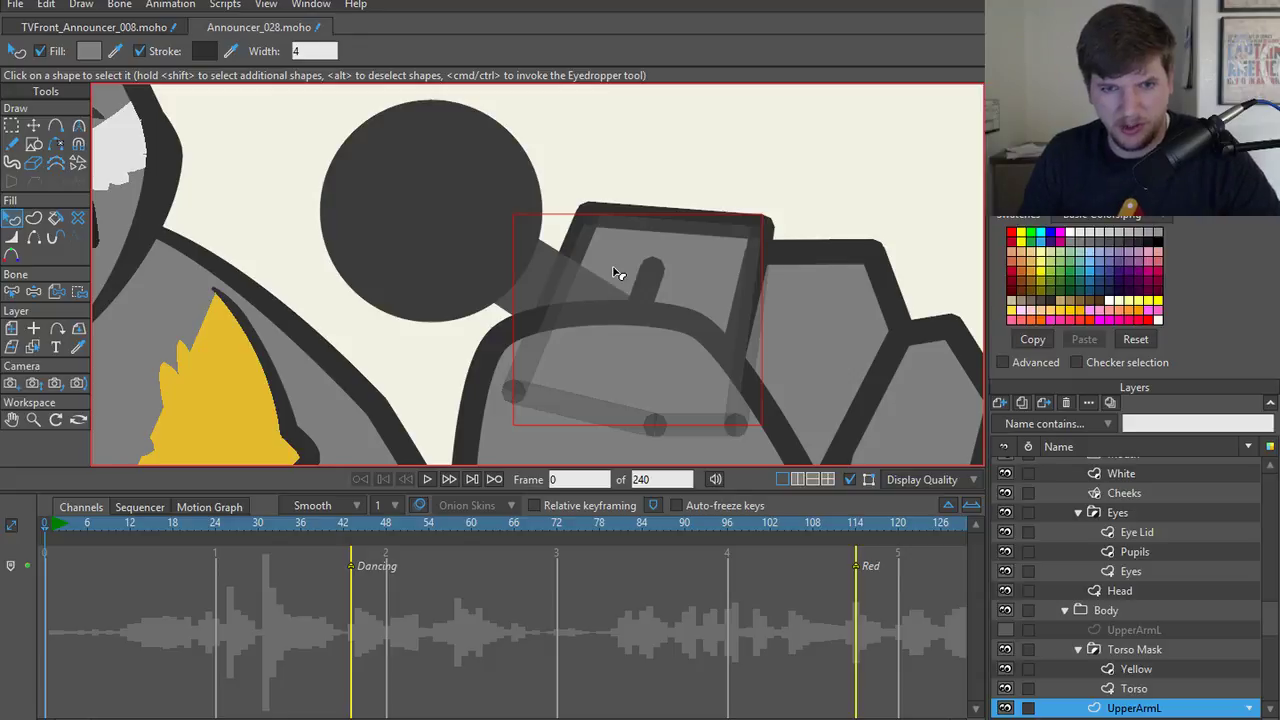
scroll(686, 314, down, 1)
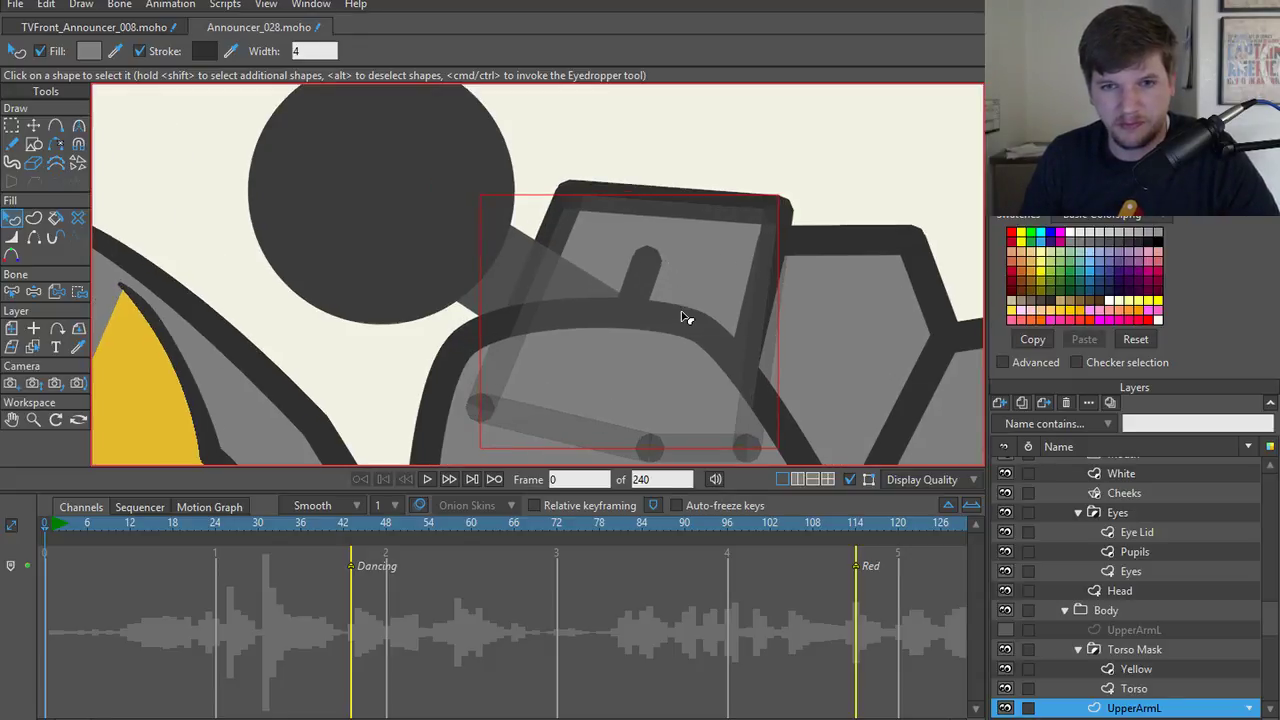
click(657, 100)
scroll(677, 243, down, 2)
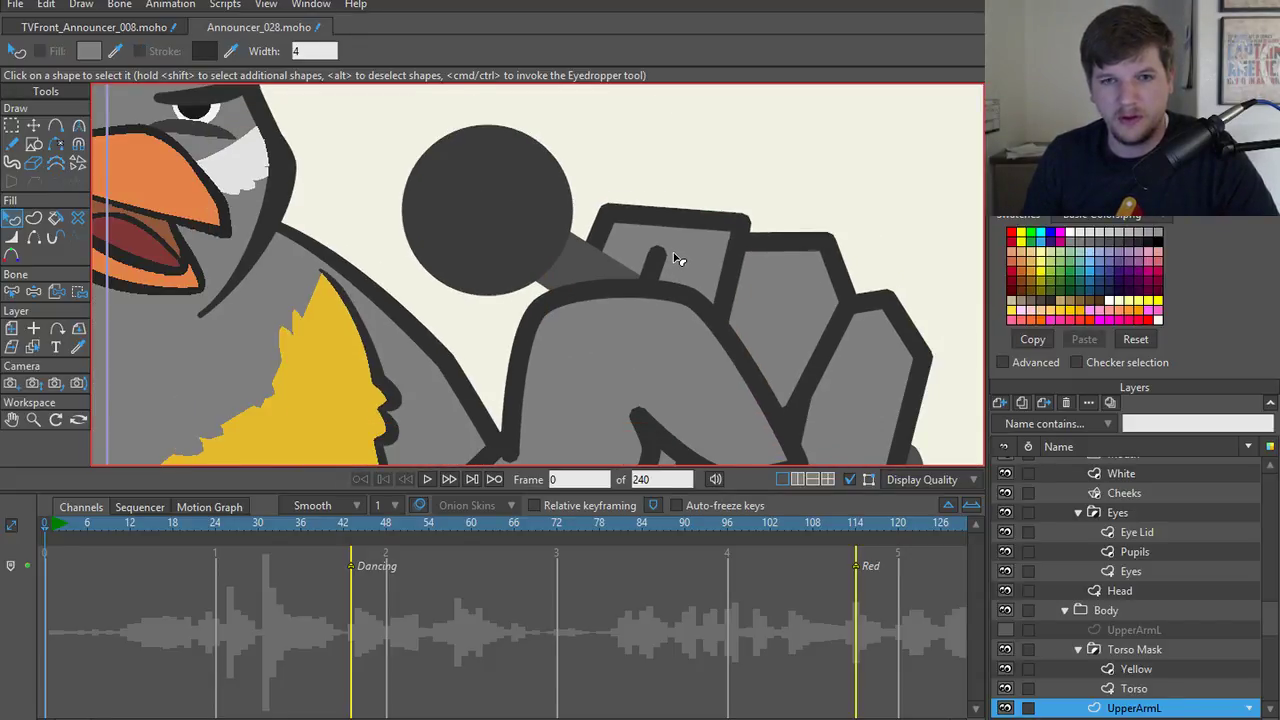
click(585, 275)
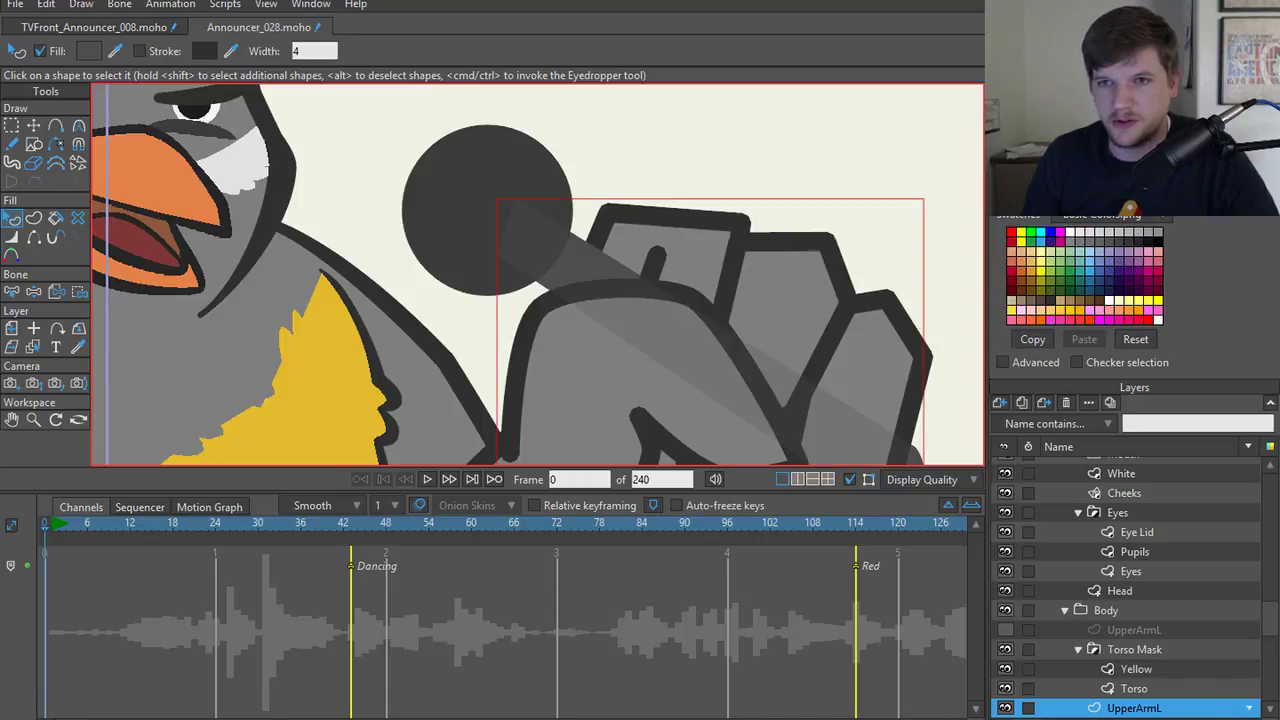
click(605, 128)
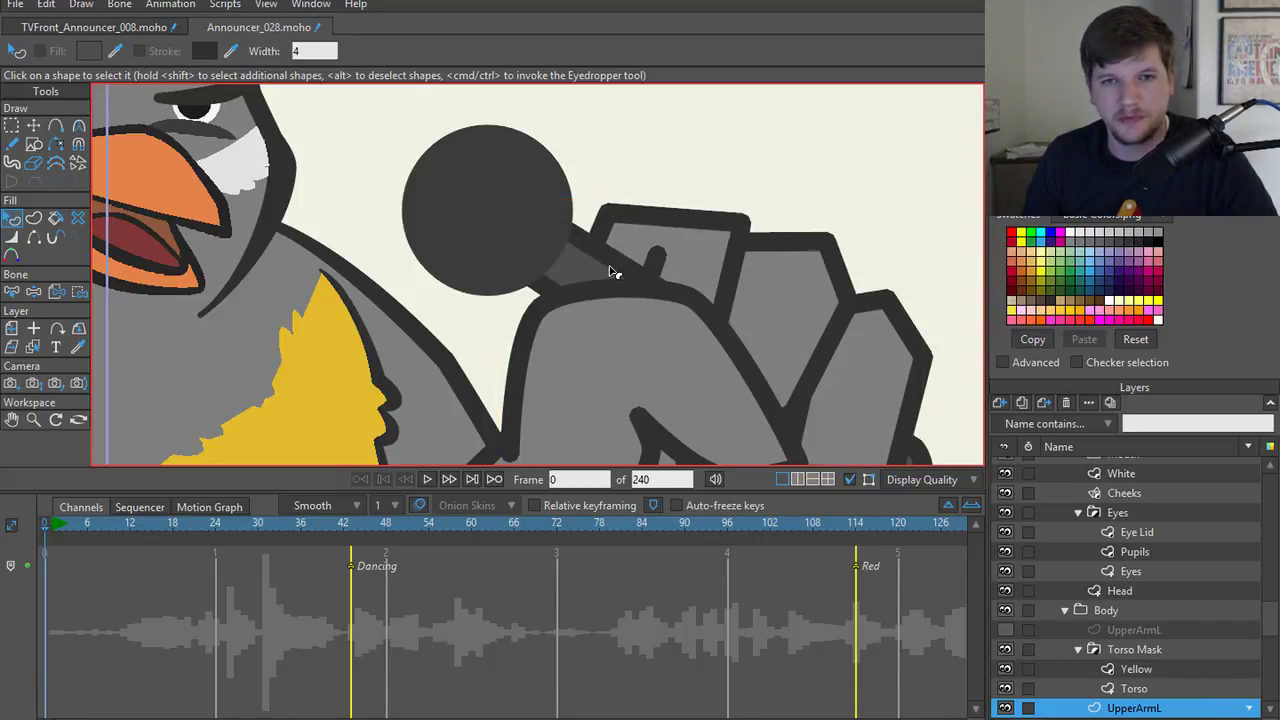
scroll(610, 272, down, 3)
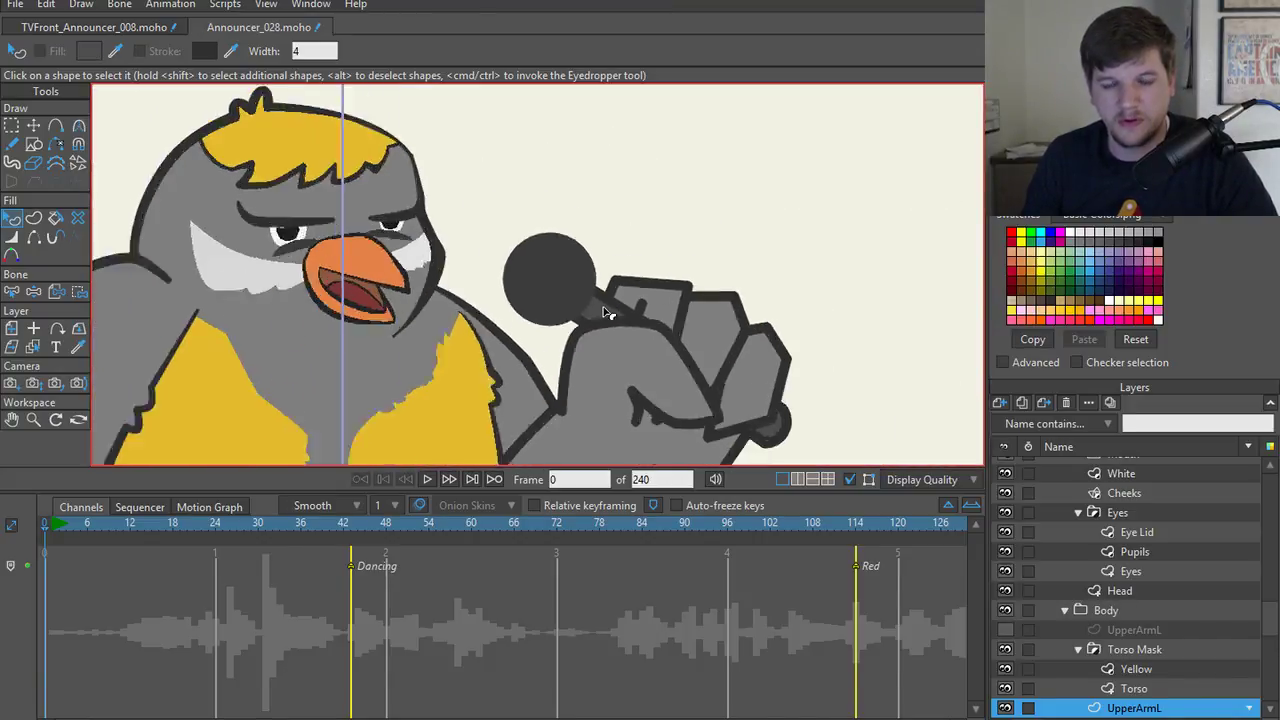
scroll(606, 320, down, 1)
scroll(610, 333, up, 5)
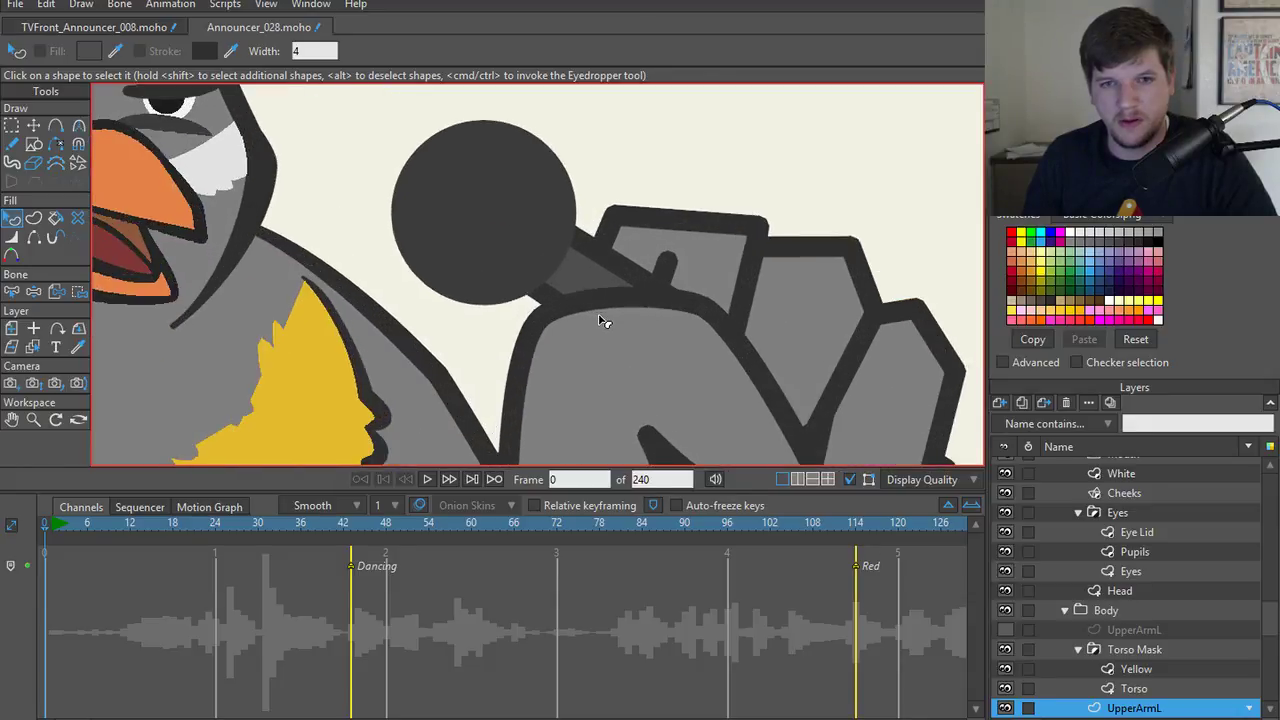
scroll(758, 323, down, 2)
scroll(742, 335, up, 2)
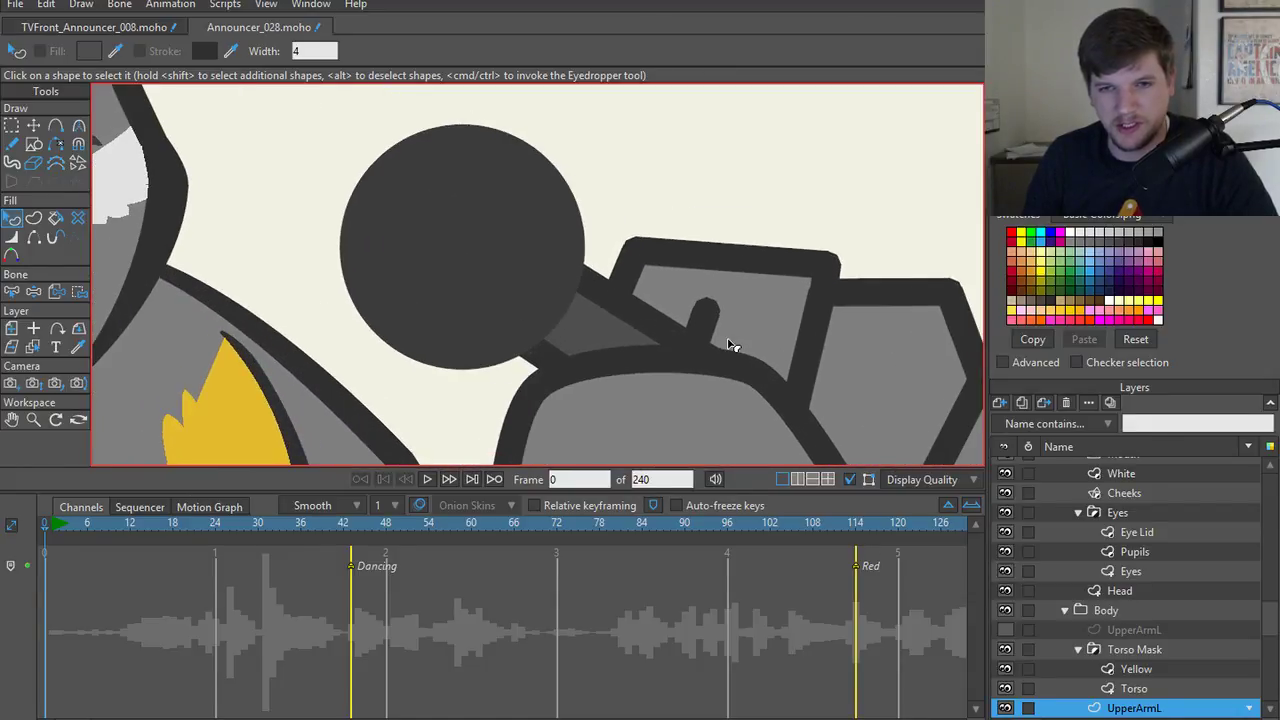
key(t)
scroll(712, 336, down, 1)
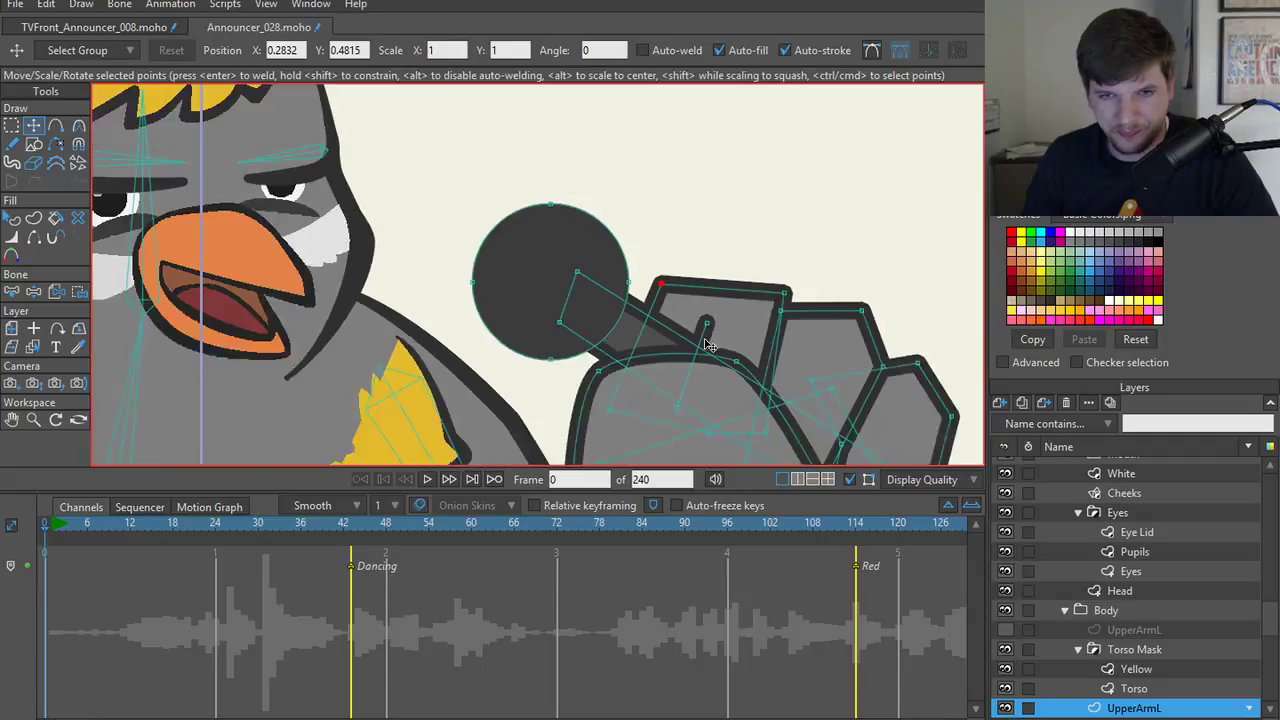
scroll(722, 347, up, 1)
scroll(737, 329, down, 1)
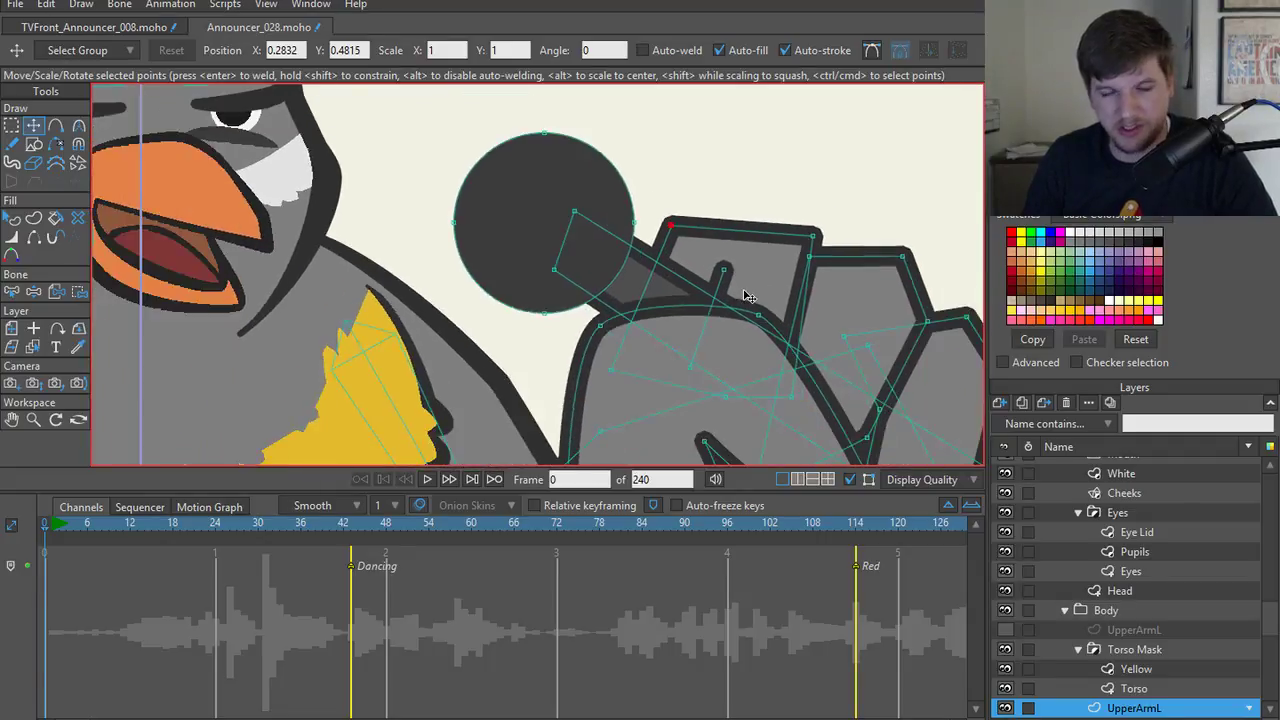
scroll(745, 299, up, 2)
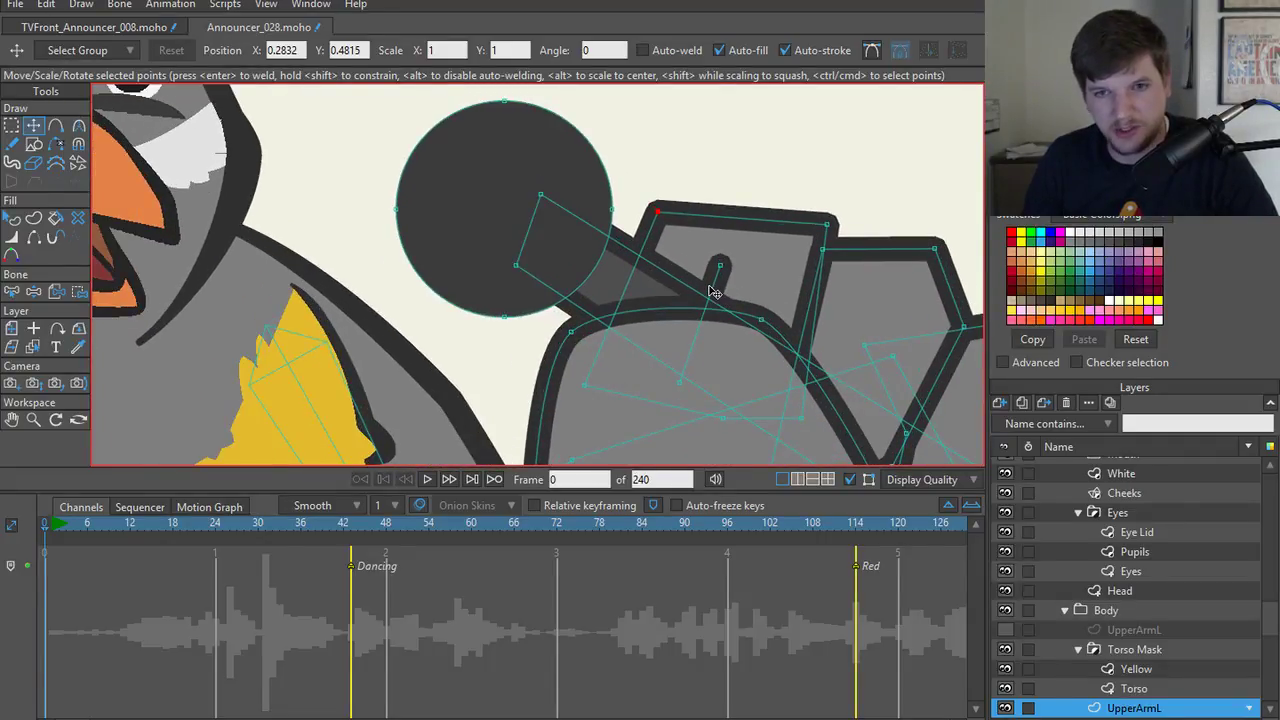
click(710, 290)
key(Delete)
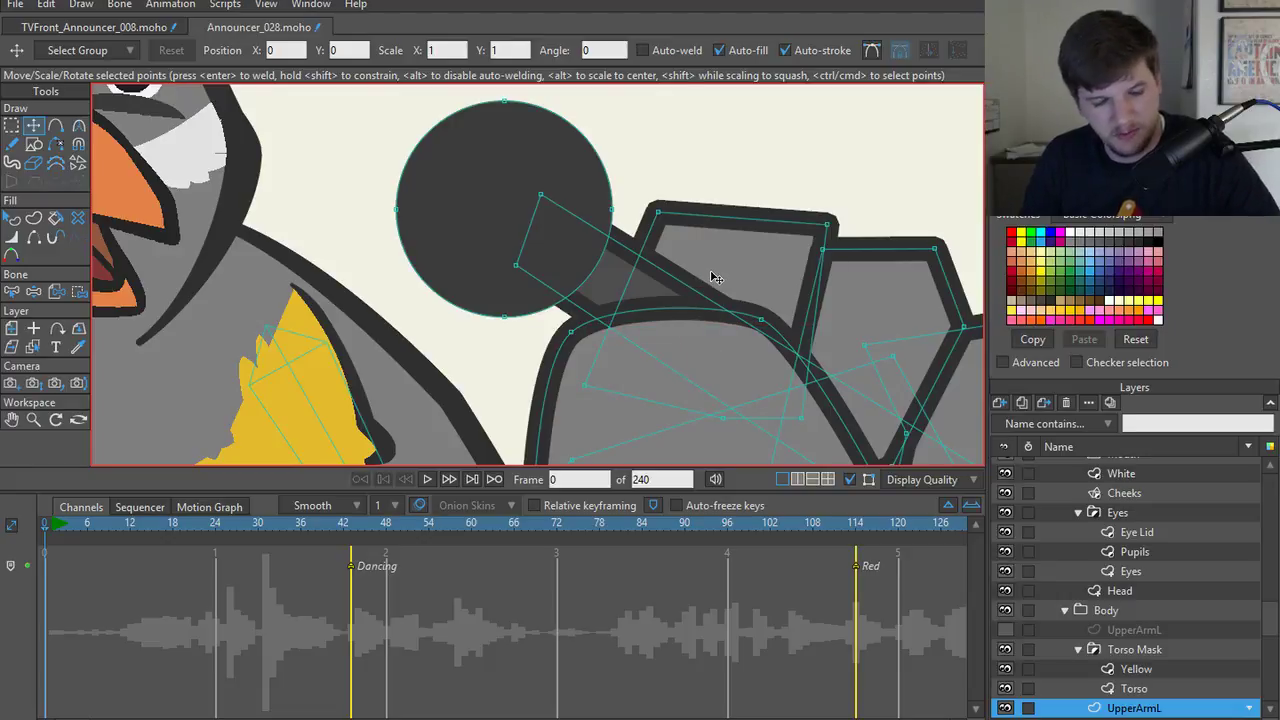
key(ctrl+z)
- Extend the first finger's short crease line into a closed four-sided path and delete the shapes built on it
key(a)
mouse_move(781, 288)
mouse_down()
mouse_move(748, 396)
mouse_move(737, 357)
mouse_up()
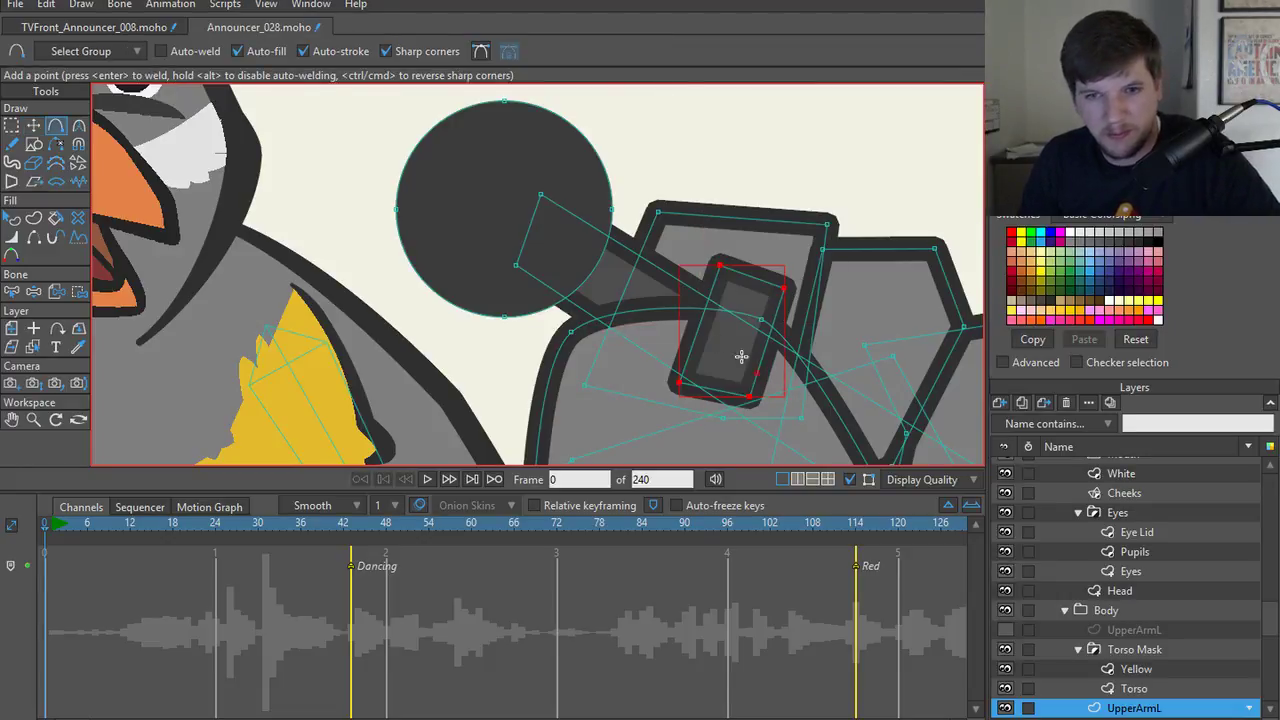
key(q)
click(730, 350)
click(78, 218)
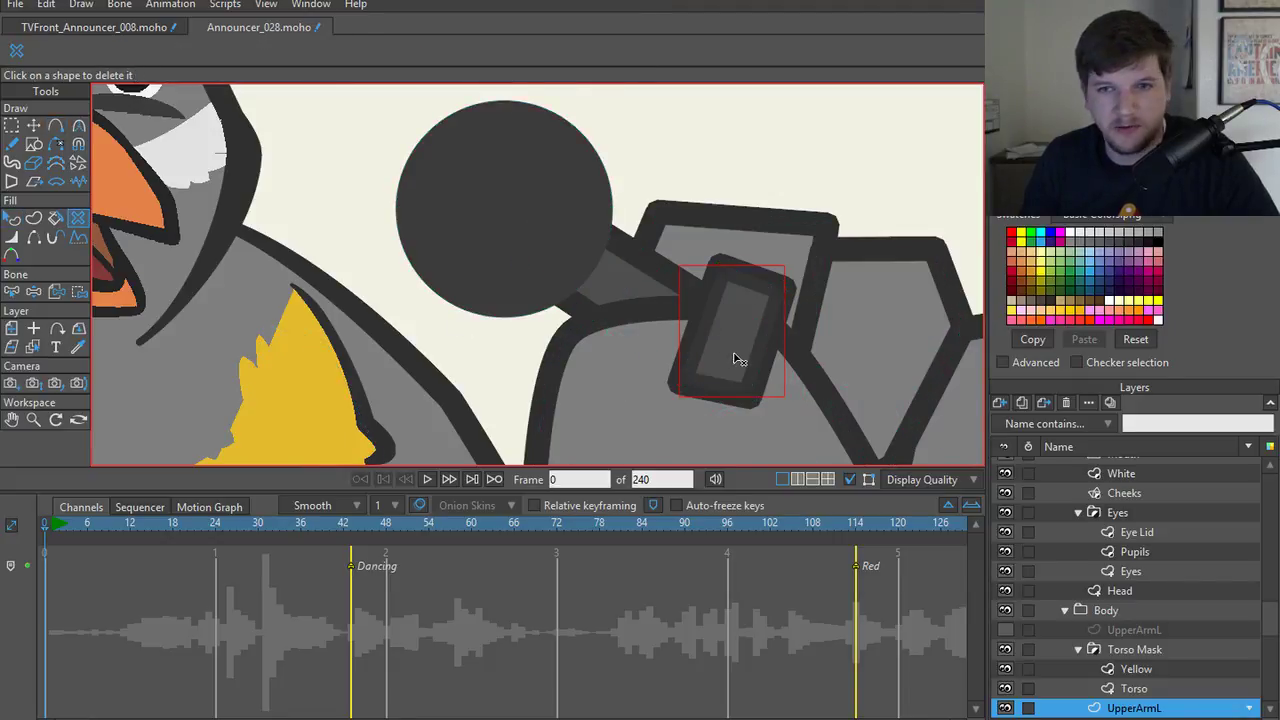
click(737, 357)
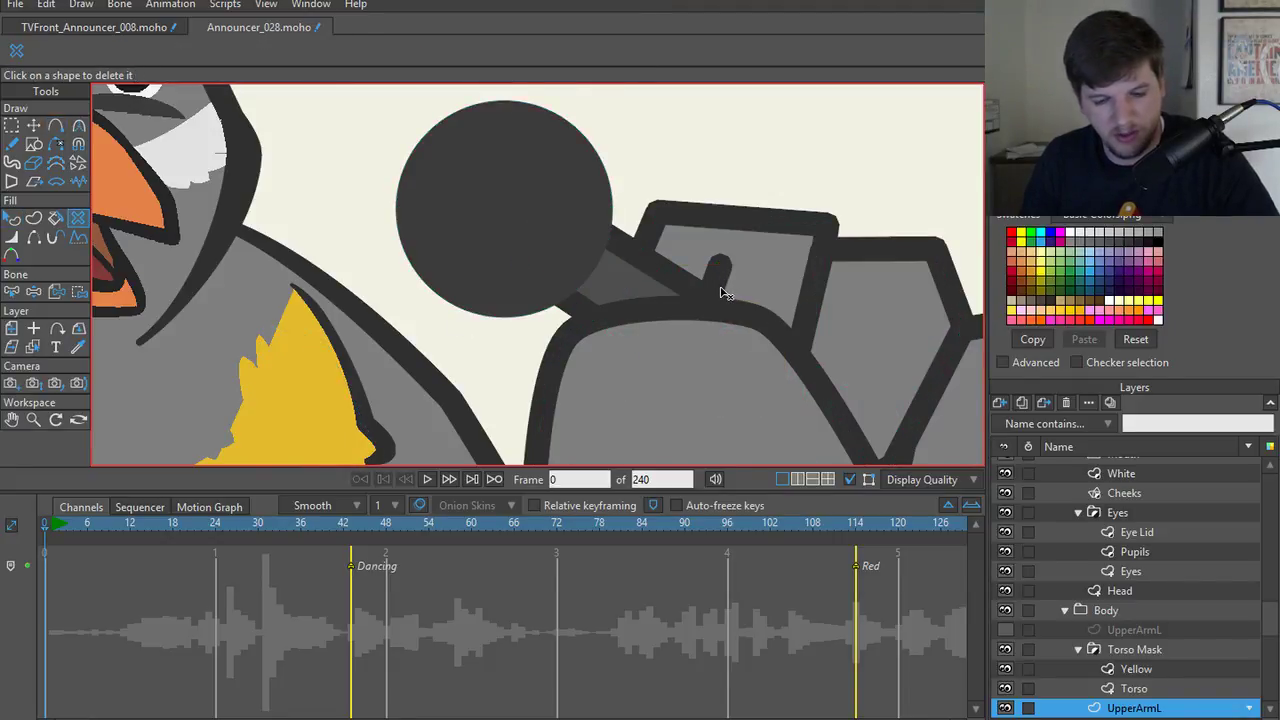
click(722, 290)
- Create a new shape with both fill and stroke from the four-sided path over the first finger
key(t)
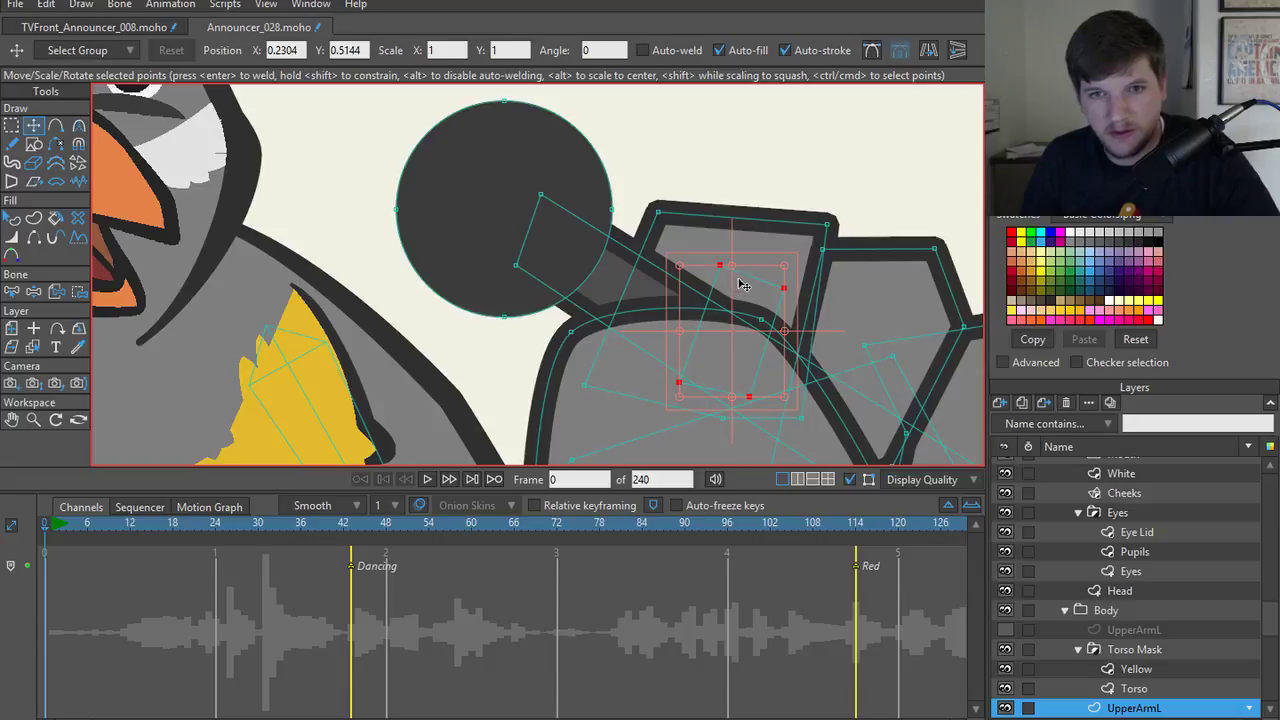
key(u)
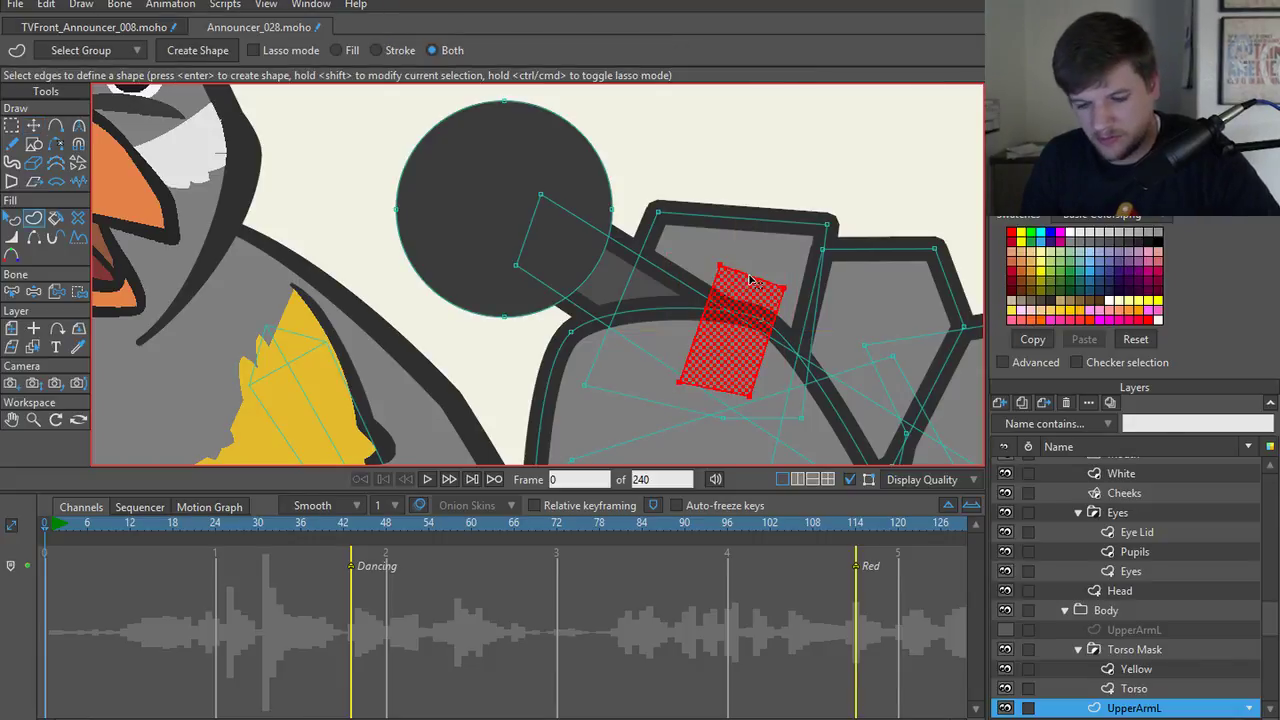
key(Return)
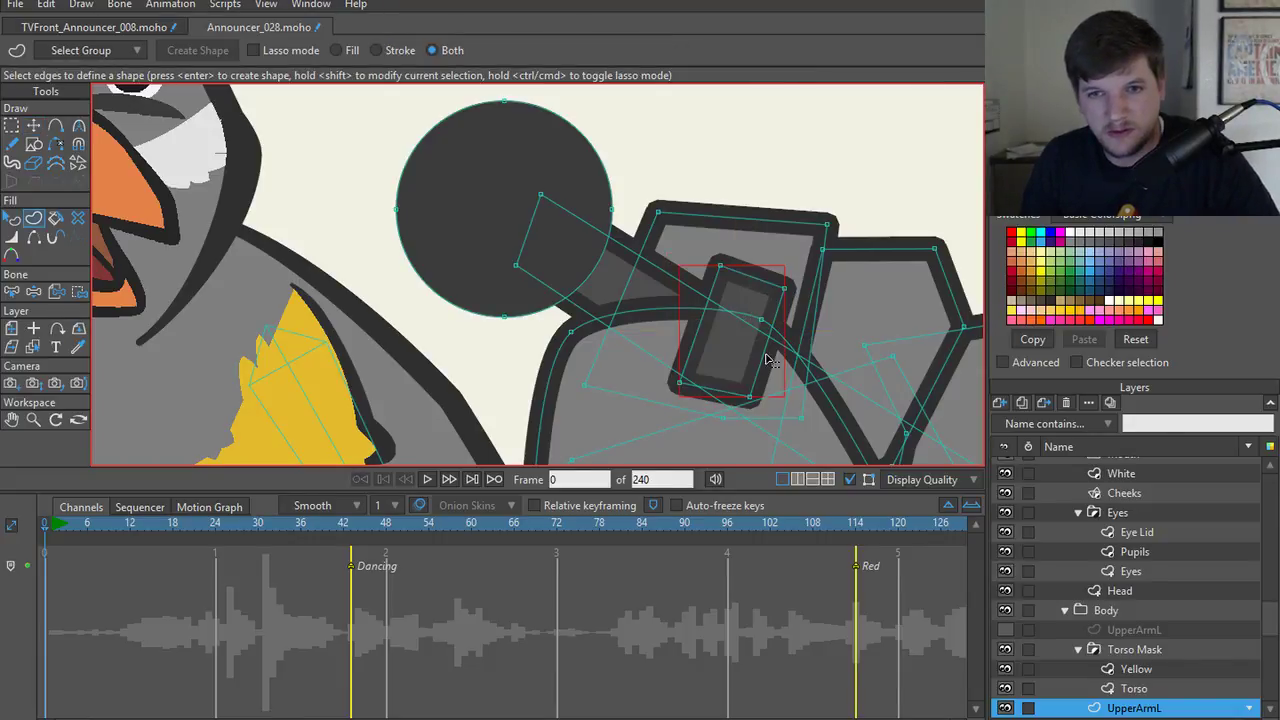
- Copy the first finger's grey fill and dark stroke style onto the new four-sided shape
key(q)
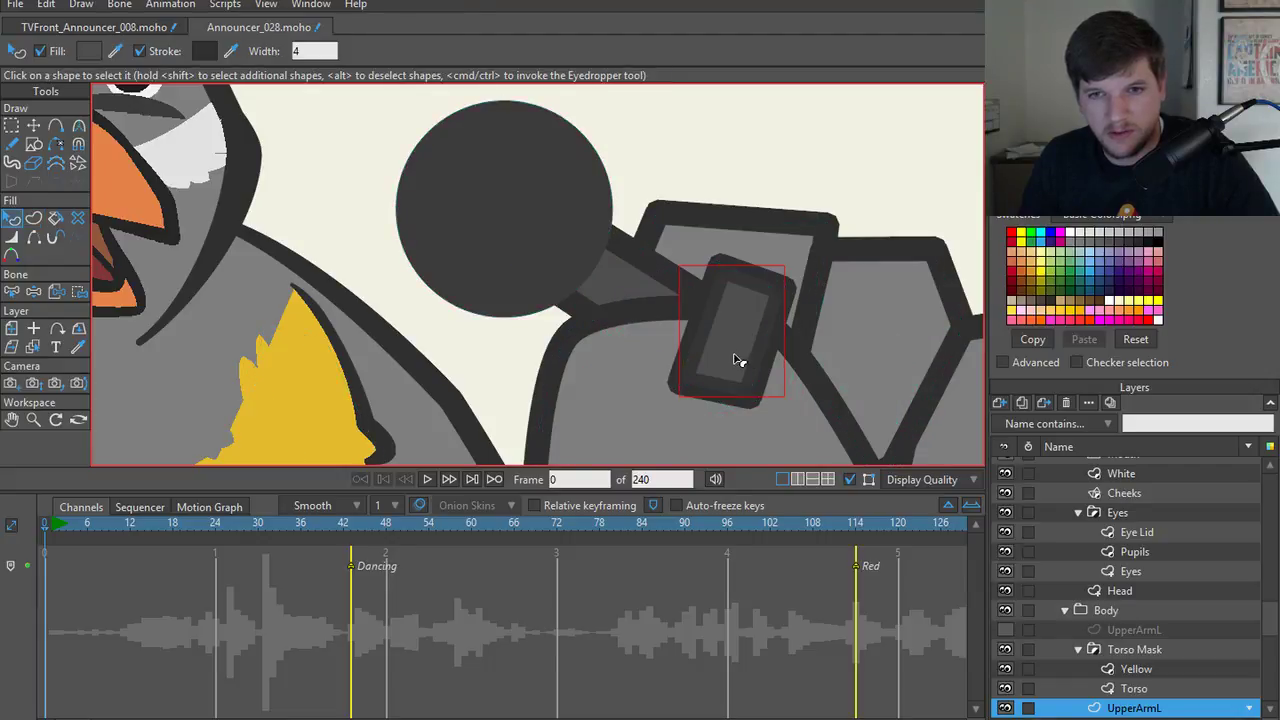
click(958, 183)
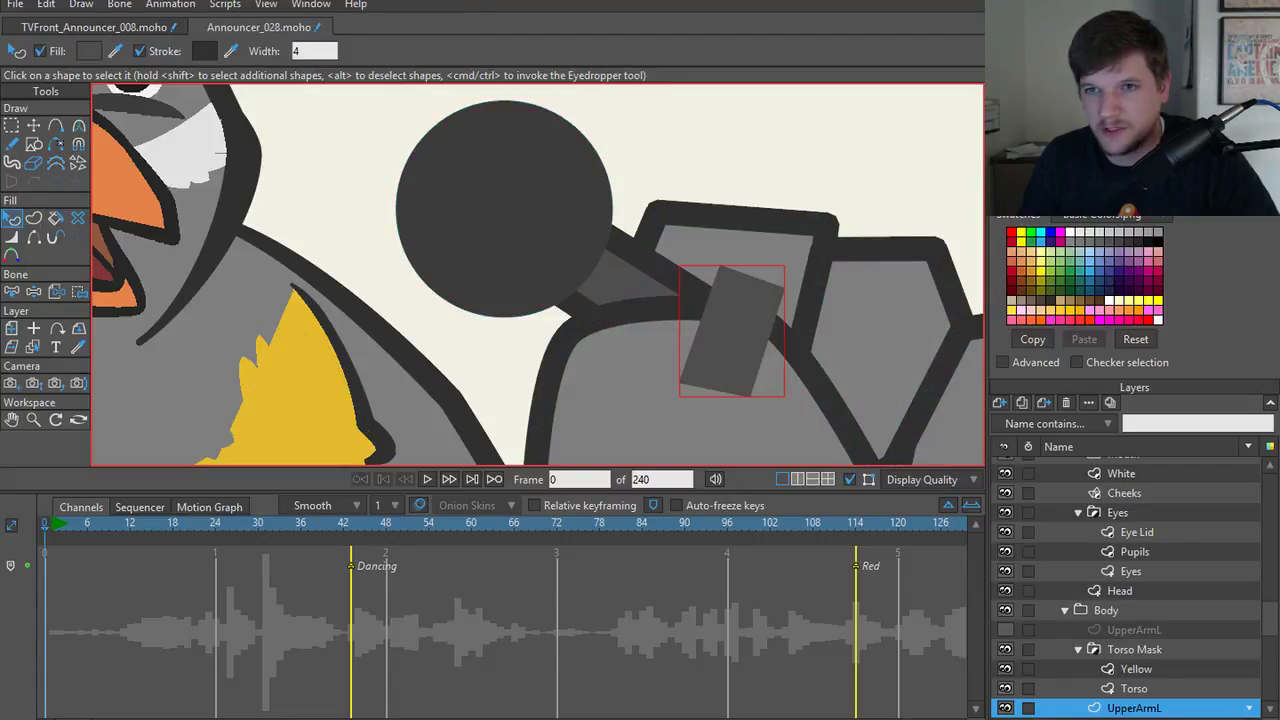
key(ctrl+z)
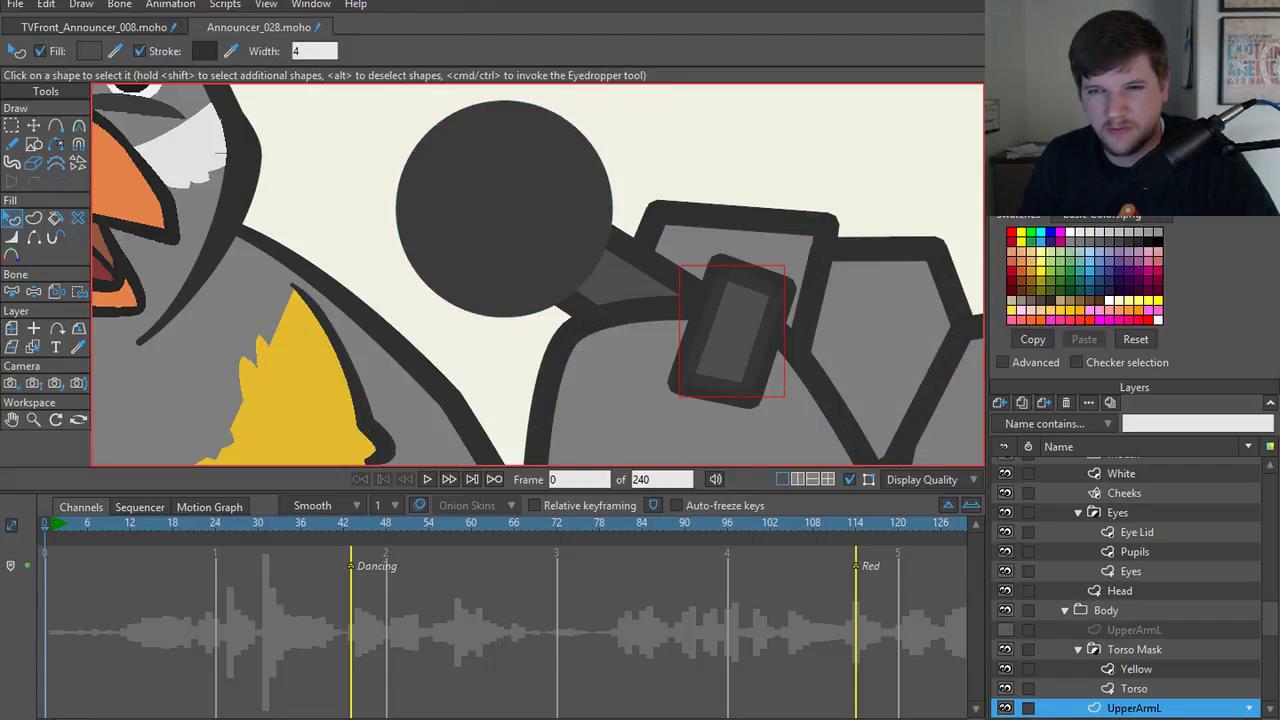
ctrl+click(751, 262)
scroll(743, 308, up, 2)
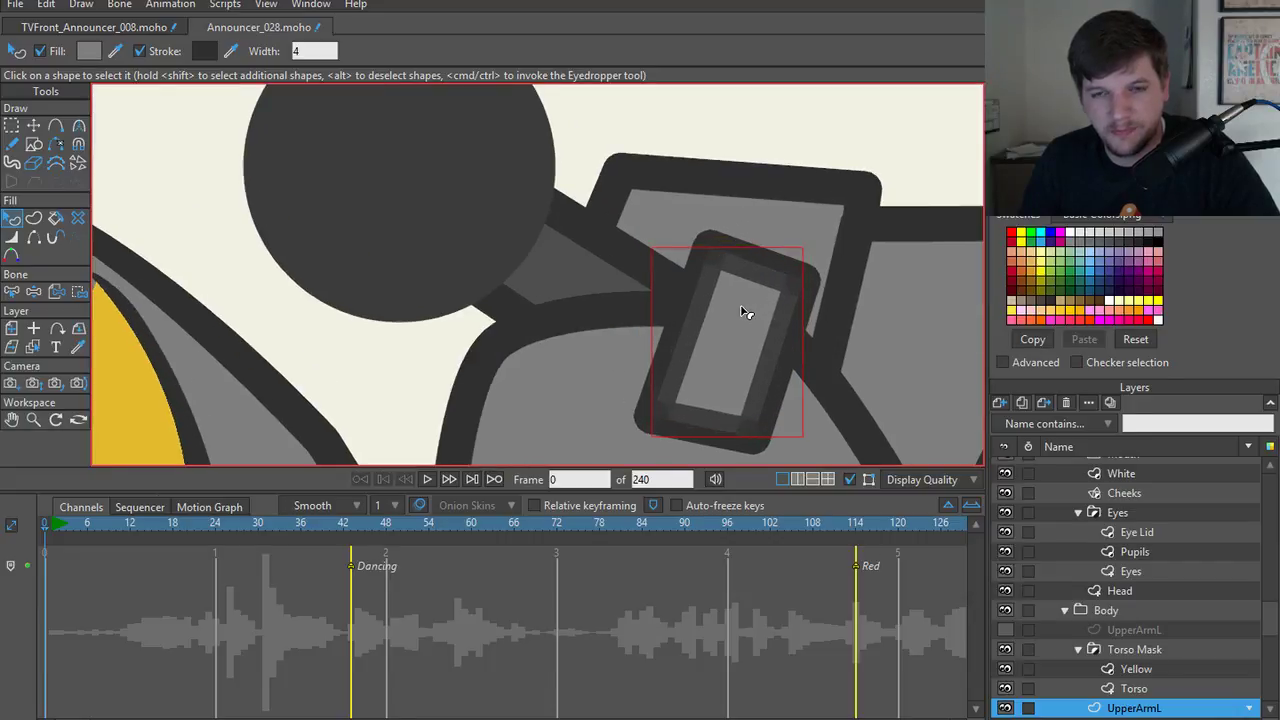
scroll(742, 310, down, 1)
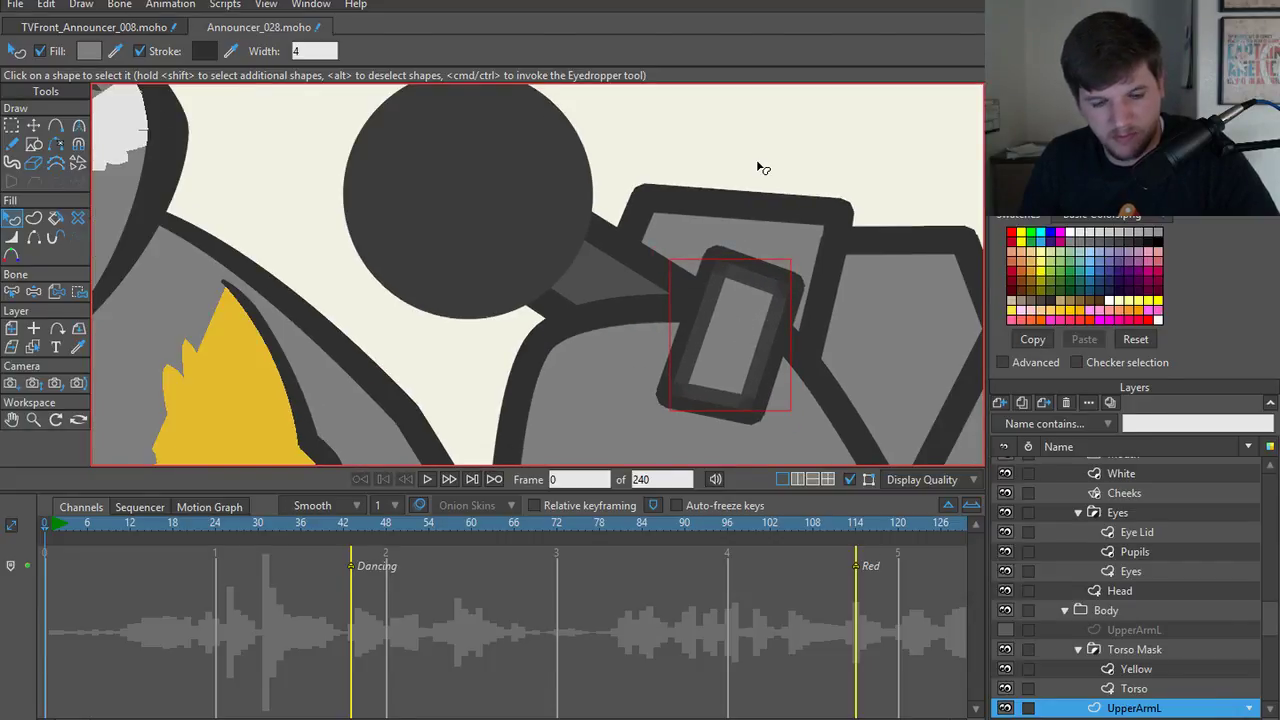
- Hide the top edge of the grey four-sided shape over the first finger
key(t)
key(h)
click(750, 272)
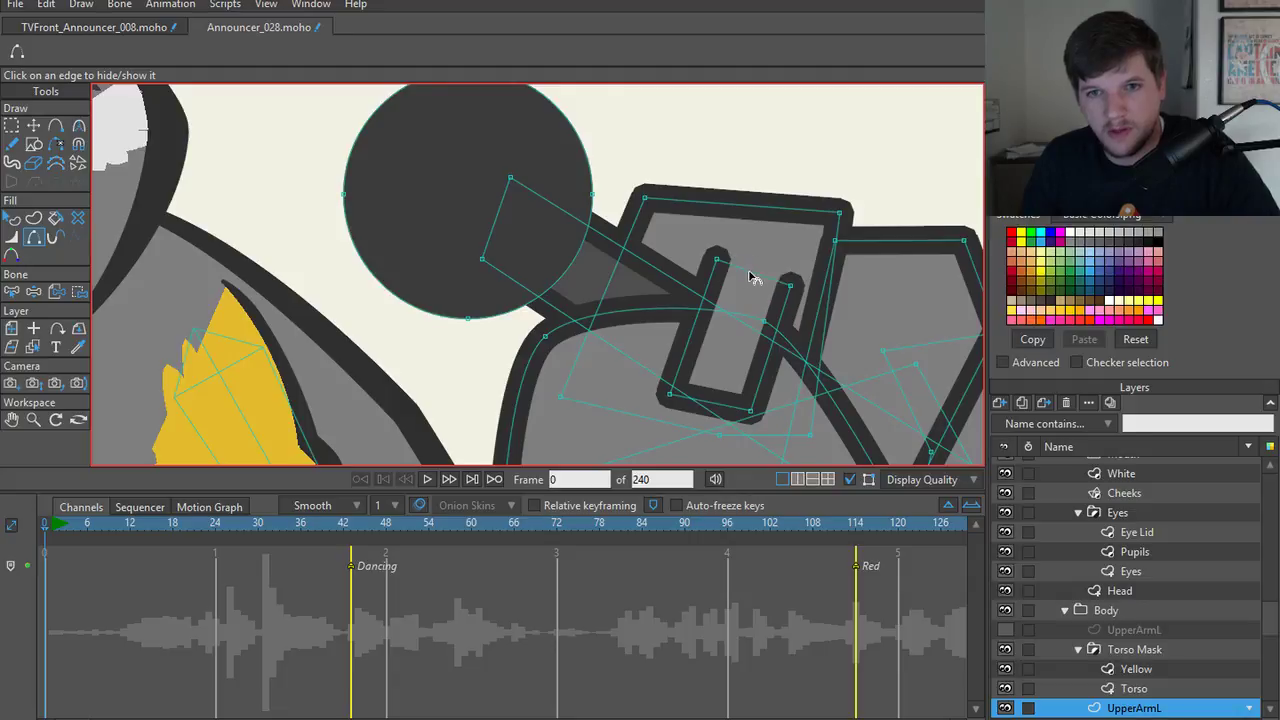
- Hide the right and bottom edges of the grey four-sided shape over the first finger
click(779, 309)
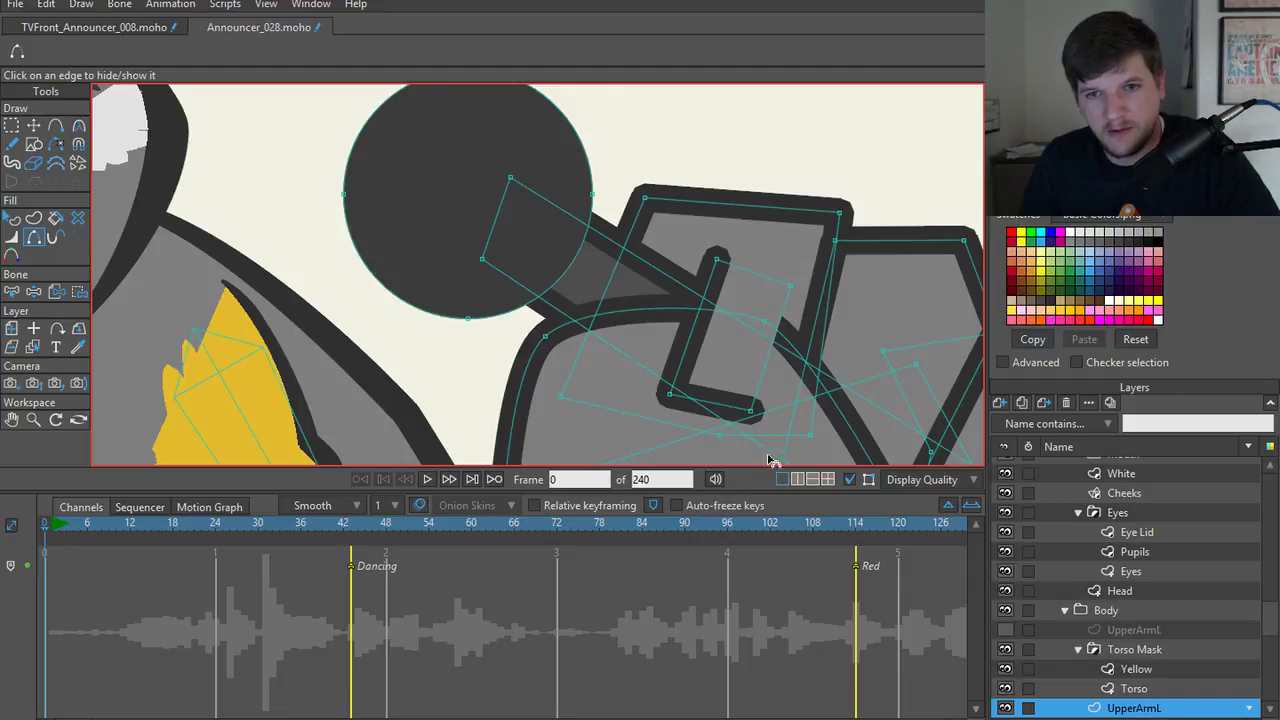
click(716, 411)
scroll(675, 271, down, 4)
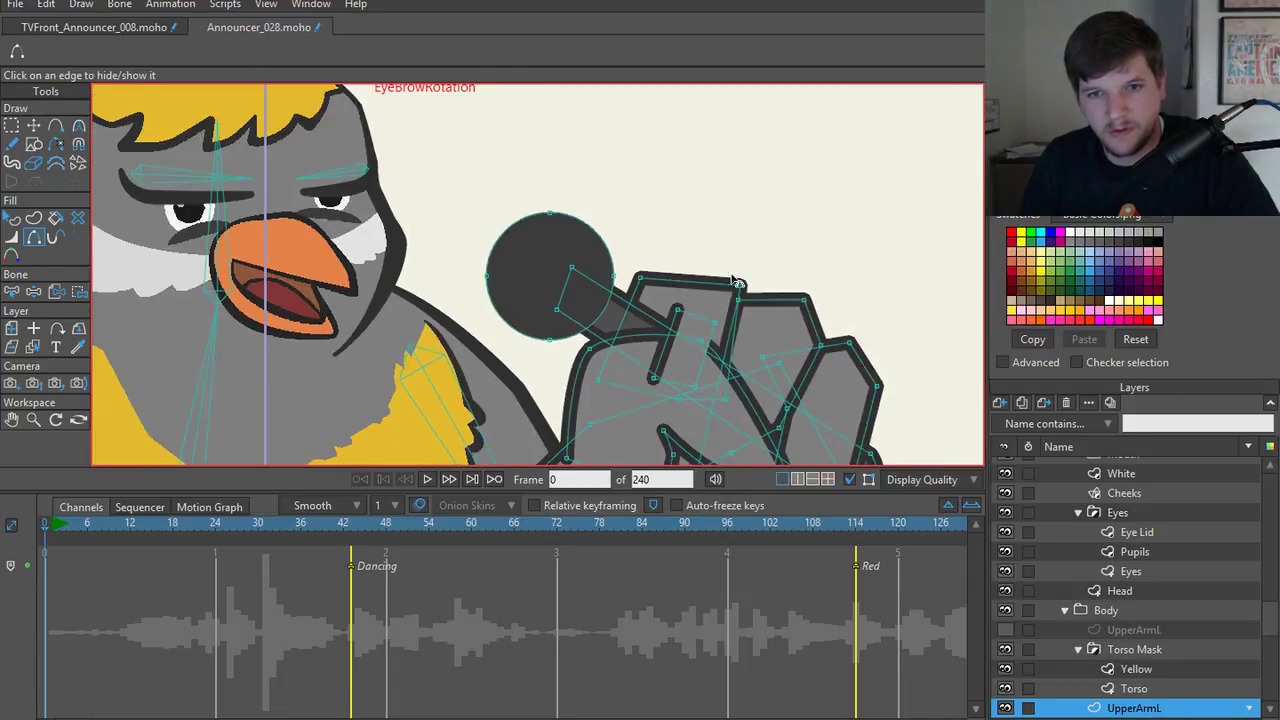
- Lower the four-sided crease shape behind the thumb shape in the stacking order
scroll(735, 283, up, 2)
key(q)
click(660, 397)
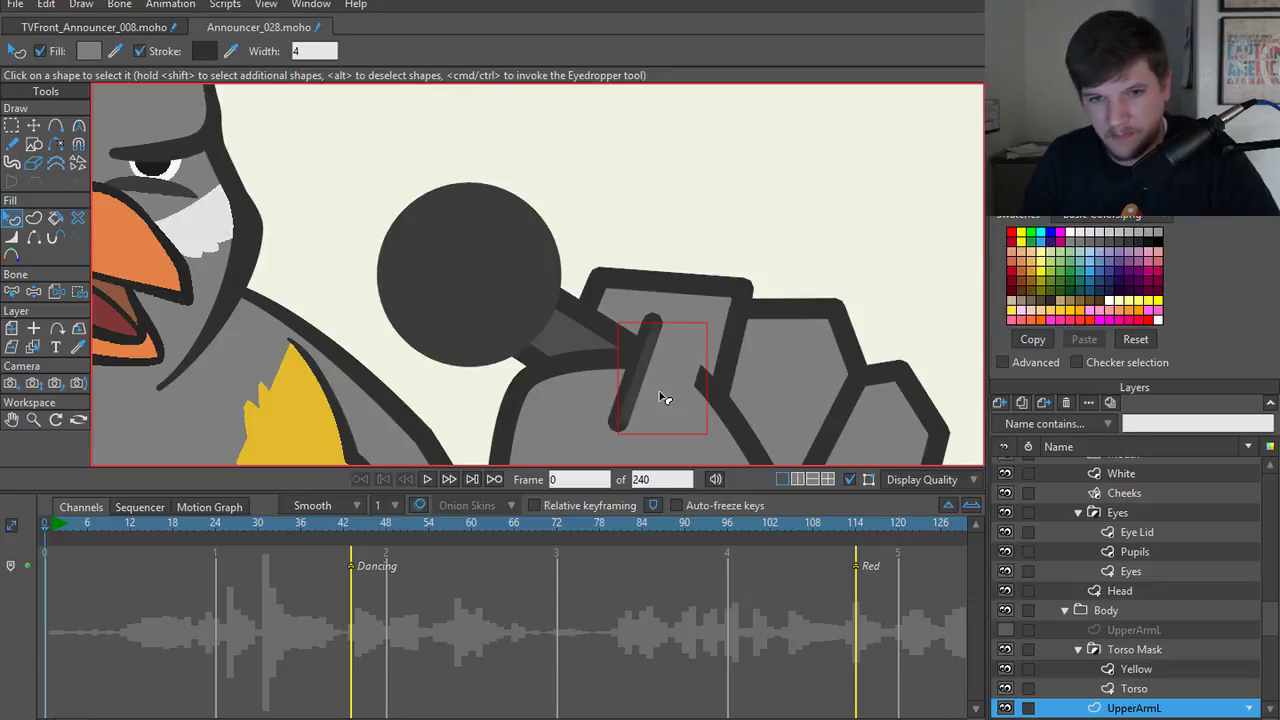
key(Down)
click(786, 246)
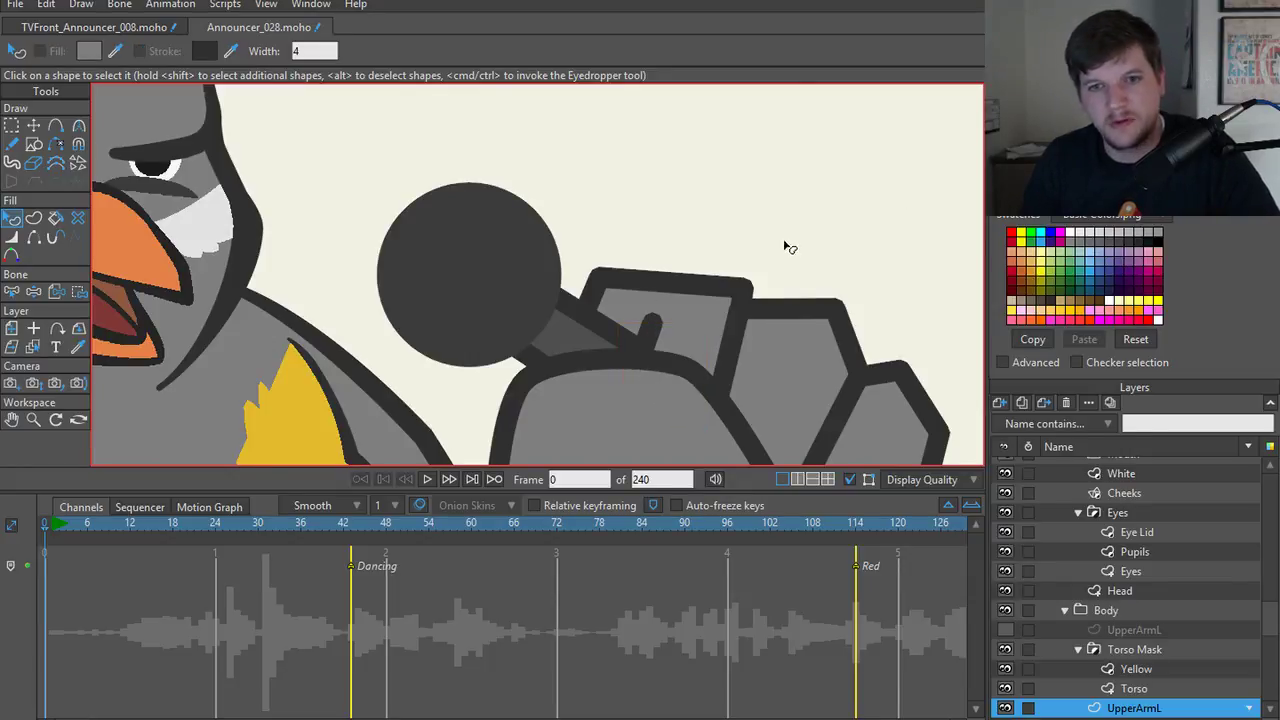
- Move the whole four-sided crease shape slightly left along the first finger
key(t)
double_click(650, 330)
drag(650, 328, 677, 333)
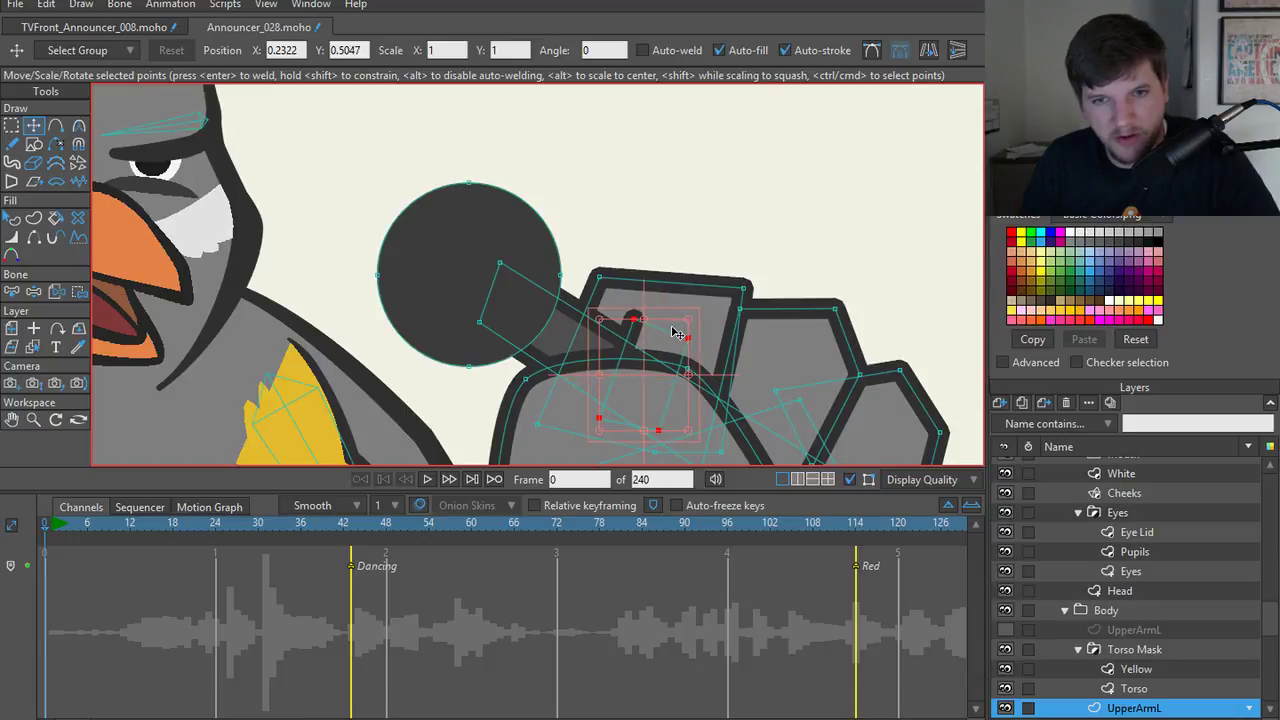
click(706, 248)
- Nudge the first finger's upper-left corner outward and add a point on its left edge, pulled slightly outward
scroll(630, 262, up, 2)
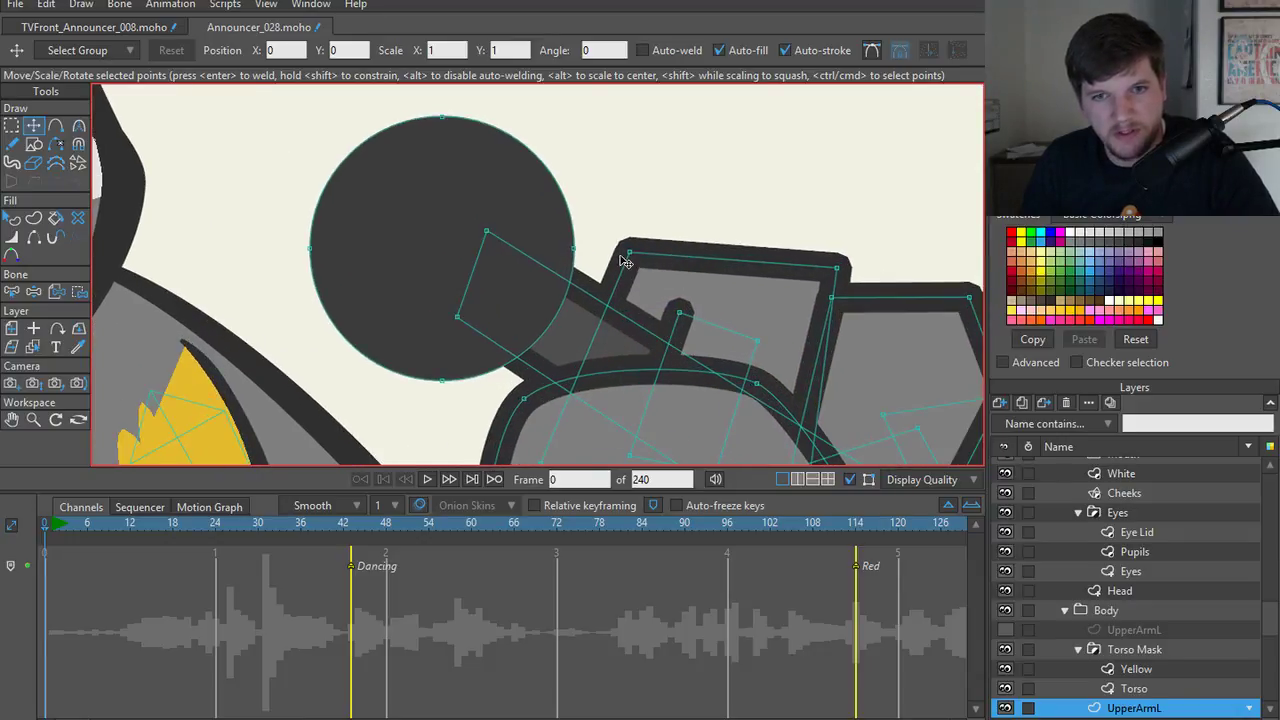
drag(620, 262, 617, 255)
scroll(600, 310, down, 2)
scroll(584, 330, up, 2)
key(a)
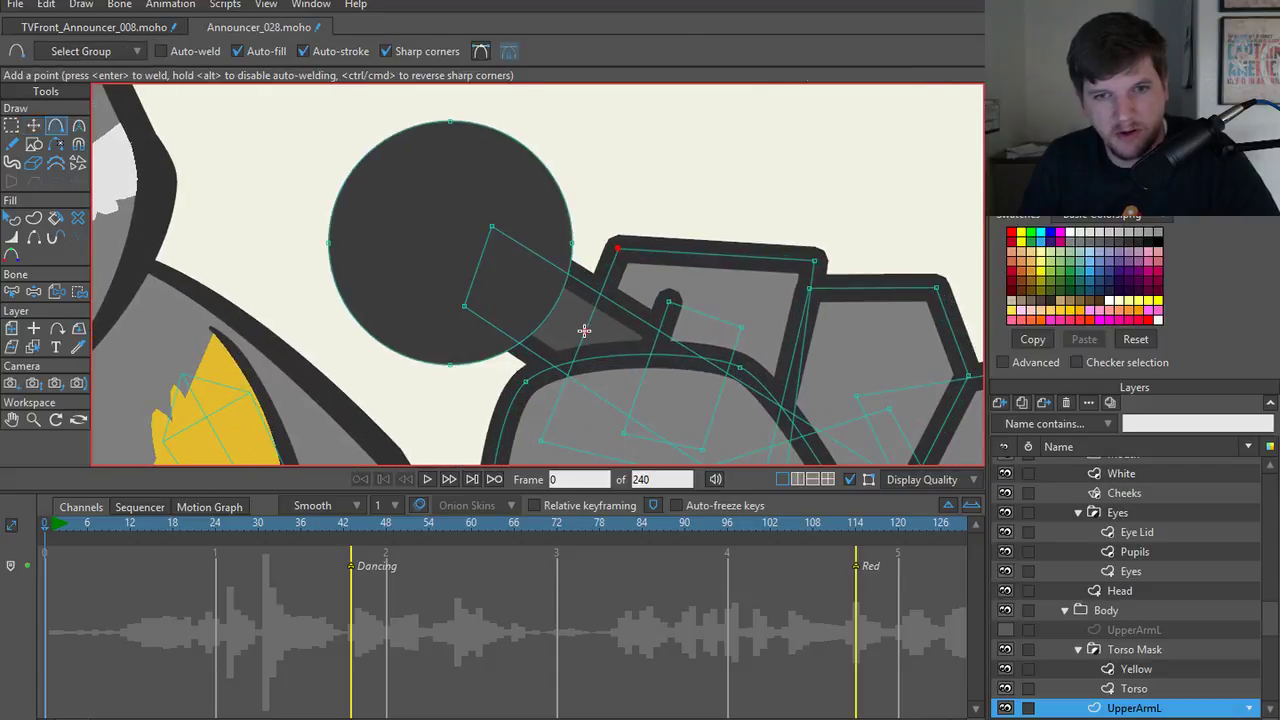
drag(584, 330, 568, 328)
- Round the top corners of the first finger's outline with a curvature of 0.1362
key(t)
key(c)
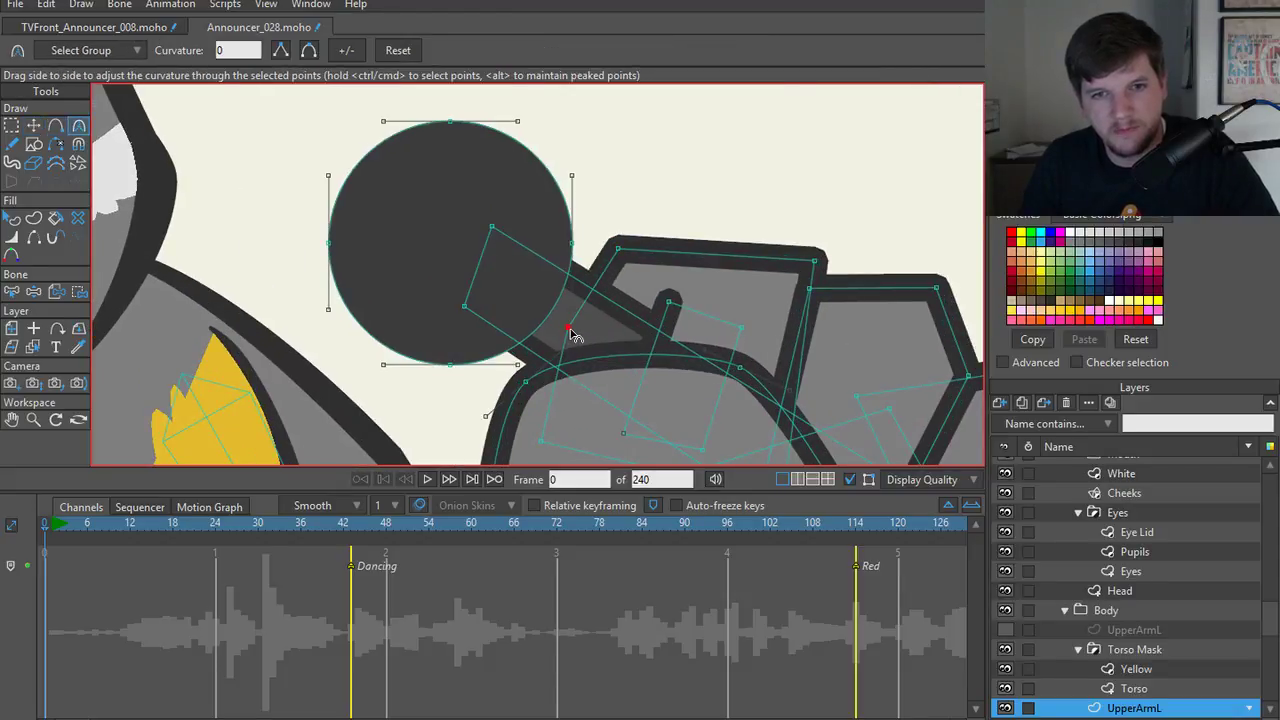
drag(634, 225, 830, 262)
- Round the top corners of the second finger's outline with a curvature of 0.3429
scroll(620, 345, up, 4)
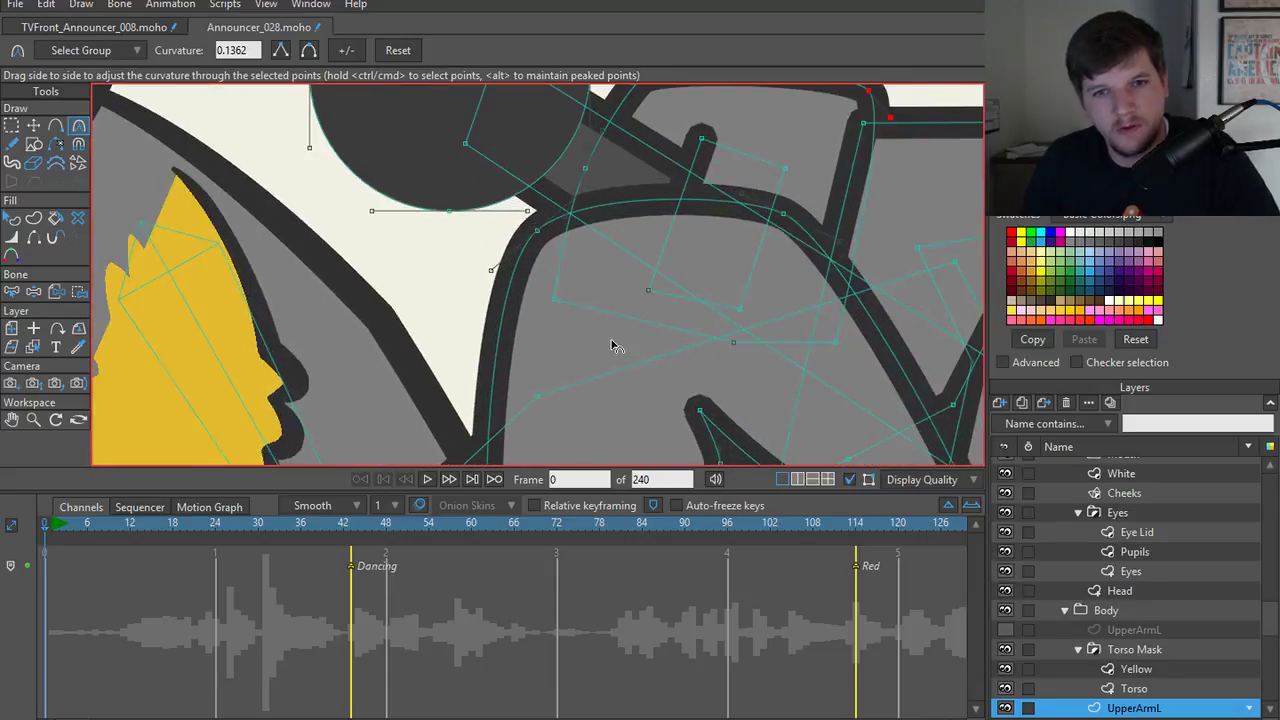
scroll(615, 345, down, 4)
drag(803, 194, 724, 340)
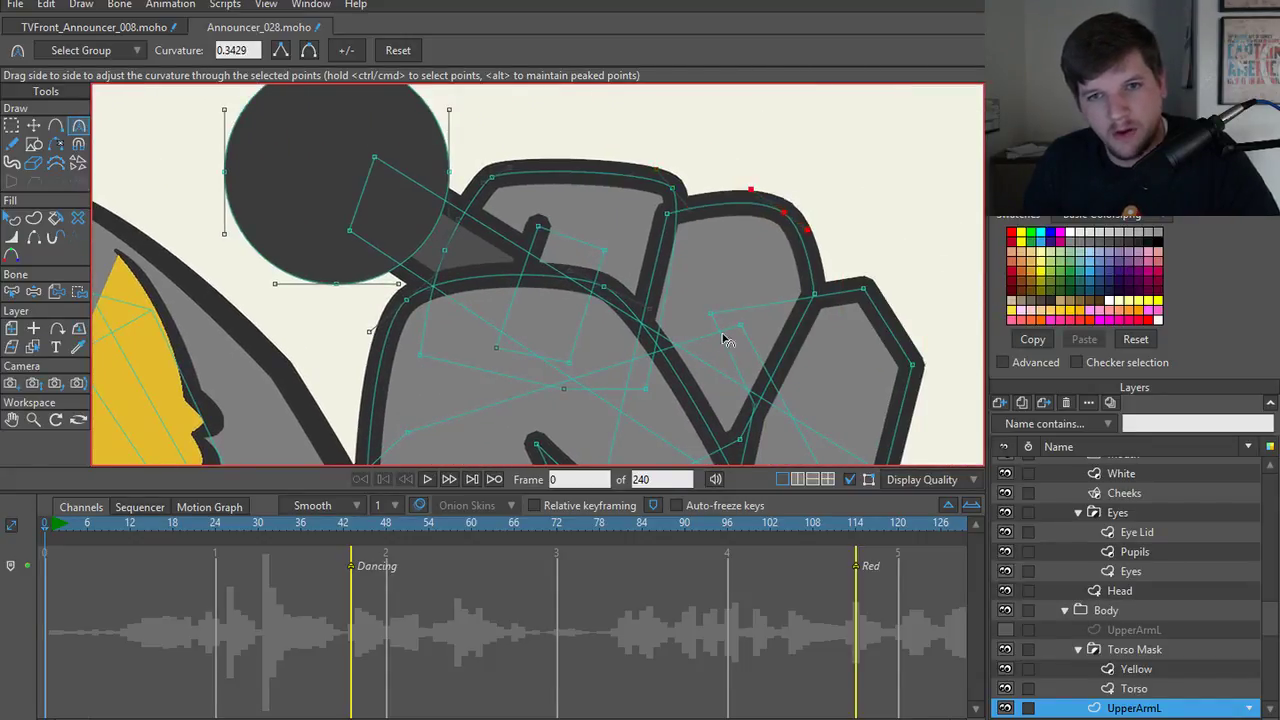
- Lower the second finger's shape behind the first finger
key(q)
click(694, 277)
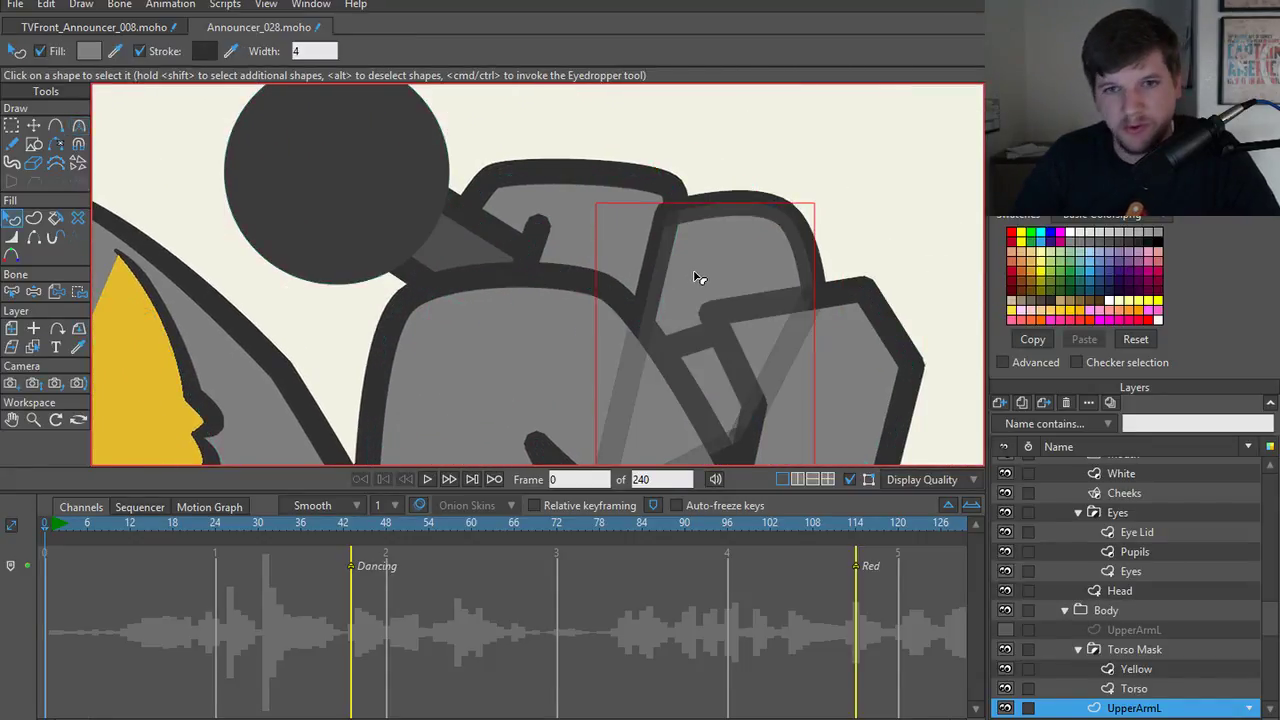
key(Down)
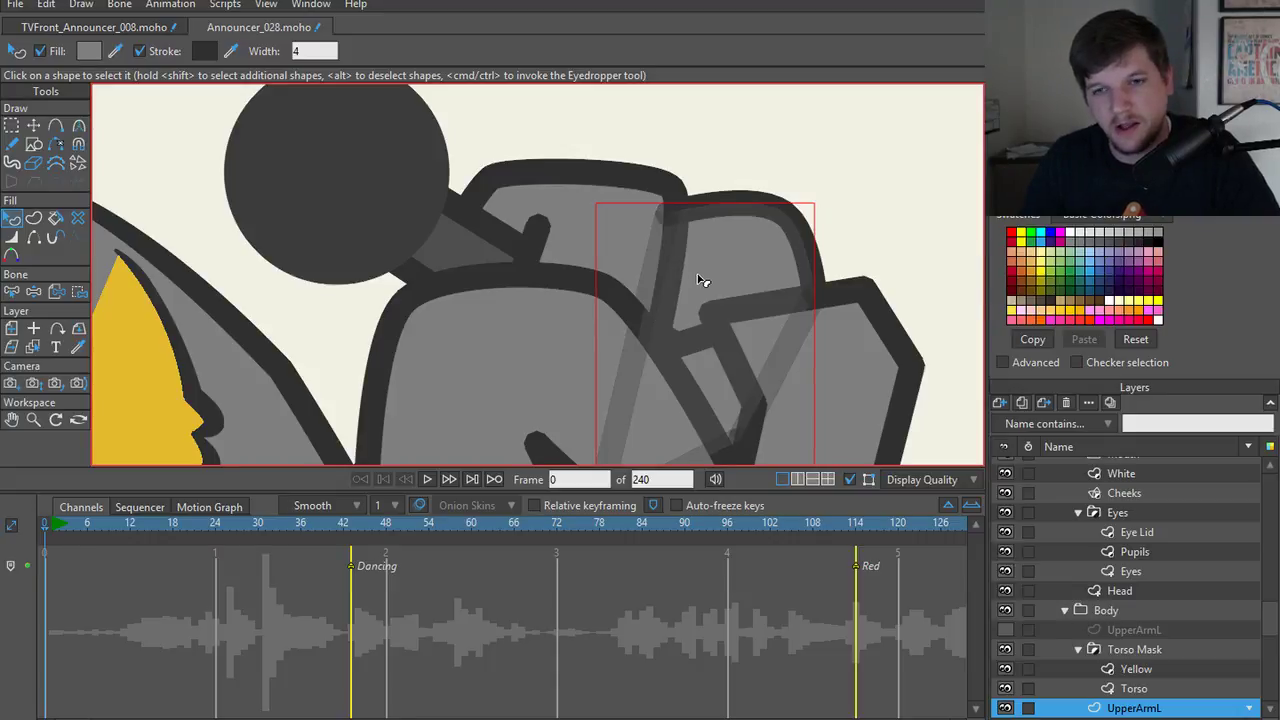
click(929, 286)
- Restack the forearm shape so it sits behind the microphone handle
click(857, 414)
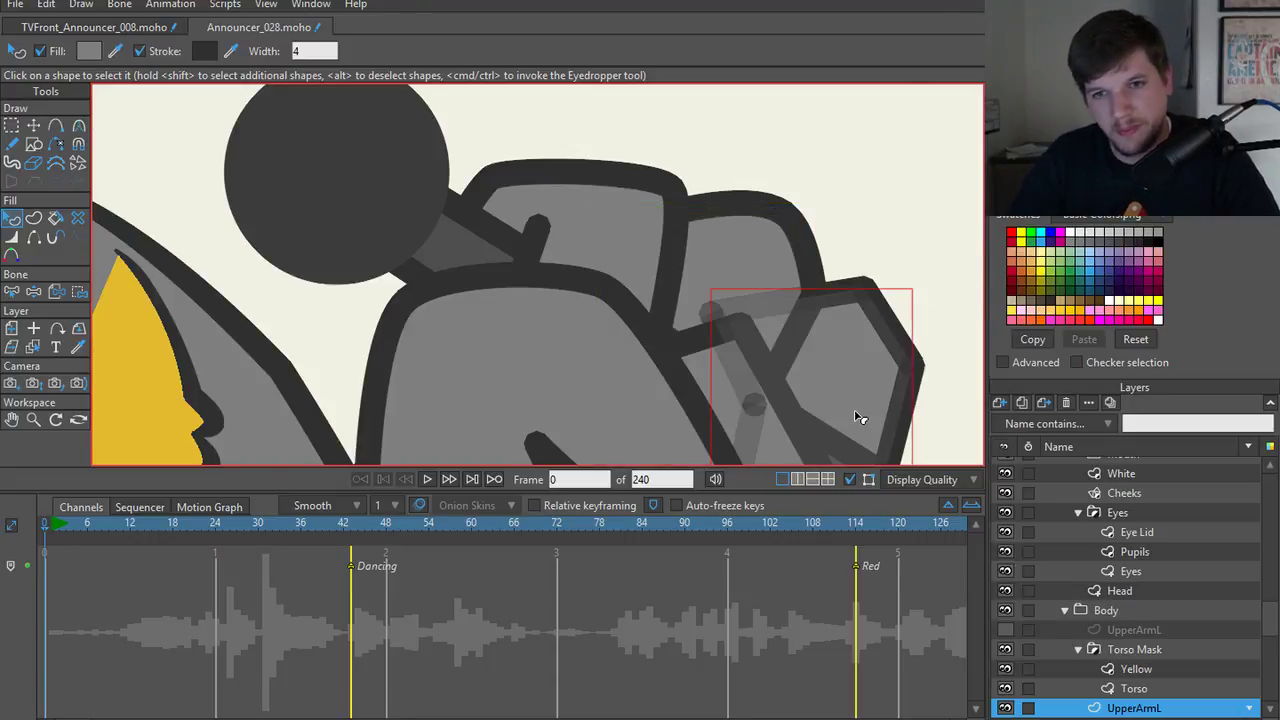
scroll(745, 332, down, 3)
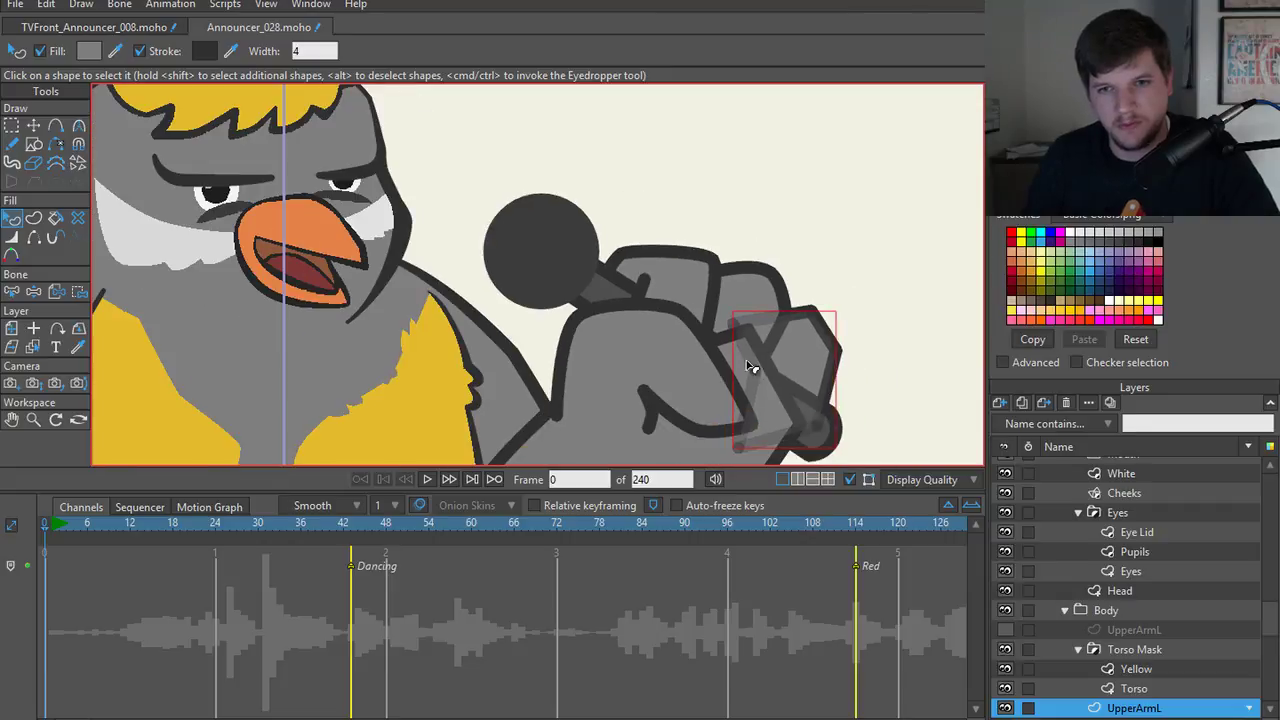
click(758, 393)
key(Up)
key(Up)
key(Up)
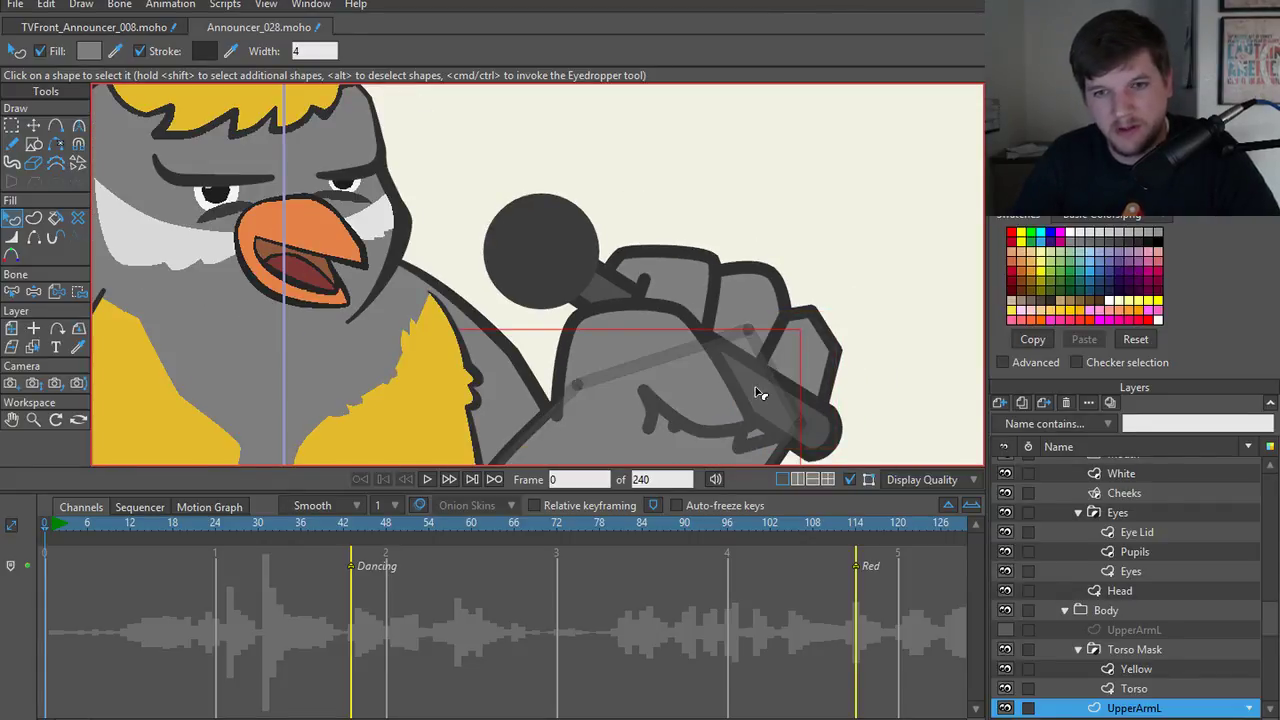
key(Down)
key(Down)
key(Down)
key(Up)
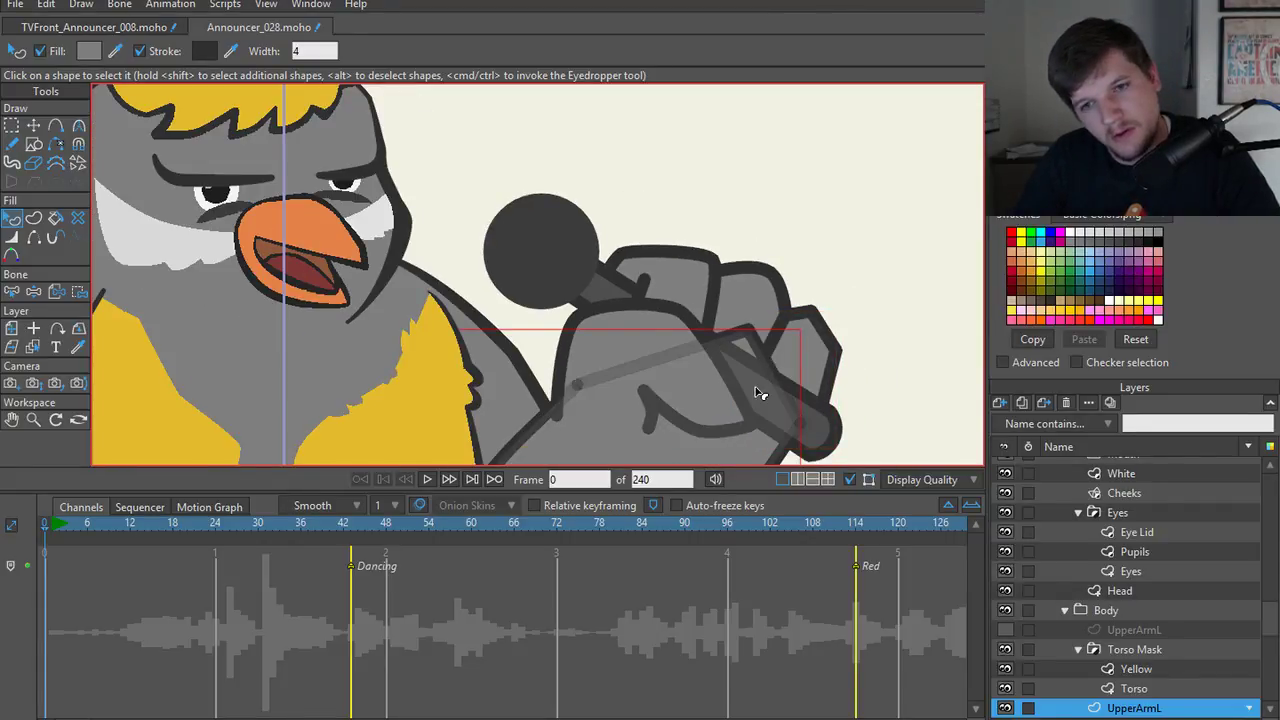
- Bring the second finger's shape in front of the forearm, the first finger and the microphone handle
click(760, 316)
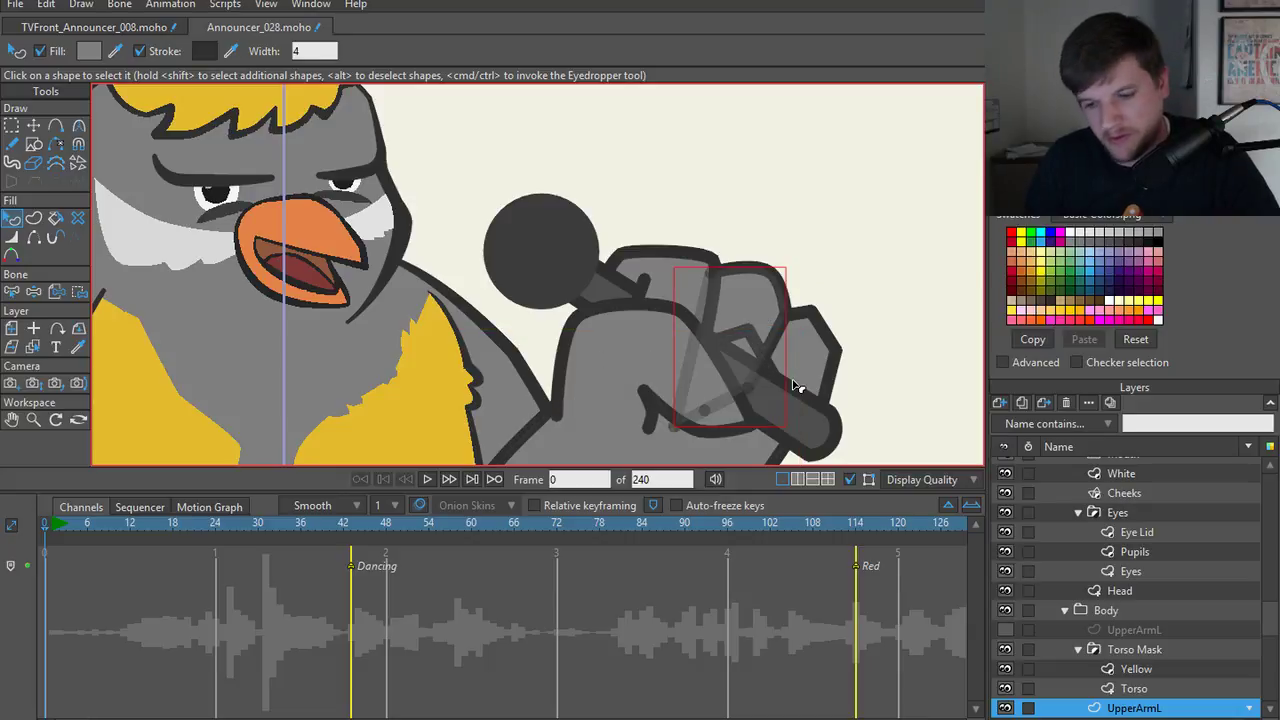
key(Down)
key(Down)
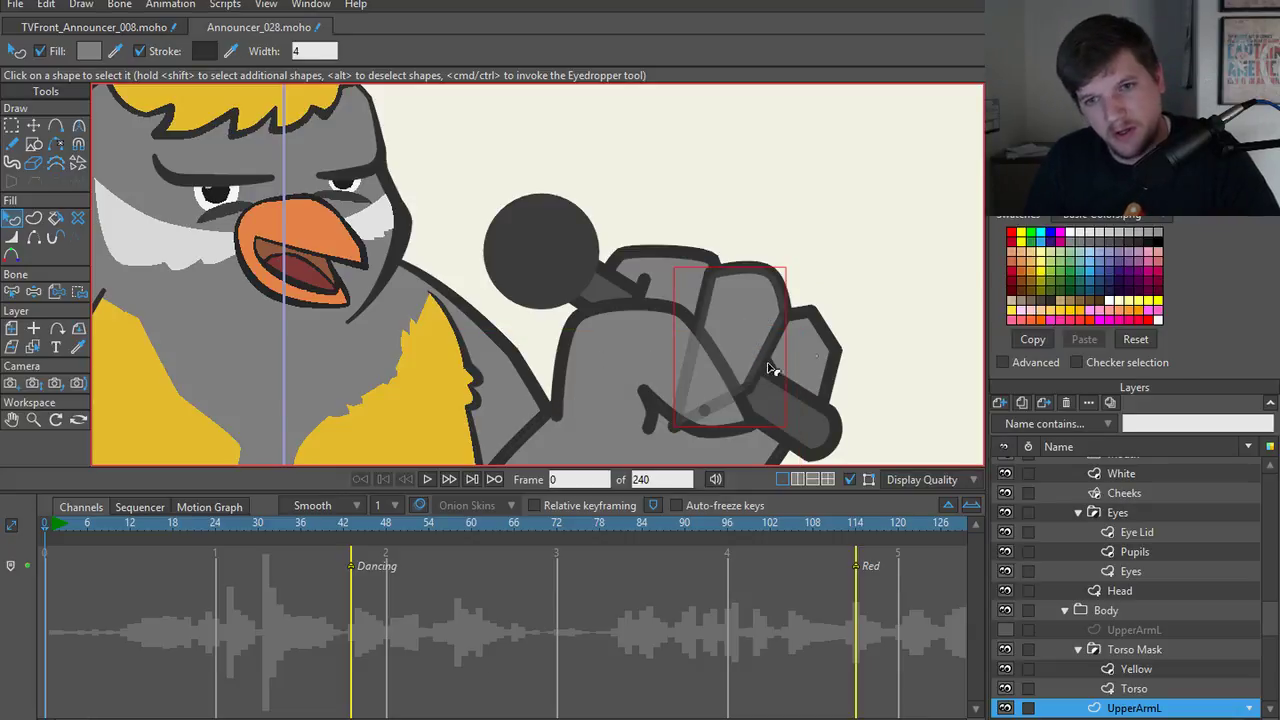
- Raise the third finger's shape in front of the microphone handle and the forearm
click(817, 348)
key(Up)
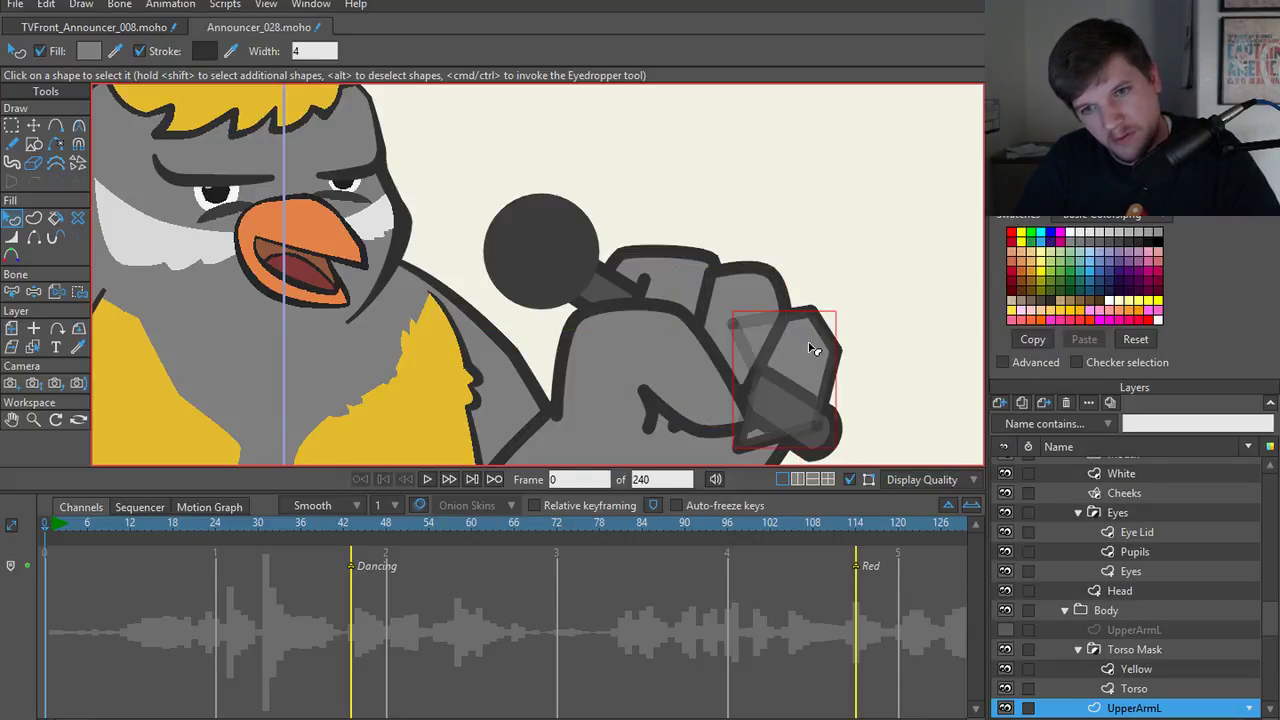
key(Up)
click(873, 350)
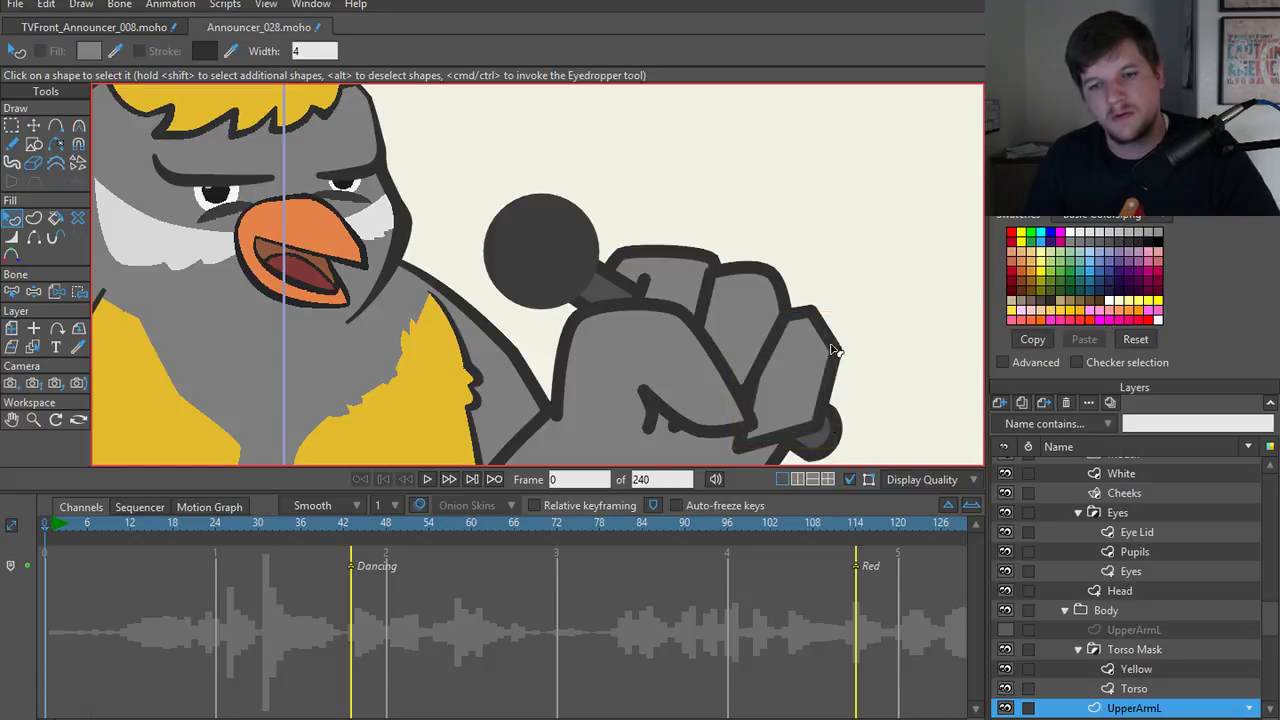
- Raise the first finger's shape in front of the microphone handle and the second finger
scroll(829, 343, down, 3)
scroll(790, 407, up, 4)
scroll(775, 380, up, 4)
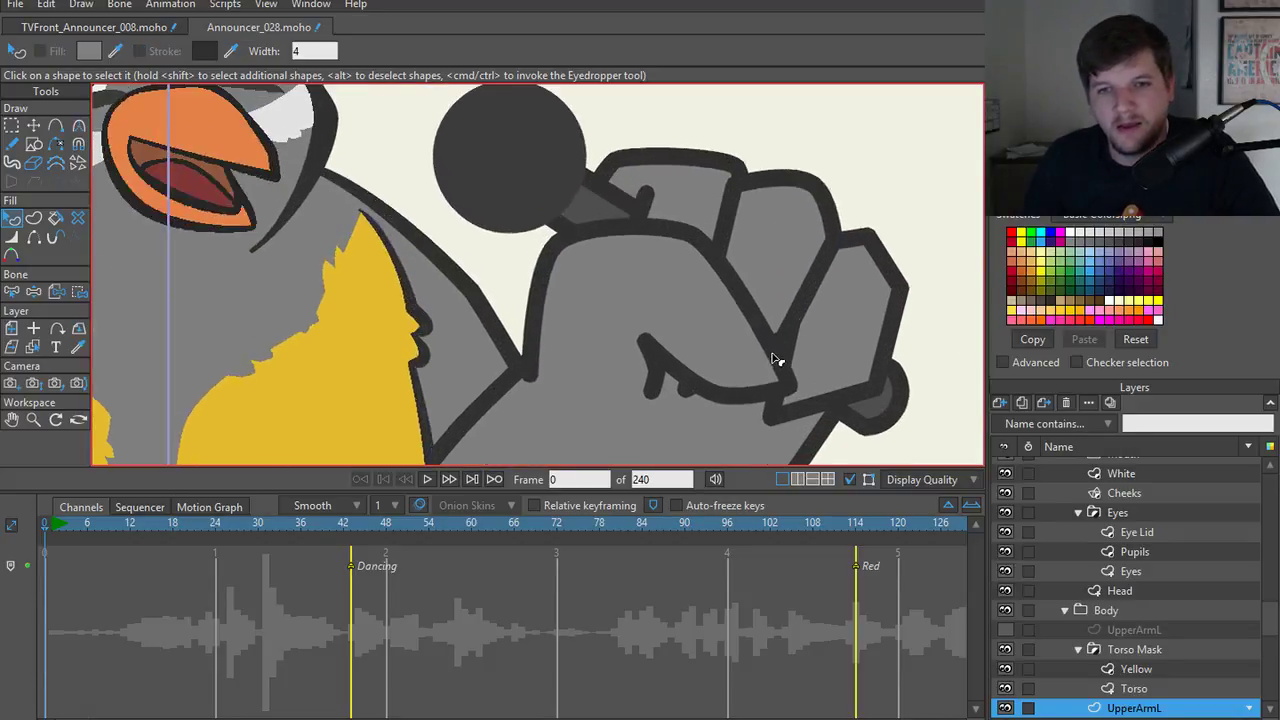
scroll(765, 250, up, 2)
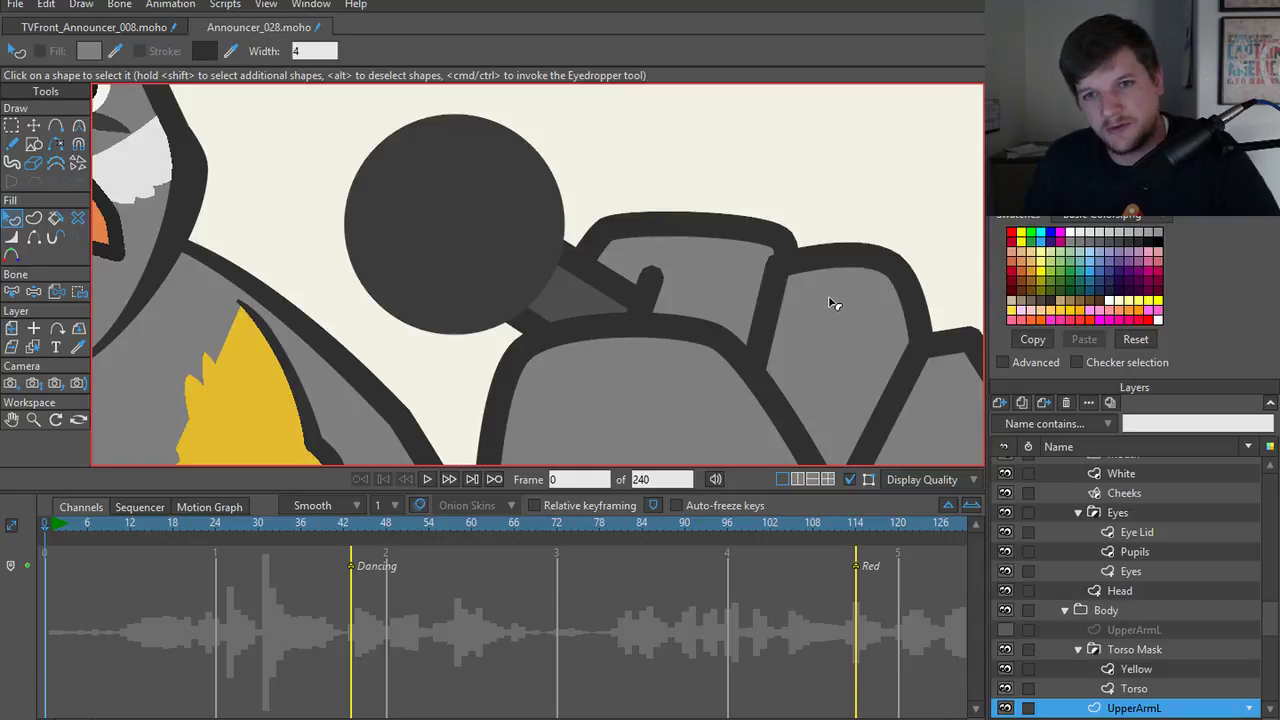
click(730, 282)
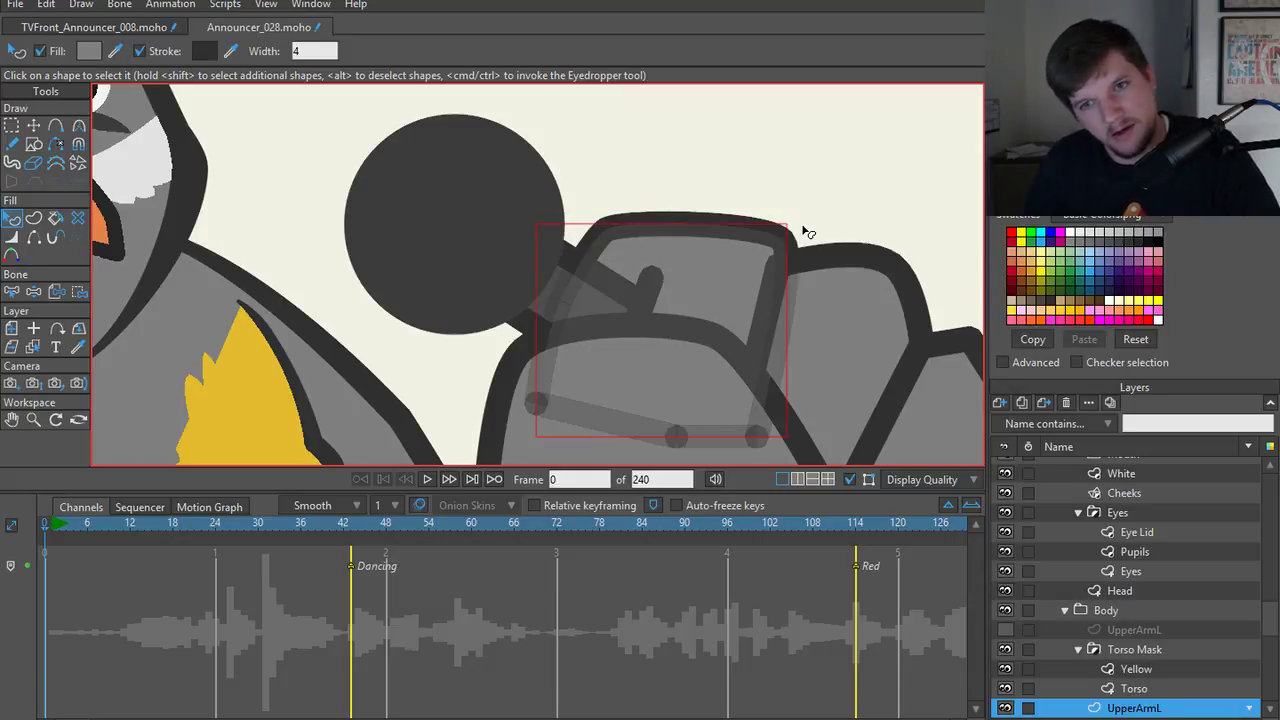
key(Up)
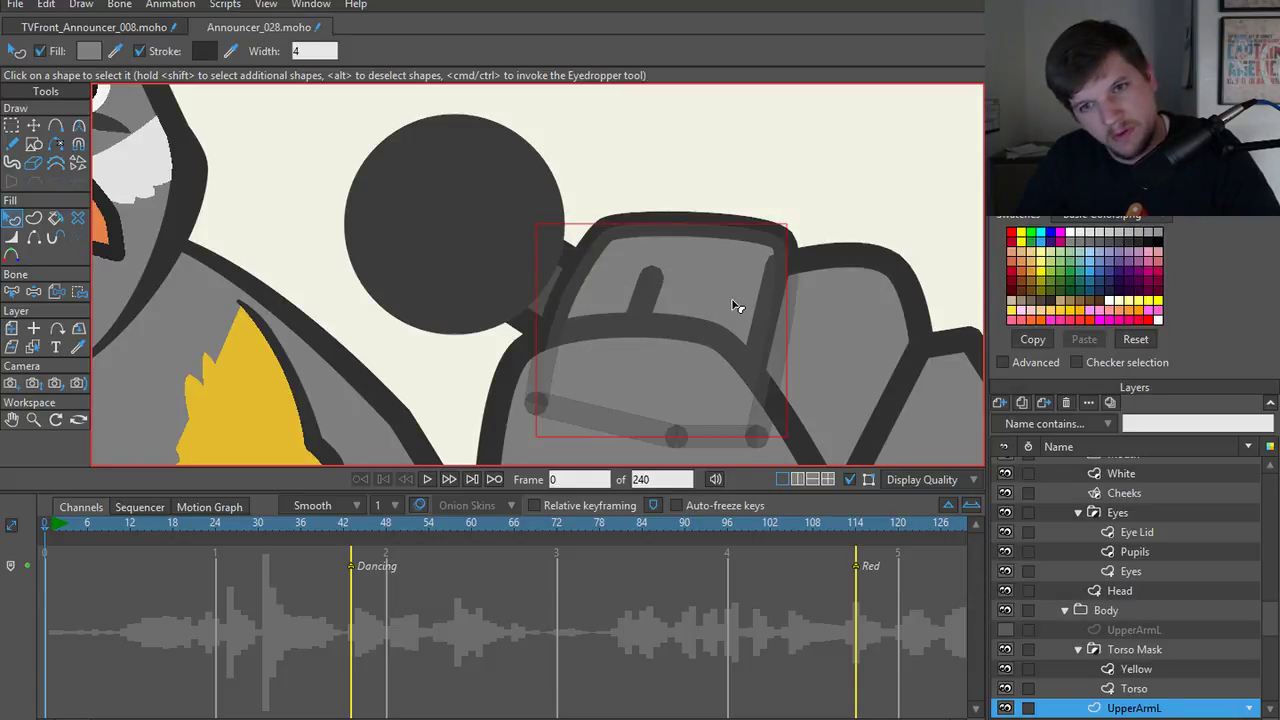
key(Up)
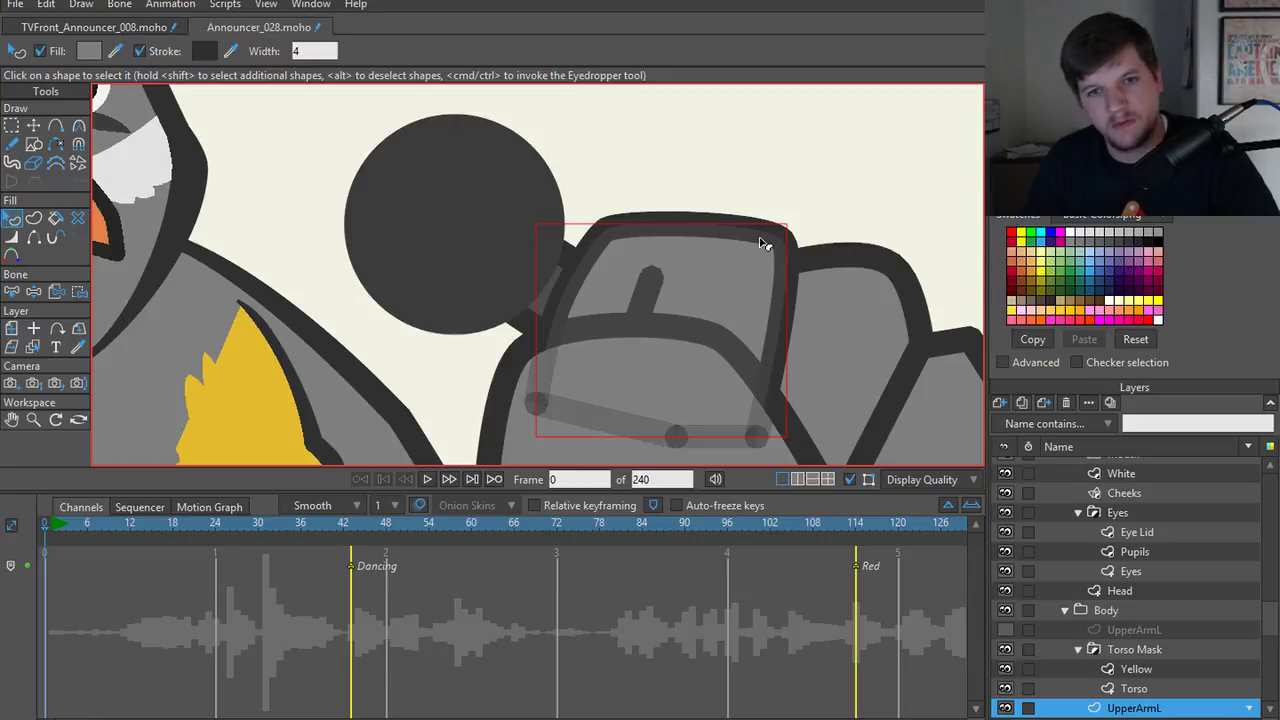
click(779, 206)
- Try the first finger's shape alternately behind and in front of the microphone handle and second finger
click(578, 286)
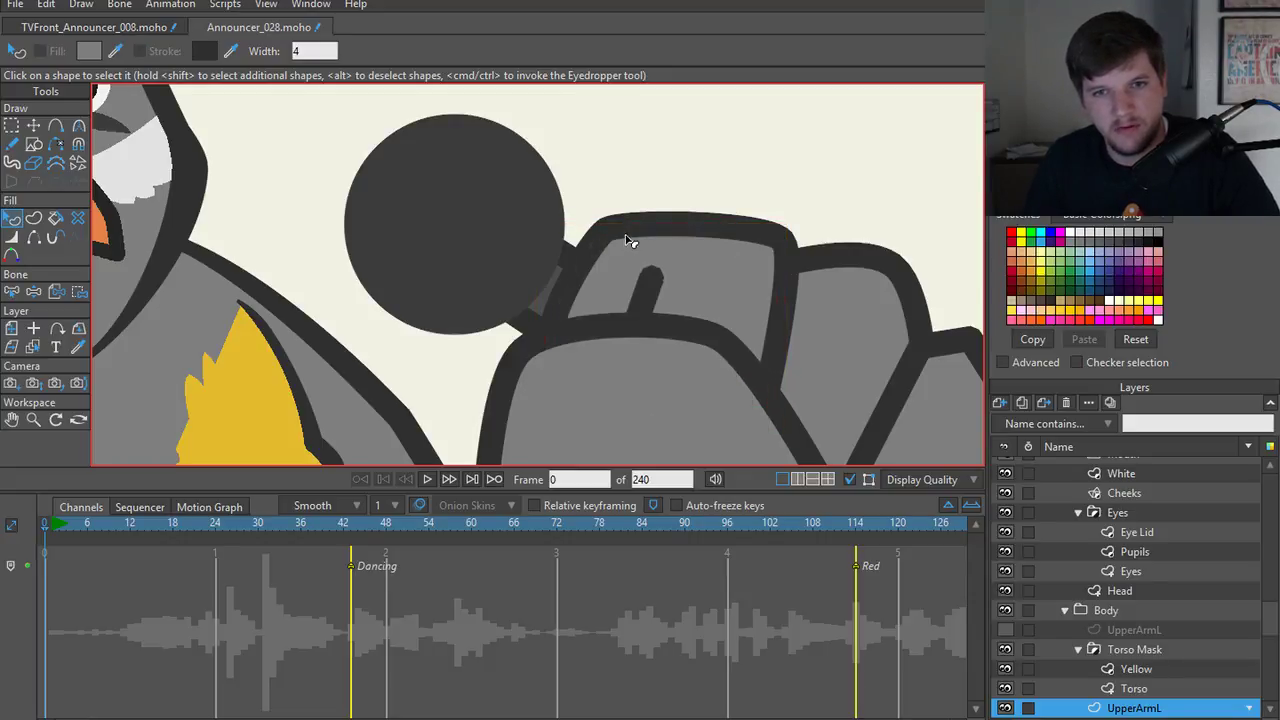
key(t)
key(q)
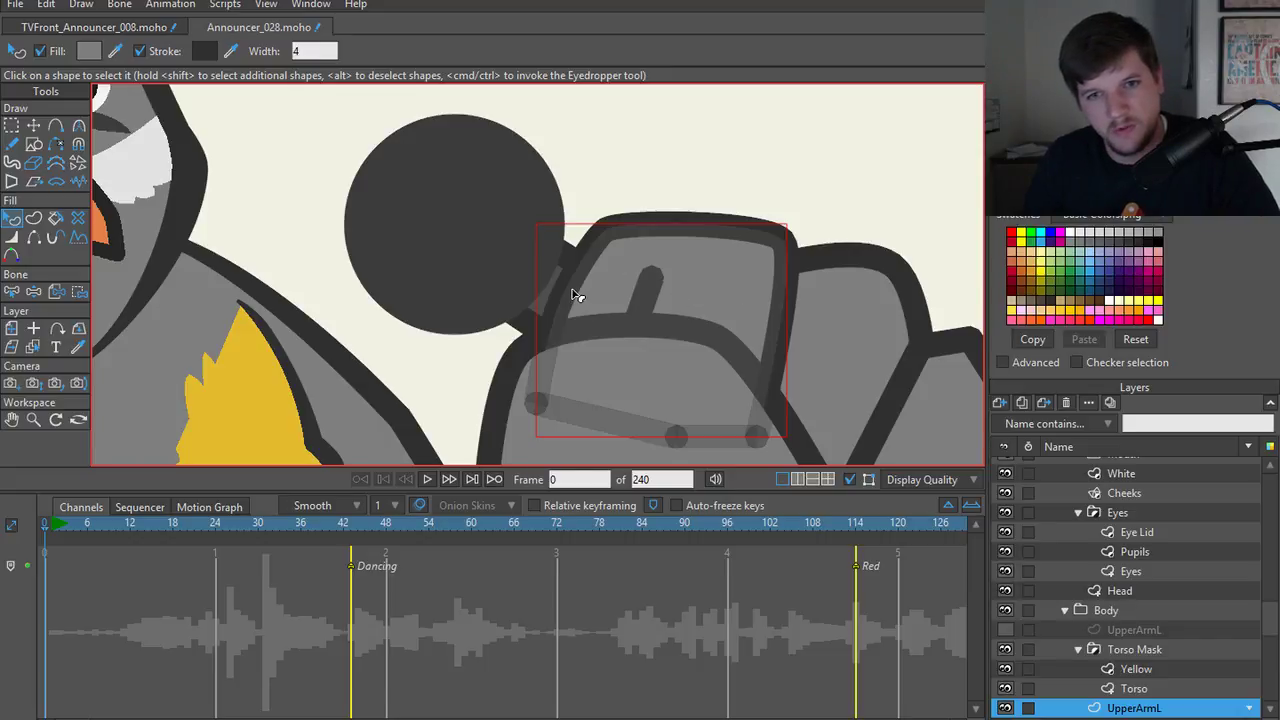
key(Down)
key(Down)
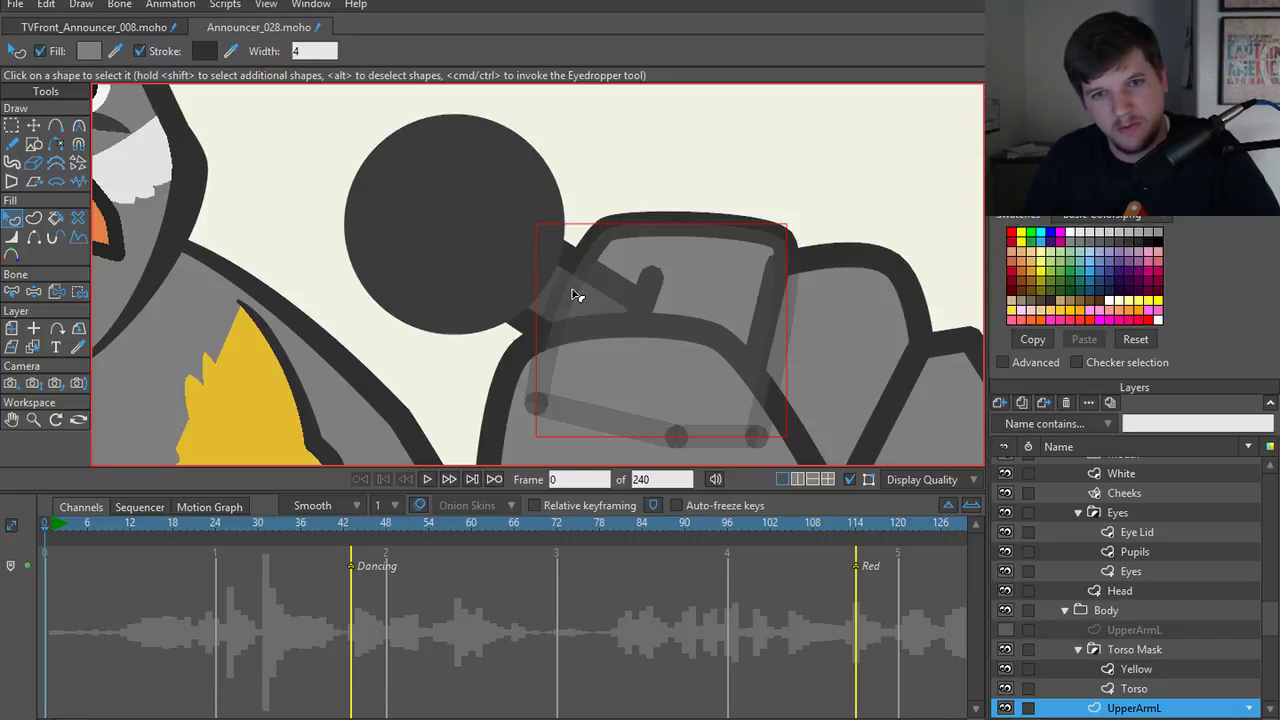
key(Up)
key(Down)
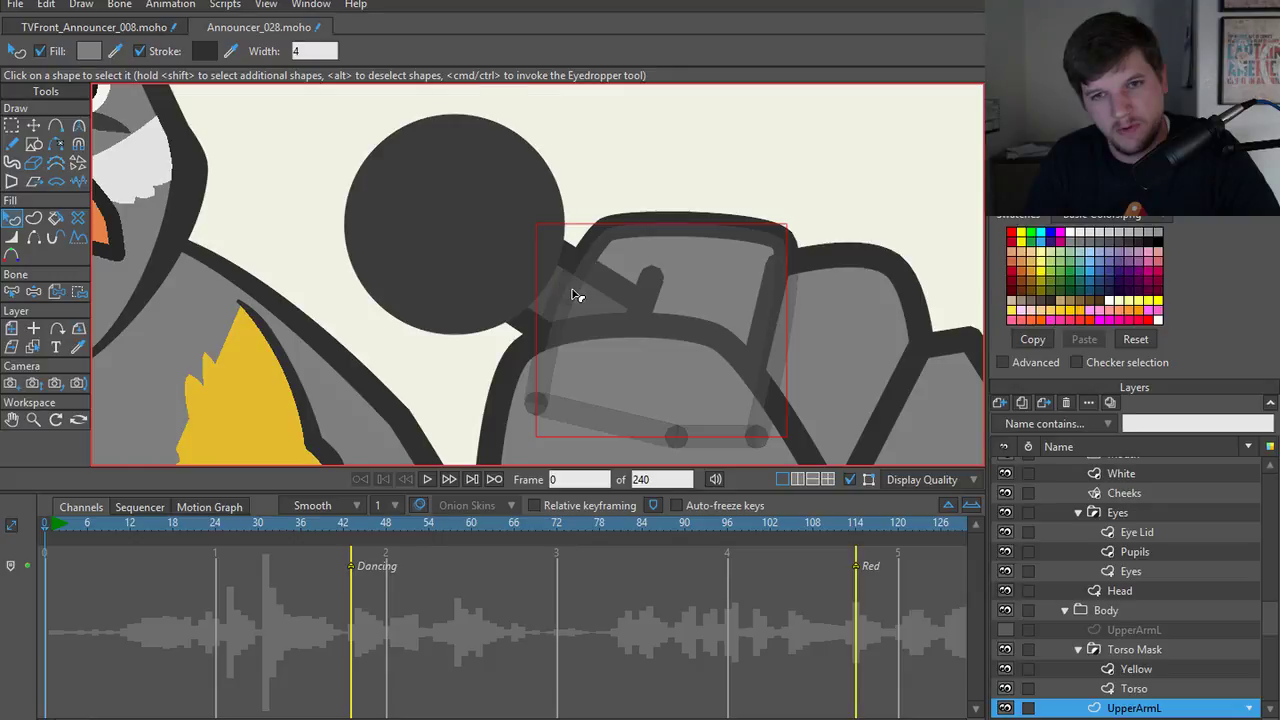
key(Up)
key(Up)
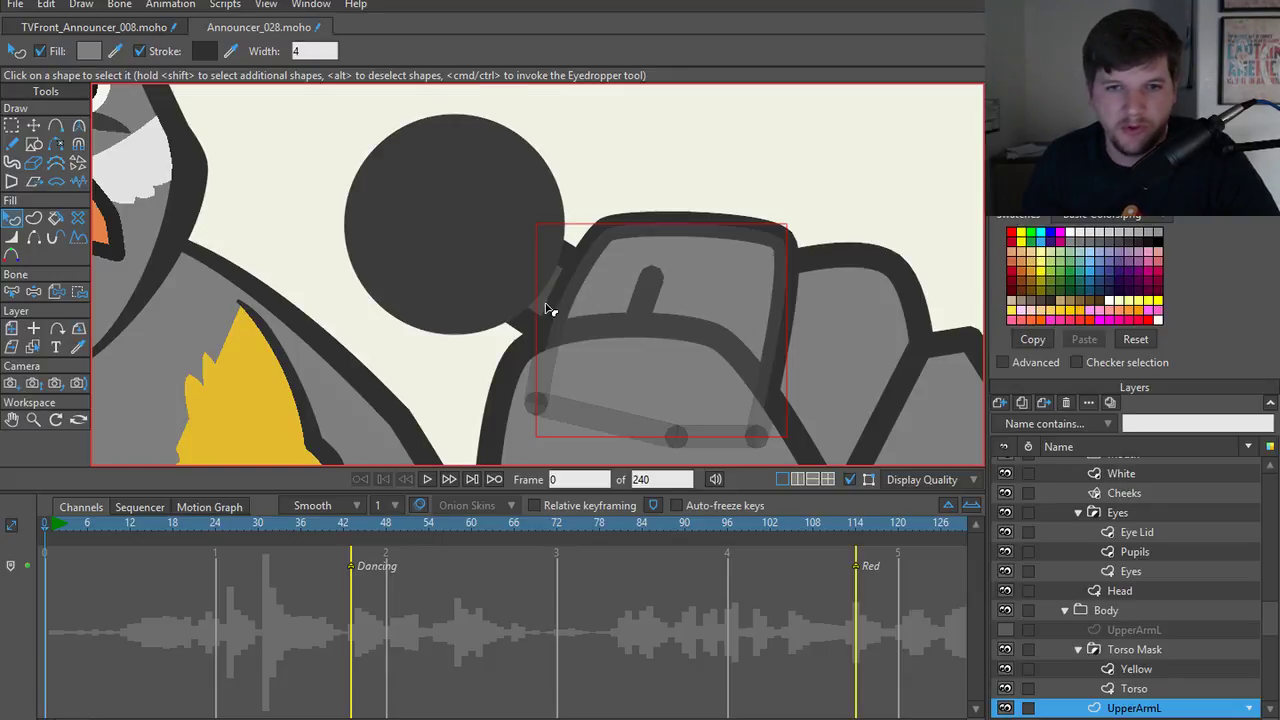
- Raise the microphone handle's shape in front of the three fingers while keeping it behind the thumb
click(528, 328)
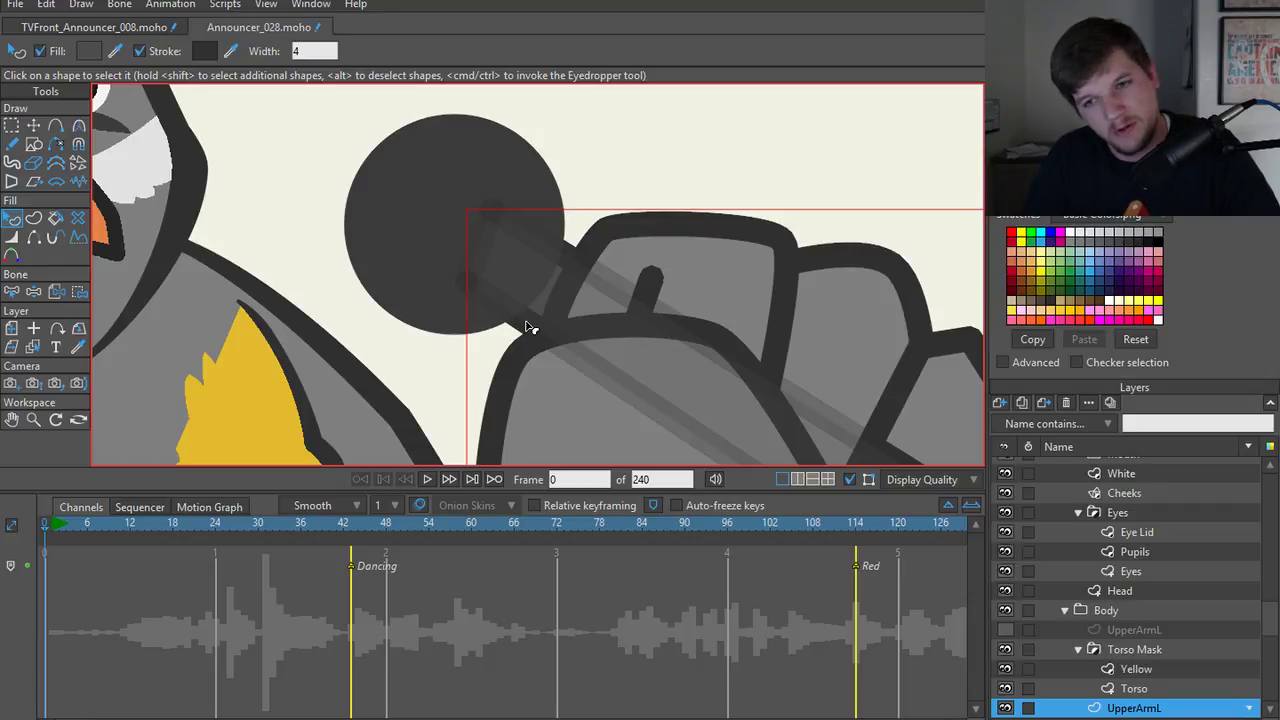
scroll(530, 328, down, 3)
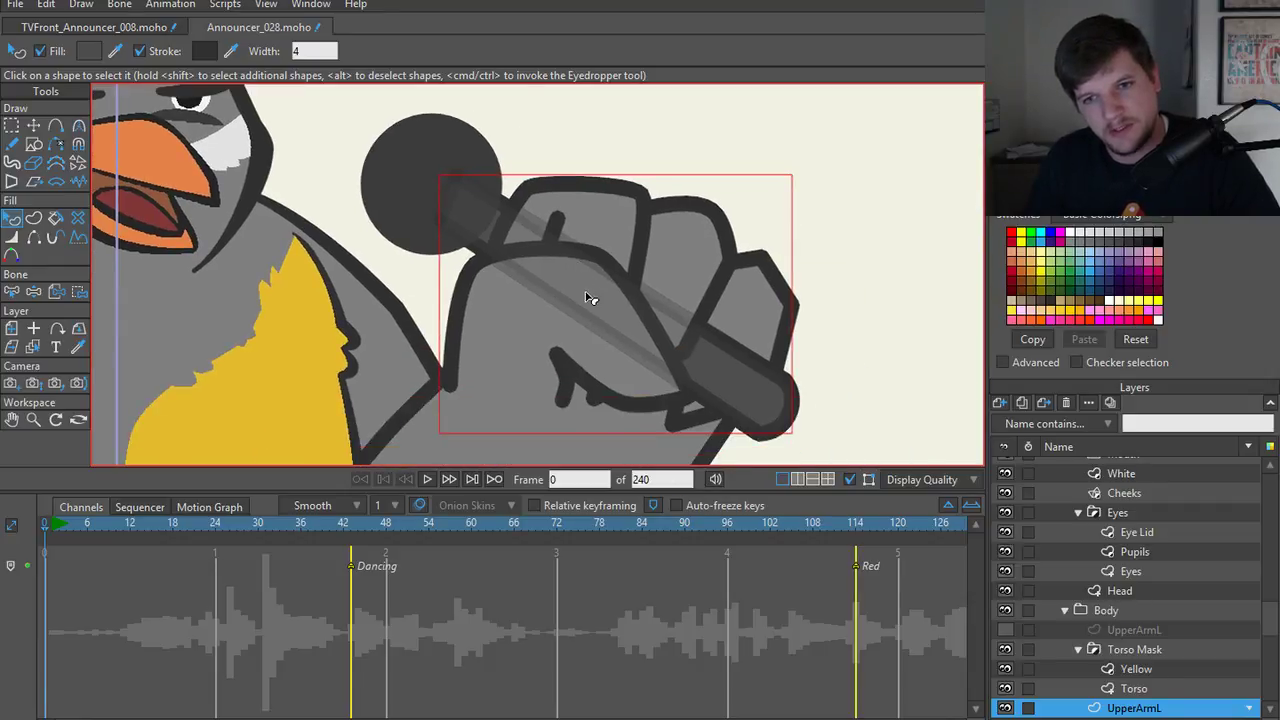
key(Up)
key(Up)
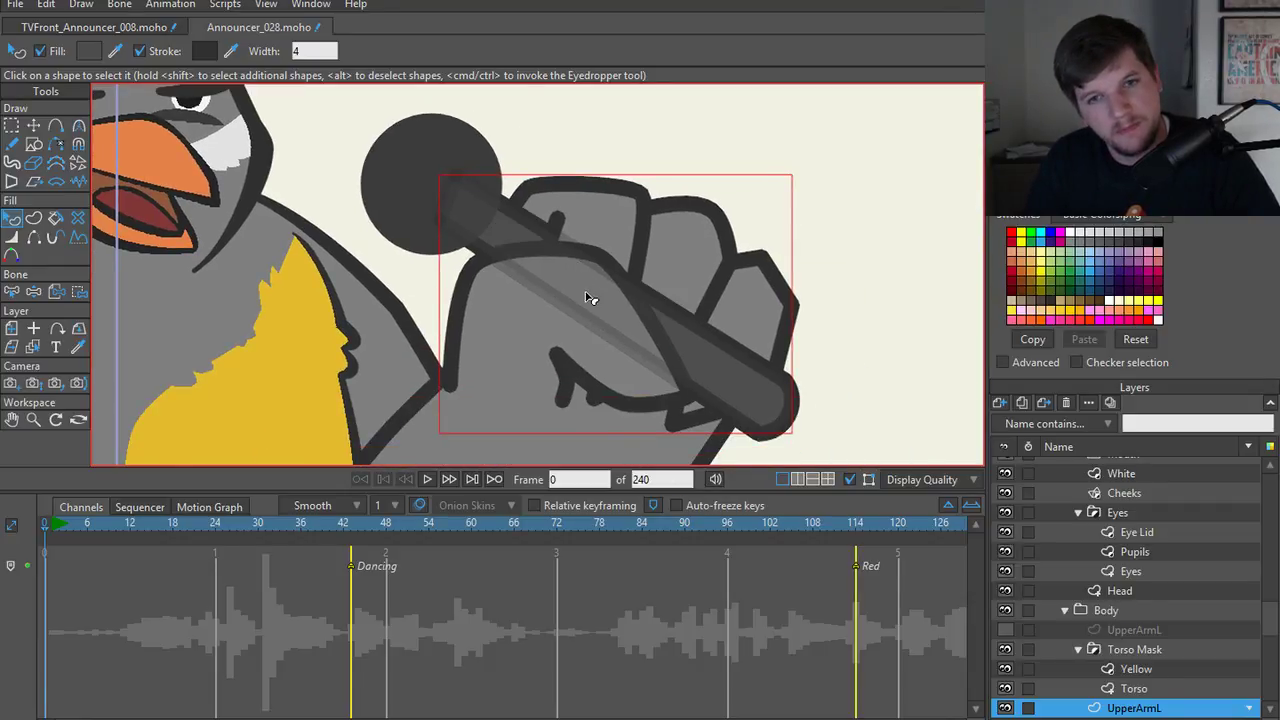
- Raise the second finger's shape in front of the microphone handle
click(670, 275)
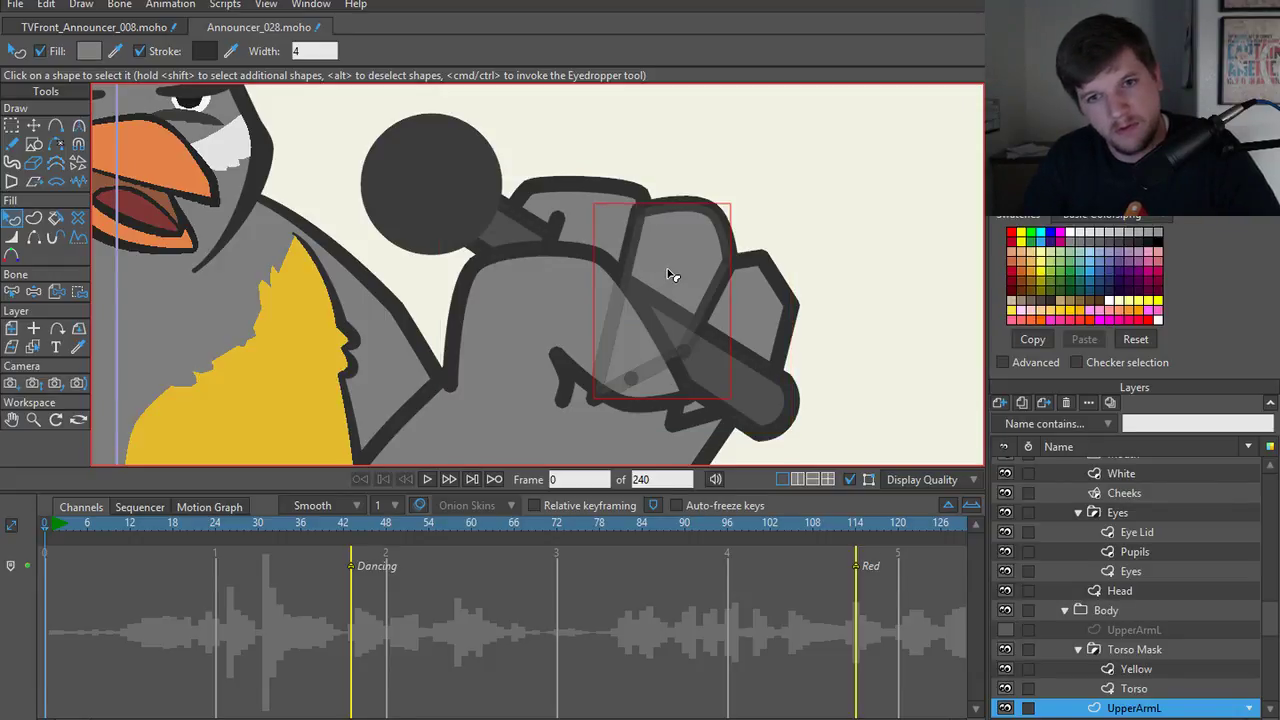
key(Up)
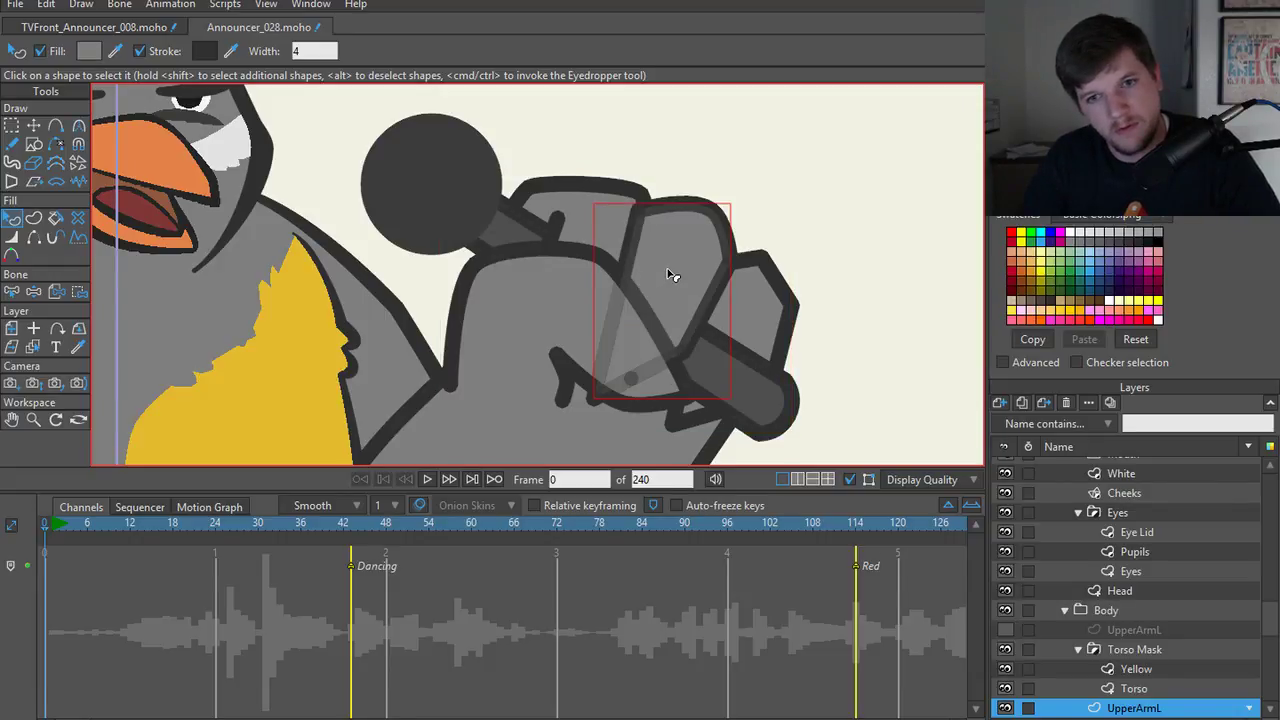
- Raise the third finger's shape in front of the microphone handle and clear the shape selection
click(747, 314)
key(Up)
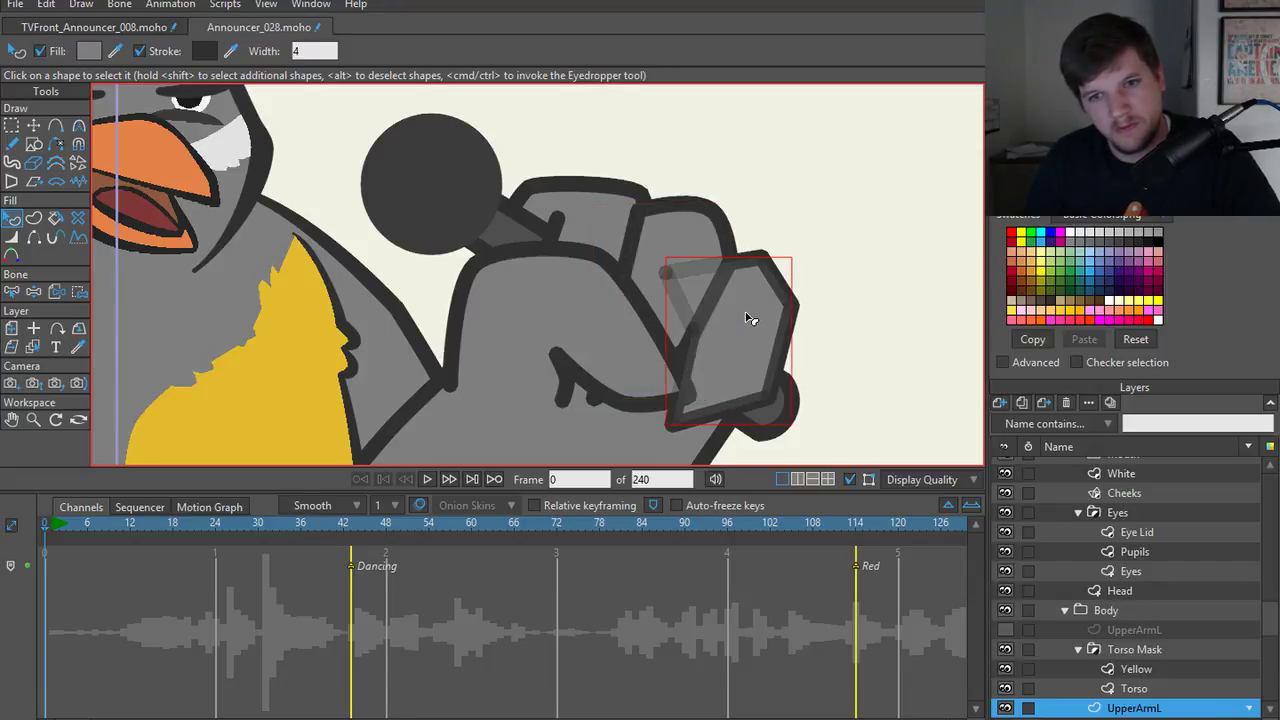
click(886, 318)
- Add a point to the UpperArmL outline just beside the torso and hide the edge running from it into the torso
scroll(850, 366, down, 2)
scroll(846, 382, down, 3)
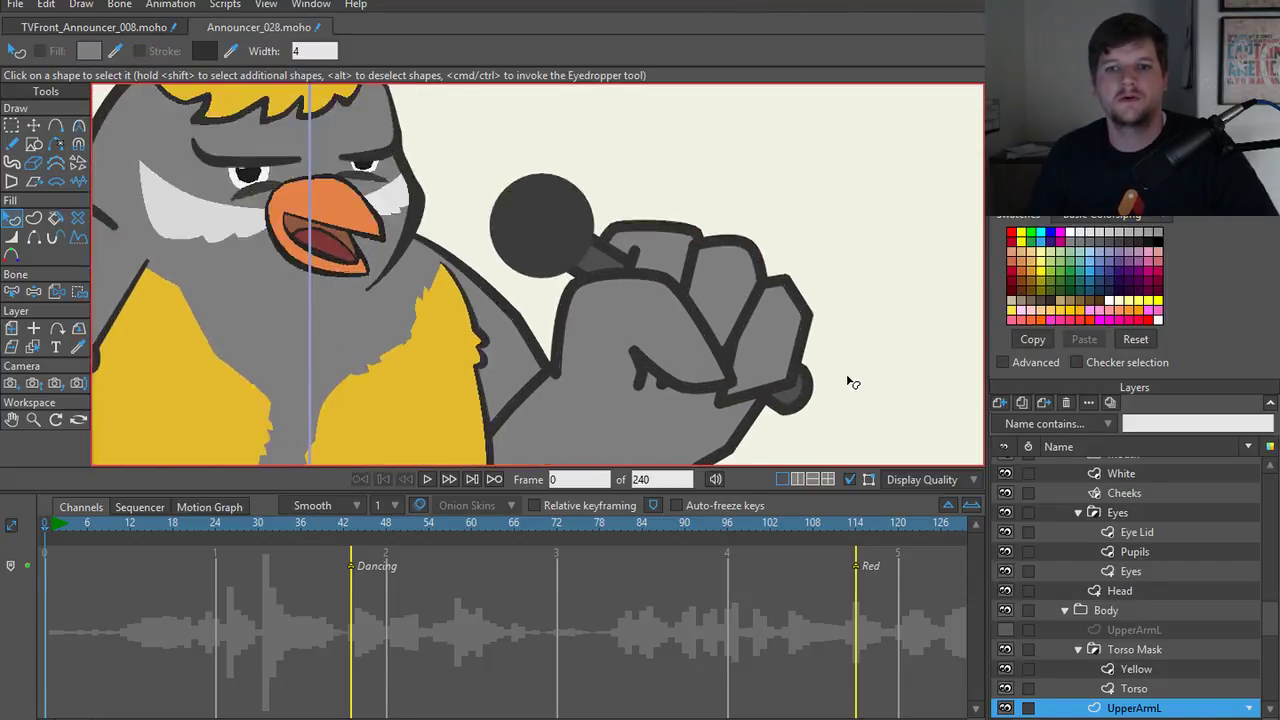
scroll(690, 330, up, 5)
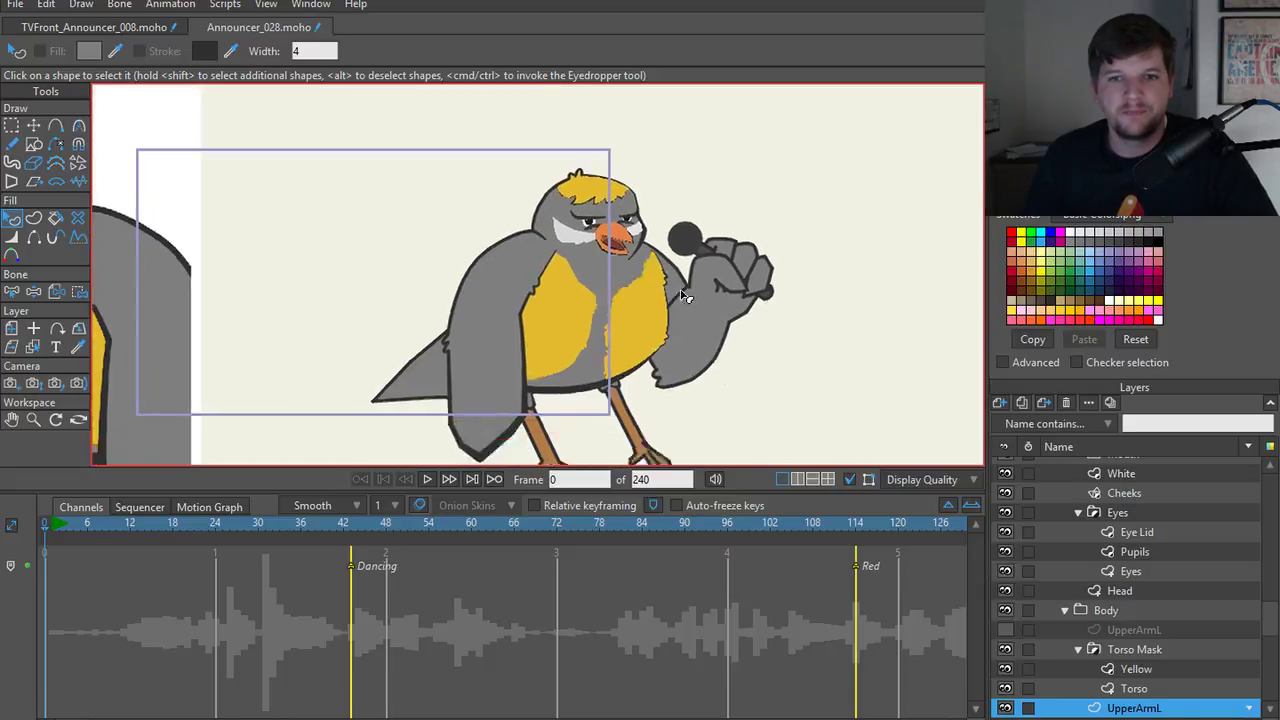
ctrl+alt+click(652, 257)
scroll(654, 254, up, 2)
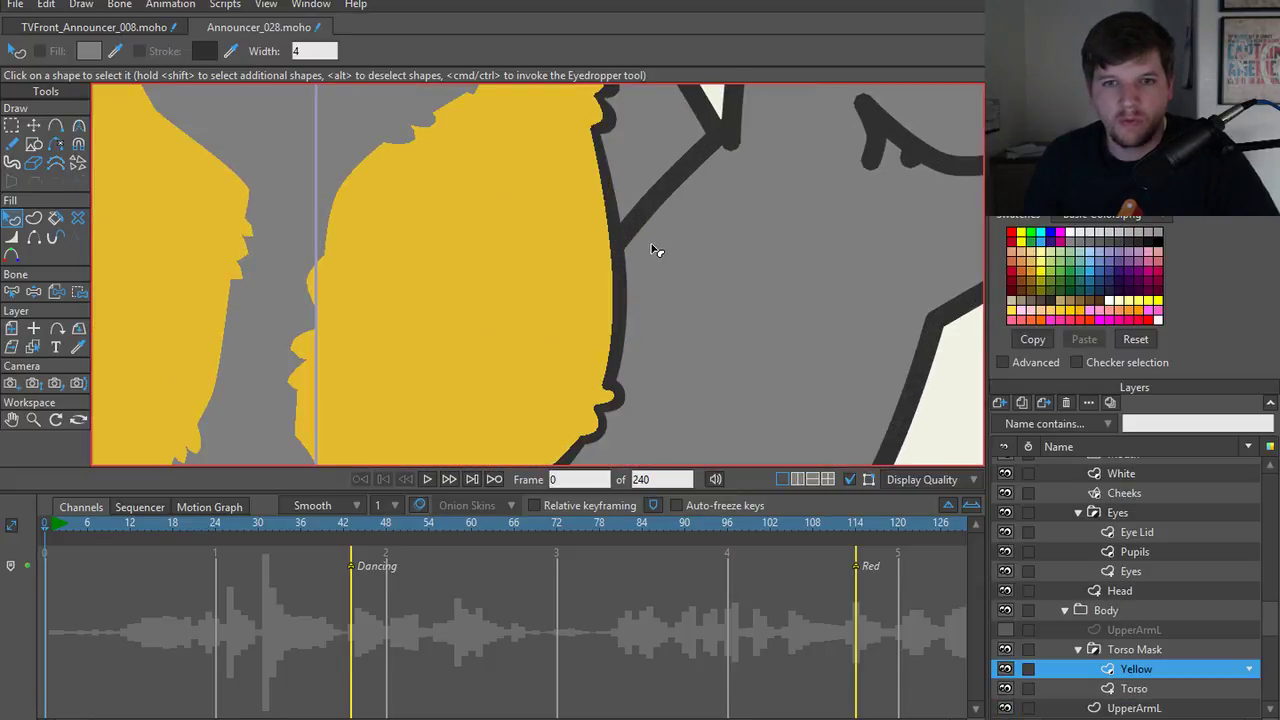
key(t)
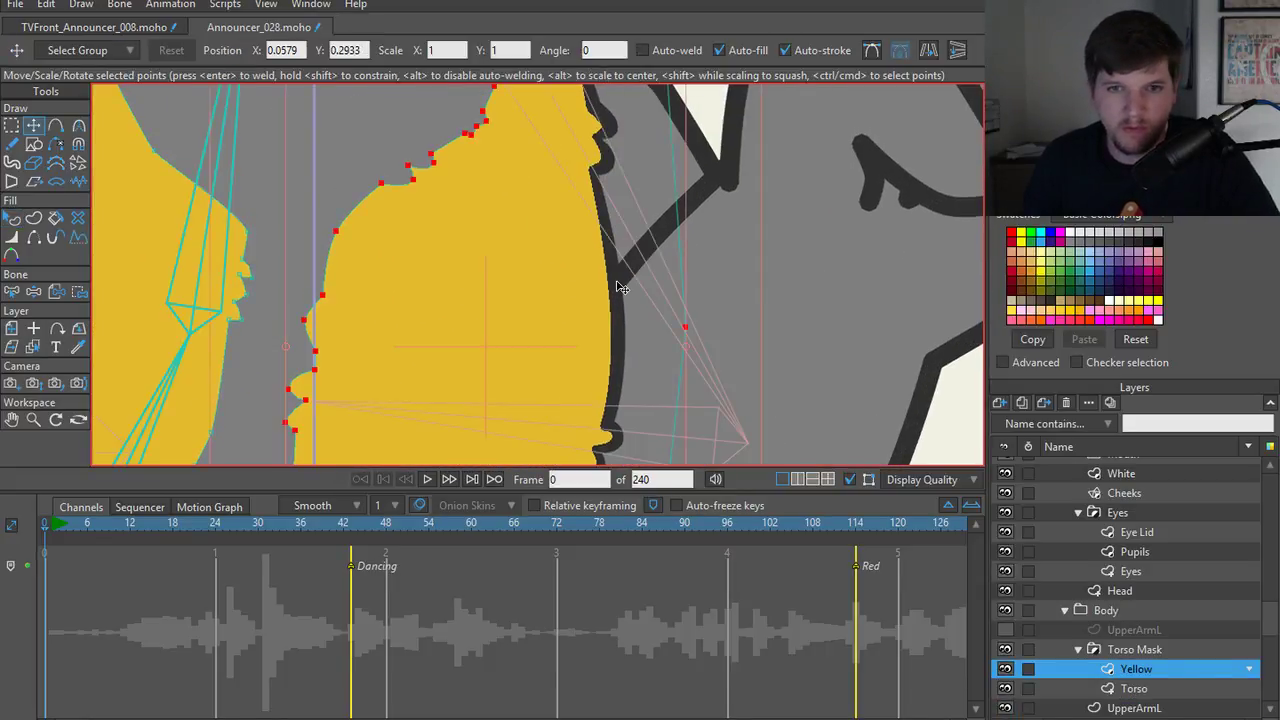
ctrl+alt+click(735, 262)
key(a)
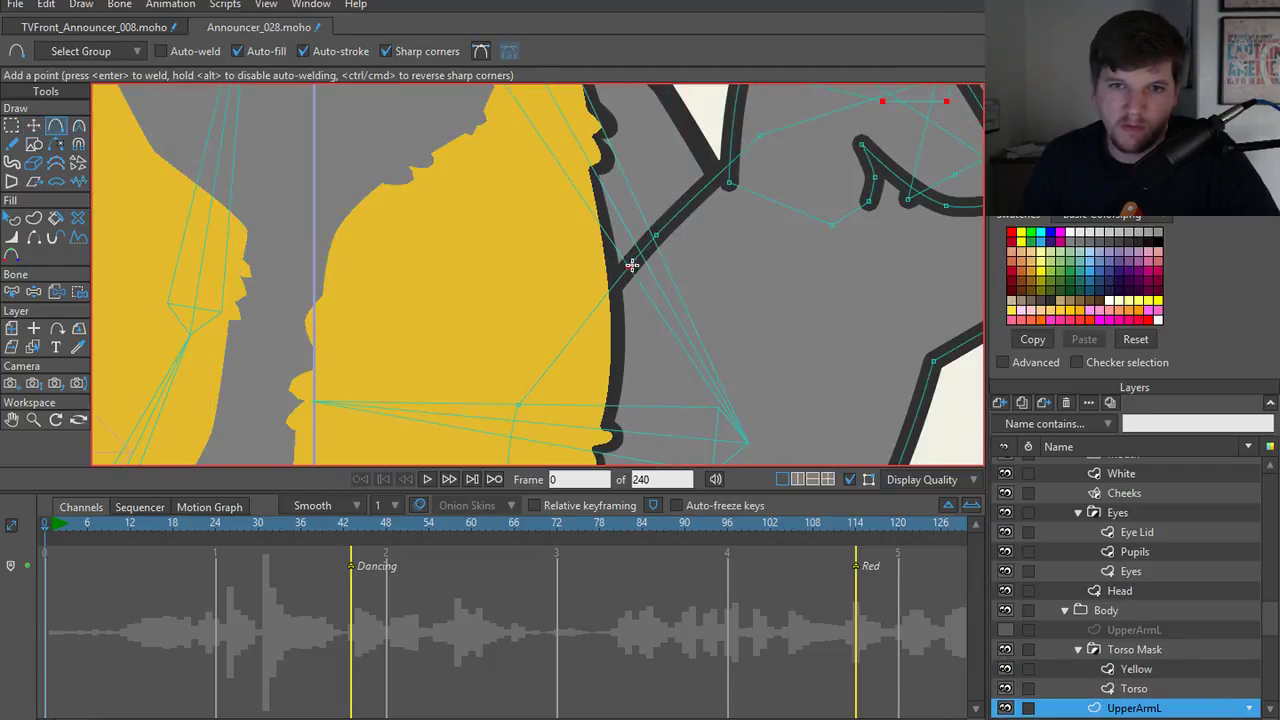
key(g)
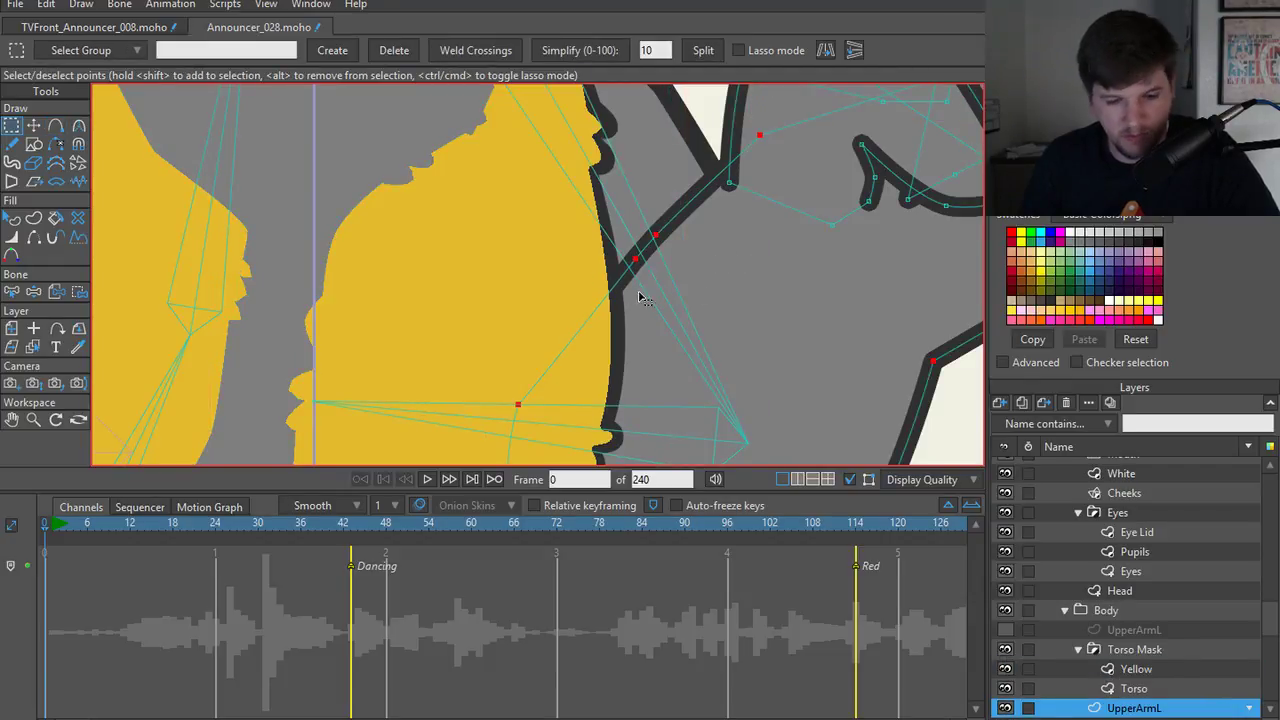
key(h)
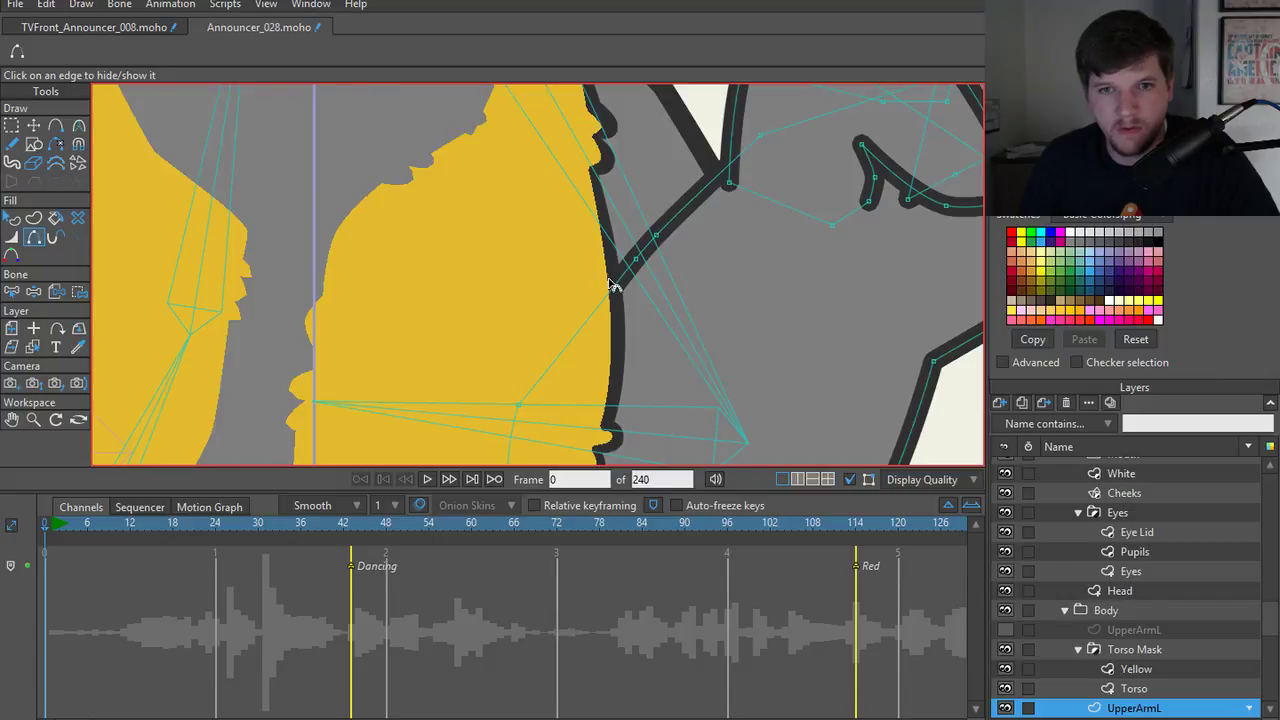
key(t)
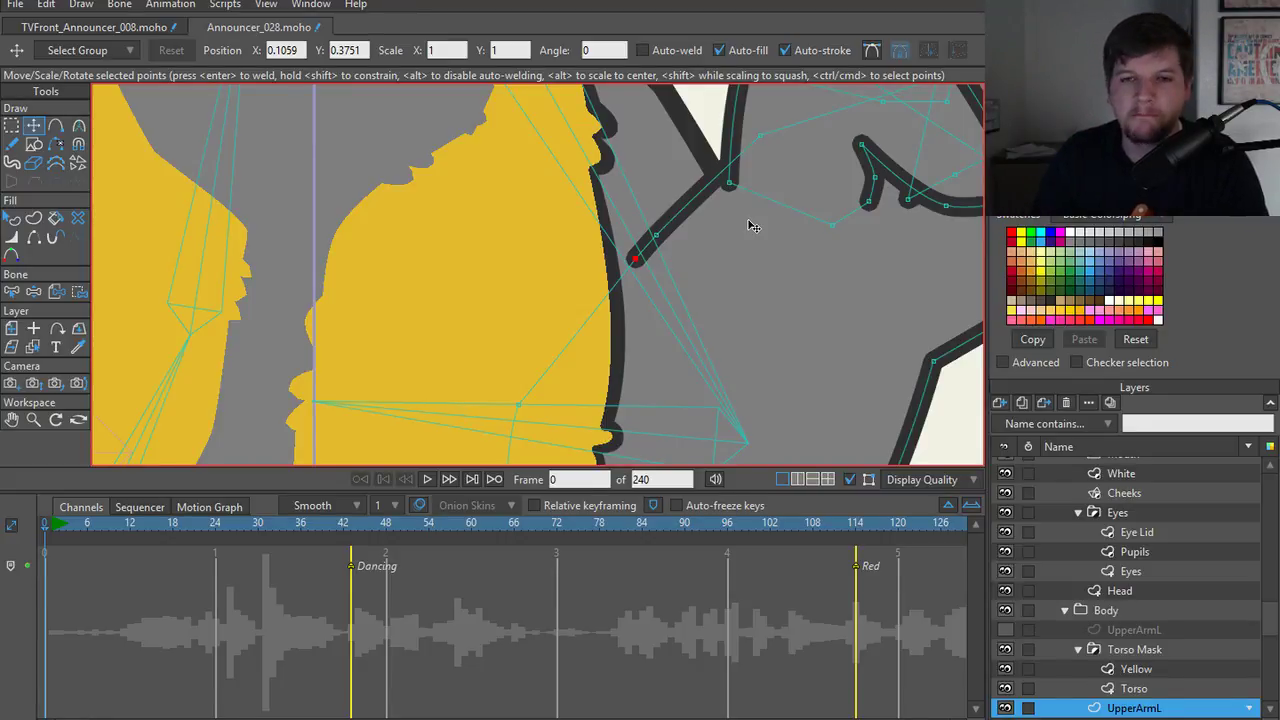
- Try the second finger's shape behind the microphone handle and the third finger
scroll(752, 226, down, 5)
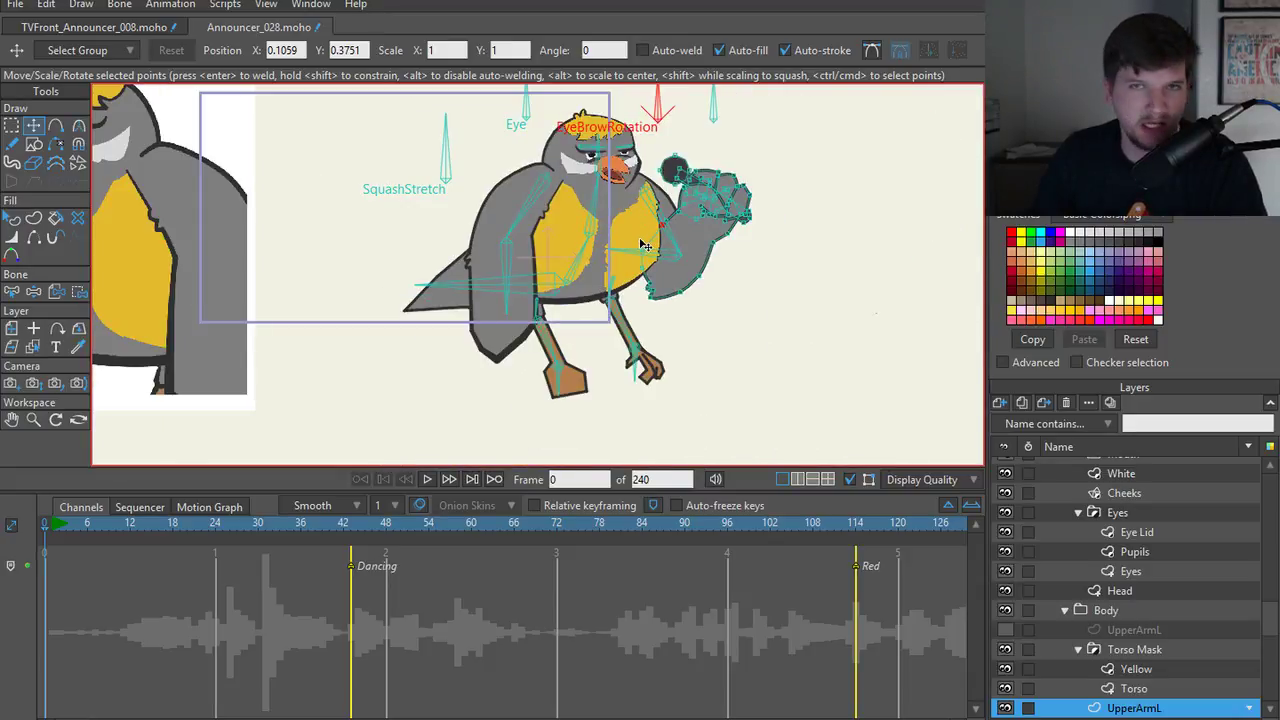
scroll(645, 245, up, 5)
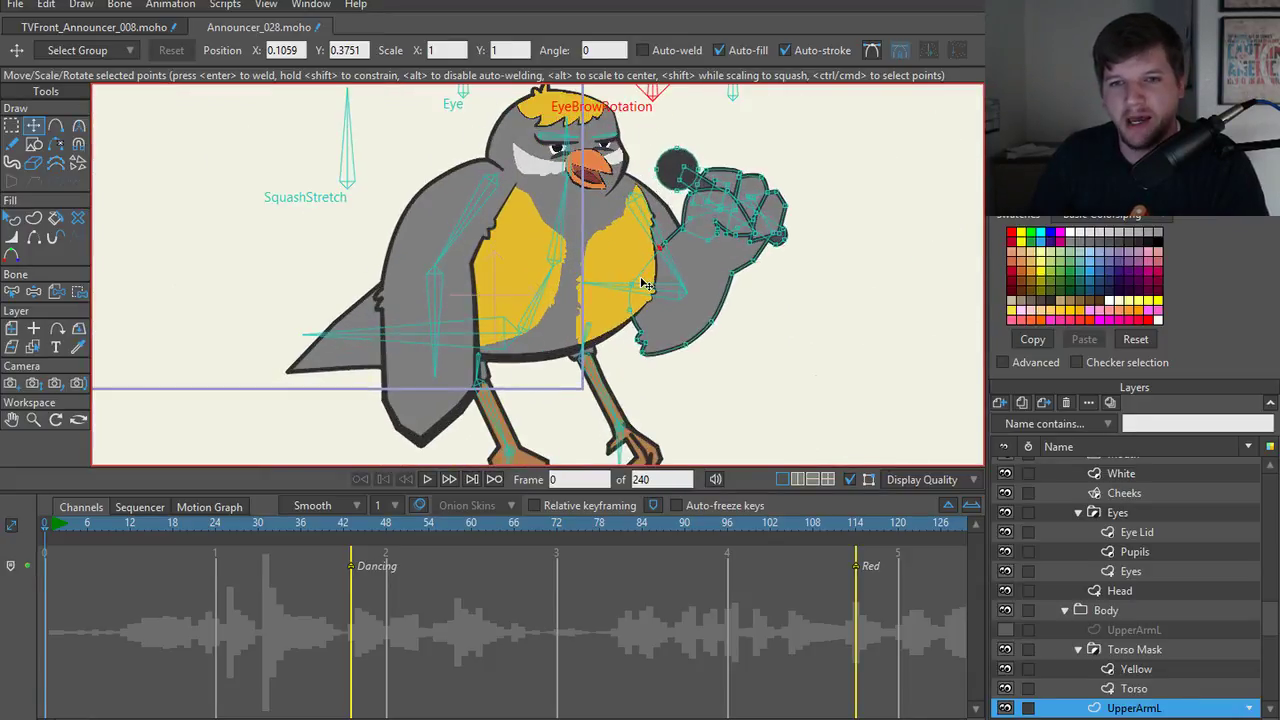
scroll(642, 270, down, 1)
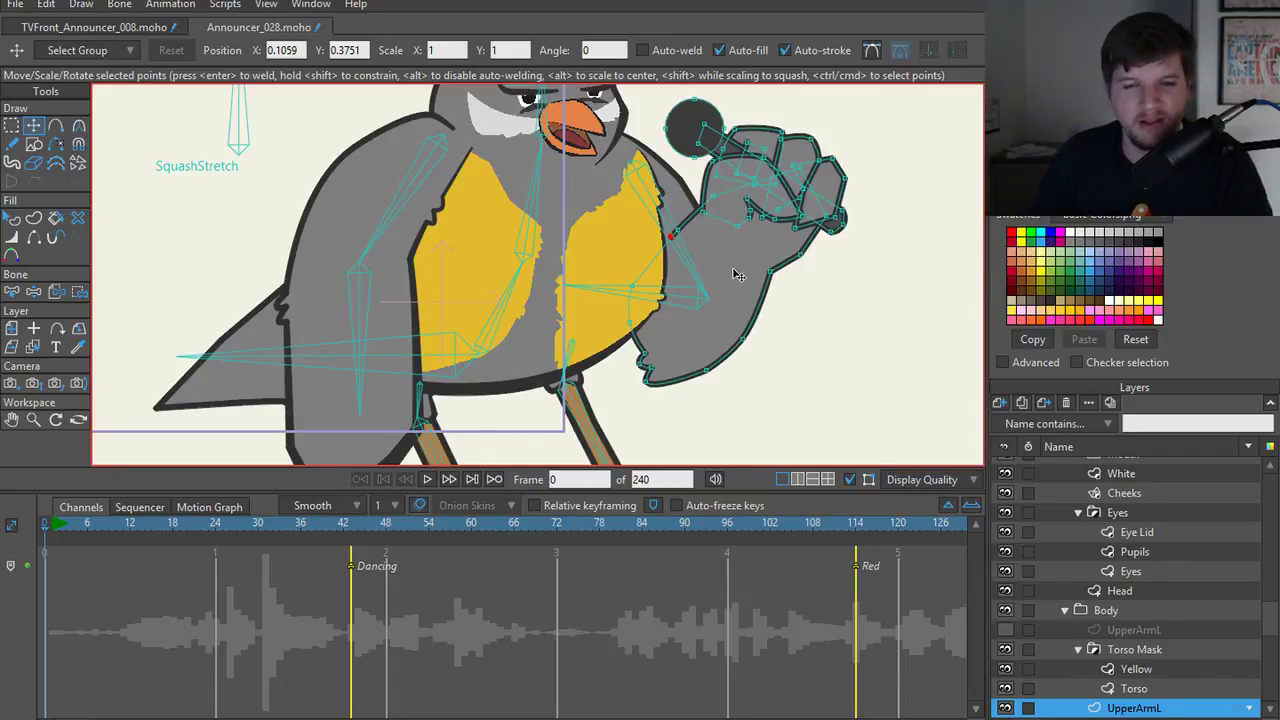
scroll(645, 250, down, 2)
scroll(595, 330, up, 4)
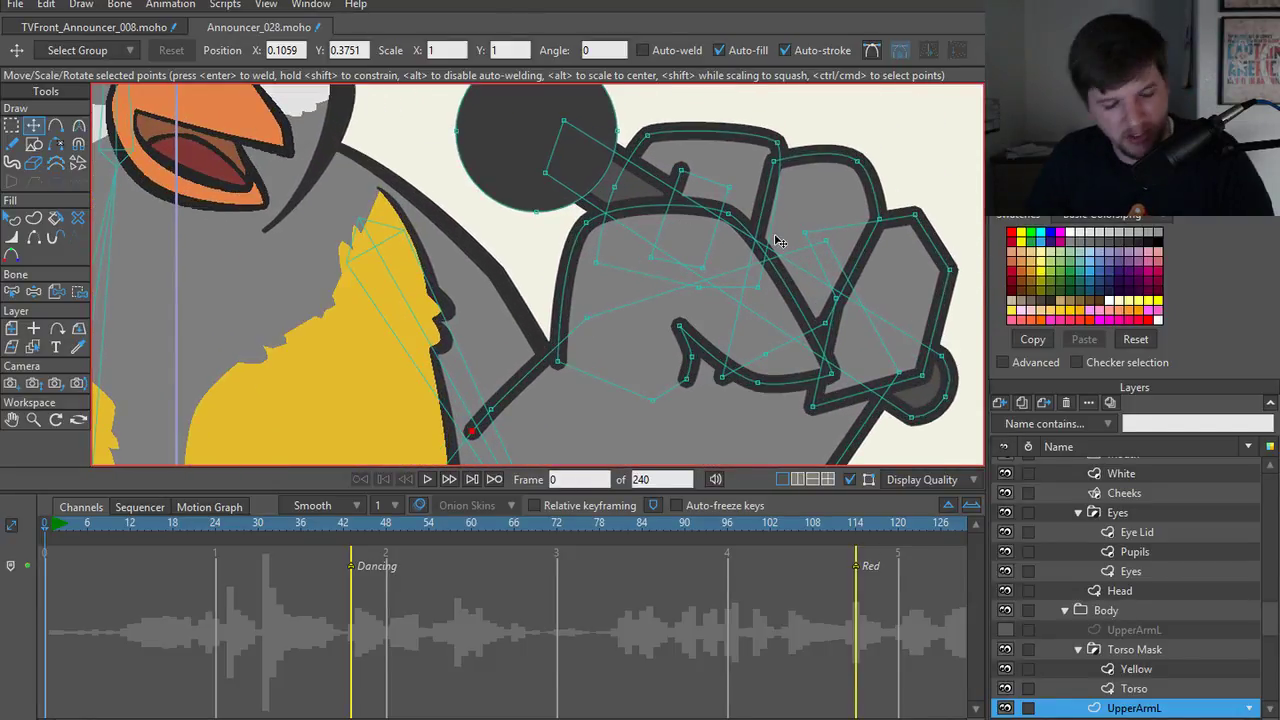
key(q)
click(804, 198)
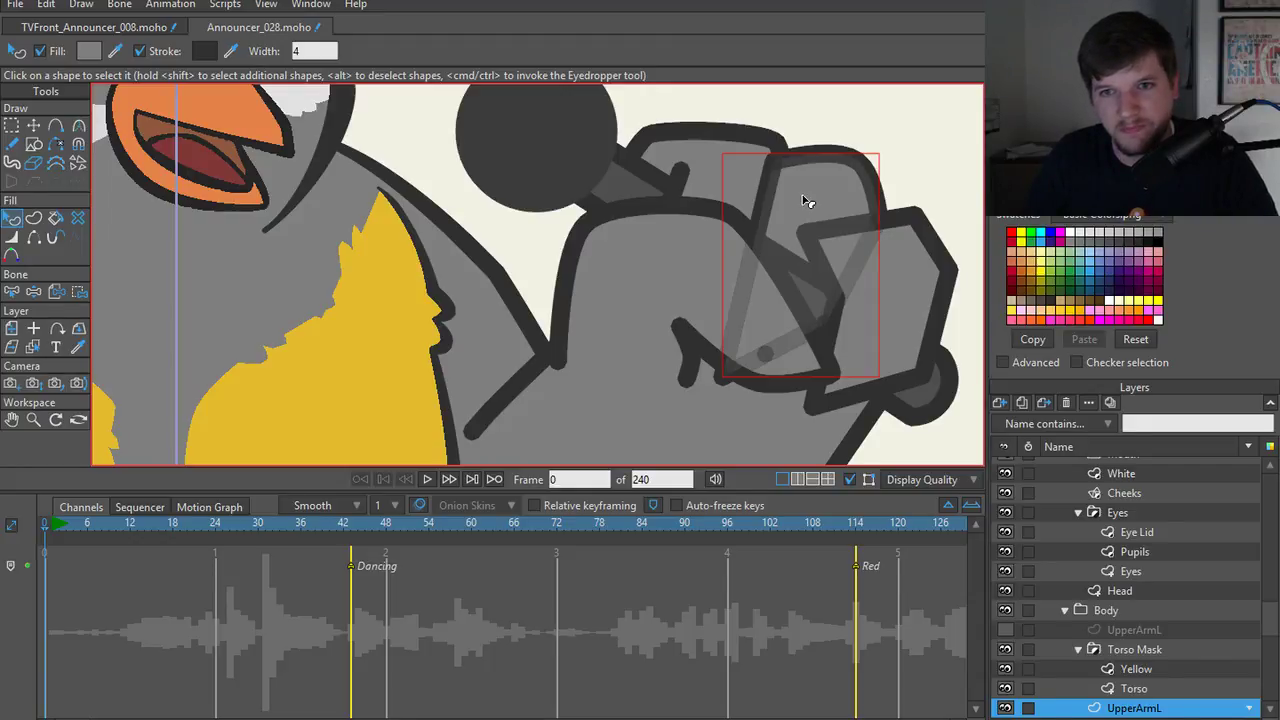
click(700, 193)
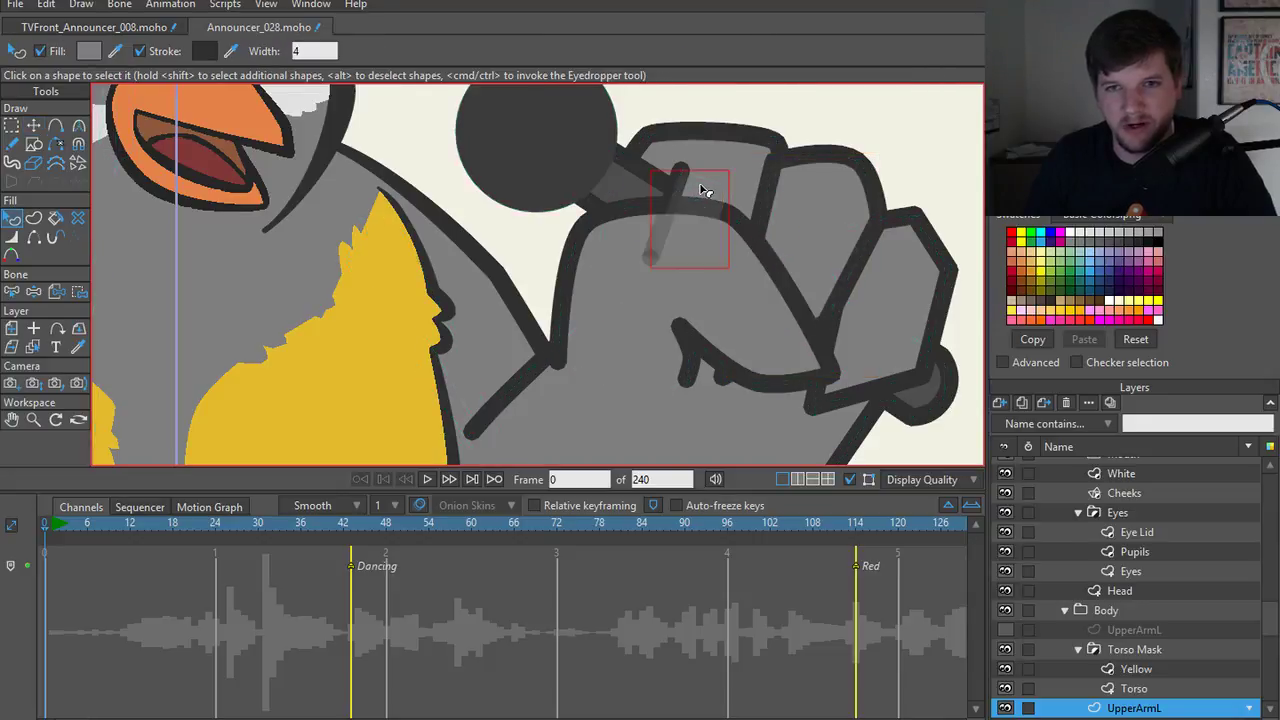
click(757, 181)
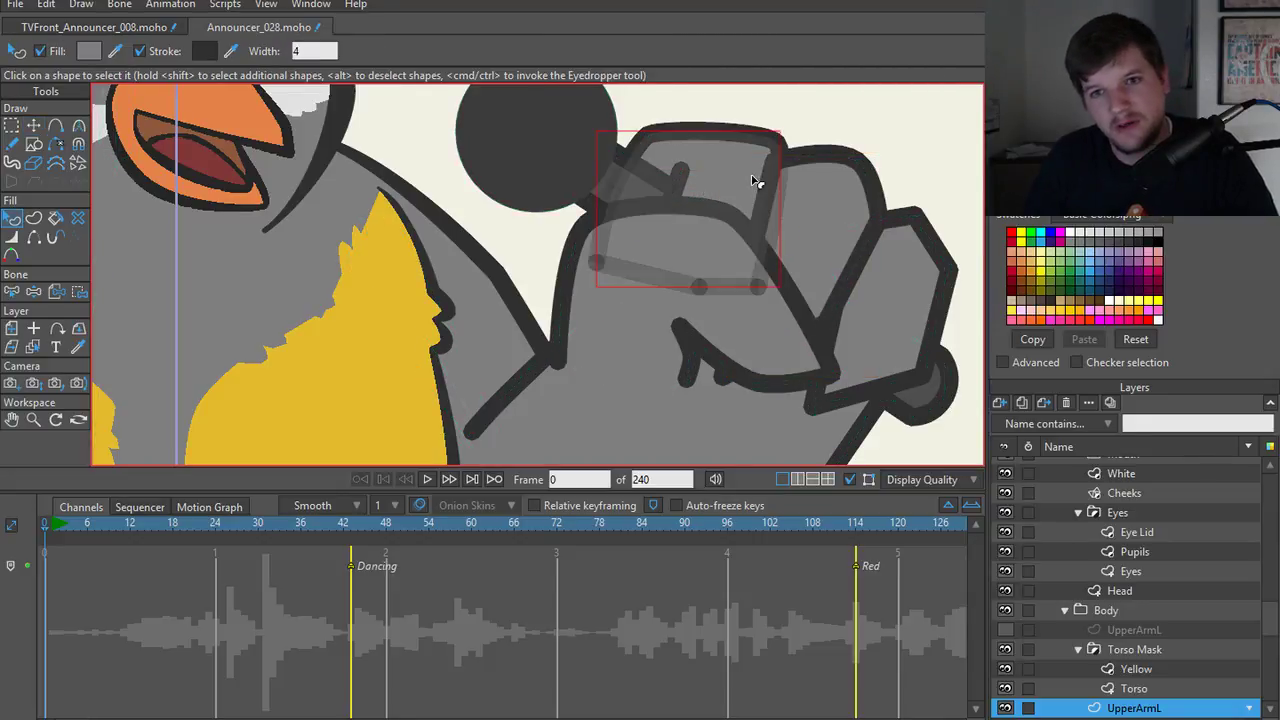
- Lower the second finger's shape behind the third finger, the microphone handle and the first finger
click(830, 190)
key(Down)
key(Down)
key(Down)
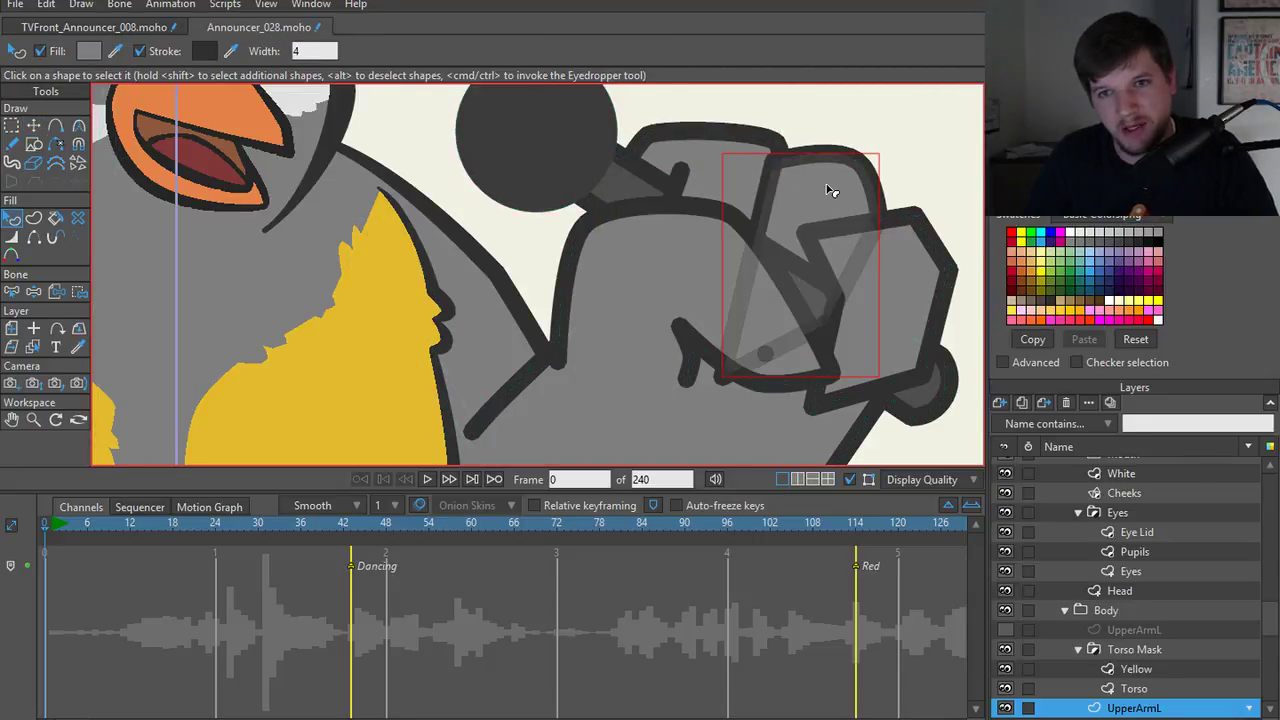
click(920, 171)
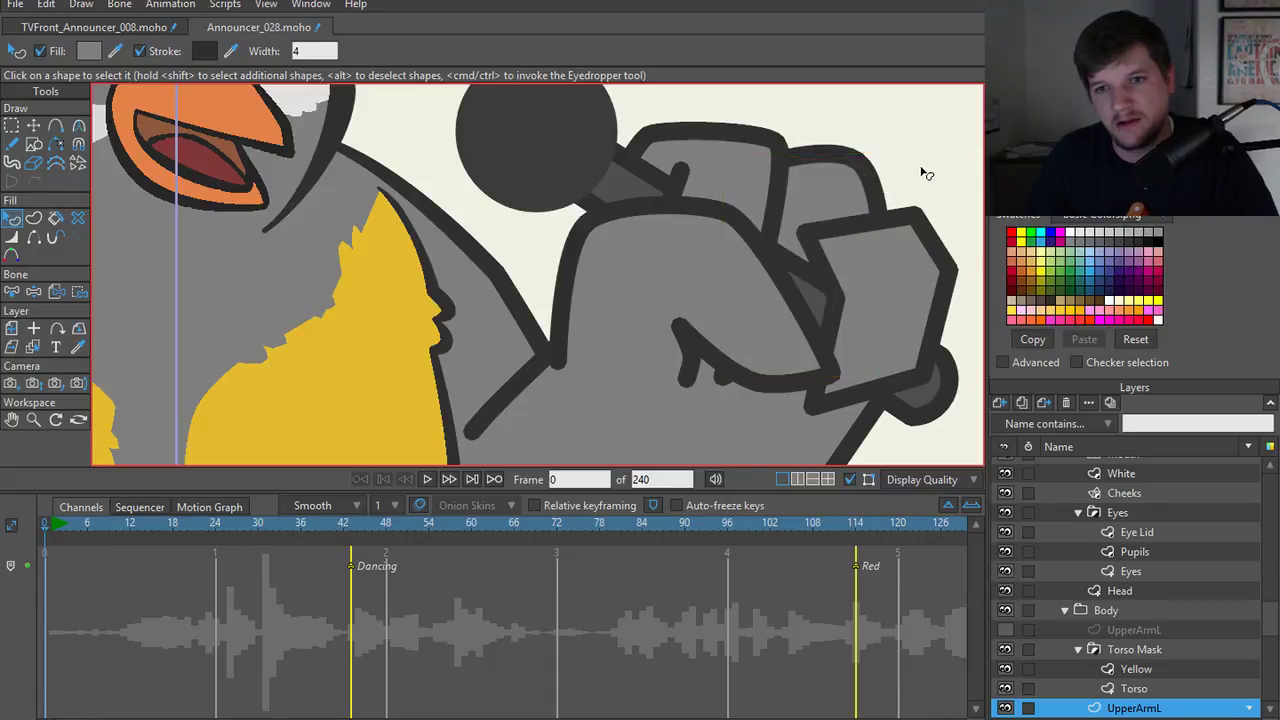
- Try the microphone handle's shape behind the first and second fingers
click(812, 300)
click(816, 301)
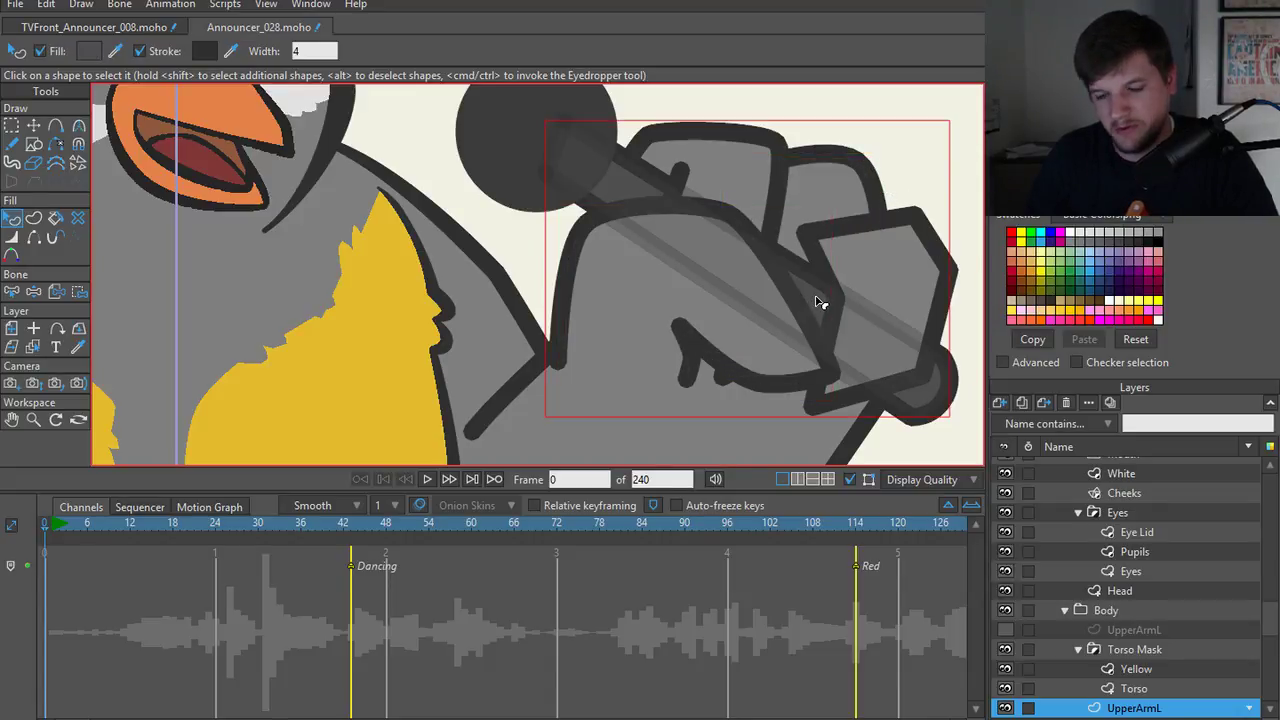
key(Down)
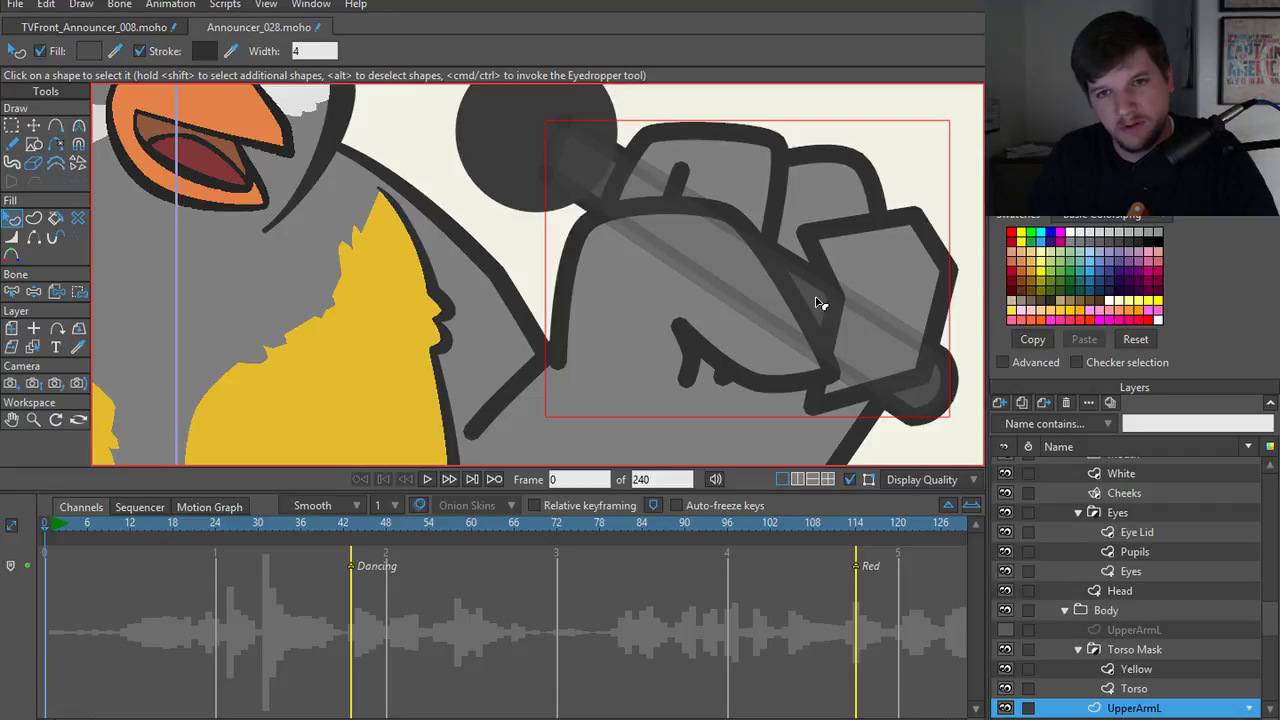
key(Up)
key(Down)
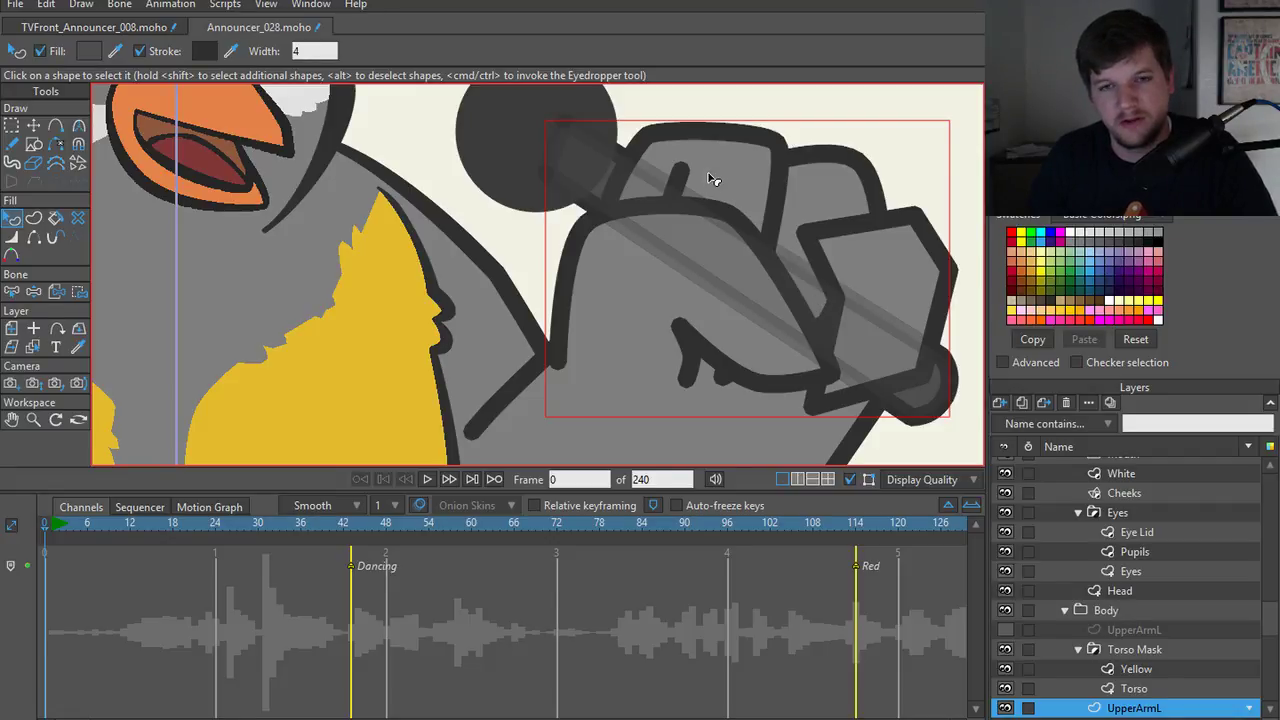
- Return the second and first fingers' shapes behind the microphone handle
click(655, 150)
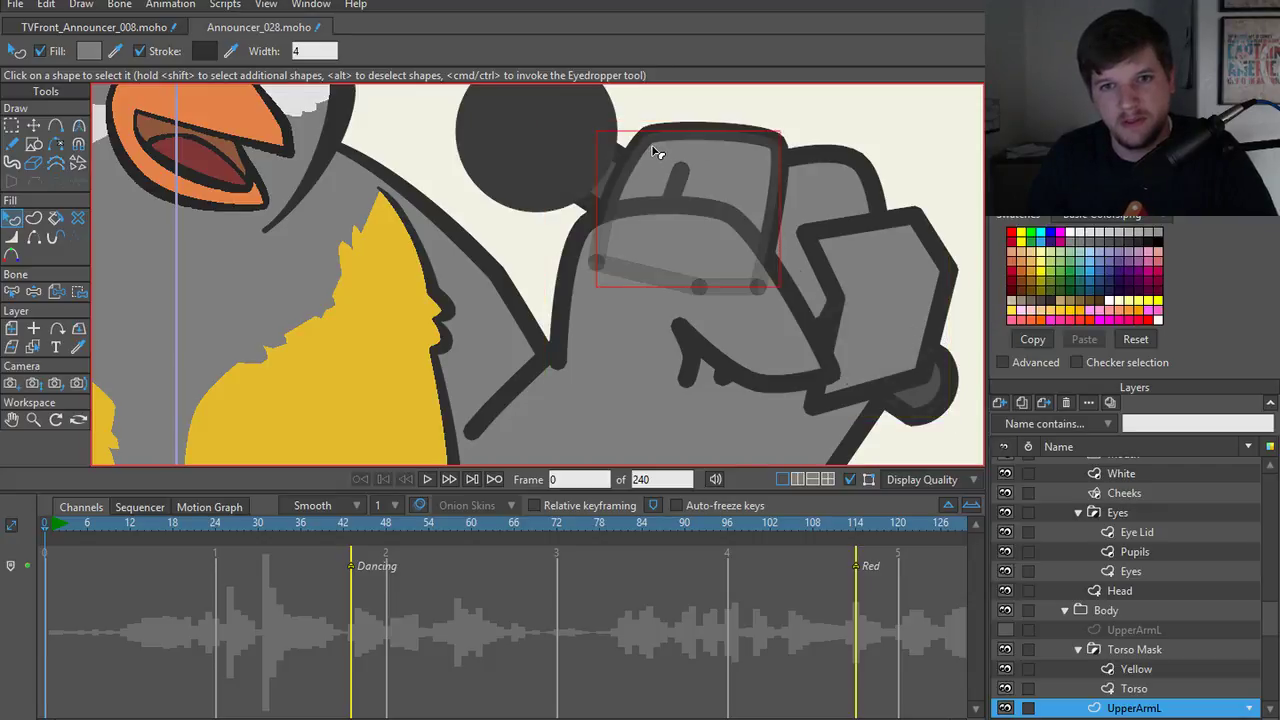
key(alt+space)
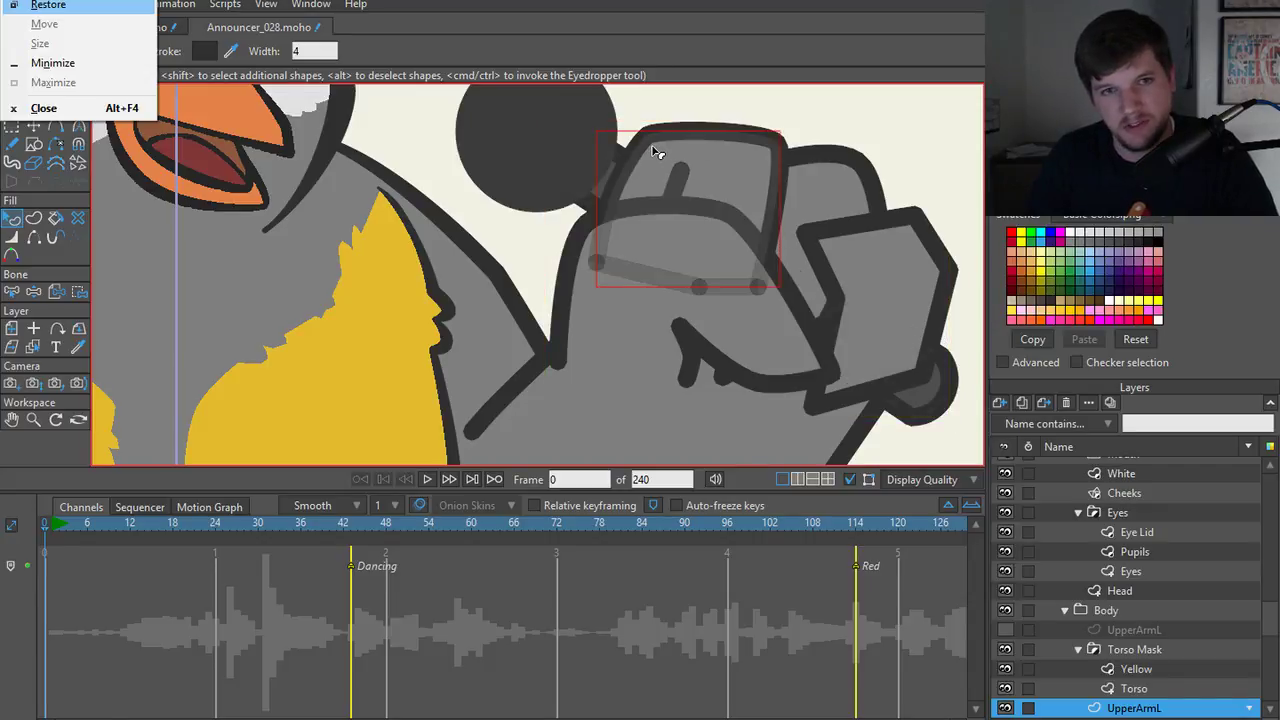
key(Escape)
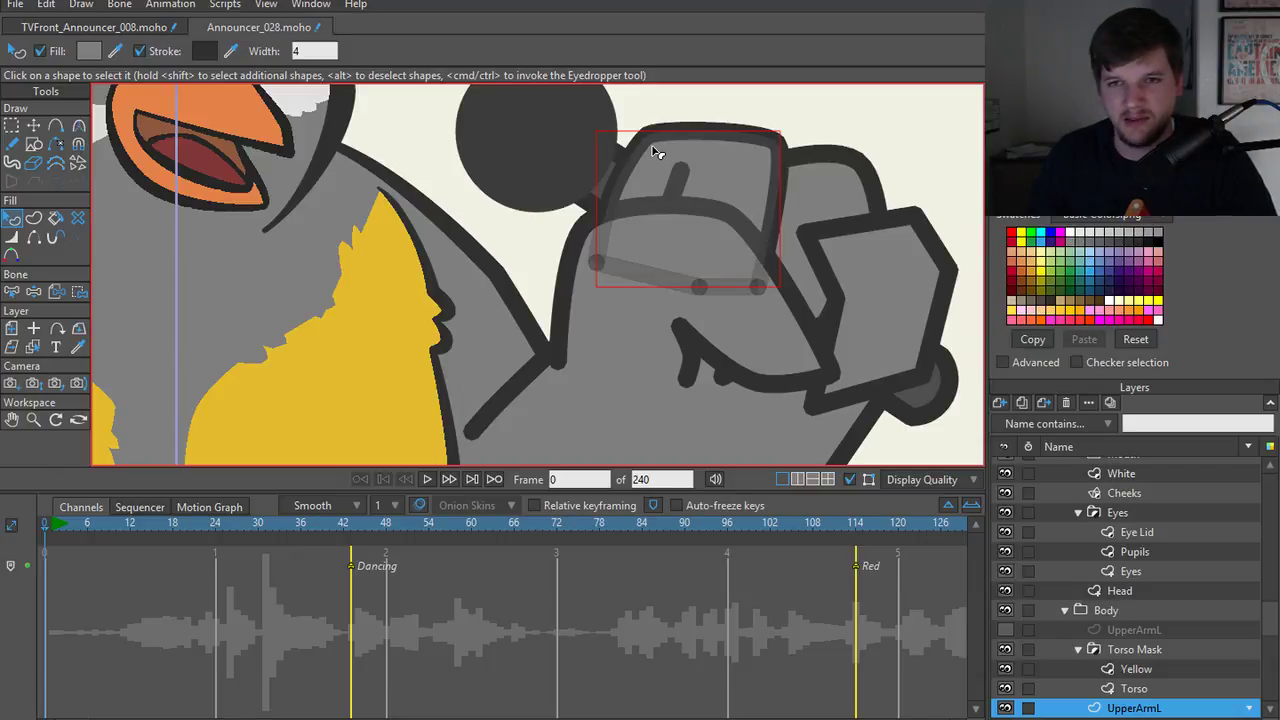
click(812, 190)
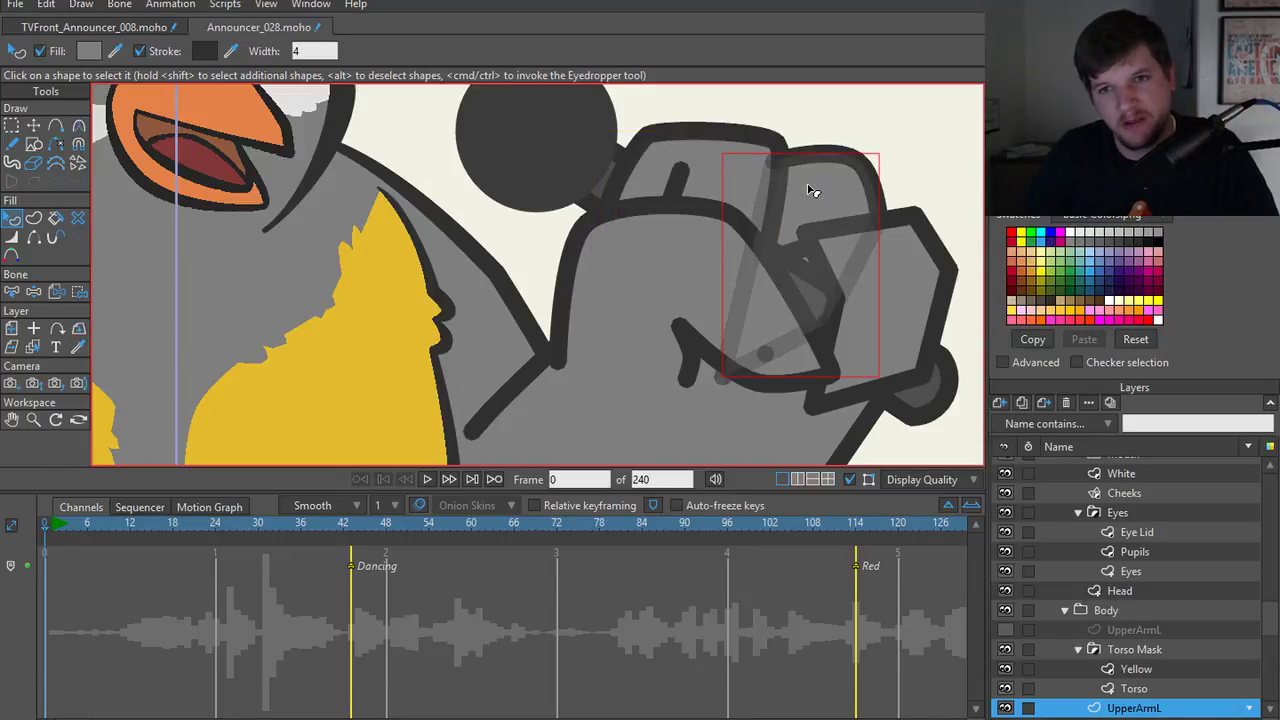
click(686, 166)
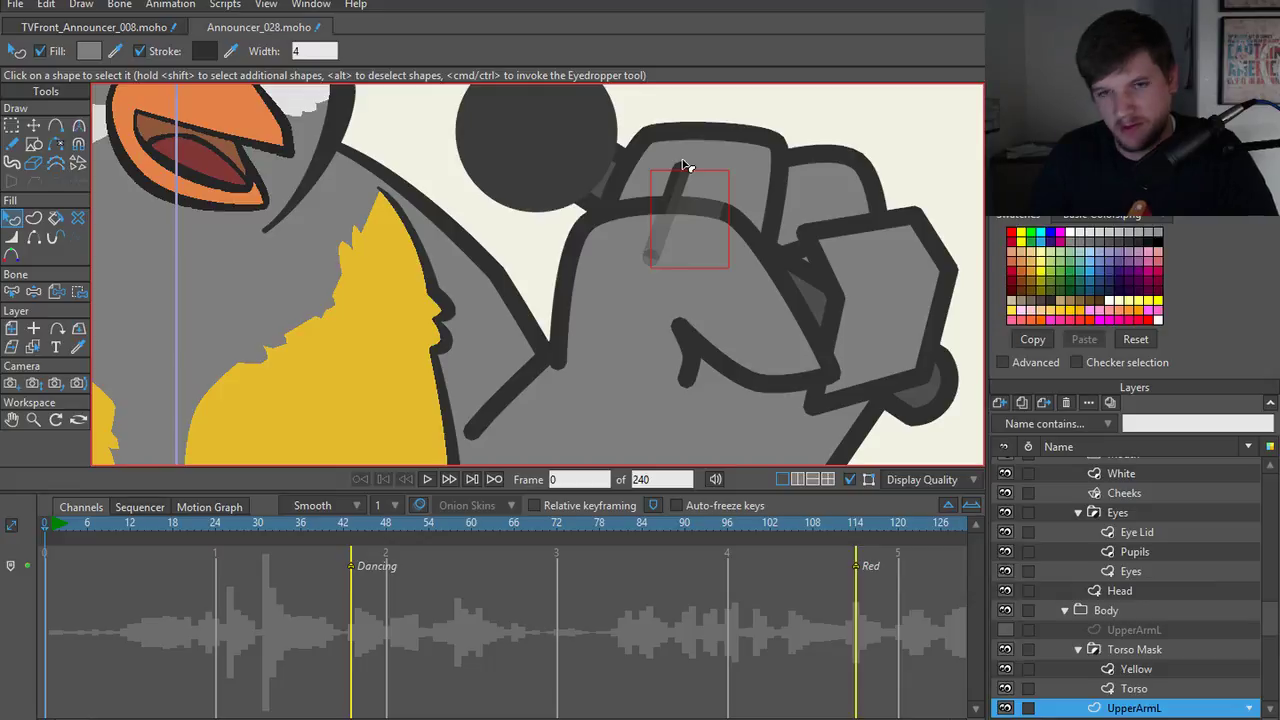
click(672, 160)
key(Up)
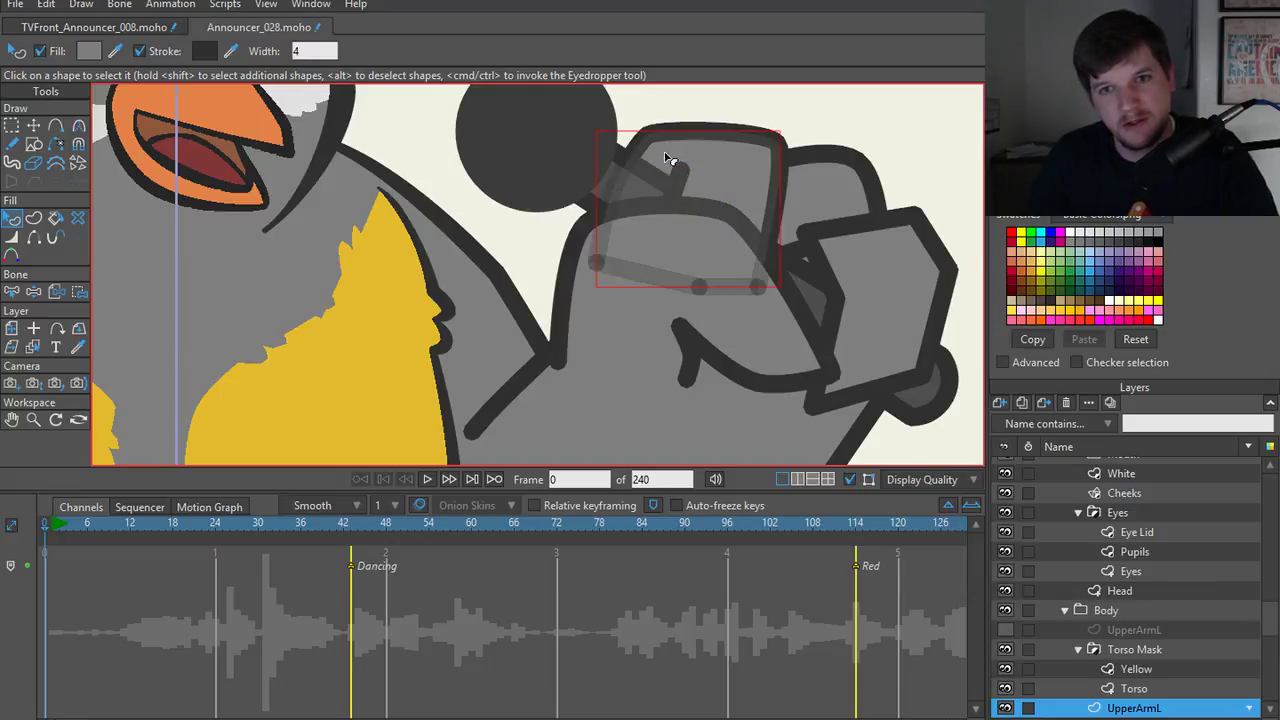
- Try the second finger's shape in front of the first finger, return it behind and clear the shape selection
click(842, 134)
click(813, 212)
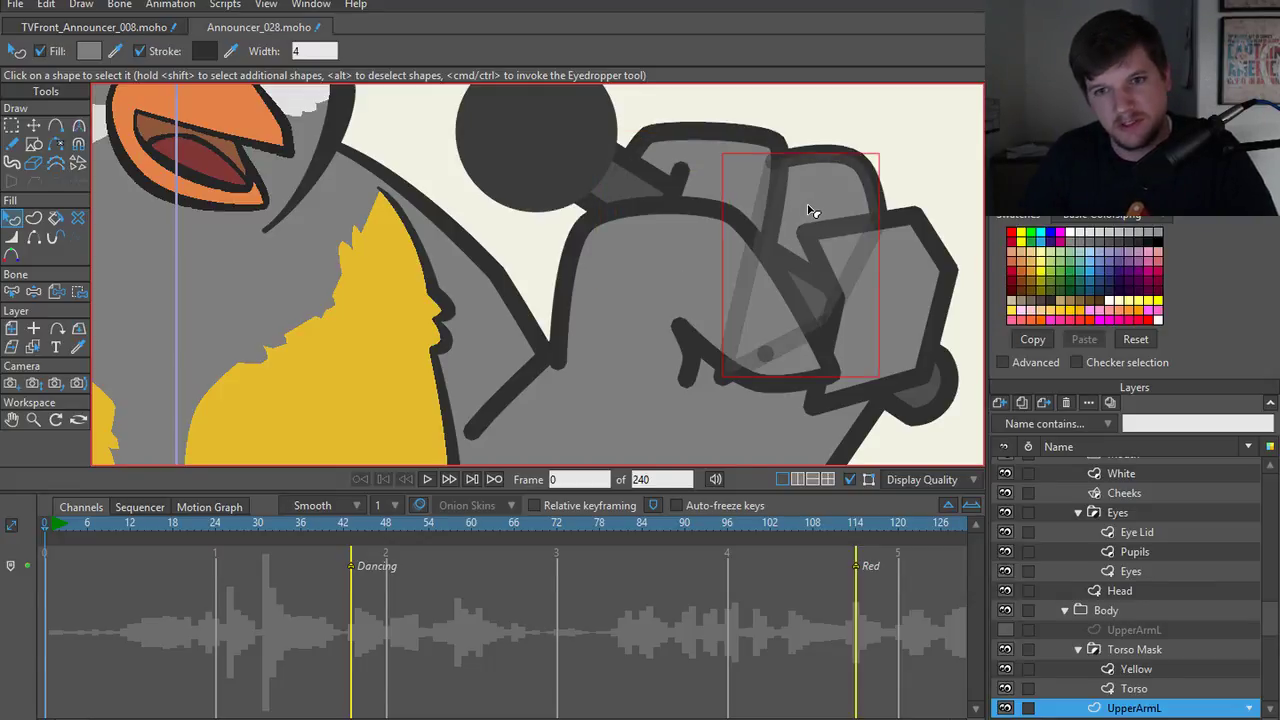
click(945, 165)
click(874, 188)
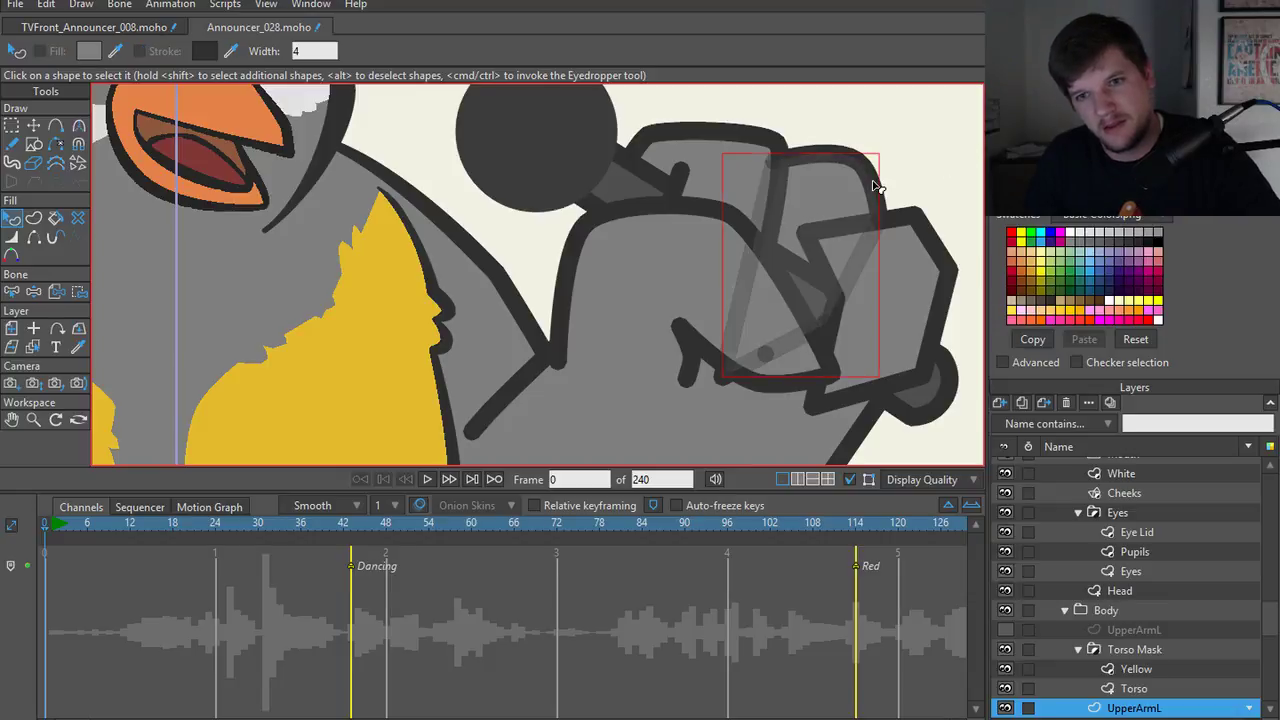
key(Down)
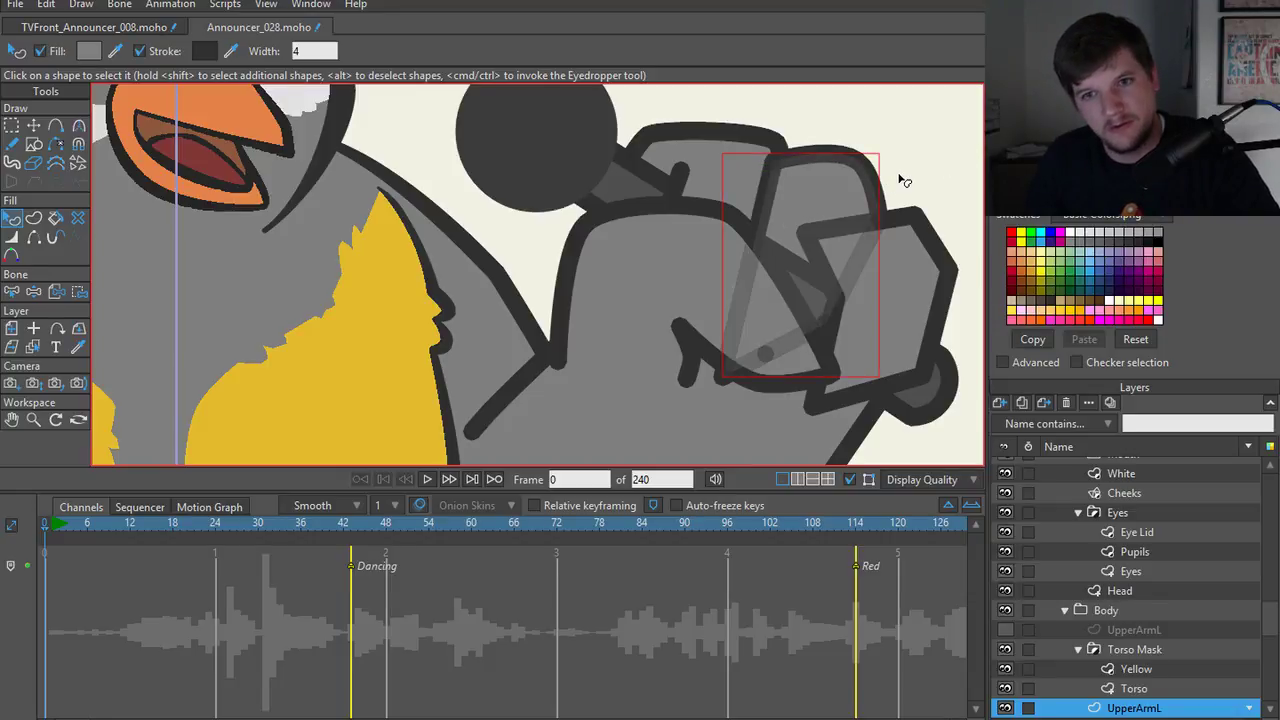
key(Down)
key(ctrl+d)
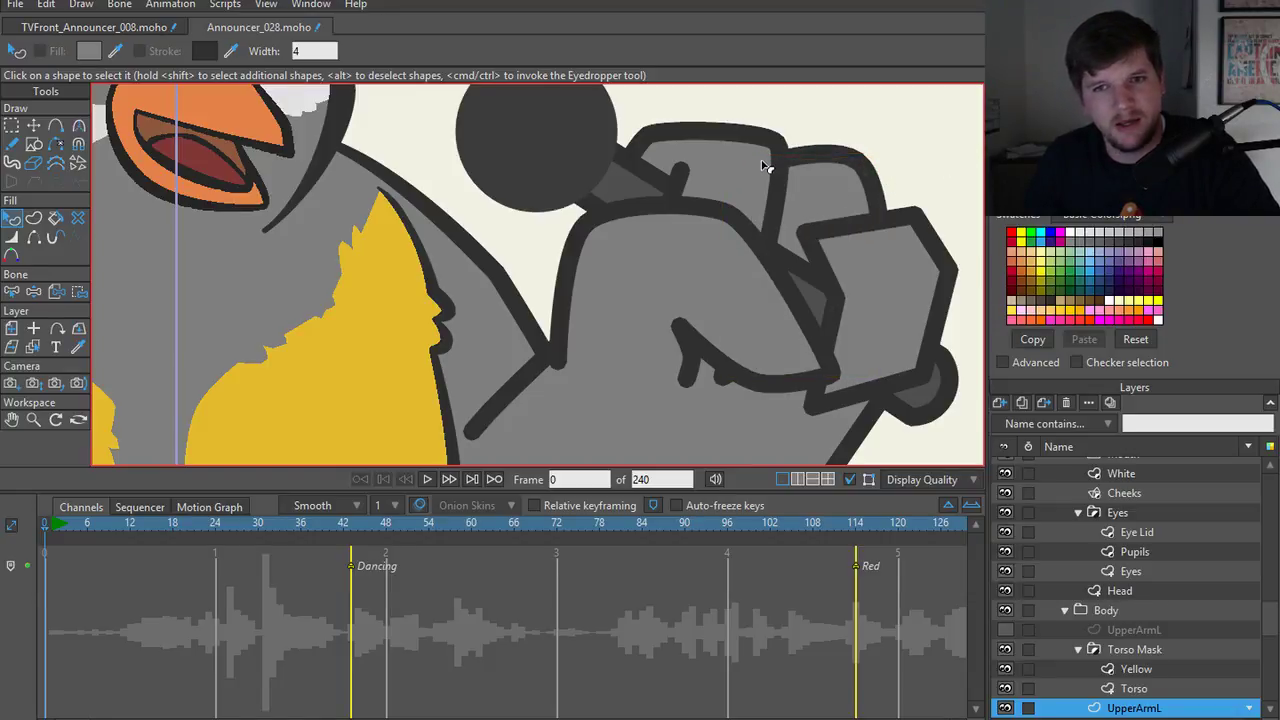
click(755, 191)
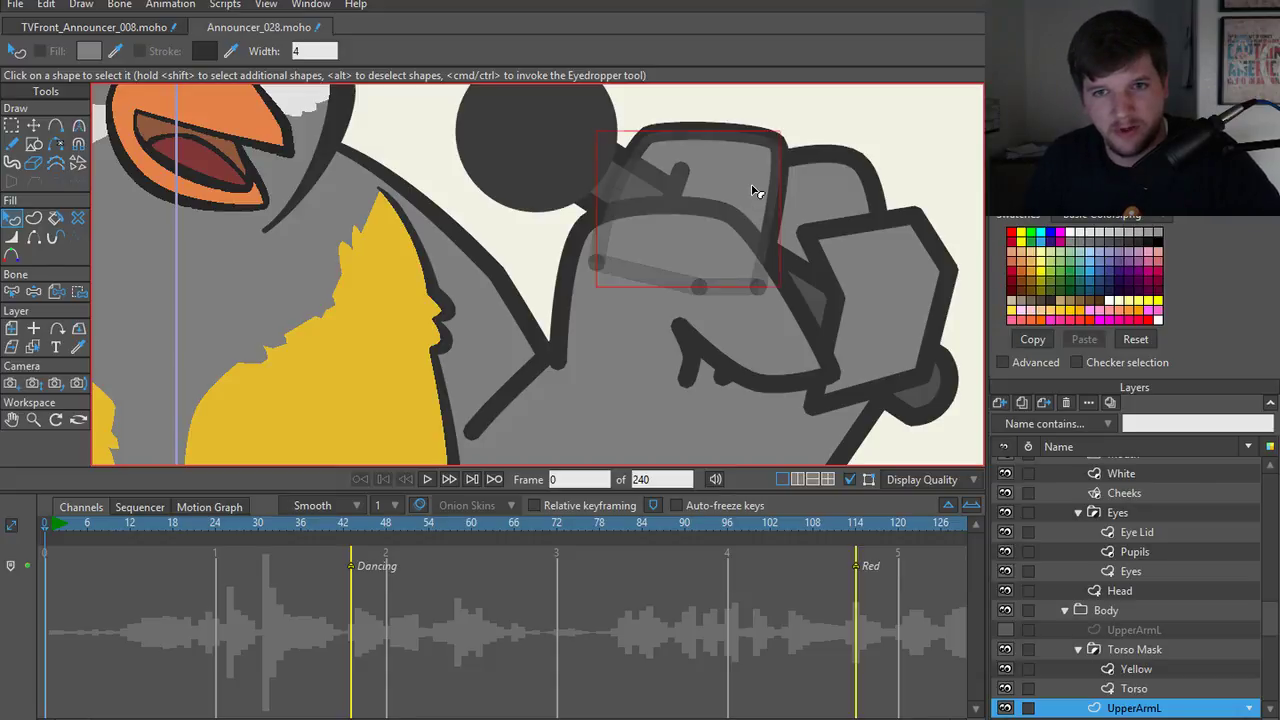
key(t)
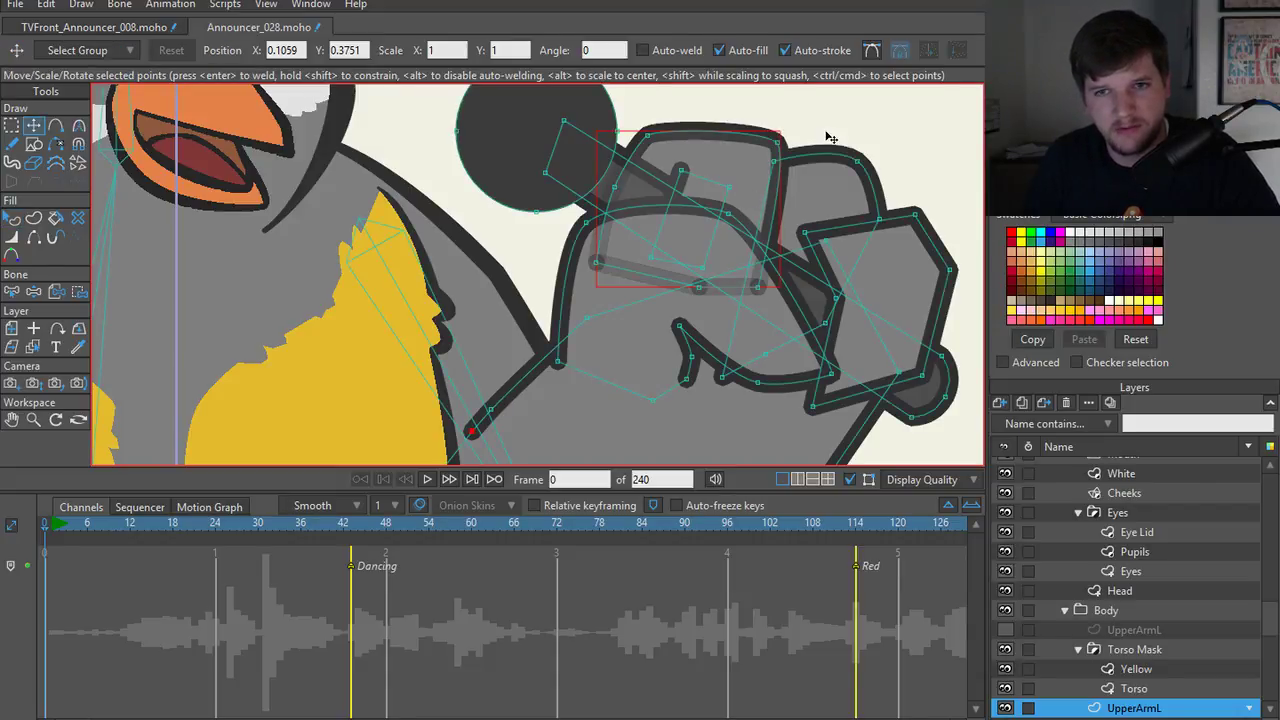
key(ctrl+d)
scroll(826, 137, down, 5)
scroll(814, 251, up, 7)
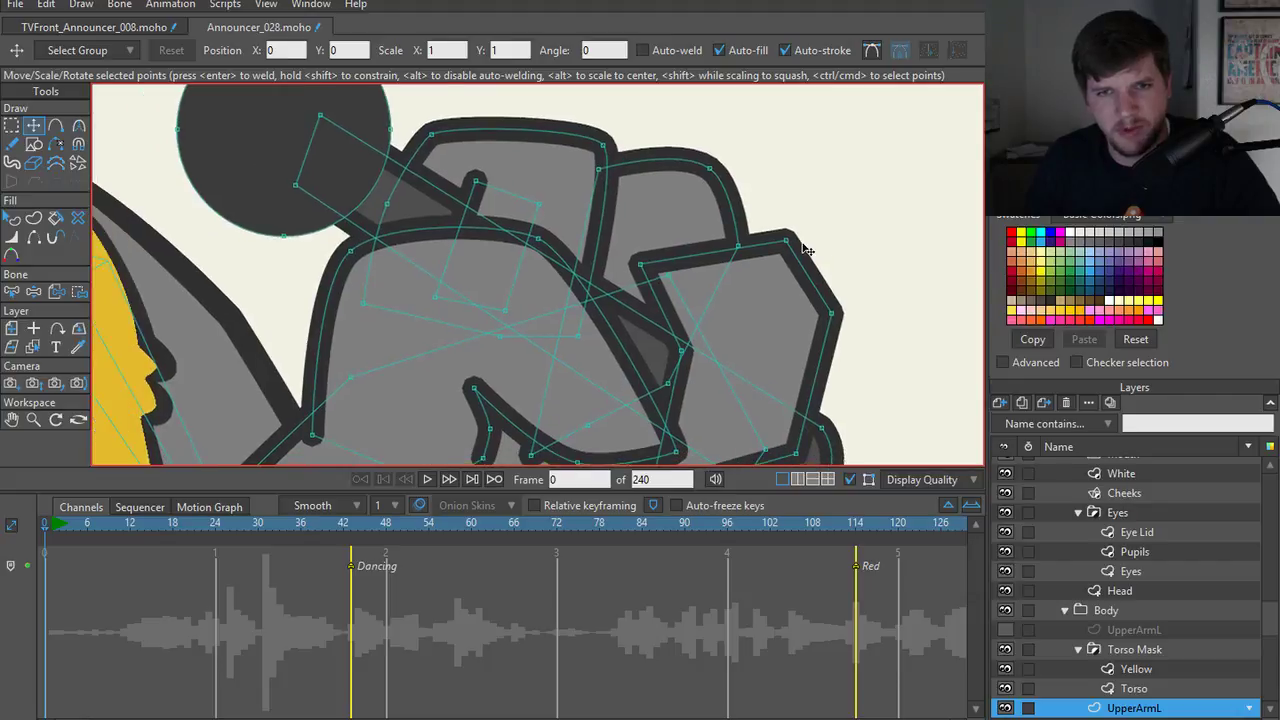
scroll(806, 249, down, 1)
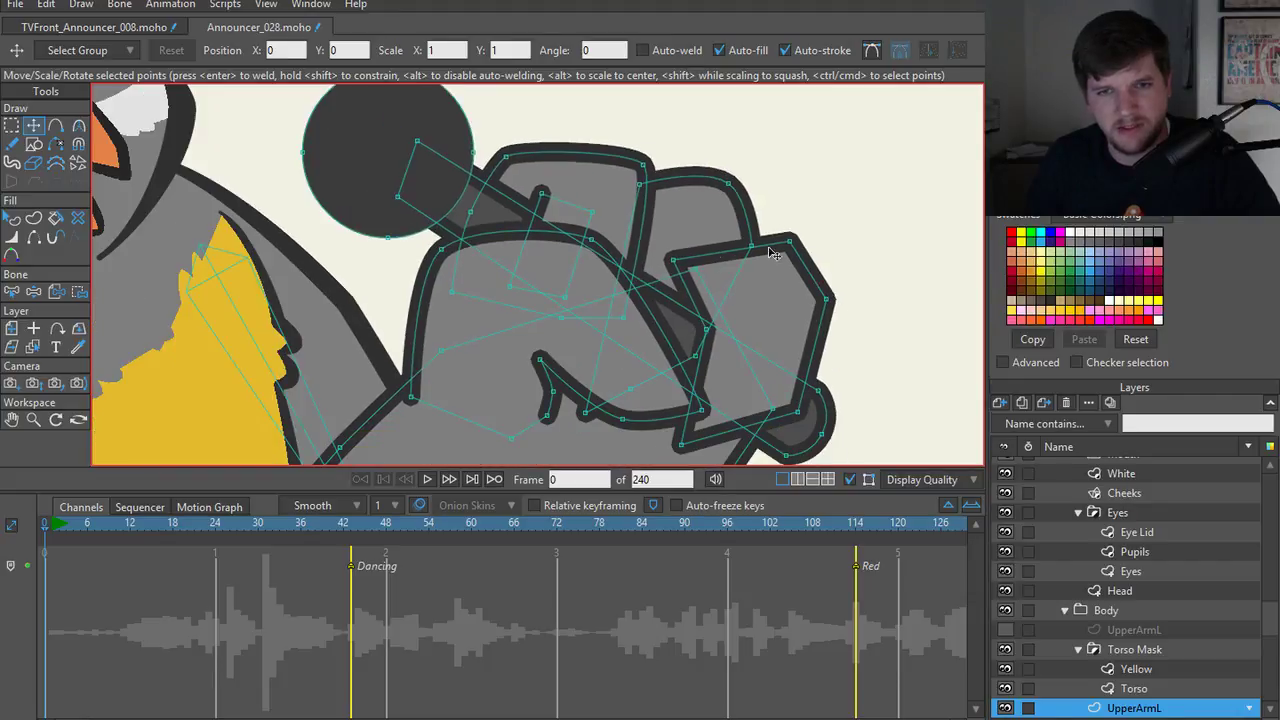
- Raise the second finger's shape in front of the first finger and the microphone handle, and clear the shape selection
key(q)
click(670, 216)
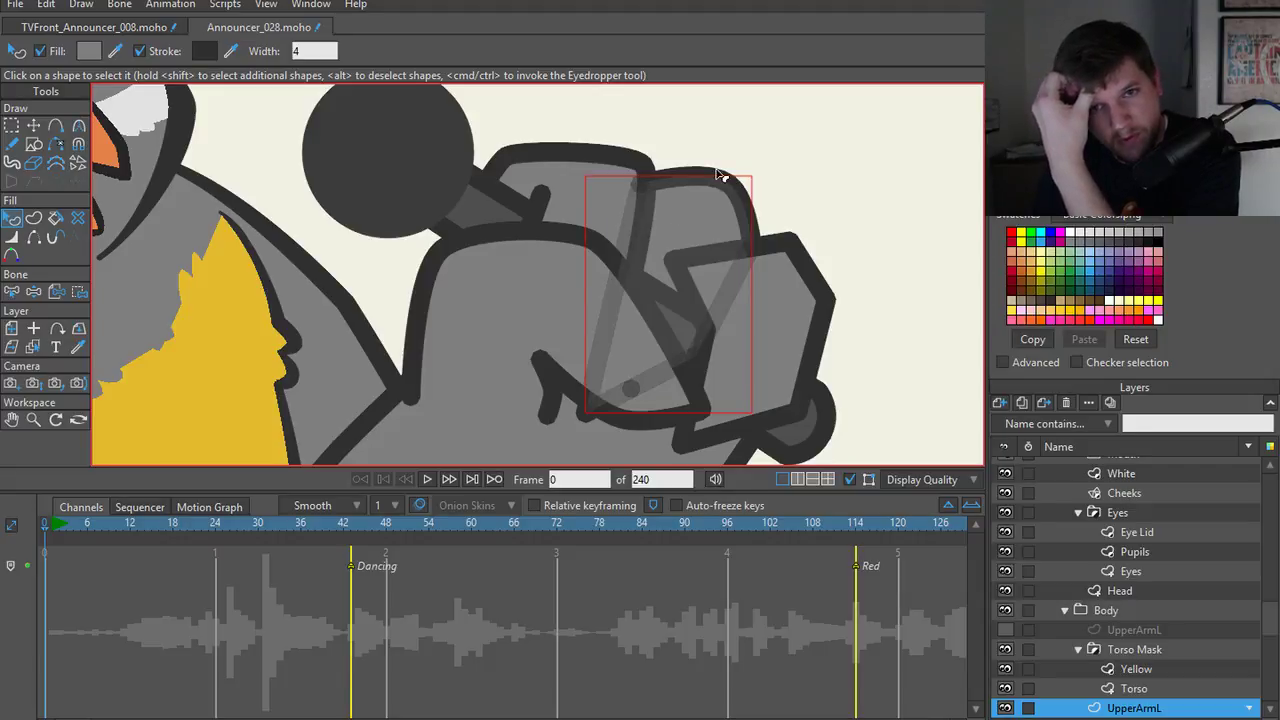
click(826, 174)
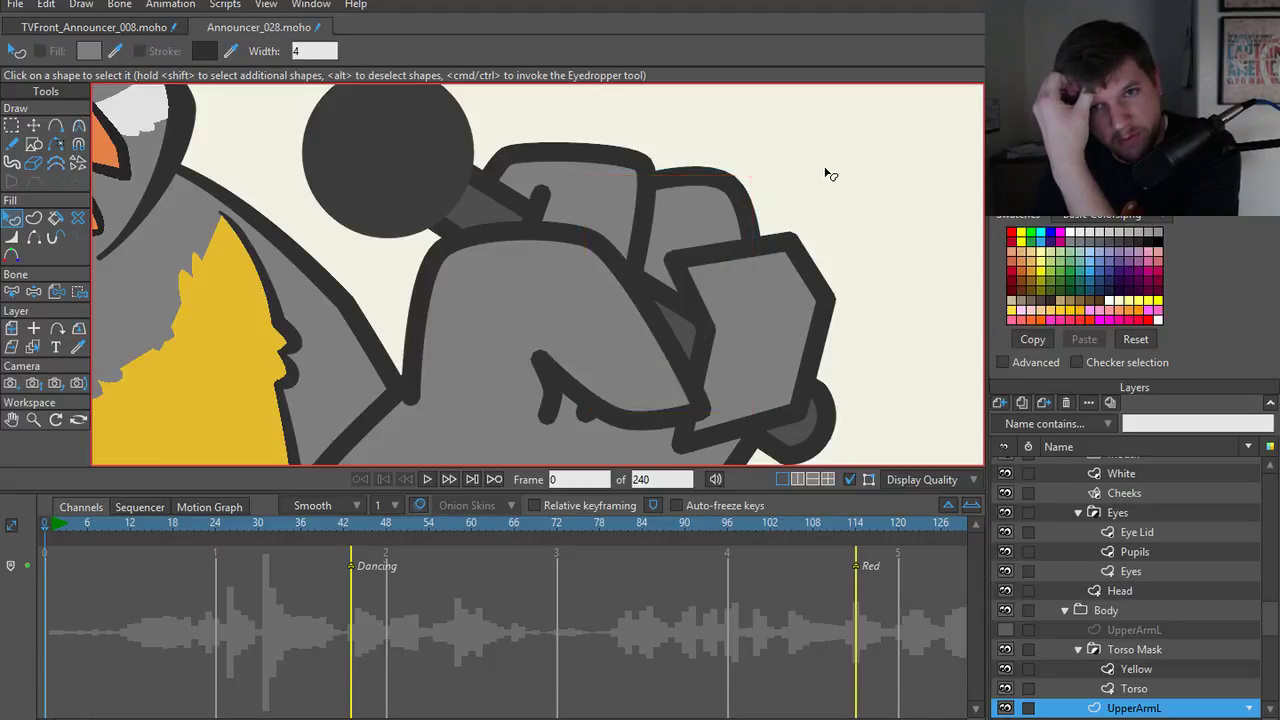
click(670, 237)
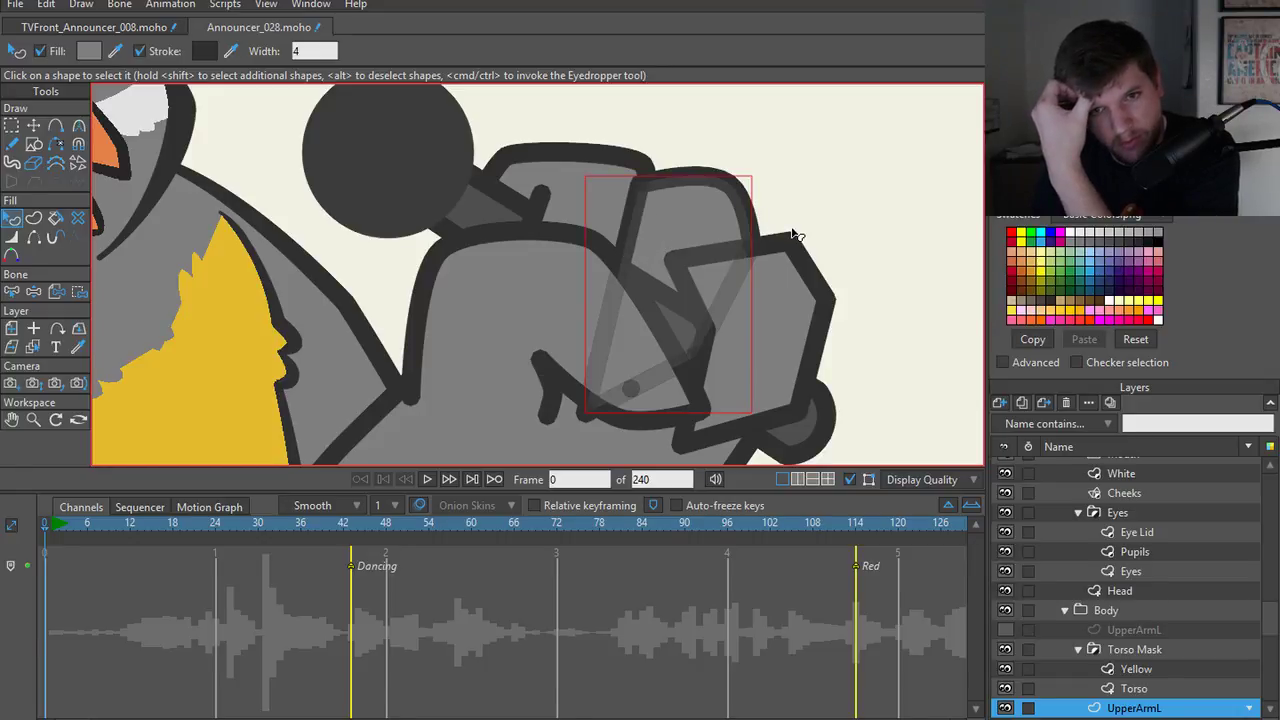
click(891, 243)
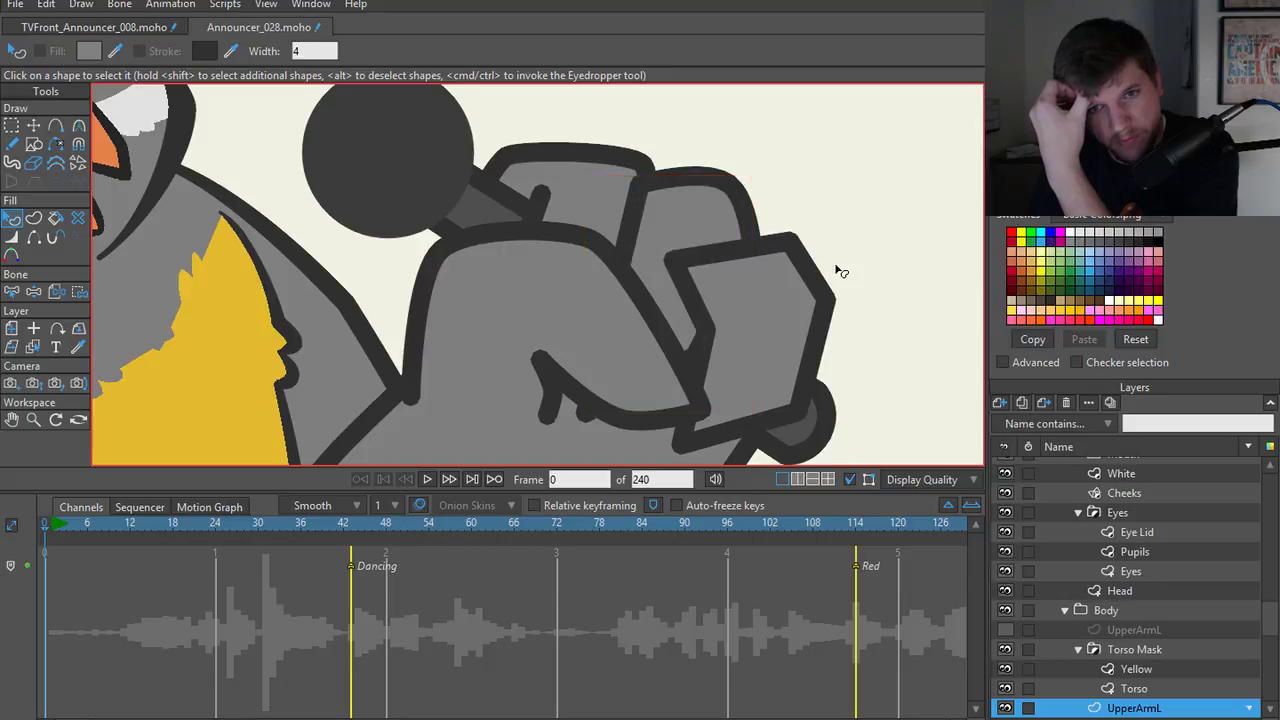
- Shift the second finger's upper inner corner away from the first finger and add a point on its inner edge, nudged outward
click(630, 207)
scroll(631, 190, up, 2)
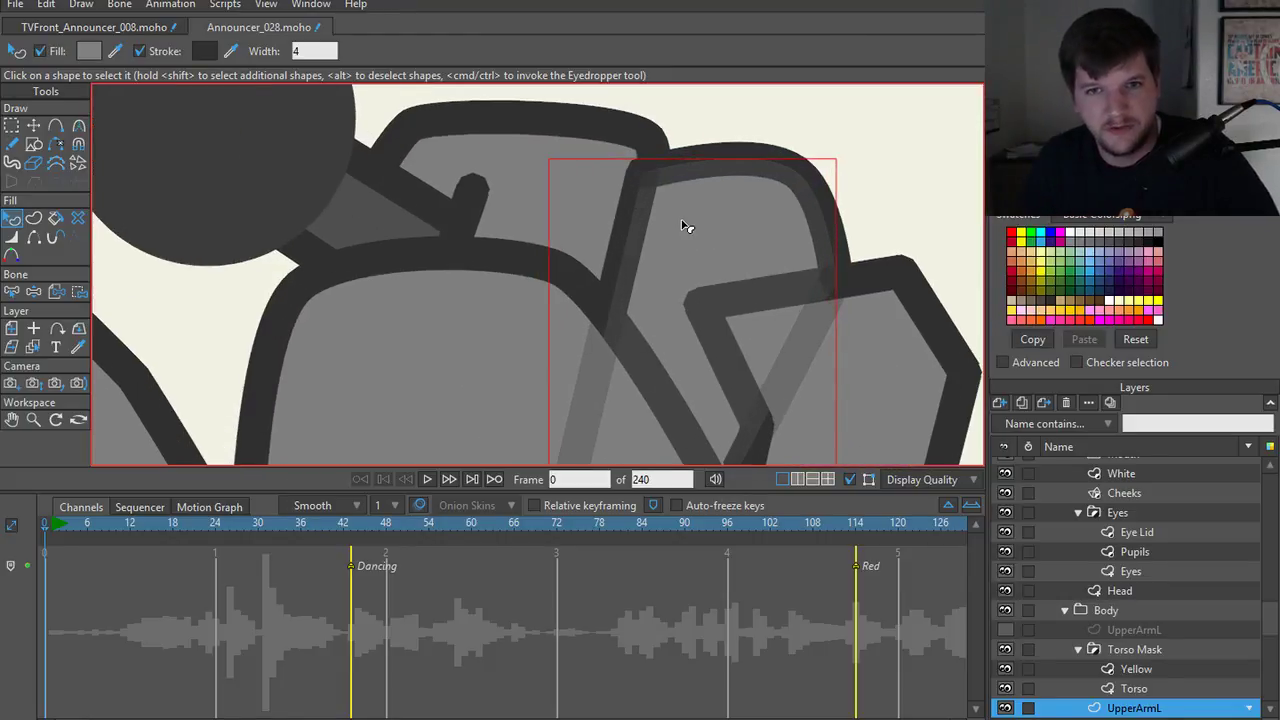
key(t)
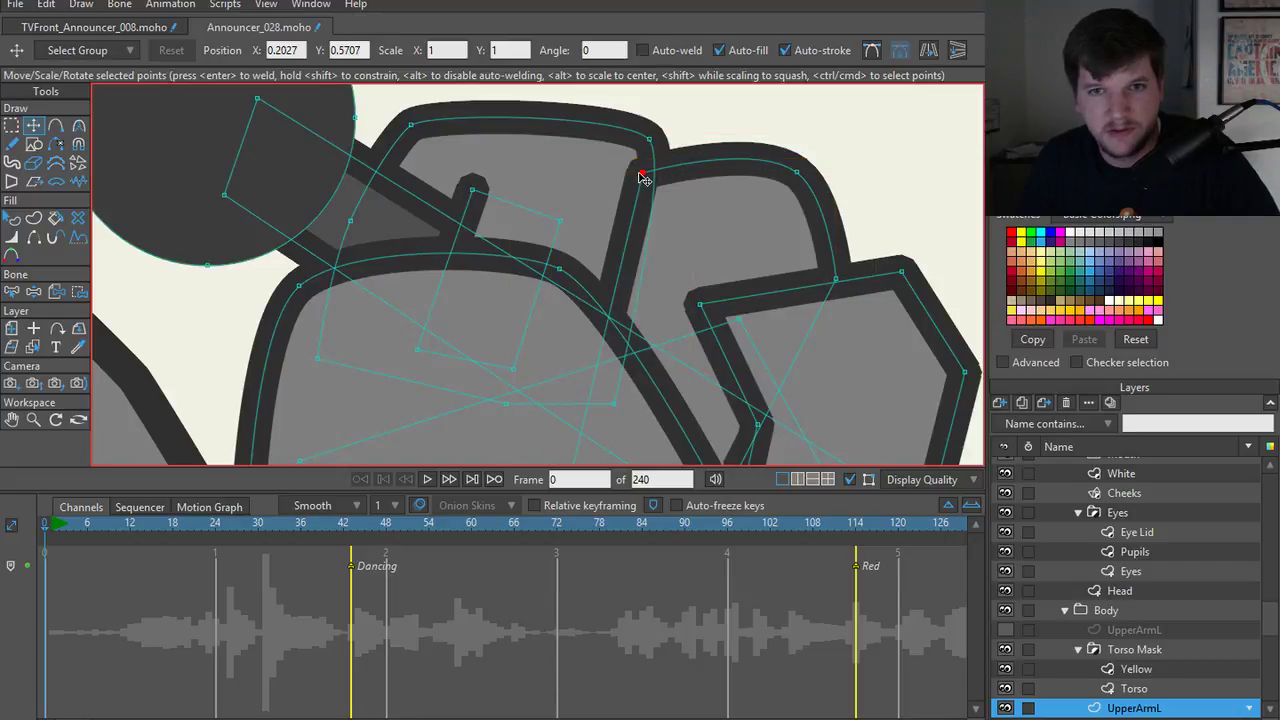
drag(643, 178, 670, 181)
key(a)
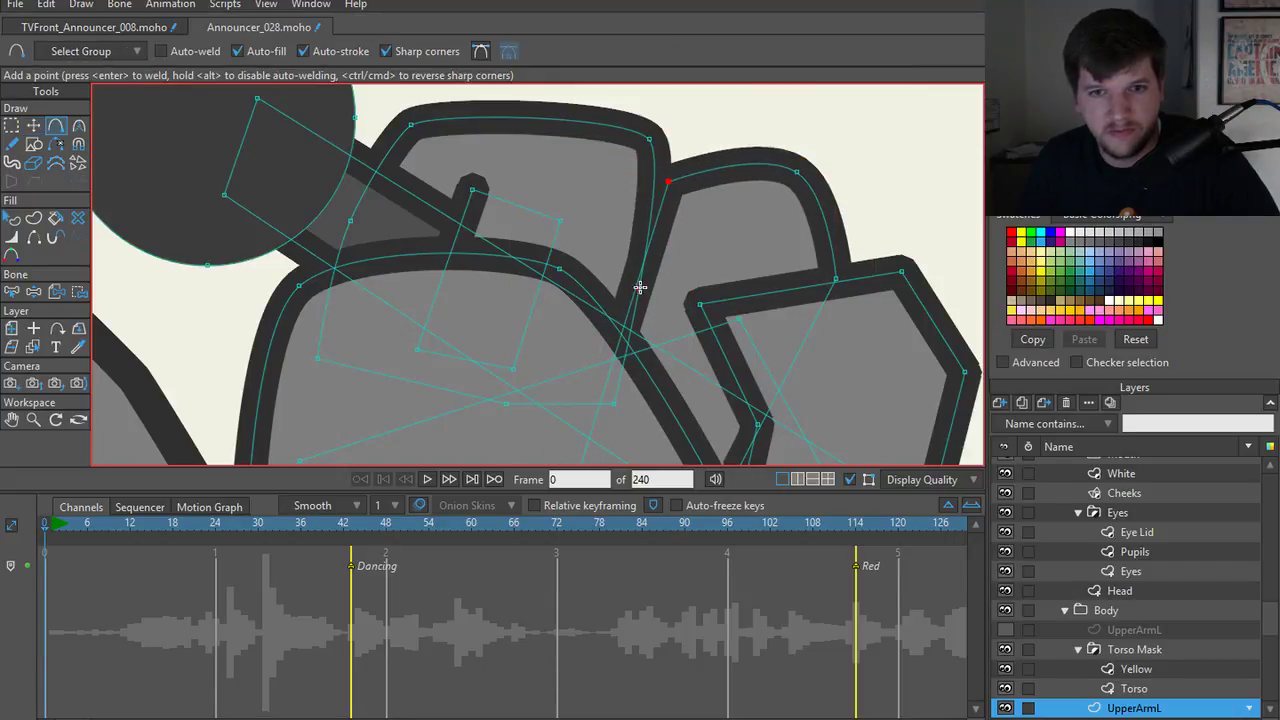
key(t)
drag(632, 292, 646, 308)
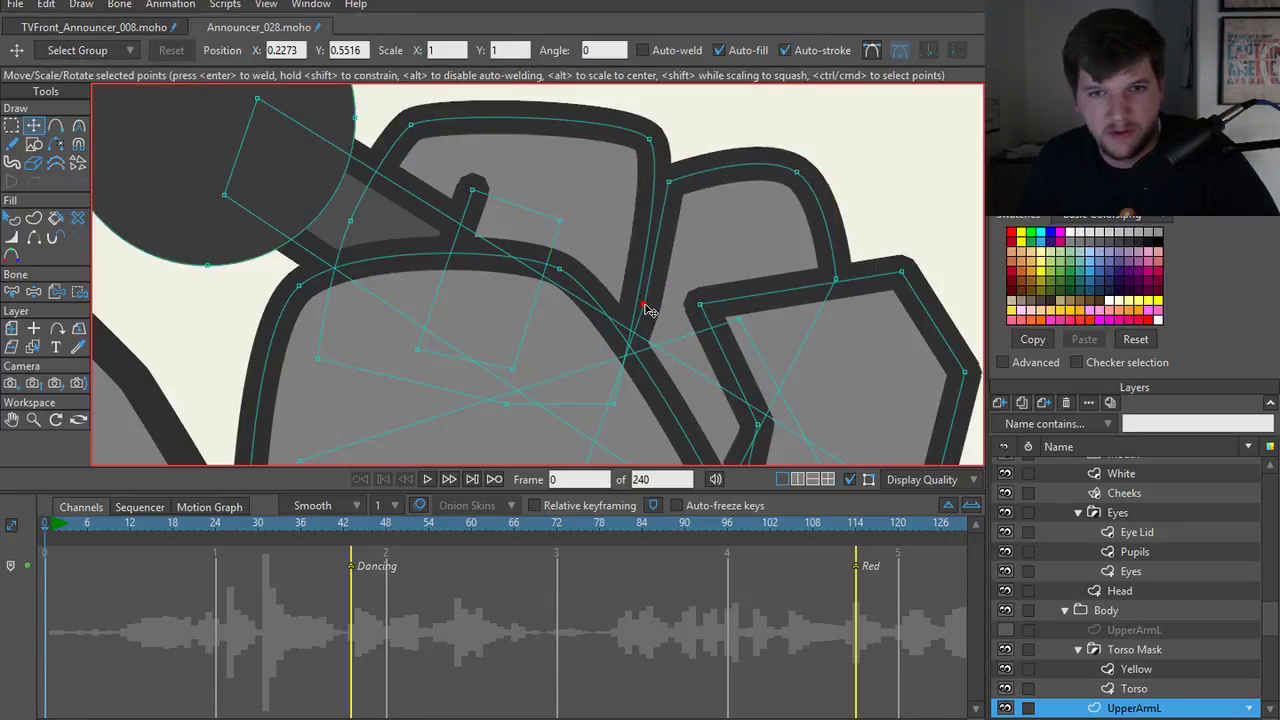
scroll(648, 310, down, 3)
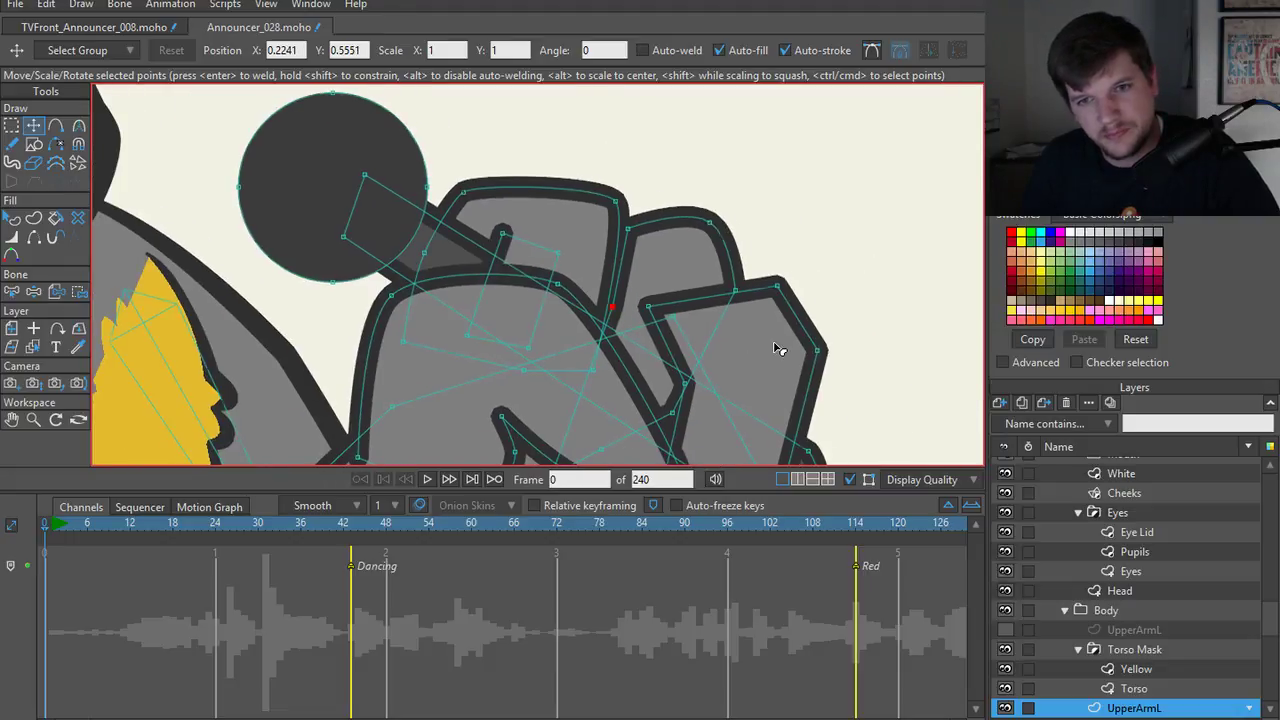
- Lower the third finger's shape behind the second finger and clear the shape selection
key(q)
click(779, 348)
key(Down)
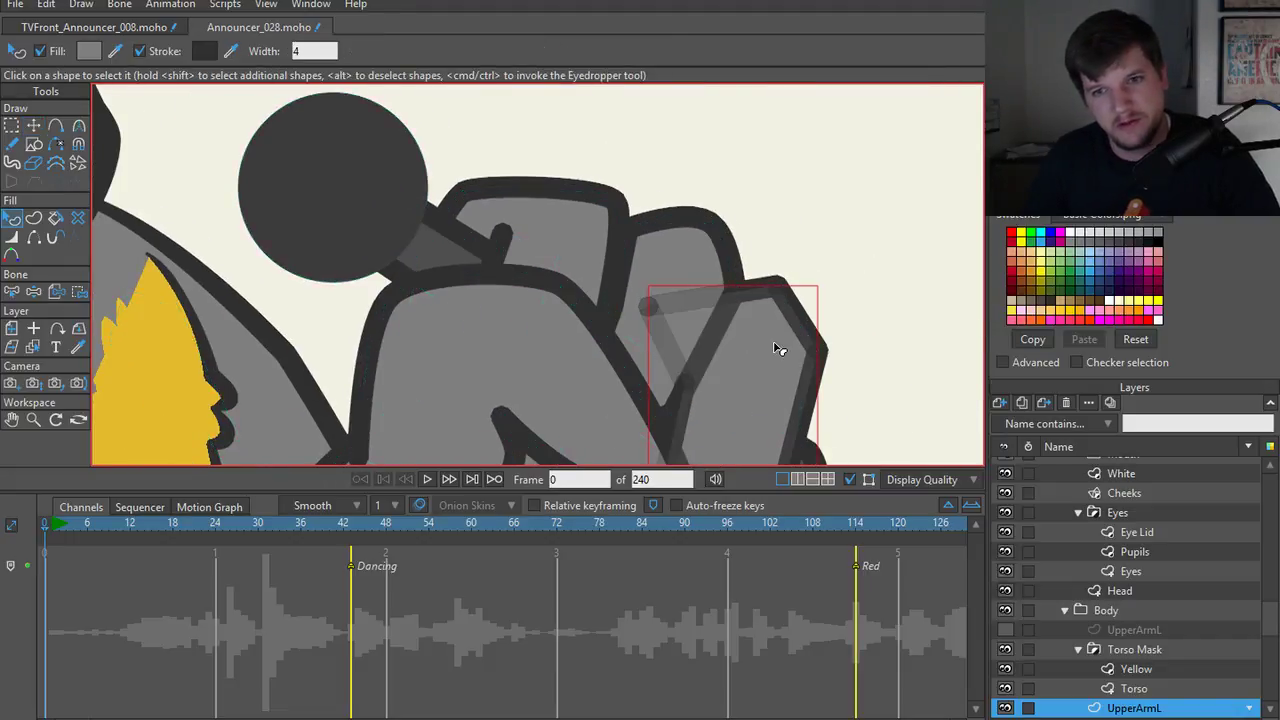
click(875, 333)
scroll(868, 340, down, 2)
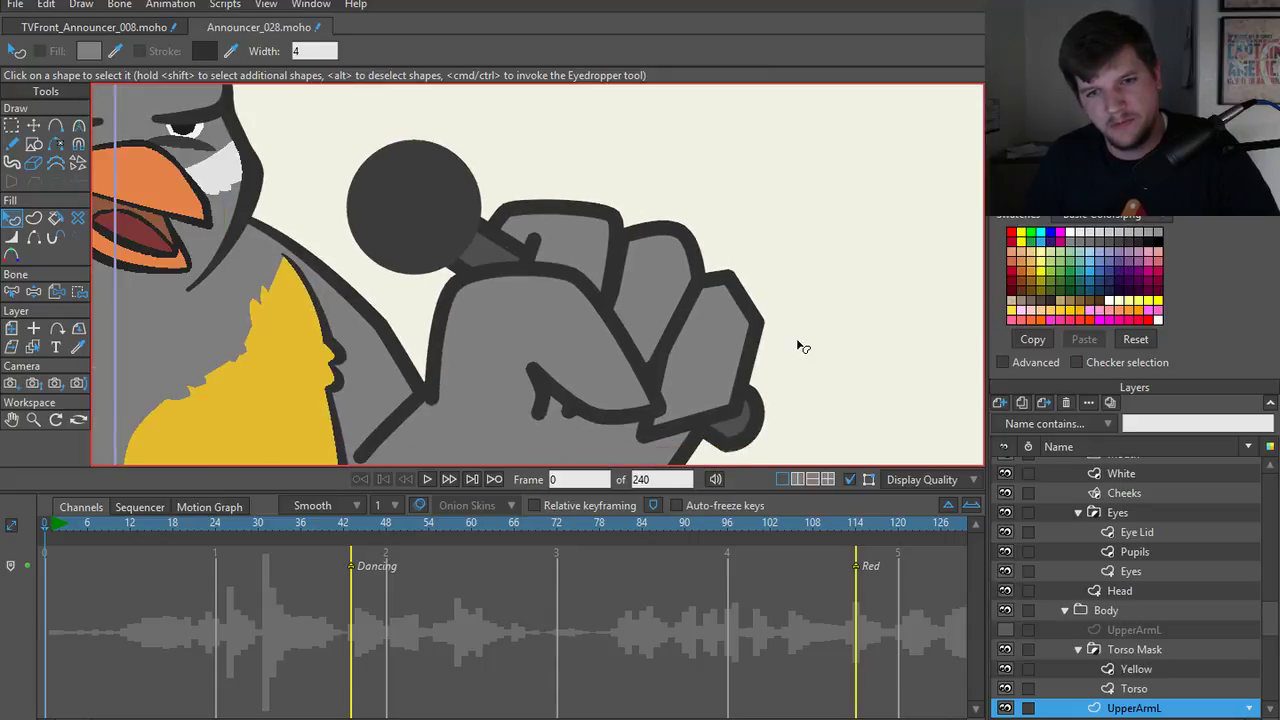
- Round the third finger's angular top and outer corner points with the Curvature tool
key(t)
scroll(510, 190, up, 3)
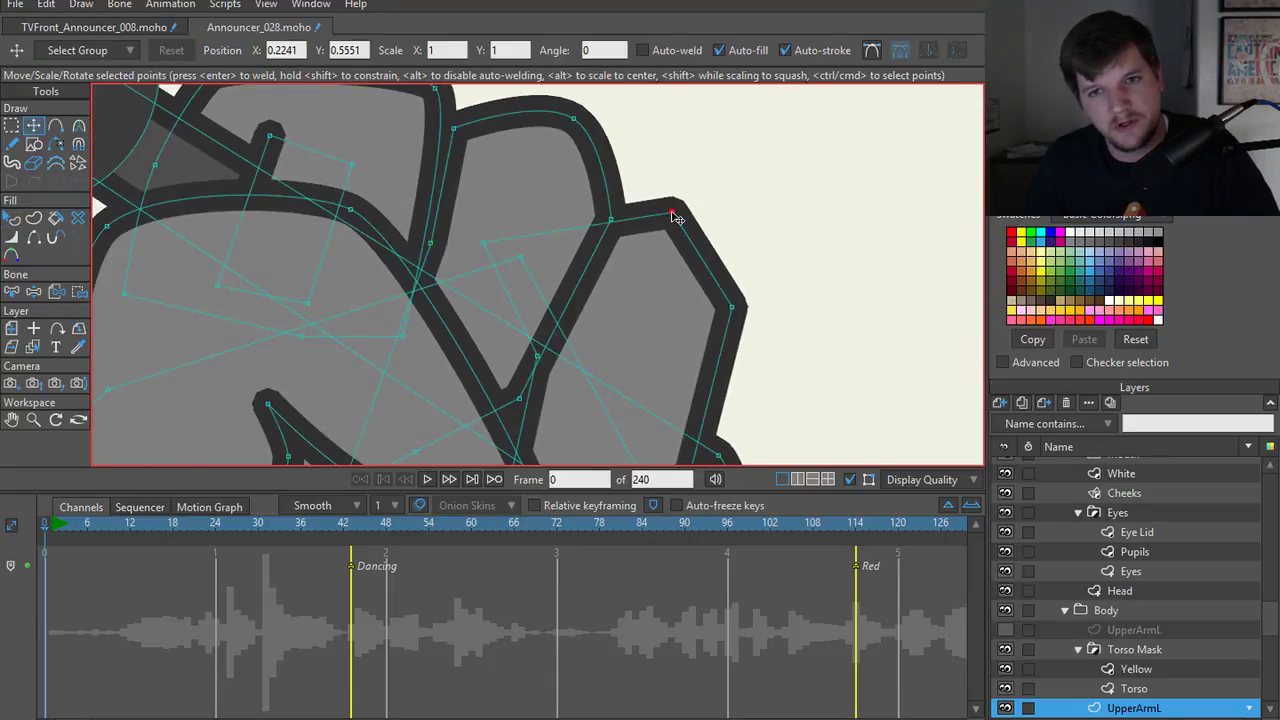
key(c)
drag(676, 218, 700, 220)
drag(737, 303, 886, 294)
scroll(814, 363, down, 2)
scroll(786, 380, up, 2)
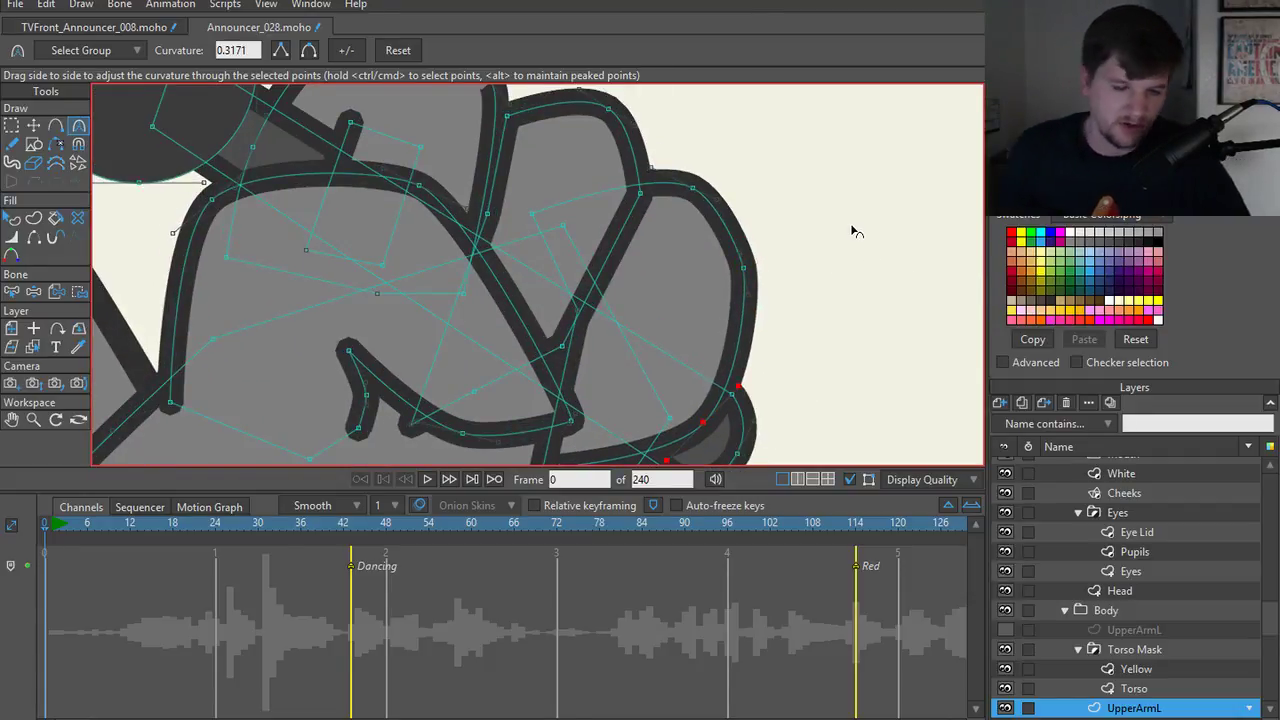
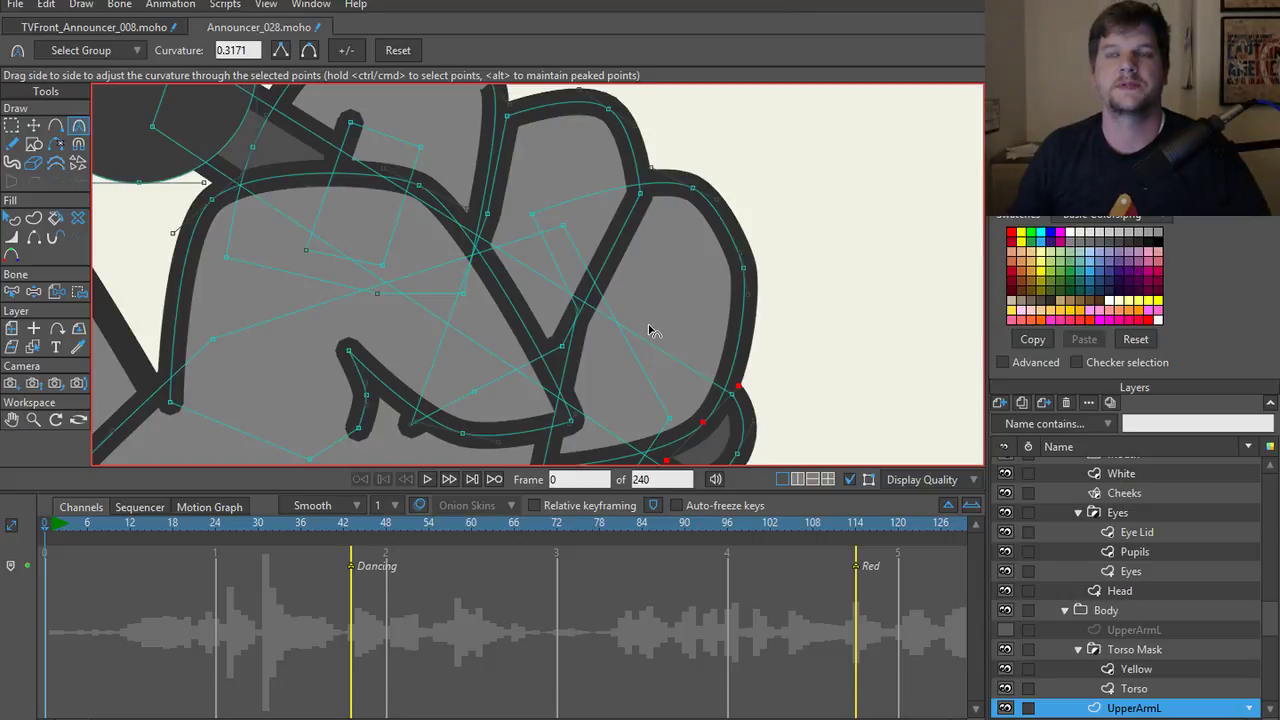
- Bow the second finger's outer edge toward the third finger with a smooth curve, and lower its bottom edge point to the palm crease
scroll(650, 331, up, 1)
scroll(741, 310, up, 1)
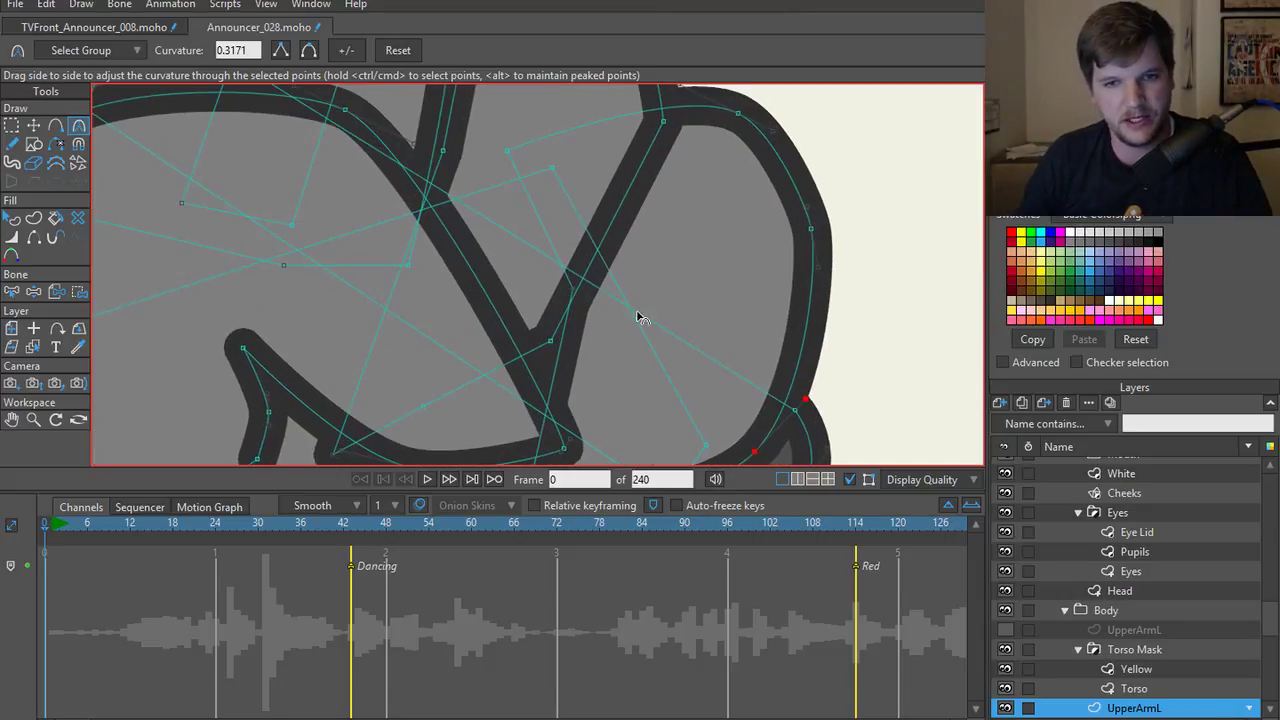
scroll(640, 318, down, 2)
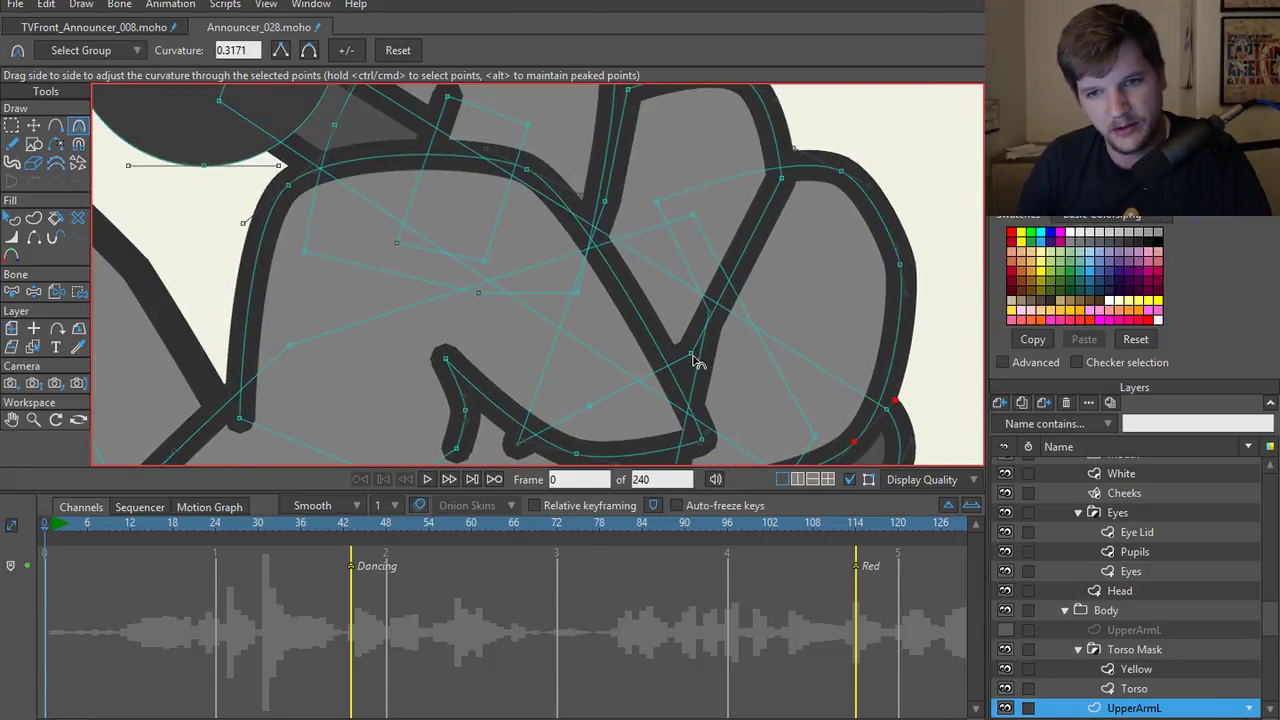
key(t)
drag(700, 363, 1104, 276)
key(c)
drag(630, 452, 626, 378)
key(t)
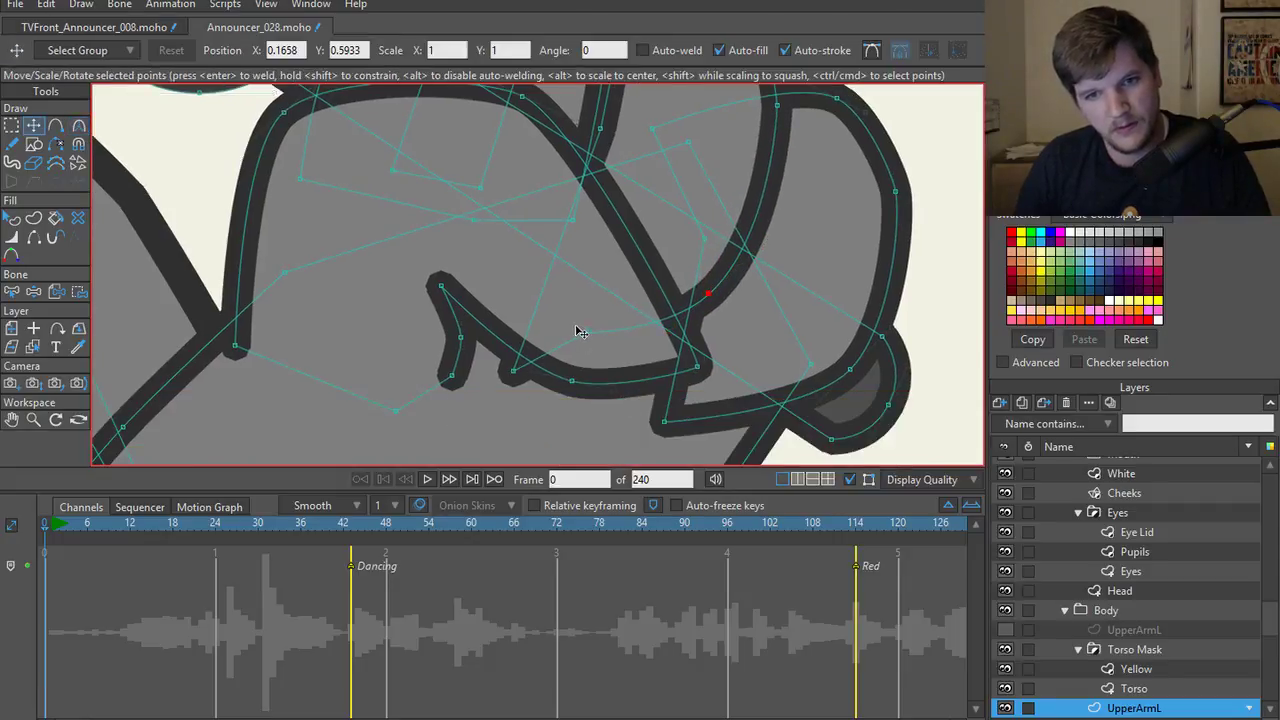
drag(585, 331, 596, 374)
scroll(597, 340, down, 5)
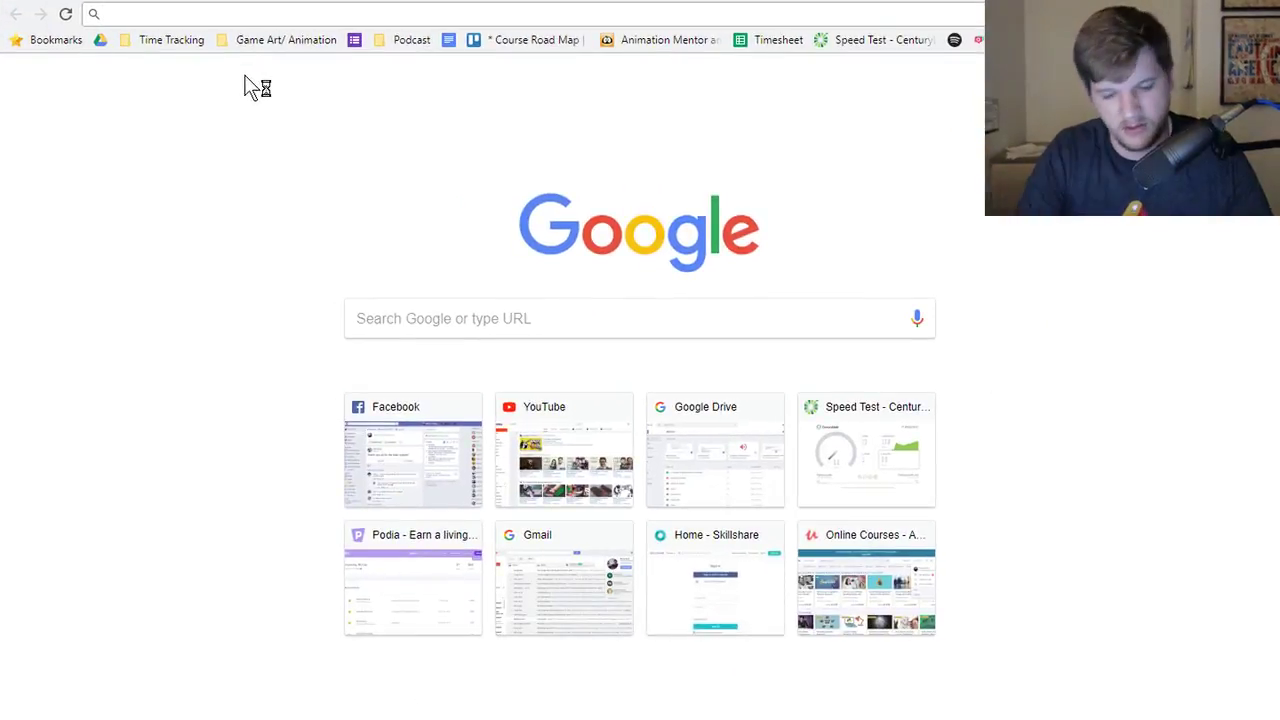
text(an)
key(Return)
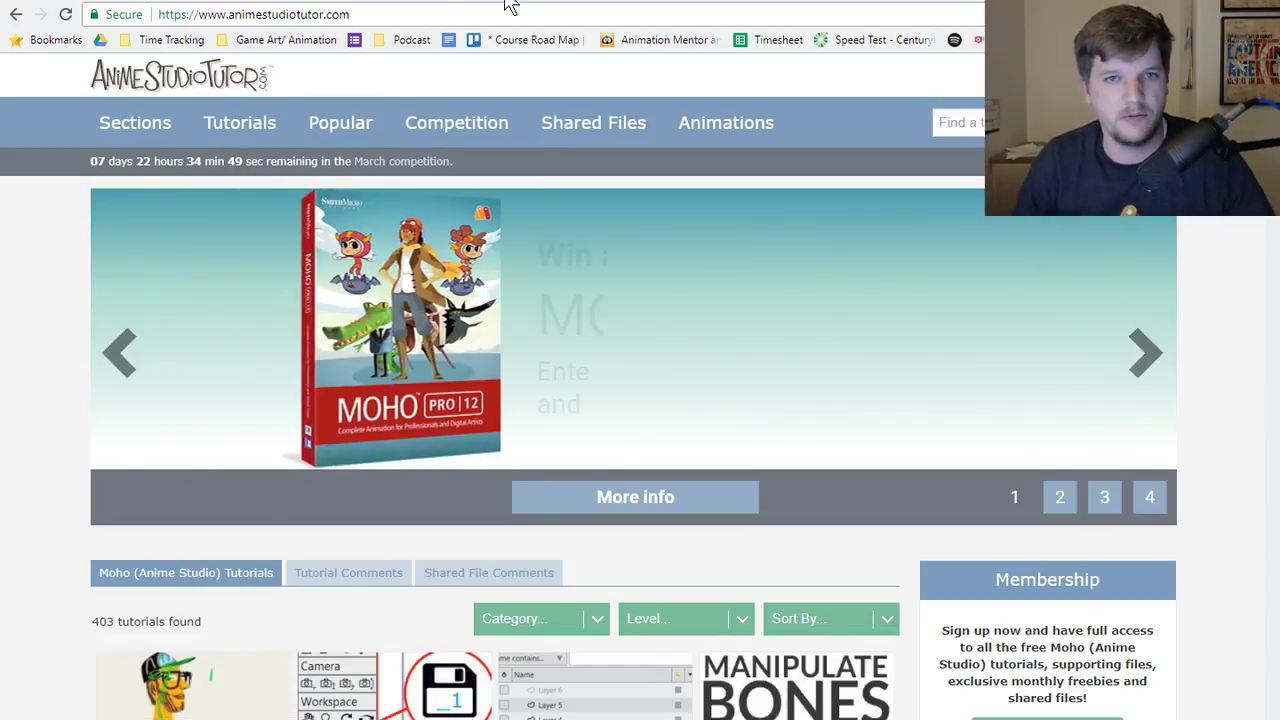
mouse_move(430, 125)
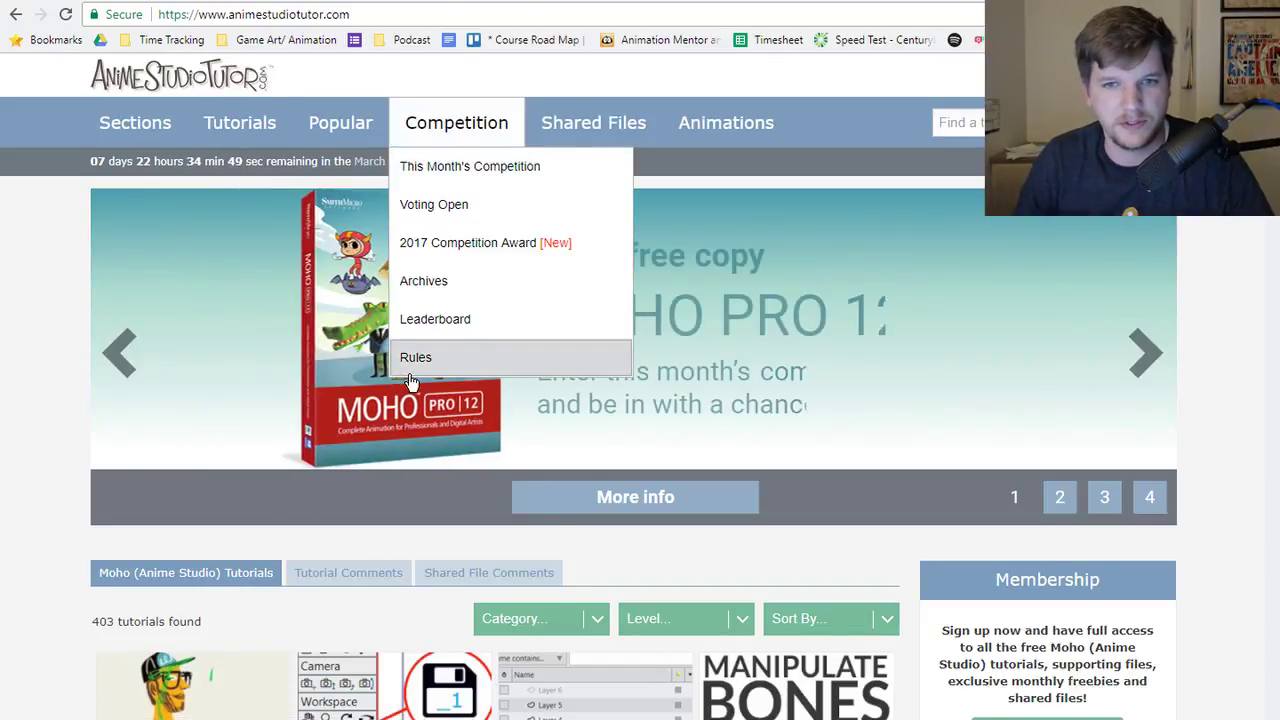
click(1066, 505)
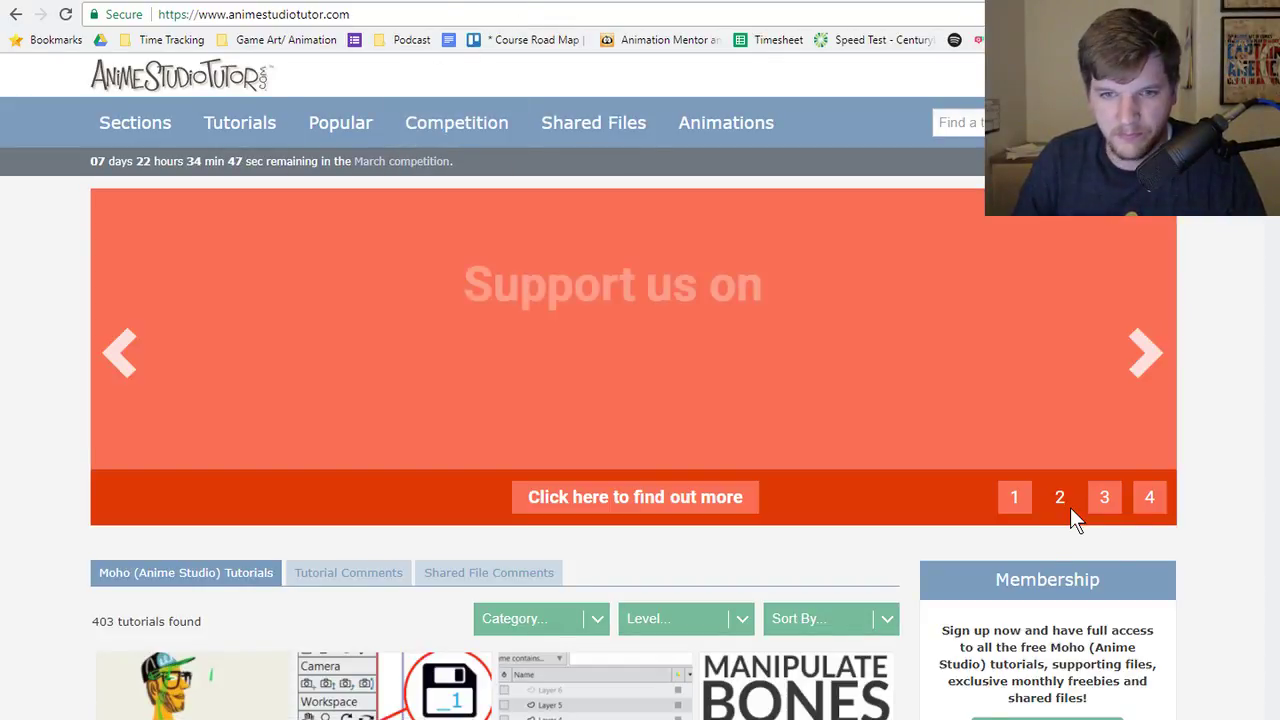
click(1103, 510)
click(1145, 508)
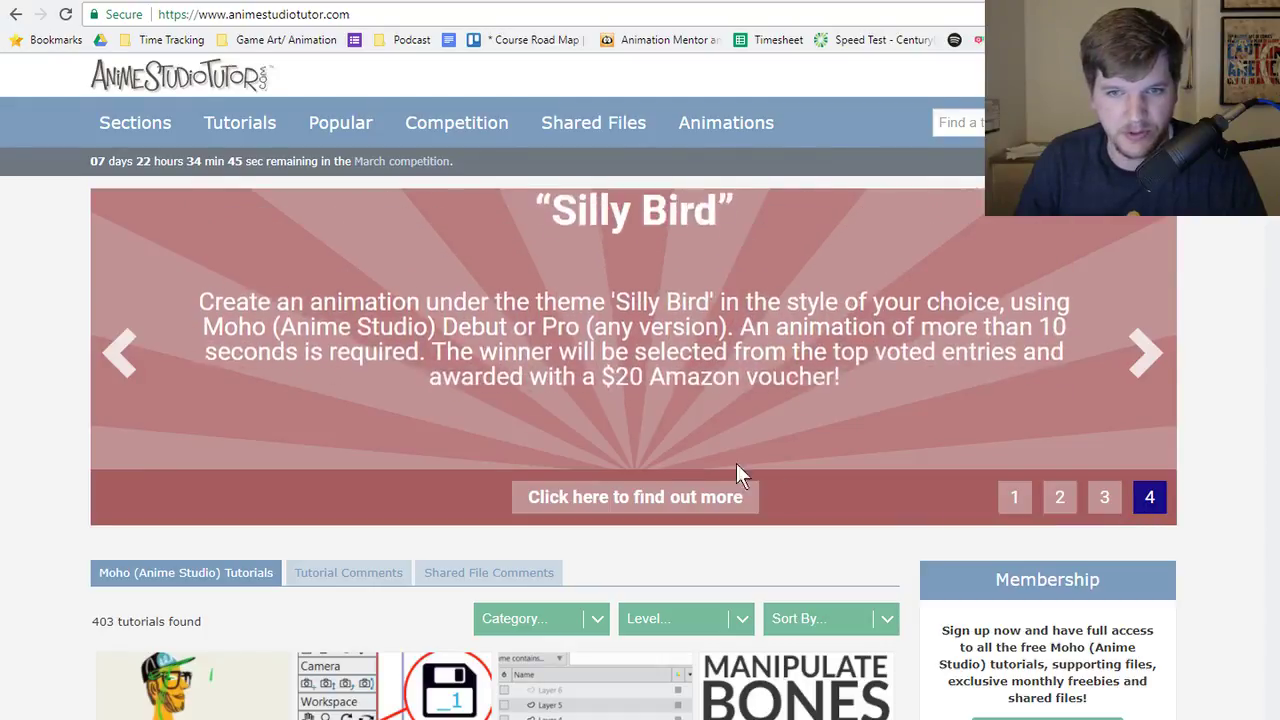
click(662, 505)
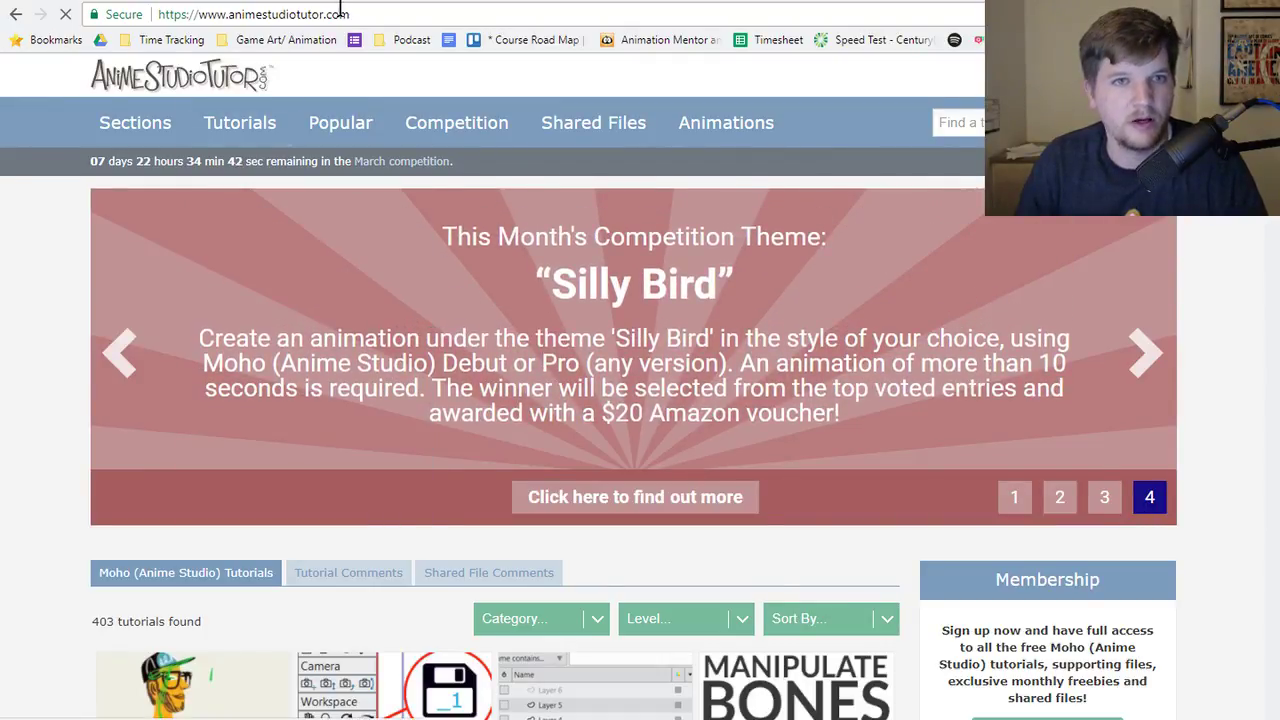
click(379, 14)
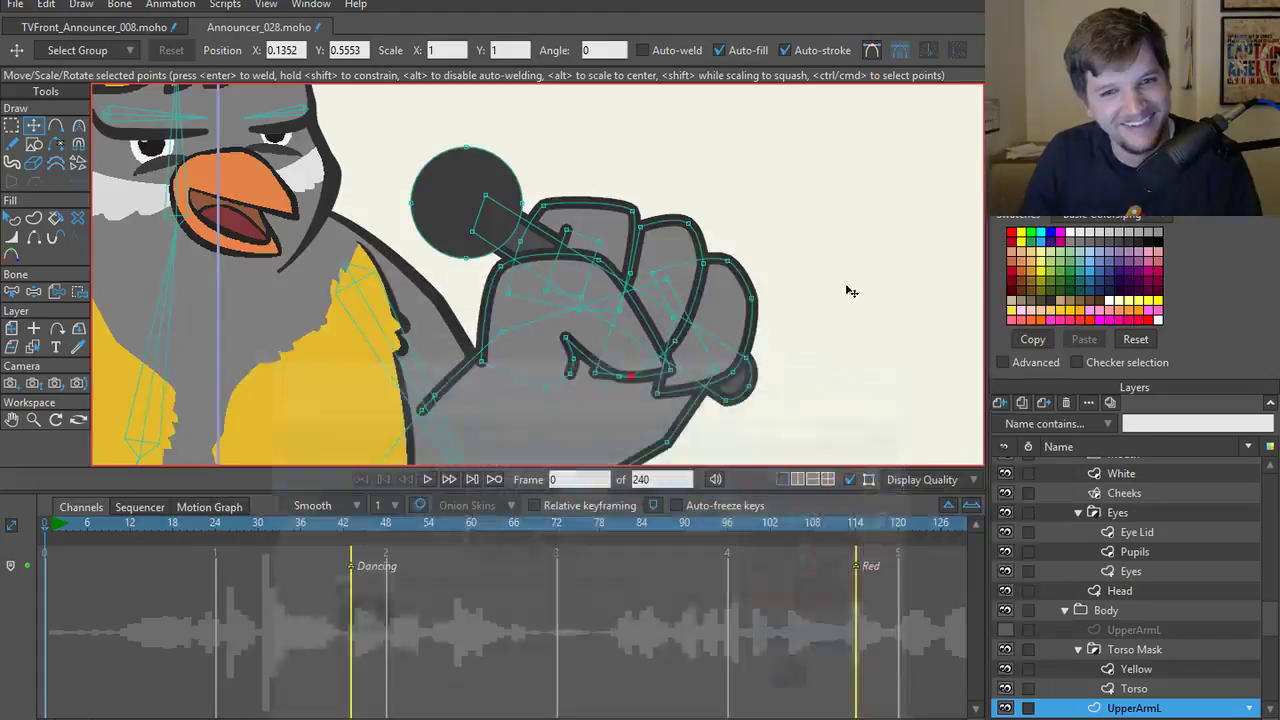
- Back in Moho, move the wrist corner point on the forearm's outer edge slightly outward and clear the point selection
scroll(848, 289, down, 3)
scroll(738, 343, up, 2)
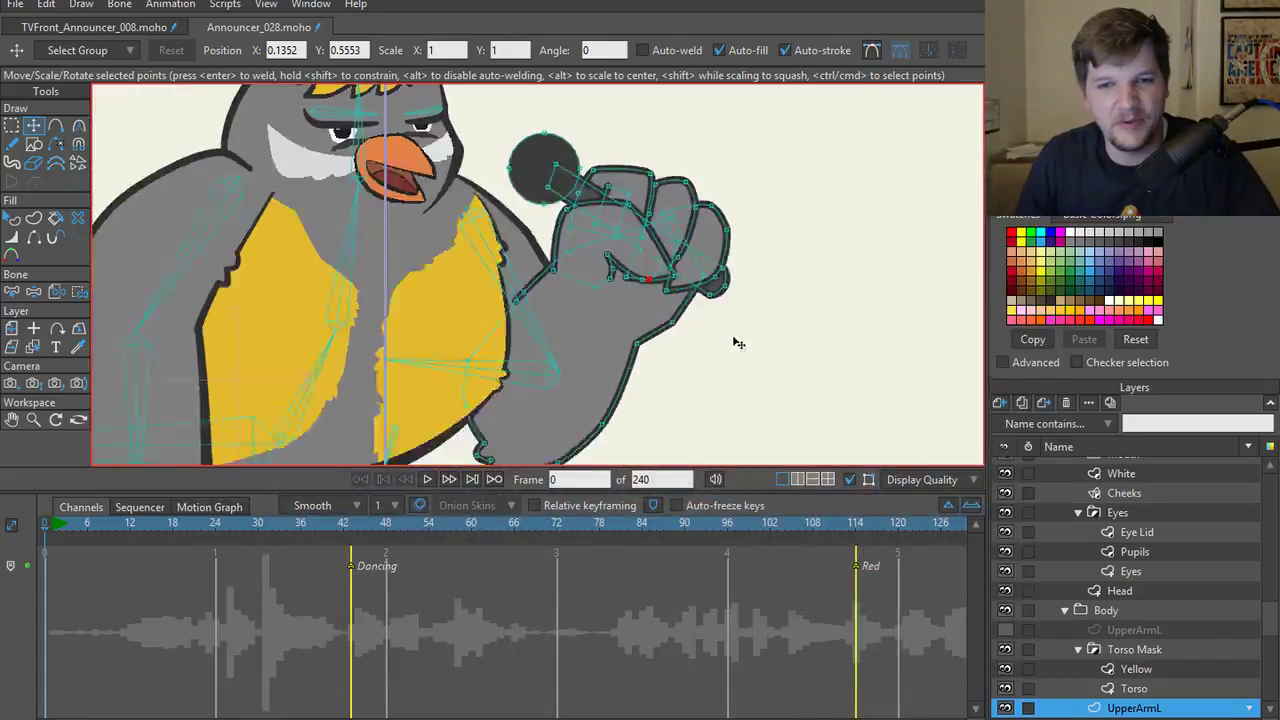
scroll(738, 343, up, 2)
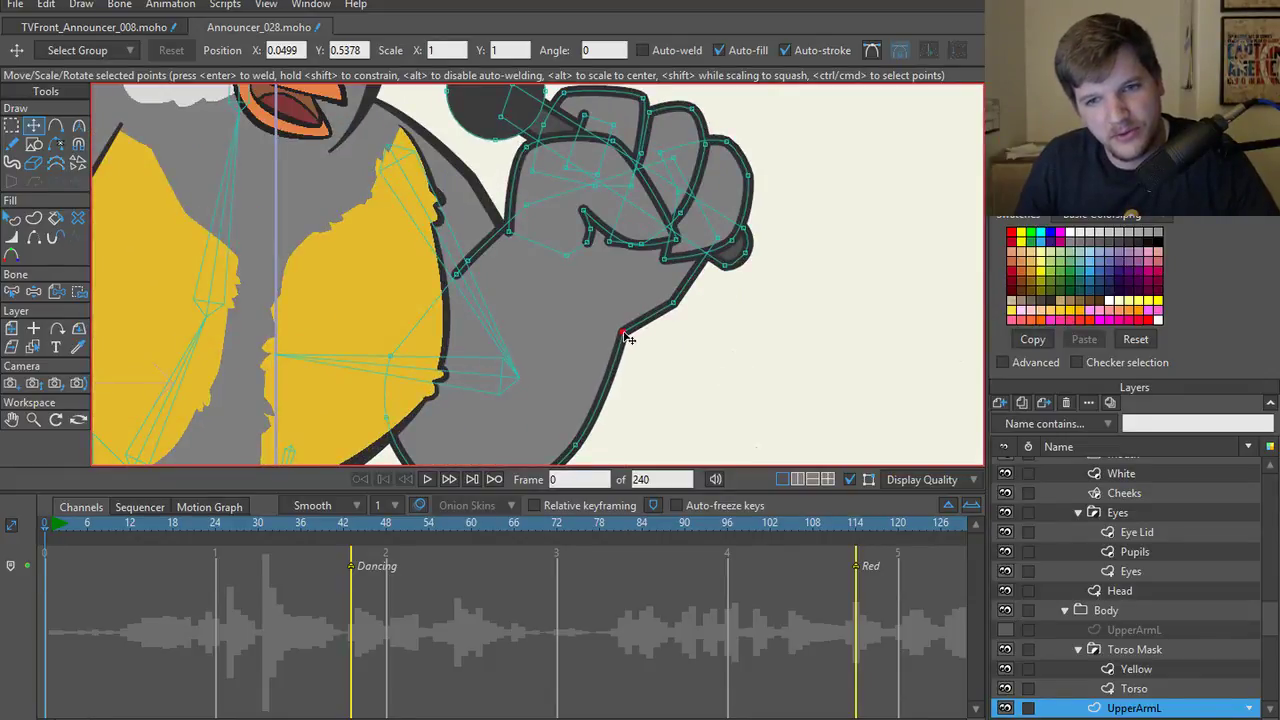
drag(623, 333, 635, 333)
click(674, 305)
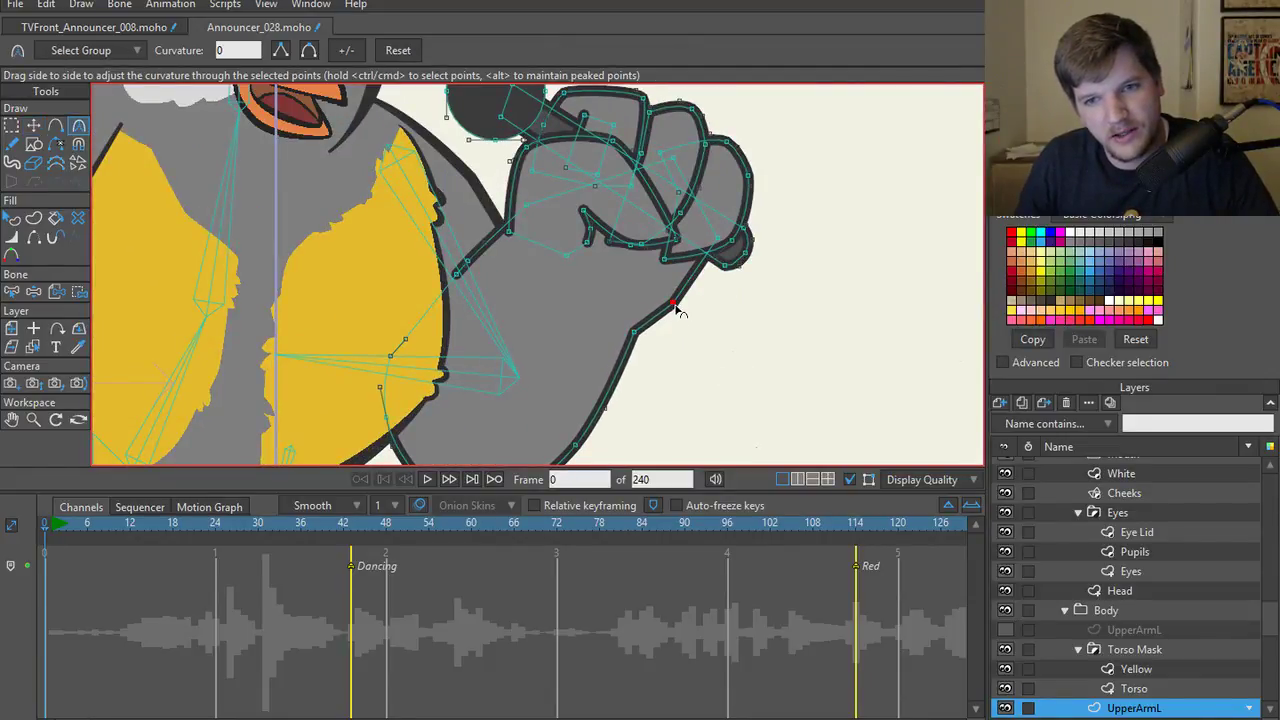
click(734, 337)
scroll(771, 350, down, 4)
scroll(781, 358, up, 4)
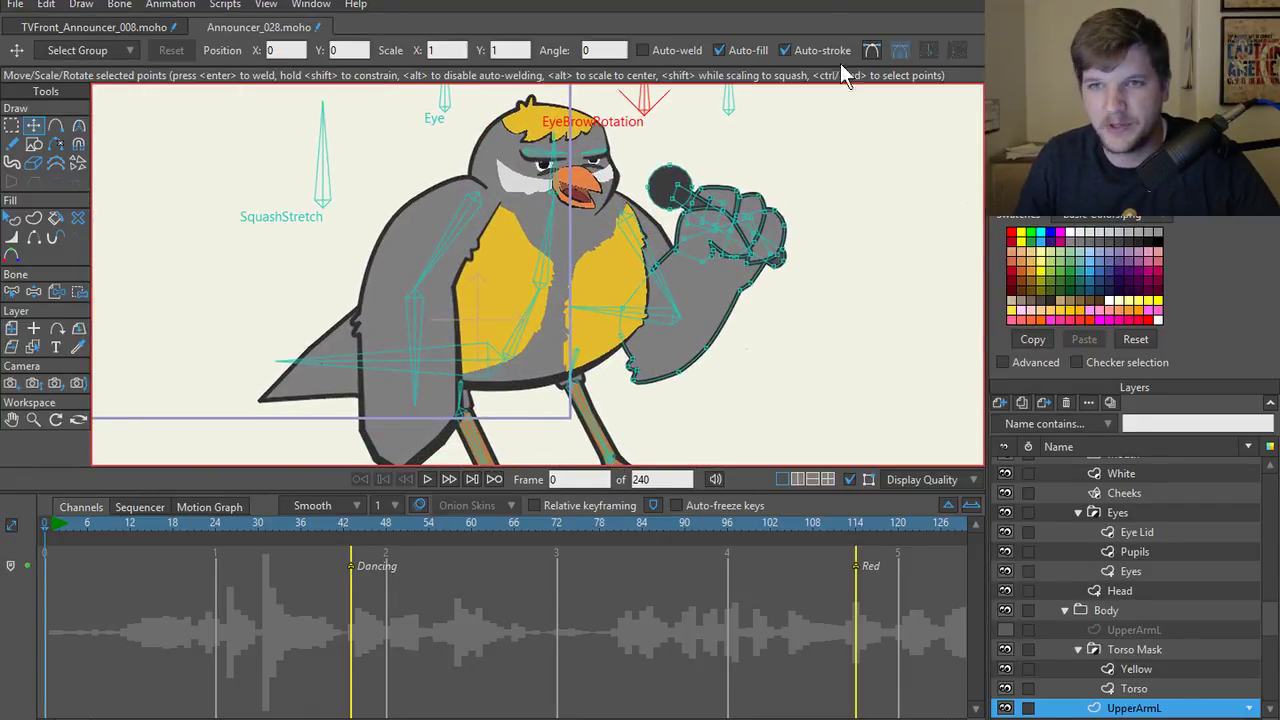
- Select the Announcer bone layer and activate the Transform Layer tool
scroll(1108, 520, up, 5)
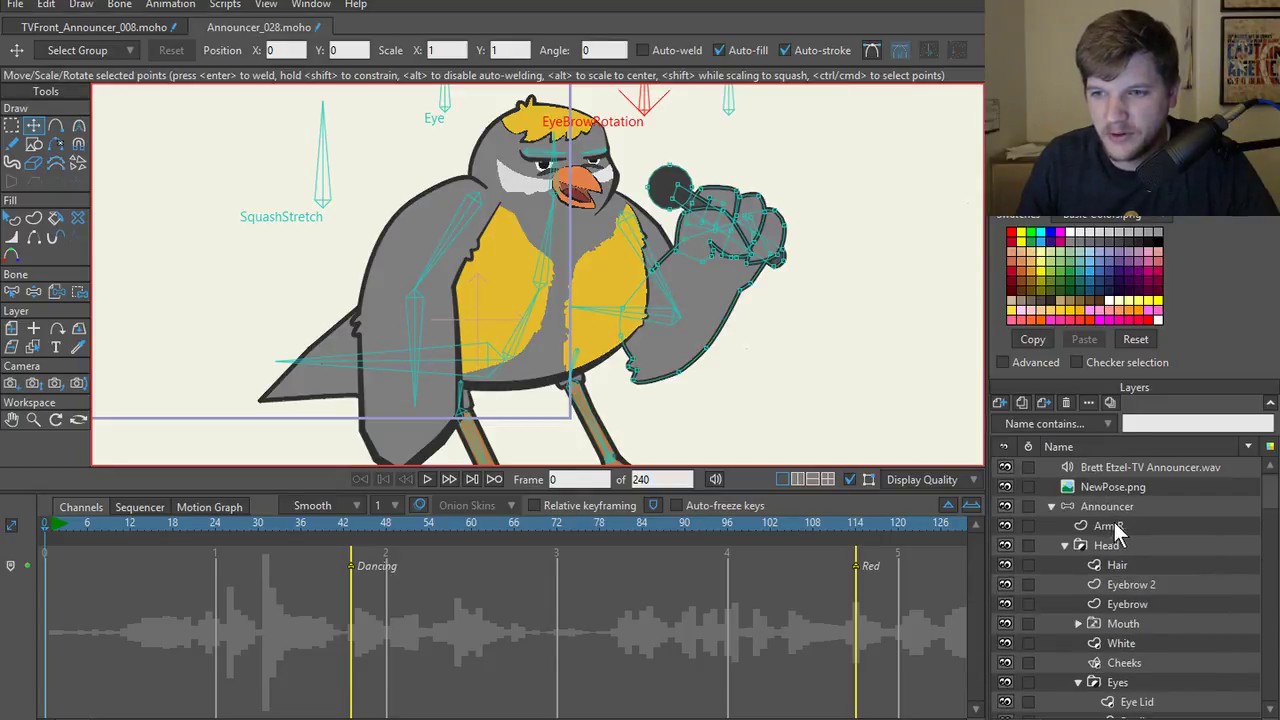
click(1112, 507)
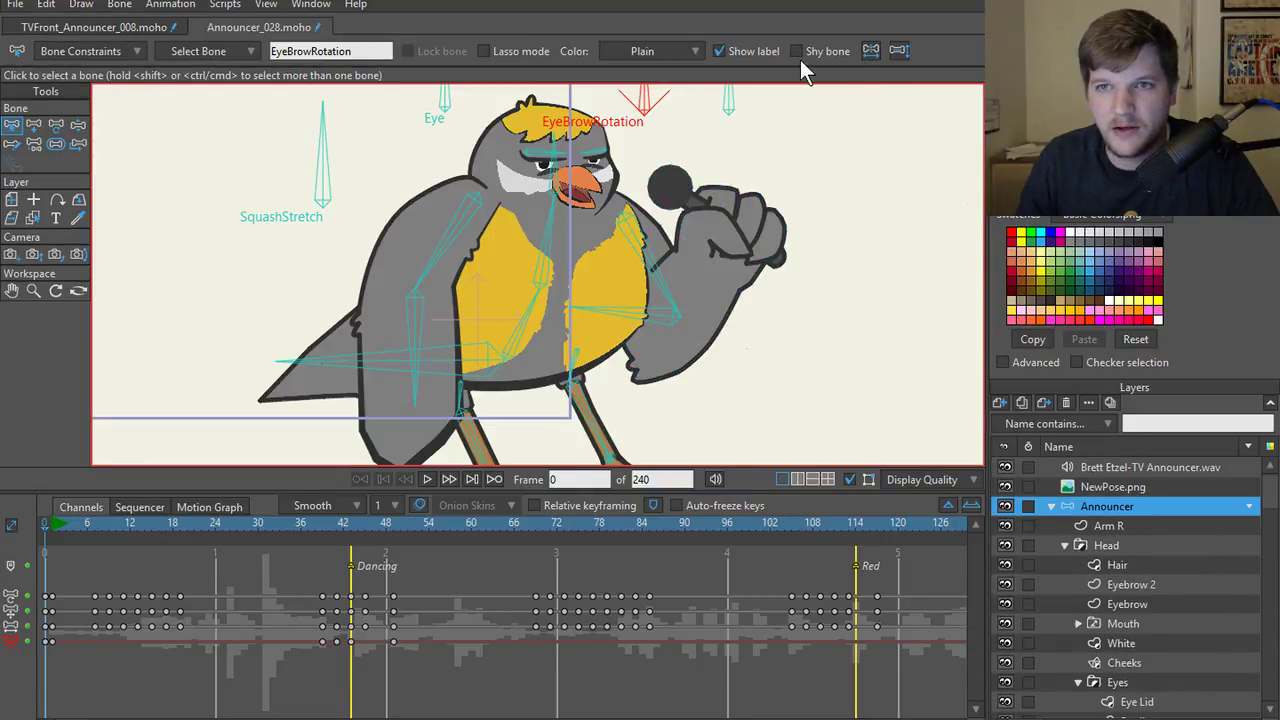
key(0)
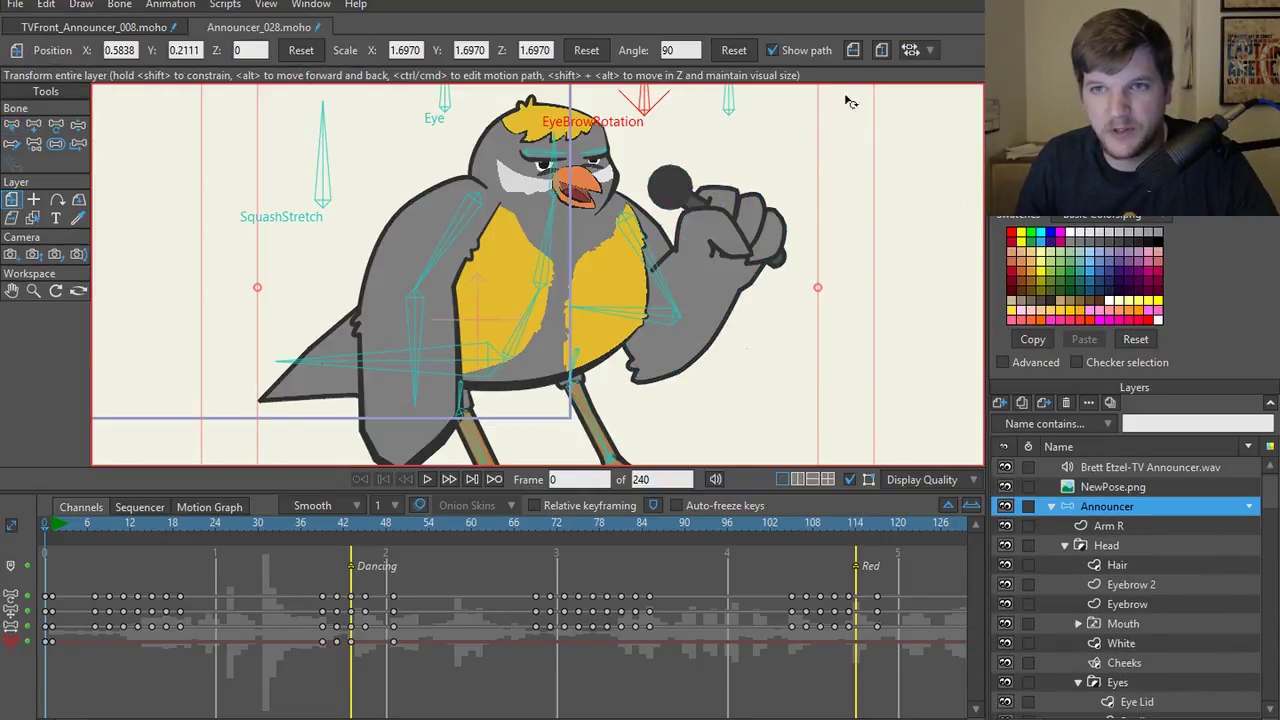
- Mirror the Announcer layer so the bird faces left with the microphone hand in front
click(852, 52)
click(852, 52)
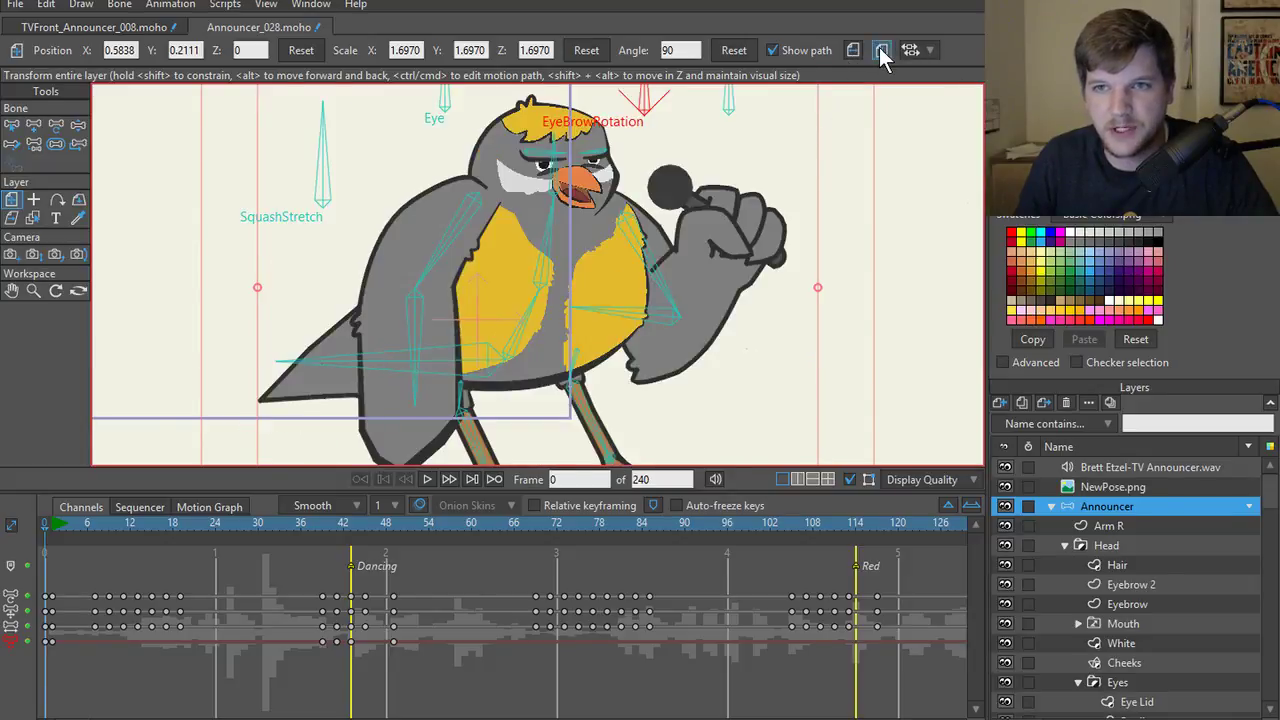
click(881, 50)
scroll(573, 272, up, 5)
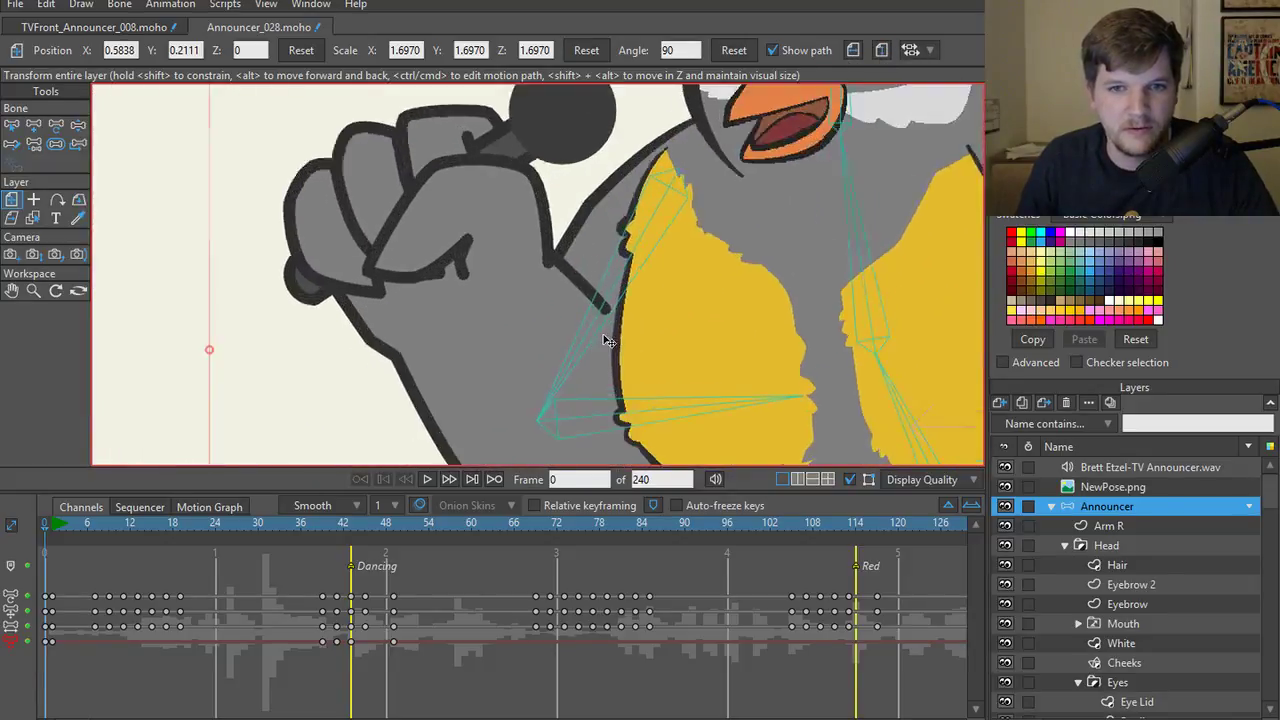
scroll(600, 328, down, 4)
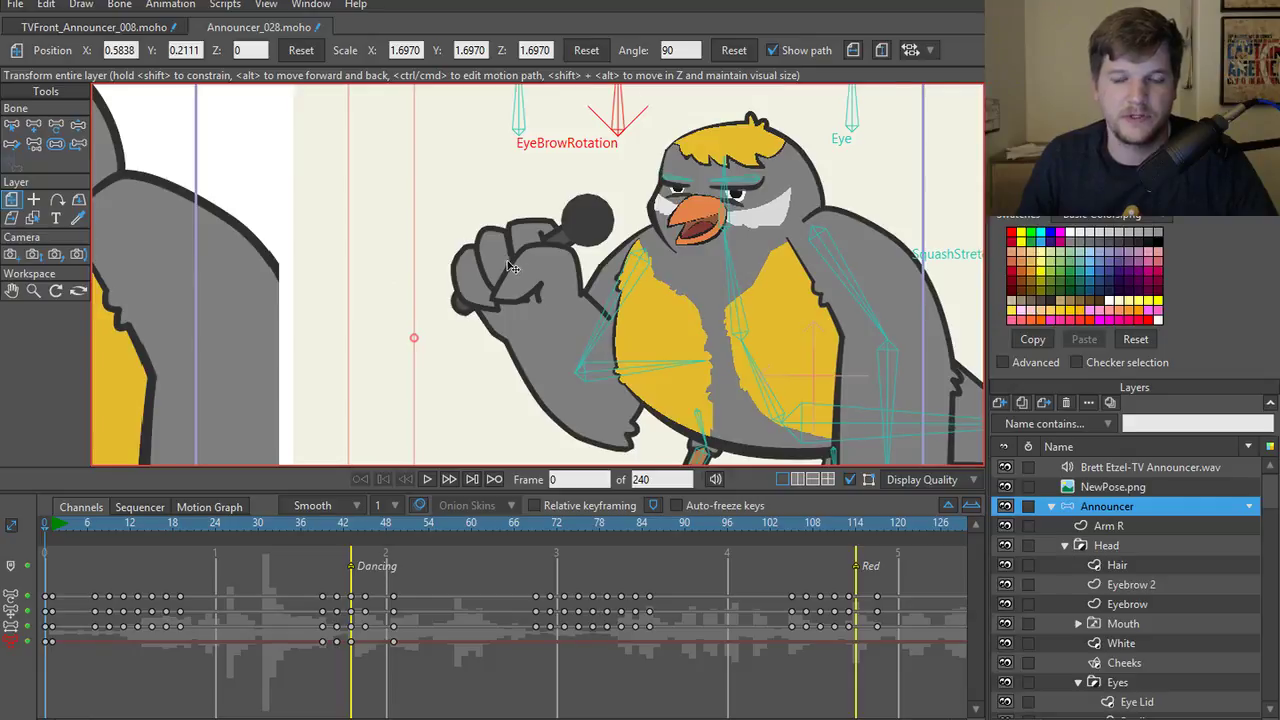
- In the UpperArmL layer, shift the finger crease shape beside the microphone handle slightly toward the microphone and clear the point selection
scroll(510, 267, up, 6)
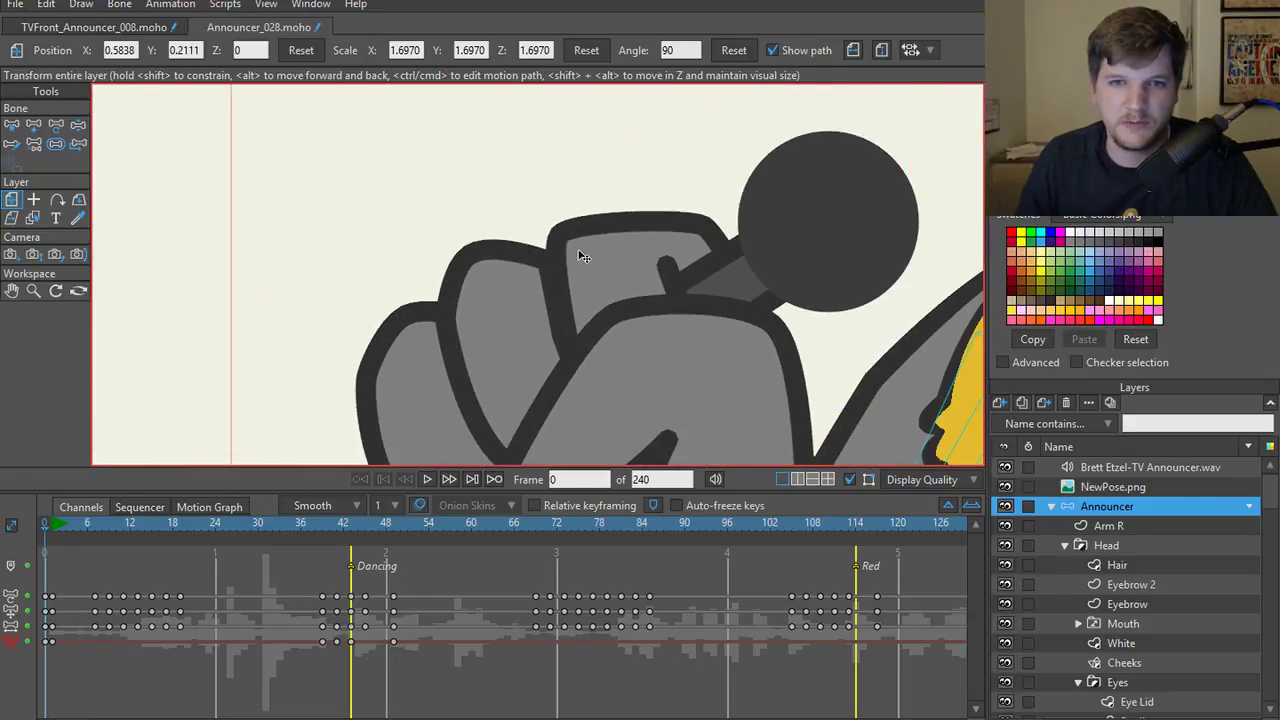
ctrl+alt+click(506, 277)
key(t)
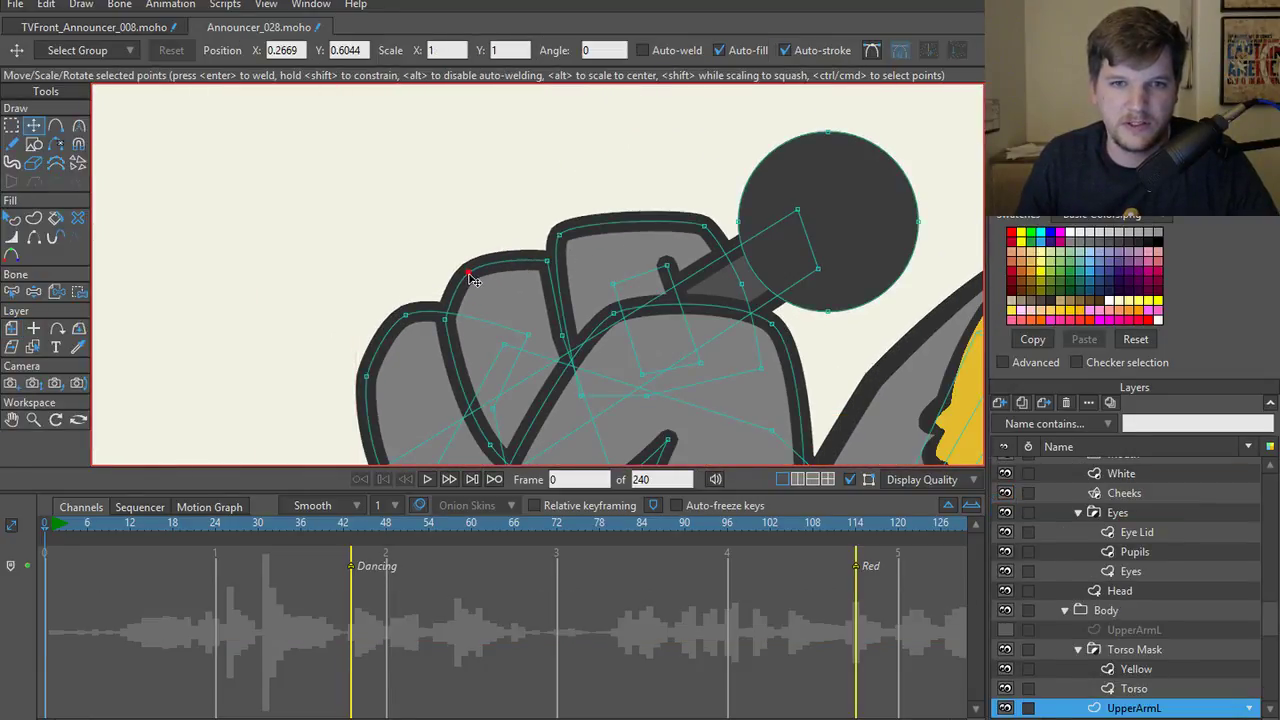
scroll(680, 281, down, 2)
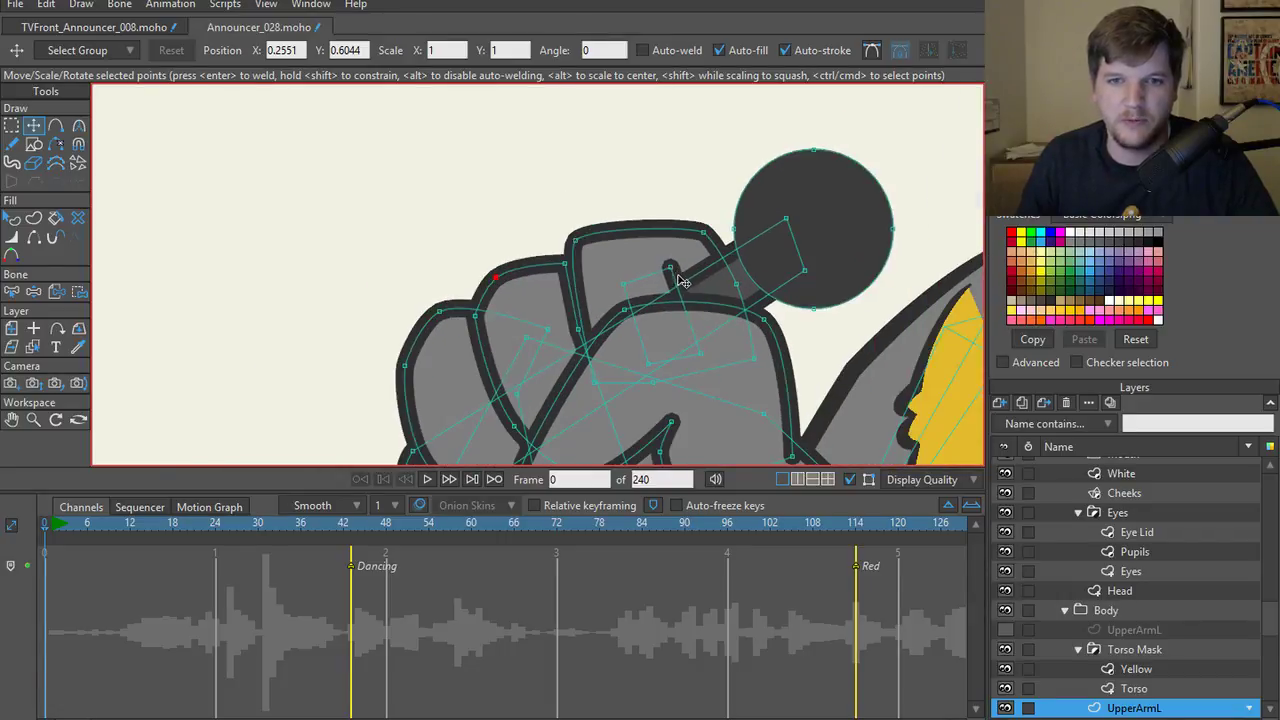
scroll(680, 281, down, 3)
scroll(770, 298, up, 3)
key(g)
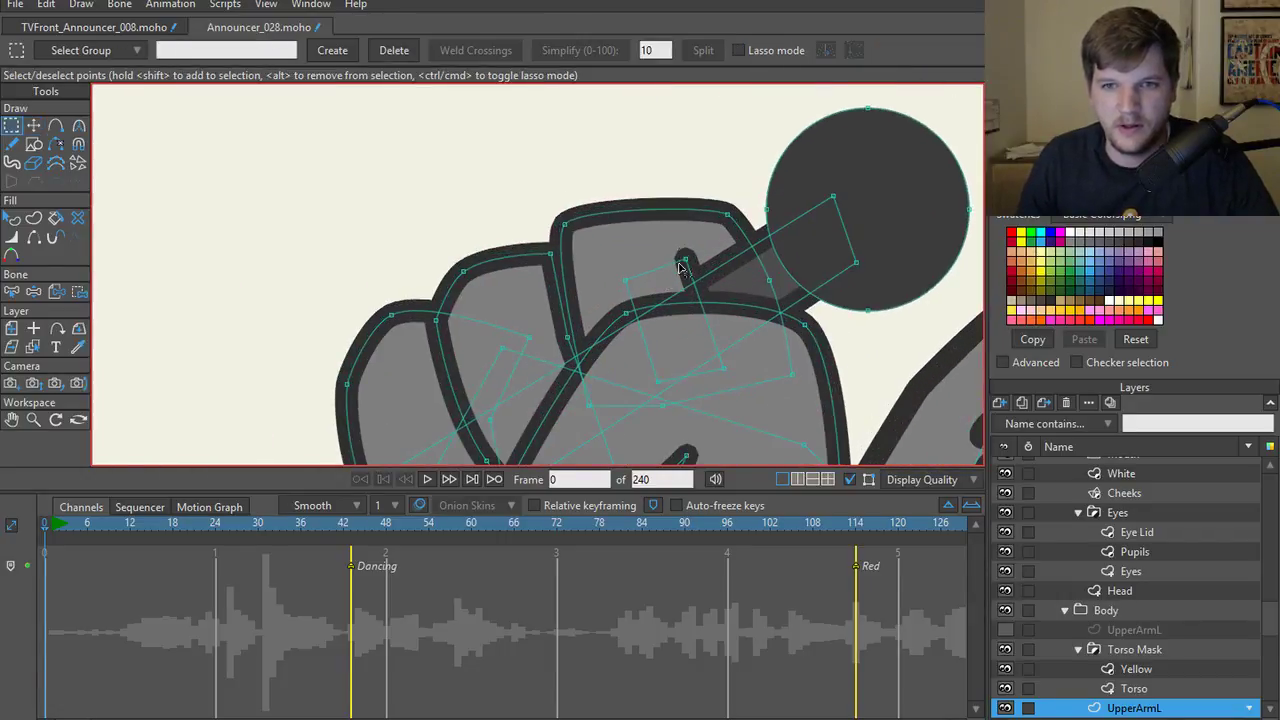
click(683, 262)
key(t)
drag(710, 325, 724, 323)
key(Return)
- Make the Announcer bone layer active with the Select Bone tool and clear the selection of the microphone arm's bones
scroll(858, 316, down, 6)
drag(860, 318, 531, 306)
scroll(600, 288, up, 3)
scroll(636, 322, down, 2)
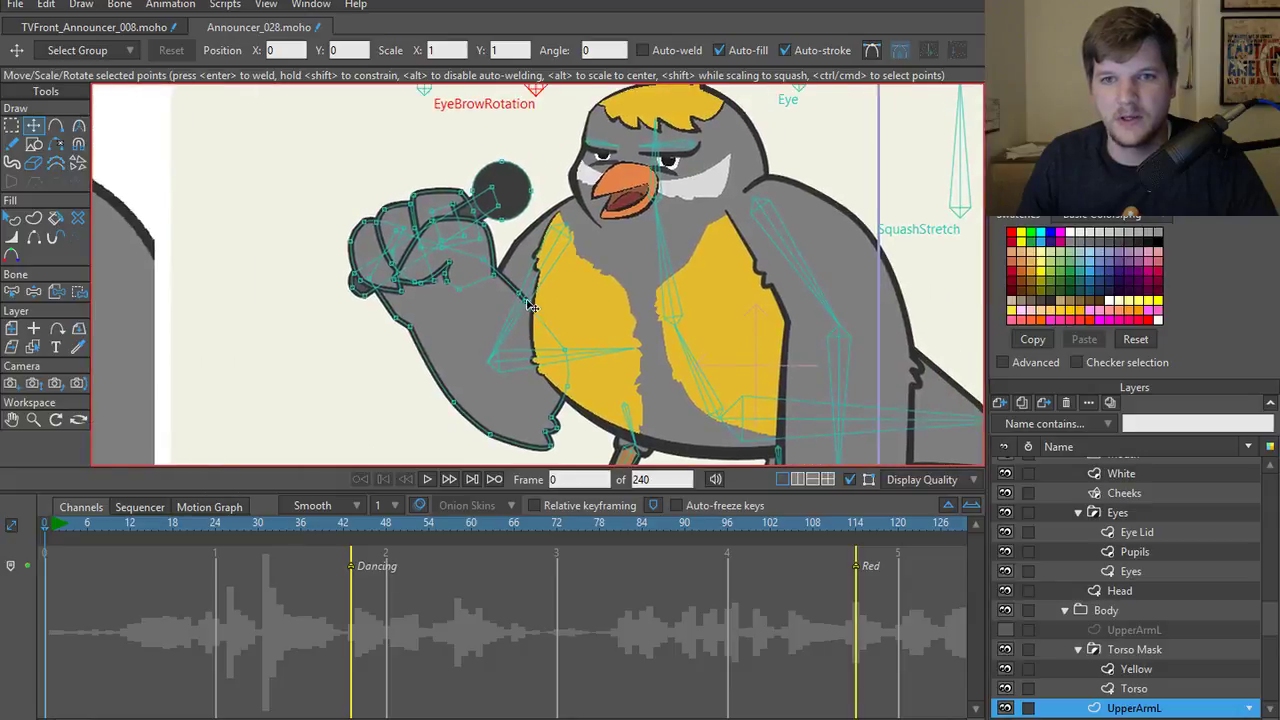
scroll(531, 306, down, 1)
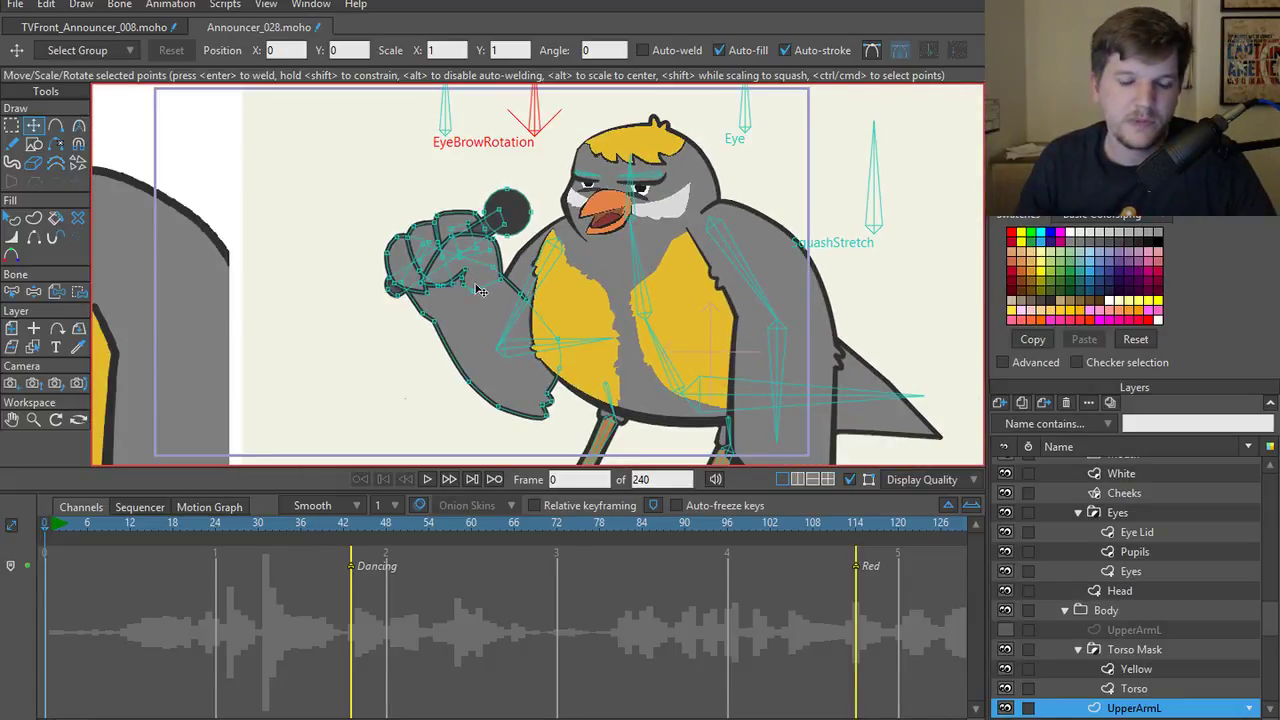
scroll(521, 300, up, 1)
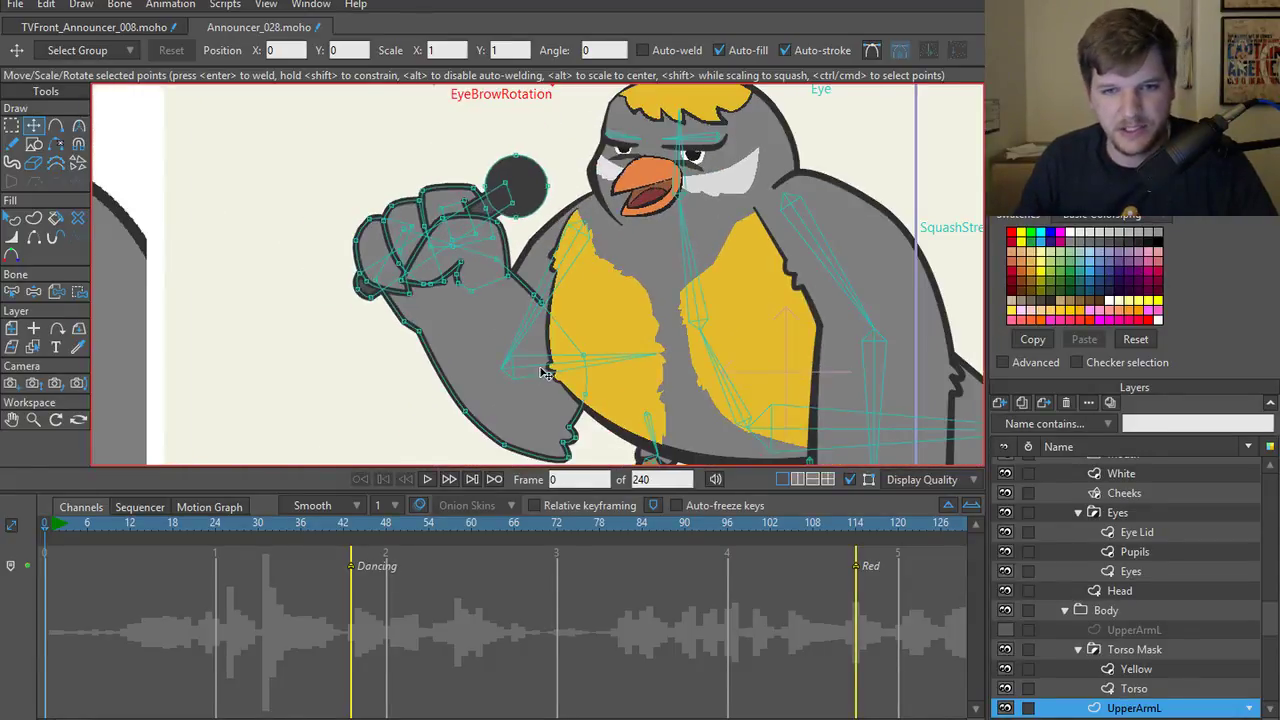
key(b)
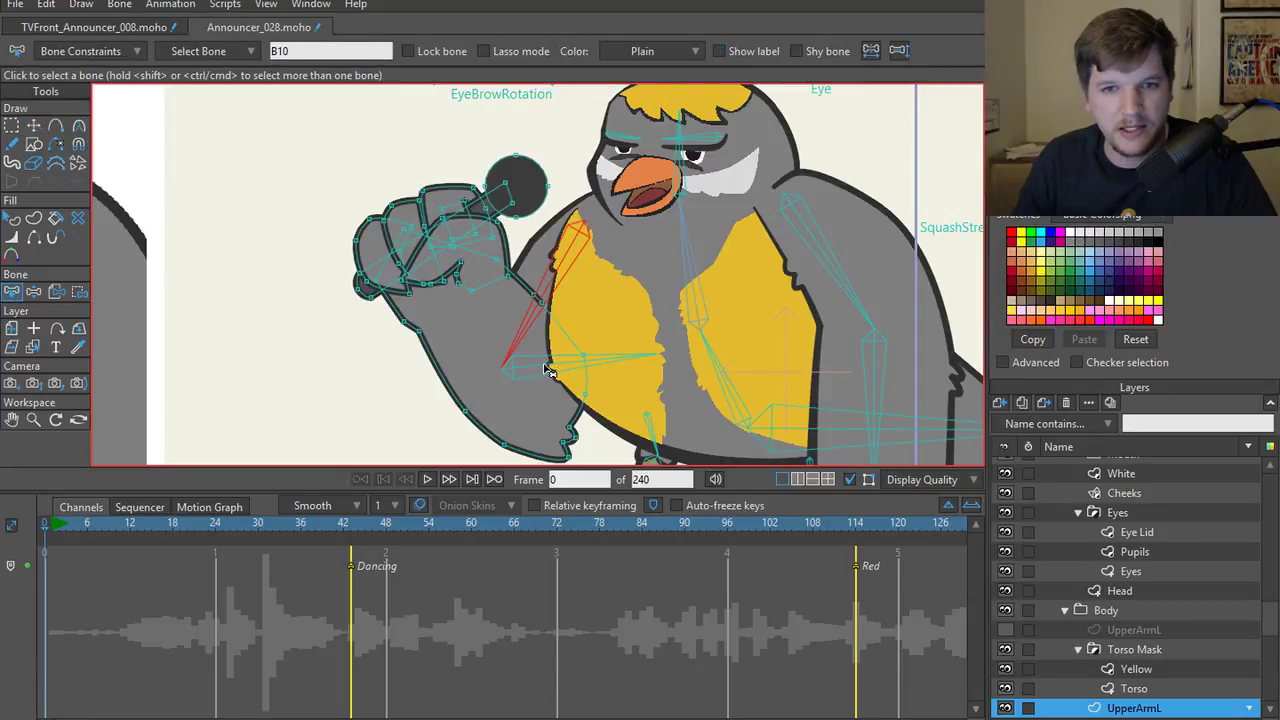
click(552, 368)
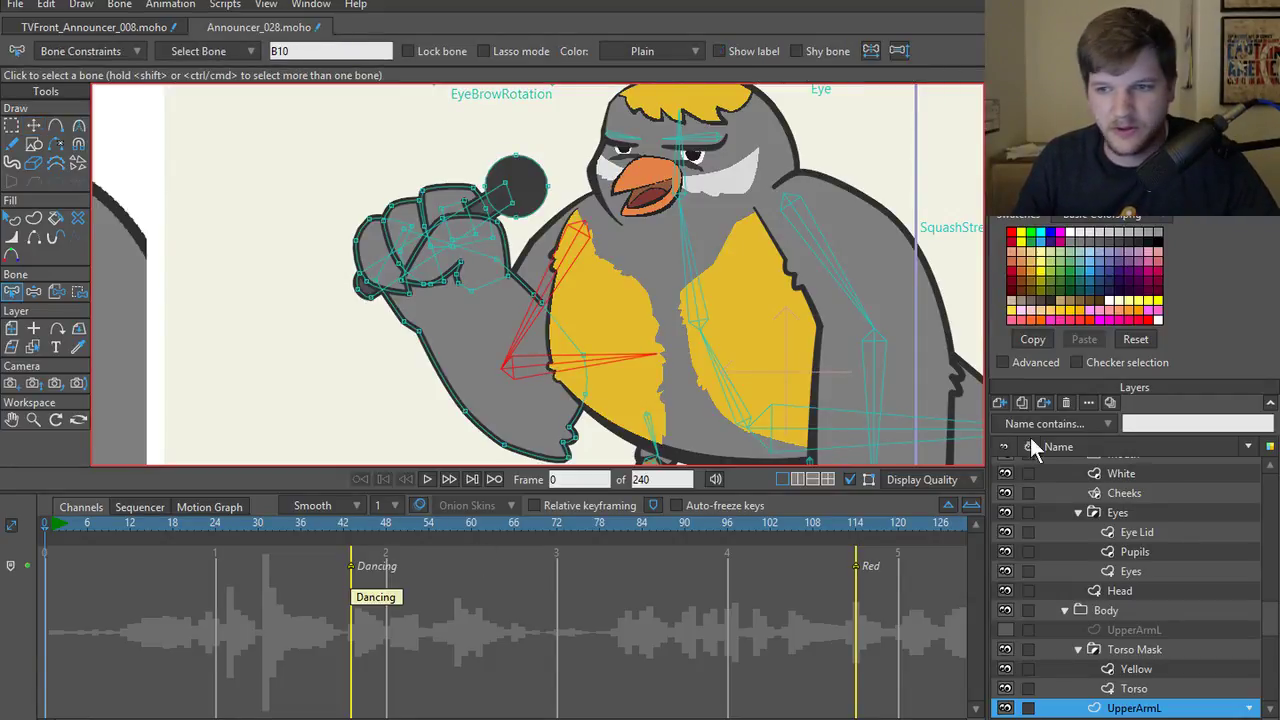
scroll(1136, 539, up, 3)
click(1146, 508)
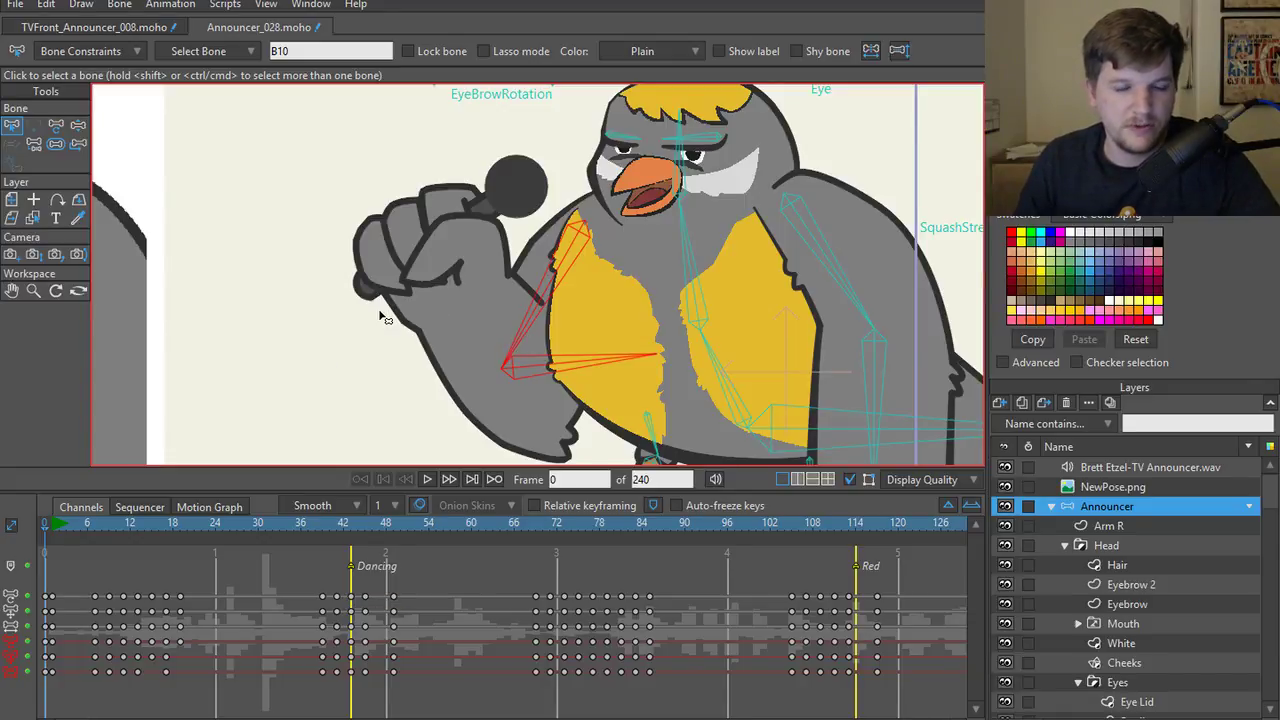
click(443, 360)
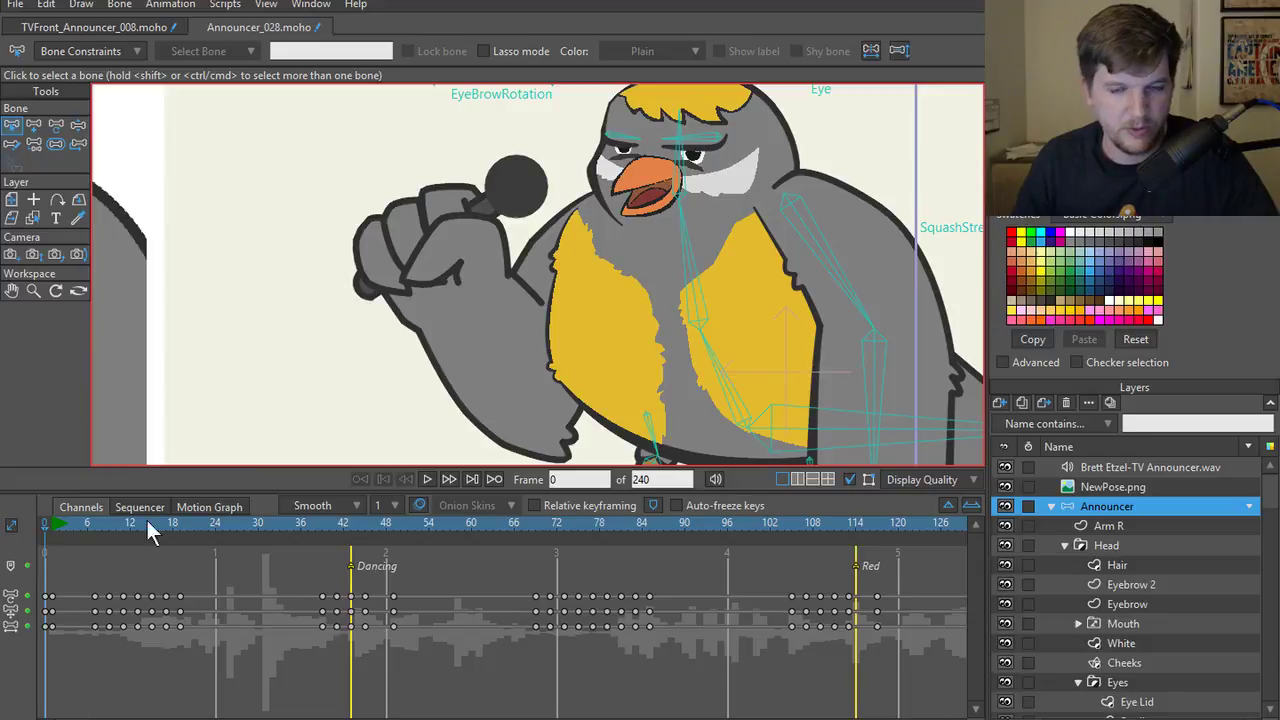
- Frame the whole bird and play the animation from frame 0 to review how the microphone arm moves
scroll(300, 379, down, 2)
scroll(302, 377, up, 4)
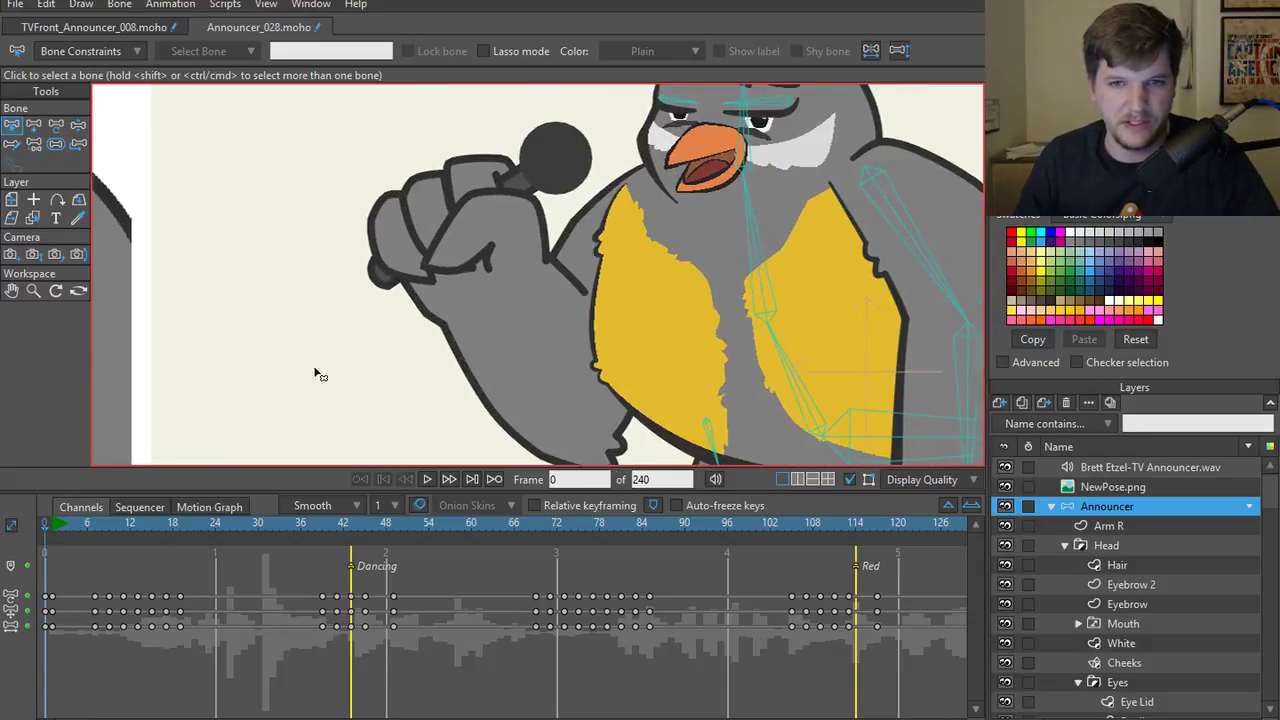
scroll(335, 370, down, 3)
drag(317, 371, 268, 374)
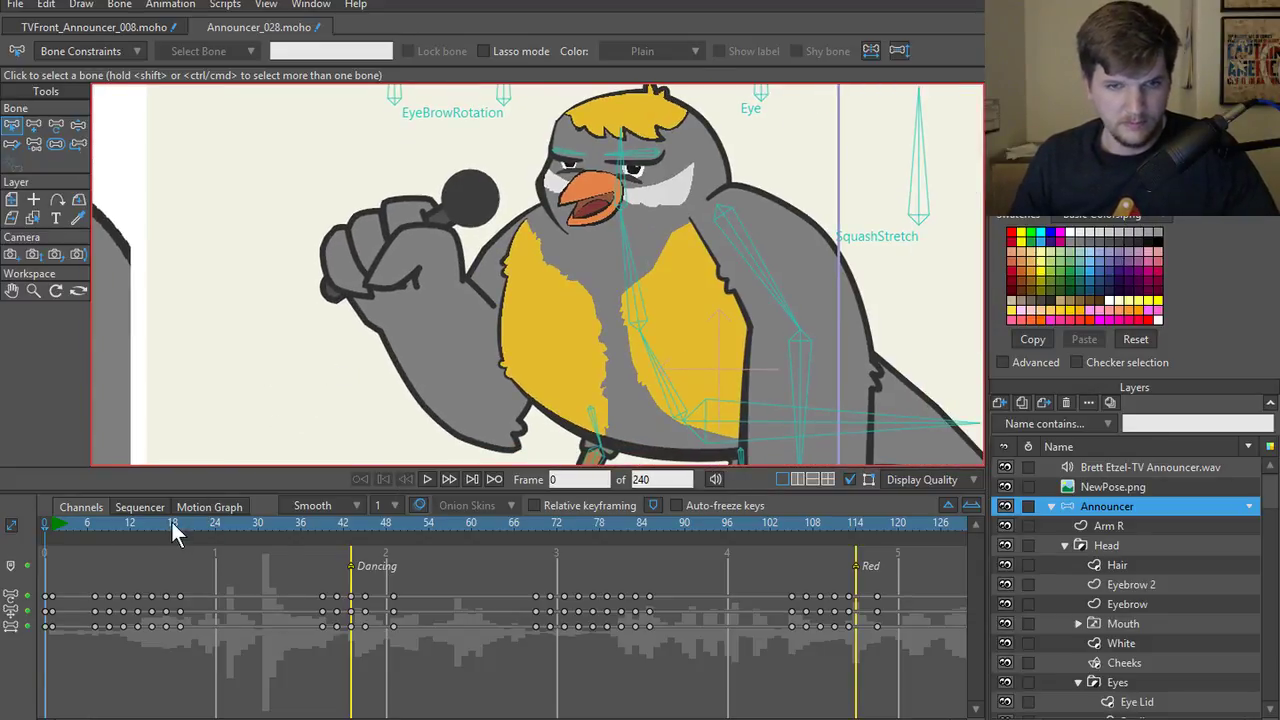
drag(240, 331, 302, 340)
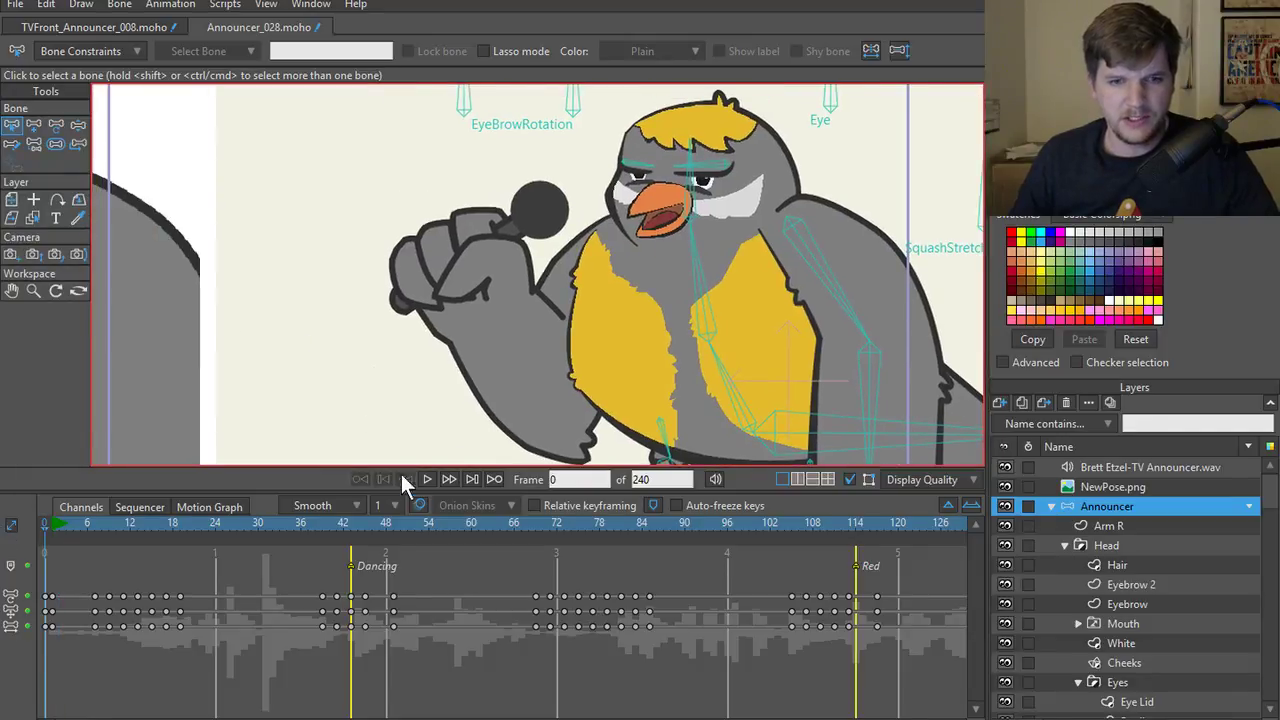
scroll(480, 380, down, 2)
scroll(455, 368, up, 3)
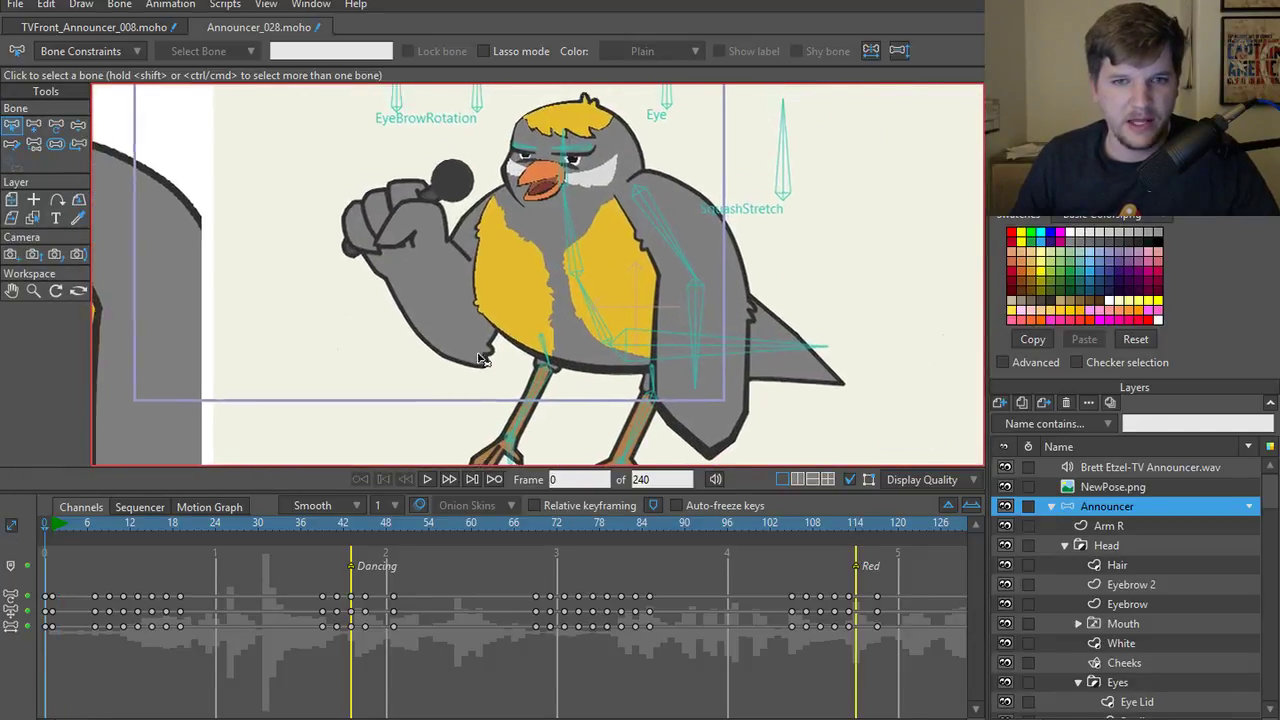
drag(479, 356, 485, 376)
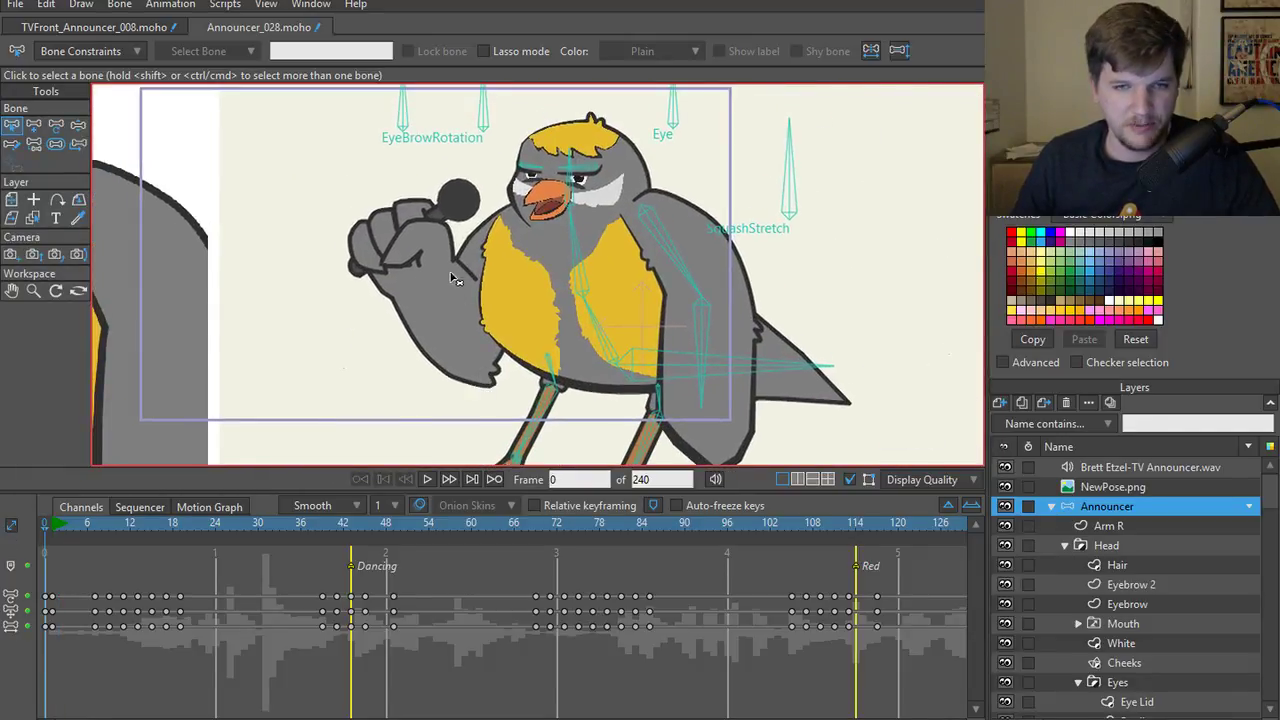
click(426, 479)
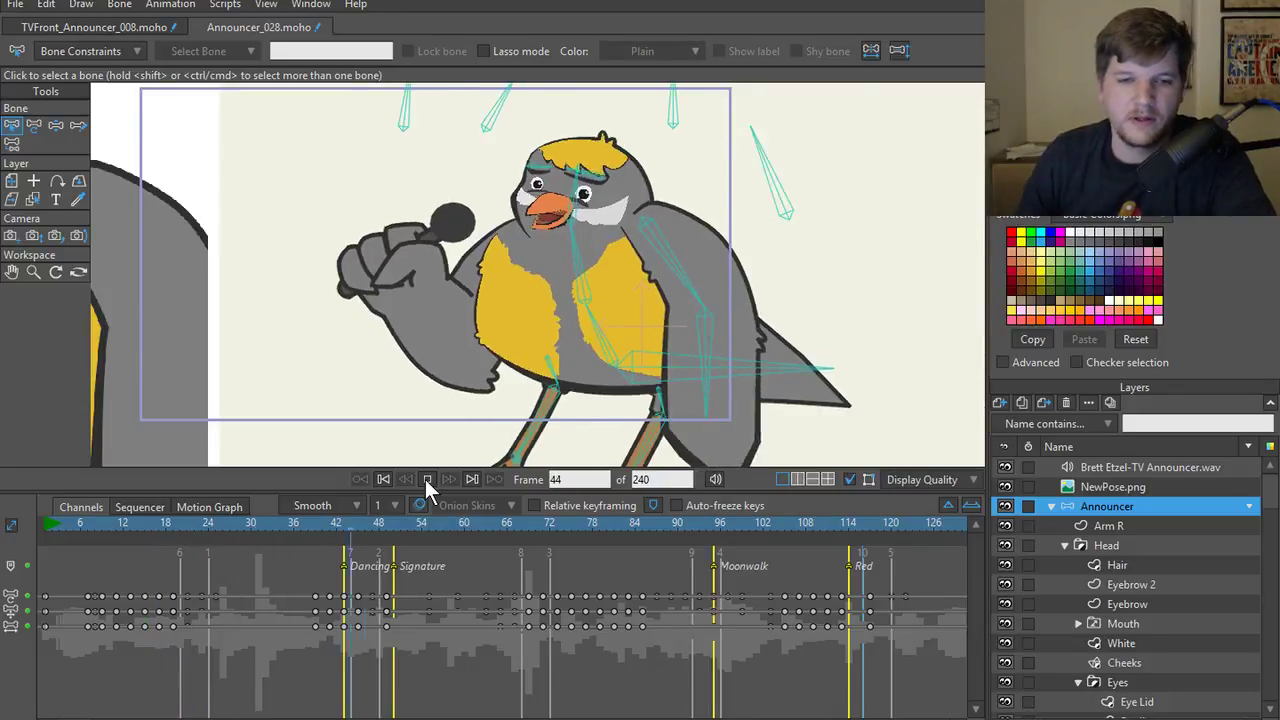
click(425, 479)
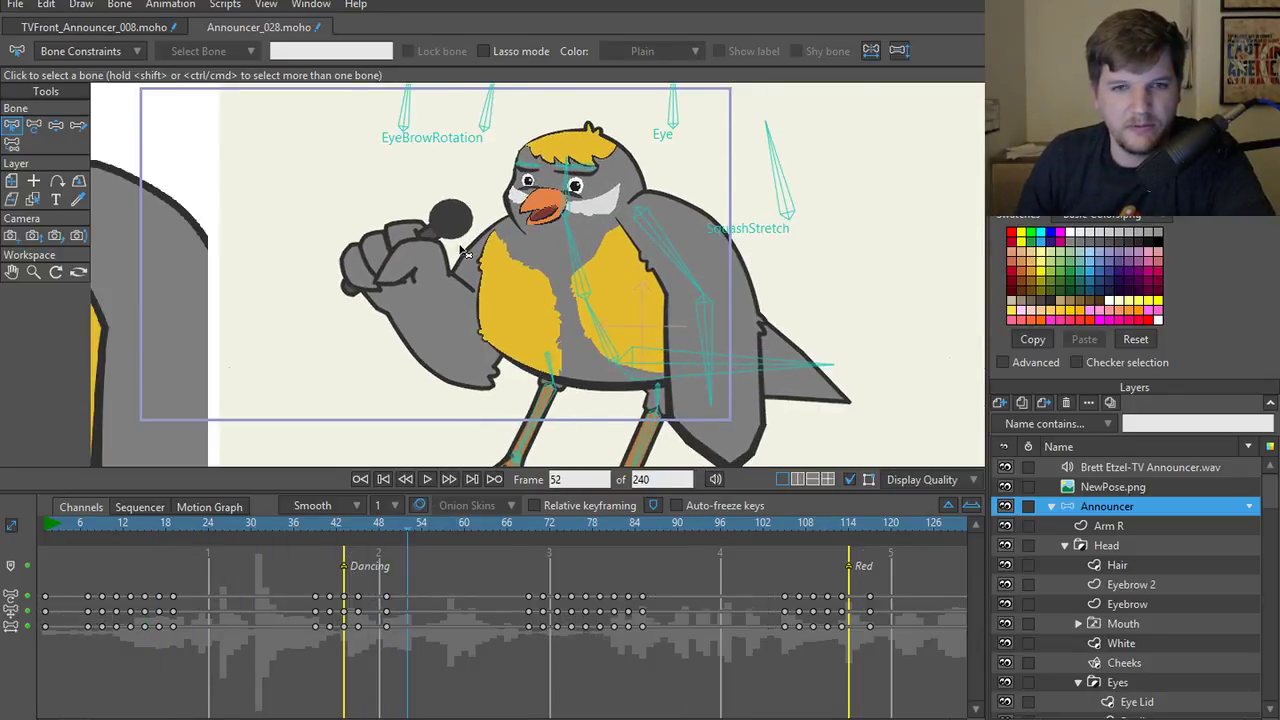
- Replay the opening section from frame 0, and again from about frame 21, to check the redrawn hand in motion
click(384, 478)
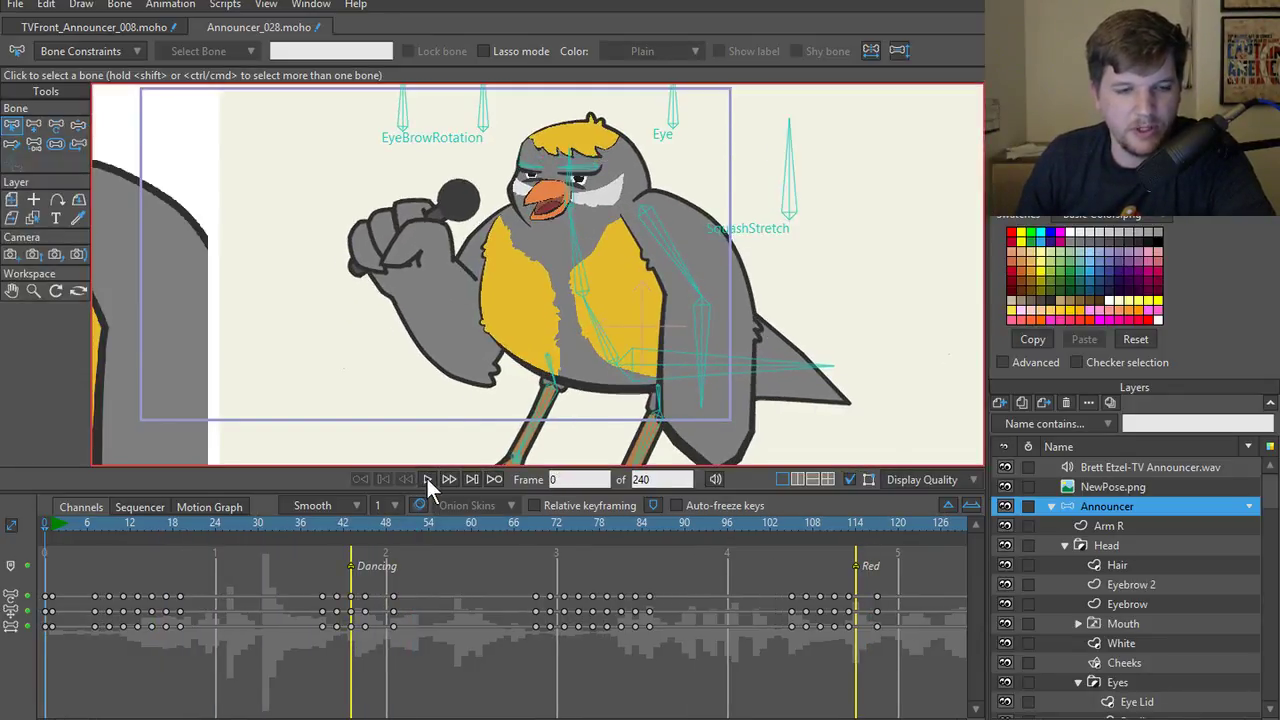
click(426, 478)
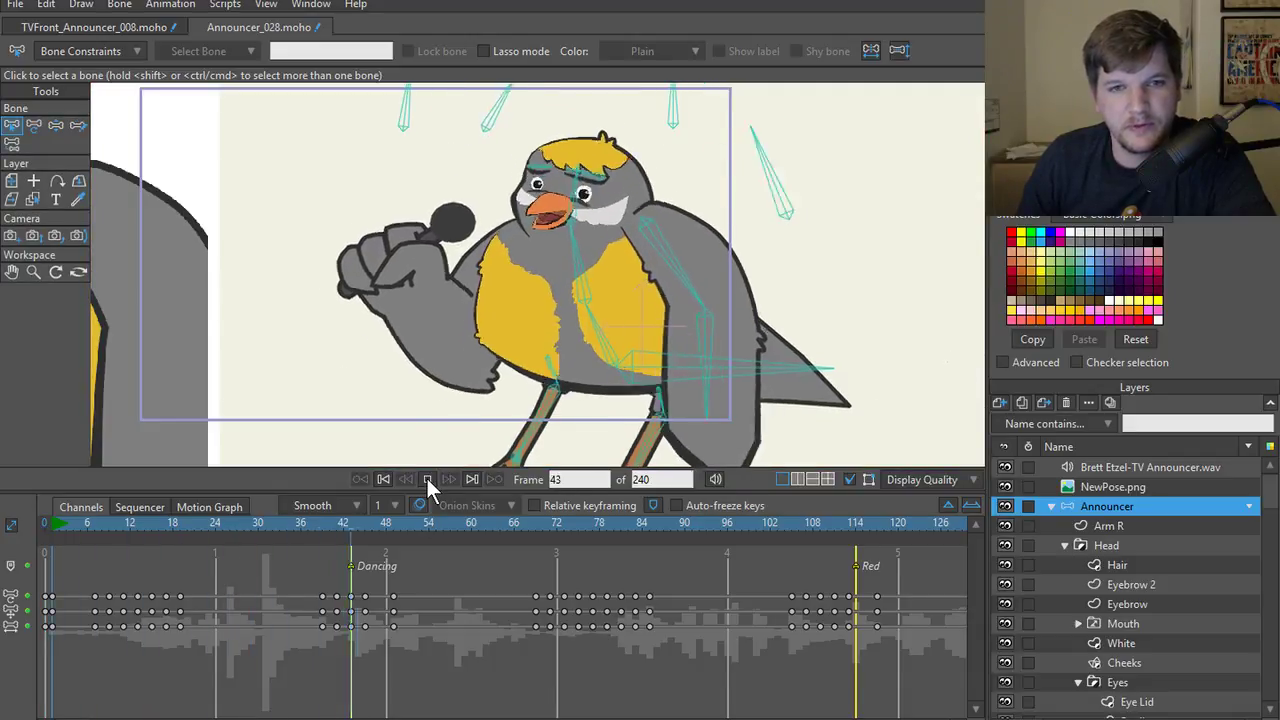
click(426, 478)
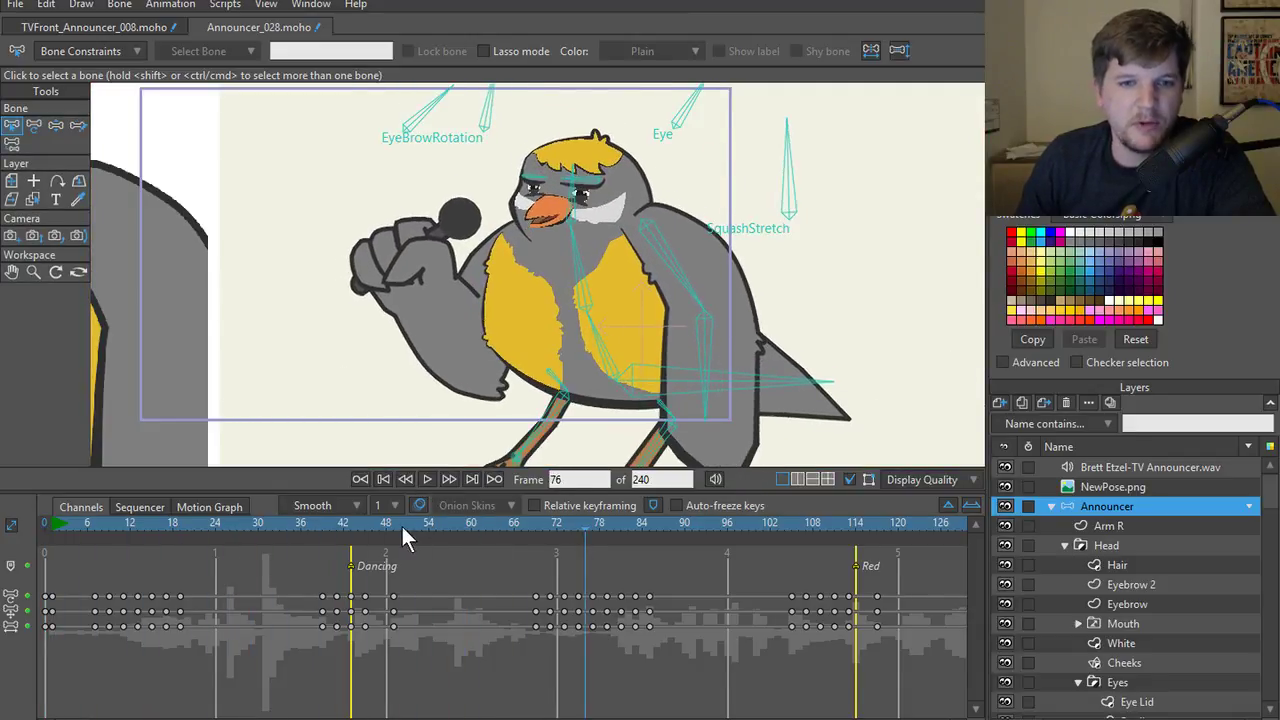
drag(403, 530, 196, 528)
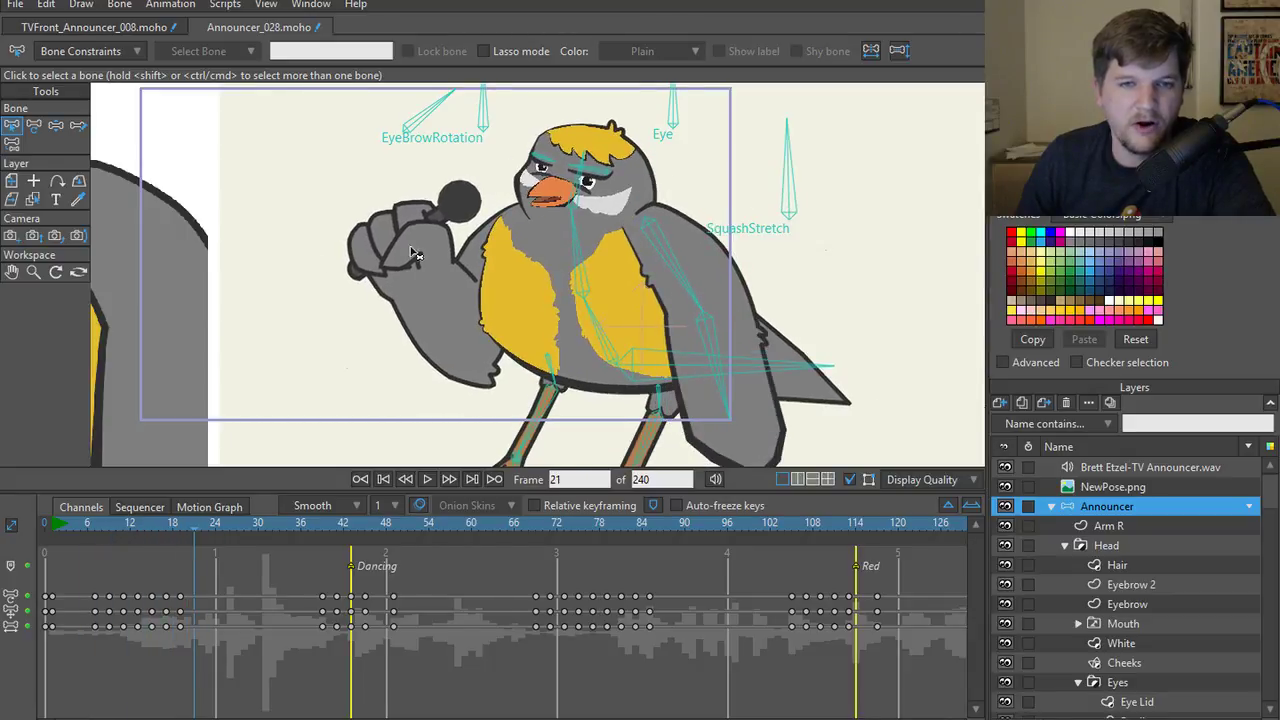
click(430, 478)
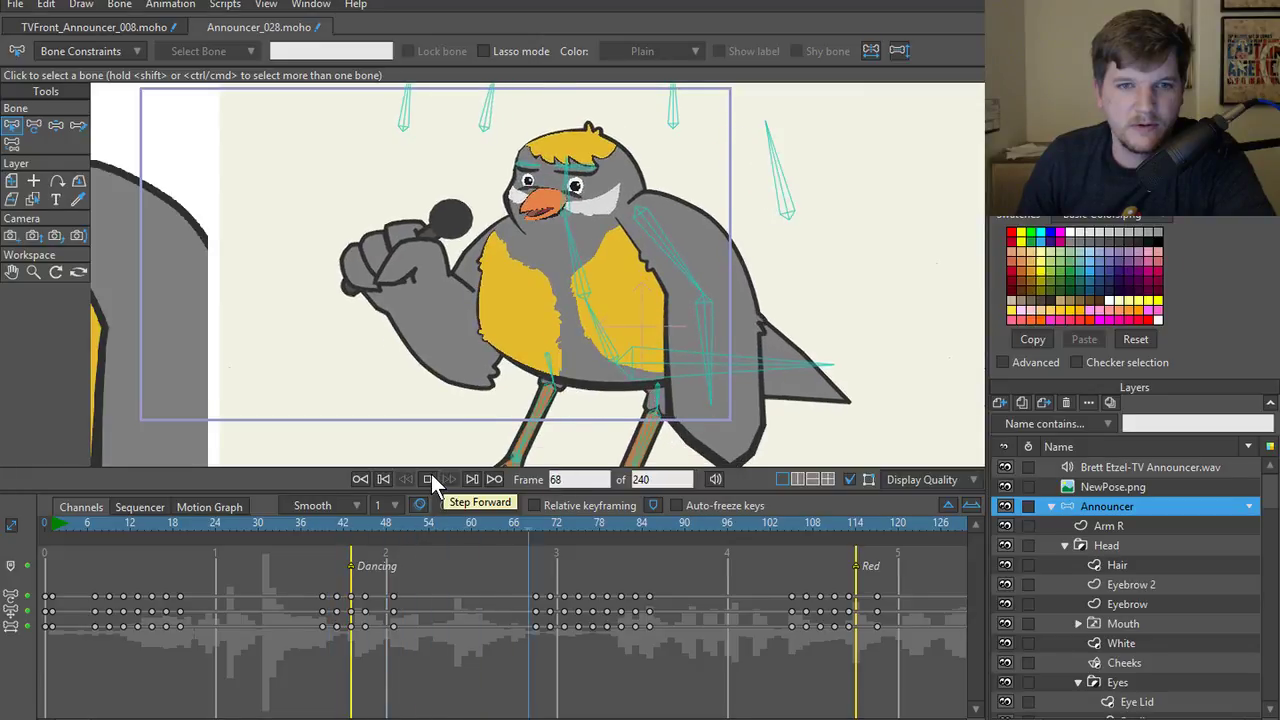
click(428, 479)
- Play the animation from frame 45 at the Dancing marker through the Moonwalk section, and return to frame 0
click(338, 527)
click(365, 523)
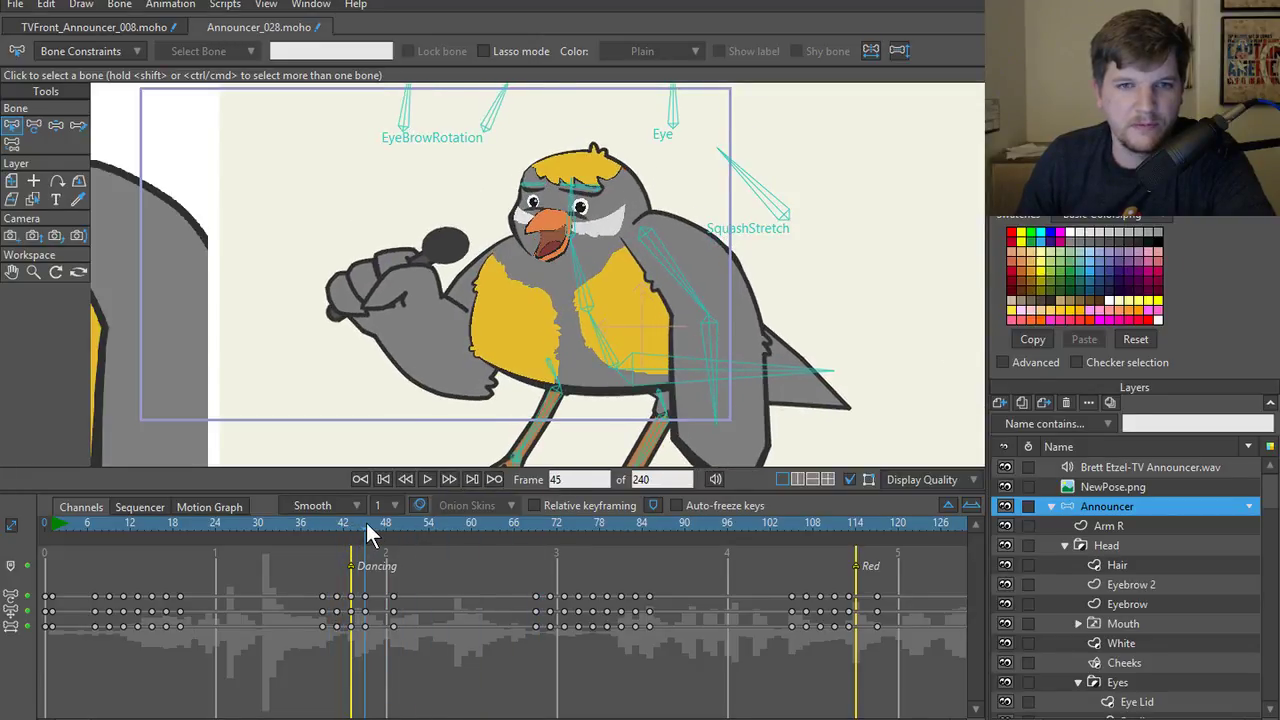
click(423, 479)
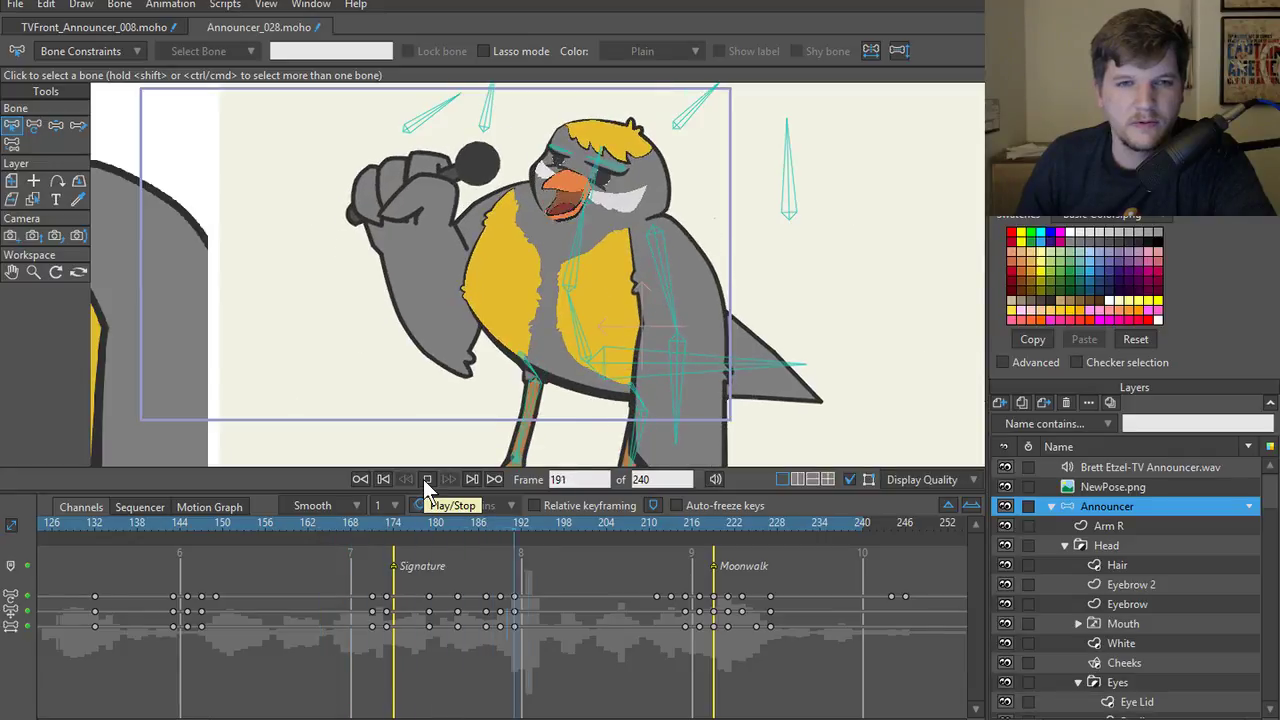
click(426, 479)
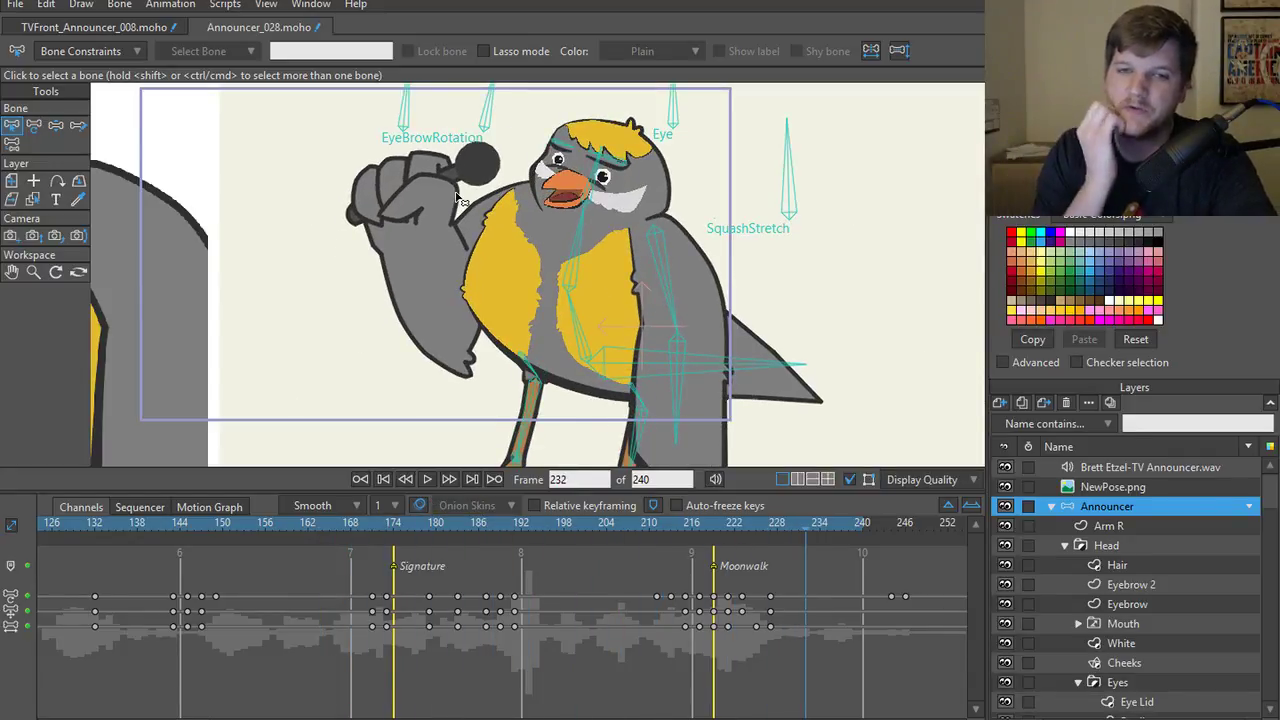
click(381, 479)
- Collapse the Announcer layer group and select the upper torso bone B9
scroll(620, 365, up, 3)
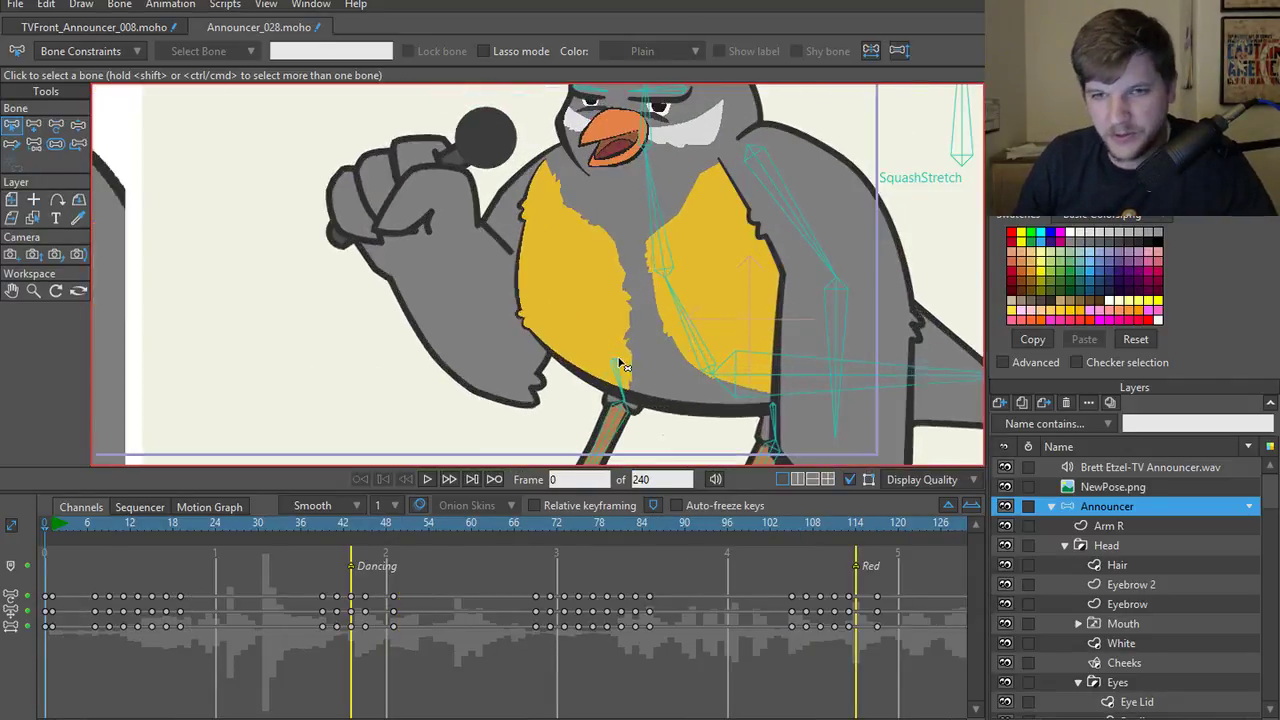
scroll(622, 366, down, 3)
scroll(645, 395, up, 3)
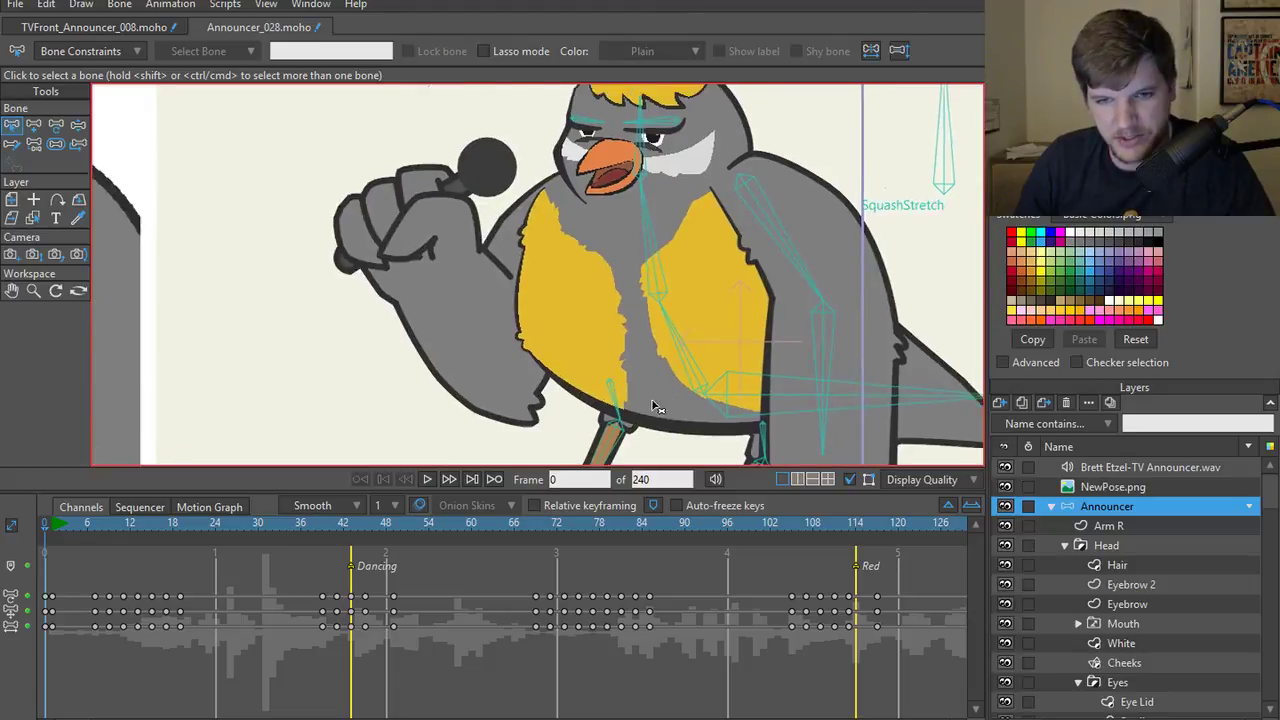
scroll(645, 408, down, 1)
click(1046, 506)
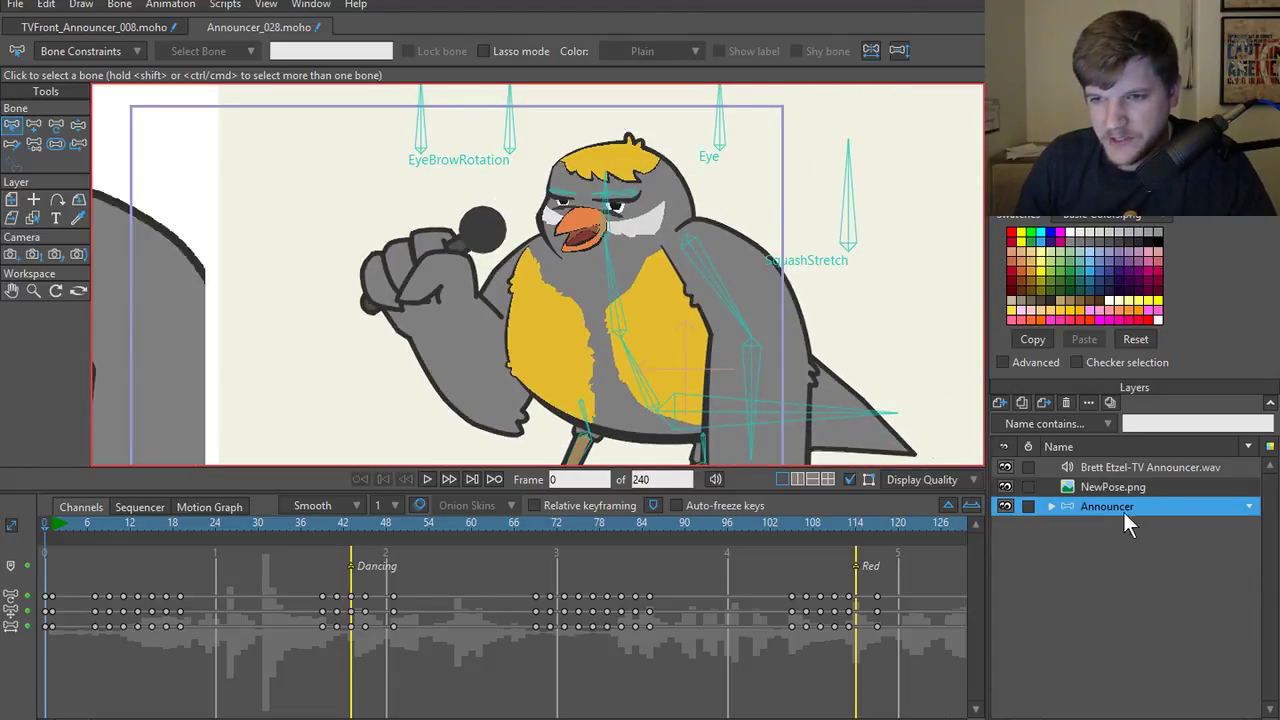
scroll(637, 368, up, 1)
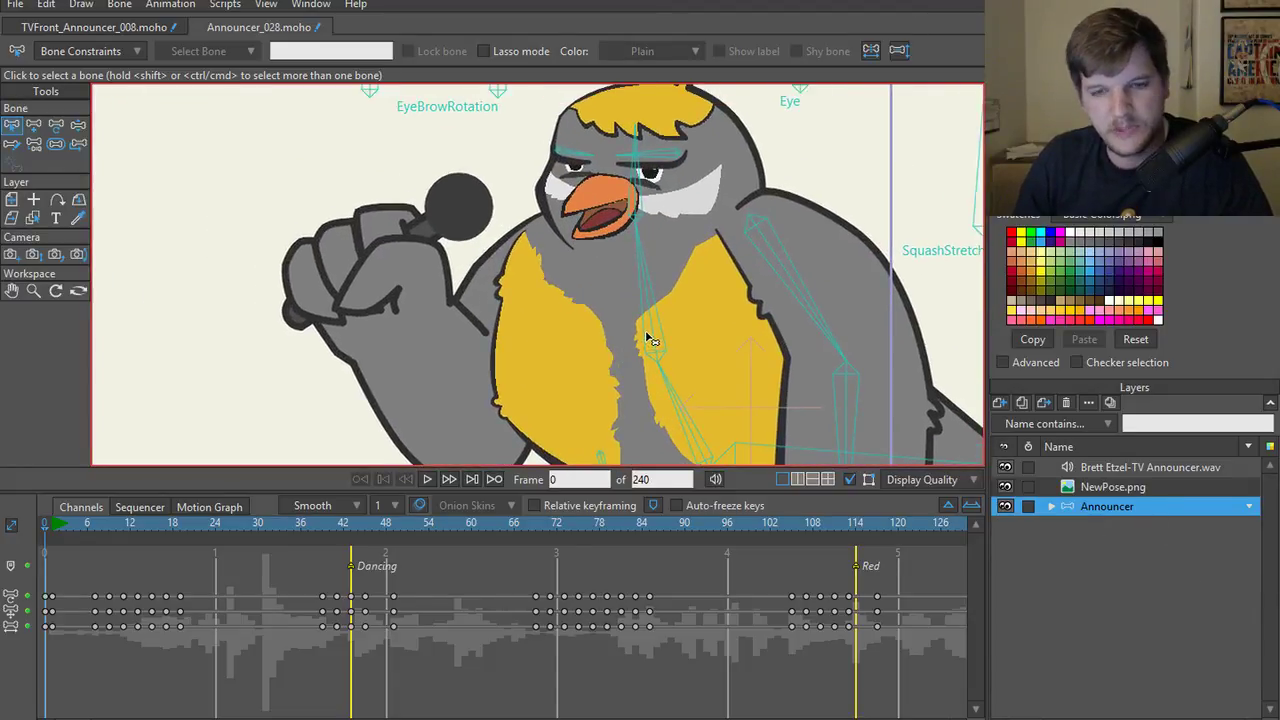
click(655, 331)
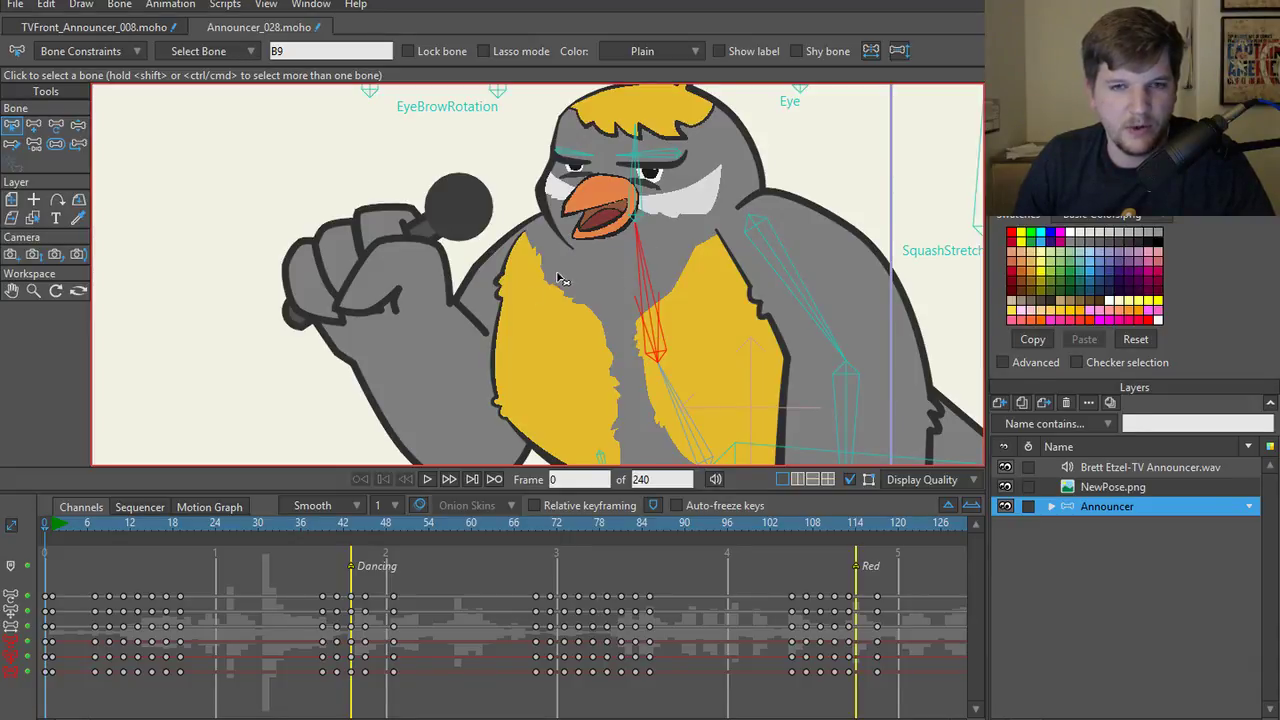
scroll(466, 297, down, 2)
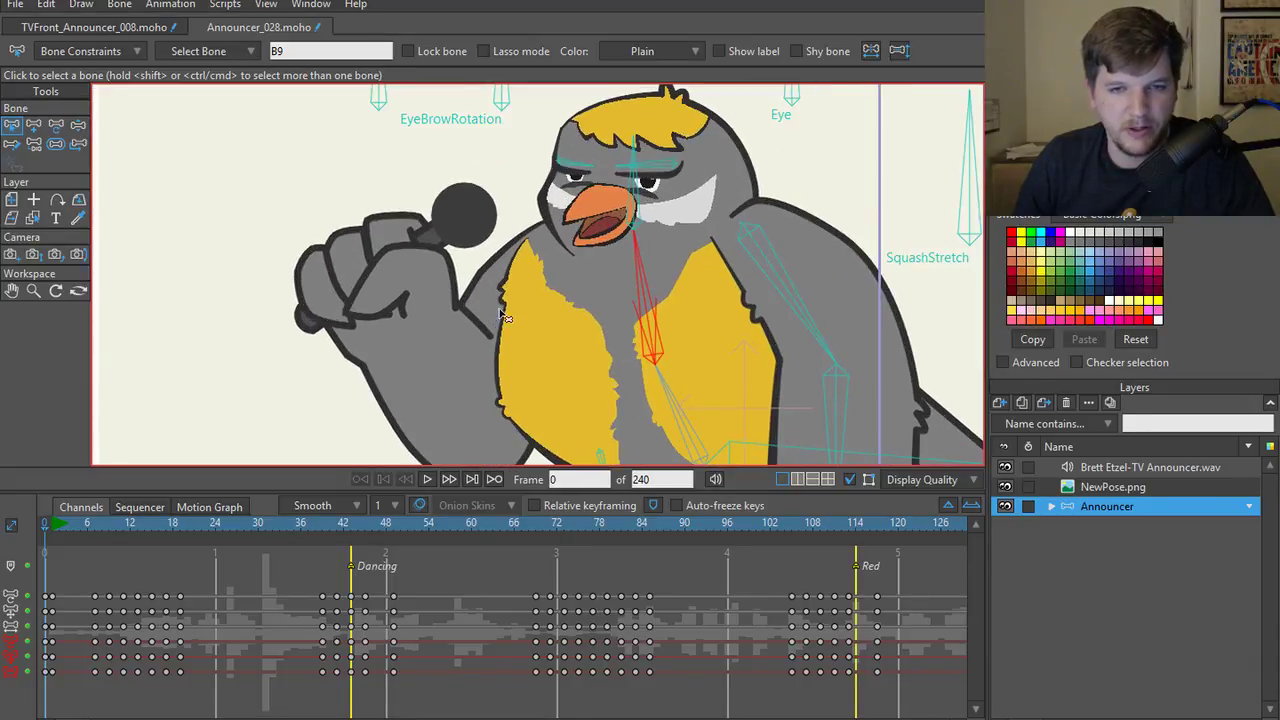
- Expand the Announcer group and hide the Torso layer inside Torso Mask to expose the whole microphone arm
key(a)
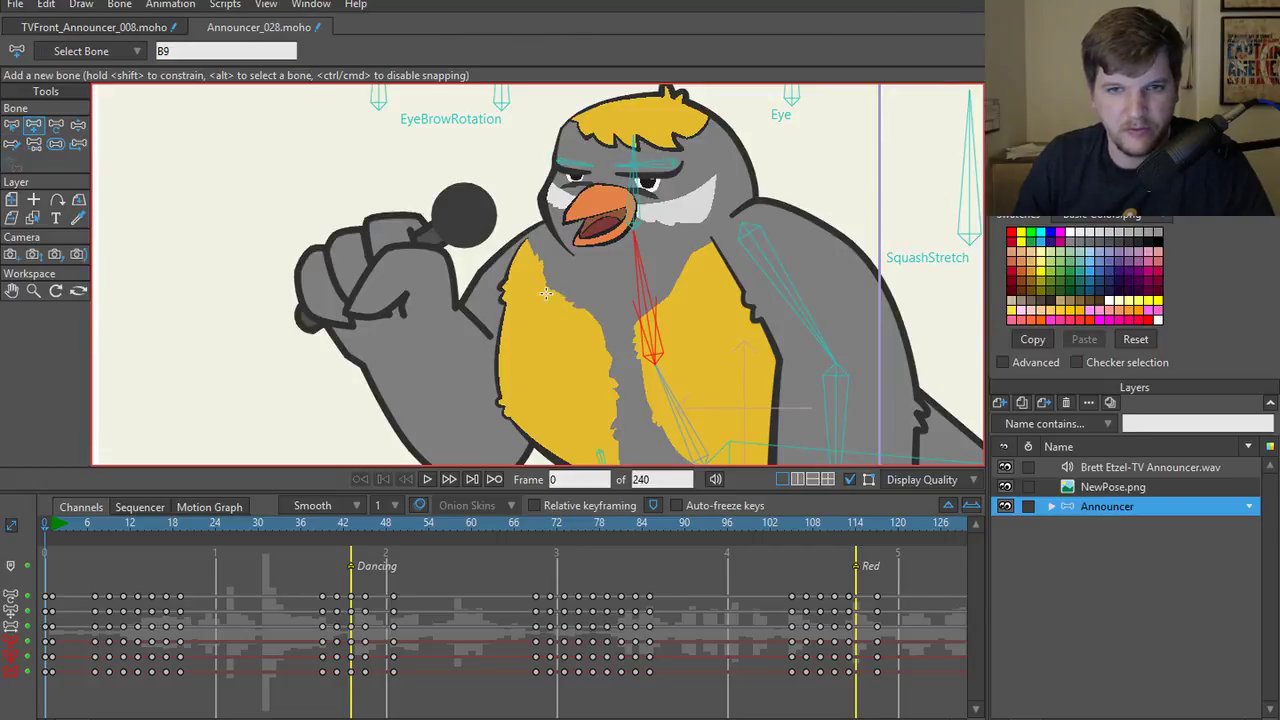
click(1051, 506)
scroll(1049, 556, down, 3)
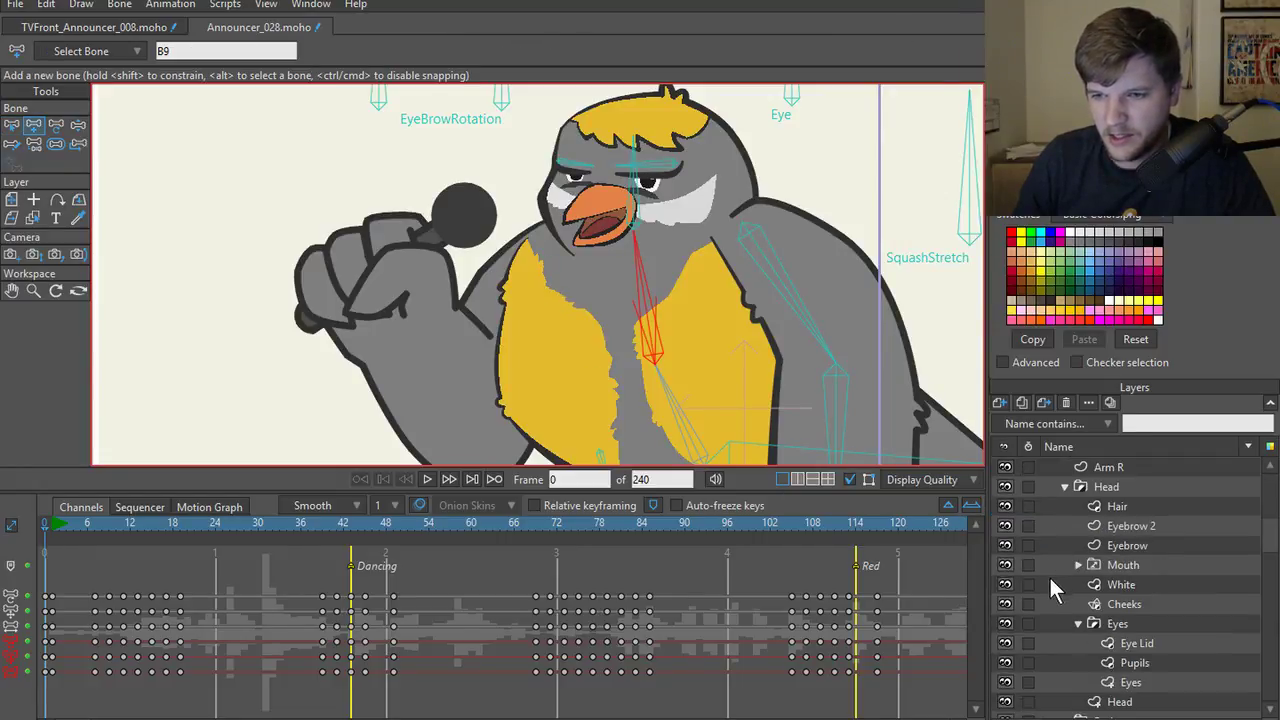
scroll(1040, 568, up, 2)
scroll(1030, 566, down, 3)
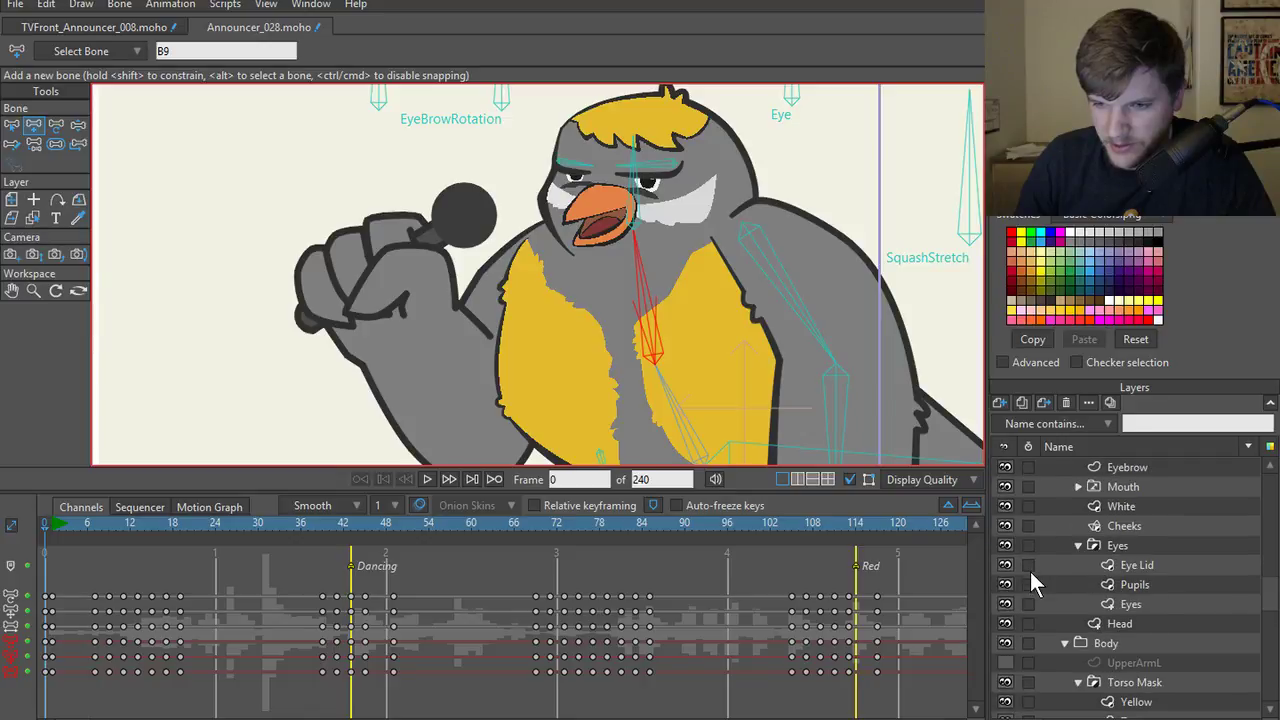
click(1005, 585)
click(1005, 585)
scroll(1027, 607, down, 2)
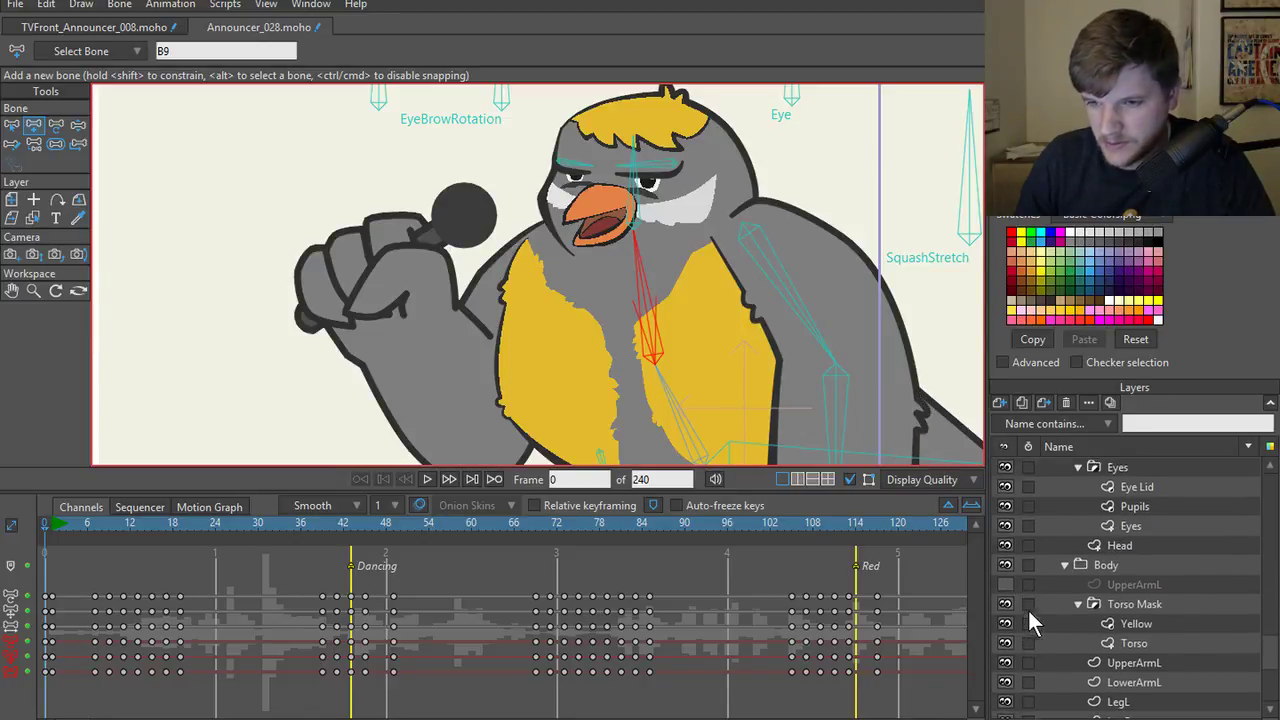
click(1005, 624)
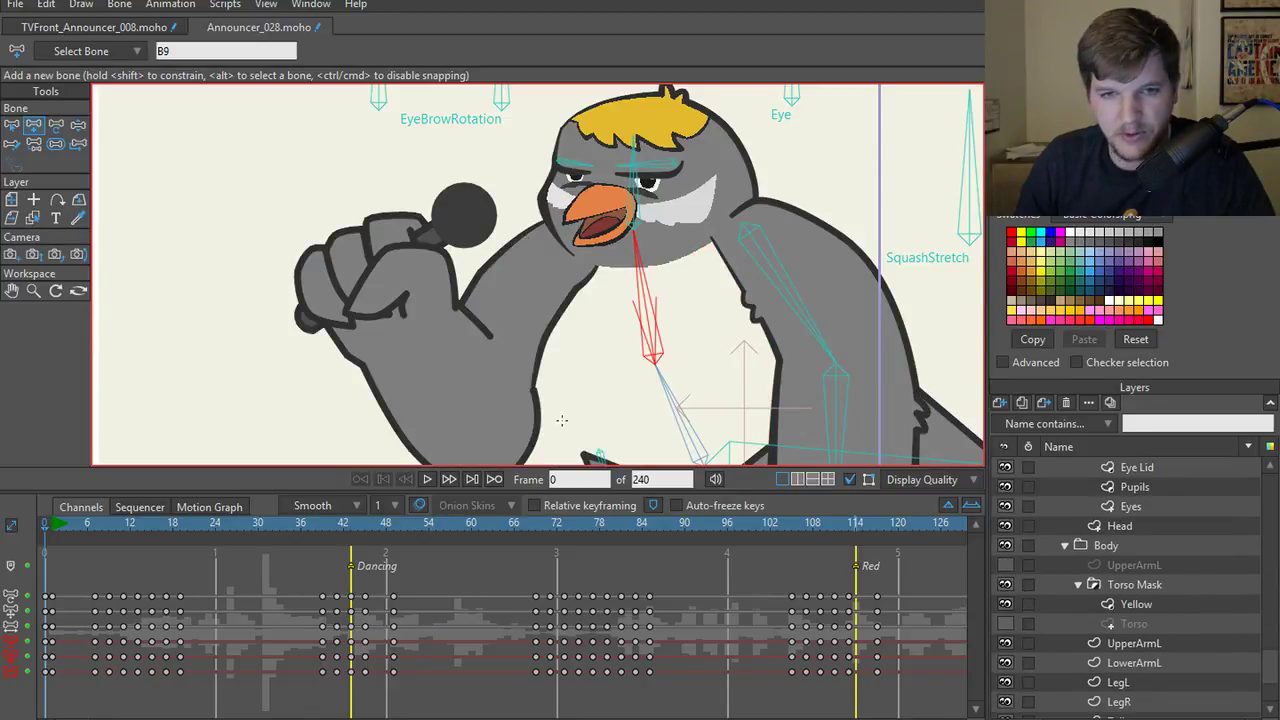
- Add a chain of three bones along the microphone arm: shoulder to elbow, elbow to wrist, and wrist into the hand
drag(485, 337, 525, 342)
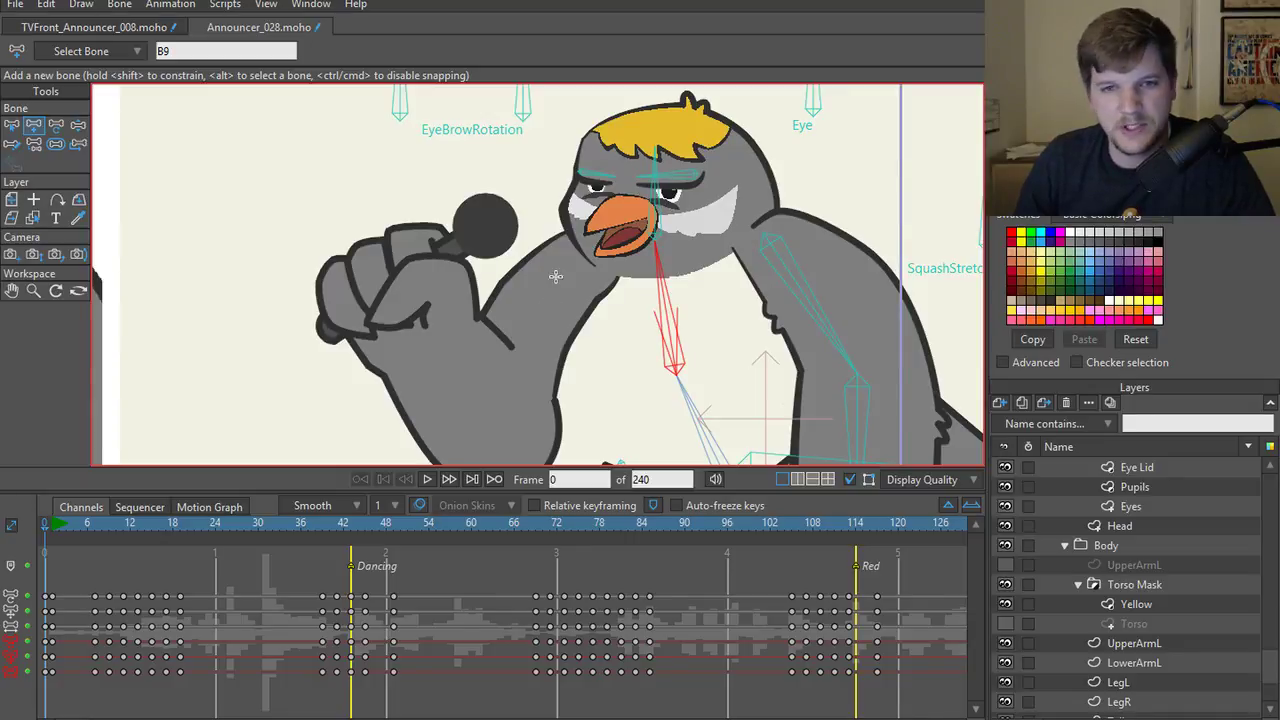
scroll(530, 397, up, 3)
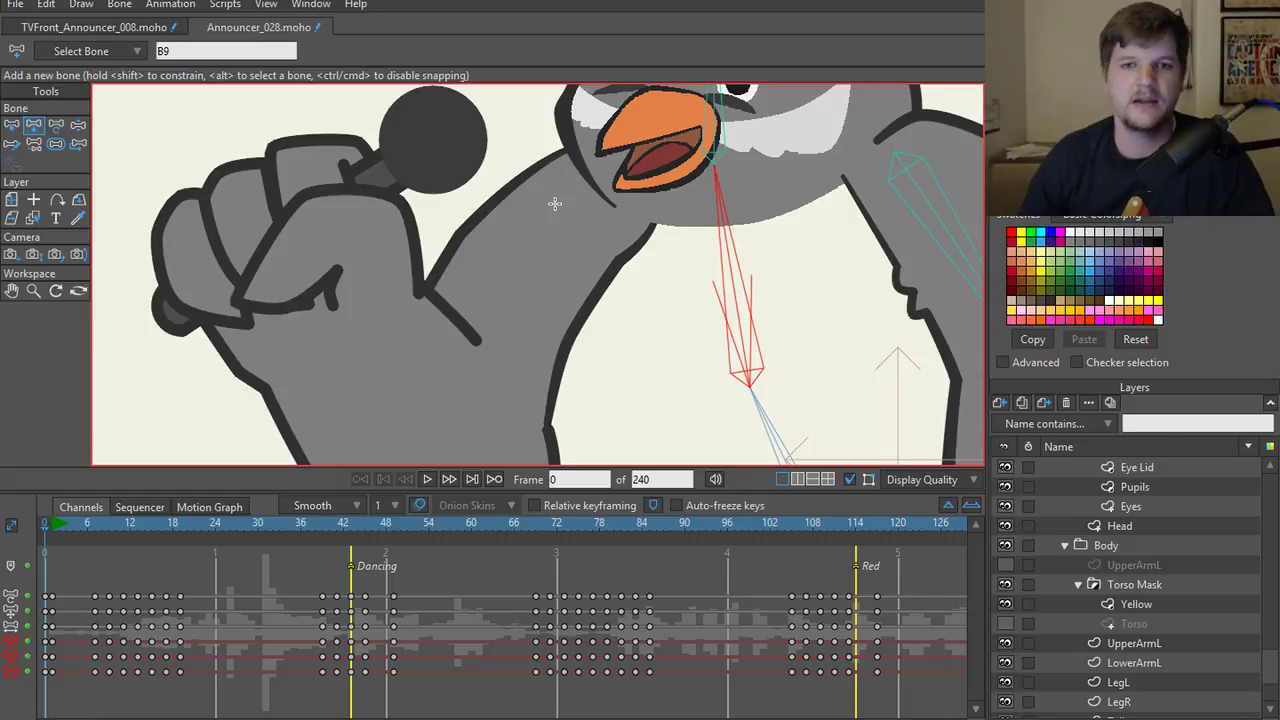
scroll(554, 203, down, 3)
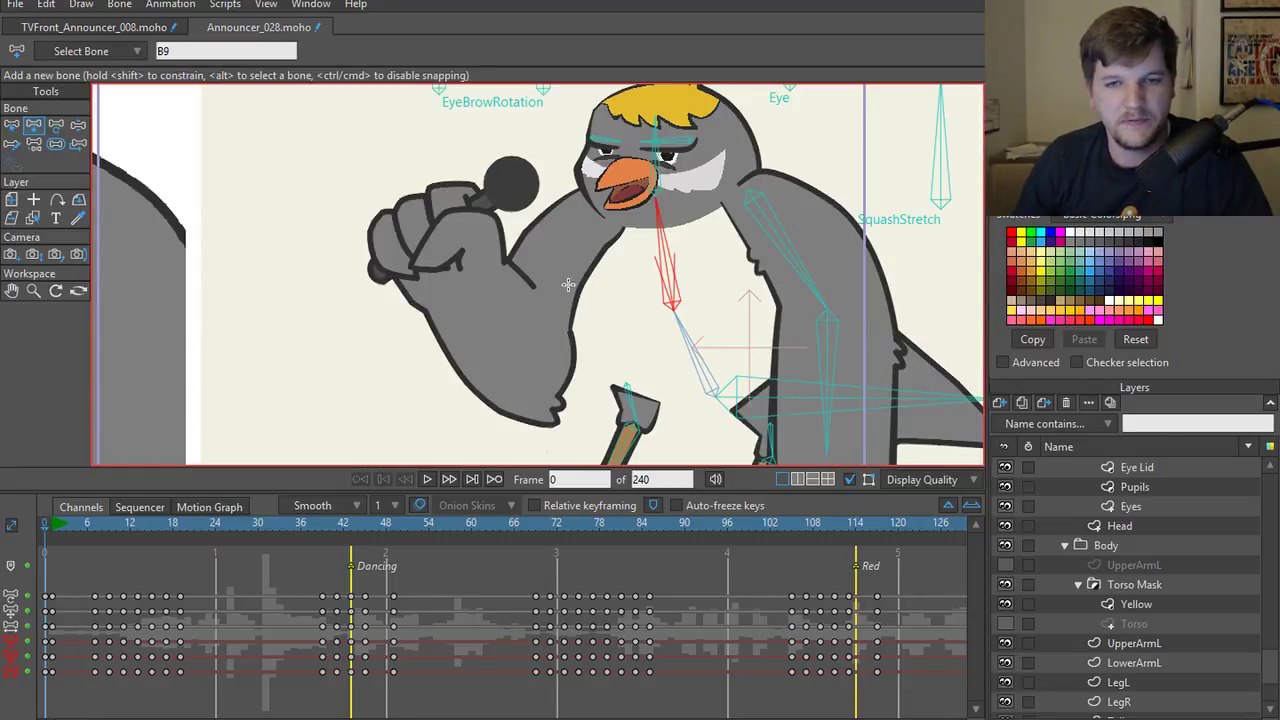
scroll(559, 283, up, 1)
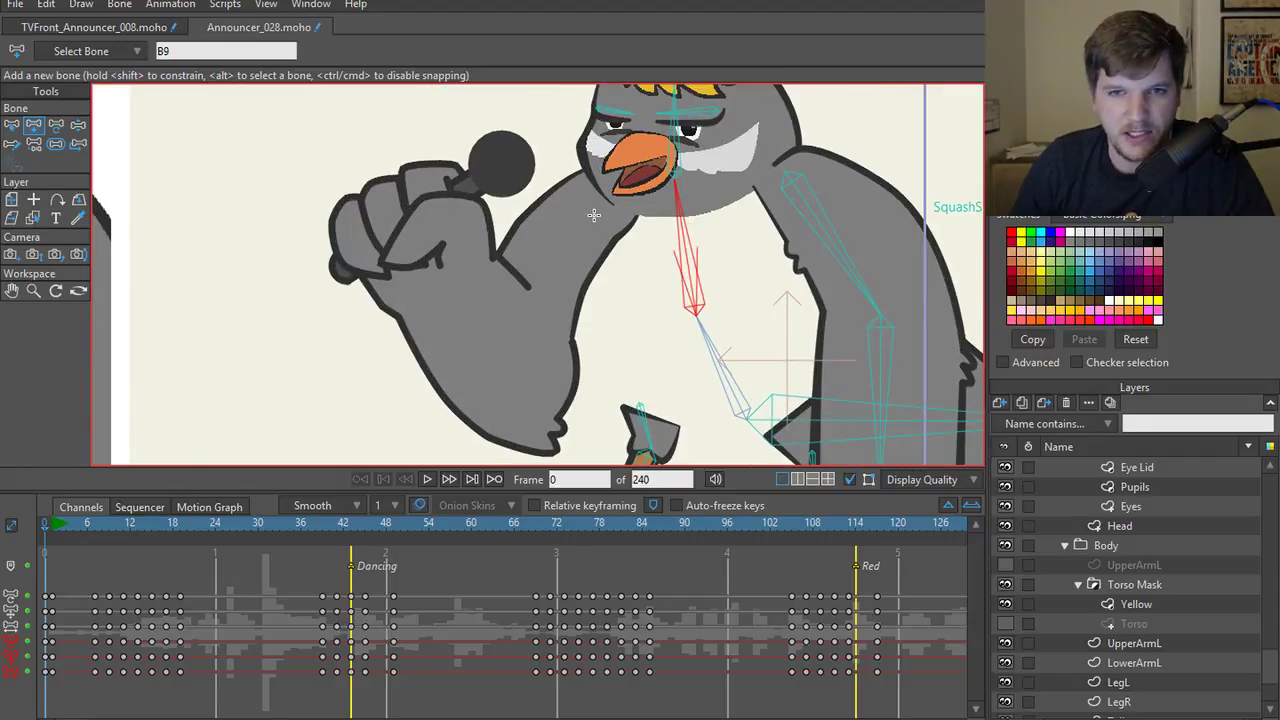
drag(593, 214, 392, 213)
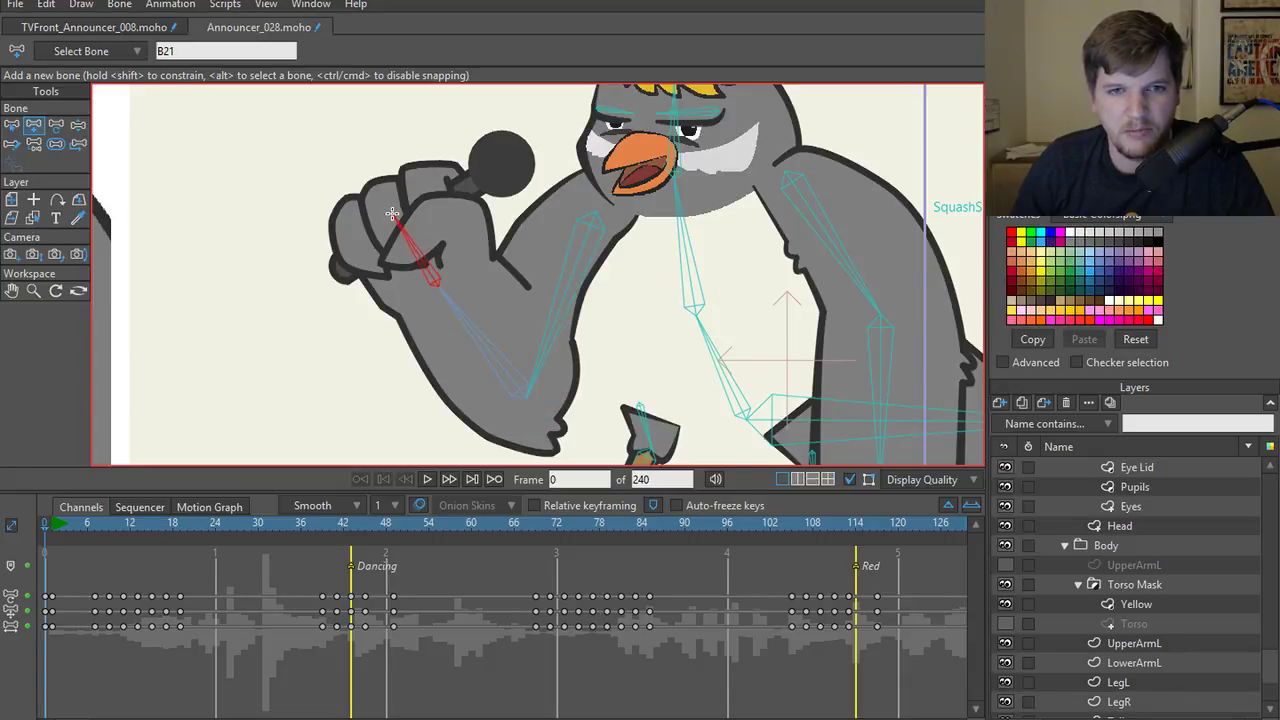
scroll(439, 315, up, 2)
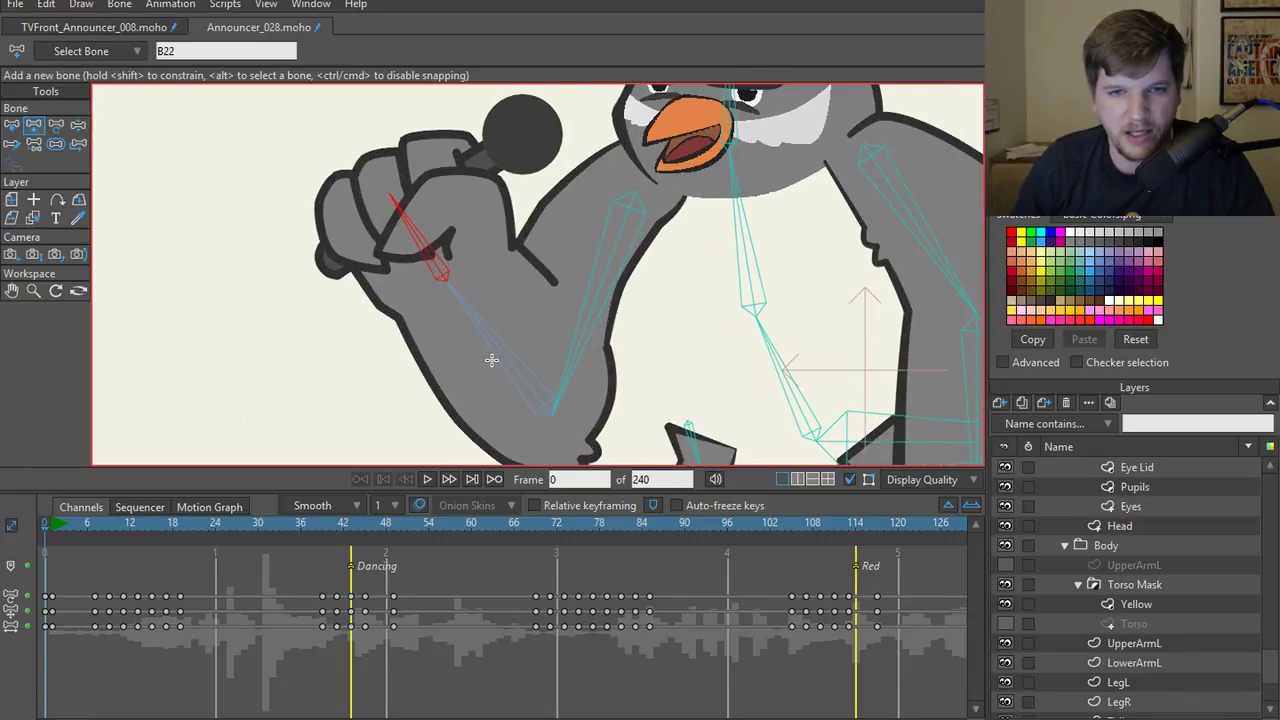
scroll(490, 360, down, 1)
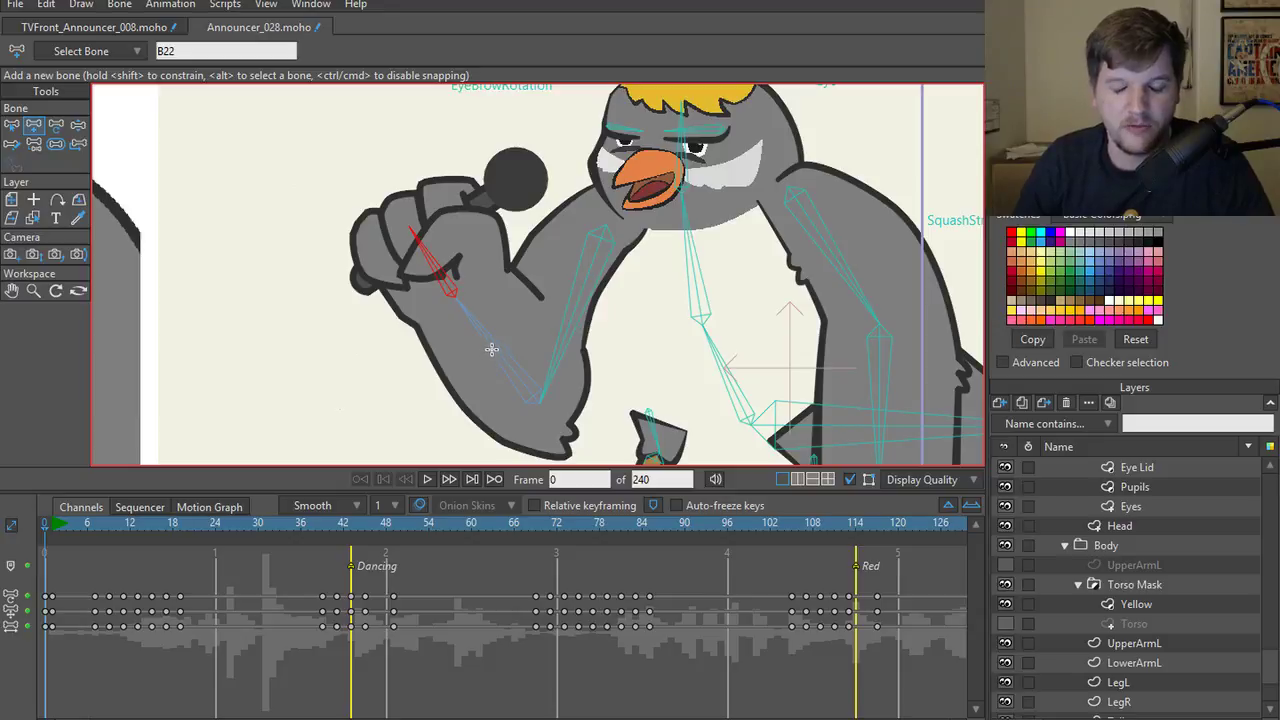
scroll(530, 324, down, 1)
scroll(530, 324, up, 1)
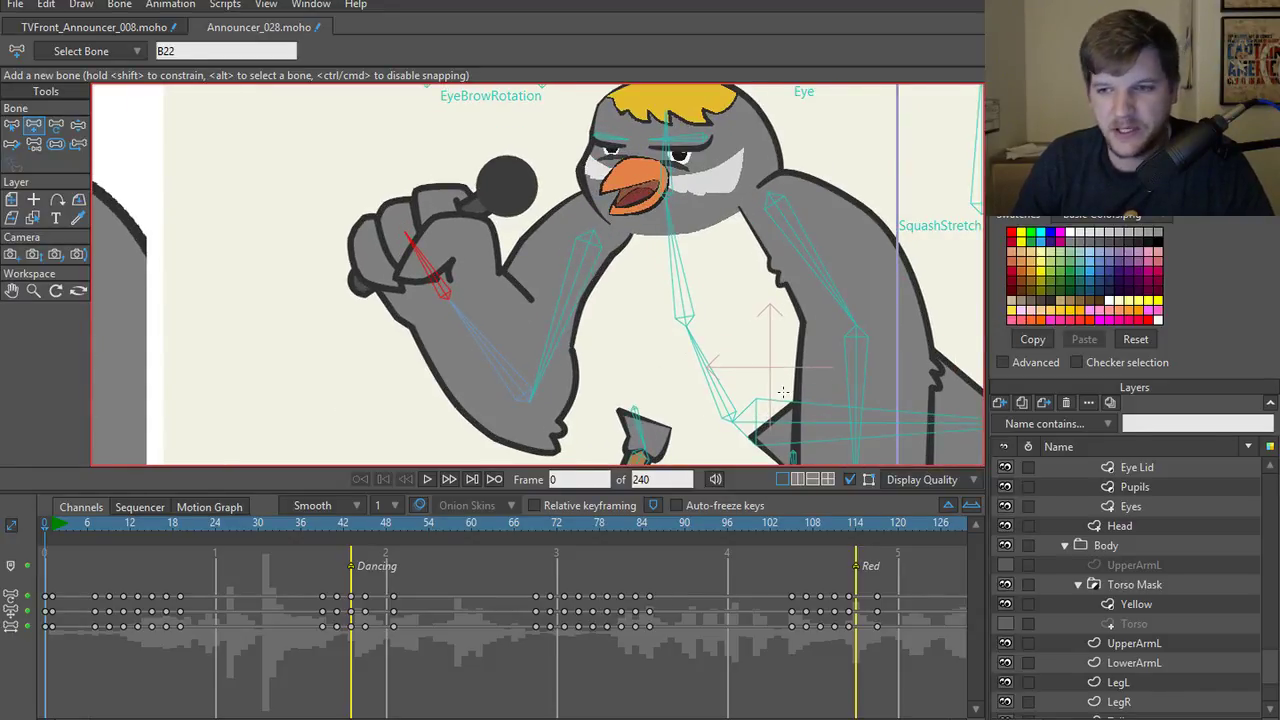
- Select the new upper-arm bone B20 together with the LowerArmL layer that holds the shoulder-side arm artwork
key(b)
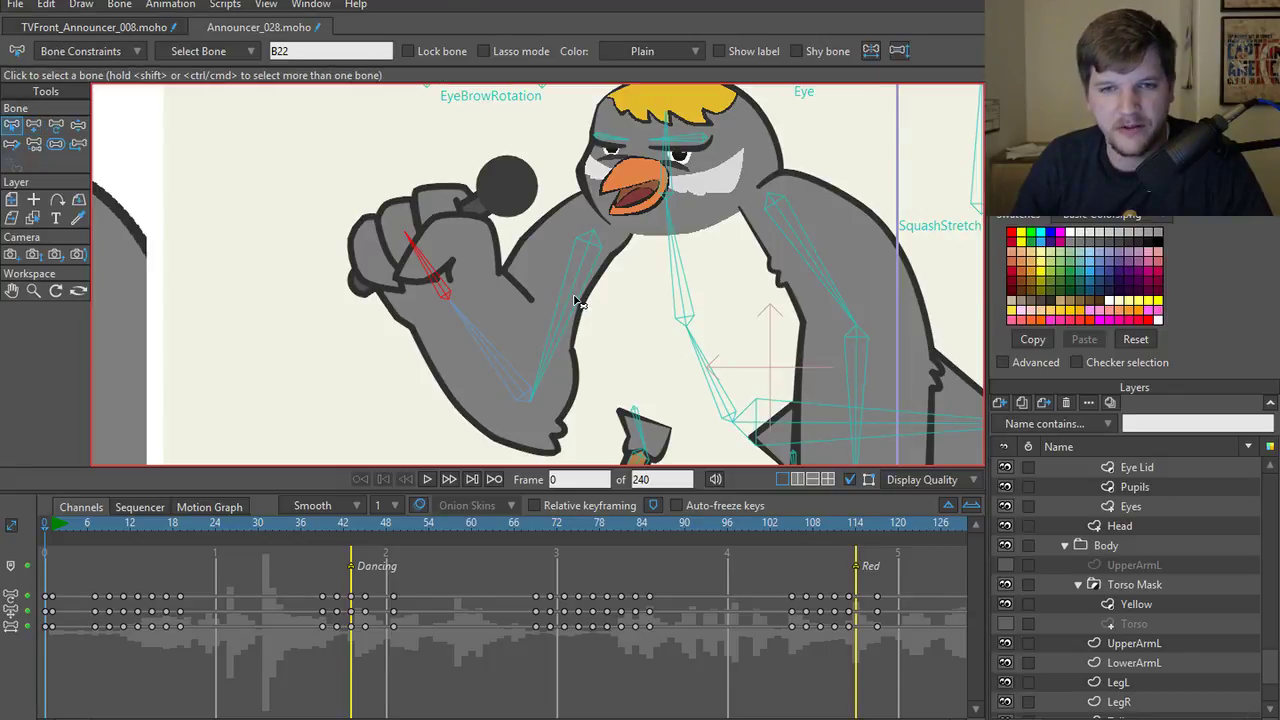
click(568, 295)
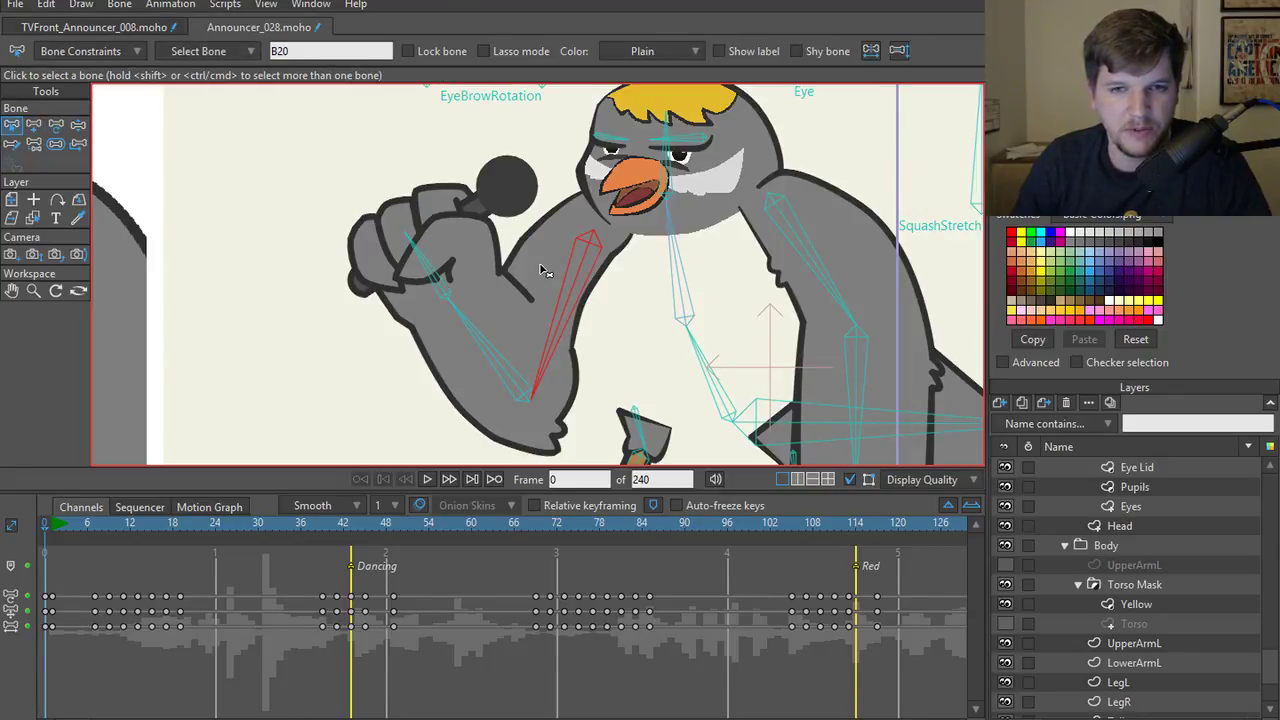
ctrl+alt+click(540, 268)
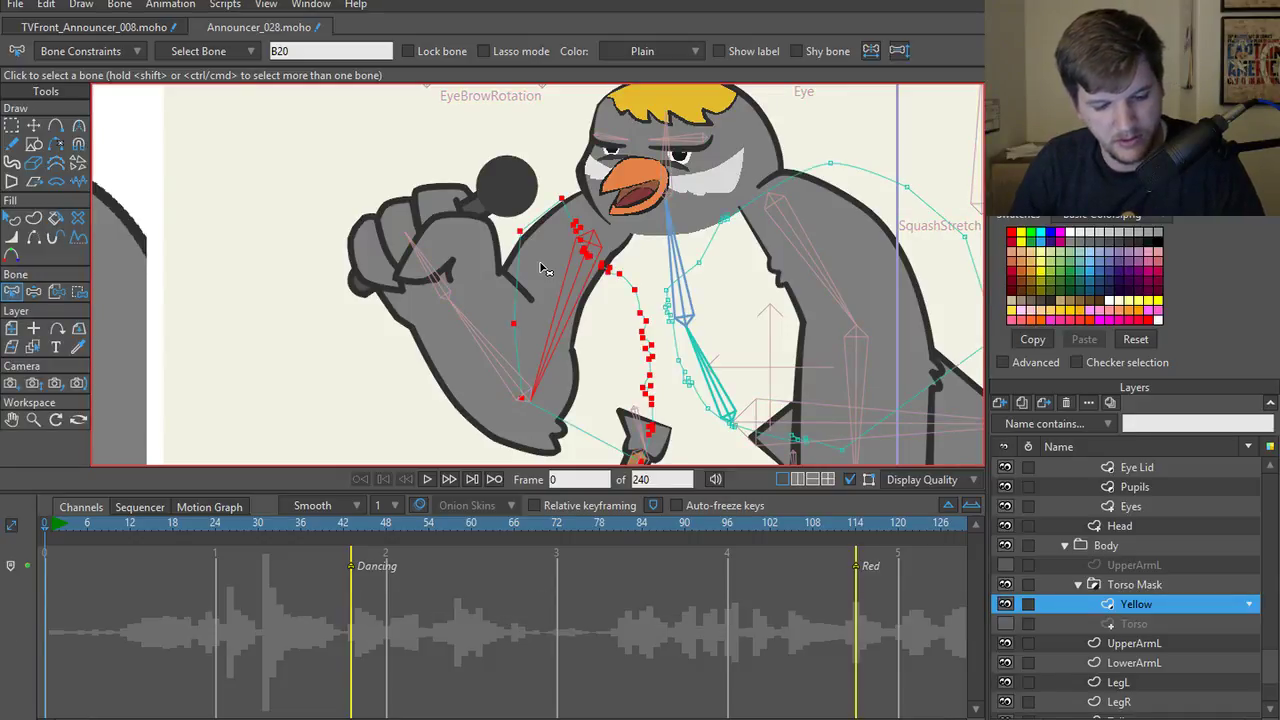
ctrl+alt+click(585, 218)
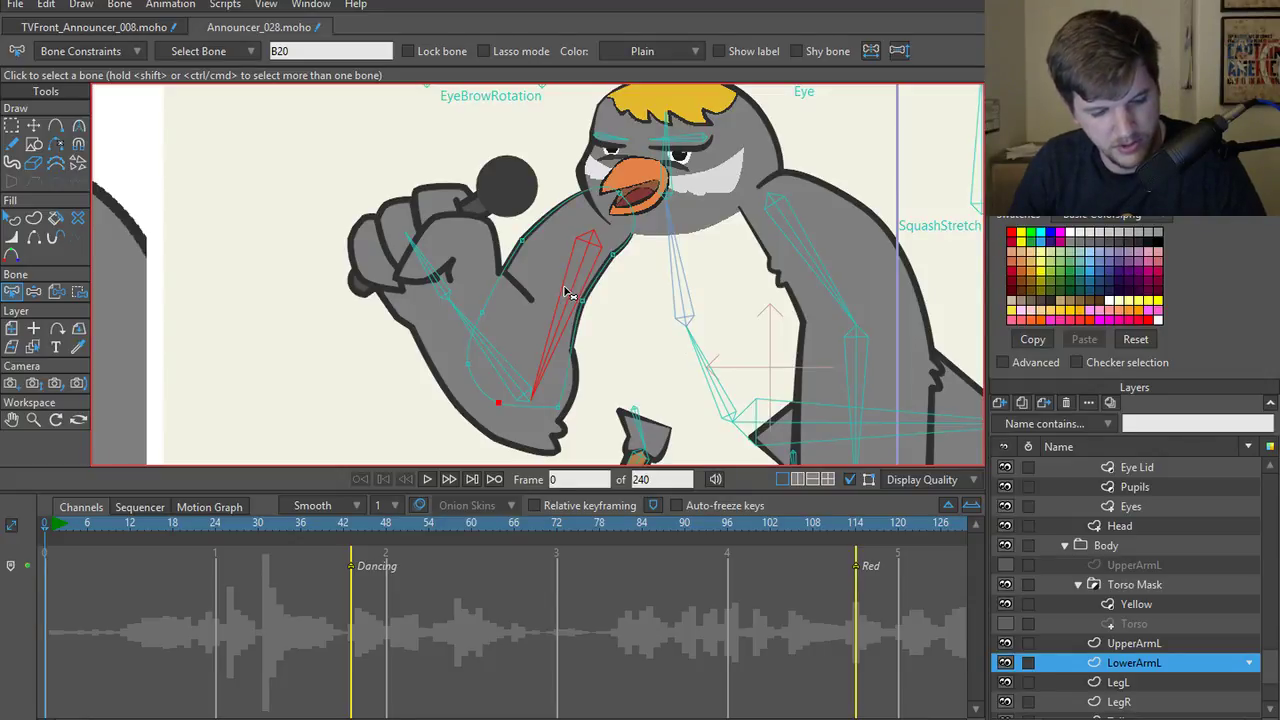
- Flexi-bind the UpperArmL layer with the microphone hand to only the new forearm and hand bones
ctrl+alt+click(437, 358)
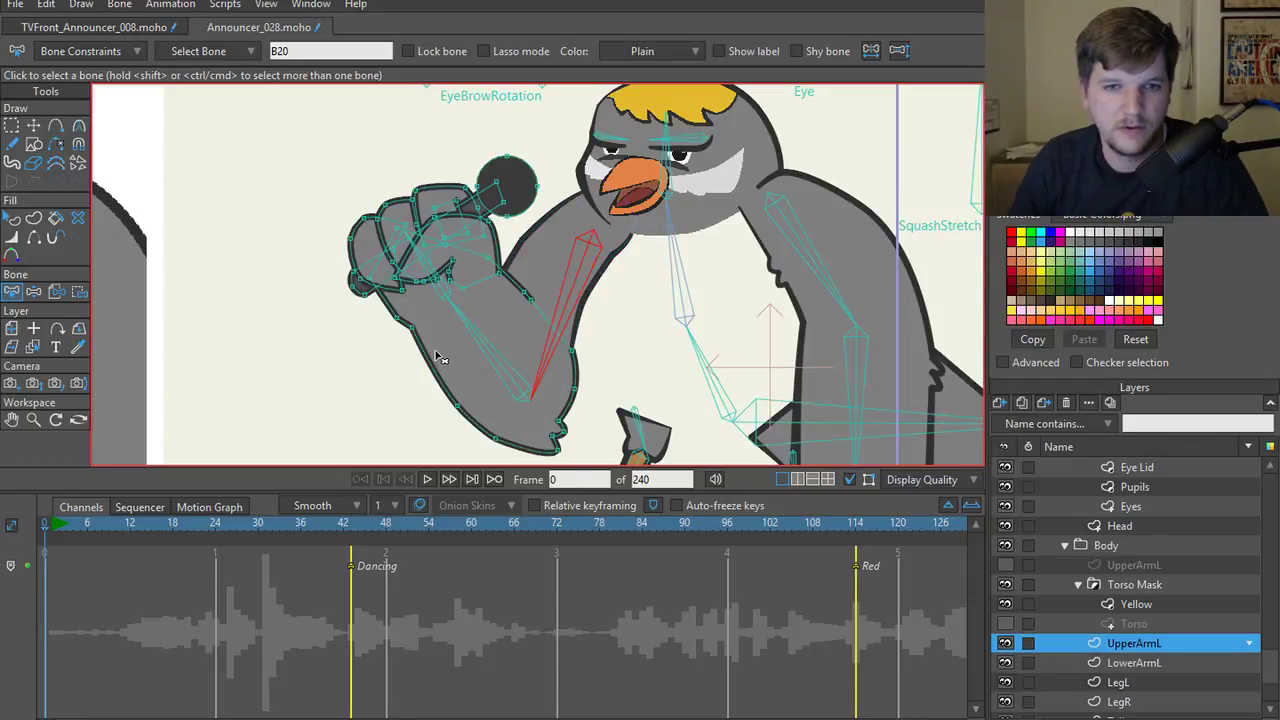
click(505, 367)
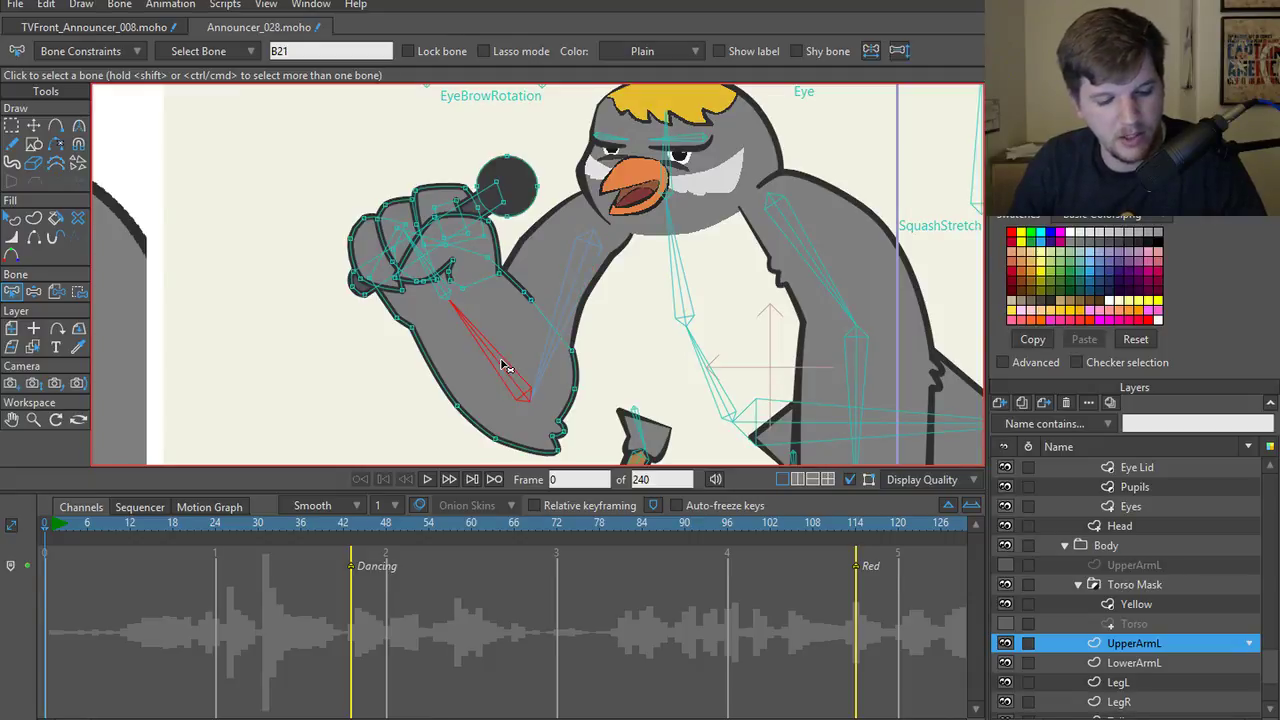
shift+click(447, 290)
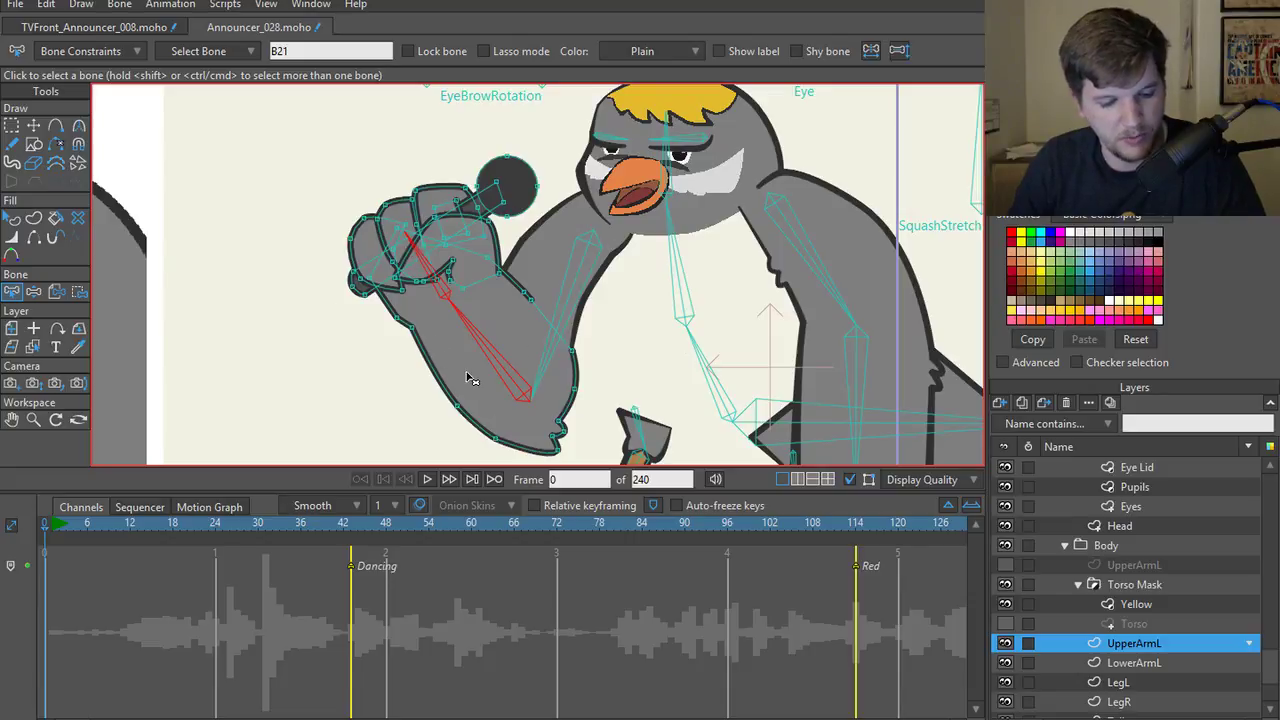
key(ctrl+shift+f)
scroll(349, 273, down, 2)
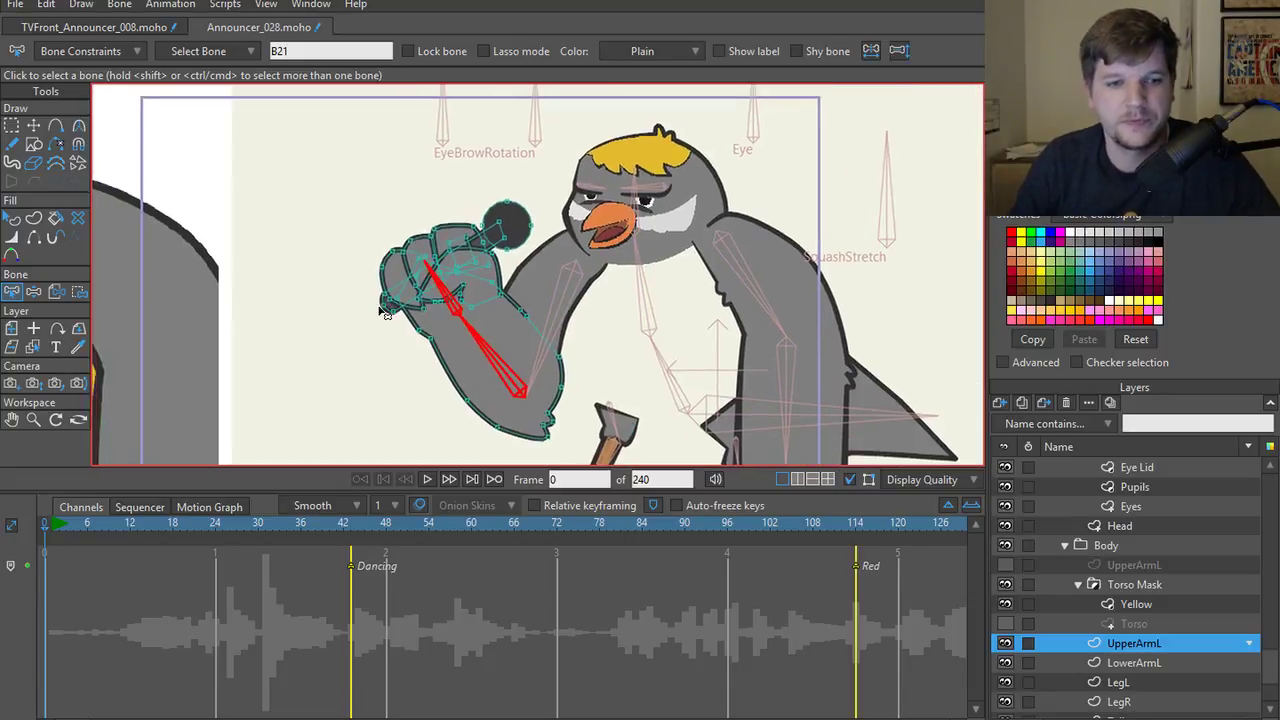
scroll(381, 294, up, 1)
key(z)
key(e)
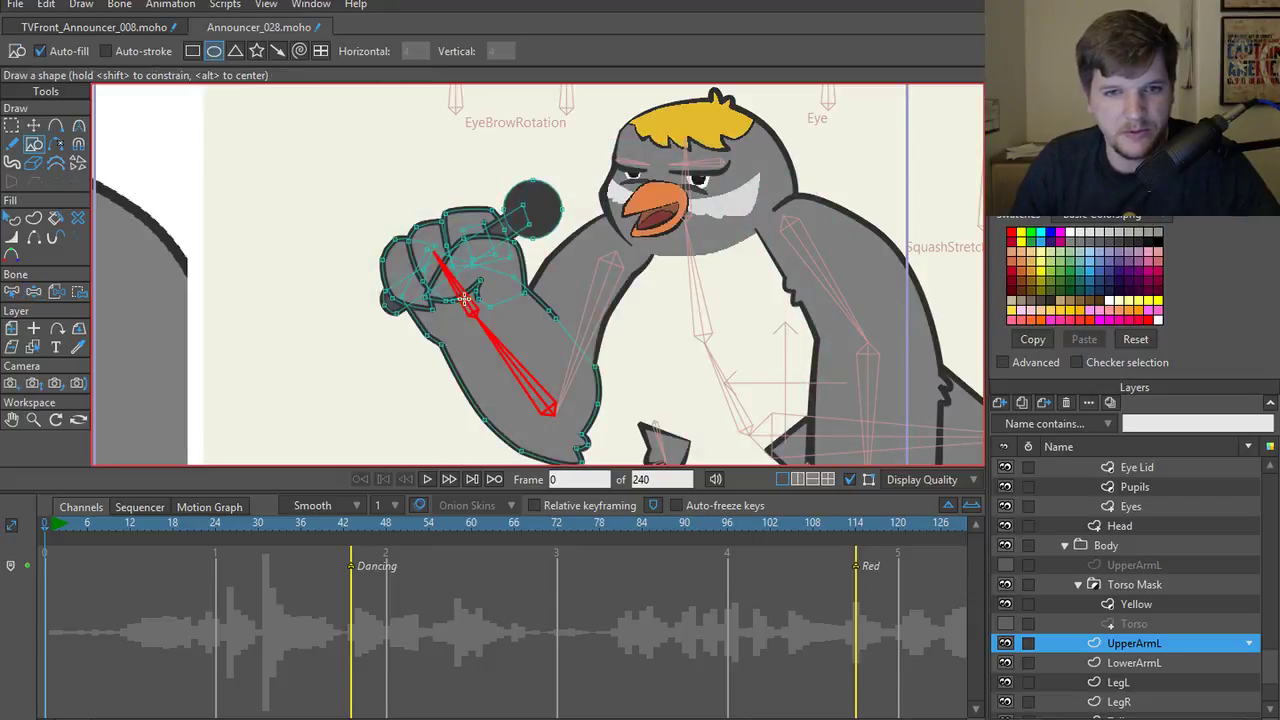
- On the Announcer bone layer, reduce the strength of the new forearm and hand bones to about 0.52
scroll(1130, 570, up, 4)
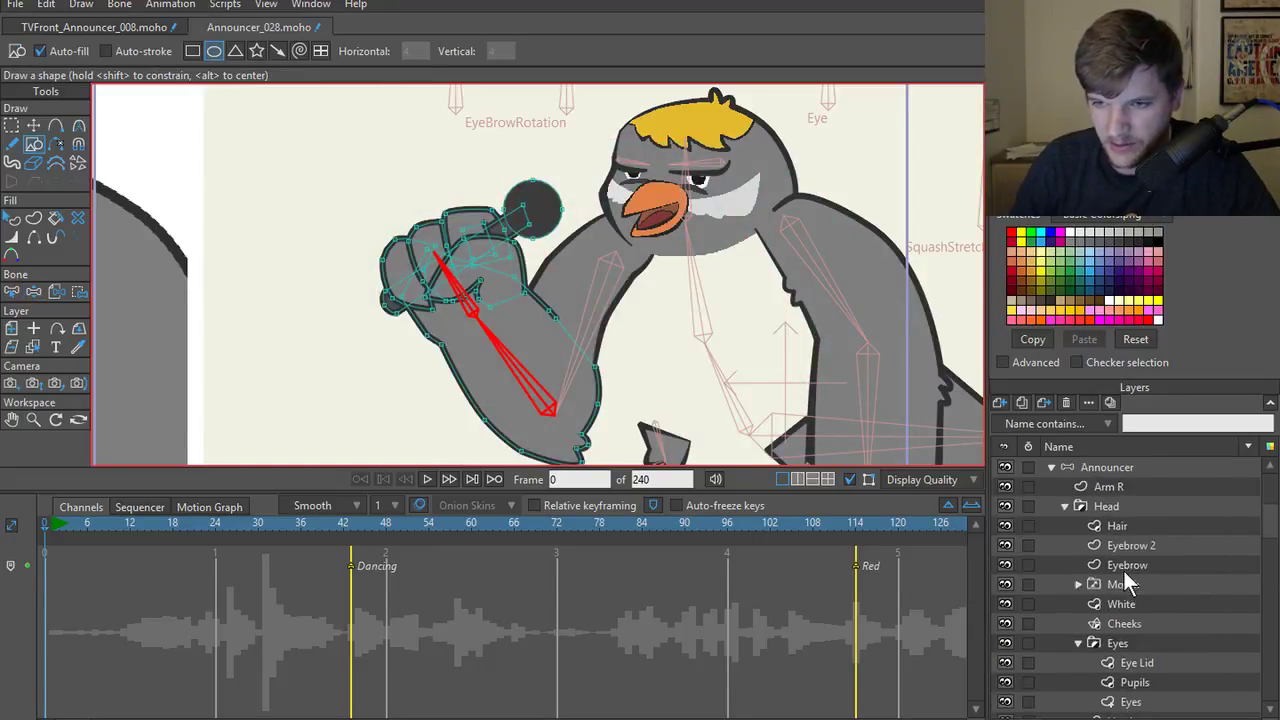
click(1128, 506)
key(s)
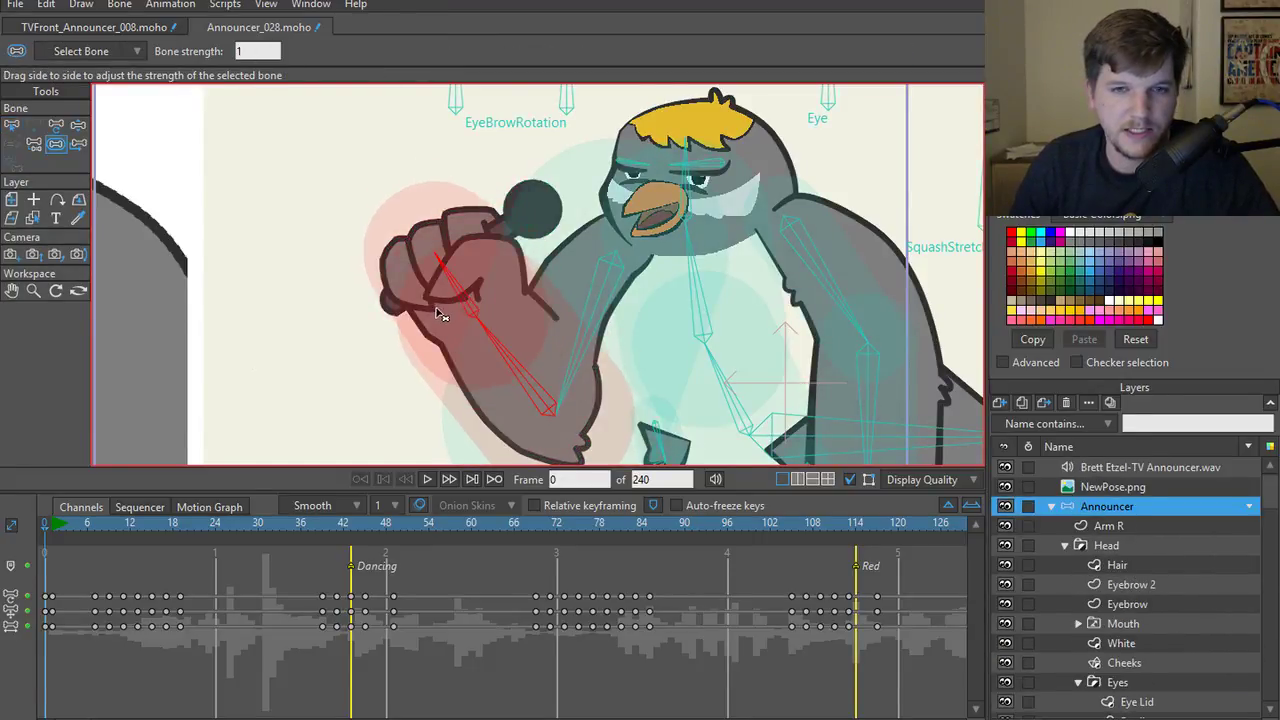
drag(420, 320, 640, 325)
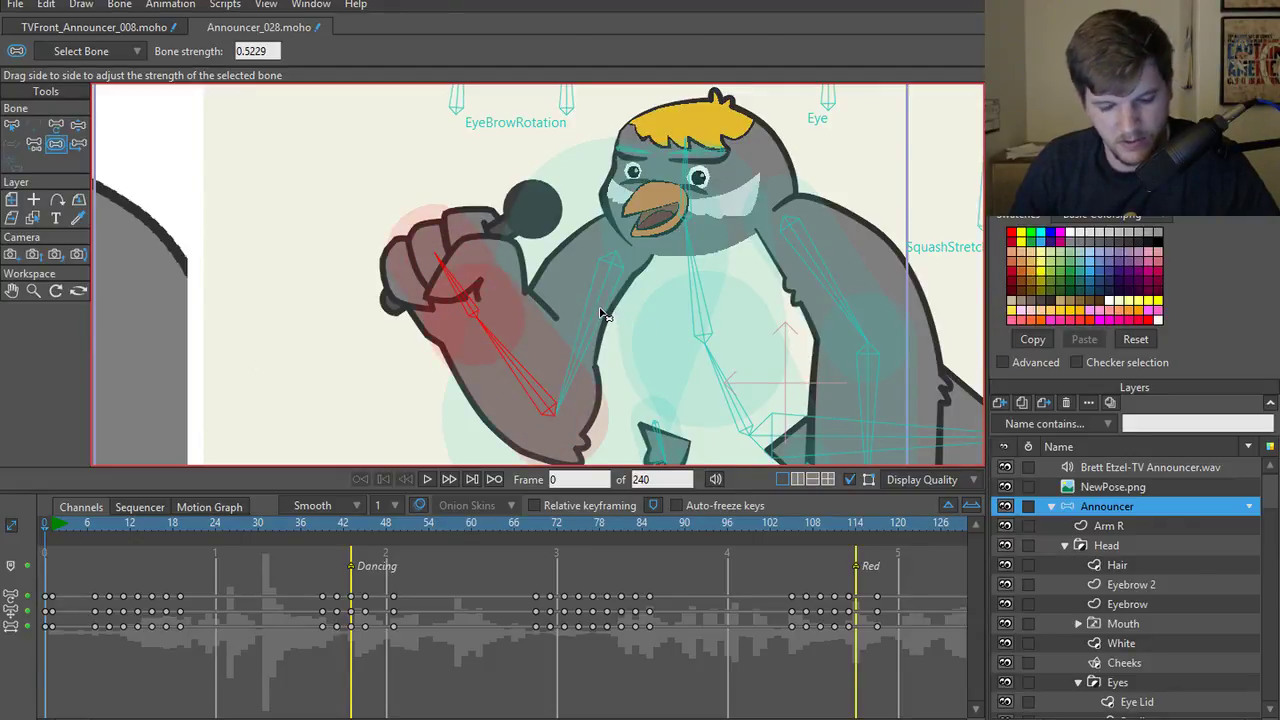
- Set the strength of the new upper-arm bone B20 to about 0.47
key(b)
click(600, 314)
key(s)
drag(590, 312, 524, 308)
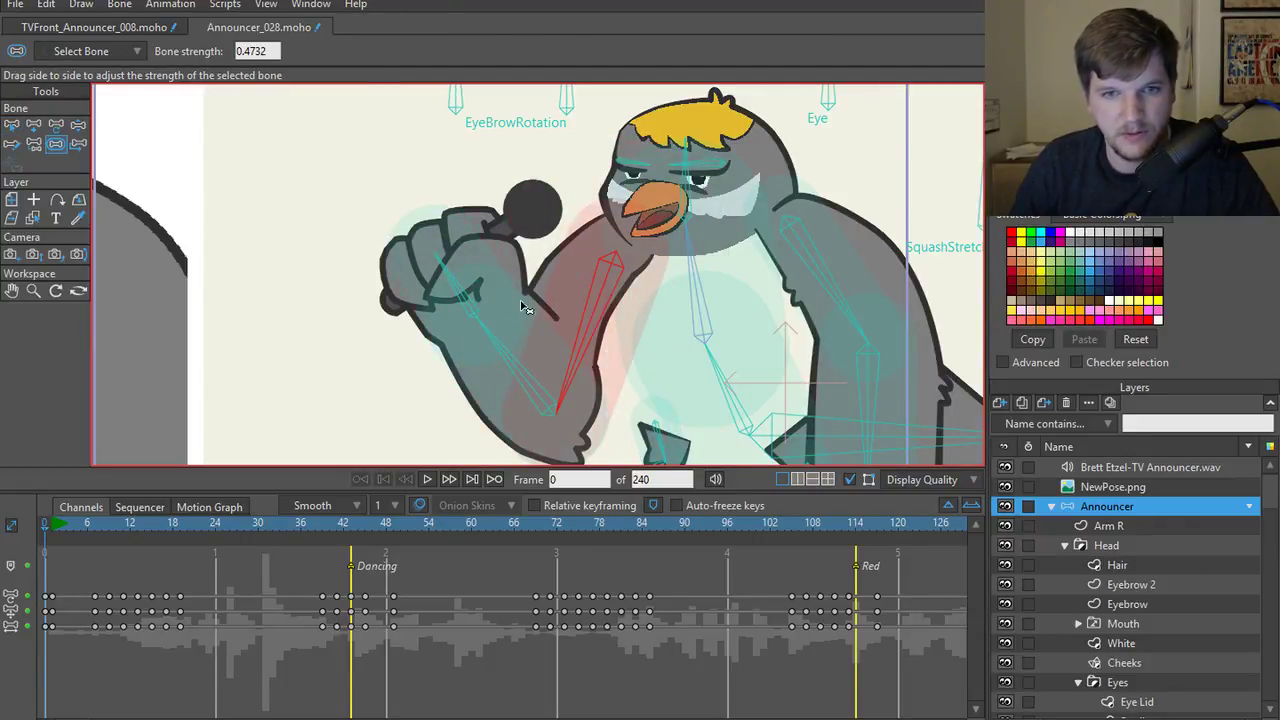
- Test the microphone arm at frame 0 with Manipulate Bones, checking how the artwork follows the new bone chain
key(z)
scroll(484, 306, down, 2)
scroll(480, 300, up, 3)
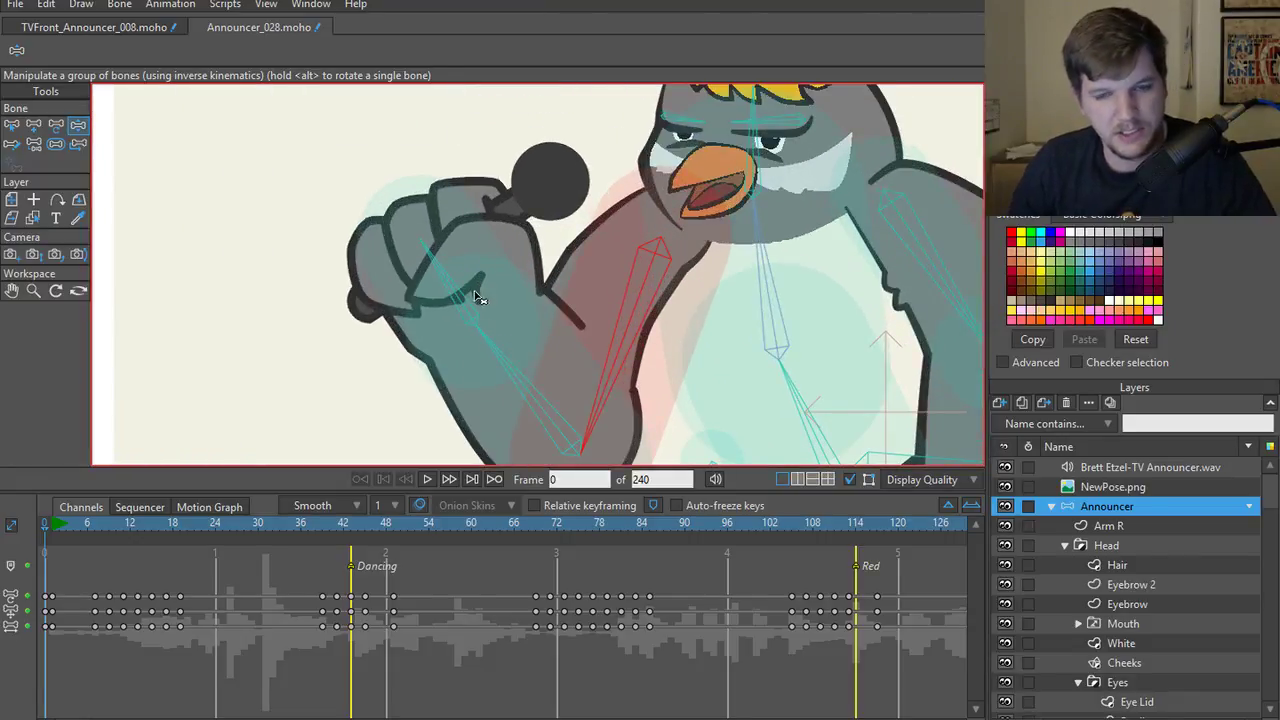
drag(449, 297, 509, 259)
drag(455, 336, 494, 349)
key(t)
- Swing the forearm again with Manipulate Bones to recheck how the elbow and wrist bend
scroll(613, 412, up, 2)
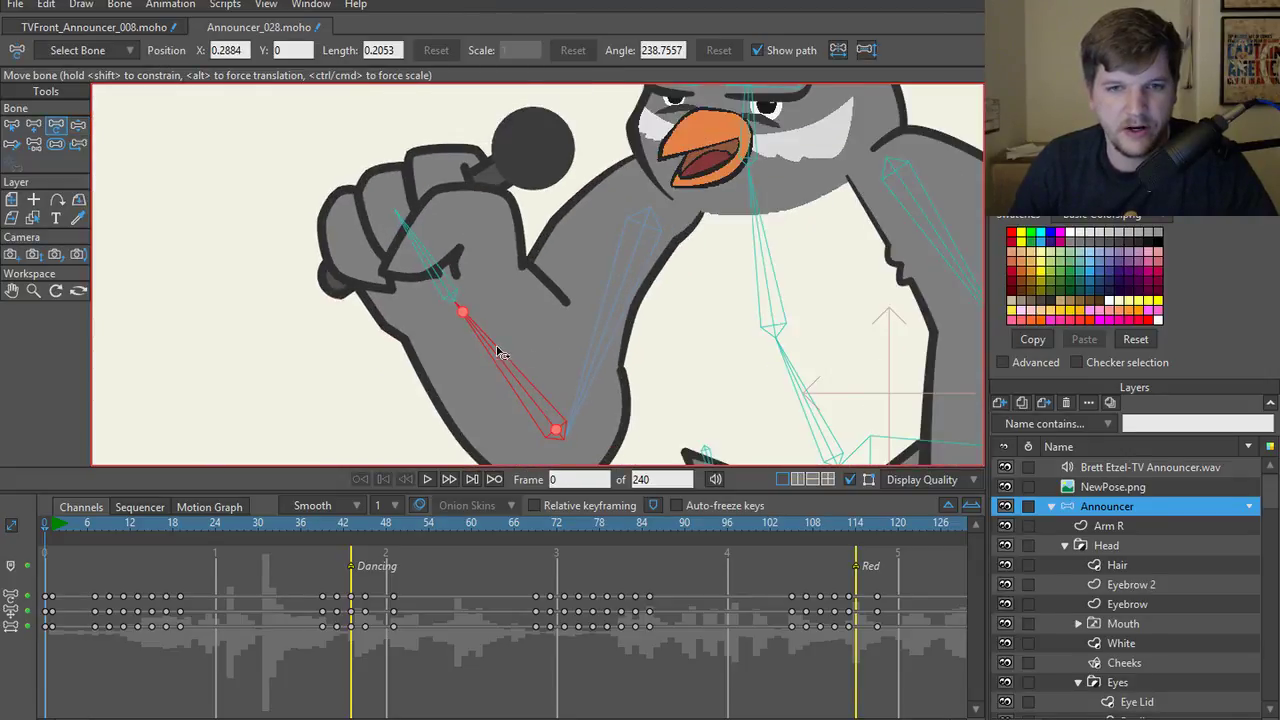
key(z)
drag(436, 396, 552, 276)
key(t)
scroll(552, 276, down, 1)
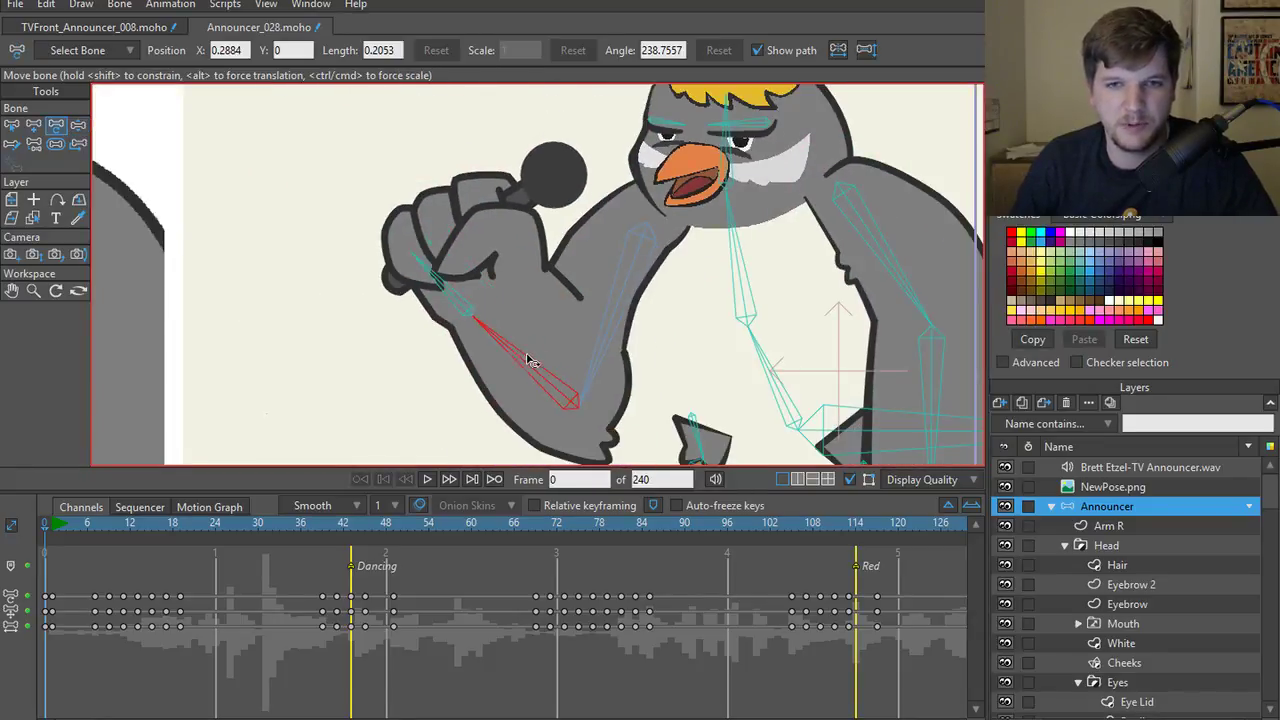
key(z)
mouse_move(532, 348)
mouse_down()
mouse_move(508, 343)
mouse_move(540, 370)
mouse_up()
key(t)
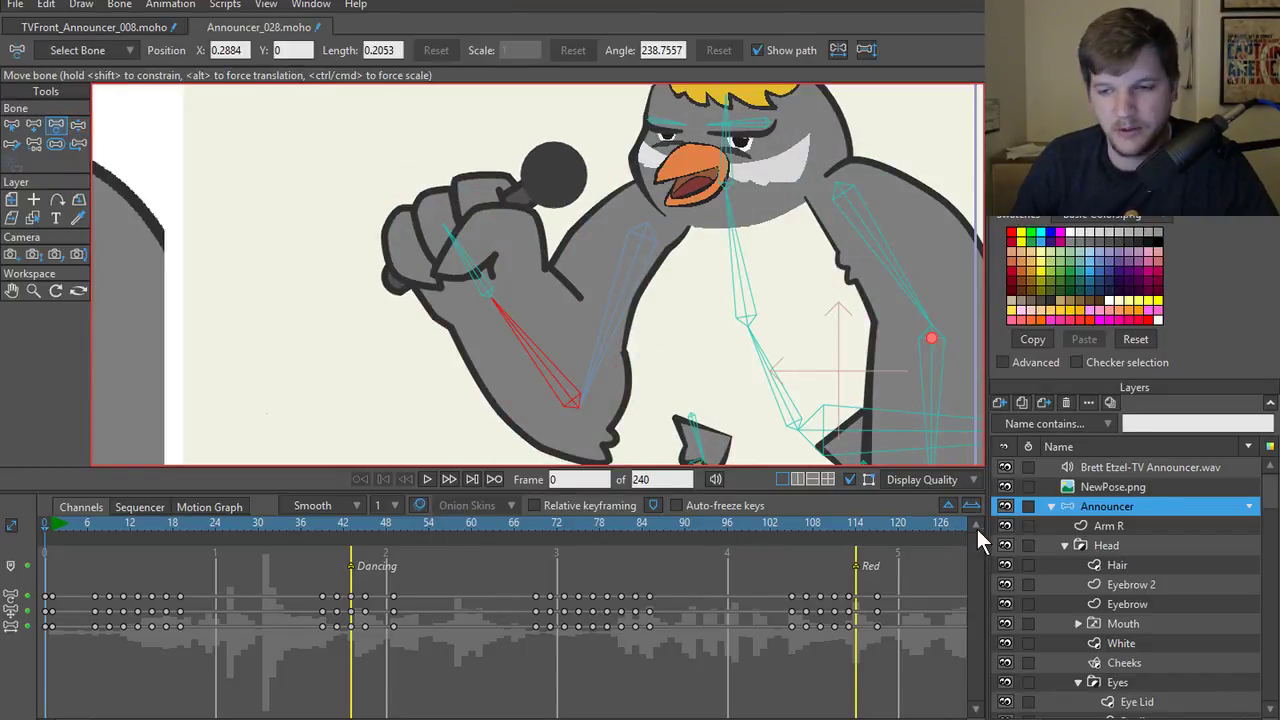
- Scrub between frames 36 and 42, before the Dancing marker, to check the microphone arm in the animation
mouse_move(344, 524)
mouse_down()
mouse_move(372, 523)
mouse_move(320, 521)
mouse_up()
scroll(474, 393, down, 1)
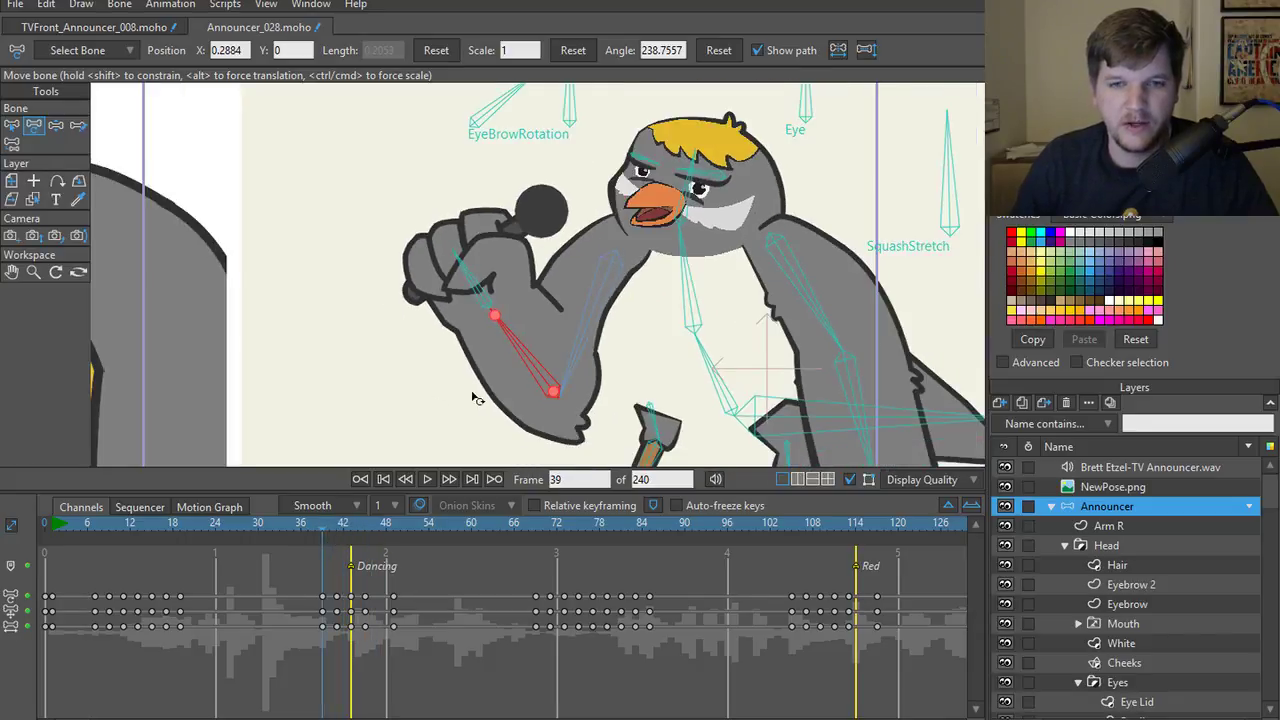
drag(474, 393, 422, 369)
scroll(361, 368, up, 1)
drag(319, 527, 346, 528)
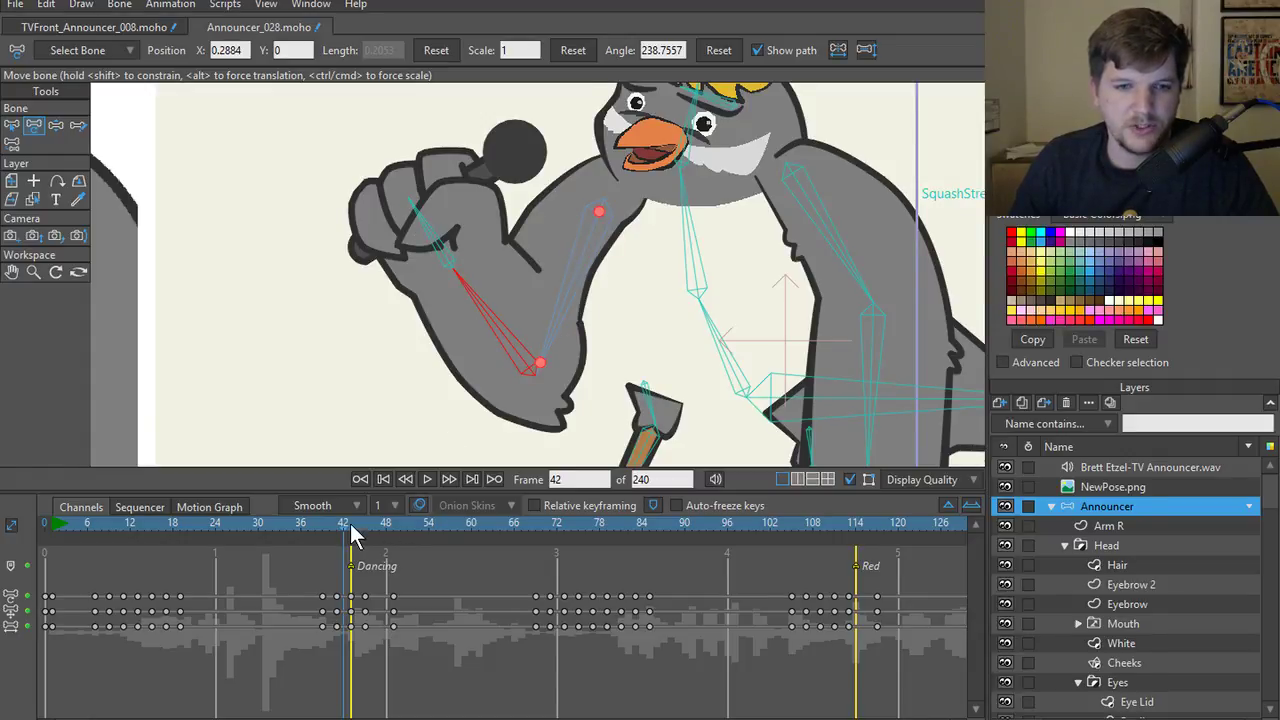
drag(350, 523, 305, 521)
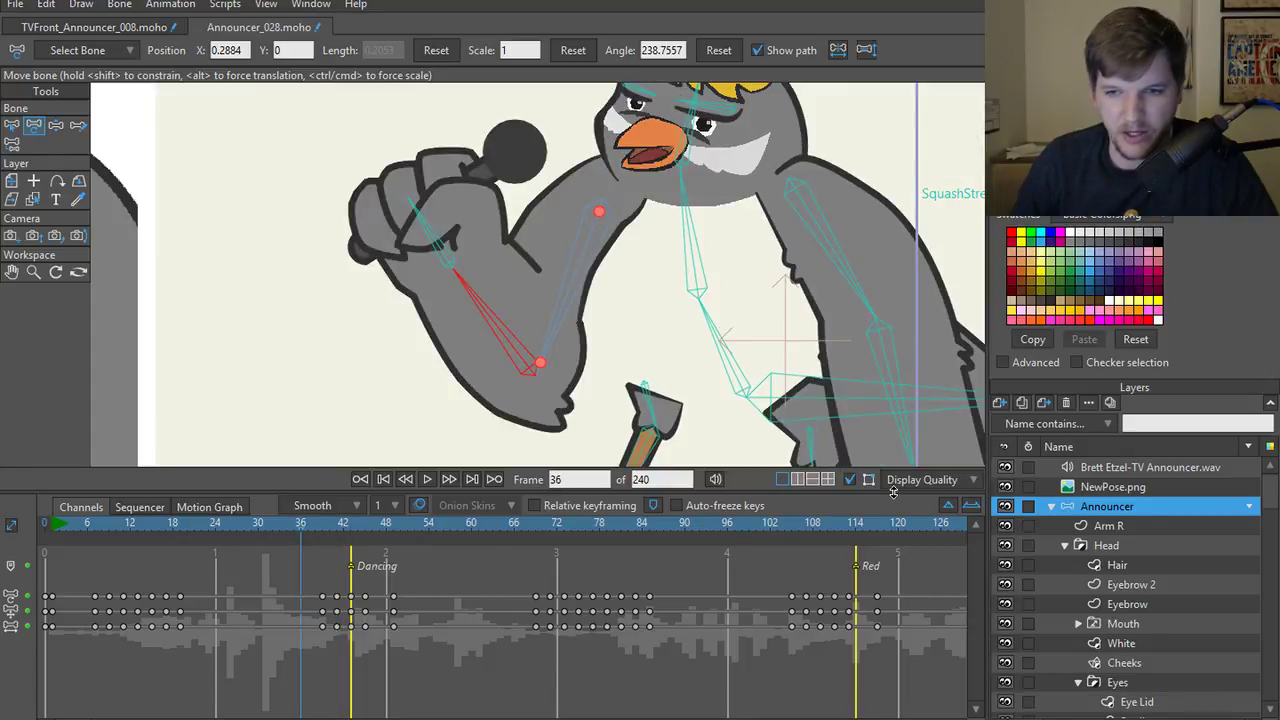
- Show the hidden UpperArmL layer at the top of the Body group and the Torso layer in Torso Mask
scroll(1041, 621, down, 5)
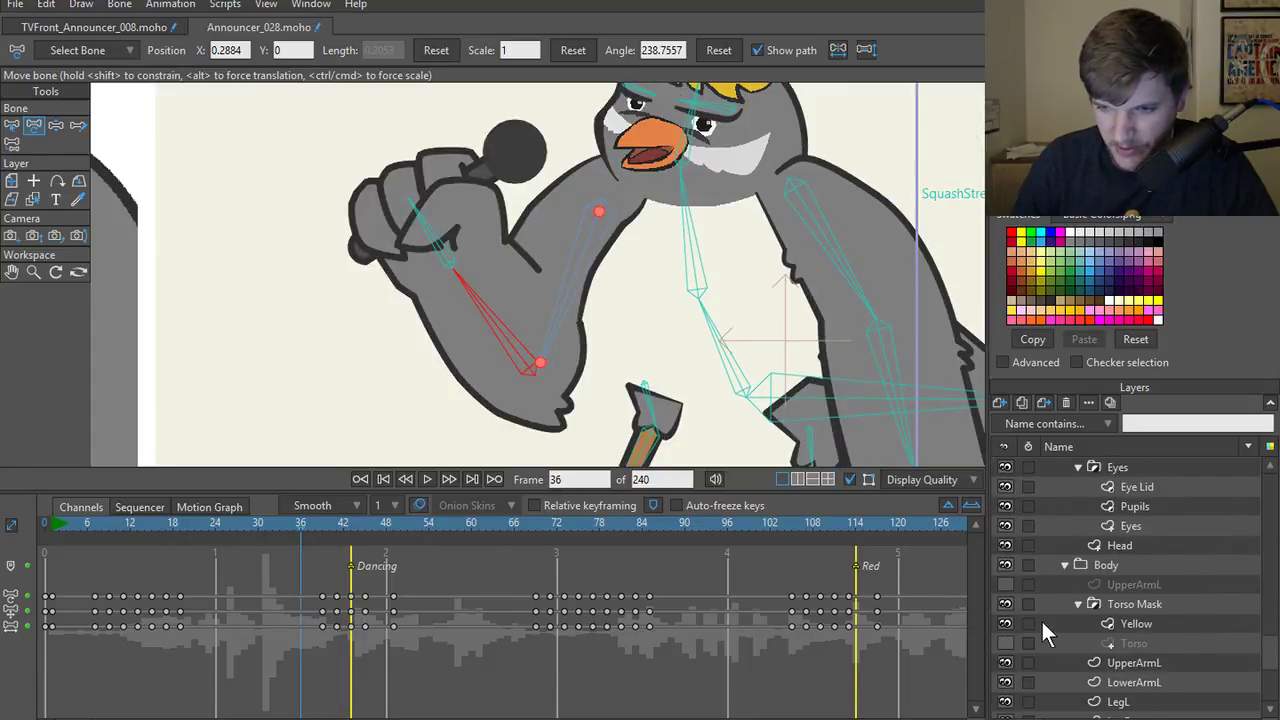
click(1009, 584)
click(1004, 641)
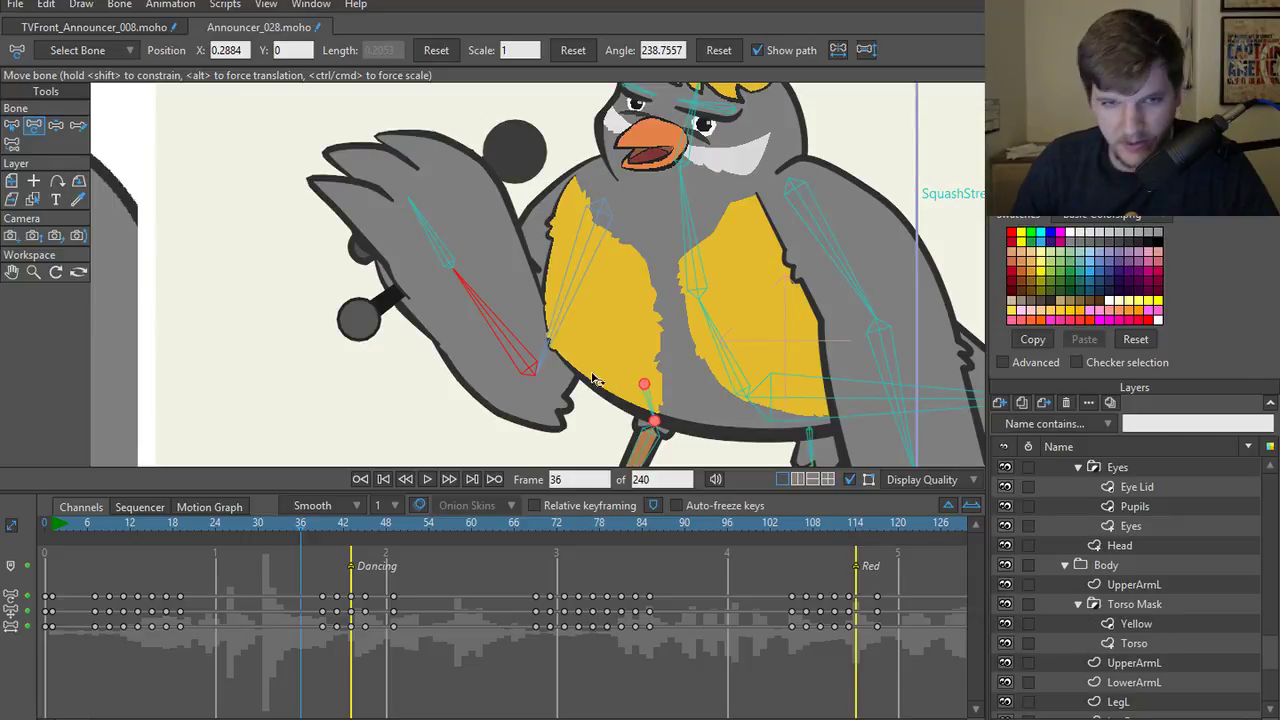
- Delete the UpperArmL layer above Torso Mask in the Body group
click(1138, 585)
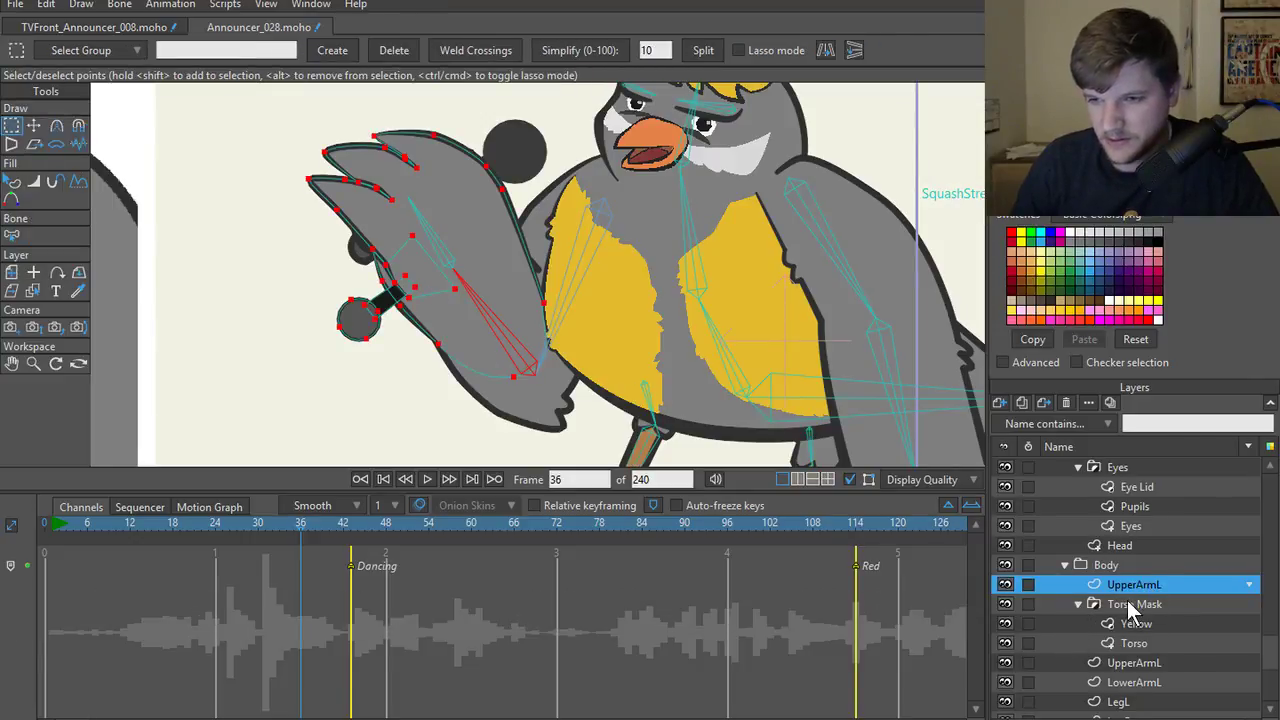
key(b)
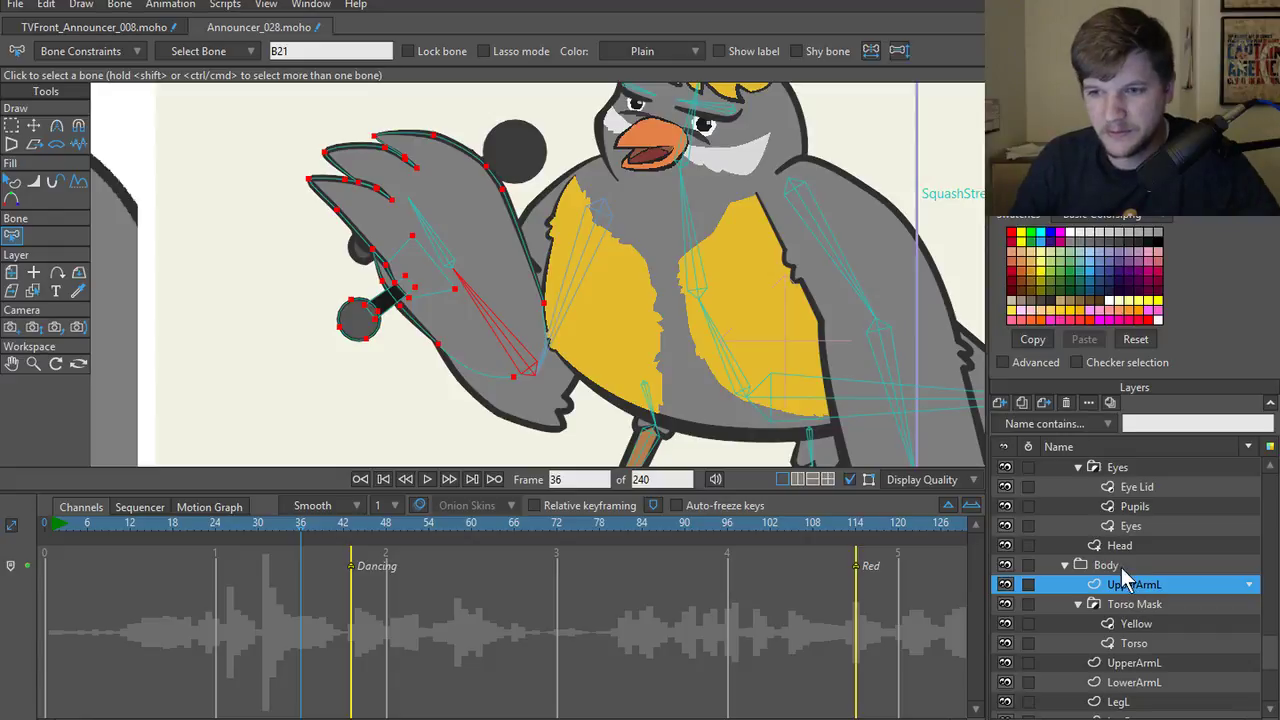
click(1124, 566)
click(1131, 585)
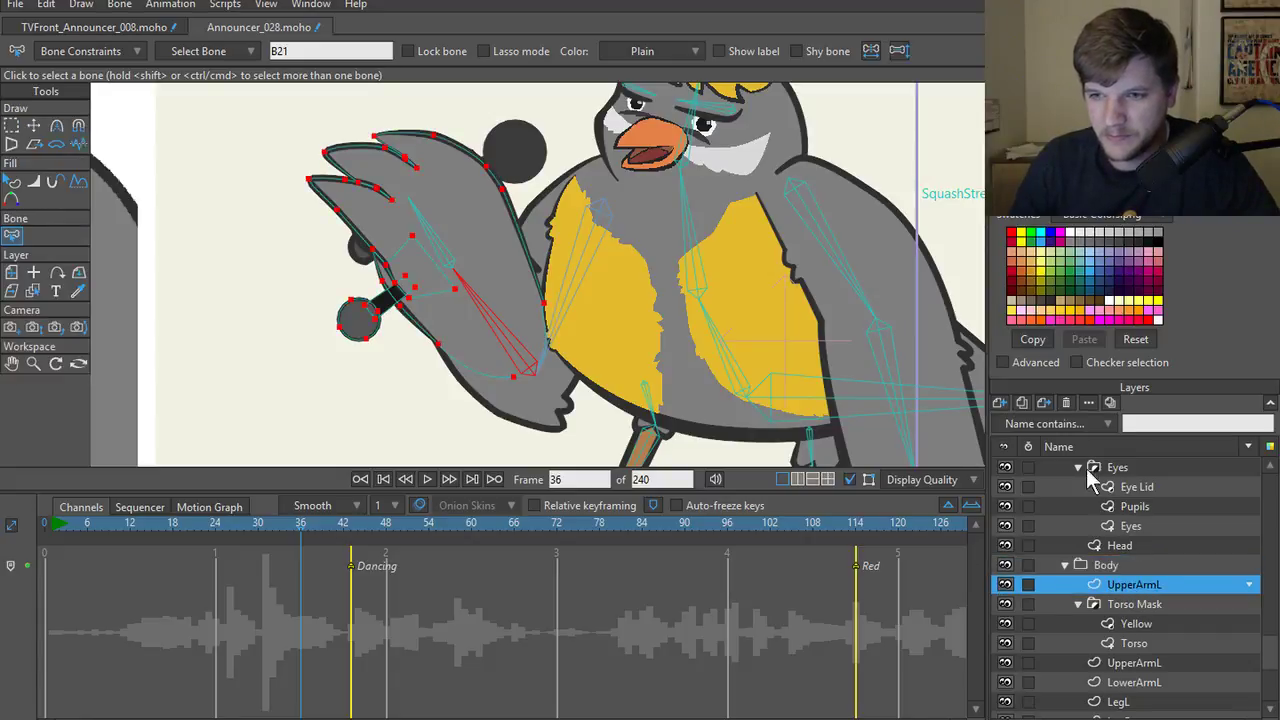
click(1063, 403)
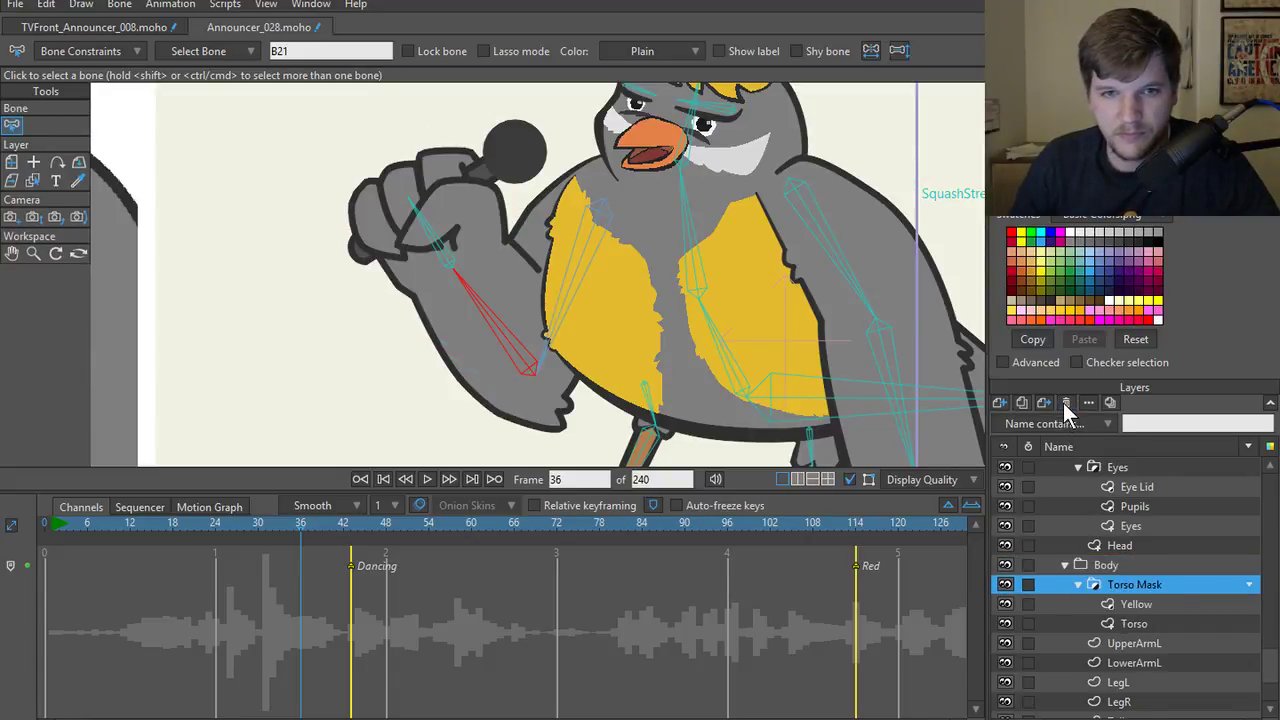
- Hide and reshow the UpperArmL layer below Torso Mask to check which arm artwork it holds
ctrl+alt+click(470, 245)
click(1005, 643)
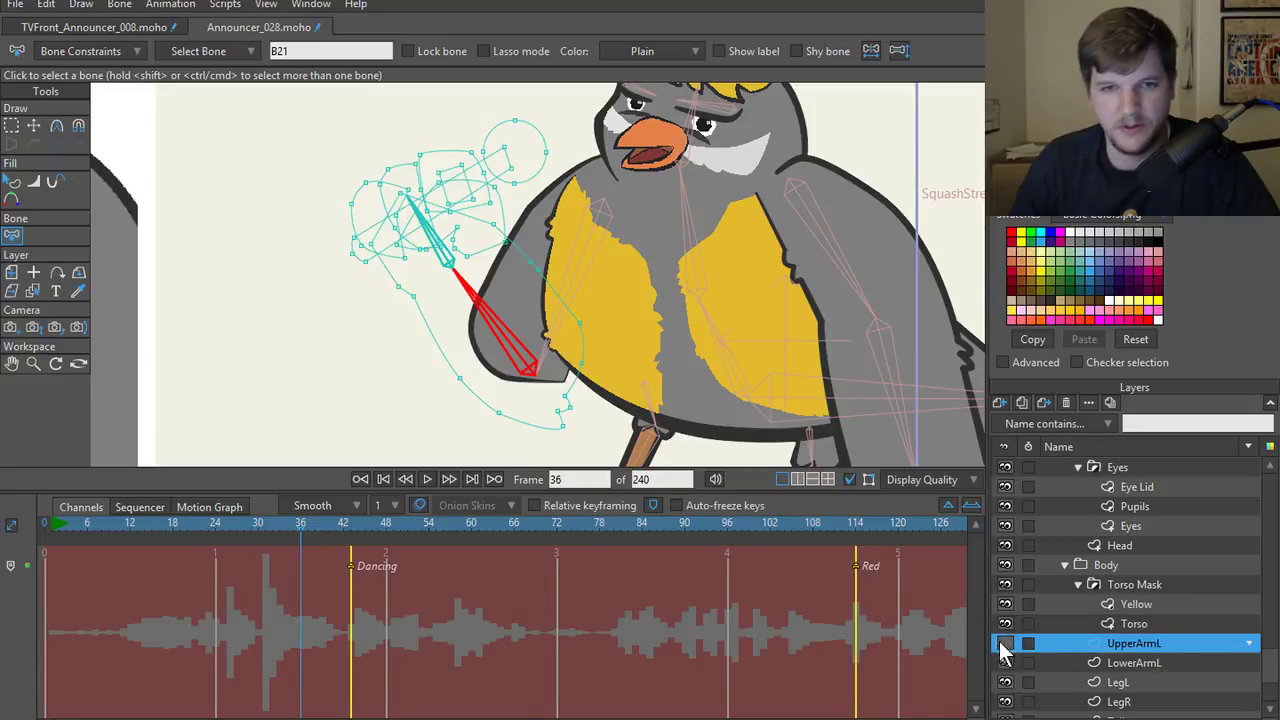
click(1005, 643)
click(278, 352)
- Play the animation from frame 36 to review the microphone arm, and return to frame 0
scroll(349, 394, down, 3)
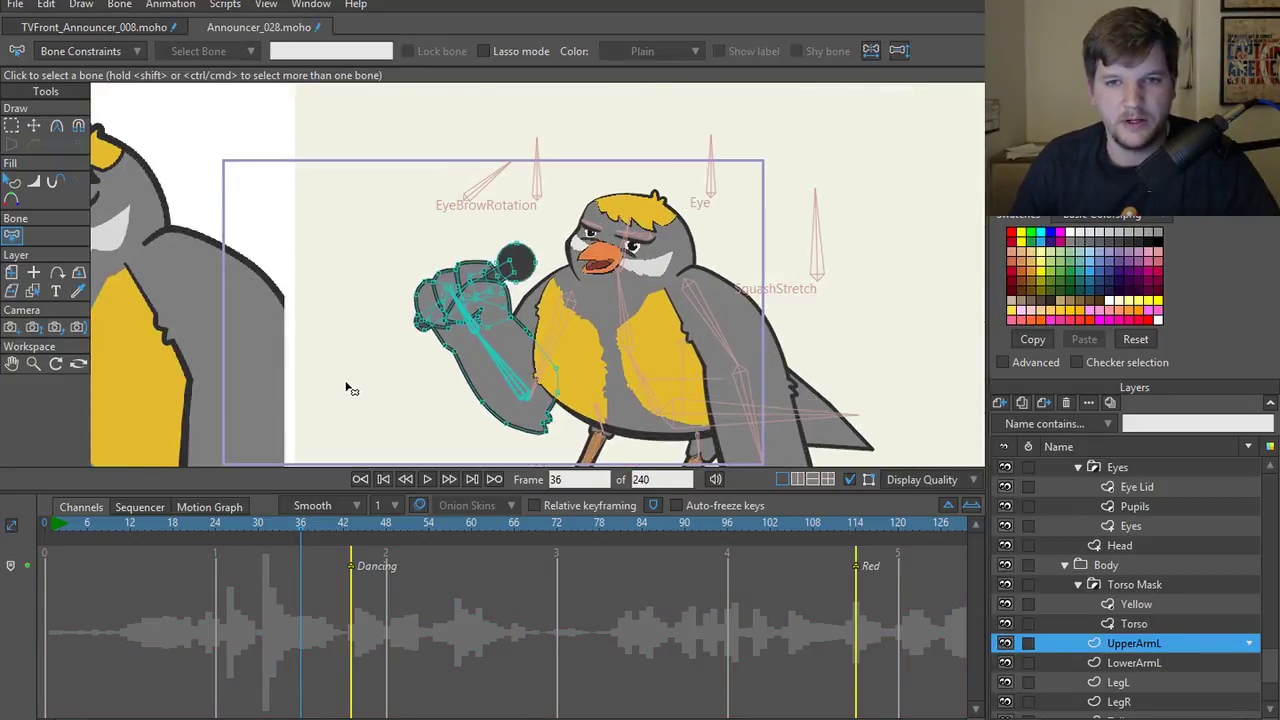
click(428, 479)
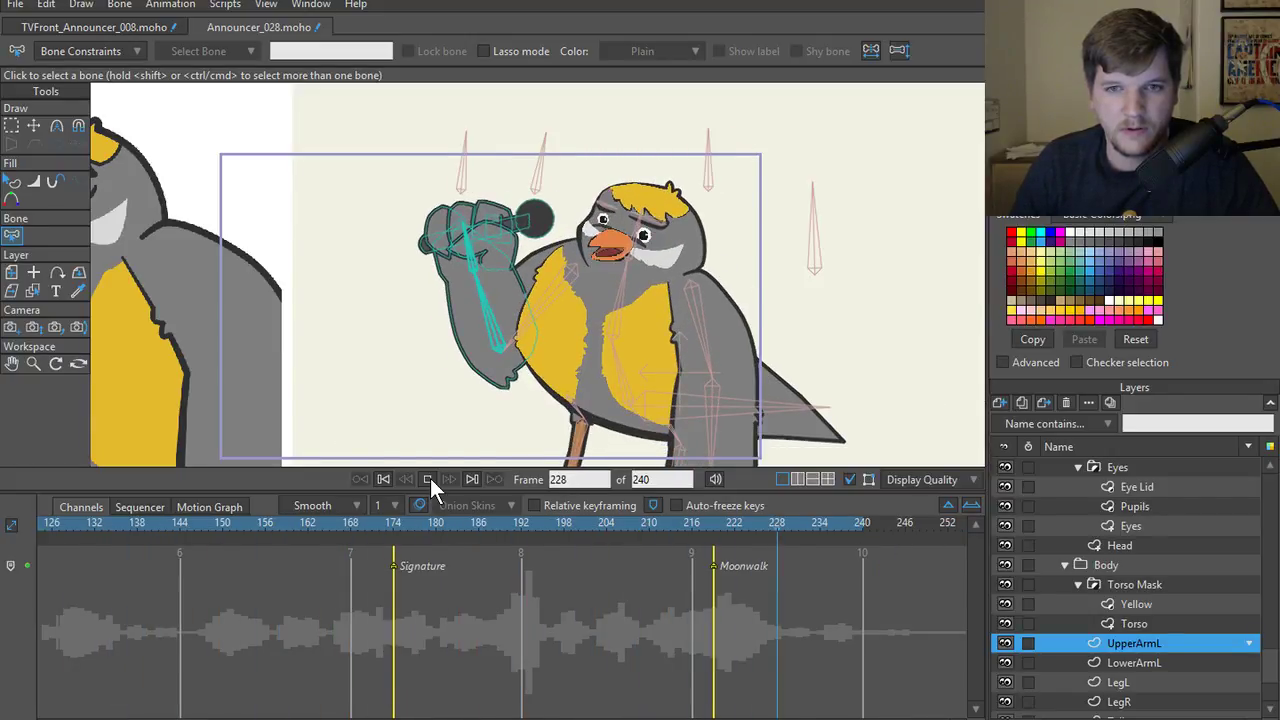
click(430, 478)
click(383, 479)
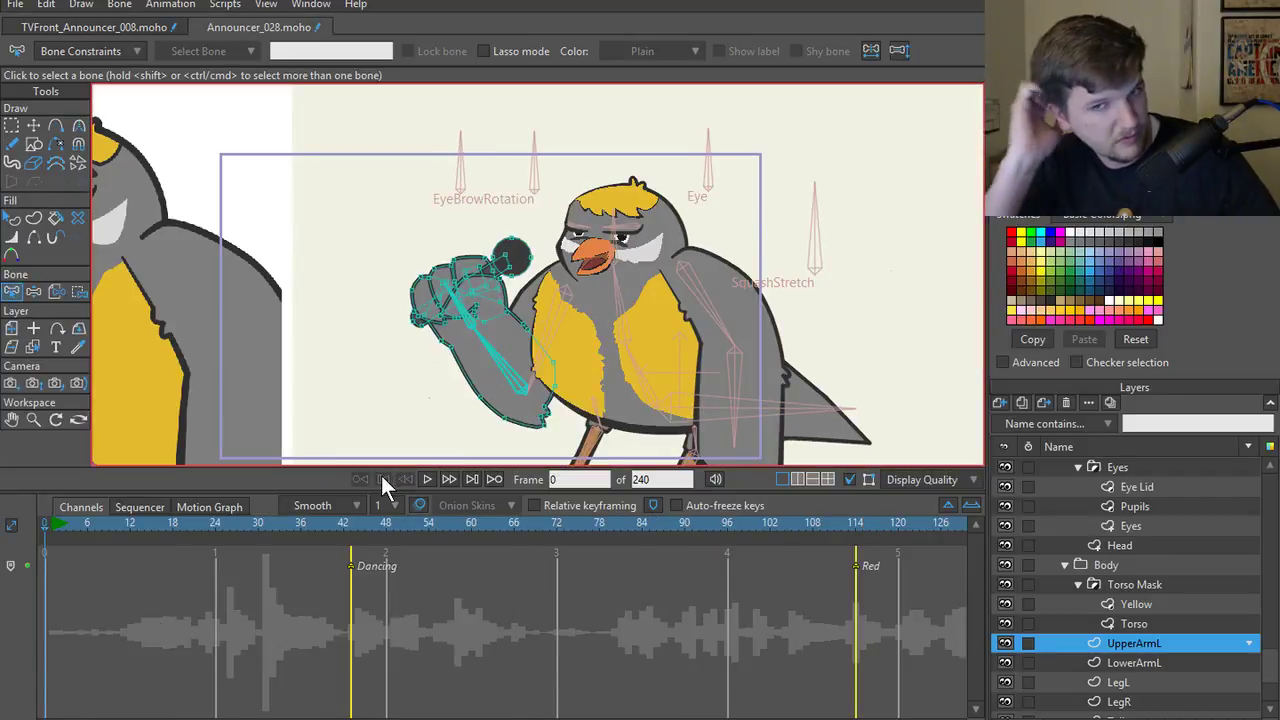
- Try recolouring both yellow chest patches on the Yellow layer with the white sampled from the cheek
scroll(651, 335, up, 2)
drag(651, 335, 575, 320)
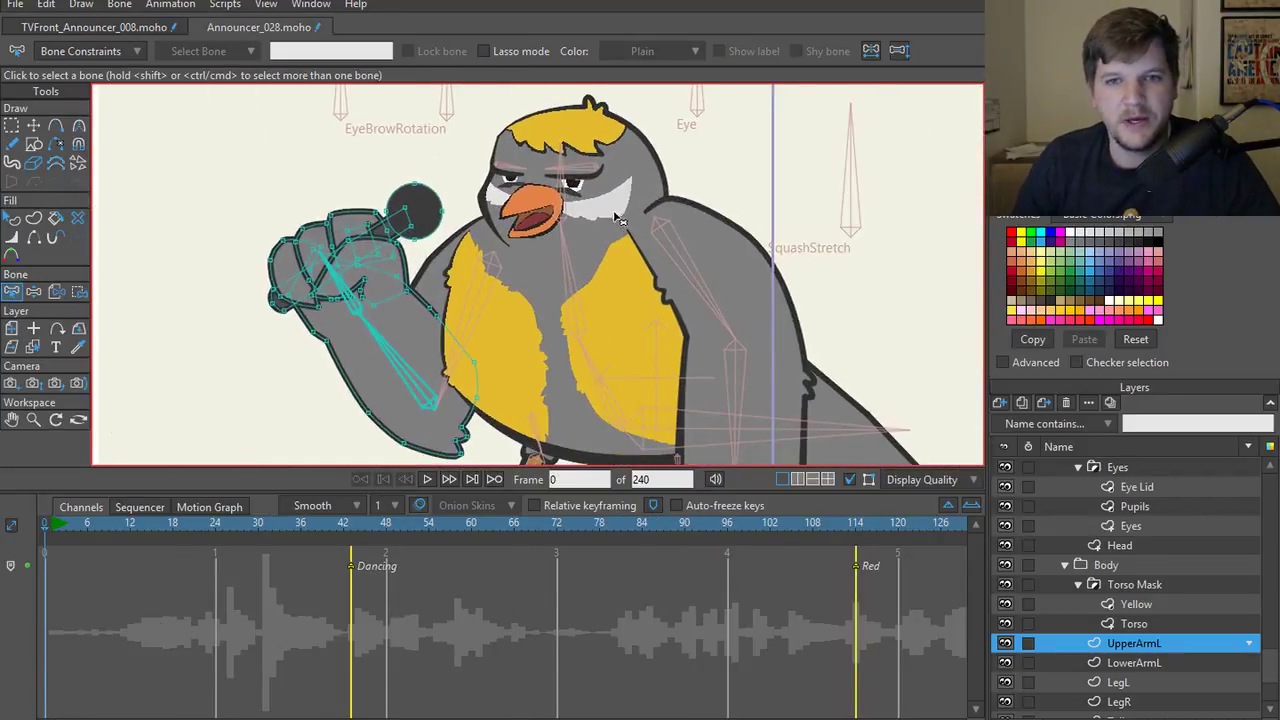
ctrl+alt+click(488, 318)
ctrl+click(622, 210)
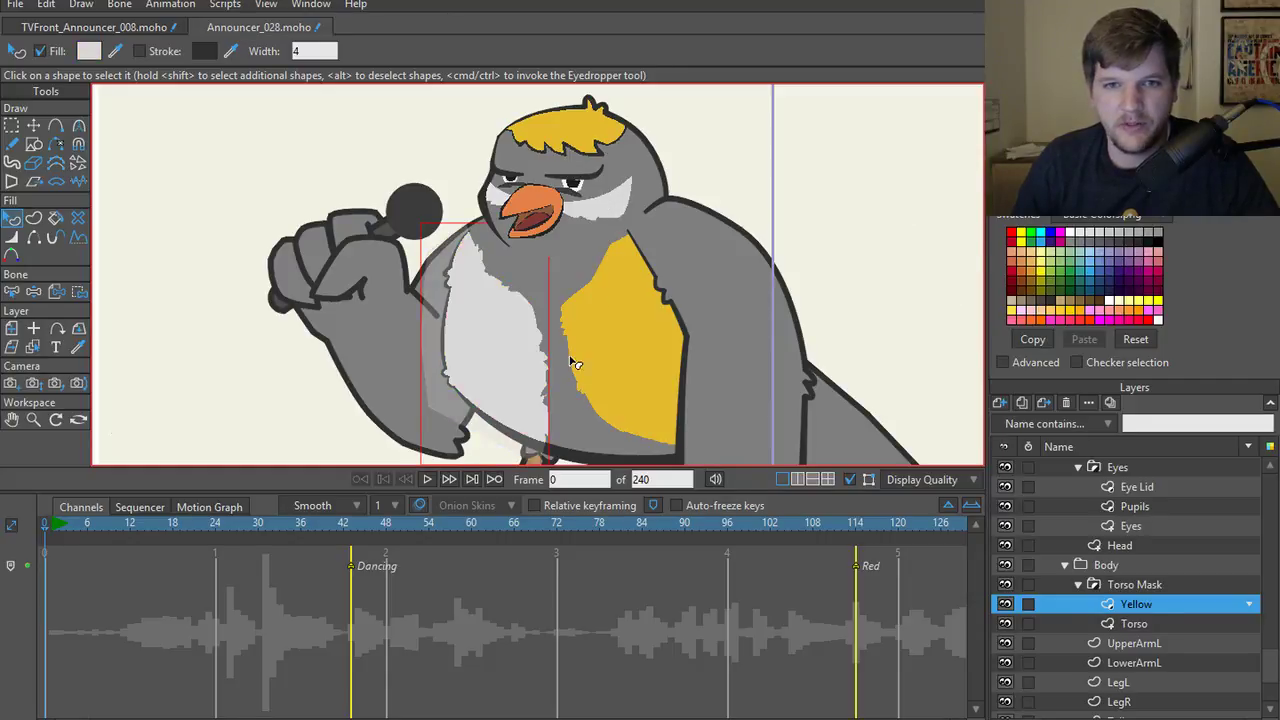
click(607, 350)
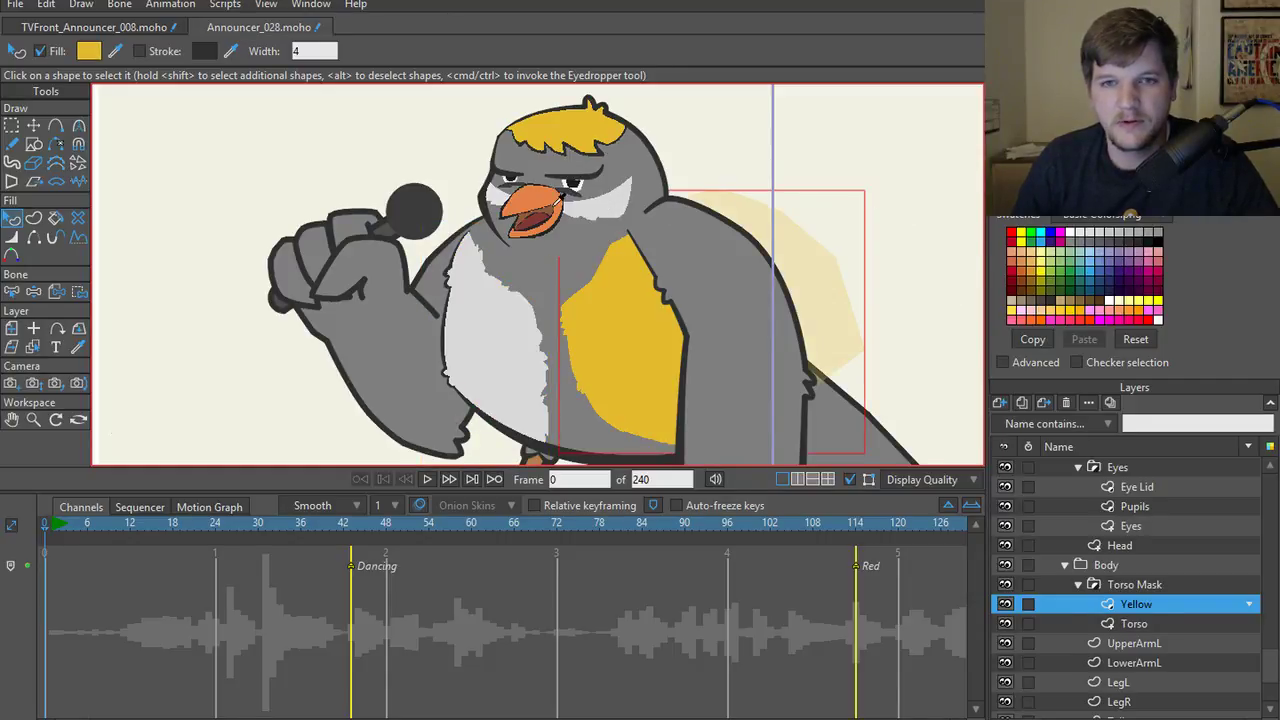
ctrl+click(594, 196)
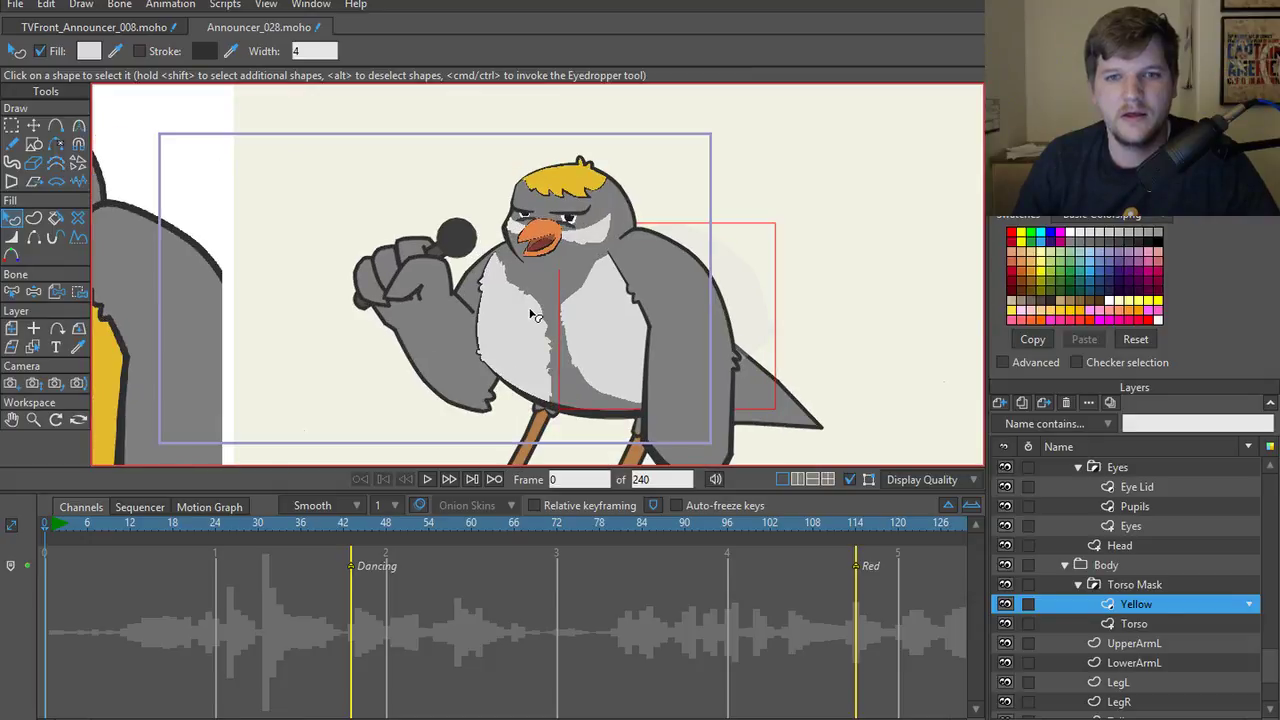
scroll(638, 268, down, 2)
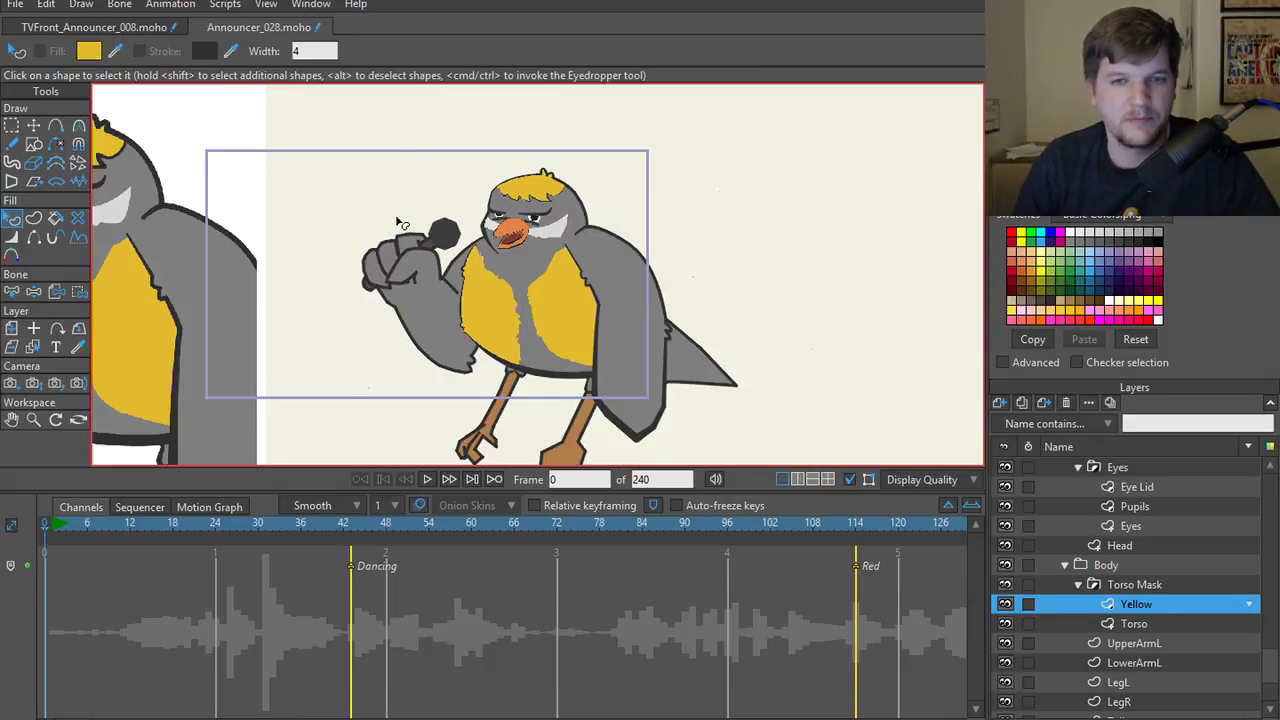
- Try filling the Hair shape with the cheek's white, and undo the recolouring
scroll(638, 268, up, 5)
click(745, 215)
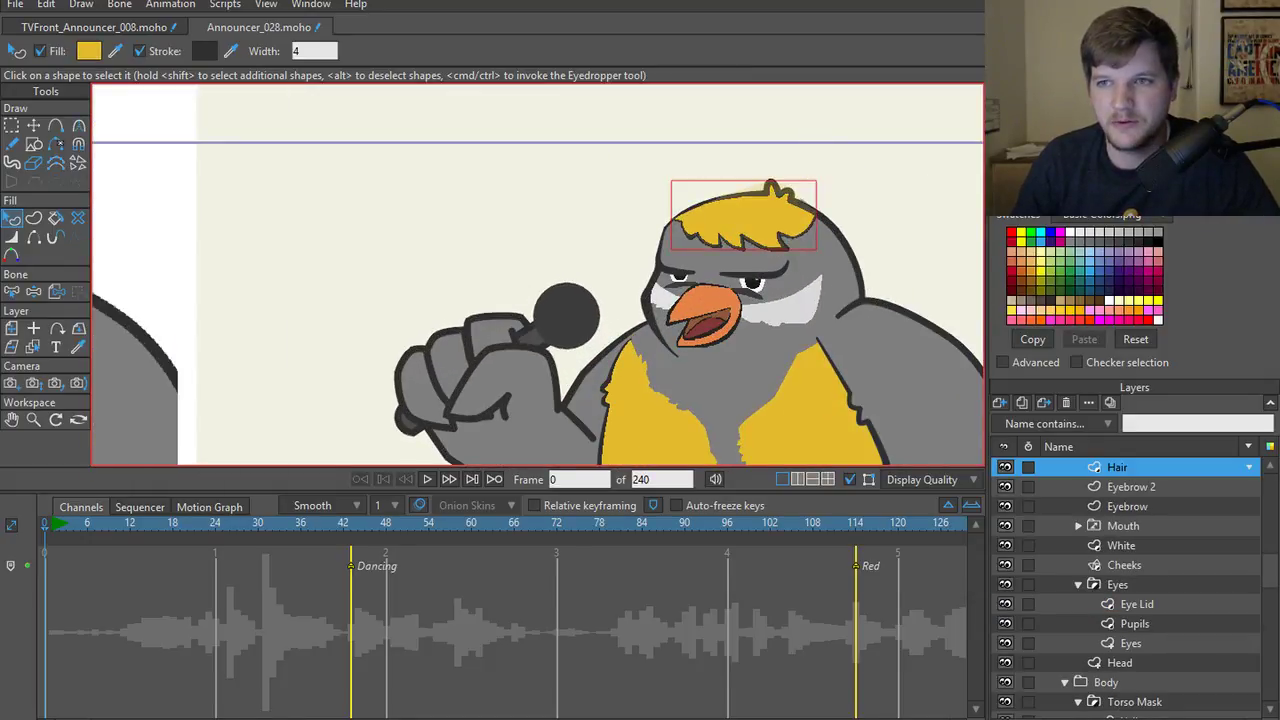
ctrl+click(790, 296)
click(889, 226)
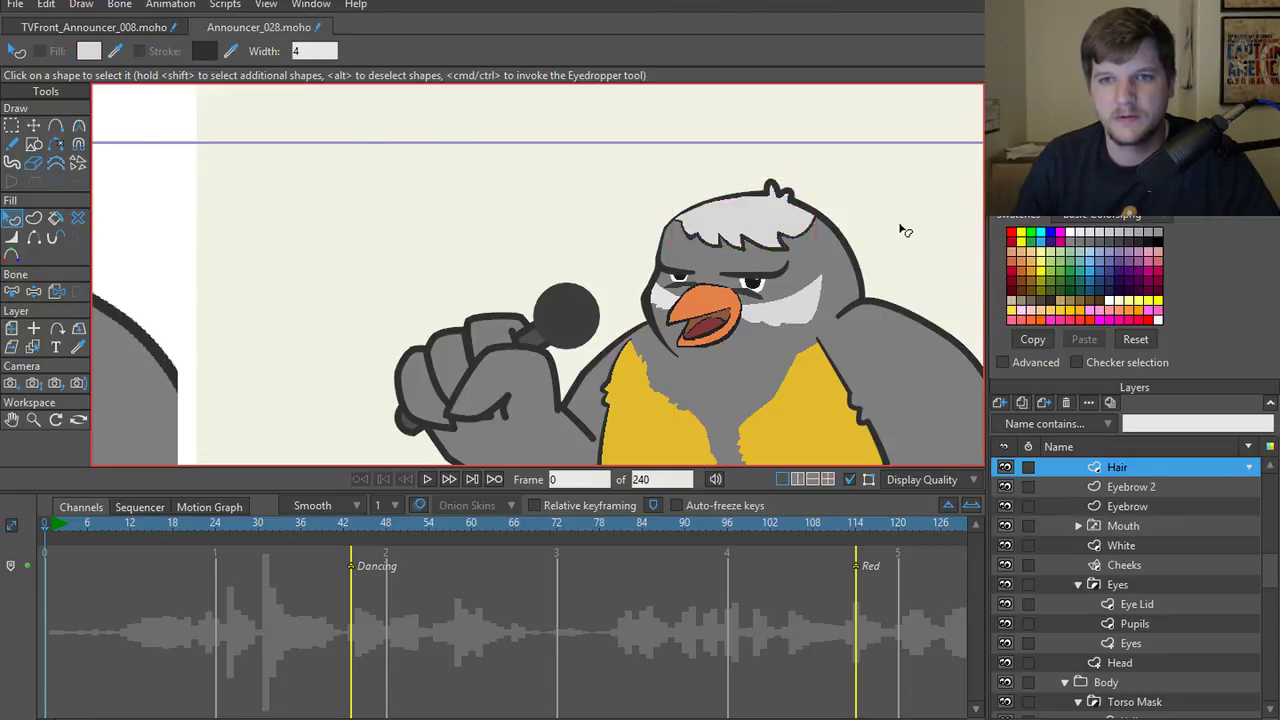
scroll(910, 238, down, 3)
key(ctrl+z)
- Save the rig as a new version named Announcer_029 in the Assets folder and close it
scroll(371, 223, down, 3)
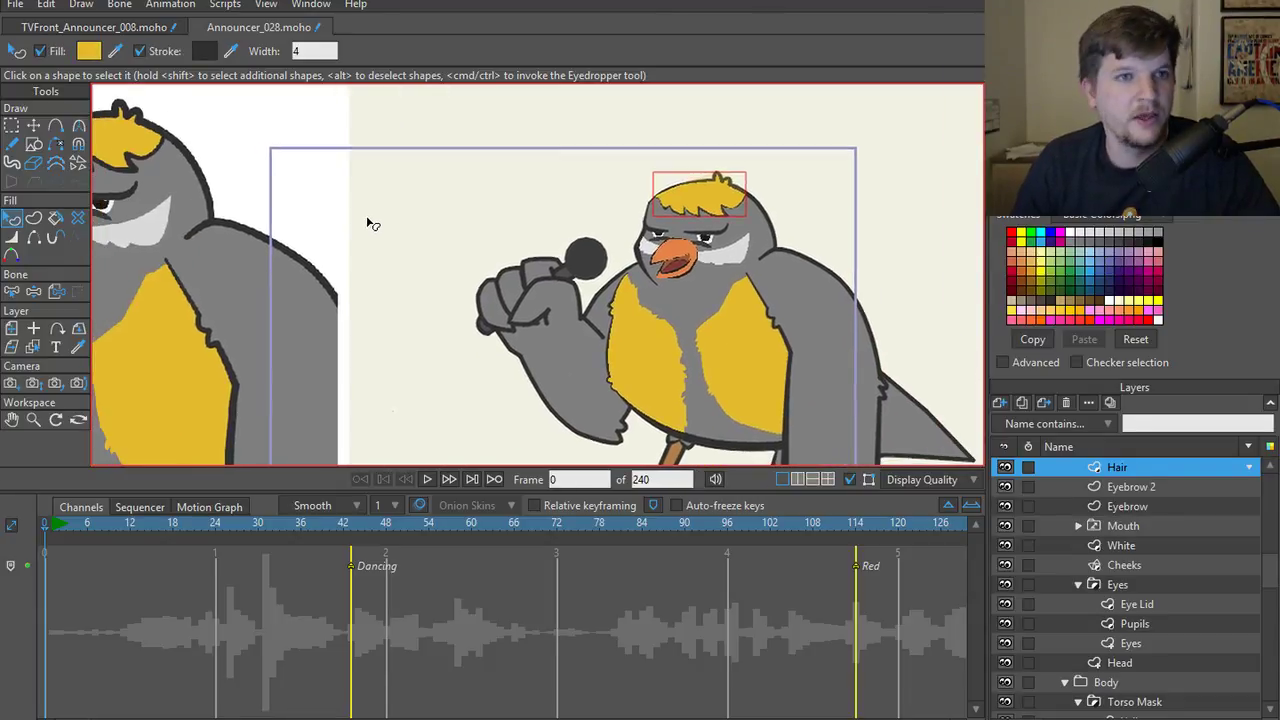
key(ctrl+shift+s)
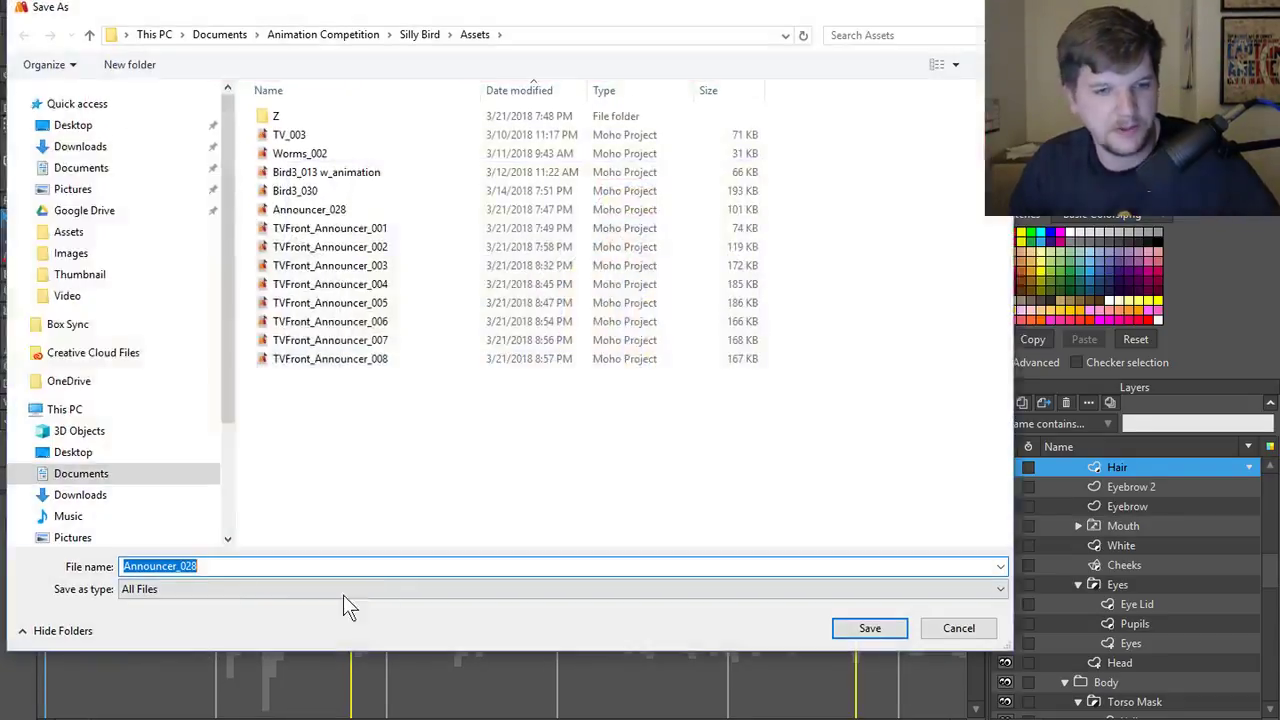
click(224, 566)
key(BackSpace)
text(9)
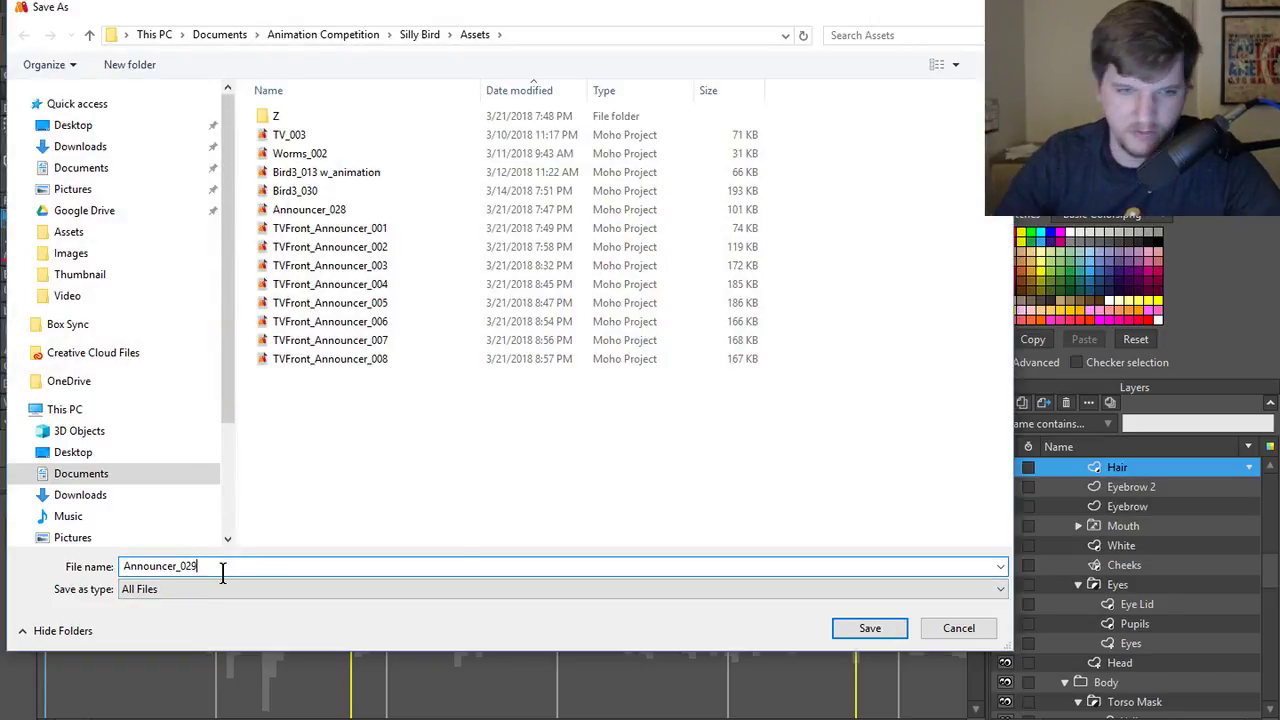
key(Return)
scroll(667, 345, down, 2)
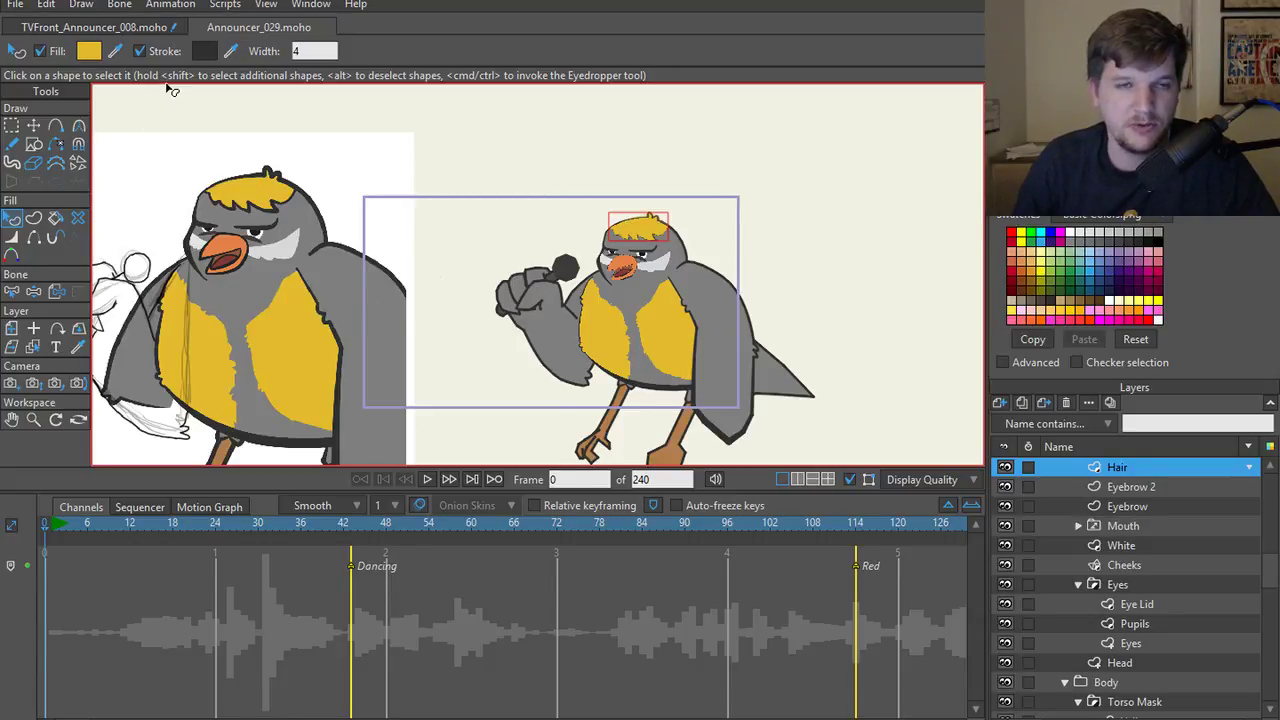
click(197, 28)
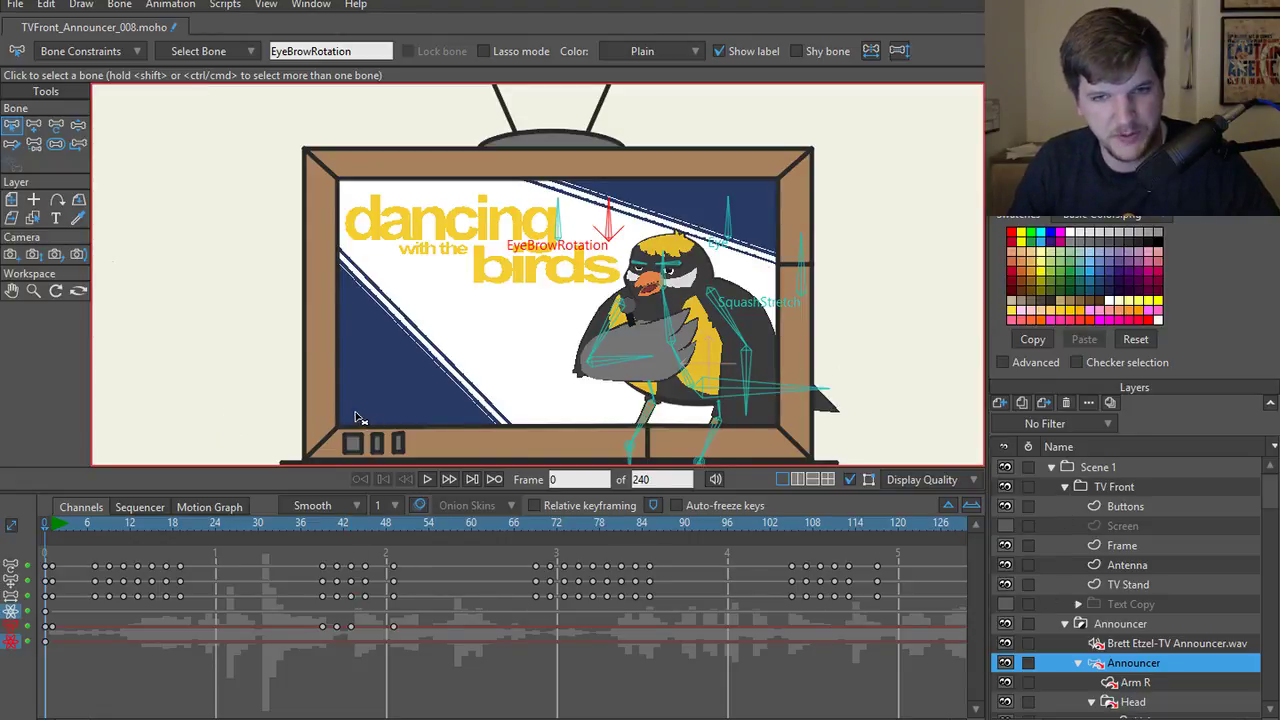
- Save the TV scene as a new version named TVFront_Announcer_009
key(ctrl+shift+s)
click(298, 567)
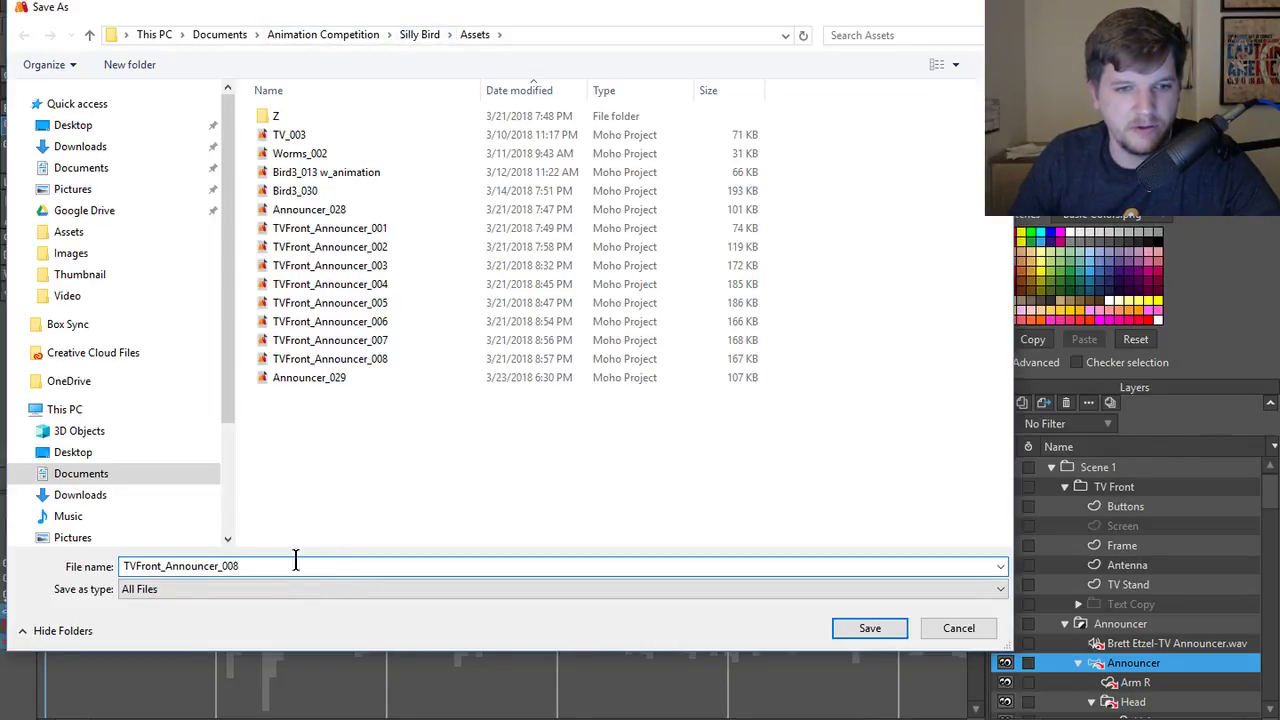
key(BackSpace)
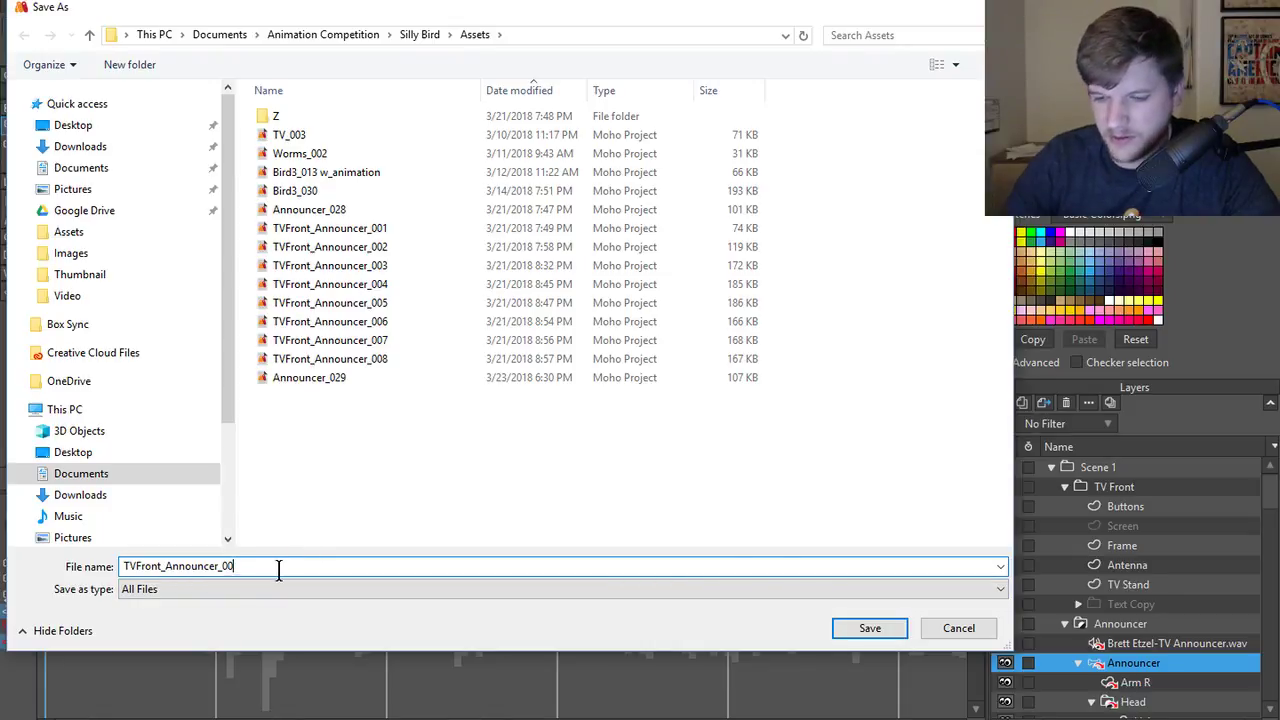
key(Return)
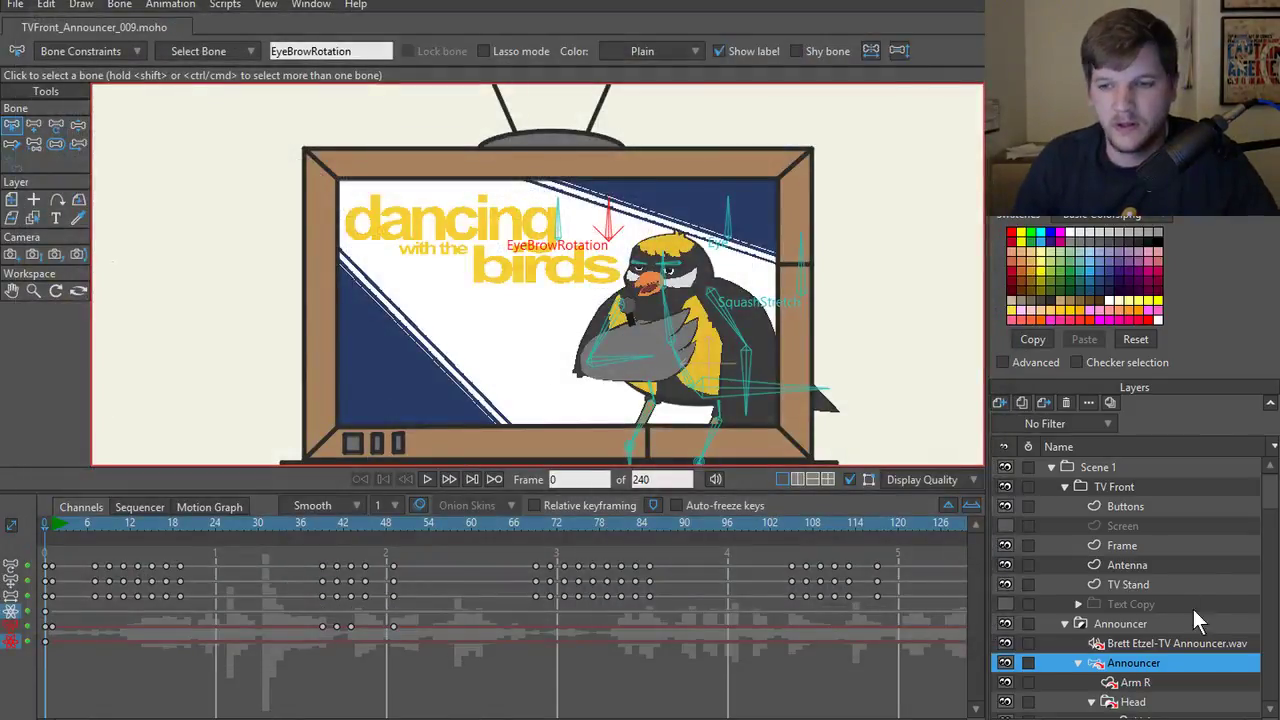
- Update the Announcer layer reference, adding new layers, removing missing ones, and replacing mismatched vectors and bones
scroll(1138, 640, down, 2)
right_click(1139, 584)
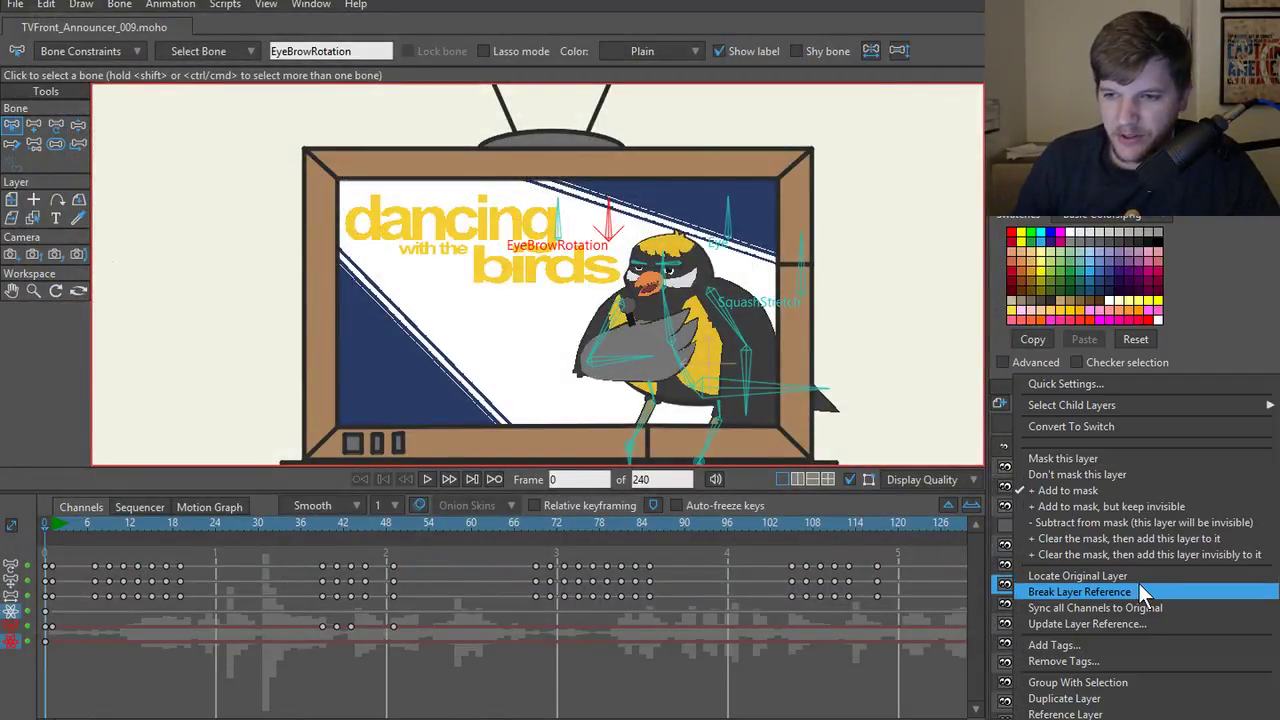
click(1127, 630)
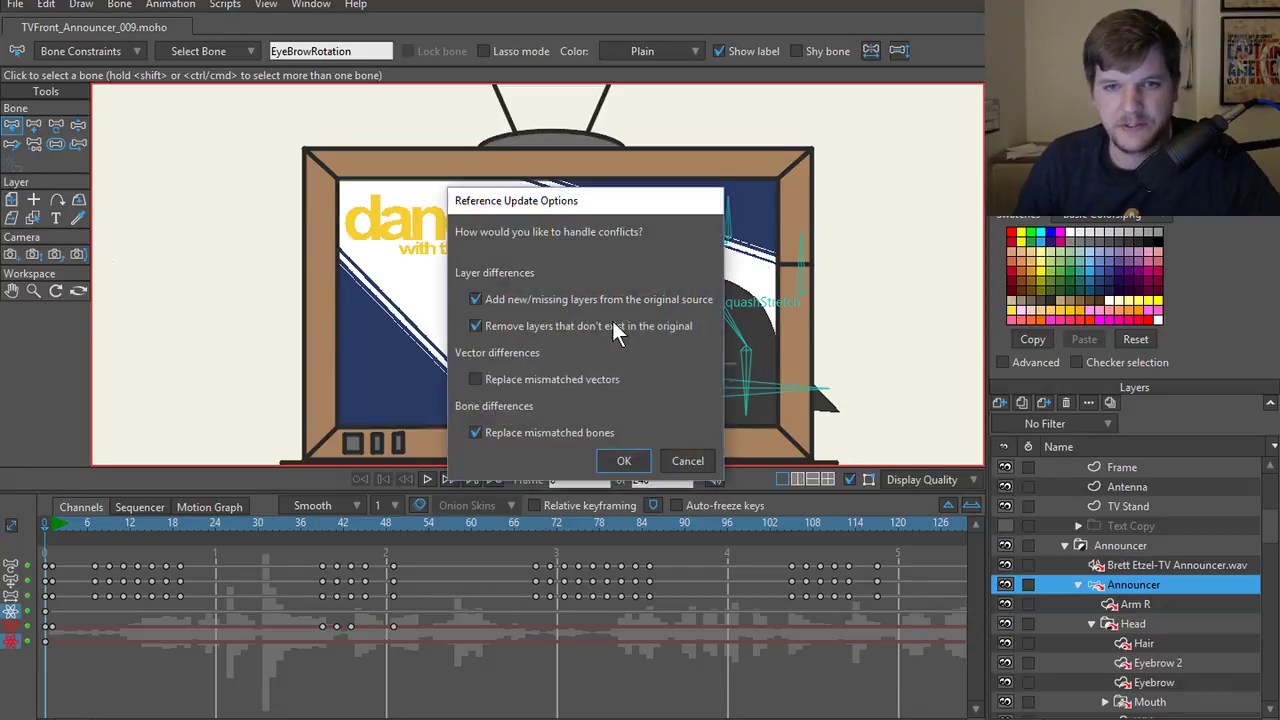
drag(606, 200, 587, 199)
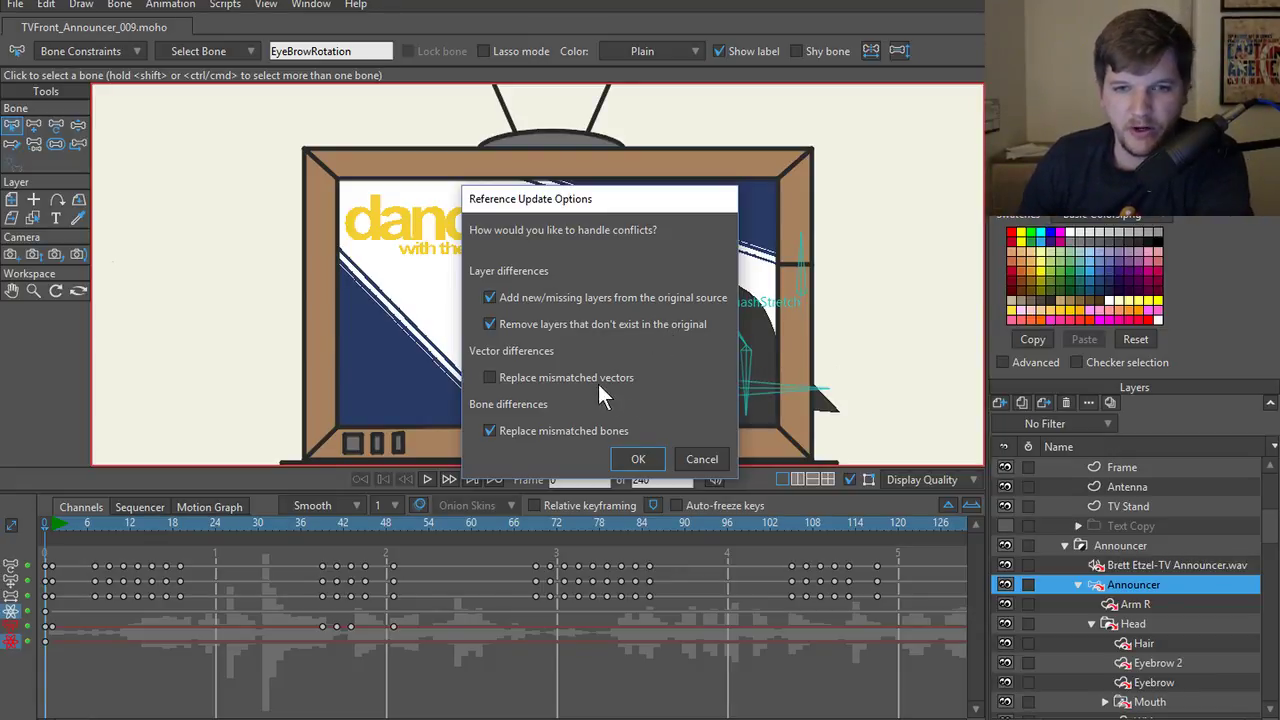
click(490, 376)
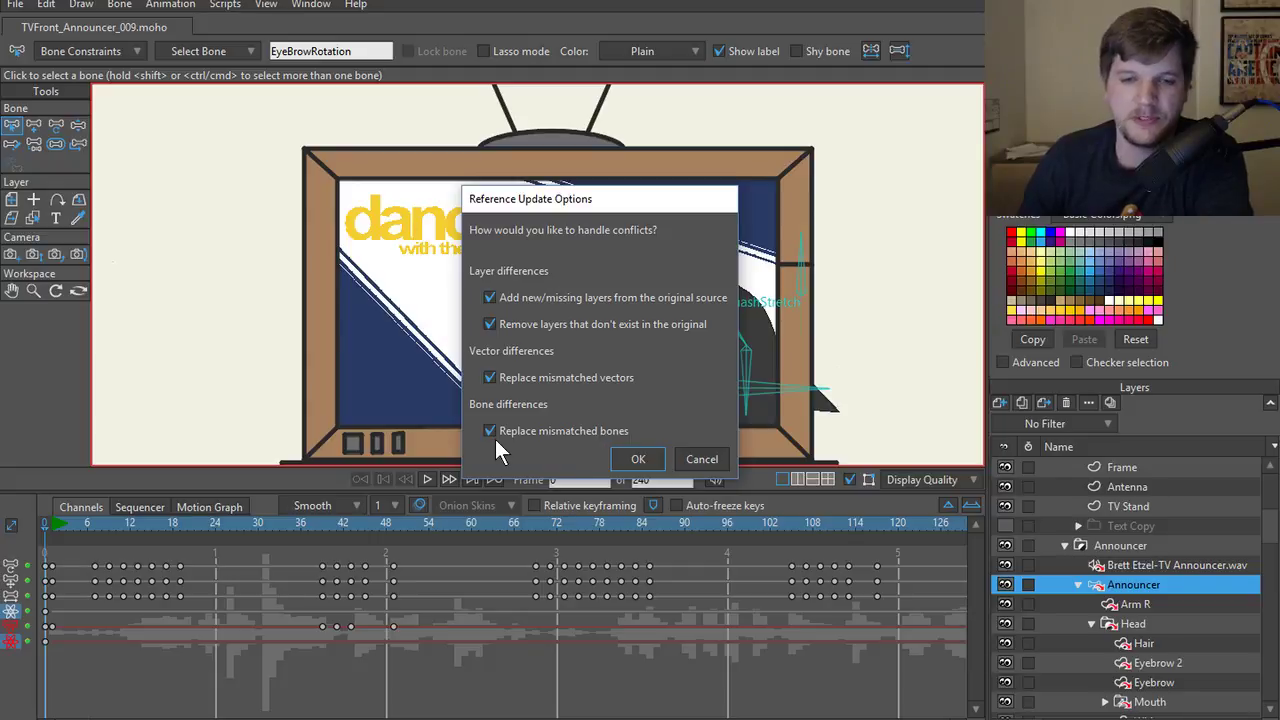
click(622, 459)
- Inspect the updated Announcer layers and locate the referenced layer's original source file
scroll(690, 362, up, 3)
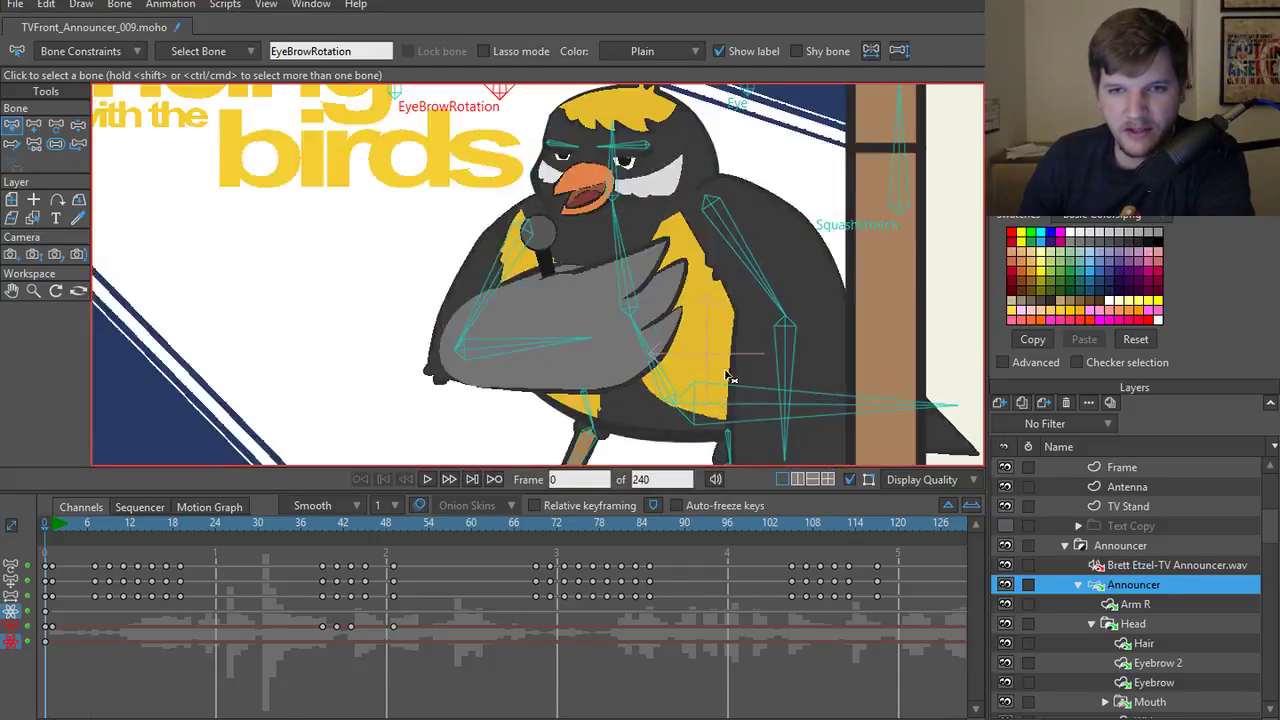
scroll(712, 370, down, 1)
scroll(1208, 568, down, 4)
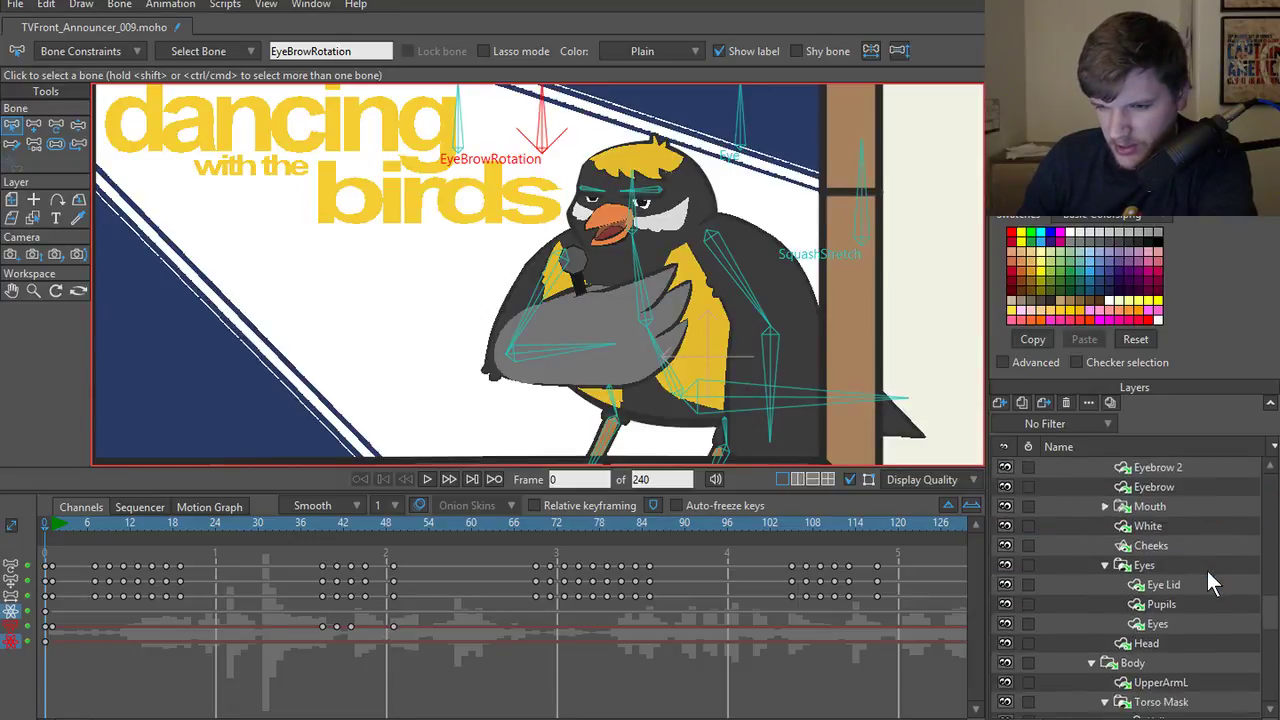
scroll(1207, 571, up, 4)
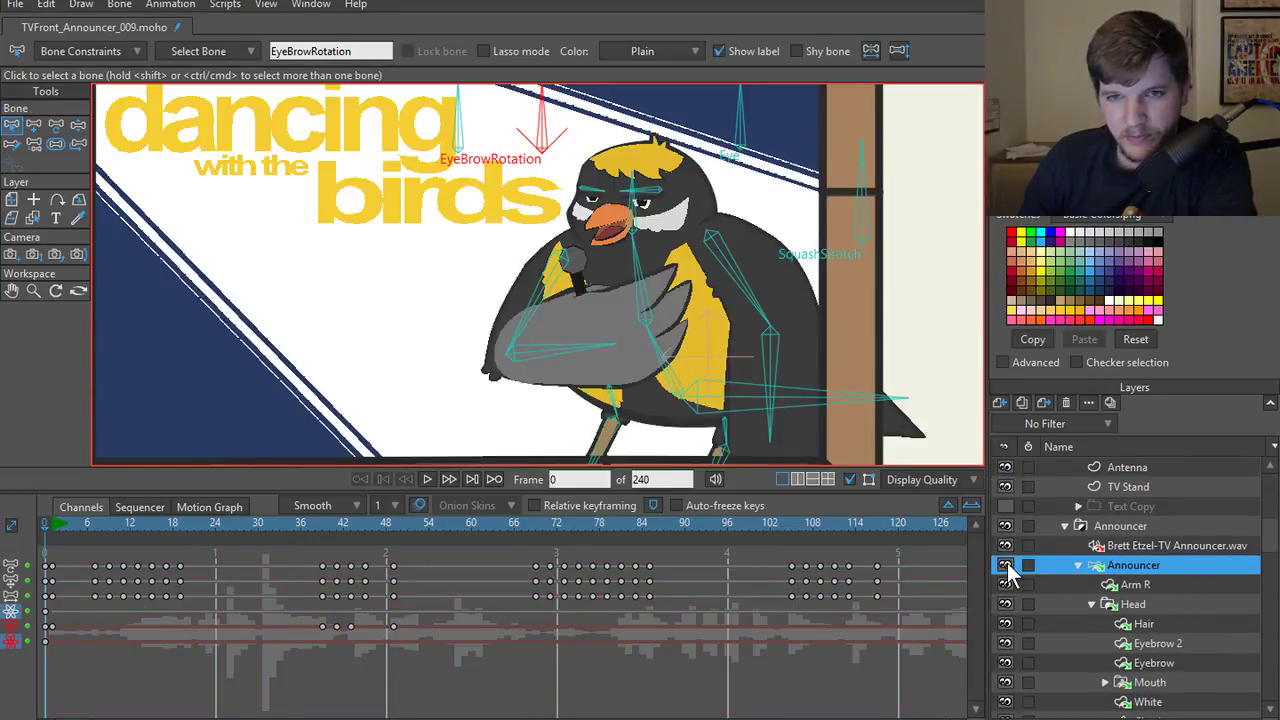
right_click(1128, 569)
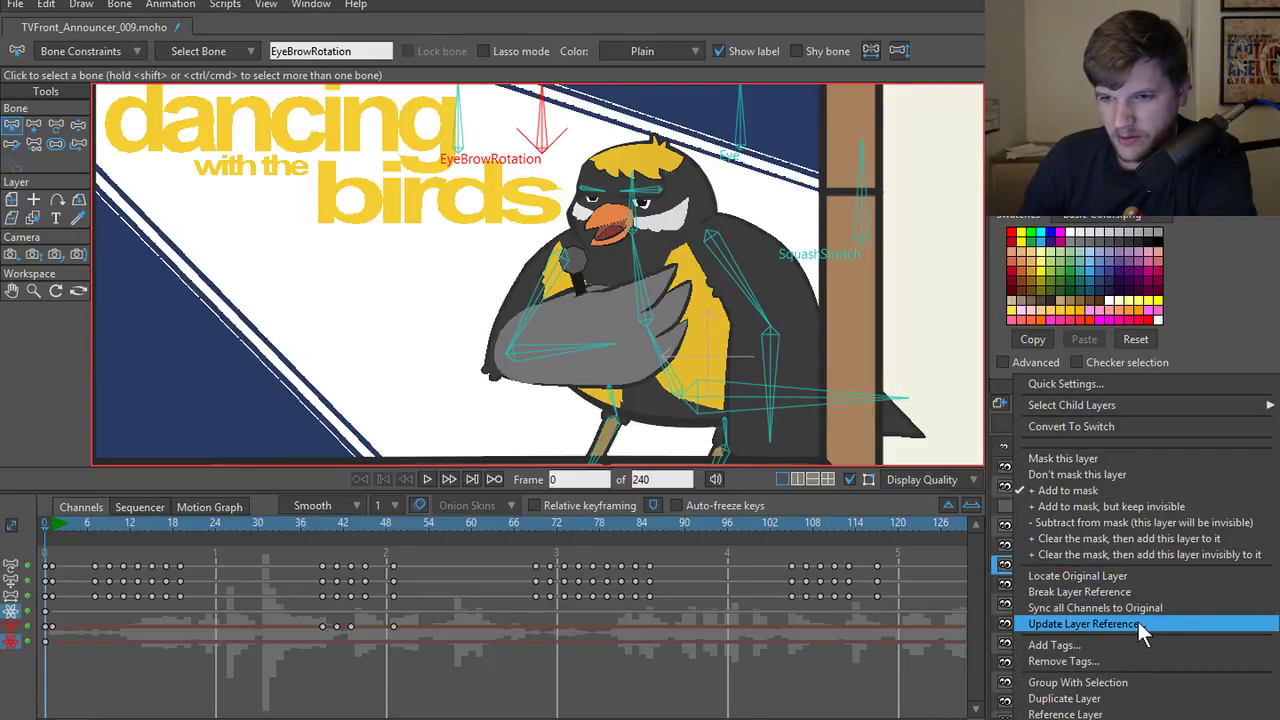
click(1130, 574)
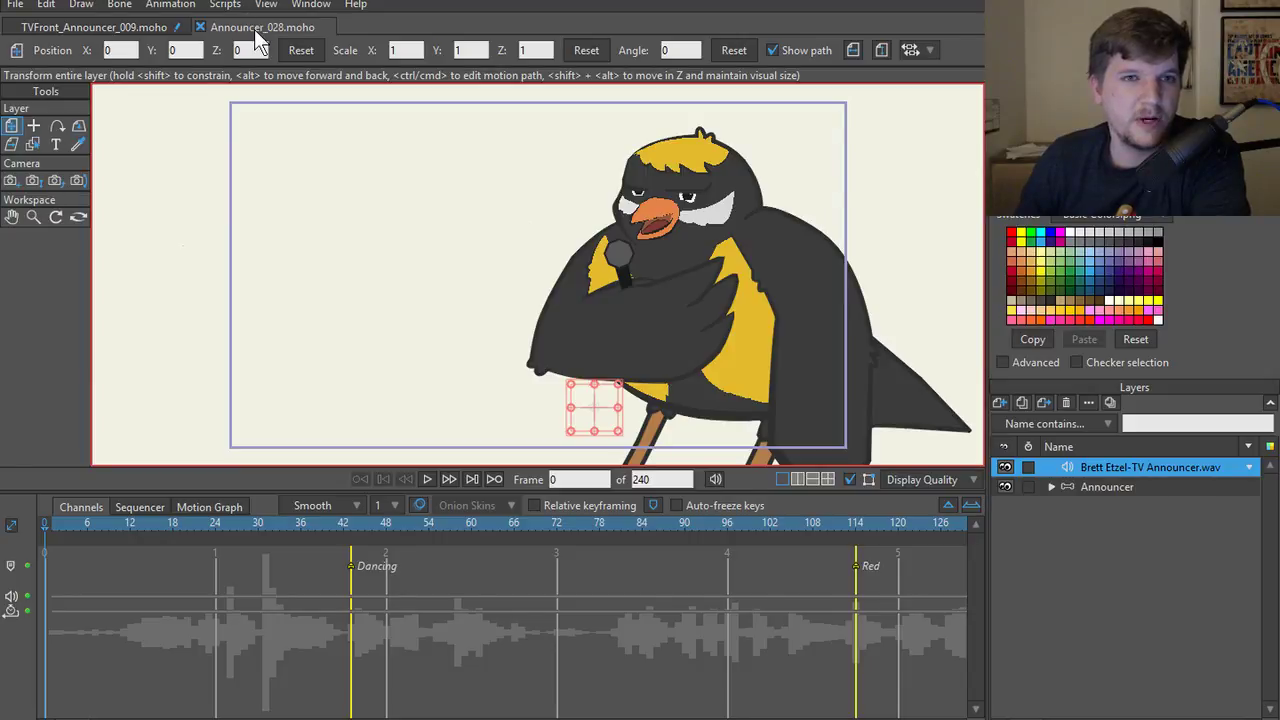
- Open the Announcer_029 project from the Assets folder
click(15, 5)
mouse_move(84, 460)
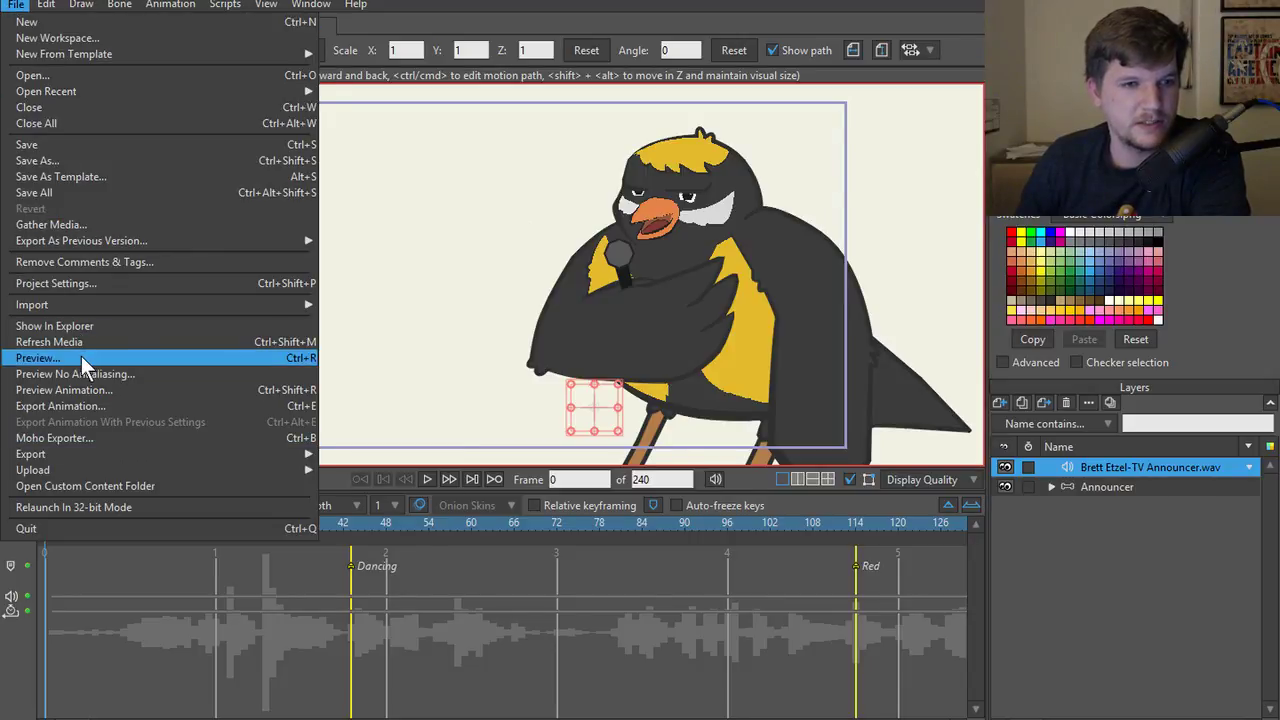
click(166, 77)
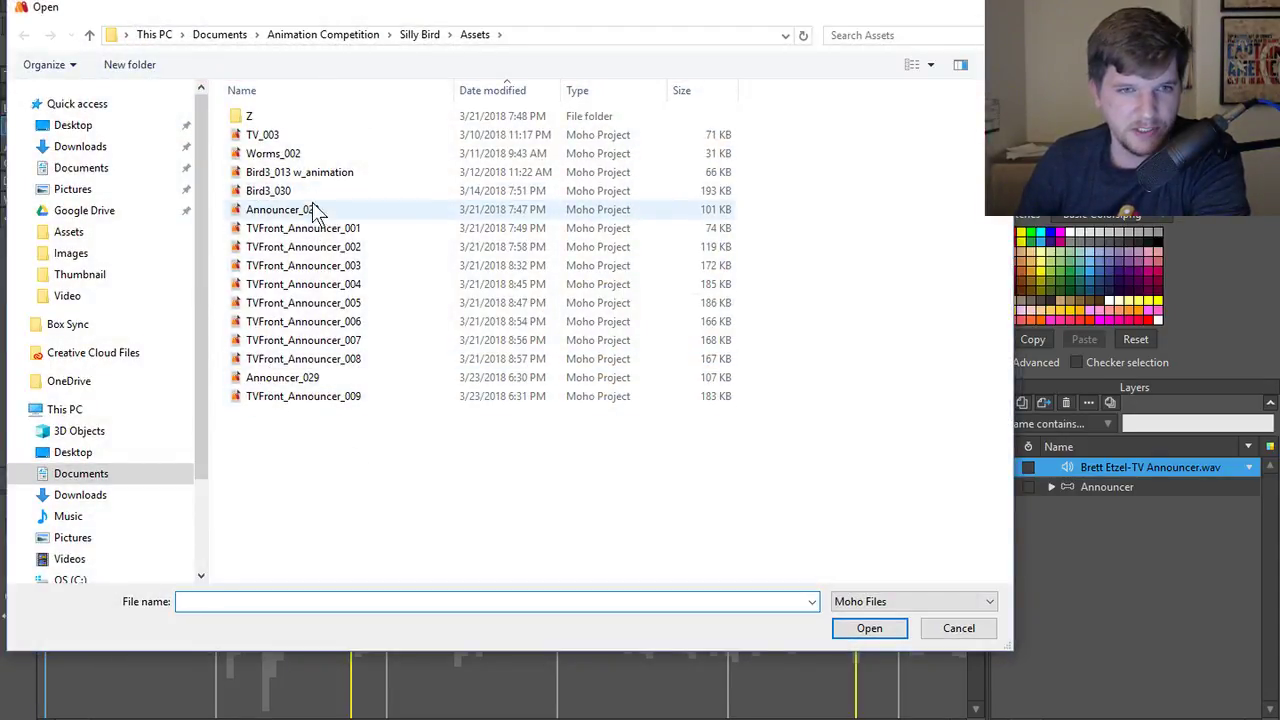
double_click(307, 376)
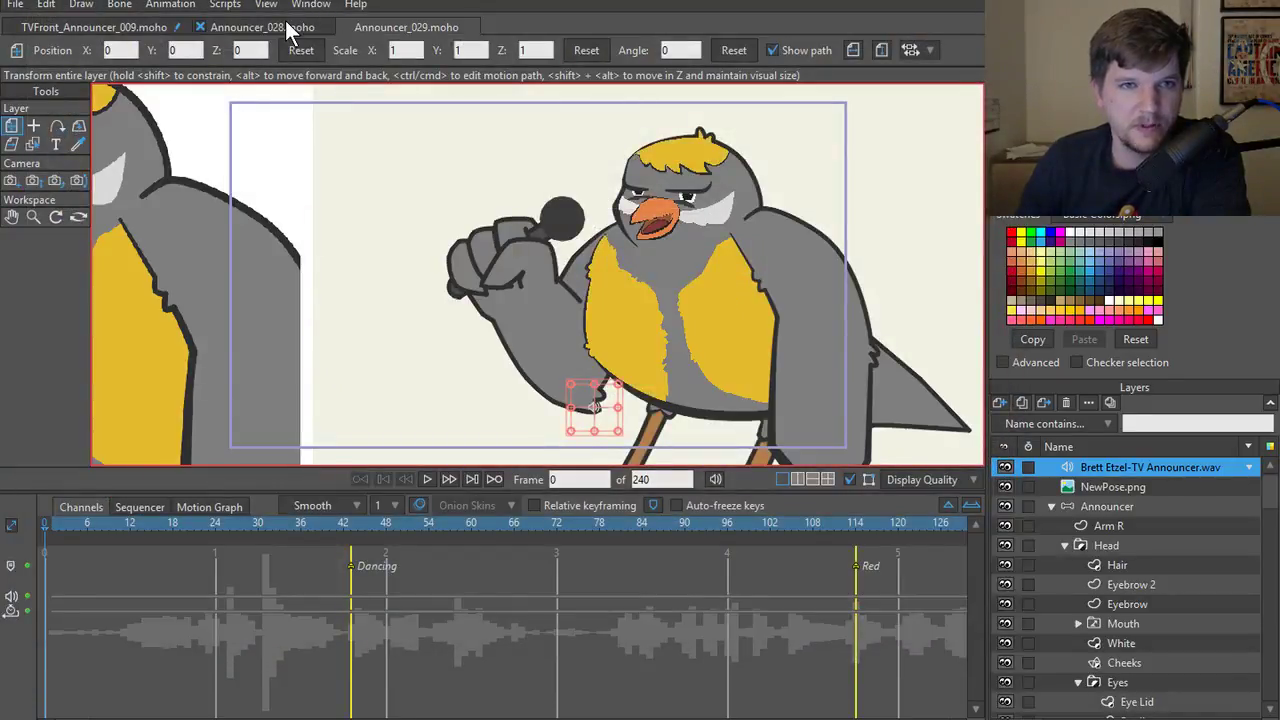
- Close the Announcer_028 project
click(228, 29)
click(200, 28)
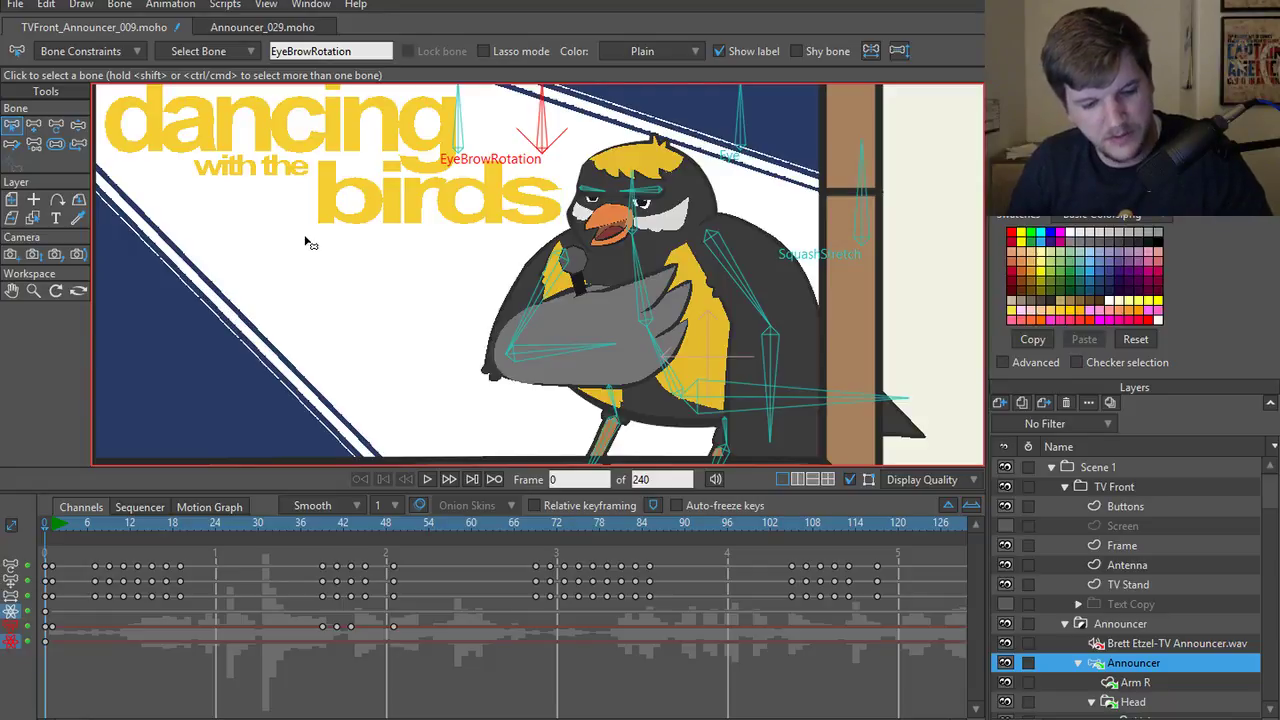
key(ctrl+shift+s)
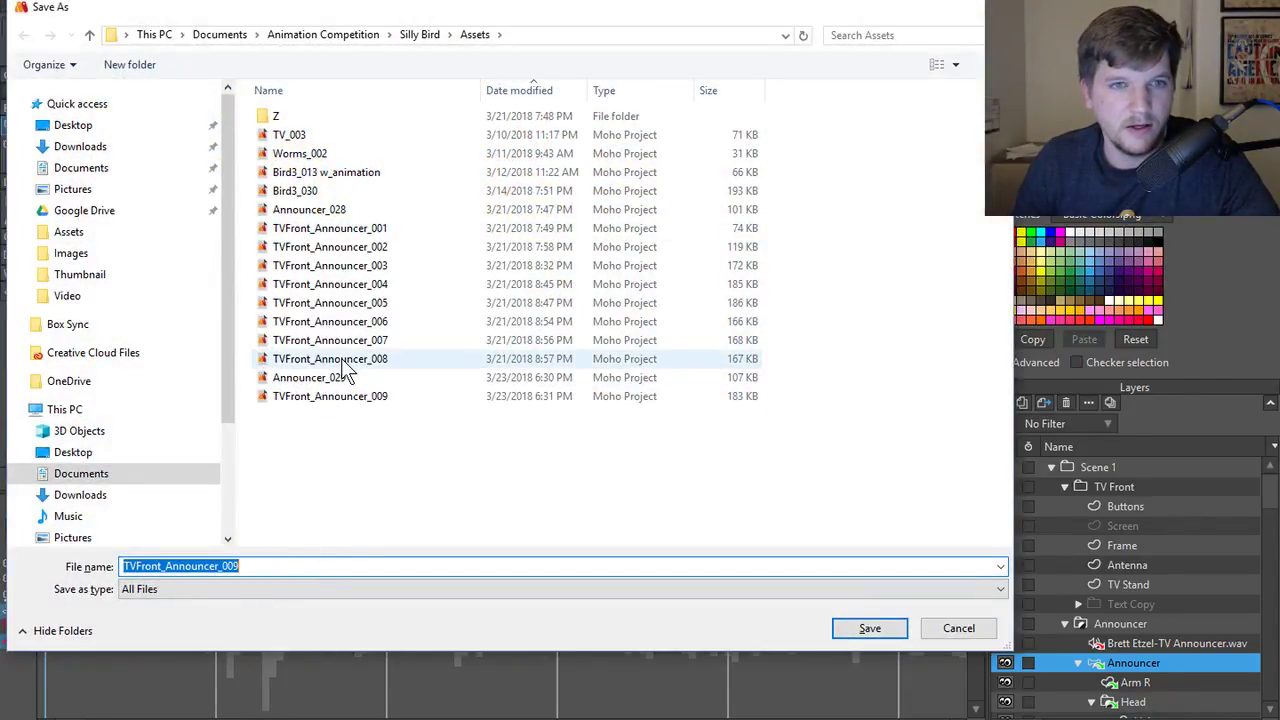
drag(744, 15, 723, 232)
click(983, 232)
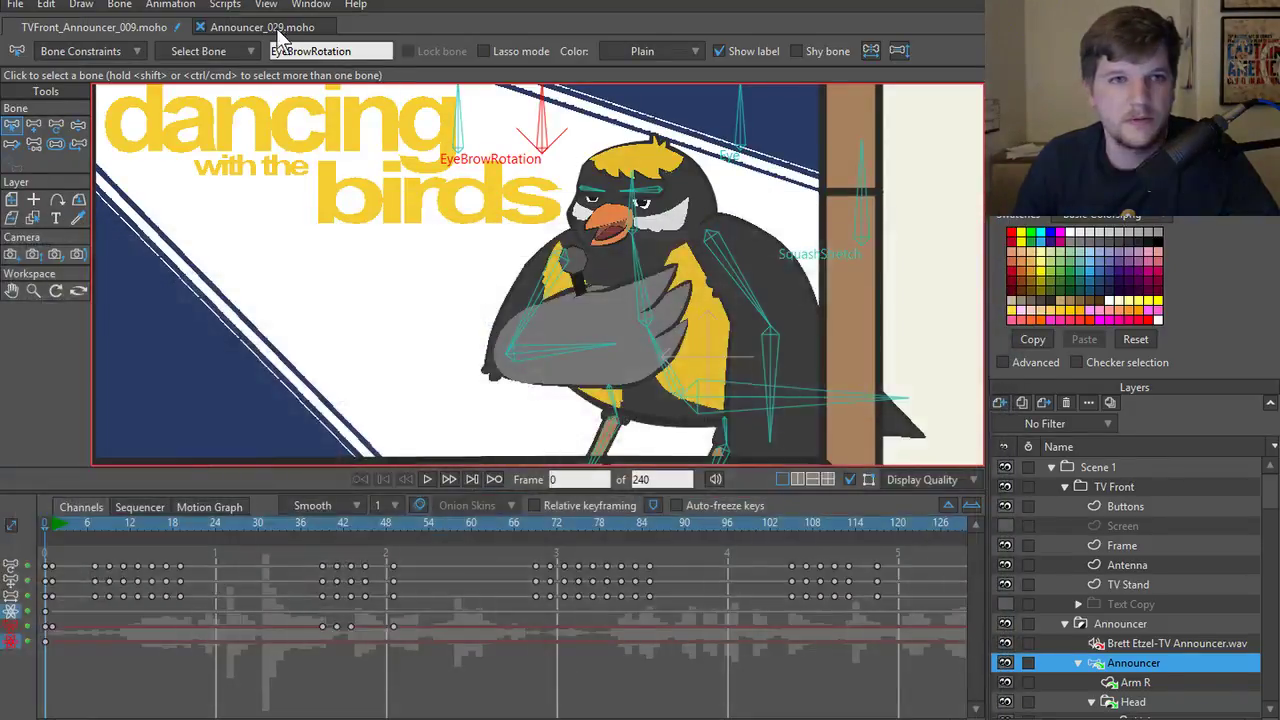
- Save the Announcer_029 project as Announcer_028 in the Assets folder, overwriting the existing file
click(262, 27)
key(ctrl+shift+s)
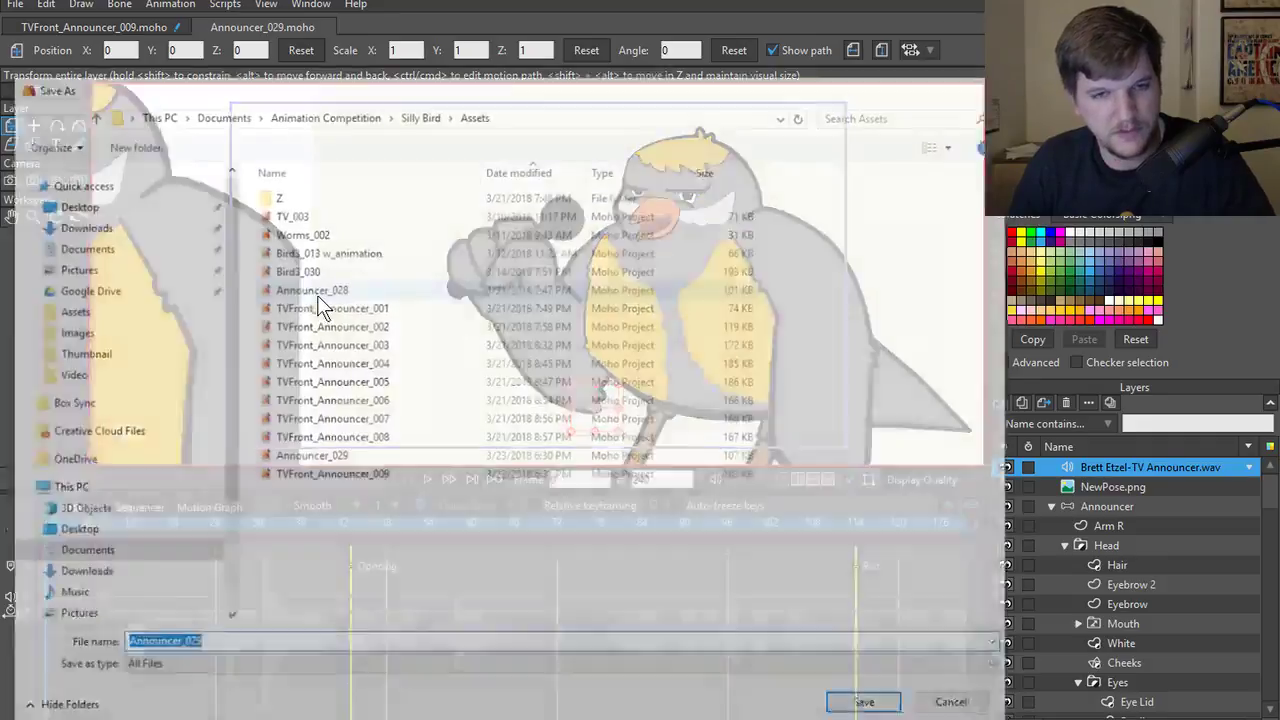
click(279, 645)
key(BackSpace)
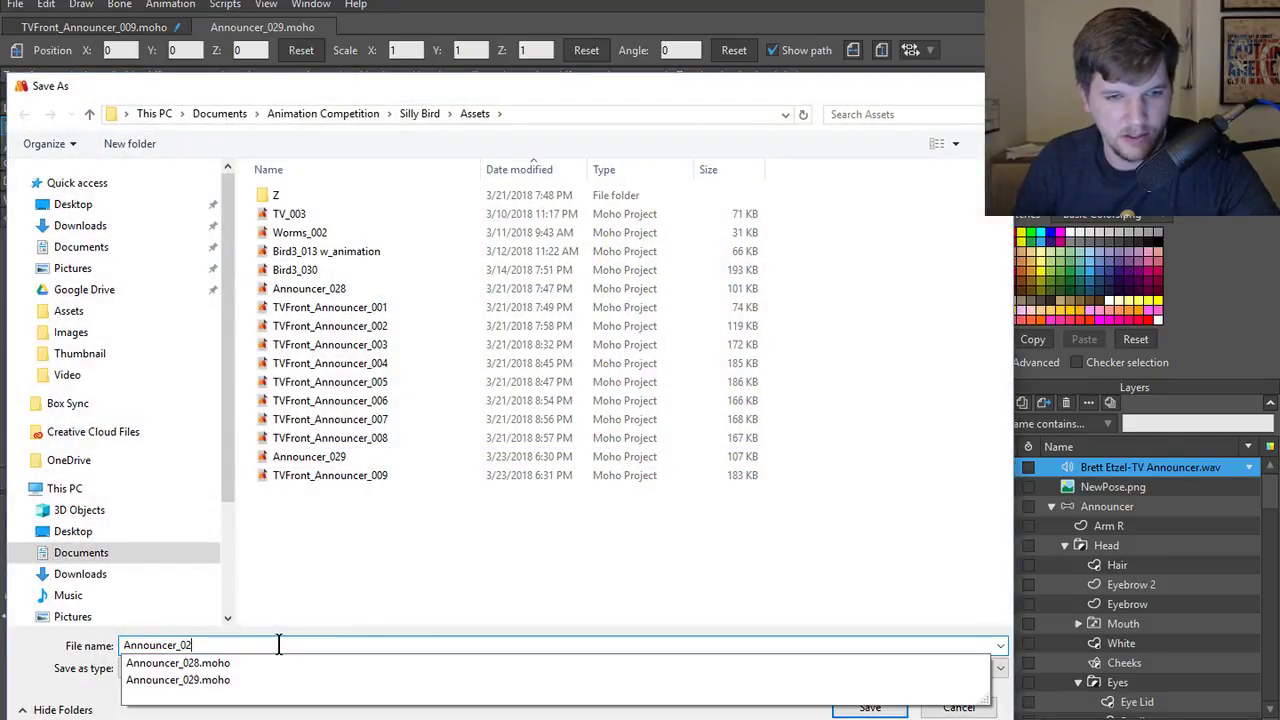
text(8)
click(870, 707)
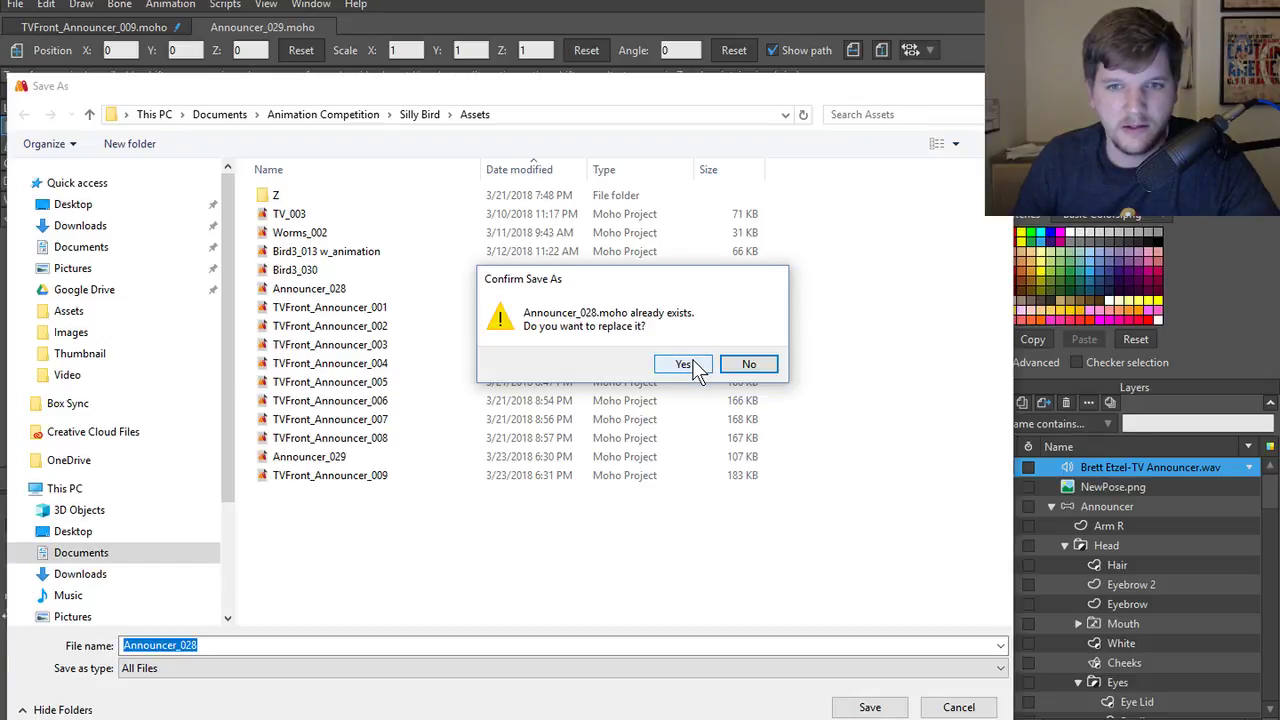
click(692, 359)
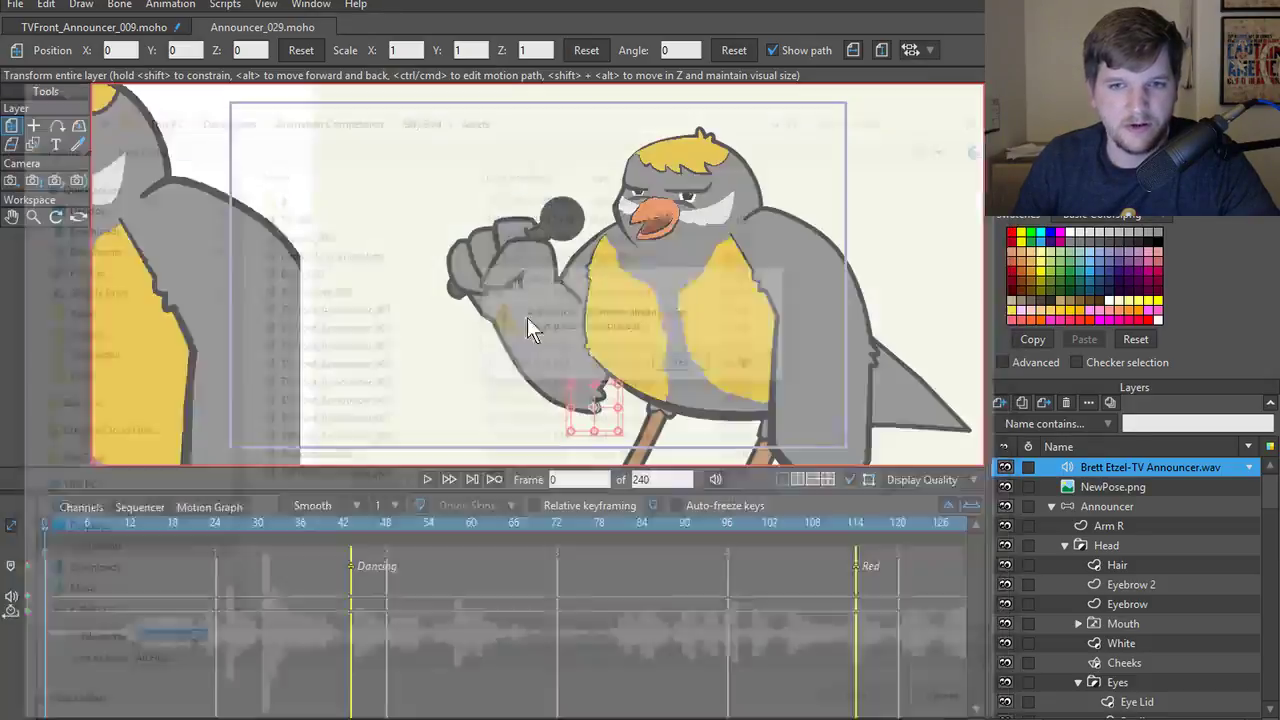
- In TVFront_Announcer_009, update the Announcer layer reference, adding new layers, removing missing ones and replacing mismatched bones, but not mismatched vectors
click(118, 30)
click(1135, 662)
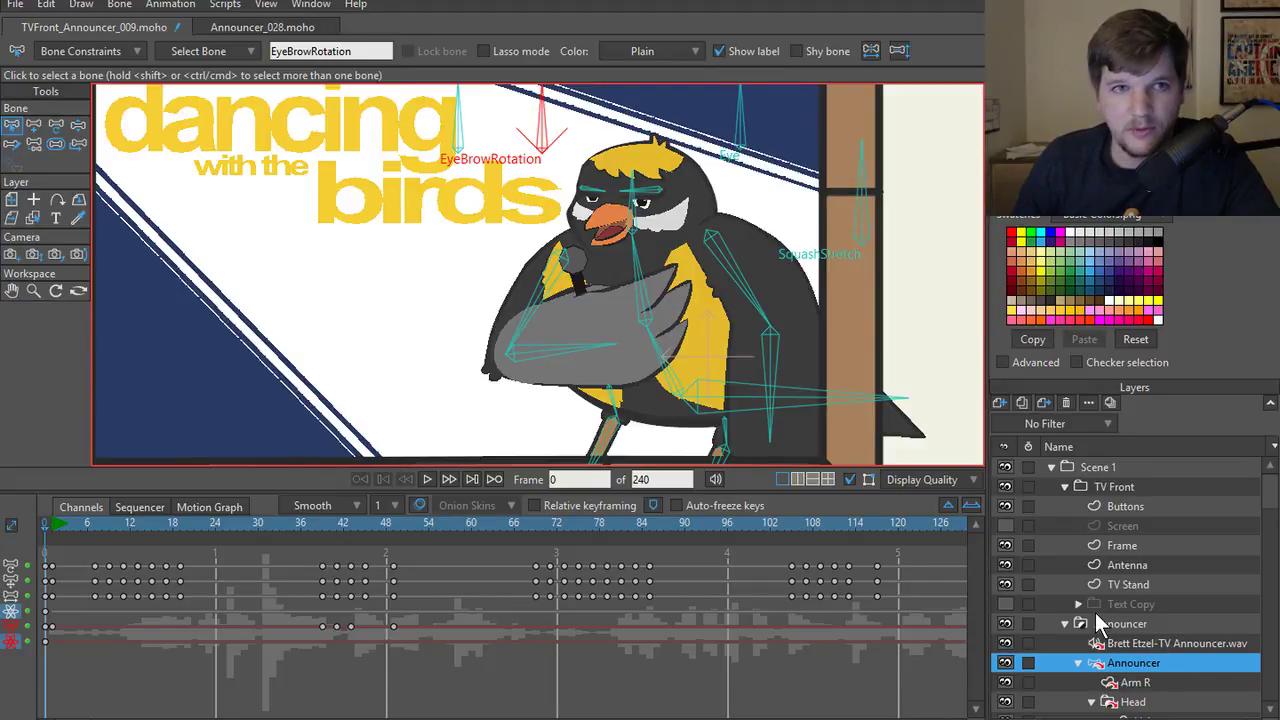
right_click(1117, 673)
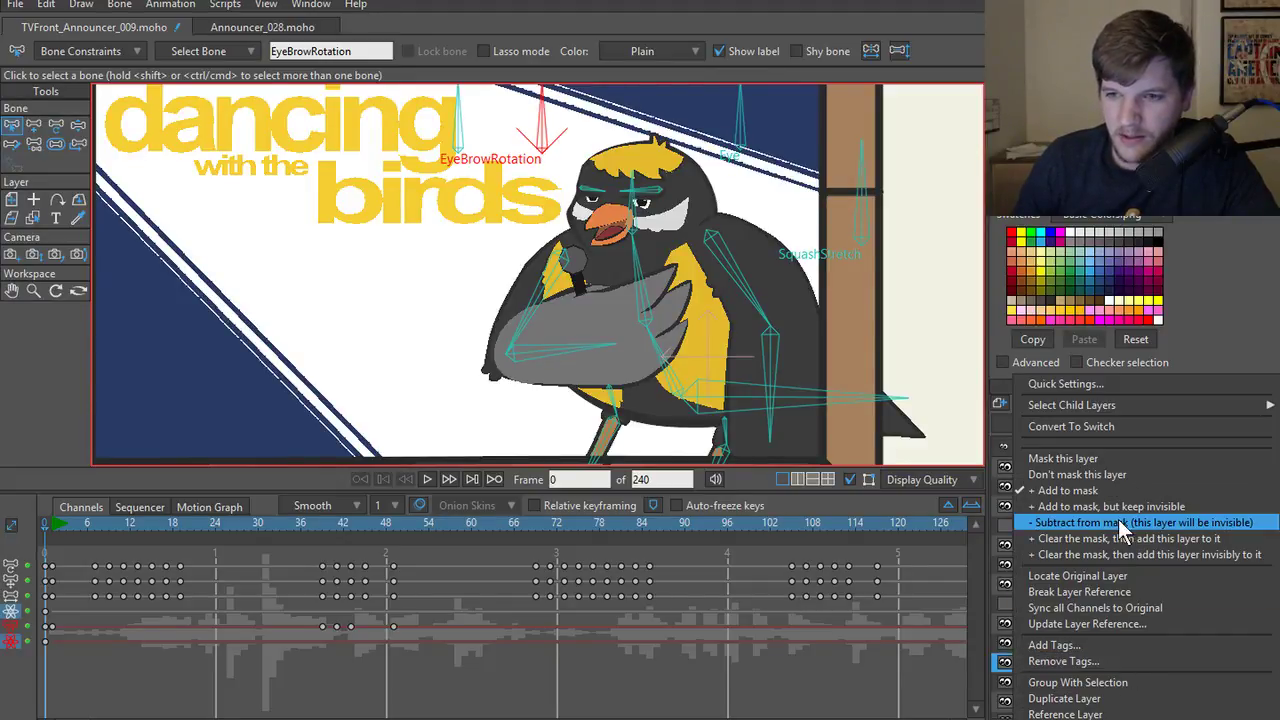
click(1108, 625)
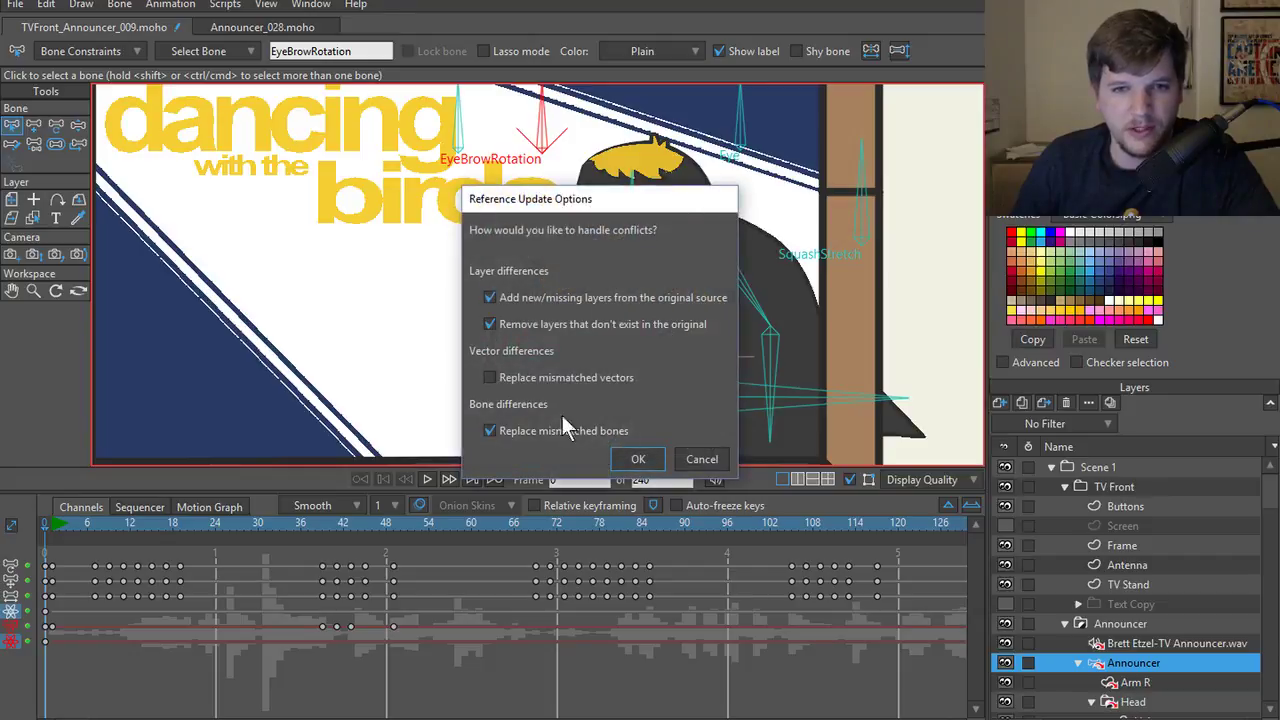
click(620, 458)
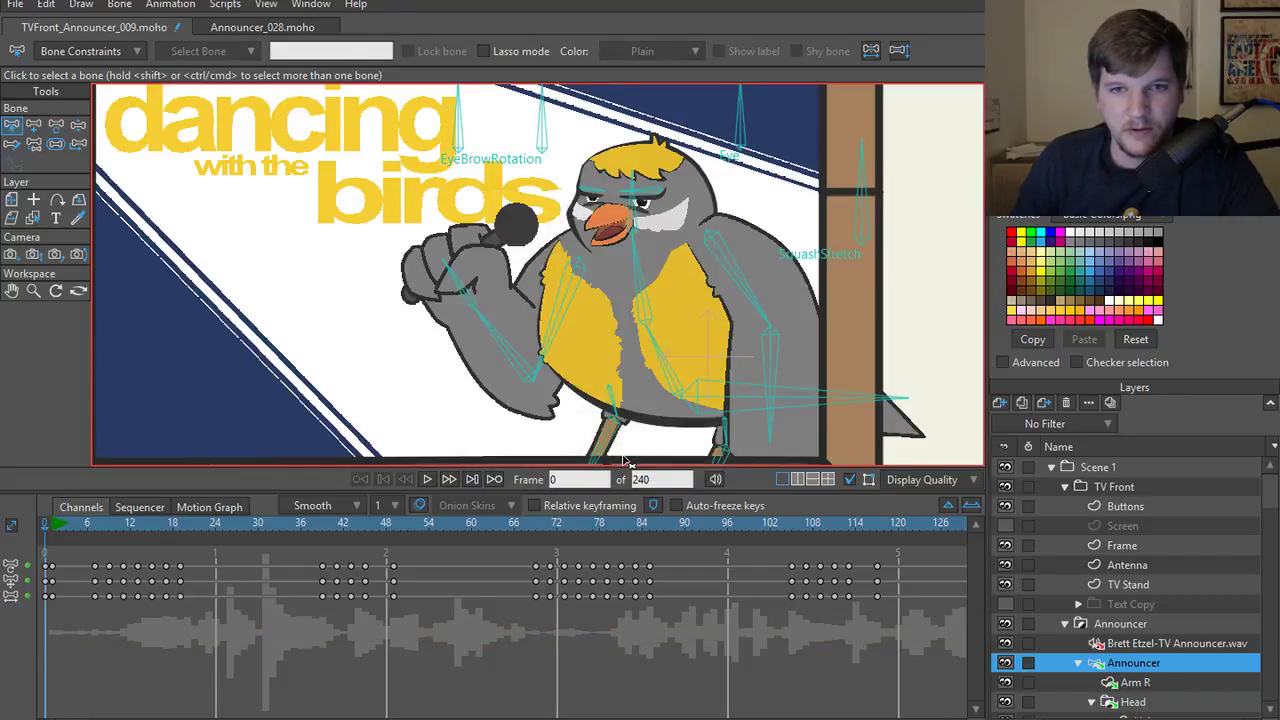
- Play back the TV scene to check the updated announcer's animation, and return to frame 0
scroll(698, 246, up, 5)
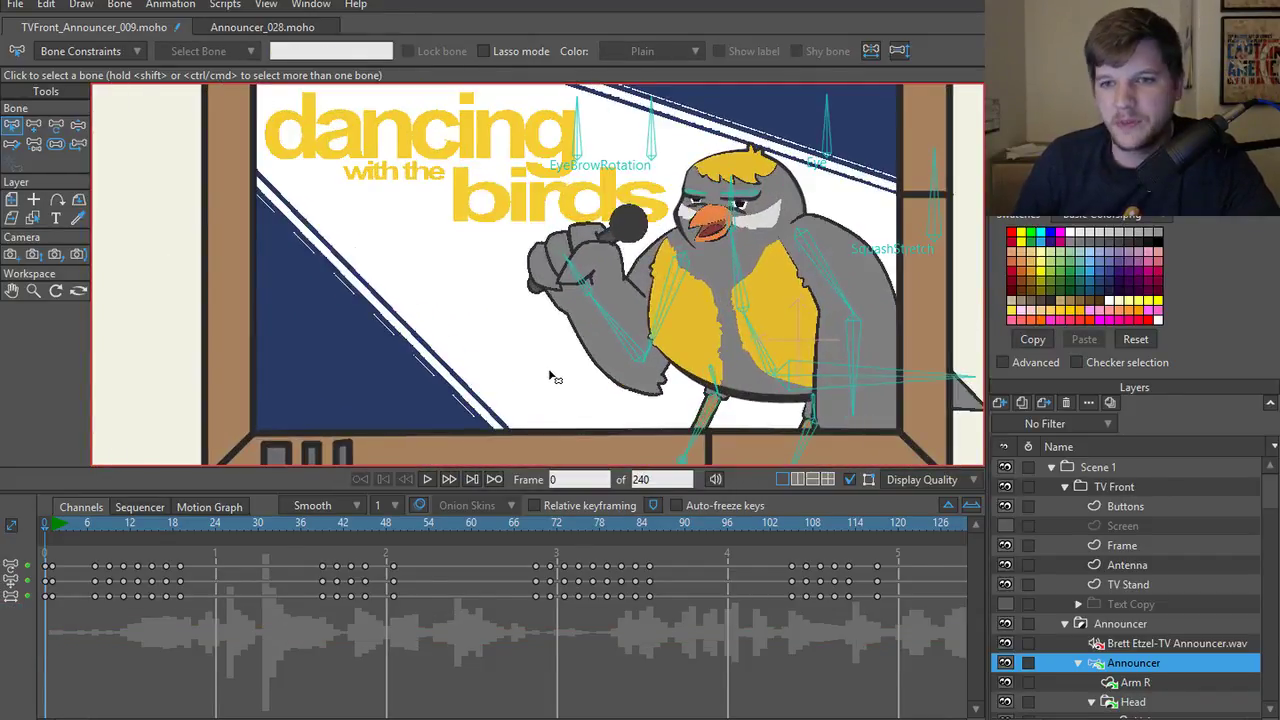
scroll(549, 371, down, 2)
scroll(1143, 655, down, 1)
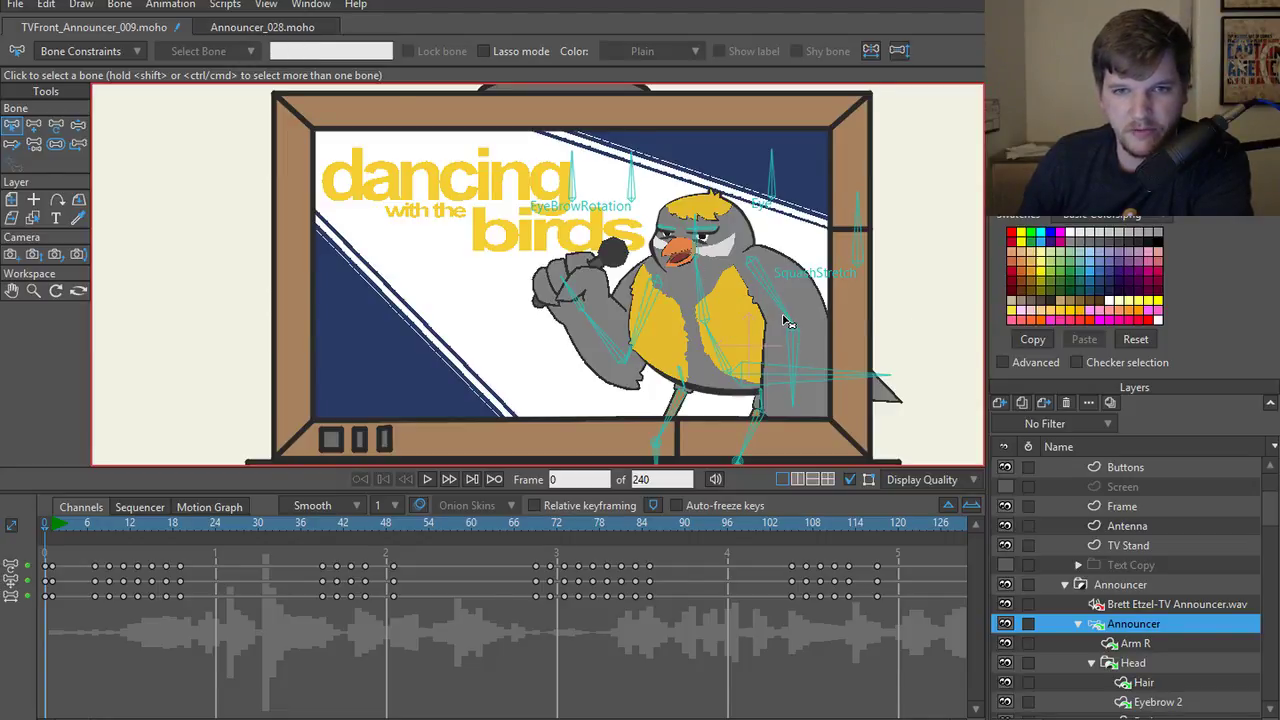
scroll(785, 320, down, 3)
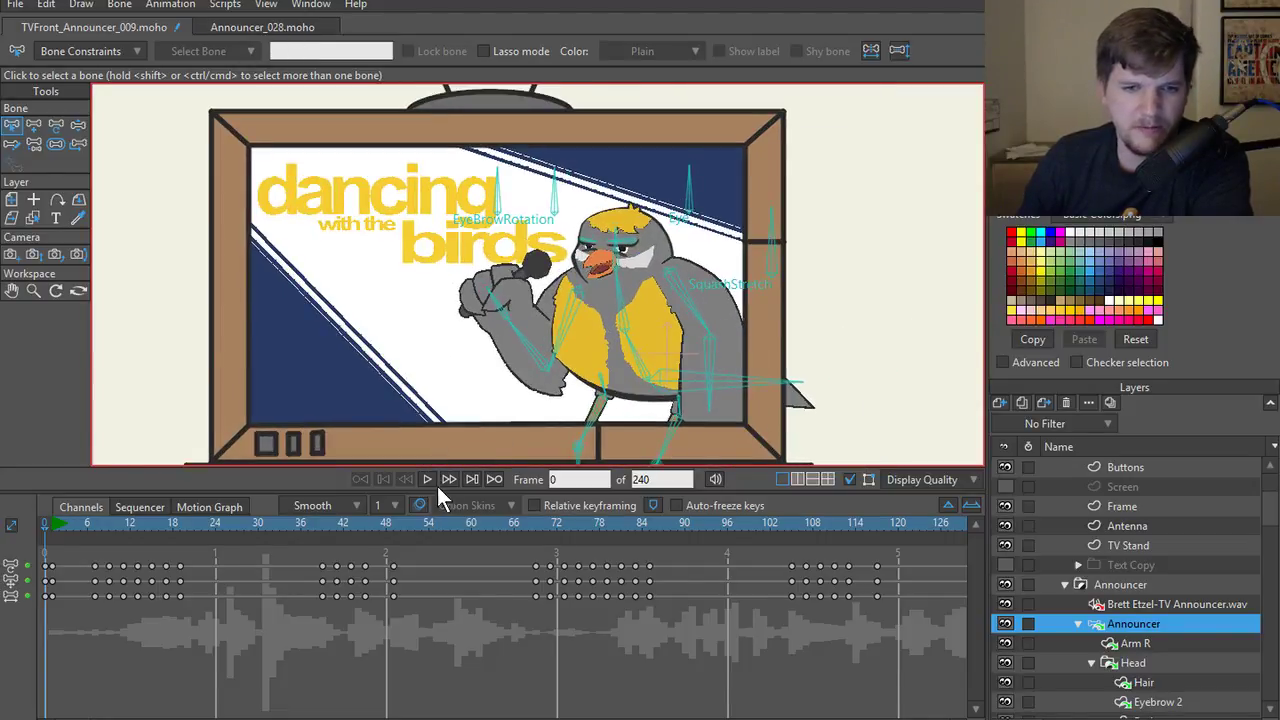
click(428, 479)
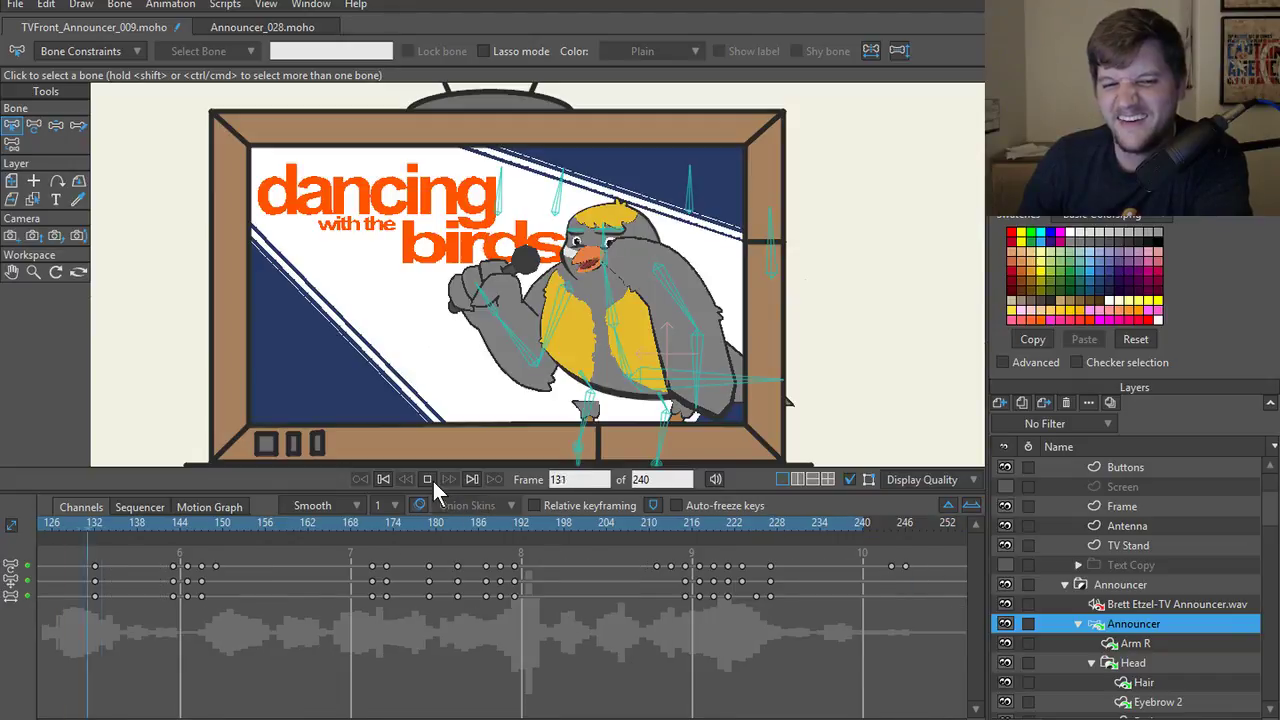
click(433, 481)
click(386, 480)
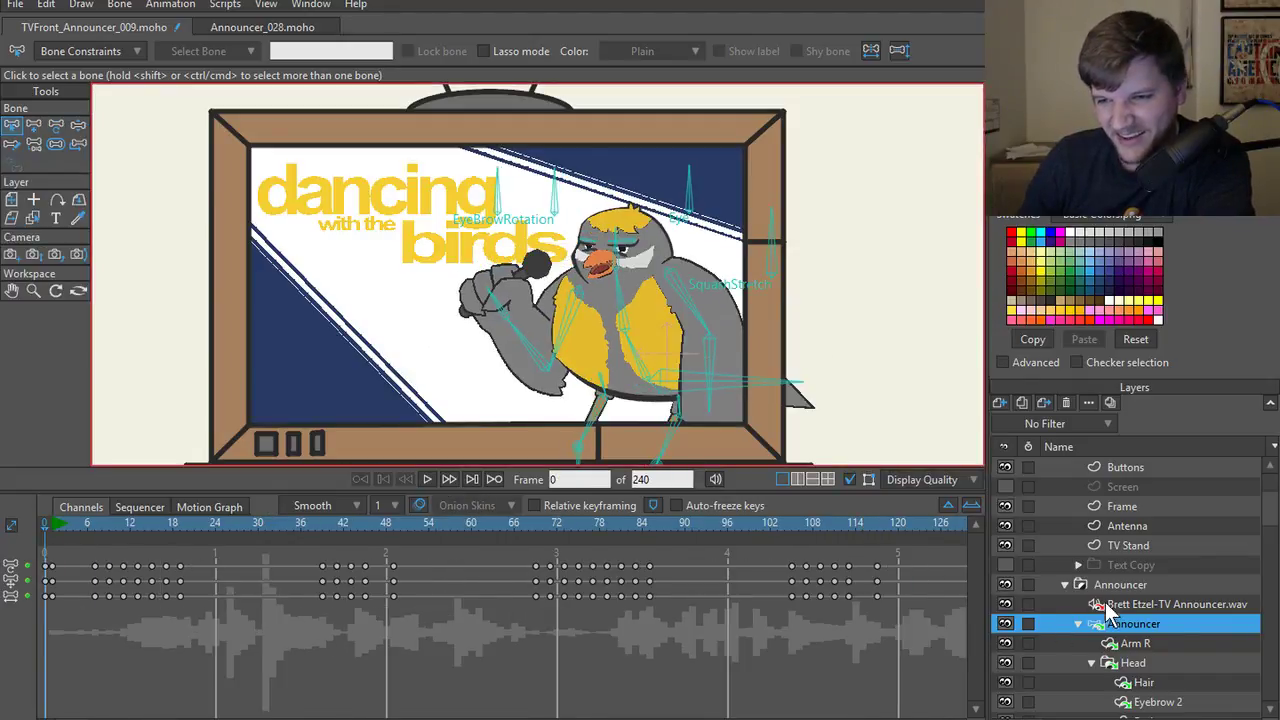
- Sync all the Announcer layer's channels to the original and update its reference again, adding new layers, removing missing ones and replacing mismatched bones
scroll(1173, 605, down, 1)
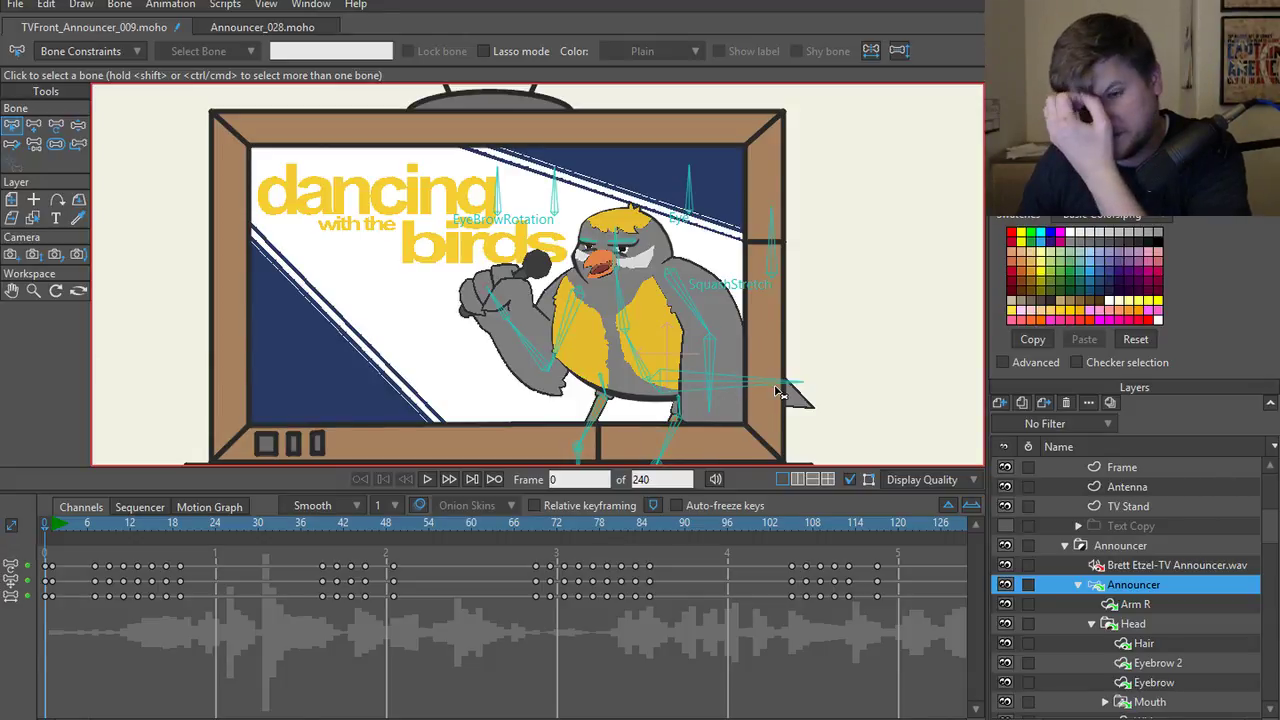
right_click(1130, 590)
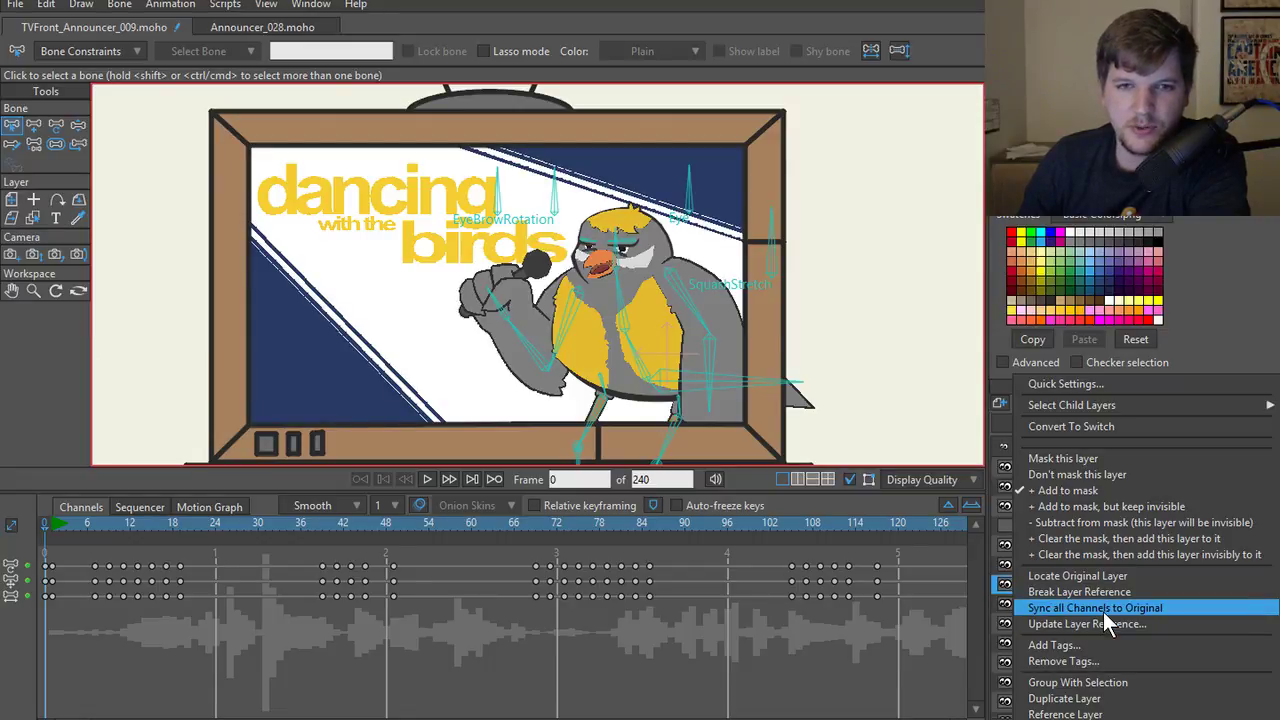
click(1104, 610)
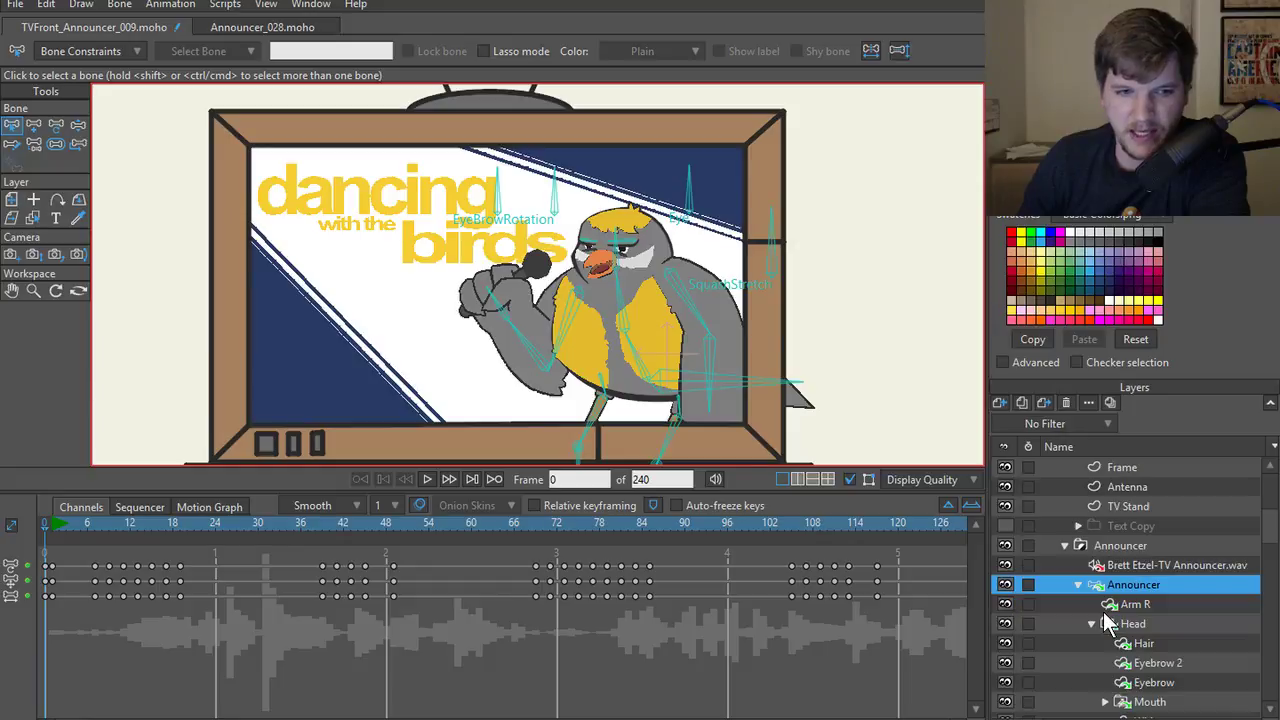
right_click(1128, 585)
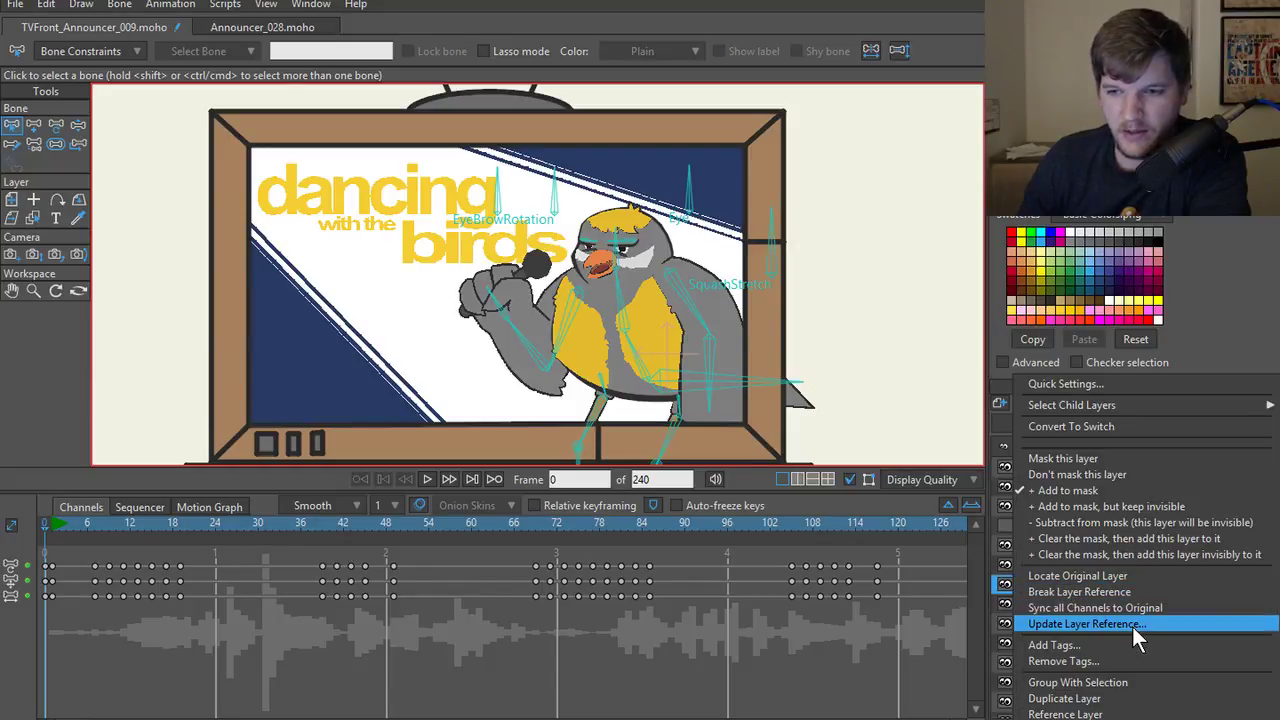
click(1131, 624)
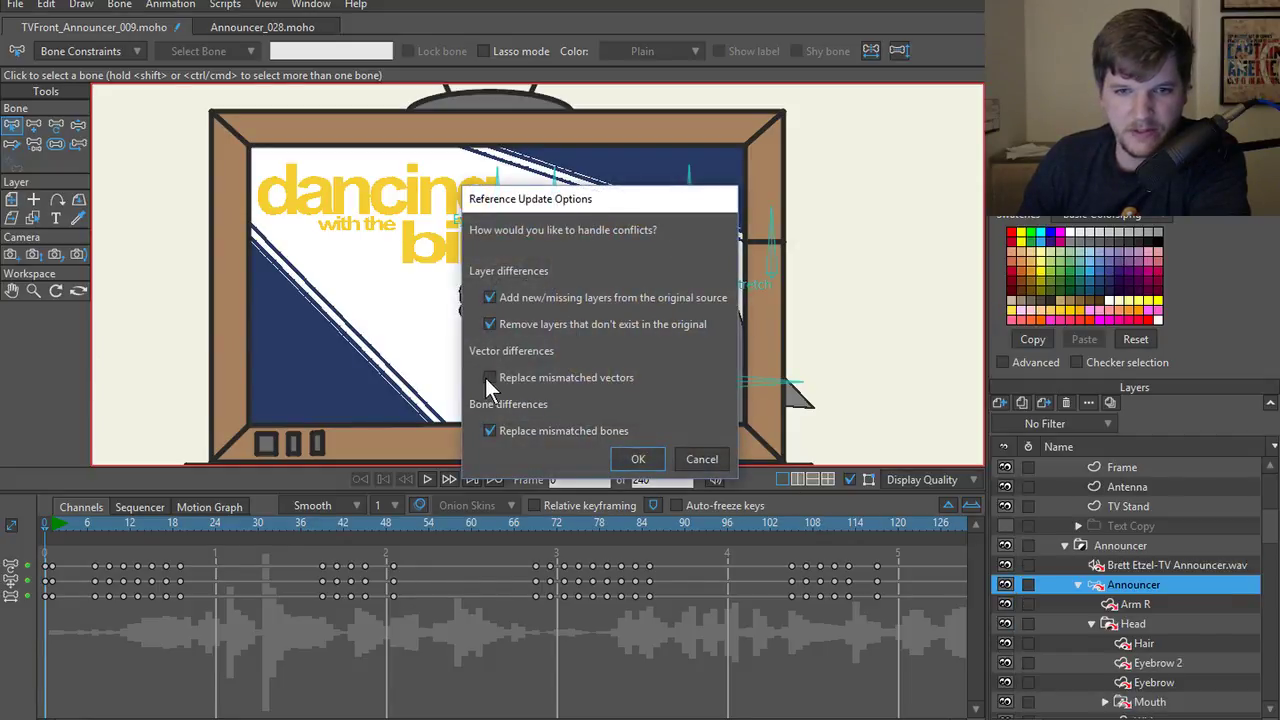
click(636, 459)
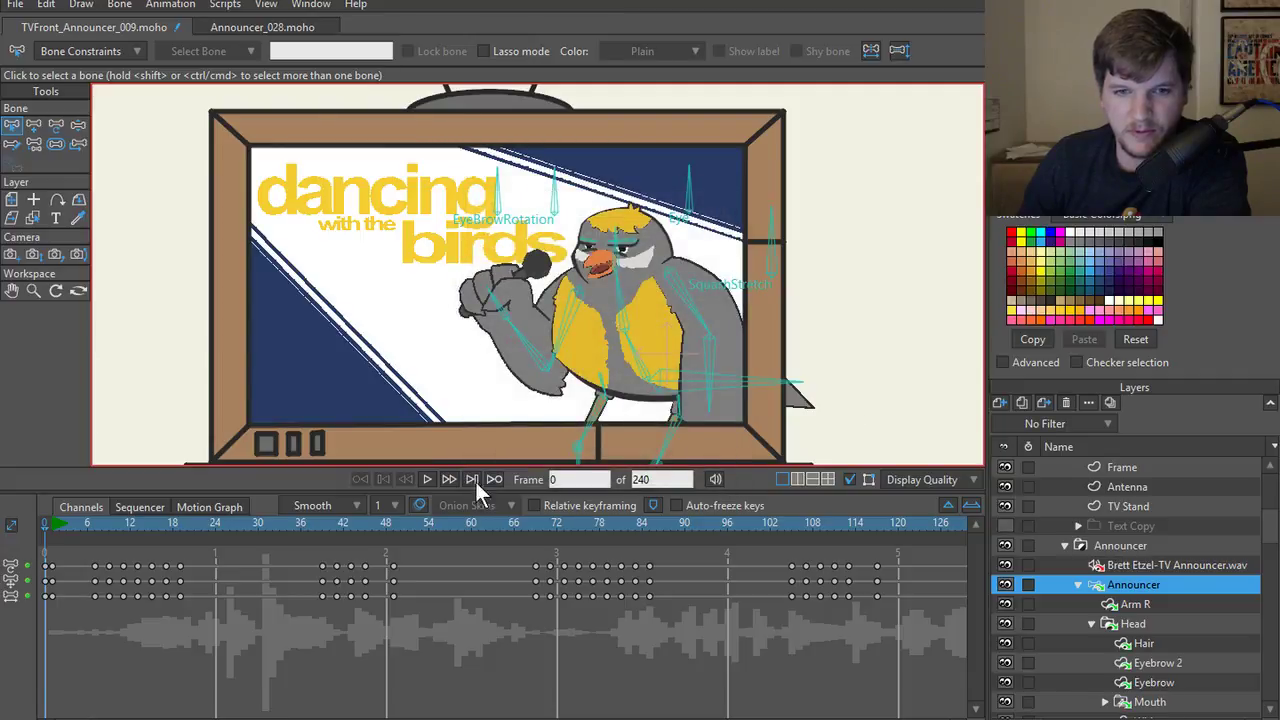
- Play the scene again to check the announcer's motion after the channel sync, and rewind to frame 0
click(428, 478)
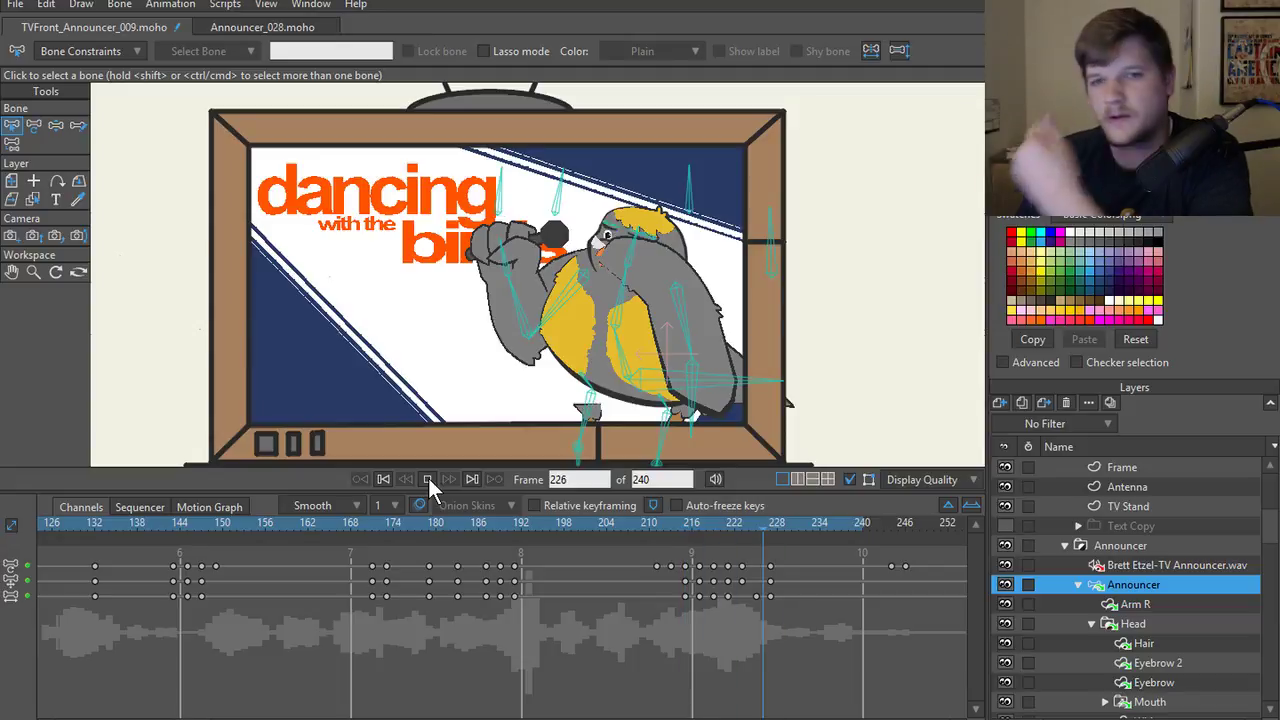
click(383, 479)
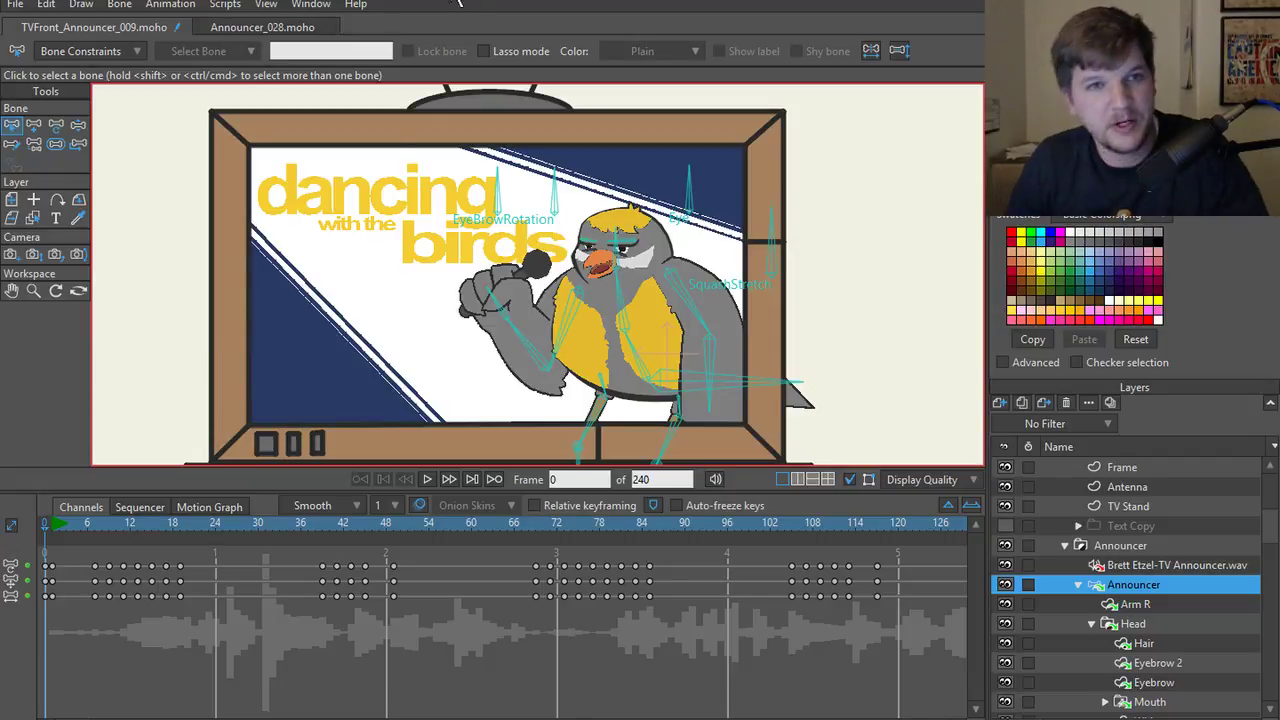
- Compare the microphone arm's bones in the Announcer_028 rig with those in the TVFront_Announcer_009 scene
key(ctrl+Tab)
scroll(1120, 510, up, 2)
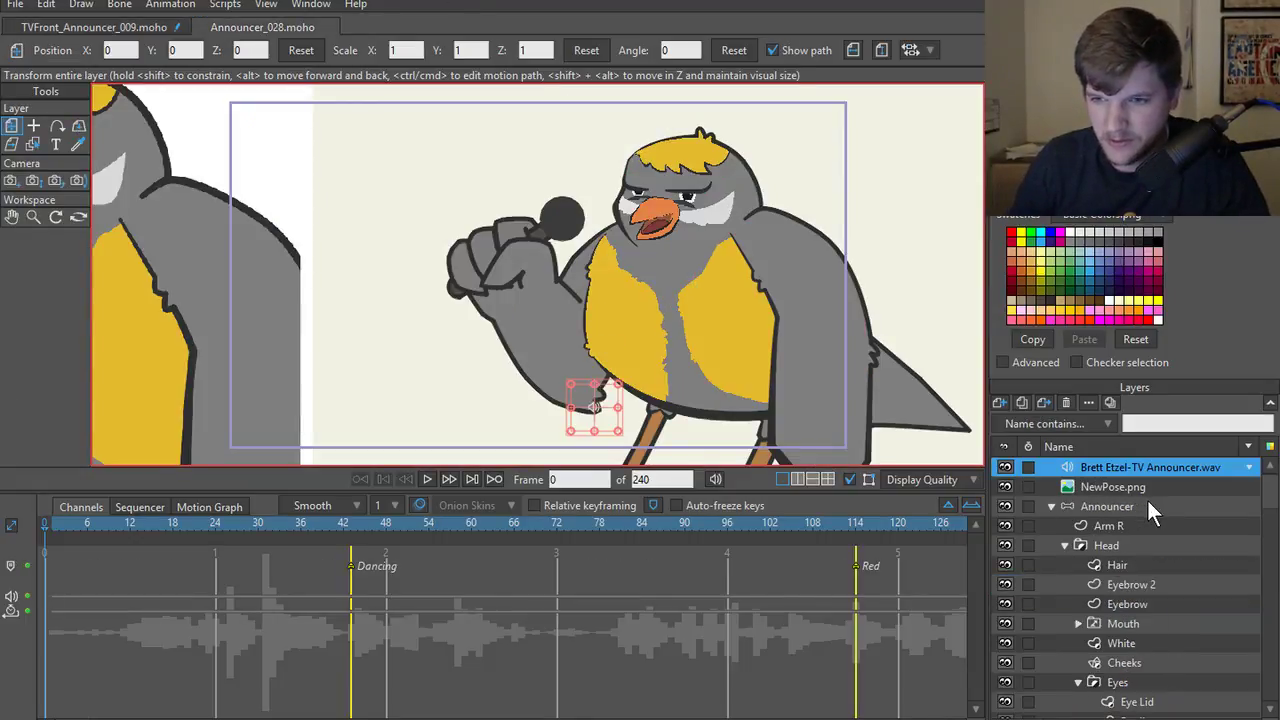
click(1110, 506)
scroll(520, 360, up, 3)
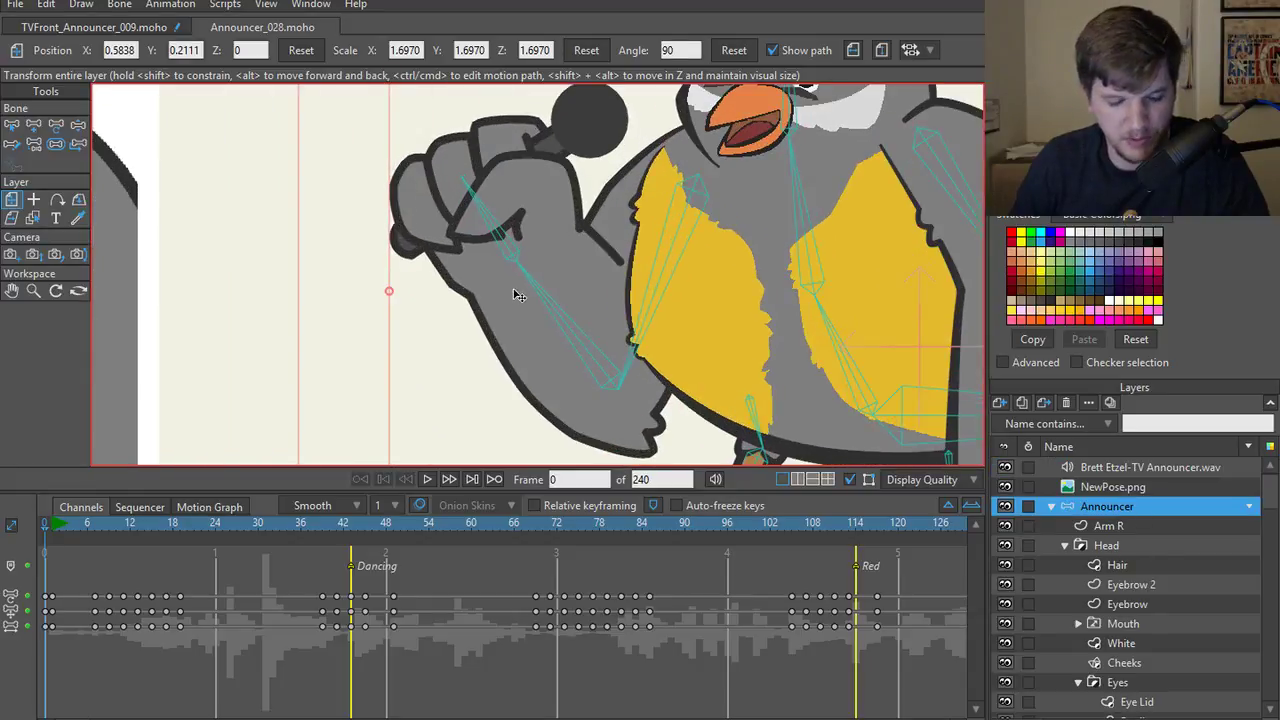
key(b)
click(495, 225)
click(154, 30)
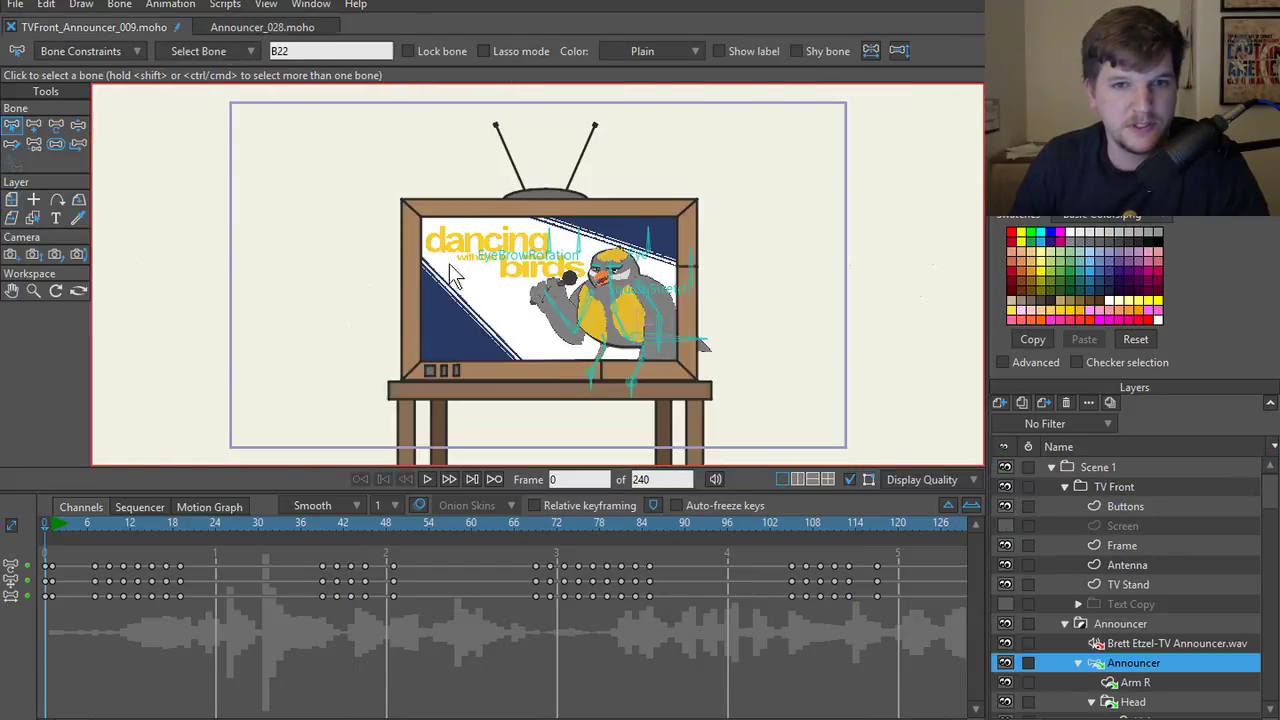
scroll(520, 300, up, 3)
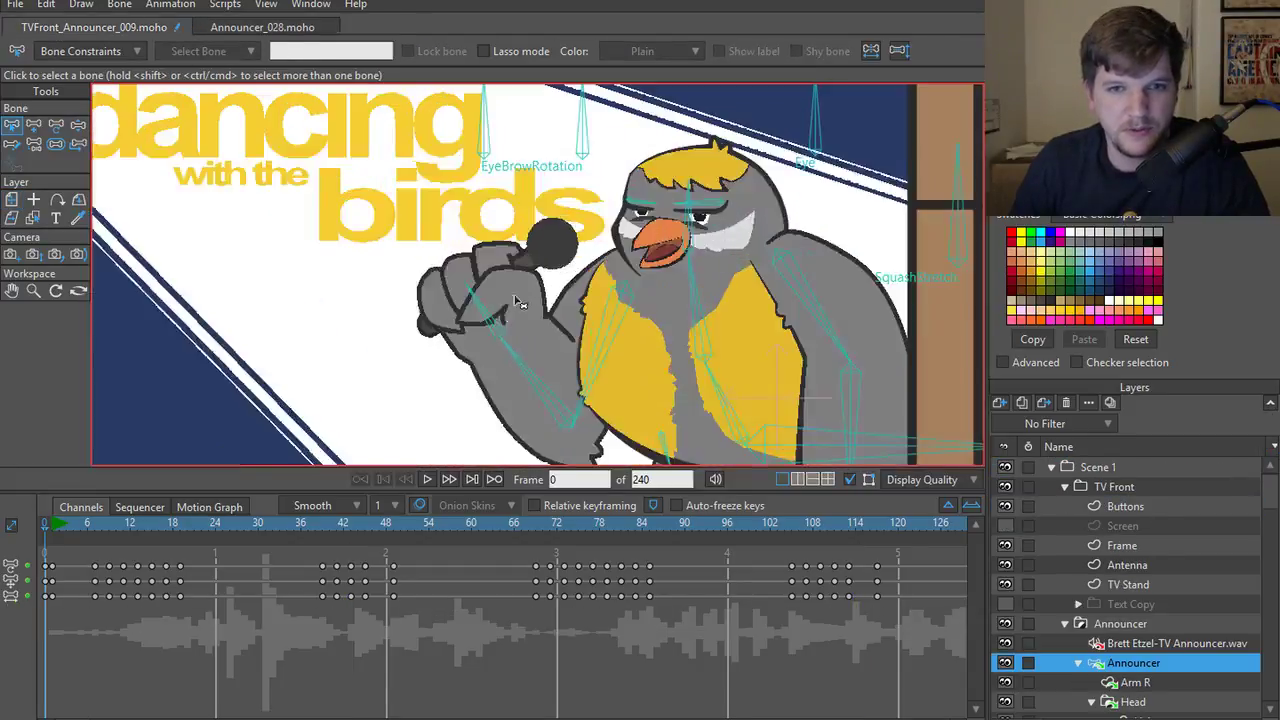
click(530, 373)
click(597, 378)
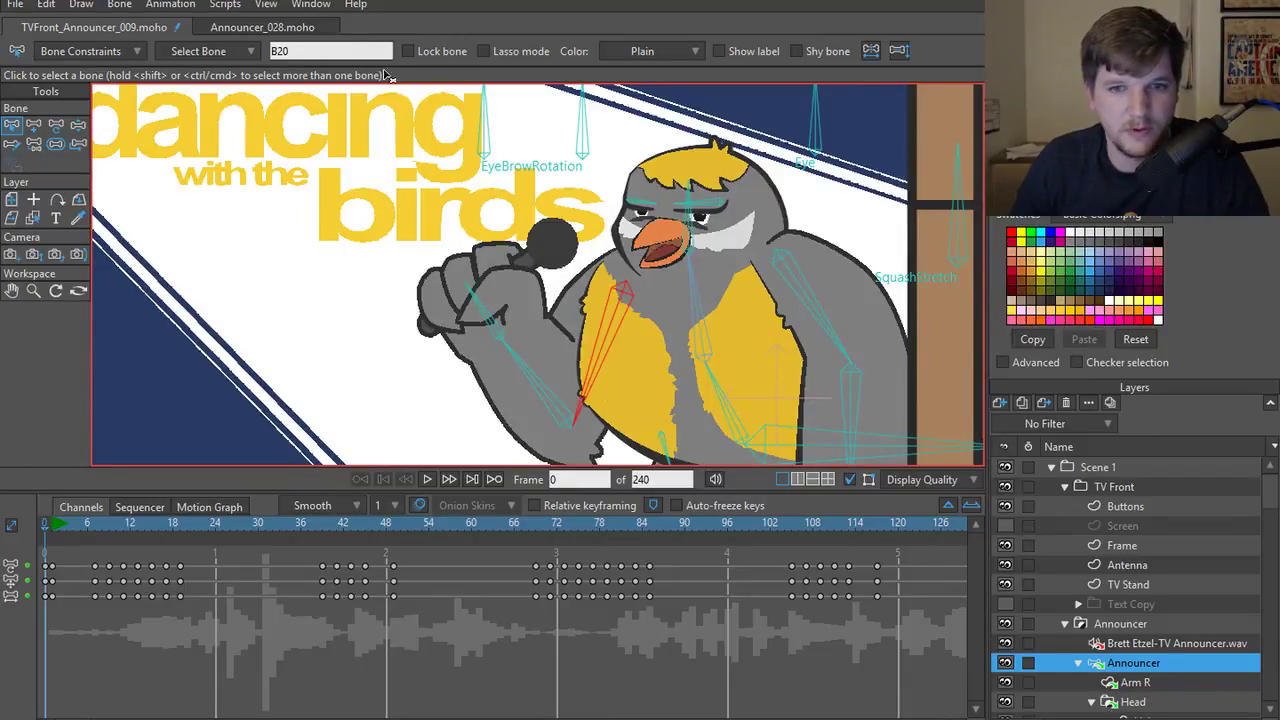
- Check the forearm and chest bones in Announcer_028, and compare the chest bone with its counterpart in TVFront_Announcer_009
click(241, 32)
click(583, 338)
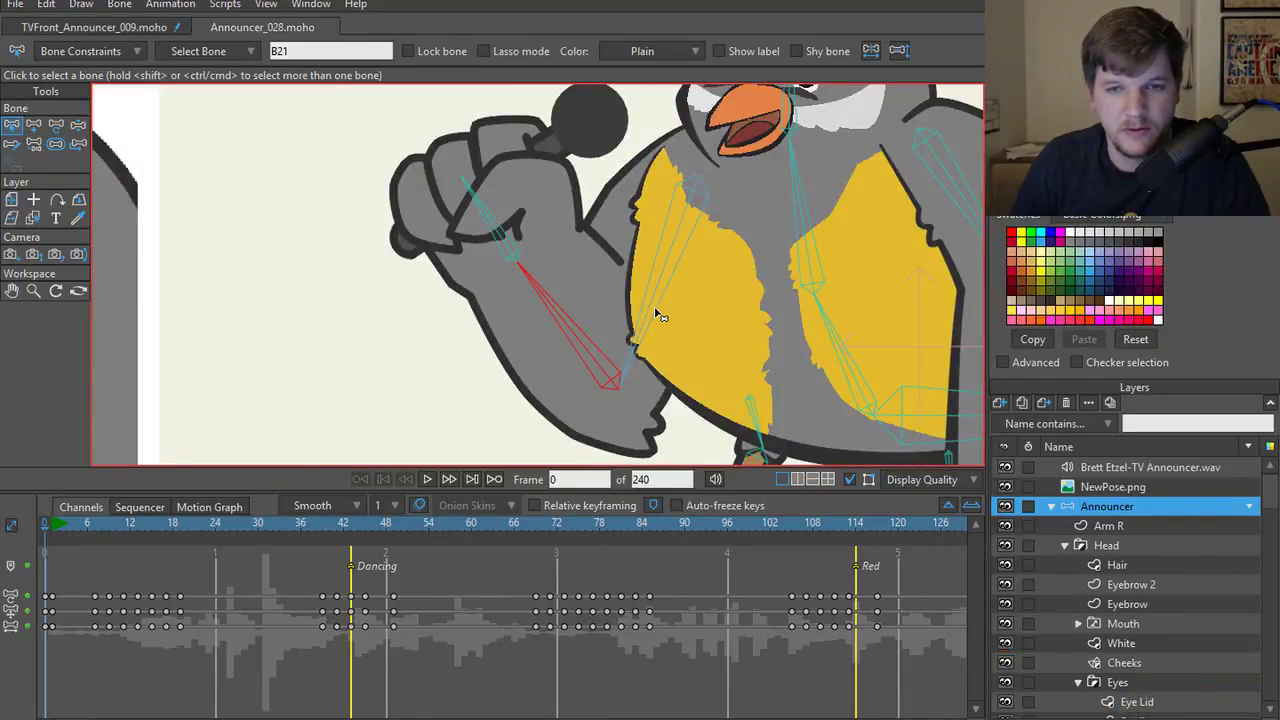
scroll(788, 209, up, 3)
click(805, 215)
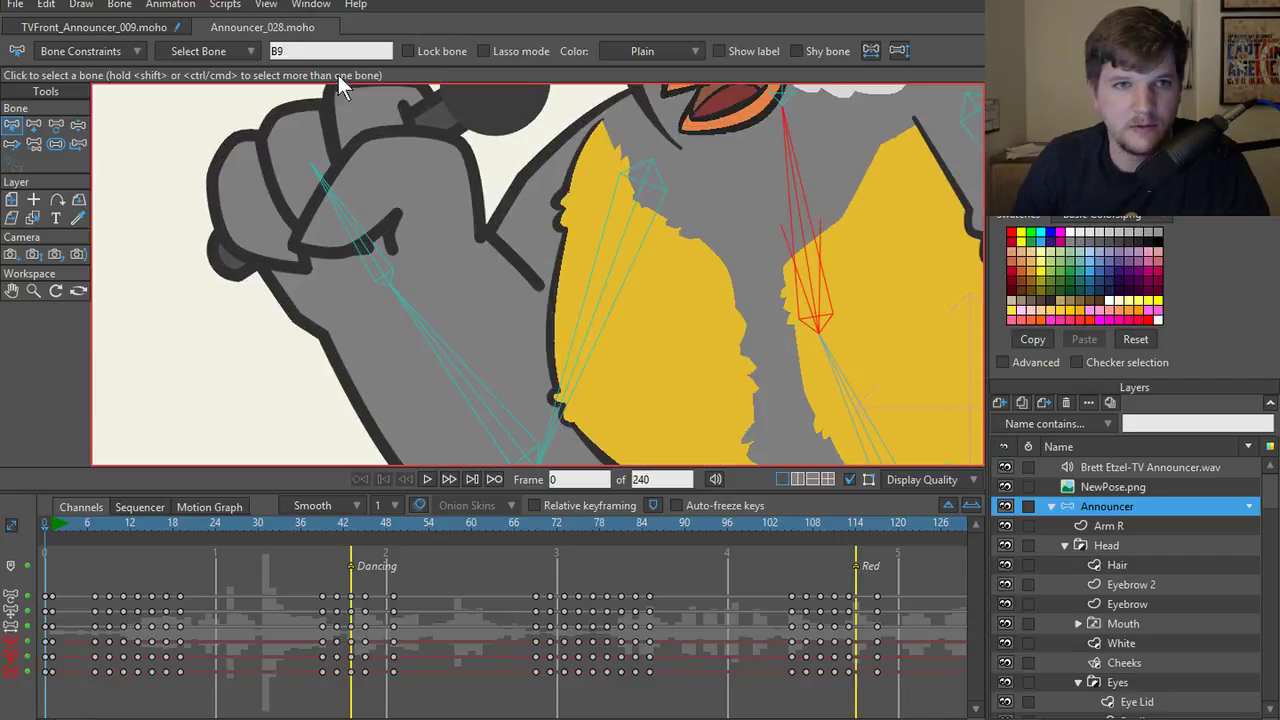
click(140, 30)
scroll(675, 330, up, 3)
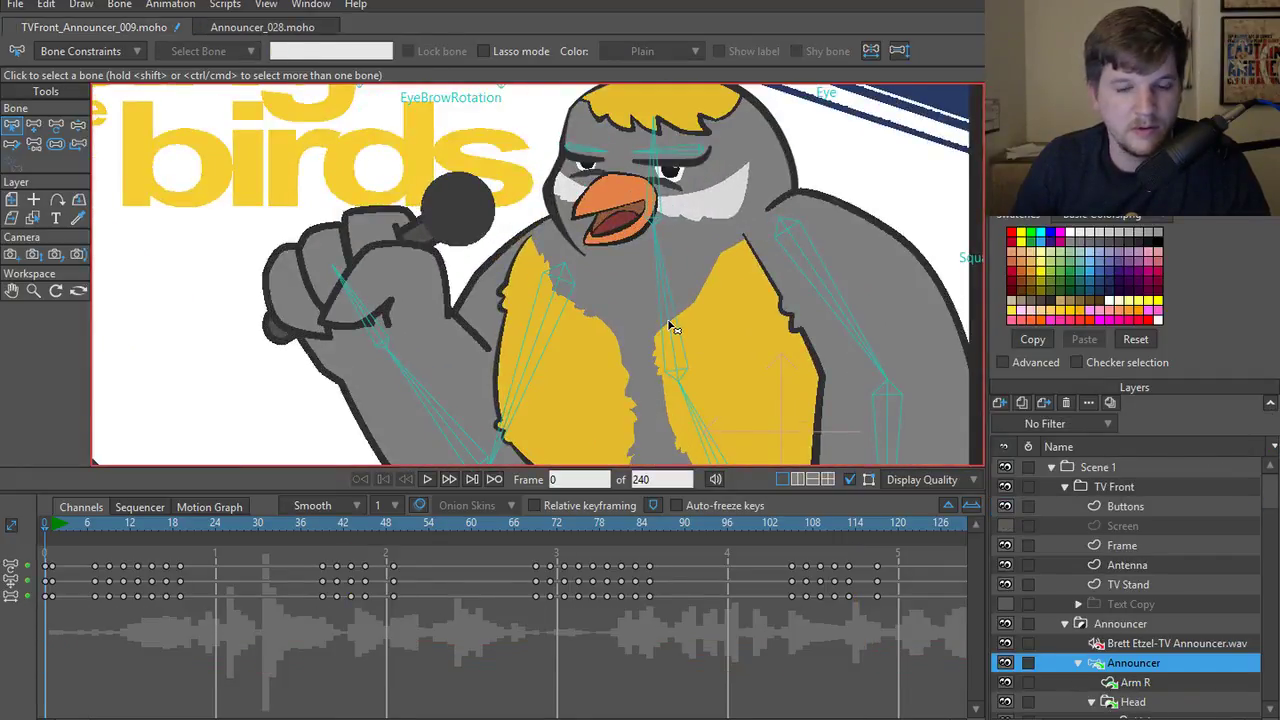
click(673, 328)
- Select the chest bone B9 and compare the announcer's pose at frames 0 and 1
scroll(652, 315, down, 3)
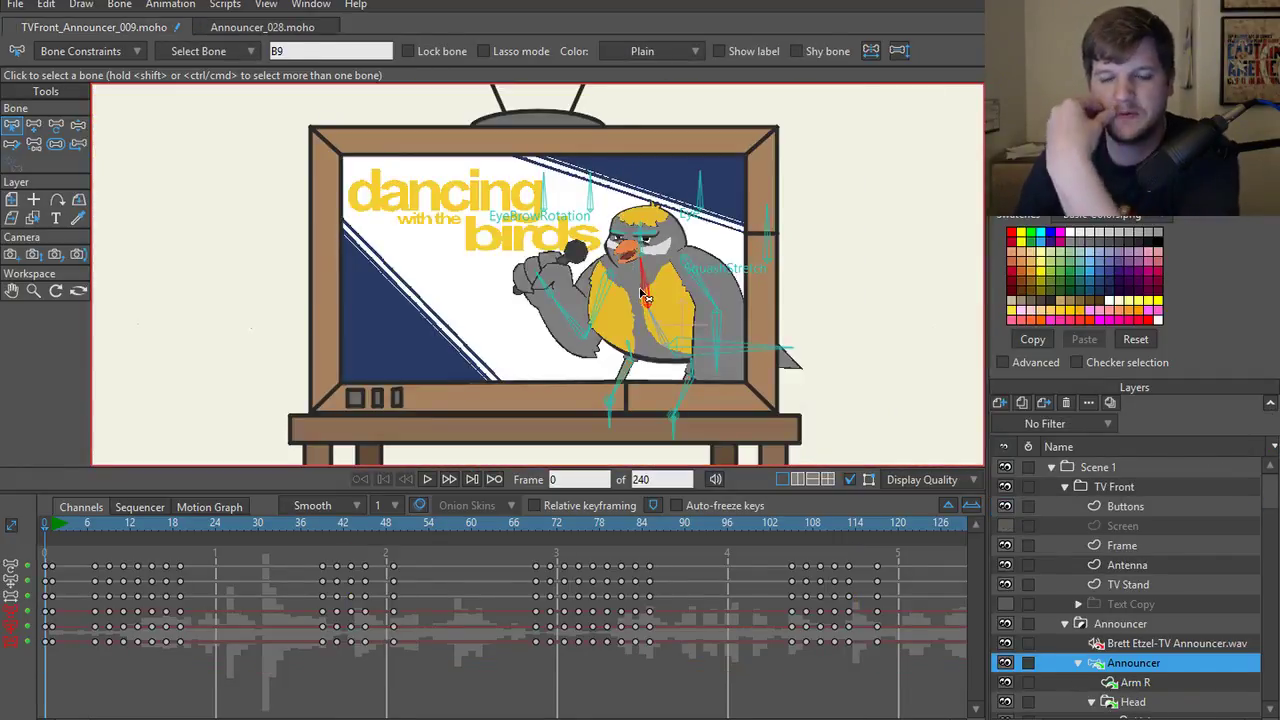
scroll(600, 311, up, 3)
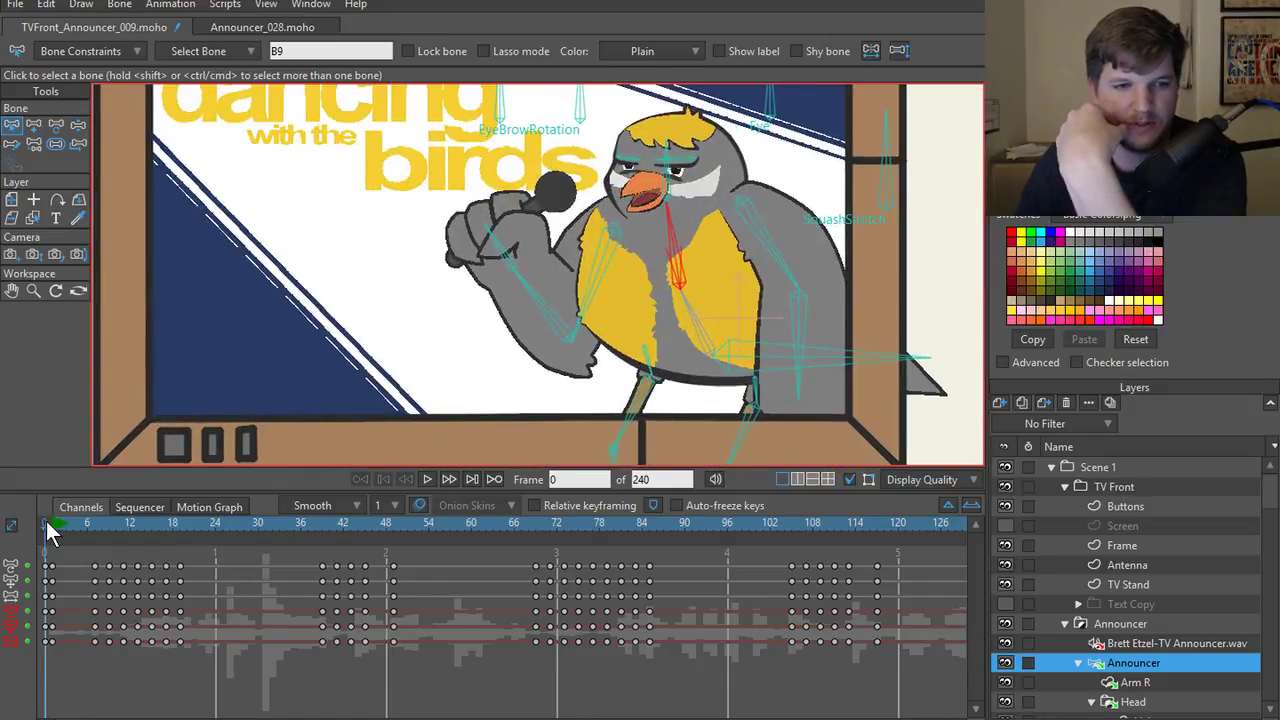
click(52, 523)
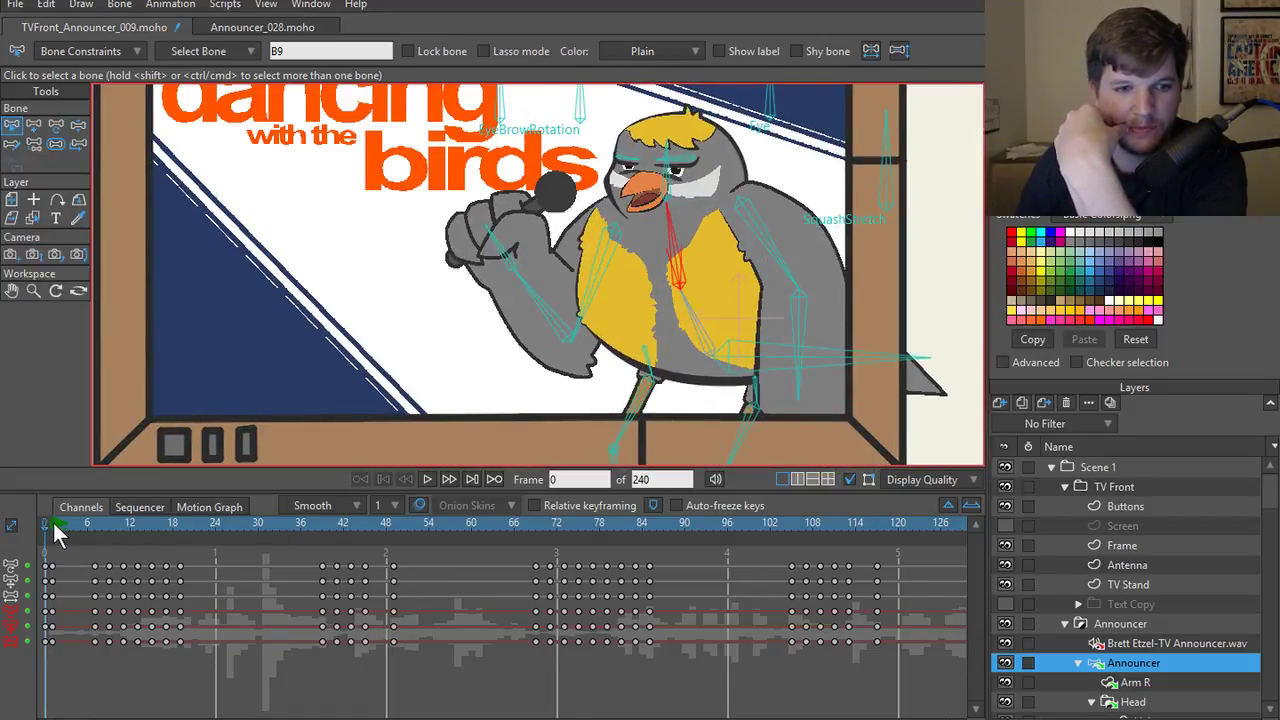
scroll(558, 322, up, 1)
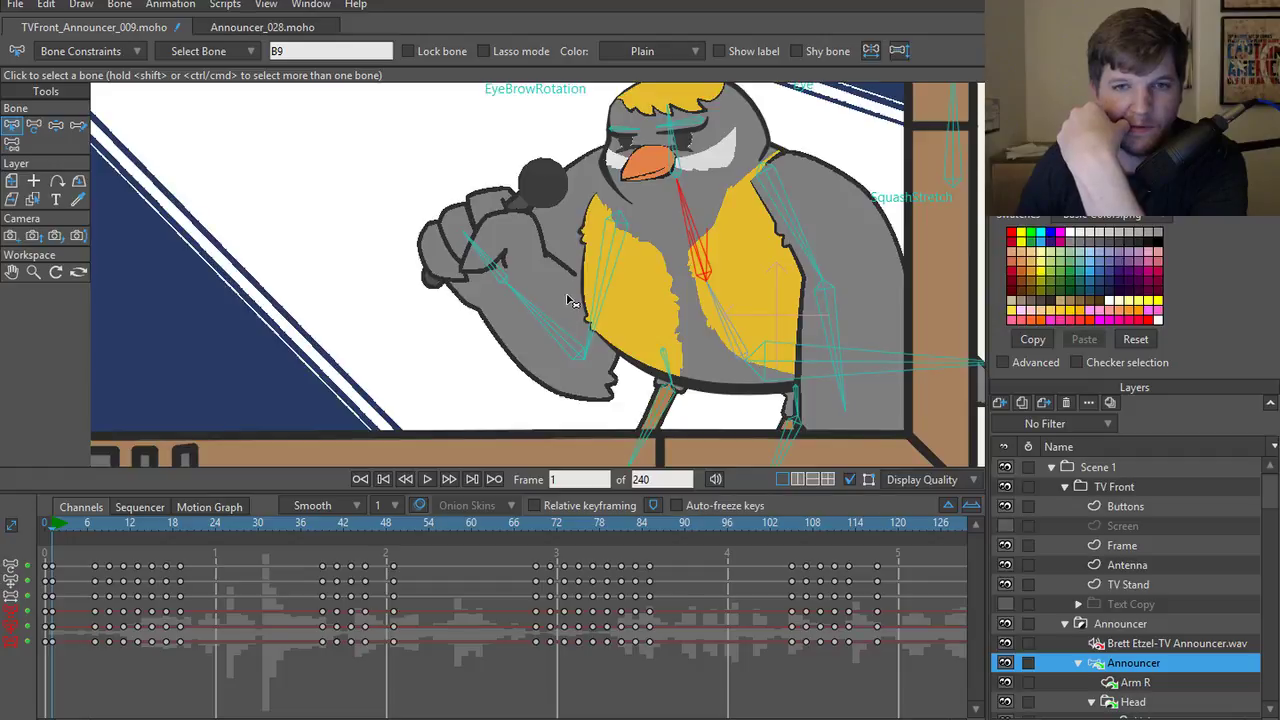
click(44, 525)
- Test the announcer's forearm and lower-body bones with Manipulate Bones at frame 0, and inspect them with the Transform Bone tool
key(z)
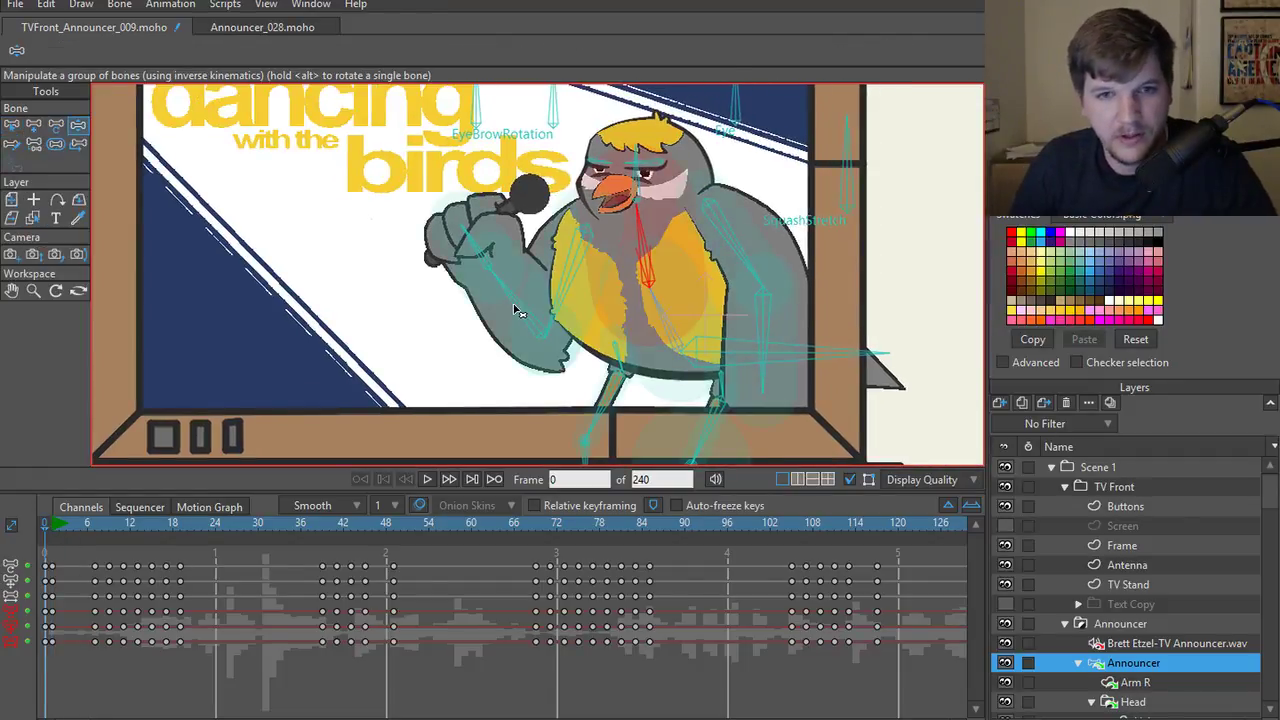
mouse_move(514, 306)
mouse_down()
mouse_move(430, 280)
mouse_move(460, 342)
mouse_move(470, 300)
mouse_move(500, 300)
mouse_up()
click(664, 321)
drag(664, 321, 706, 300)
key(t)
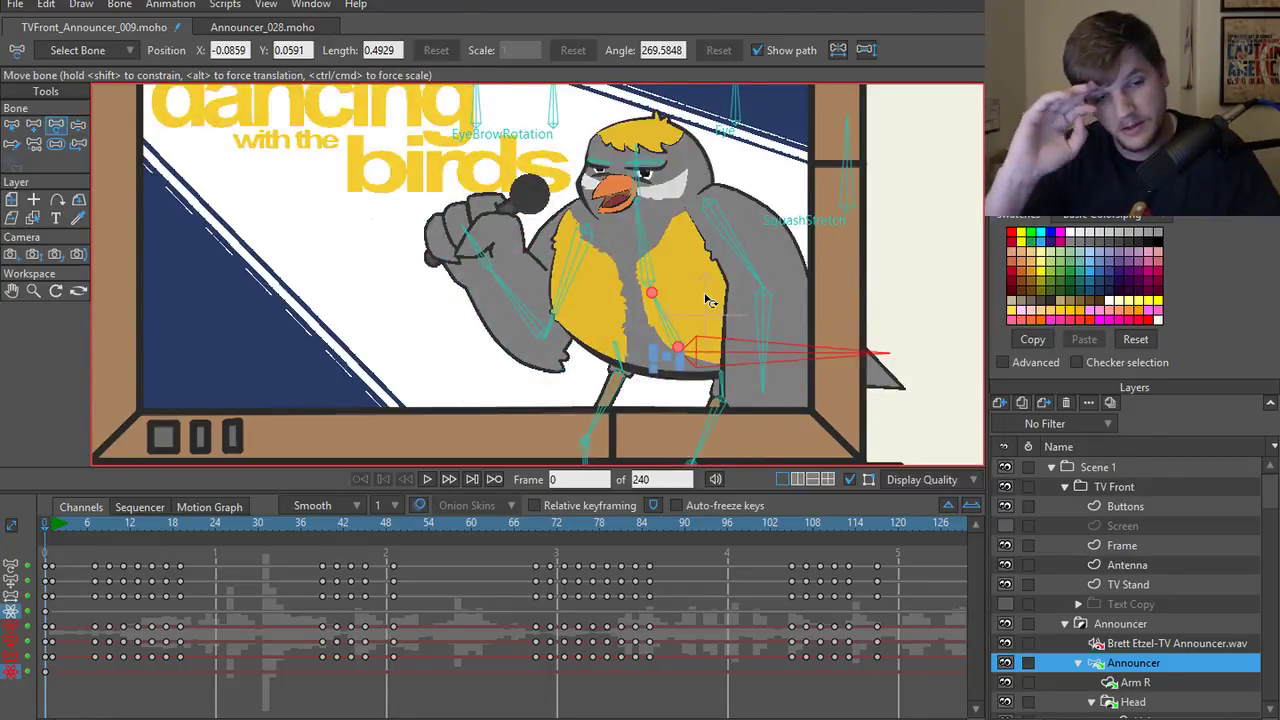
click(484, 256)
scroll(518, 320, up, 1)
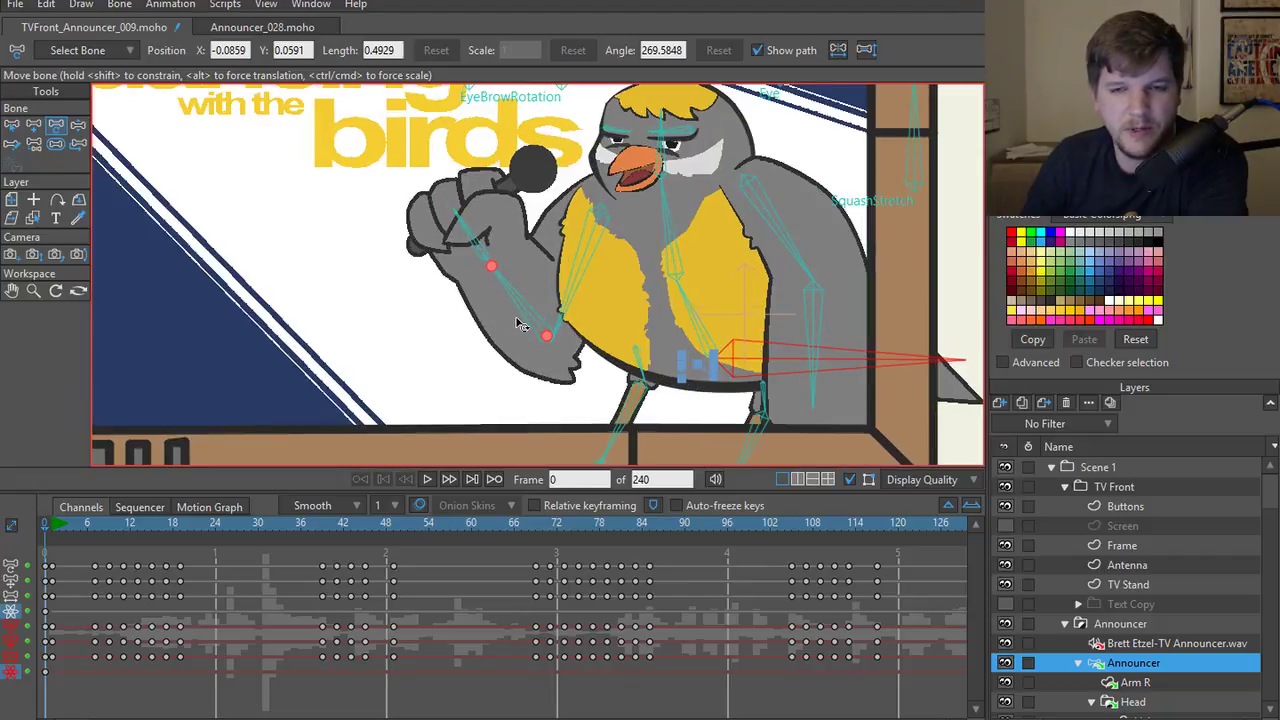
scroll(520, 330, down, 2)
scroll(470, 300, up, 2)
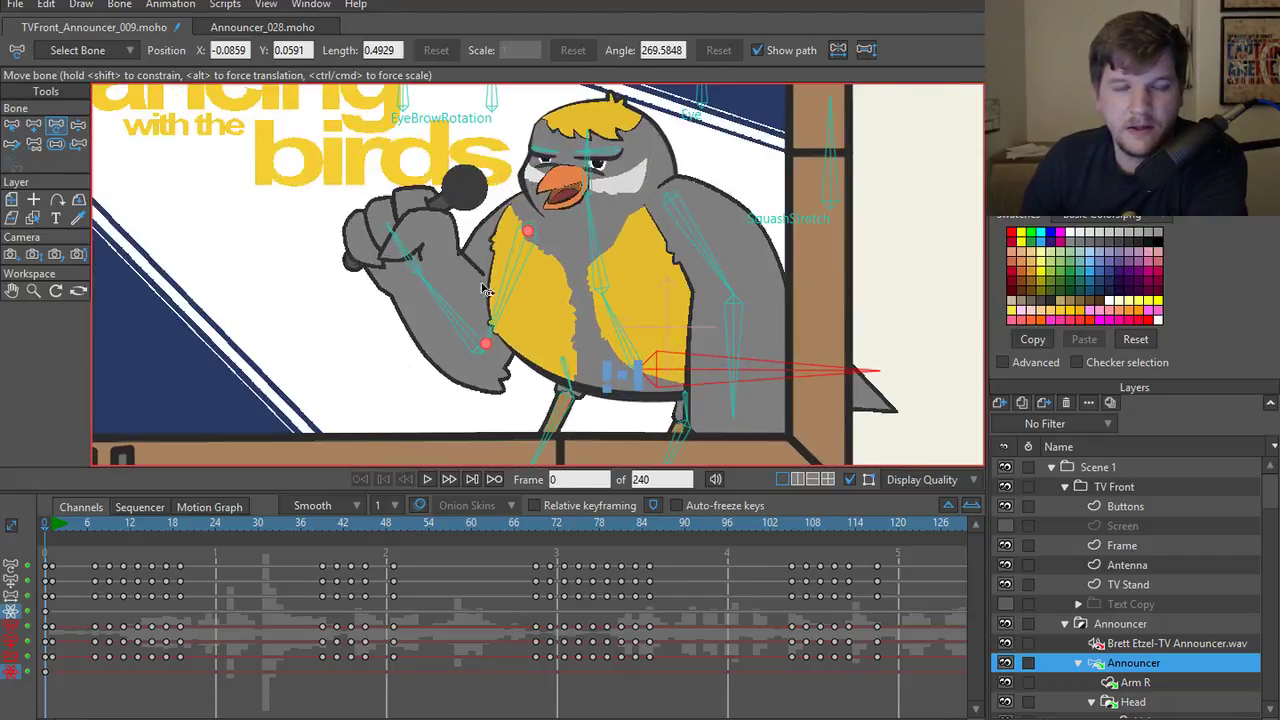
click(645, 328)
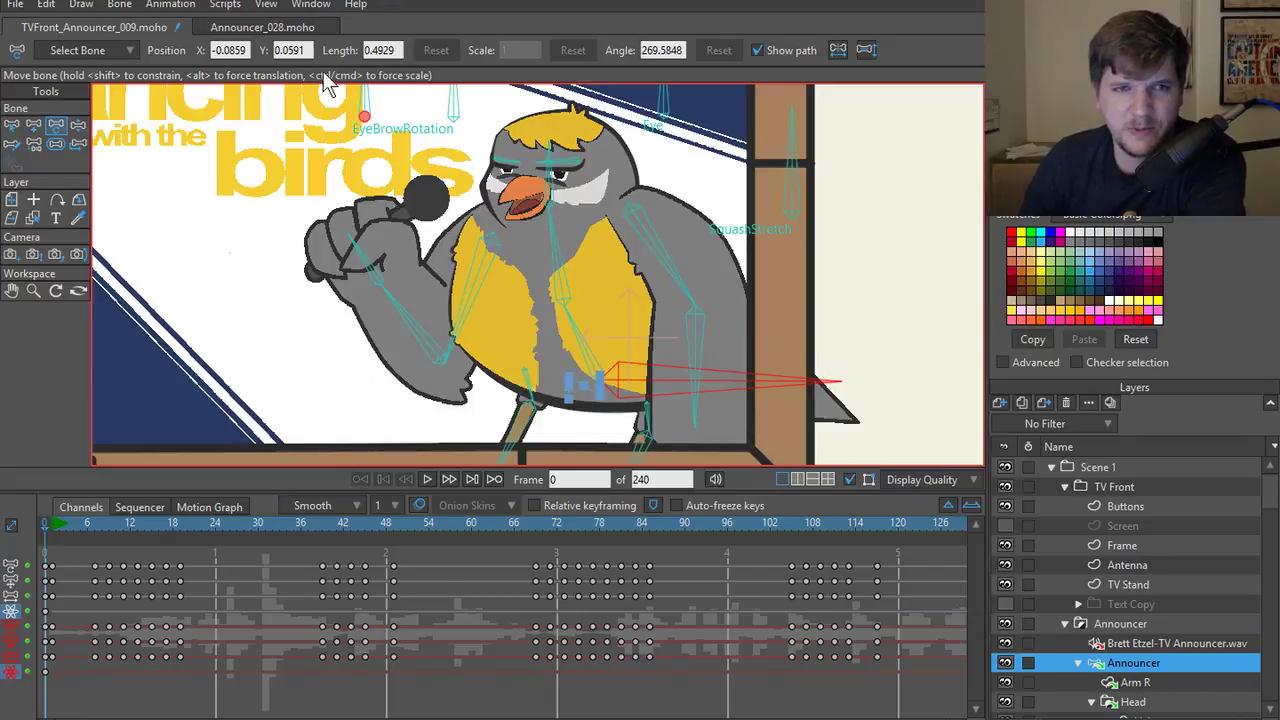
- Switch to Announcer_028 and test the same bones there with Manipulate Bones for comparison, undoing the last change
click(268, 28)
scroll(510, 347, up, 2)
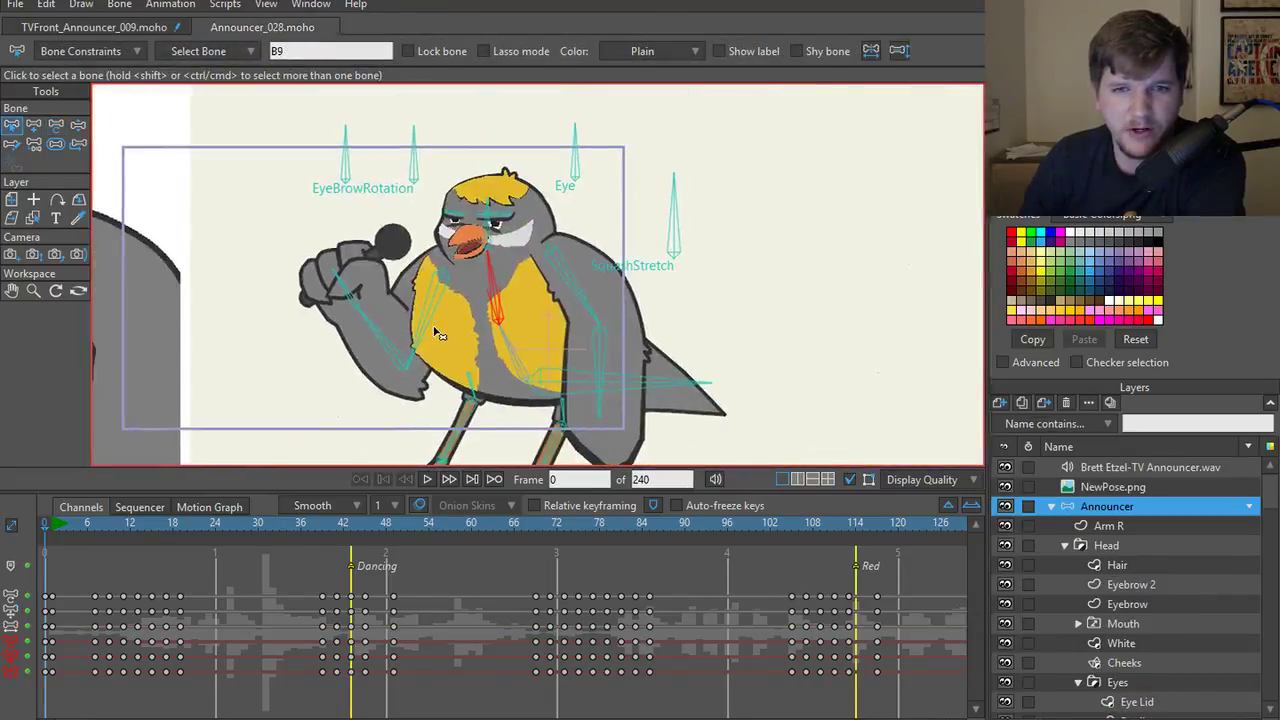
key(z)
scroll(217, 350, down, 4)
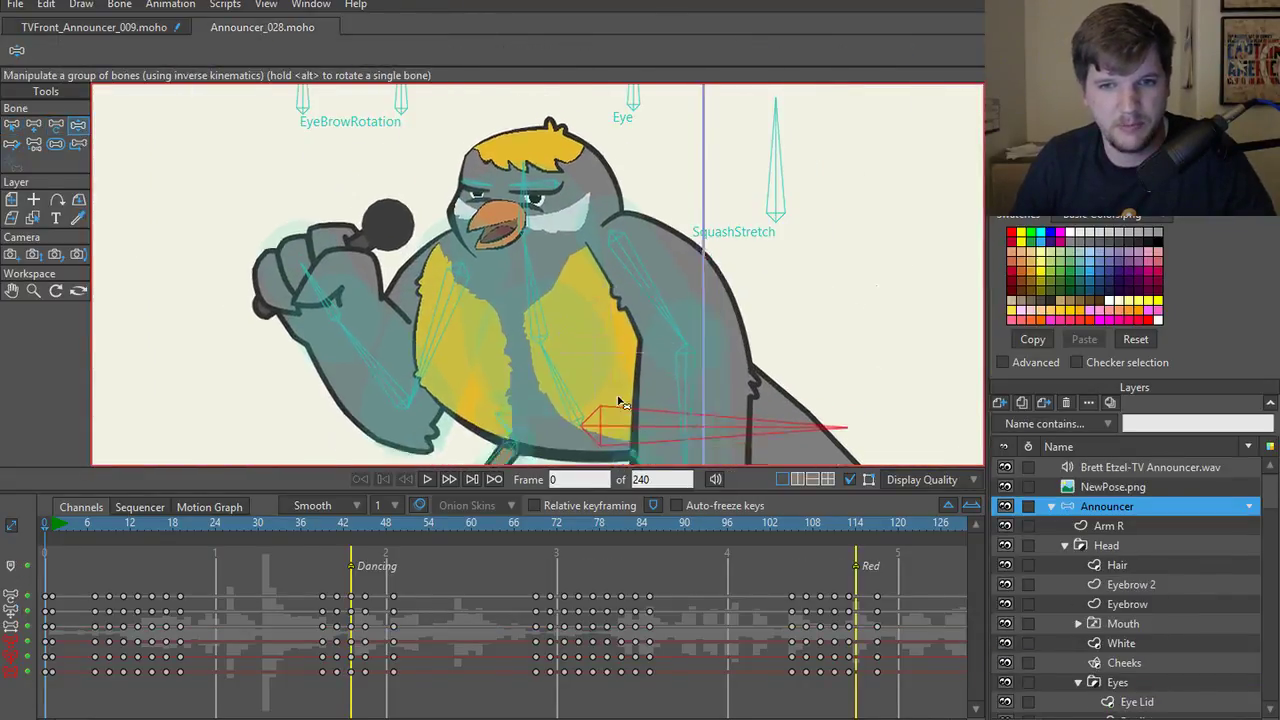
key(ctrl+z)
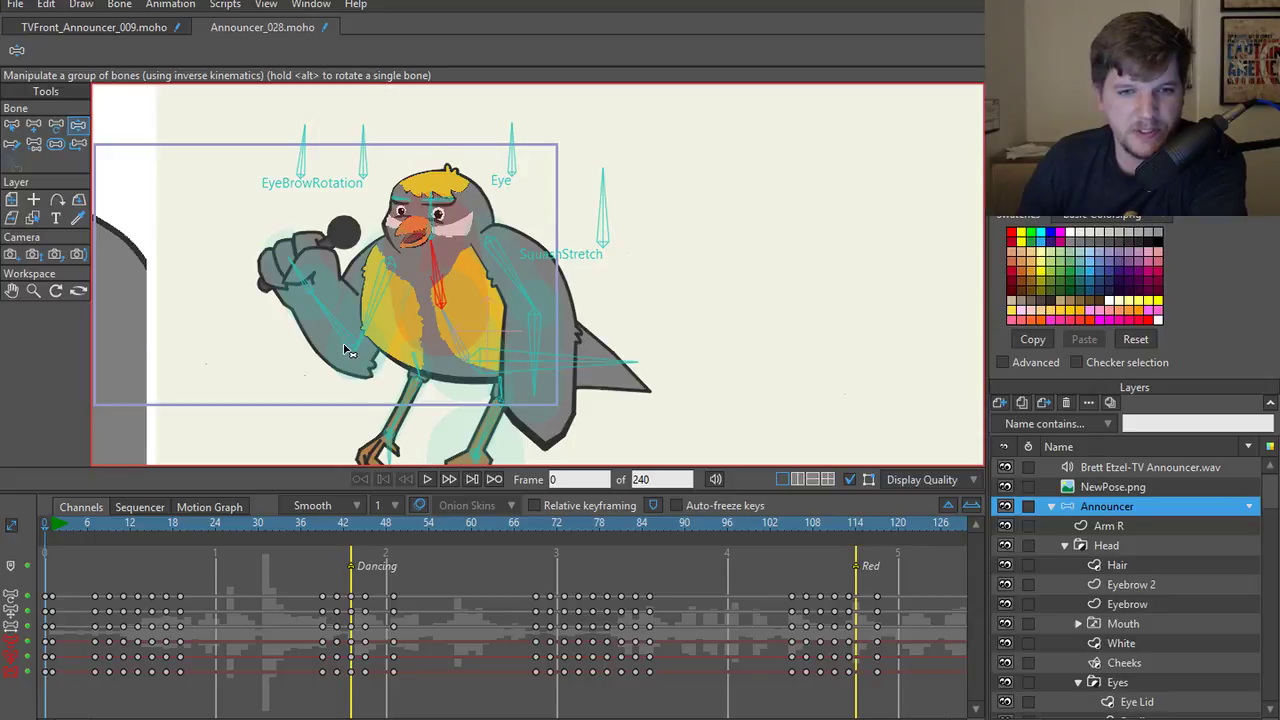
scroll(287, 343, up, 3)
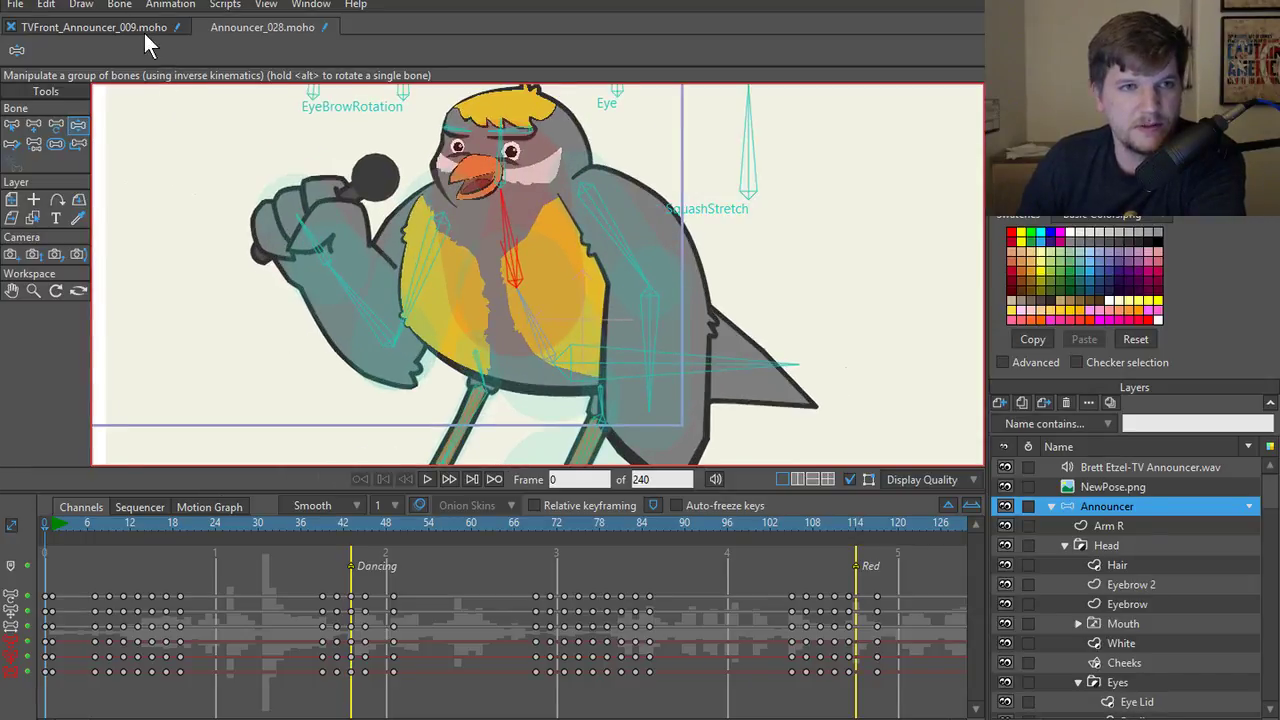
- In TVFront_Announcer_009, hide the TV Front, Text and Base layers to isolate the announcer
click(144, 33)
scroll(538, 381, down, 3)
scroll(538, 381, up, 1)
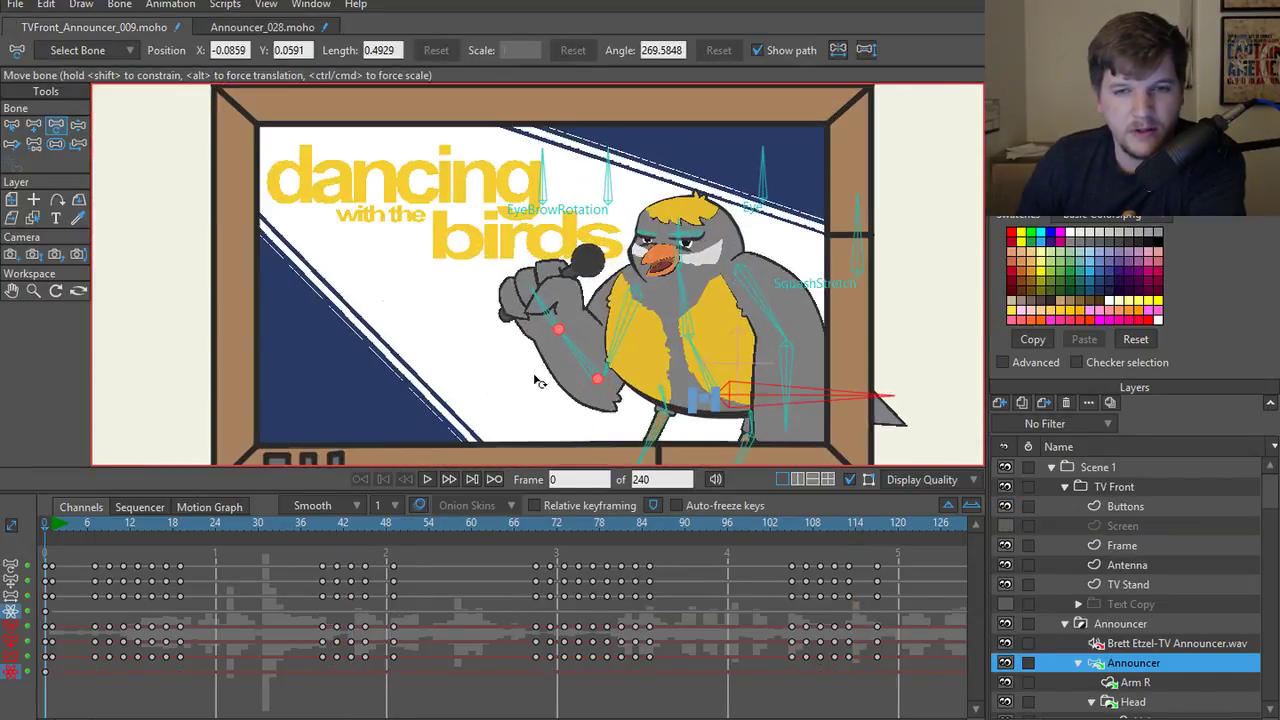
click(560, 375)
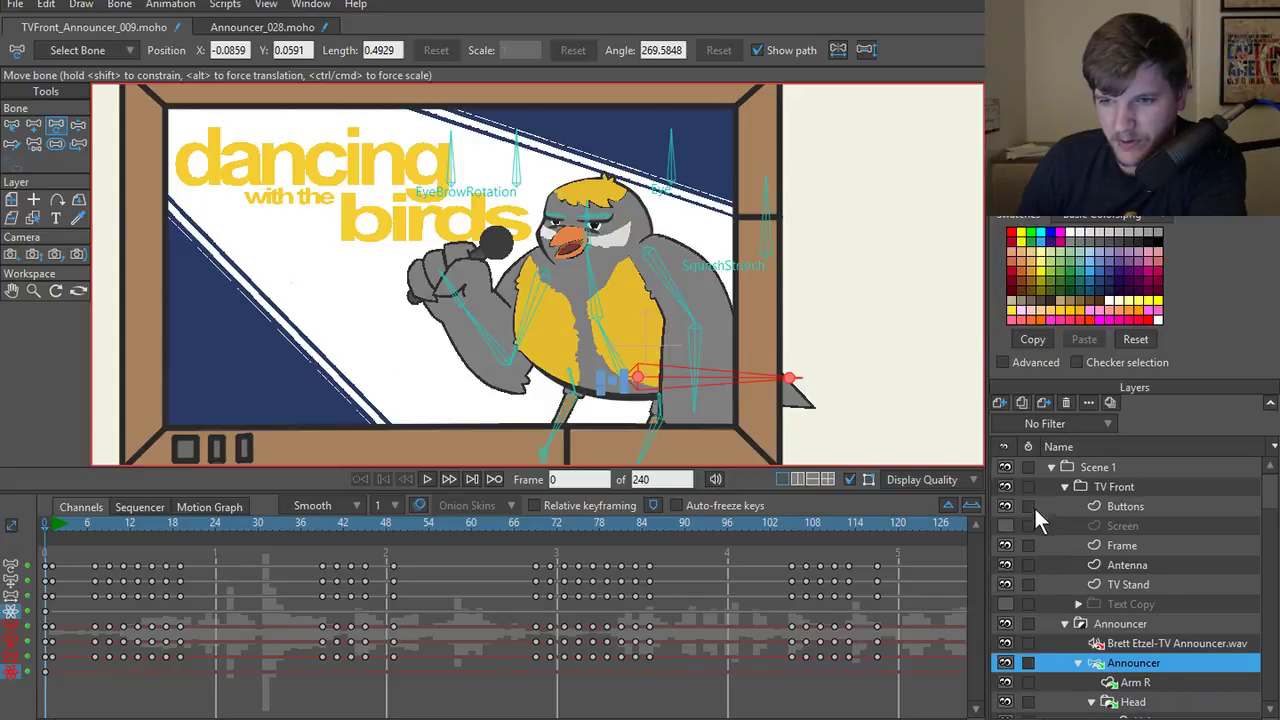
click(1006, 486)
scroll(1025, 548, down, 2)
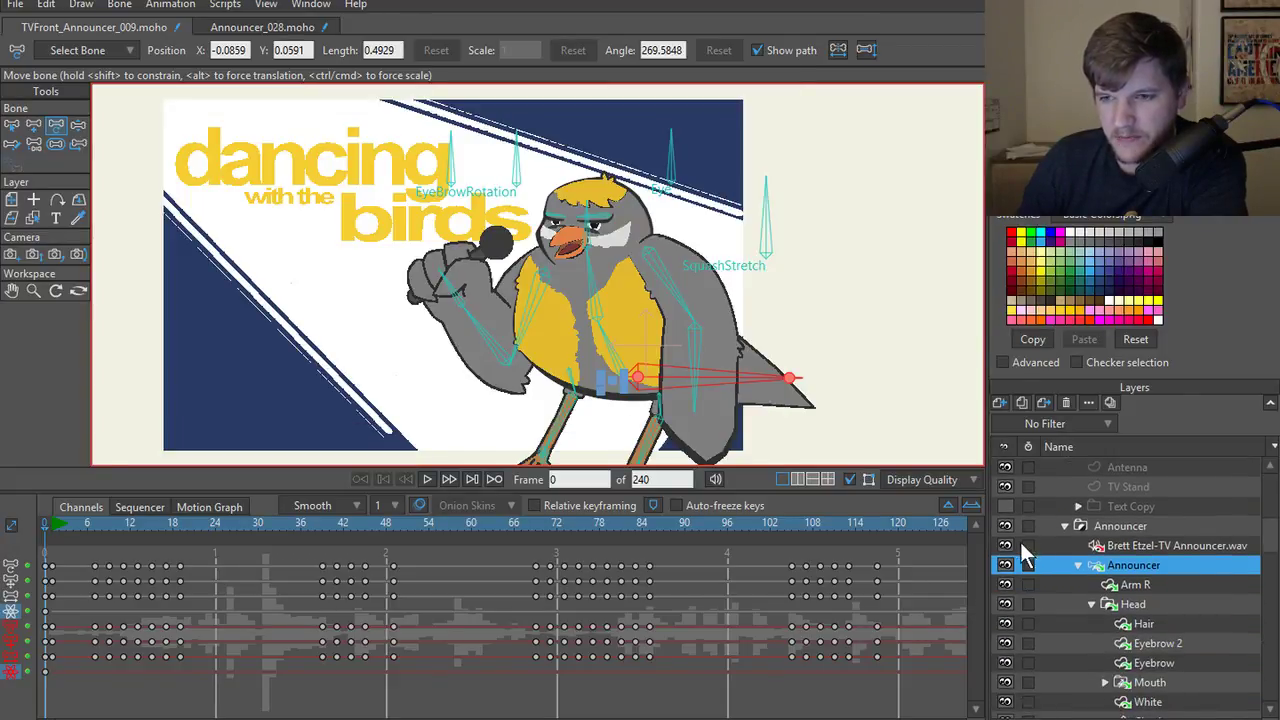
scroll(1015, 530, down, 8)
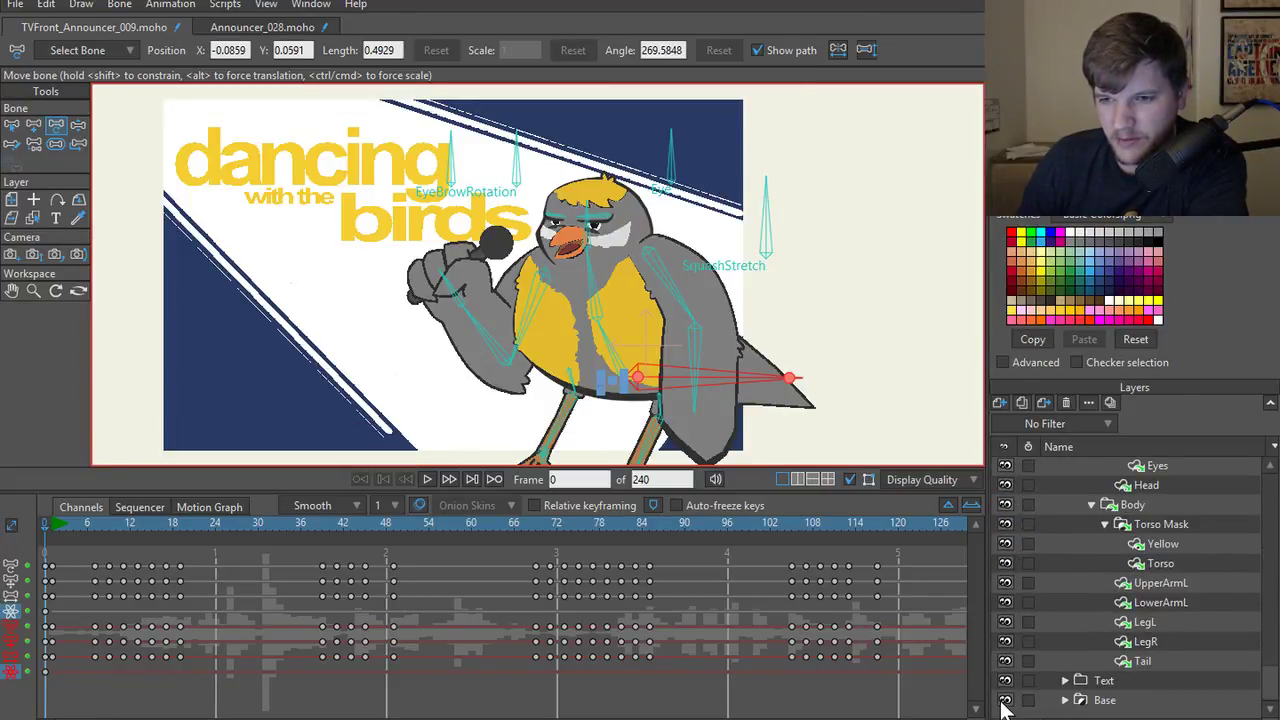
click(1005, 680)
click(1005, 700)
scroll(492, 377, down, 3)
scroll(492, 377, up, 5)
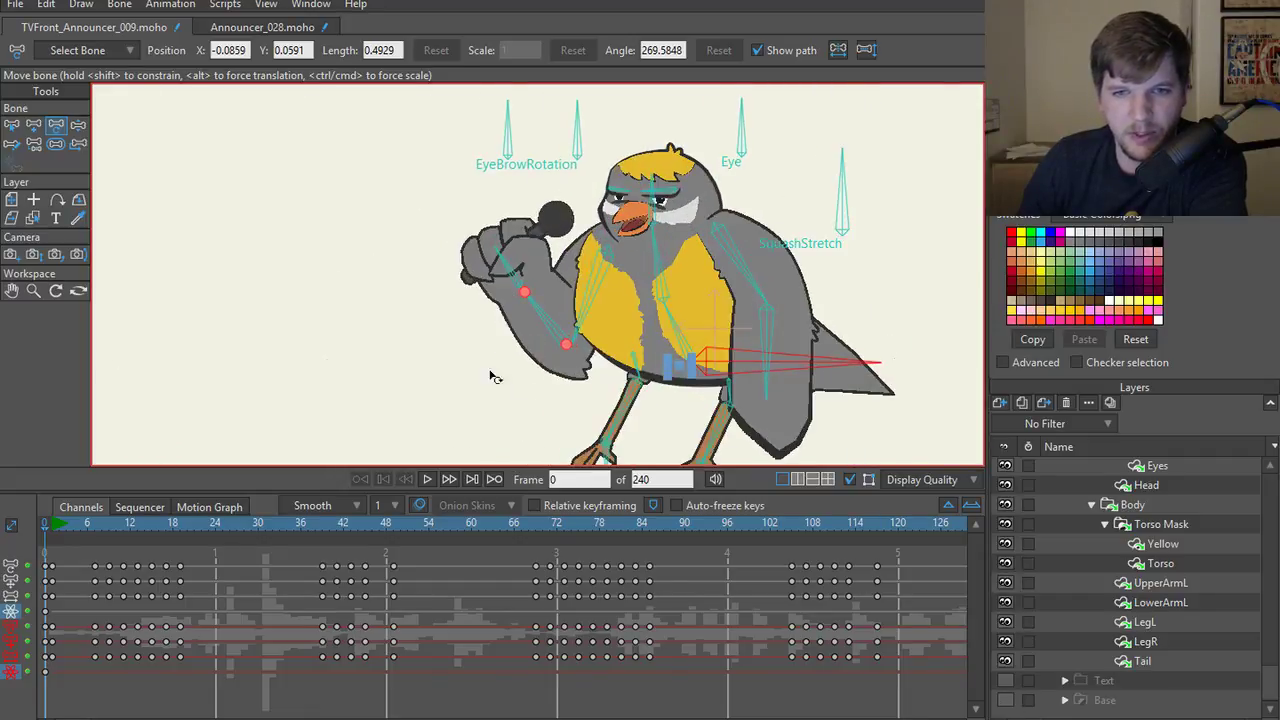
- Examine the isolated announcer artwork with the bone overlays switched off, and switch the overlays back on
scroll(377, 347, down, 2)
scroll(384, 361, up, 3)
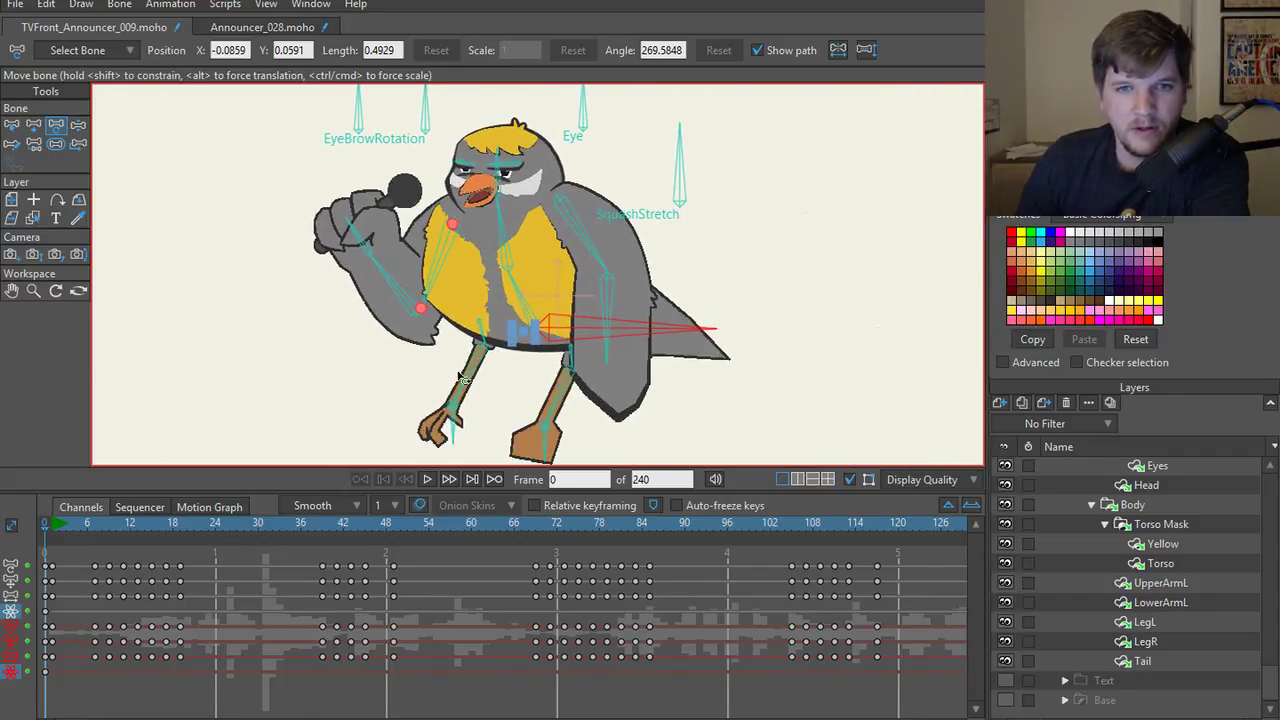
click(852, 481)
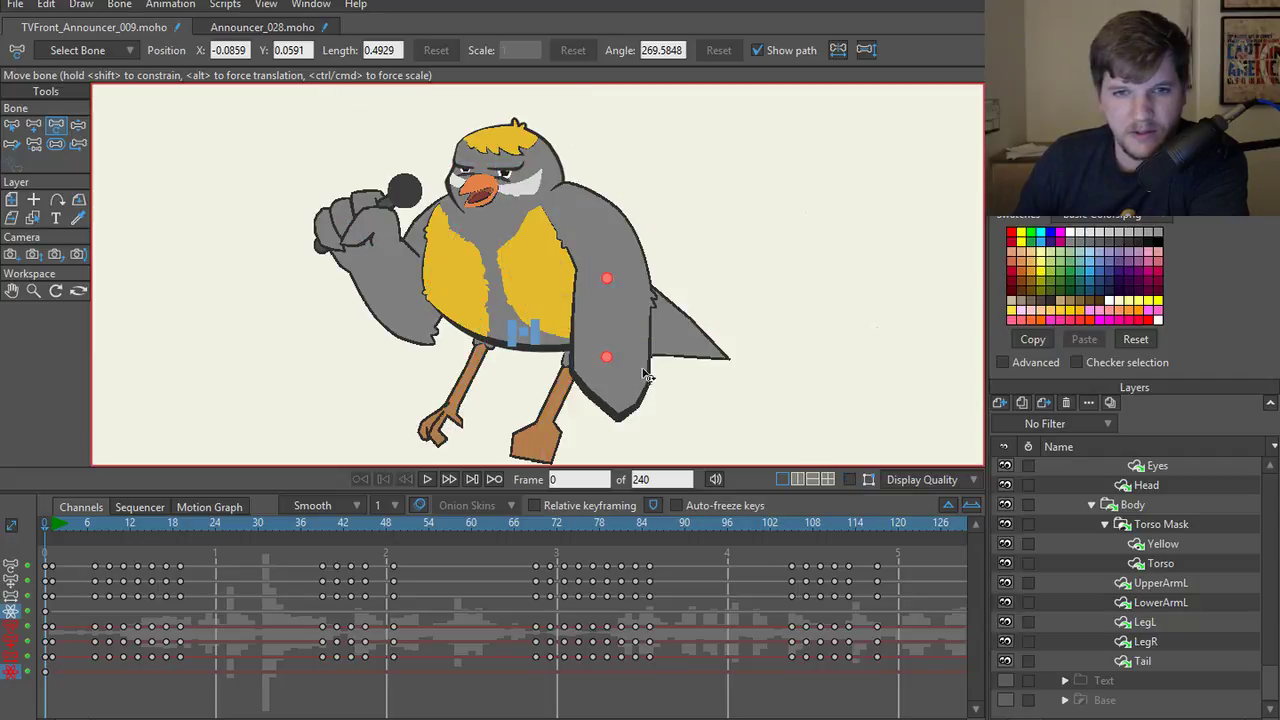
click(850, 480)
- Hide the Announcer layer's artwork and inspect the skeleton's parent links with the Reparent Bone tool
scroll(1177, 573, up, 3)
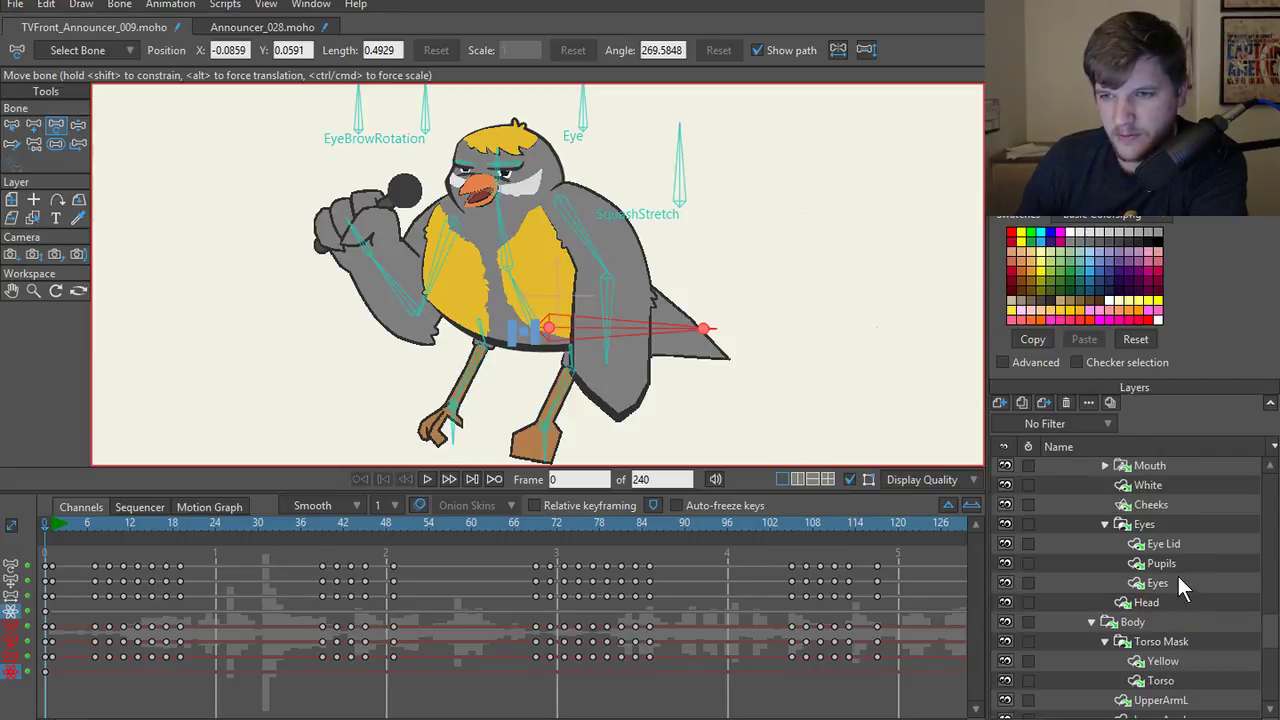
click(1150, 566)
click(1006, 565)
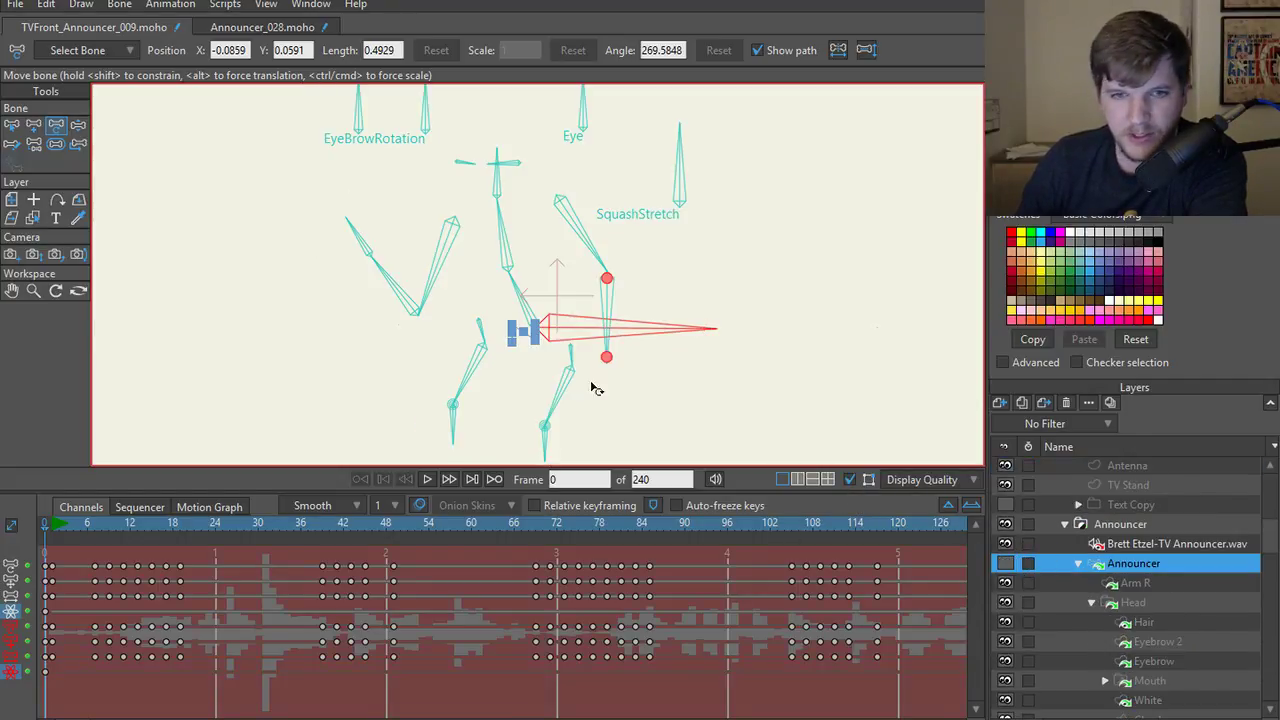
key(p)
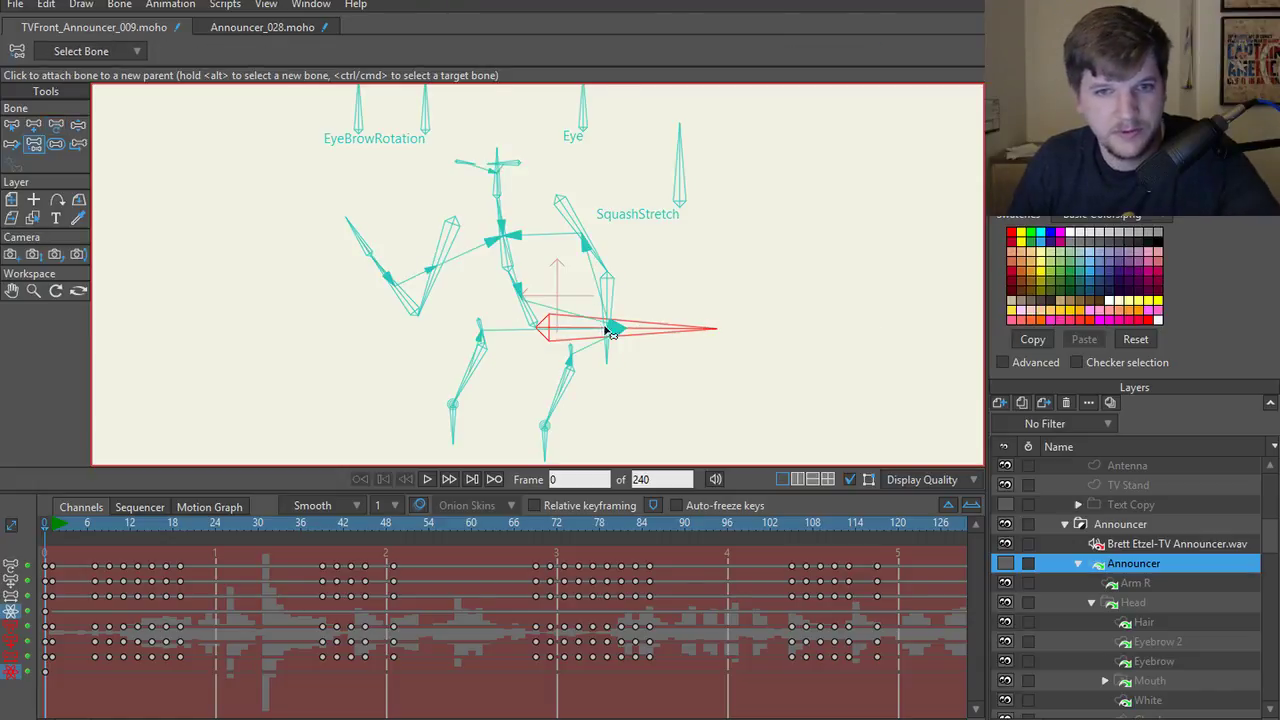
scroll(490, 330, up, 3)
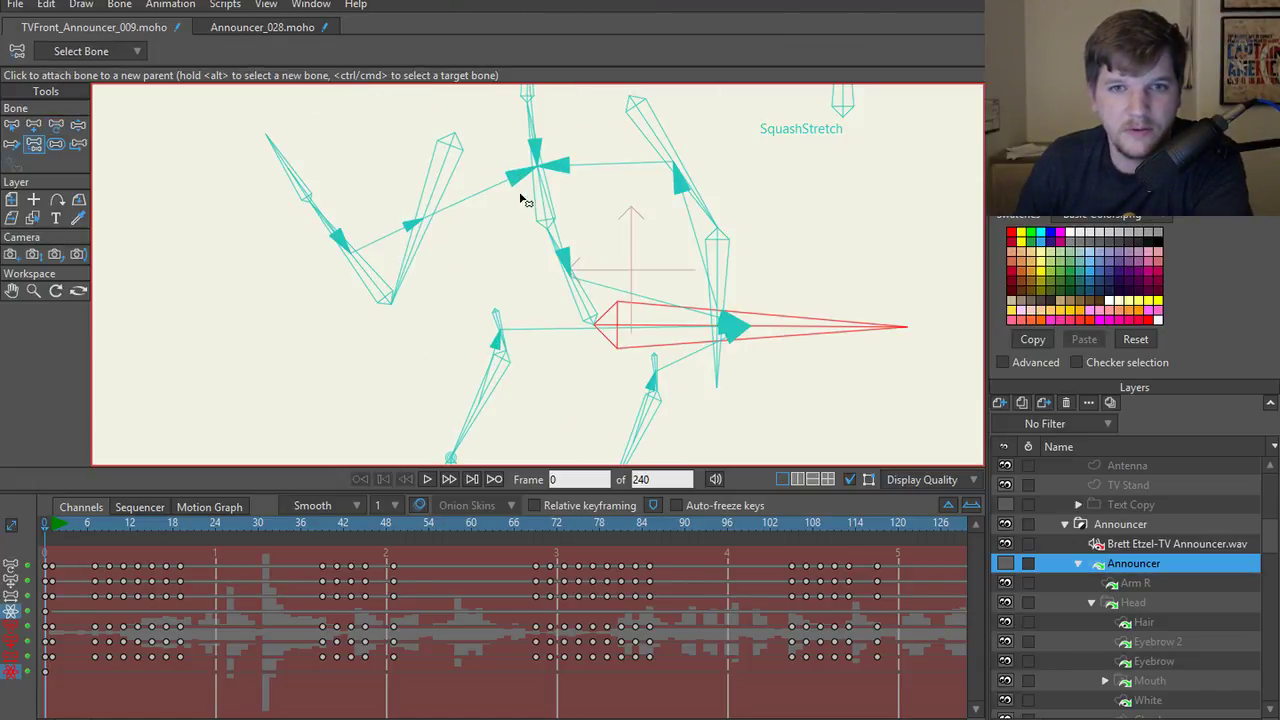
scroll(815, 342, down, 3)
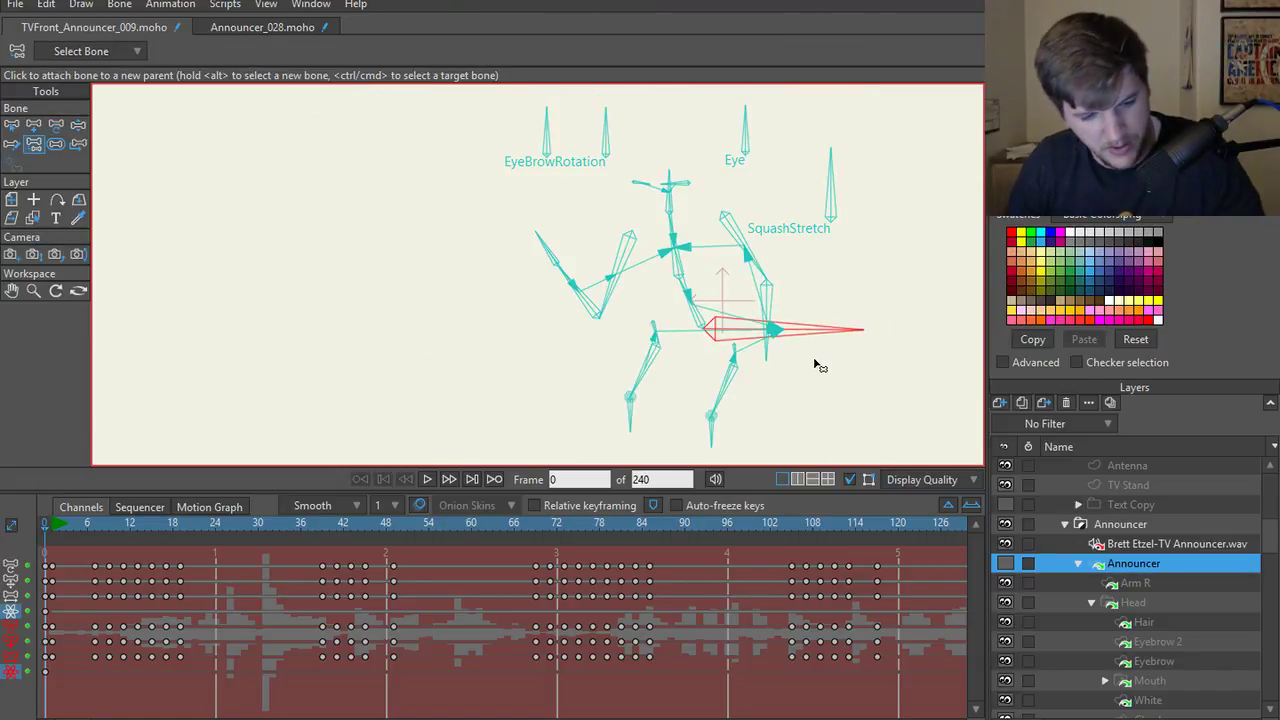
- Test the long horizontal hip bone with Manipulate Bones, and show the Announcer layer again
key(z)
mouse_move(813, 338)
mouse_down()
mouse_move(795, 362)
mouse_move(806, 298)
mouse_move(780, 338)
mouse_move(851, 346)
mouse_move(743, 349)
mouse_move(790, 365)
mouse_move(815, 394)
mouse_up()
key(t)
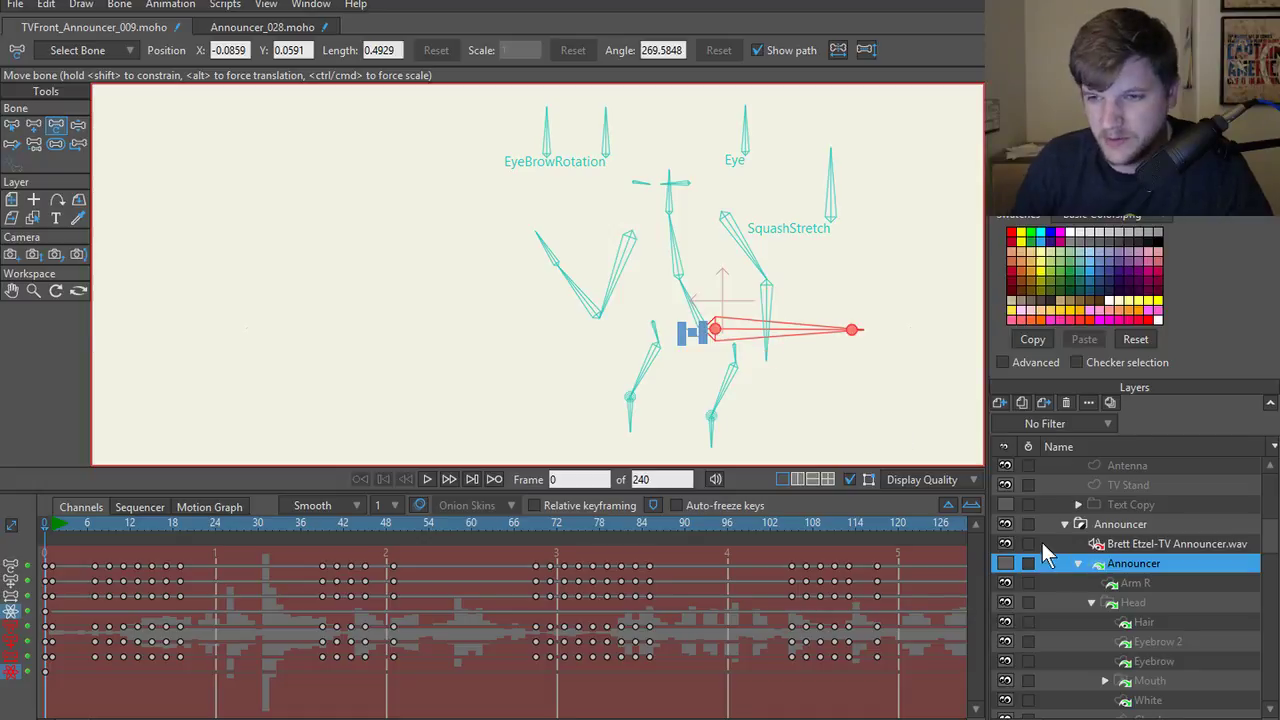
click(1005, 563)
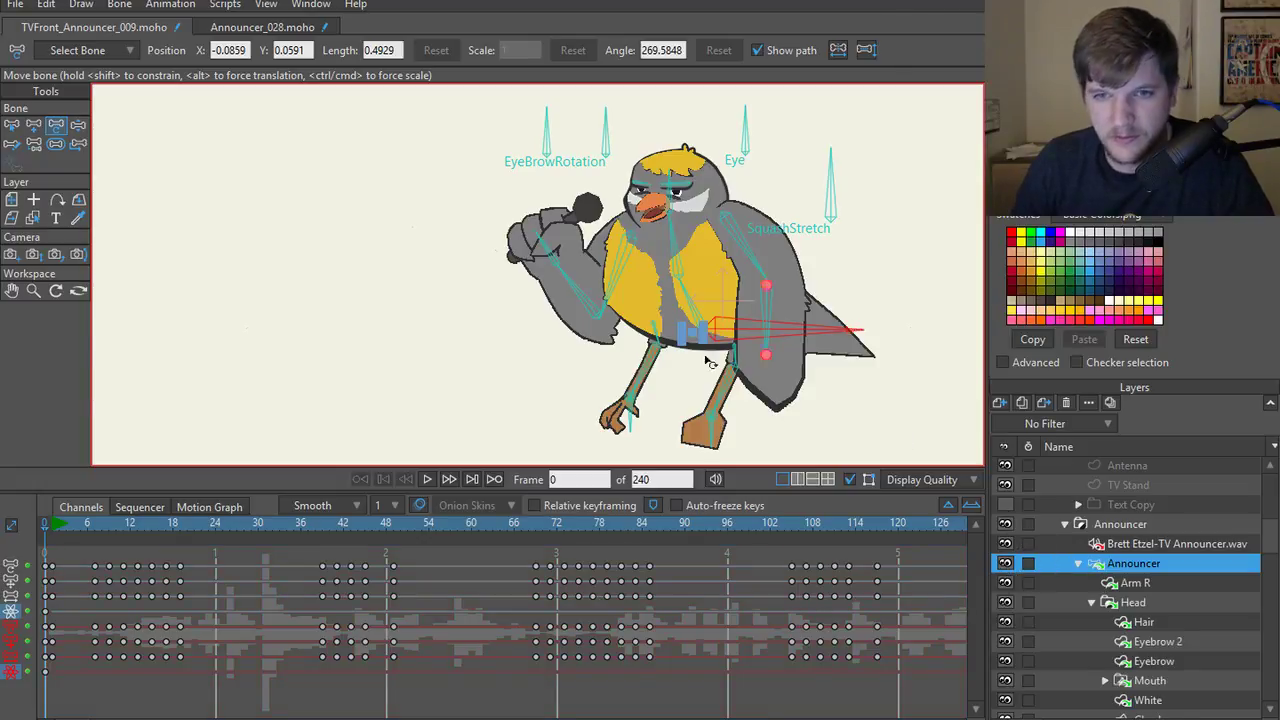
- Test the hip bone with Manipulate Bones again with the announcer's artwork shown
scroll(714, 357, down, 2)
scroll(520, 346, up, 4)
key(z)
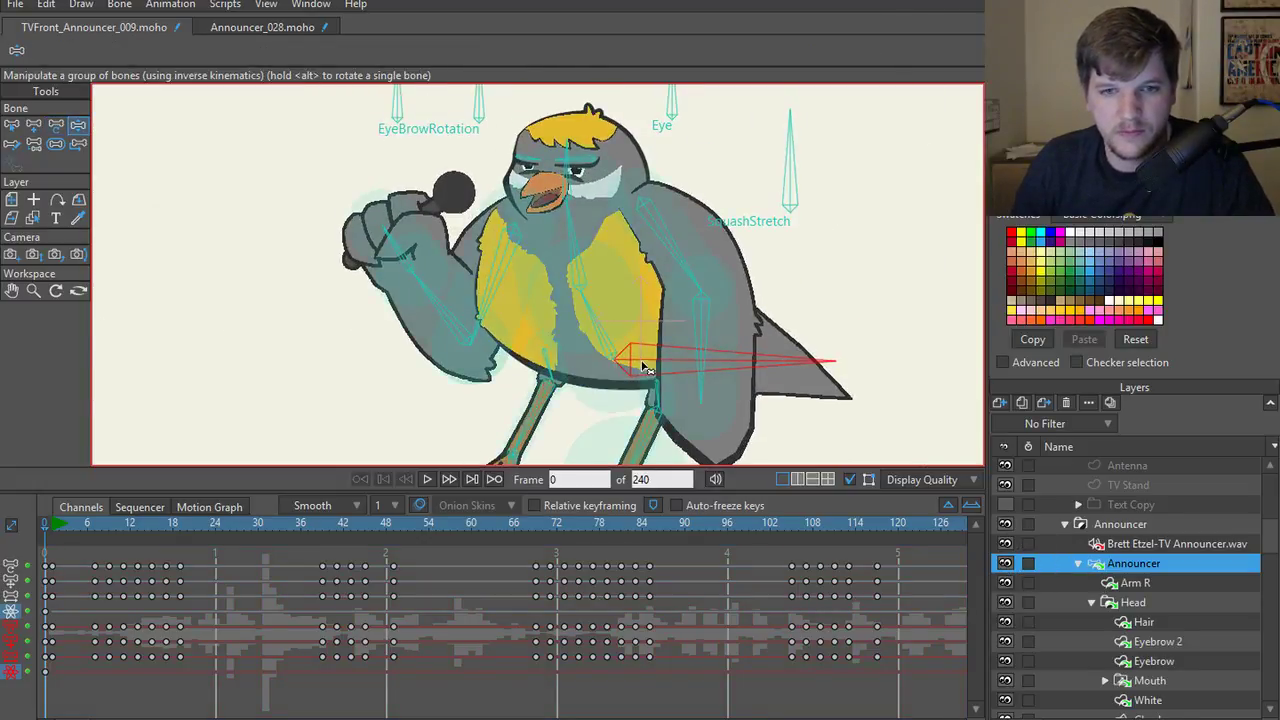
mouse_move(646, 368)
mouse_down()
mouse_move(690, 316)
mouse_move(650, 338)
mouse_move(620, 400)
mouse_move(650, 356)
mouse_move(614, 366)
mouse_move(640, 370)
mouse_up()
key(t)
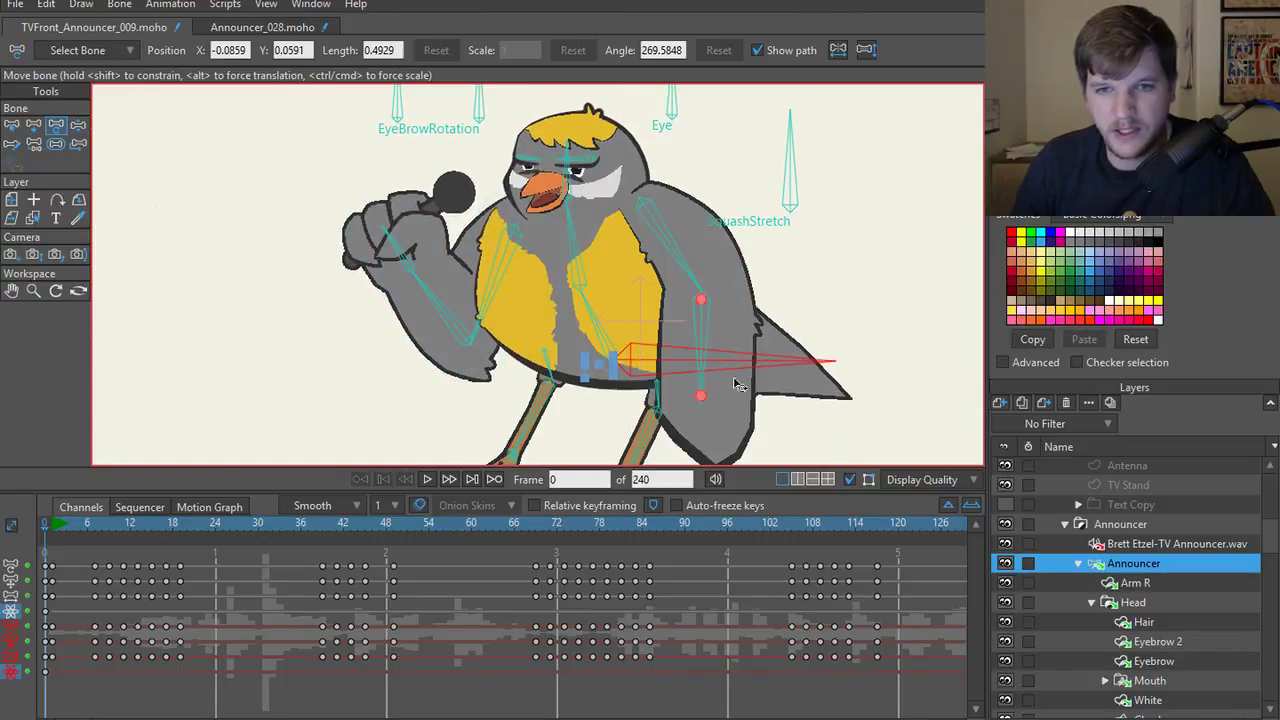
- Select the Arm R layer and test how the artwork follows the hip, microphone forearm and chest bones with Manipulate Bones
ctrl+alt+click(752, 400)
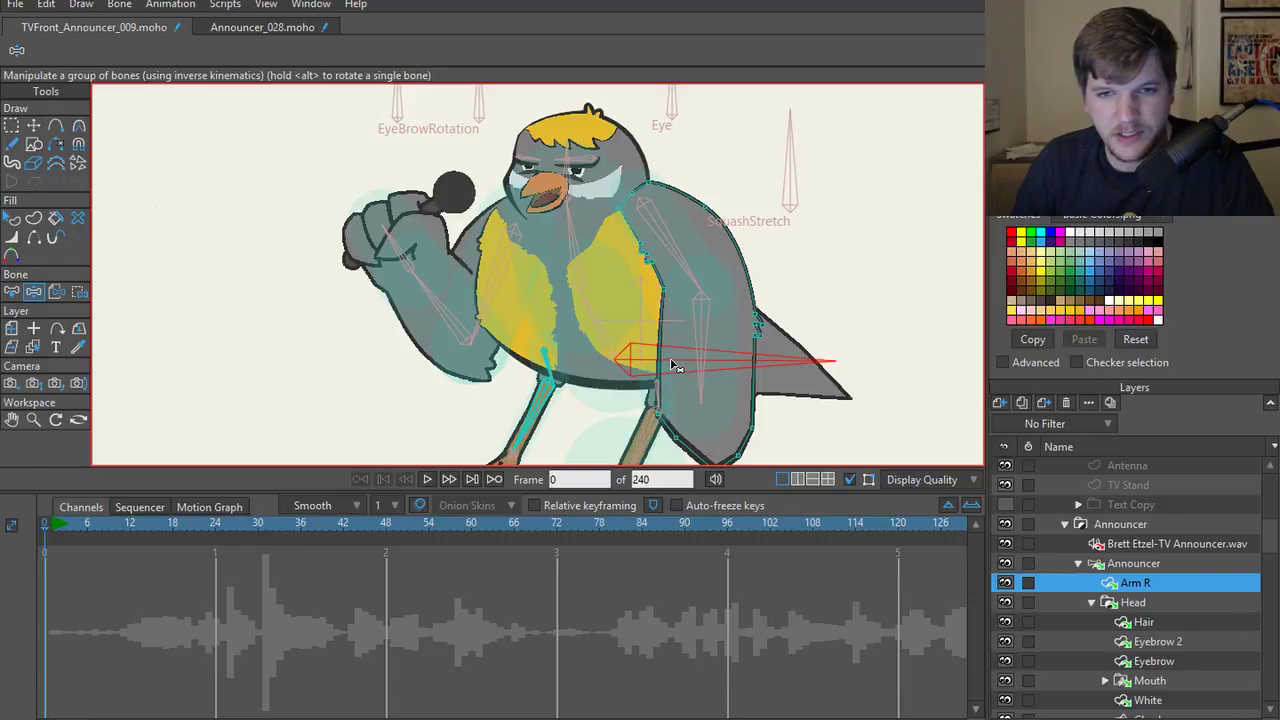
mouse_move(676, 367)
mouse_down()
mouse_move(620, 368)
mouse_move(666, 350)
mouse_move(660, 388)
mouse_move(634, 345)
mouse_move(643, 377)
mouse_move(664, 349)
mouse_up()
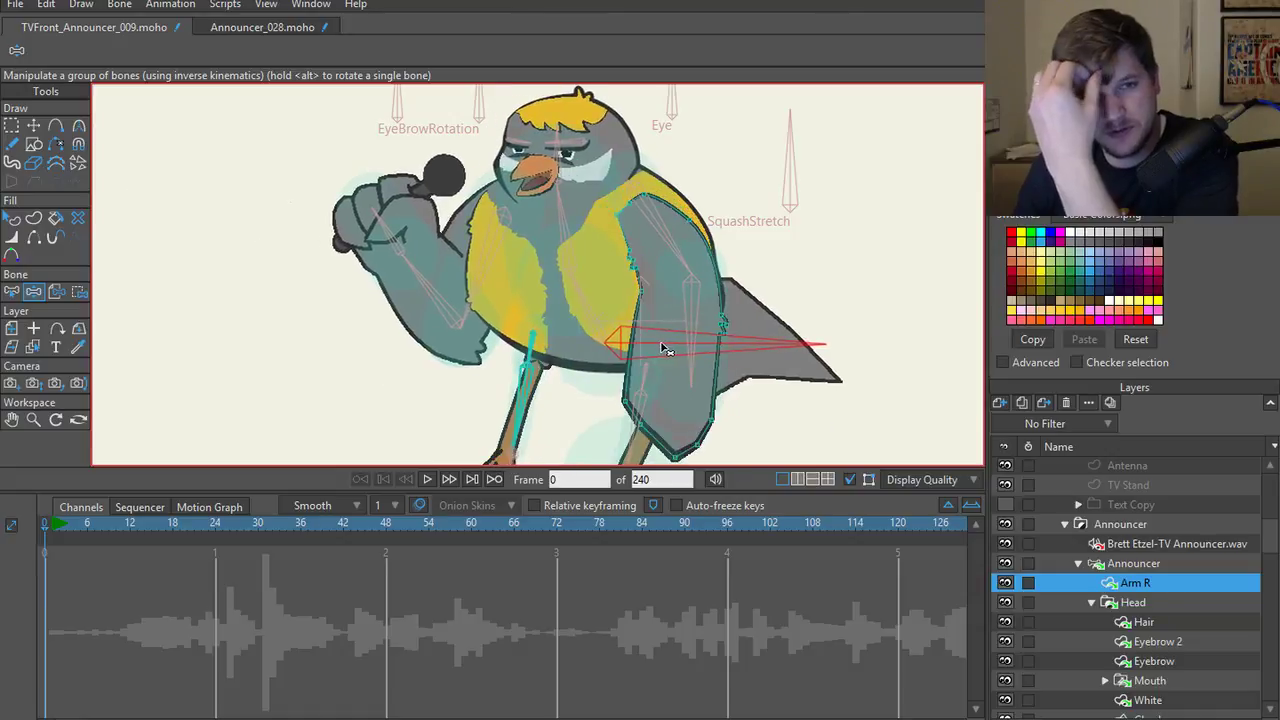
drag(430, 299, 470, 301)
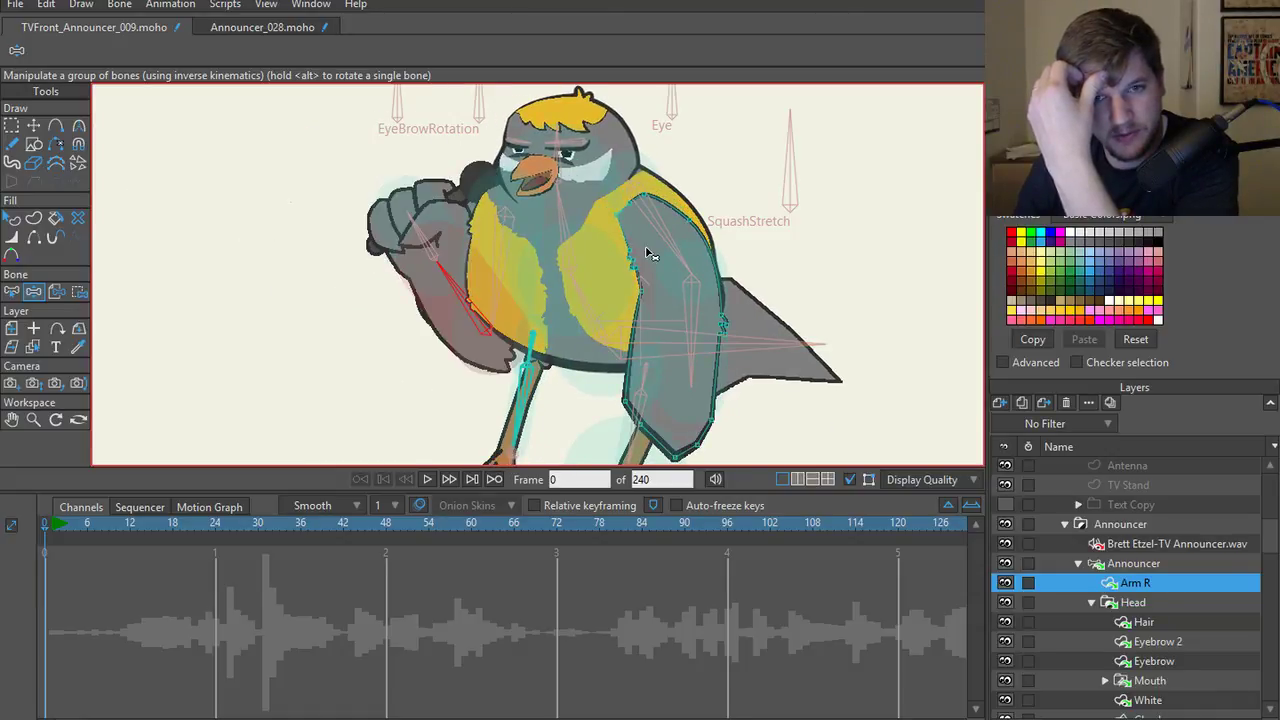
drag(580, 158, 600, 250)
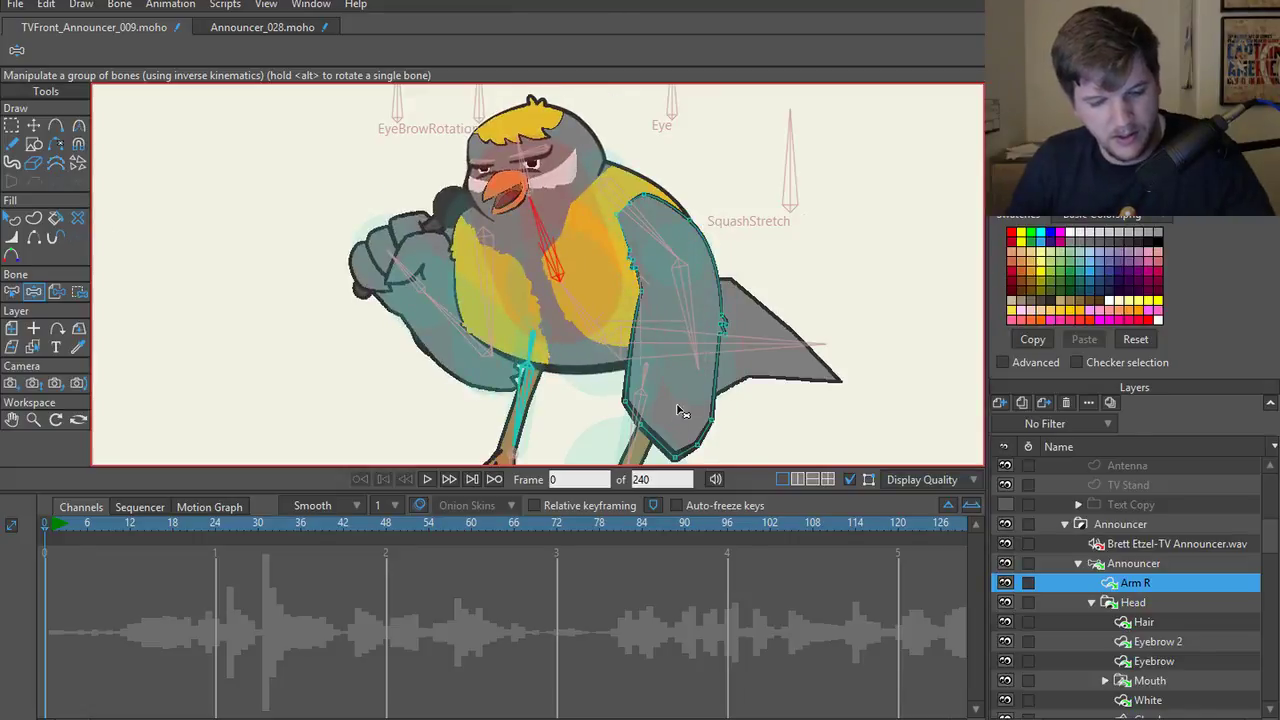
key(t)
- Preview the smart bone actions for the Eye and SquashStretch bones, scrub the latter to frame 22, and return to mainline frame 0
click(1130, 20)
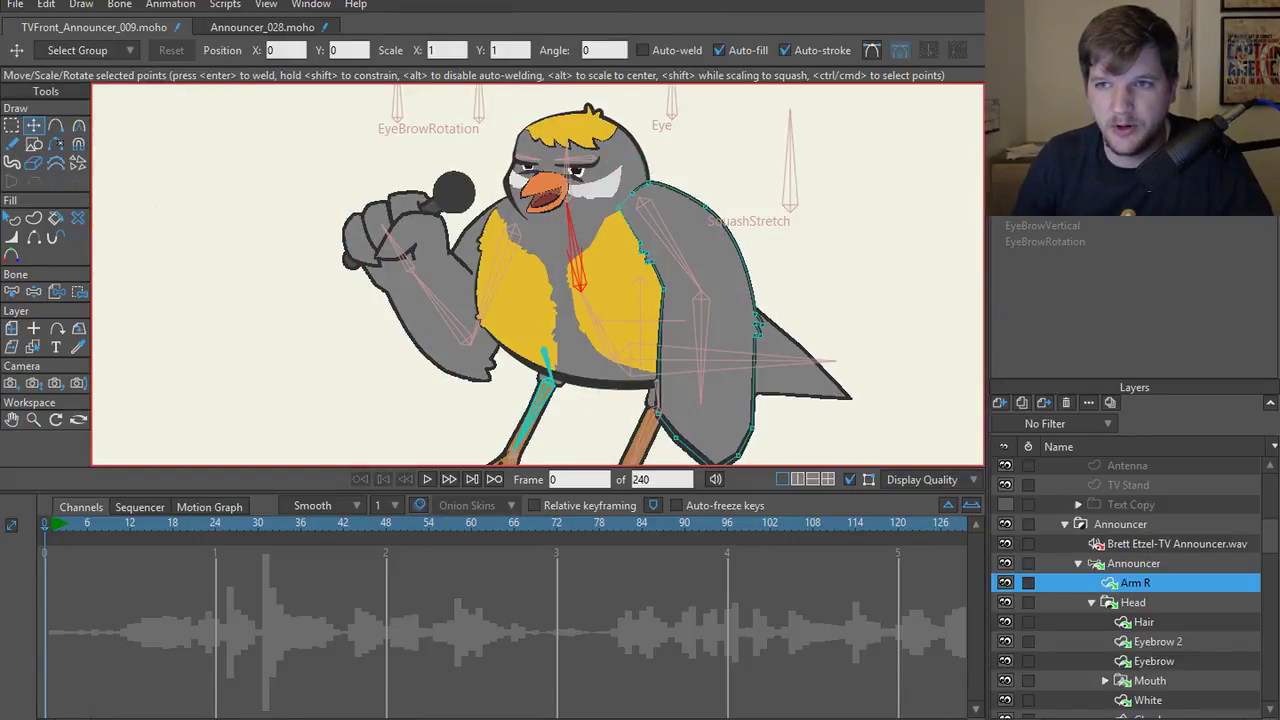
double_click(1036, 225)
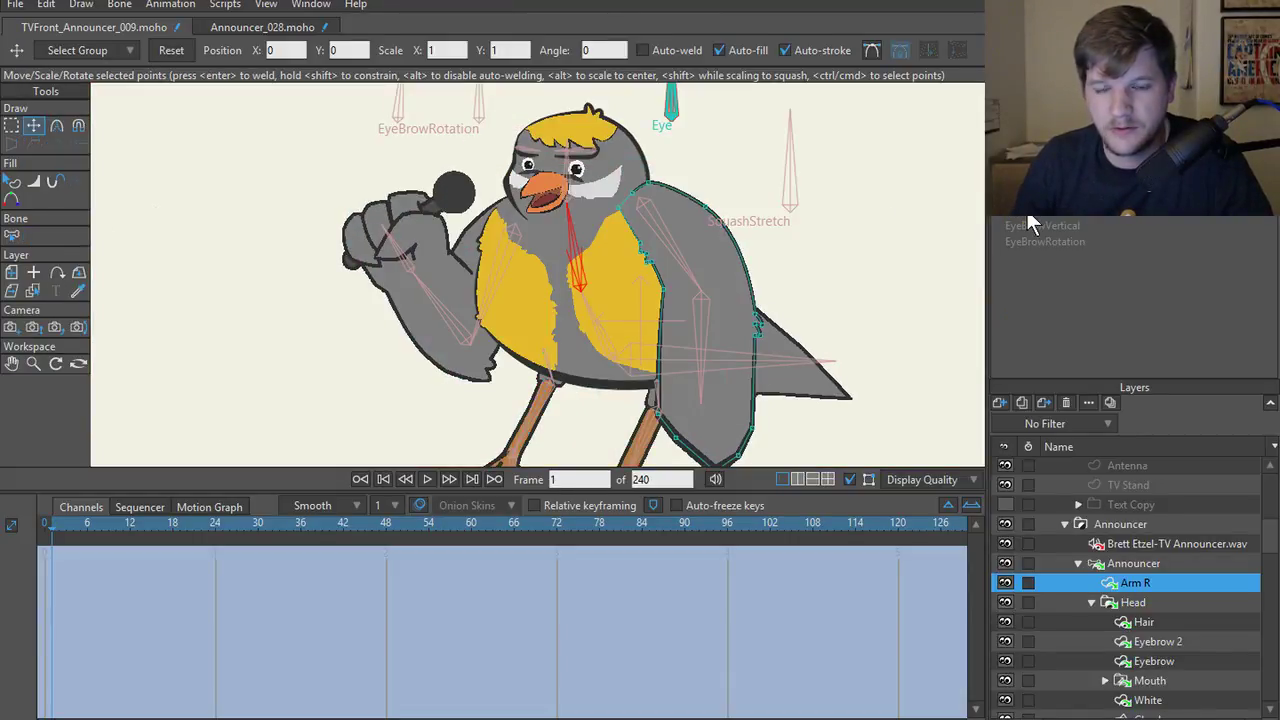
drag(70, 523, 44, 530)
double_click(1037, 224)
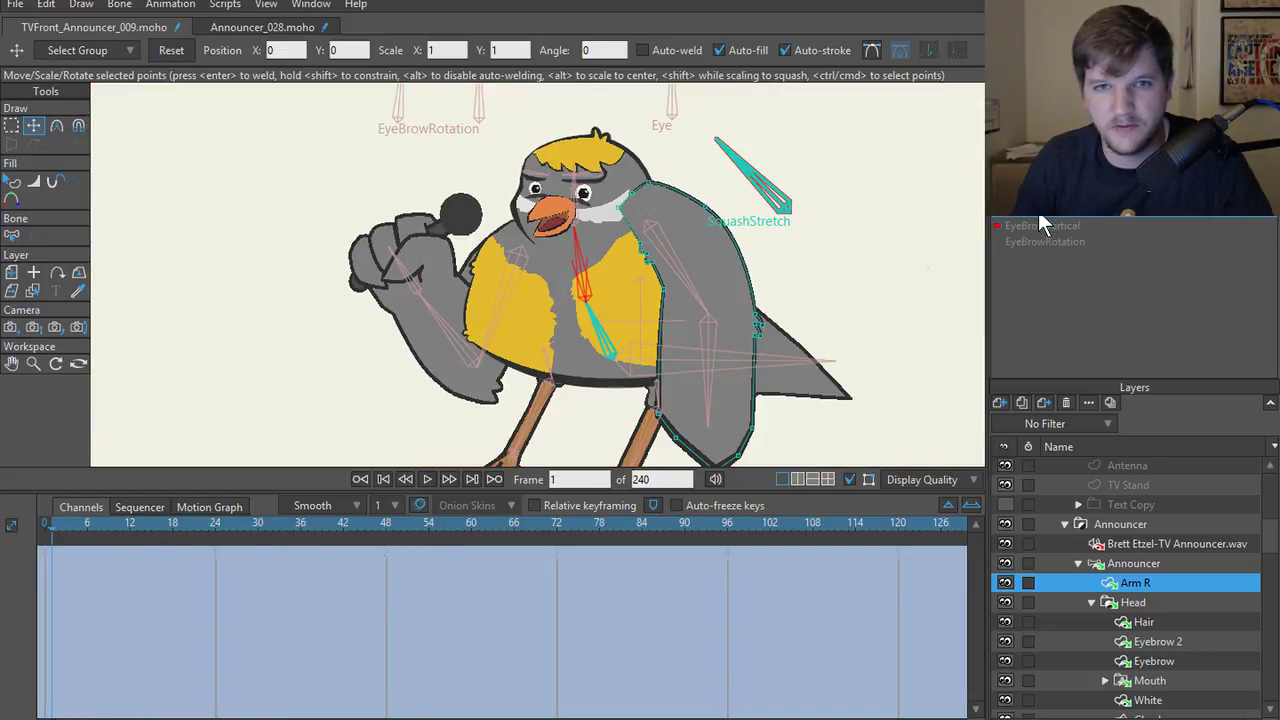
drag(52, 535, 202, 540)
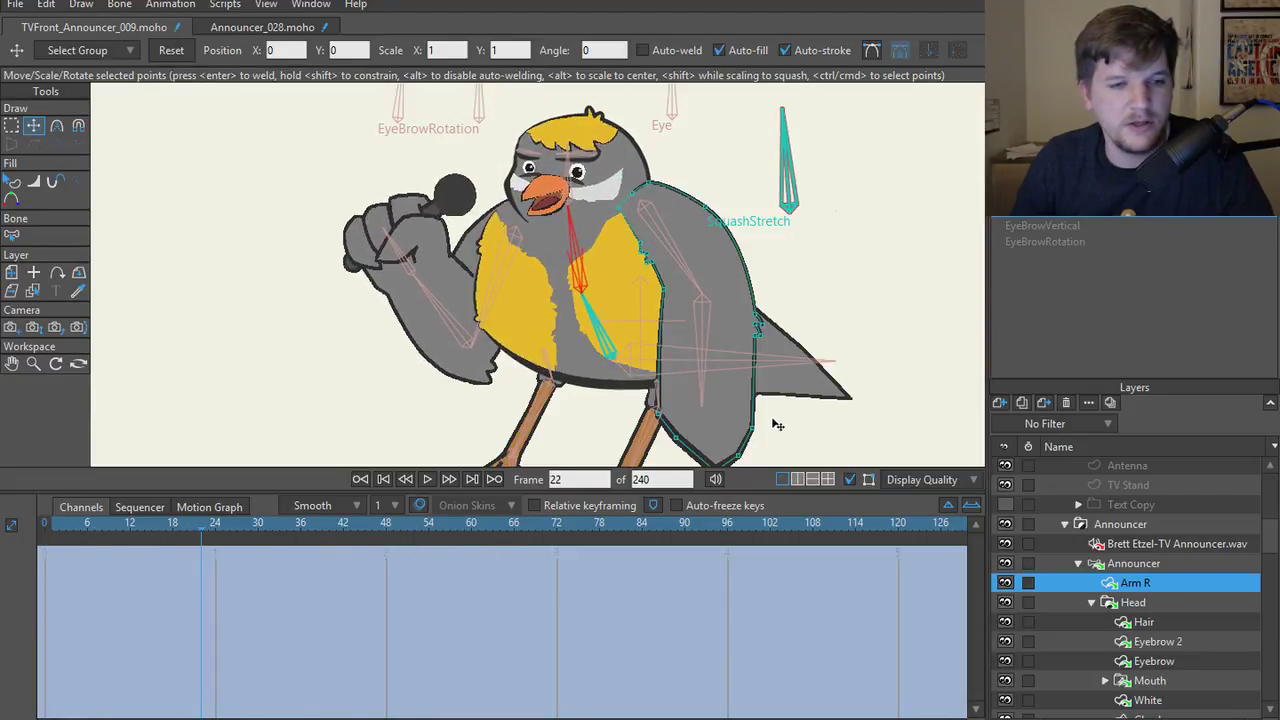
double_click(1028, 130)
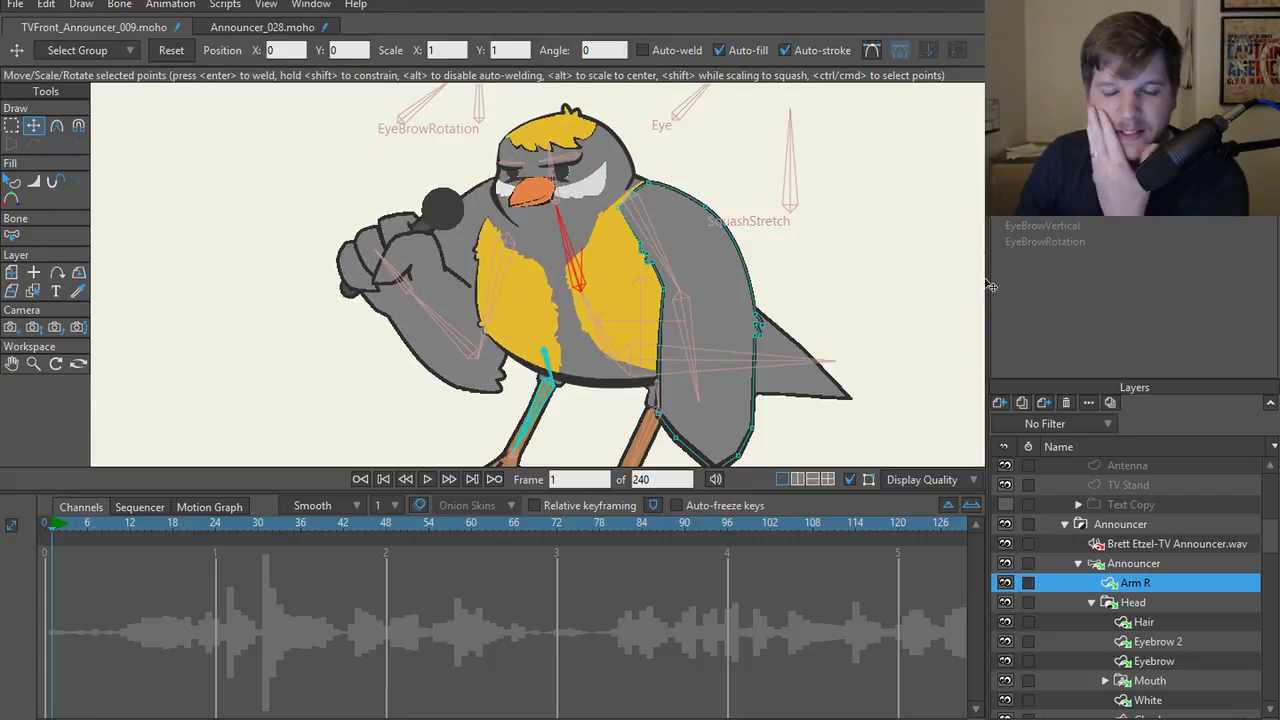
click(406, 479)
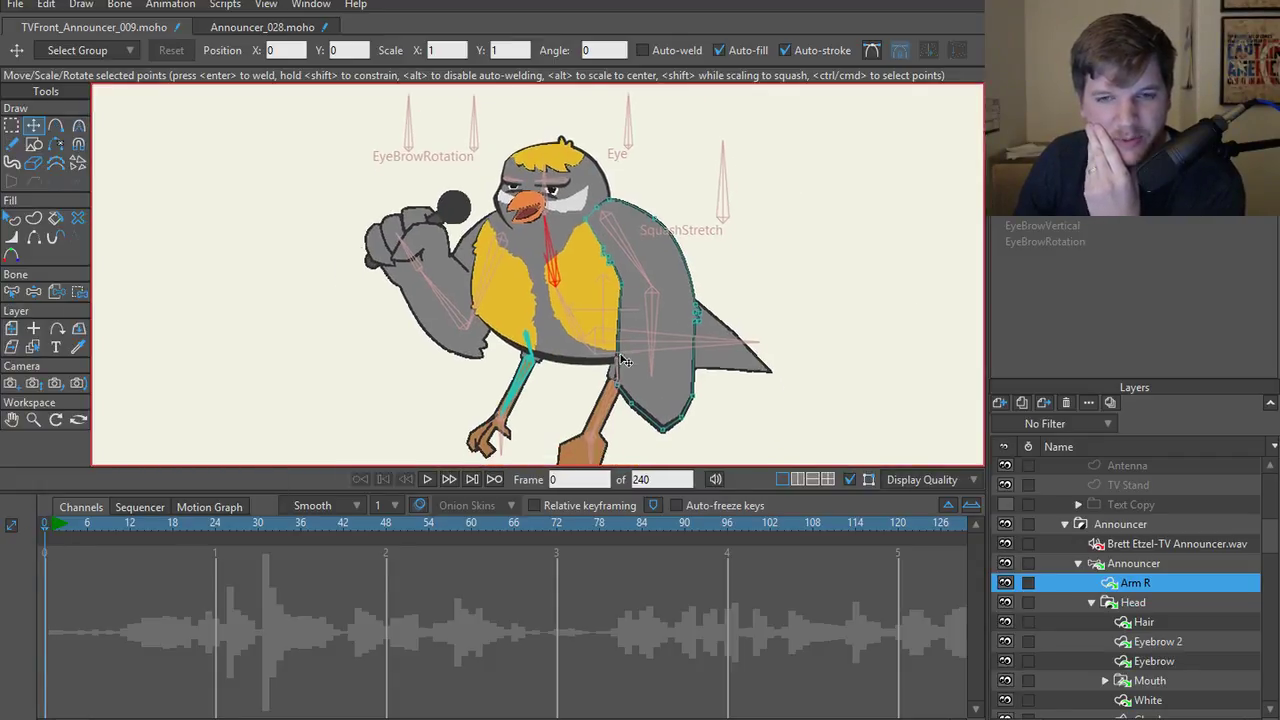
- Test the hanging arm's upper bone with Manipulate Bones to check how the Arm R artwork follows it
scroll(622, 360, up, 3)
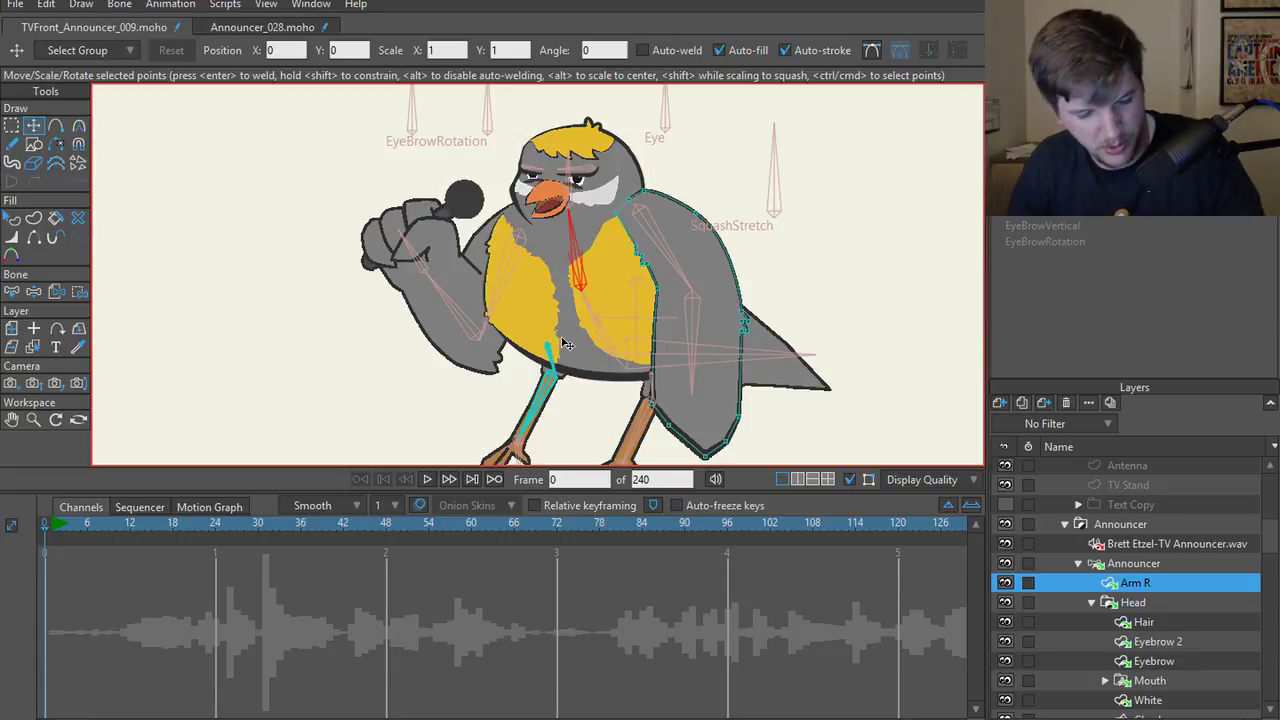
key(z)
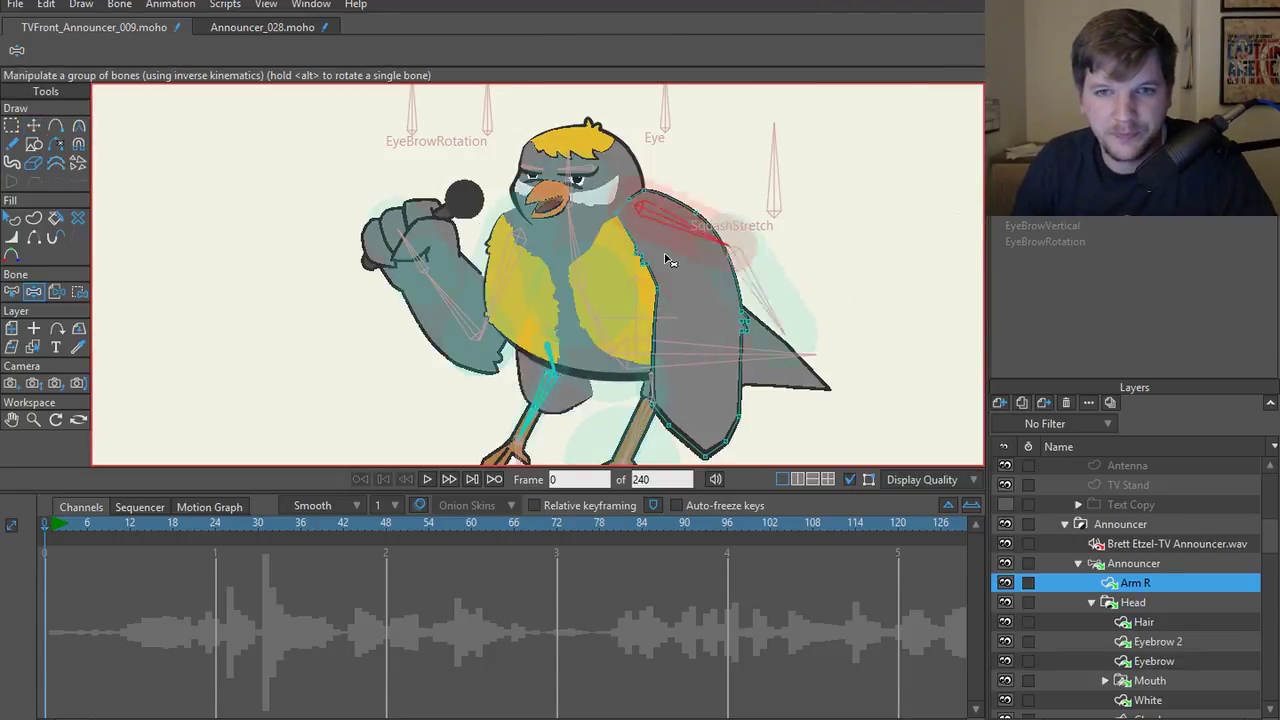
drag(692, 237, 690, 316)
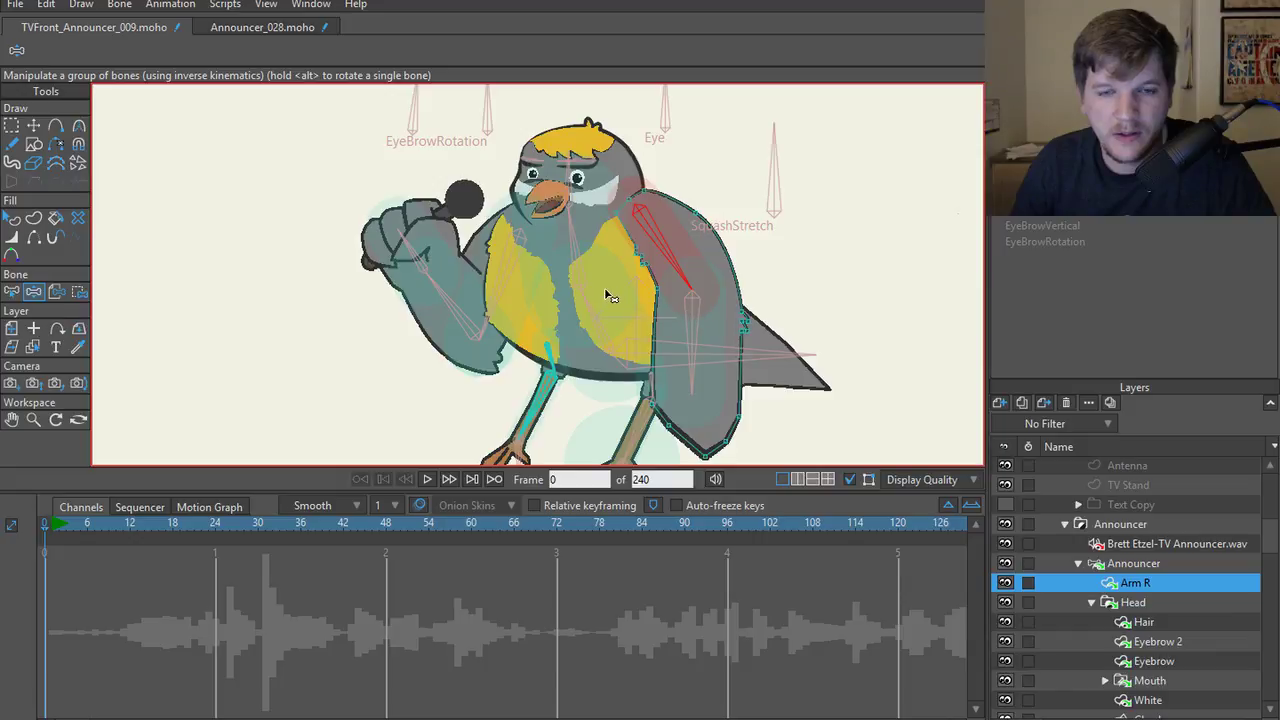
- Select the Yellow, UpperArmL and LowerArmL layers in turn to examine the artwork around the microphone arm
ctrl+alt+click(493, 252)
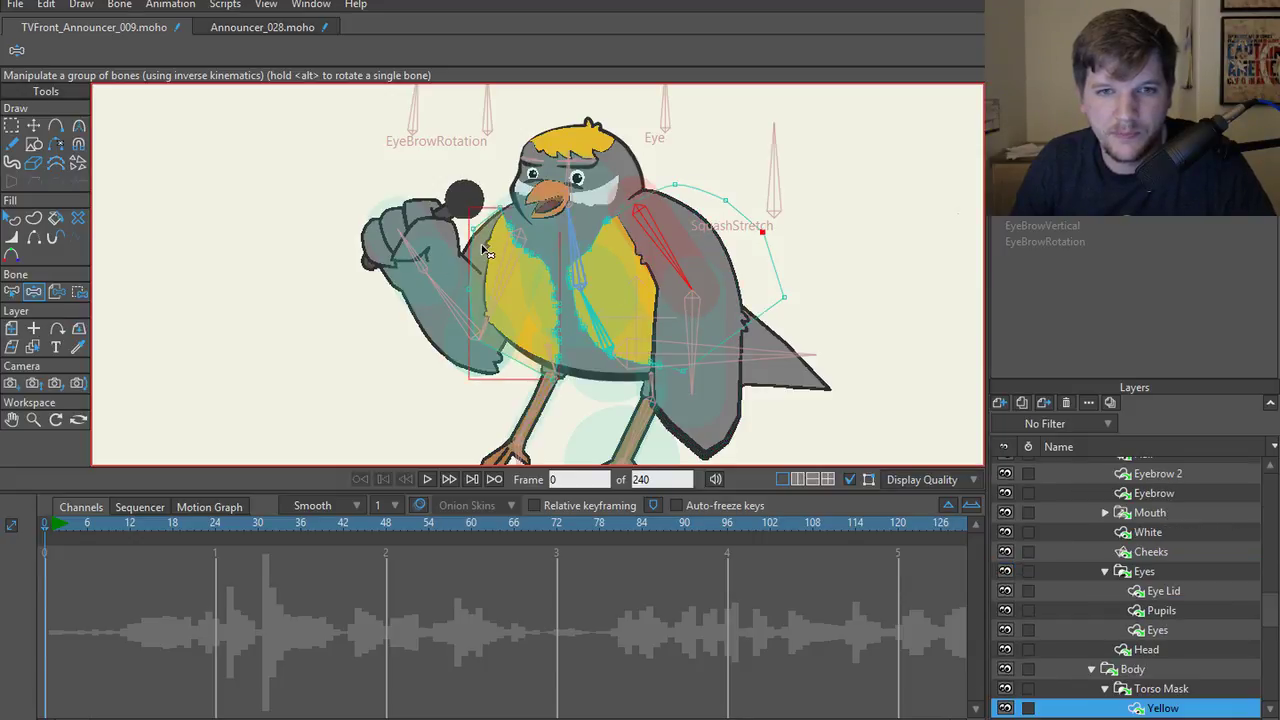
scroll(488, 252, up, 4)
scroll(458, 250, down, 4)
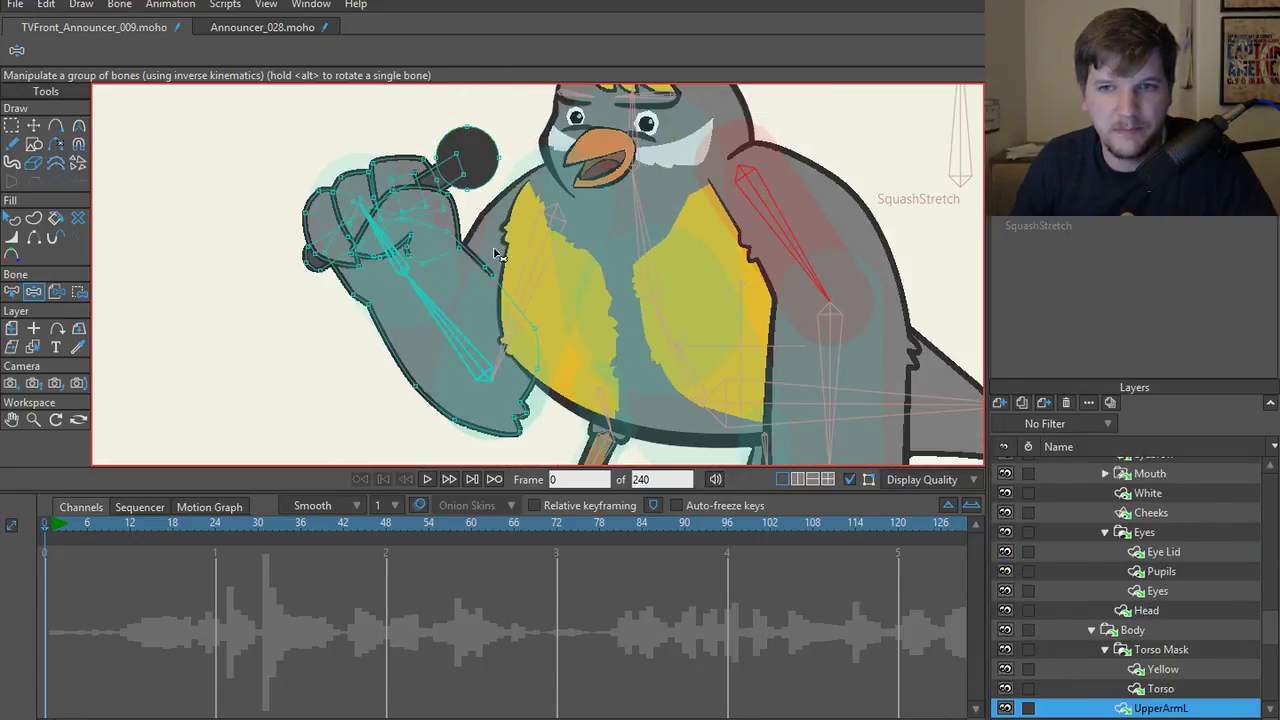
scroll(465, 248, up, 4)
ctrl+alt+click(478, 245)
scroll(740, 252, down, 4)
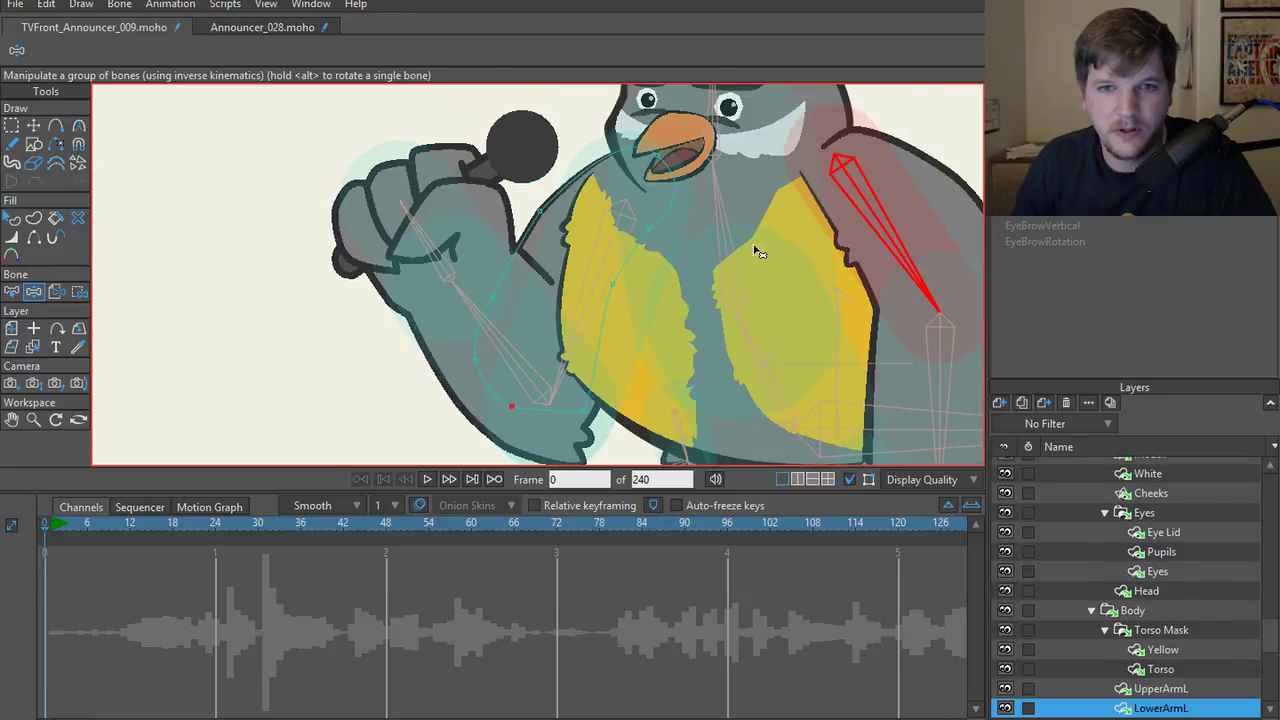
scroll(865, 249, up, 3)
- Compare the name of the hanging arm's upper bone in TVFront_Announcer_009 with the same bone in Announcer_028
key(t)
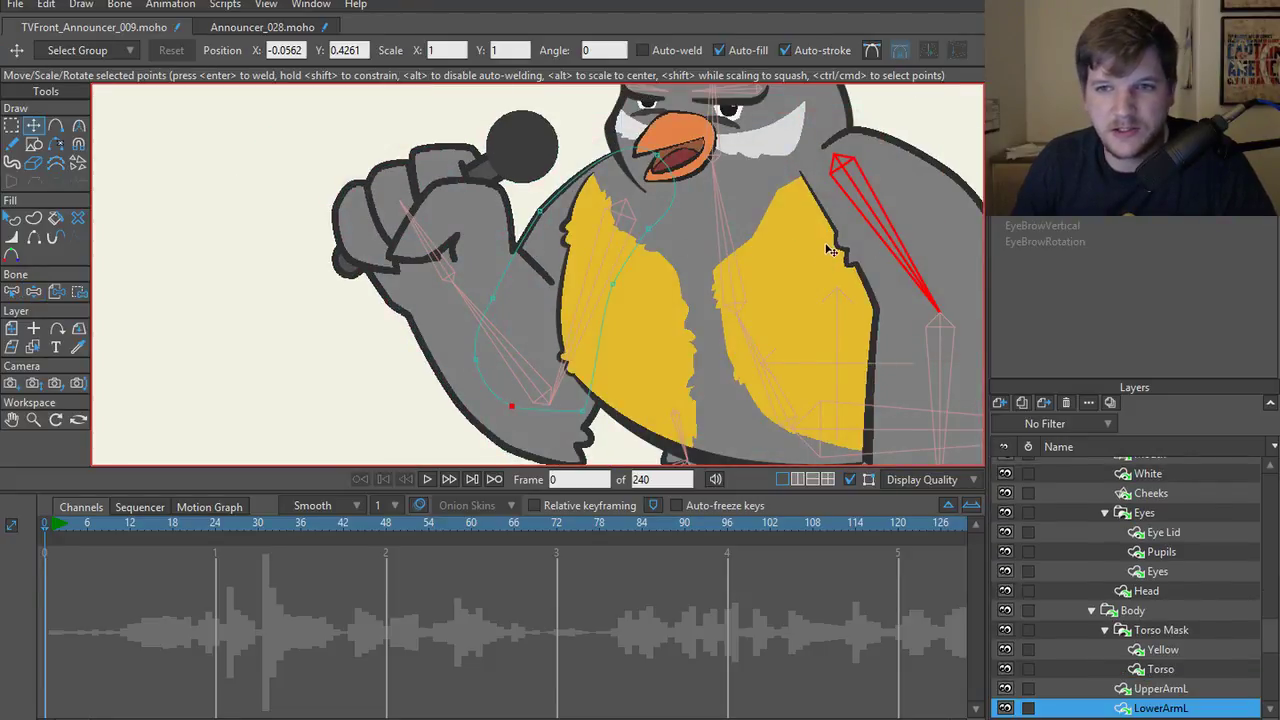
key(b)
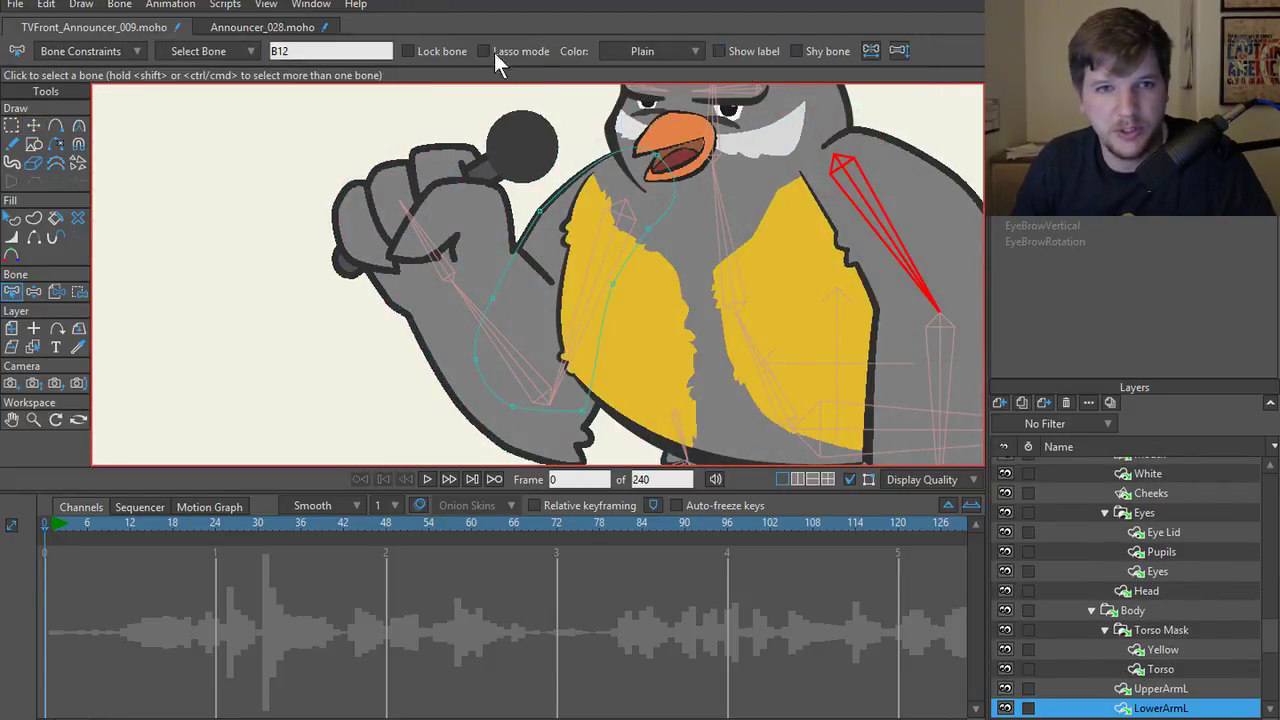
click(275, 27)
click(638, 268)
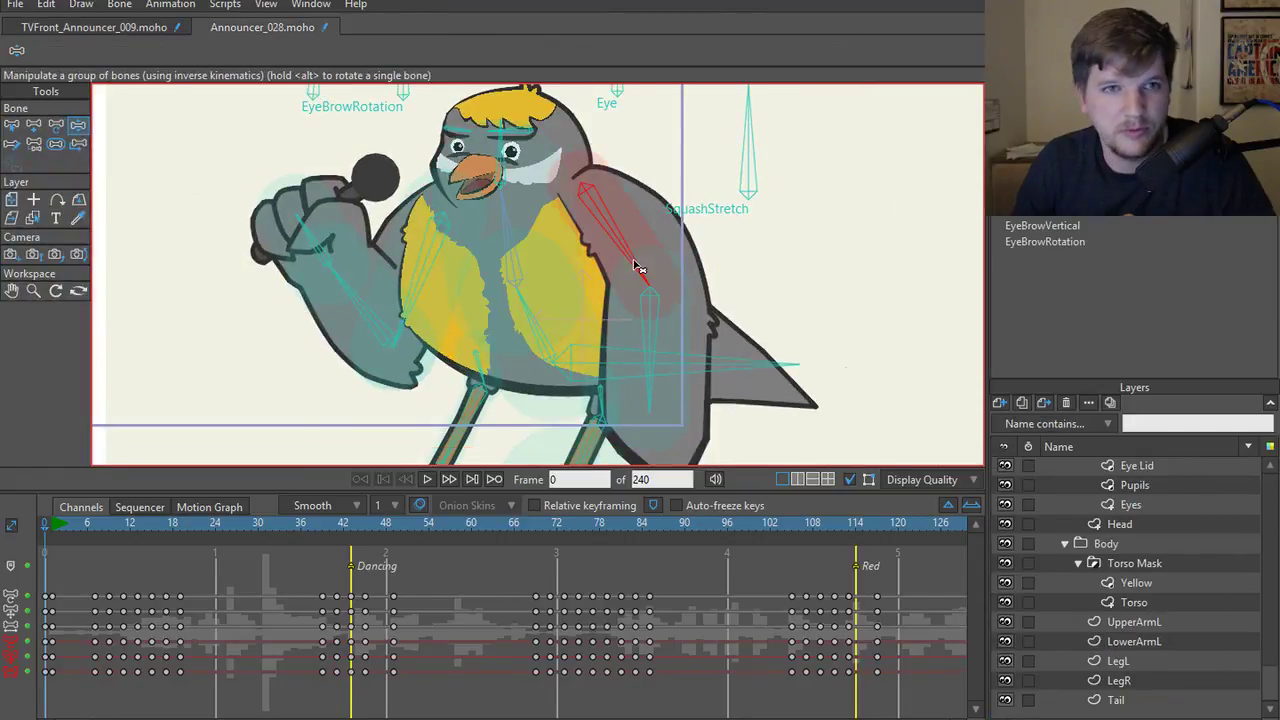
key(b)
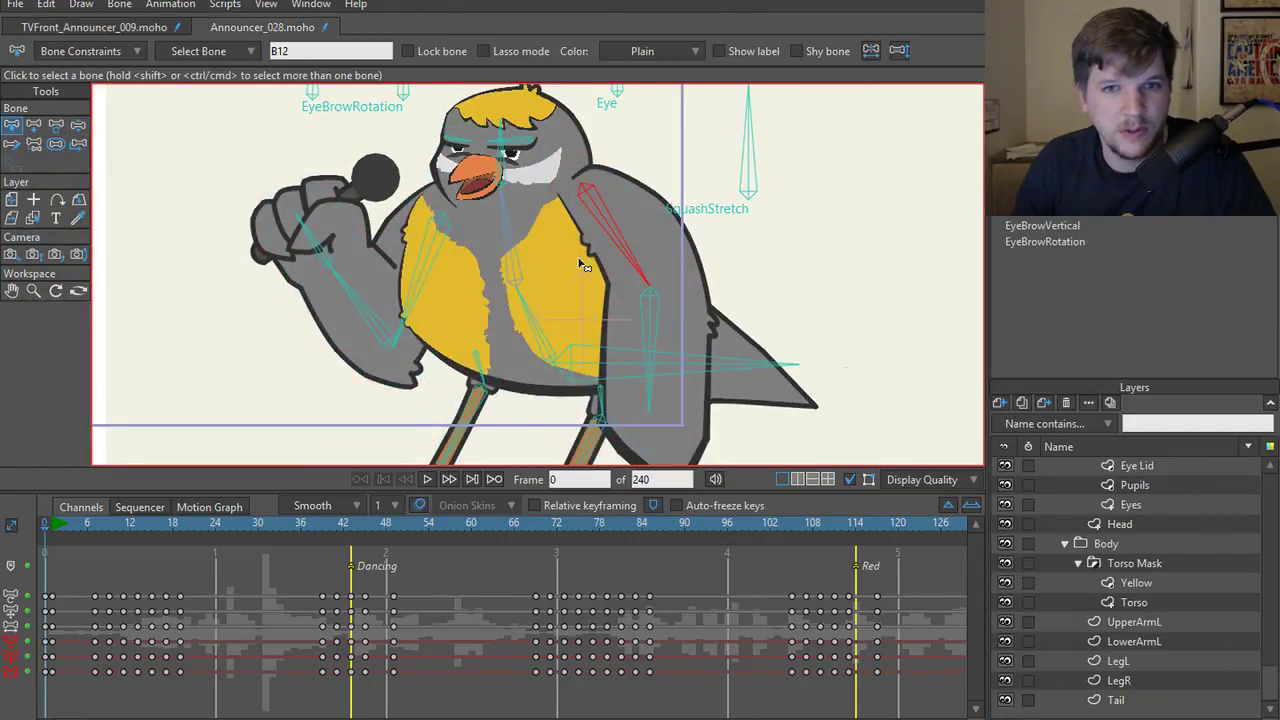
- Compare the name of the microphone arm's upper bone in Announcer_028 with the same bone in TVFront_Announcer_009
click(436, 256)
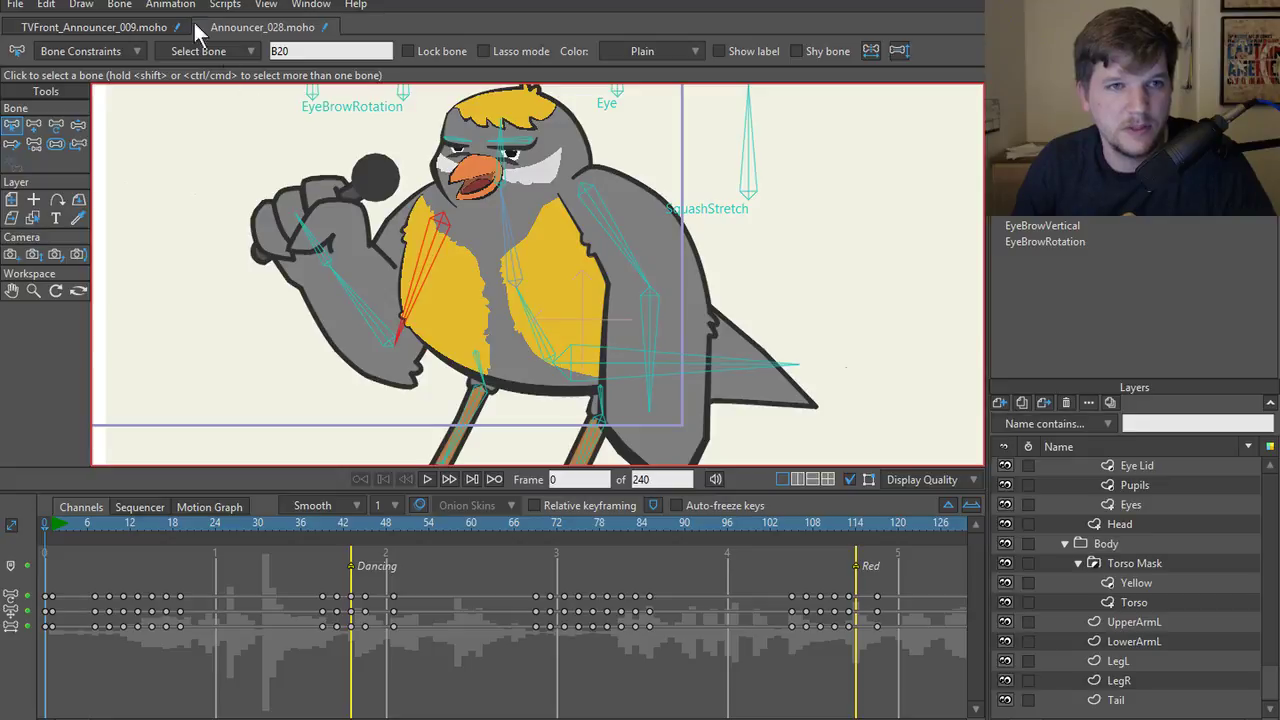
click(145, 28)
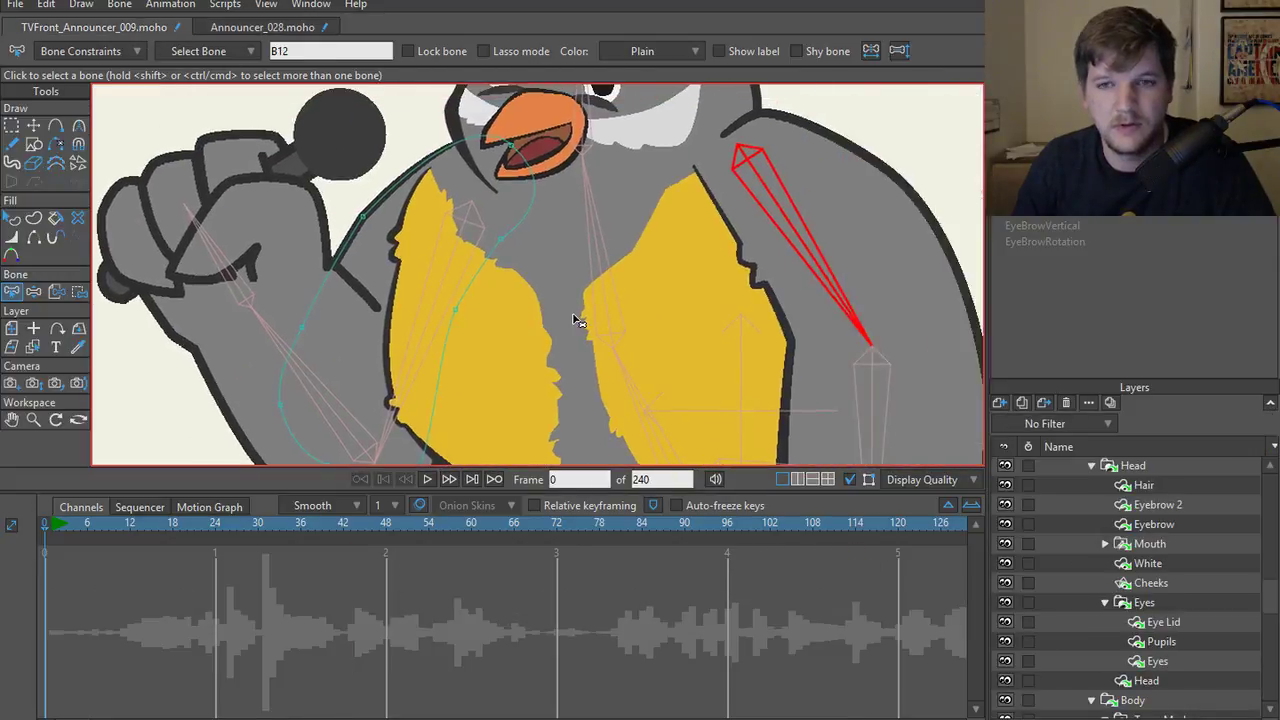
scroll(578, 320, down, 1)
click(474, 287)
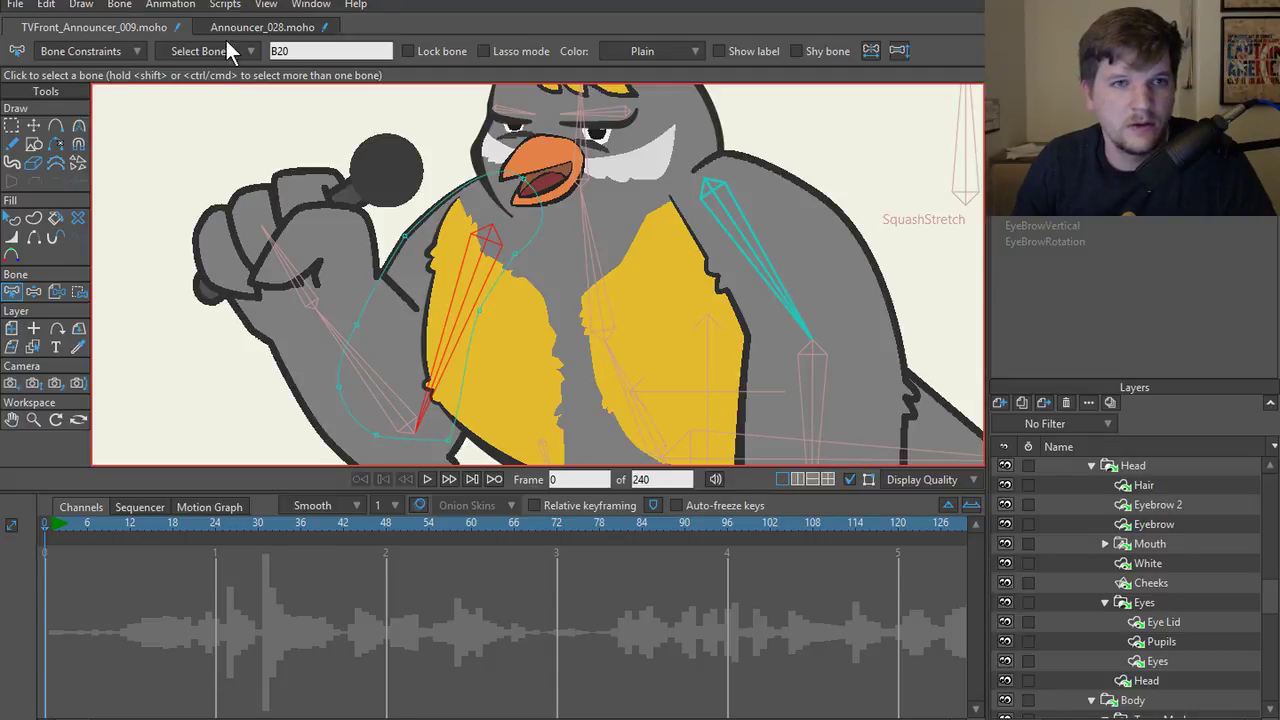
- Switch to Announcer_028, select the LowerArmL layer, and examine its bone influence regions with Manipulate Bones
click(262, 27)
scroll(455, 293, up, 3)
ctrl+alt+click(365, 220)
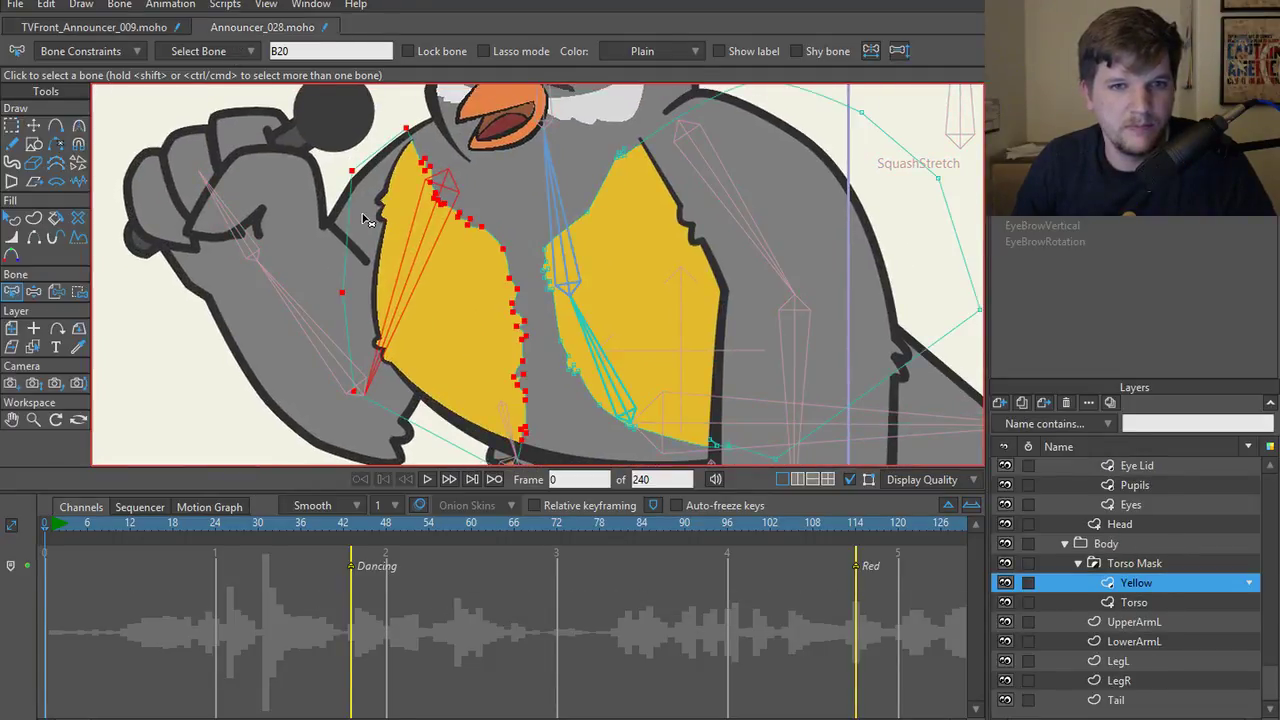
key(t)
ctrl+alt+click(338, 220)
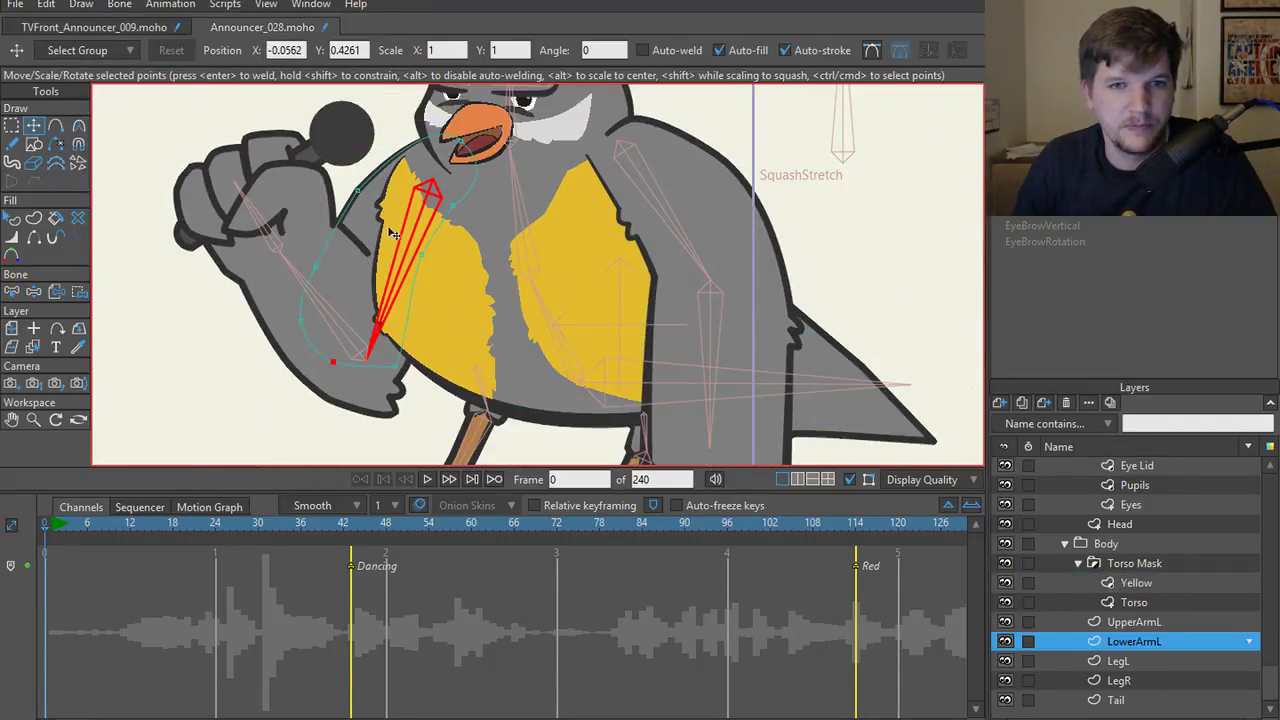
key(z)
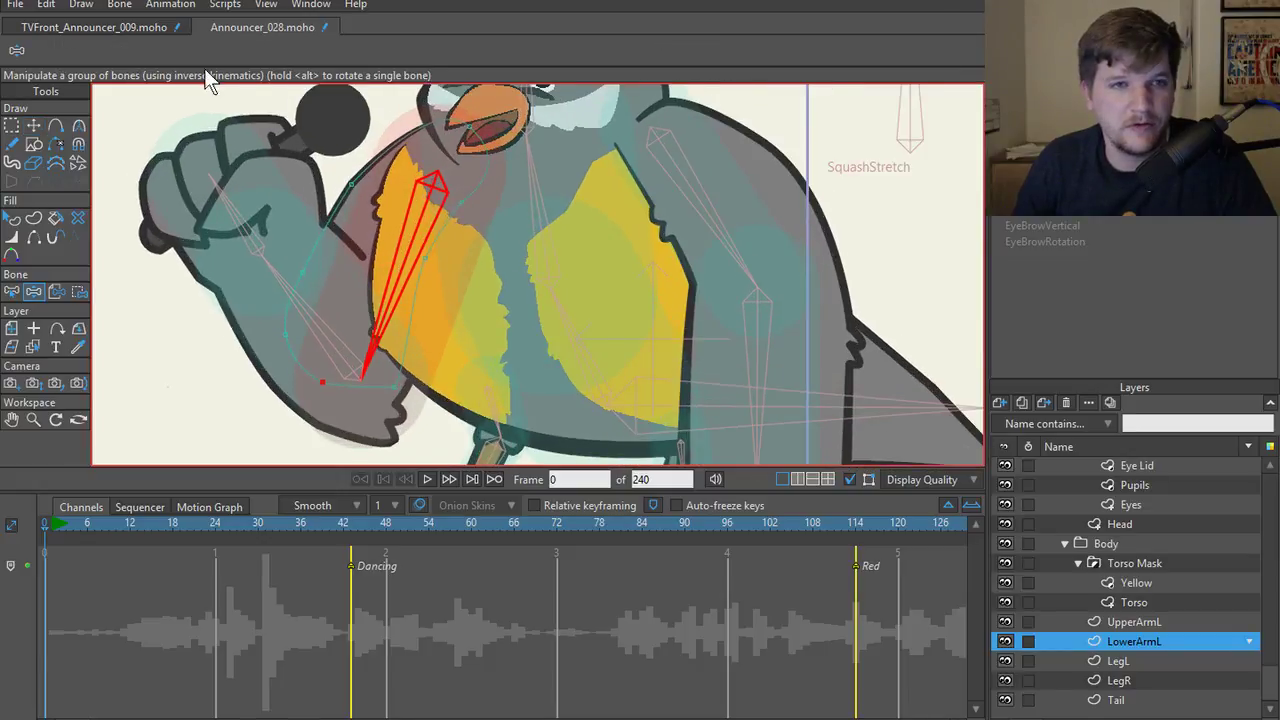
- Return to TVFront_Announcer_009 and select the LowerArmL layer to compare its bone binding with the source file
click(132, 27)
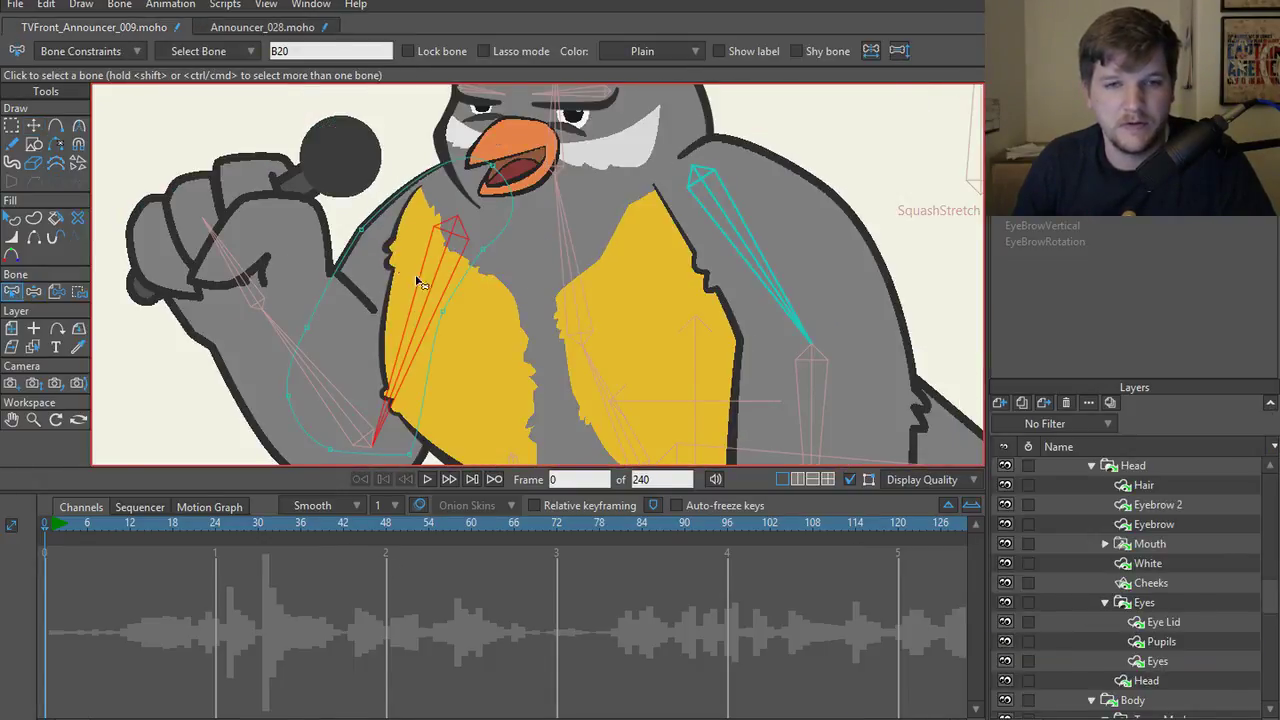
ctrl+alt+click(420, 283)
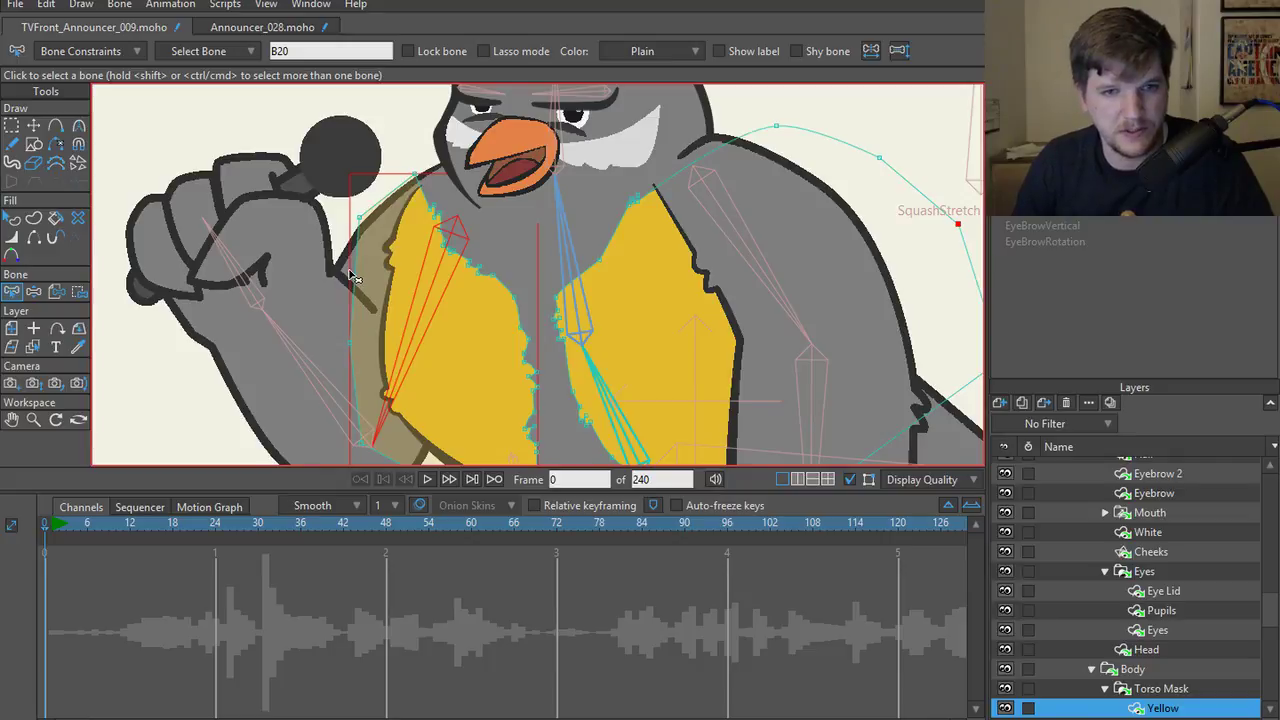
ctrl+alt+click(352, 277)
key(t)
key(b)
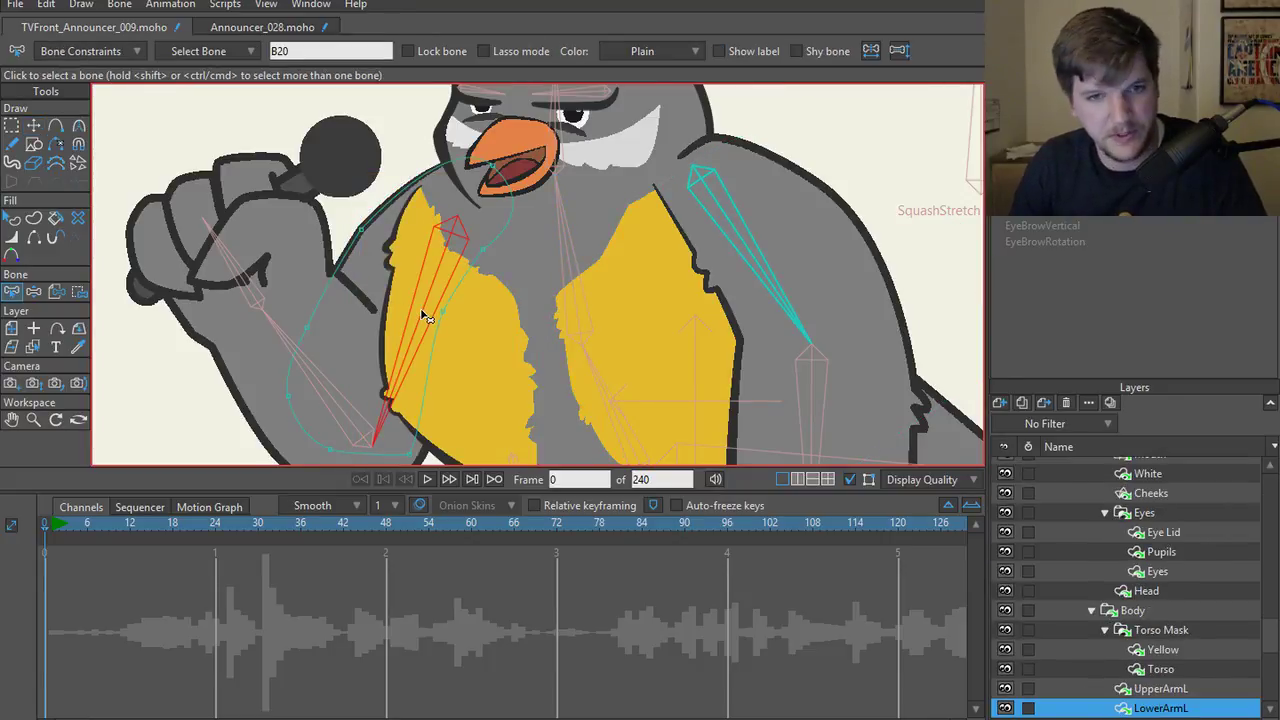
- Select the Arm R layer and check the hanging arm's upper bone with Select Bone
scroll(508, 300, down, 3)
ctrl+alt+click(648, 289)
scroll(655, 287, up, 4)
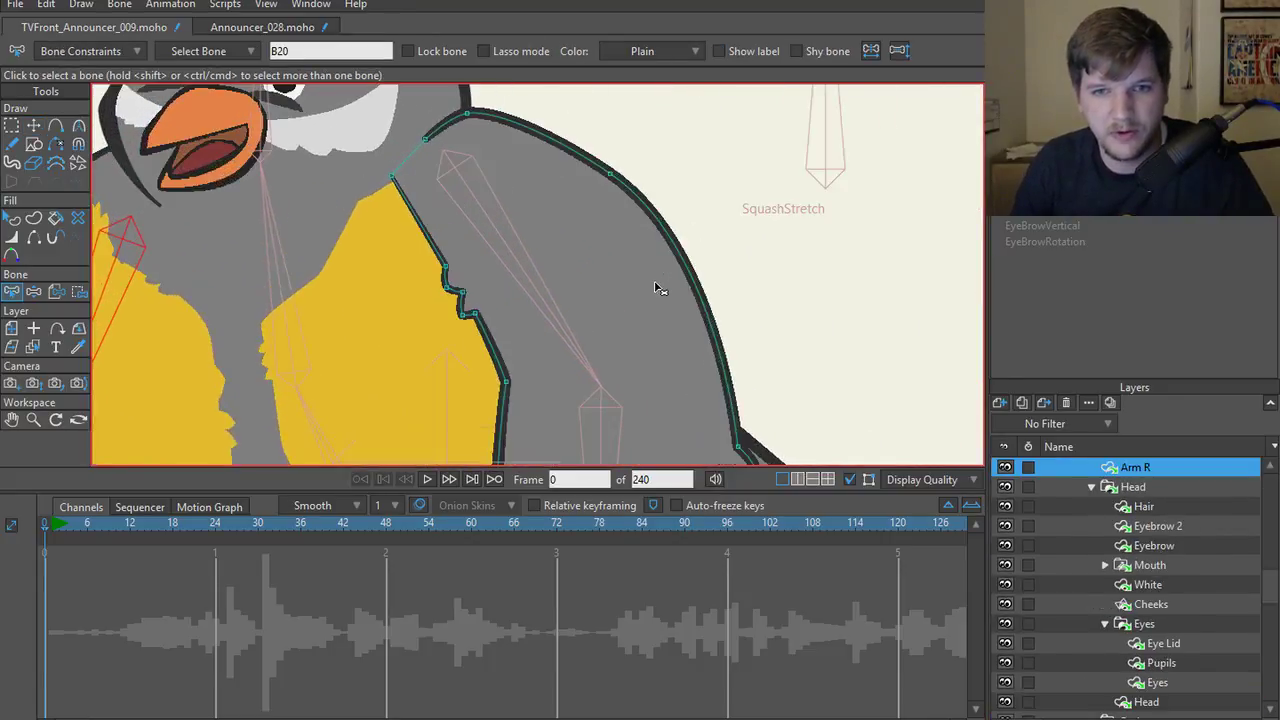
scroll(614, 300, down, 3)
scroll(614, 303, down, 2)
click(578, 268)
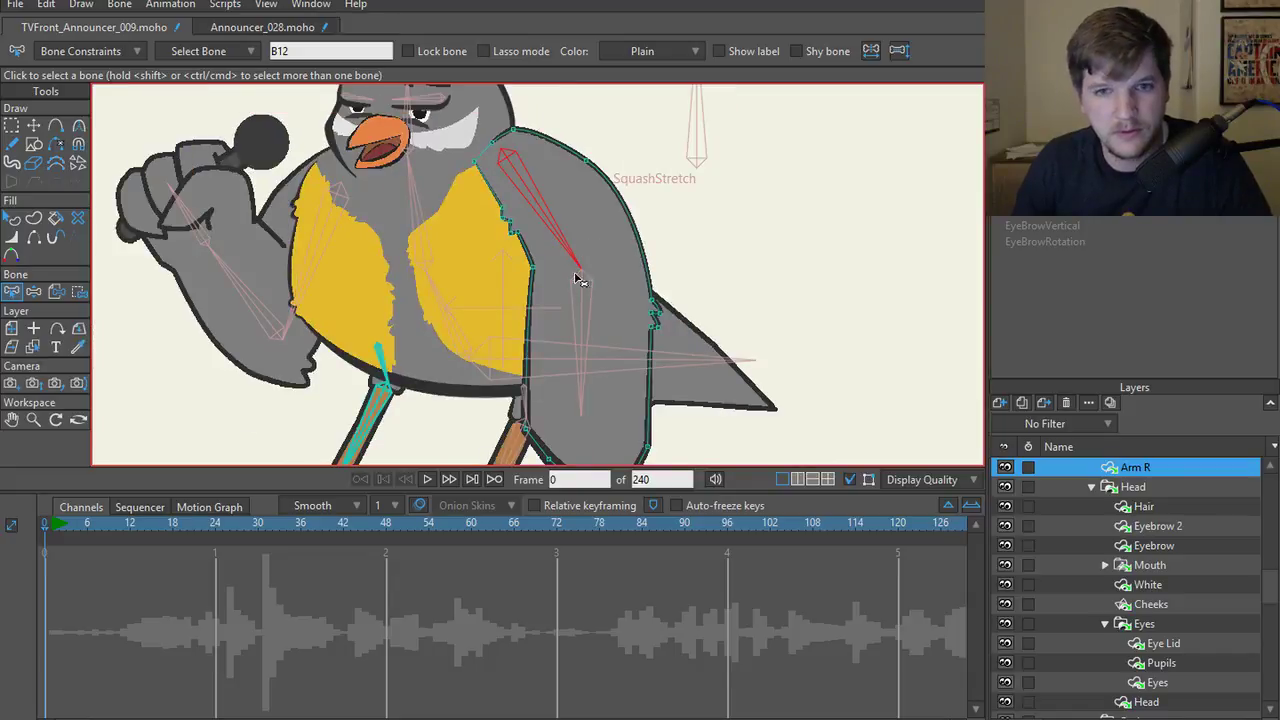
- Test the long horizontal hip bone with Manipulate Bones while the Arm R layer is selected
scroll(587, 316, down, 2)
key(z)
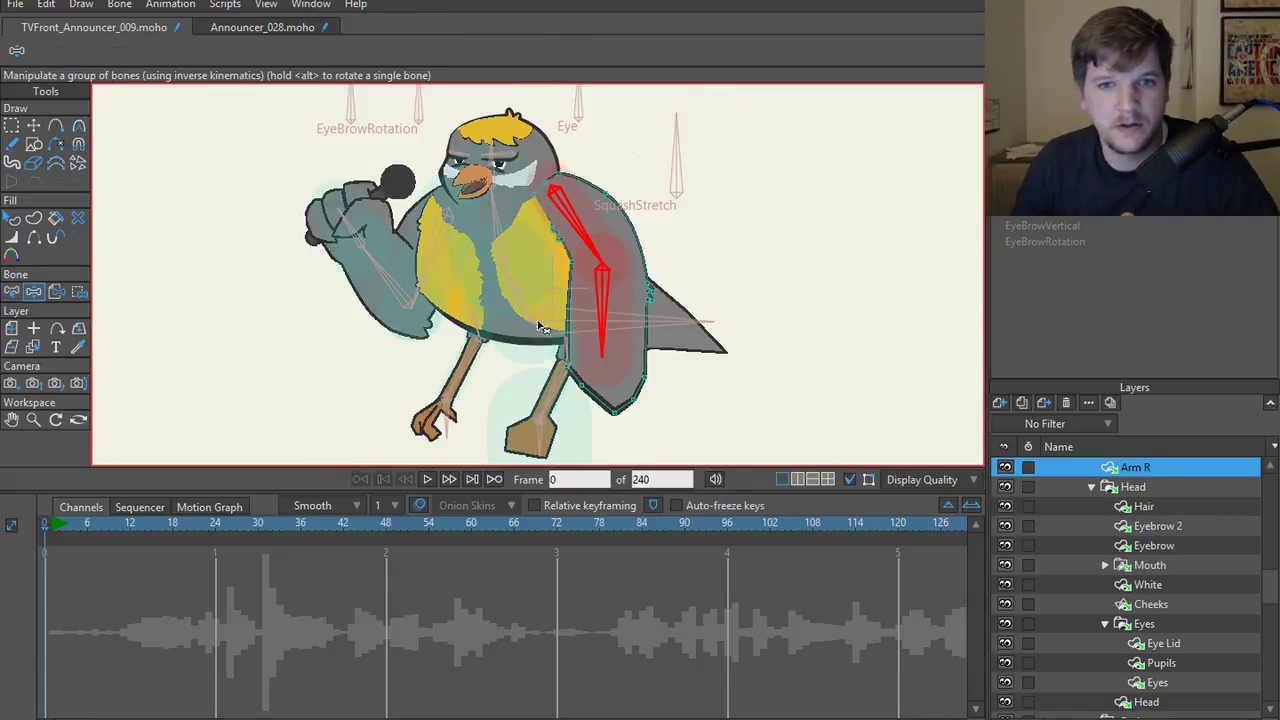
drag(672, 345, 700, 337)
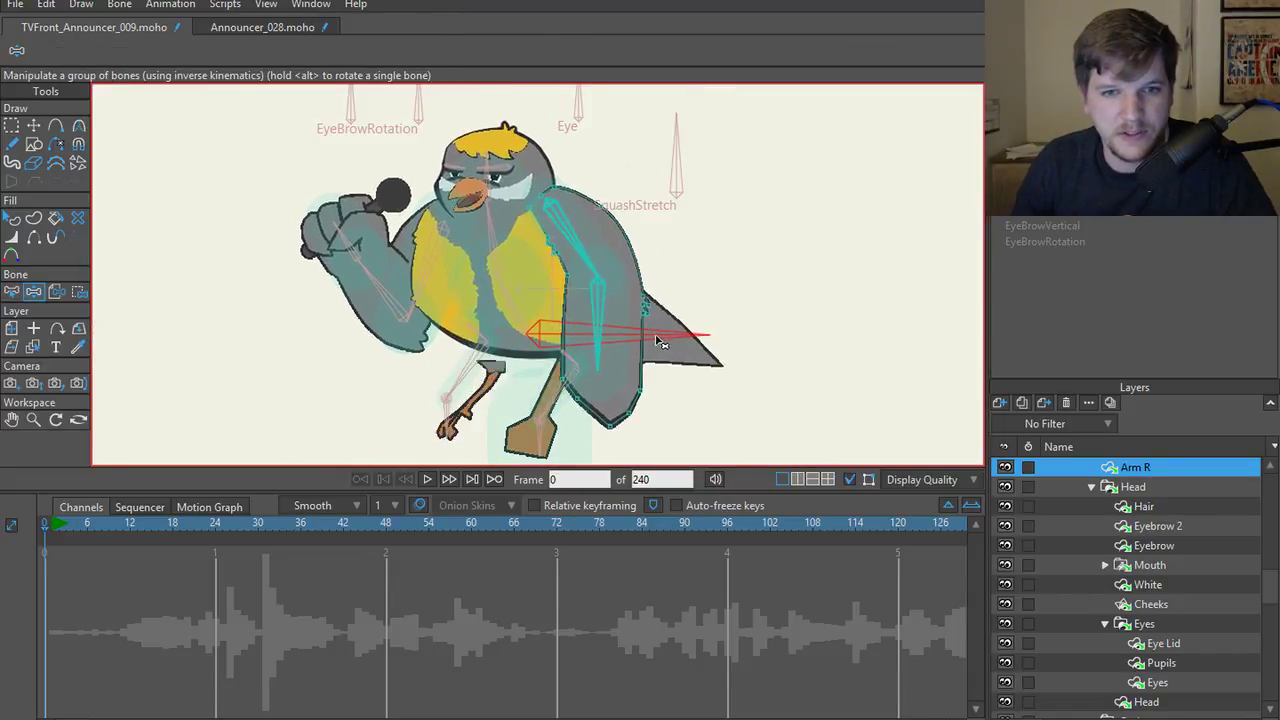
- Select the LegL layer at the thigh joint and check the short bone above that leg with Select Bone
key(t)
scroll(458, 387, up, 2)
scroll(458, 387, up, 3)
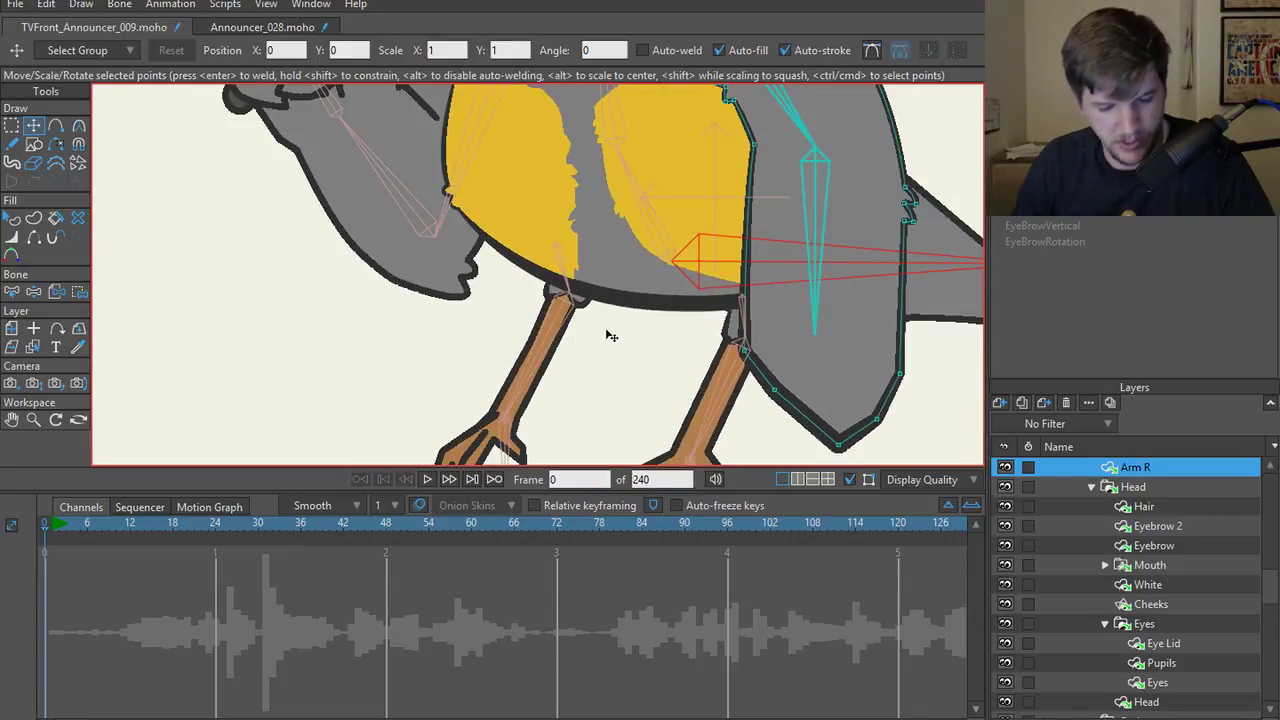
scroll(579, 322, up, 2)
alt+right_click(579, 286)
scroll(580, 288, up, 1)
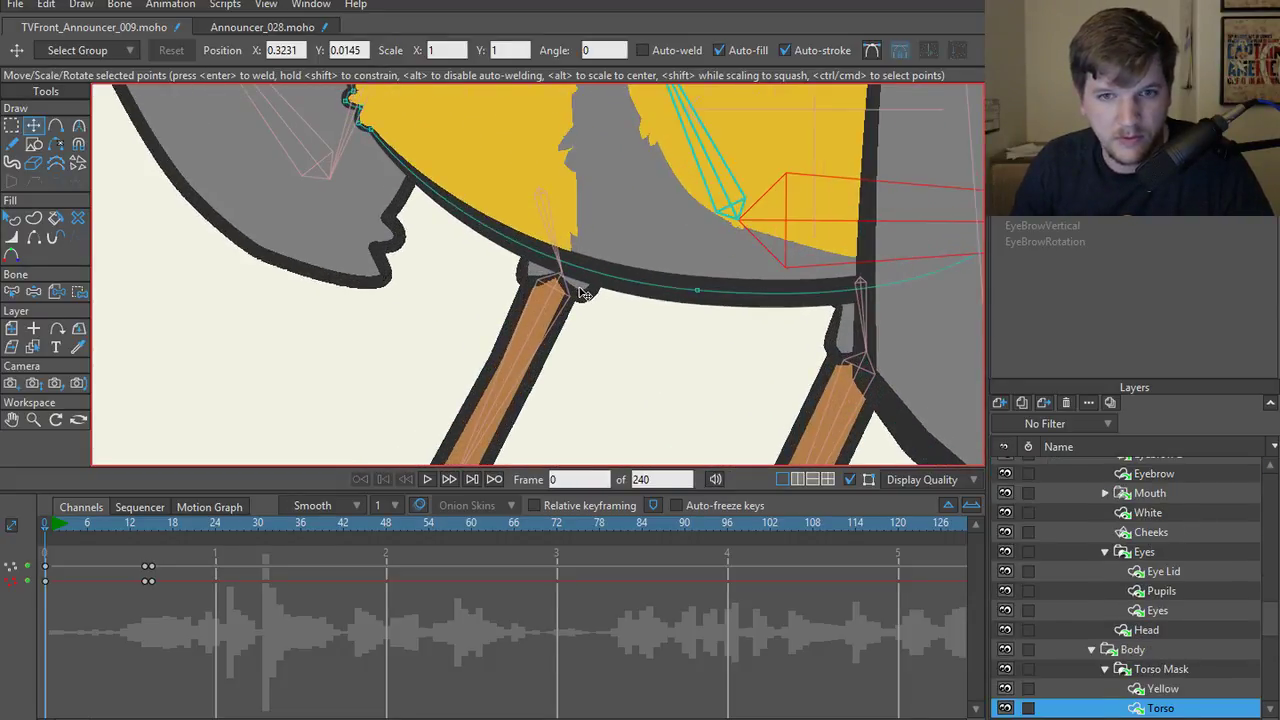
alt+right_click(579, 288)
key(b)
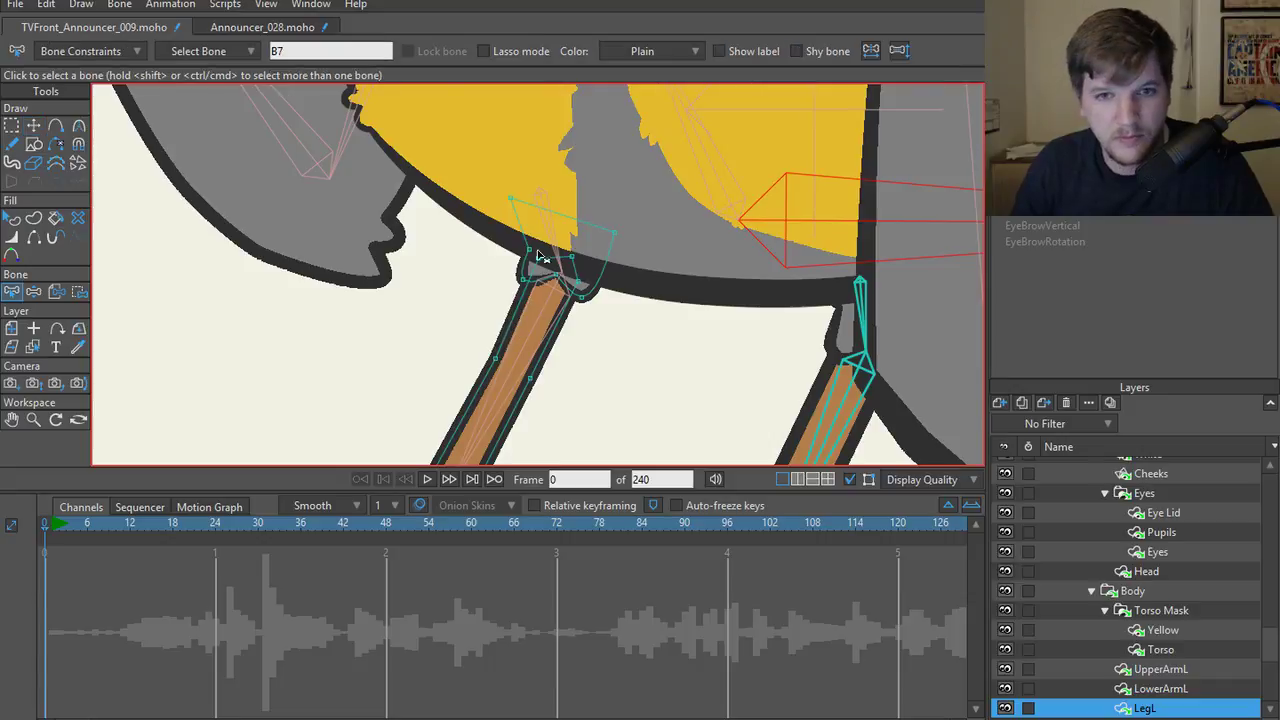
click(551, 244)
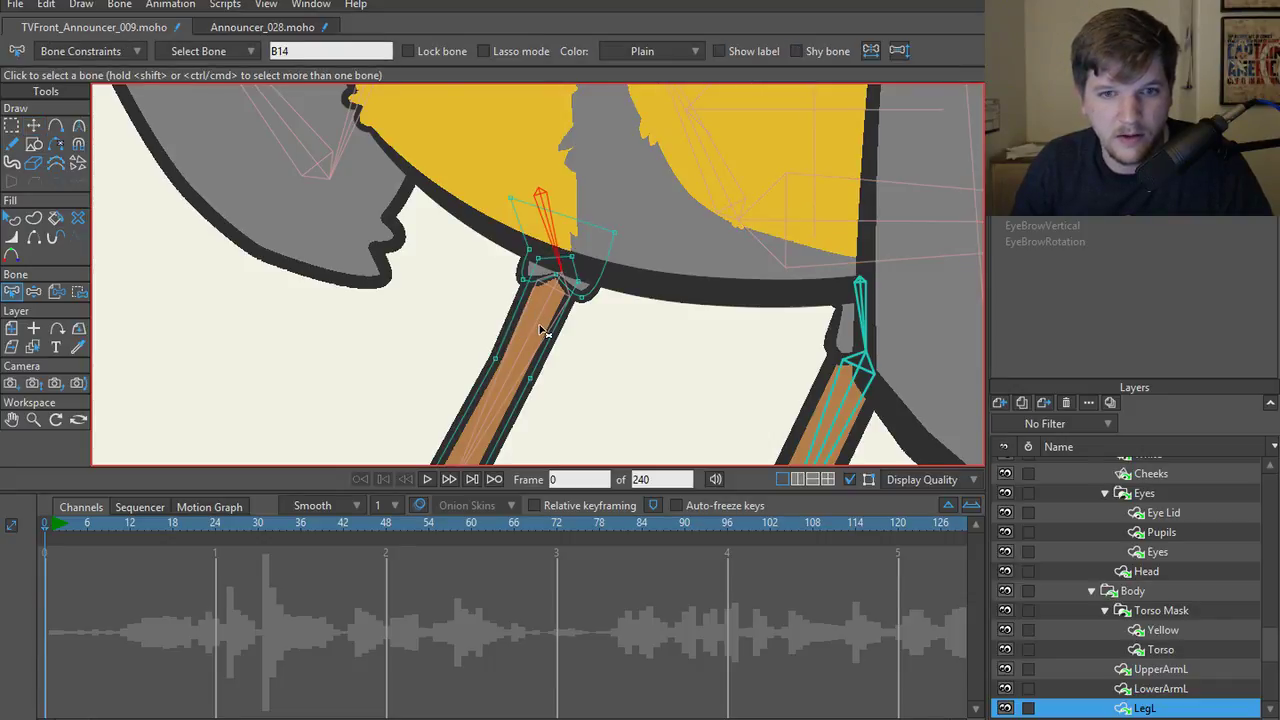
scroll(543, 330, down, 3)
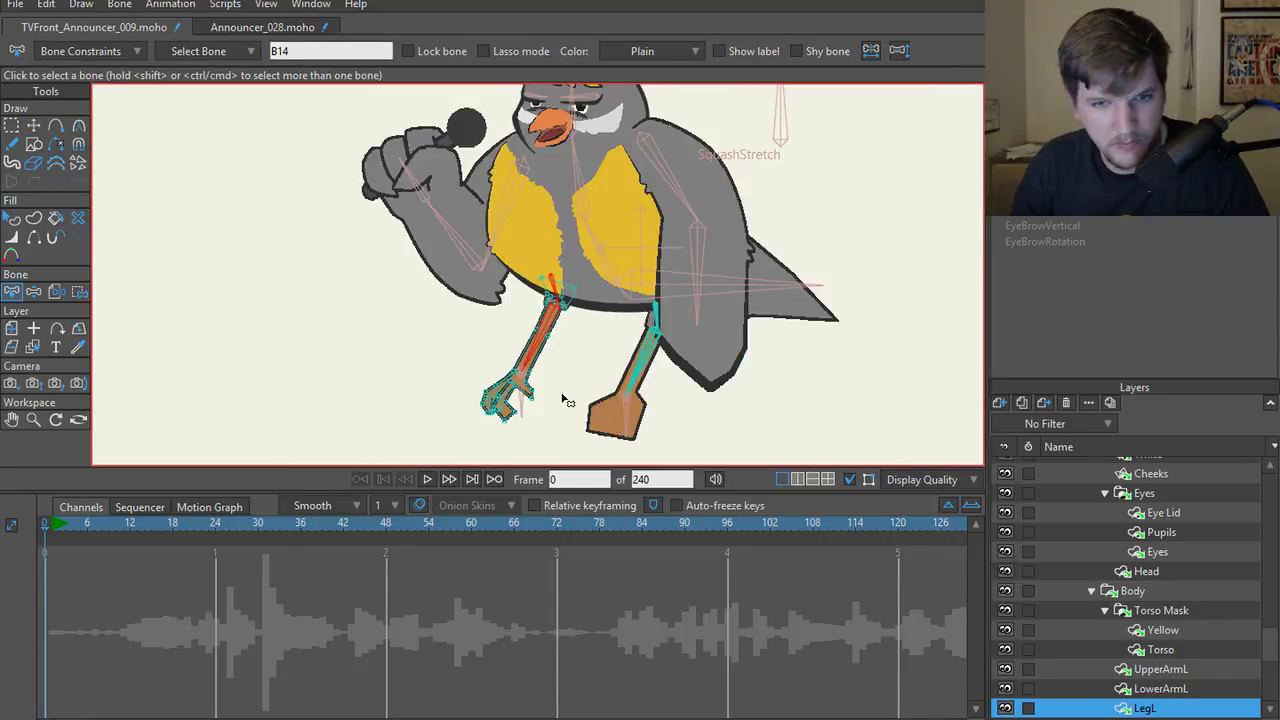
- Test how the legs follow the hip bone with Manipulate Bones while the LegL layer is selected
scroll(550, 415, up, 2)
scroll(537, 429, down, 4)
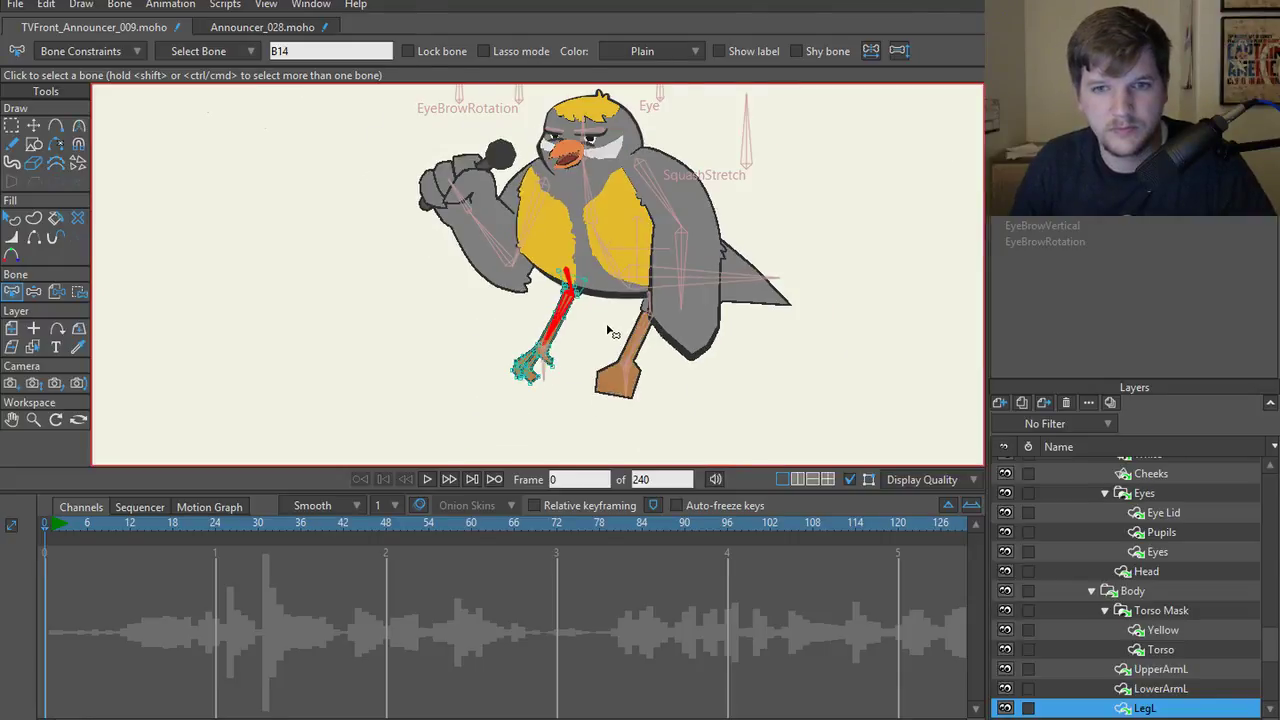
key(z)
drag(640, 300, 628, 281)
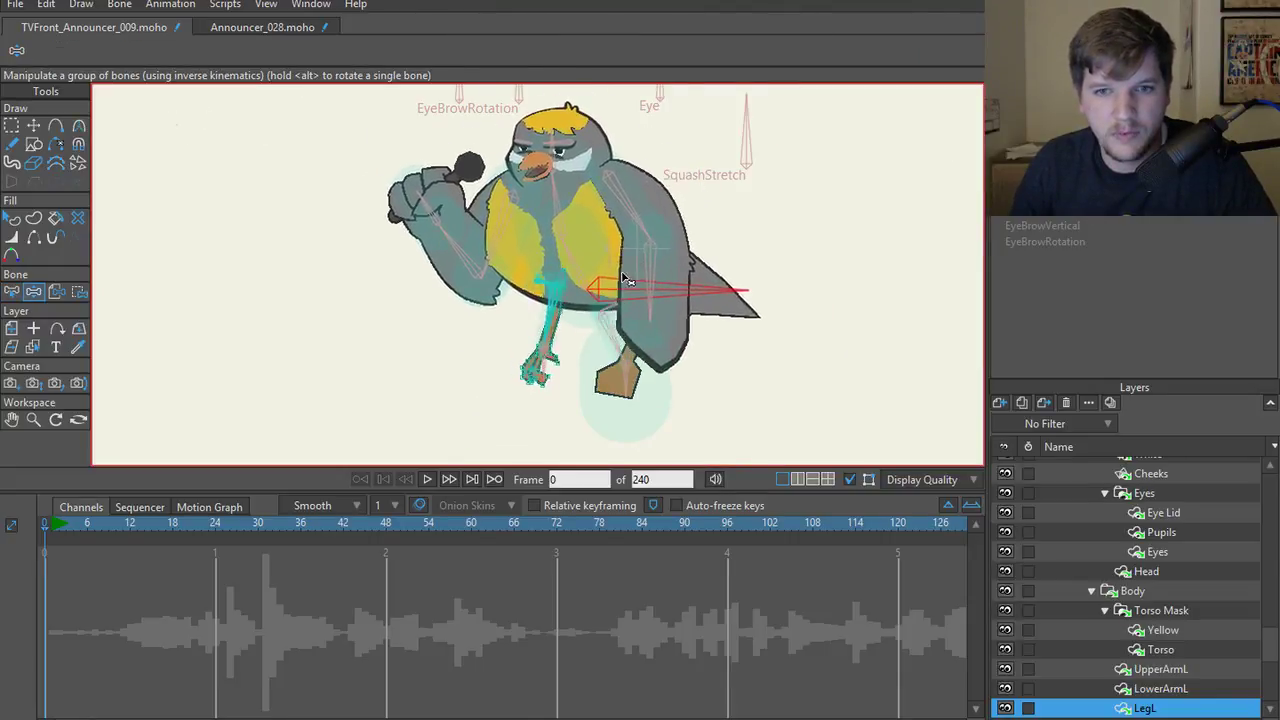
- Try to select the artwork layer of the leg beside the hanging arm at its thigh joint
key(t)
scroll(650, 320, up, 3)
scroll(650, 370, up, 2)
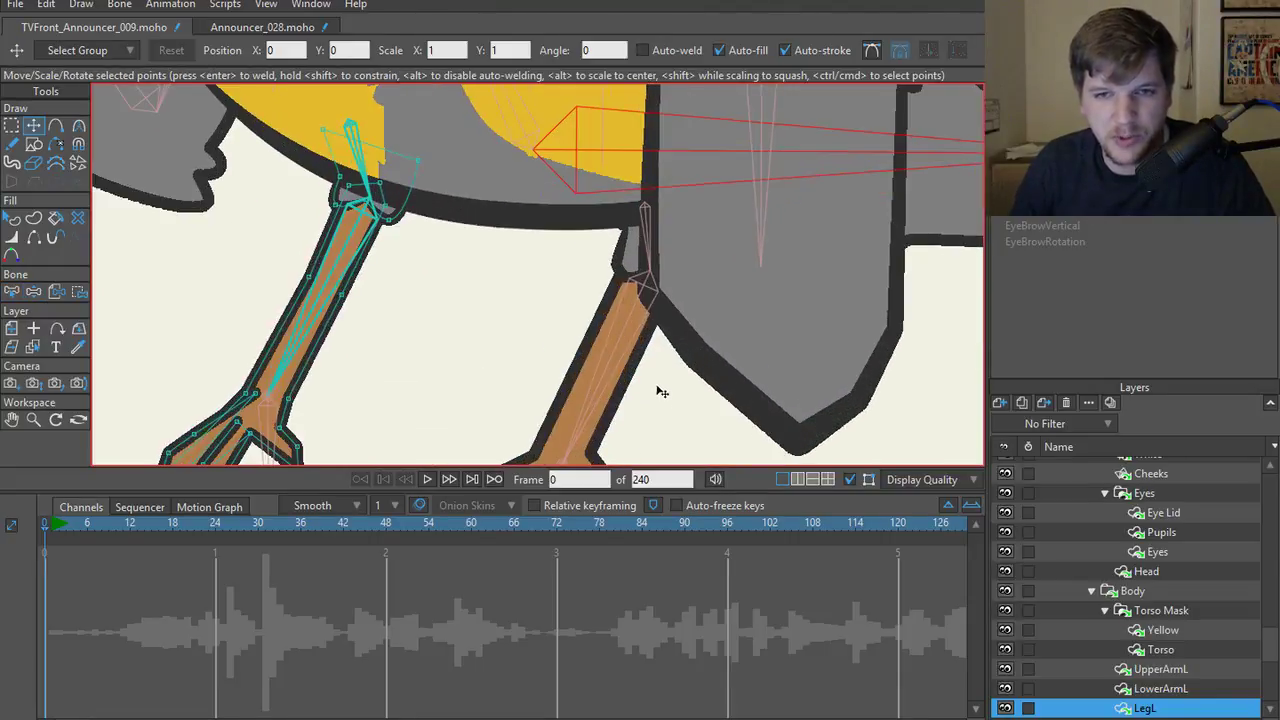
ctrl+alt+click(646, 266)
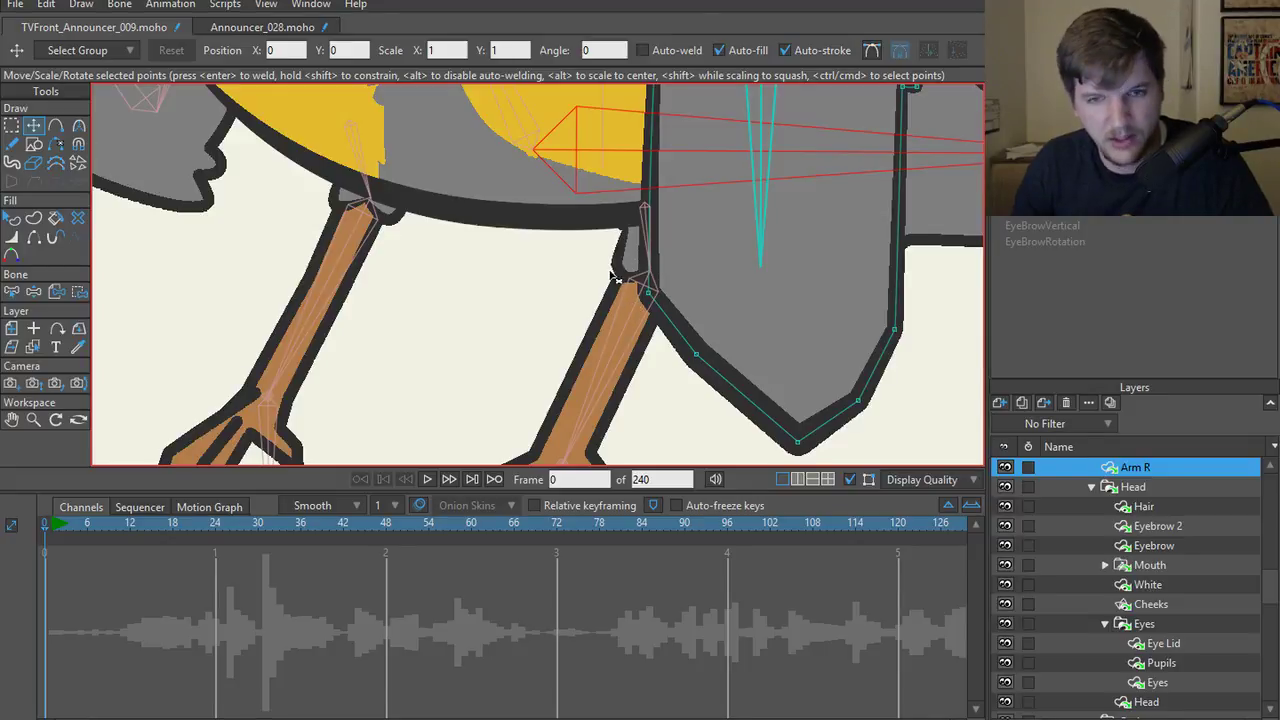
key(b)
key(t)
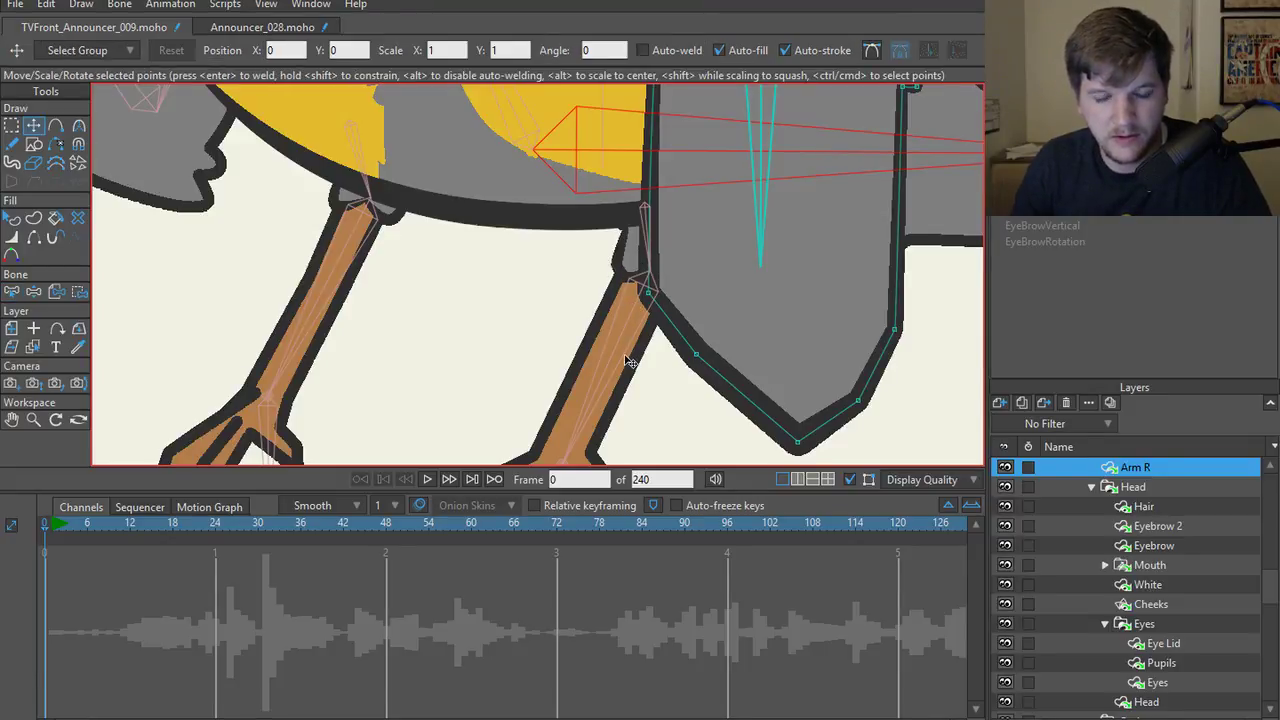
scroll(630, 360, down, 1)
key(z)
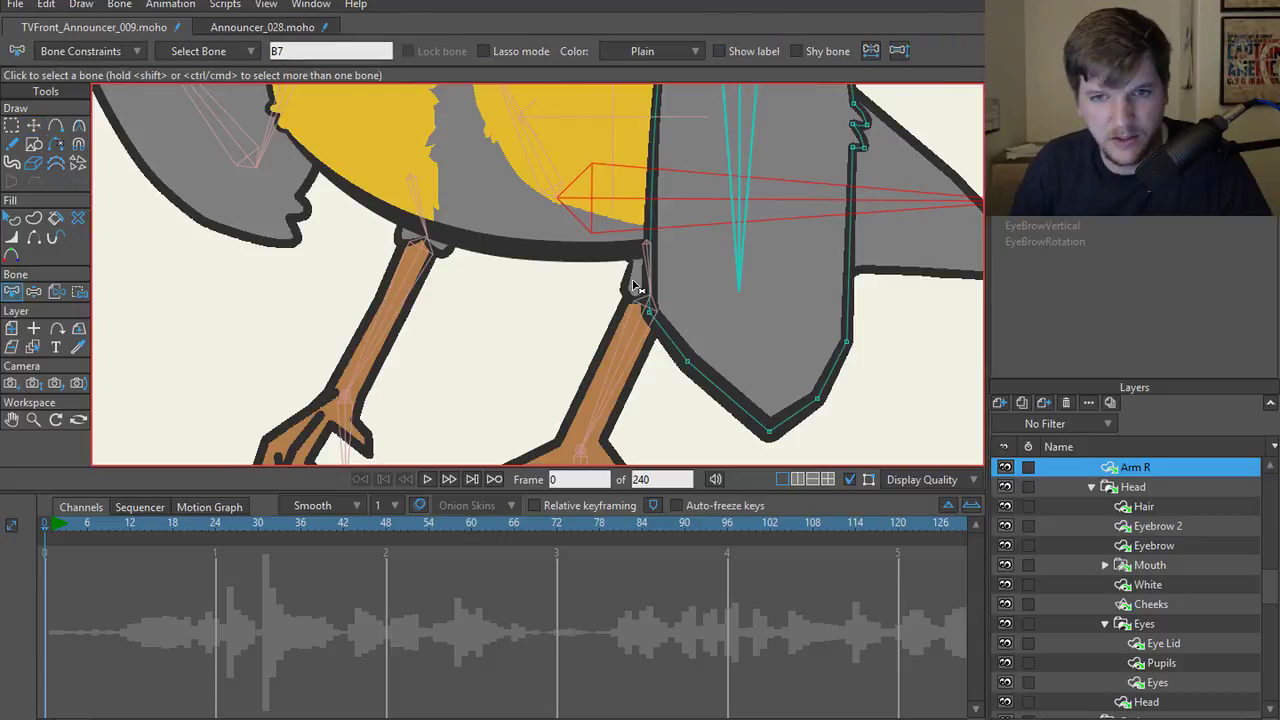
- Select the LegR layer, then select its short upper leg bone B16 together with the shin bone
ctrl+alt+click(640, 296)
key(t)
key(z)
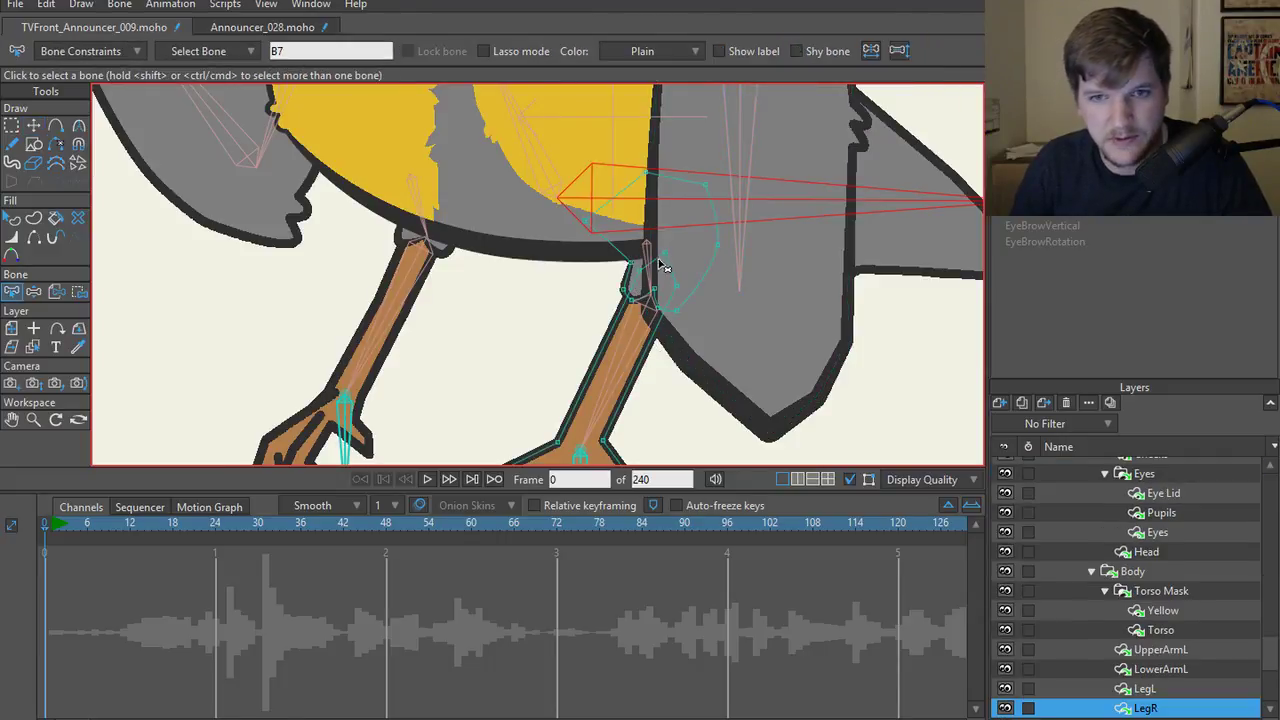
click(647, 272)
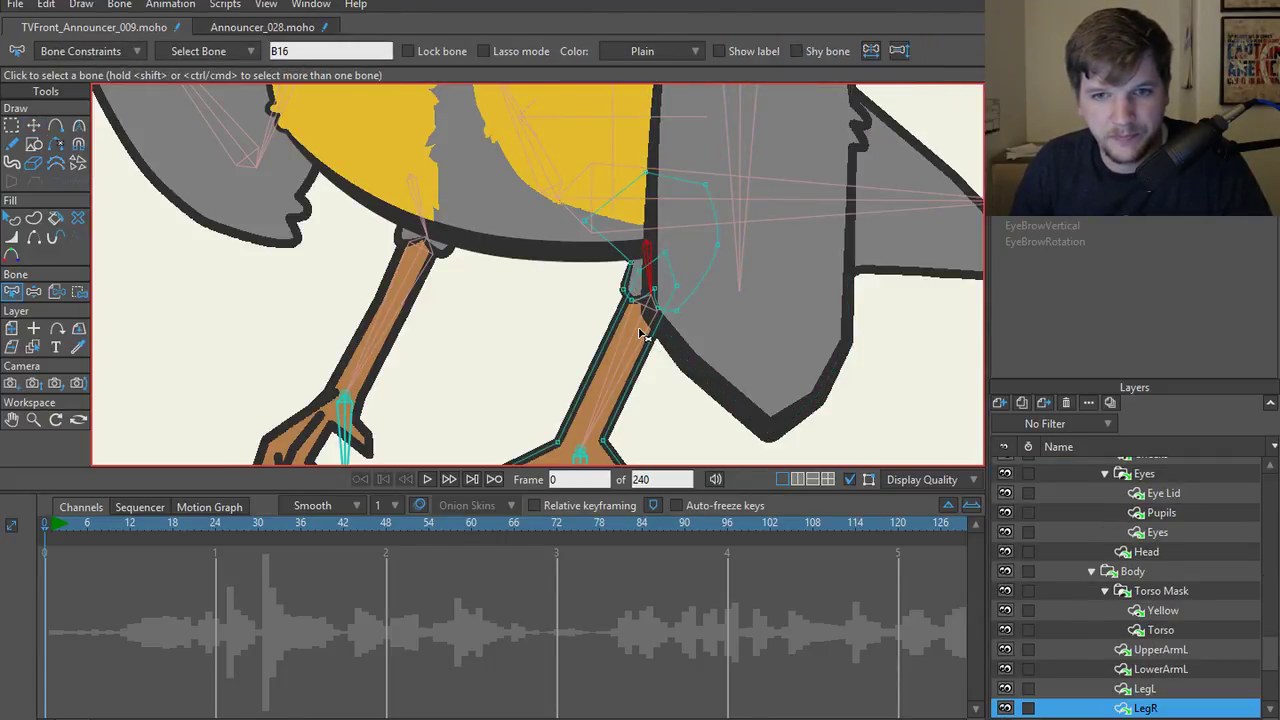
shift+click(630, 370)
scroll(690, 300, down, 2)
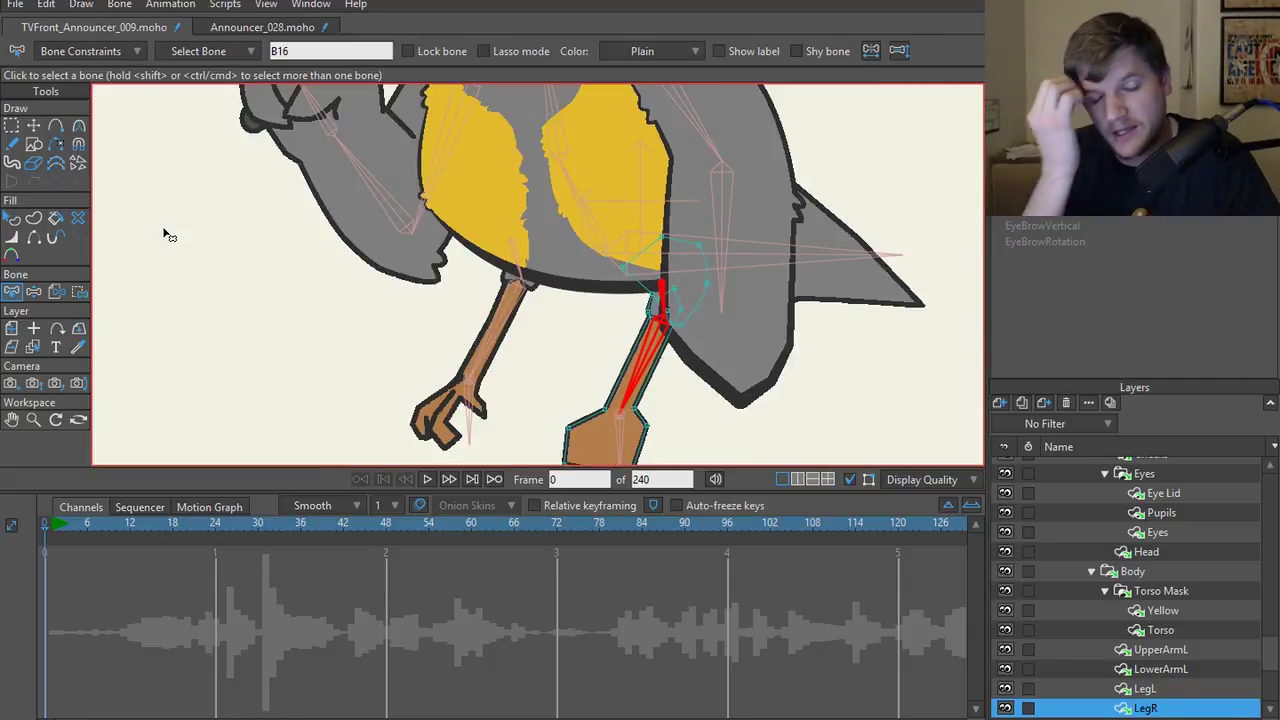
- Select the Announcer bone layer that holds the bird's whole rig
scroll(168, 234, down, 3)
scroll(1076, 523, up, 5)
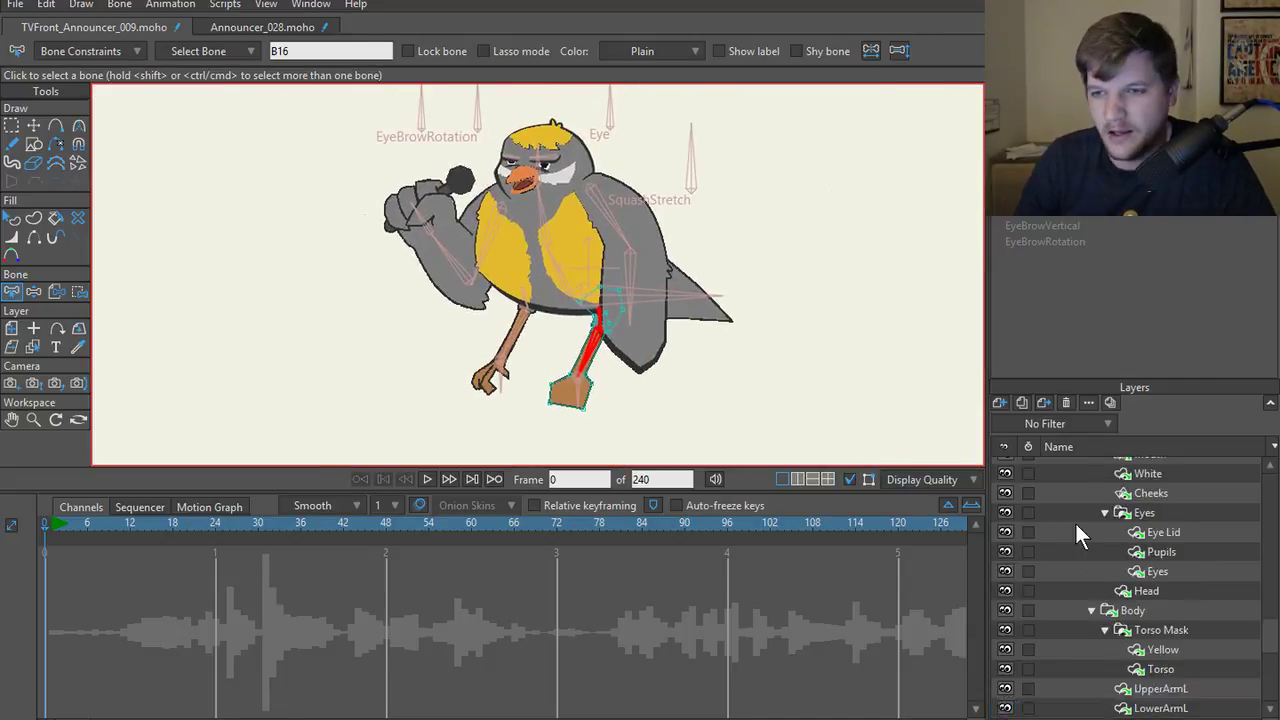
scroll(1076, 523, up, 3)
click(1080, 650)
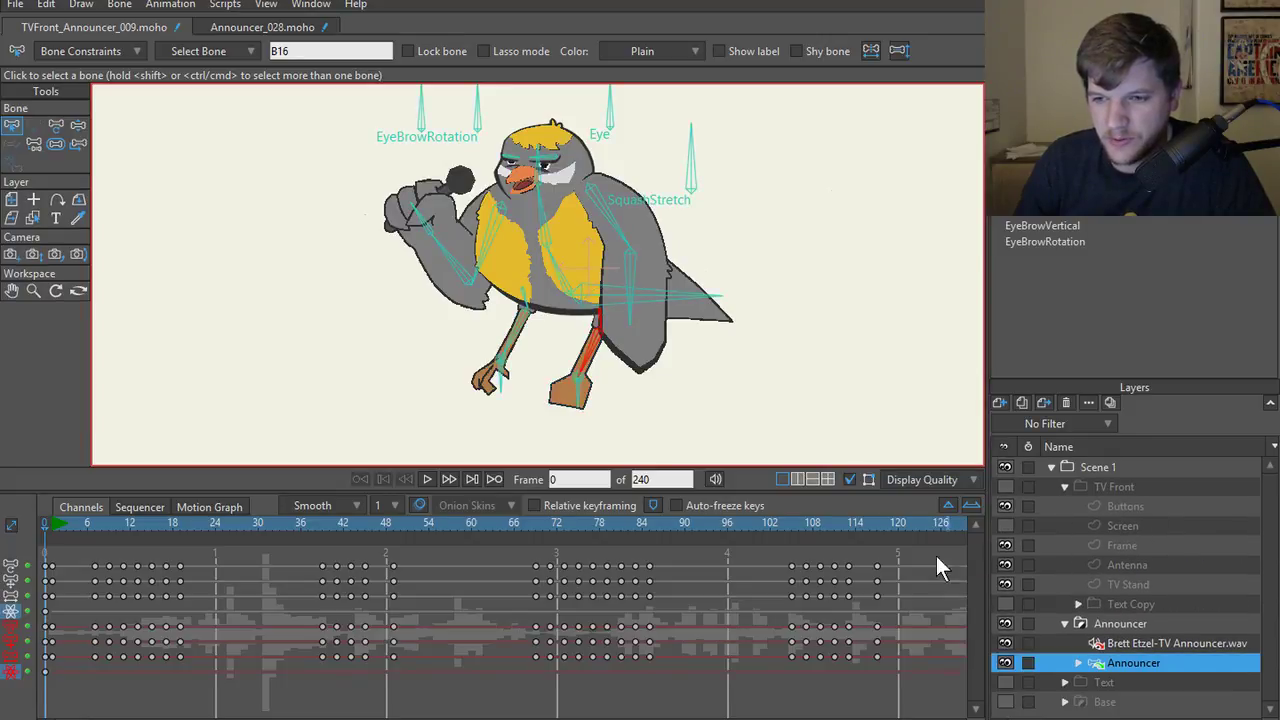
click(6, 6)
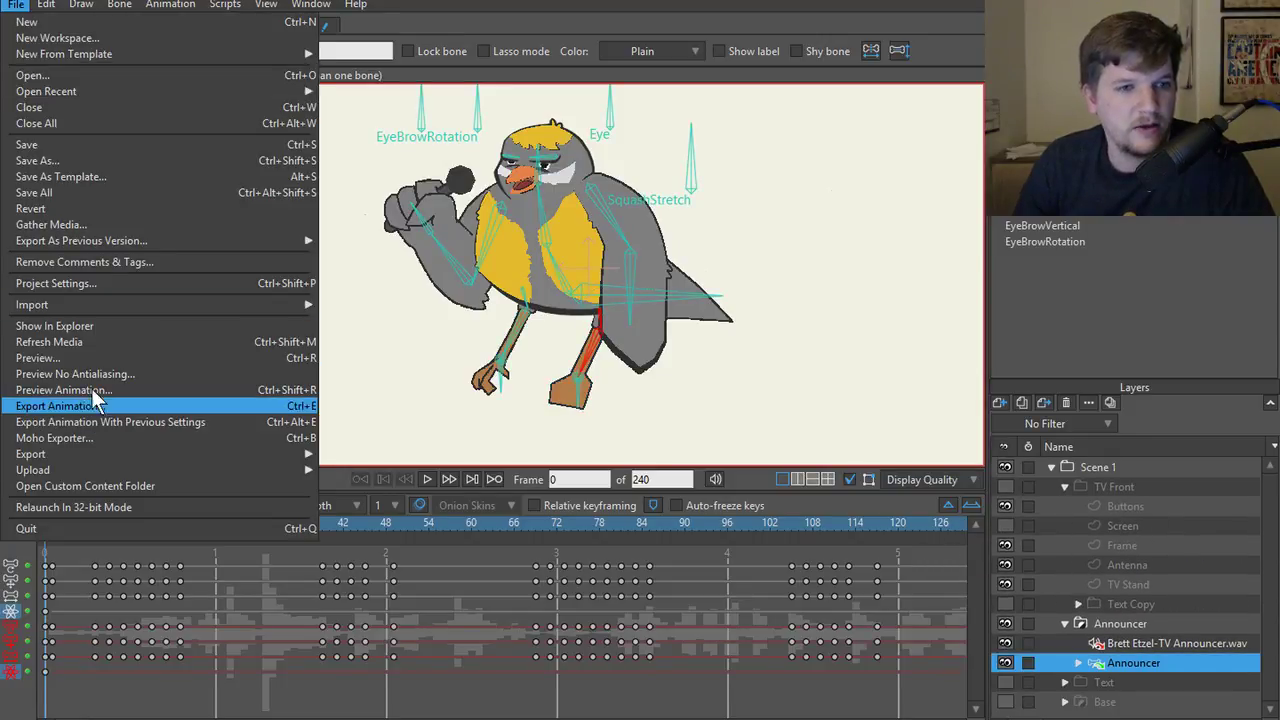
mouse_move(100, 306)
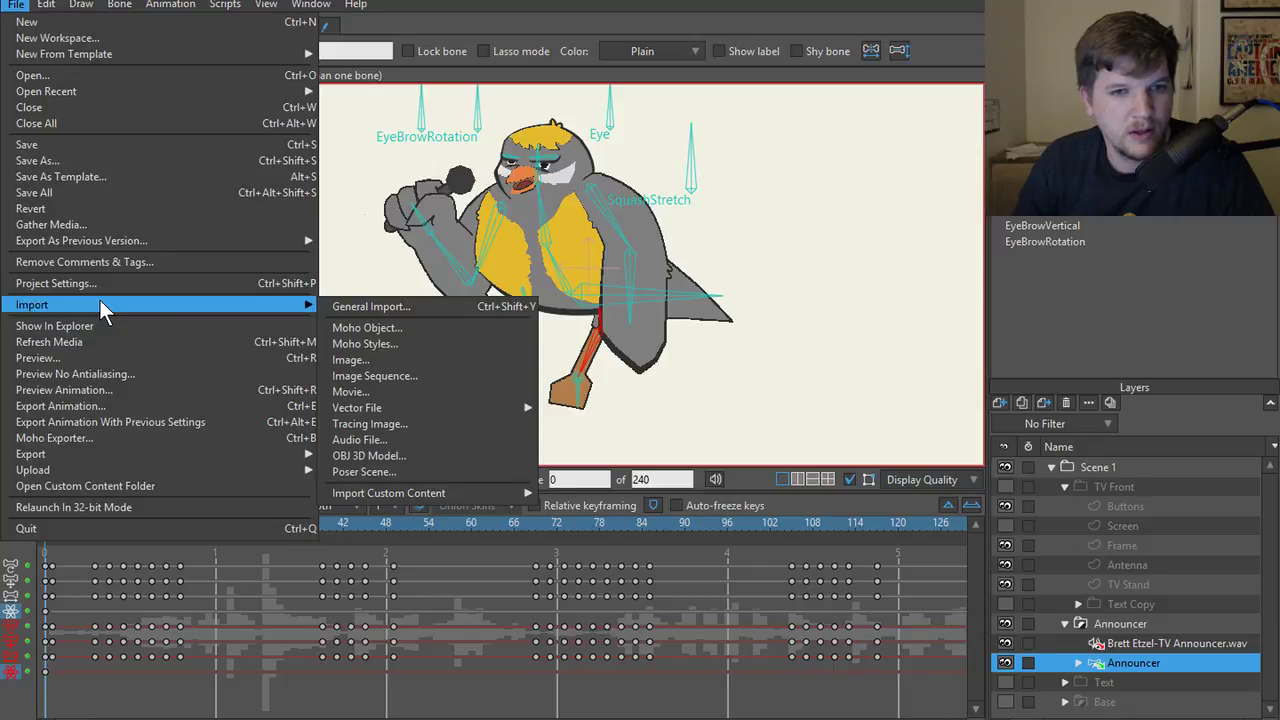
click(399, 305)
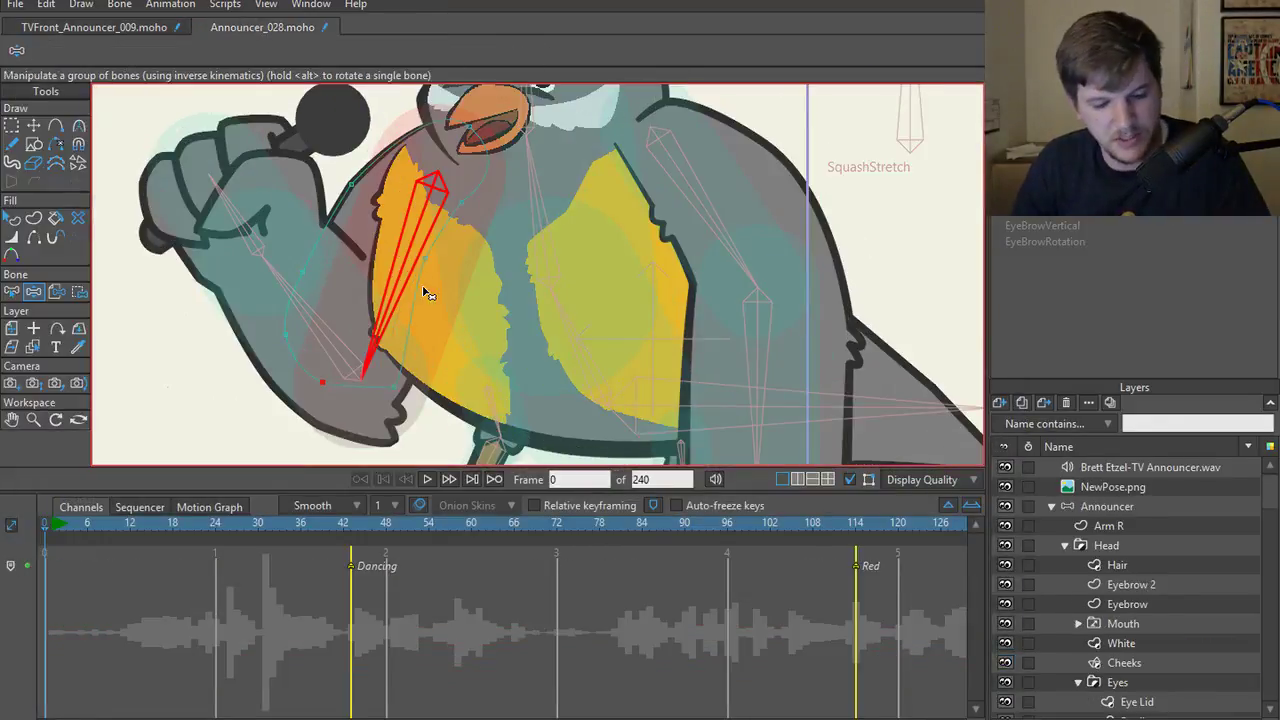
- Try to save the Announcer_028 project as Announcer_029, then return to the TVFront_Announcer_009 project
key(ctrl+shift+s)
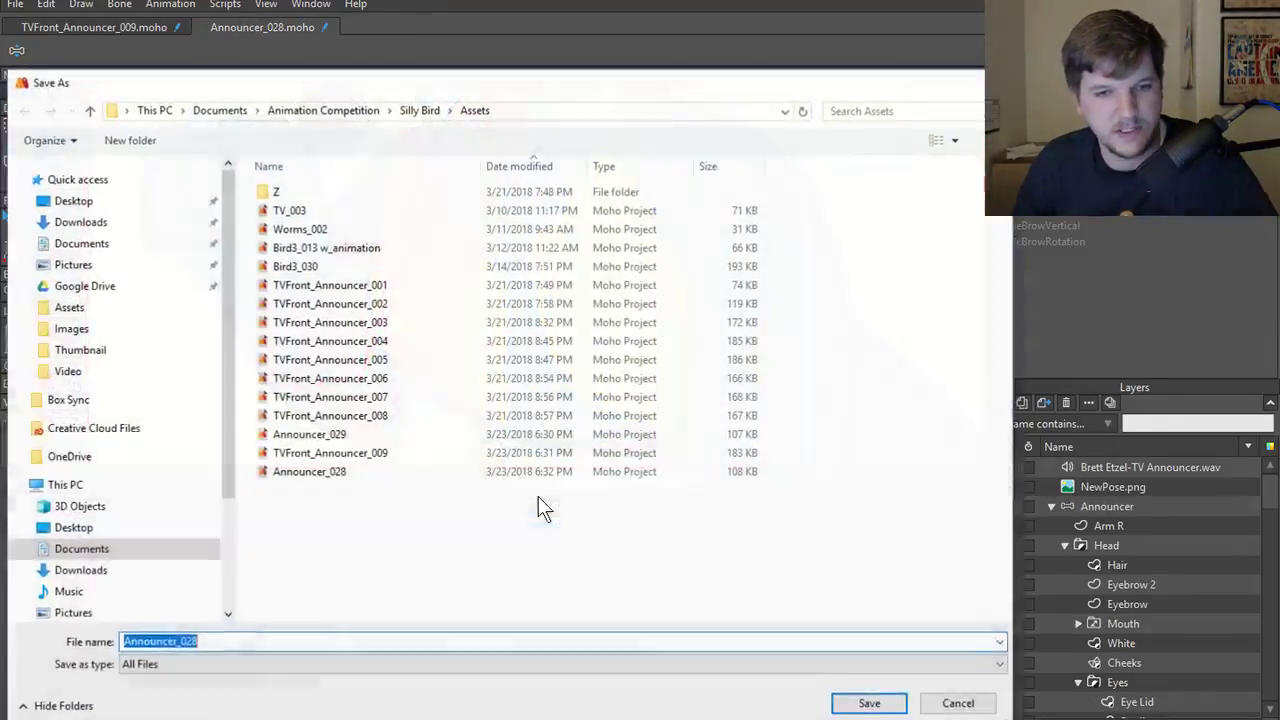
click(300, 641)
key(BackSpace)
text(9)
key(Return)
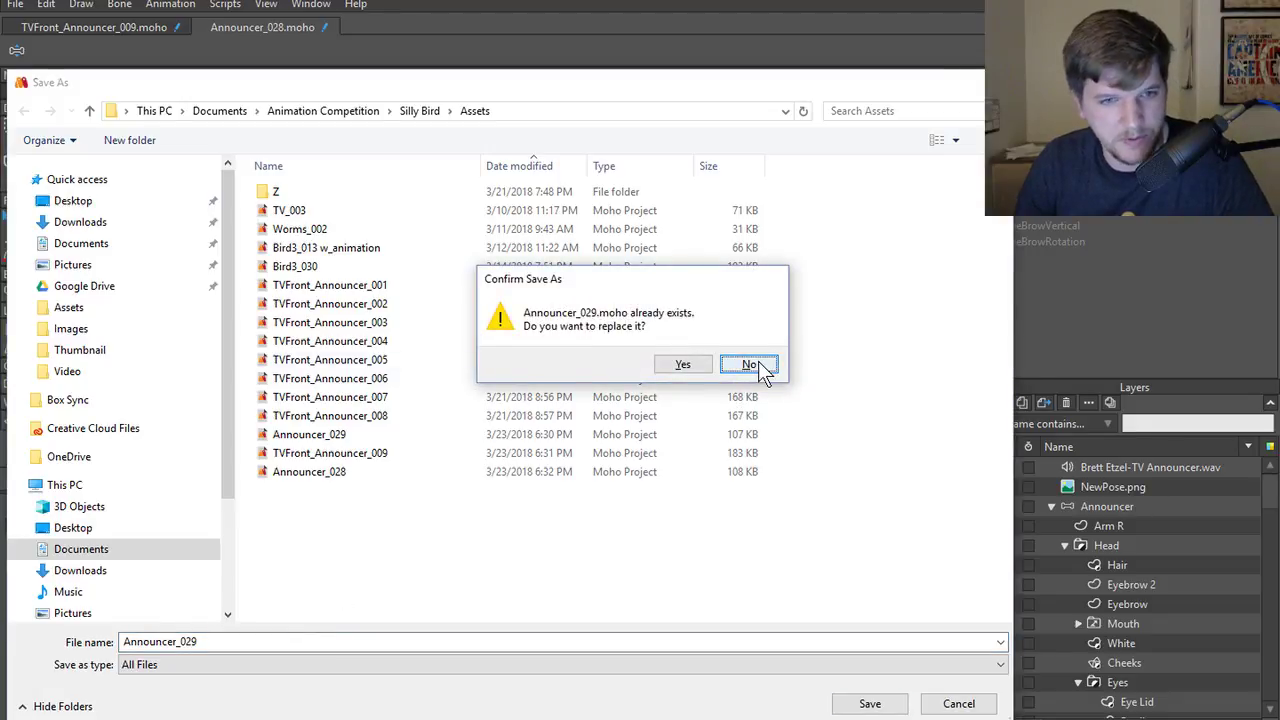
click(749, 366)
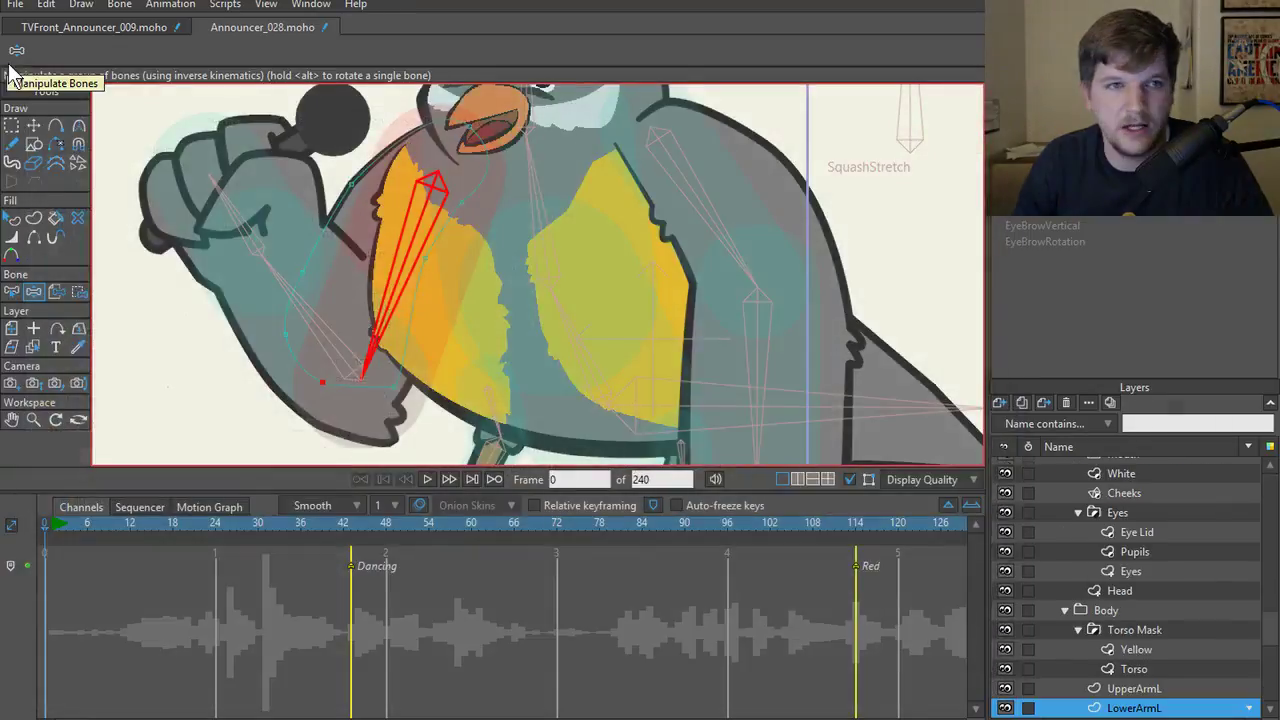
click(966, 82)
click(45, 30)
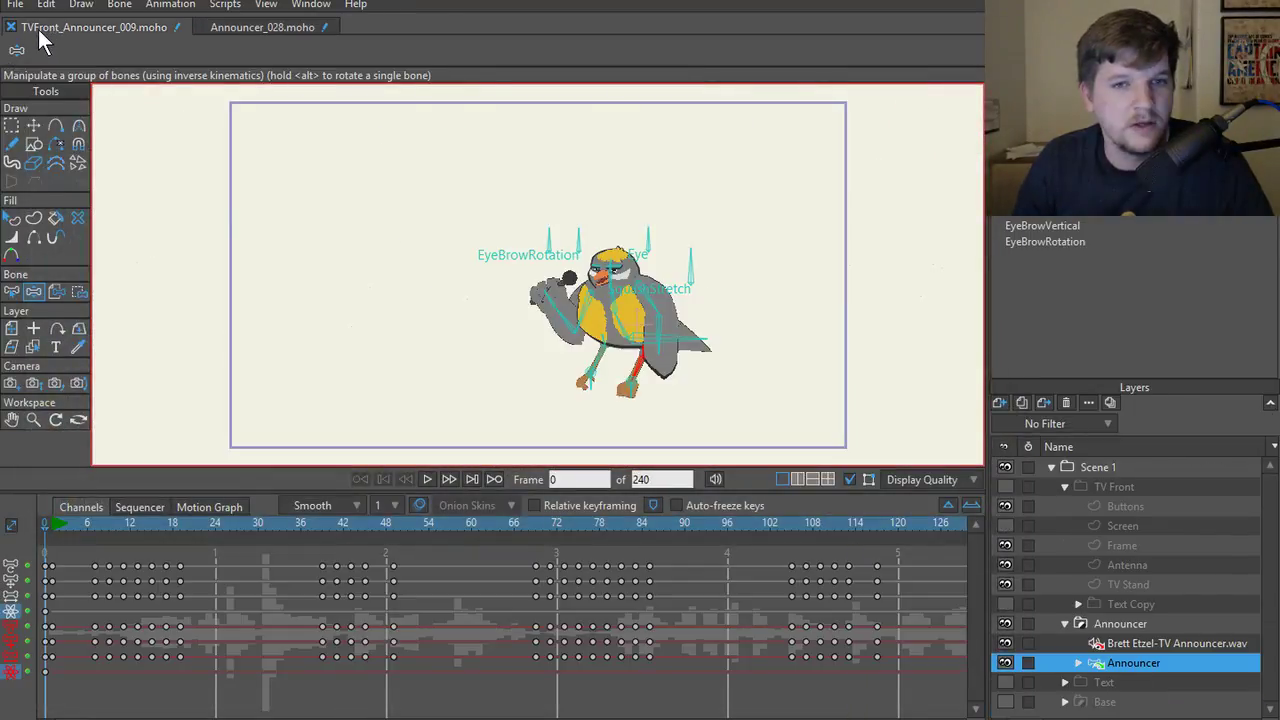
click(15, 5)
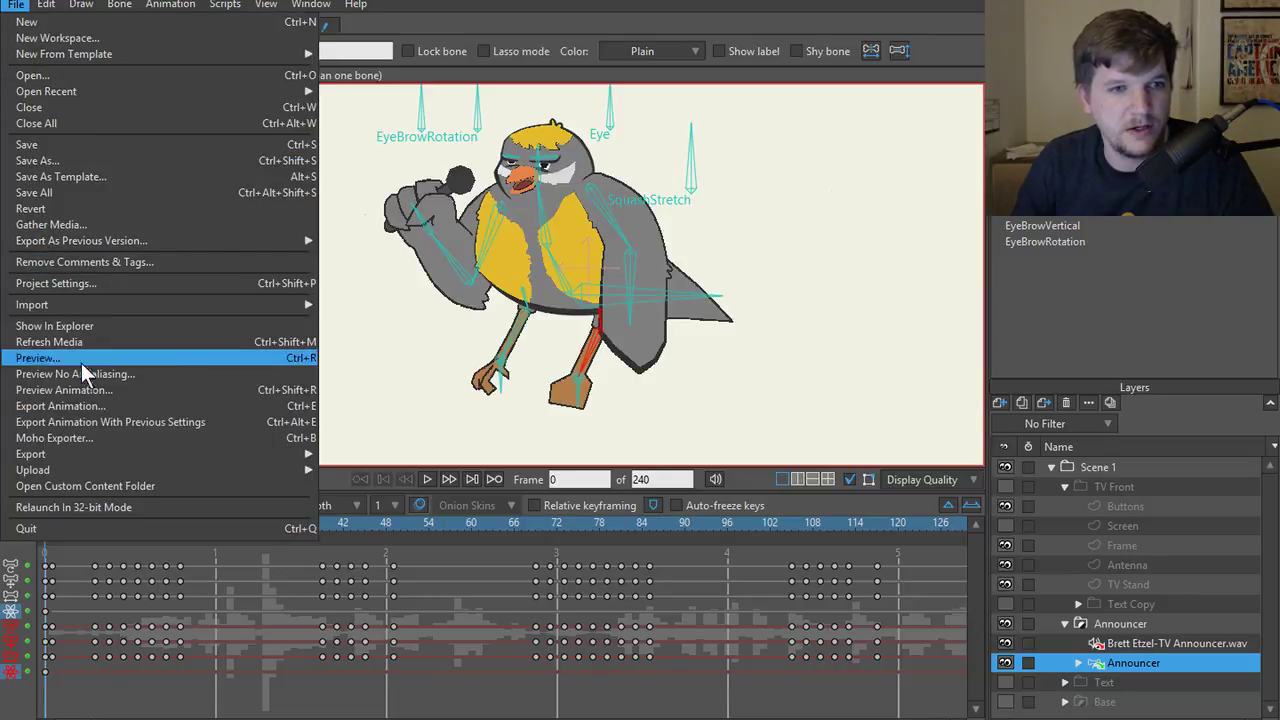
mouse_move(82, 304)
click(417, 312)
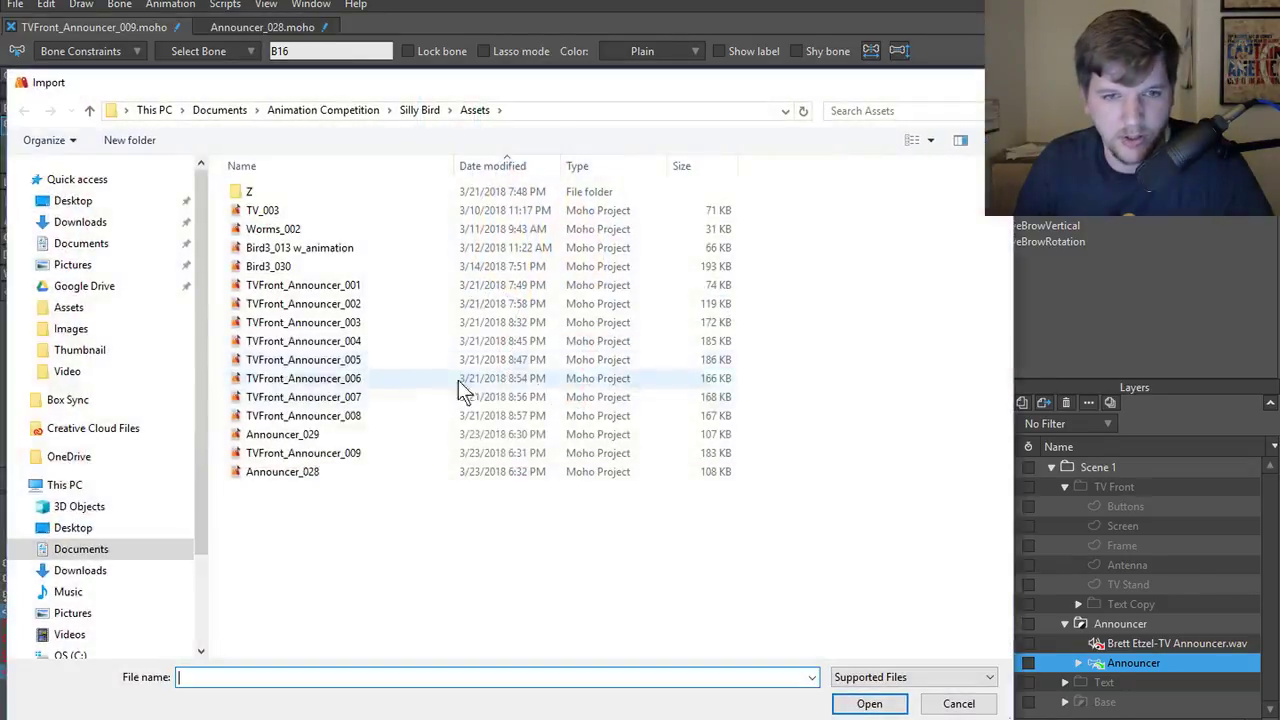
double_click(343, 434)
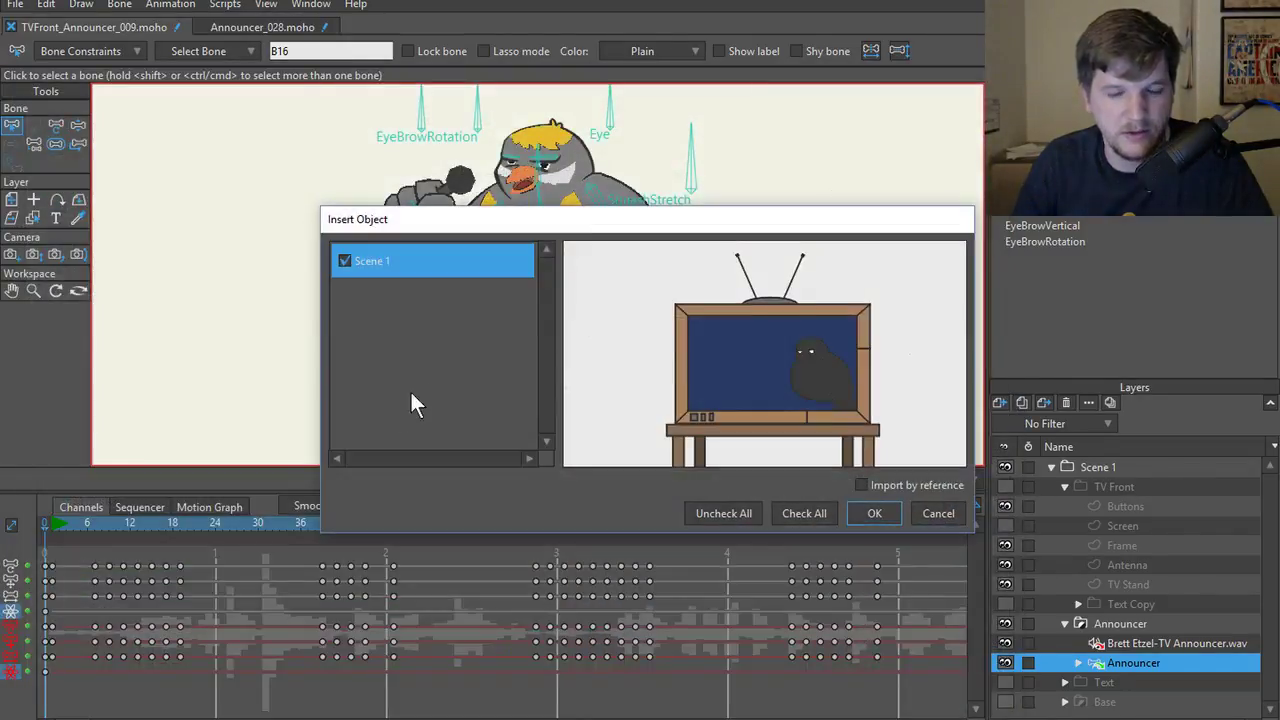
click(955, 516)
- Import only the Announcer object from the separate announcer project into the scene and collapse its layer group
click(15, 5)
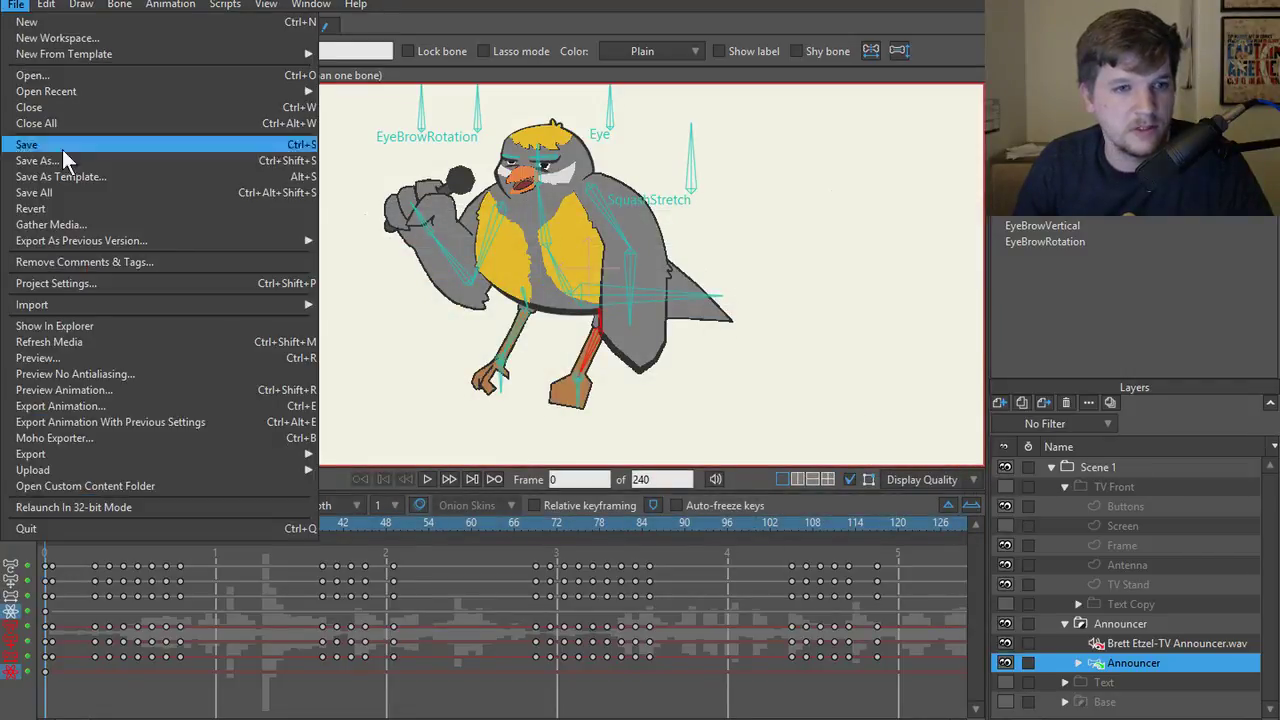
mouse_move(70, 306)
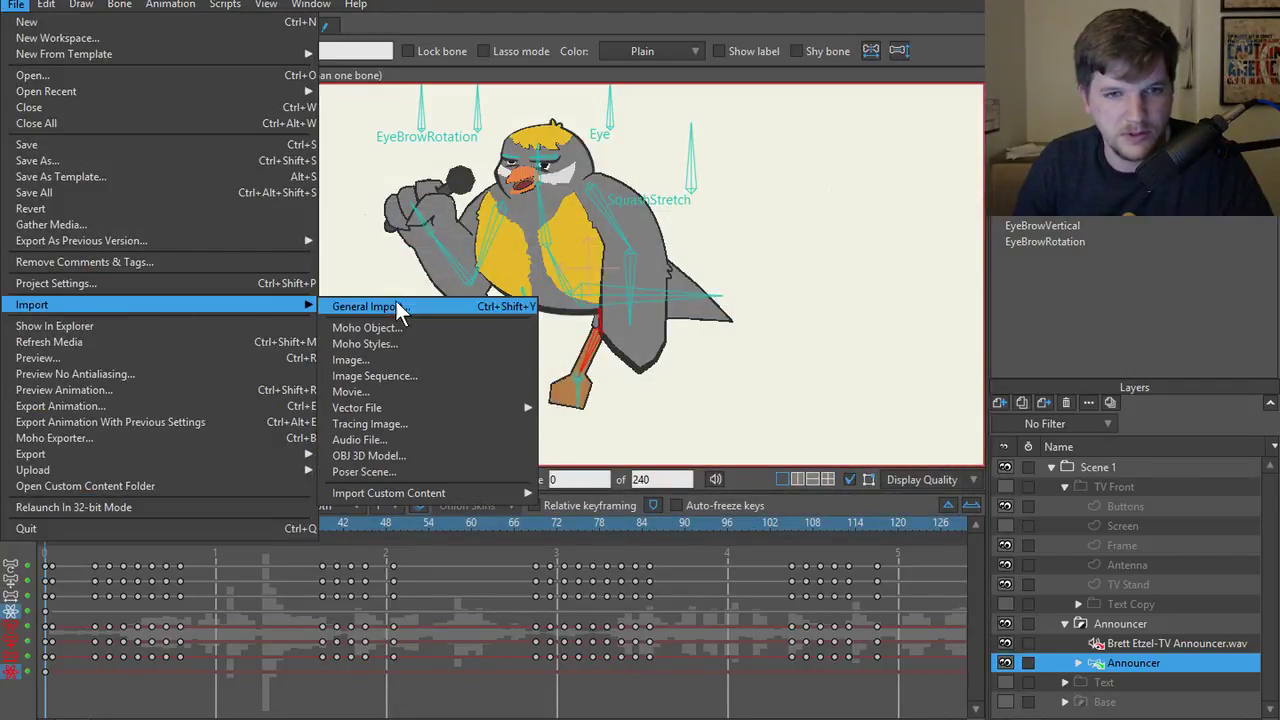
click(428, 328)
double_click(336, 440)
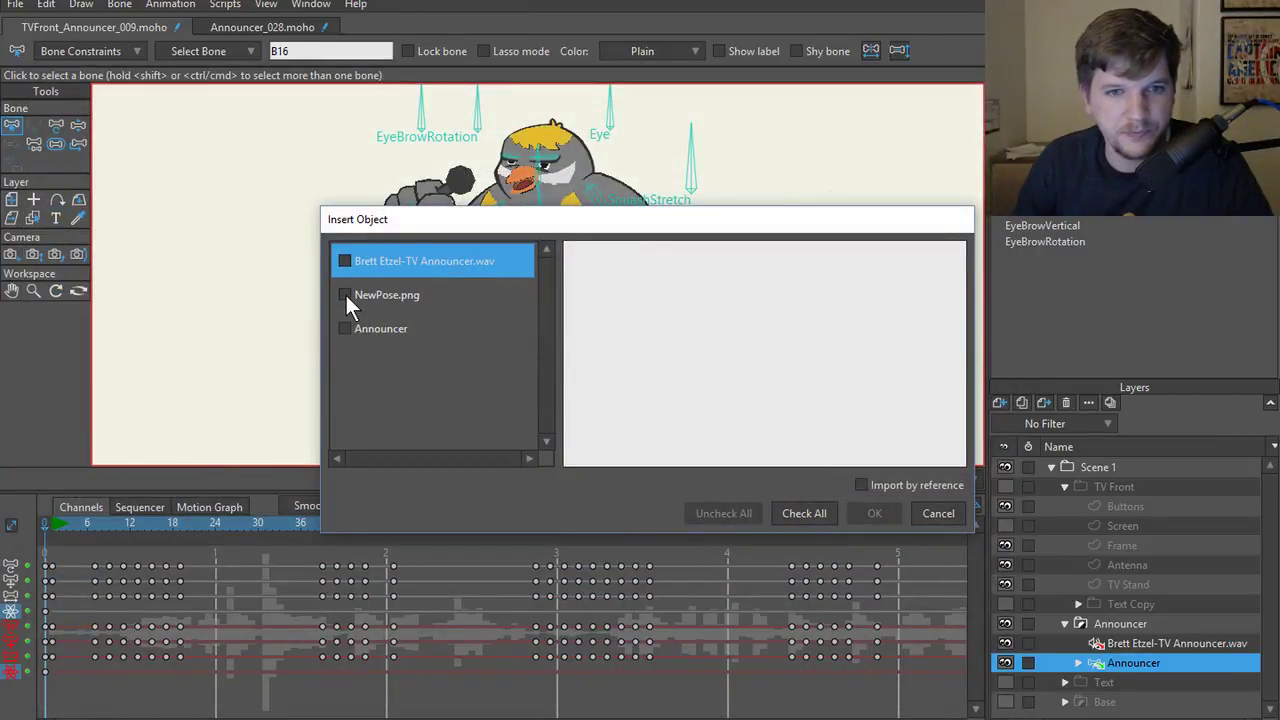
click(345, 330)
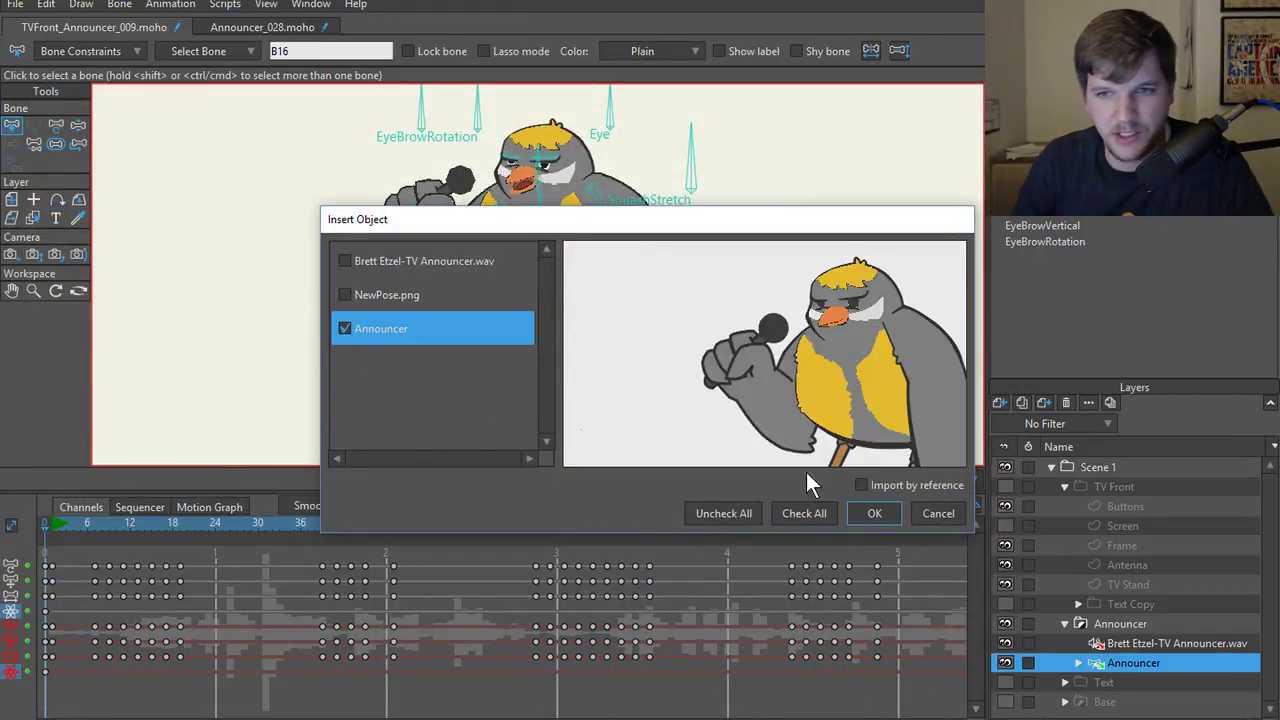
click(873, 513)
scroll(1133, 590, down, 3)
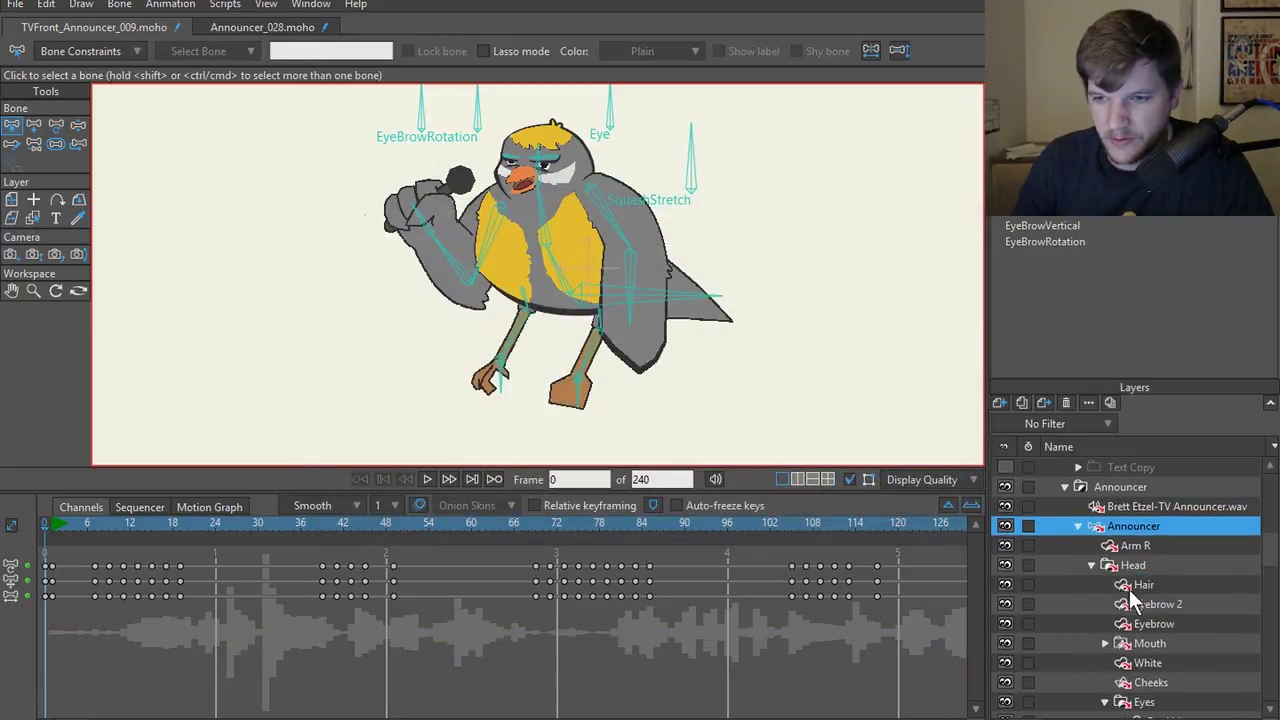
click(1082, 524)
- Select the tail bone of the imported Announcer rig and examine the bird's bones and artwork
key(z)
drag(648, 301, 571, 304)
key(t)
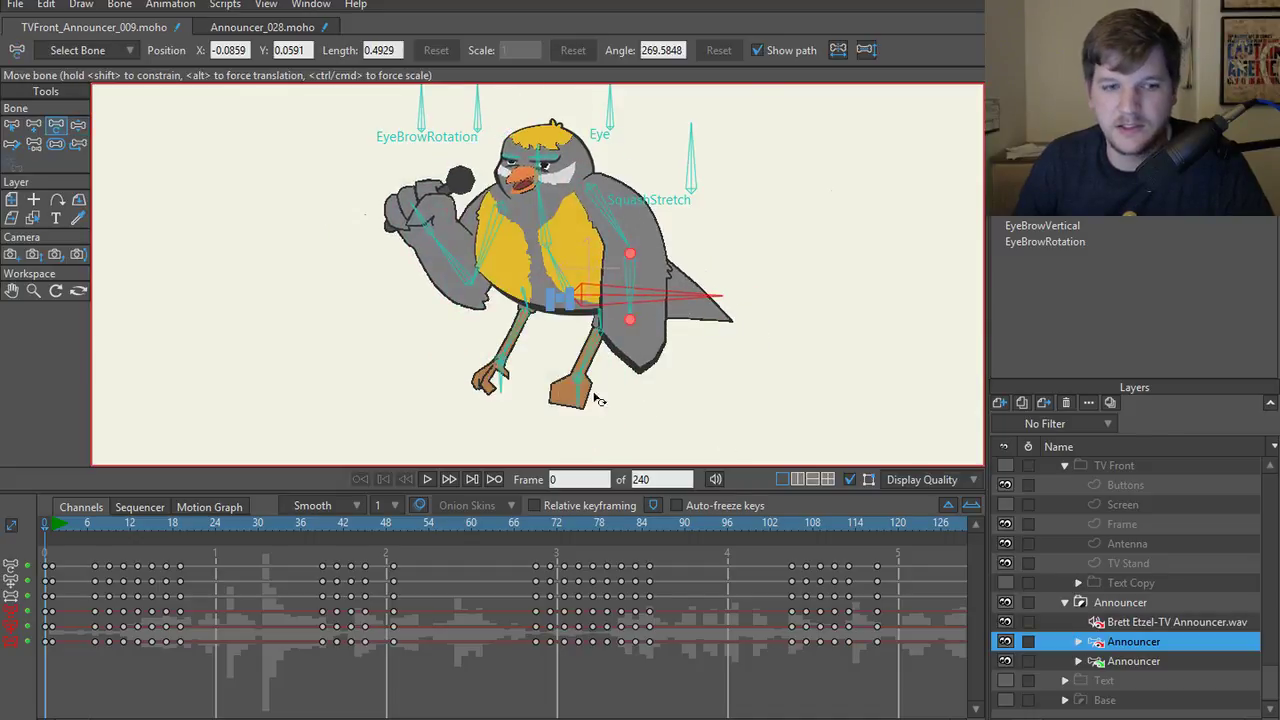
scroll(602, 408, down, 1)
scroll(606, 412, up, 2)
scroll(346, 242, down, 1)
scroll(375, 312, up, 2)
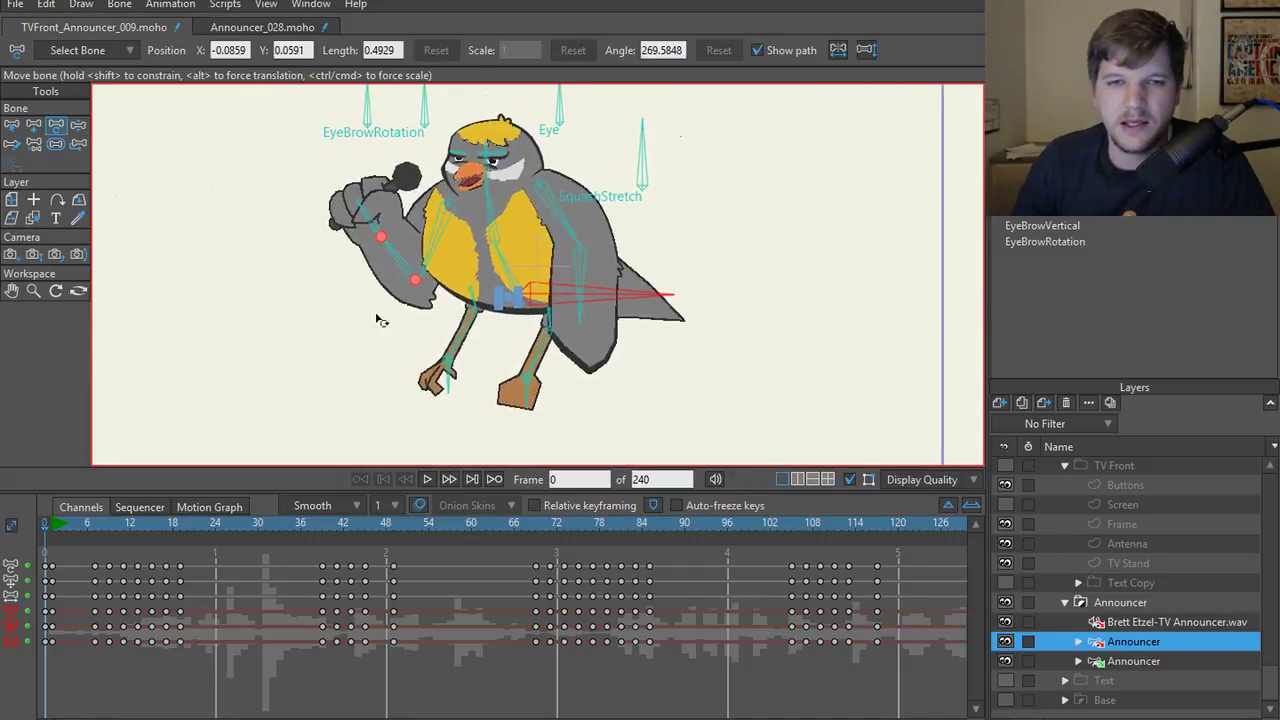
scroll(373, 311, down, 1)
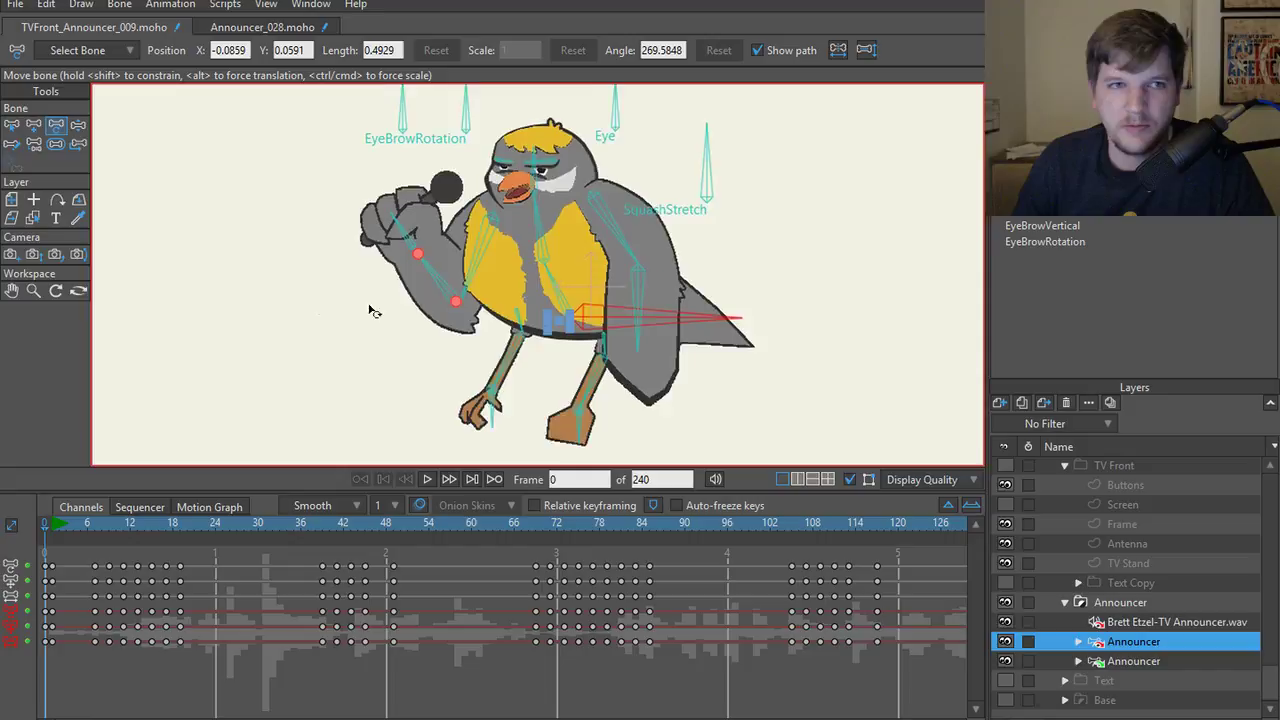
- Look at the Announcer_028 project for comparison, then return to the bird in TVFront_Announcer_009
click(266, 28)
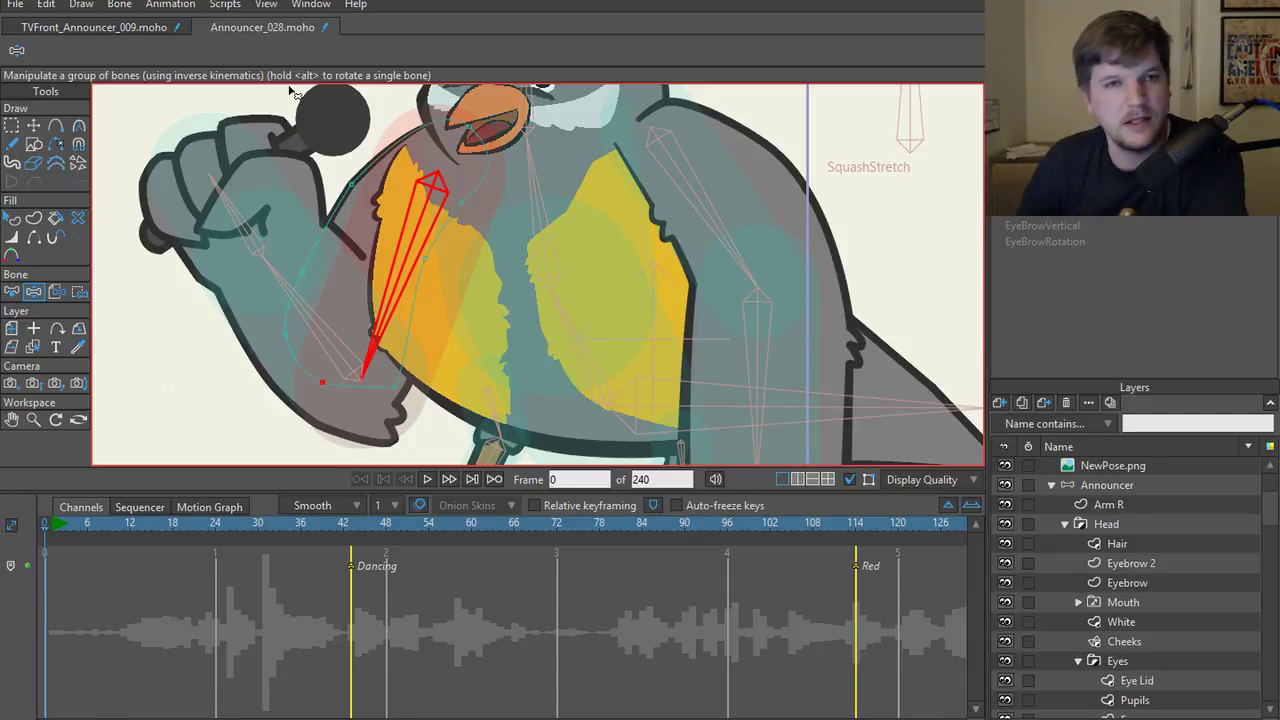
click(96, 26)
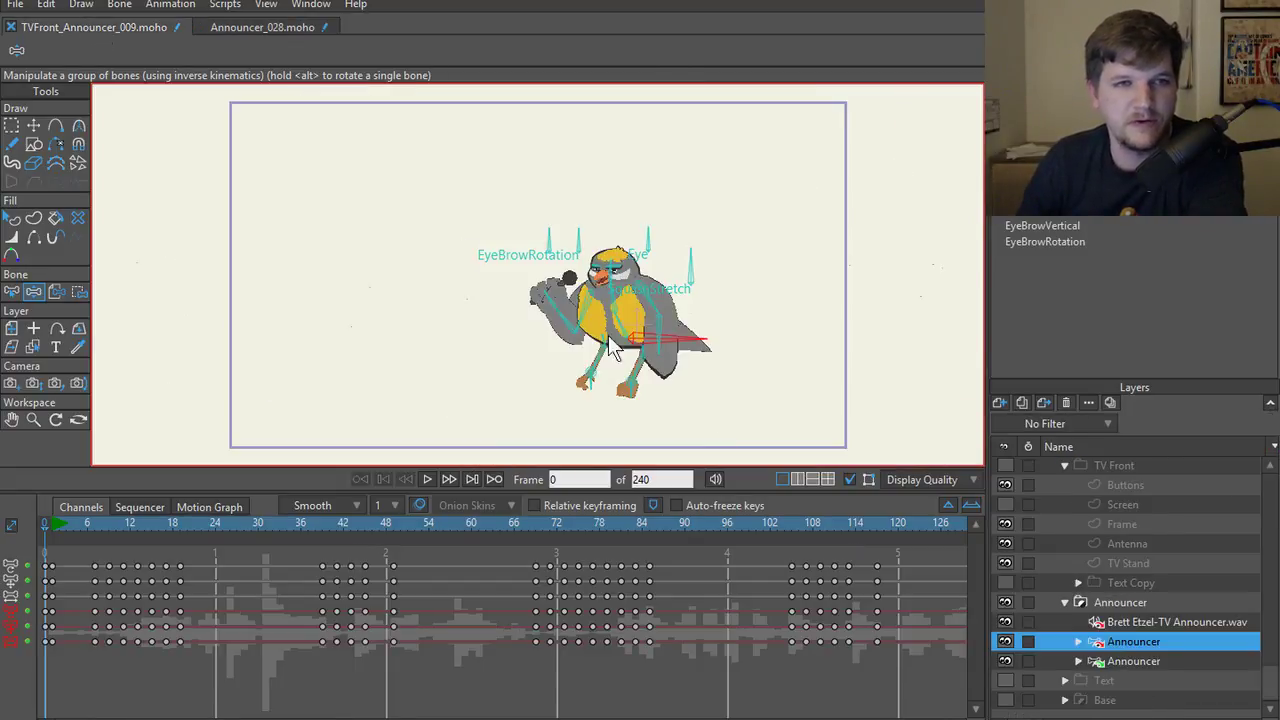
scroll(706, 393, down, 1)
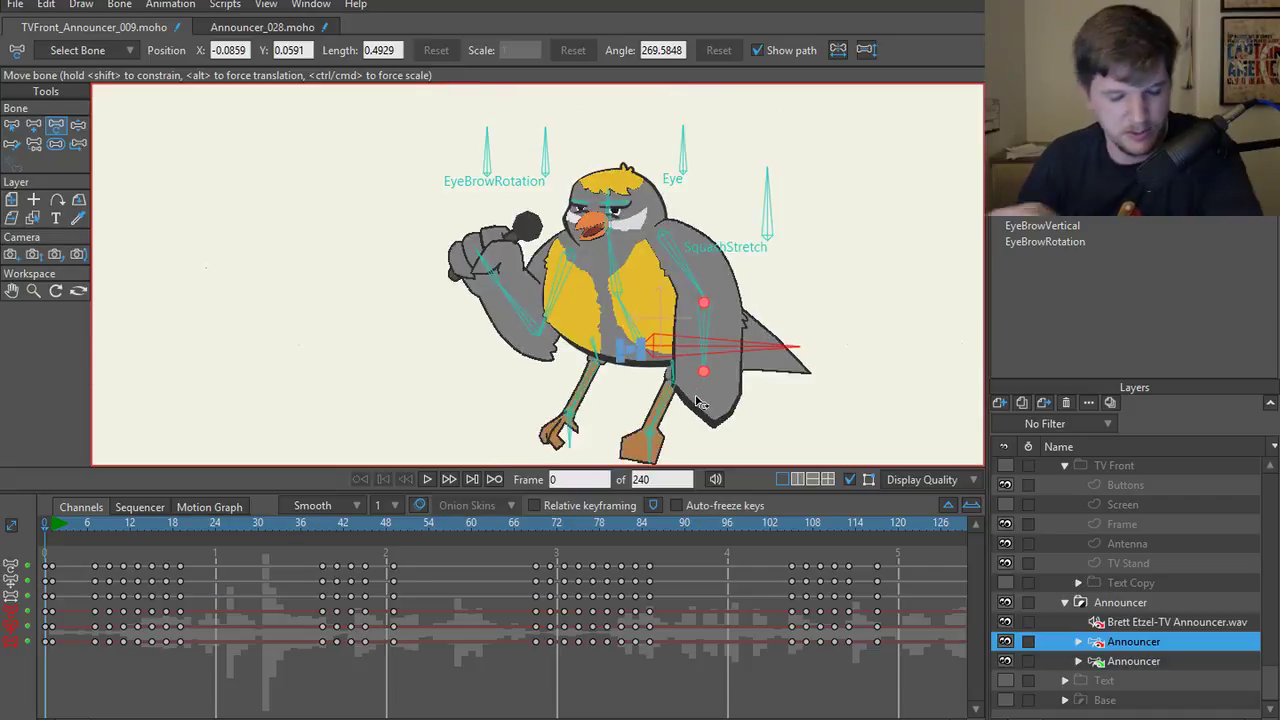
scroll(728, 410, down, 1)
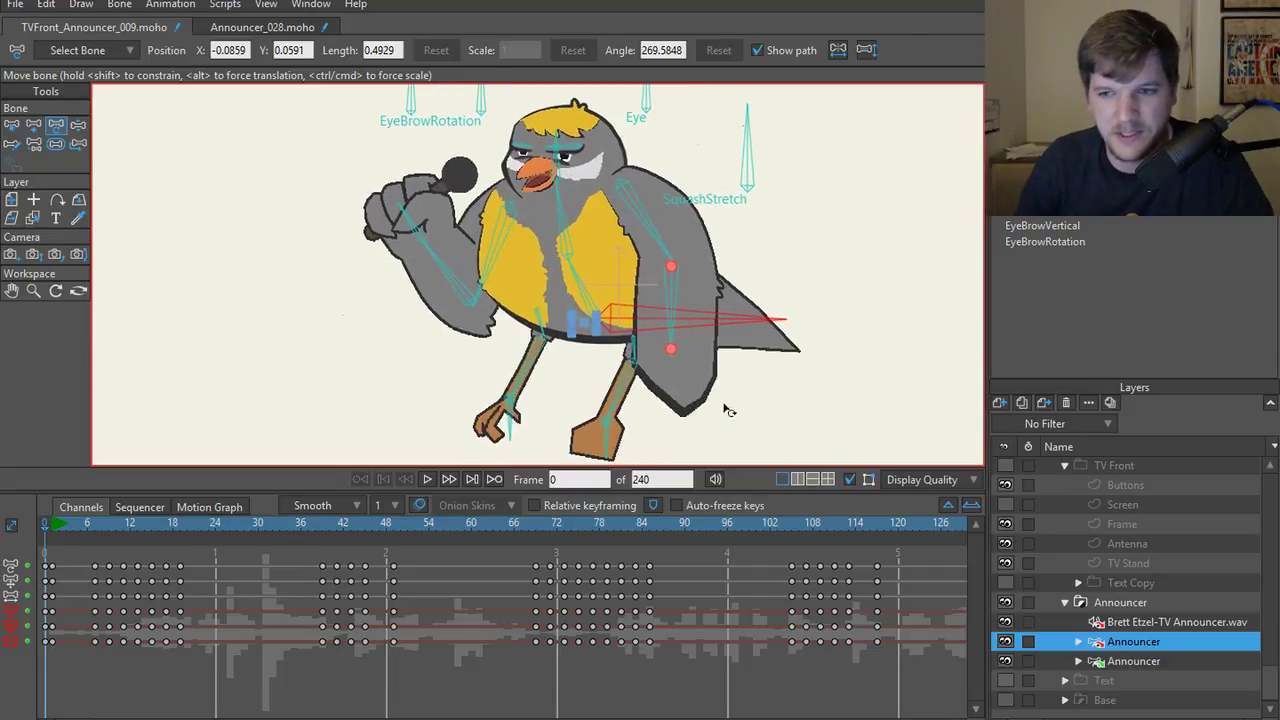
- Select the original Announcer layer, play its animation, and rewind to the start
click(1117, 661)
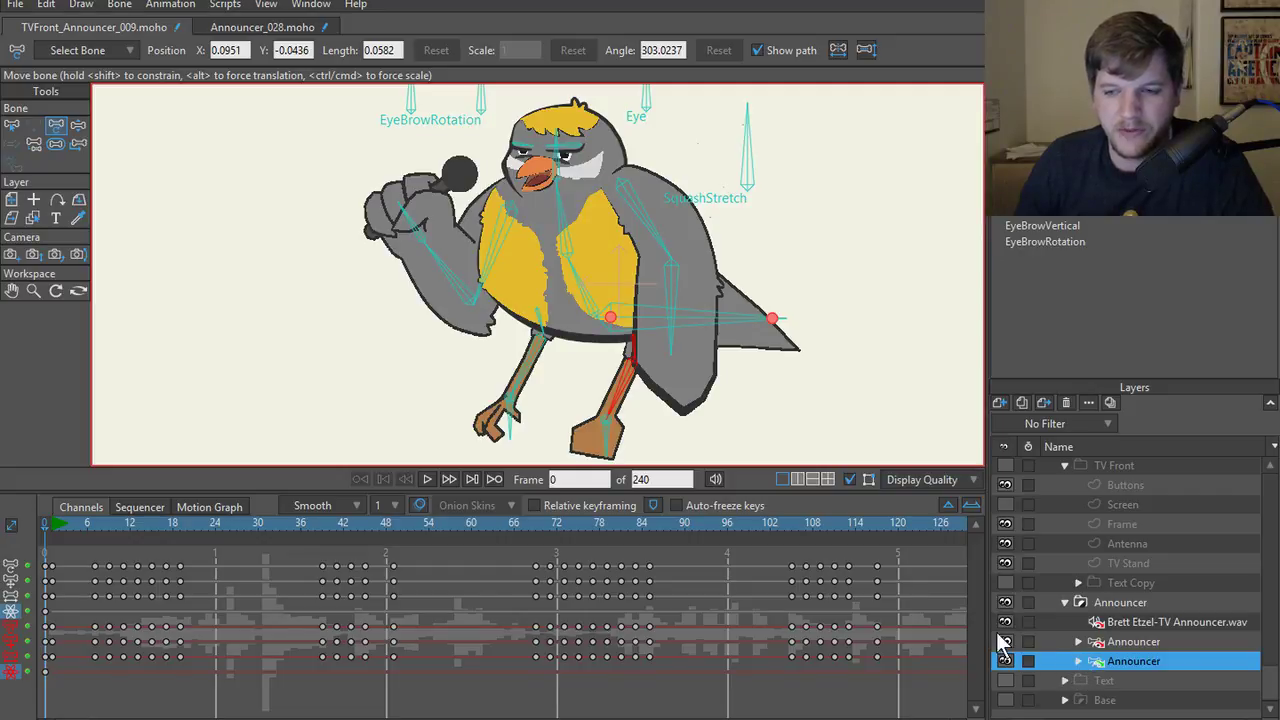
click(431, 477)
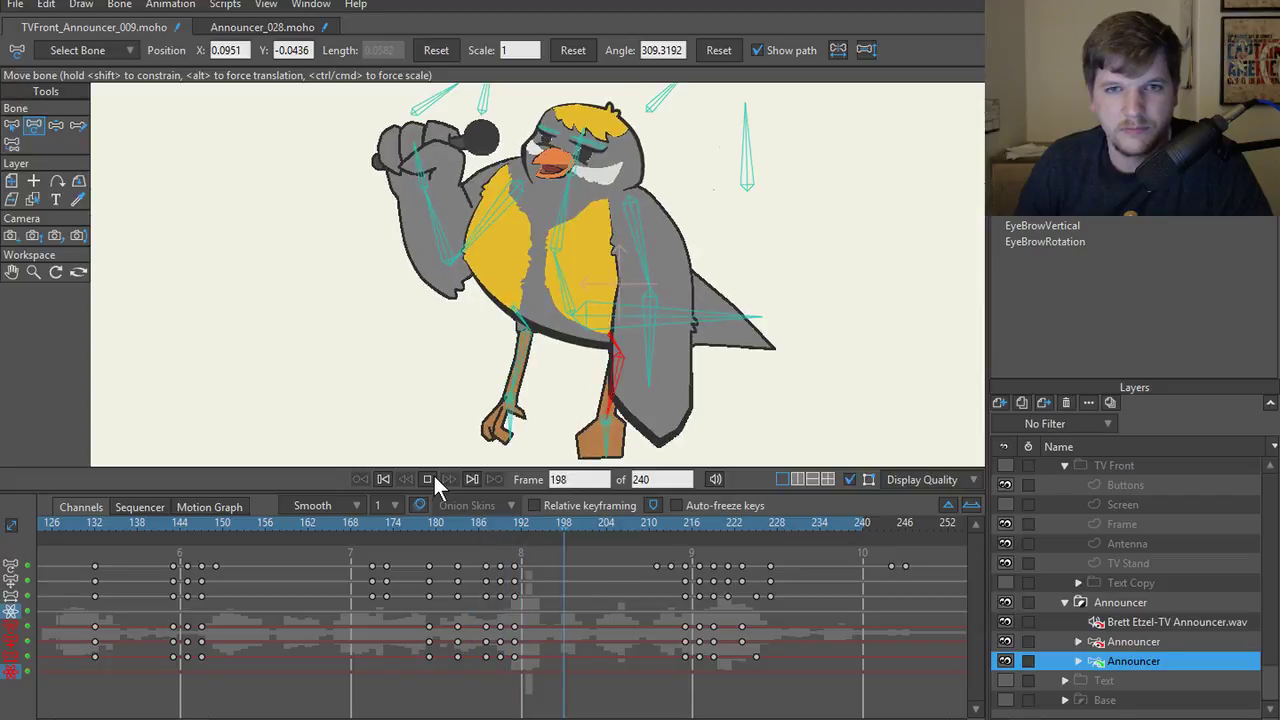
click(431, 476)
click(383, 477)
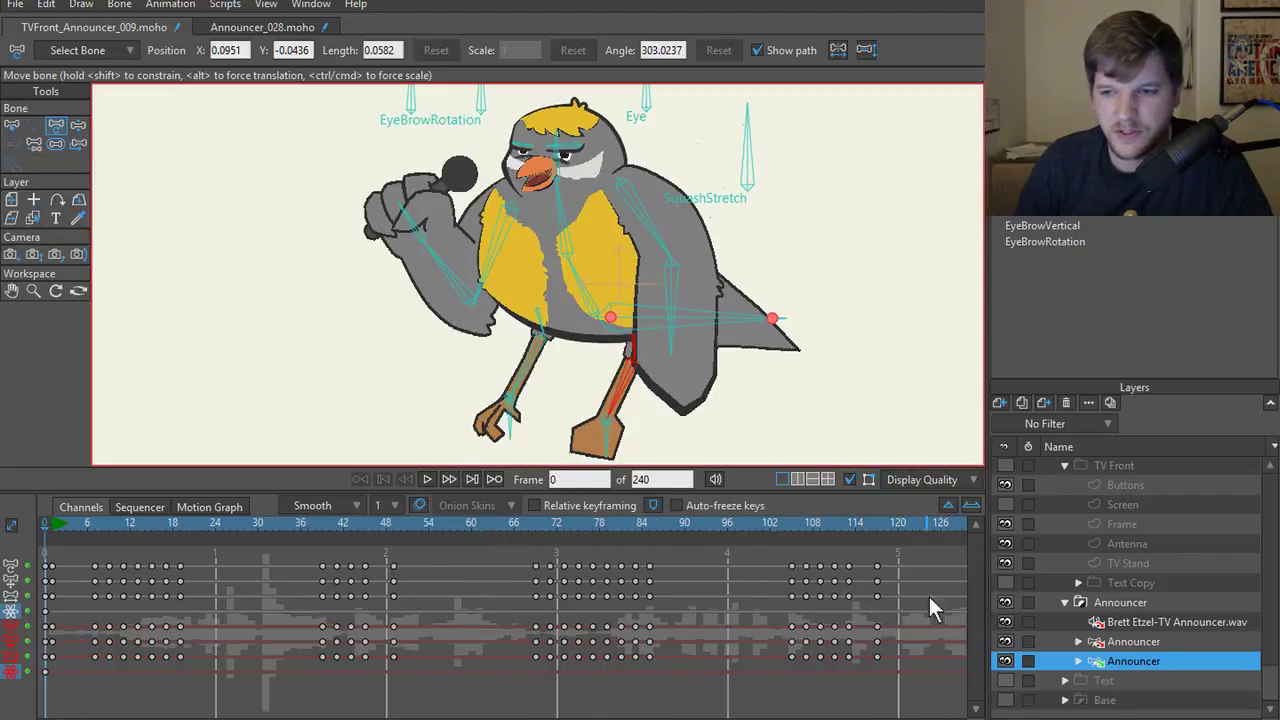
- Hide the imported Announcer layer and play back the original rig's animation on its own
click(1006, 653)
click(1007, 655)
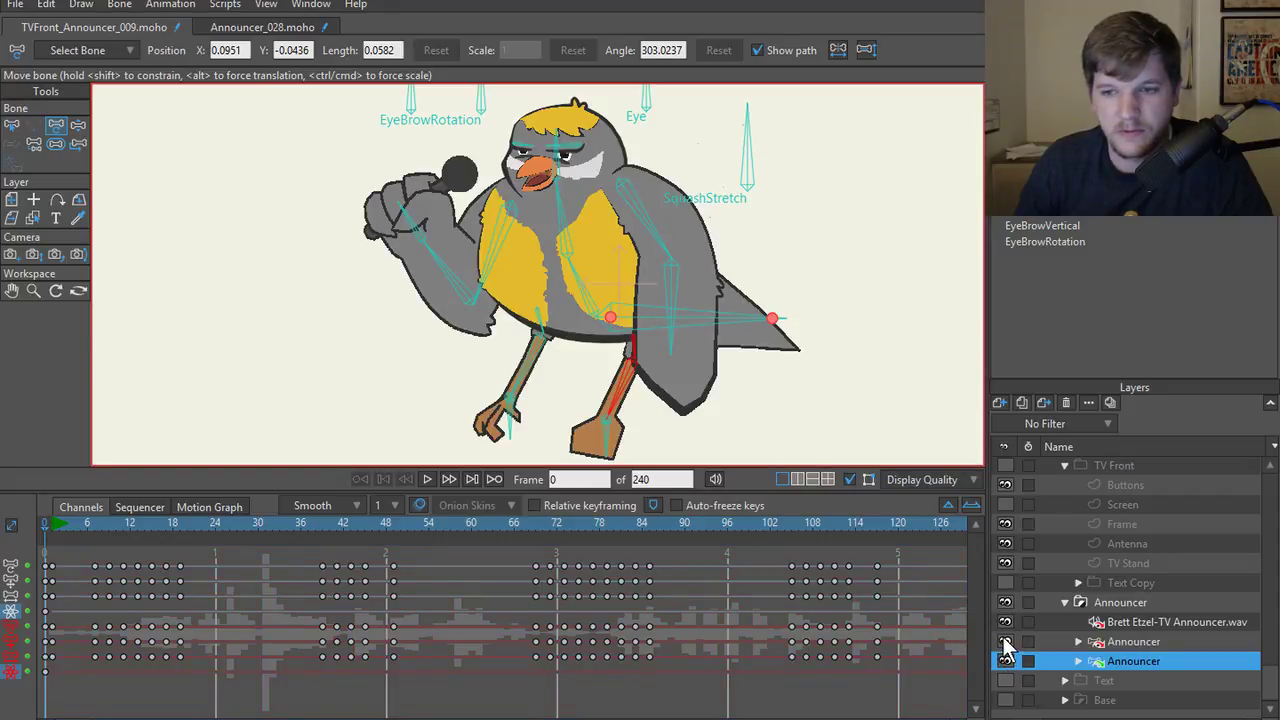
click(427, 480)
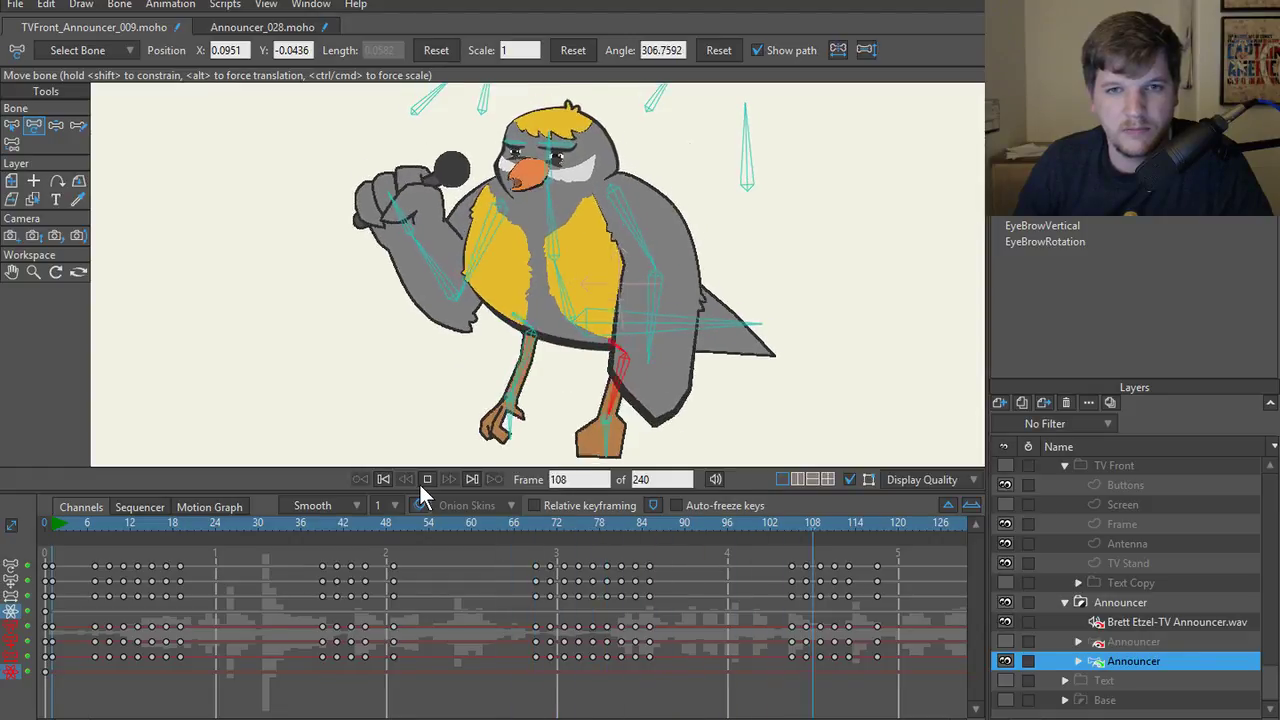
click(421, 482)
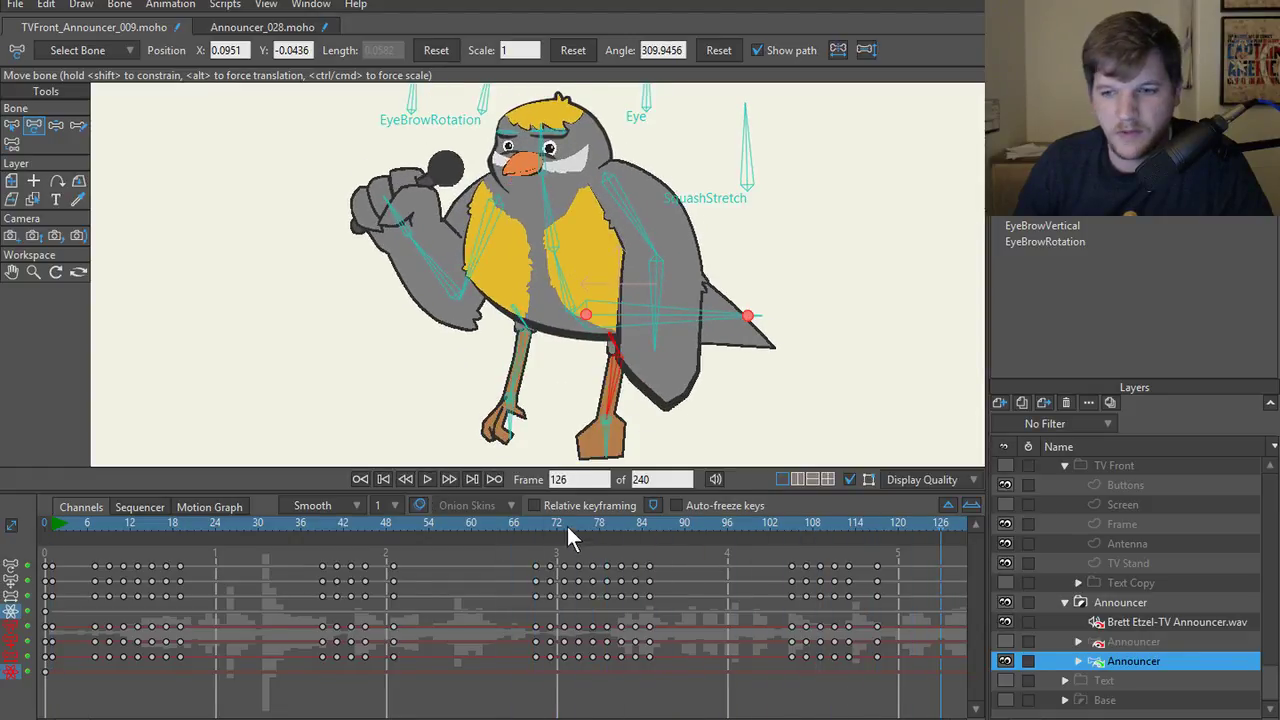
- Delete the imported Announcer layer from the scene, keeping the original animated rig
click(1132, 646)
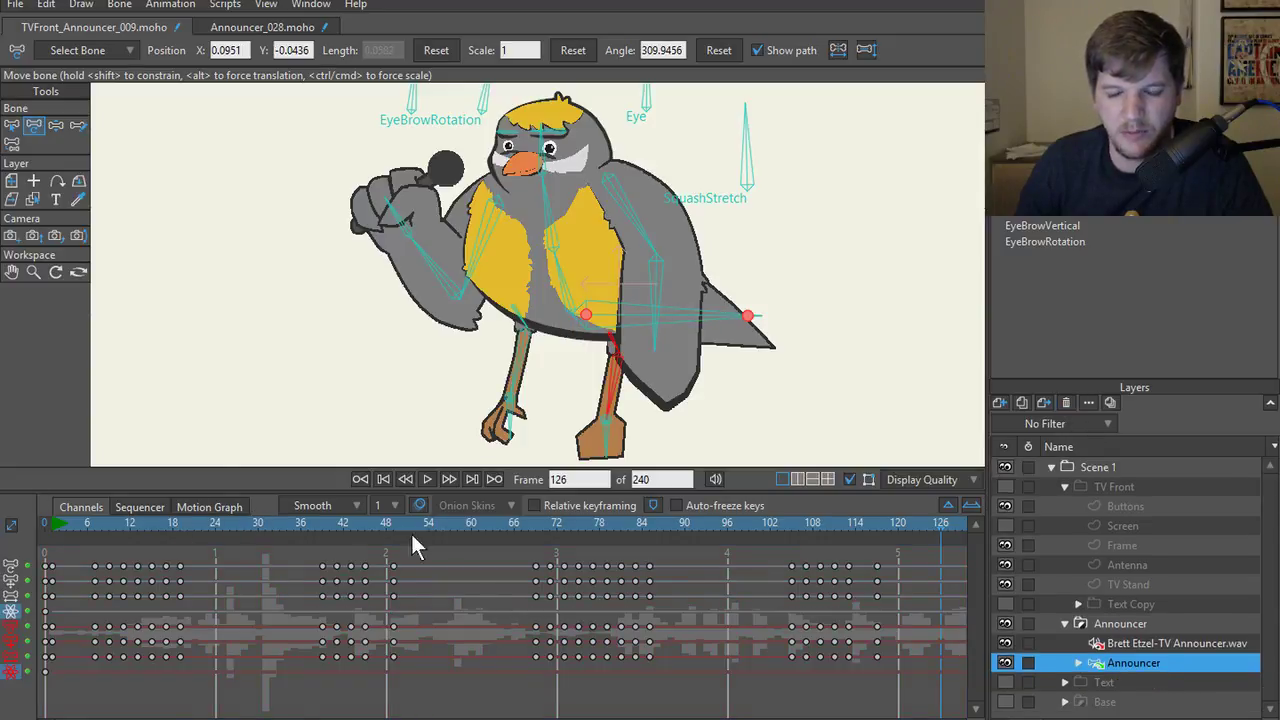
click(237, 30)
click(146, 30)
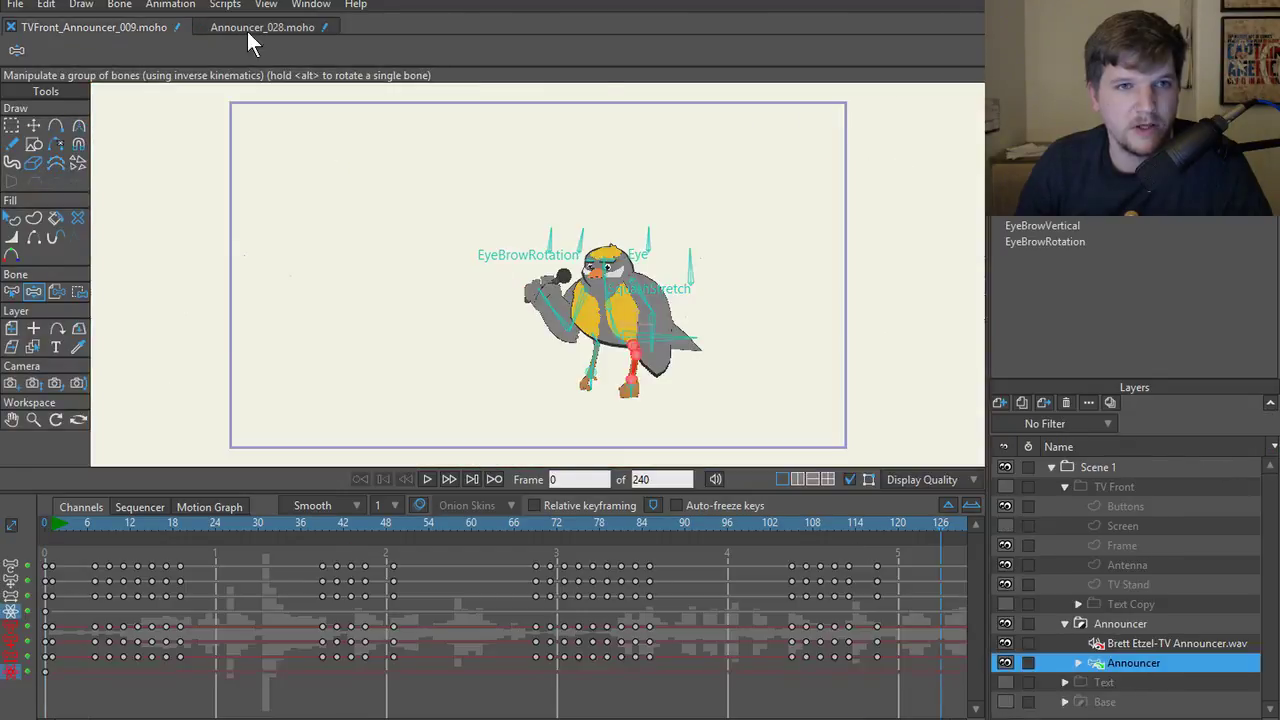
- Locate the original of the referenced Announcer layer in the Announcer_028 project
click(247, 30)
click(78, 29)
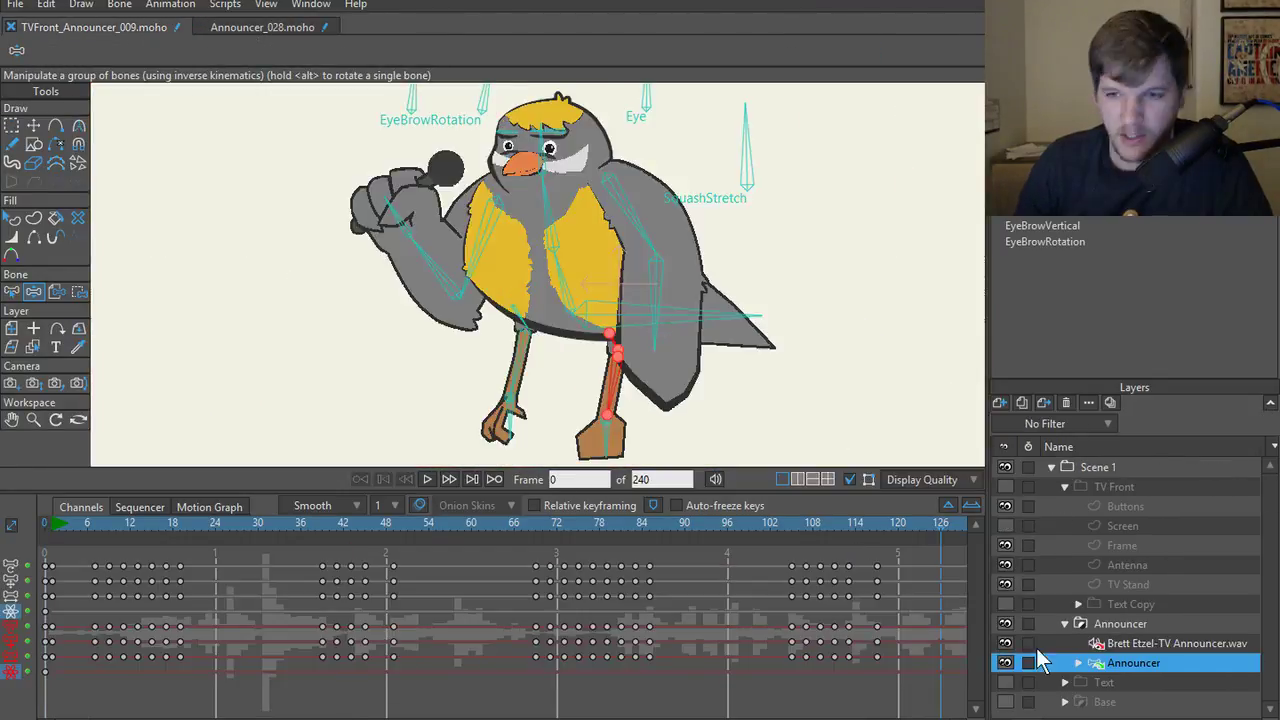
right_click(1135, 661)
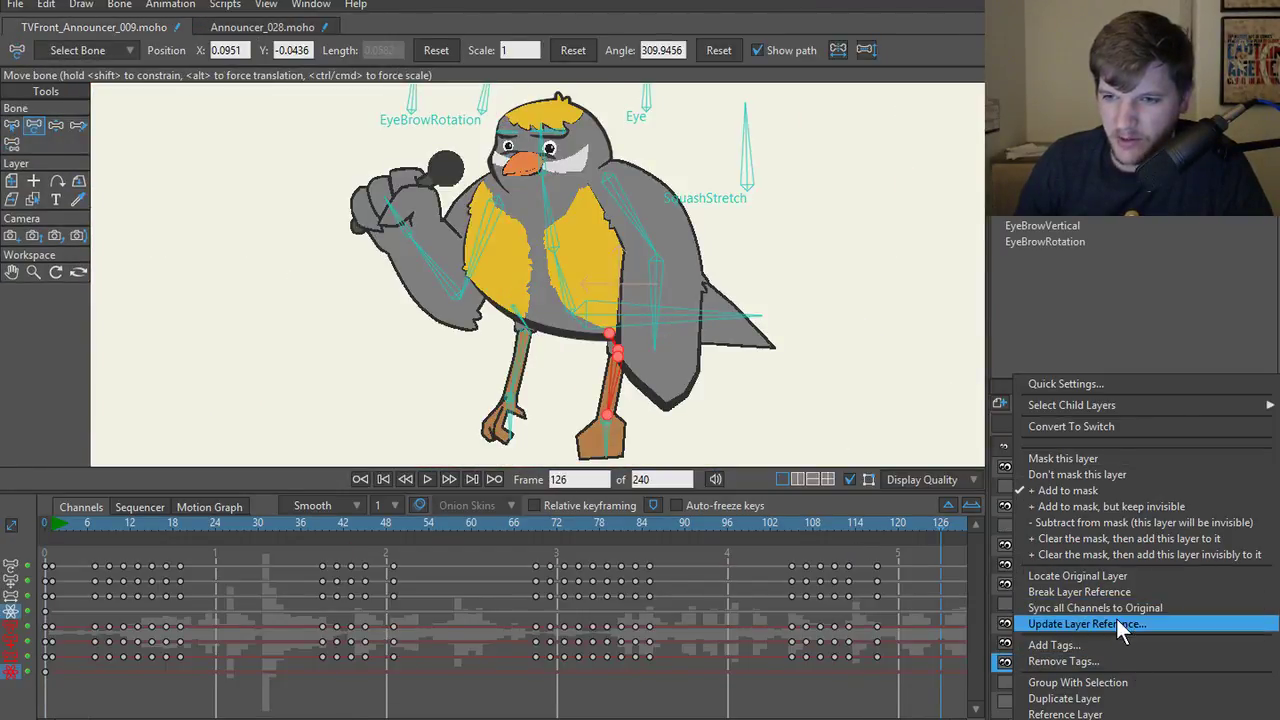
click(1045, 576)
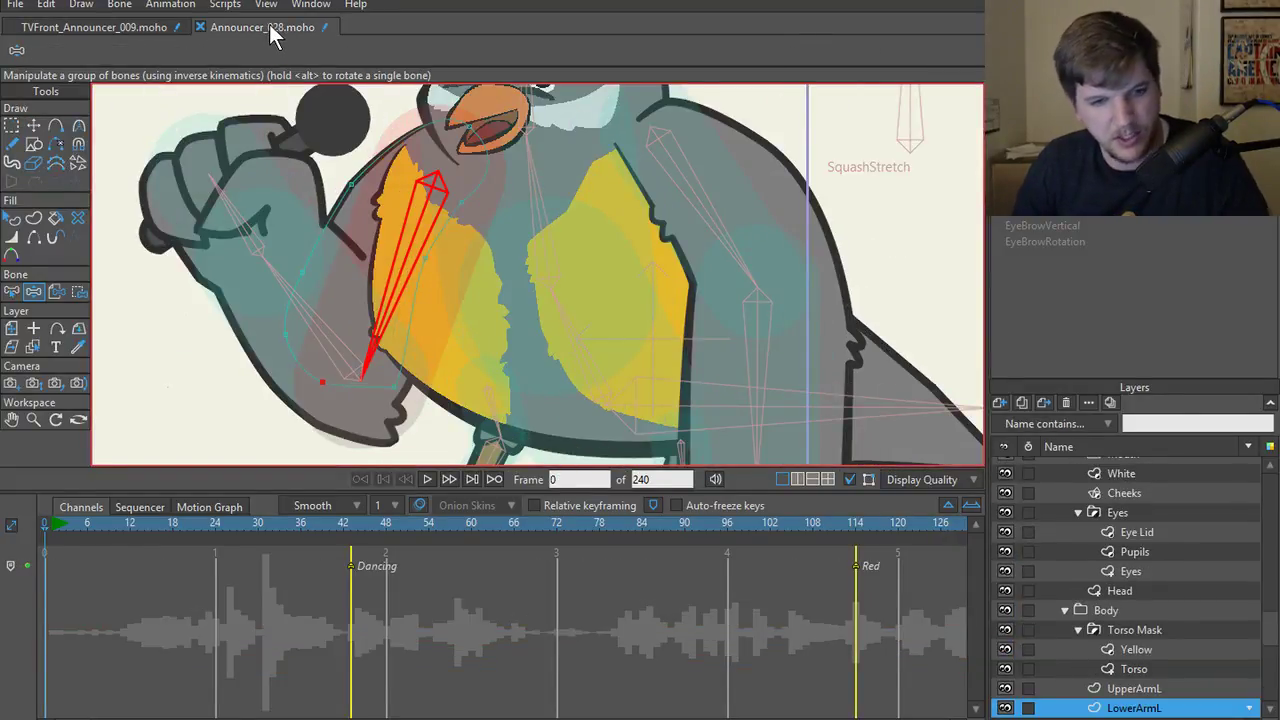
- Save the Announcer_028 project and close it, returning to TVFront_Announcer_009
right_click(270, 26)
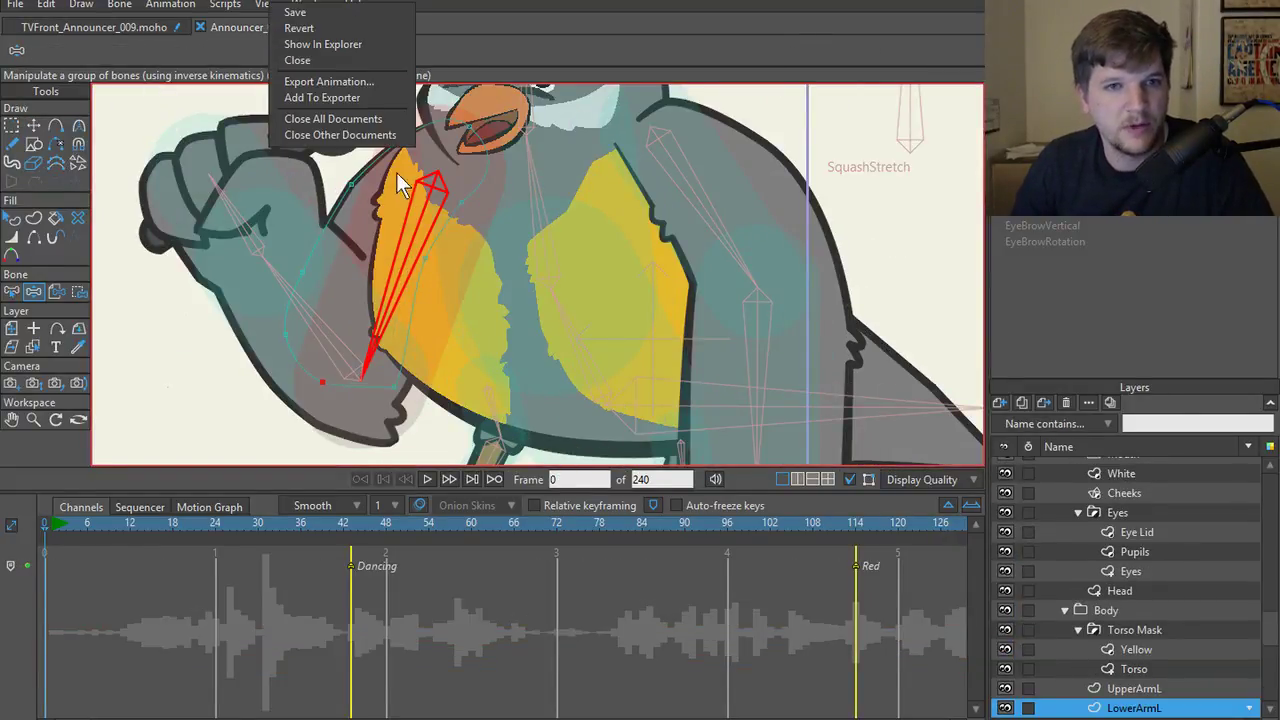
click(326, 14)
click(199, 27)
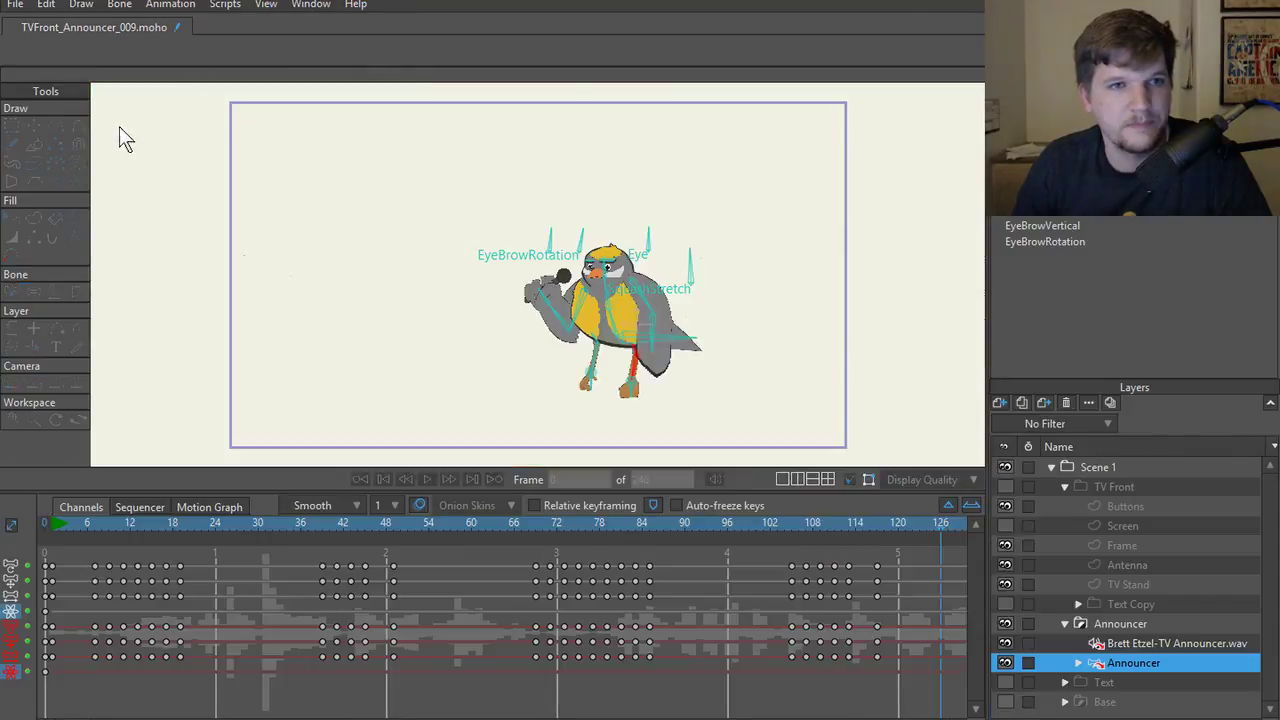
- Update the Announcer layer reference, adding missing layers, removing layers absent from the original and replacing mismatched bones, but not mismatched vectors
right_click(1132, 665)
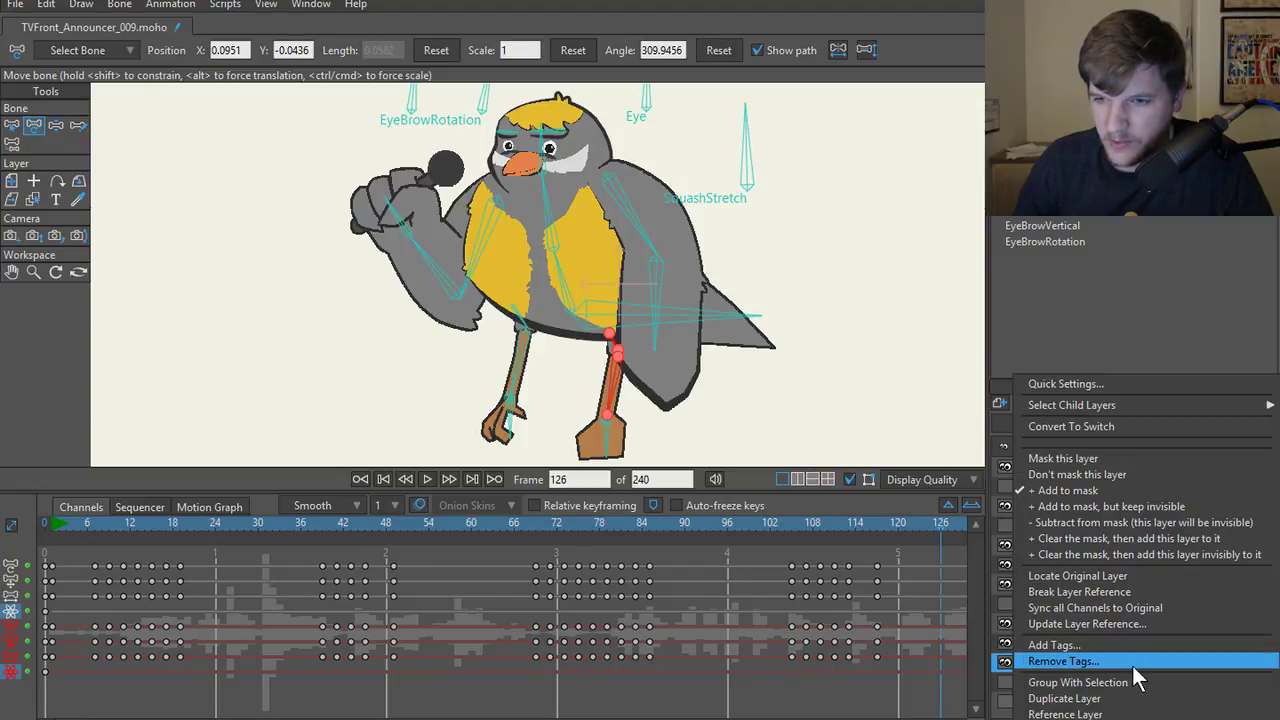
click(1107, 620)
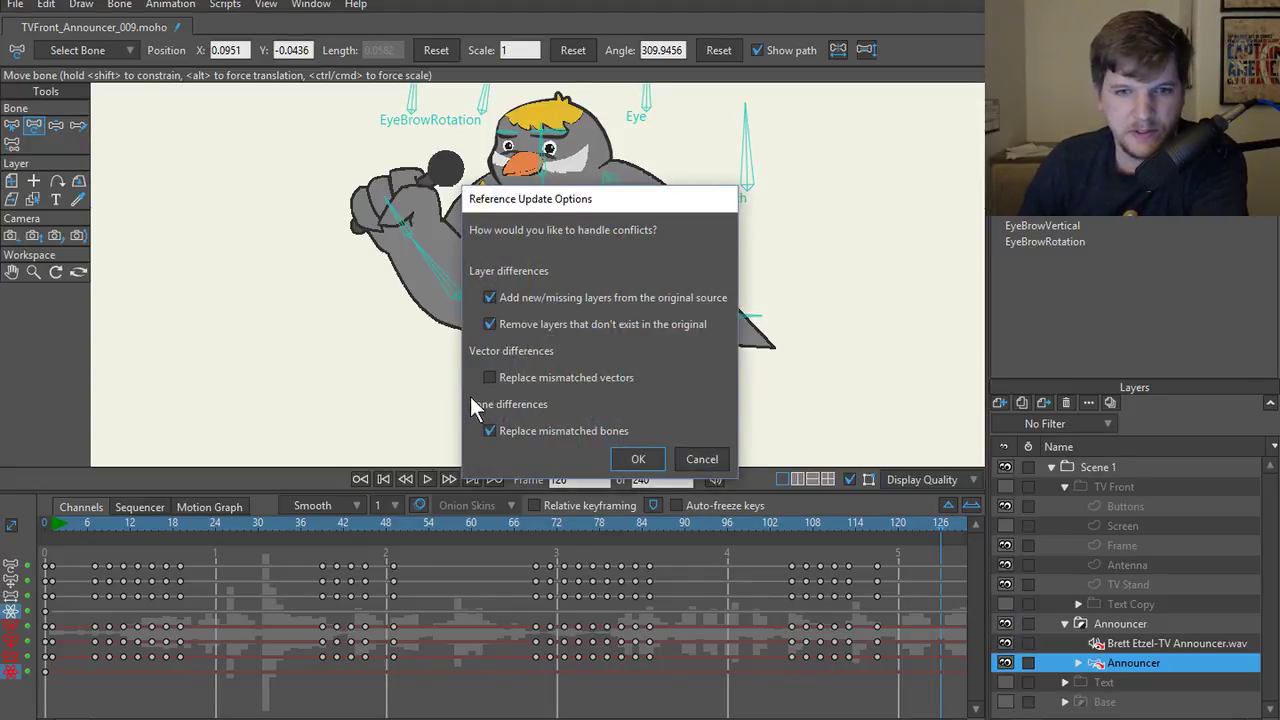
click(634, 461)
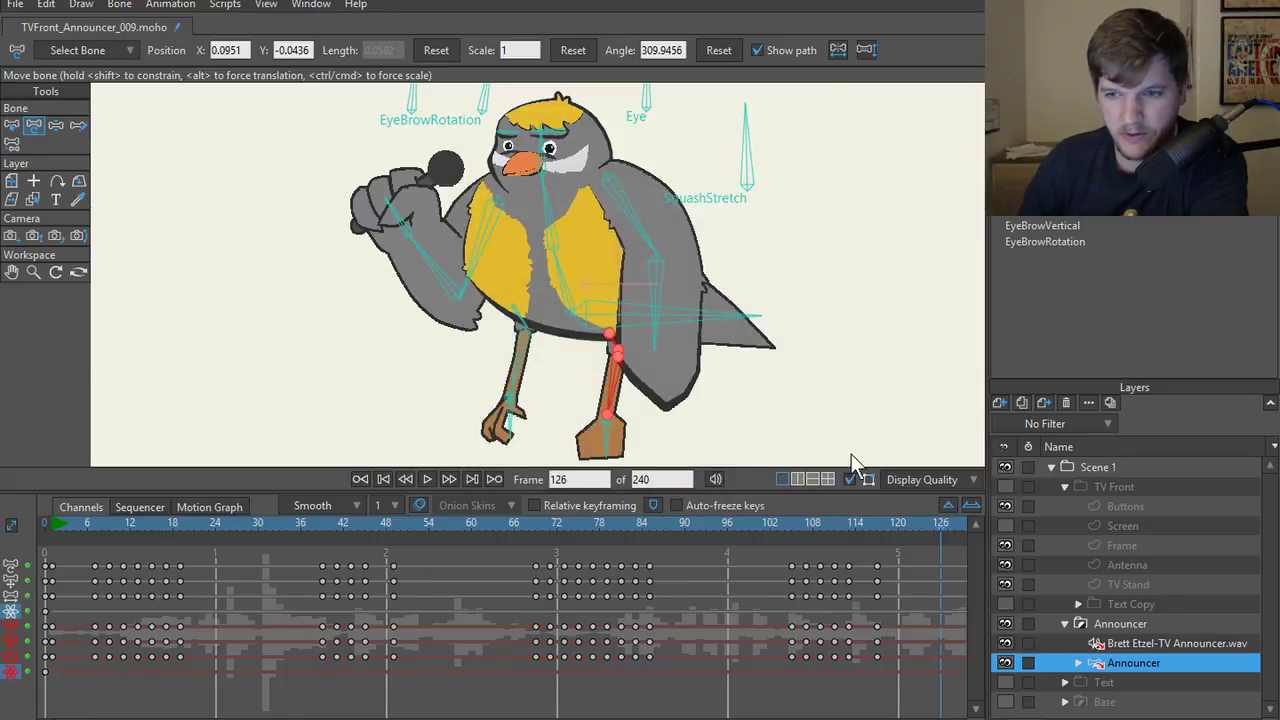
- Break the layer reference of the TV Announcer .wav audio layer
click(1149, 643)
right_click(1127, 646)
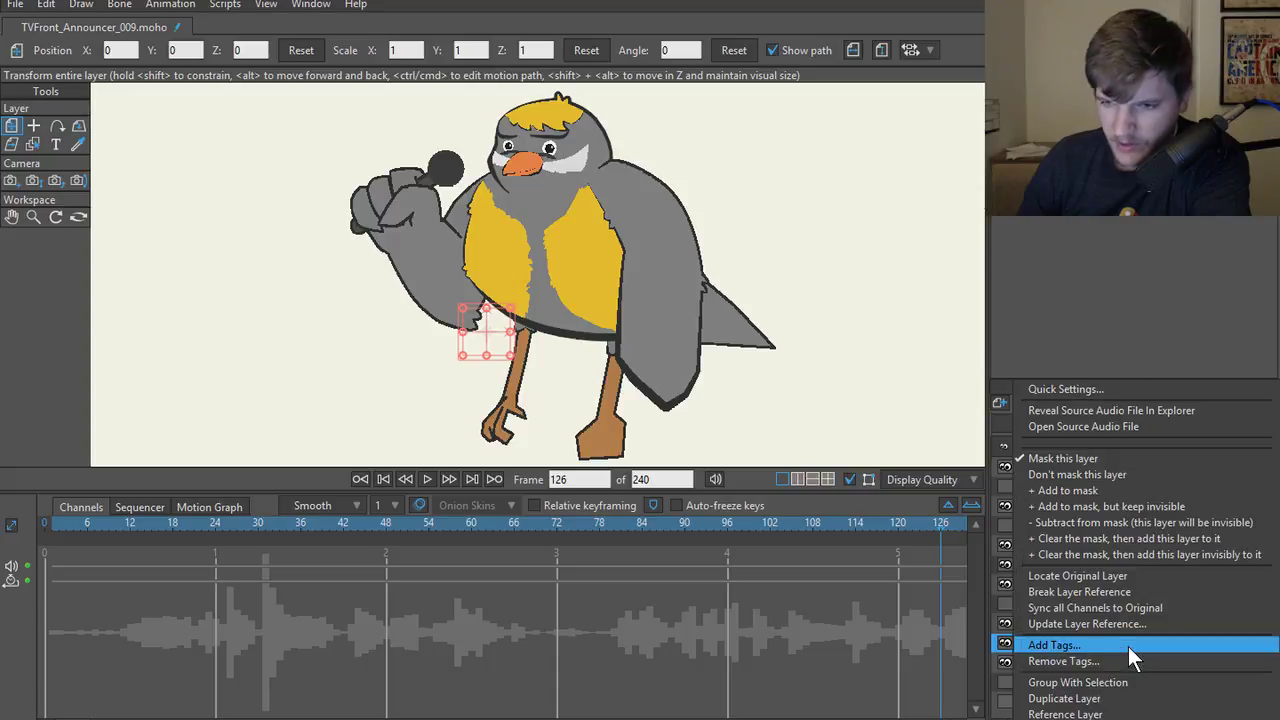
click(898, 506)
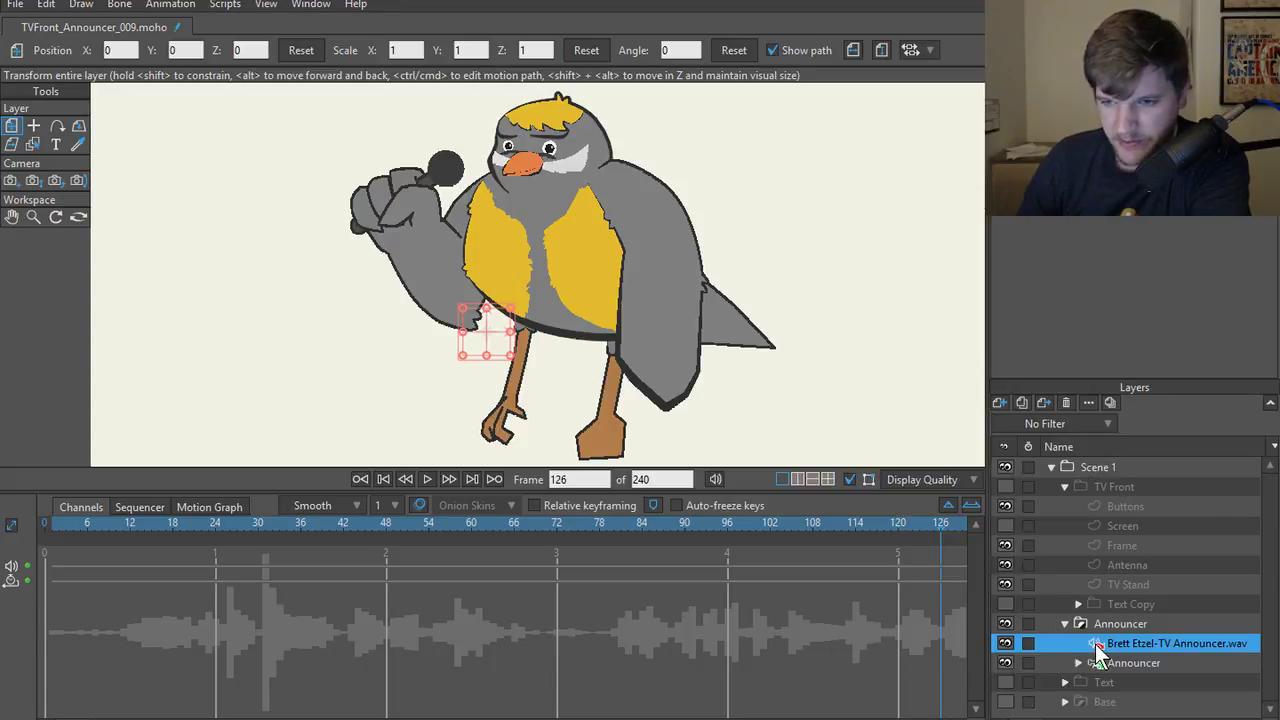
right_click(1097, 646)
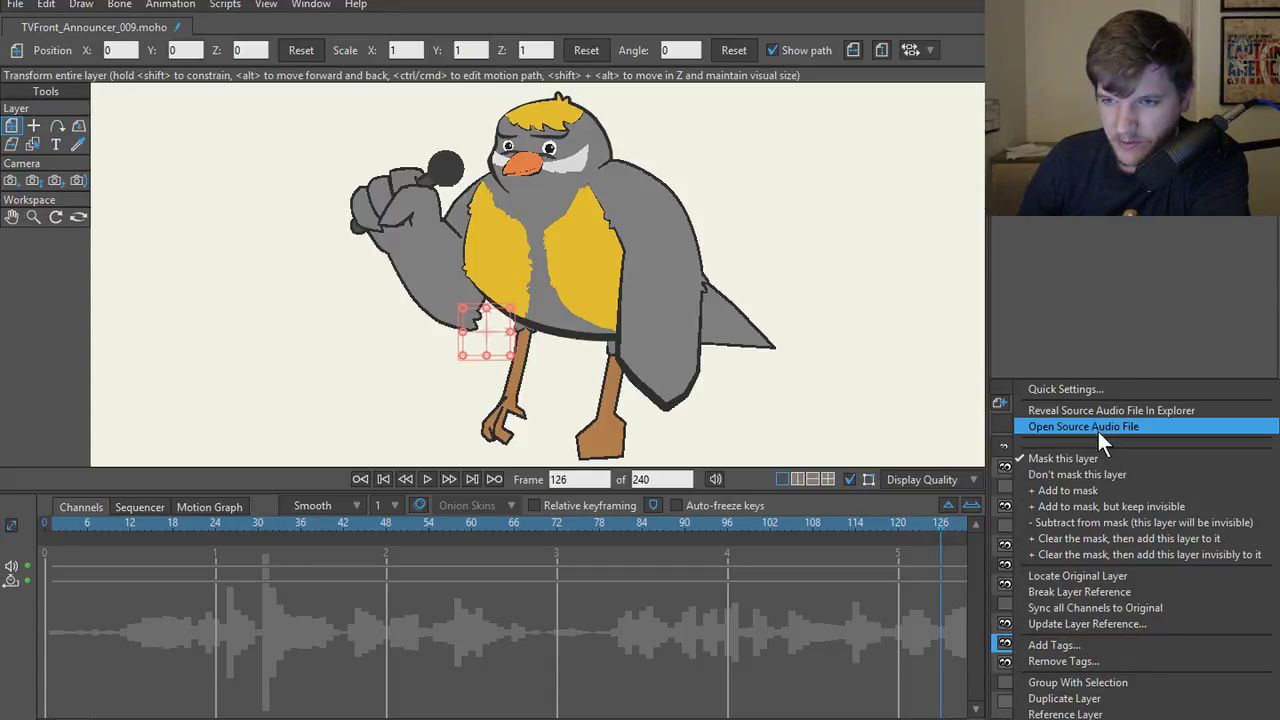
click(1094, 590)
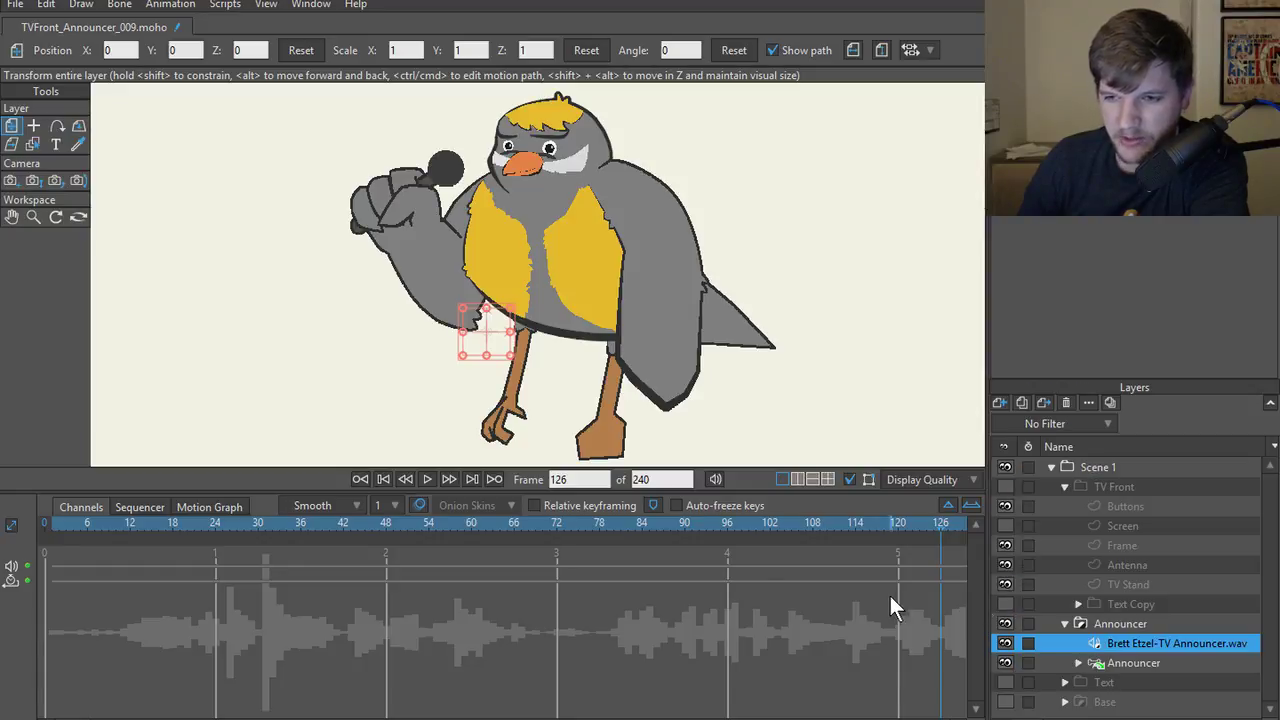
- Select the Announcer bone layer, play back its animation, and rewind to frame 0
click(1143, 668)
click(426, 480)
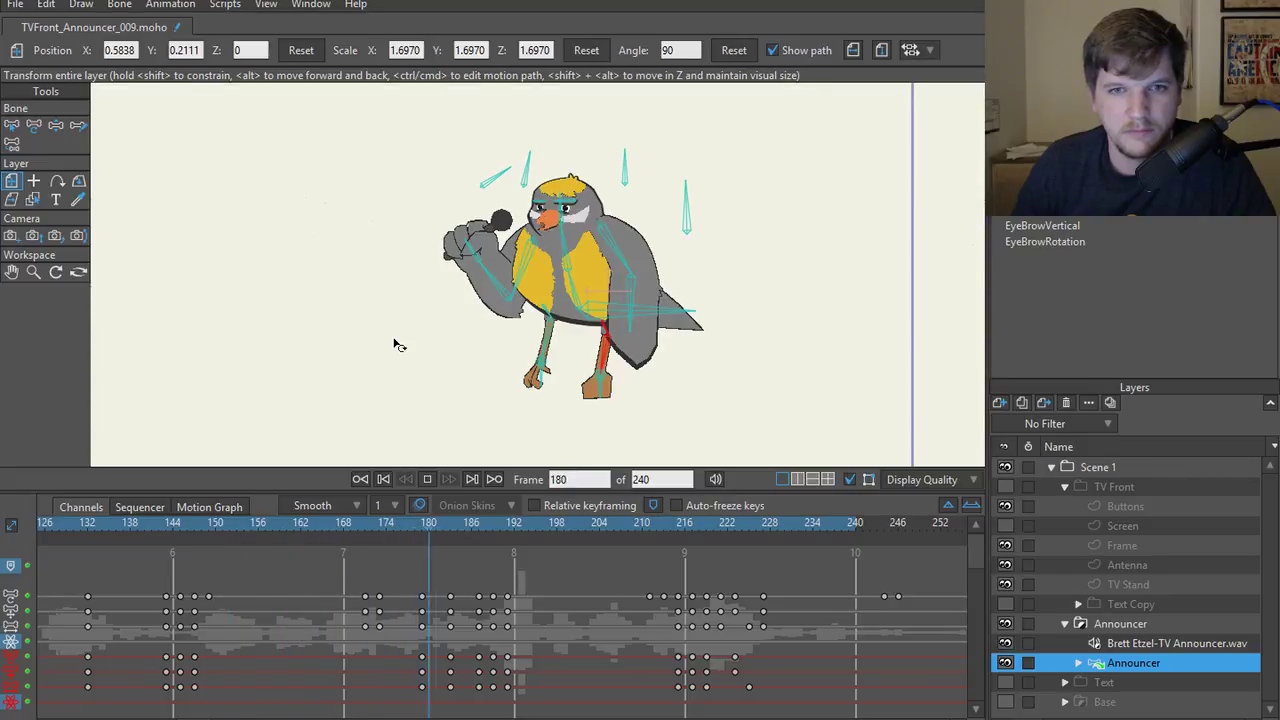
click(427, 480)
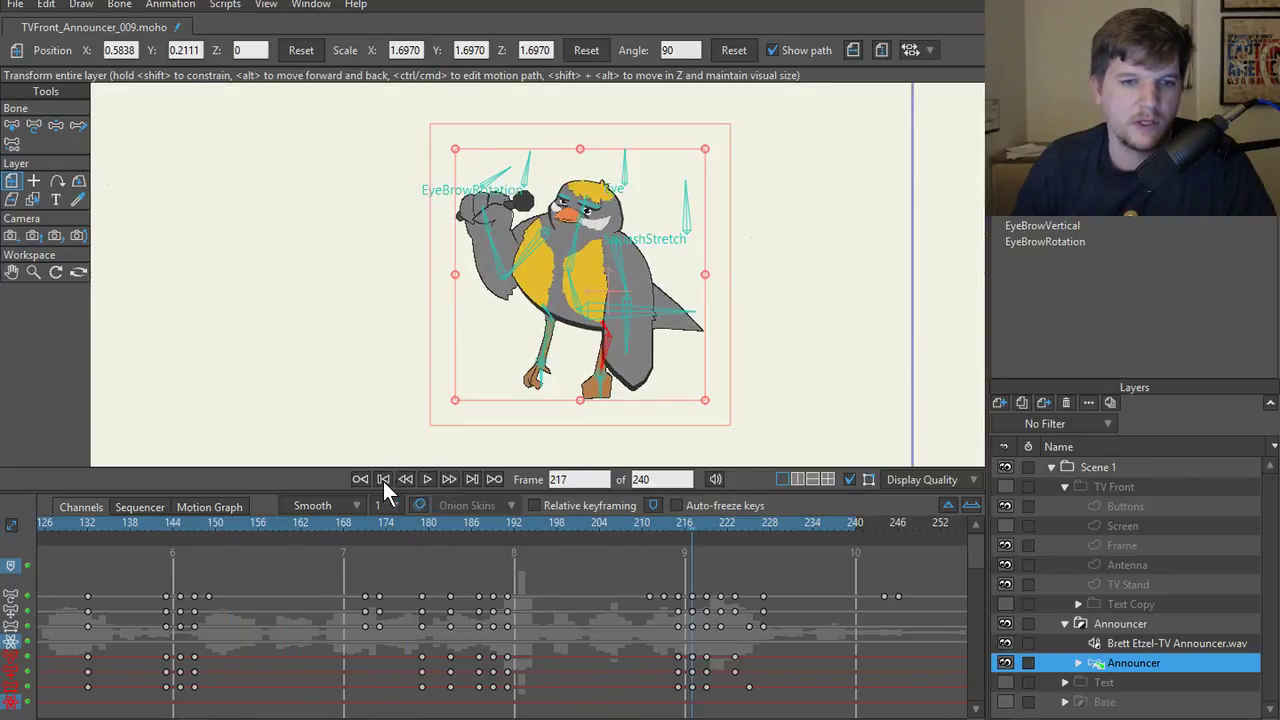
click(383, 480)
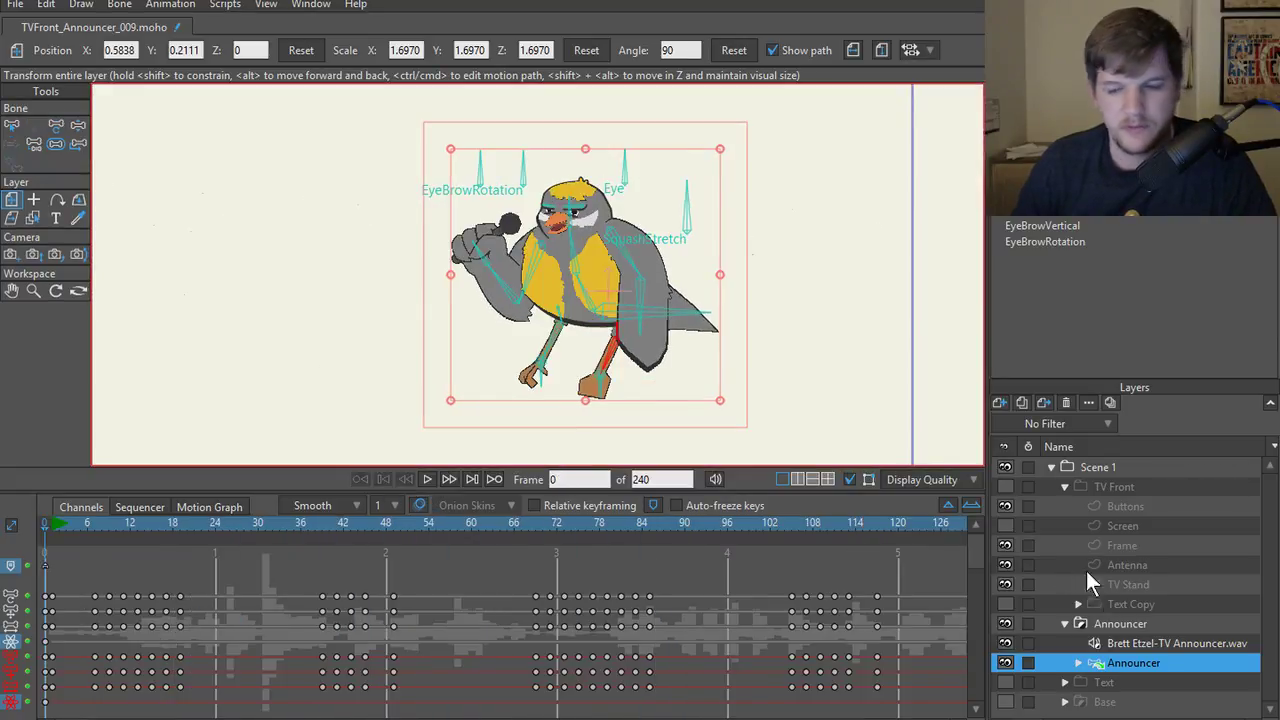
- Show the TV Front layer group around the bird
click(1002, 485)
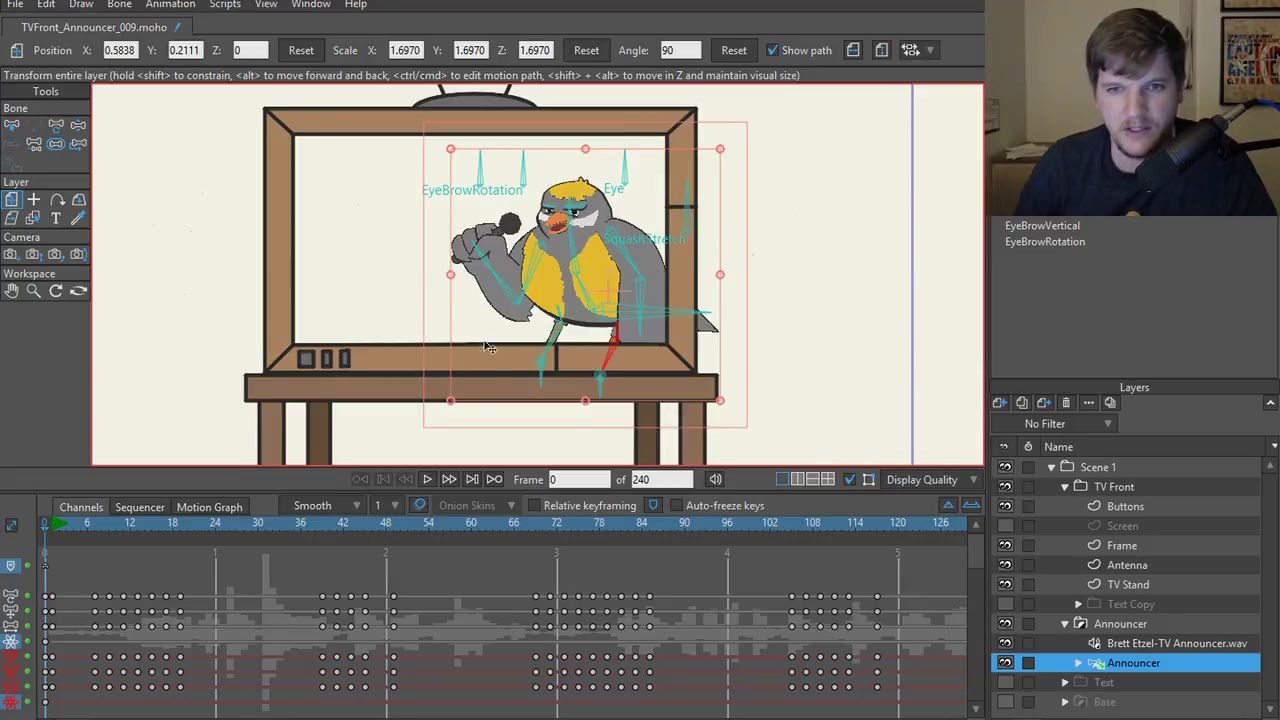
scroll(620, 347, up, 5)
scroll(600, 360, down, 2)
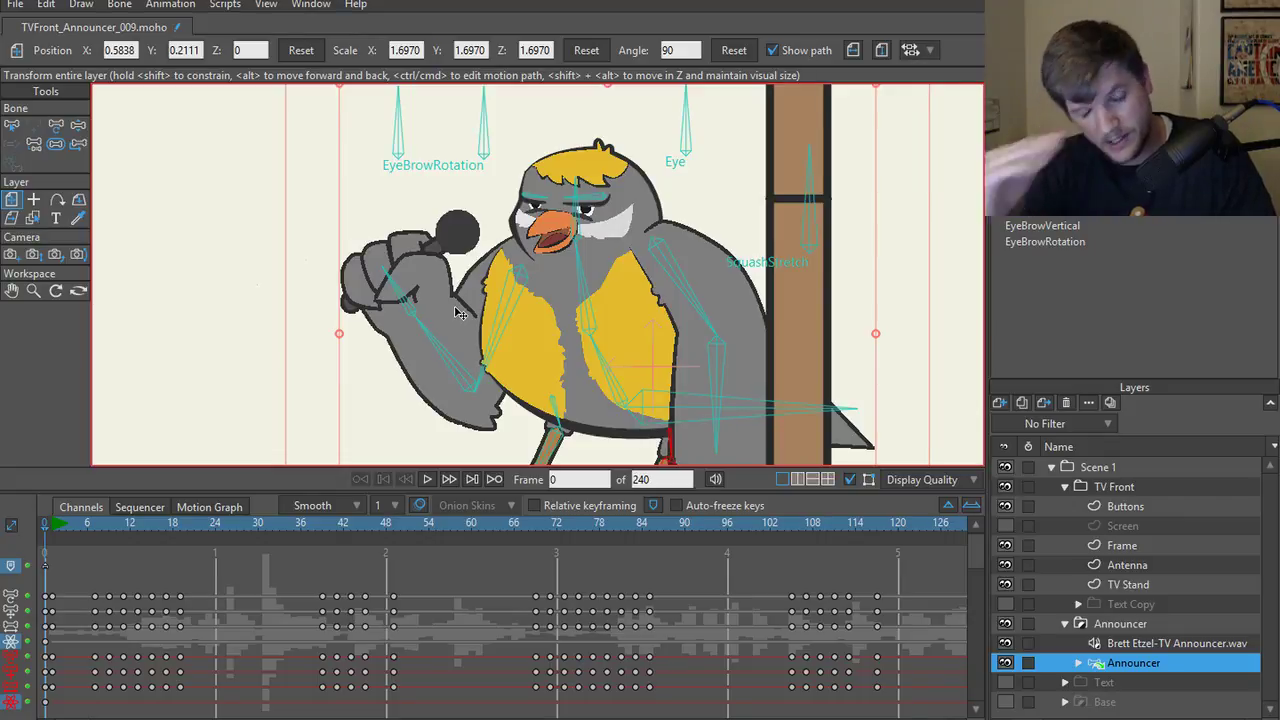
- Scrub through the bird's opening animation from the first frame to about frame 15
key(space)
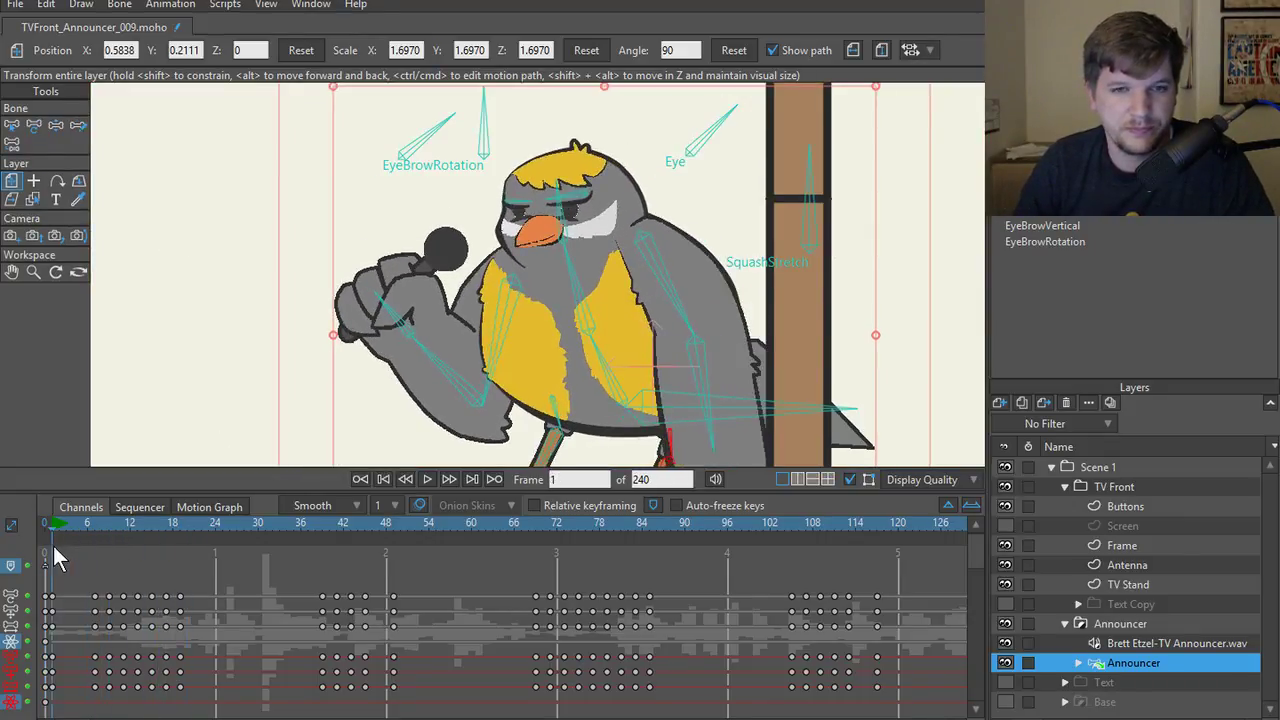
click(108, 550)
drag(108, 551, 156, 566)
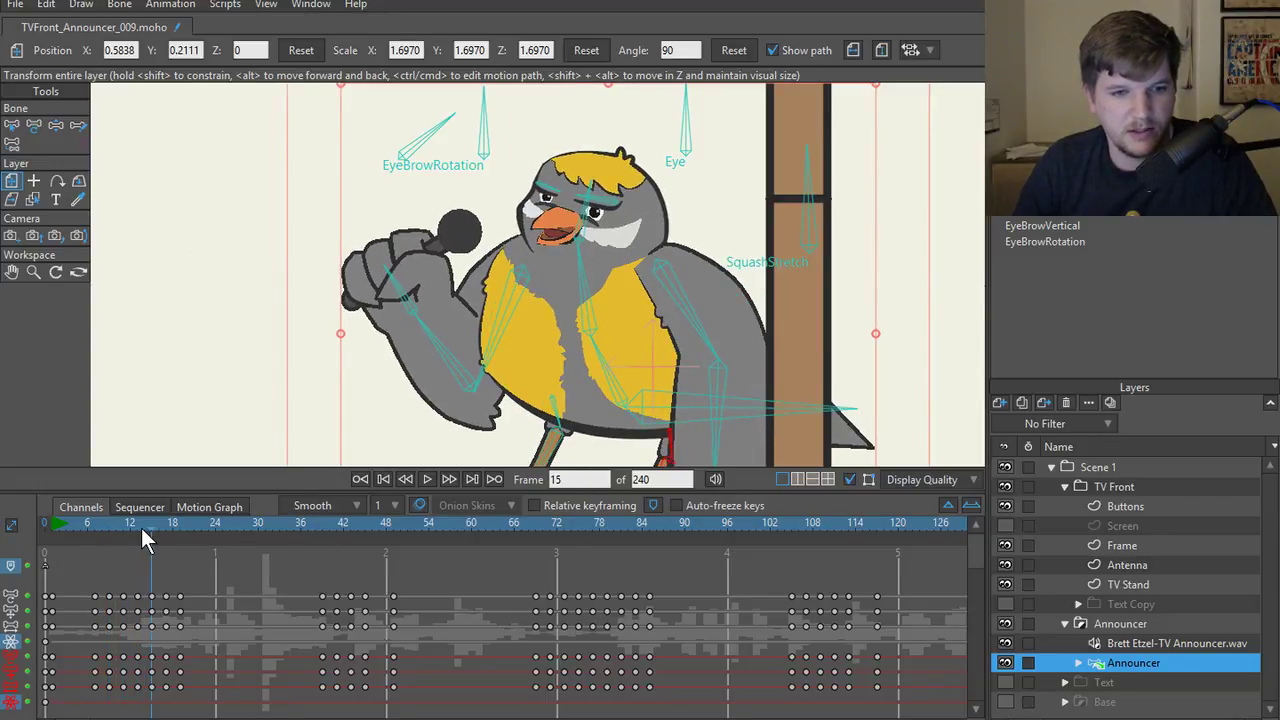
- At frame 13, key the current position of the microphone arm's upper bone with the Transform Bone tool
drag(156, 523, 135, 528)
key(b)
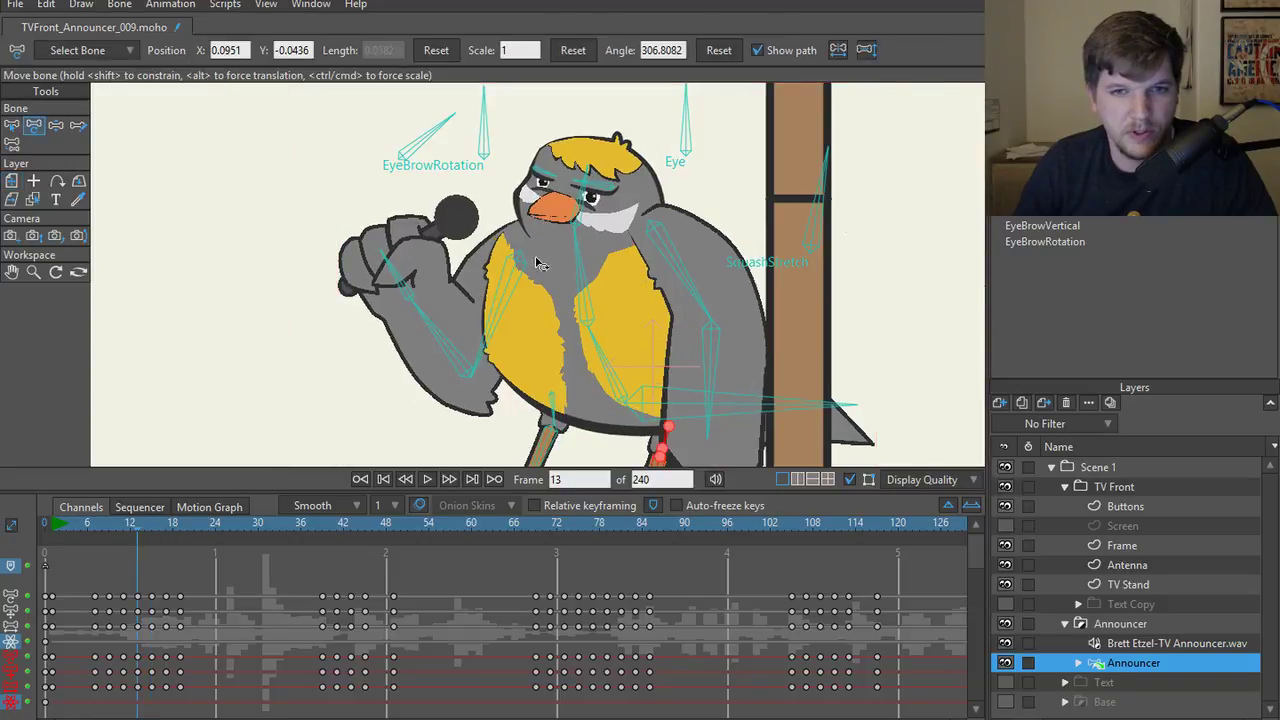
scroll(518, 269, up, 3)
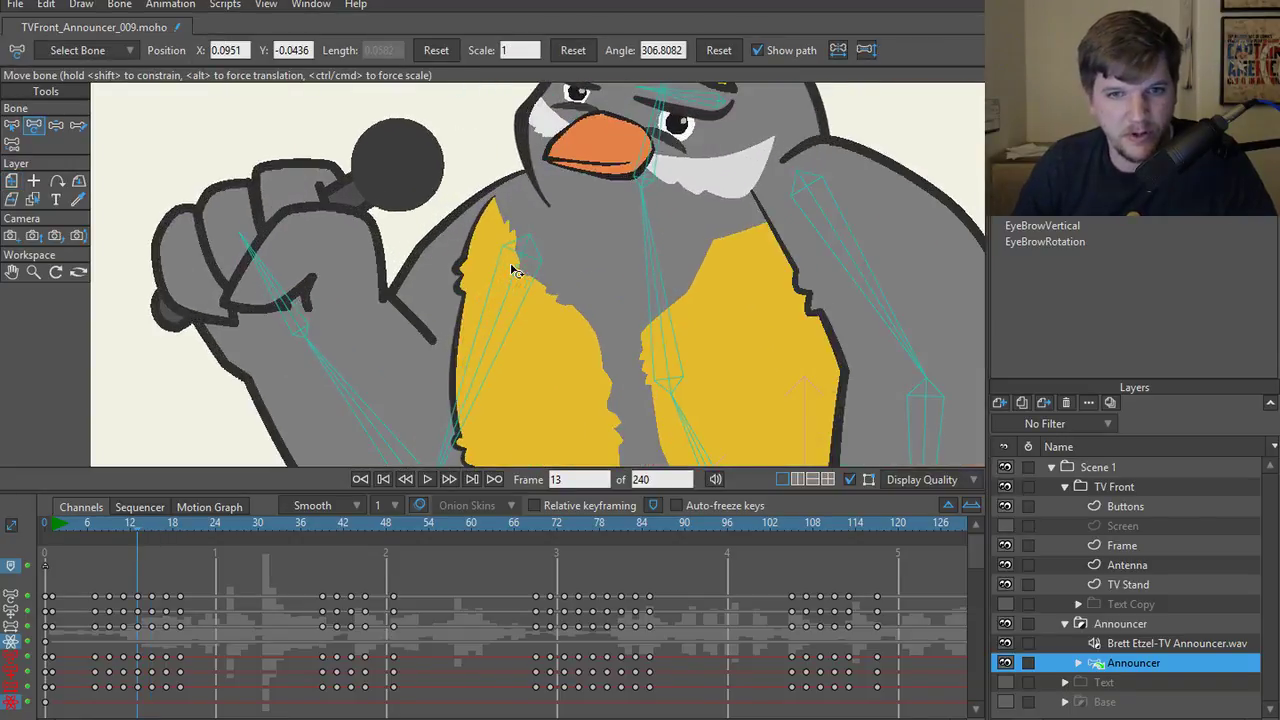
click(527, 260)
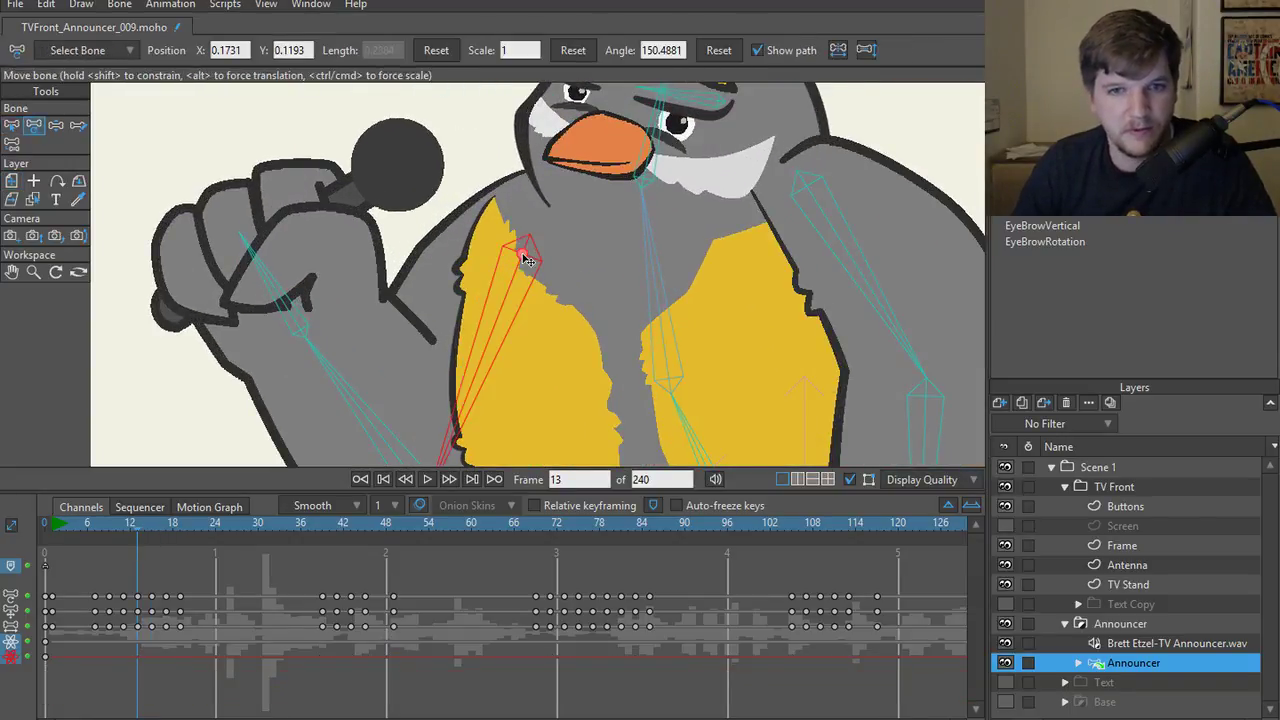
scroll(527, 260, down, 3)
scroll(520, 260, up, 3)
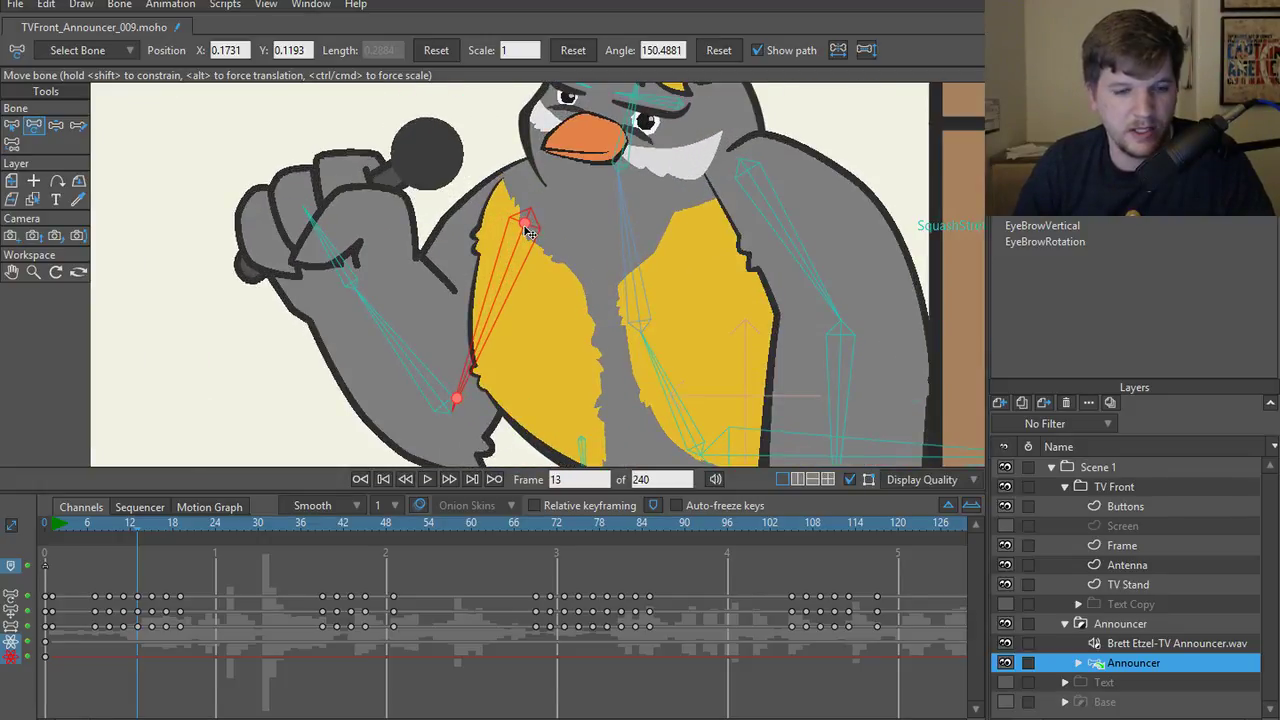
click(530, 232)
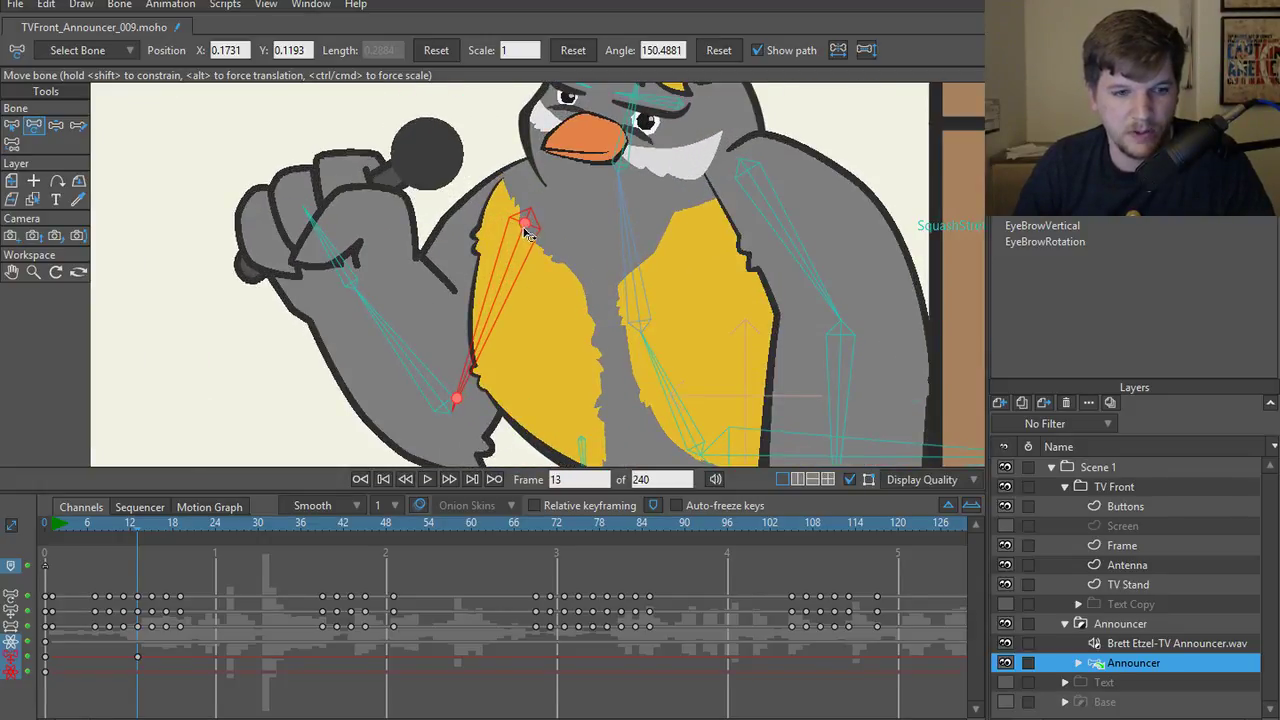
- Key the same upper arm bone's position at frame 15, and shift it slightly to about X 0.163 at frame 17
click(142, 525)
click(148, 525)
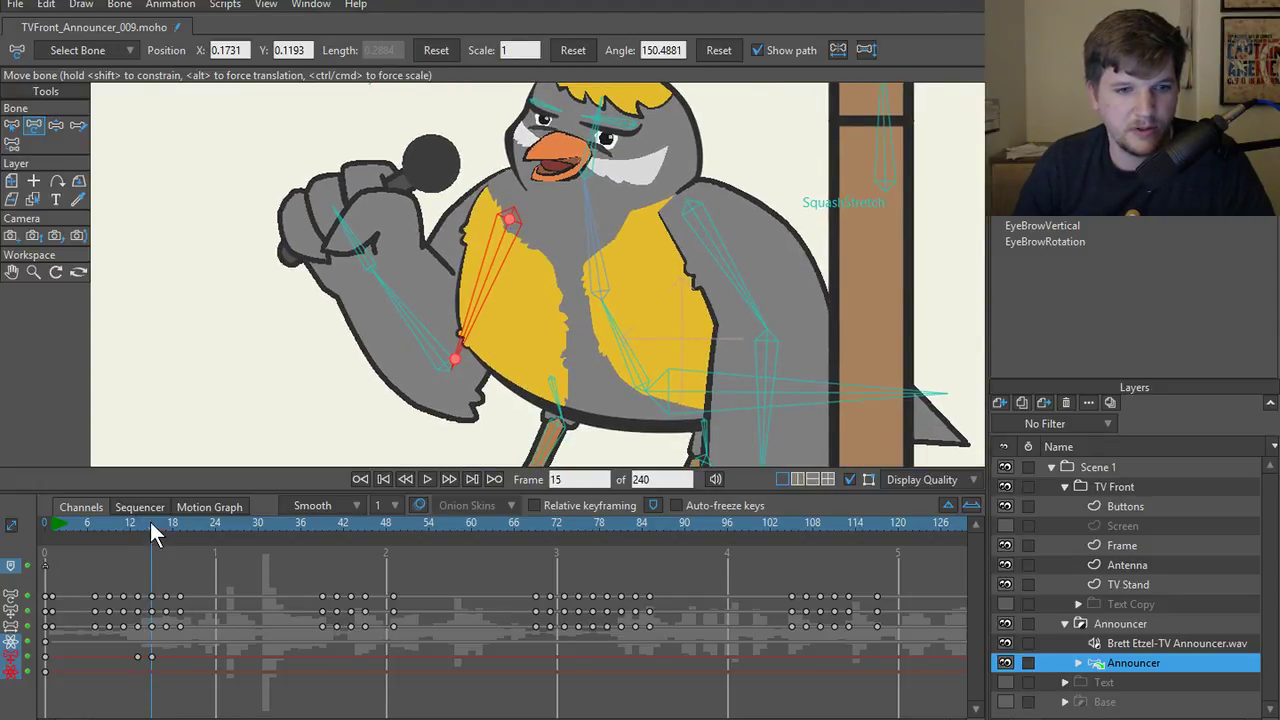
drag(150, 522, 166, 522)
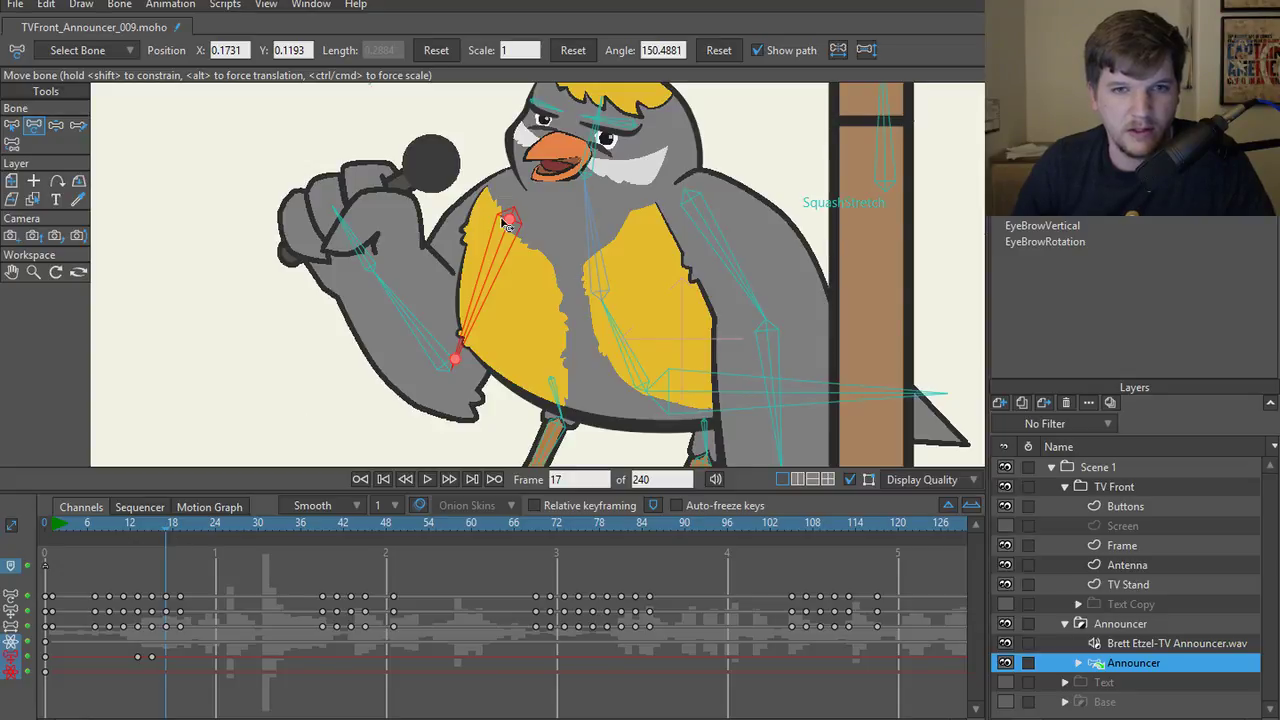
drag(510, 225, 506, 225)
- Set the default keyframe interval to 2 and change the interval of the arm bone's position keys at frames 13, 15 and 17
mouse_move(171, 527)
mouse_down()
mouse_move(111, 532)
mouse_move(174, 531)
mouse_move(112, 531)
mouse_move(148, 533)
mouse_up()
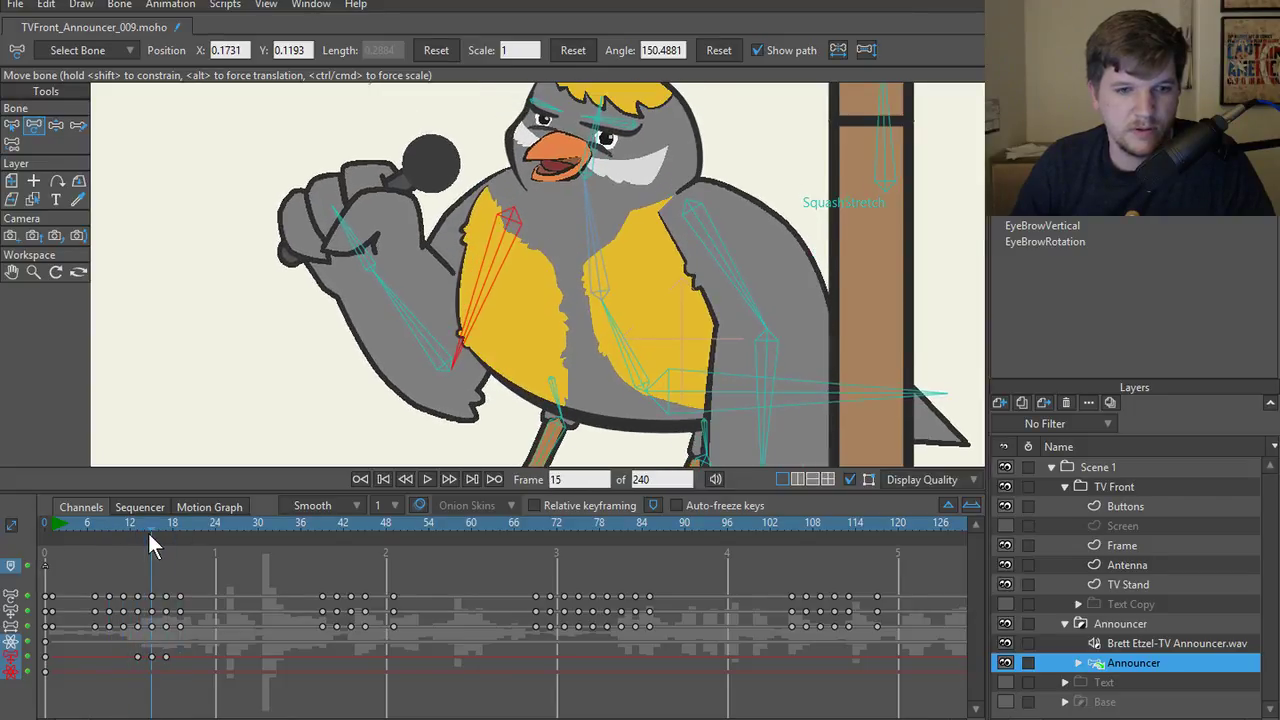
click(390, 507)
click(392, 554)
drag(116, 652, 236, 694)
right_click(166, 672)
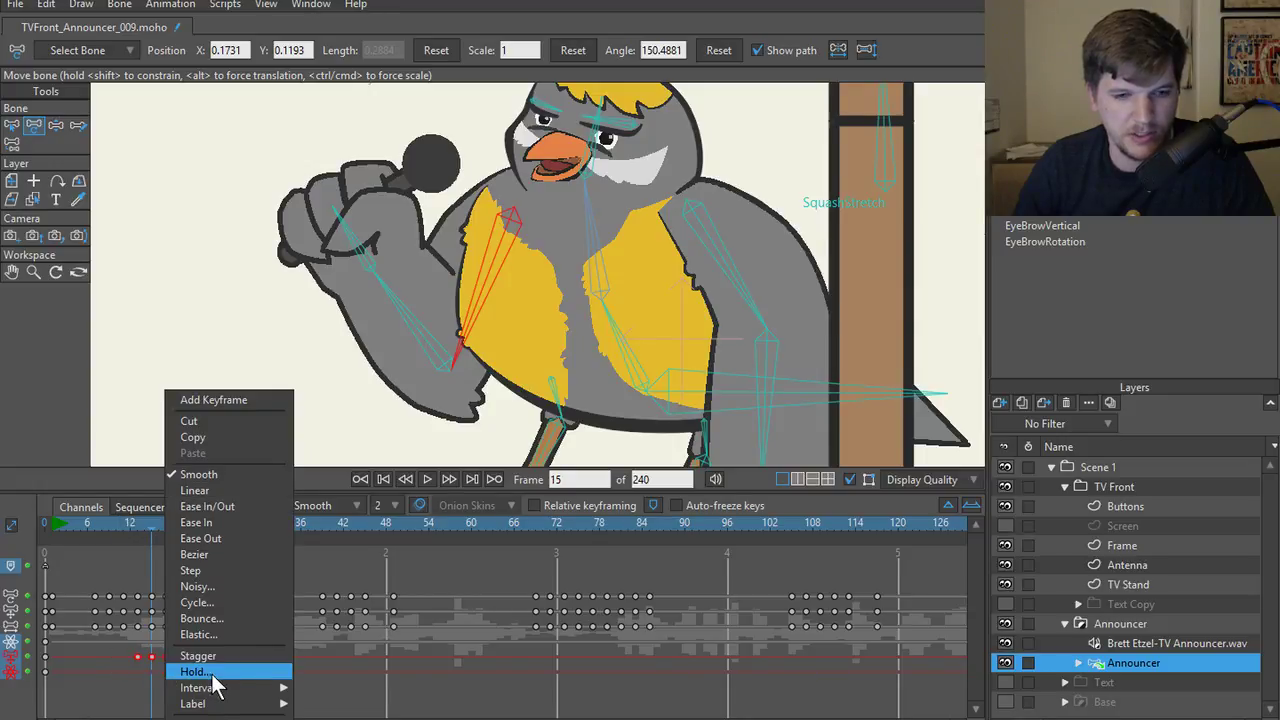
mouse_move(230, 688)
click(336, 645)
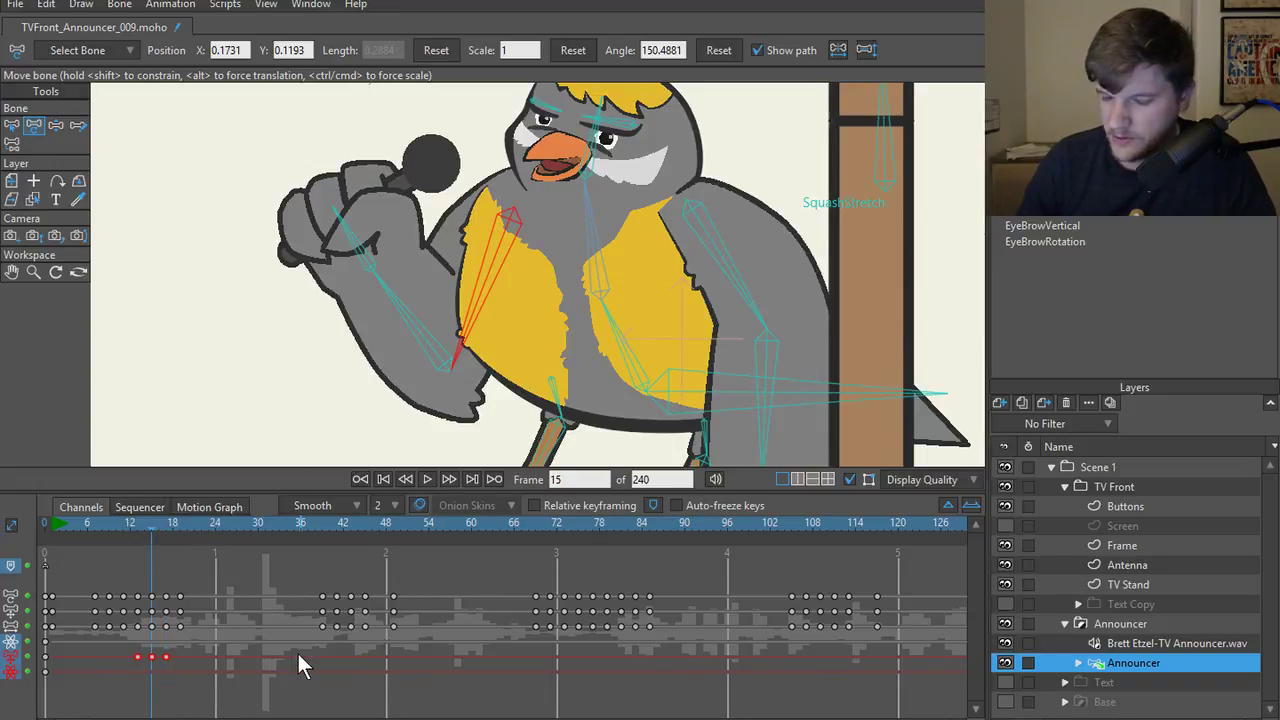
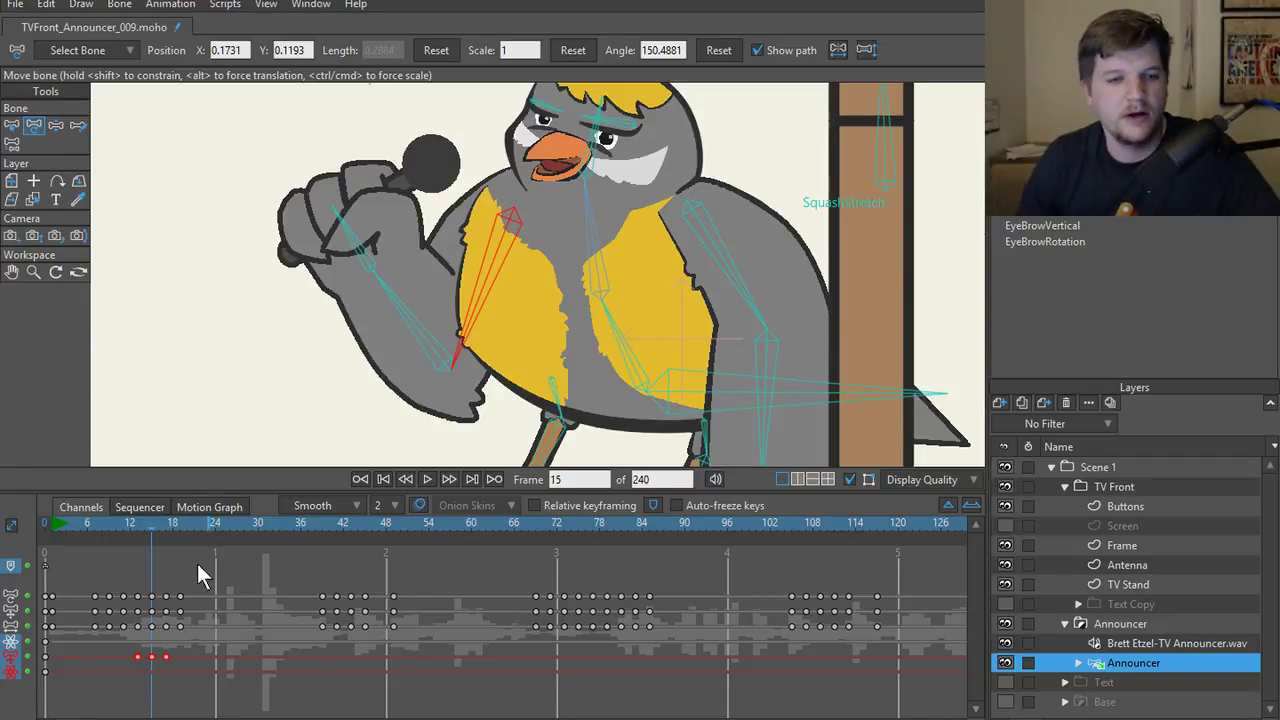
- Play back the microphone arm's movement from about frame 5
drag(151, 524, 77, 530)
key(space)
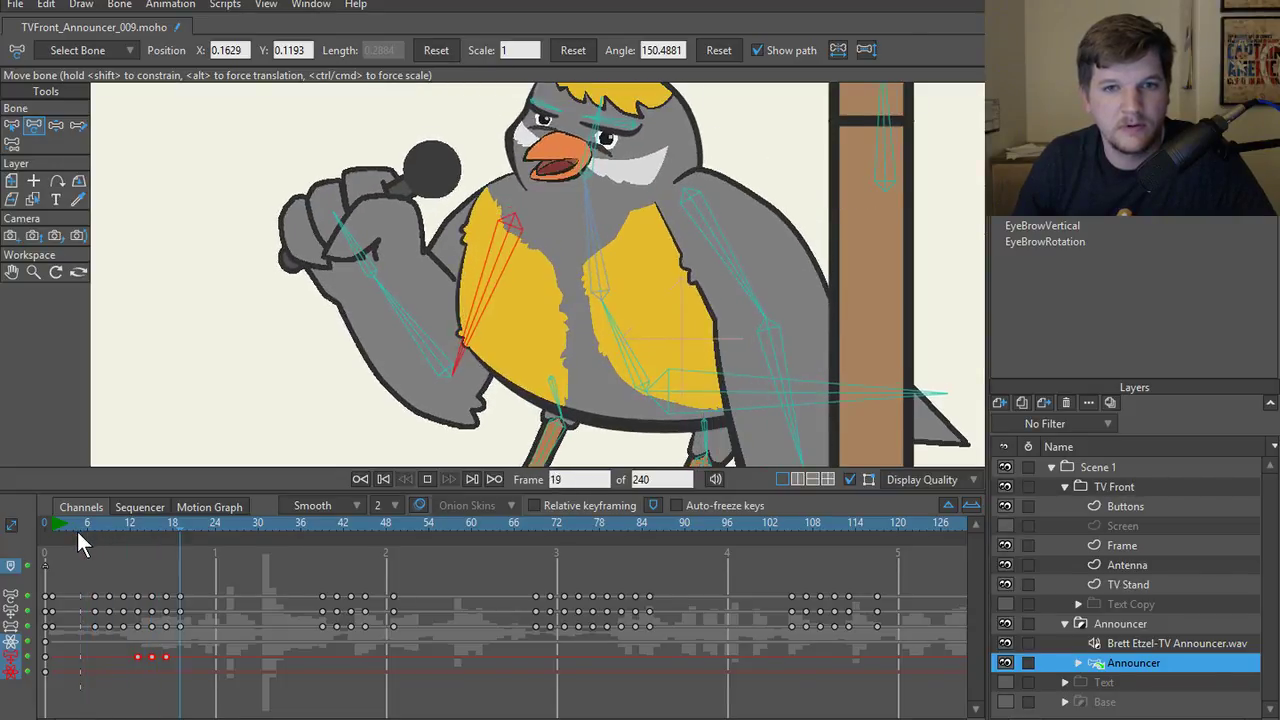
key(space)
- Copy the upper arm bone's frame 15 position key to frame 19 and review the arm motion, returning to frame 17
drag(111, 526, 178, 528)
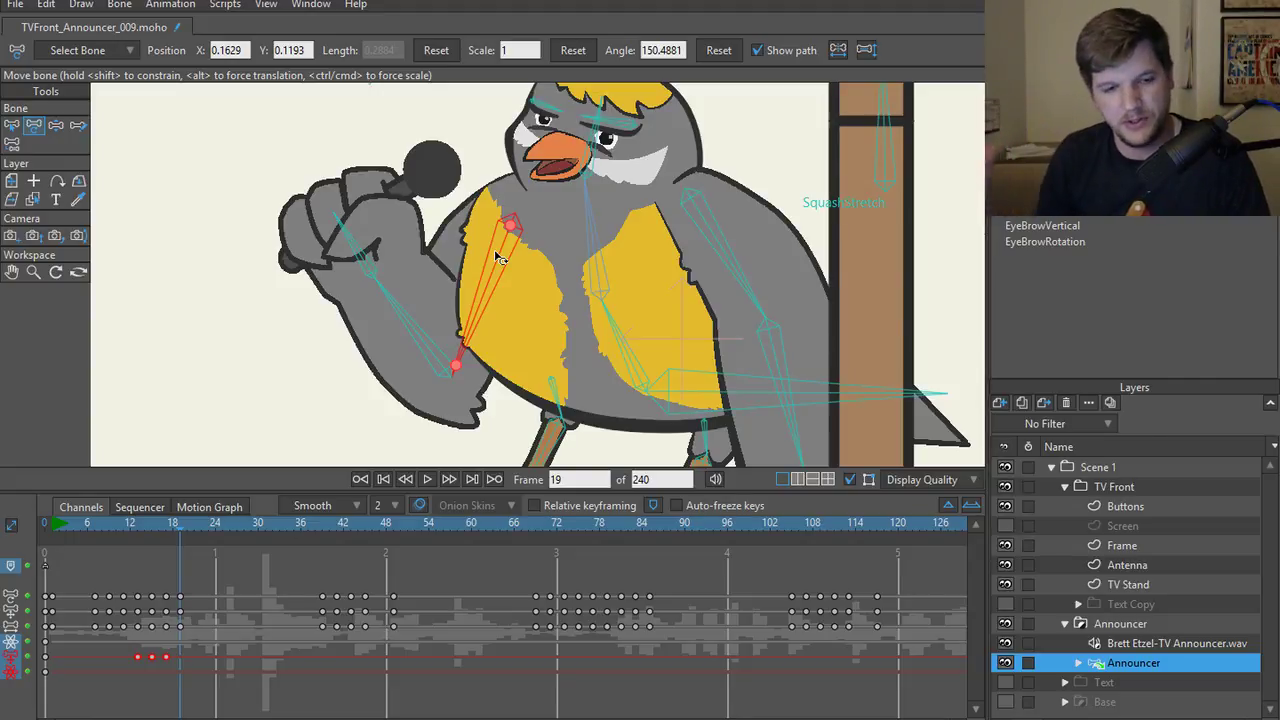
click(152, 656)
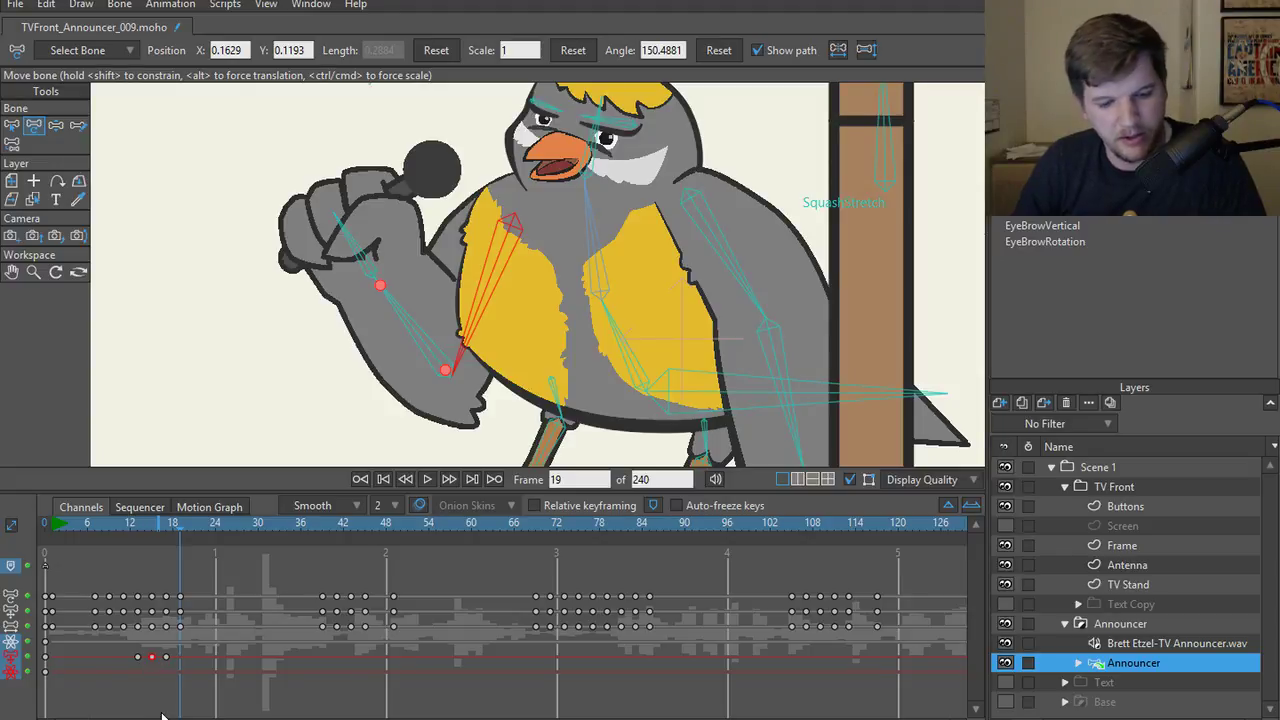
click(147, 520)
key(space)
key(space)
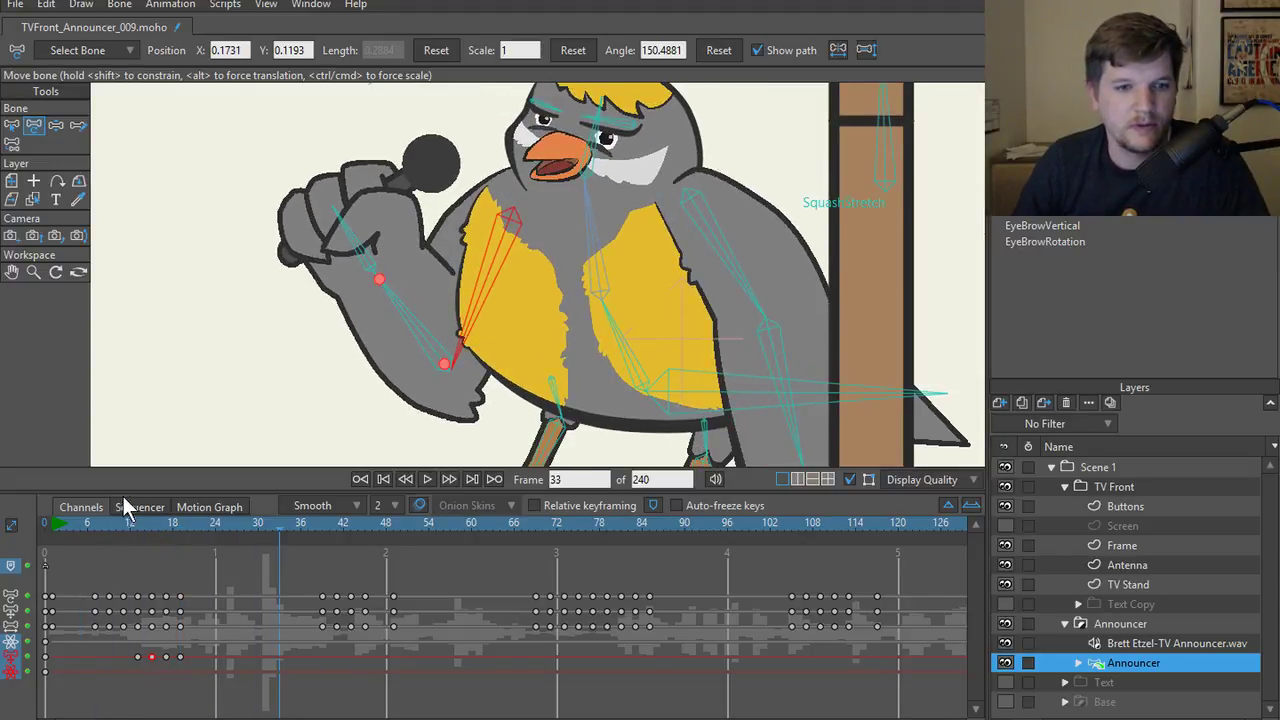
click(160, 522)
click(166, 522)
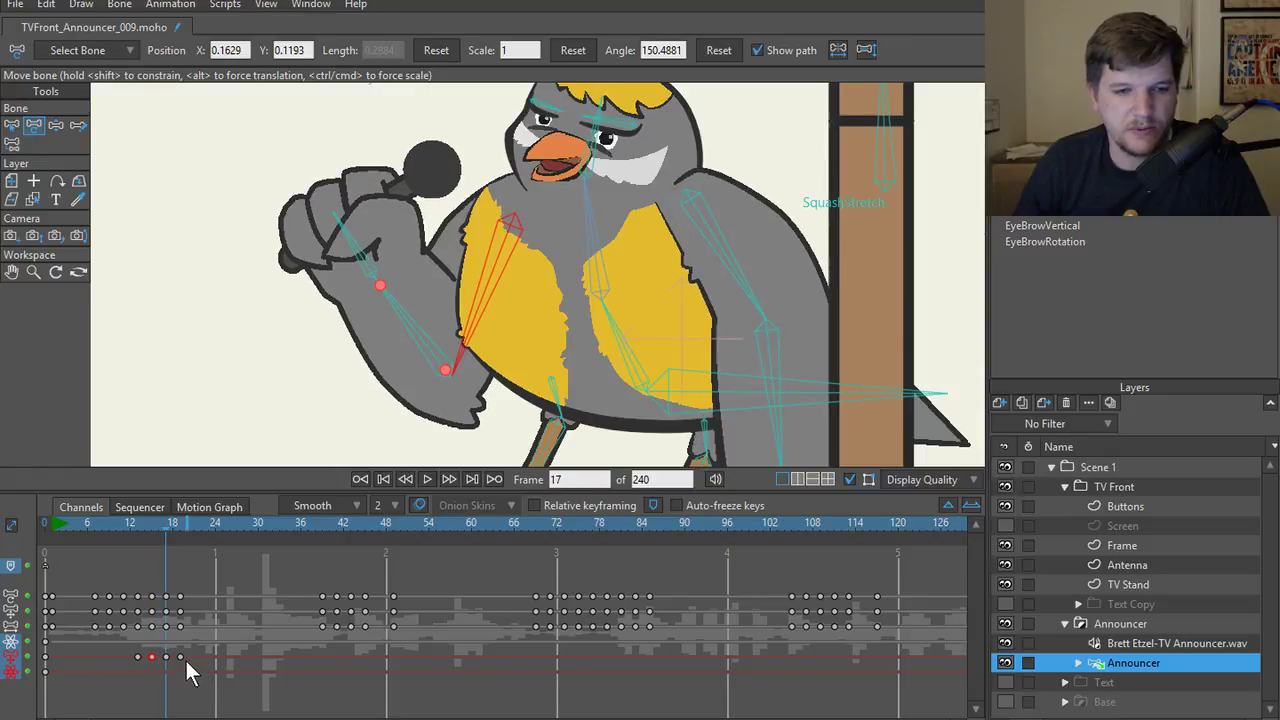
- Move the microphone arm's upper bone position key from frame 19 to frame 21 and play back the motion
click(181, 658)
drag(180, 521, 195, 523)
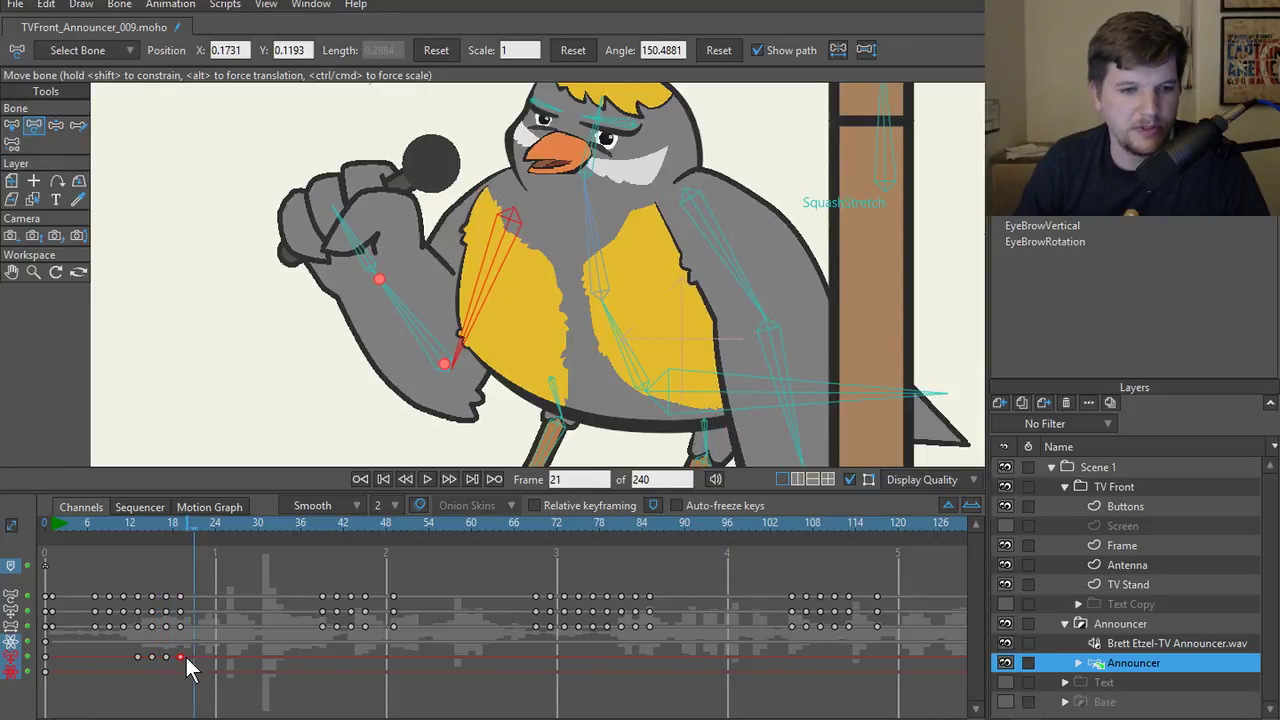
drag(180, 657, 196, 660)
click(52, 524)
key(space)
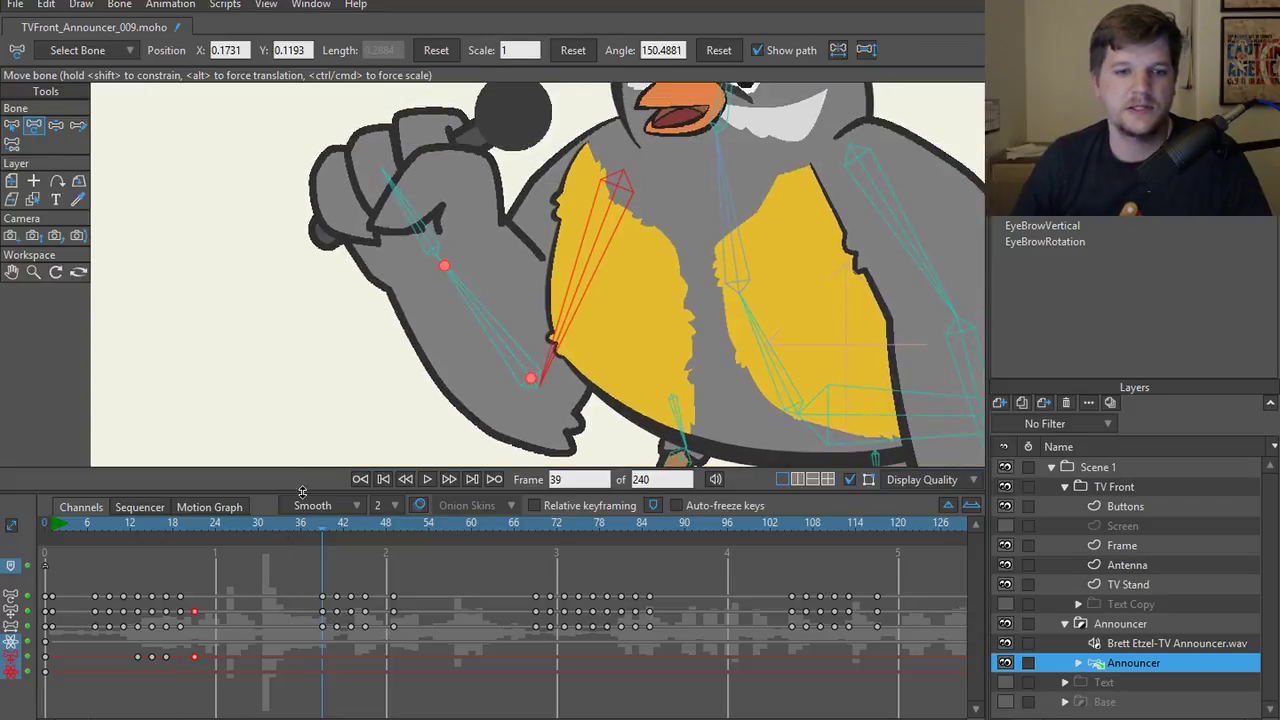
- Nudge the microphone arm's upper bone slightly upward at frame 17 and play back the arm motion
click(165, 523)
mouse_move(163, 527)
mouse_down()
mouse_move(146, 525)
mouse_move(162, 525)
mouse_up()
drag(666, 308, 625, 366)
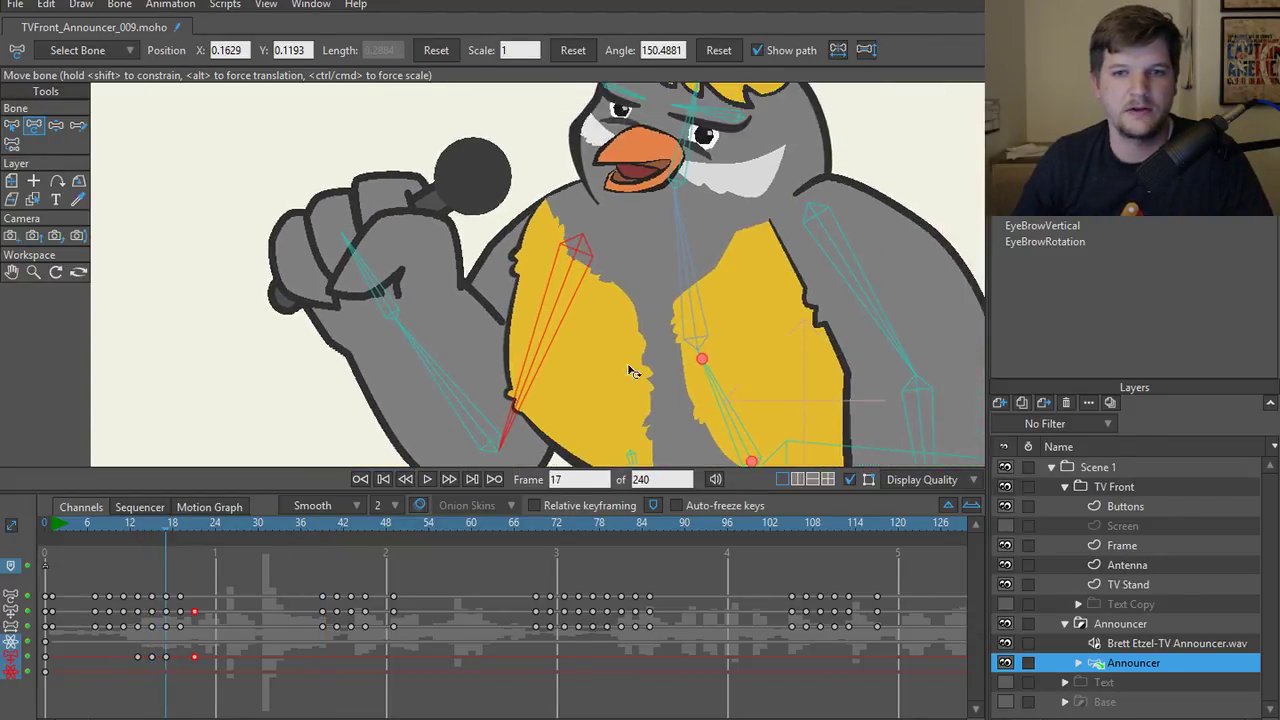
drag(579, 249, 581, 243)
key(Left)
key(Left)
key(Left)
key(Left)
key(Left)
key(Left)
key(Left)
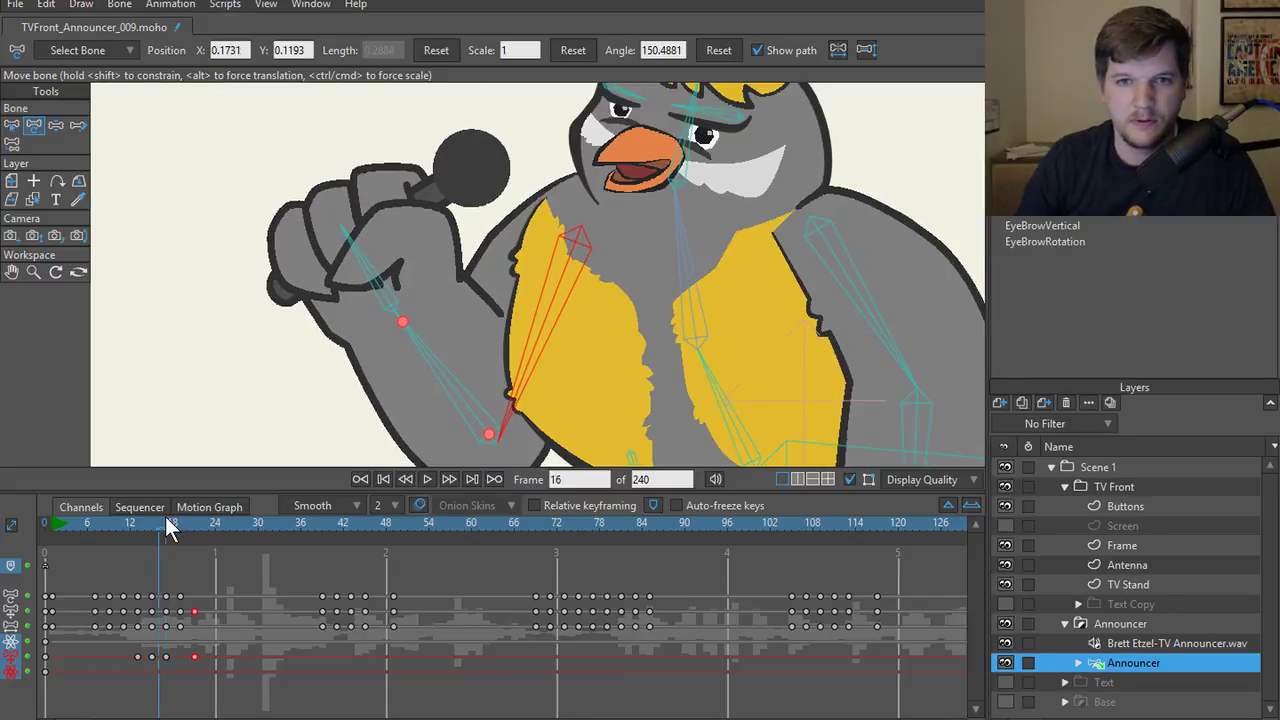
key(space)
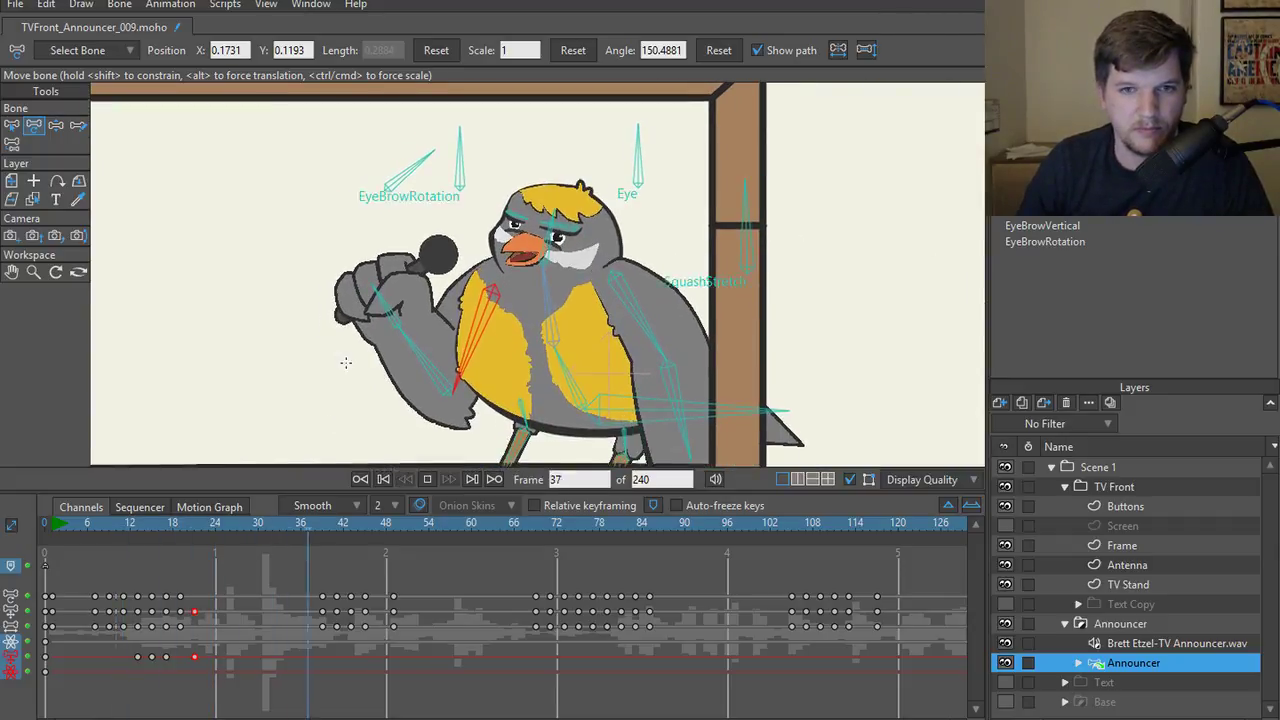
key(space)
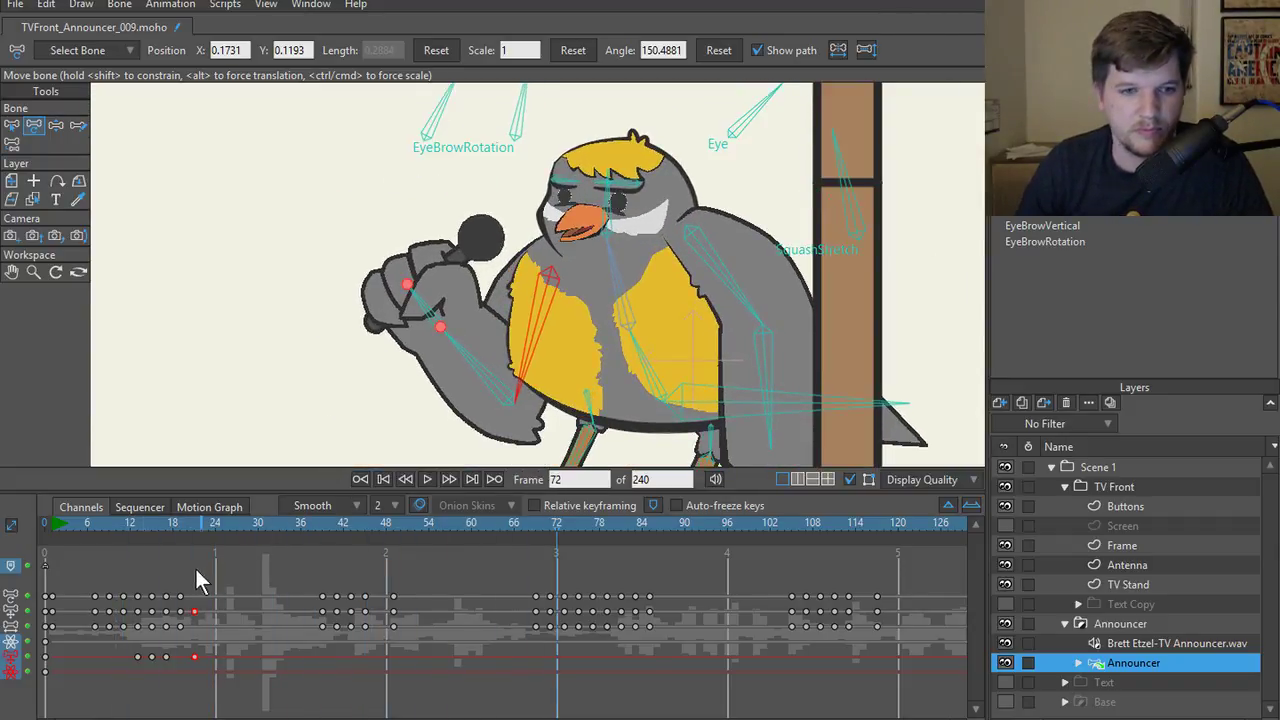
click(101, 527)
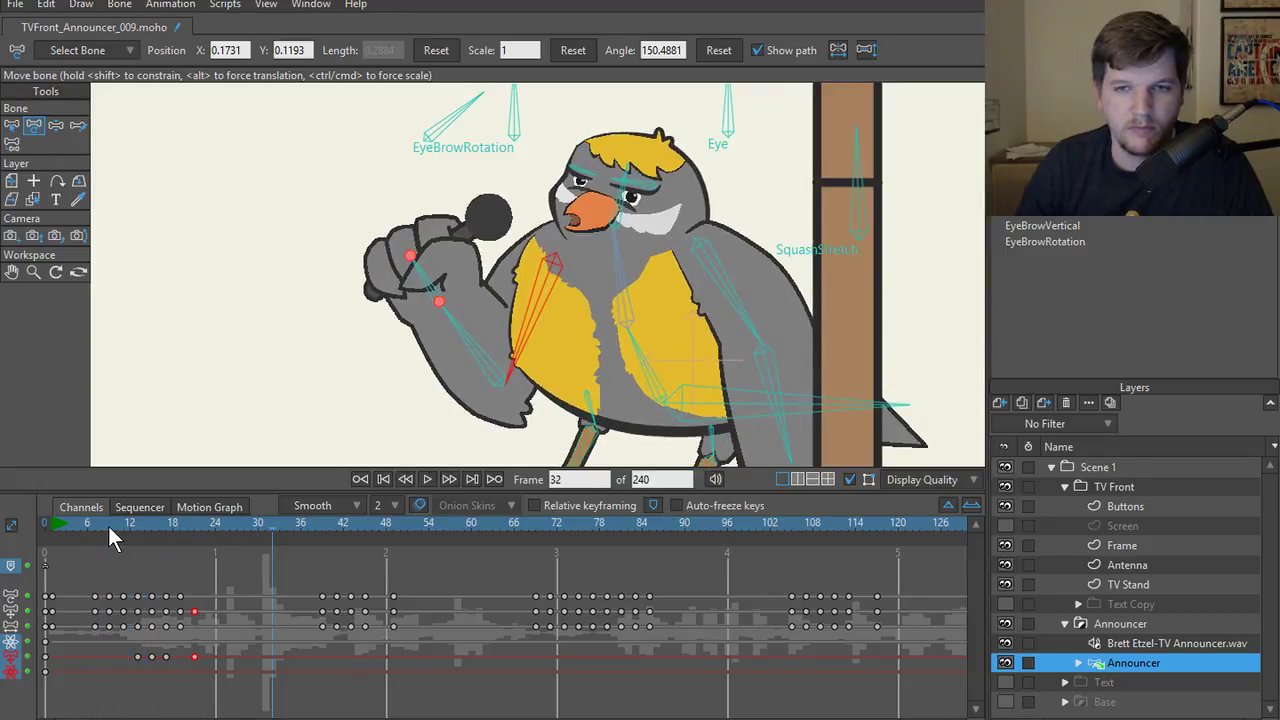
click(109, 526)
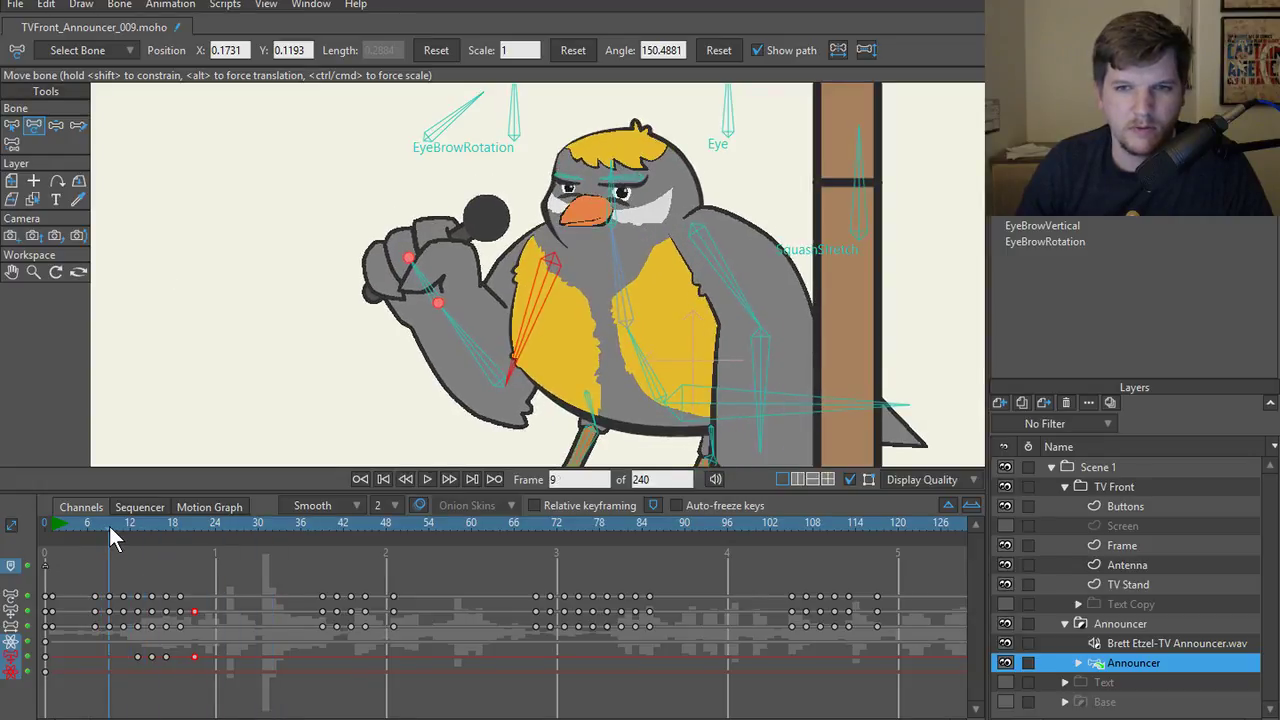
- Select the resting arm's upper bone B12 and examine its keys and movement between frames 12 and 15
click(744, 280)
mouse_move(131, 527)
mouse_down()
mouse_move(92, 527)
mouse_move(187, 527)
mouse_move(127, 530)
mouse_move(182, 537)
mouse_move(151, 534)
mouse_up()
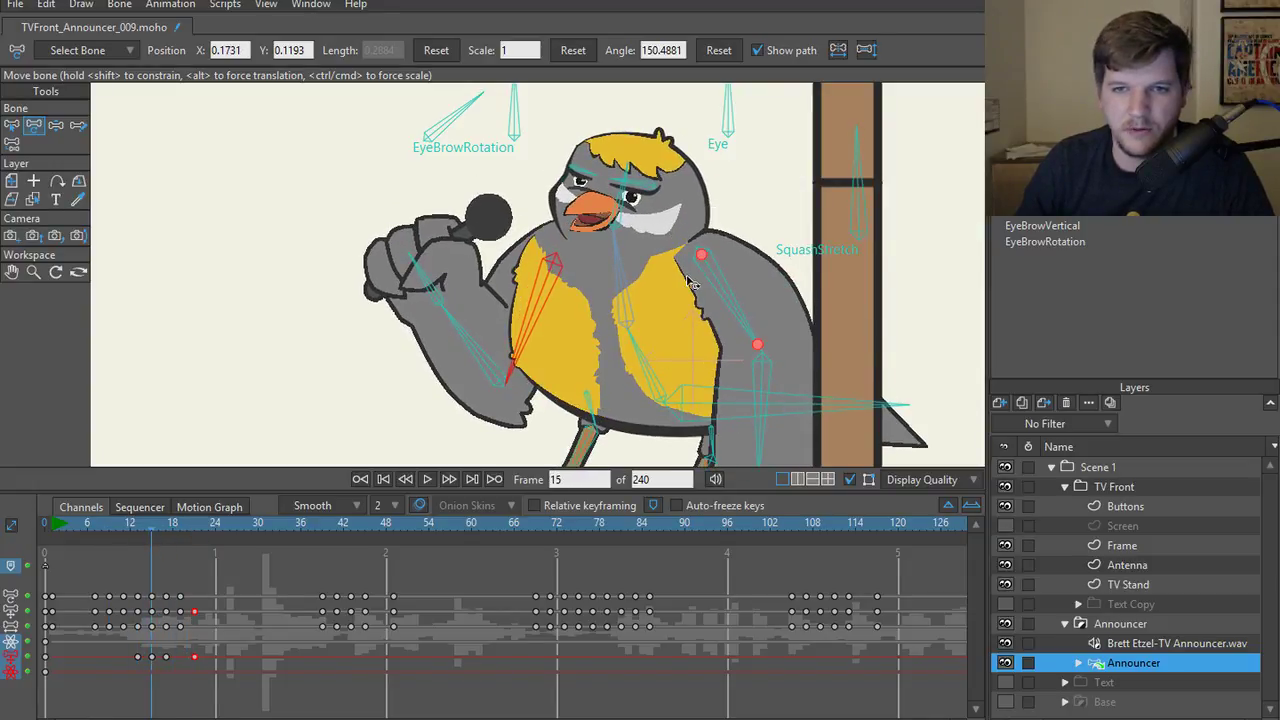
key(b)
click(717, 290)
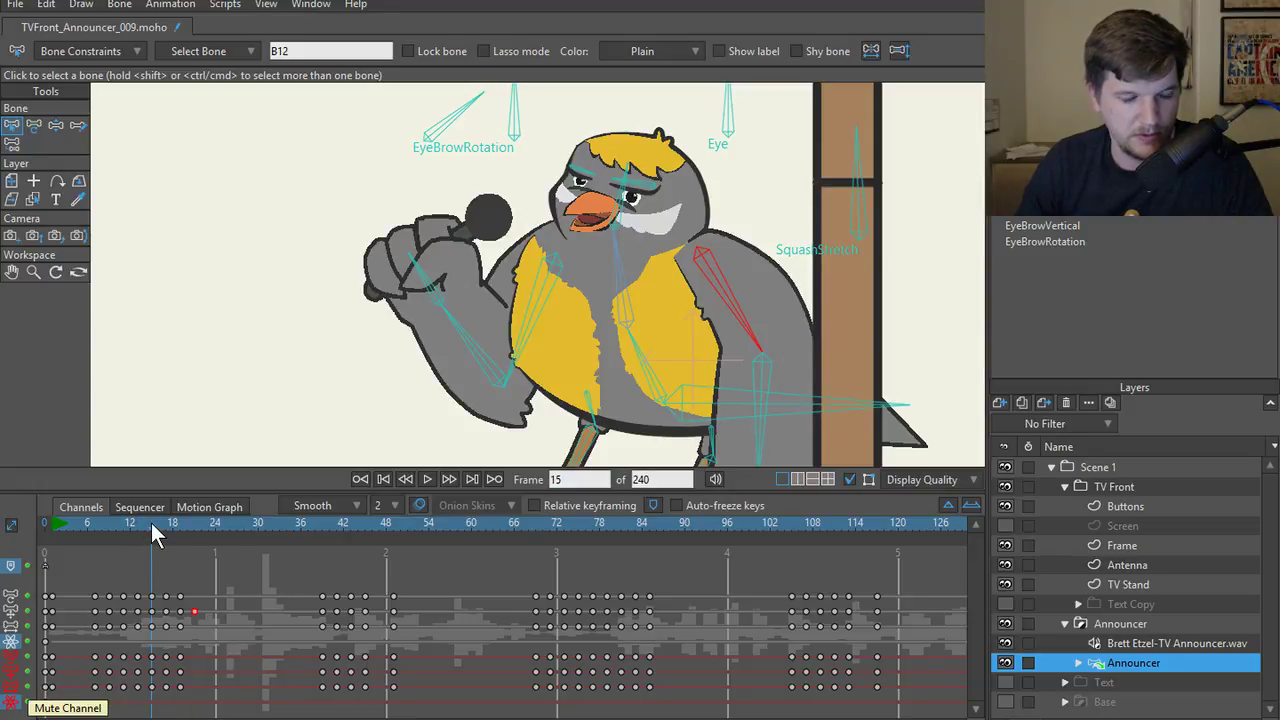
mouse_move(151, 524)
mouse_down()
mouse_move(74, 530)
mouse_move(142, 547)
mouse_up()
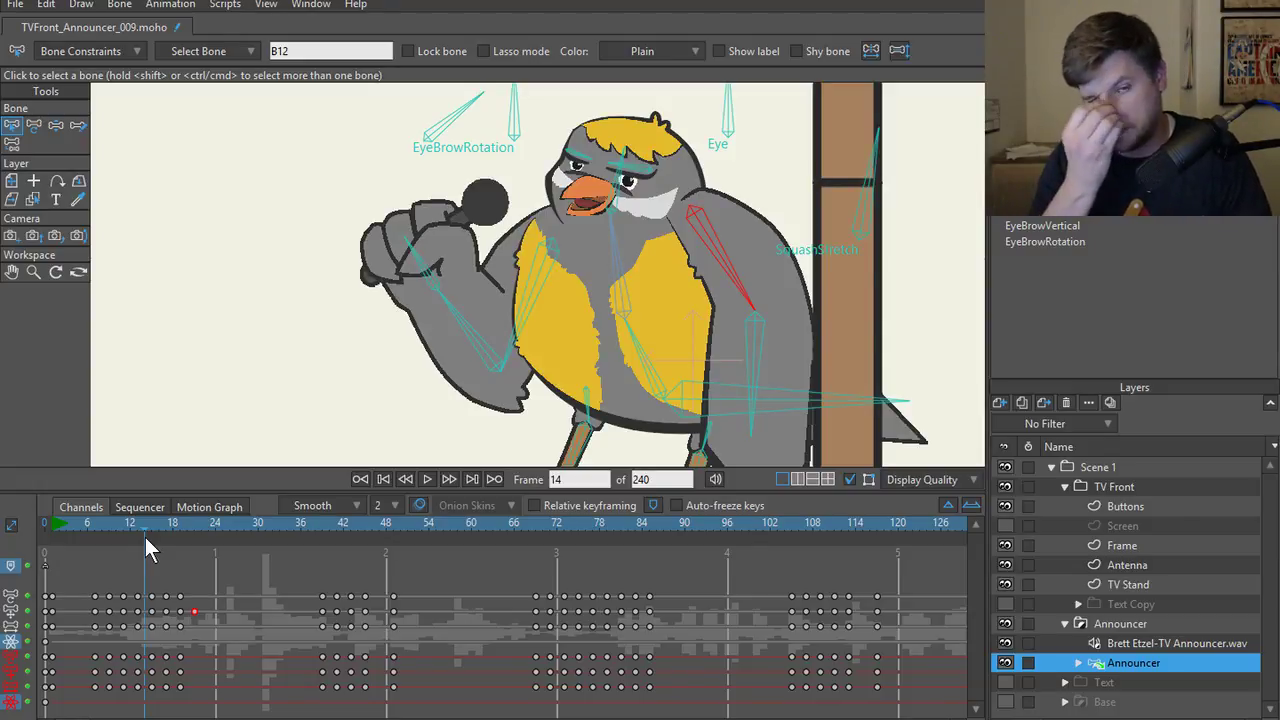
mouse_move(149, 533)
mouse_down()
mouse_move(107, 521)
mouse_move(130, 524)
mouse_up()
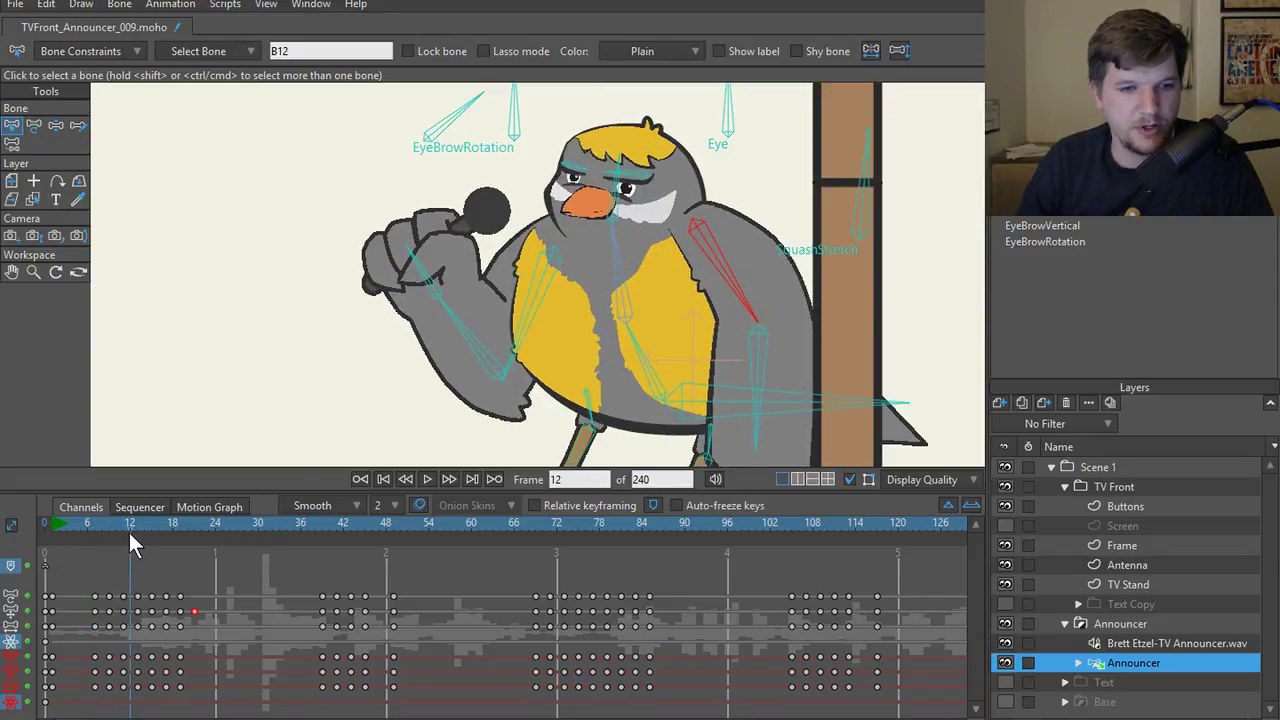
mouse_move(126, 525)
mouse_down()
mouse_move(99, 526)
mouse_move(151, 527)
mouse_move(138, 524)
mouse_up()
- Shift the microphone arm's upper bone to about X 0.192 at frame 13 and review the motion from frame 11
key(t)
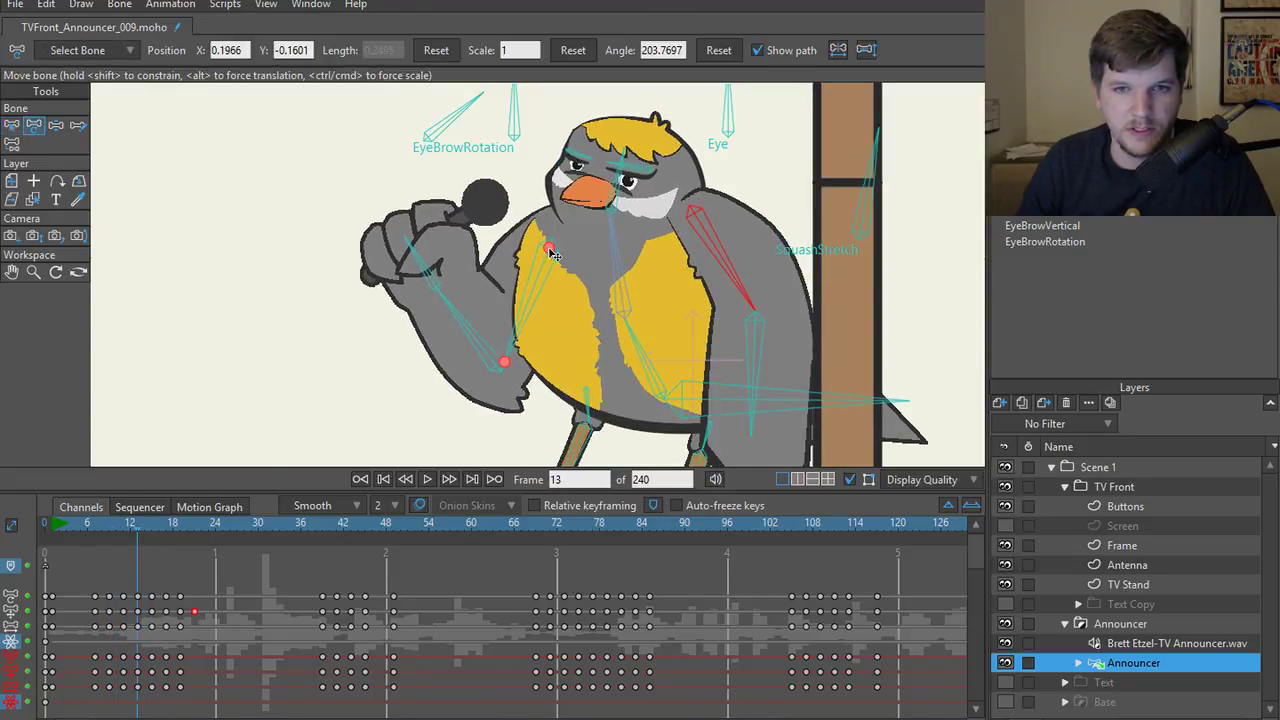
drag(552, 246, 553, 237)
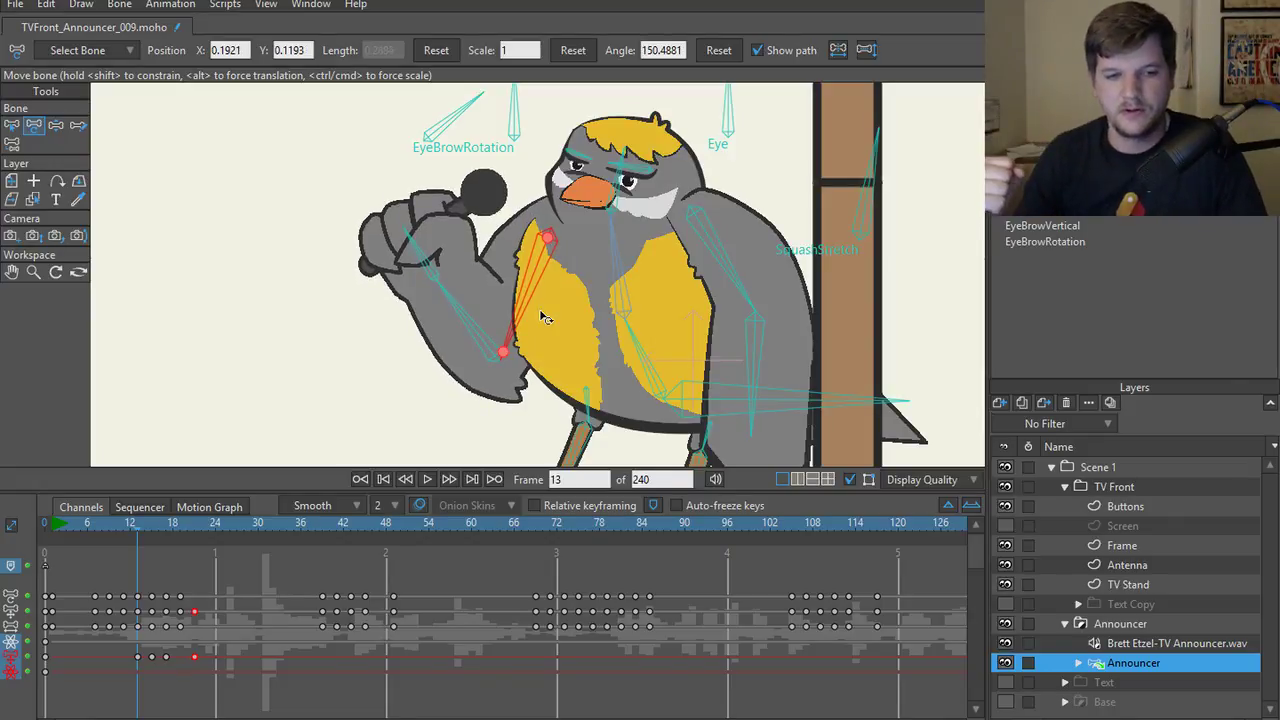
click(136, 528)
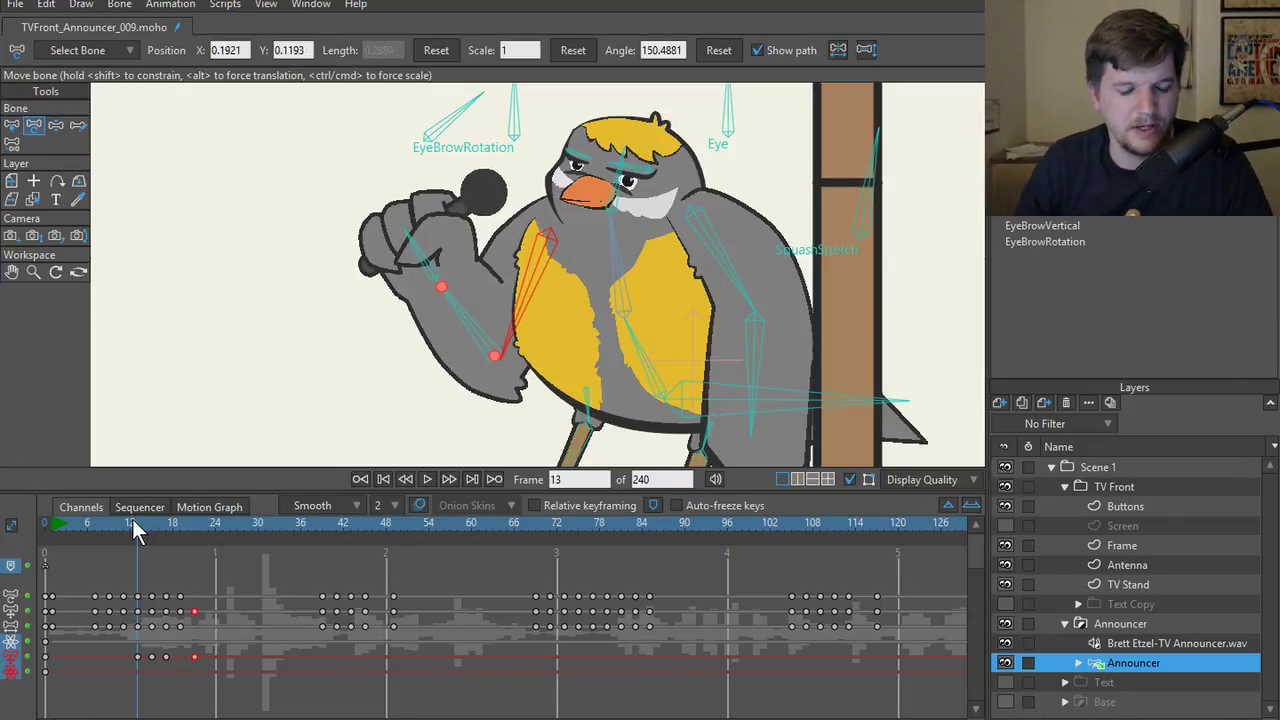
mouse_move(132, 519)
mouse_down()
mouse_move(81, 527)
mouse_move(143, 529)
mouse_move(123, 535)
mouse_up()
key(space)
key(space)
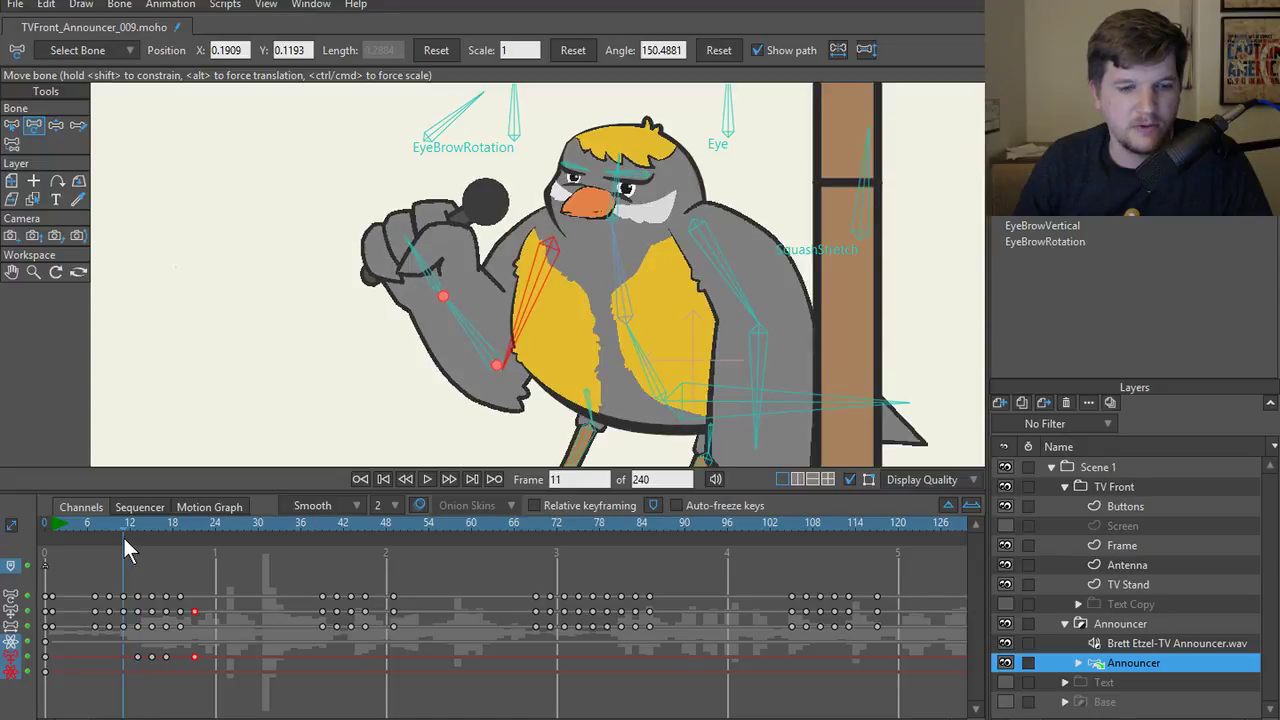
- Copy the microphone arm bone's frame 0 position key to frames 1 and 11 and play back the animation
click(46, 656)
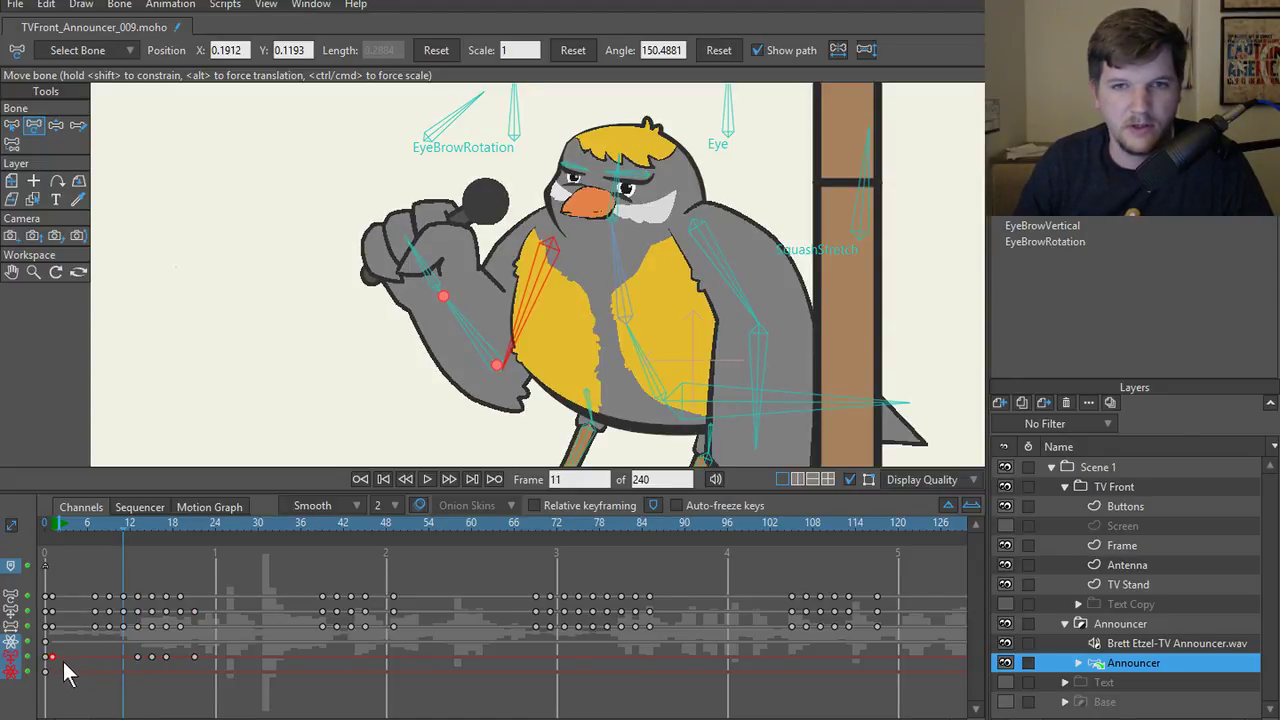
key(ctrl+v)
key(space)
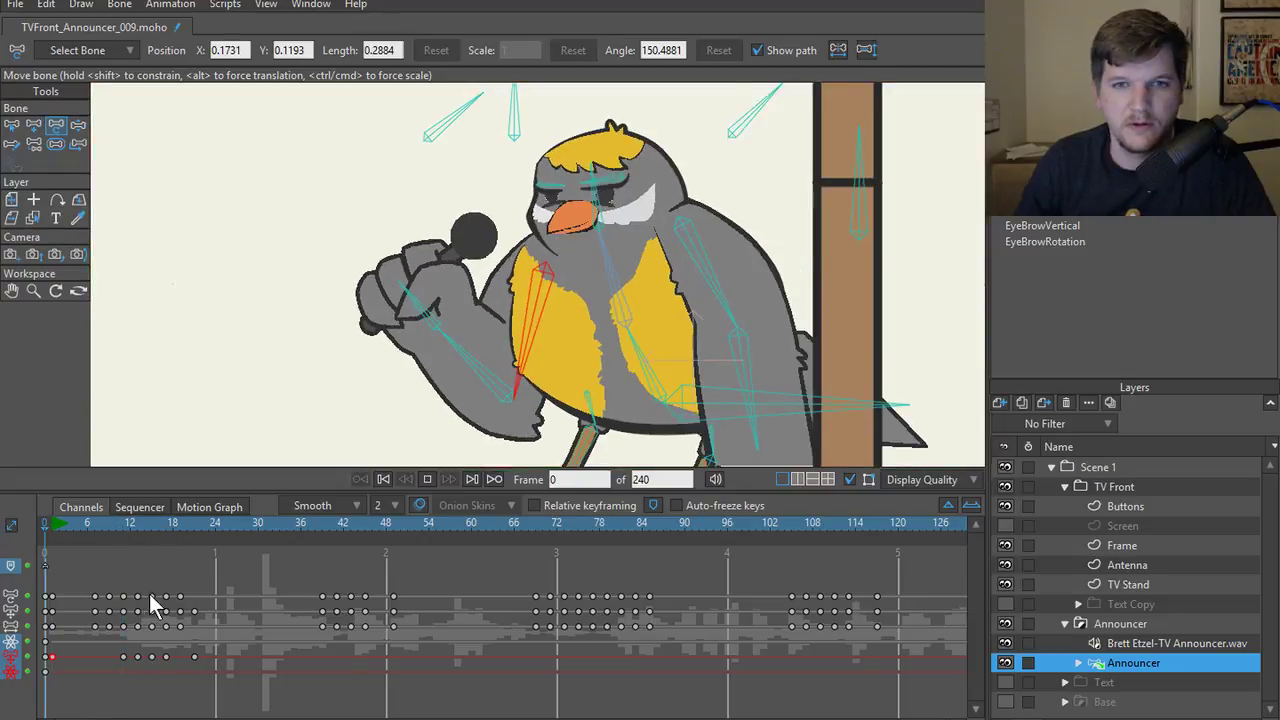
key(space)
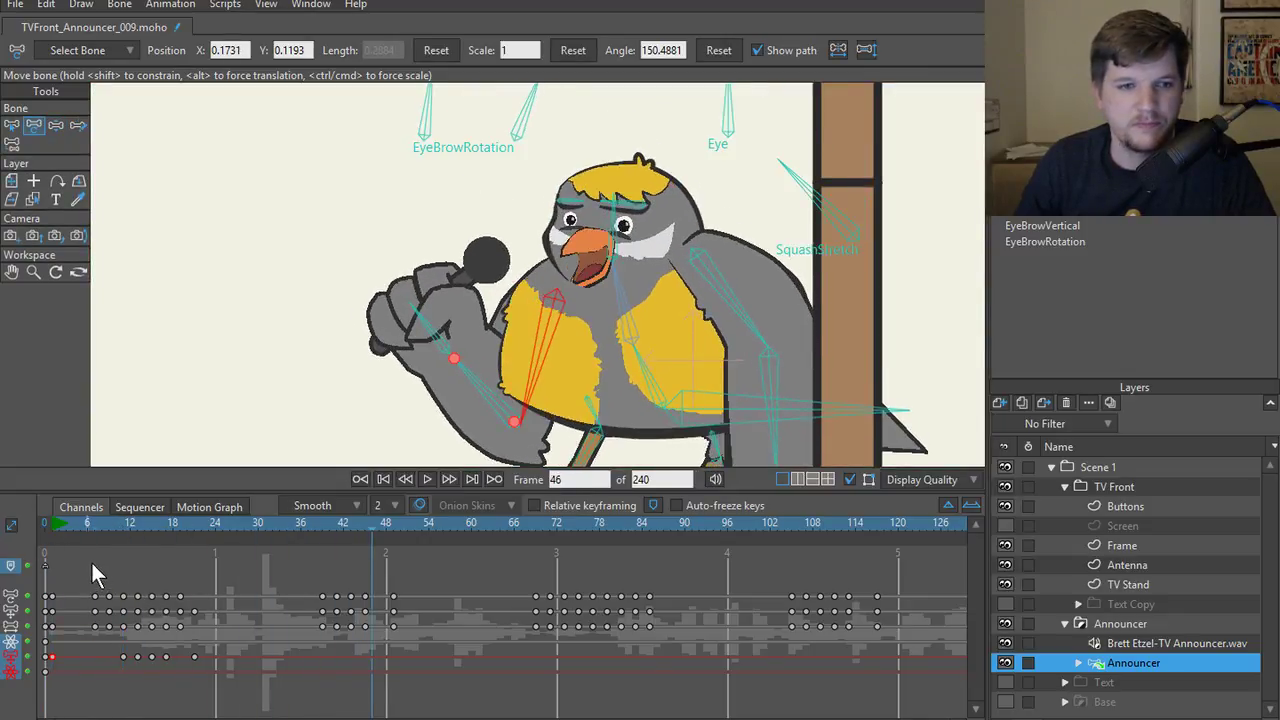
click(85, 524)
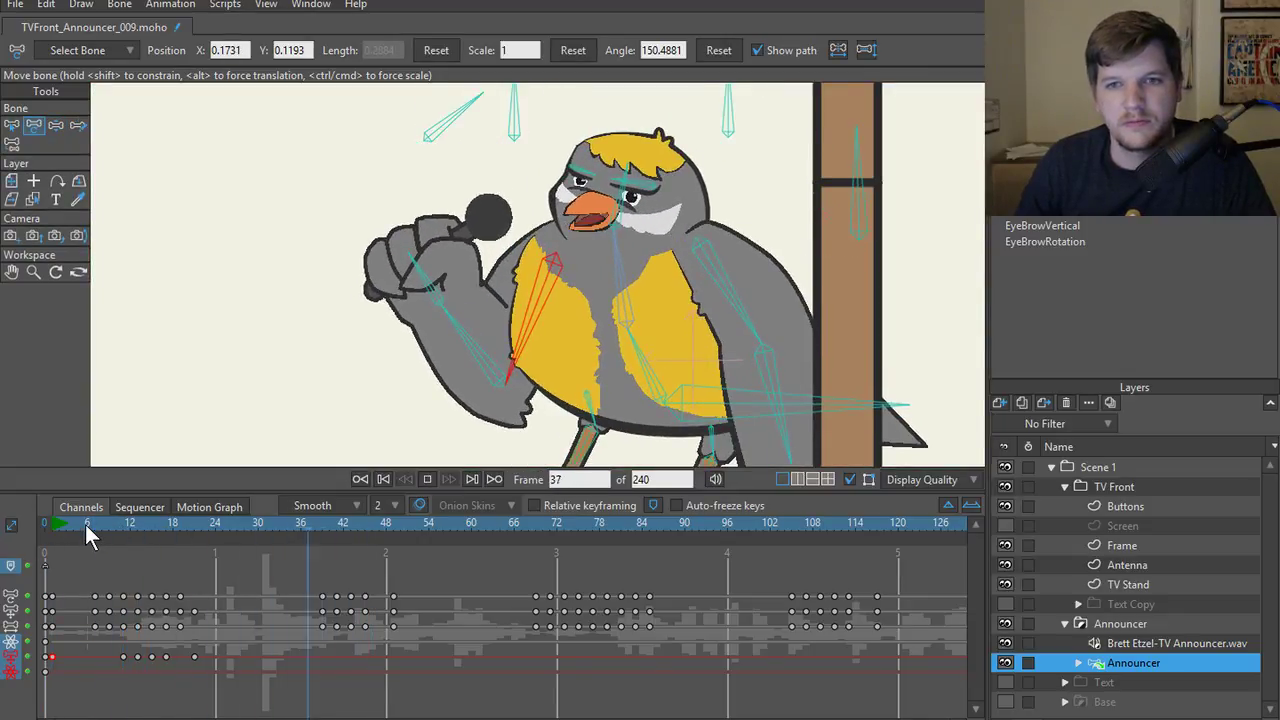
- Examine the resting arm's lower bone B13 and its keys around frames 15 to 19, and play back the full animation
drag(85, 524, 182, 547)
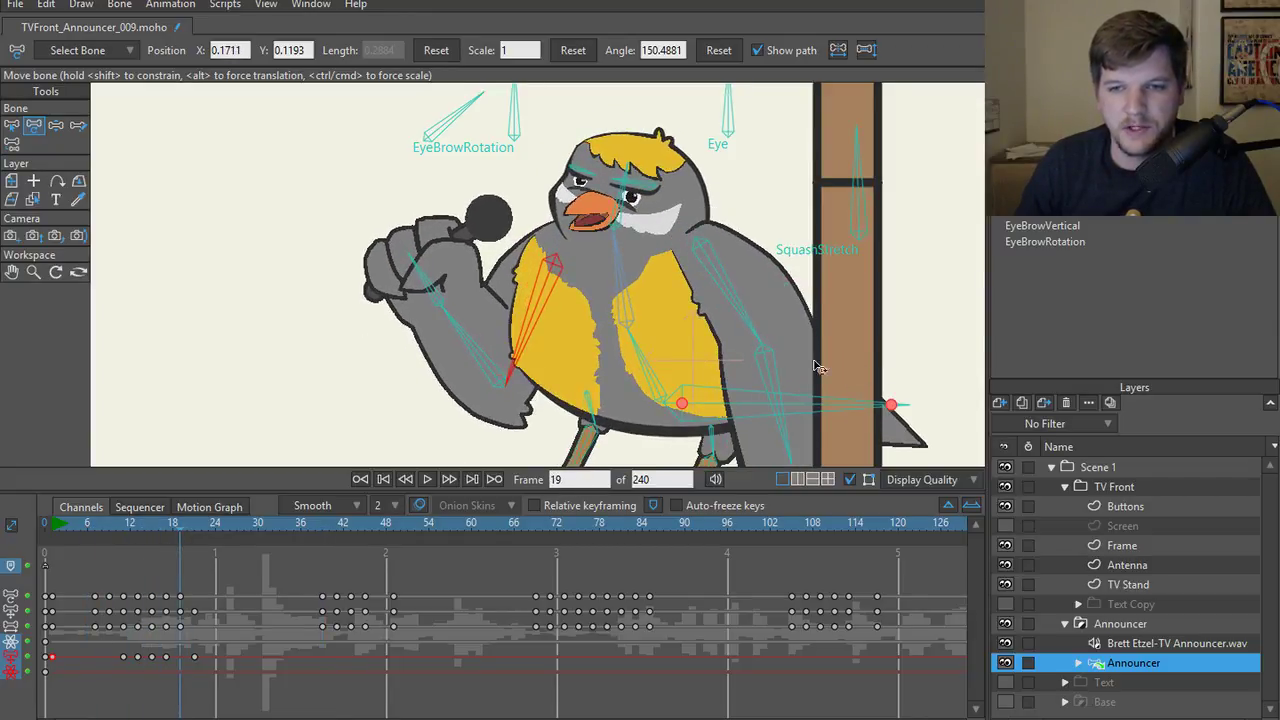
click(776, 390)
key(b)
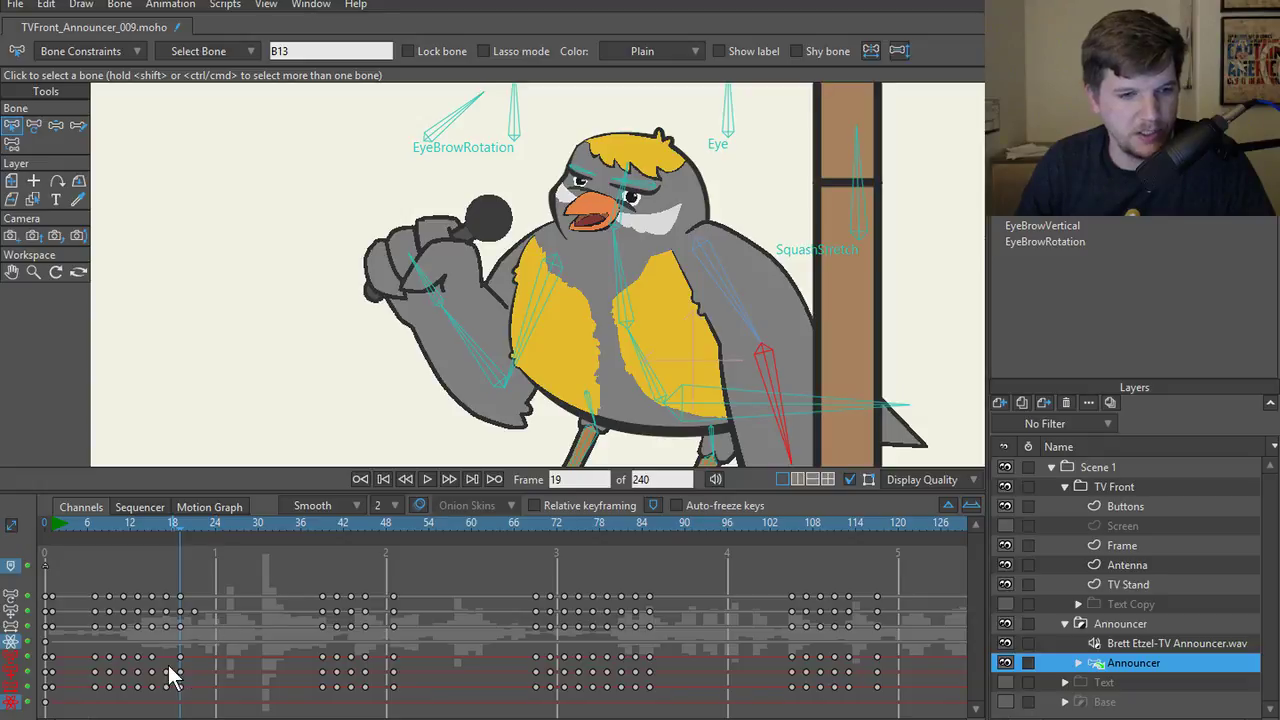
mouse_move(180, 524)
mouse_down()
mouse_move(152, 534)
mouse_move(183, 545)
mouse_up()
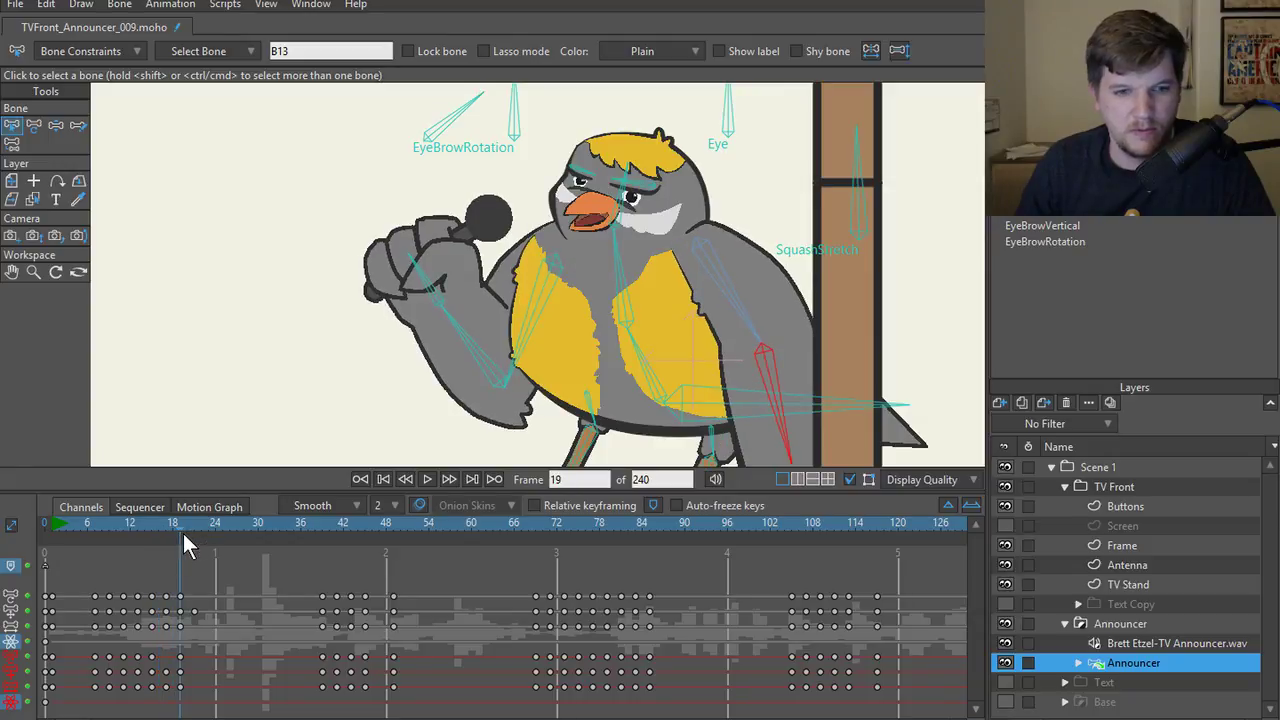
click(152, 657)
drag(338, 531, 319, 531)
key(space)
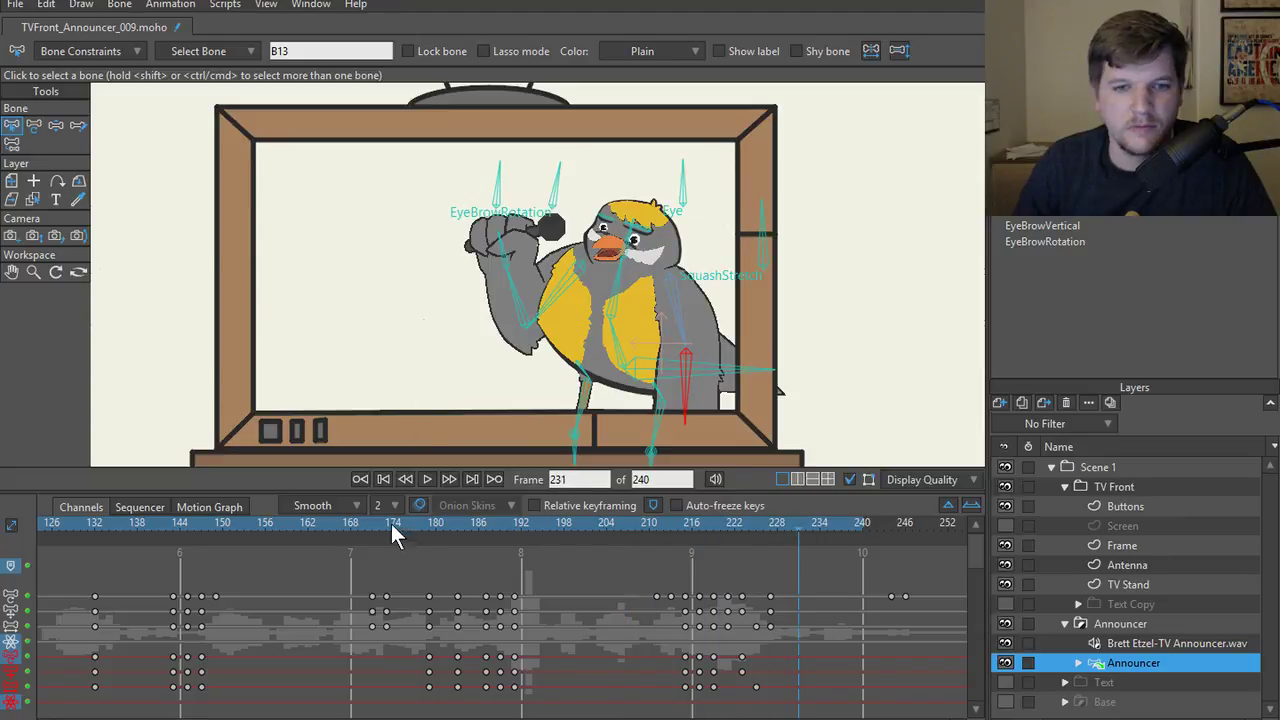
key(space)
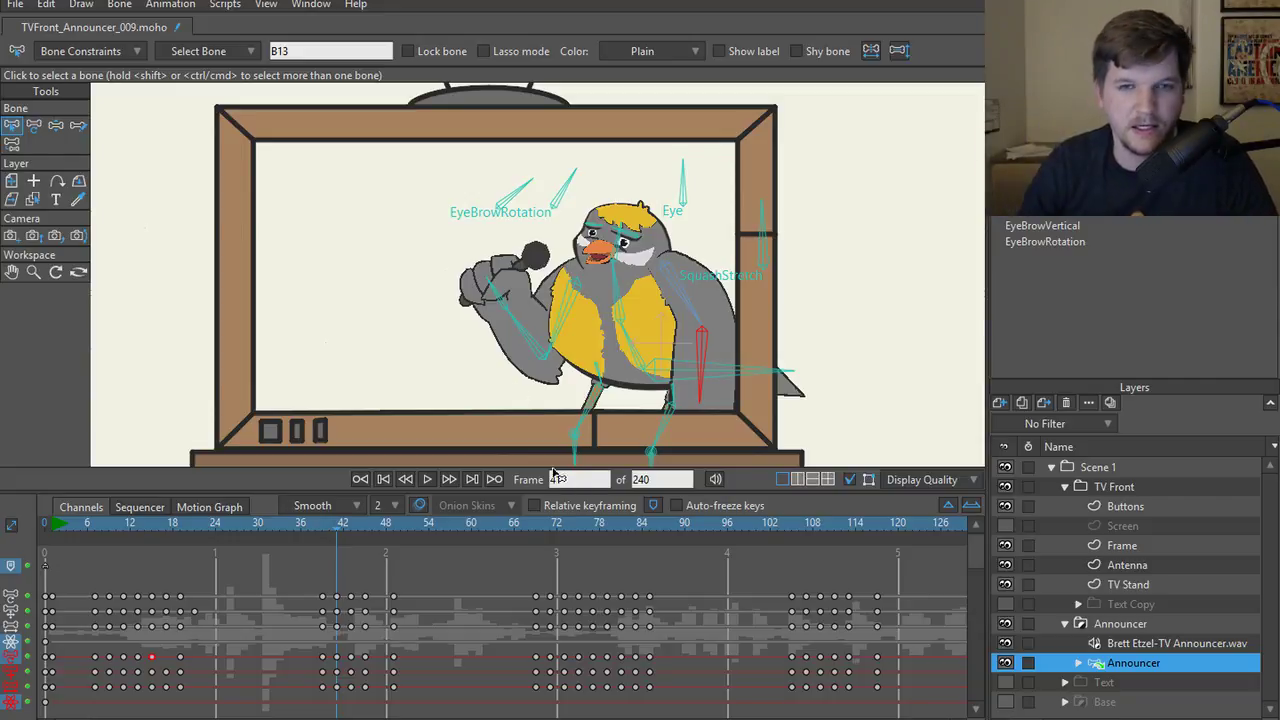
- Key the microphone arm's forearm bone in its existing pose at frame 17 using Manipulate Bones
scroll(515, 315, up, 4)
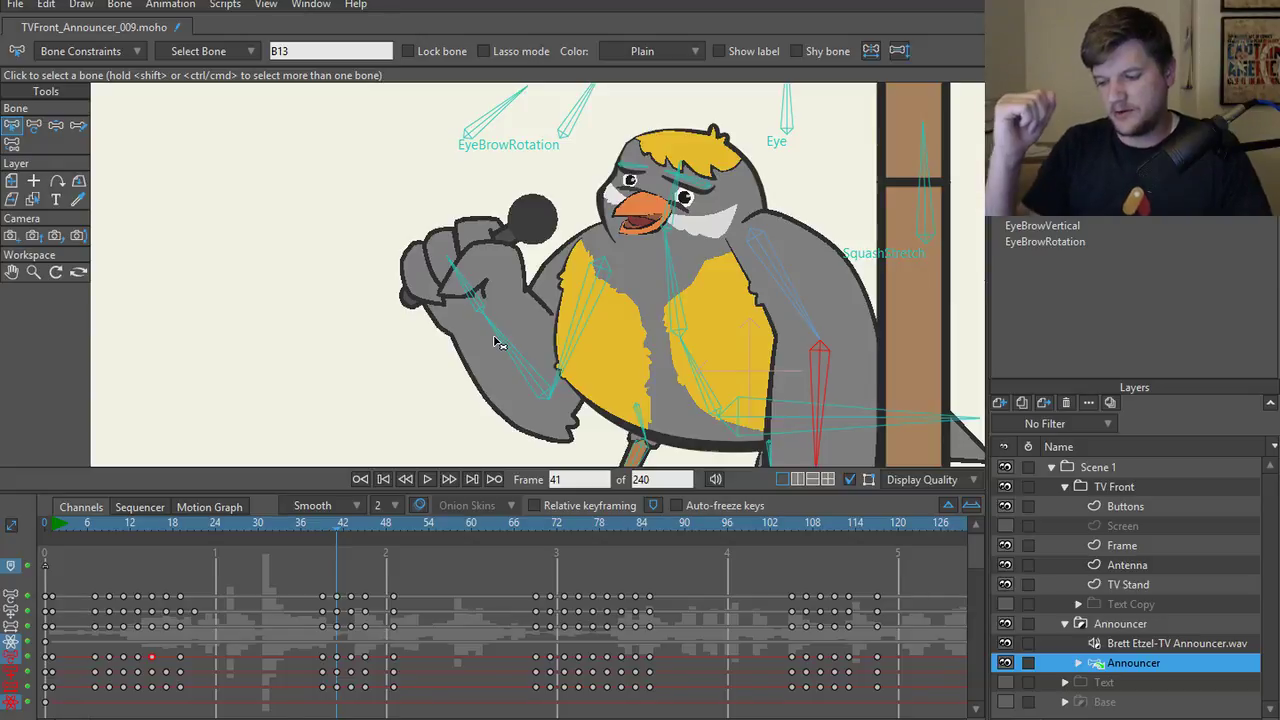
drag(102, 527, 156, 527)
key(z)
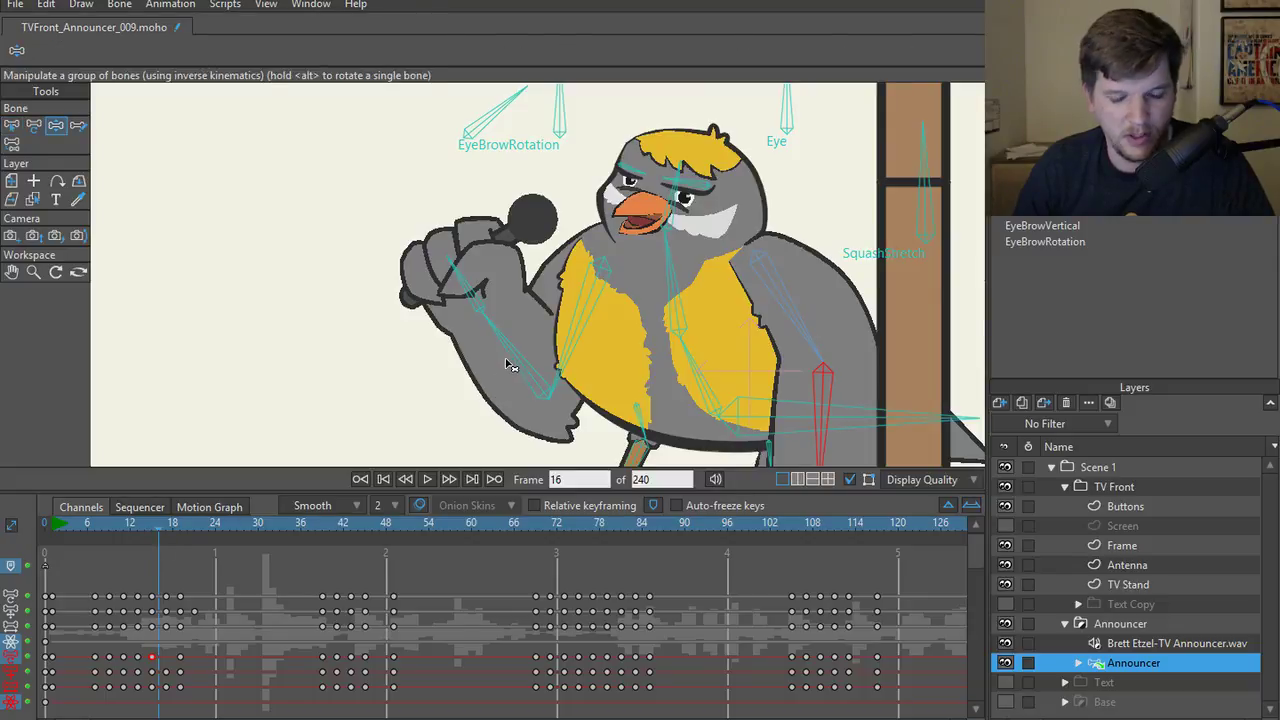
click(512, 362)
mouse_move(172, 527)
mouse_down()
mouse_move(127, 530)
mouse_move(164, 528)
mouse_up()
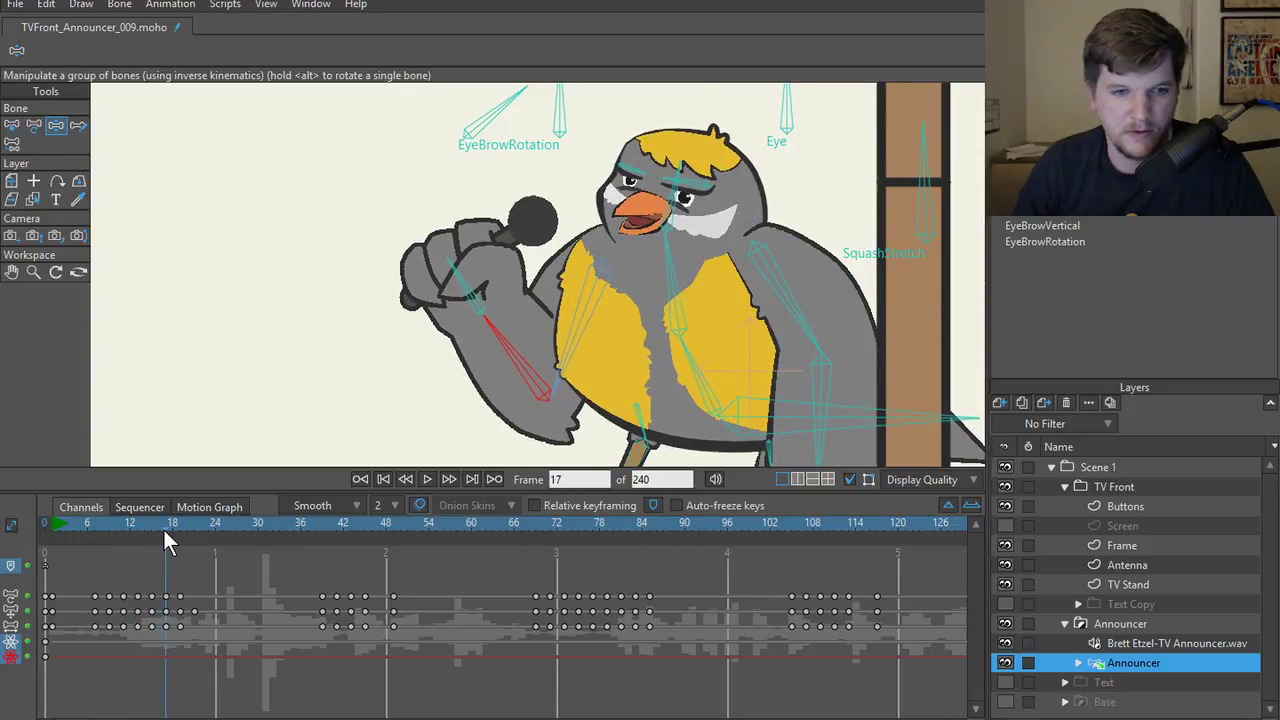
click(510, 352)
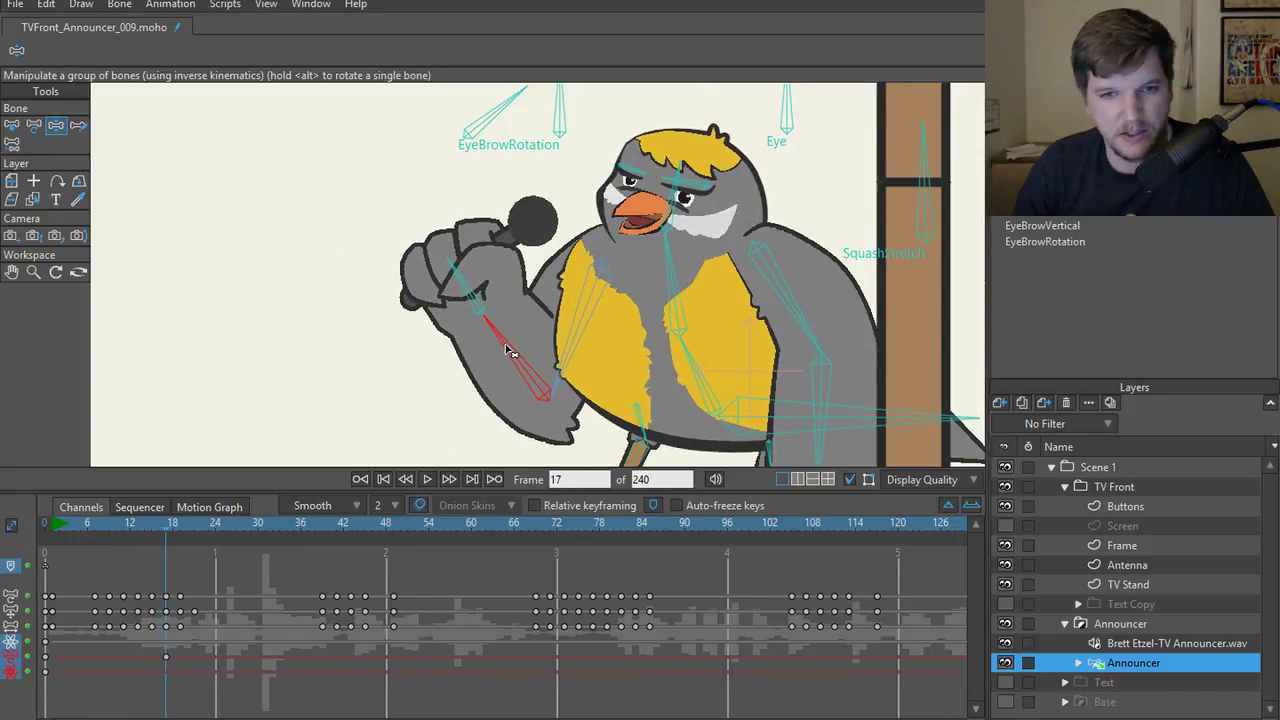
- Rotate the forearm bone slightly outward at frame 19 and copy its frame 17 key to frame 21
drag(175, 526, 189, 525)
click(177, 526)
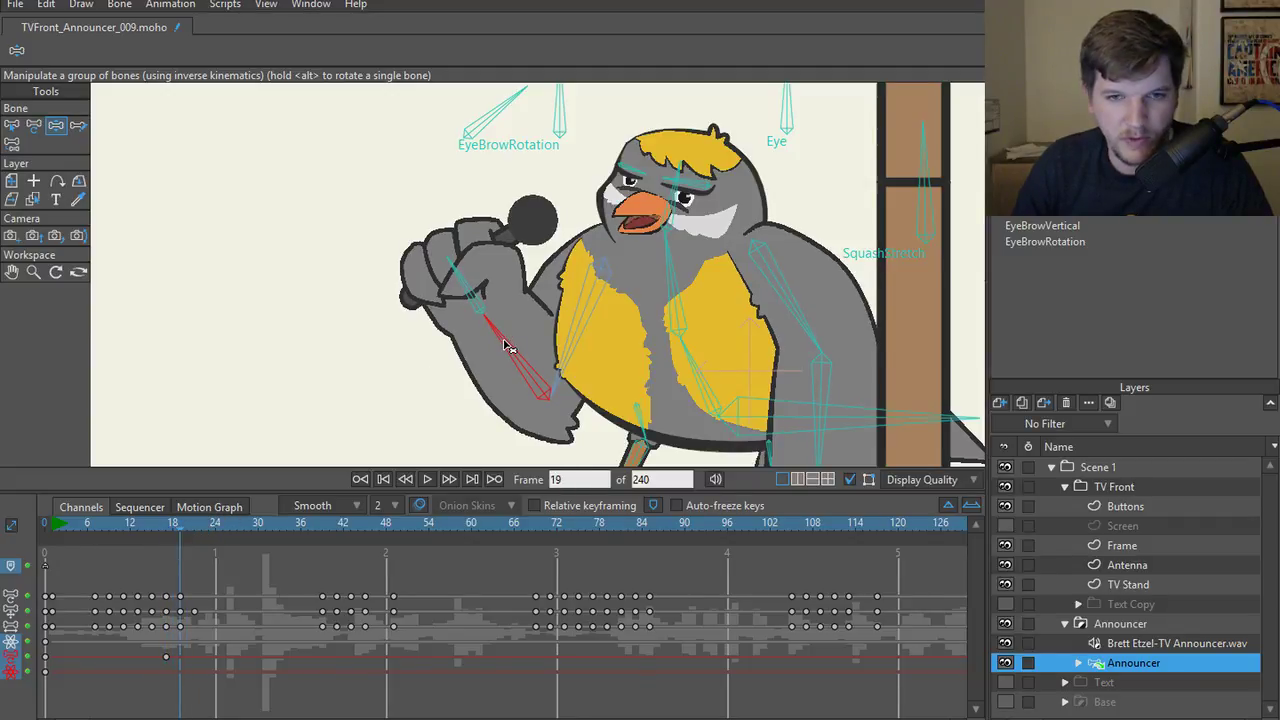
drag(507, 347, 504, 348)
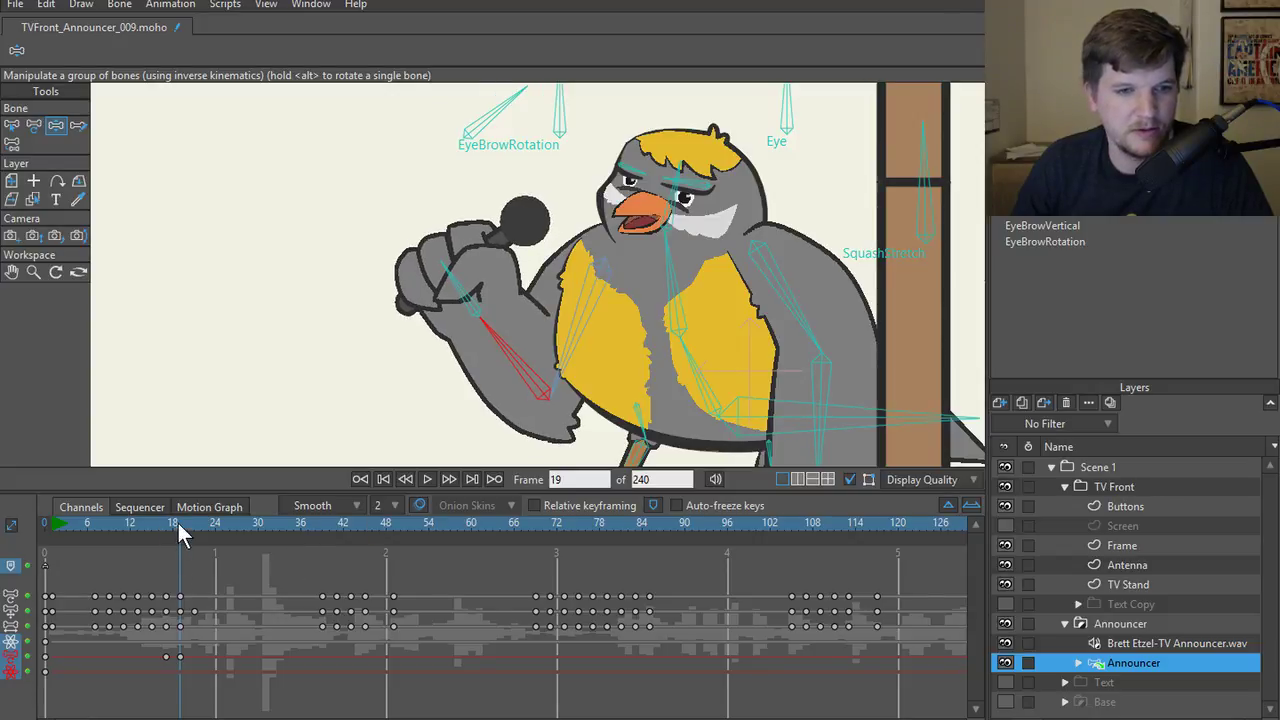
drag(180, 530, 197, 530)
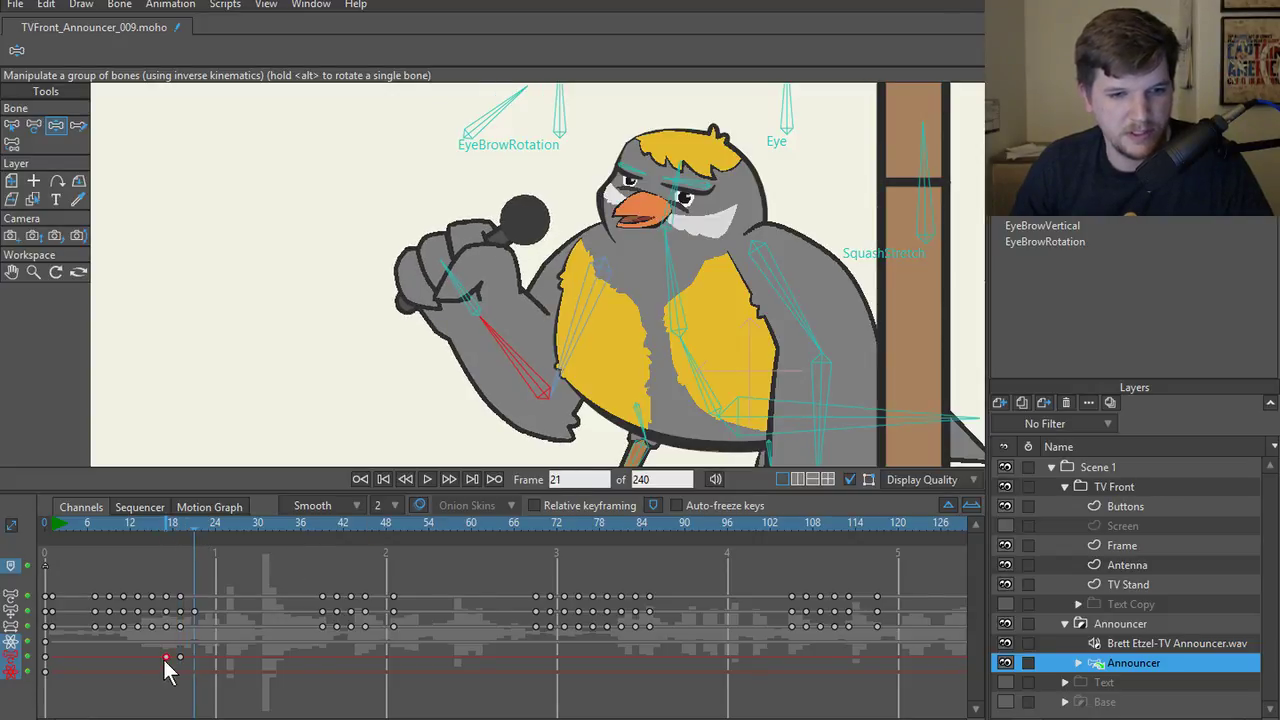
- Play back the forearm motion and scrub through it from frame 11 to frame 17
key(space)
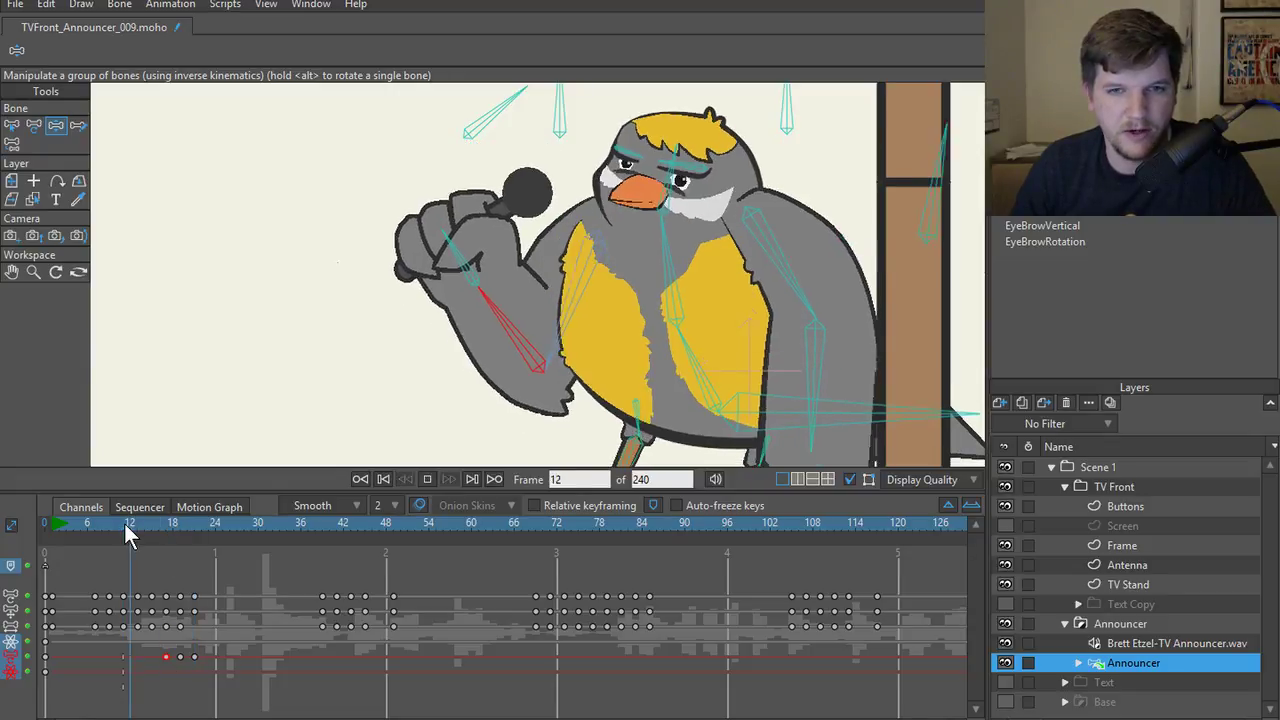
click(124, 523)
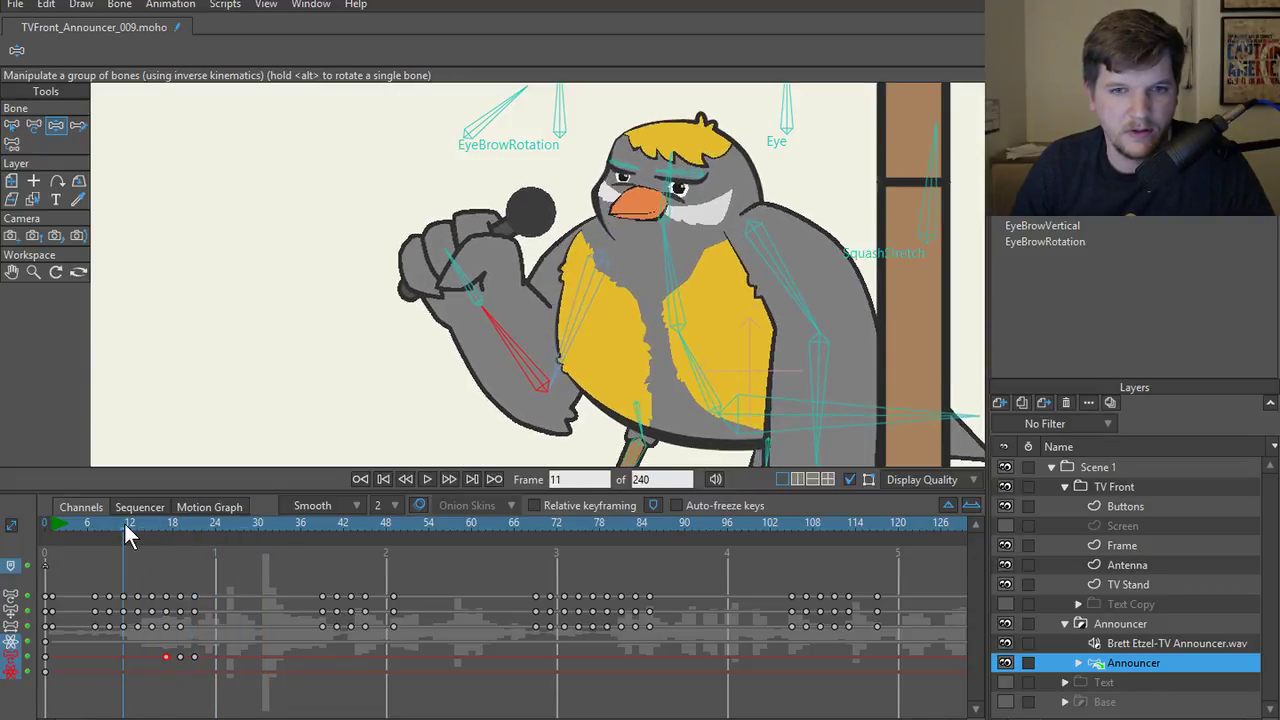
drag(131, 524, 163, 529)
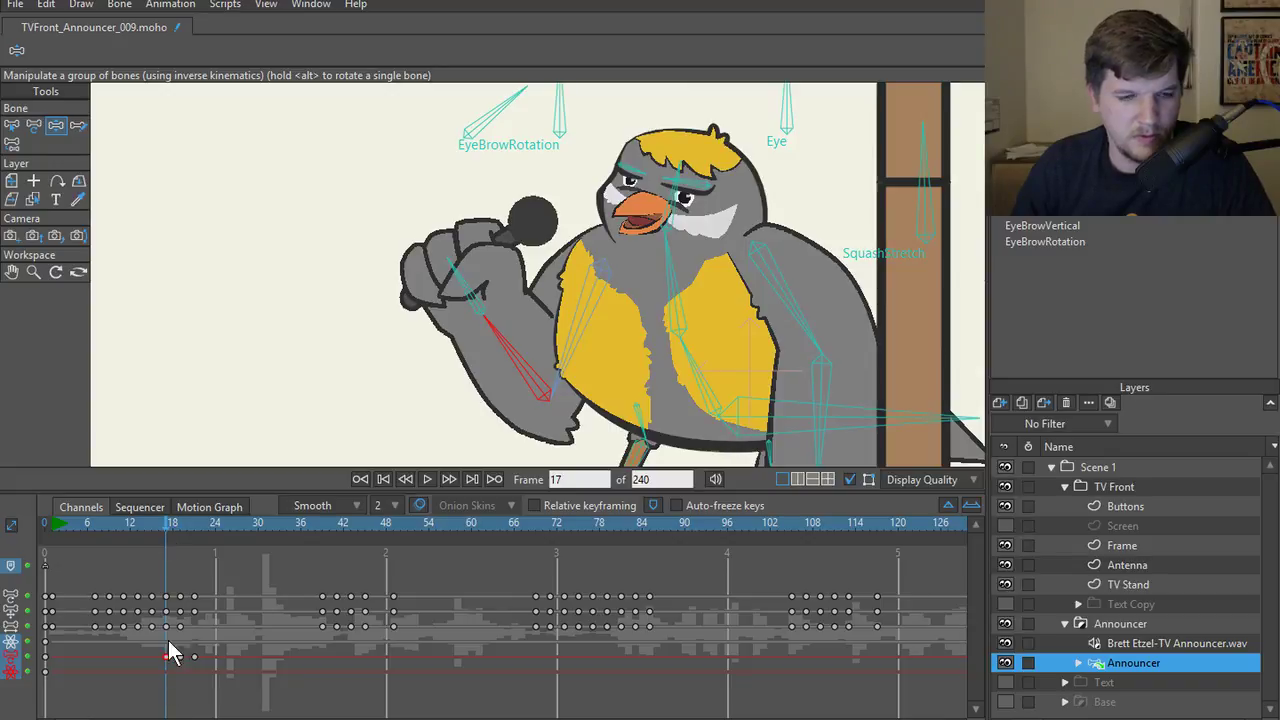
- Shift the forearm bone's three keys two frames earlier, to frames 15, 17 and 19, and play back the motion
mouse_move(157, 662)
mouse_down()
mouse_move(173, 673)
mouse_move(151, 656)
mouse_up()
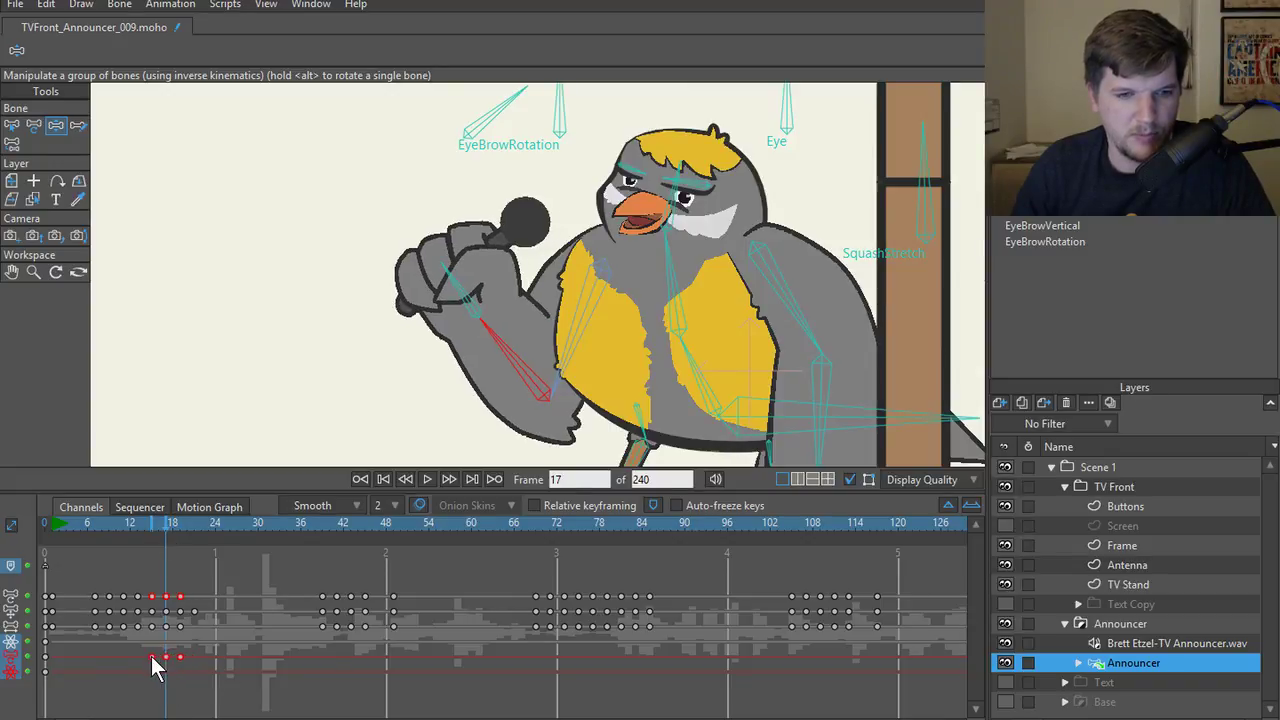
key(space)
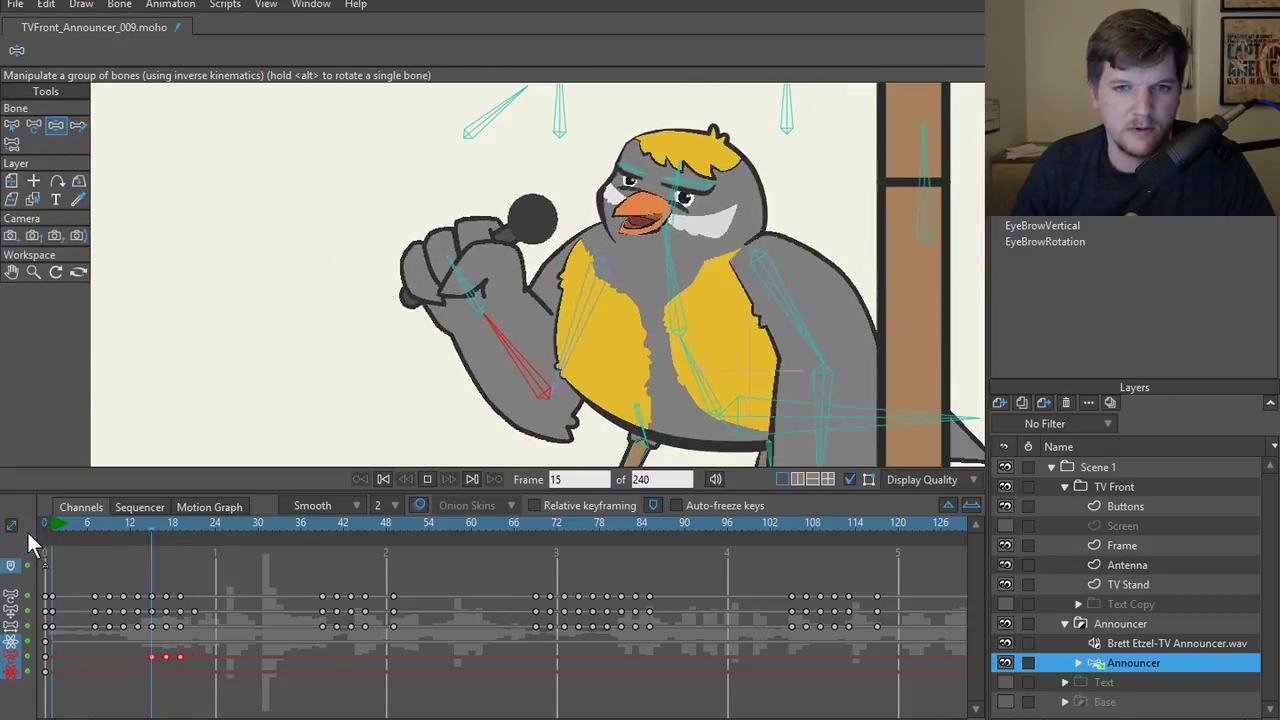
key(space)
click(115, 521)
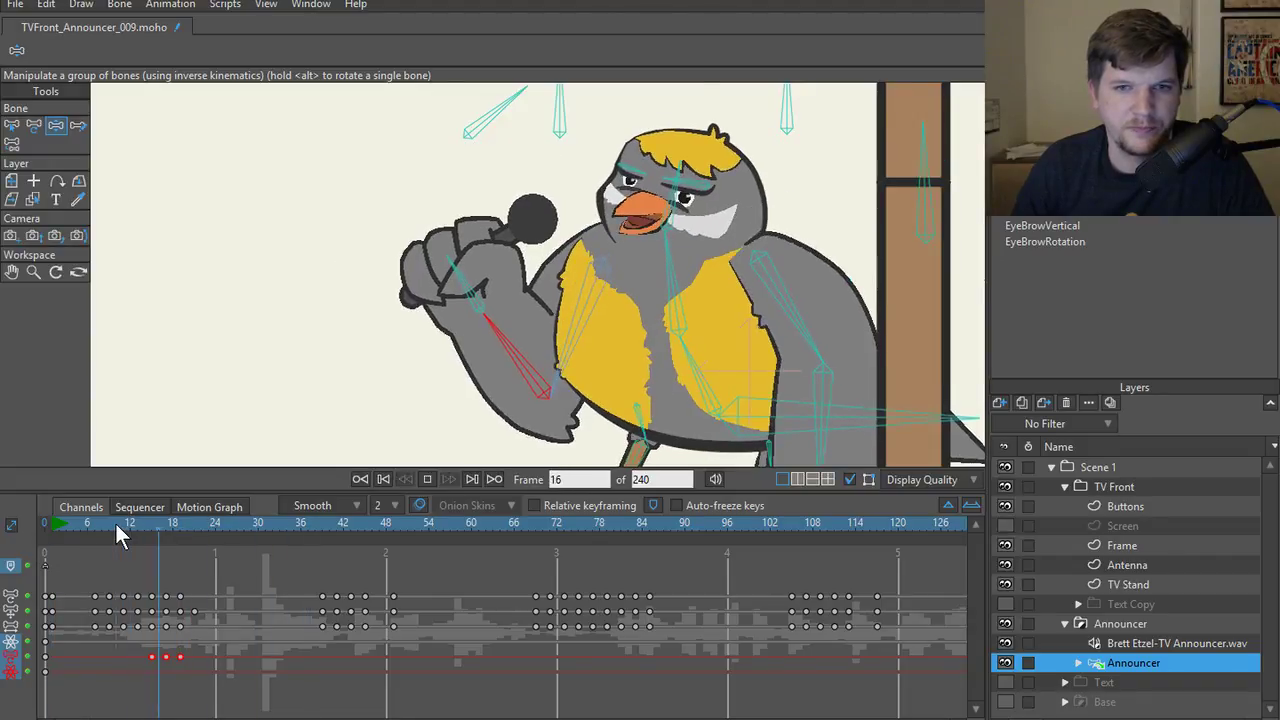
key(space)
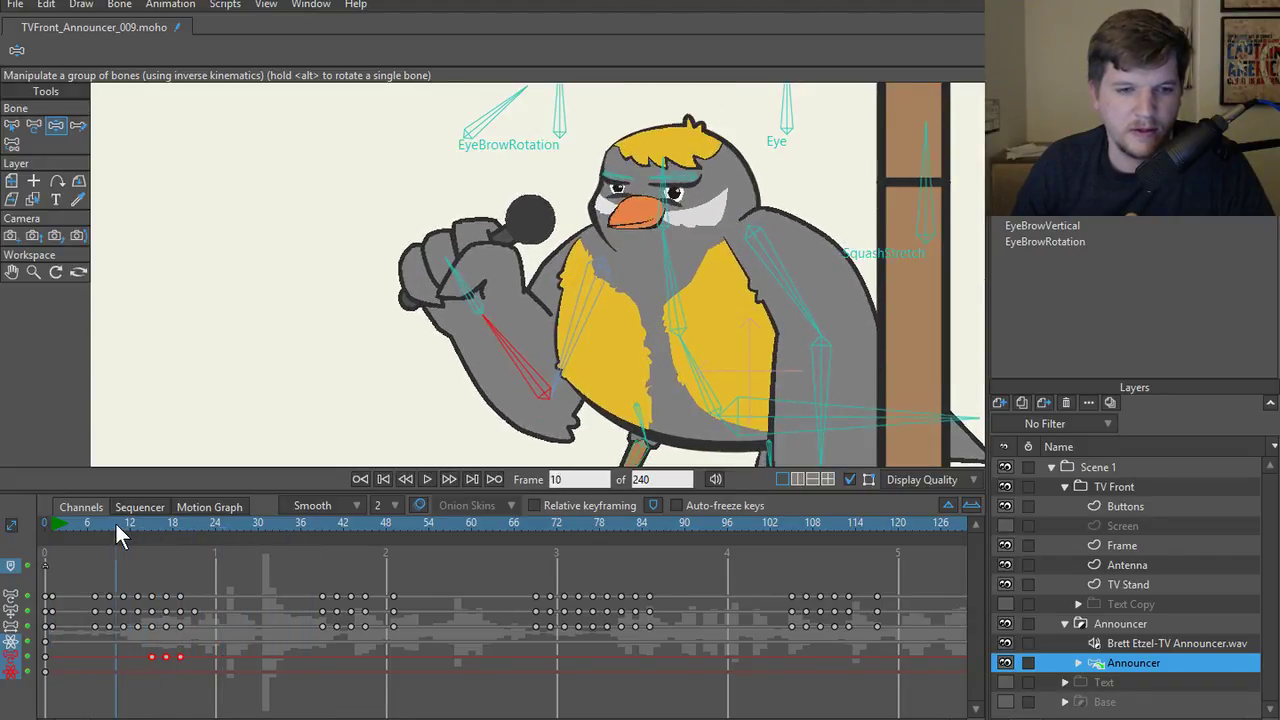
drag(115, 521, 138, 523)
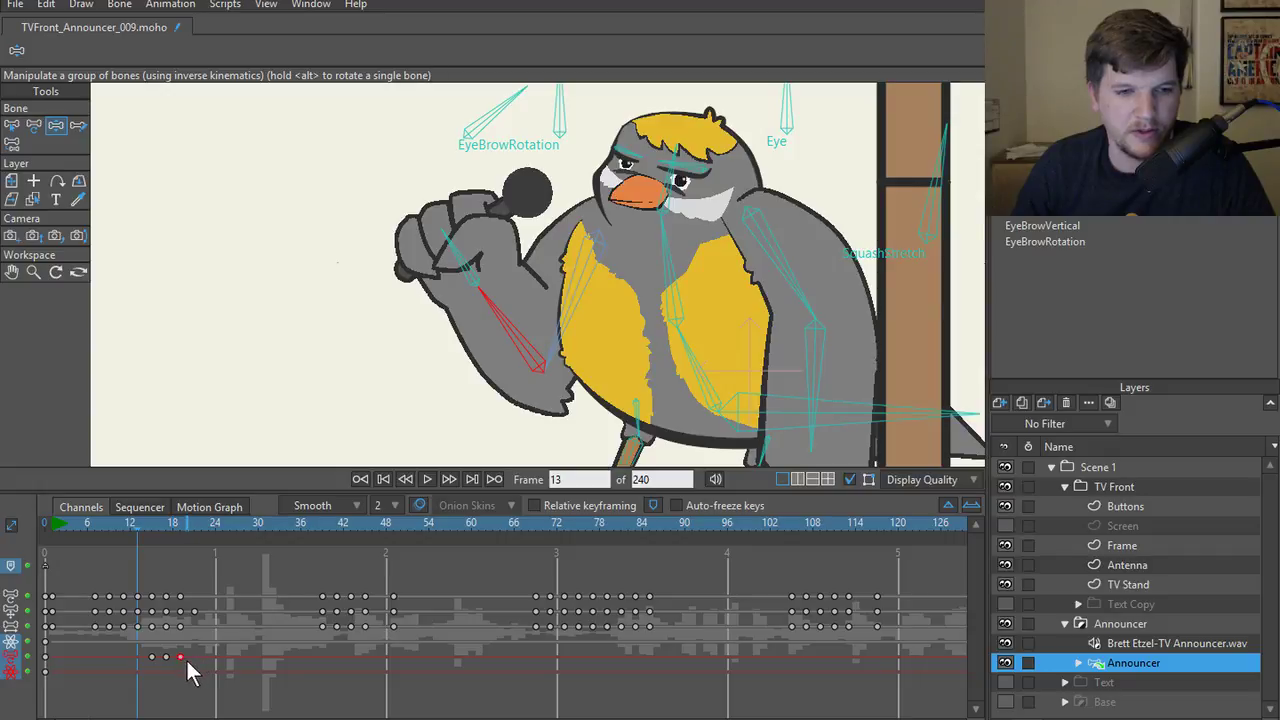
- Move the forearm bone's last key to frame 21 and review the arm motion by playing and scrubbing the opening frames
drag(181, 657, 194, 657)
key(space)
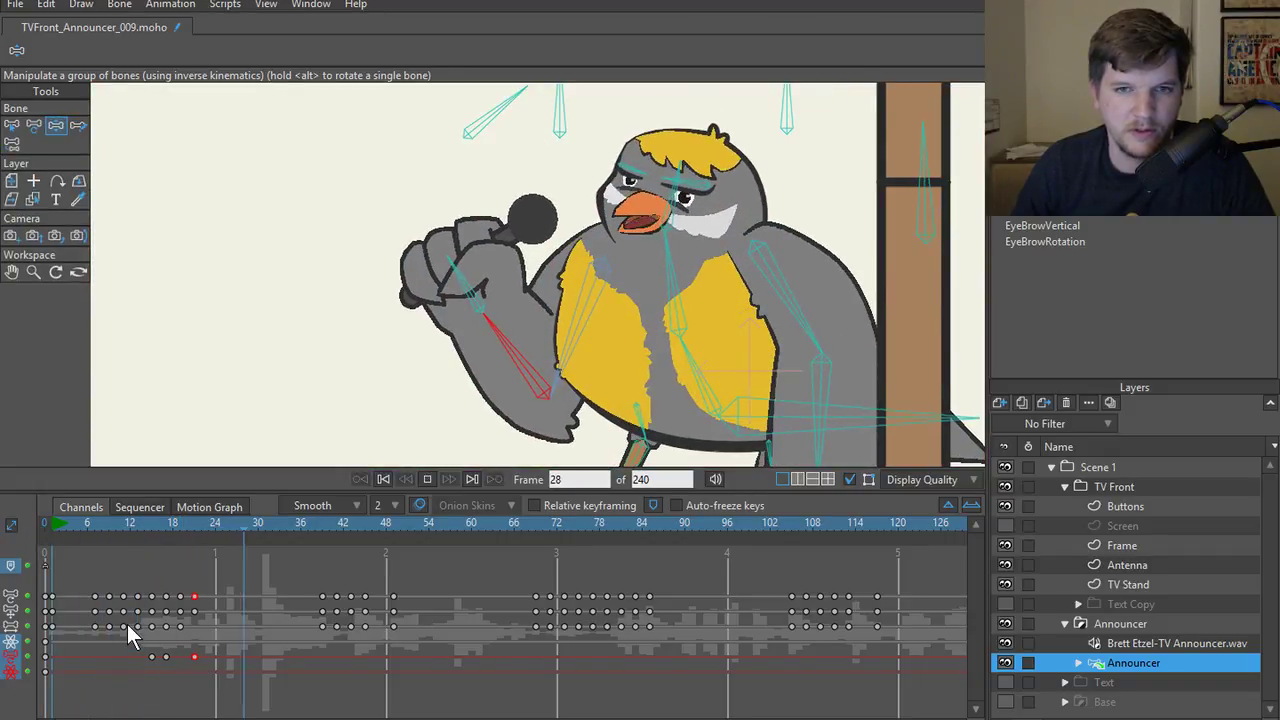
key(space)
key(space)
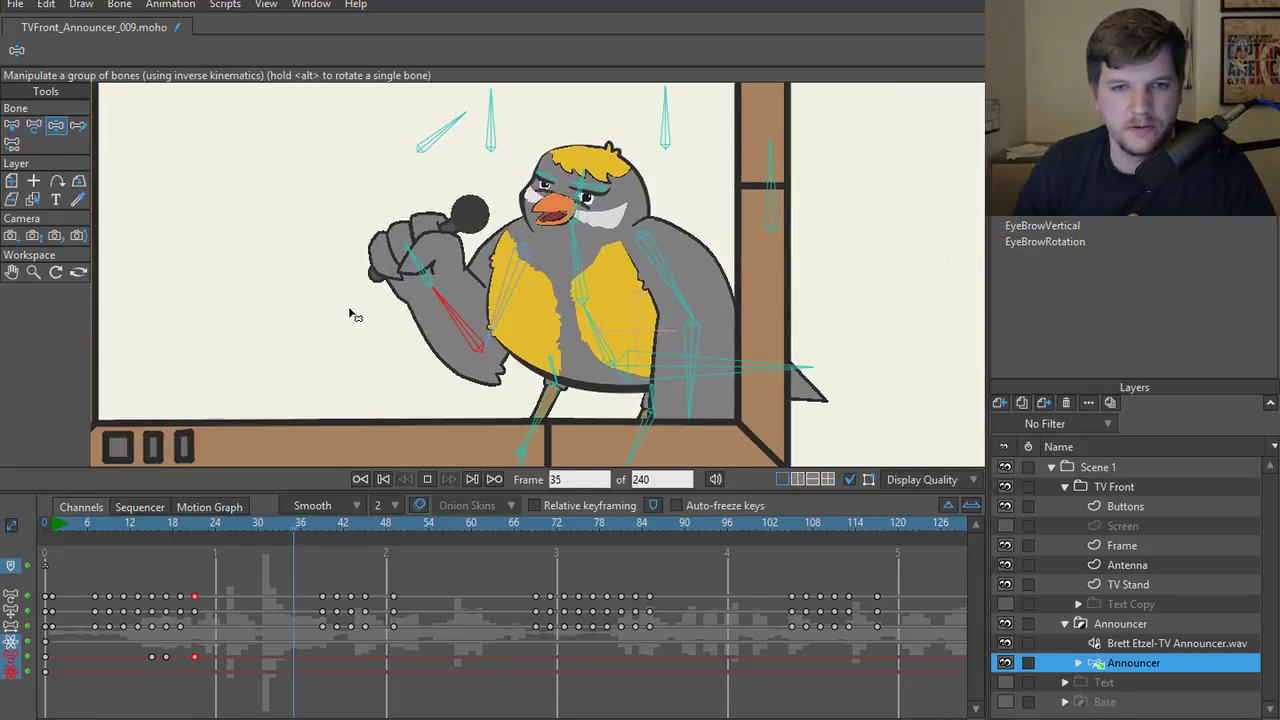
key(space)
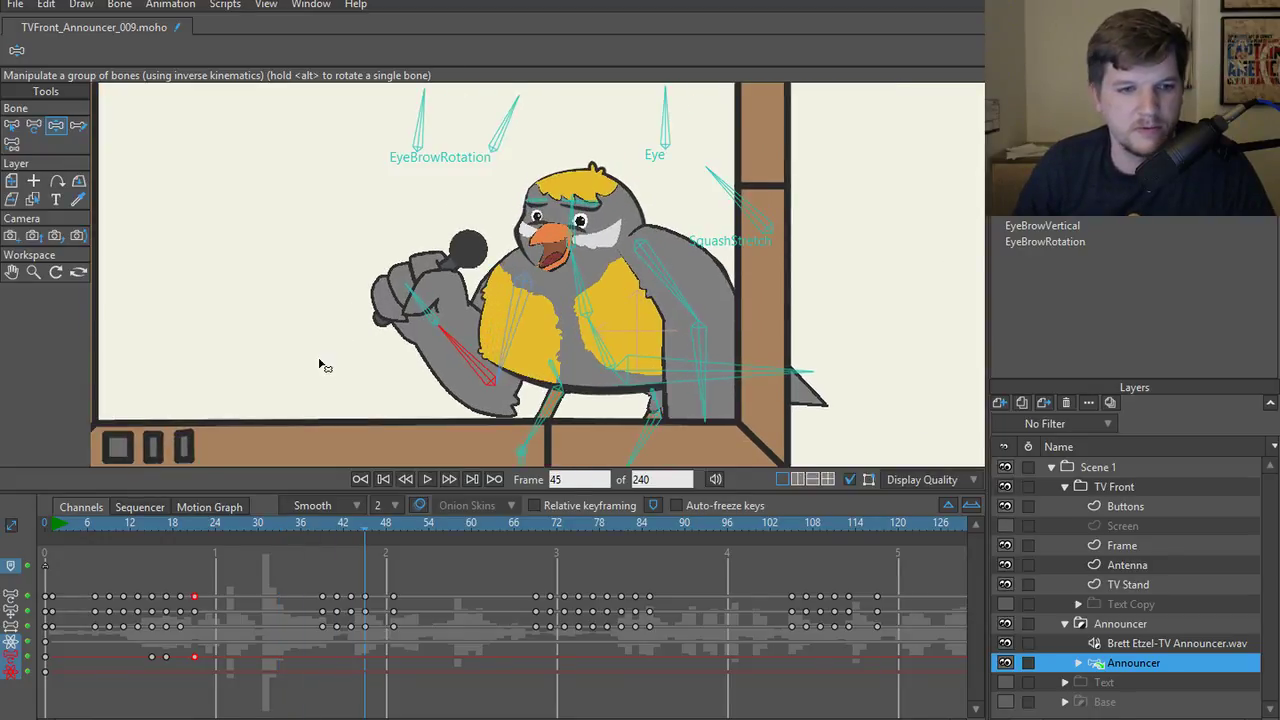
click(73, 521)
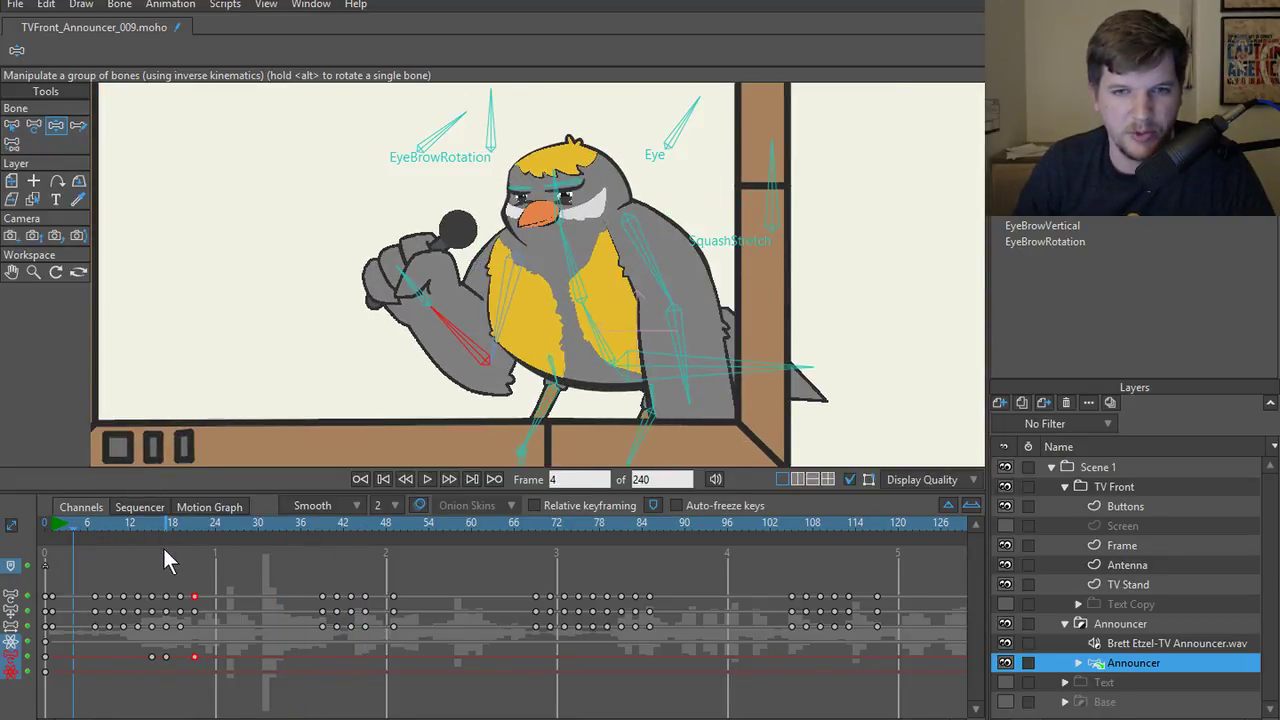
key(space)
click(68, 526)
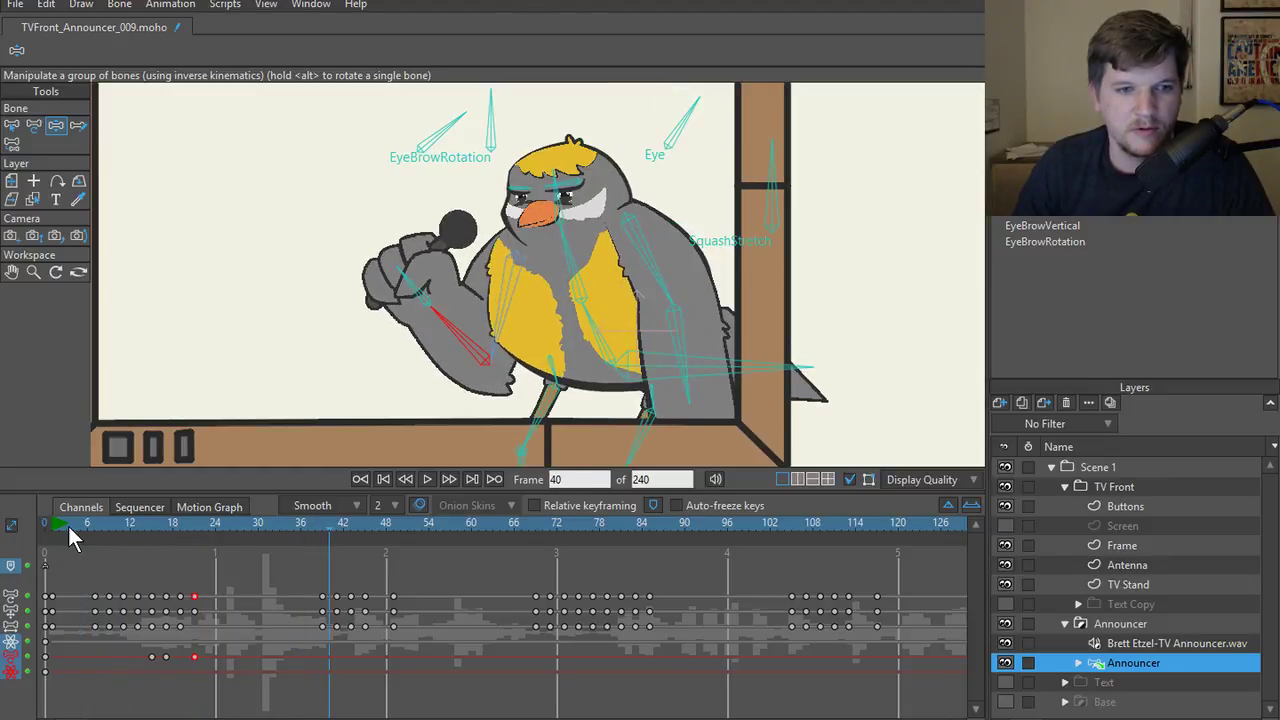
click(68, 526)
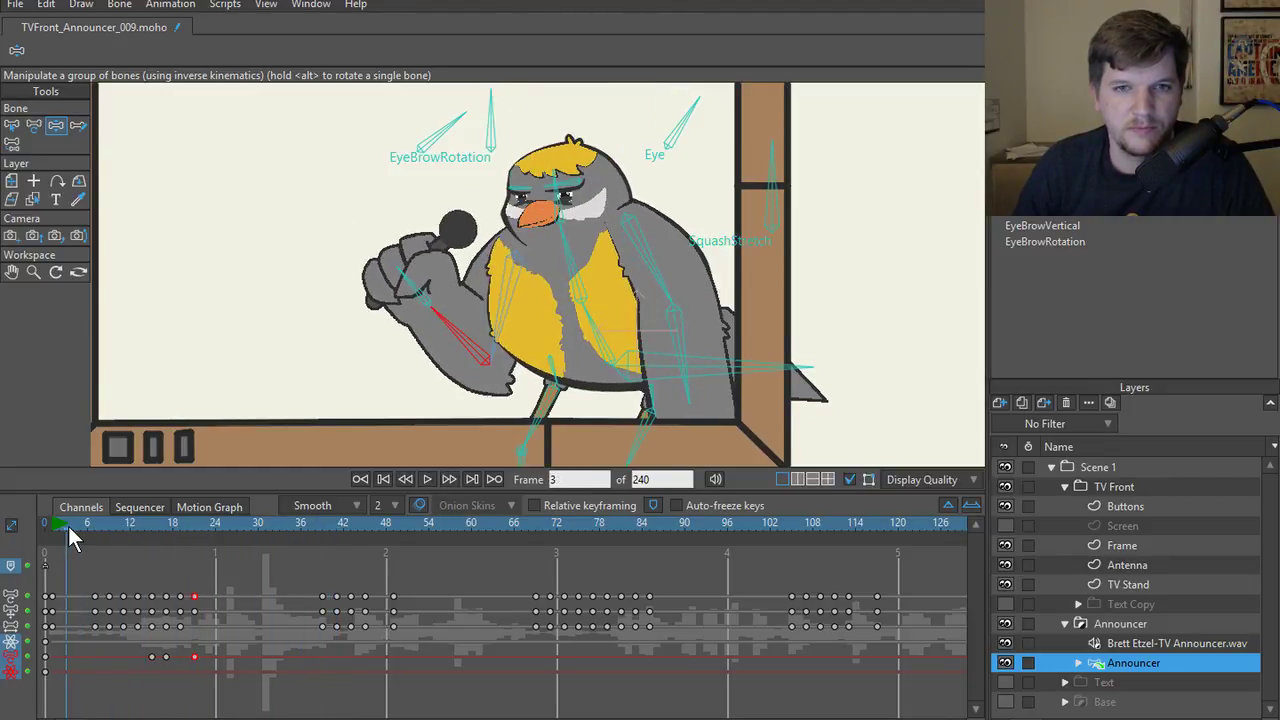
click(74, 524)
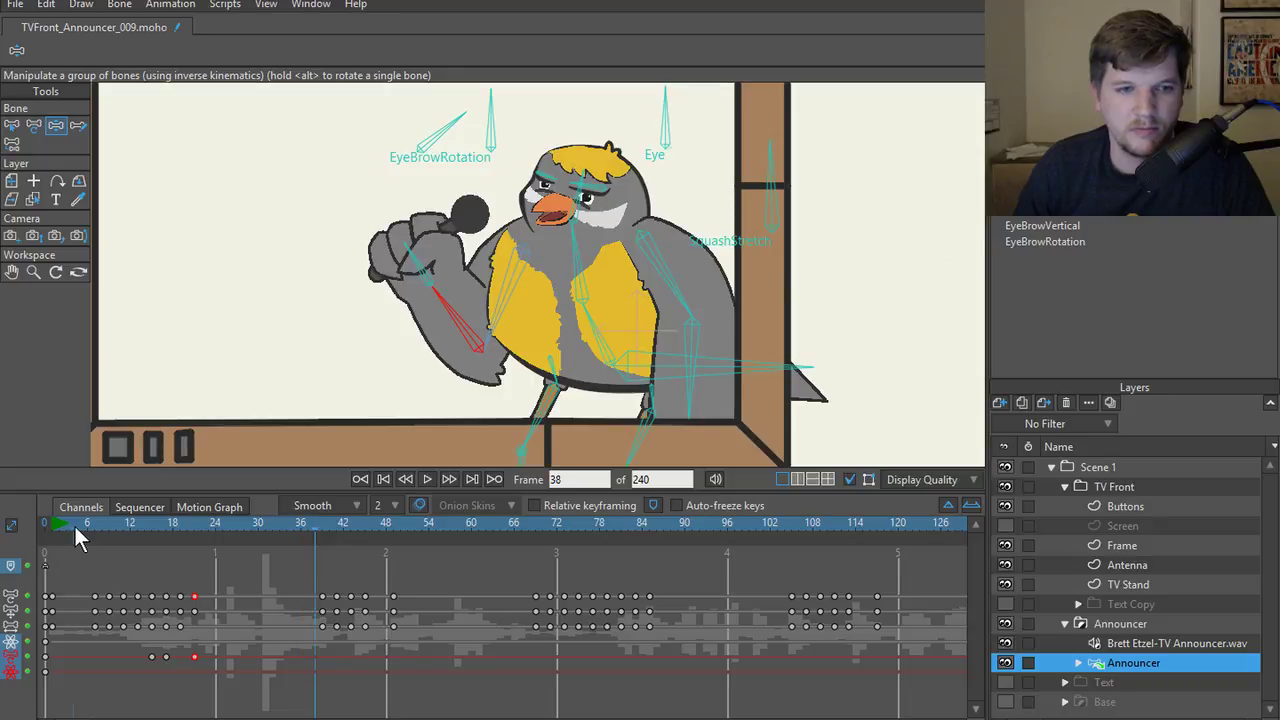
drag(74, 524, 108, 530)
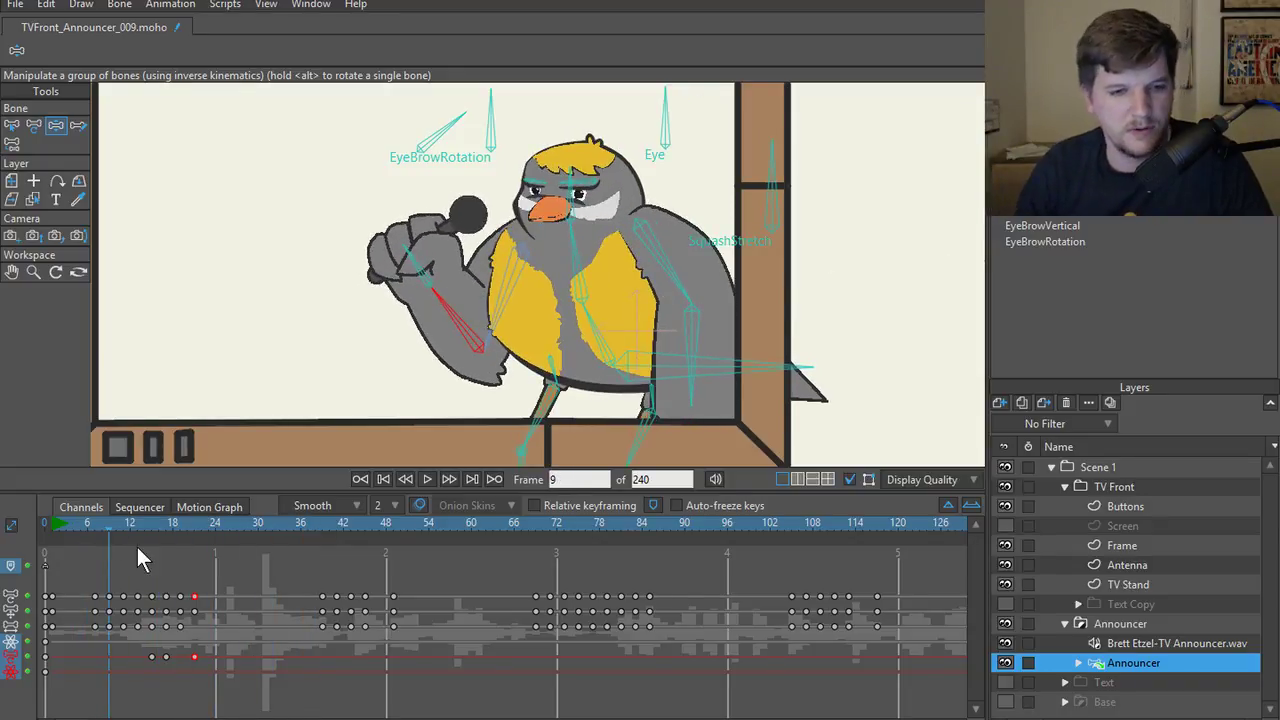
- Extend the forearm bone's frame 17 key into a hold lasting until frame 19 and play back the result
drag(140, 531, 173, 528)
click(166, 656)
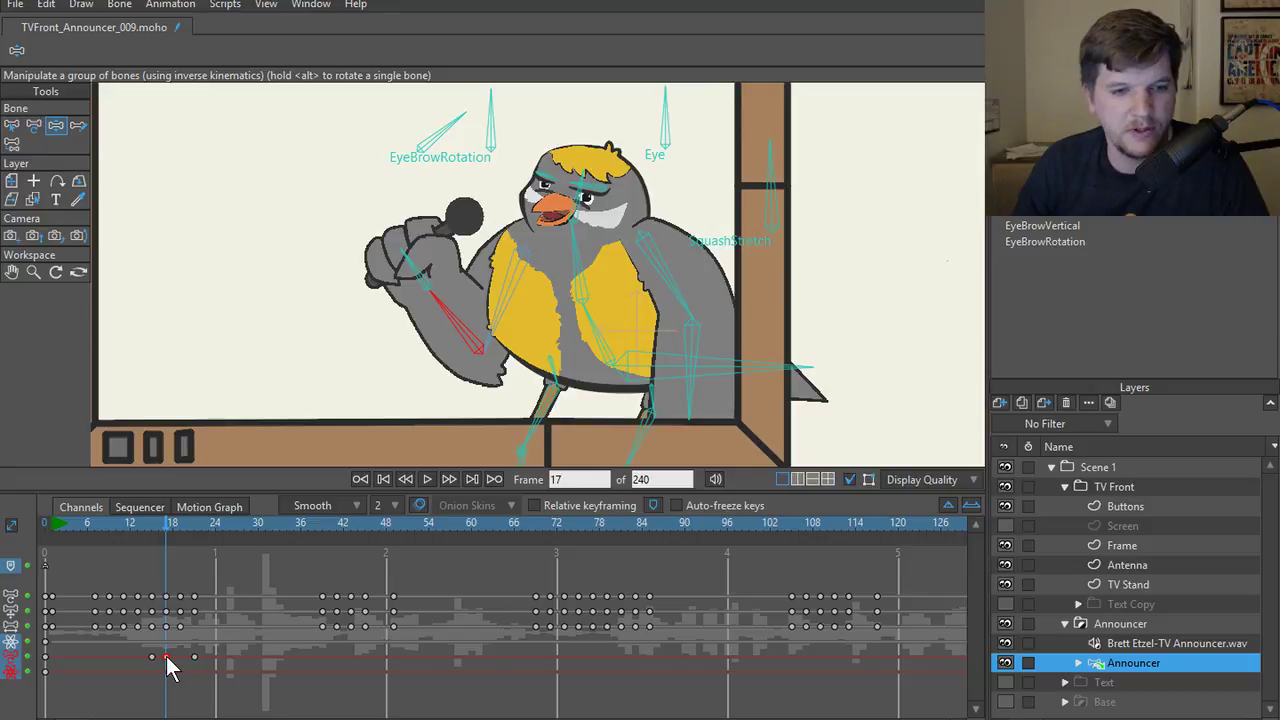
drag(167, 659, 180, 662)
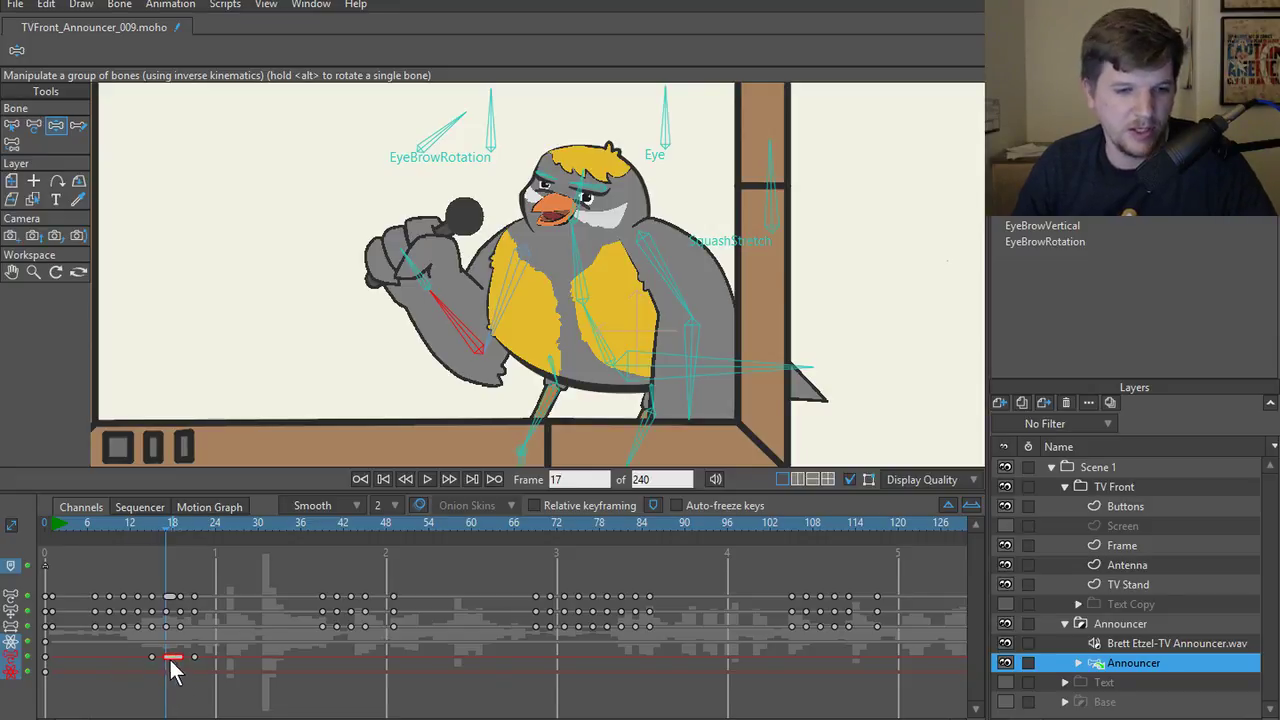
key(space)
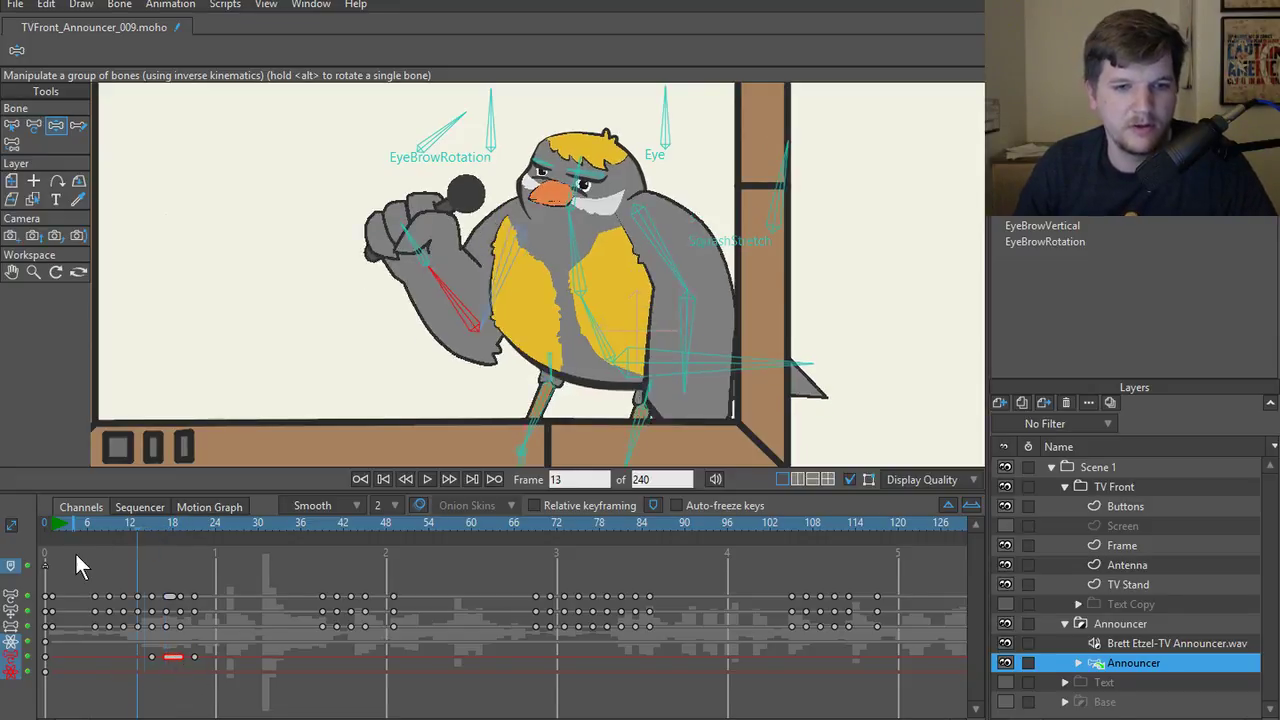
click(130, 523)
key(space)
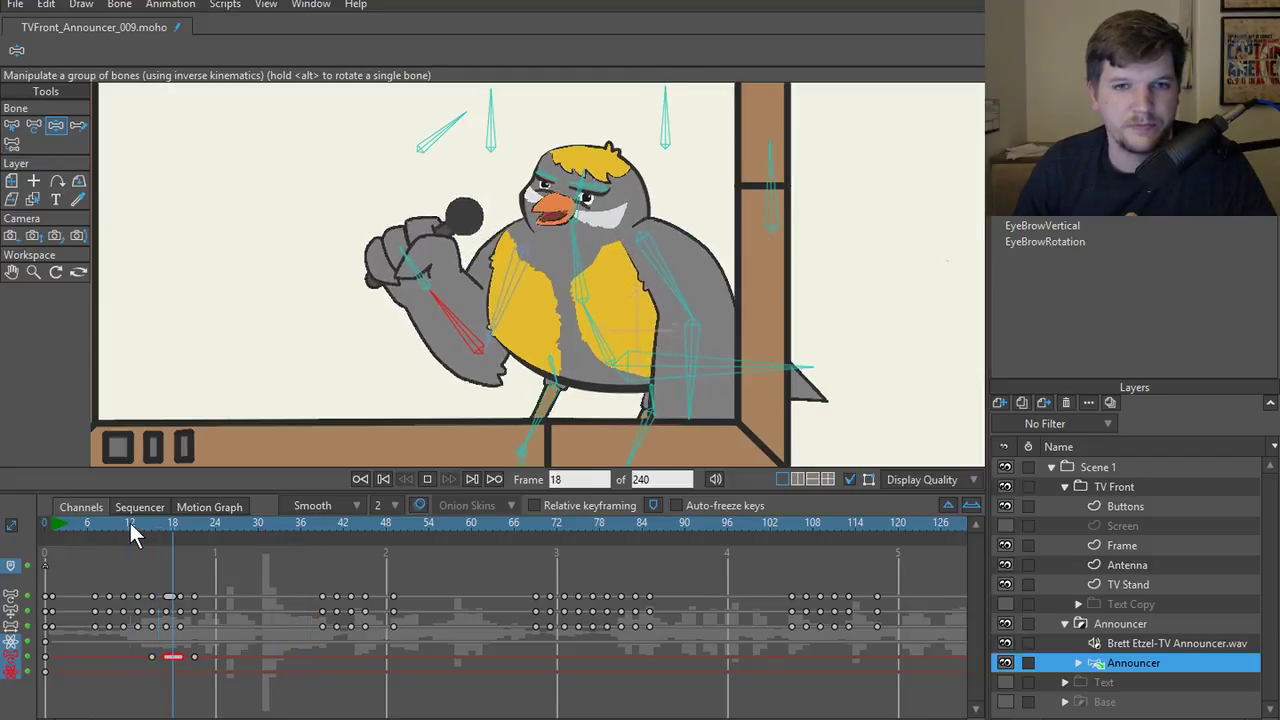
key(space)
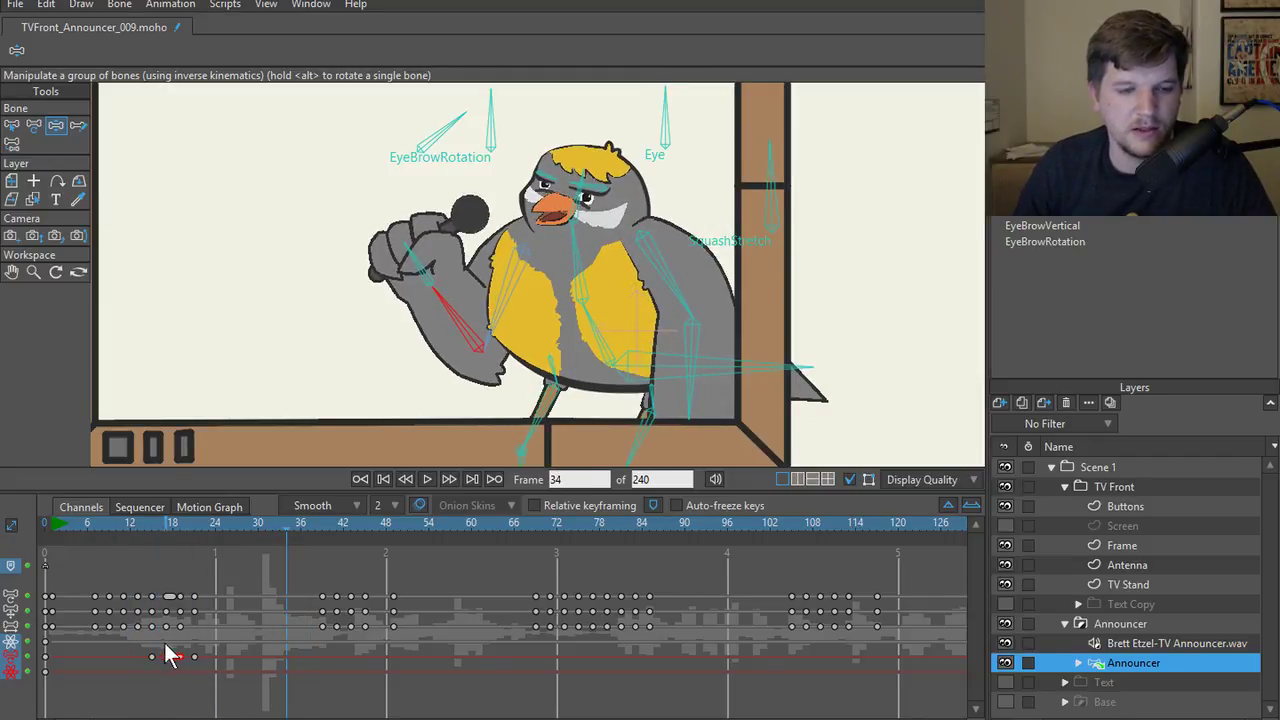
- Move the forearm bone's frame 21 key to frame 23 and play back the animation
click(182, 524)
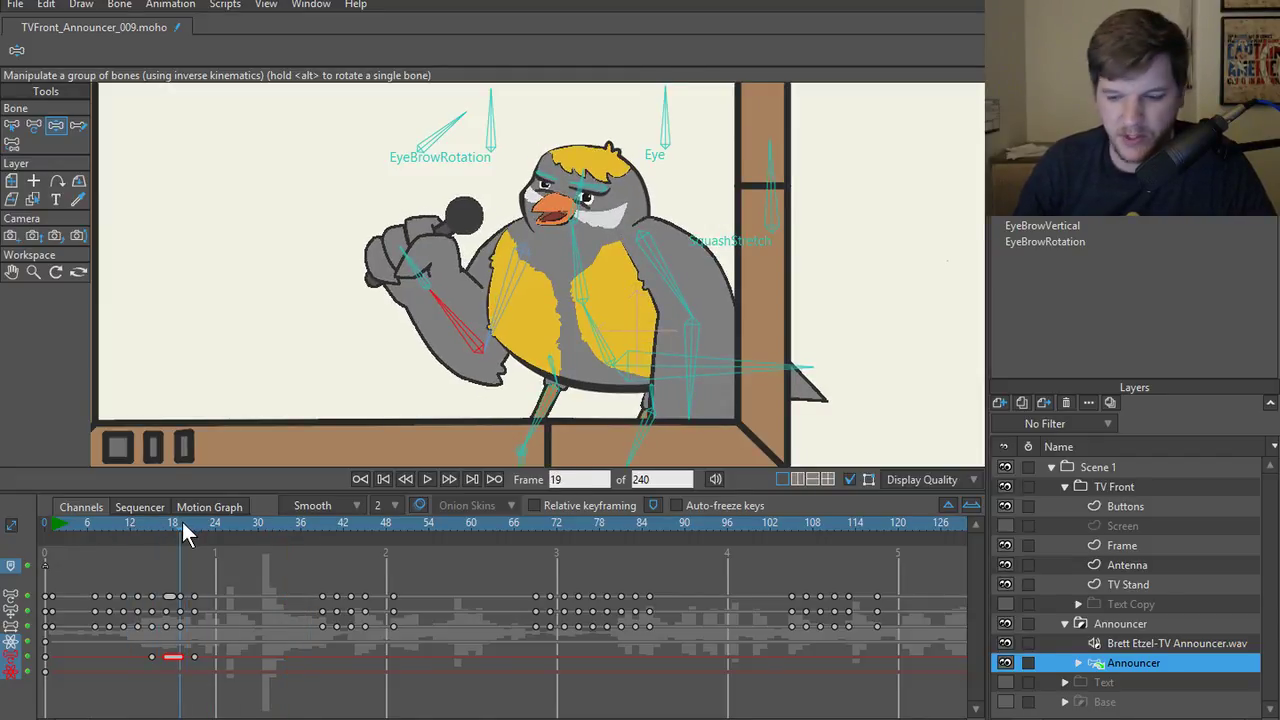
key(ctrl+Right)
key(ctrl+Right)
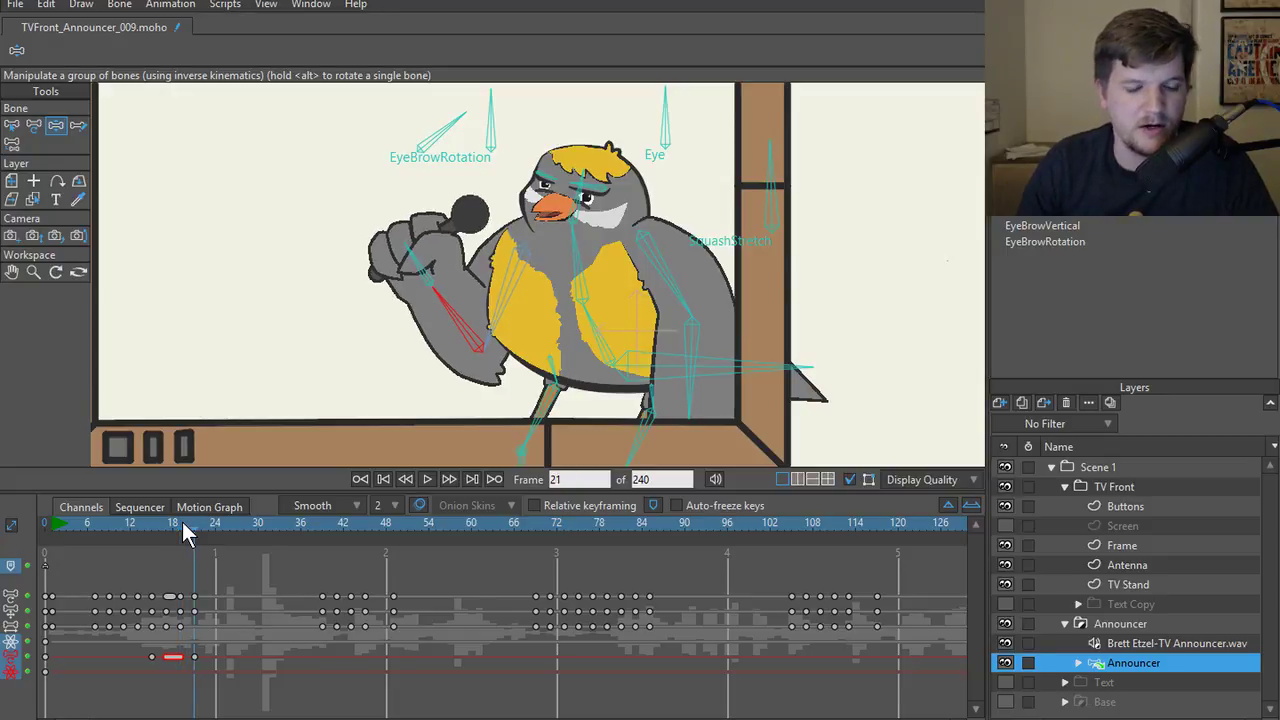
click(200, 662)
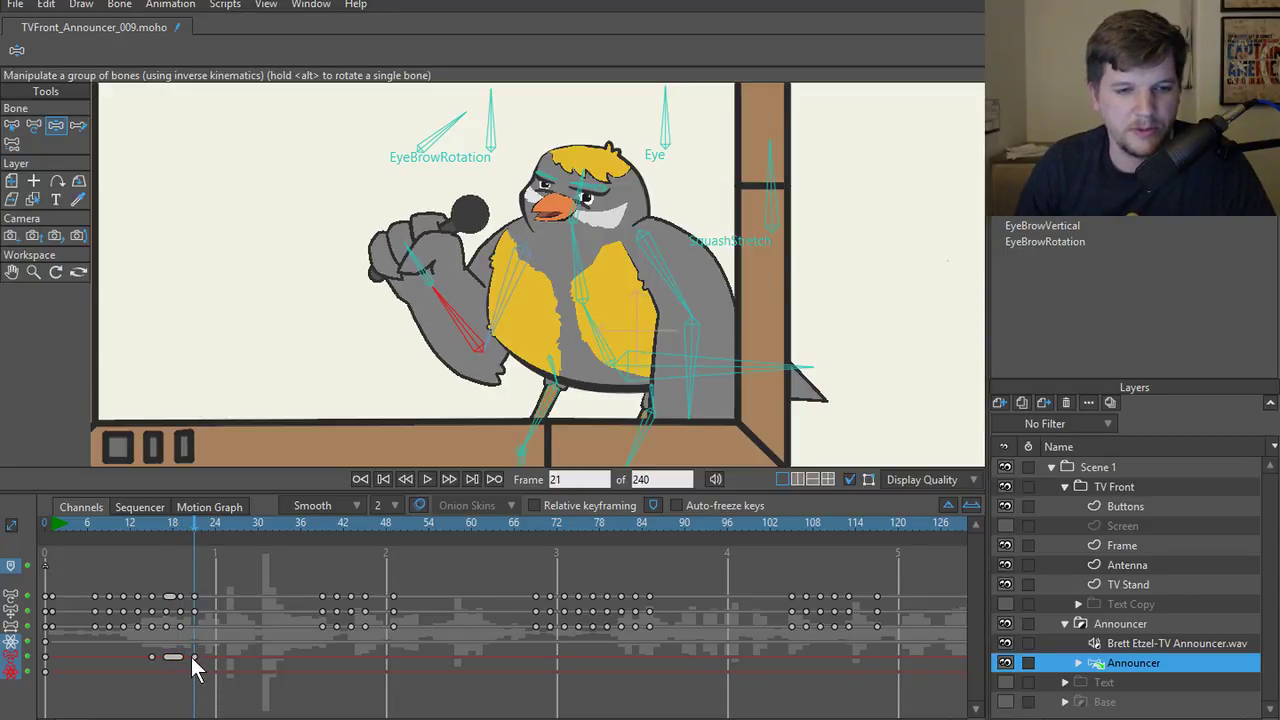
drag(193, 655, 210, 652)
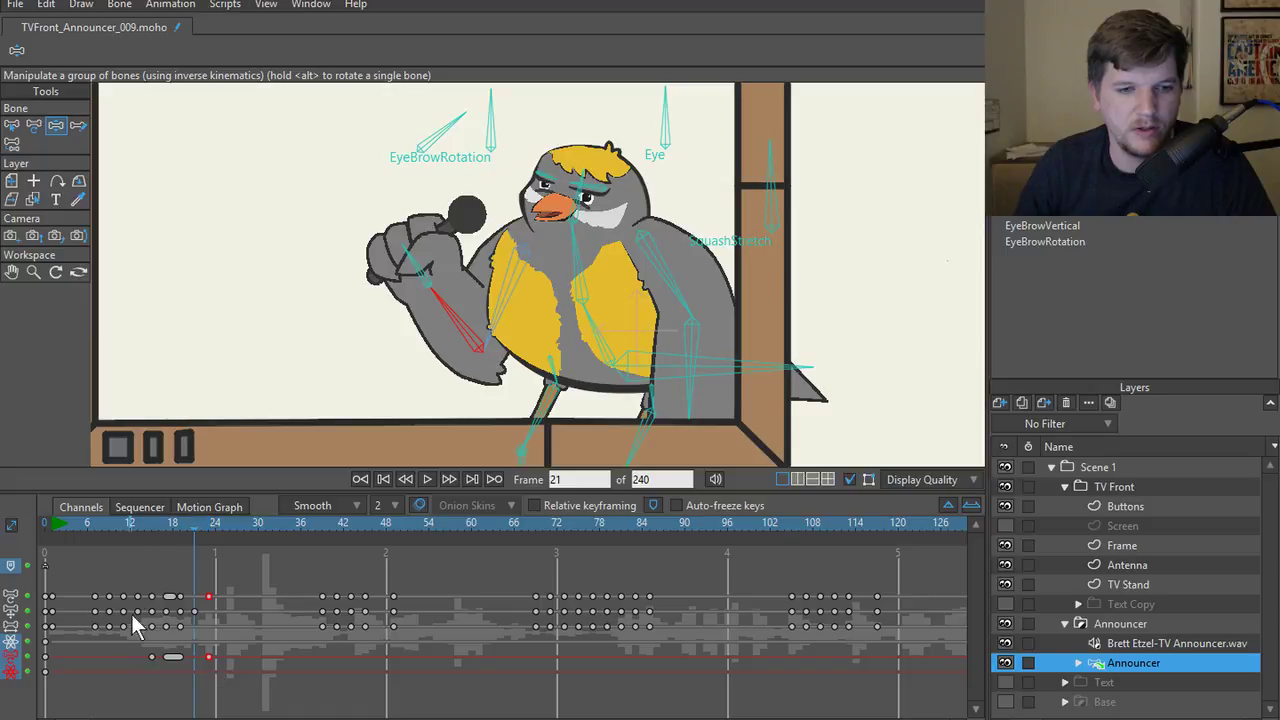
click(140, 519)
key(space)
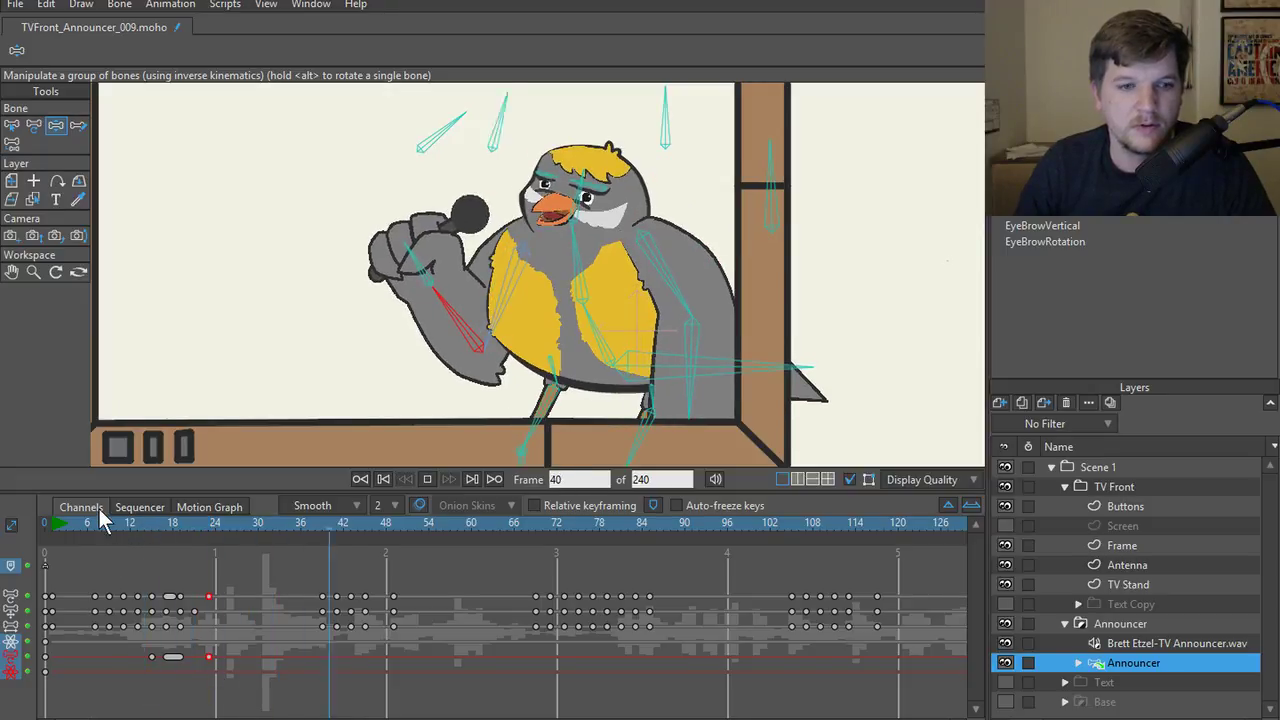
click(86, 520)
key(space)
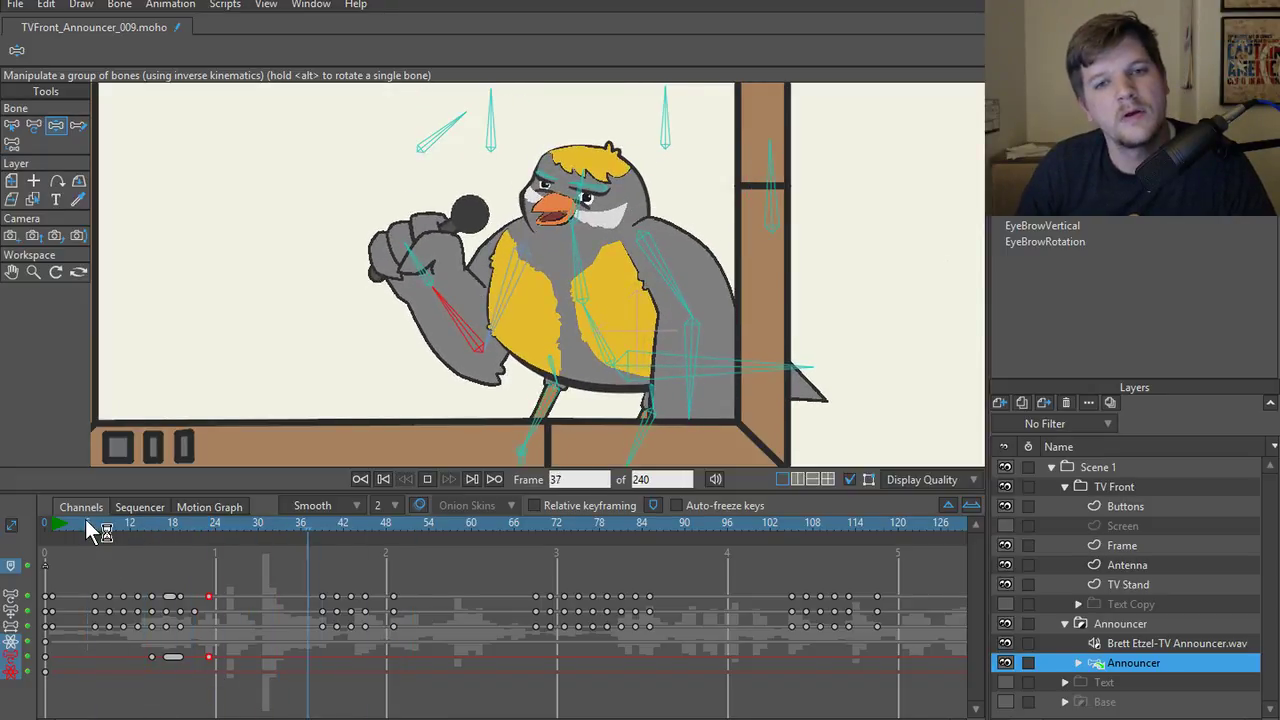
key(space)
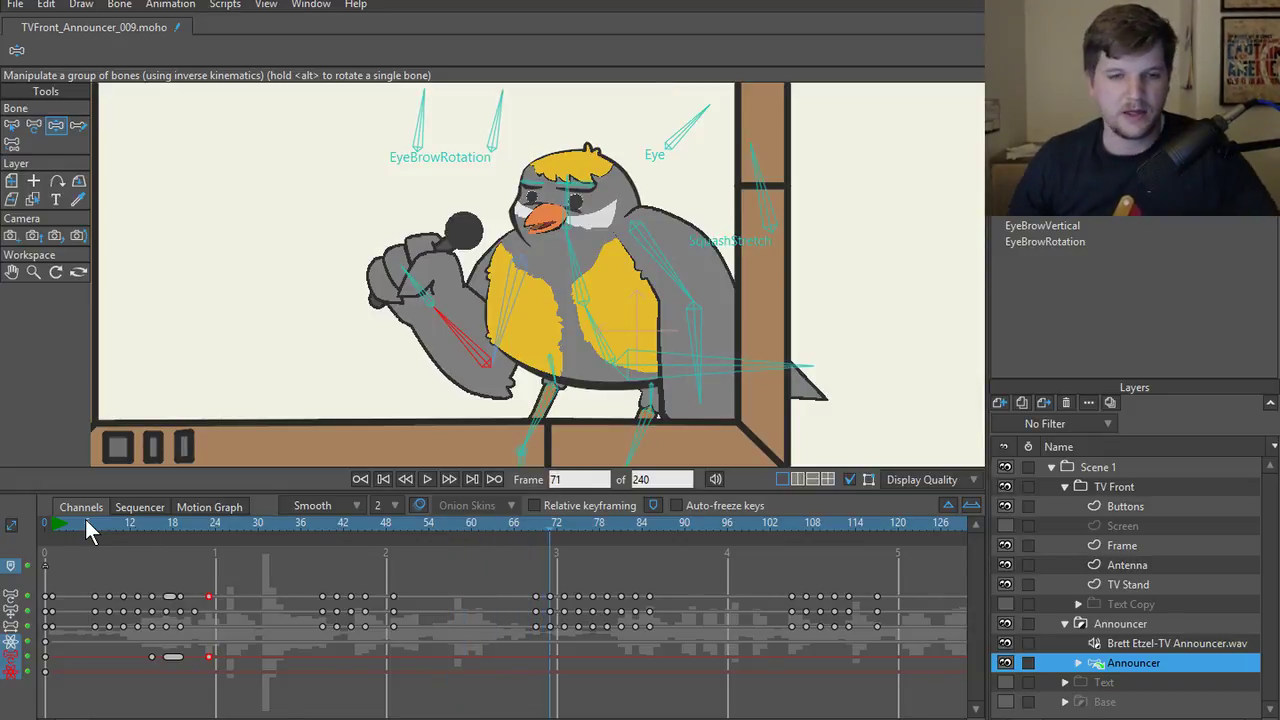
- Return to frame 0 and save the project as a new version named TVFront_Announcer_0010
scroll(425, 342, down, 2)
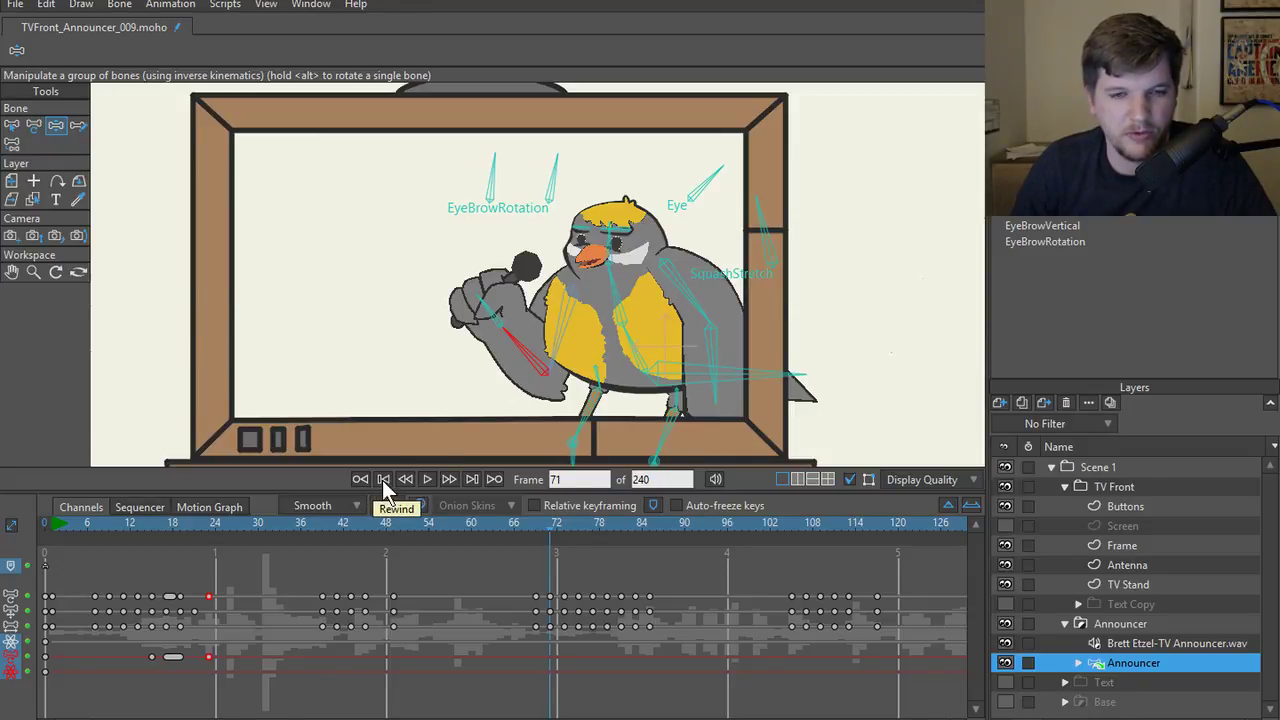
click(404, 480)
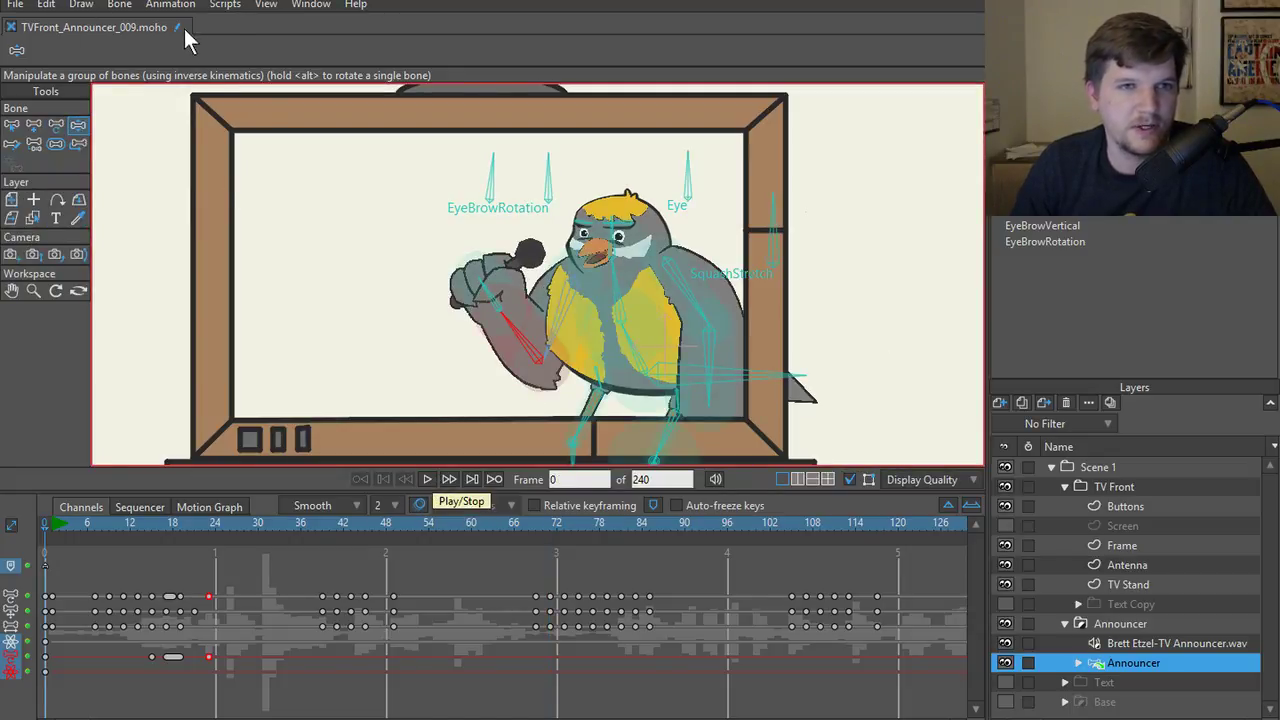
key(ctrl+shift+s)
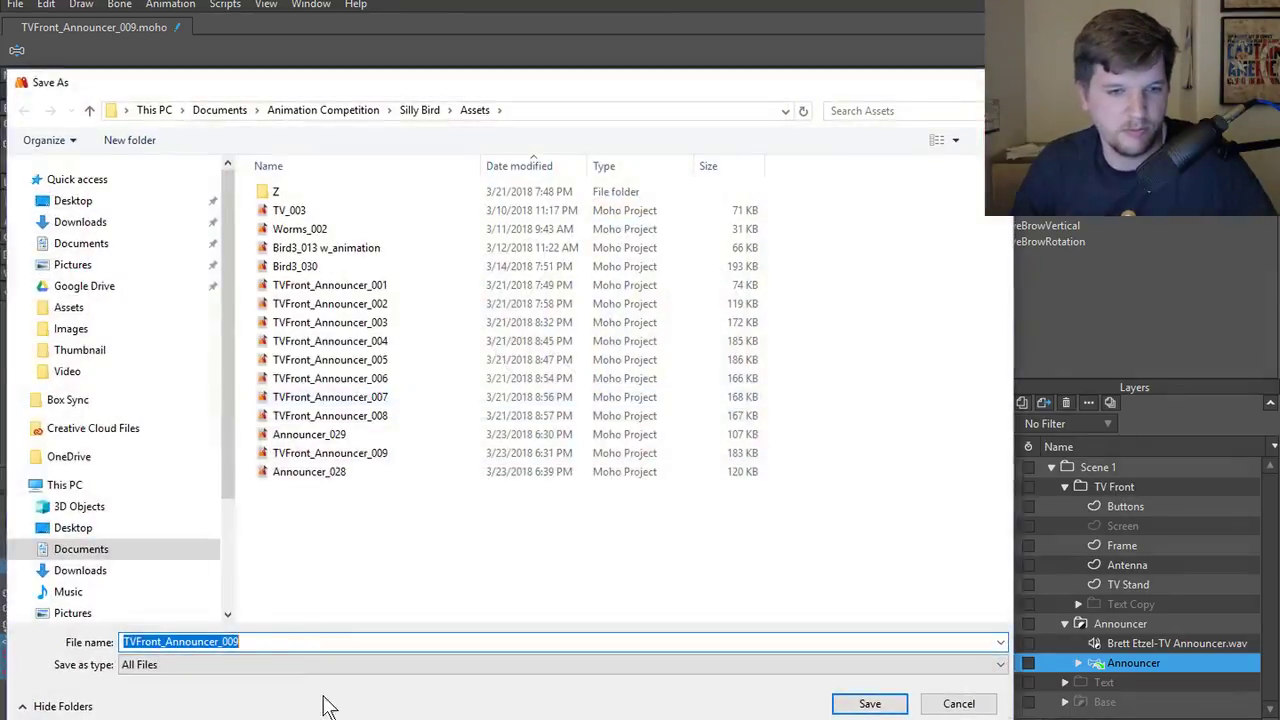
click(279, 642)
key(BackSpace)
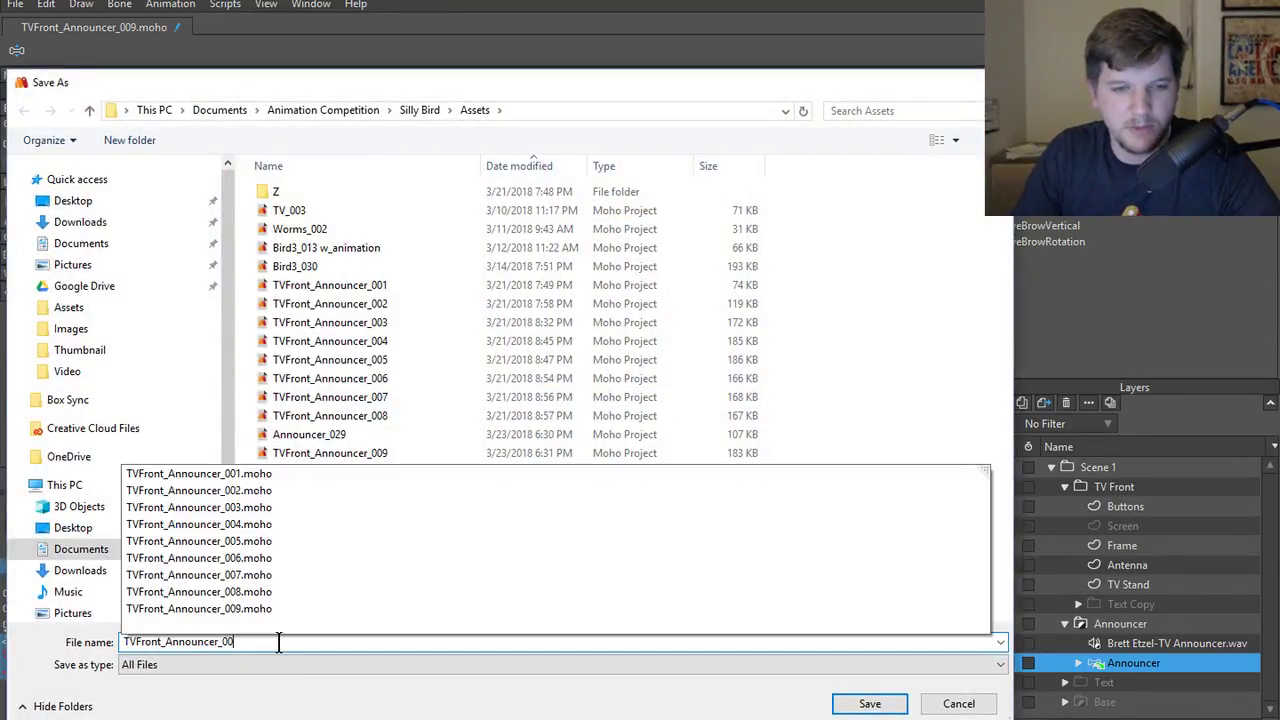
text(10)
key(Return)
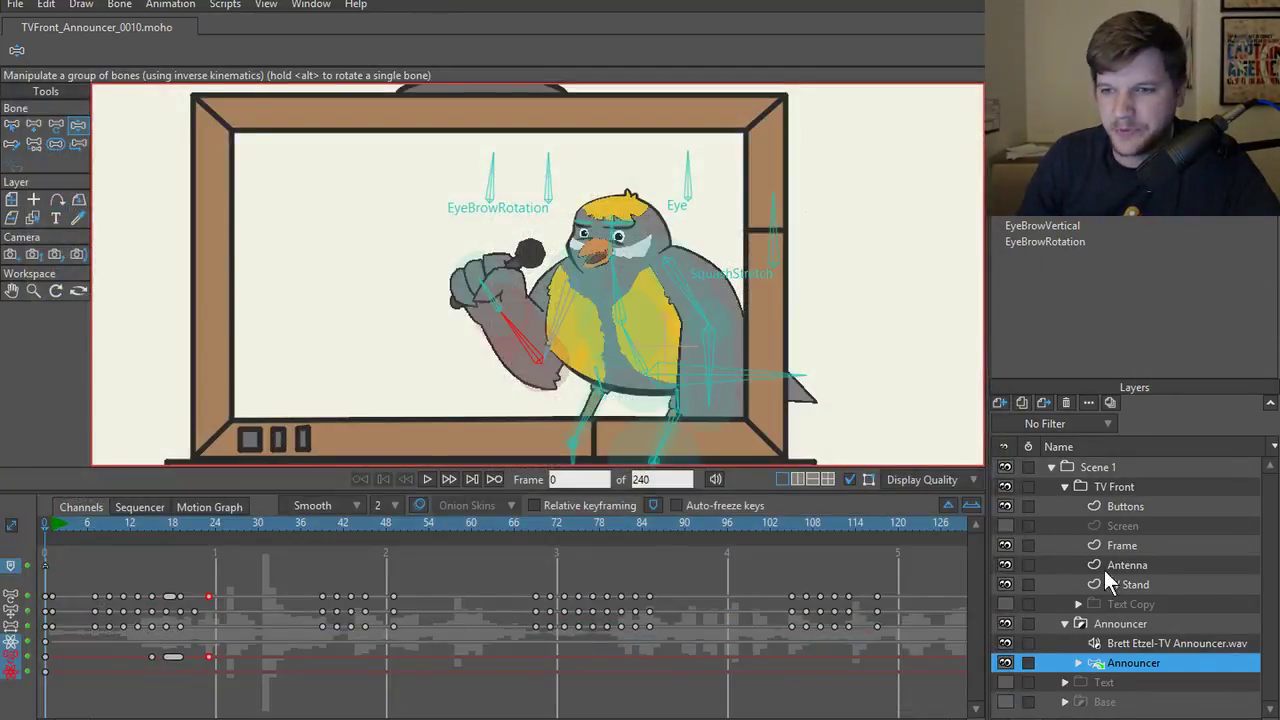
- Make the hidden Text Copy, Text and Base layer groups visible
click(1005, 682)
click(1005, 701)
scroll(518, 290, down, 5)
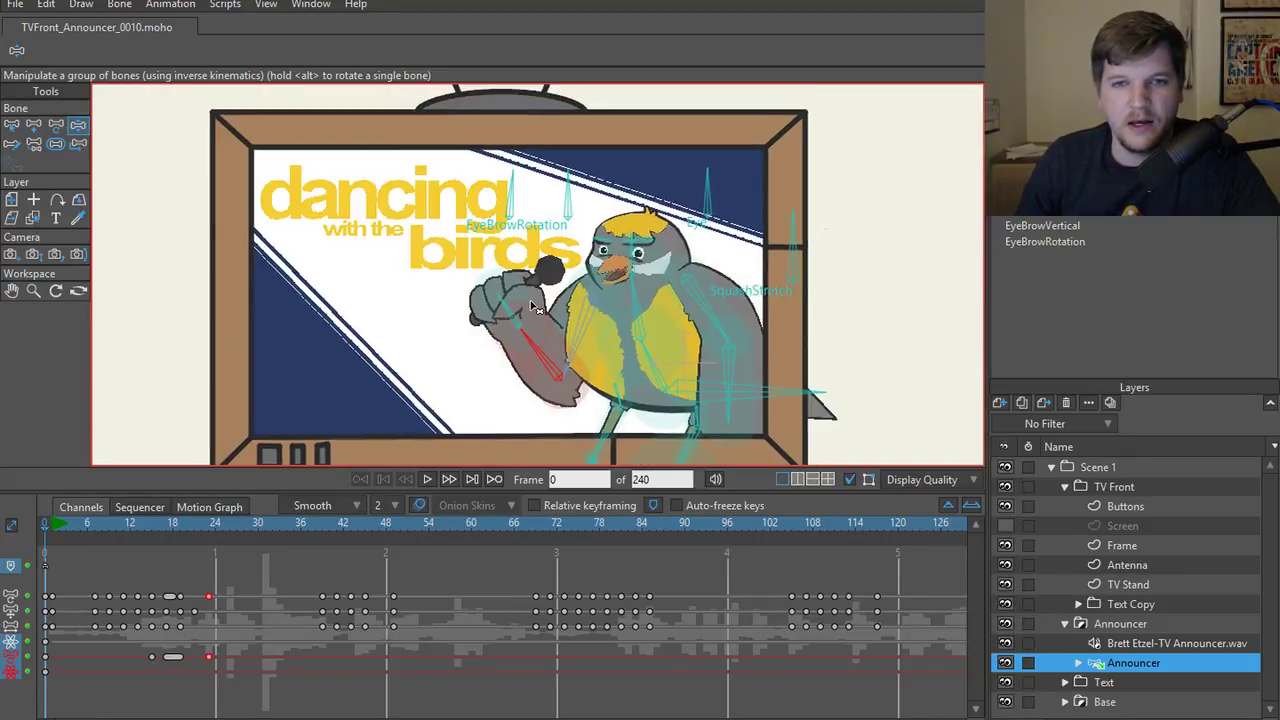
- Locate the black title text lying outside the camera frame and hide its Text Copy layer group
drag(506, 316, 668, 376)
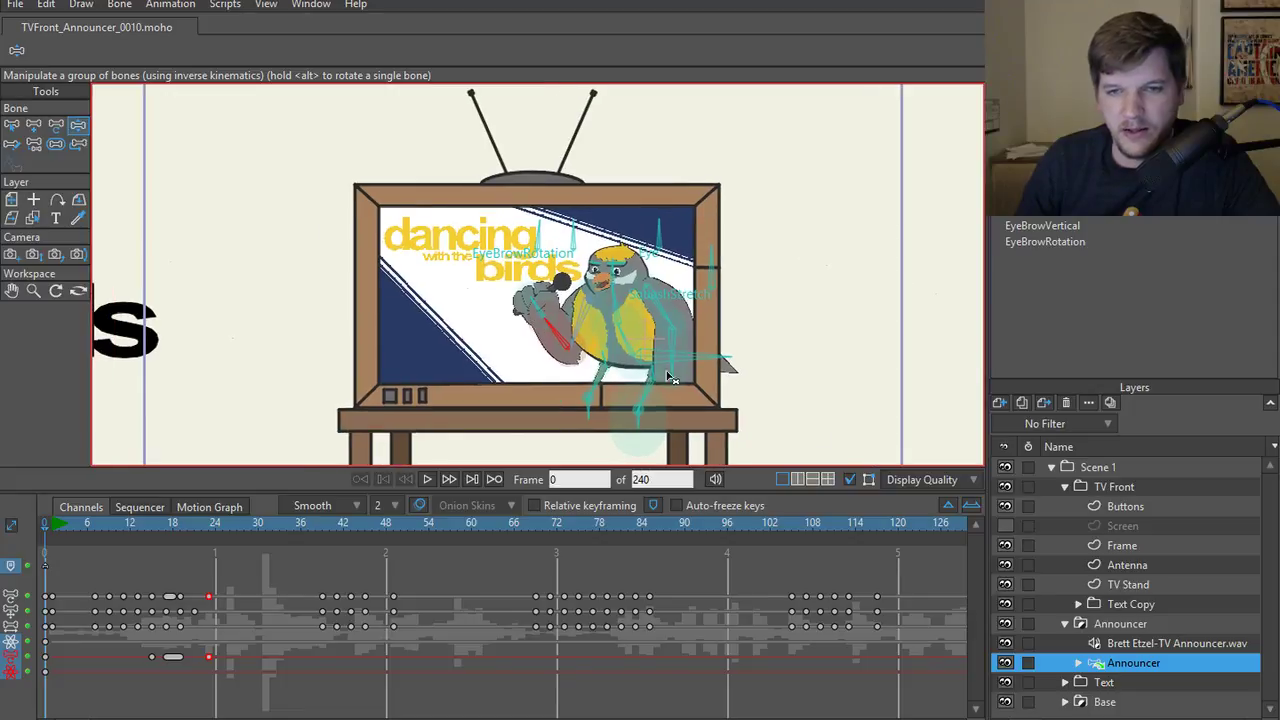
scroll(446, 355, down, 4)
scroll(285, 350, up, 3)
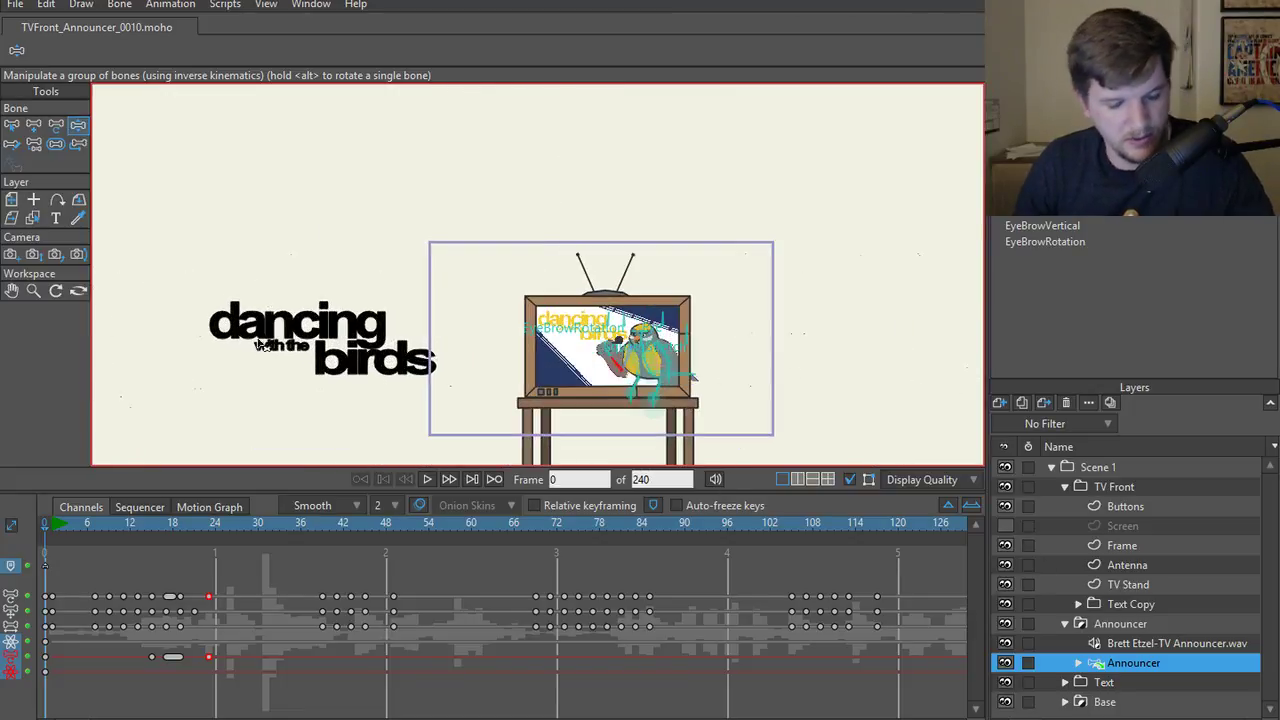
ctrl+alt+click(272, 335)
scroll(275, 340, up, 3)
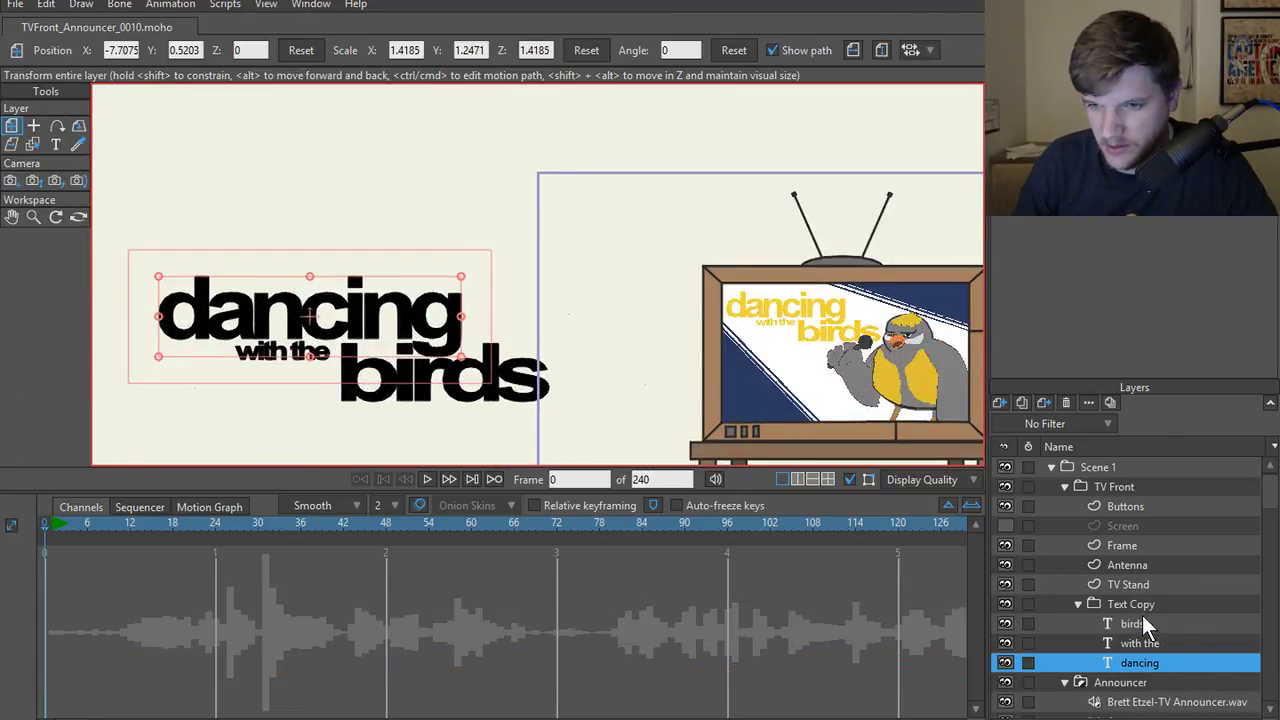
click(1078, 604)
click(1005, 604)
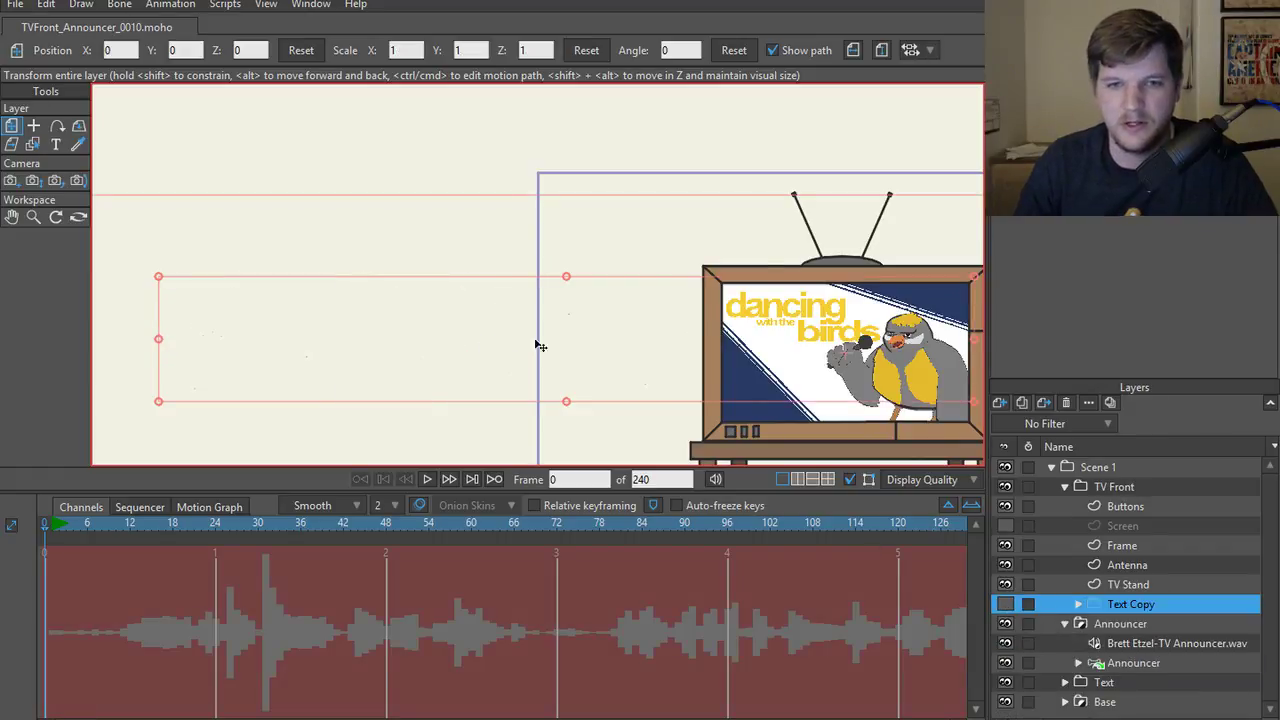
- Set the group masking of the Scene 1 layer group to Hide all
scroll(520, 330, down, 2)
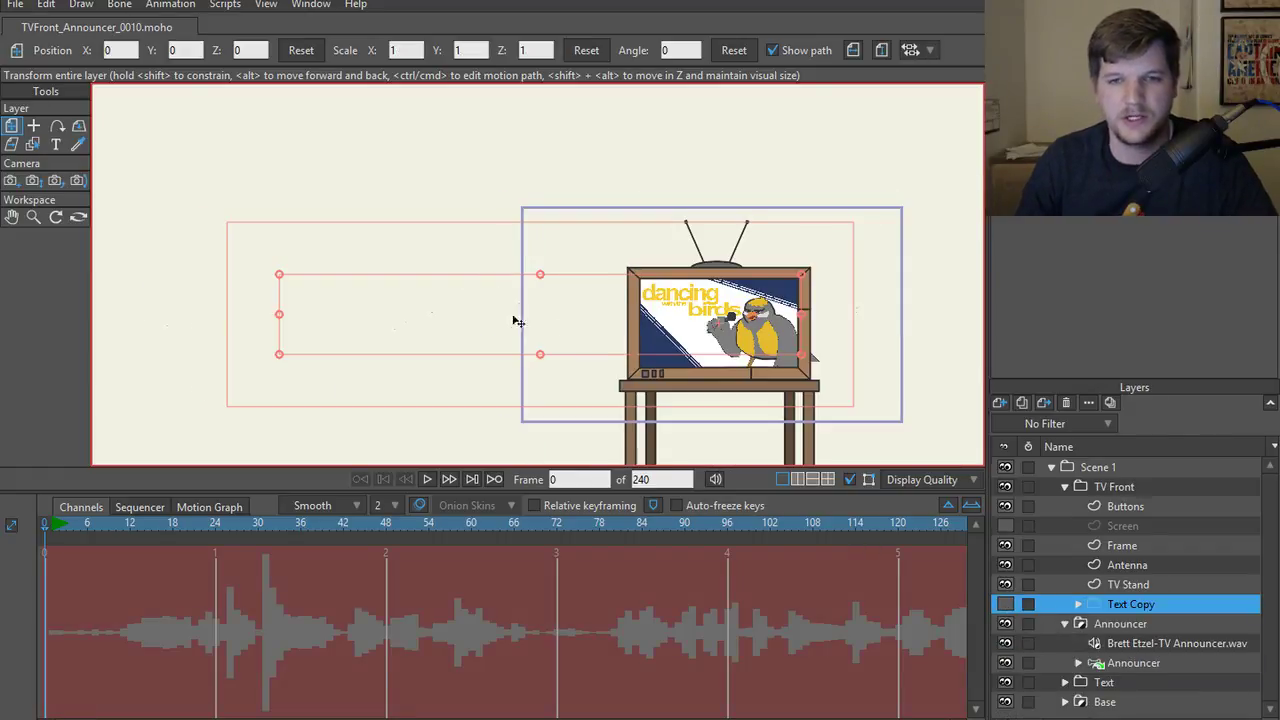
click(1051, 466)
double_click(1090, 469)
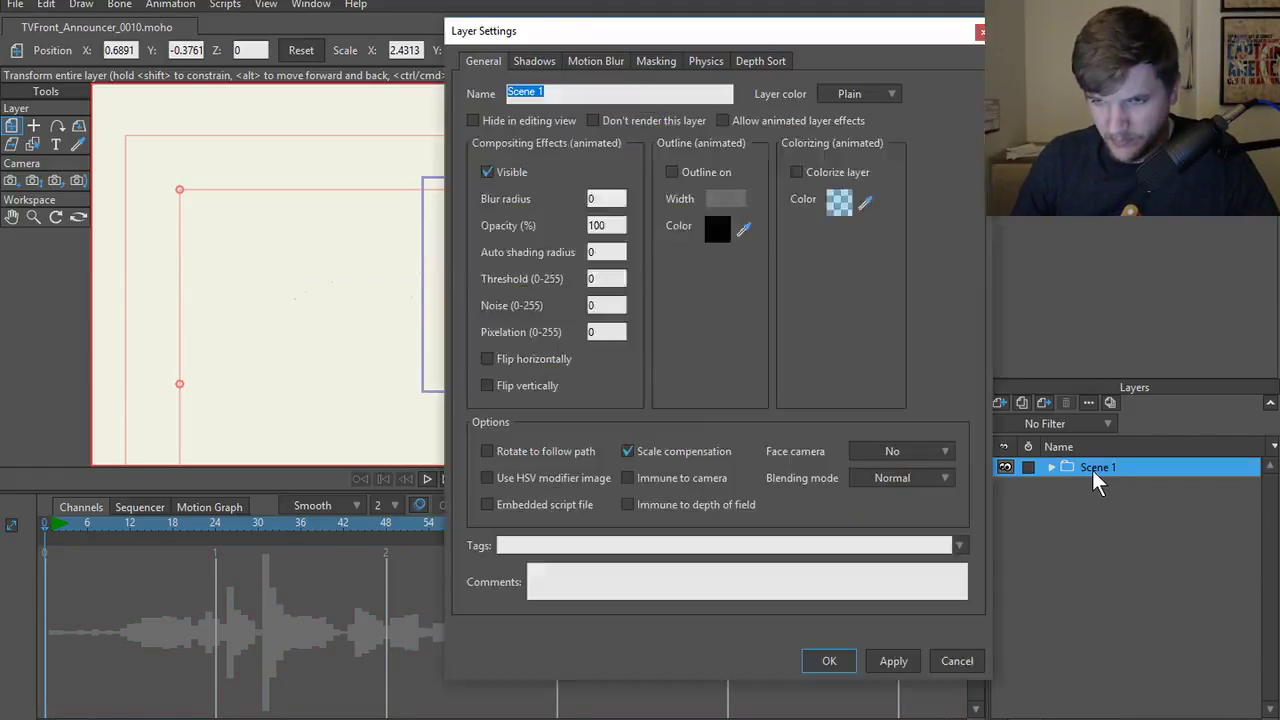
click(660, 60)
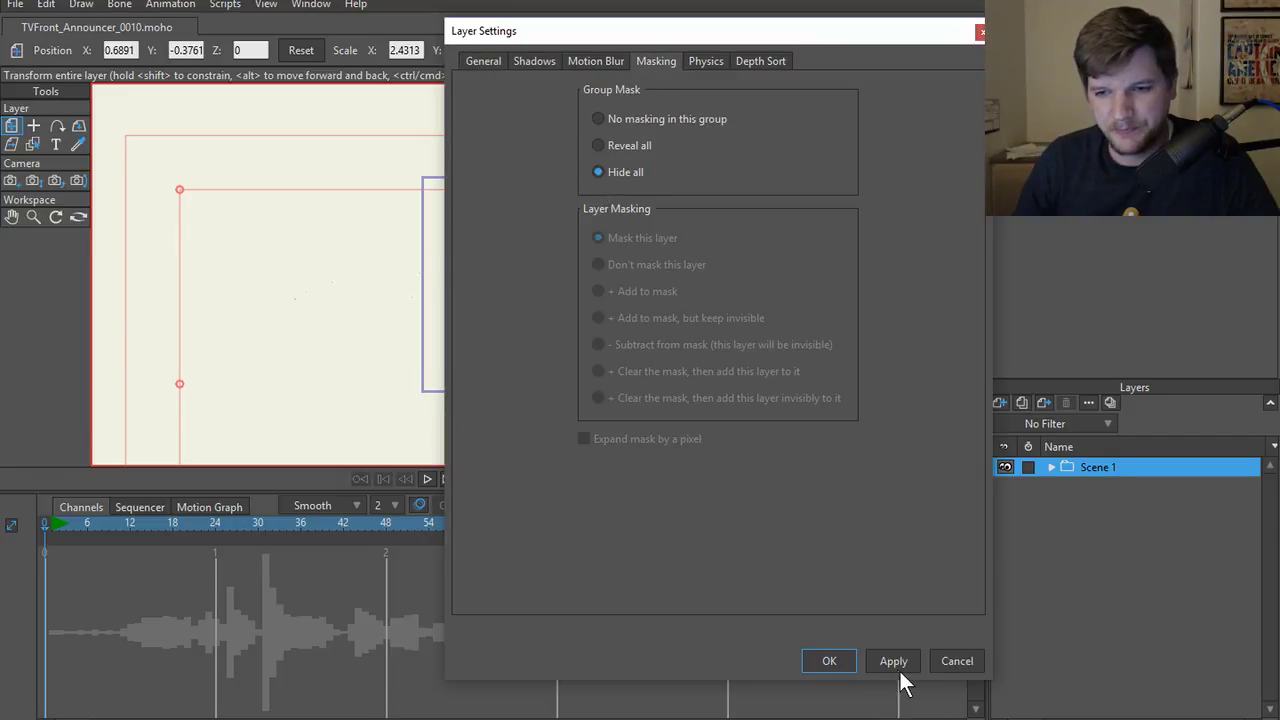
click(829, 661)
scroll(694, 380, up, 2)
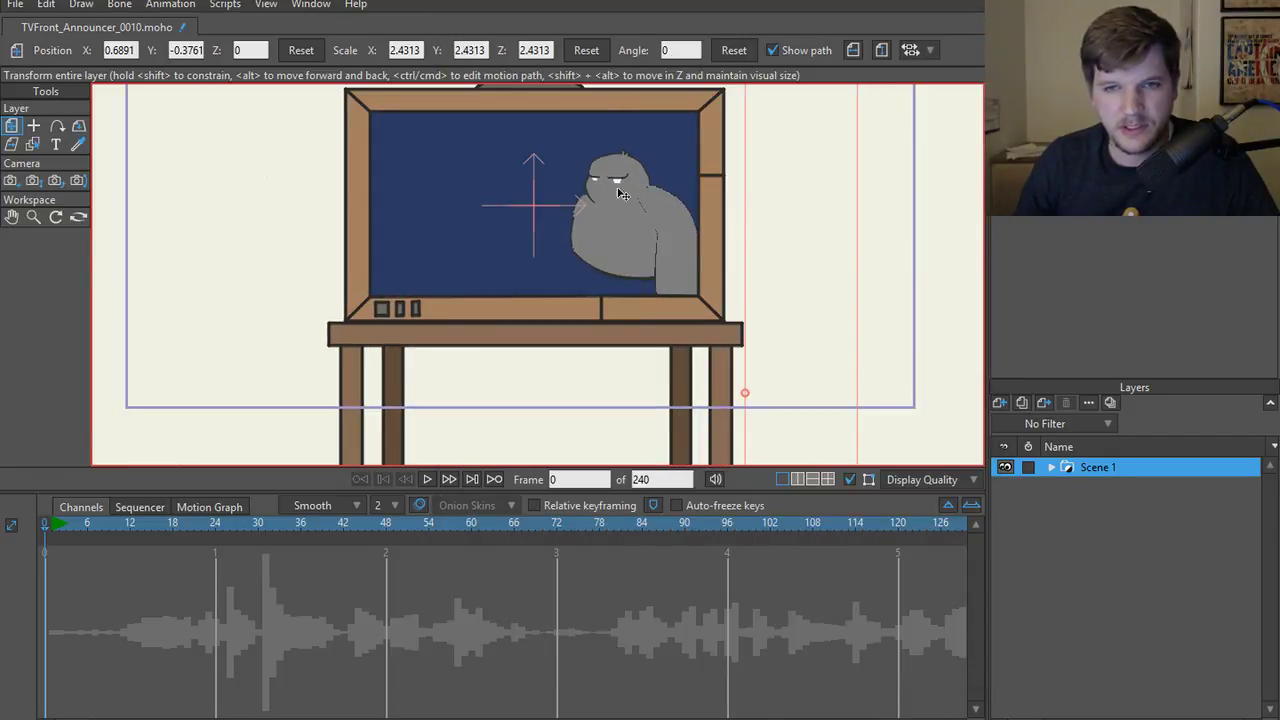
scroll(548, 228, up, 2)
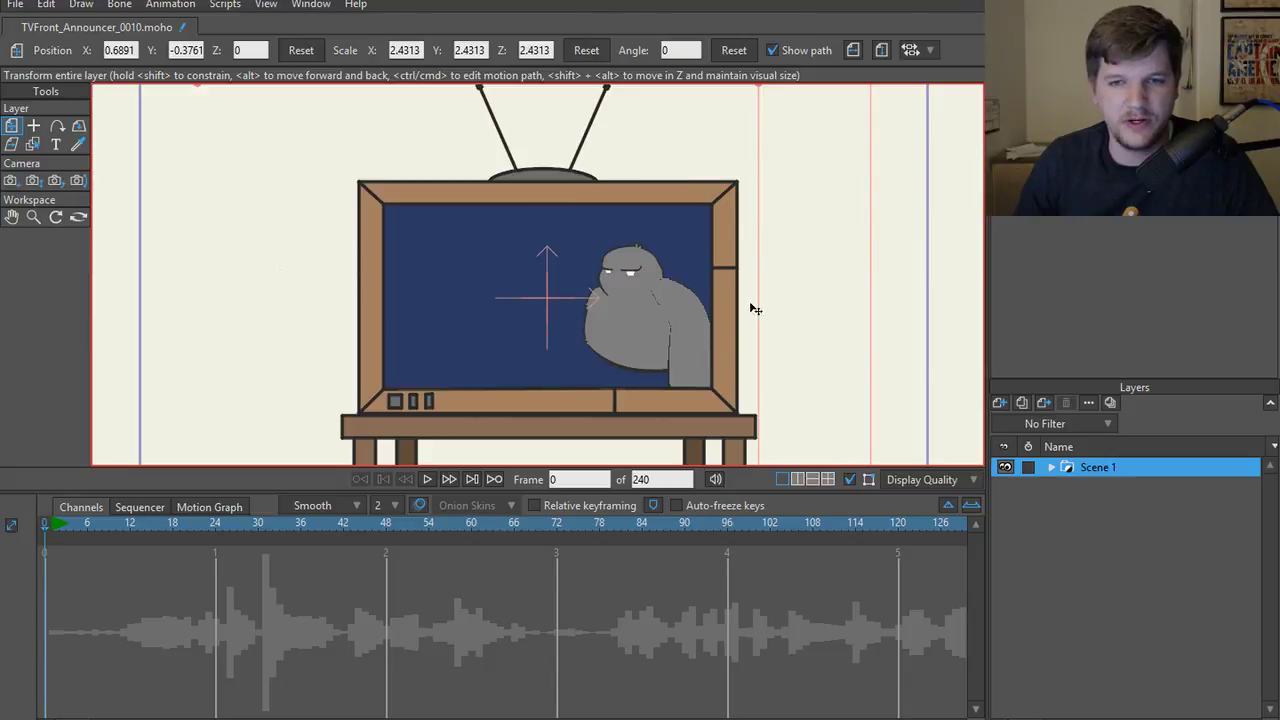
scroll(474, 265, down, 2)
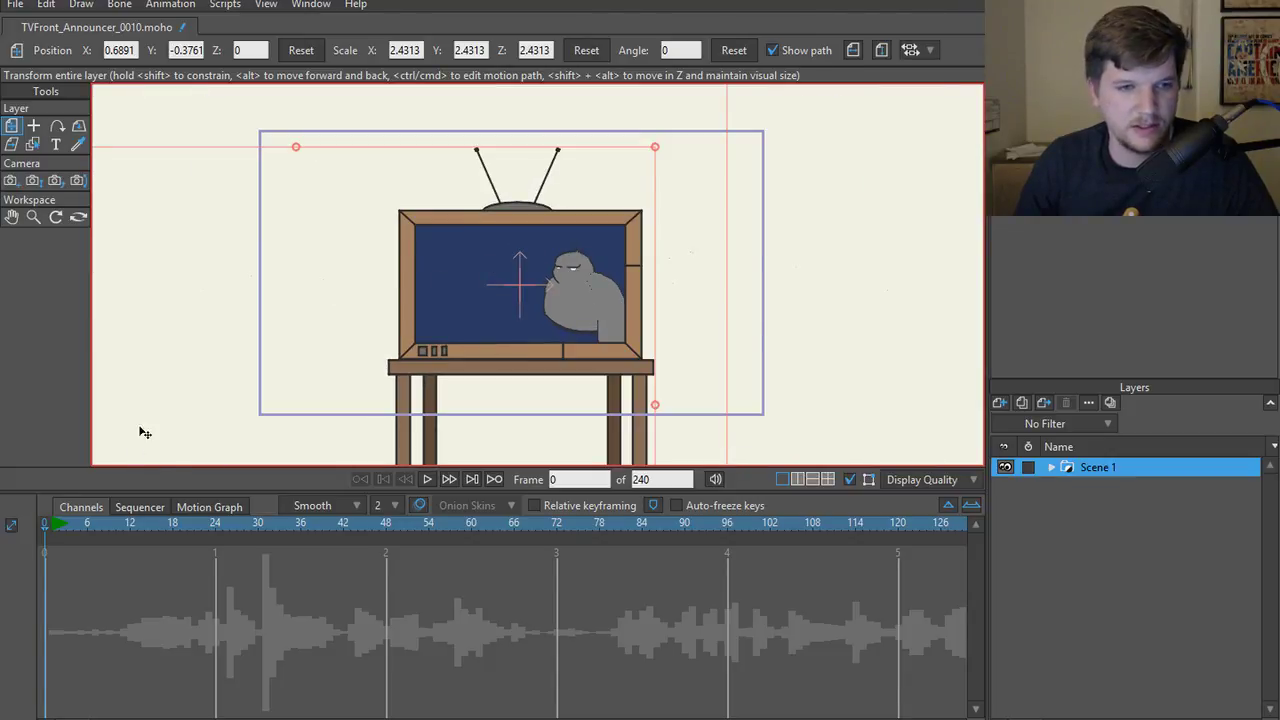
- Export frames 1 to 240 as an MP4 (H.264-AAC) video into a folder under Animation Competition\Silly Bird
click(16, 5)
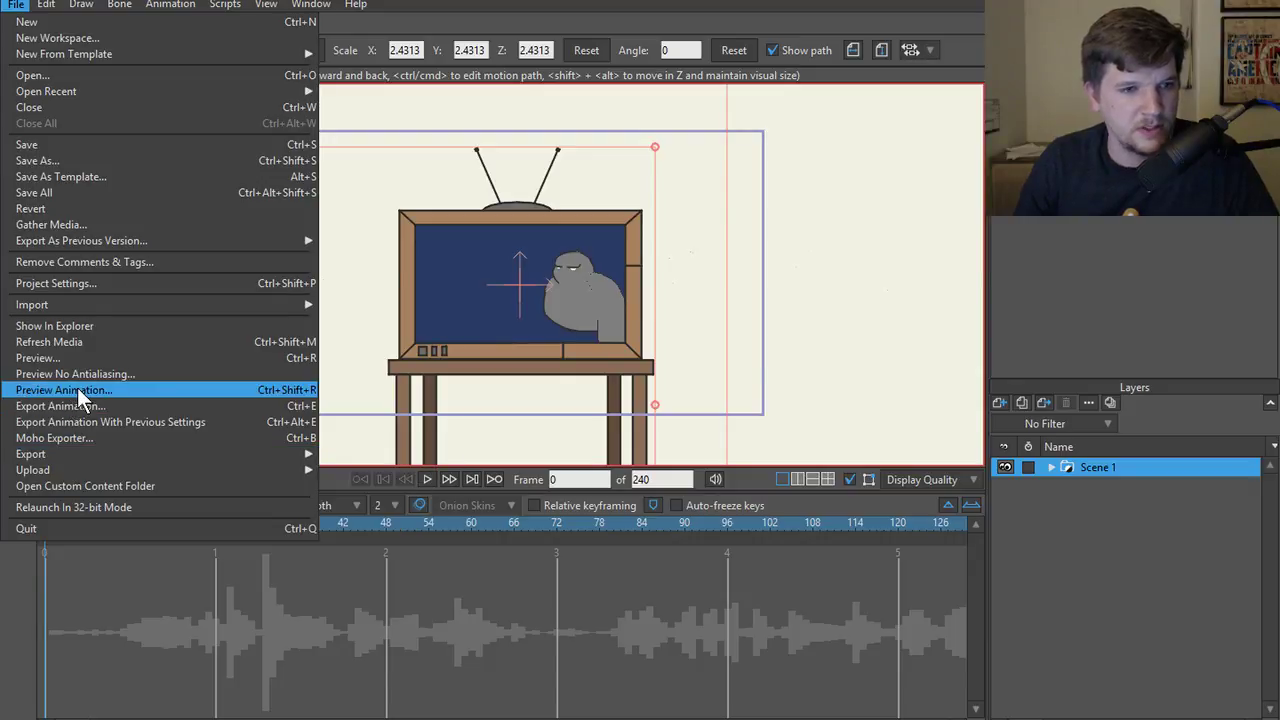
click(75, 406)
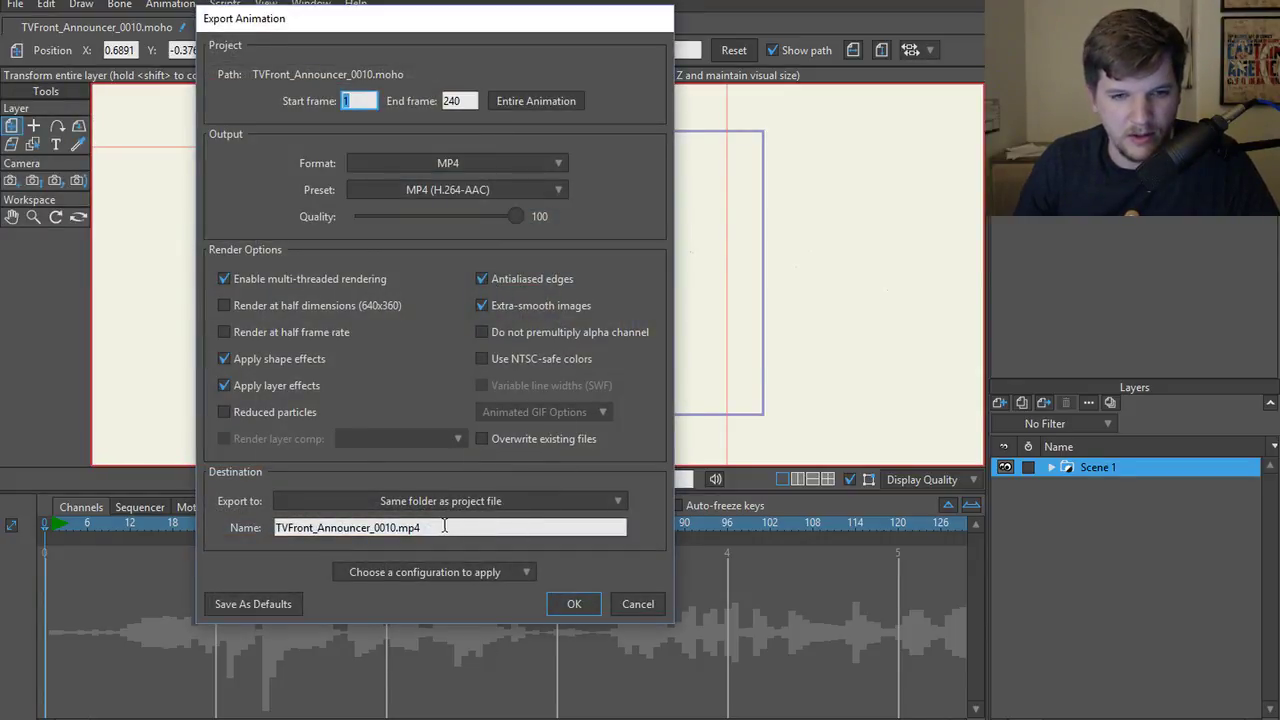
click(500, 505)
click(659, 423)
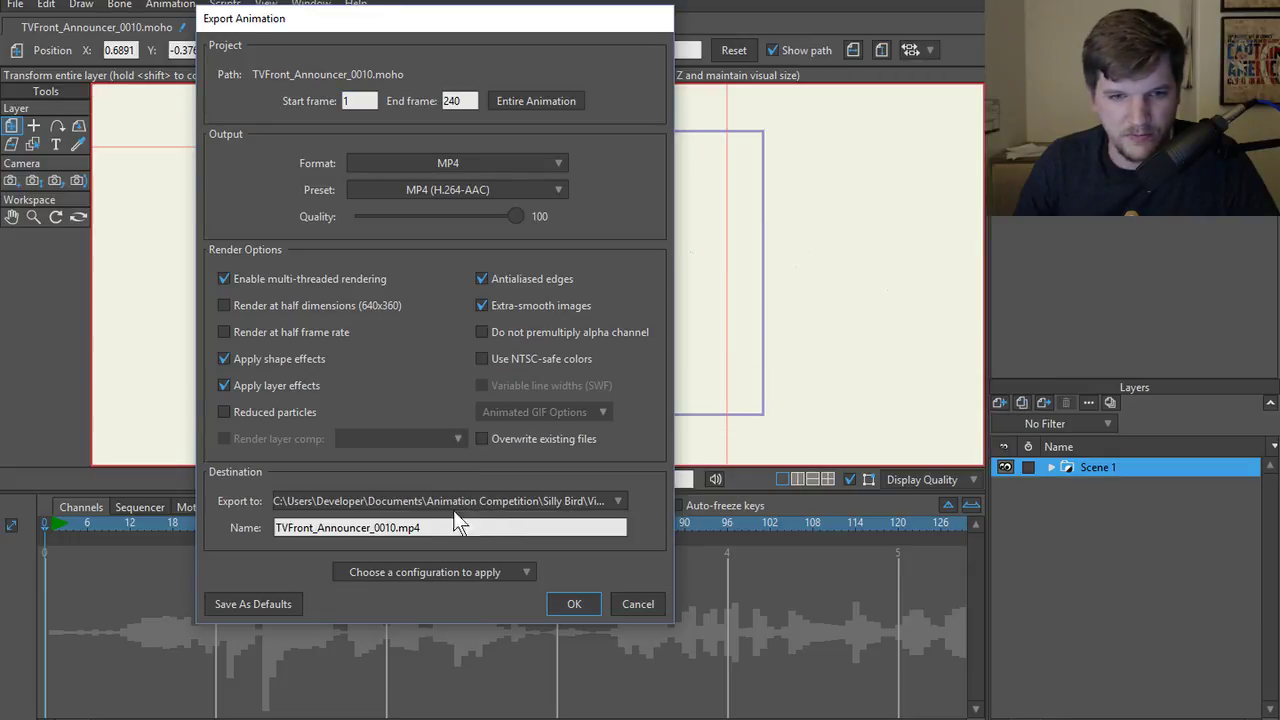
click(479, 527)
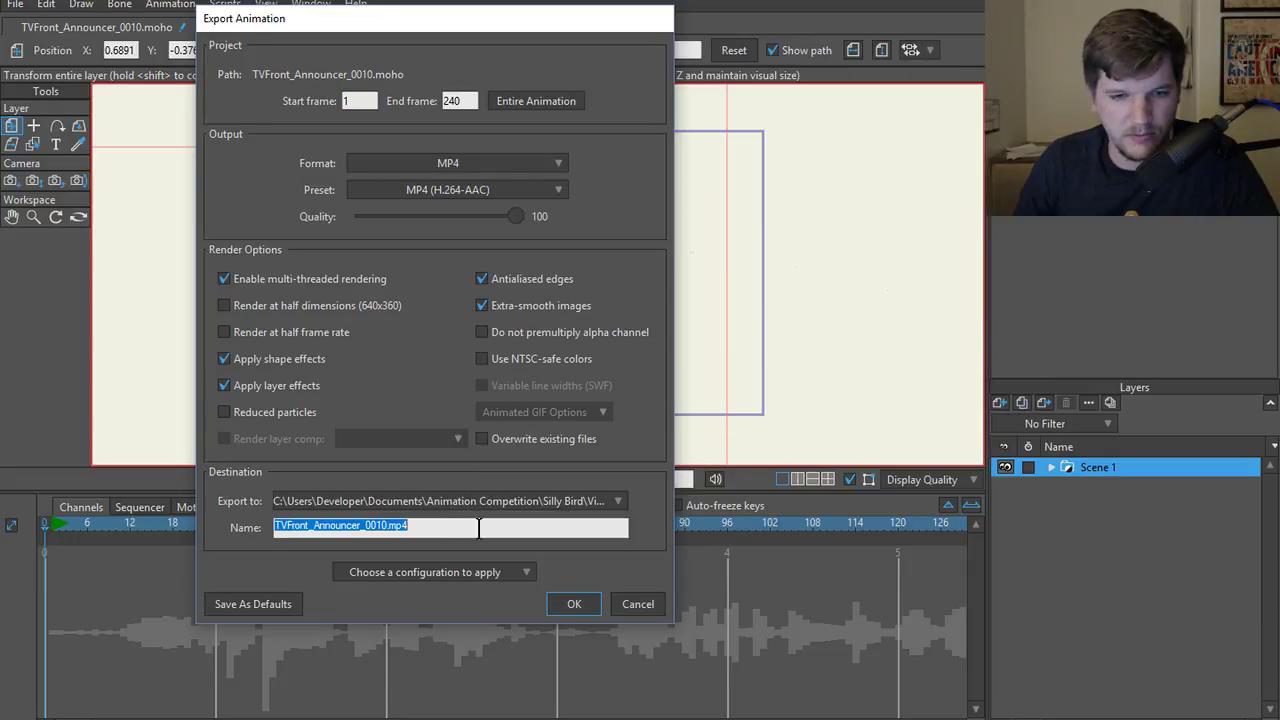
click(567, 604)
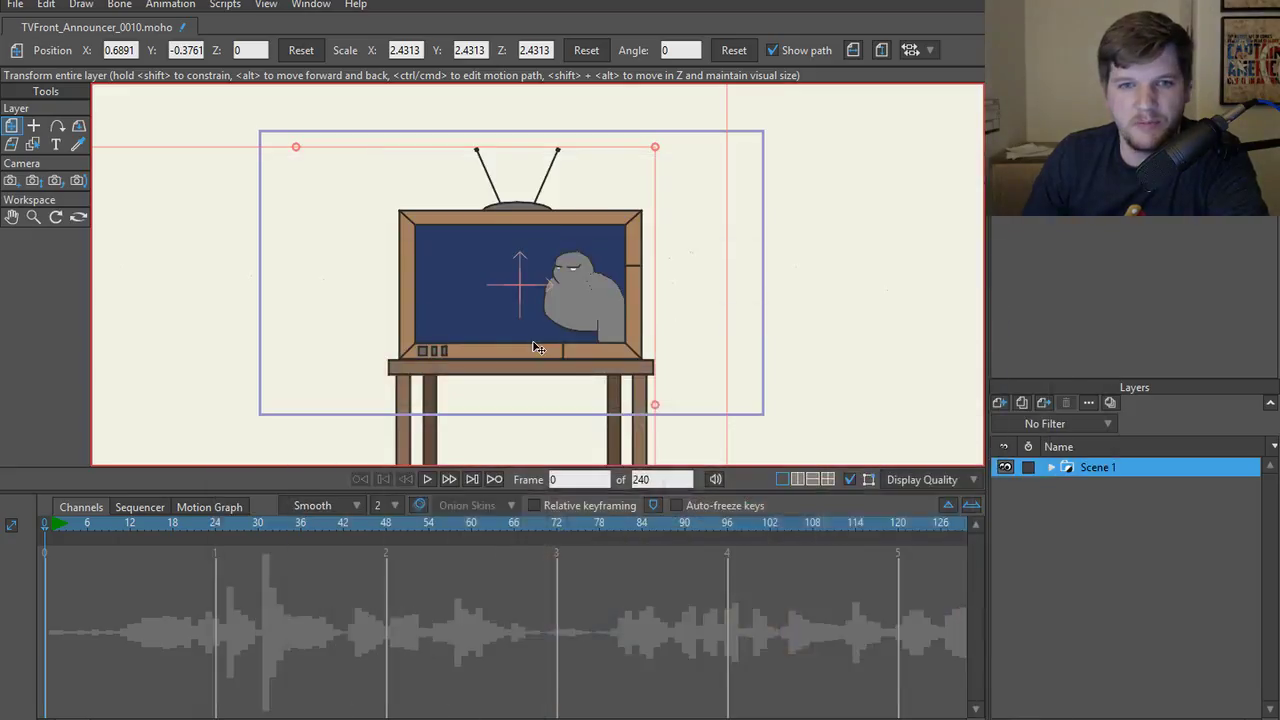
- Select the Arm R layer through its inner edge beside the bird's torso
scroll(514, 300, up, 6)
scroll(558, 323, up, 5)
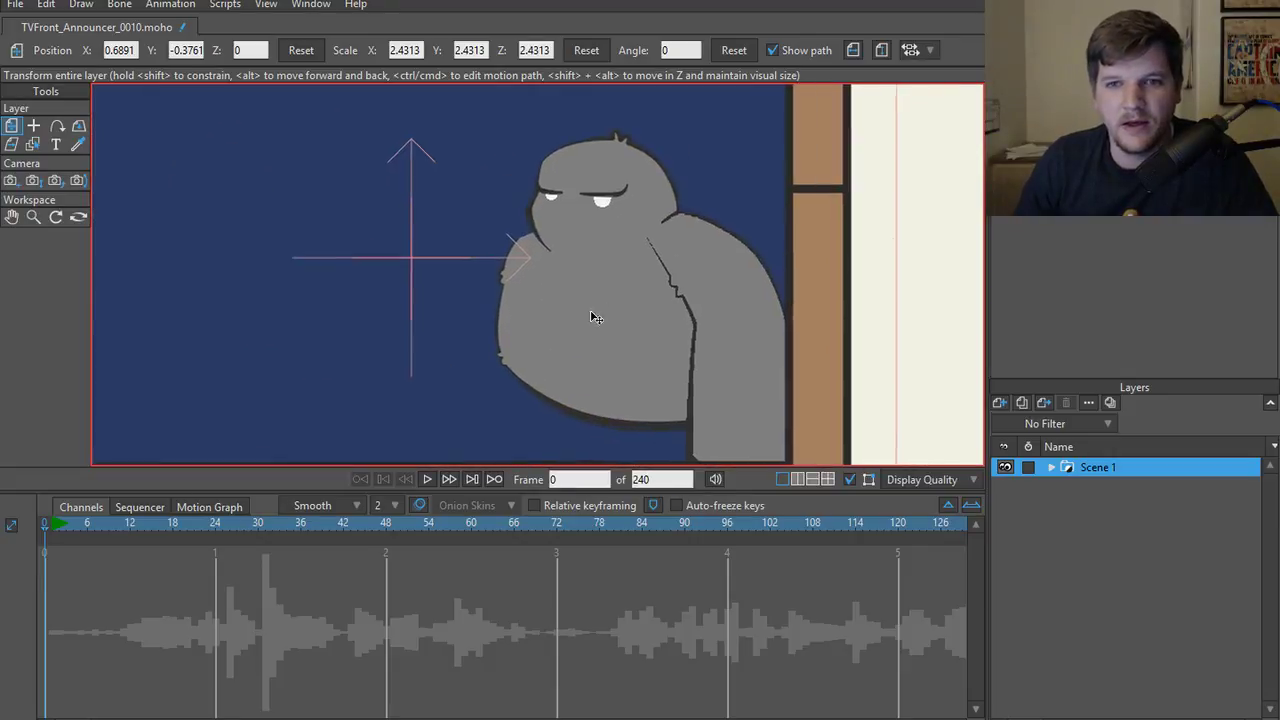
scroll(670, 255, down, 2)
scroll(638, 267, up, 2)
scroll(638, 267, down, 3)
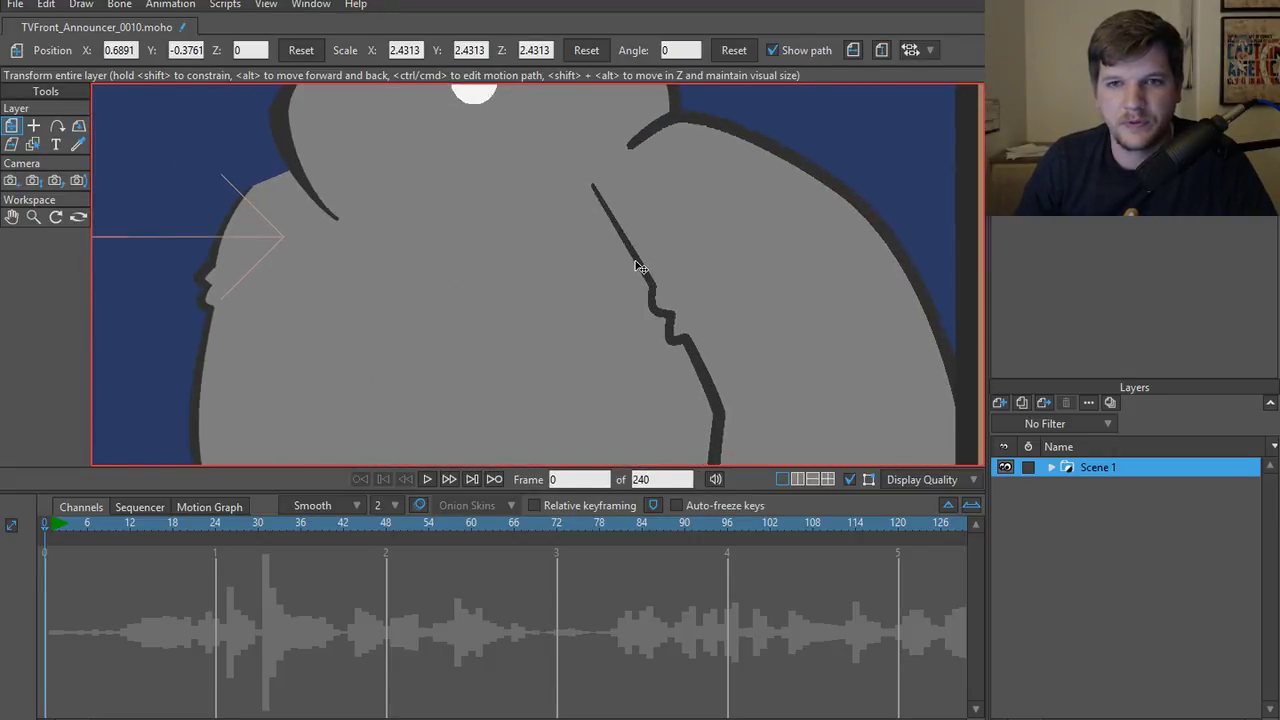
ctrl+alt+click(644, 272)
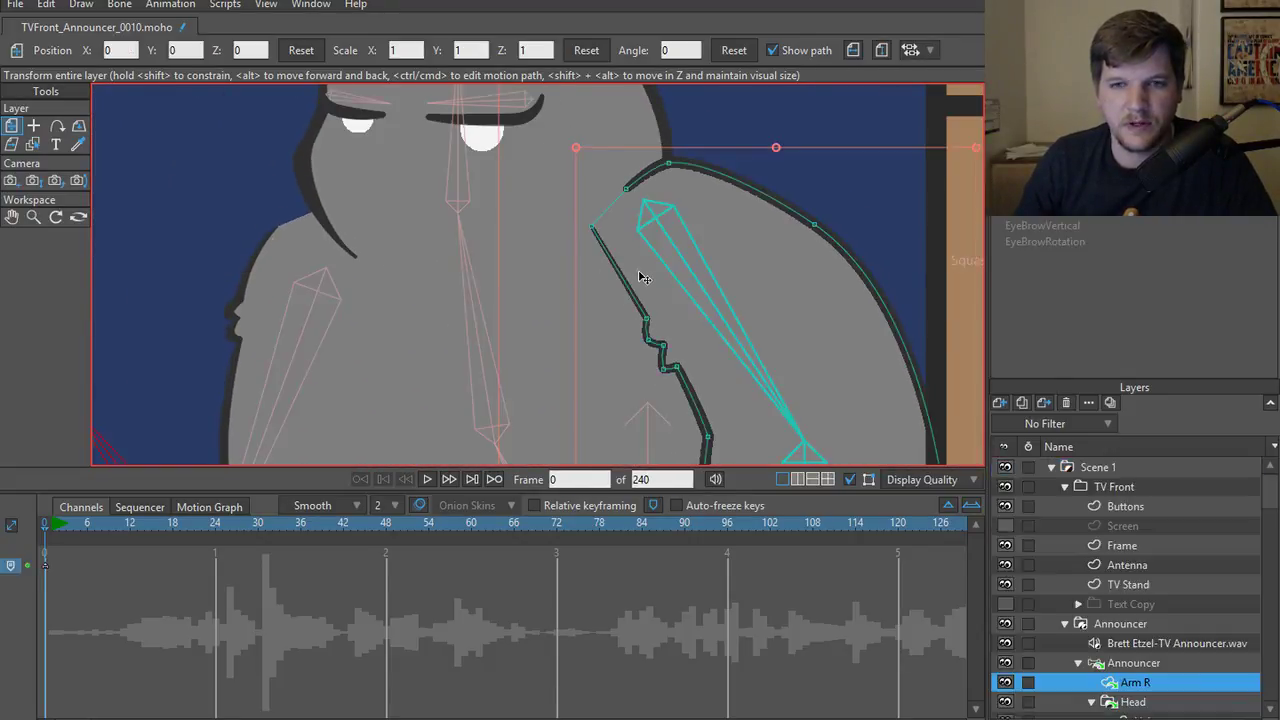
- Try to shift the upper inner-edge points of Arm R toward the chest, and undo the move
scroll(648, 300, up, 3)
scroll(672, 248, up, 2)
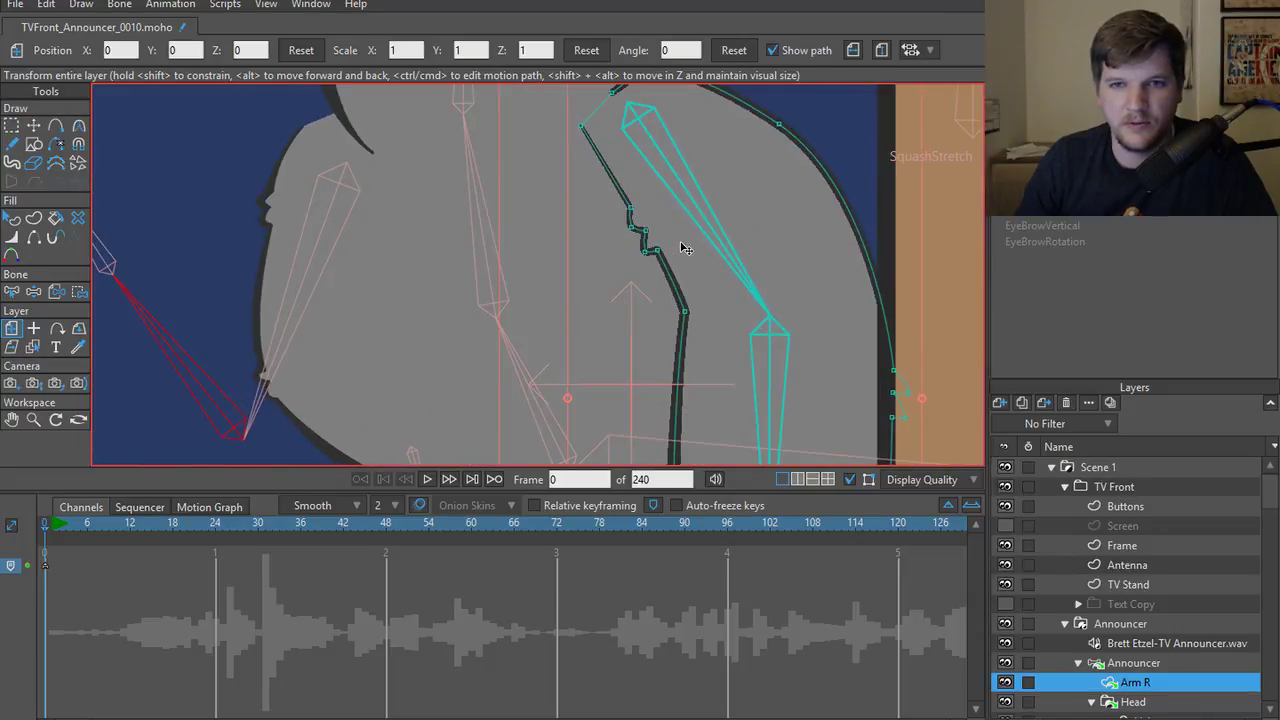
key(g)
drag(679, 297, 580, 140)
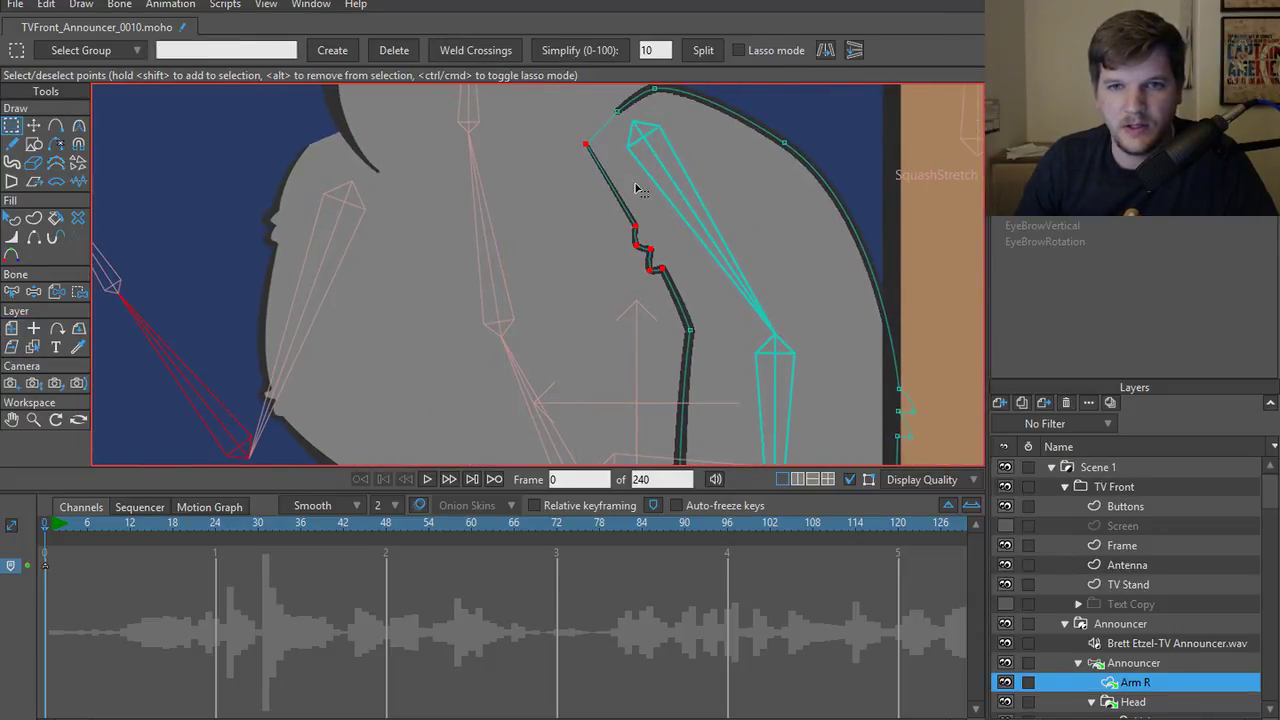
key(t)
drag(645, 238, 631, 249)
scroll(694, 294, down, 3)
scroll(694, 294, up, 3)
key(ctrl+z)
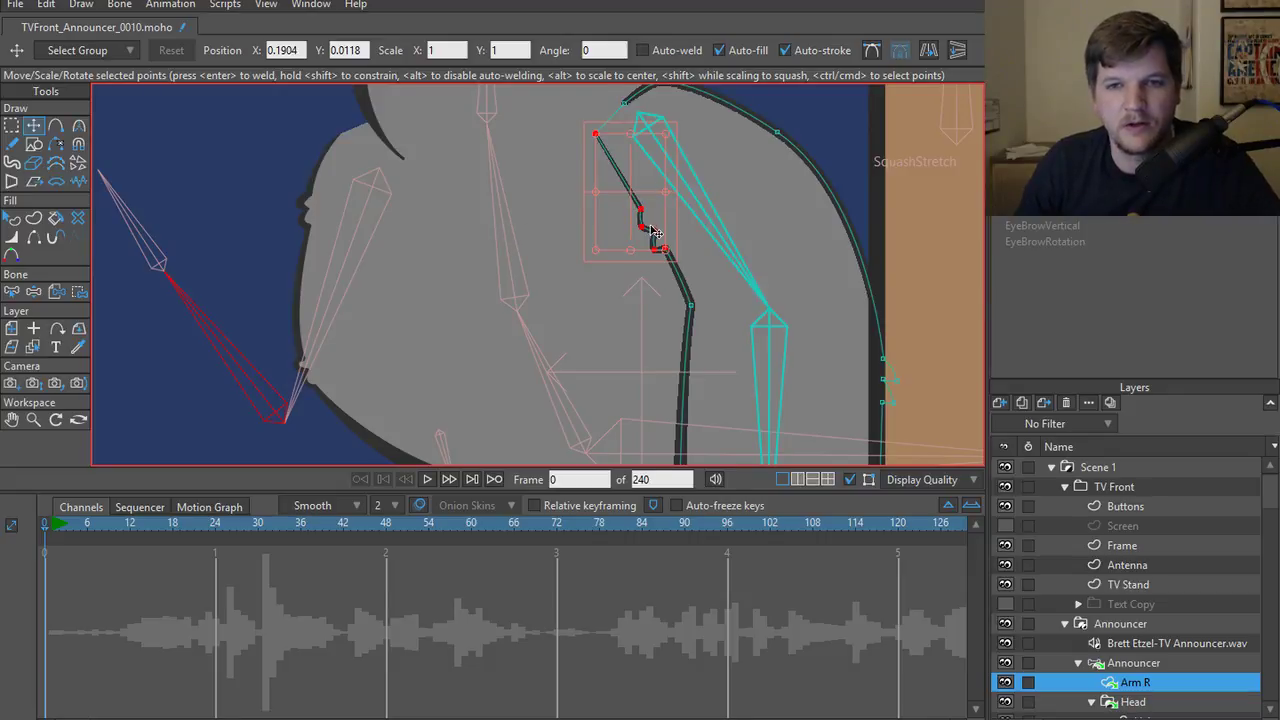
- Locate the original layer of the Announcer bone layer reference in its source file
scroll(650, 233, down, 2)
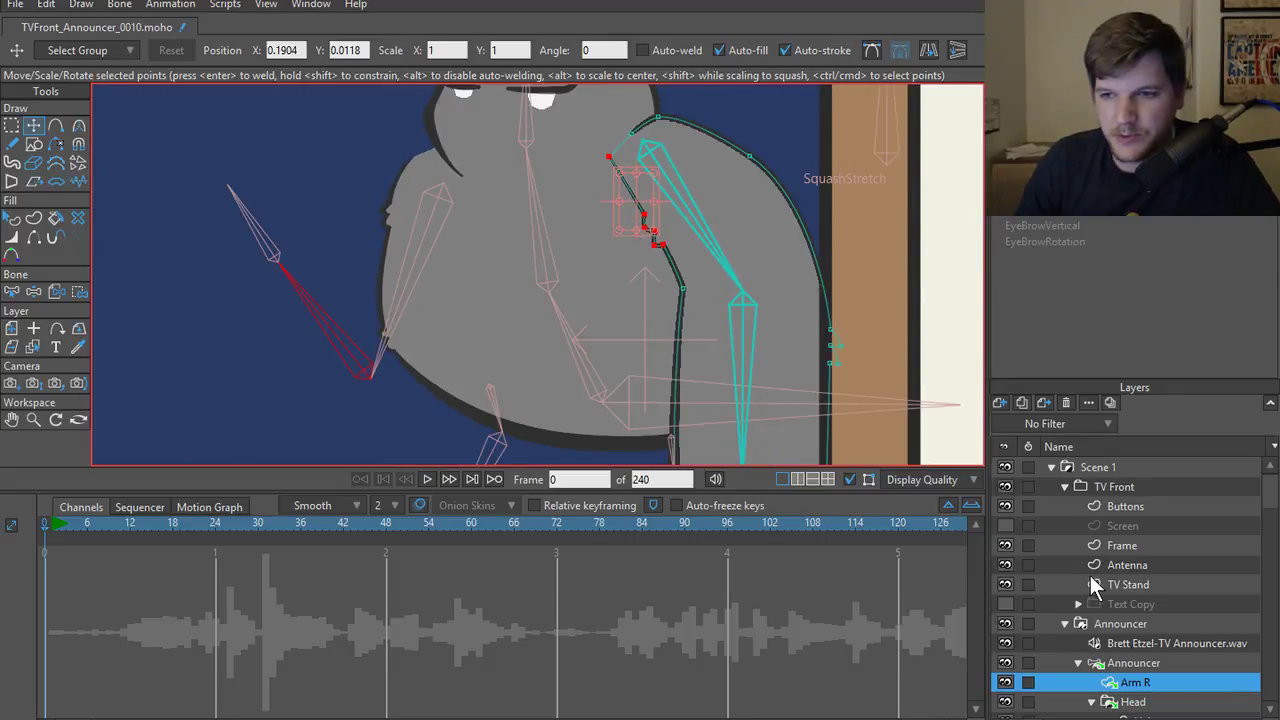
scroll(1105, 578, down, 2)
click(1130, 565)
right_click(1128, 565)
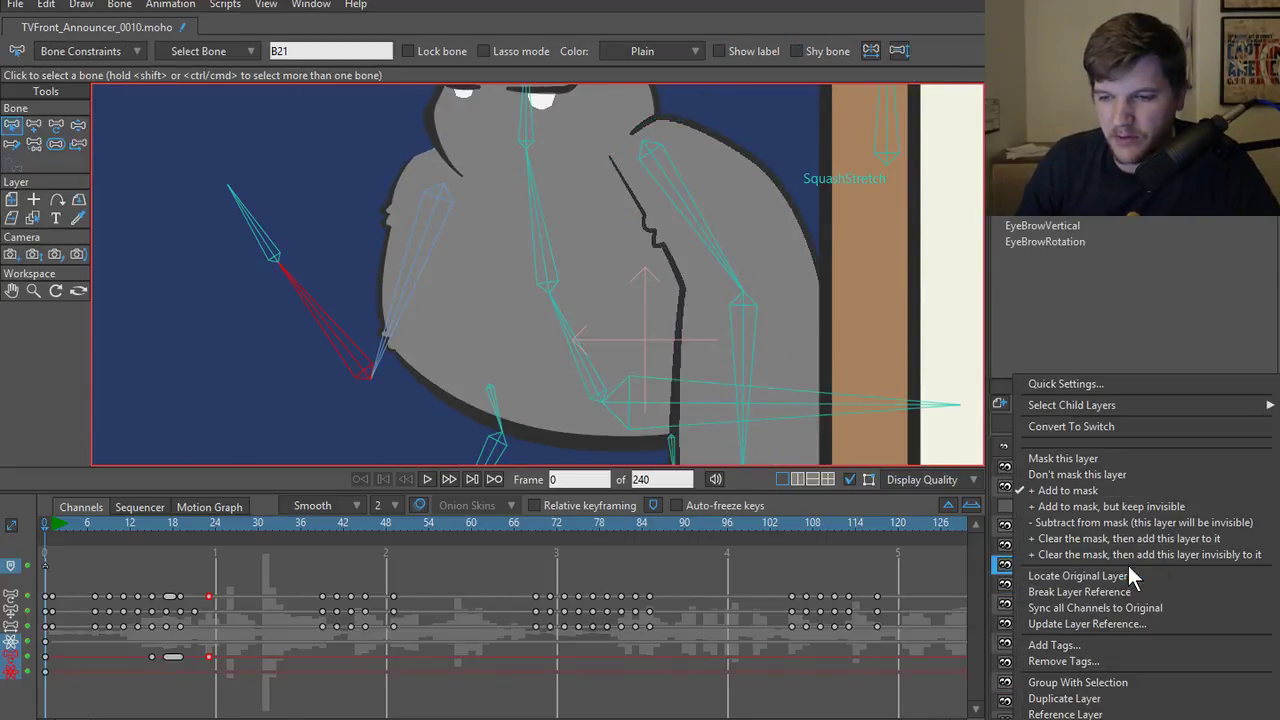
click(1077, 576)
- Select the Arm R layer of the bird in Announcer_028.moho
scroll(645, 305, up, 6)
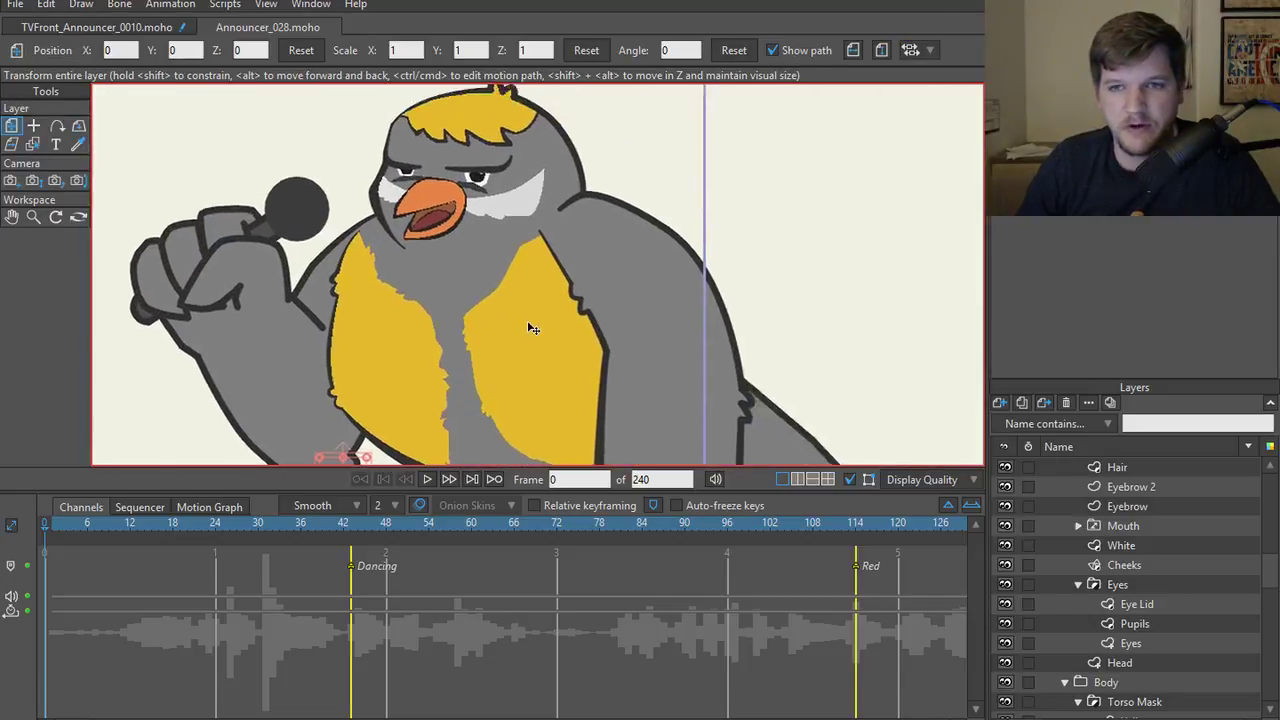
ctrl+alt+click(565, 265)
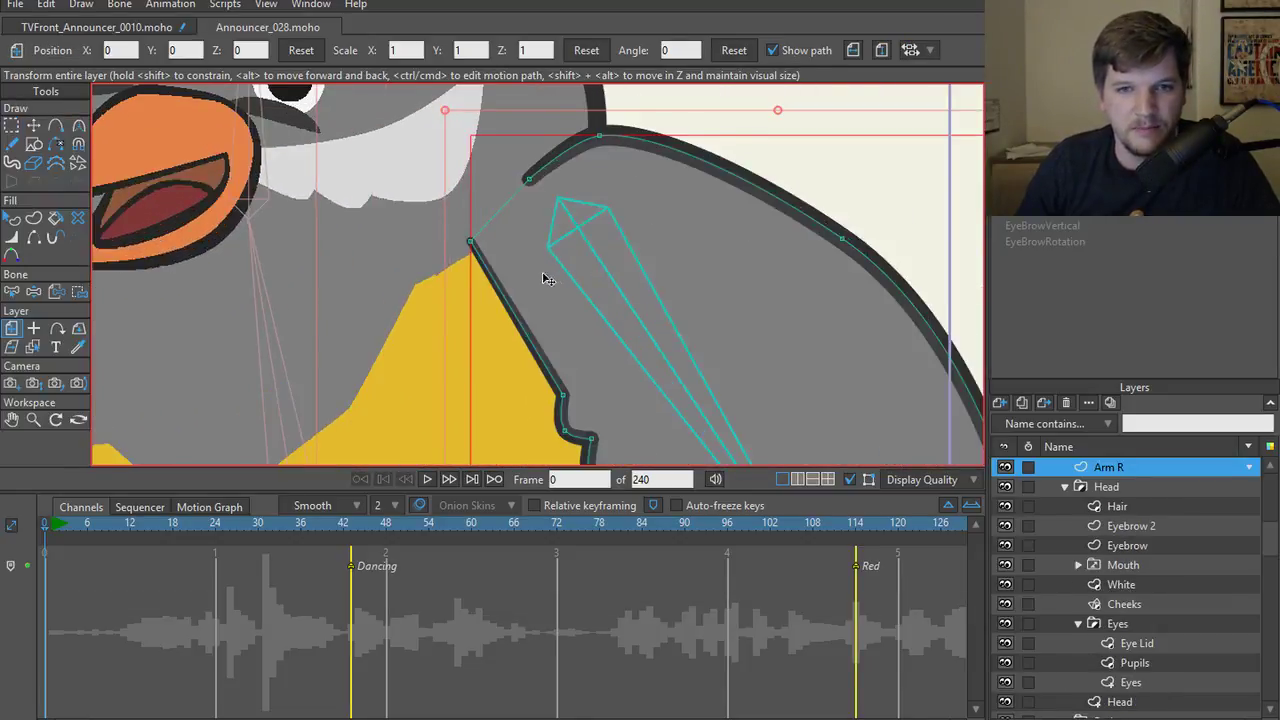
scroll(545, 270, down, 4)
scroll(550, 258, down, 2)
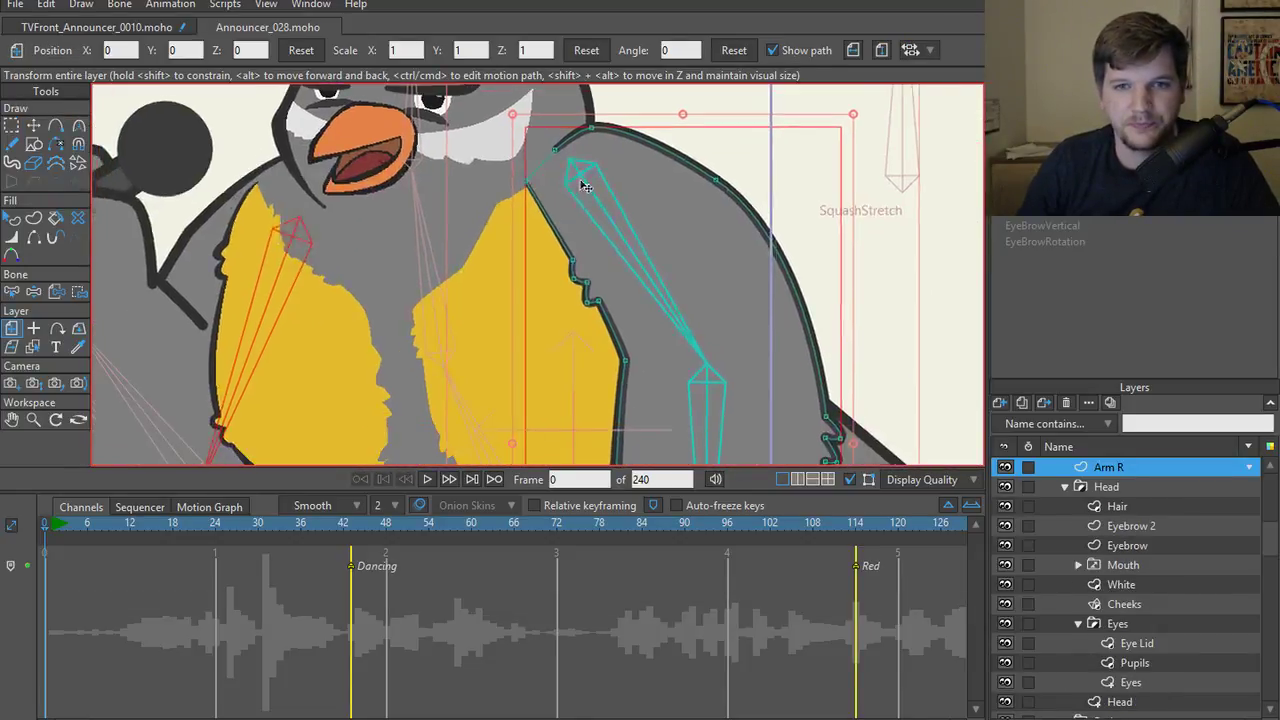
scroll(580, 248, down, 2)
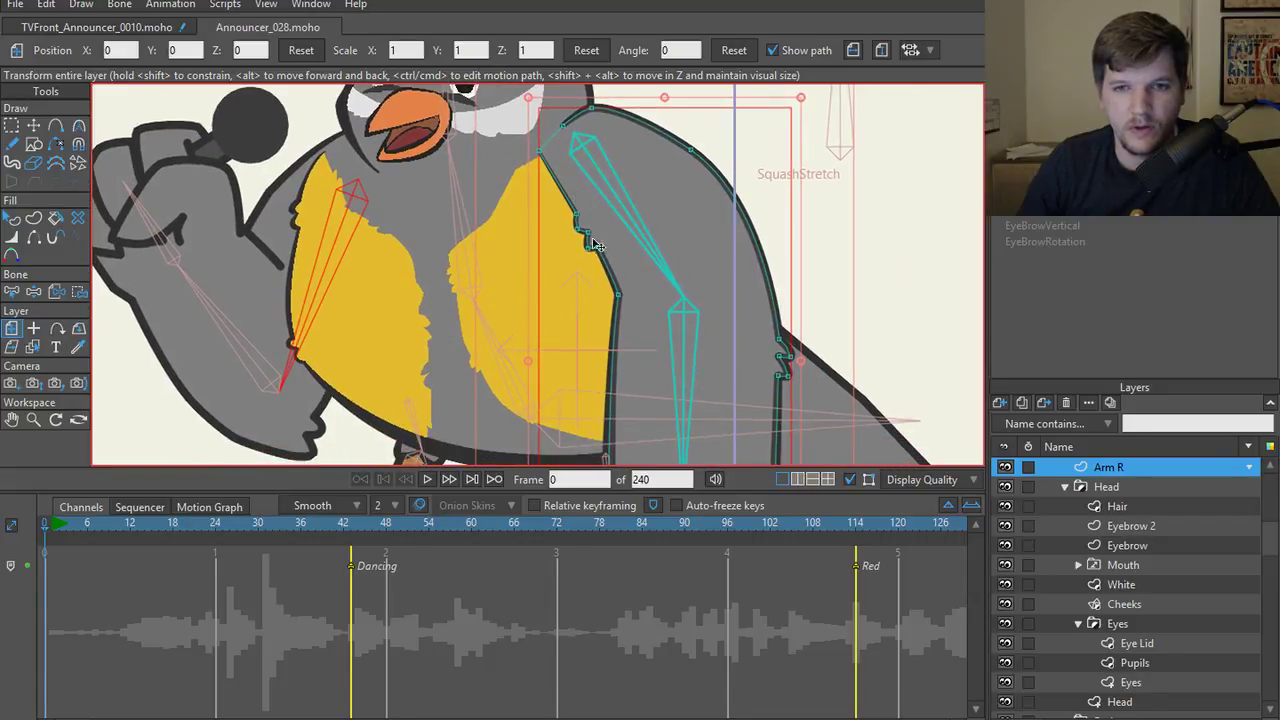
scroll(600, 262, down, 3)
scroll(608, 270, up, 3)
- Move the inner elbow point of Arm R toward the chest, to about X 0.0705, Y -0.0231
key(g)
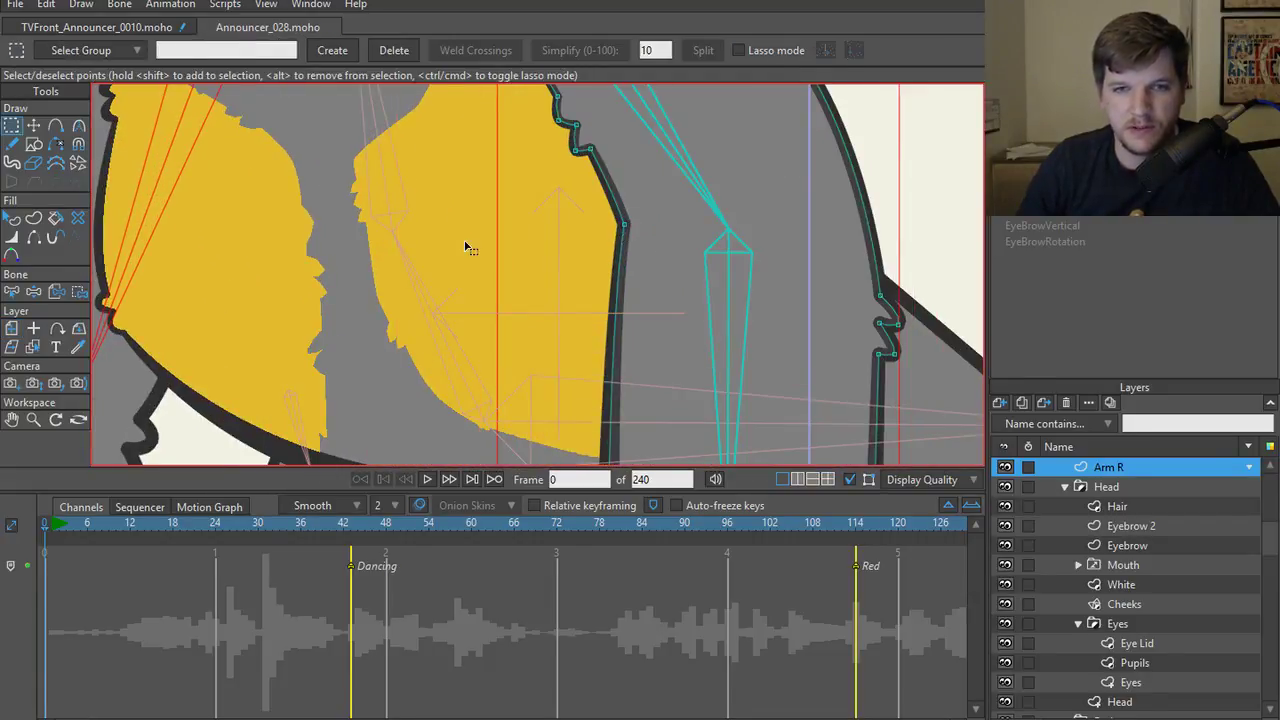
scroll(466, 243, down, 2)
scroll(300, 280, up, 1)
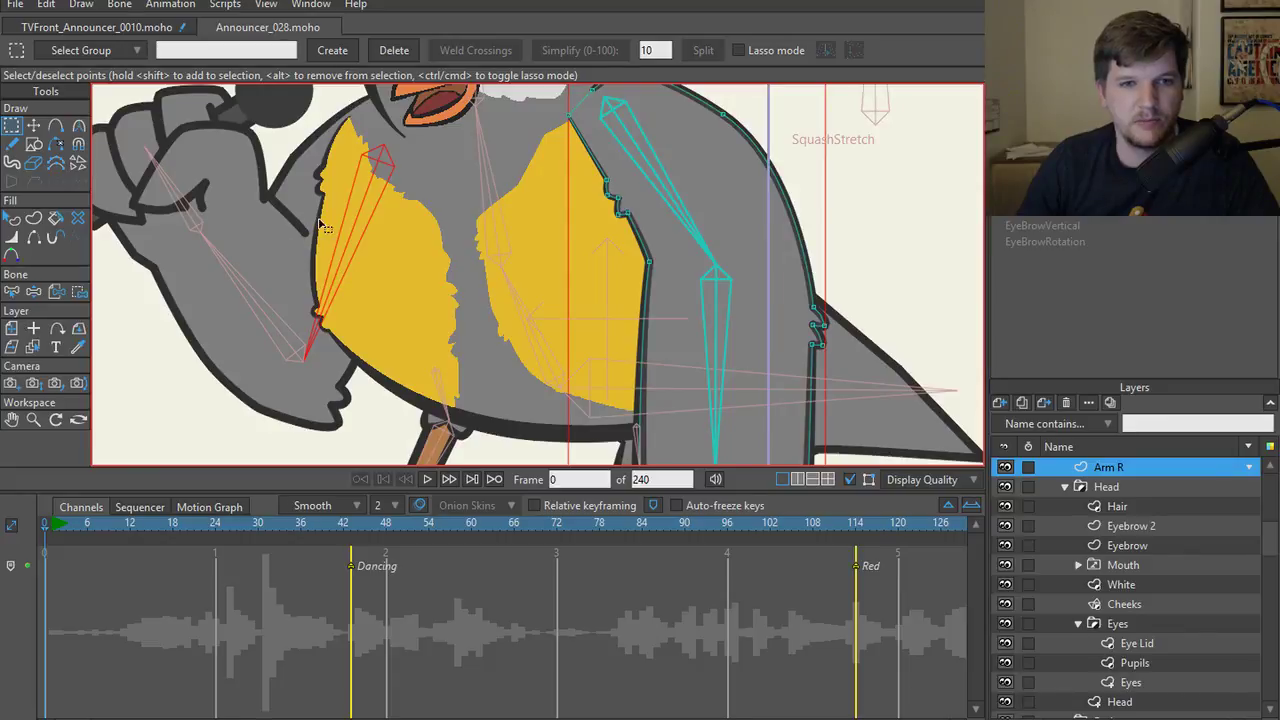
scroll(677, 366, up, 4)
key(t)
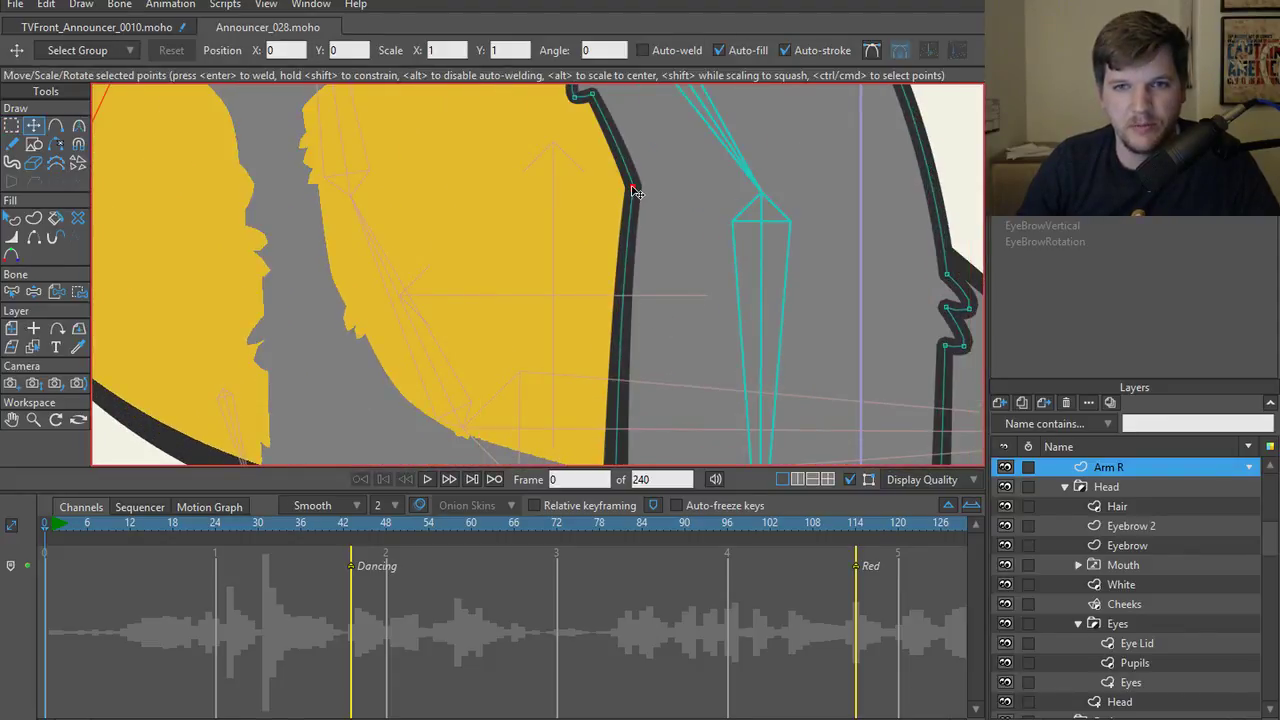
drag(636, 192, 591, 192)
scroll(593, 176, down, 3)
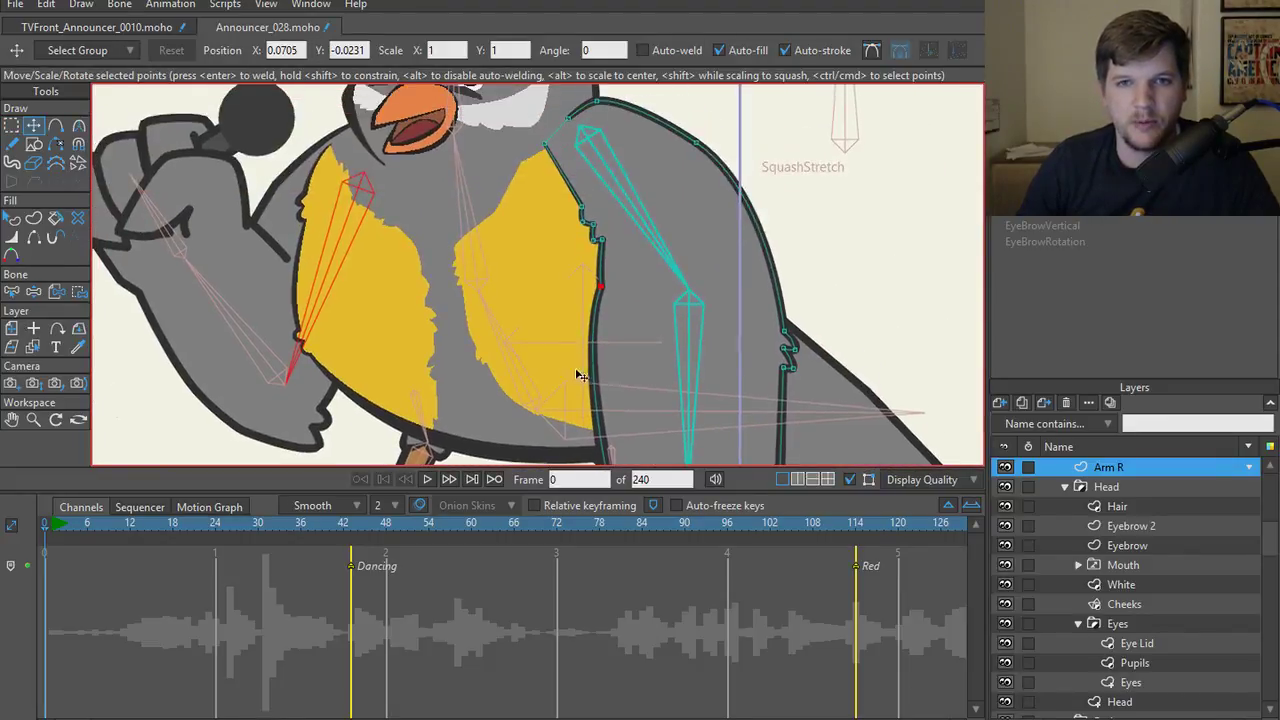
- Select the upper inner-edge points of Arm R and move them toward the chest, to about X 0.1780, Y 0.0298
key(g)
drag(620, 247, 620, 250)
key(t)
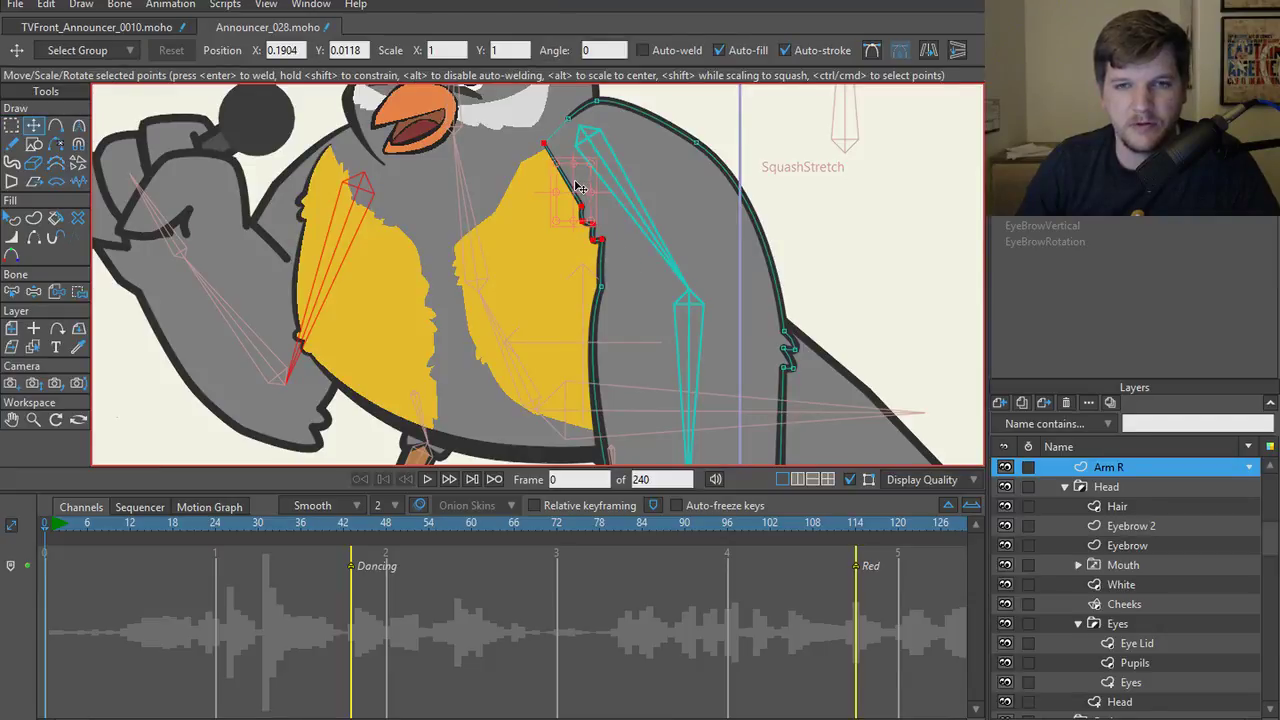
drag(580, 188, 566, 198)
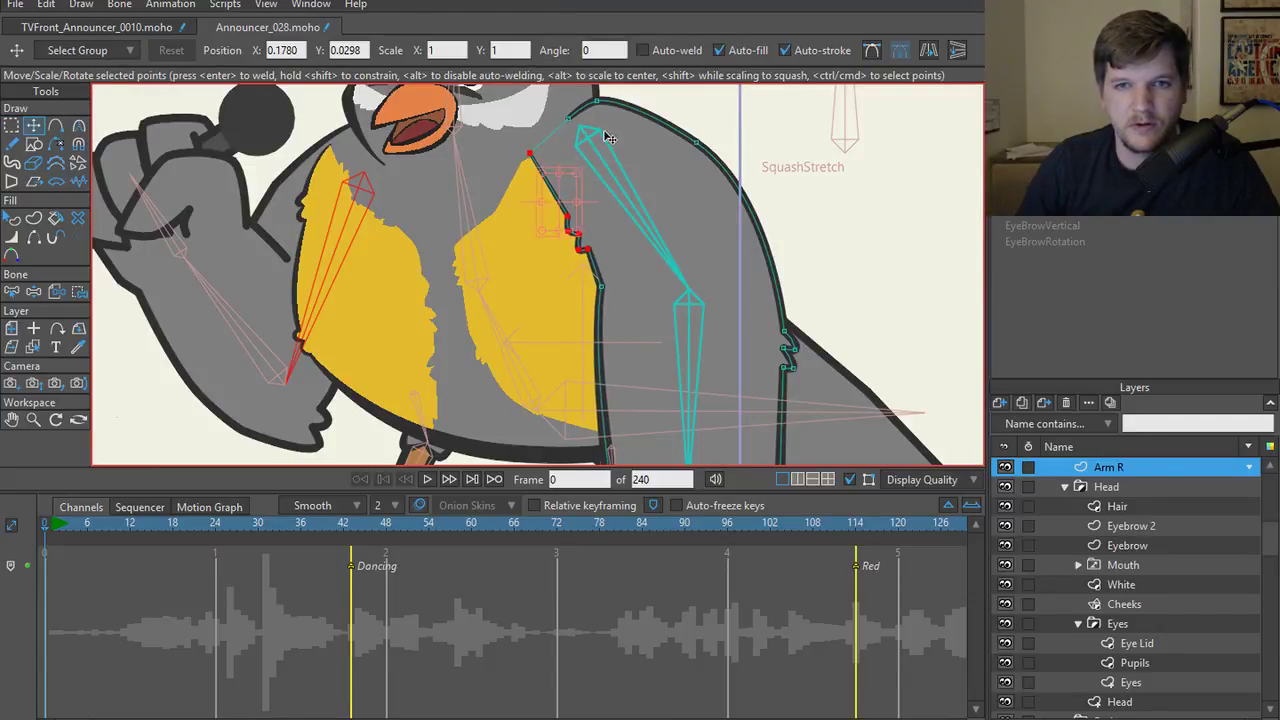
scroll(607, 137, down, 3)
scroll(571, 200, up, 3)
scroll(571, 200, down, 1)
- Move the upper inner corner point of Arm R down toward the arm bone, to about X 0.2180, Y 0.0408
key(a)
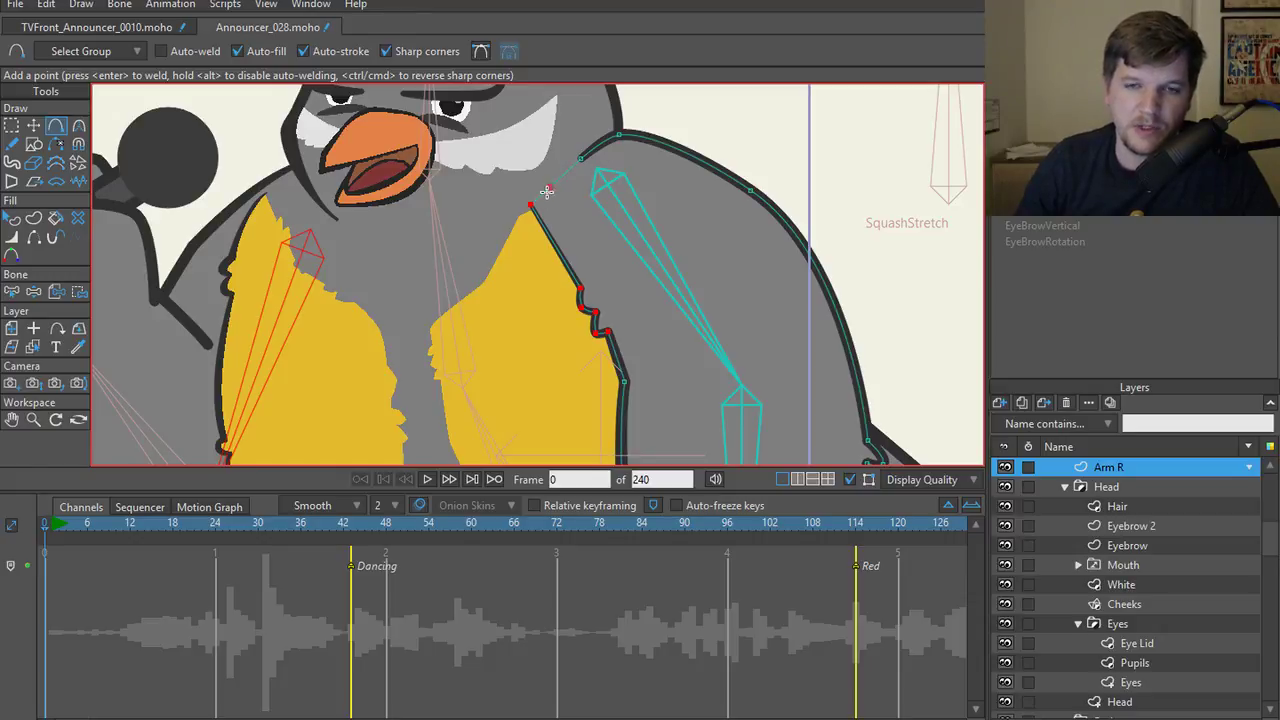
scroll(540, 198, up, 1)
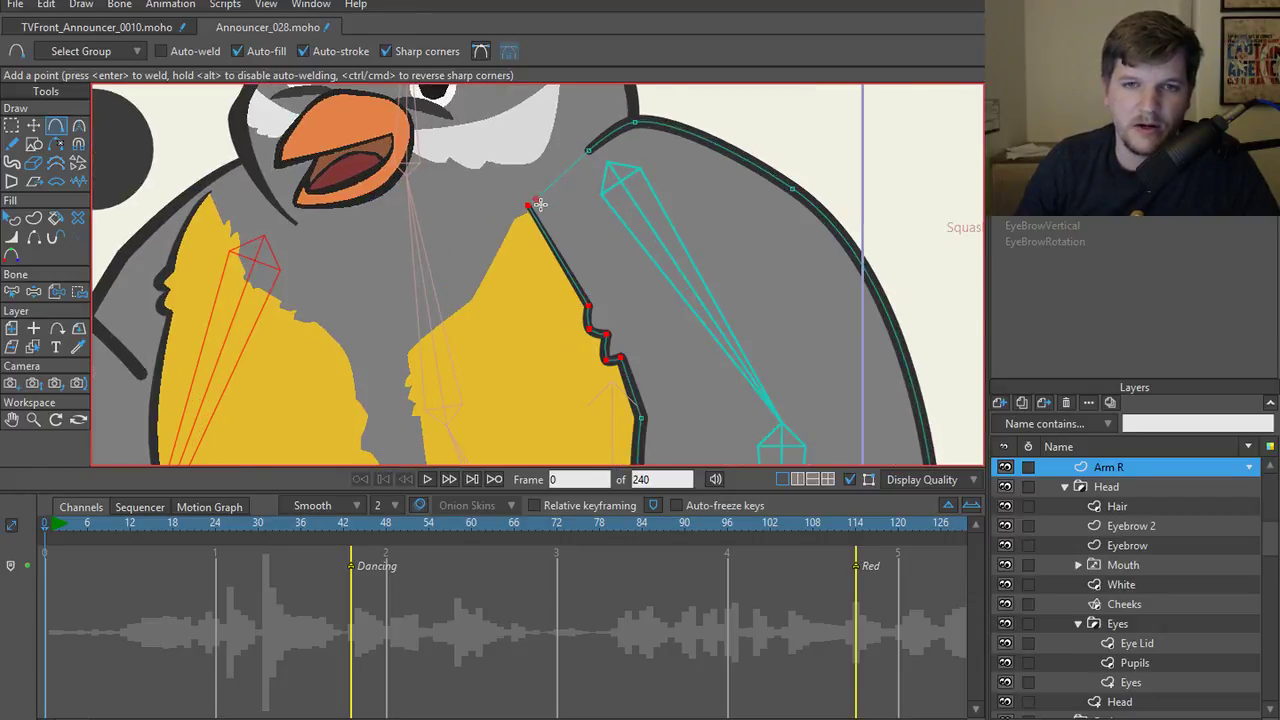
scroll(538, 205, down, 2)
key(t)
drag(537, 212, 565, 242)
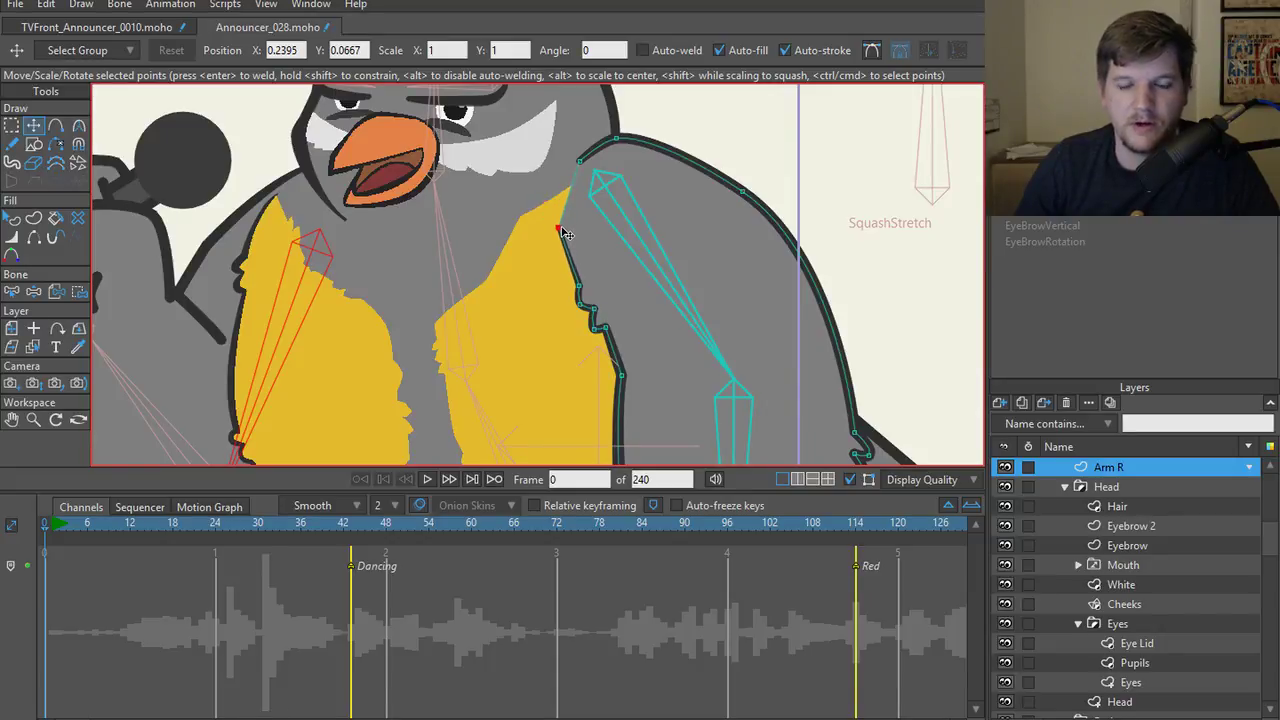
- Smooth the upper inner corner point of Arm R to a curvature of 0.30
key(c)
mouse_move(565, 234)
mouse_down()
mouse_move(686, 234)
mouse_move(570, 224)
mouse_up()
click(308, 50)
scroll(549, 257, down, 5)
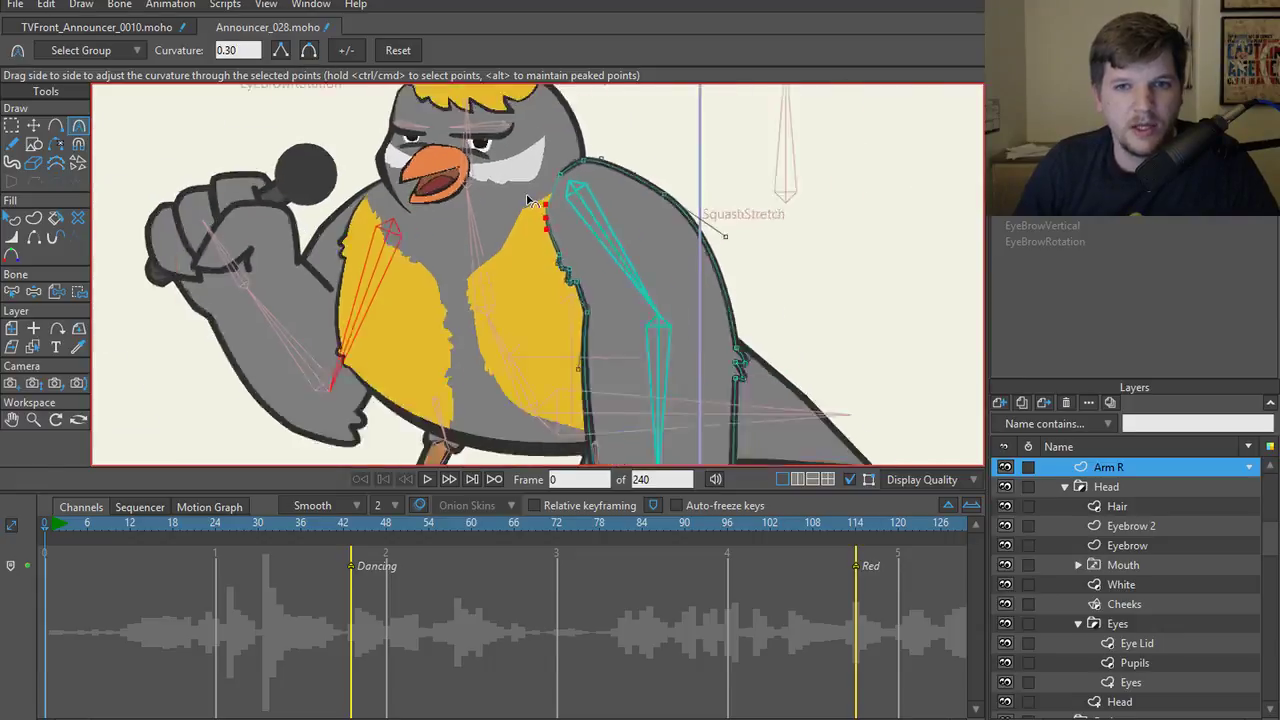
scroll(549, 257, up, 5)
scroll(553, 257, up, 1)
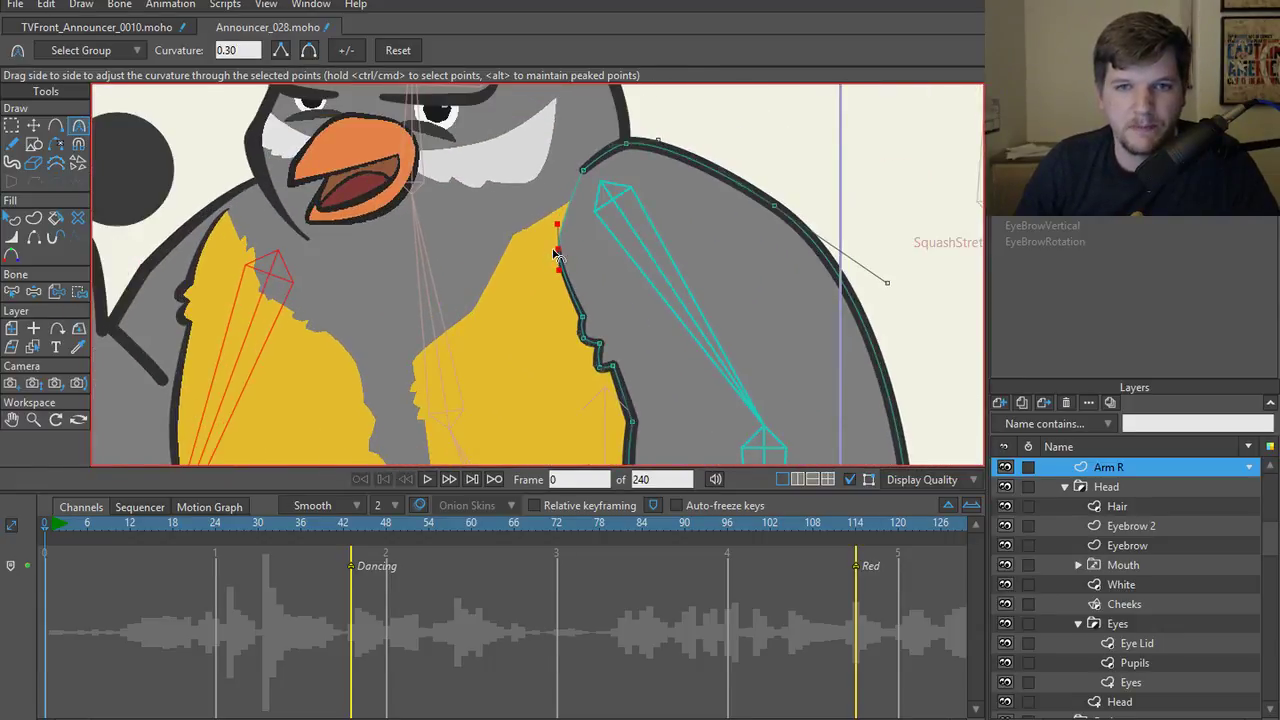
key(t)
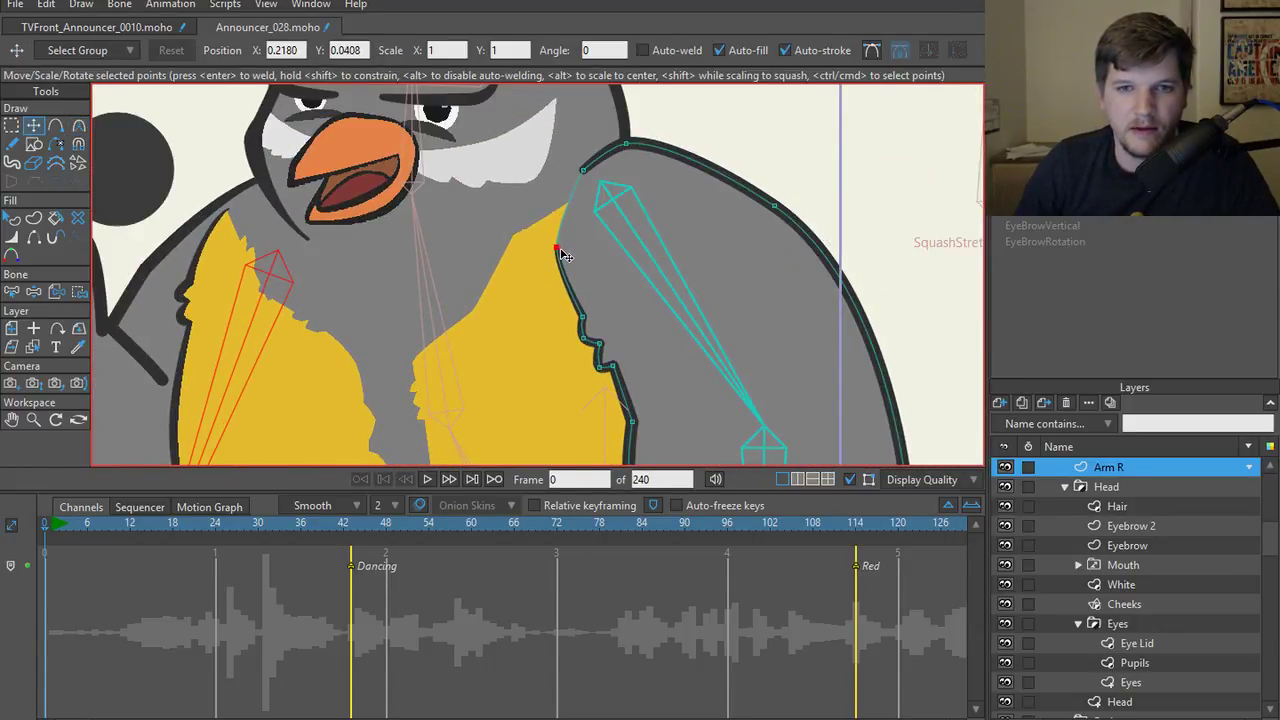
- Smooth the upper inner-edge point of Arm R further, to a curvature of about 0.50
key(c)
drag(590, 258, 737, 289)
scroll(700, 263, down, 2)
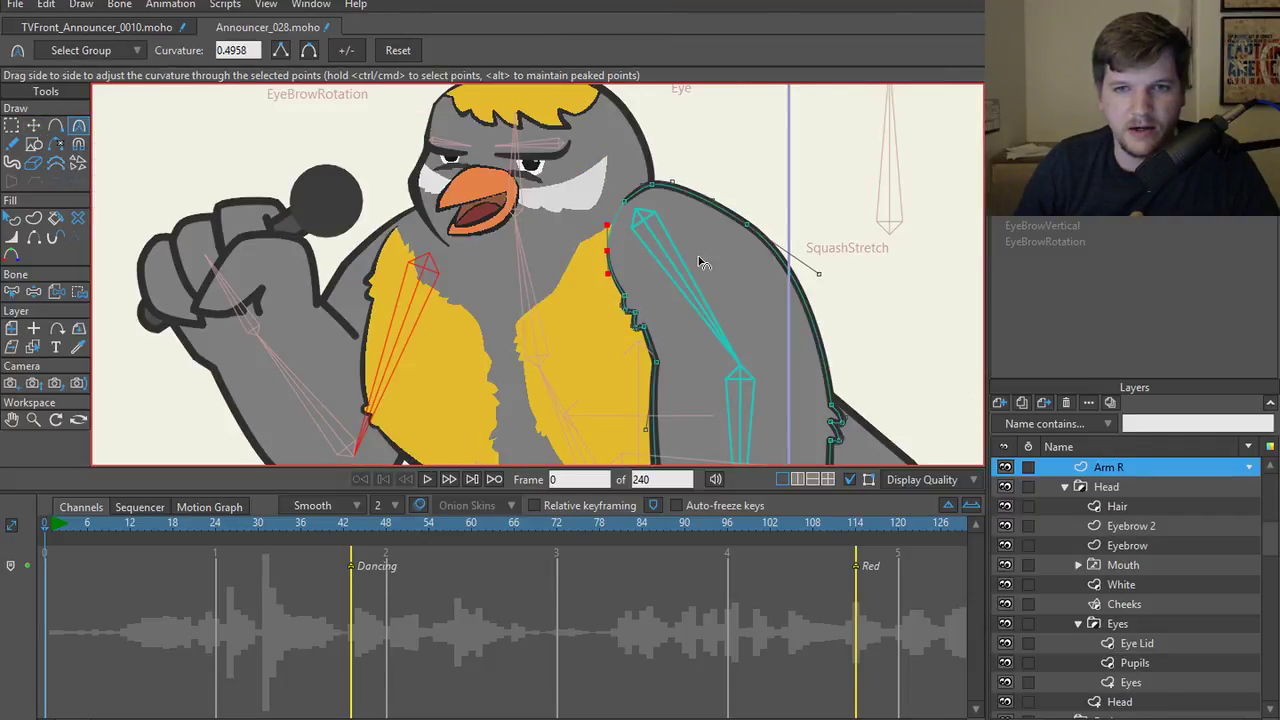
scroll(510, 276, down, 2)
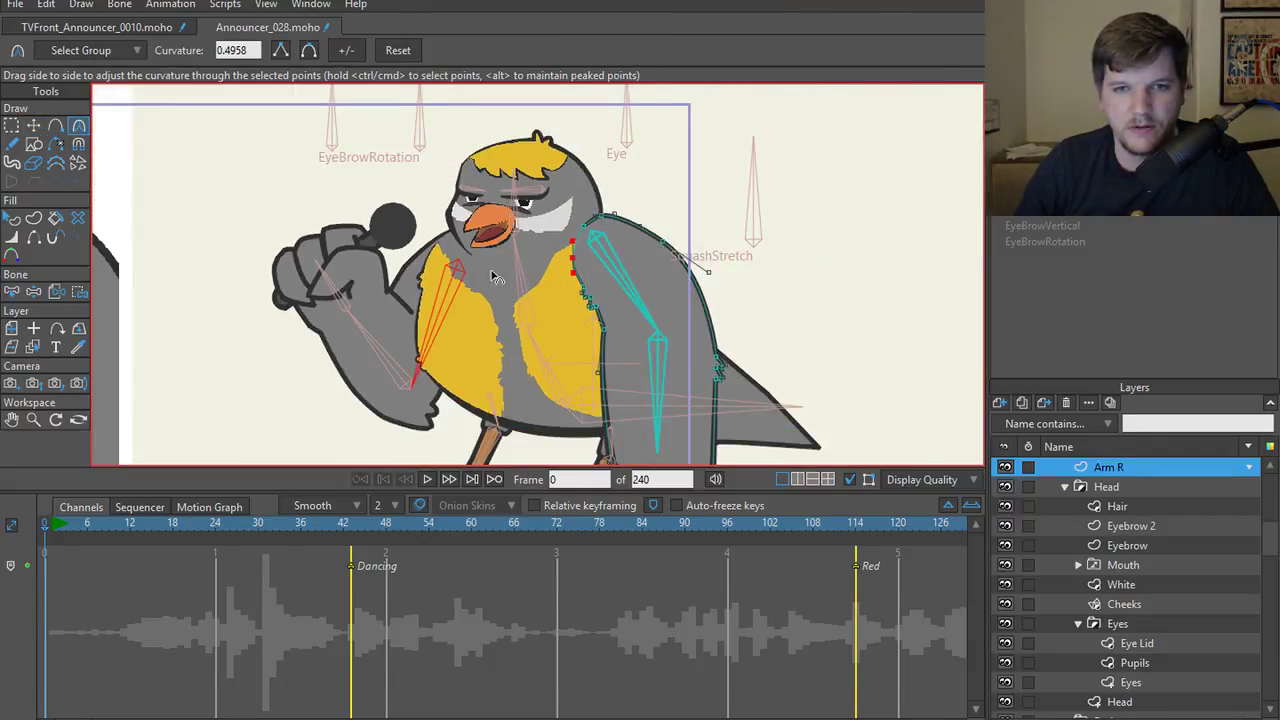
scroll(435, 275, up, 1)
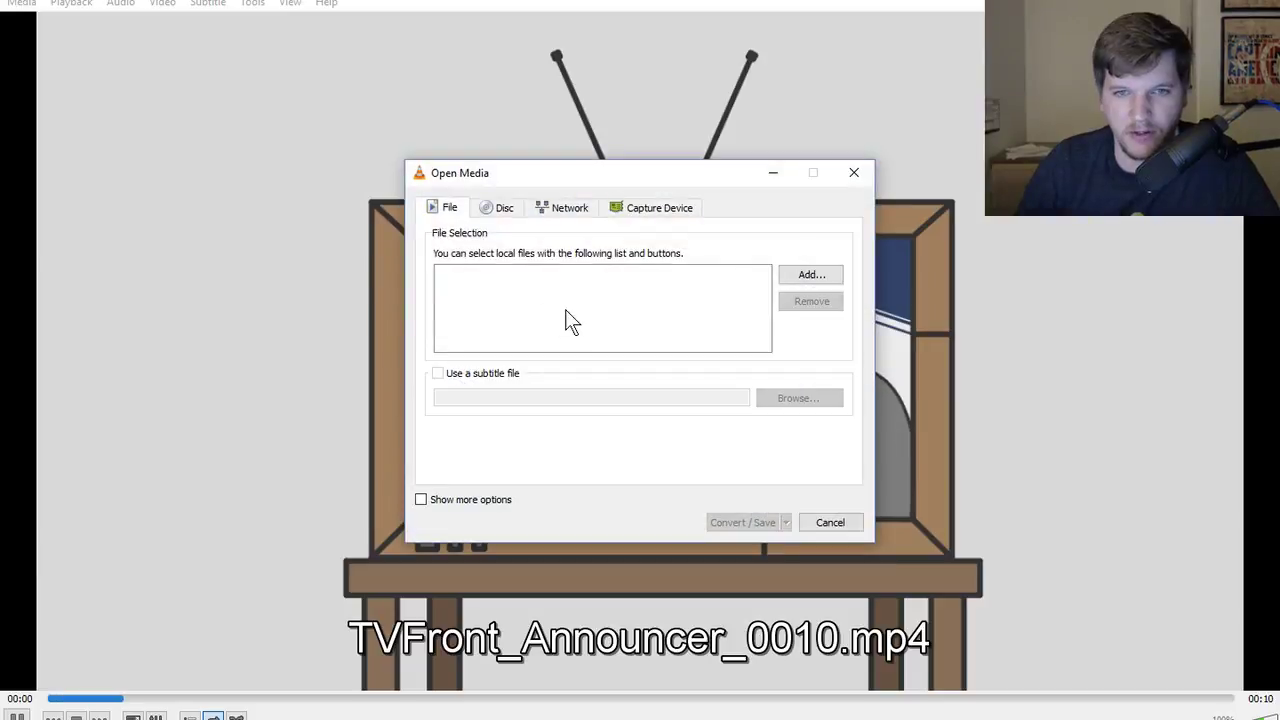
- Switch to VLC, dismiss the Open Media dialog and review the exported TVFront_Announcer_0010.mp4
click(853, 180)
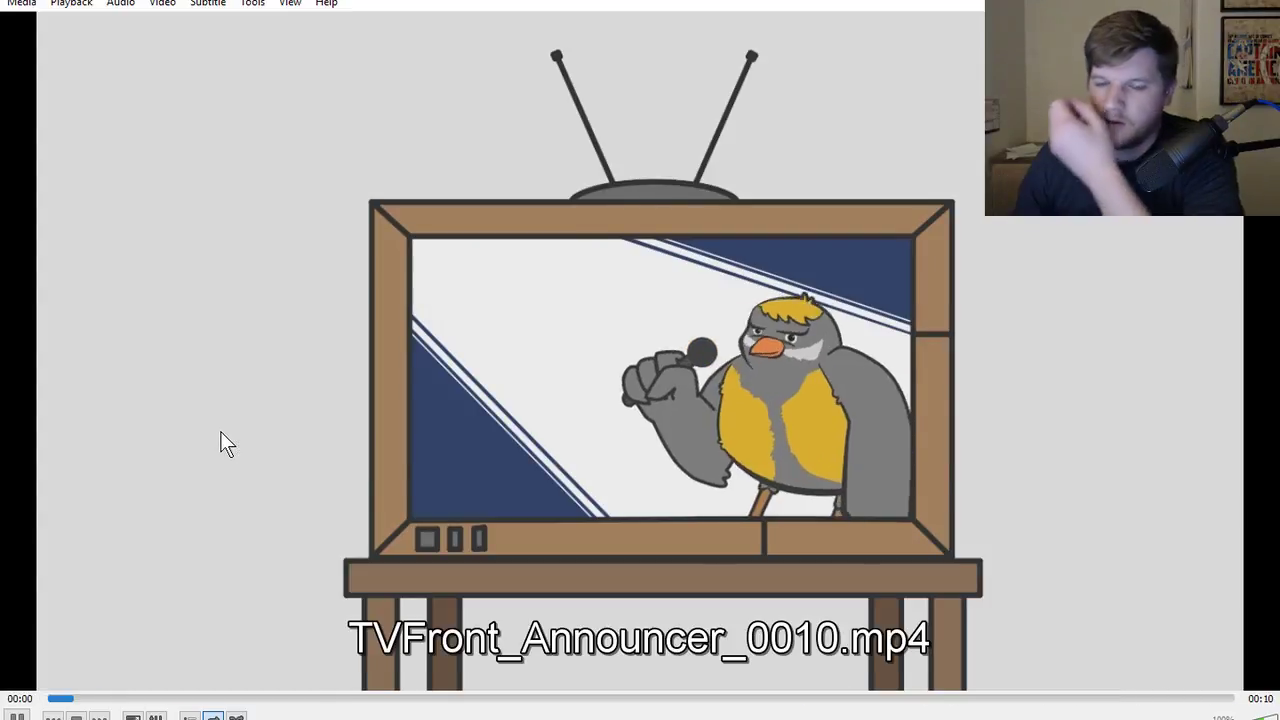
click(14, 716)
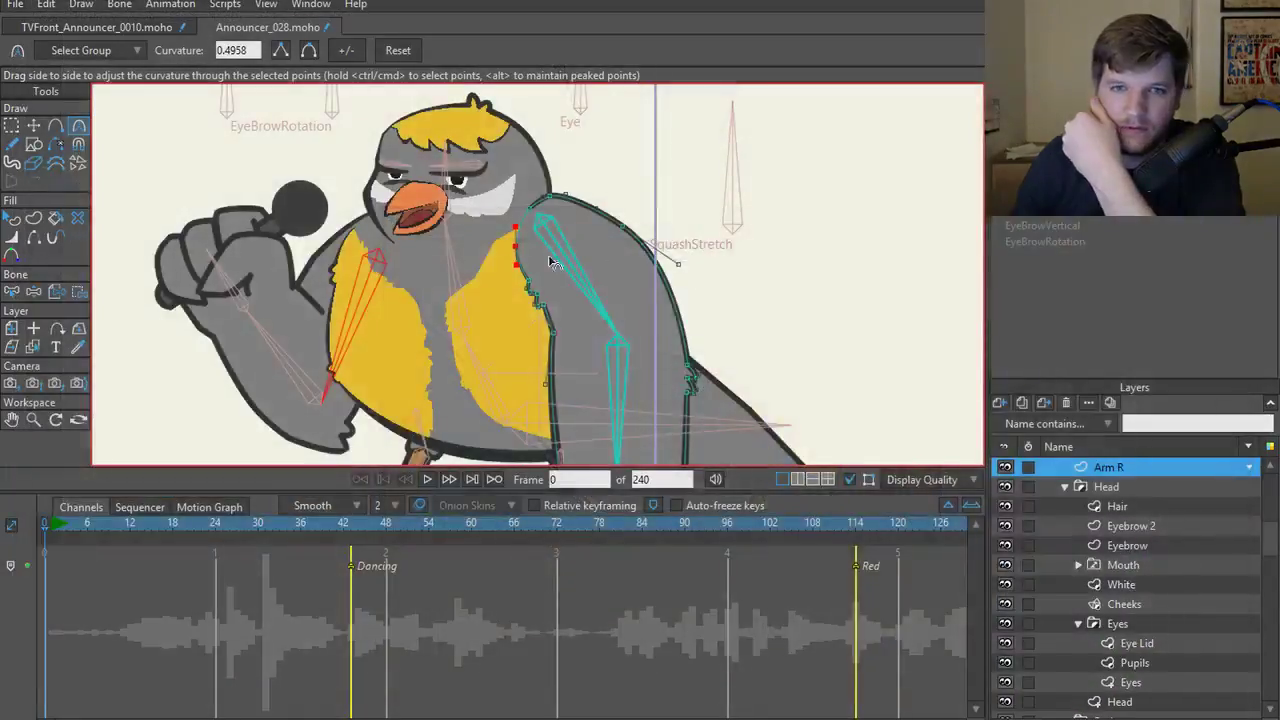
- Add a point on Arm R's upper inner edge where the yellow chest patch ends, and show the outline edge just below it
scroll(555, 310, up, 3)
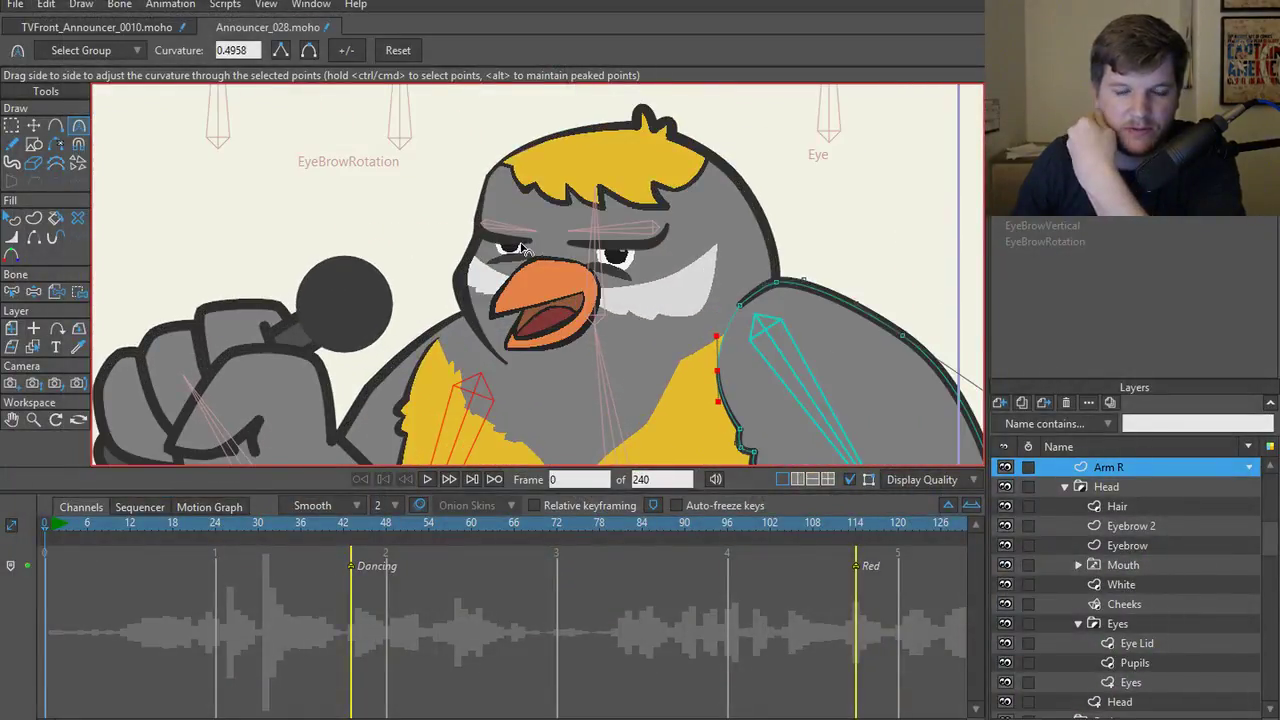
scroll(560, 268, down, 3)
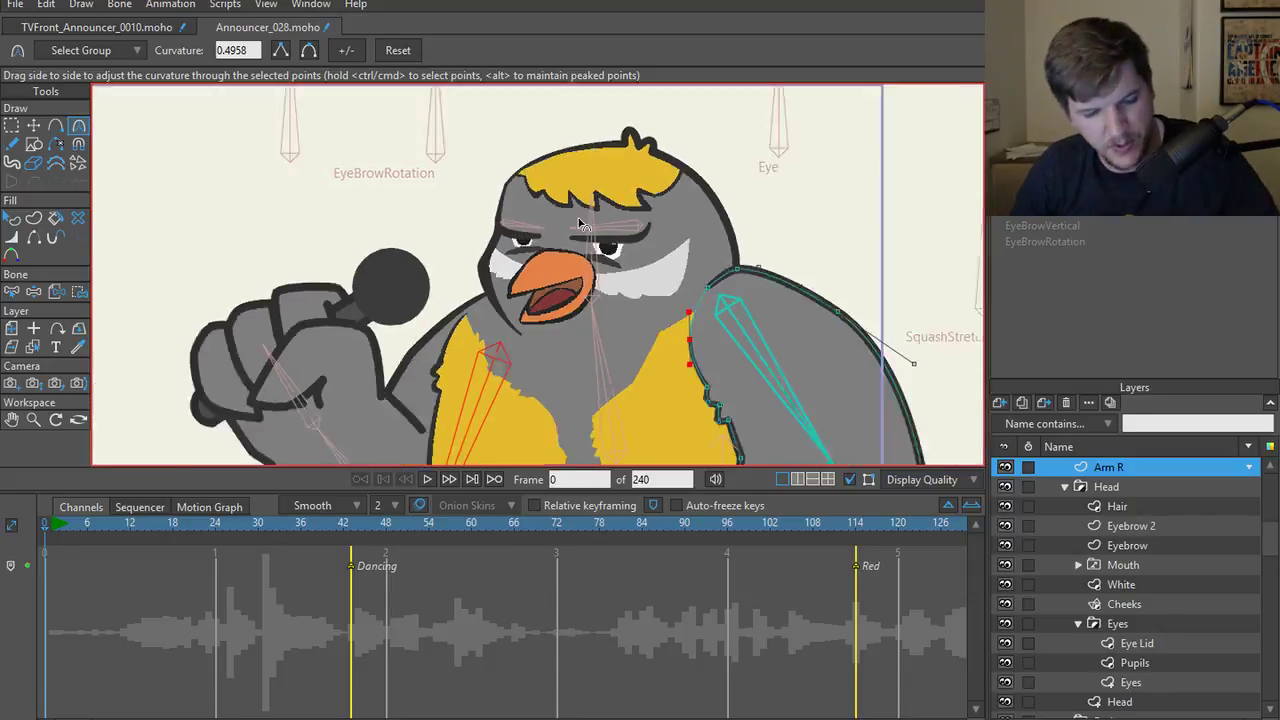
scroll(578, 272, up, 5)
scroll(578, 272, down, 2)
scroll(600, 268, up, 3)
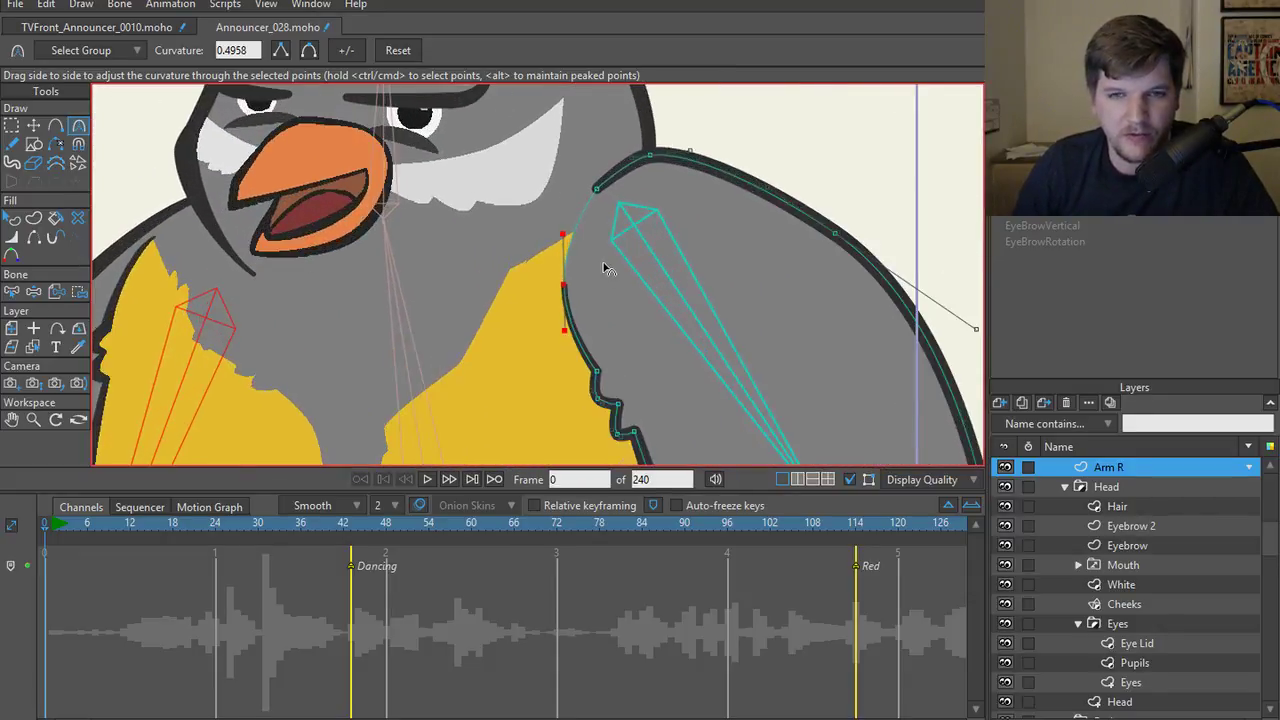
key(a)
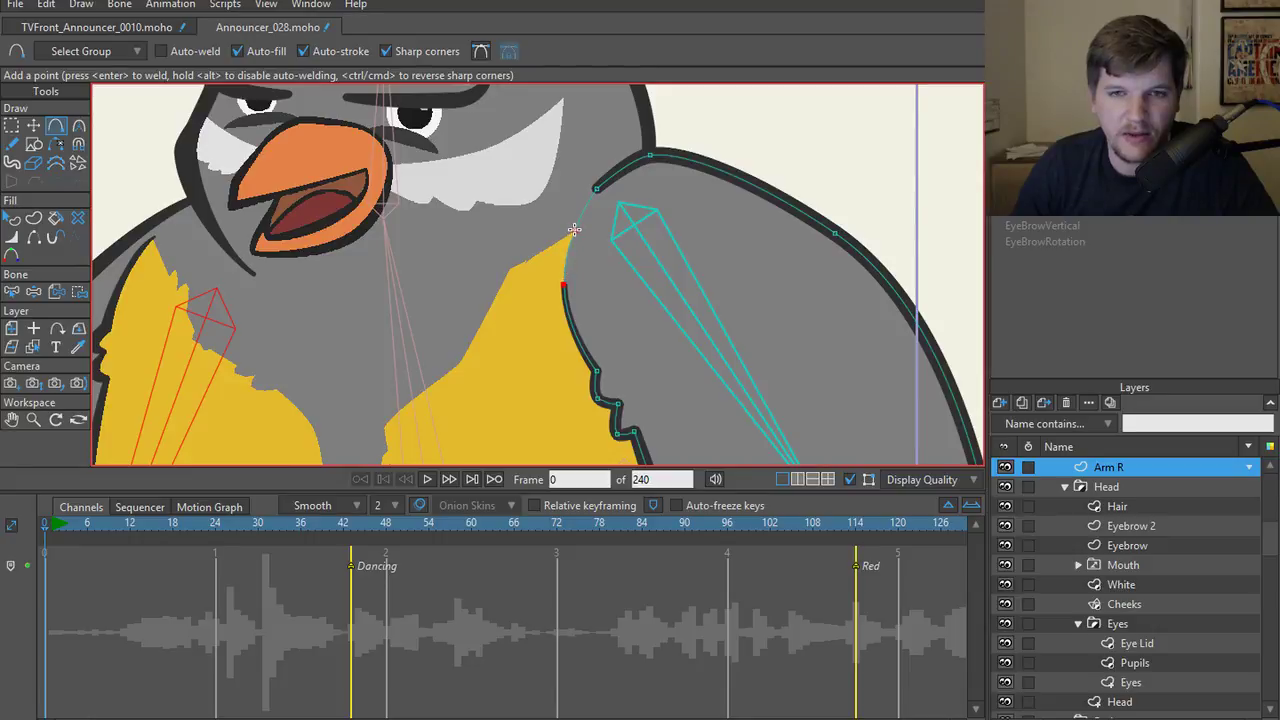
click(574, 230)
key(h)
scroll(578, 262, down, 2)
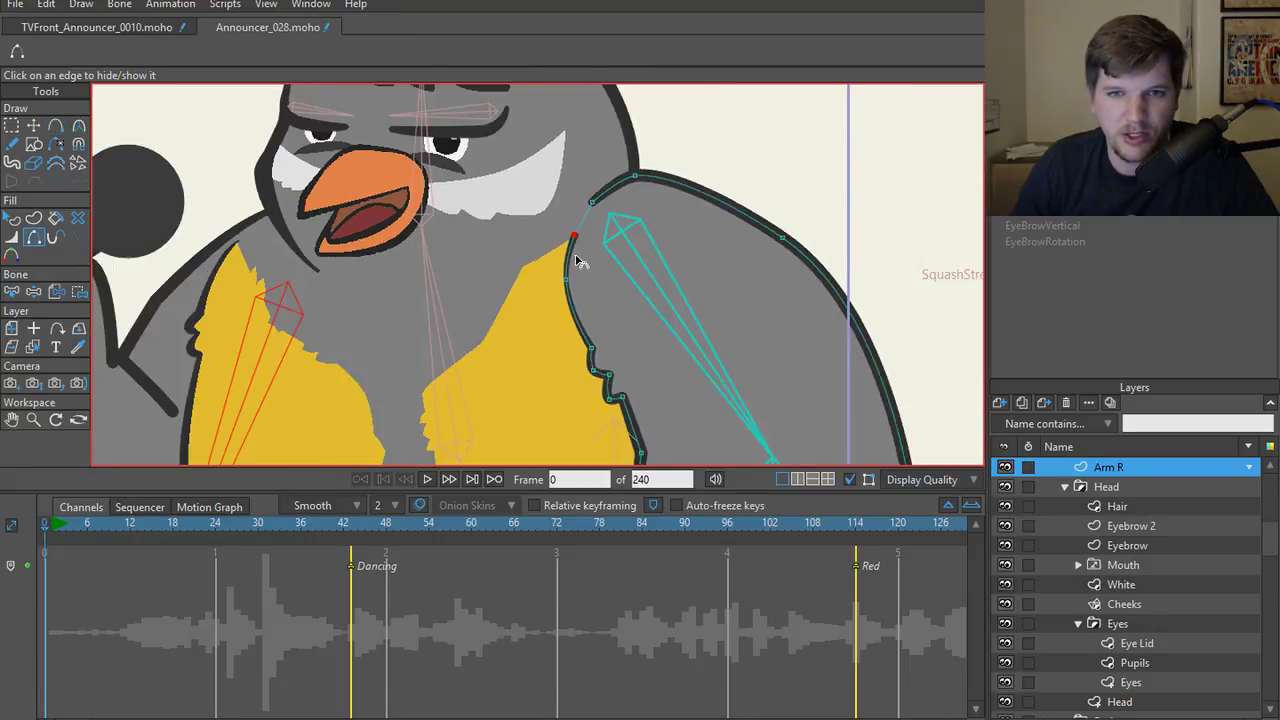
scroll(586, 230, up, 2)
scroll(600, 272, down, 2)
scroll(592, 244, up, 2)
- Move Arm R's upper corner point up toward the top of the shoulder and adjust the shoulder-top point's curvature to about 0.48
key(t)
drag(590, 237, 672, 208)
key(c)
scroll(612, 215, down, 3)
scroll(612, 215, up, 4)
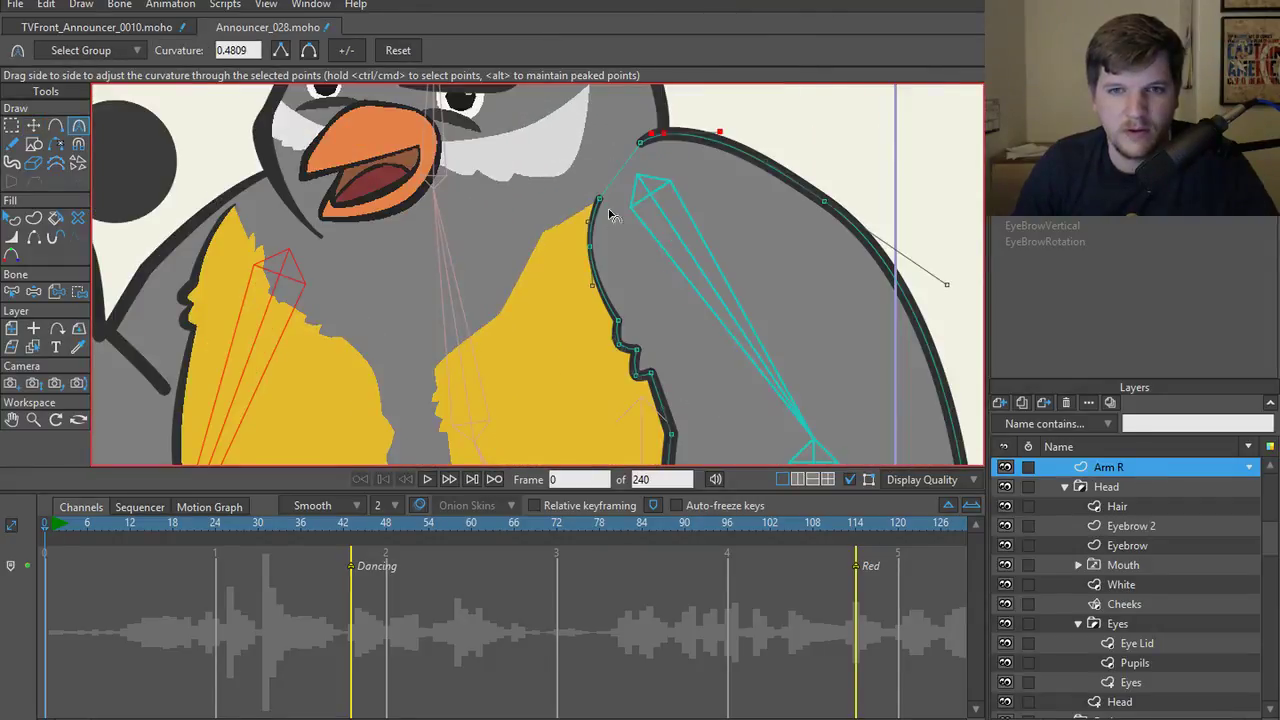
- Taper Arm R's inner outline at the added end point to a line width of about 2 percent
key(t)
click(600, 200)
key(w)
scroll(598, 210, up, 2)
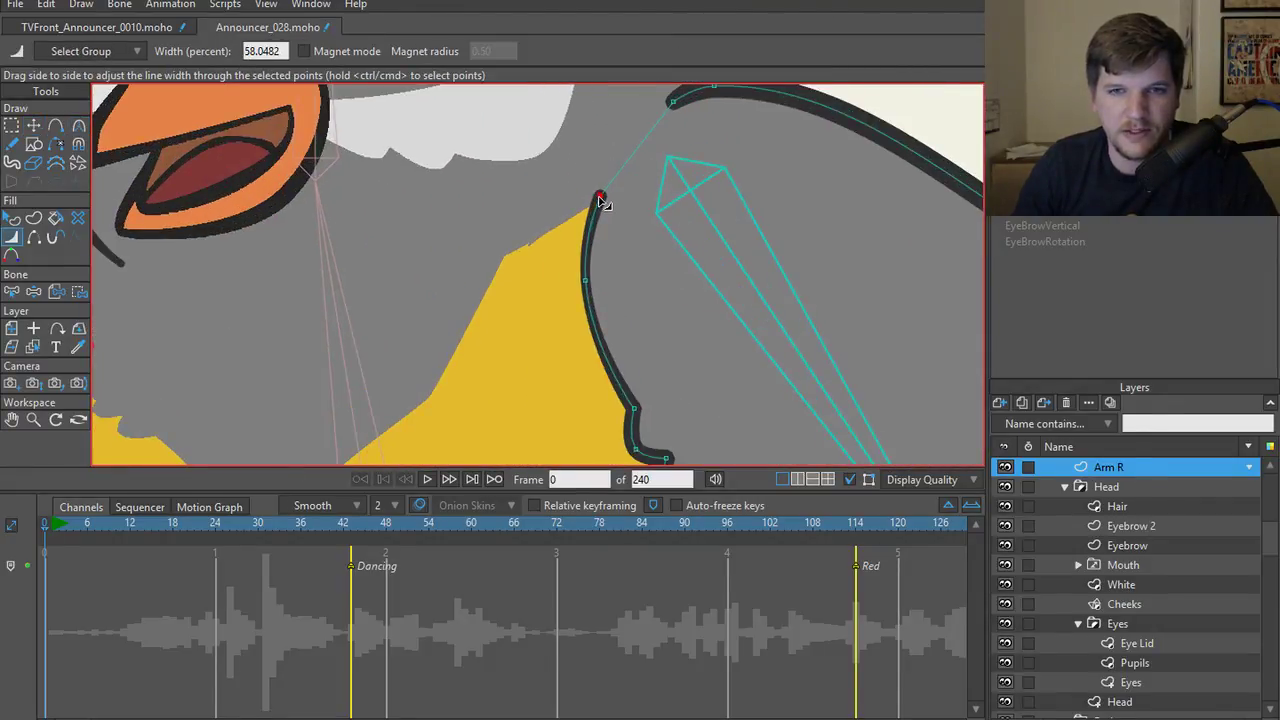
drag(586, 281, 598, 278)
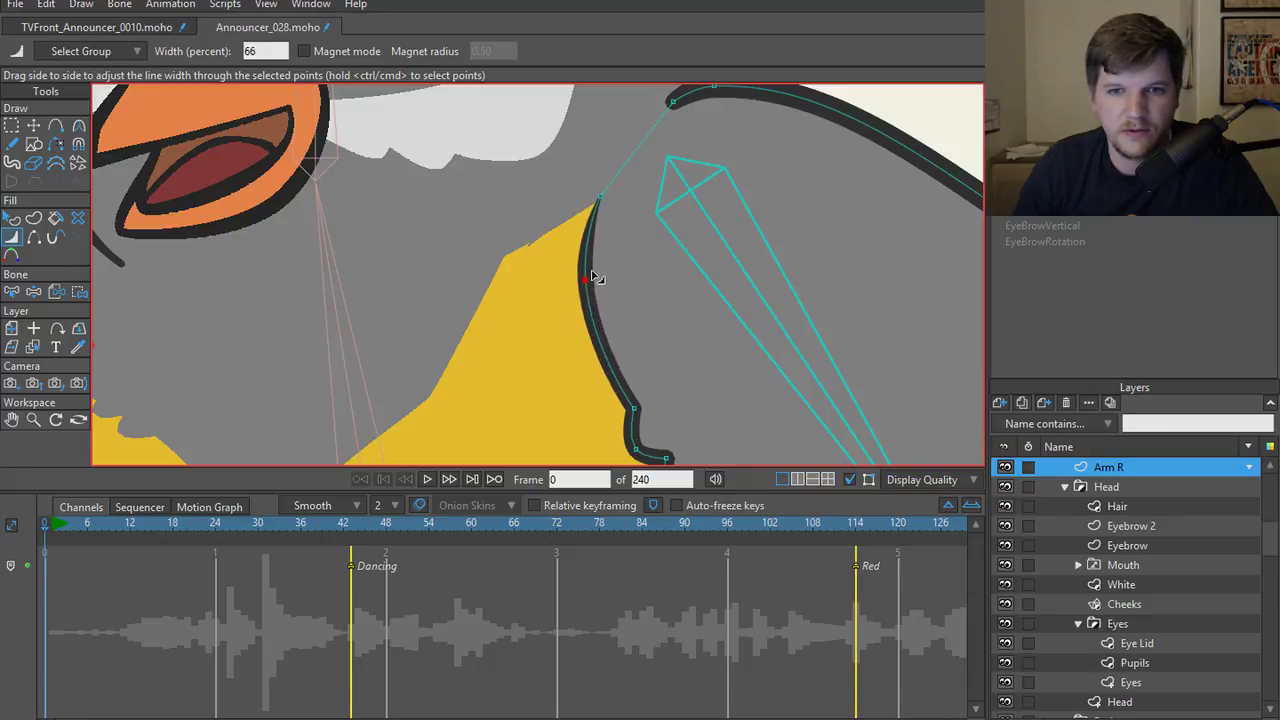
mouse_move(600, 200)
mouse_down()
mouse_move(613, 204)
mouse_move(600, 200)
mouse_up()
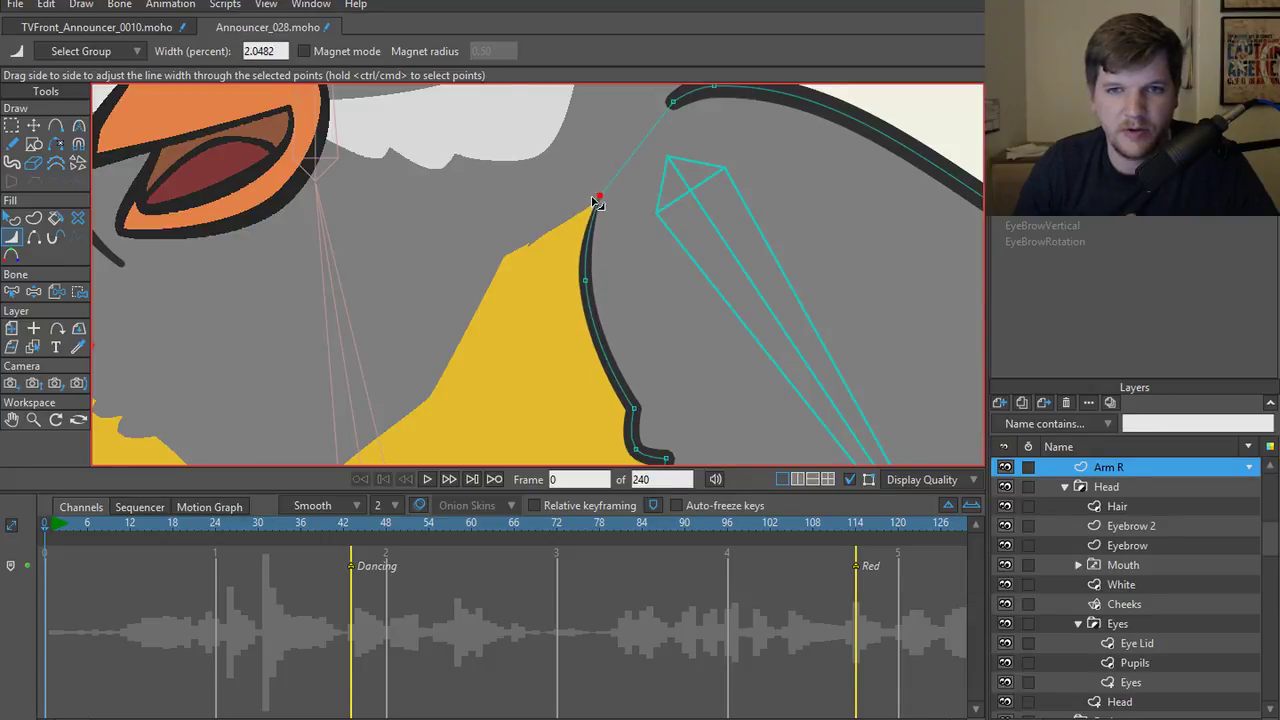
- Test how the reshaped arm behaves by manipulating the bird's bones
scroll(600, 200, down, 3)
key(z)
drag(717, 285, 795, 165)
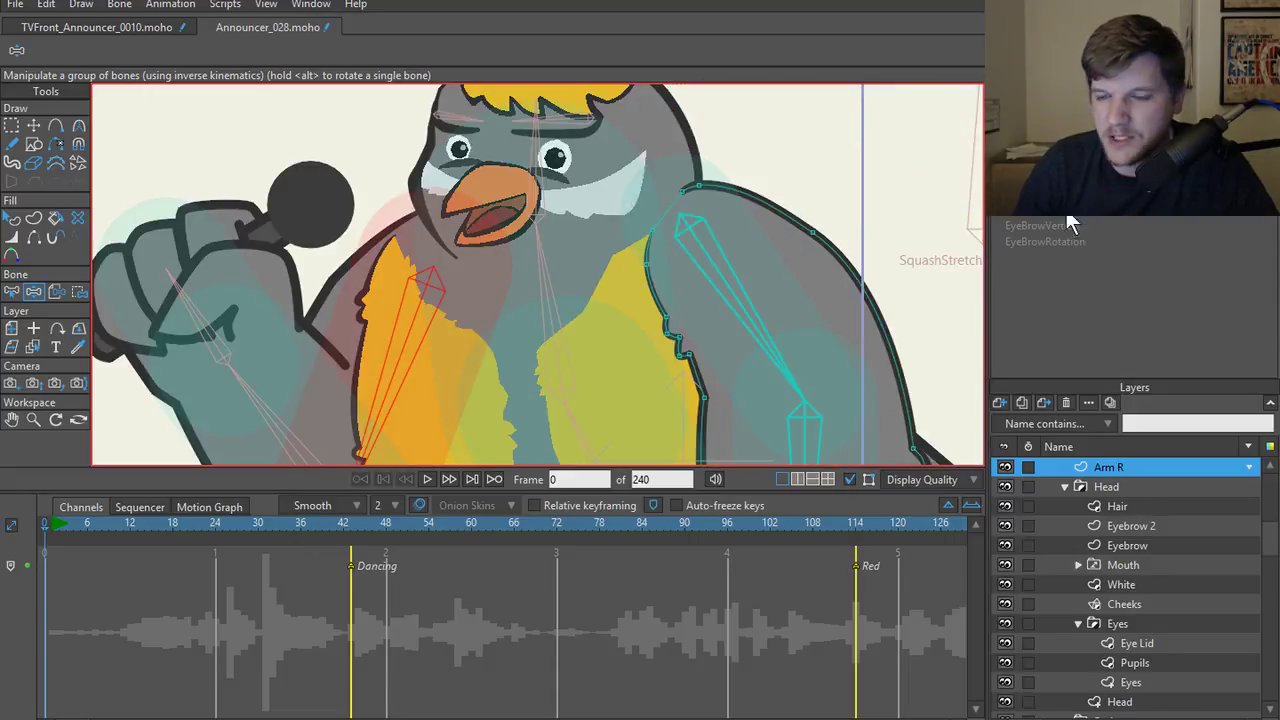
scroll(557, 290, down, 5)
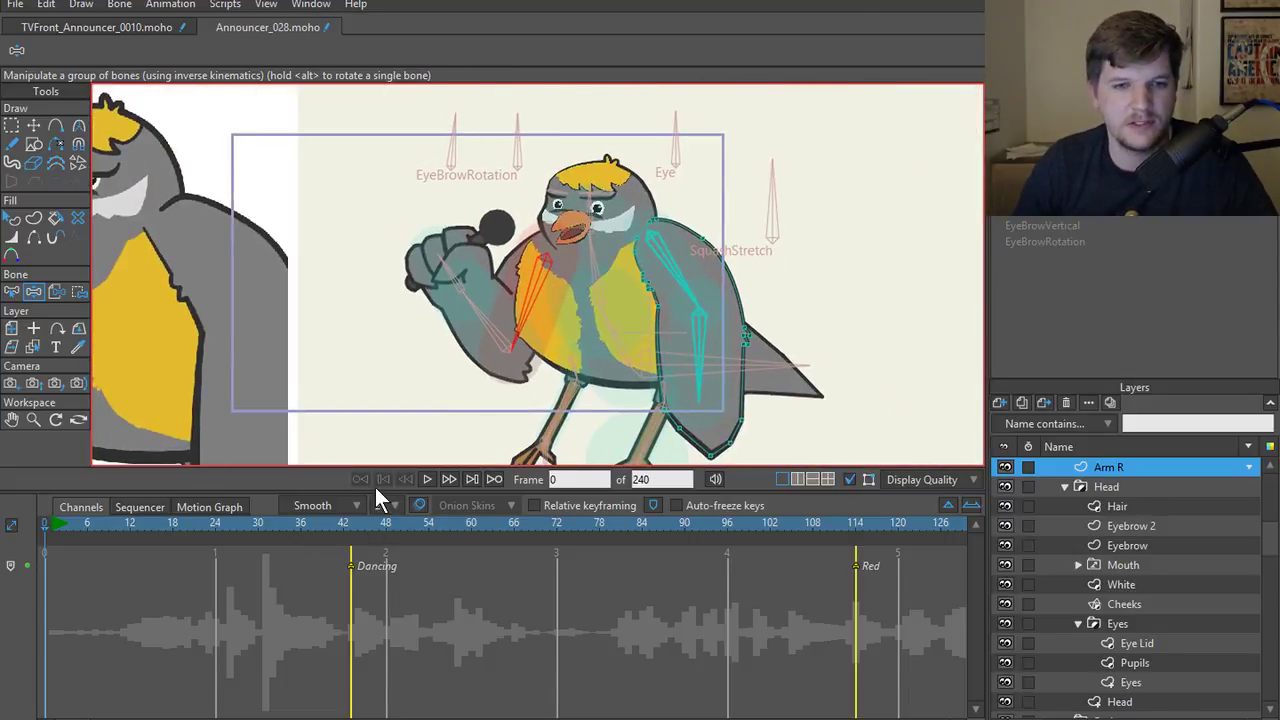
- Play the Announcer animation to check the arm in motion, and return to frame 0
click(427, 479)
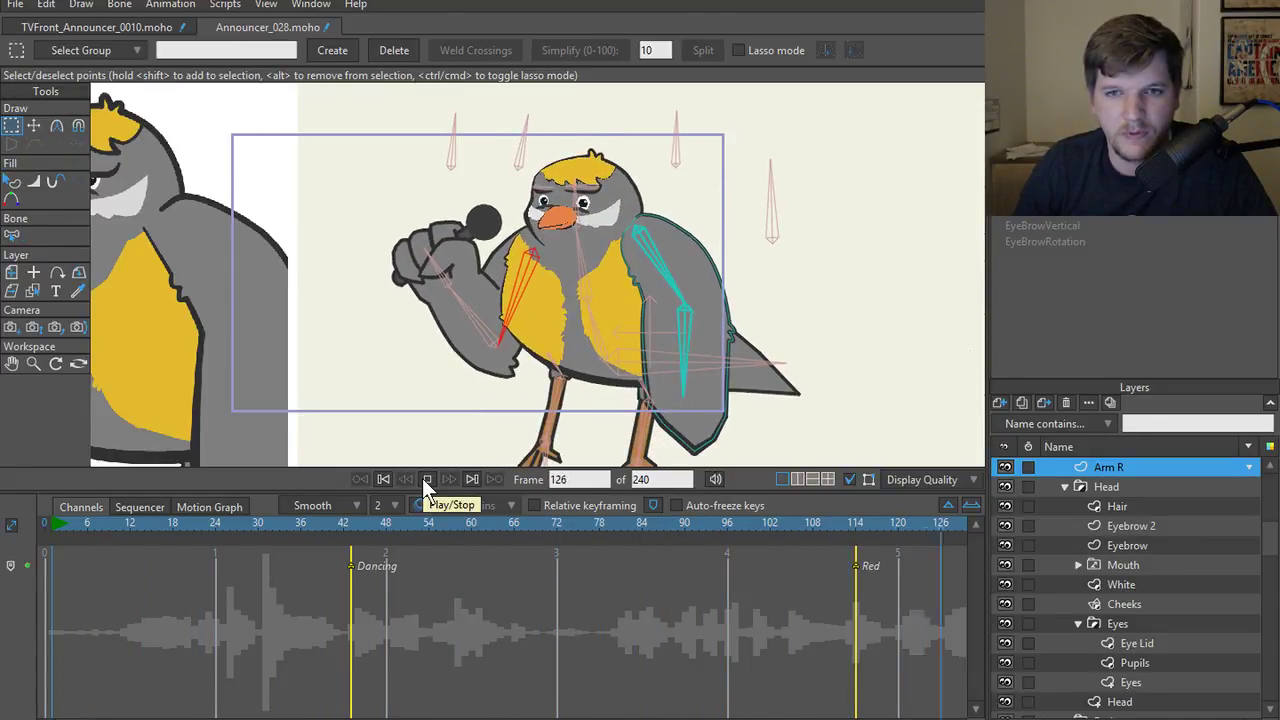
click(425, 479)
click(383, 479)
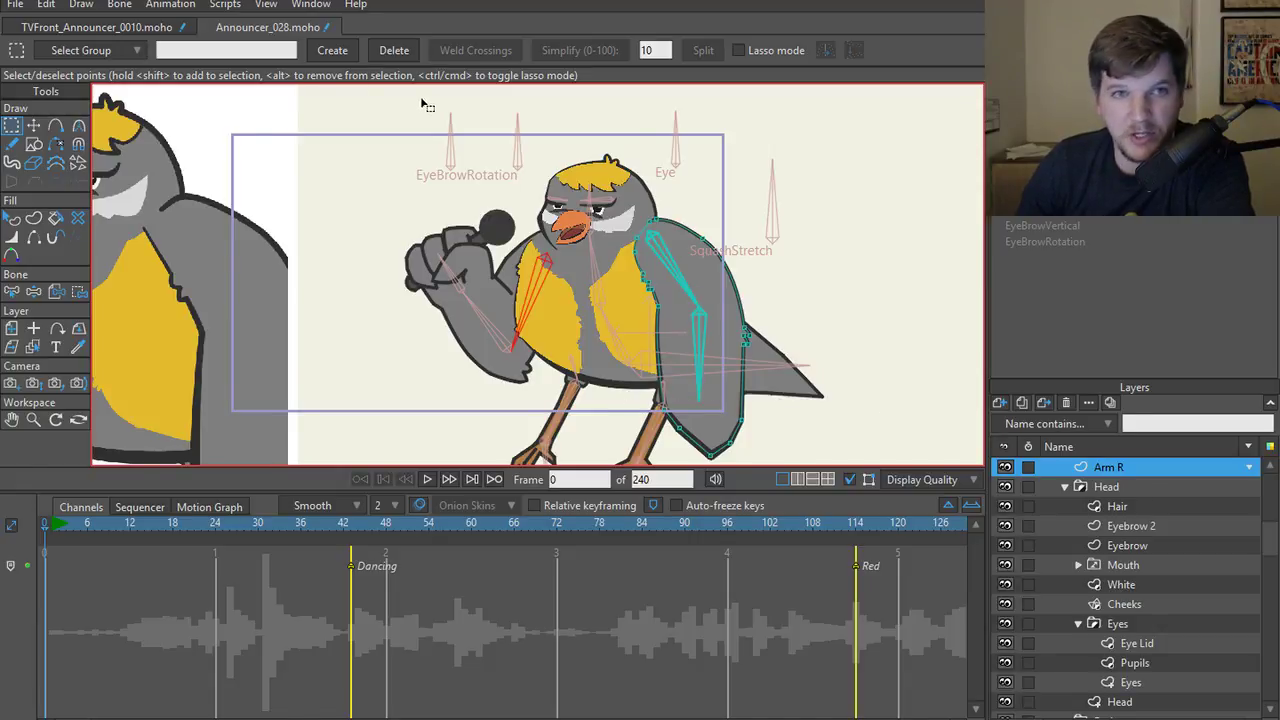
- Save Announcer_028.moho and switch to the TVFront_Announcer_0010.moho document
right_click(257, 42)
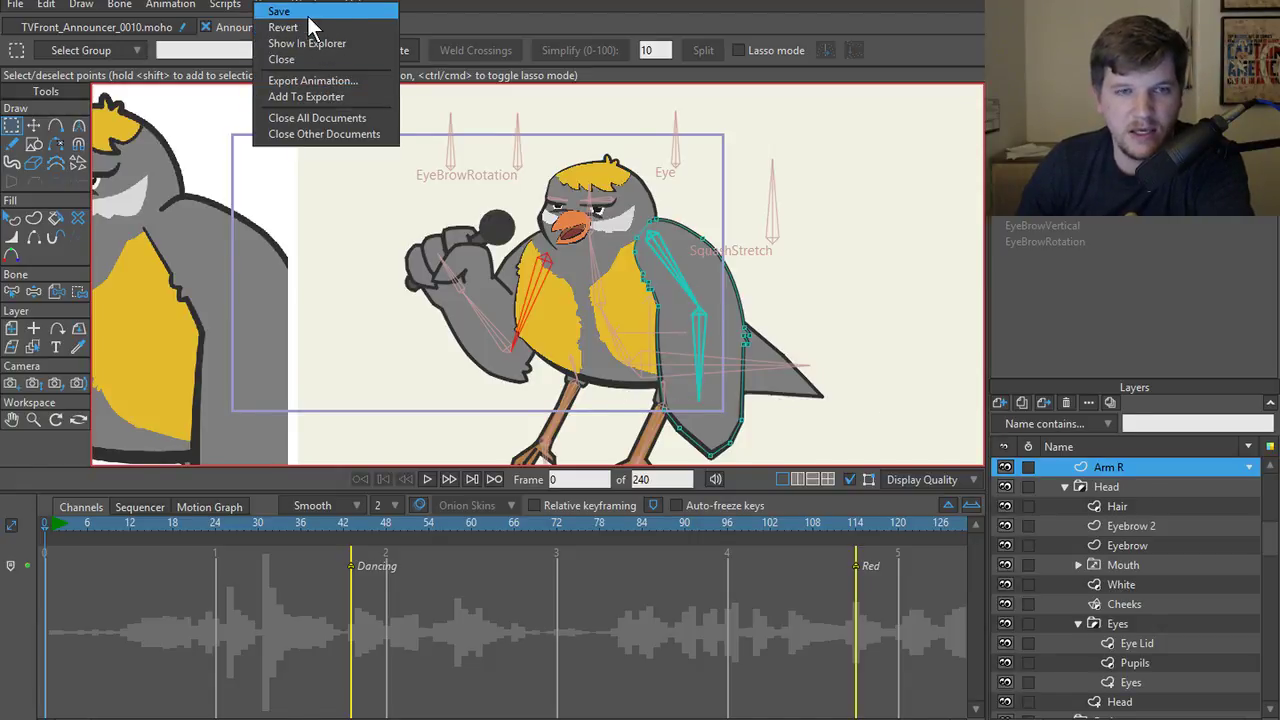
click(222, 37)
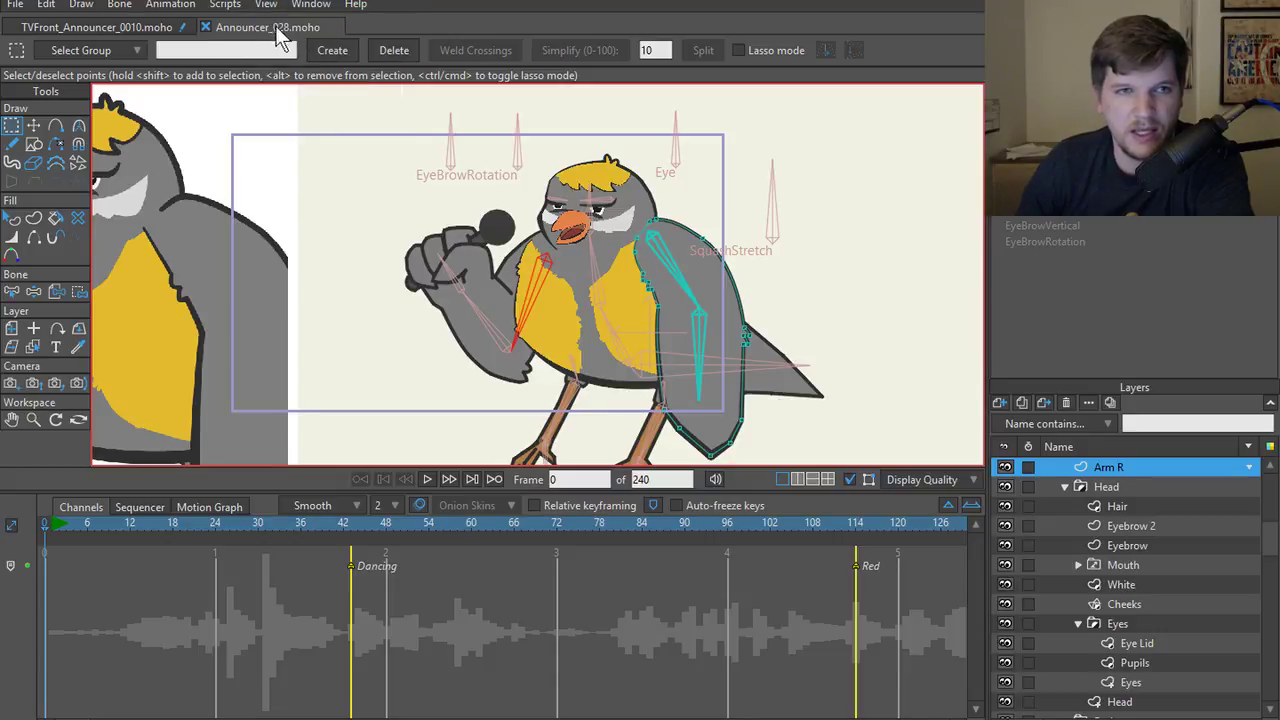
click(120, 28)
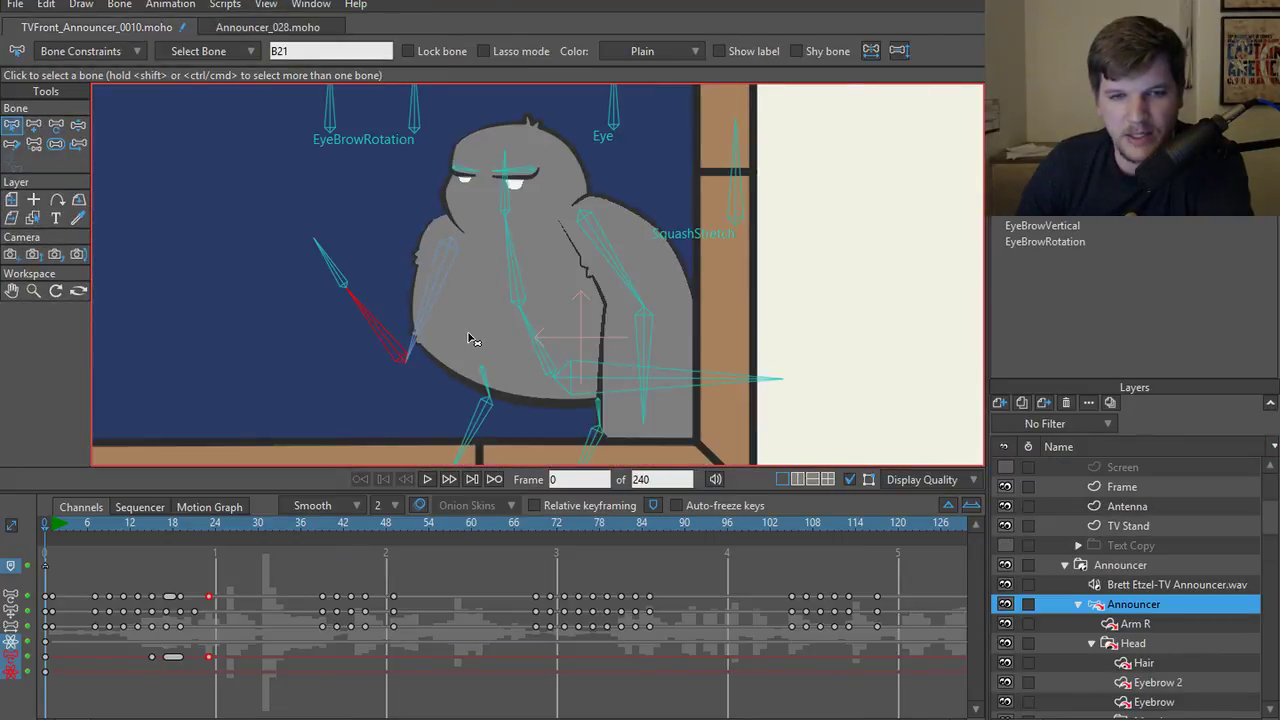
- Update the Announcer layer reference, adding missing layers, removing nonexistent ones and replacing mismatched bones, and sync all its channels to the original
right_click(1133, 605)
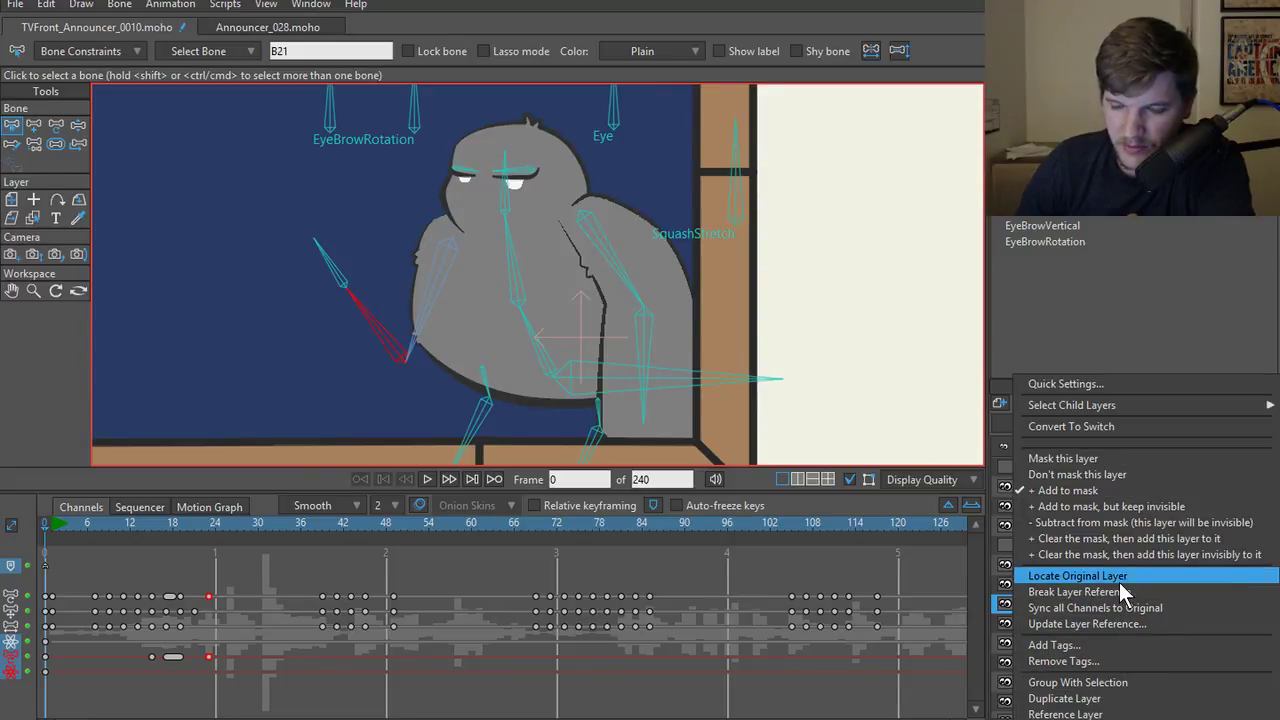
click(1045, 624)
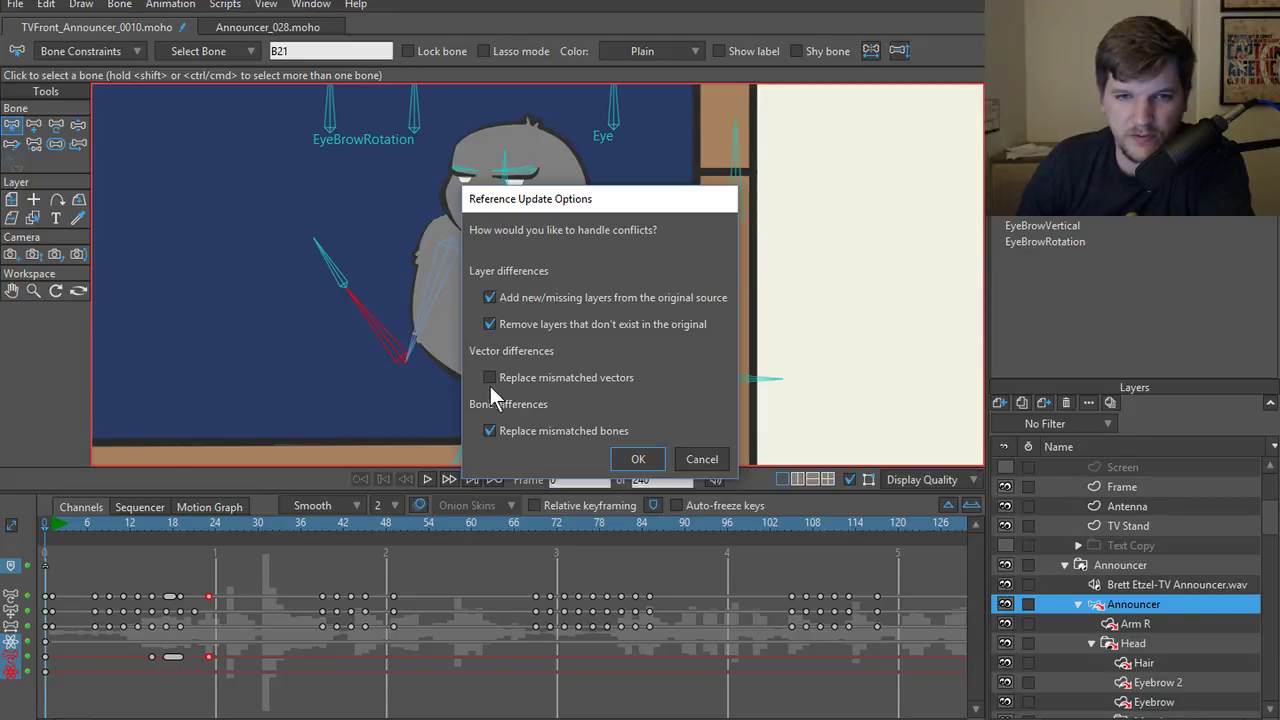
click(638, 459)
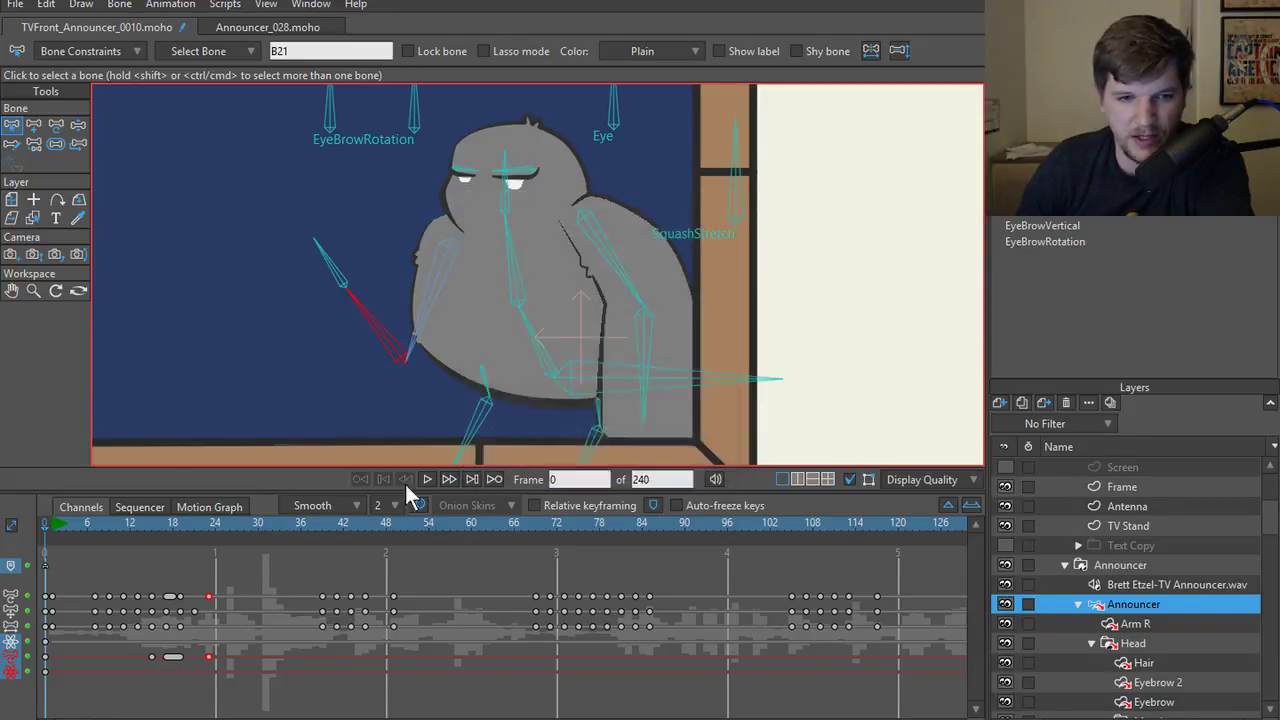
right_click(1124, 614)
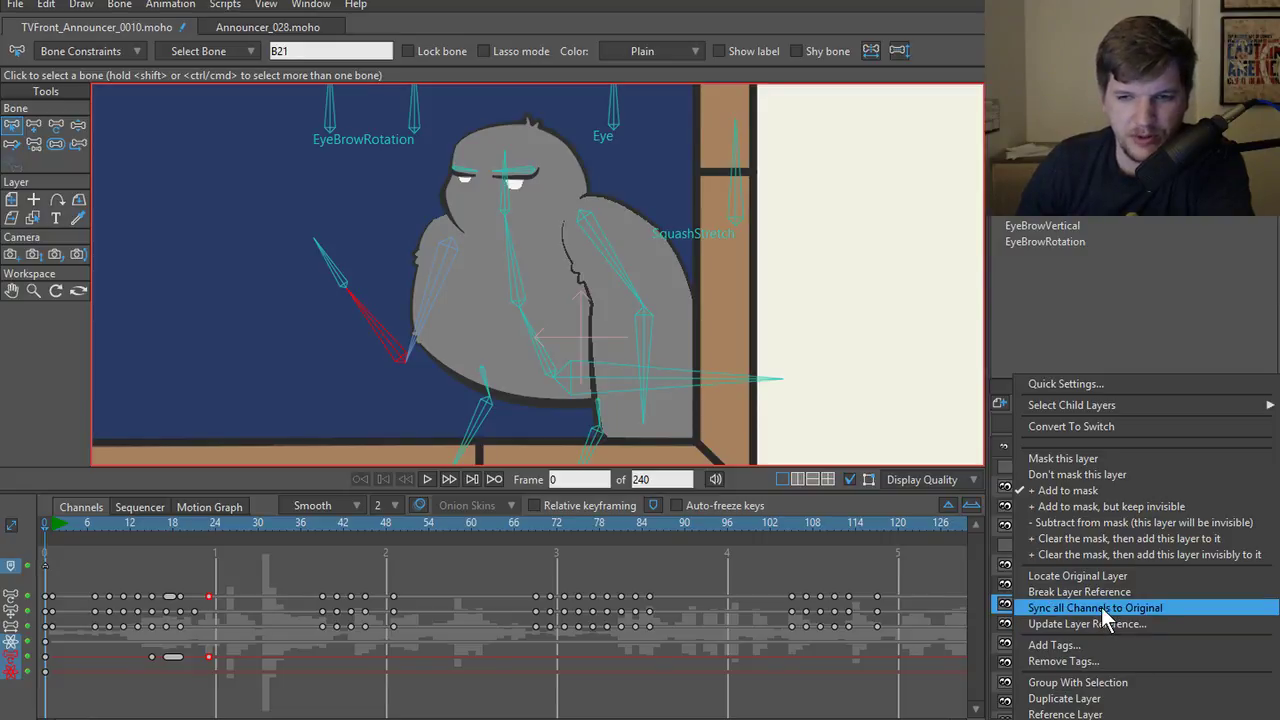
click(1101, 607)
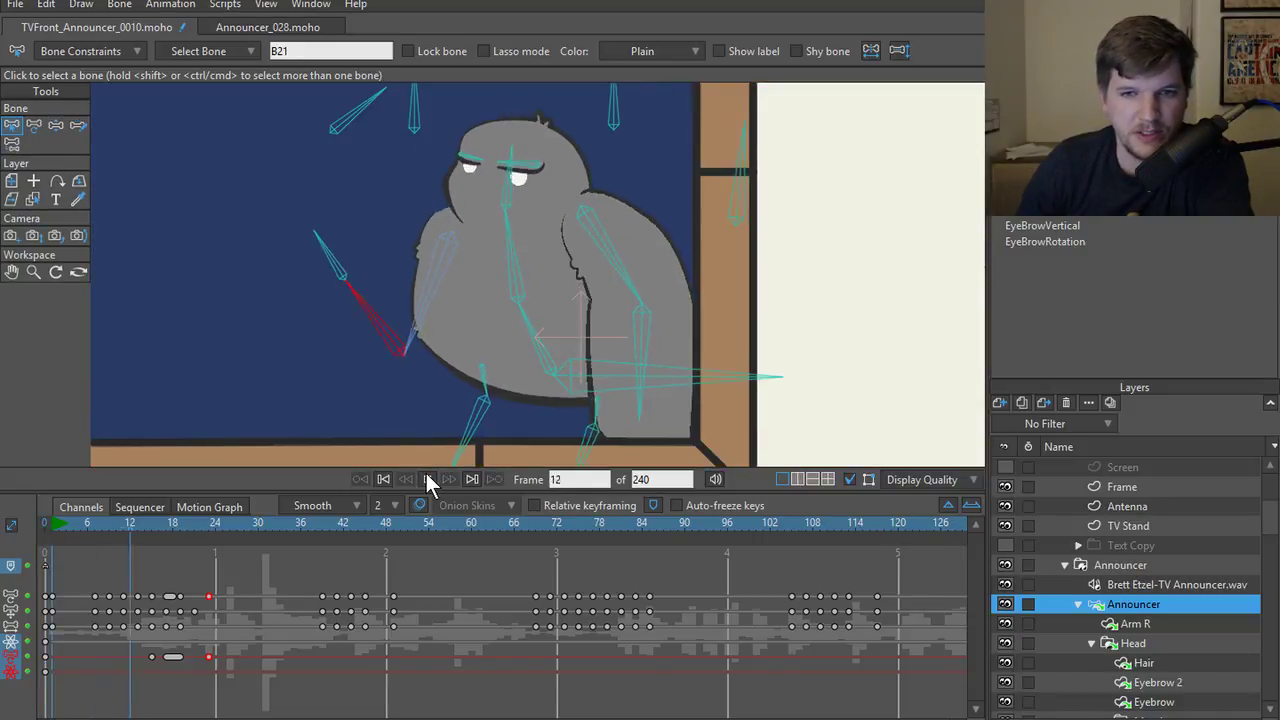
- Play the TV scene to check the updated Announcer reference, return to frame 0 and examine the arm within the screen frame
click(426, 479)
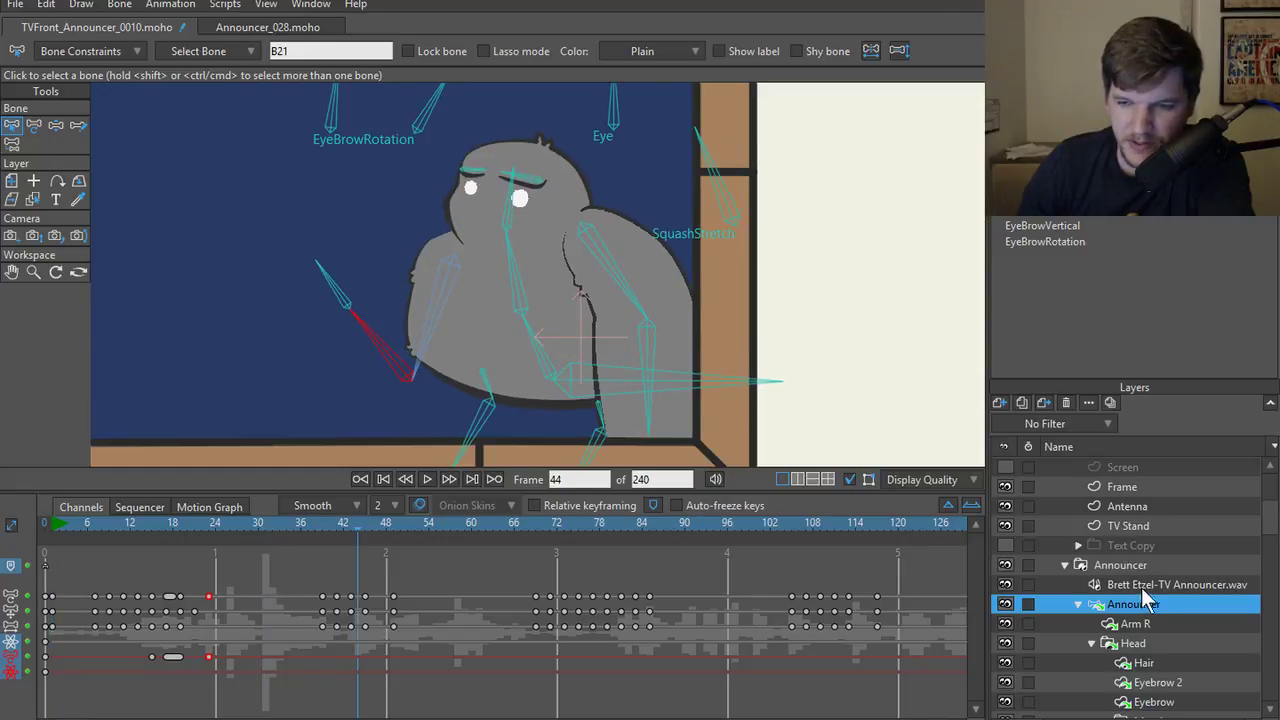
click(384, 479)
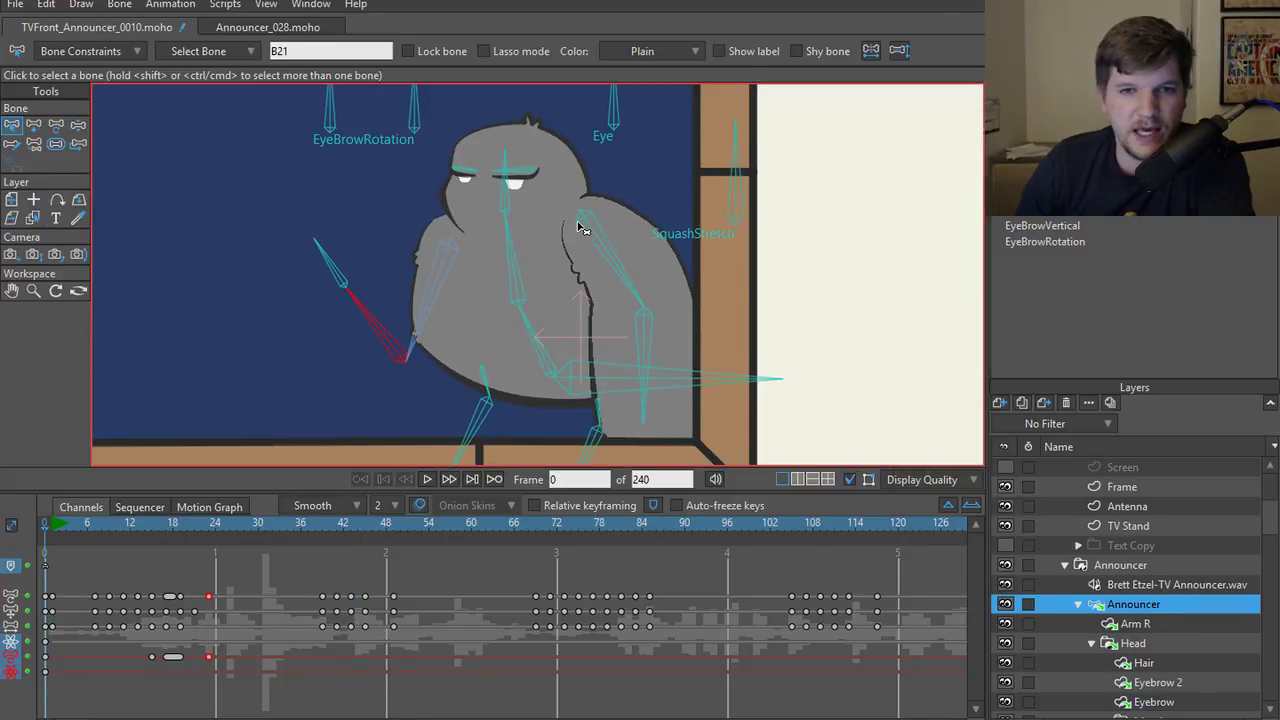
scroll(480, 345, down, 3)
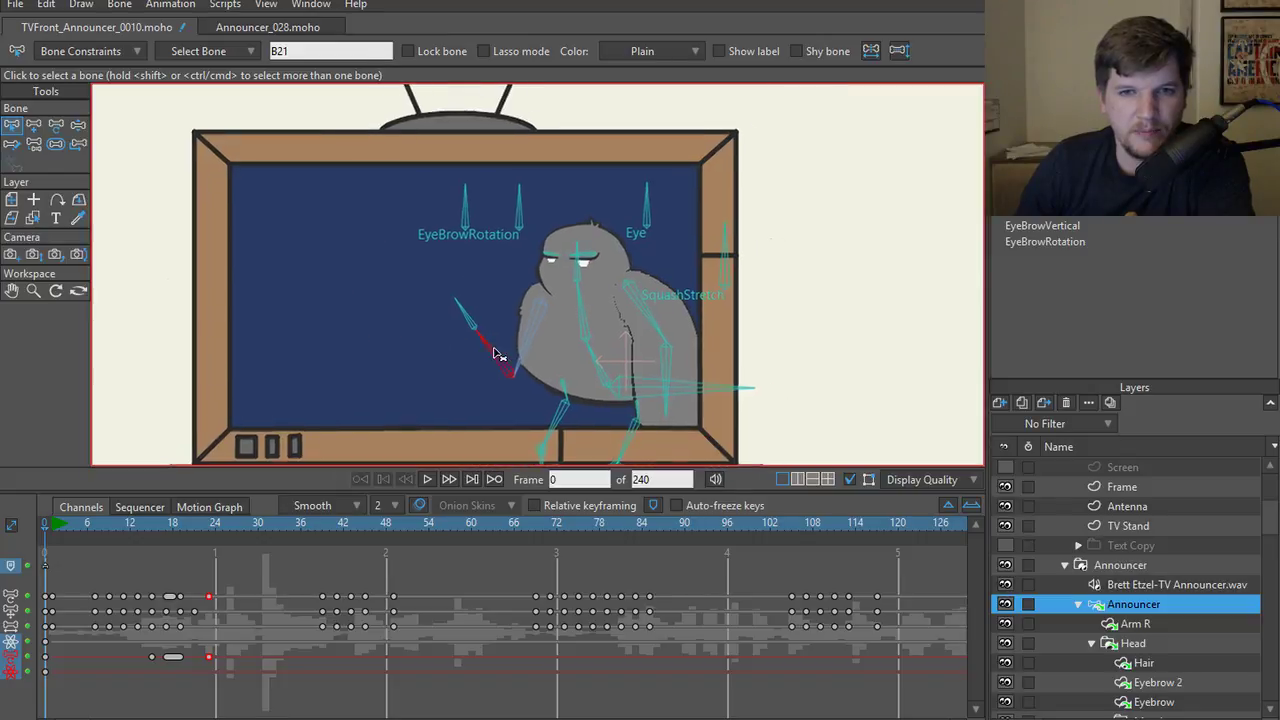
scroll(500, 359, up, 3)
- Return to the Announcer_028.moho document and examine the bird's head up close
click(265, 30)
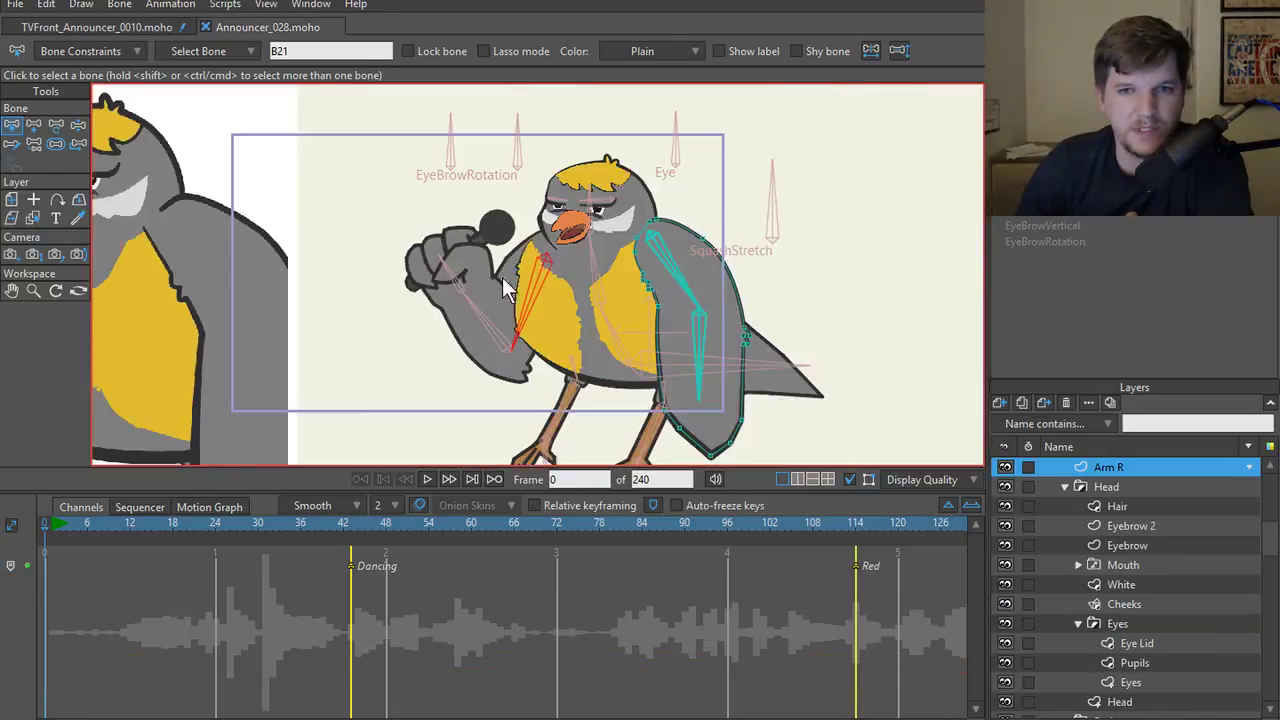
key(g)
scroll(505, 295, up, 3)
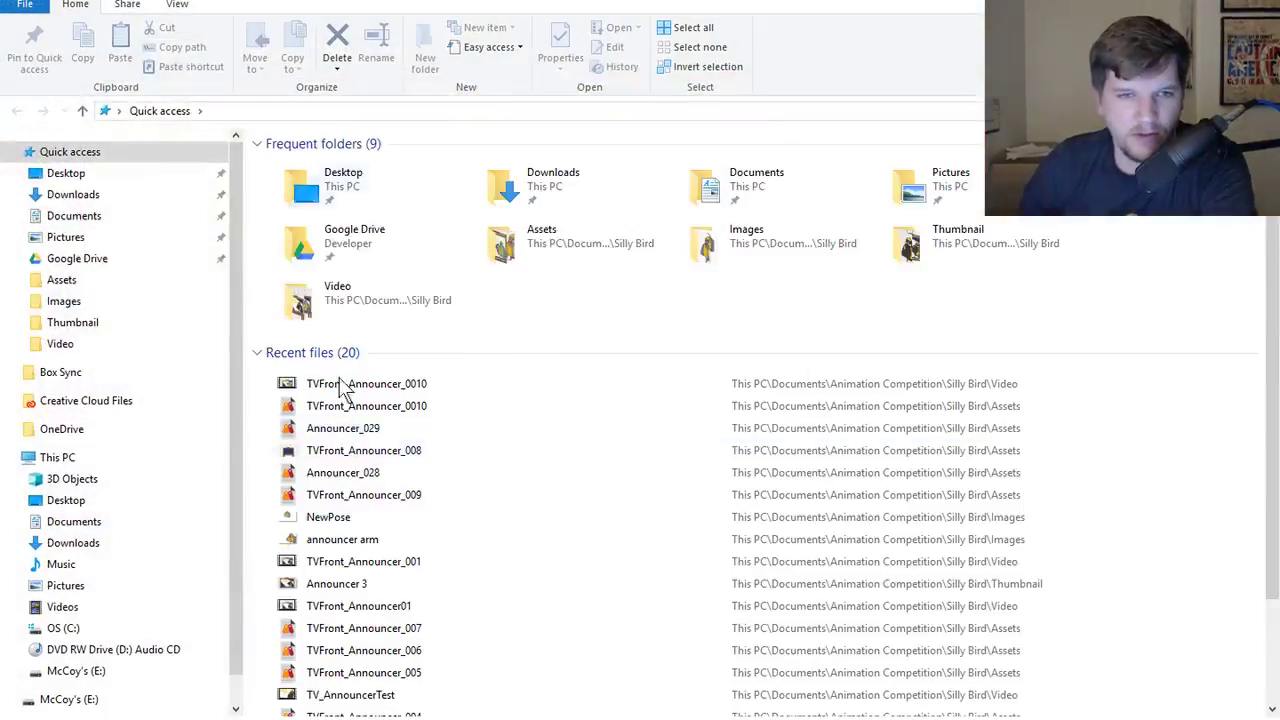
- Watch the exported TVFront_Announcer_0010 video from the recent files, close it and return to Announcer_028 in Moho
double_click(369, 386)
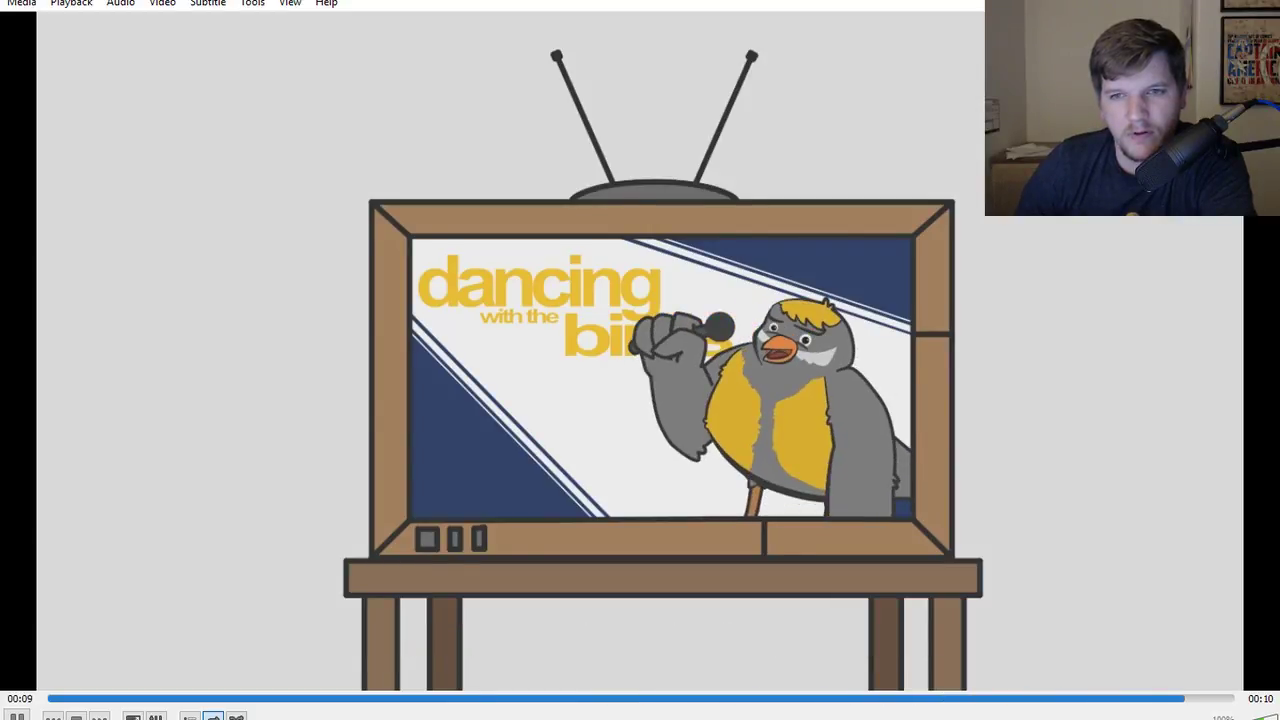
key(alt+F4)
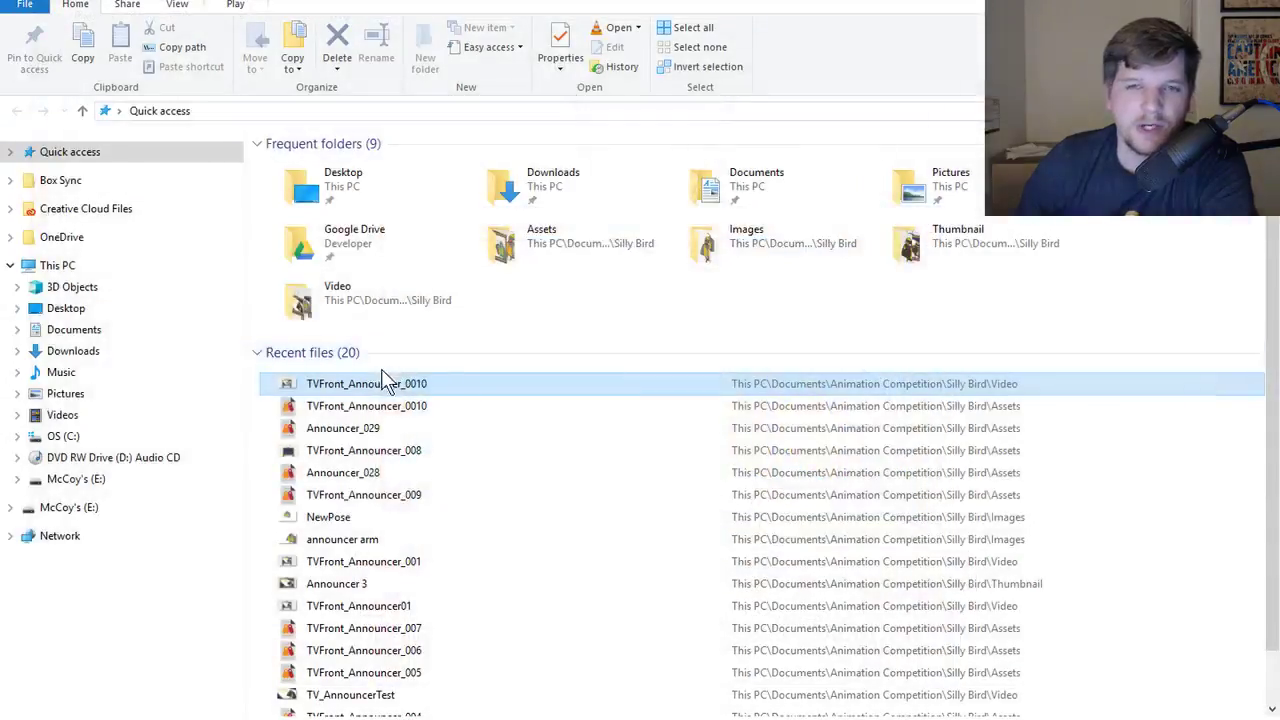
key(alt+Tab)
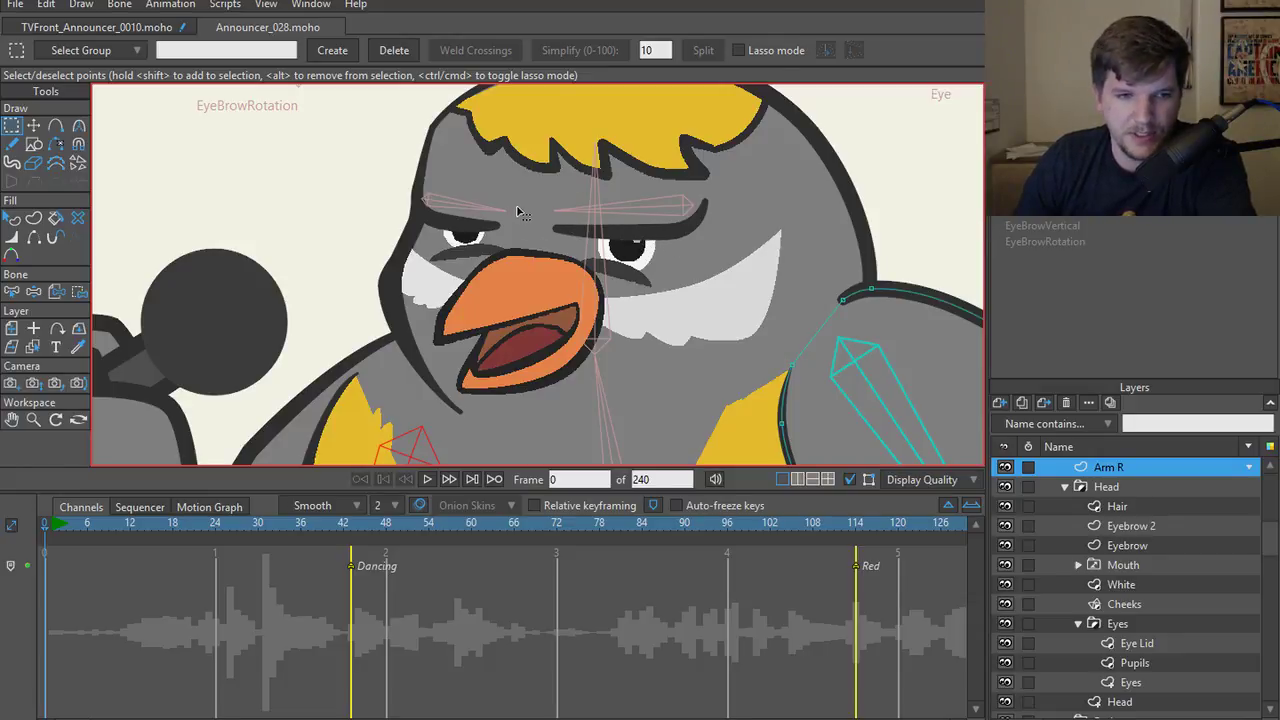
scroll(495, 220, up, 1)
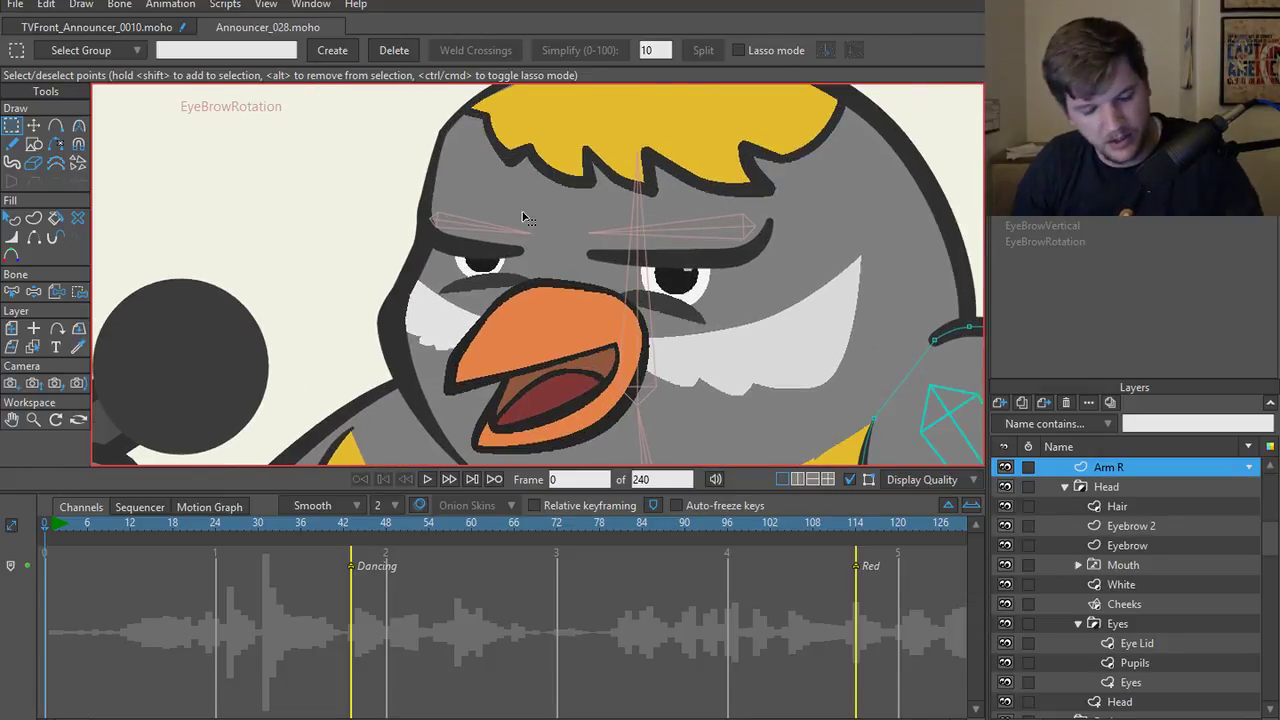
- Try to trim the Eyebrow layer's shape by deleting its point at the head's edge and its upper point
scroll(520, 218, up, 1)
ctrl+alt+click(495, 255)
key(t)
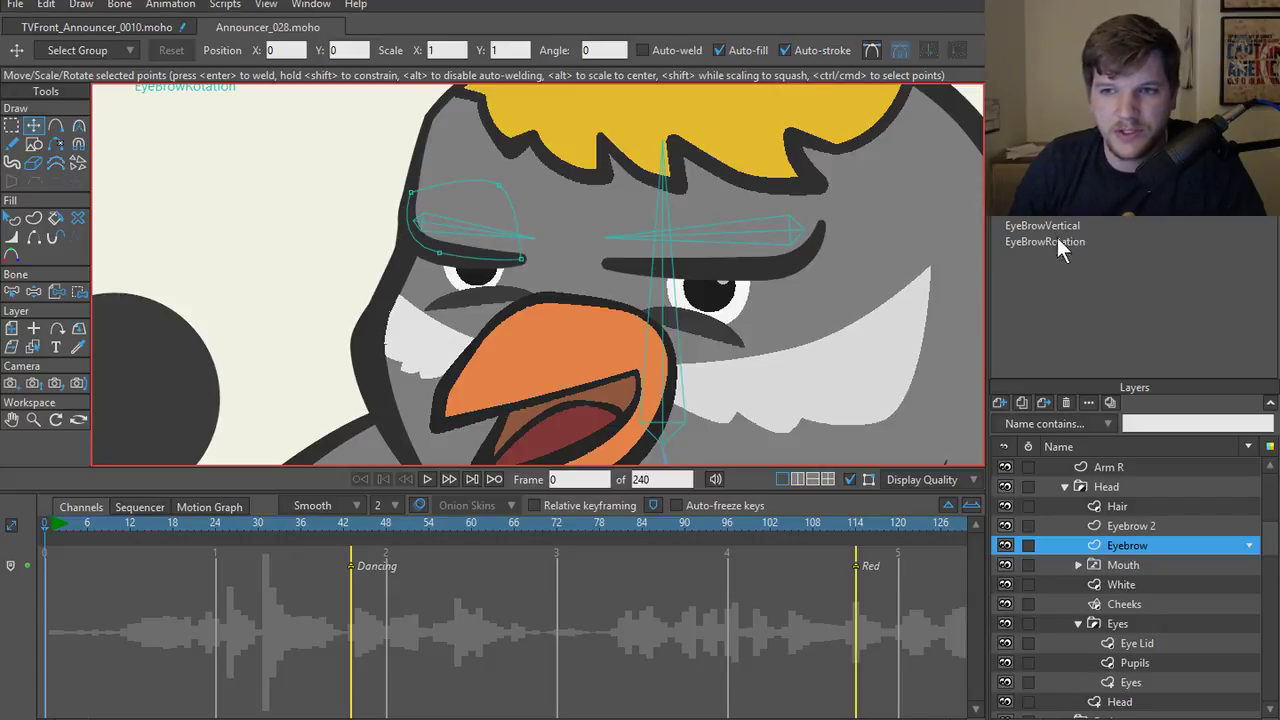
scroll(206, 223, down, 3)
scroll(418, 250, up, 4)
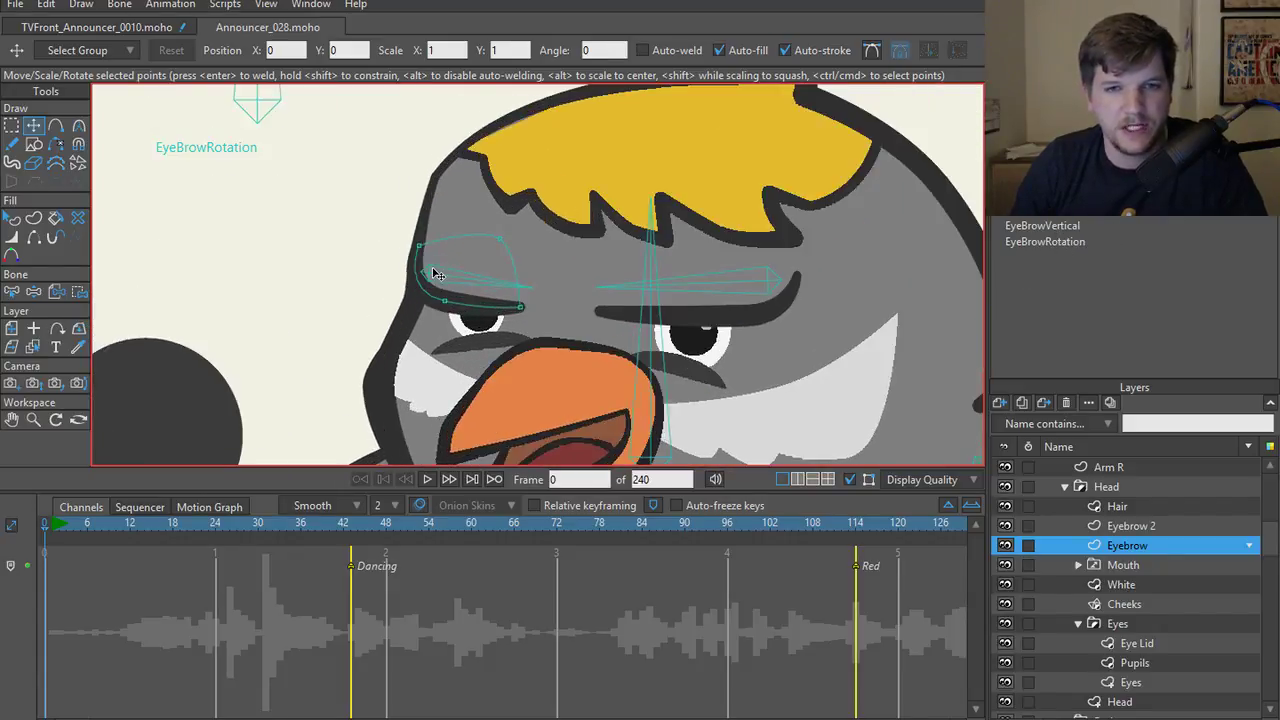
click(417, 244)
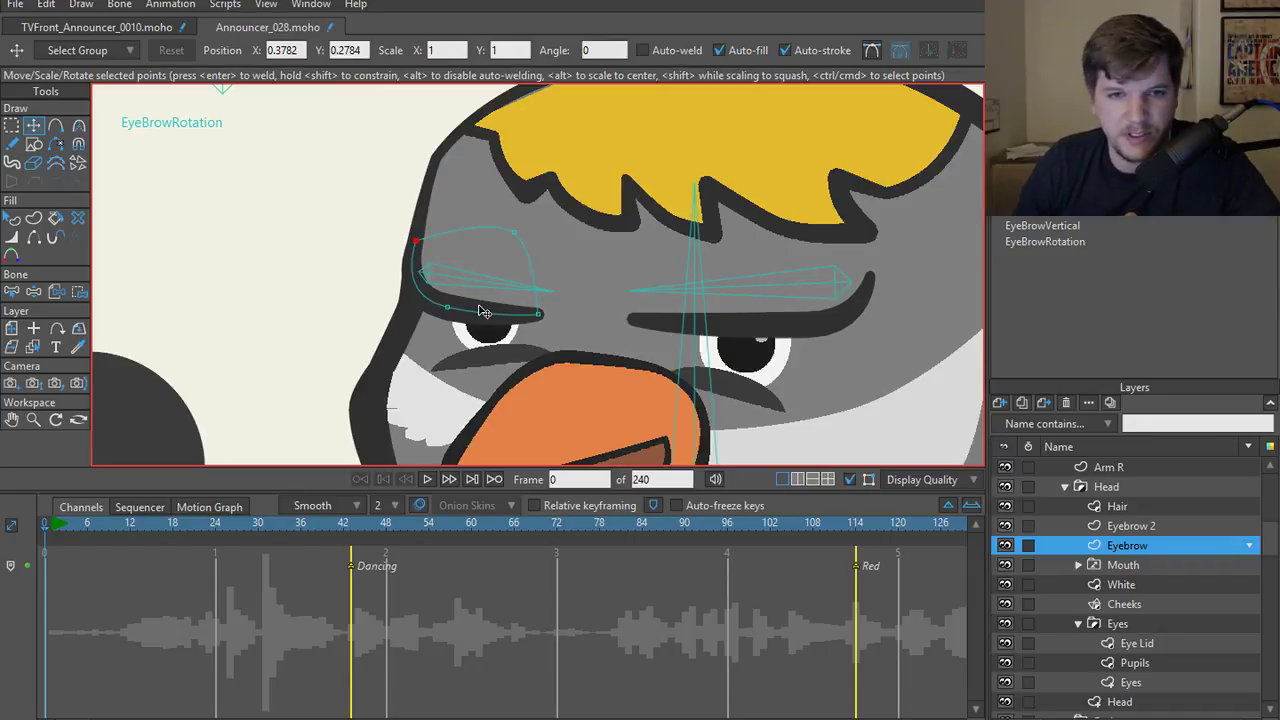
key(Delete)
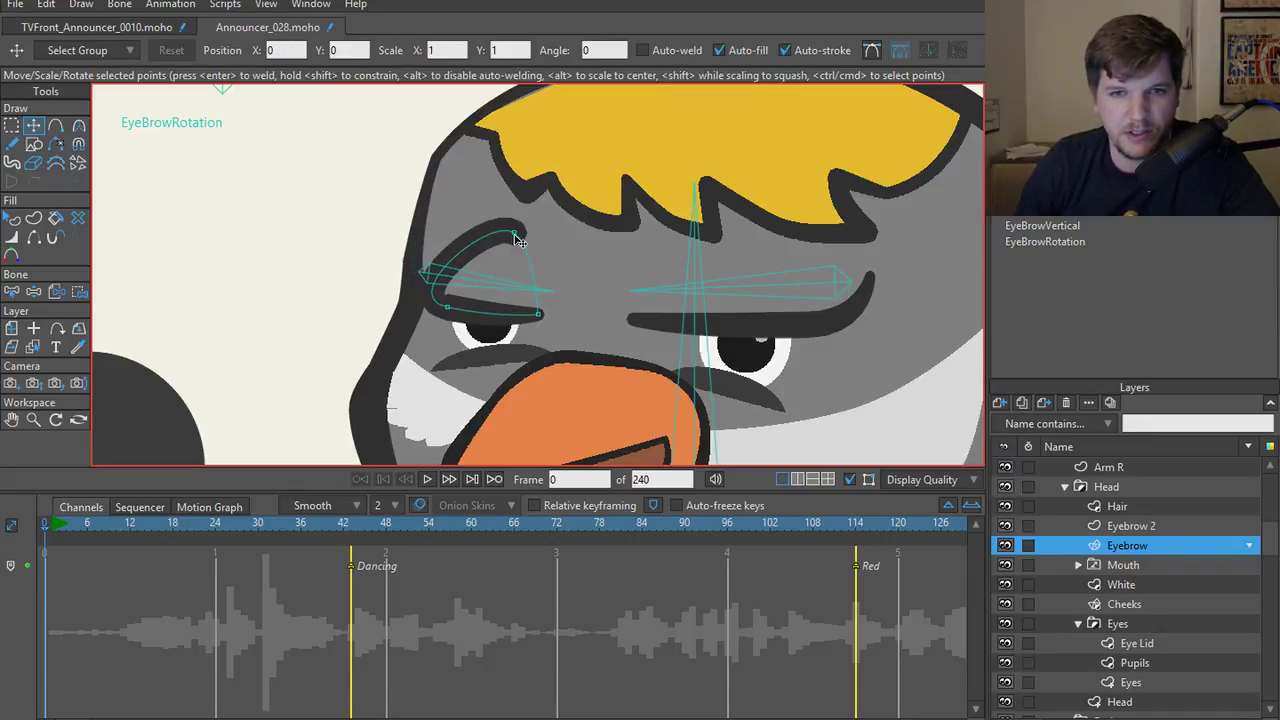
drag(518, 240, 497, 320)
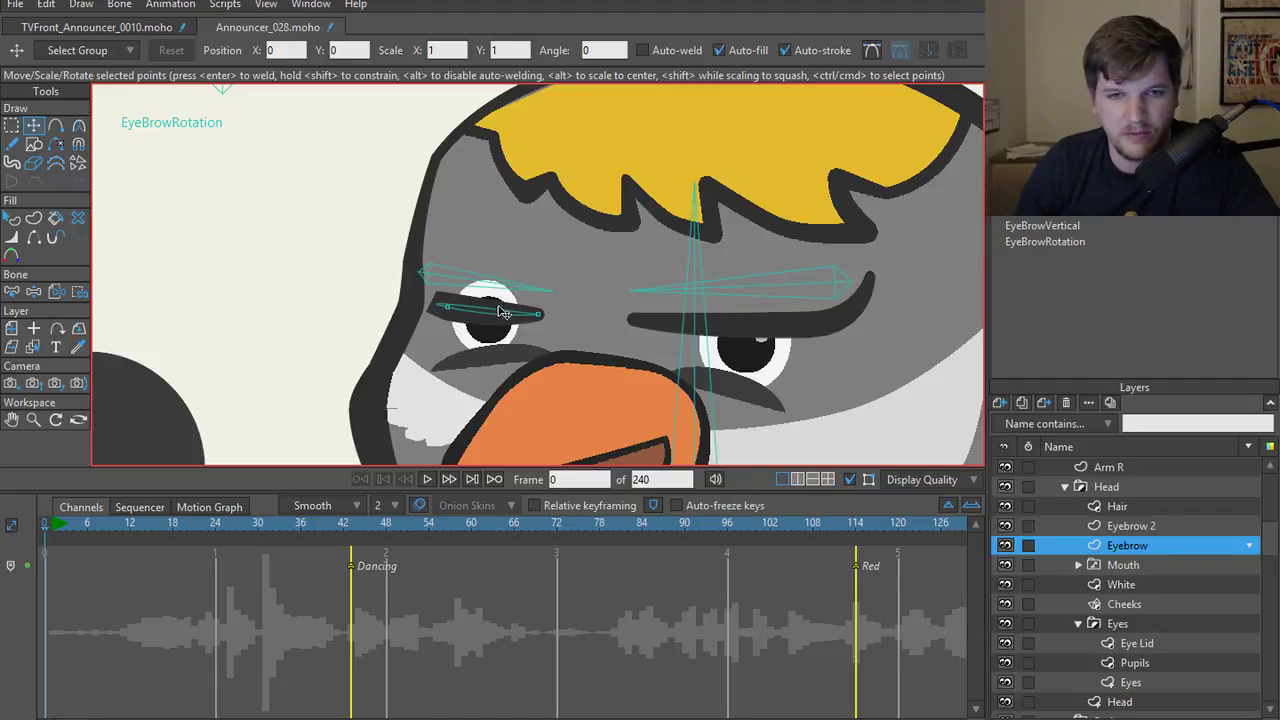
- Try to reduce the Eyebrow's remaining loop to a single open stroke by deleting the extra curve segment
scroll(511, 316, up, 3)
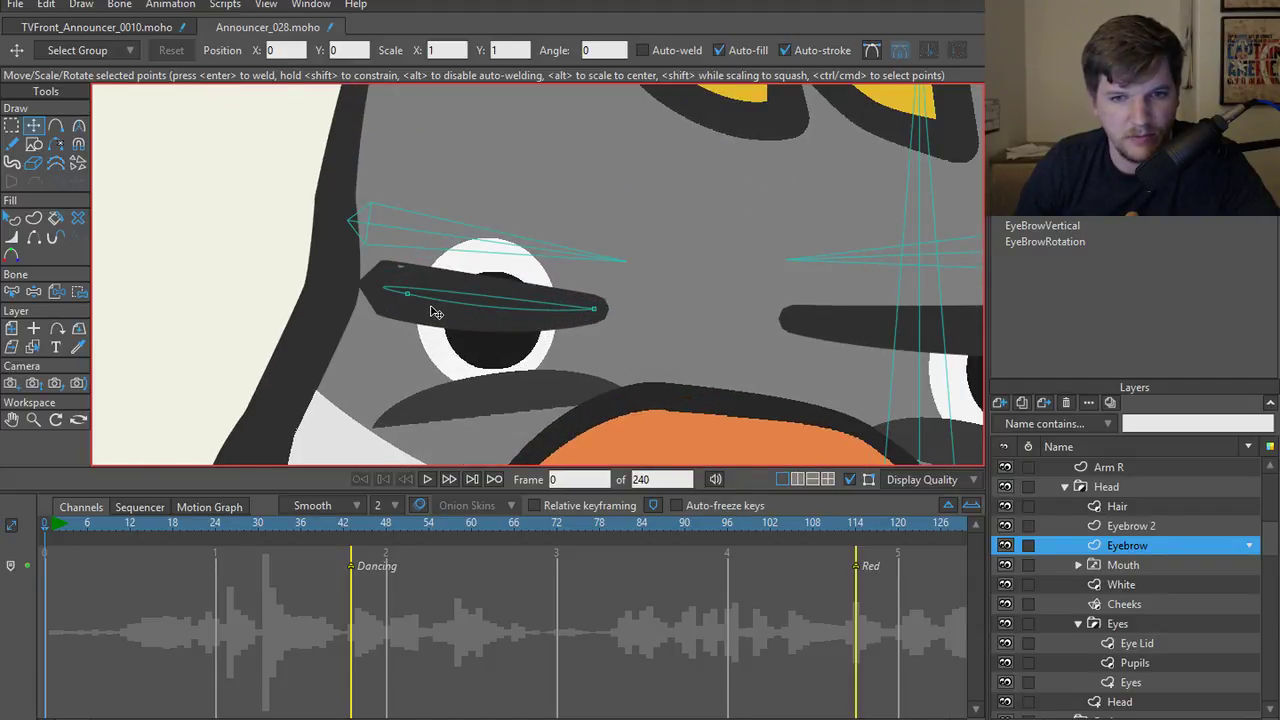
scroll(424, 312, down, 1)
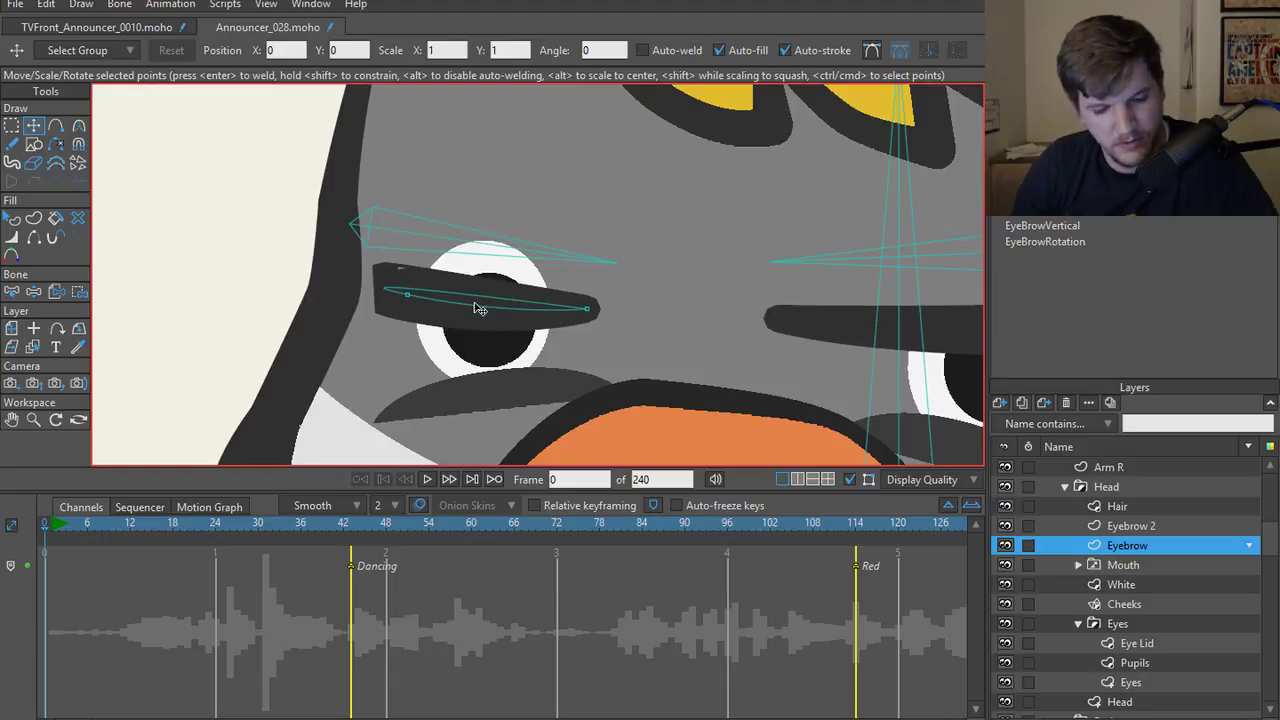
drag(413, 303, 392, 269)
key(ctrl+z)
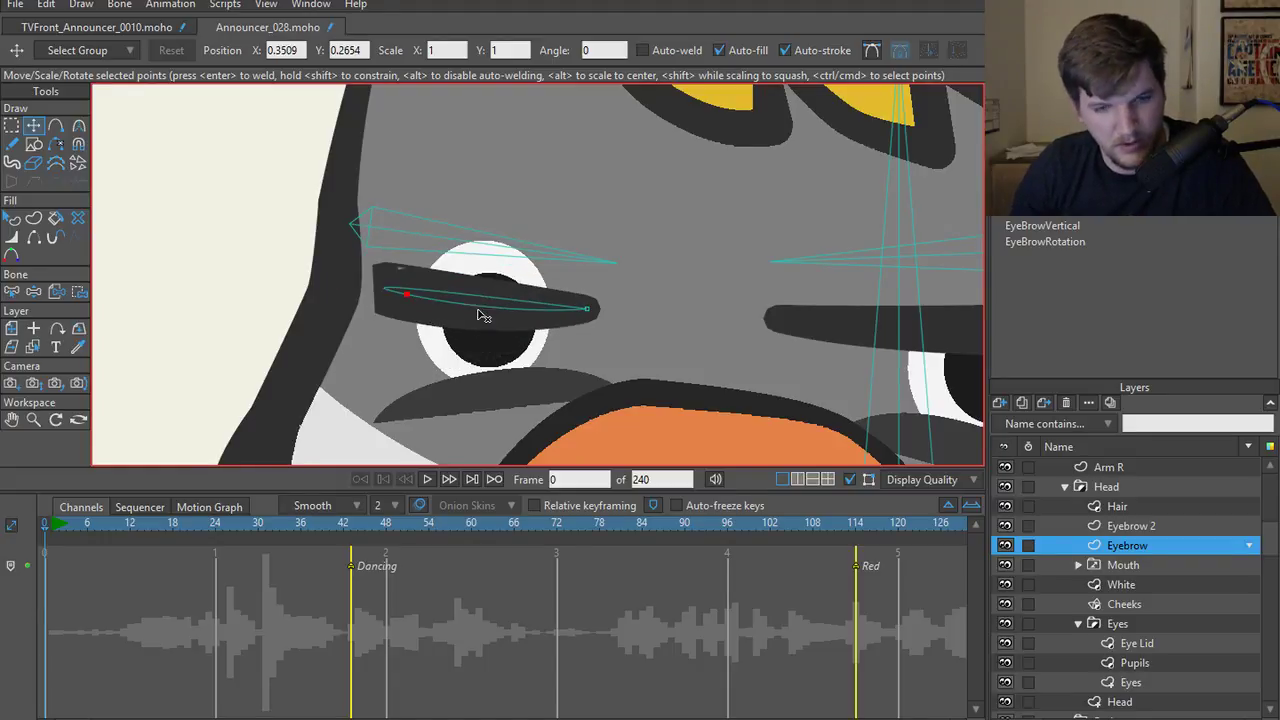
key(d)
scroll(610, 300, down, 3)
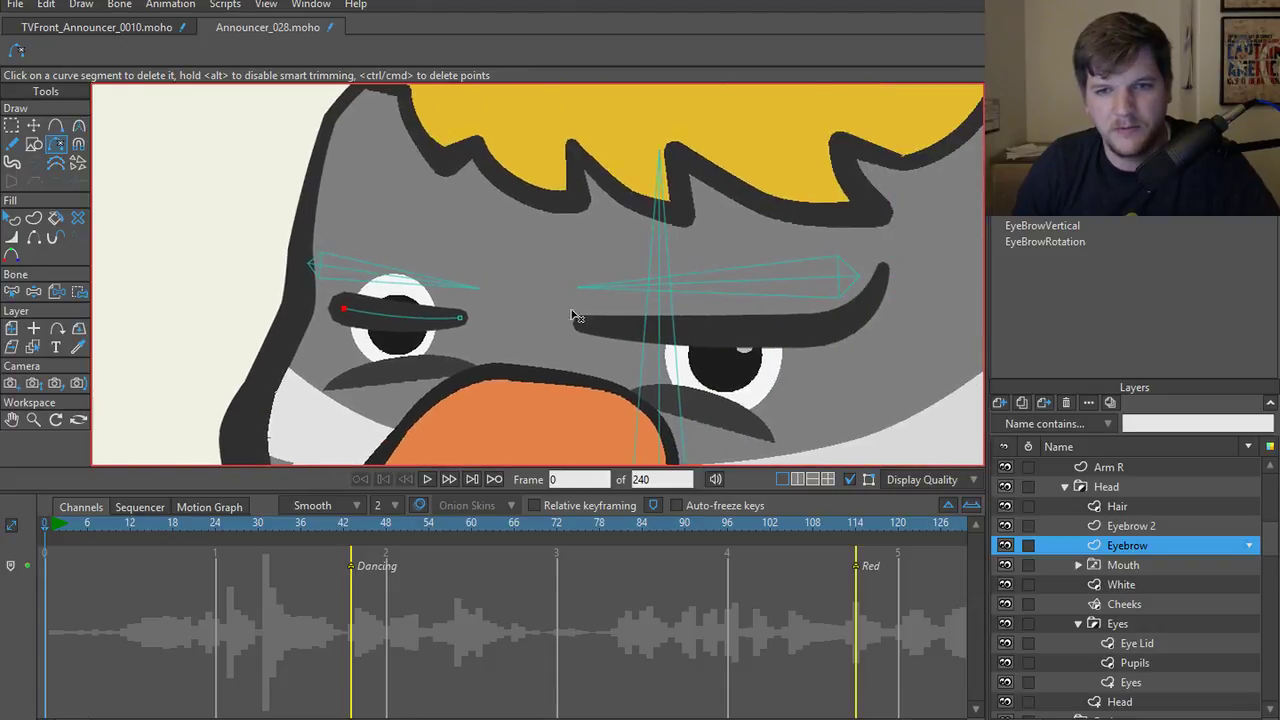
- Try to reduce Eyebrow 2 to a single open stroke by deleting its raised outer curve and upper segments
key(t)
click(866, 318)
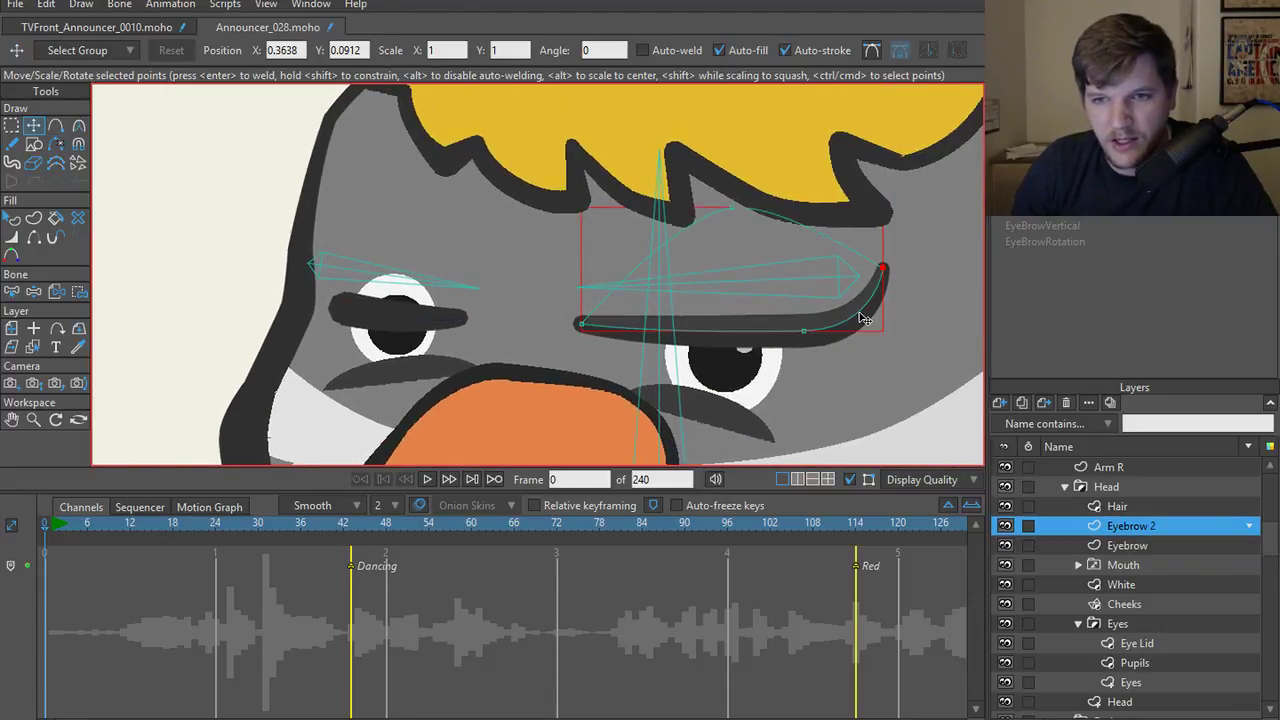
key(d)
click(860, 315)
click(843, 254)
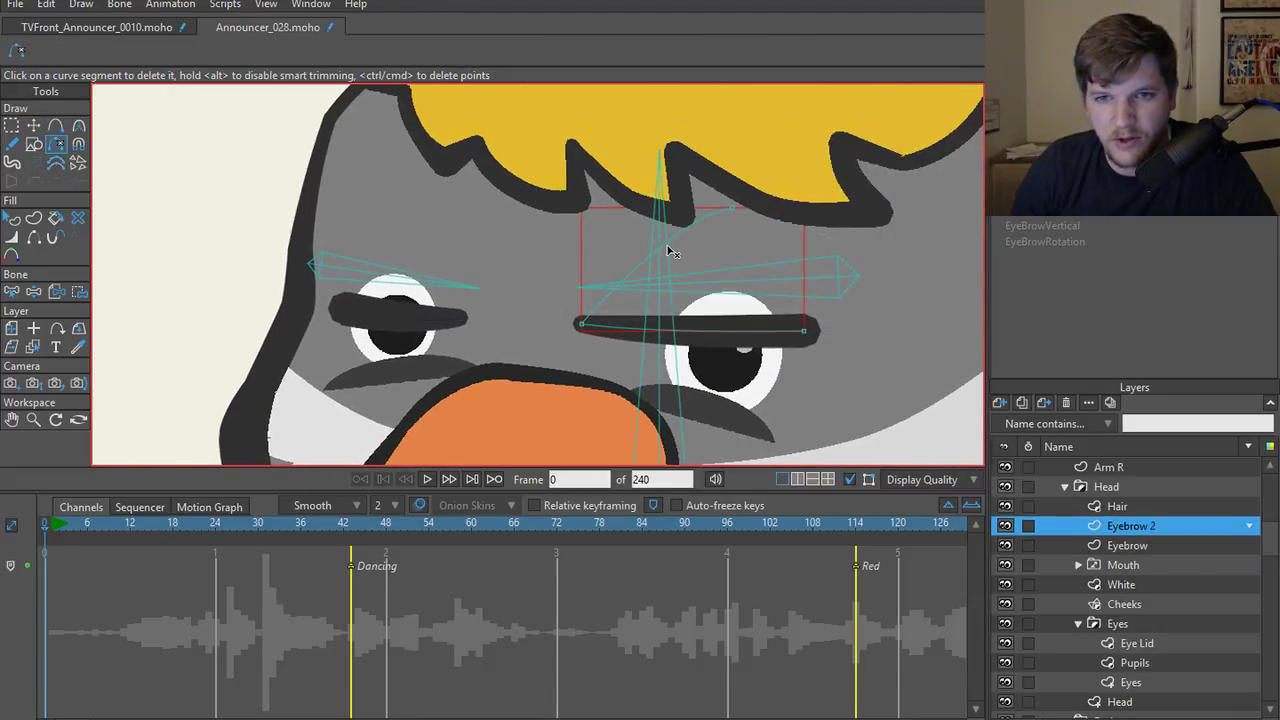
scroll(508, 294, down, 3)
scroll(478, 340, up, 3)
key(t)
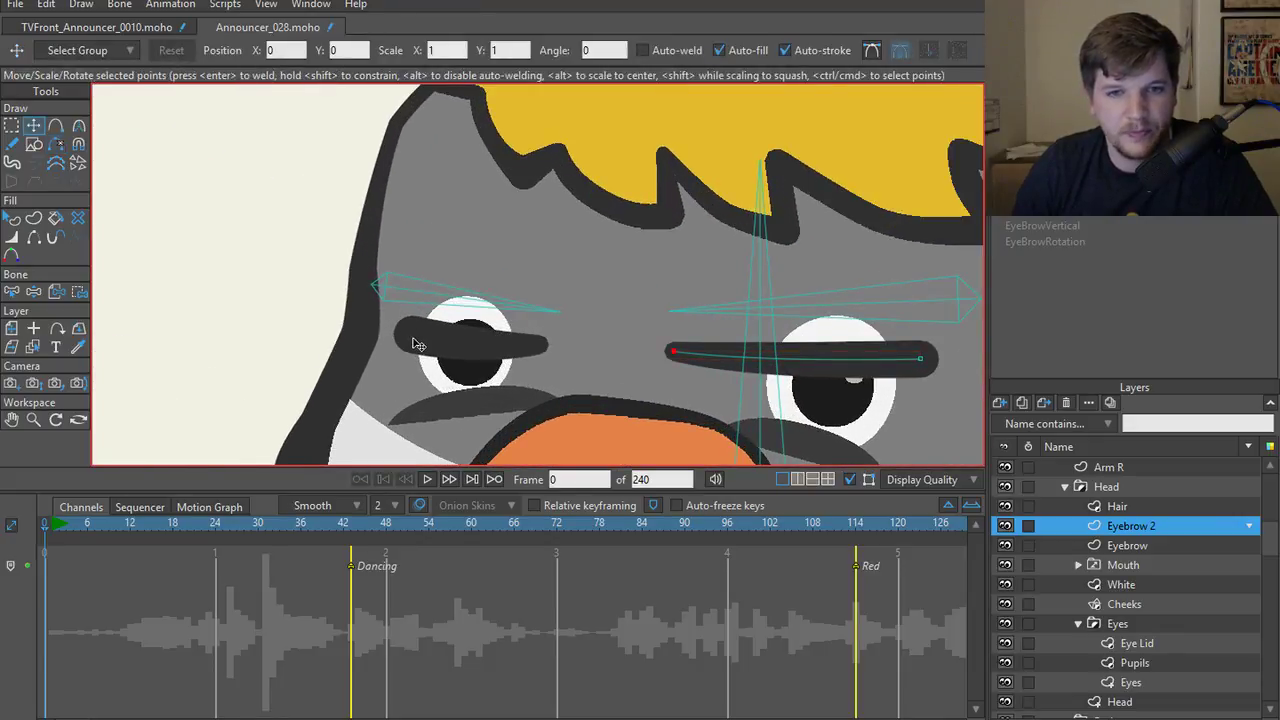
- Try to place all points of the Eyebrow stroke along the eyebrow bone beside the head's outer edge
ctrl+alt+click(437, 346)
key(ctrl+a)
drag(437, 346, 568, 315)
scroll(568, 315, down, 2)
scroll(820, 346, right, 2)
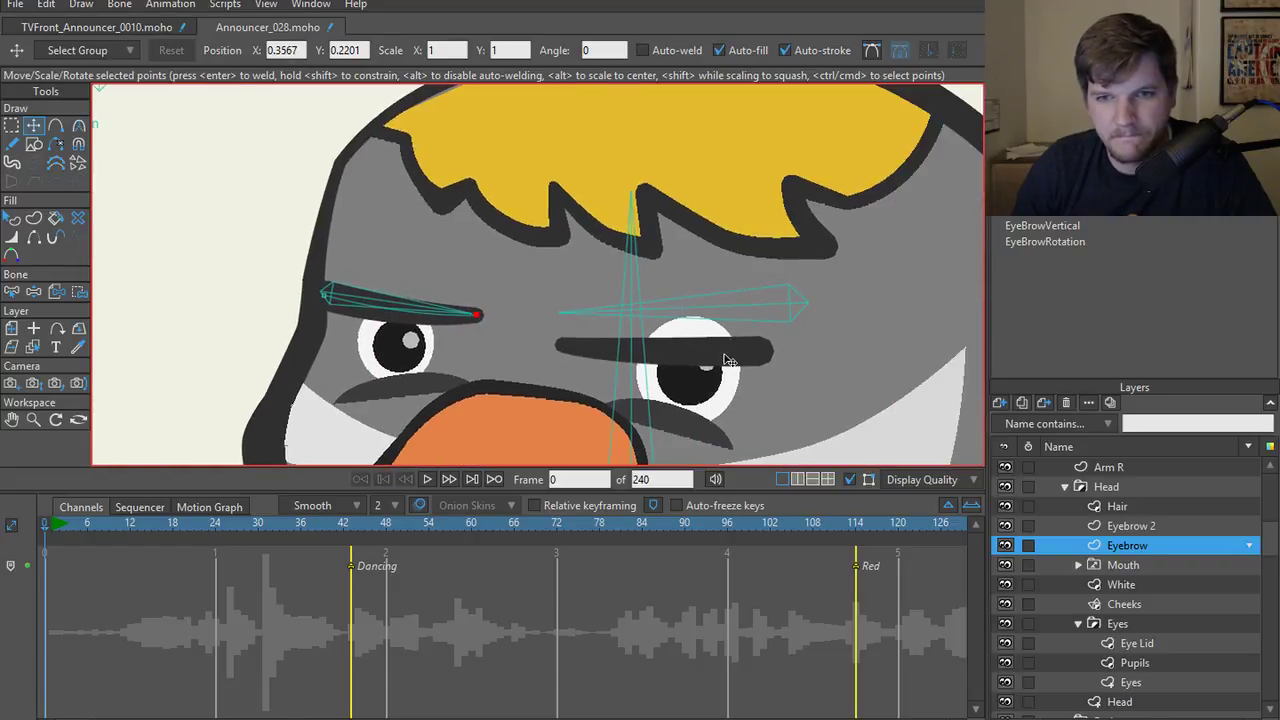
- Try to place the Eyebrow 2 stroke along its bone and align both of its end points with it
ctrl+alt+click(700, 356)
key(ctrl+a)
drag(705, 357, 794, 306)
click(786, 318)
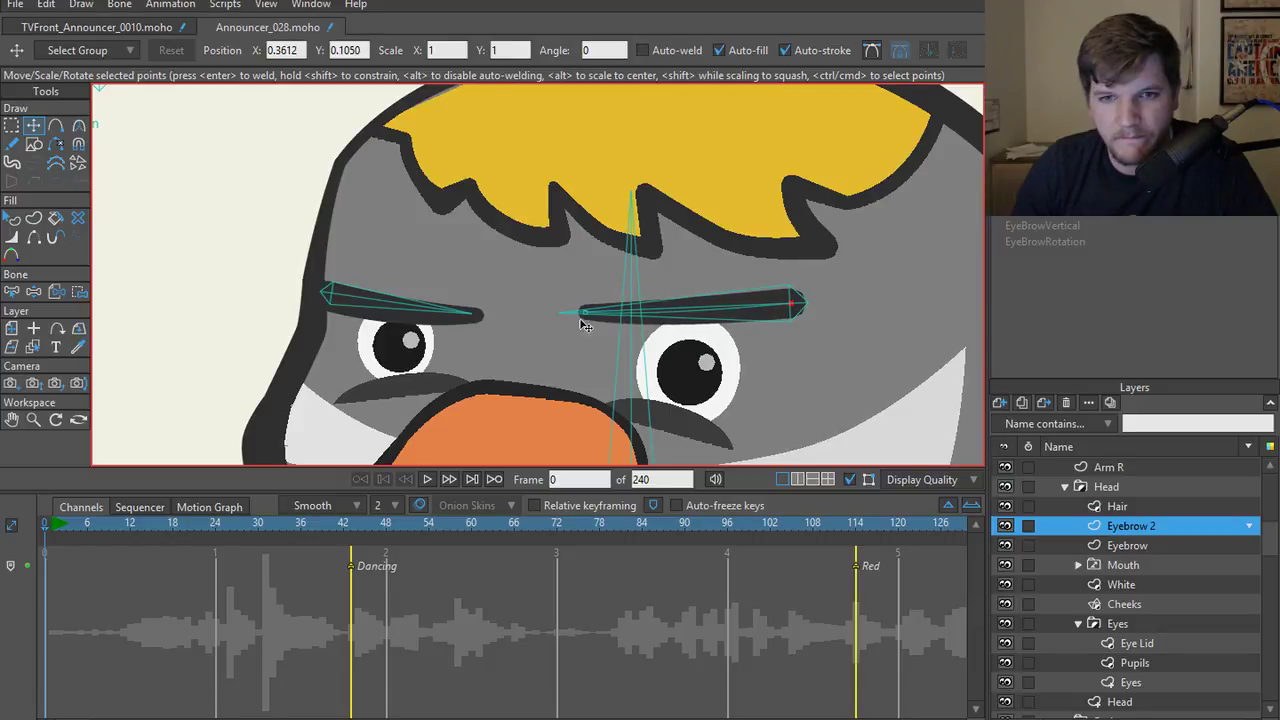
drag(580, 319, 572, 325)
drag(792, 310, 797, 303)
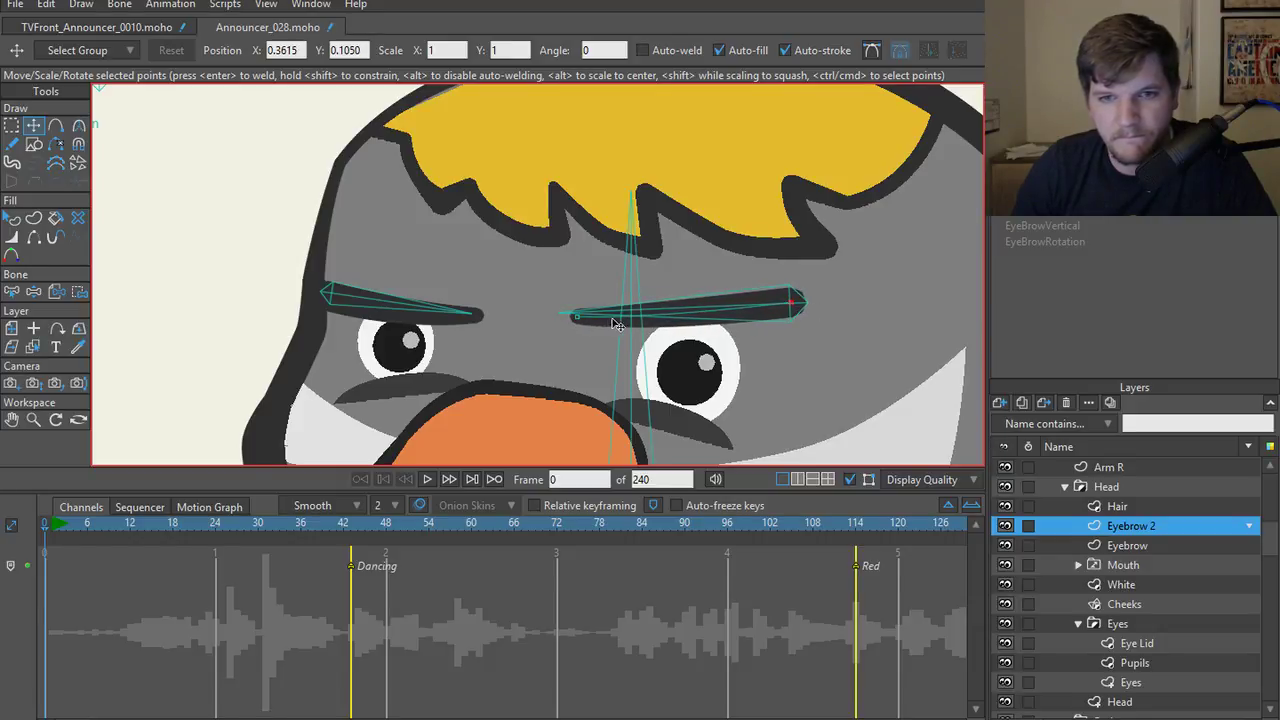
drag(590, 326, 589, 326)
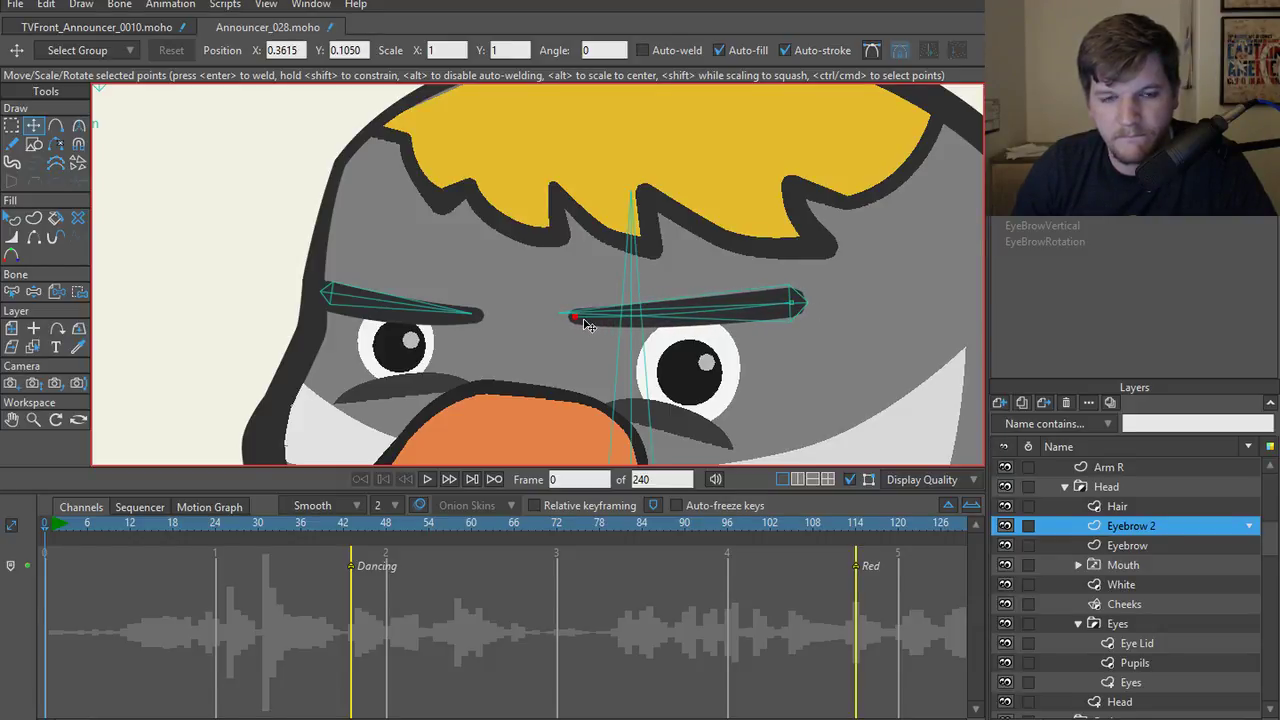
- Undo all the moves and deletions on Eyebrow and Eyebrow 2 back to their original closed shapes
key(ctrl+z)
key(ctrl+z)
key(ctrl+z)
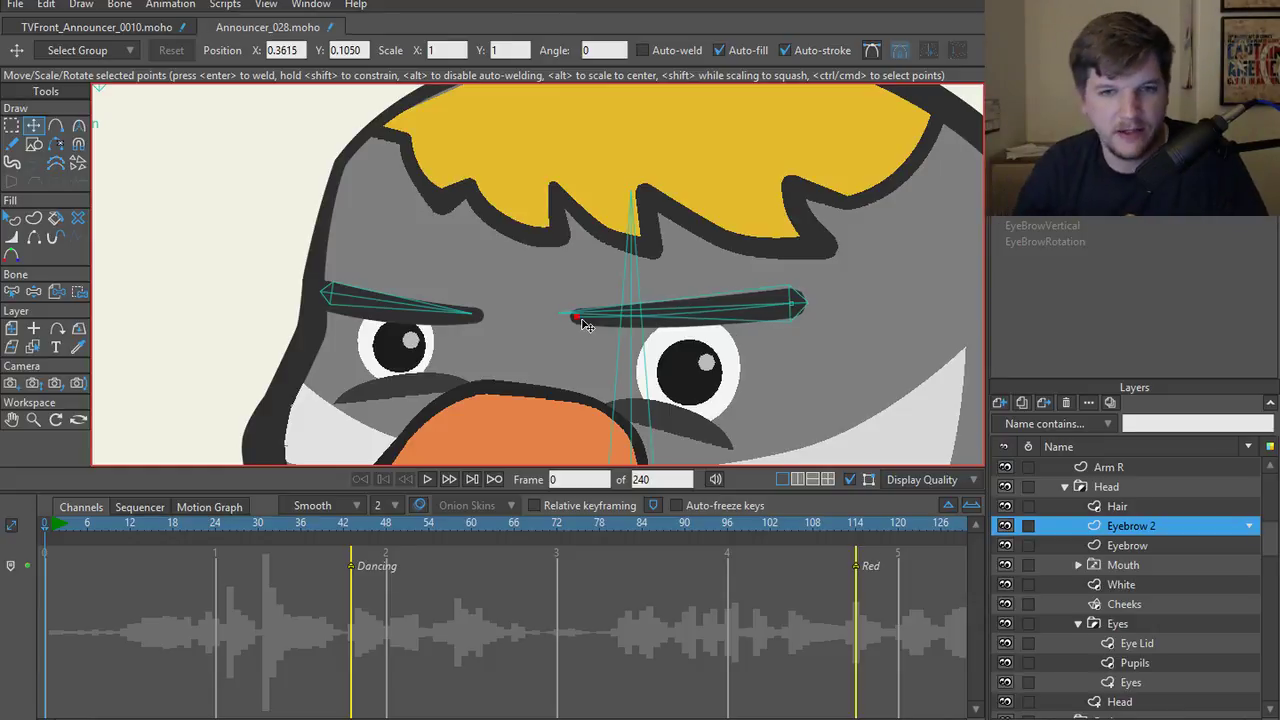
key(ctrl+z)
key(ctrl+z)
key(ctrl+z)
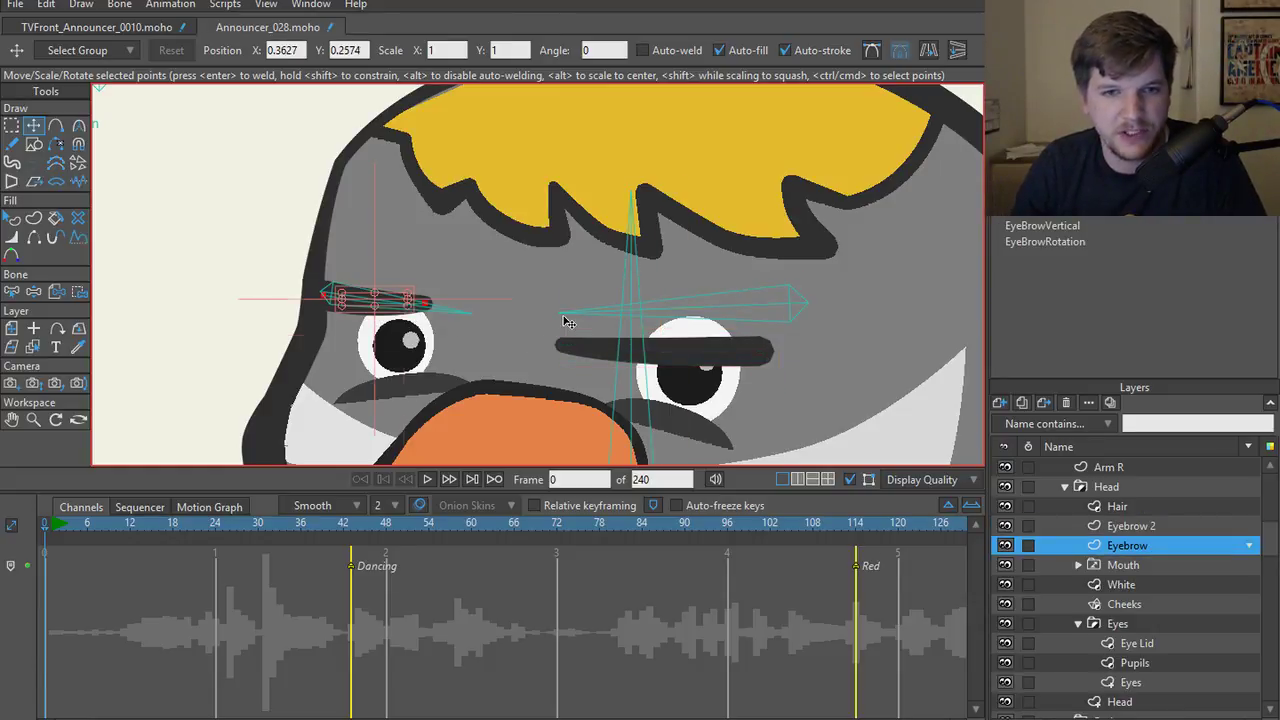
key(ctrl+z)
key(ctrl+z)
key(ctrl+z)
key(ctrl+z)
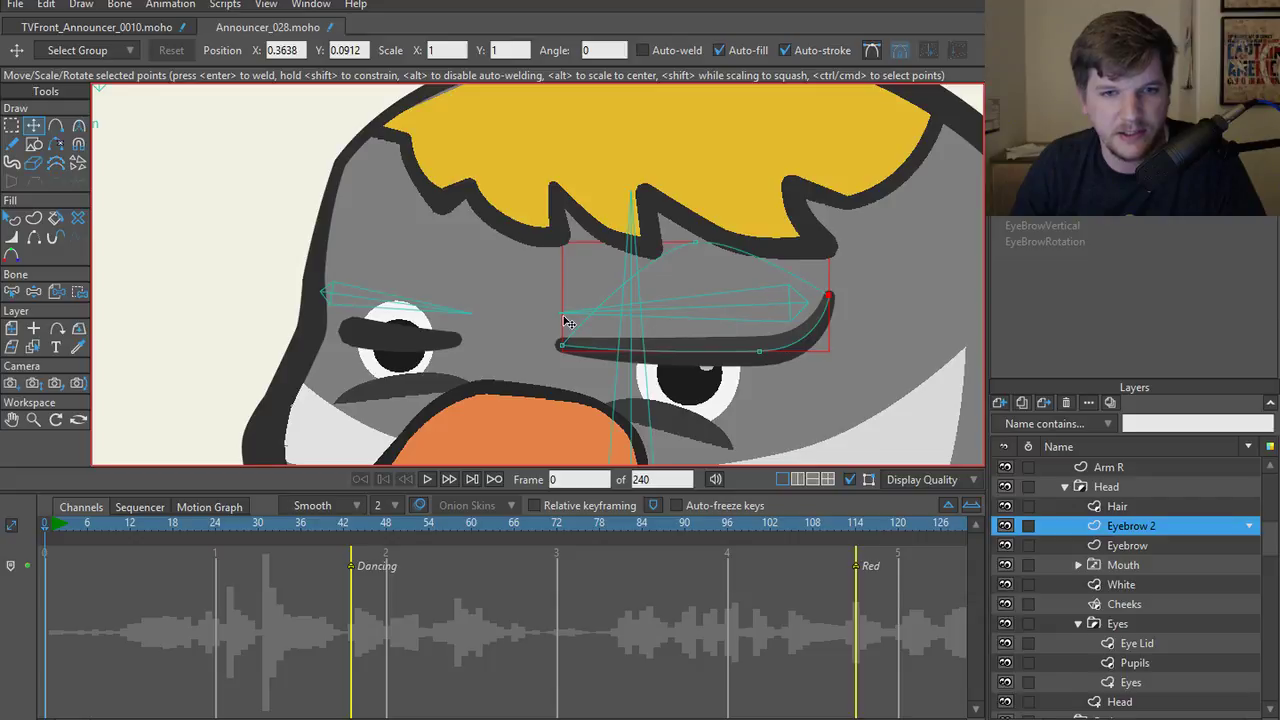
key(ctrl+z)
key(ctrl+z)
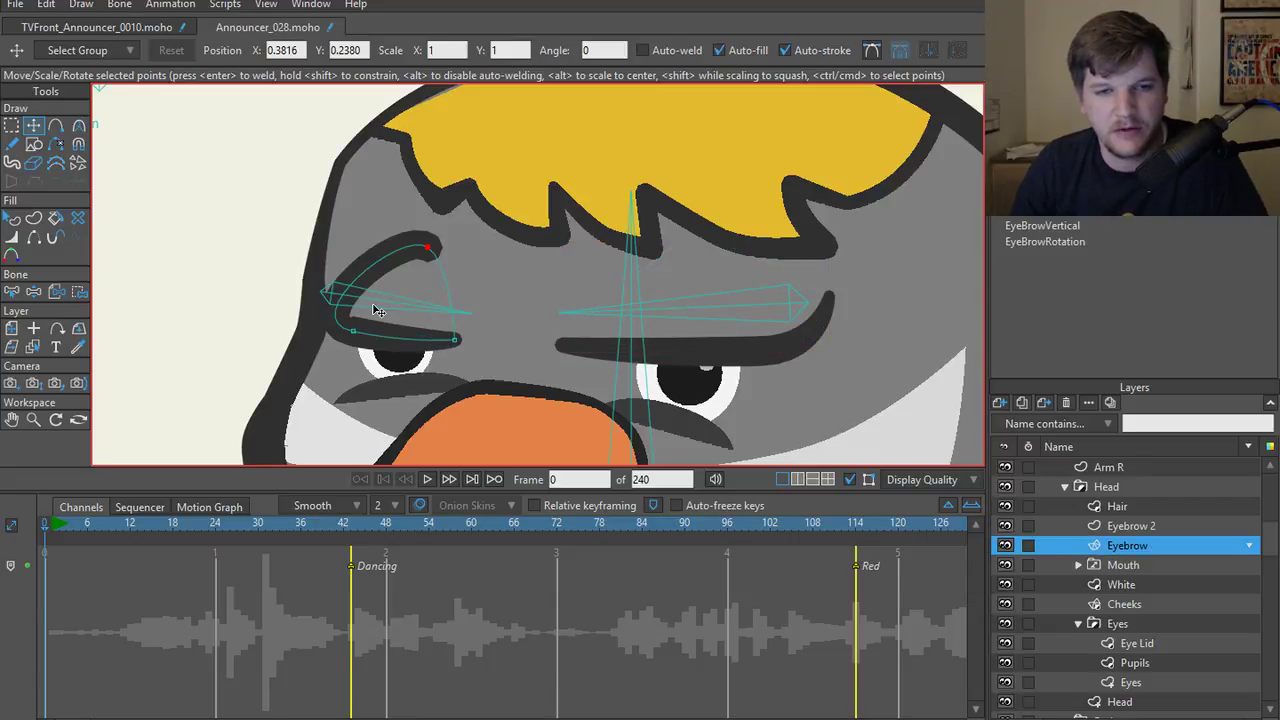
key(ctrl+z)
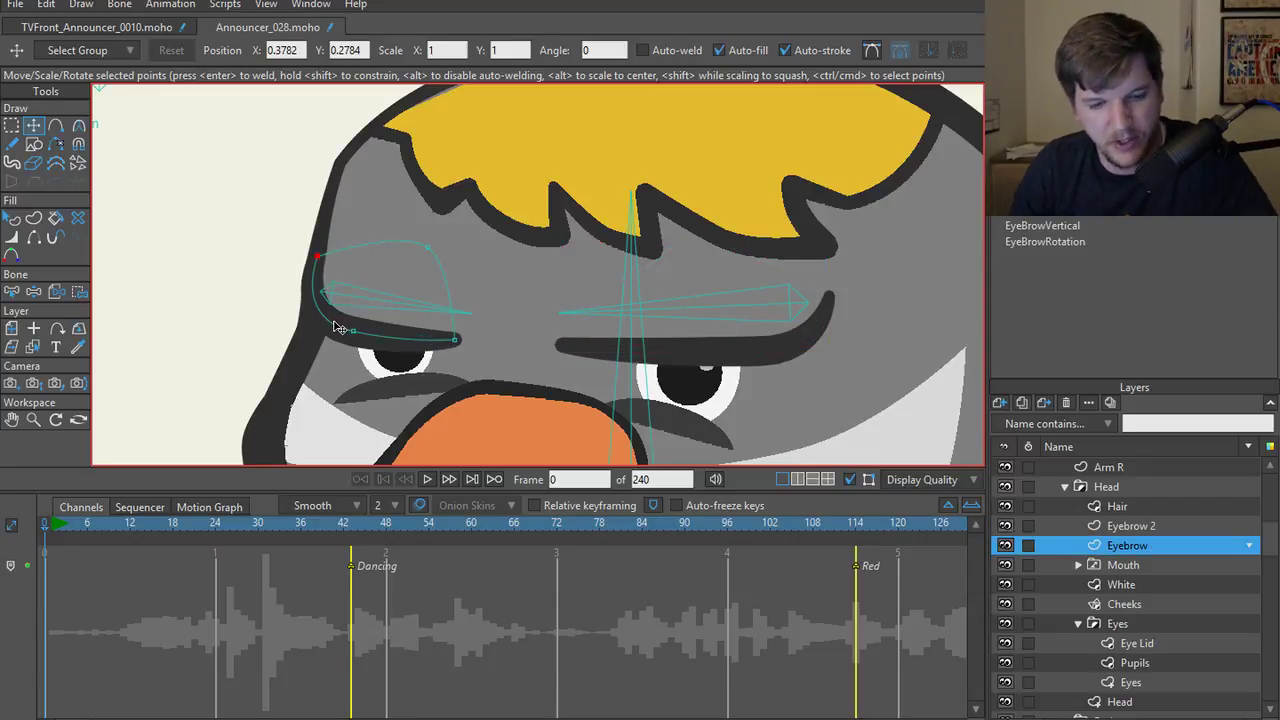
- Hide the curved outer edges of the Eyebrow and Eyebrow 2 shapes, leaving only their lower strokes
key(h)
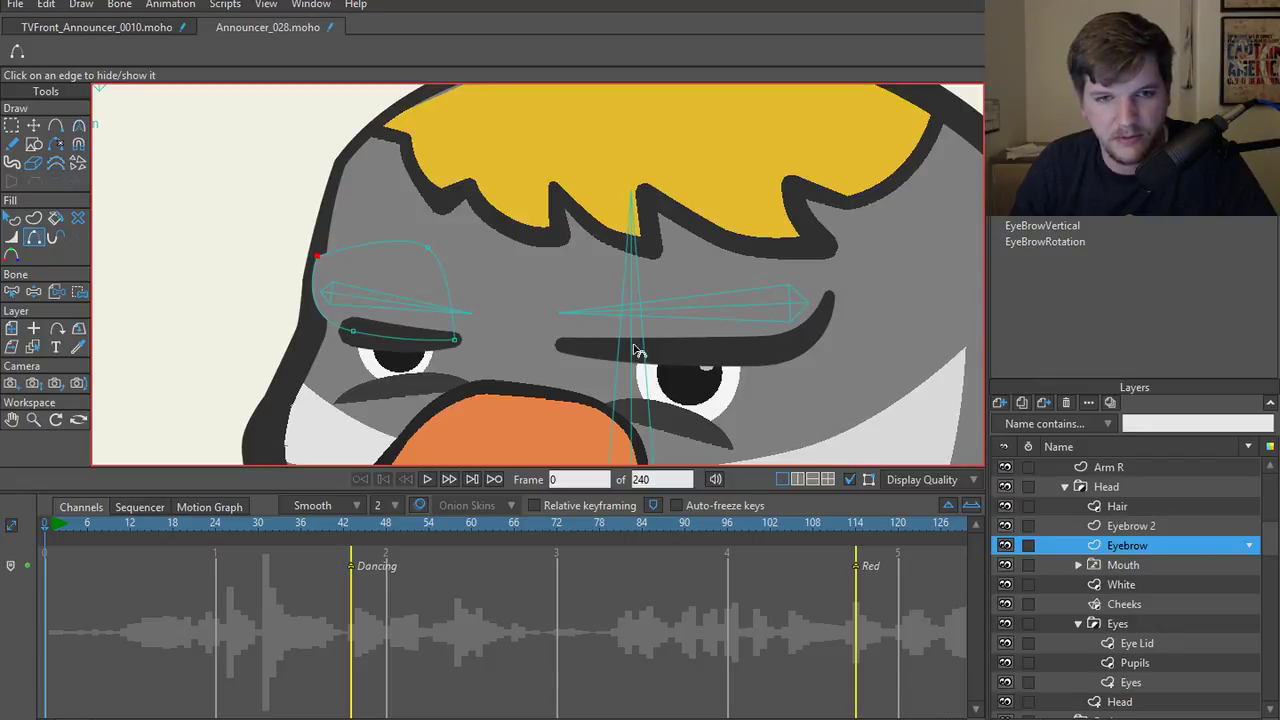
ctrl+alt+click(800, 350)
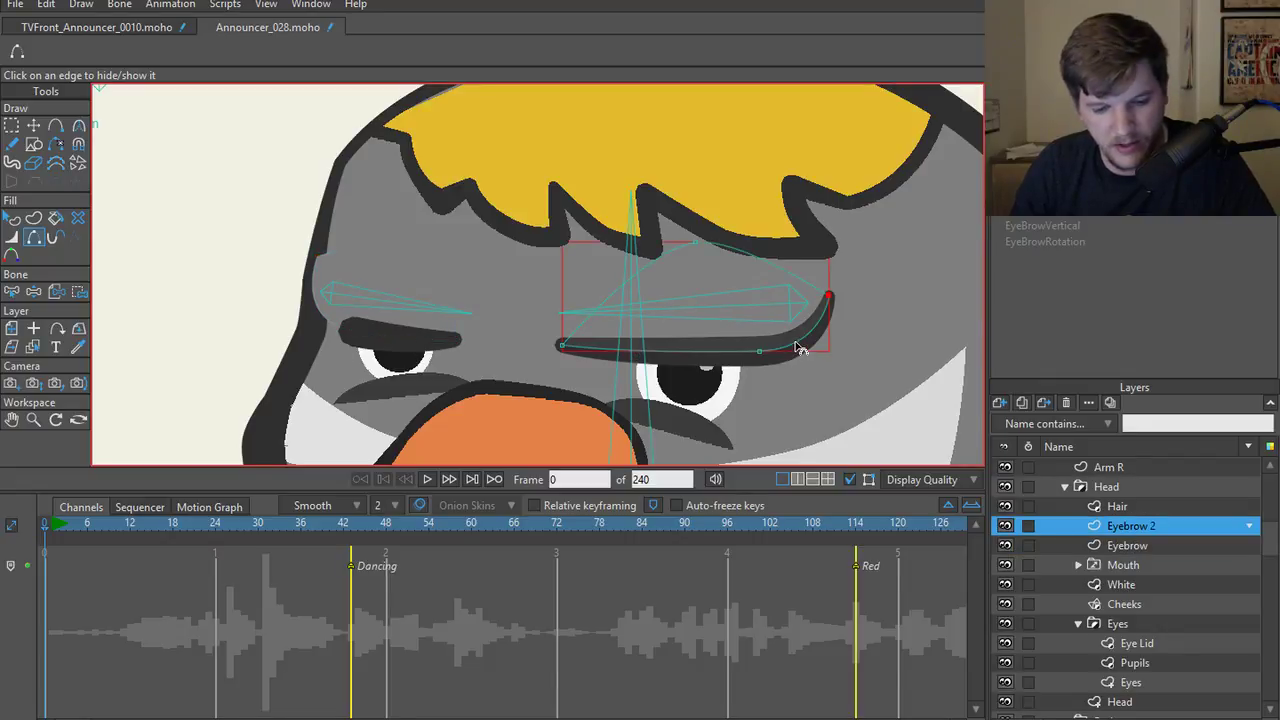
click(801, 348)
key(t)
click(842, 361)
scroll(440, 340, down, 3)
scroll(478, 360, up, 4)
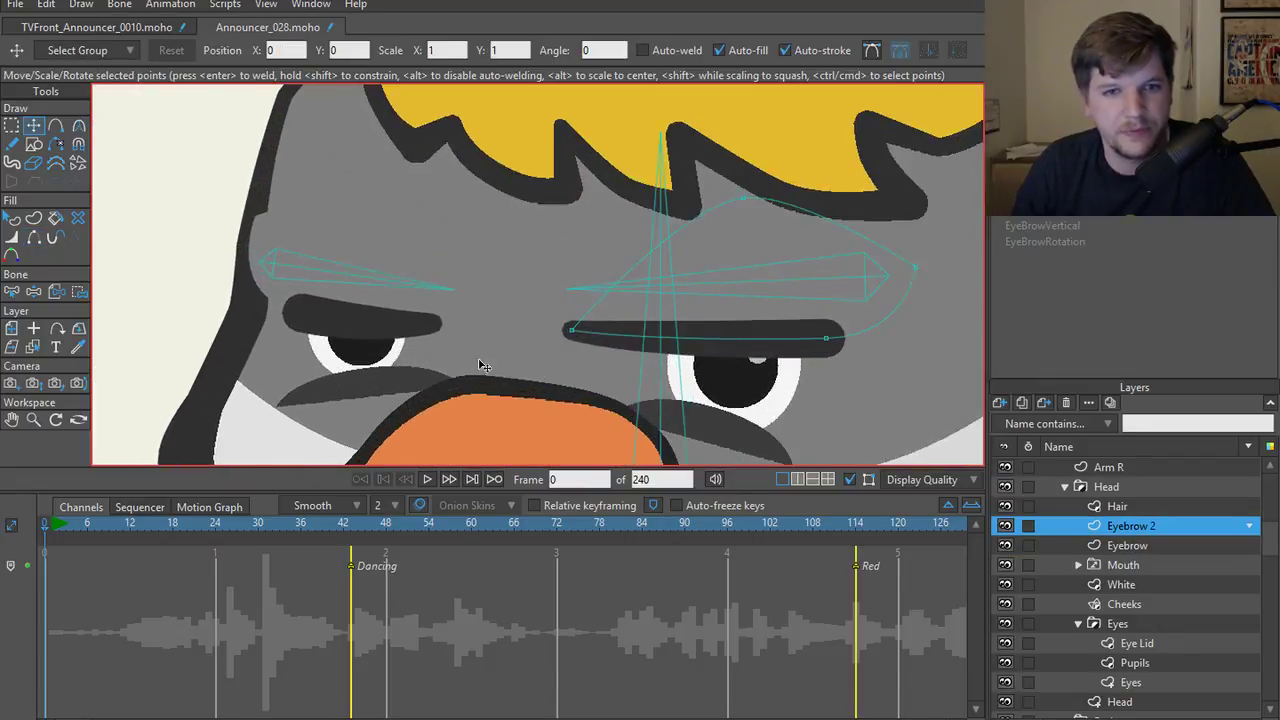
- Move the Eyebrow's upper outer point slightly inward and its lower outer point up toward the head's edge
drag(479, 362, 660, 407)
ctrl+alt+click(436, 304)
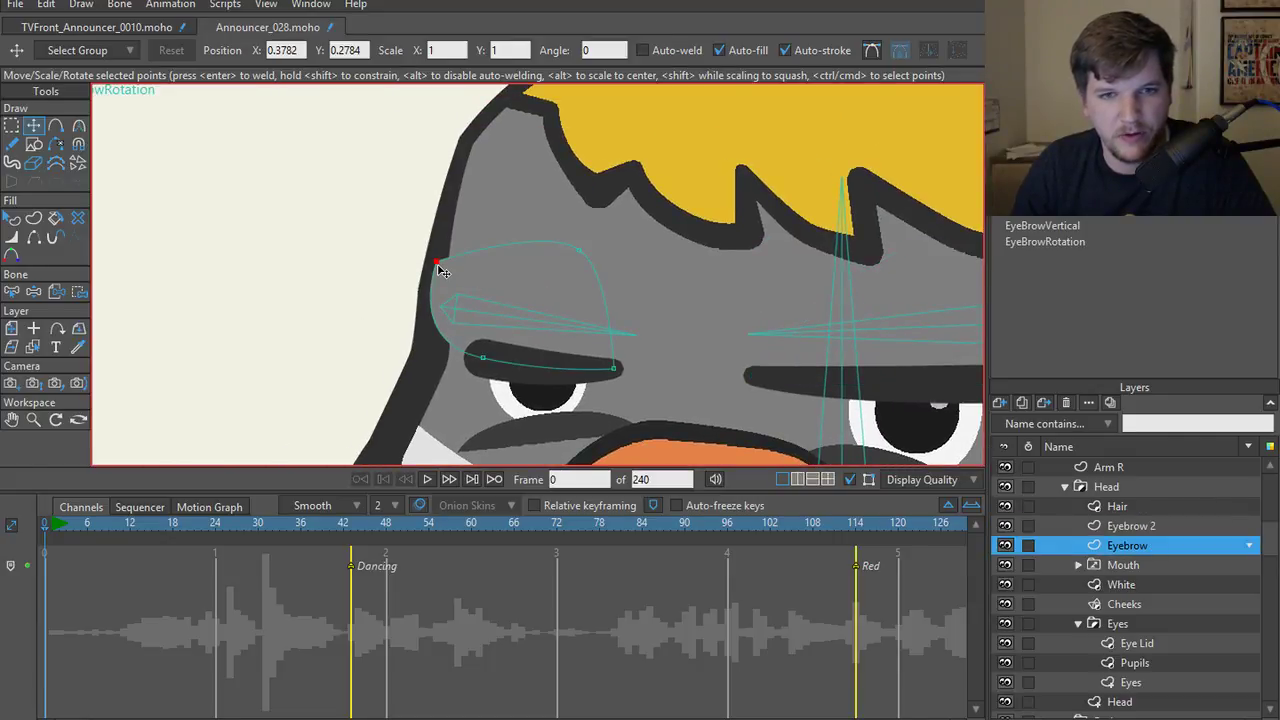
drag(441, 270, 466, 271)
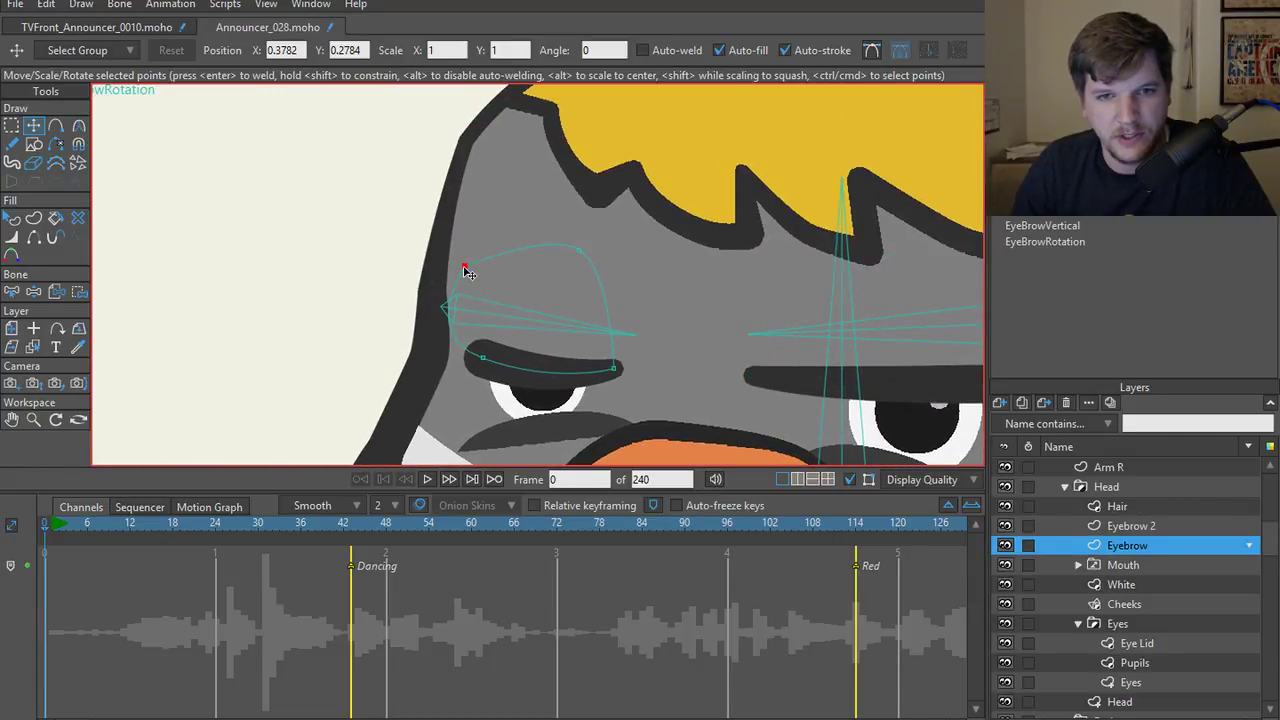
drag(487, 366, 448, 341)
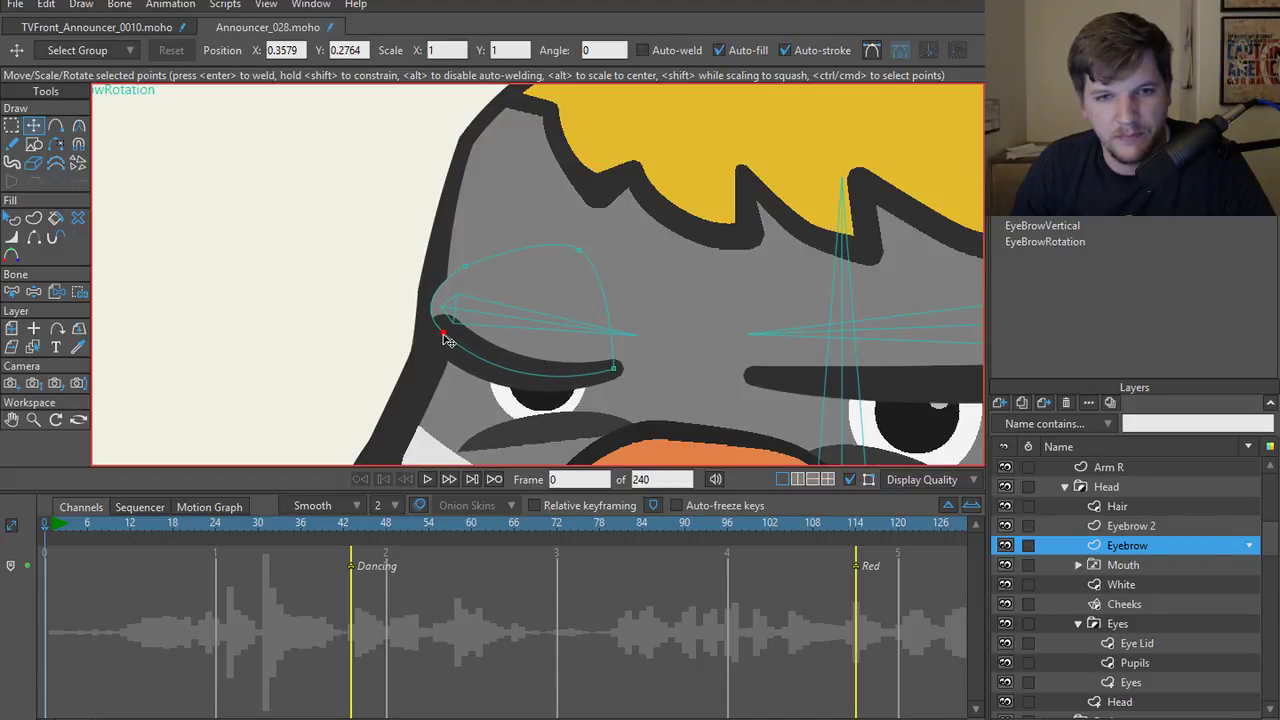
key(c)
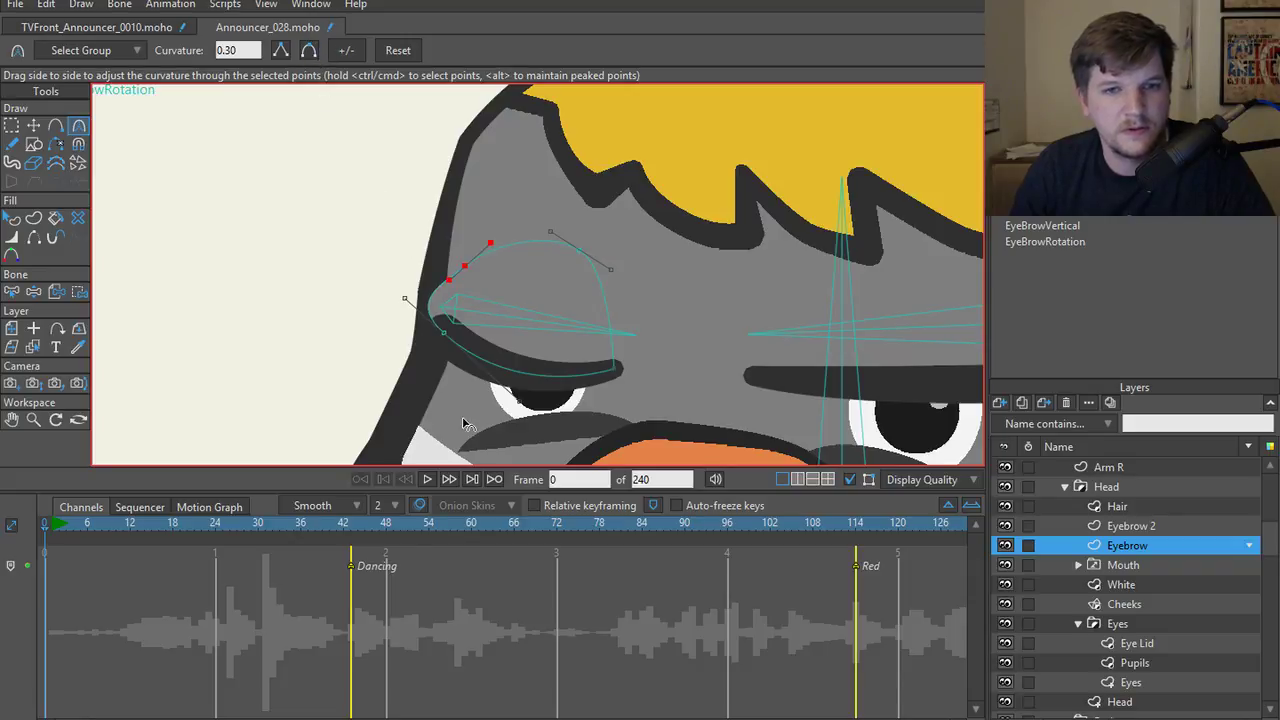
- Remove the Eyebrow's upper outer point and peak the outer end point of its lower stroke to straighten it
key(t)
click(465, 267)
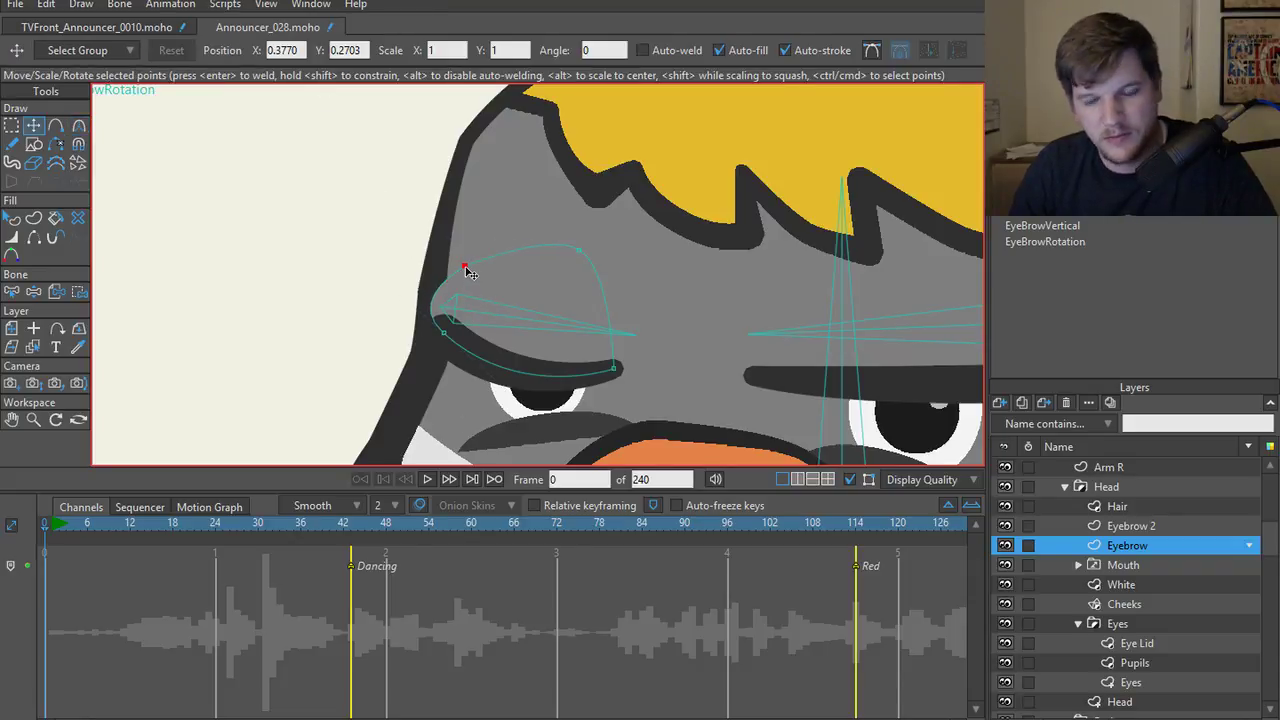
click(446, 327)
drag(446, 335, 414, 326)
key(c)
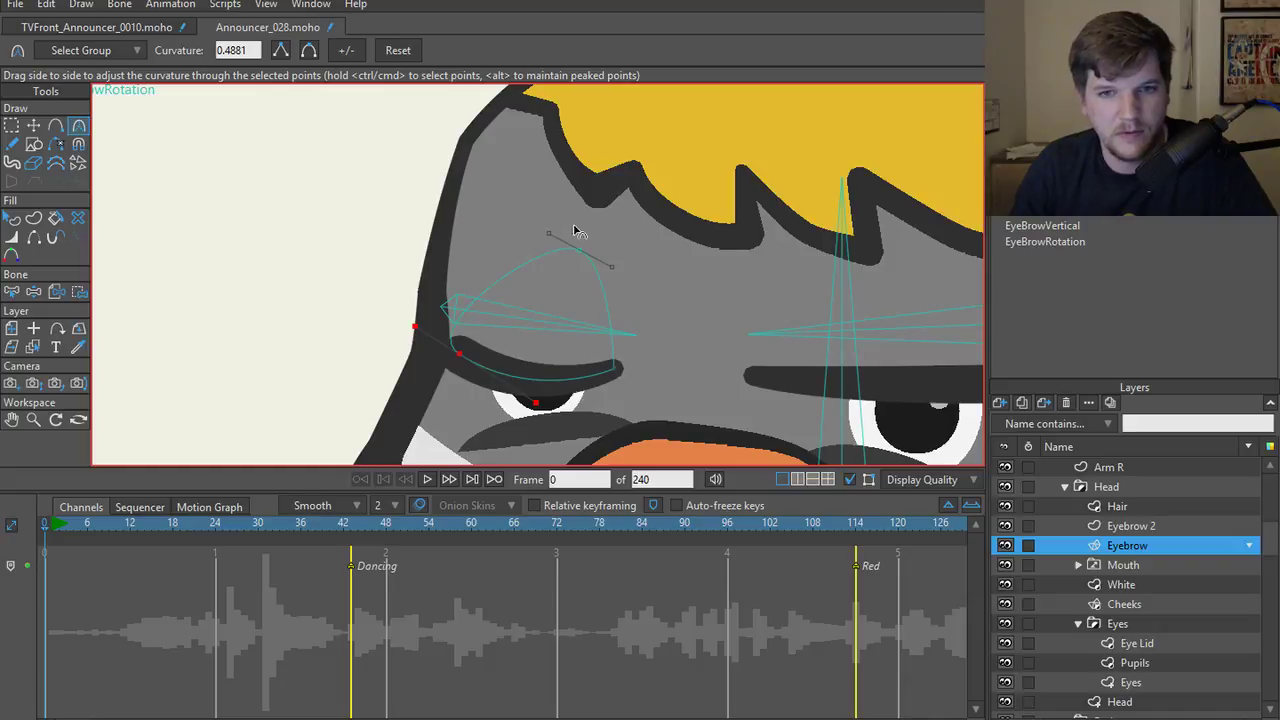
click(280, 50)
scroll(527, 355, down, 5)
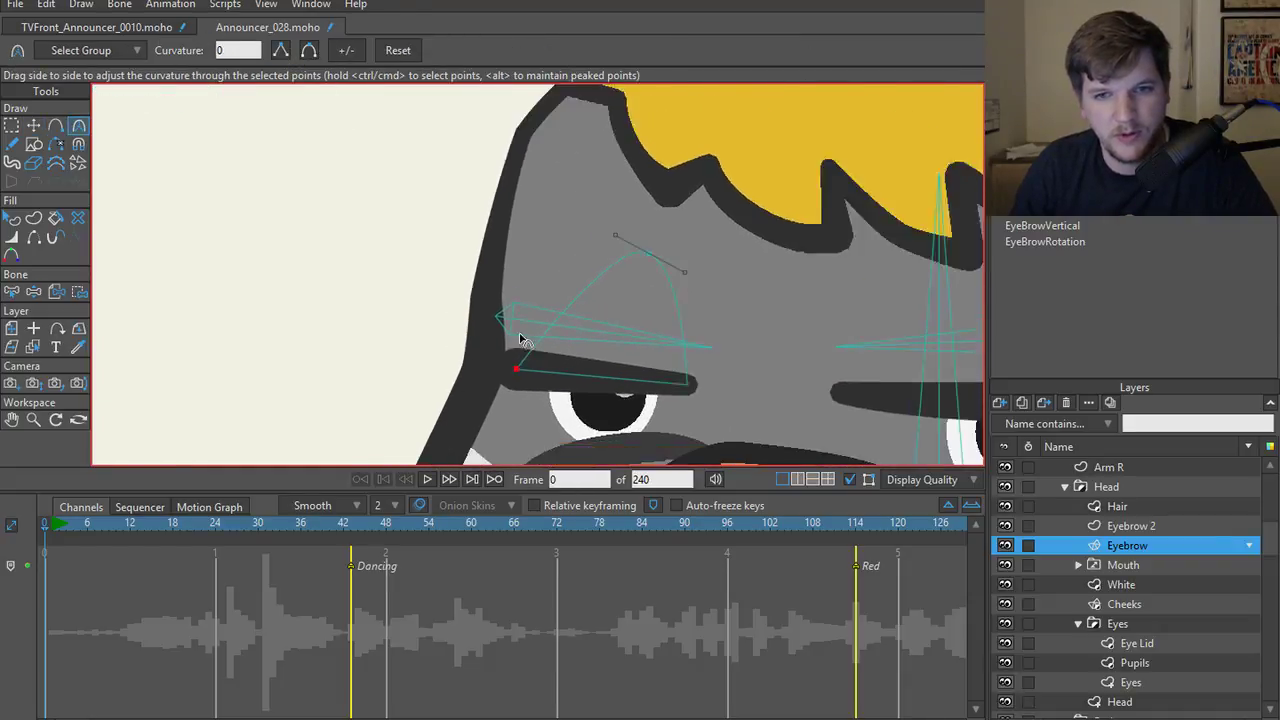
scroll(617, 388, up, 2)
key(t)
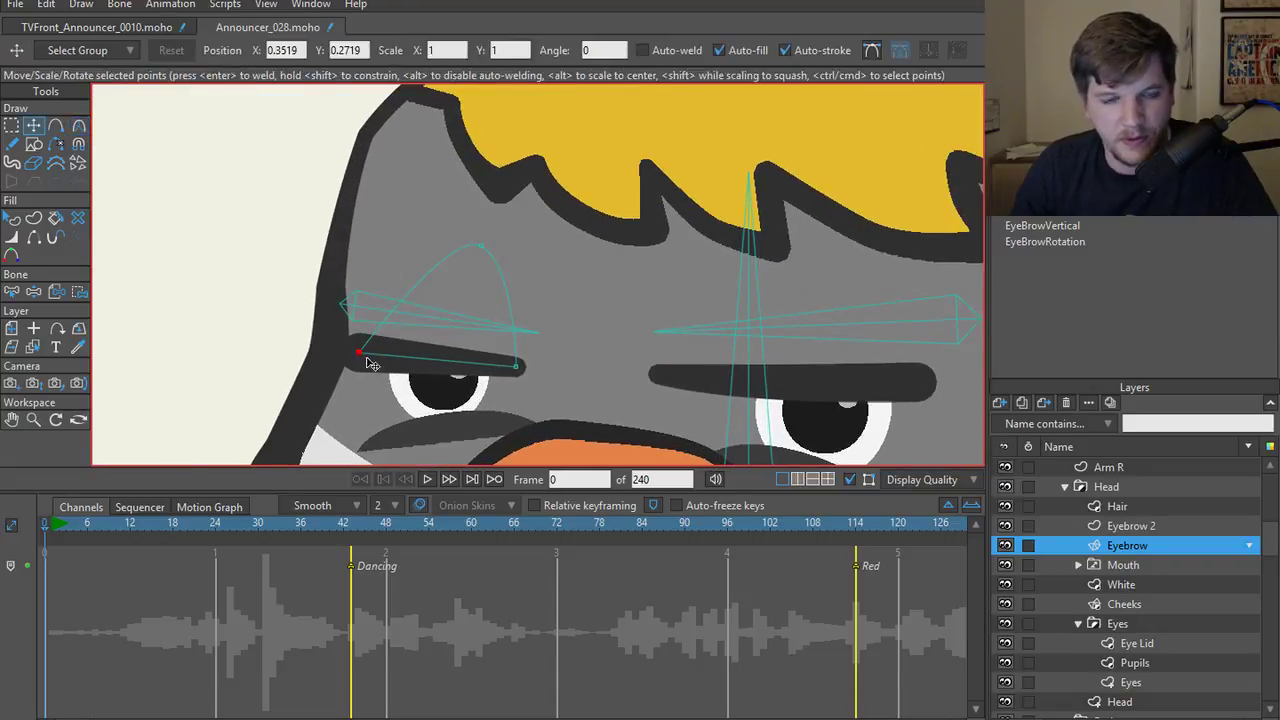
- Add a point midway along the Eyebrow's lower stroke and keep it in line with the two end points
key(a)
key(t)
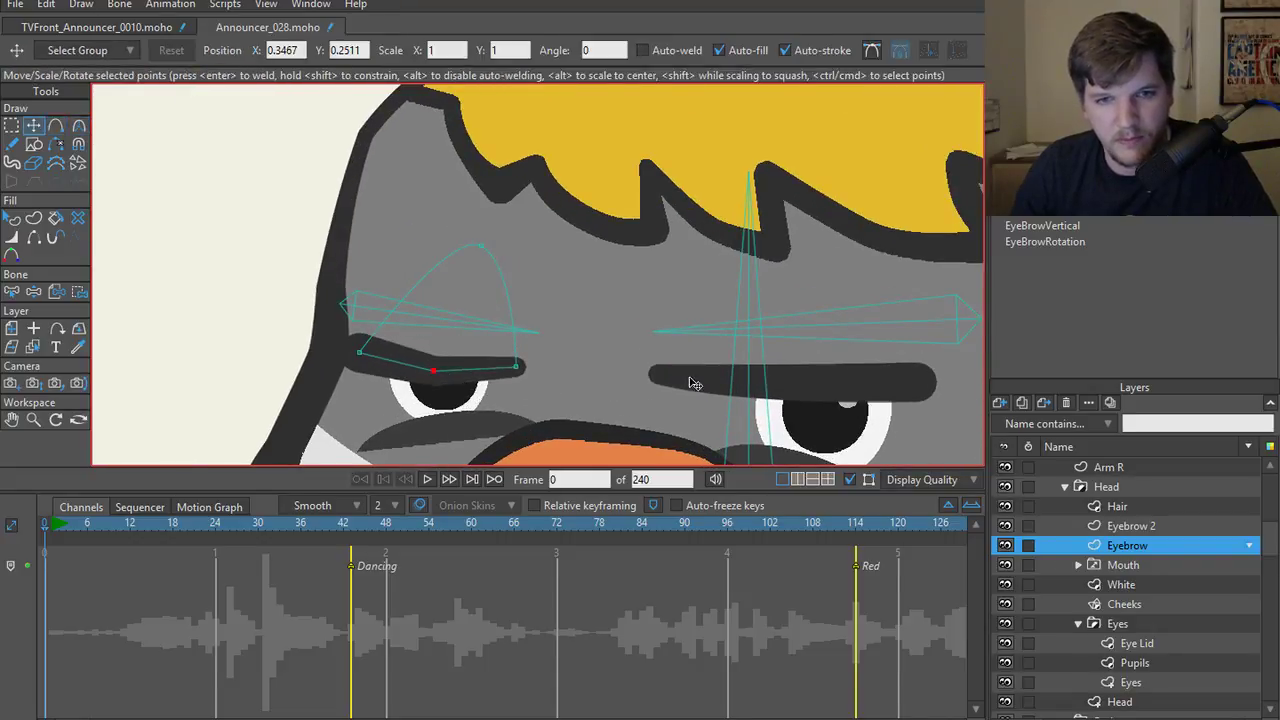
ctrl+alt+click(866, 388)
ctrl+alt+click(605, 381)
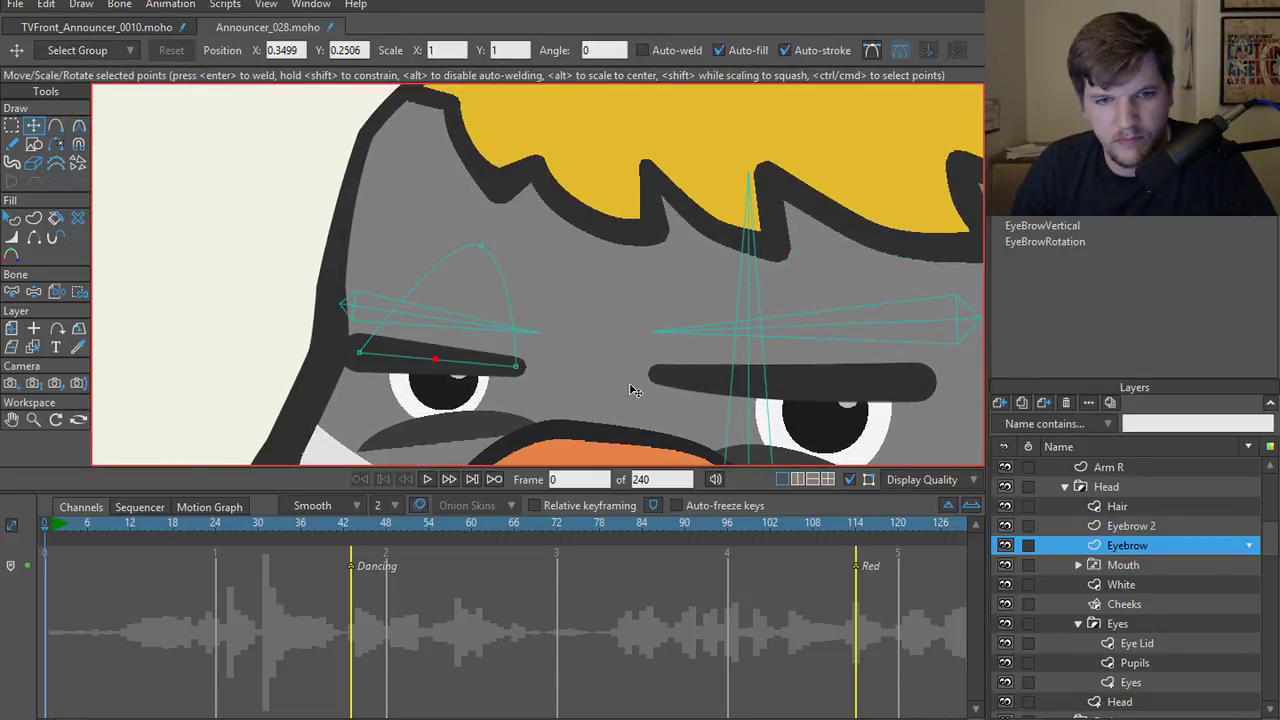
scroll(340, 356, down, 1)
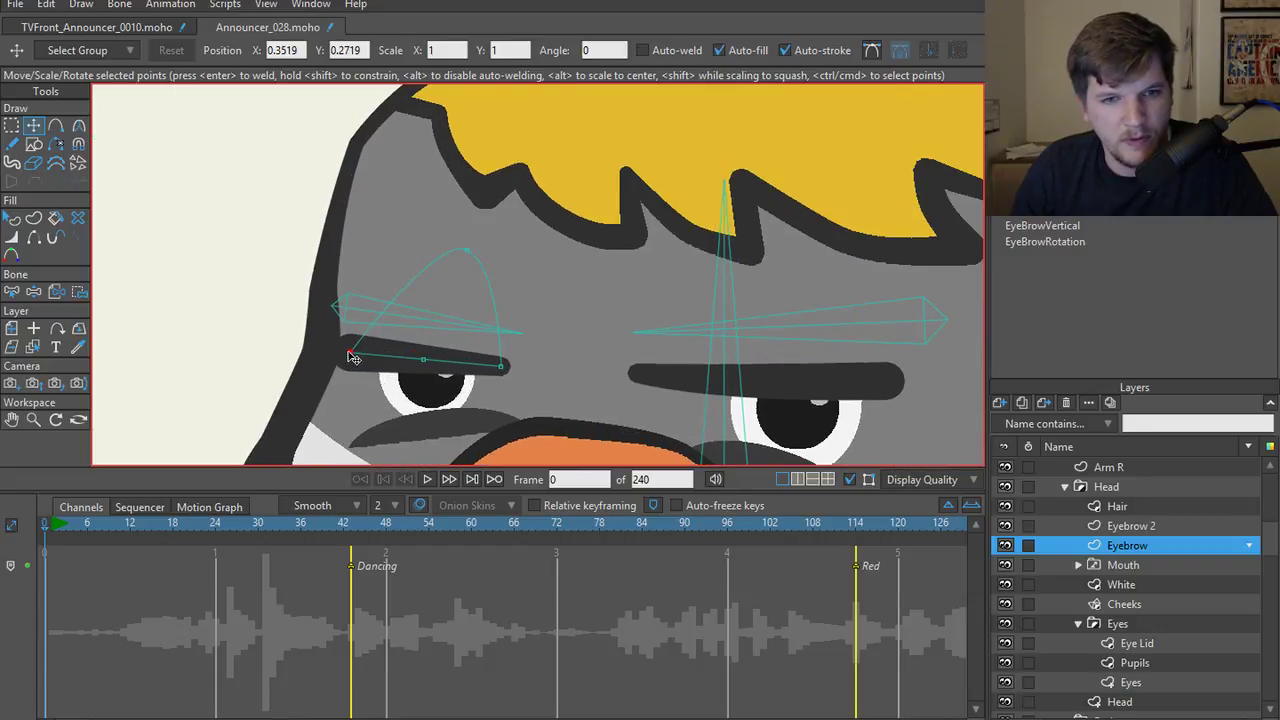
- Extend the Eyebrow's lower stroke outward to the head's edge and slightly inward, and bend its middle point into a smooth curve
drag(349, 353, 338, 332)
drag(423, 359, 523, 365)
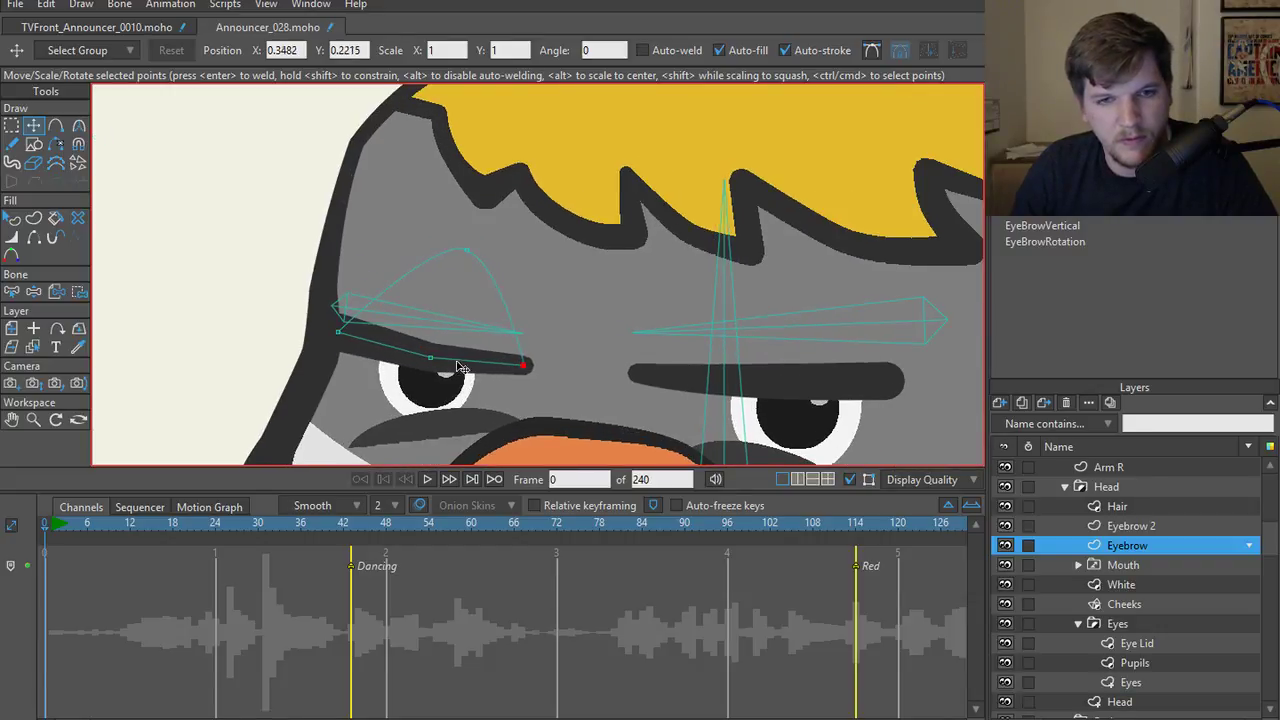
key(c)
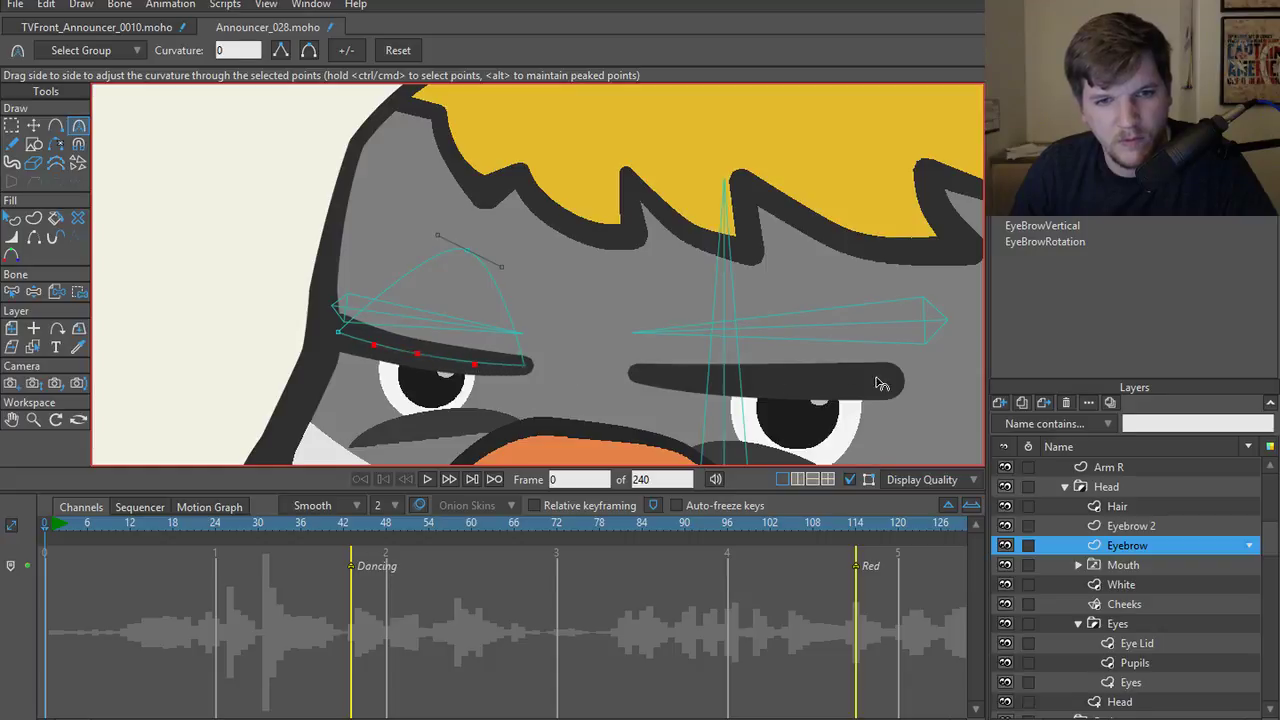
key(t)
click(425, 360)
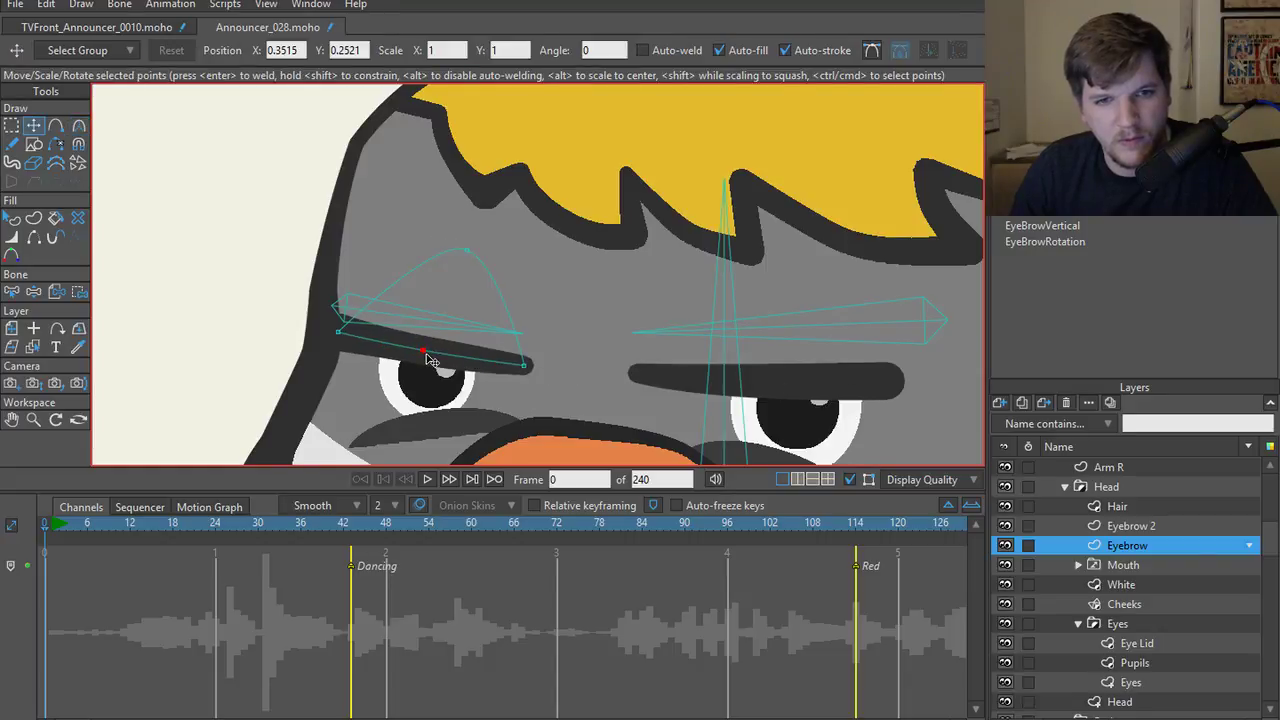
click(523, 365)
- Render a preview of the current frame to check the reshaped Eyebrow
scroll(540, 366, down, 4)
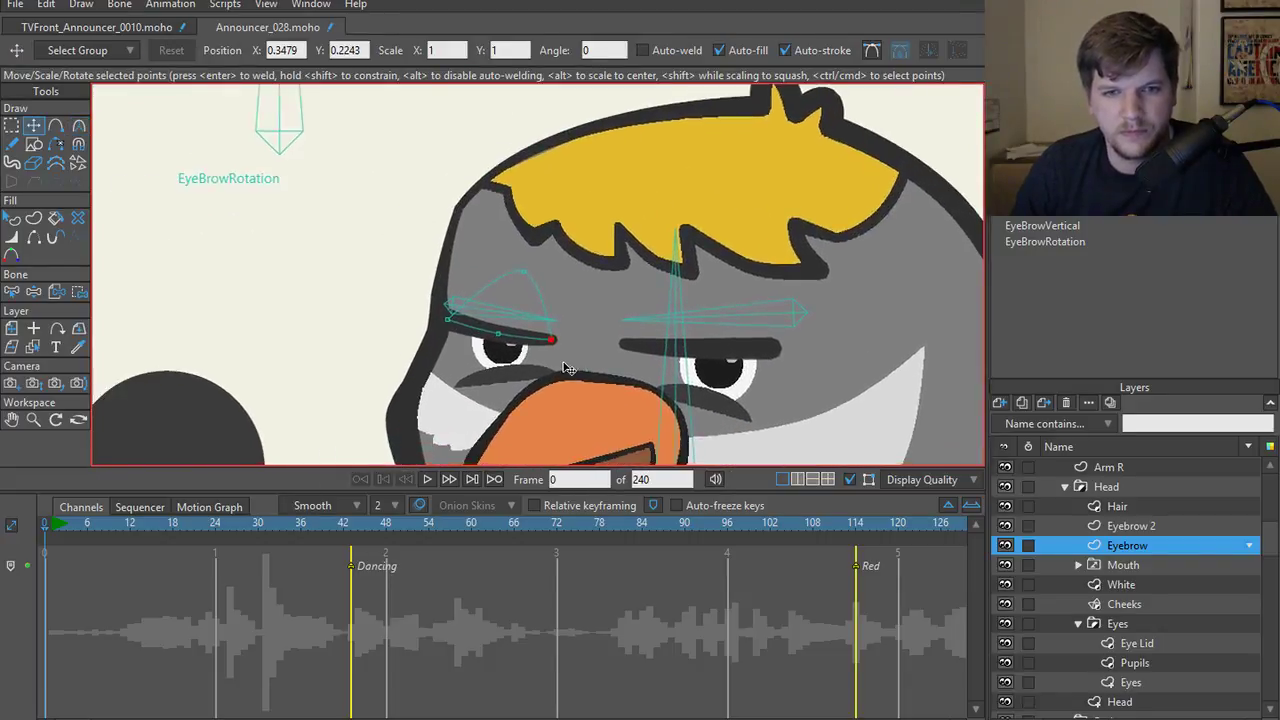
key(ctrl+r)
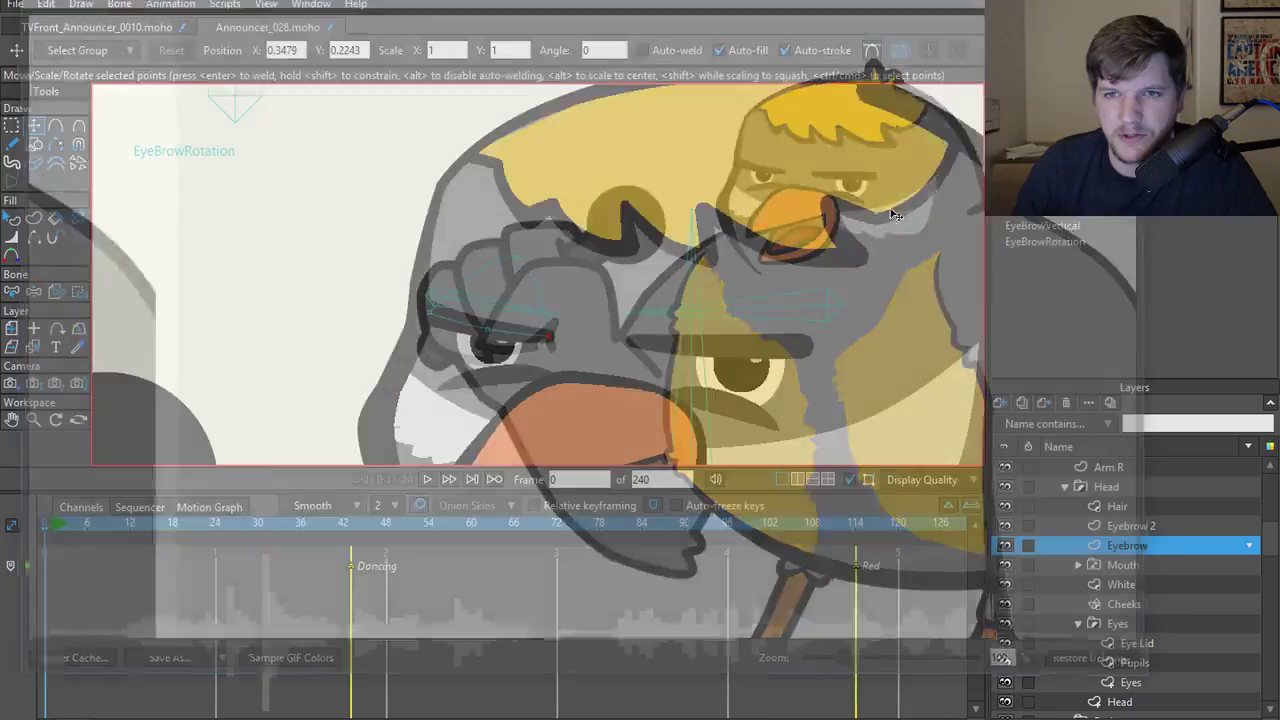
- On Eyebrow 2, move the lower stroke's inner end slightly toward the eye and its outer end outward and up
ctrl+alt+click(685, 368)
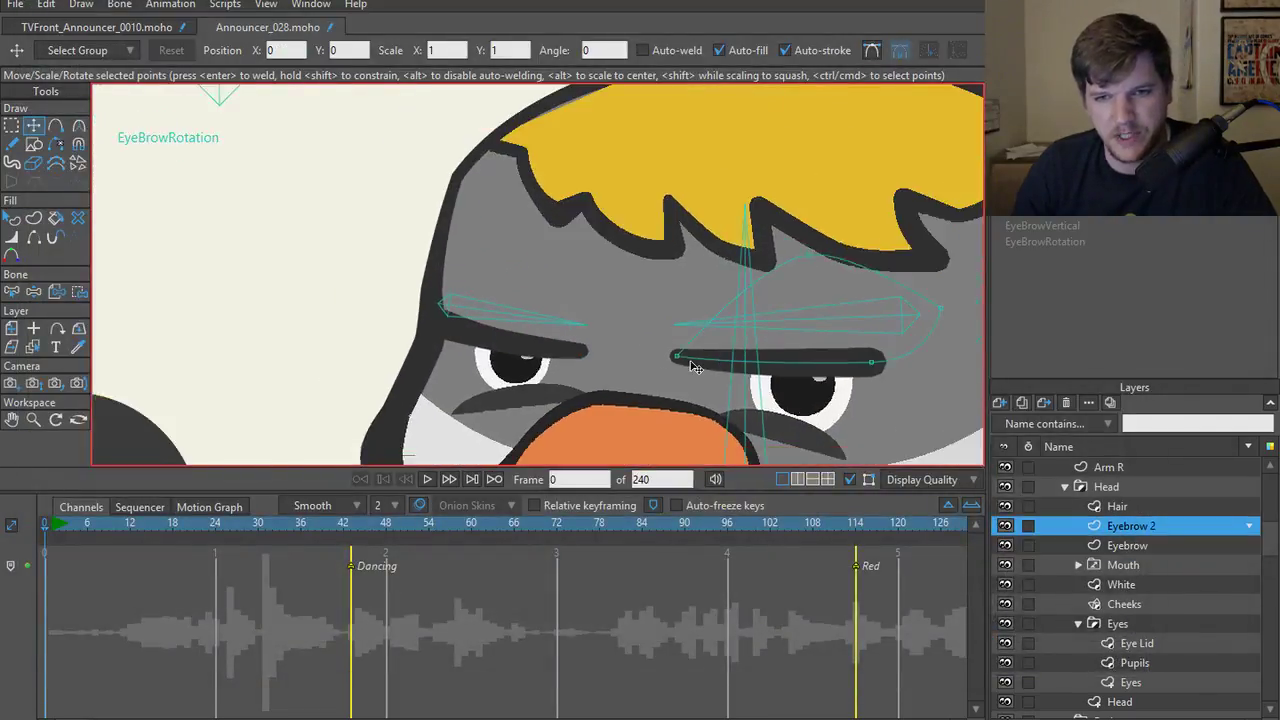
click(606, 353)
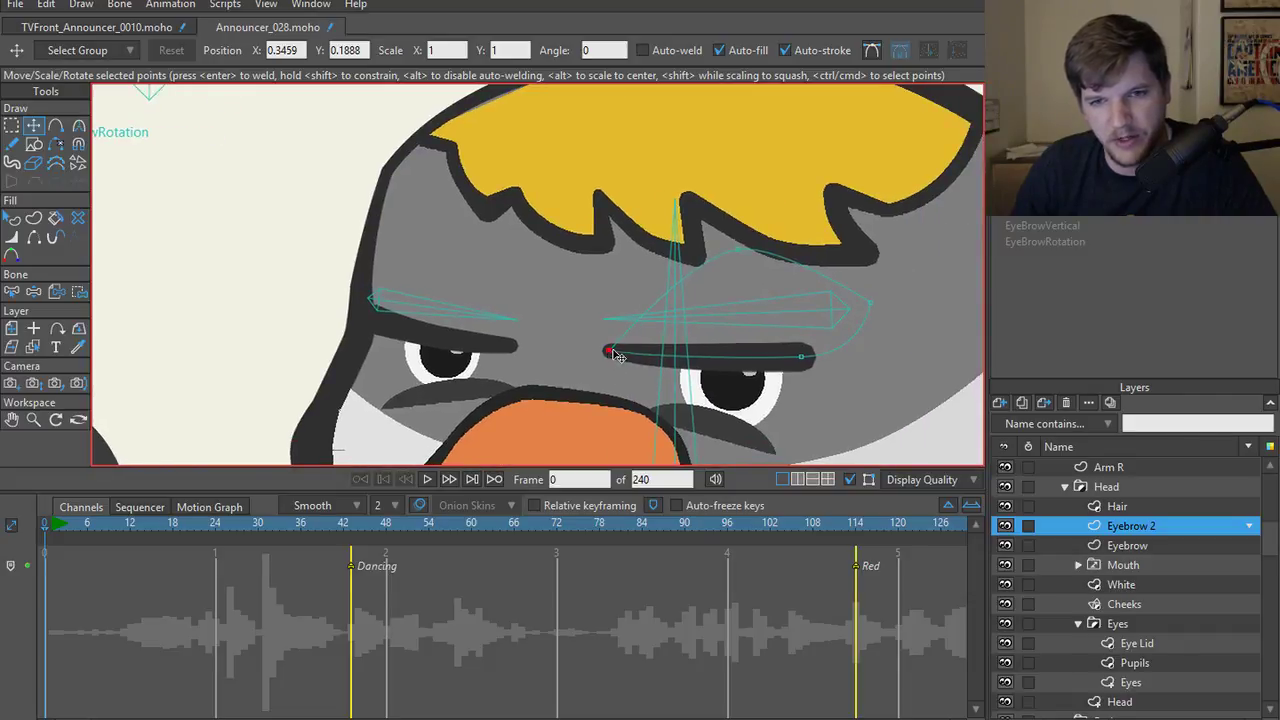
drag(614, 353, 629, 356)
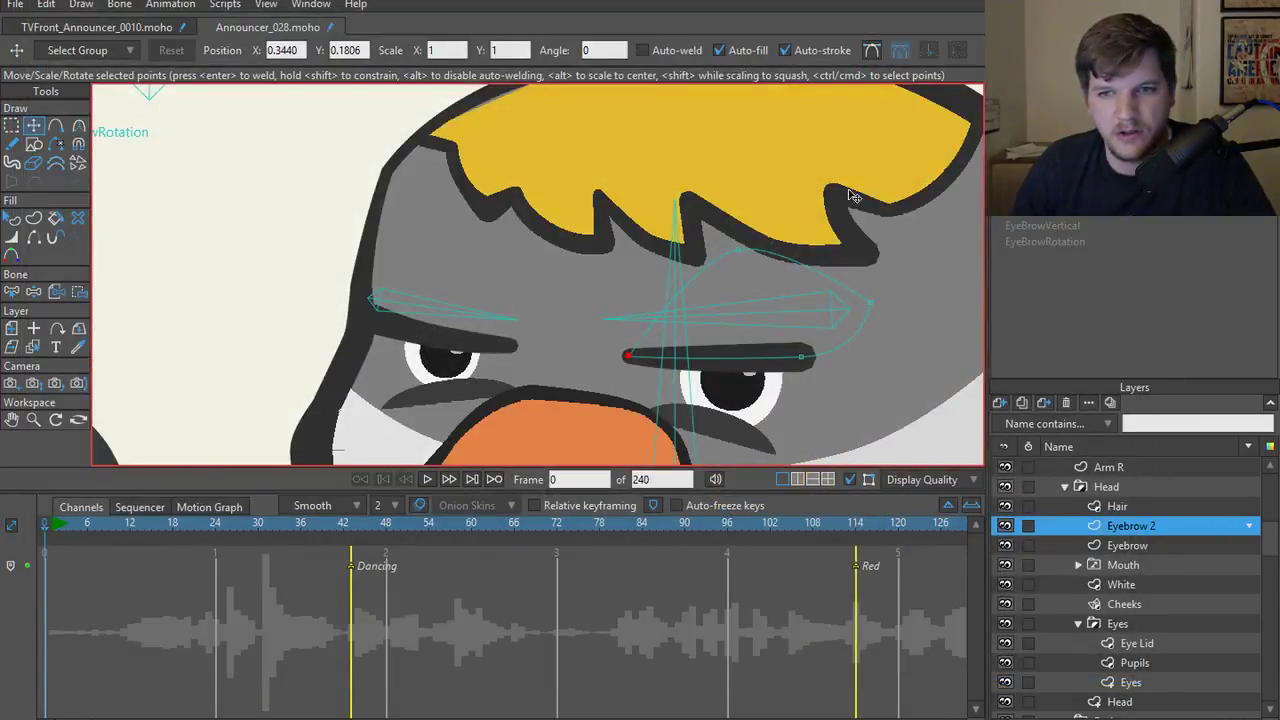
scroll(836, 374, up, 2)
scroll(817, 360, down, 1)
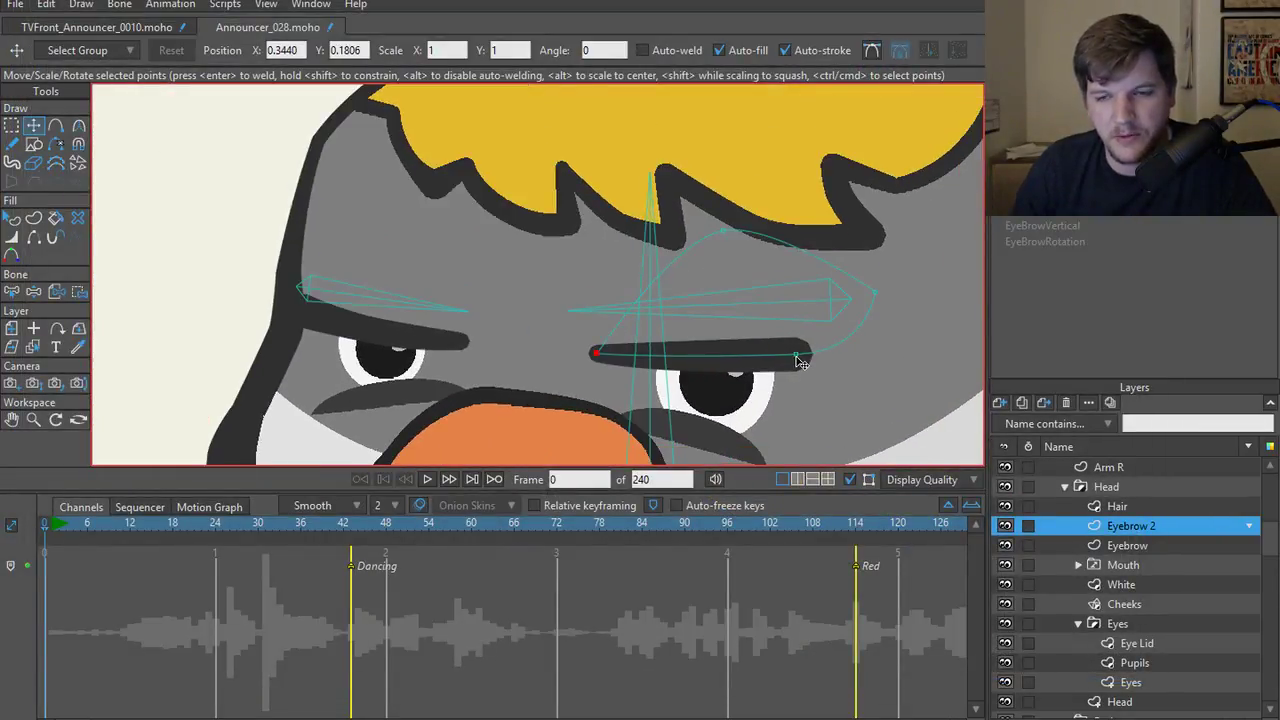
mouse_move(800, 357)
mouse_down()
mouse_move(840, 359)
mouse_move(812, 351)
mouse_move(825, 348)
mouse_up()
key(ctrl+z)
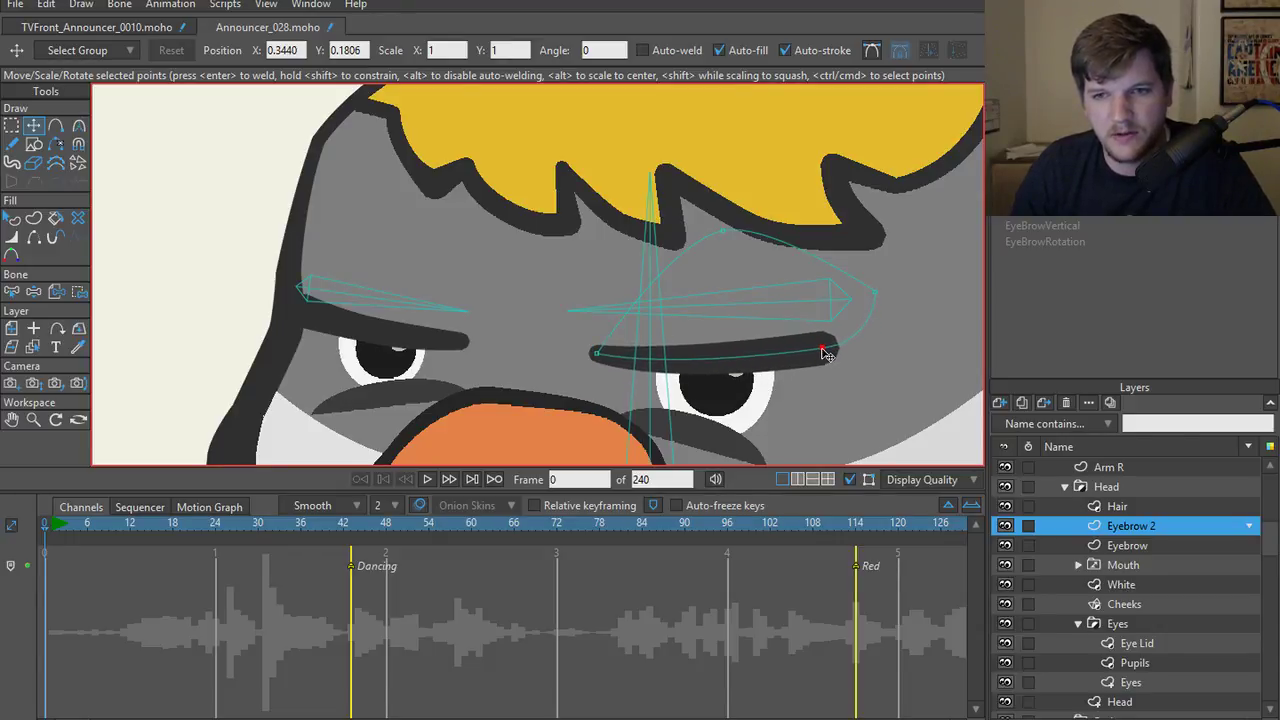
- Remove Eyebrow 2's upper outer point and peak the outer end point of its lower stroke to straighten it
key(Delete)
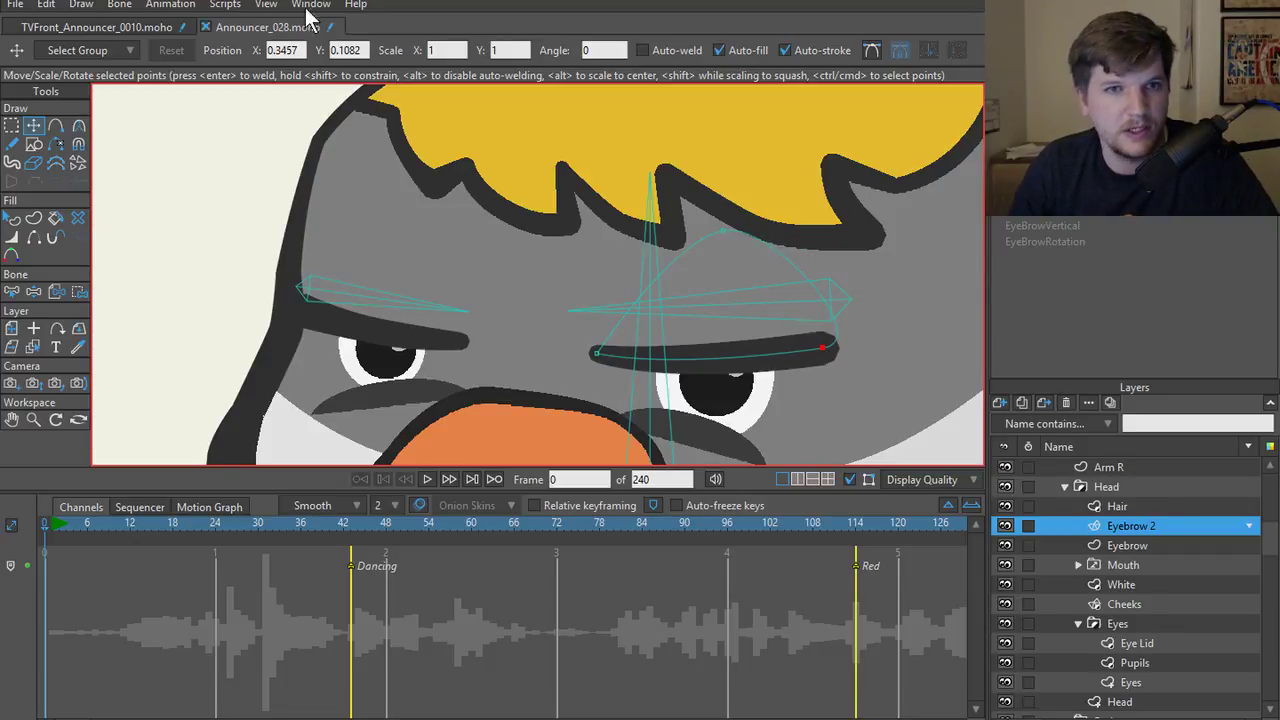
key(c)
click(305, 50)
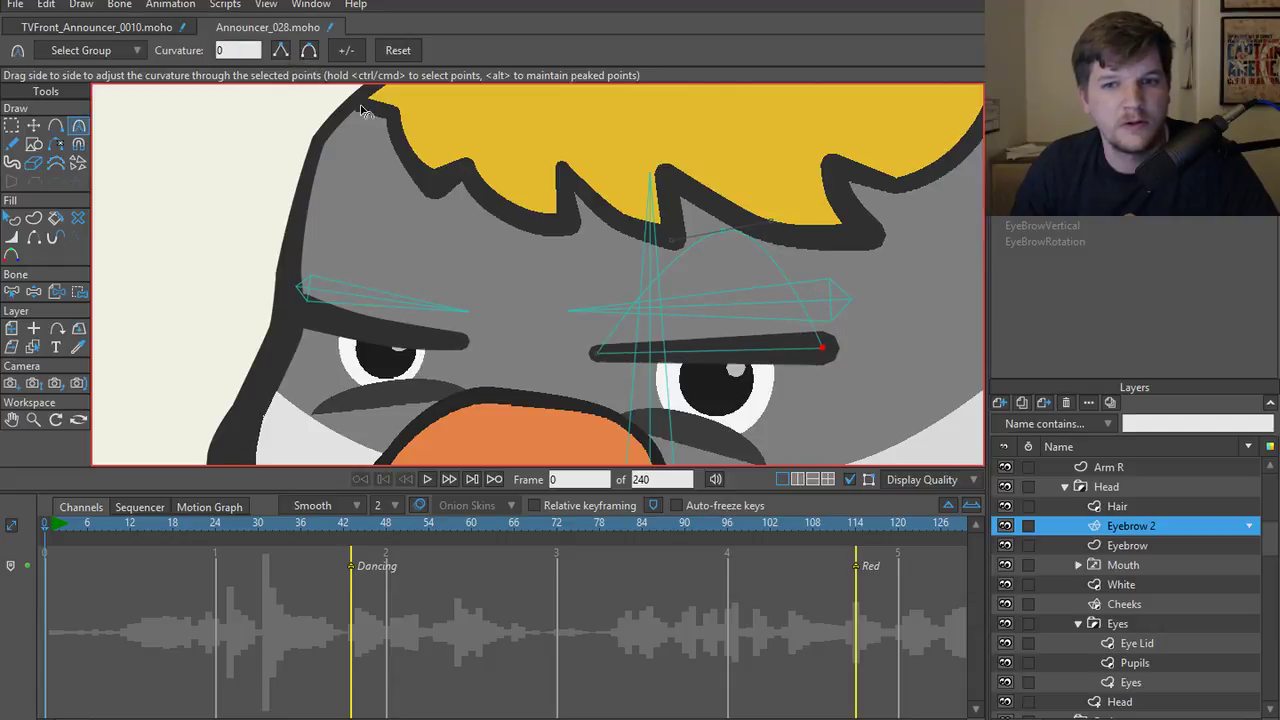
- Add a point midway along Eyebrow 2's lower stroke, lower it slightly and smooth it to a curvature of about 0.46
key(t)
key(a)
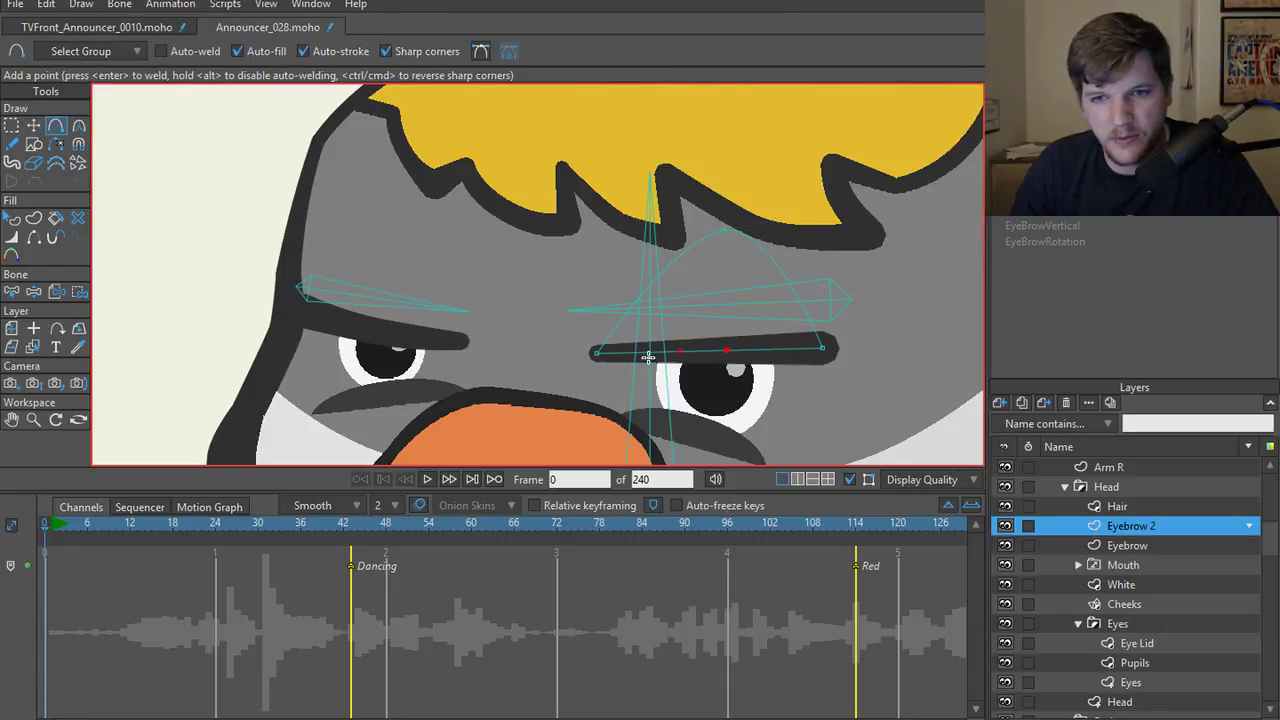
ctrl+alt+click(370, 329)
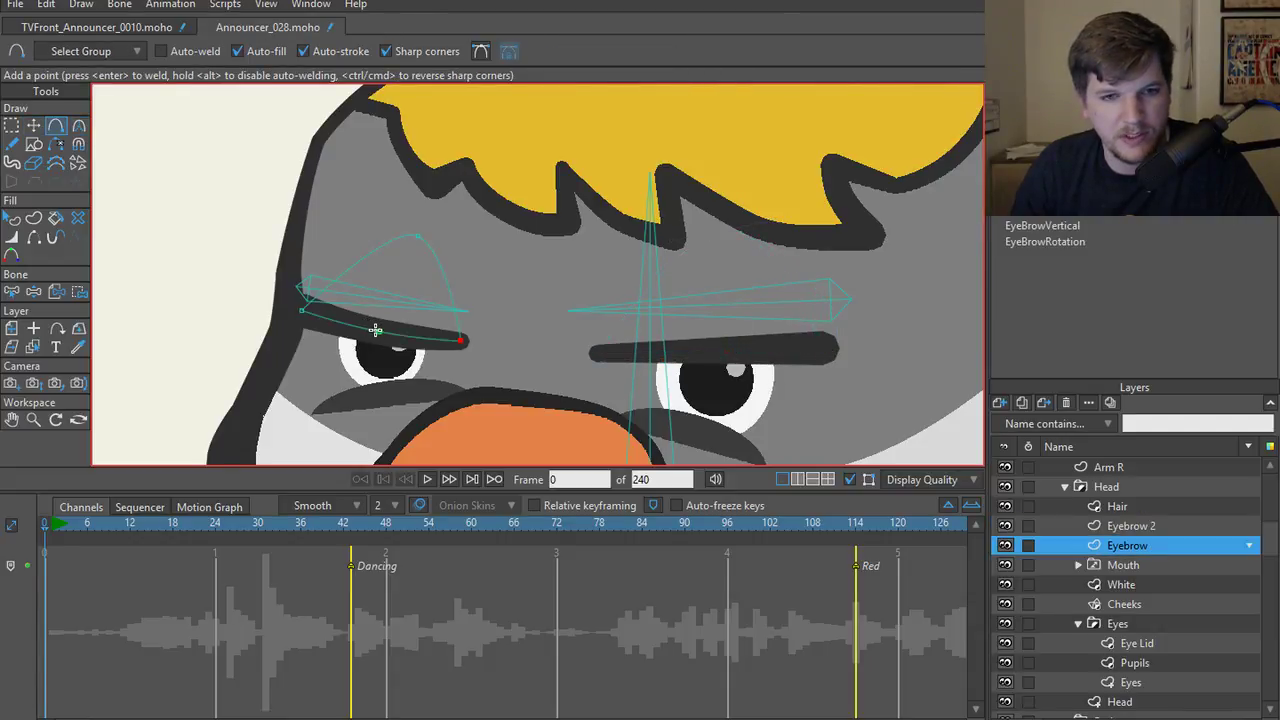
key(t)
ctrl+alt+click(727, 352)
key(a)
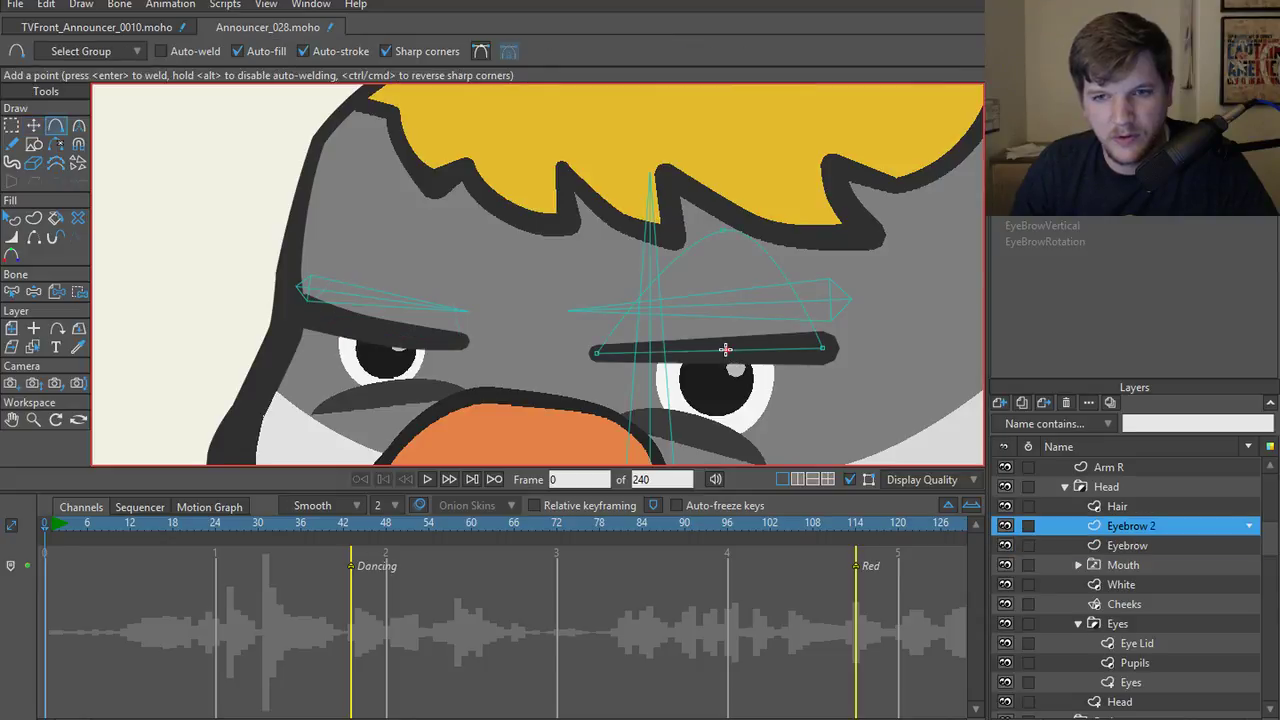
key(t)
drag(727, 357, 934, 366)
key(c)
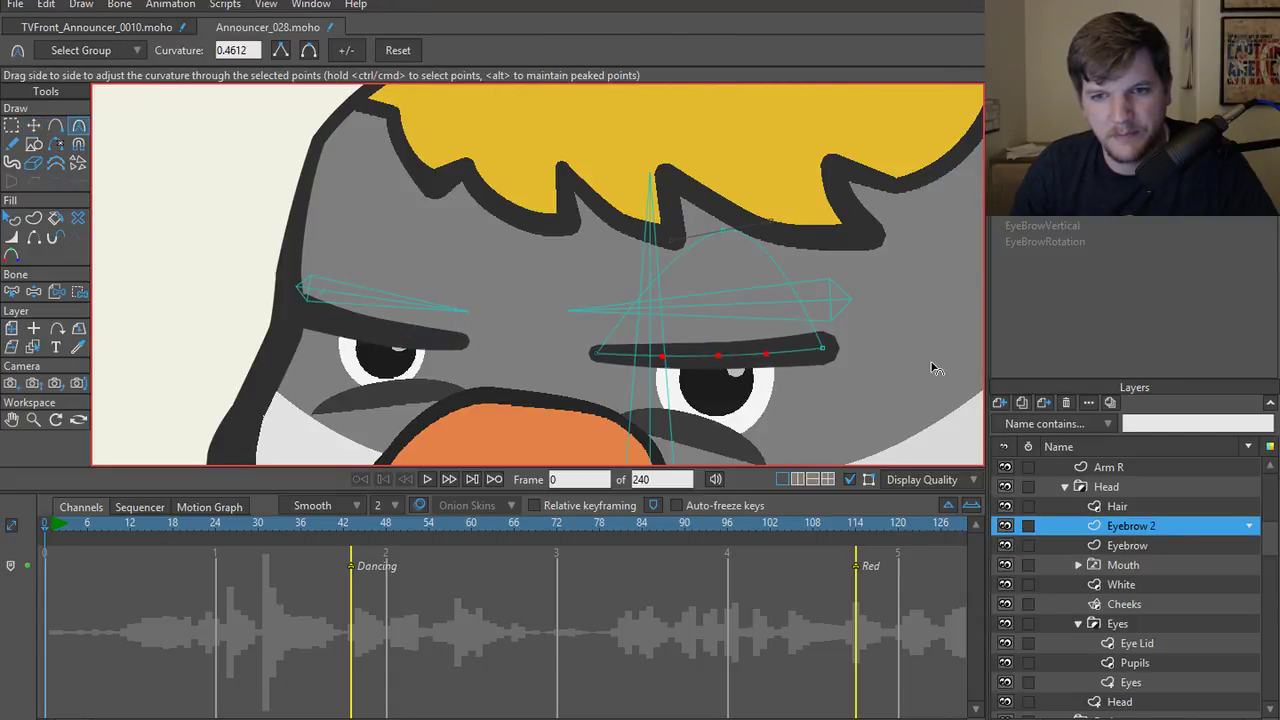
- Move Eyebrow 2's outer end point slightly outward and up, and select the Eyebrow's middle point
key(t)
drag(818, 351, 836, 344)
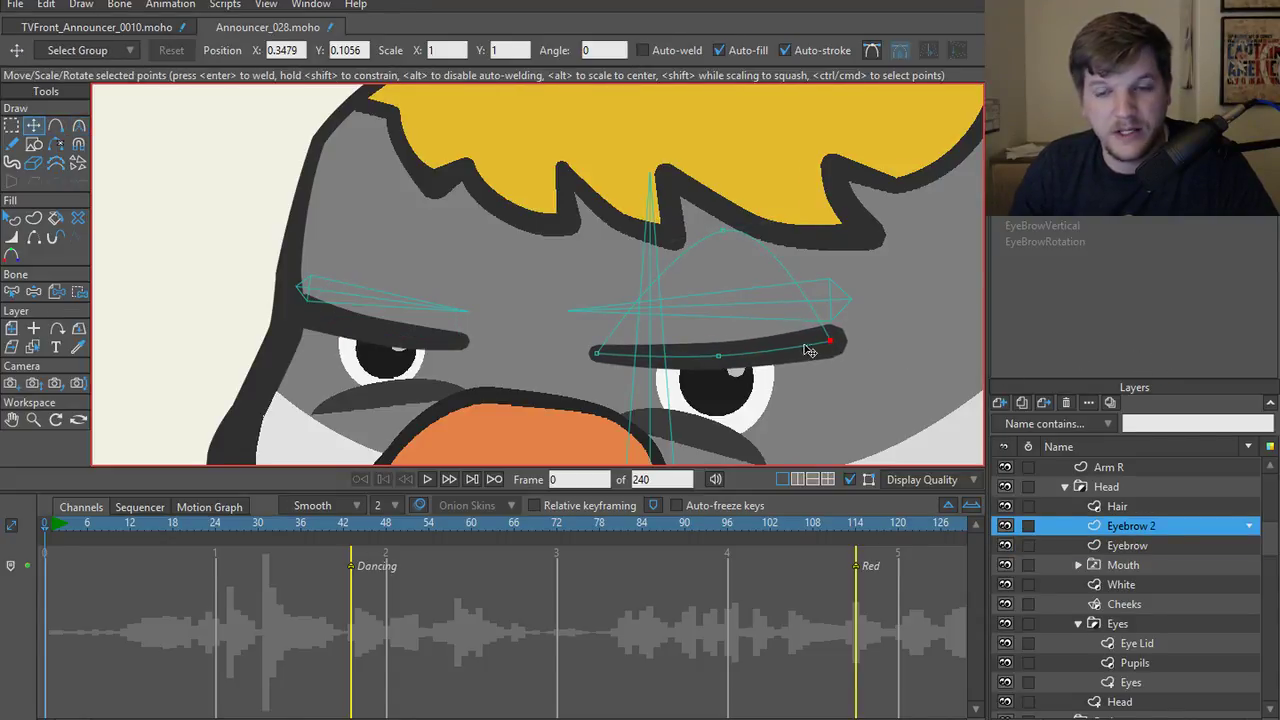
ctrl+alt+click(391, 334)
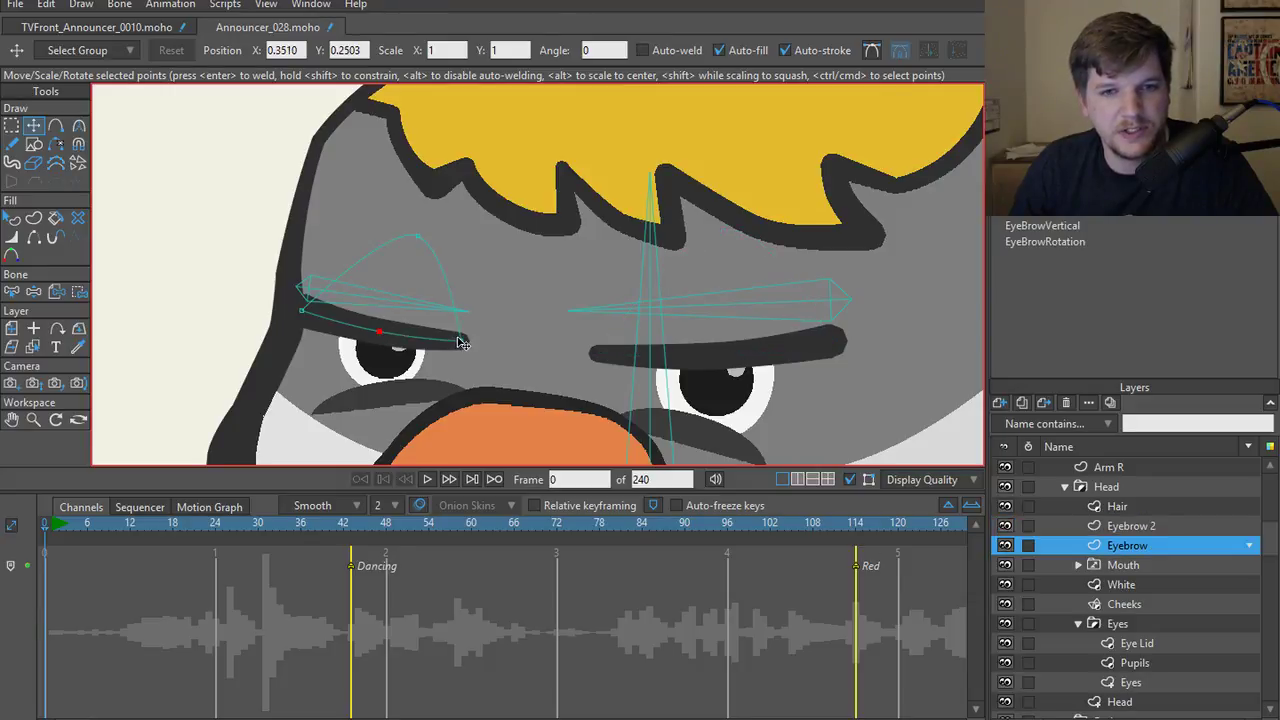
- Test how both eyebrows deform by swinging the EyeBrowRotation and EyeBrowVertical control bones
scroll(460, 343, down, 6)
key(z)
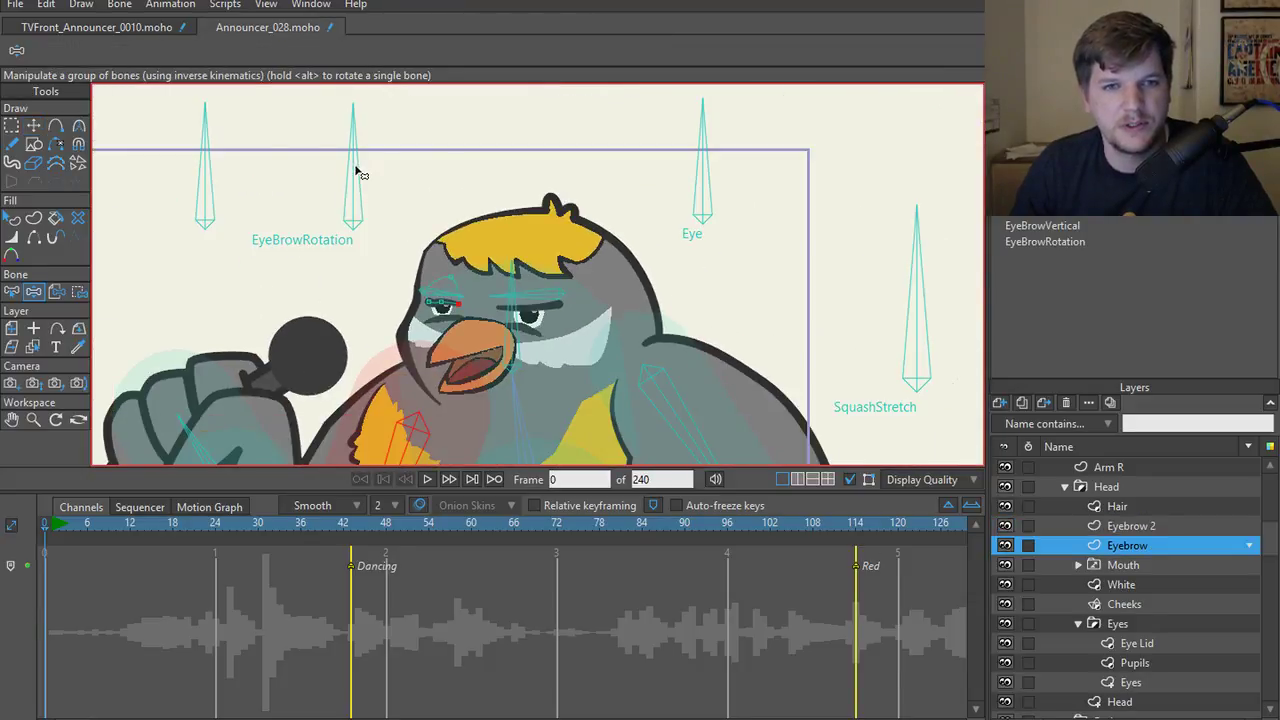
drag(360, 173, 440, 145)
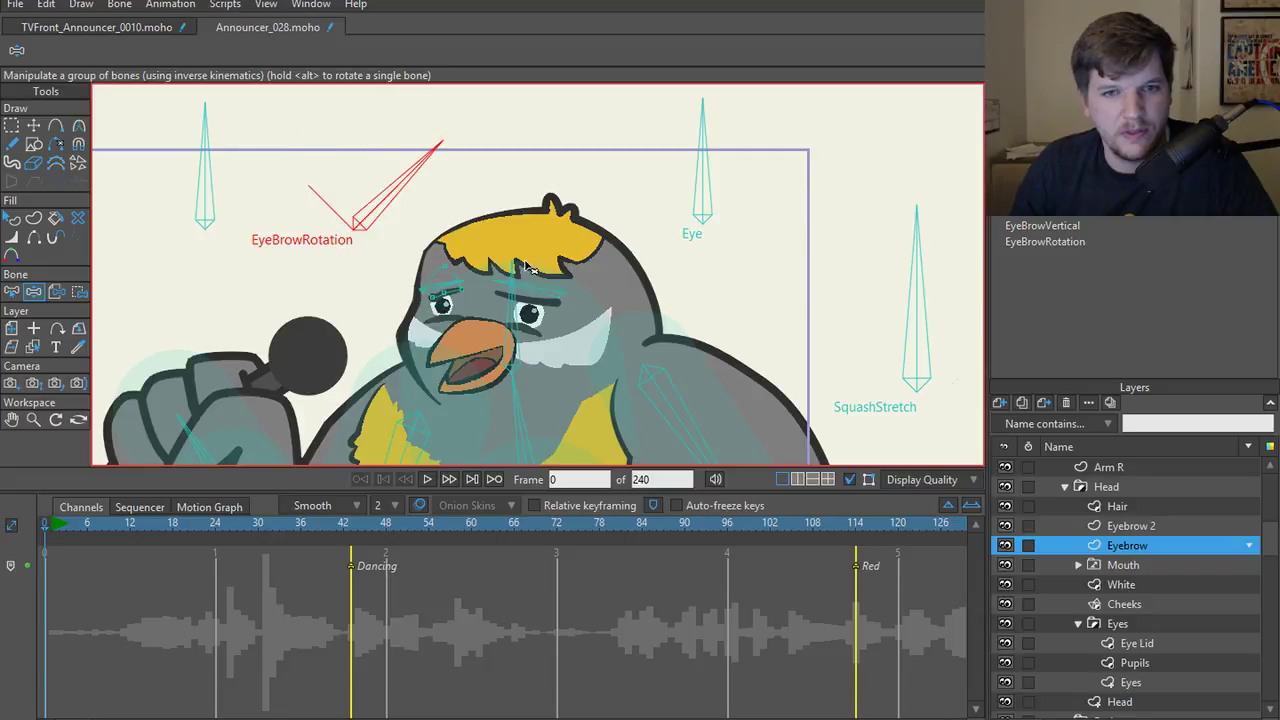
scroll(441, 310, up, 5)
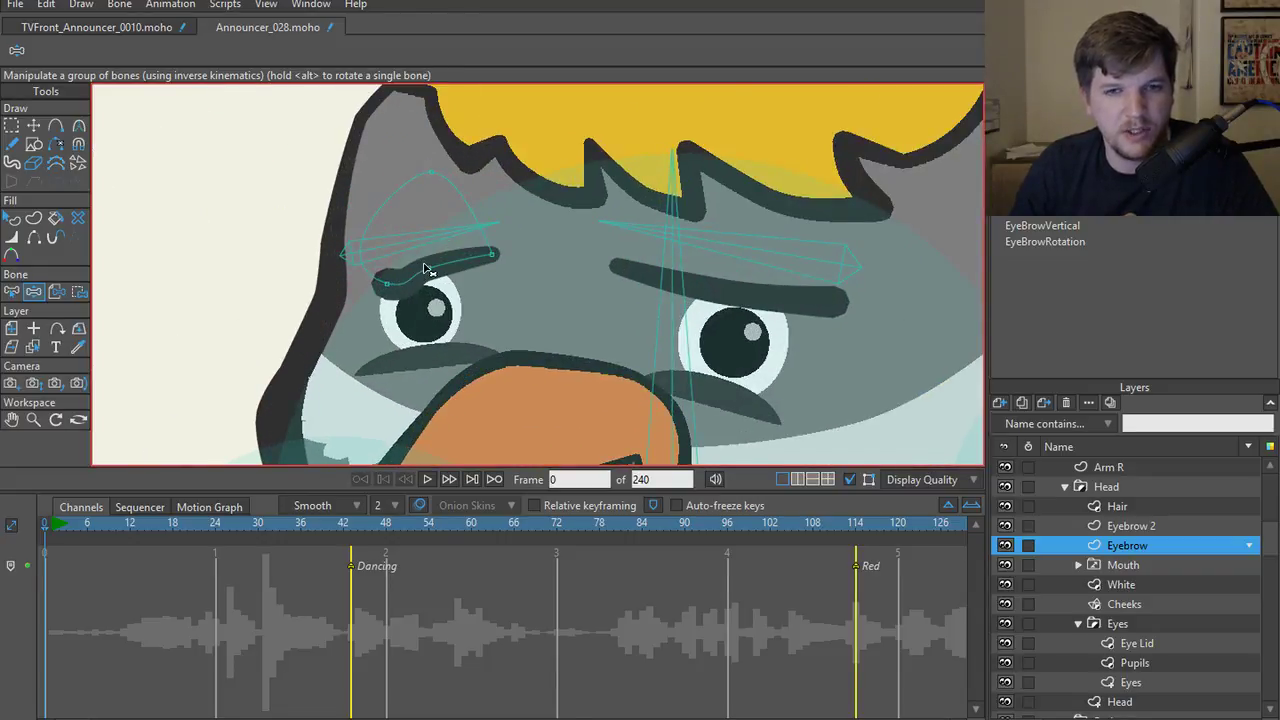
scroll(425, 270, down, 4)
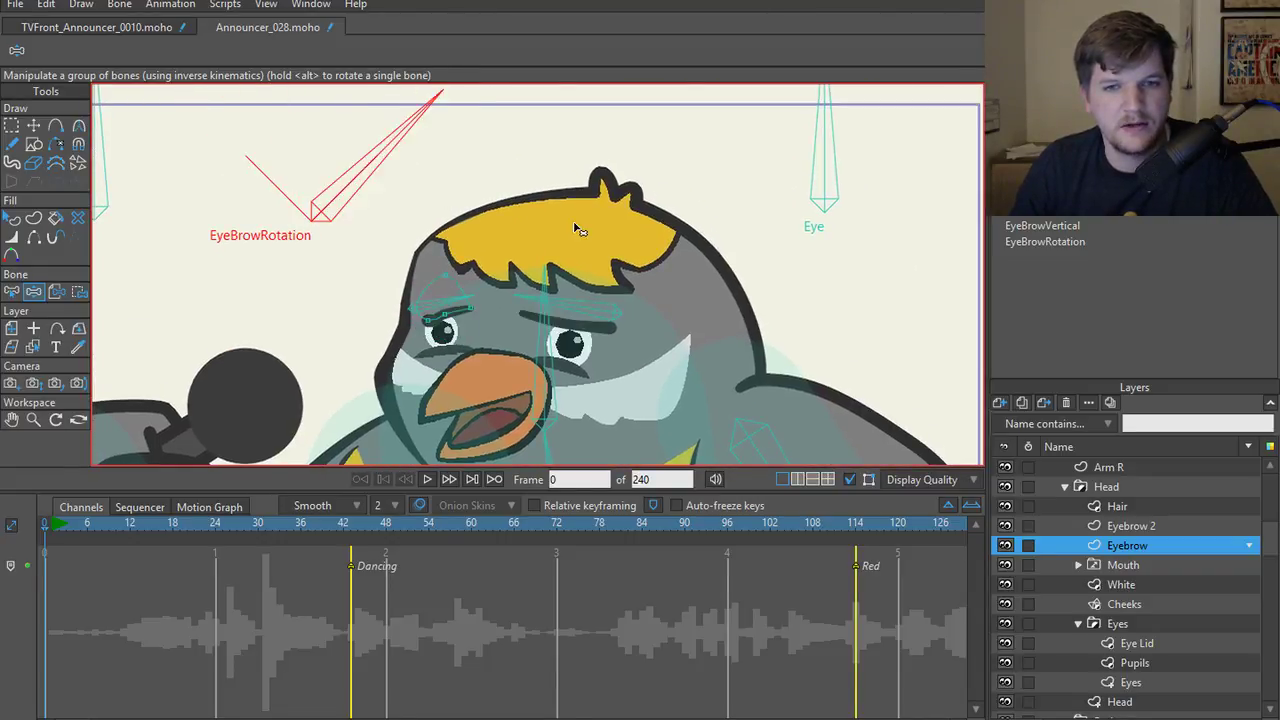
scroll(391, 229, down, 4)
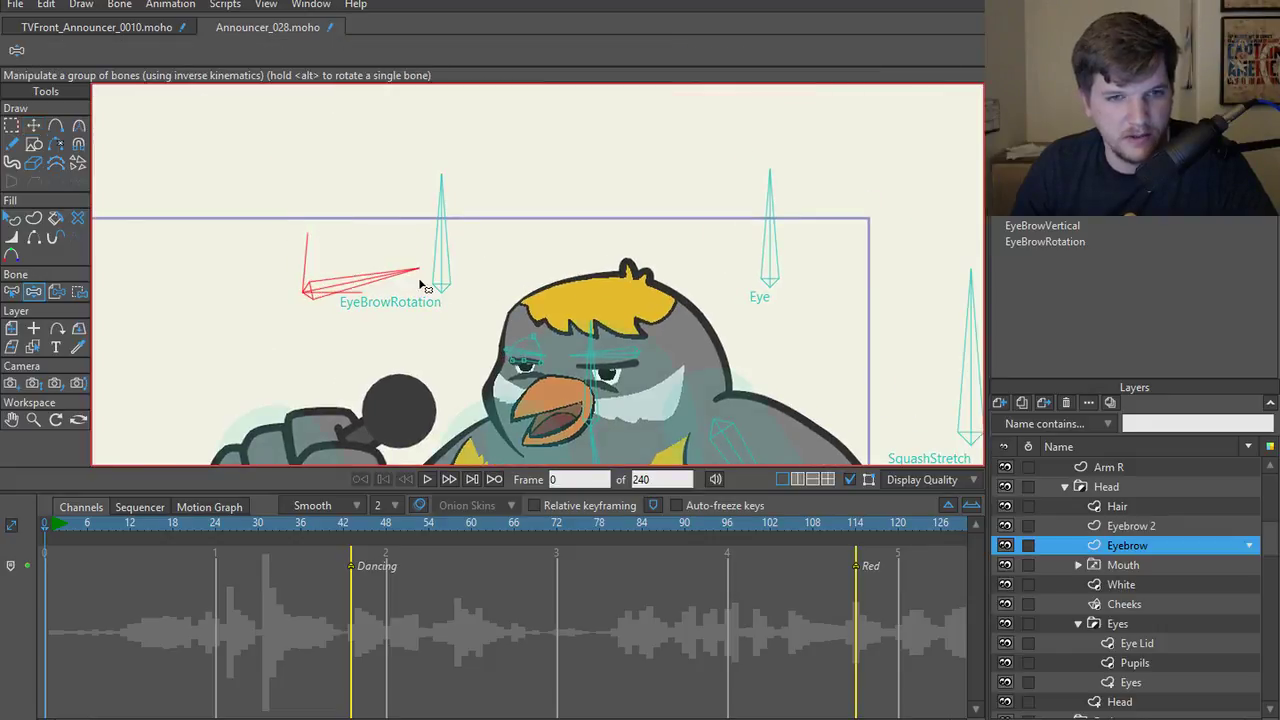
drag(422, 287, 393, 307)
key(t)
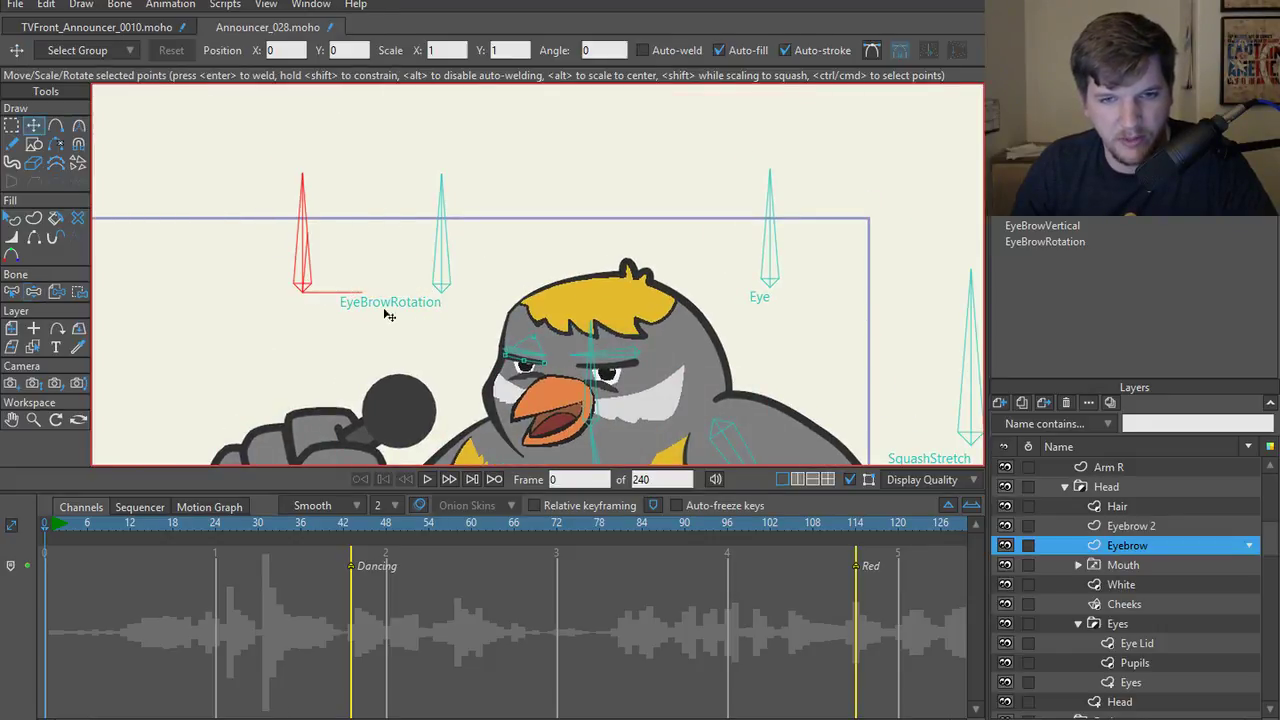
scroll(443, 333, up, 3)
scroll(439, 288, down, 1)
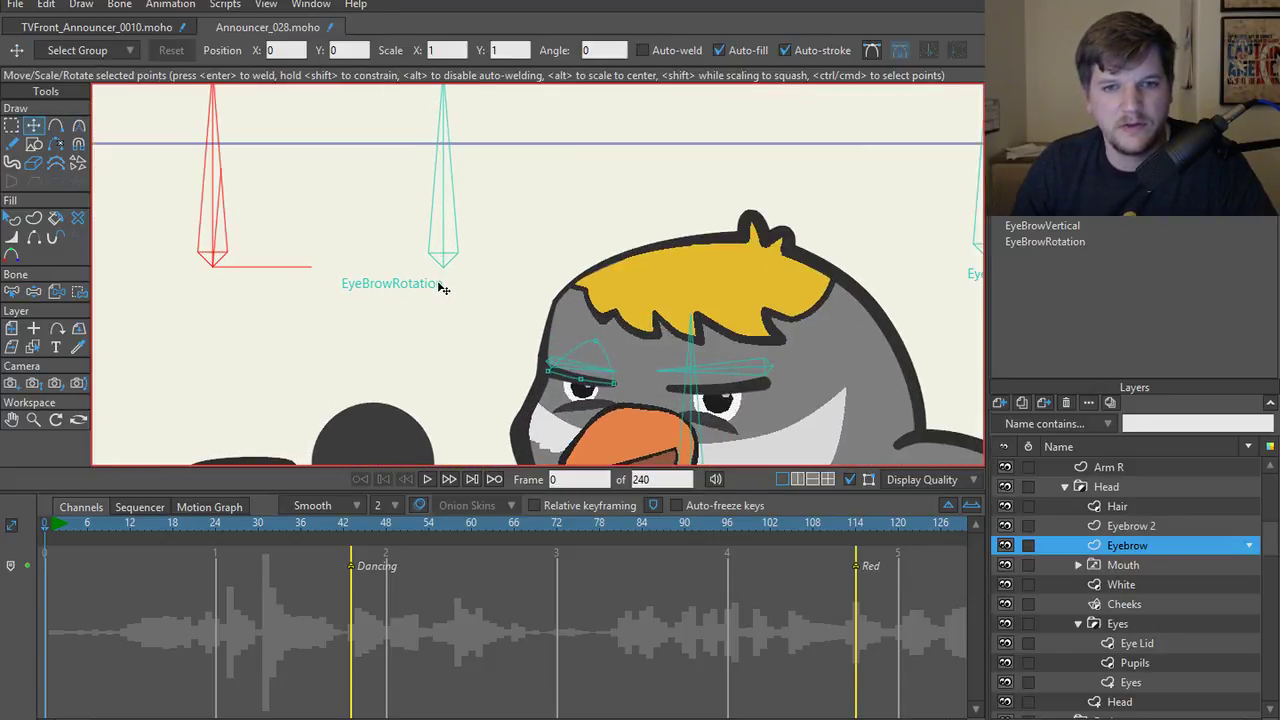
scroll(470, 290, up, 4)
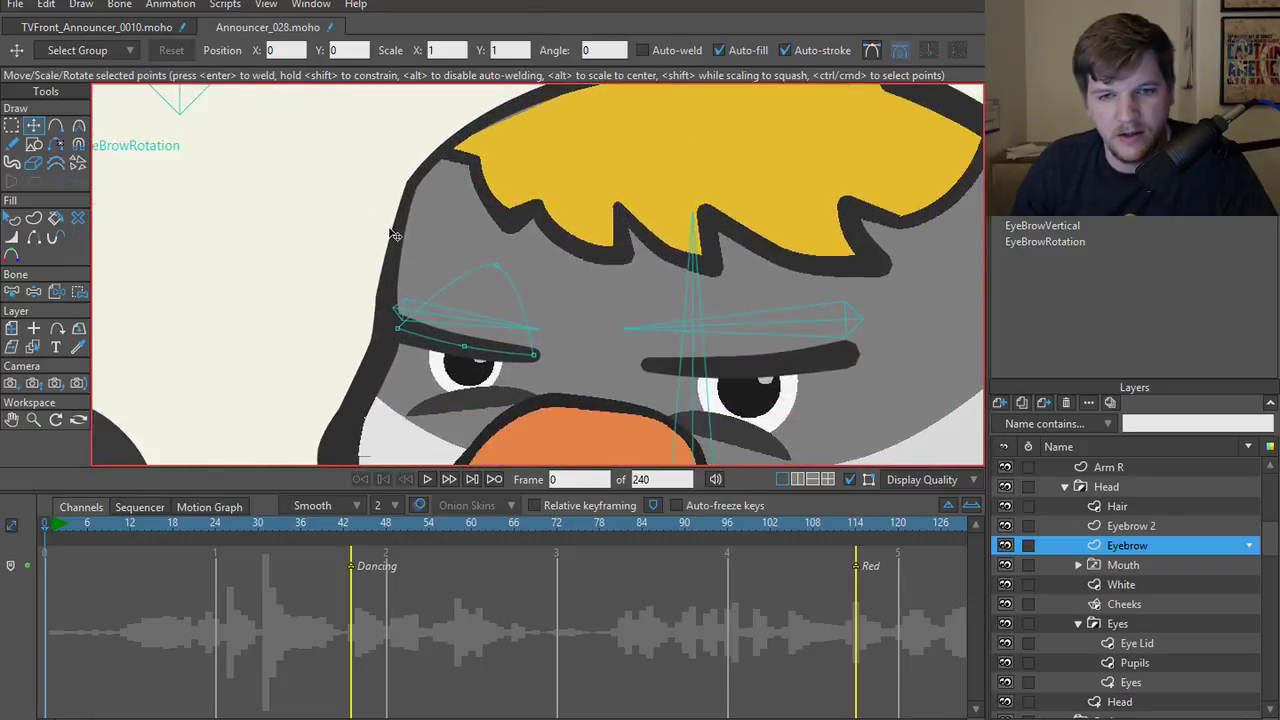
scroll(478, 308, down, 1)
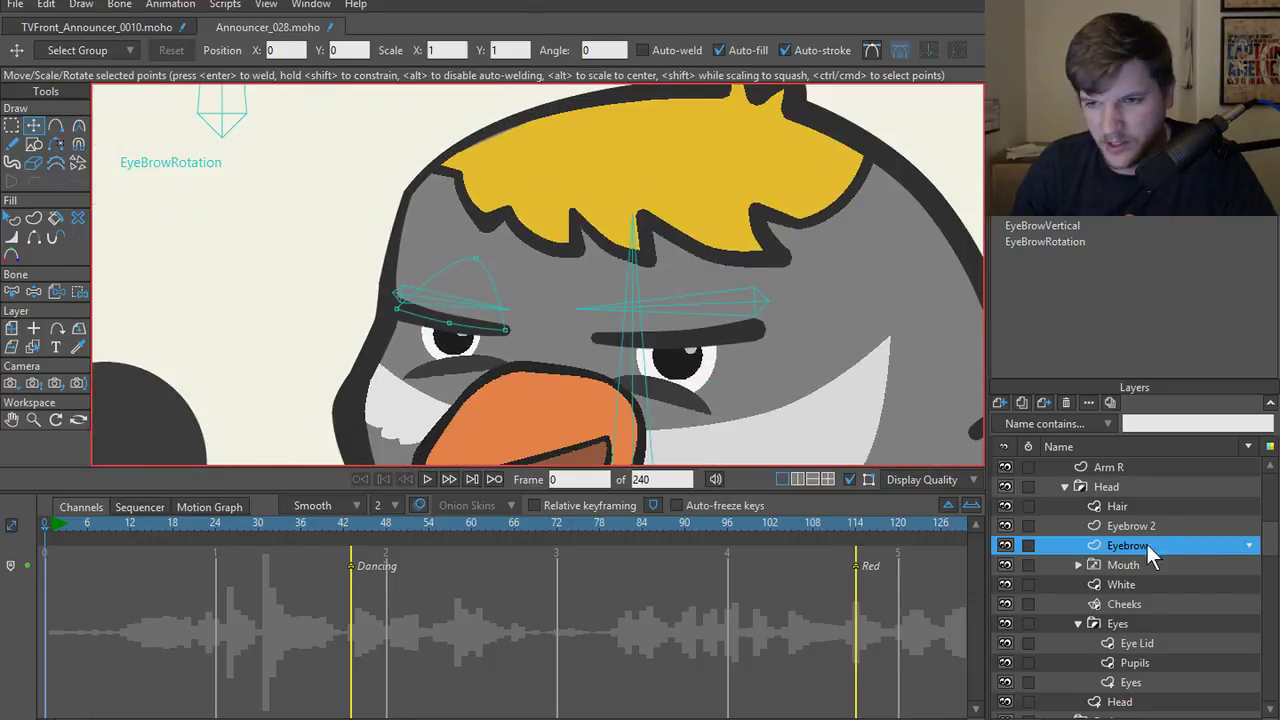
- Check which Eyebrow points are bound to bone B5 and which Eyebrow 2 points are bound to bone B4
key(b)
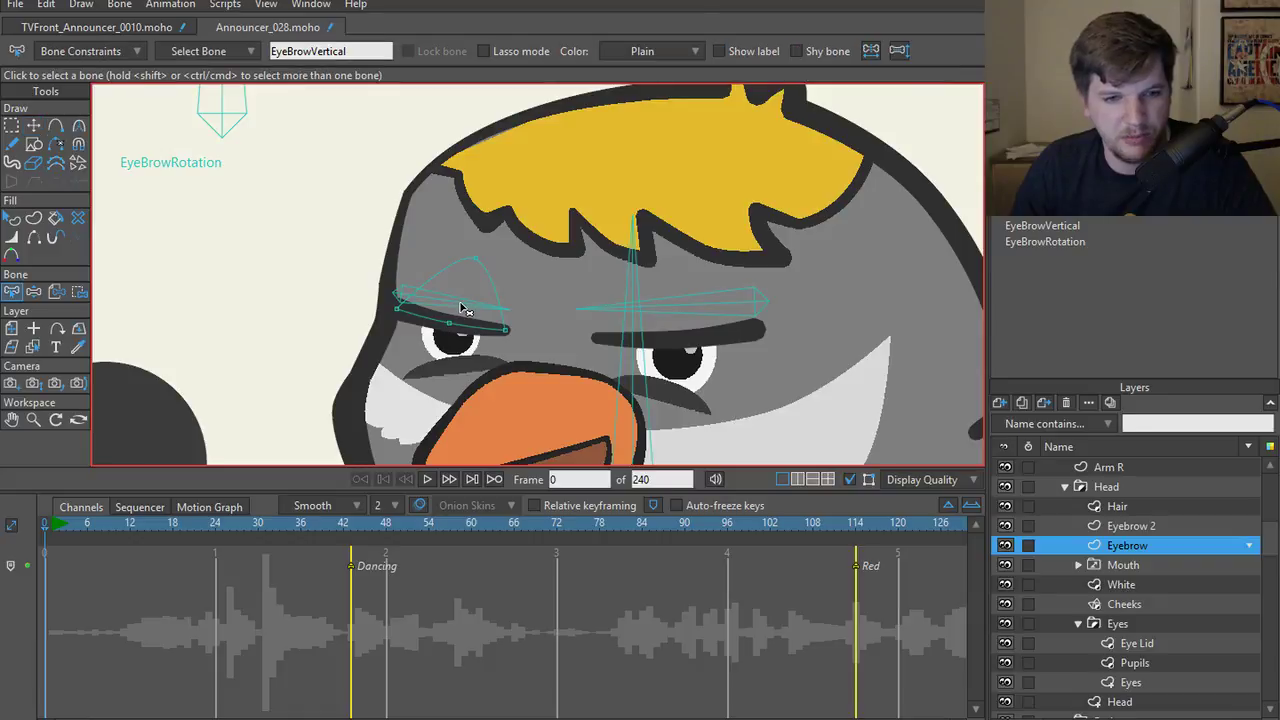
click(465, 308)
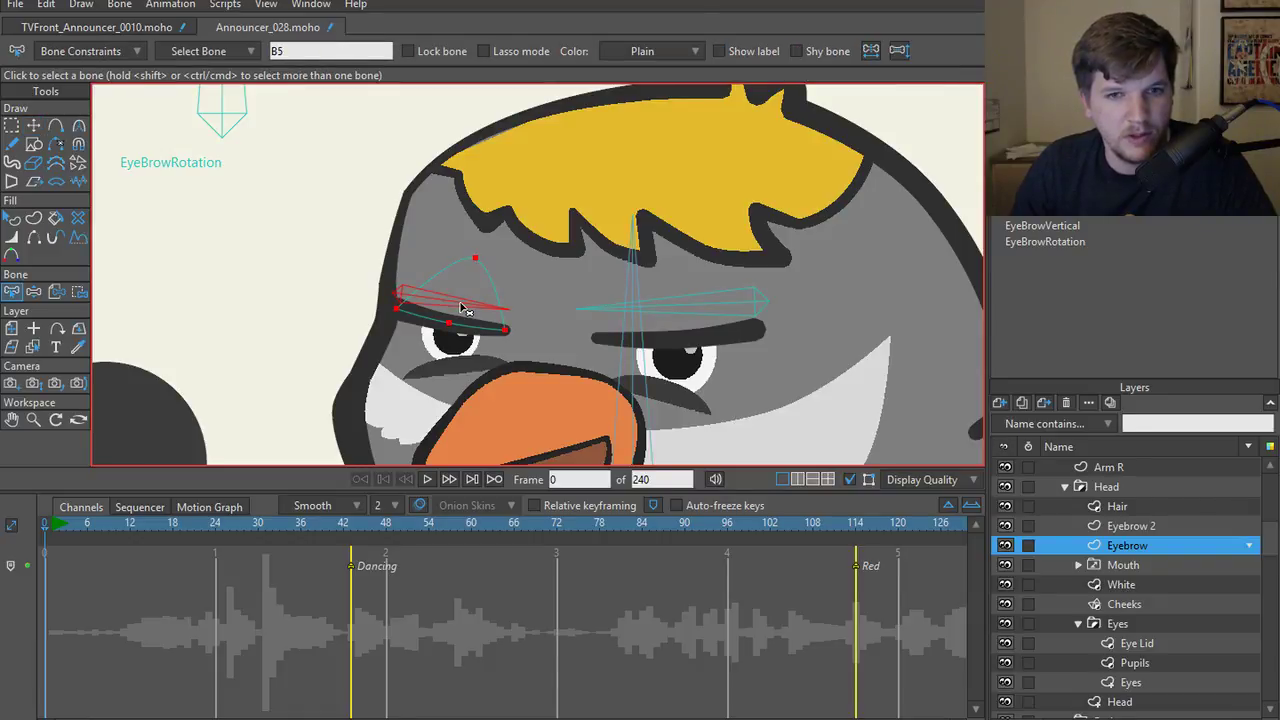
click(686, 311)
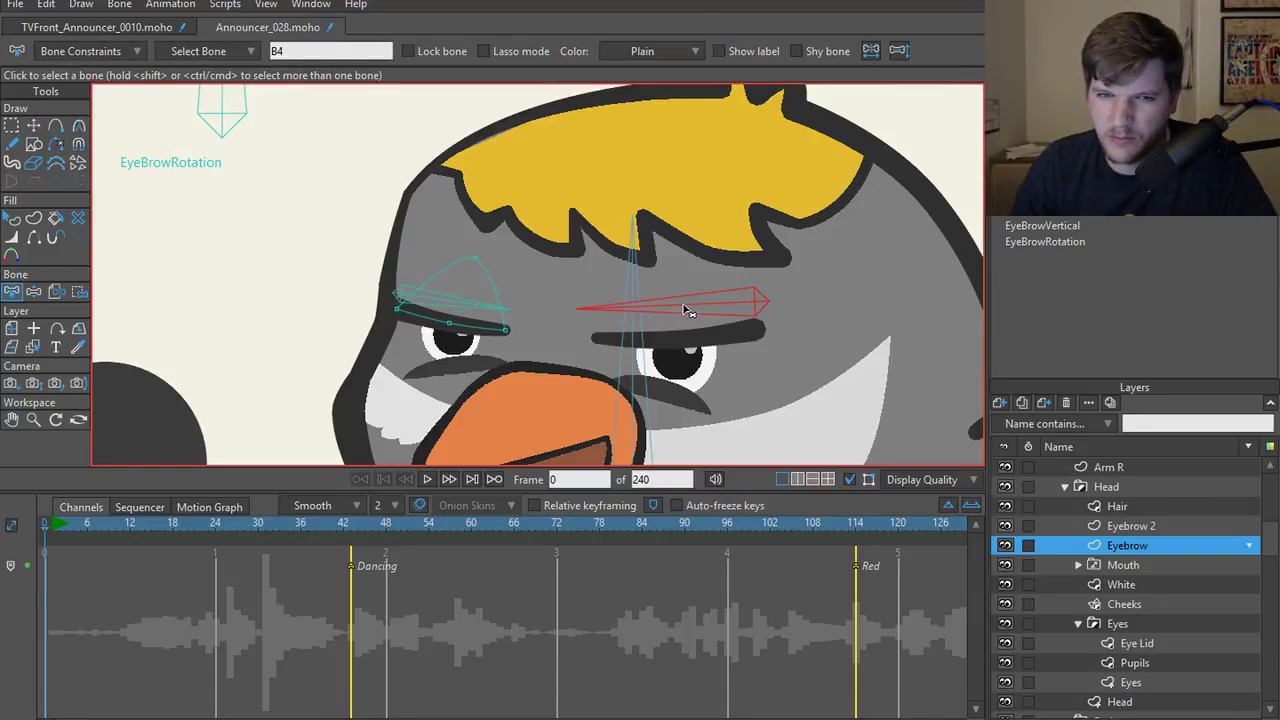
ctrl+alt+click(638, 328)
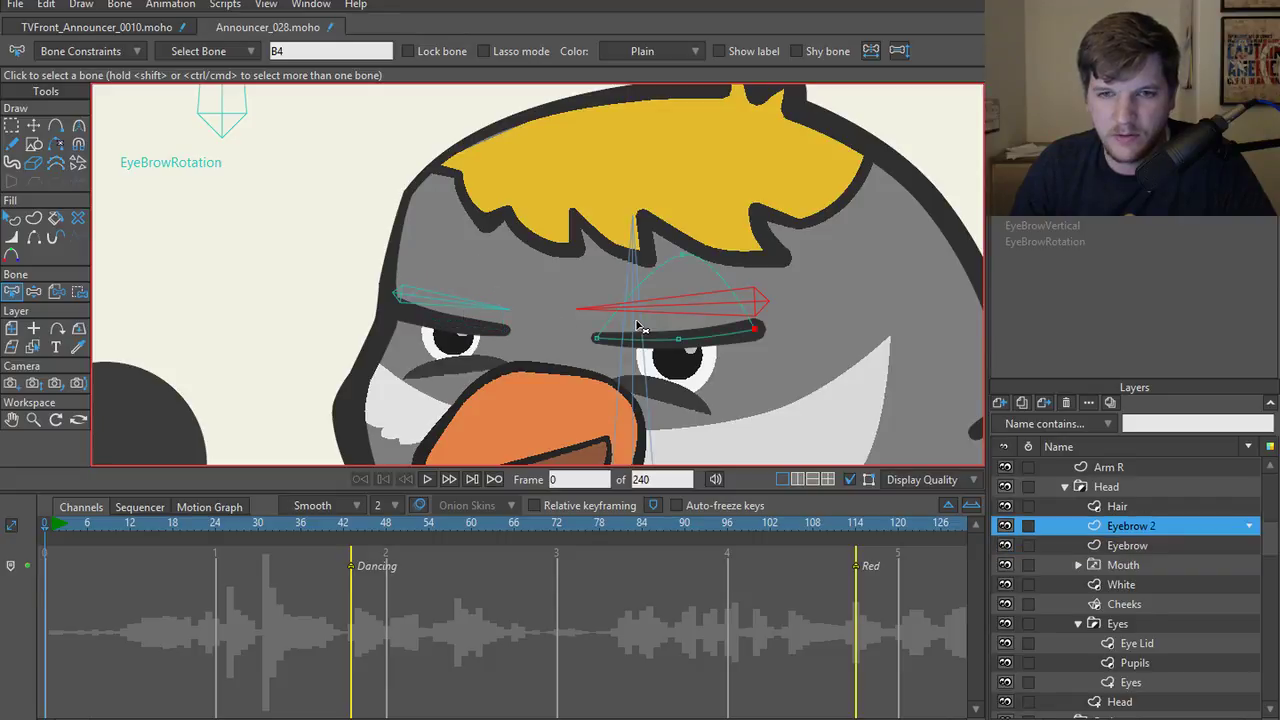
key(g)
key(b)
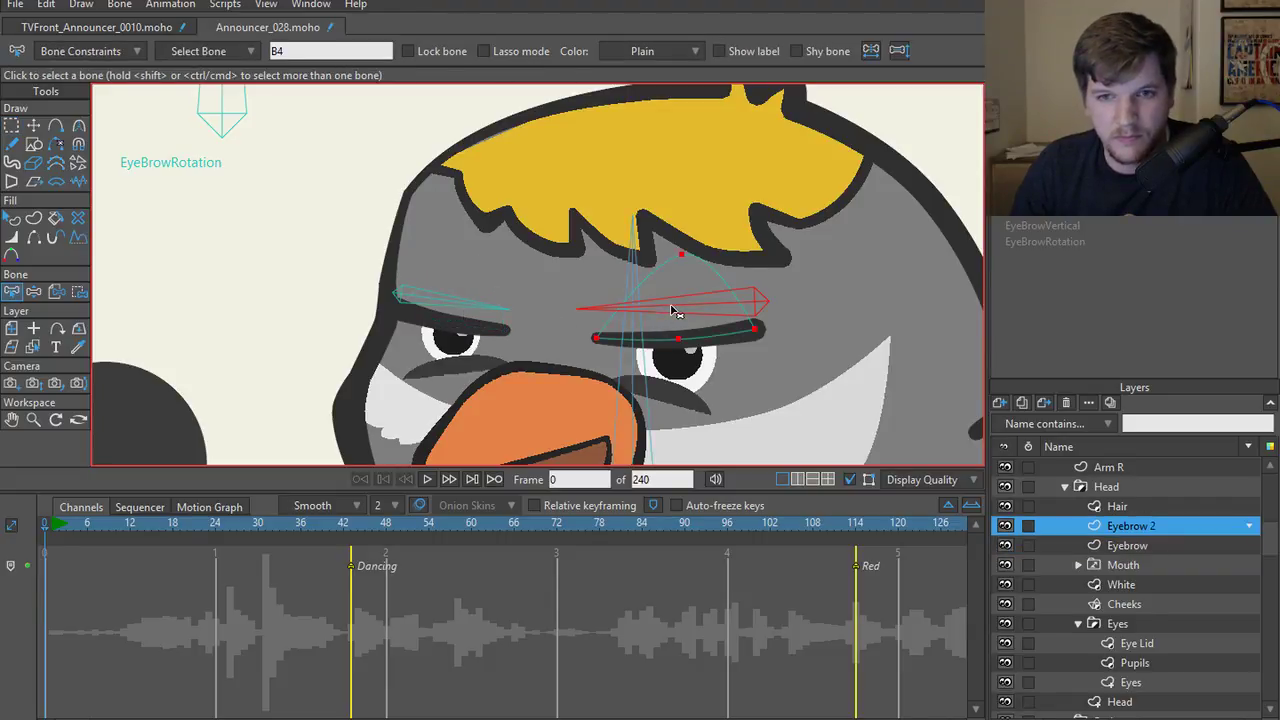
click(455, 308)
ctrl+alt+click(466, 333)
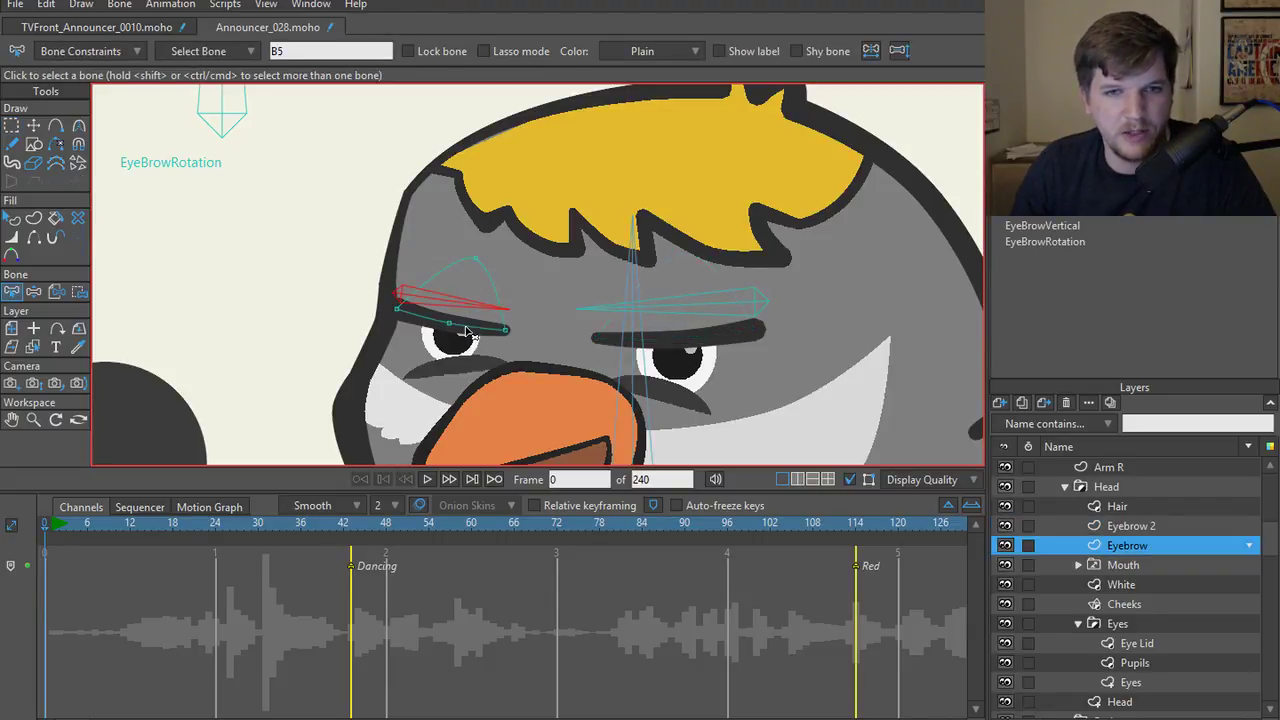
click(78, 292)
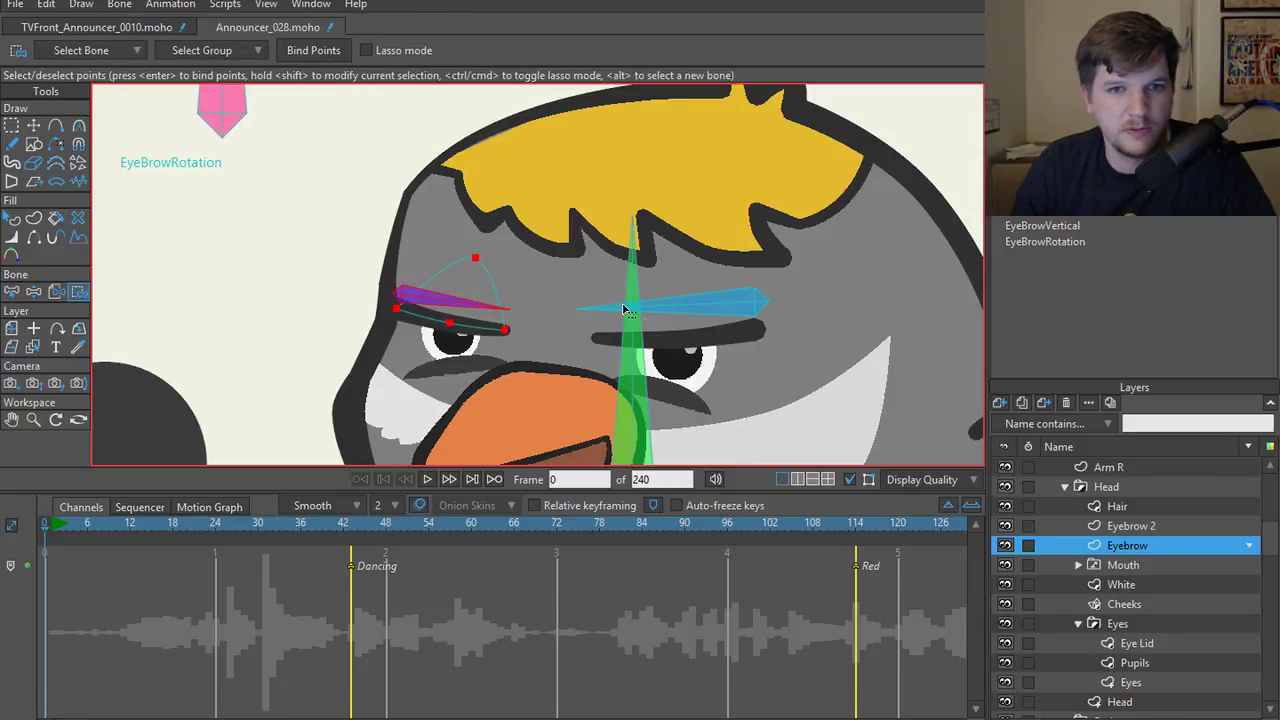
key(b)
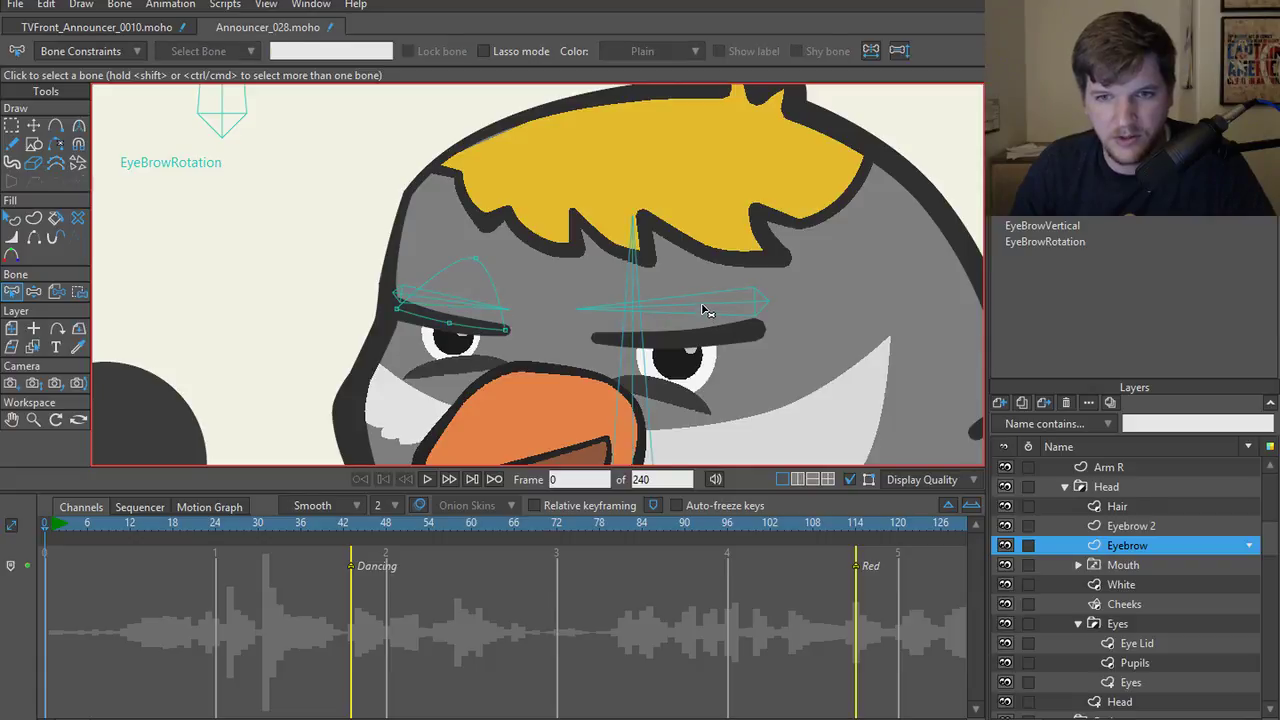
- Check which Eyebrow 2 points are bound to the bone running along that eyebrow
click(703, 312)
ctrl+alt+click(688, 332)
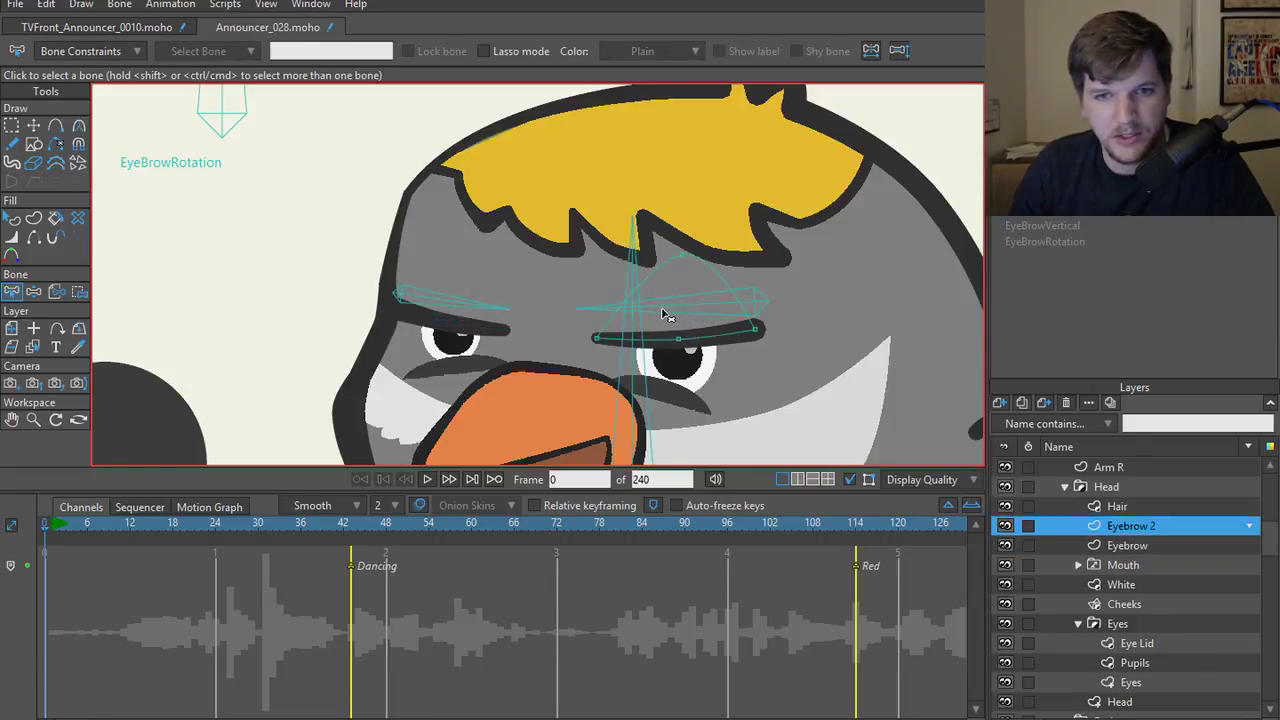
click(79, 291)
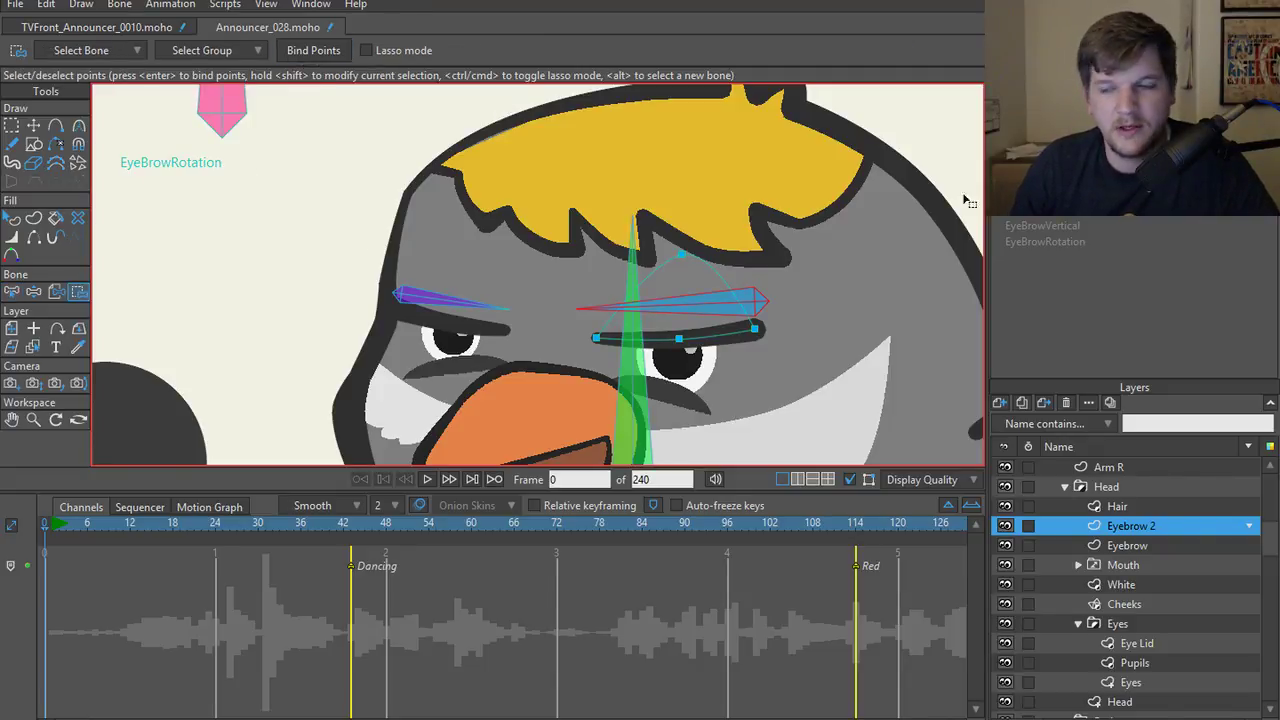
- Open the EyeBrowVertical action at frame 1 and make the Eyebrow layer active
key(ctrl+Right)
drag(730, 270, 698, 170)
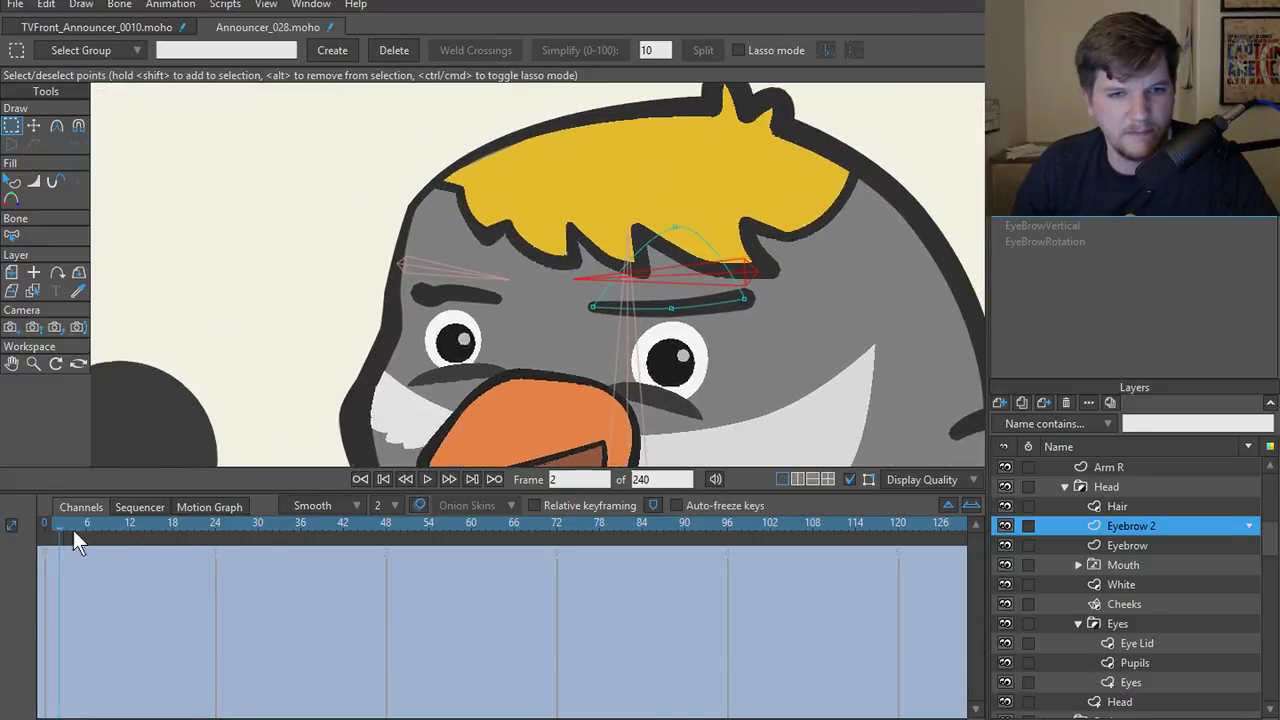
key(ctrl+Left)
click(1060, 225)
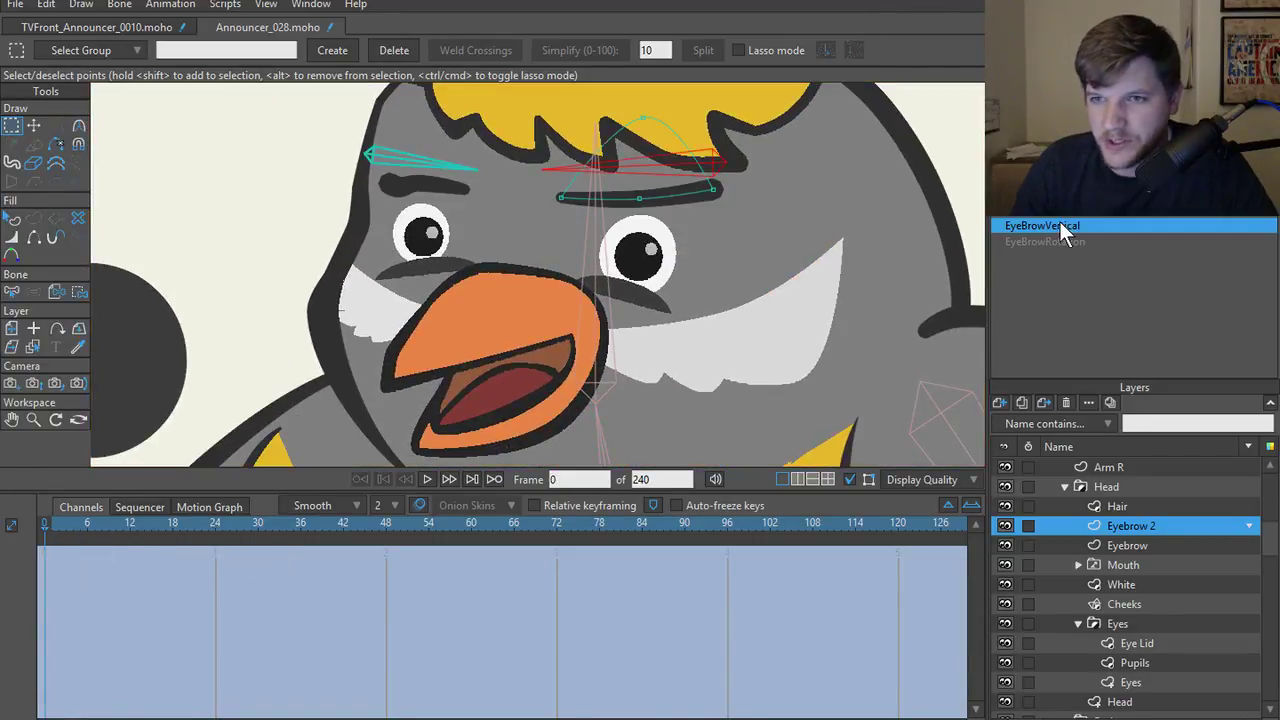
key(ctrl+Right)
ctrl+alt+click(420, 190)
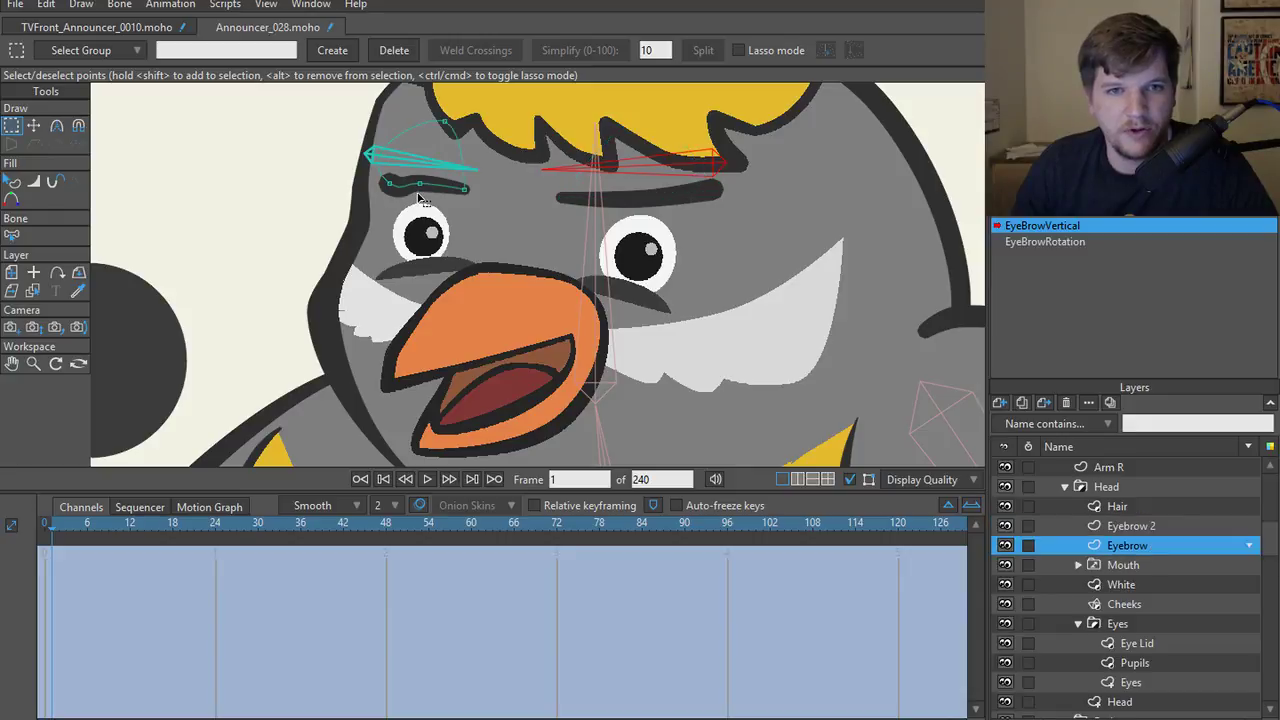
- Compare the point keyframes of the Eyebrow and Eyebrow 2 layers in the EyeBrowVertical action
key(t)
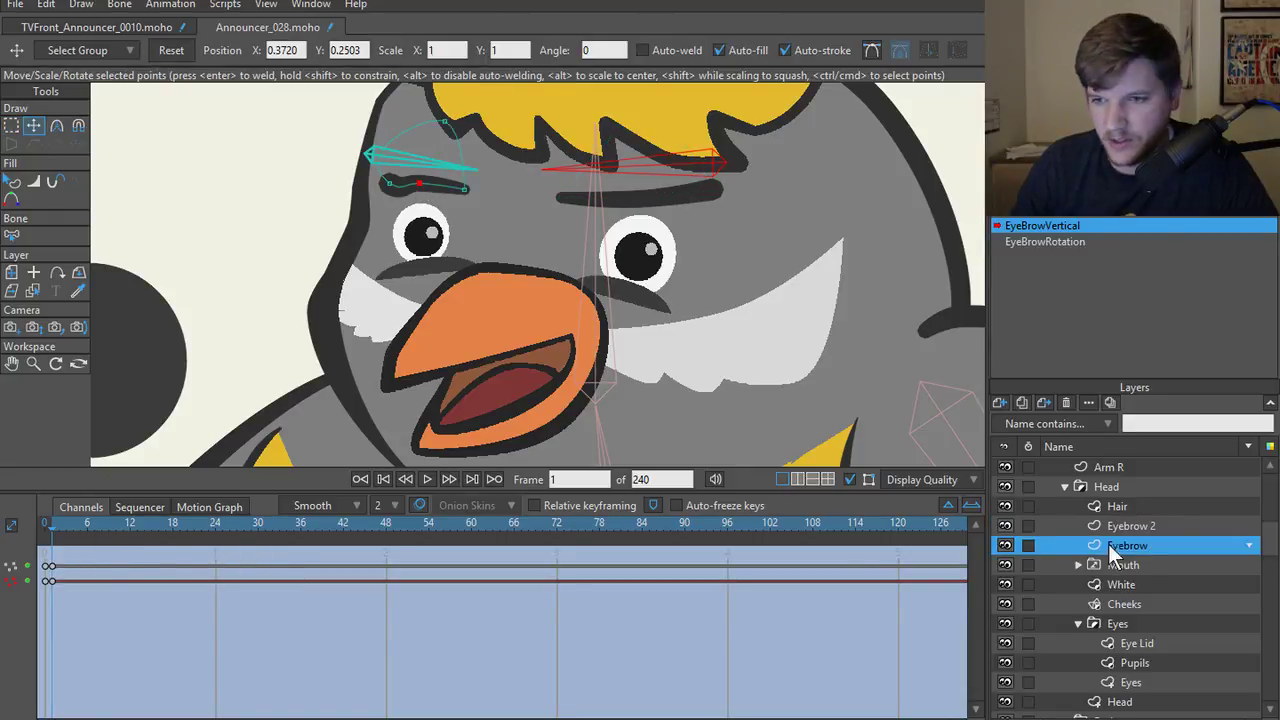
scroll(1112, 530, up, 1)
click(1117, 586)
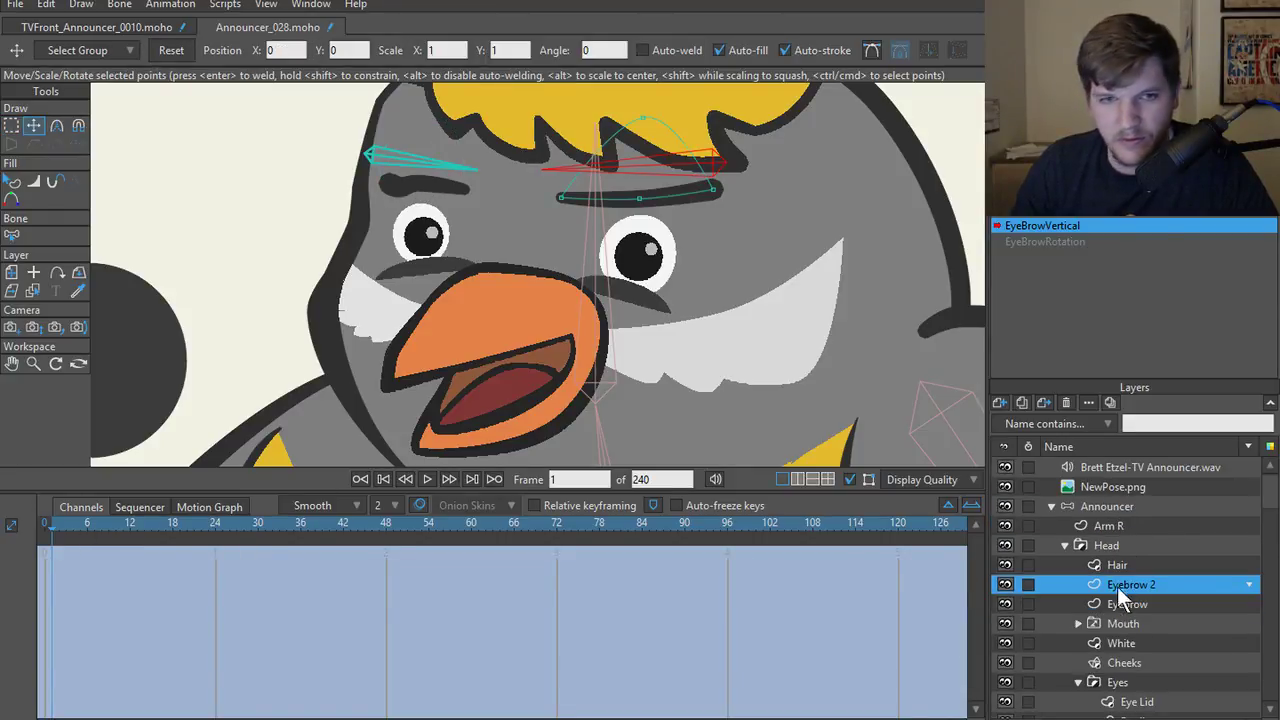
click(1118, 603)
click(1118, 592)
click(1118, 600)
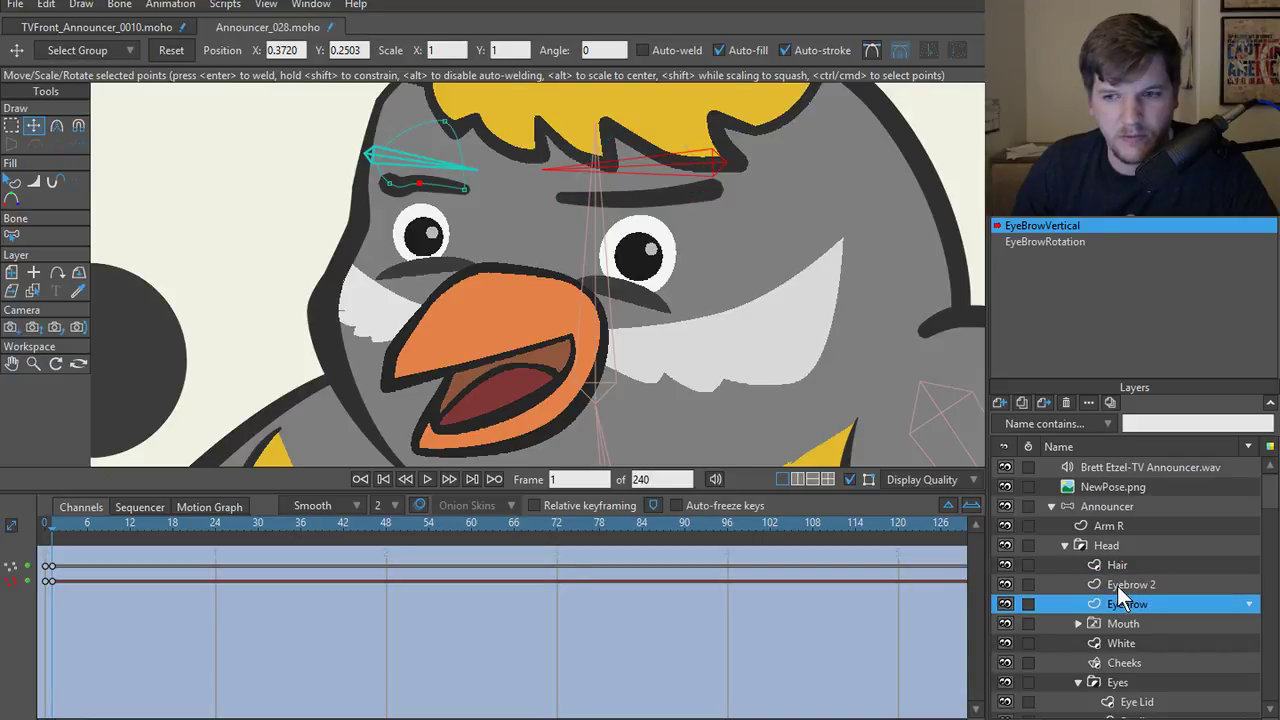
click(1117, 586)
click(1116, 600)
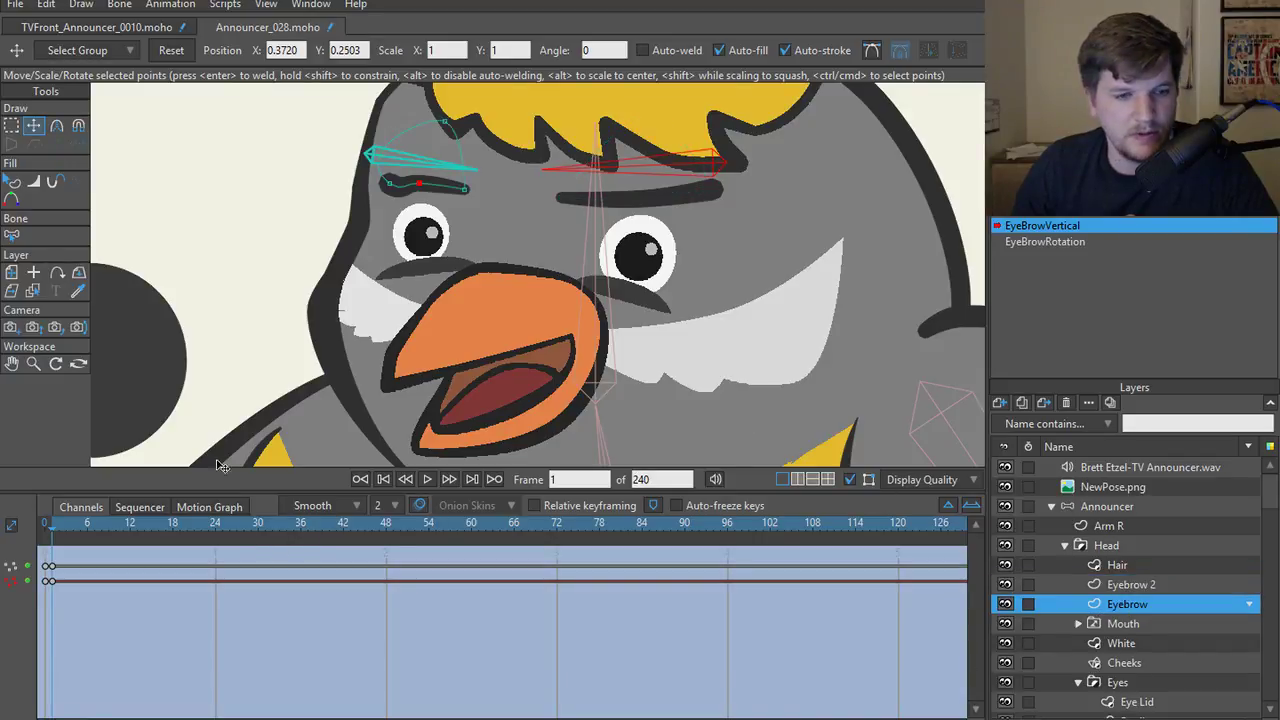
- Delete the Eyebrow layer's keyframes at frame 1 of the EyeBrowVertical action and compare its shape at frames 0 and 1
scroll(397, 263, up, 3)
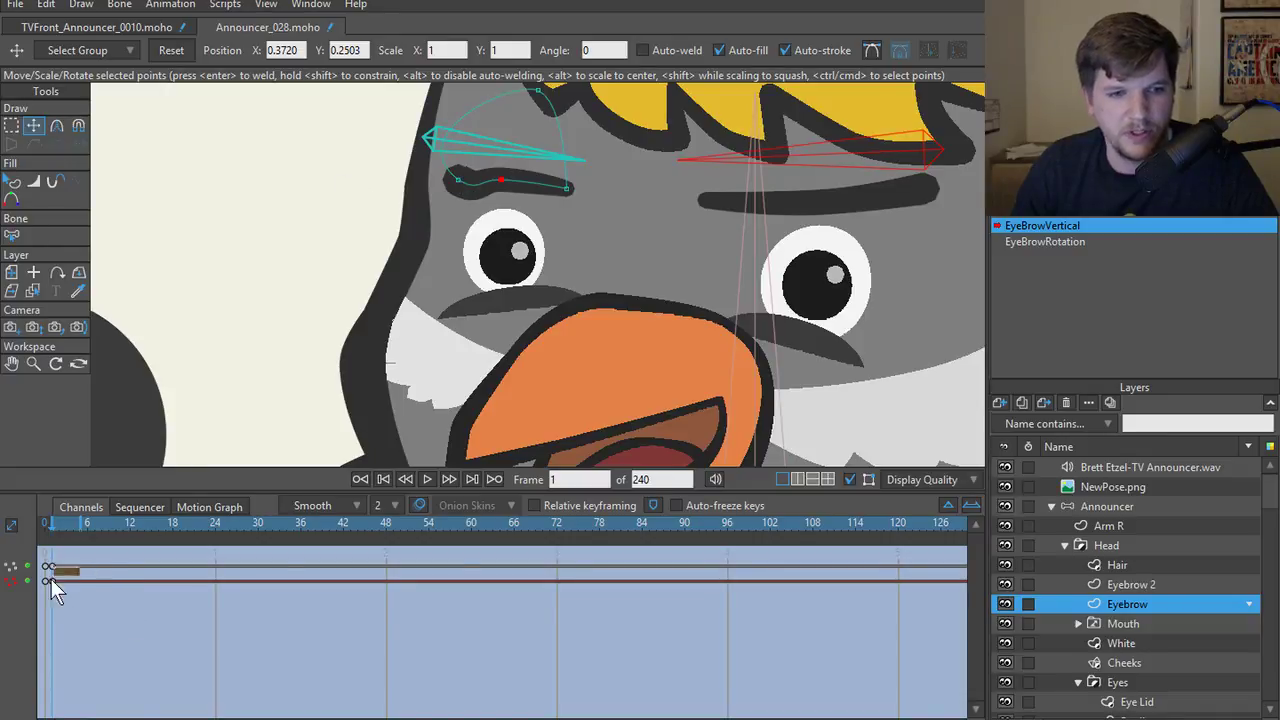
click(259, 576)
key(ctrl+shift+Left)
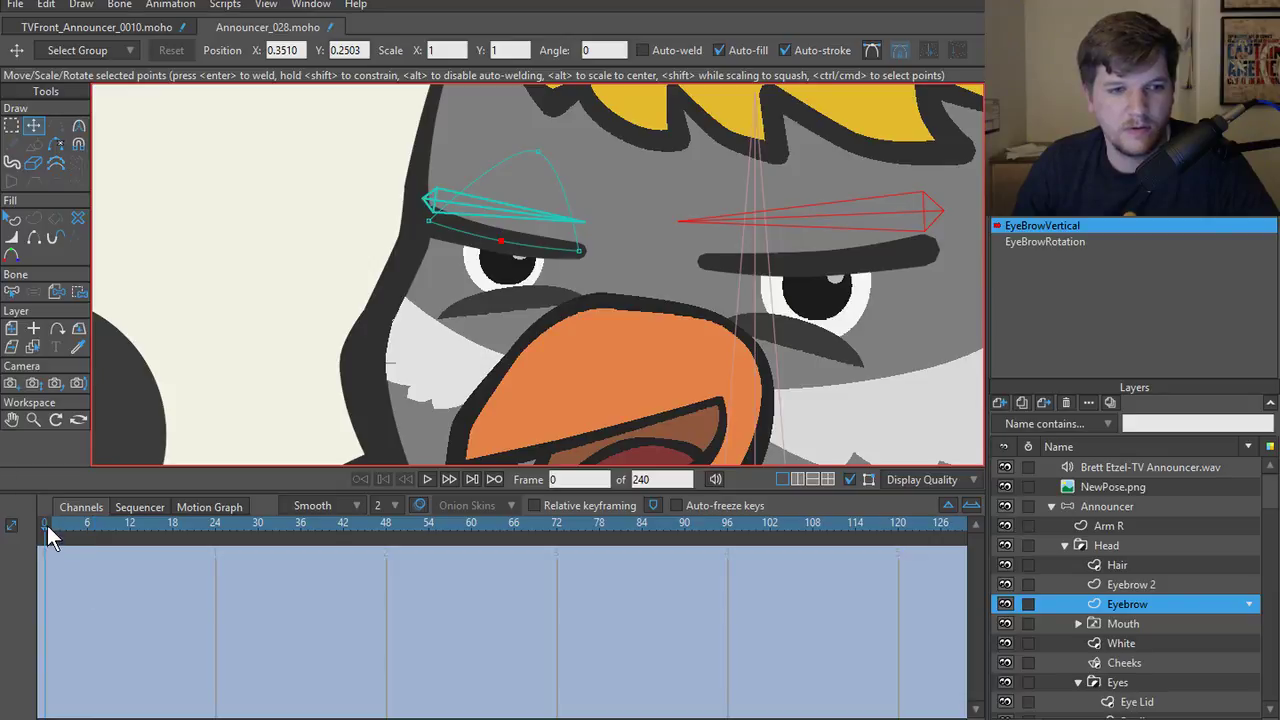
click(52, 525)
click(40, 526)
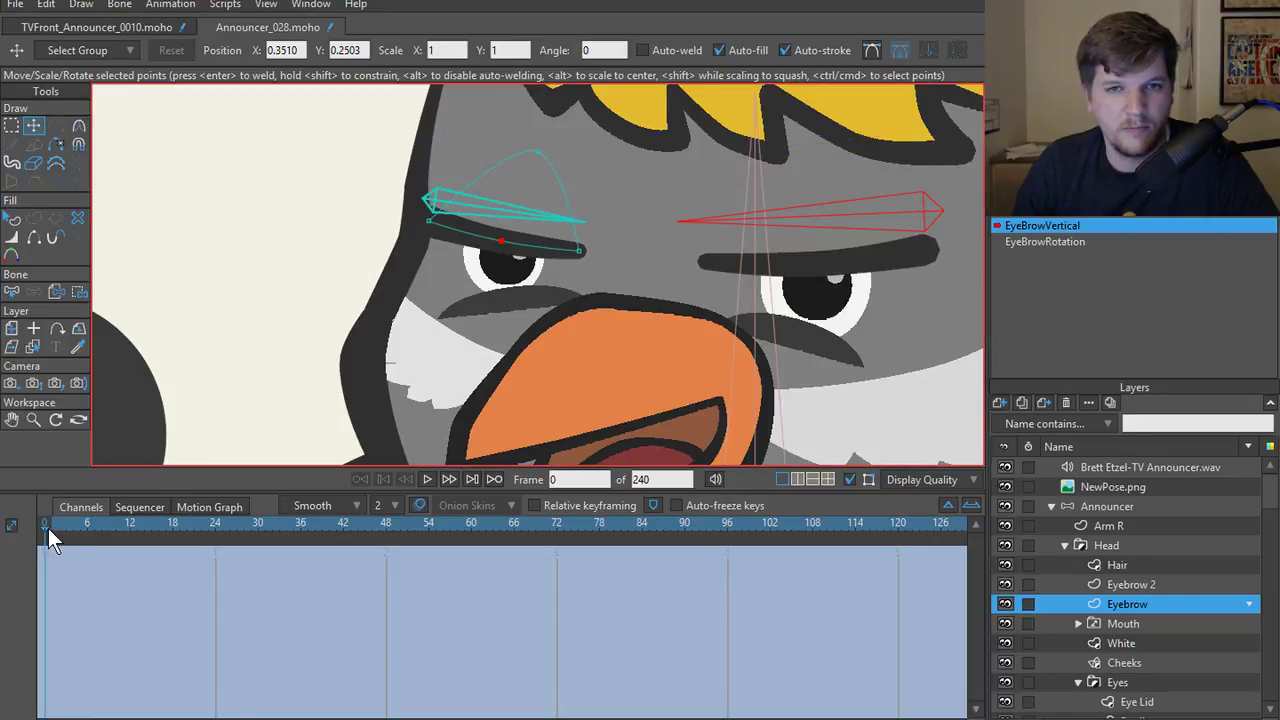
click(51, 528)
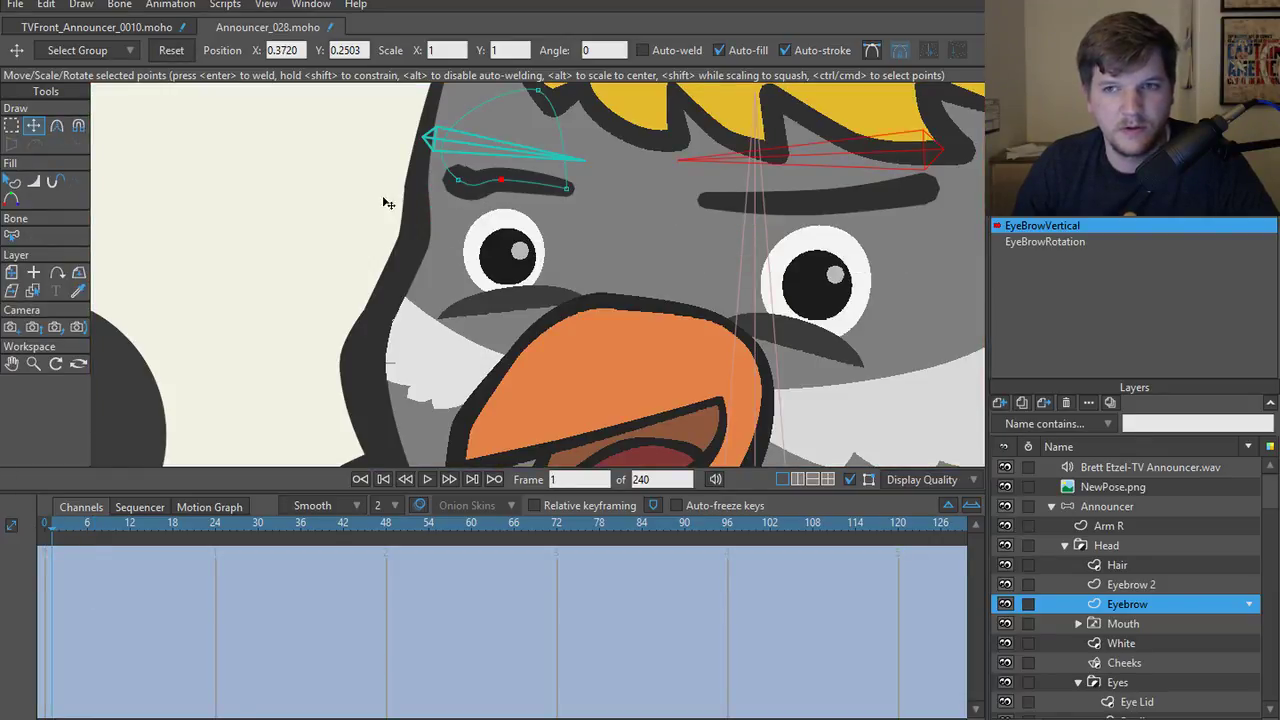
scroll(348, 398, down, 3)
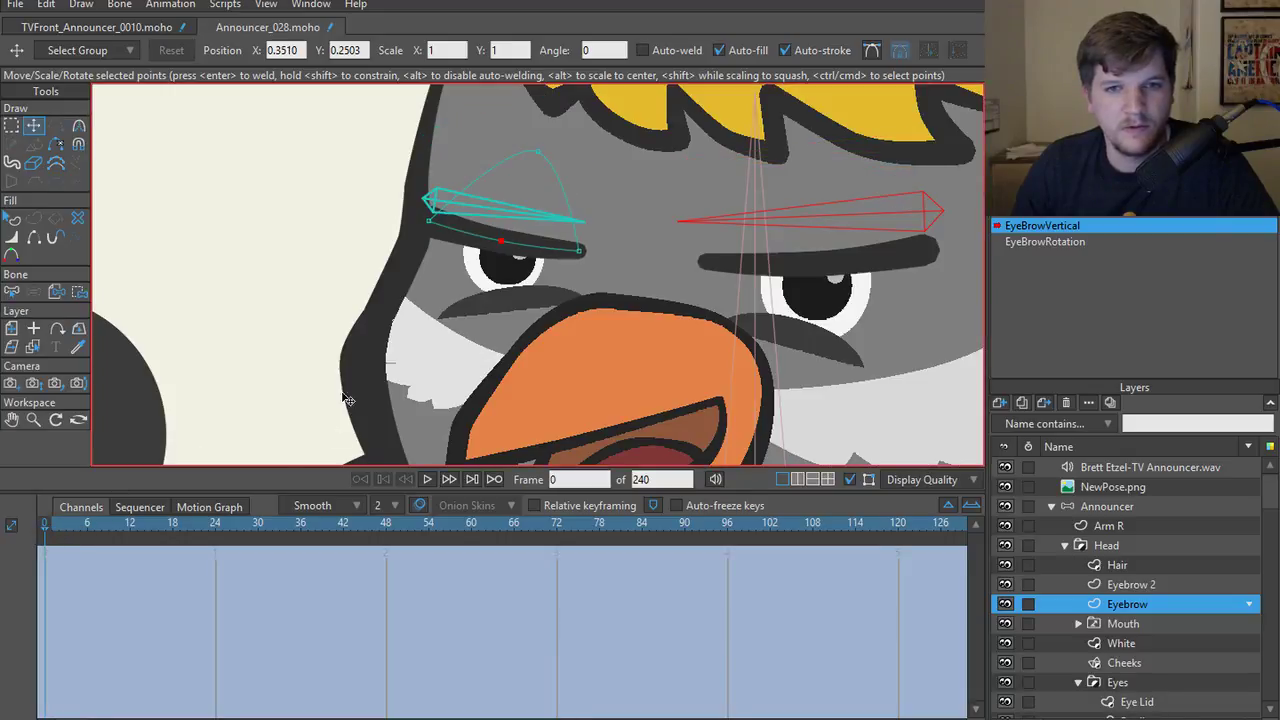
click(42, 526)
- Examine the Announcer layer's bone keyframes in the EyeBrowVertical action, and return to the main timeline with the Eyebrow layer active
click(1142, 500)
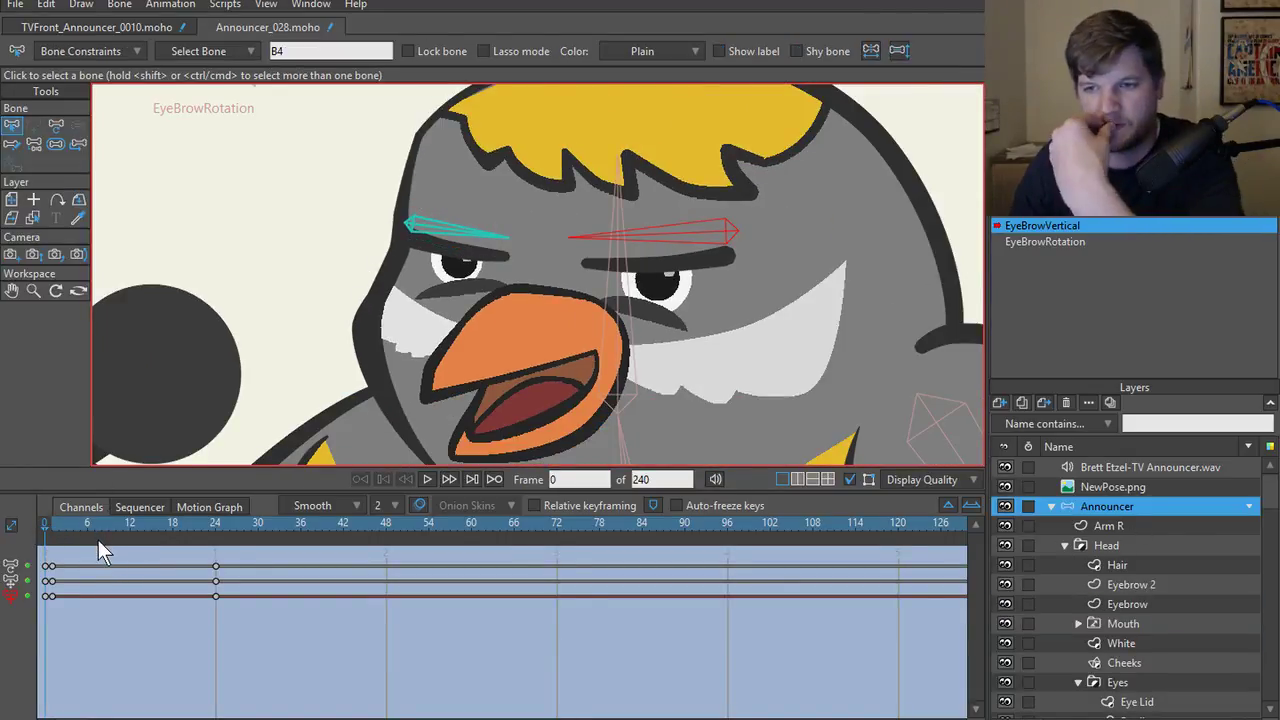
drag(57, 524, 29, 526)
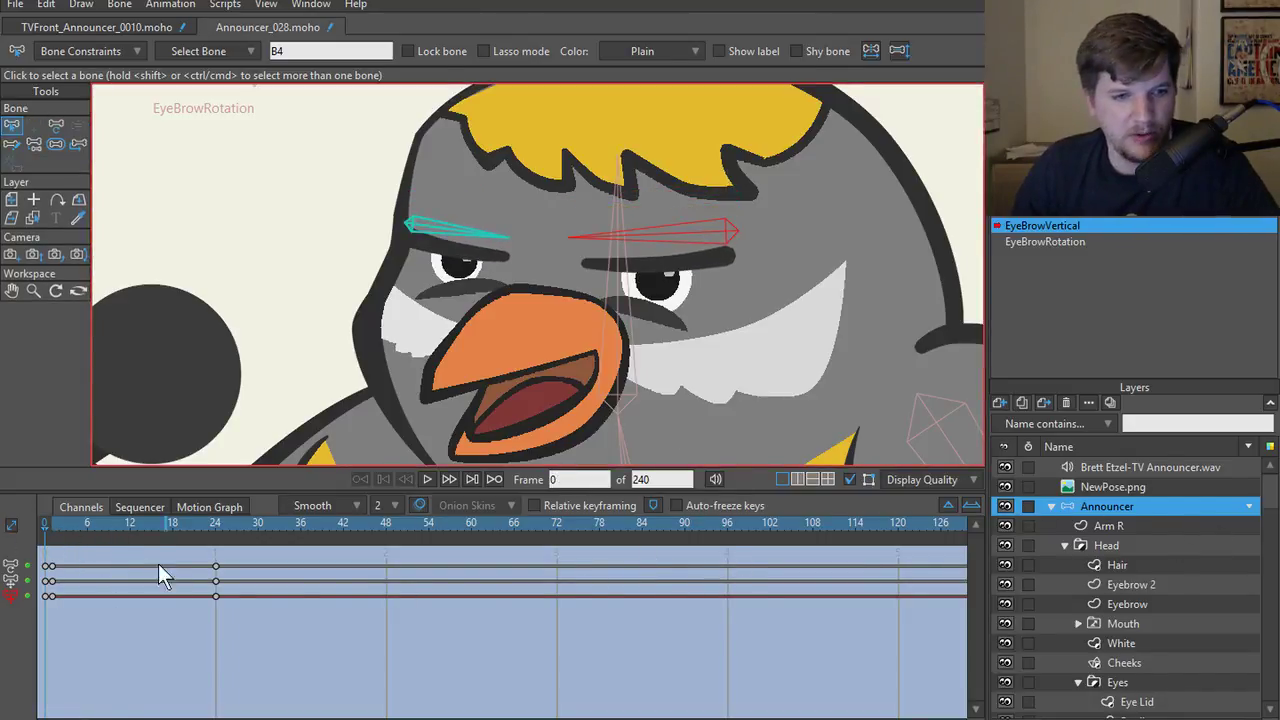
ctrl+alt+click(428, 246)
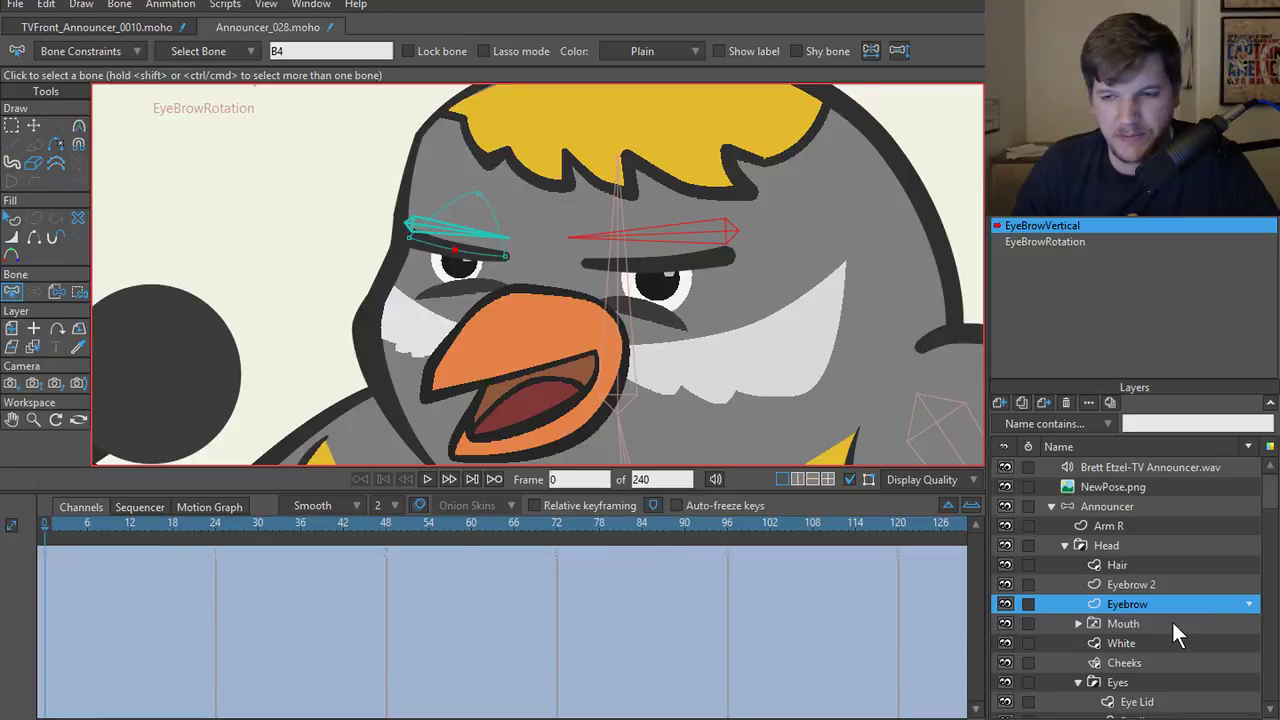
click(1092, 222)
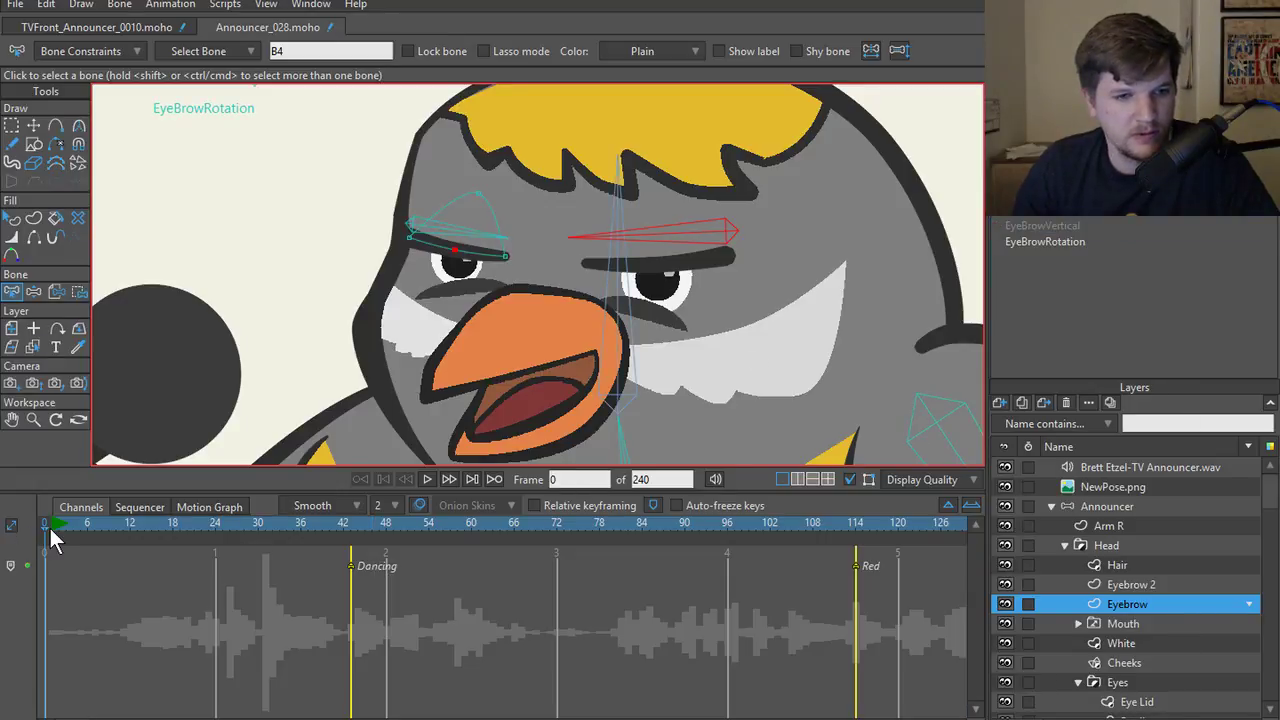
- Compare the shapes of Eyebrow and Eyebrow 2 at frames 0 and 1 of the main timeline
click(52, 526)
mouse_move(54, 528)
mouse_down()
mouse_move(96, 525)
mouse_move(38, 527)
mouse_move(51, 527)
mouse_up()
scroll(280, 308, up, 3)
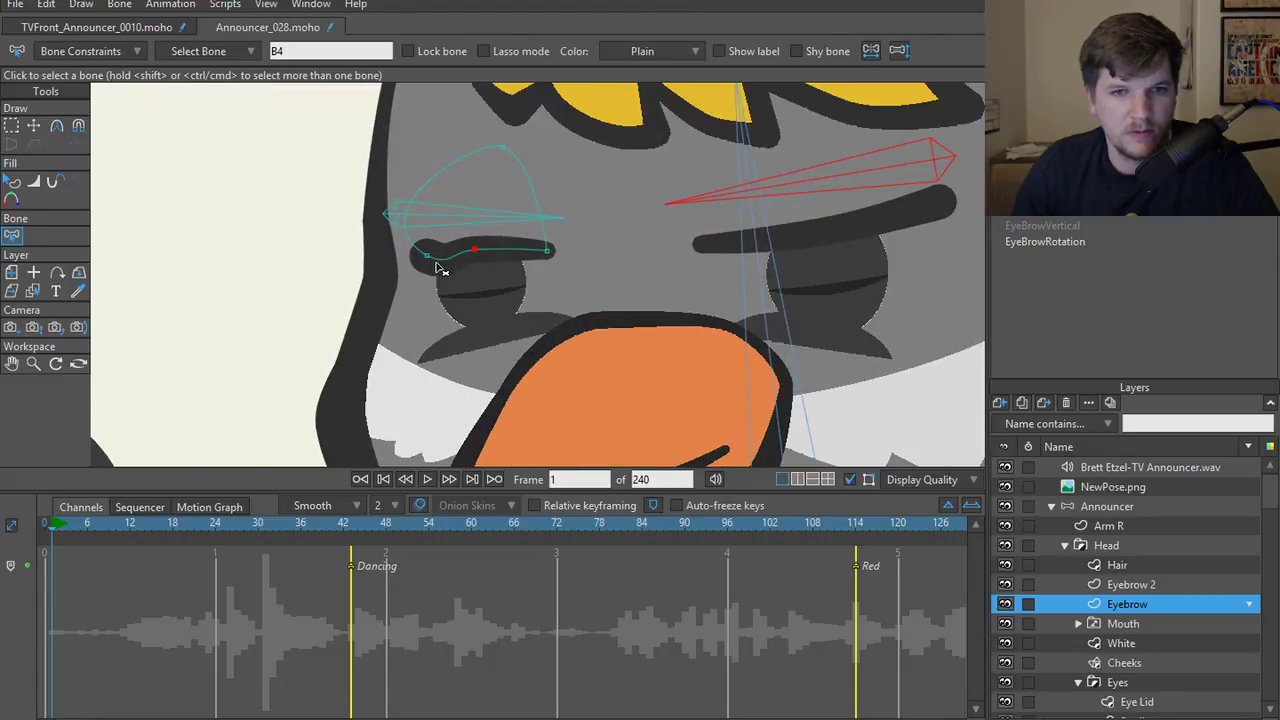
scroll(440, 268, down, 2)
ctrl+alt+click(678, 238)
key(t)
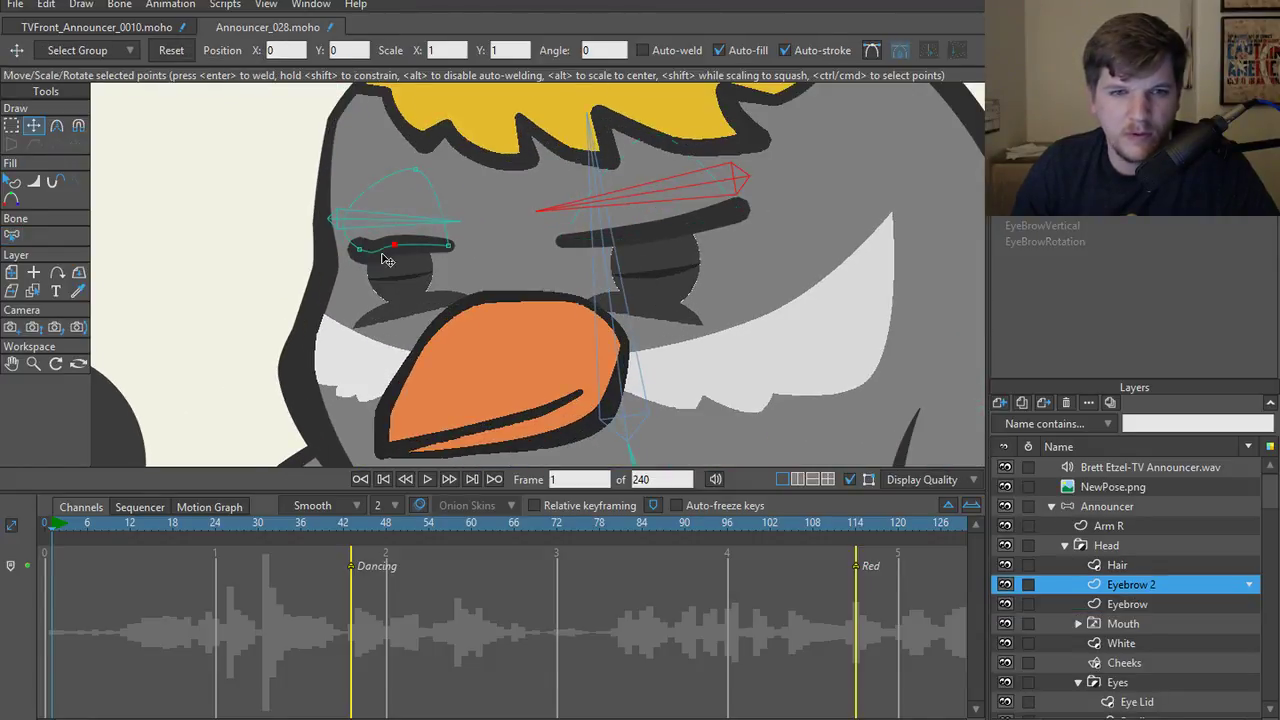
ctrl+alt+click(367, 258)
drag(54, 526, 19, 528)
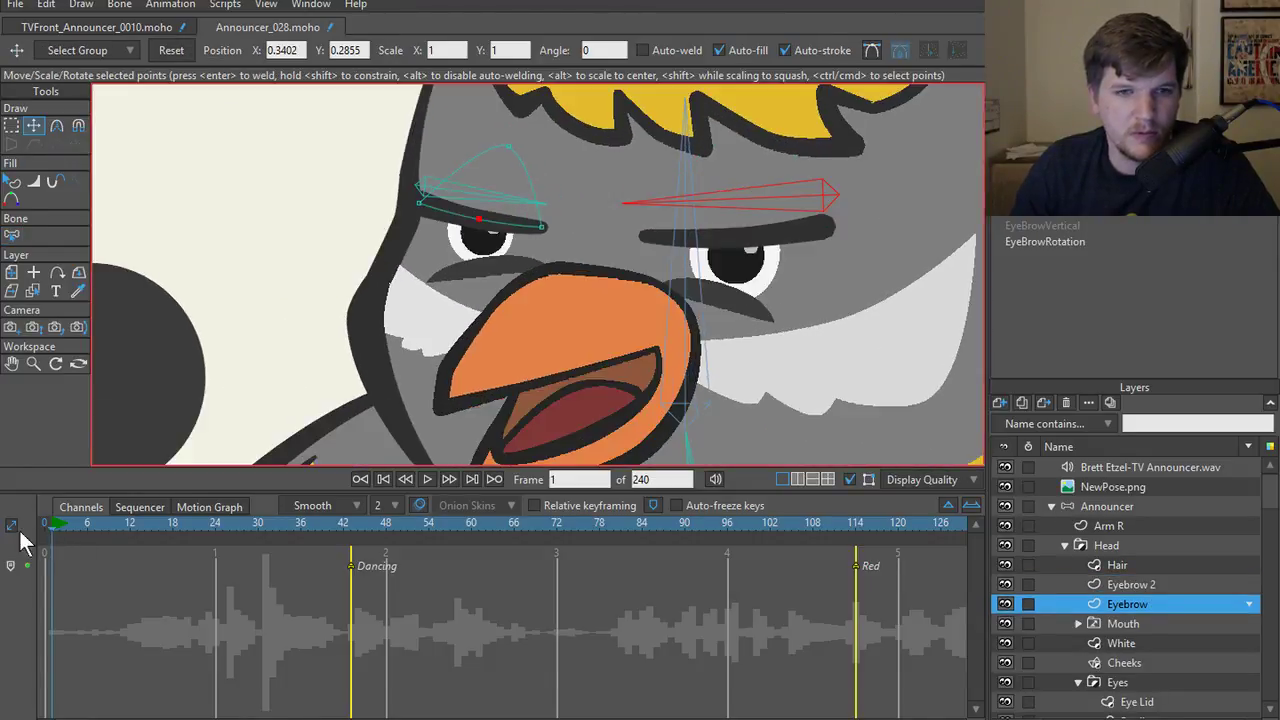
- Inspect the curvature of the Eyebrow's outer end point at frame 0
drag(425, 215, 451, 275)
key(c)
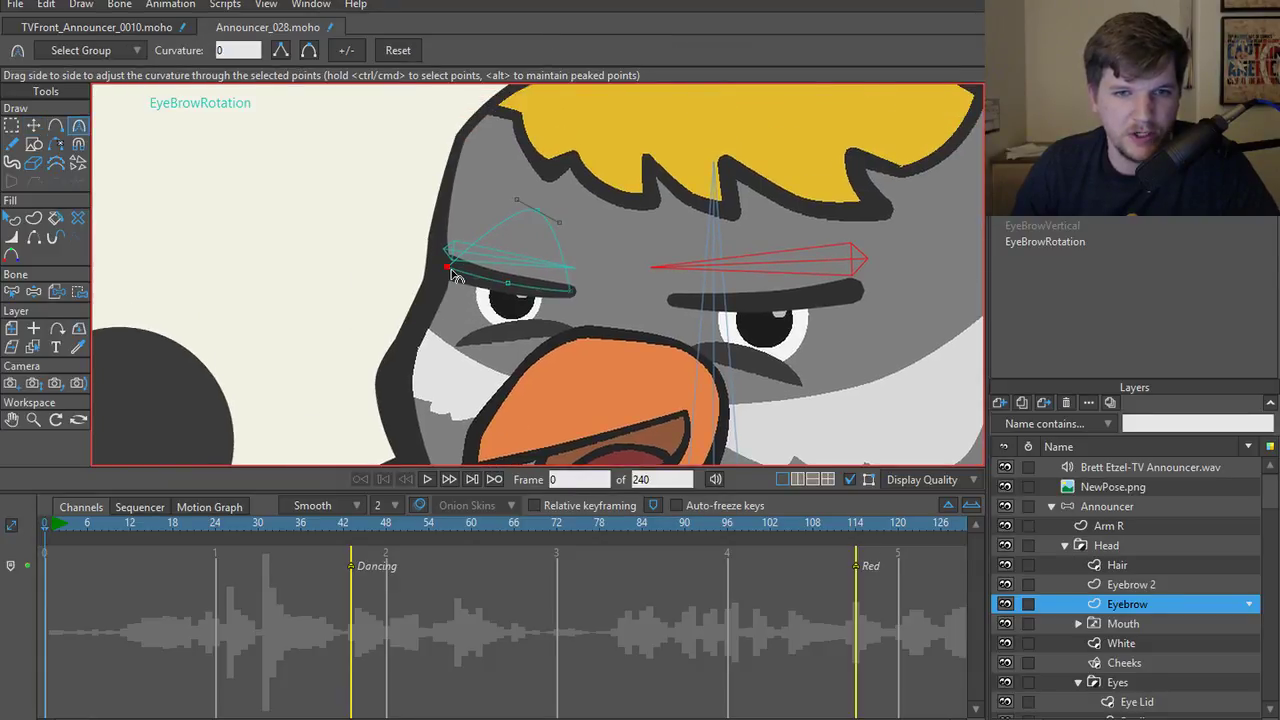
scroll(452, 290, up, 2)
drag(57, 523, 10, 531)
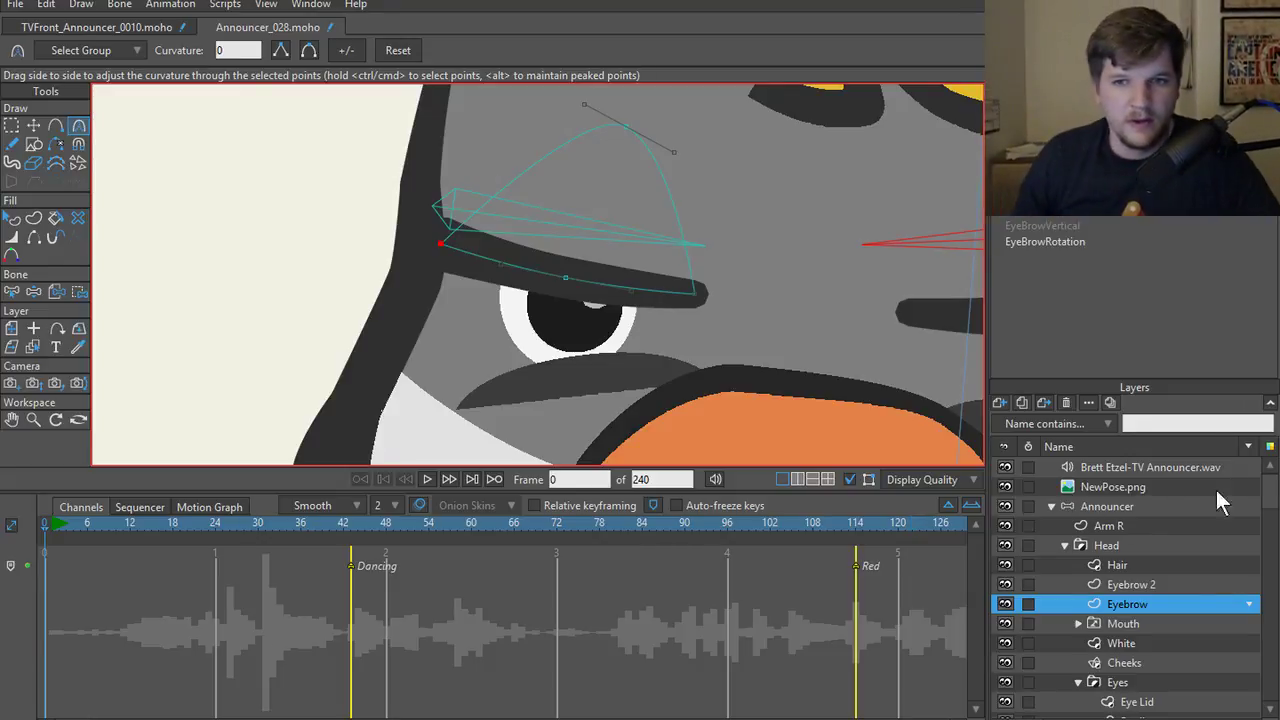
drag(457, 275, 397, 268)
scroll(397, 268, down, 3)
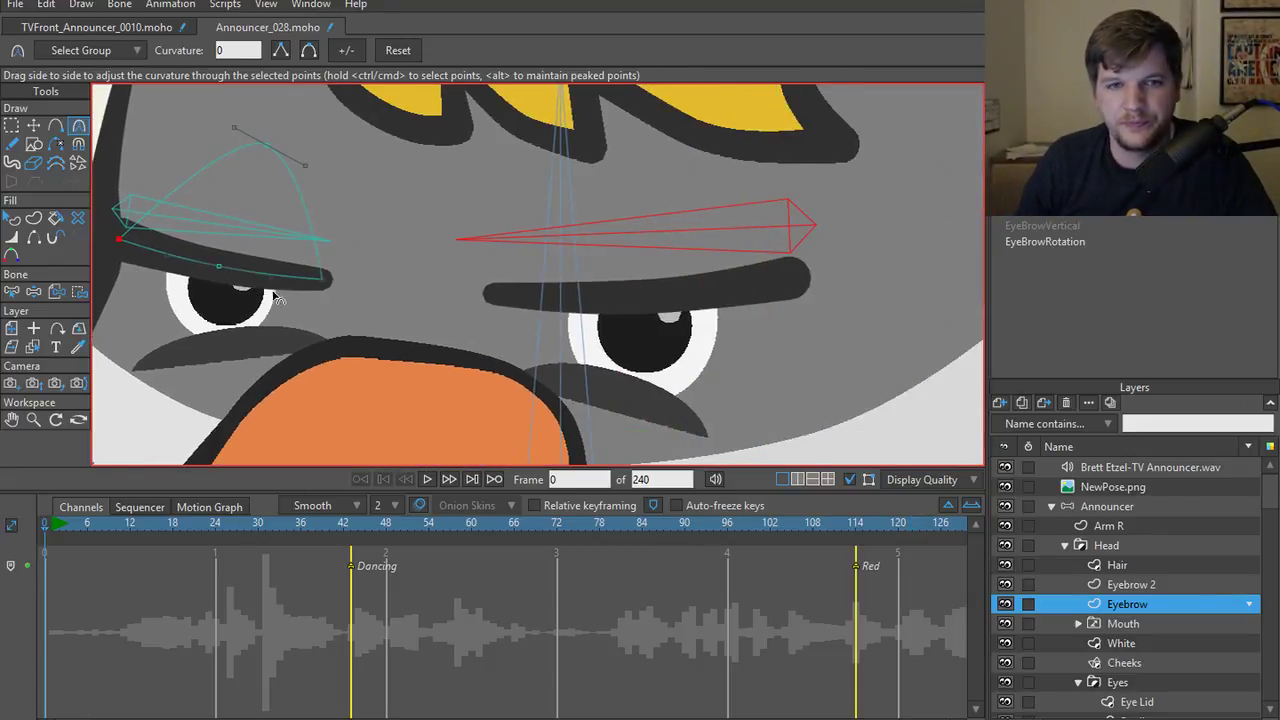
scroll(450, 320, up, 2)
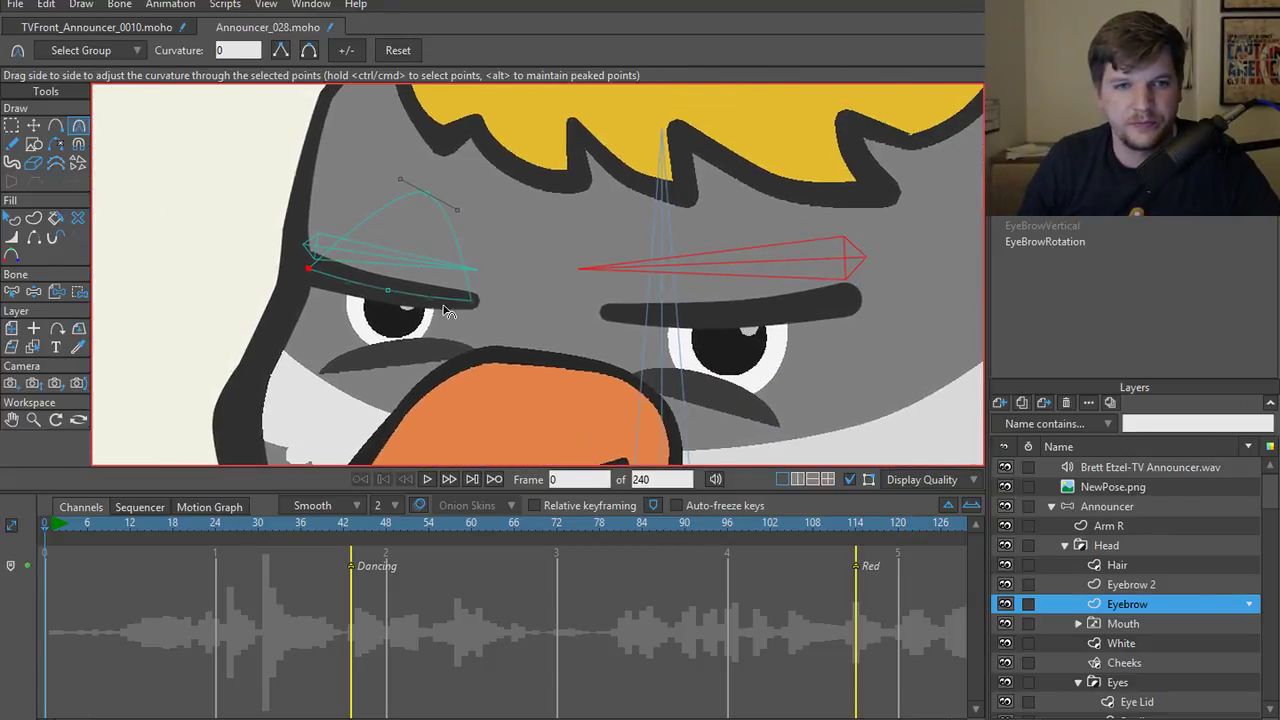
- Test how the Announcer's head follows the bone below it using Manipulate Bones, and undo the test movement
click(1129, 505)
scroll(449, 310, up, 2)
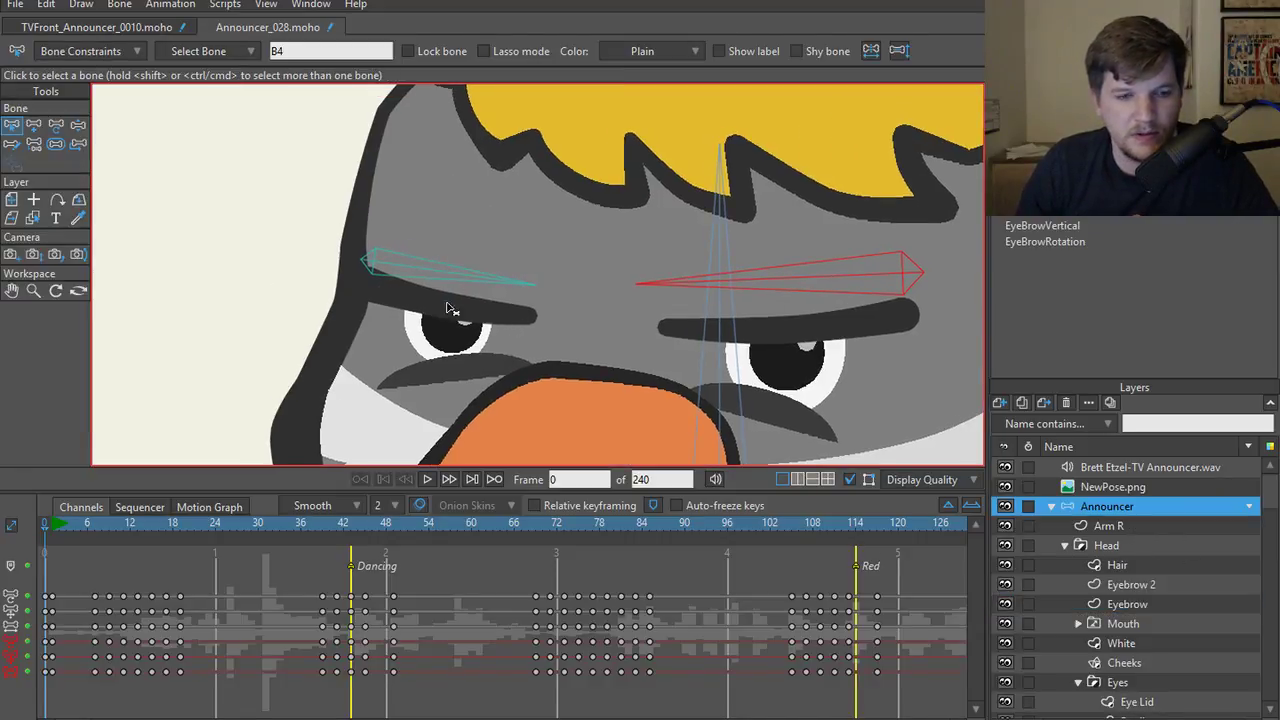
click(440, 268)
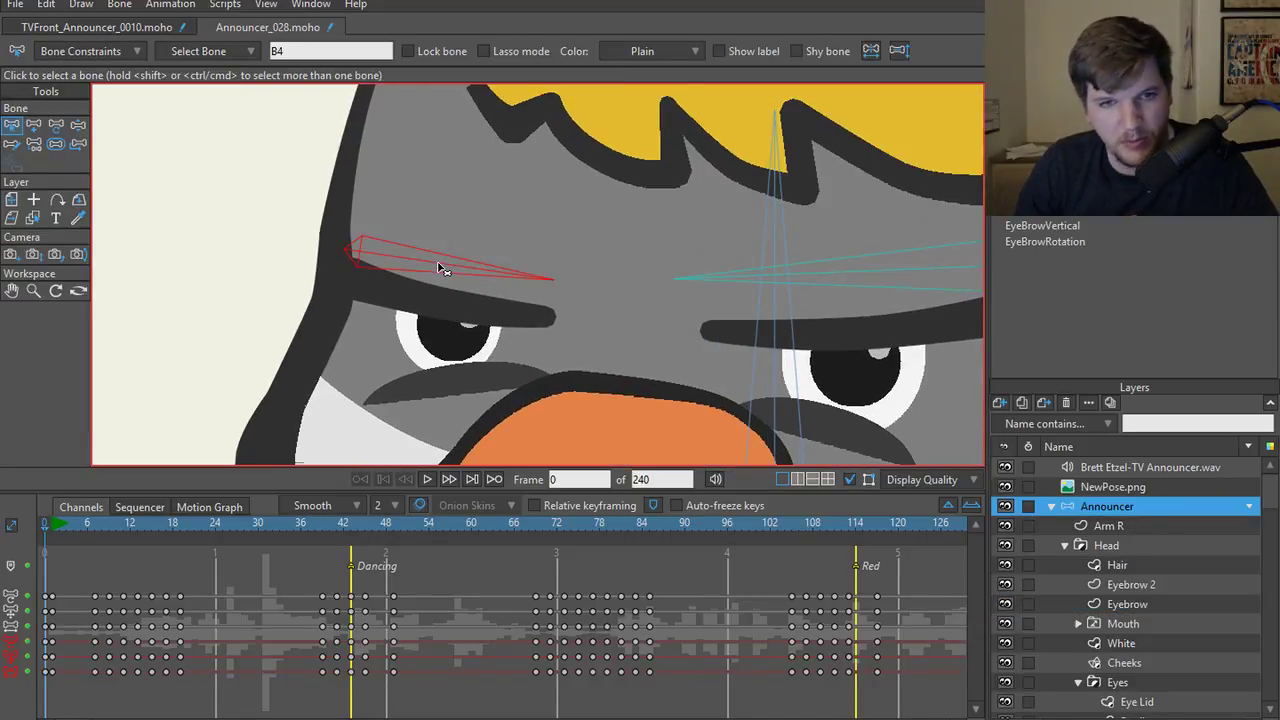
key(z)
scroll(455, 268, down, 5)
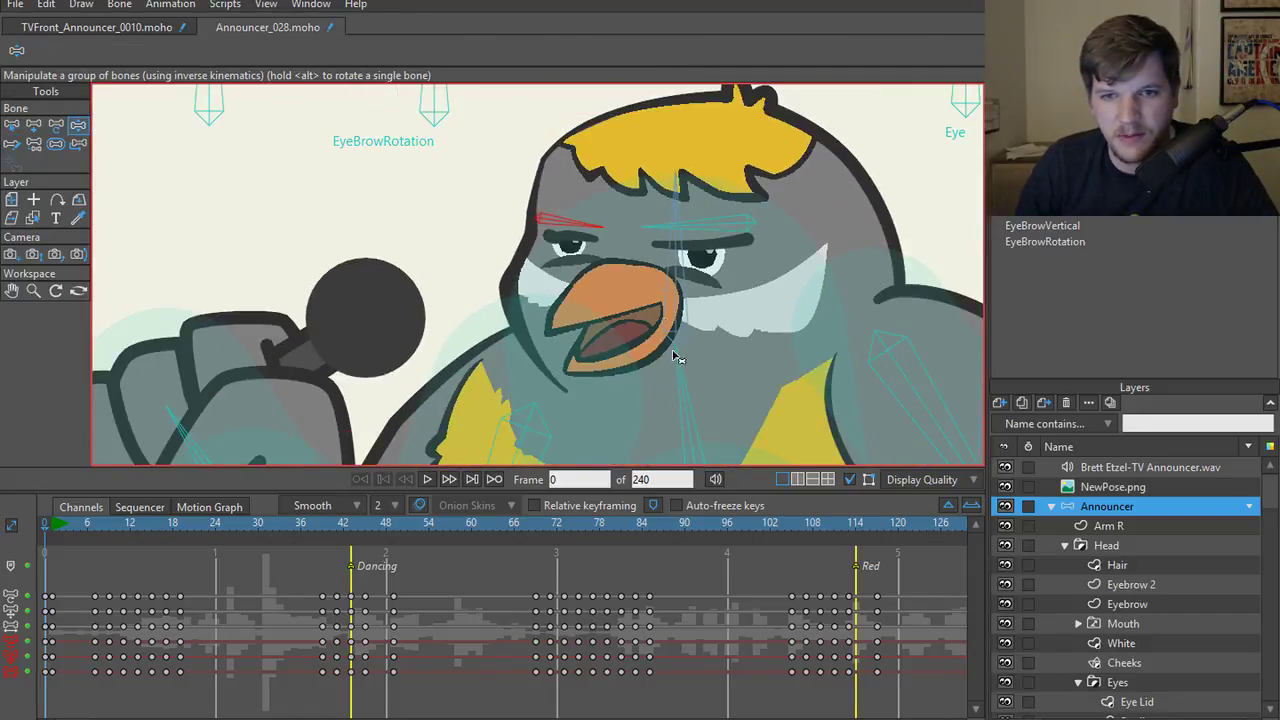
click(681, 380)
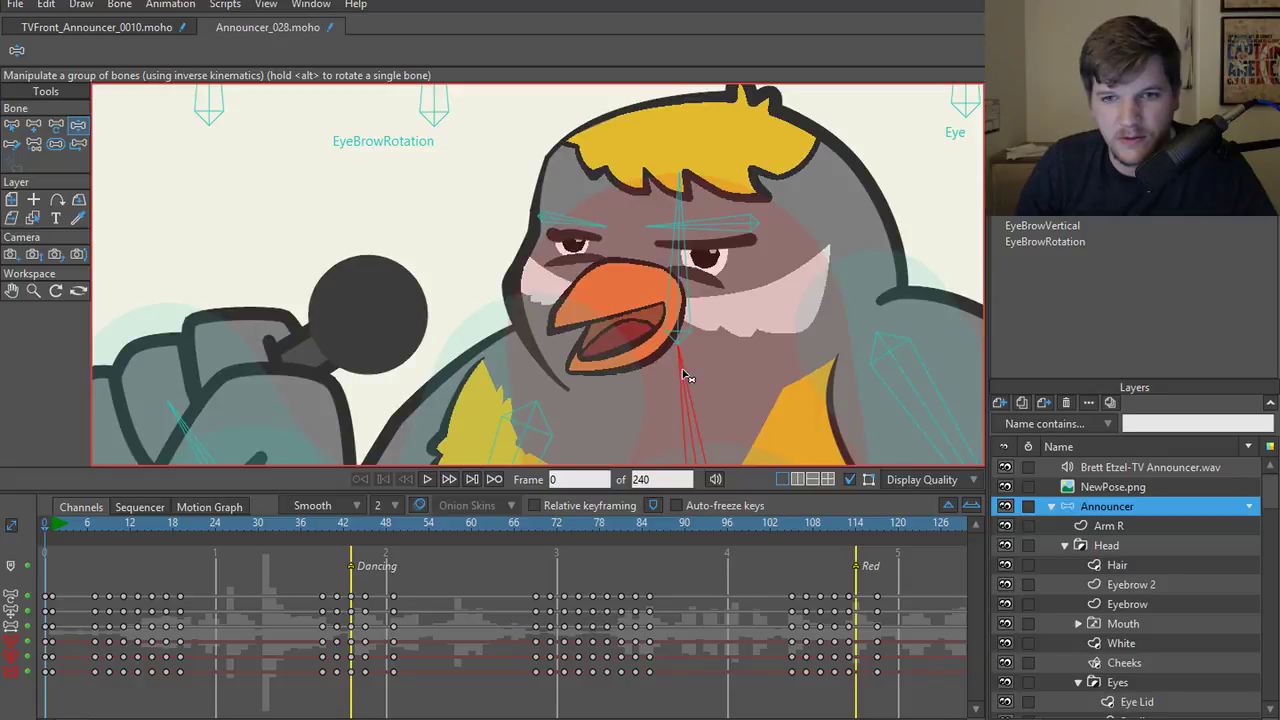
key(ctrl+z)
- Inspect the bone strength of the Eyebrow's bone, the head bone and the rest of the Announcer's bones
key(s)
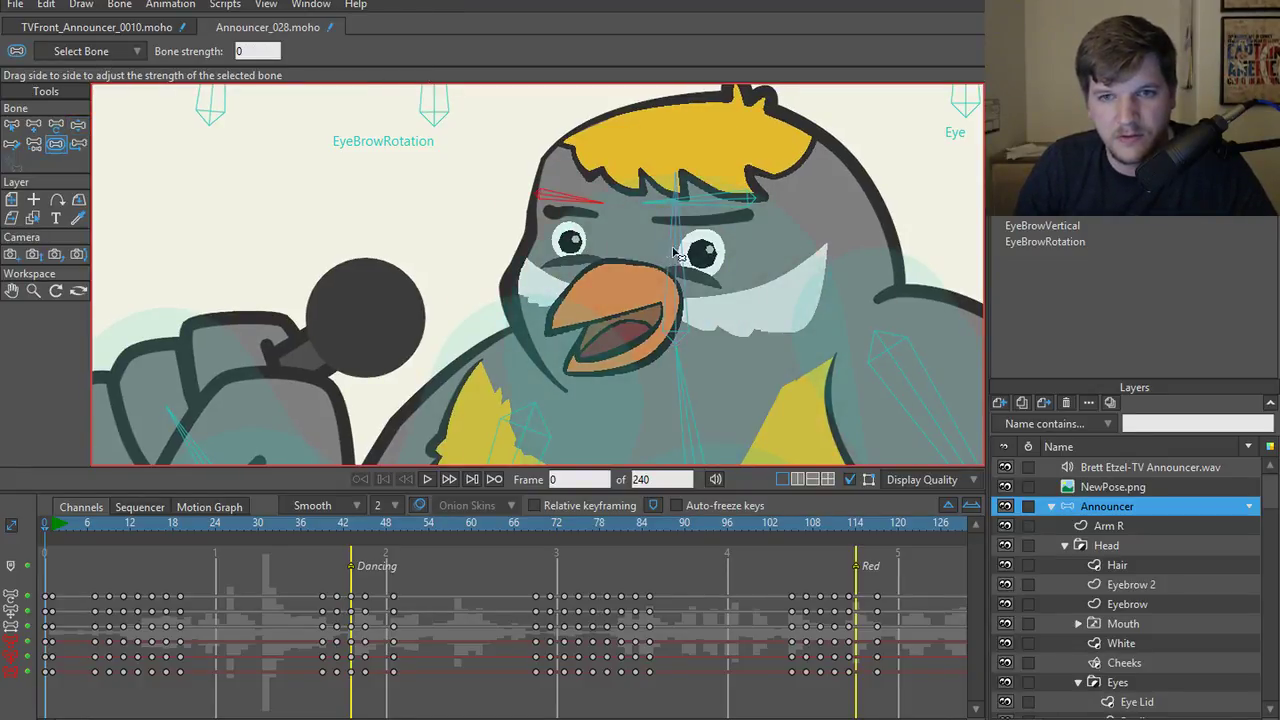
mouse_move(670, 256)
mouse_down()
mouse_move(751, 266)
mouse_move(622, 276)
mouse_up()
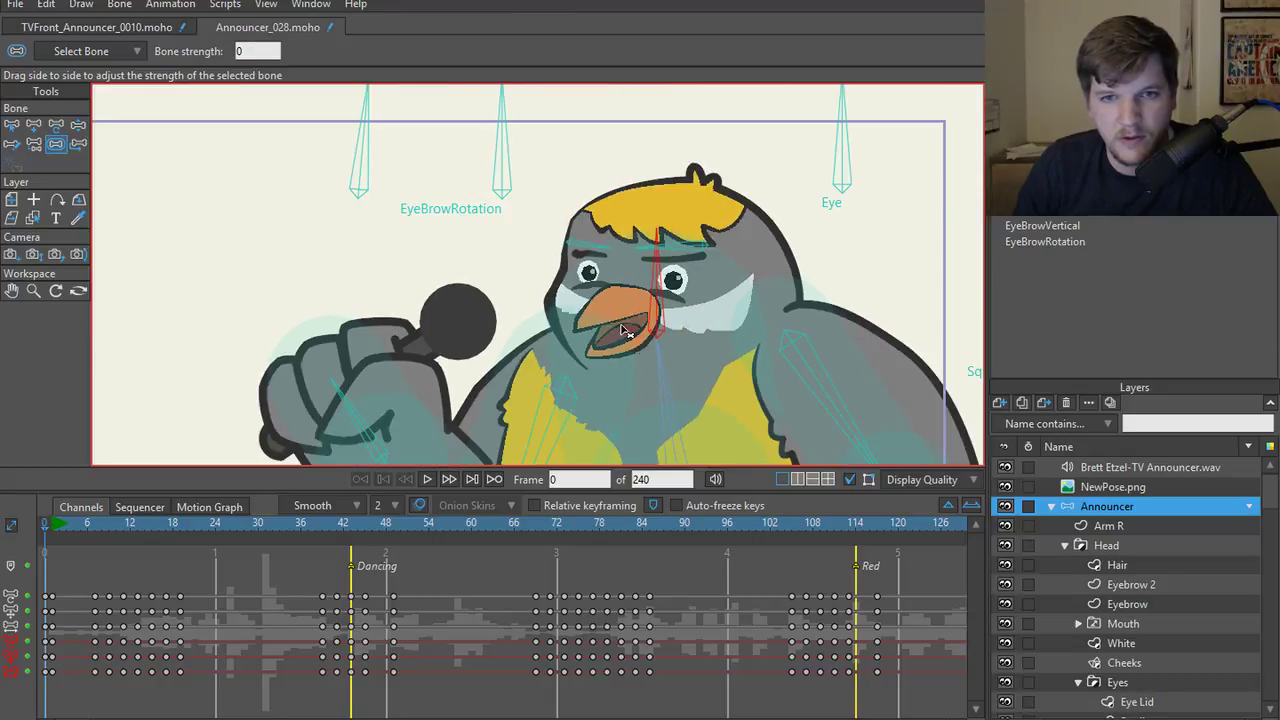
mouse_move(640, 338)
mouse_down()
mouse_move(686, 338)
mouse_move(645, 340)
mouse_up()
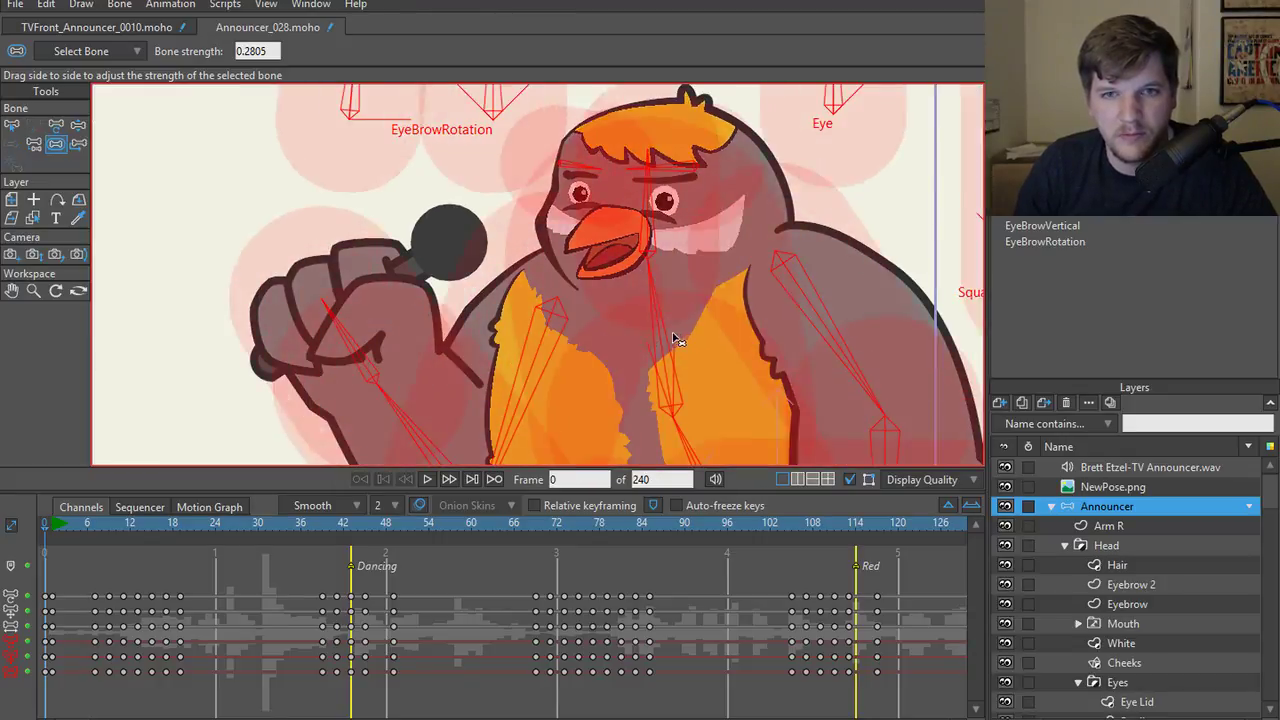
scroll(652, 420, up, 4)
scroll(650, 430, up, 3)
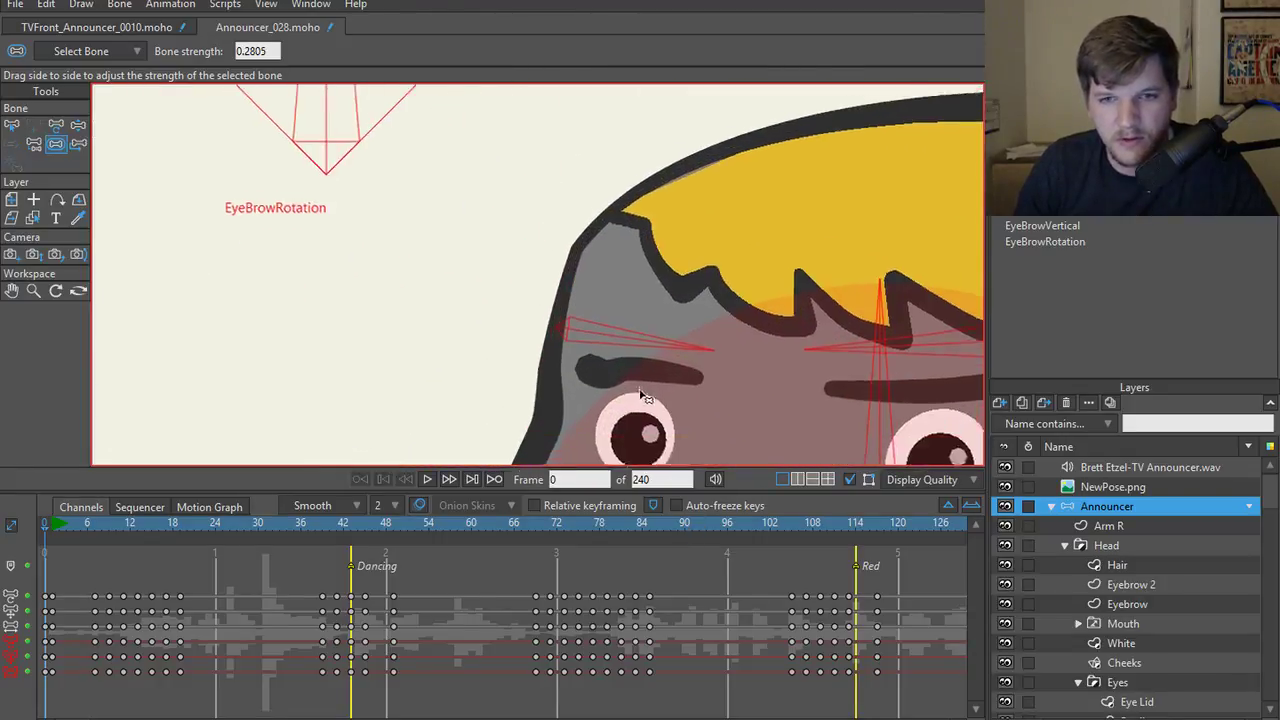
- Compare how the Eyebrow's shape displays under Manipulate Bones and Transform Bone with its bone selected
key(z)
mouse_move(618, 338)
mouse_down()
mouse_move(625, 313)
mouse_move(628, 326)
mouse_up()
key(t)
key(z)
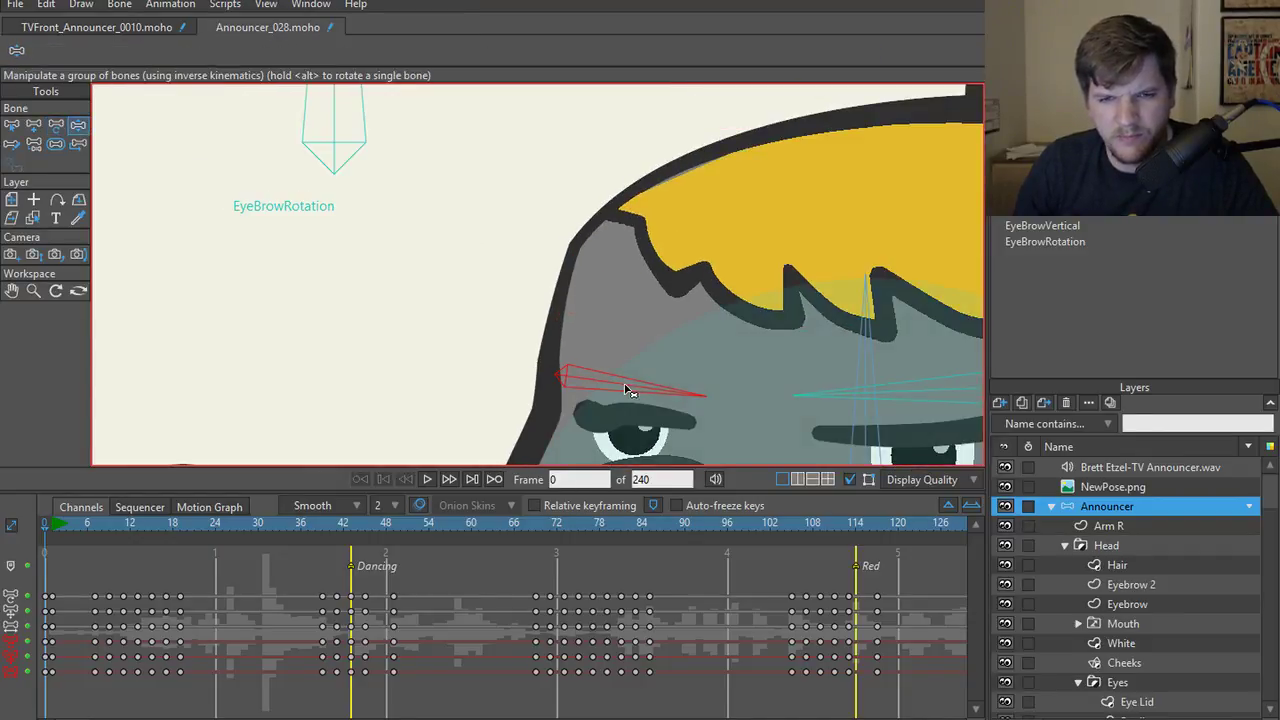
key(t)
key(z)
key(t)
click(633, 393)
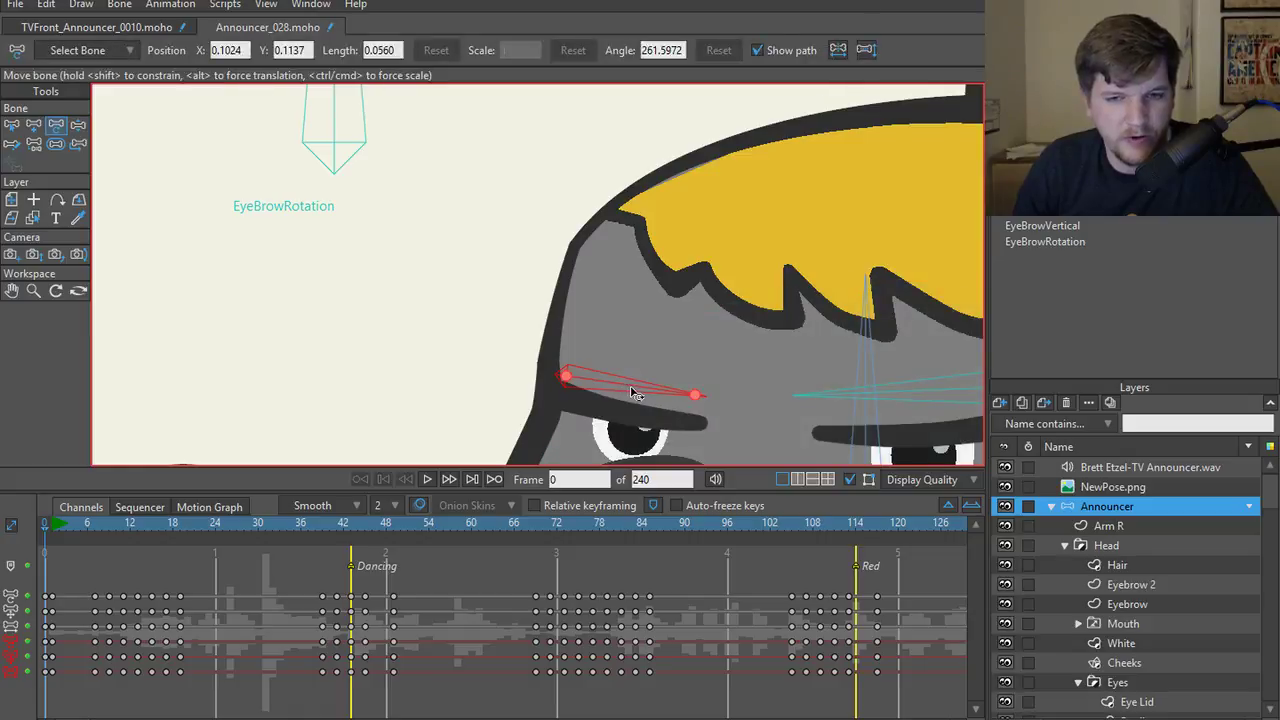
- Compare both eyebrows under Manipulate Bones and Transform Bone, examining the outer end of the Eyebrow above the smaller eye
key(z)
key(t)
key(z)
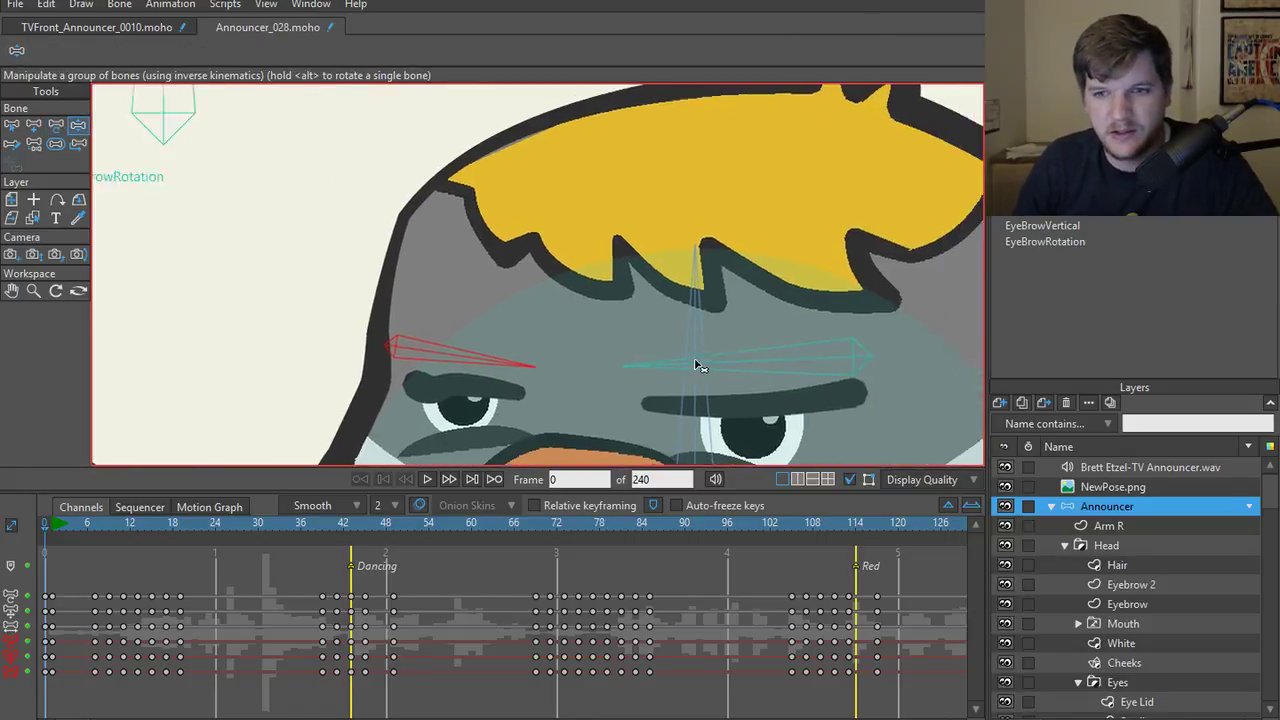
key(t)
key(z)
key(t)
key(z)
key(t)
key(z)
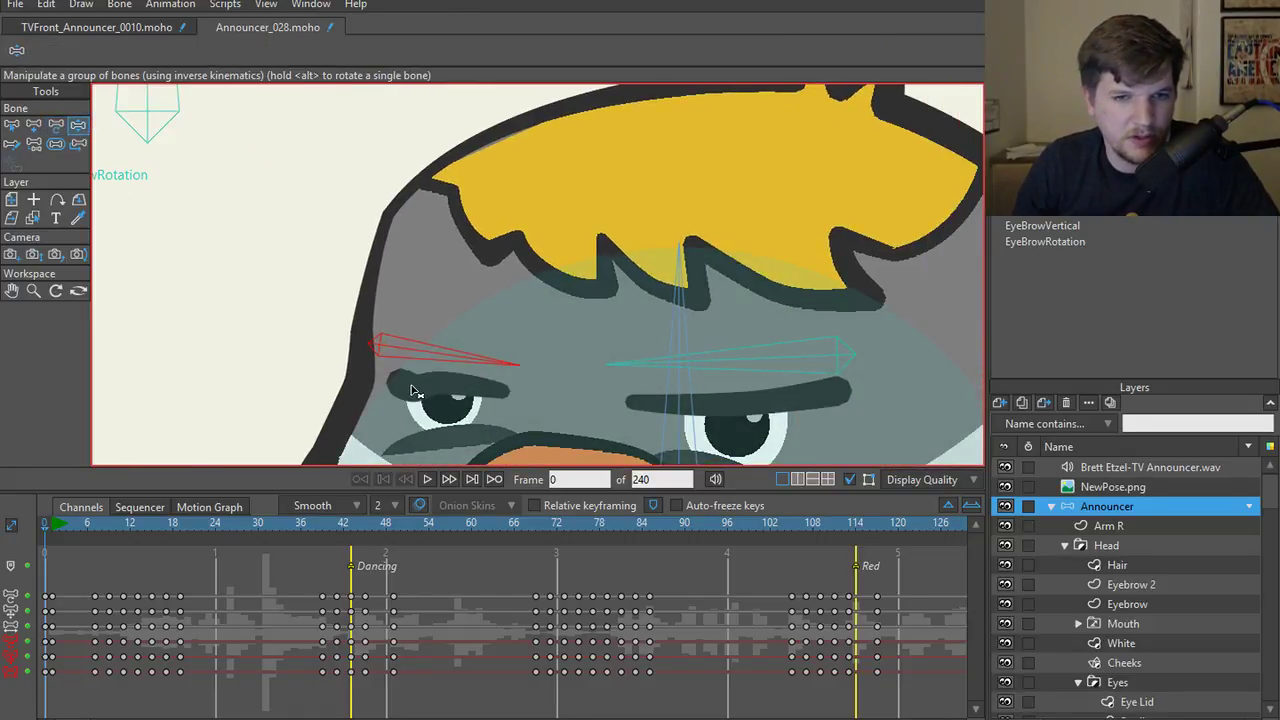
key(t)
key(z)
key(t)
key(z)
key(t)
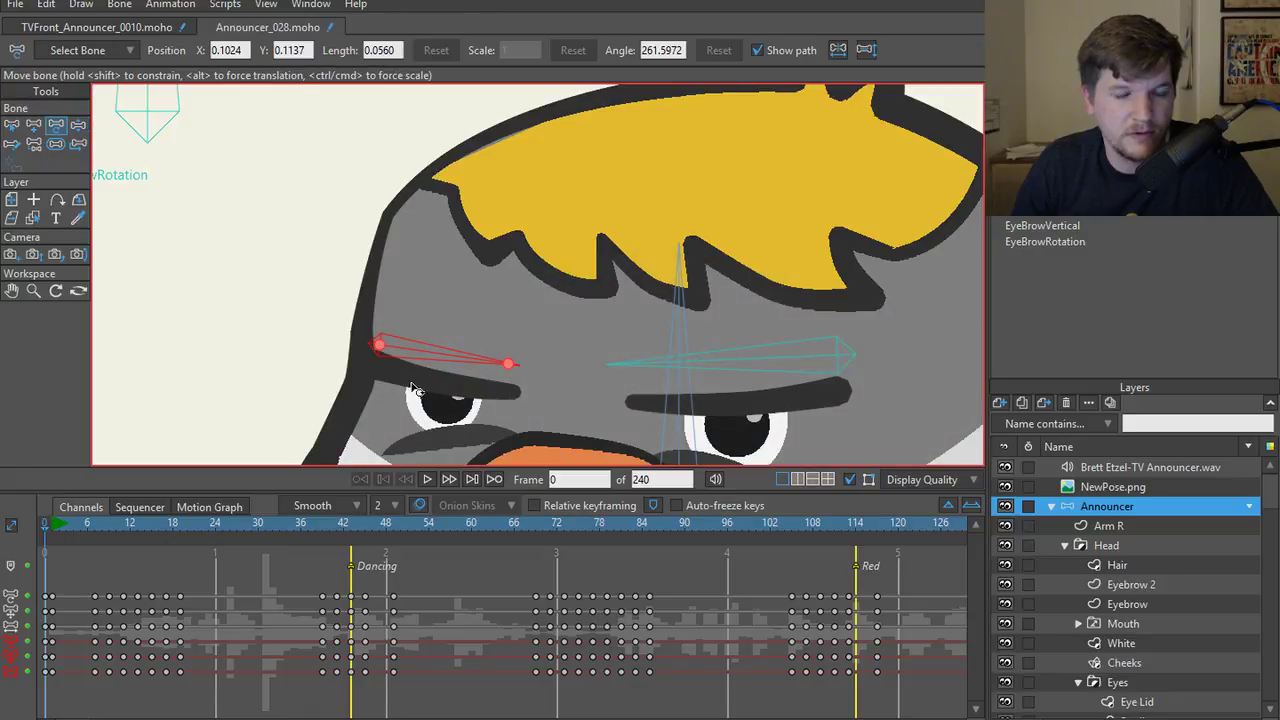
- Select the Eyebrow layer and compare its points under Manipulate Bones and Transform Points
scroll(418, 388, up, 3)
drag(418, 385, 470, 385)
alt+right_click(489, 388)
key(z)
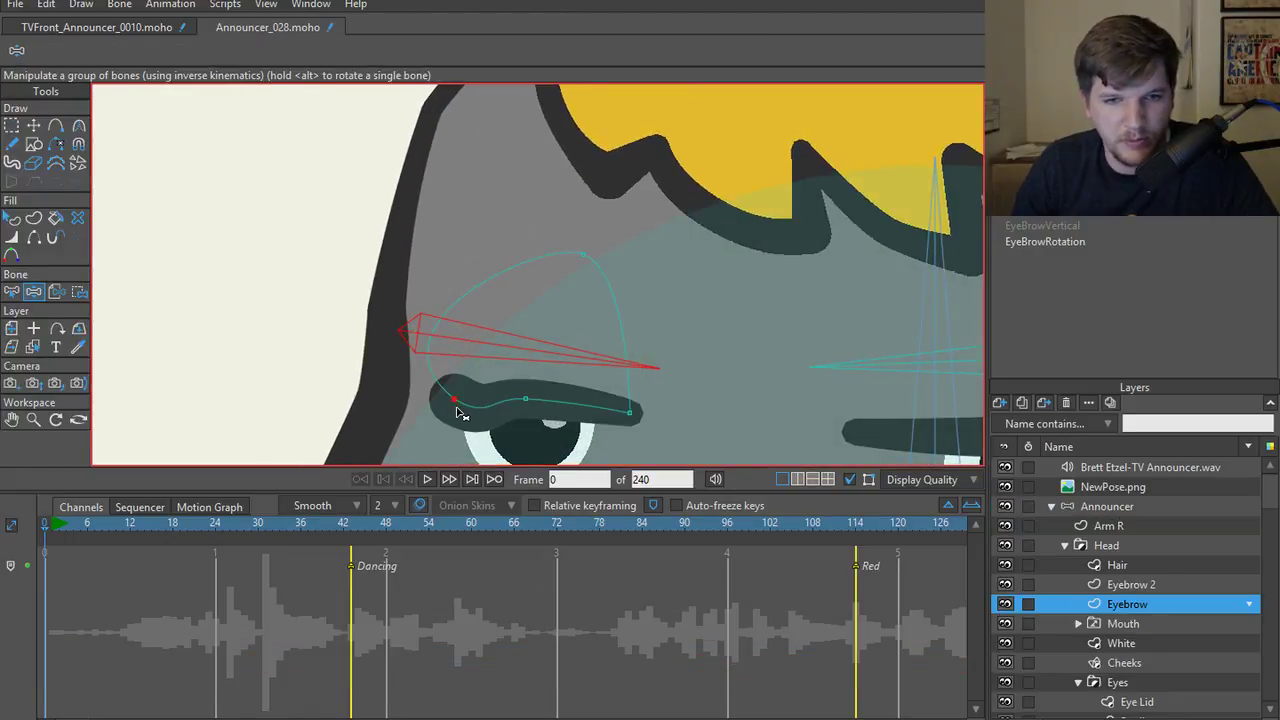
key(t)
key(z)
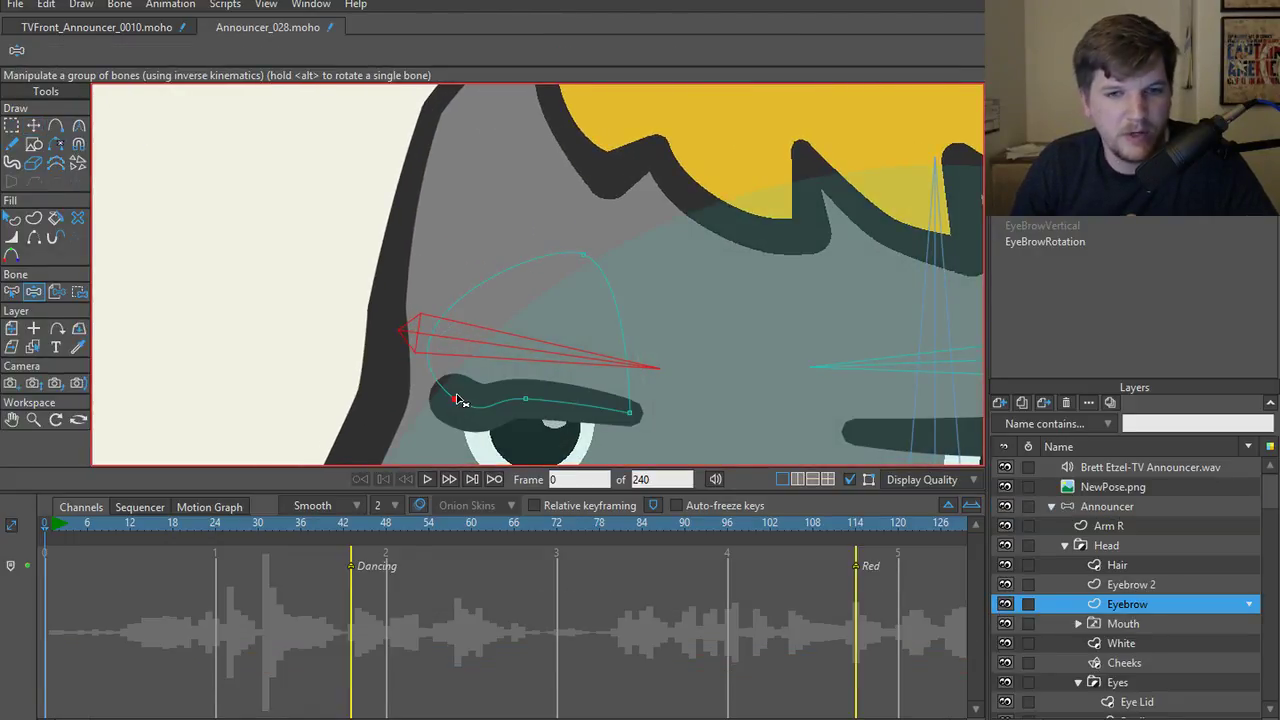
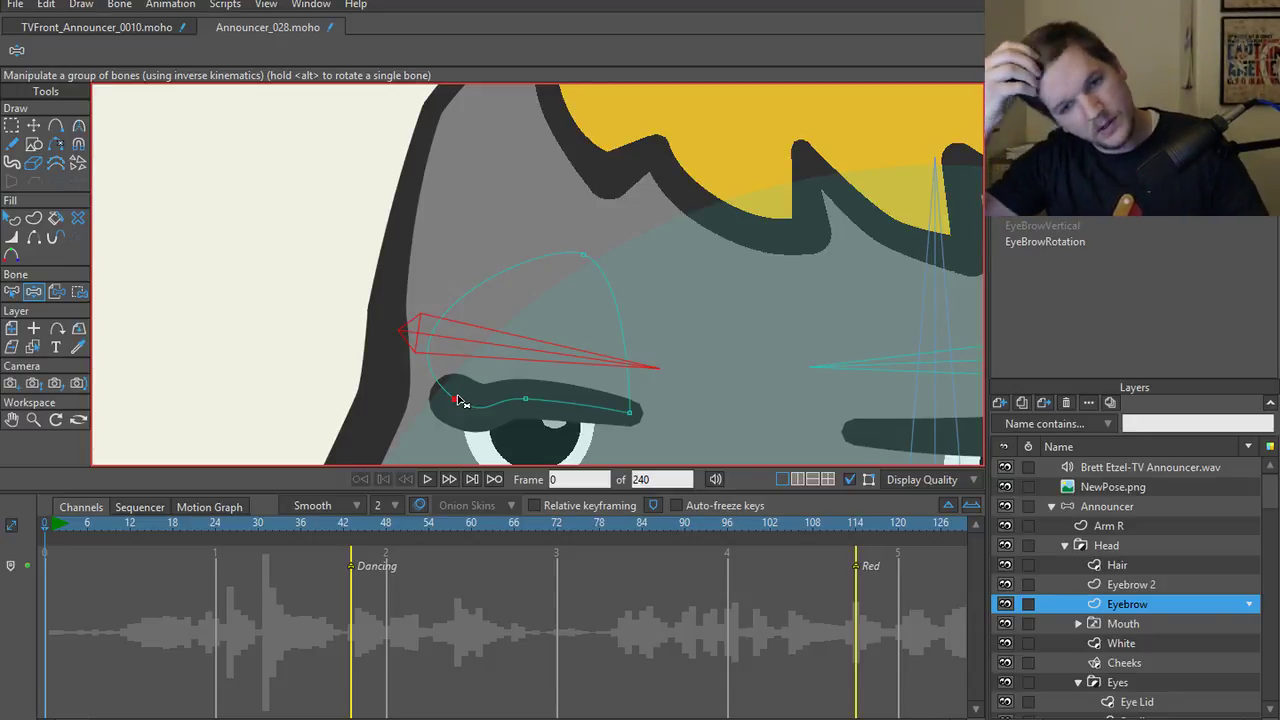
- Check the Eyebrow's bone selection and point binding with Bind Points, and clear the point selection
drag(545, 402, 457, 345)
key(b)
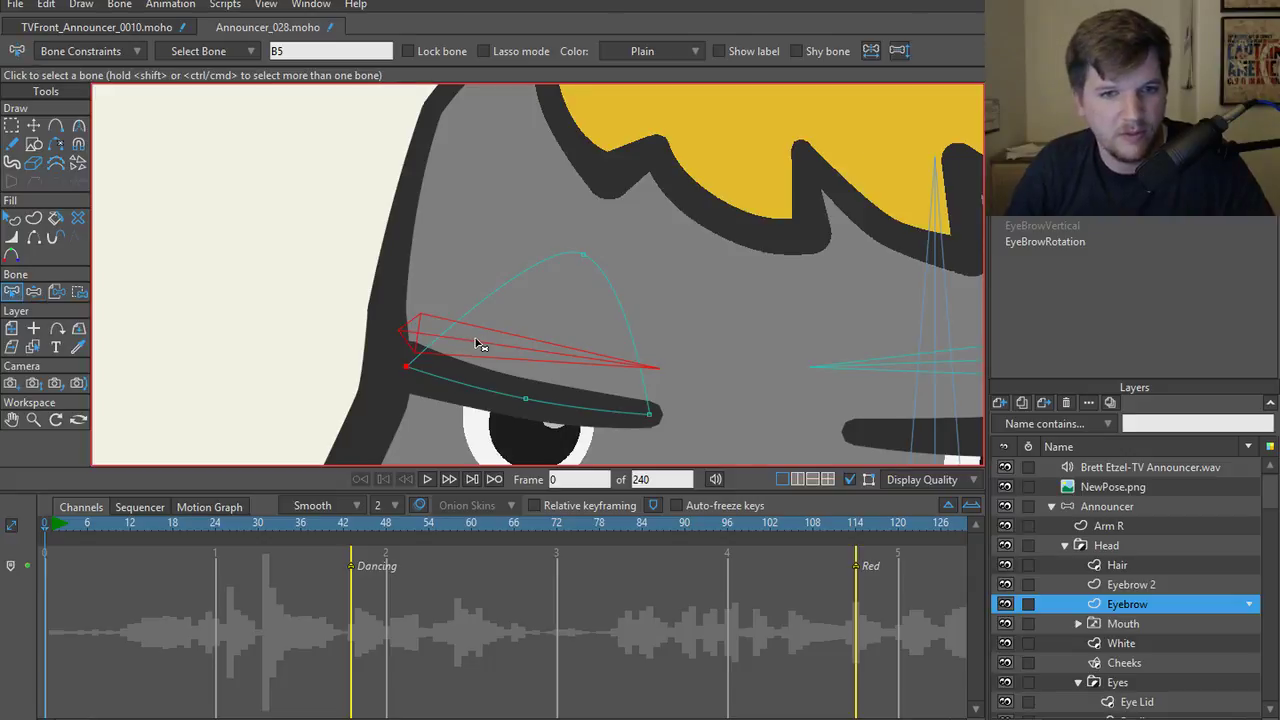
click(78, 291)
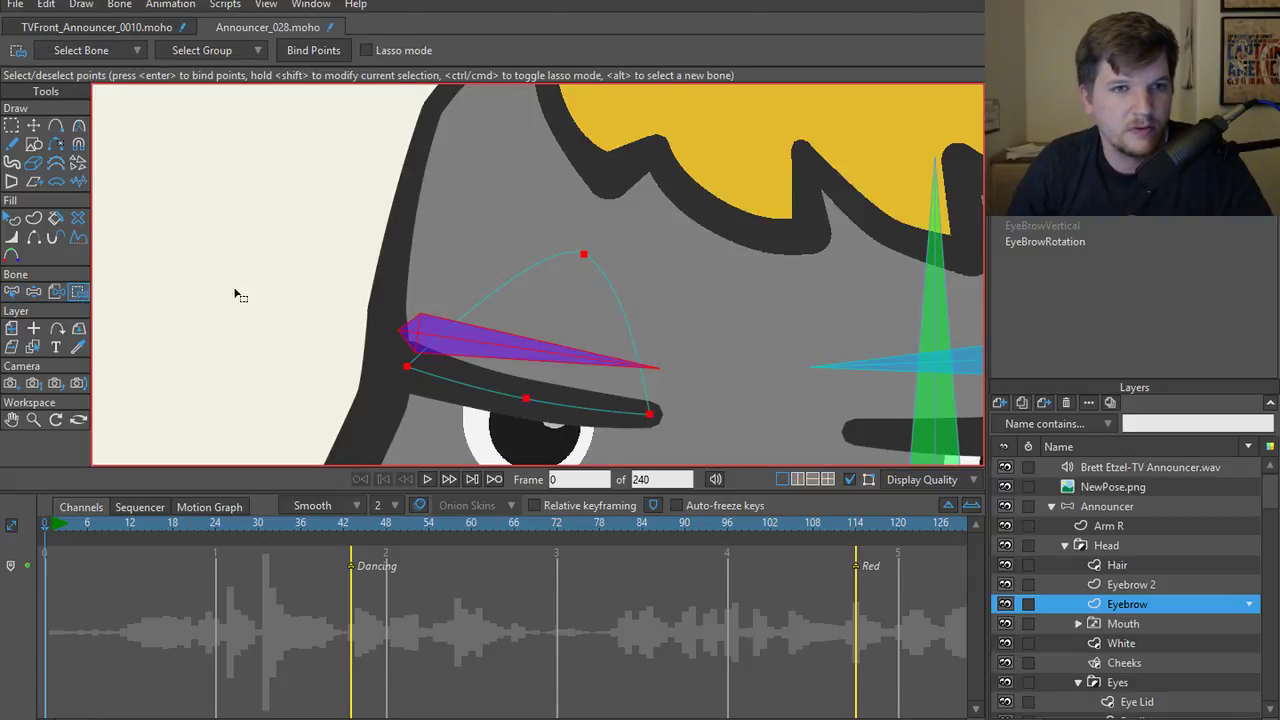
click(255, 148)
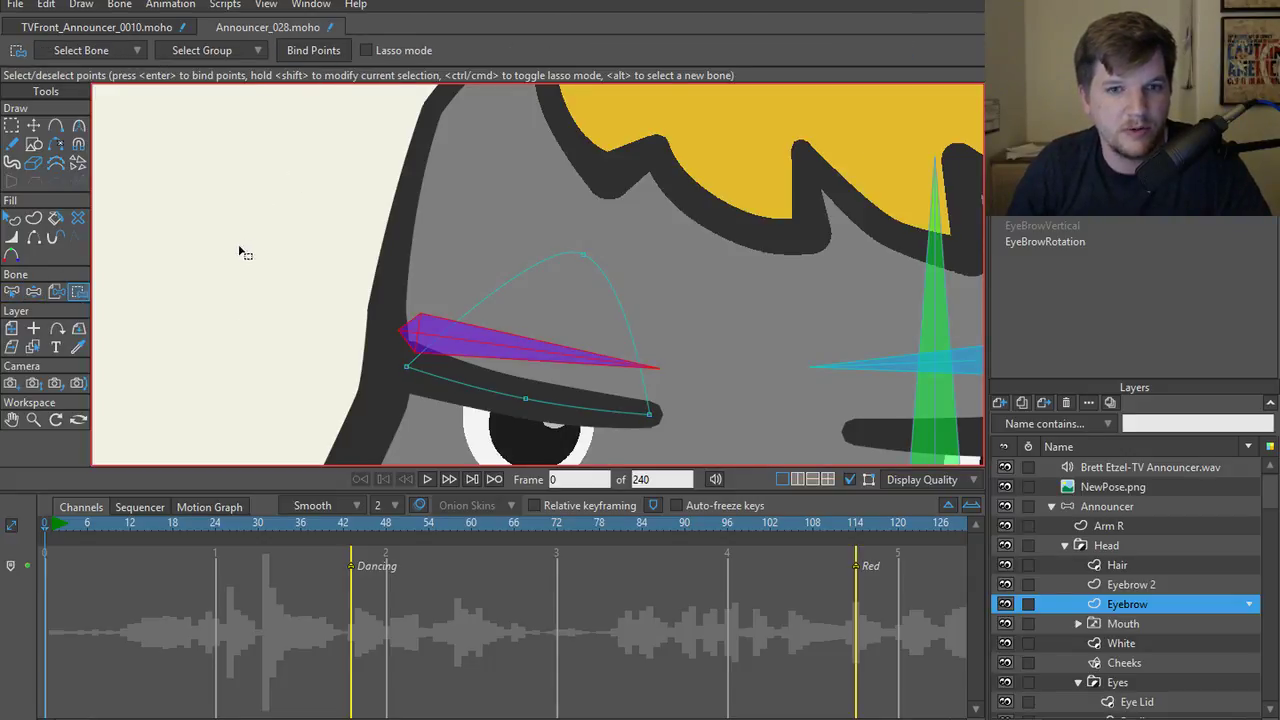
- Examine the Eyebrow's distortion under Manipulate Bones against the head, body and control bones of the whole Announcer rig
key(z)
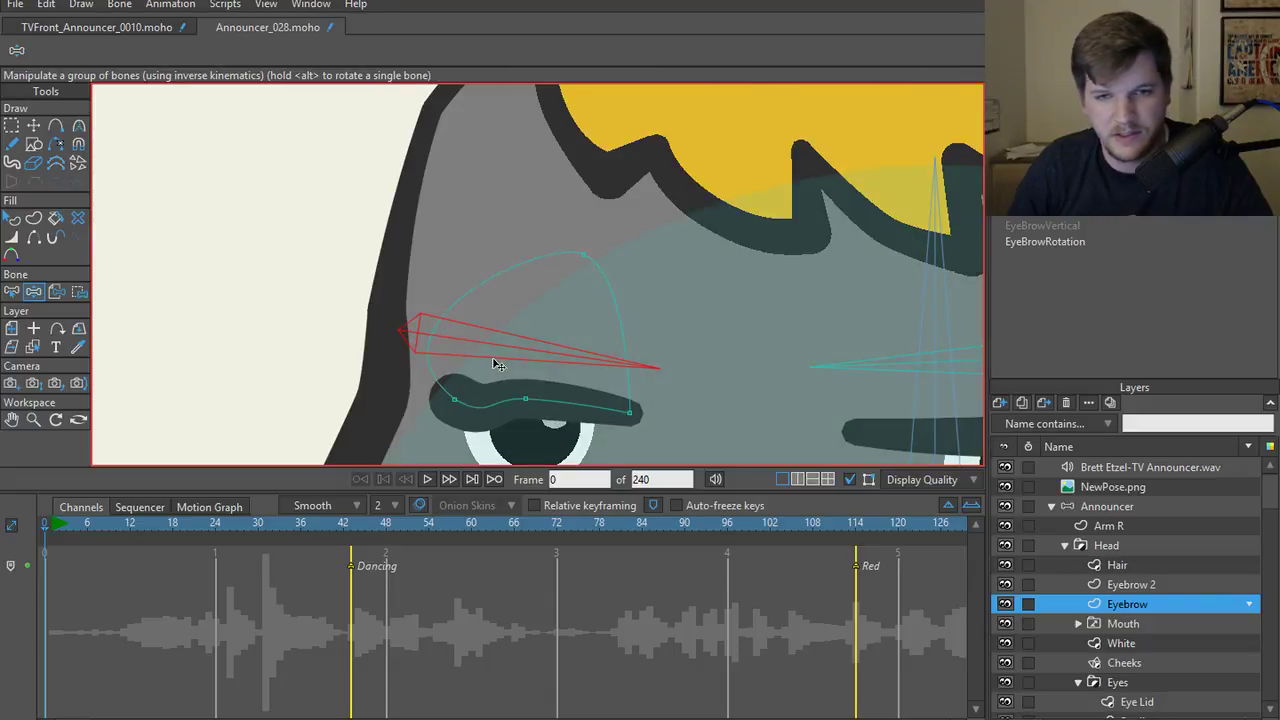
scroll(674, 346, down, 5)
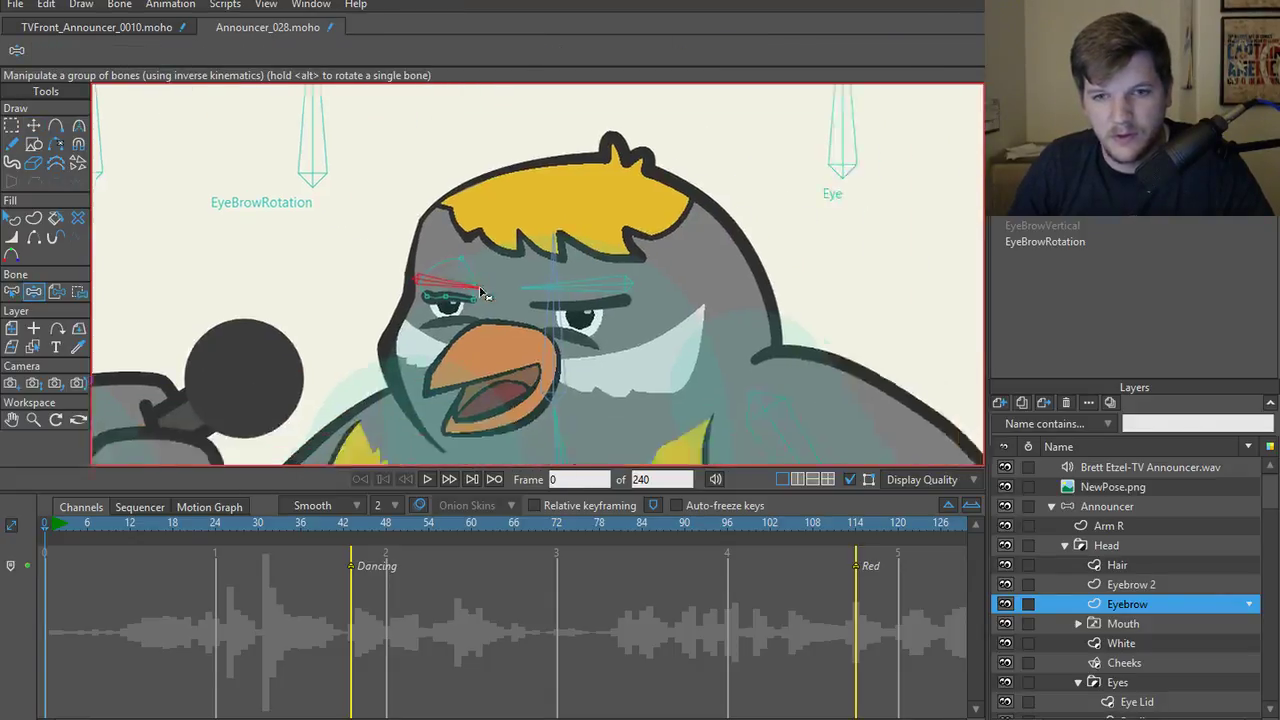
scroll(490, 302, down, 4)
scroll(535, 425, up, 3)
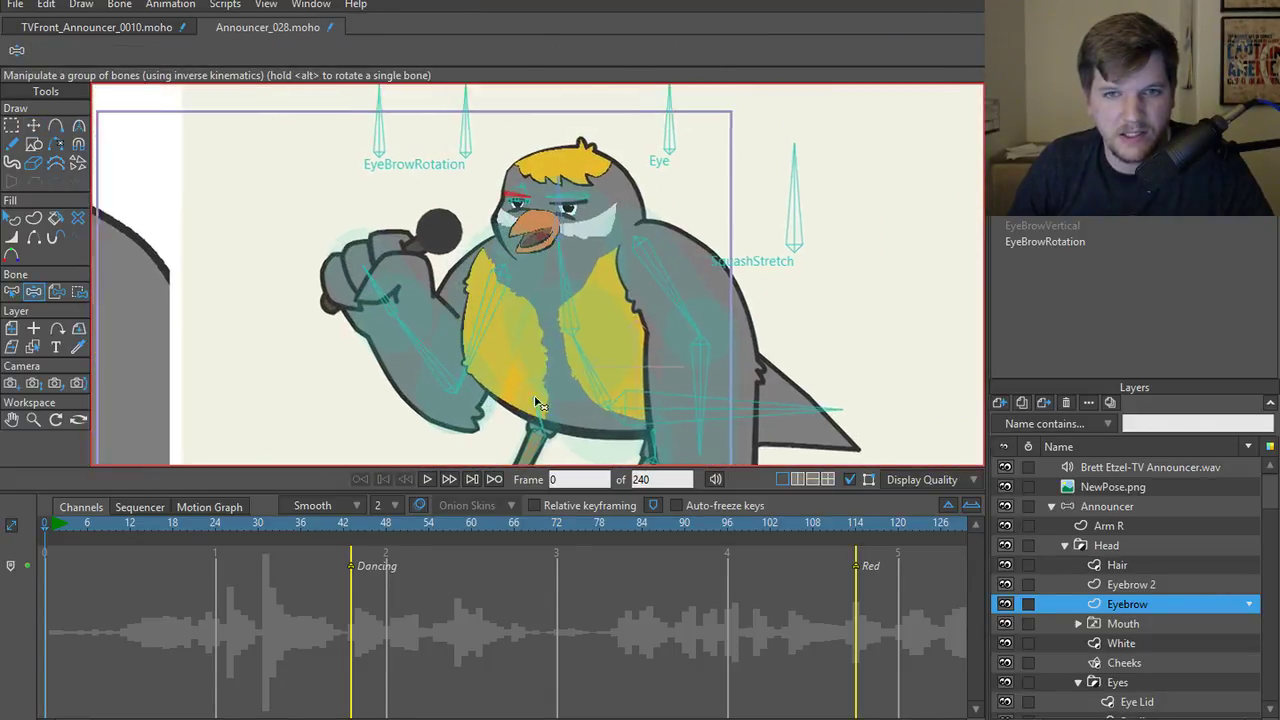
scroll(520, 400, up, 2)
scroll(490, 330, down, 3)
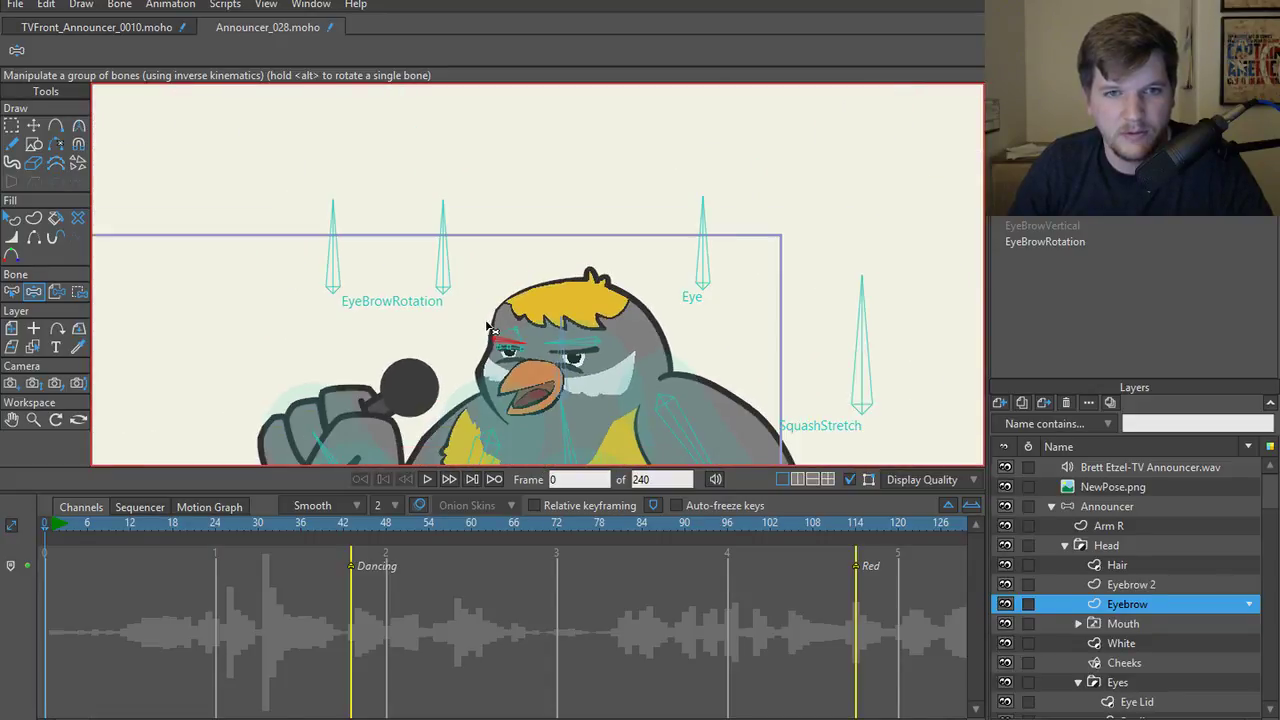
scroll(478, 319, up, 1)
scroll(478, 319, up, 1)
key(z)
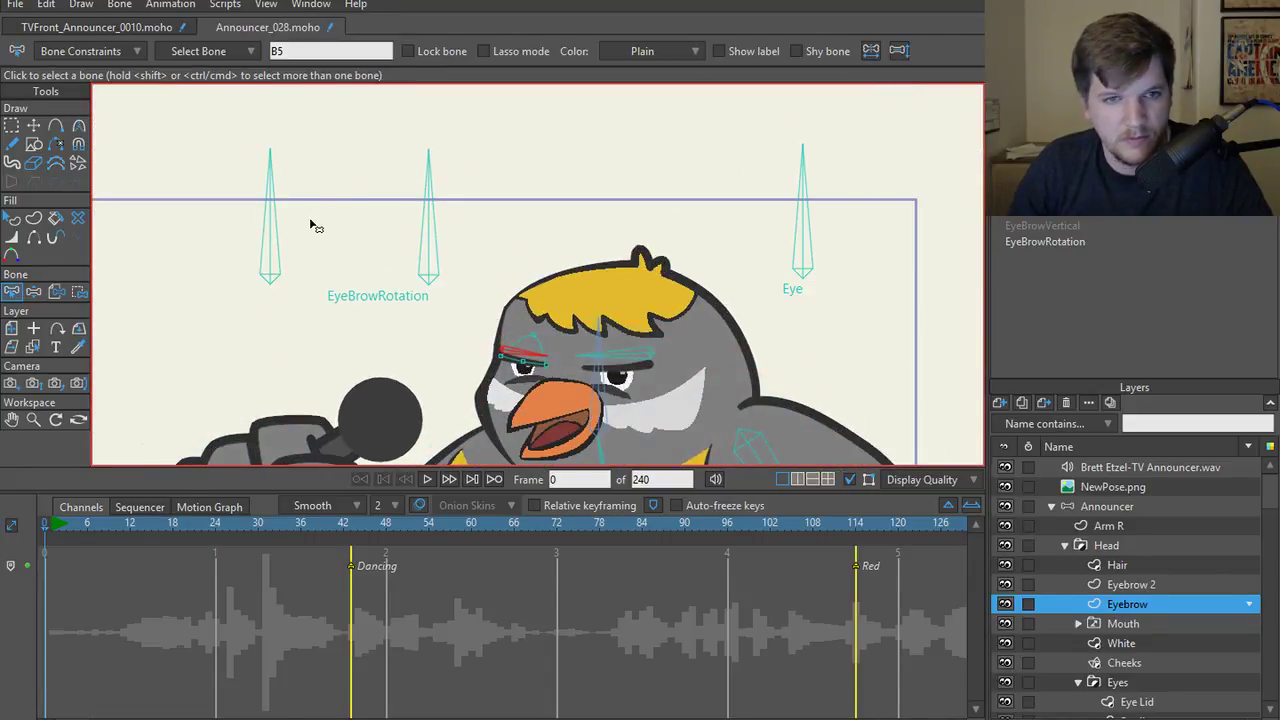
scroll(449, 263, down, 1)
scroll(430, 270, up, 1)
key(z)
scroll(378, 308, up, 1)
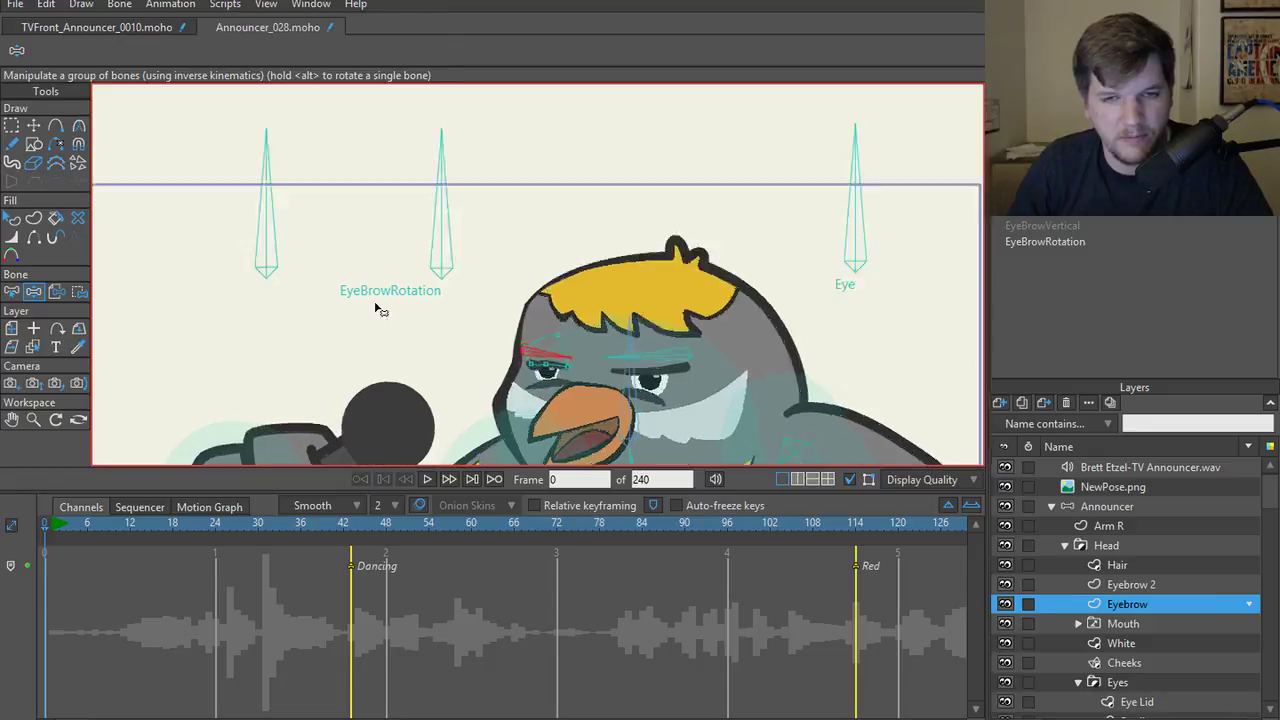
scroll(294, 294, up, 2)
scroll(408, 326, up, 1)
scroll(454, 286, up, 1)
scroll(323, 335, up, 1)
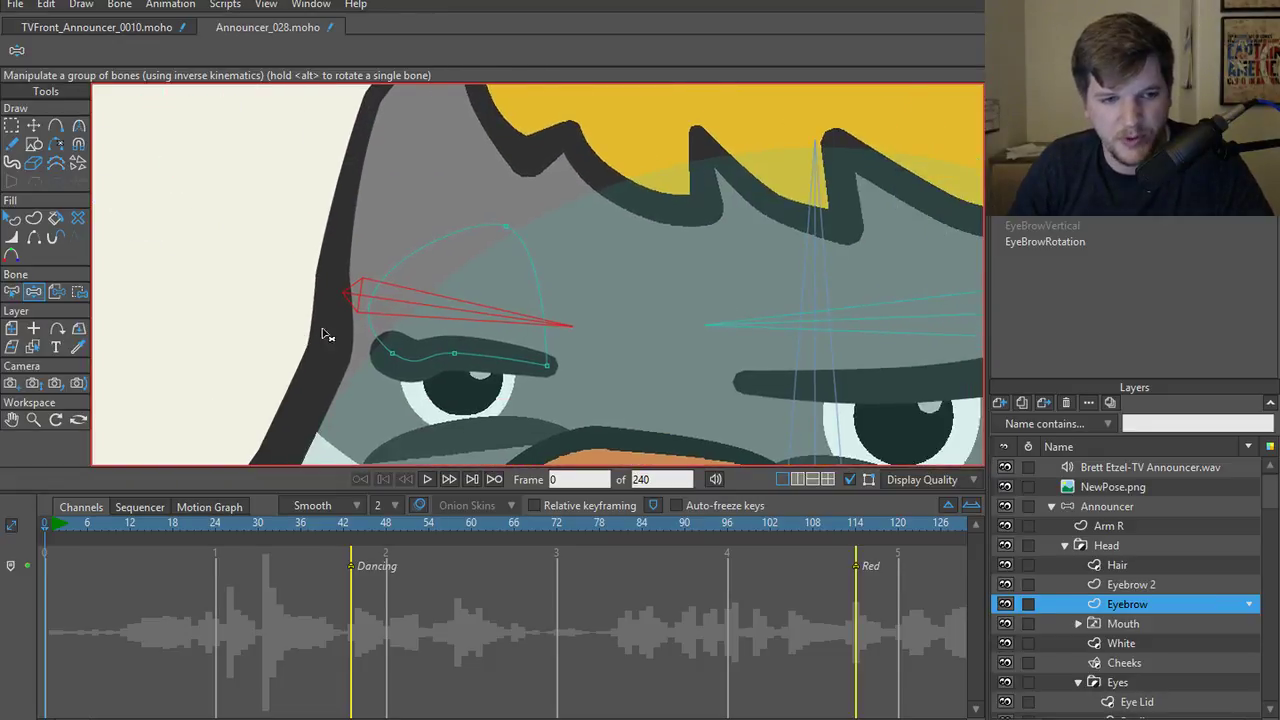
- Compare the Eyebrow's curve close up under Transform Points and Manipulate Bones
key(z)
key(z)
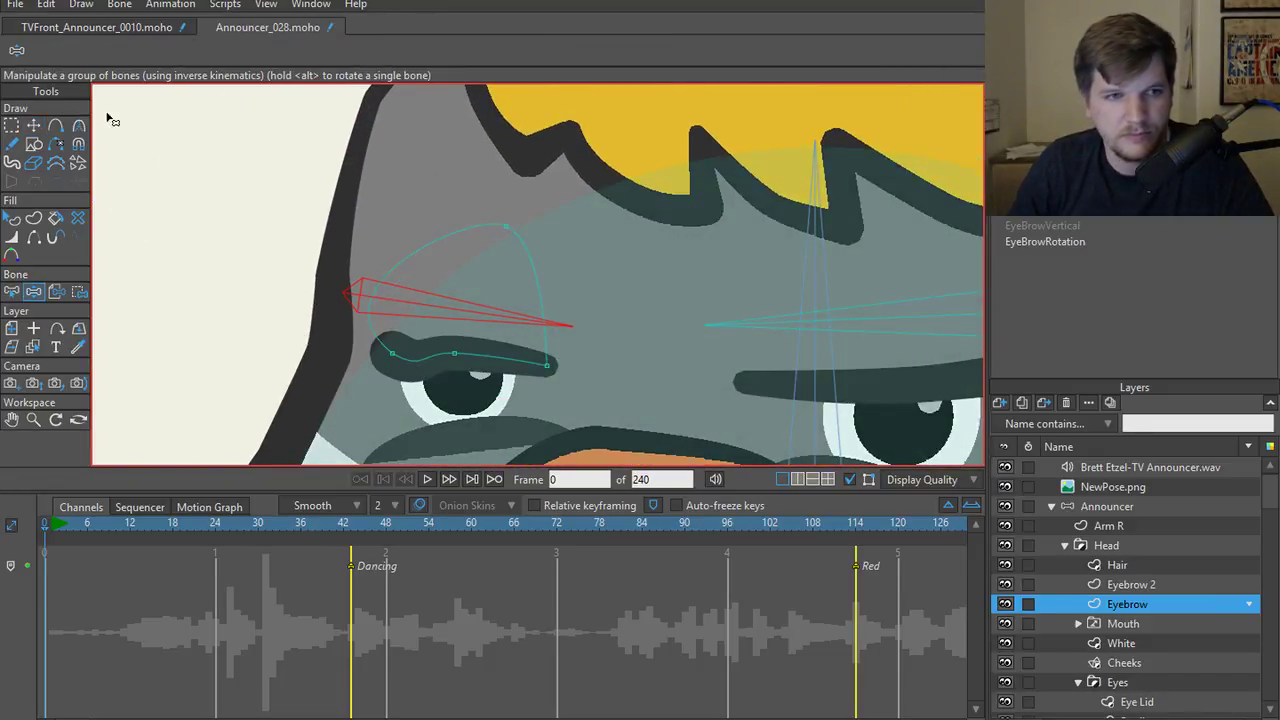
key(t)
key(z)
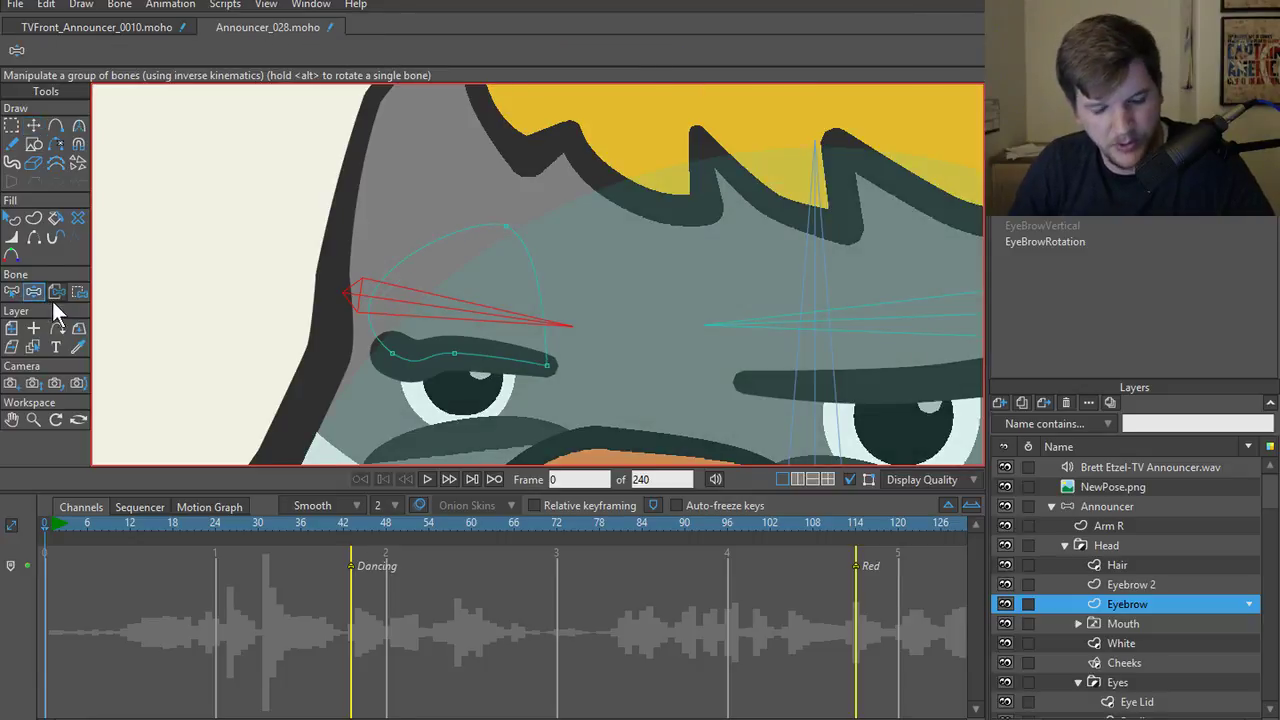
key(t)
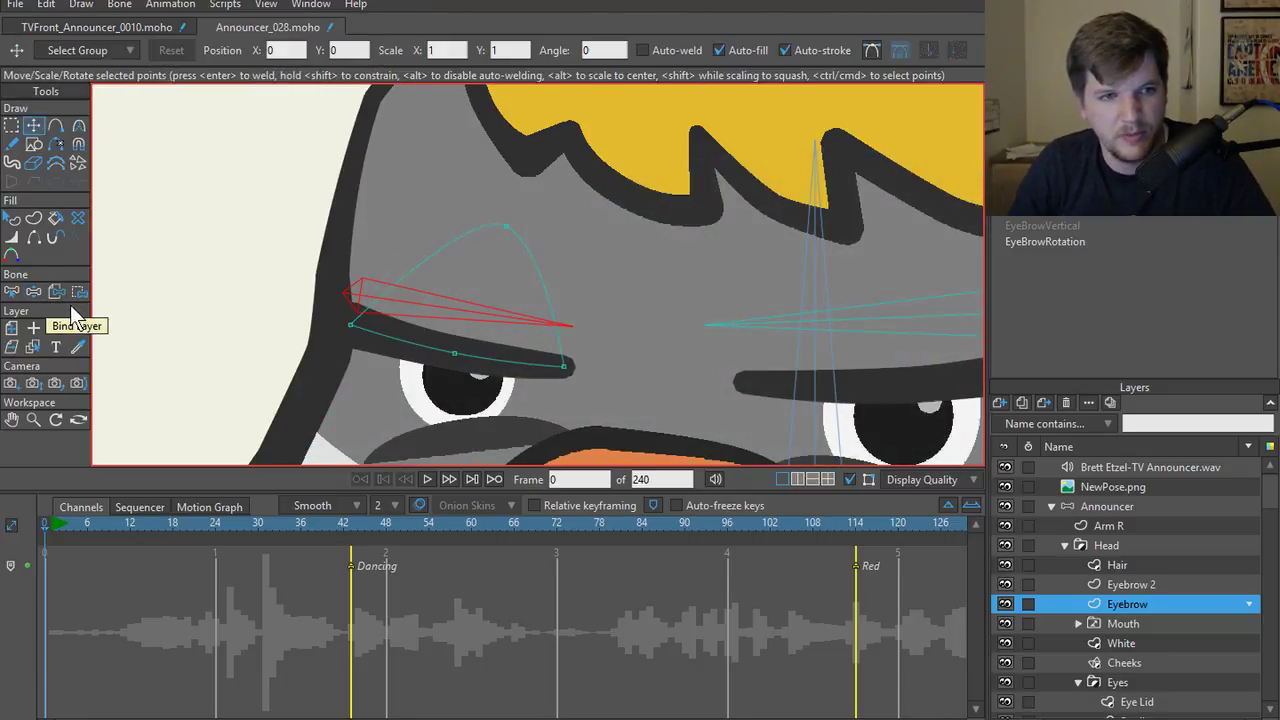
key(z)
- Select the Announcer bone layer and compare the Eyebrow's shape with bone manipulation on and off
click(1135, 508)
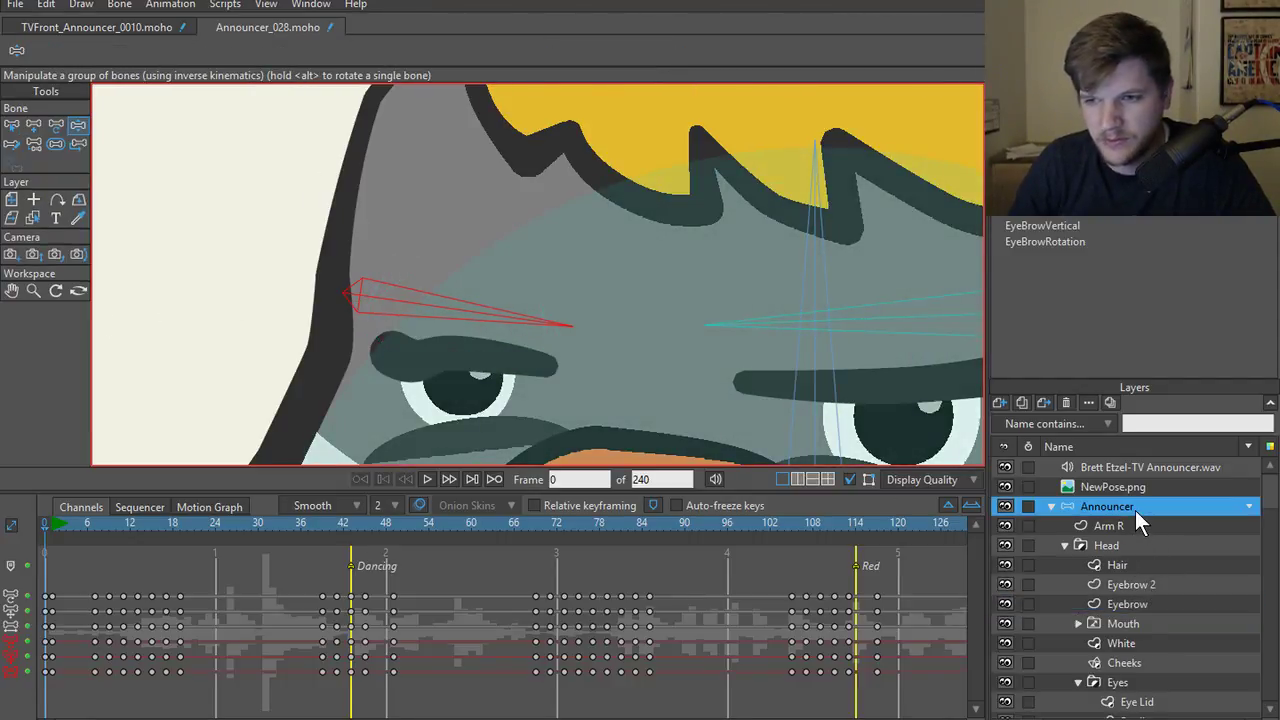
key(z)
key(b)
key(z)
key(b)
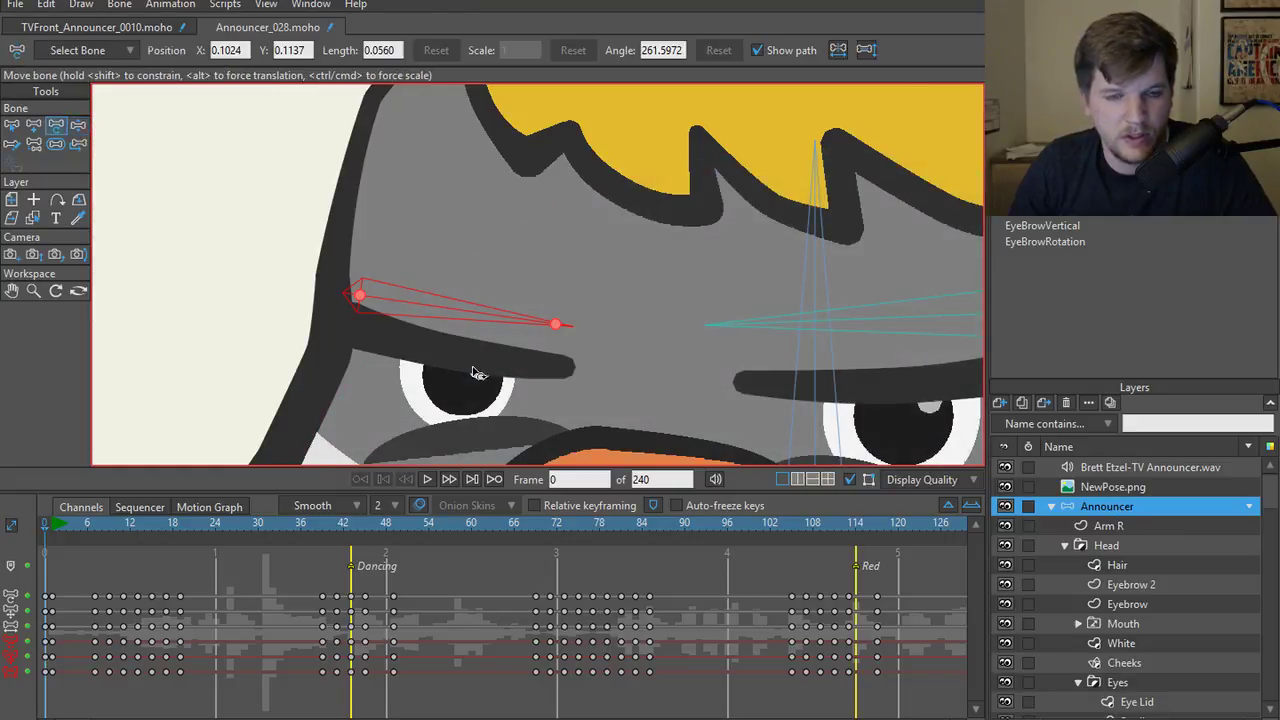
scroll(395, 358, down, 2)
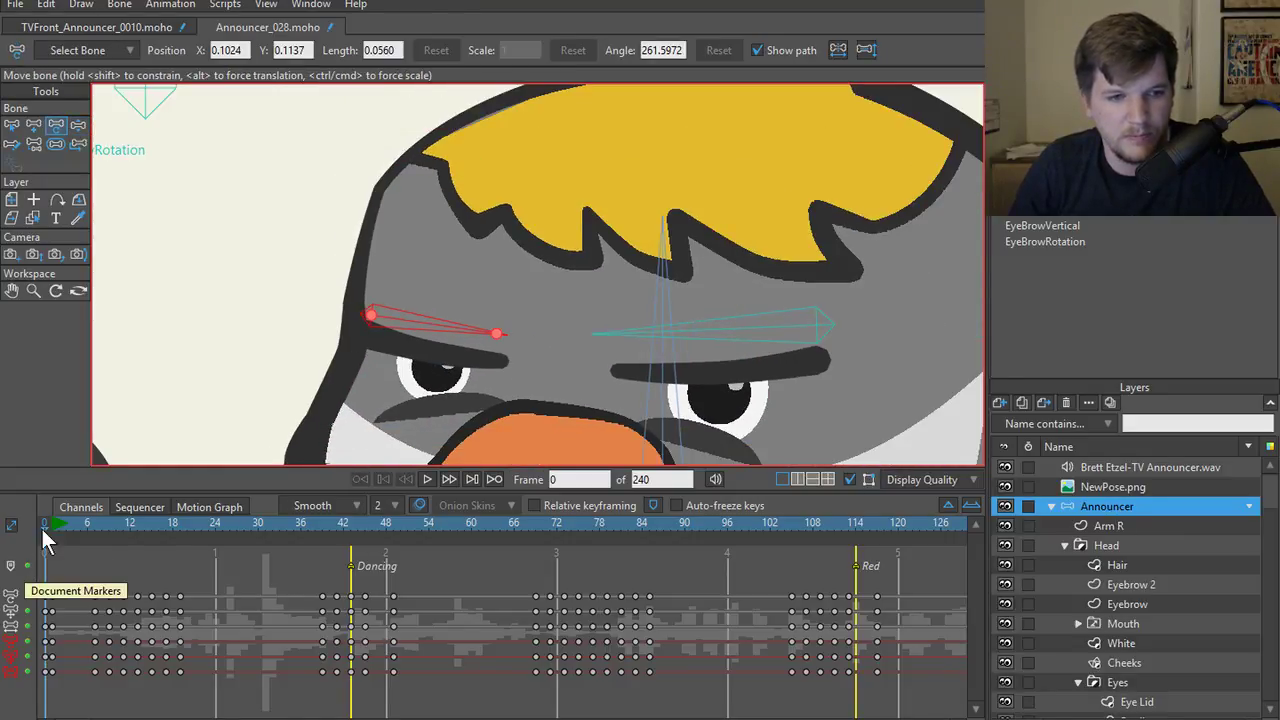
- Inspect the Eyebrow layer's point binding and its timeline channels around frame 0
ctrl+alt+click(424, 338)
key(i)
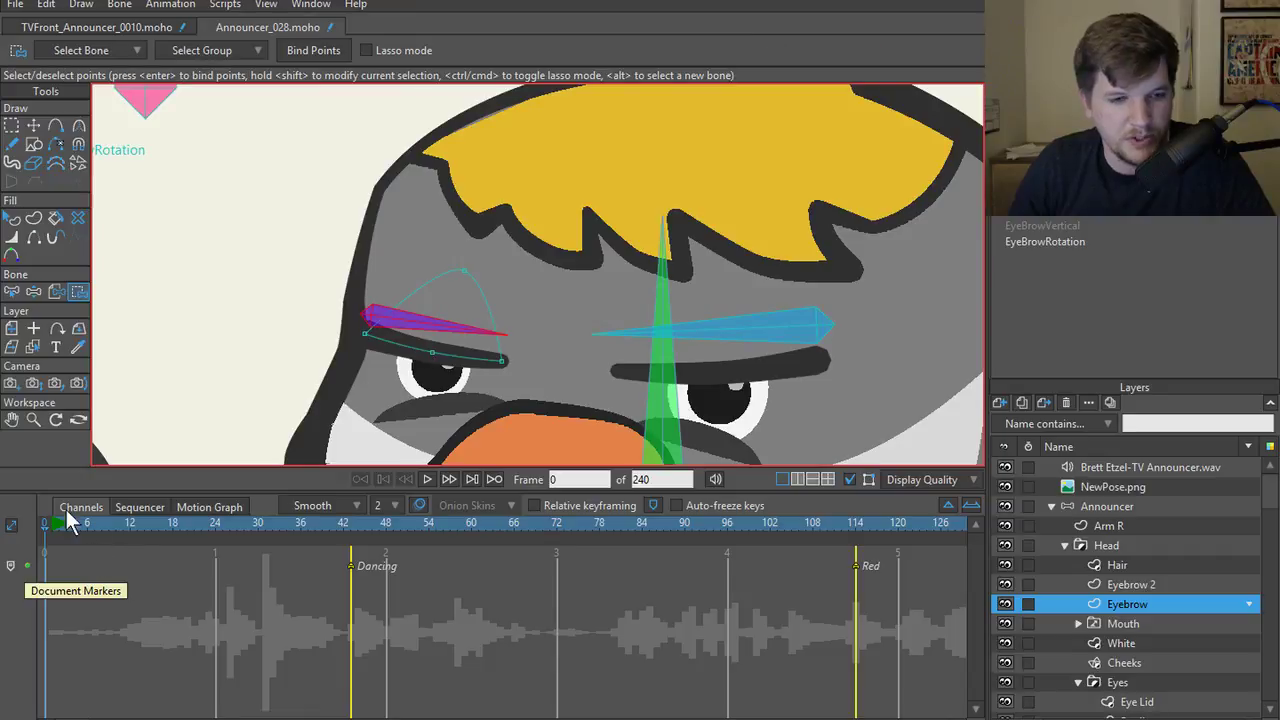
key(g)
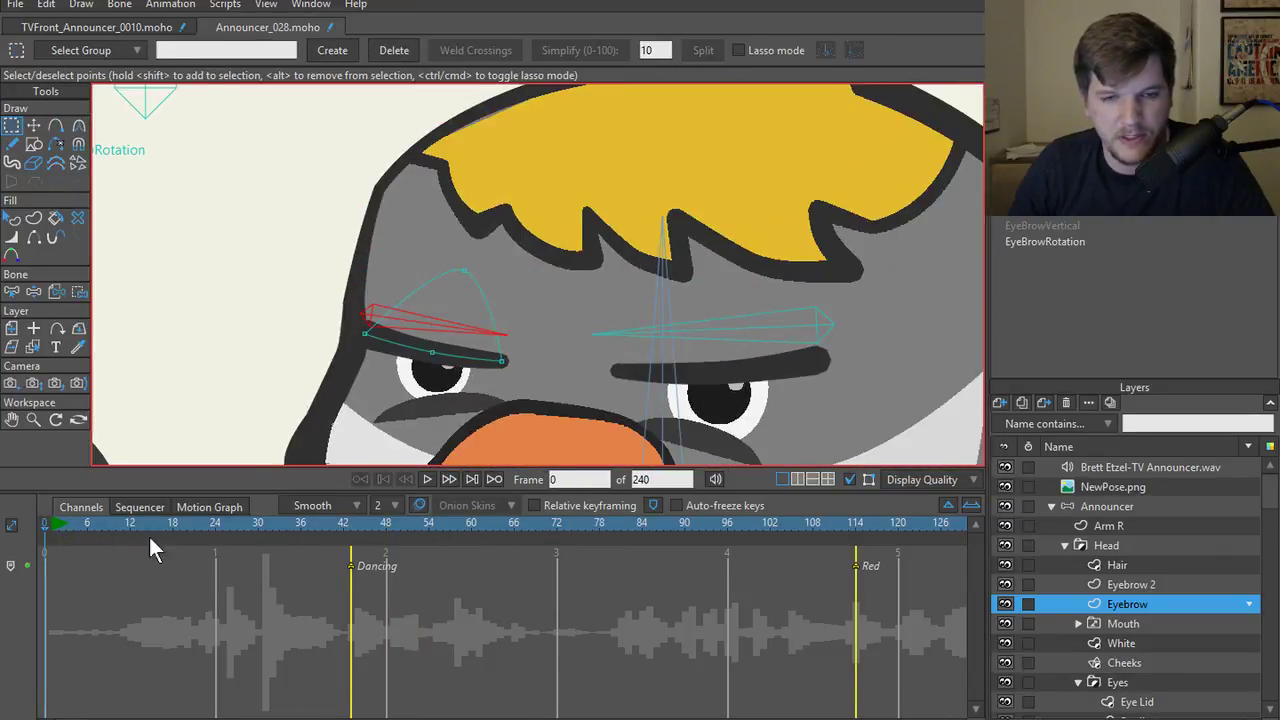
drag(149, 537, 5, 557)
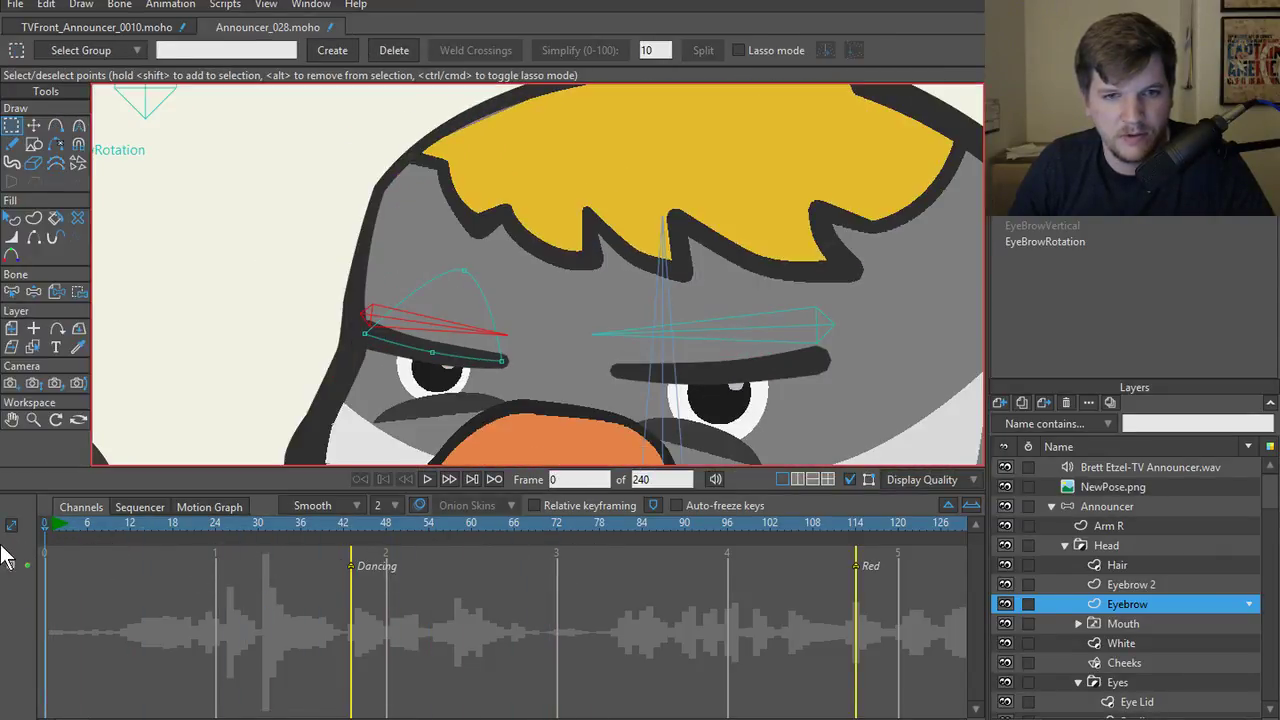
scroll(308, 449, up, 2)
scroll(263, 314, up, 1)
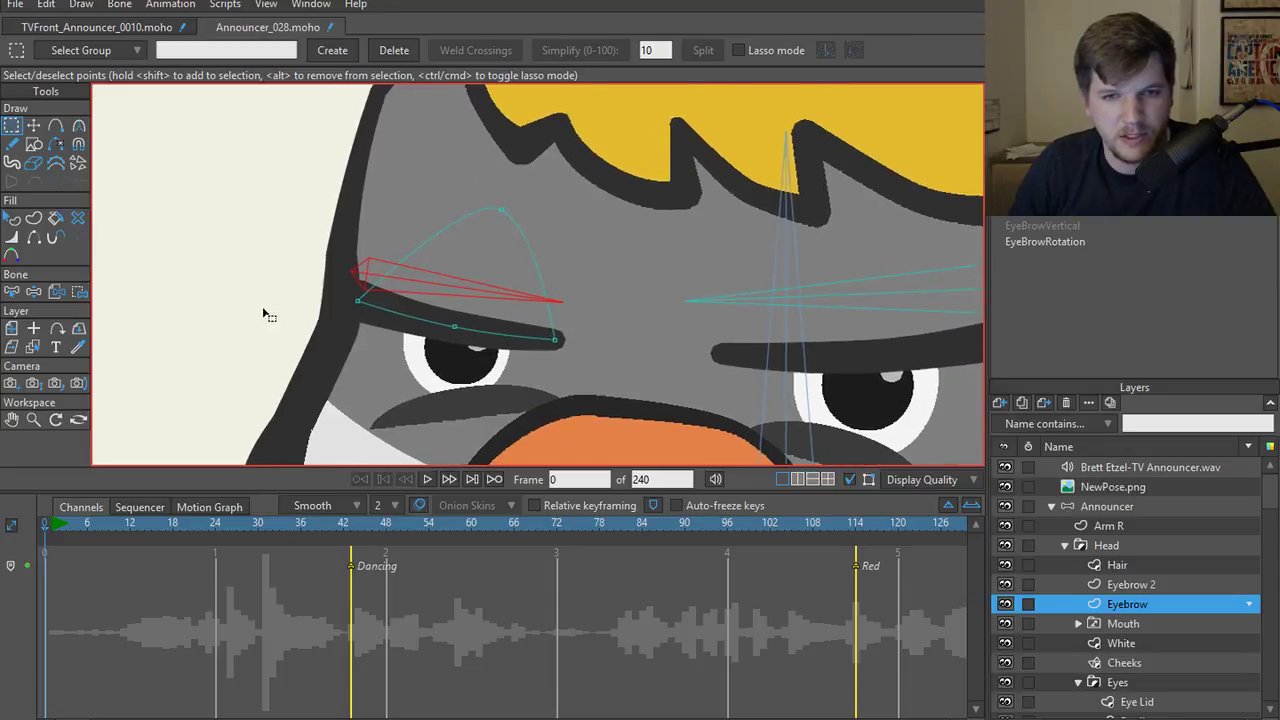
- Compare the Eyebrow layer with Eyebrow 2 and delete the Eyebrow layer from the Head group
key(t)
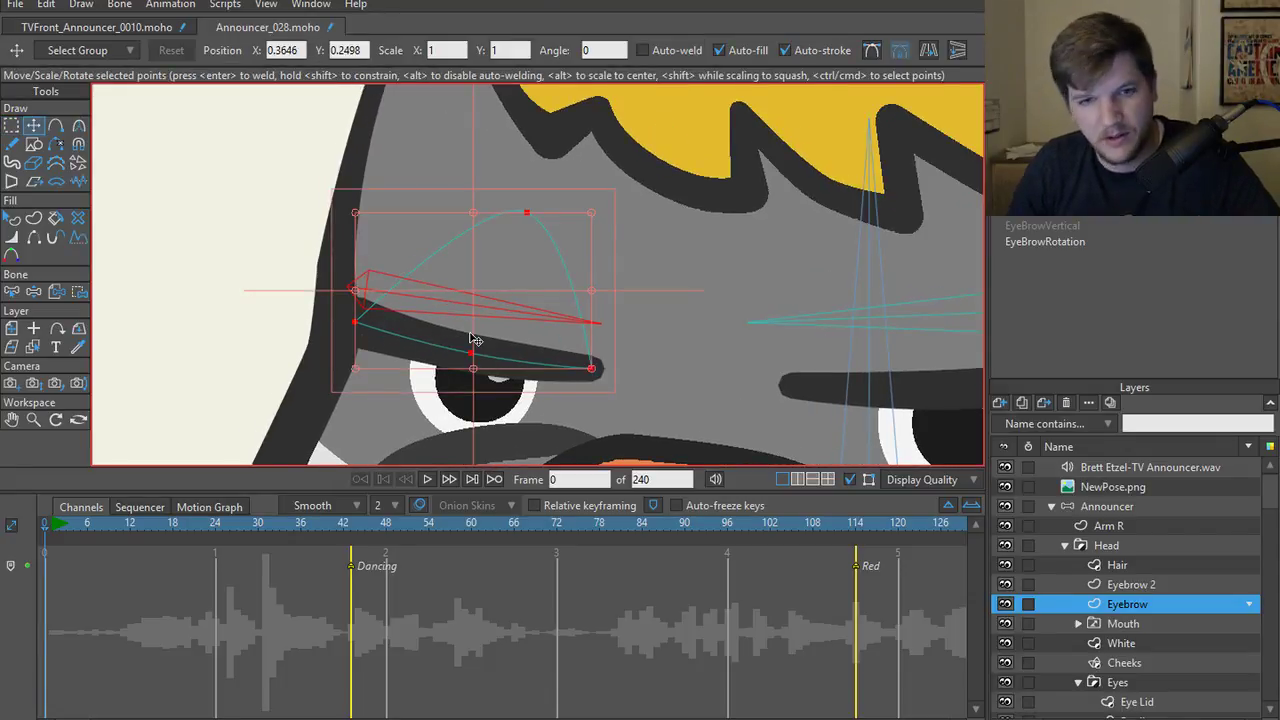
scroll(480, 336, down, 1)
scroll(482, 336, up, 1)
key(Up)
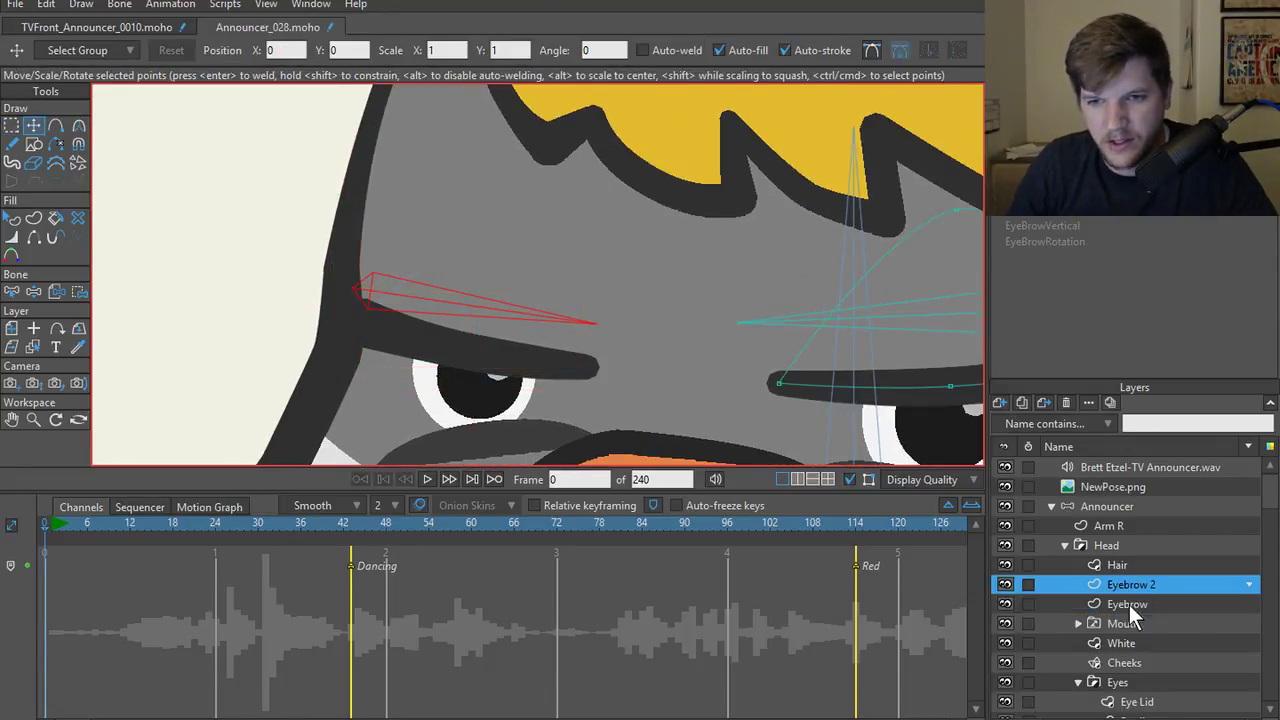
key(Down)
key(Up)
key(Down)
key(Down)
click(1125, 603)
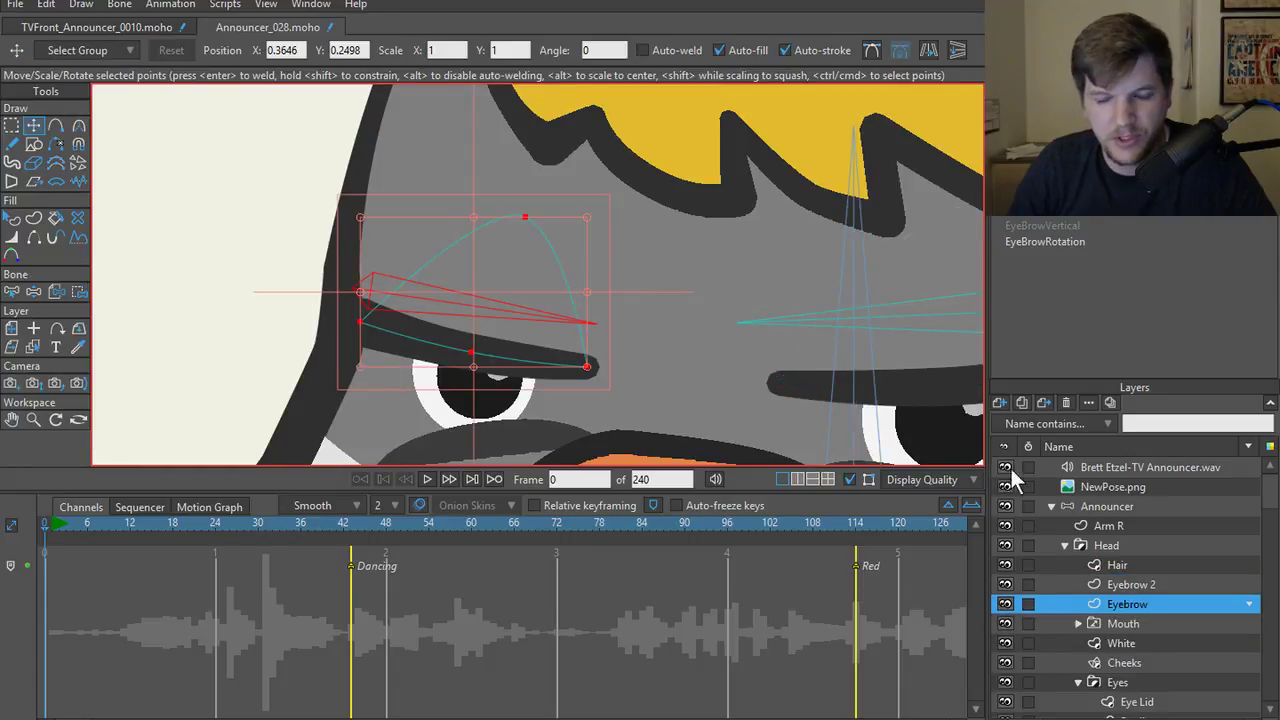
key(Down)
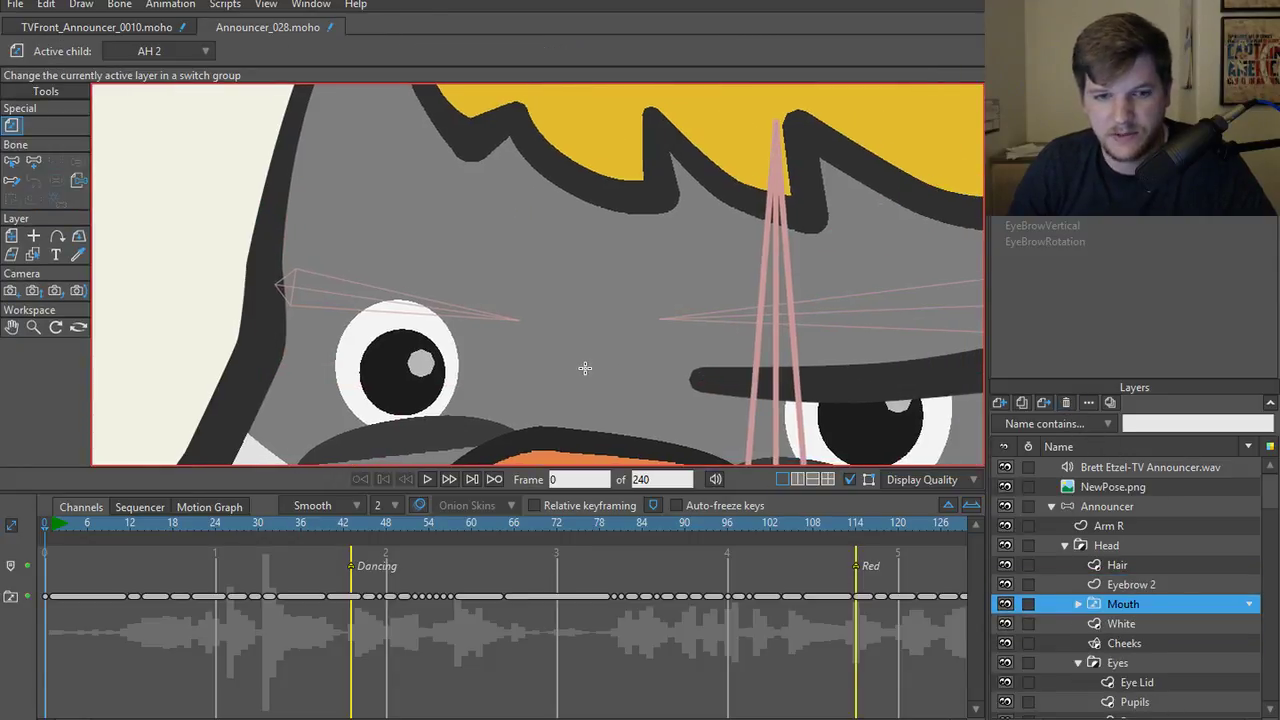
- Duplicate the Eyebrow 2 layer inside the Head group and select the copy
click(1138, 589)
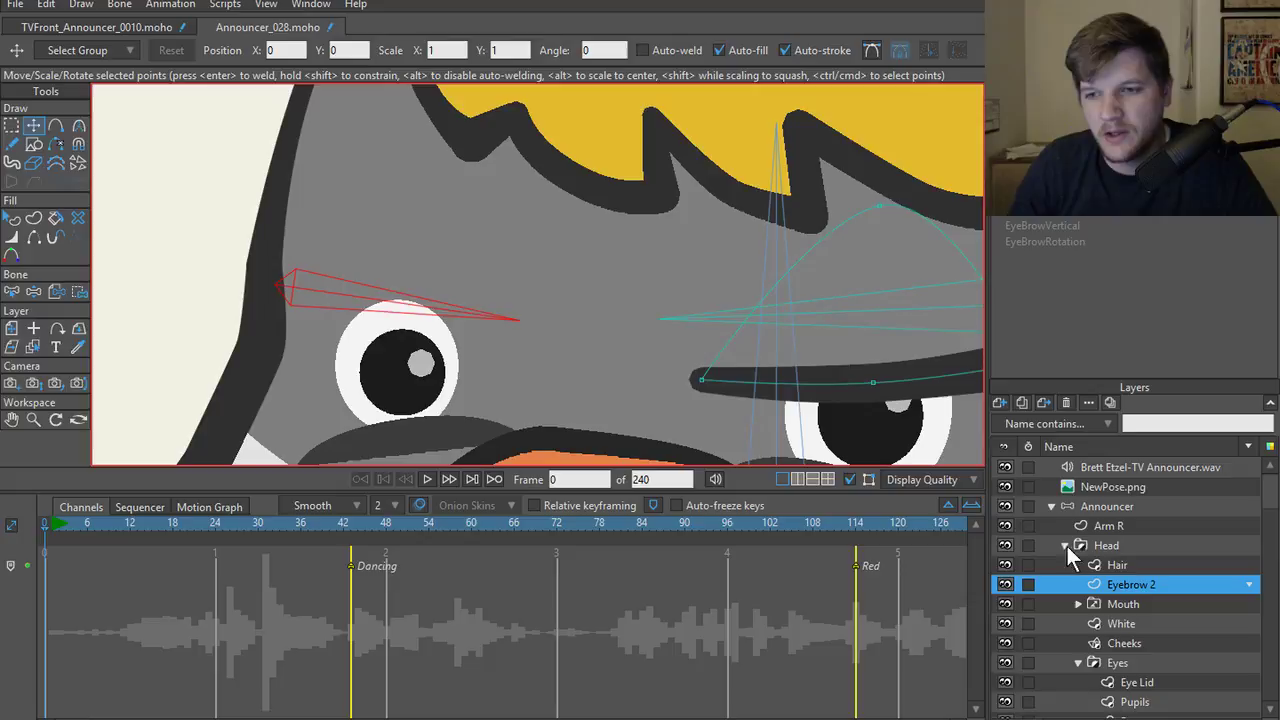
click(1023, 403)
click(1121, 600)
click(1127, 585)
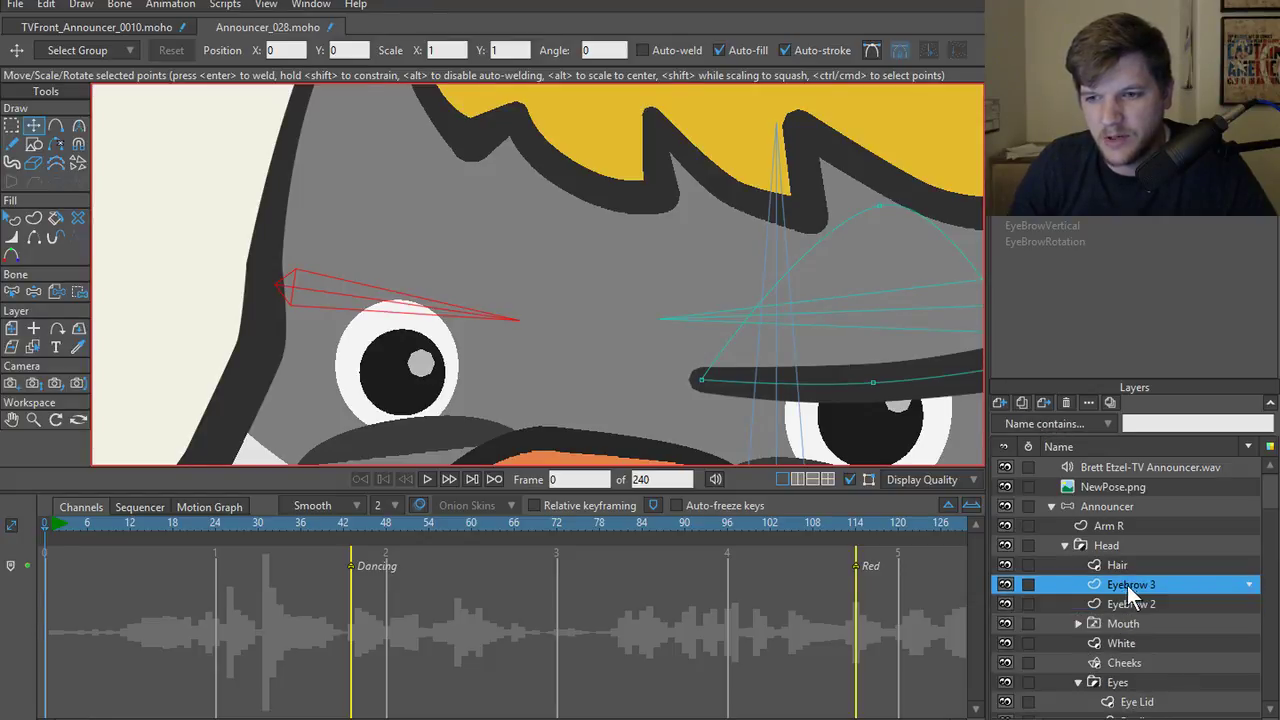
- Rename the Eyebrow 3 layer as Eyebrow 1
double_click(1135, 585)
click(1165, 585)
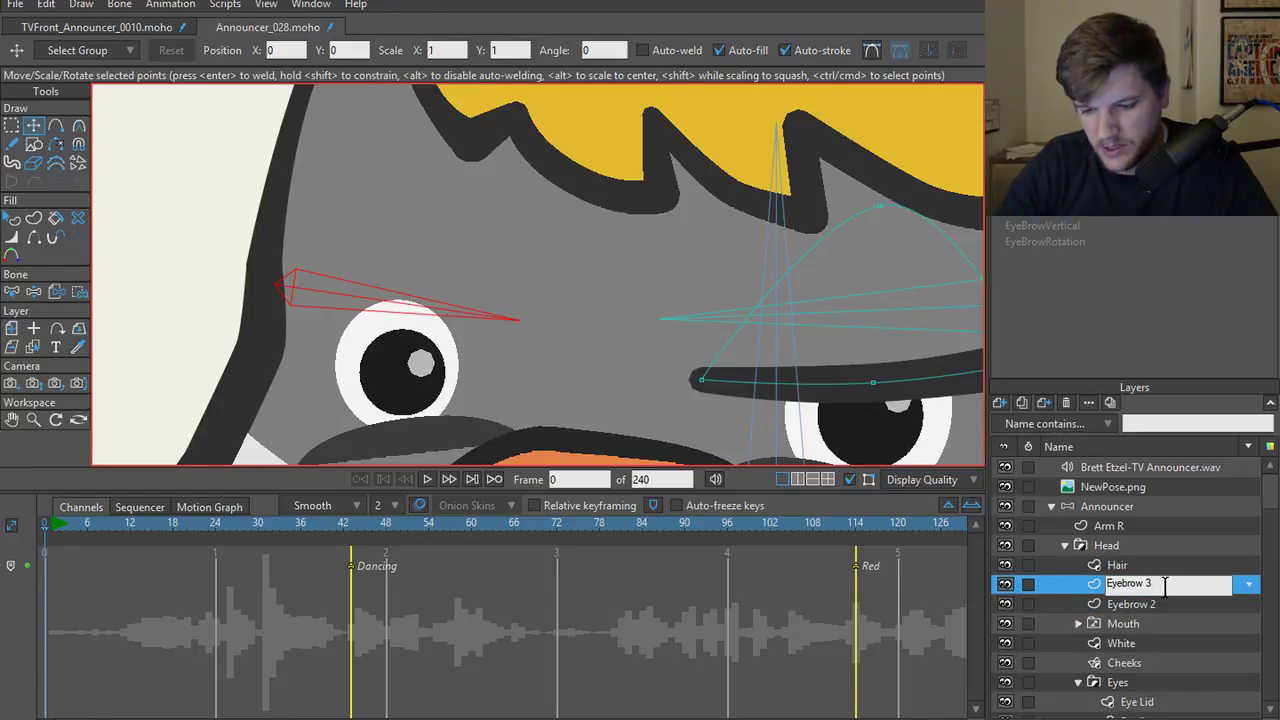
key(BackSpace)
key(Return)
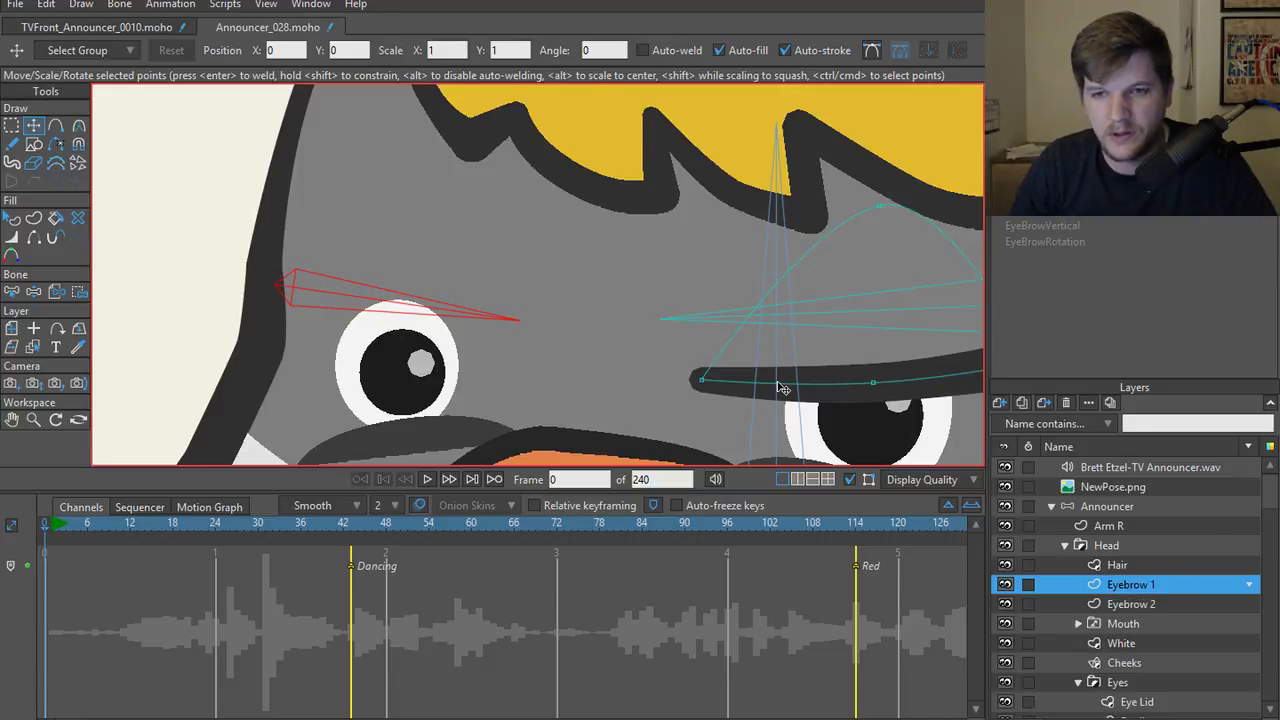
- Flip all points of the Eyebrow 1 shape horizontally and move the shape above the bird's smaller eye
scroll(783, 388, down, 2)
key(ctrl+a)
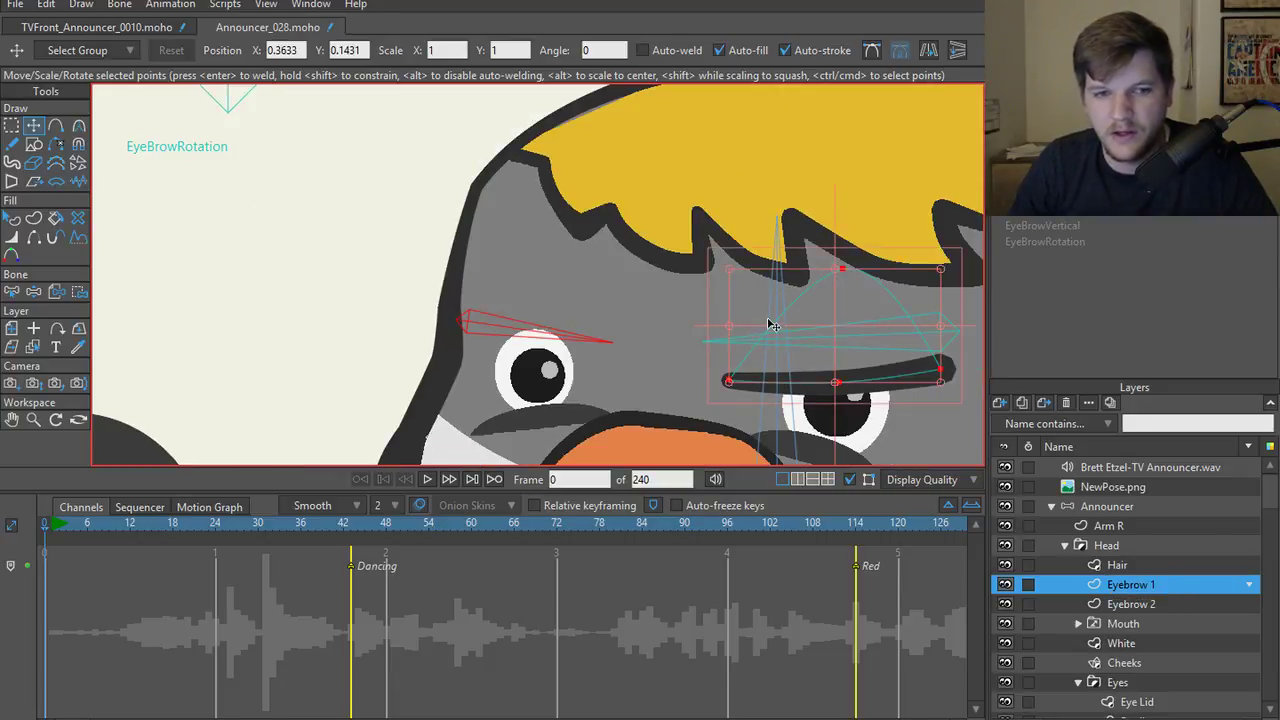
click(927, 52)
click(931, 57)
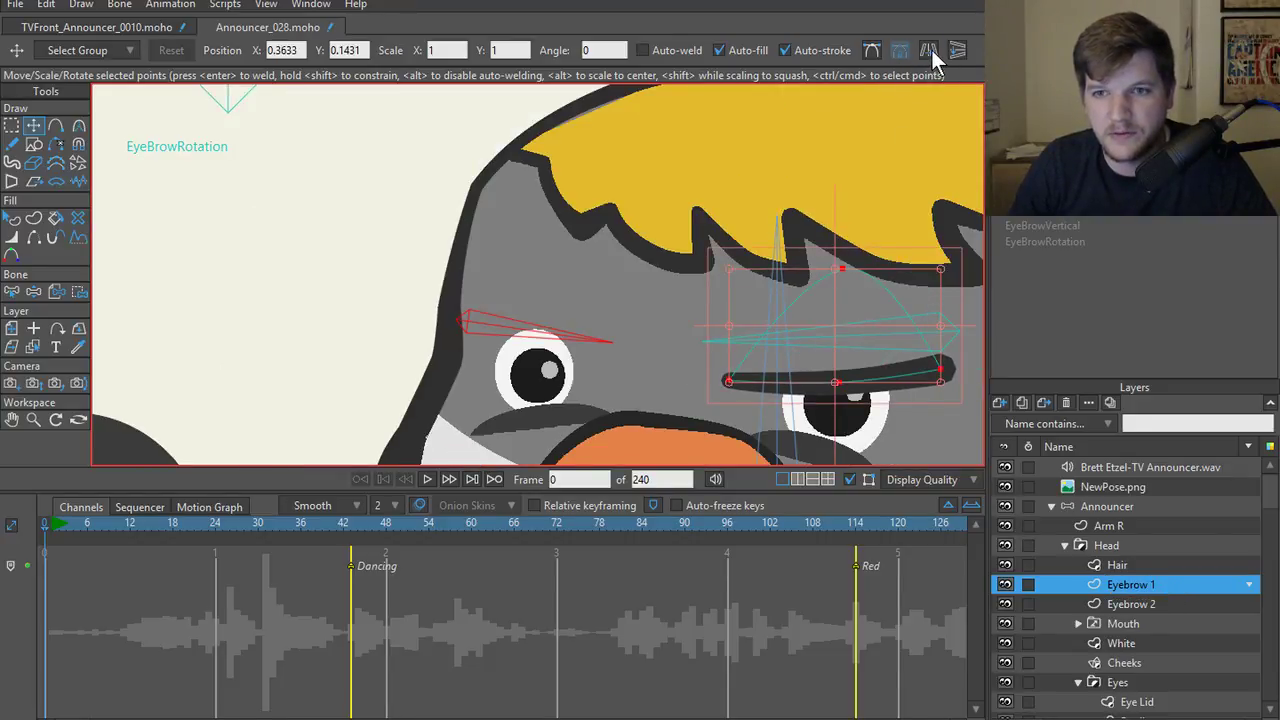
click(953, 55)
drag(851, 352, 561, 293)
scroll(600, 357, up, 3)
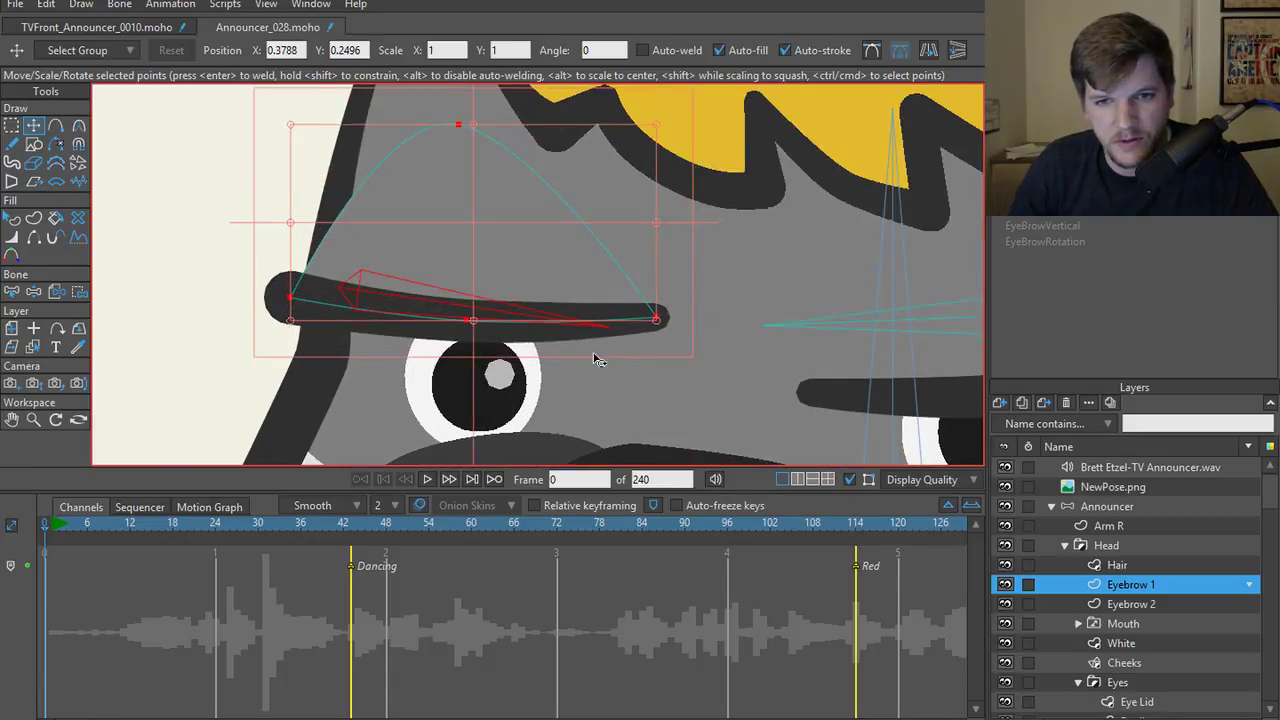
- Reshape the moved eyebrow by pulling its end points to slant down toward the beak and fit inside the head outline
click(674, 330)
drag(676, 331, 638, 392)
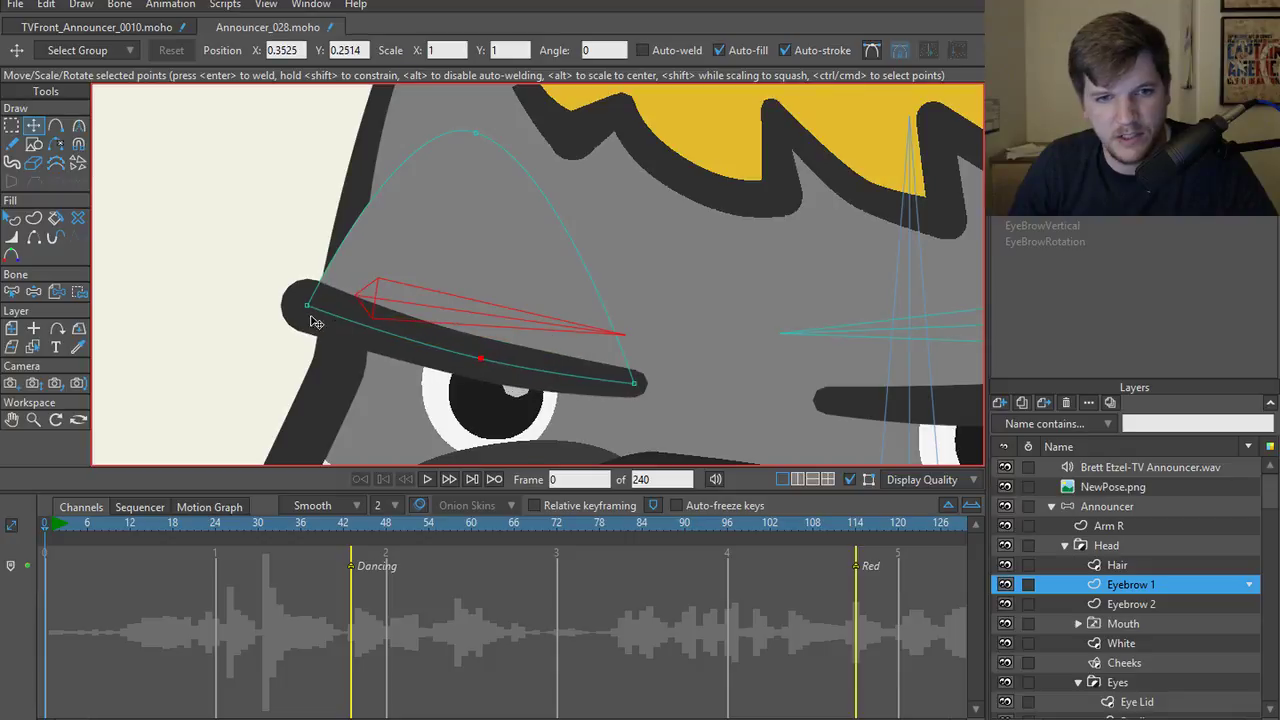
drag(307, 305, 373, 326)
drag(483, 336, 520, 381)
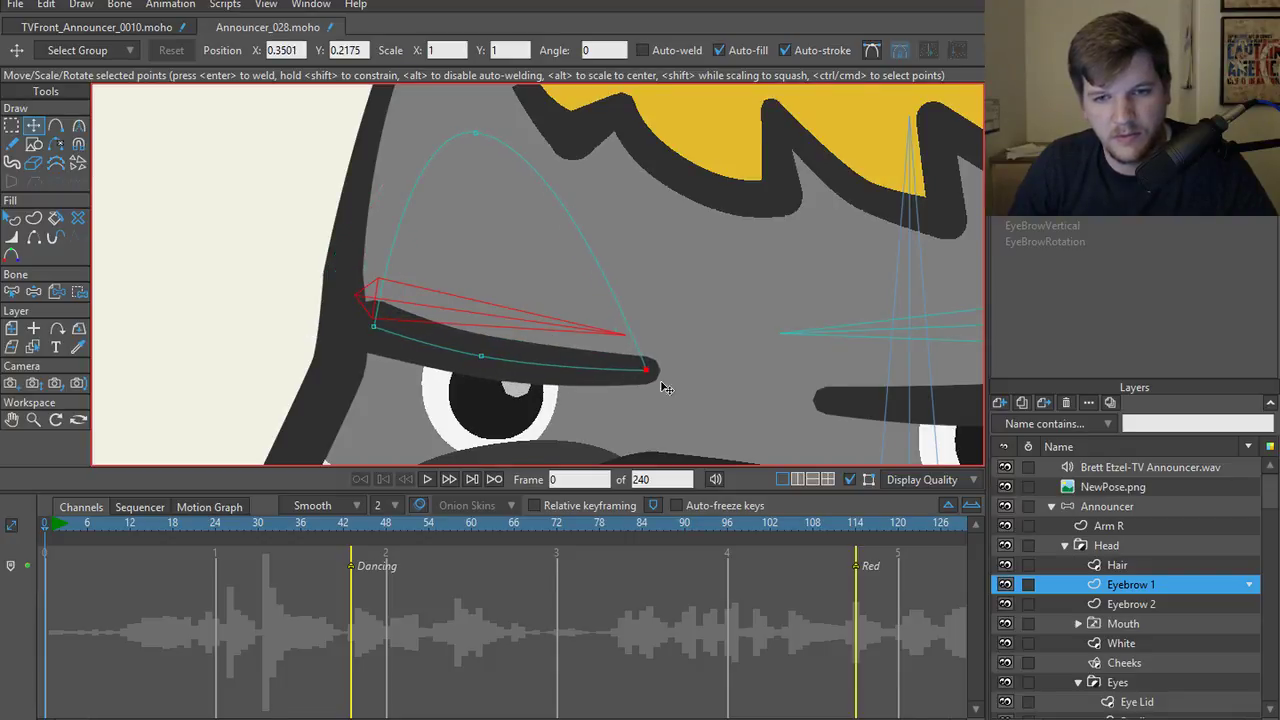
scroll(620, 371, down, 3)
scroll(617, 371, up, 4)
click(613, 361)
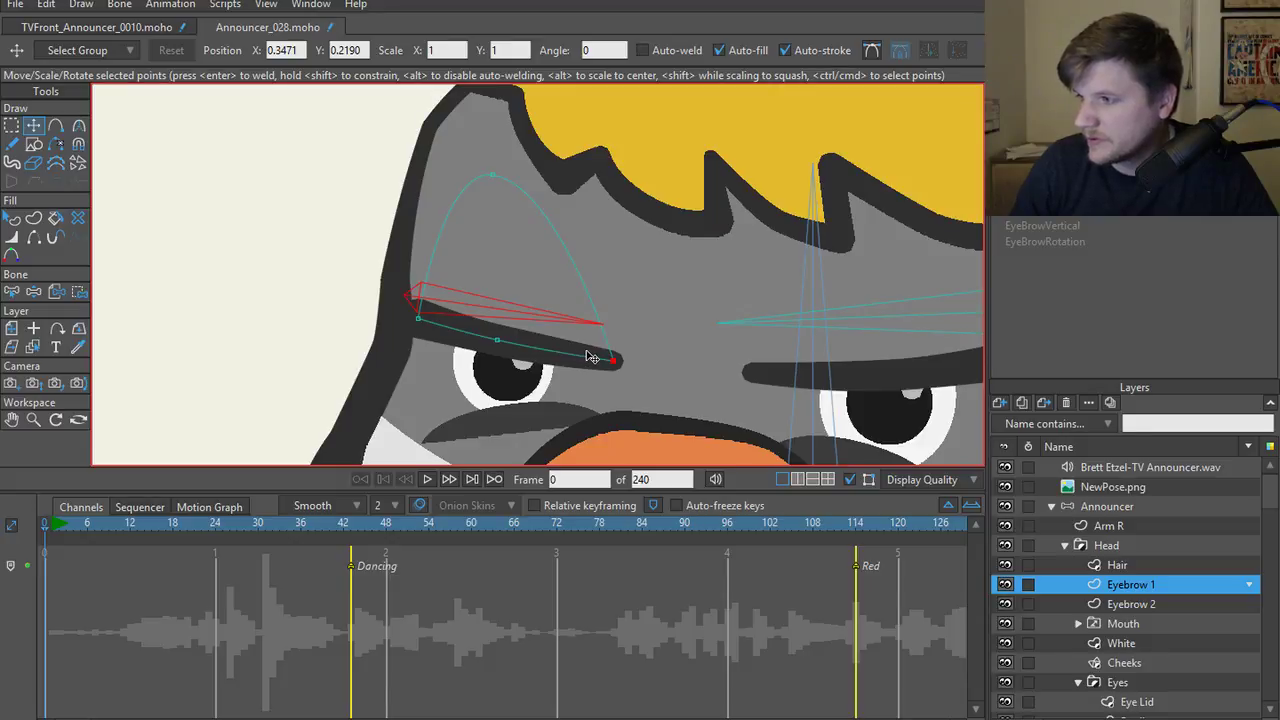
- Undo the reshaping, placement and duplication of the replacement eyebrow until the original Eyebrow layer is restored
key(ctrl+z)
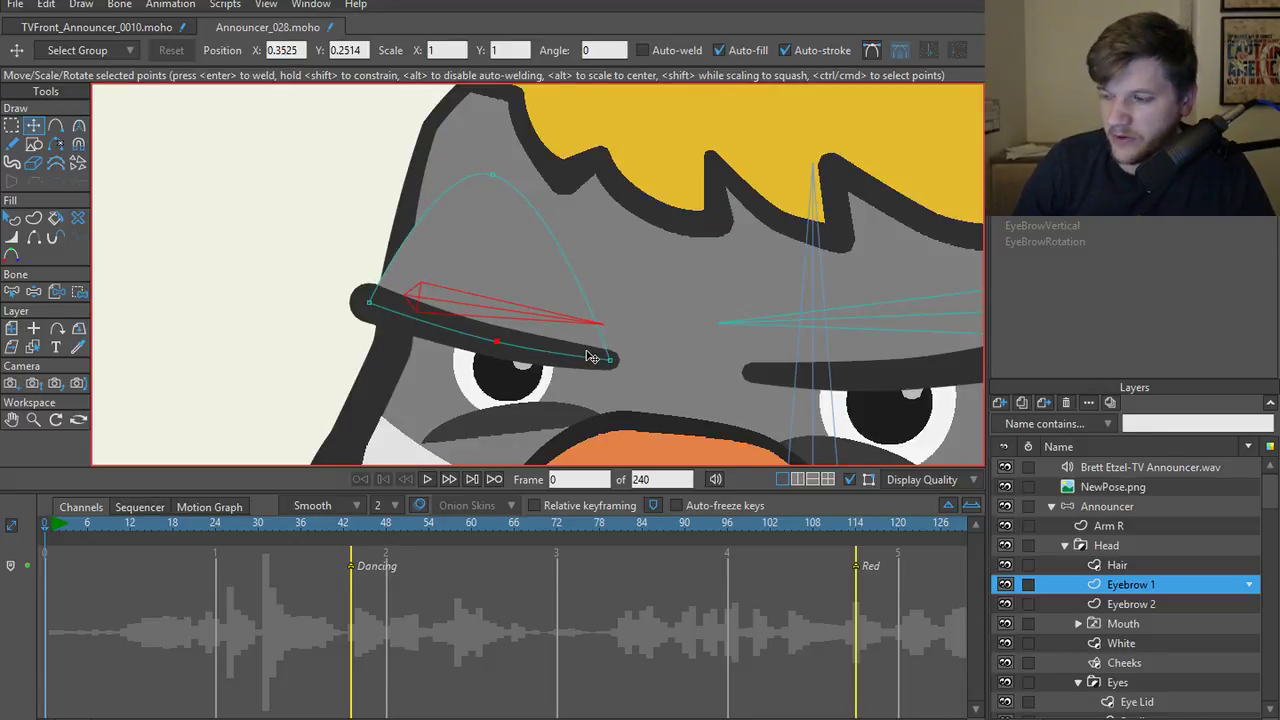
key(ctrl+z)
key(ctrl+z)
key(ctrl+z)
key(ctrl+z)
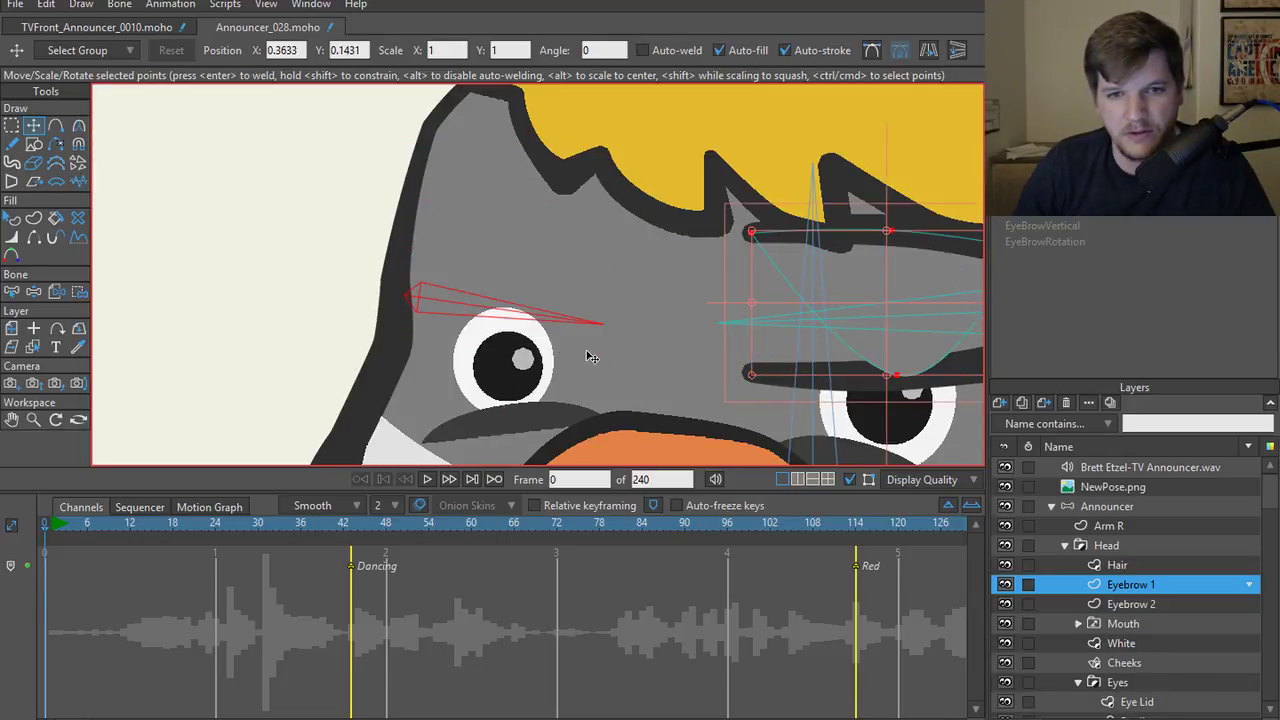
key(ctrl+z)
key(ctrl+z)
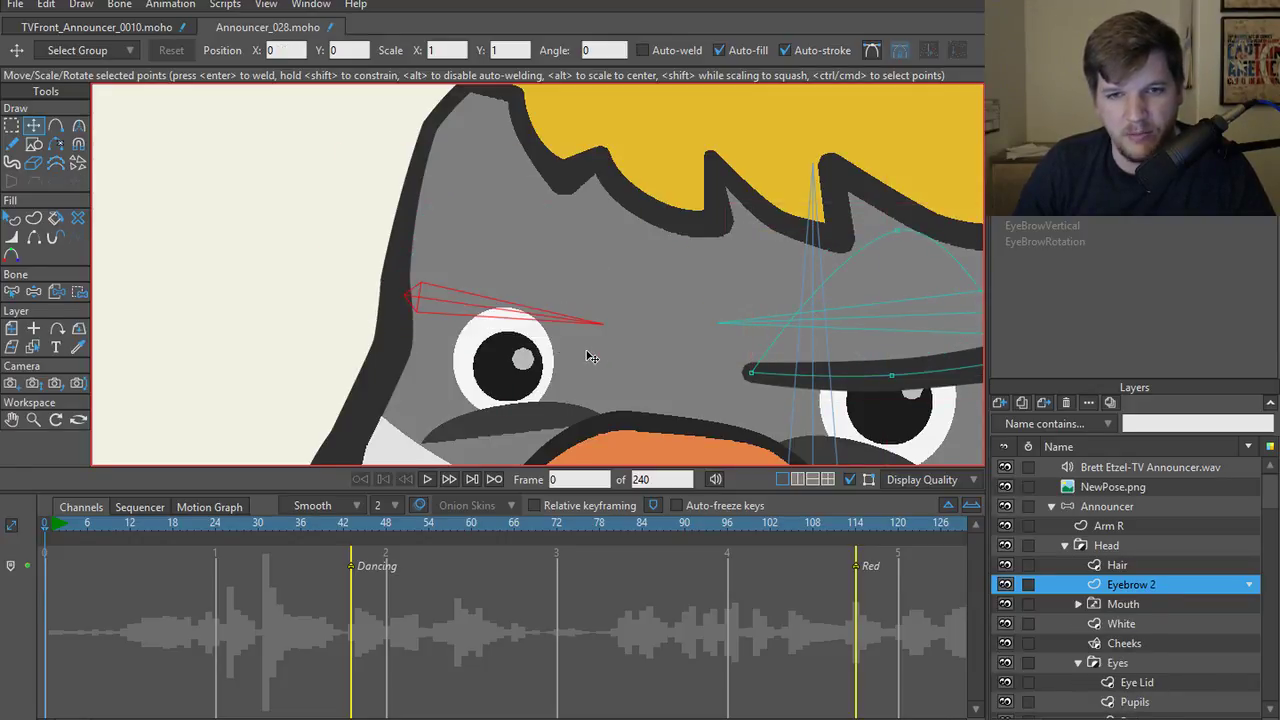
key(ctrl+z)
key(ctrl+z)
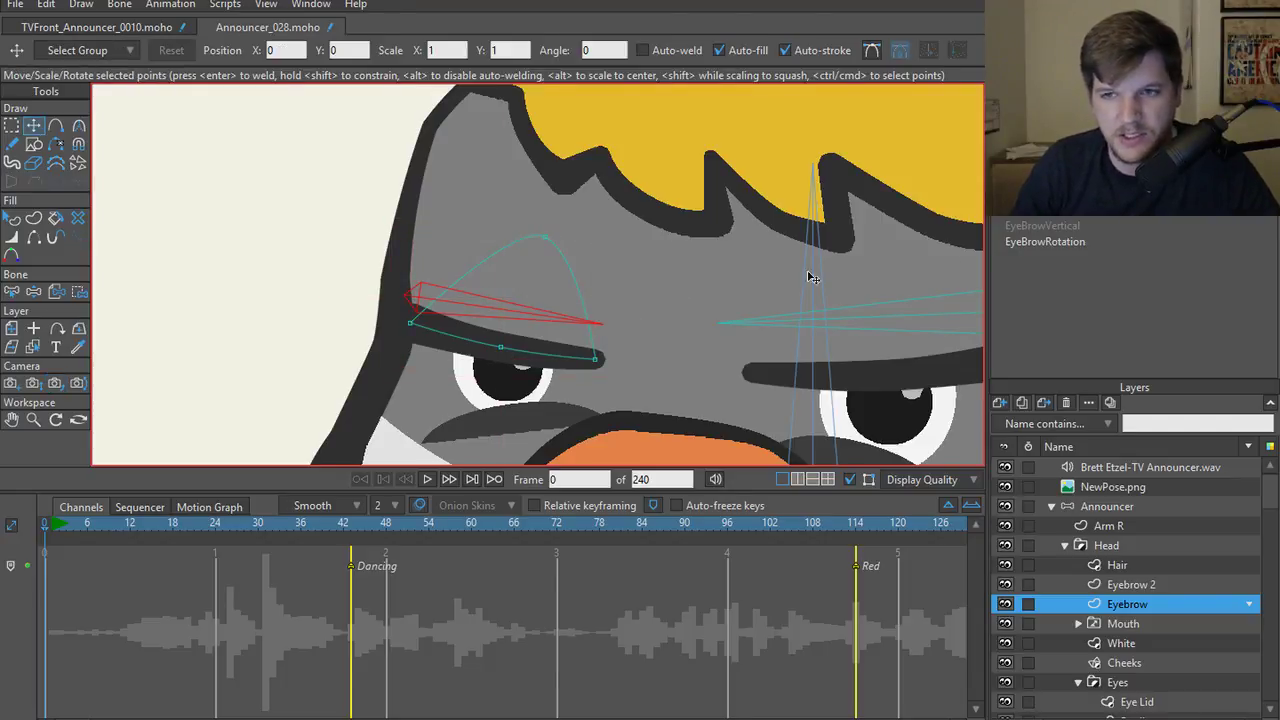
- Delete the Eyebrow layer's keyframes in the EyeBrowRotation action and return to the main timeline
key(b)
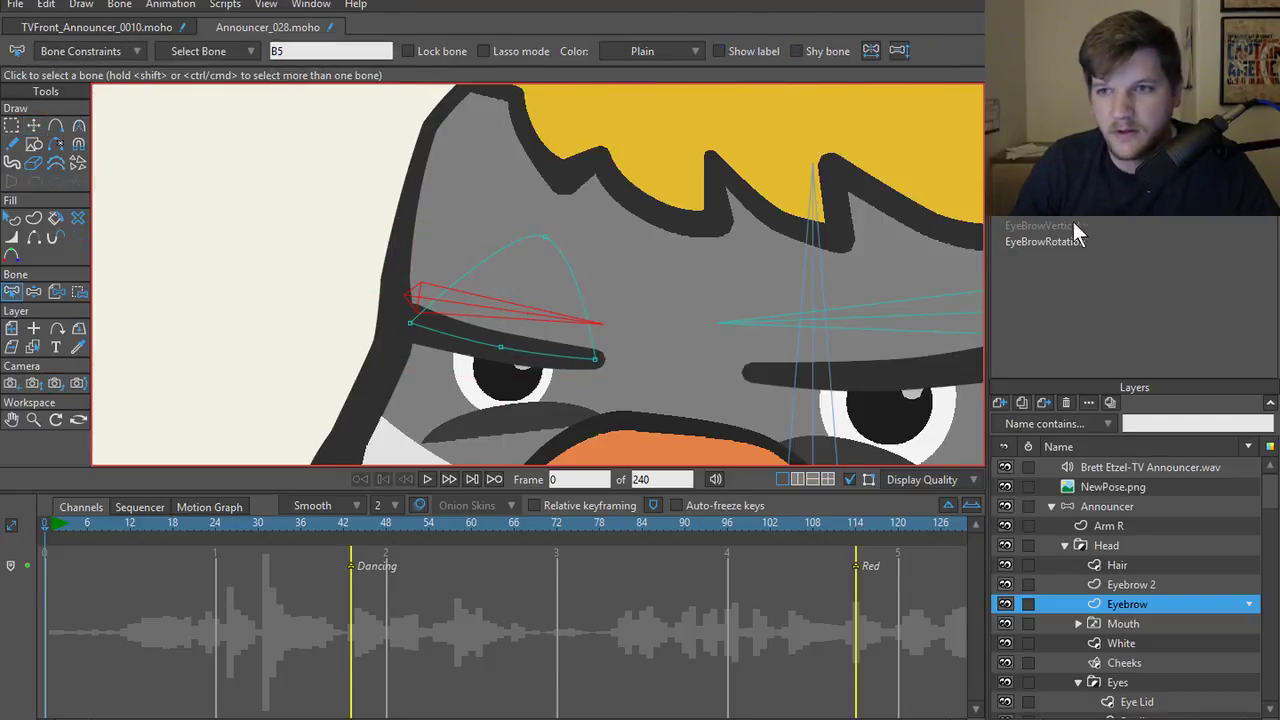
double_click(1049, 239)
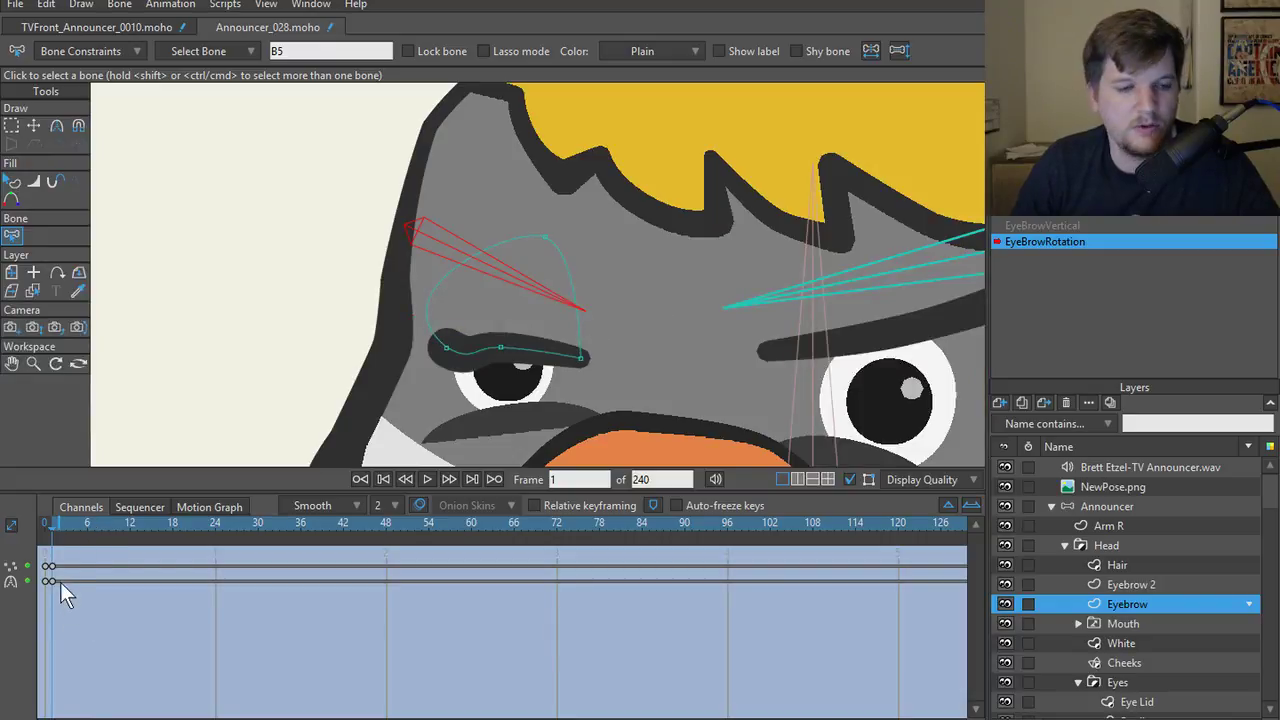
click(86, 560)
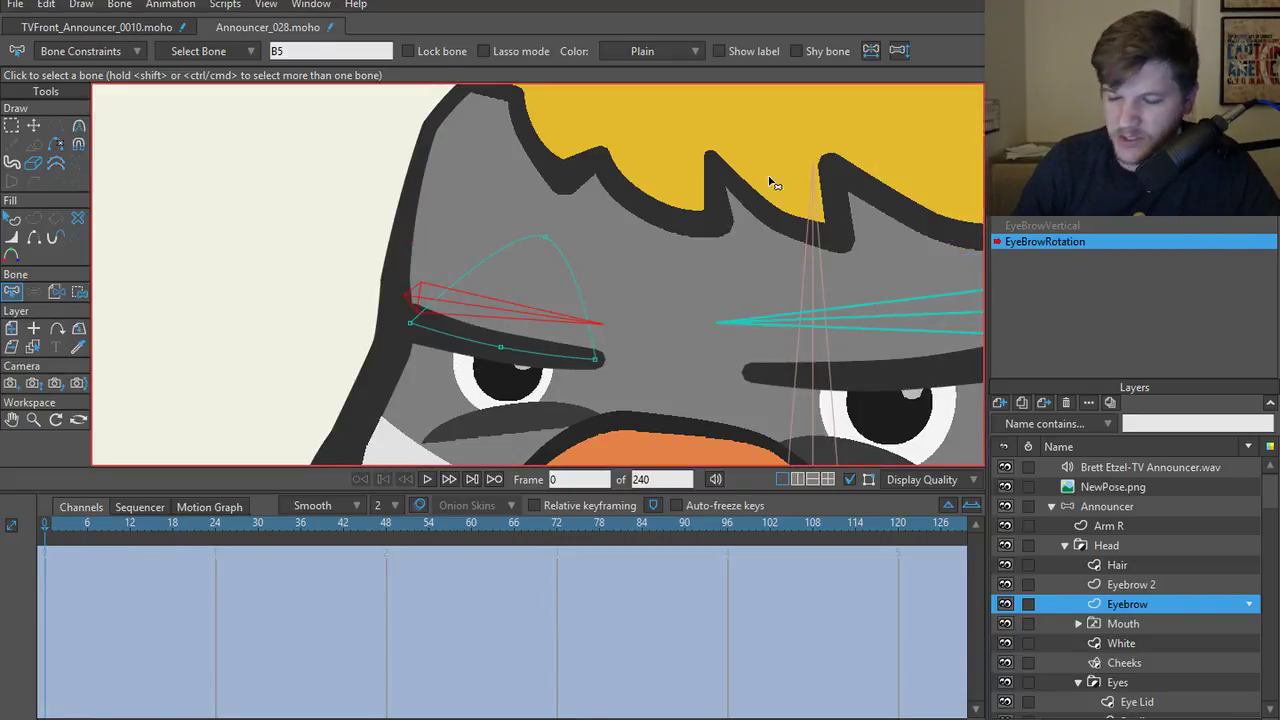
click(1130, 300)
scroll(349, 286, down, 4)
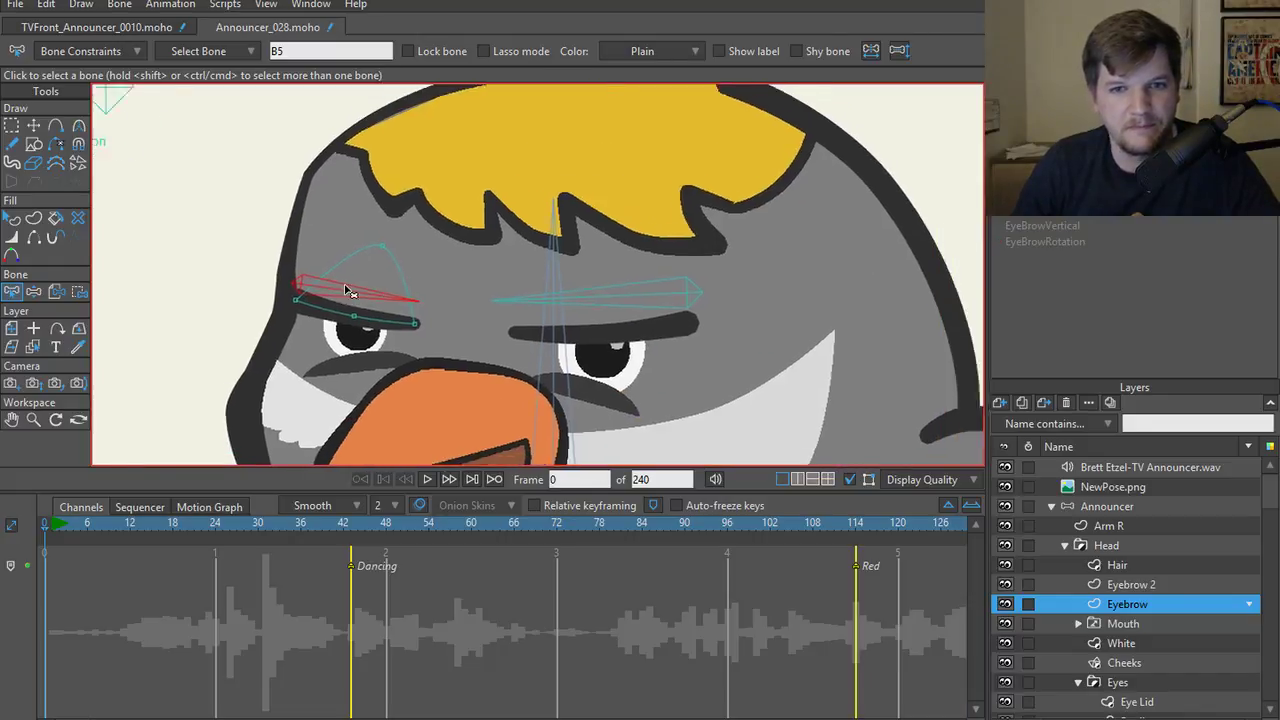
- Test how the eyebrow above the smaller eye follows its bone using the Manipulate Bones tool
key(z)
scroll(440, 312, up, 4)
drag(460, 312, 479, 294)
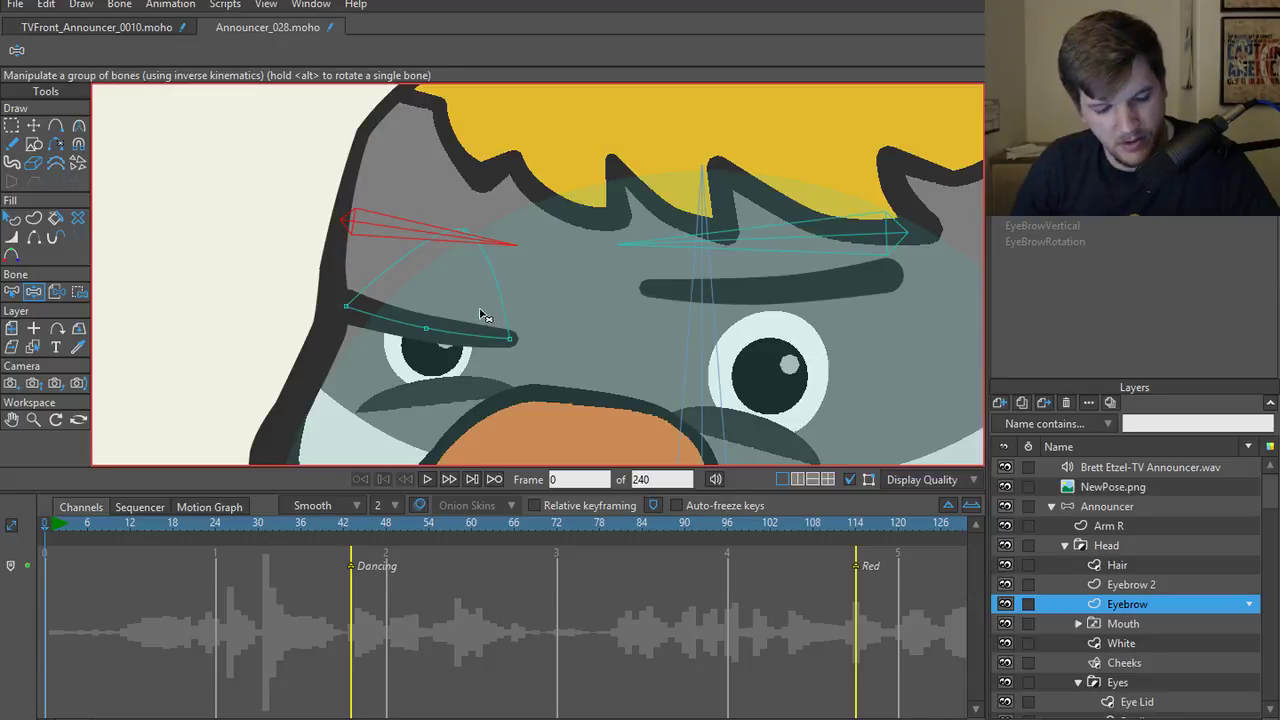
scroll(560, 279, down, 2)
scroll(560, 279, up, 2)
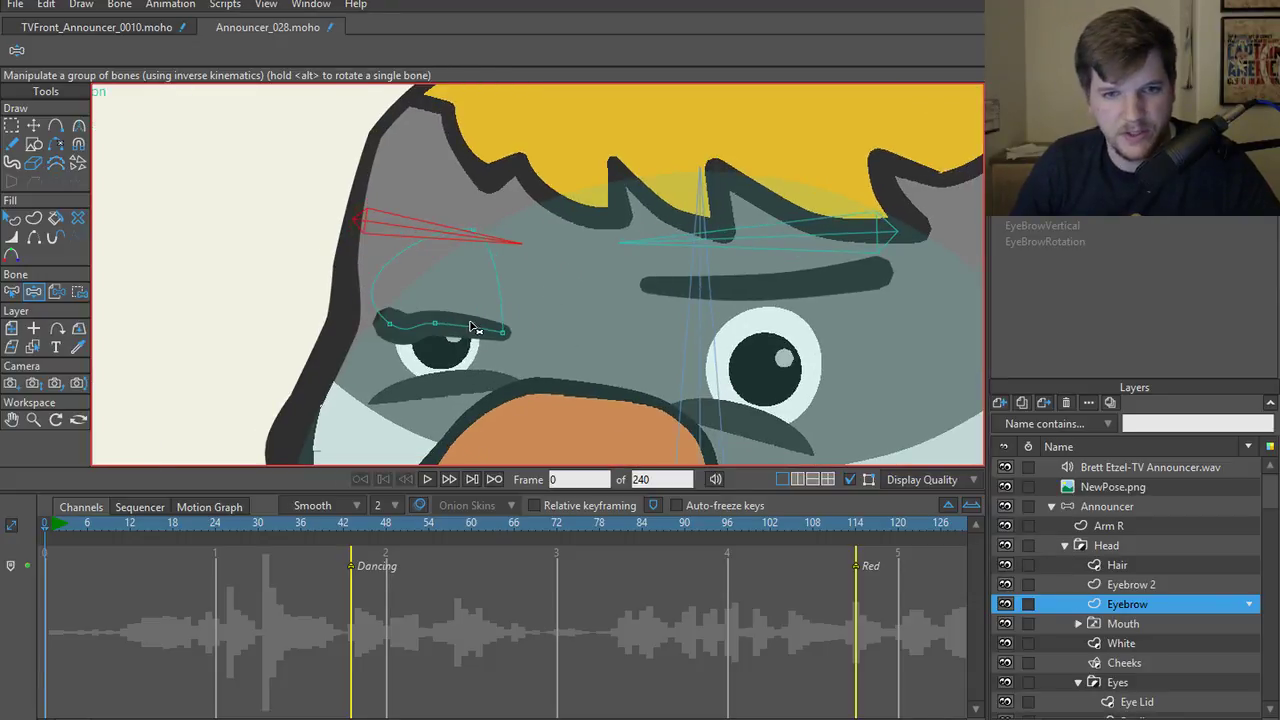
key(ctrl+shift+t)
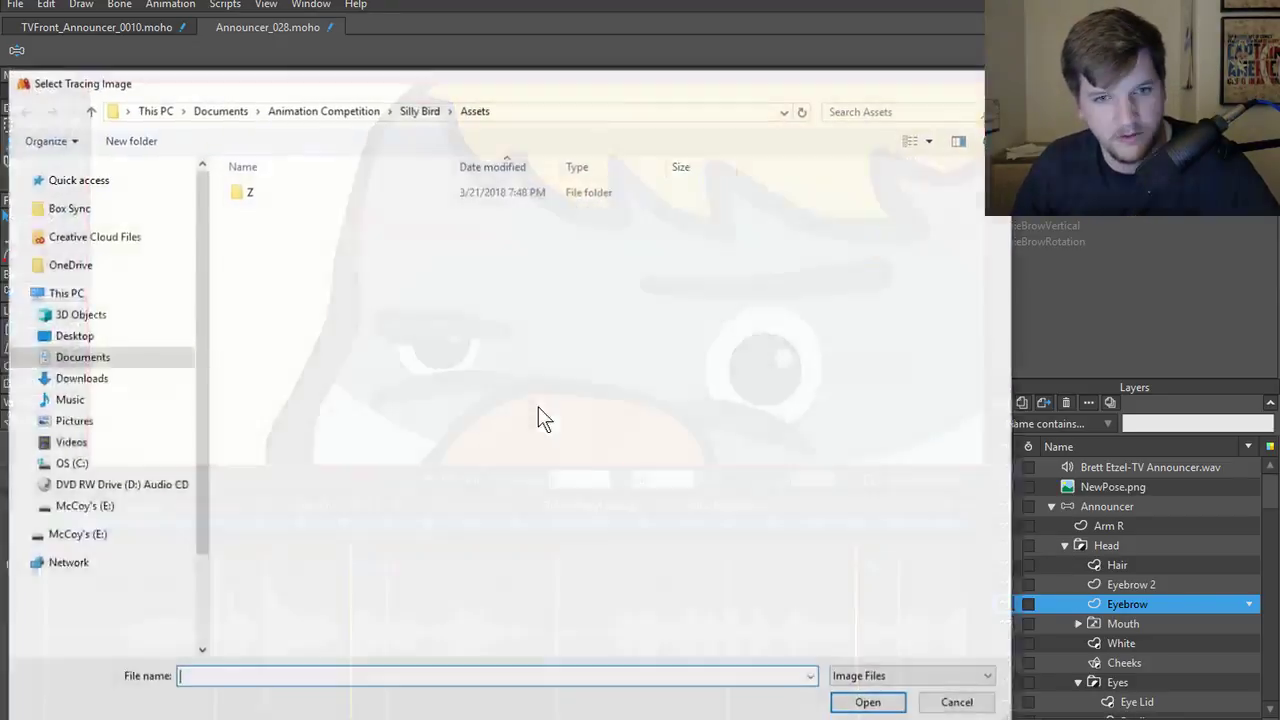
key(Escape)
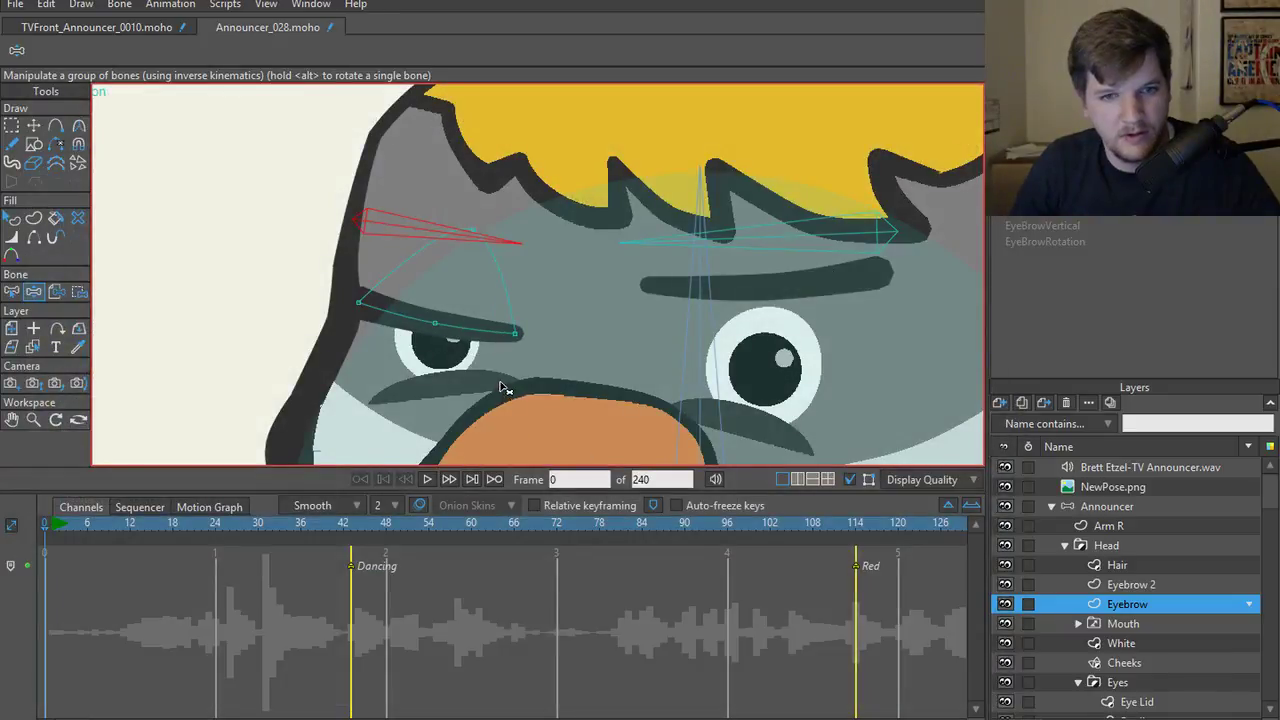
- Compare the eyebrow's appearance by alternating between the Transform Points and Manipulate Bones tools
scroll(313, 351, down, 2)
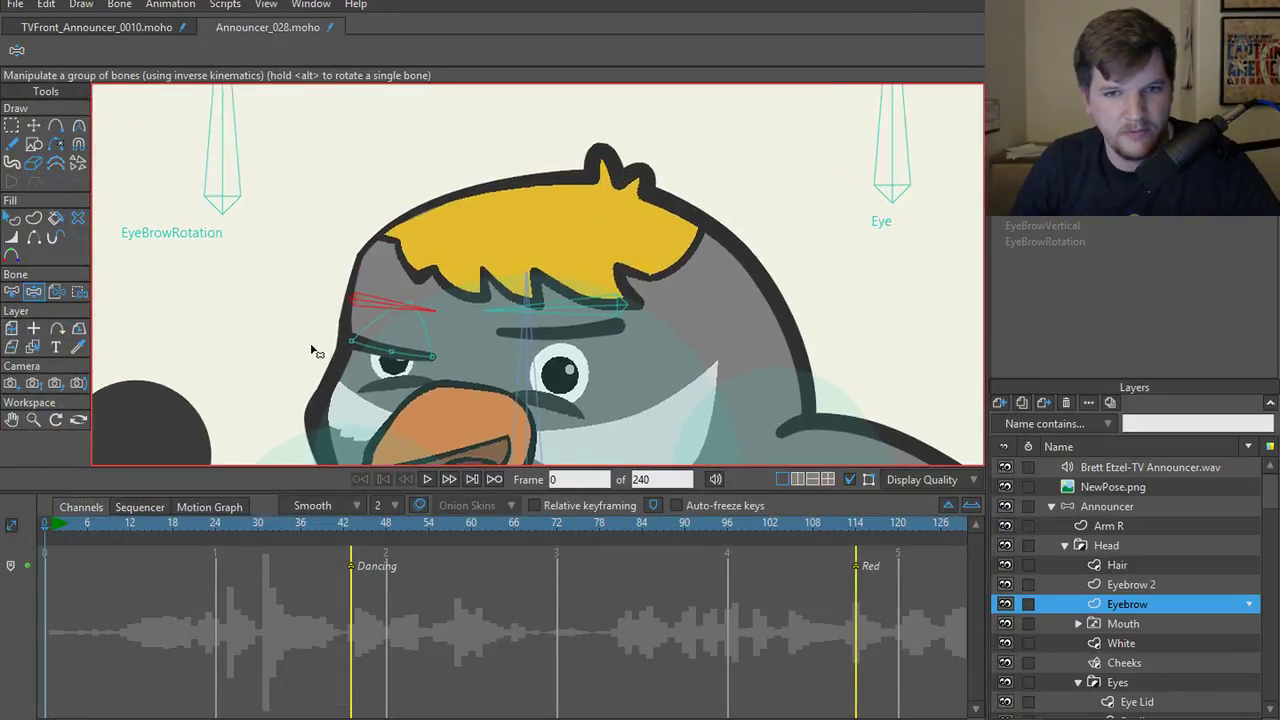
scroll(252, 348, down, 1)
key(t)
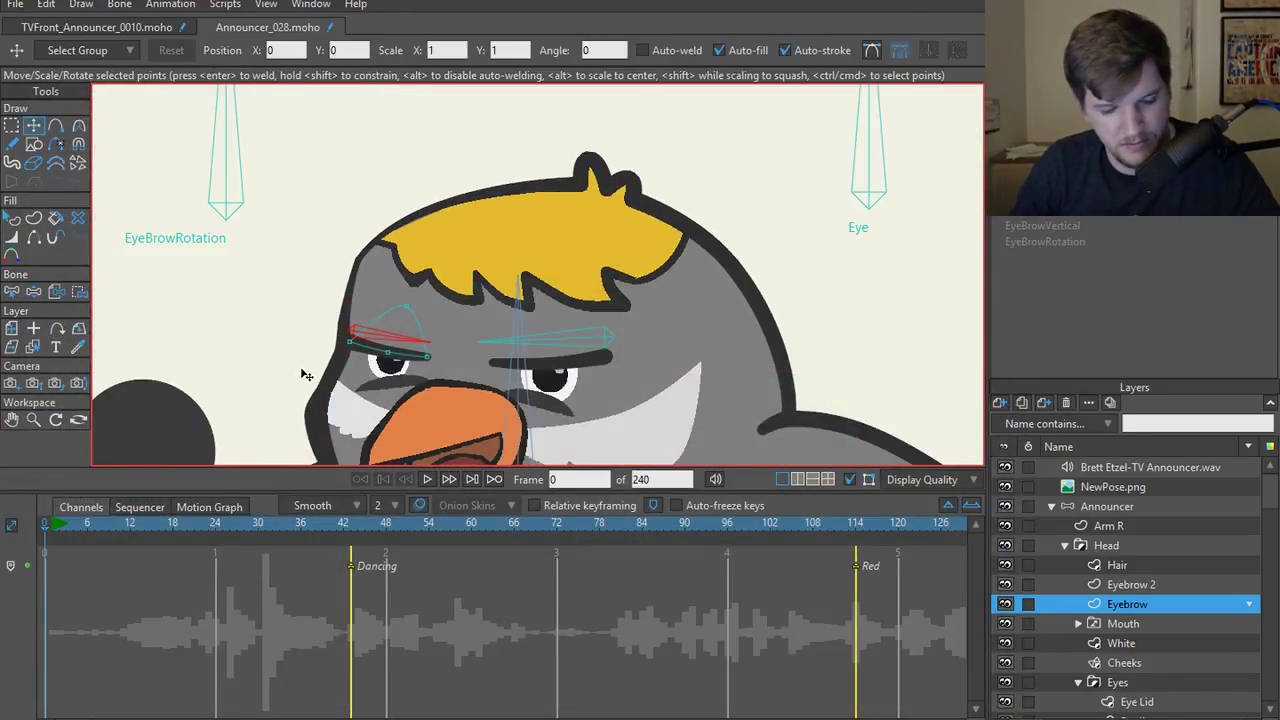
key(z)
key(t)
key(z)
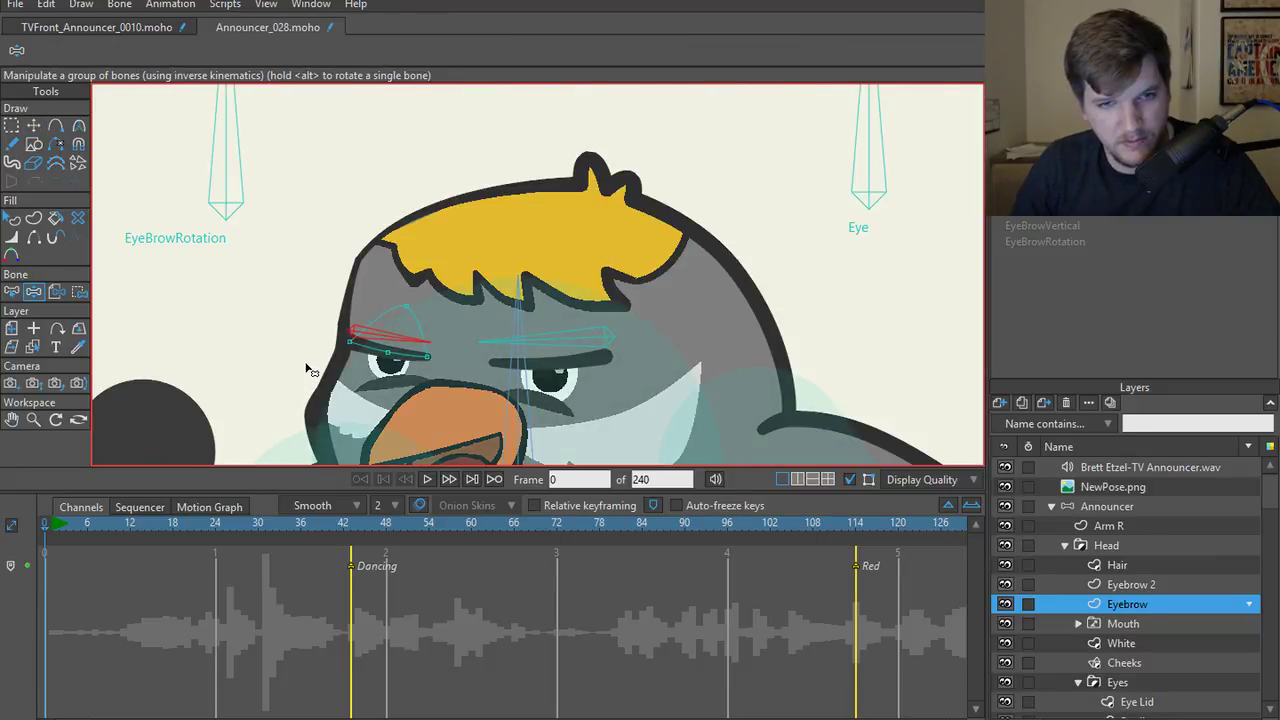
key(t)
scroll(310, 353, up, 1)
key(z)
key(t)
key(z)
scroll(316, 346, up, 2)
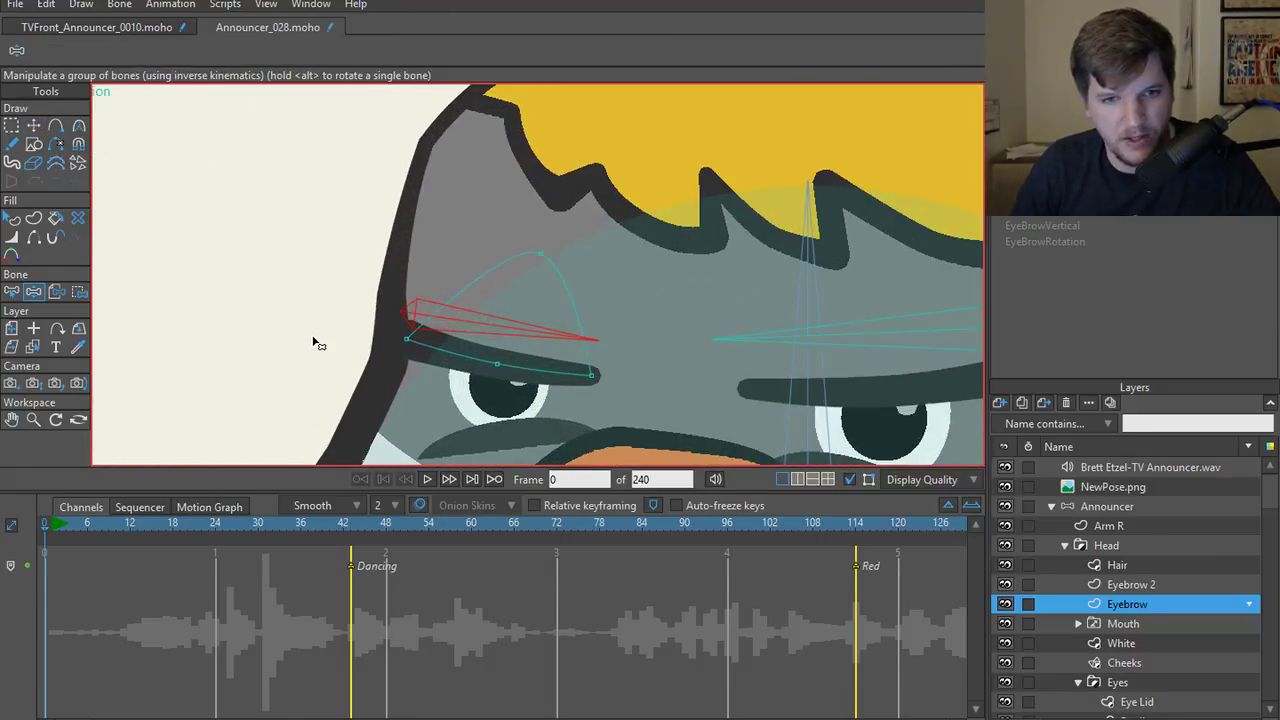
- Bind all the Eyebrow layer's points to the small eyebrow bone B5
key(b)
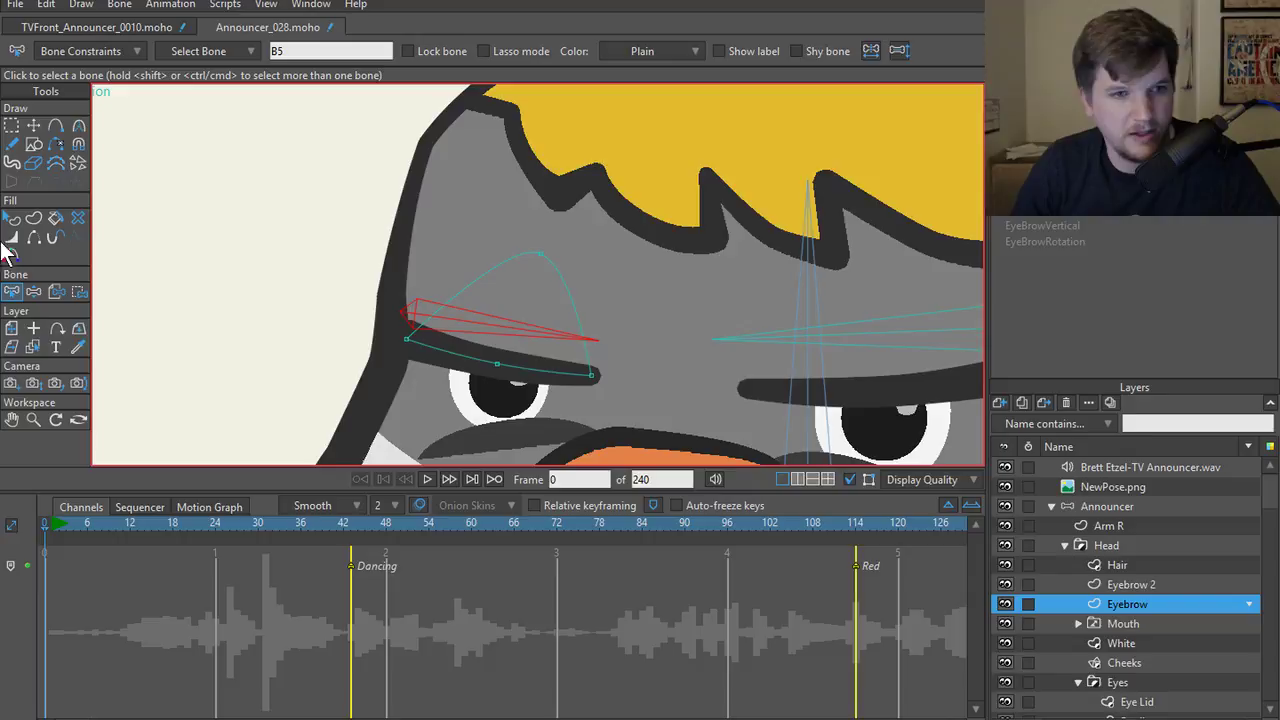
click(77, 292)
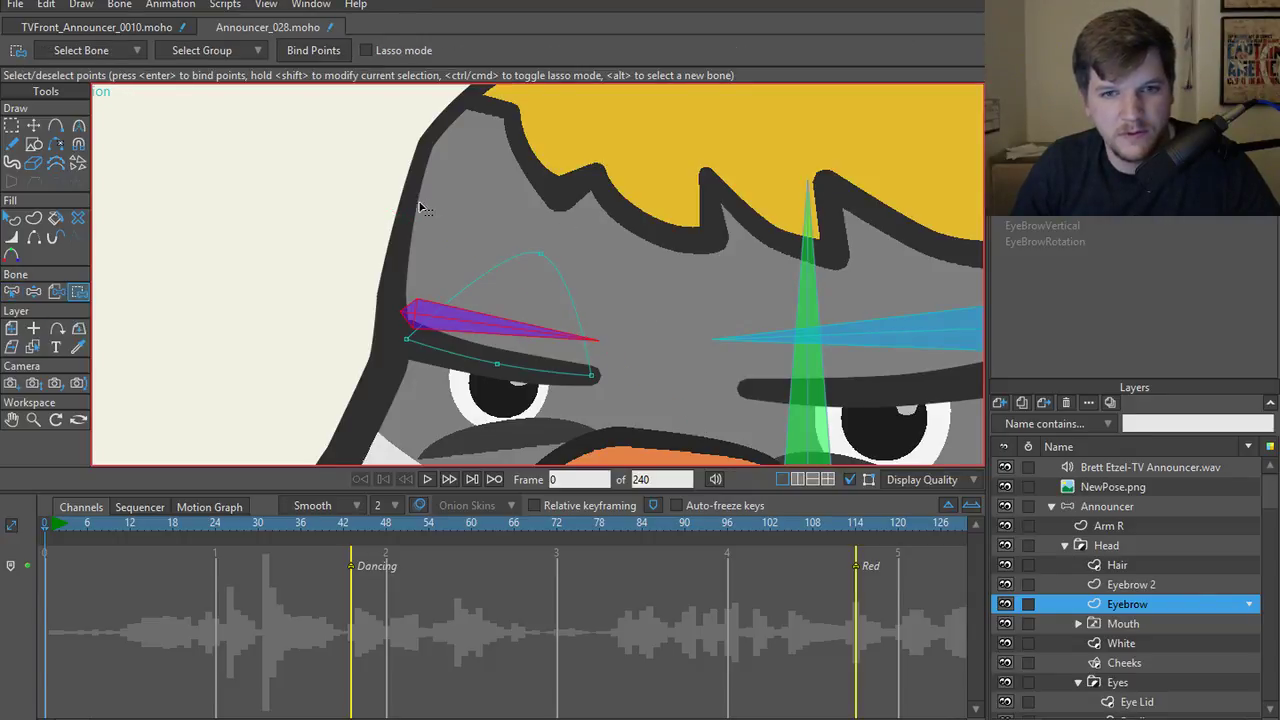
drag(344, 202, 600, 414)
click(329, 50)
scroll(357, 328, down, 1)
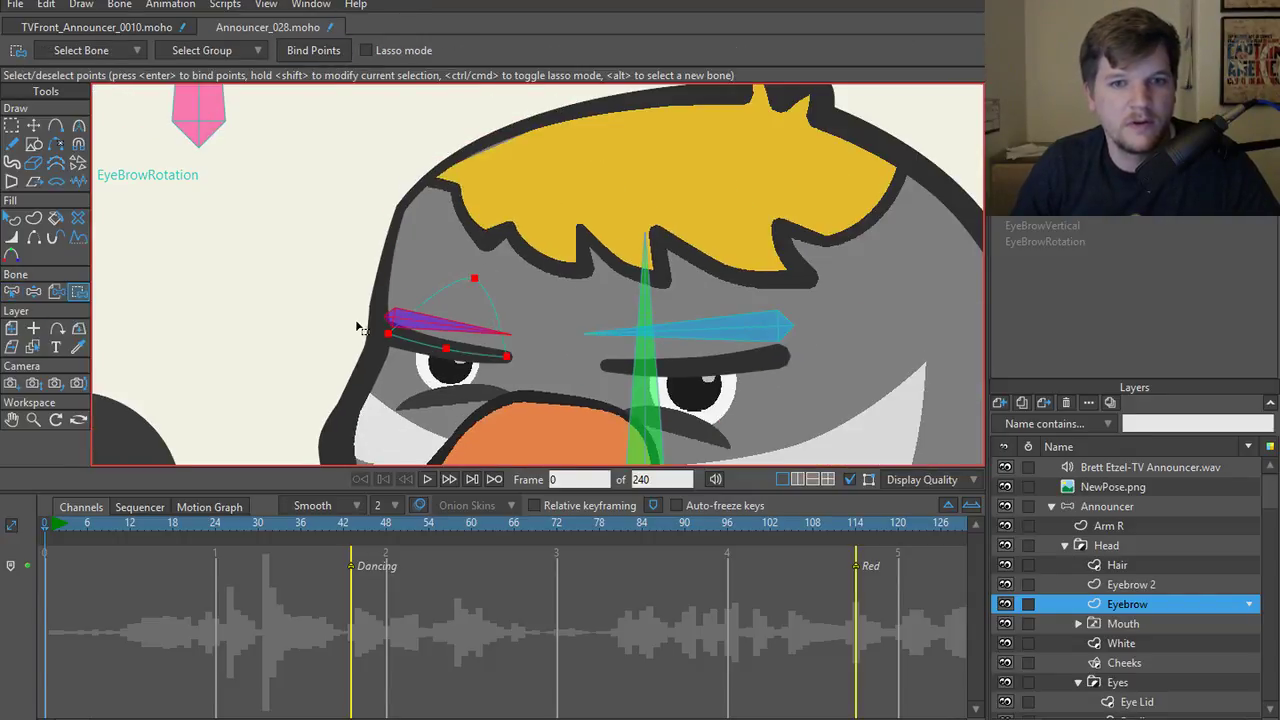
- On the Announcer layer, test the eyebrows by rotating the EyeBrowRotation control bone and the control bone beside it
key(z)
scroll(568, 396, down, 3)
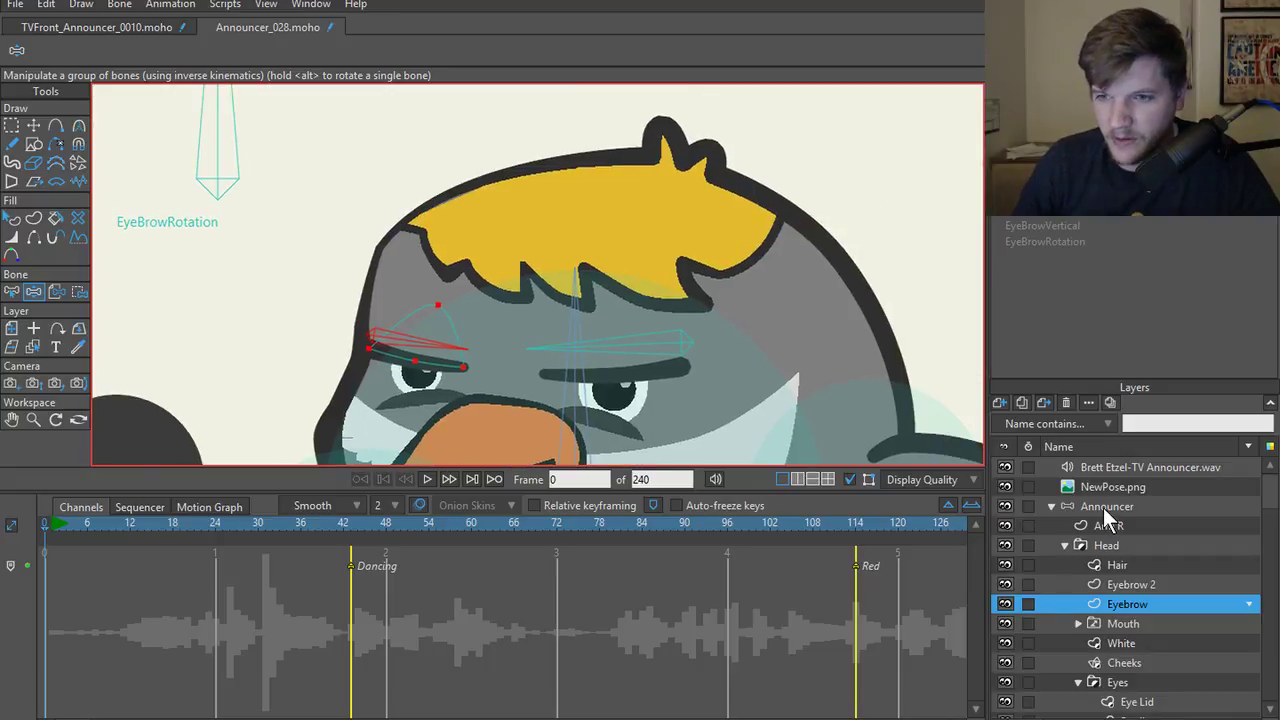
click(1106, 507)
scroll(443, 314, down, 3)
drag(249, 209, 247, 135)
drag(453, 192, 575, 173)
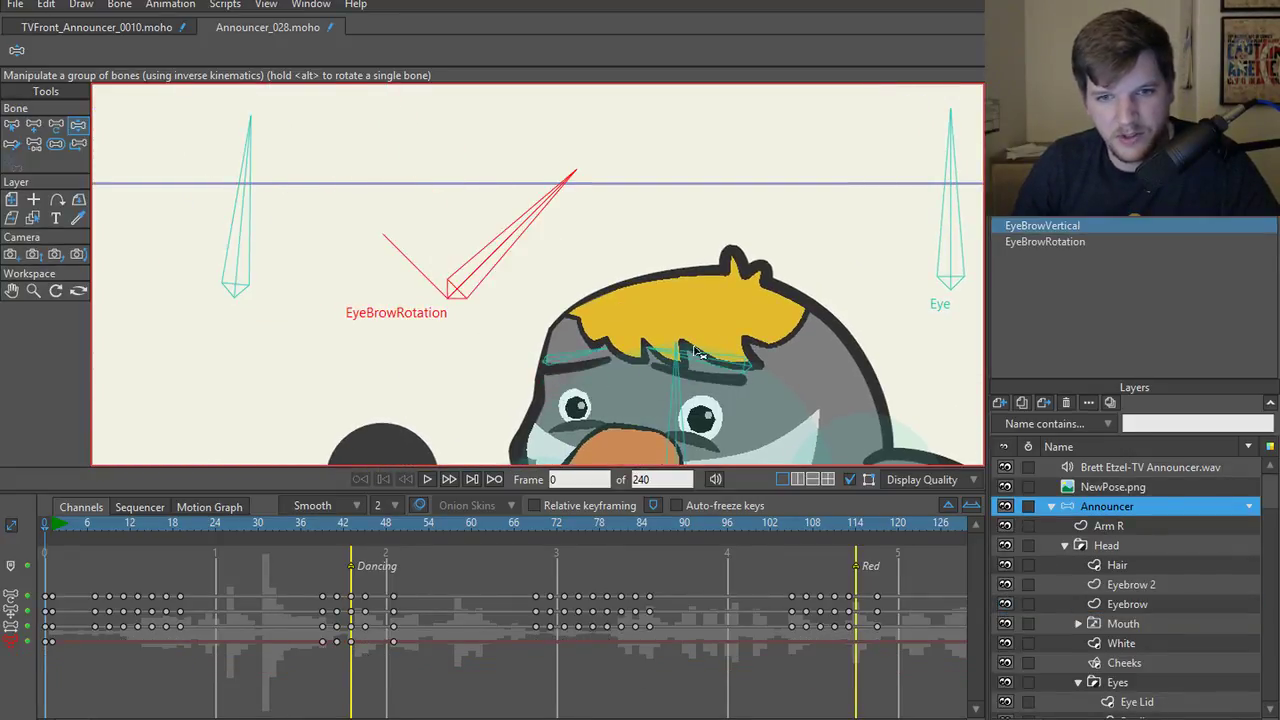
drag(229, 171, 457, 337)
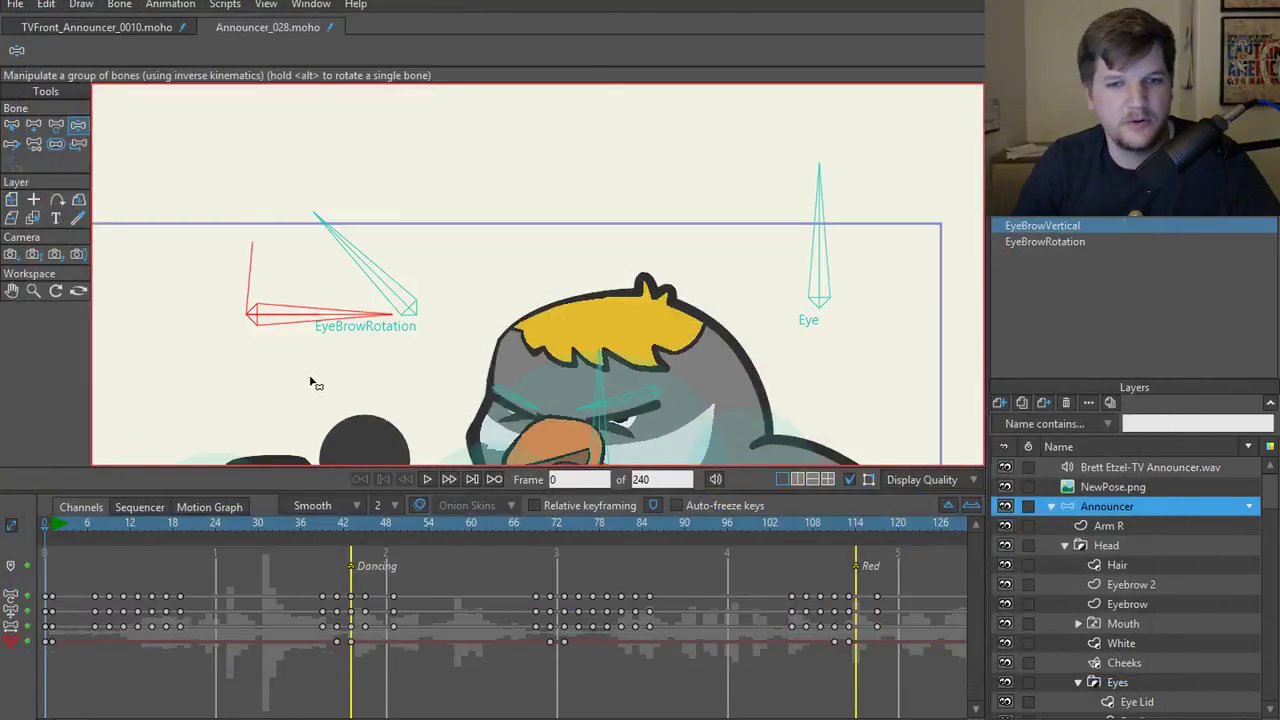
key(b)
scroll(330, 340, down, 2)
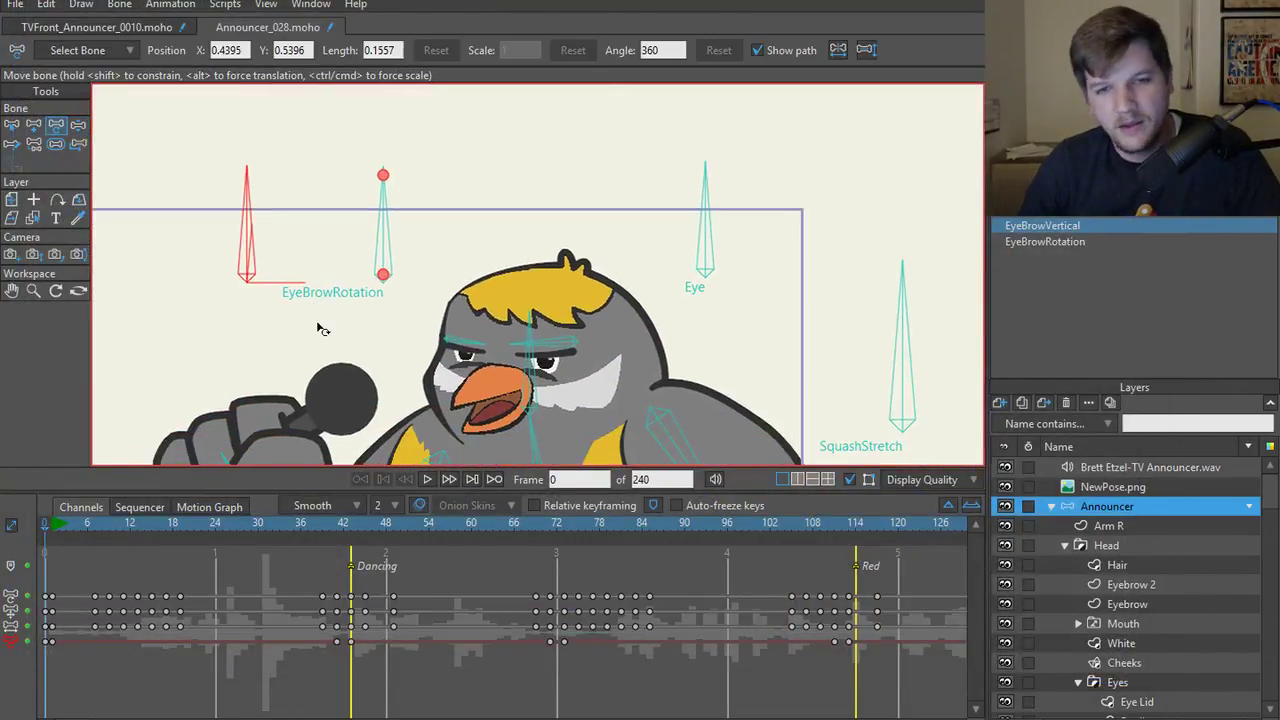
scroll(322, 329, down, 2)
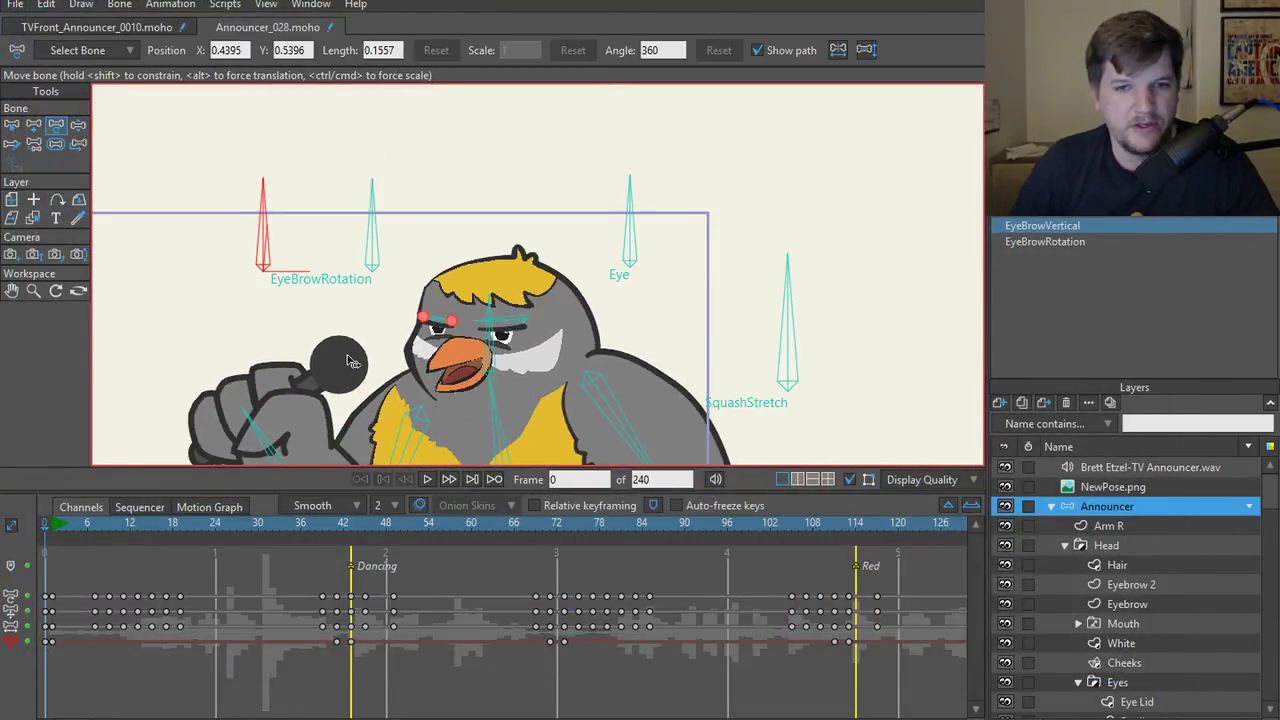
scroll(350, 362, down, 4)
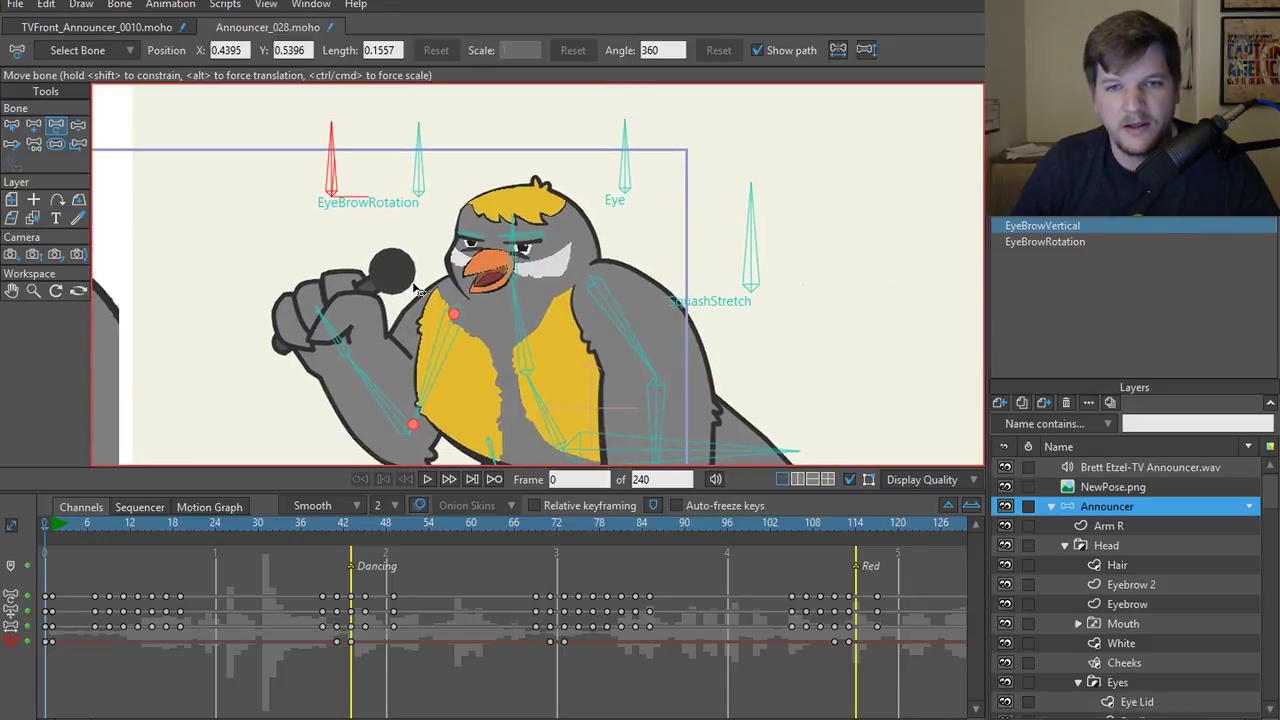
scroll(418, 289, down, 3)
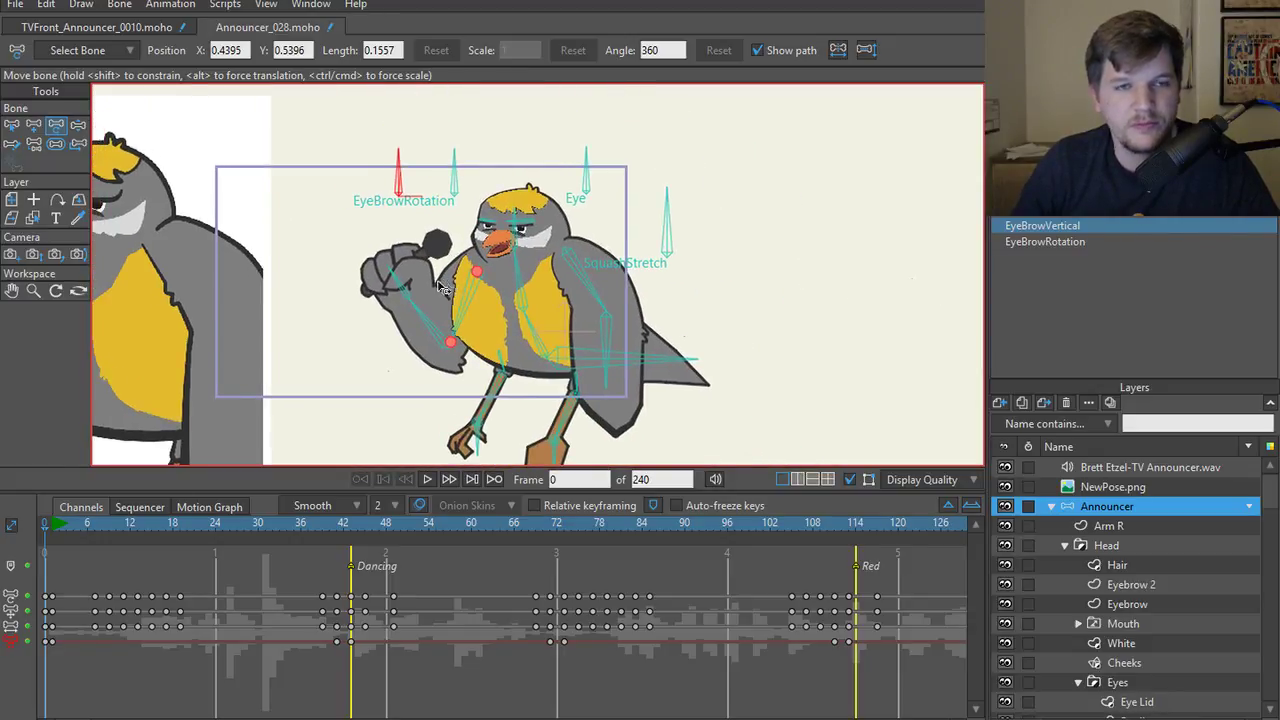
scroll(470, 262, up, 3)
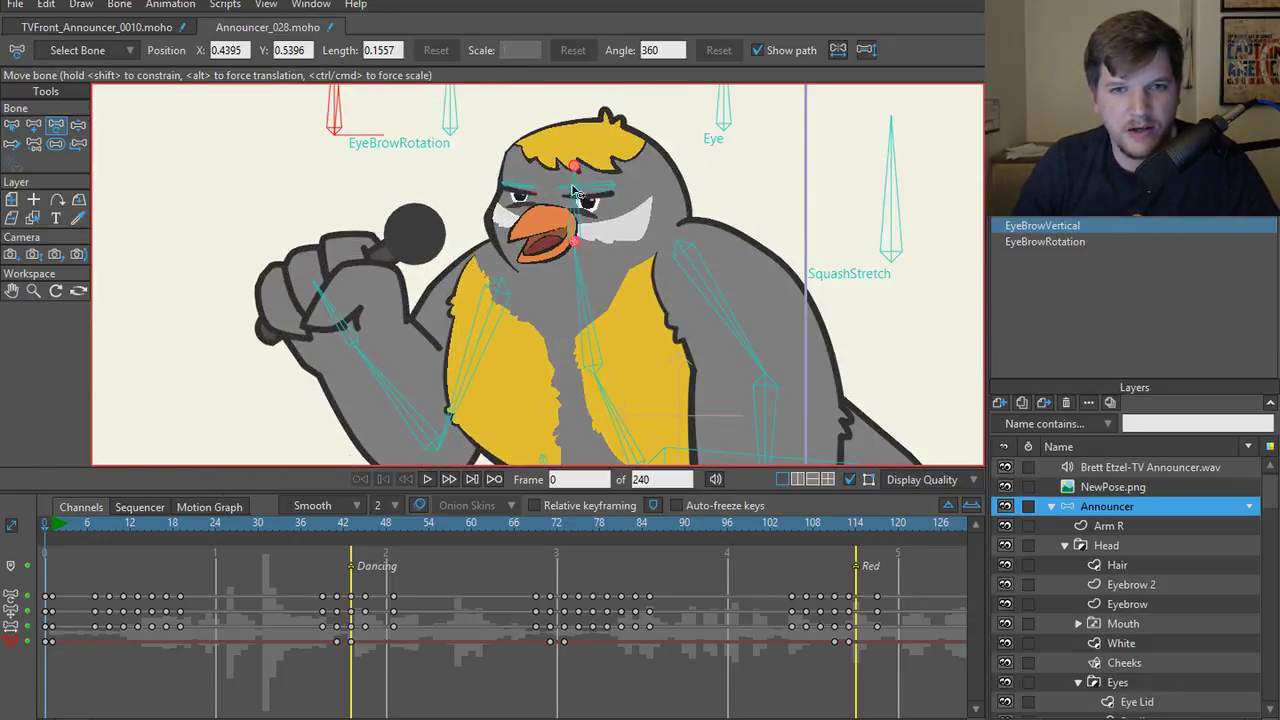
- Switch to the TVFront_Announcer_0010.moho project to view the referenced announcer's face
scroll(575, 260, down, 2)
scroll(537, 285, up, 1)
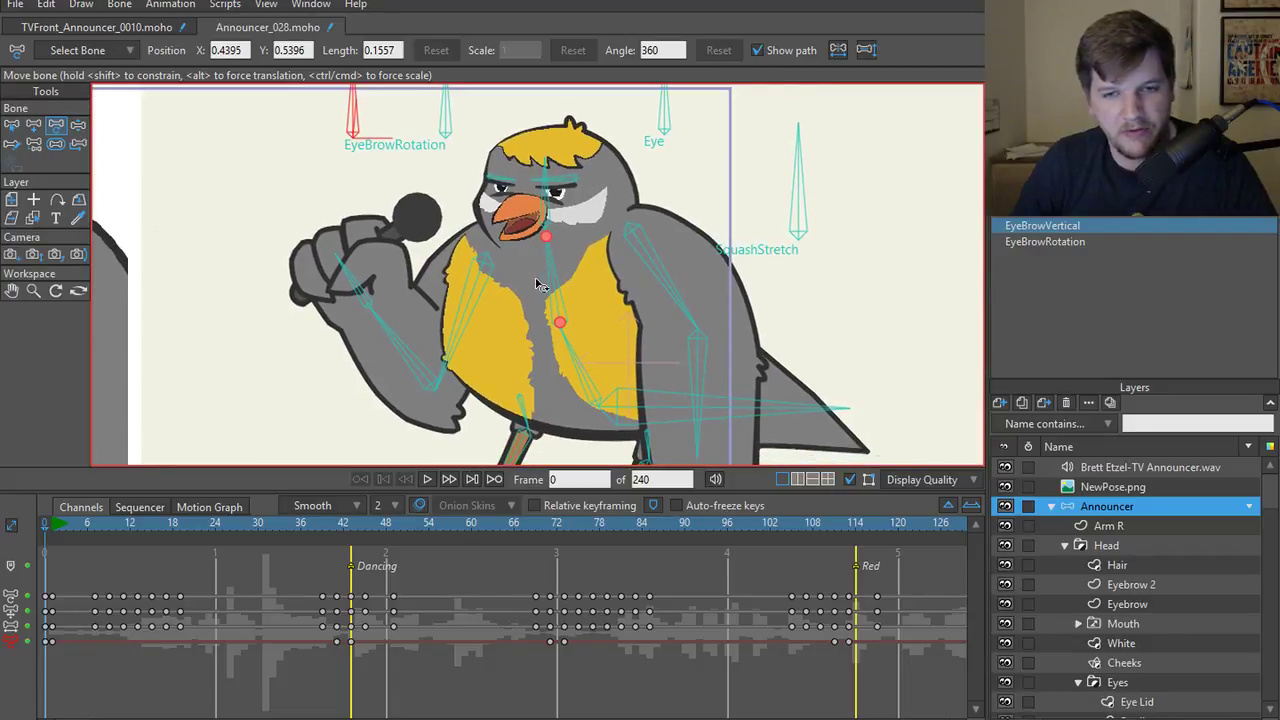
click(135, 27)
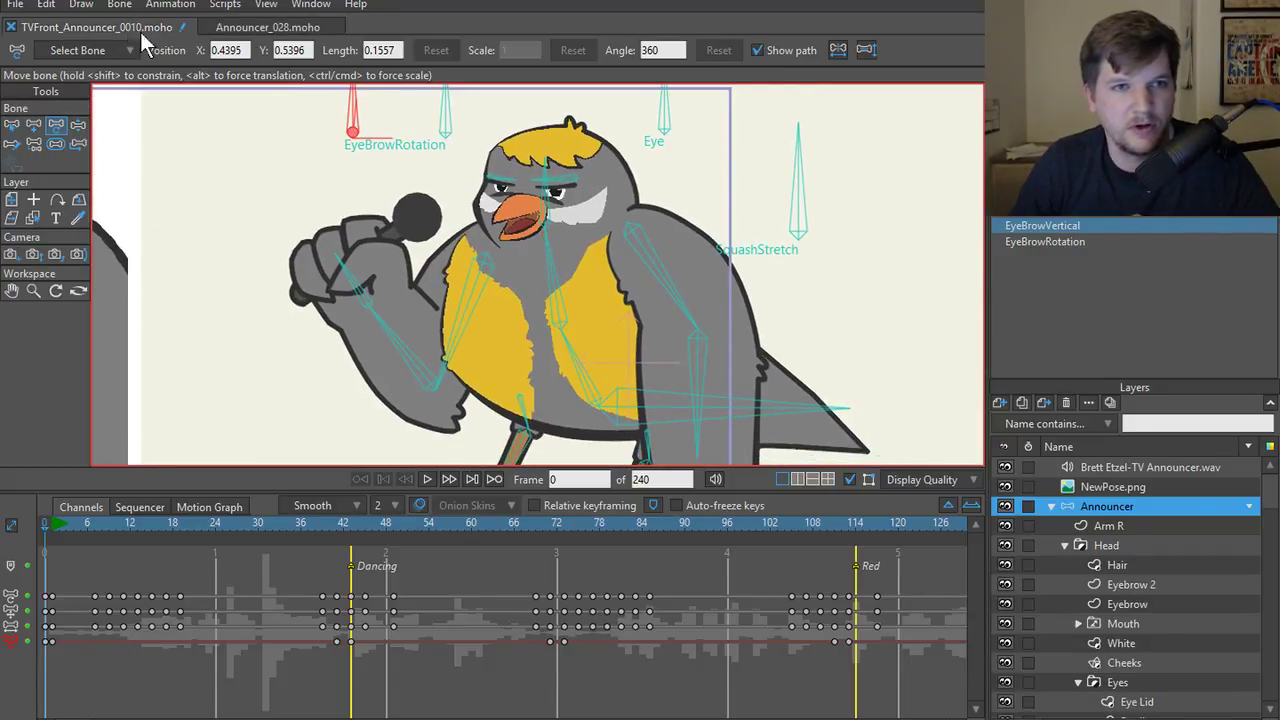
scroll(640, 268, up, 3)
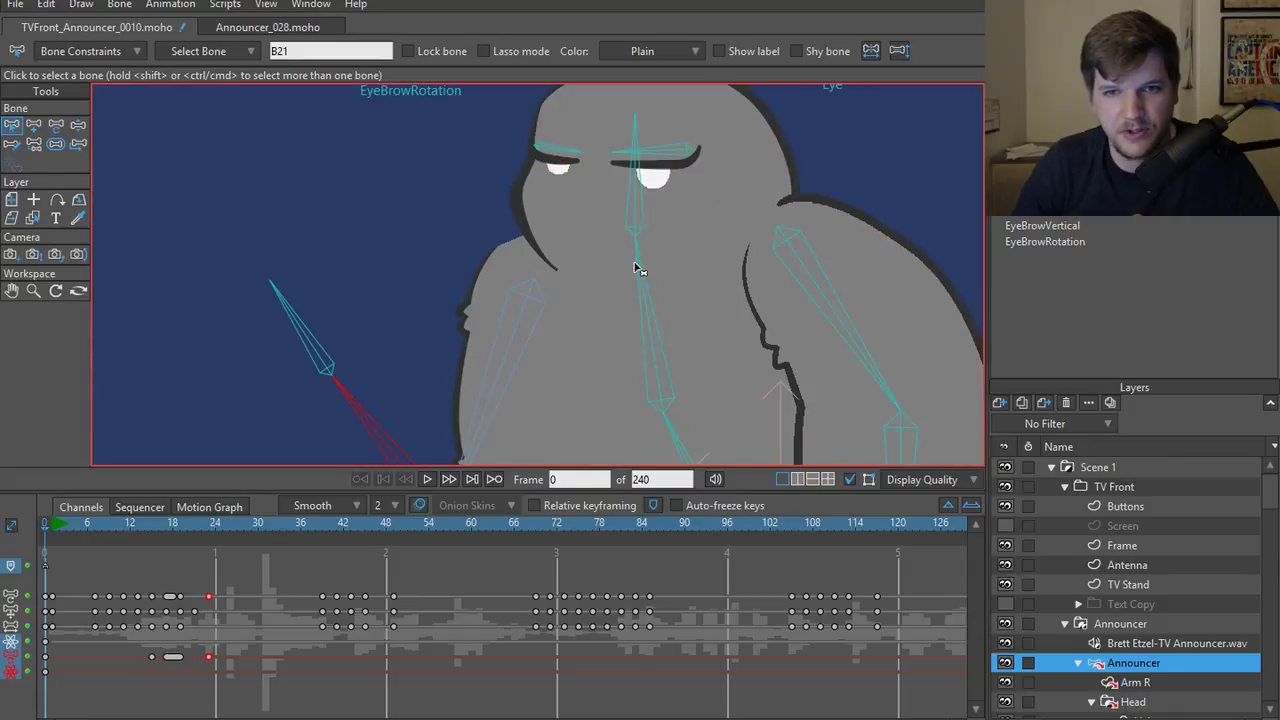
- Try to update the Announcer layer reference with only the option to replace mismatched vectors enabled
right_click(1155, 654)
click(1098, 626)
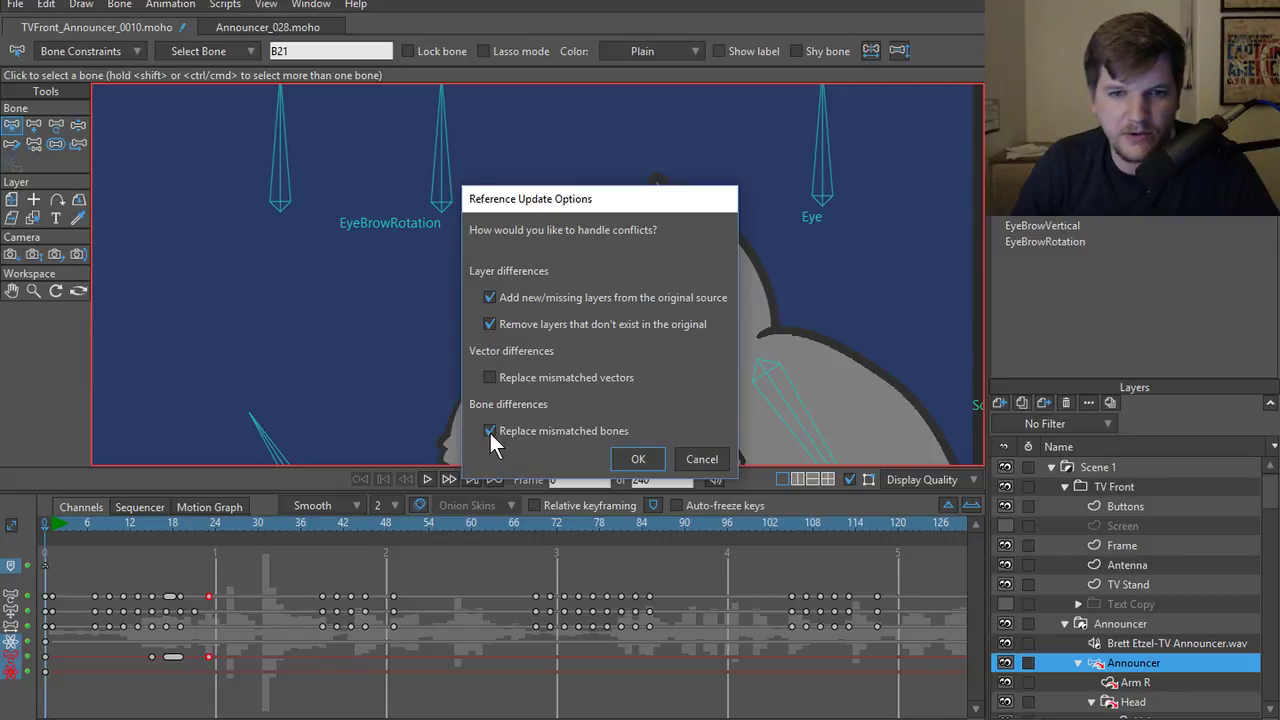
click(489, 430)
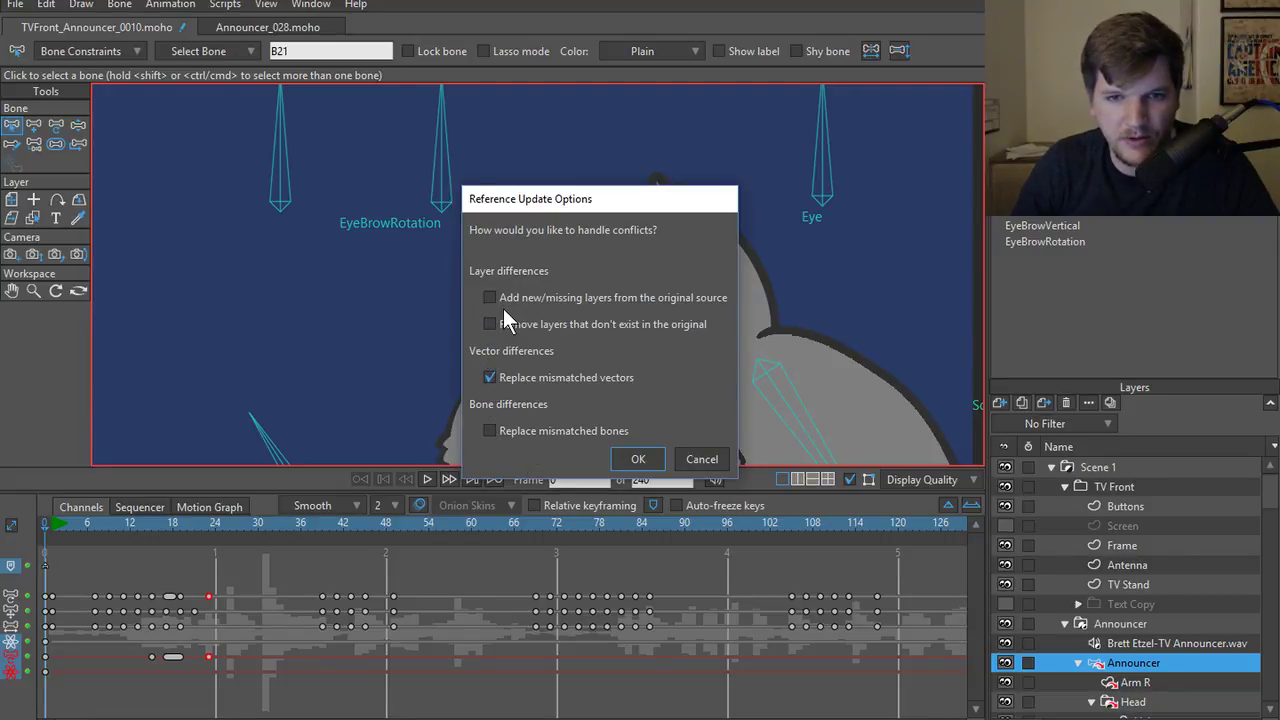
click(639, 459)
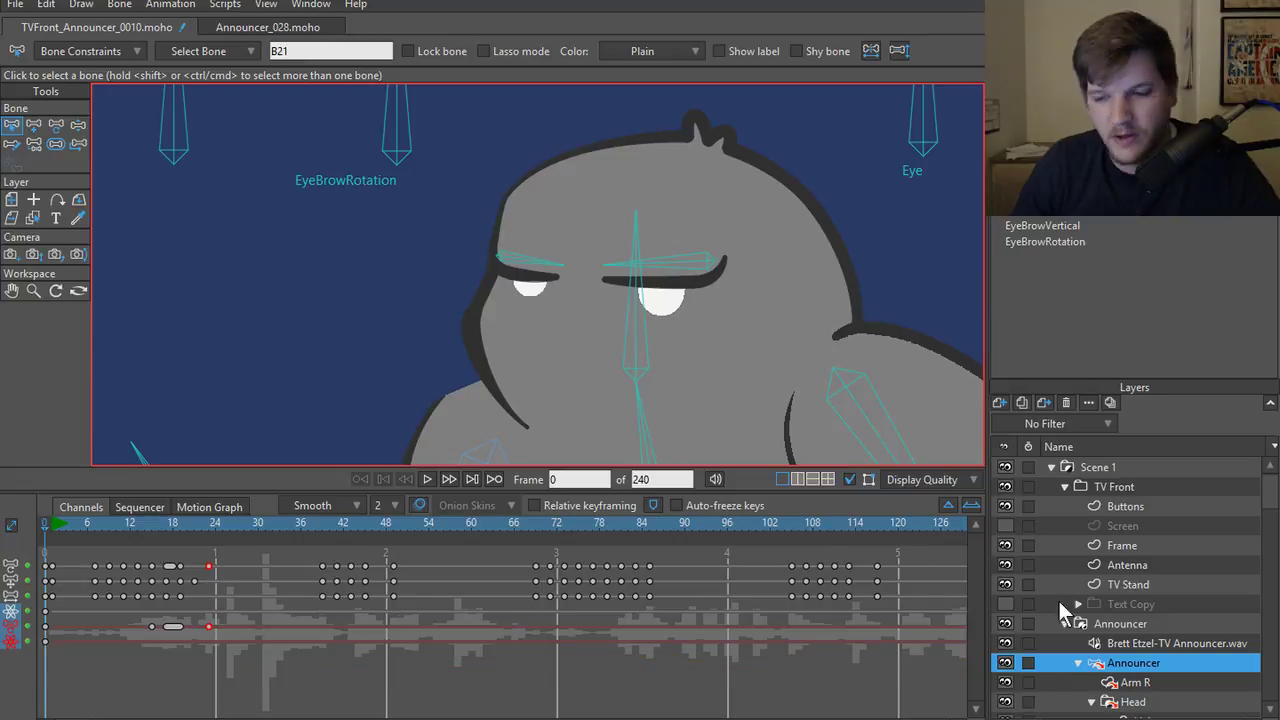
- Try to update the Announcer layer reference with all layer, vector and bone difference options enabled
right_click(1118, 666)
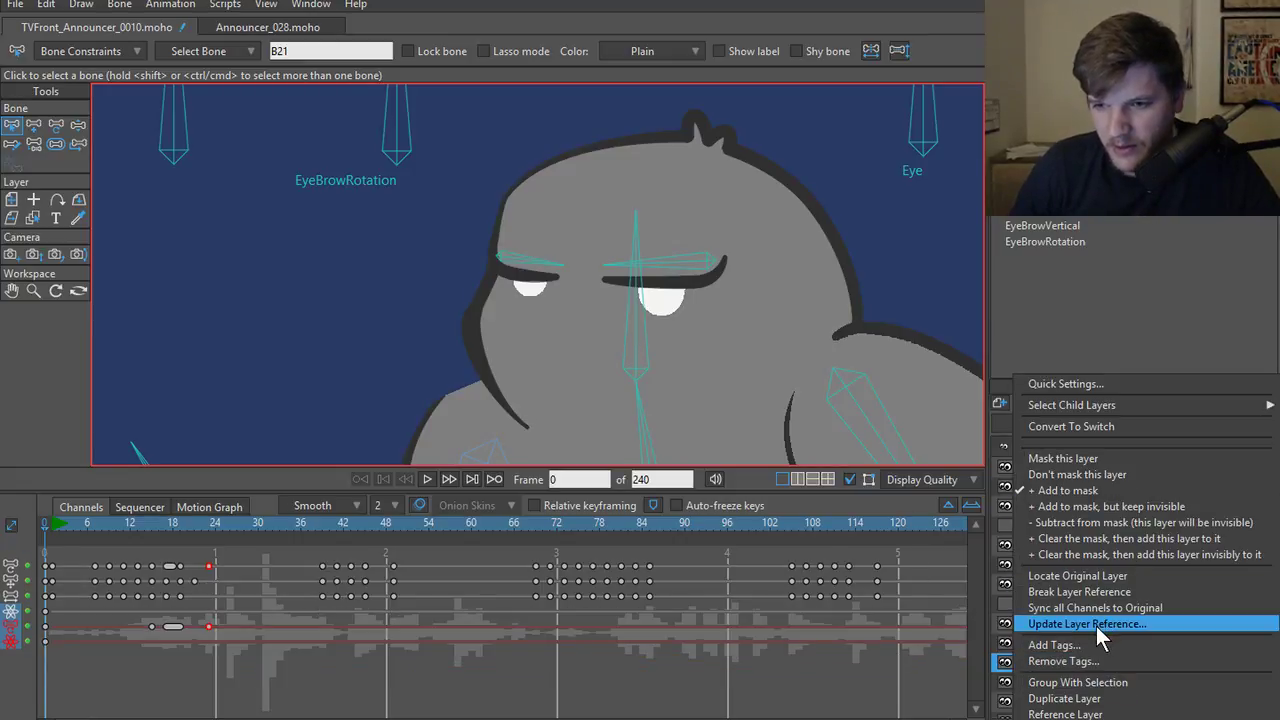
click(1096, 626)
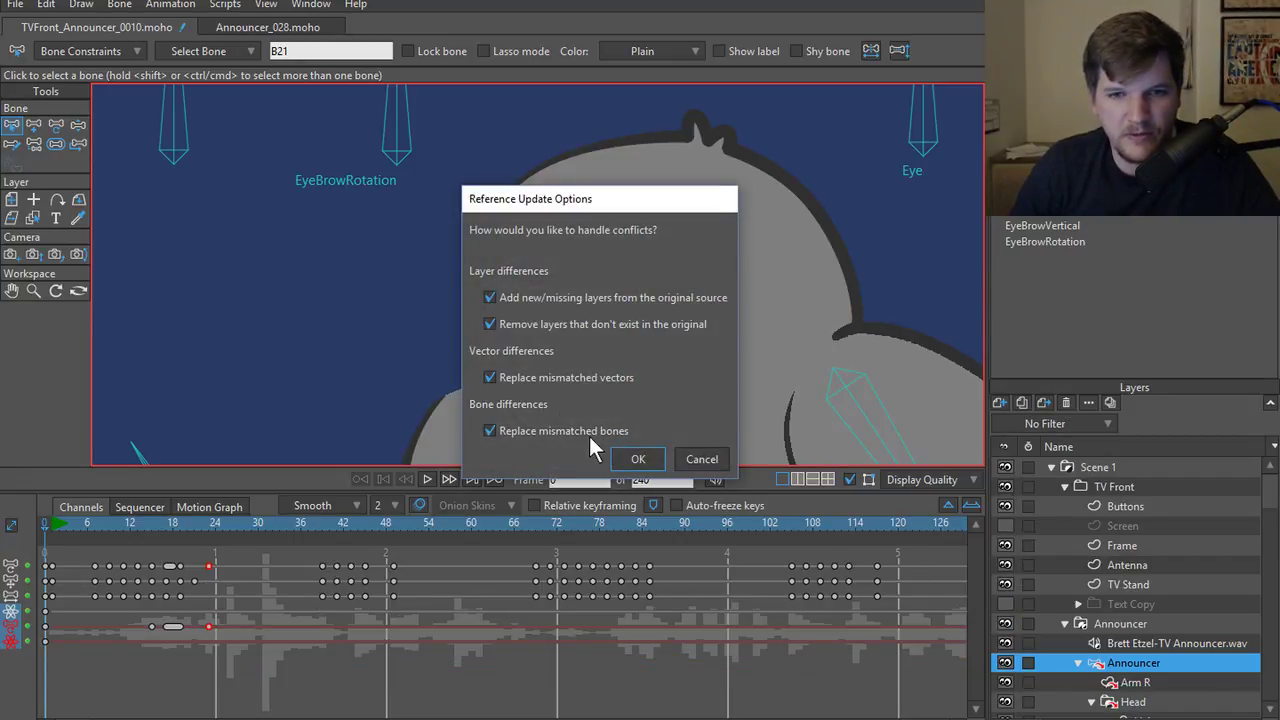
click(634, 460)
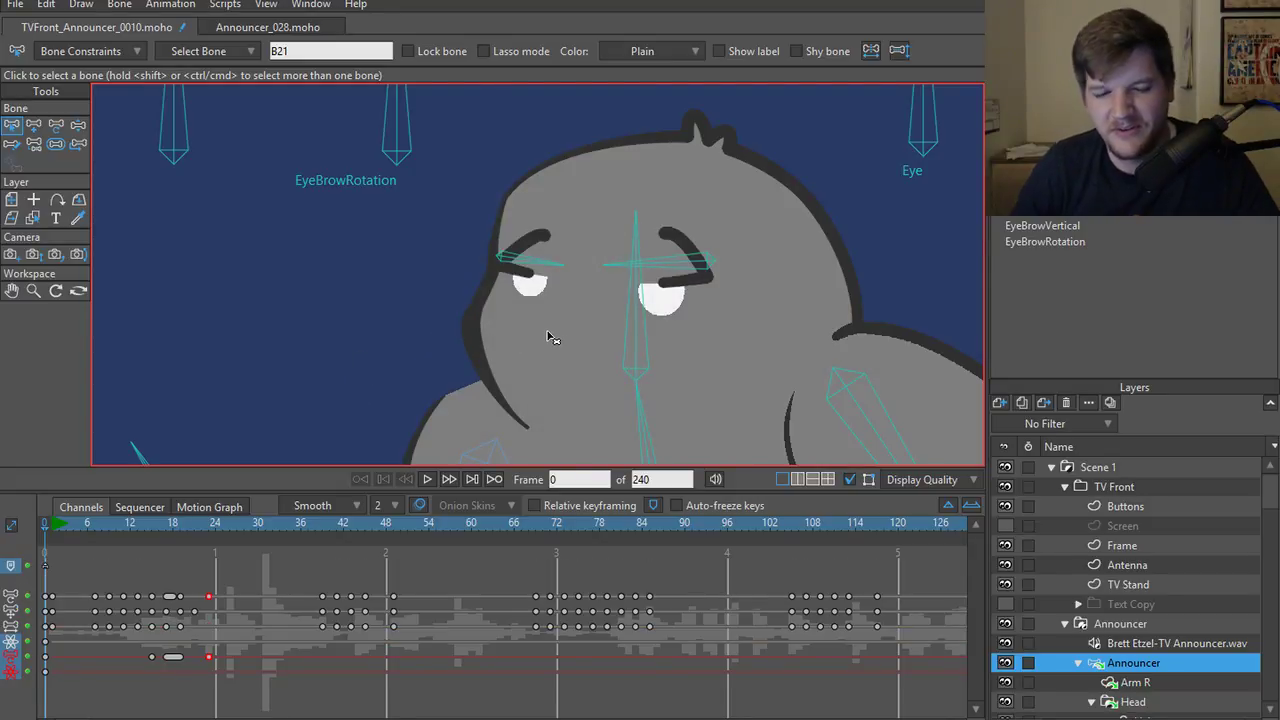
scroll(545, 265, up, 2)
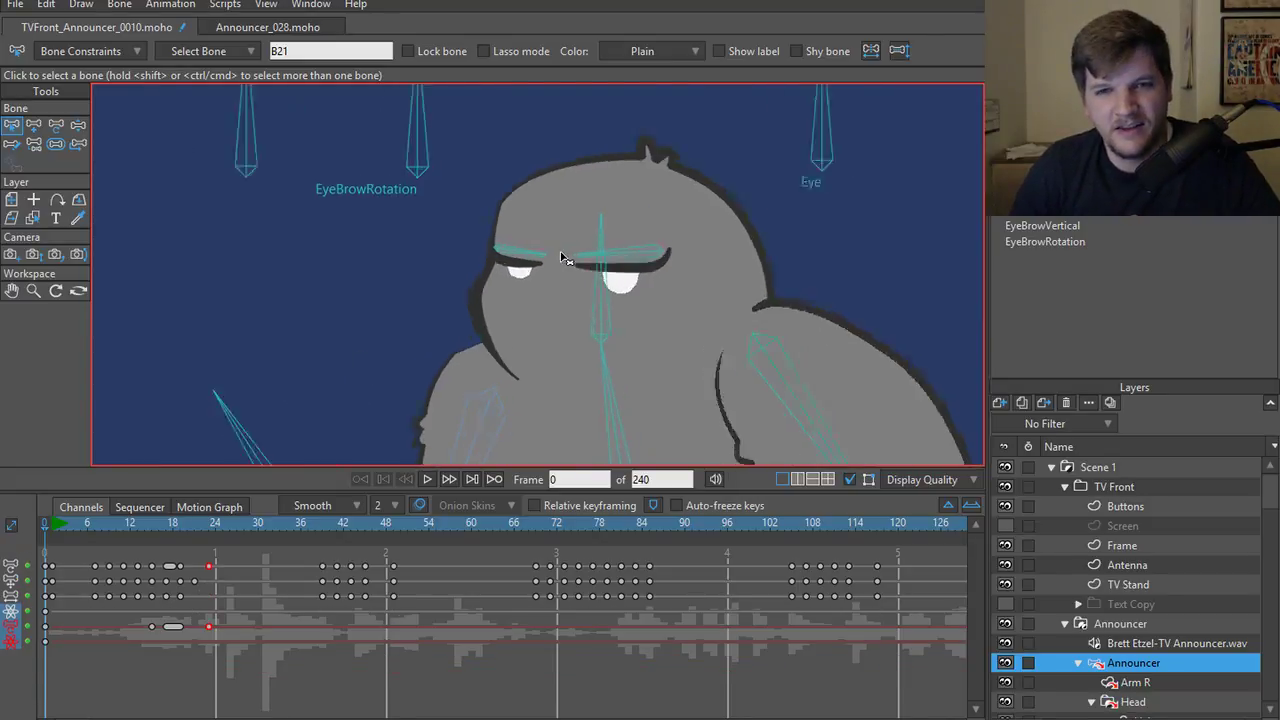
- Locate the Announcer layer's original in Announcer_028.moho and return to TVFront_Announcer_0010.moho
click(262, 27)
click(110, 27)
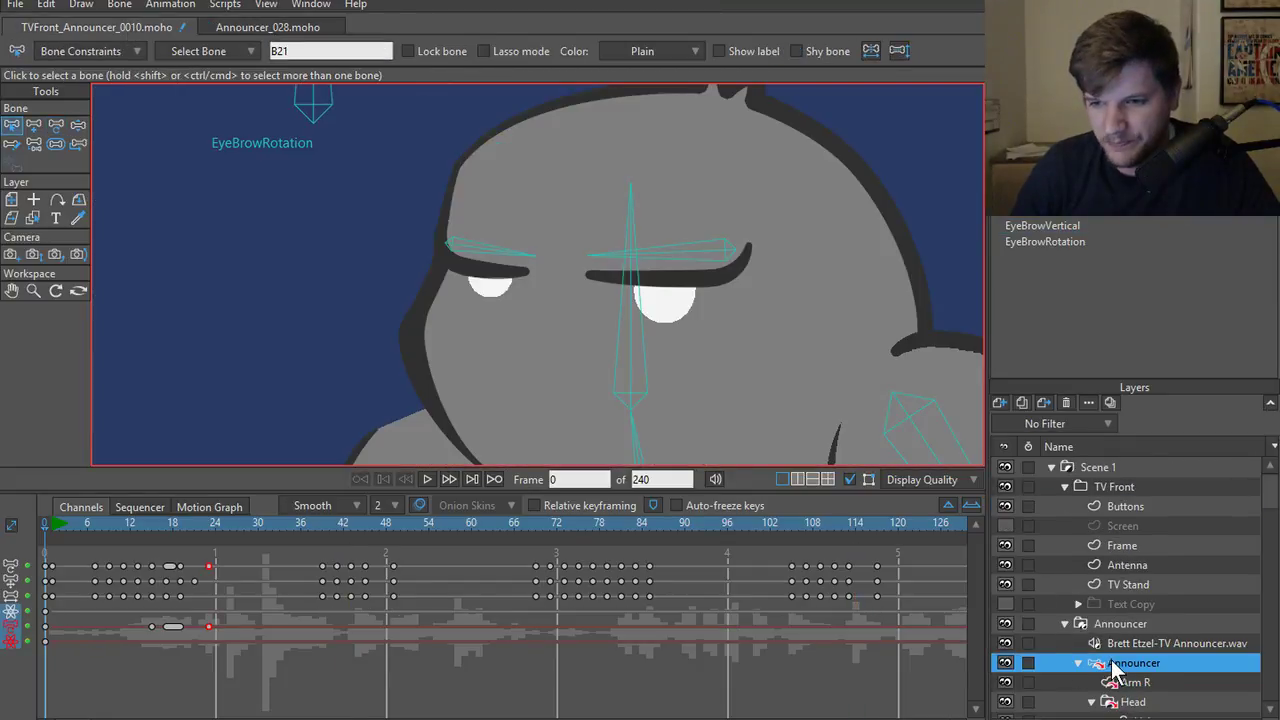
right_click(1111, 663)
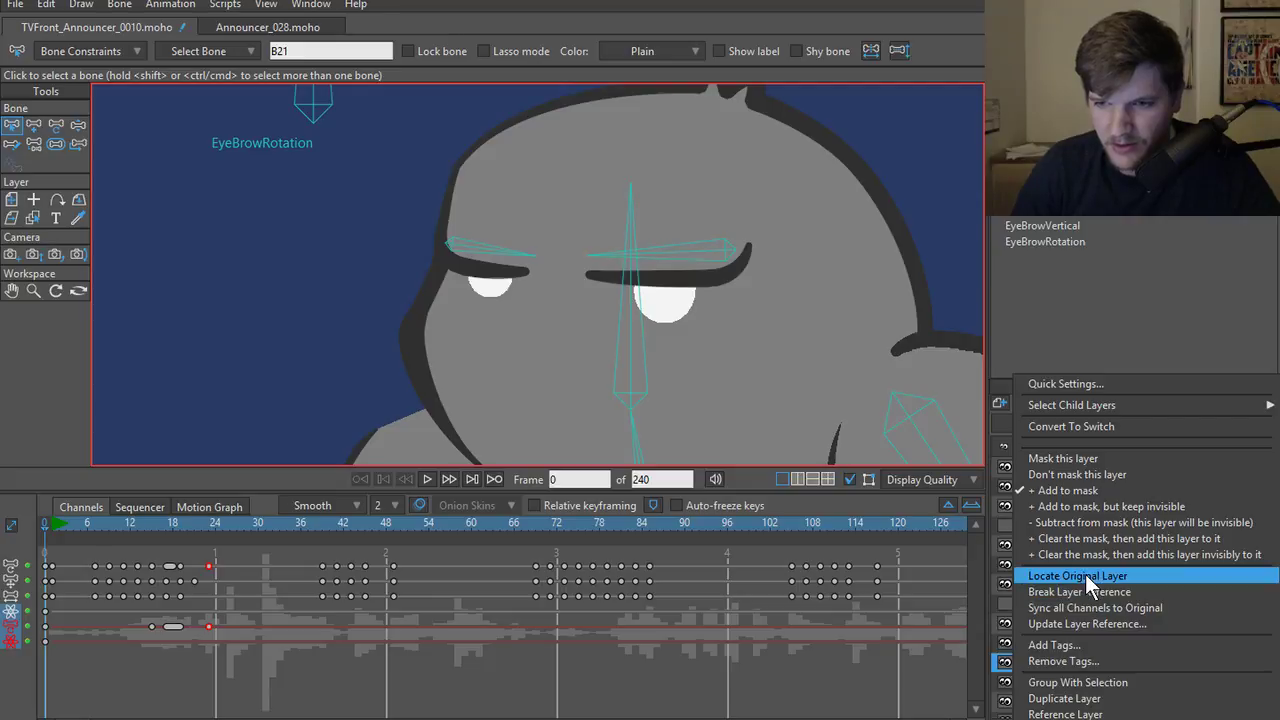
click(1085, 574)
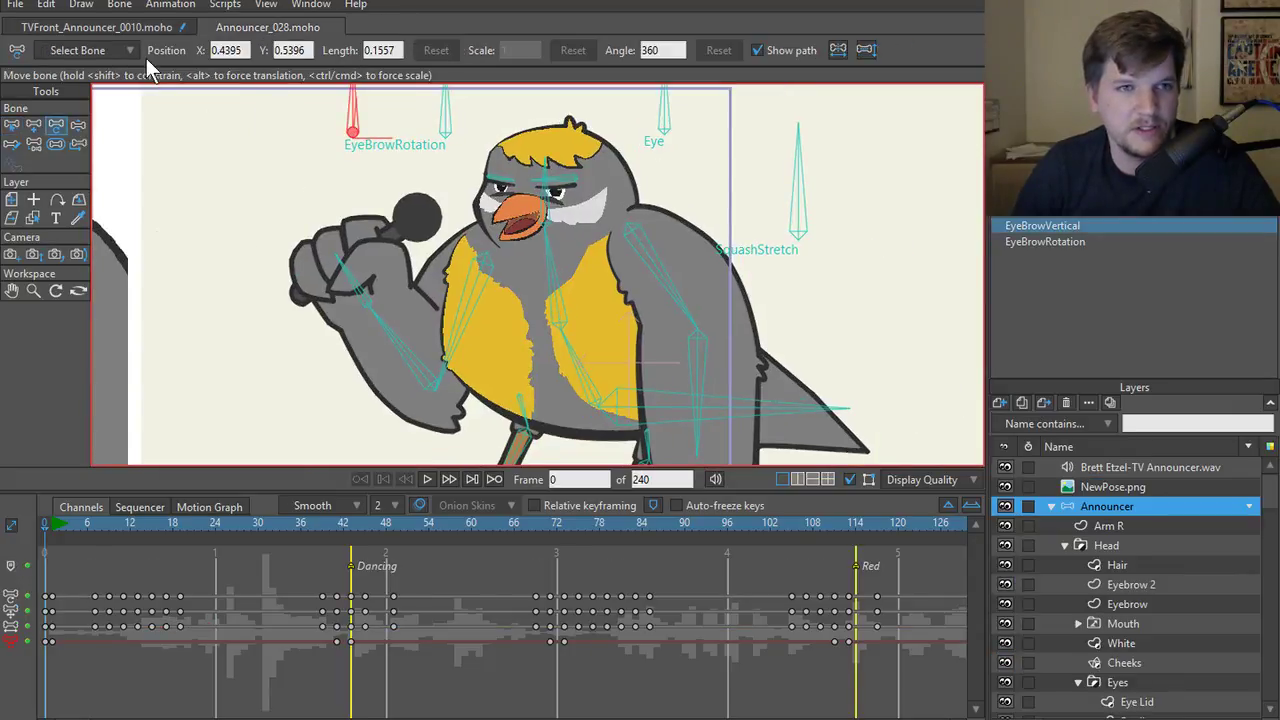
click(135, 27)
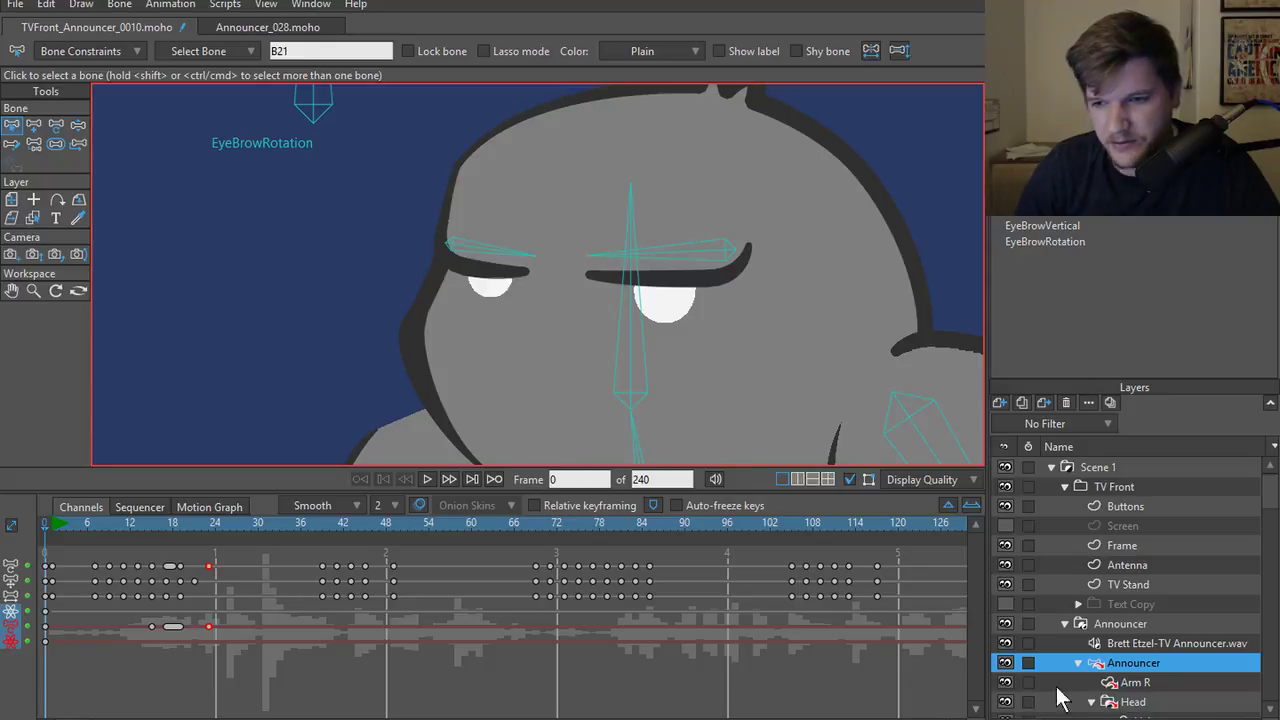
- Update the Announcer layer reference, adding missing layers, removing extra layers and replacing mismatched vectors, but not replacing mismatched bones
right_click(1146, 672)
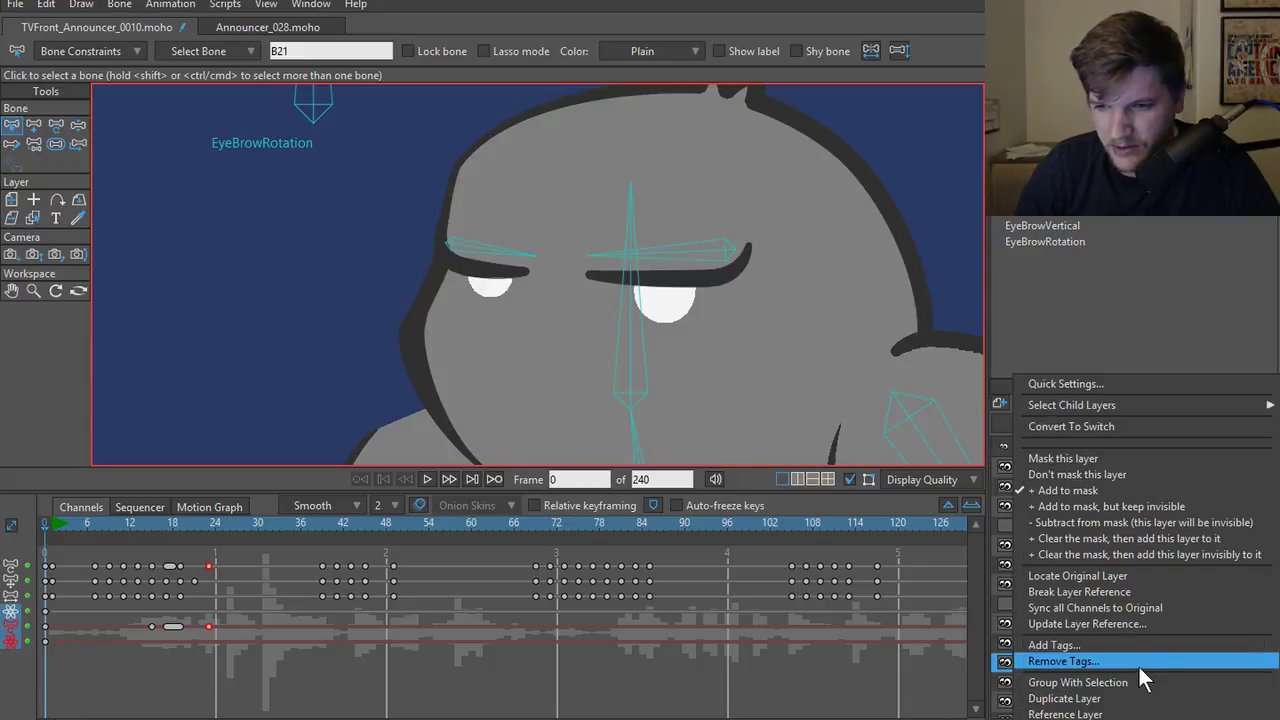
click(1089, 623)
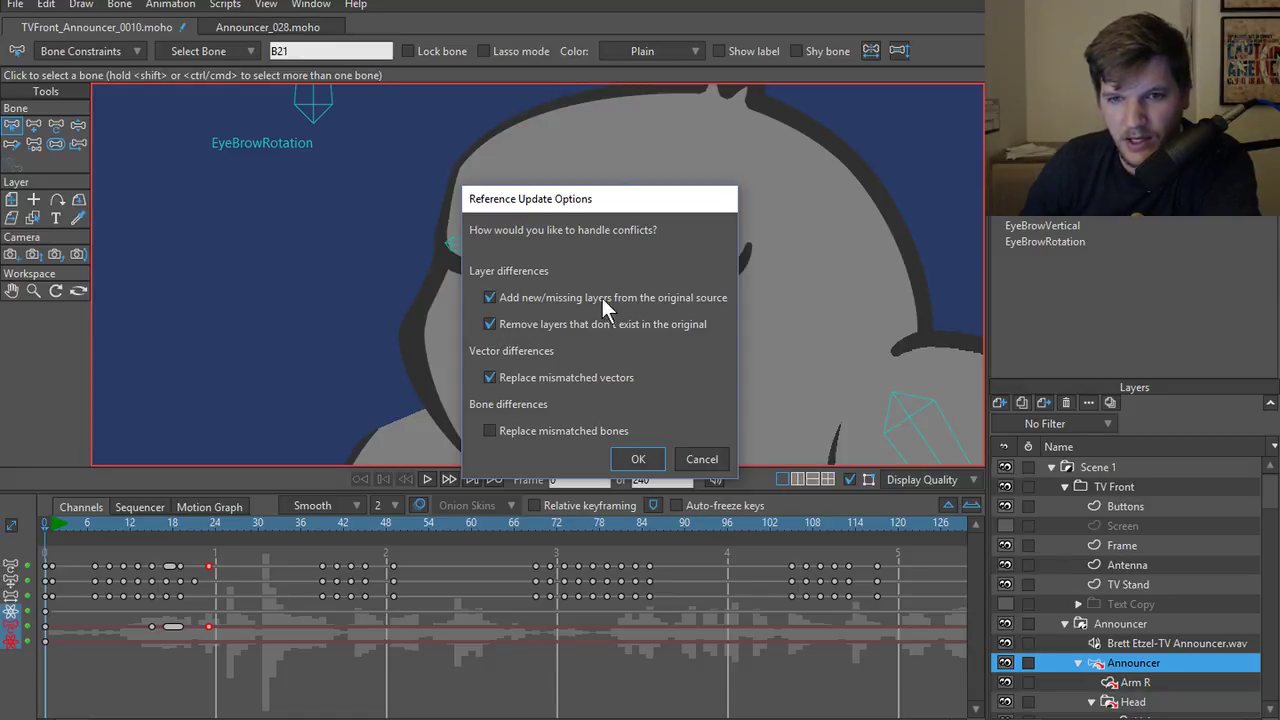
click(637, 459)
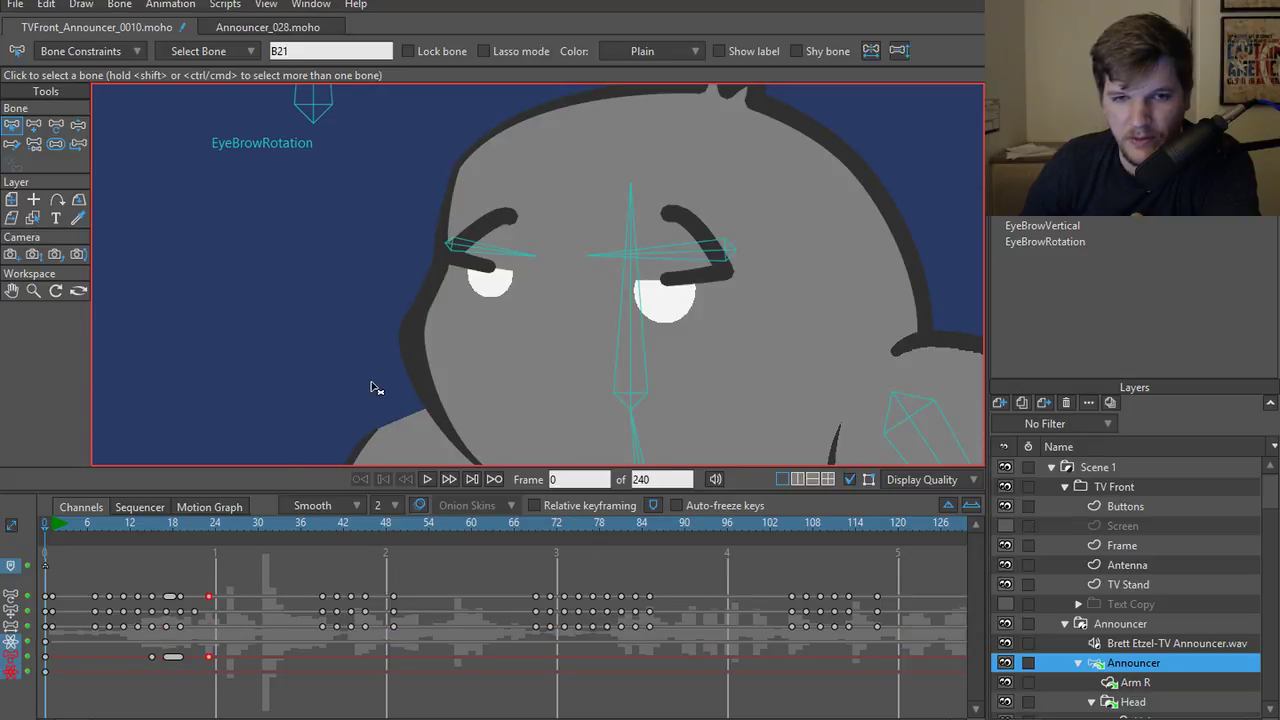
- Correct the strokes of the Eyebrow and Eyebrow 2 layers with Hide Edge, hiding the stray upper edges and showing the missing lower ones
ctrl+alt+click(472, 238)
key(h)
click(483, 248)
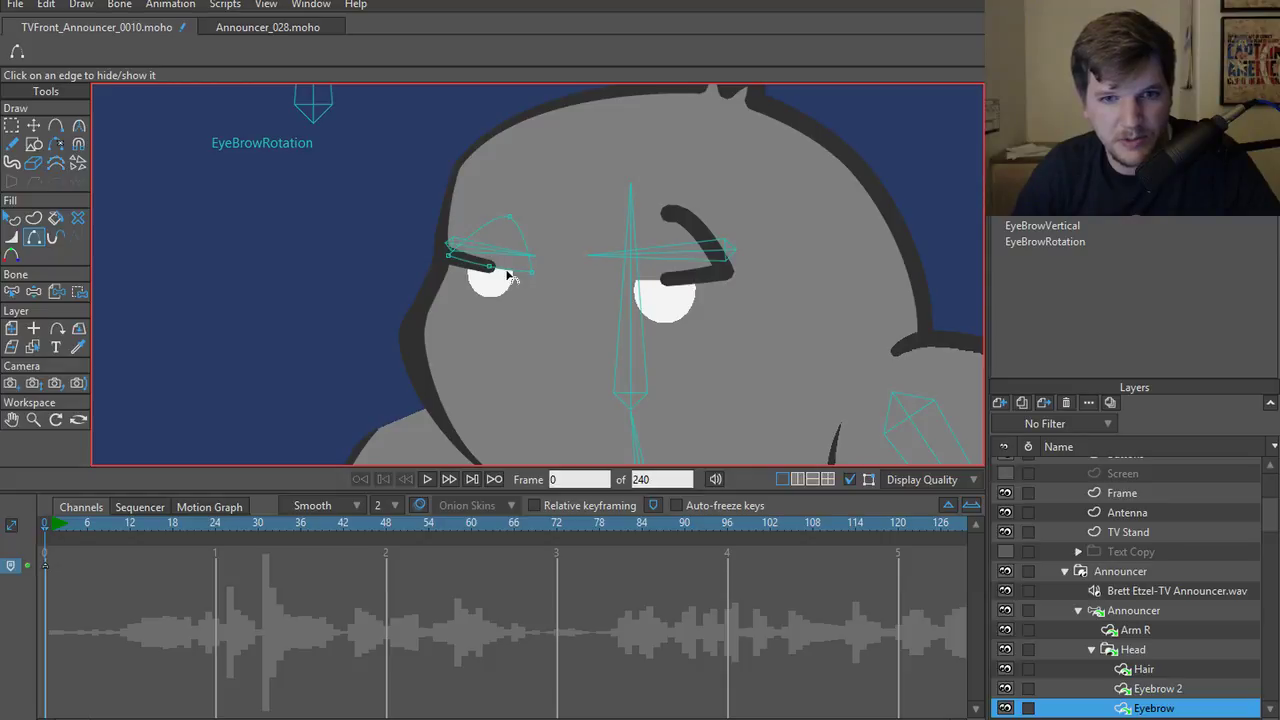
click(508, 275)
ctrl+alt+click(703, 235)
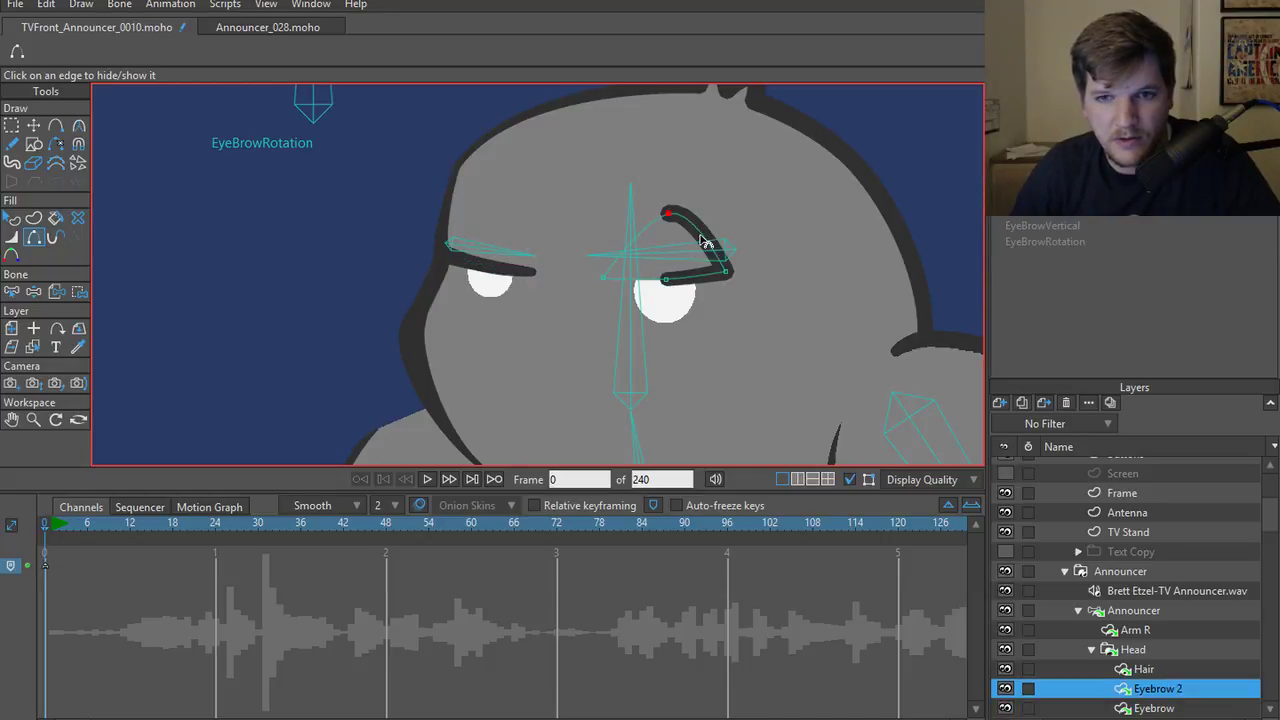
click(705, 238)
click(640, 282)
- Compare the eyebrows' deformation between the Manipulate Bones and Transform Points tools
scroll(530, 272, down, 2)
key(z)
scroll(530, 268, up, 3)
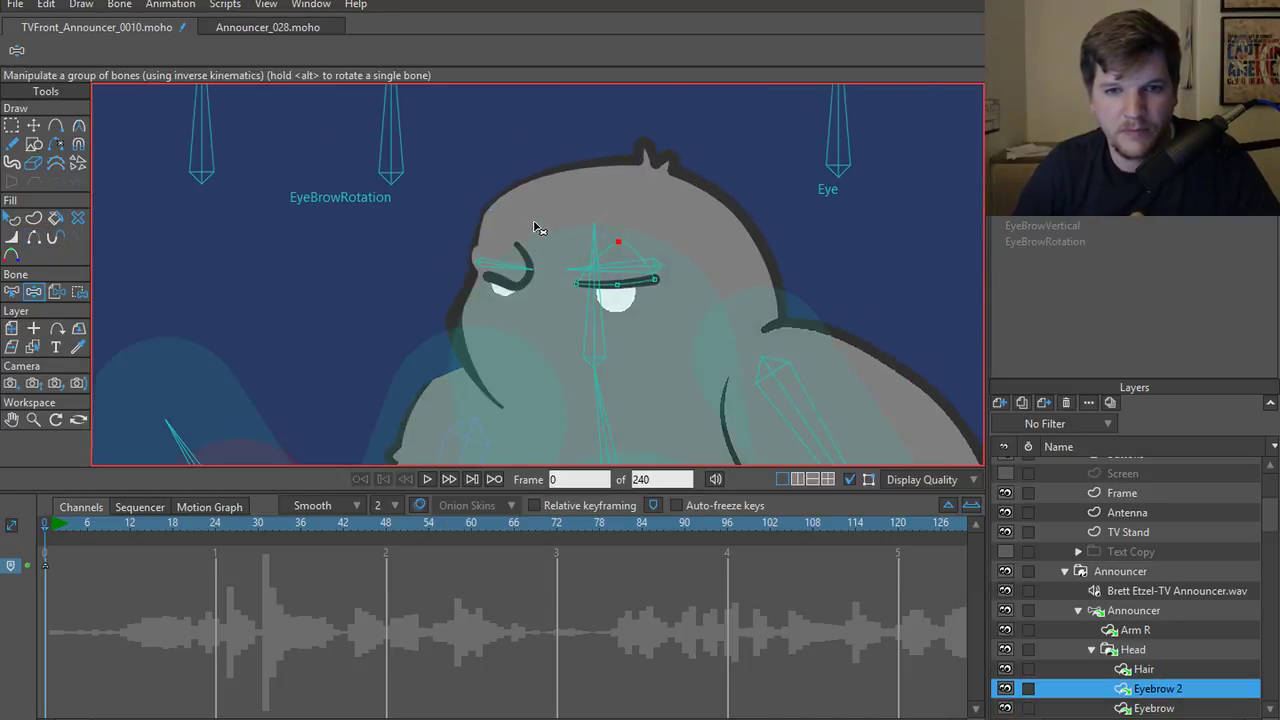
key(t)
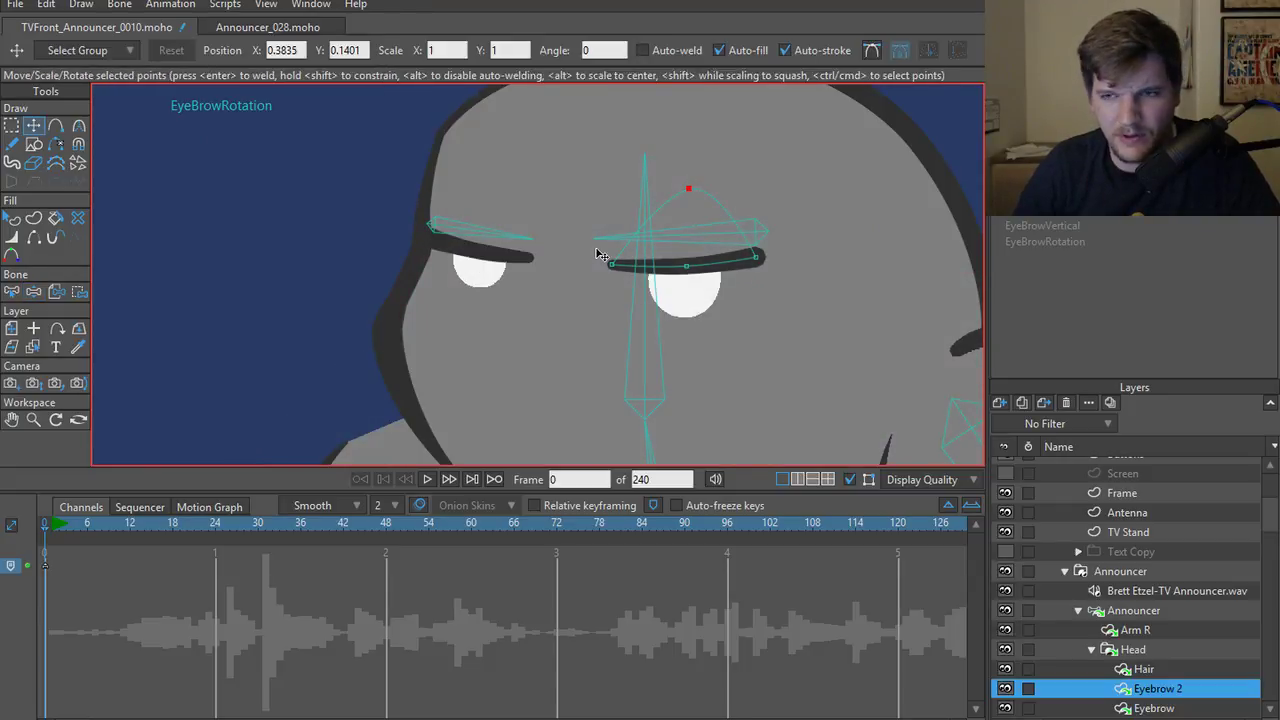
scroll(521, 257, up, 2)
- Select the small eyebrow bone B5 and open the Announcer layer's EyeBrowVertical action
key(b)
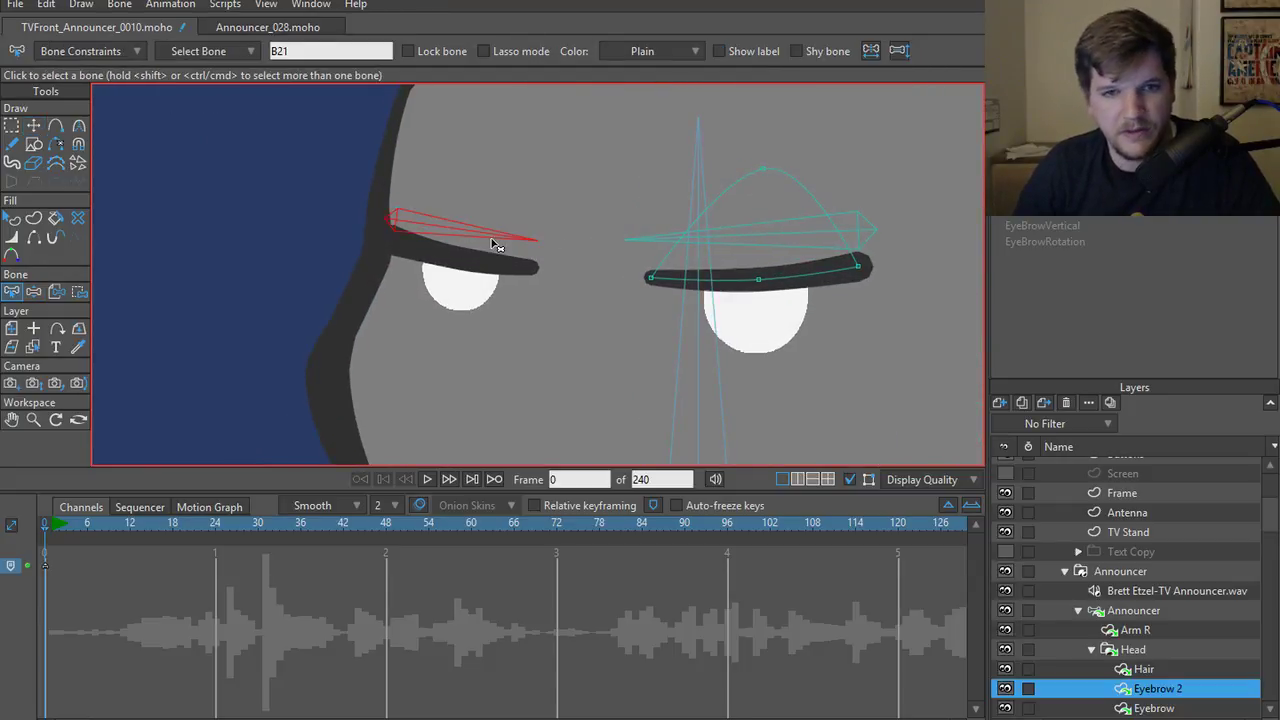
scroll(1113, 568, up, 2)
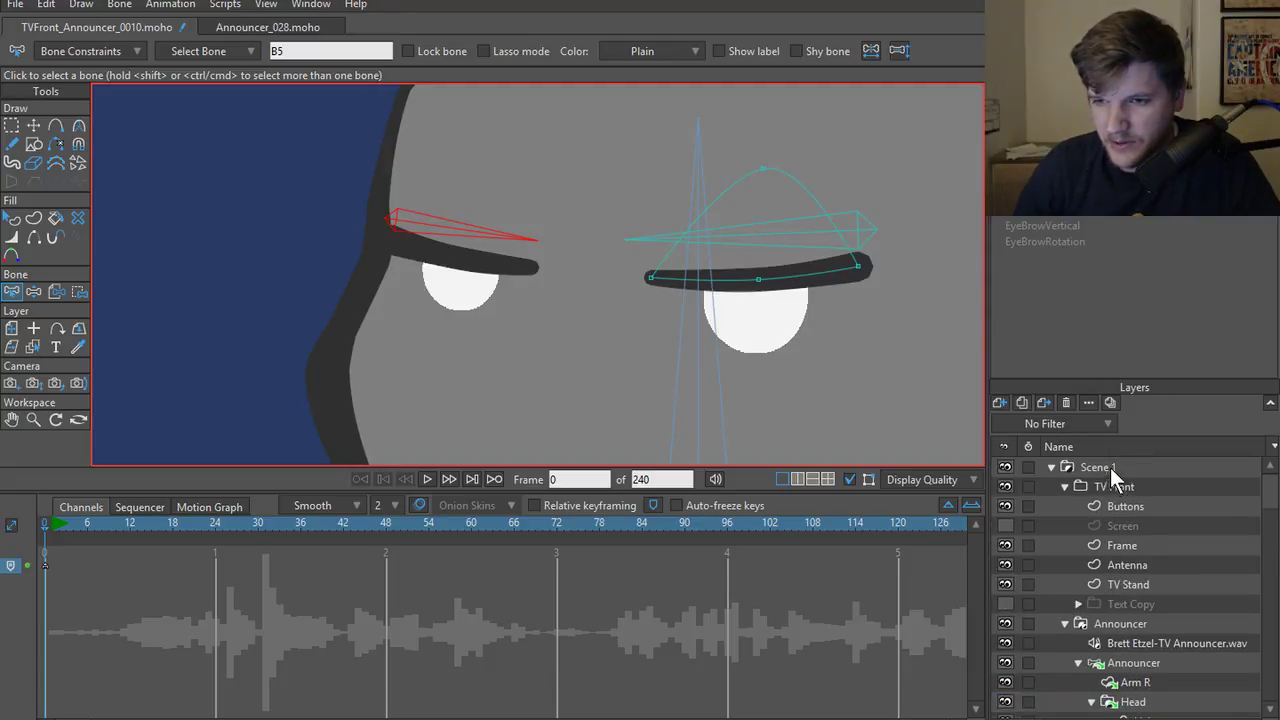
scroll(1123, 623, down, 3)
click(1130, 565)
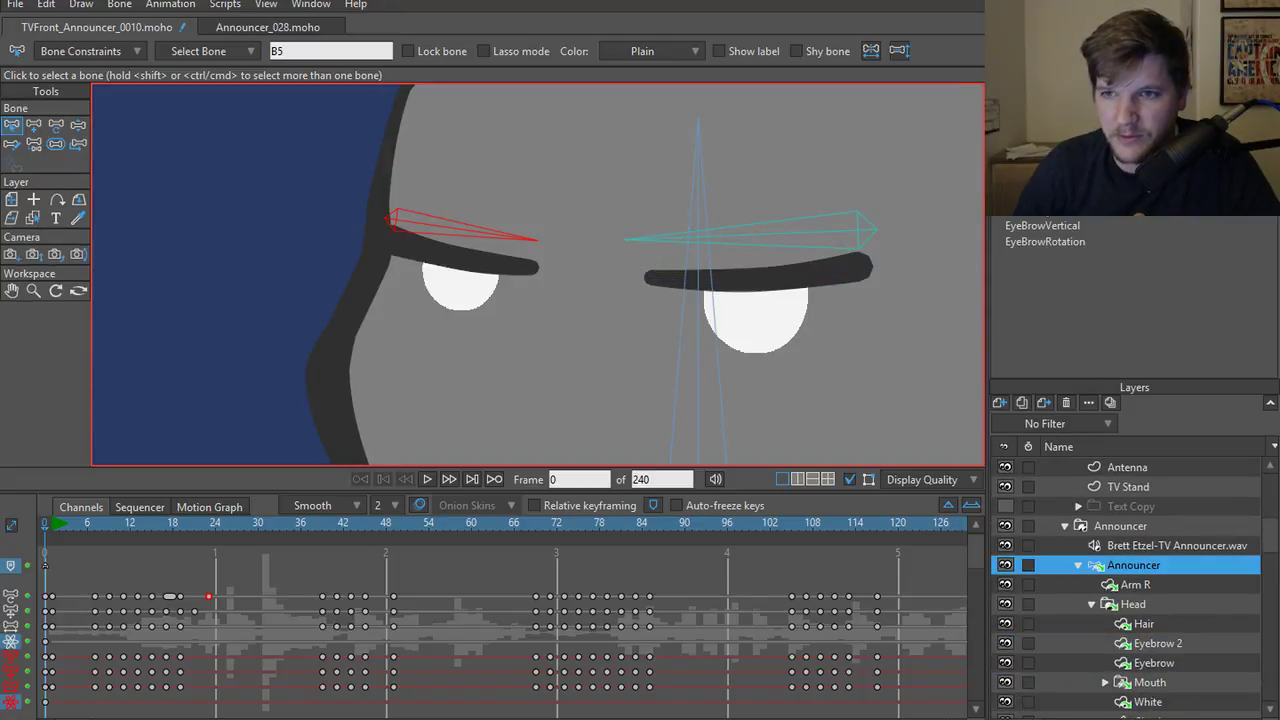
double_click(1040, 225)
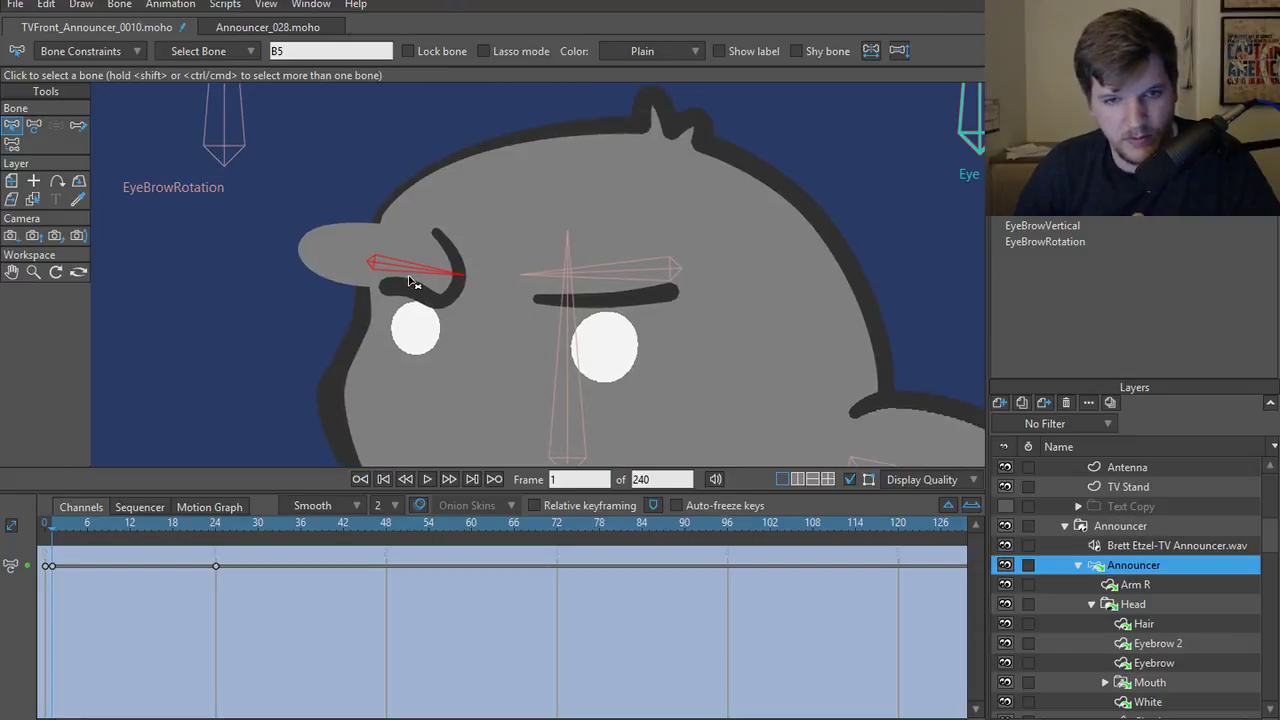
- Clear the Eyebrow layer's point motion keyframes from the EyeBrowVertical action
ctrl+alt+click(420, 278)
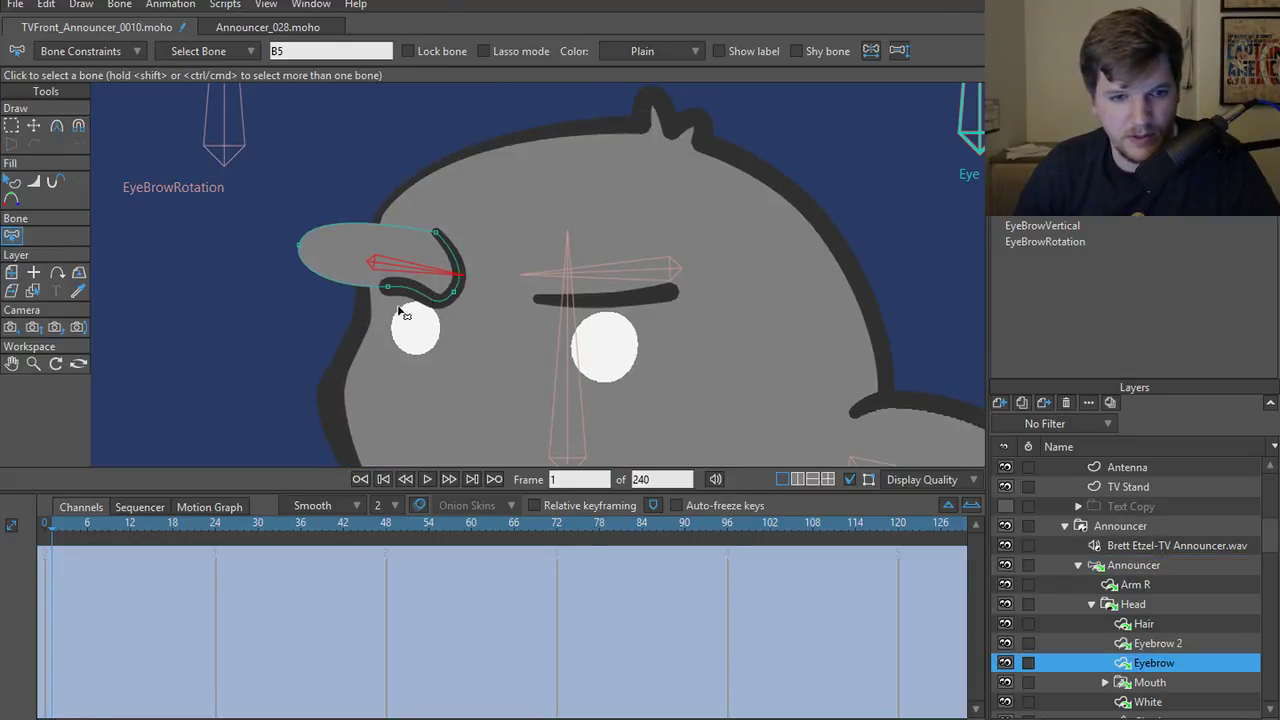
click(1035, 228)
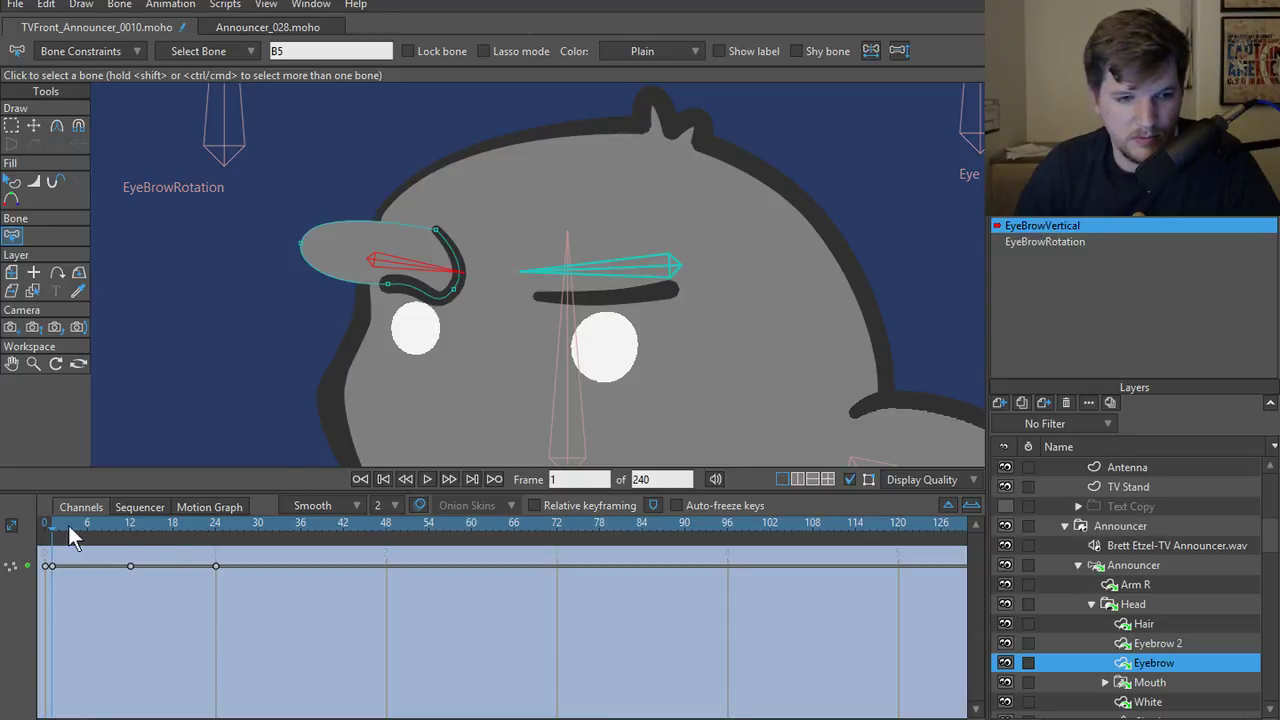
mouse_move(51, 524)
mouse_down()
mouse_move(171, 540)
mouse_move(38, 532)
mouse_move(227, 530)
mouse_move(44, 535)
mouse_up()
click(27, 566)
- Delete all of the Eyebrow layer's keyframes from the EyeBrowRotation action
double_click(1042, 242)
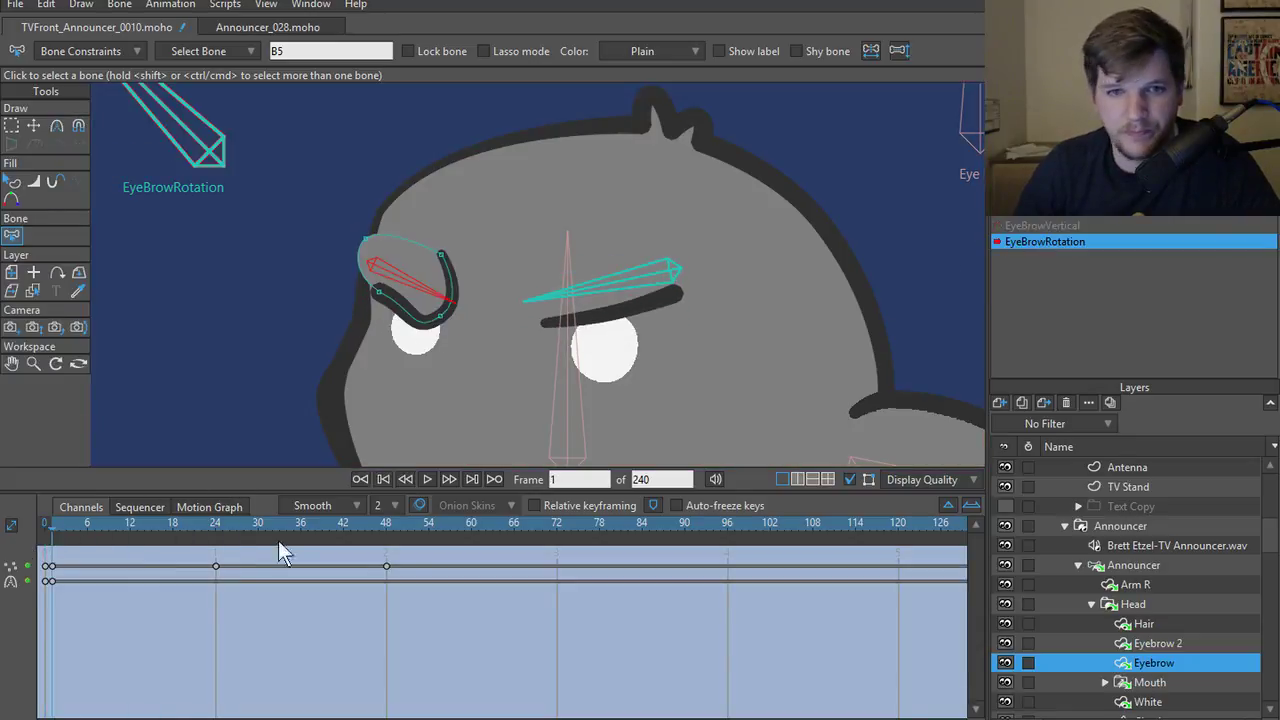
click(51, 580)
key(Delete)
drag(119, 577, 618, 560)
key(Delete)
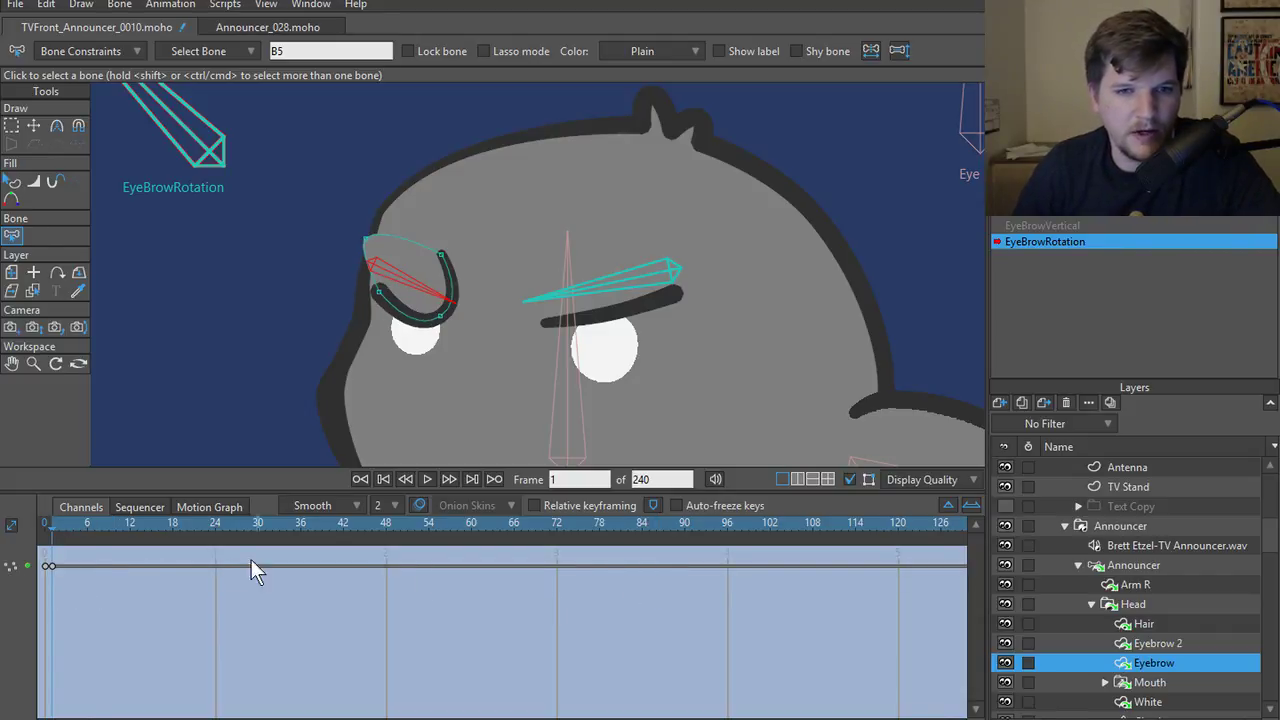
click(48, 565)
key(Delete)
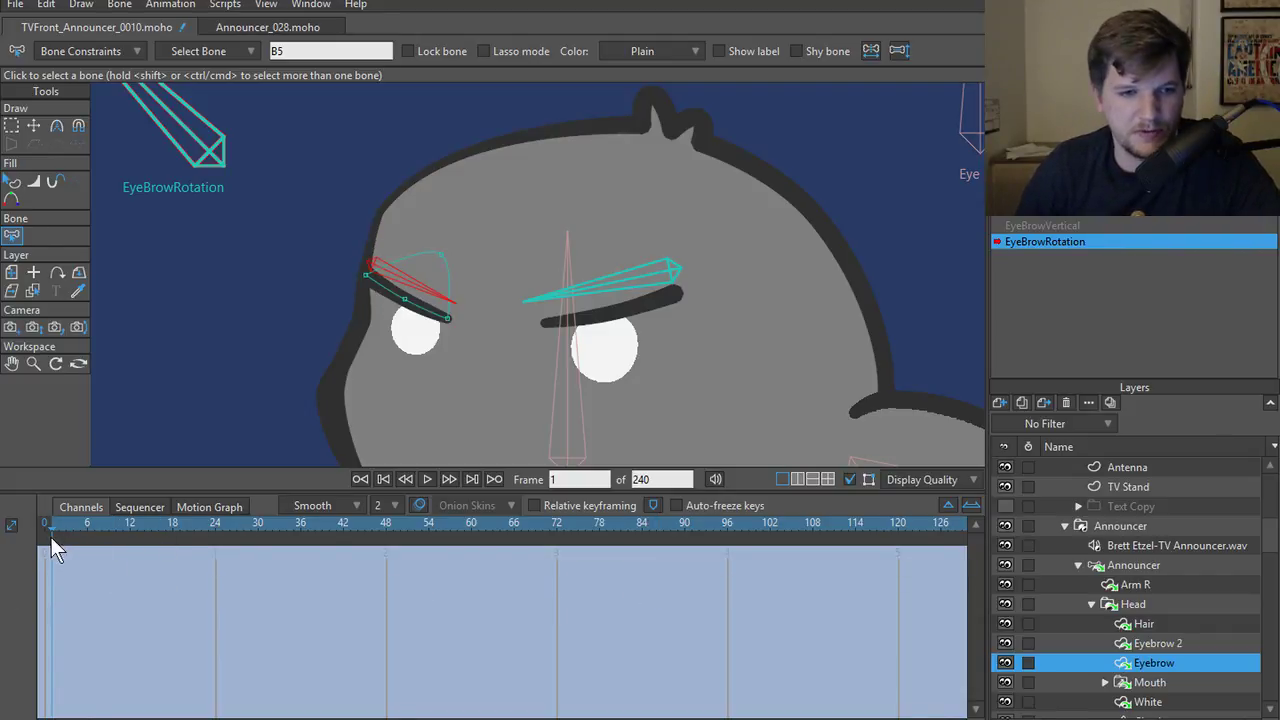
- Check the eyebrows' motion in the EyeBrowRotation and EyeBrowVertical actions by scrubbing their timelines, including from the Announcer layer
drag(51, 537, 108, 545)
mouse_move(25, 560)
mouse_down()
mouse_move(149, 549)
mouse_move(40, 548)
mouse_up()
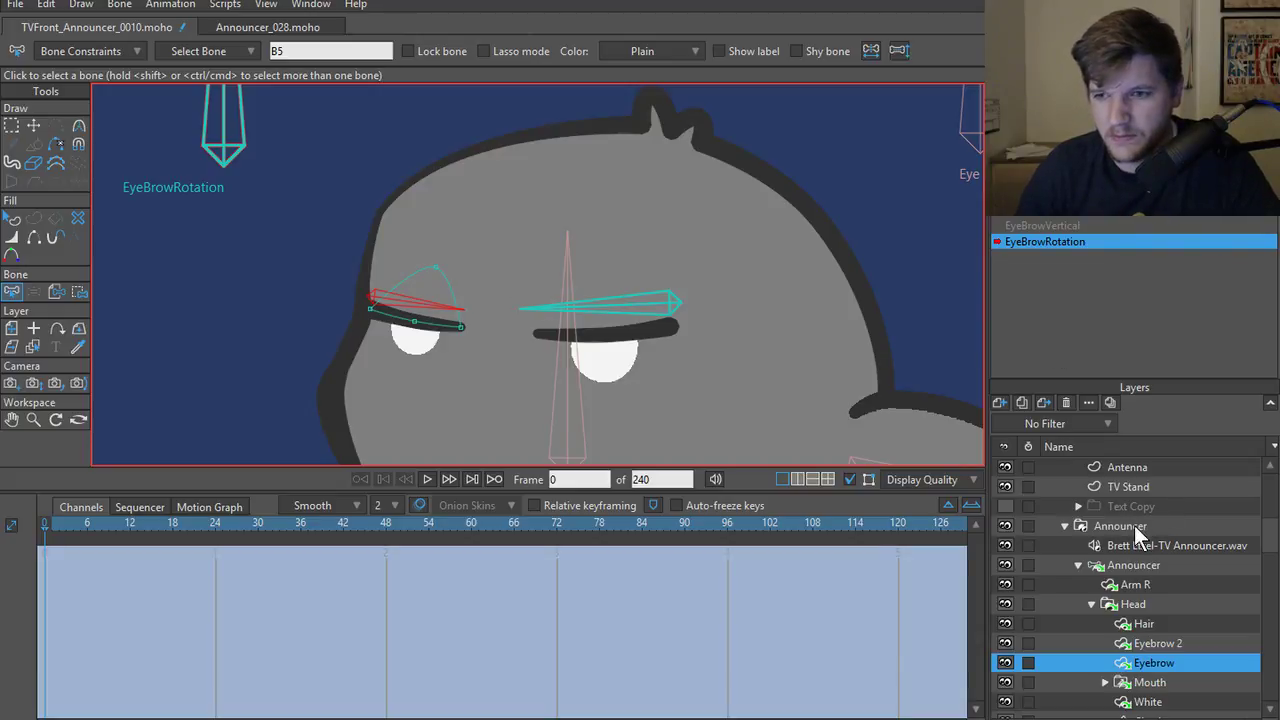
click(1125, 562)
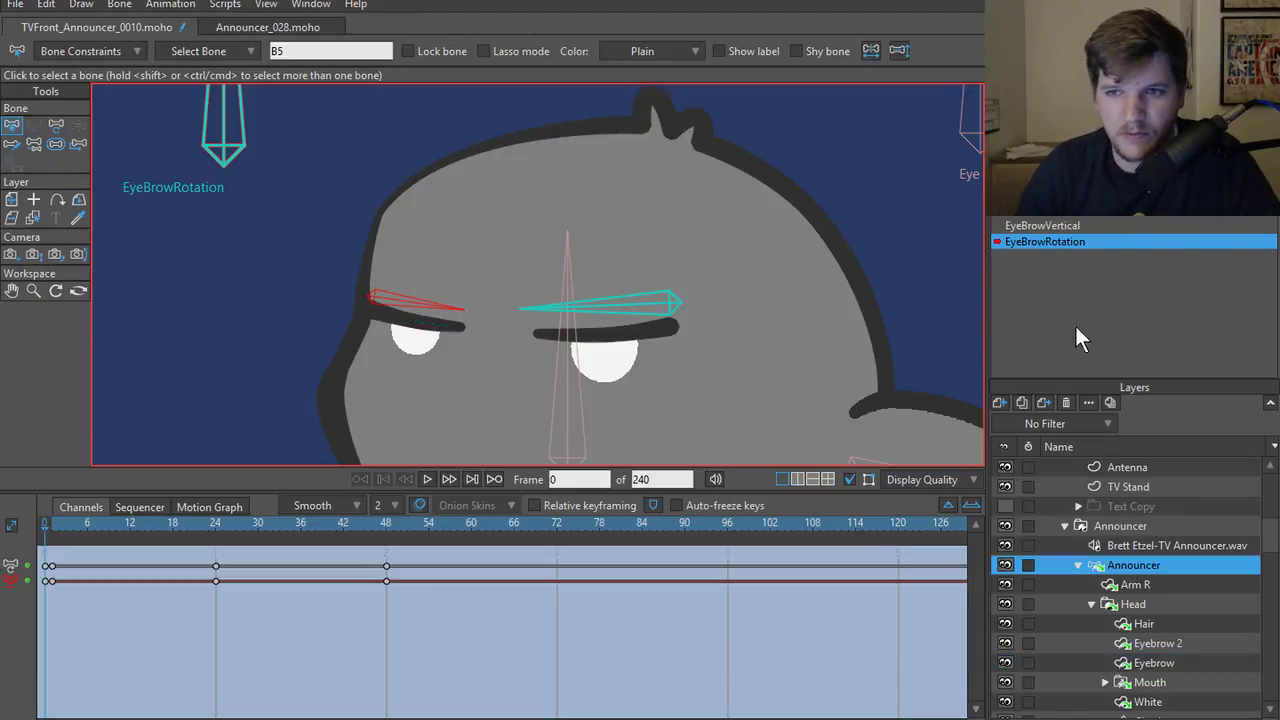
click(1055, 223)
key(ctrl+Right)
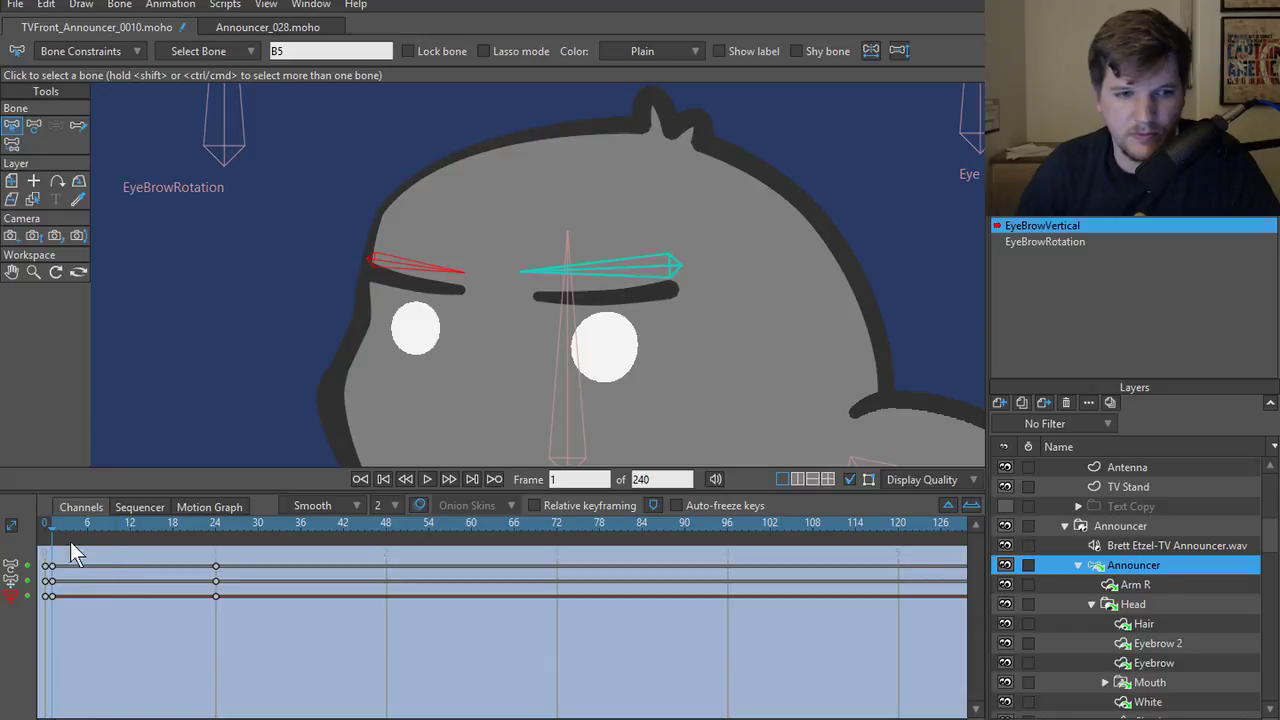
drag(52, 528, 222, 528)
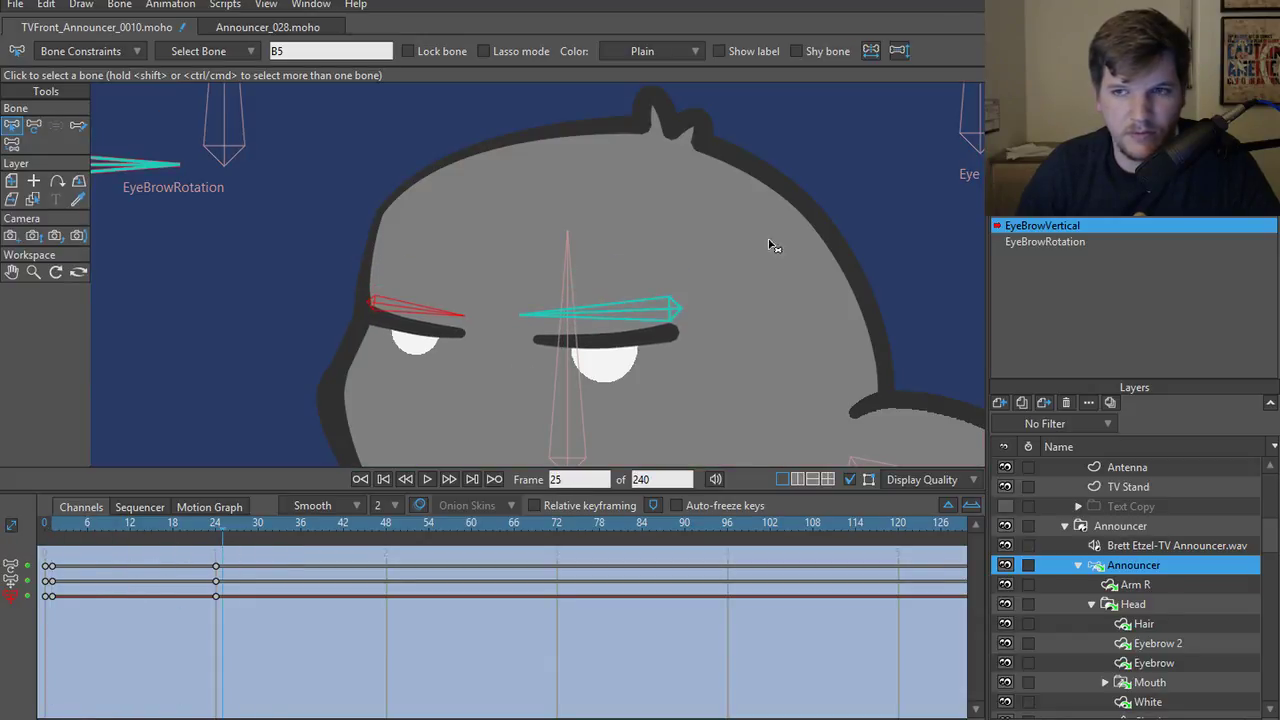
click(1052, 241)
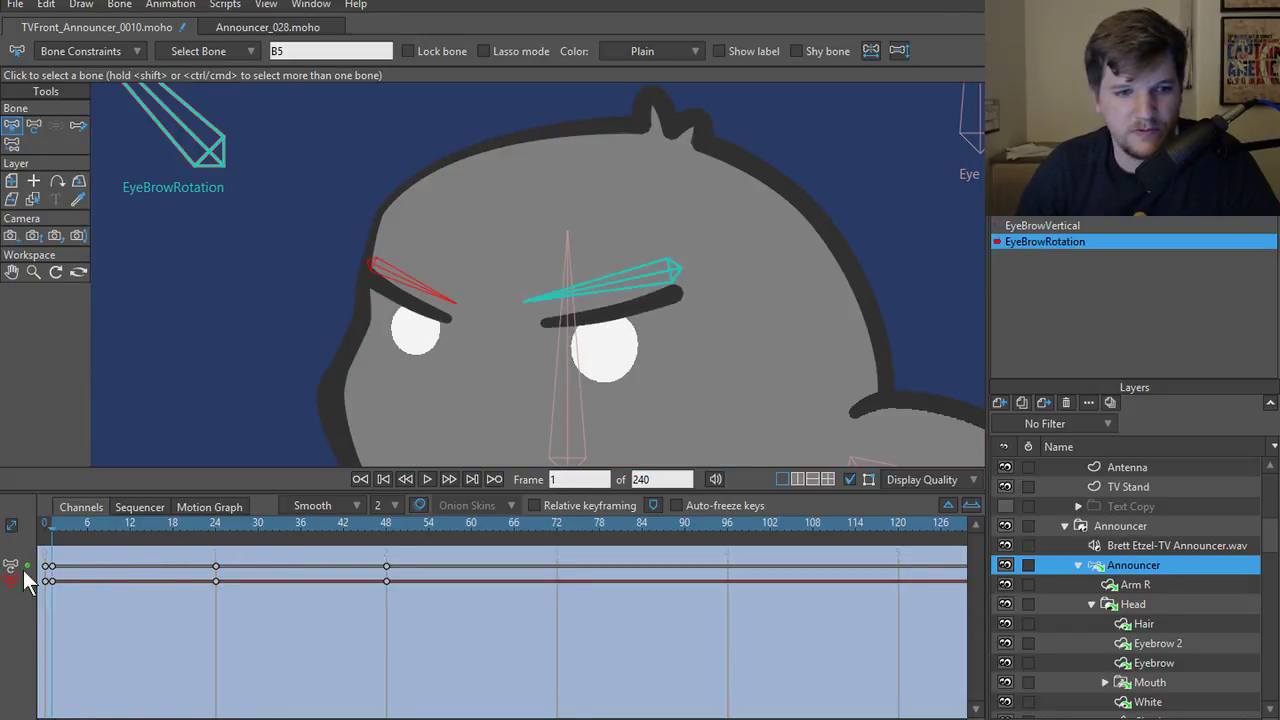
- Scrub the EyeBrowRotation action again to check the eyebrows, and return to the main animation
click(300, 525)
drag(320, 538, 44, 537)
drag(202, 536, 20, 550)
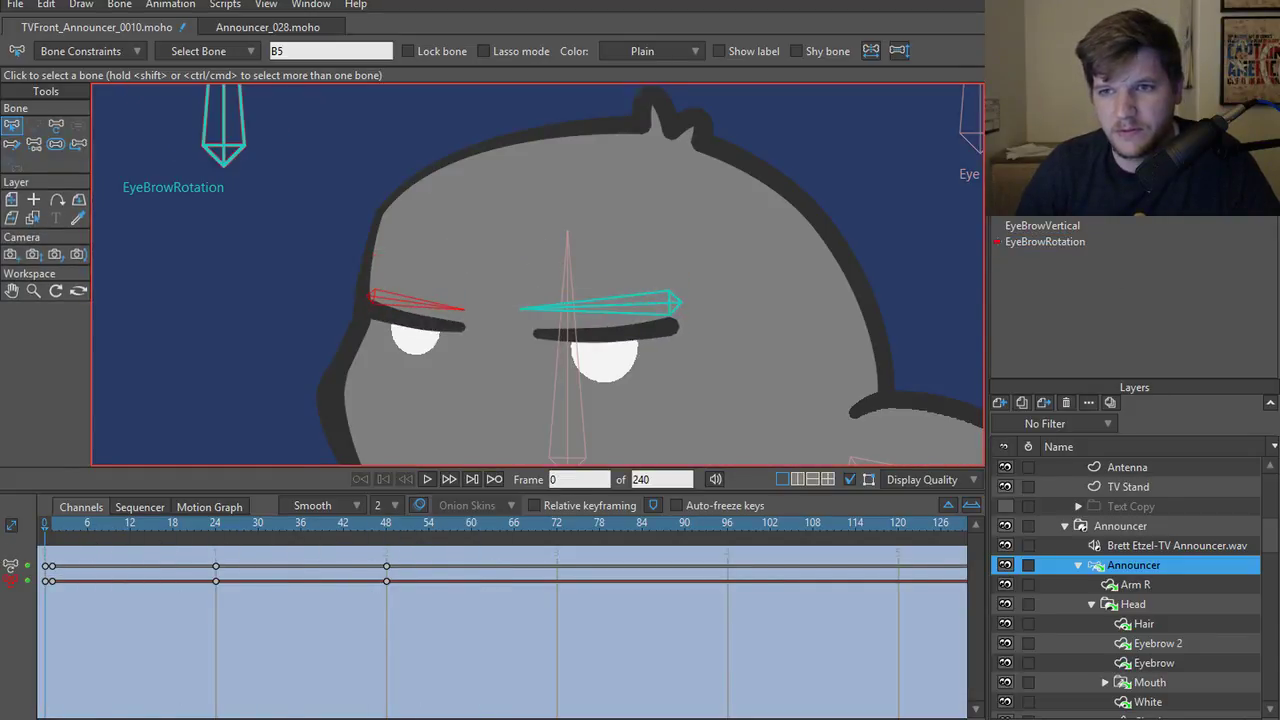
key(space)
key(z)
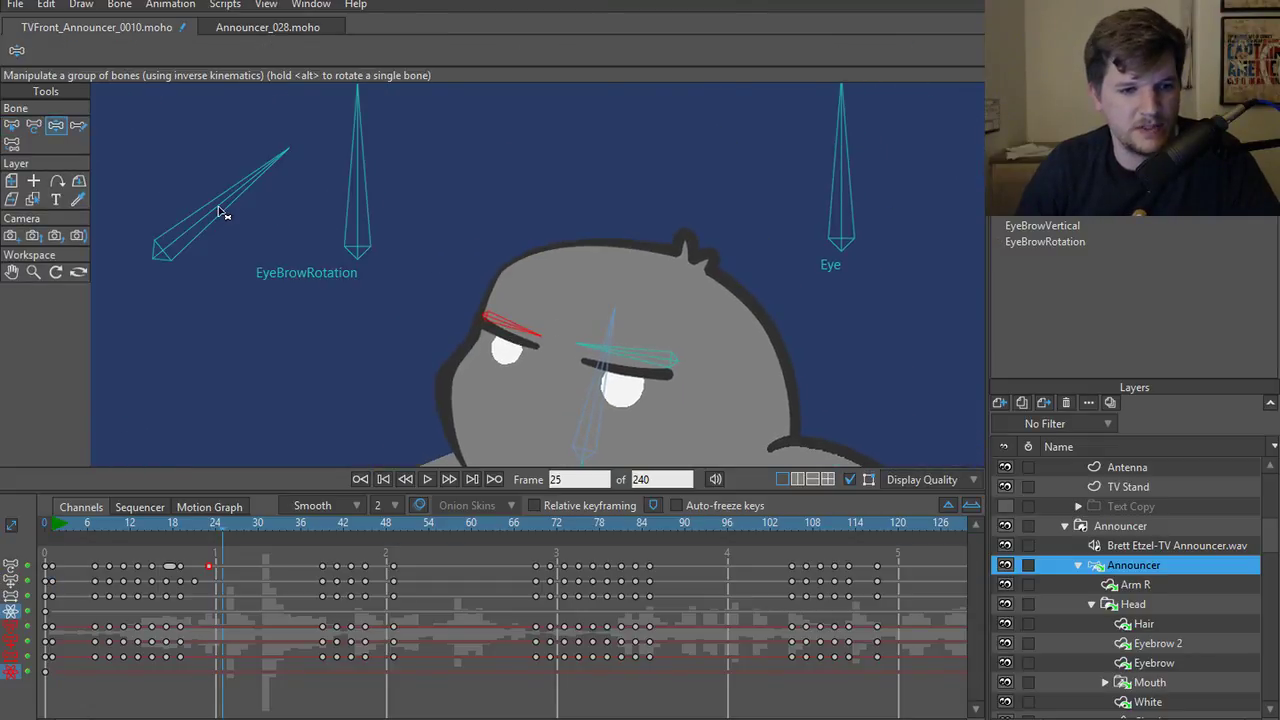
- Test the eyebrow and Eye control bones at frame 0 by rotating them, and undo the test poses
key(space)
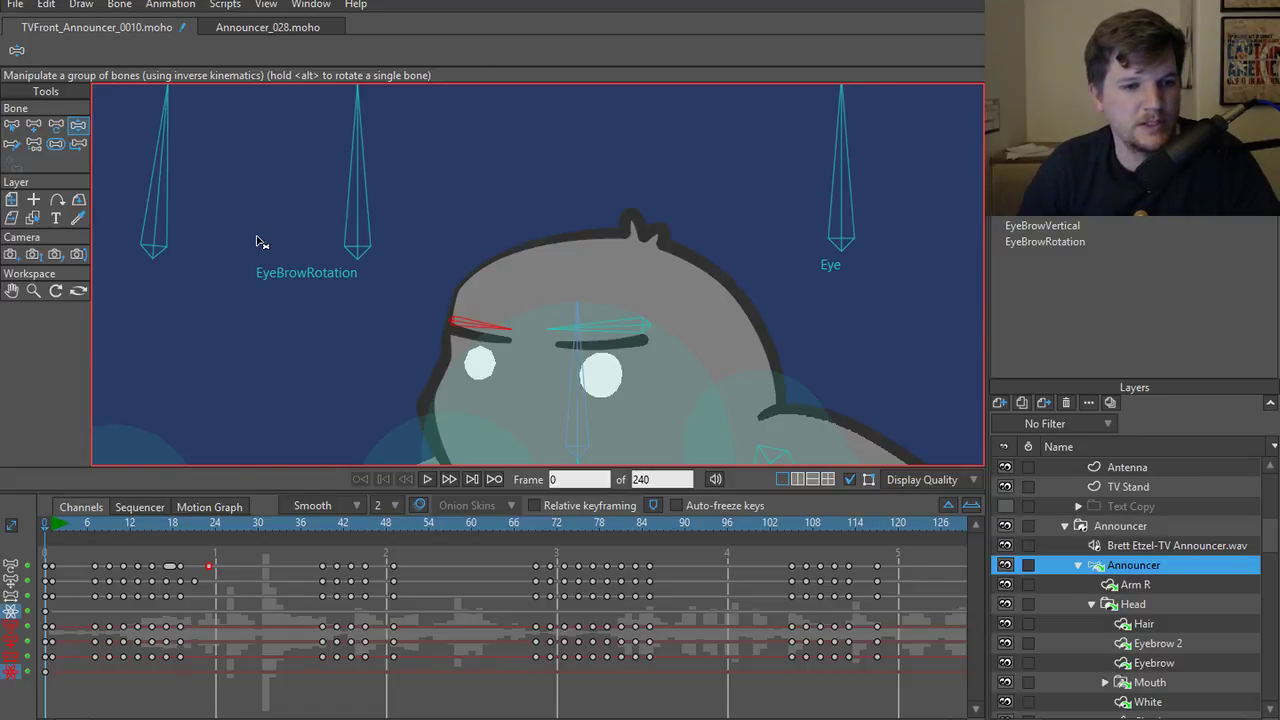
scroll(300, 275, down, 2)
drag(251, 254, 300, 257)
click(383, 257)
drag(383, 257, 123, 183)
drag(702, 234, 766, 216)
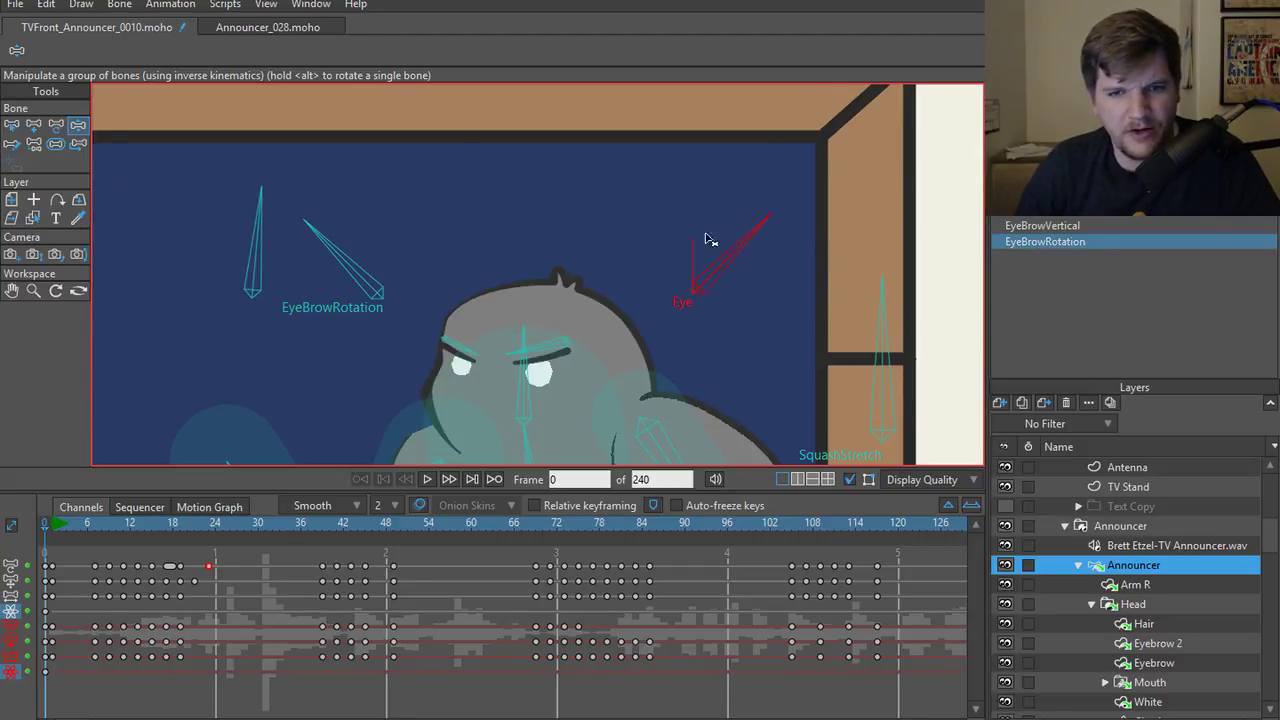
key(ctrl+z)
key(t)
key(ctrl+z)
key(ctrl+z)
key(ctrl+z)
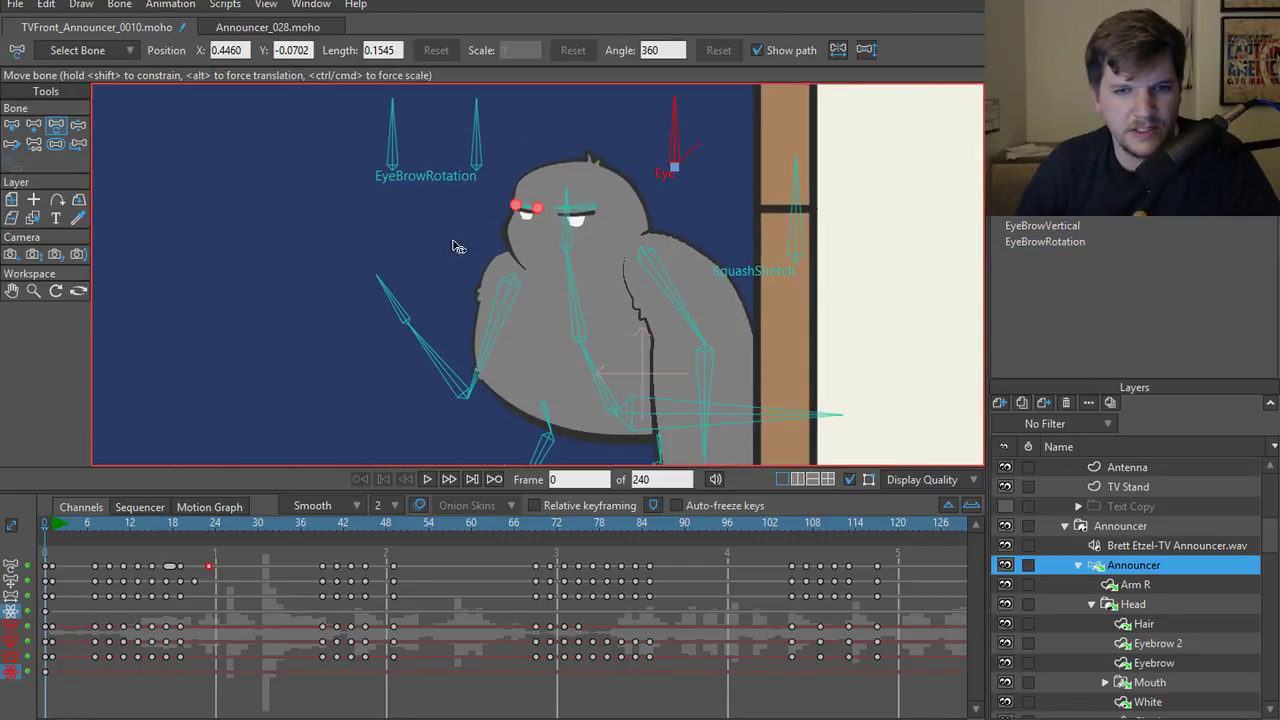
- Set the Scene 1 group's mask to "No masking in this group"
scroll(1118, 568, up, 3)
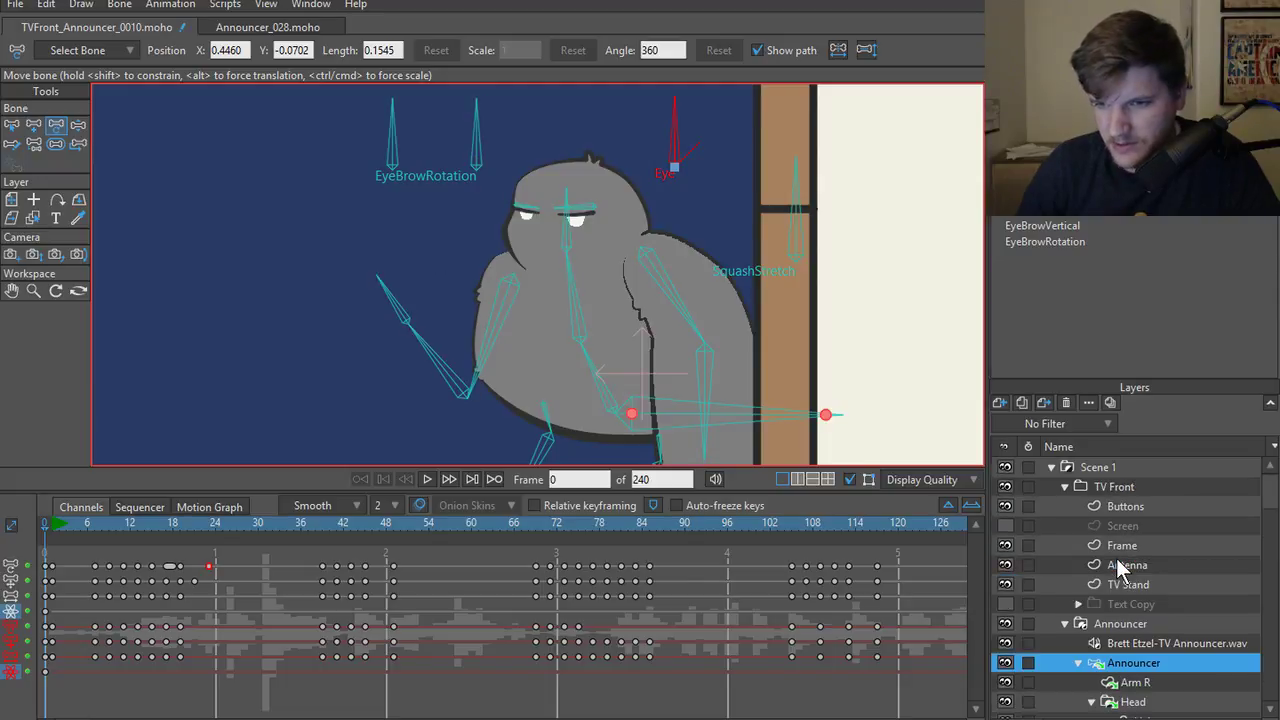
double_click(1120, 469)
click(656, 63)
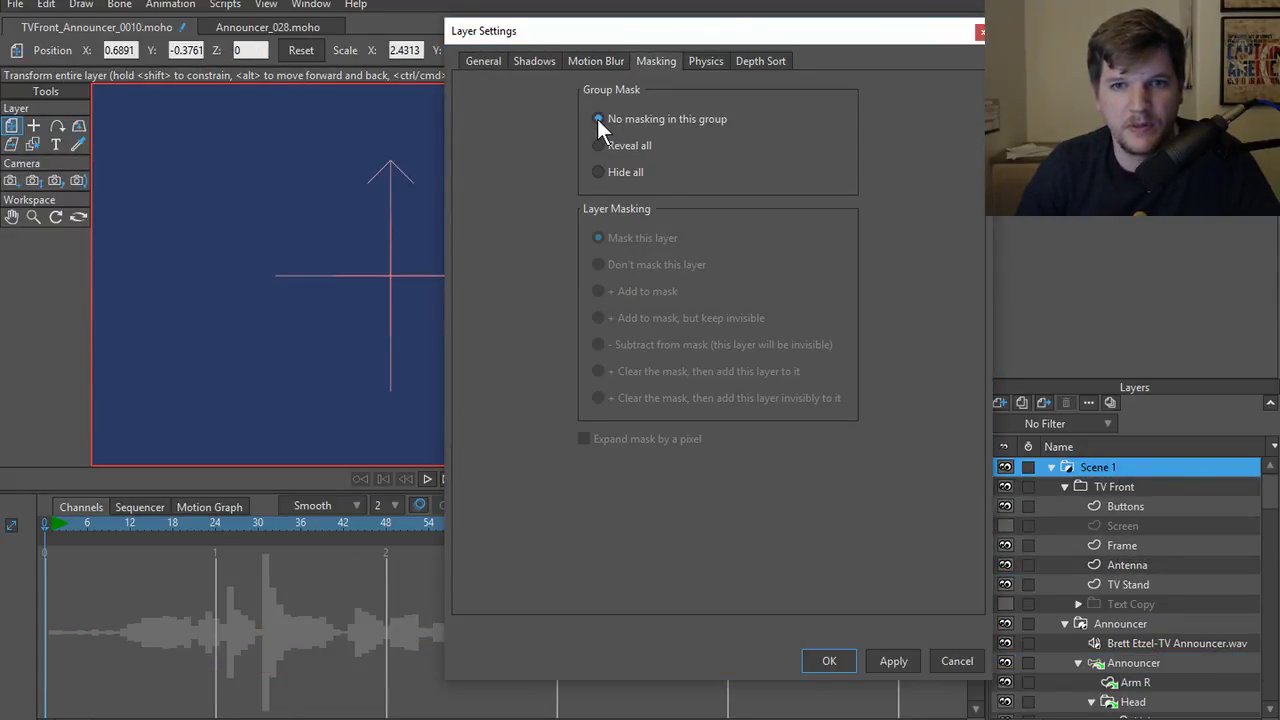
click(880, 662)
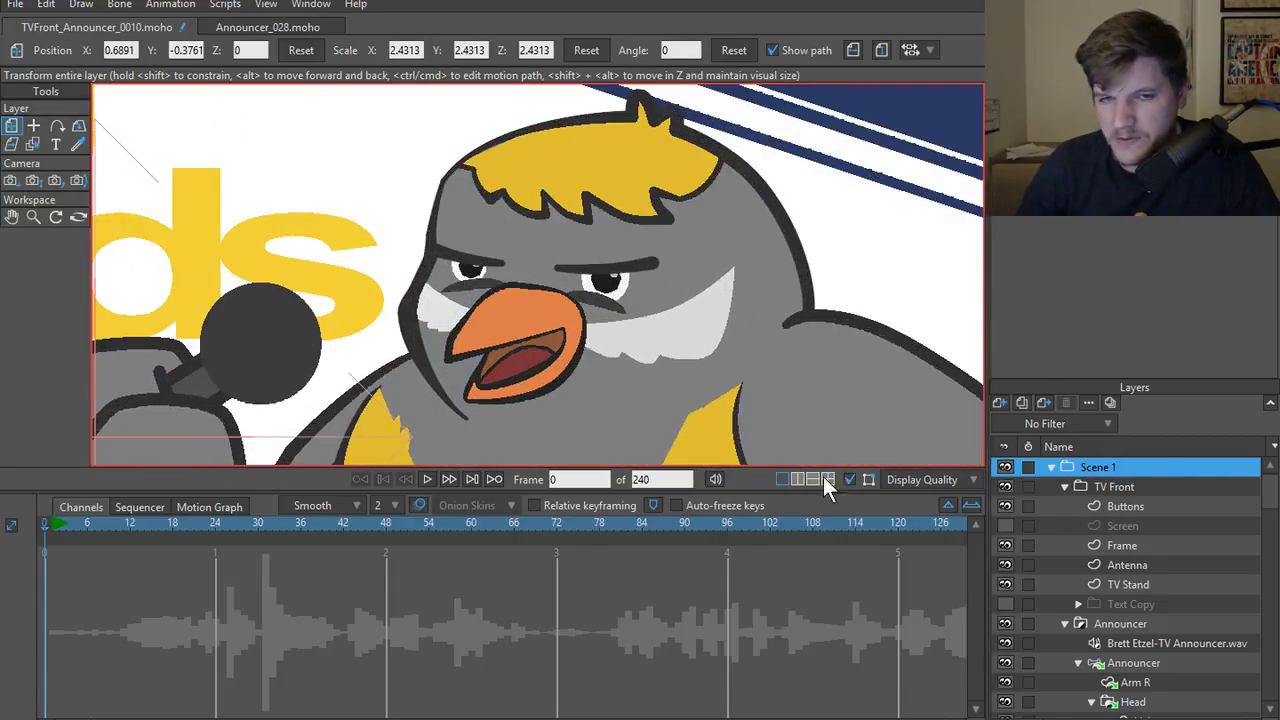
- Test the eyebrow control bones on the Announcer layer of the unmasked character, and restore their original pose
scroll(1108, 628, down, 3)
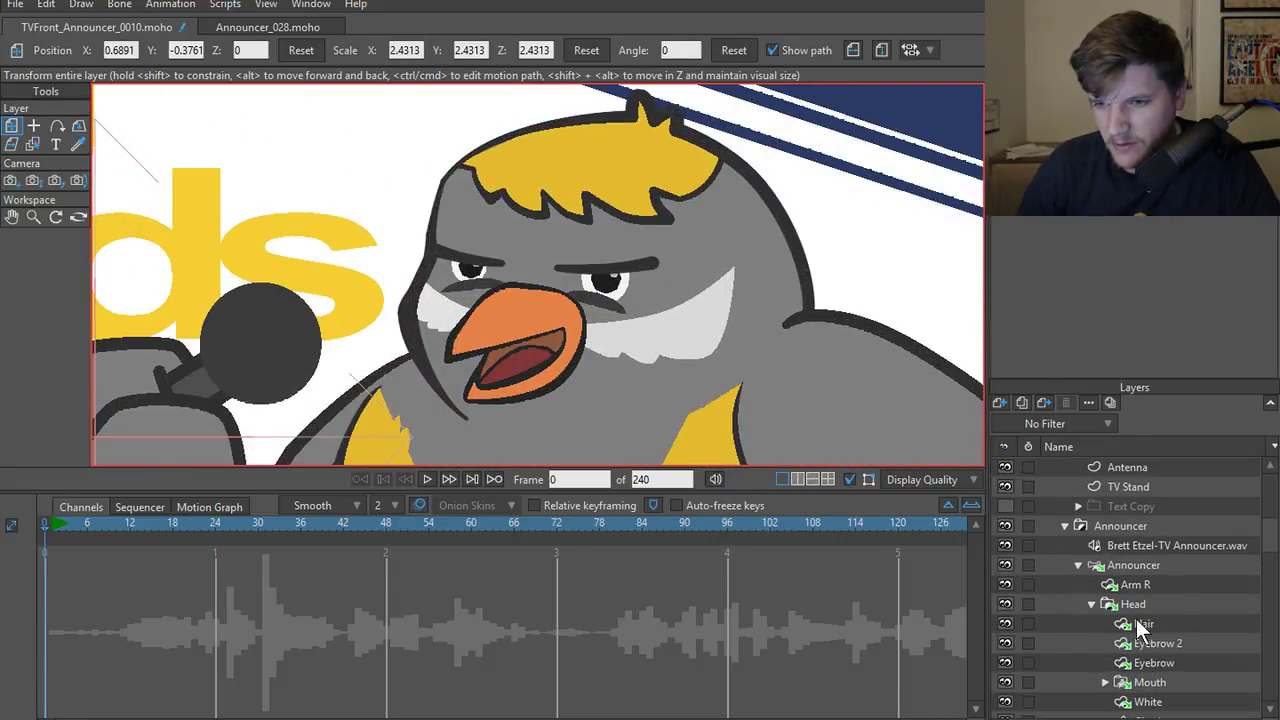
click(1147, 606)
click(1143, 566)
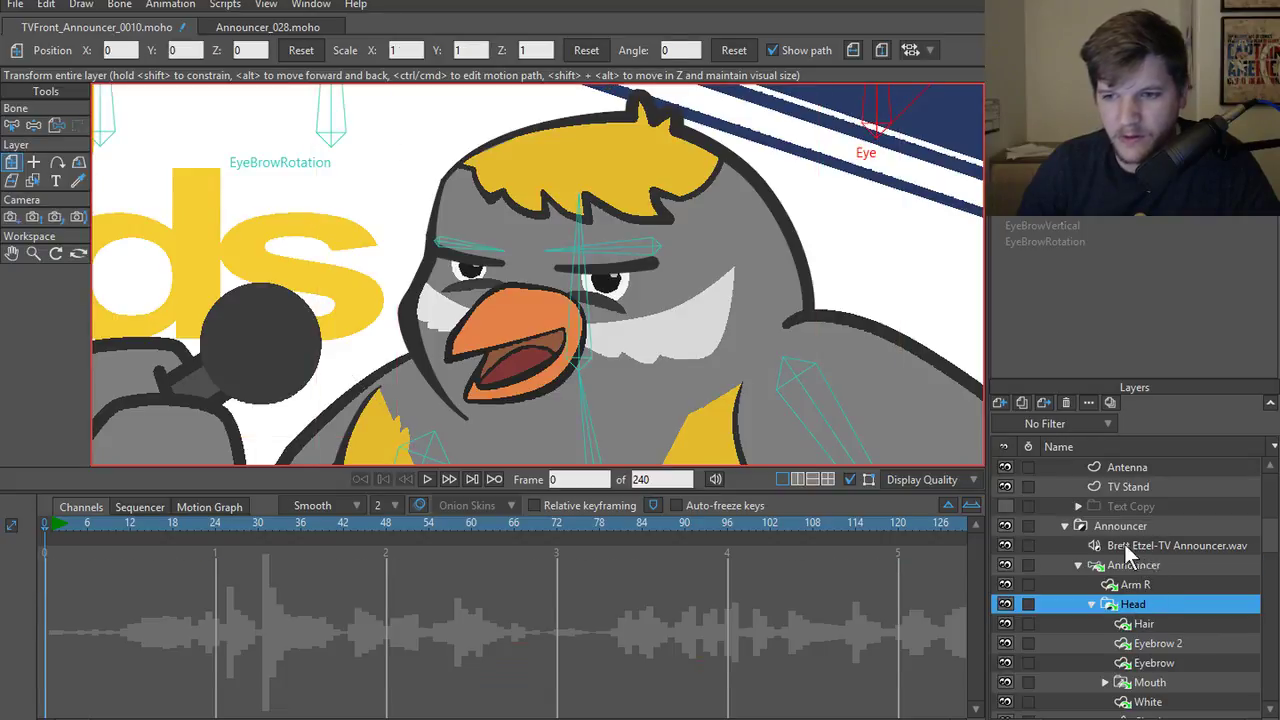
scroll(733, 358, down, 5)
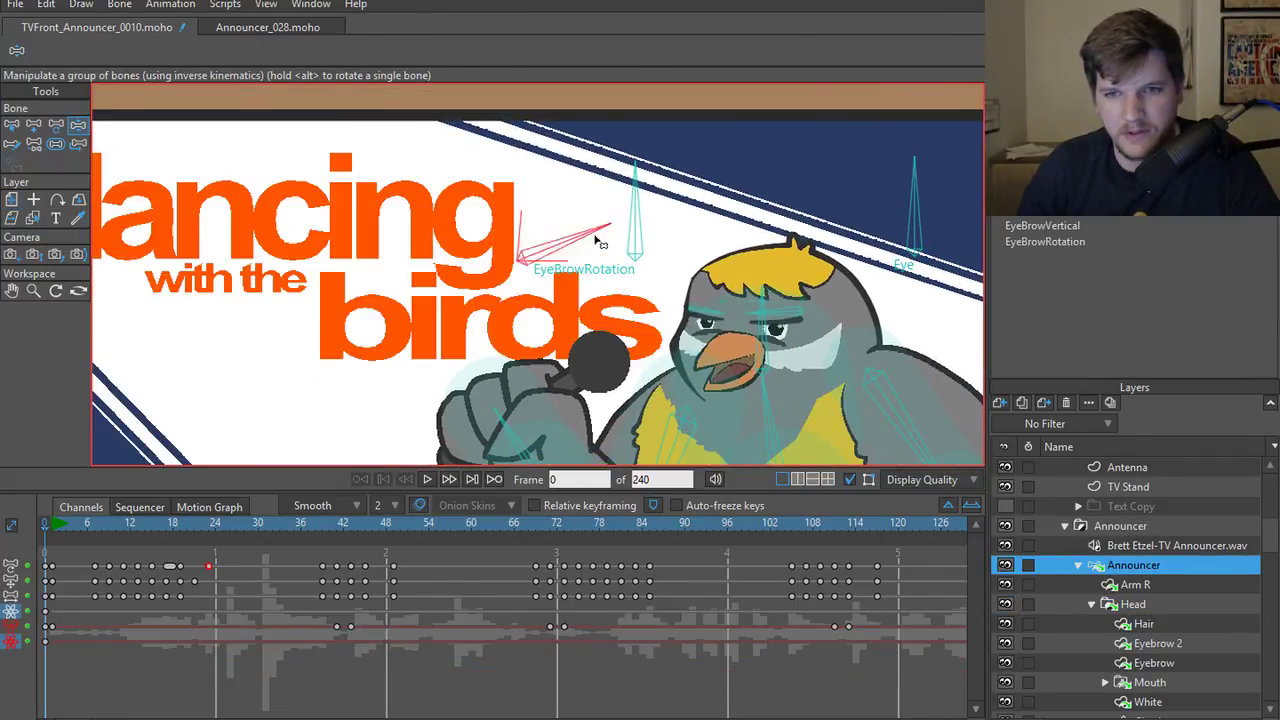
key(z)
click(688, 266)
click(634, 205)
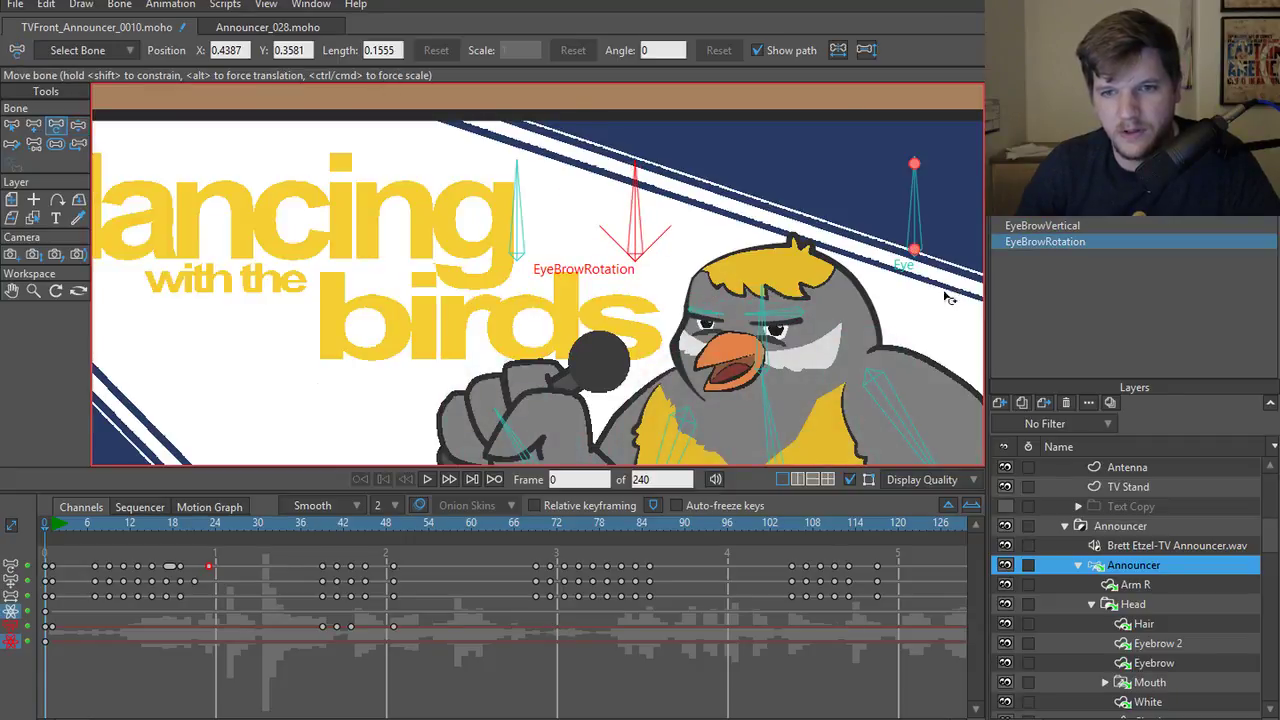
key(z)
key(t)
scroll(482, 238, down, 2)
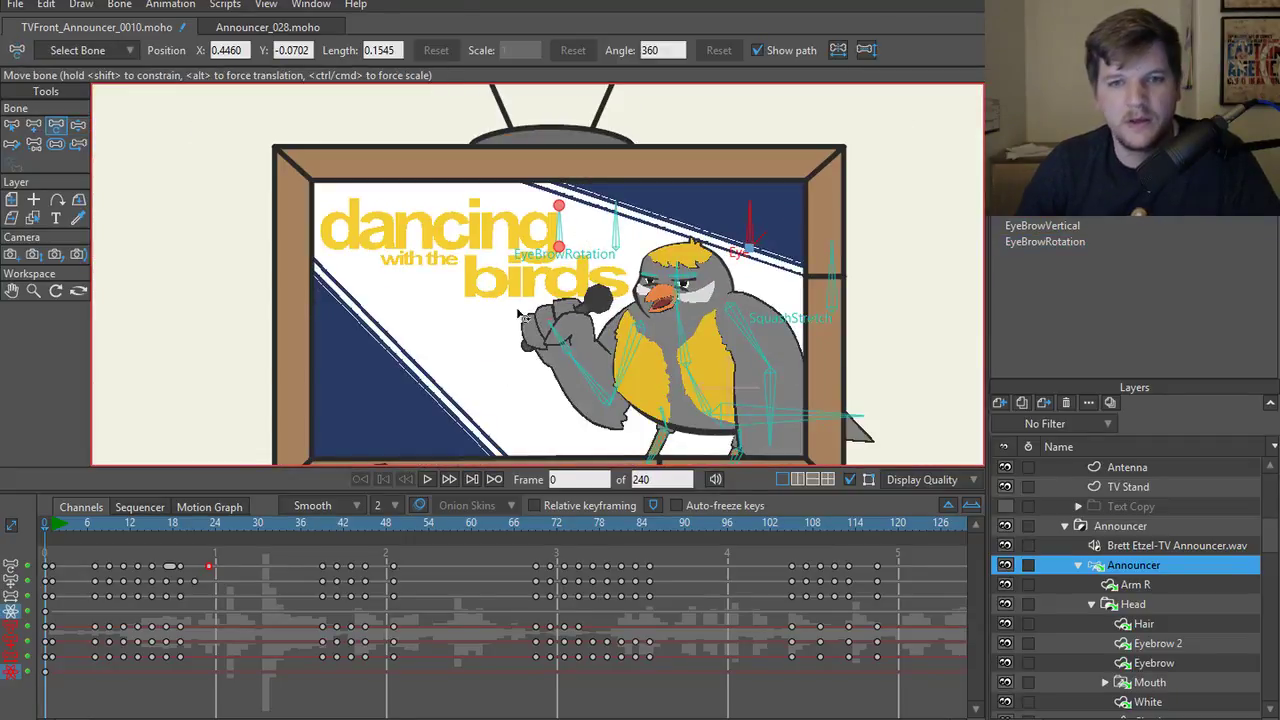
- Save the scene as a new version named TVFront_Announcer_0011
scroll(482, 238, down, 1)
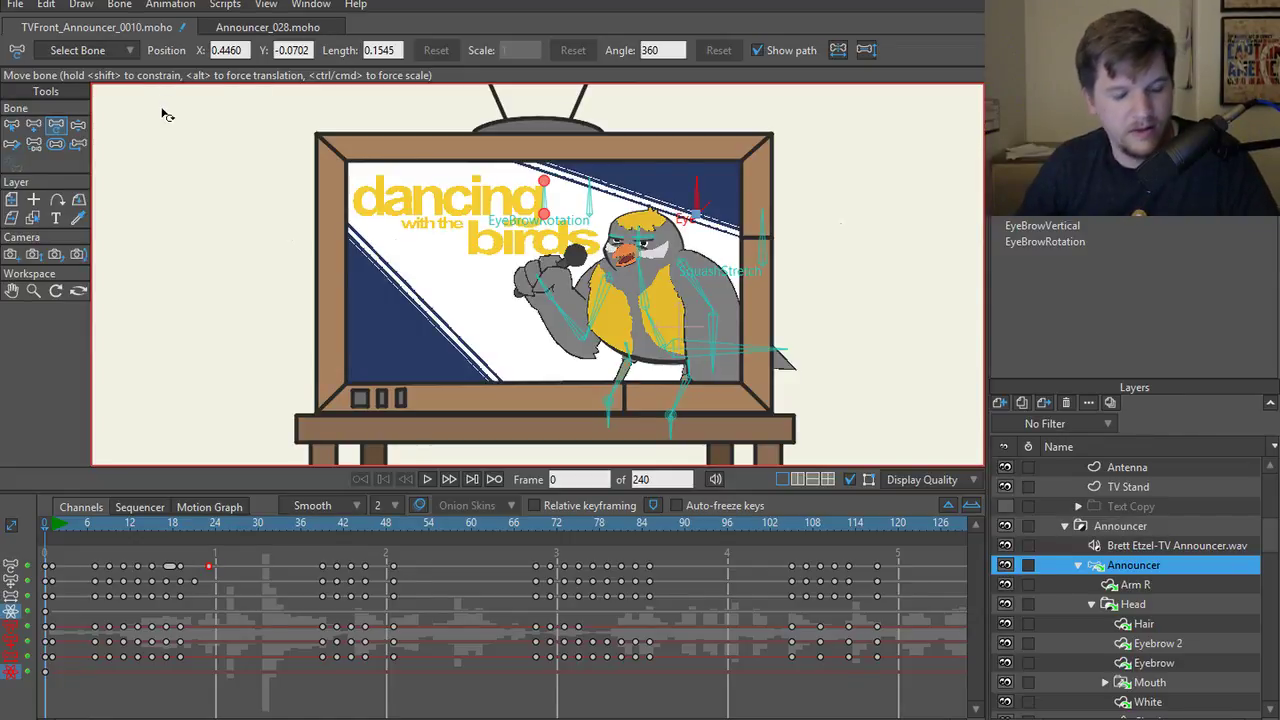
key(ctrl+shift+s)
click(287, 645)
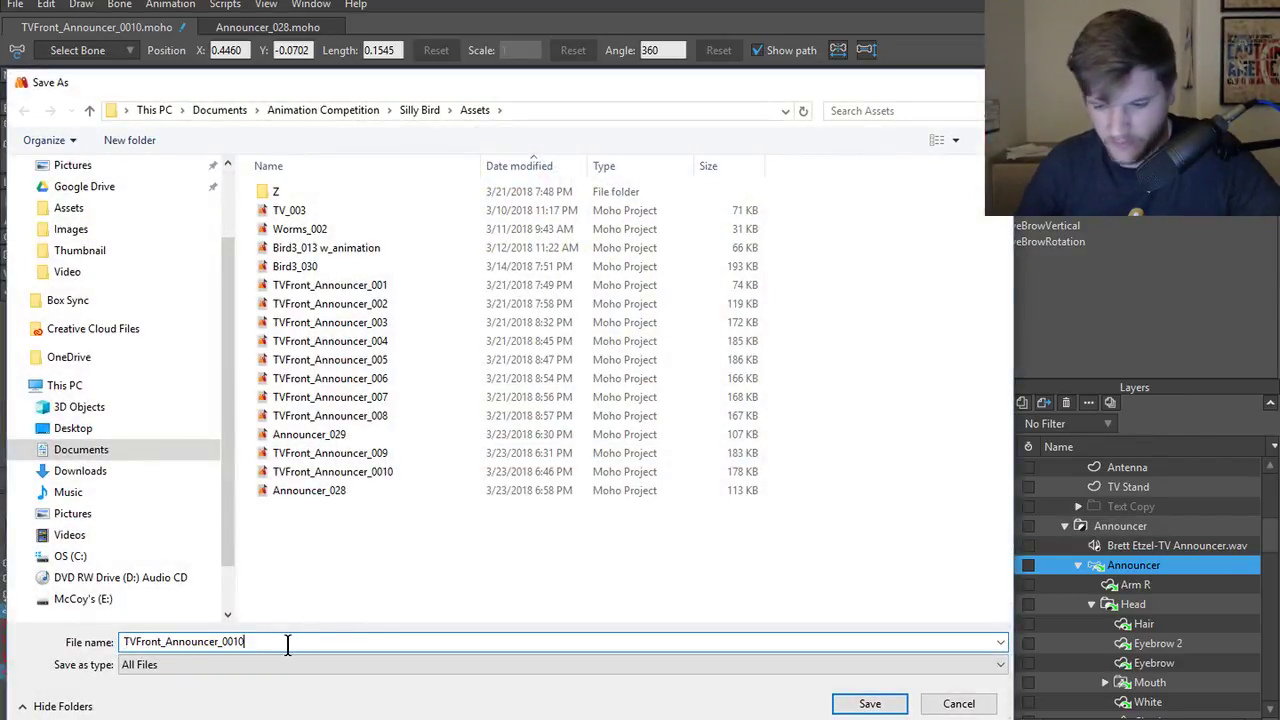
key(Return)
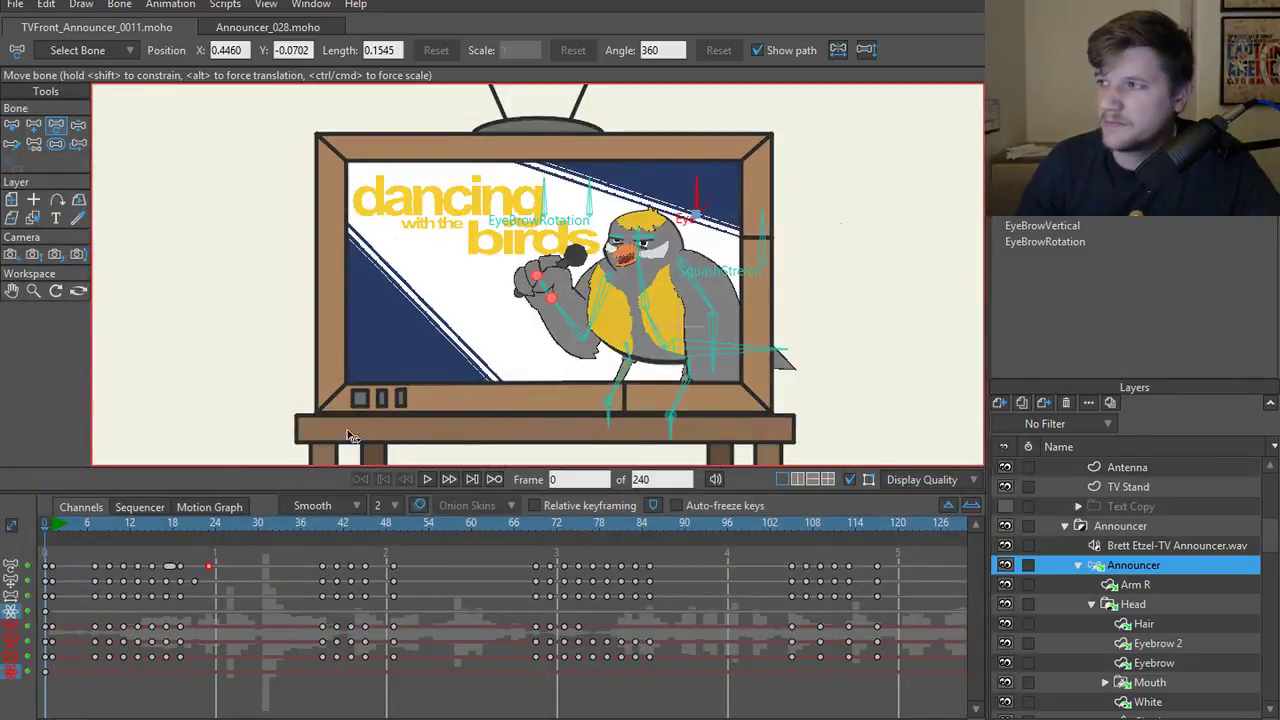
- Play the scene's animation to review the announcer's movement inside the TV frame
scroll(251, 329, down, 5)
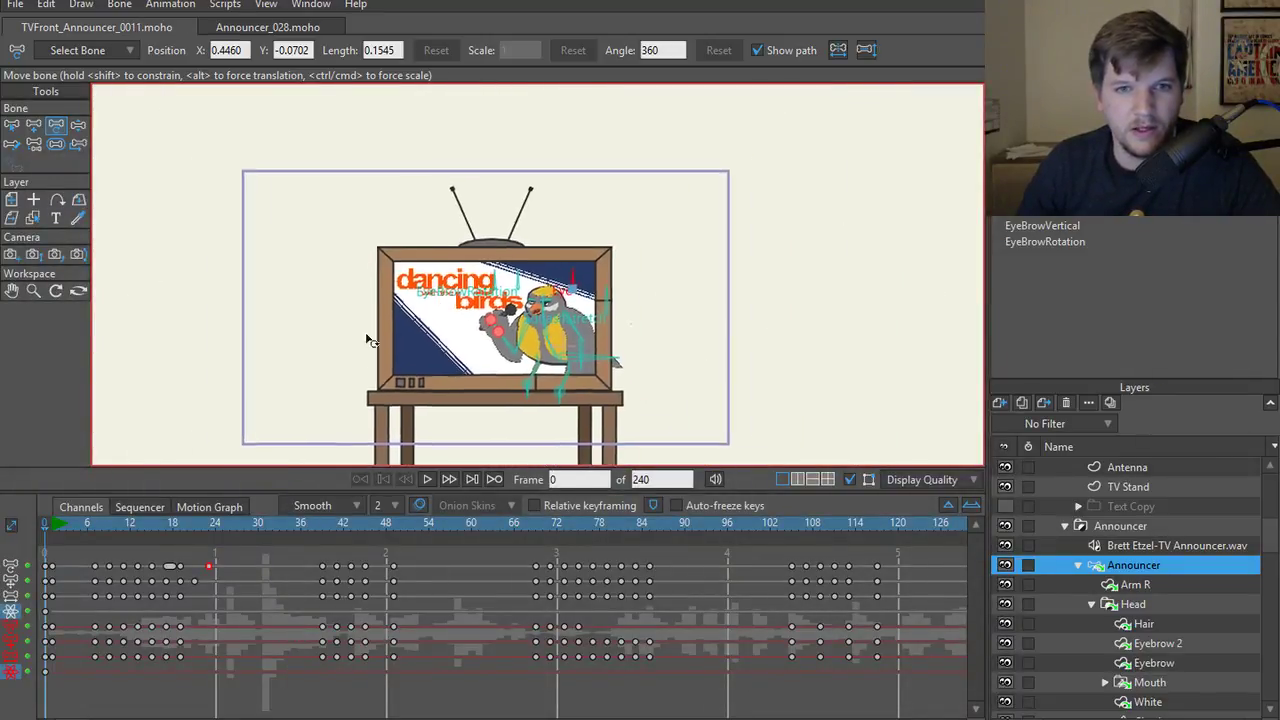
scroll(398, 390, up, 2)
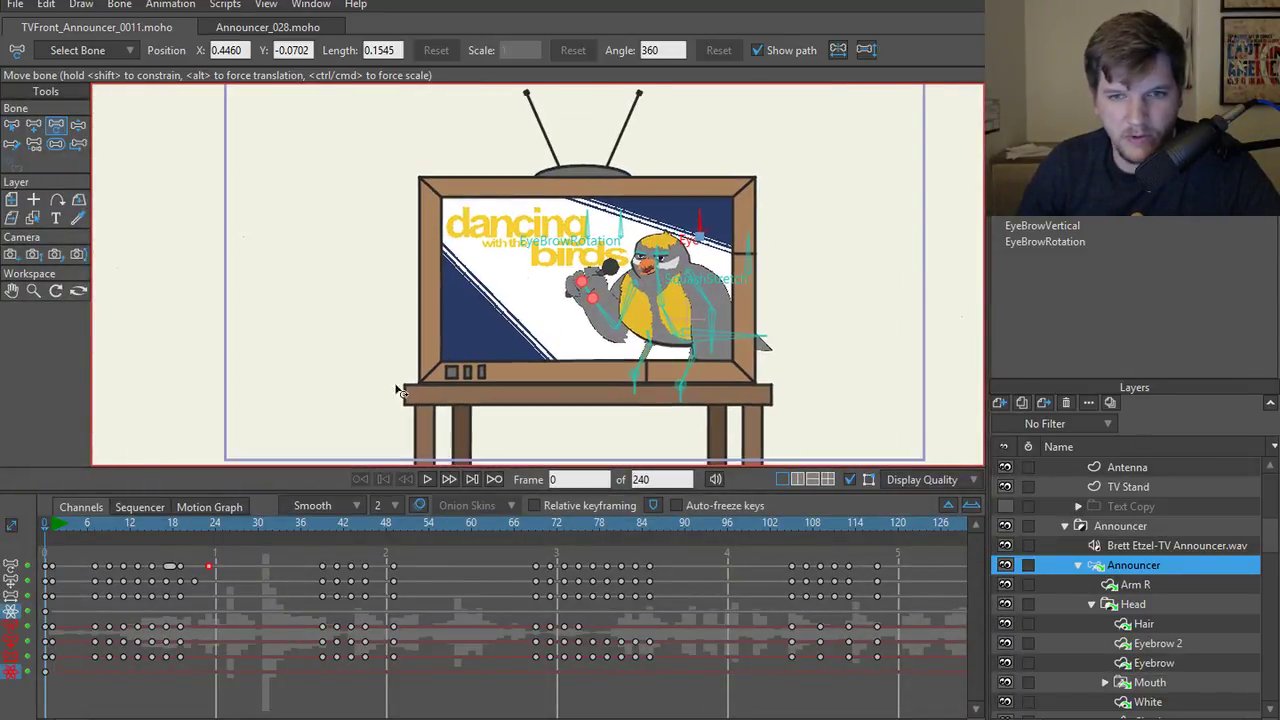
click(426, 477)
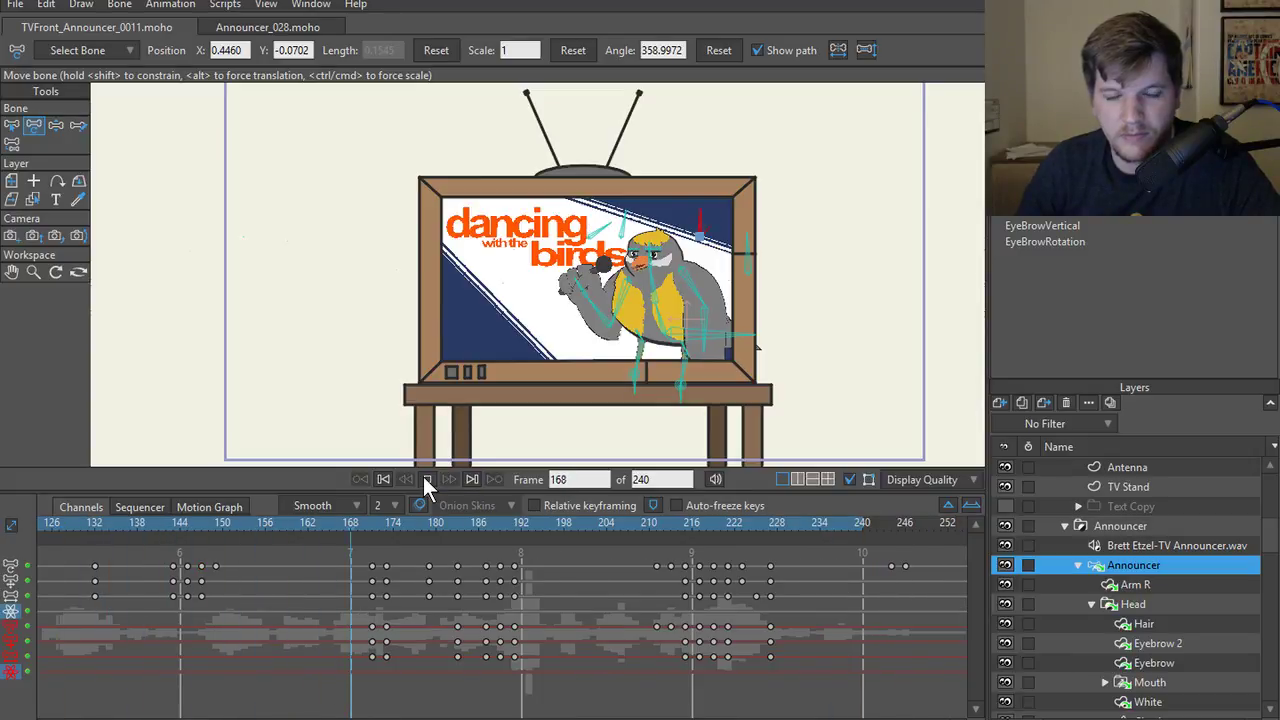
click(427, 479)
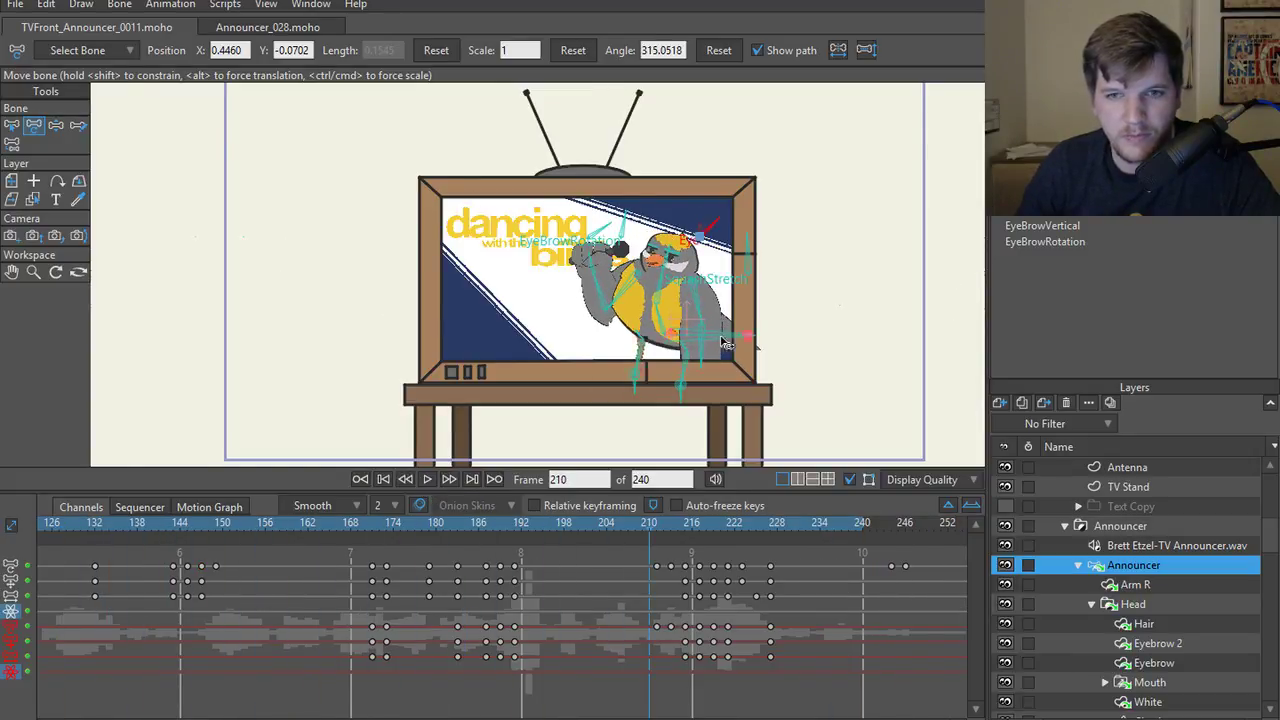
- Examine the announcer's hanging wing and lower body up close around frame 158
scroll(645, 406, up, 5)
scroll(645, 406, up, 4)
drag(323, 516, 569, 550)
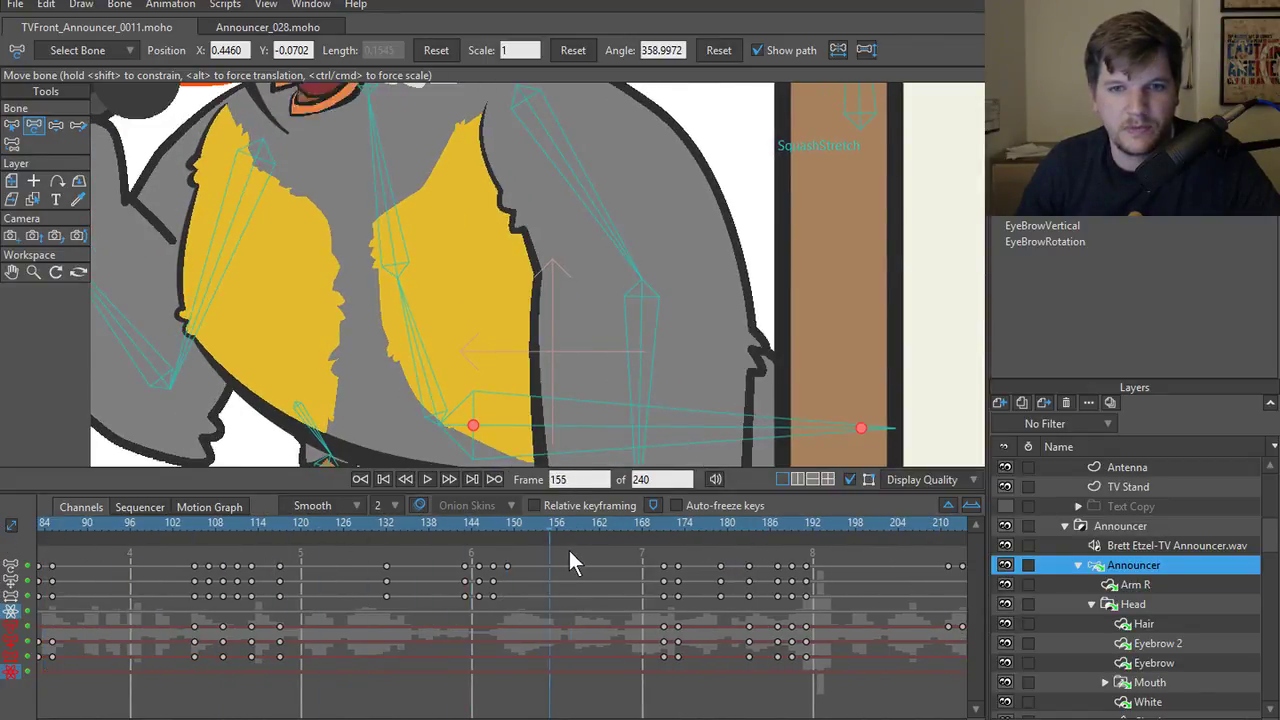
scroll(523, 287, down, 8)
scroll(521, 287, down, 2)
scroll(543, 346, up, 4)
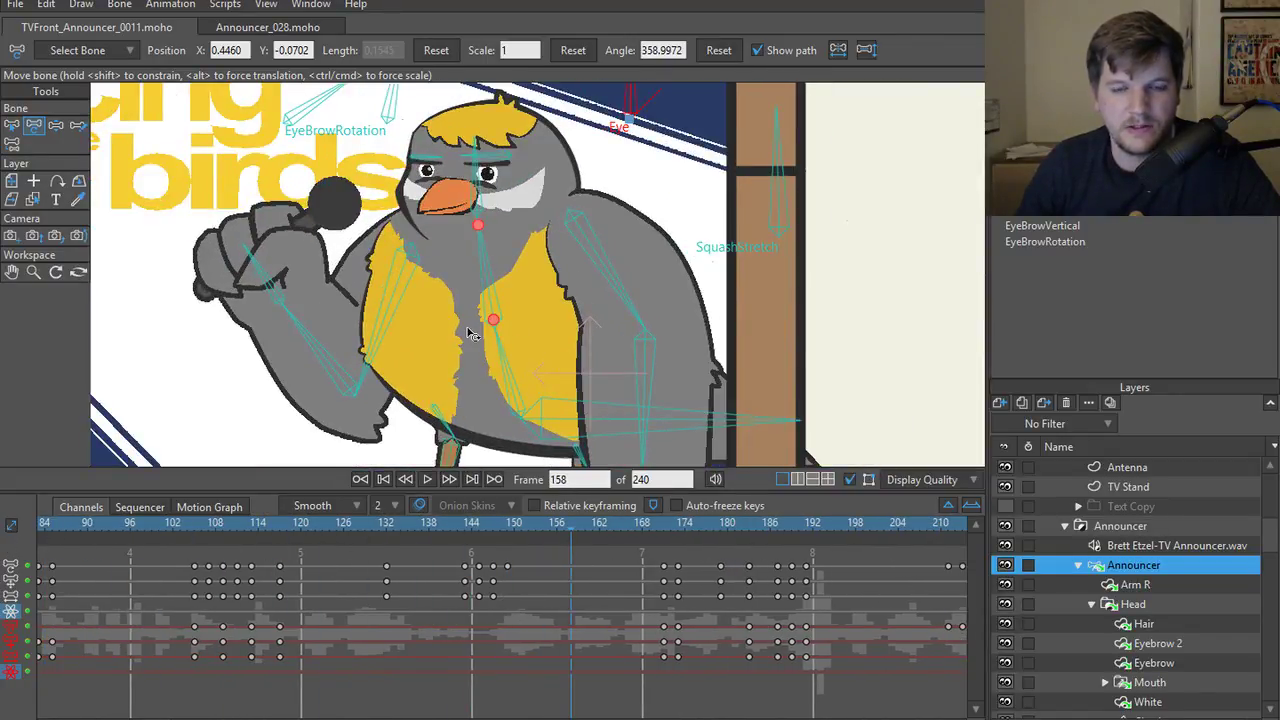
scroll(475, 328, down, 4)
scroll(632, 418, up, 4)
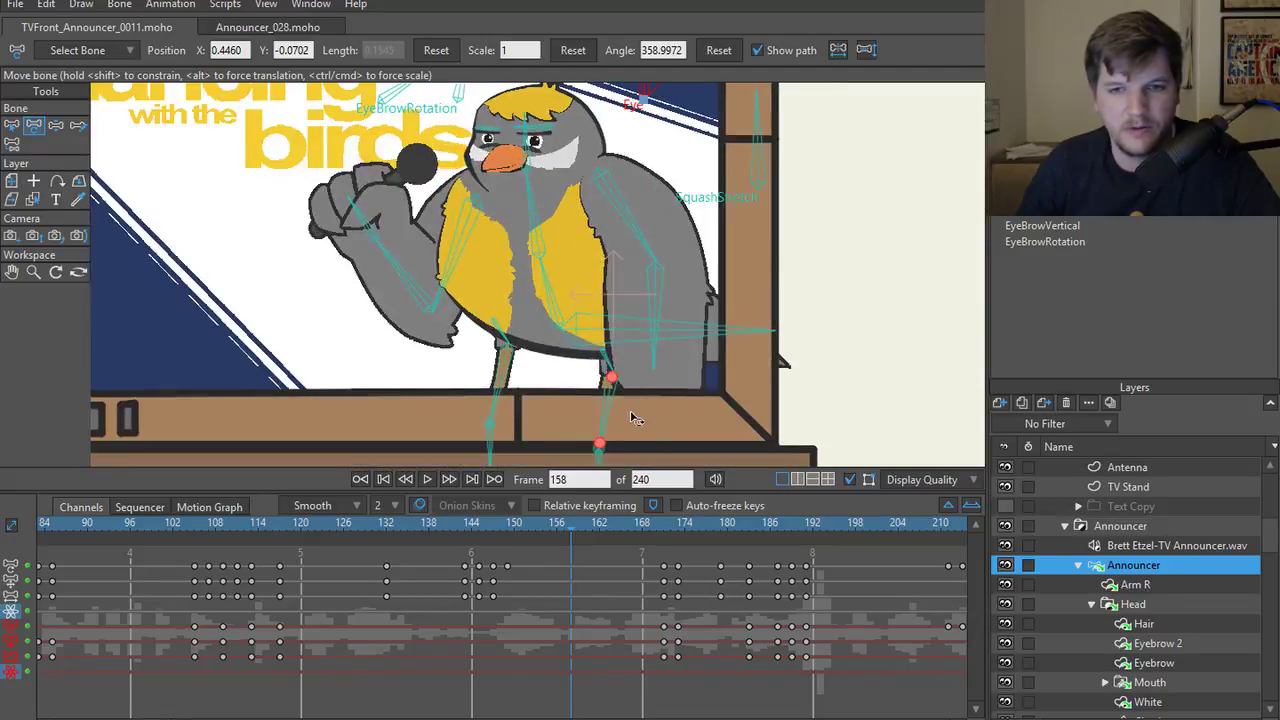
scroll(620, 374, down, 3)
scroll(613, 372, up, 2)
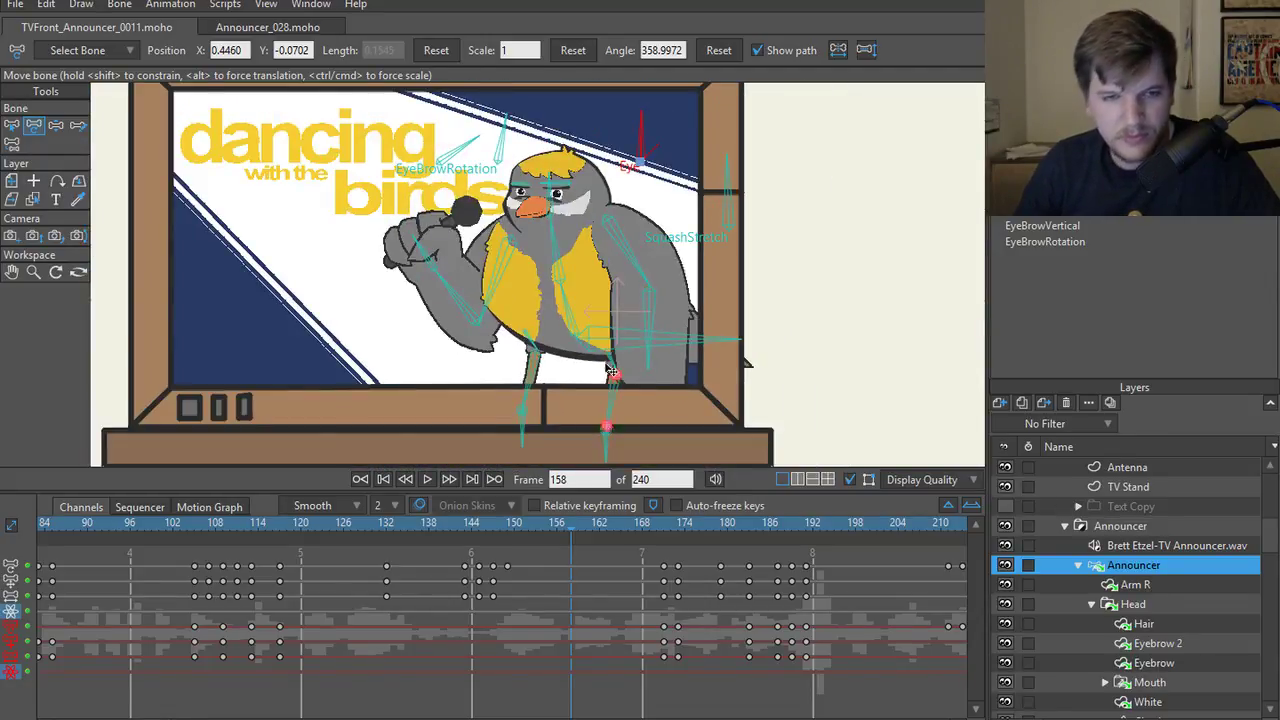
- Switch to the Announcer_028 document and select the Arm R layer
click(255, 27)
scroll(537, 143, up, 3)
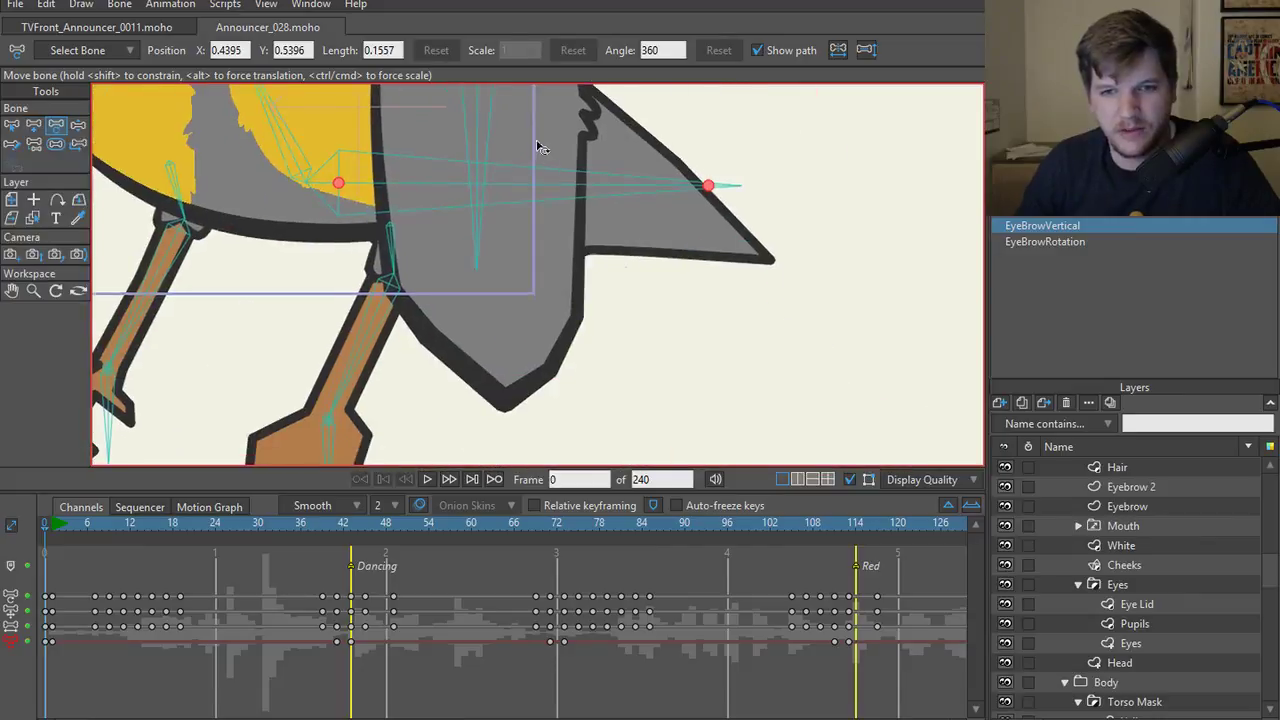
scroll(577, 354, up, 4)
ctrl+alt+click(557, 340)
scroll(523, 314, down, 3)
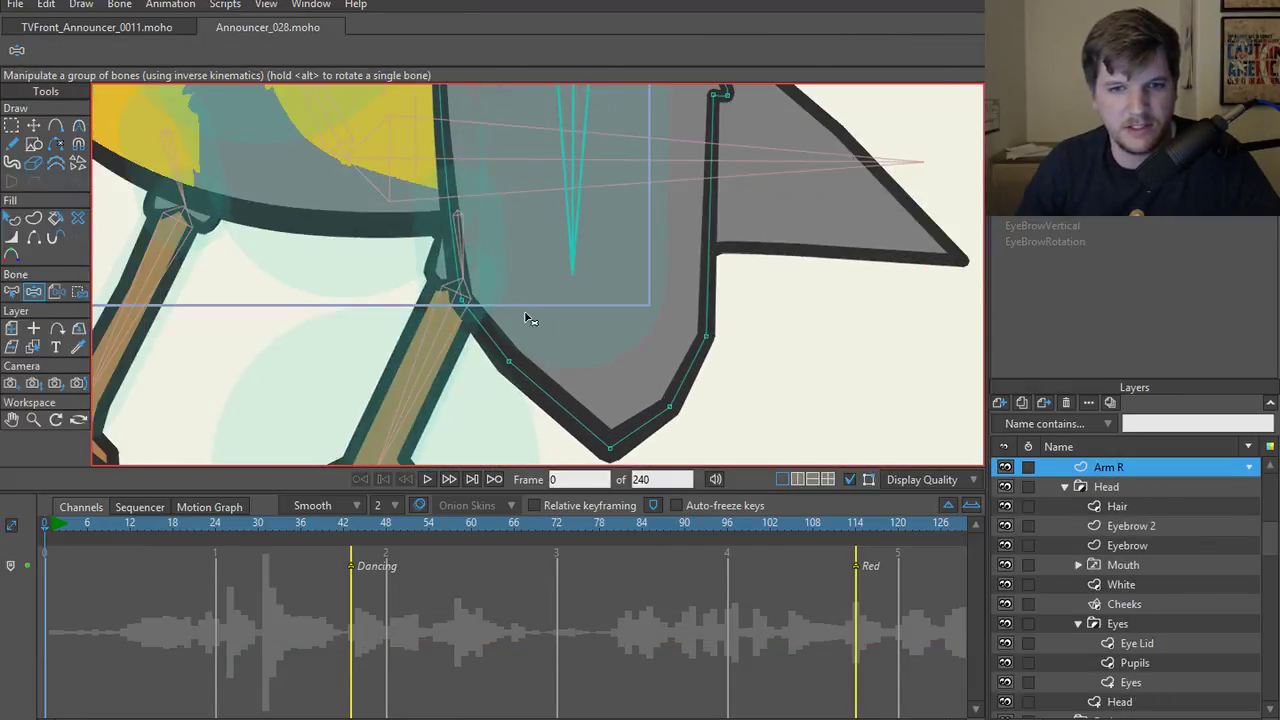
- Add and move points along the lower edge of the Arm R wing to form three jagged feather tips
drag(492, 258, 498, 330)
key(a)
key(t)
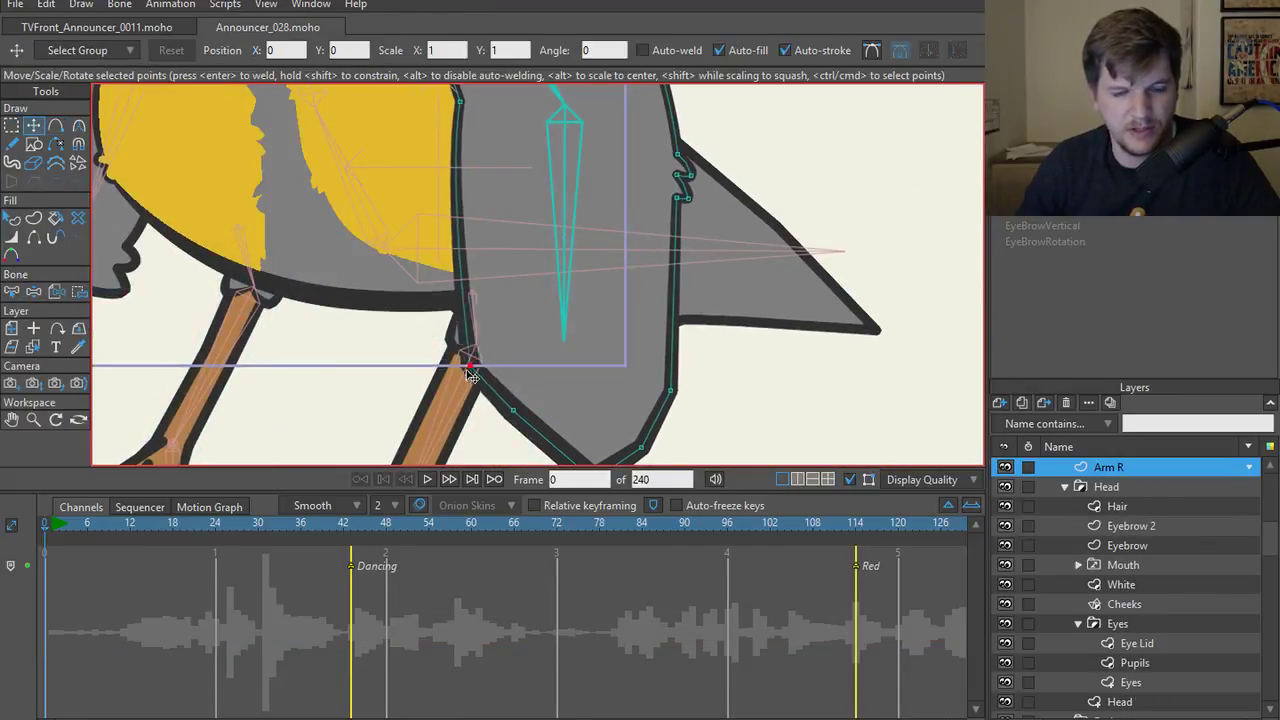
key(a)
key(t)
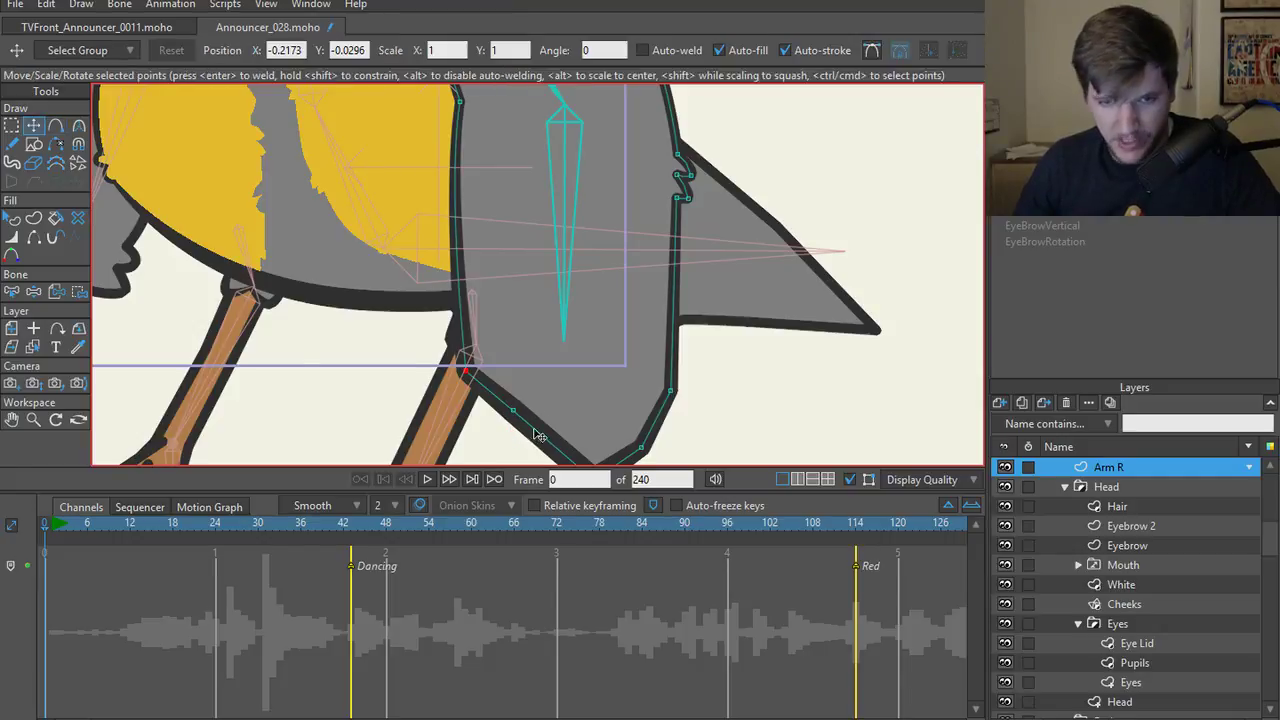
scroll(535, 385, down, 2)
scroll(530, 370, up, 2)
drag(512, 395, 568, 335)
key(a)
click(597, 393)
key(t)
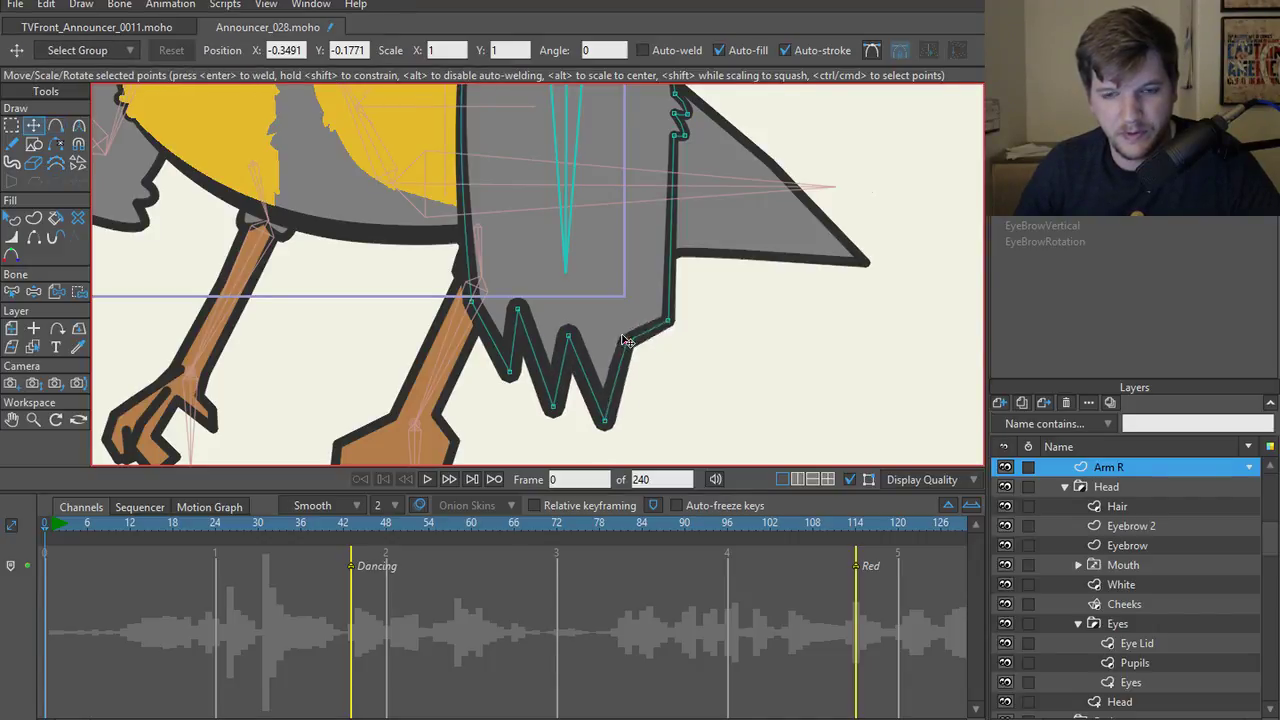
- Refine the wing's feather tips by adding points along their sides and repositioning the tips and notches
drag(600, 402, 524, 299)
key(a)
click(578, 370)
key(t)
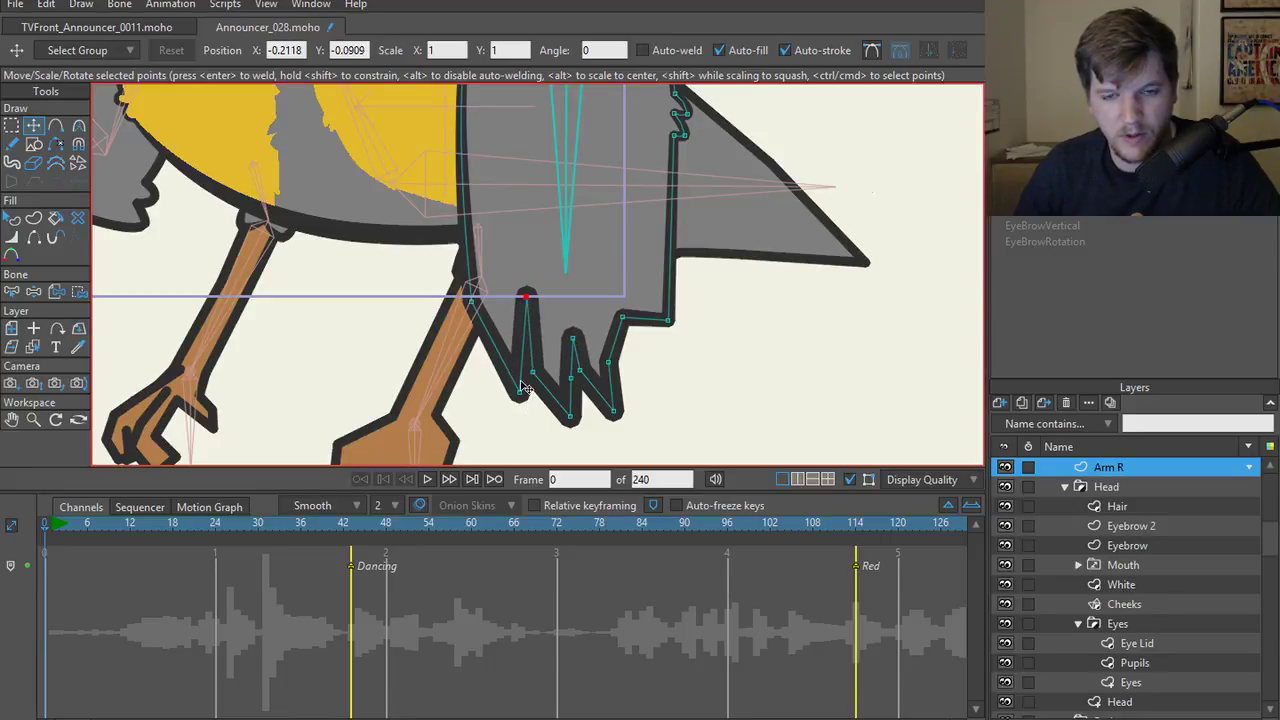
mouse_move(519, 392)
mouse_down()
mouse_move(487, 320)
mouse_move(500, 382)
mouse_up()
key(ctrl+z)
- Add points on the wing's inner edge above the feather tips and pull them outward into another feather over the leg
key(a)
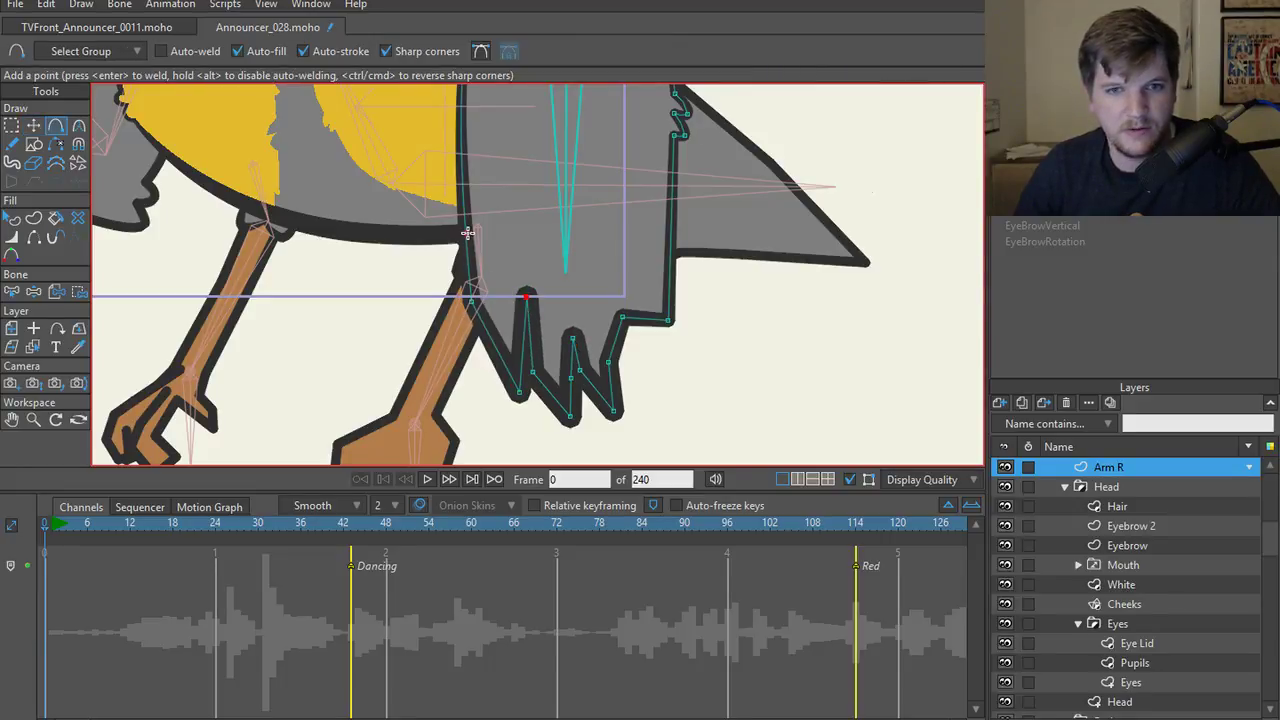
key(Delete)
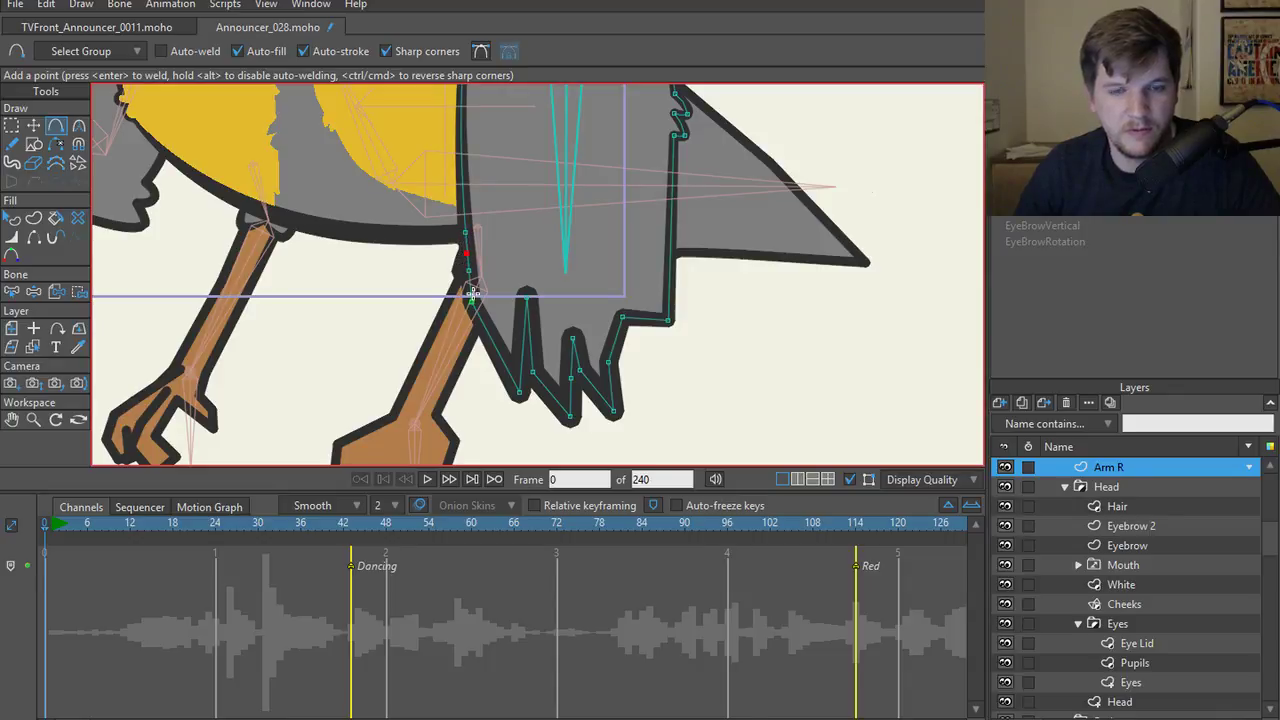
key(t)
click(472, 277)
key(a)
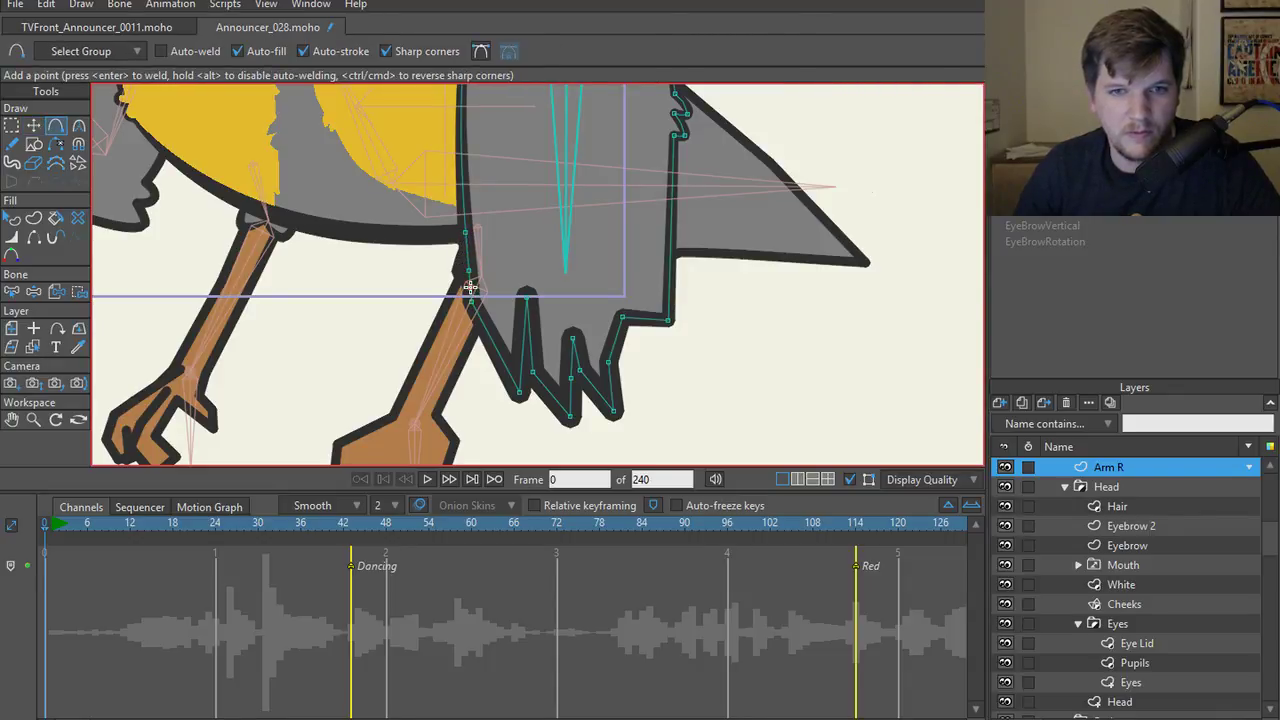
key(t)
drag(470, 297, 478, 328)
key(a)
key(t)
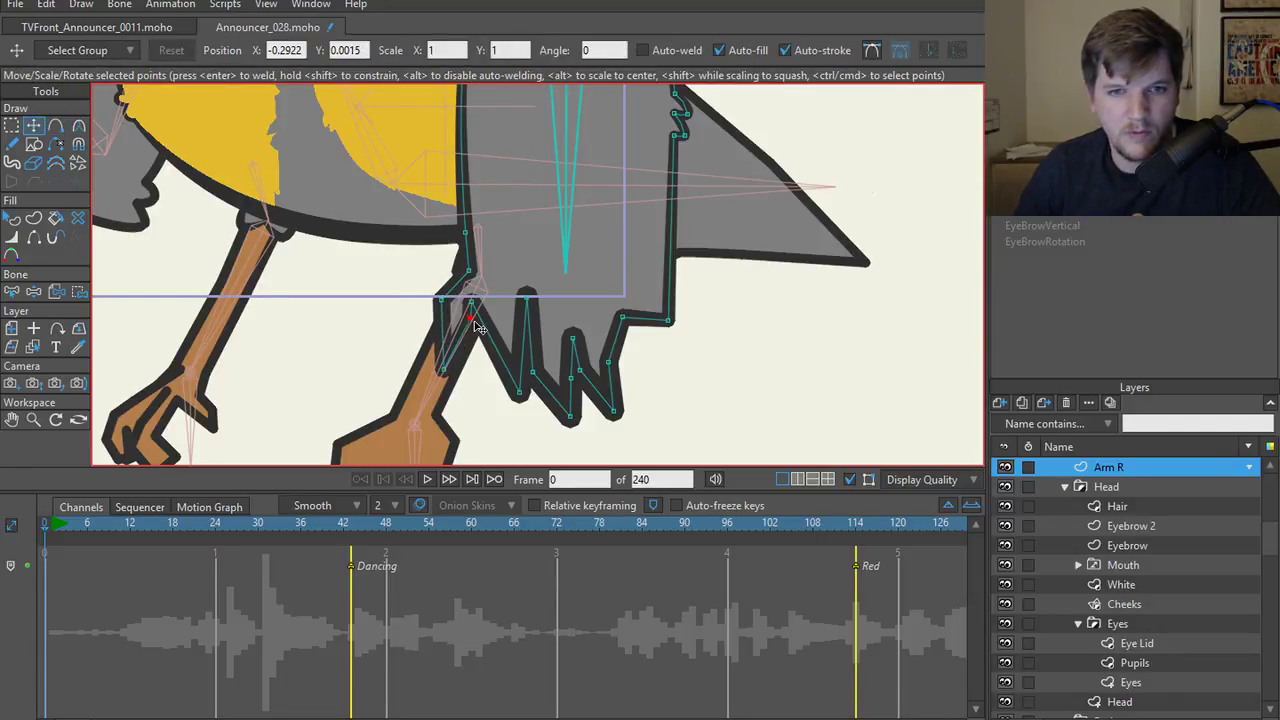
scroll(472, 261, up, 3)
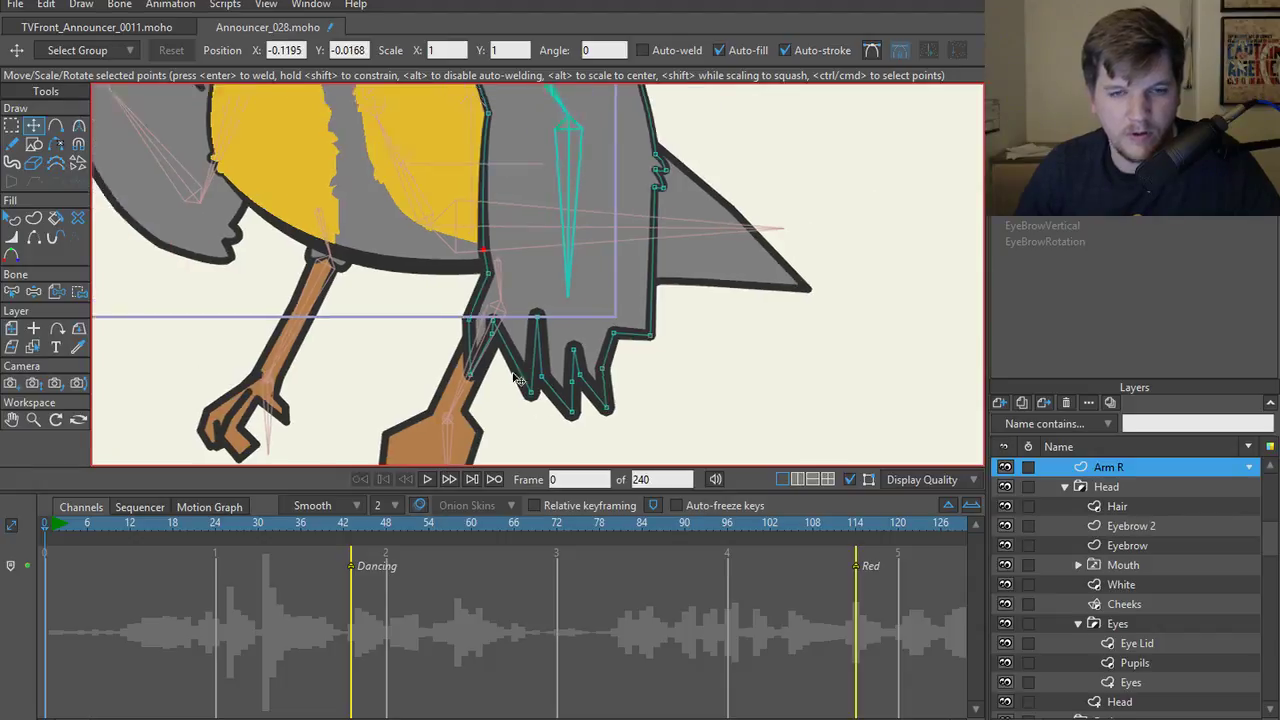
- Shift the notch beside the inner feather and pull the feather's tip and side points outward over the leg
scroll(607, 408, down, 1)
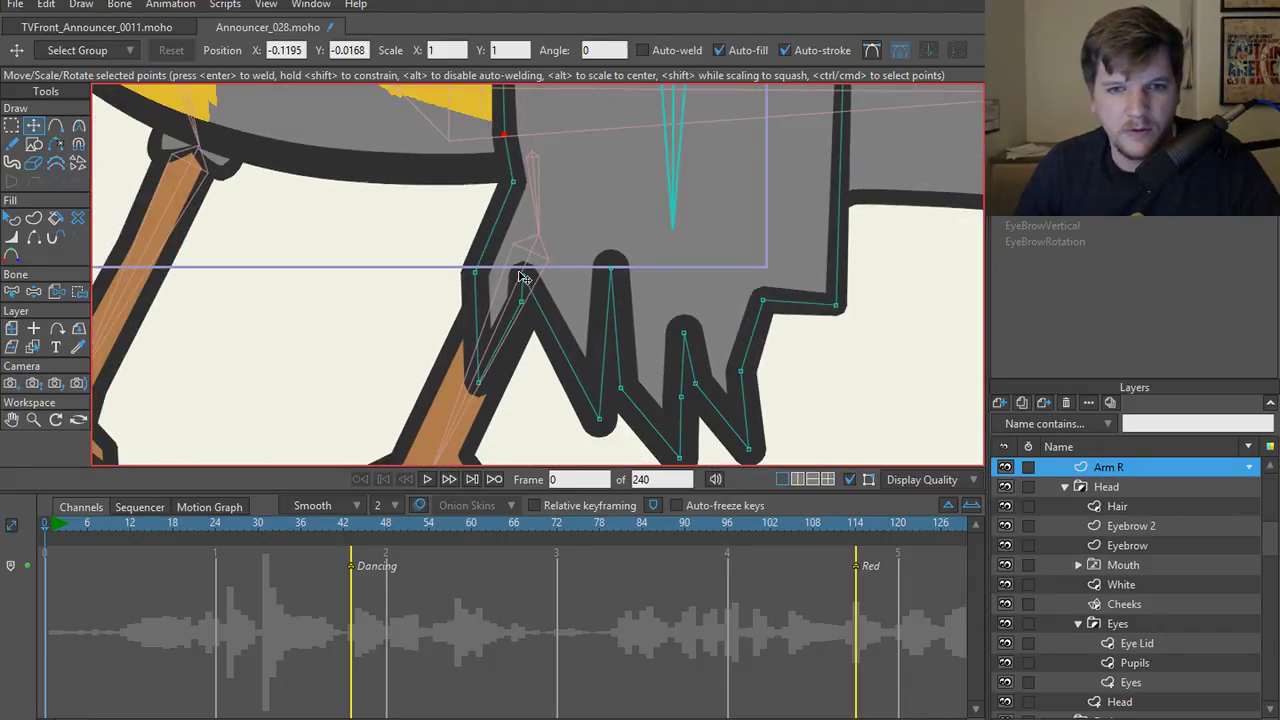
mouse_move(520, 277)
mouse_down()
mouse_move(540, 300)
mouse_move(537, 275)
mouse_up()
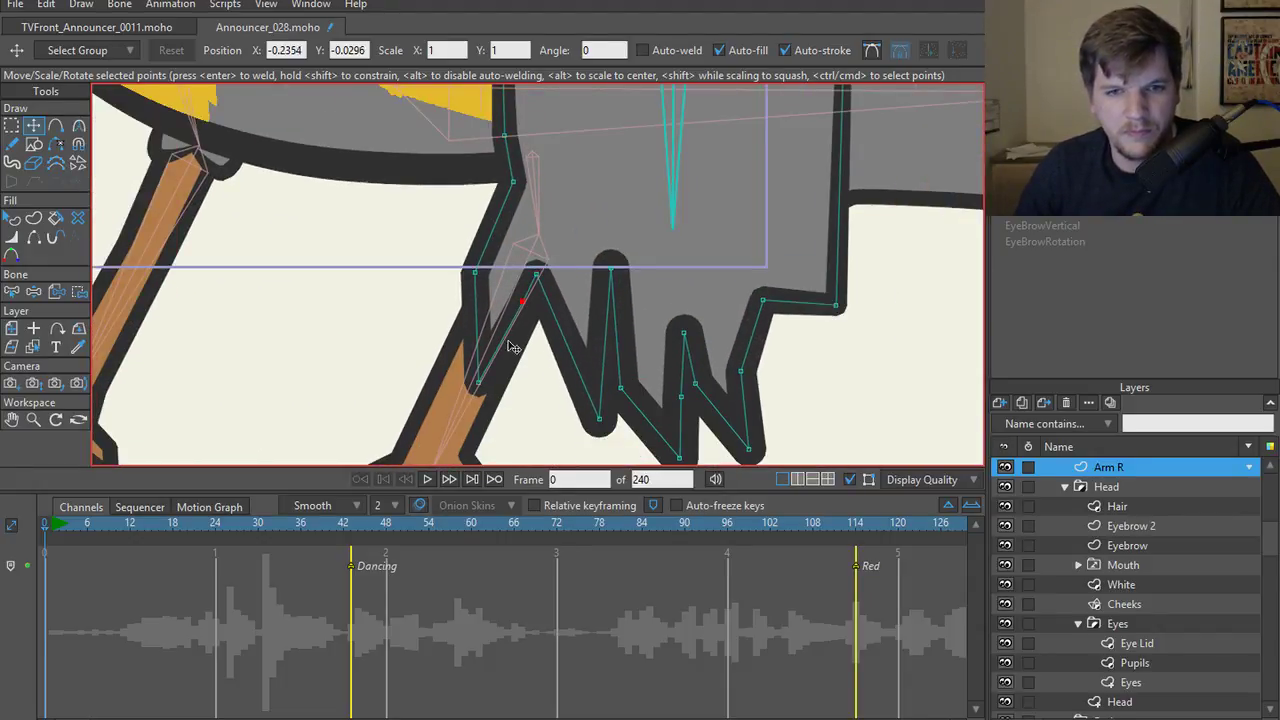
drag(510, 346, 505, 205)
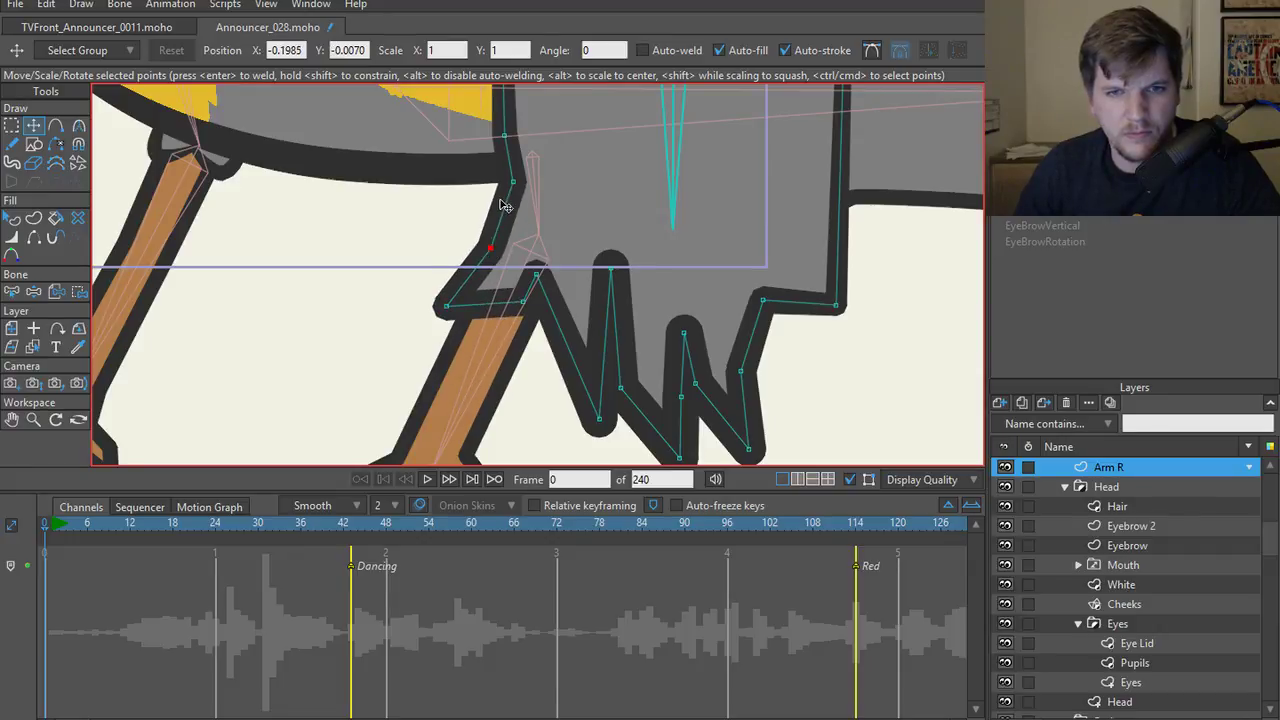
- Lower the first notch, add a point on each side of the feather next to the leg, and reposition its tip
scroll(512, 232, down, 1)
scroll(590, 306, up, 2)
drag(600, 220, 598, 246)
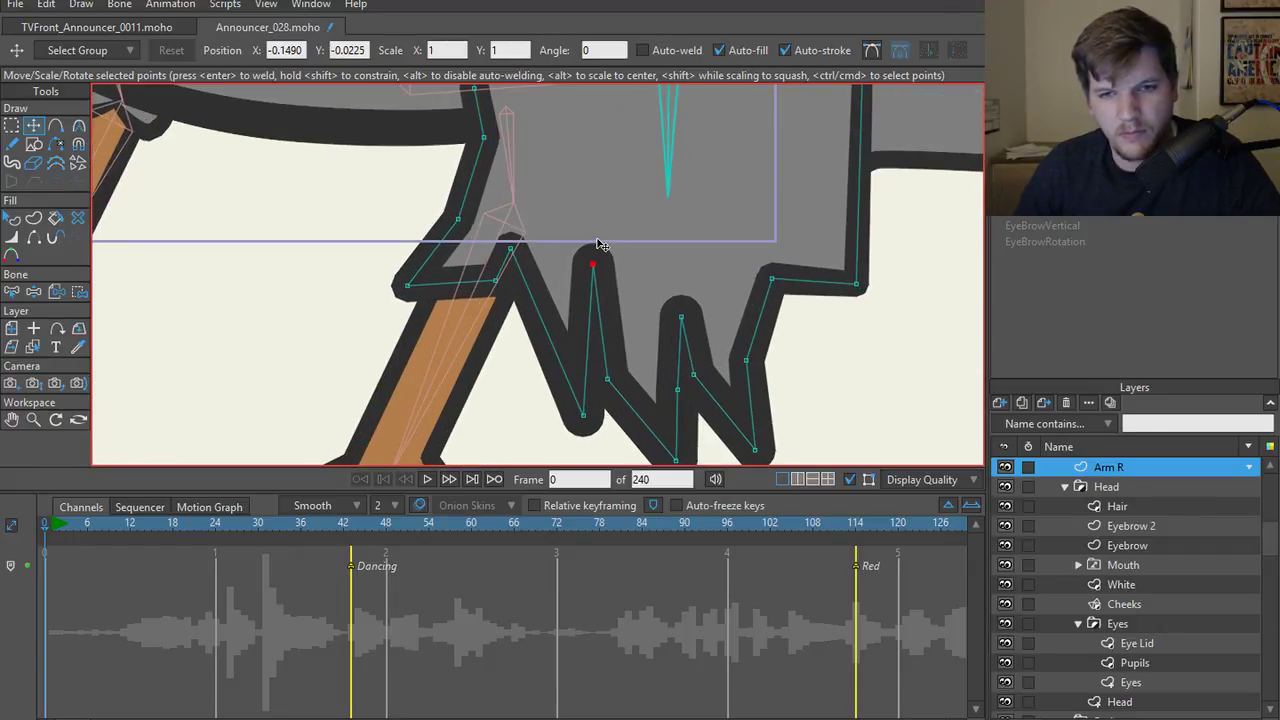
key(a)
drag(567, 355, 503, 331)
click(565, 341)
scroll(508, 337, down, 1)
scroll(530, 370, up, 1)
key(t)
drag(565, 396, 565, 429)
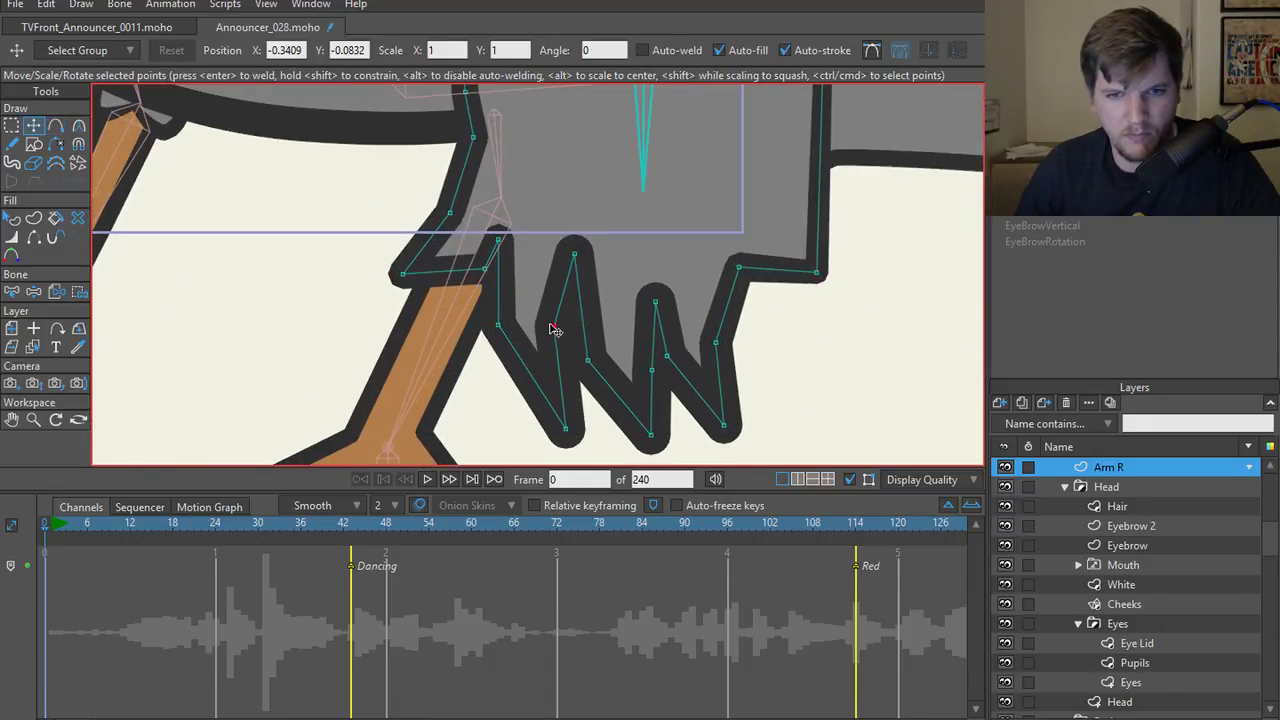
- Adjust the new side point, lower the adjoining notch, and nudge the middle feather's side point
drag(553, 327, 555, 337)
drag(574, 256, 575, 282)
drag(588, 361, 594, 370)
- Pull the wing's outer lower corner in toward the feathers and give that point a slight curvature
key(a)
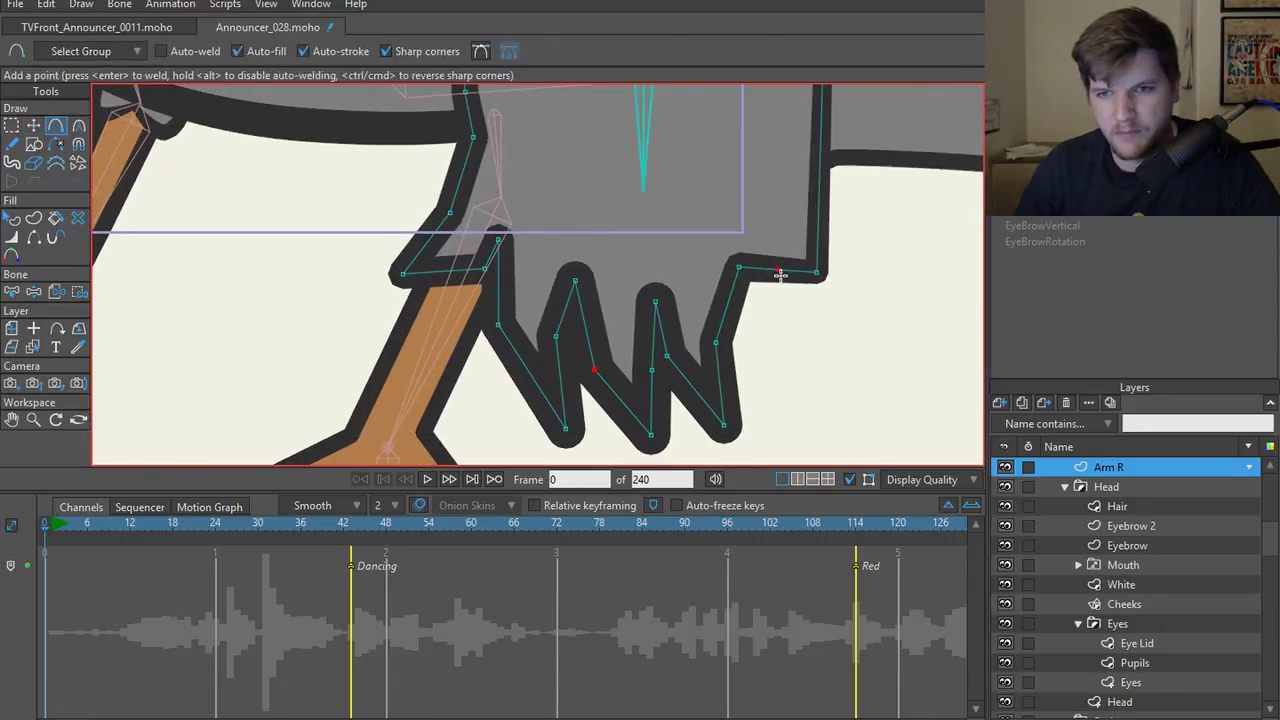
key(t)
drag(817, 273, 767, 235)
scroll(722, 380, down, 2)
key(c)
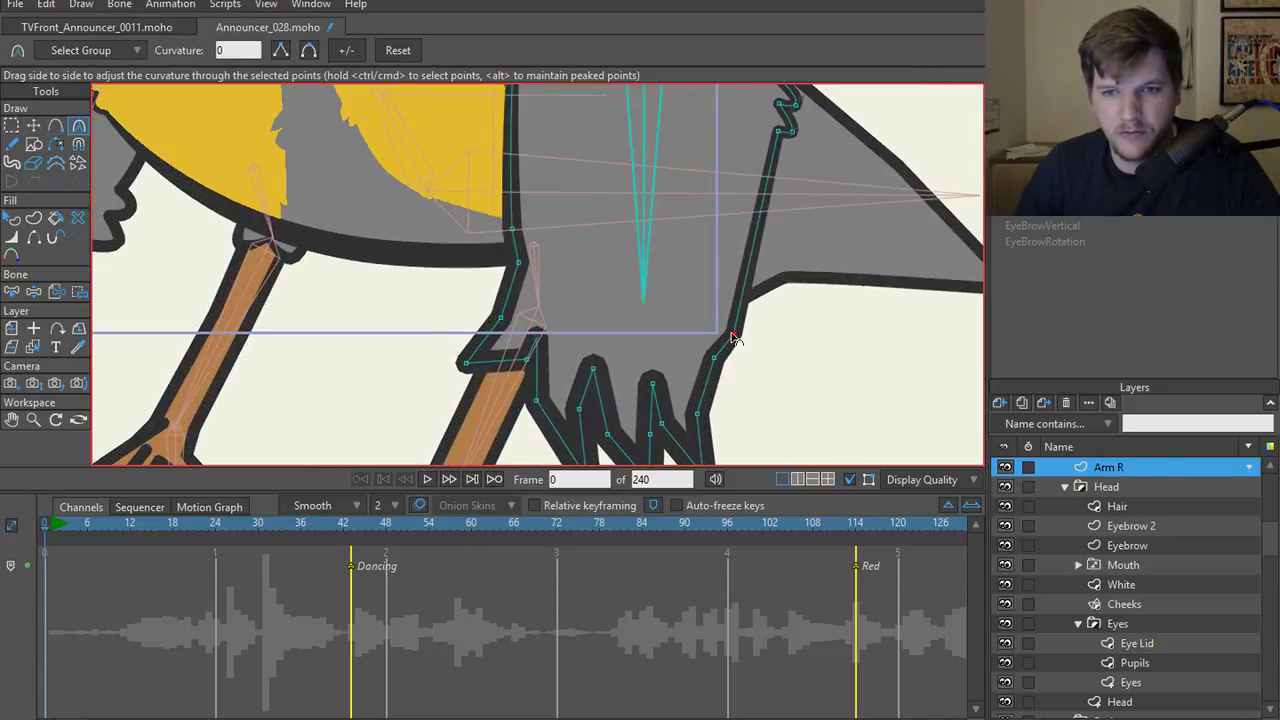
drag(736, 345, 722, 405)
- Curve the side points of the lower feathers so their edges bend smoothly between sharp tips and notches
scroll(676, 315, up, 3)
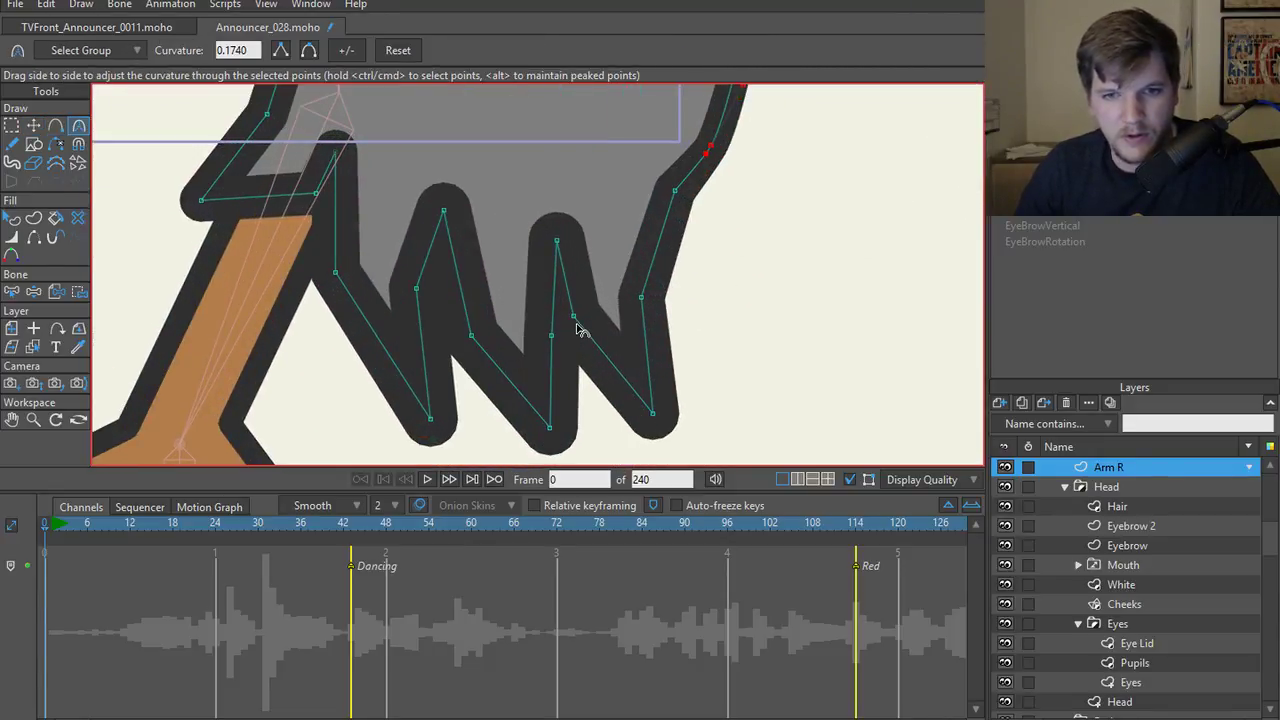
drag(577, 329, 945, 421)
drag(449, 333, 609, 401)
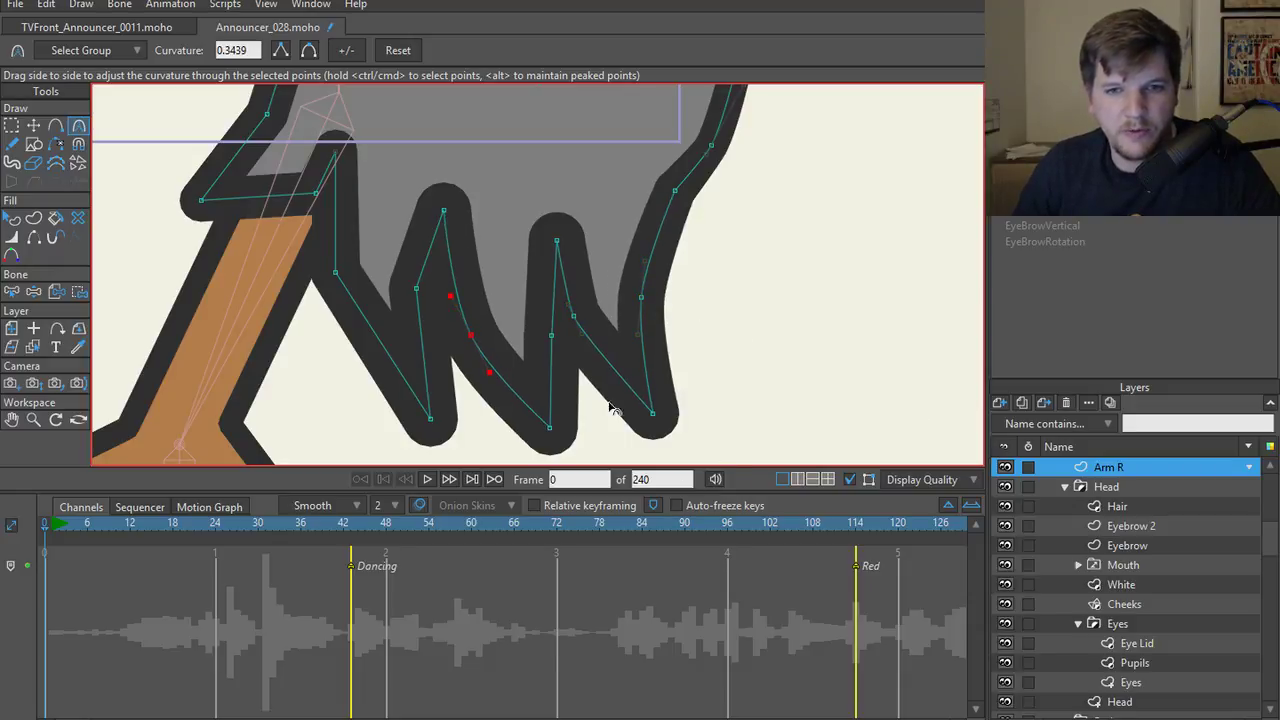
drag(579, 361, 647, 398)
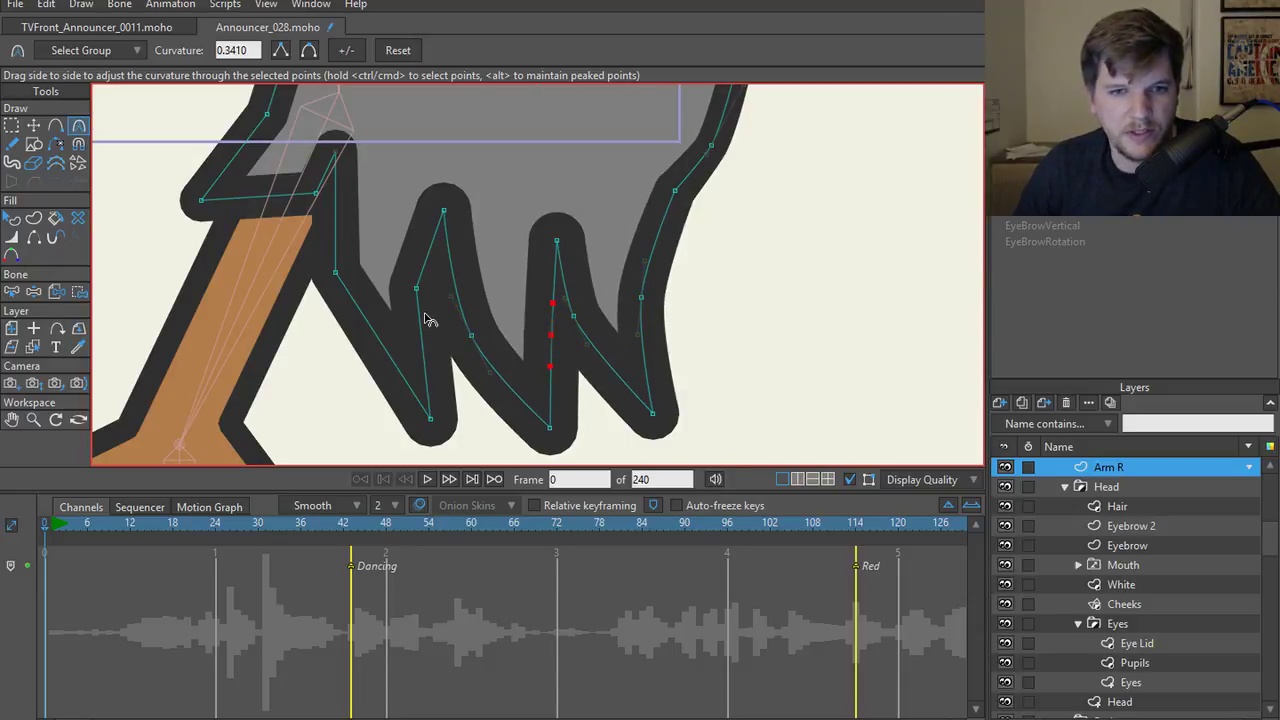
drag(425, 312, 491, 411)
- Realign the side point and tip of the feather next to the leg, and curve its leg-facing edge
key(t)
drag(415, 290, 439, 305)
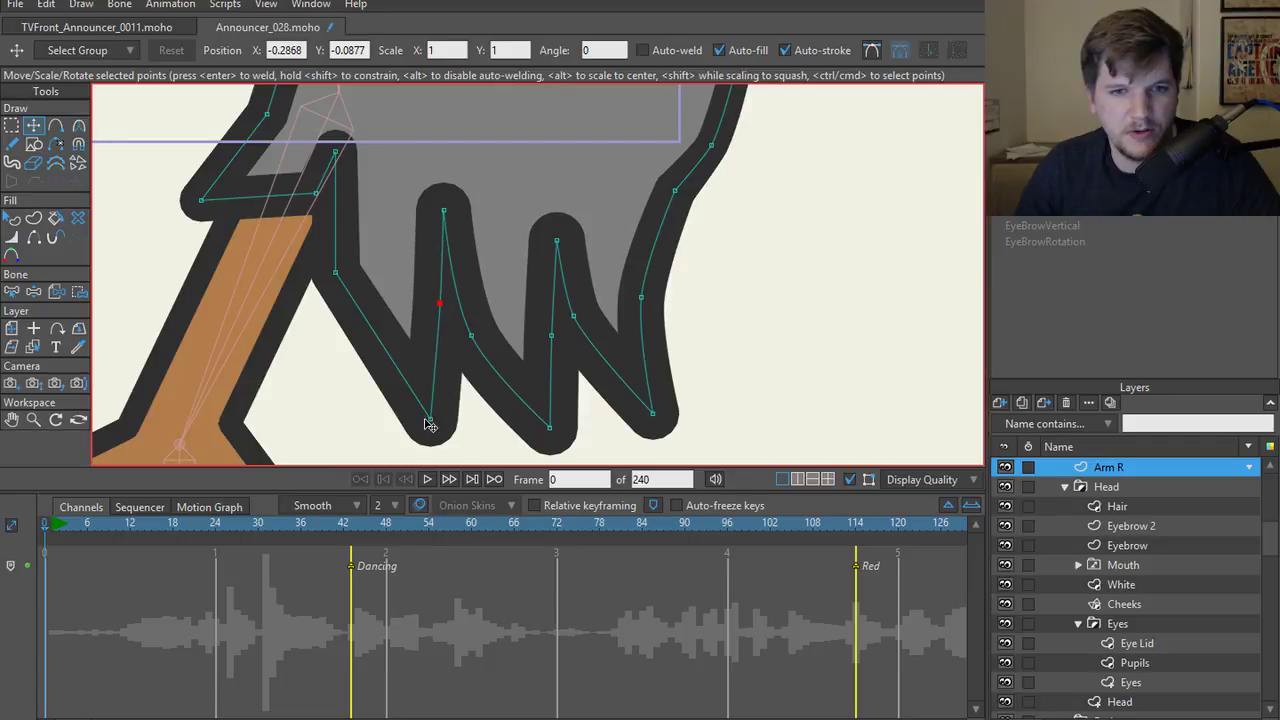
drag(427, 420, 436, 424)
key(c)
drag(352, 274, 362, 276)
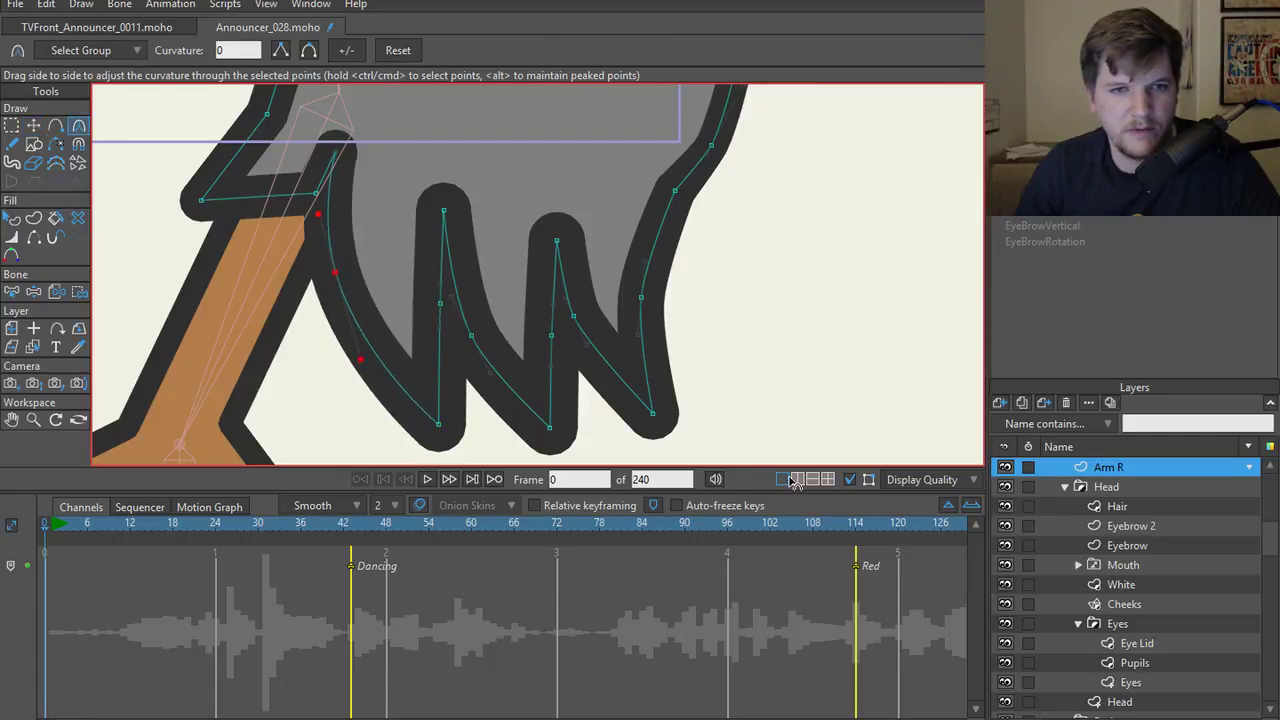
- Remove the extra point on the wing's inner edge below the belly and reposition the remaining point to straighten the edge
scroll(360, 320, down, 3)
scroll(366, 360, up, 3)
key(t)
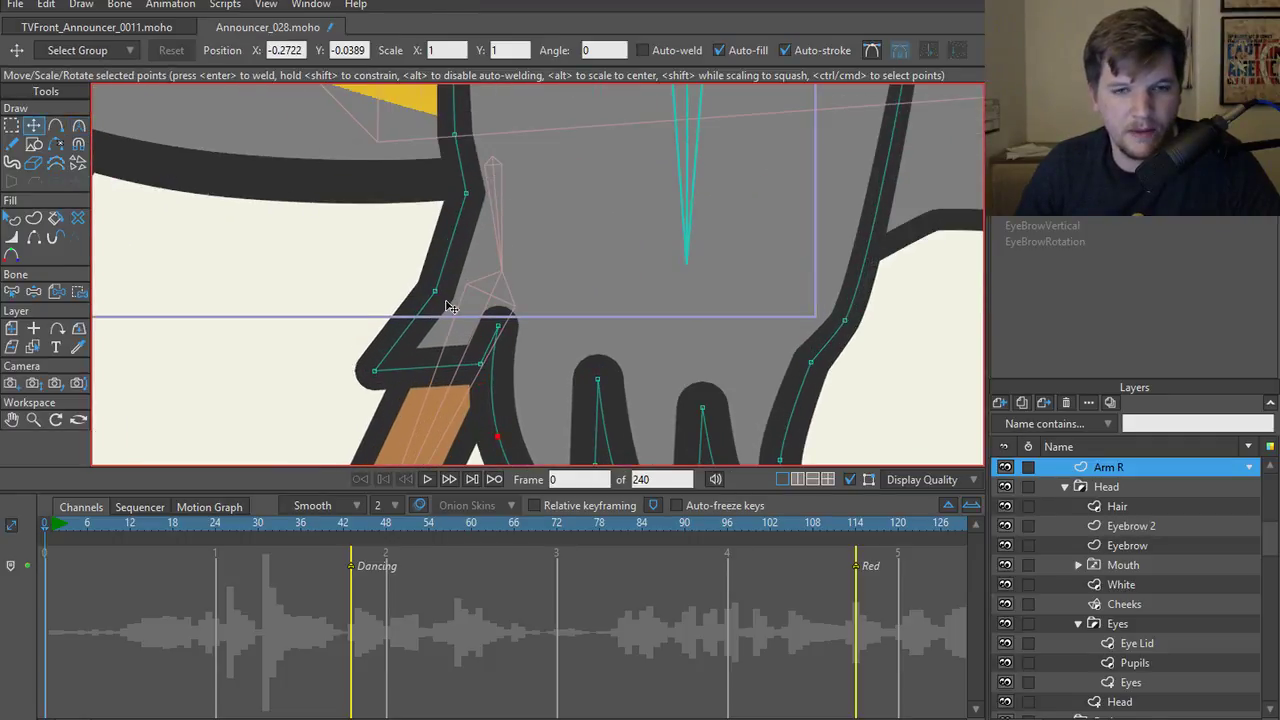
scroll(467, 154, down, 2)
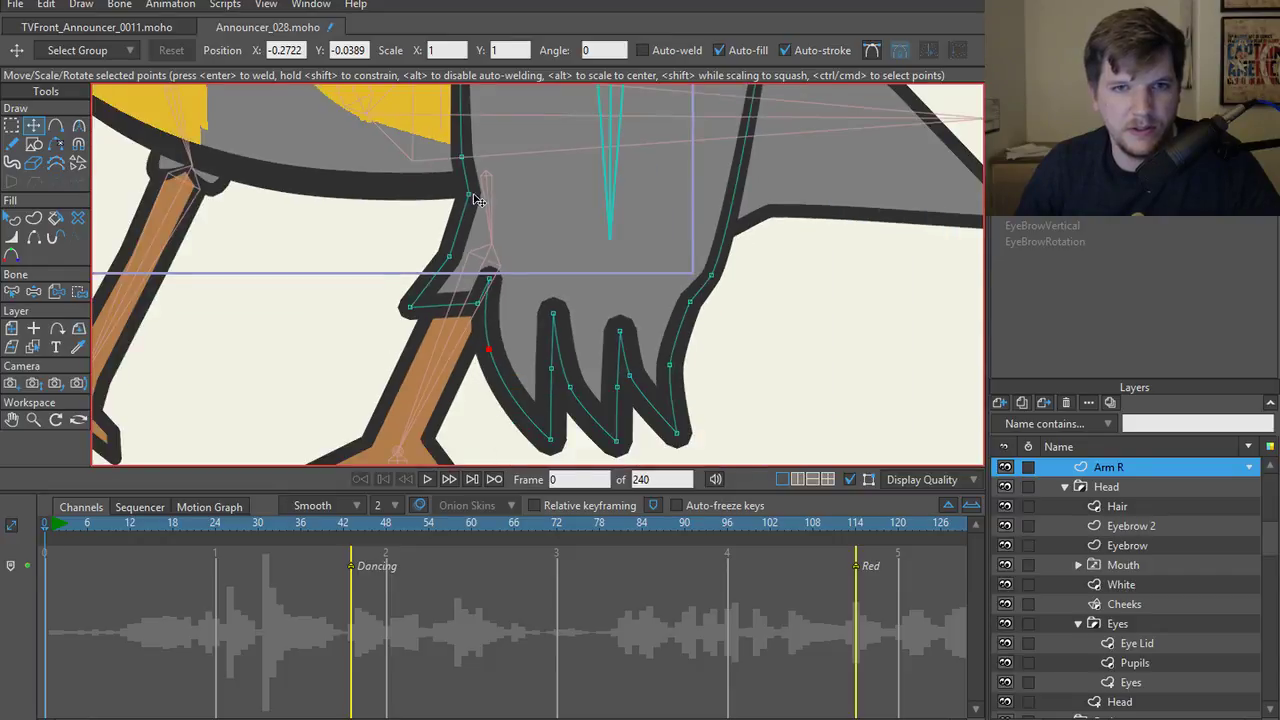
drag(468, 158, 475, 260)
scroll(471, 240, down, 3)
scroll(473, 254, up, 4)
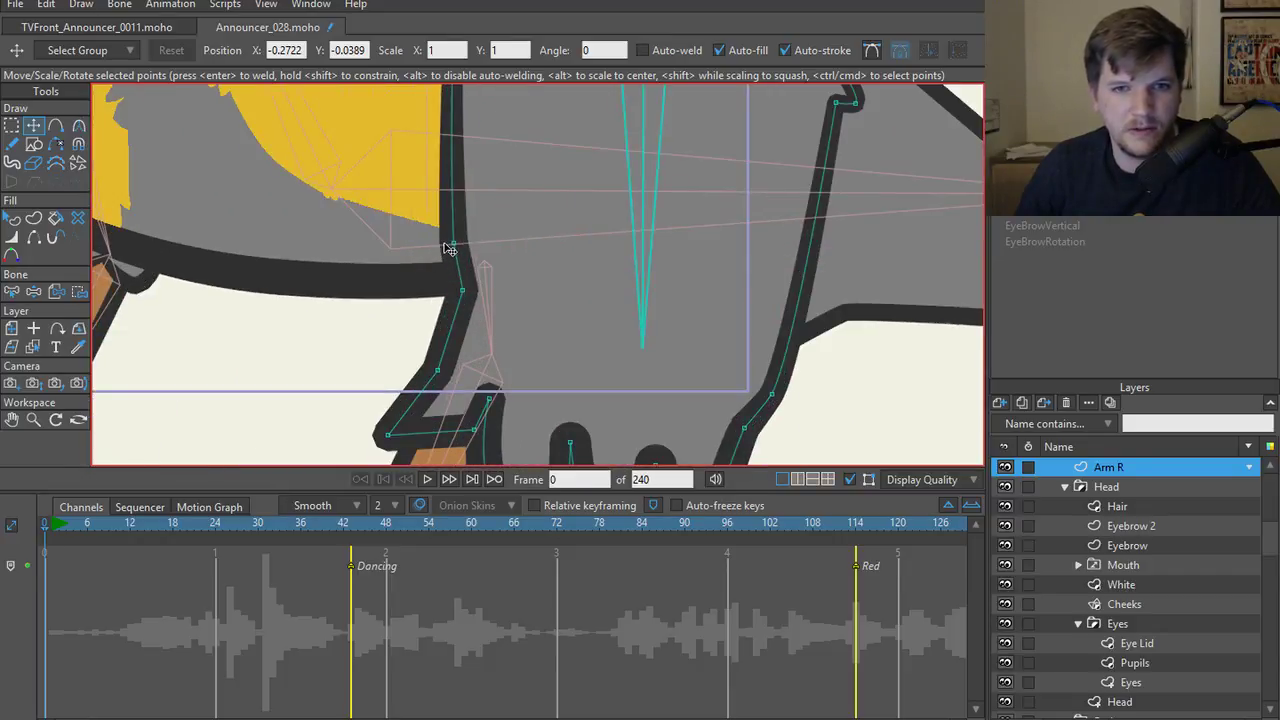
key(ctrl+z)
scroll(377, 180, down, 3)
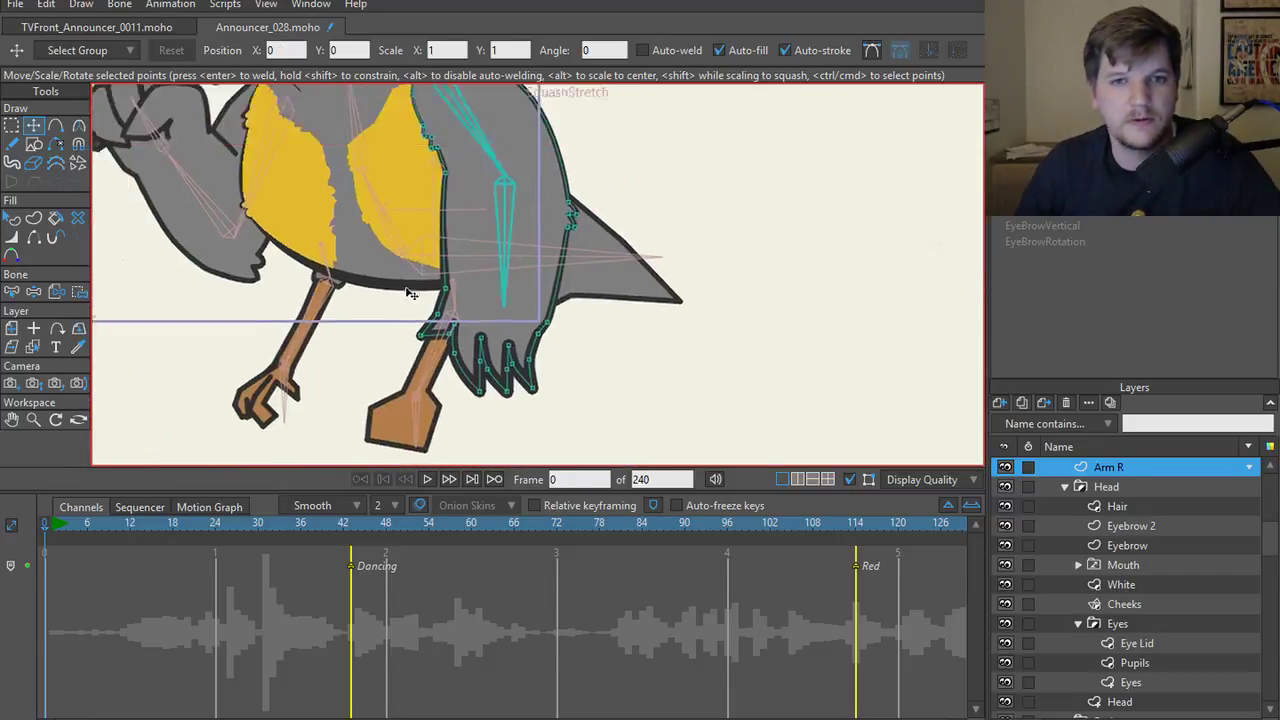
scroll(495, 330, up, 3)
drag(516, 296, 497, 297)
scroll(500, 295, down, 3)
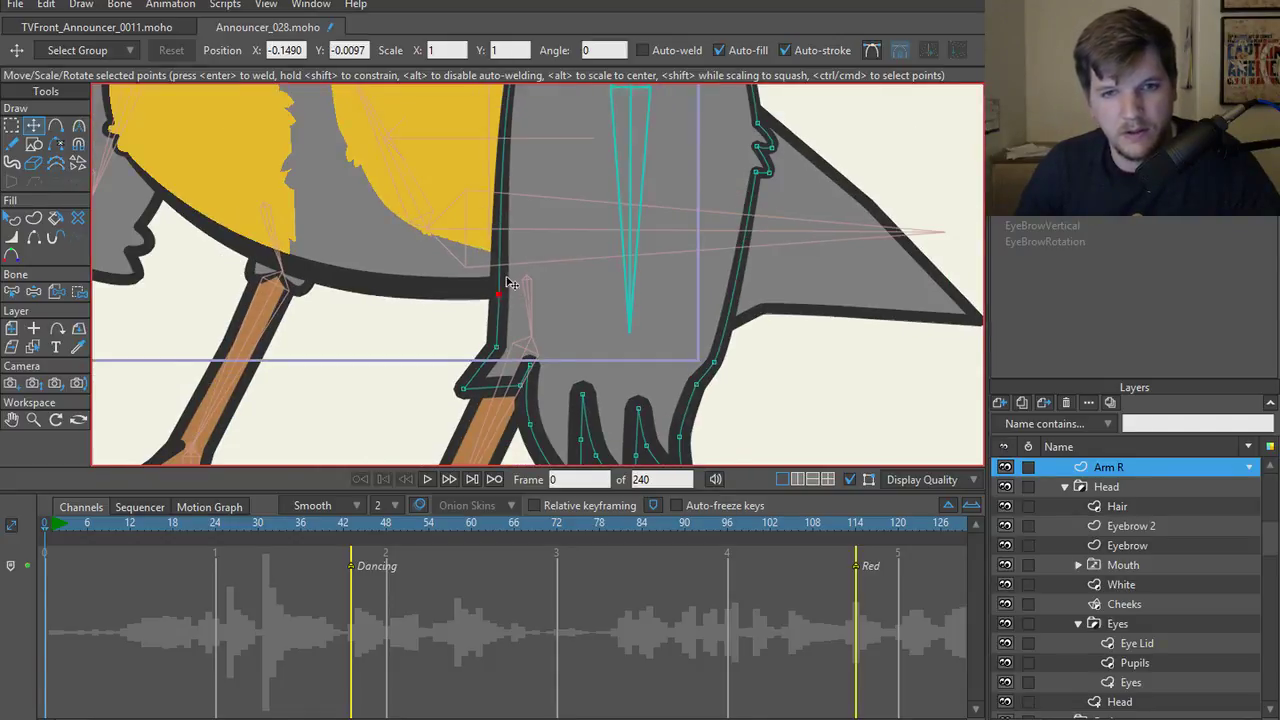
- Move the inner feather's upper corner and tip down along the leg
scroll(510, 280, up, 3)
scroll(504, 332, down, 2)
scroll(500, 290, up, 3)
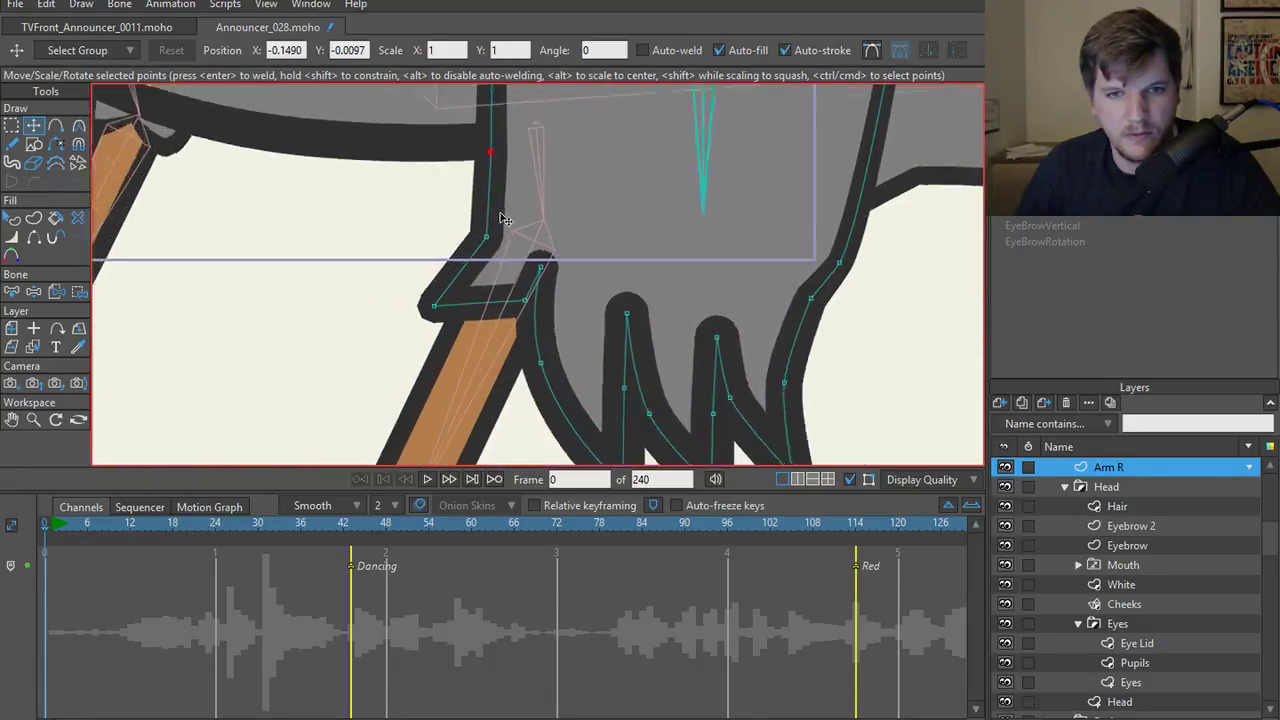
drag(505, 262, 488, 277)
key(ctrl+z)
key(ctrl+z)
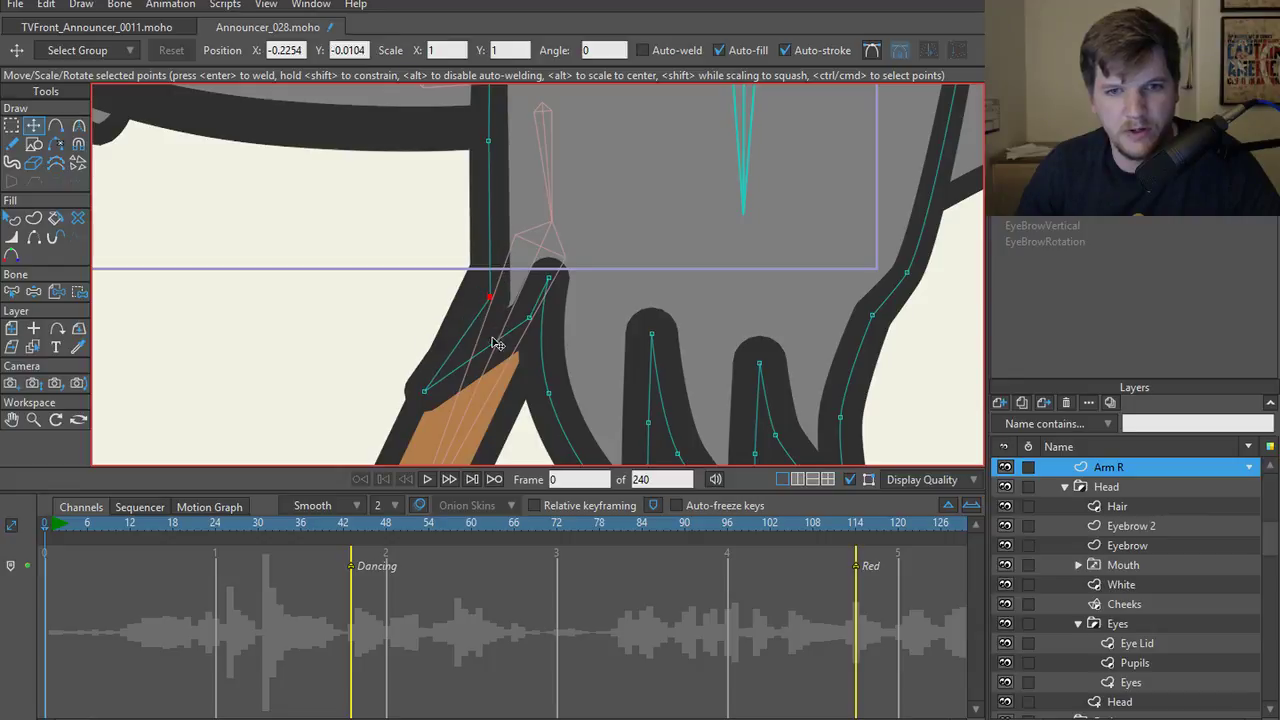
- Add points on the inner feather's lower edge and outer side, pulling each one outward to widen the tip
key(a)
click(486, 384)
drag(486, 384, 489, 404)
drag(457, 346, 432, 344)
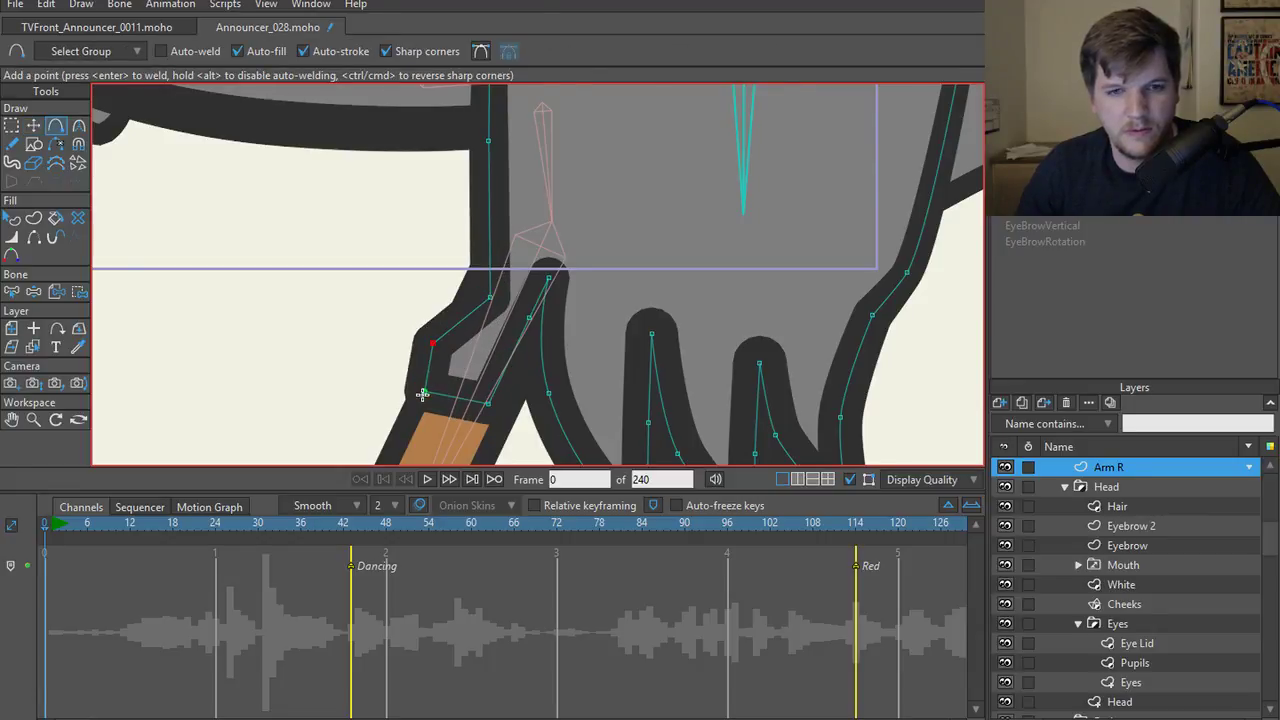
- Reposition the inner feather's tip, side and corner points and lower the adjoining notch to slim the feather over the leg
key(t)
drag(424, 392, 408, 412)
drag(492, 401, 498, 415)
drag(433, 342, 455, 368)
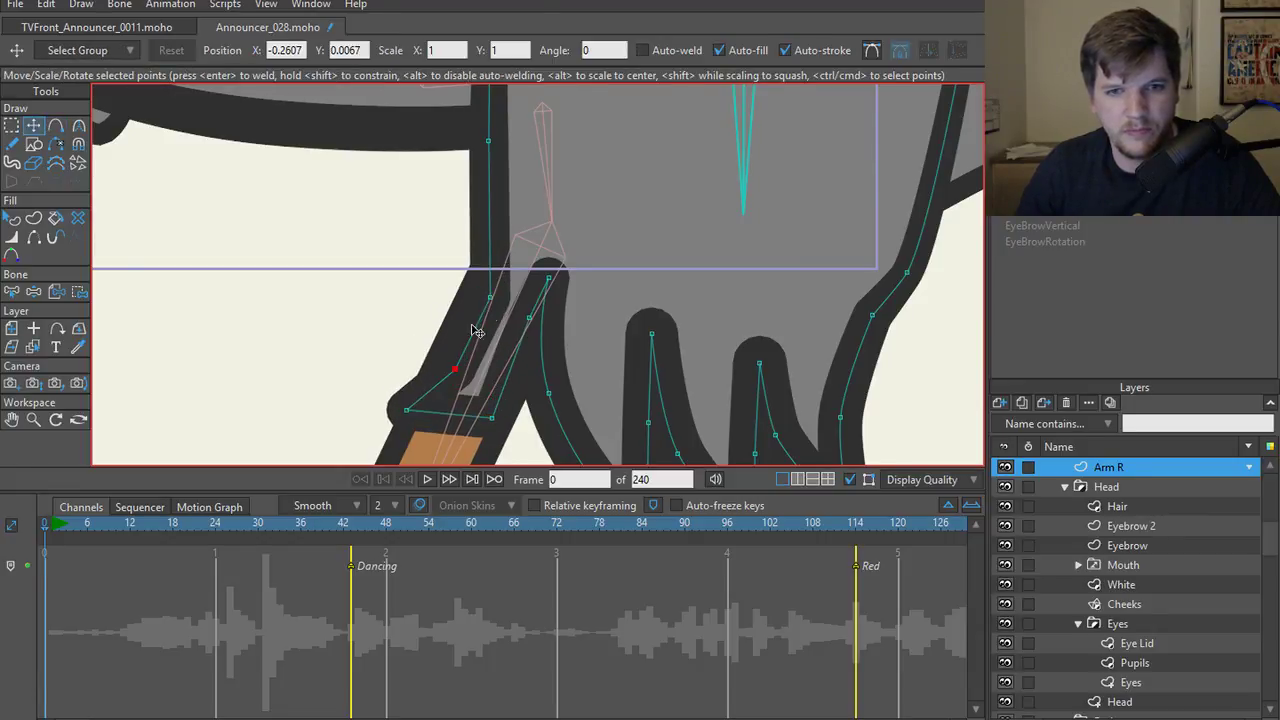
drag(529, 317, 532, 356)
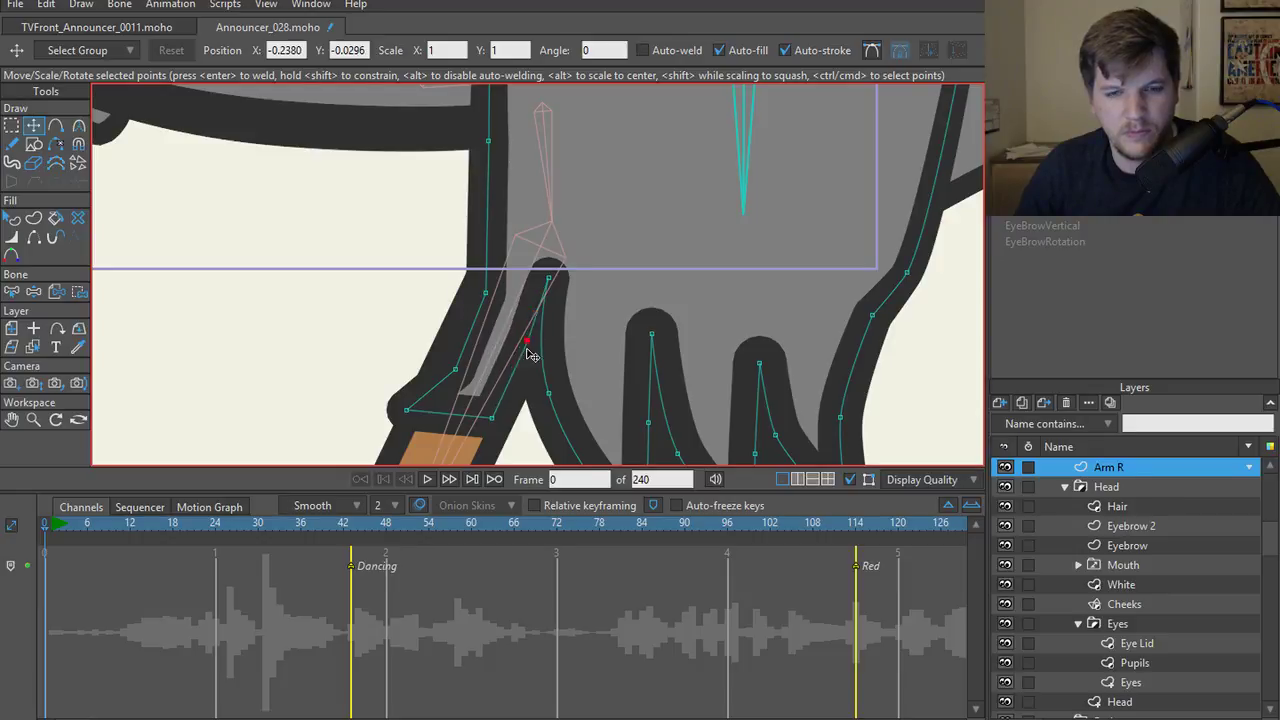
drag(552, 282, 548, 298)
scroll(500, 320, down, 5)
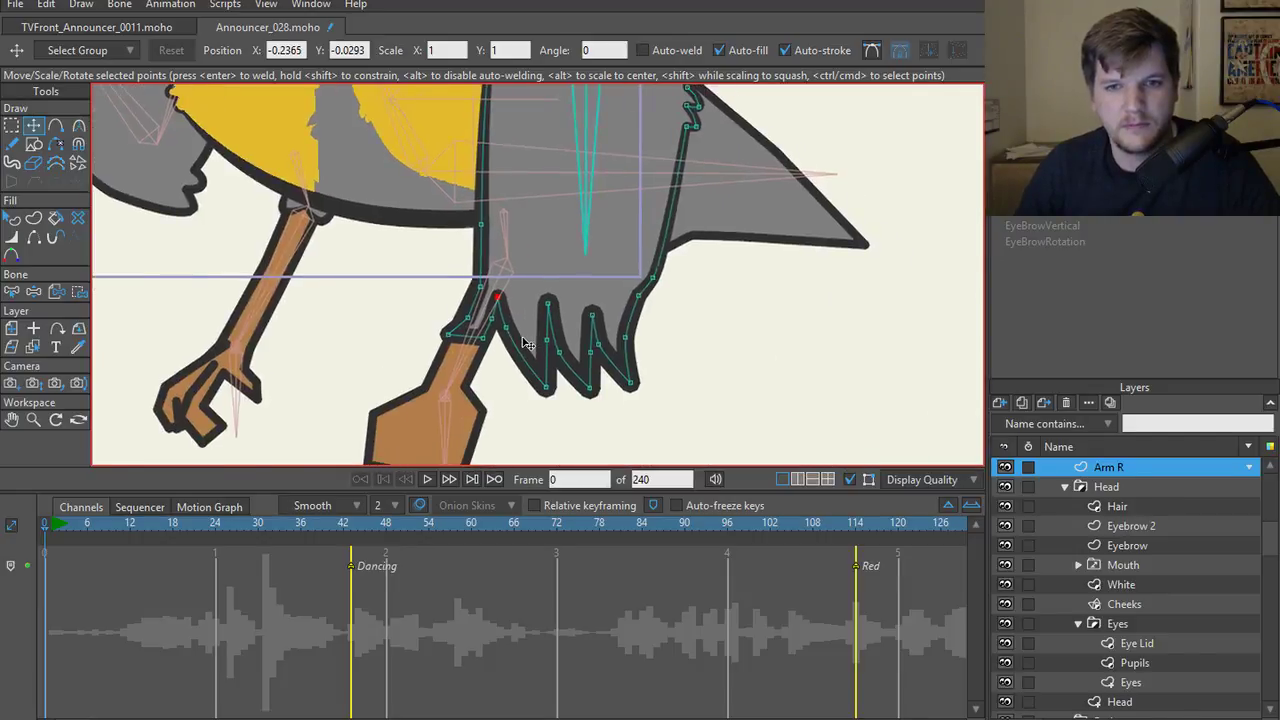
- Move the inner feather's outer side points outward and place its tip pointing down over the leg
scroll(476, 330, up, 2)
drag(410, 344, 447, 257)
mouse_move(436, 307)
mouse_down()
mouse_move(428, 340)
mouse_move(476, 331)
mouse_move(354, 198)
mouse_up()
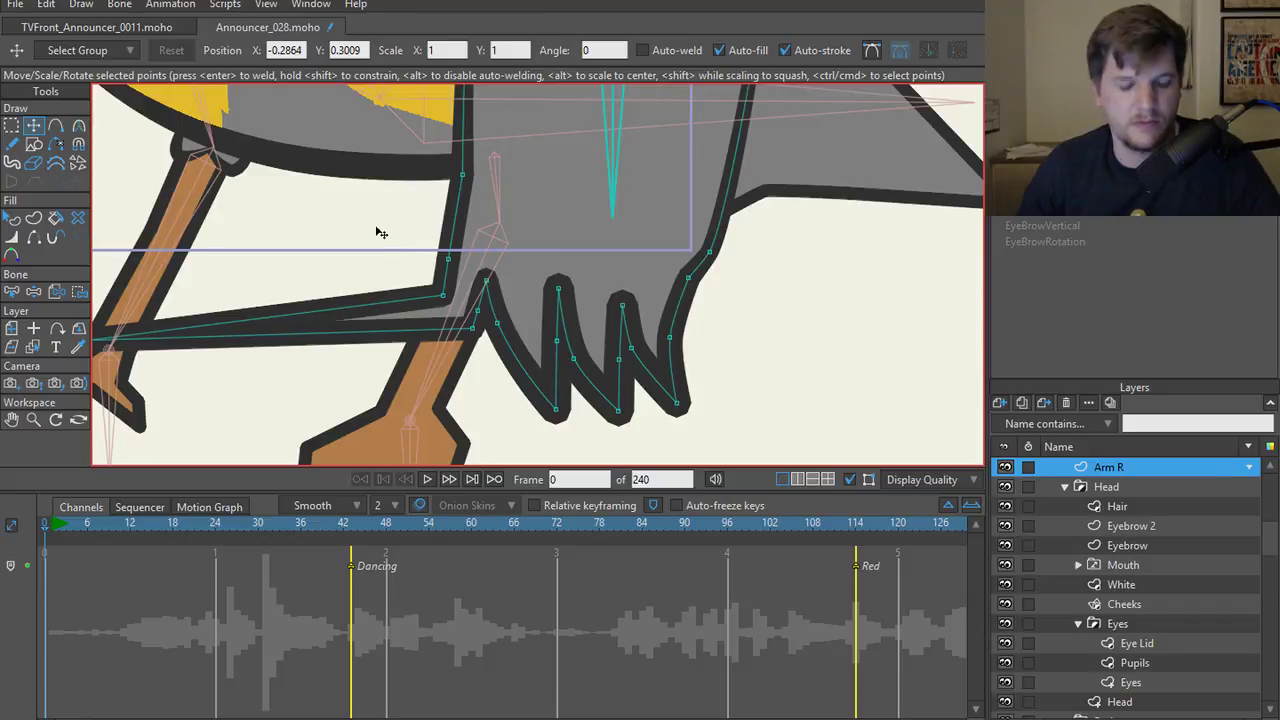
key(ctrl+z)
key(ctrl+z)
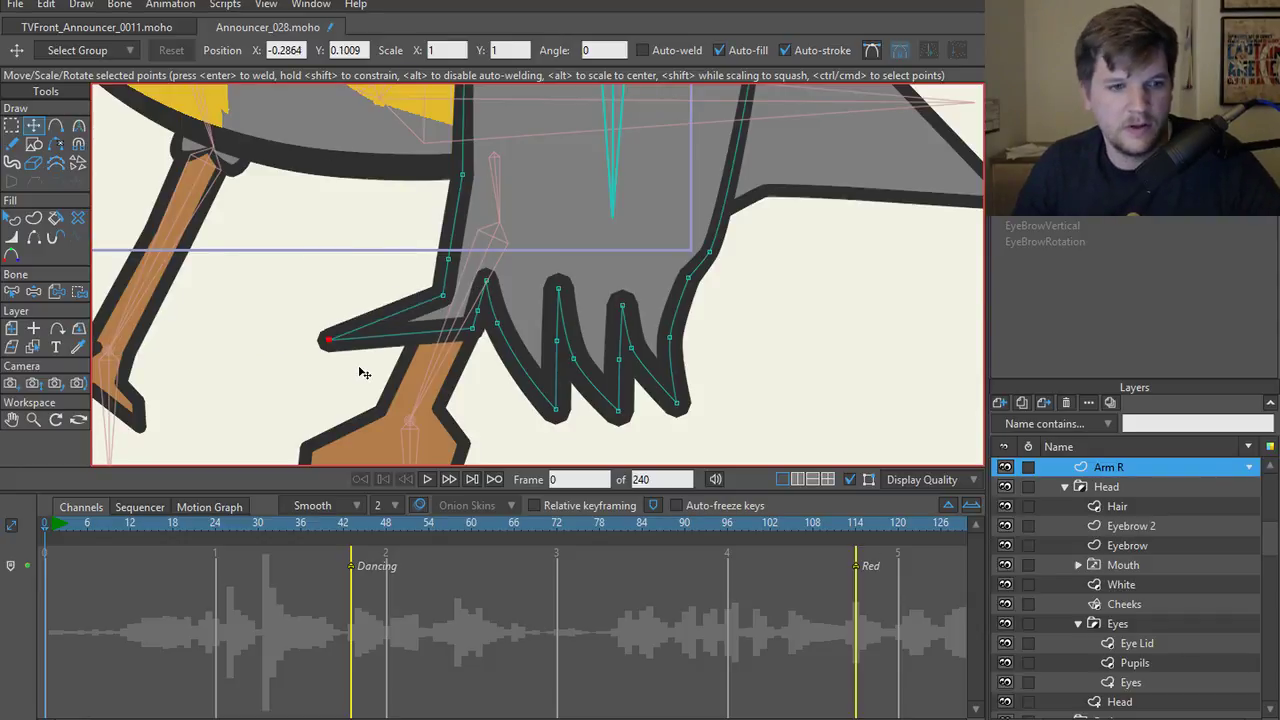
key(ctrl+z)
scroll(391, 344, up, 4)
drag(429, 318, 449, 480)
scroll(420, 374, down, 3)
scroll(450, 300, down, 3)
scroll(450, 290, up, 3)
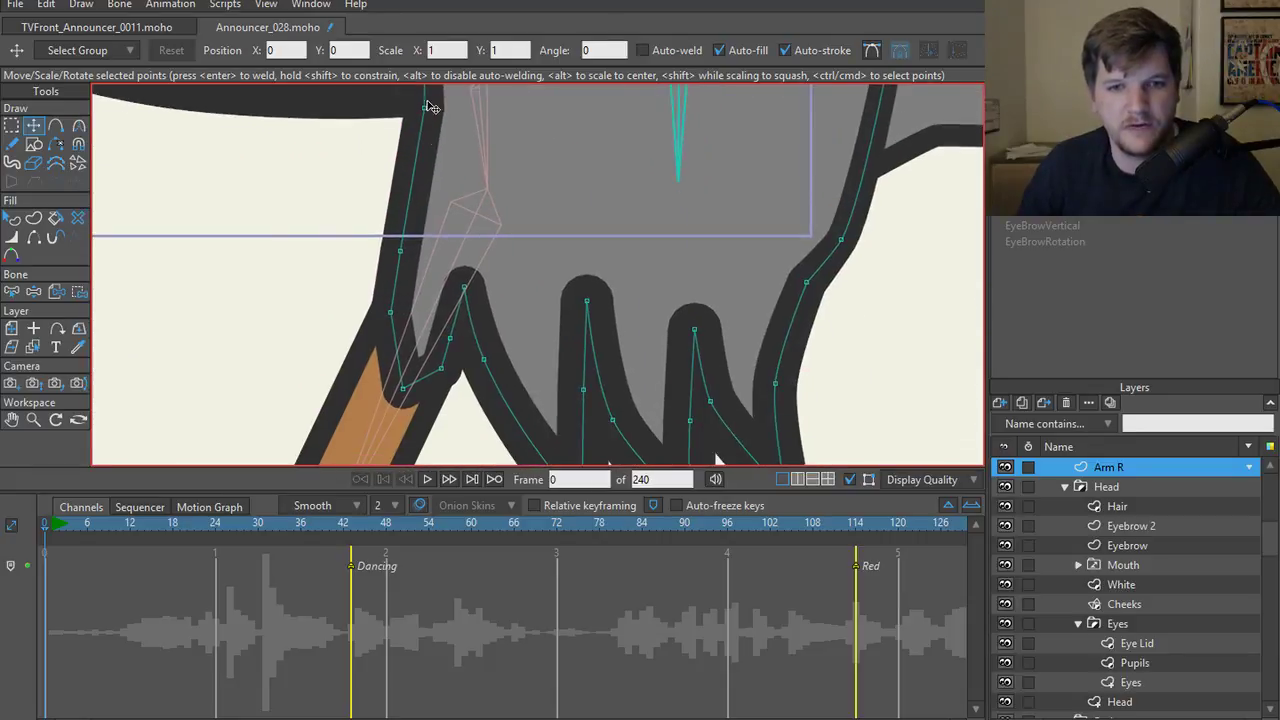
- Thin the outline at the three feather notches to about 106, 89 and 116 percent line width
key(w)
click(461, 287)
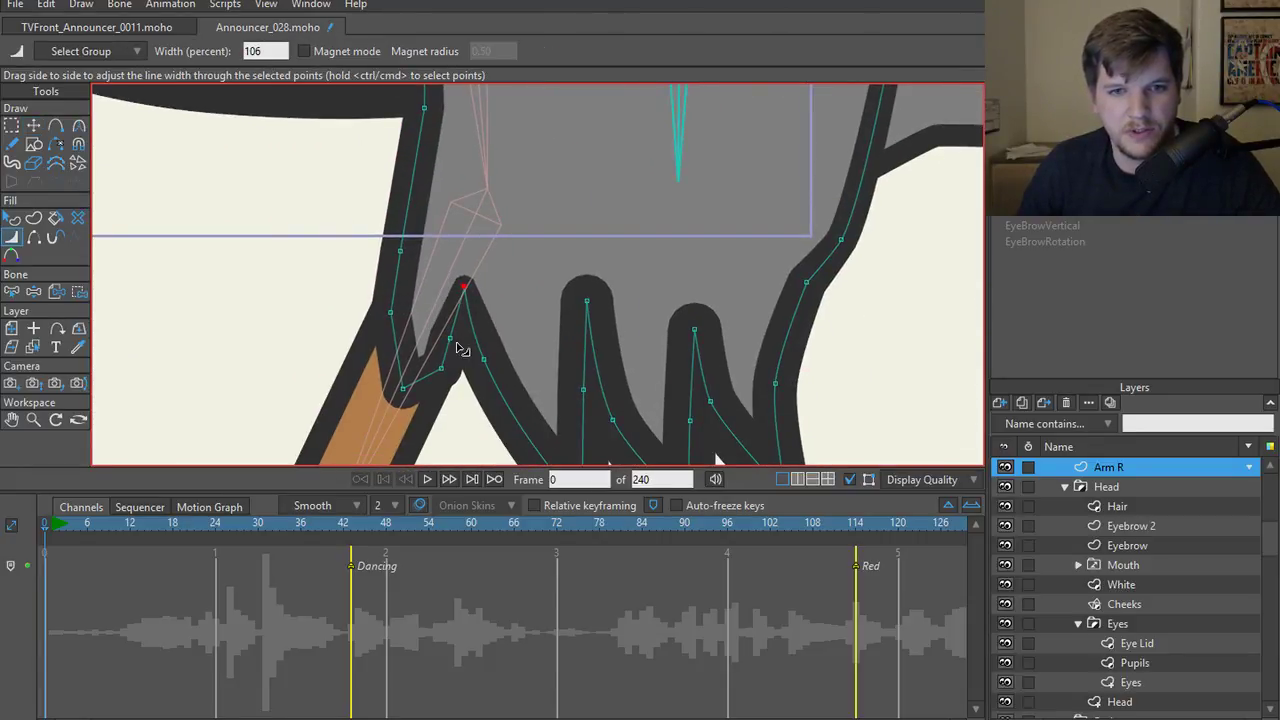
drag(572, 300, 524, 306)
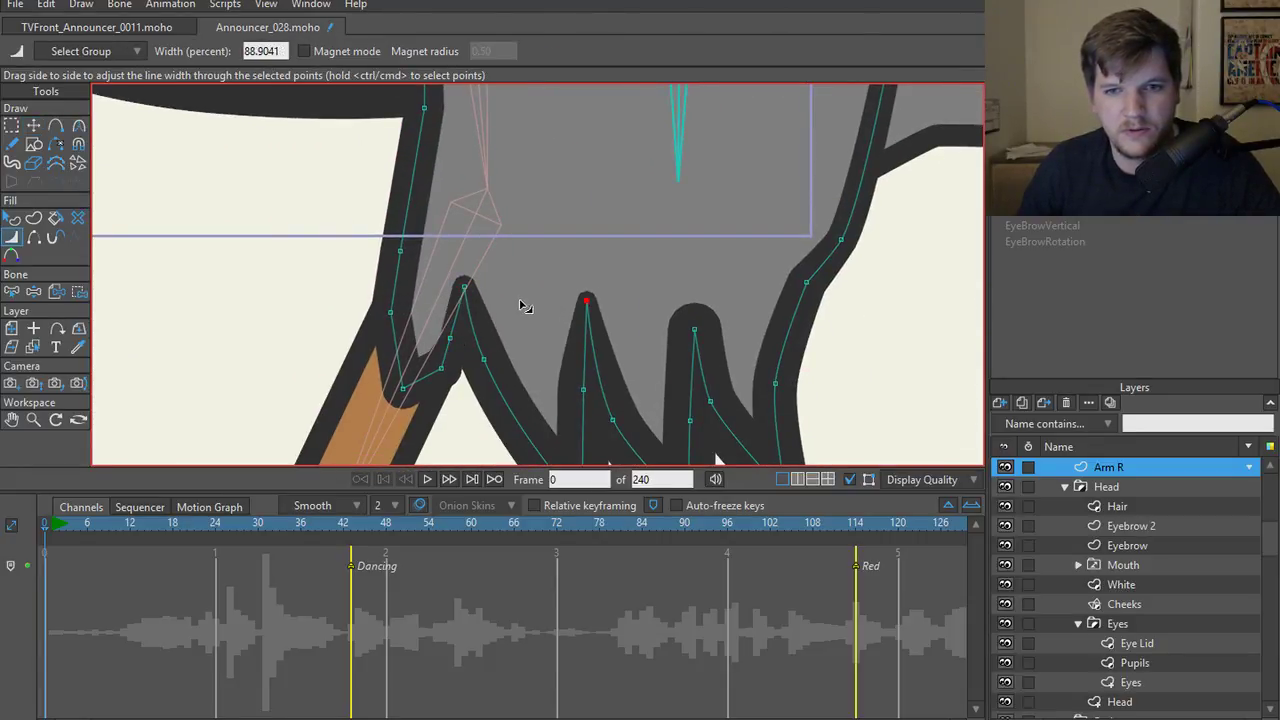
drag(704, 340, 655, 344)
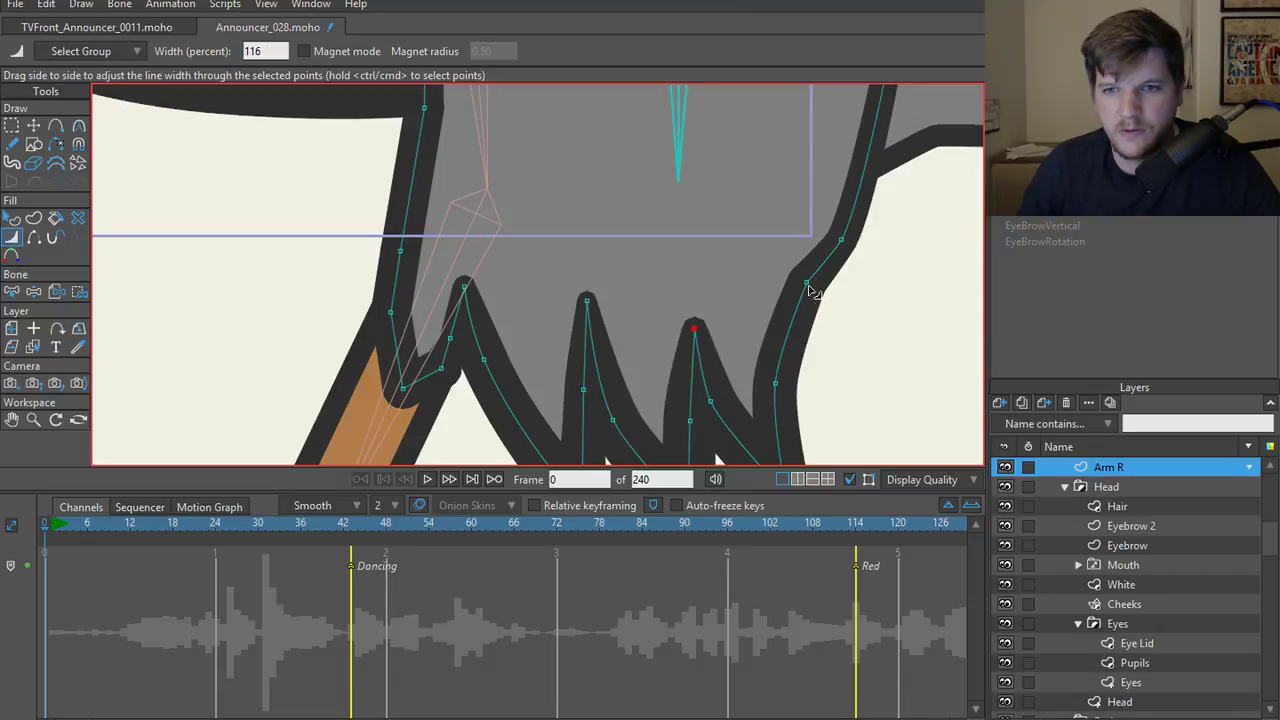
- Thin the outline at the two outer corner points, the upper one to 90 percent, and set the belly-level inner-edge point to about 160 percent
drag(809, 289, 776, 290)
drag(828, 245, 800, 246)
scroll(768, 234, down, 4)
drag(606, 222, 619, 282)
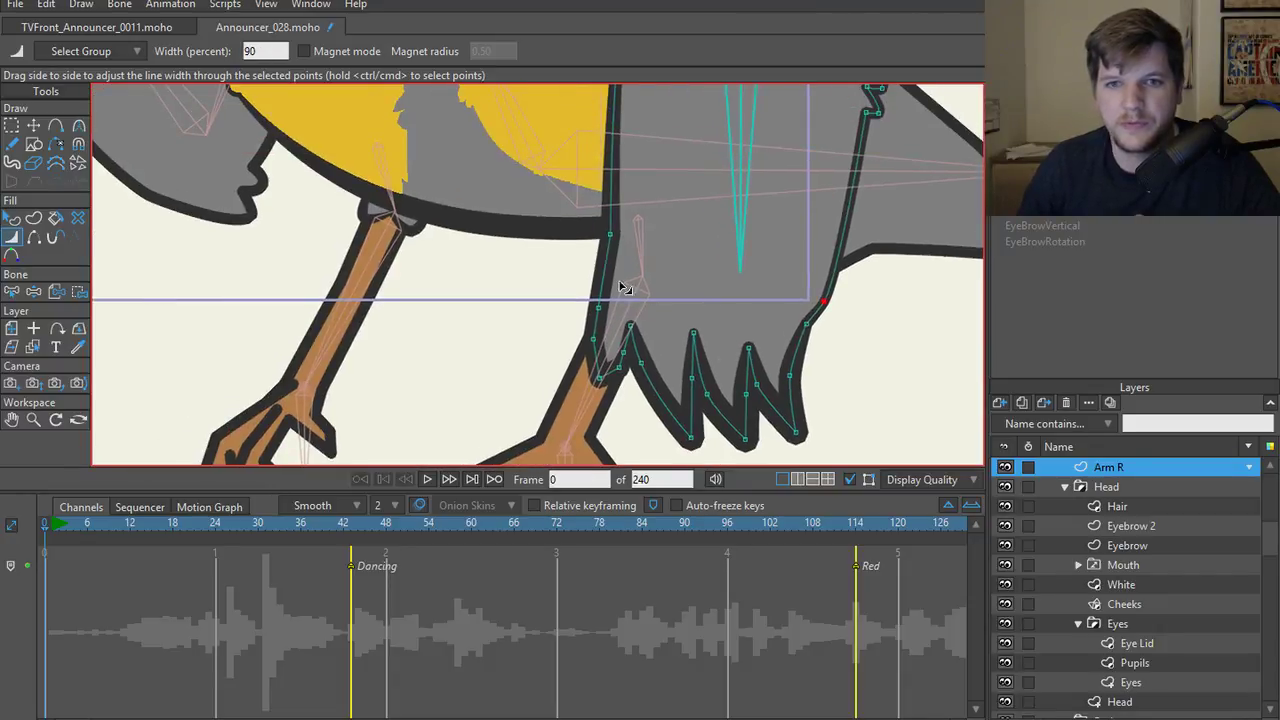
drag(608, 229, 630, 232)
scroll(571, 274, down, 2)
scroll(545, 332, down, 3)
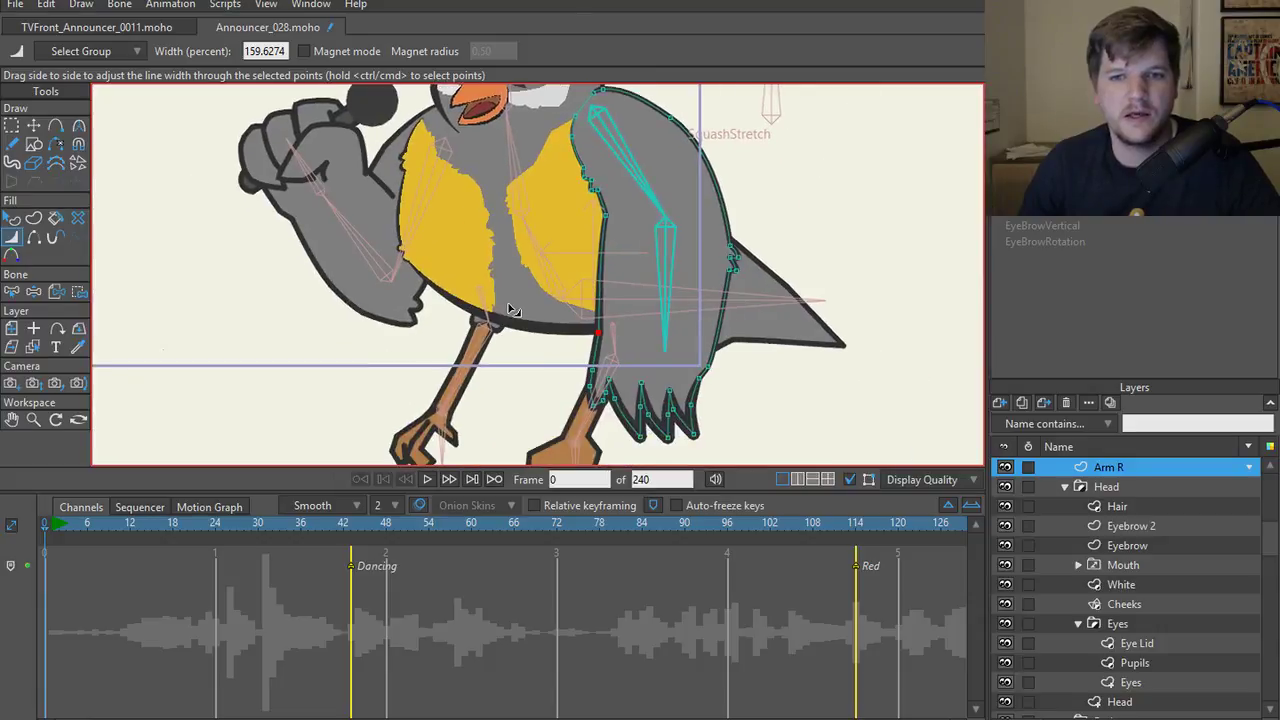
- Deselect the wing's points and examine the reshaped feather tips beside the legs
scroll(622, 420, up, 3)
key(t)
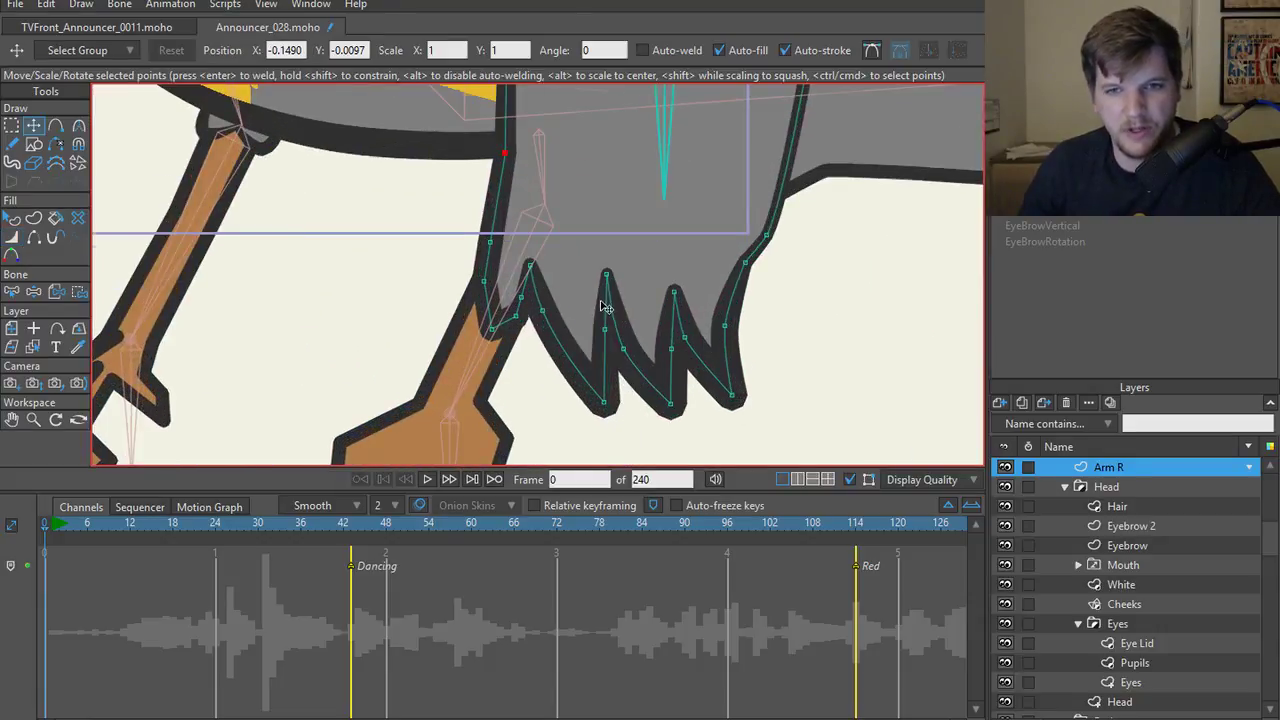
click(530, 386)
scroll(520, 330, up, 2)
scroll(521, 318, down, 3)
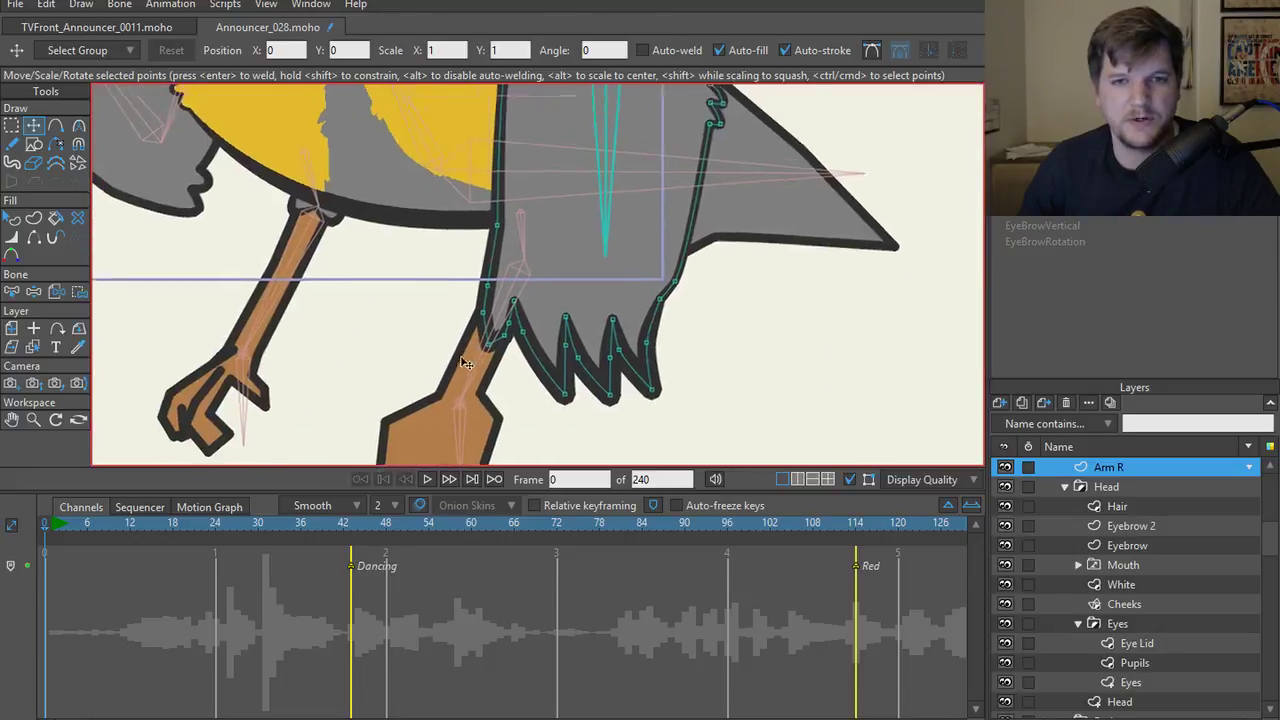
scroll(515, 305, up, 2)
scroll(510, 292, down, 3)
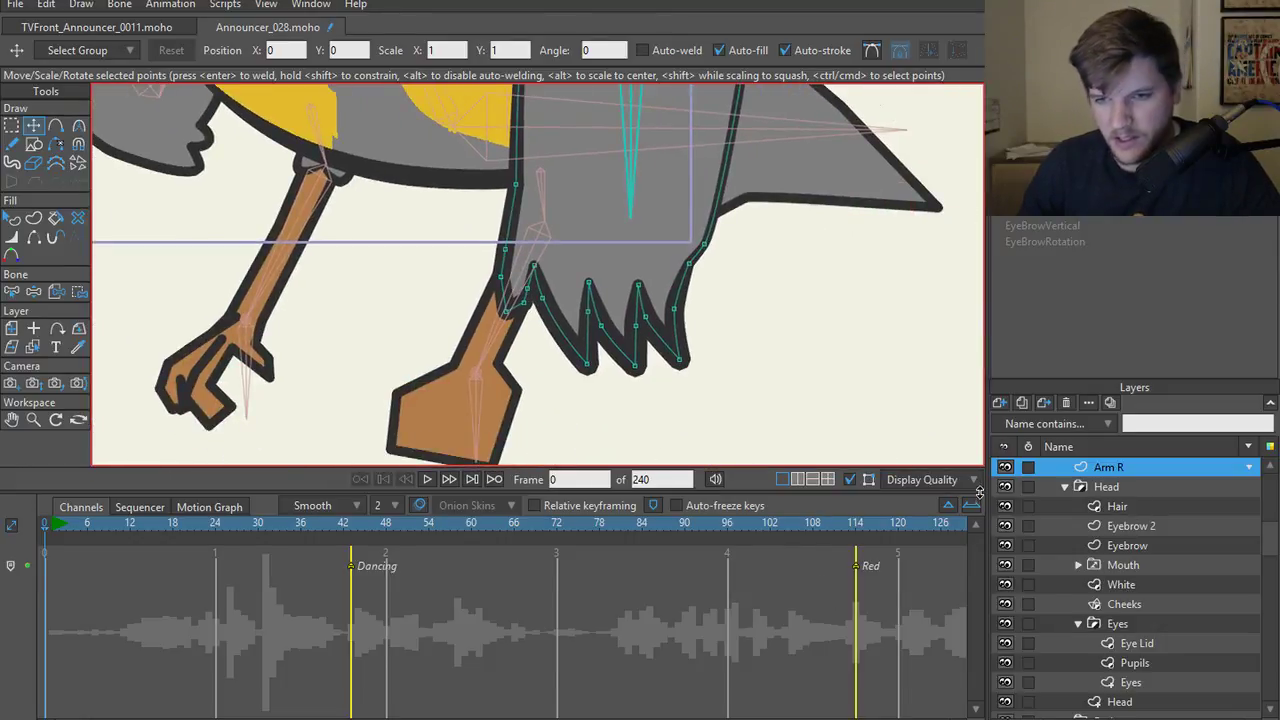
scroll(1050, 620, down, 3)
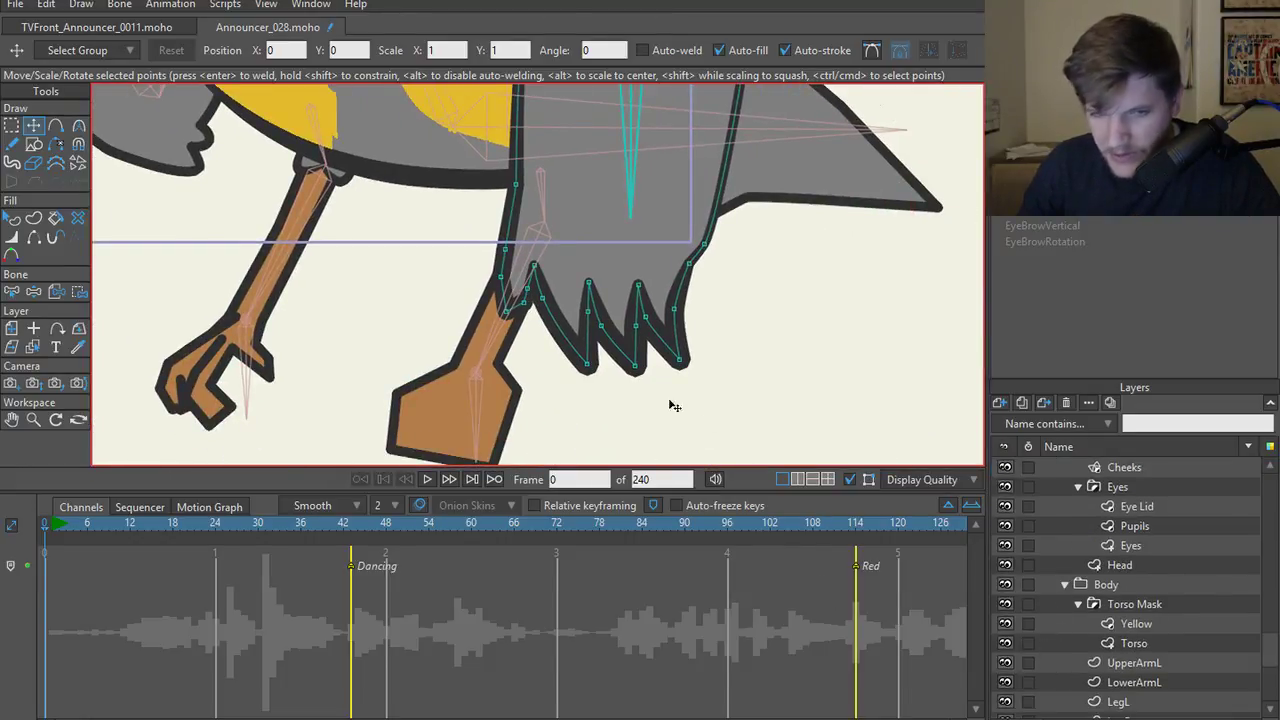
- Hide the LegR layer so the leg behind the reshaped wing tip is out of view
scroll(1109, 677, down, 2)
click(1110, 680)
click(1005, 680)
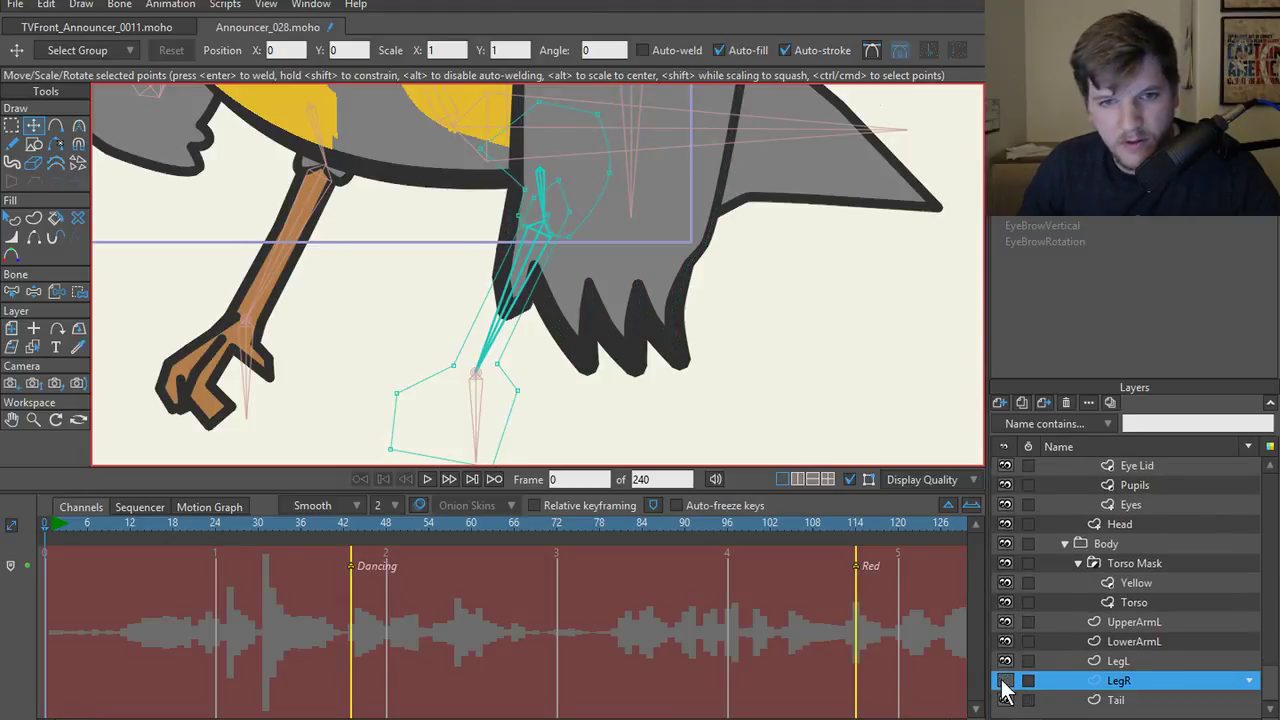
key(z)
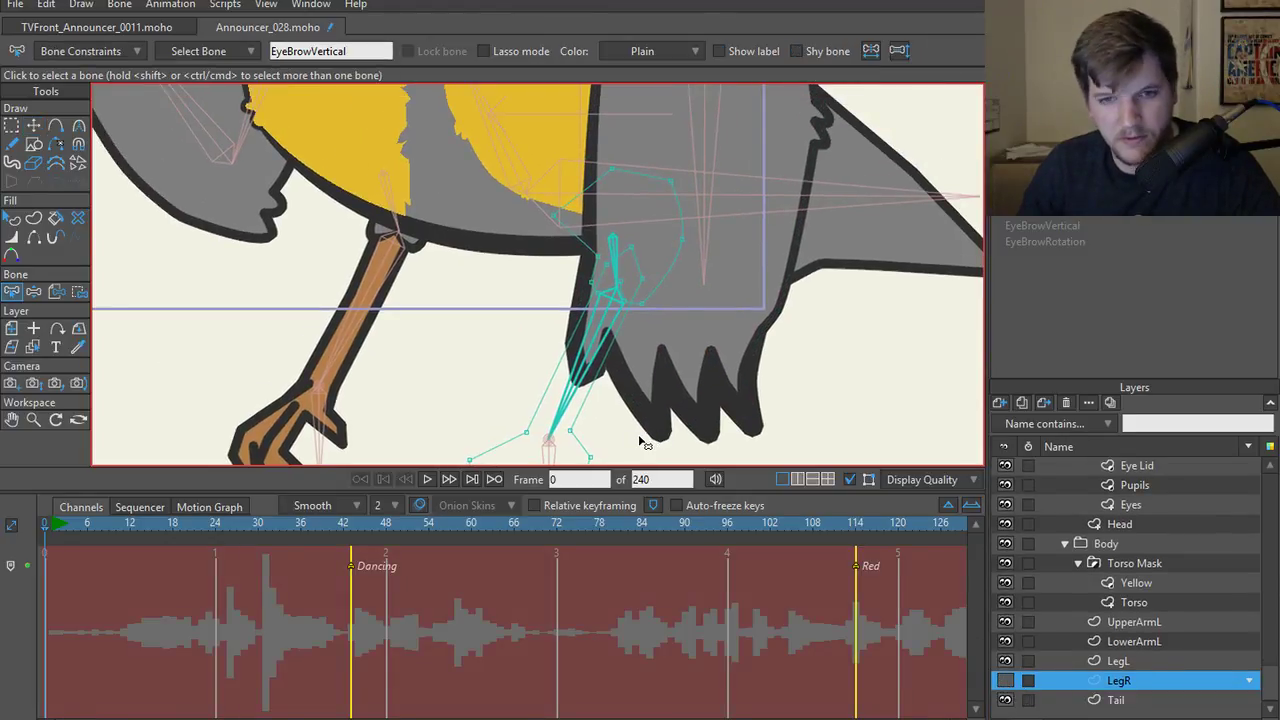
- Hide and reshow the Announcer group, and check the whole bird beside the NewPose reference without the bone overlay
scroll(1083, 566, up, 4)
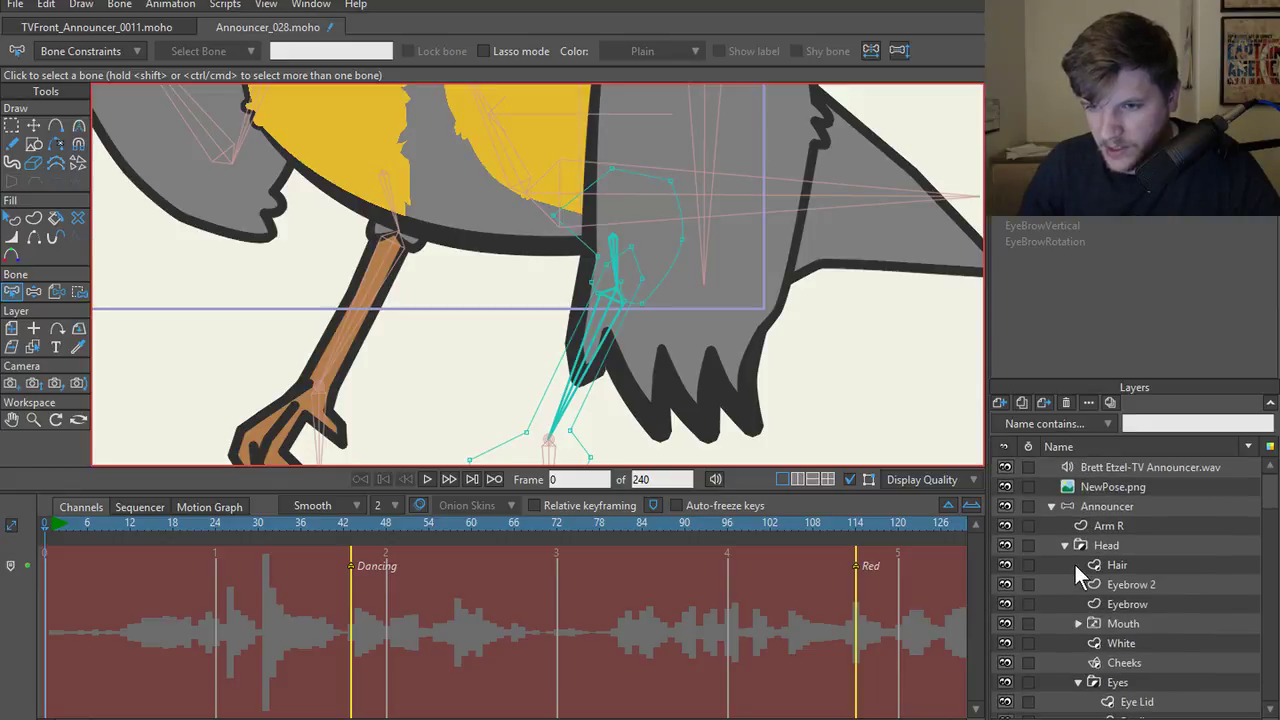
click(1005, 505)
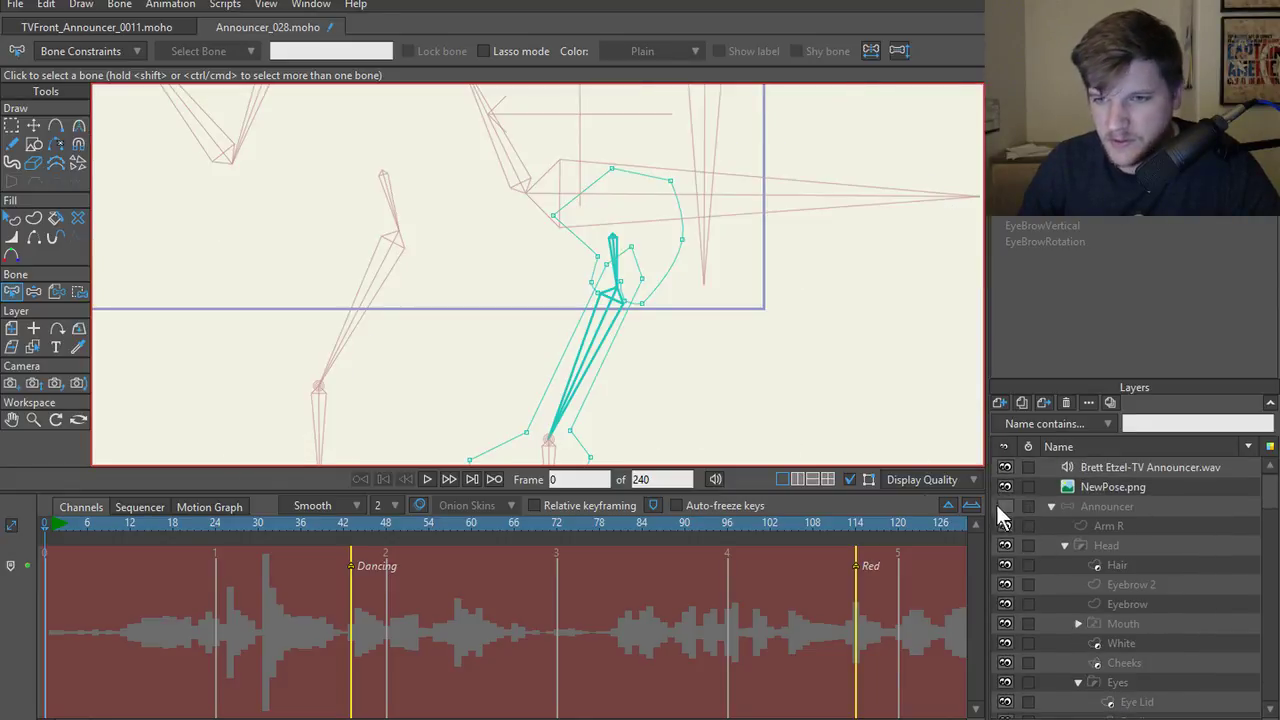
click(1005, 505)
click(1150, 467)
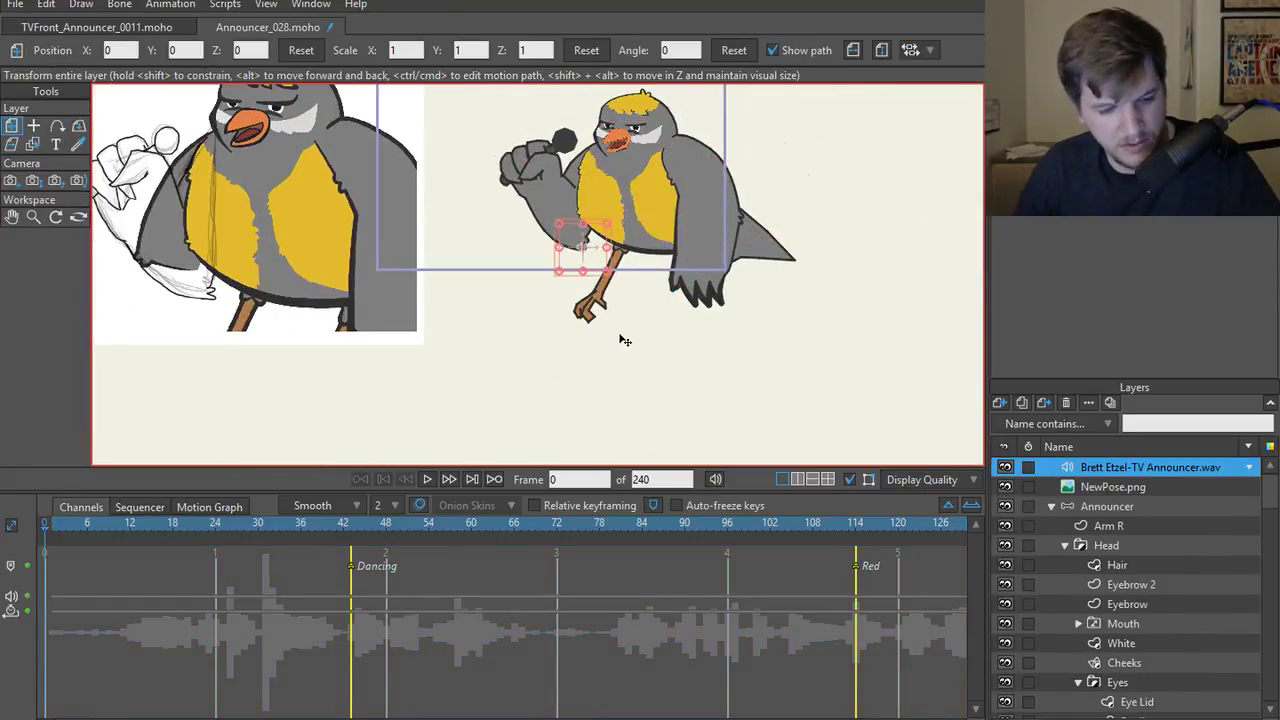
drag(620, 293, 568, 360)
- Mark all the selected bones of the Announcer rig as shy
click(1112, 506)
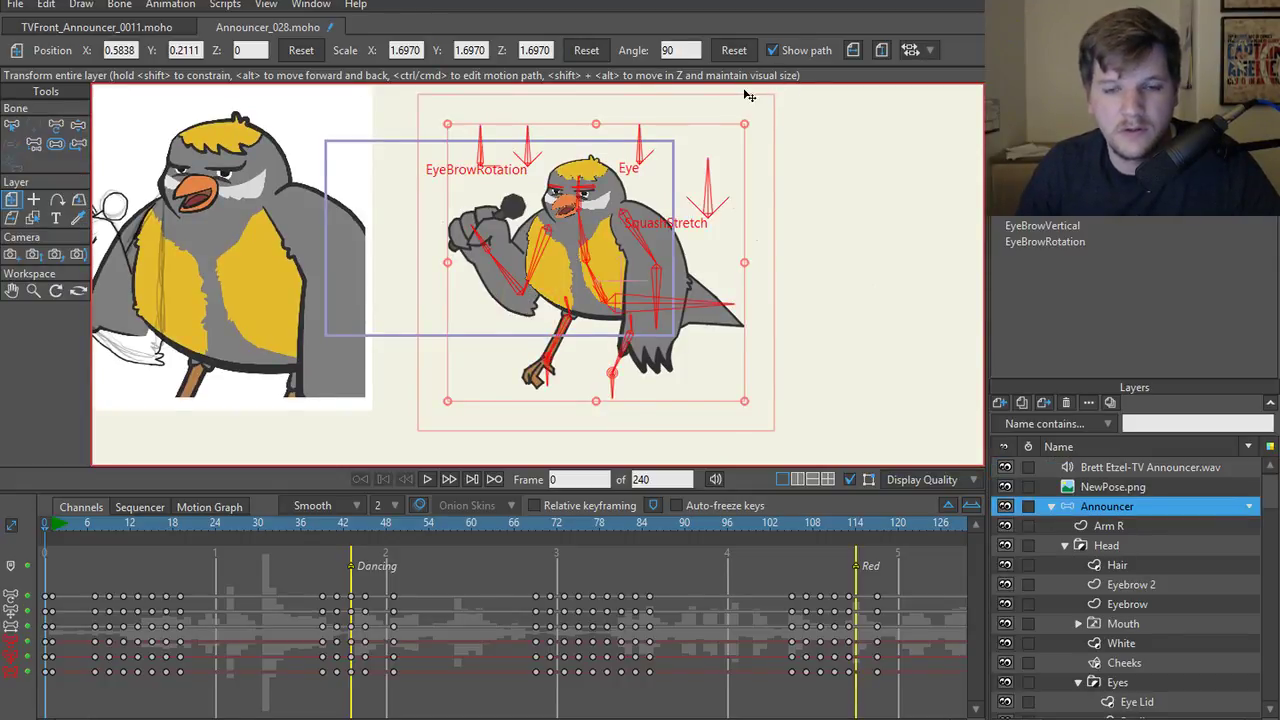
key(z)
click(801, 50)
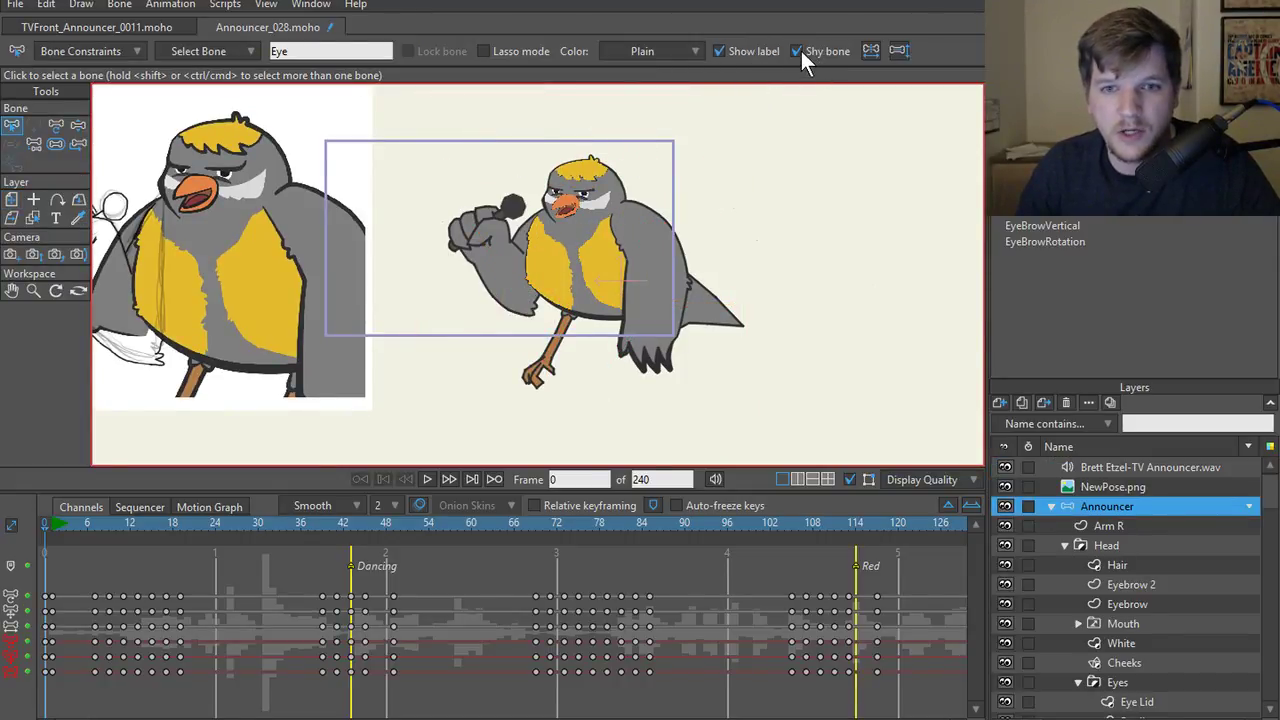
- Thin the Arm R outline along the inner edge below the belly, setting the two lowest edge points to about 121 and 112 percent
scroll(712, 340, up, 5)
scroll(674, 327, down, 5)
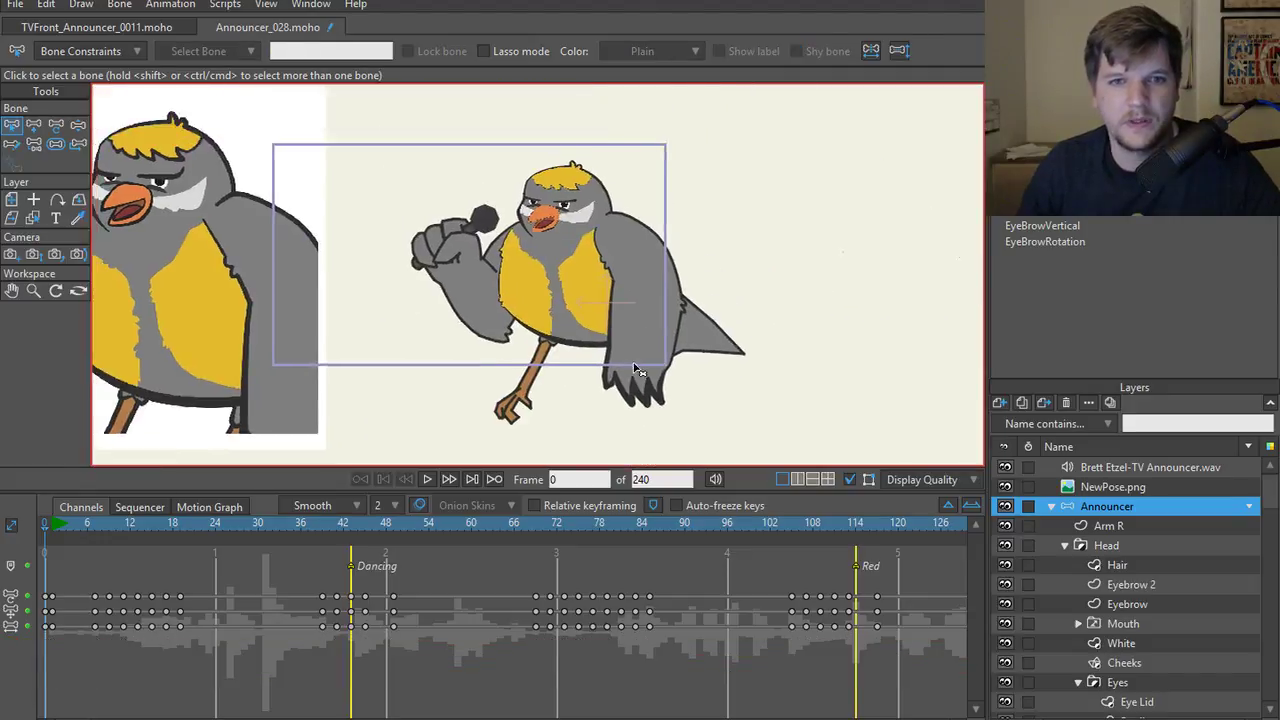
scroll(643, 397, up, 5)
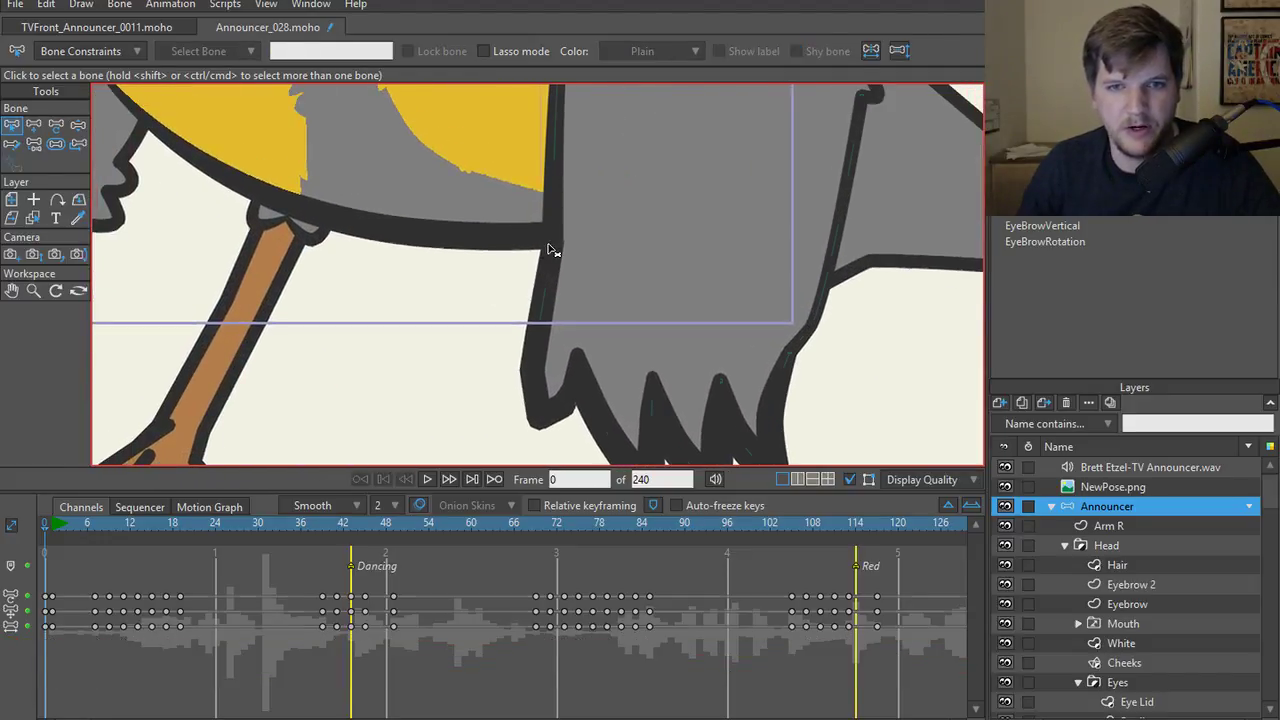
ctrl+alt+click(548, 250)
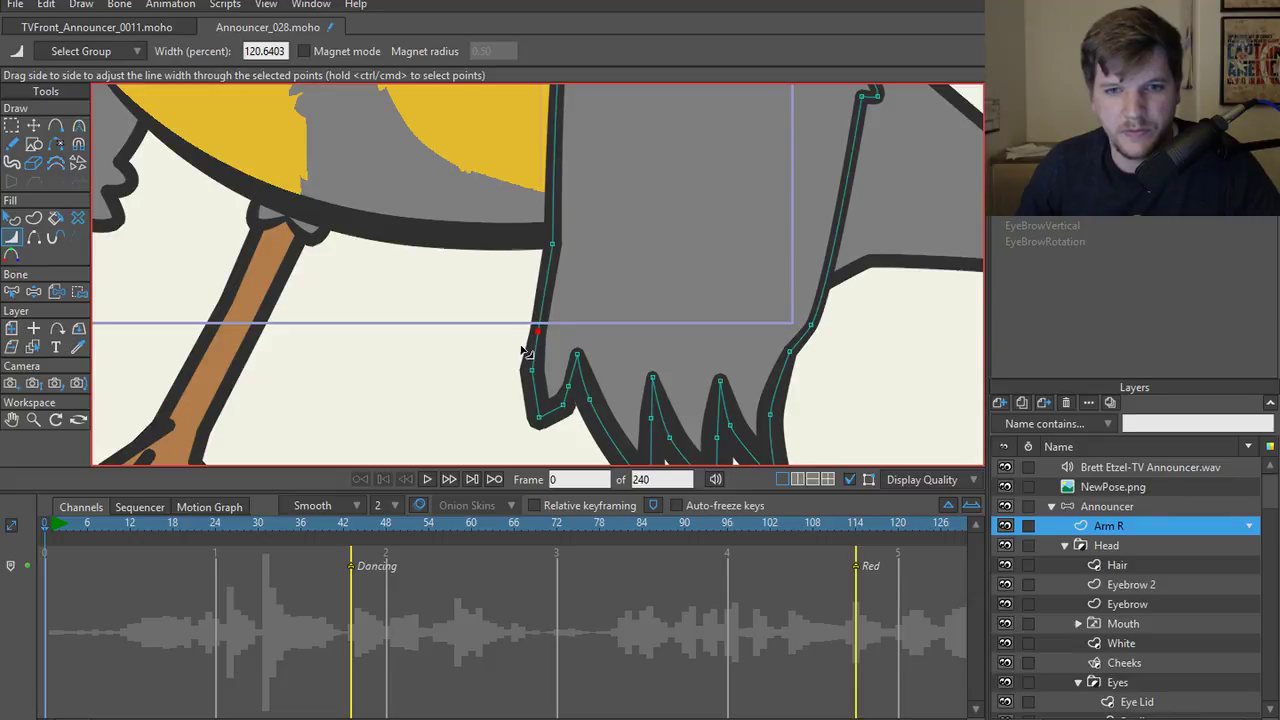
drag(521, 349, 520, 380)
scroll(560, 381, down, 1)
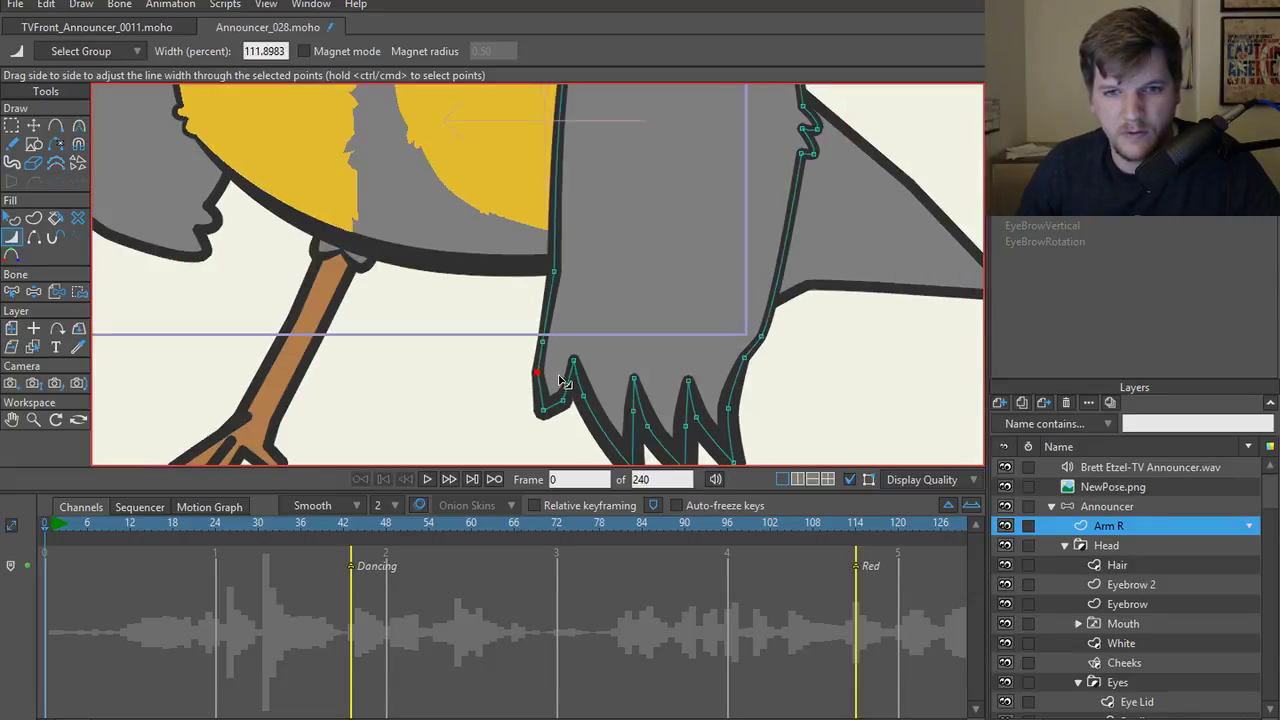
- Move the inner feather's two outer side points slightly up and toward the neighbouring feather
scroll(562, 381, up, 2)
key(t)
click(531, 275)
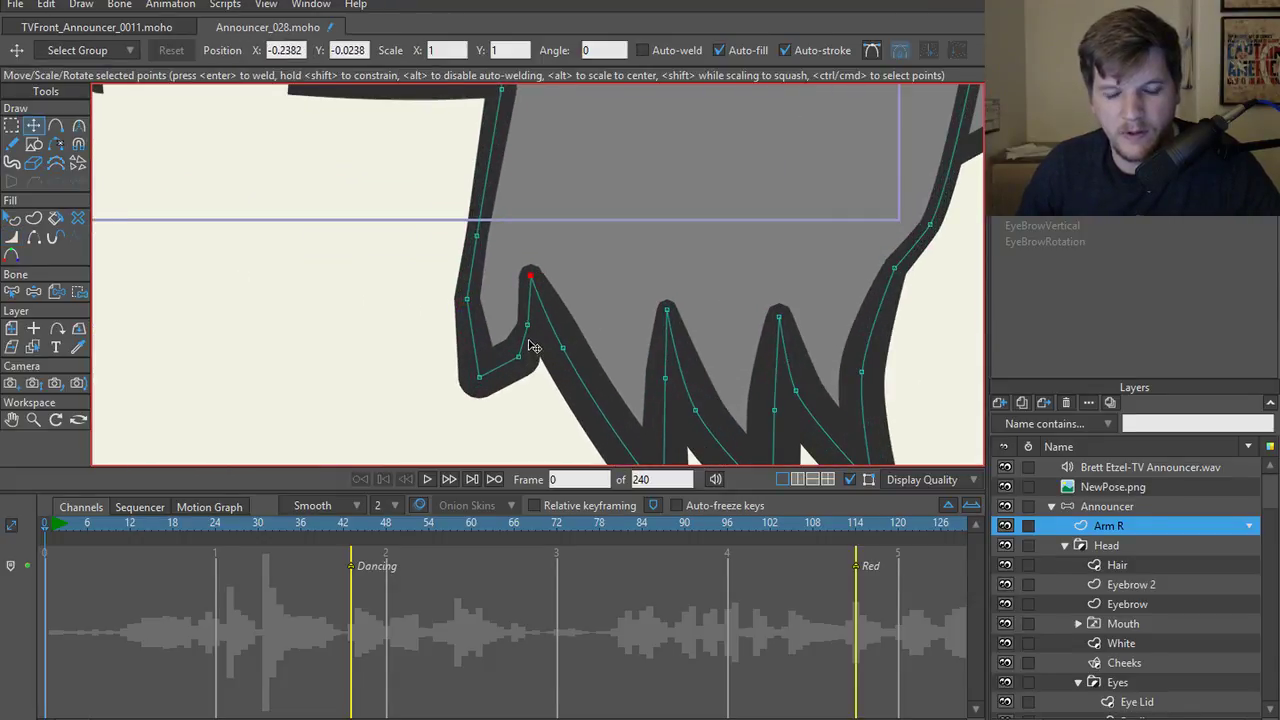
mouse_move(534, 346)
mouse_down()
mouse_move(523, 394)
mouse_move(527, 338)
mouse_up()
key(w)
key(t)
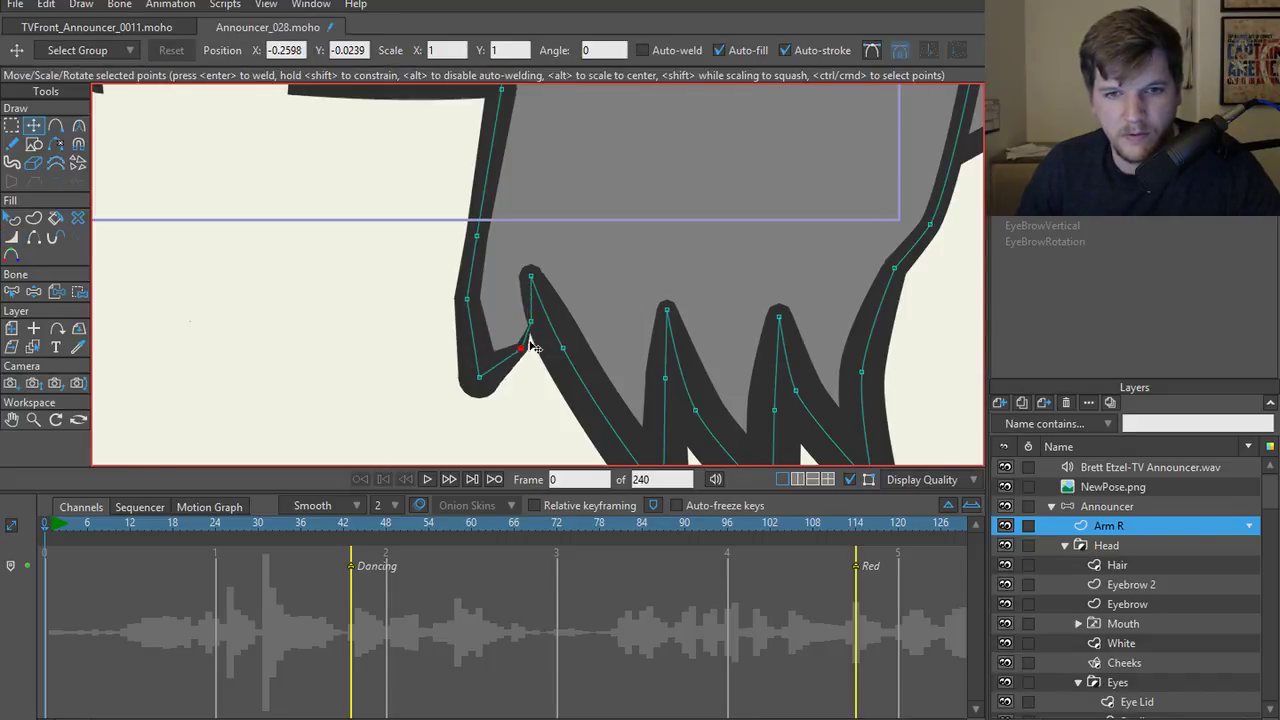
- Undo the last two point edits and swing the inner feather's tip outward beneath its notch
scroll(516, 368, down, 3)
scroll(510, 360, up, 3)
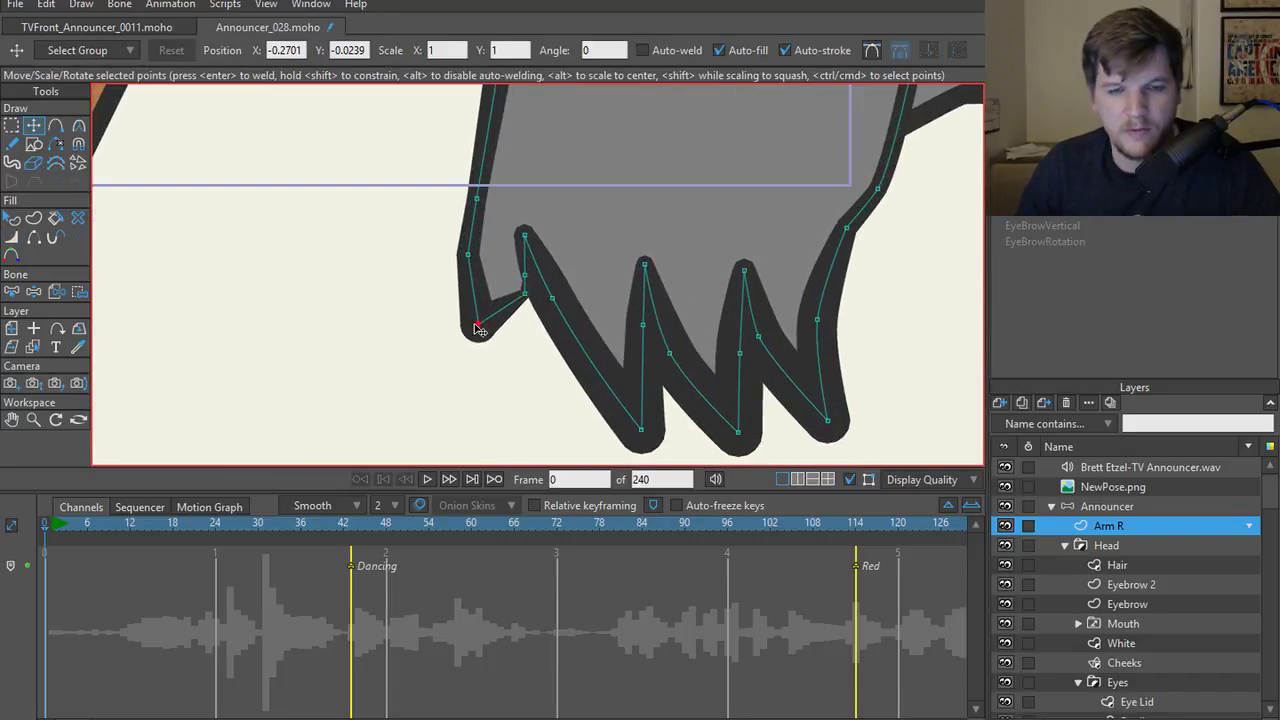
key(ctrl+z)
key(ctrl+z)
scroll(520, 280, down, 3)
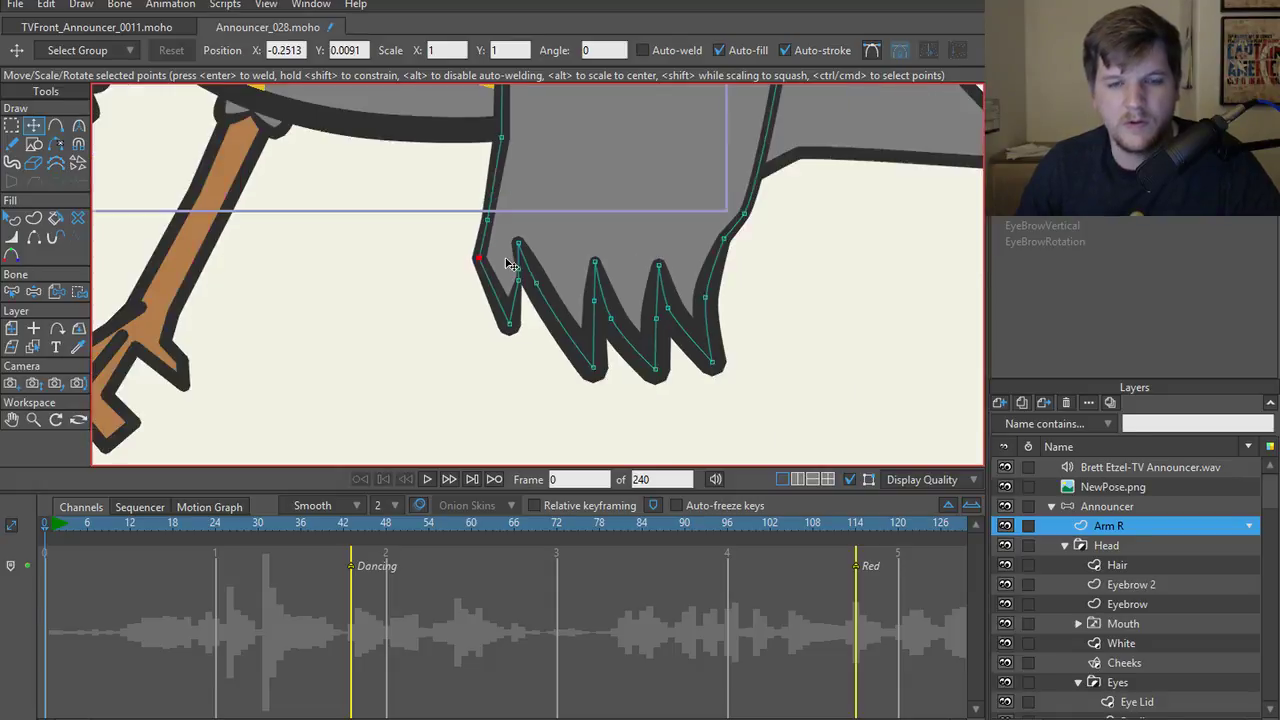
scroll(515, 345, up, 1)
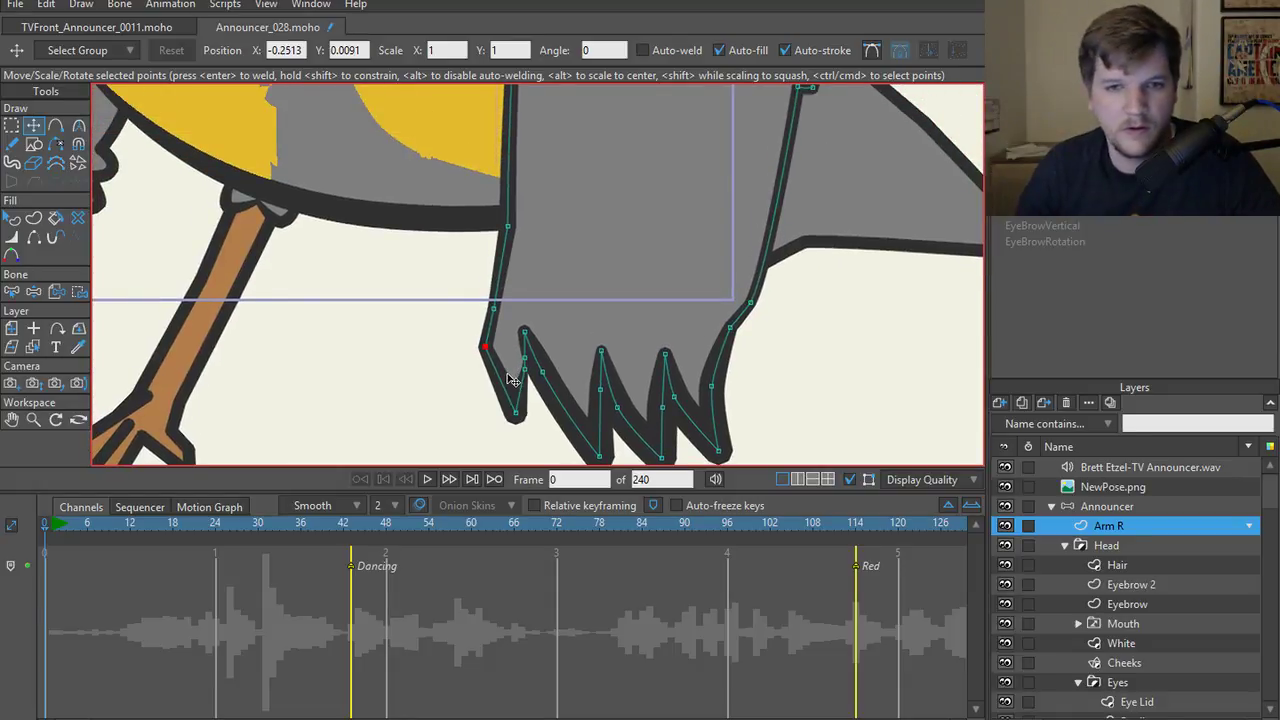
- Add a point on each side of the inner feather, just above its tip
drag(494, 304, 501, 288)
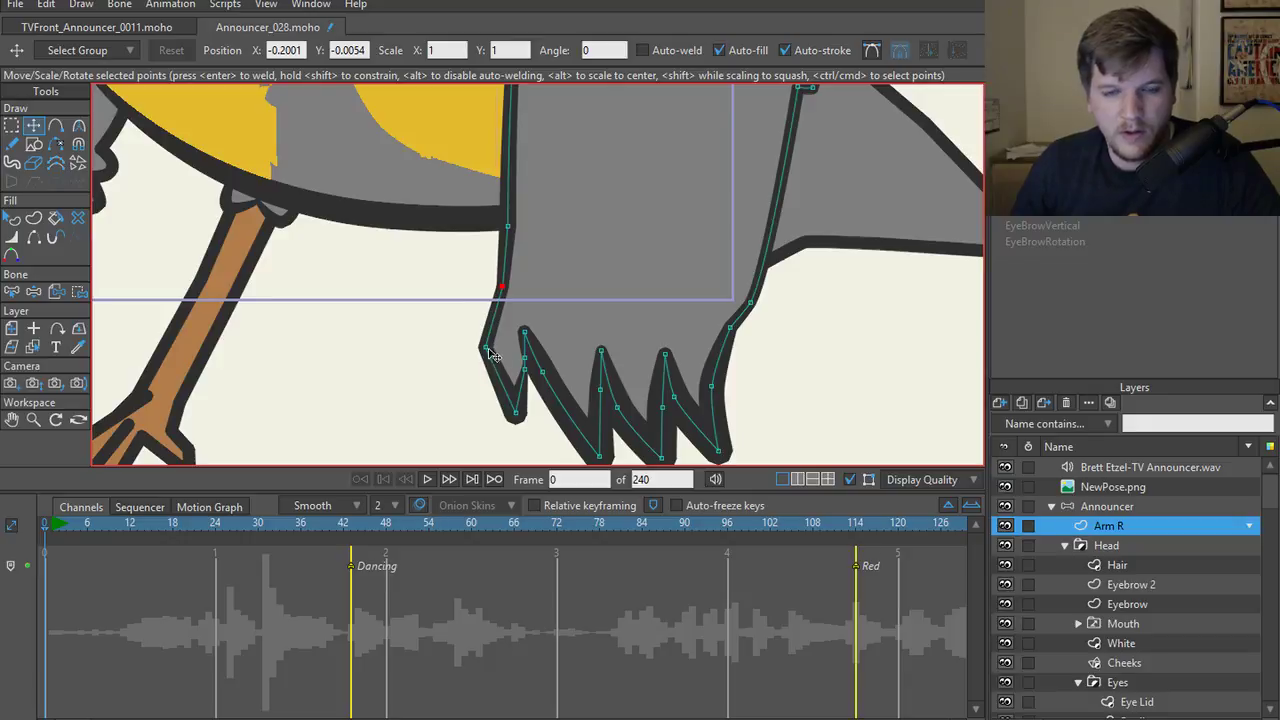
scroll(505, 340, up, 3)
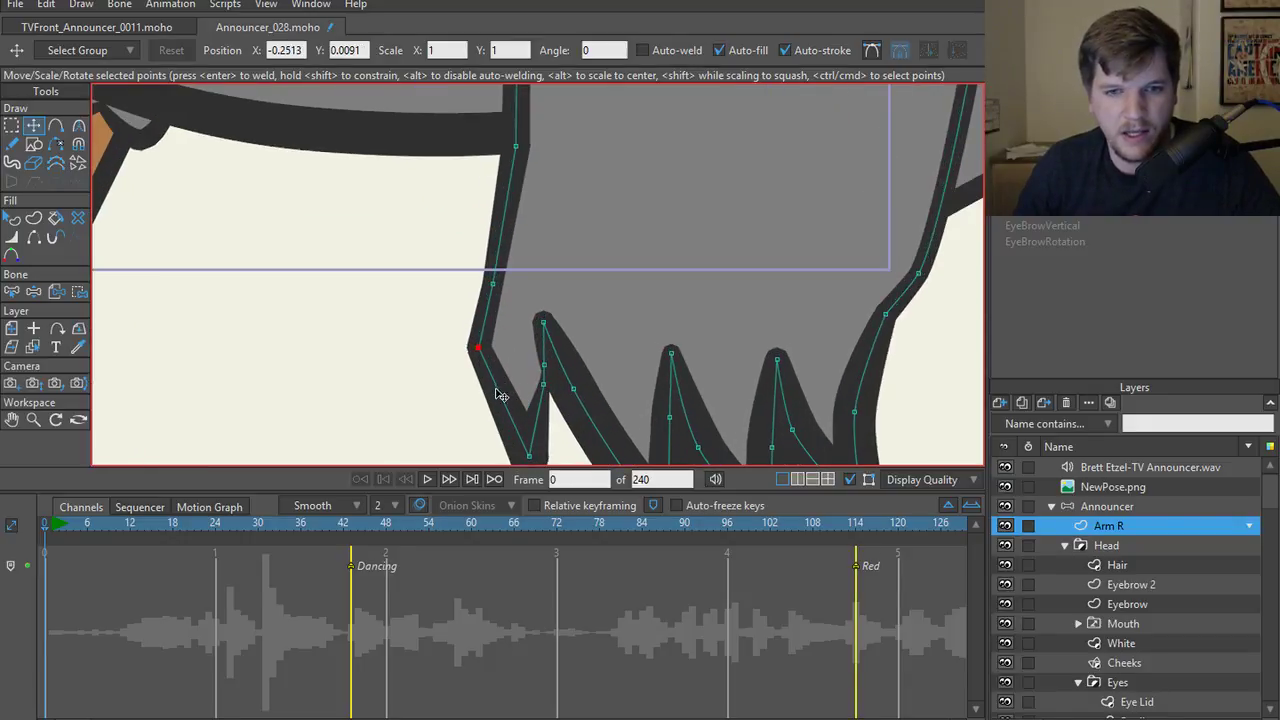
key(a)
drag(500, 405, 521, 460)
scroll(521, 455, up, 1)
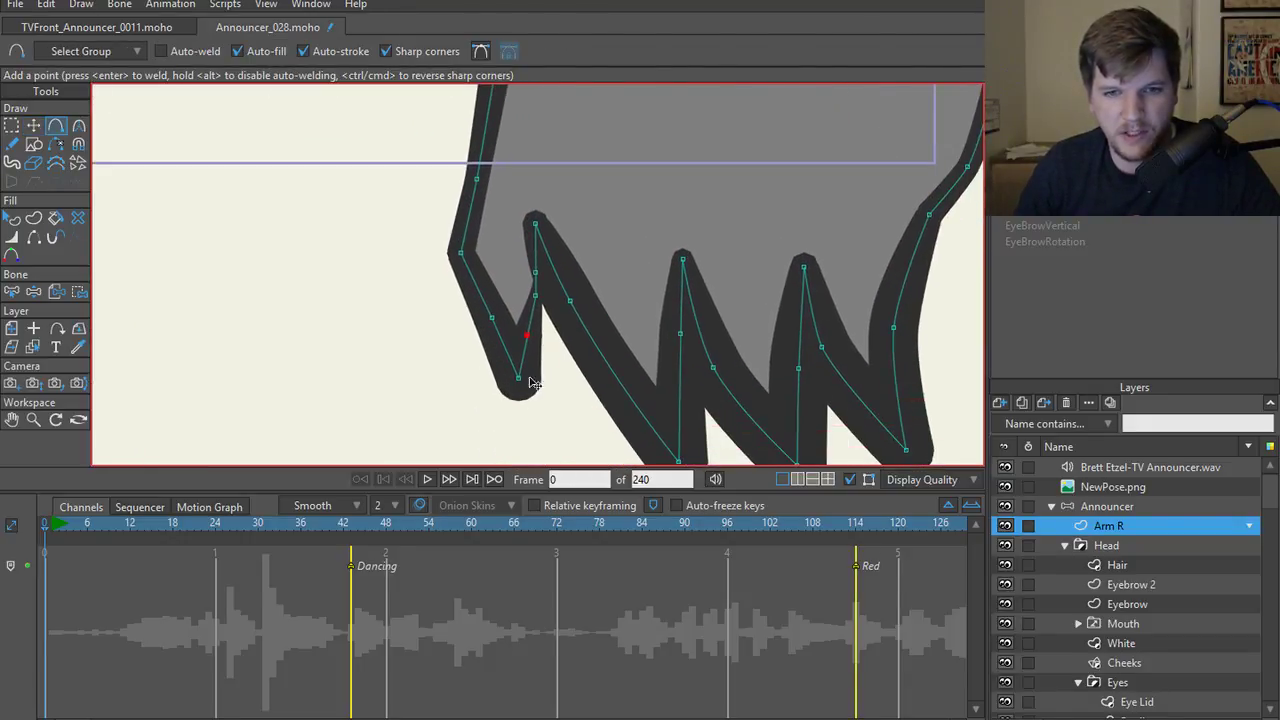
- Bend the inner feather by pulling its tip down and inward and its outer side points toward the neighbouring feather
key(t)
drag(515, 400, 555, 343)
drag(547, 299, 560, 295)
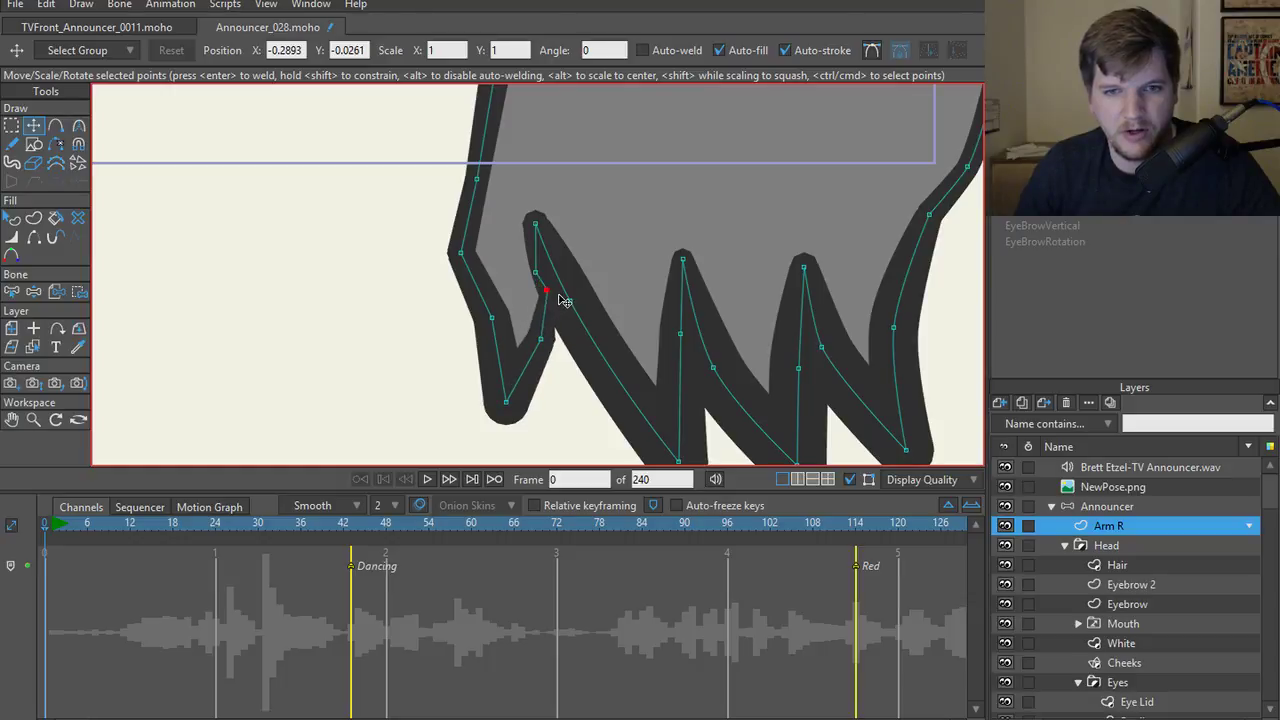
drag(541, 339, 552, 344)
drag(506, 401, 508, 420)
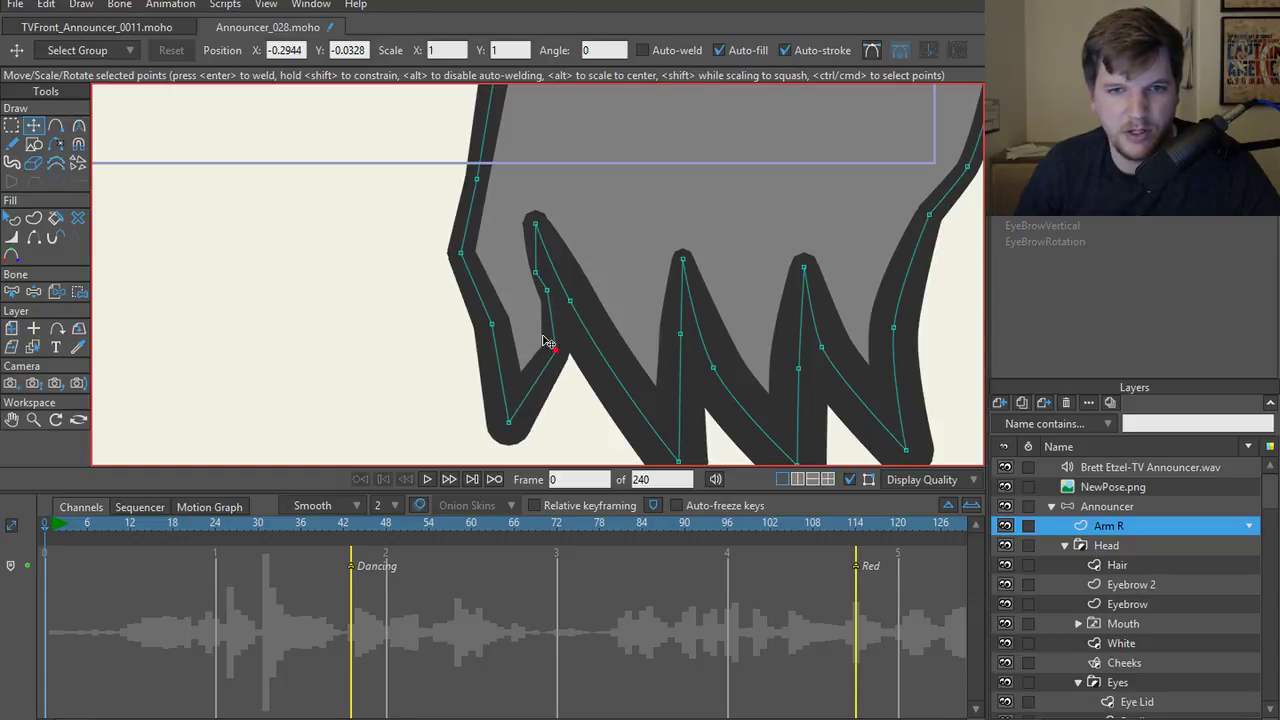
- Lower the inner feather's base corner slightly and shift its upper outer side point against the neighbouring feather's edge
drag(460, 252, 458, 260)
scroll(520, 280, up, 1)
scroll(540, 275, down, 1)
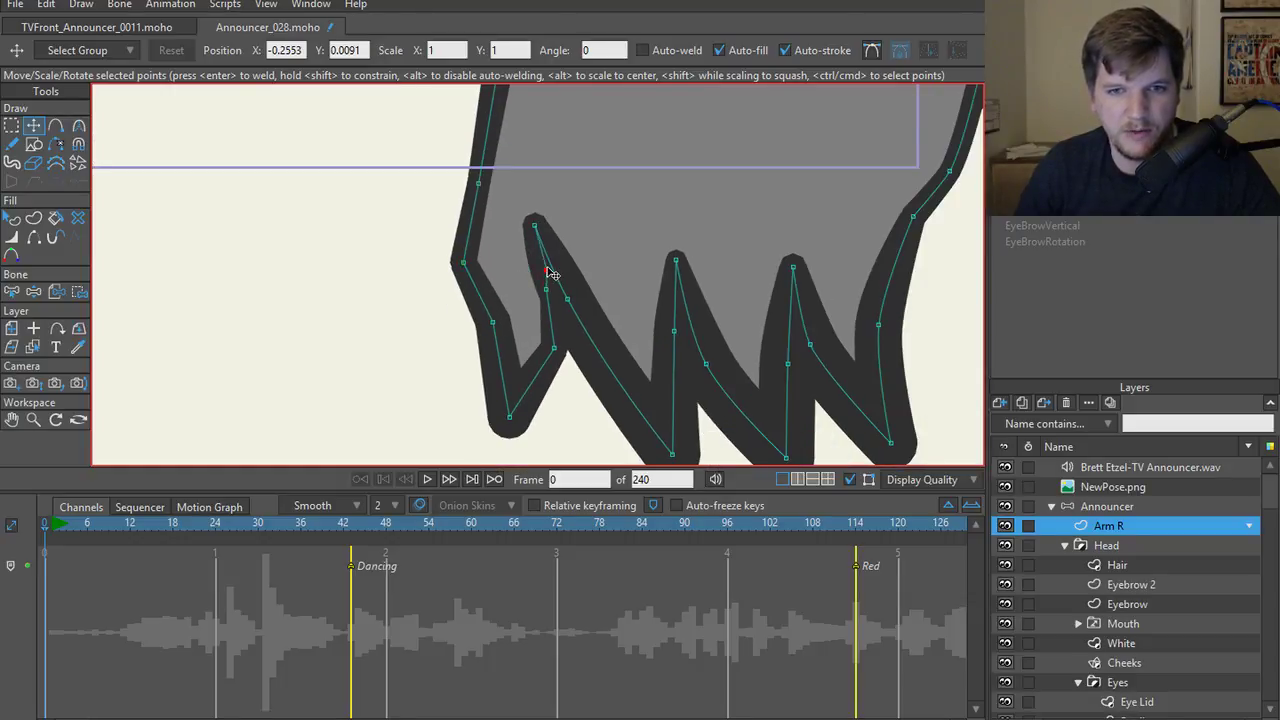
scroll(529, 337, down, 2)
scroll(543, 369, up, 2)
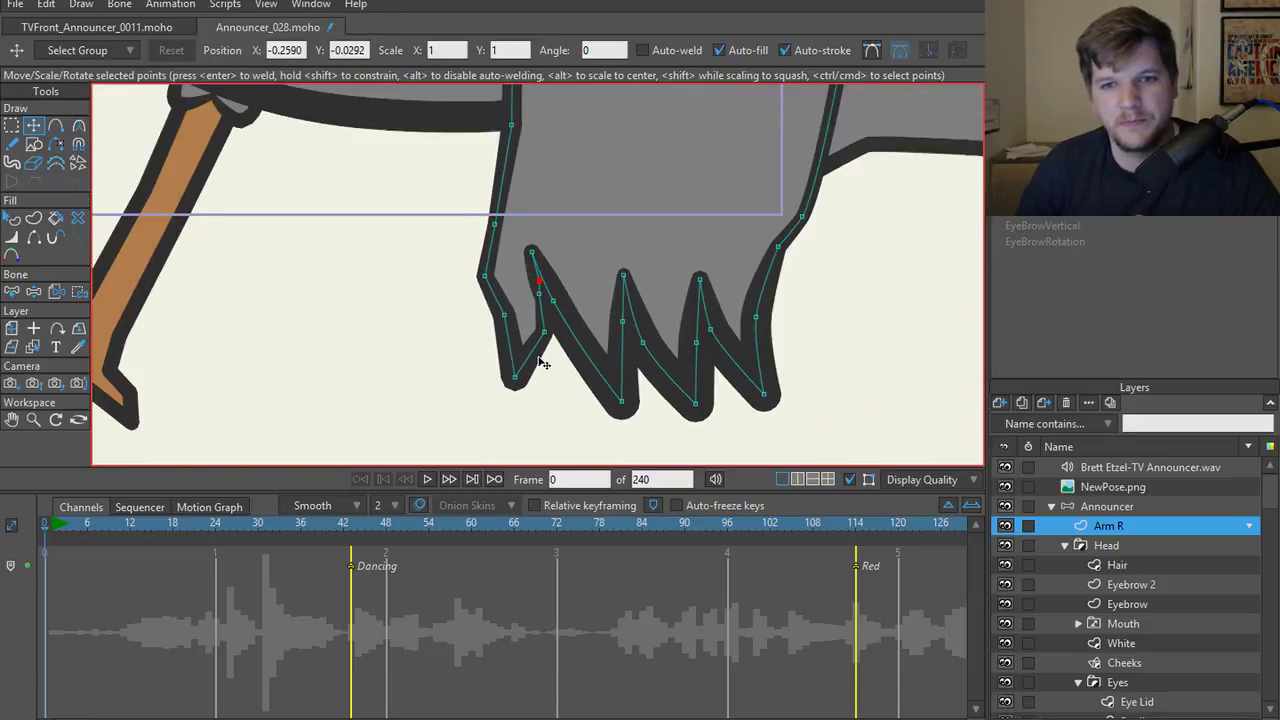
scroll(540, 363, up, 2)
scroll(600, 271, down, 1)
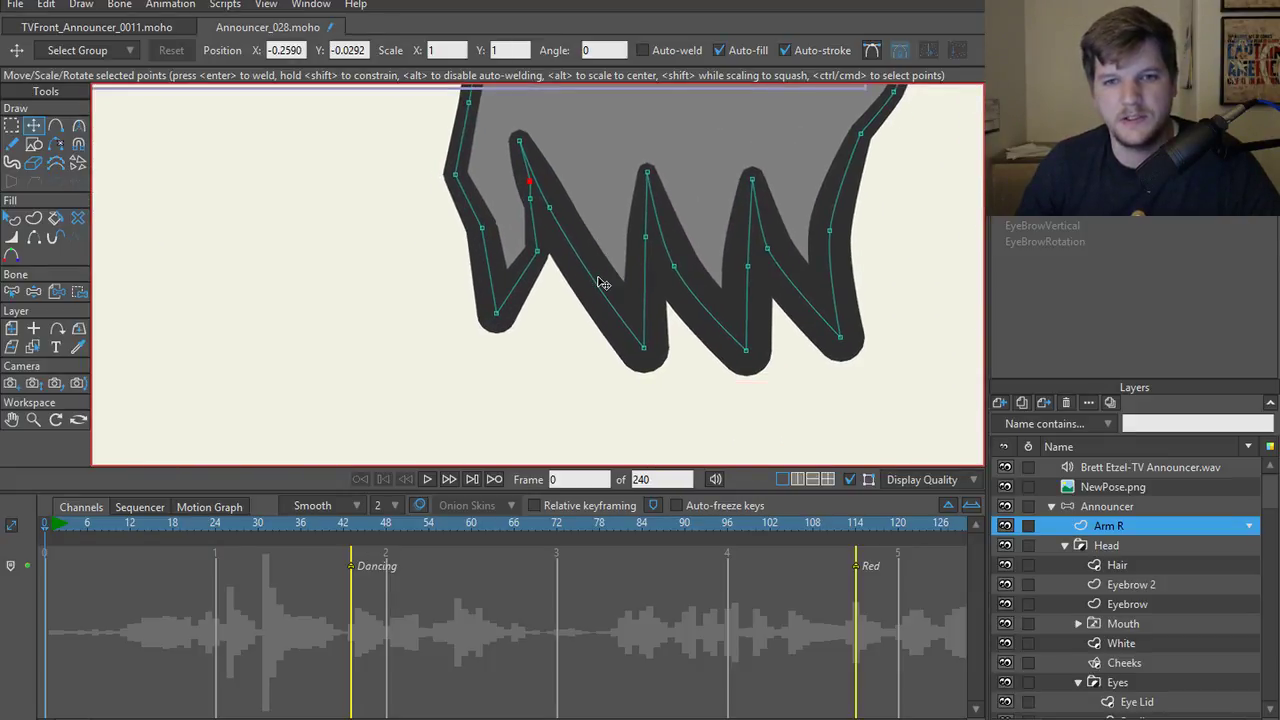
- Swing the inner feather's tip outward toward the neighbouring feather and line up its outer side points above it
scroll(603, 275, down, 2)
scroll(593, 293, up, 1)
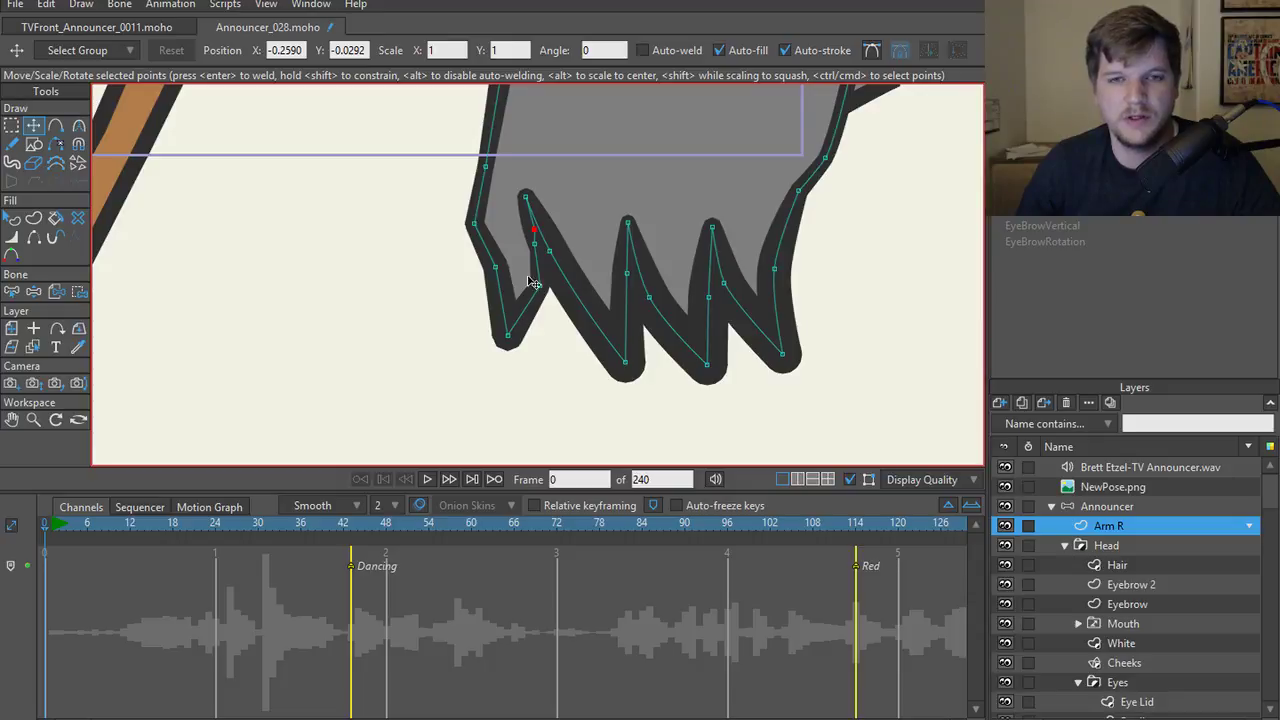
scroll(455, 385, down, 3)
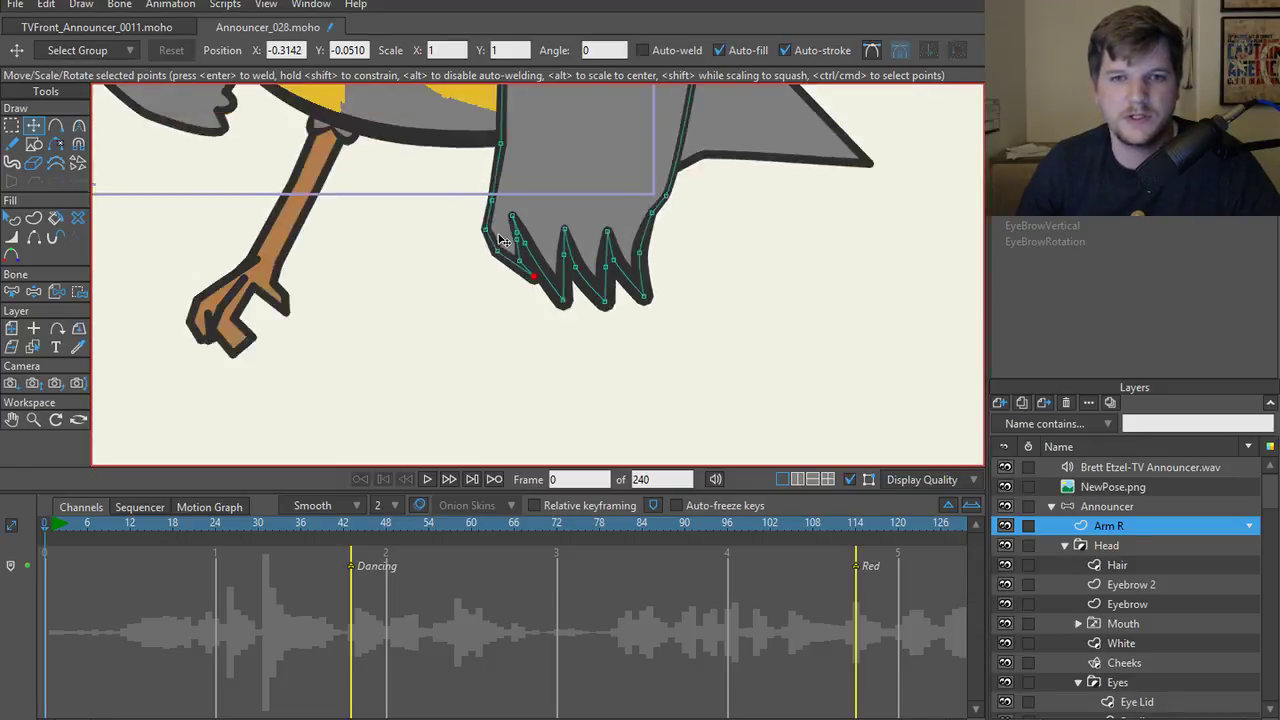
scroll(452, 362, up, 2)
scroll(480, 330, down, 2)
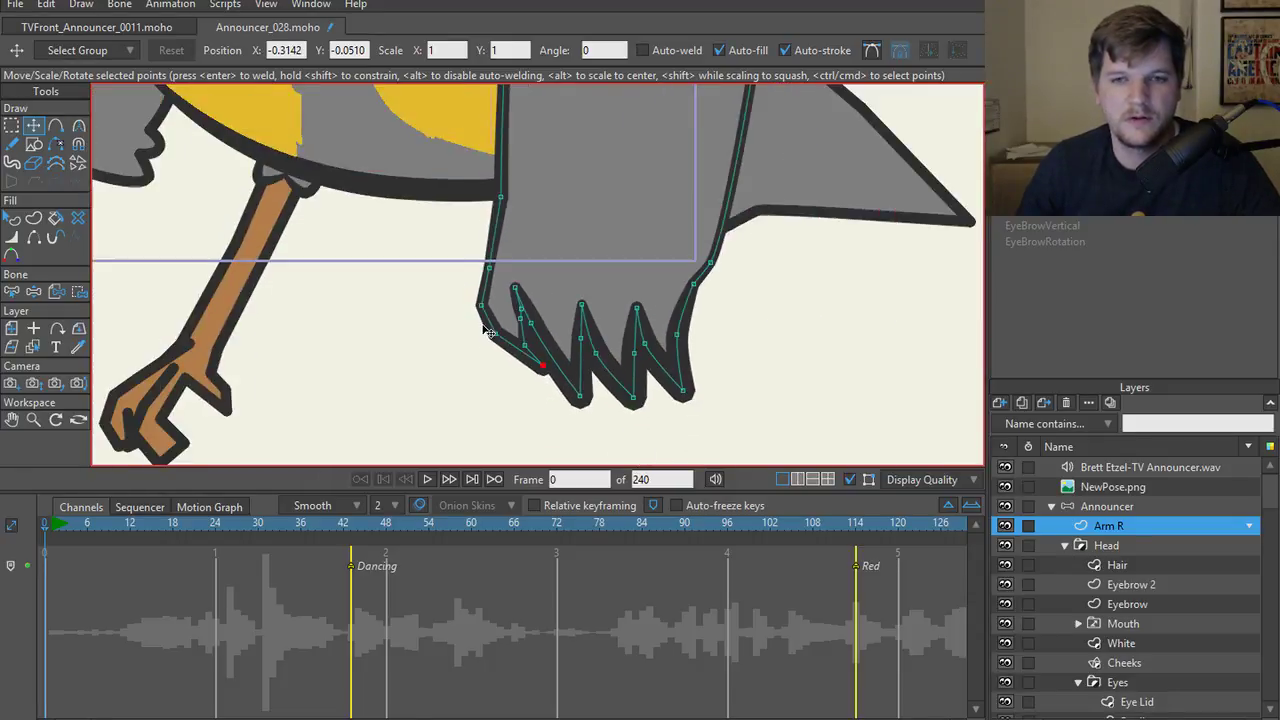
scroll(488, 335, up, 2)
drag(592, 407, 561, 376)
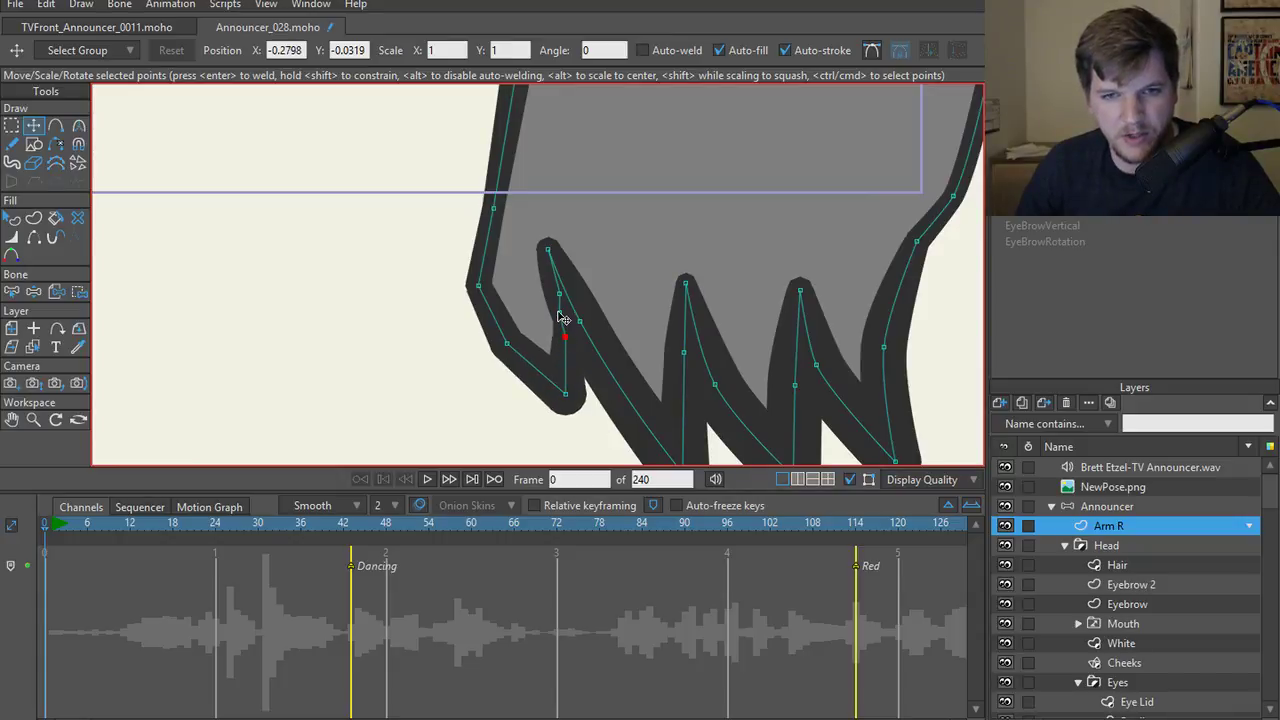
drag(566, 323, 558, 314)
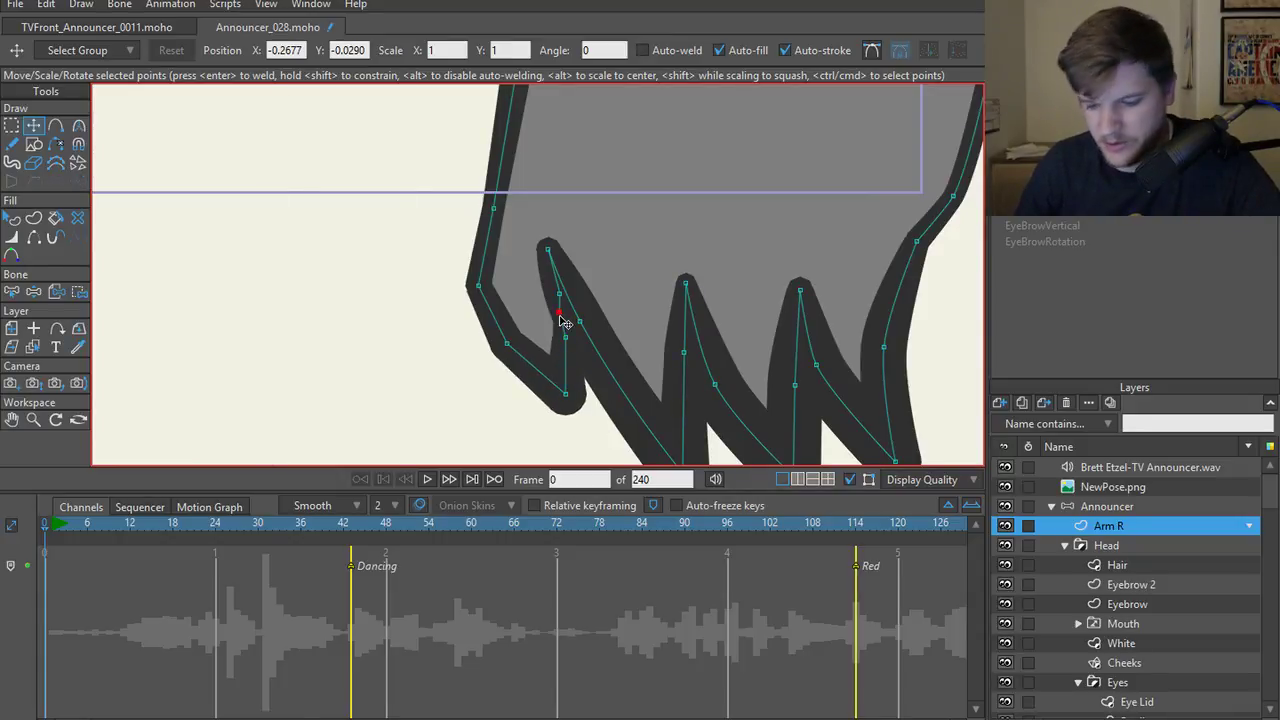
- Delete the inner feather's two lower outer side points and its tip point
click(569, 338)
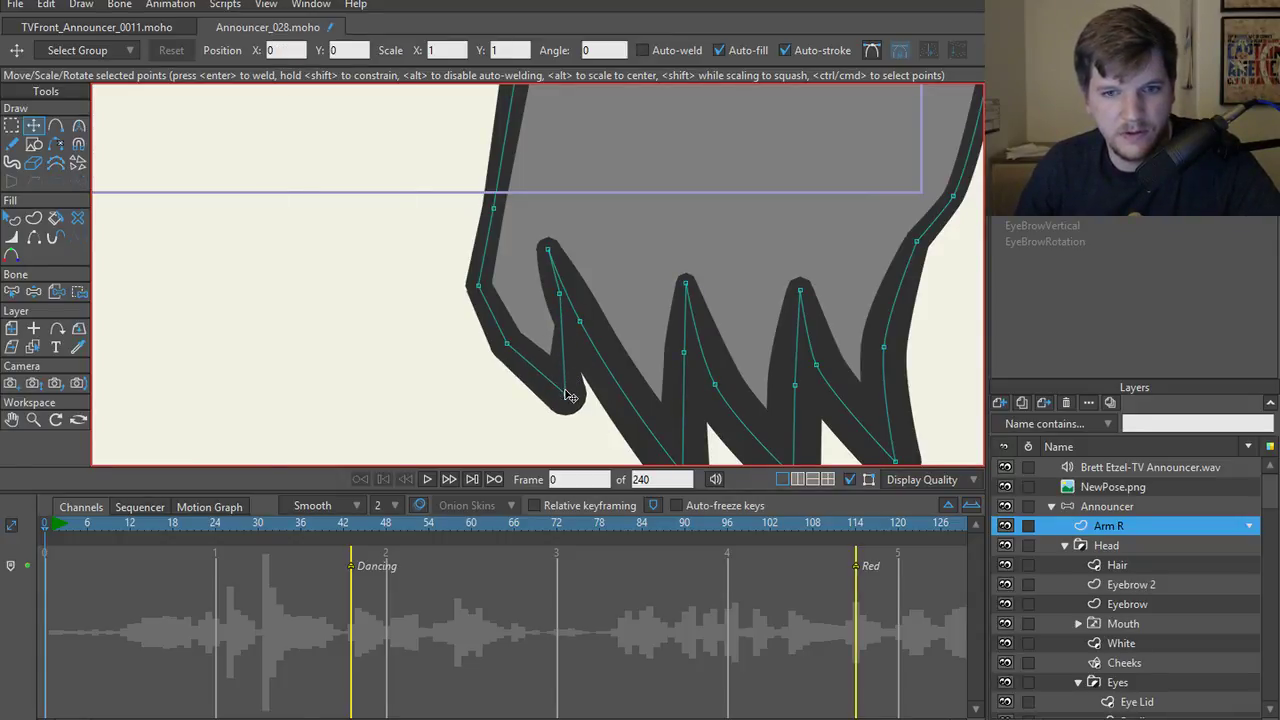
drag(569, 396, 507, 343)
key(g)
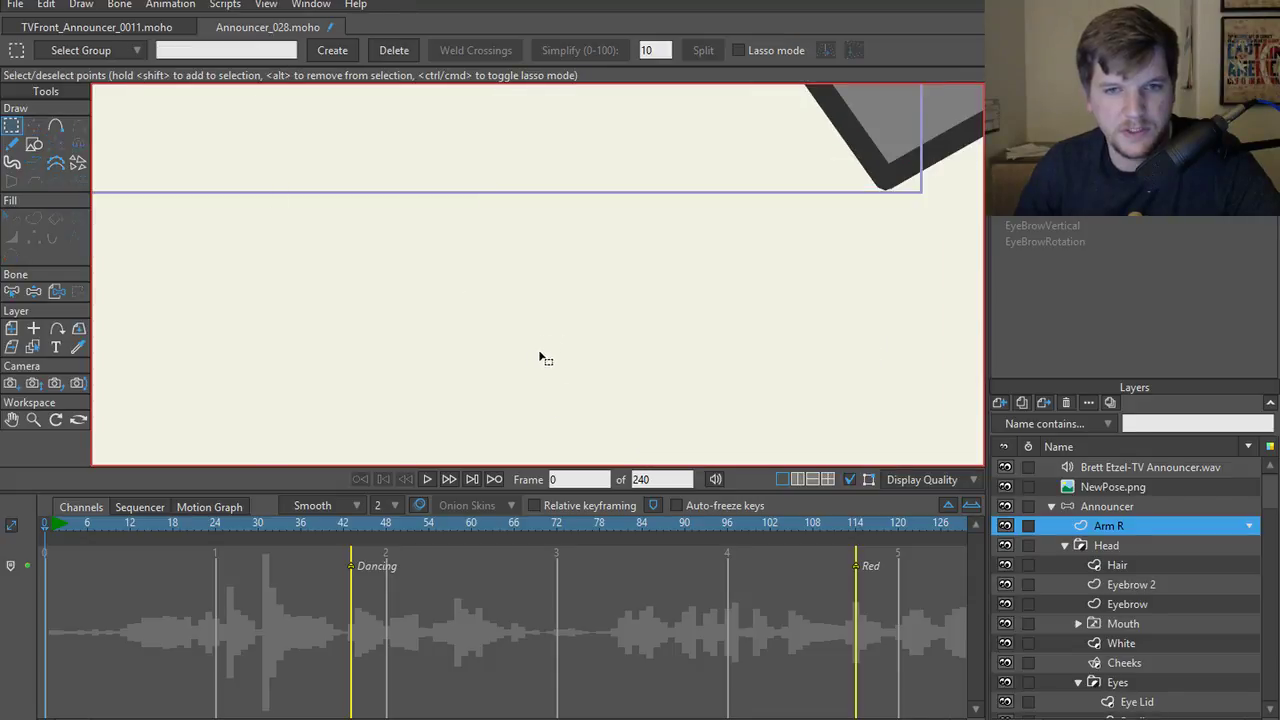
click(559, 296)
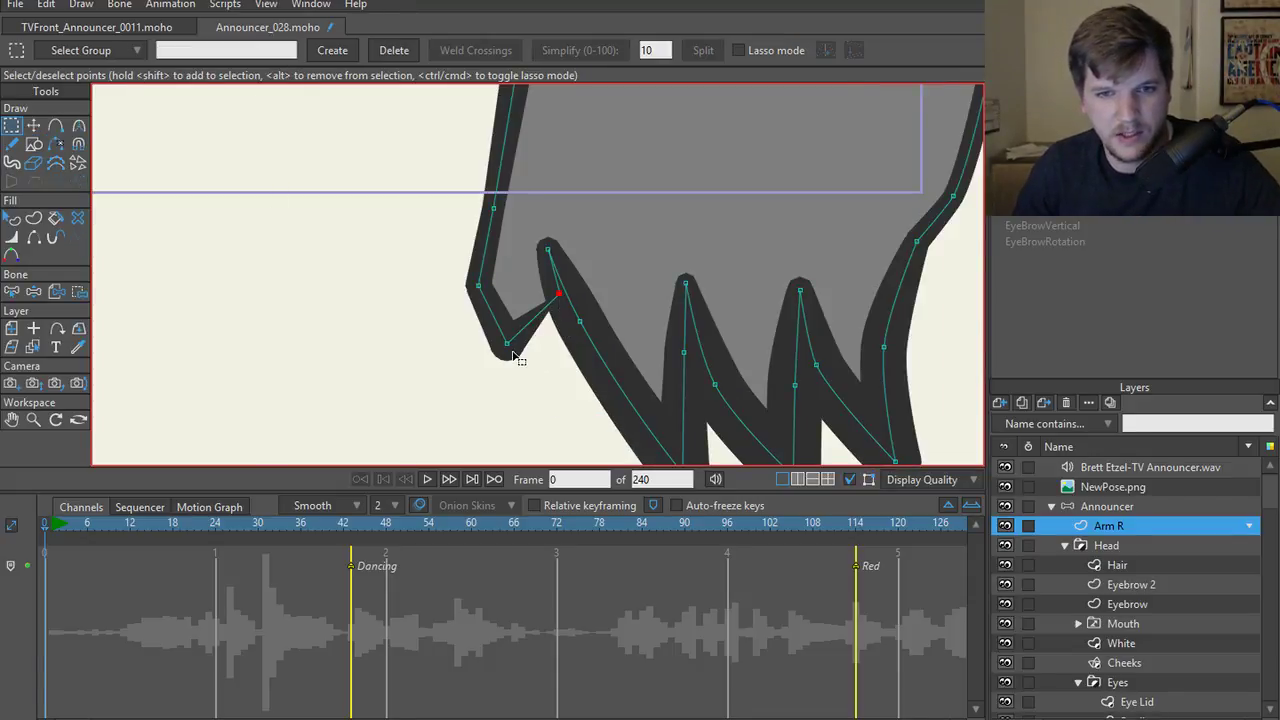
- Move the inner feather's remaining end point onto the neighbouring feather's edge and straighten the inner-edge points above it
key(t)
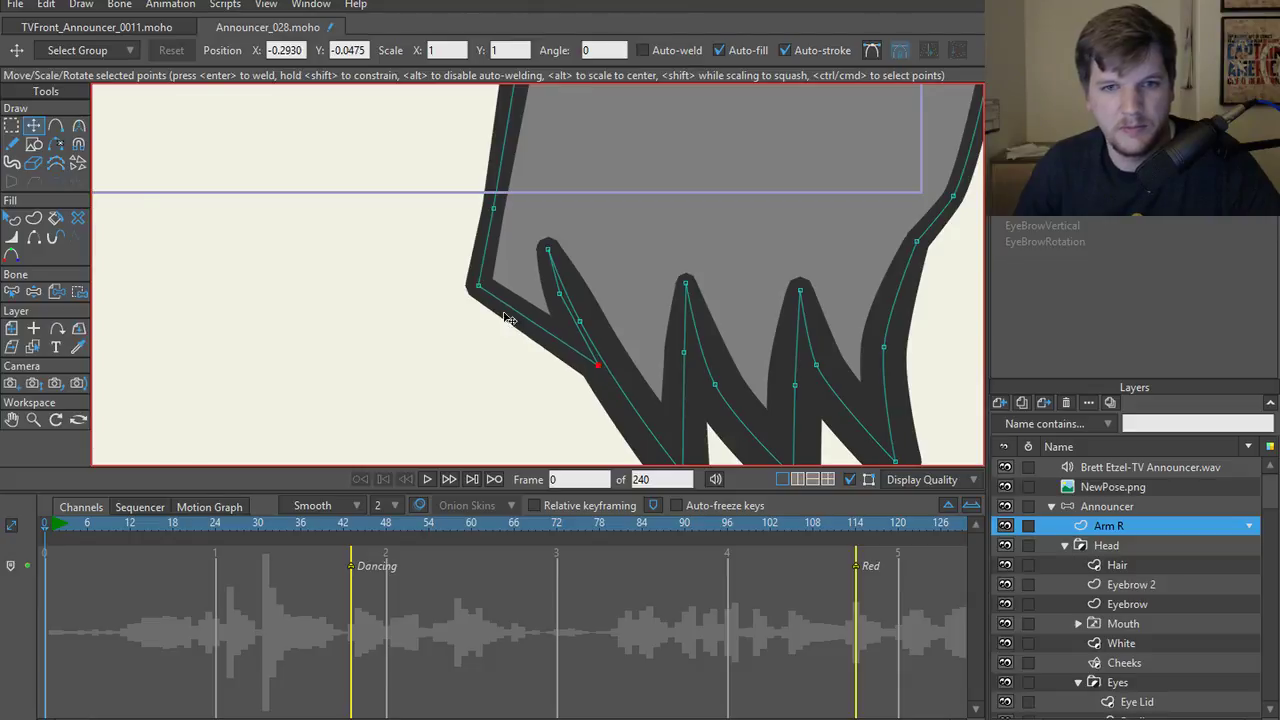
scroll(520, 396, down, 3)
scroll(520, 396, up, 3)
drag(505, 335, 510, 238)
scroll(500, 375, down, 2)
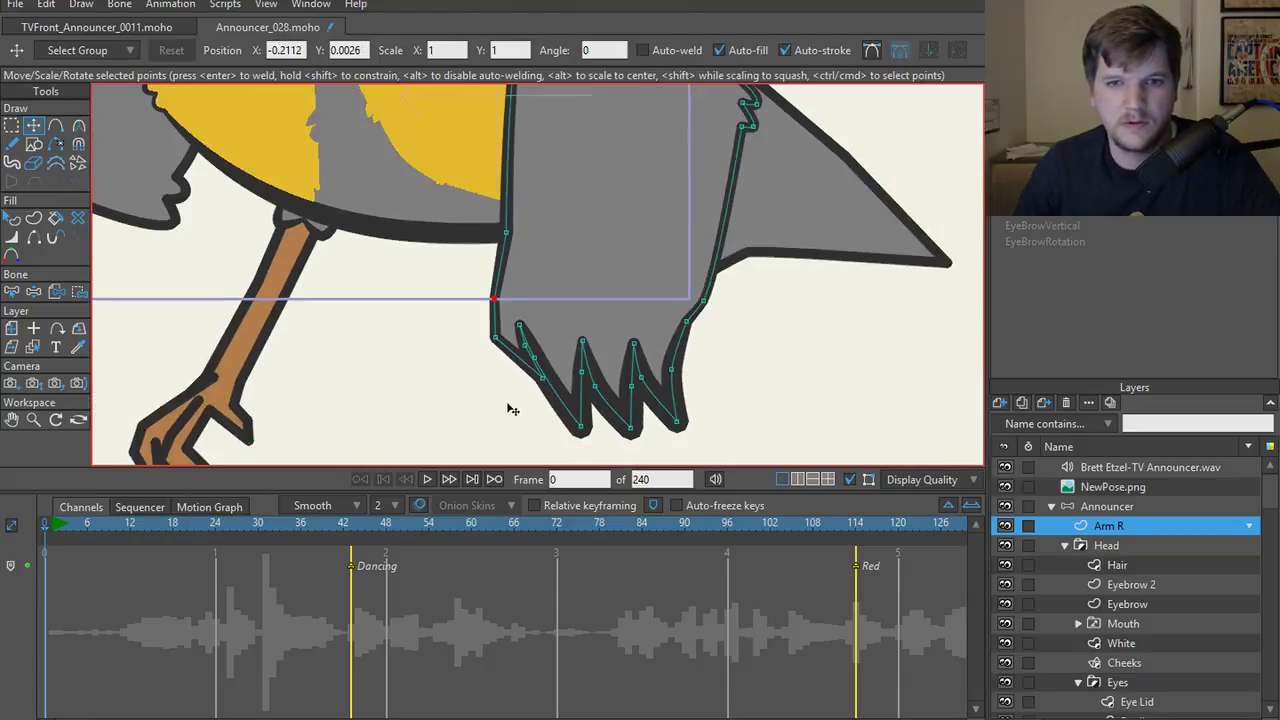
- Add a point on the neighbouring feather's inner side and pull it and the side point above it outward into a curve
scroll(520, 400, up, 2)
scroll(540, 385, up, 3)
key(a)
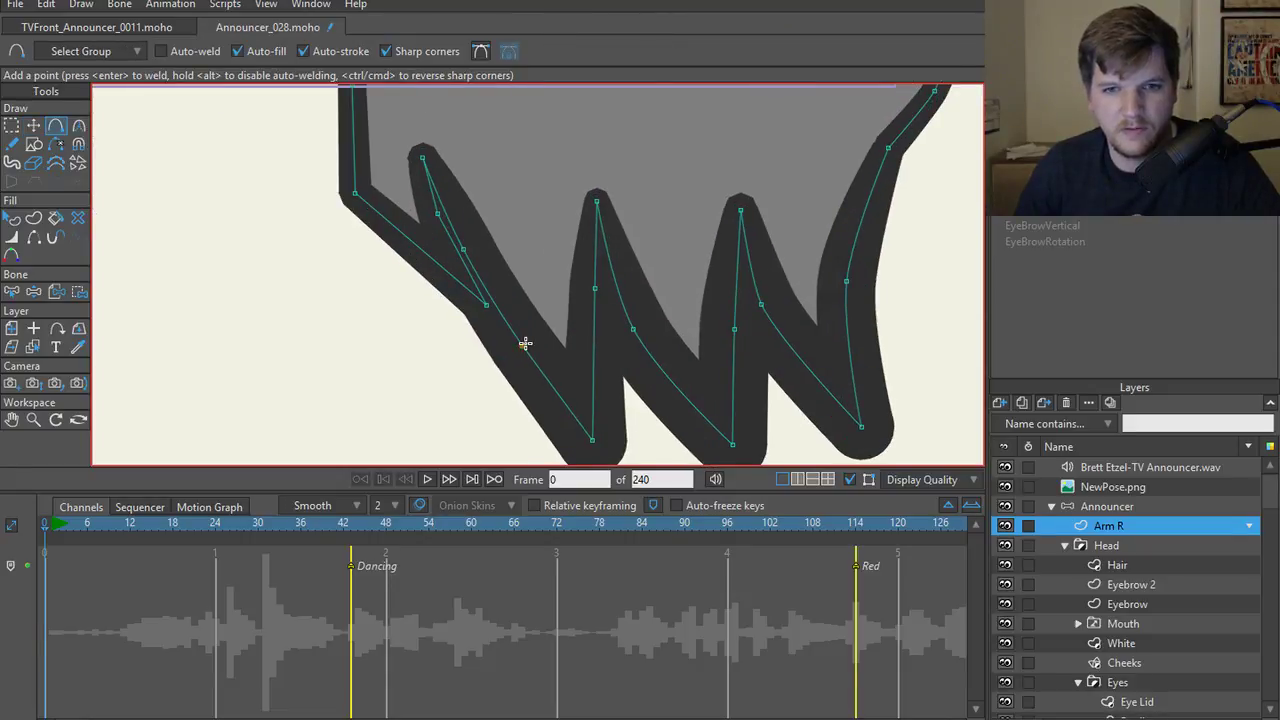
key(t)
drag(522, 350, 480, 364)
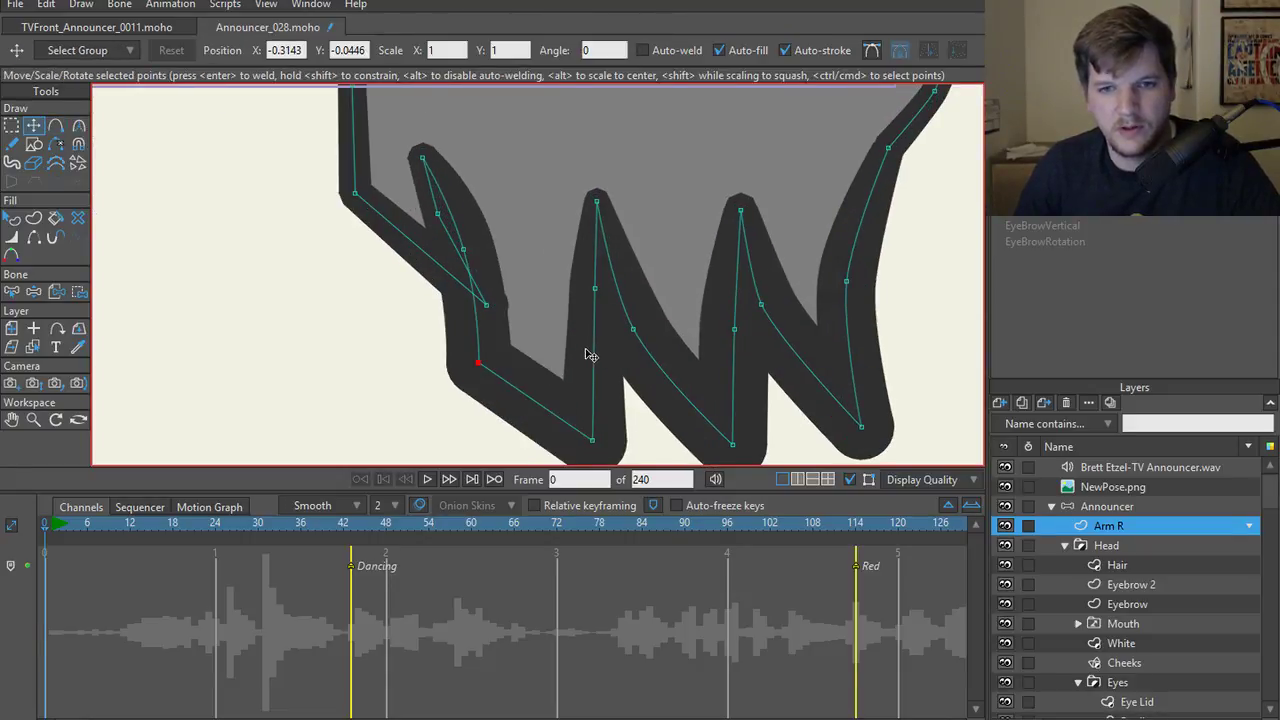
key(a)
key(t)
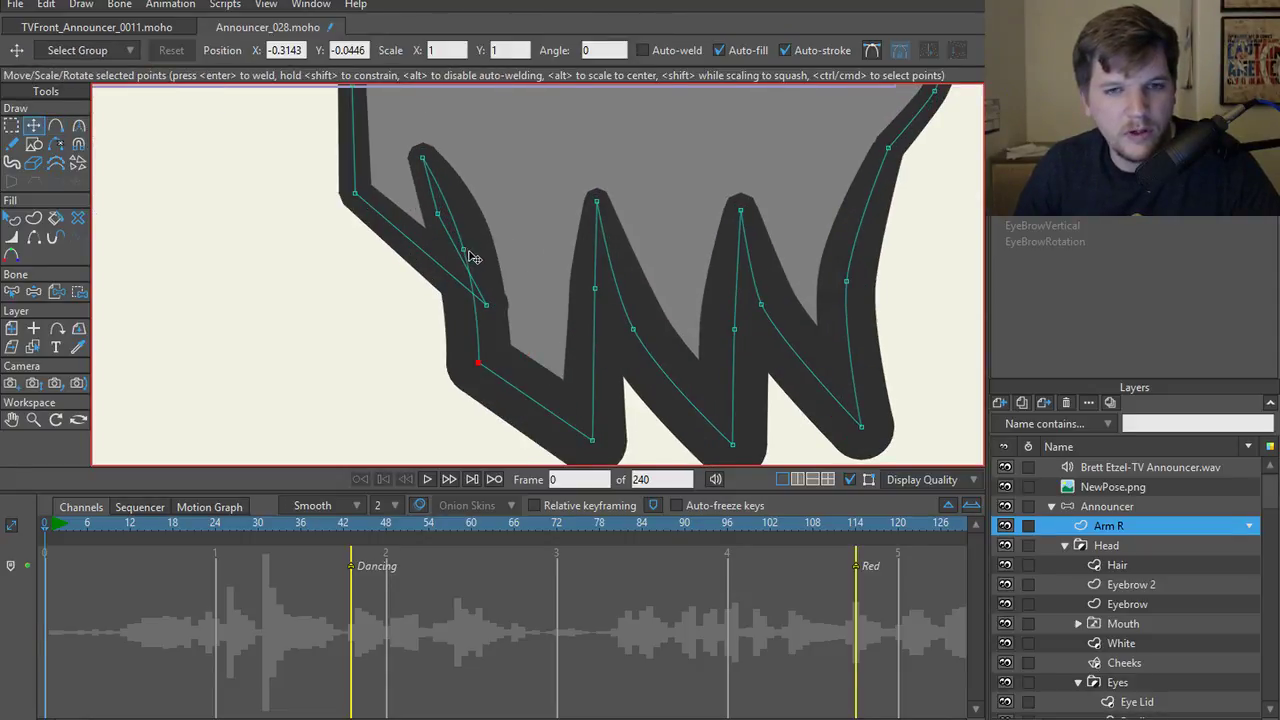
key(ctrl+z)
drag(467, 250, 457, 286)
key(ctrl+z)
drag(521, 346, 492, 369)
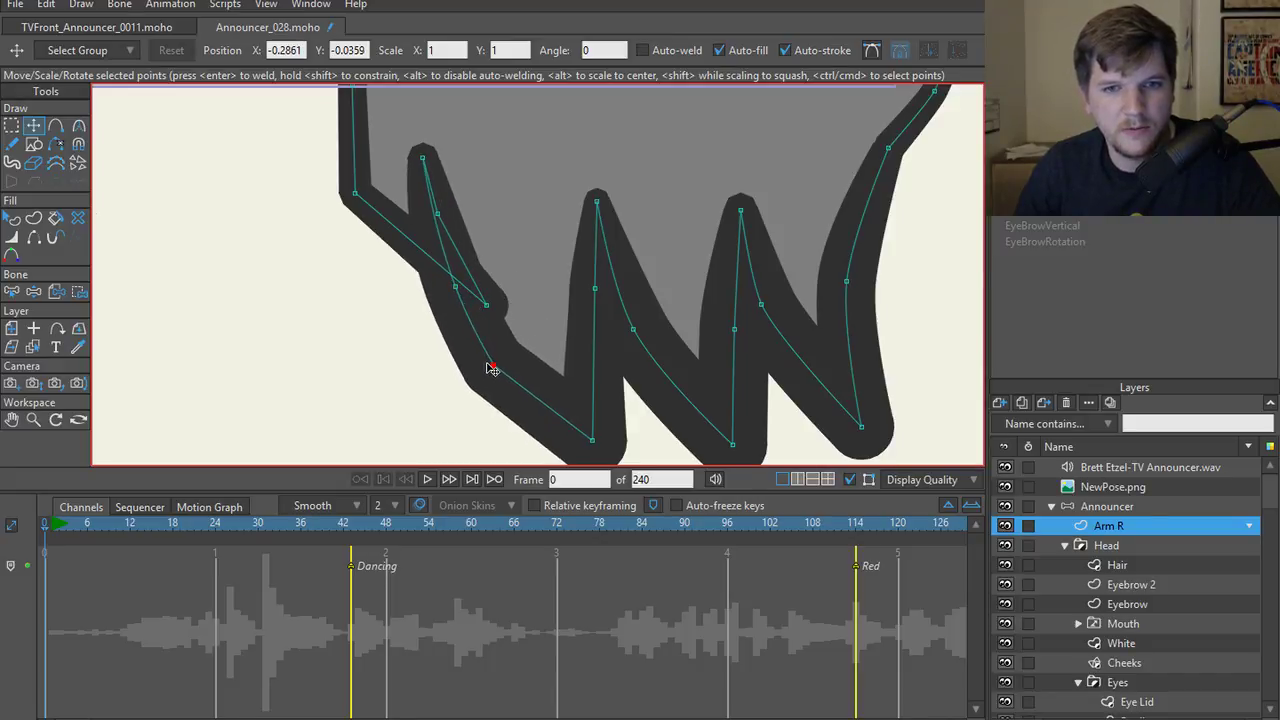
- Shift the neighbouring feather's gap-side point inward and move its tip and lower side point slightly down
scroll(591, 425, down, 2)
scroll(560, 350, up, 1)
drag(549, 300, 531, 327)
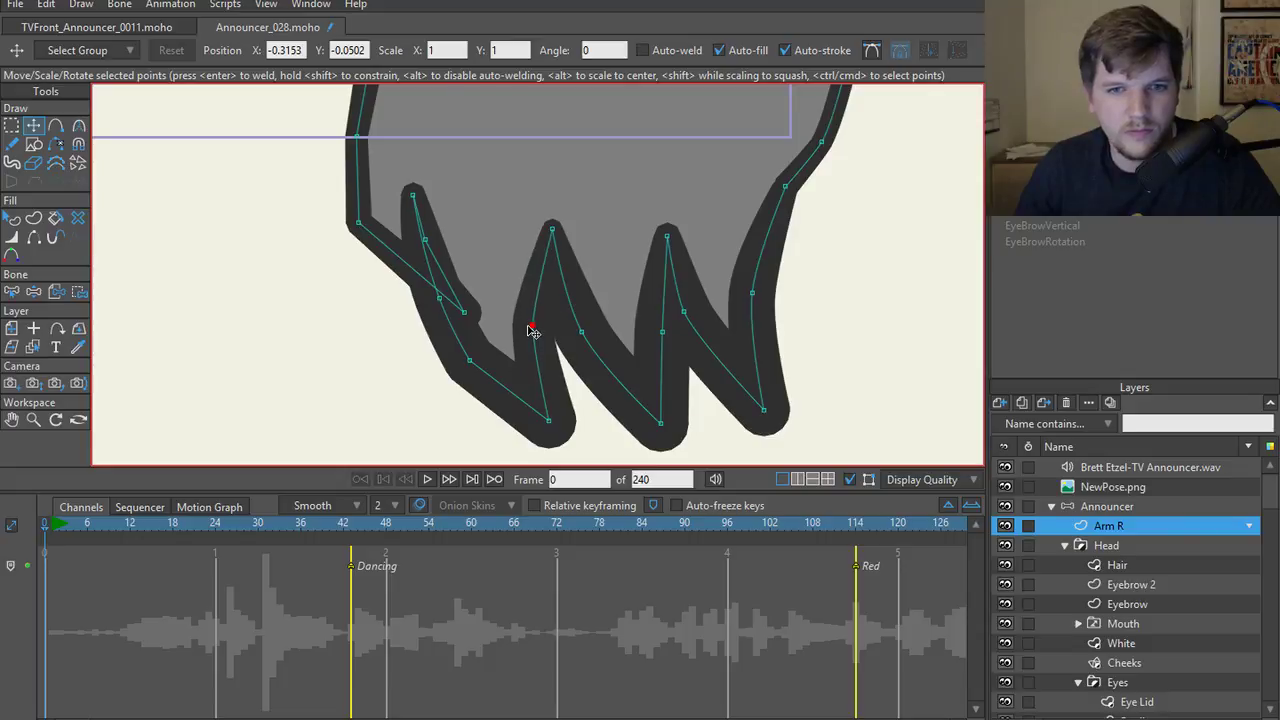
drag(463, 376, 449, 423)
- Round the curvature at the neighbouring feather's lower side point and set the inner feather's end point against its edge
key(c)
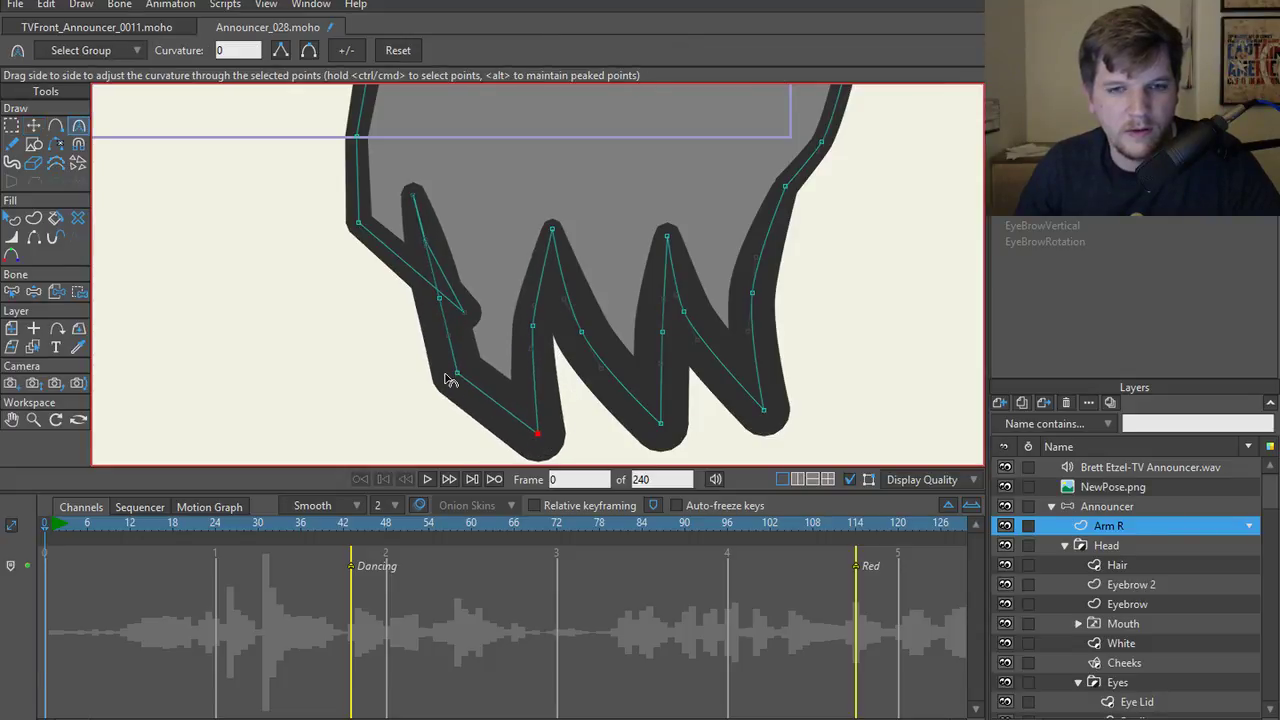
drag(449, 374, 469, 286)
scroll(500, 329, down, 1)
scroll(460, 300, up, 2)
key(t)
scroll(469, 286, down, 1)
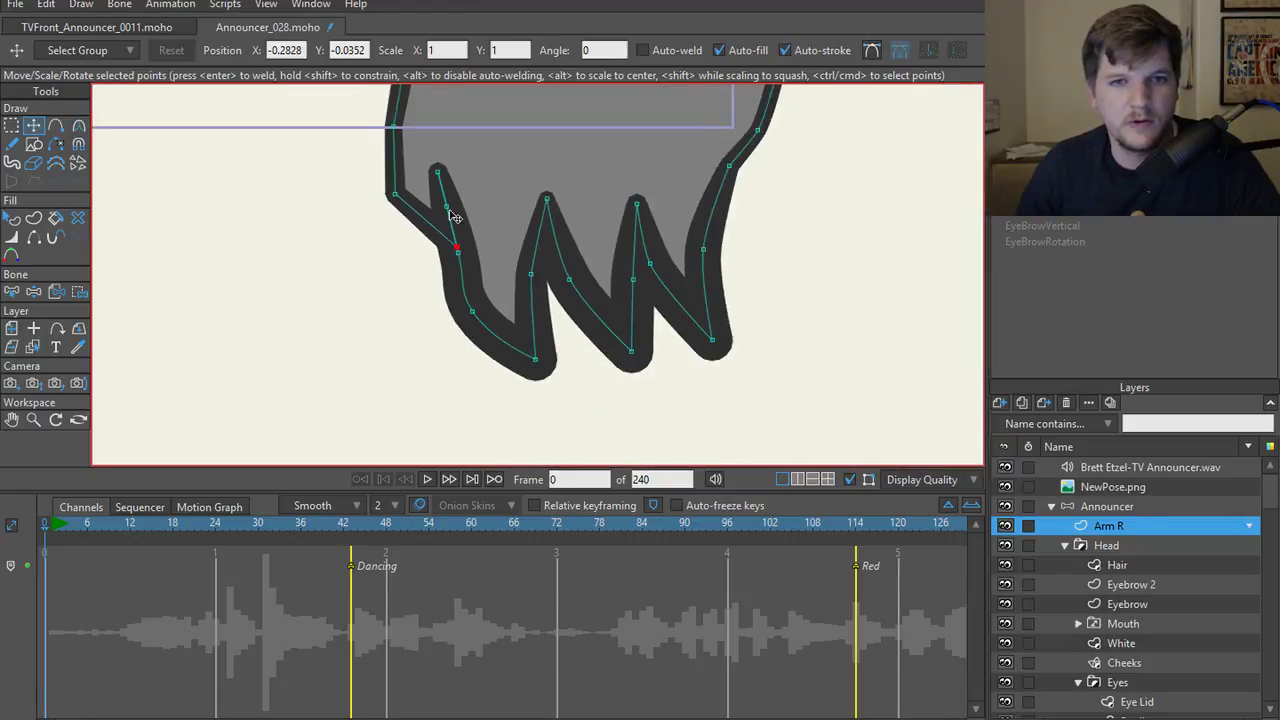
scroll(458, 284, up, 1)
scroll(525, 320, down, 1)
- Thin the stroke at the neighbouring feather's inner-side points, setting the lower one to about 107 percent line width
key(w)
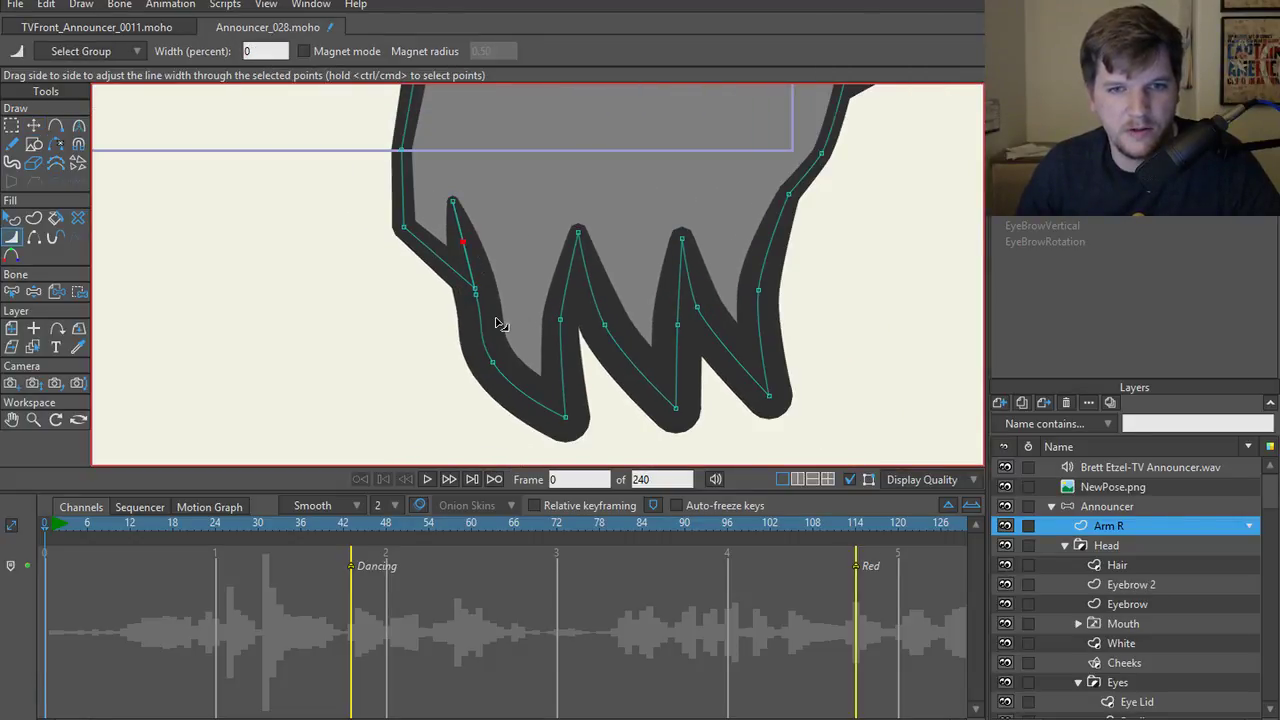
drag(472, 292, 443, 294)
drag(490, 362, 447, 368)
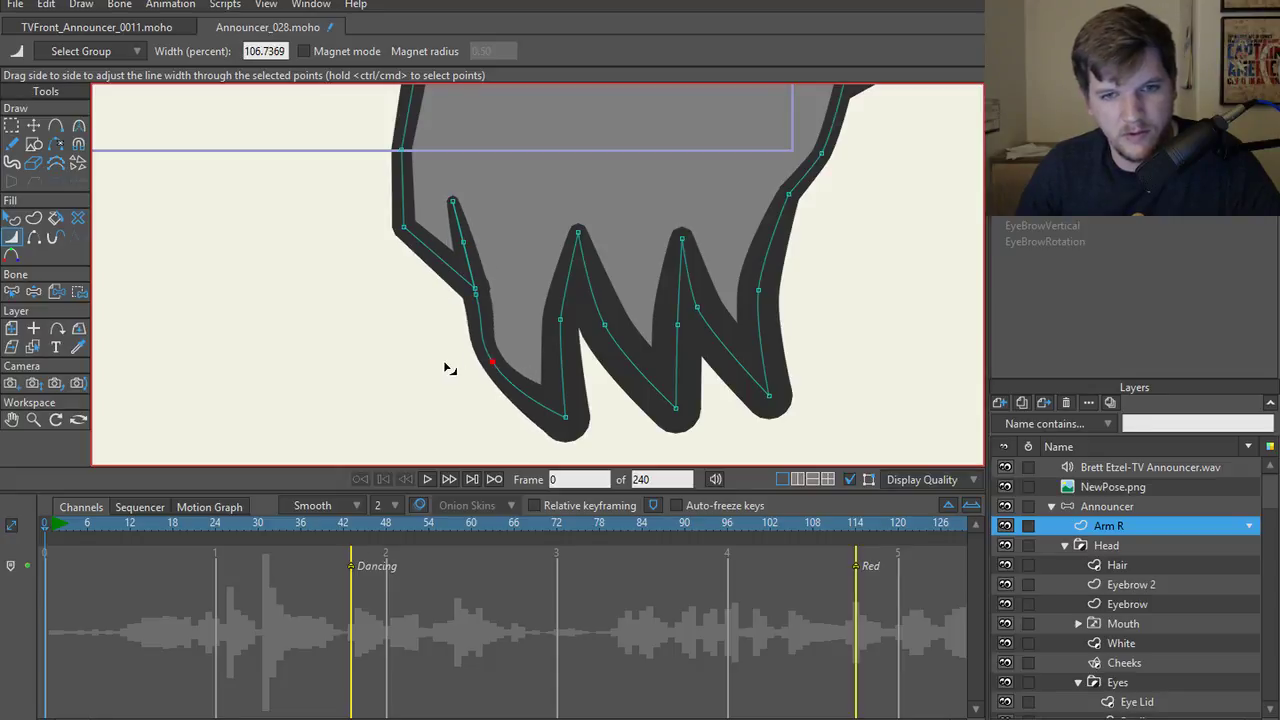
- Extend the tips of the three long feathers downward and outward, nudging the neighbouring feather's side points to follow
key(t)
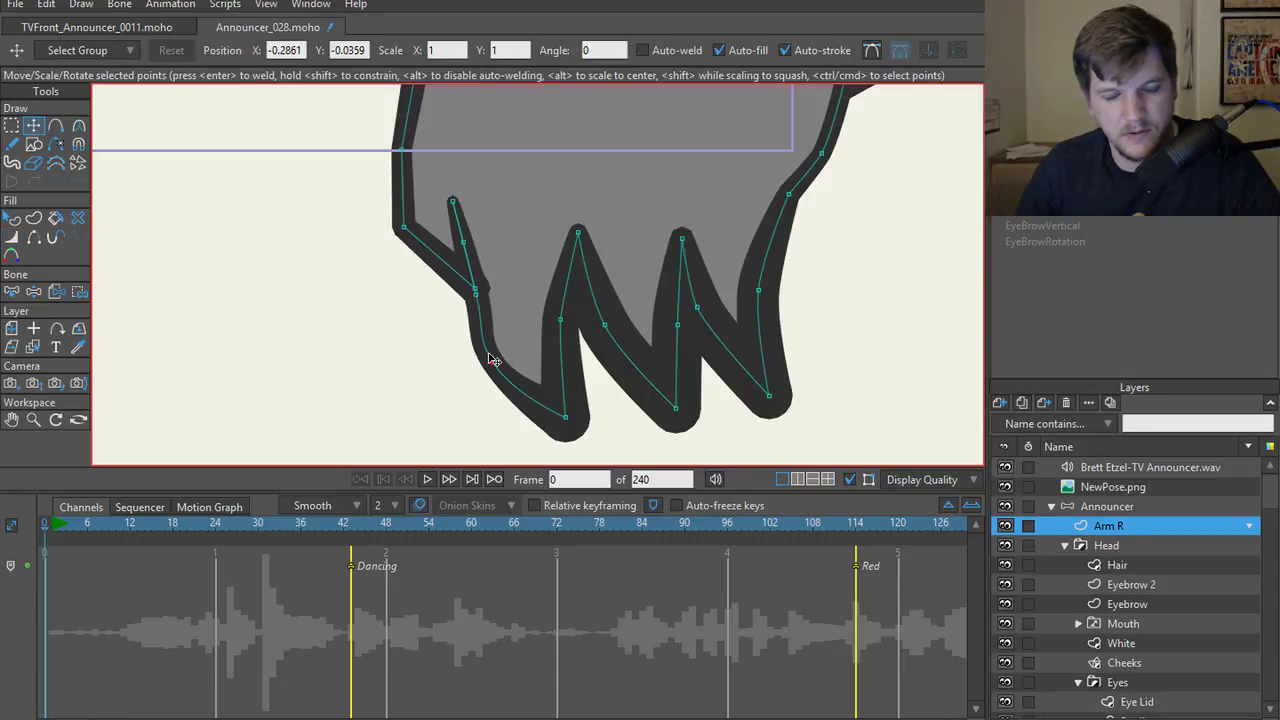
drag(506, 379, 509, 376)
drag(564, 417, 595, 451)
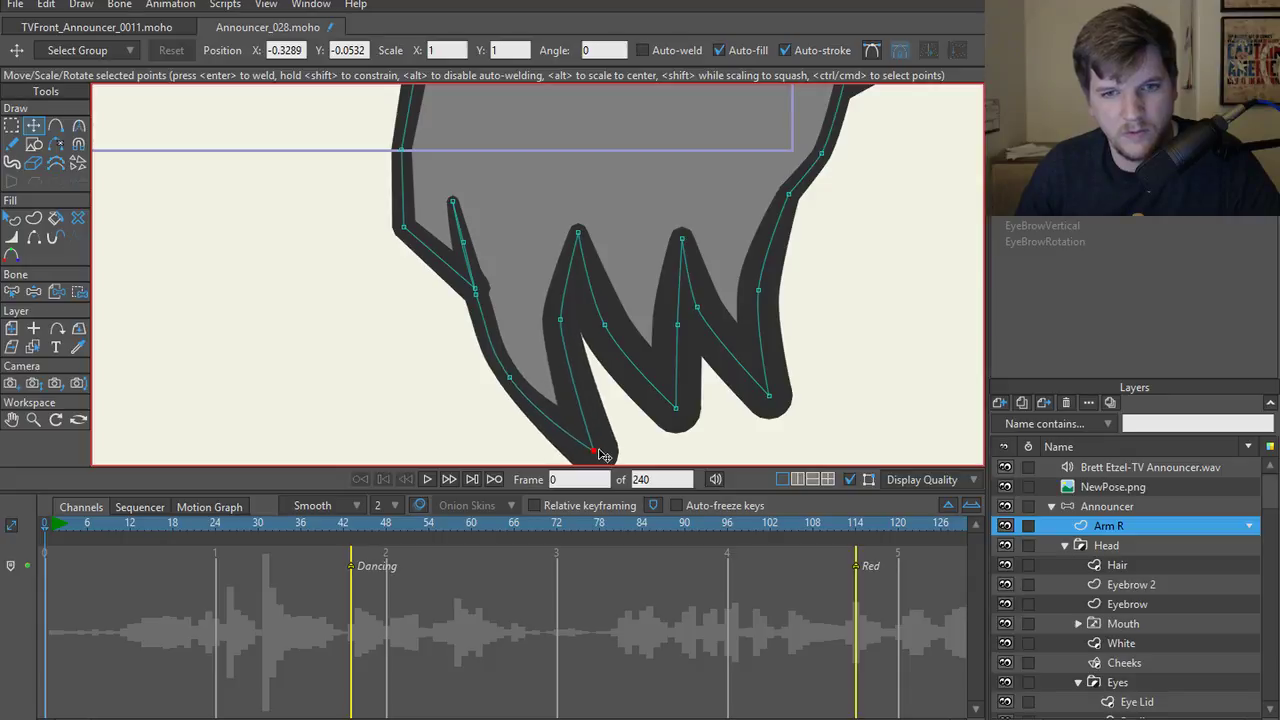
drag(560, 320, 566, 326)
drag(657, 407, 684, 463)
drag(627, 292, 611, 253)
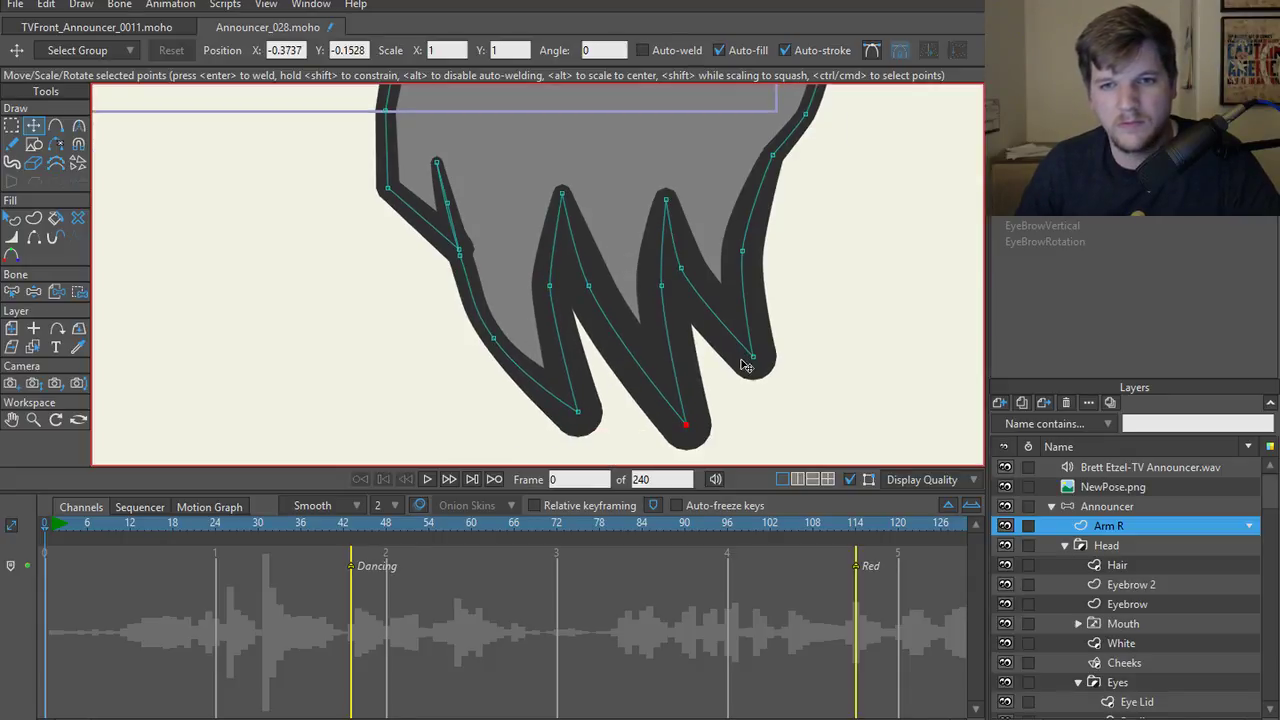
drag(738, 346, 769, 394)
- Lower the side points along both gaps between the three long feathers to make the gaps narrower and curved
drag(697, 269, 674, 349)
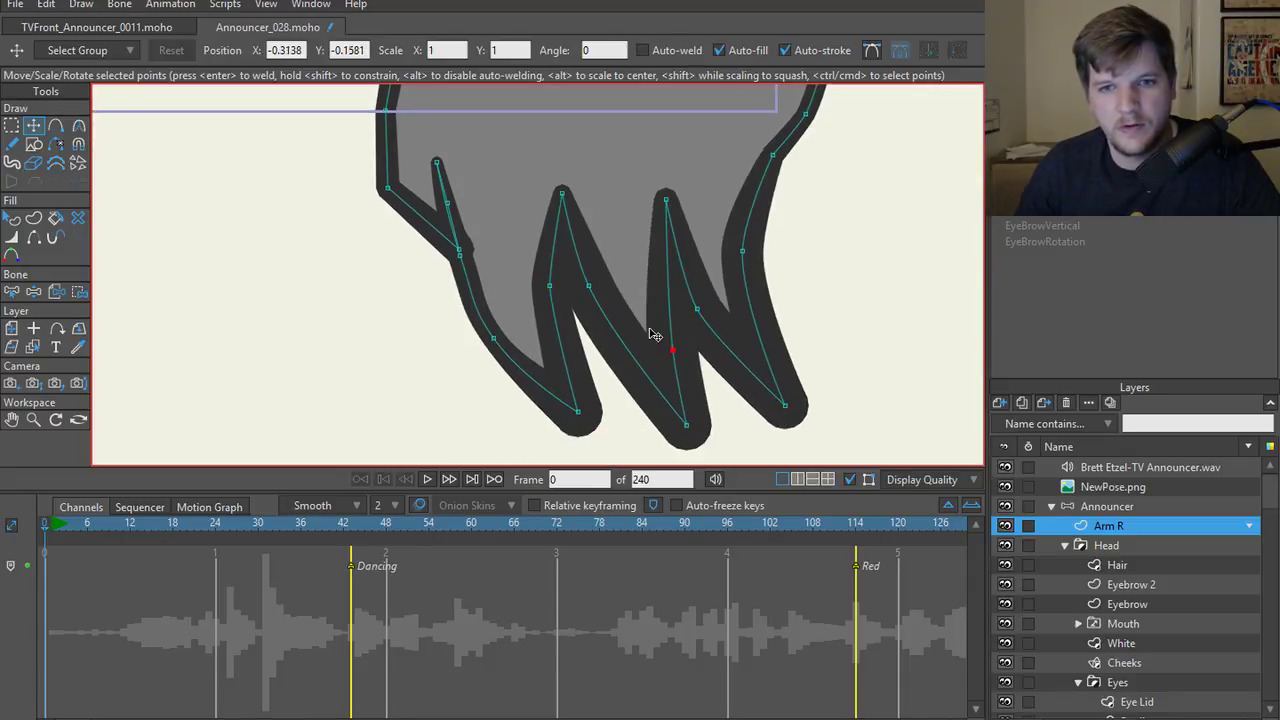
drag(589, 286, 592, 335)
drag(550, 286, 584, 331)
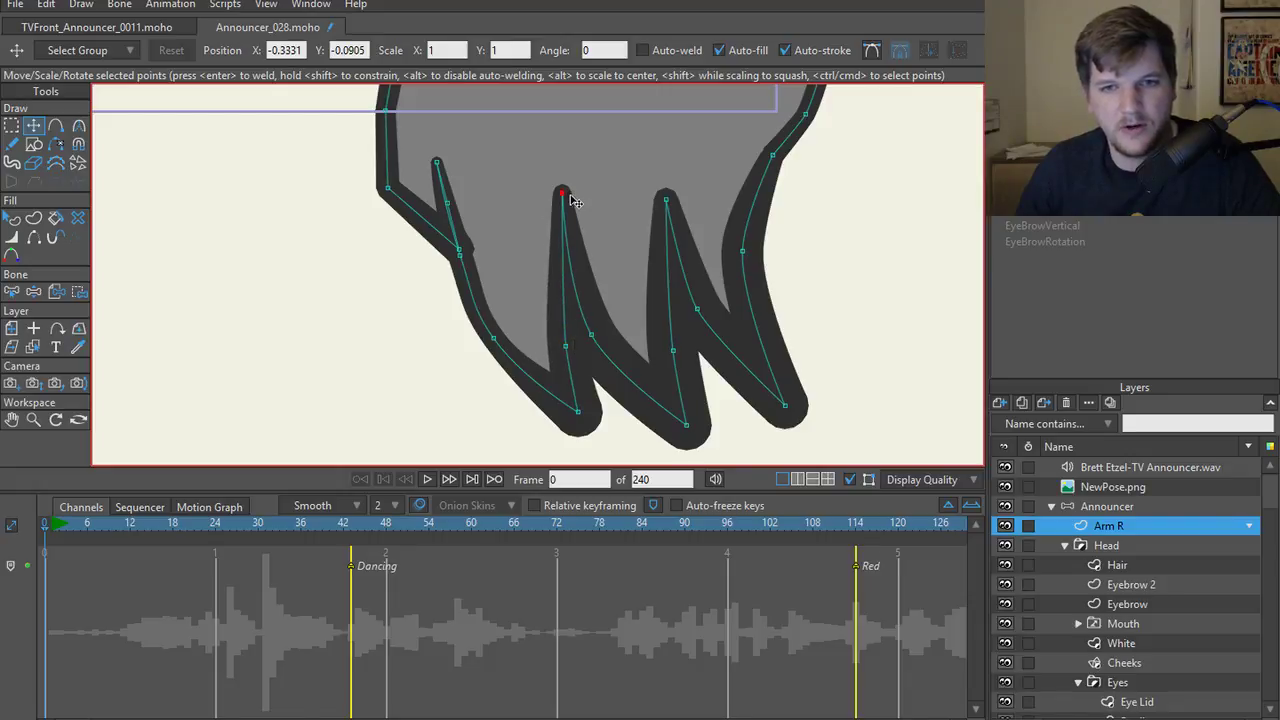
- Lower the two notch points between the long feathers and pull the outermost feather's outer side points slightly down
drag(570, 195, 570, 202)
drag(684, 196, 686, 213)
drag(748, 250, 762, 264)
drag(779, 156, 778, 161)
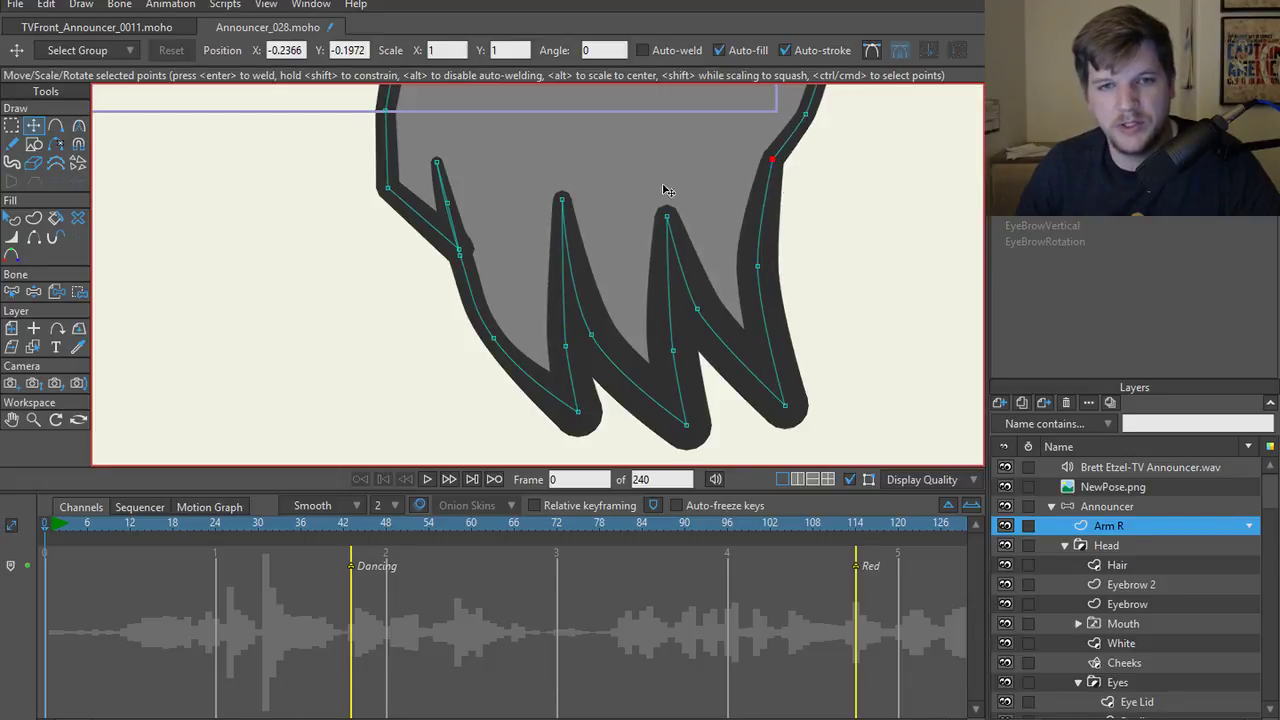
- Play the animation to check the reshaped Arm R feathers on the whole character
scroll(451, 346, down, 4)
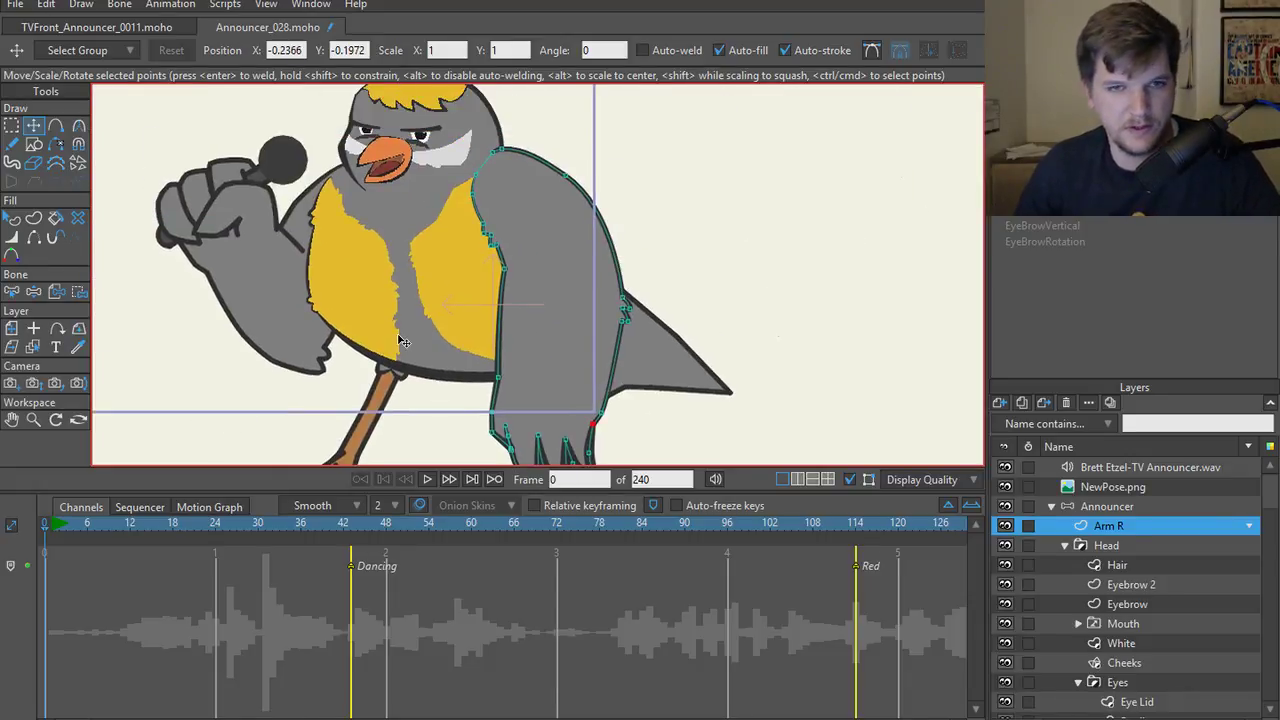
scroll(403, 342, down, 2)
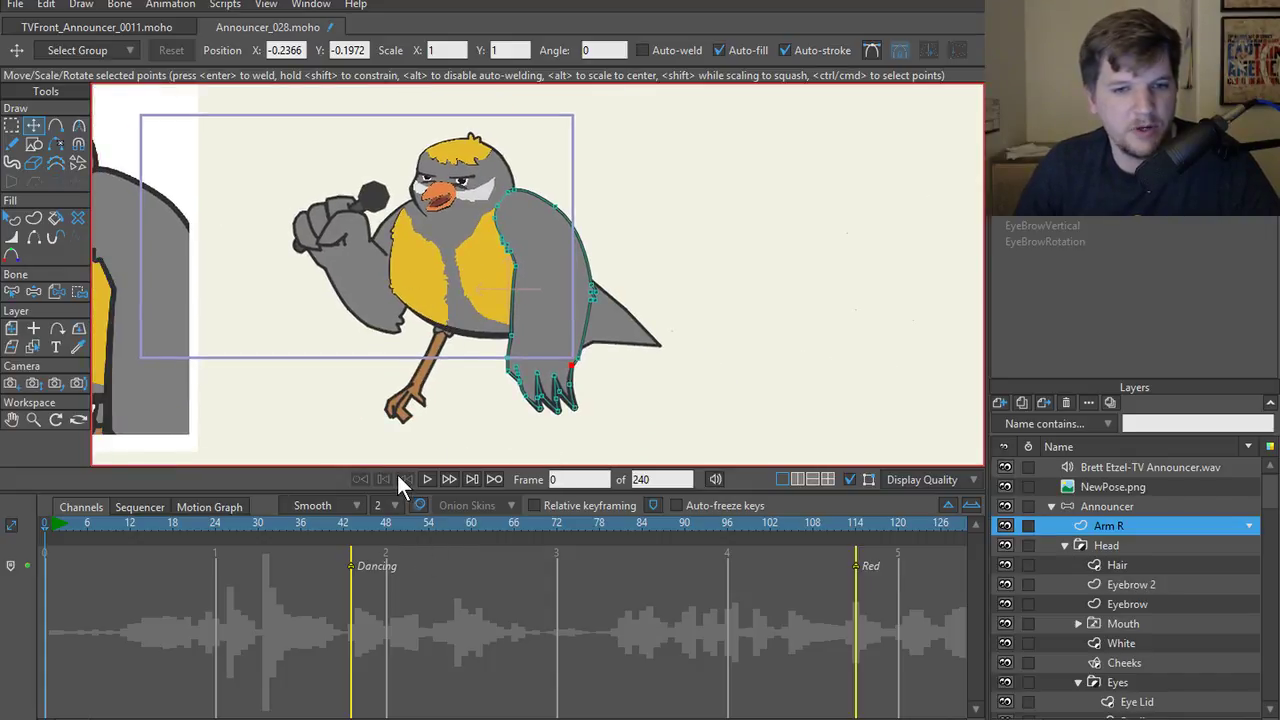
click(434, 477)
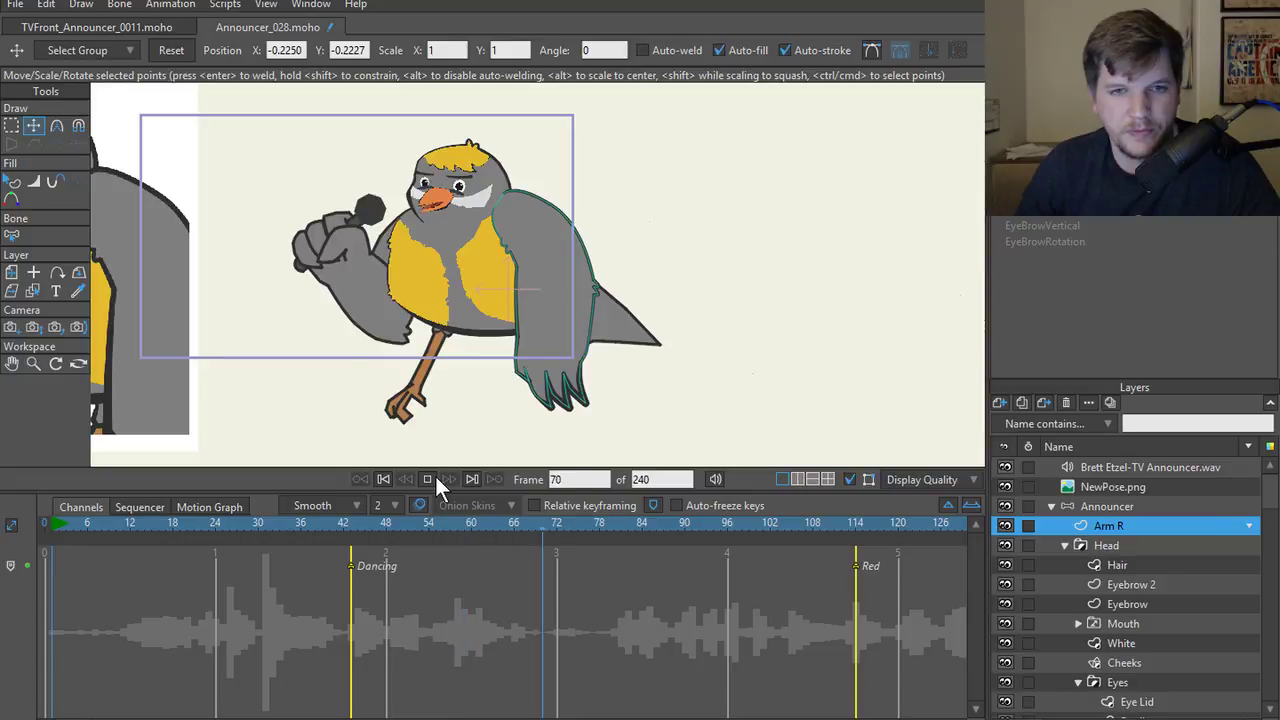
click(435, 476)
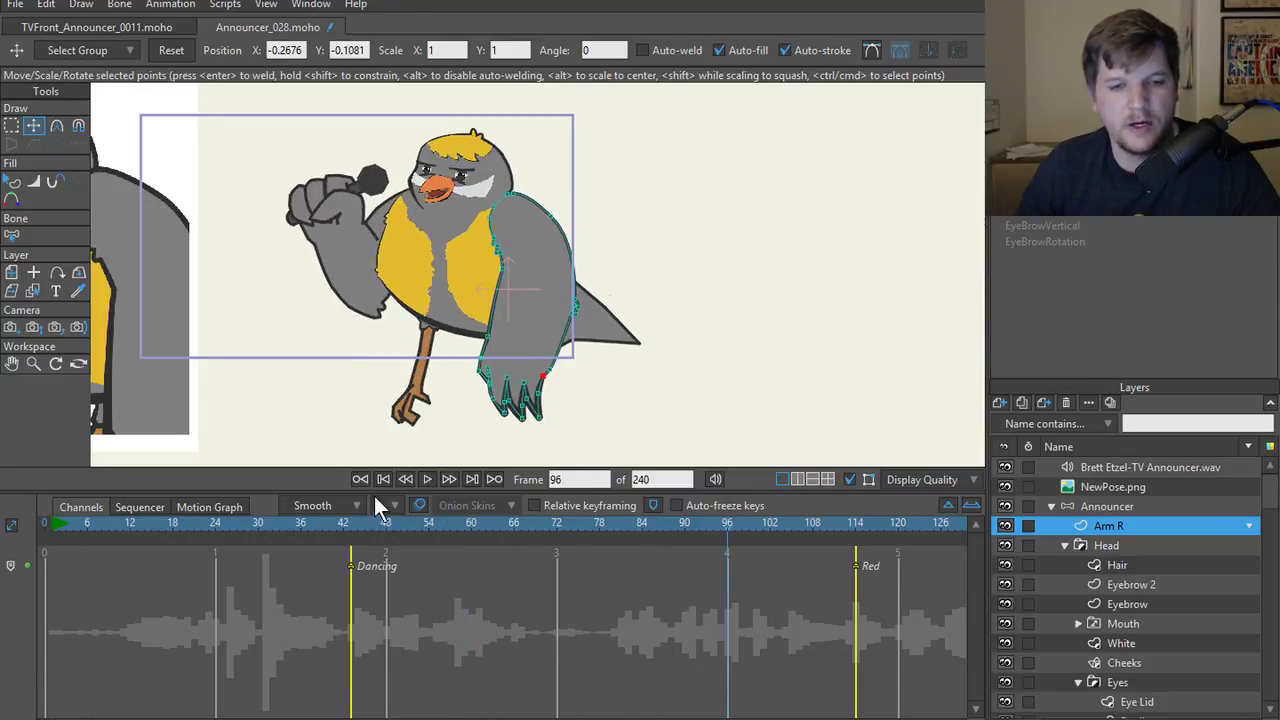
- Make the hidden leg behind Arm R visible
scroll(1040, 550, down, 6)
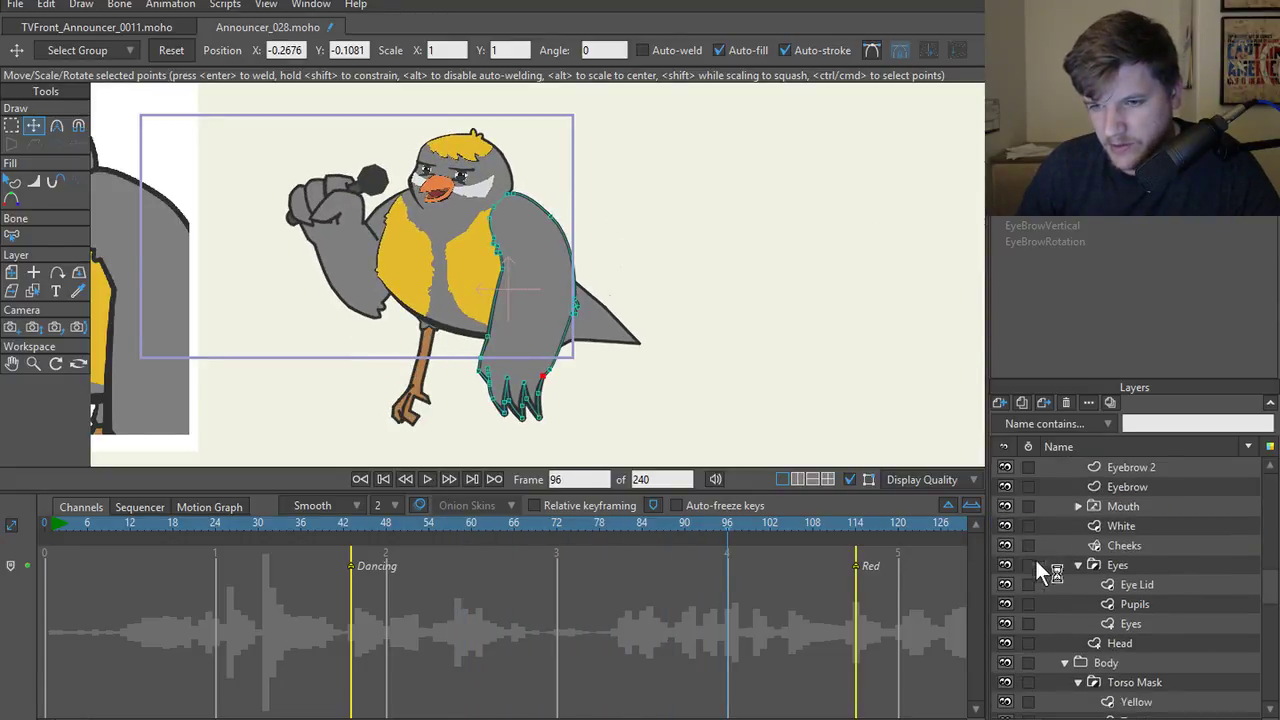
click(1005, 680)
scroll(1057, 591, up, 5)
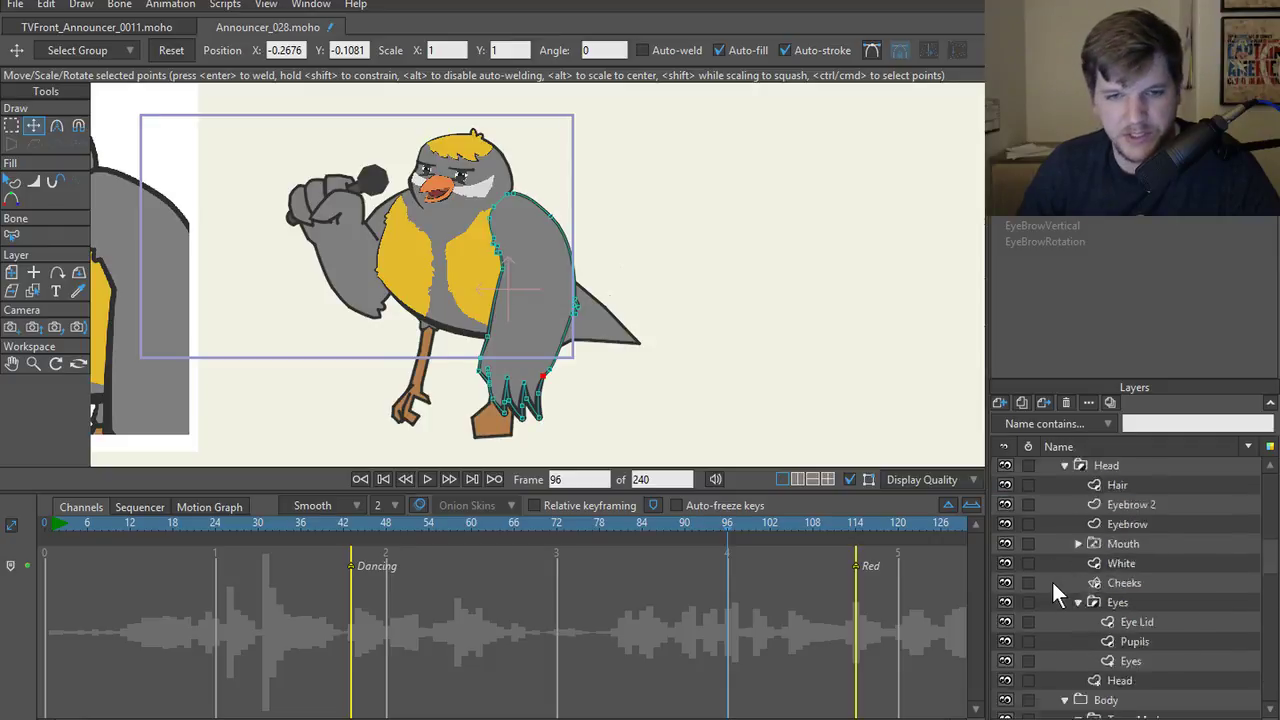
scroll(640, 334, up, 3)
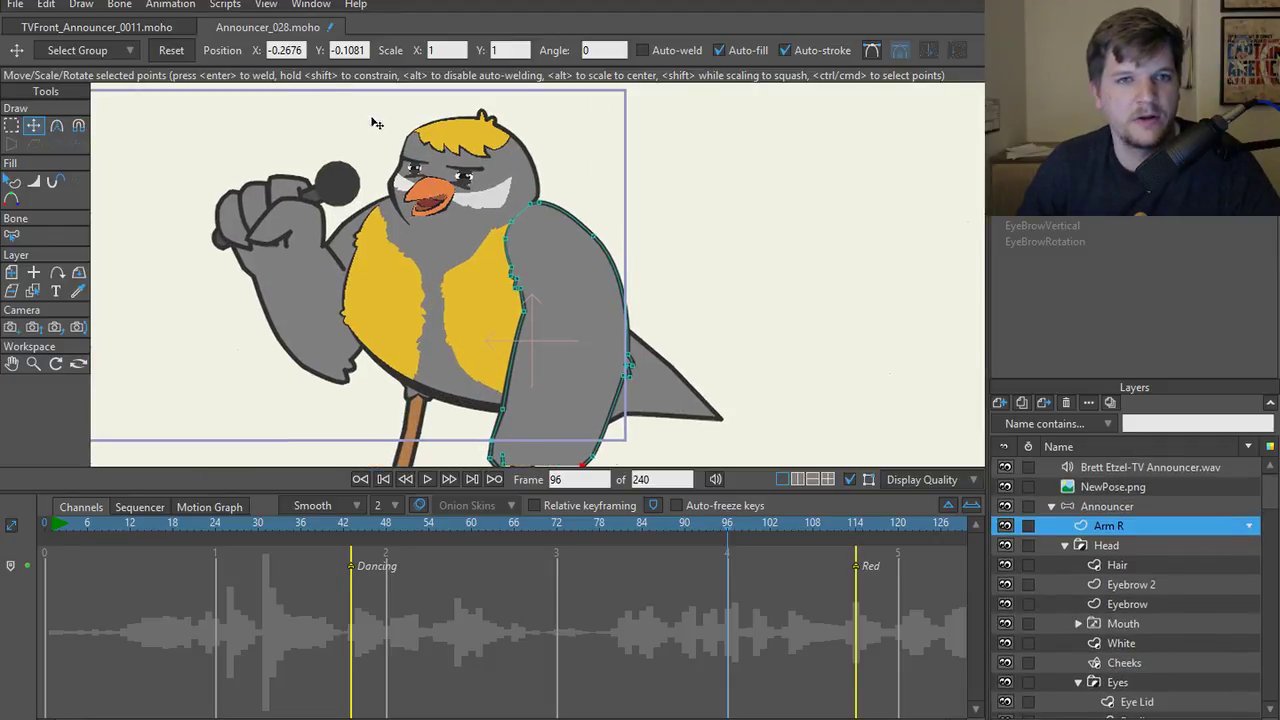
- Switch to TVFront_Announcer_0011.moho and update the Announcer layer reference with all add, remove and replace options enabled
click(96, 27)
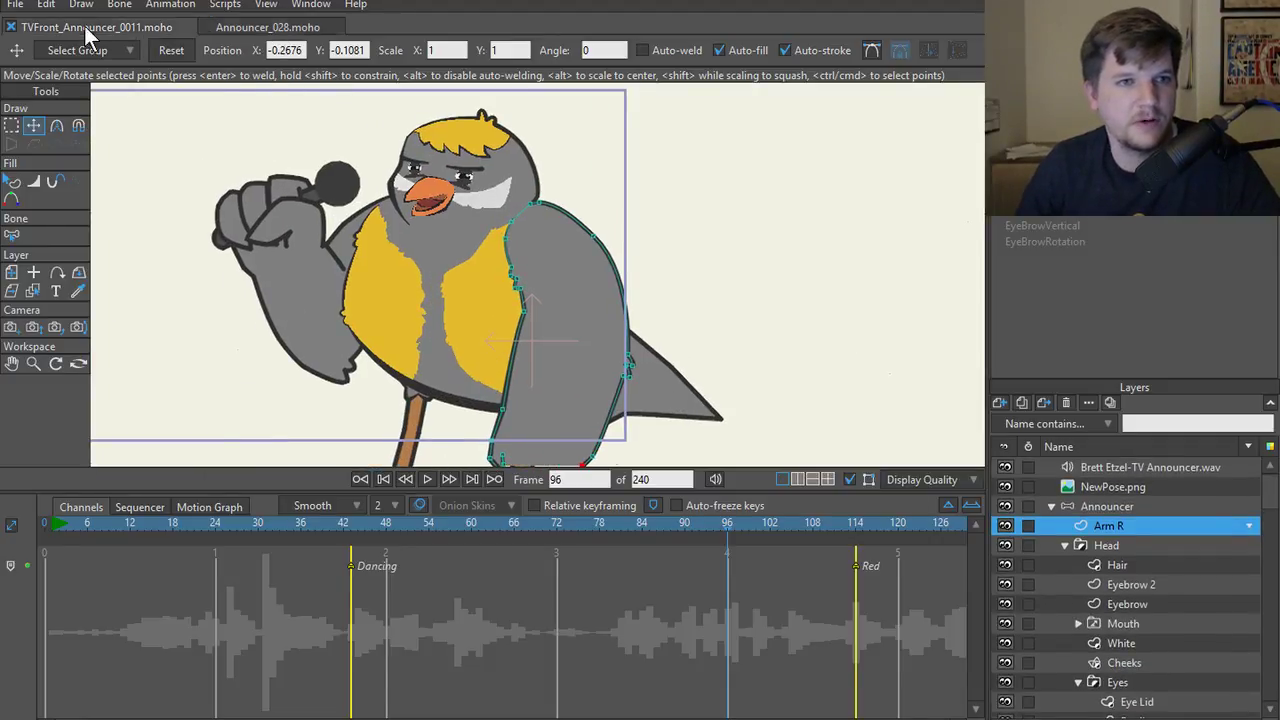
right_click(1136, 672)
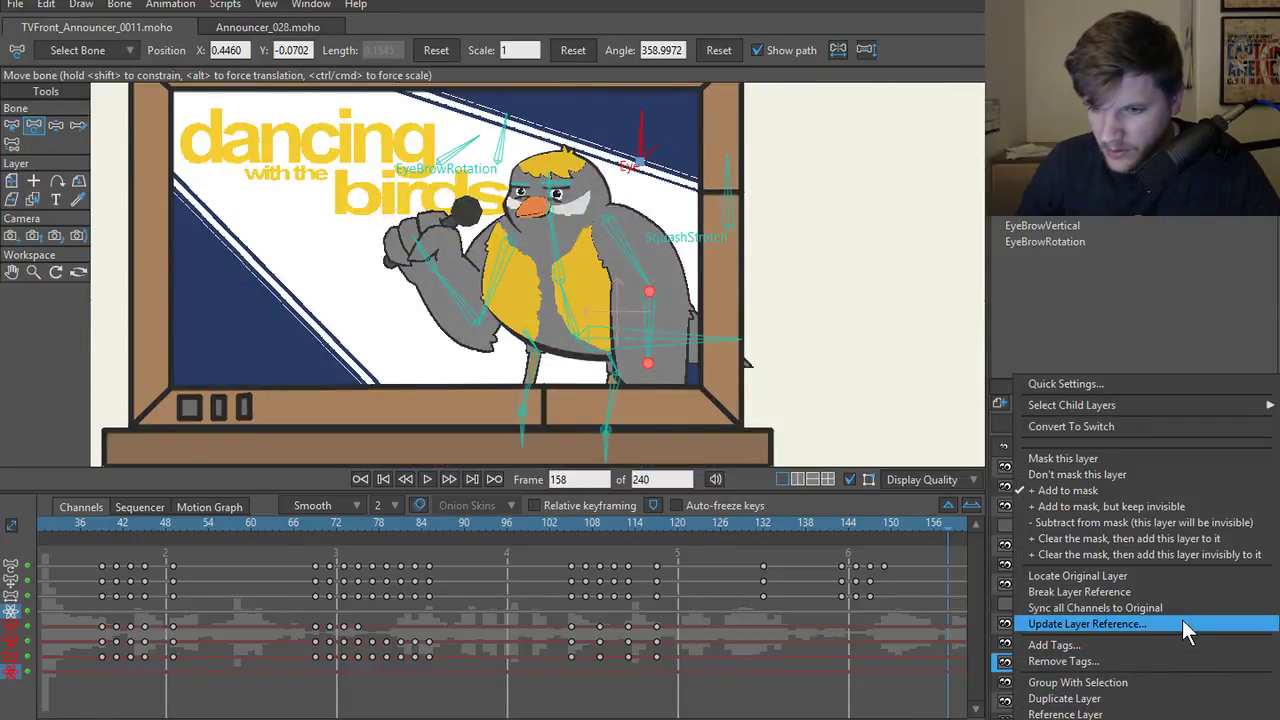
click(1182, 620)
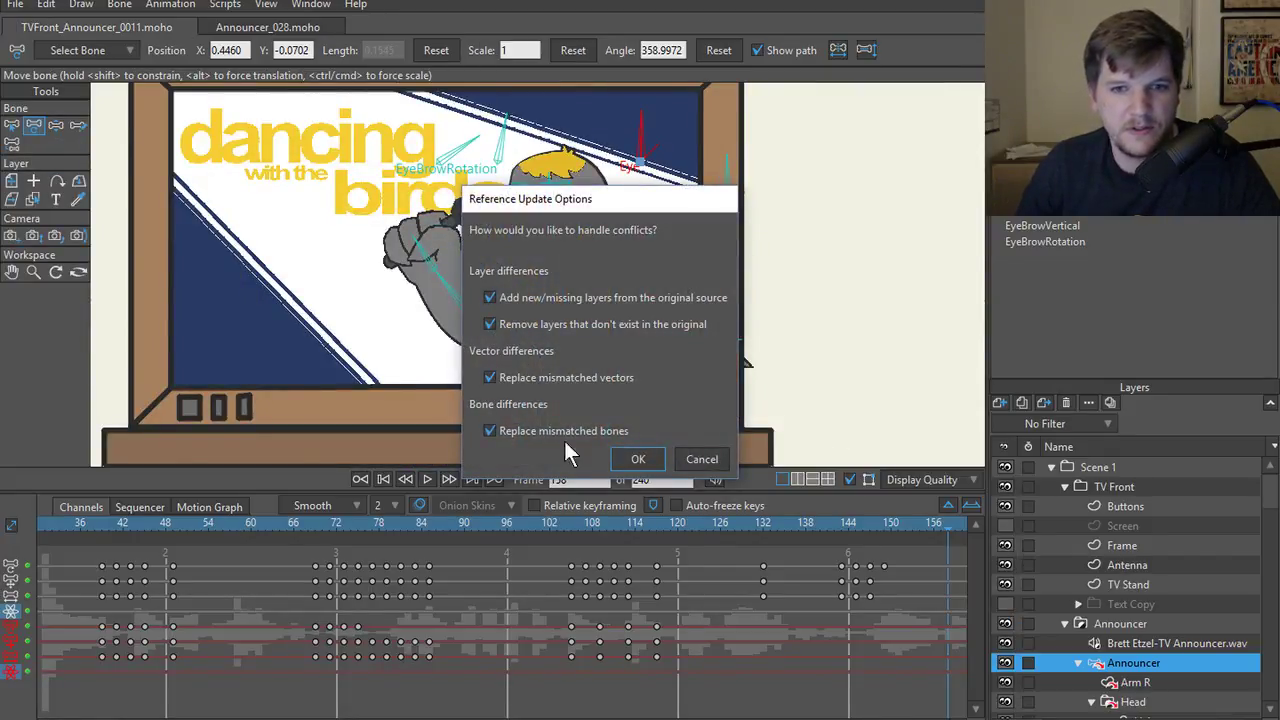
click(639, 459)
- Hide the TV Front group to expose the announcer's whole body and wing tip
scroll(659, 390, up, 5)
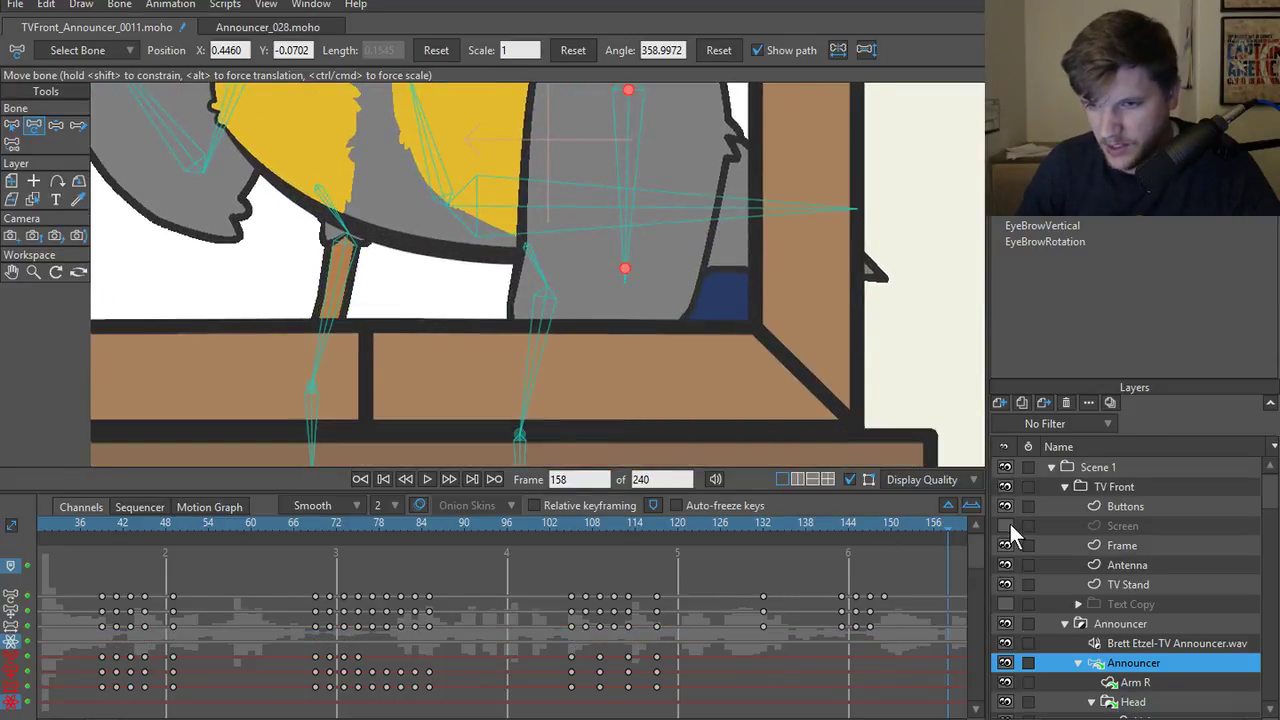
click(1006, 485)
scroll(646, 354, down, 5)
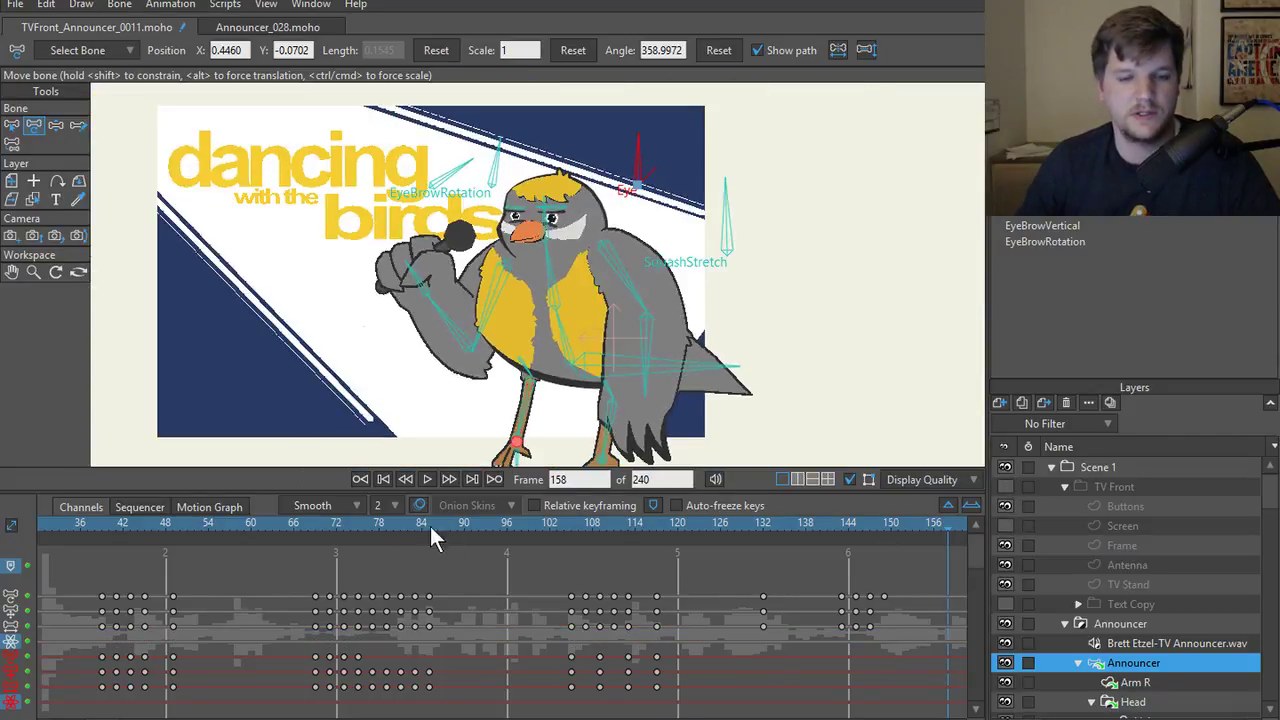
- Play the scene through with the updated announcer, rewind to frame 0 and inspect the wing feathers
click(425, 479)
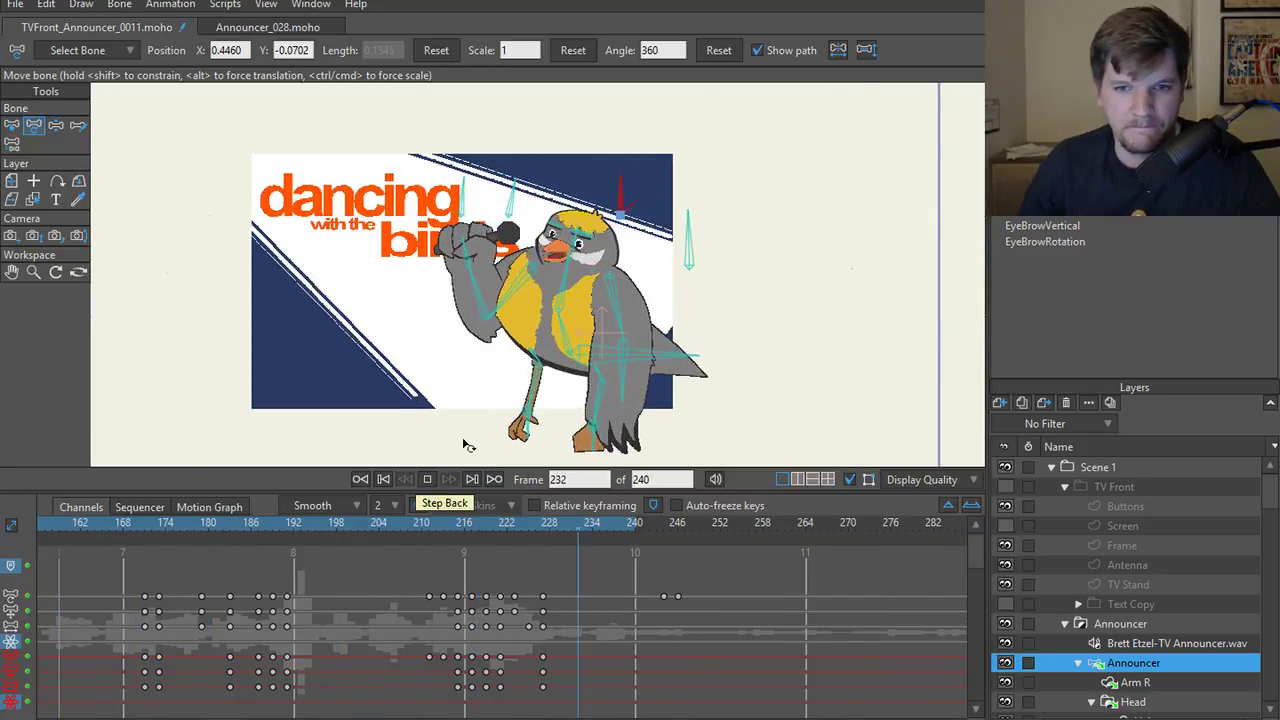
click(427, 479)
click(389, 479)
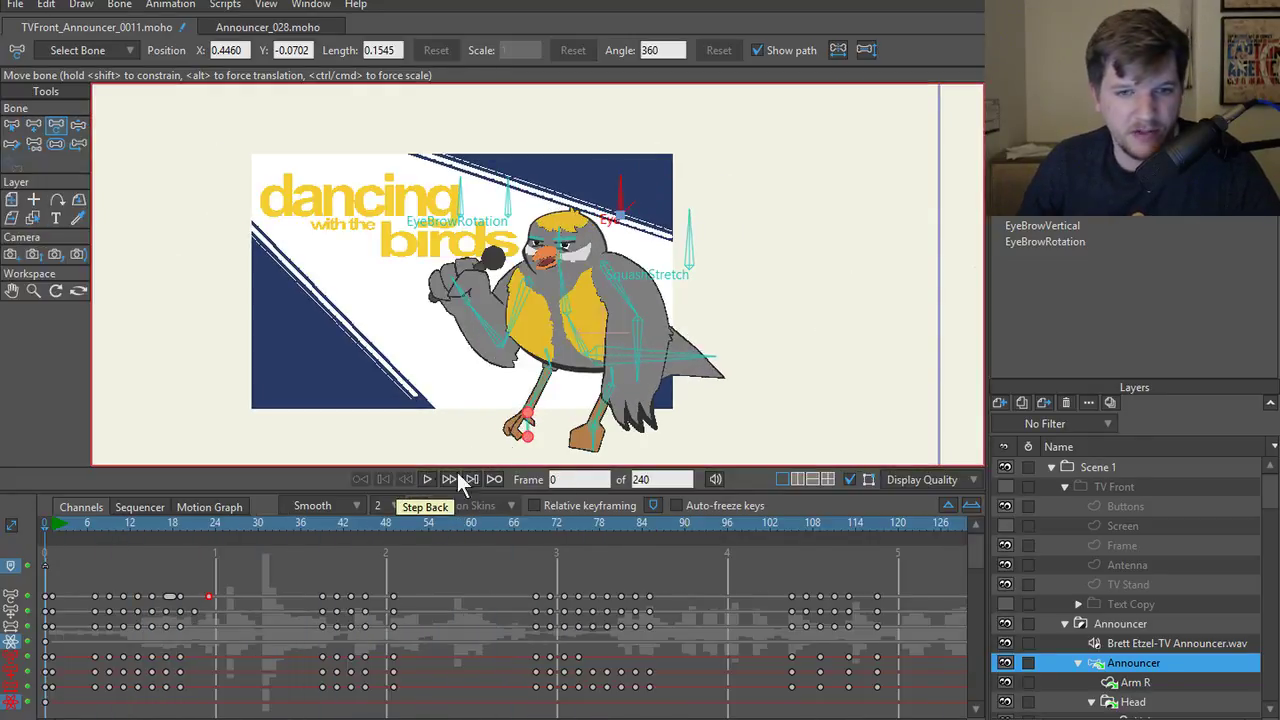
scroll(500, 410, up, 5)
scroll(500, 412, down, 5)
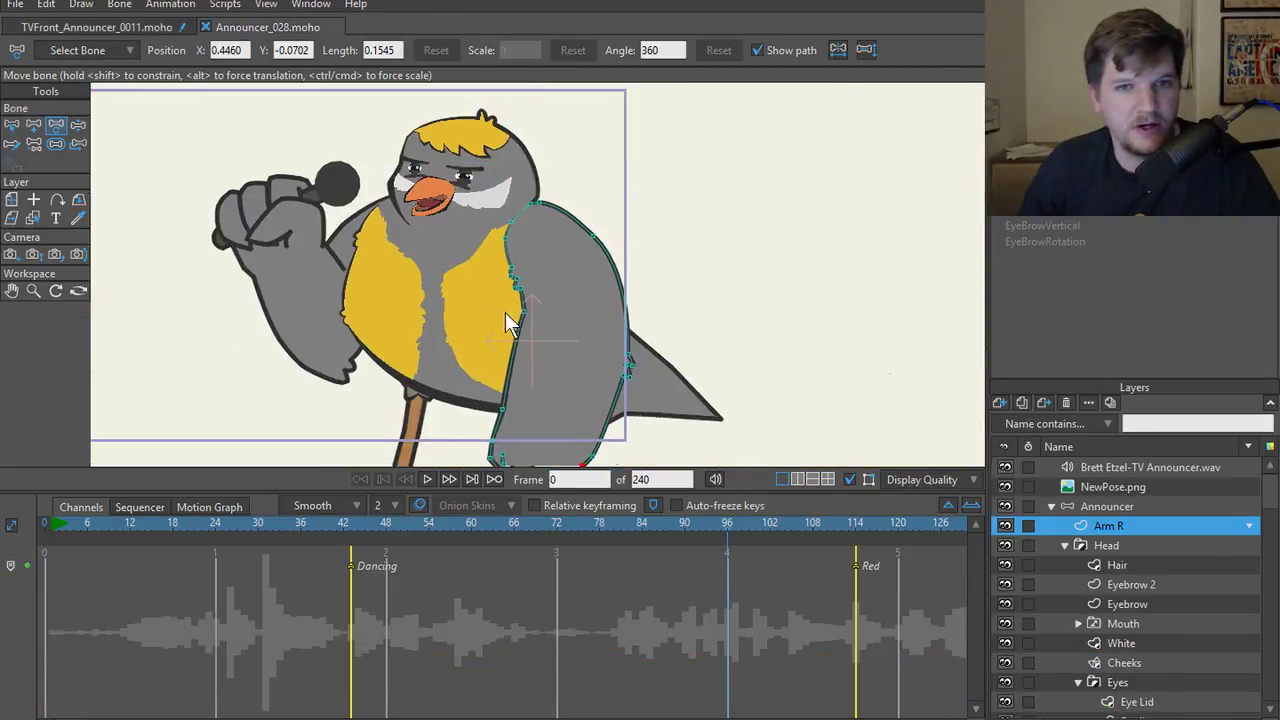
scroll(500, 330, up, 6)
scroll(497, 338, up, 2)
key(w)
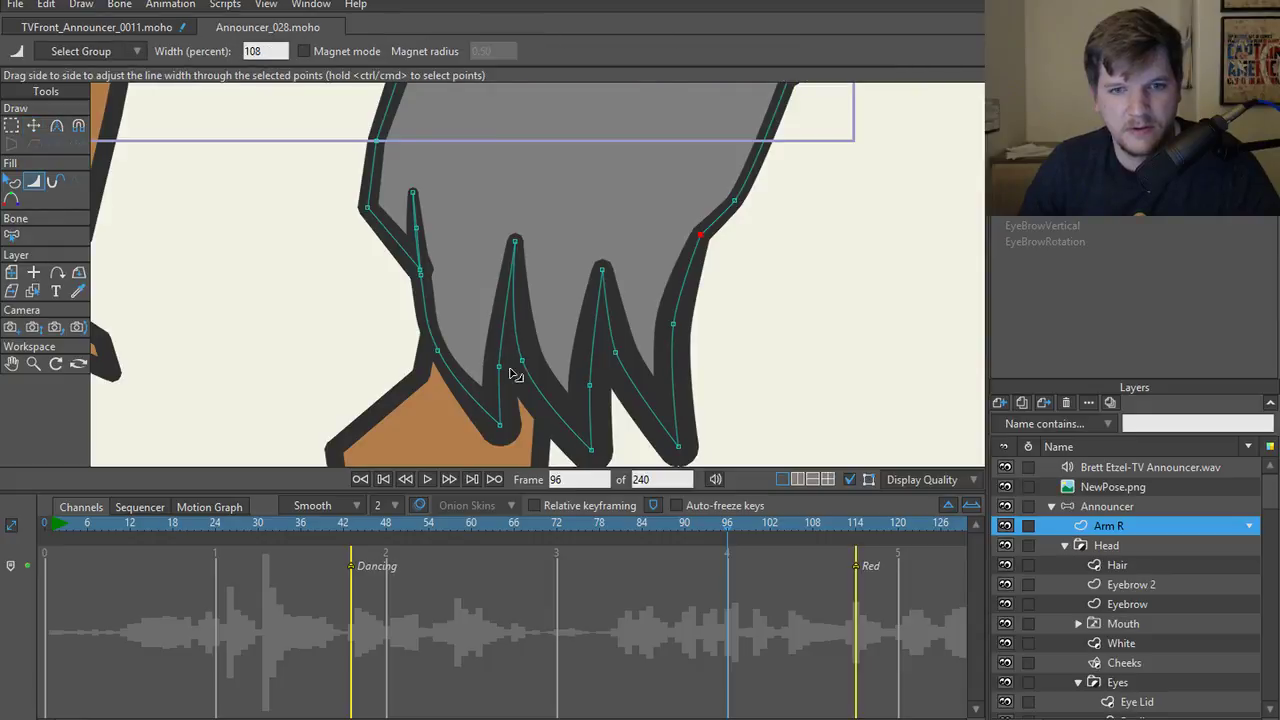
mouse_move(514, 371)
mouse_down()
mouse_move(500, 371)
mouse_move(507, 380)
mouse_up()
click(499, 424)
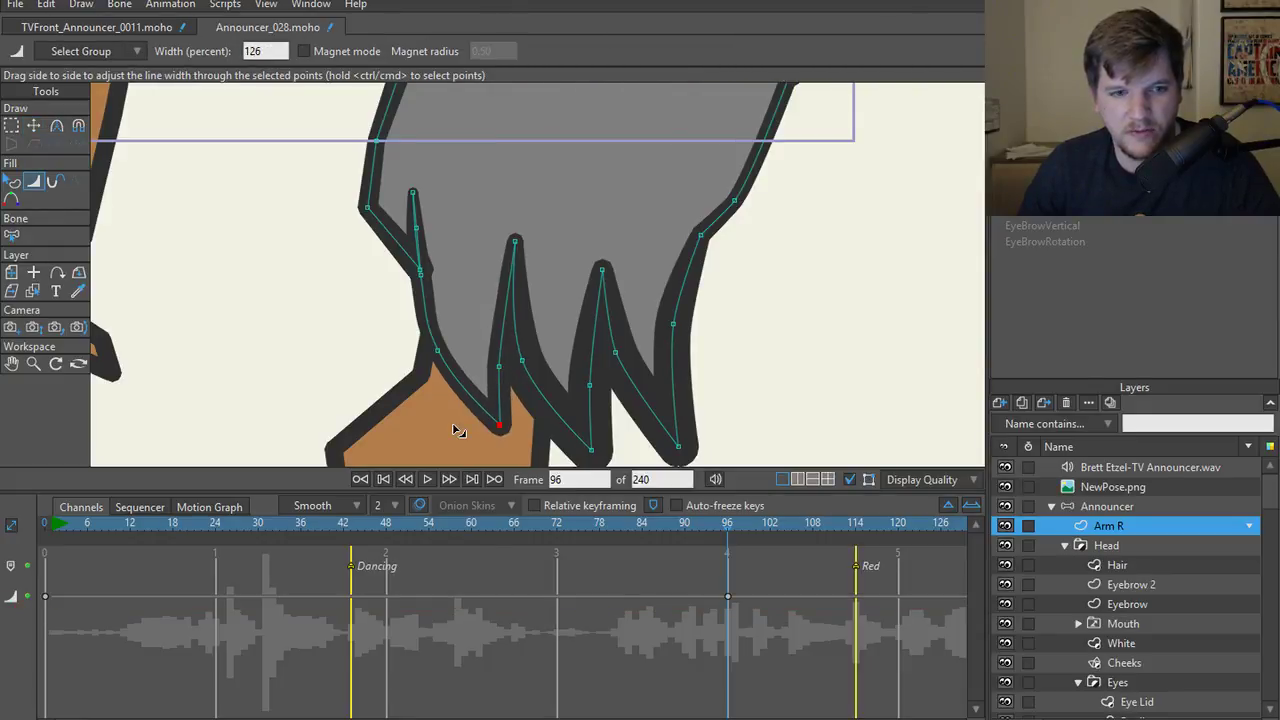
key(ctrl+z)
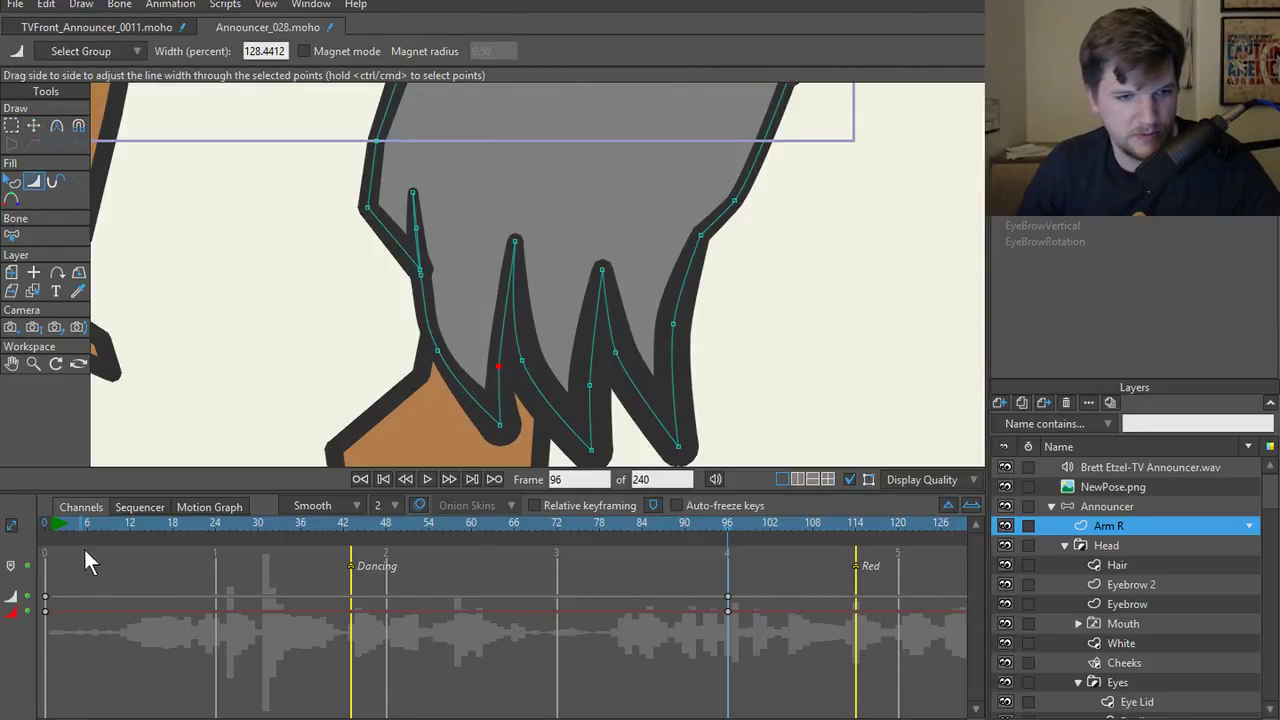
key(ctrl+z)
- Return Arm R to frame 0 and thin the outline around the first long feather's tip and the points beside it
key(ctrl+shift+Left)
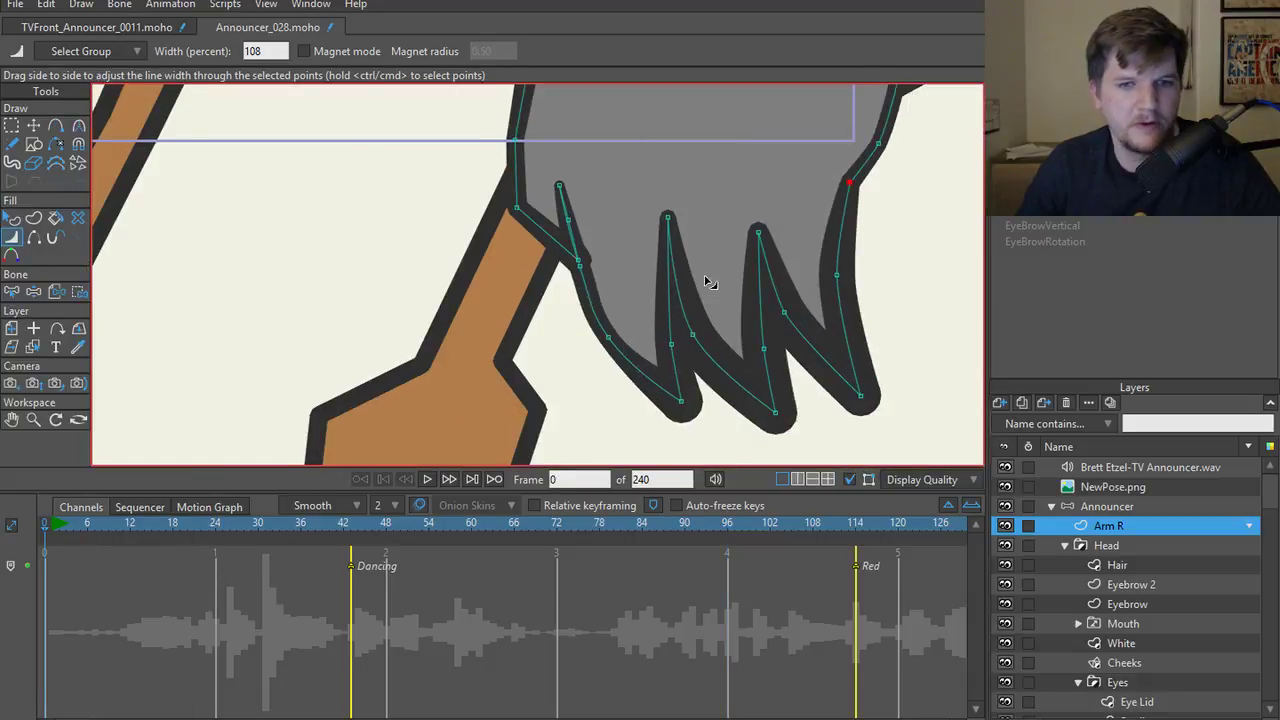
key(z)
key(w)
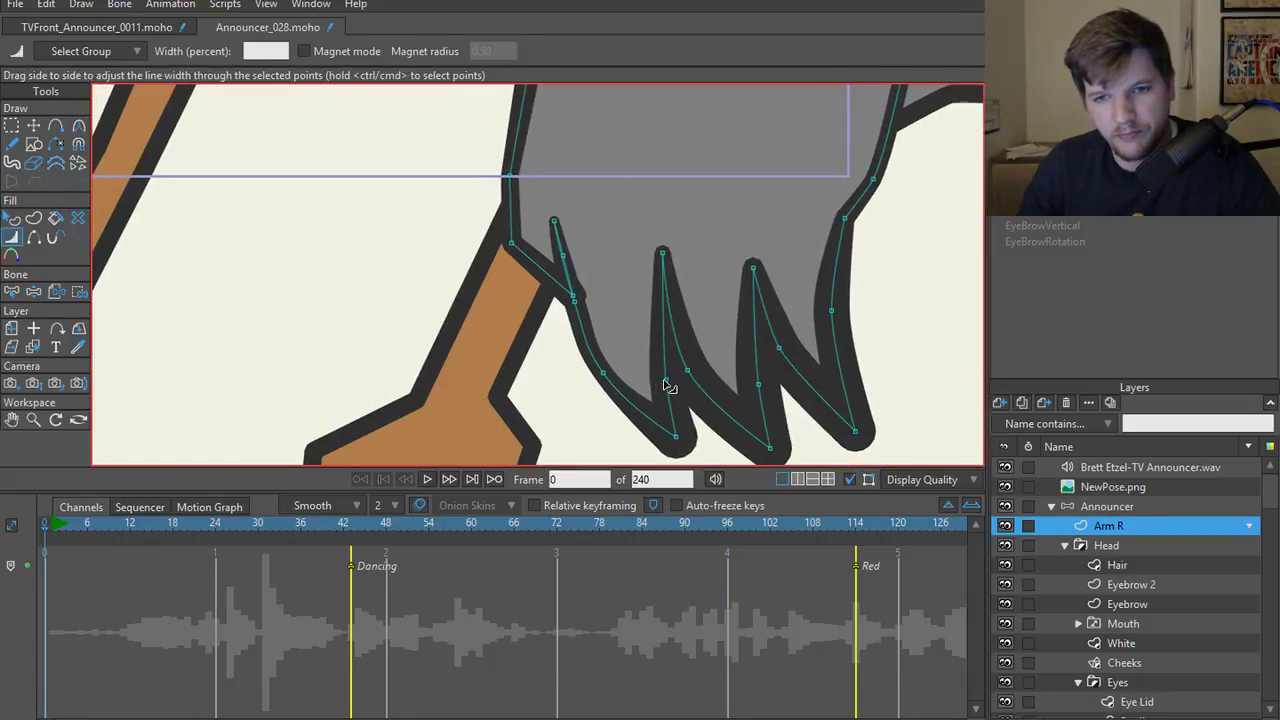
click(676, 437)
drag(611, 443, 622, 387)
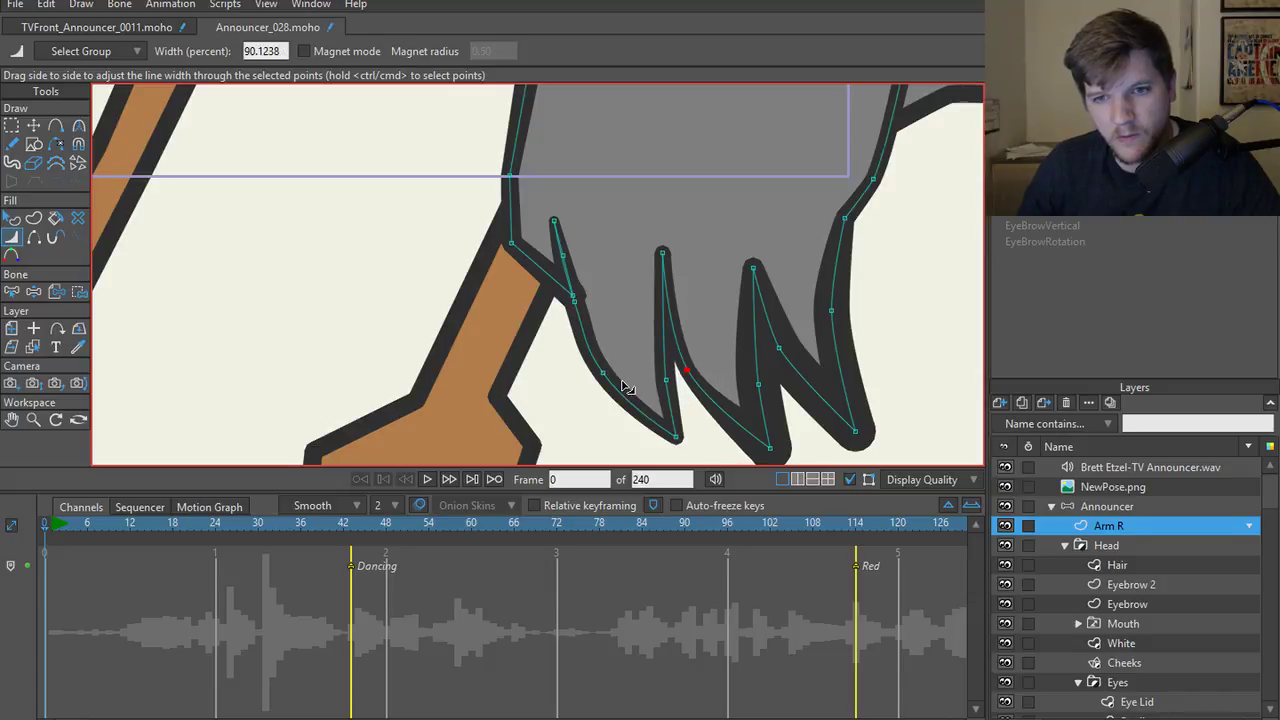
- Thin the outline of the middle feather, setting its tip to about 63 percent and the notch beside it to 60 percent
drag(752, 447, 786, 451)
click(770, 450)
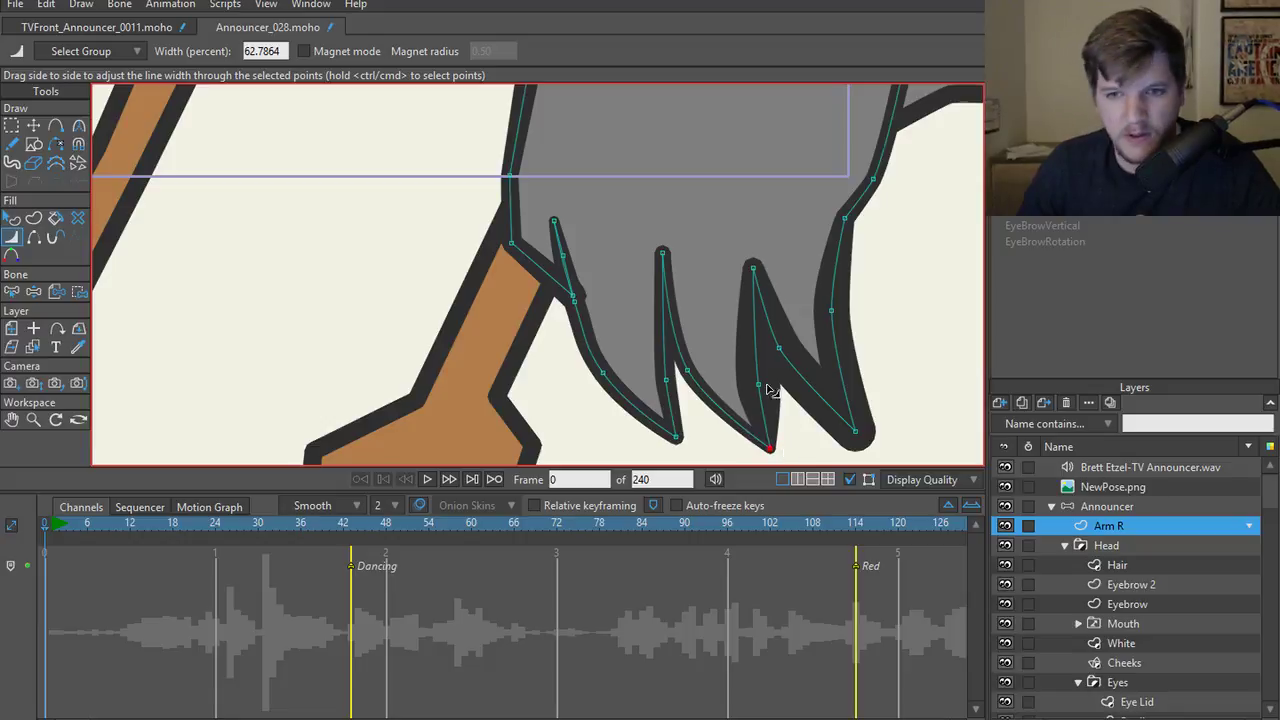
drag(757, 383, 698, 372)
drag(755, 268, 731, 275)
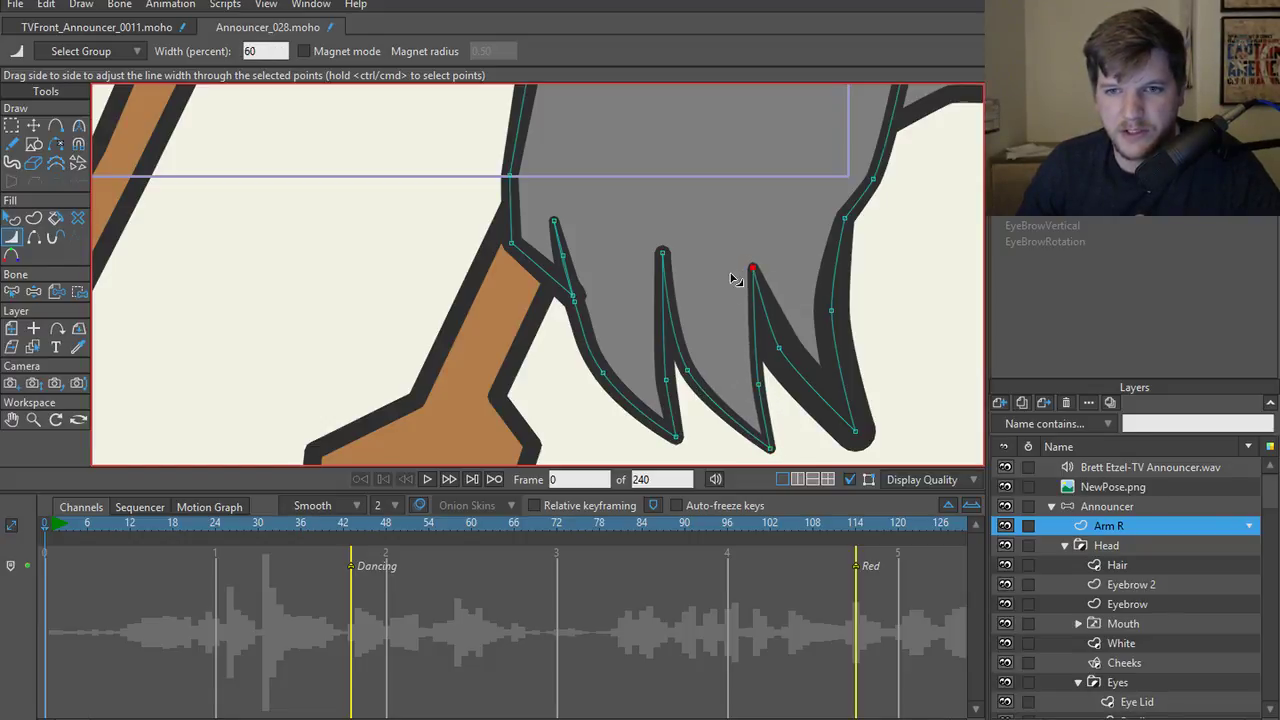
- Thin the last feather's outline to about 81 percent along its inner side, 78 percent at the tip and 90 percent at the outer corner
drag(778, 347, 767, 392)
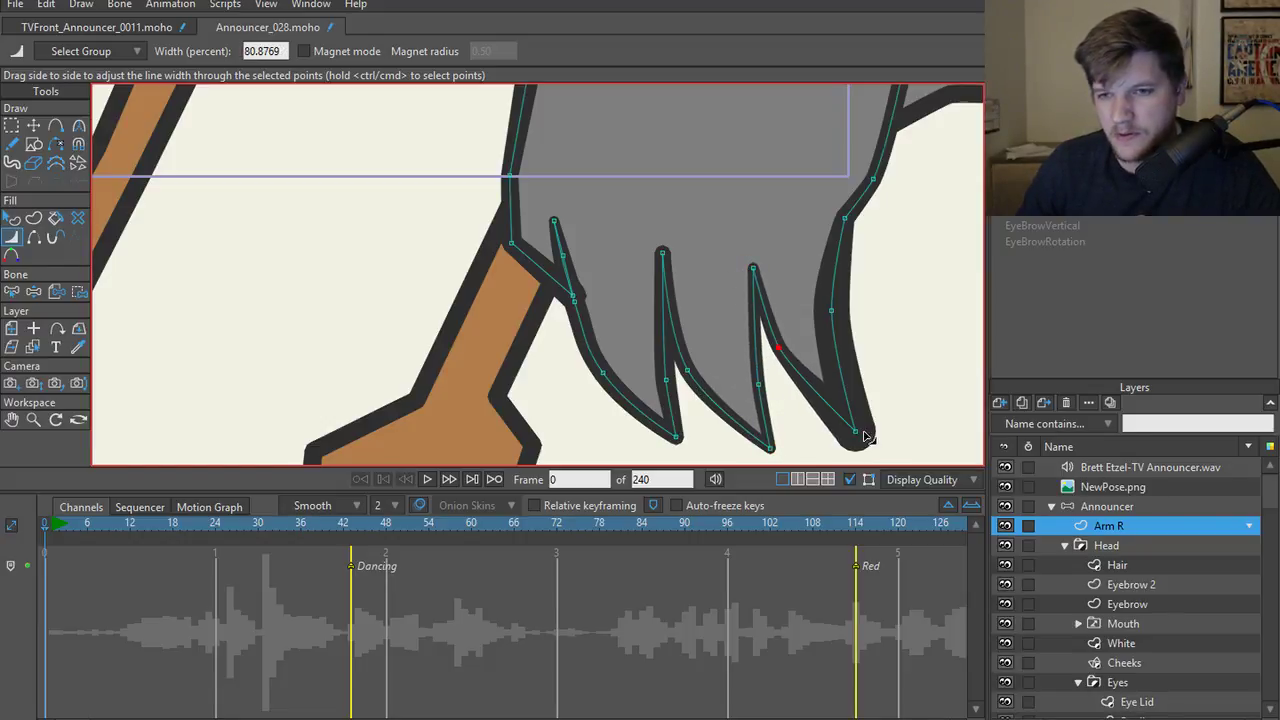
mouse_move(856, 431)
mouse_down()
mouse_move(820, 437)
mouse_move(850, 422)
mouse_up()
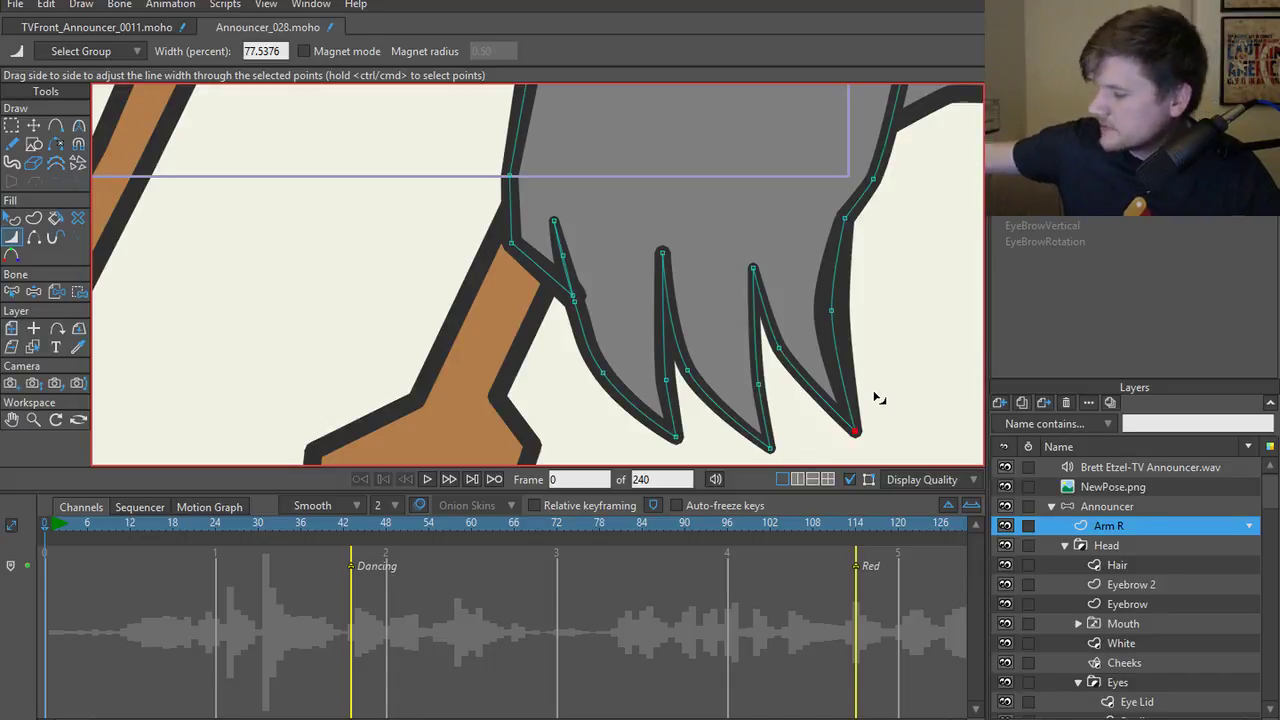
drag(845, 311, 797, 289)
click(838, 220)
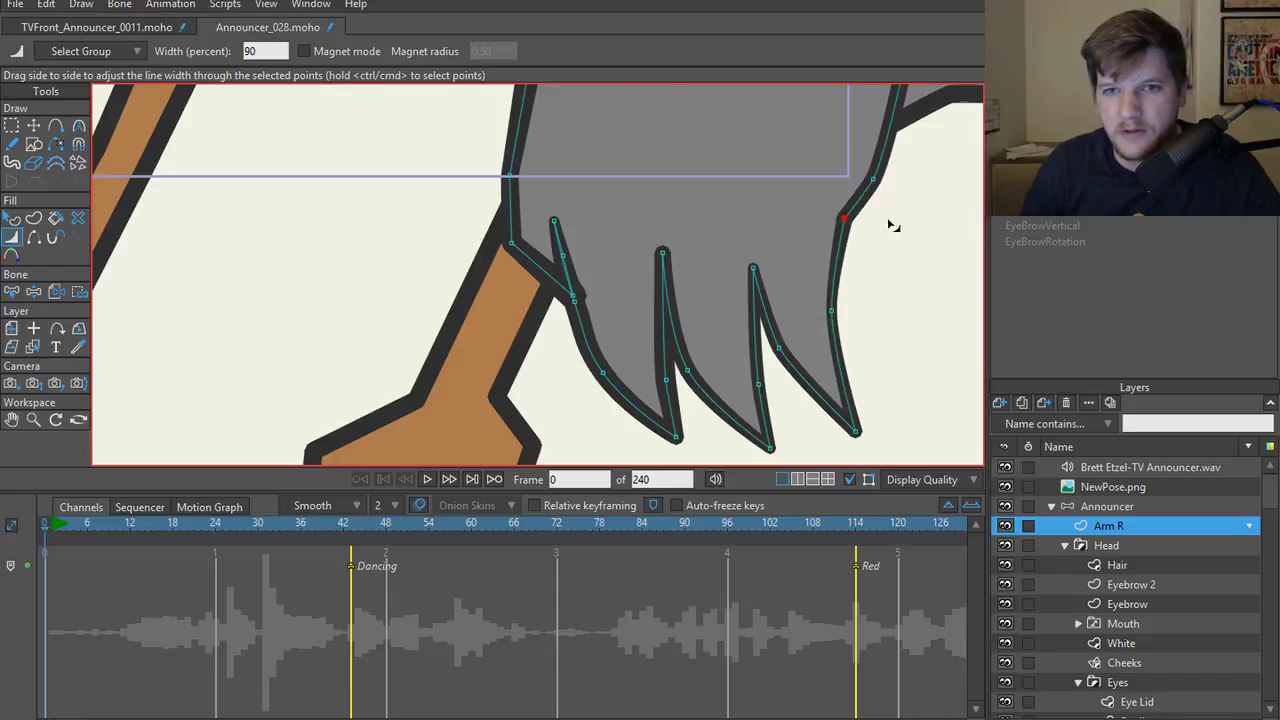
- Thin the outline at the wing's inner corner to about 38 percent and at the point where it meets the first long feather
scroll(887, 217, down, 3)
scroll(549, 295, up, 3)
click(552, 274)
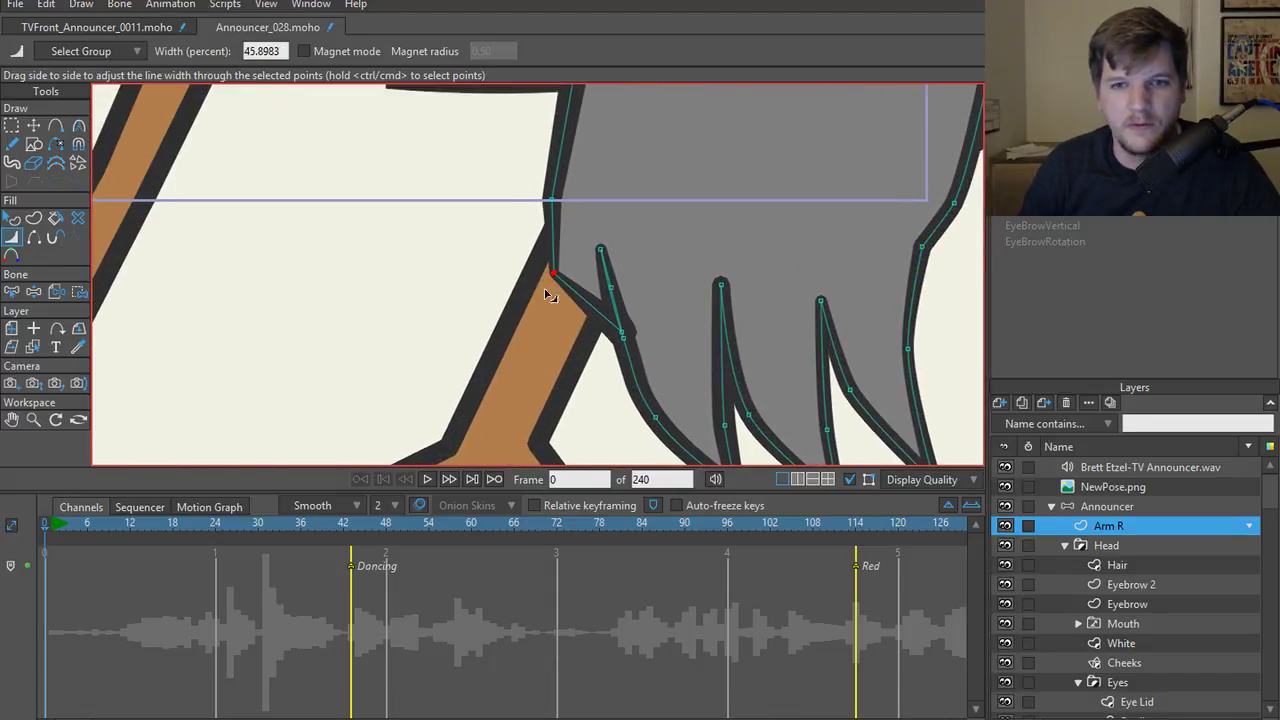
click(618, 334)
key(t)
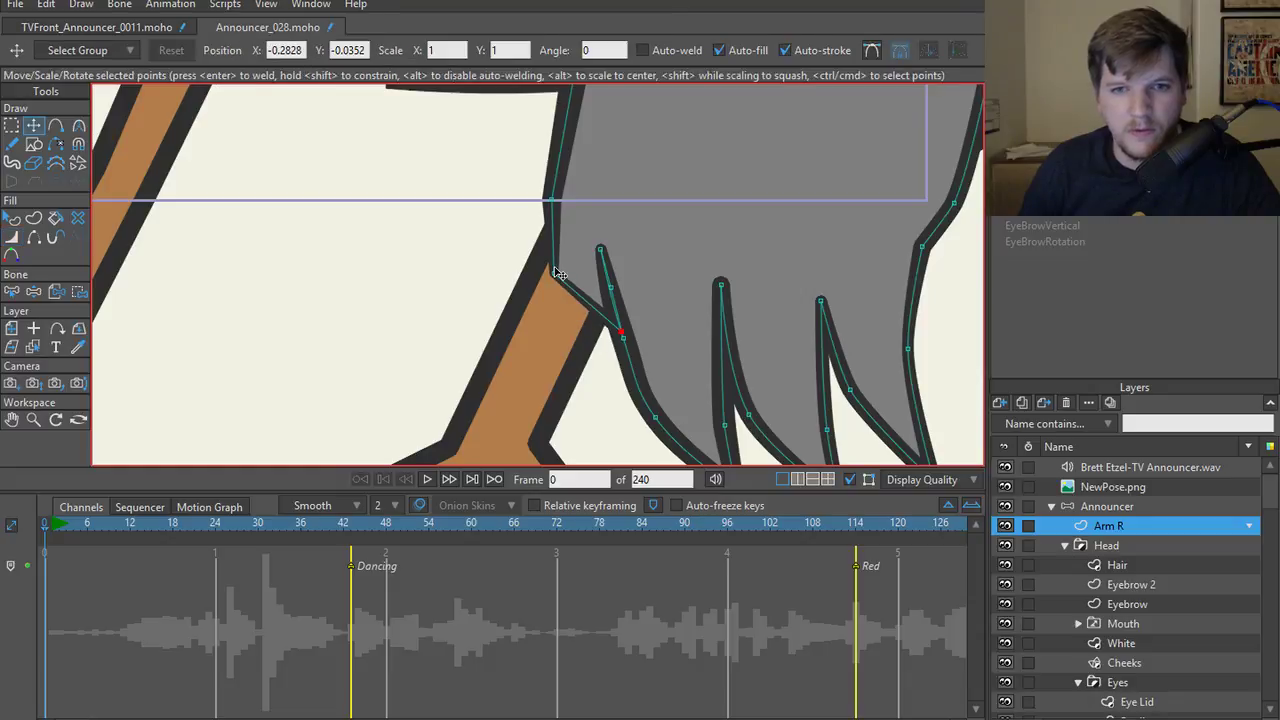
key(ctrl+a)
key(c)
key(t)
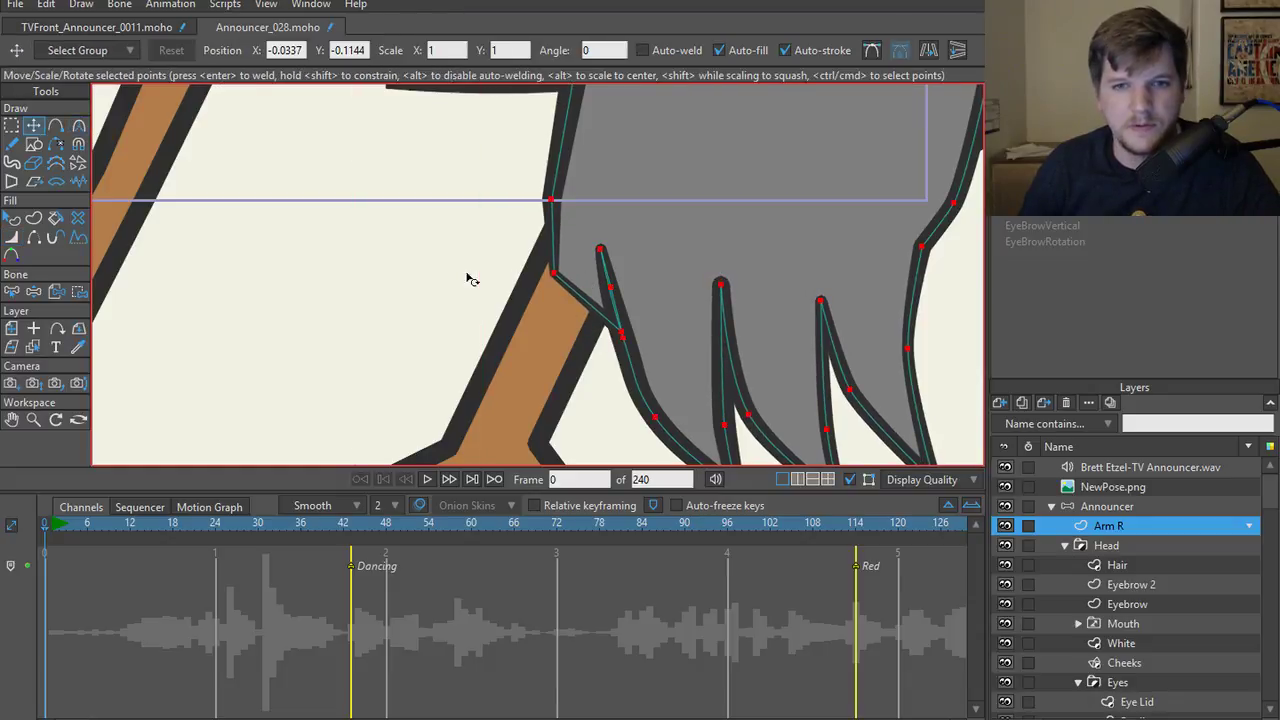
click(553, 273)
key(c)
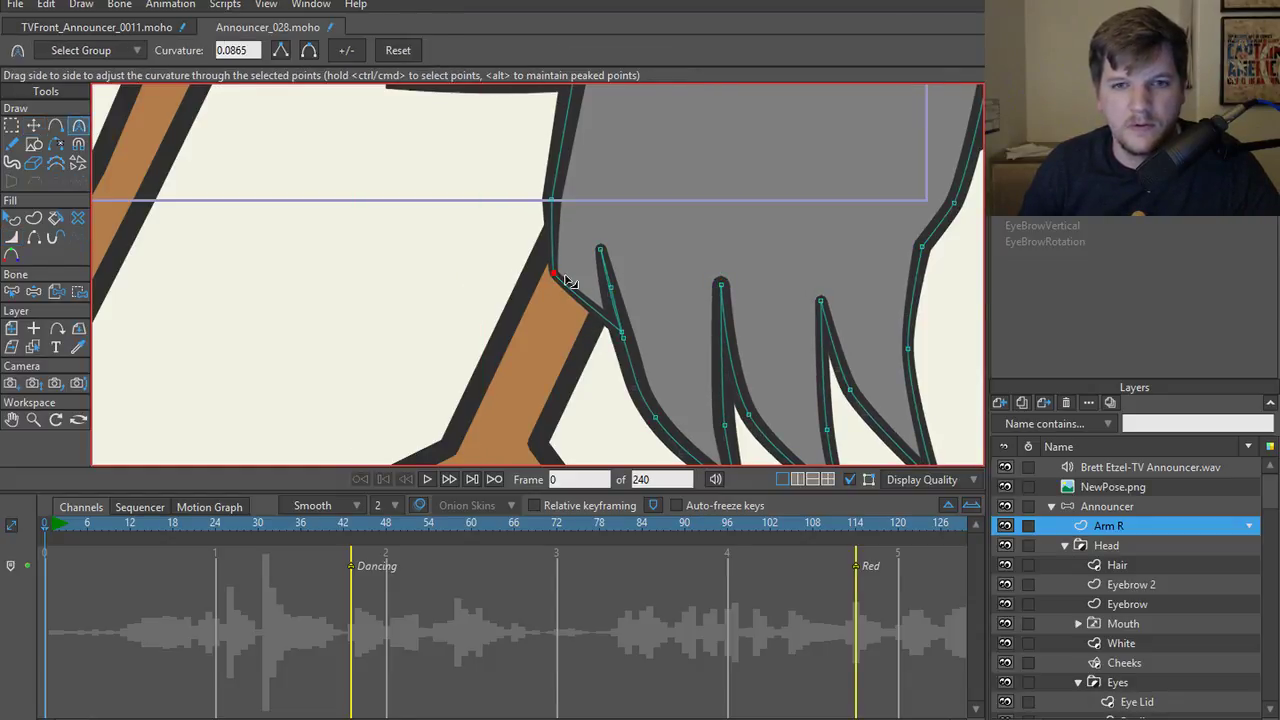
key(w)
drag(577, 277, 562, 280)
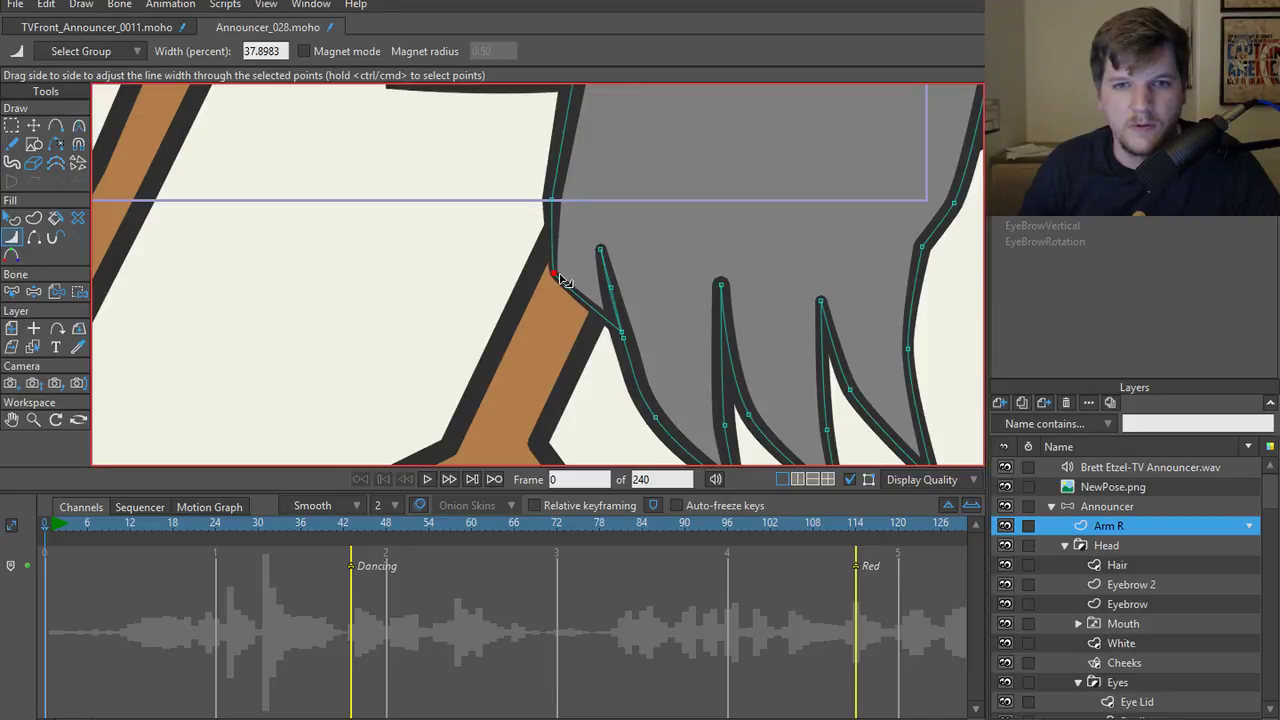
- Round the wing's inner corner to a curvature of about 0.30 and set the last feather's outer side to 0.325
key(c)
scroll(745, 383, down, 5)
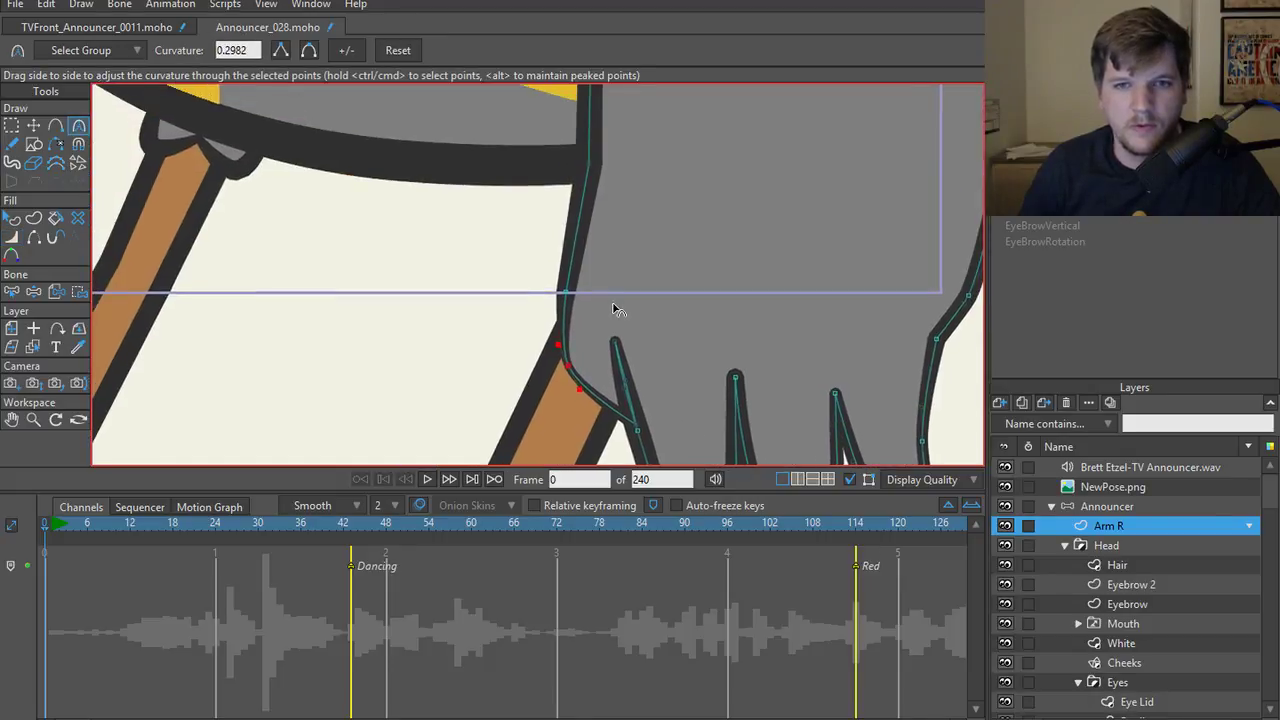
scroll(745, 347, down, 1)
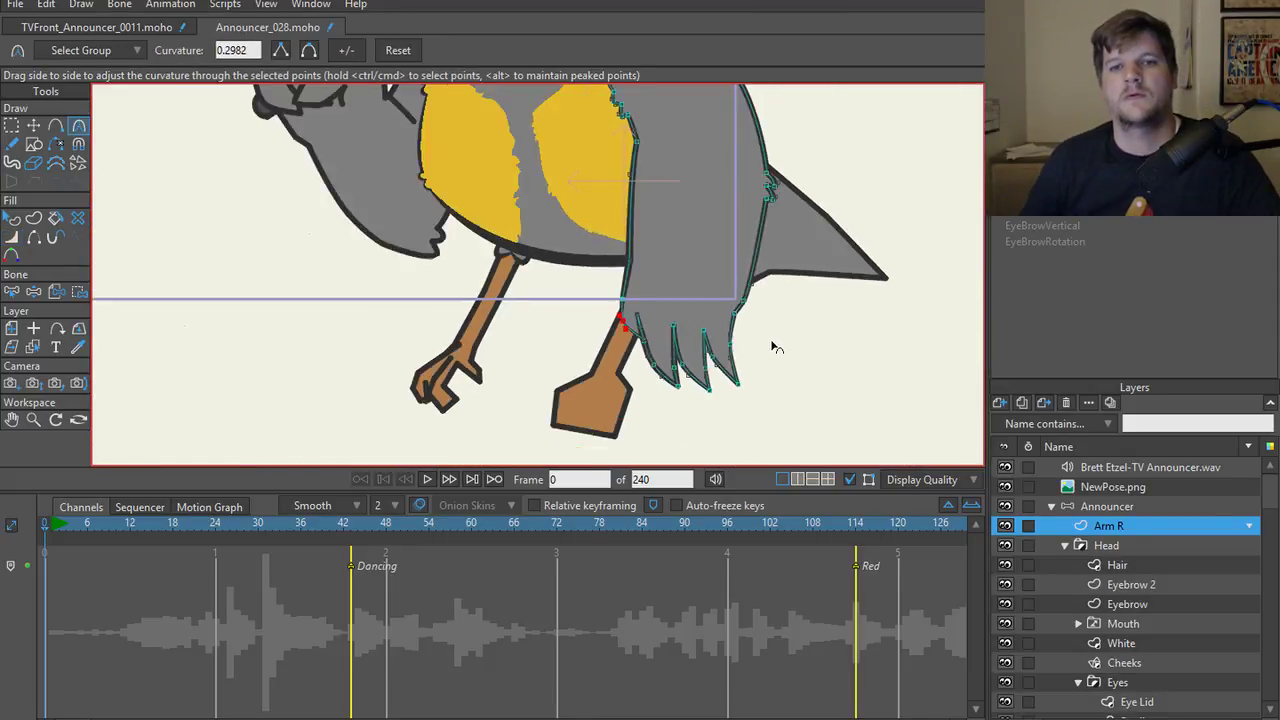
drag(771, 346, 780, 346)
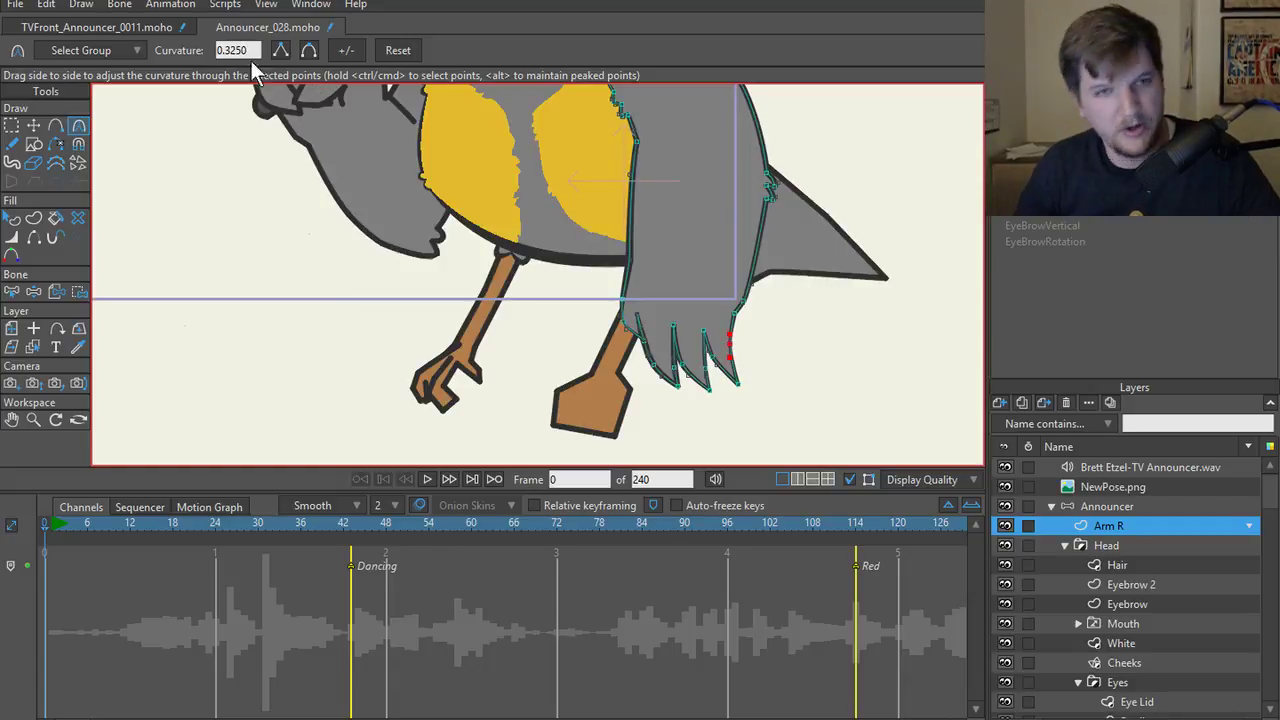
- Switch to TVFront_Announcer_0011.moho and update the Announcer layer reference from the revised character, accepting the offered conflict options
click(180, 28)
right_click(1130, 663)
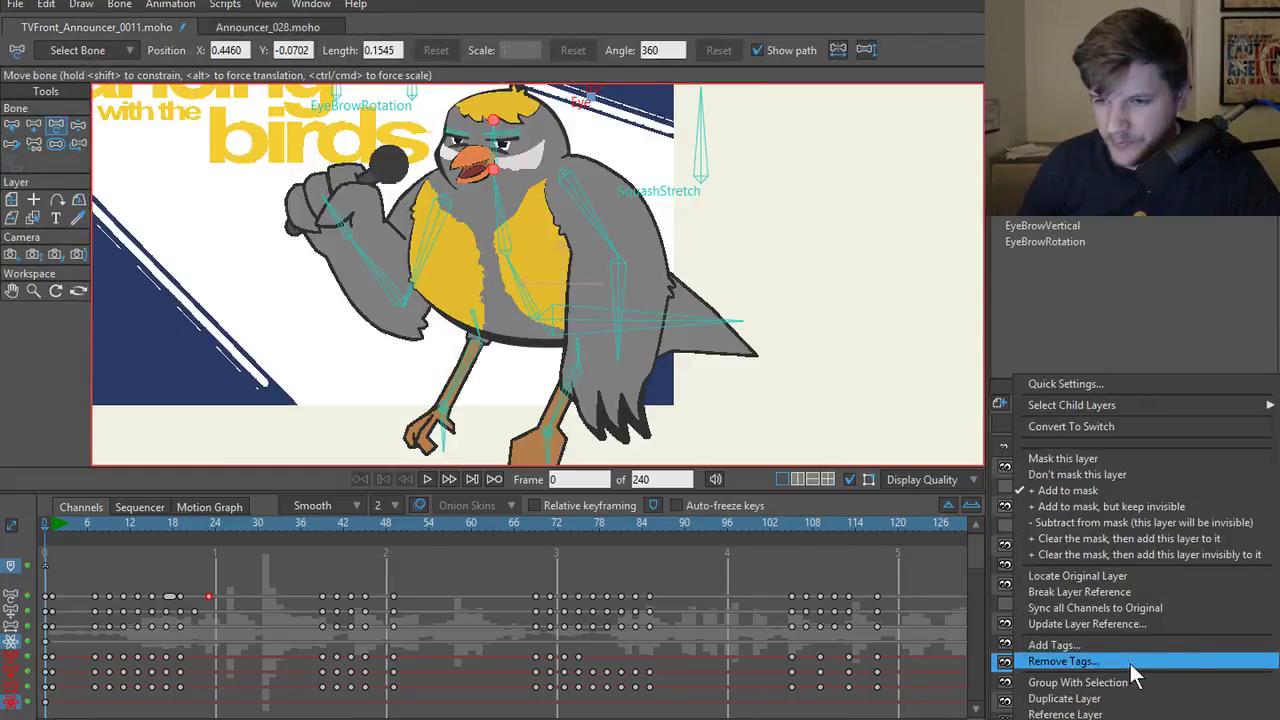
click(1158, 624)
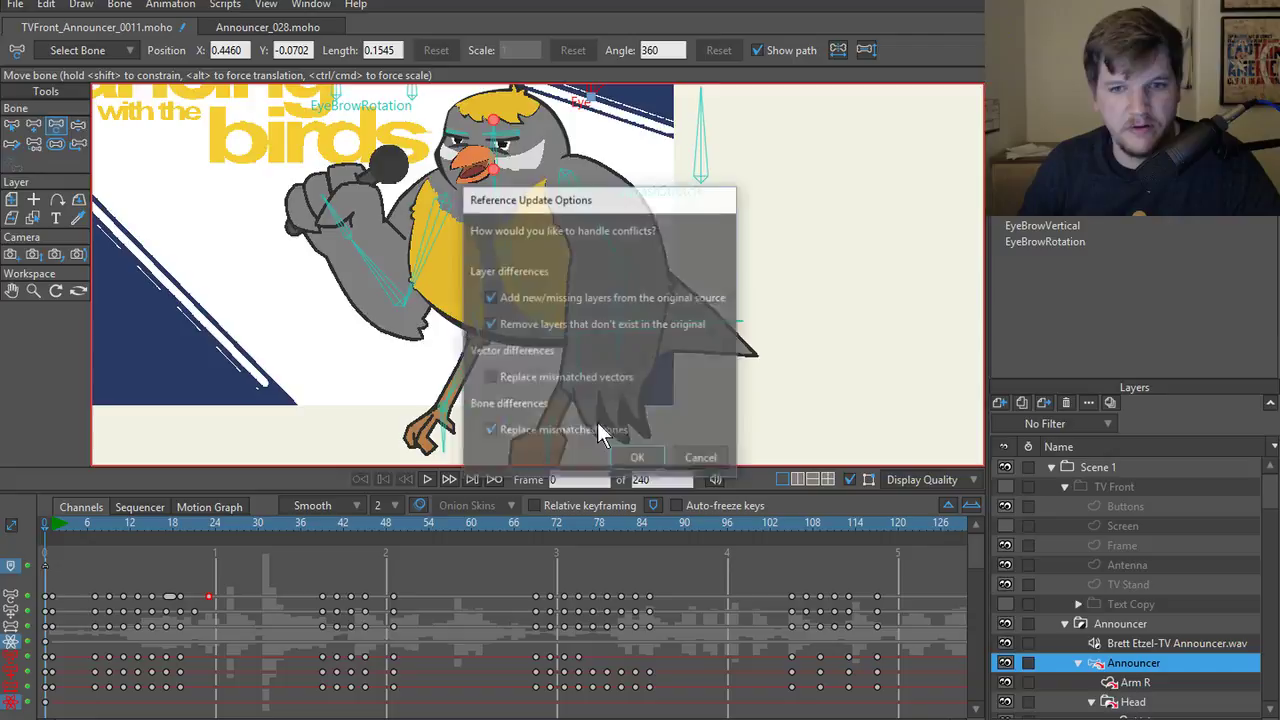
click(636, 460)
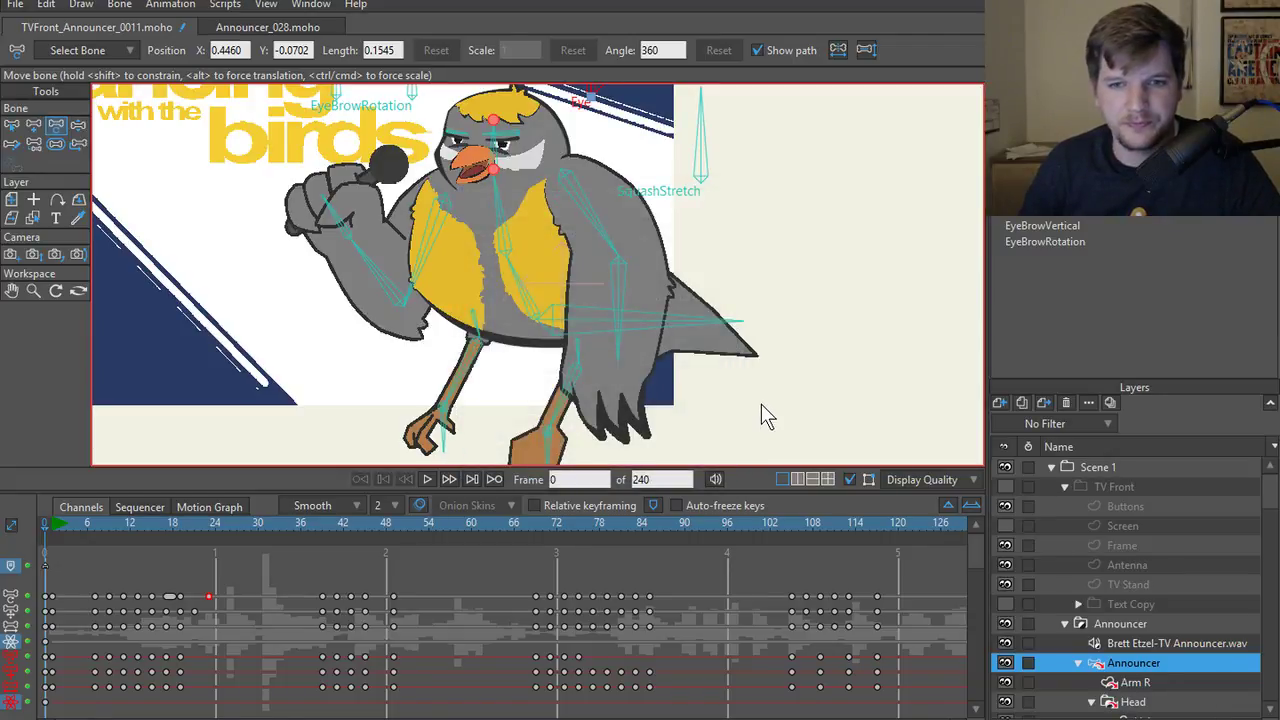
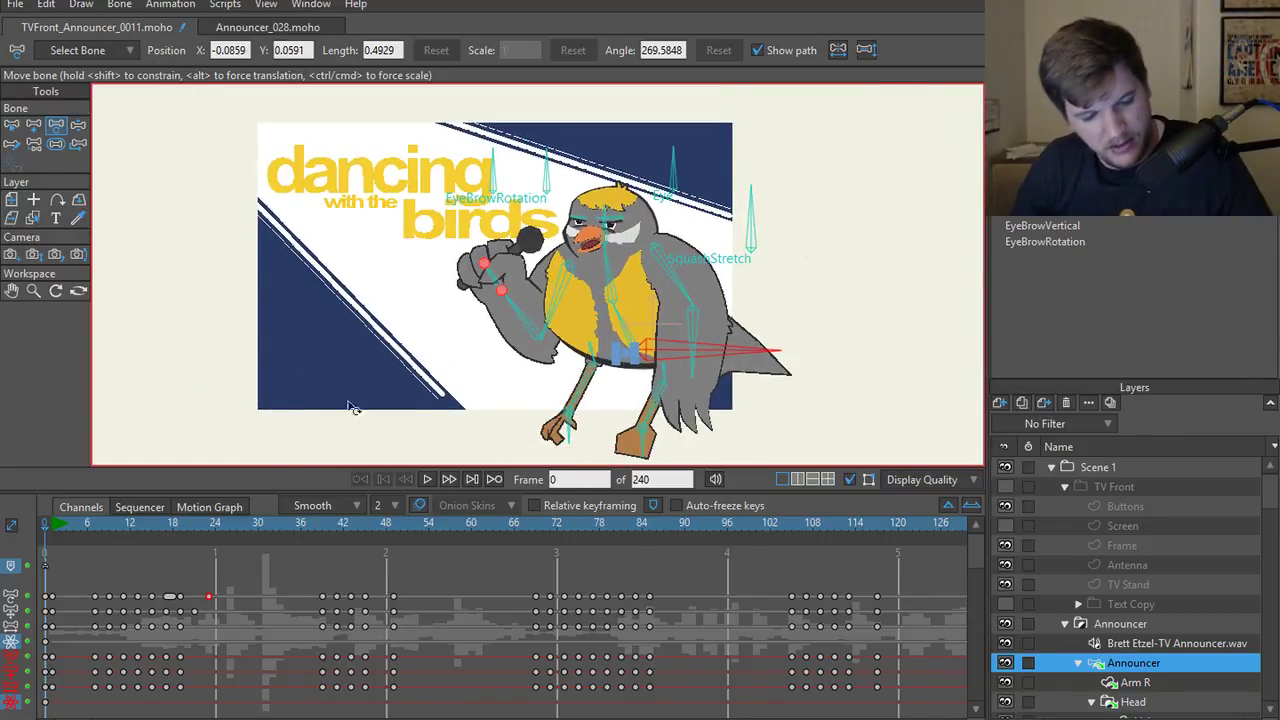
- Save the scene as a new version named TVFront_Announcer_0012
key(ctrl+shift+s)
click(308, 646)
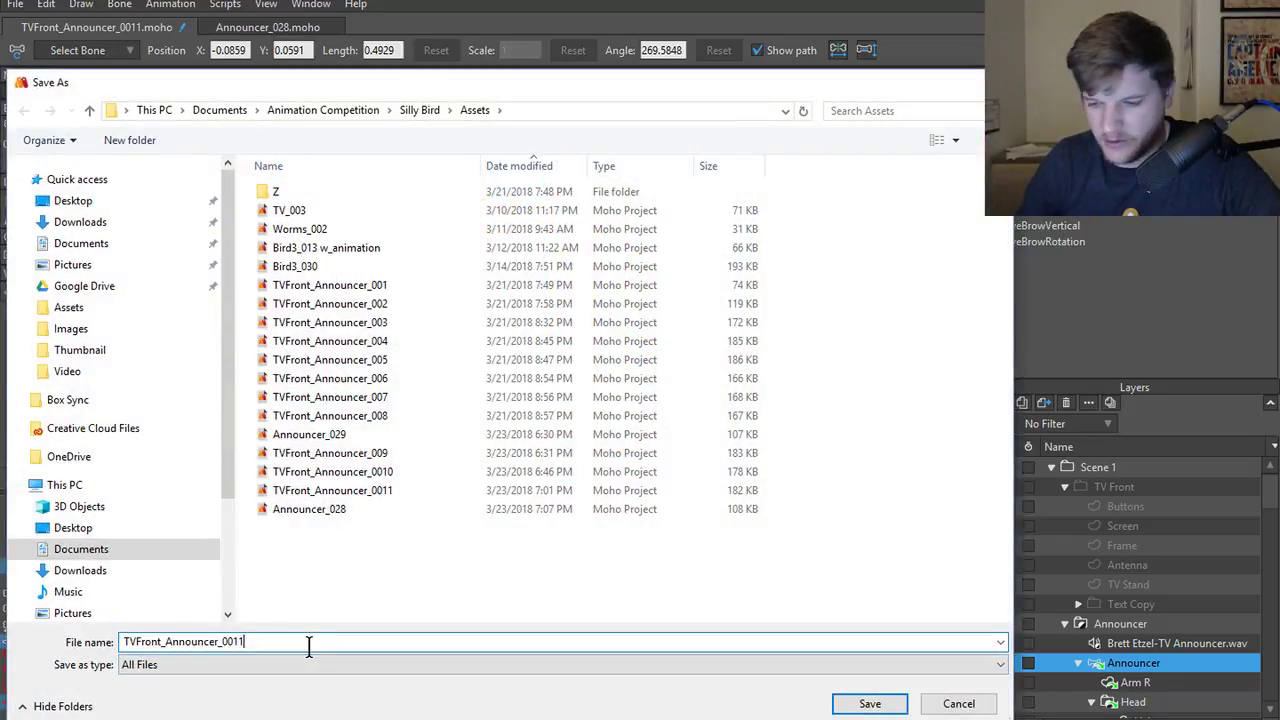
key(BackSpace)
text(2)
key(Return)
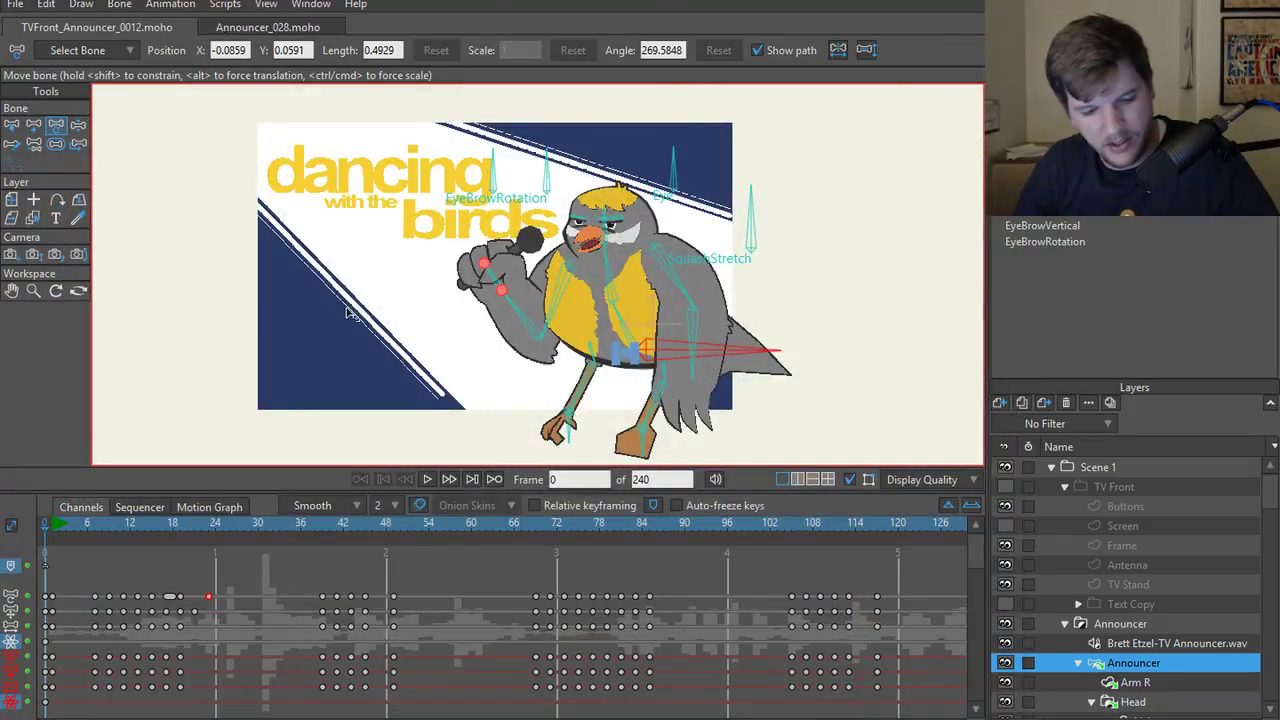
- Export frames 1 to 240 as TVFront_Announcer_0012.mp4 to the Silly Bird Video folder and play the exported video
key(ctrl+r)
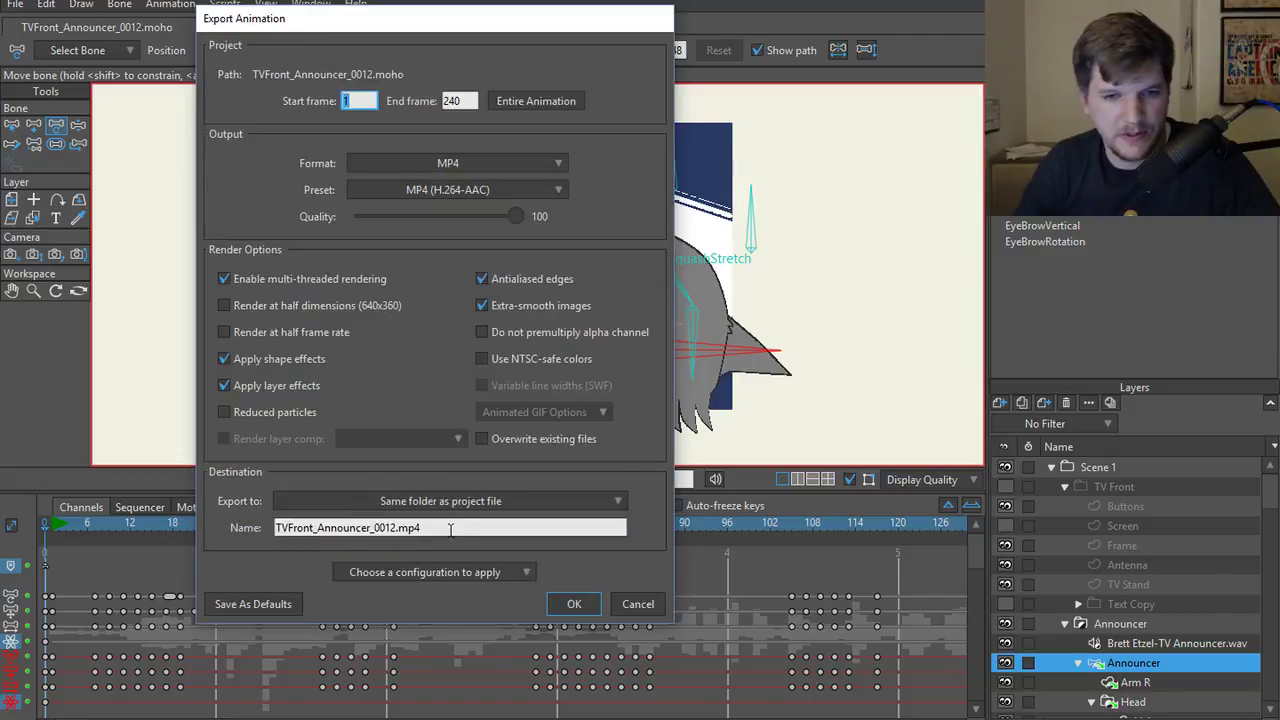
click(503, 501)
click(675, 419)
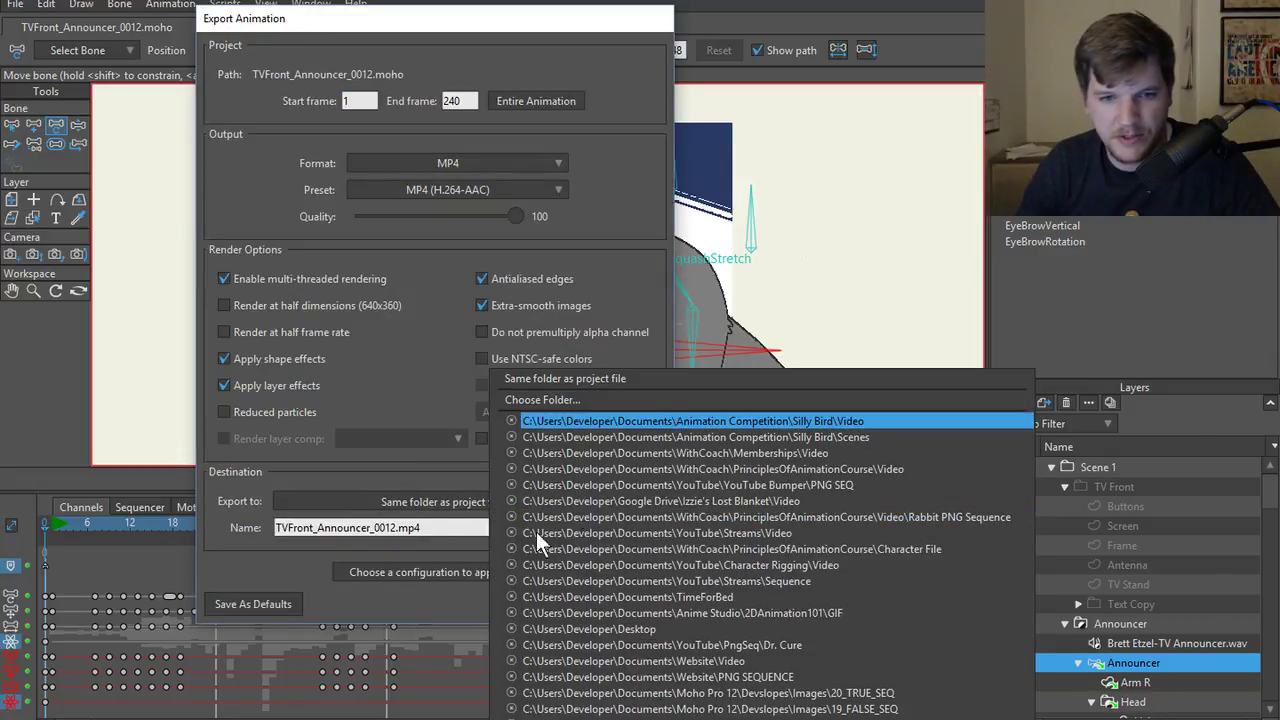
click(559, 603)
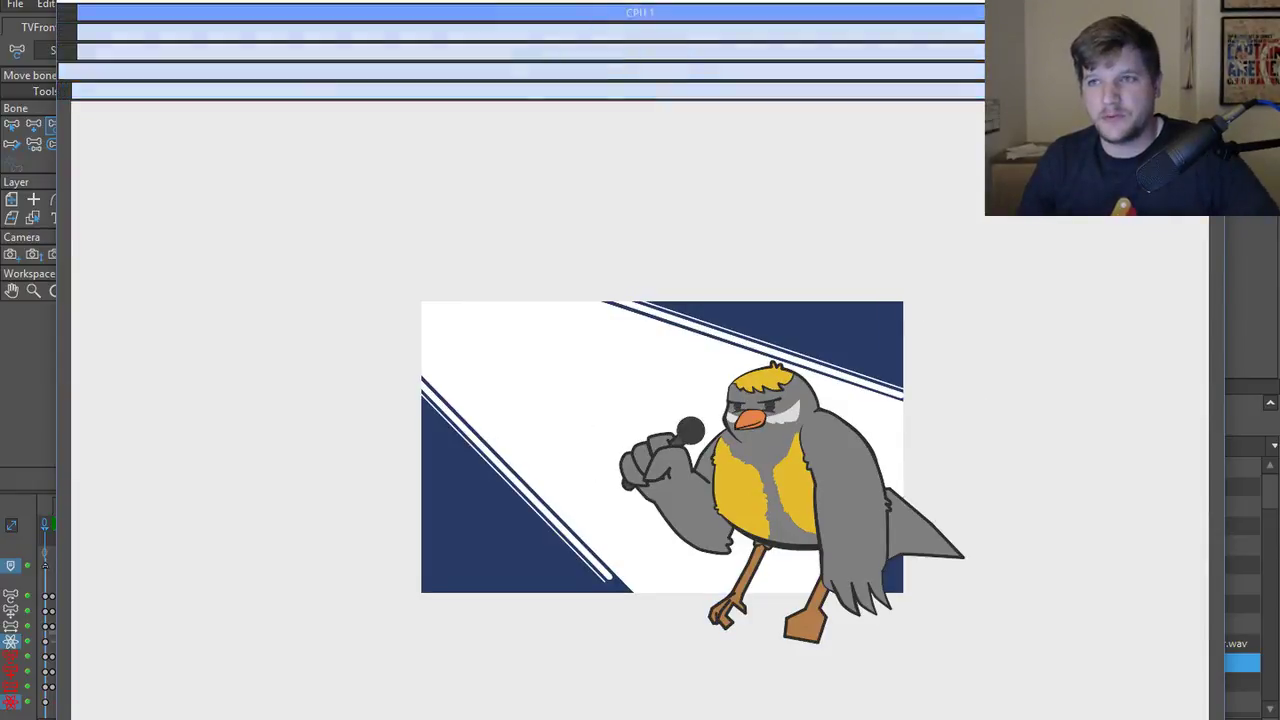
key(Escape)
click(787, 306)
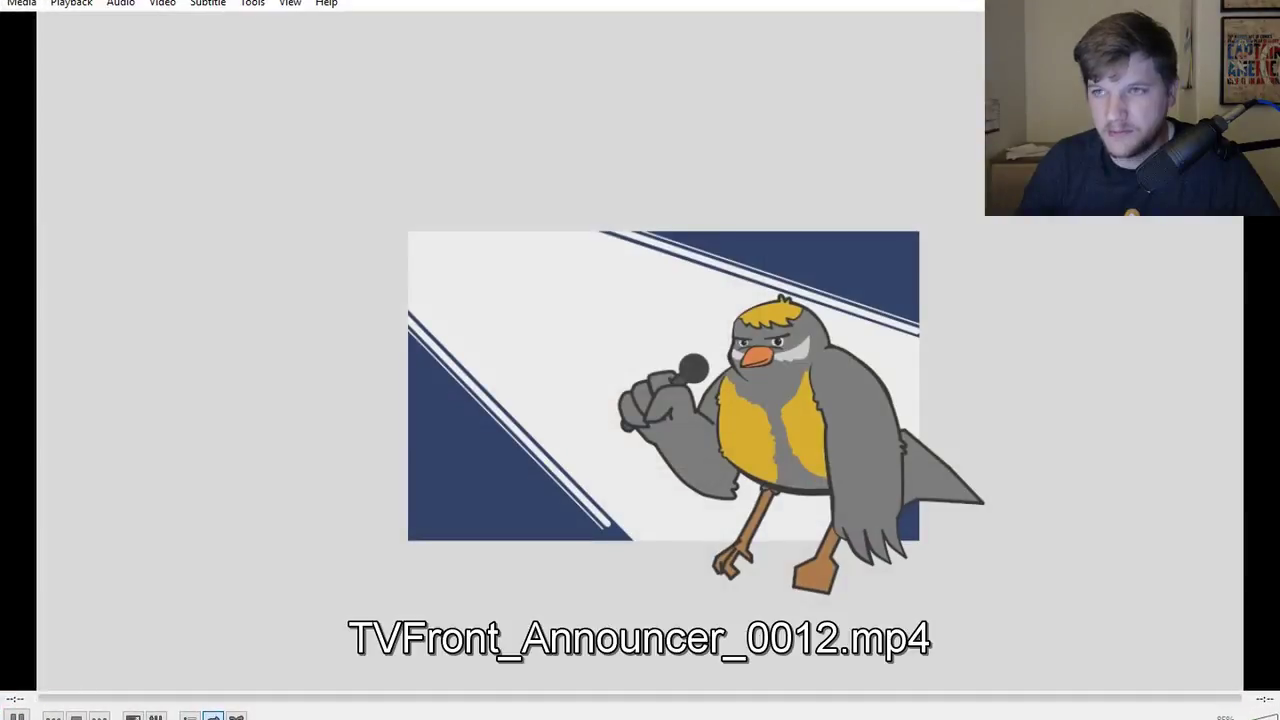
- Make the TV Front group and its Text Copy group visible again
click(1005, 525)
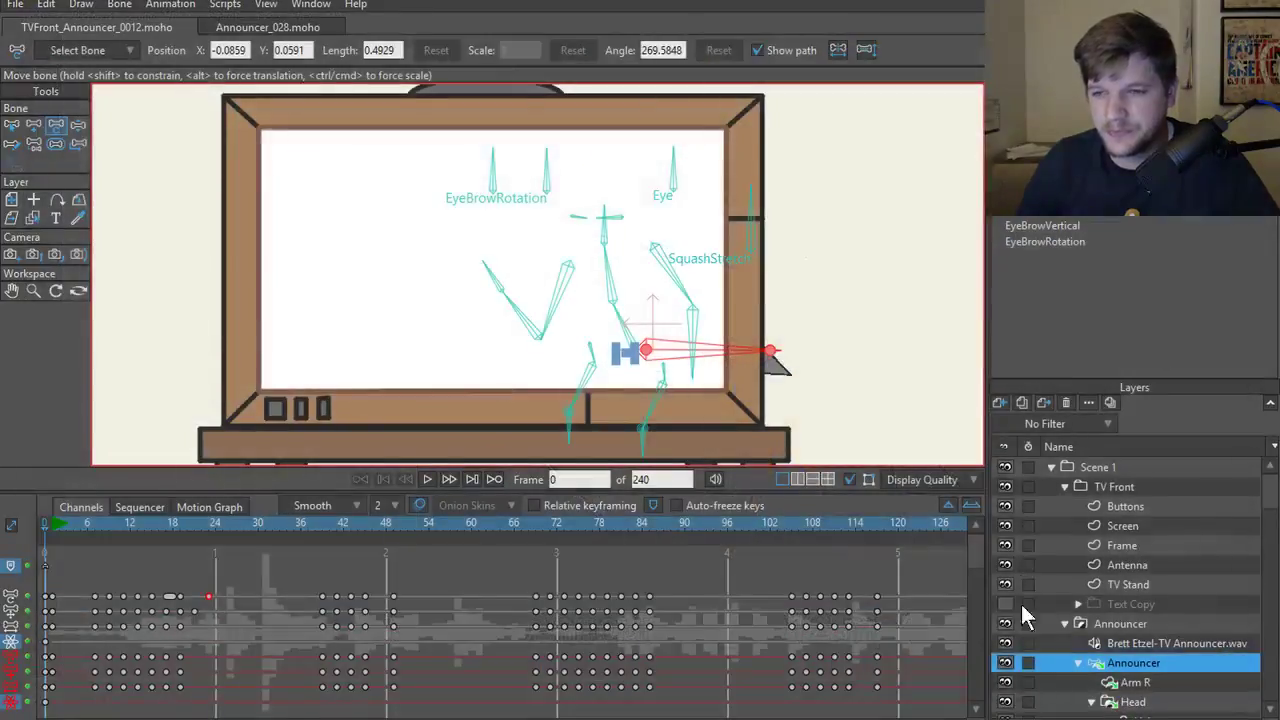
scroll(1070, 612, down, 5)
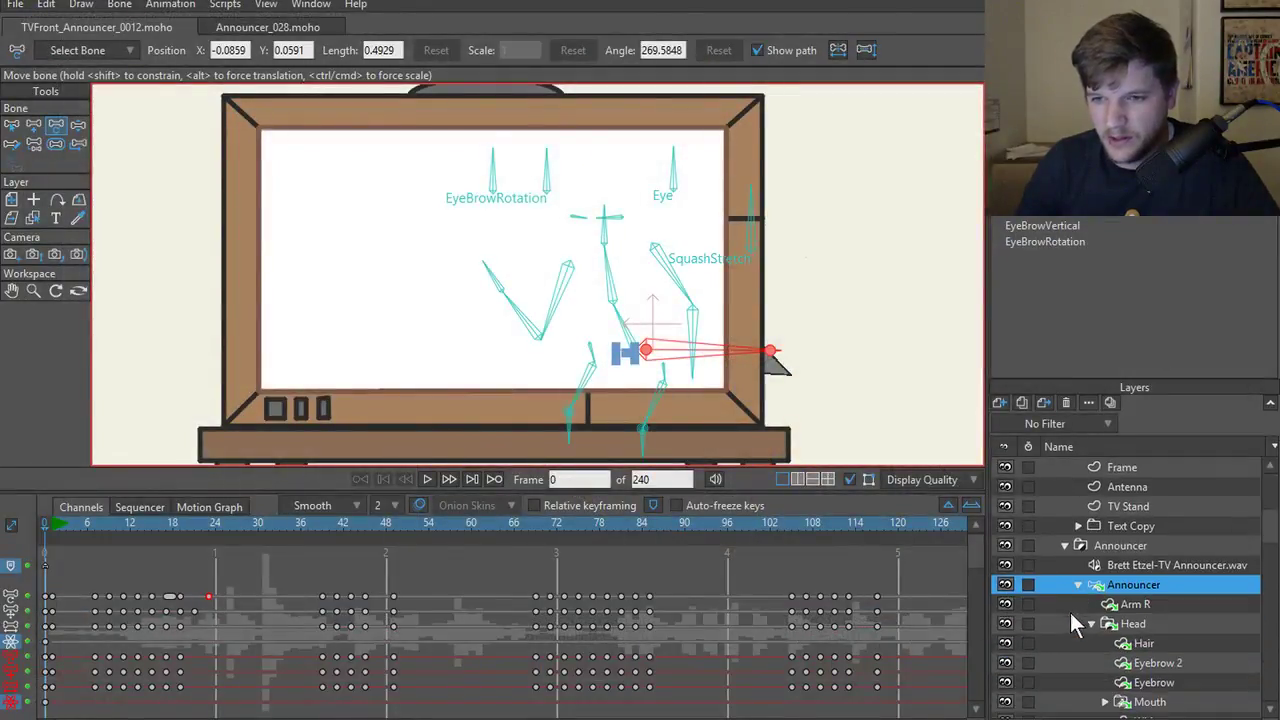
scroll(1047, 639, down, 3)
scroll(1045, 639, up, 8)
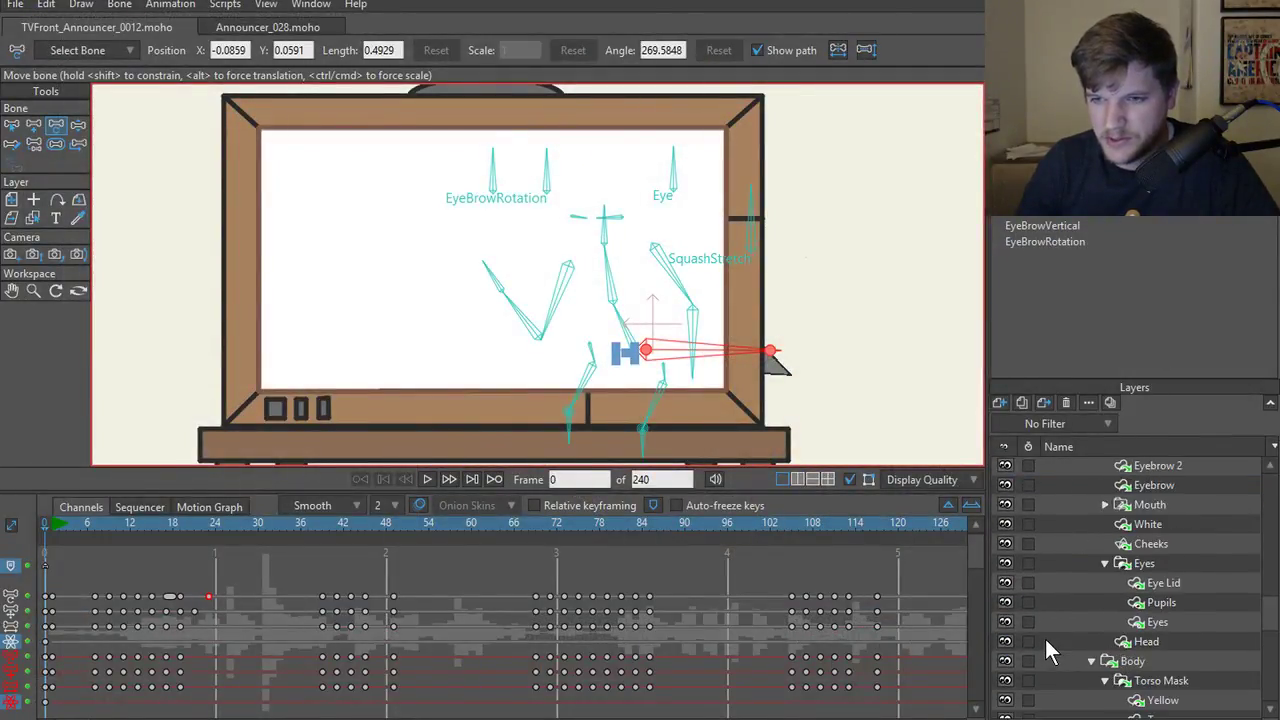
- Set the group mask of the Scene 1 layer to Hide all
double_click(1104, 468)
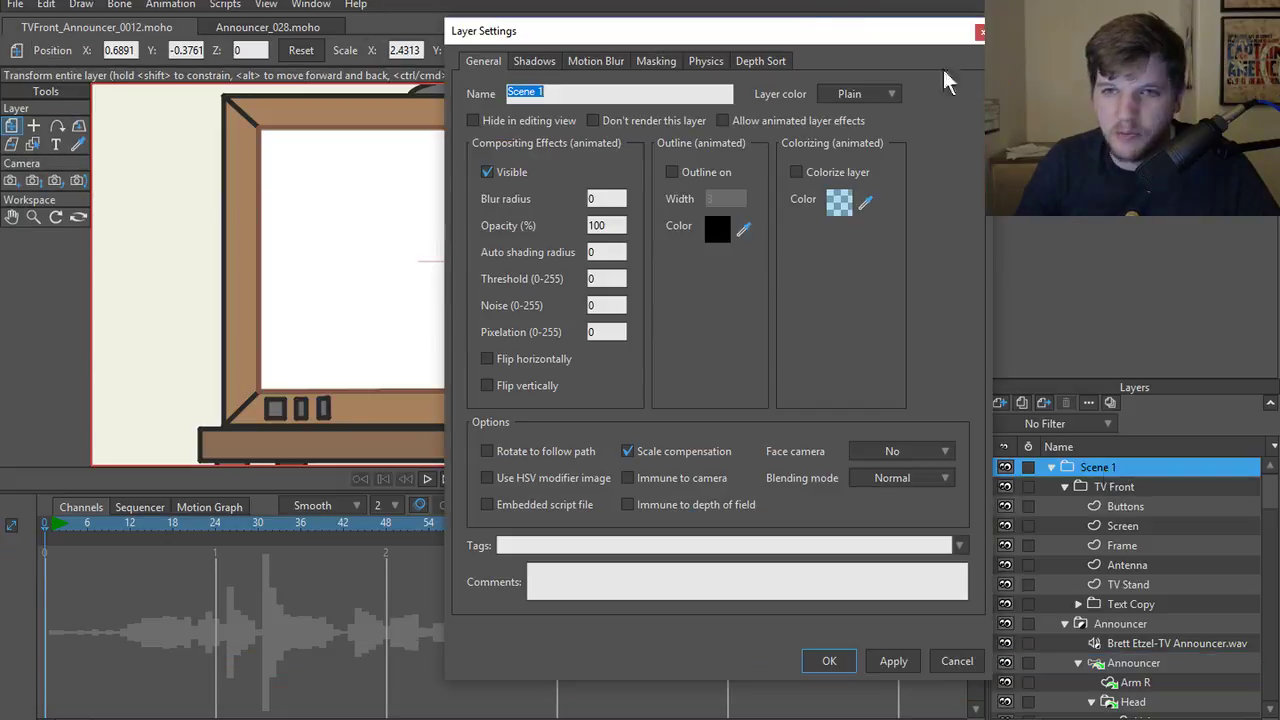
click(657, 63)
click(598, 172)
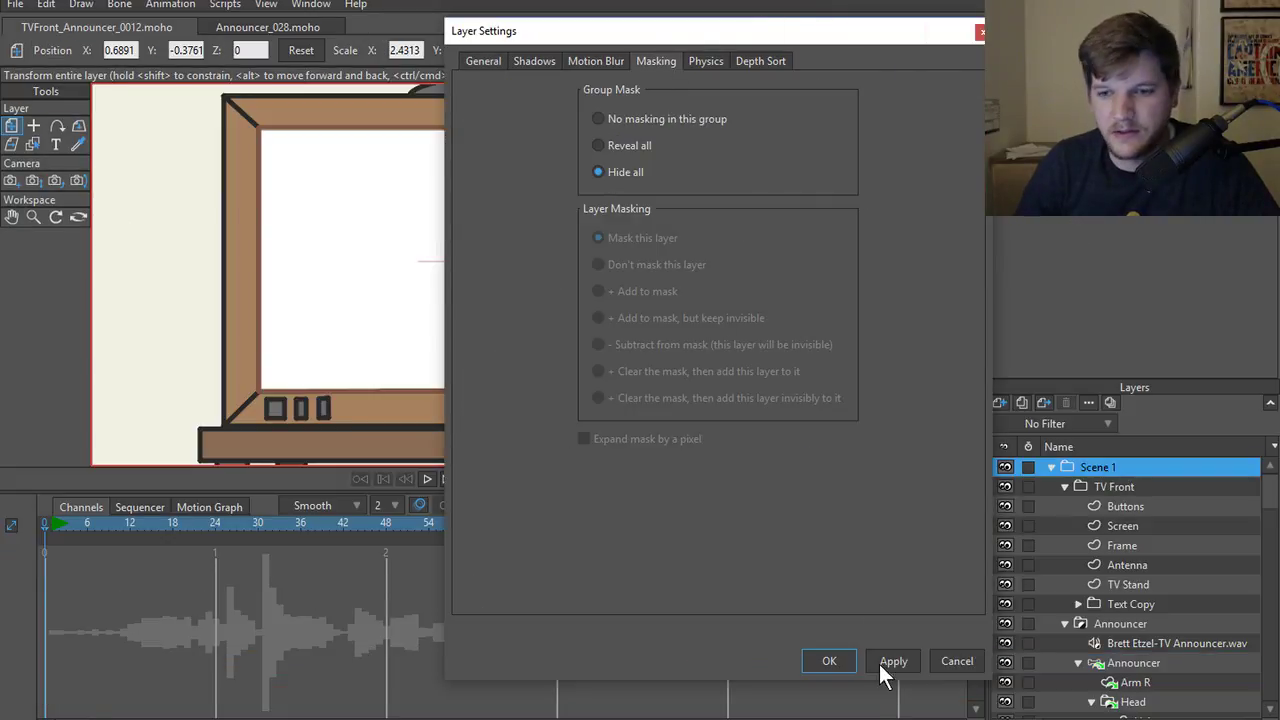
click(815, 662)
- Render a test frame of the masked scene and look through the layers inside Scene 1
scroll(830, 362, down, 3)
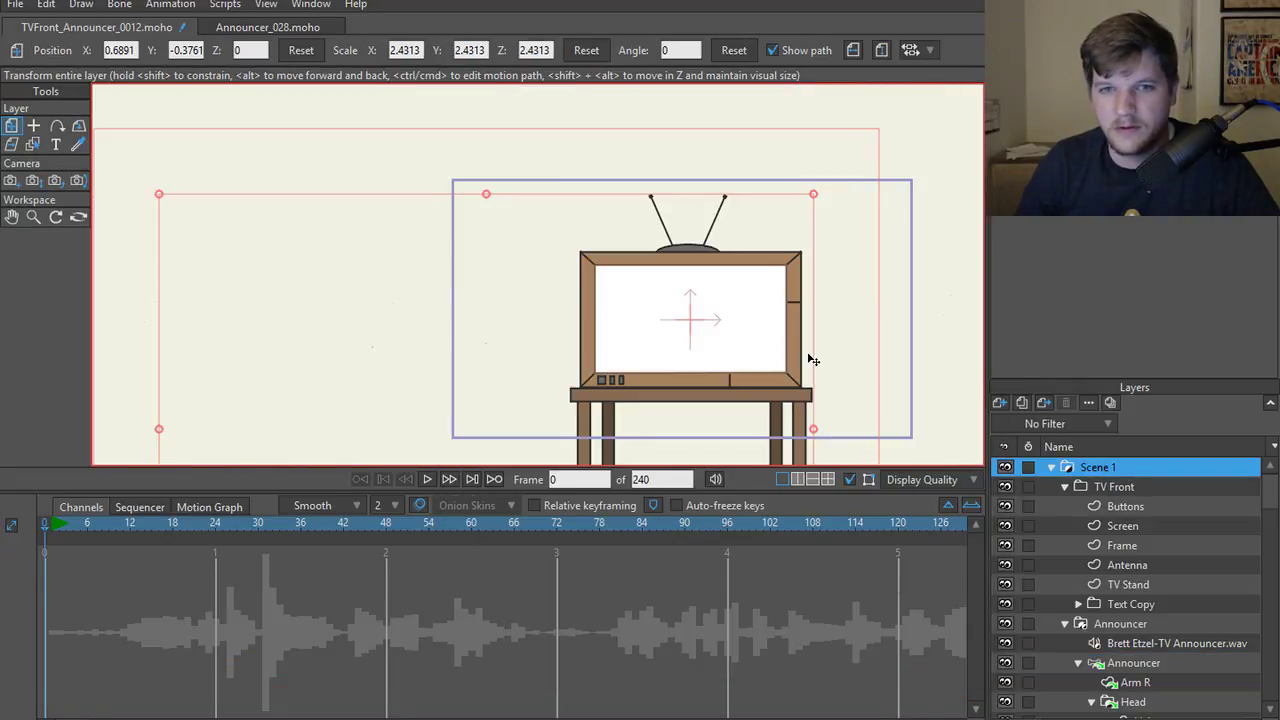
scroll(813, 360, up, 3)
key(ctrl+r)
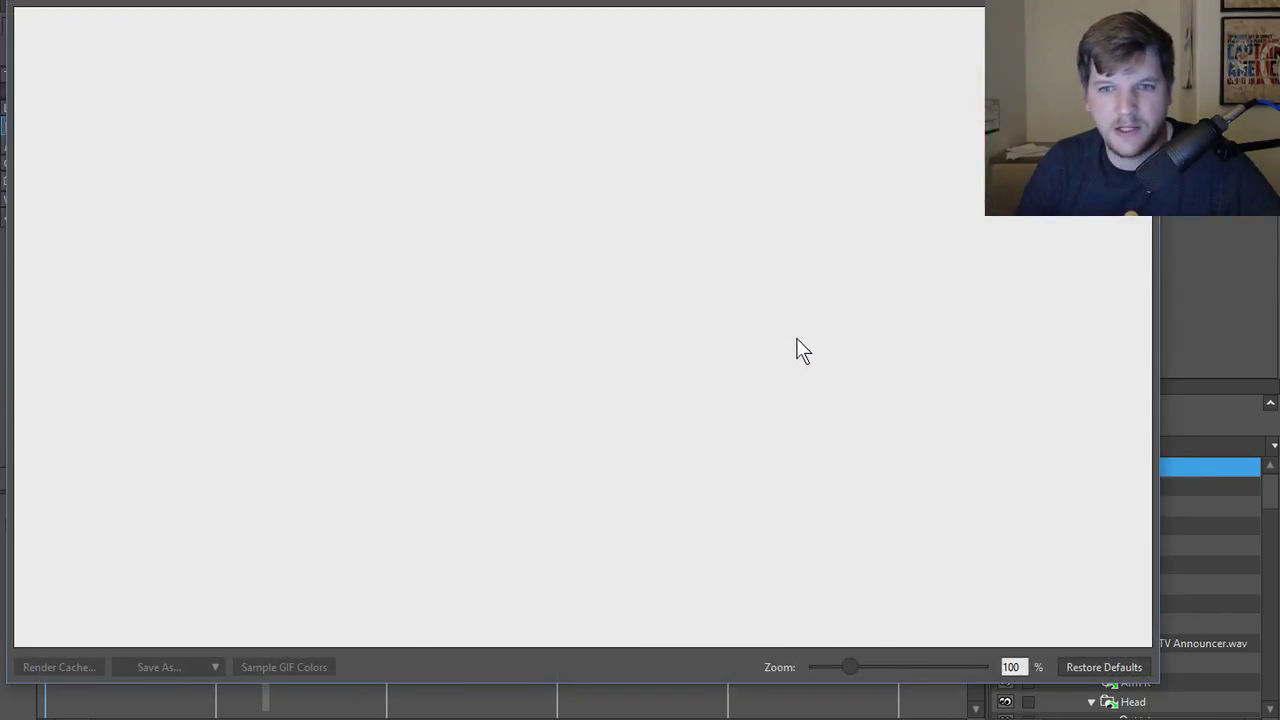
key(Escape)
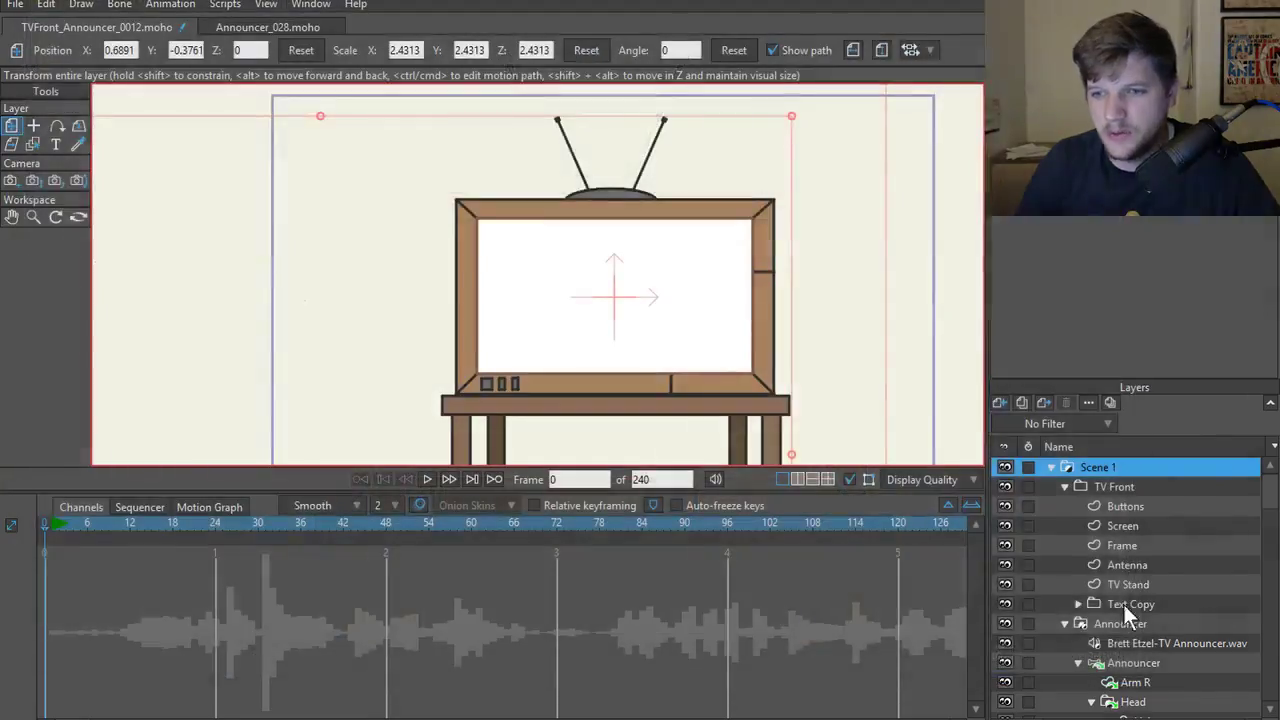
scroll(1123, 604, down, 3)
scroll(1115, 584, up, 2)
scroll(1091, 584, up, 1)
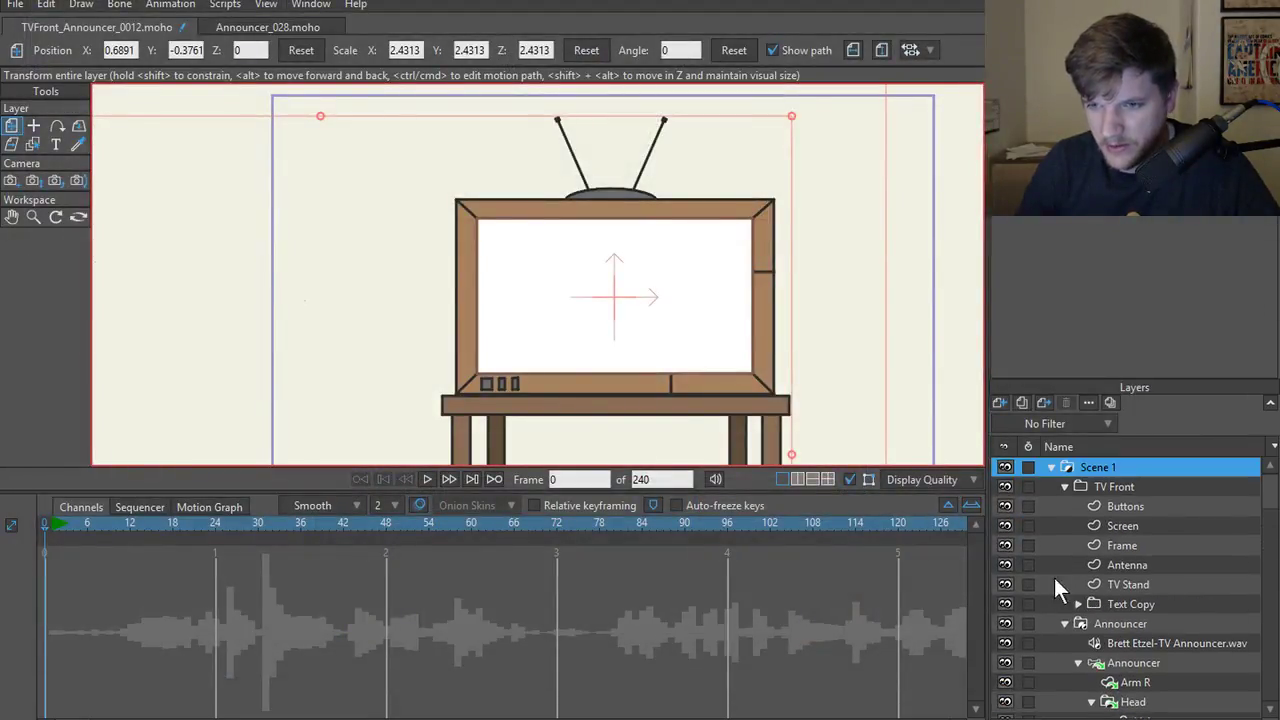
- Hide the Text group inside the Scene 1 layer
scroll(1022, 540, down, 7)
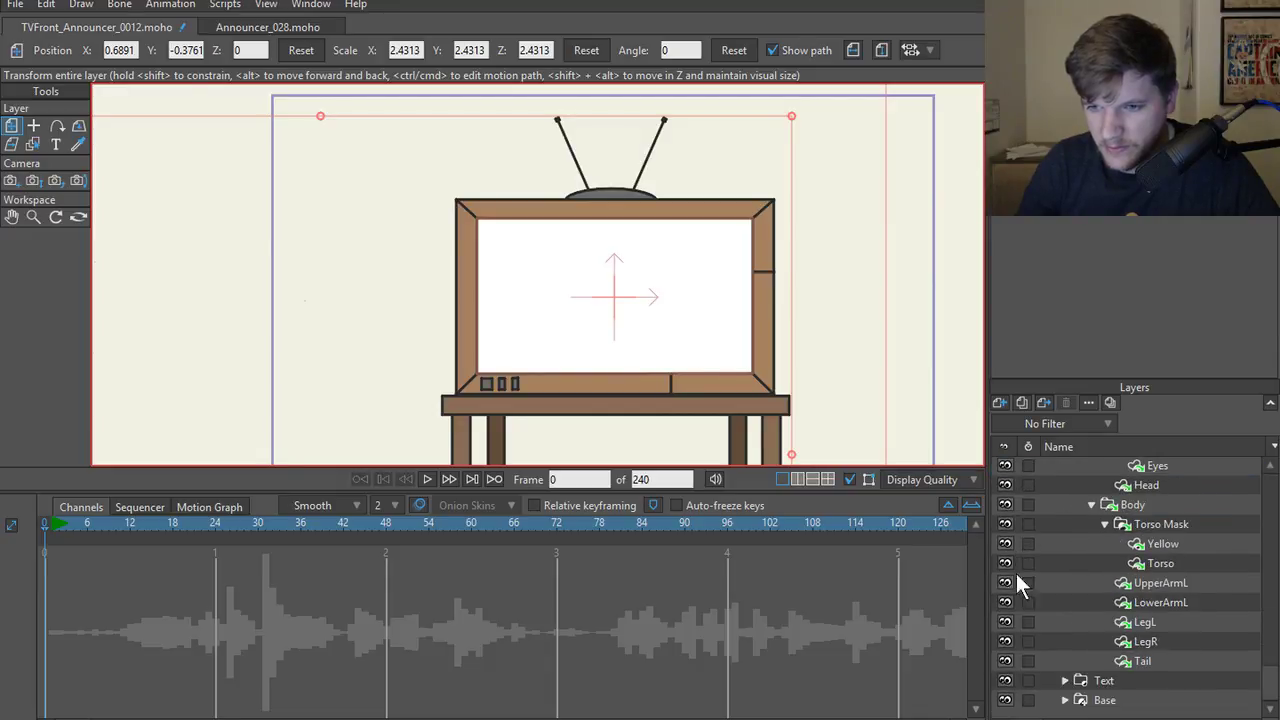
click(1005, 681)
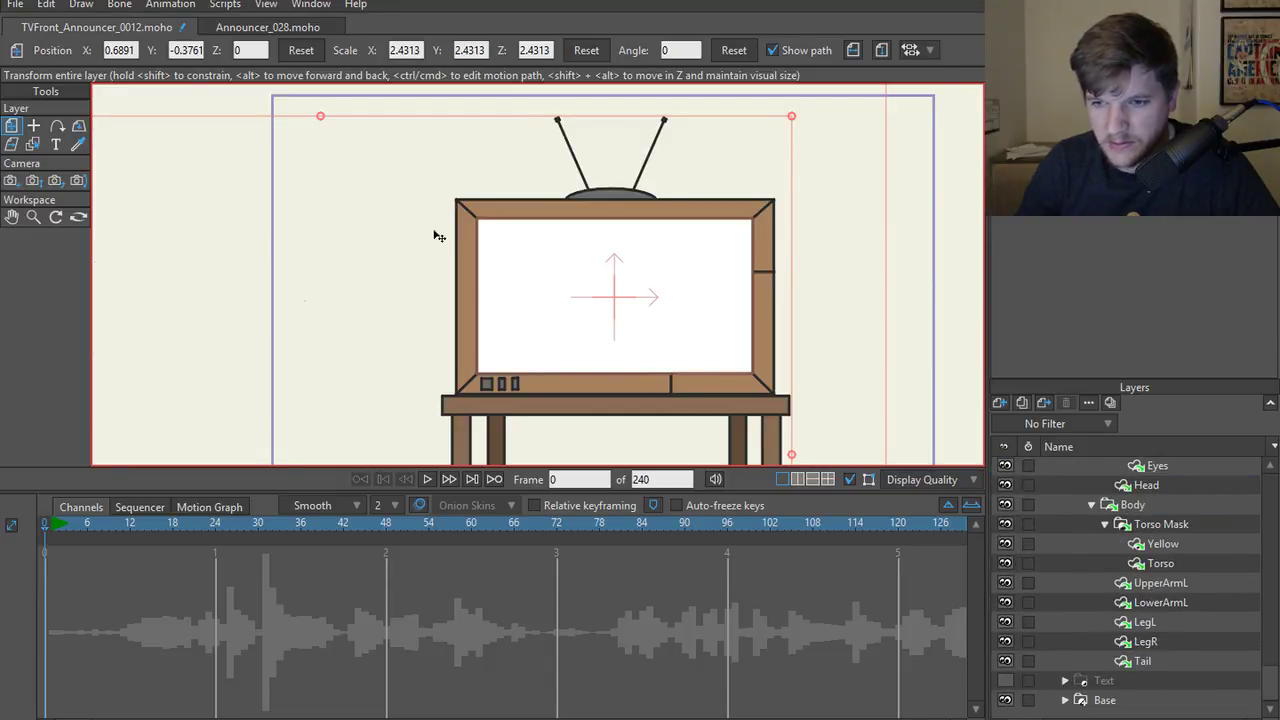
scroll(434, 234, down, 5)
scroll(360, 354, up, 6)
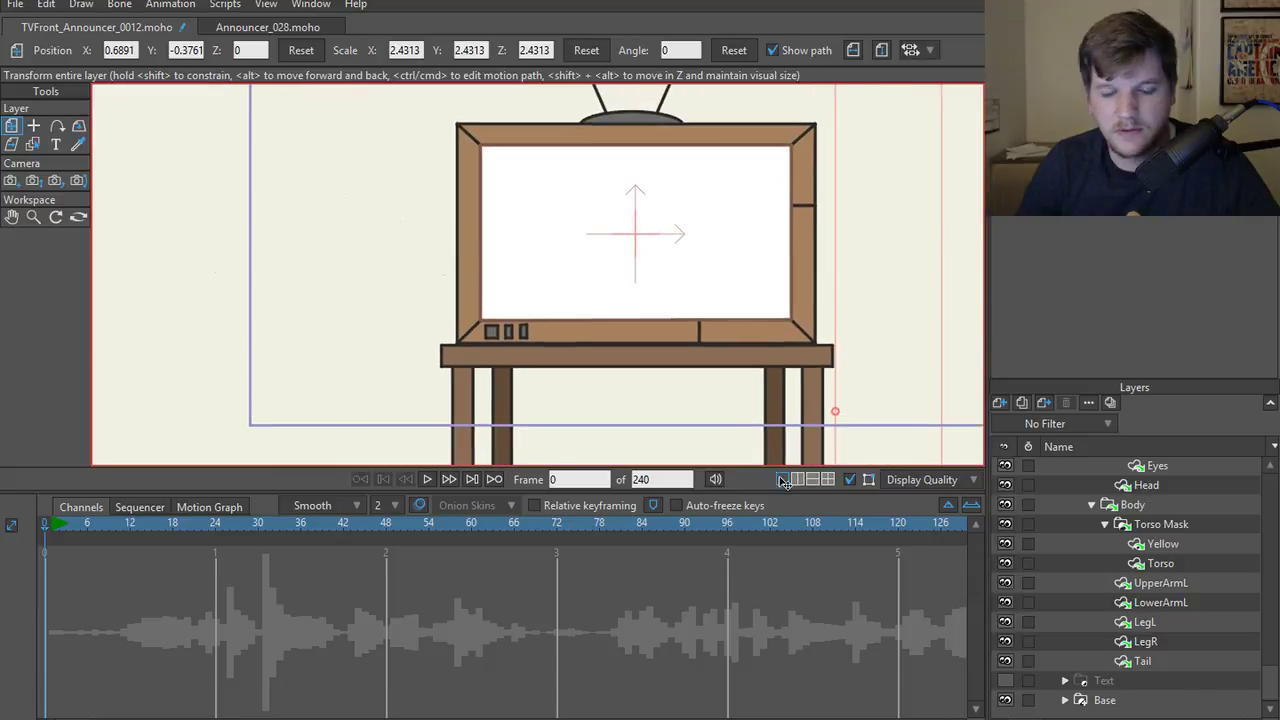
scroll(1123, 563, up, 2)
scroll(1125, 566, up, 4)
- Collapse the Announcer bone layer and hide the Screen layer inside the TV Front group
click(1135, 585)
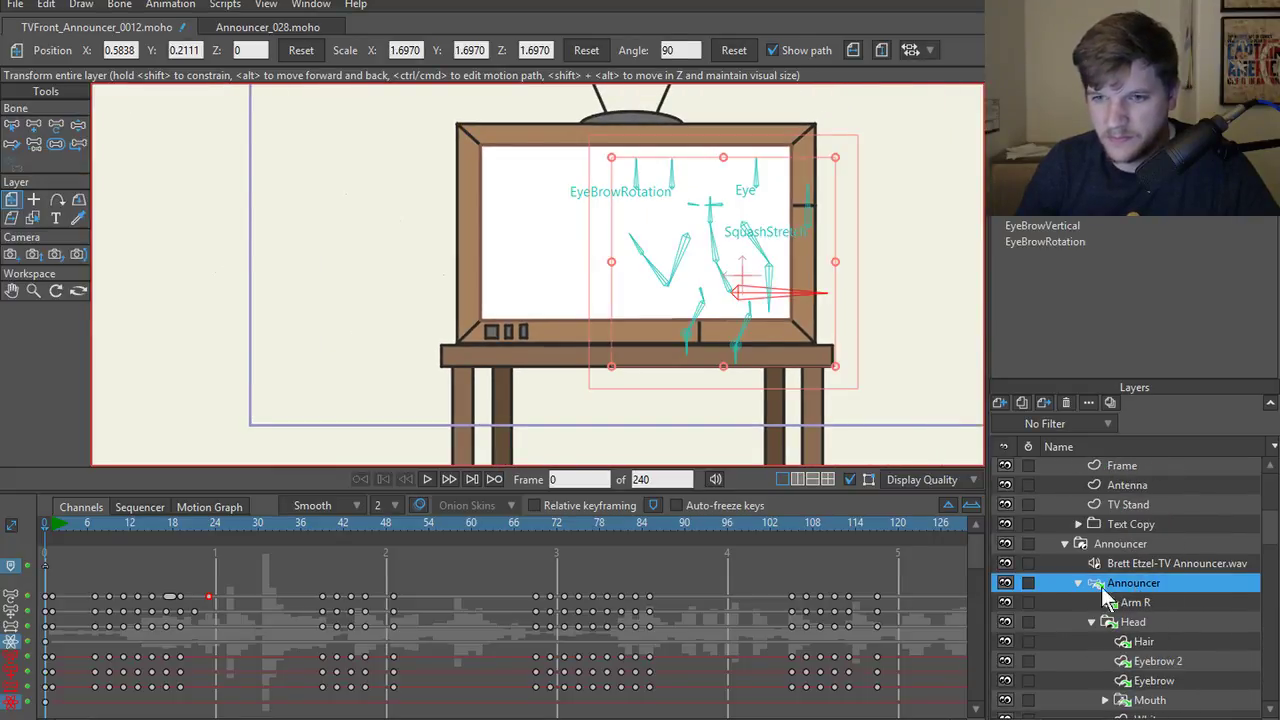
click(1078, 583)
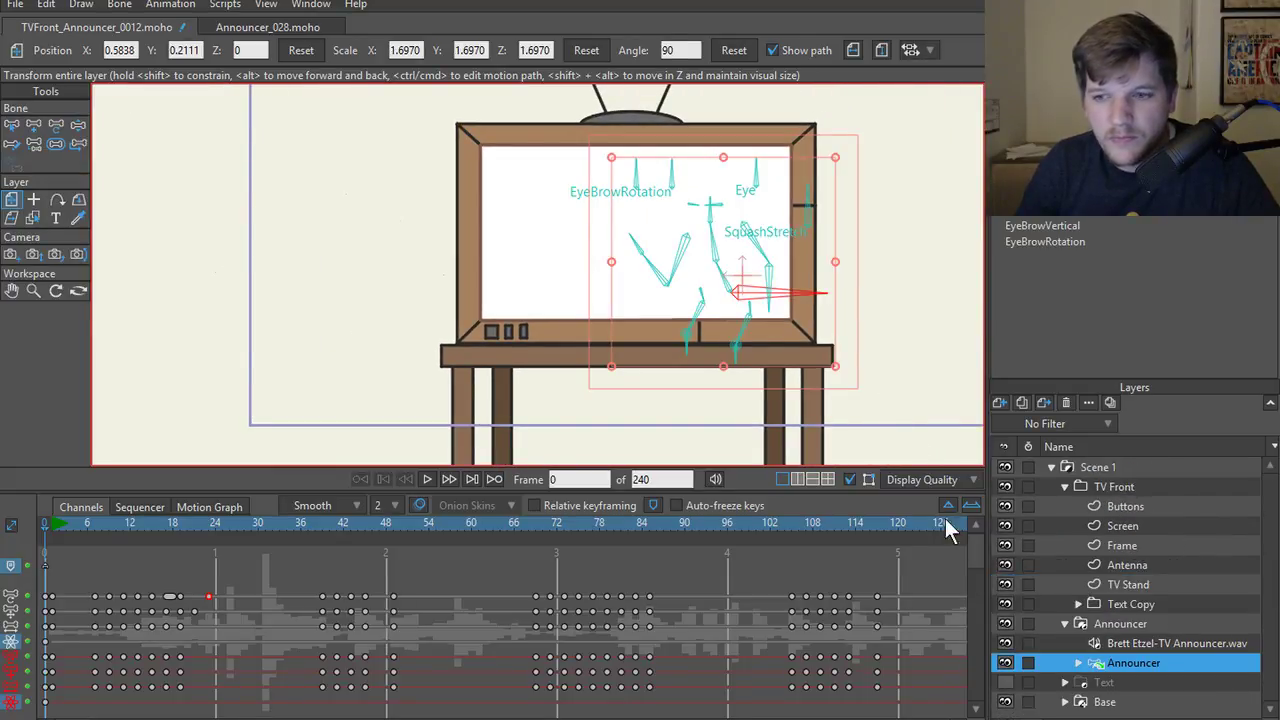
ctrl+alt+click(538, 276)
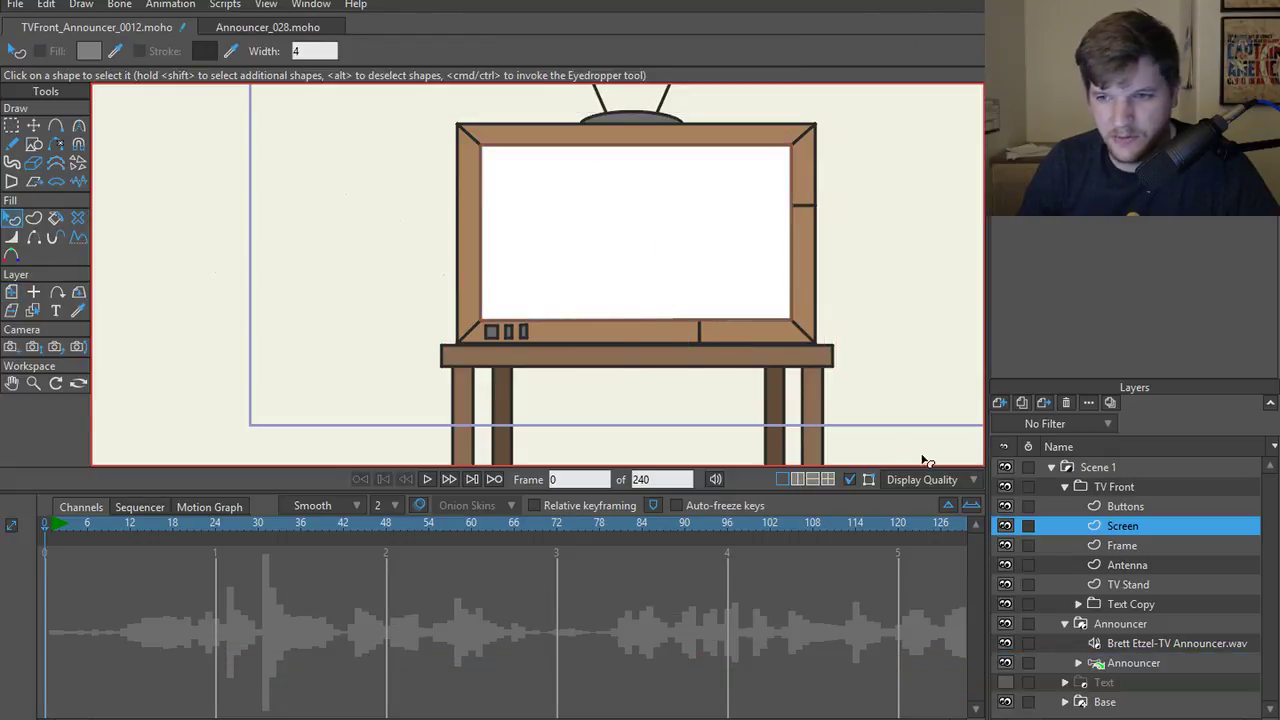
click(1004, 527)
click(1004, 527)
click(1004, 527)
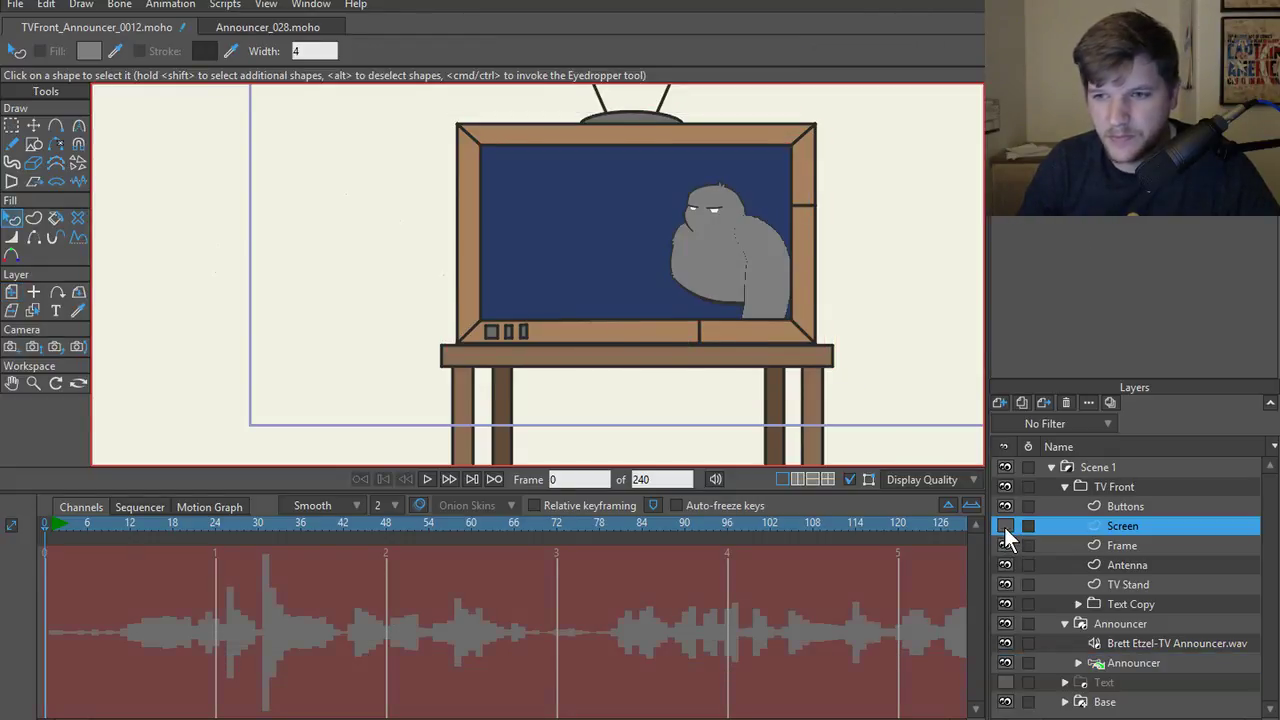
click(1004, 527)
click(1004, 527)
click(1004, 527)
click(1004, 527)
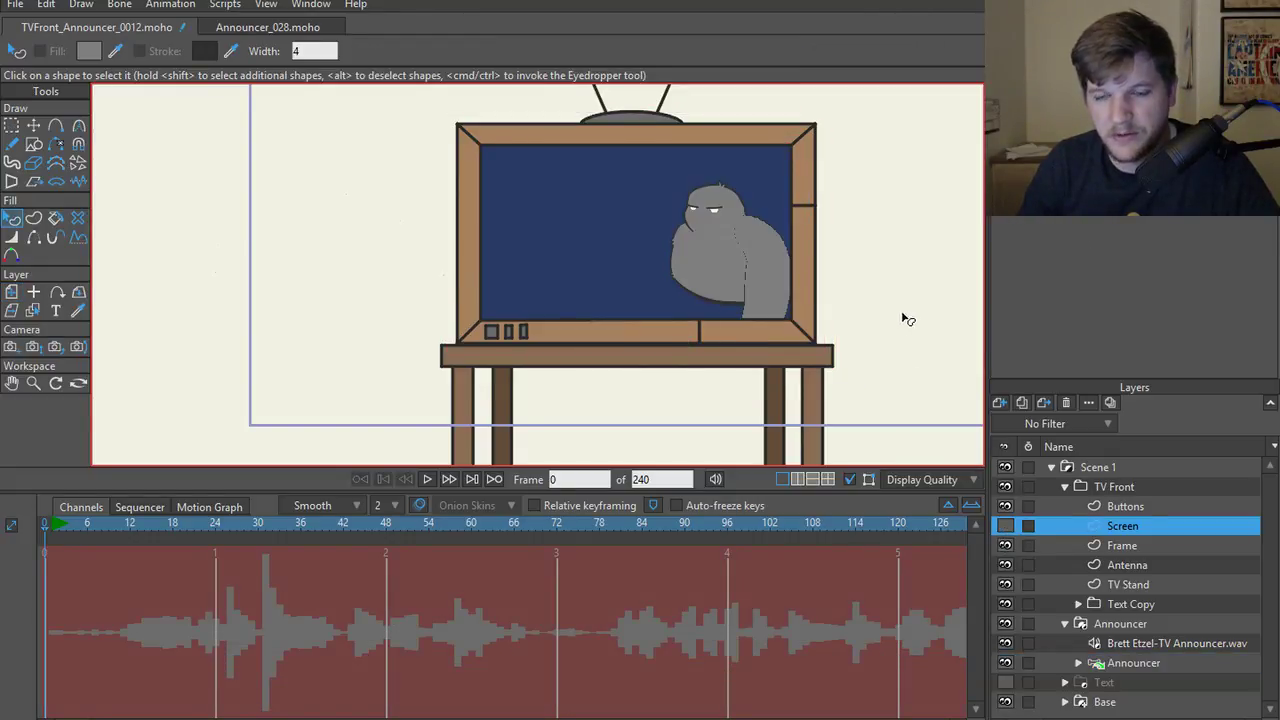
- Render a test frame of the scene with the TV's Screen layer hidden, and close the preview
scroll(820, 366, up, 3)
scroll(740, 358, down, 3)
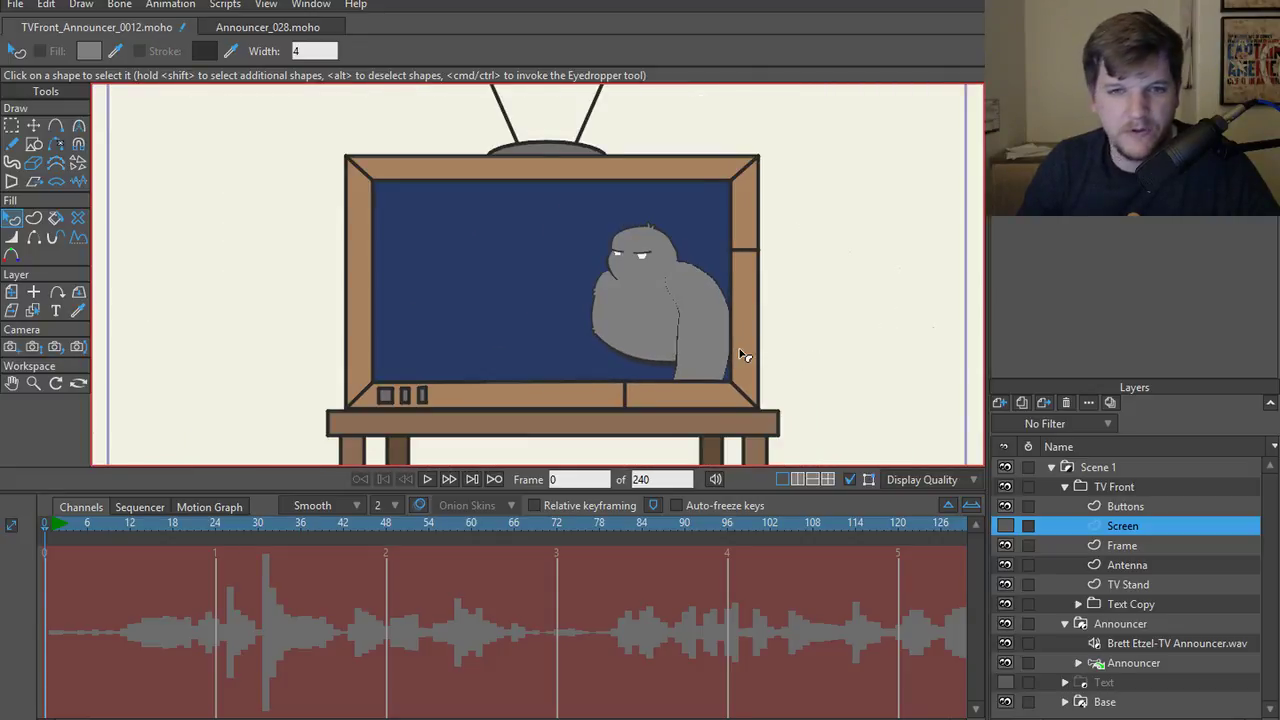
key(ctrl+r)
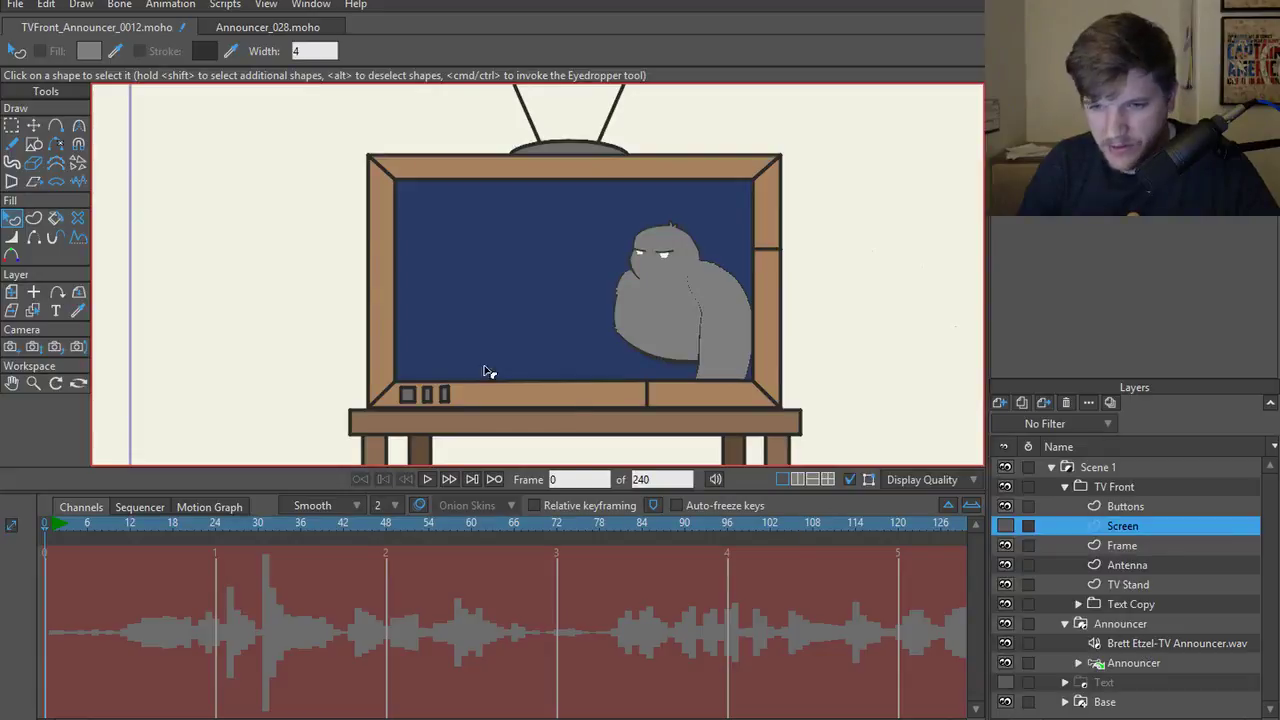
scroll(232, 364, down, 3)
drag(224, 355, 337, 329)
scroll(337, 329, up, 3)
scroll(366, 349, down, 3)
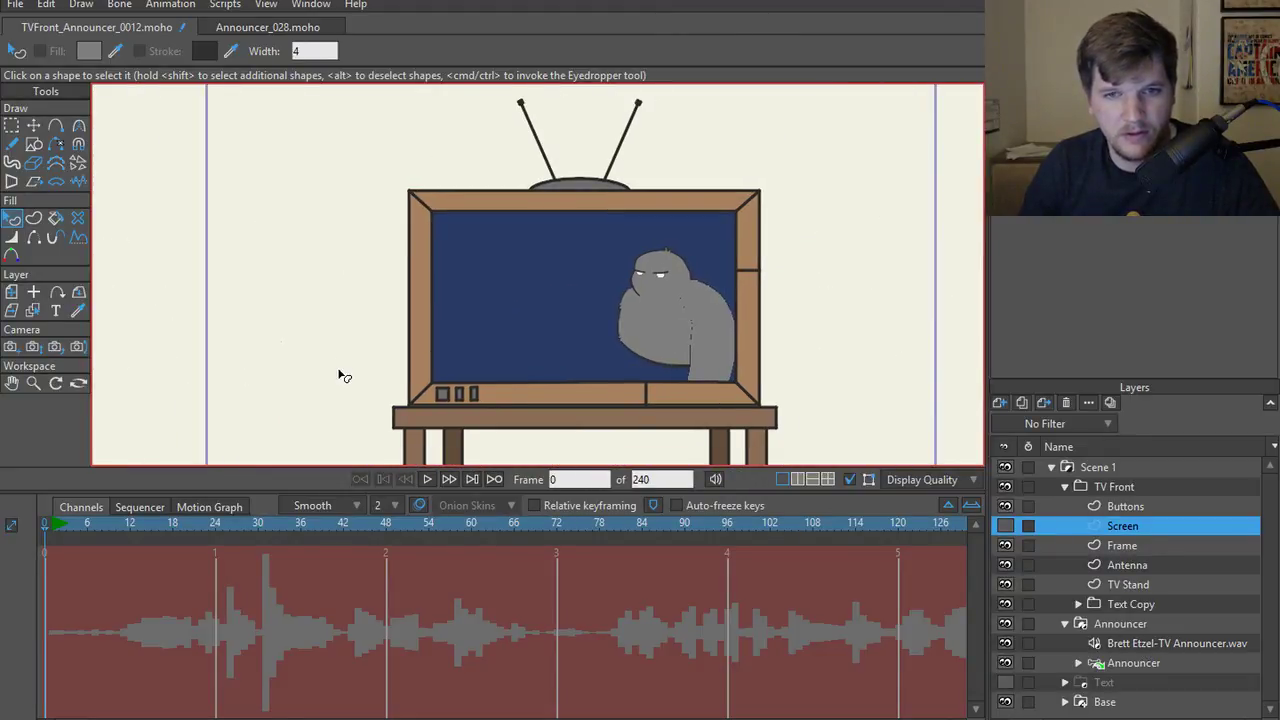
key(ctrl+r)
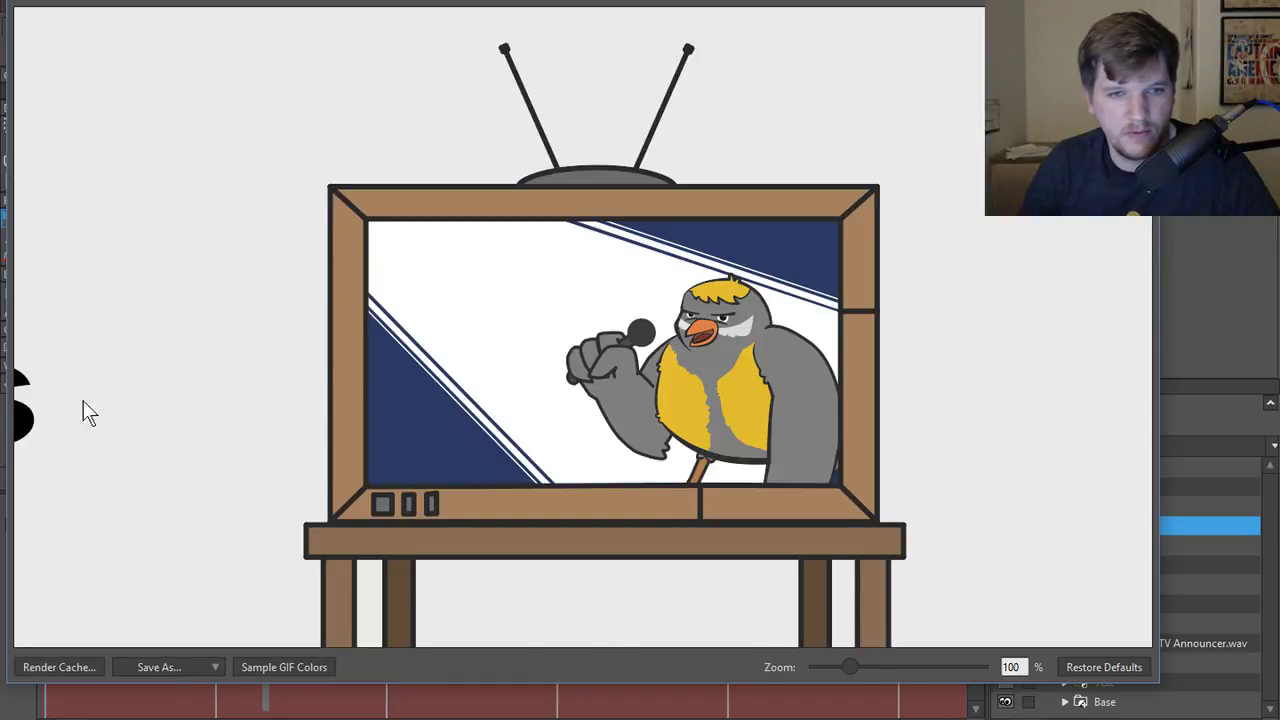
key(Escape)
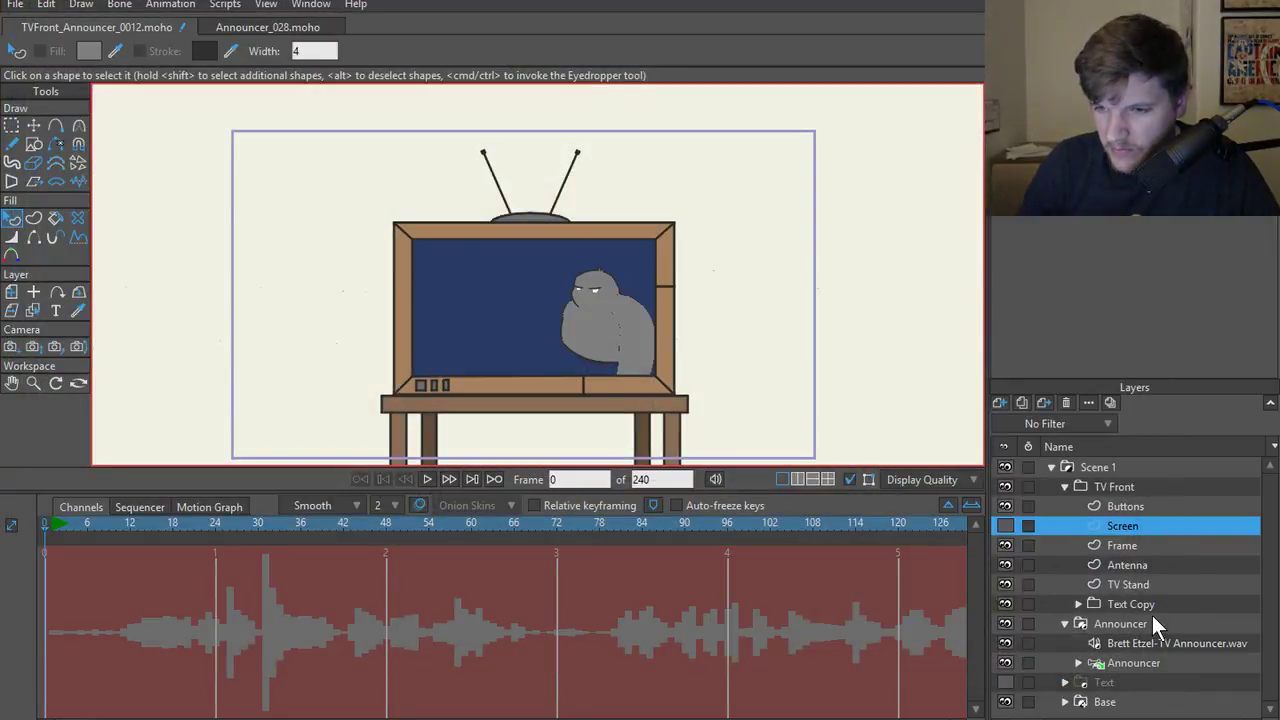
- Make the Text group visible, hide the Text Copy group and check the result in a test render
click(1100, 682)
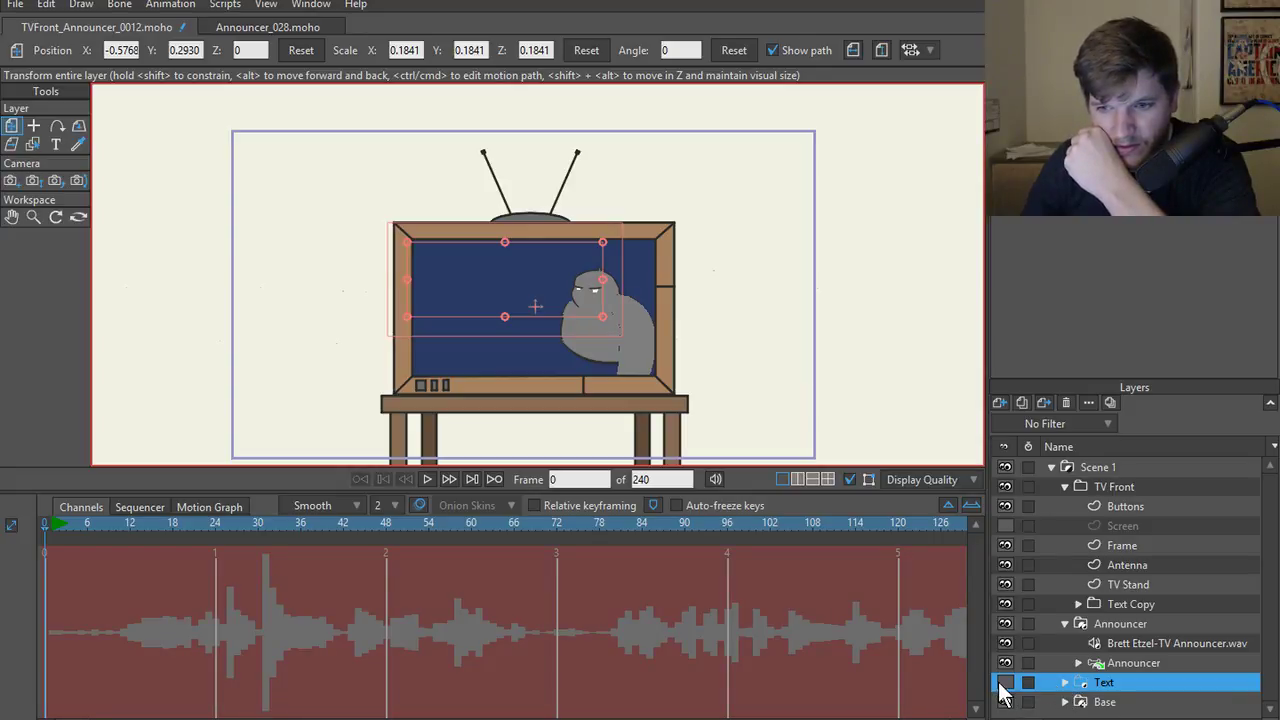
click(1008, 604)
key(ctrl+r)
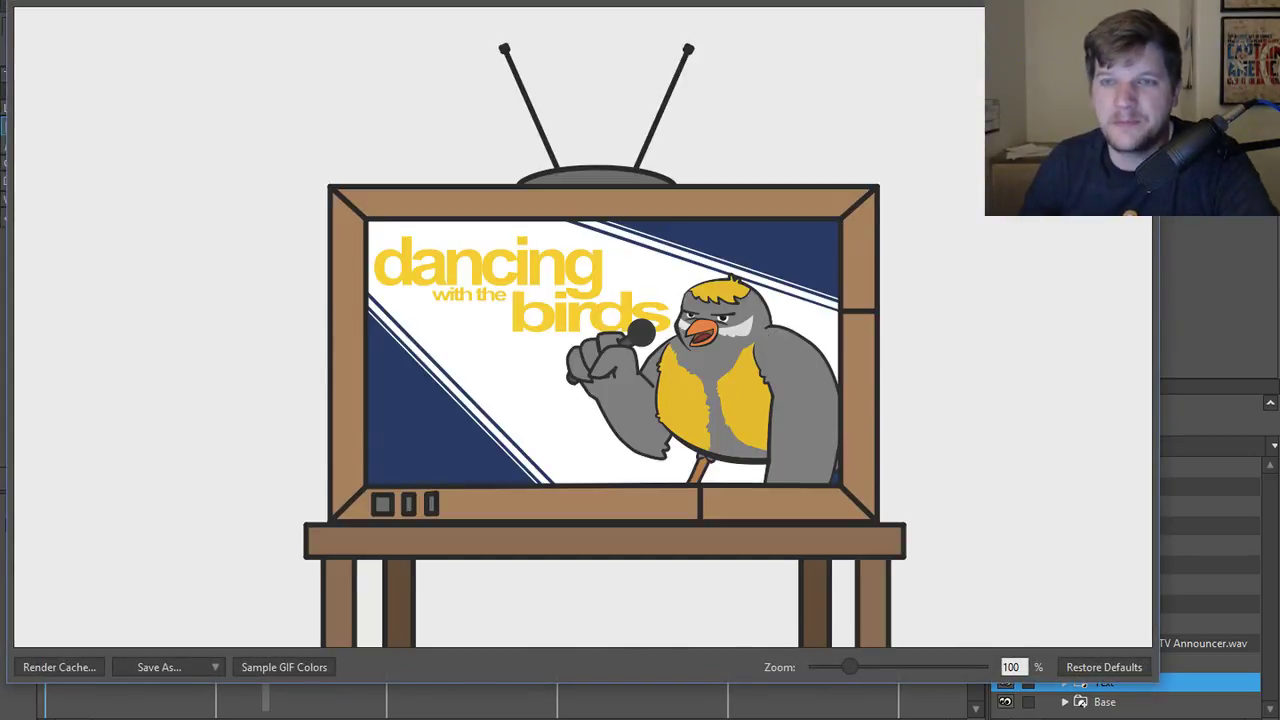
key(Escape)
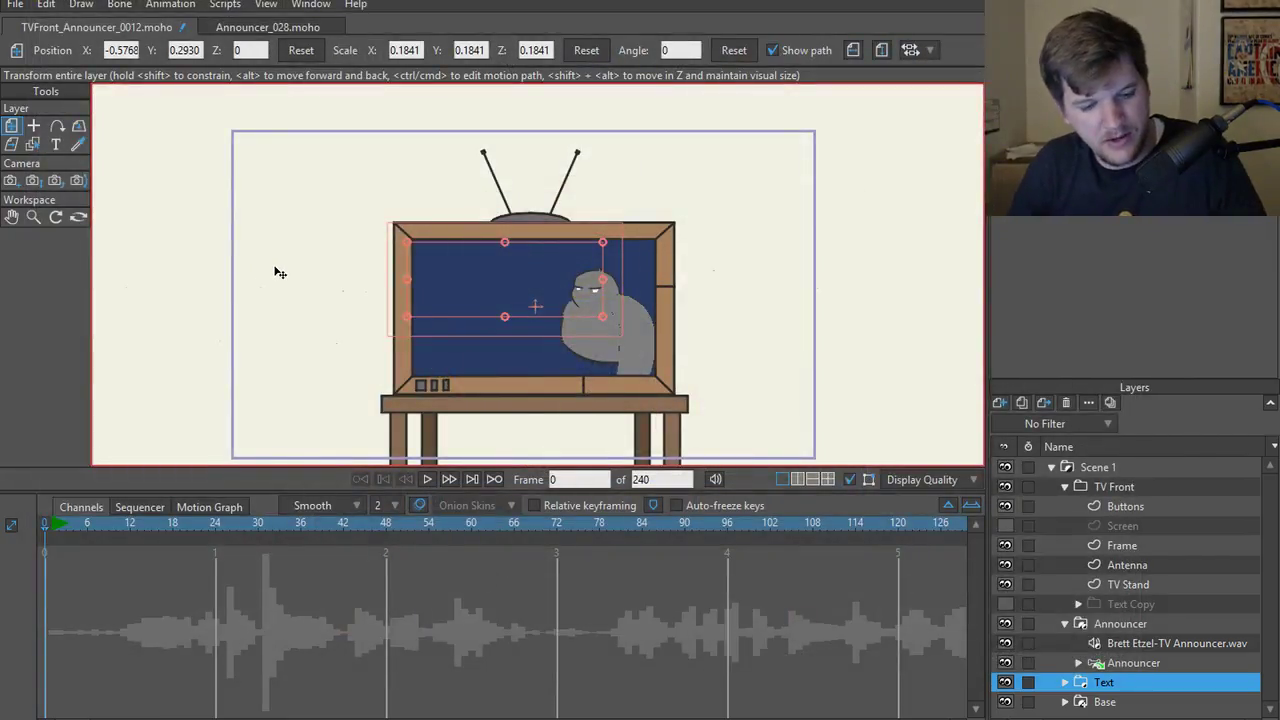
- Save the project as a new version named TVFront_Announcer_0013
key(ctrl+shift+s)
key(End)
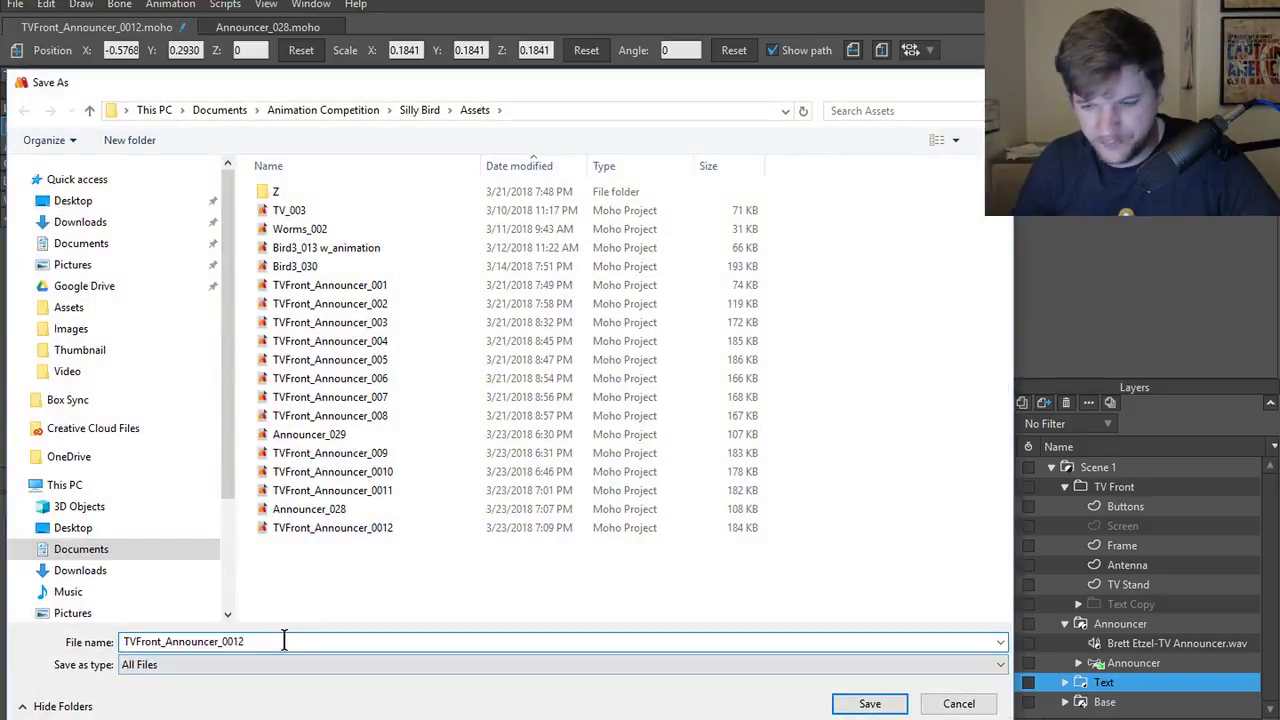
key(BackSpace)
text(\3)
key(Return)
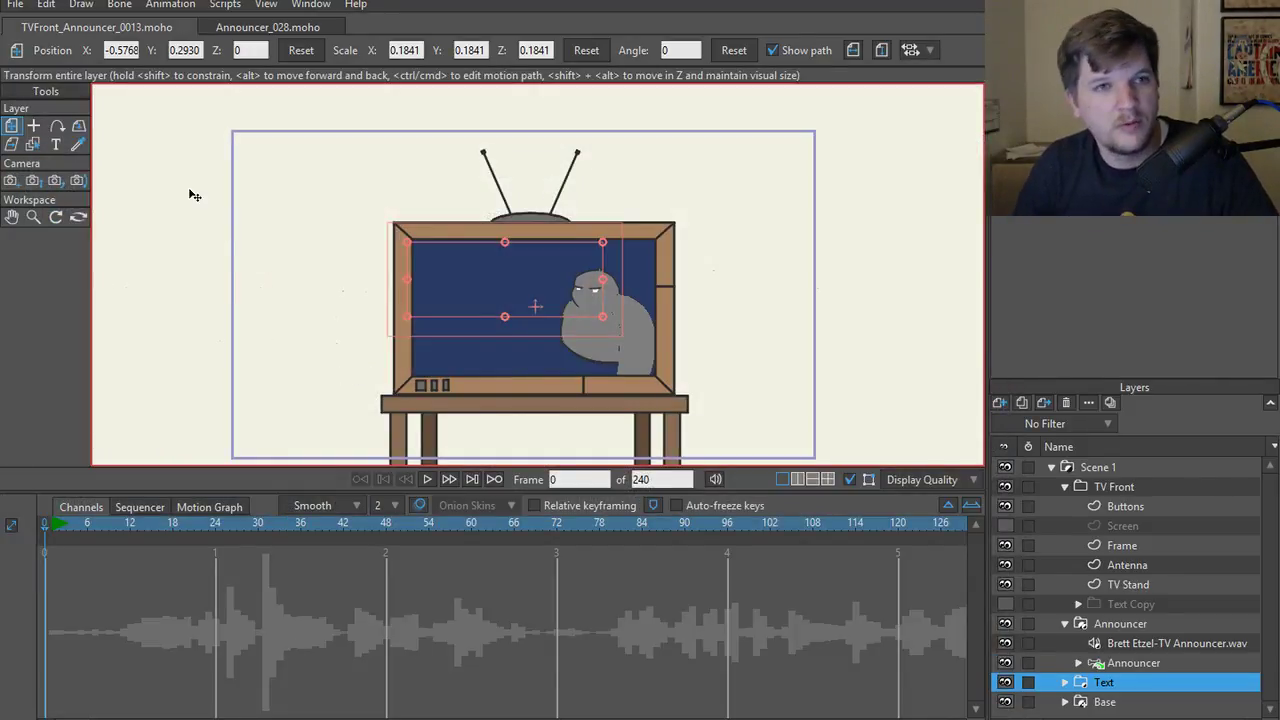
- Export frames 1 to 240 as TVFront_Announcer_0013.mp4 to the Silly Bird Video folder, allowing existing files to be overwritten
key(ctrl+r)
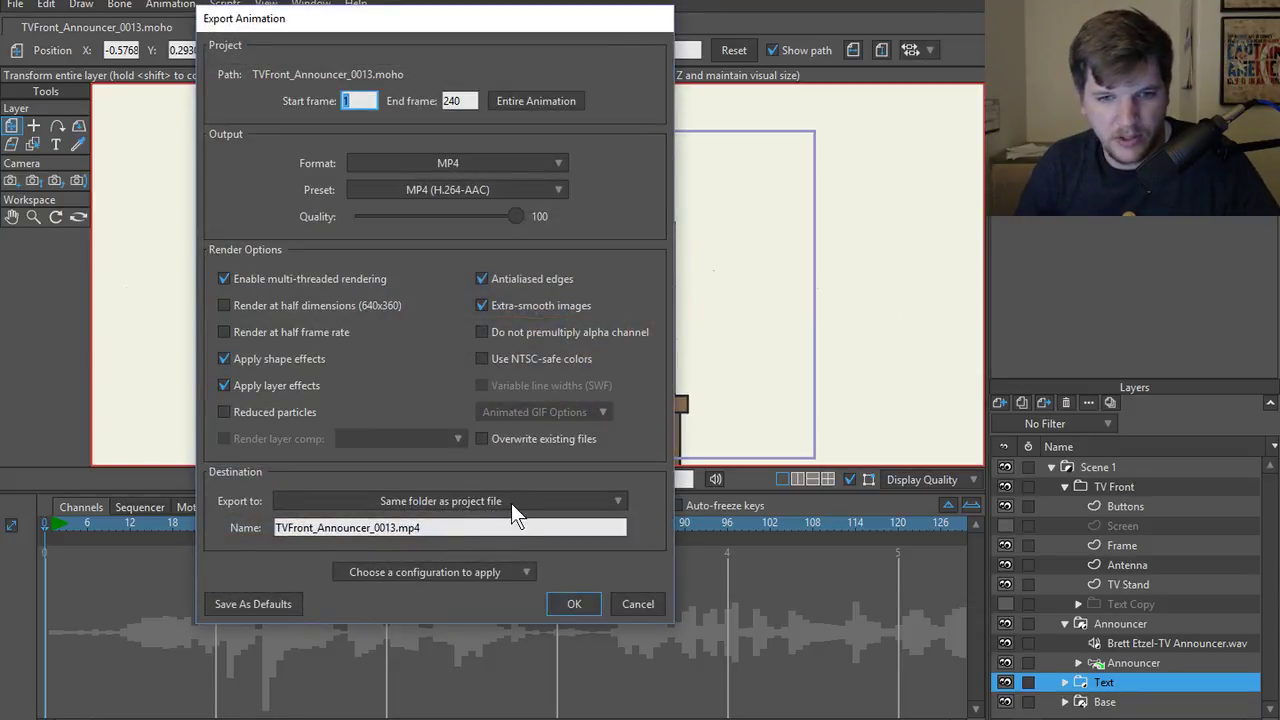
click(483, 439)
click(560, 501)
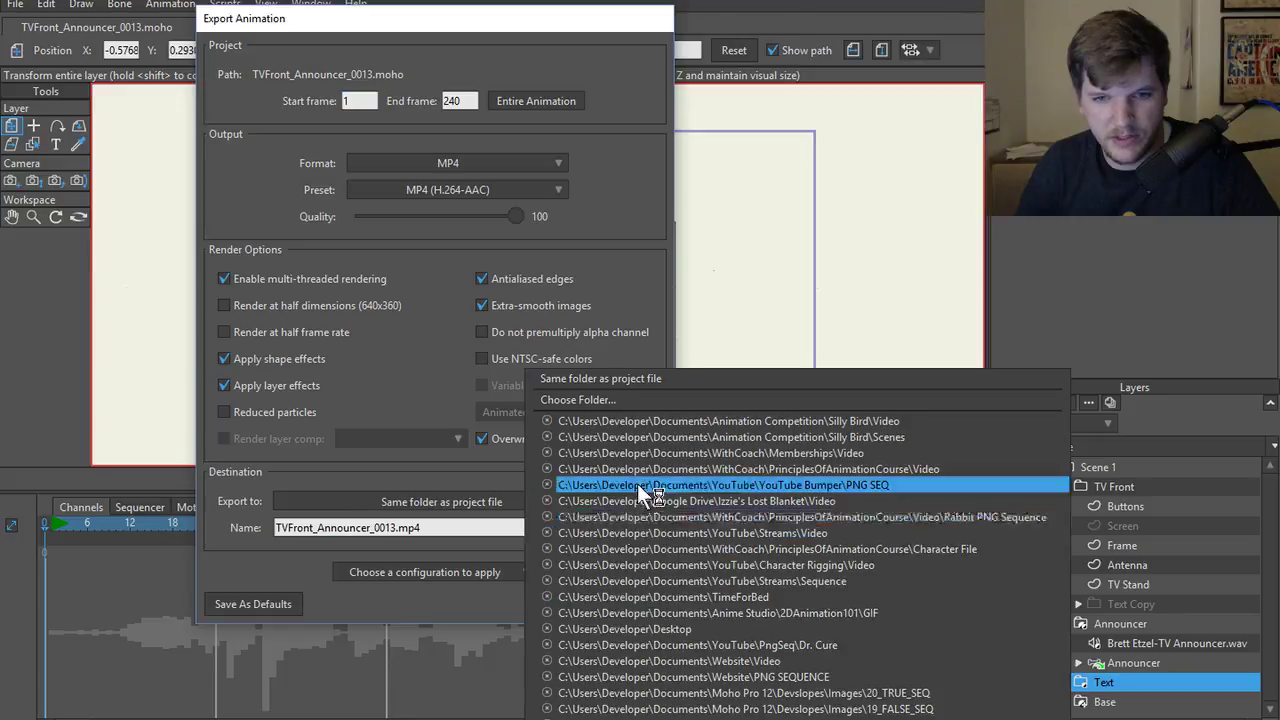
click(646, 424)
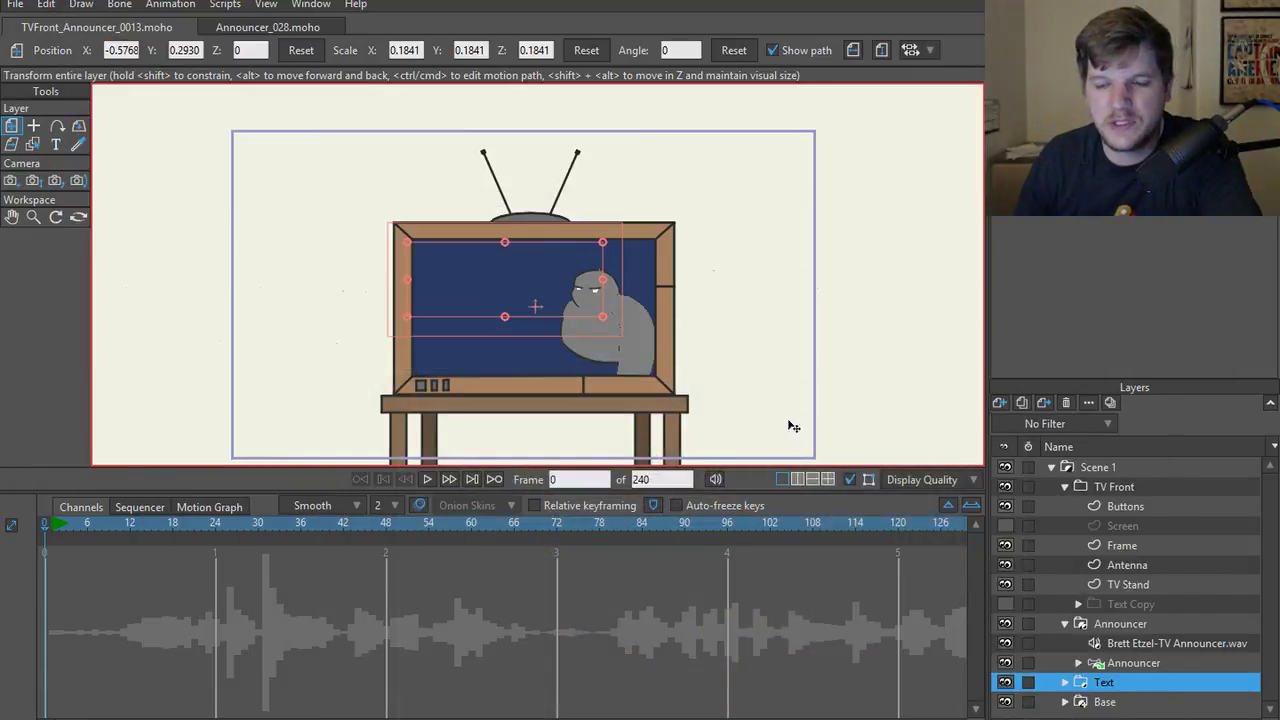
- Switch to the Announcer_028 document and select the Eye Lid layer to examine the bird's eyes up close
scroll(725, 351, up, 5)
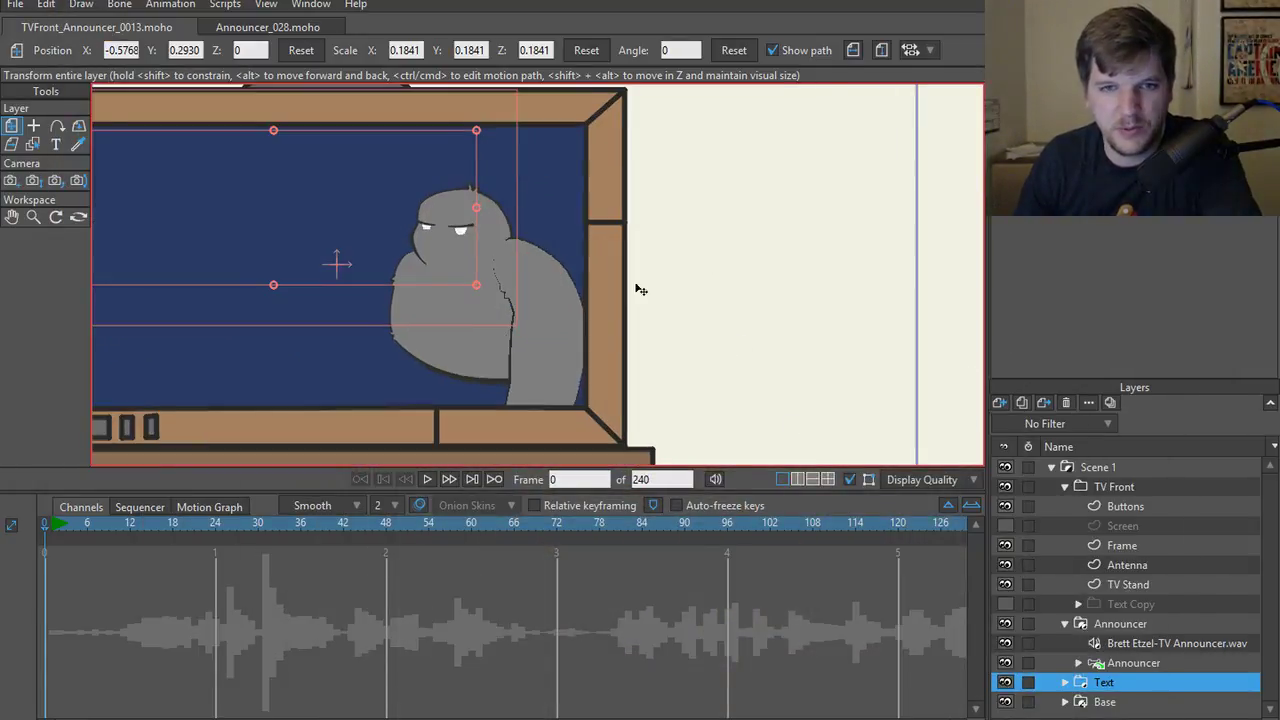
drag(634, 286, 890, 309)
scroll(823, 320, up, 1)
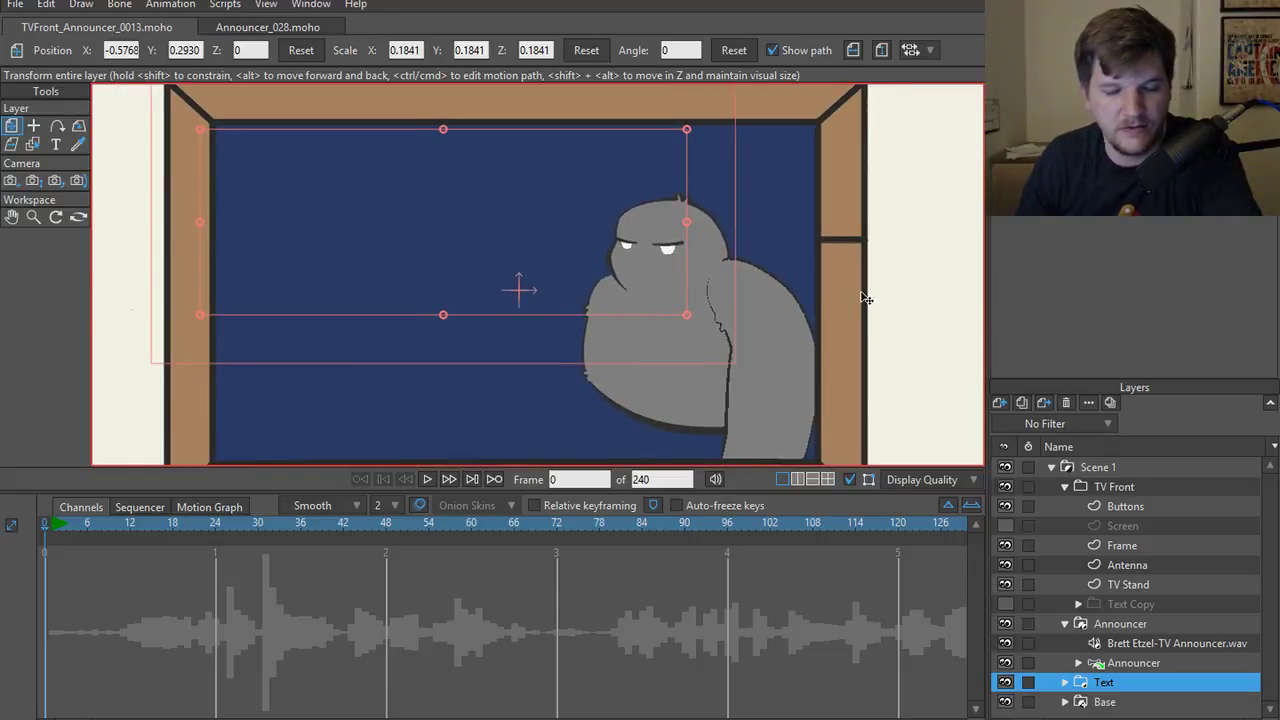
click(279, 28)
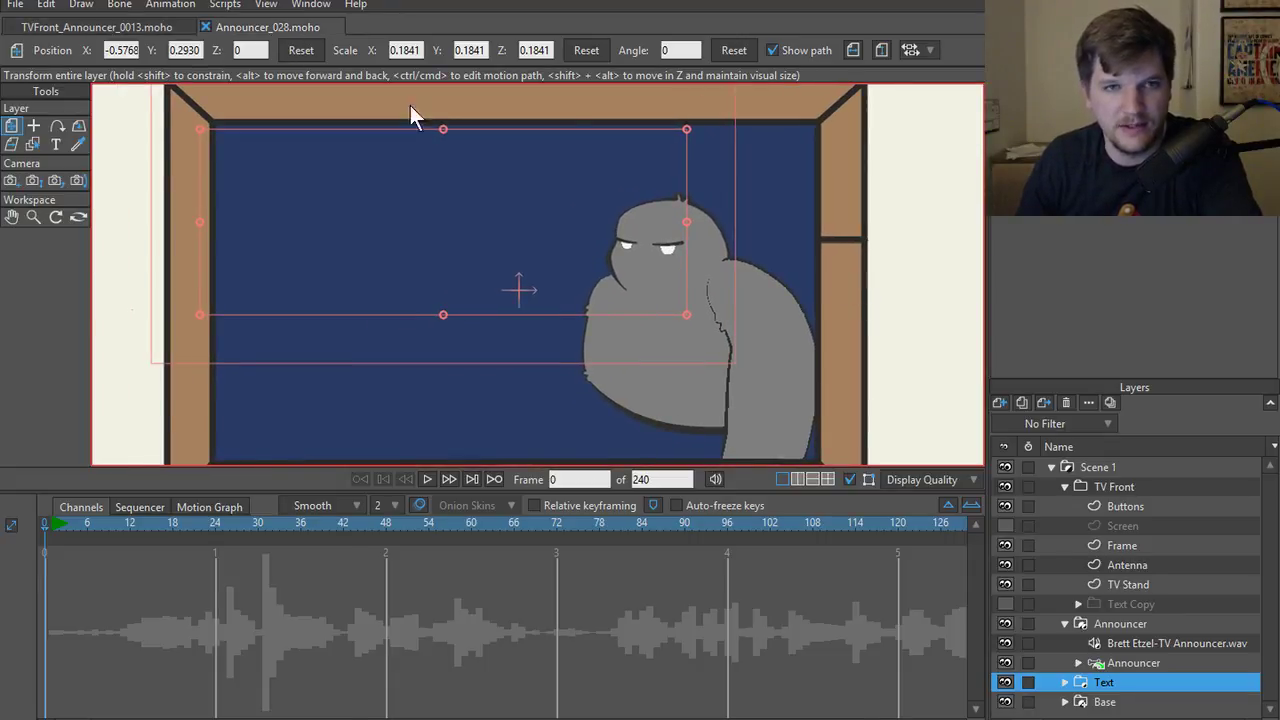
key(c)
scroll(658, 306, up, 2)
scroll(685, 371, down, 2)
scroll(676, 347, down, 2)
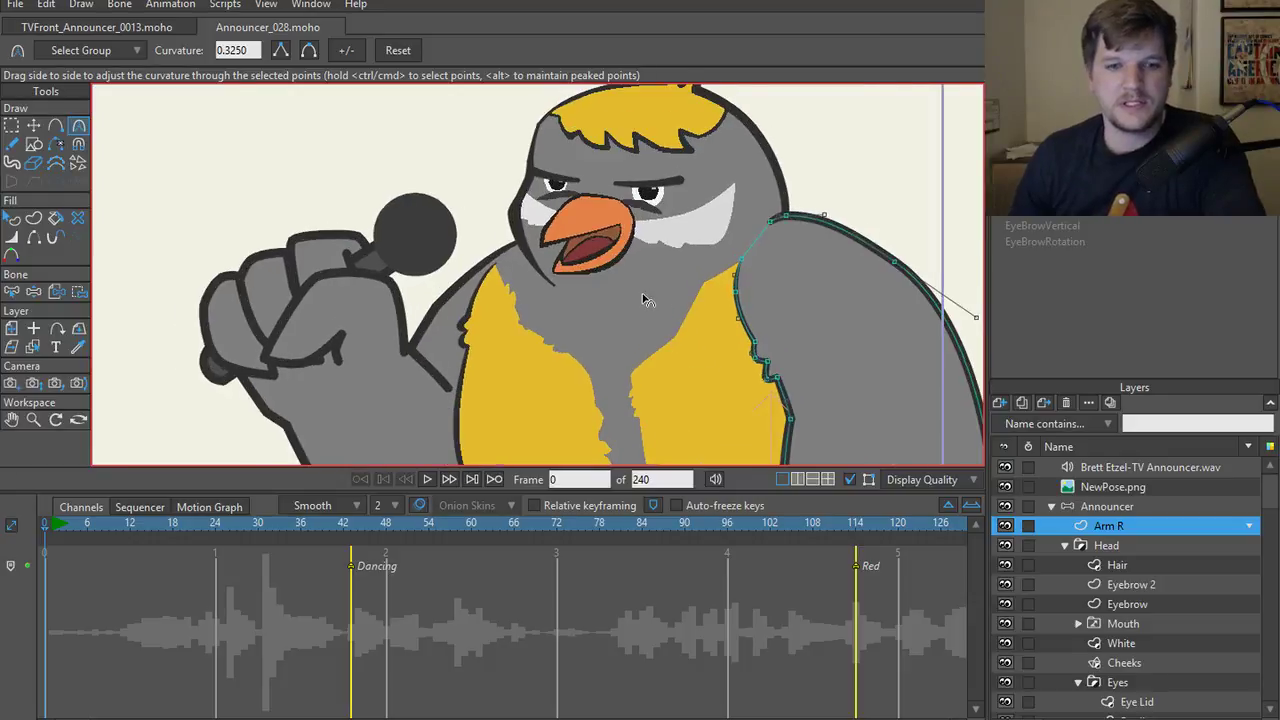
scroll(661, 313, up, 3)
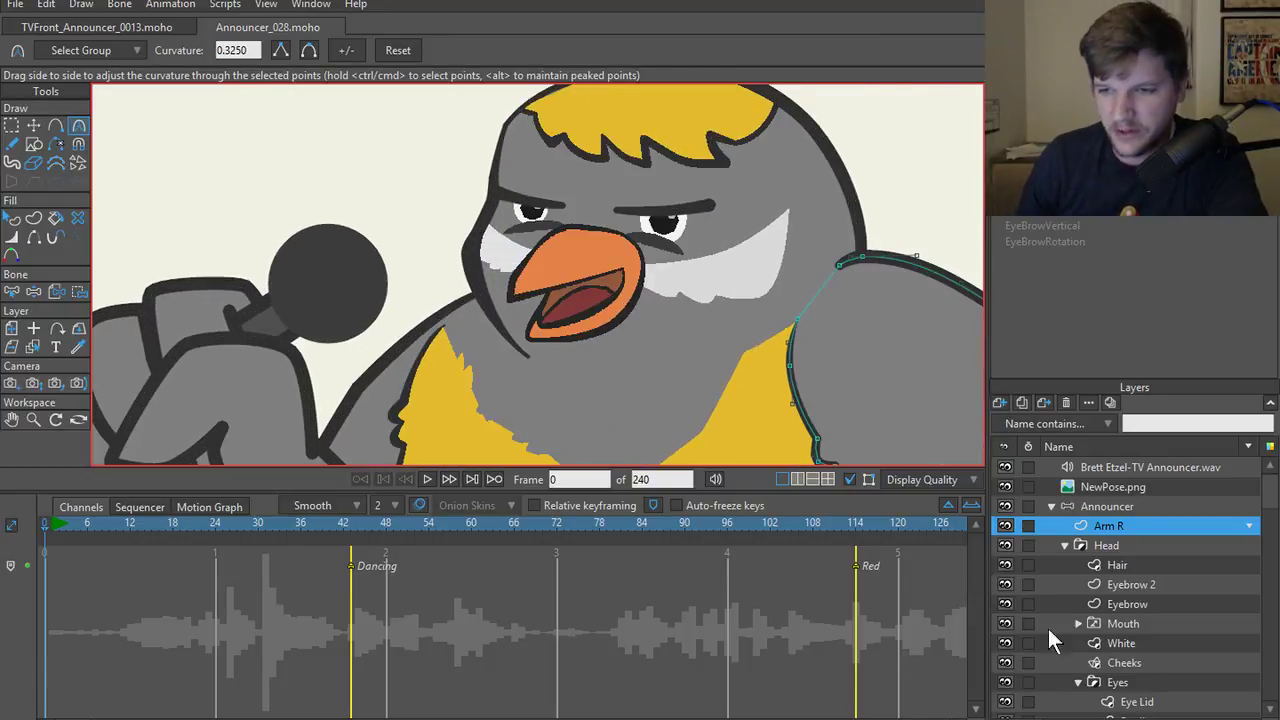
scroll(1144, 613, down, 3)
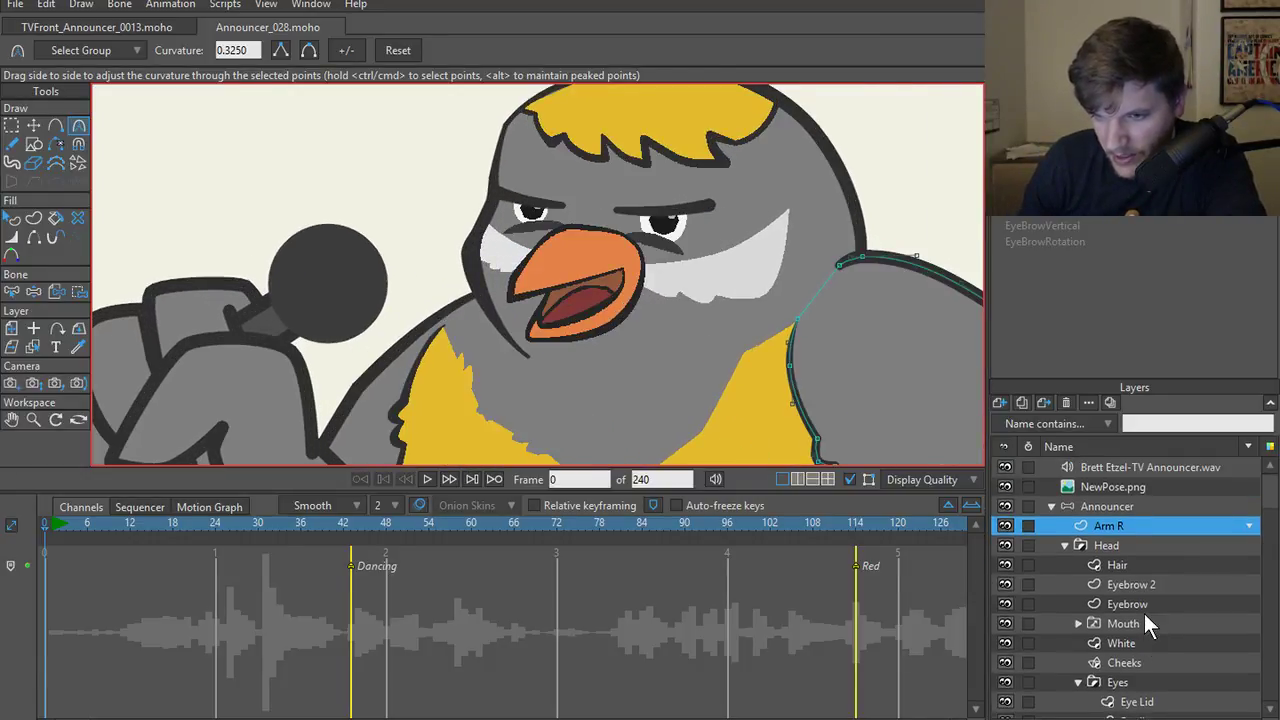
scroll(1145, 600, up, 1)
click(1140, 585)
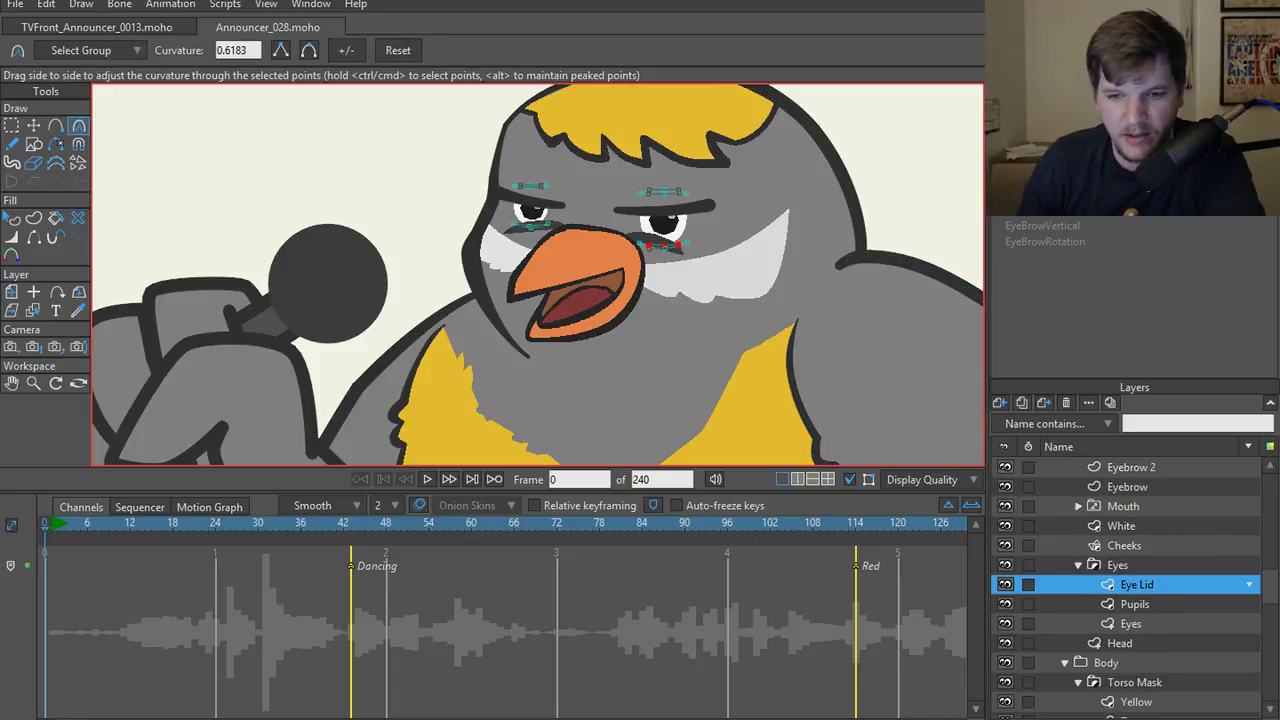
- Close the leftover rendered Announcer preview window and select the Pupils layer inside the Eyes group
mouse_move(720, 712)
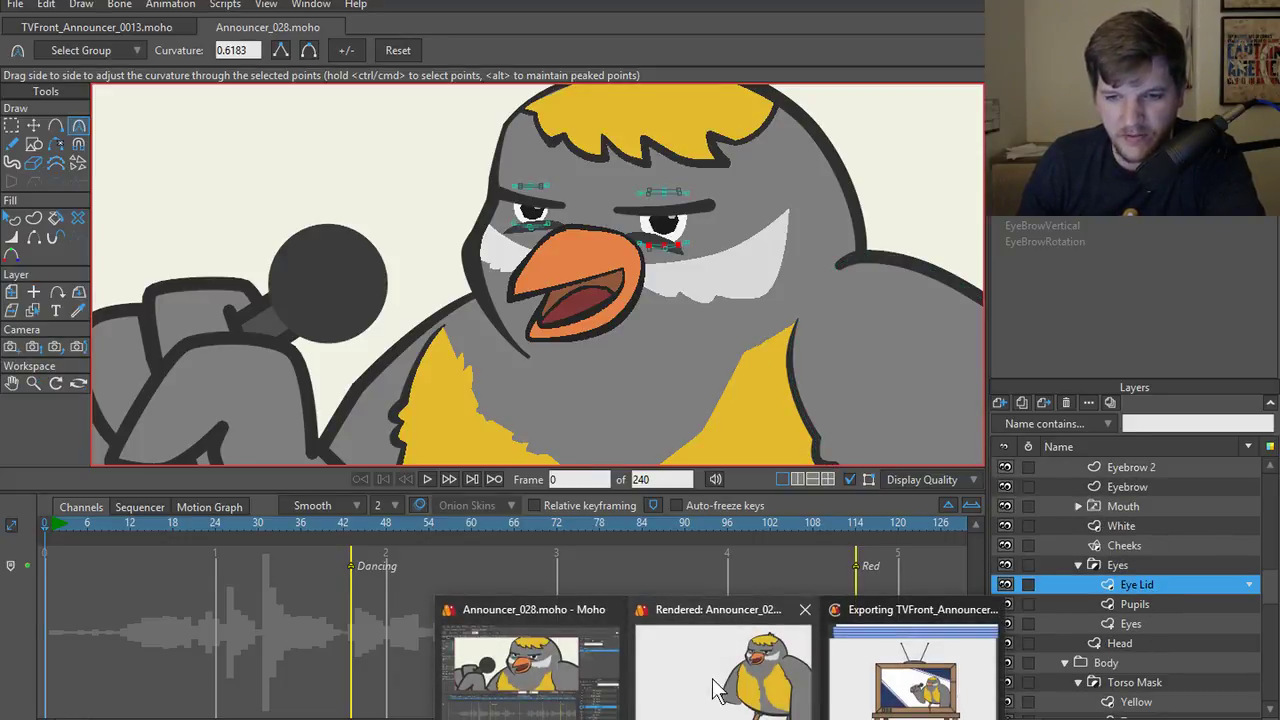
mouse_move(728, 688)
click(805, 609)
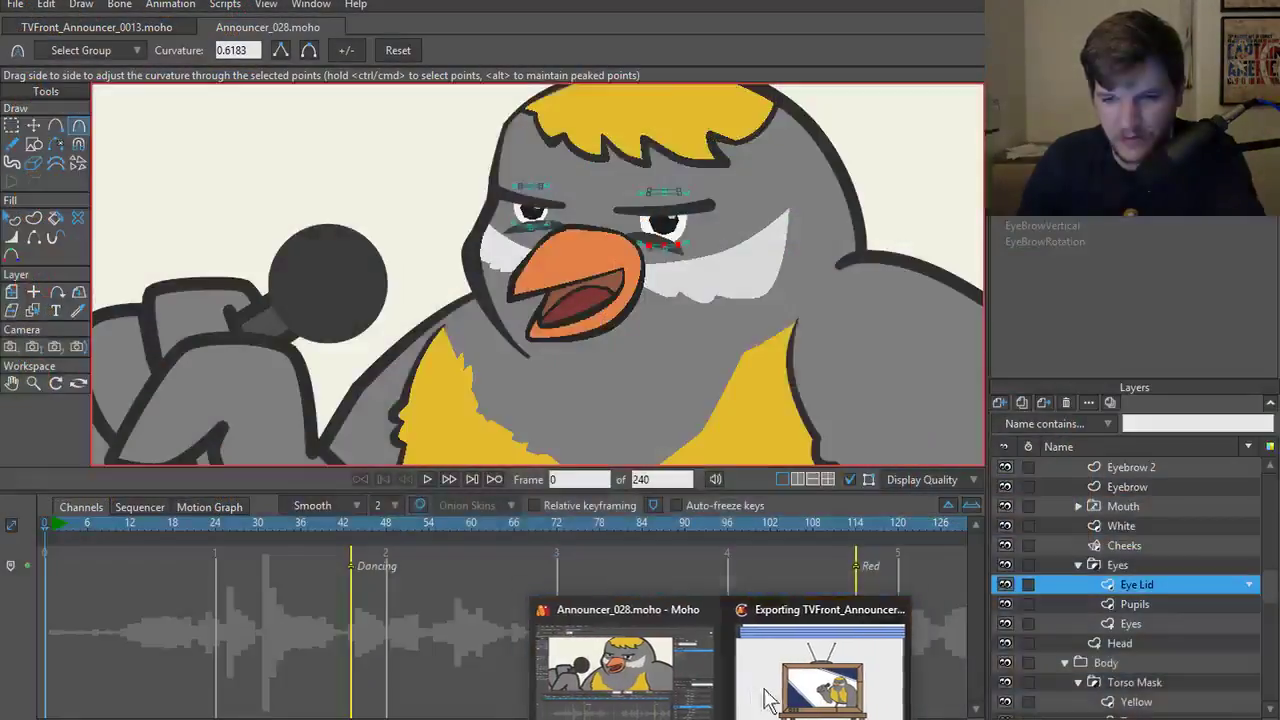
click(1161, 602)
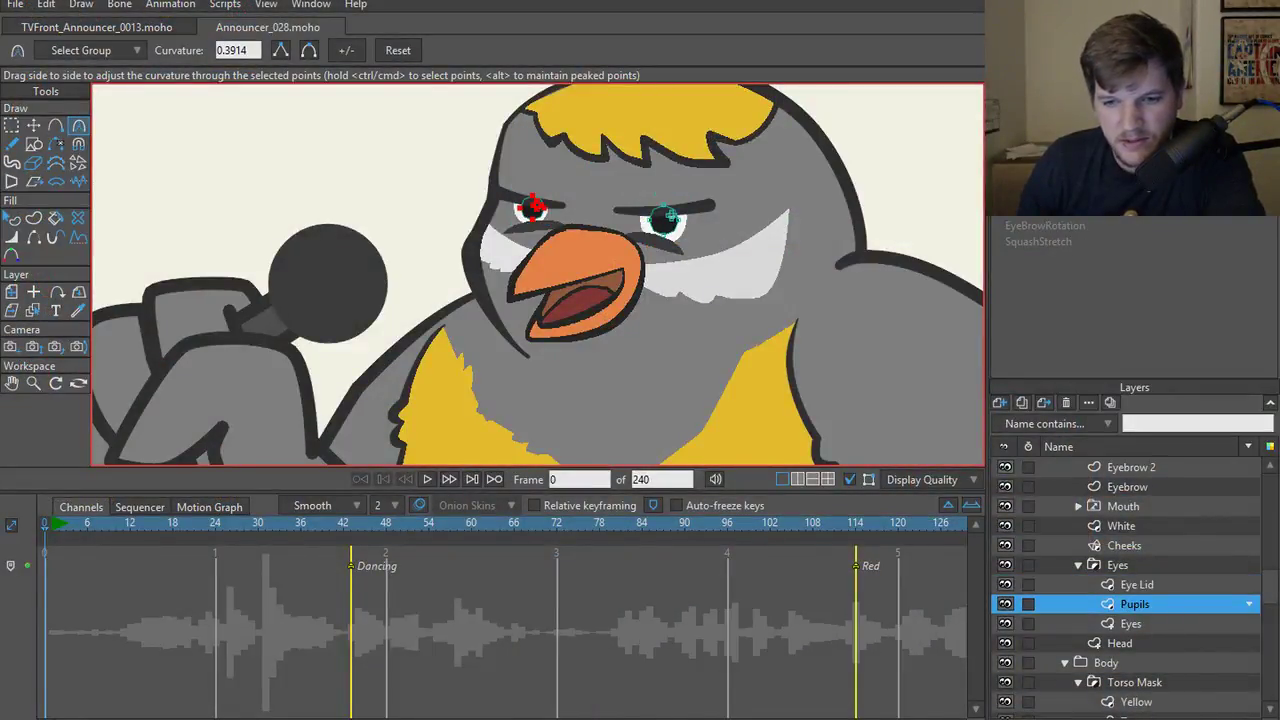
- Switch to the Notepad to-do list and replace its old notes with "fix eyelids"
key(alt+Tab)
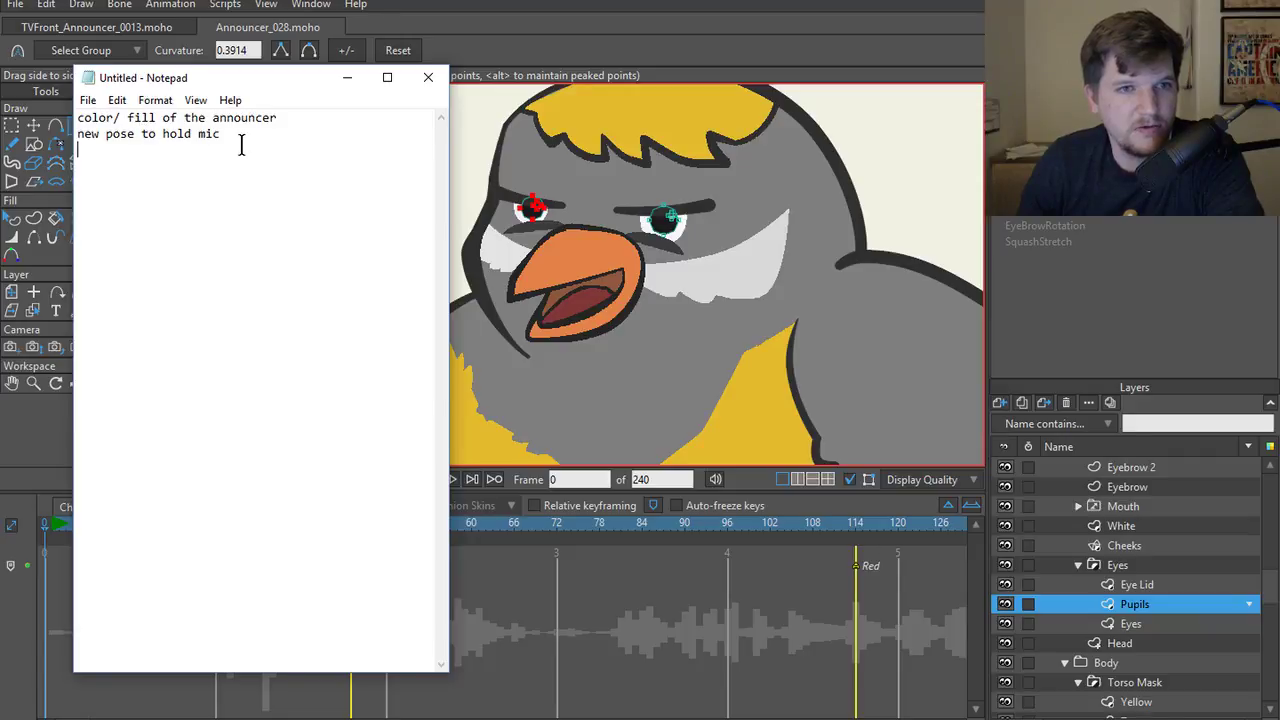
drag(251, 142, 14, 128)
key(BackSpace)
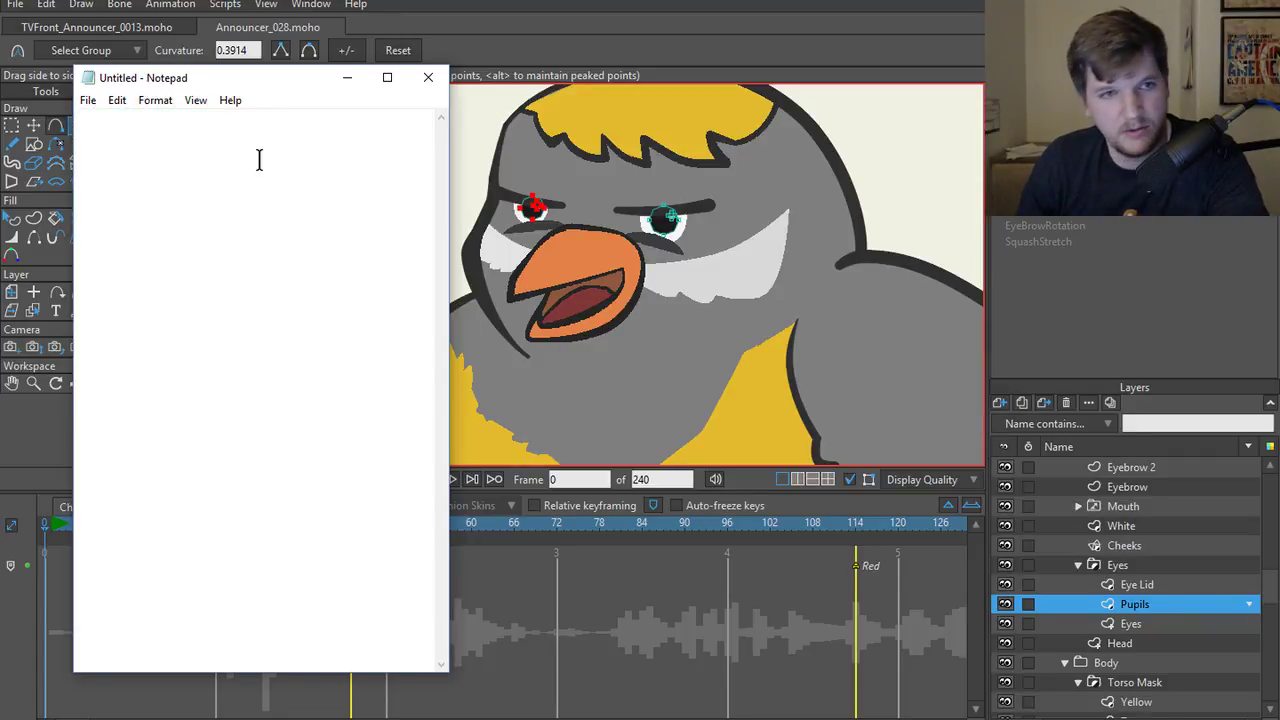
text(fix eye)
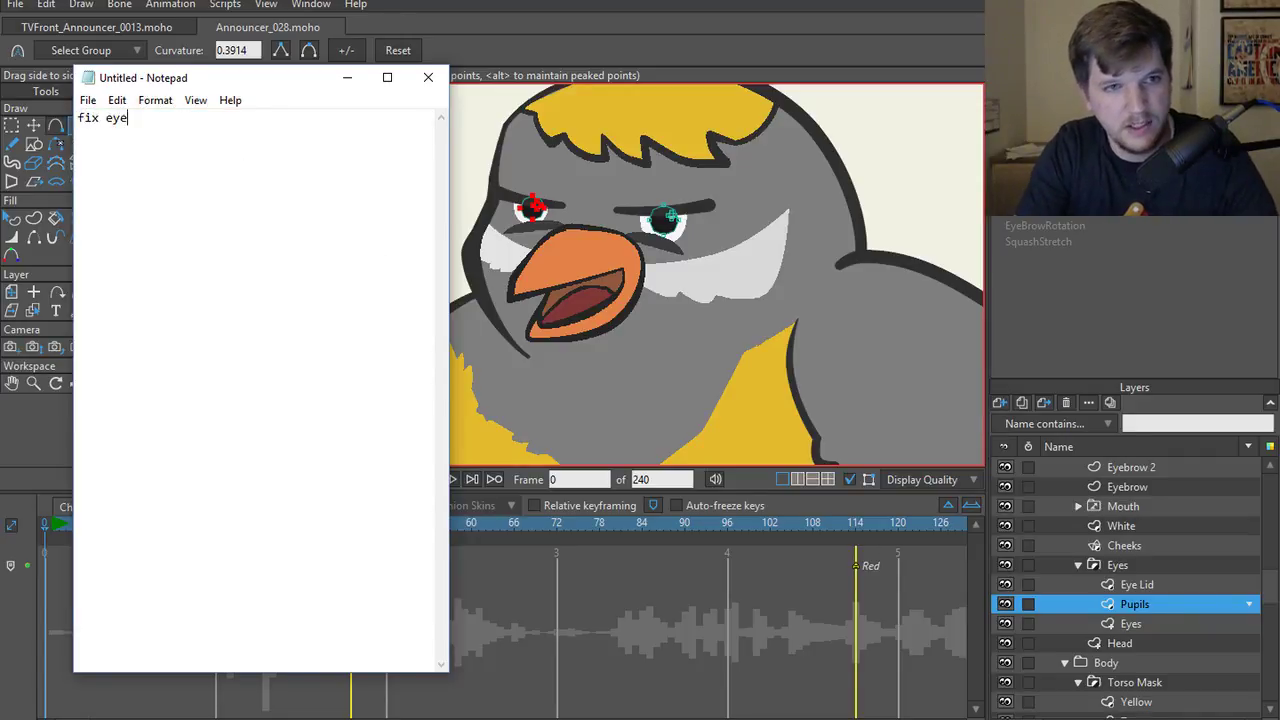
text(lids)
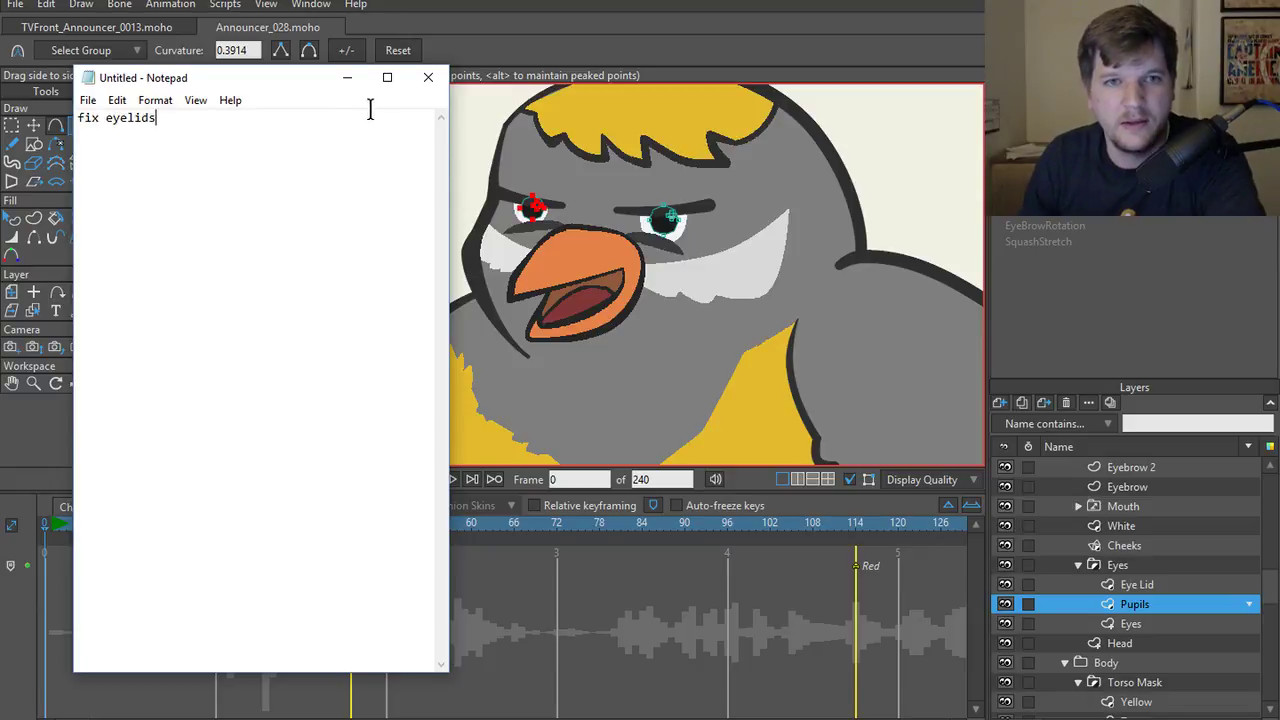
- Minimize the Notepad list and set the bird's Eye Lid layer to not be masked
click(347, 78)
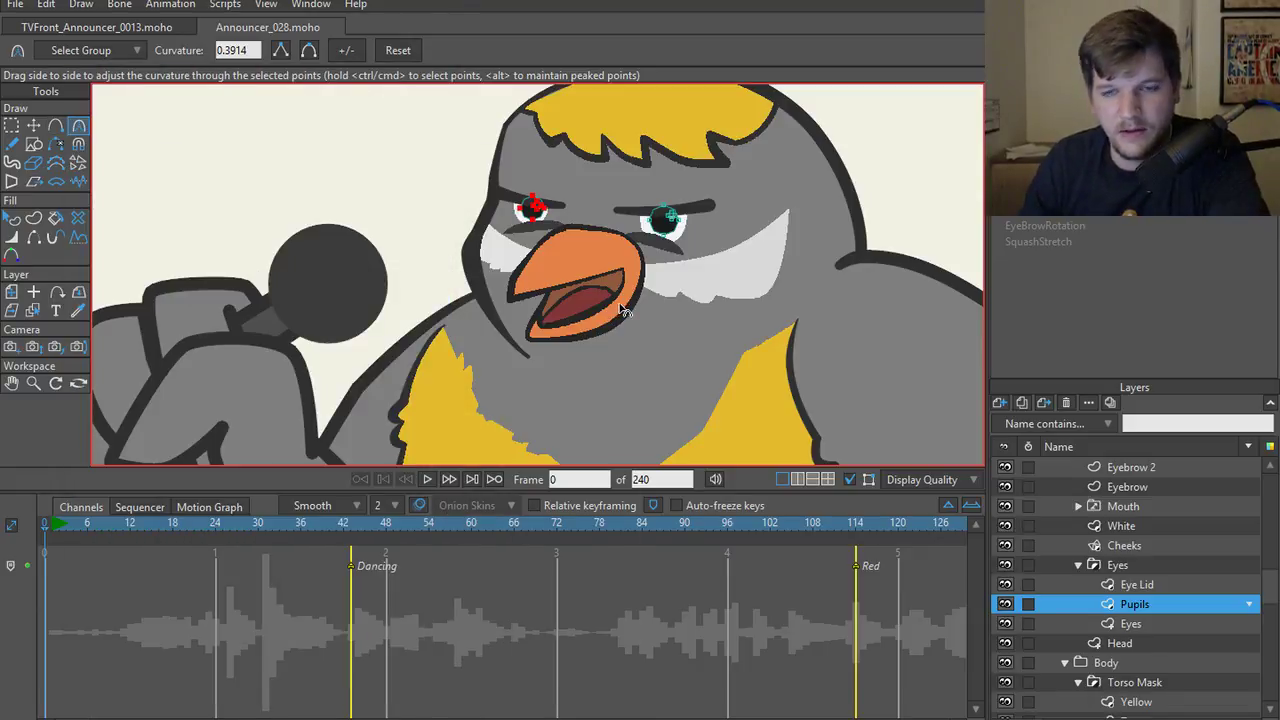
click(1144, 587)
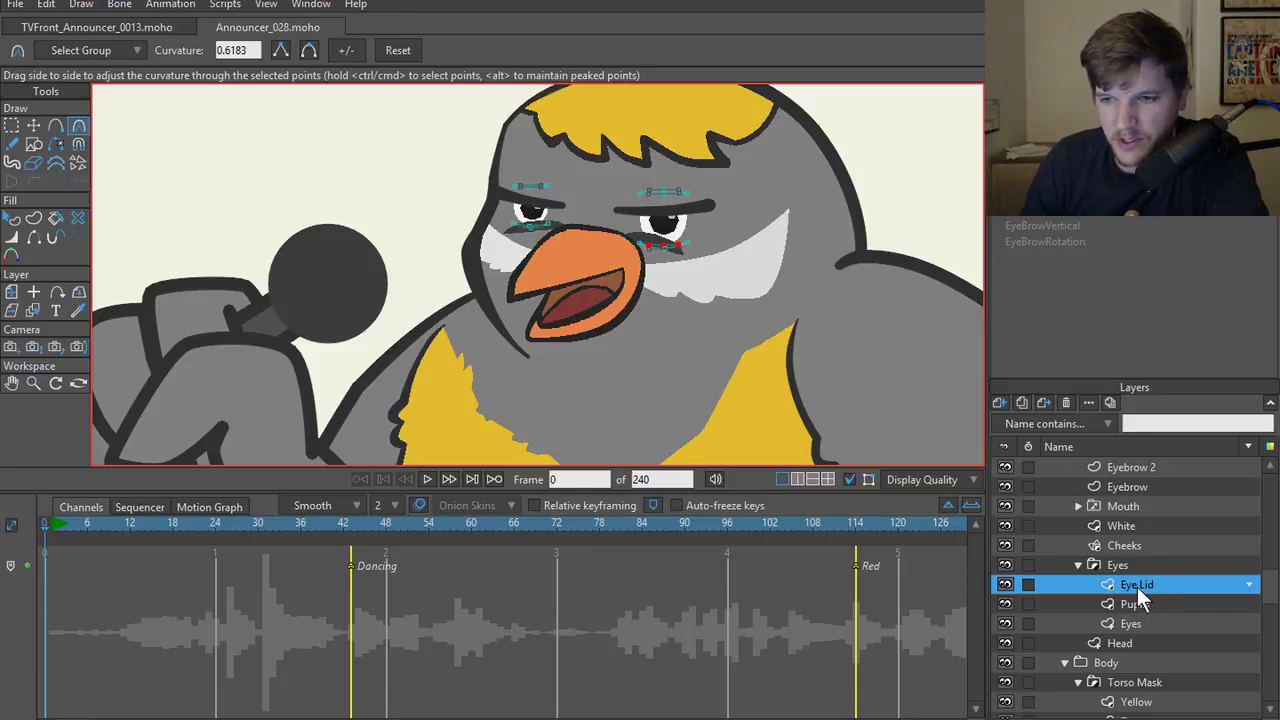
right_click(1137, 587)
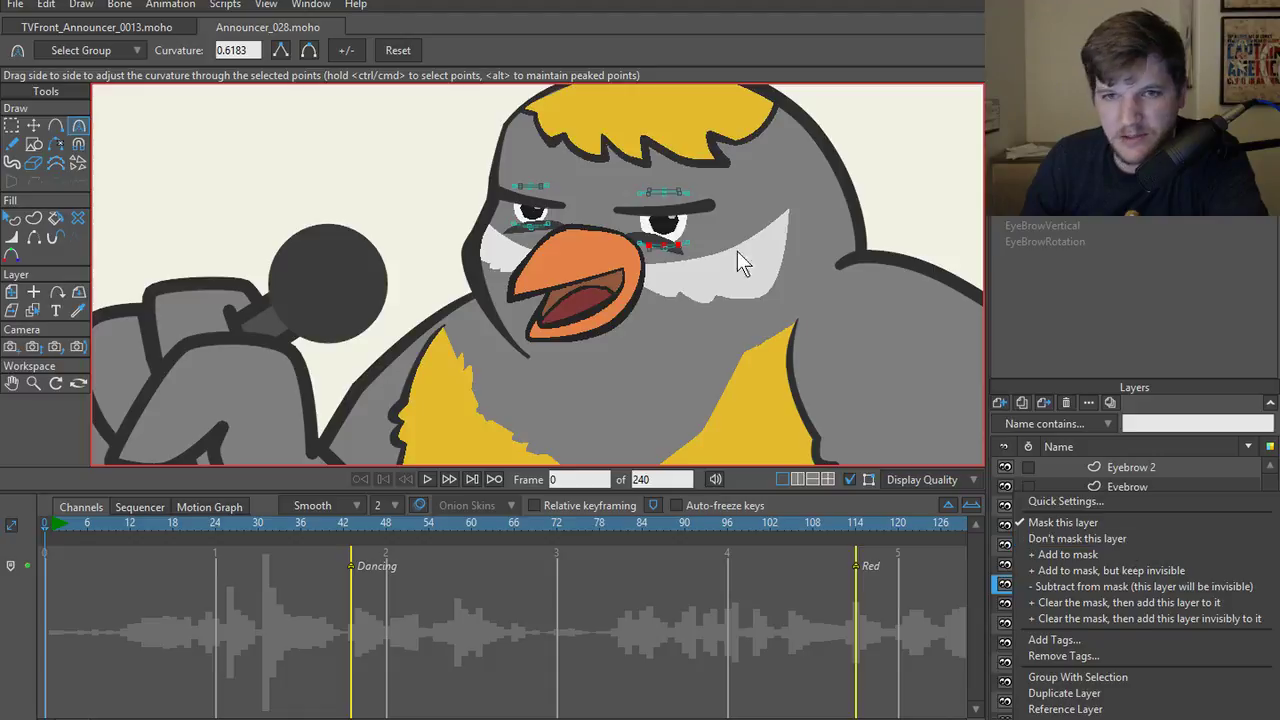
scroll(737, 262, up, 5)
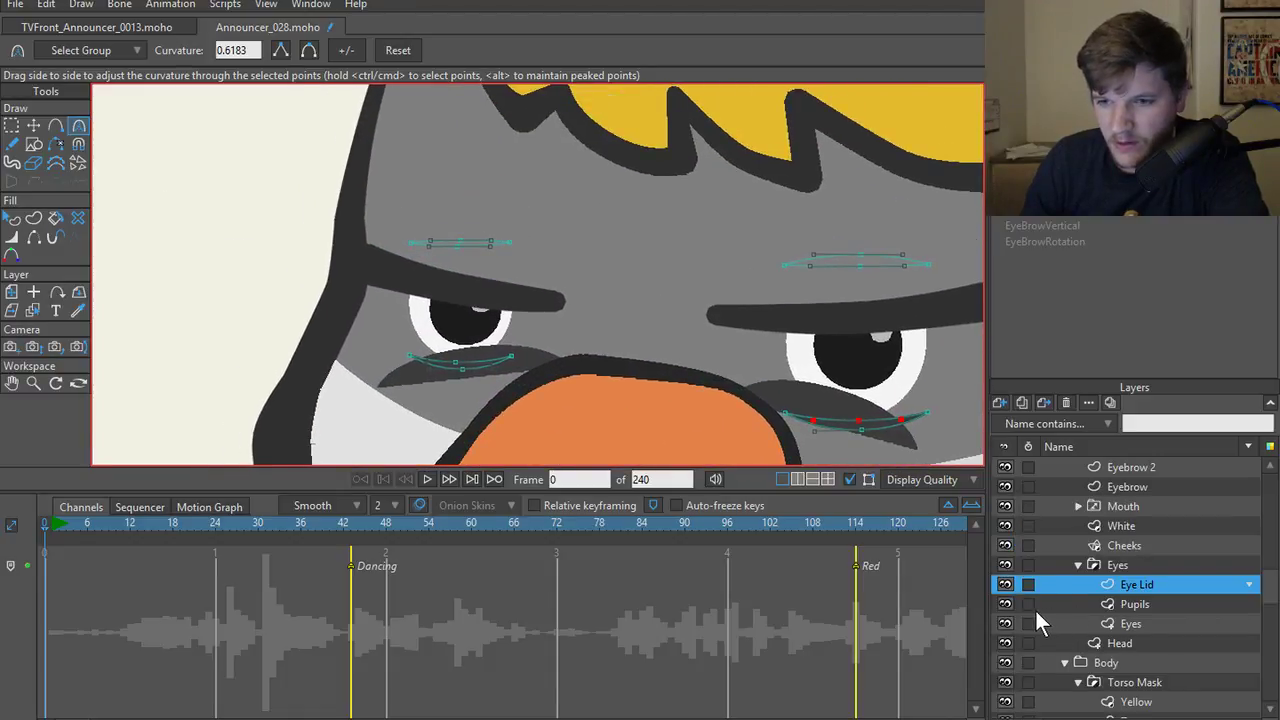
- Hide the Pupils, Eyes, Head, Eyebrow and Eyebrow 2 layers to isolate the eyelid shapes
click(1005, 604)
click(1005, 623)
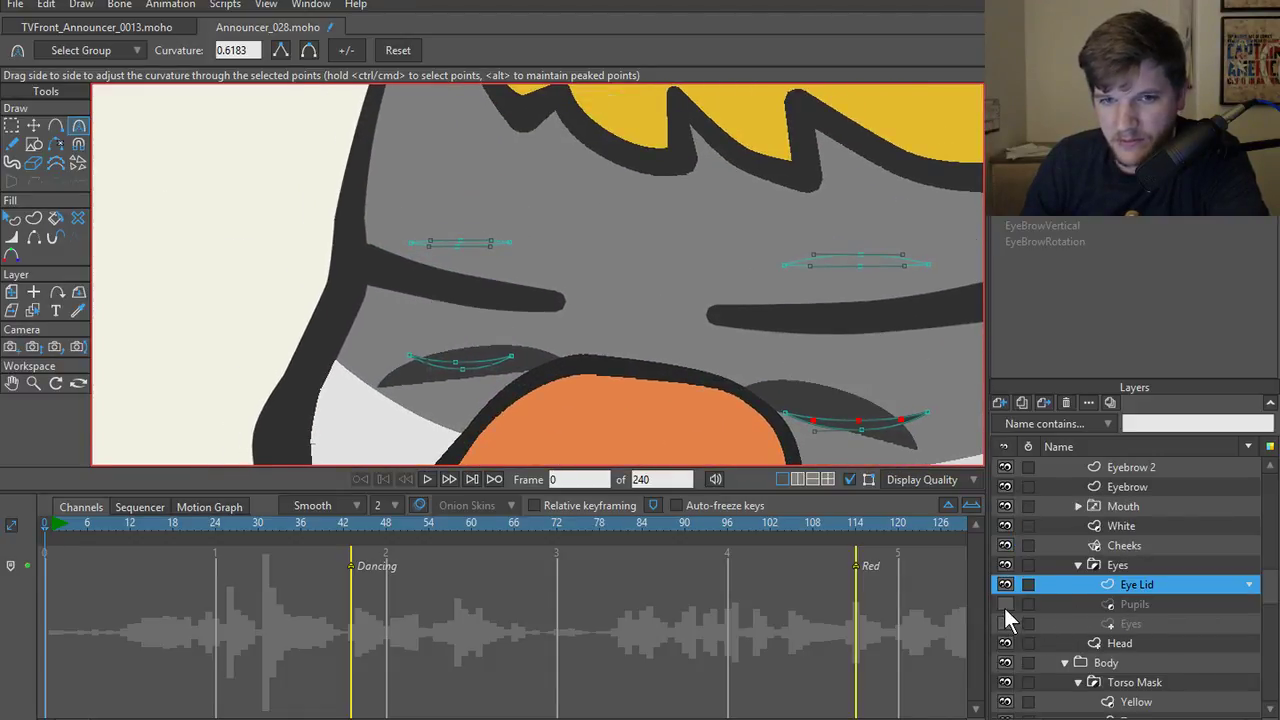
click(1005, 645)
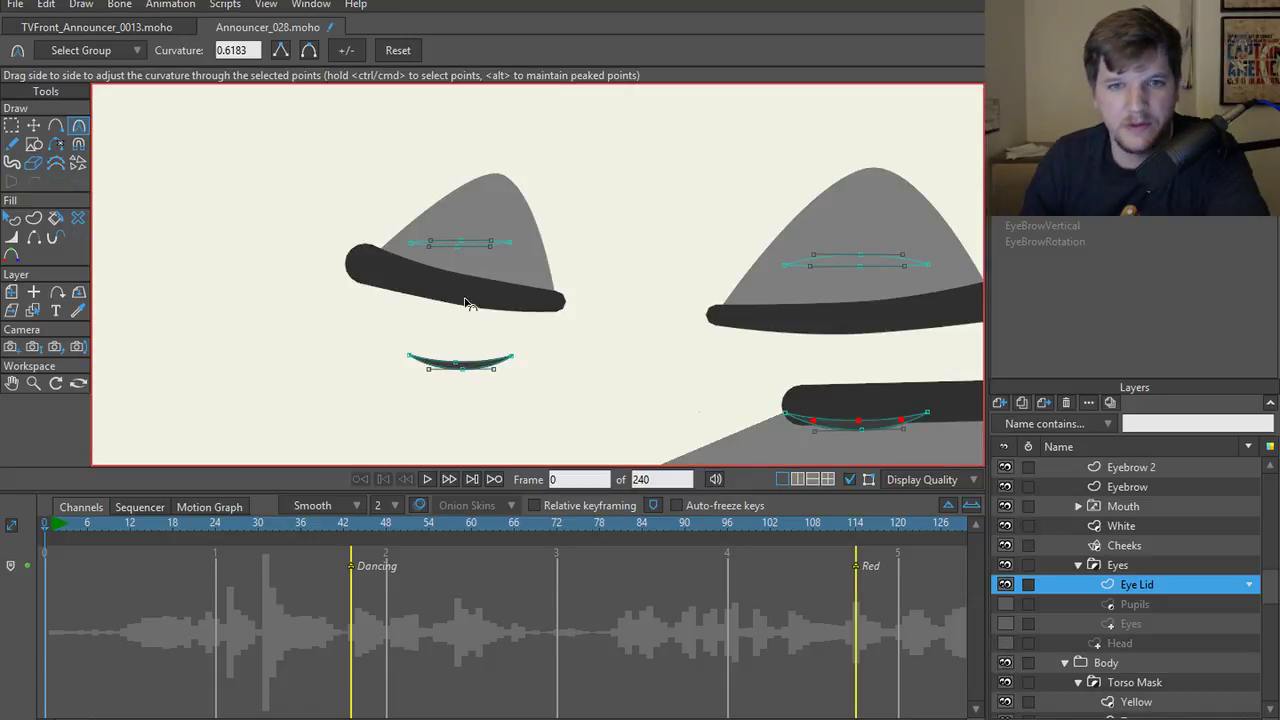
scroll(483, 296, up, 2)
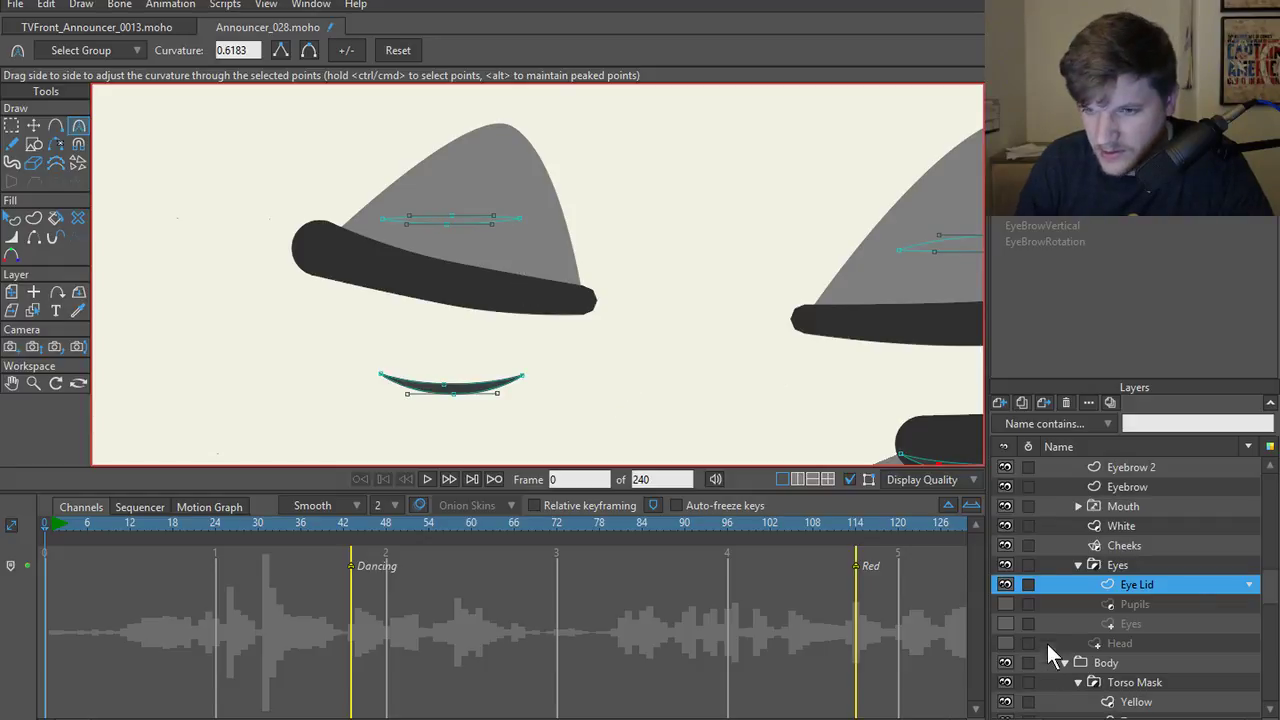
click(1005, 487)
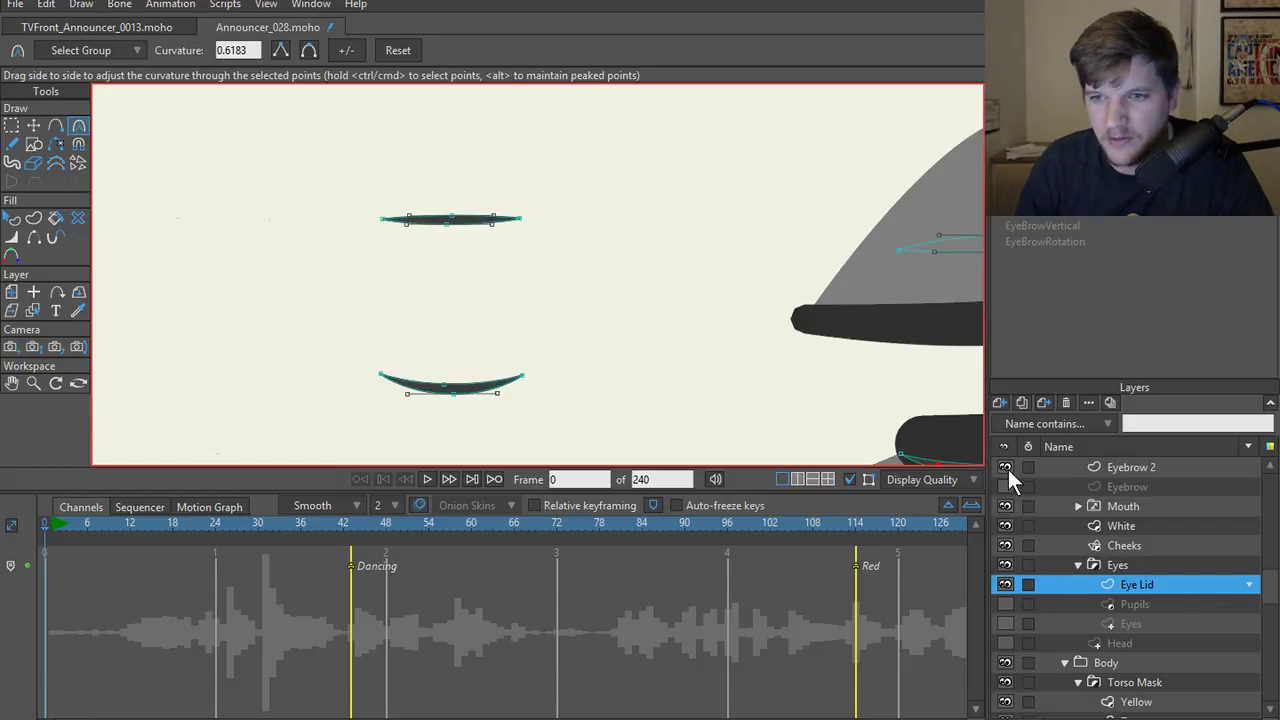
click(1005, 467)
drag(548, 315, 458, 281)
scroll(520, 268, down, 2)
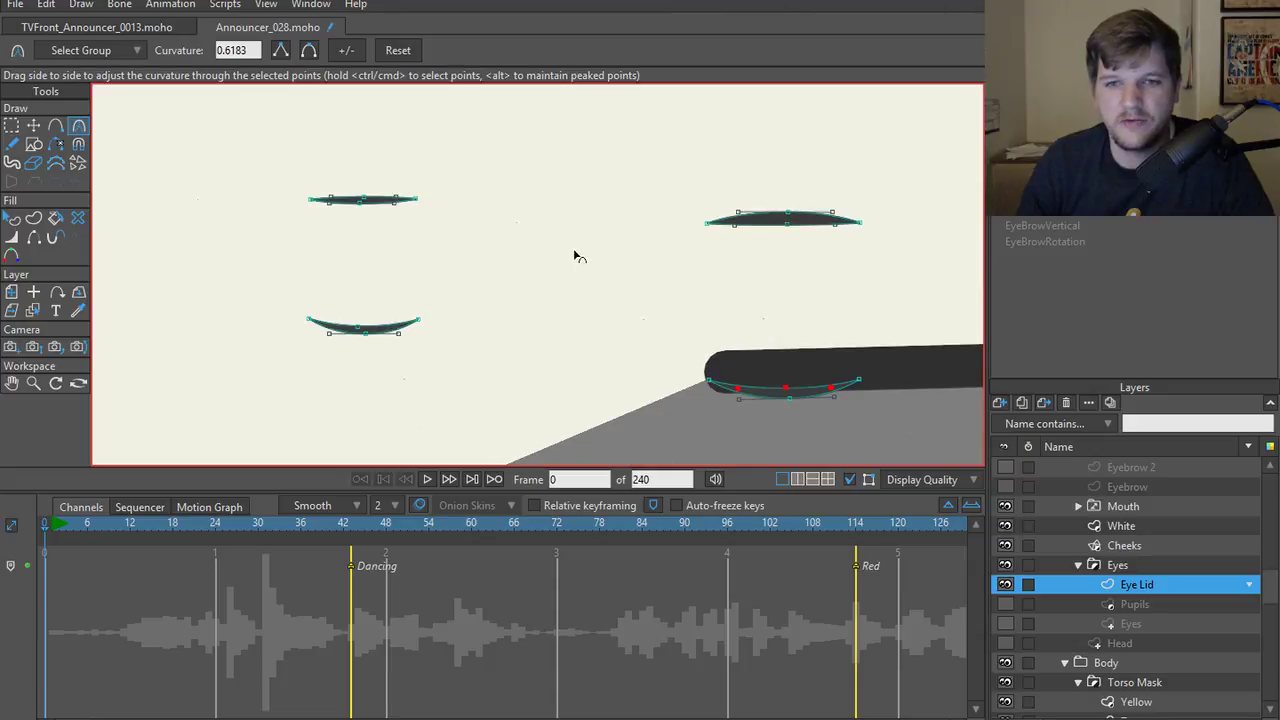
- Recolor the fill of the bird's left-hand upper eyelid with the grey sampled from the body
key(q)
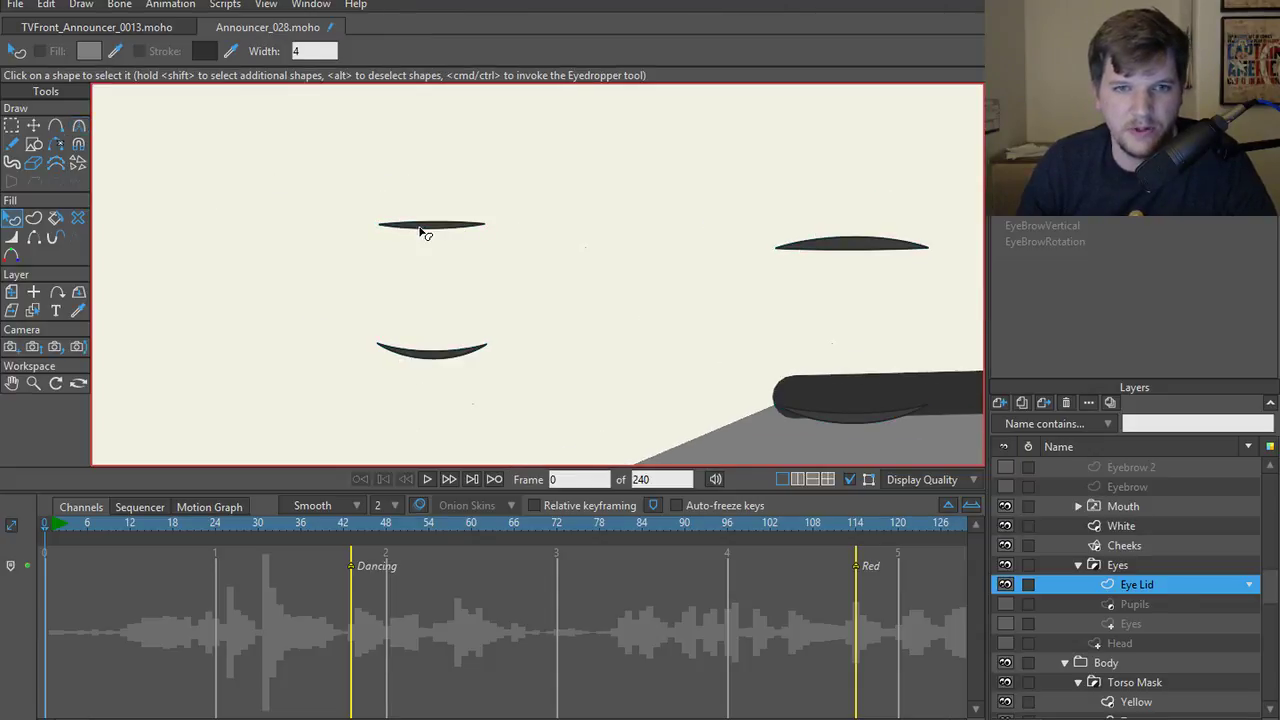
click(446, 233)
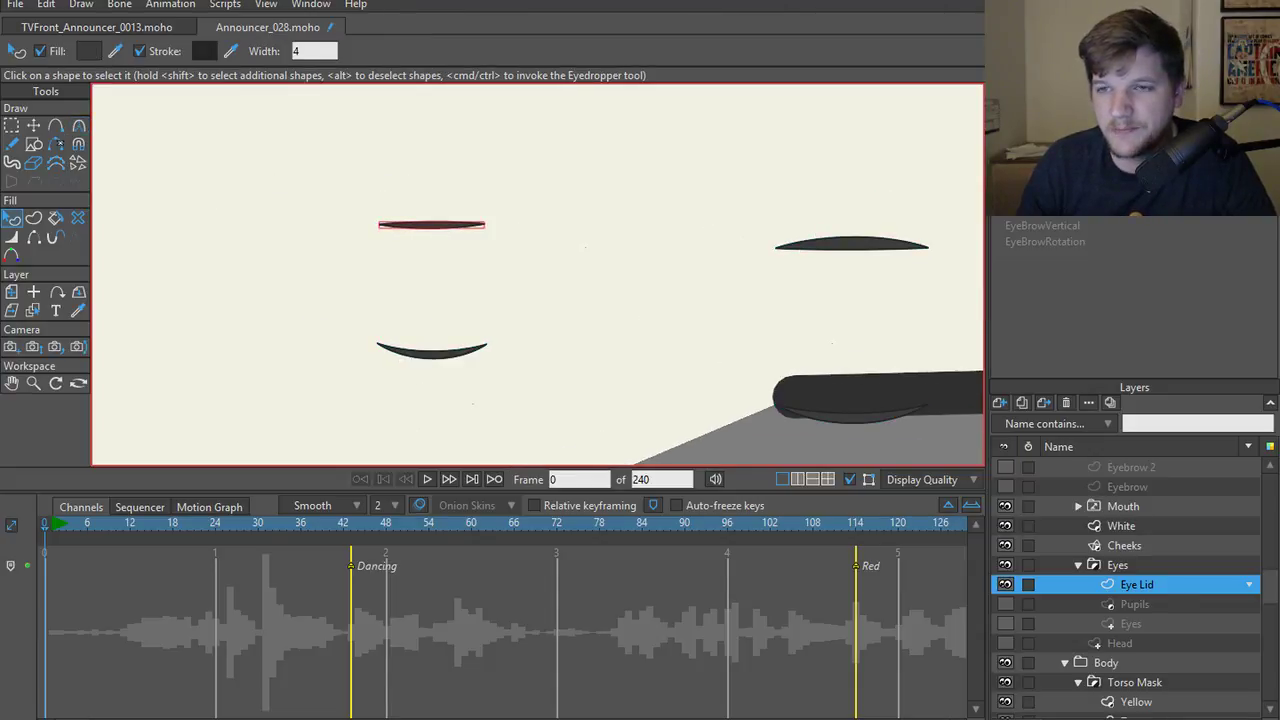
key(ctrl+shift+y)
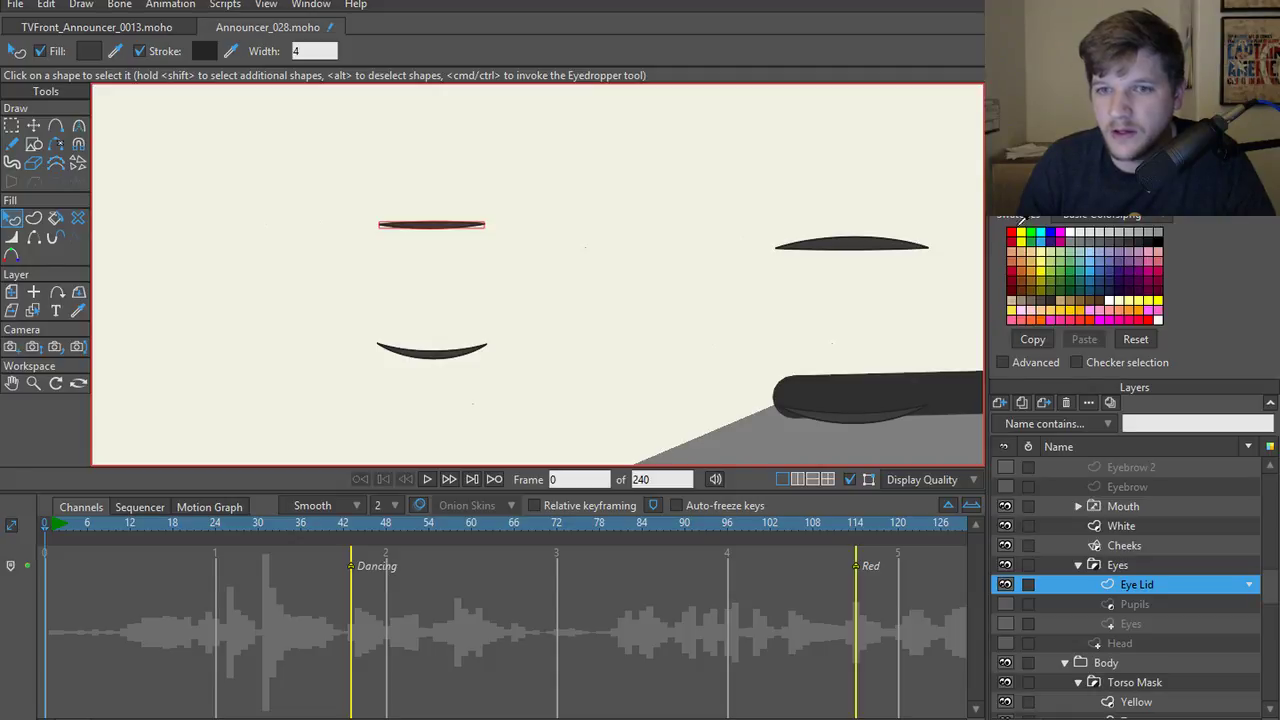
ctrl+click(782, 440)
- Recolor both under-eye shapes on the Cheeks layer with the grey sampled from the body
ctrl+alt+click(437, 365)
click(434, 358)
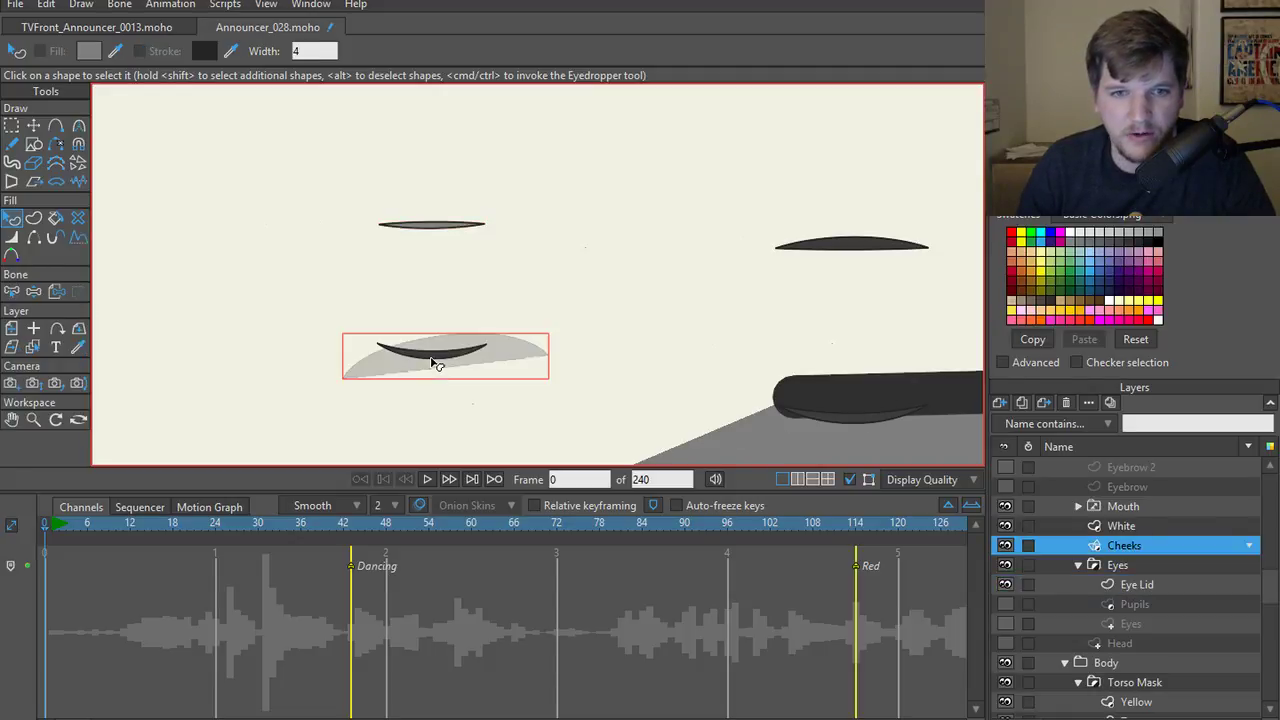
ctrl+click(808, 434)
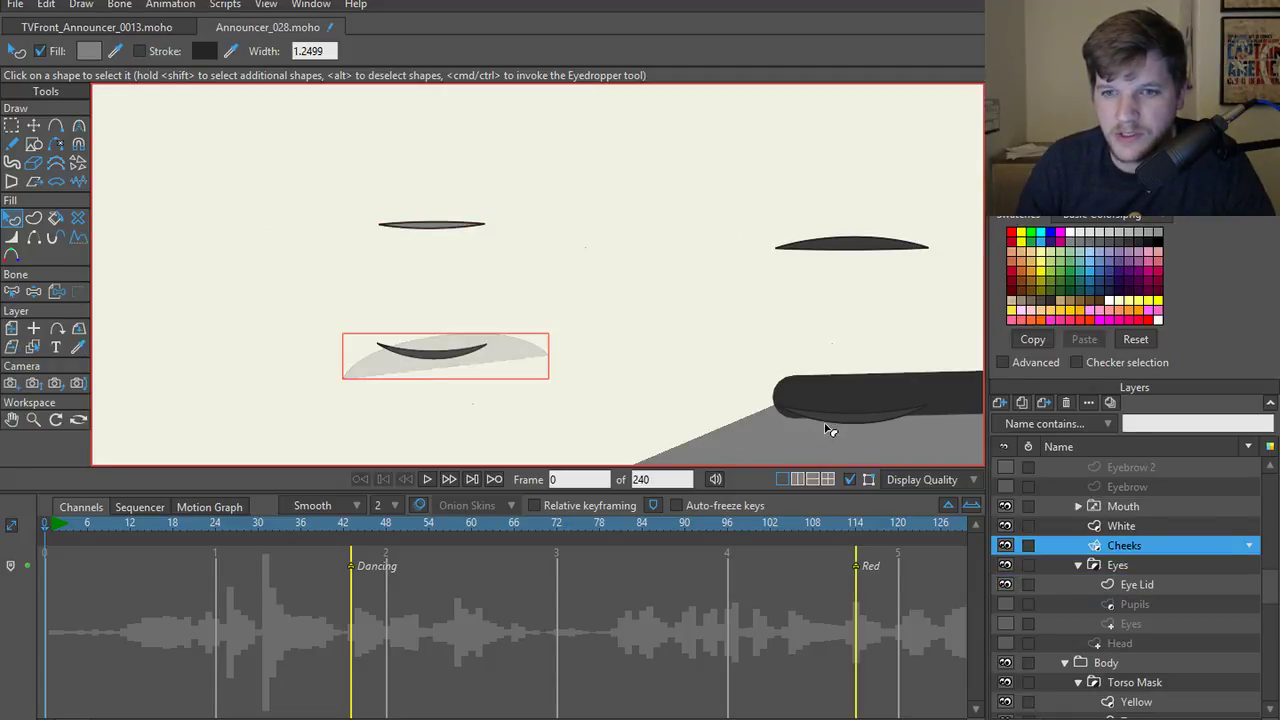
click(838, 425)
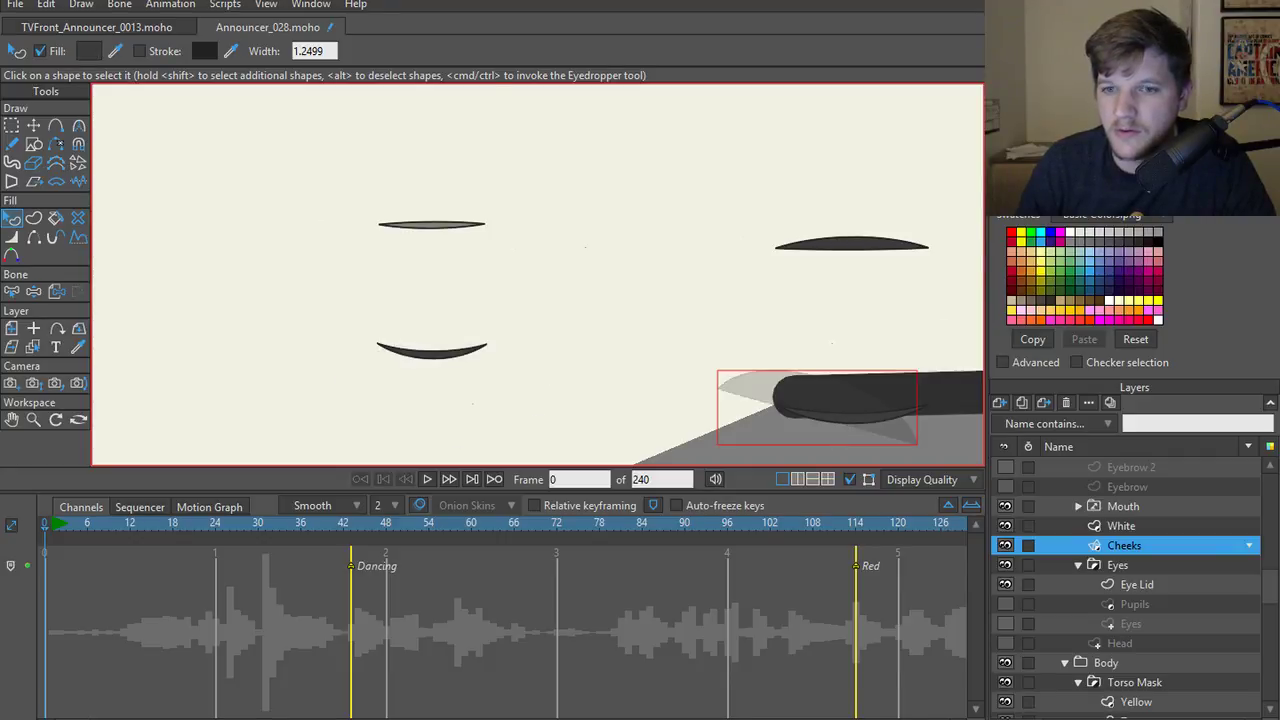
ctrl+click(792, 452)
- Fill the right-hand upper eyelid on the Eye Lid layer with the sampled body grey and deselect it
click(838, 251)
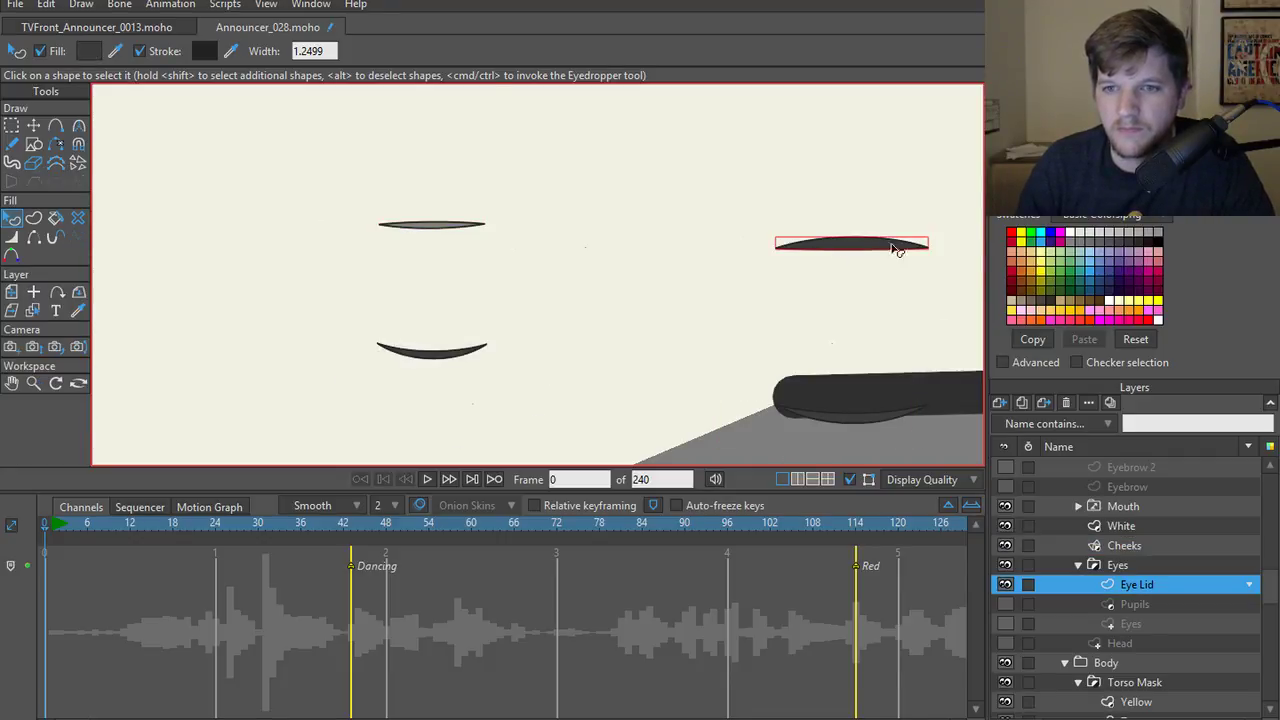
ctrl+click(796, 440)
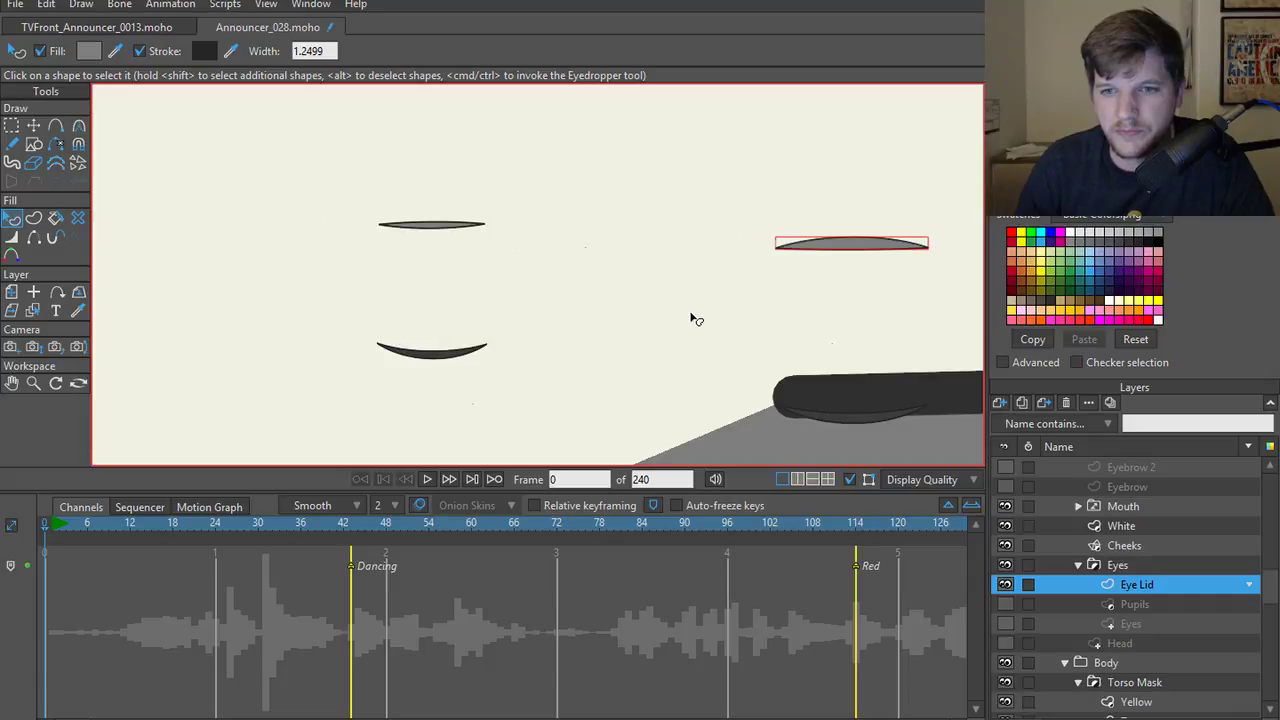
click(696, 316)
- Show the Eyebrow, Eyebrow 2, Pupils, Eyes and Head layers again
scroll(1006, 538, up, 1)
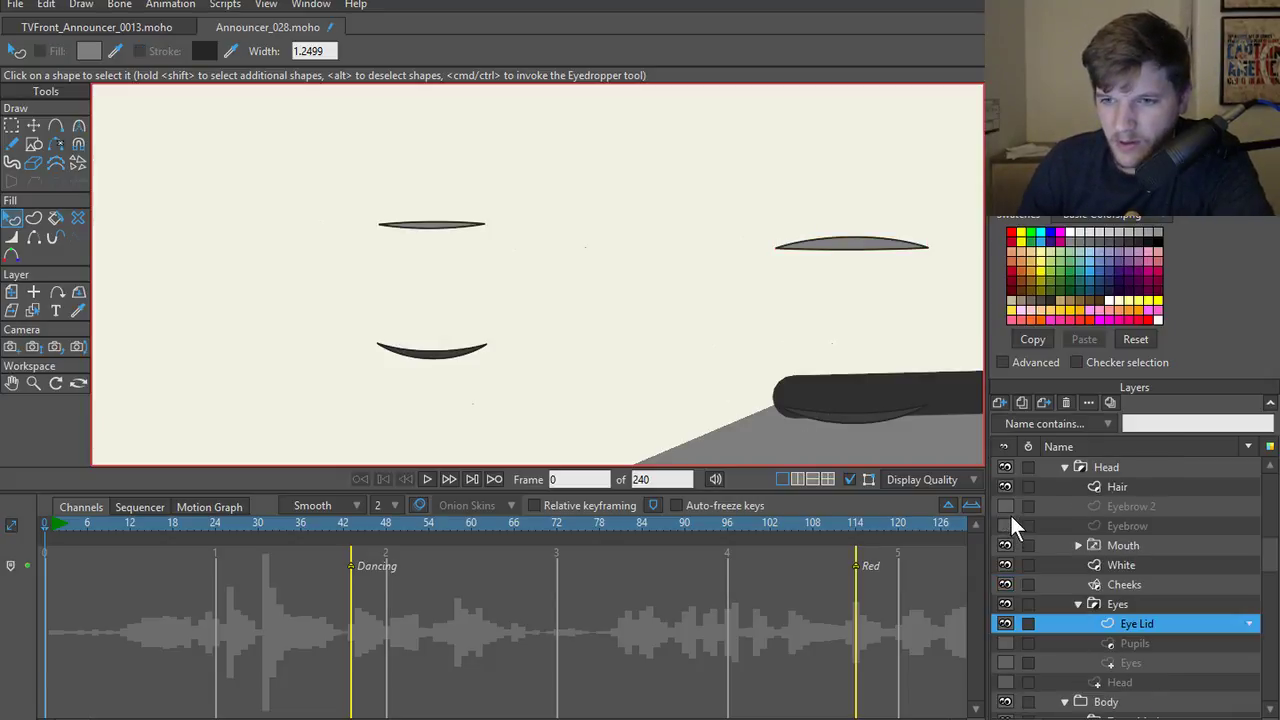
click(1006, 524)
click(1006, 506)
scroll(1020, 530, down, 1)
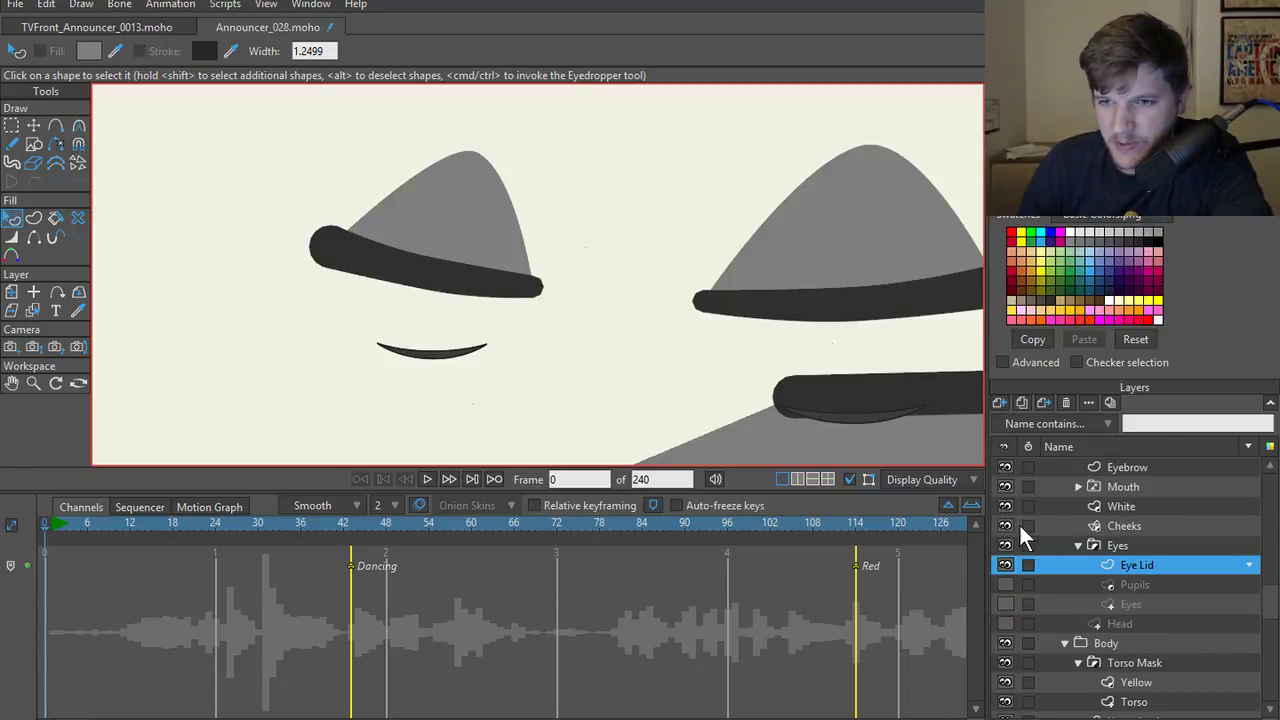
click(1006, 584)
click(1006, 604)
click(1006, 623)
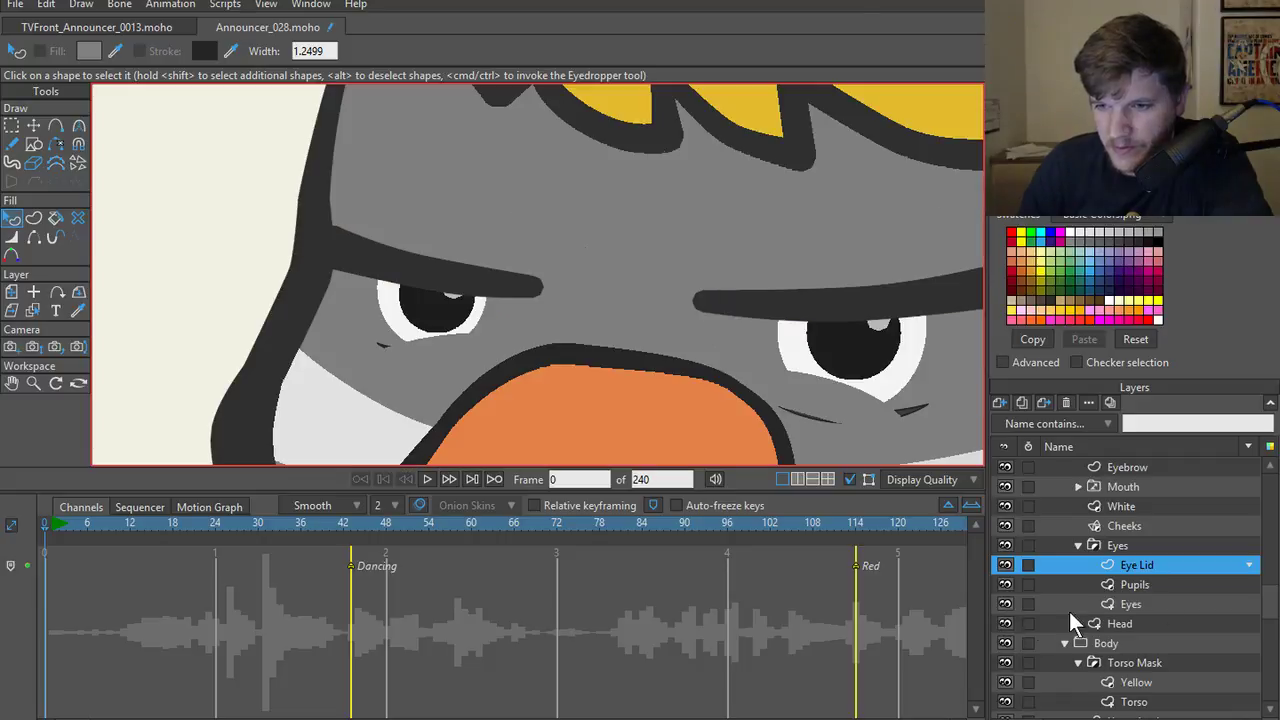
- Set the Eye Lid layer's masking to Mask this layer
right_click(1145, 567)
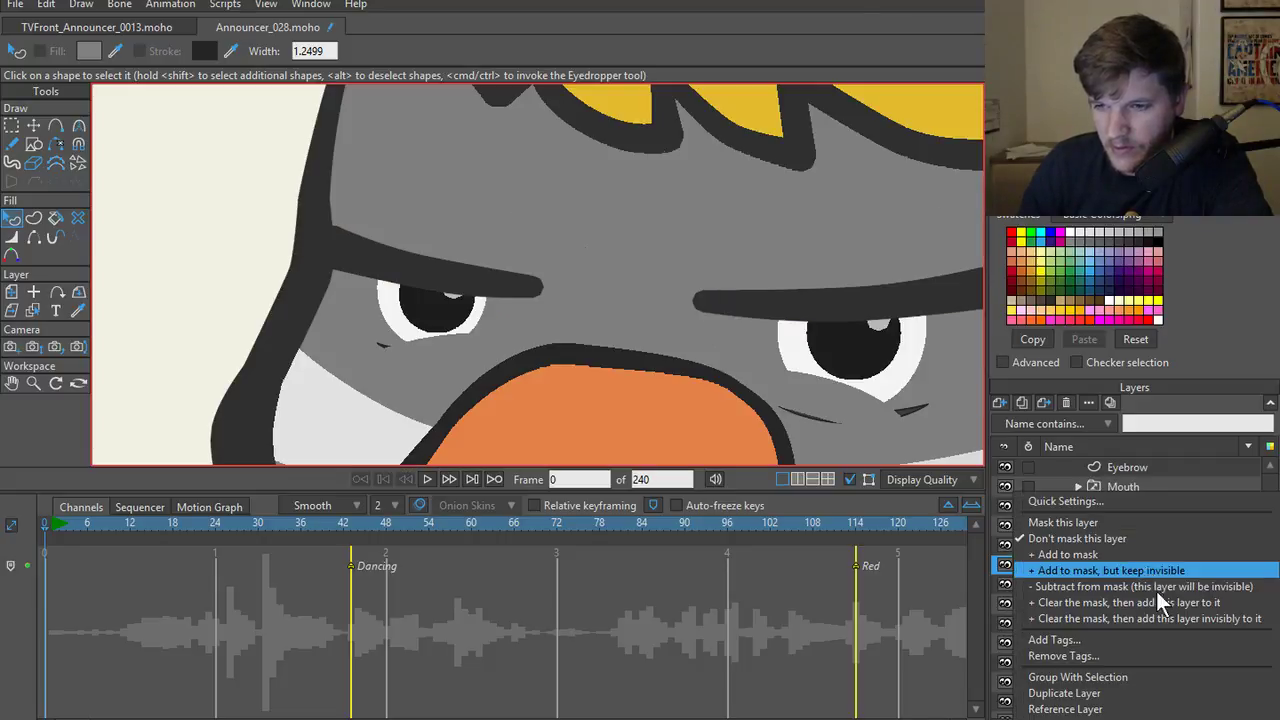
click(1104, 523)
scroll(638, 330, down, 2)
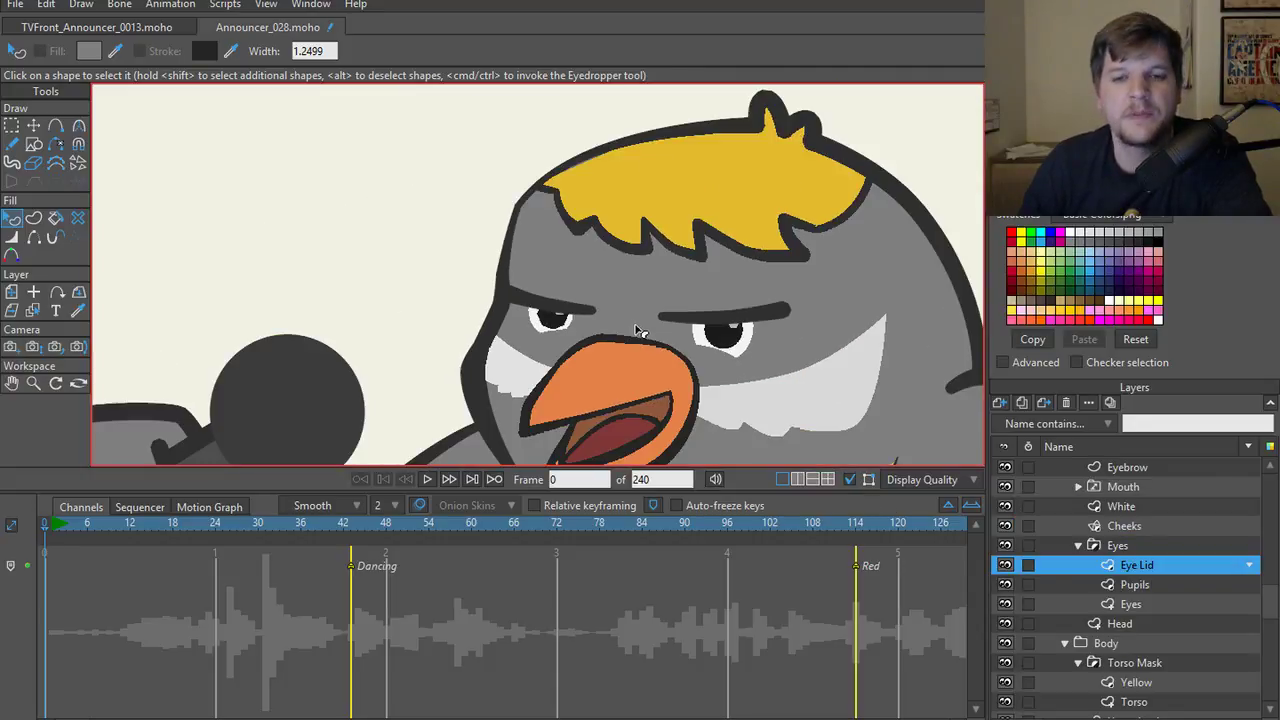
scroll(638, 330, down, 1)
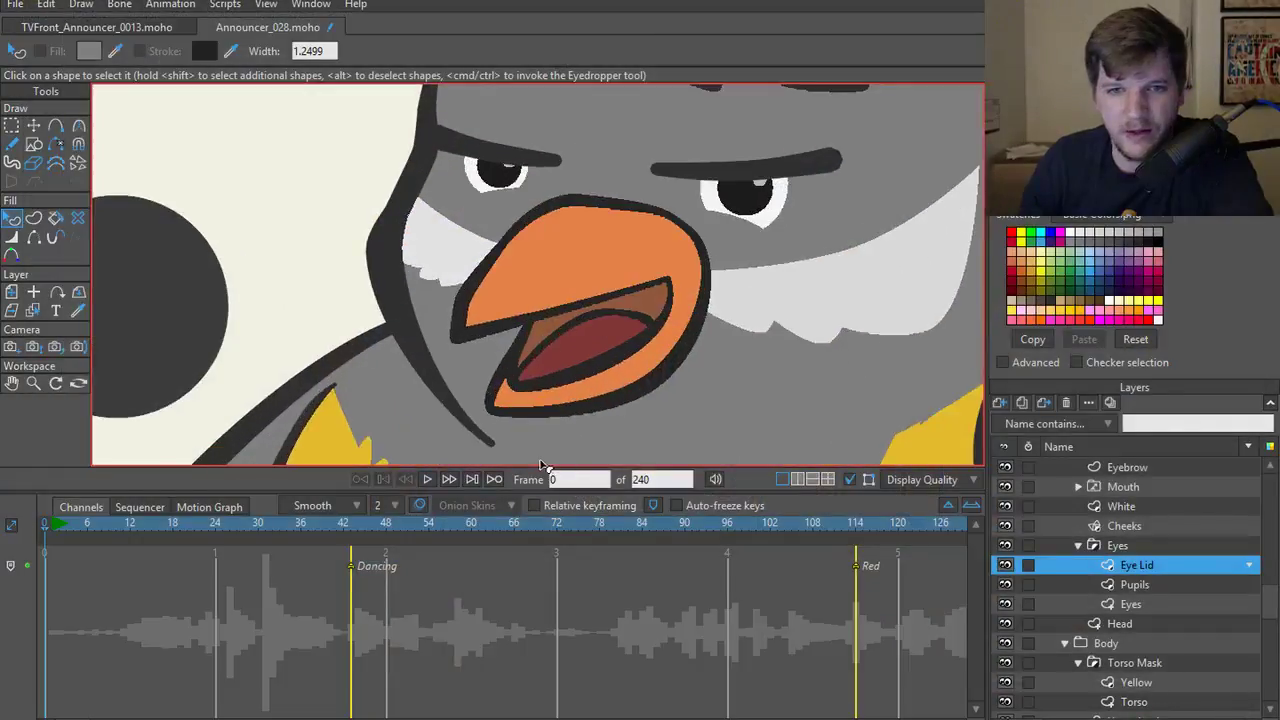
scroll(490, 232, down, 2)
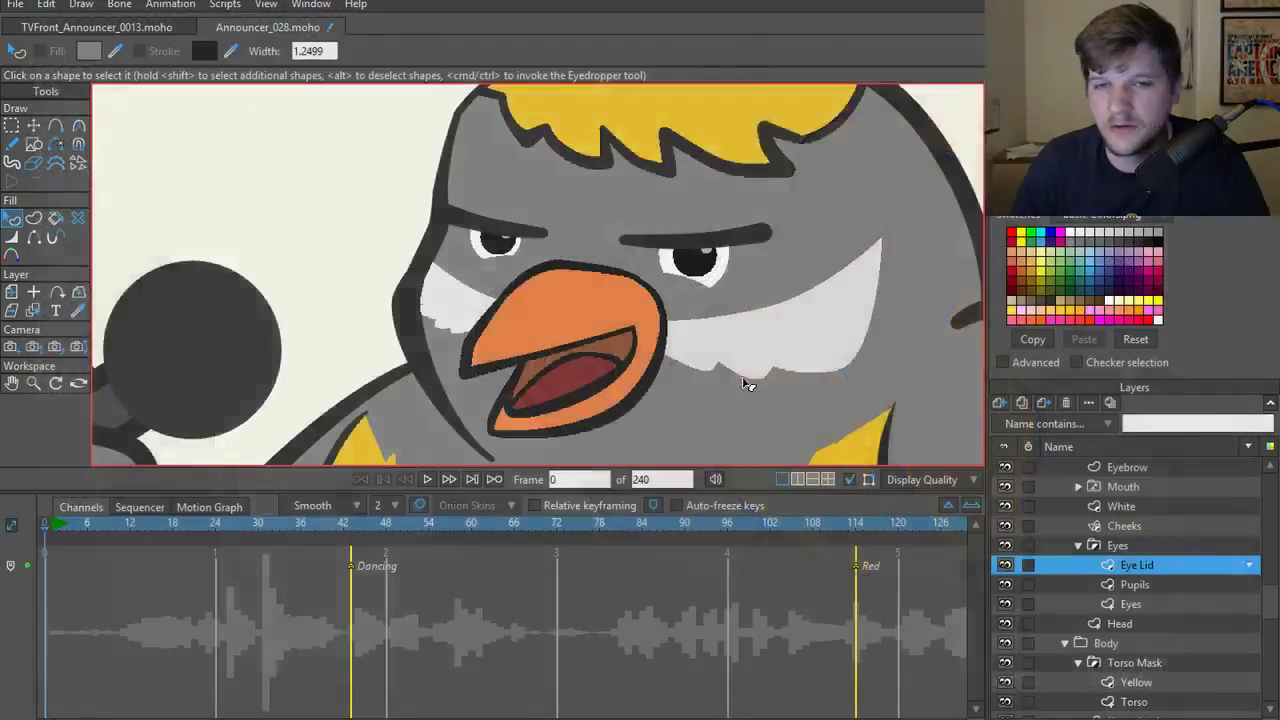
- Inspect the under-eye shapes on the Cheeks layer beneath both of the bird's eyes
scroll(443, 253, up, 2)
click(430, 251)
scroll(425, 242, up, 2)
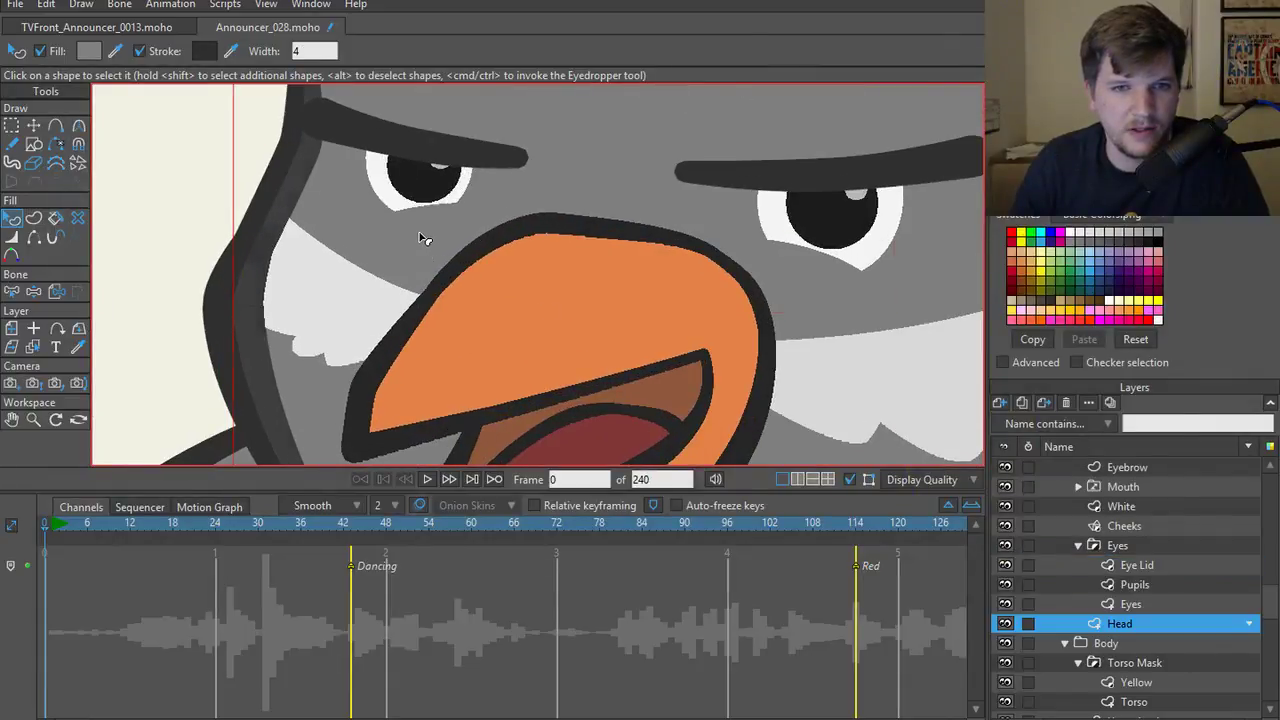
click(421, 238)
key(t)
double_click(423, 231)
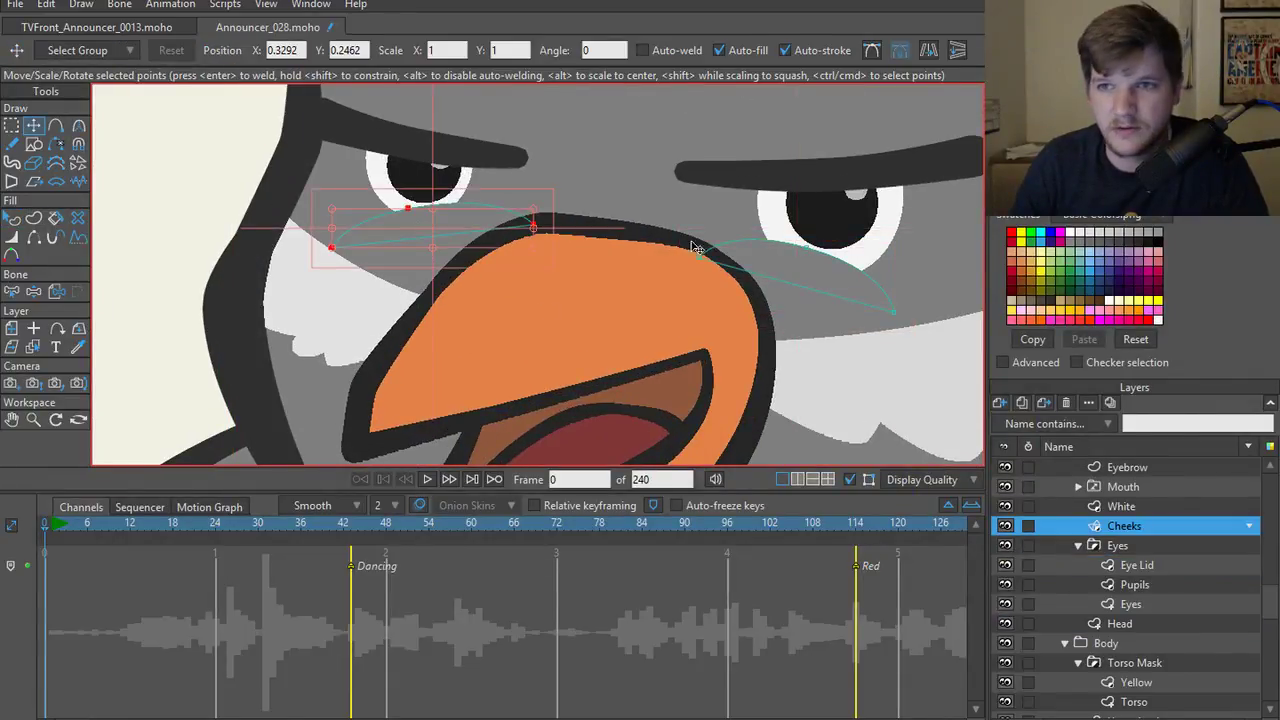
key(q)
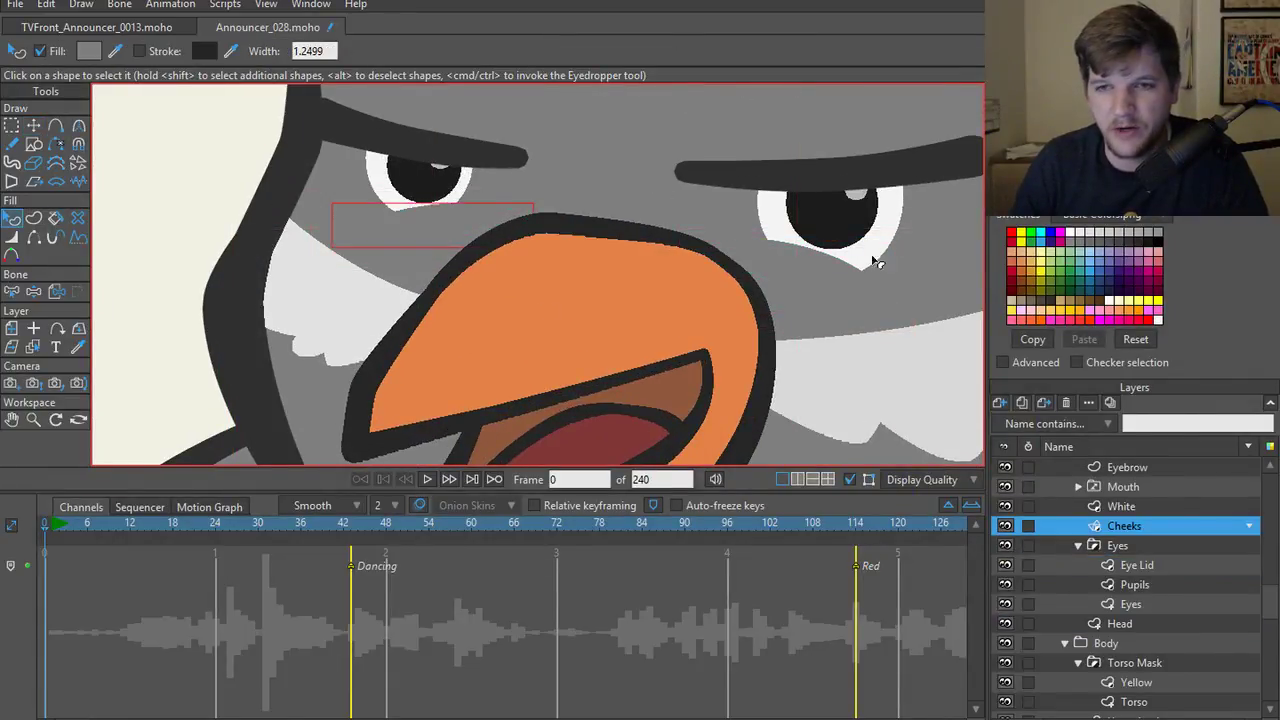
click(799, 278)
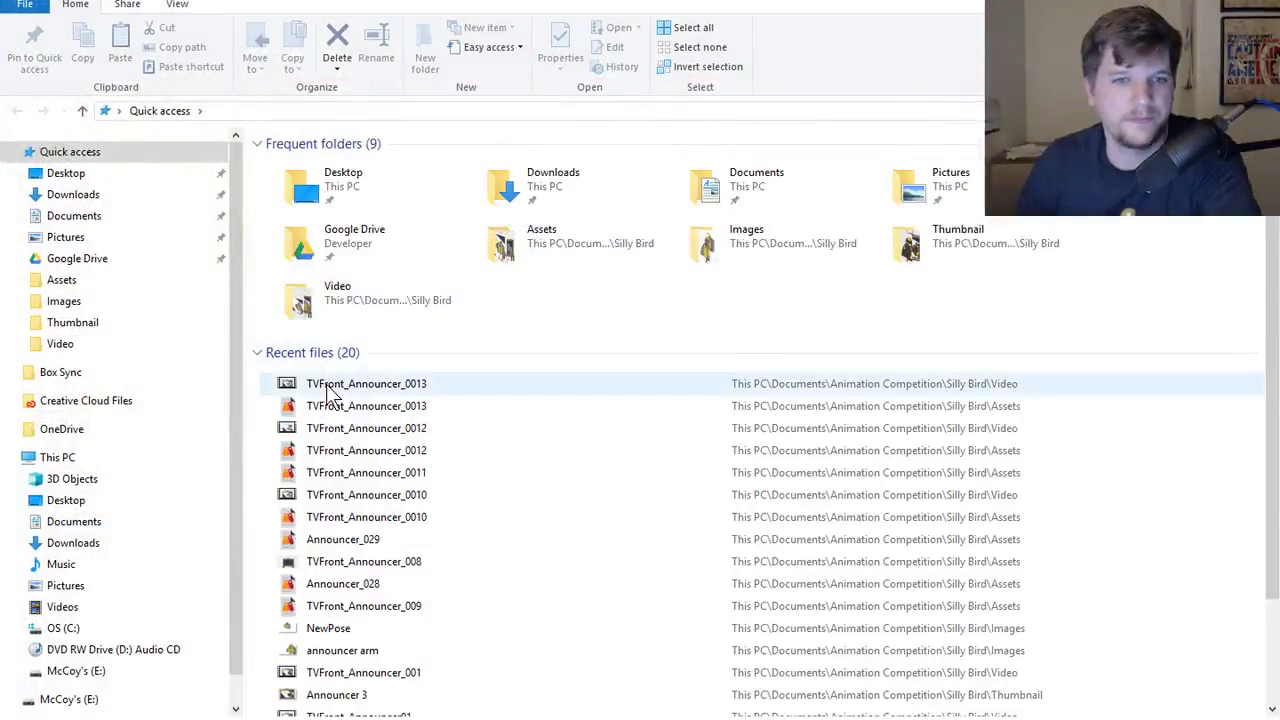
- Play the exported TVFront_Announcer_0013 video, close it, and compare the announcer's face in the Announcer_028 document
double_click(327, 386)
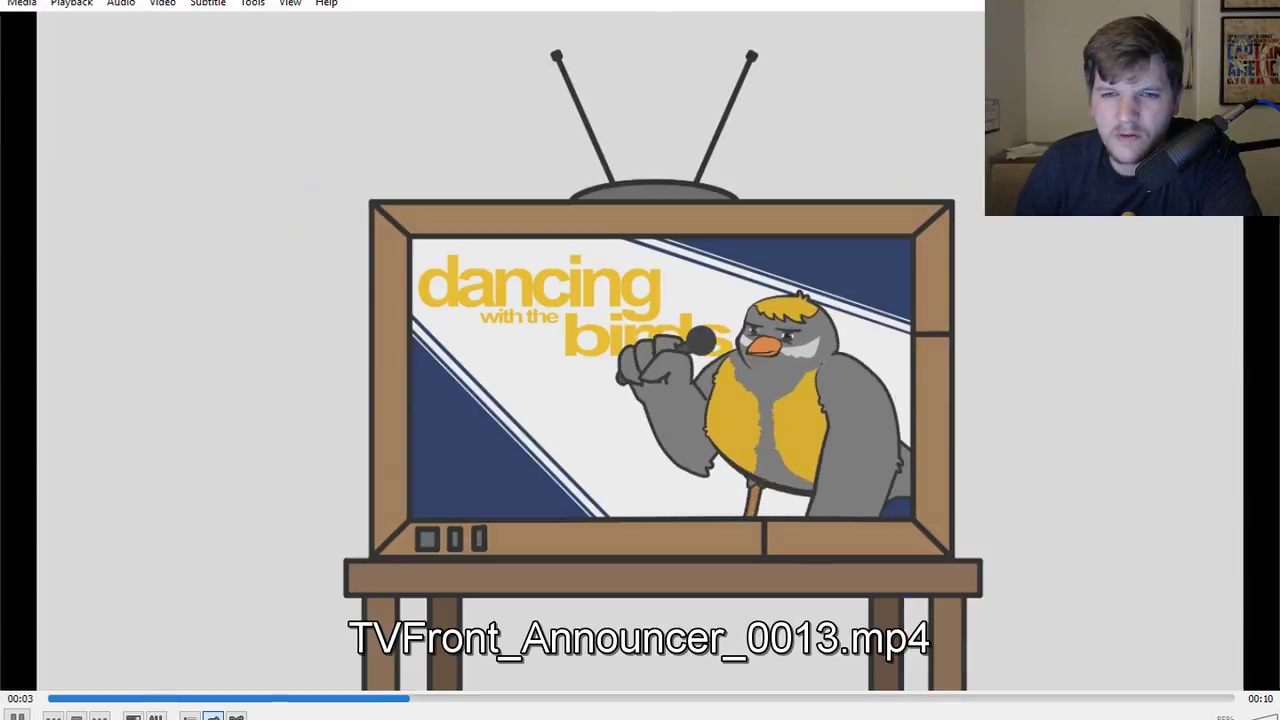
key(alt+F4)
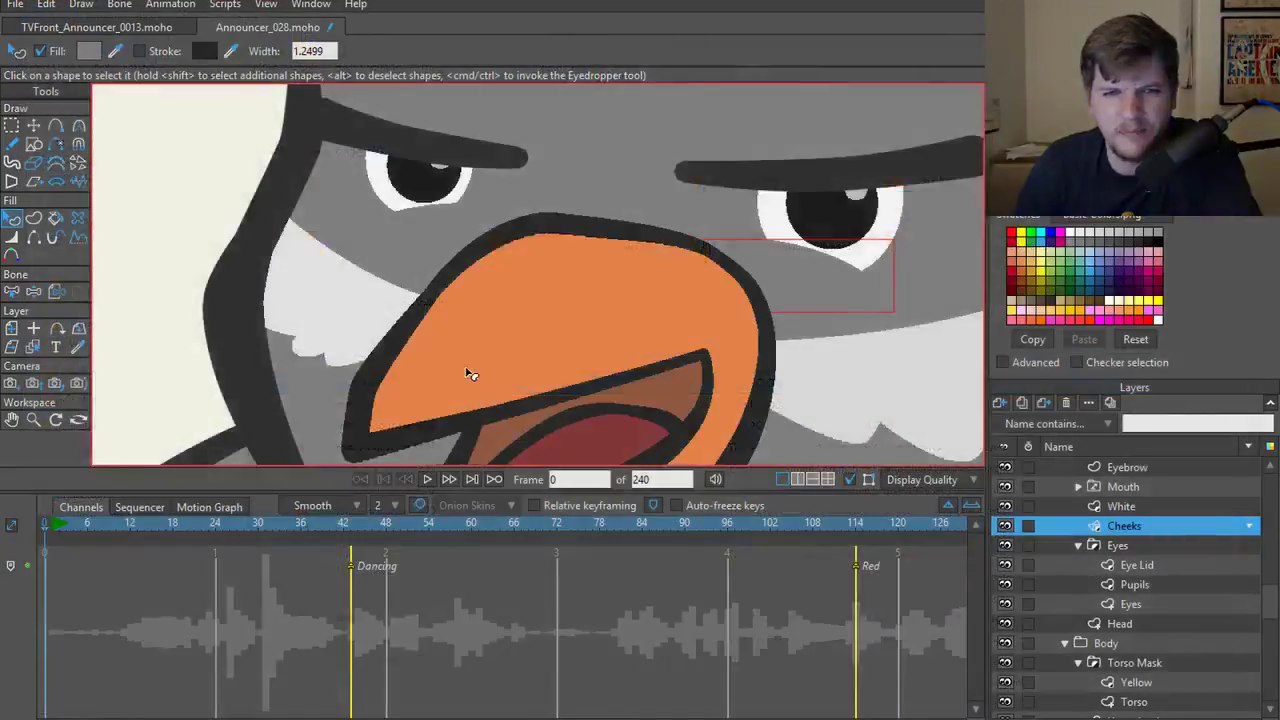
scroll(468, 360, down, 3)
scroll(460, 352, up, 3)
scroll(455, 340, down, 1)
scroll(455, 340, down, 4)
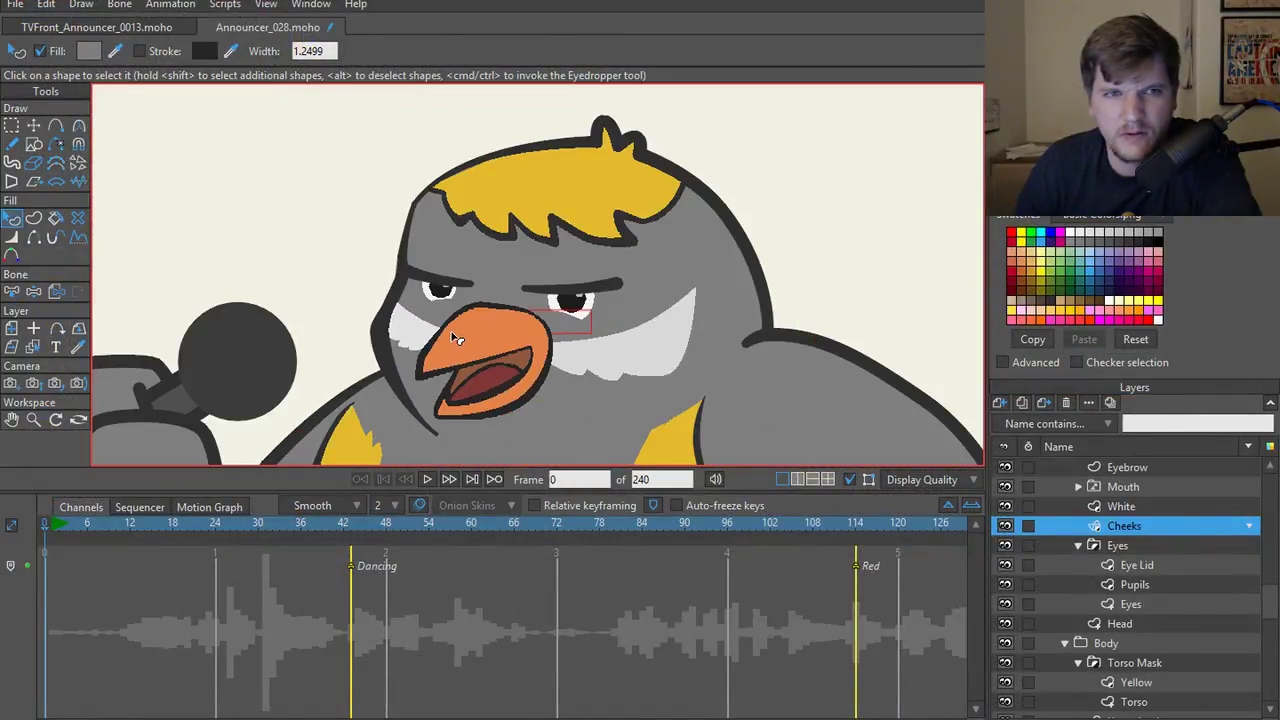
scroll(1065, 528, up, 3)
scroll(1065, 528, up, 1)
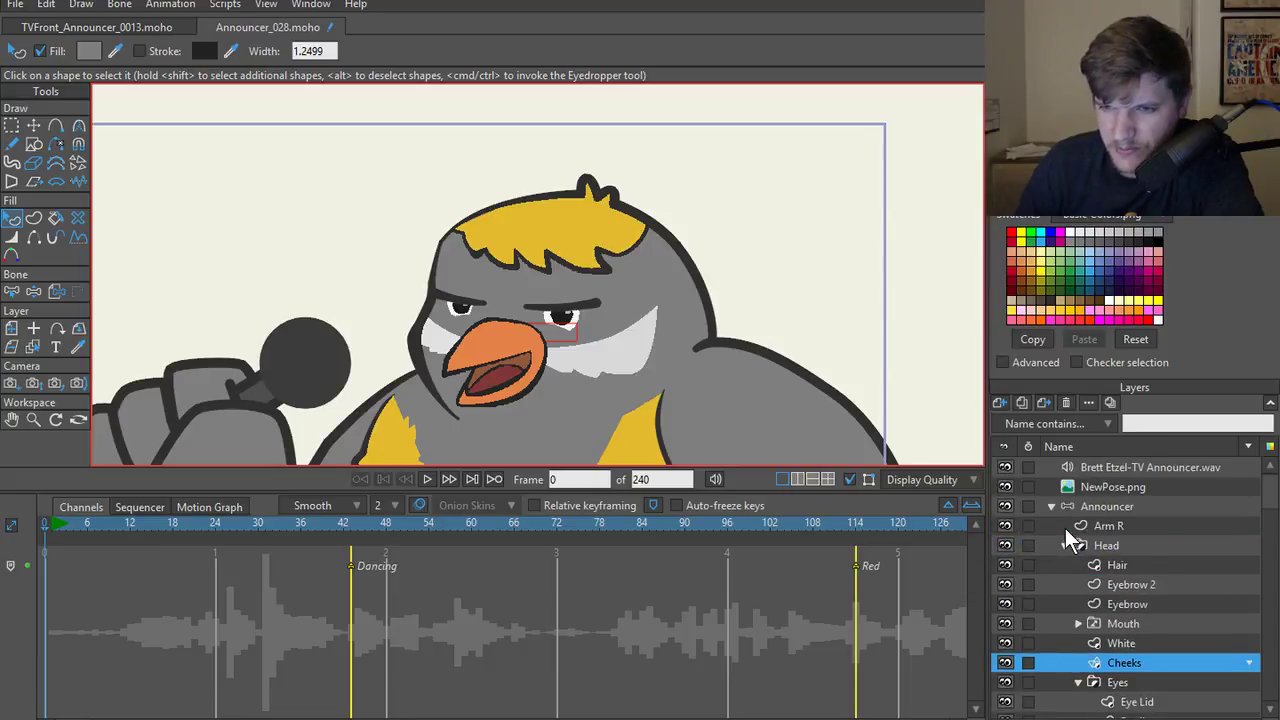
- Save Announcer_028 with the Announcer layer collapsed and switch to the TVFront_Announcer_0013 document
click(1053, 508)
scroll(630, 368, down, 2)
scroll(630, 368, down, 2)
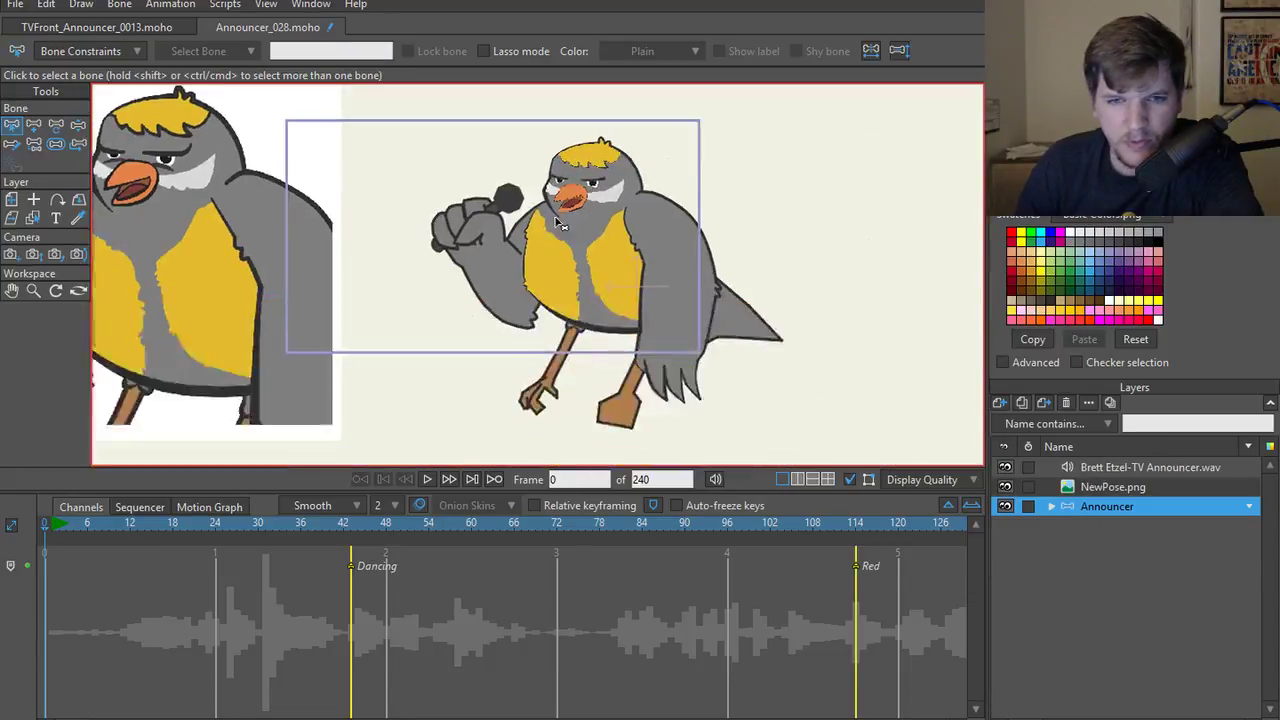
scroll(390, 170, up, 1)
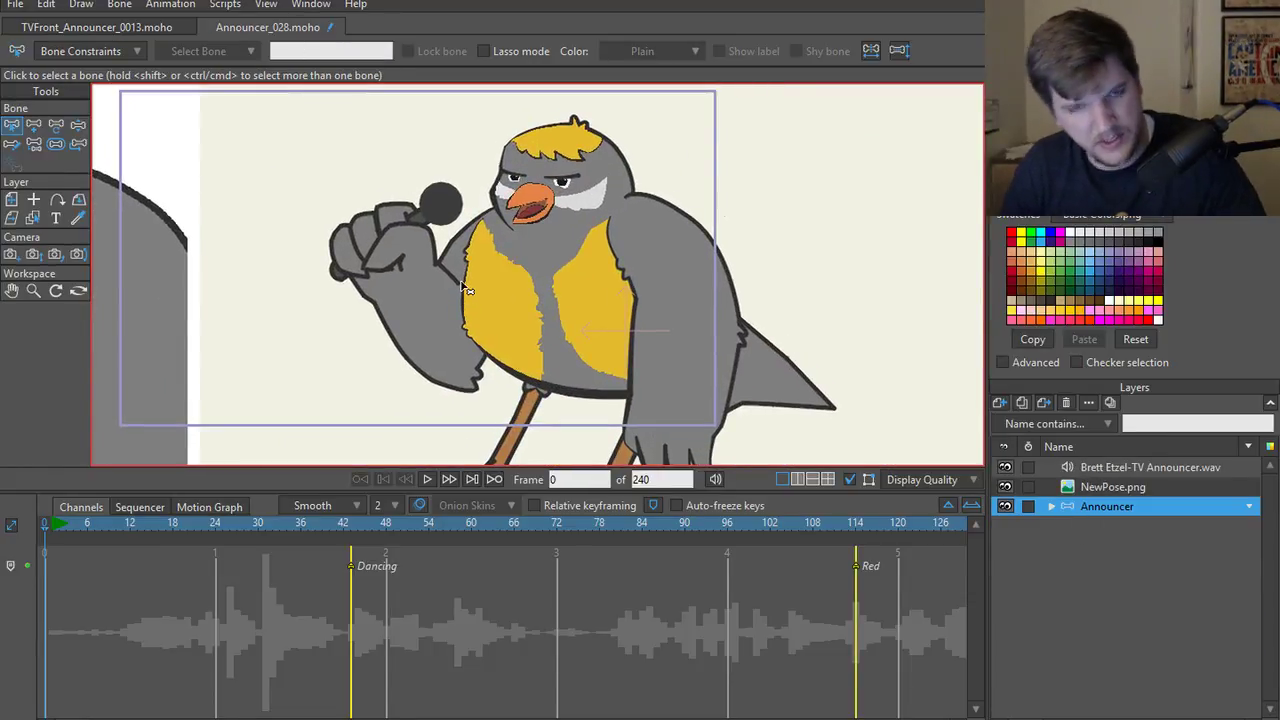
click(133, 29)
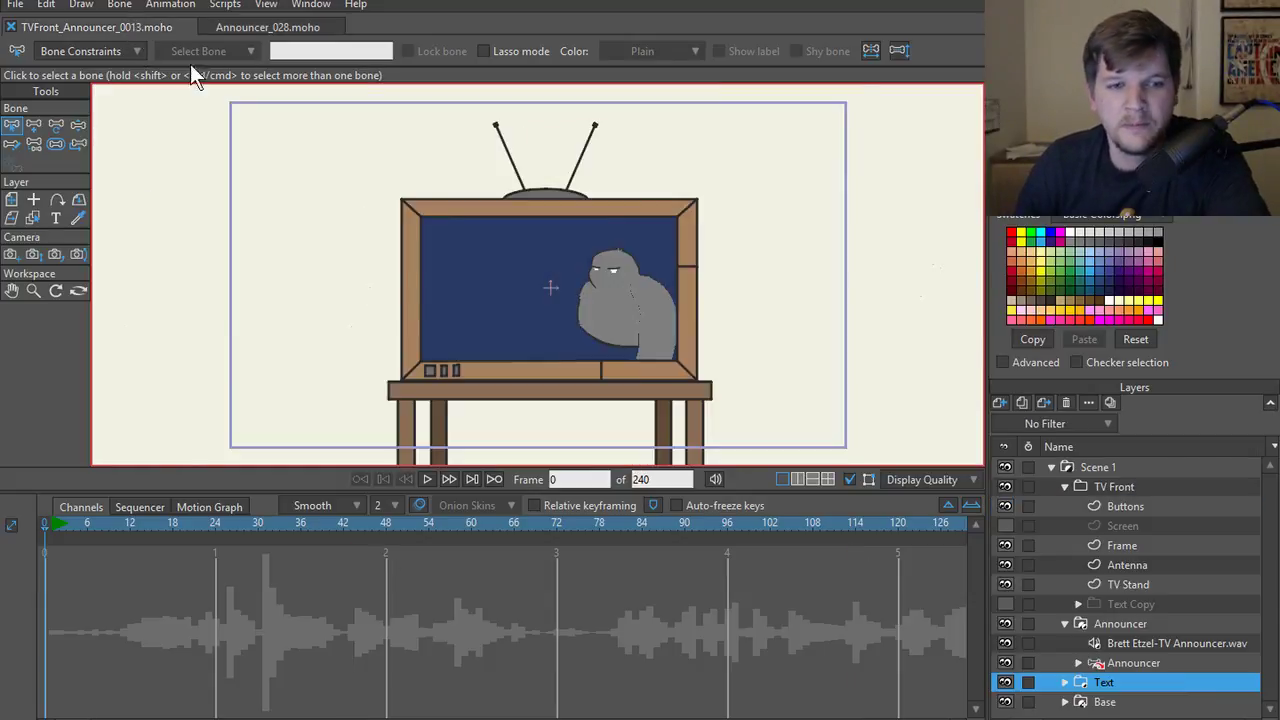
- Update the Announcer layer's reference from its original, adding new layers, removing nonexistent ones and replacing mismatched bones
click(1153, 667)
right_click(1153, 668)
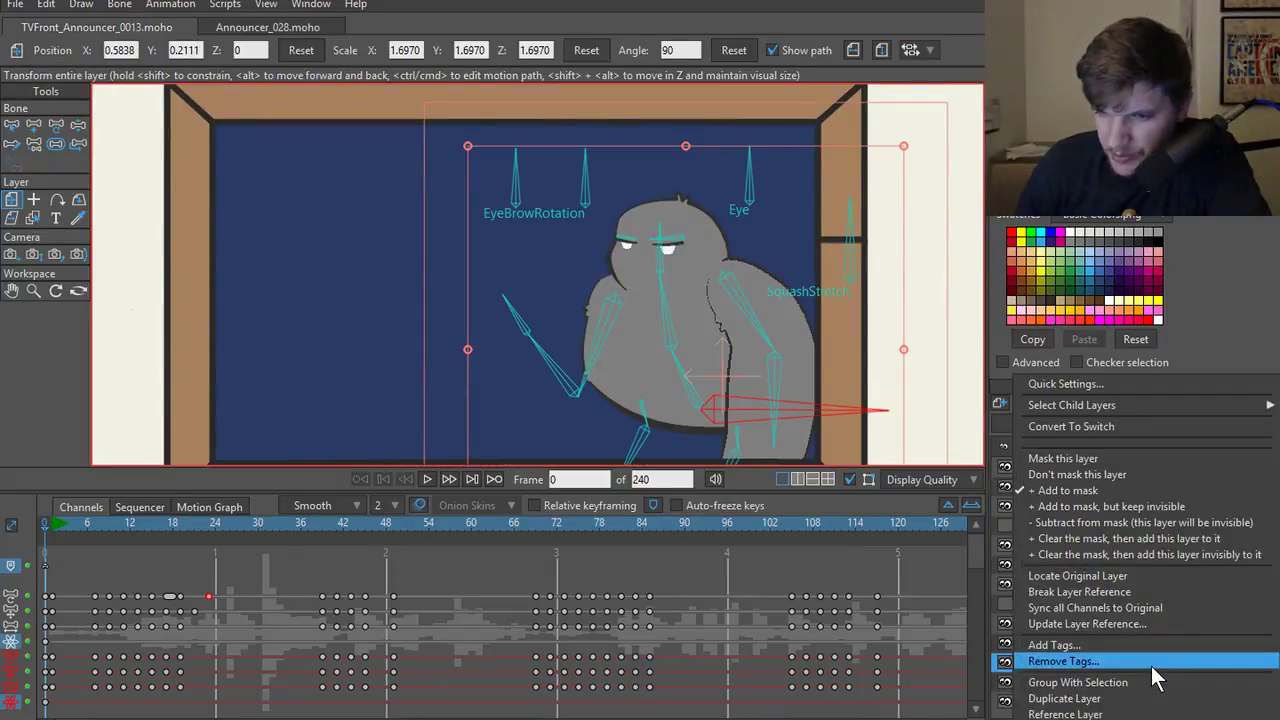
click(1153, 624)
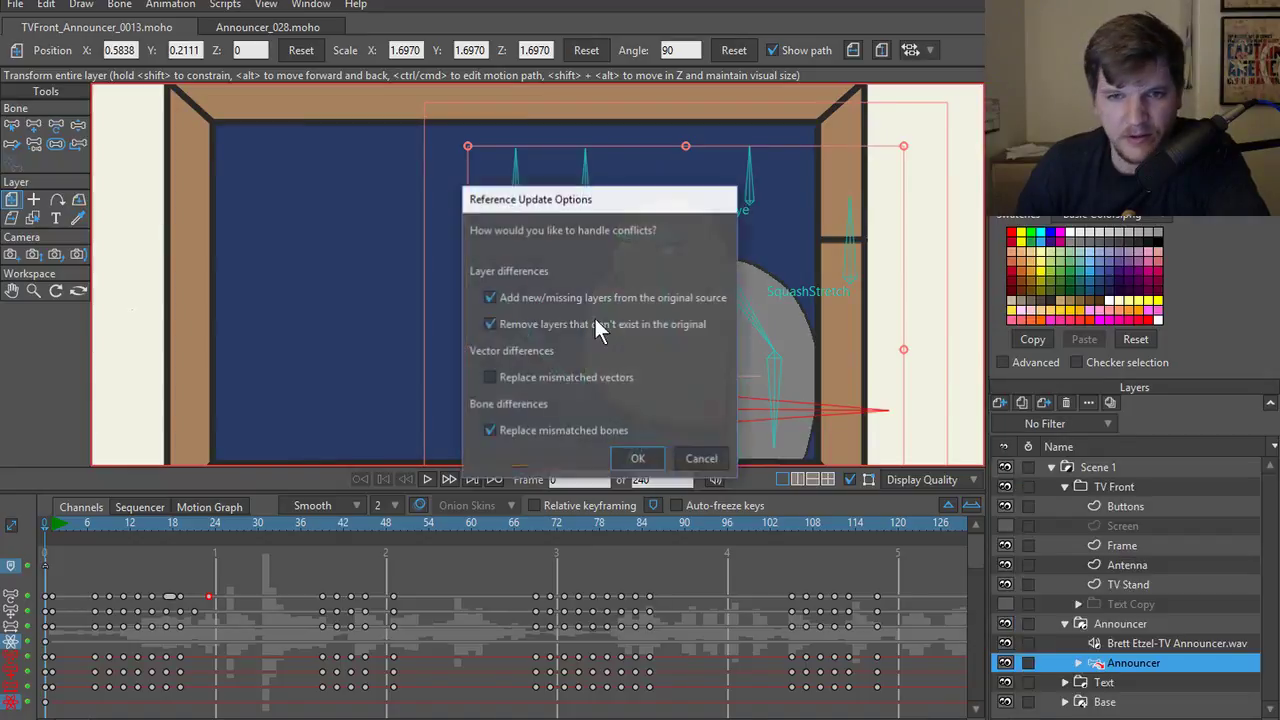
click(638, 460)
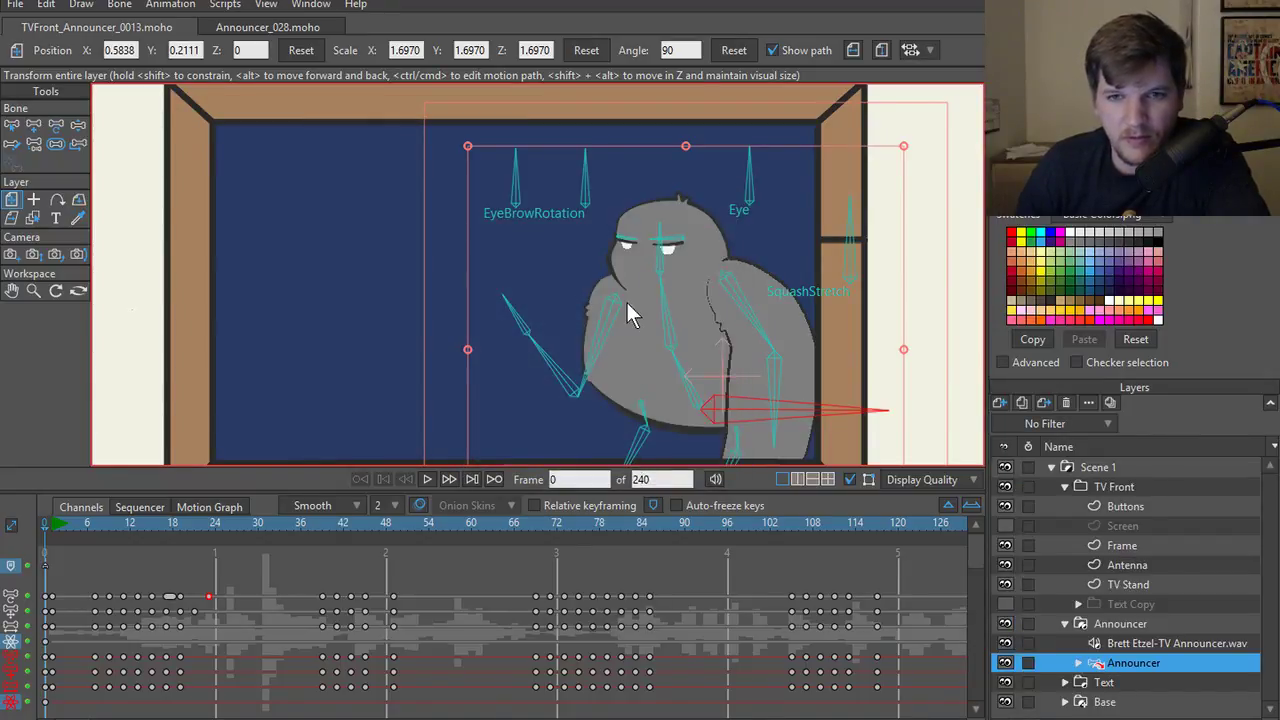
- Render frame 0 of the TVFront scene to check the updated announcer's face and body, and select Scene 1
scroll(643, 273, up, 5)
drag(643, 273, 577, 283)
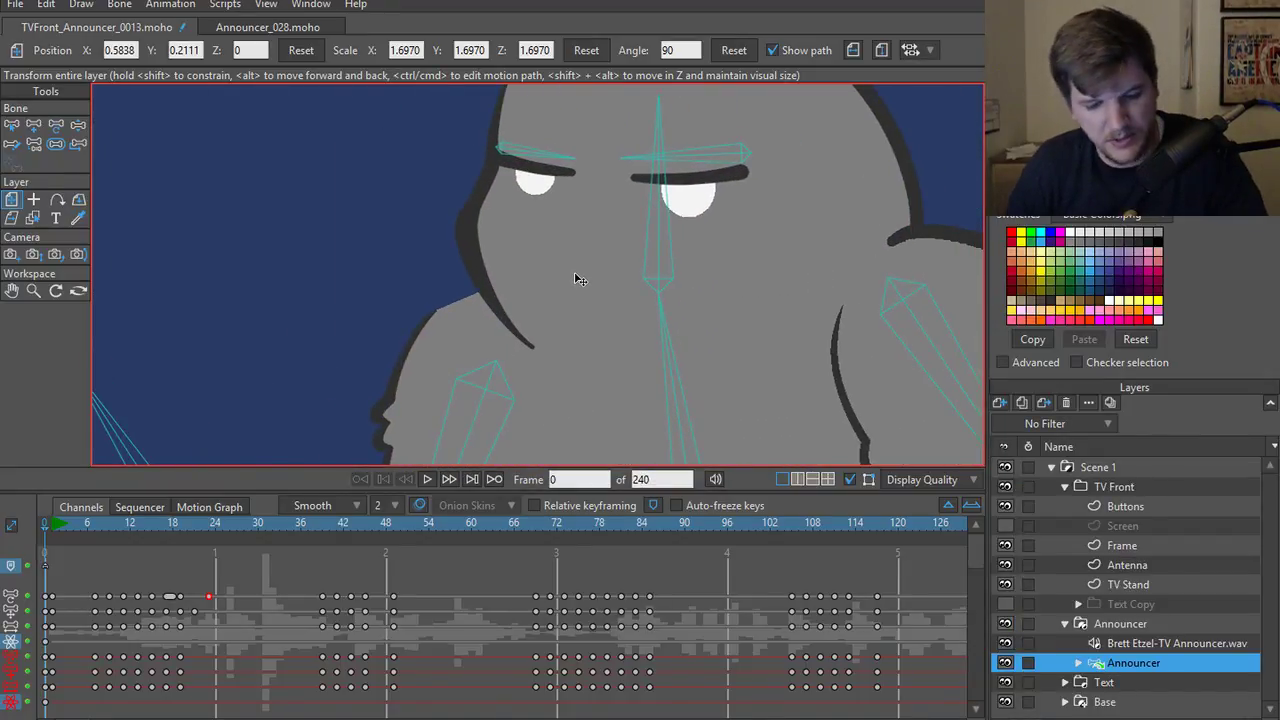
key(ctrl+r)
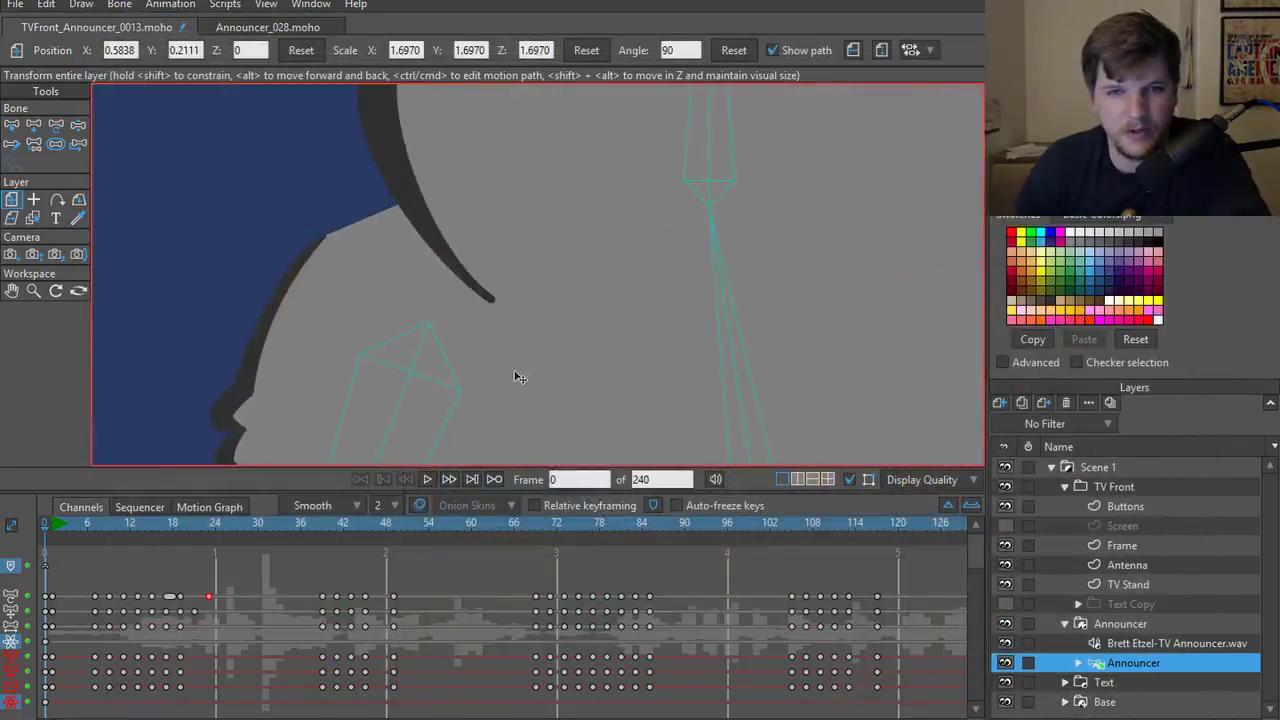
scroll(517, 374, down, 3)
scroll(423, 374, up, 4)
scroll(508, 267, down, 2)
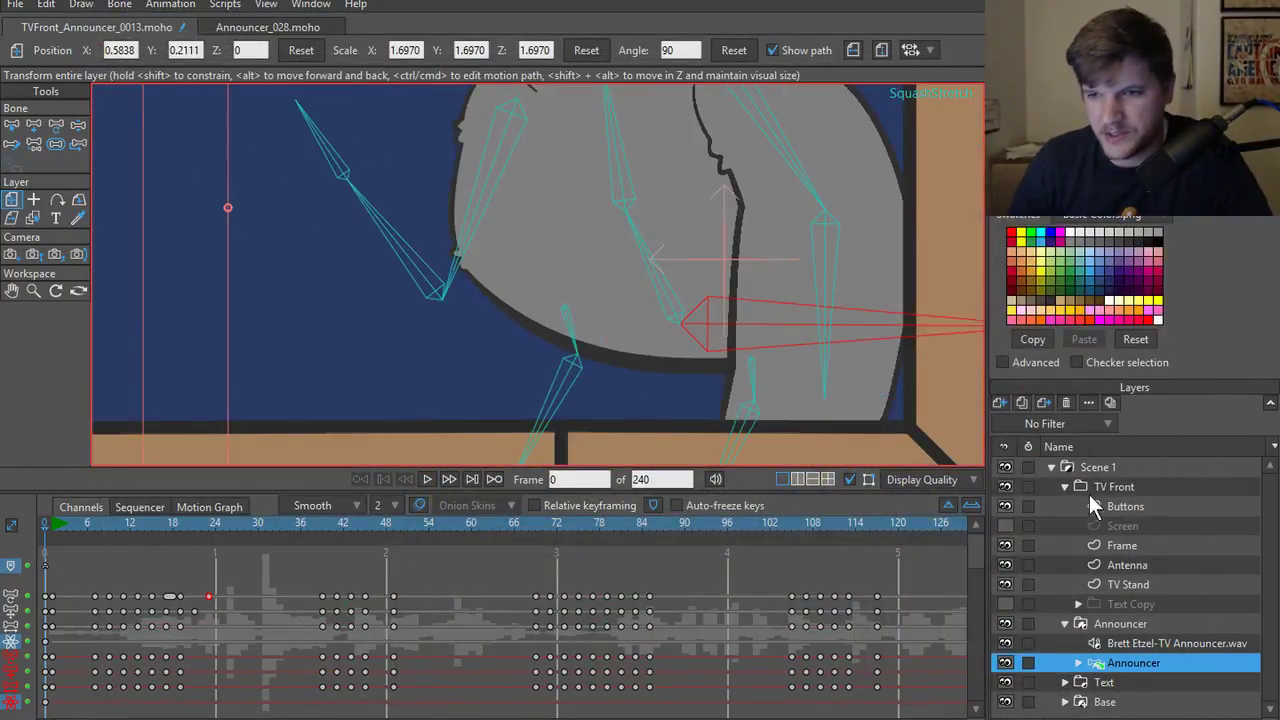
double_click(1125, 472)
click(956, 662)
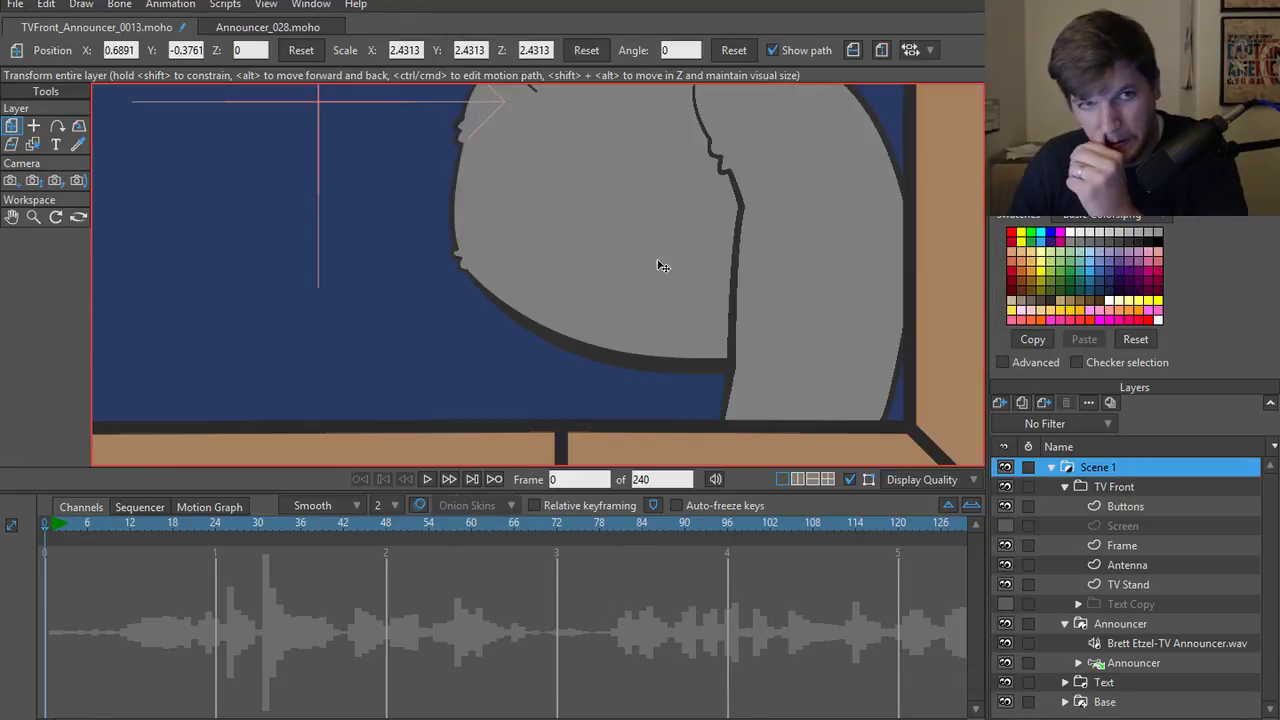
- Switch to the Announcer_028 document and select the UpperArmL layer of the arm holding the microphone
click(291, 33)
scroll(480, 375, up, 5)
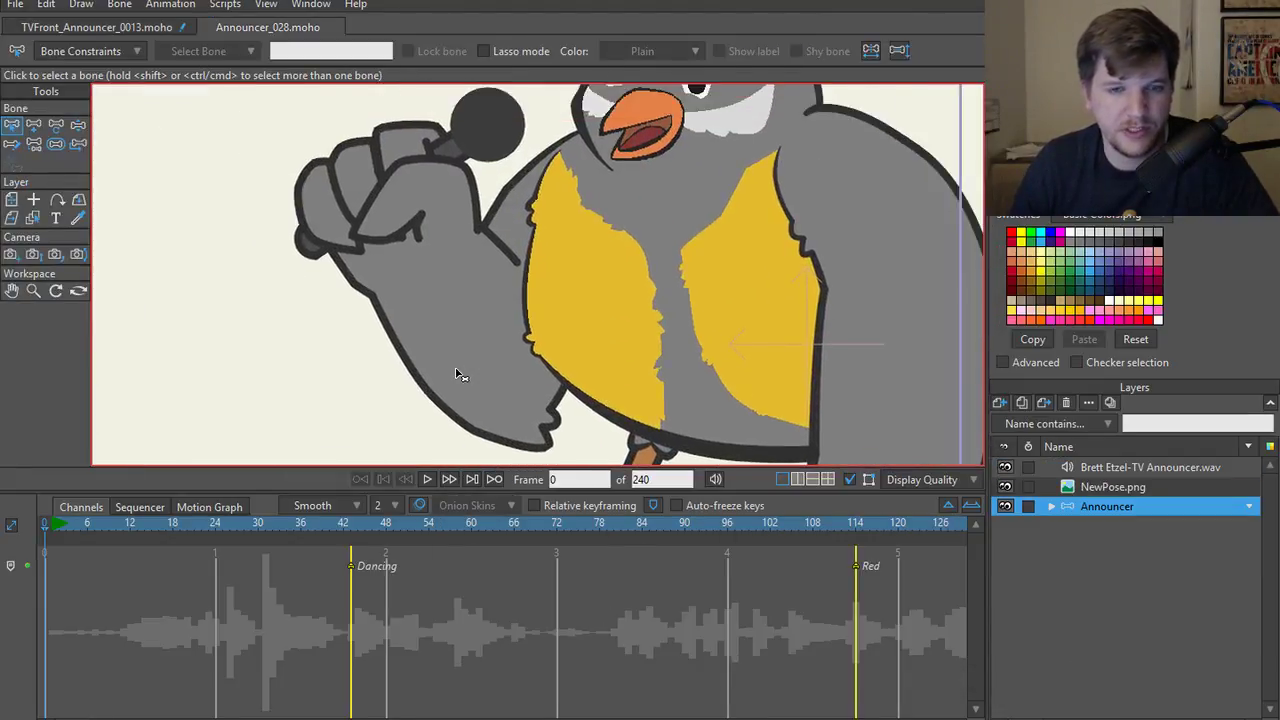
ctrl+alt+click(430, 402)
scroll(425, 400, down, 3)
scroll(415, 395, up, 3)
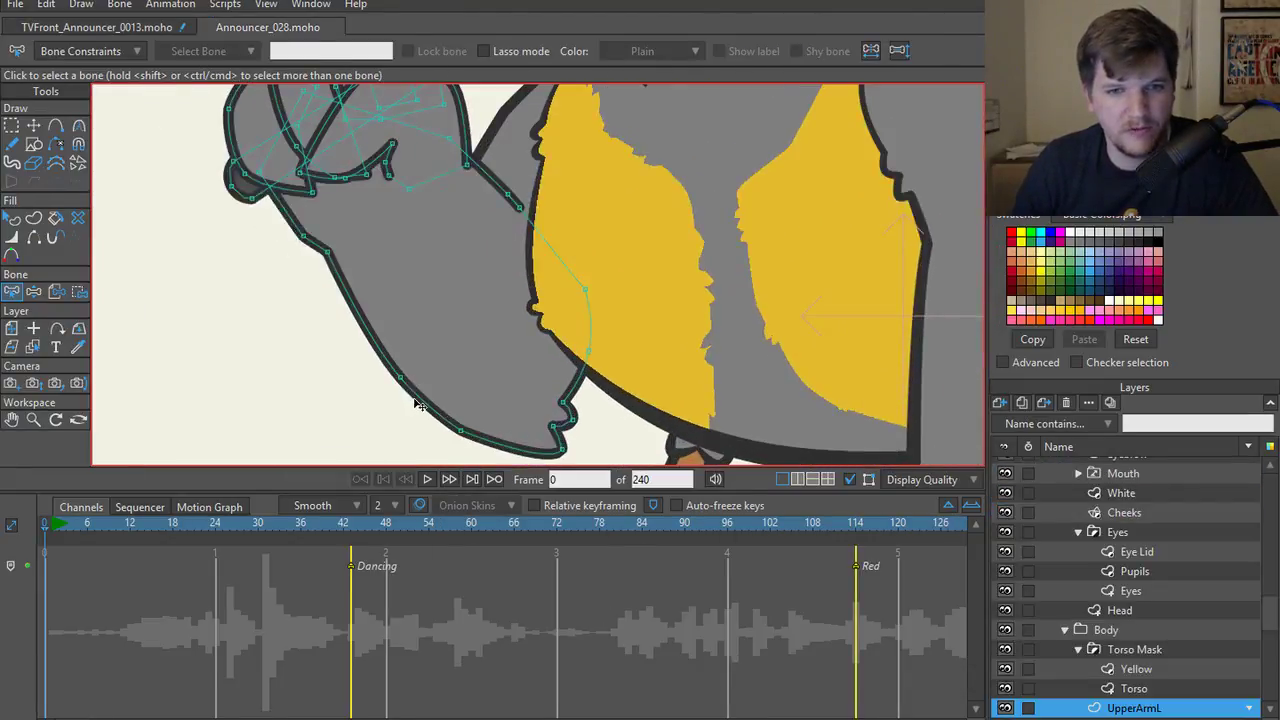
- Adjust the curvature of the points along the forearm's lower outer edge into a smooth rounded bend on UpperArmL
click(459, 430)
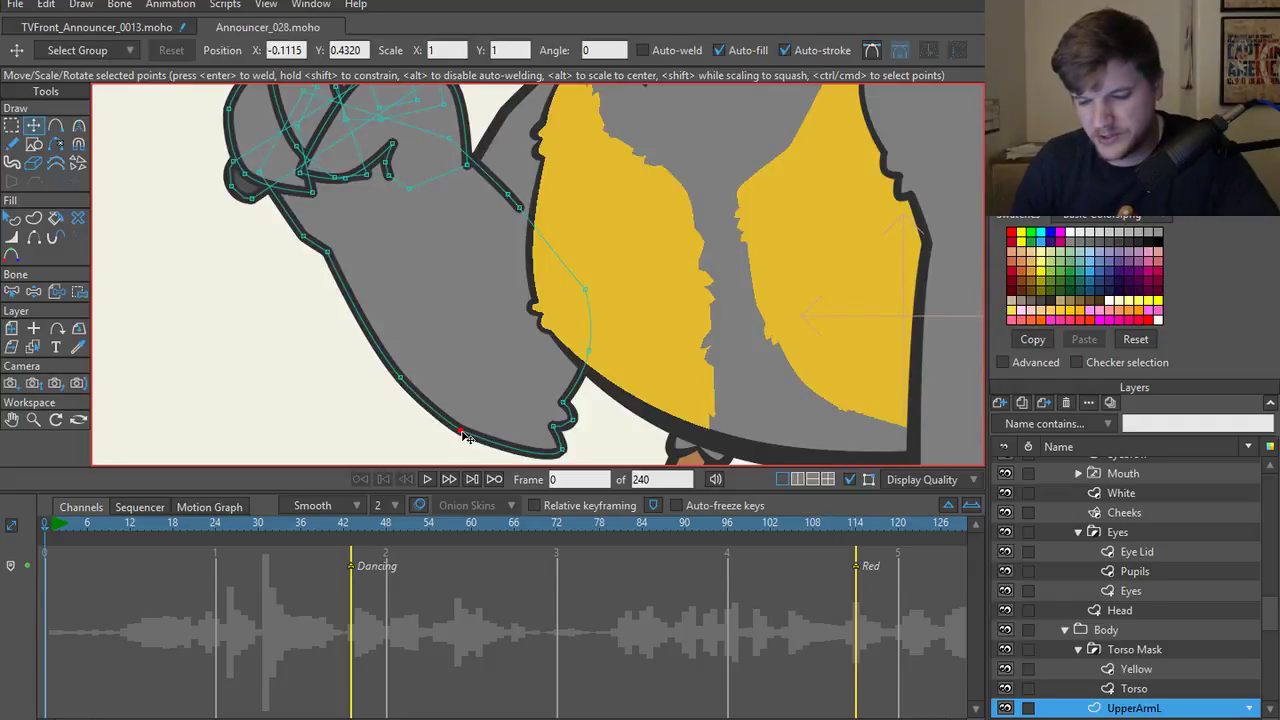
key(ctrl+p)
click(402, 445)
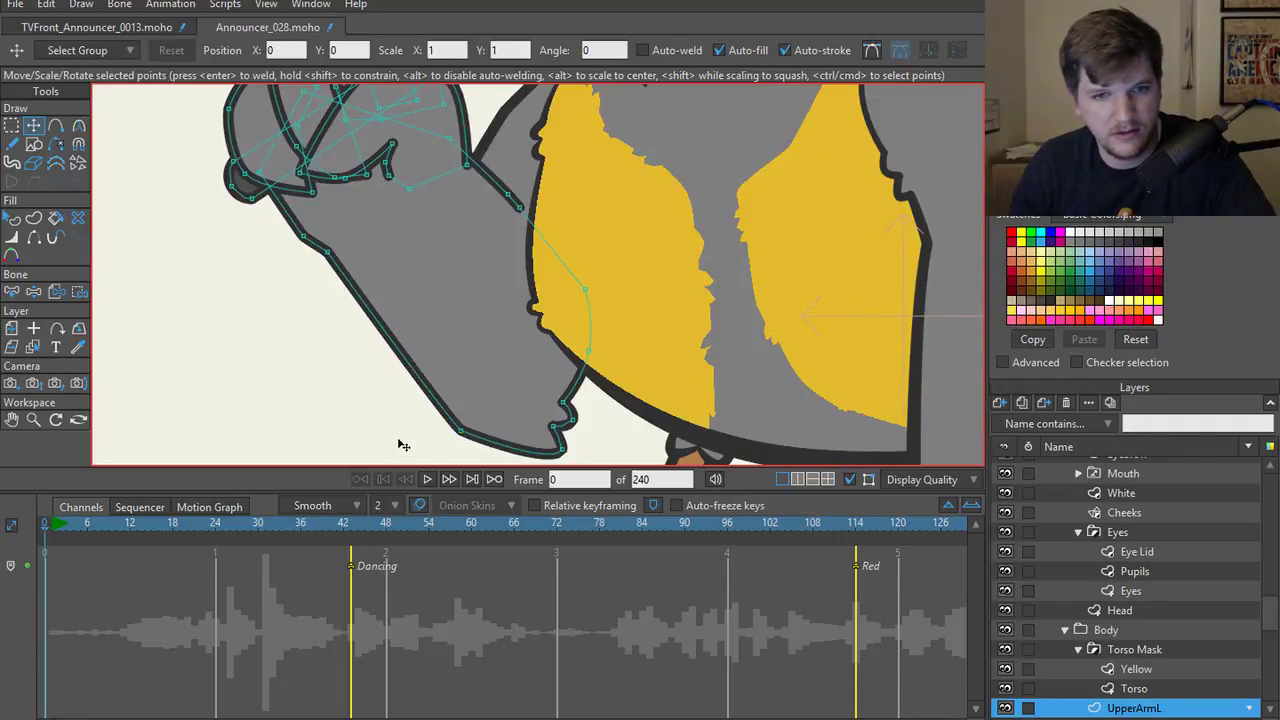
key(c)
click(460, 431)
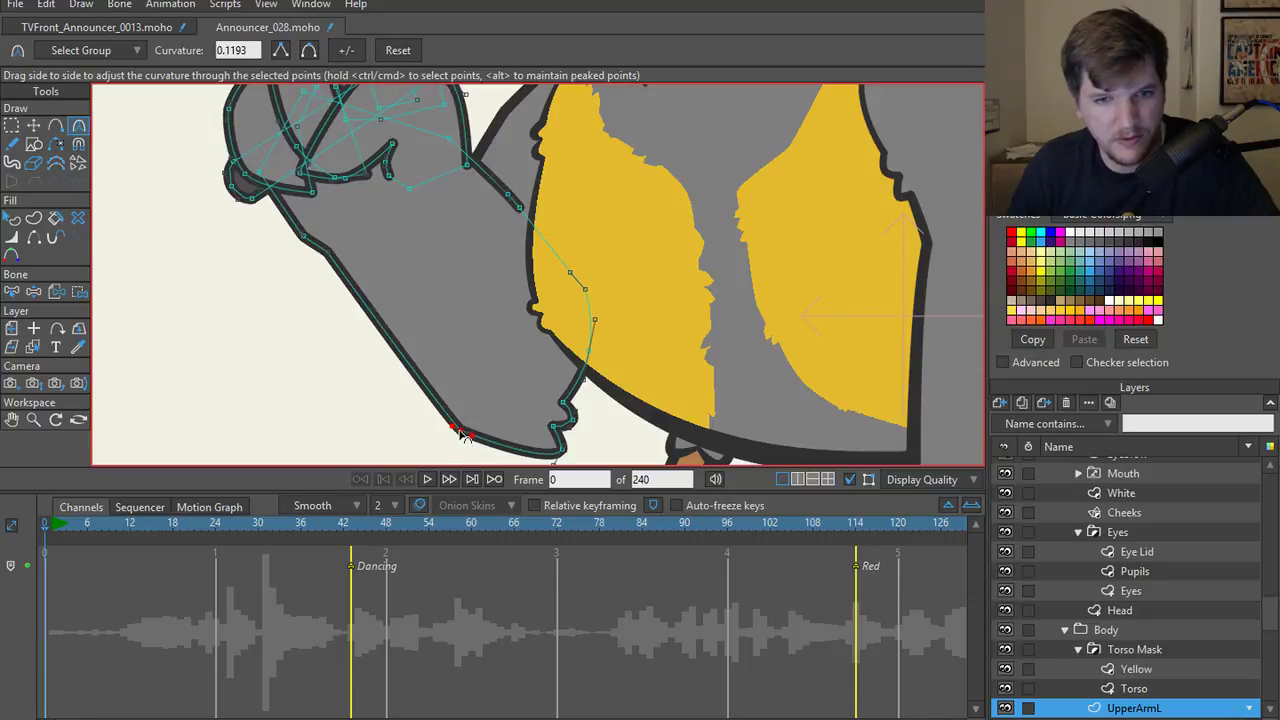
drag(421, 401, 343, 313)
mouse_move(474, 460)
mouse_down()
mouse_move(484, 443)
mouse_move(491, 480)
mouse_move(522, 472)
mouse_move(475, 452)
mouse_up()
drag(385, 343, 561, 420)
- Thin the UpperArmL outline near the elbow, setting the point behind the torso edge to 68 percent line width
key(w)
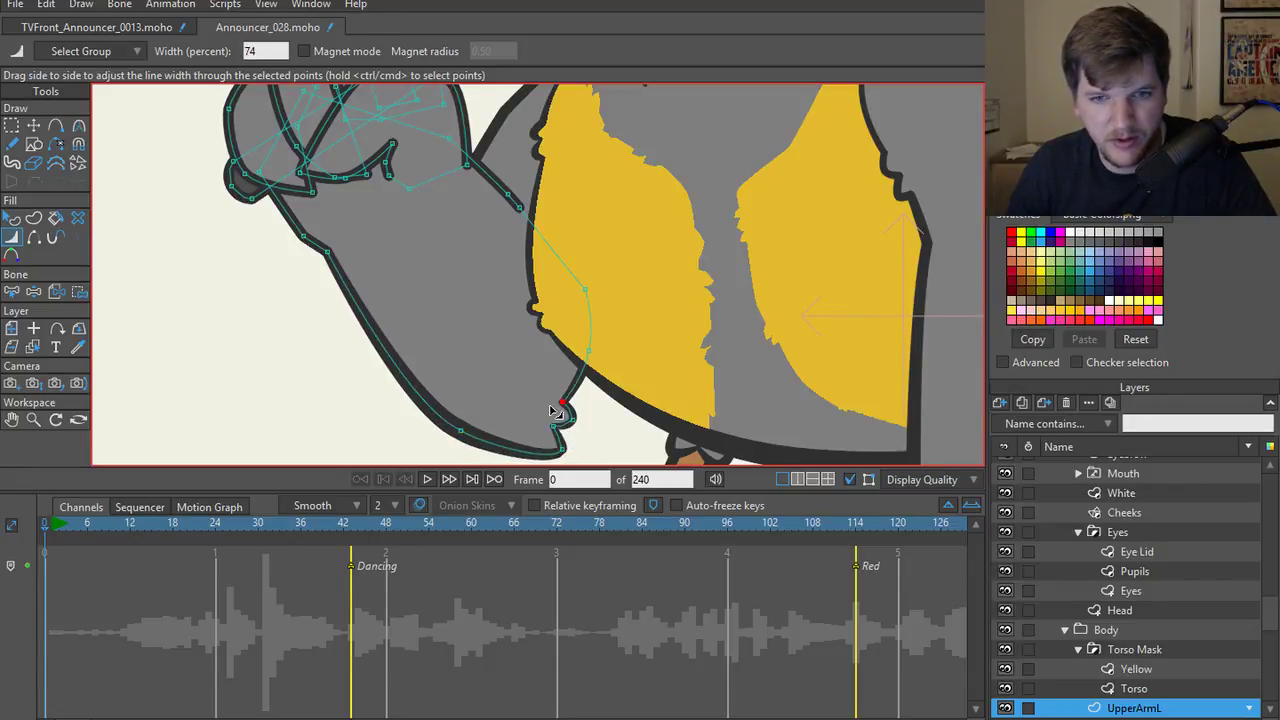
drag(606, 354, 582, 354)
drag(404, 306, 484, 383)
scroll(484, 383, up, 1)
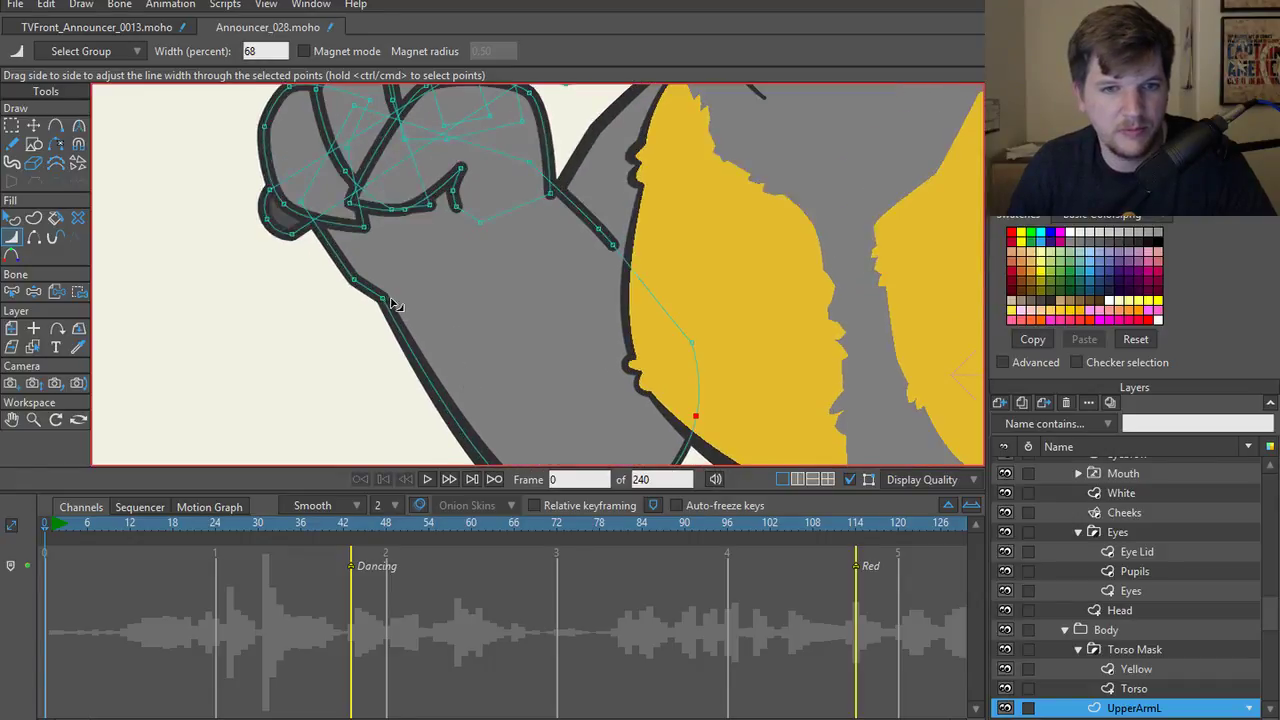
- Smooth the corner point just below the wrist on the forearm's outer edge to a curvature of 0.30
key(t)
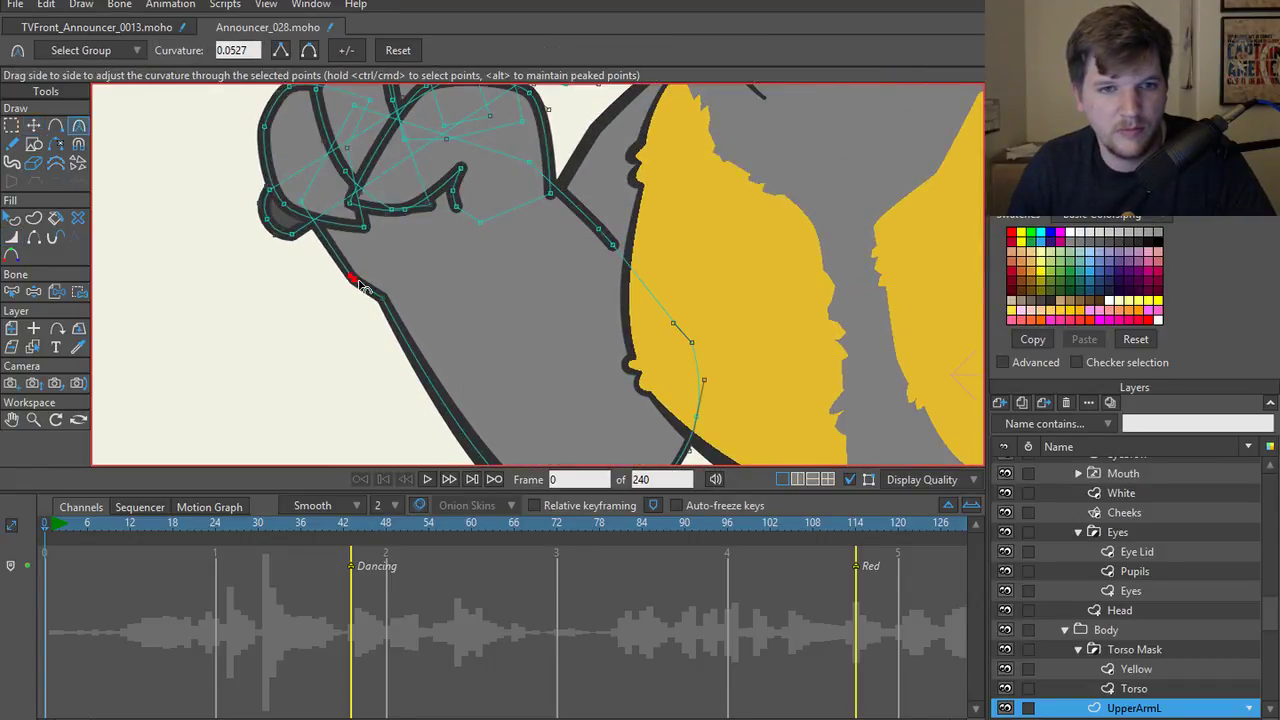
key(c)
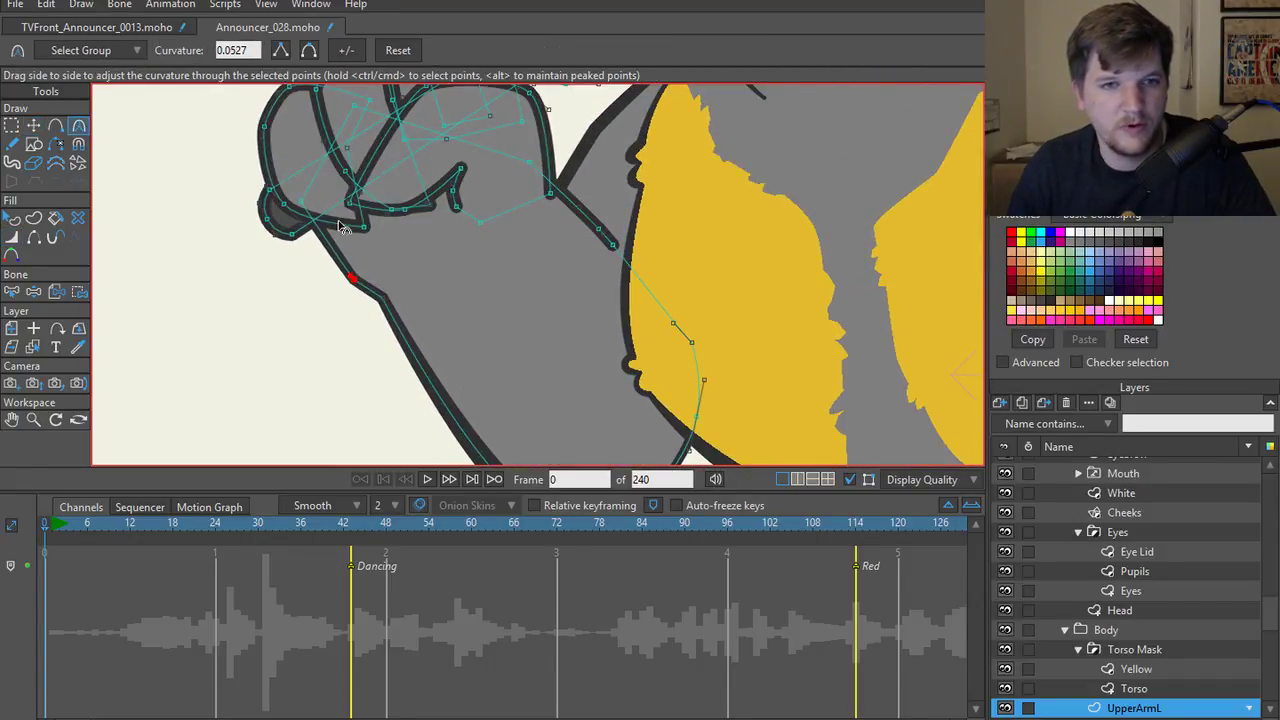
click(309, 50)
drag(294, 260, 327, 328)
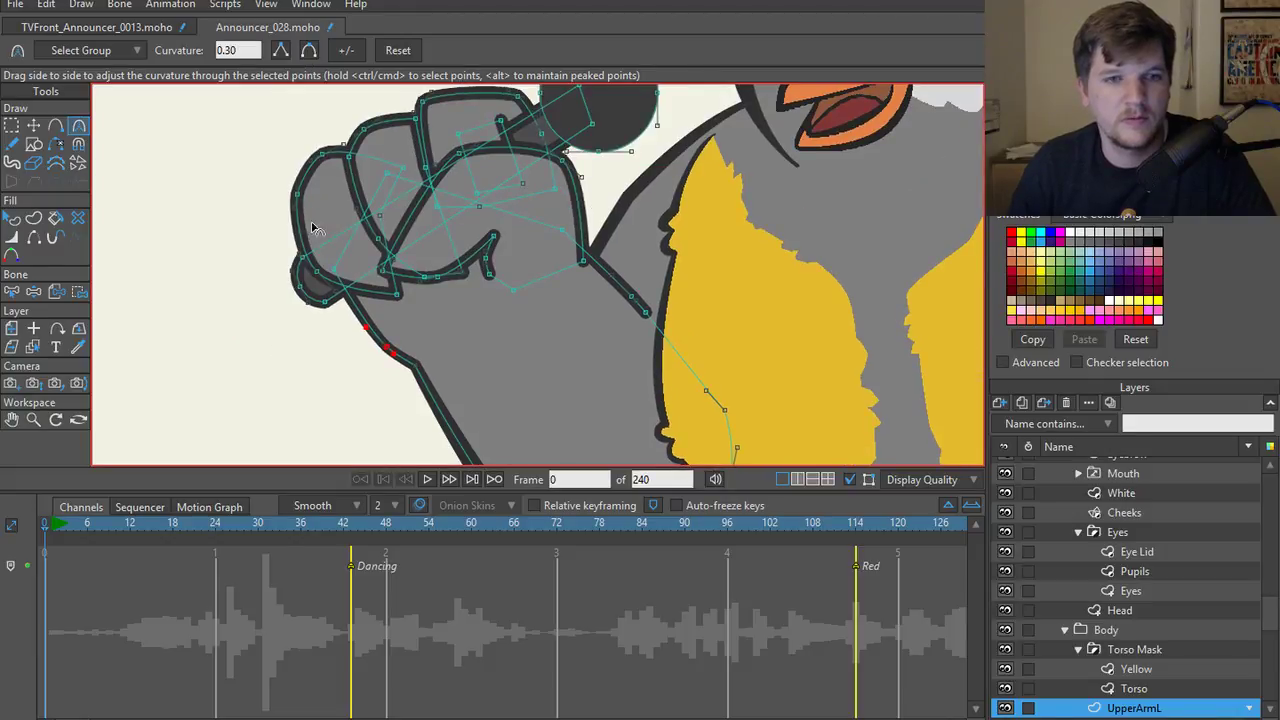
- Taper the inner end of the arm line beside the chest to a line width of 38 percent
scroll(313, 226, down, 1)
drag(330, 275, 274, 298)
scroll(514, 323, up, 3)
key(w)
mouse_move(534, 322)
mouse_down()
mouse_move(512, 325)
mouse_move(489, 298)
mouse_move(504, 288)
mouse_move(529, 323)
mouse_up()
scroll(440, 275, down, 3)
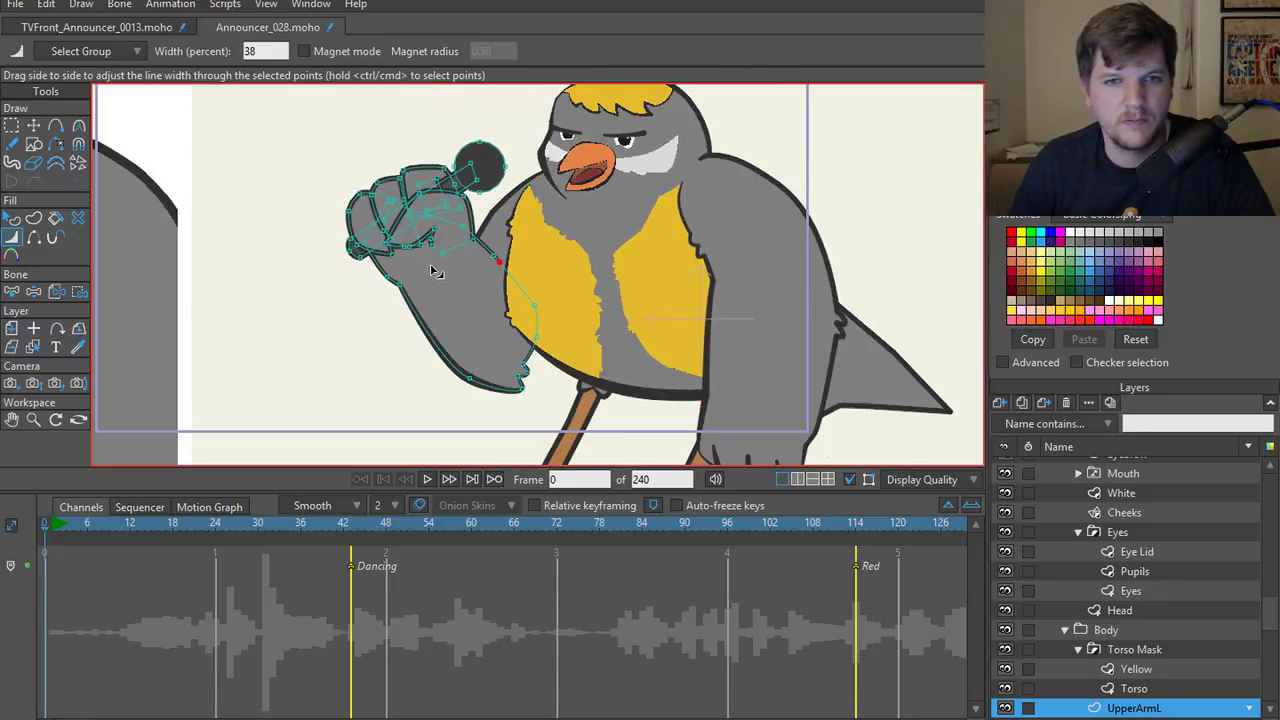
- Render frame 0 of Announcer_028 to check the reshaped arm outline, and close the render
scroll(436, 272, up, 3)
scroll(410, 300, down, 3)
key(ctrl+r)
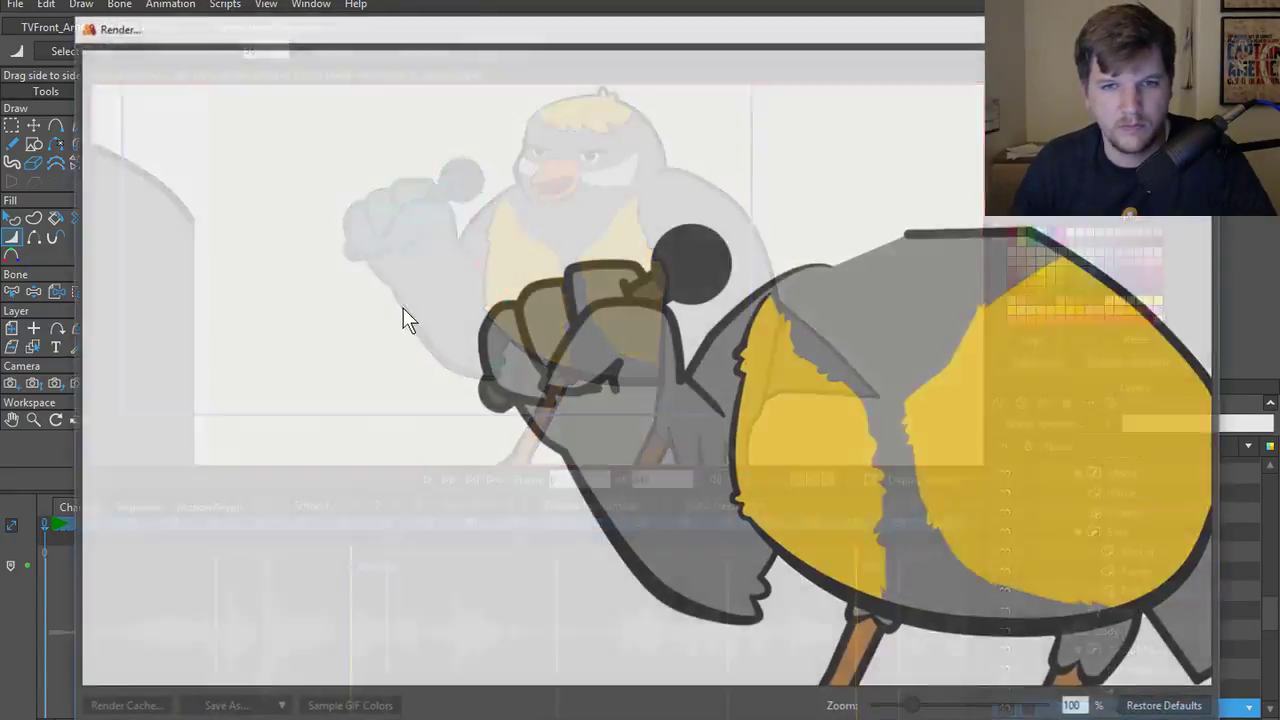
double_click(830, 26)
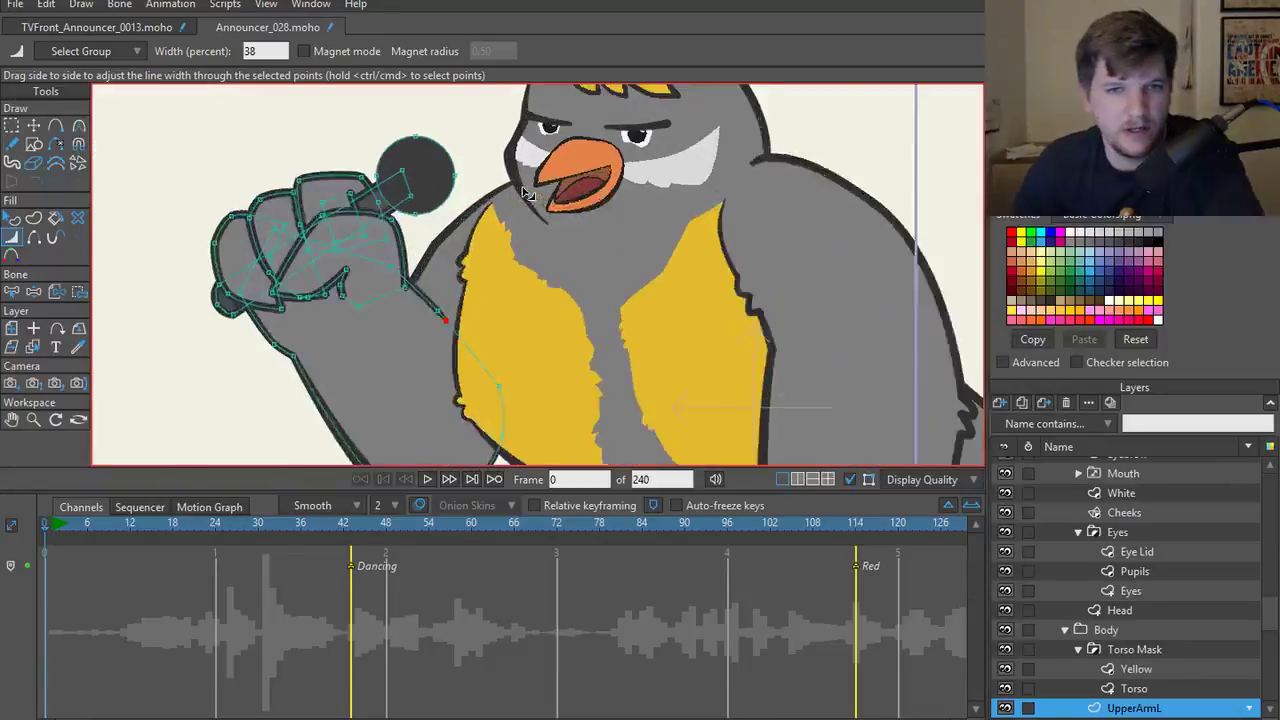
- Set the stroke width of the microphone's round head to 3.50
scroll(500, 245, up, 4)
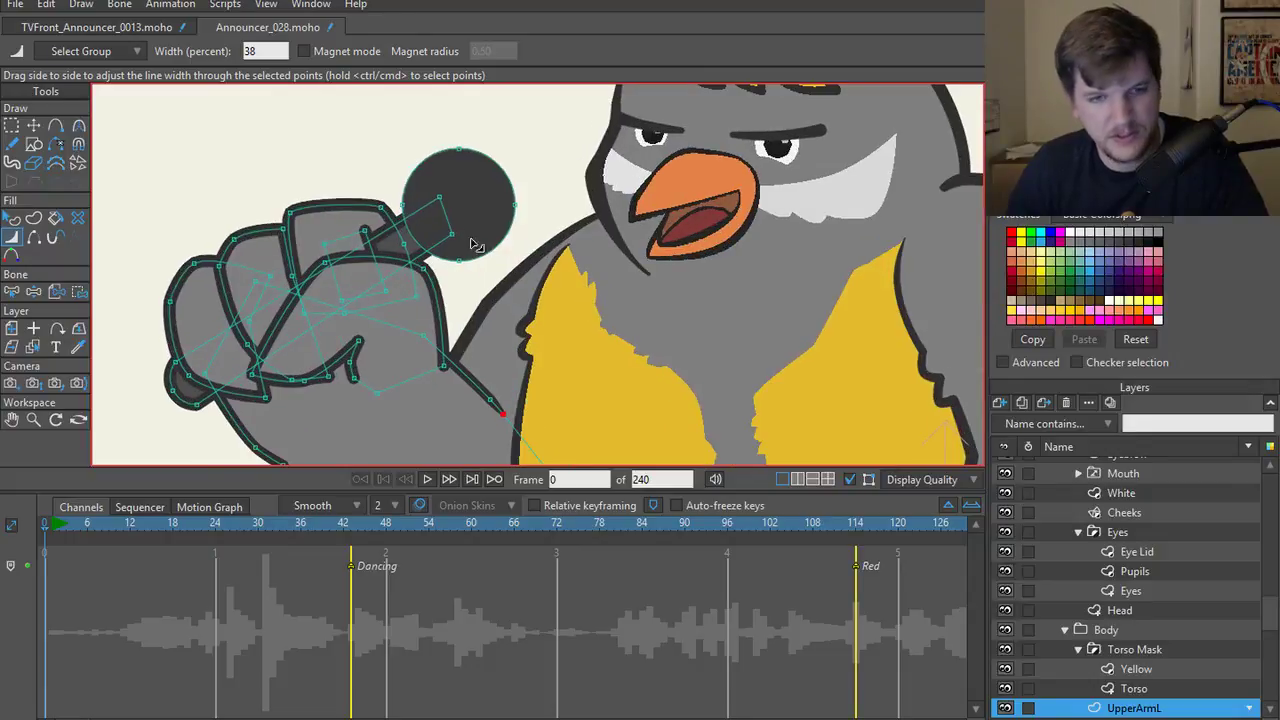
key(q)
click(470, 224)
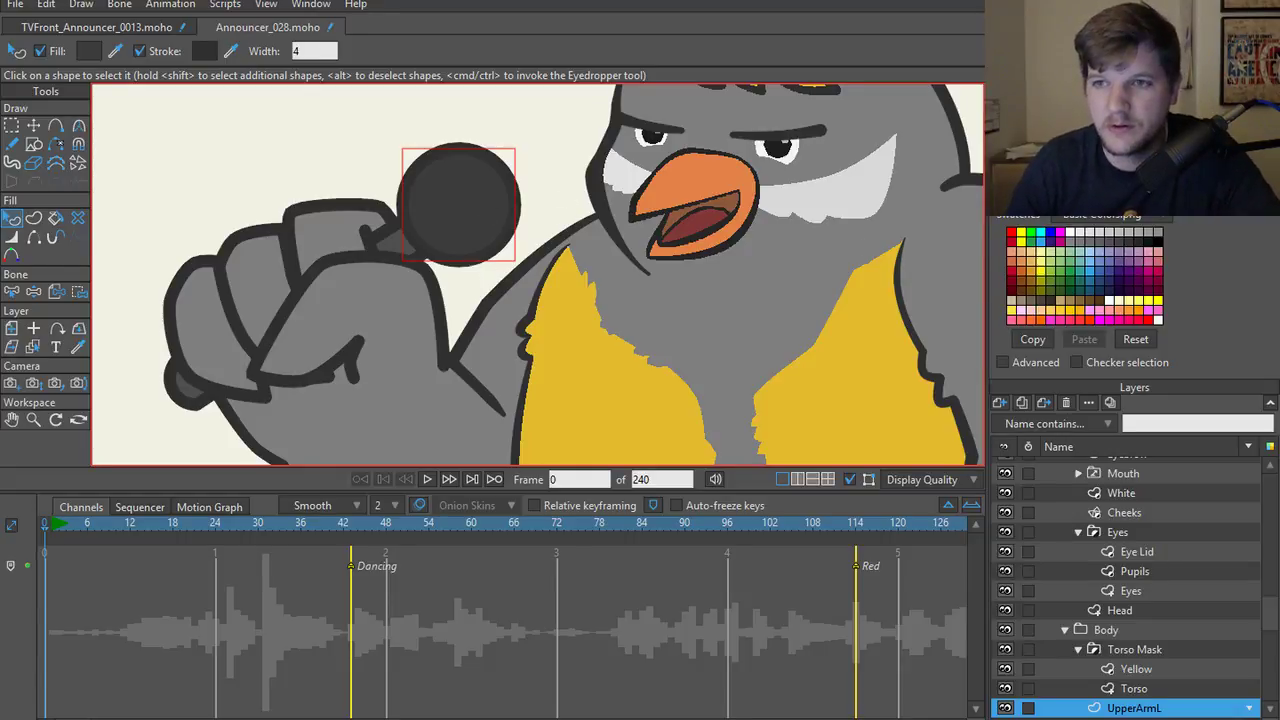
key(Escape)
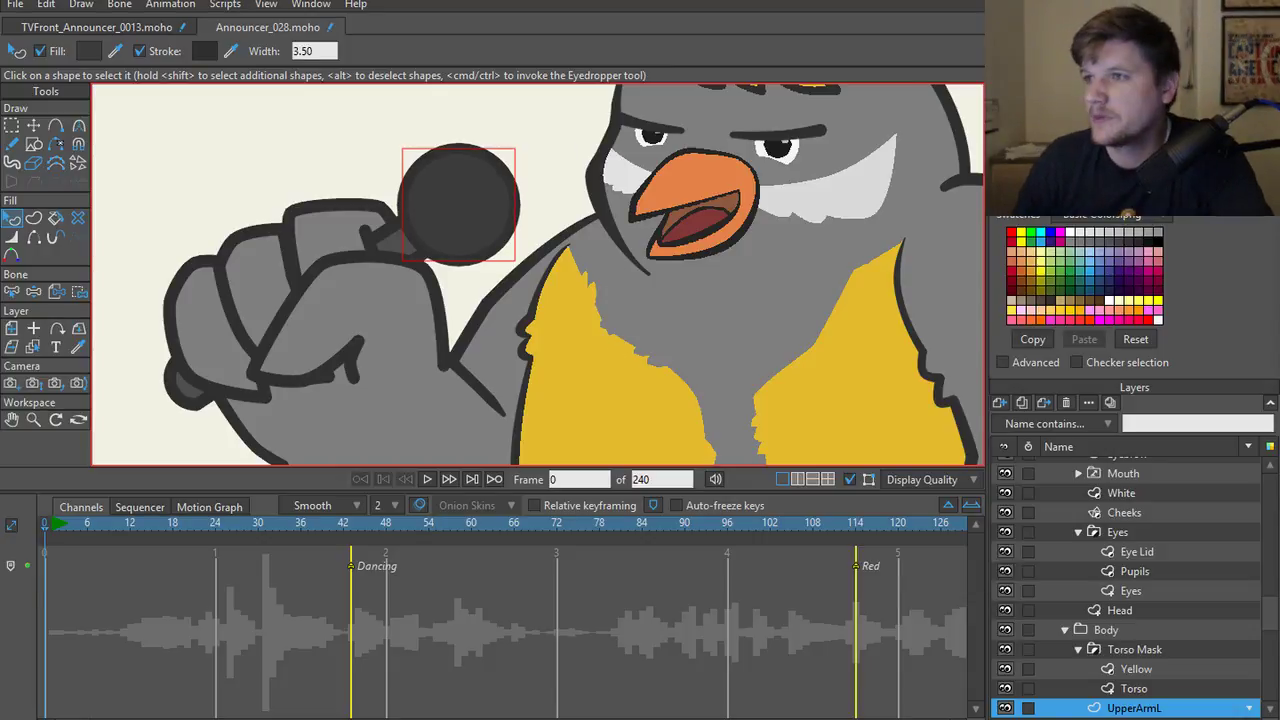
- Render frame 0 of Announcer_028 to examine the microphone outline, close the render and look over the whole bird
key(ctrl+r)
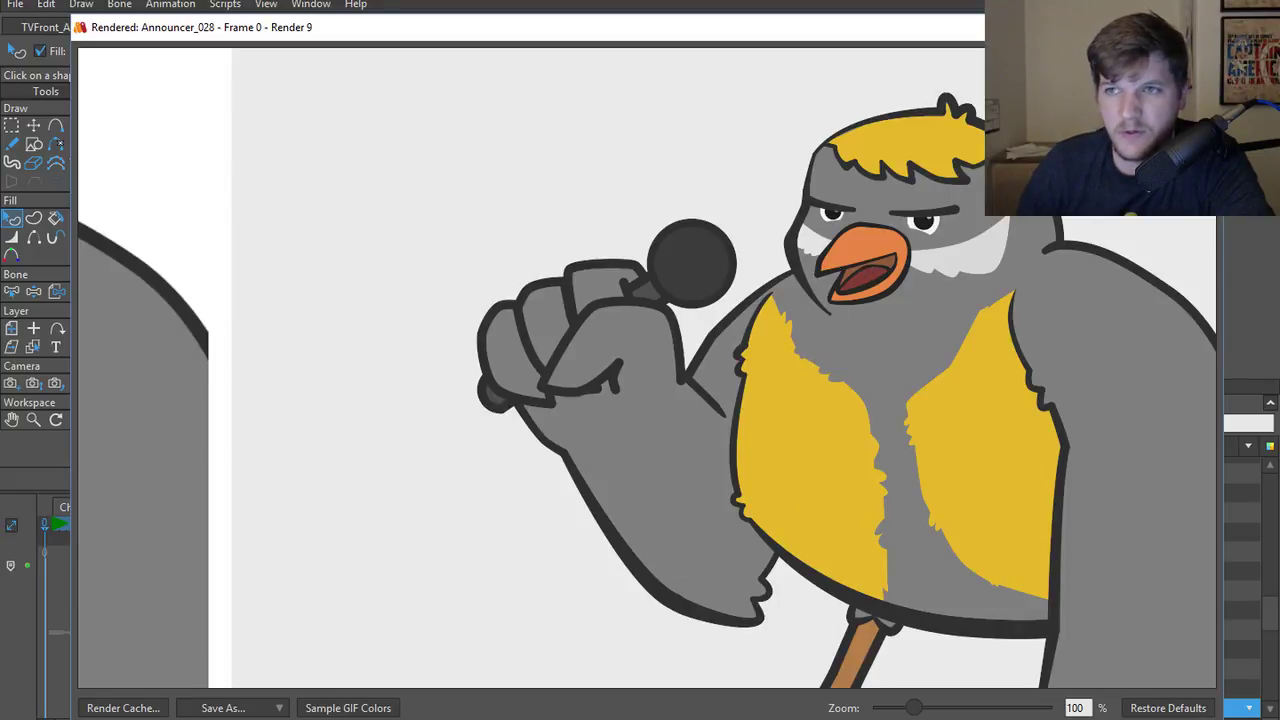
click(1205, 27)
scroll(570, 298, down, 3)
drag(616, 333, 578, 252)
scroll(578, 252, down, 1)
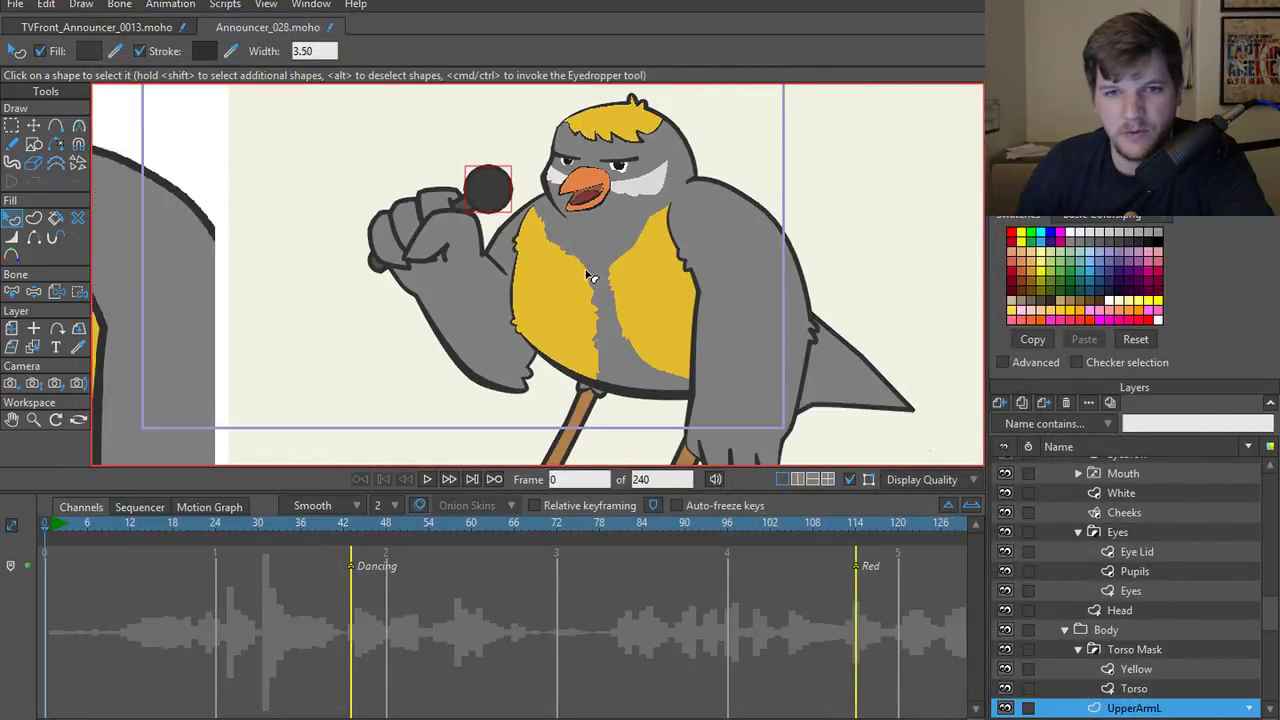
scroll(590, 277, down, 2)
scroll(575, 310, up, 1)
scroll(1100, 514, up, 3)
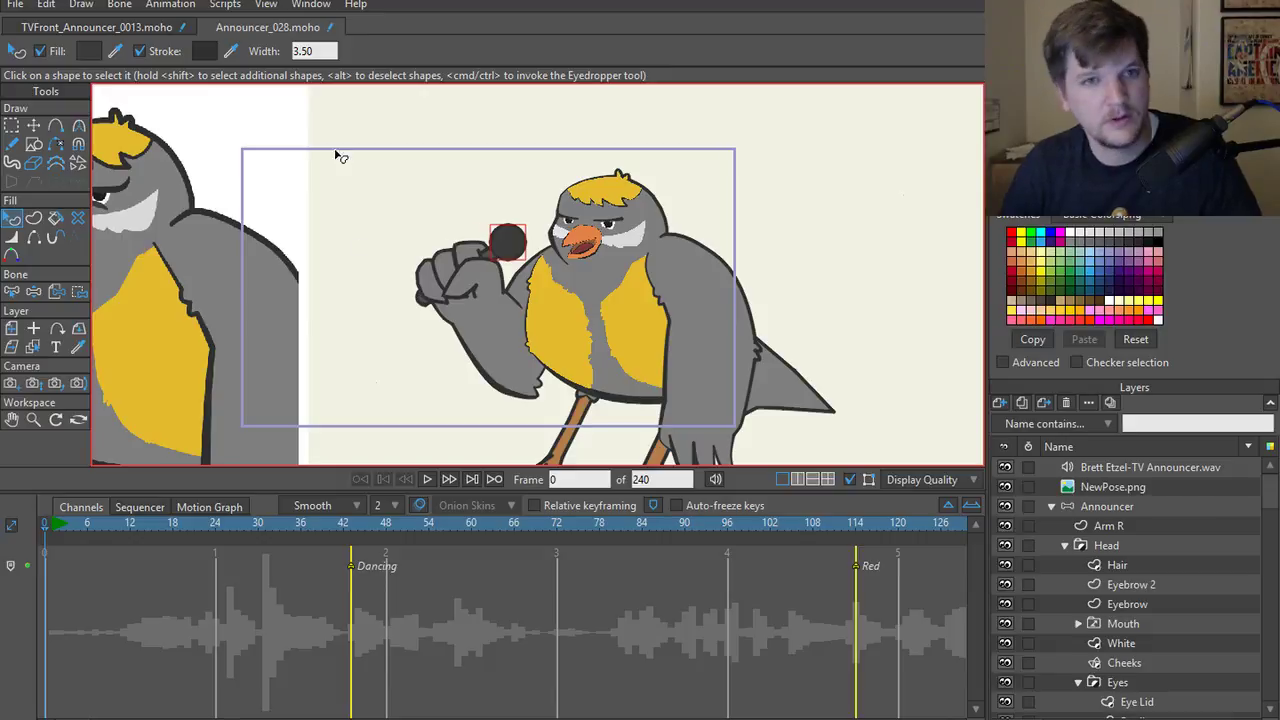
- Switch to the TVFront_Announcer_0013 document and update the Announcer layer's reference, keeping Replace mismatched vectors off
click(166, 27)
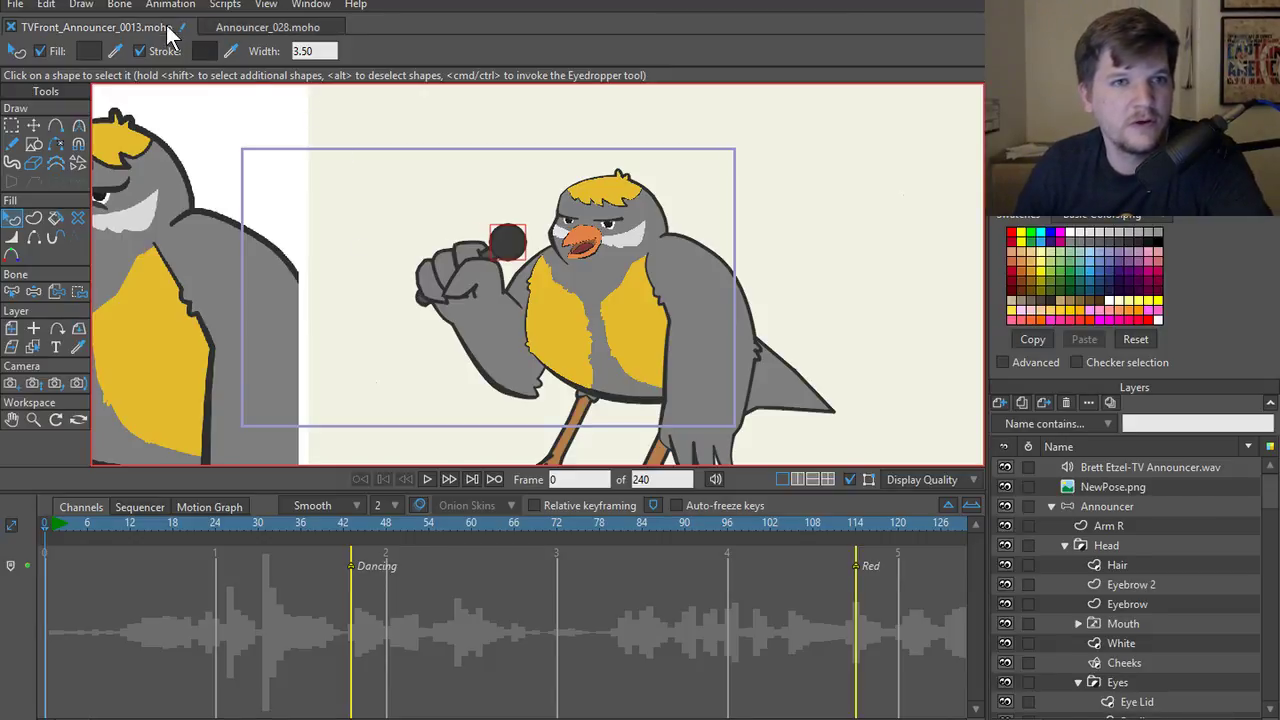
click(1135, 664)
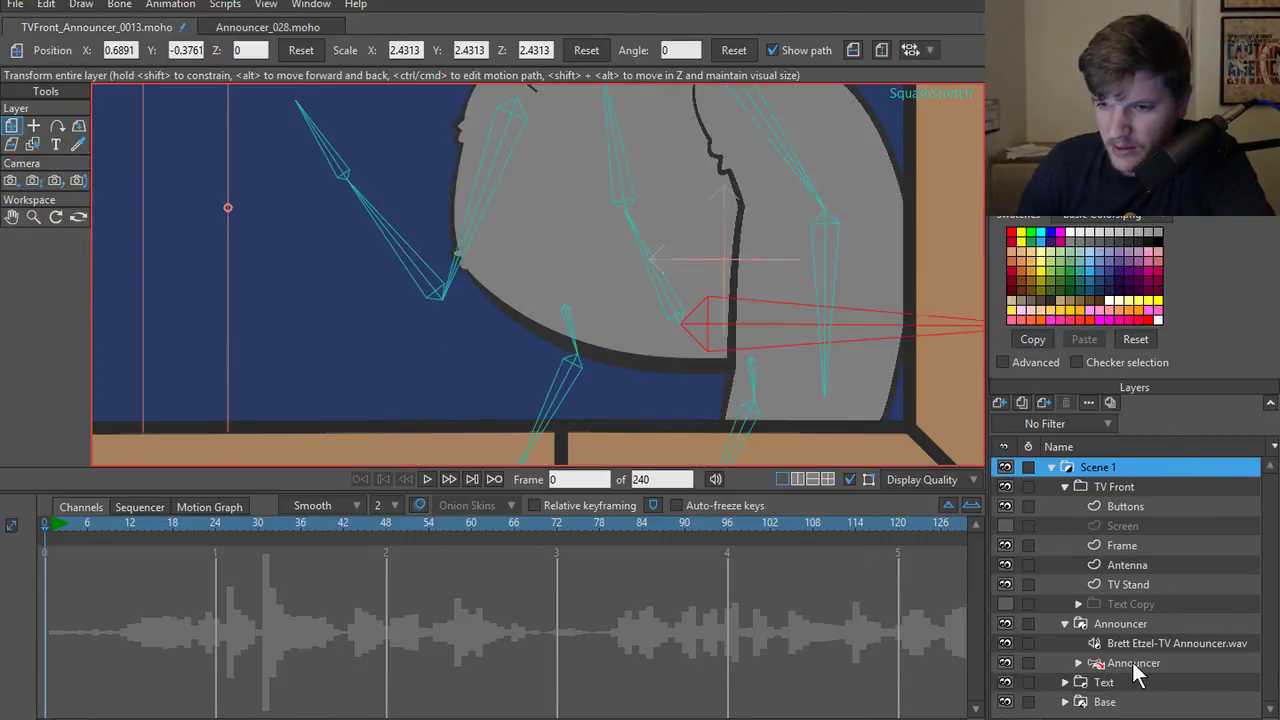
right_click(1137, 665)
click(1127, 624)
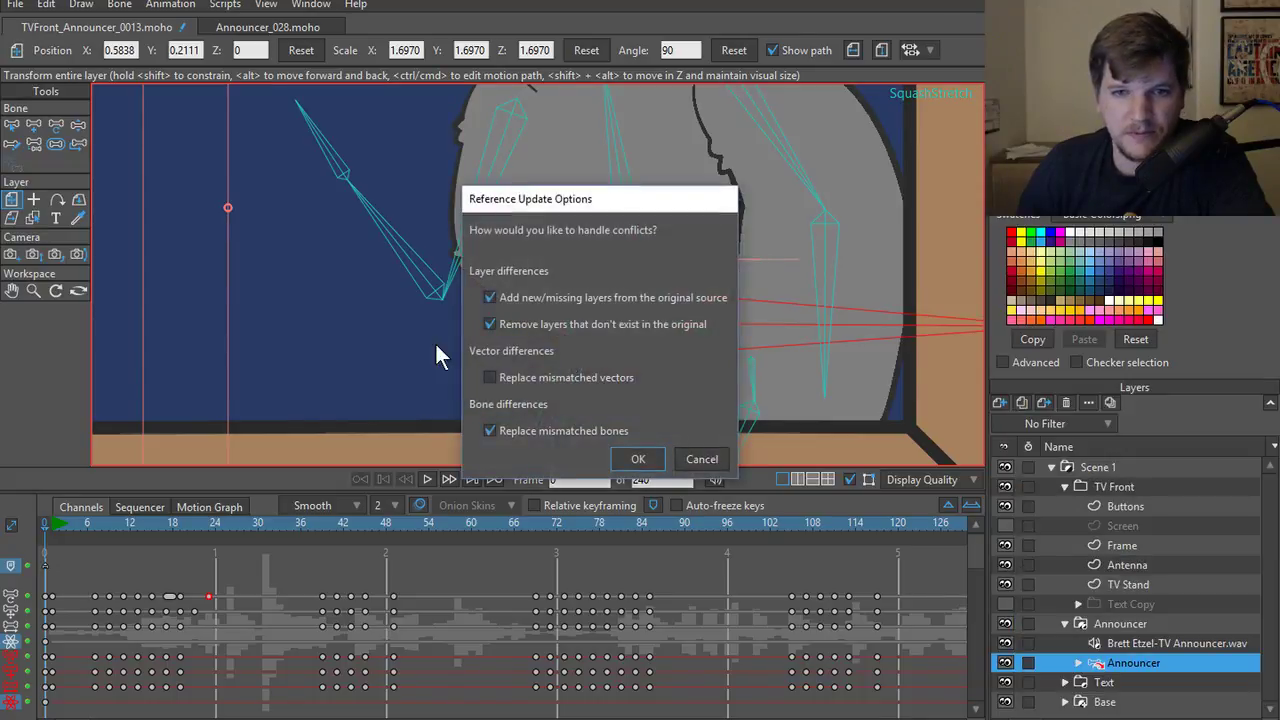
click(641, 458)
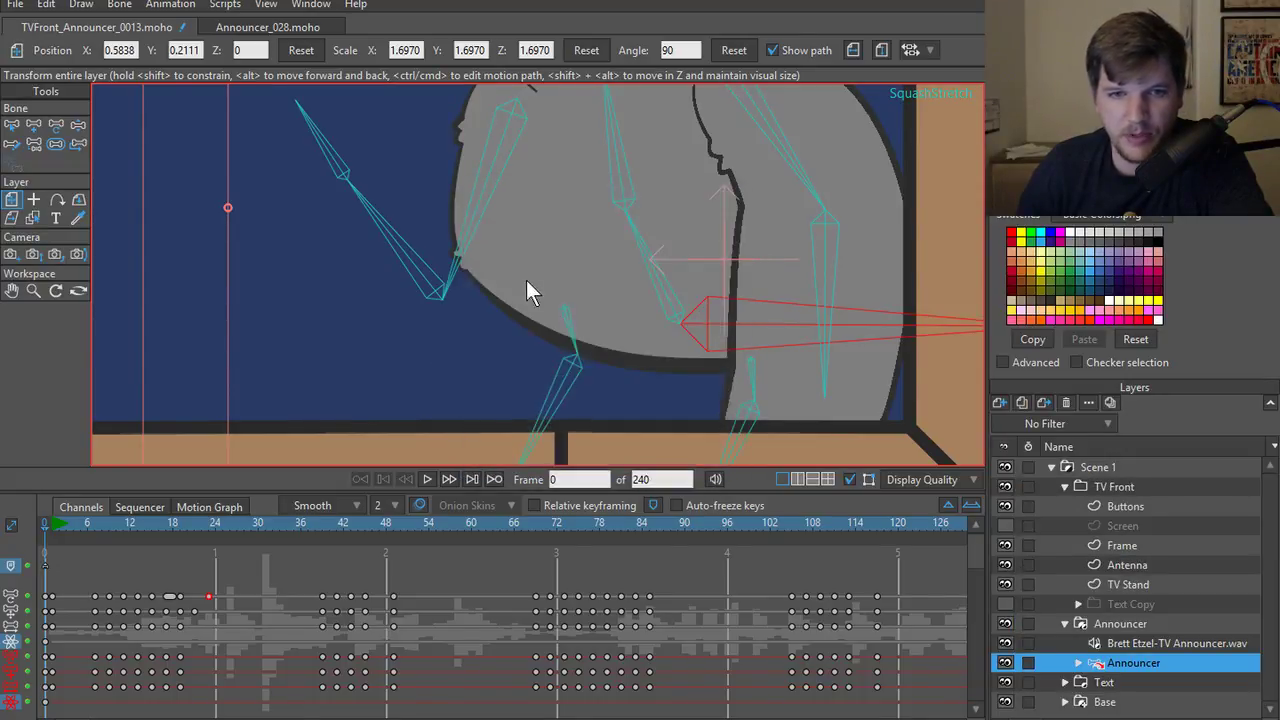
- Render frames 0 and 45 of the TVFront scene to check the announcer, and move to frame 80
key(ctrl+])
key(ctrl+r)
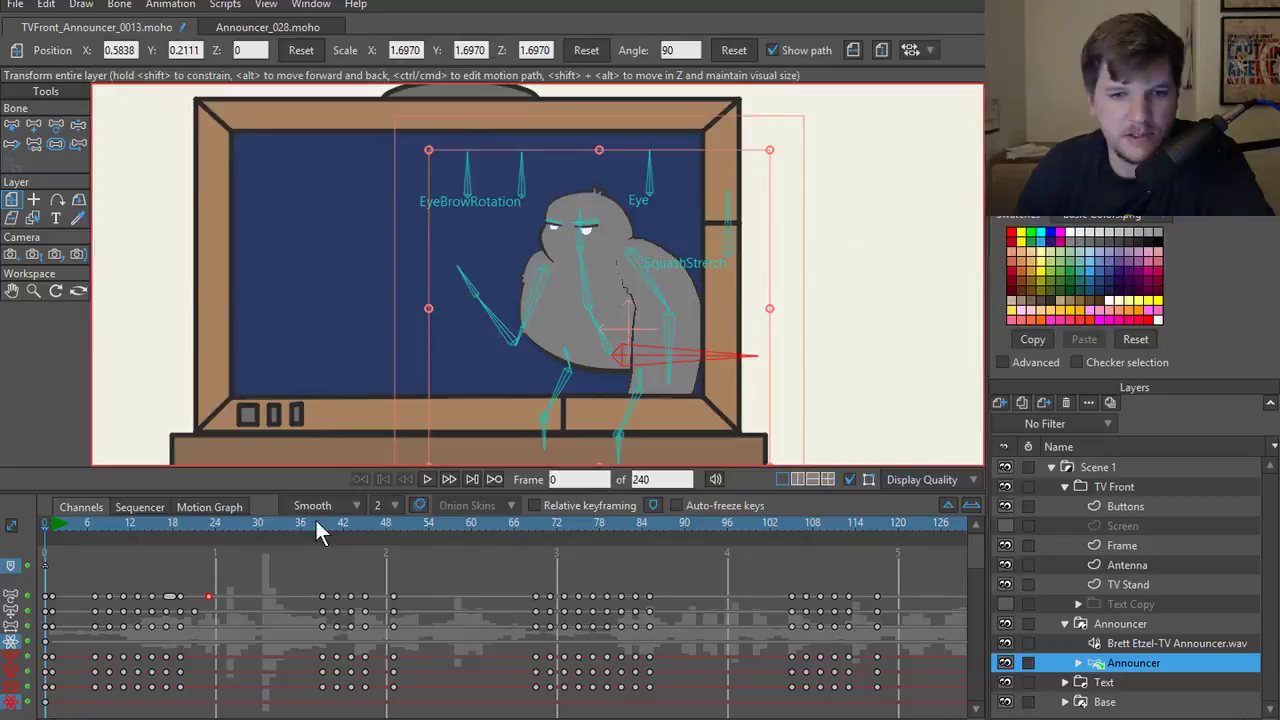
drag(315, 520, 365, 529)
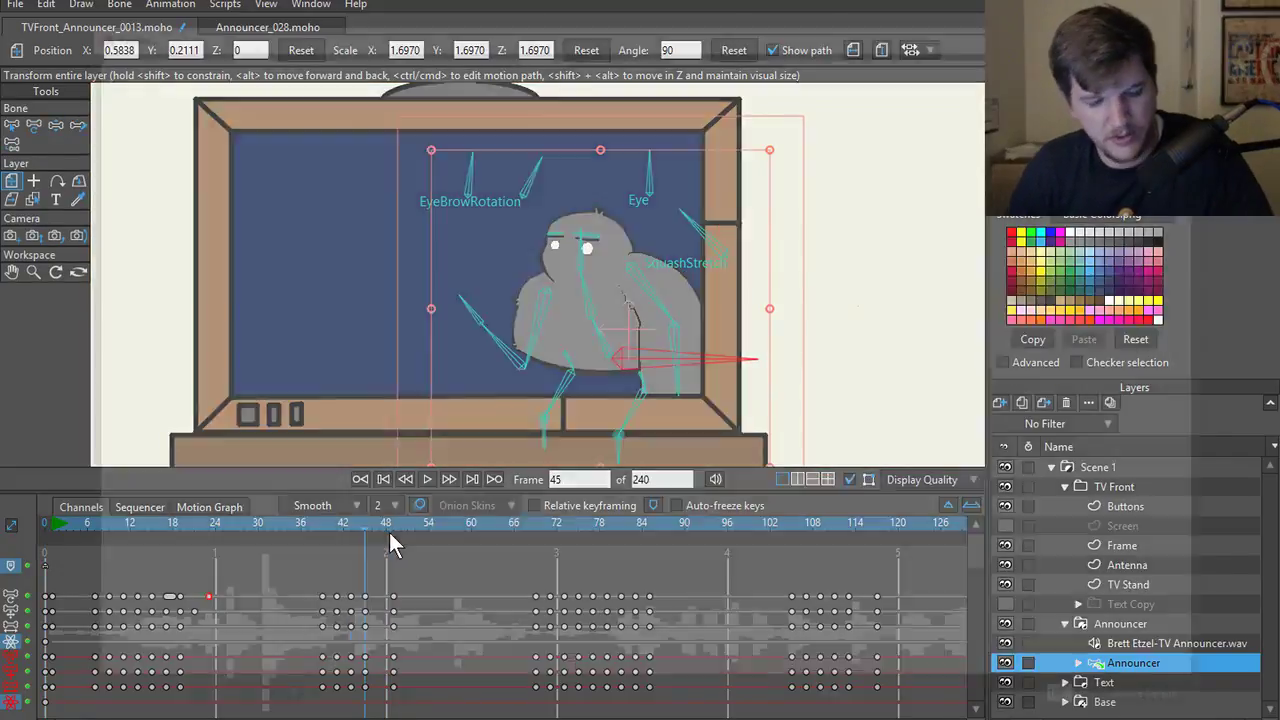
key(ctrl+r)
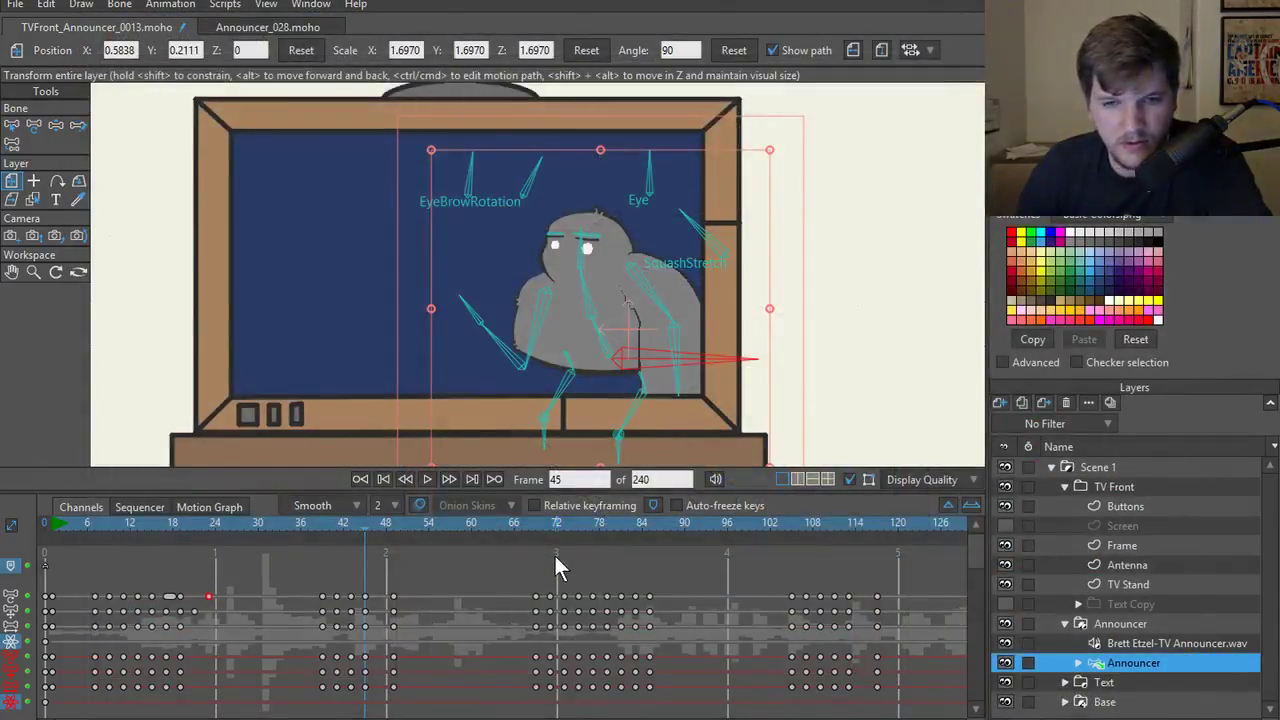
drag(555, 520, 614, 522)
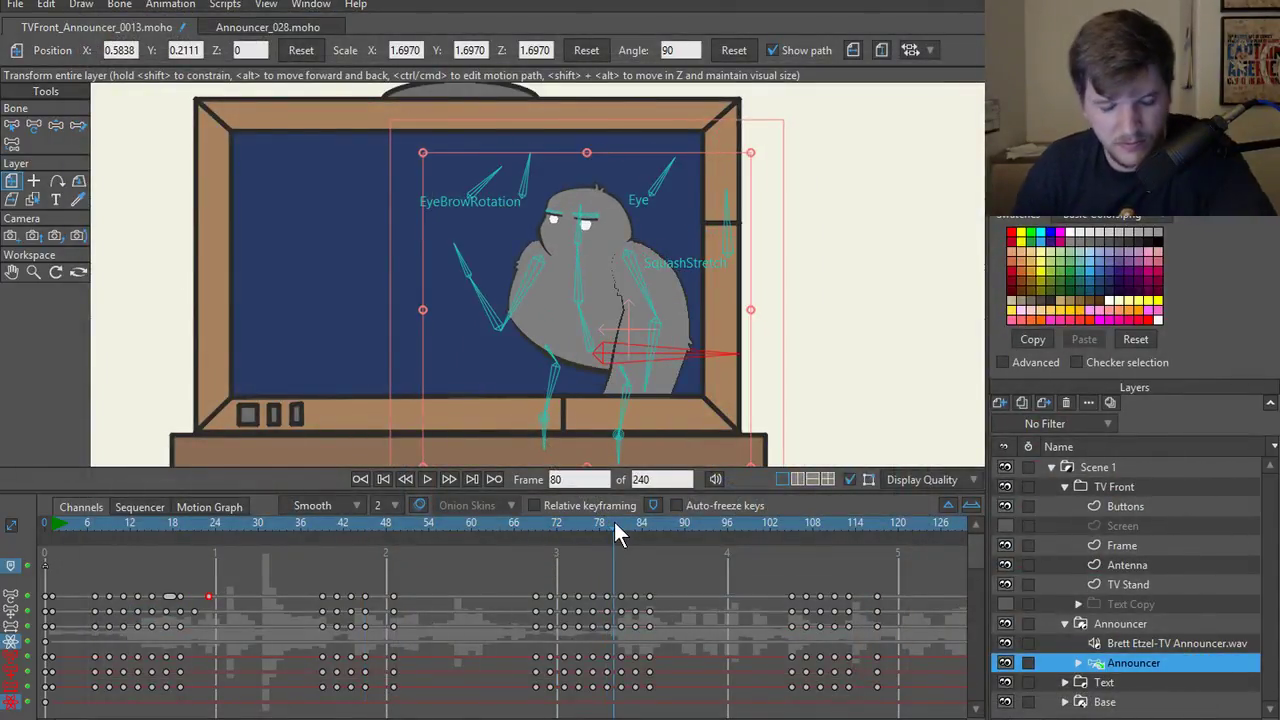
- Render a preview of frame 80 and examine the announcer's eyes up close
key(ctrl+r)
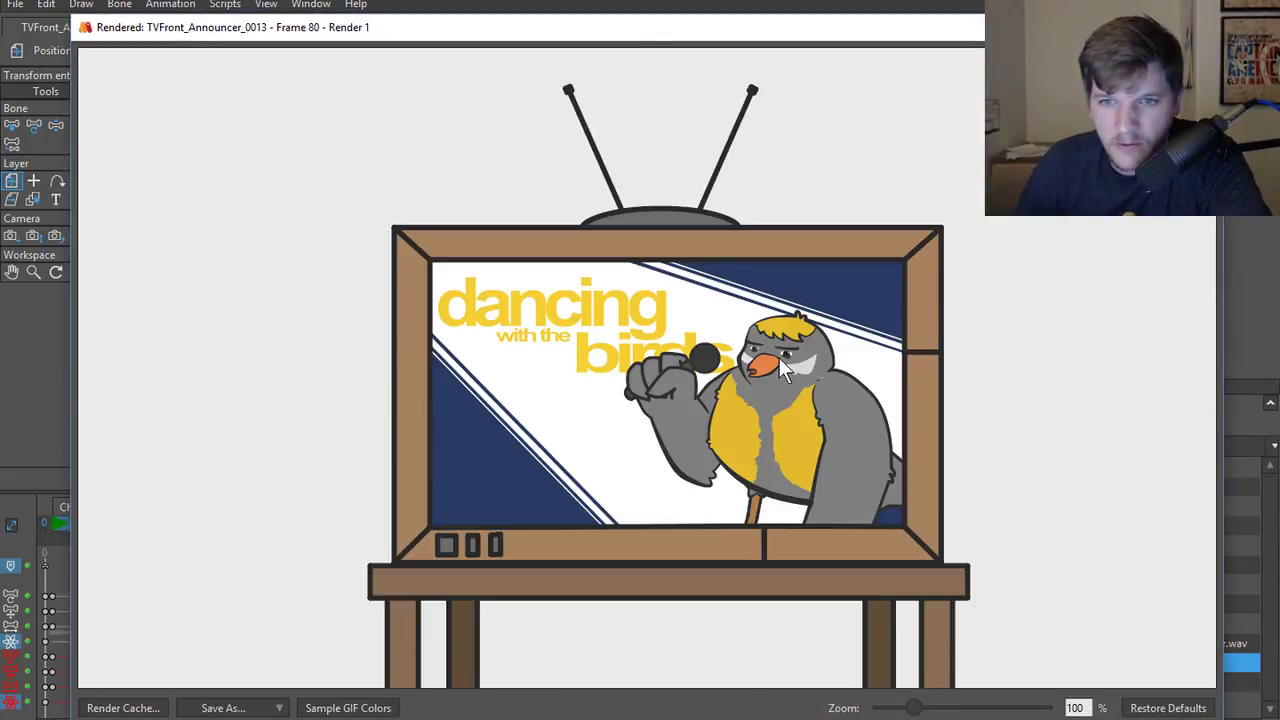
scroll(799, 358, up, 3)
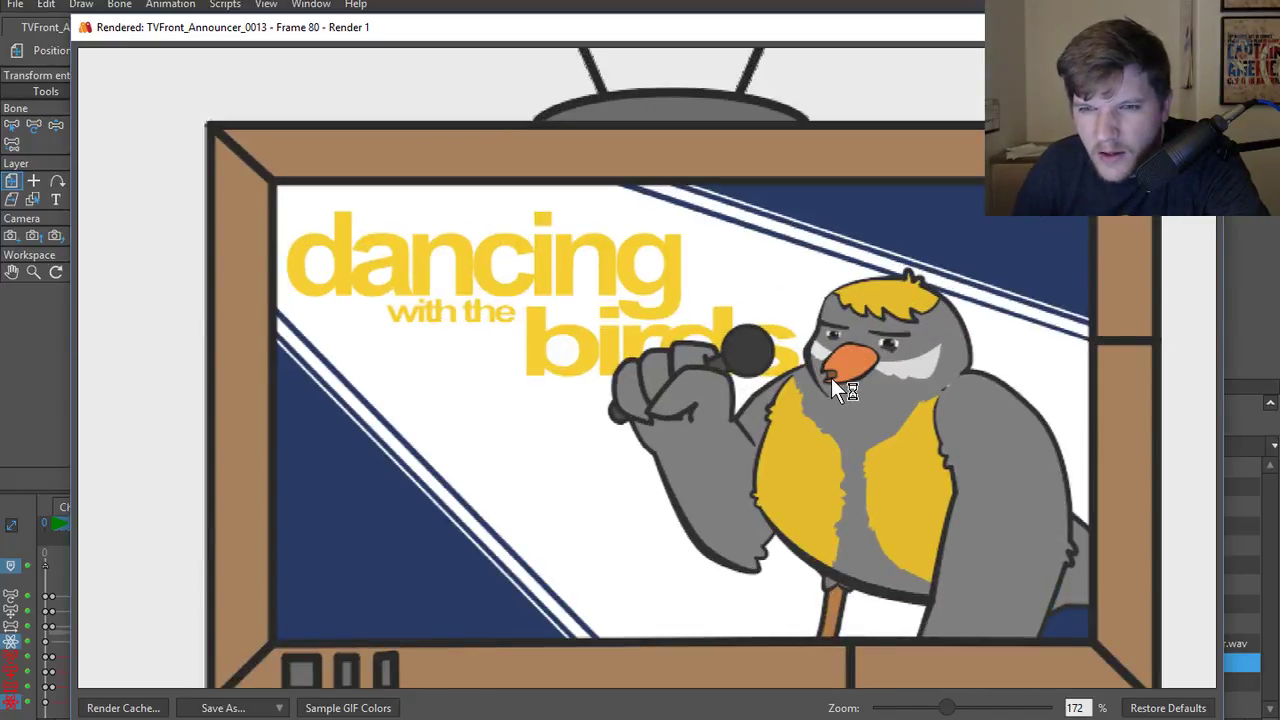
scroll(833, 380, down, 2)
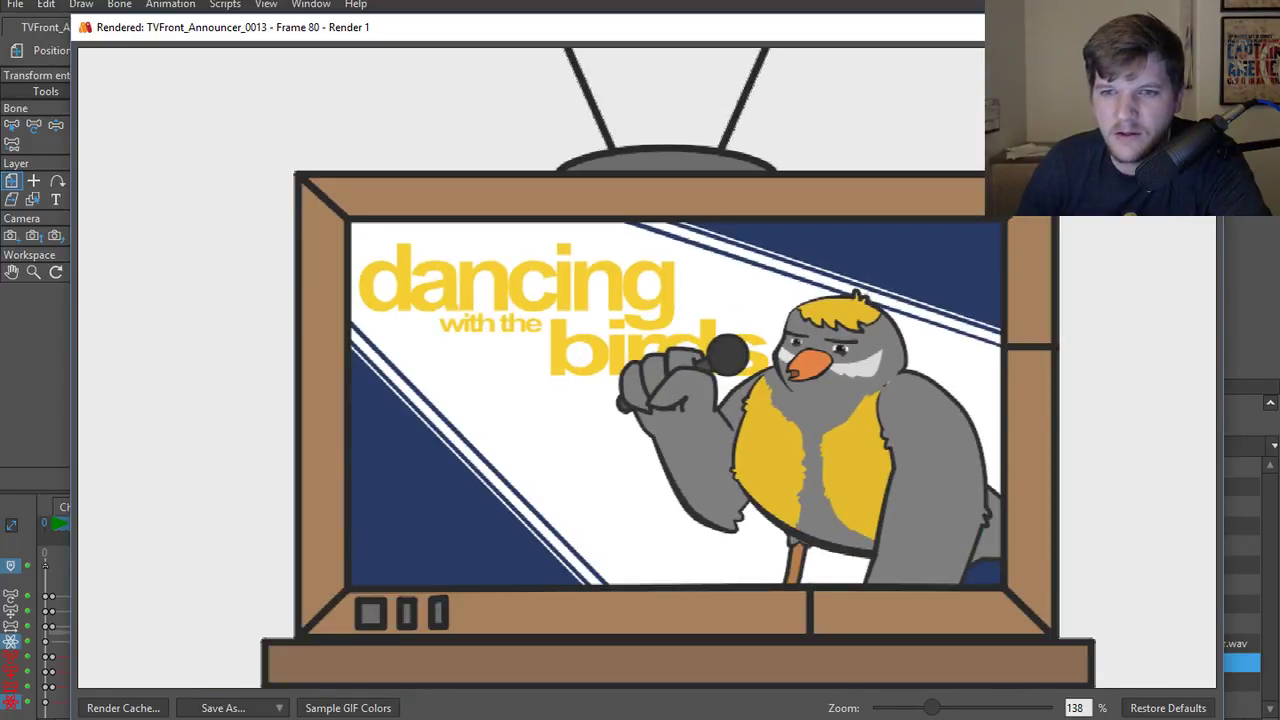
key(Escape)
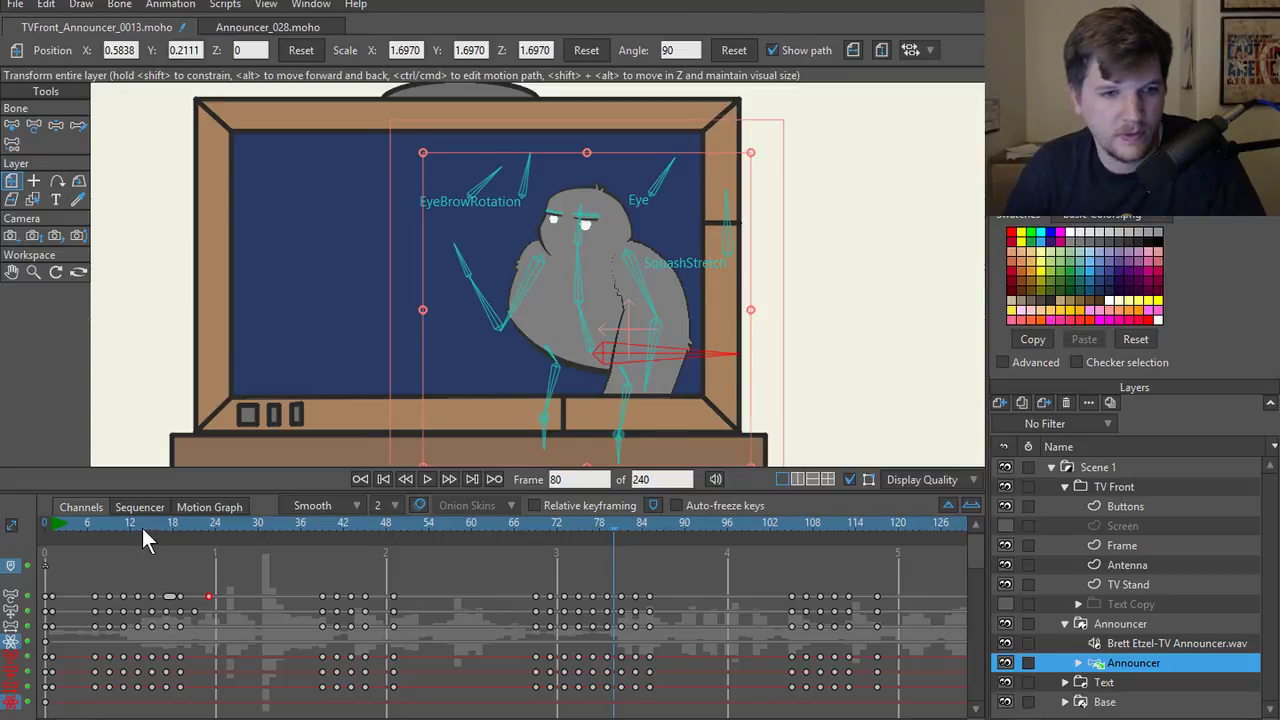
- Return to frame 0 and turn on the name label of the EyeBrowVertical bone
drag(112, 525, 2, 520)
key(z)
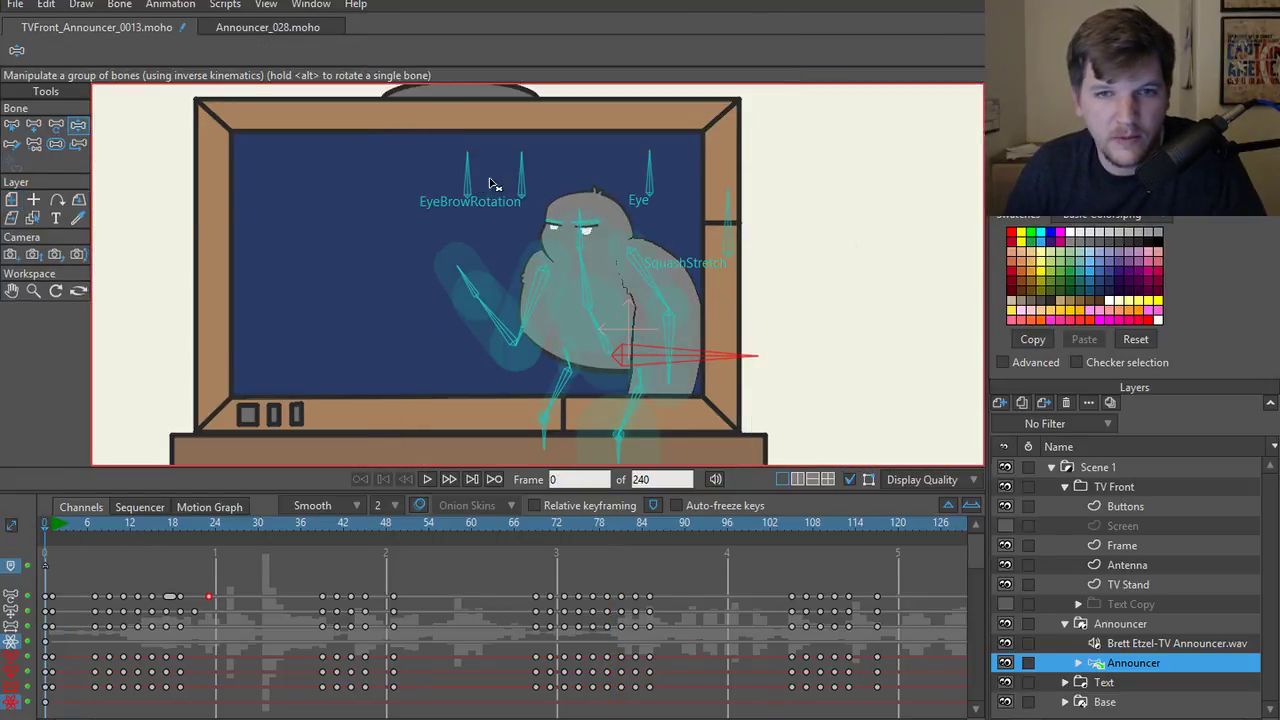
click(523, 180)
scroll(522, 183, up, 3)
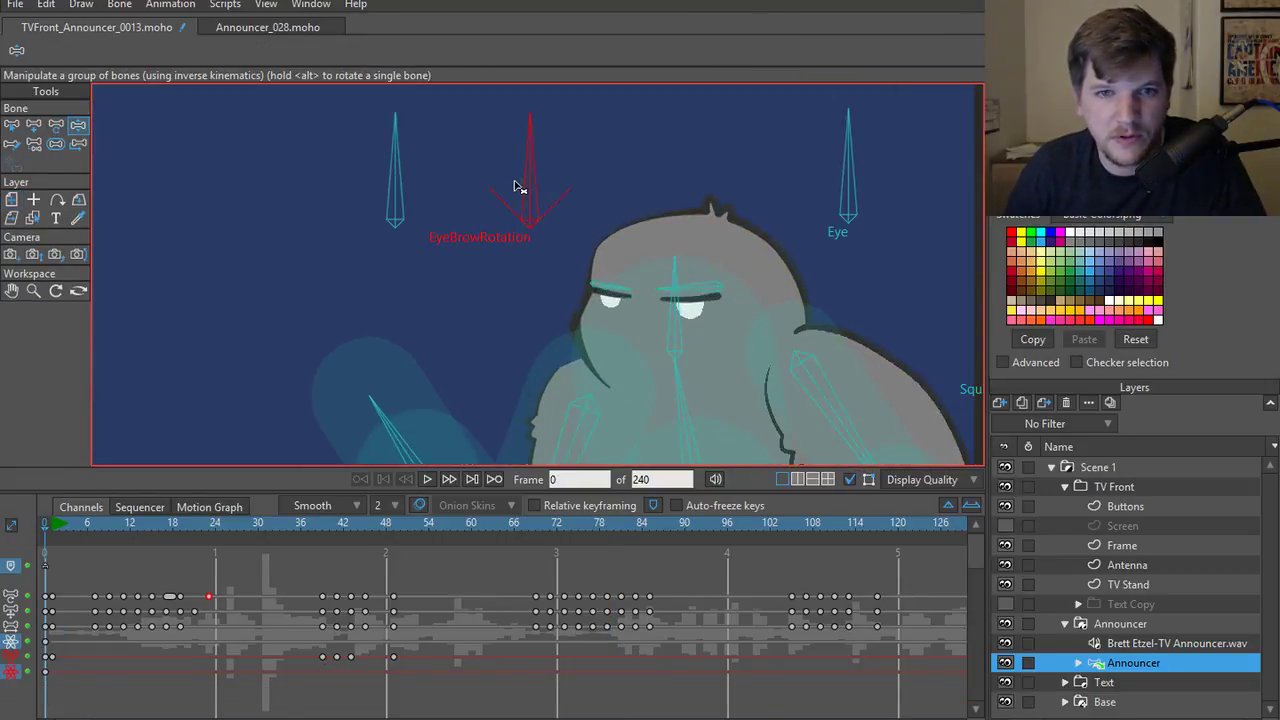
click(404, 167)
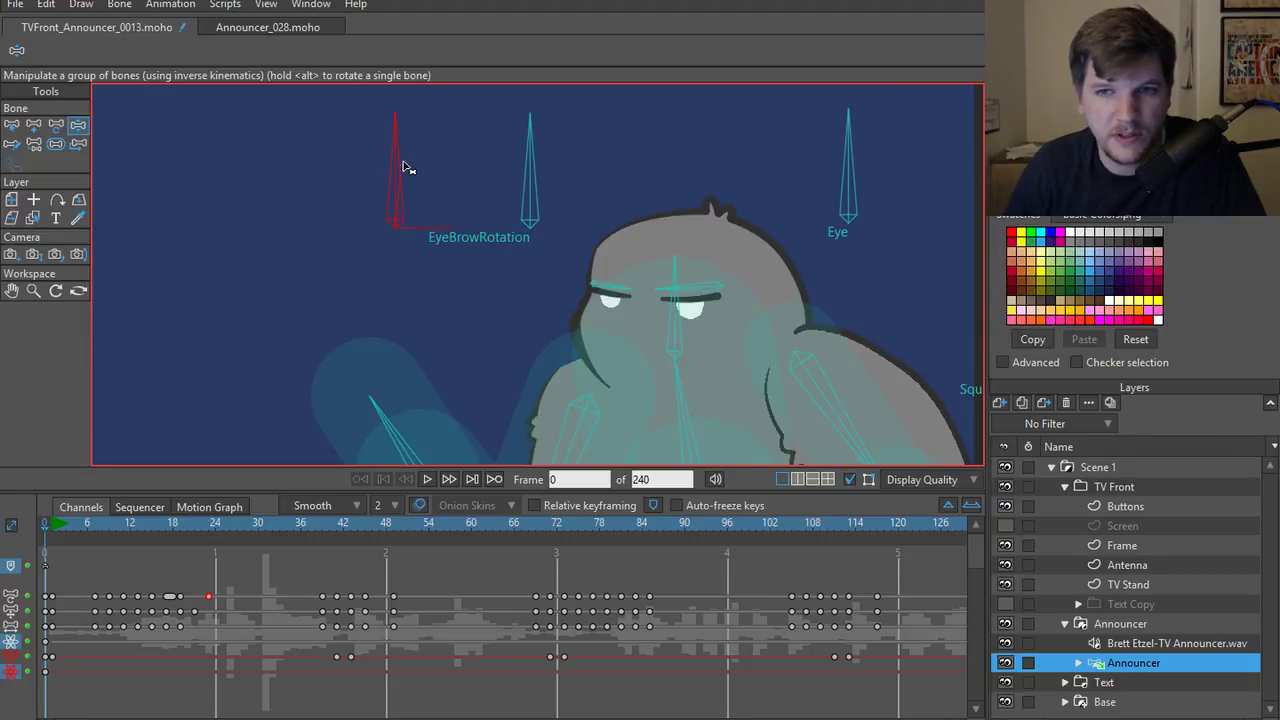
key(b)
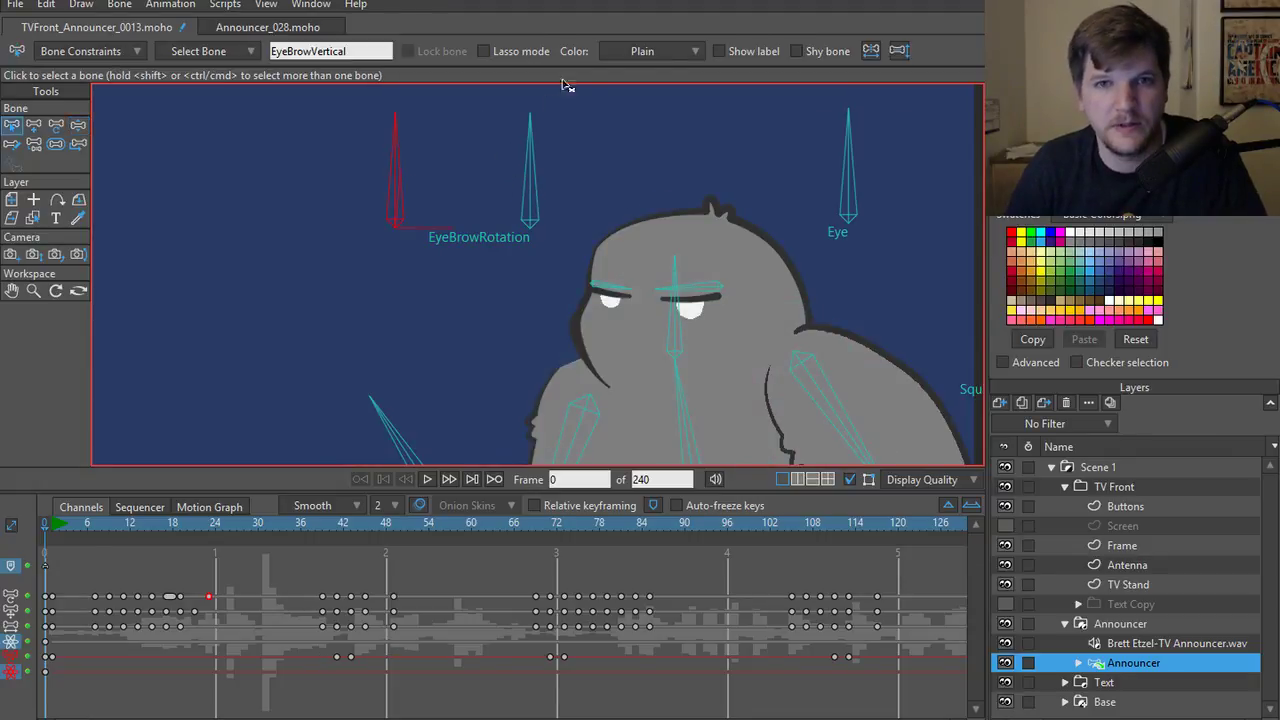
click(718, 51)
scroll(530, 192, down, 3)
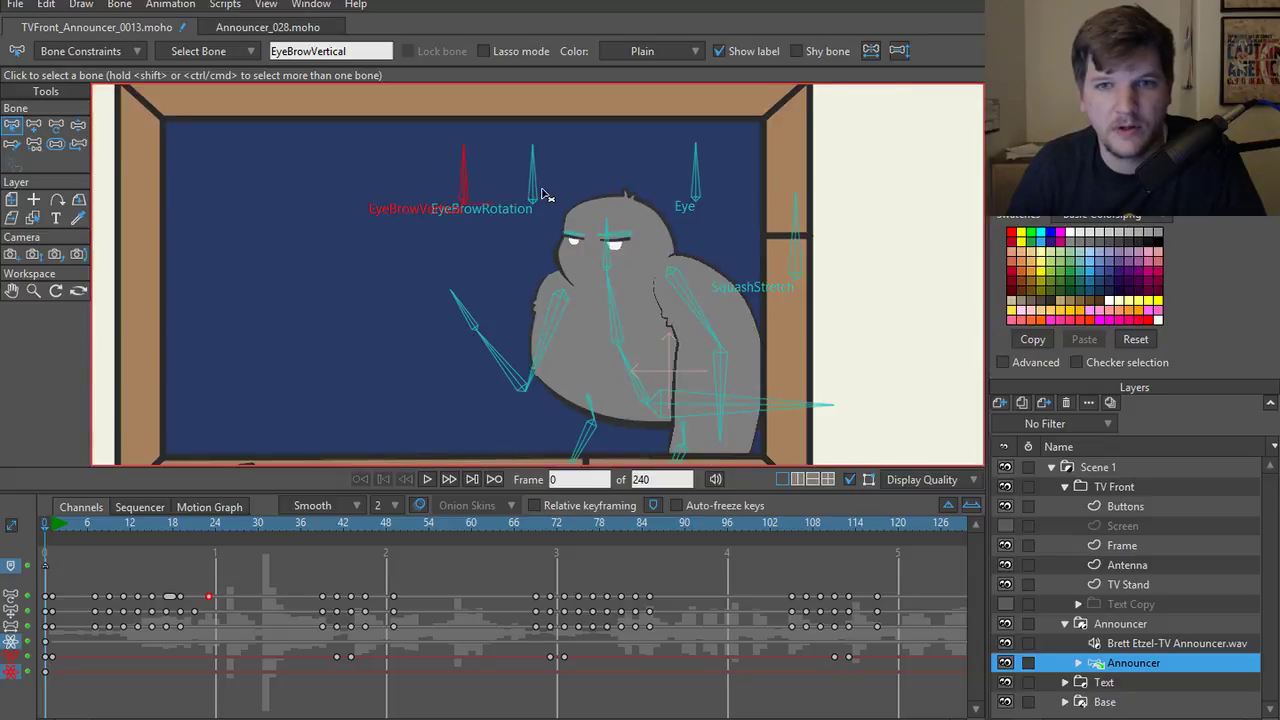
- Rotate the Eye bone clockwise at frame 0 and render a preview of the frame at 100% zoom
key(z)
click(695, 184)
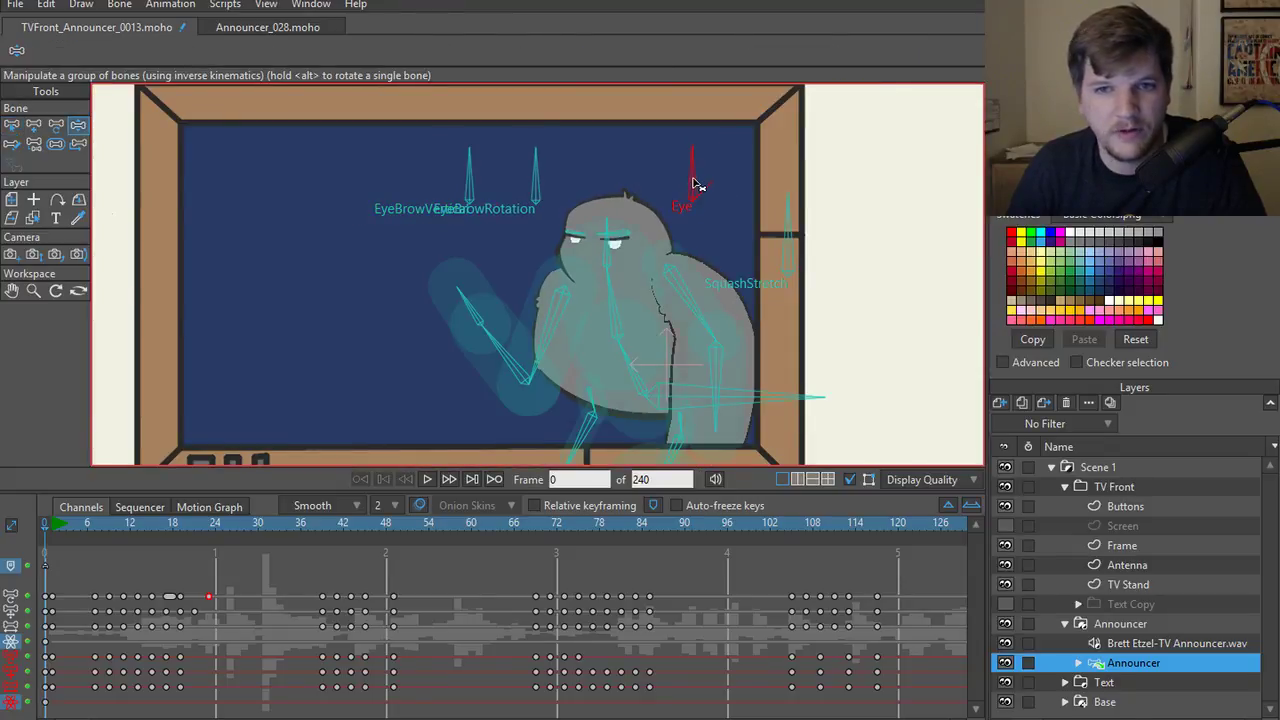
key(ctrl+r)
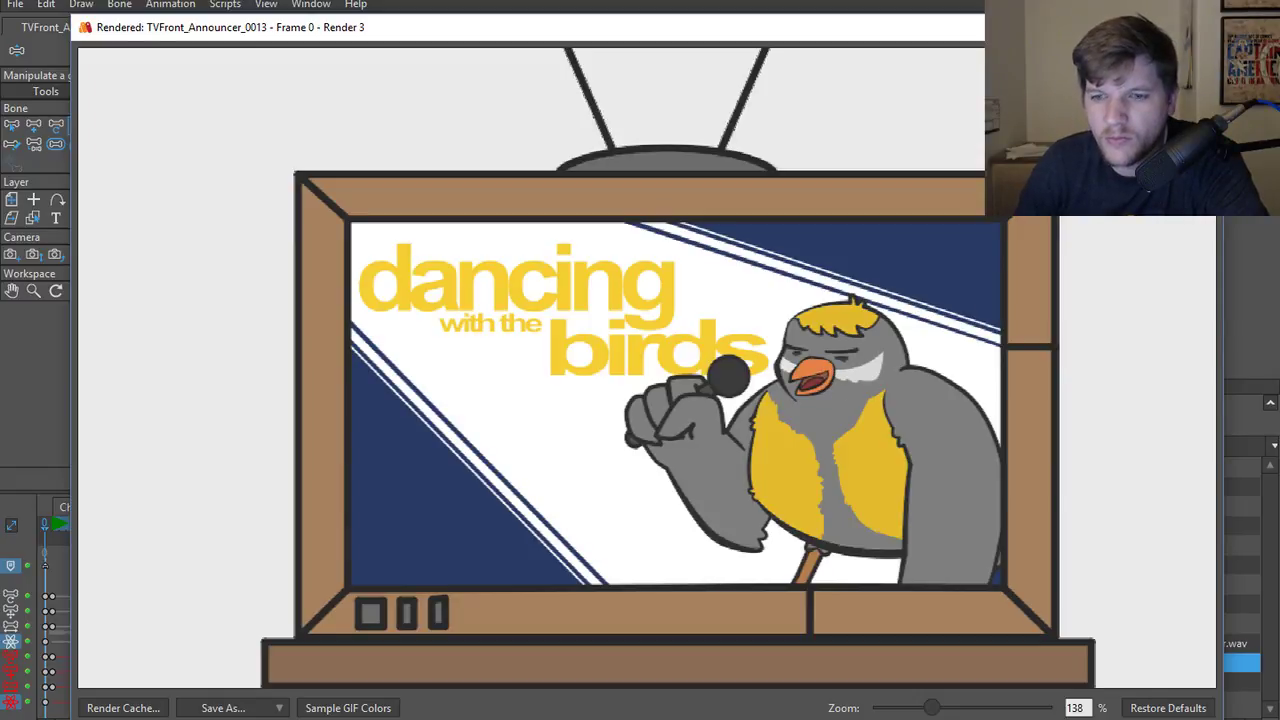
click(1148, 708)
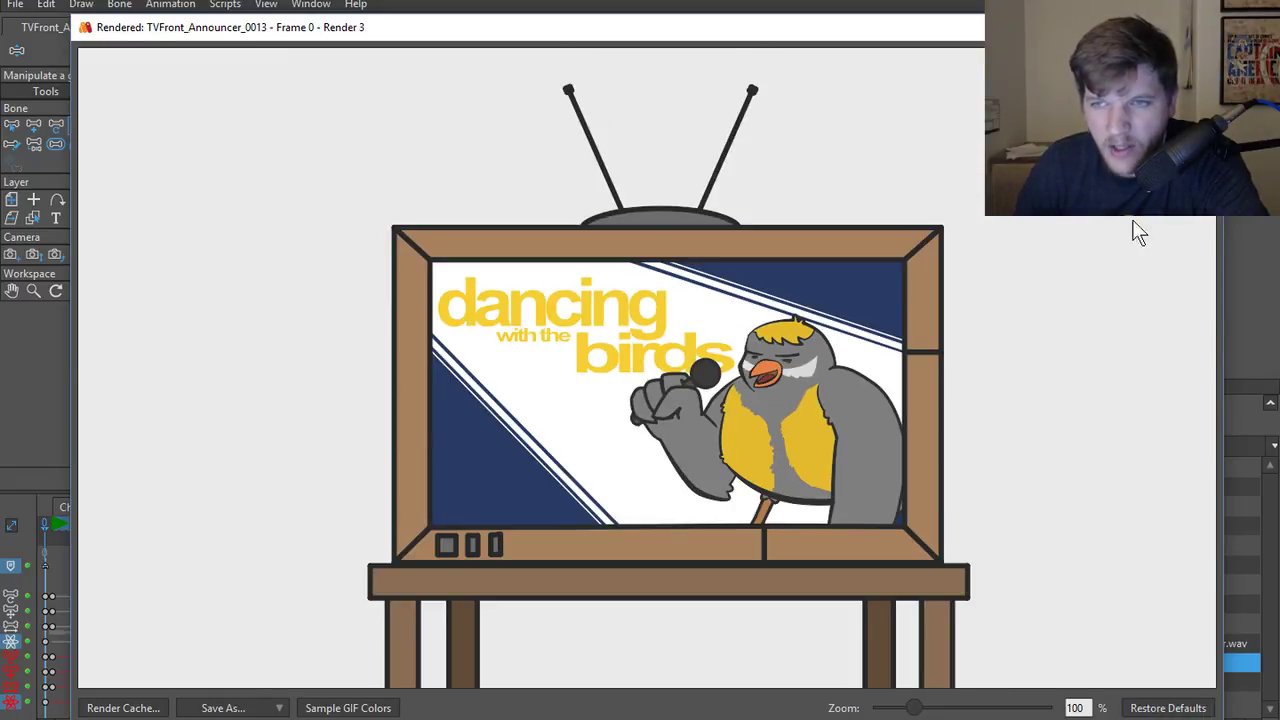
click(1201, 27)
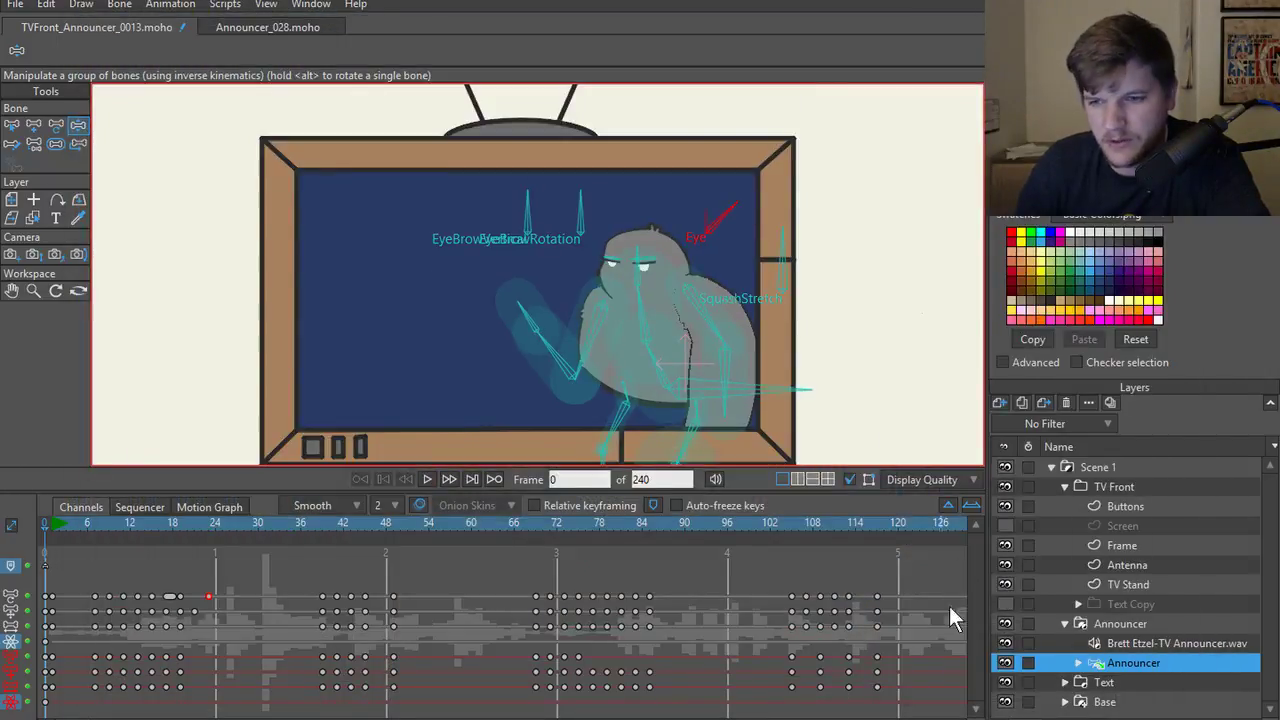
- Go to frame 84 on the timeline and render a preview to check the eyes
drag(757, 394, 733, 390)
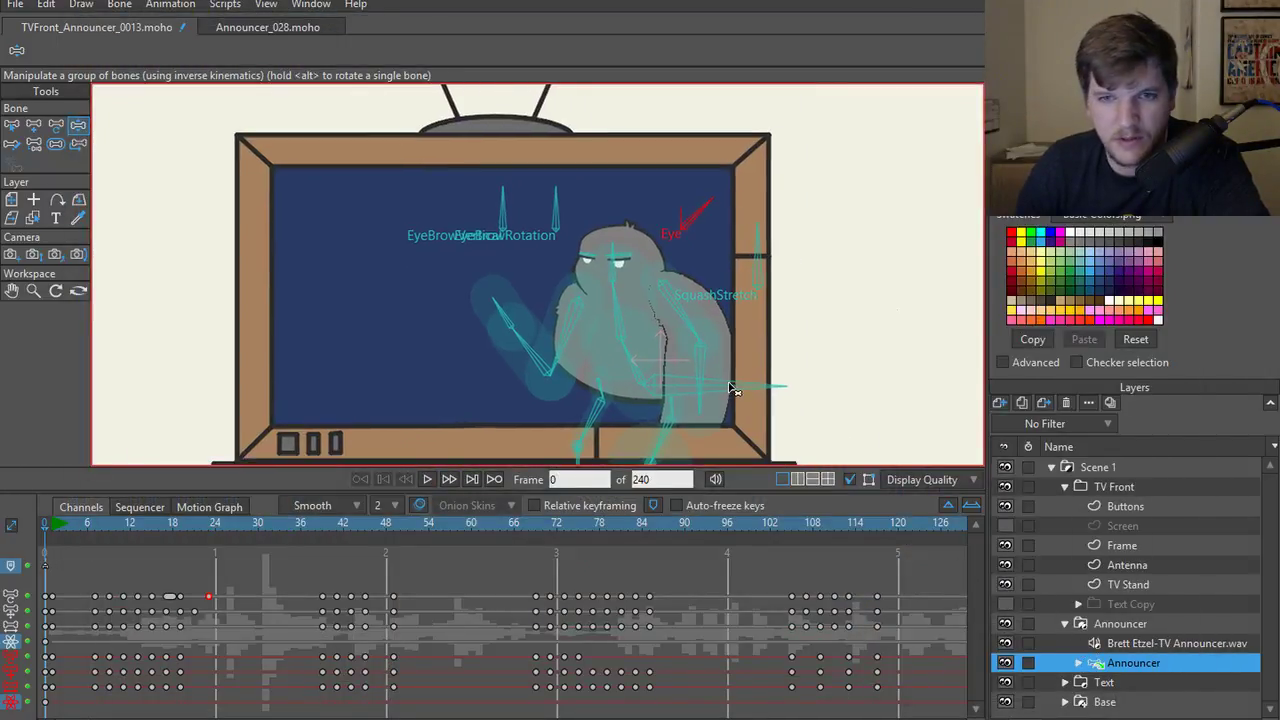
drag(341, 522, 735, 536)
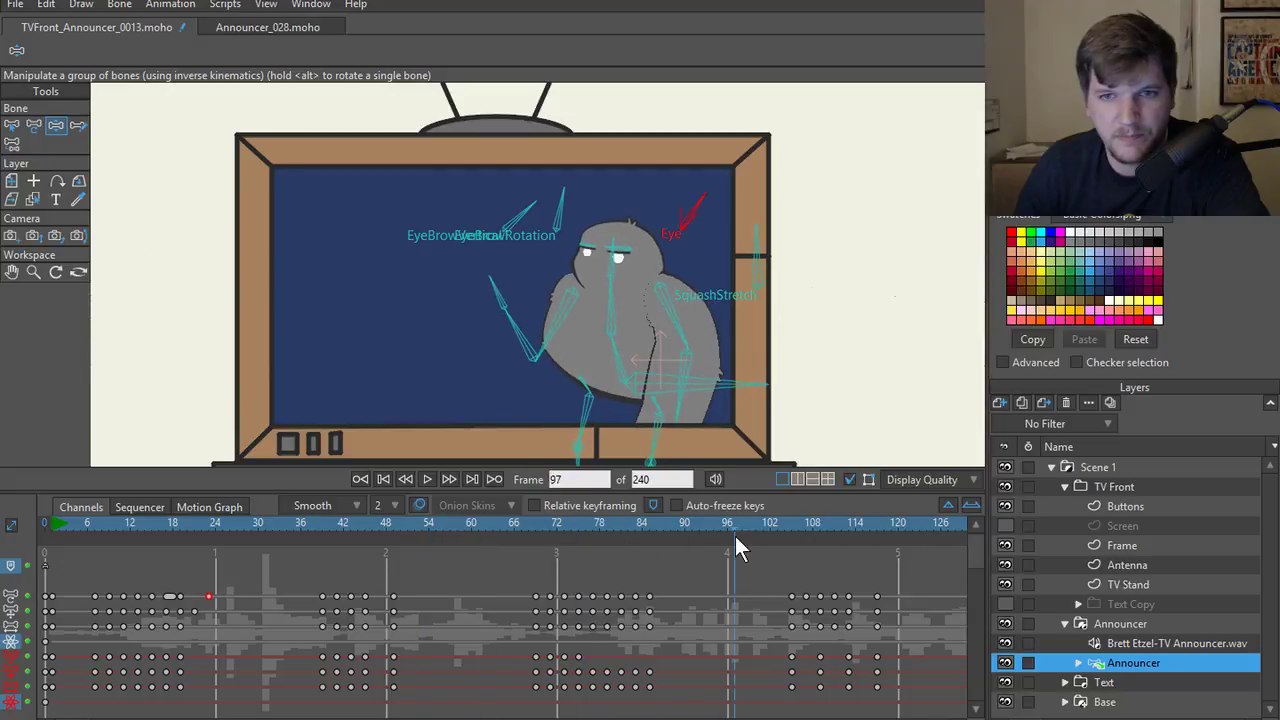
key(ctrl+r)
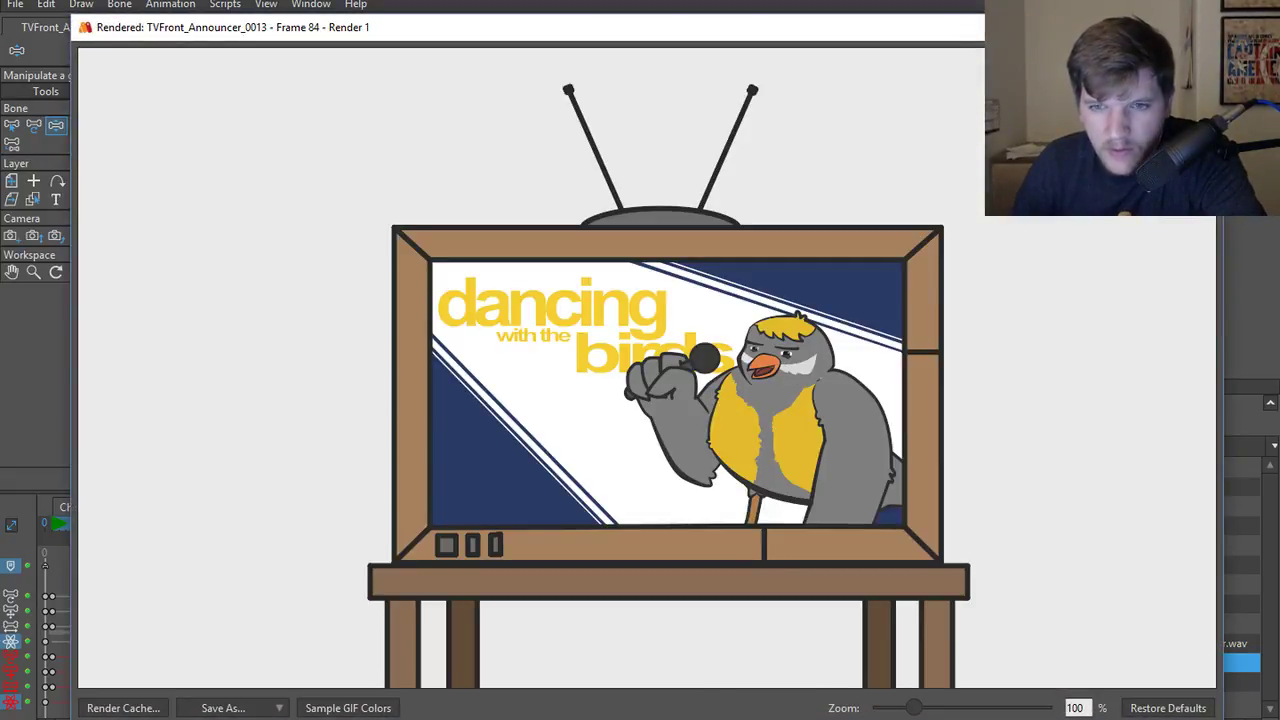
click(1205, 27)
- Switch to Announcer_028.moho and show all bones of the Announcer bone layer
click(243, 30)
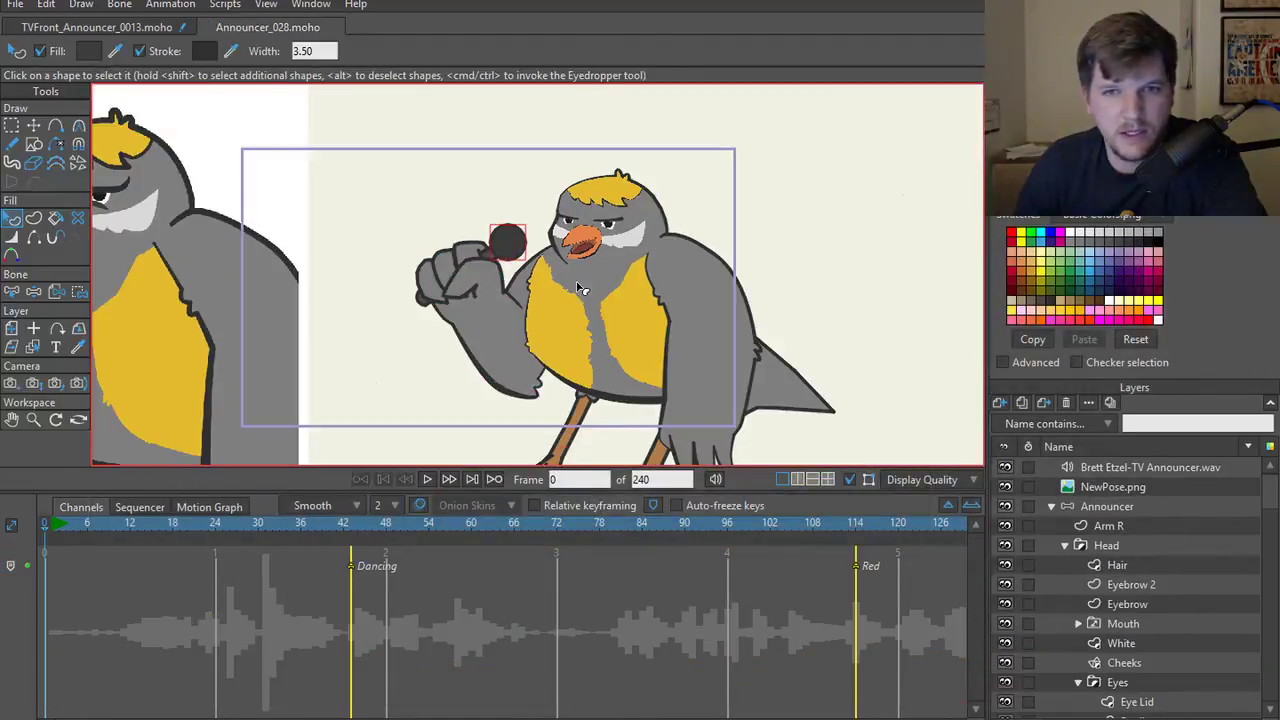
scroll(638, 253, up, 5)
scroll(625, 216, down, 5)
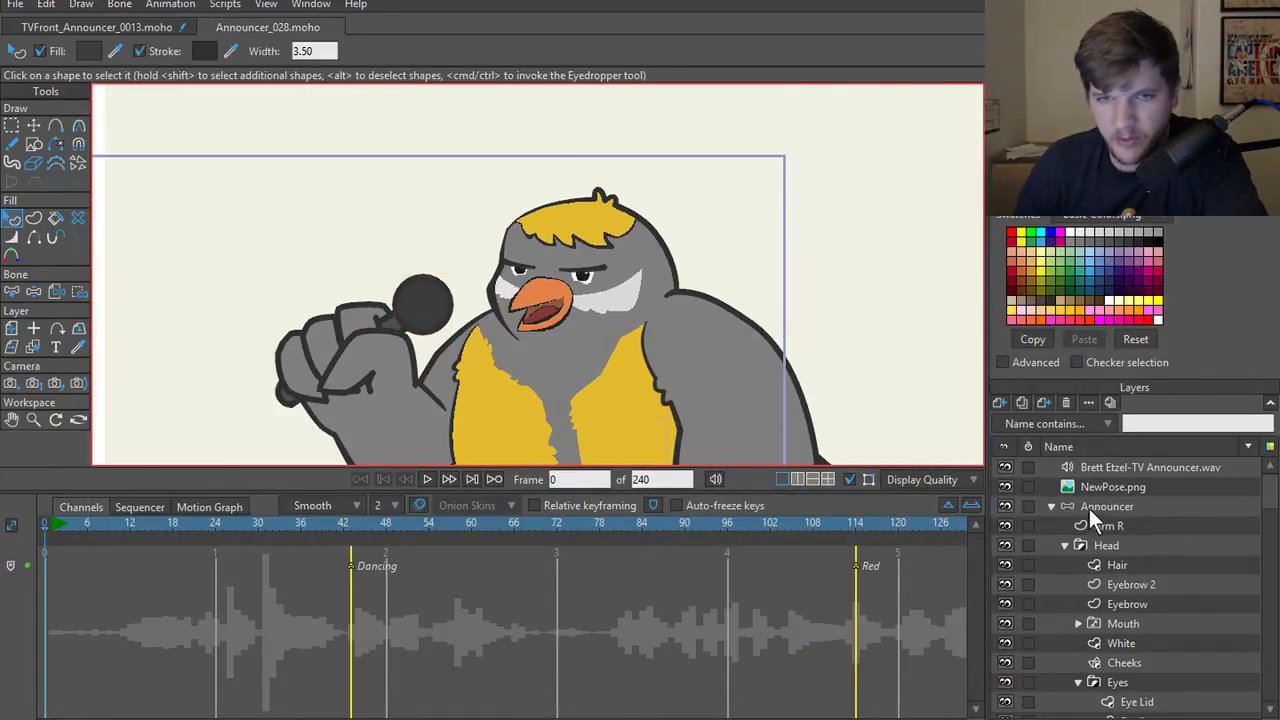
click(1088, 506)
scroll(657, 151, down, 1)
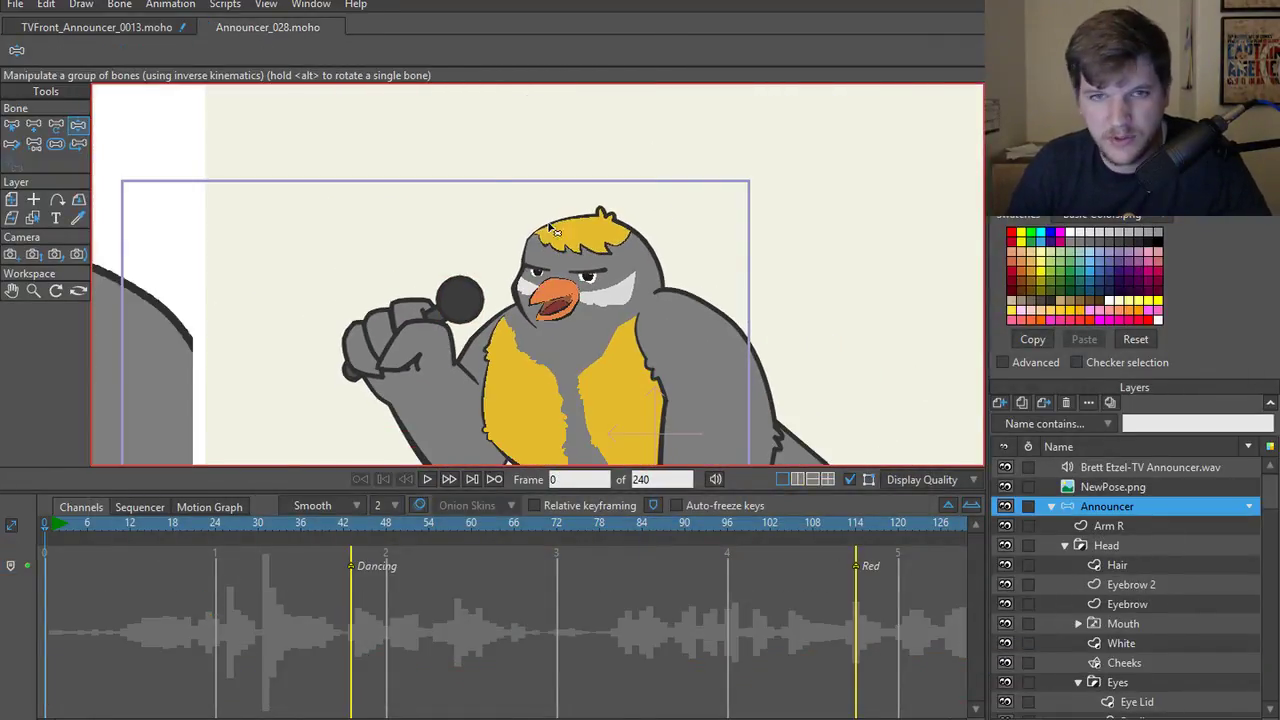
click(120, 5)
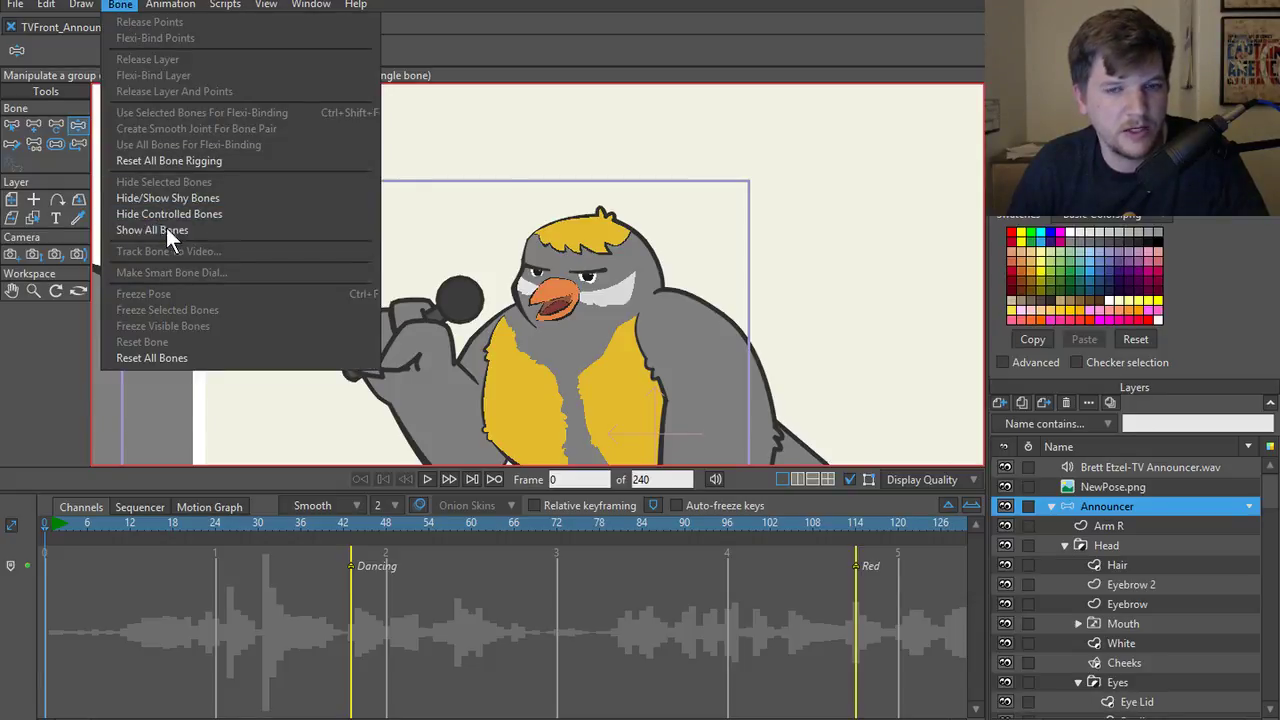
click(166, 227)
- Rotate the Eye bone clockwise at frame 0 to test the eyelids over the pupils
scroll(695, 300, up, 3)
drag(682, 190, 745, 205)
scroll(545, 345, up, 3)
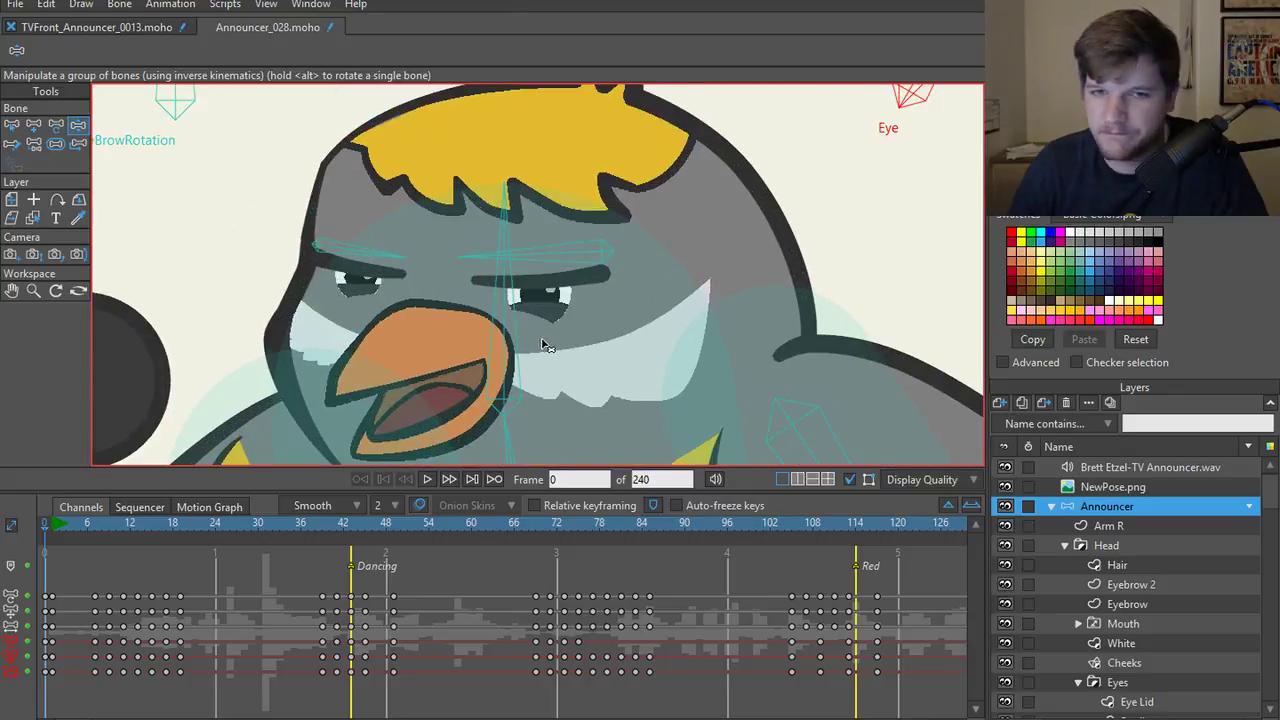
- Set the Eye Lid layer in the Eyes group to "Don't mask this layer"
ctrl+alt+click(549, 320)
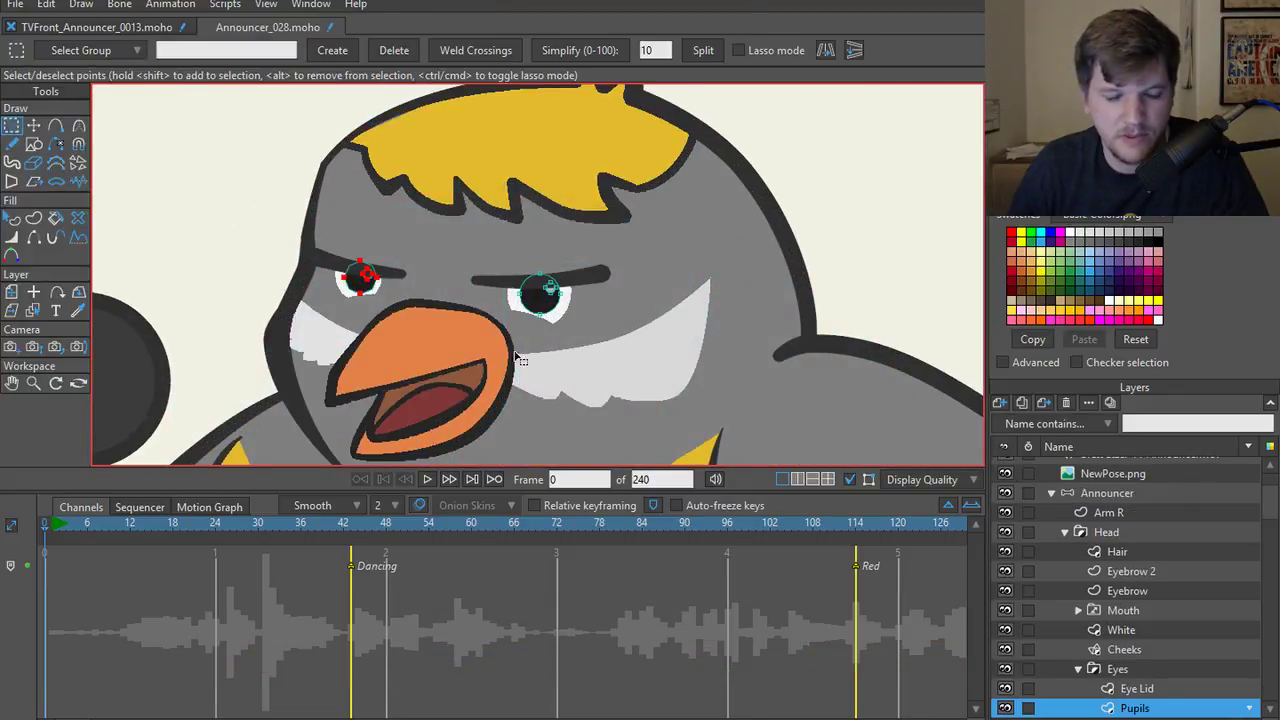
scroll(1140, 608, down, 1)
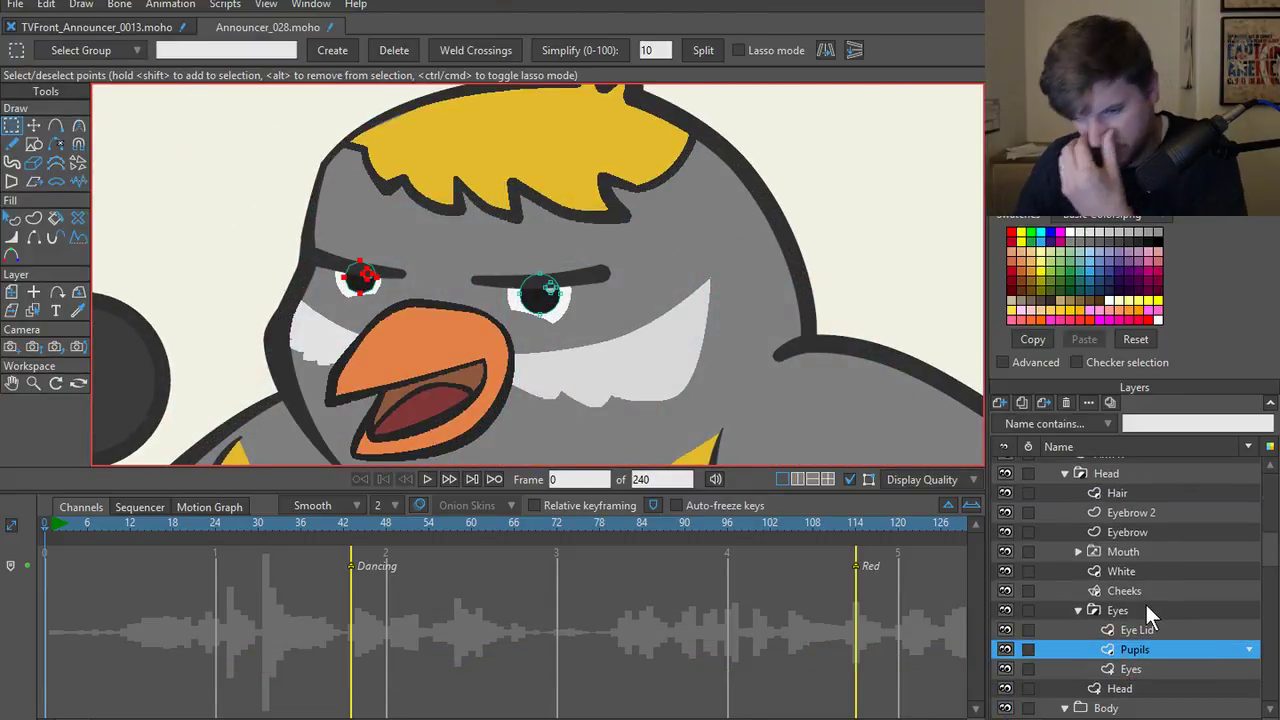
double_click(1143, 639)
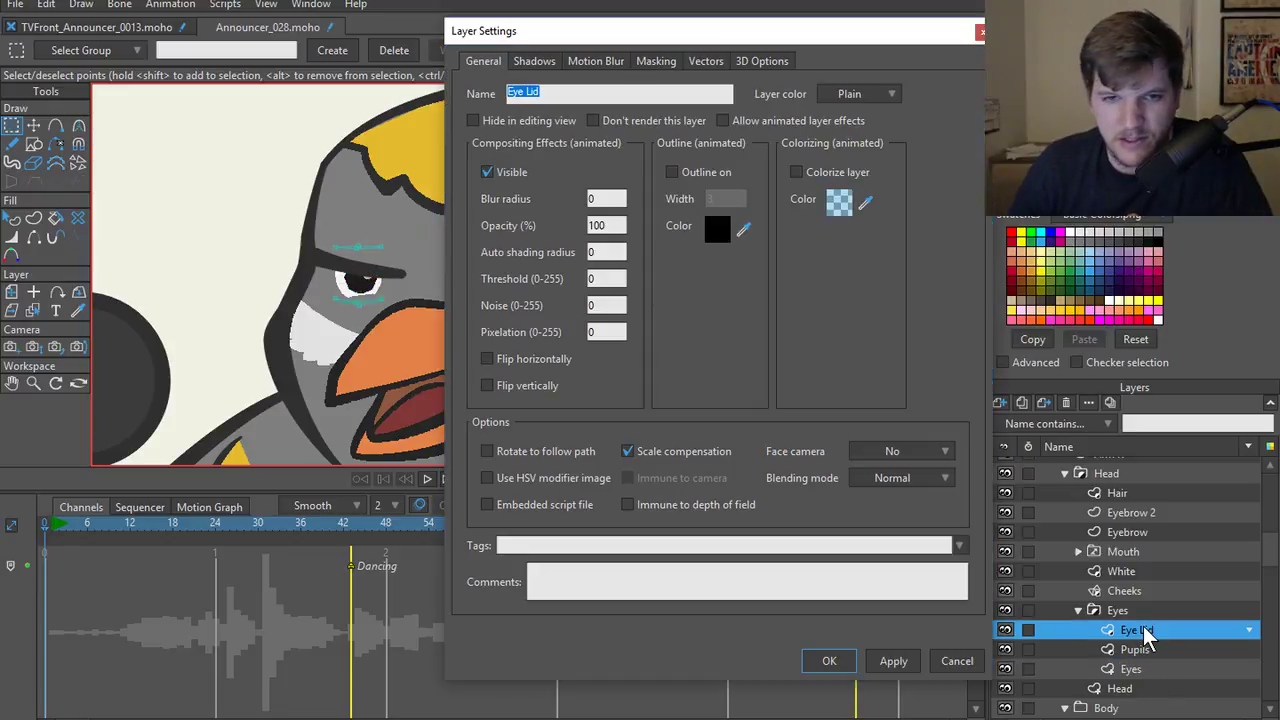
click(1144, 630)
click(981, 31)
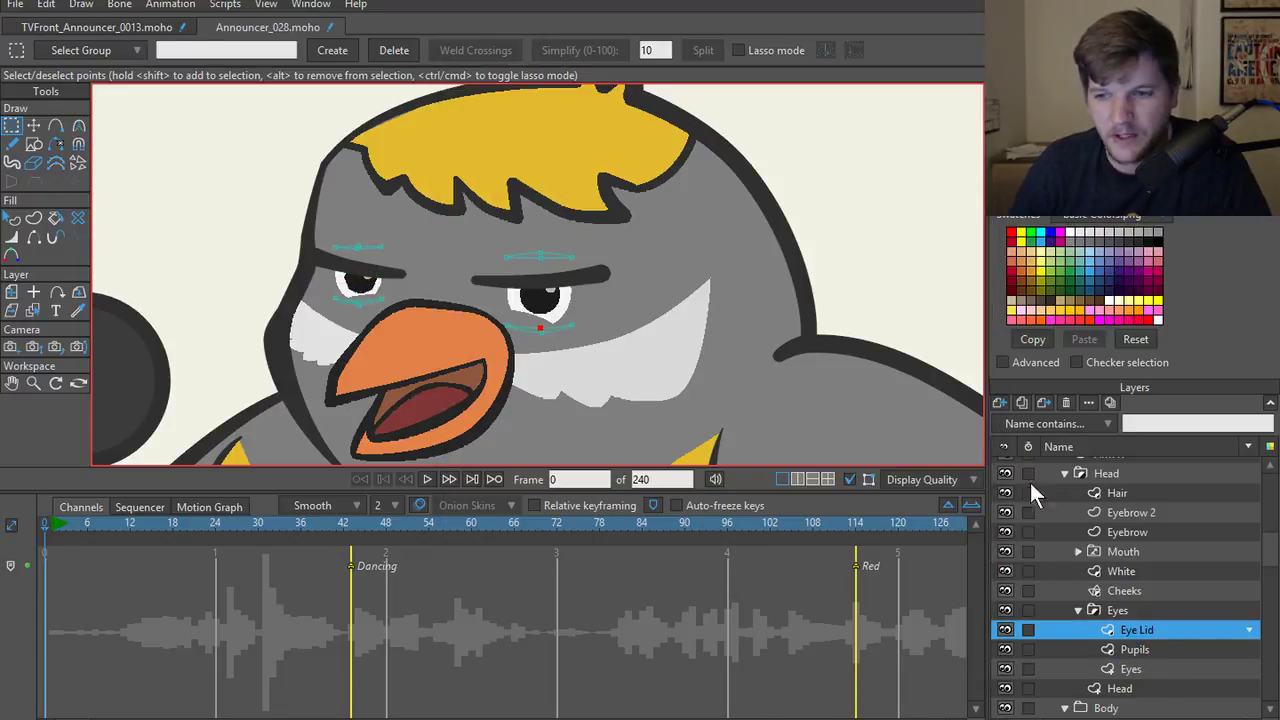
right_click(1130, 630)
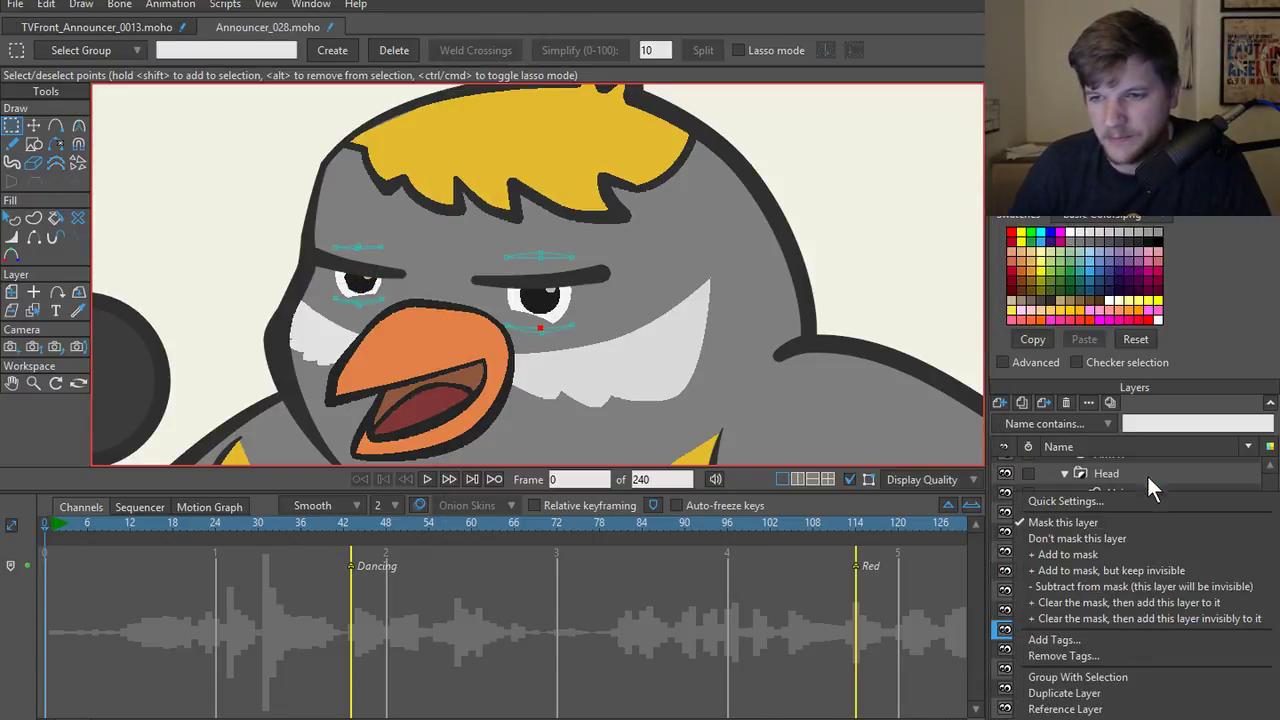
click(1095, 537)
- Hide the Head, Eyebrow 2, Eyebrow and Torso layers to expose the eye shapes
scroll(393, 371, up, 1)
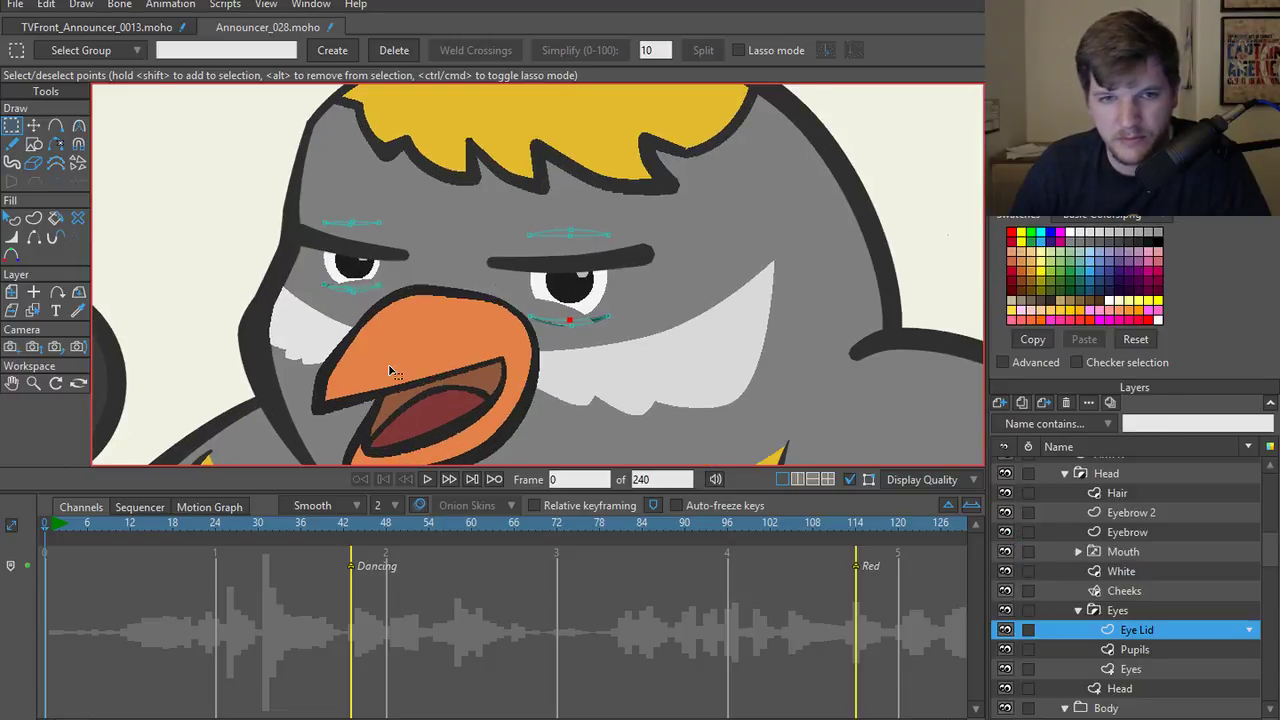
click(1118, 688)
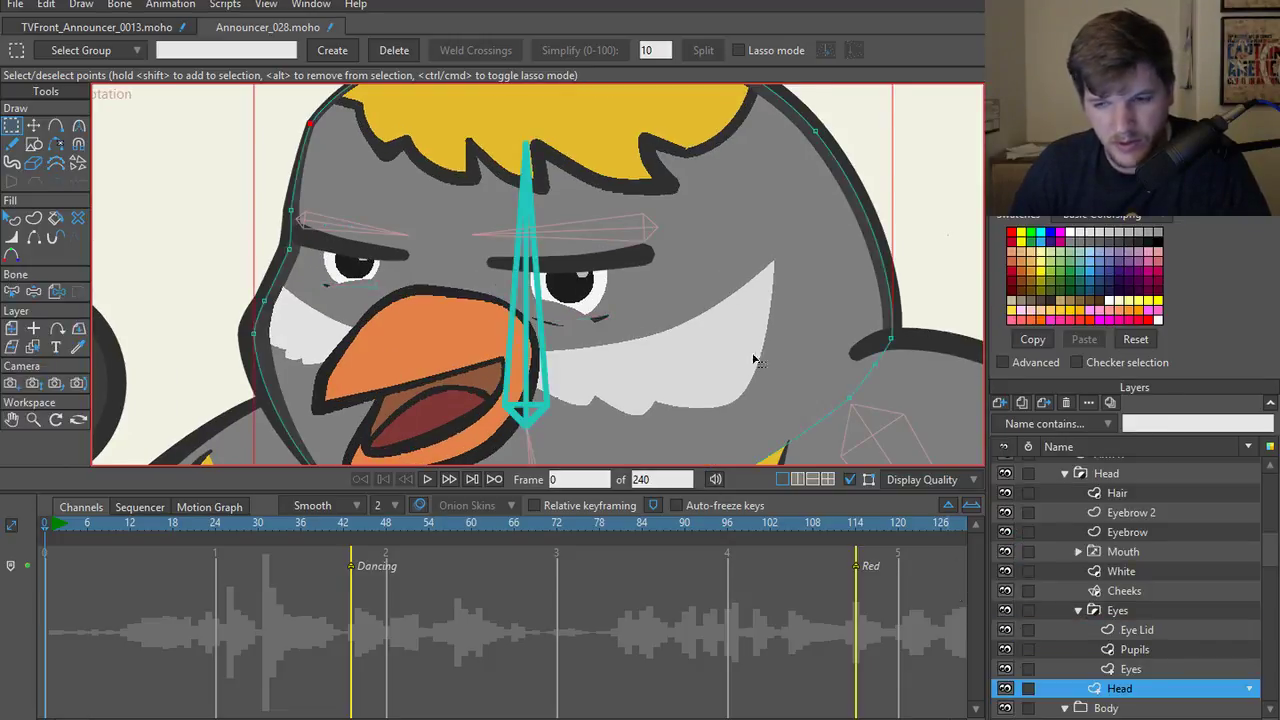
click(1005, 688)
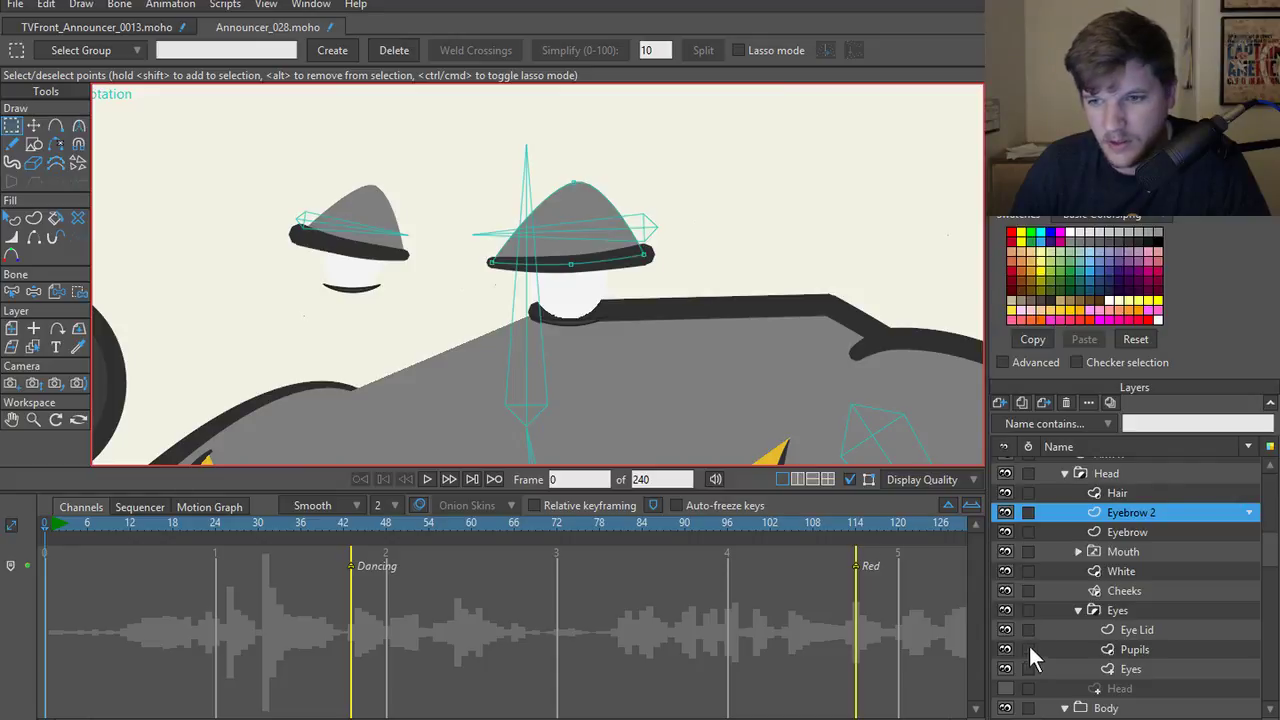
click(1005, 512)
ctrl+alt+click(403, 240)
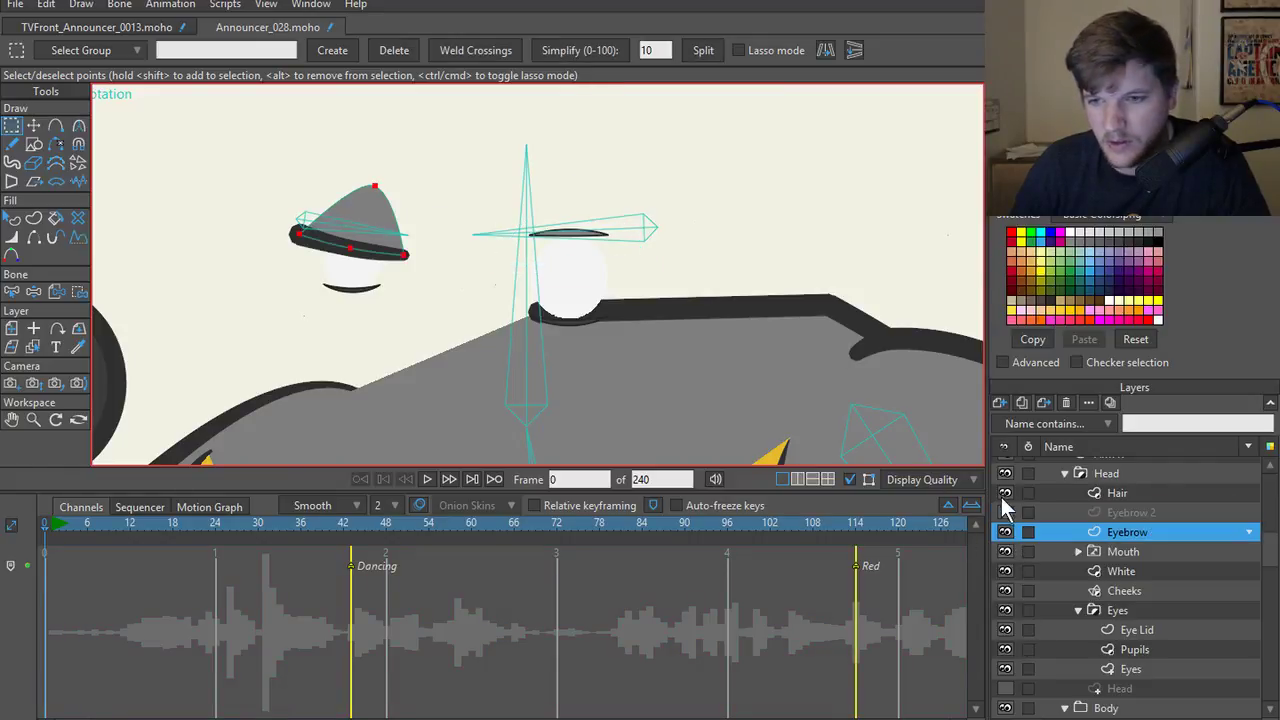
click(1005, 532)
ctrl+alt+click(777, 371)
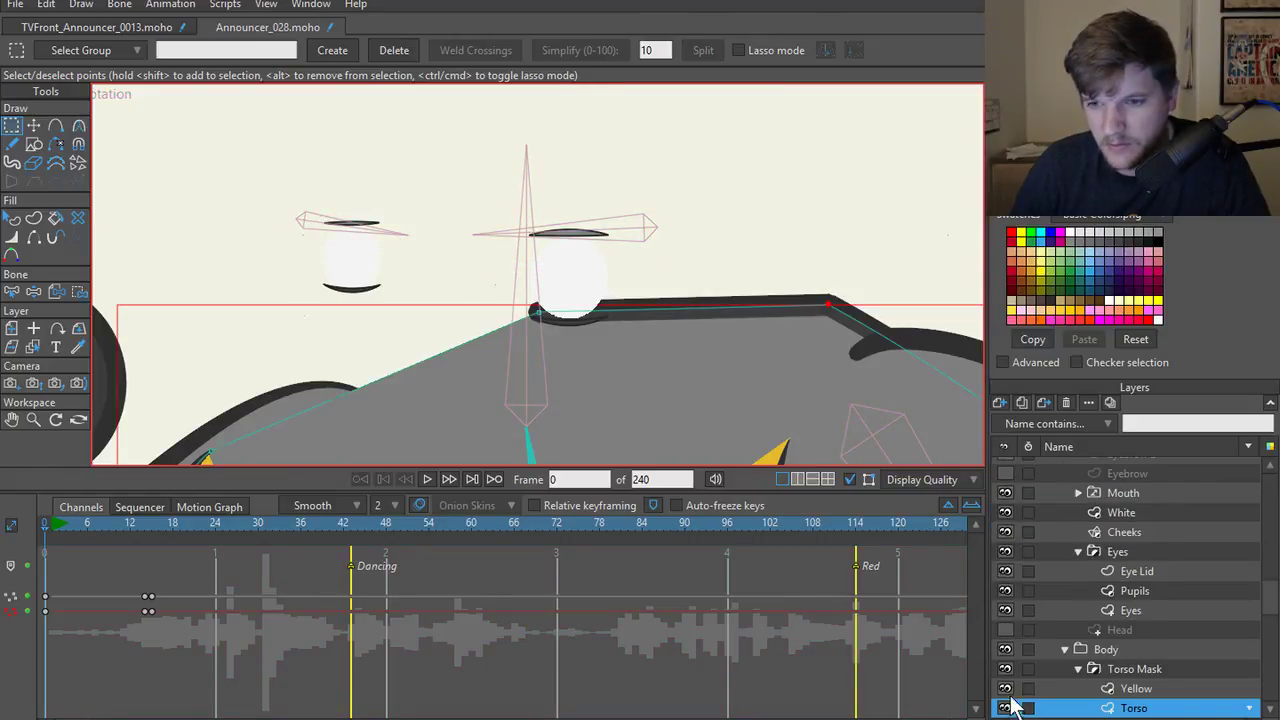
click(1005, 707)
scroll(429, 309, up, 5)
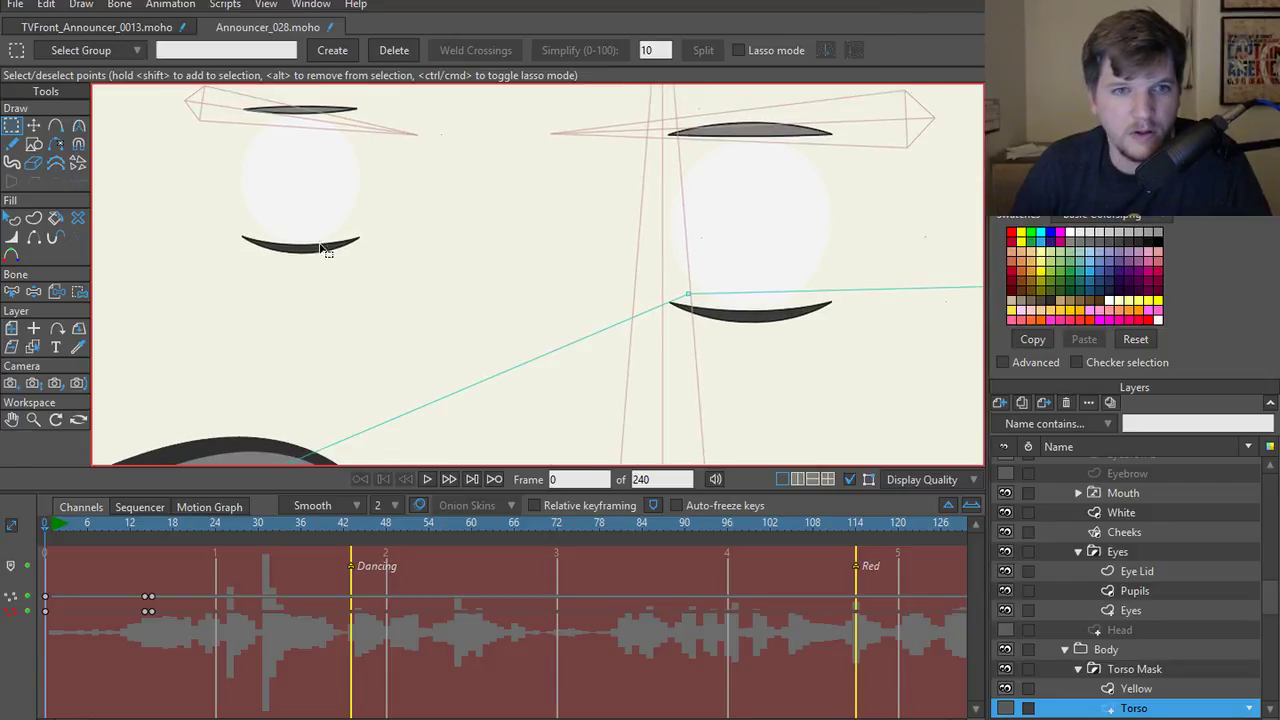
ctrl+alt+click(320, 258)
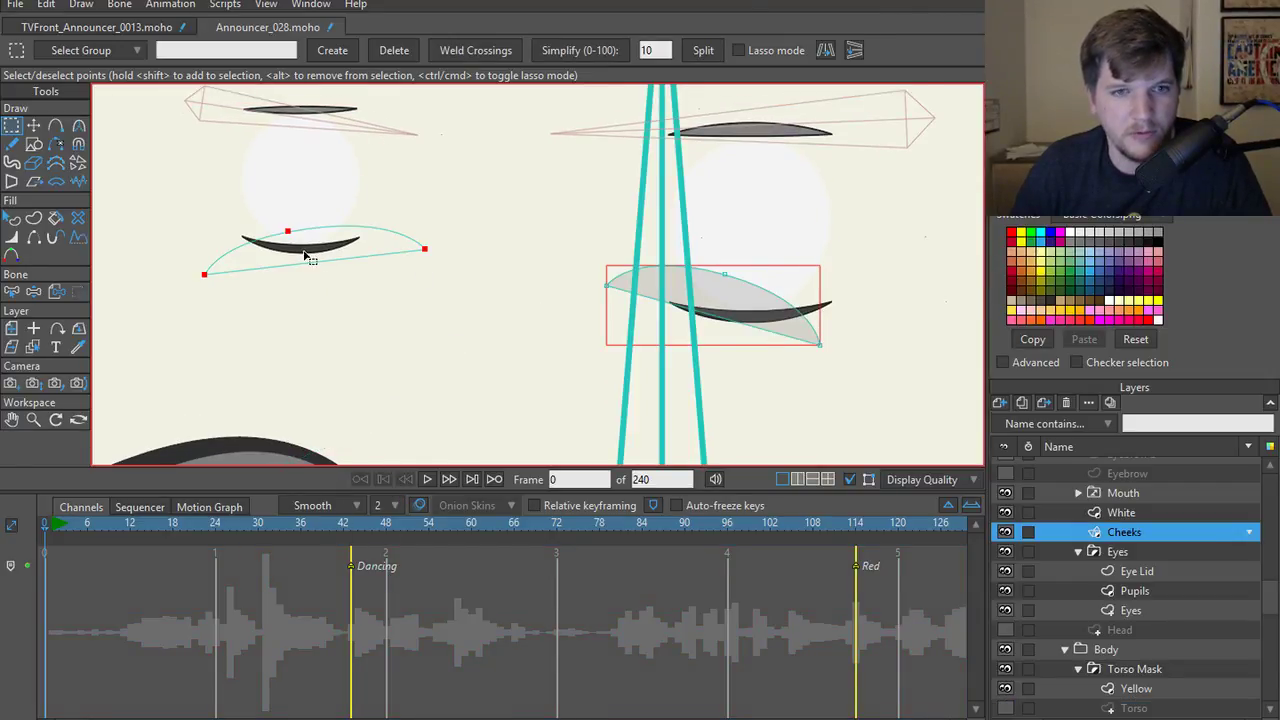
key(q)
click(306, 251)
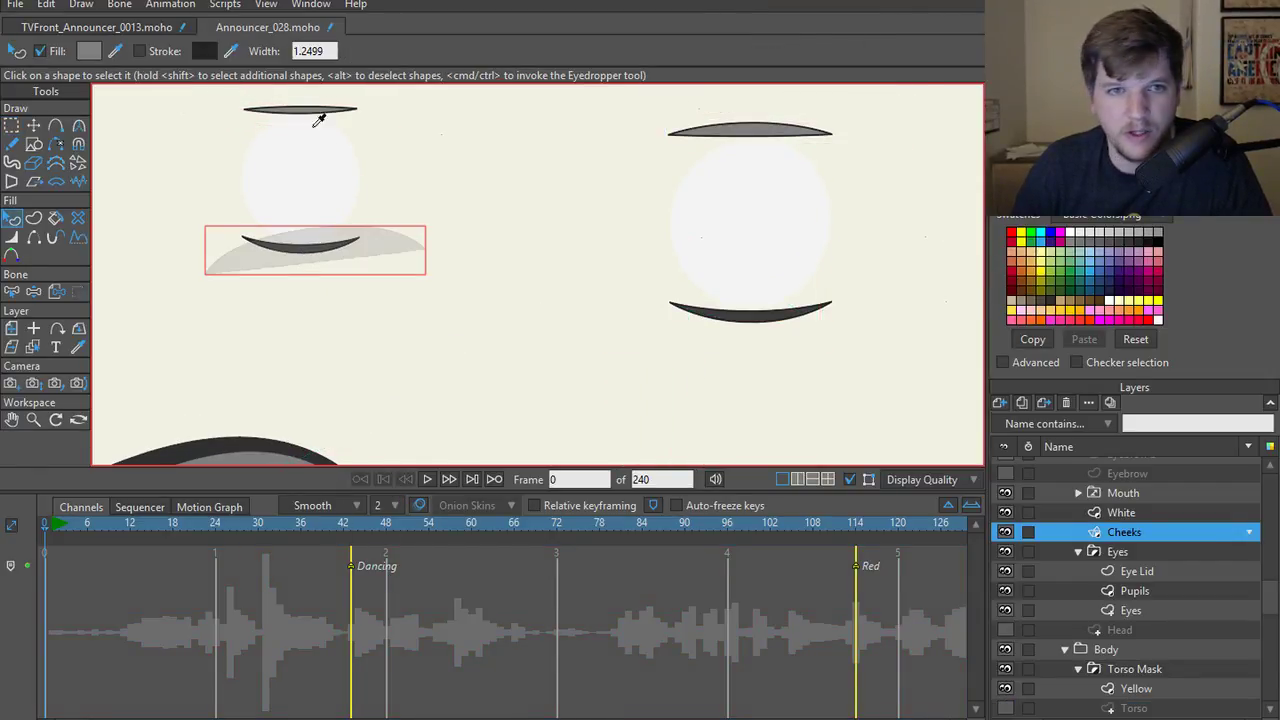
click(318, 119)
click(402, 258)
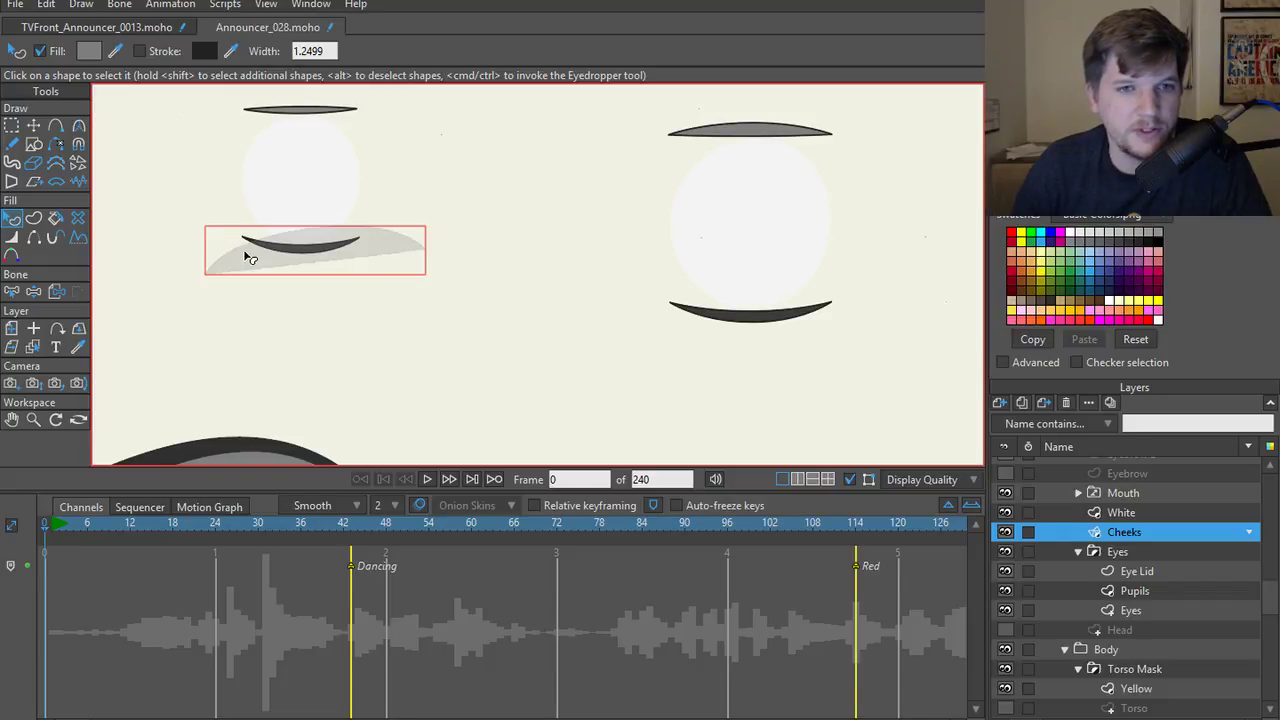
click(306, 346)
- Fill the smaller eye's dark lower eyelid shape with the grey sampled from the upper eyelid above it
scroll(357, 294, up, 4)
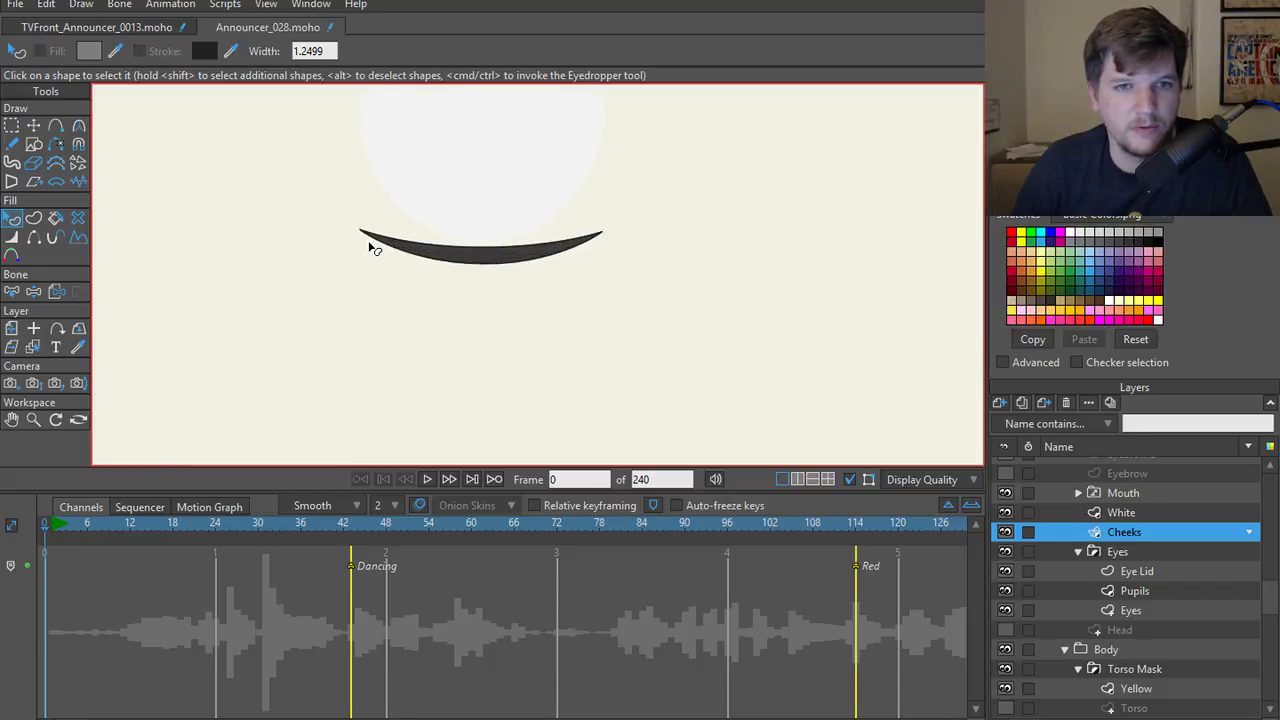
click(370, 238)
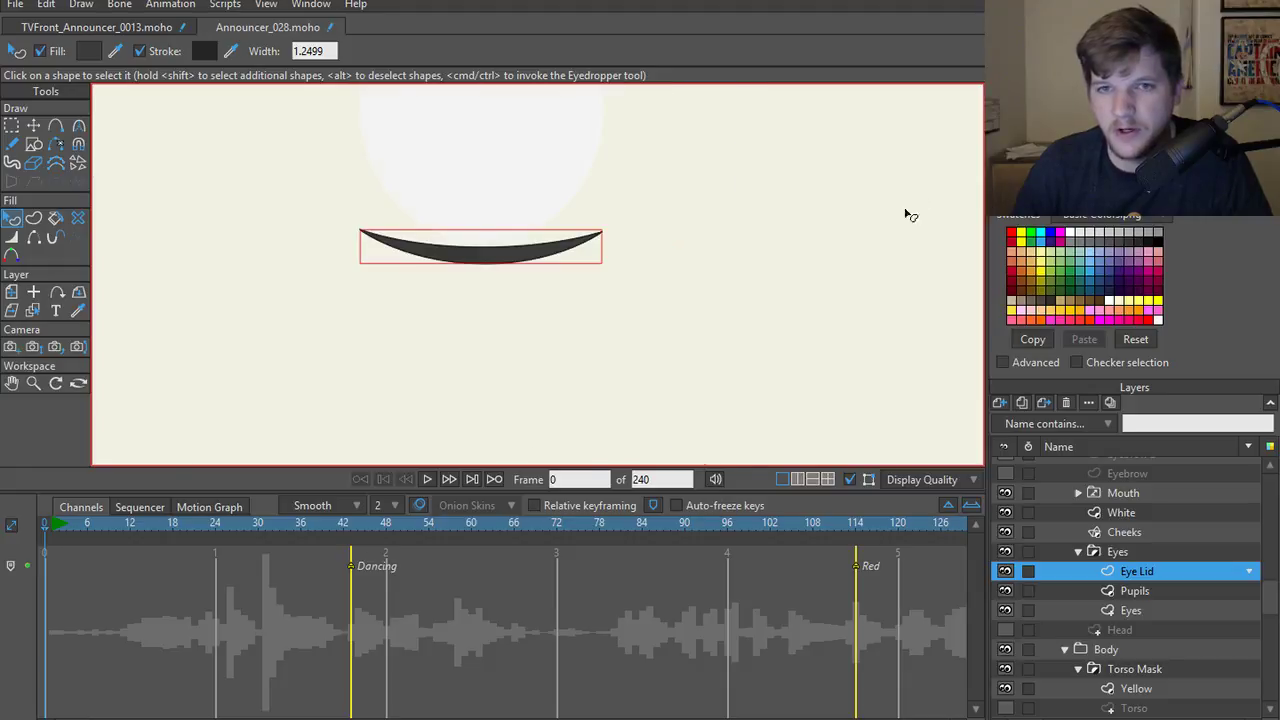
scroll(716, 317, down, 4)
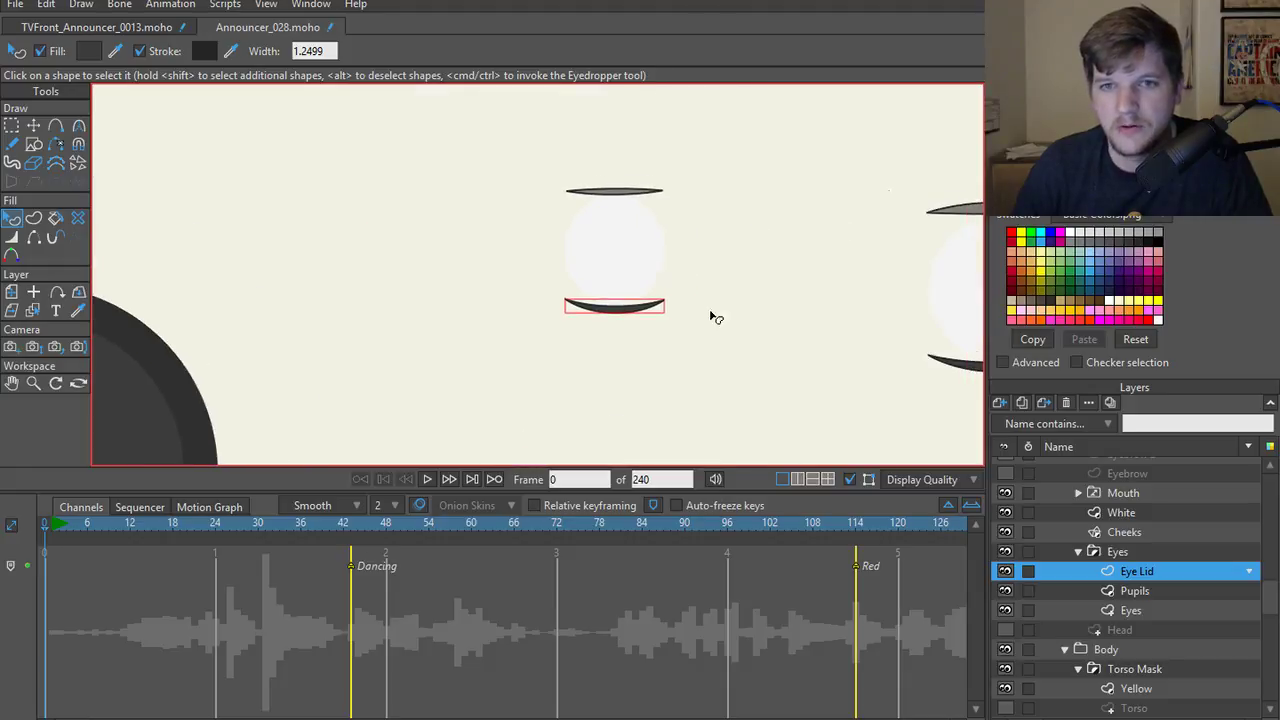
click(628, 183)
scroll(577, 371, up, 3)
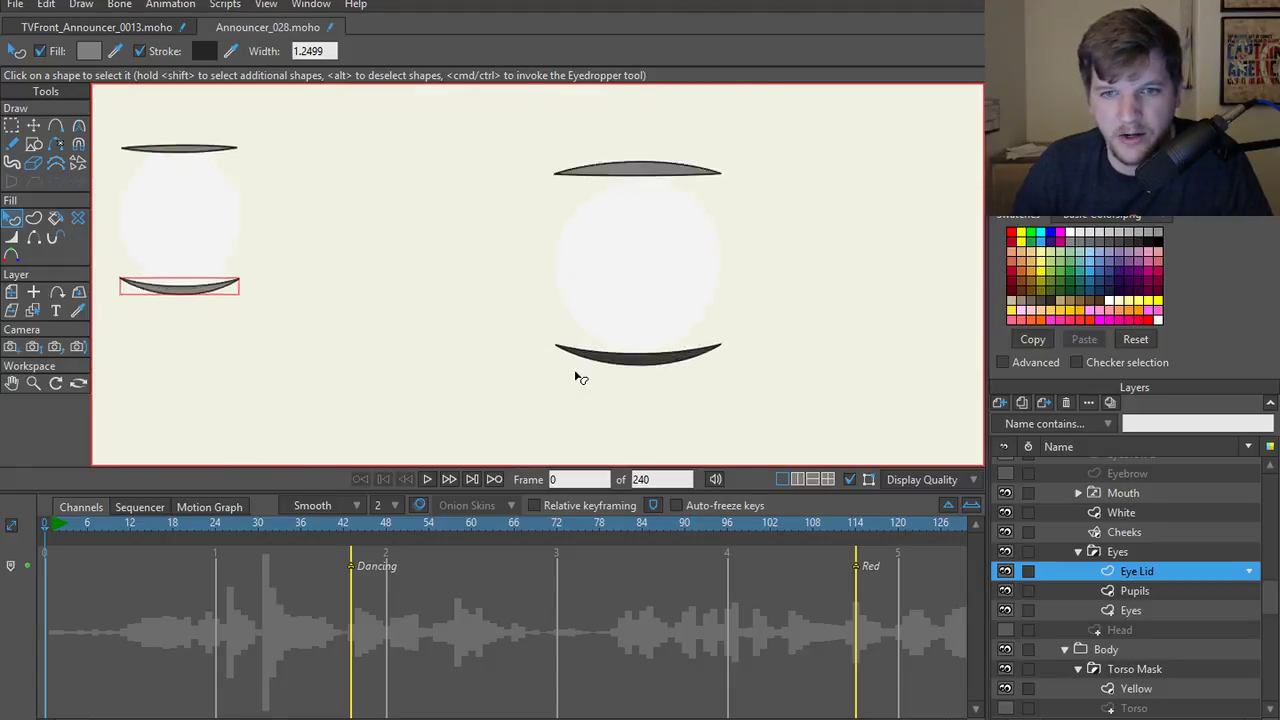
- Give the larger eye's lower eyelid shape the same grey fill as its upper eyelid
click(764, 347)
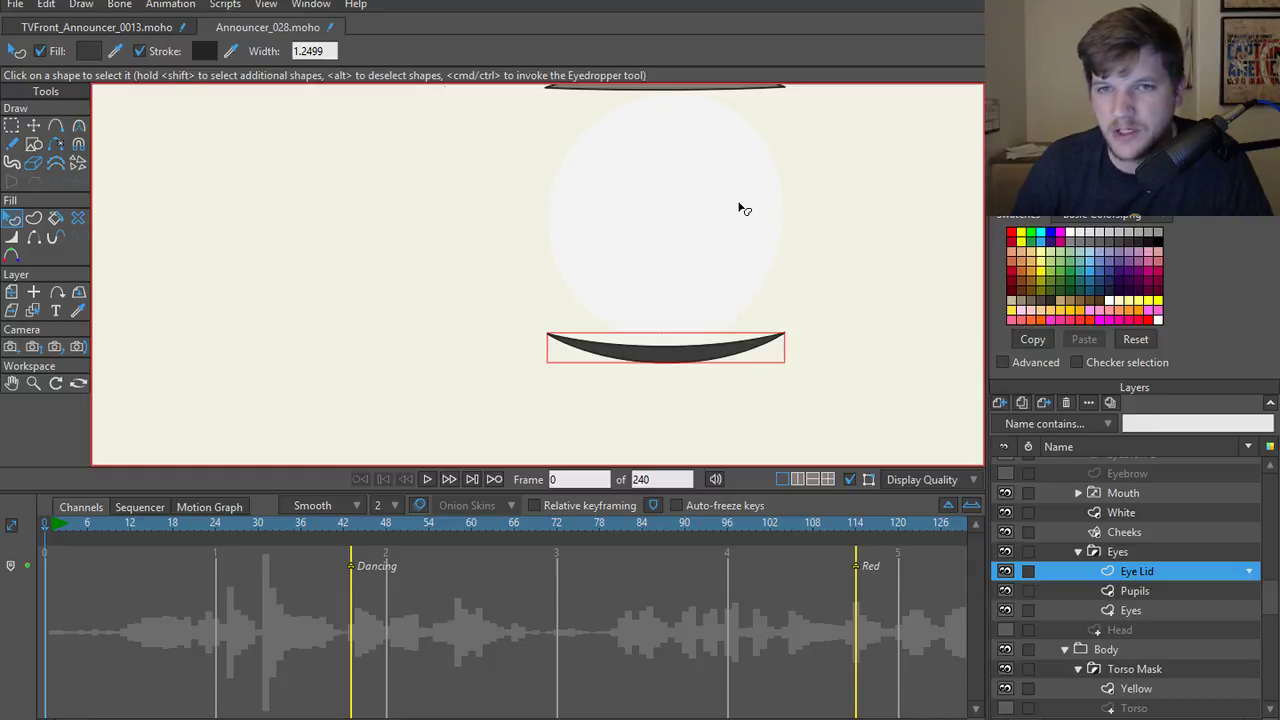
scroll(795, 209, down, 1)
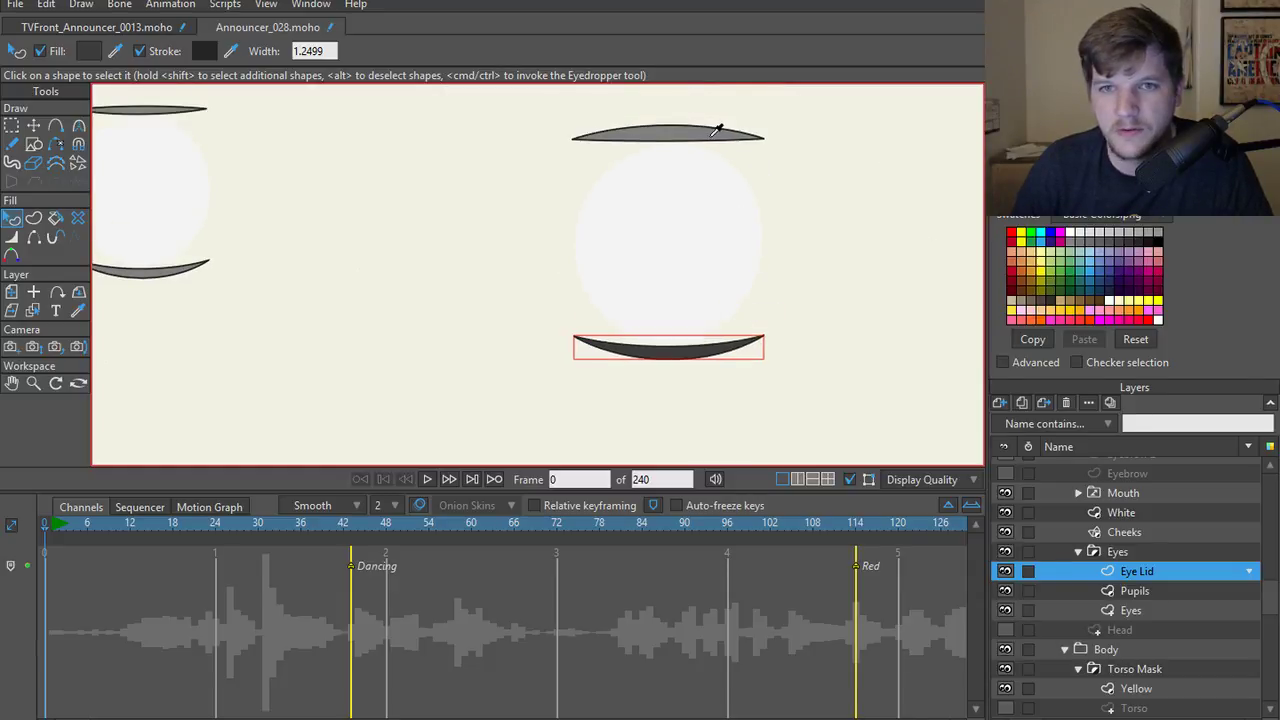
click(794, 274)
scroll(794, 274, down, 3)
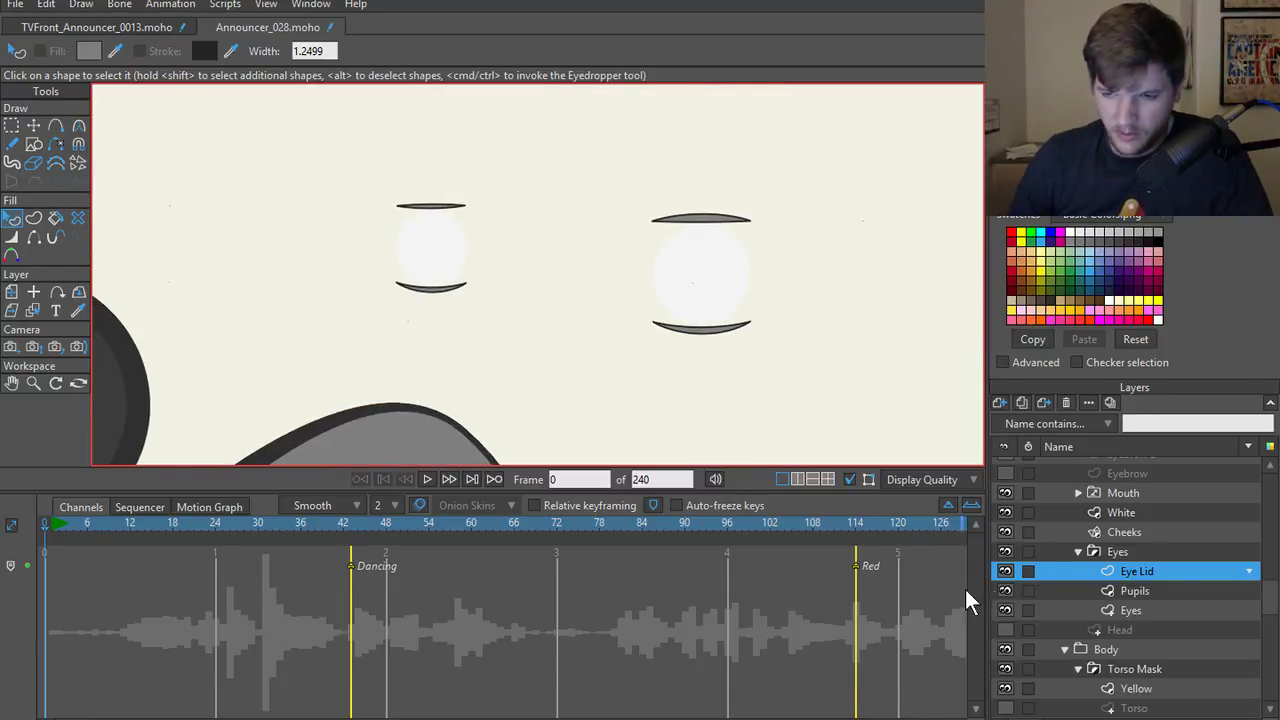
- Make the Head, Eyebrow and Eyebrow 2 layers visible again
click(1005, 630)
scroll(1030, 590, up, 2)
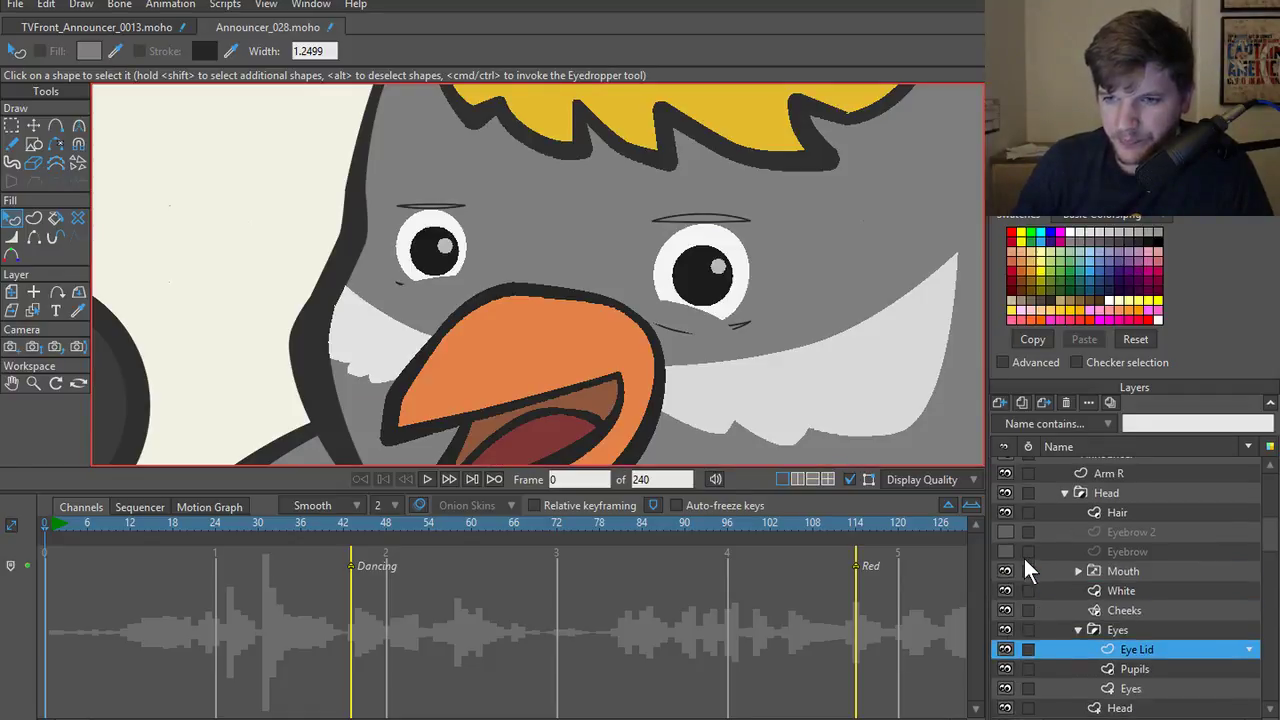
click(1005, 551)
click(1005, 532)
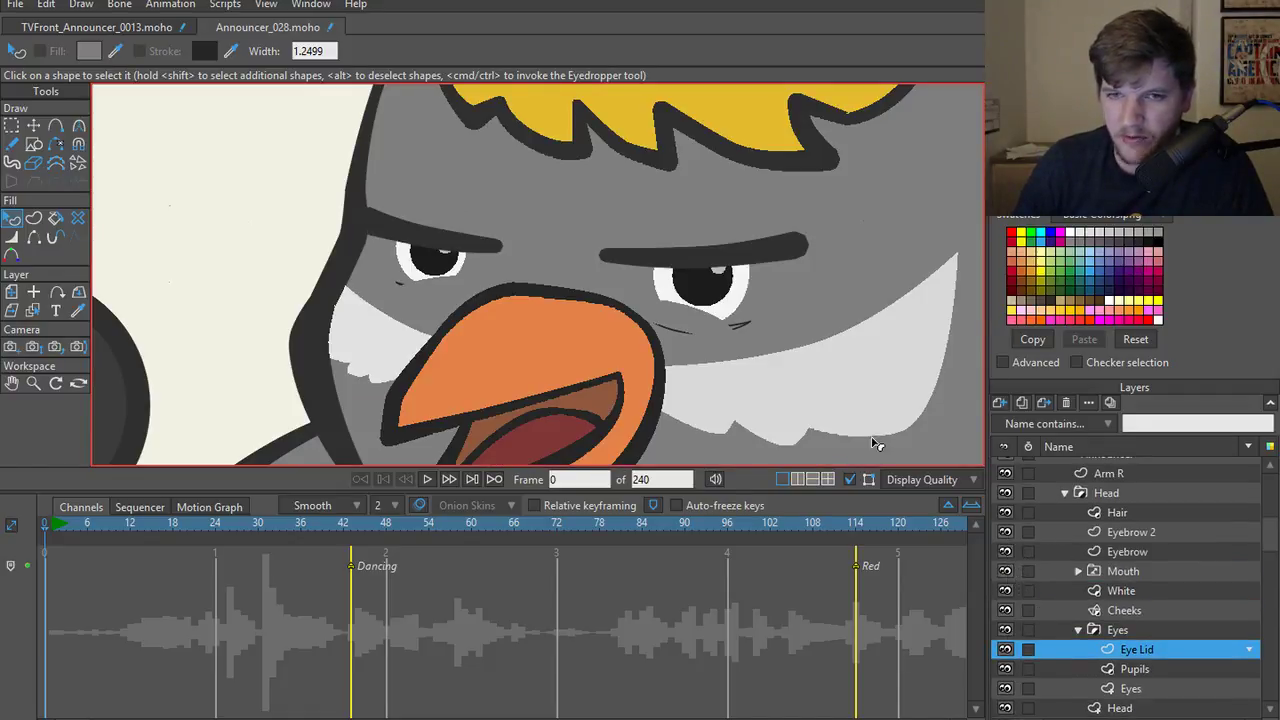
- Set the Eye Lid layer in the Eyes group back to "Mask this layer"
scroll(565, 300, up, 1)
scroll(570, 305, down, 1)
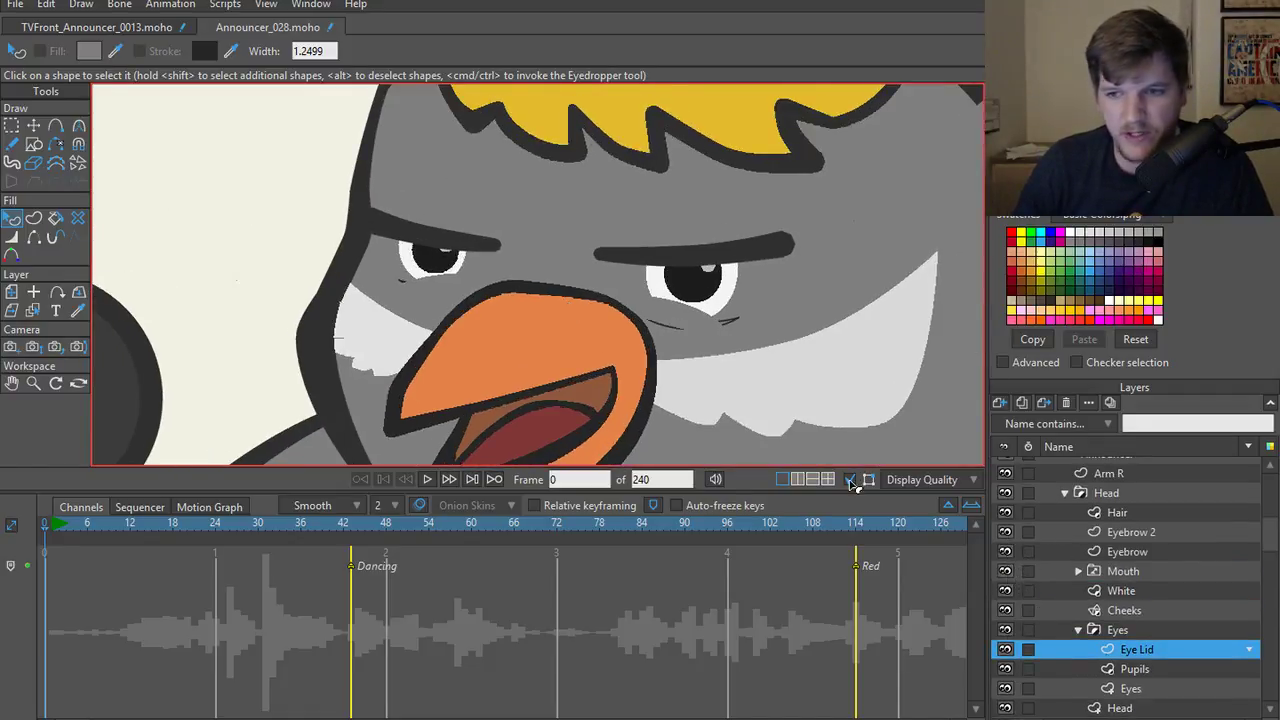
right_click(1136, 650)
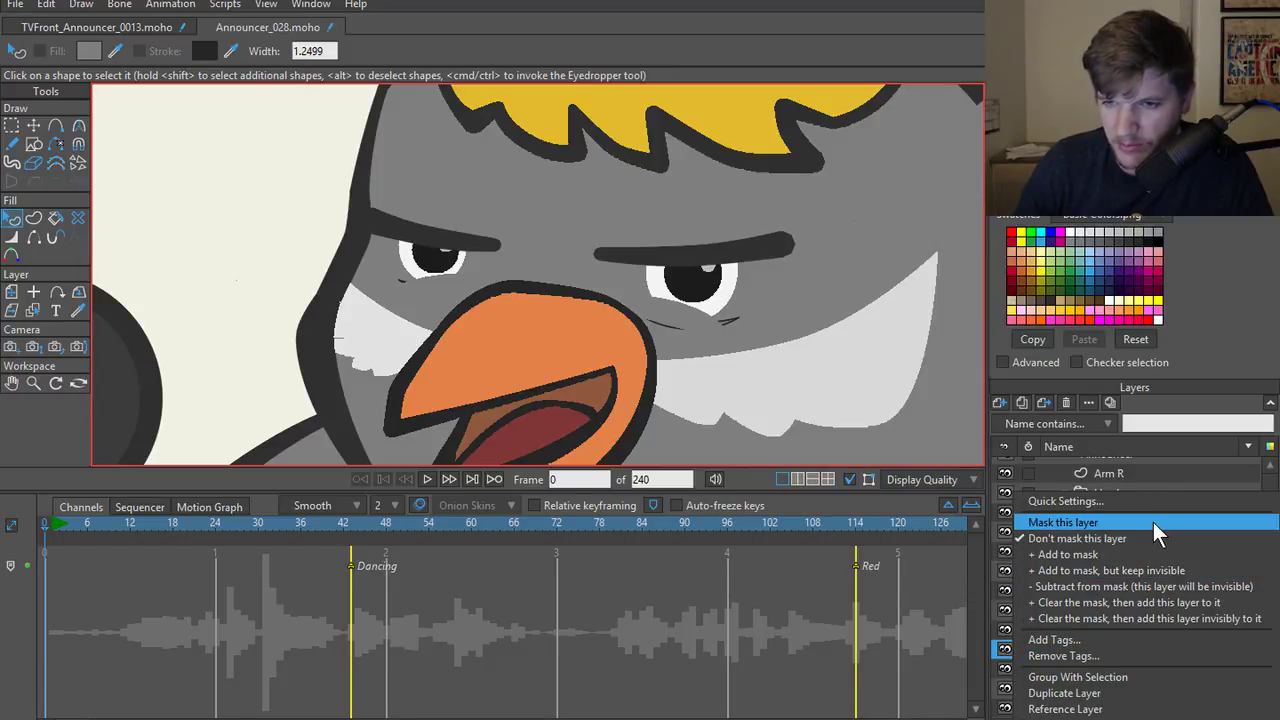
click(1153, 522)
- Make the Torso layer inside the Torso Mask group visible again
scroll(760, 414, down, 2)
scroll(410, 370, down, 2)
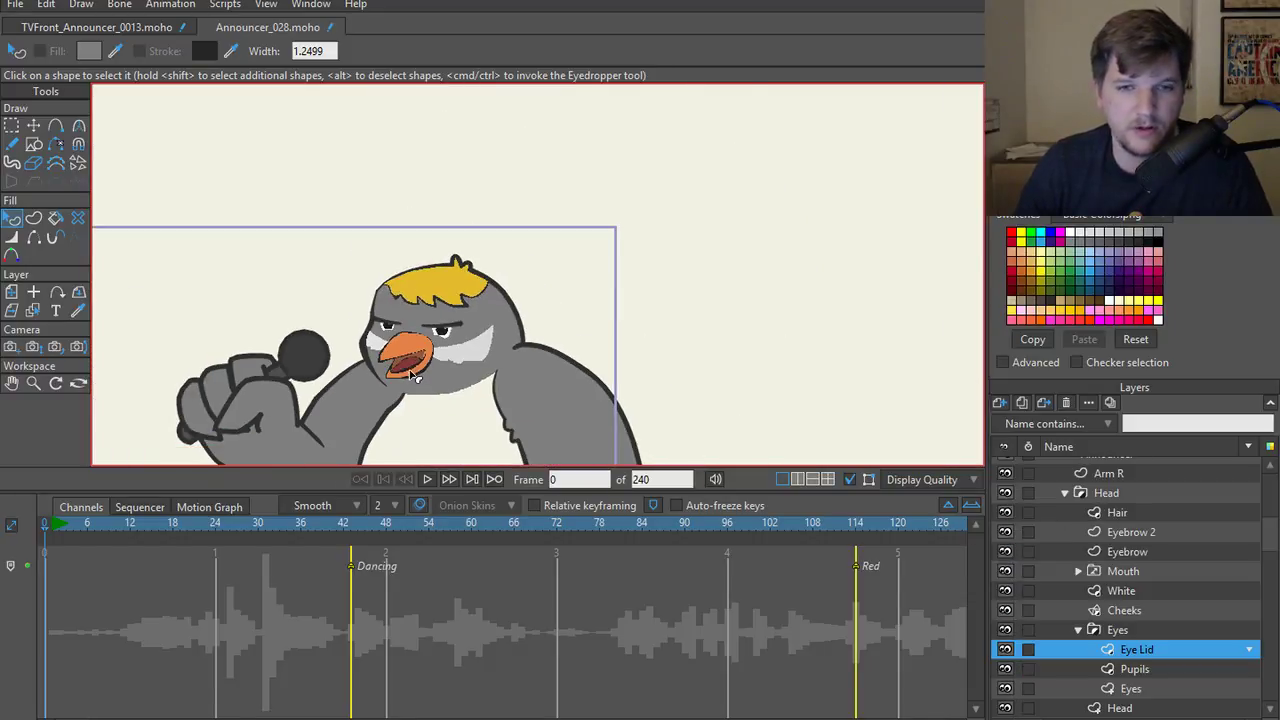
scroll(410, 370, down, 2)
scroll(1078, 636, down, 2)
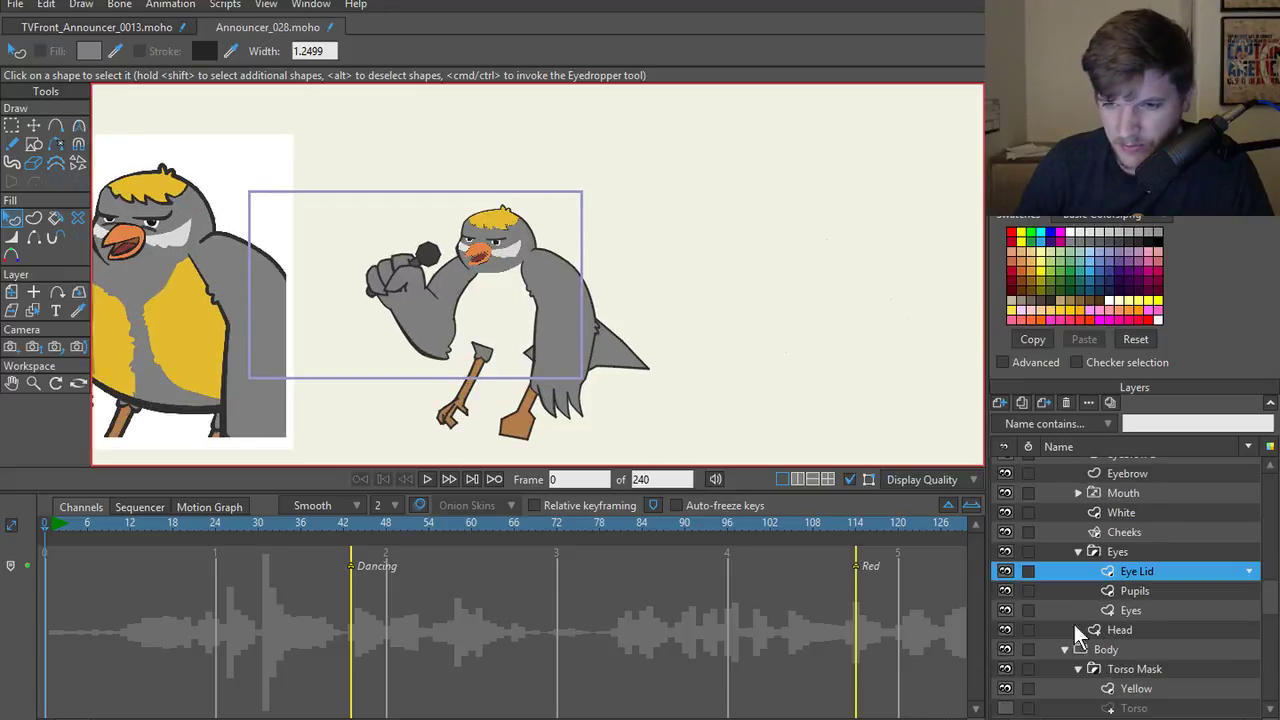
scroll(1078, 632, down, 3)
click(1005, 602)
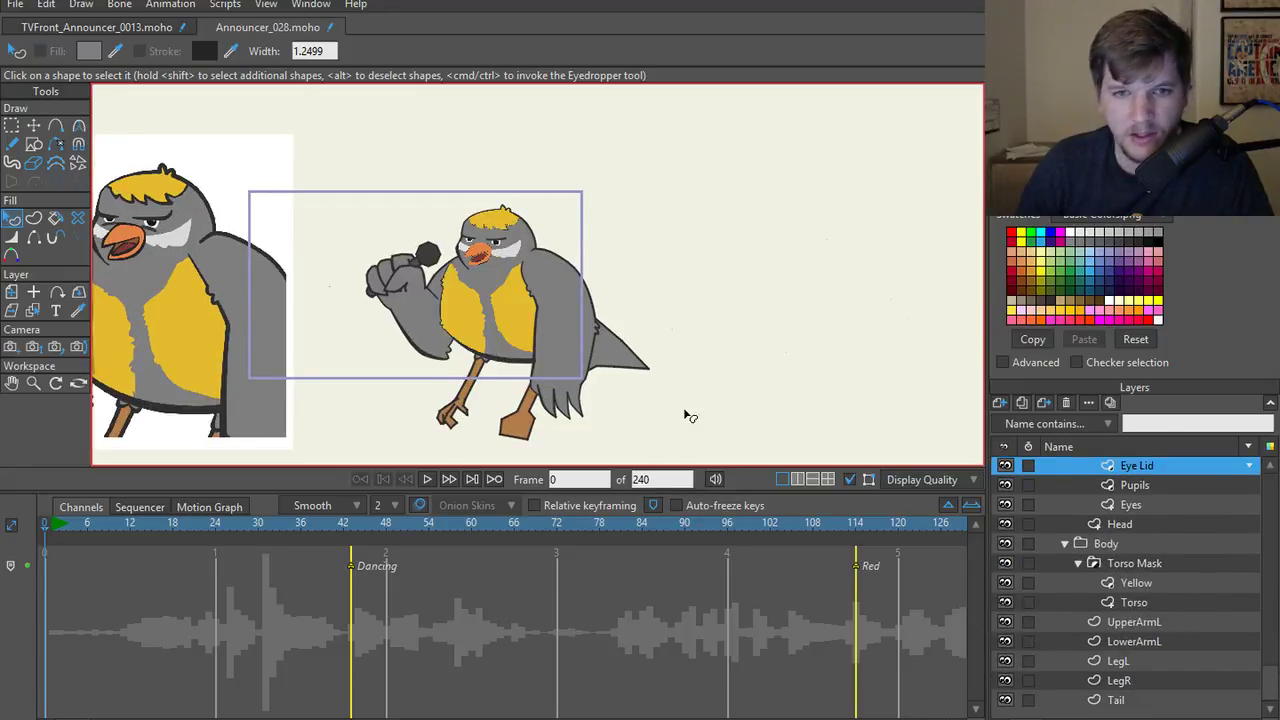
- Collapse the Announcer bone layer and make it the active layer
scroll(705, 380, up, 5)
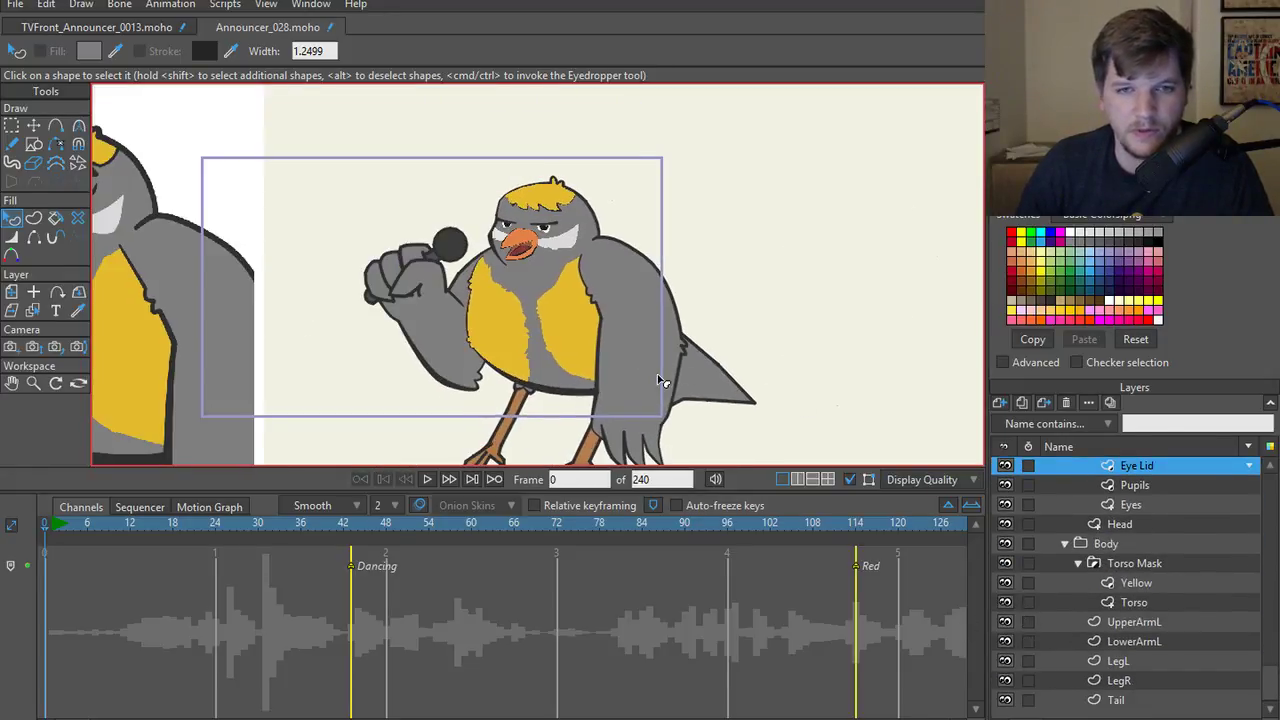
drag(663, 382, 685, 392)
scroll(1090, 577, up, 7)
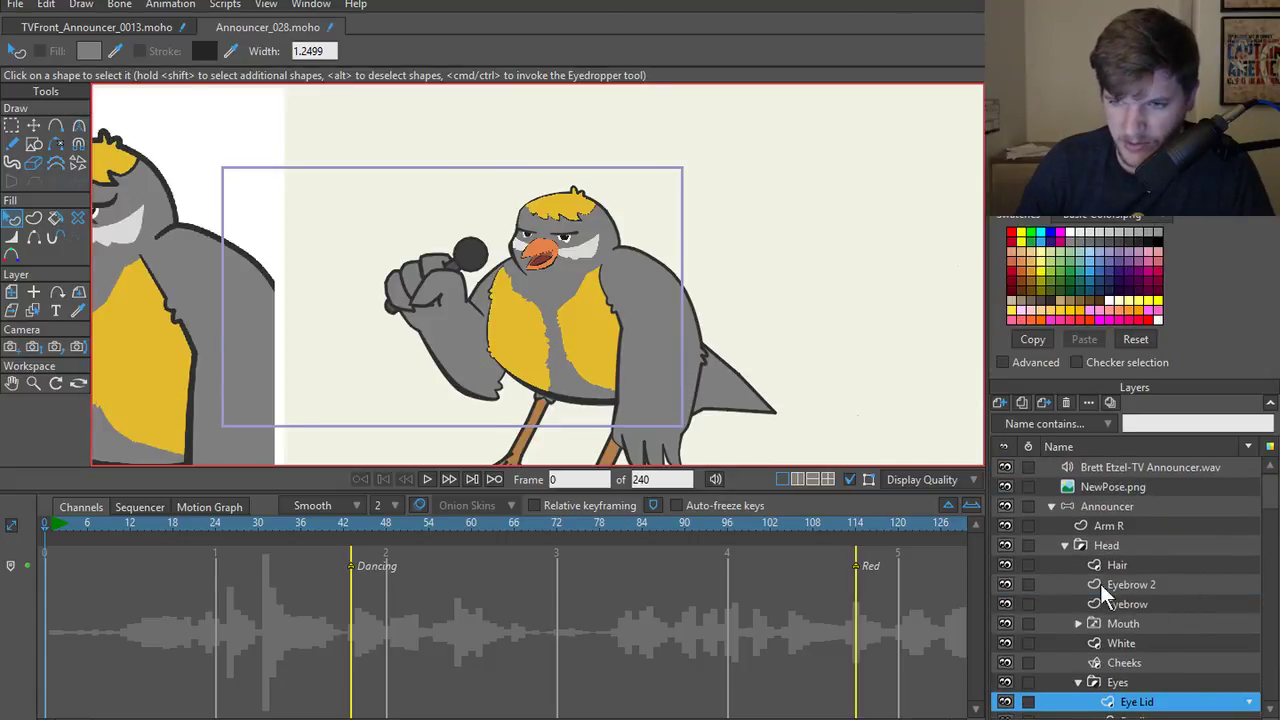
click(1051, 506)
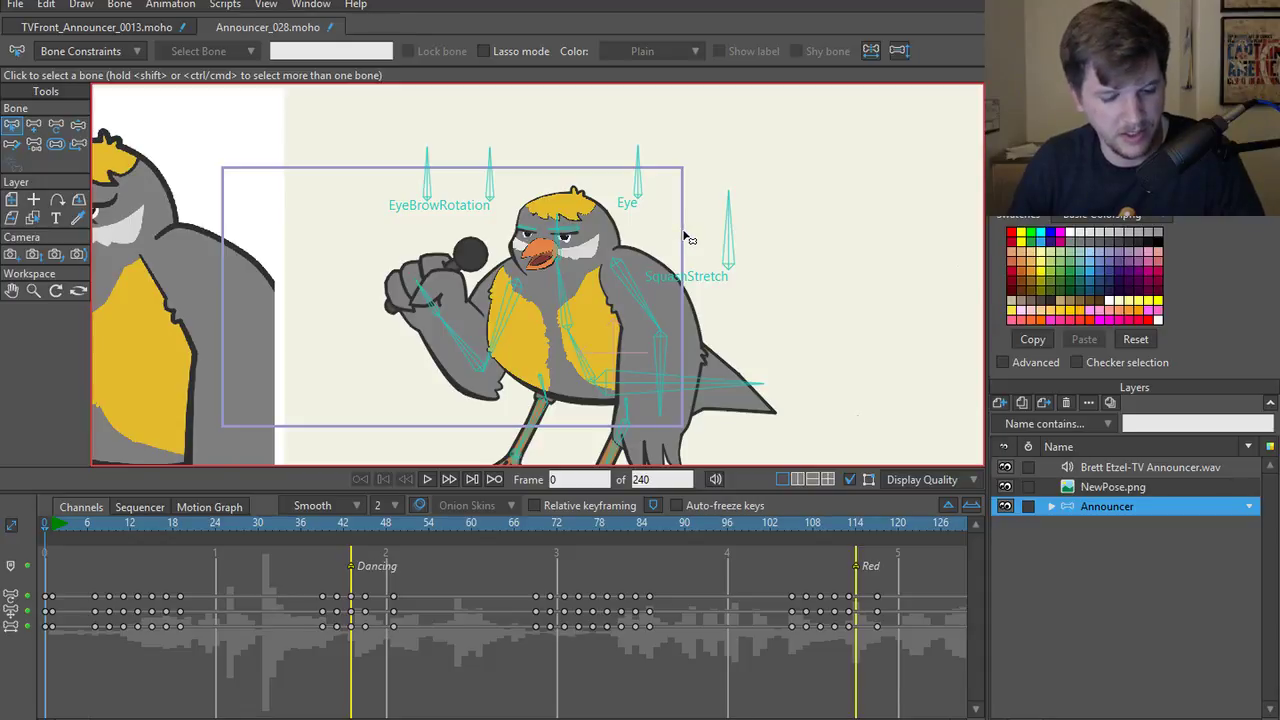
- Switch to TVFront_Announcer_0013.moho, update the referenced Announcer bone layer from its source and collapse the Announcer group
click(150, 29)
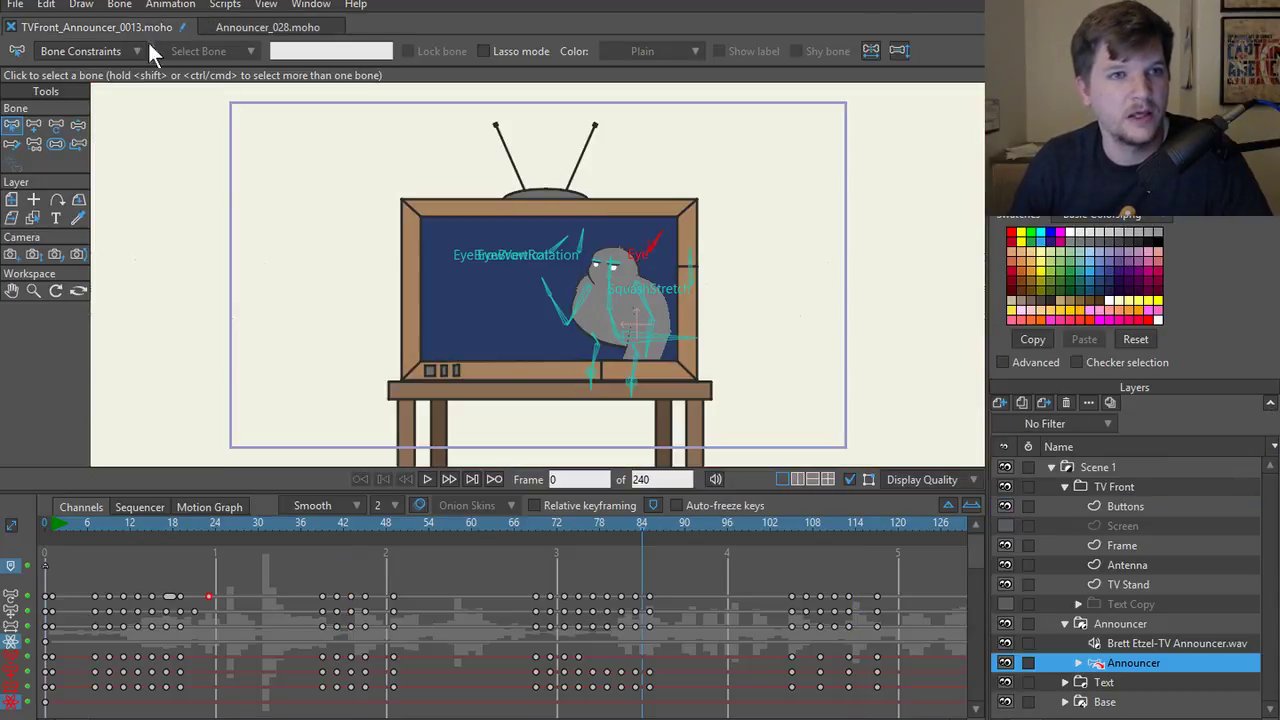
right_click(1128, 662)
click(1110, 624)
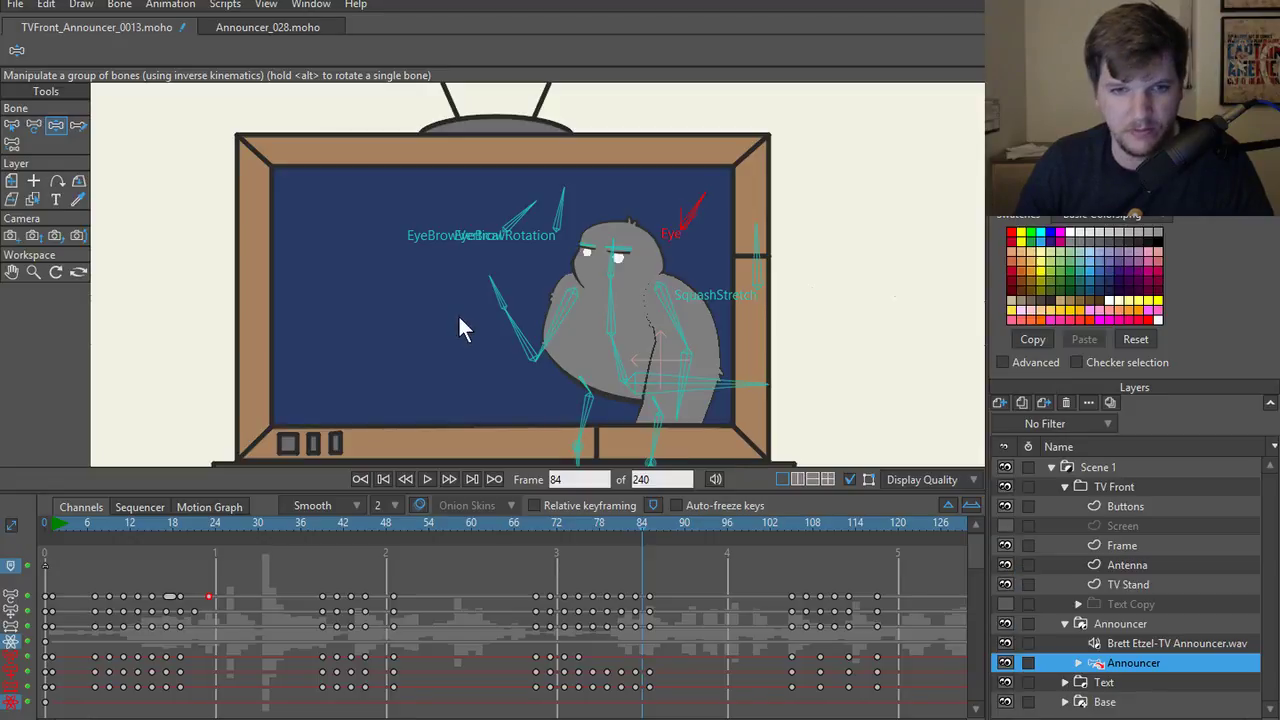
click(636, 461)
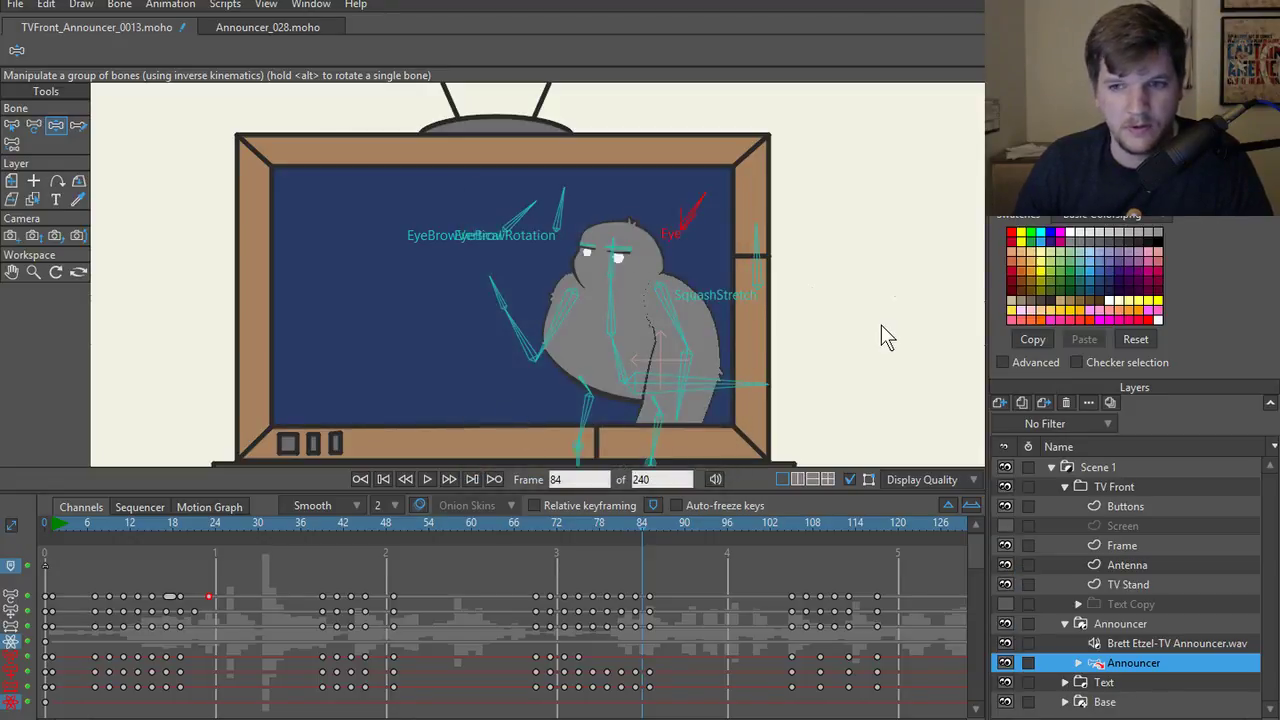
click(1097, 623)
click(1065, 623)
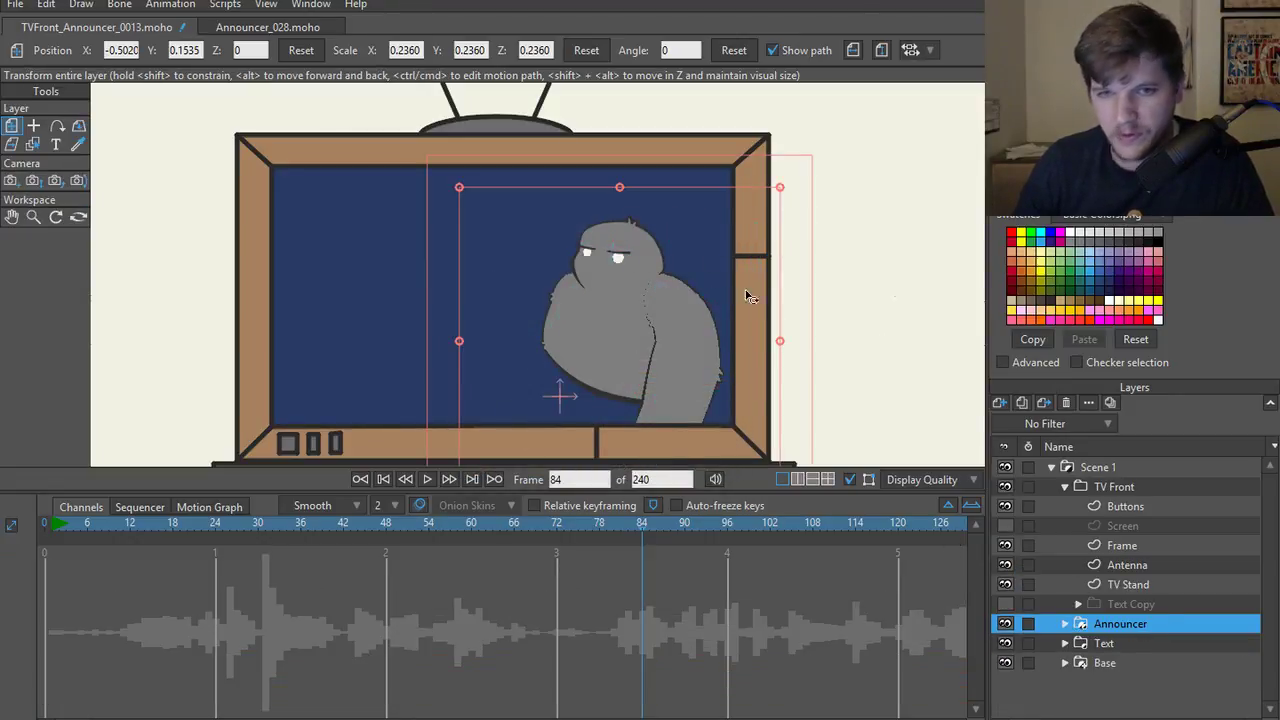
- Render a preview of frame 84 to check the announcer's eyes, and close it
scroll(700, 280, down, 2)
key(ctrl+r)
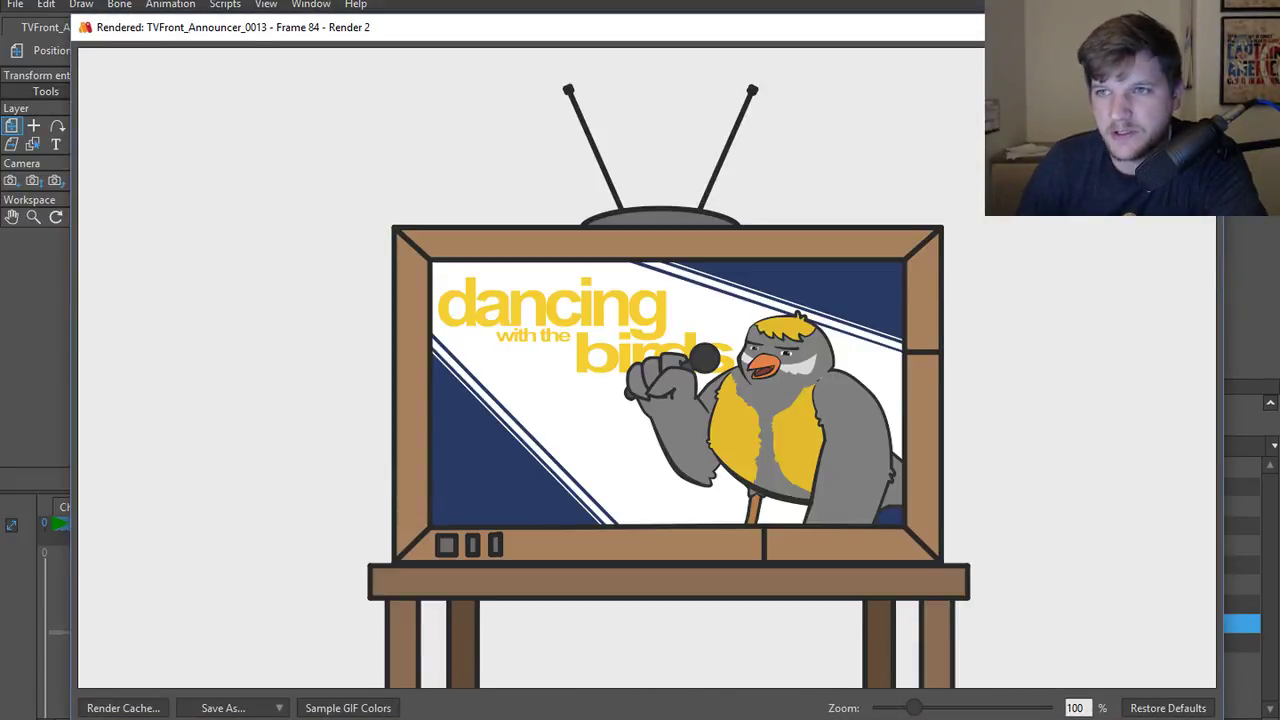
click(1200, 27)
- Scrub the animation to frame 112, and select the Announcer bone layer's keyframe at frame 84
drag(383, 540, 838, 541)
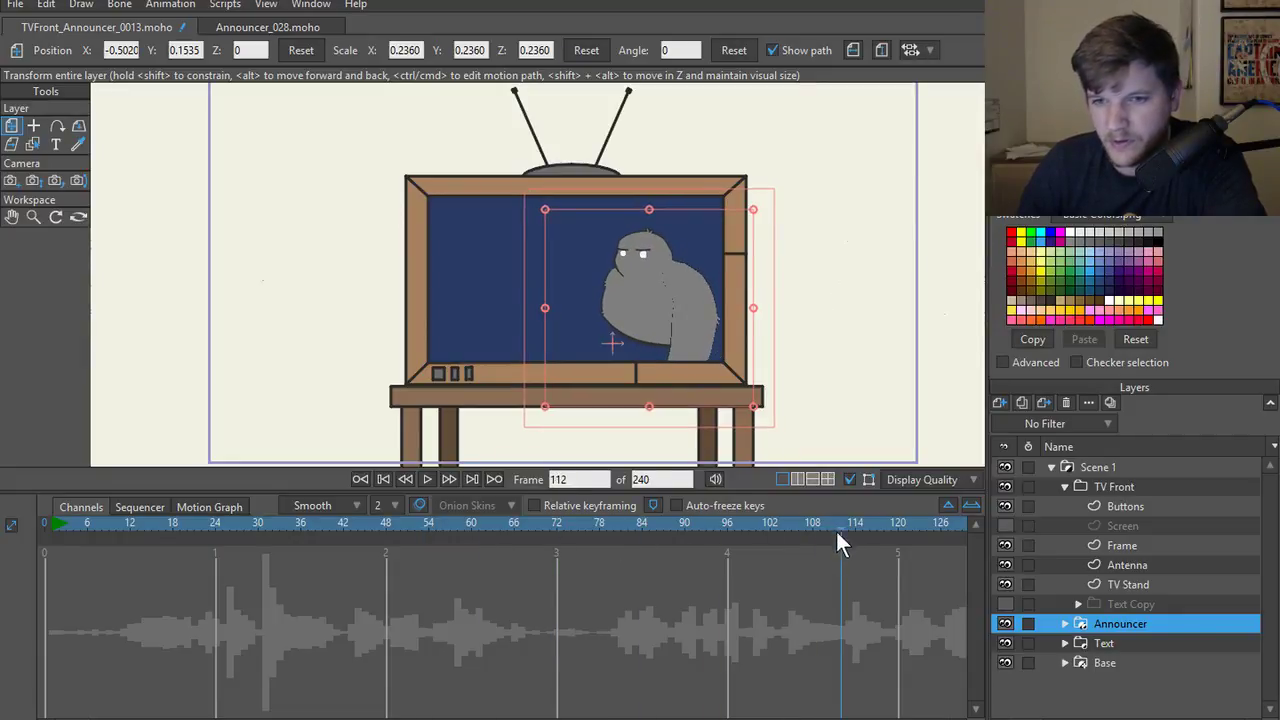
click(1065, 624)
click(1133, 663)
drag(700, 525, 644, 548)
click(643, 611)
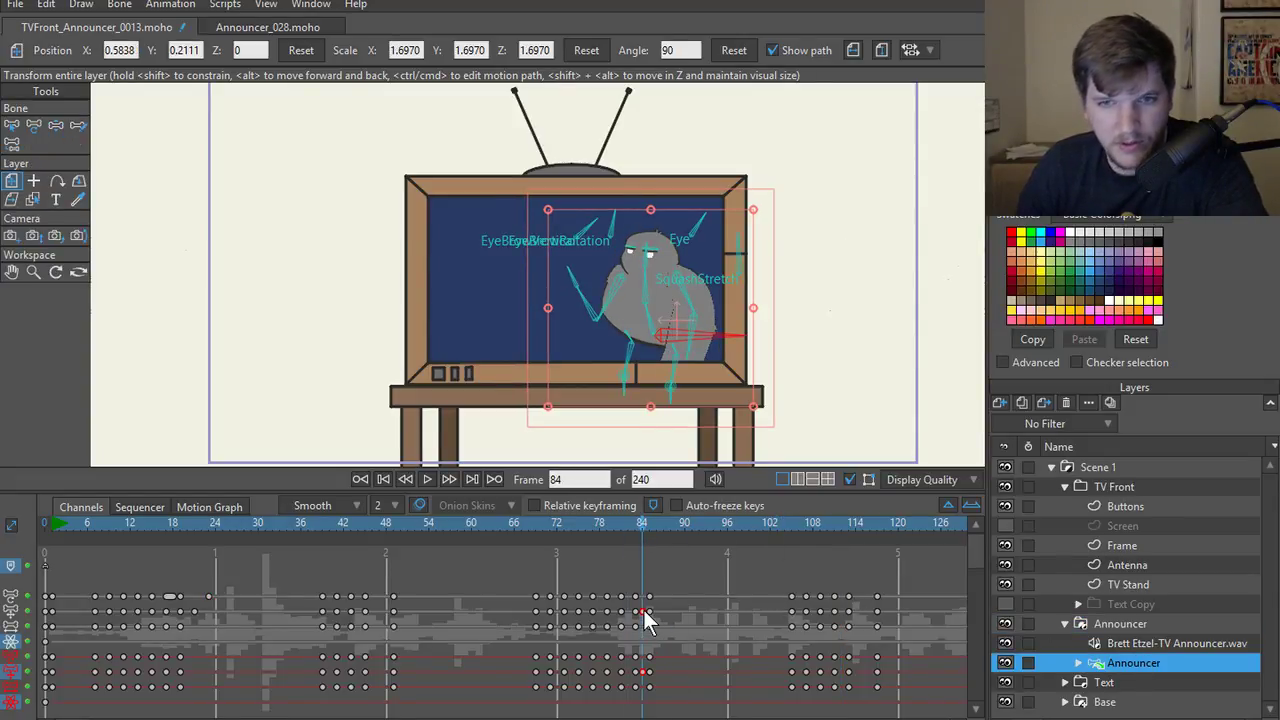
- Render a preview of frame 72 to check the announcer's eyelids, and close it
drag(631, 530, 559, 535)
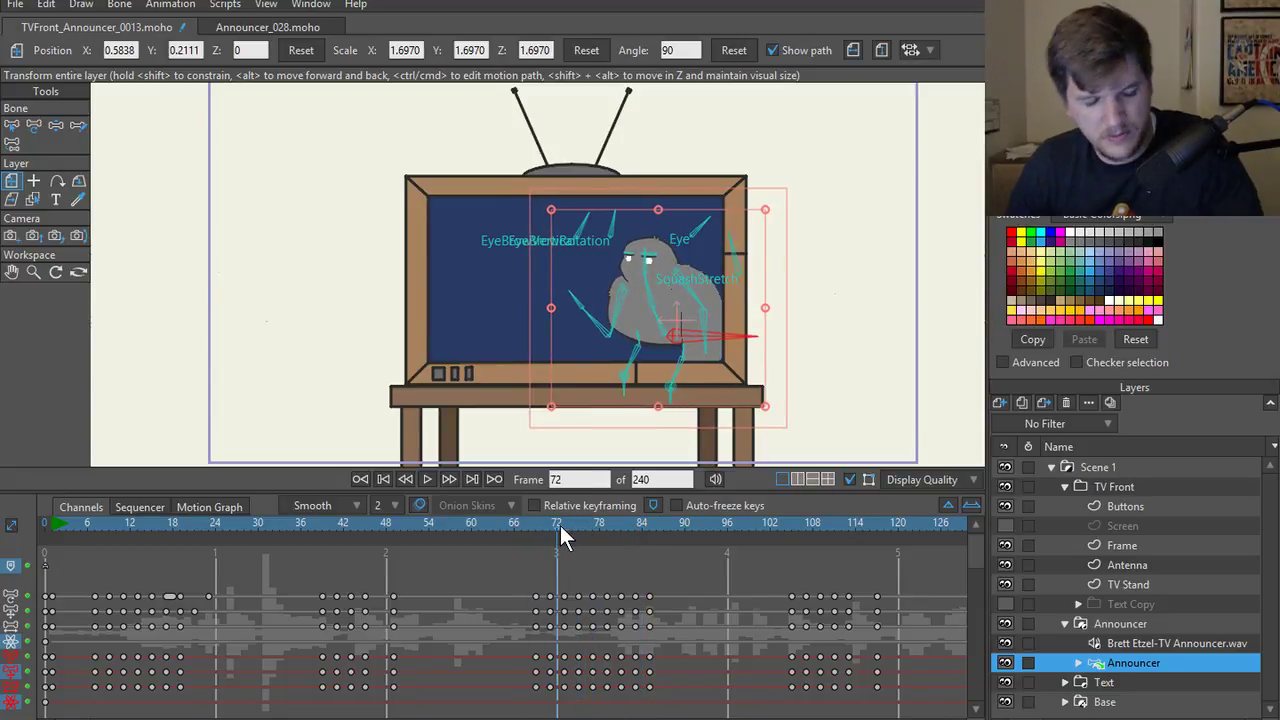
key(ctrl+r)
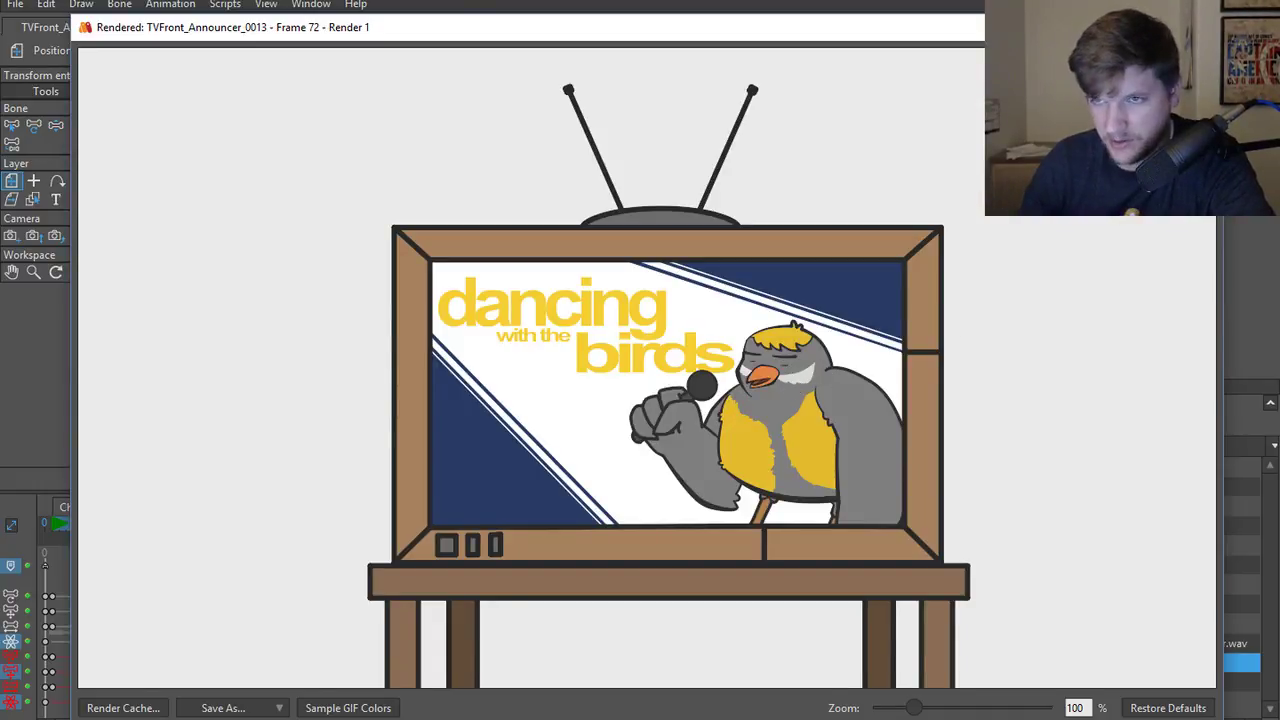
key(Escape)
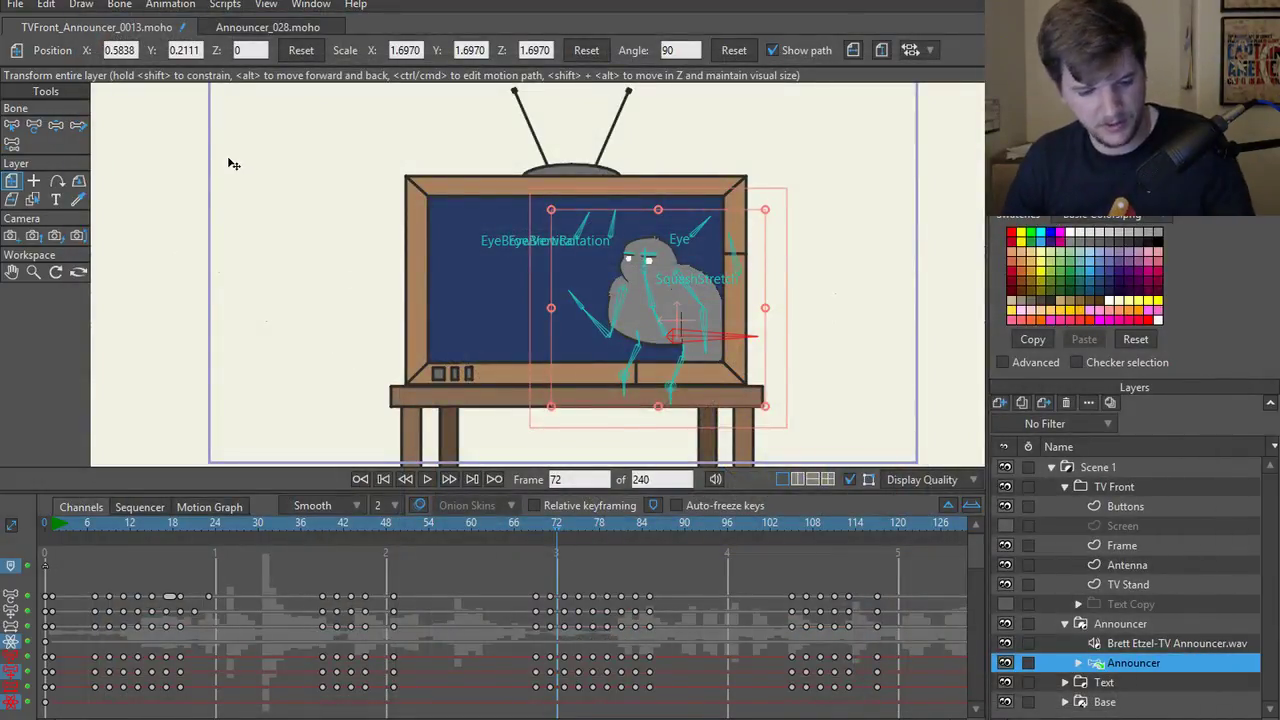
- Save the TV scene as a new version named TVFront_Announcer_0014
key(ctrl+shift+s)
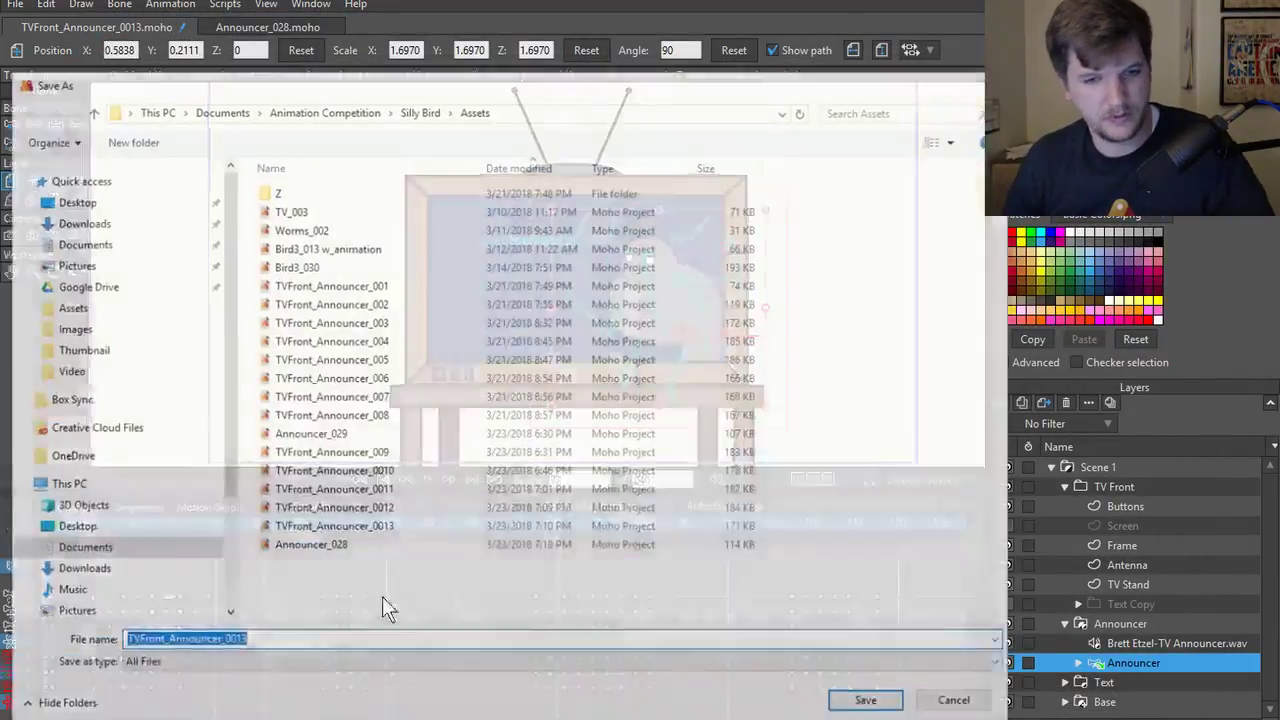
click(266, 641)
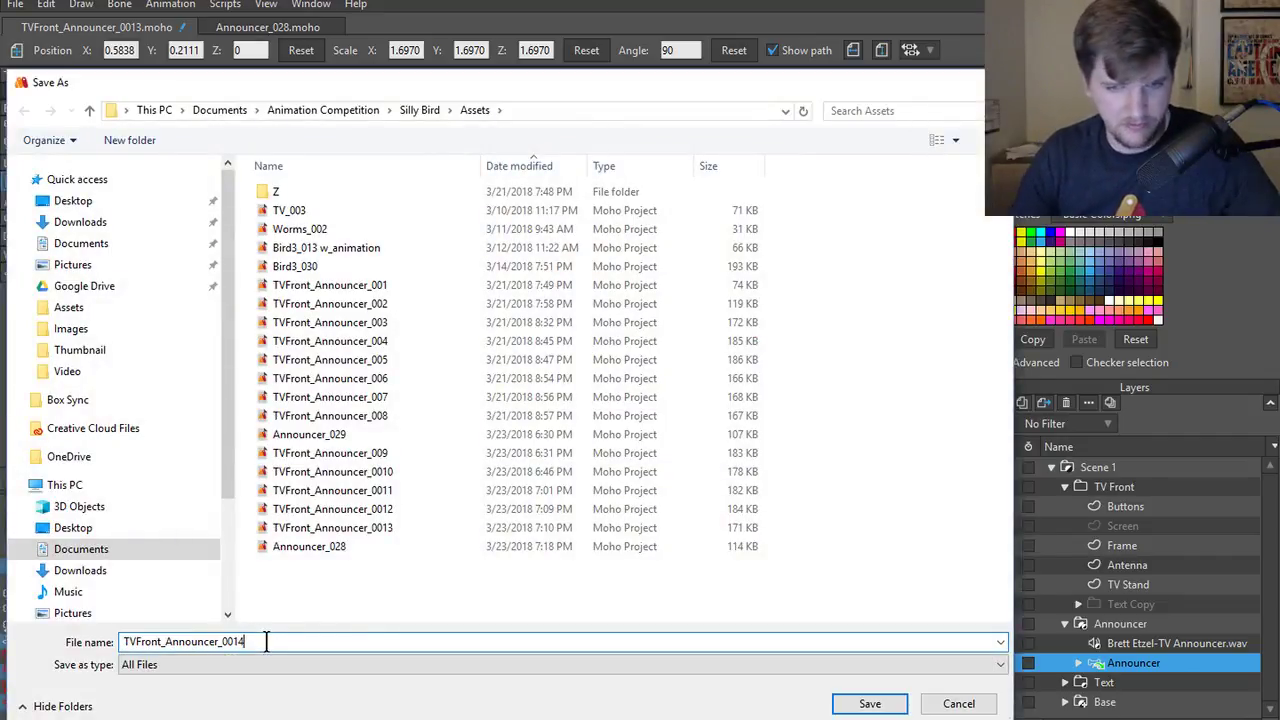
key(Return)
- Export frames 1 to 240 as TVFront_Announcer_0014.mp4 in MP4 (H.264-AAC) at quality 100 to the Silly Bird Video folder
click(15, 4)
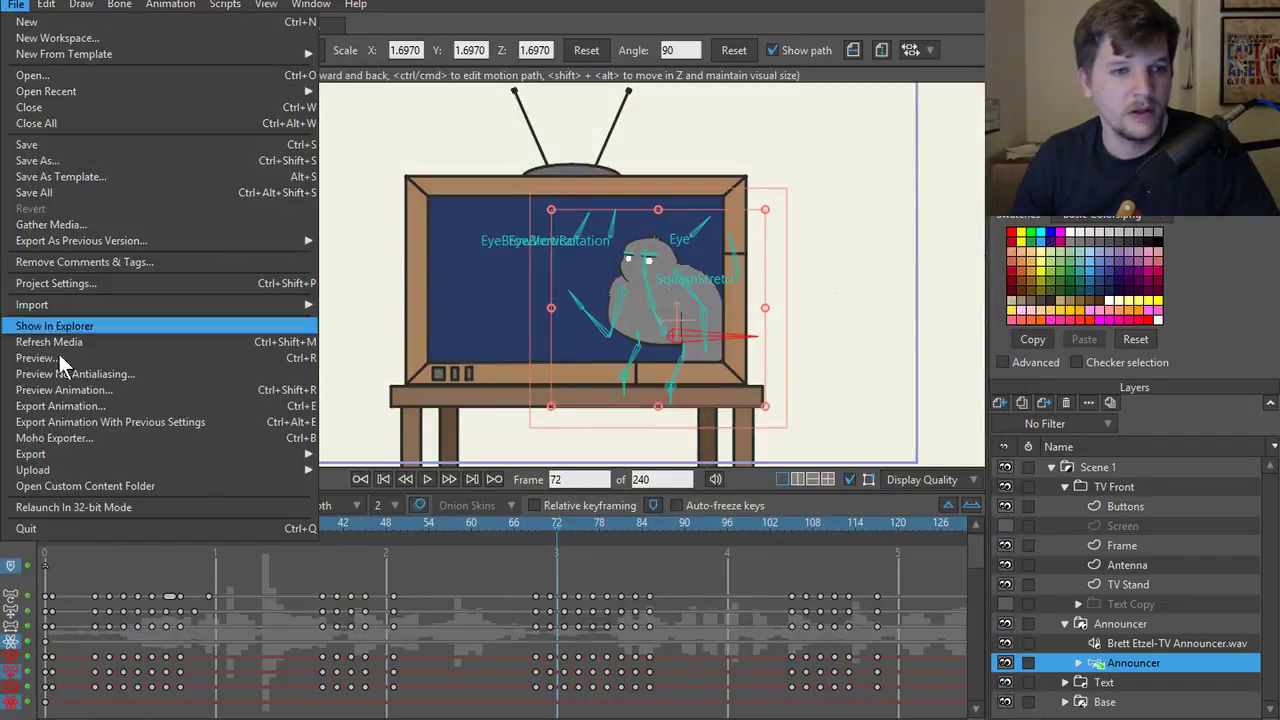
click(80, 407)
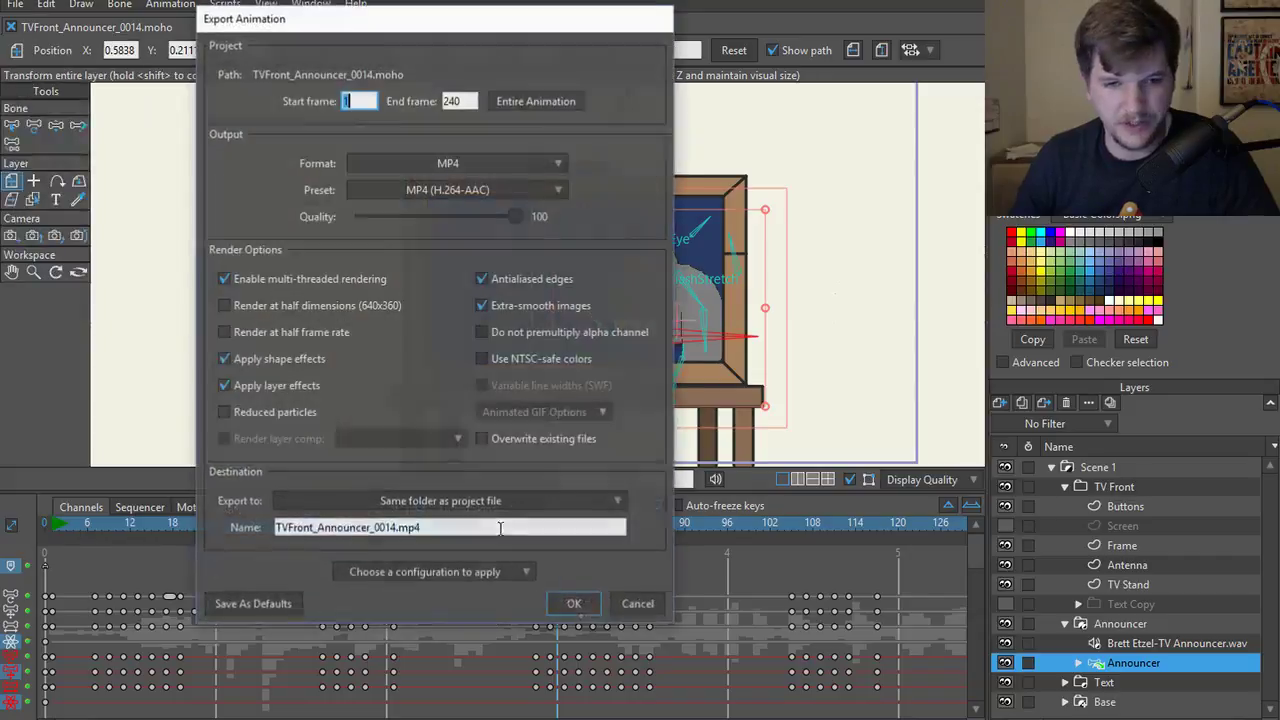
click(529, 508)
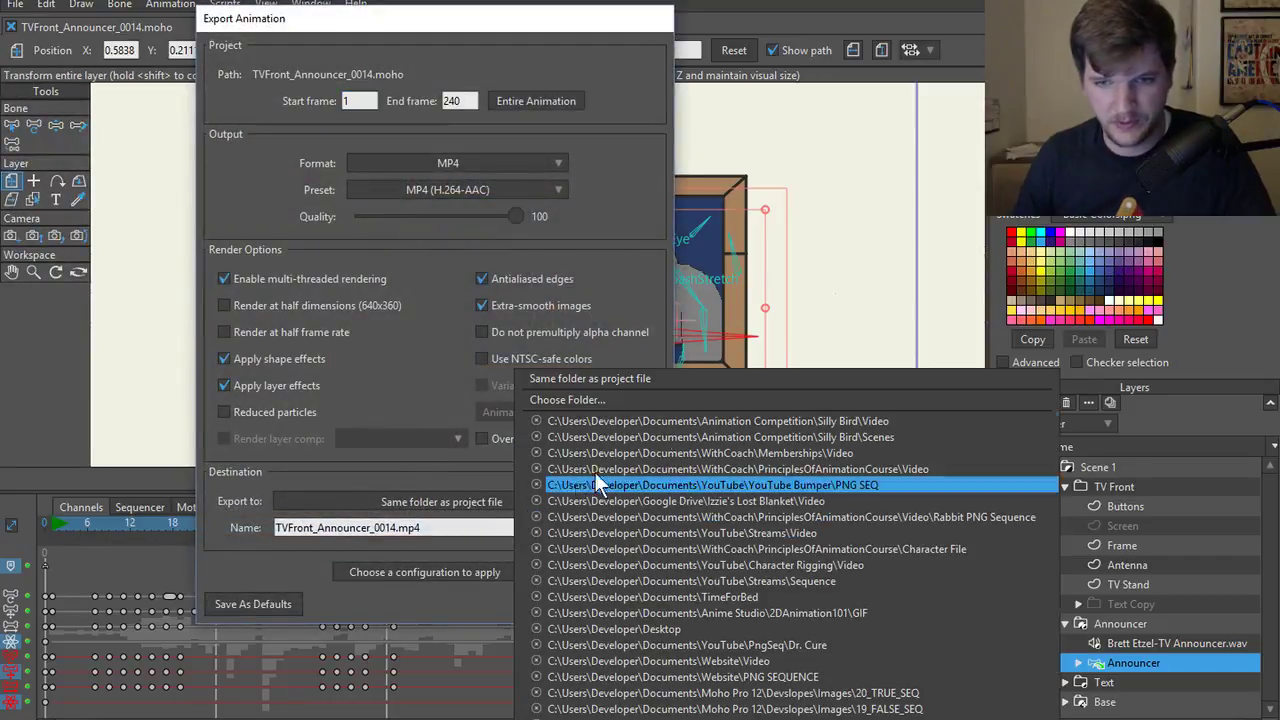
click(673, 420)
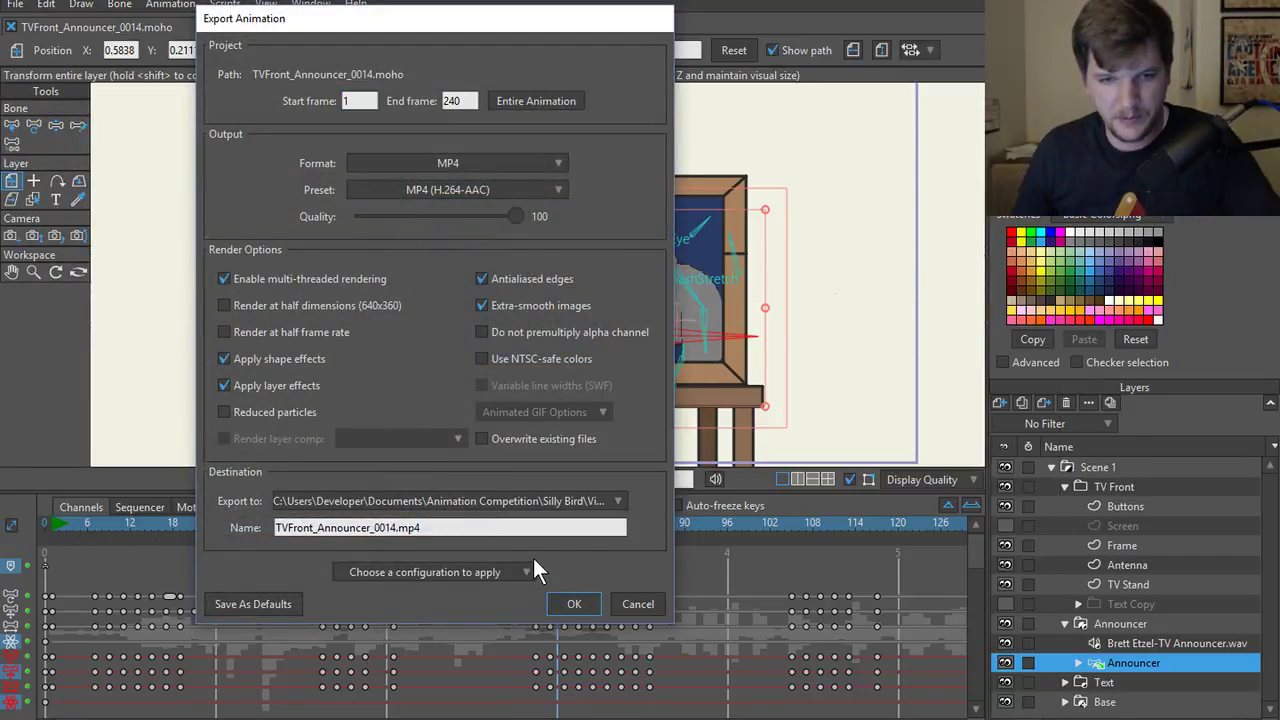
click(577, 609)
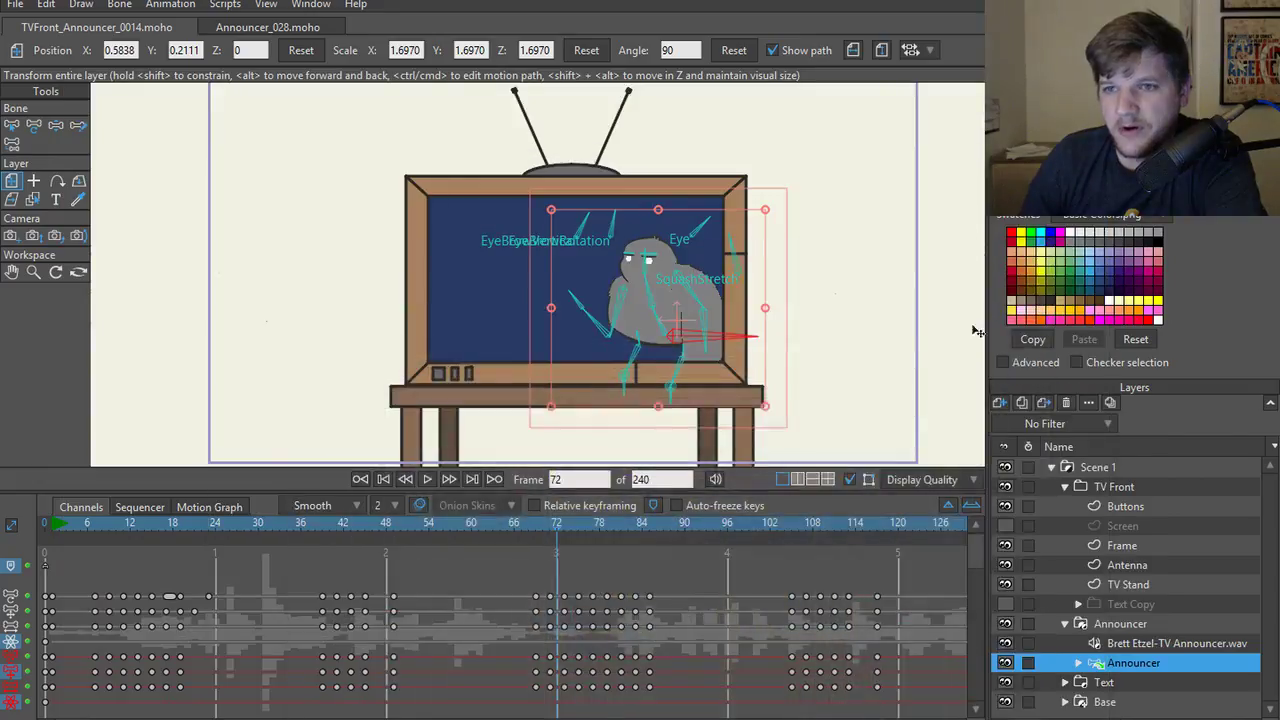
- Switch to Notepad, replace the note's text with "Red Capped Manakin Profile", and minimize it while keeping the note open
scroll(851, 329, down, 3)
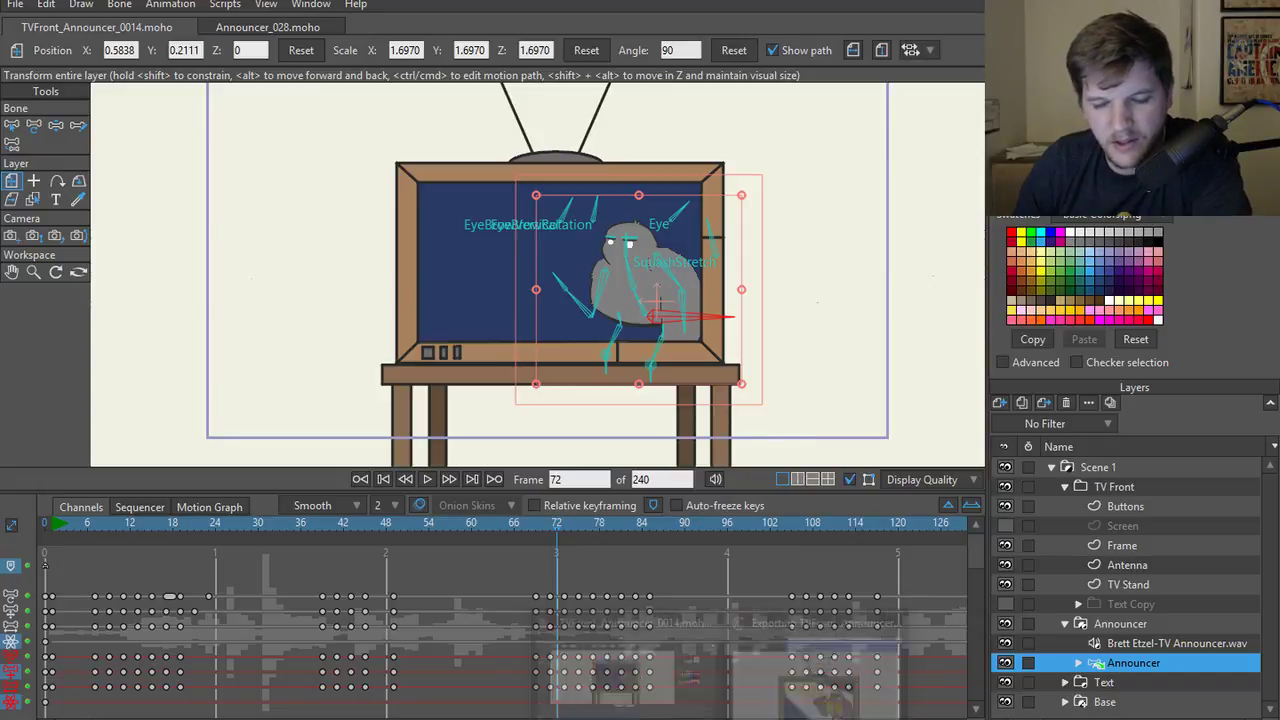
click(743, 705)
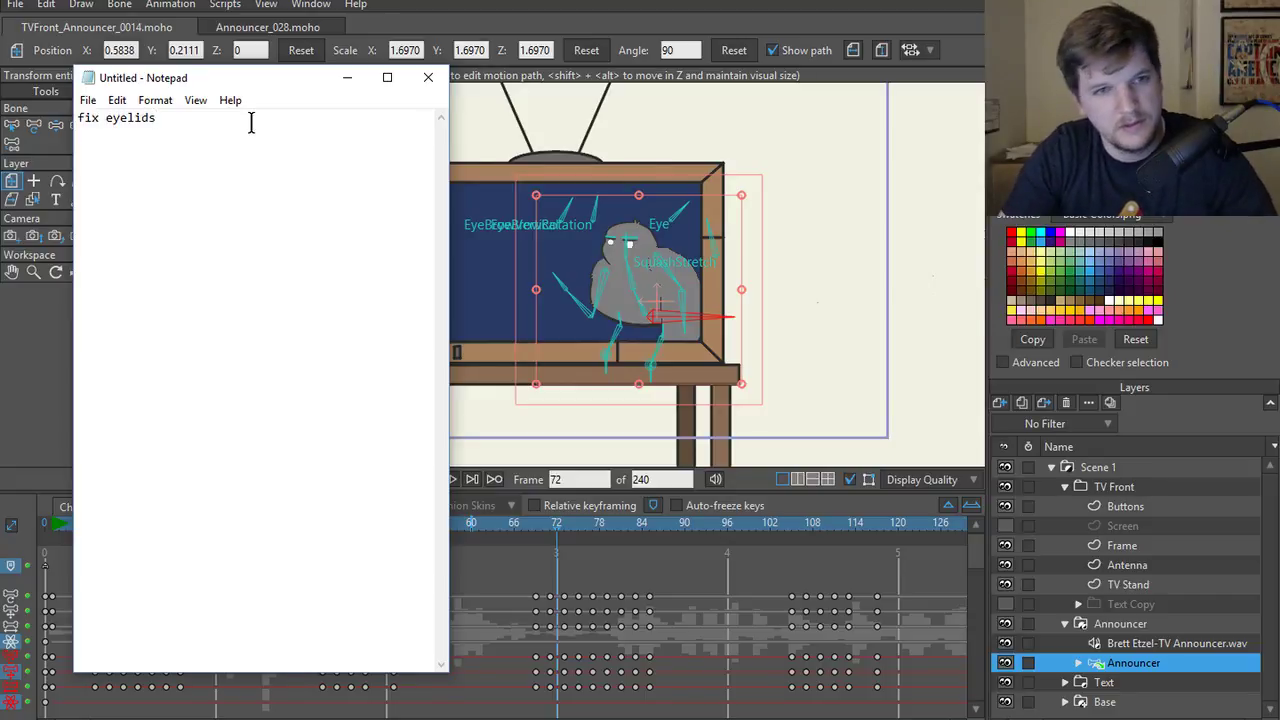
key(BackSpace)
key(BackSpace)
key(BackSpace)
key(BackSpace)
key(BackSpace)
key(BackSpace)
key(BackSpace)
key(BackSpace)
key(BackSpace)
key(BackSpace)
text(Red Capped Manakin Profile)
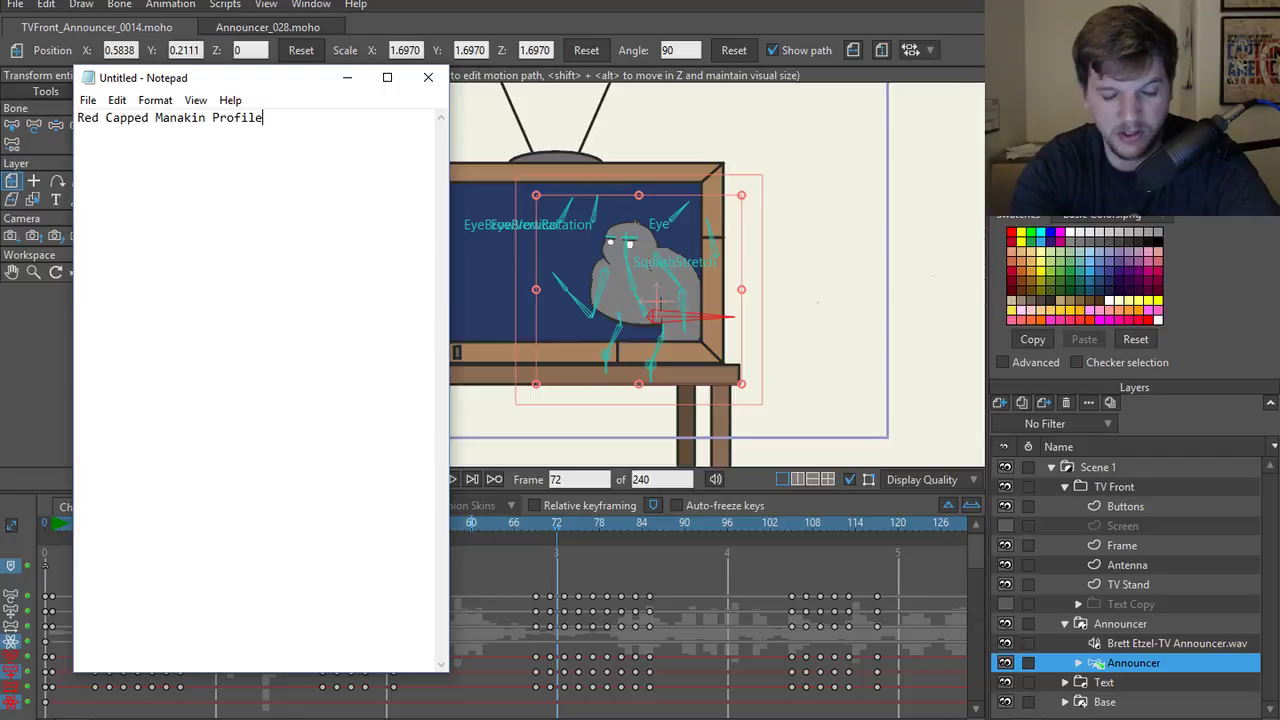
click(428, 77)
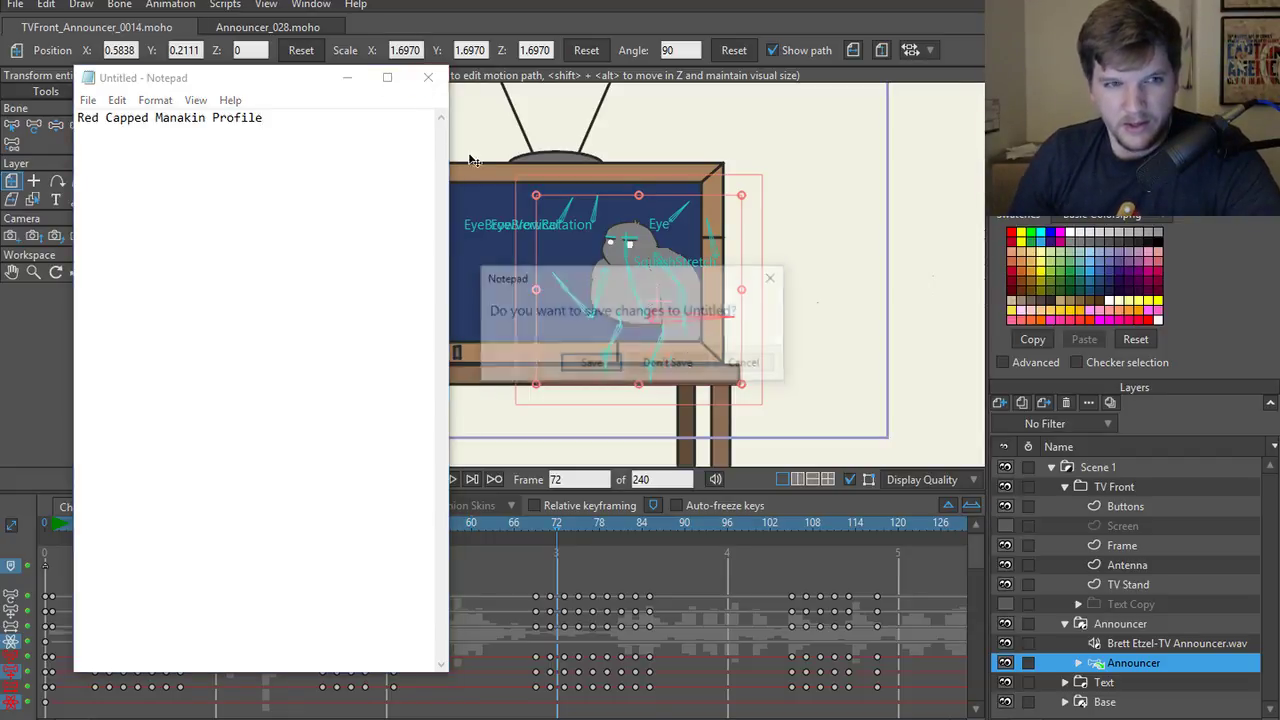
click(774, 277)
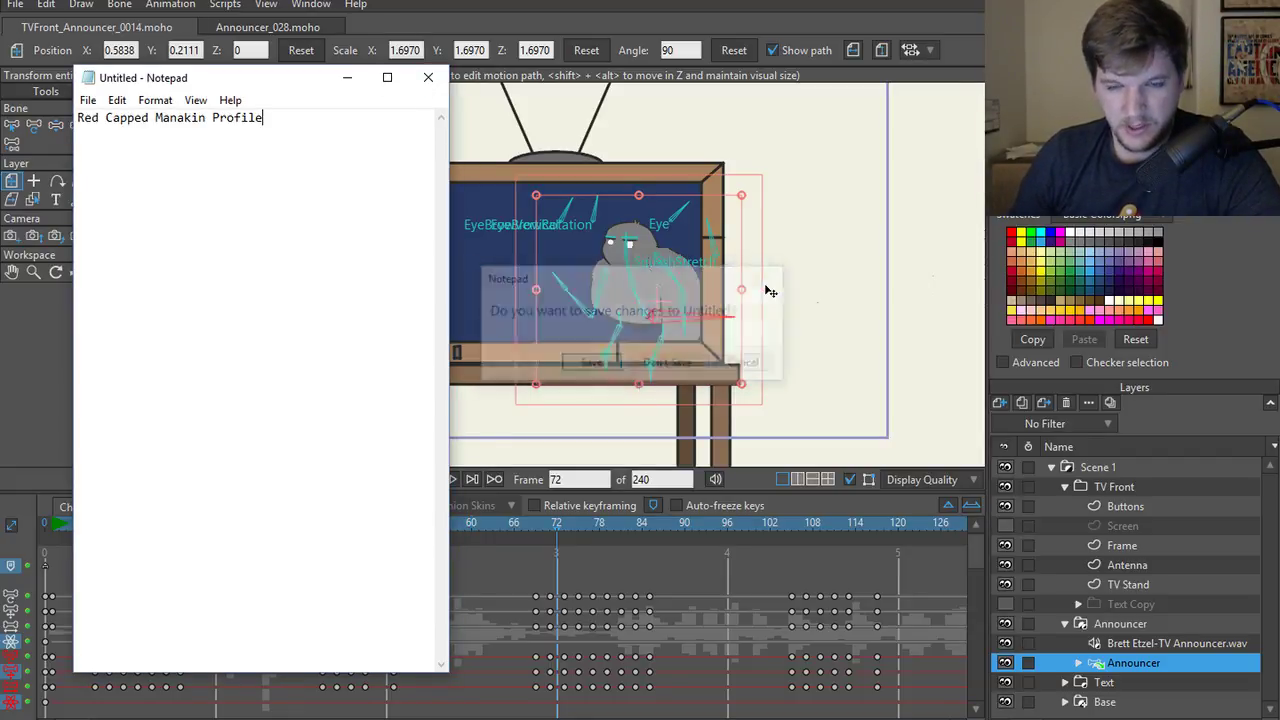
click(347, 77)
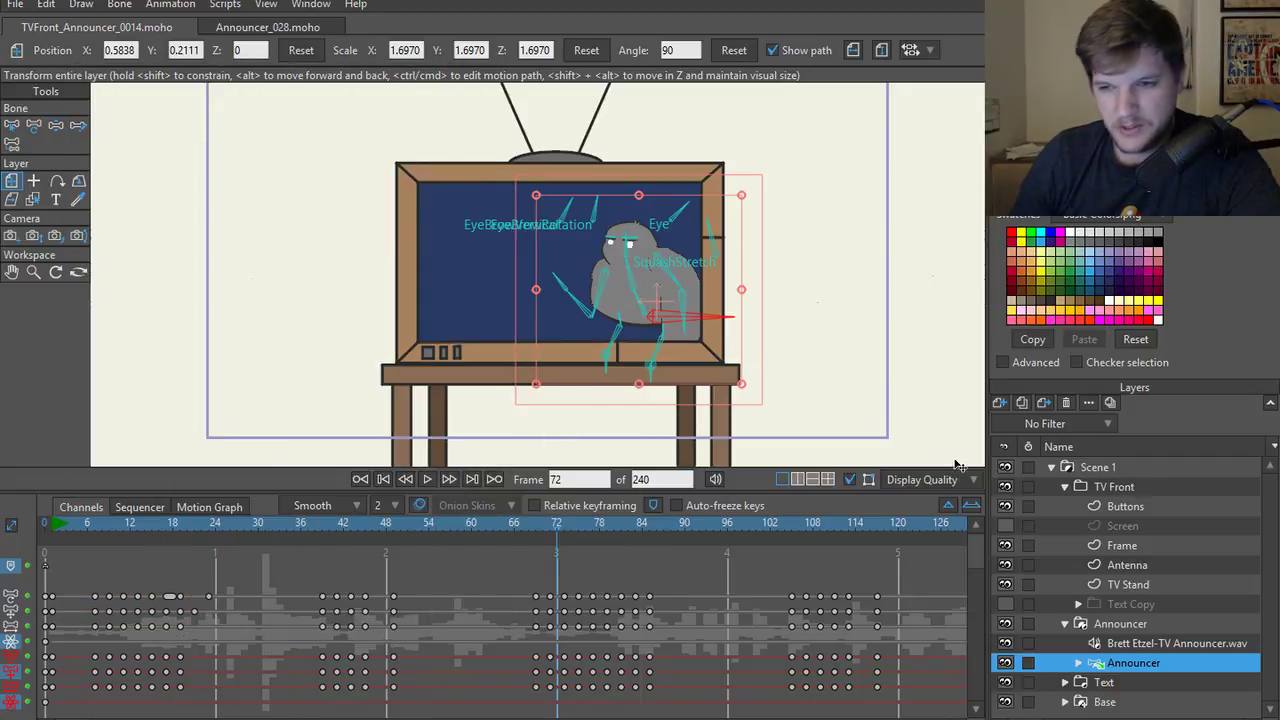
- At frame 0, add the image hqdefault from the Silly Bird Images folder as a new image layer above the Scene 1 group
click(1052, 467)
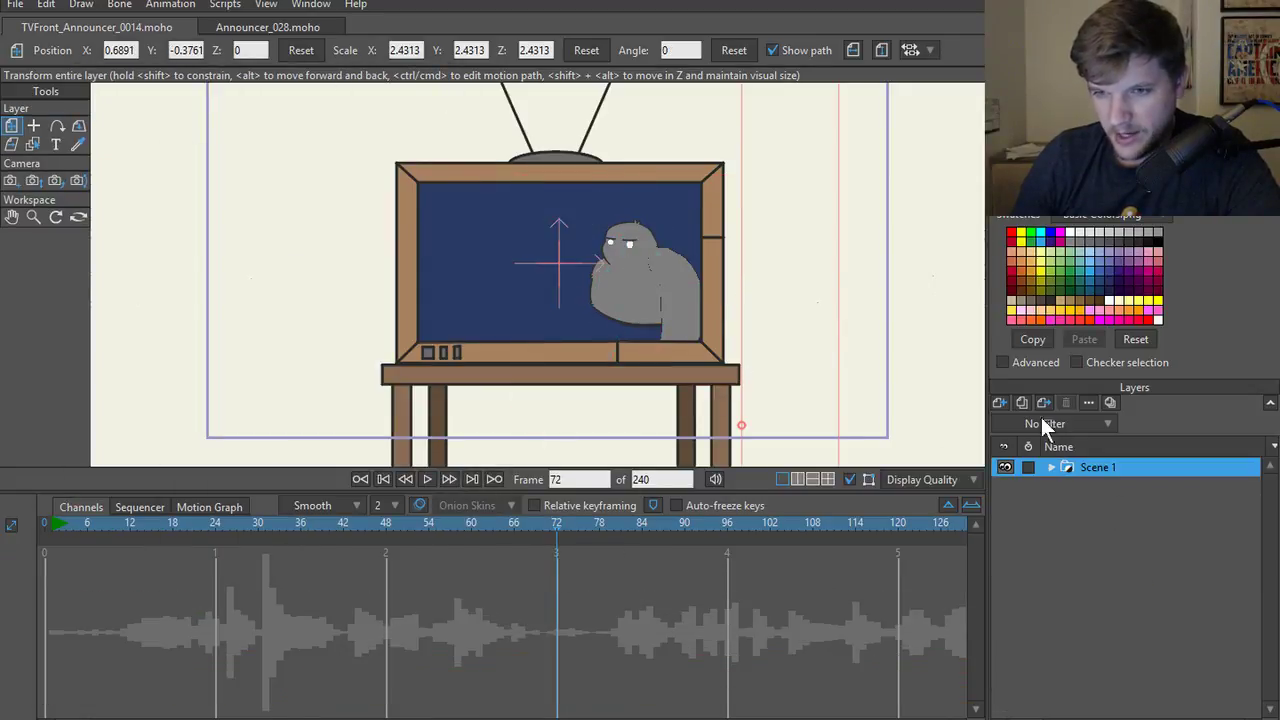
click(997, 403)
click(81, 522)
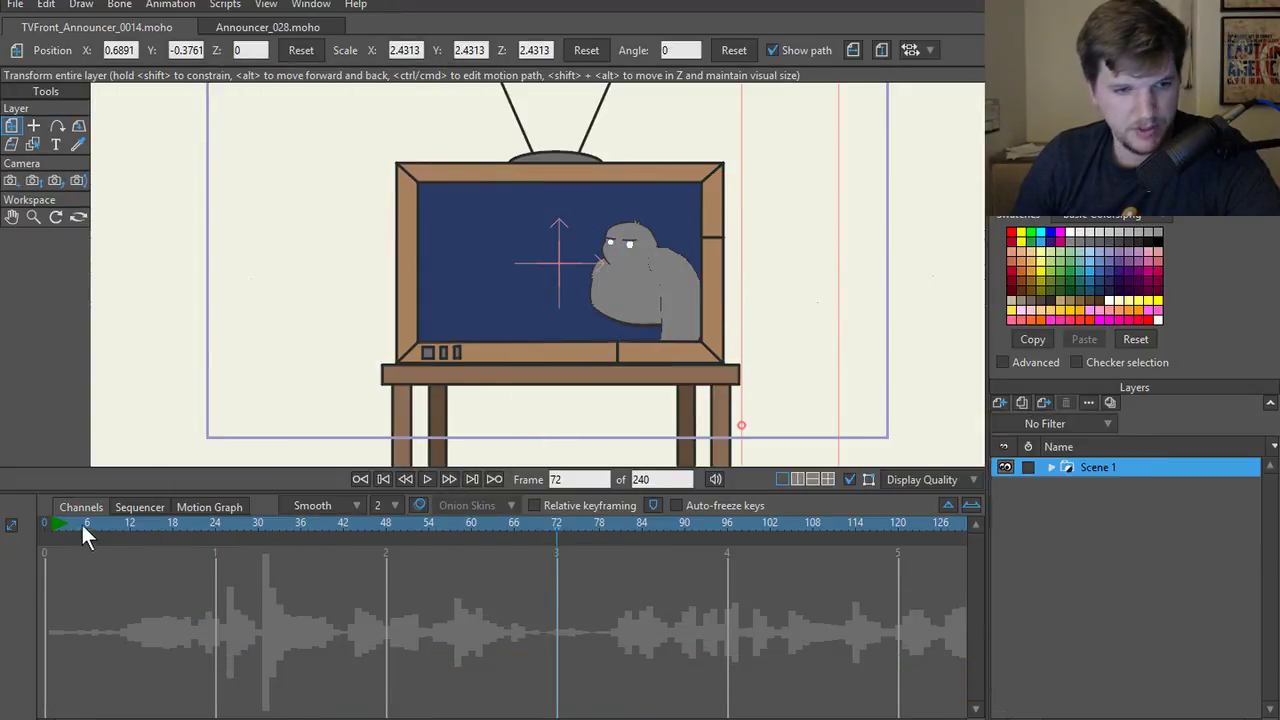
click(998, 404)
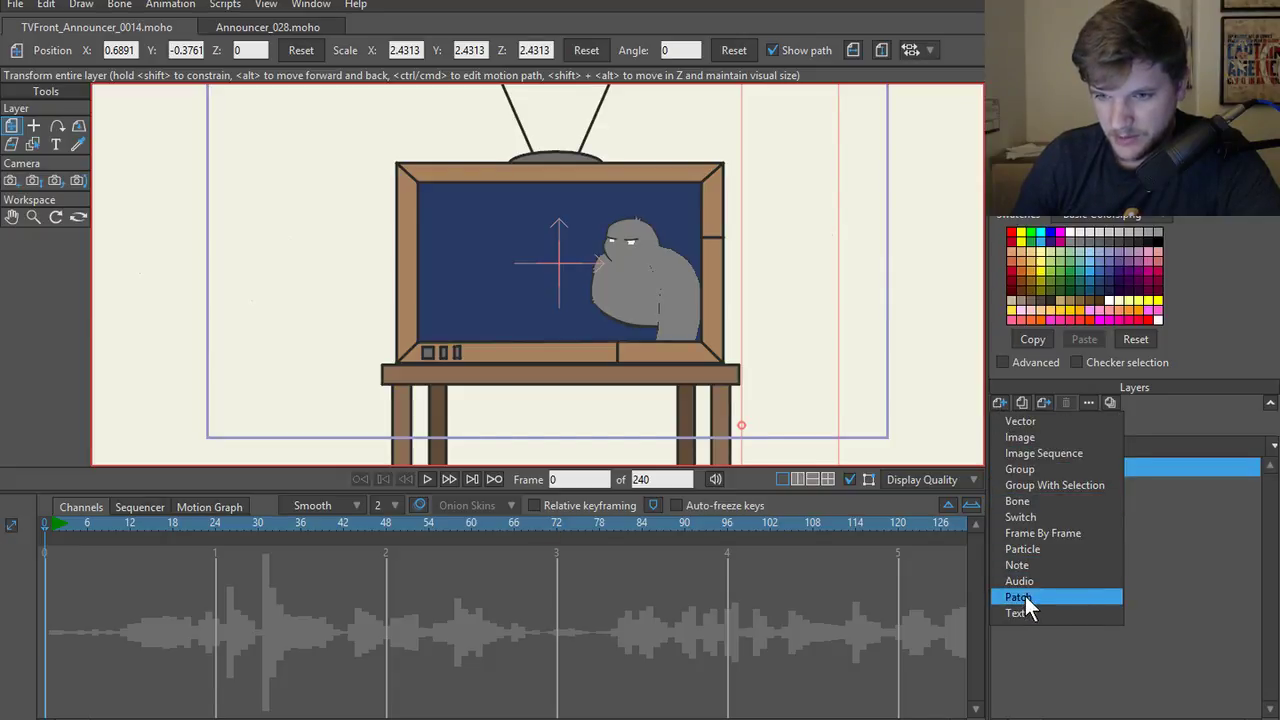
click(1034, 437)
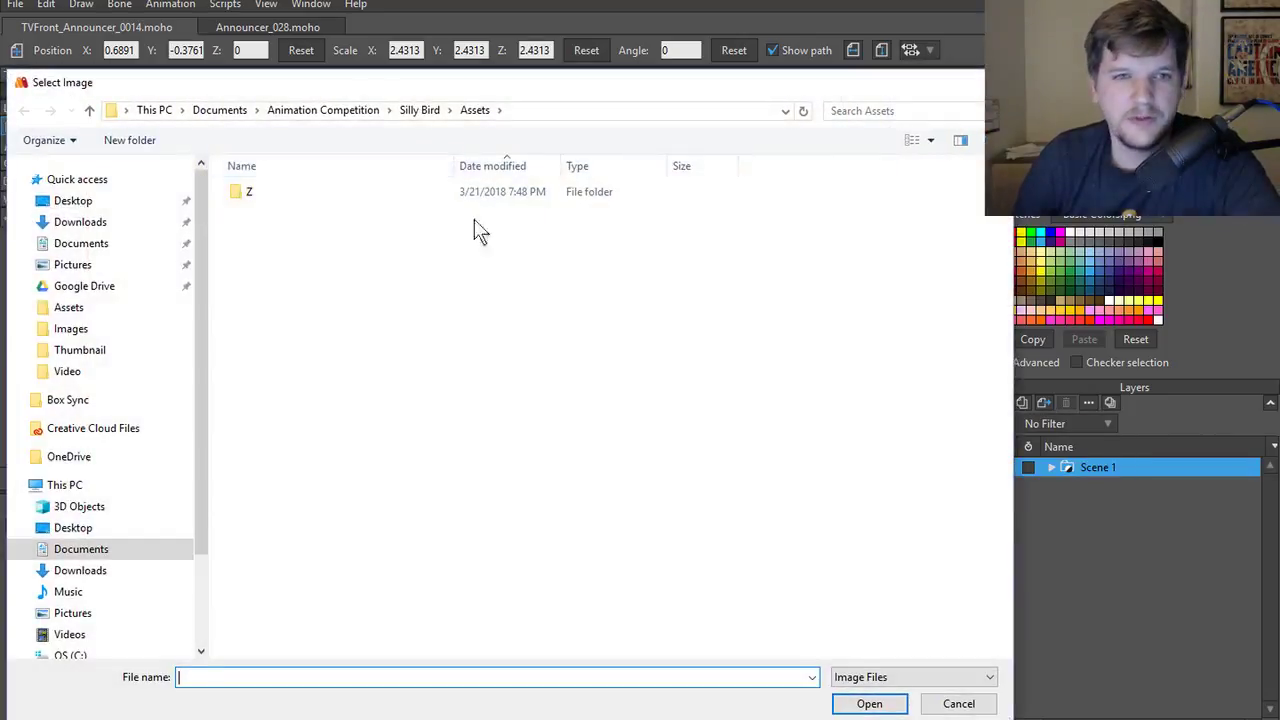
click(430, 111)
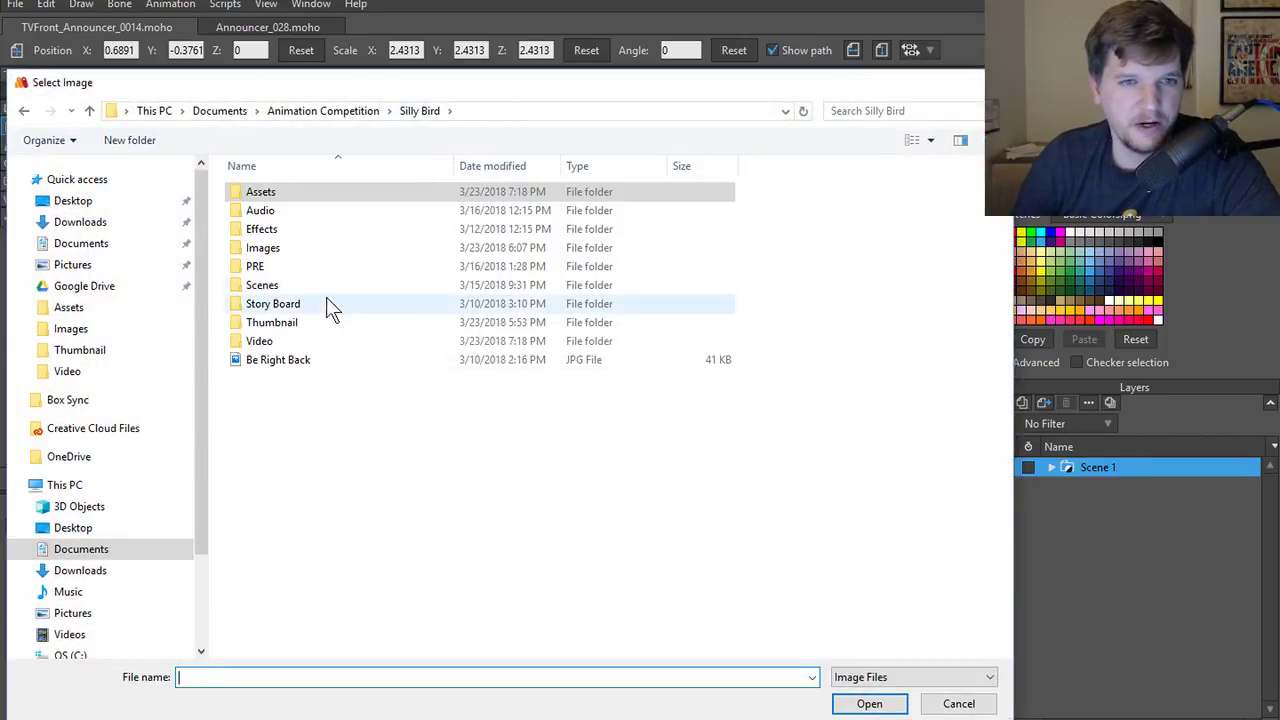
double_click(294, 248)
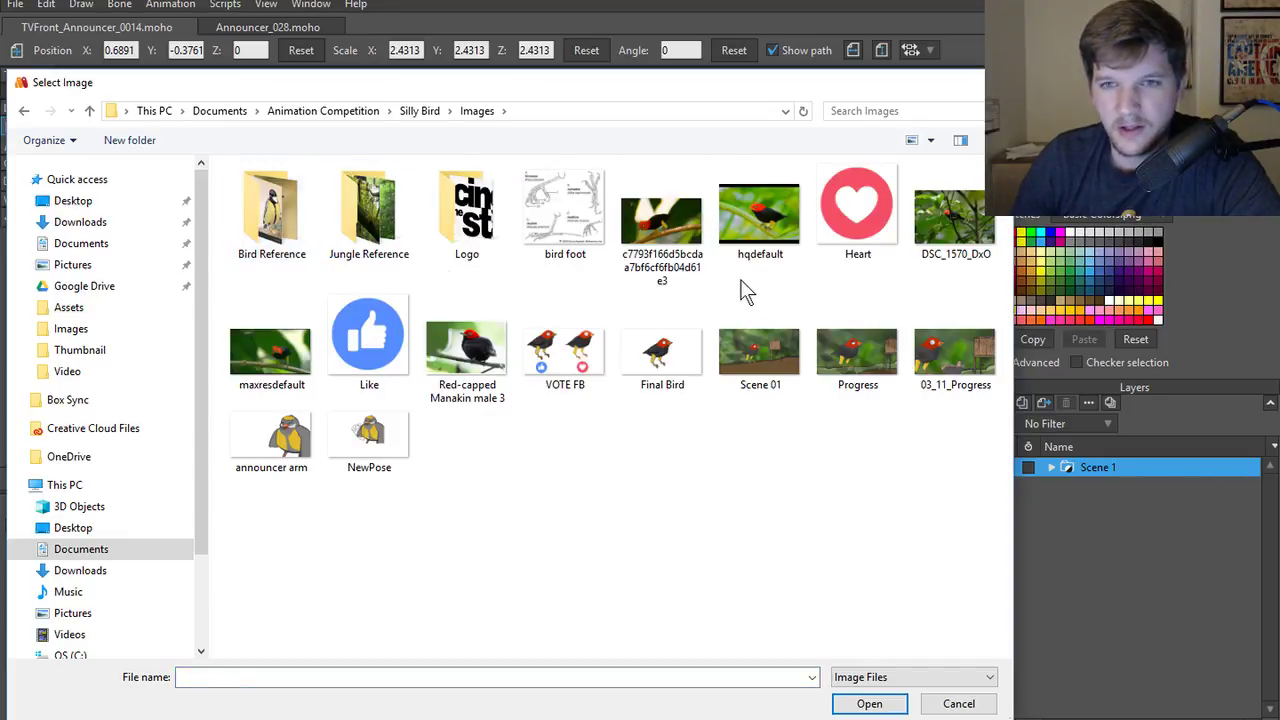
double_click(753, 221)
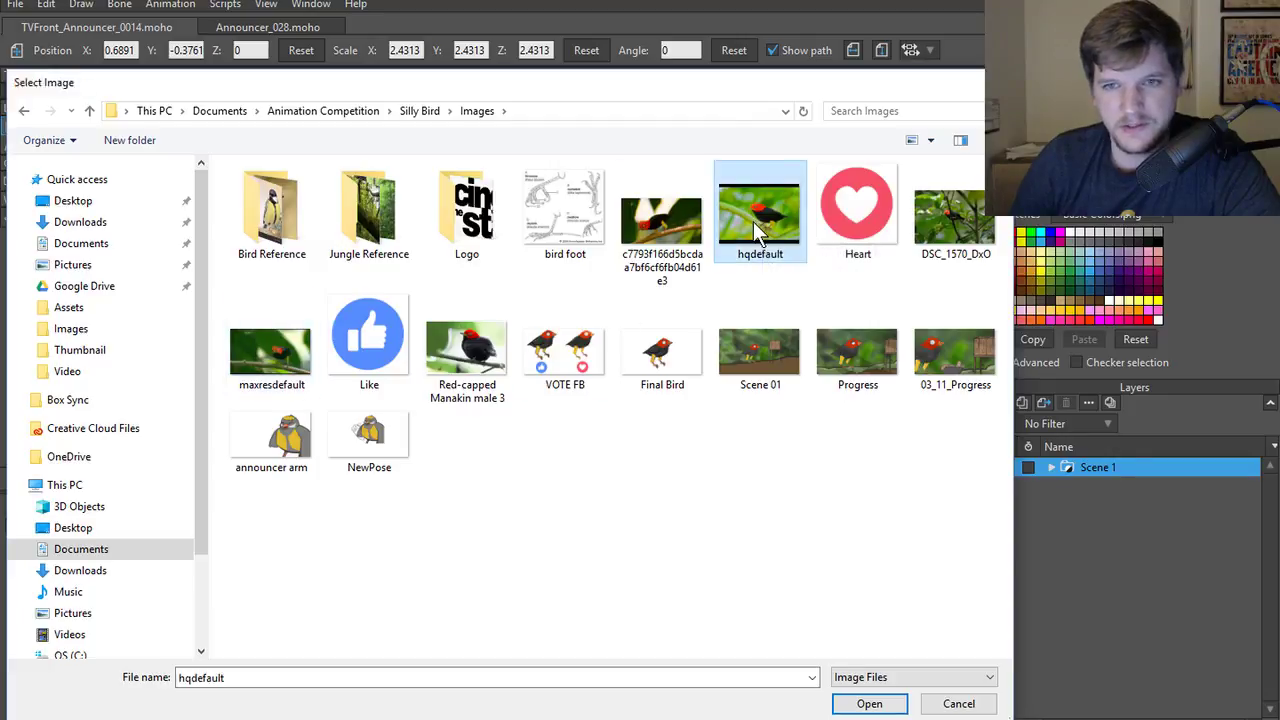
- Crop the hqdefault image on all sides closer around the bird, cutting off the black bars above and below
scroll(488, 350, up, 2)
scroll(440, 270, up, 2)
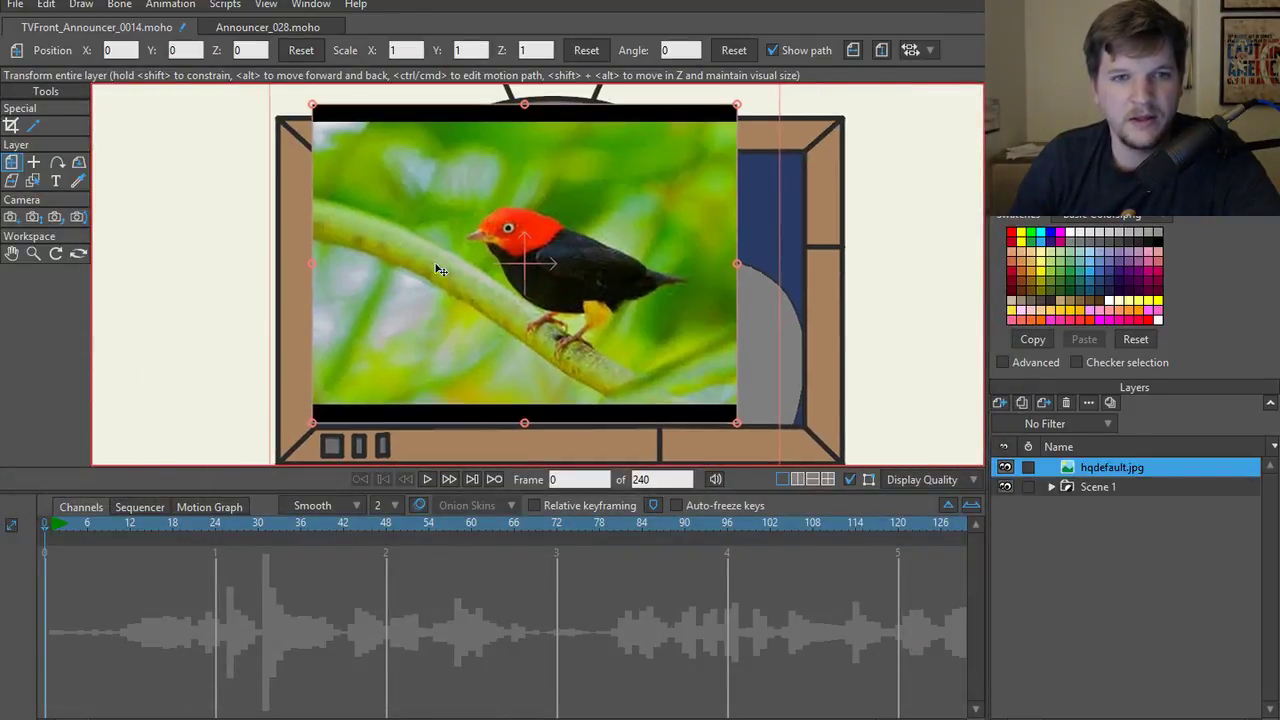
click(11, 125)
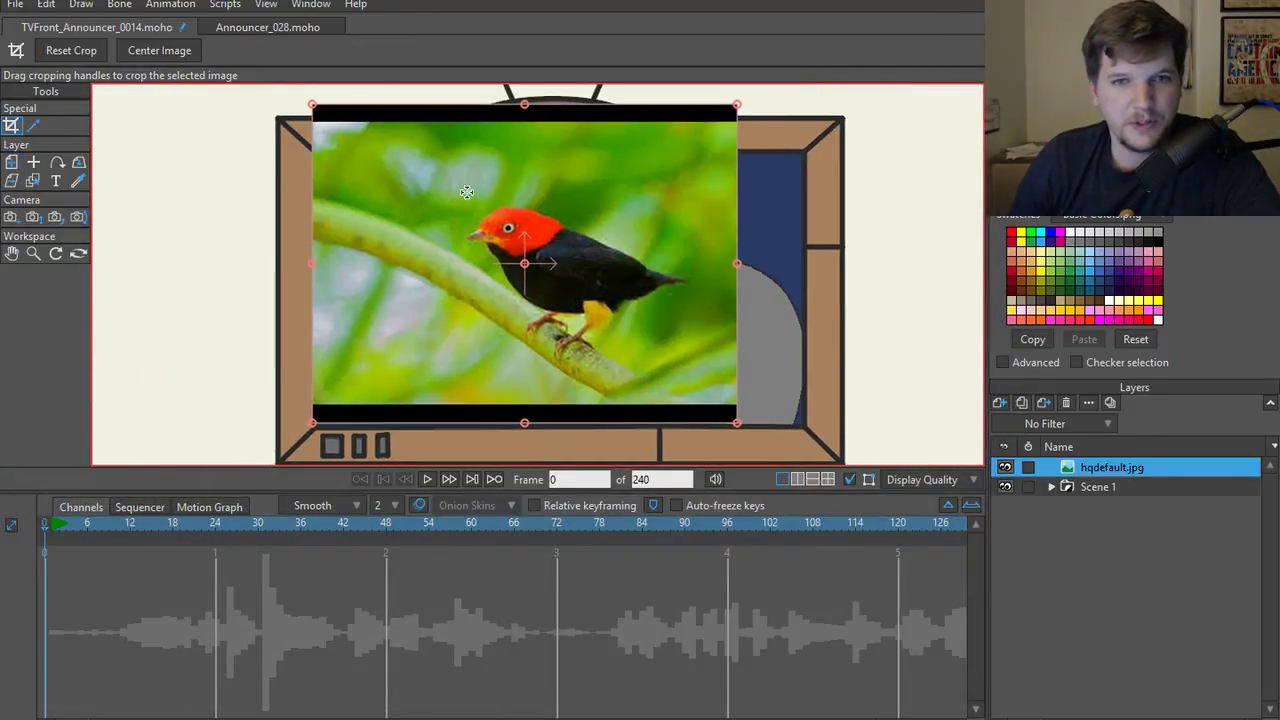
drag(396, 149, 716, 385)
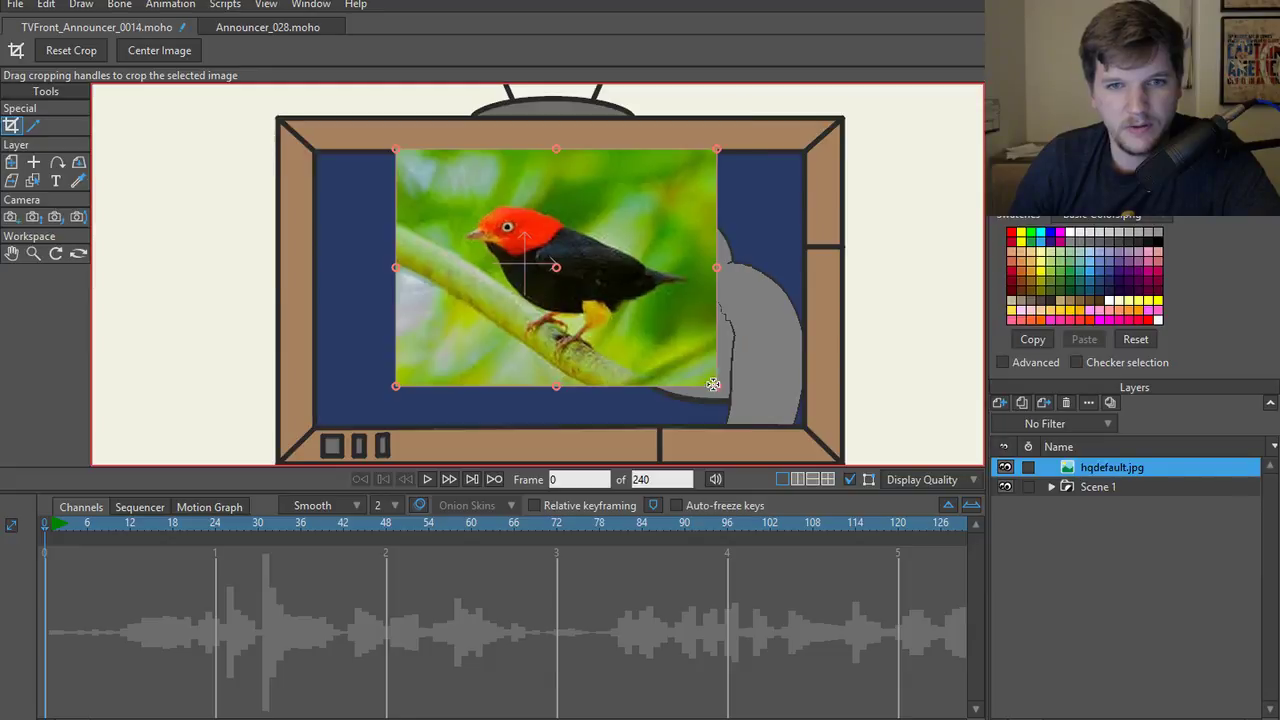
drag(394, 270, 428, 268)
drag(572, 150, 576, 163)
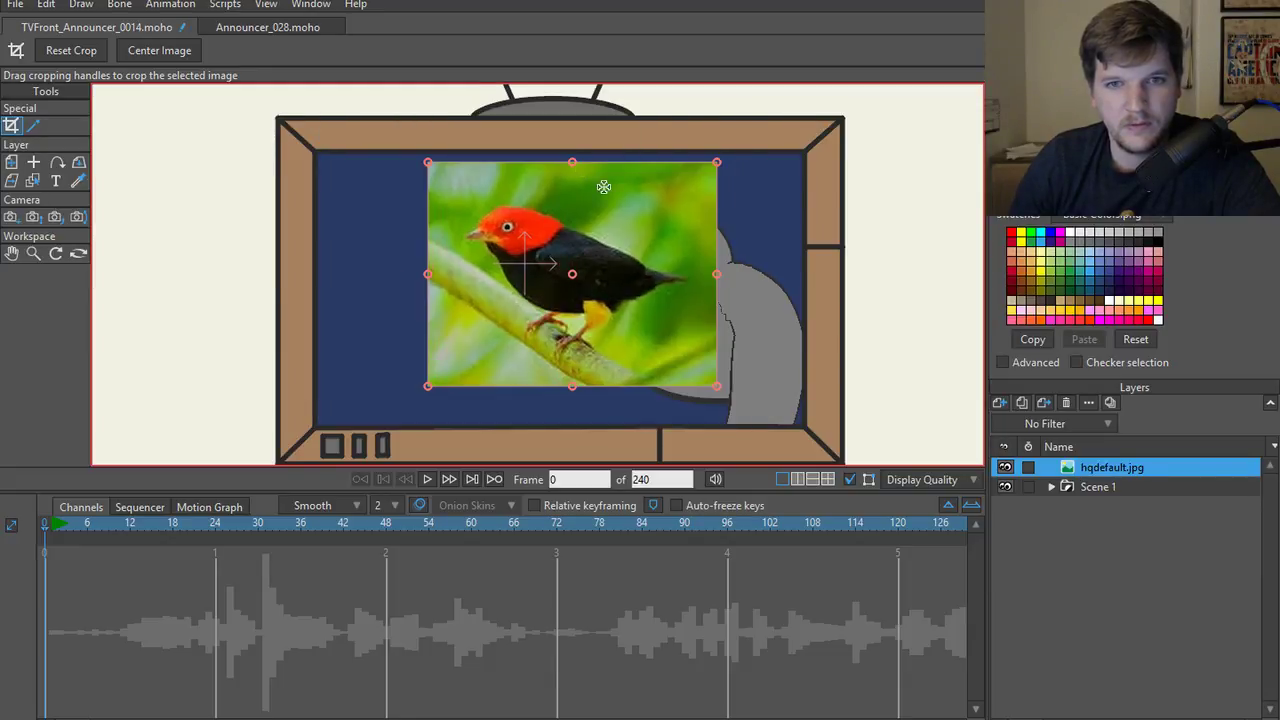
drag(716, 274, 706, 276)
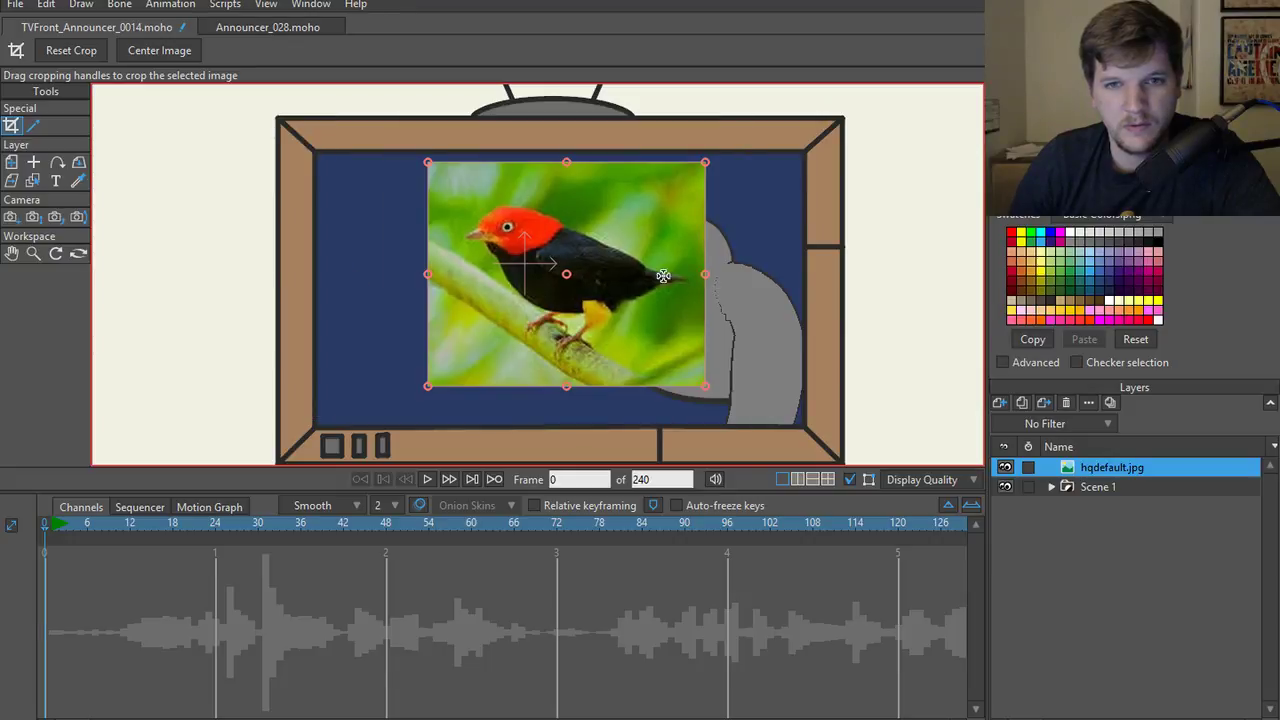
- Move the hqdefault.jpg layer into the TV Front group, above the Buttons layer
click(1051, 487)
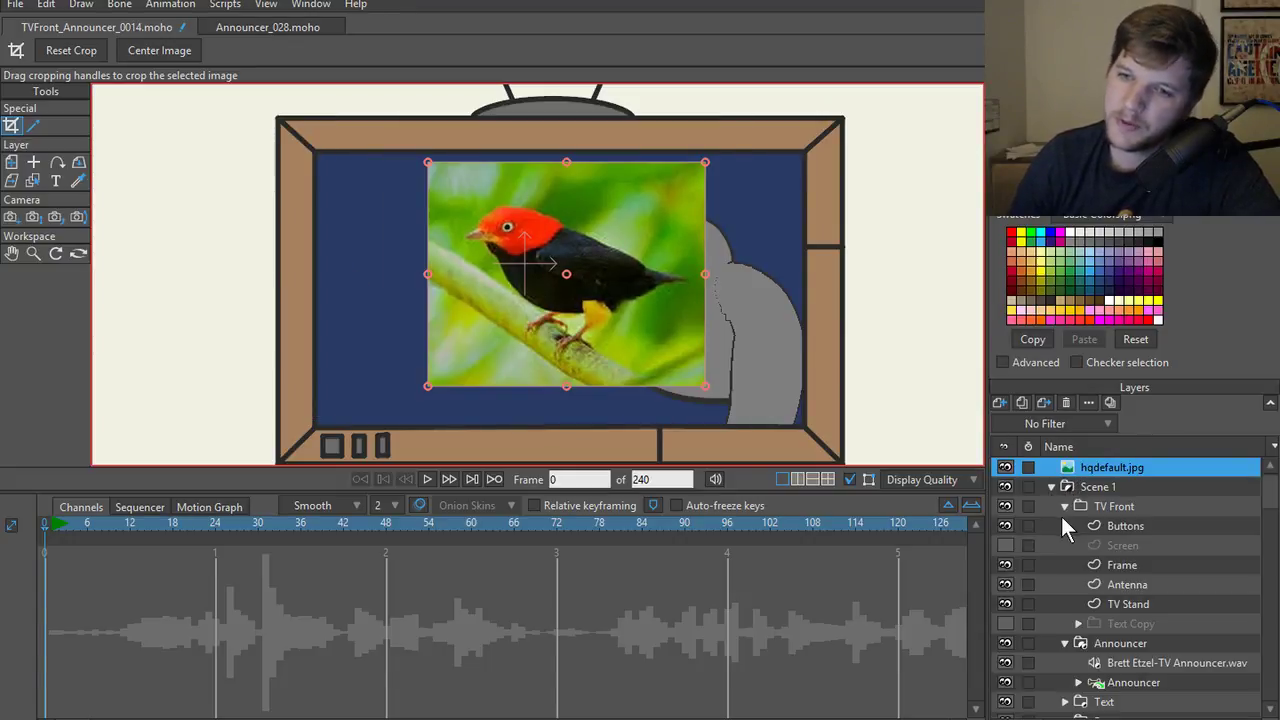
drag(1107, 478, 1101, 505)
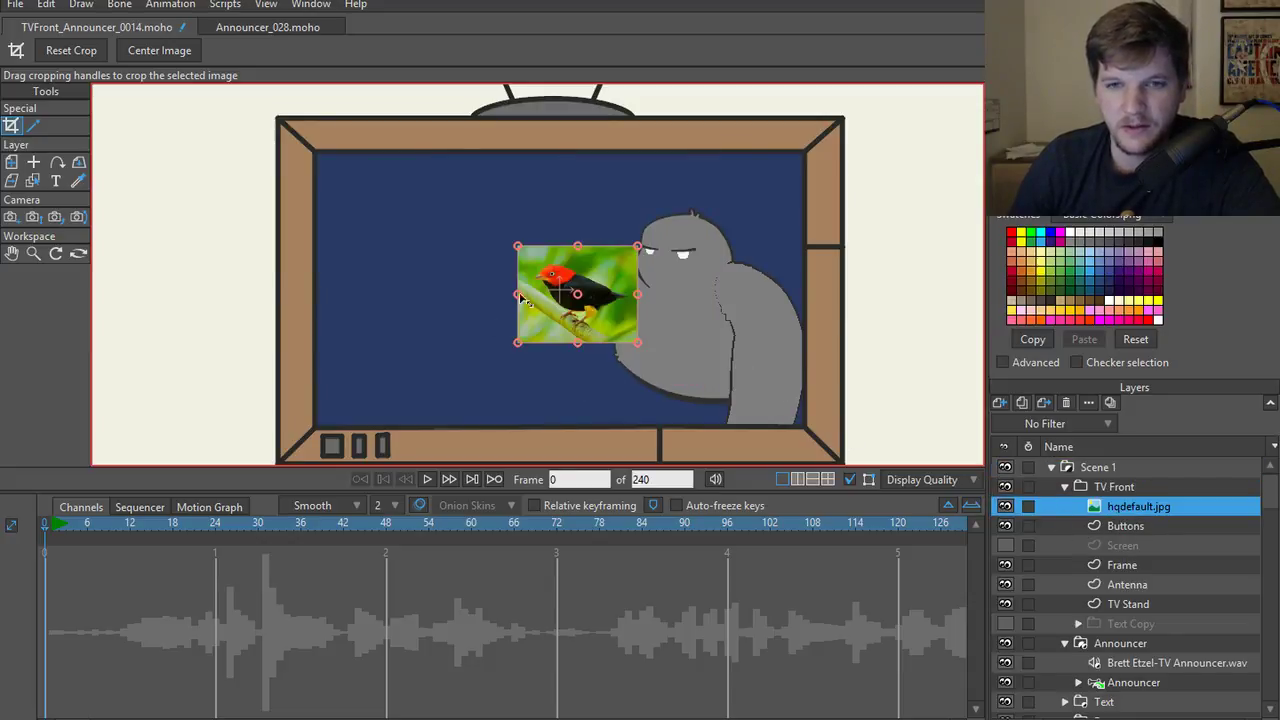
- Examine the TV Front, Announcer and Text layer groups to find where the bird photo belongs in the layer order
scroll(1110, 505, down, 1)
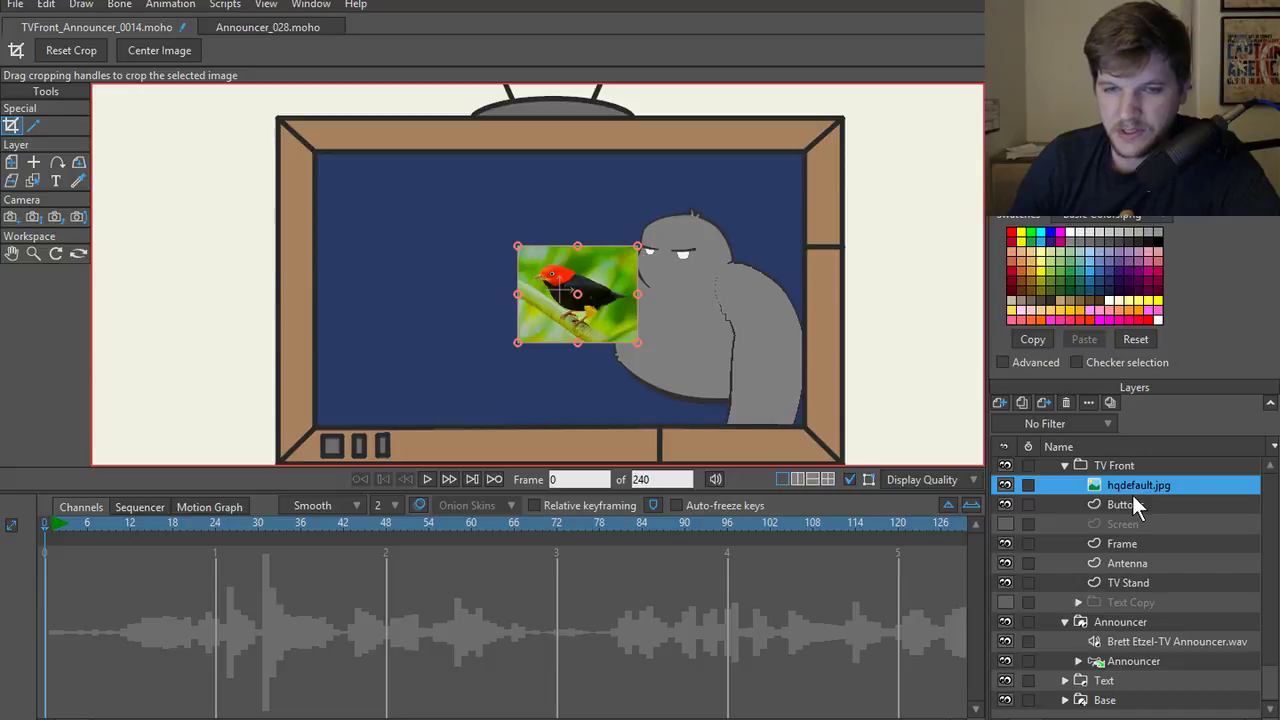
click(1078, 661)
scroll(1150, 591, down, 5)
scroll(1110, 600, up, 4)
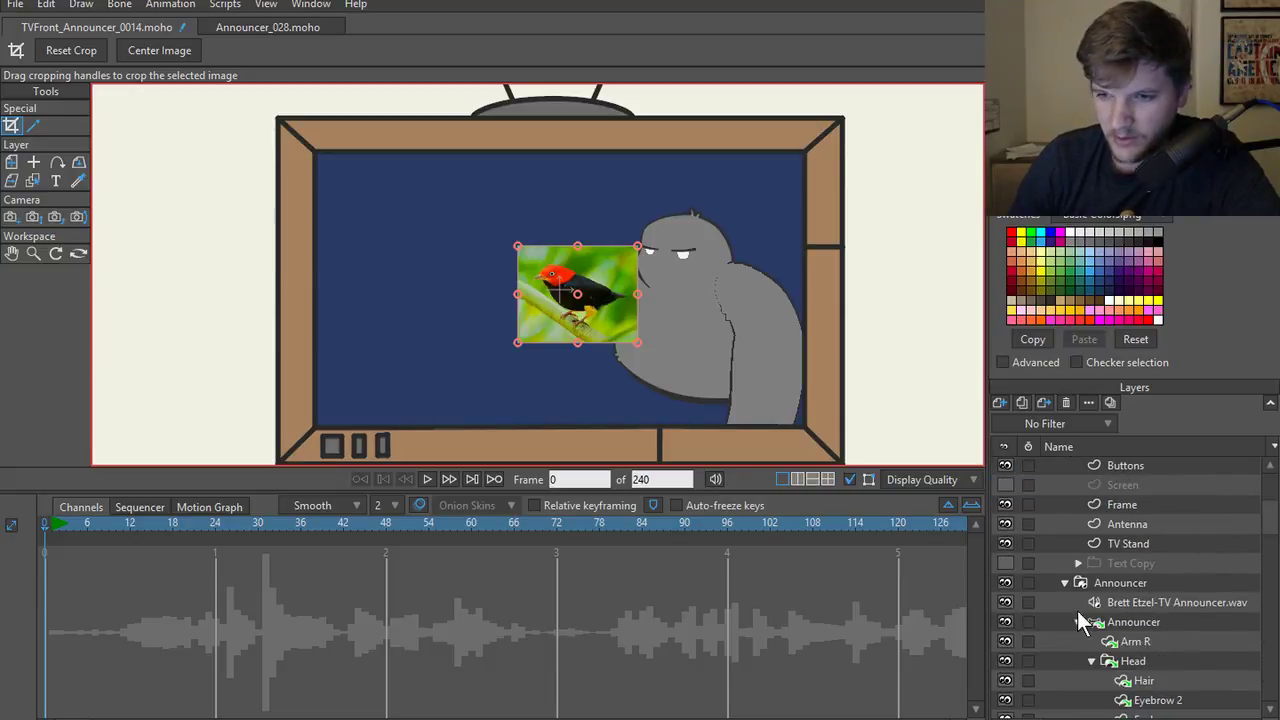
click(1078, 621)
click(1090, 683)
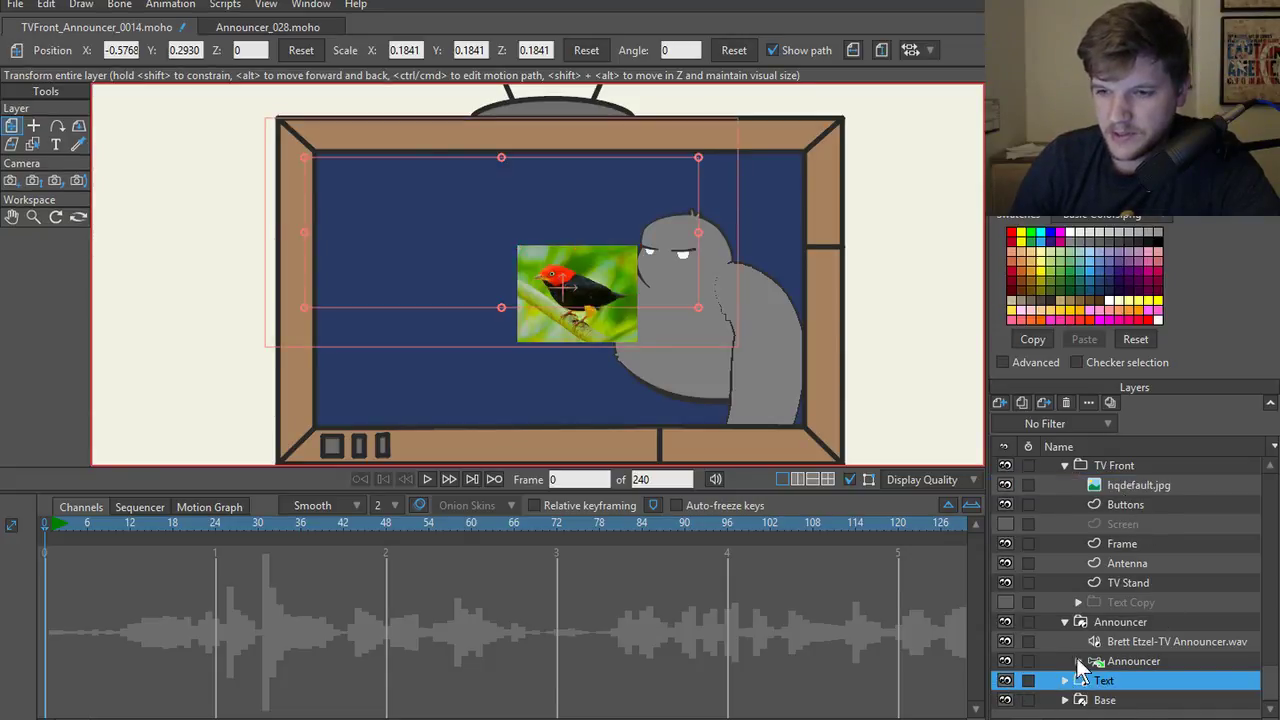
click(1064, 465)
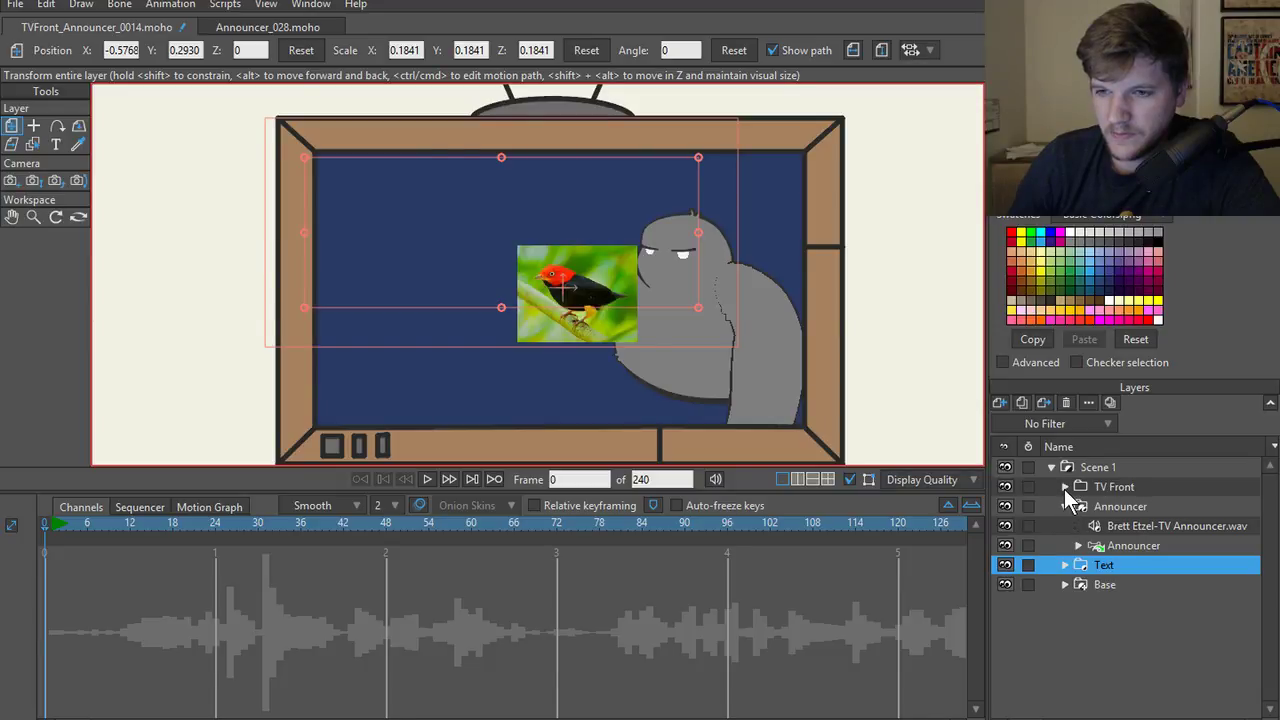
click(1065, 486)
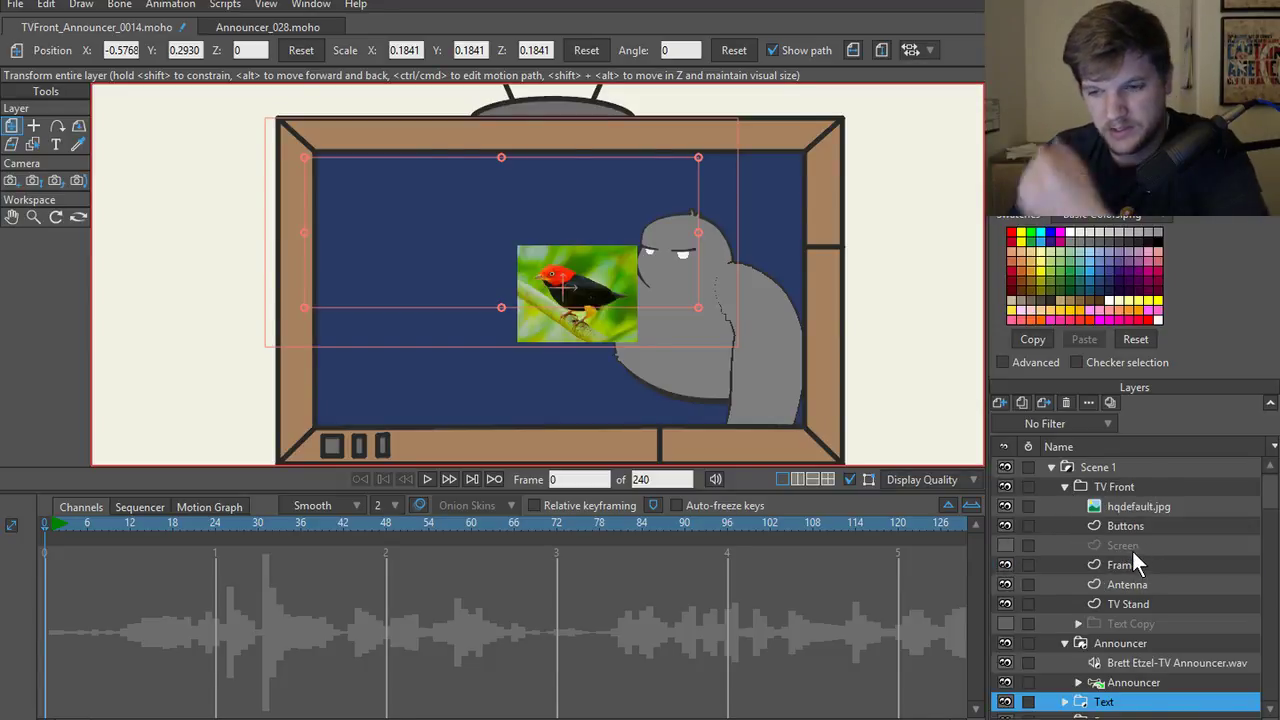
scroll(1148, 540, down, 1)
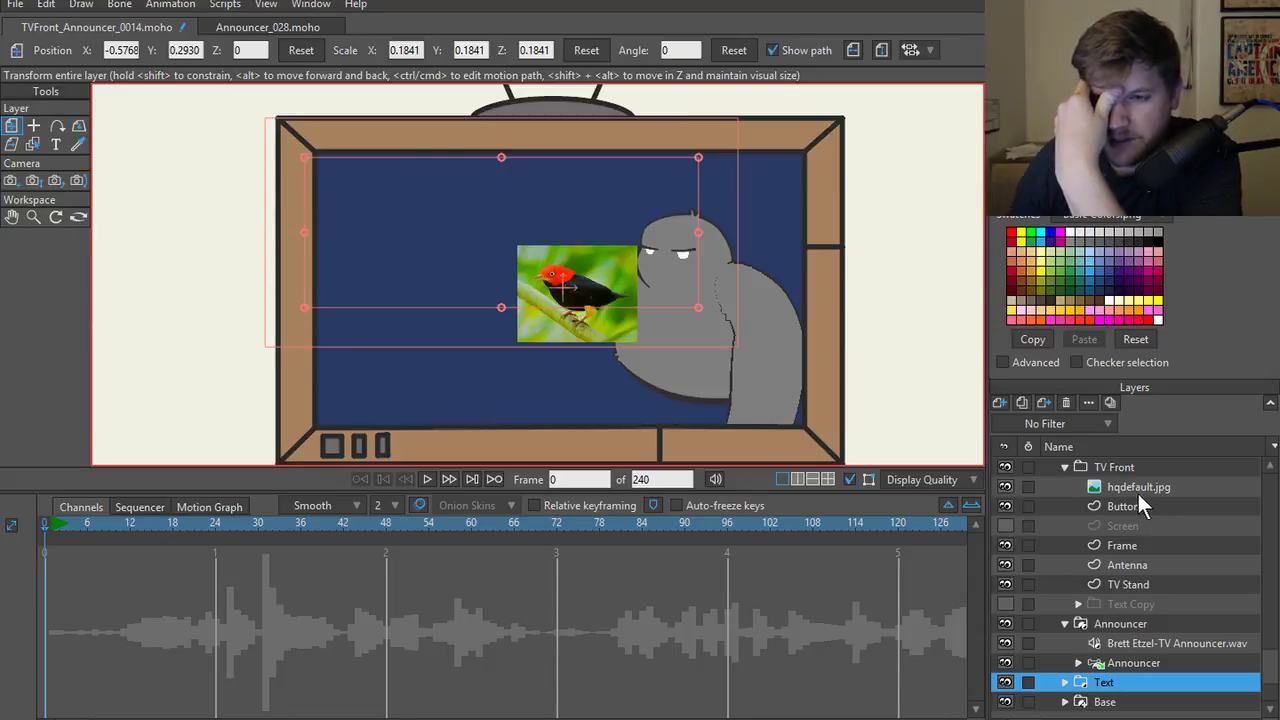
- Move the hqdefault.jpg layer into the Announcer group, directly below the Announcer bone layer
drag(1137, 487, 1145, 683)
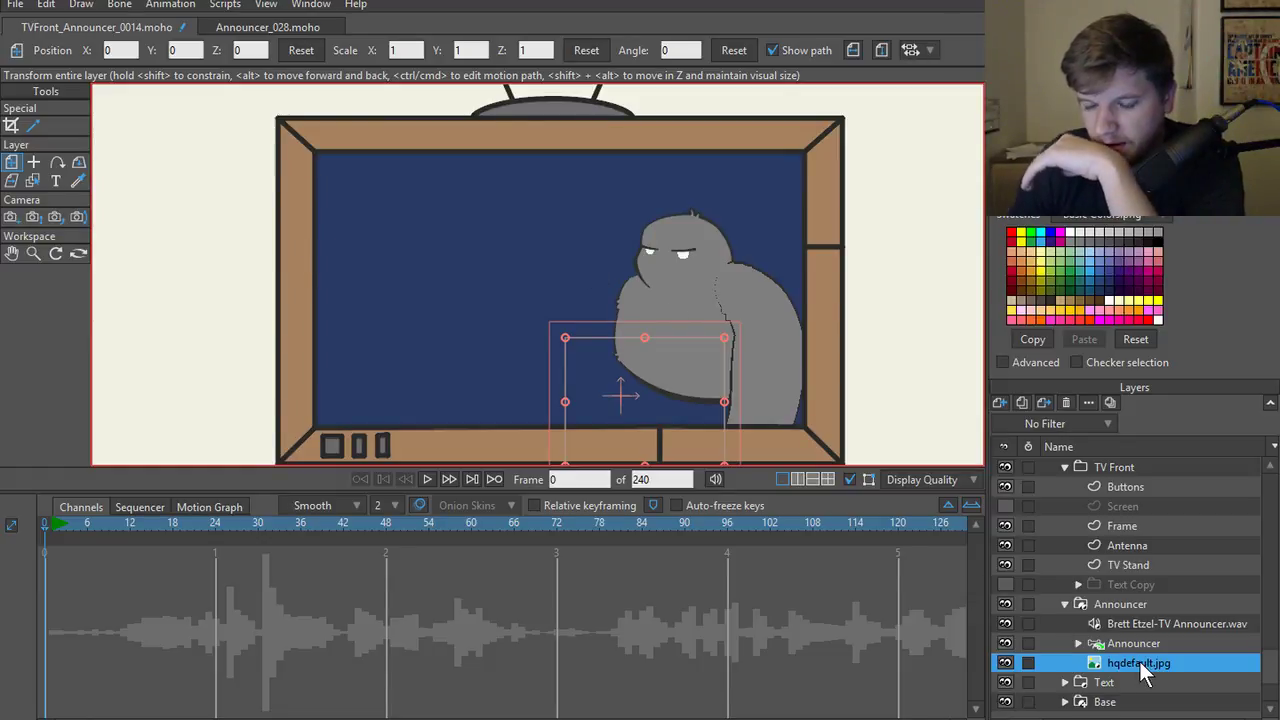
drag(1143, 677, 1140, 650)
key(ctrl+z)
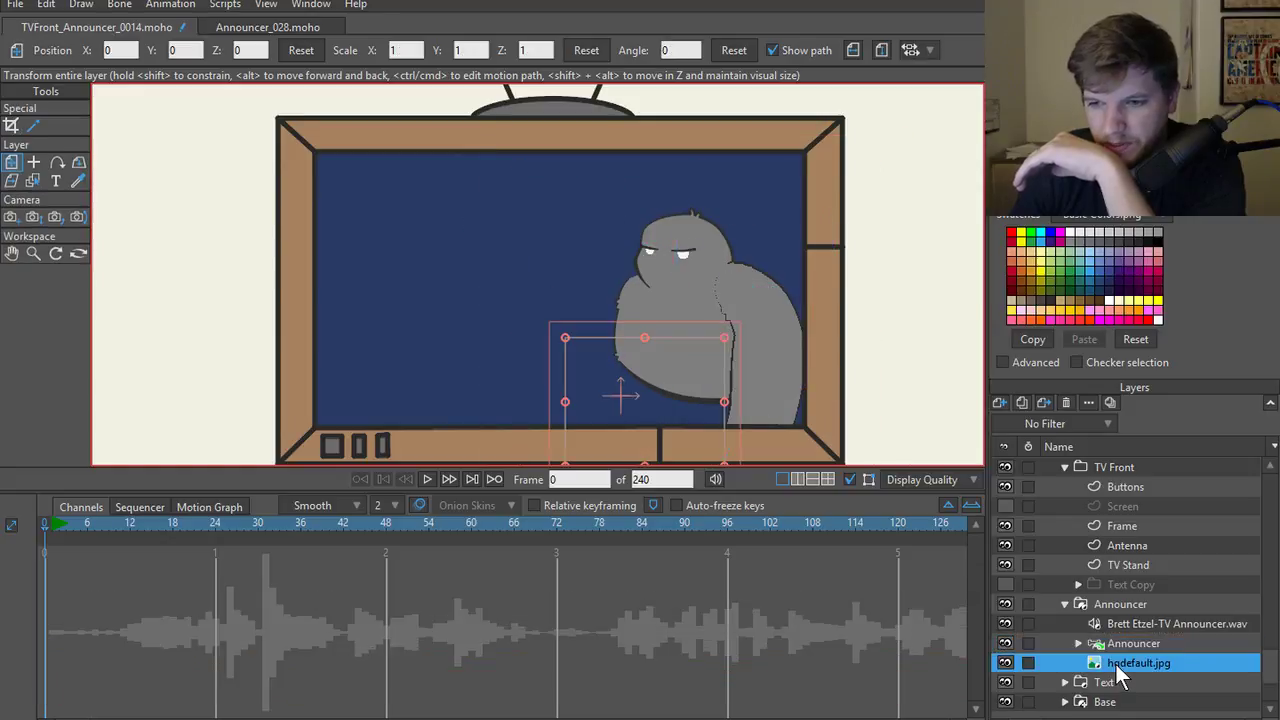
- Position the bird photo in the upper-left area of the TV screen and exclude its layer from the Announcer group's masking
scroll(692, 374, down, 5)
scroll(677, 392, up, 3)
drag(661, 388, 511, 290)
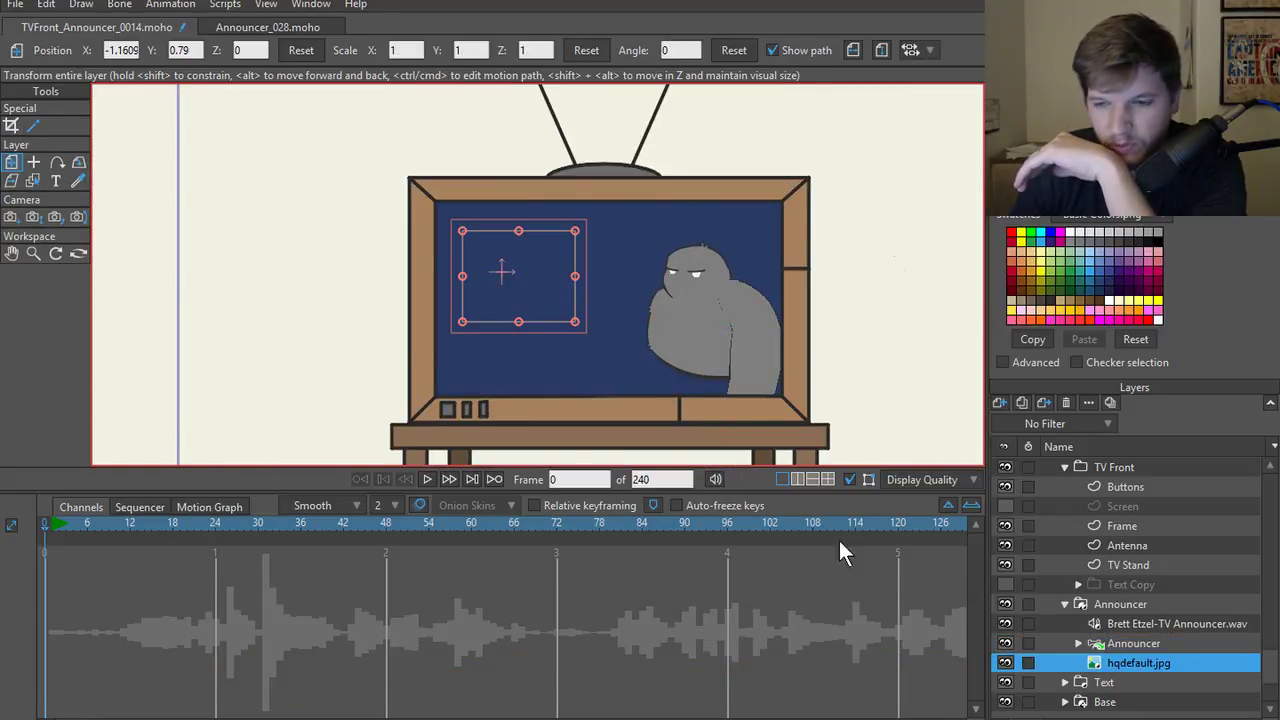
right_click(1138, 665)
click(1146, 541)
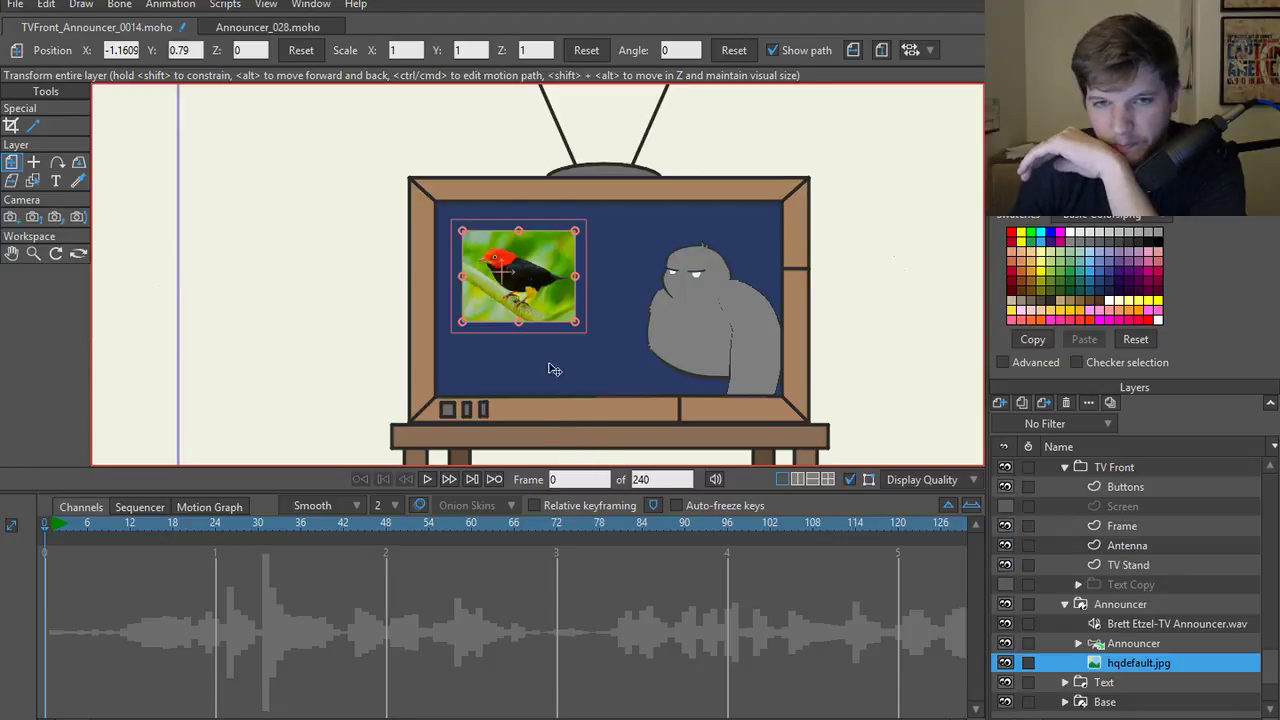
- Nudge the bird photo slightly higher on the TV screen and put its layer into a new group named Bird Profile
scroll(562, 310, up, 2)
drag(550, 321, 549, 303)
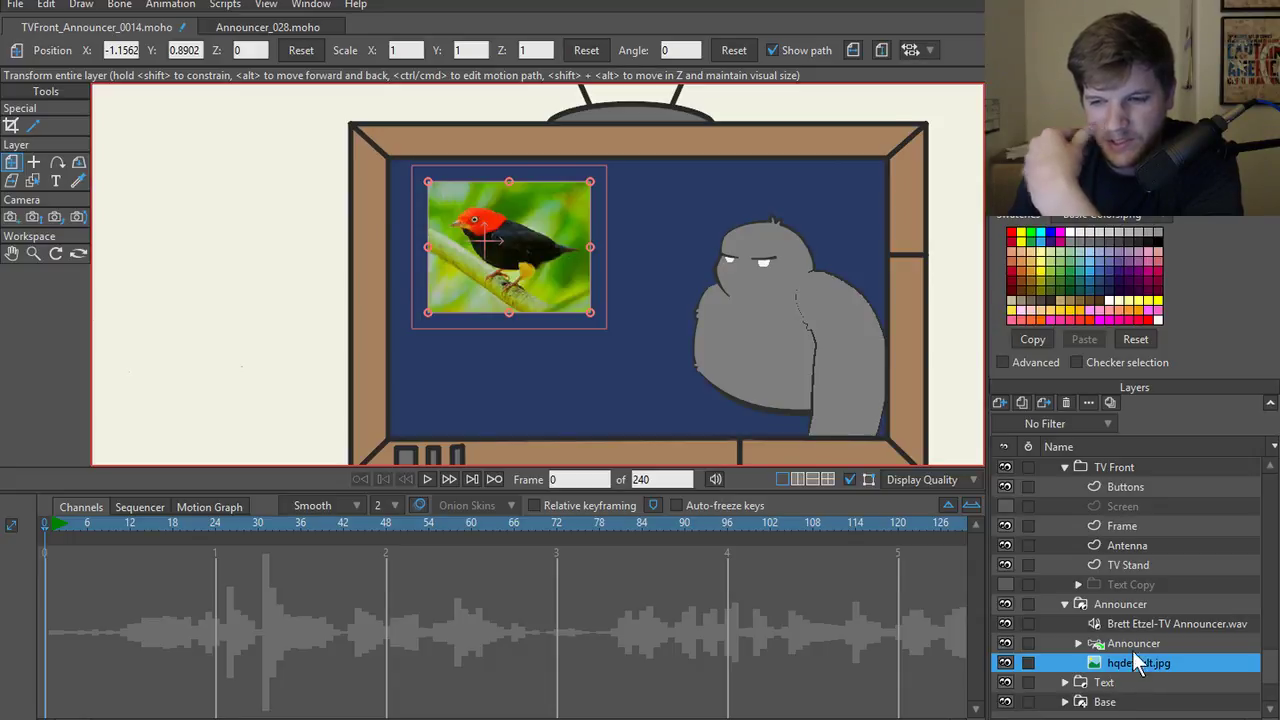
click(1001, 399)
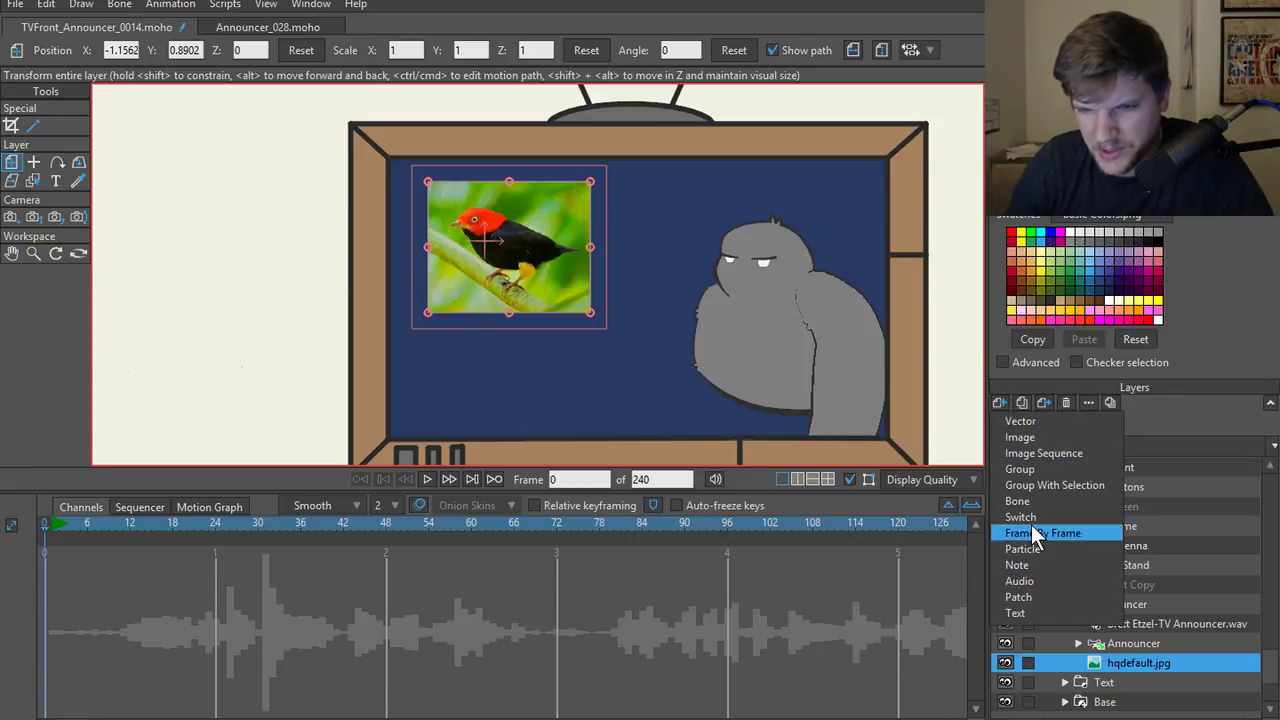
click(1040, 485)
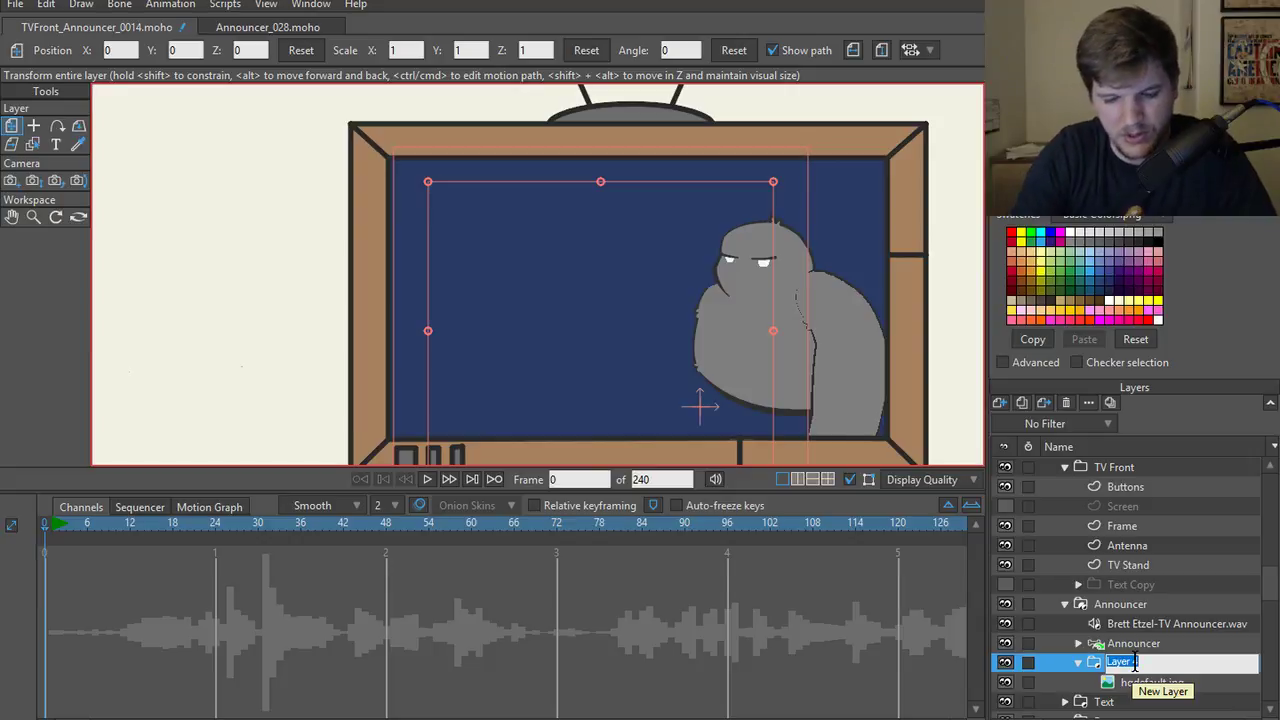
text(profil)
key(BackSpace)
key(BackSpace)
key(BackSpace)
key(BackSpace)
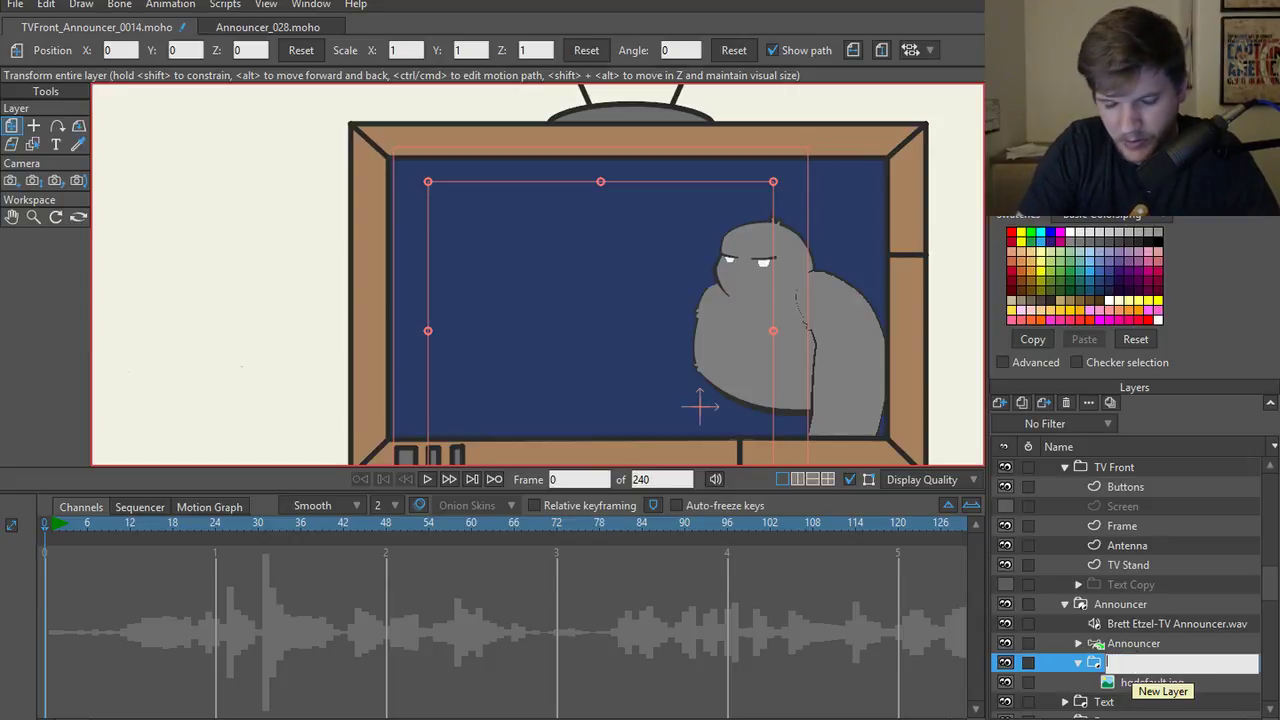
text(Bird Pro)
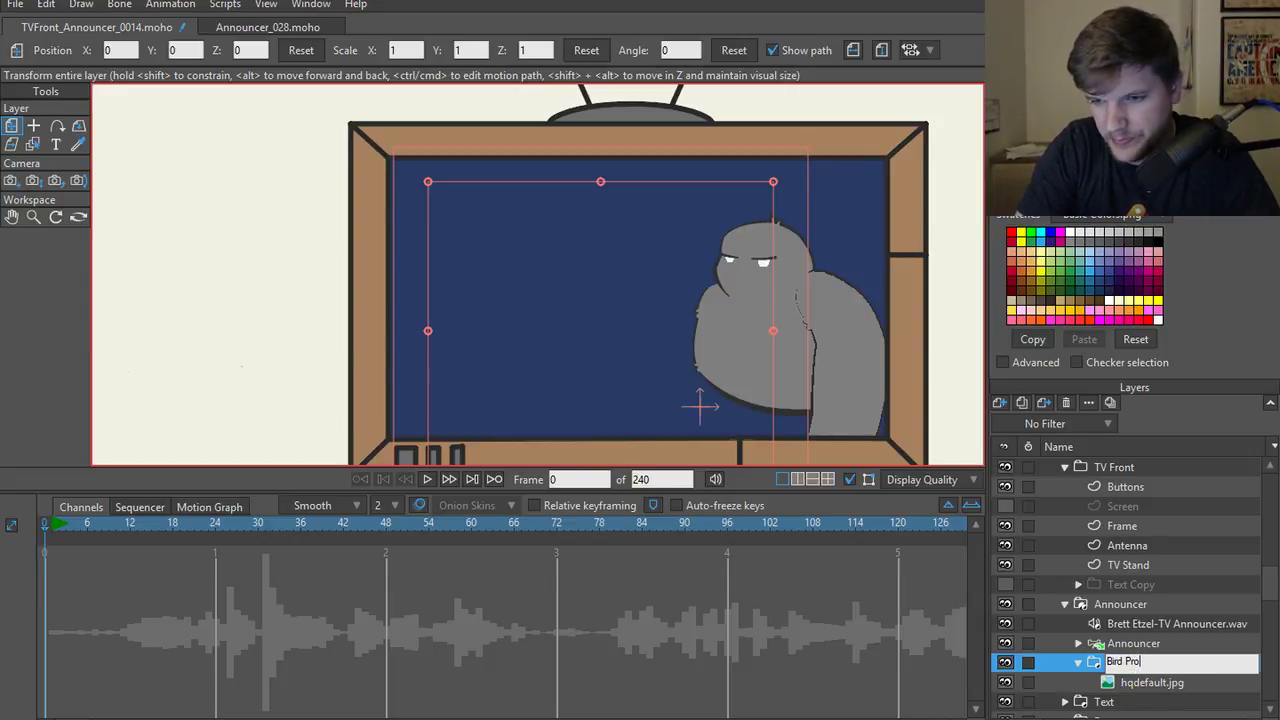
text(file)
key(Return)
- Exclude the Bird Profile group from the Announcer group's masking
click(1185, 684)
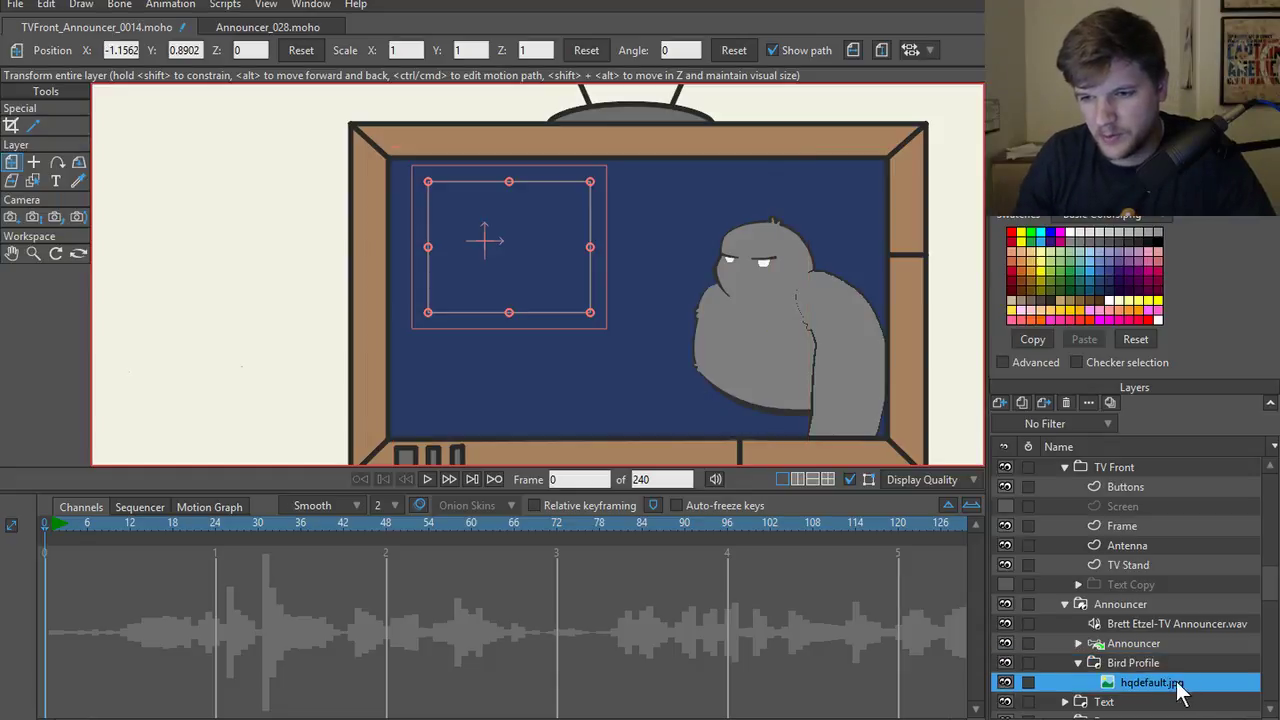
right_click(1100, 663)
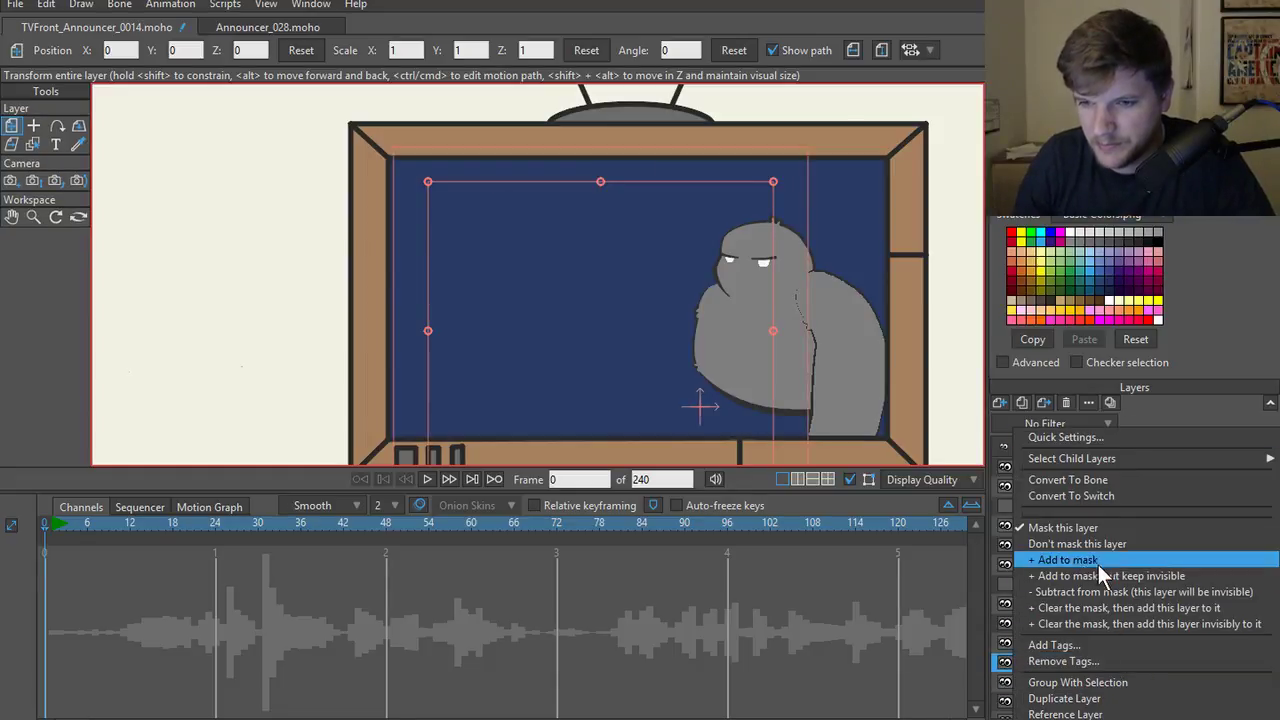
click(1100, 545)
- Add a vector layer to the Bird Profile group and place it directly below the hqdefault.jpg layer
click(1150, 683)
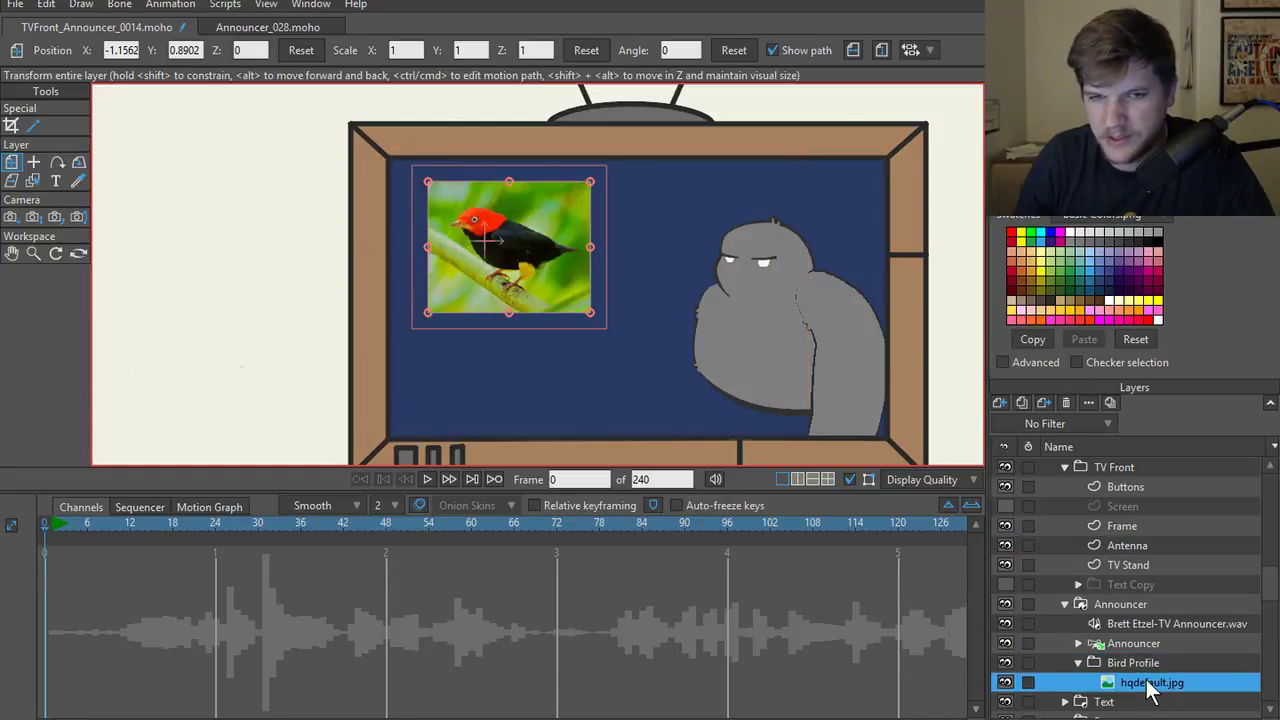
scroll(1135, 640, down, 1)
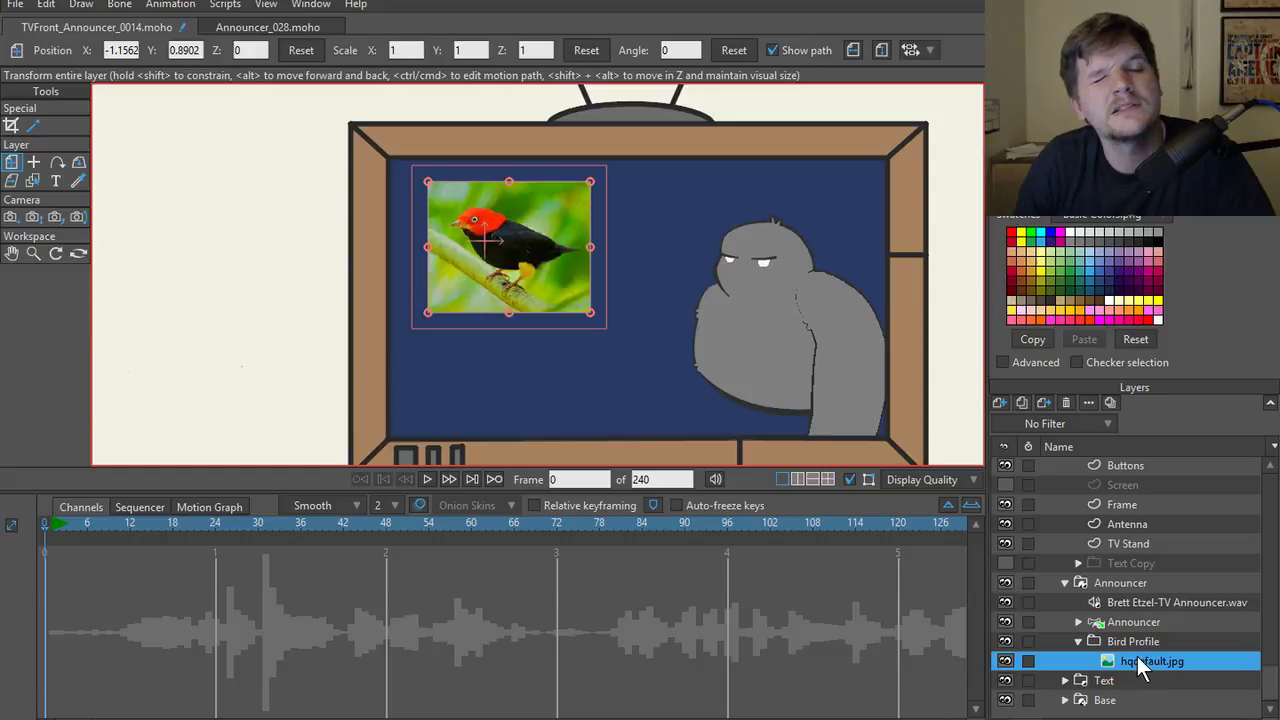
click(1005, 405)
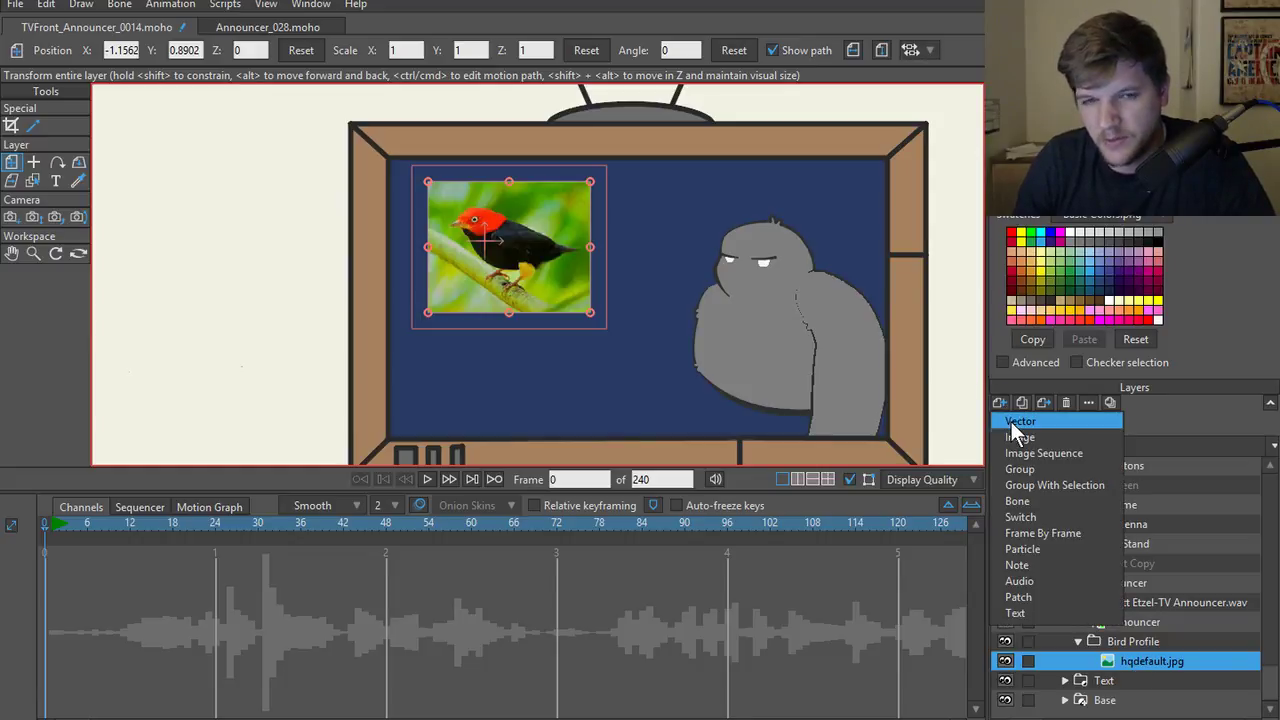
click(1011, 422)
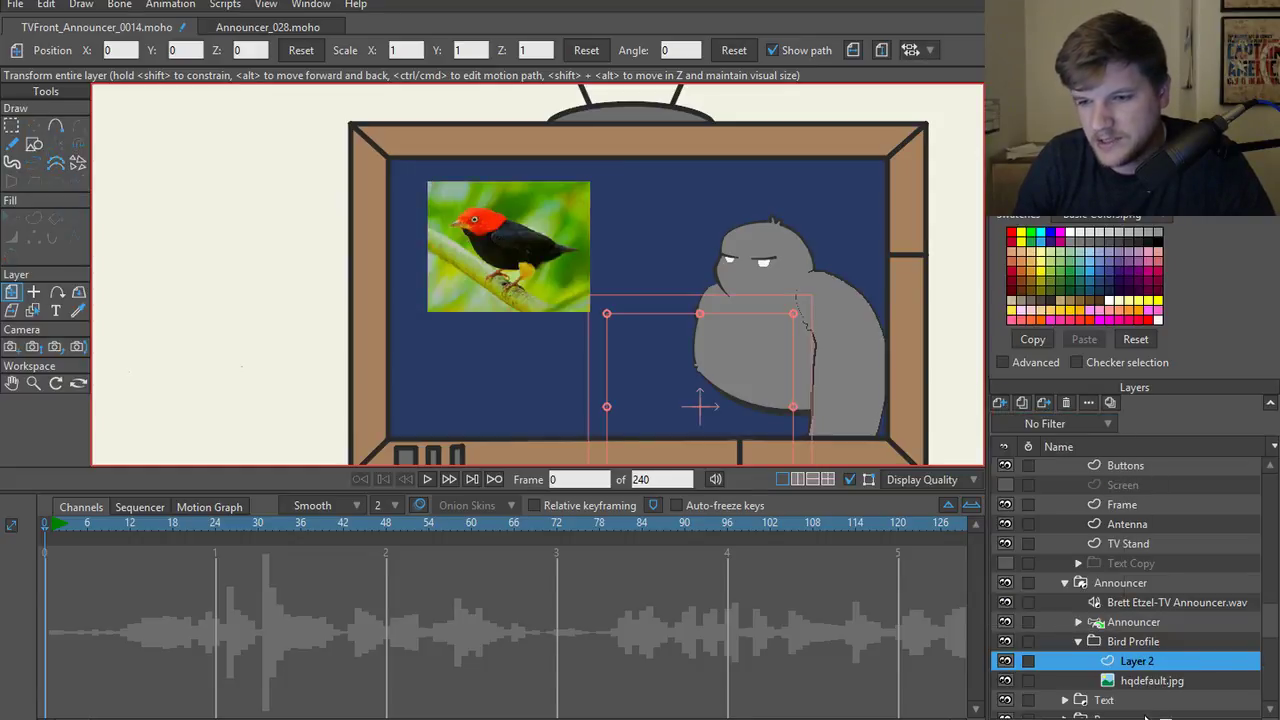
drag(1148, 697, 1146, 694)
click(34, 143)
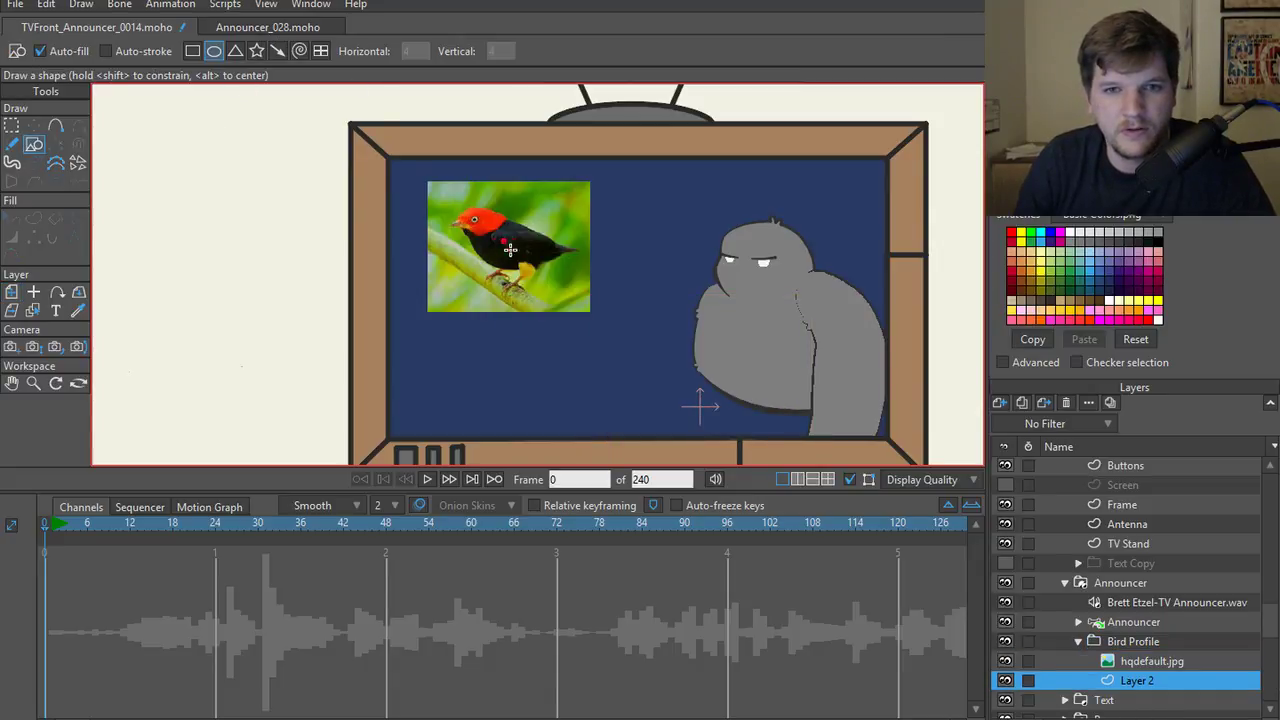
drag(504, 243, 578, 316)
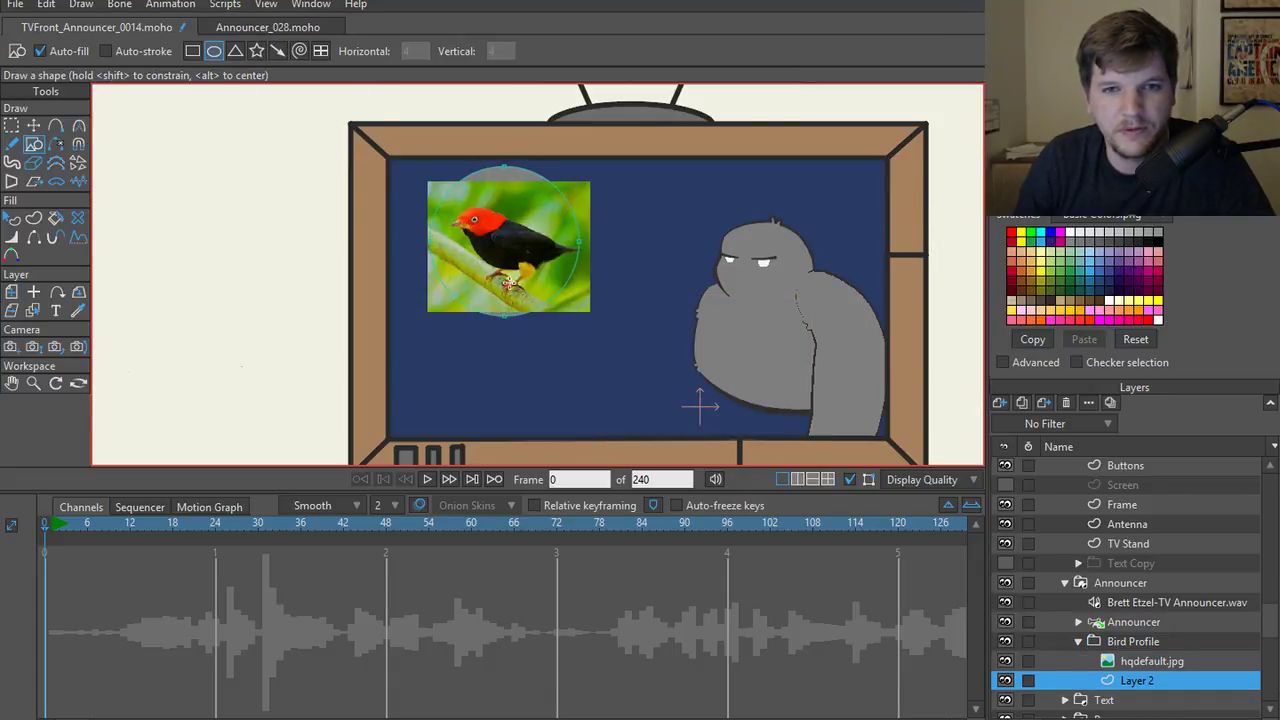
key(t)
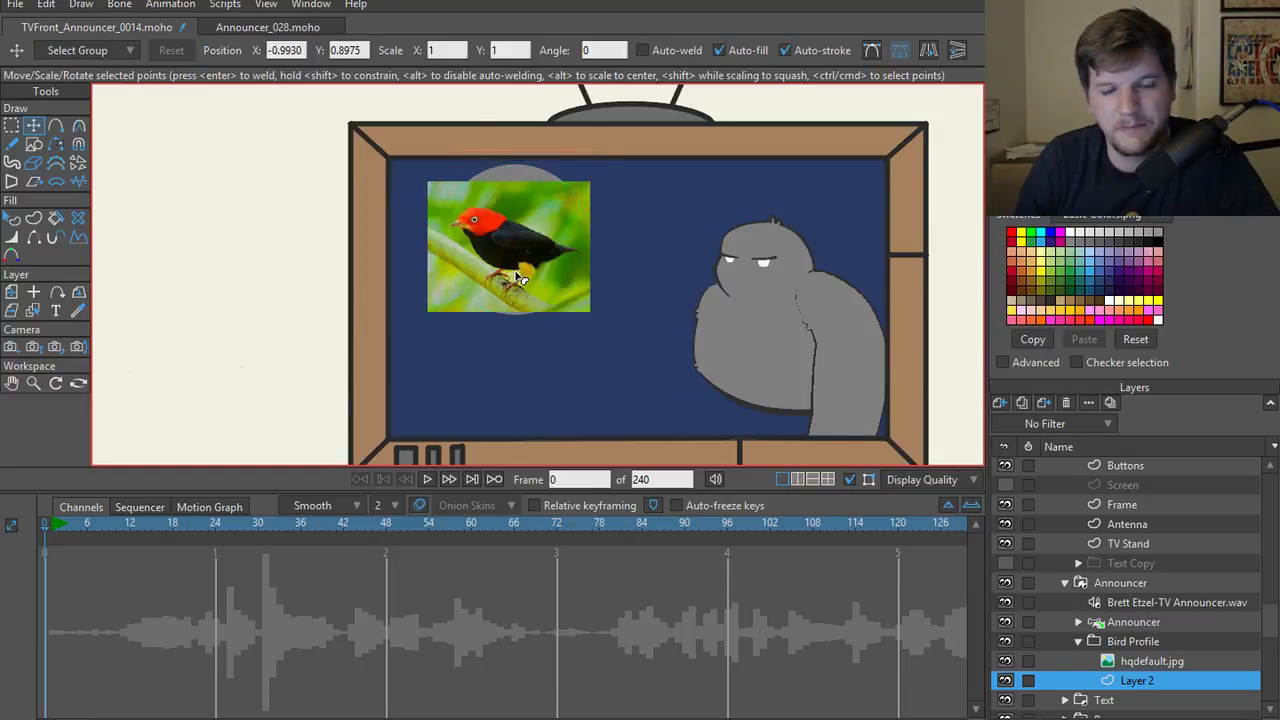
key(q)
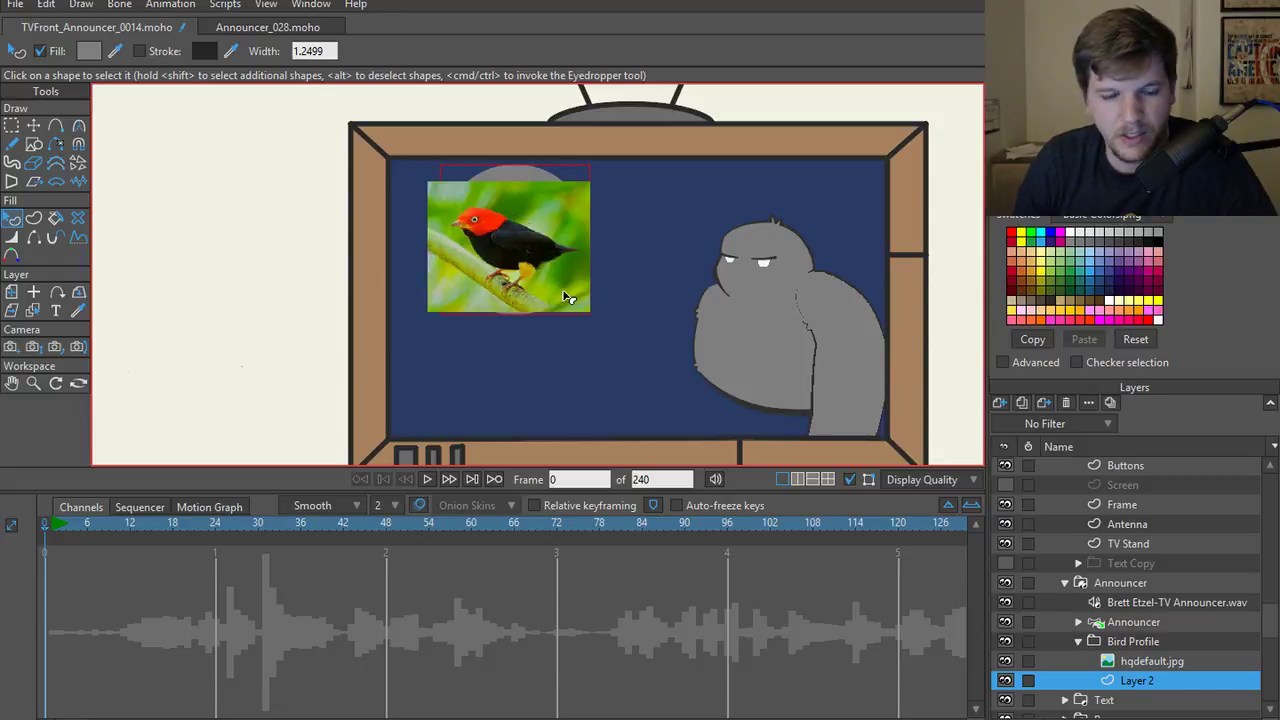
key(t)
drag(530, 236, 543, 383)
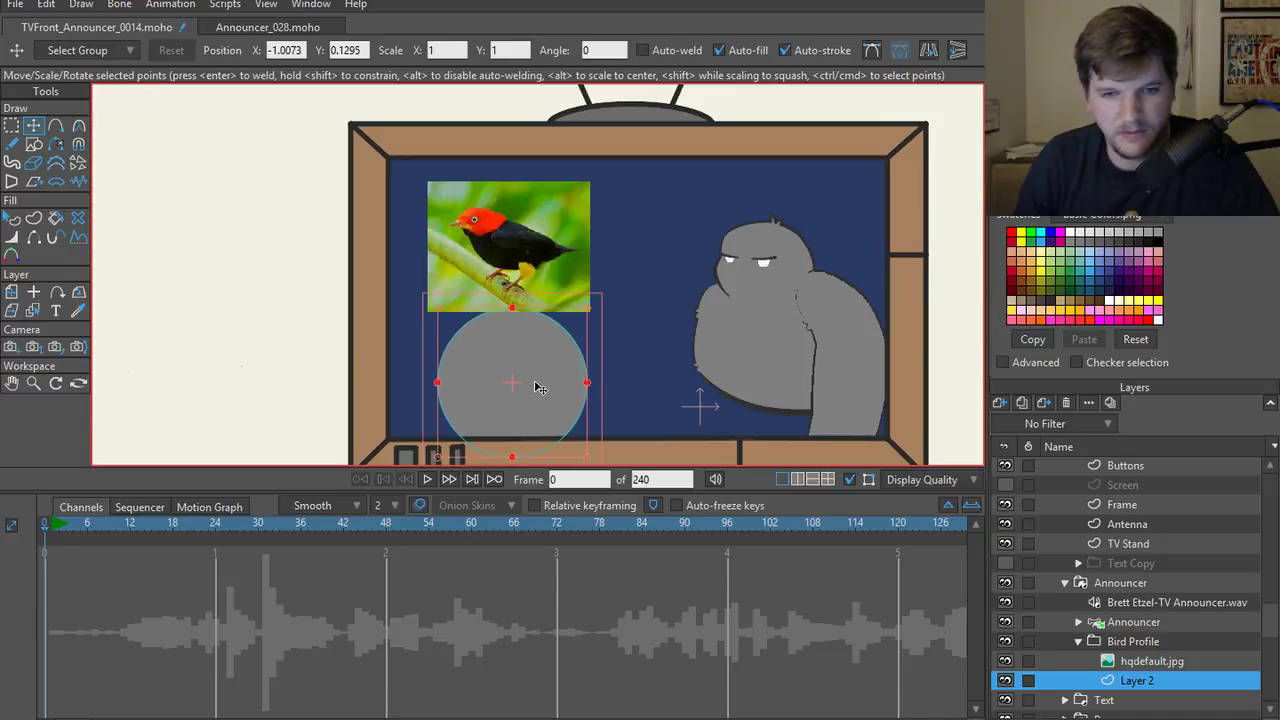
key(ctrl+z)
key(g)
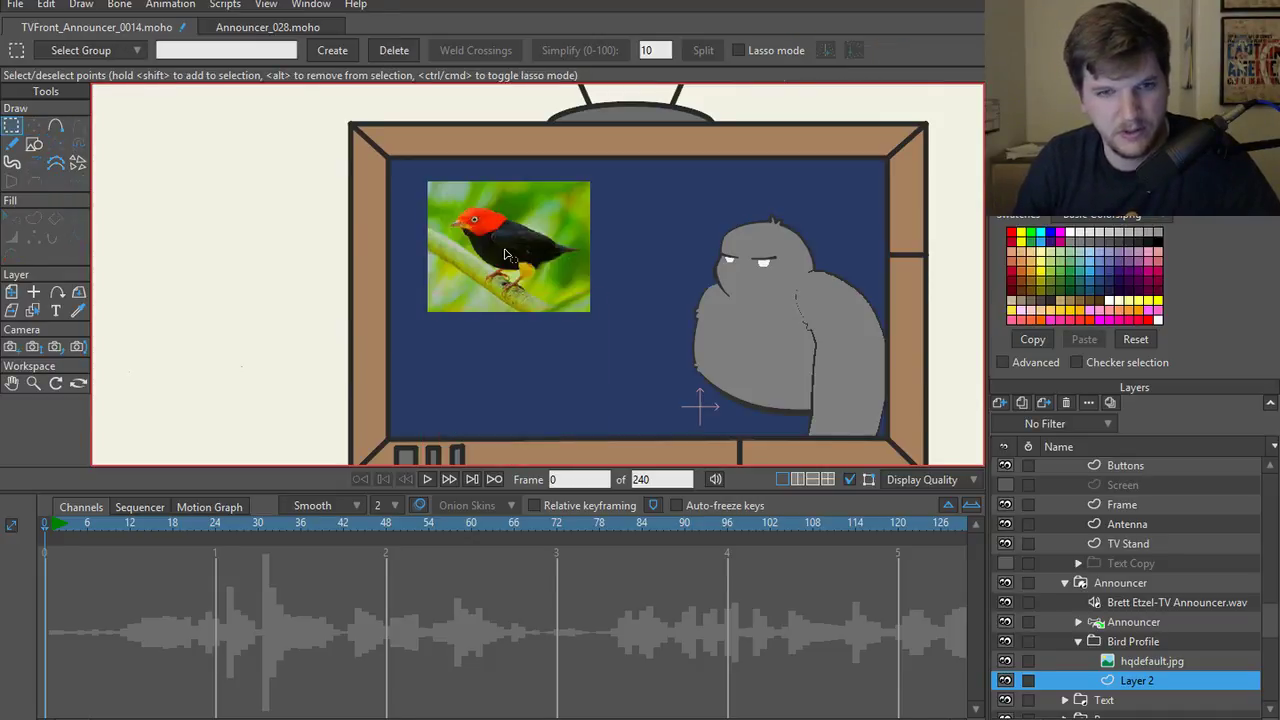
- Draw a filled circle behind the bird photo and scale it down to fit within the photo's height, centred at about X -1.12, Y 0.87
key(r)
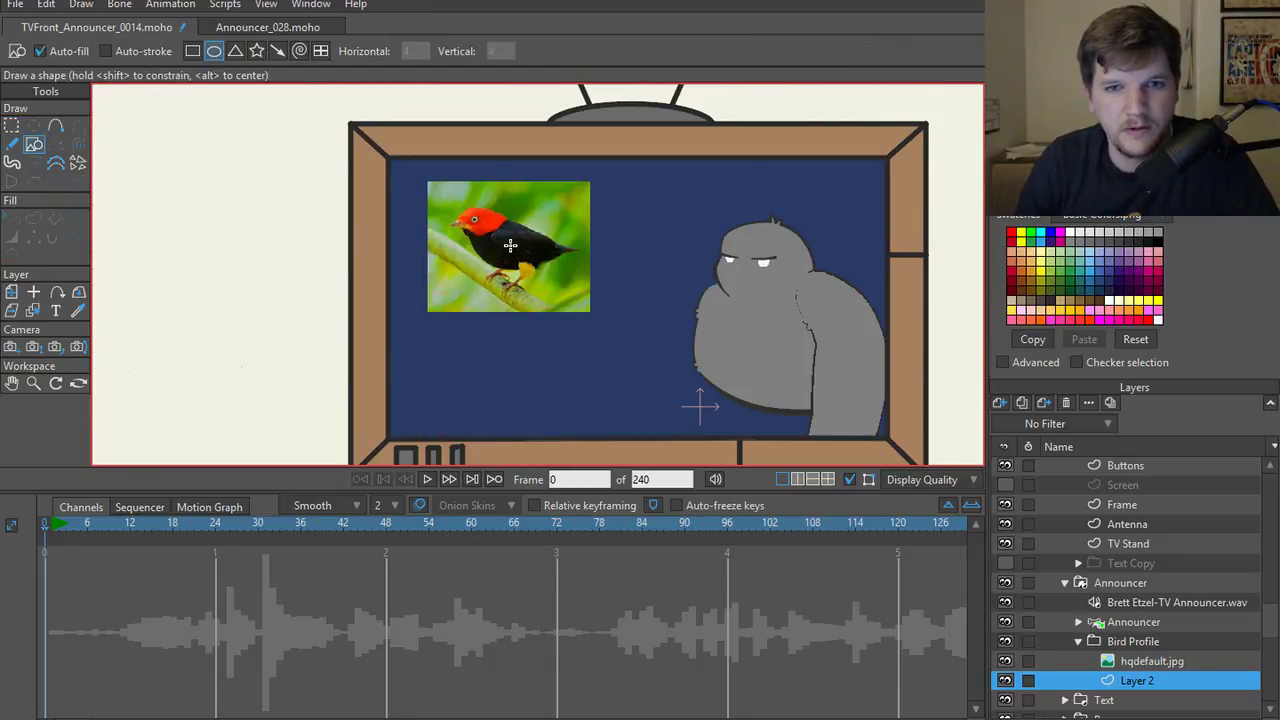
drag(508, 245, 583, 318)
key(q)
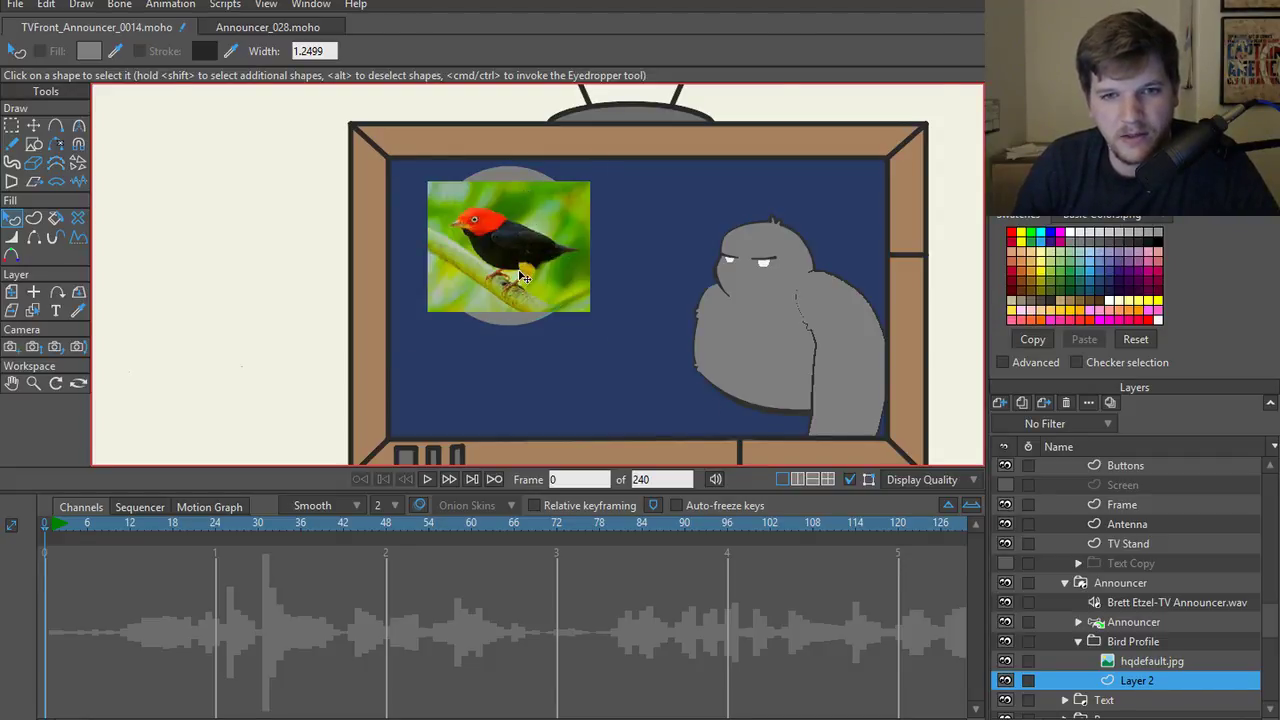
key(t)
drag(587, 325, 543, 304)
scroll(507, 274, down, 1)
scroll(506, 273, up, 3)
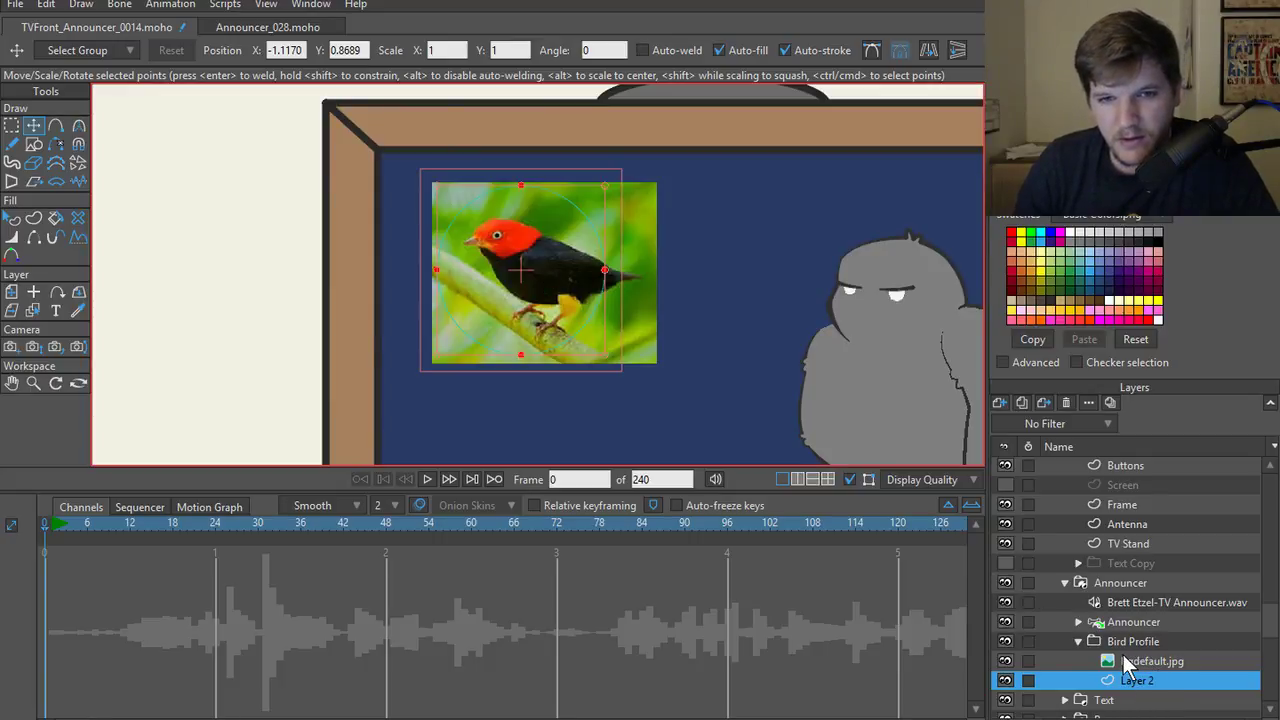
- Hide the hqdefault.jpg layer and render frame 0 to check the grey circle's placement on the TV screen
click(643, 394)
key(q)
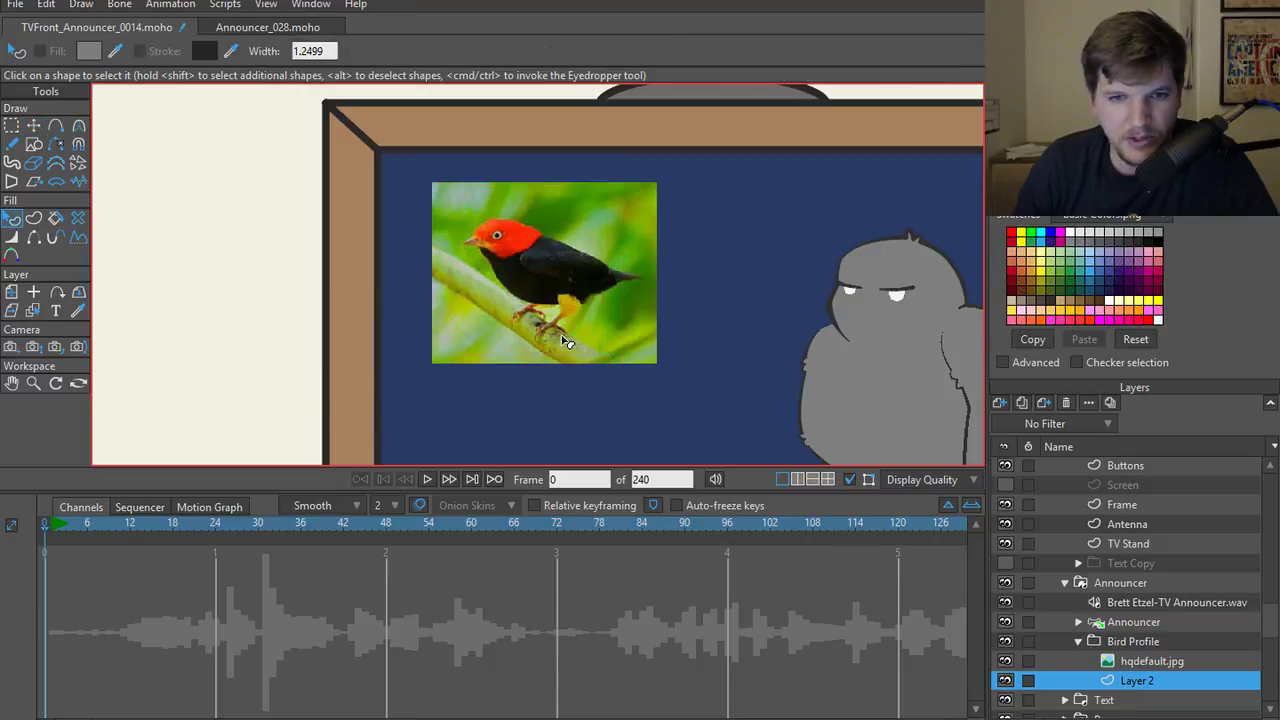
click(1006, 661)
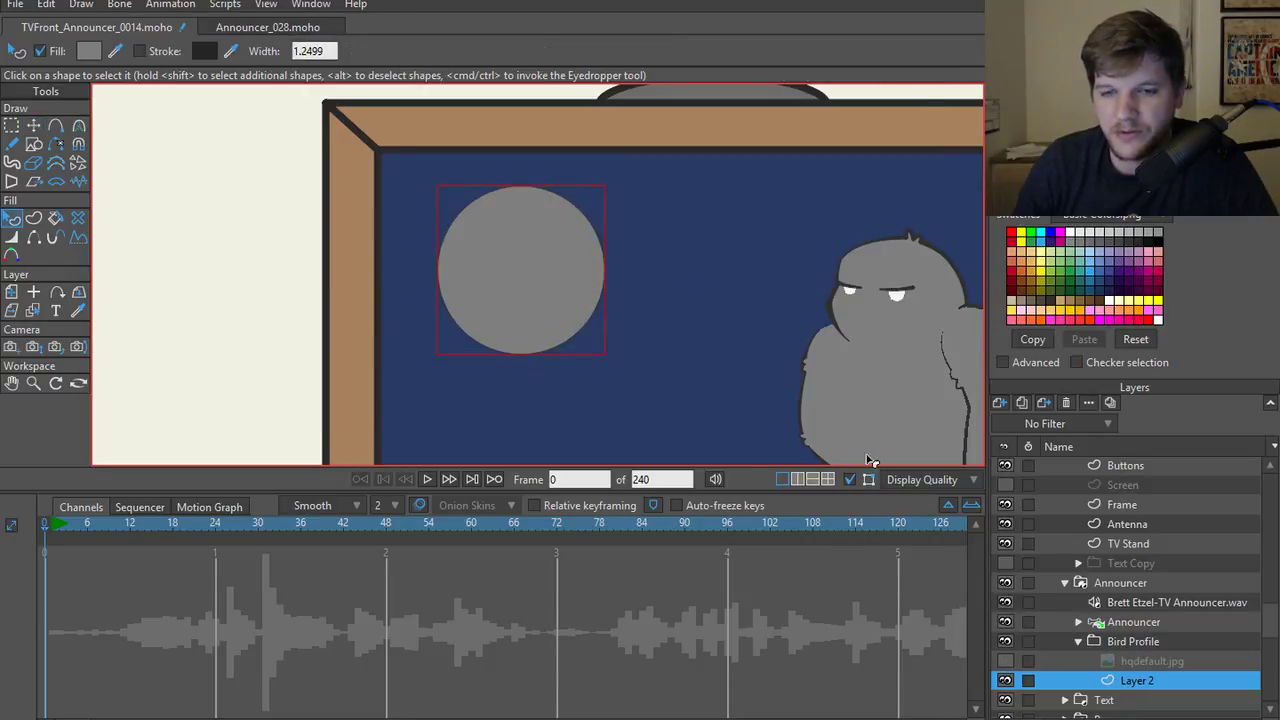
key(ctrl+r)
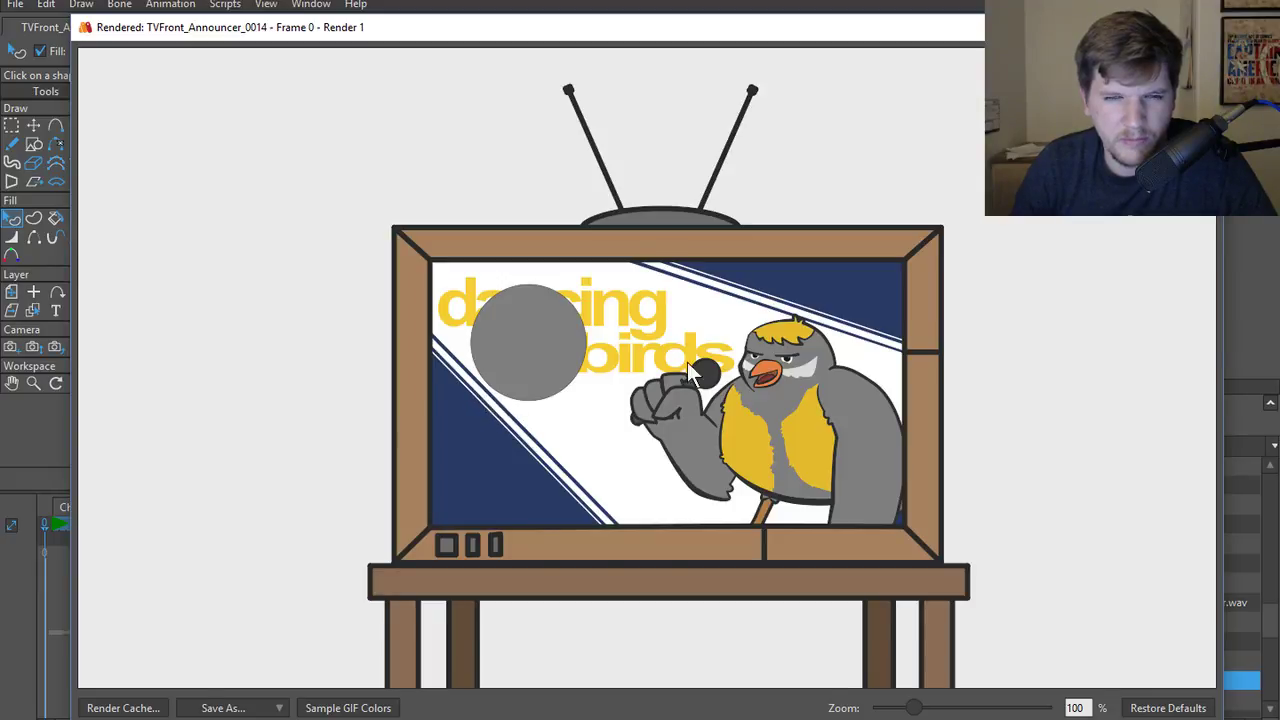
key(Escape)
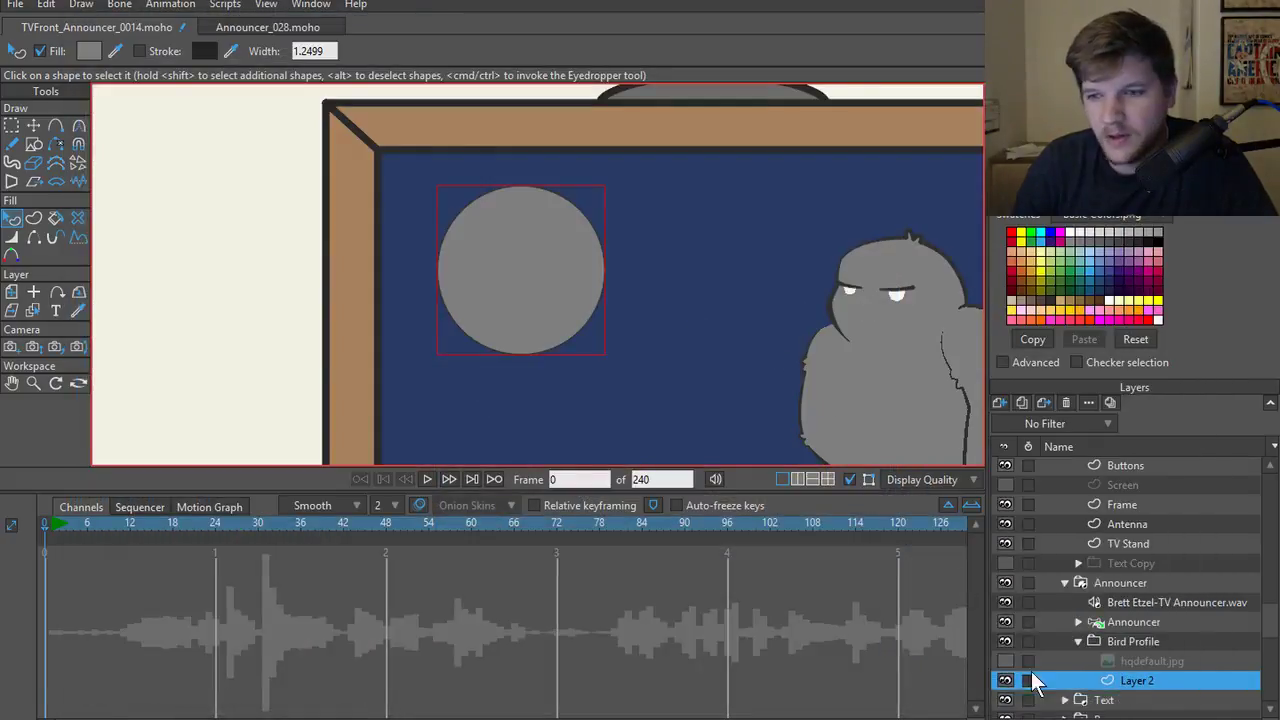
- Set the Scene 1 group's mask to "No masking in this group"
scroll(829, 329, down, 2)
scroll(685, 303, up, 1)
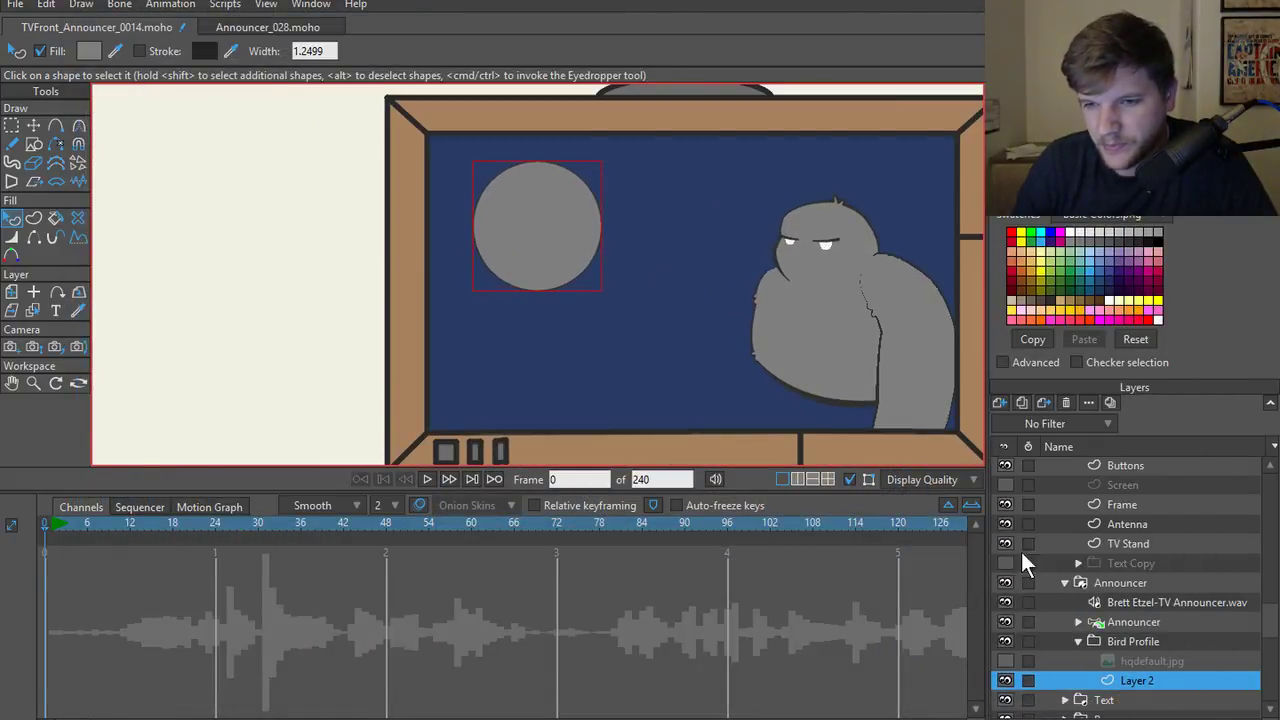
scroll(1189, 541, up, 1)
double_click(1110, 467)
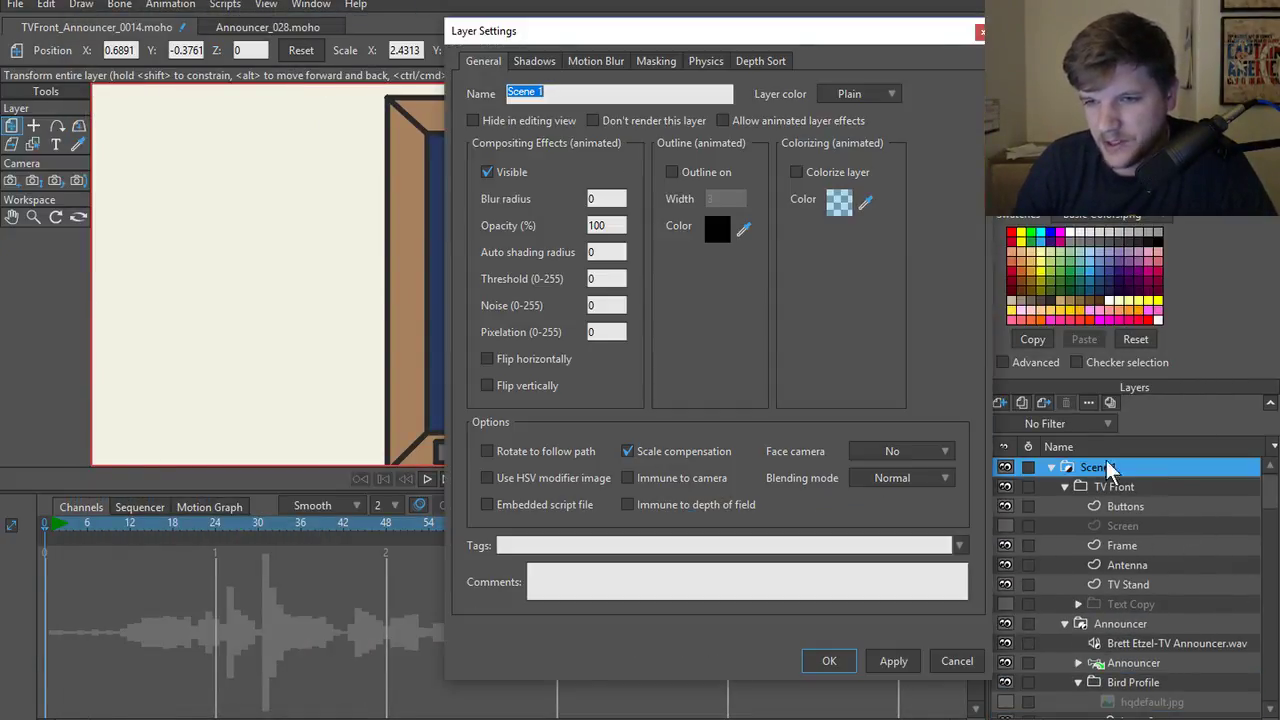
click(652, 61)
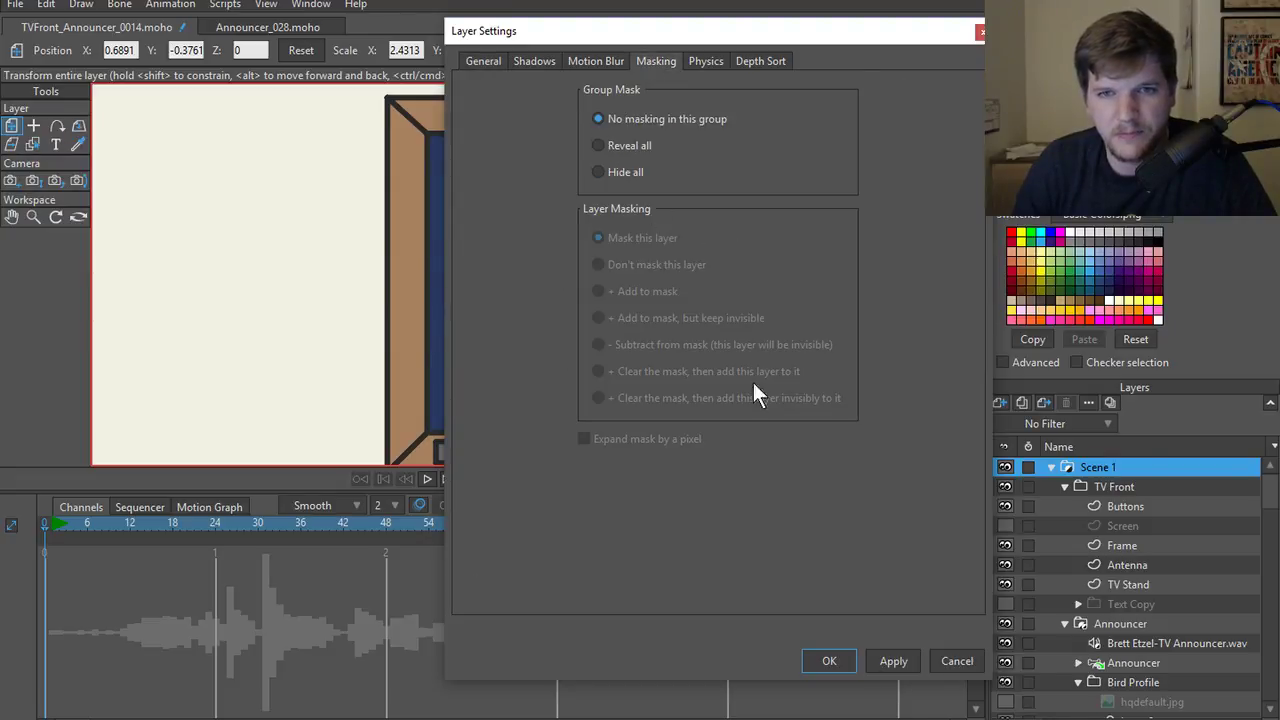
click(829, 661)
- Give the circle on Layer 2 a stroke in the yellow sampled from the "dancing birds" text, with a width of 15
scroll(650, 346, up, 3)
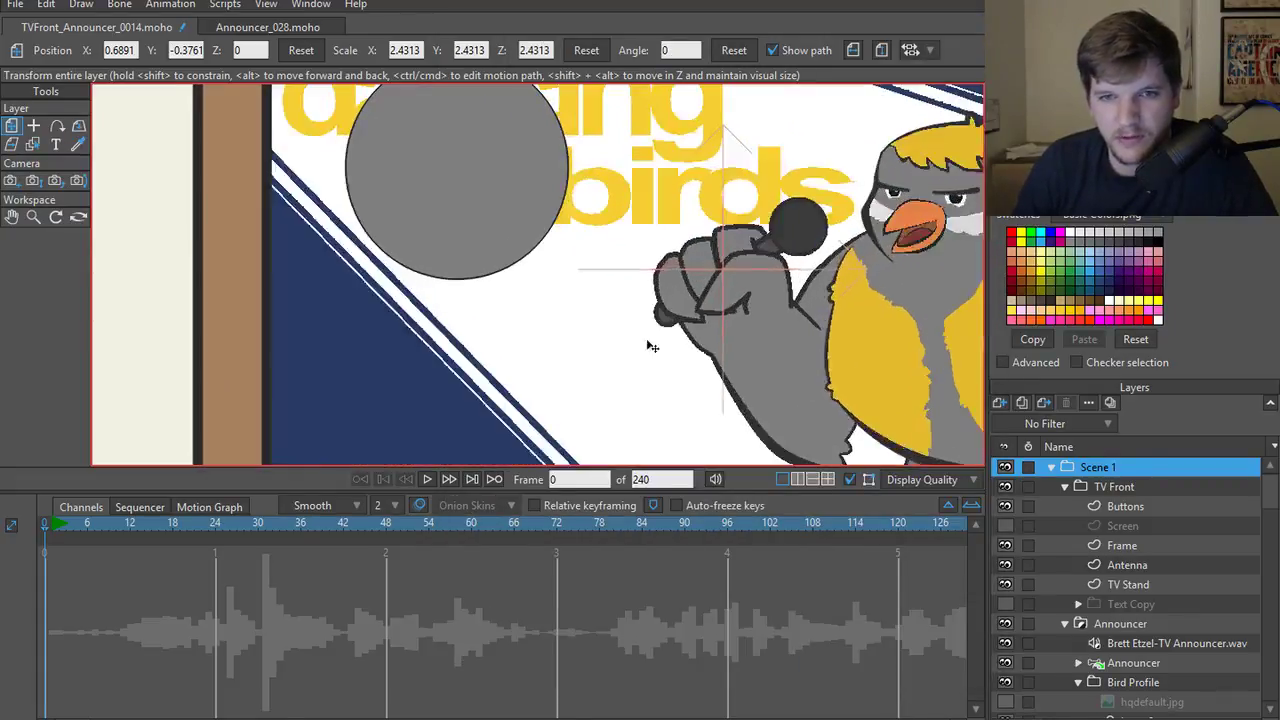
scroll(1179, 552, down, 1)
click(1145, 664)
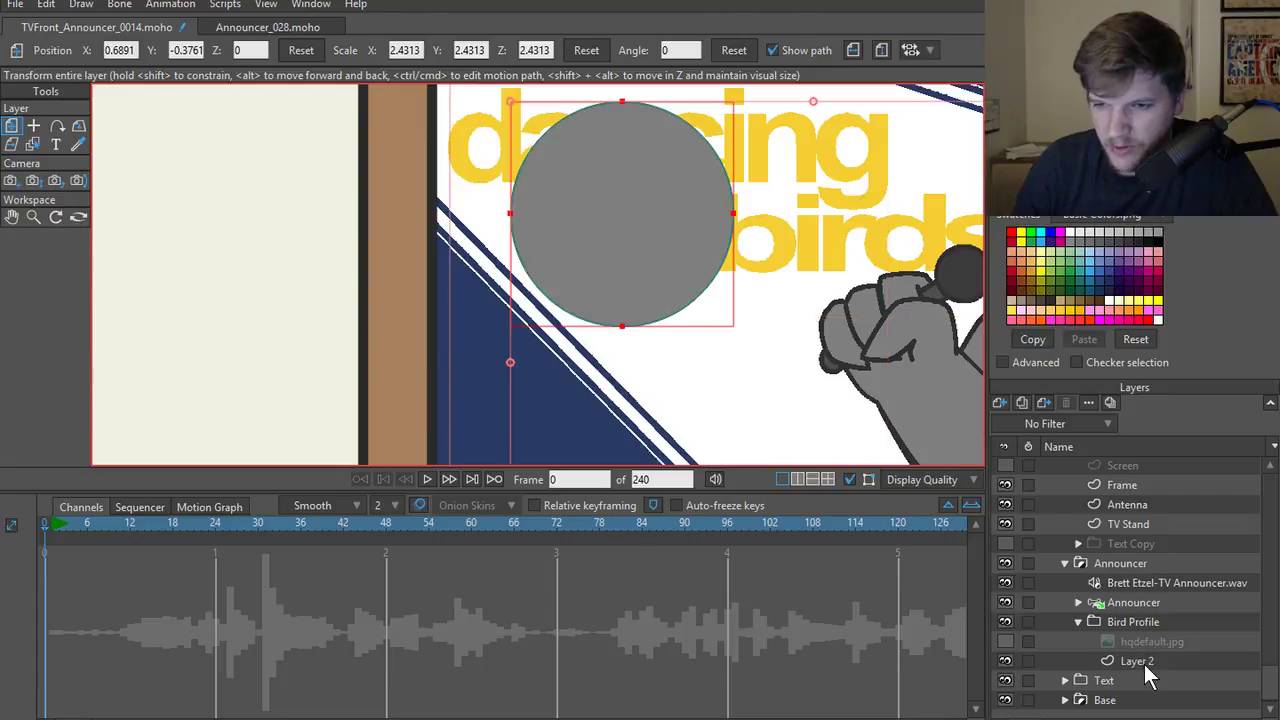
key(q)
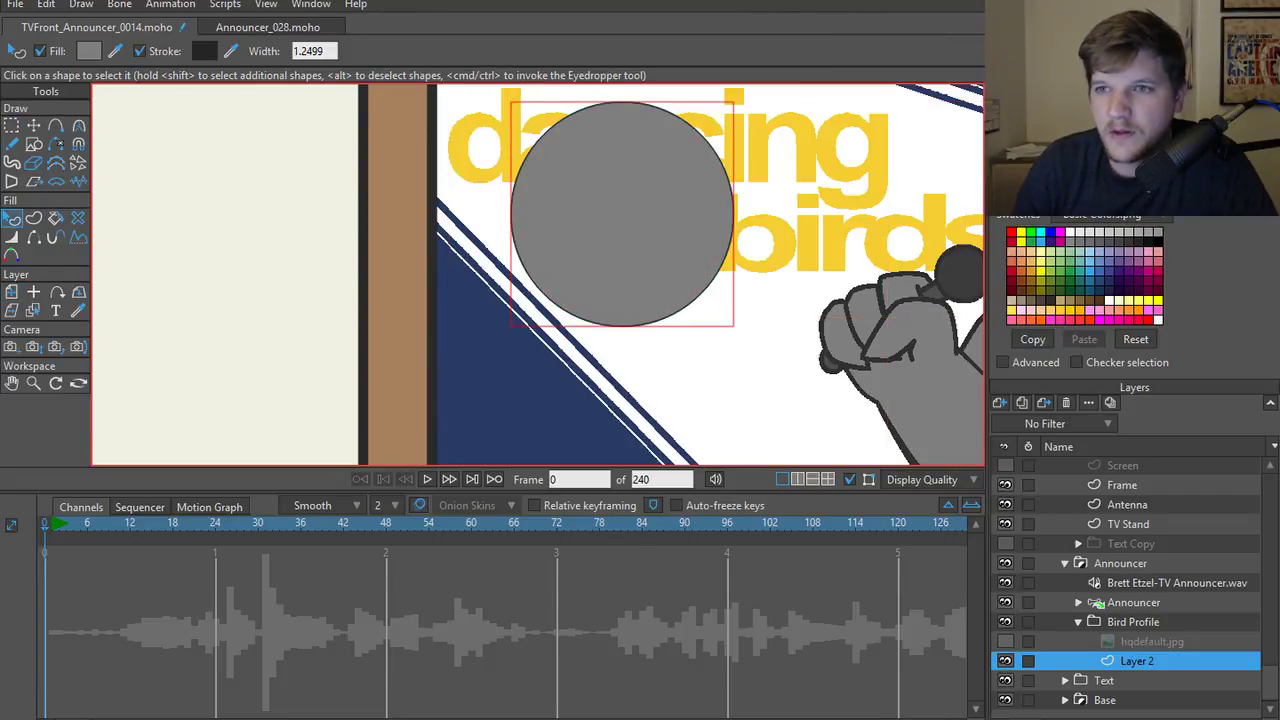
ctrl+click(843, 158)
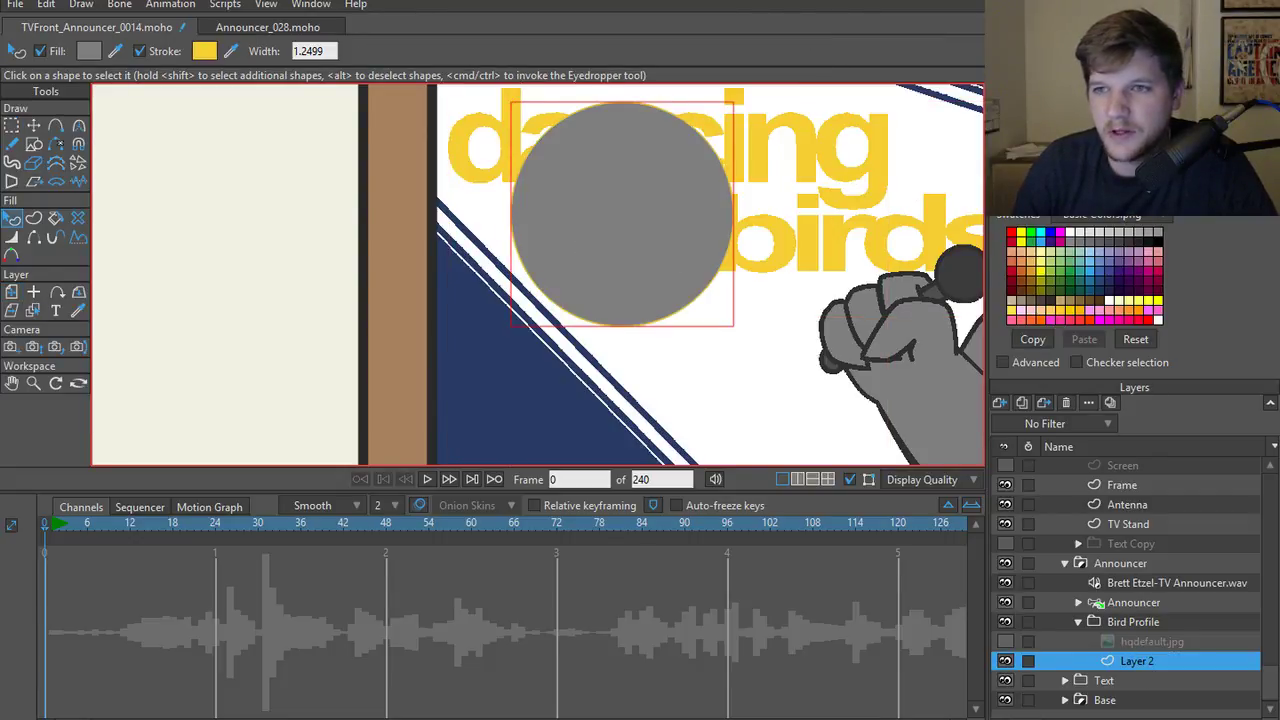
text(15)
key(Return)
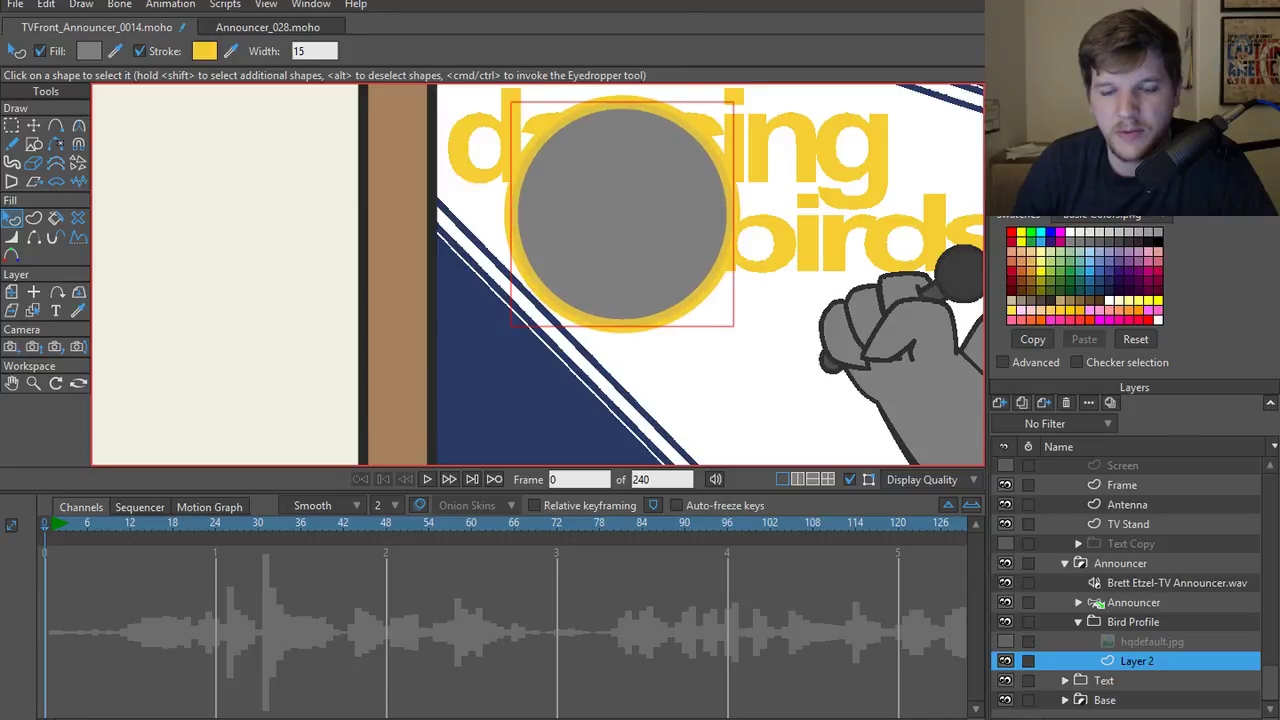
click(172, 293)
scroll(360, 286, down, 3)
scroll(451, 323, up, 4)
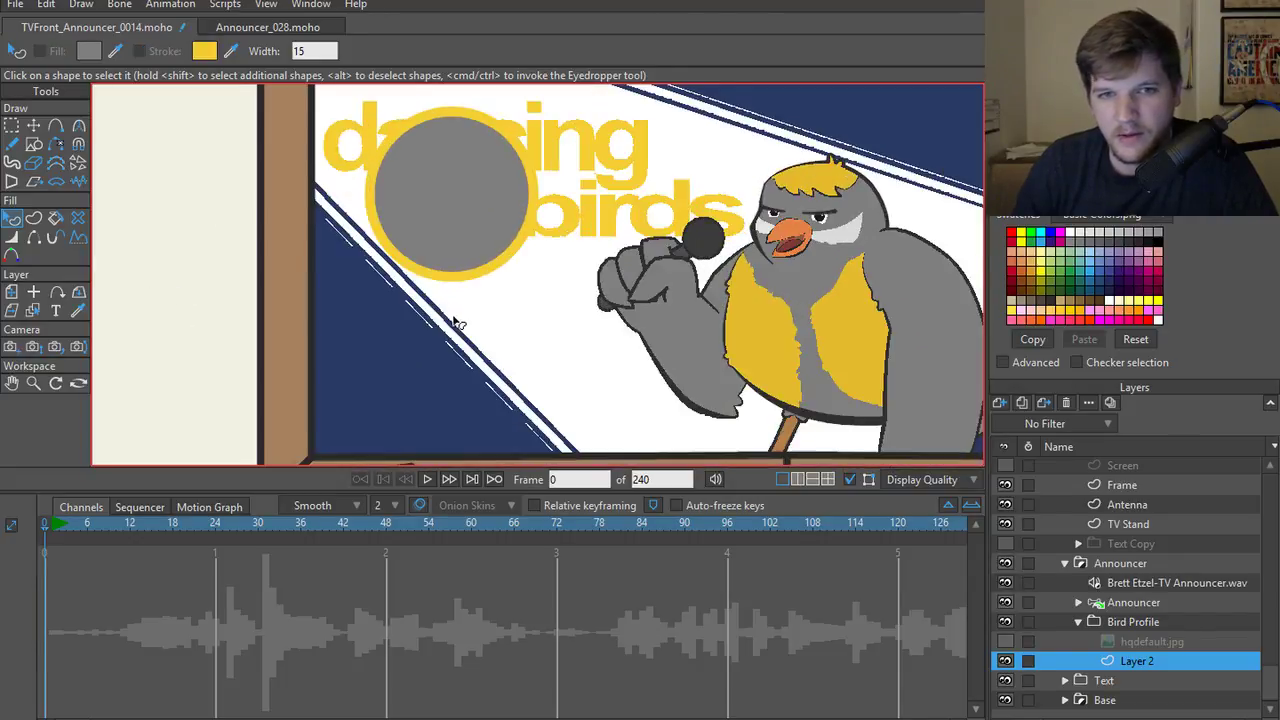
- Make the hqdefault.jpg layer in the Bird Profile group visible again
double_click(1137, 621)
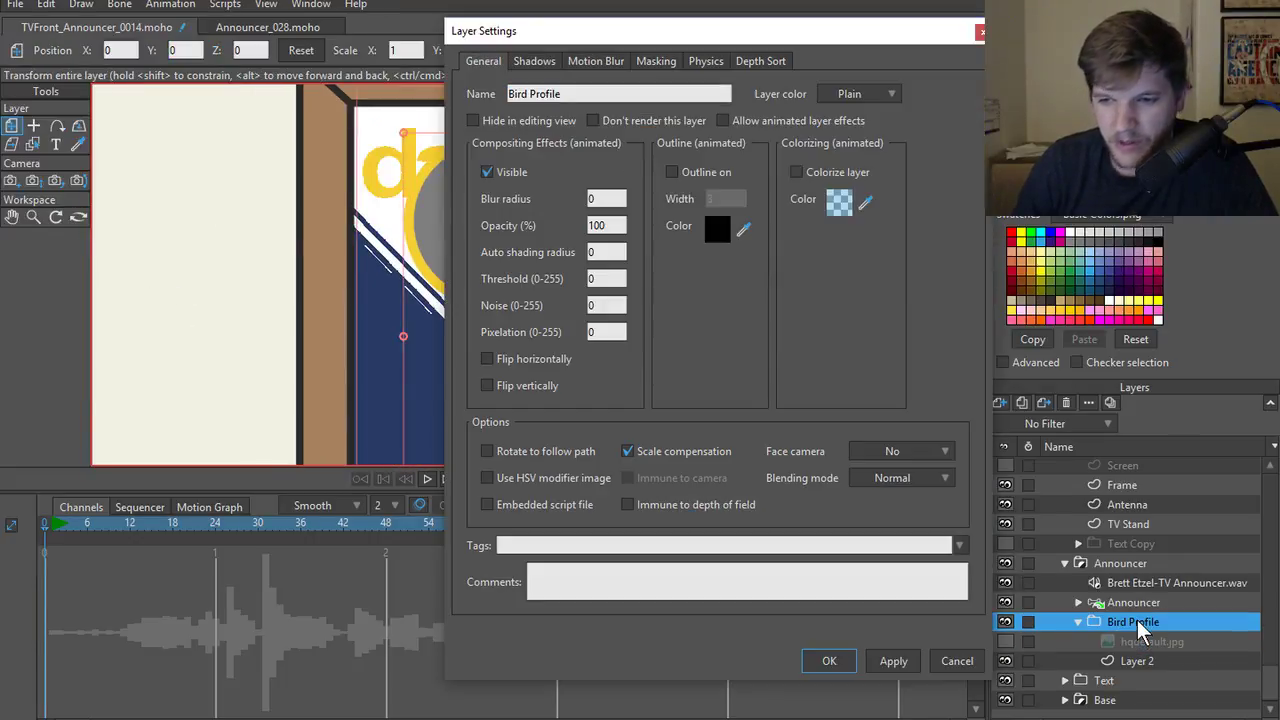
click(955, 661)
click(1006, 642)
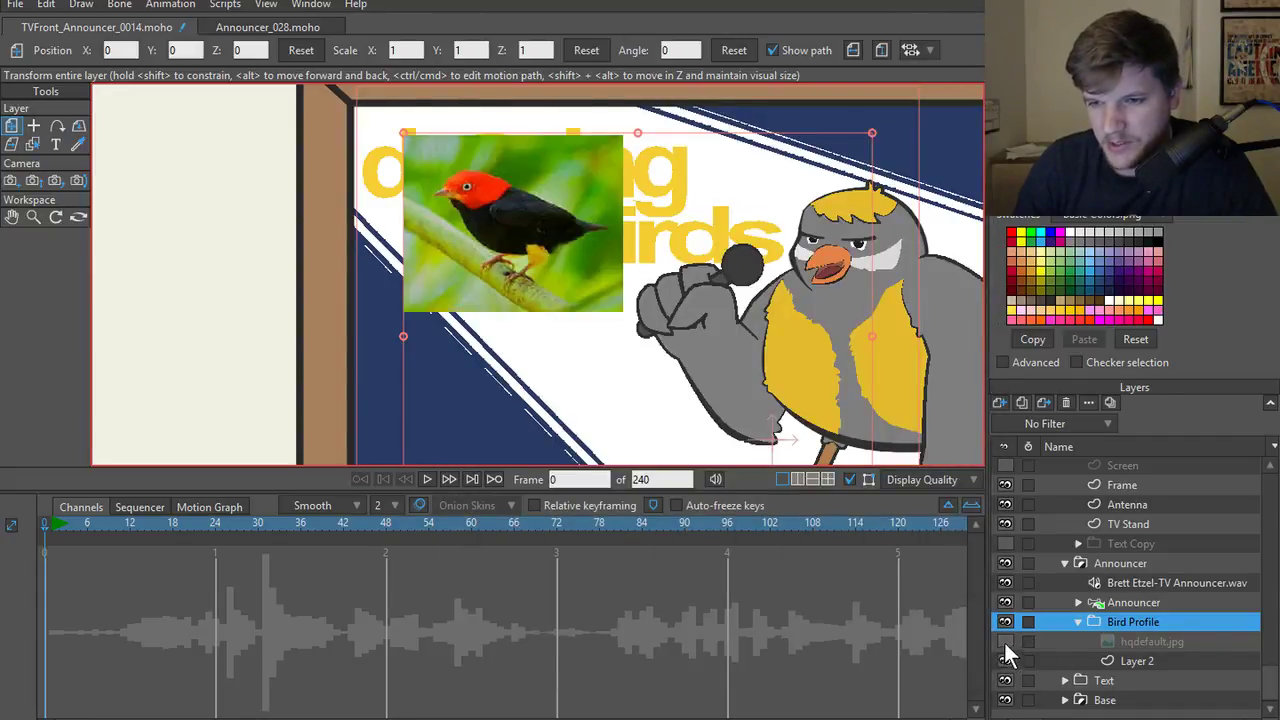
- Set the Bird Profile group's mask to "Hide all" and render frame 0 to check the photo's masking
double_click(1110, 621)
click(652, 62)
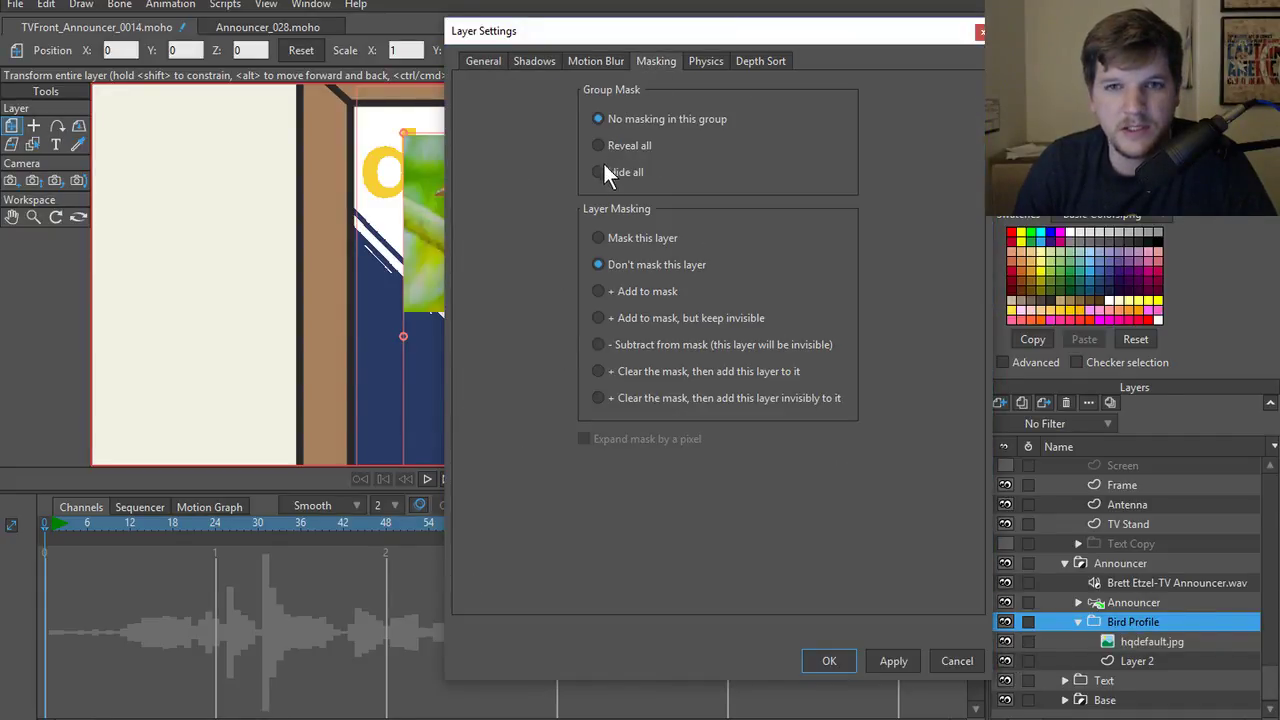
click(826, 662)
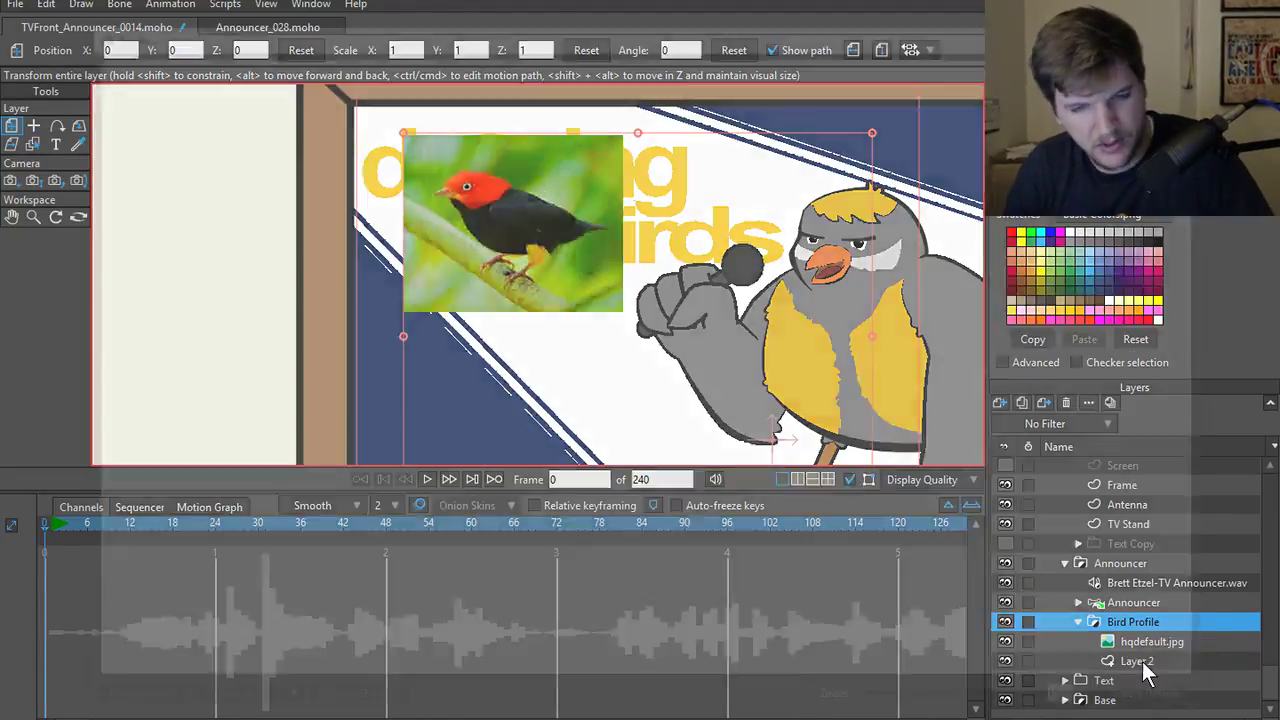
key(ctrl+r)
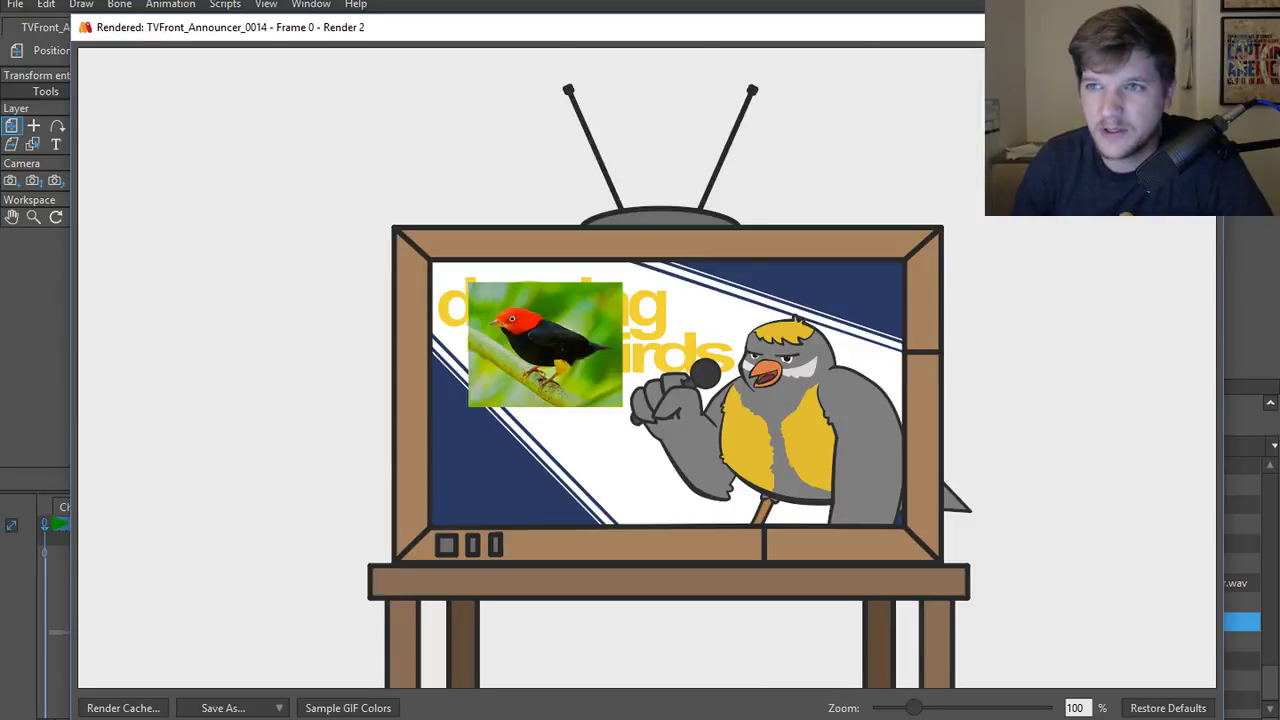
key(Escape)
- Try to draw a filled circle over the bird photo on a new vector layer above hqdefault.jpg
click(1140, 643)
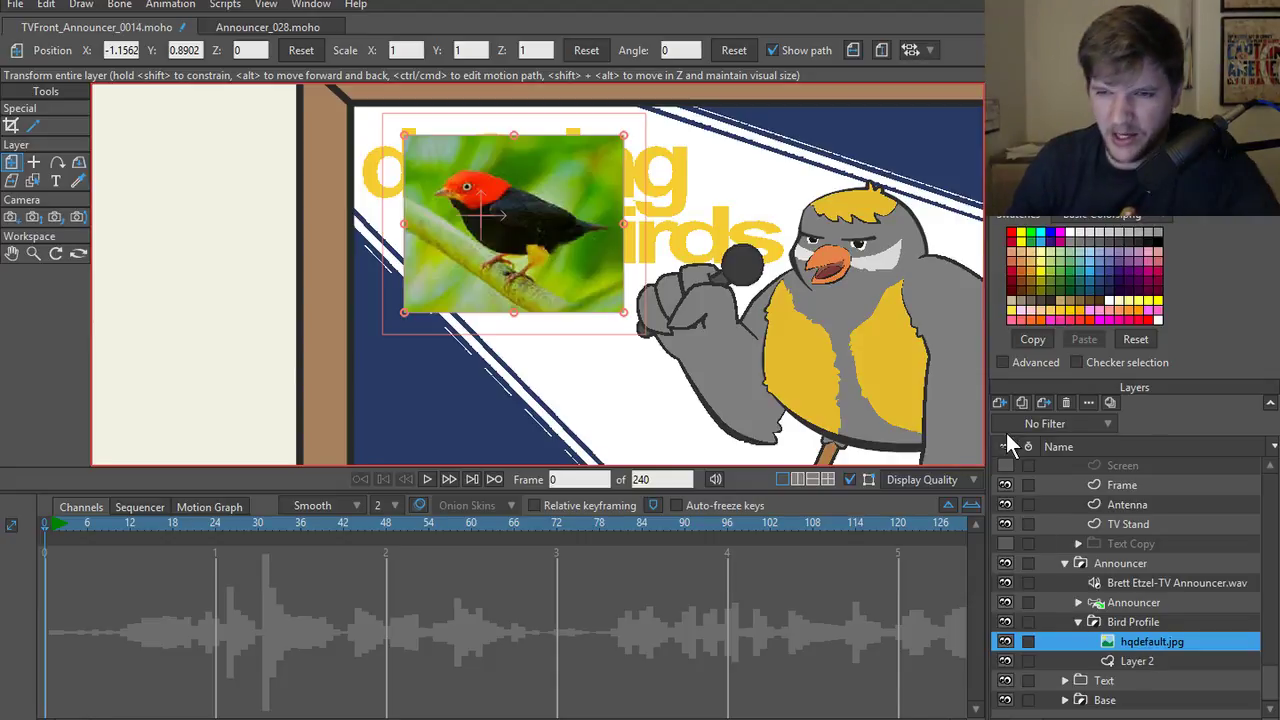
click(1004, 405)
click(1060, 420)
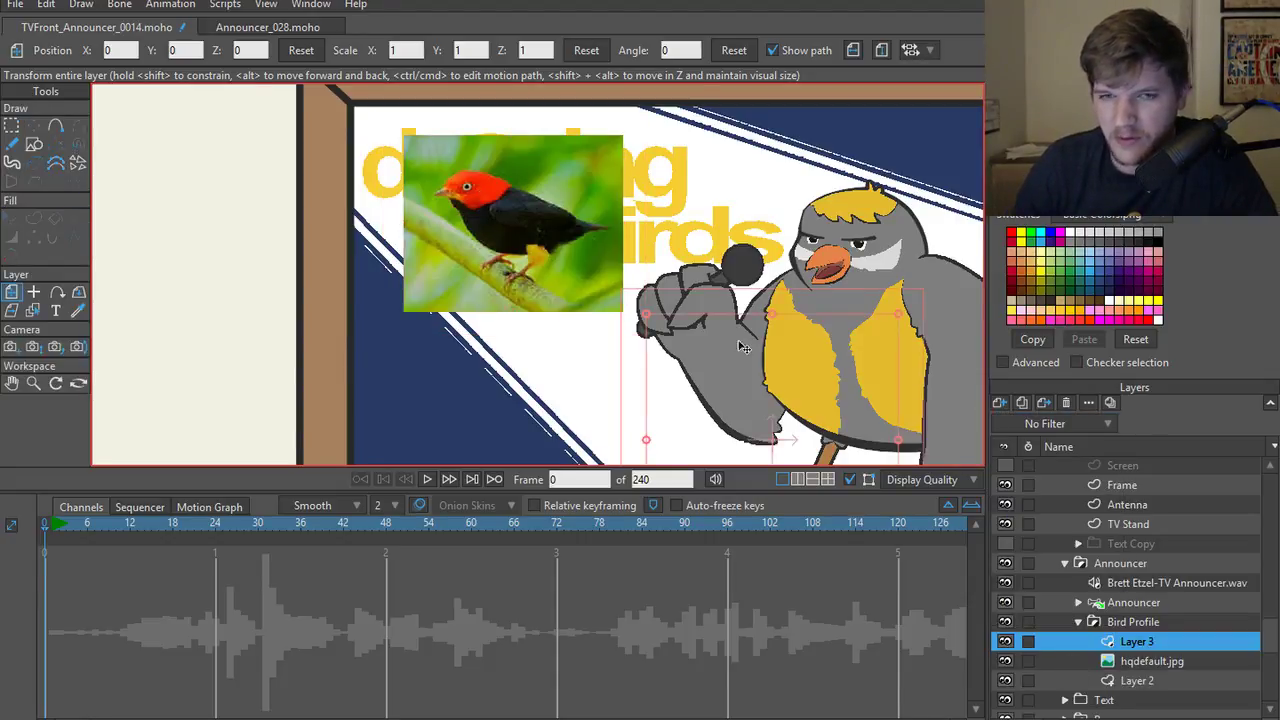
key(a)
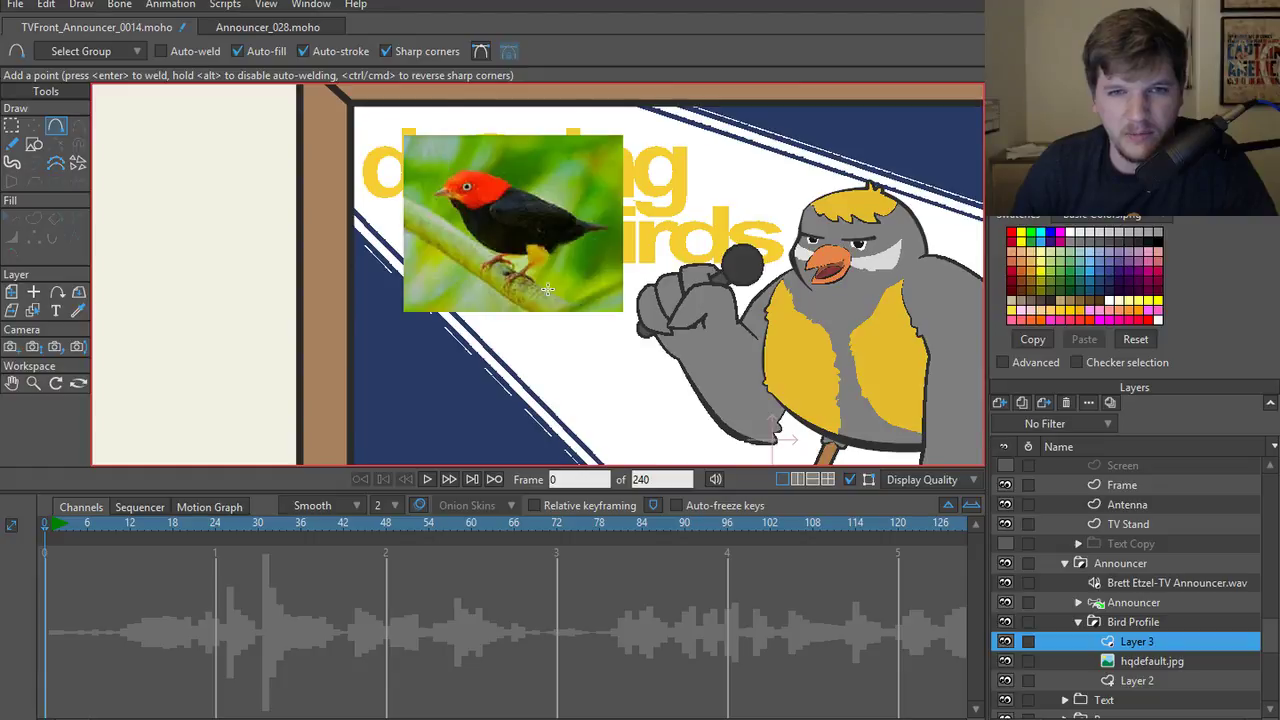
key(e)
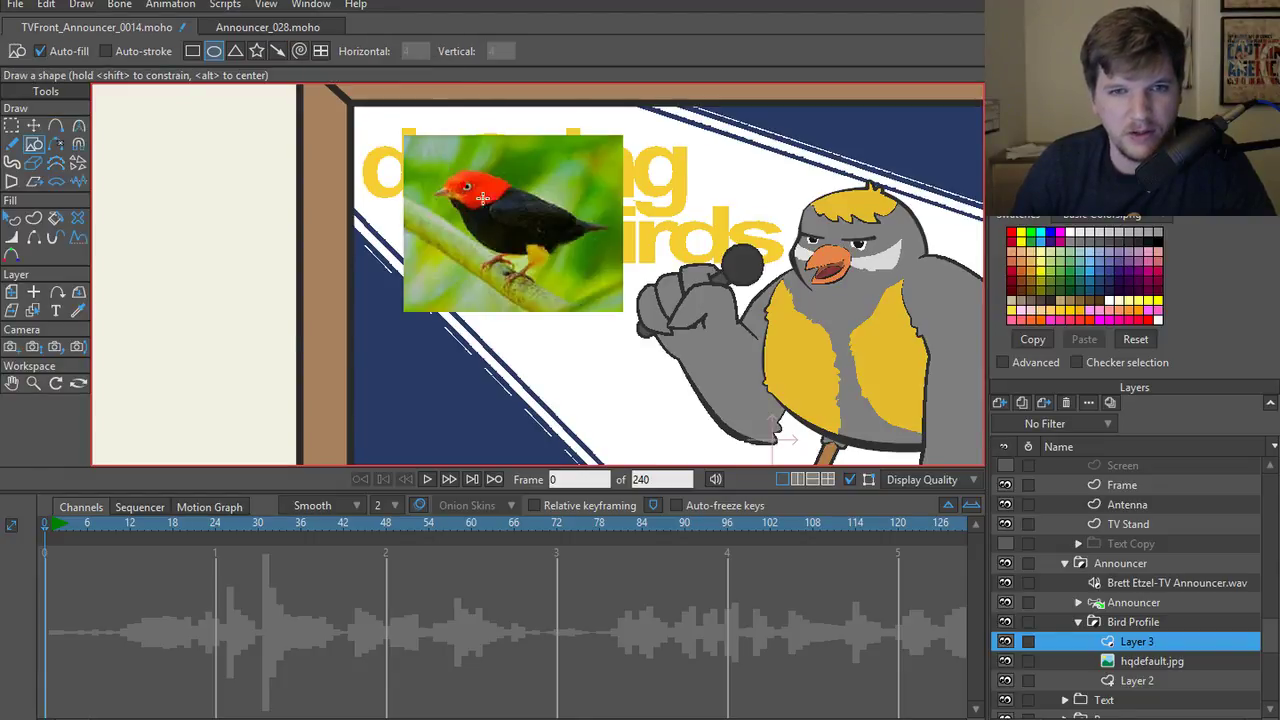
mouse_move(481, 199)
mouse_down()
mouse_move(558, 282)
mouse_move(506, 243)
mouse_move(509, 257)
mouse_up()
key(r)
key(t)
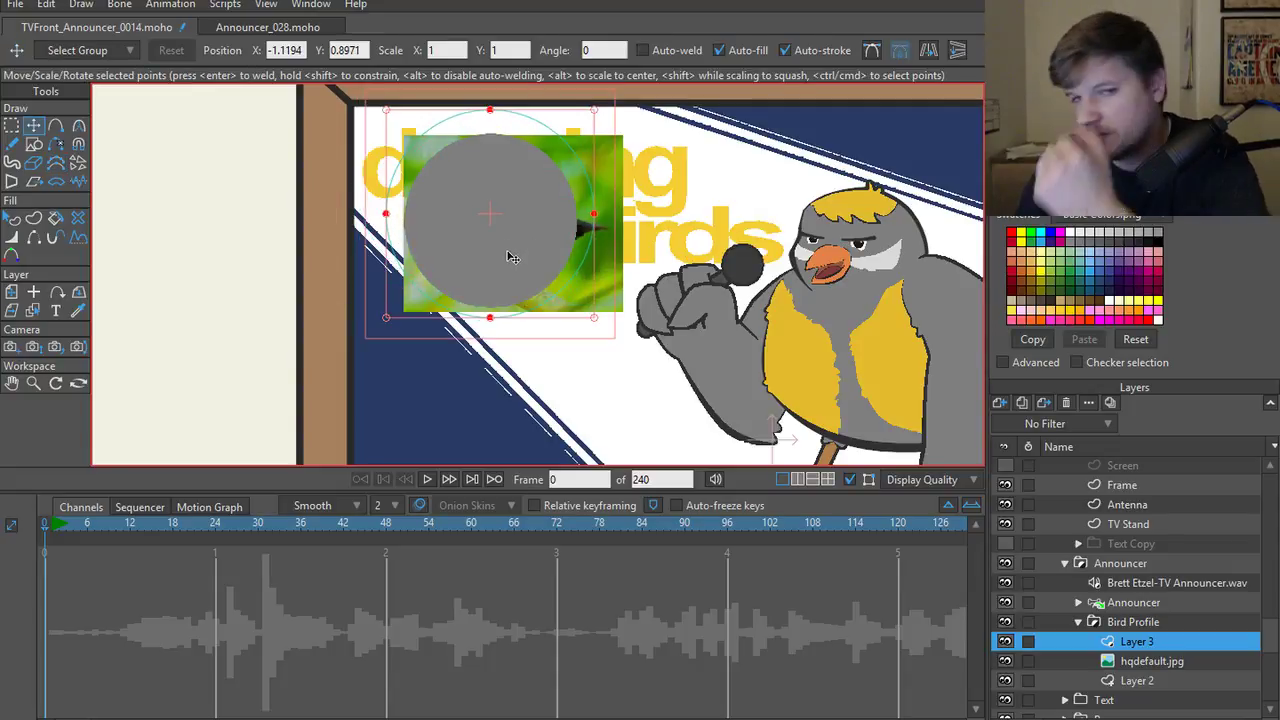
- Move Layer 2 above hqdefault.jpg in the Bird Profile group and delete Layer 3
click(1140, 662)
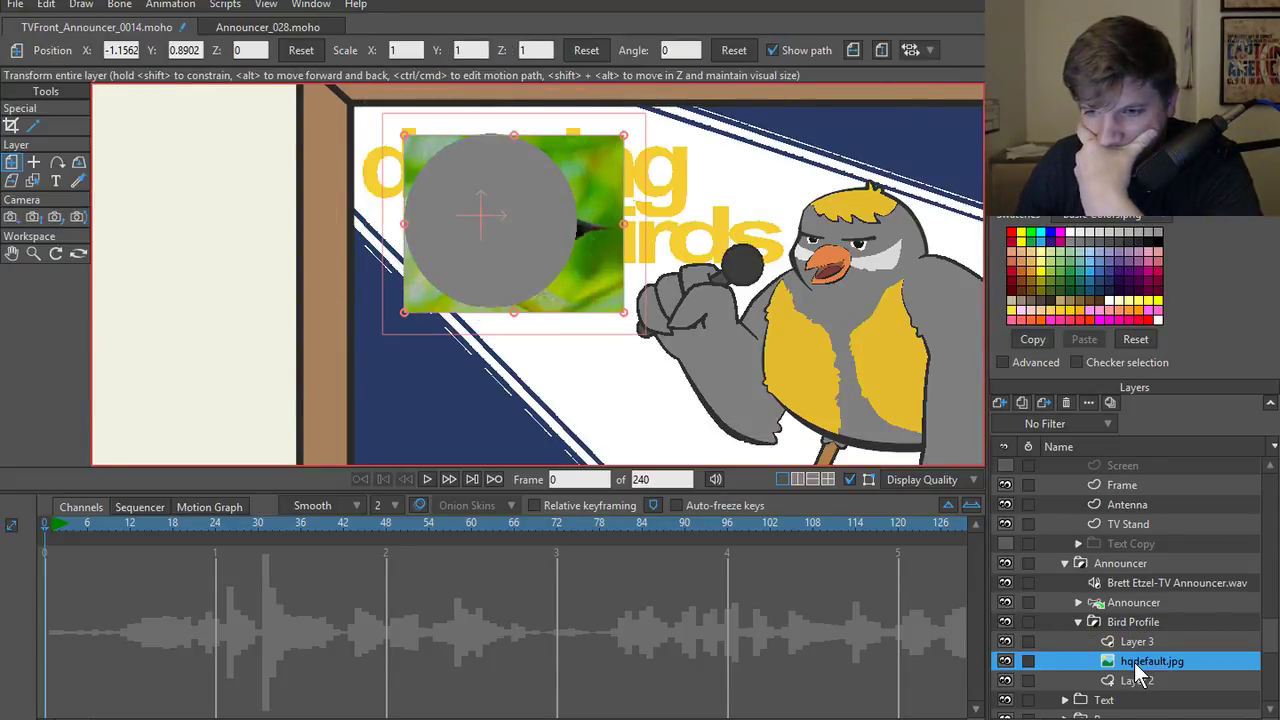
drag(1137, 678, 1142, 653)
click(1142, 645)
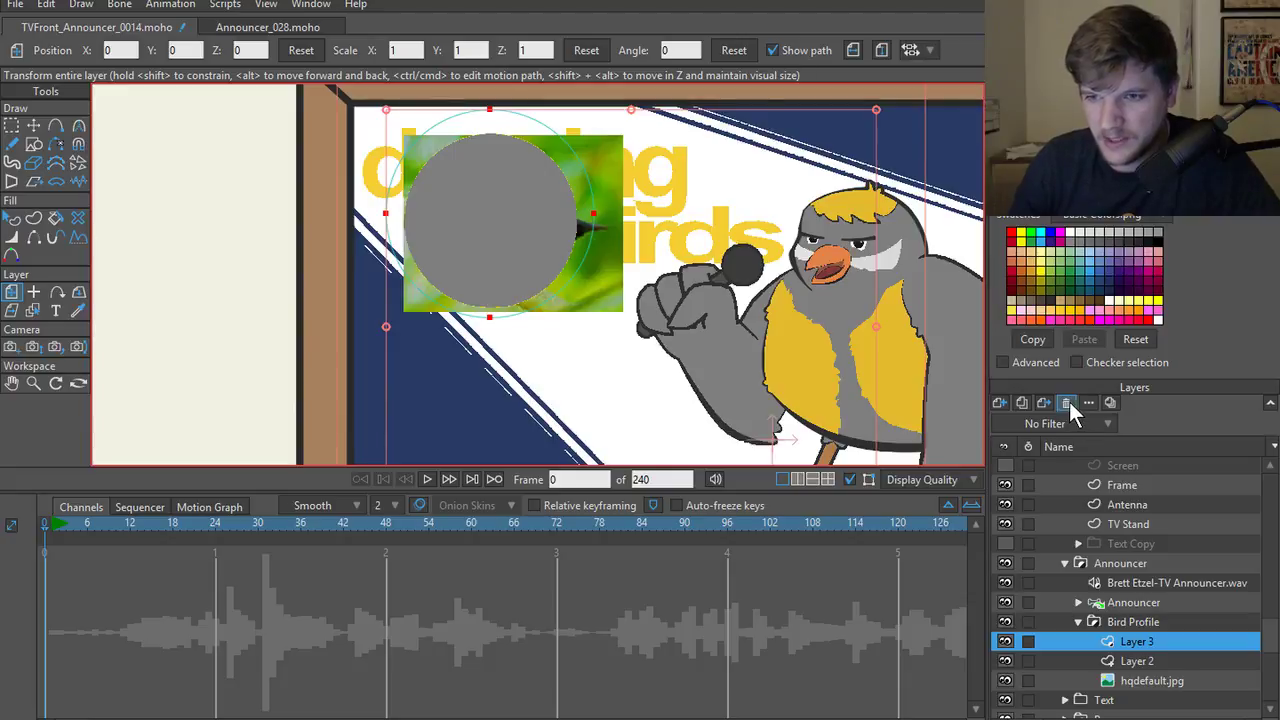
- Try masking with Layer 2 set to "Mask this layer" and hqdefault.jpg set to "+ Add to mask"
click(1142, 660)
right_click(1142, 654)
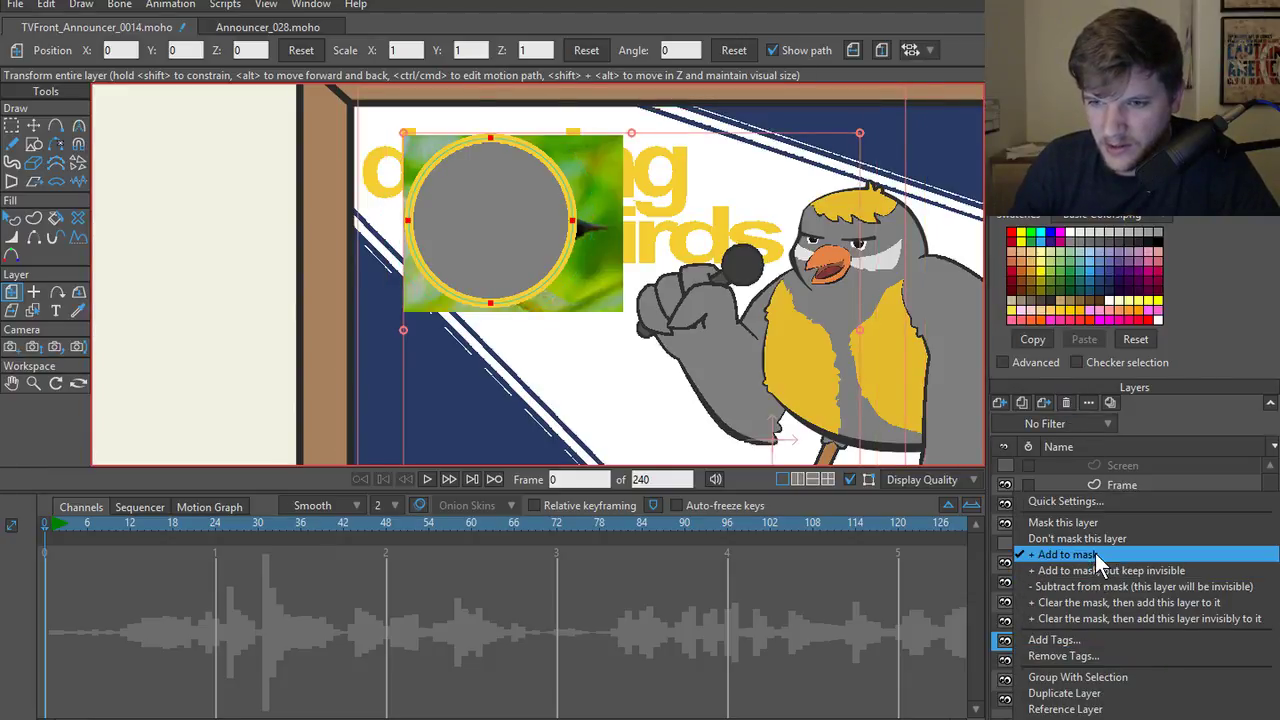
click(1092, 521)
right_click(1150, 662)
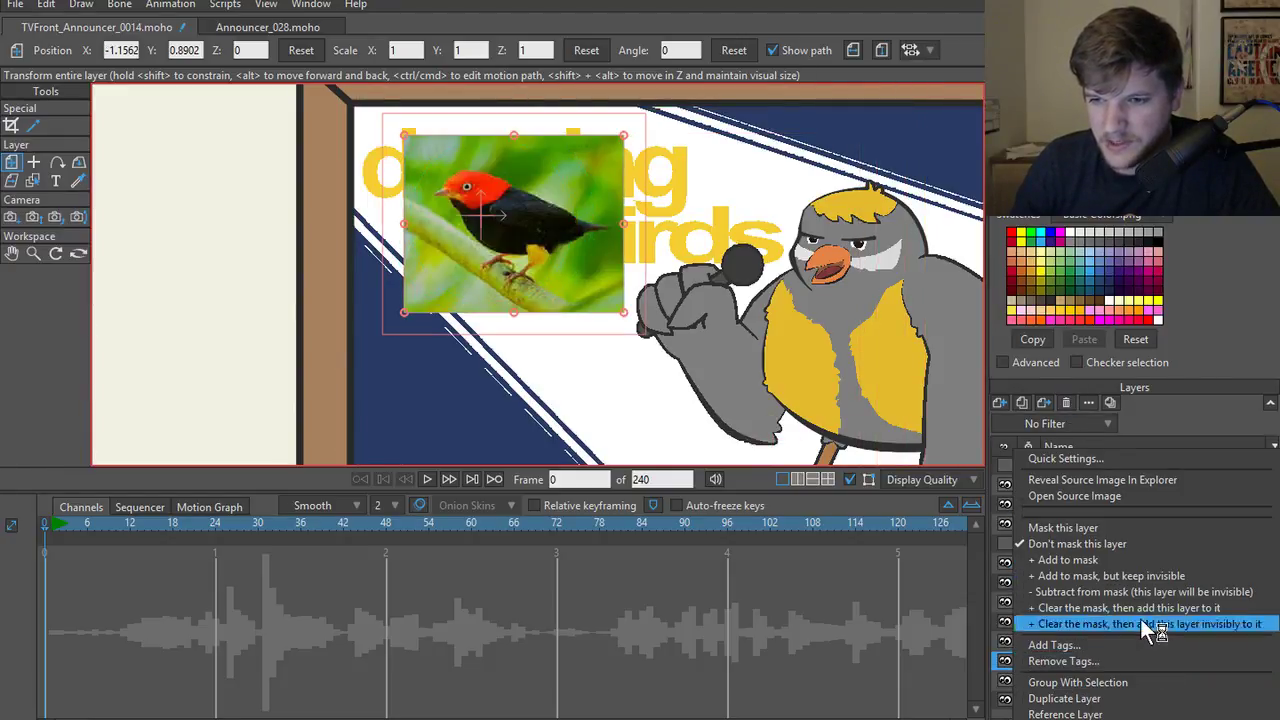
click(1127, 558)
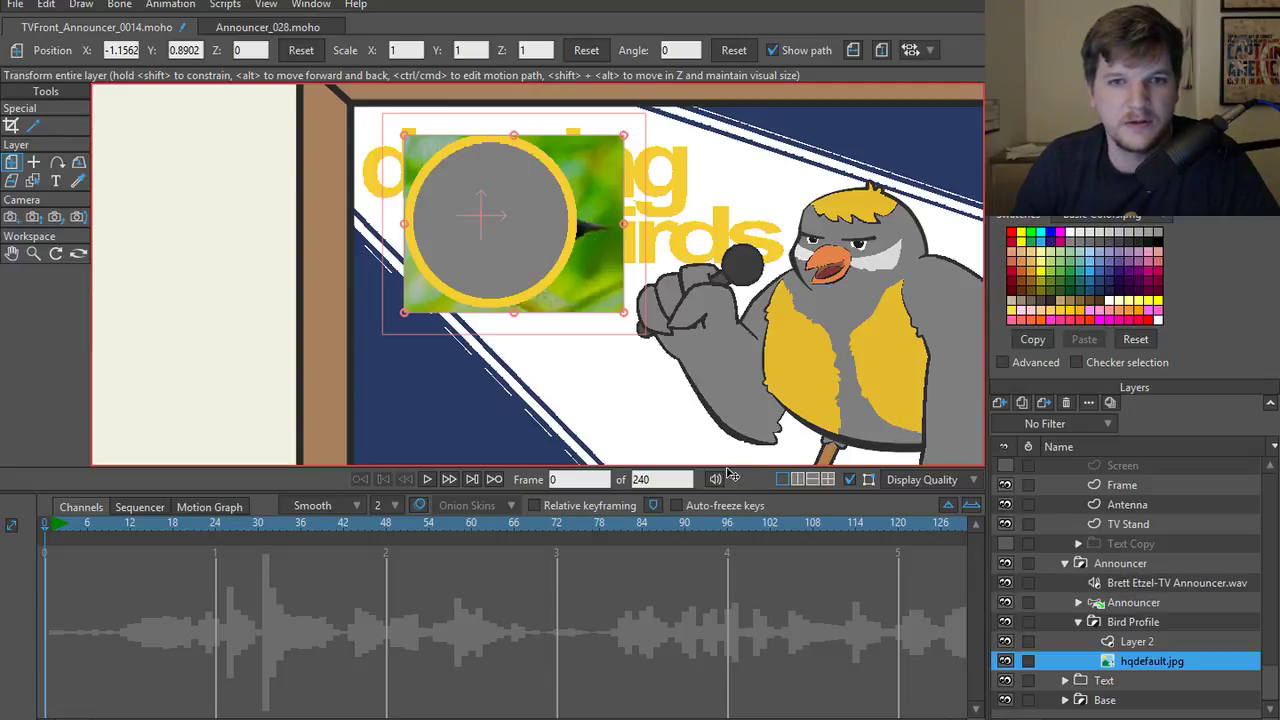
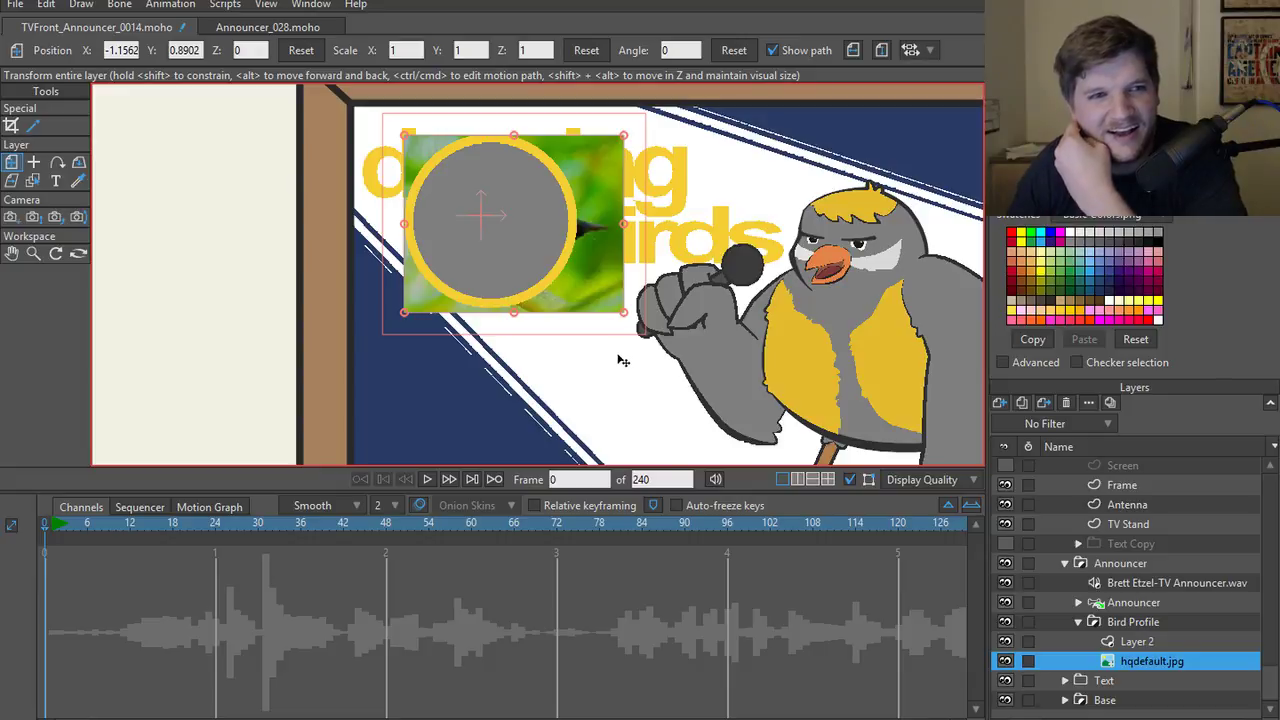
- Set the hqdefault.jpg layer's masking to "Mask this layer"
click(1161, 646)
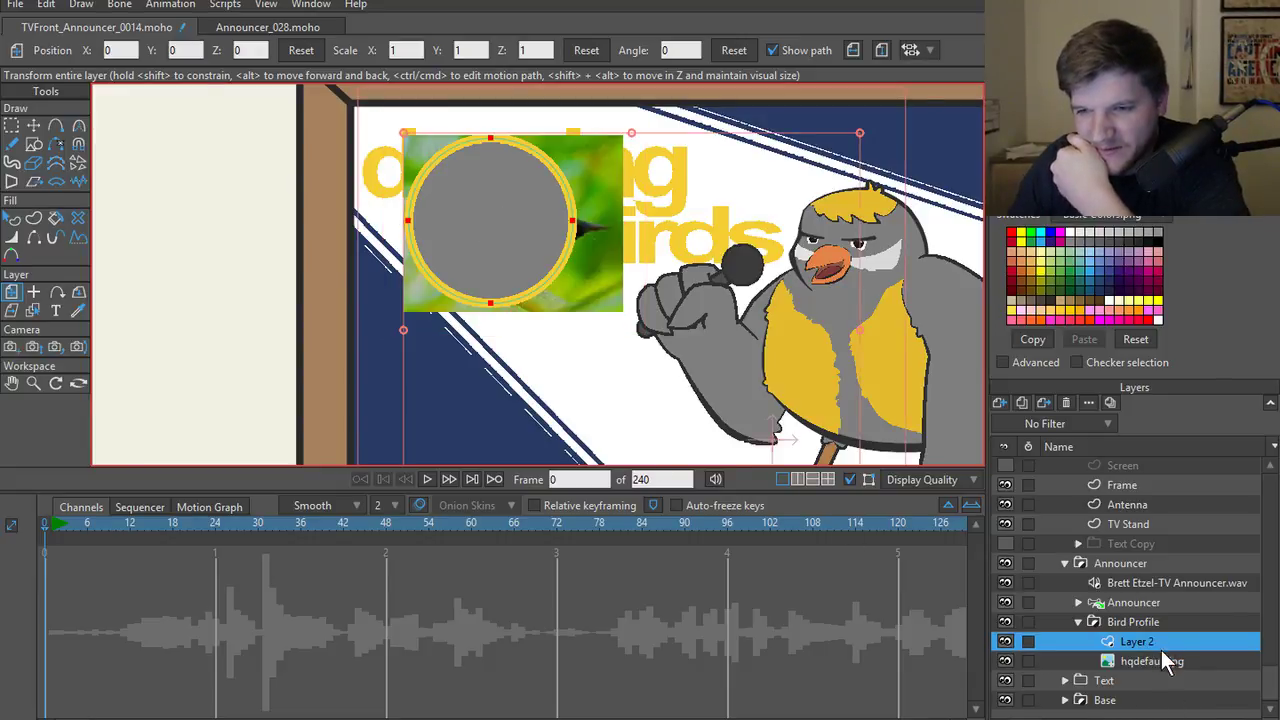
click(1163, 662)
click(1159, 640)
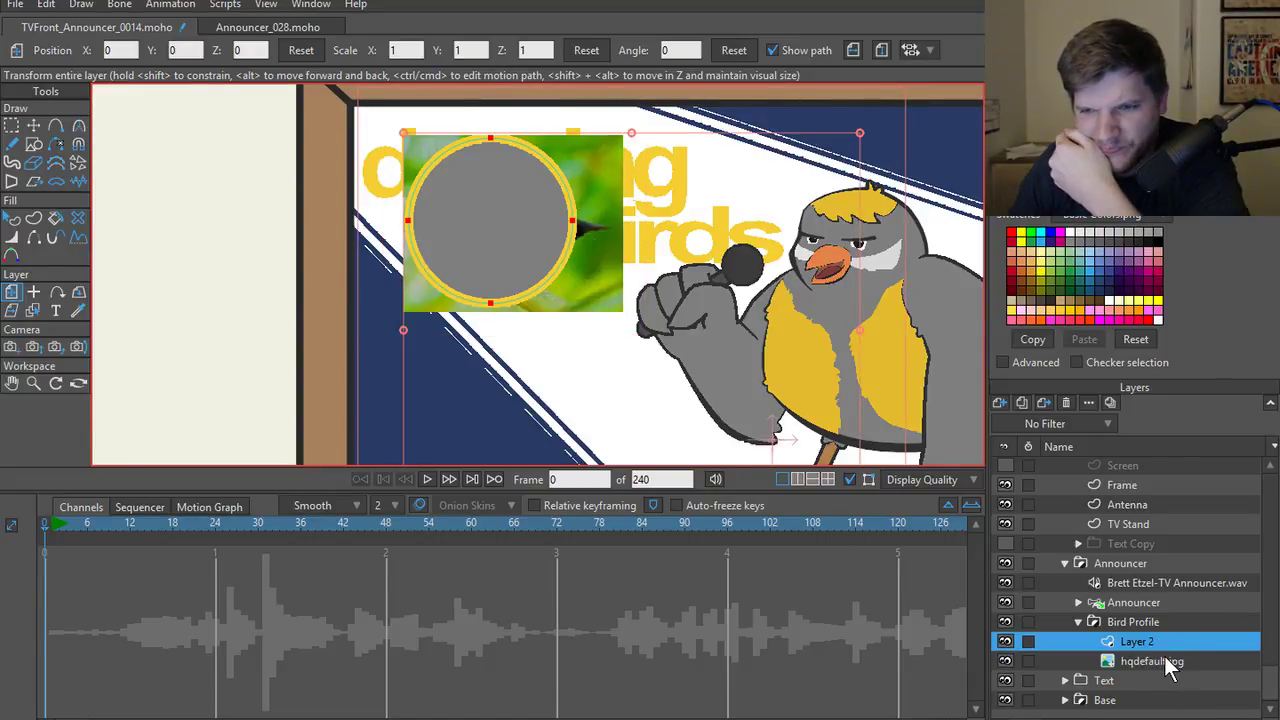
click(1162, 661)
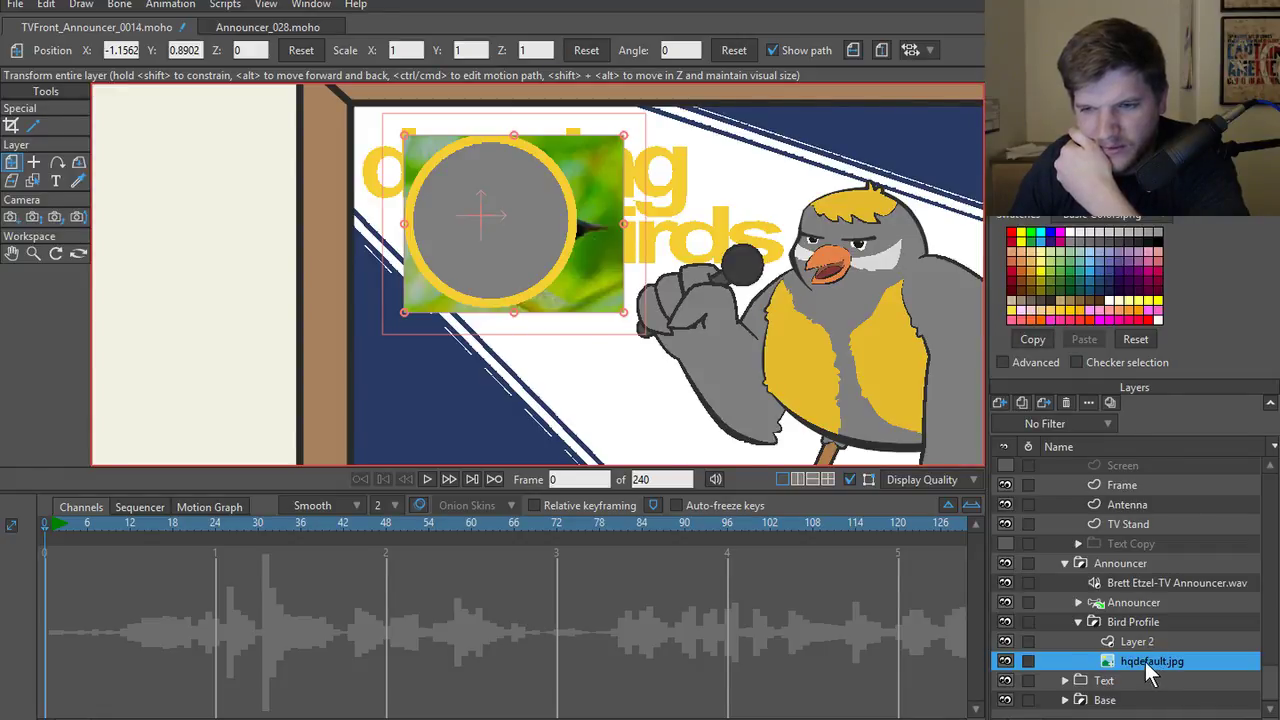
right_click(1145, 661)
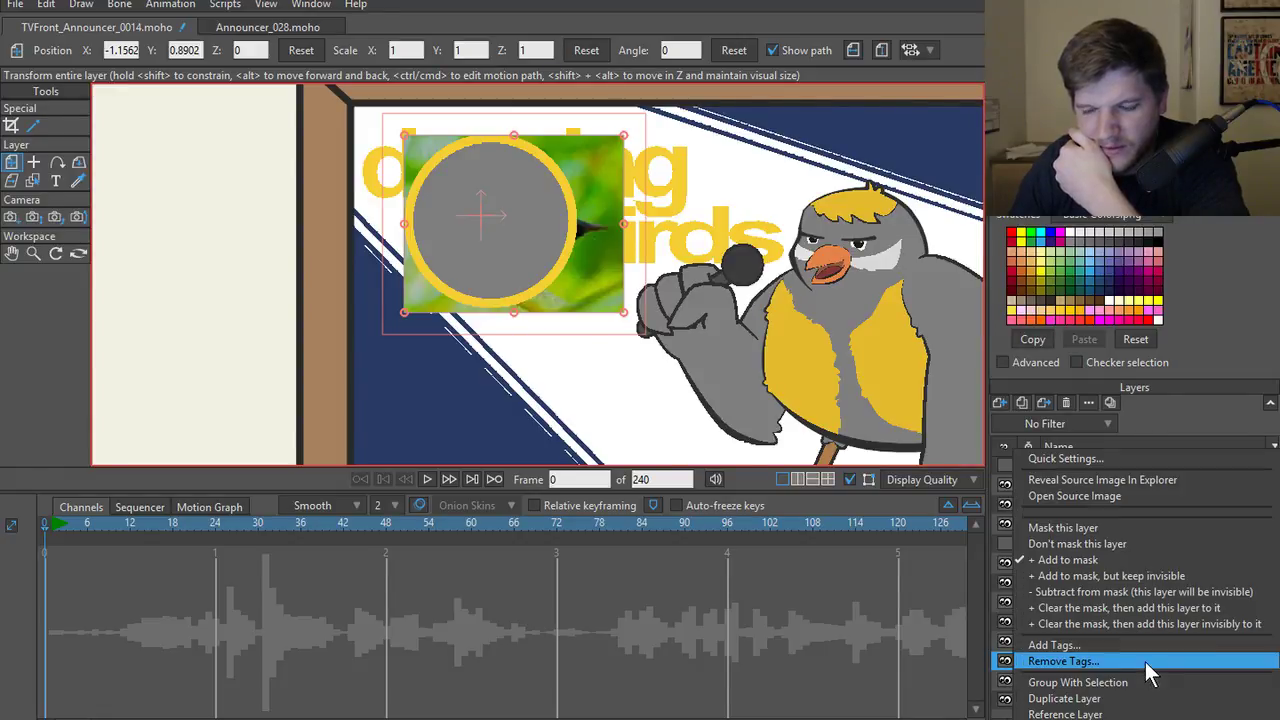
click(1138, 546)
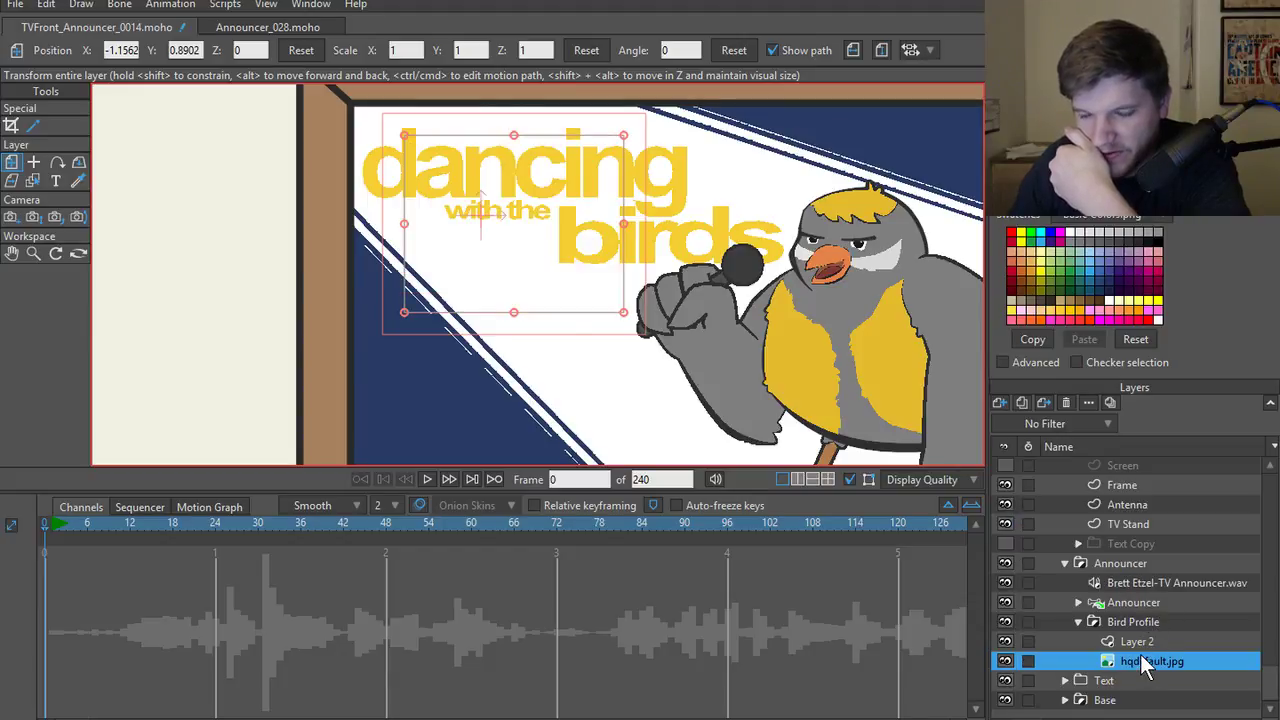
- Move the hqdefault.jpg layer above Layer 2 in the Bird Profile group
click(1140, 647)
double_click(1147, 664)
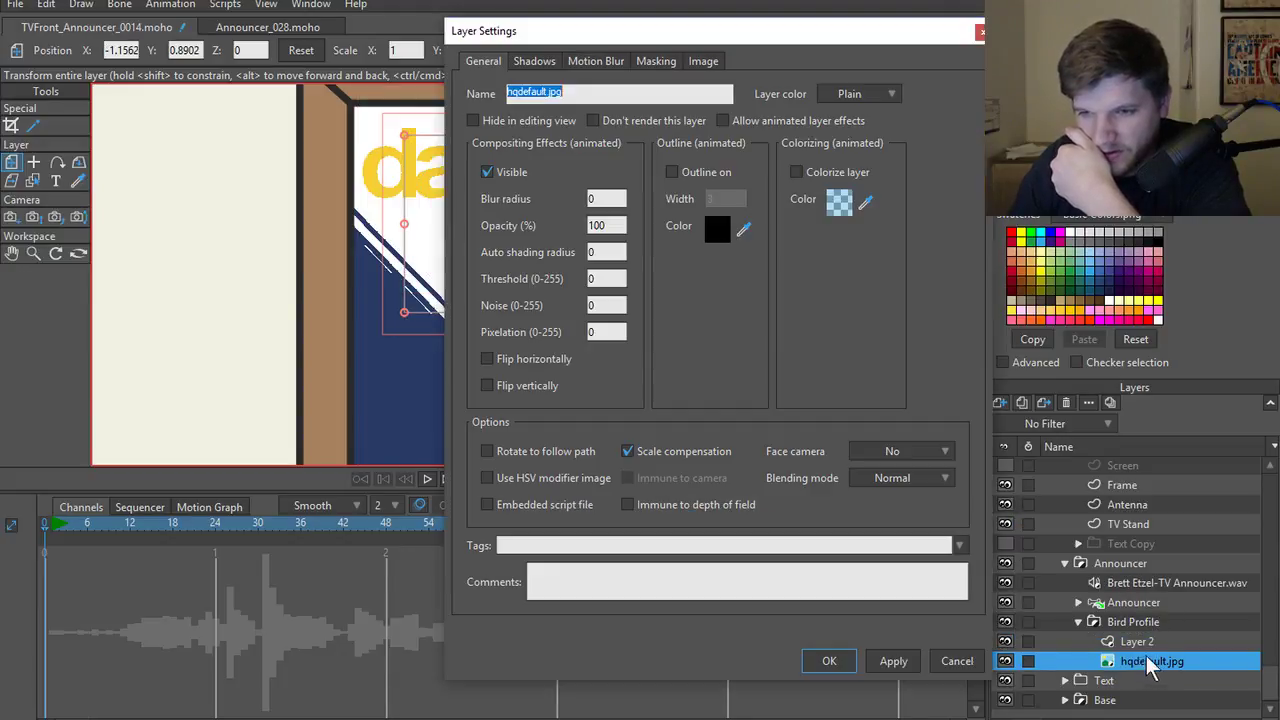
drag(1150, 668, 1143, 642)
click(957, 661)
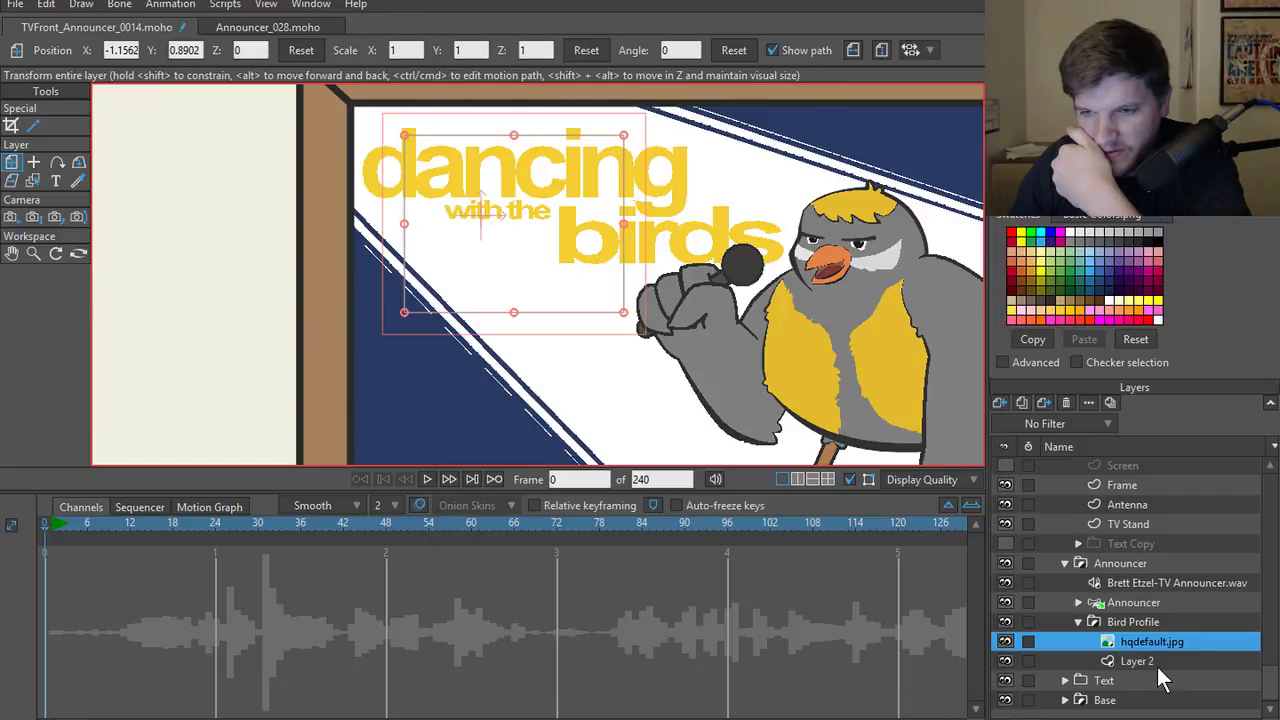
- Set Layer 2's masking to "+ Add to mask" so its circle masks the bird photo
click(1157, 664)
right_click(1157, 664)
click(1115, 550)
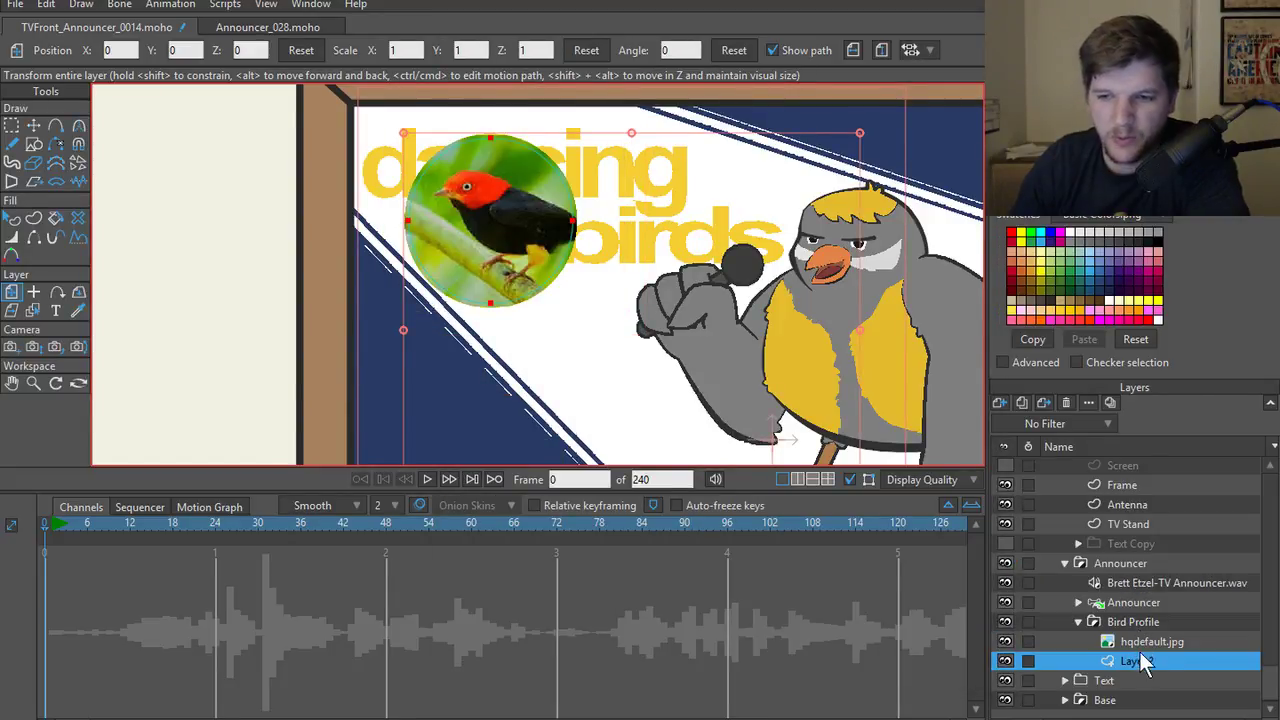
- Enable "Exclude strokes" in Layer 2's masking settings so the yellow outline frames the photo
click(1143, 643)
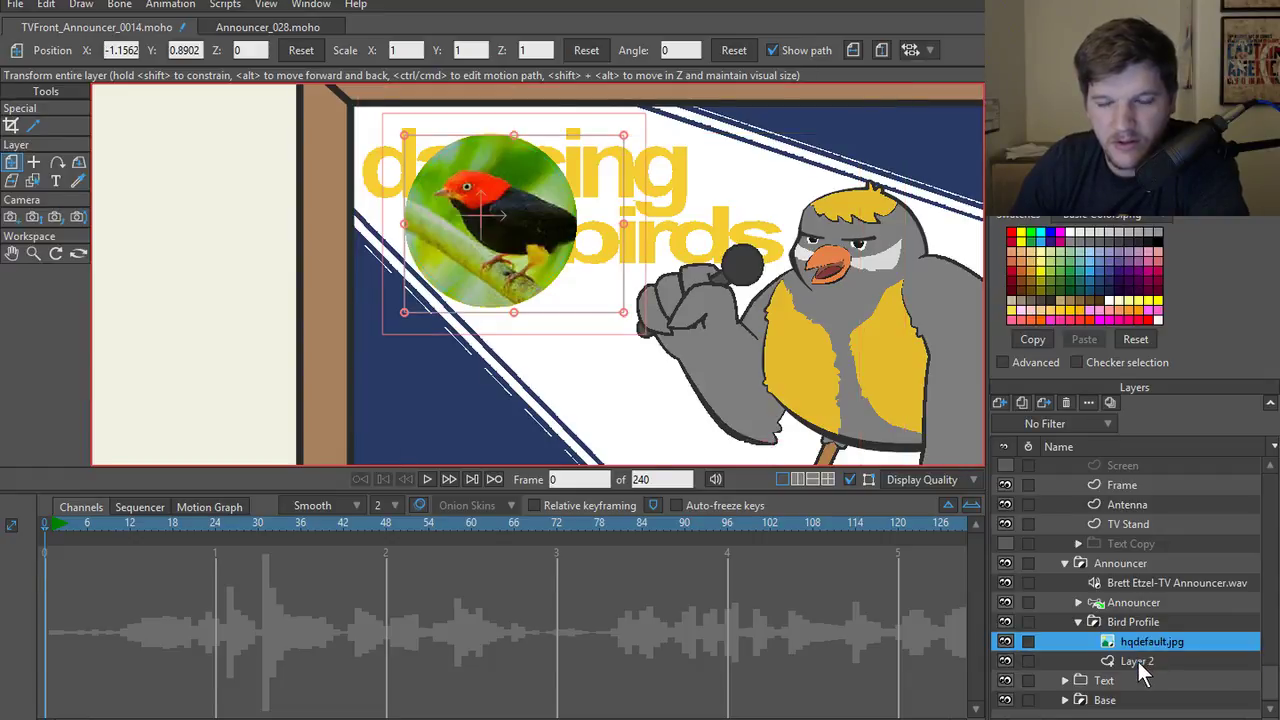
click(1139, 660)
double_click(1138, 664)
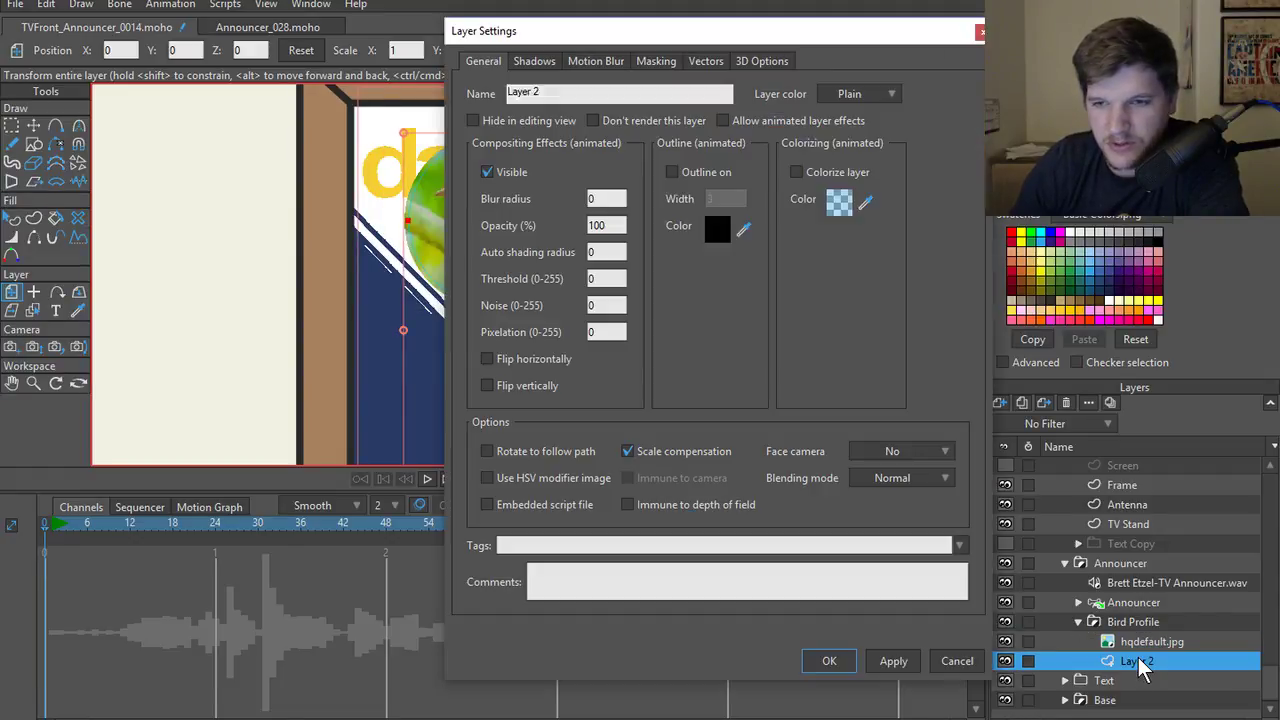
click(656, 61)
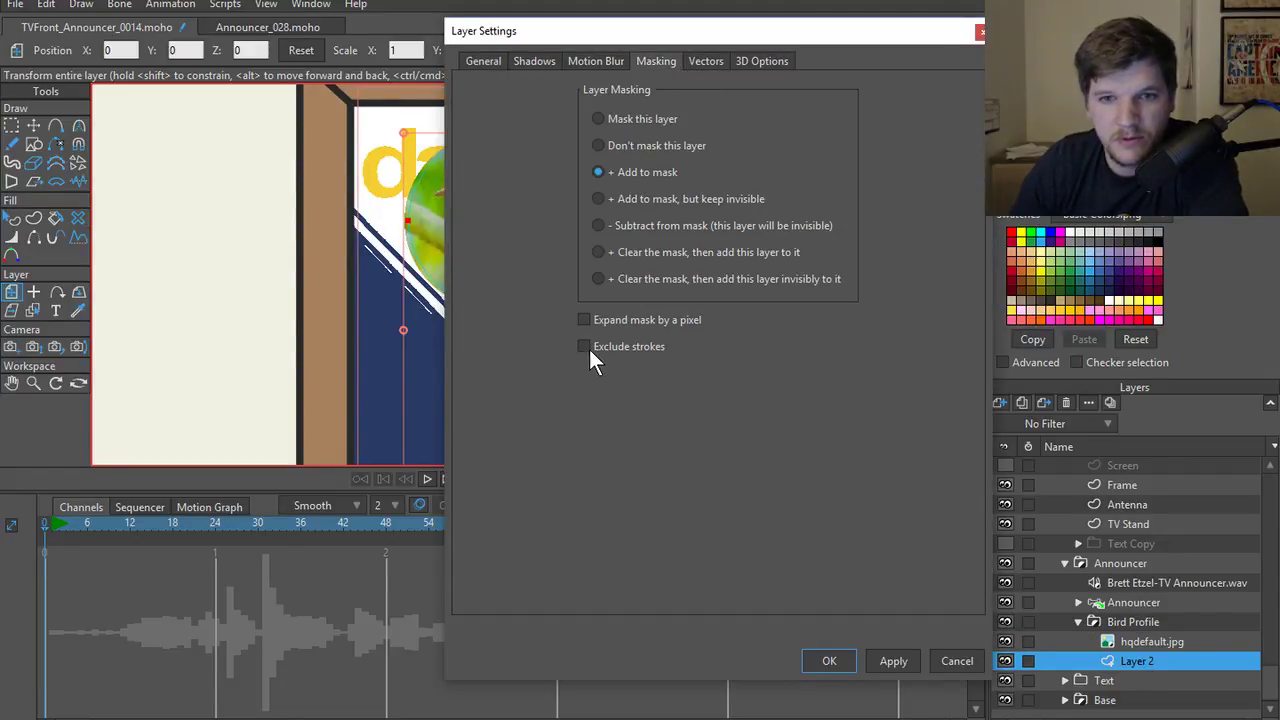
click(889, 664)
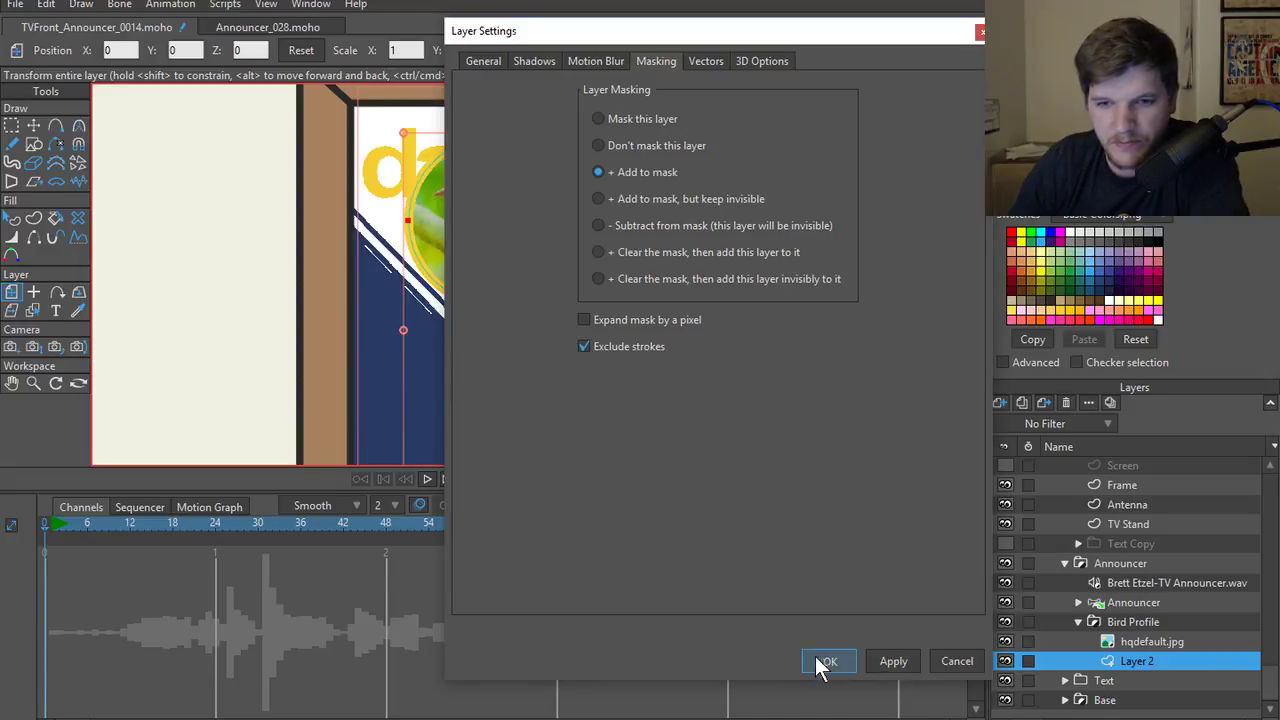
click(825, 662)
- Render frame 0 to check the circular bird photo and its yellow outline on the TV screen
click(1144, 645)
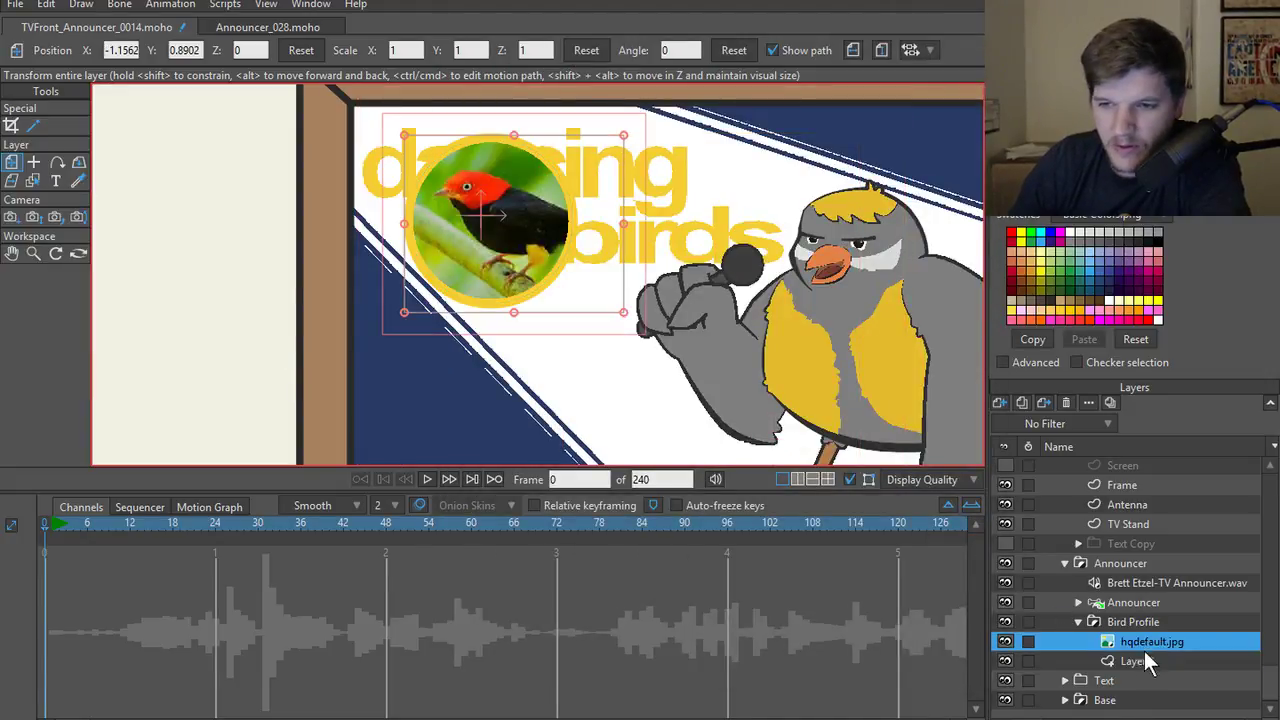
click(1140, 664)
click(1142, 645)
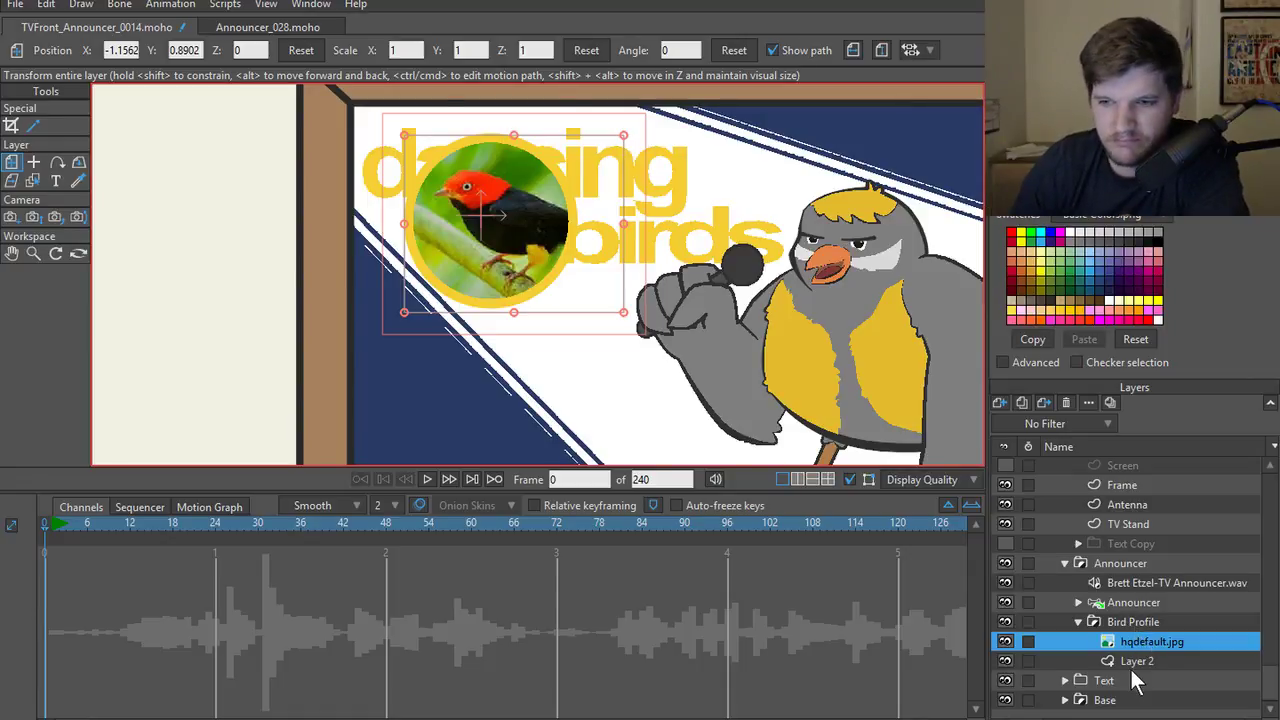
click(1137, 663)
click(1140, 642)
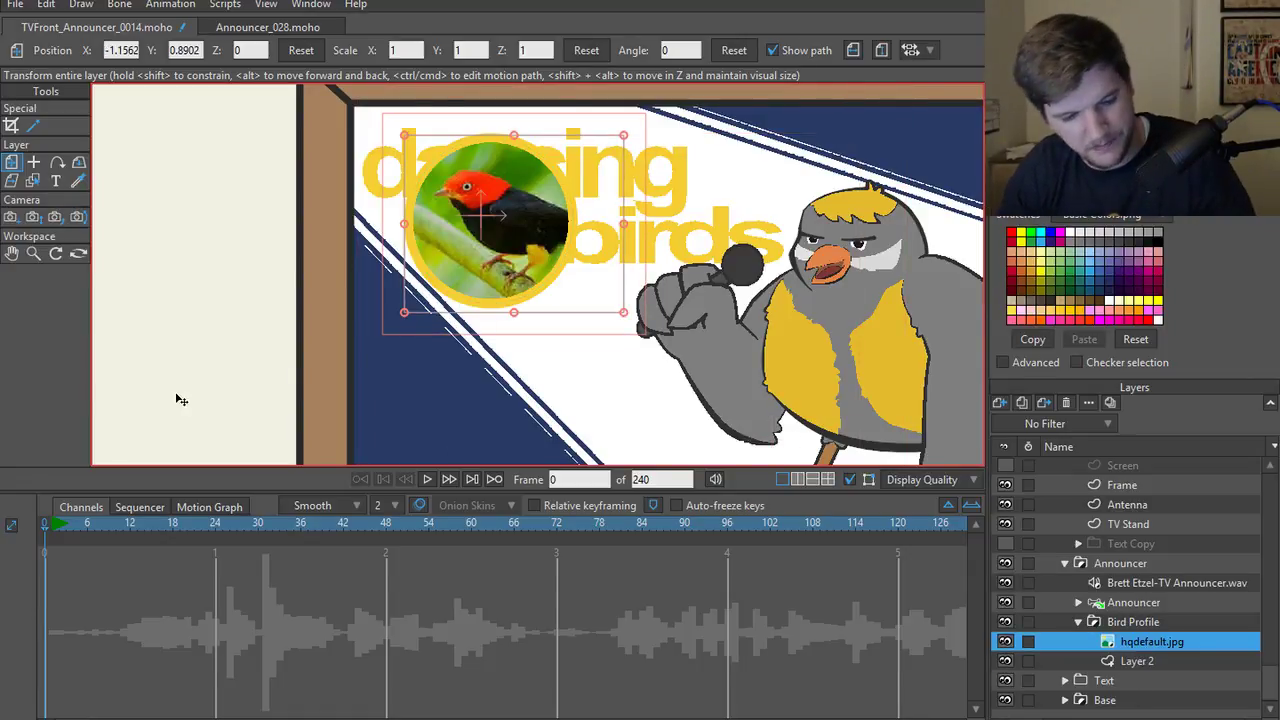
key(ctrl+r)
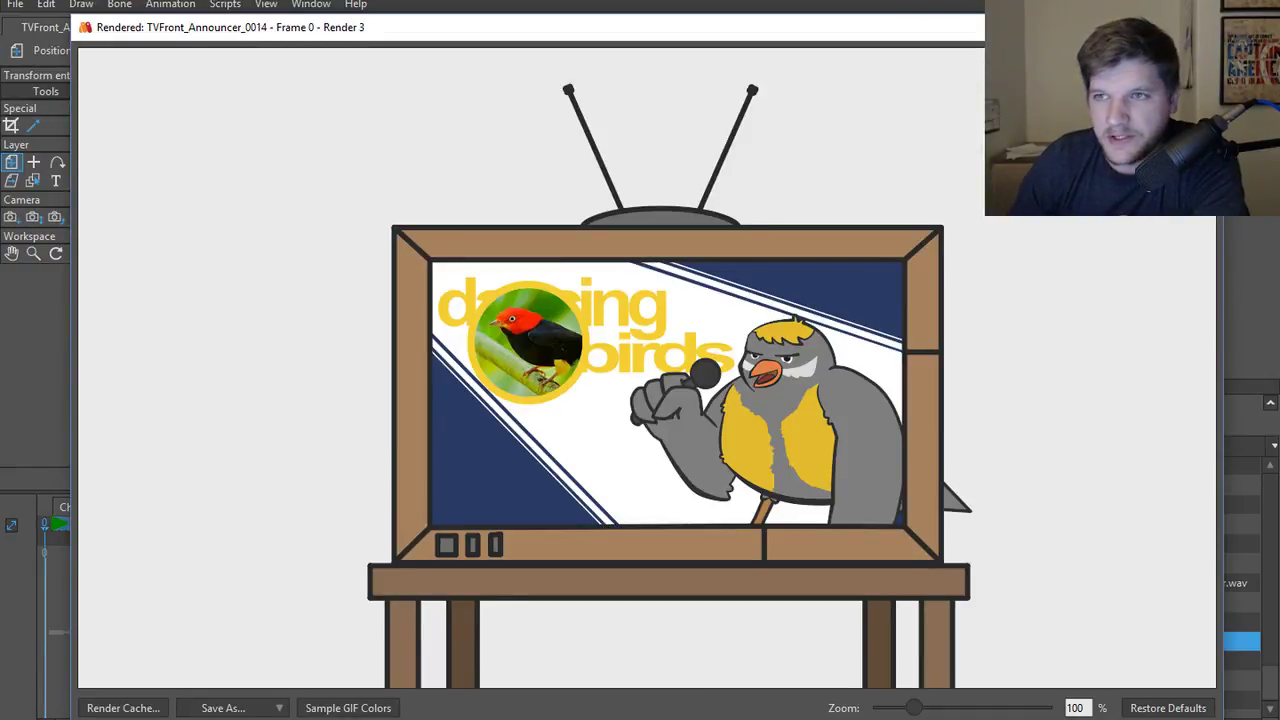
click(1200, 27)
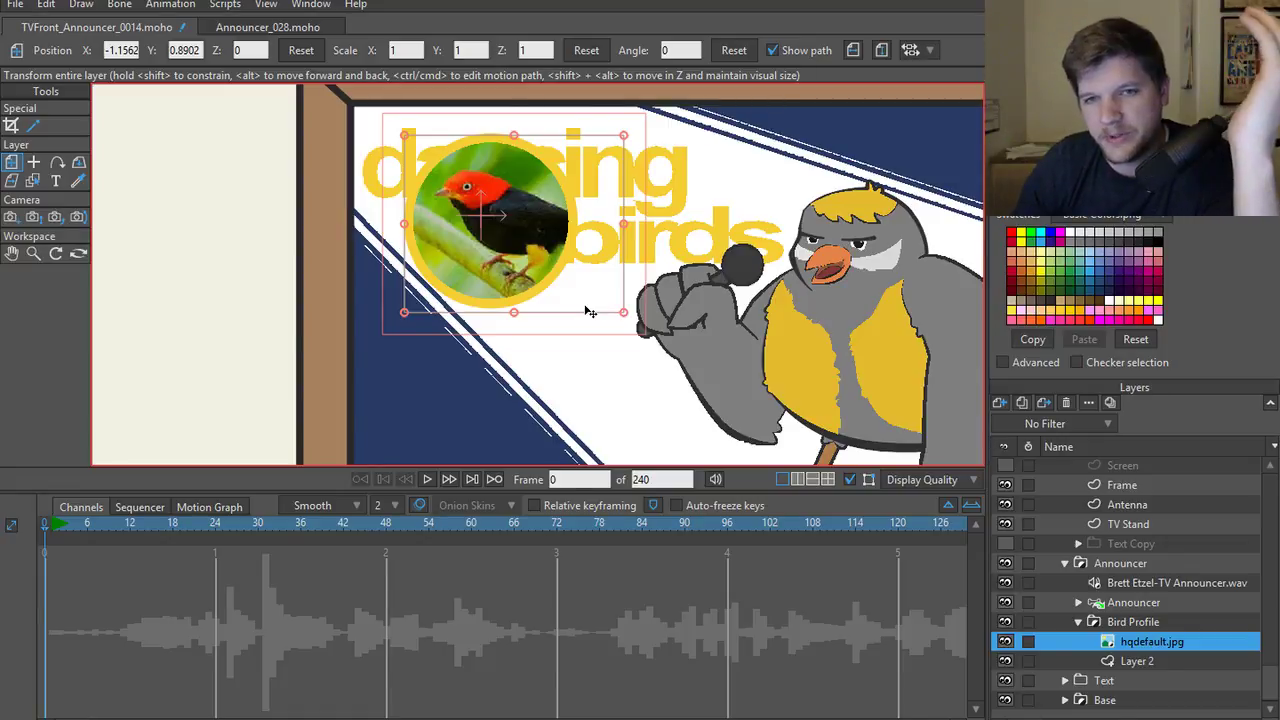
- Collapse the Bird Profile group and expand the Text group in the layer list
click(1078, 622)
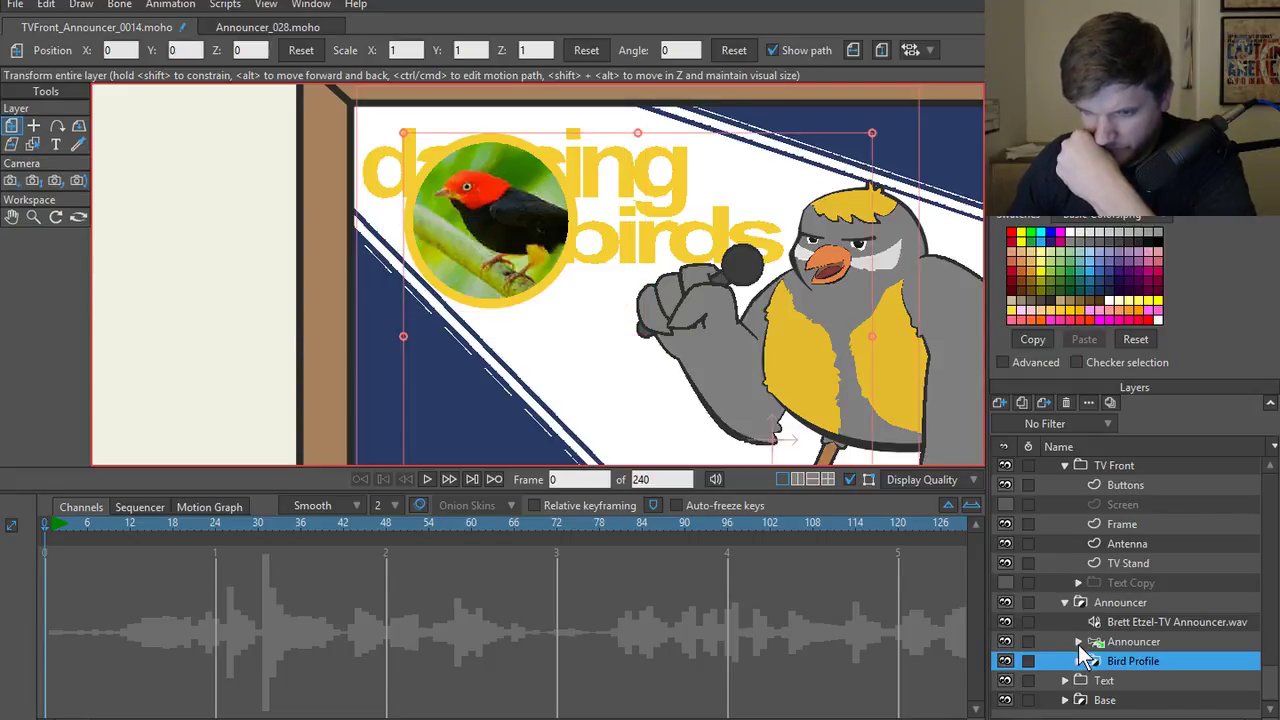
click(1079, 602)
scroll(1125, 606, up, 1)
click(1078, 622)
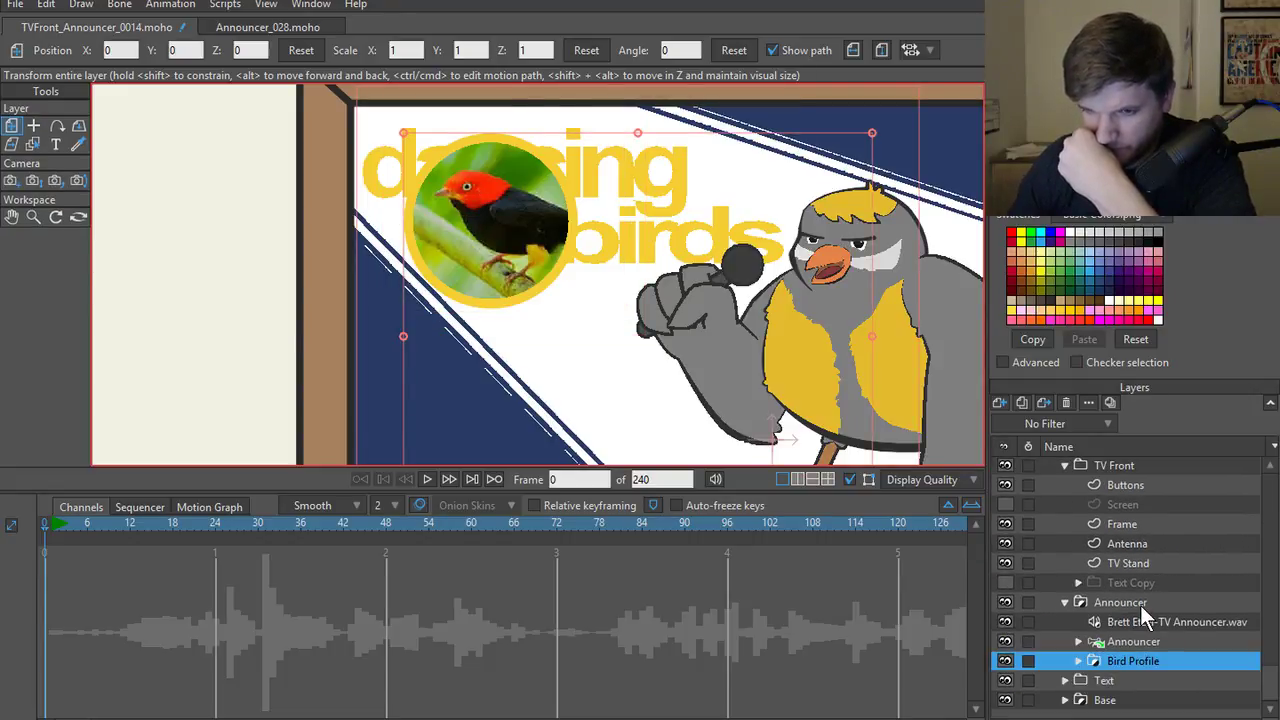
click(1130, 682)
click(1065, 680)
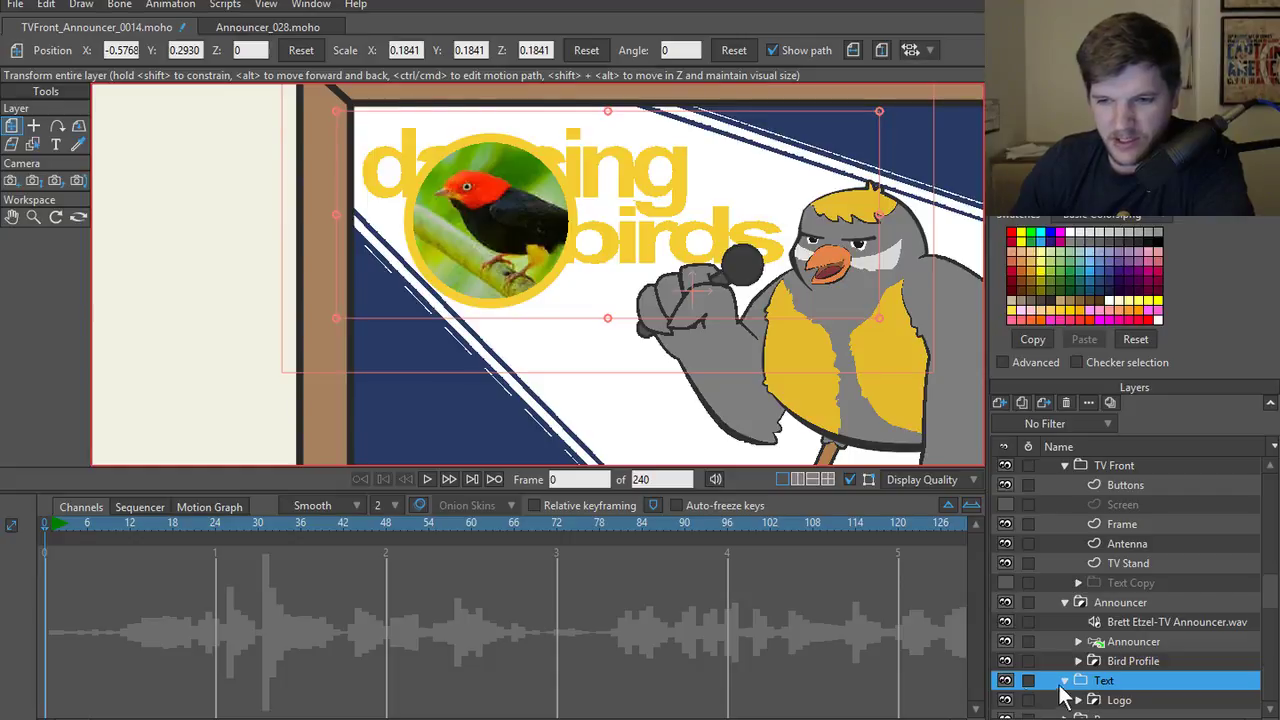
- Hide the Bird Profile group and play the animation to check how the logo text appears
click(425, 479)
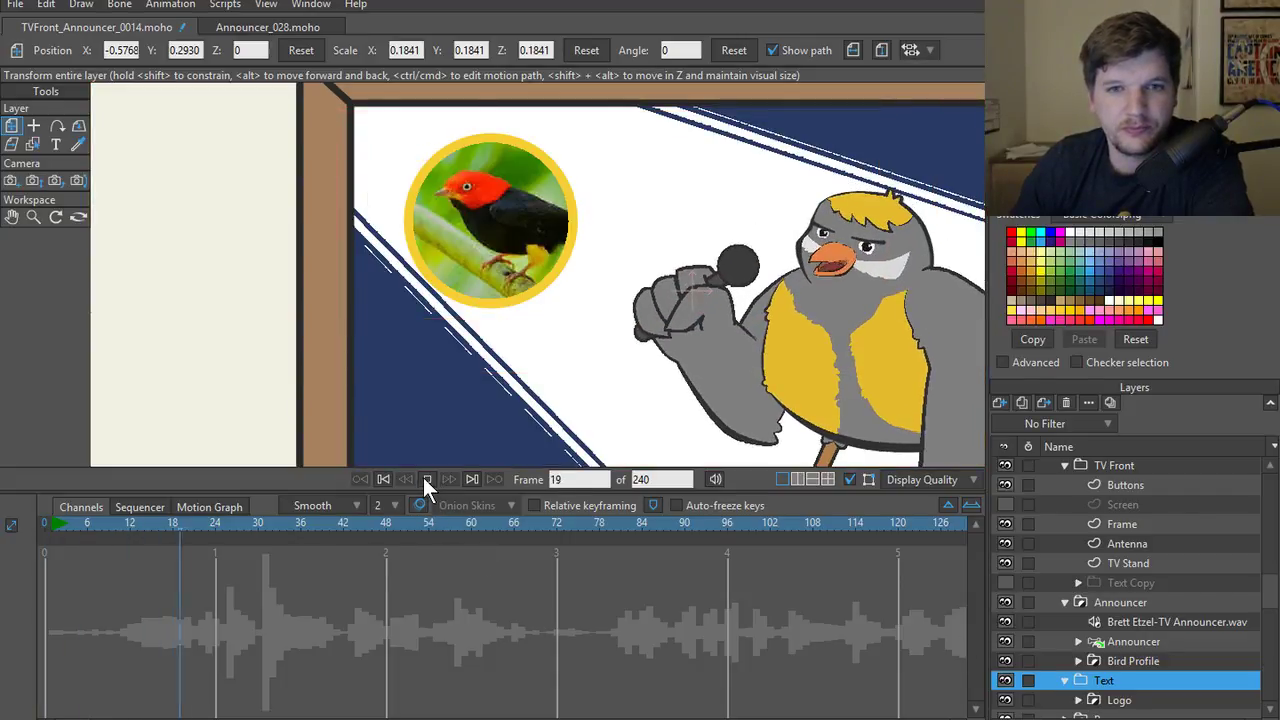
click(426, 479)
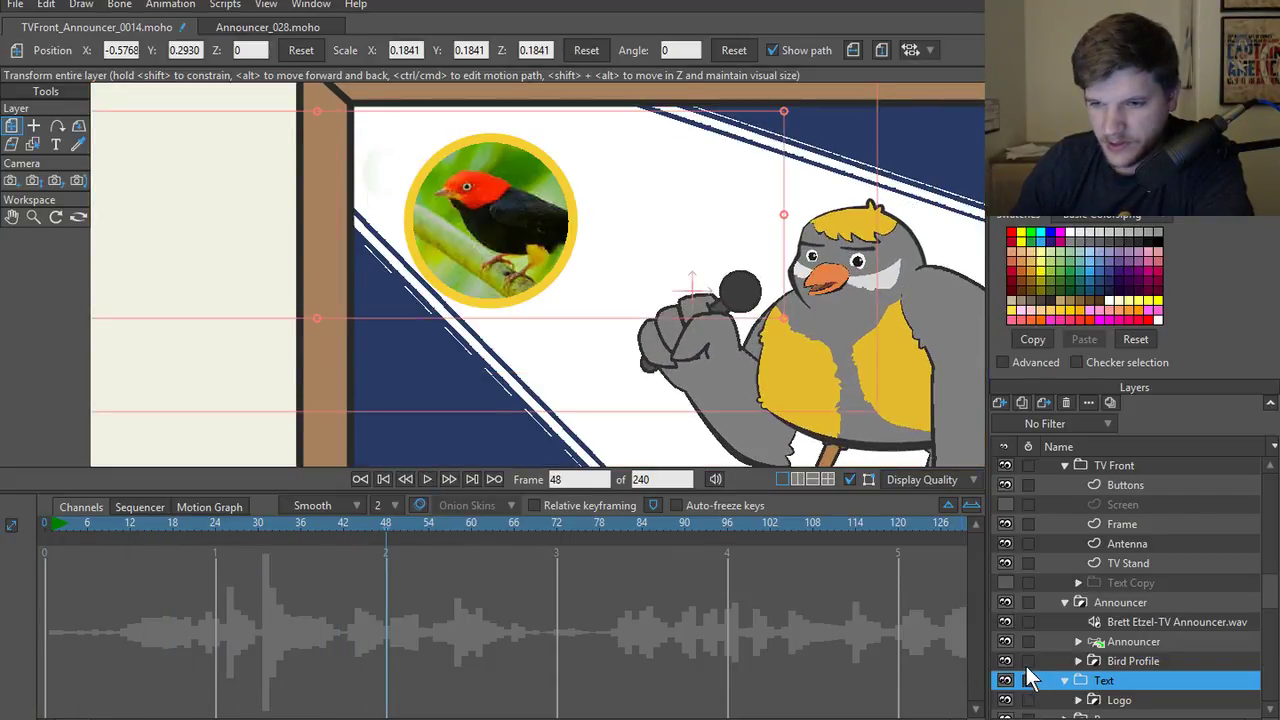
click(1005, 661)
click(424, 478)
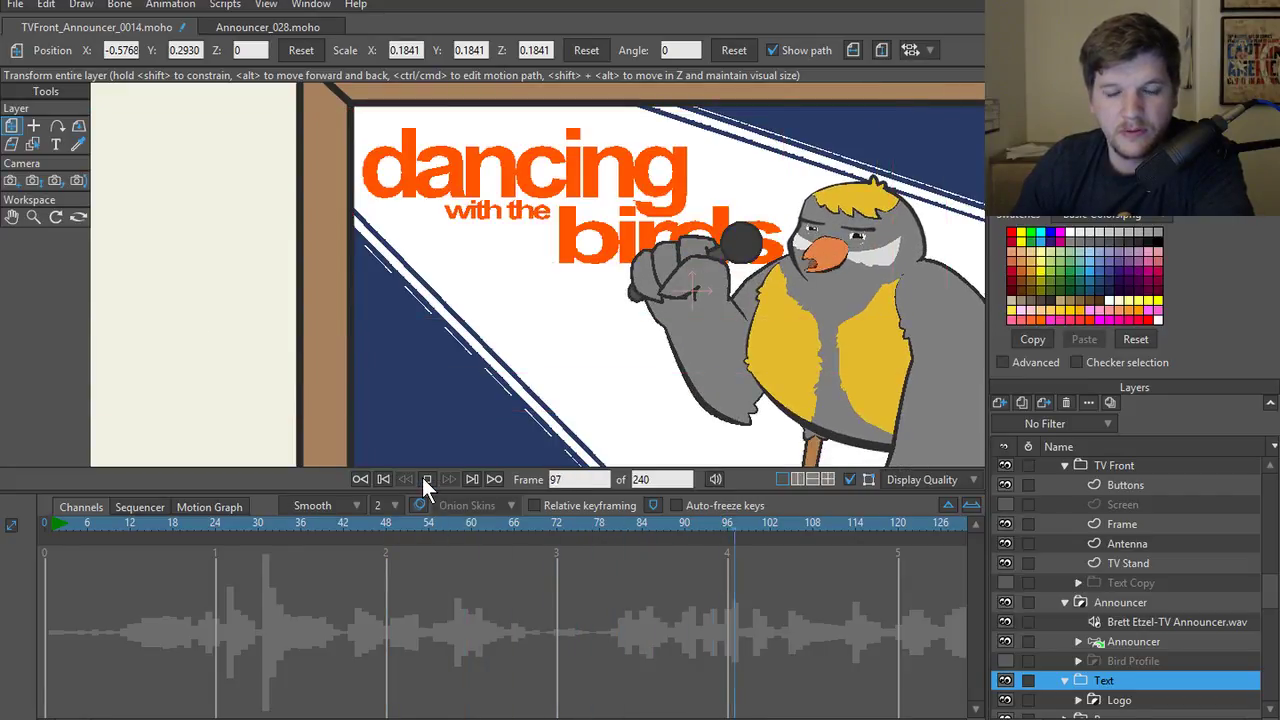
click(426, 479)
- Replay the audio from frame 66 and place a timeline marker at frame 88
drag(820, 524, 513, 522)
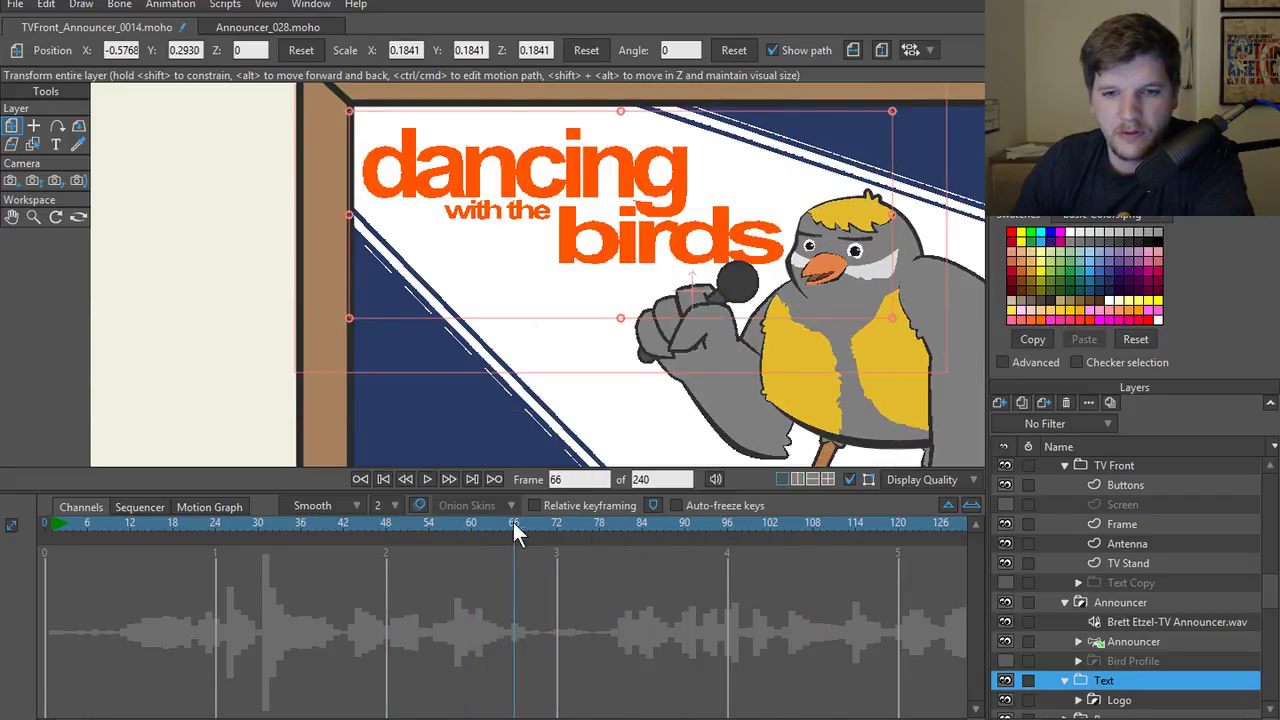
click(425, 480)
click(425, 480)
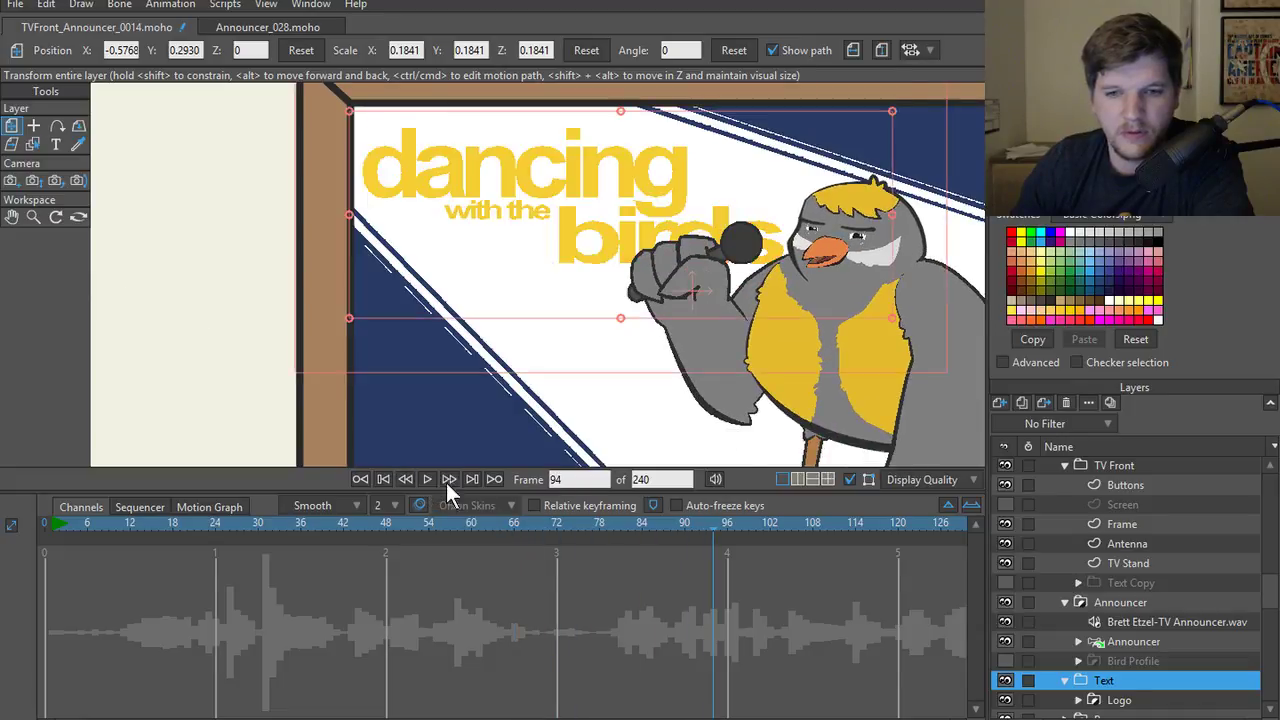
drag(706, 530, 676, 527)
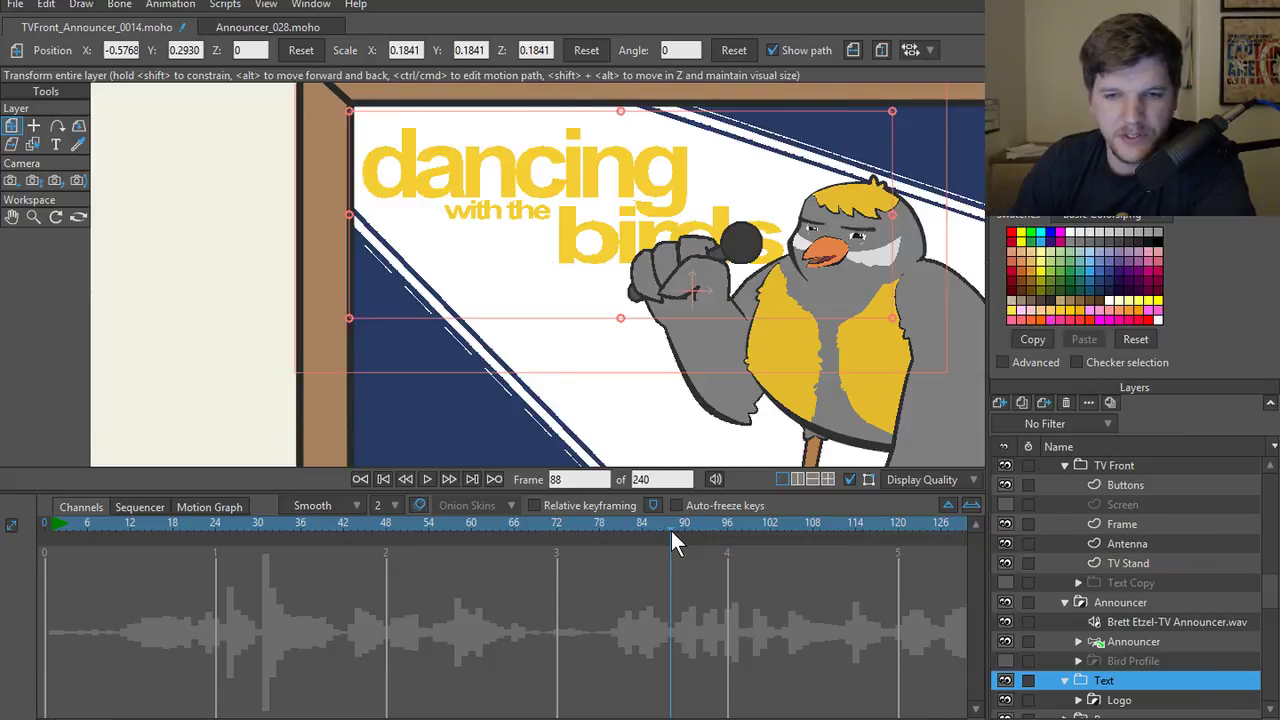
click(656, 504)
click(664, 466)
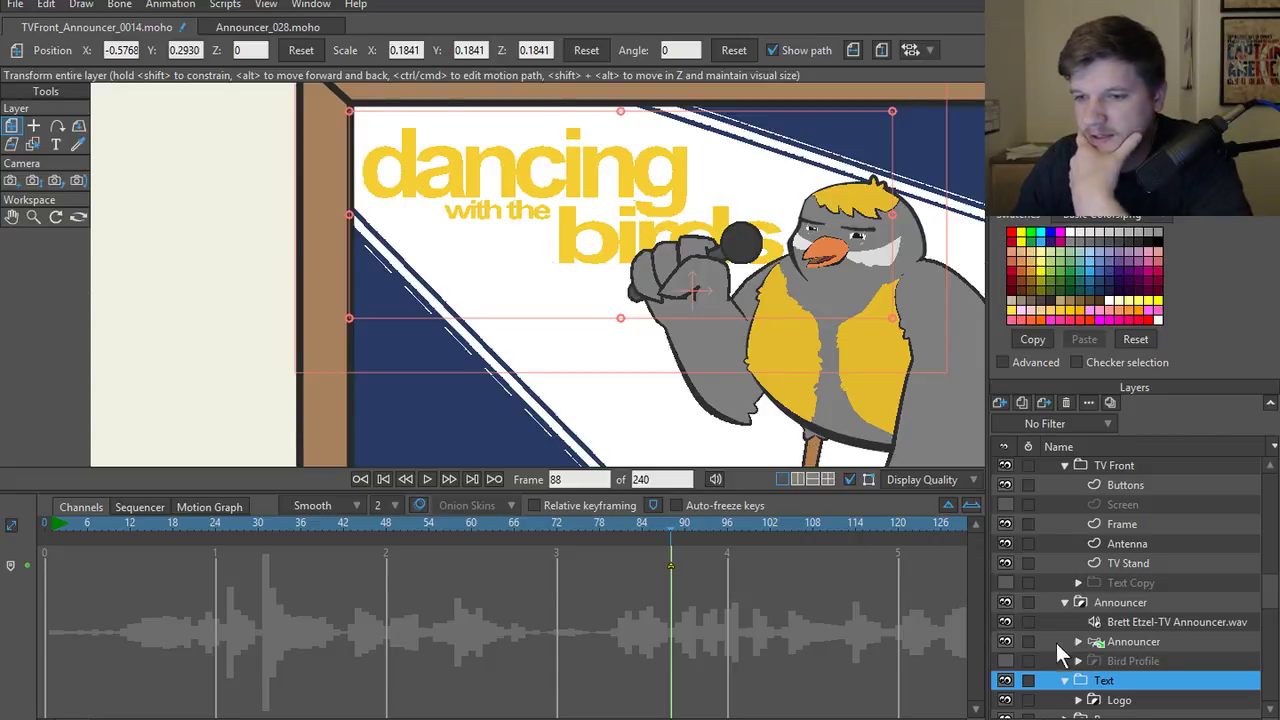
- Expand the Logo group inside the Text group and examine its Mask layer's keyframes and motion path
click(1065, 680)
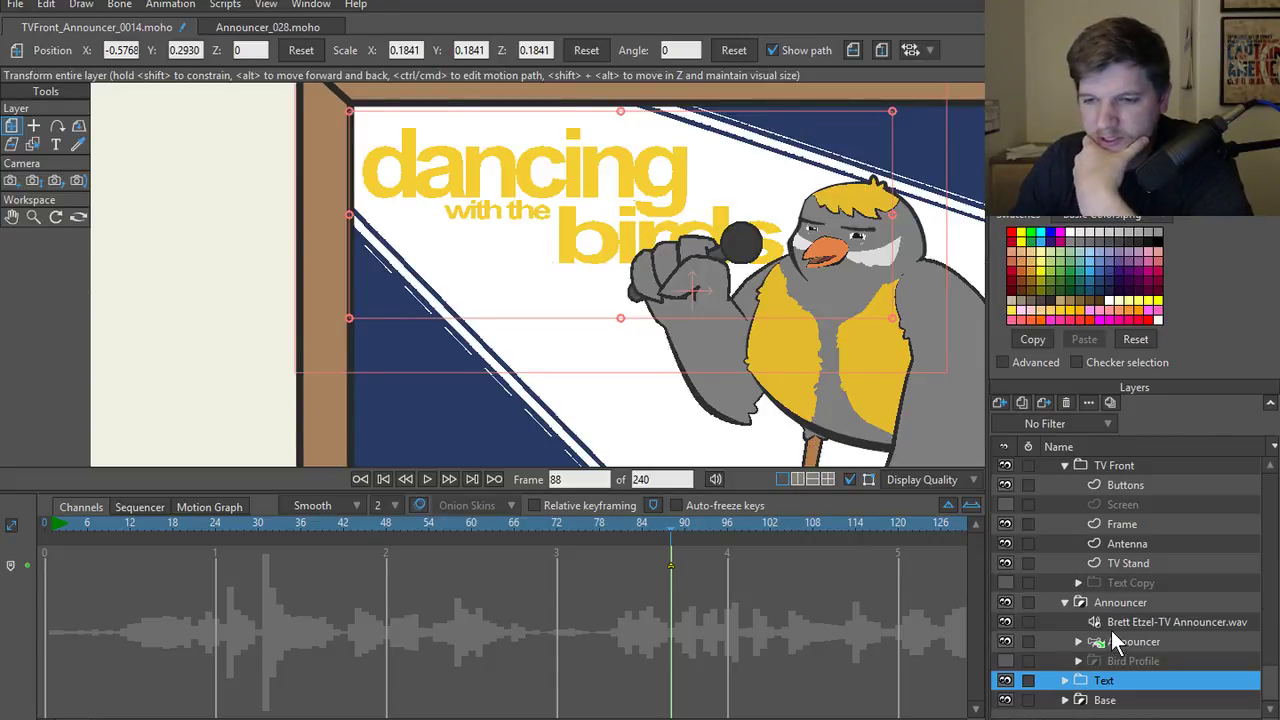
click(1065, 680)
click(1090, 682)
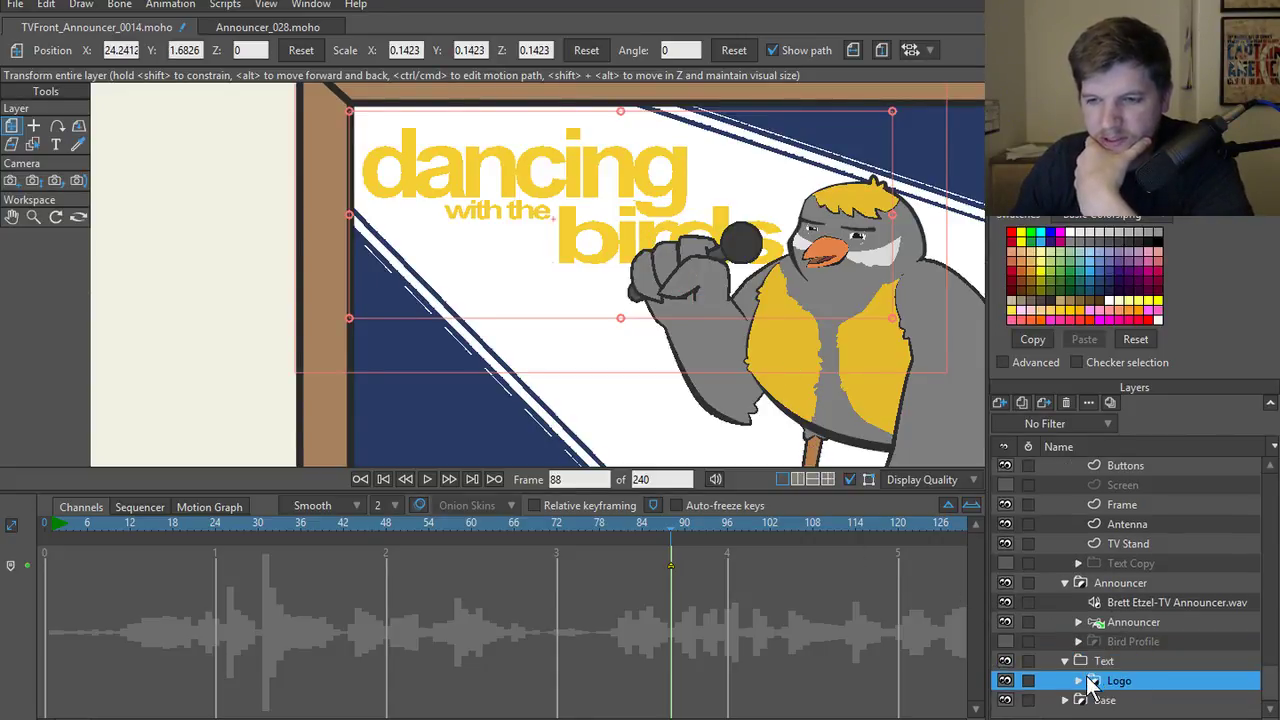
click(1079, 681)
click(1136, 602)
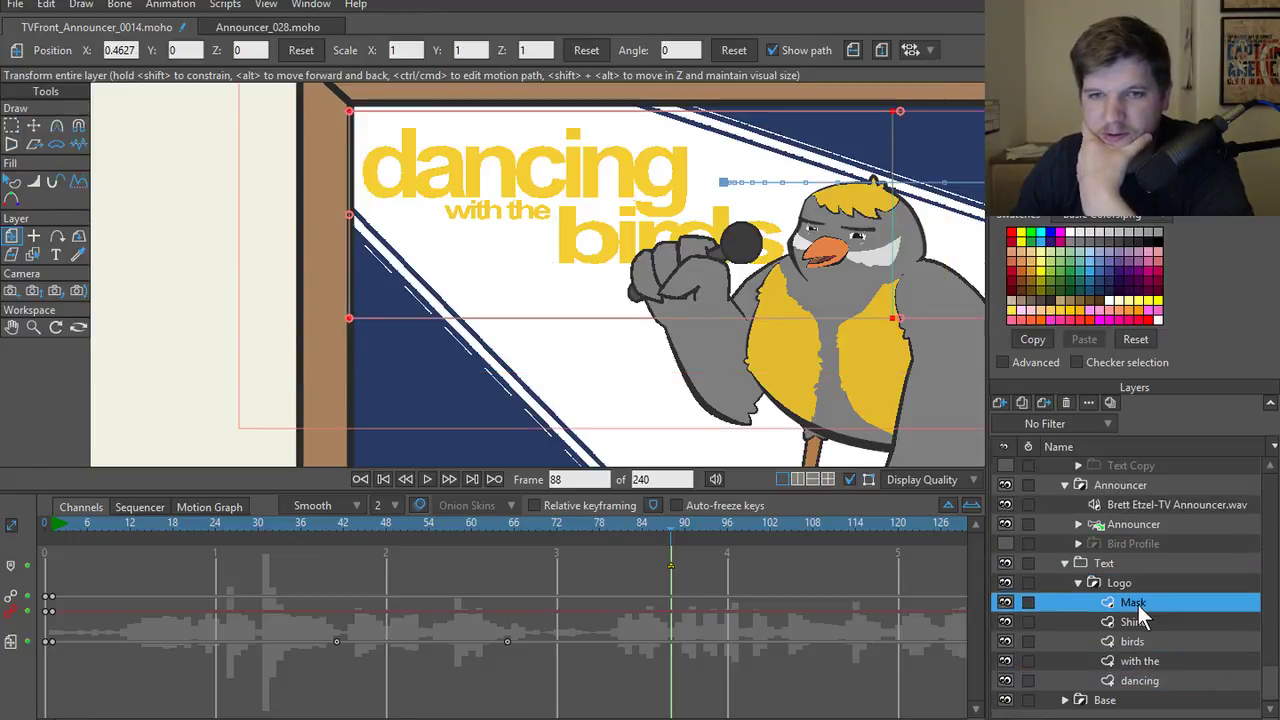
scroll(795, 388, down, 3)
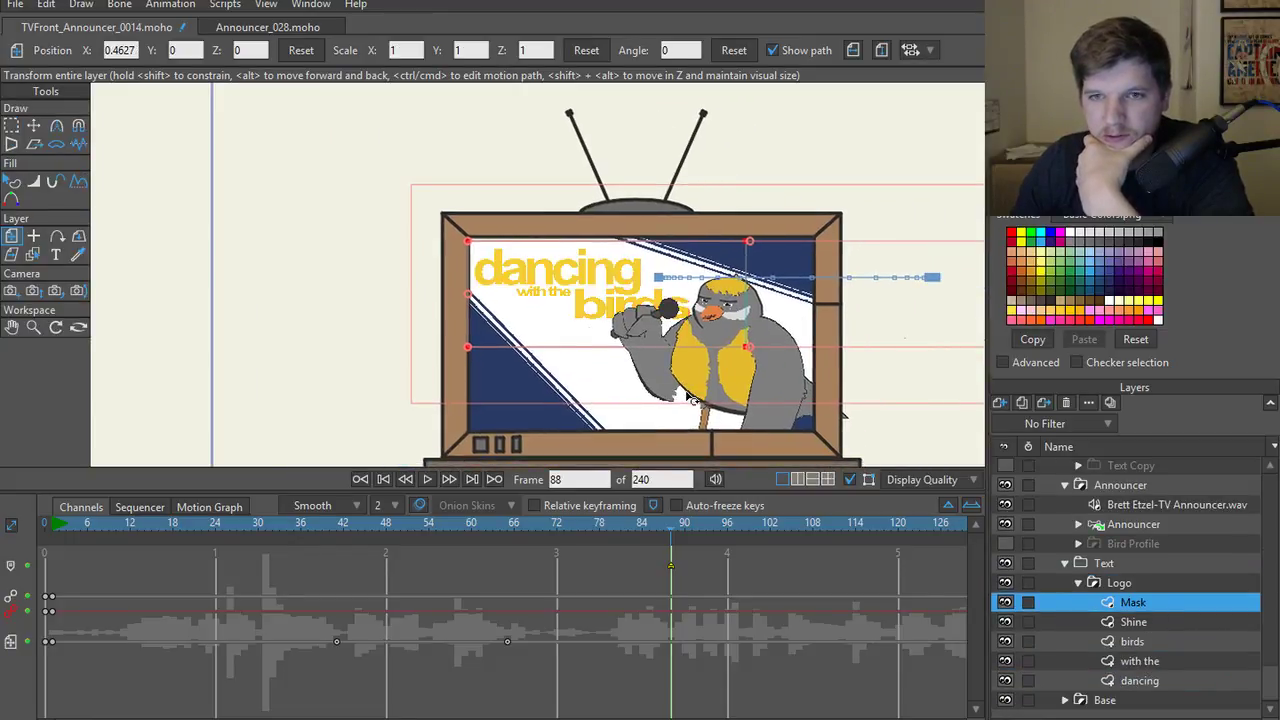
scroll(690, 398, up, 1)
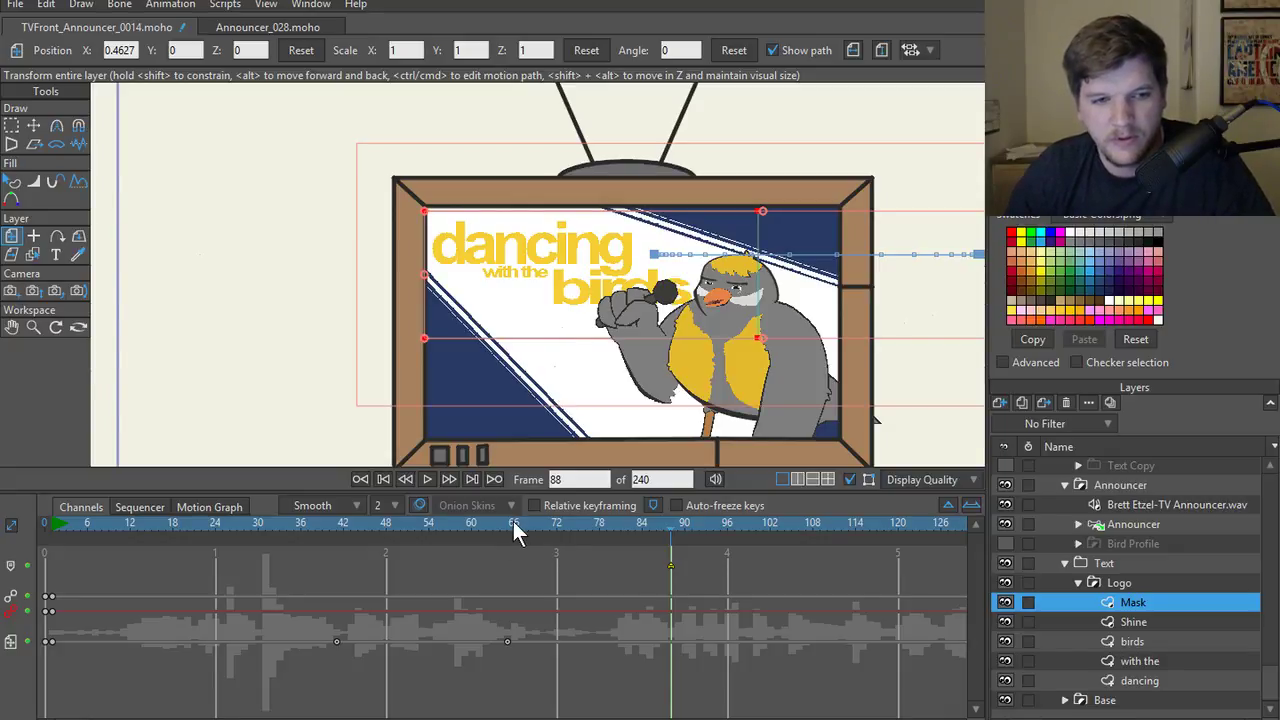
- Return to frame 0 and inspect the "with the" and "birds" layers of the Logo group
click(389, 480)
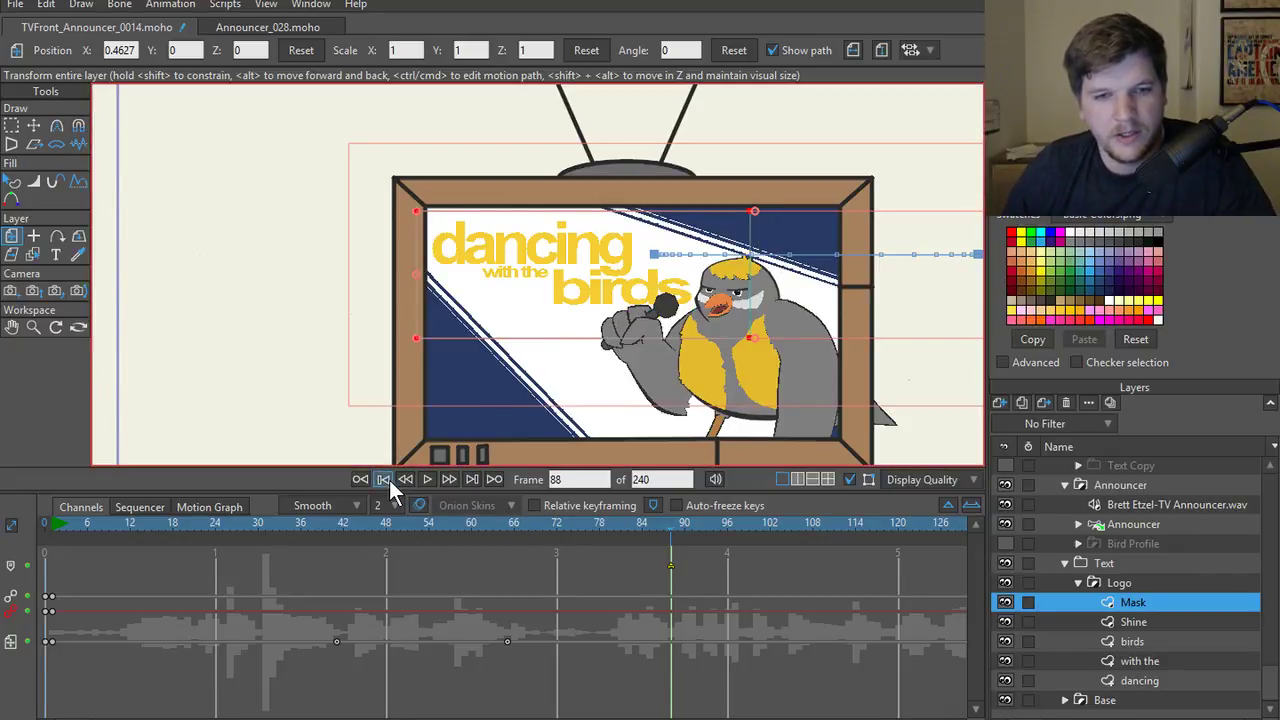
scroll(537, 349, down, 2)
scroll(537, 349, up, 3)
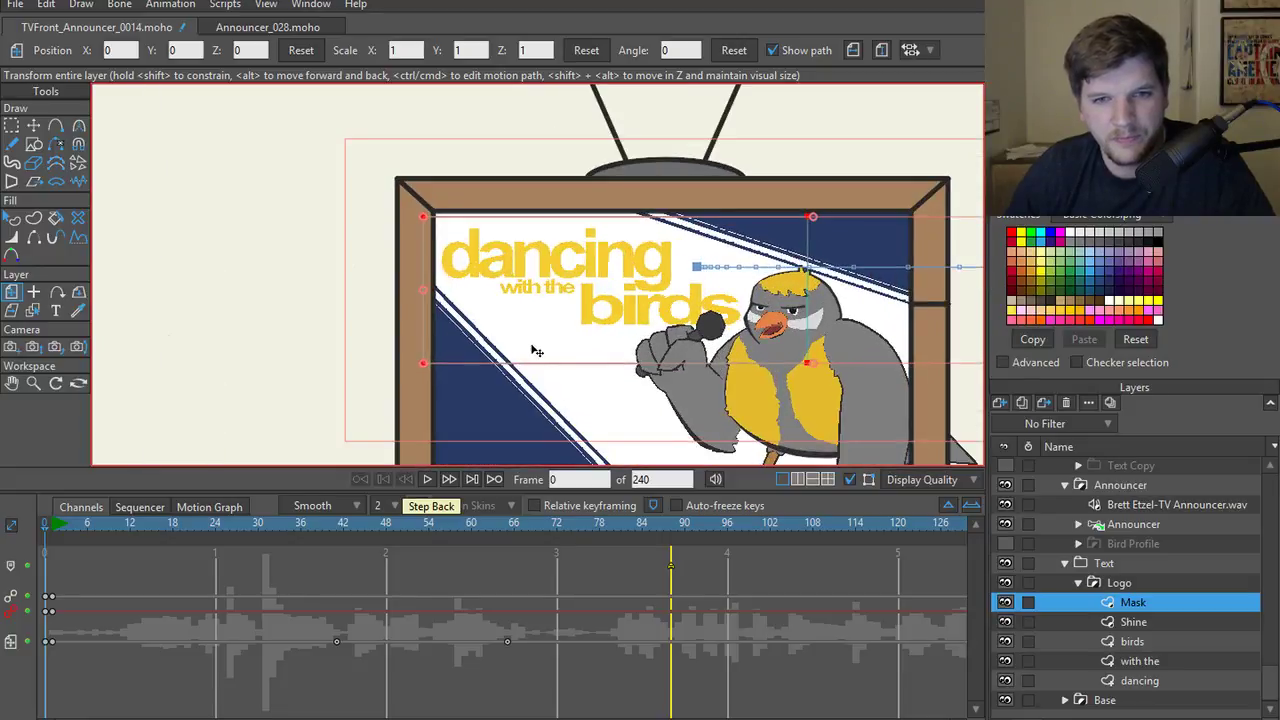
scroll(527, 347, down, 1)
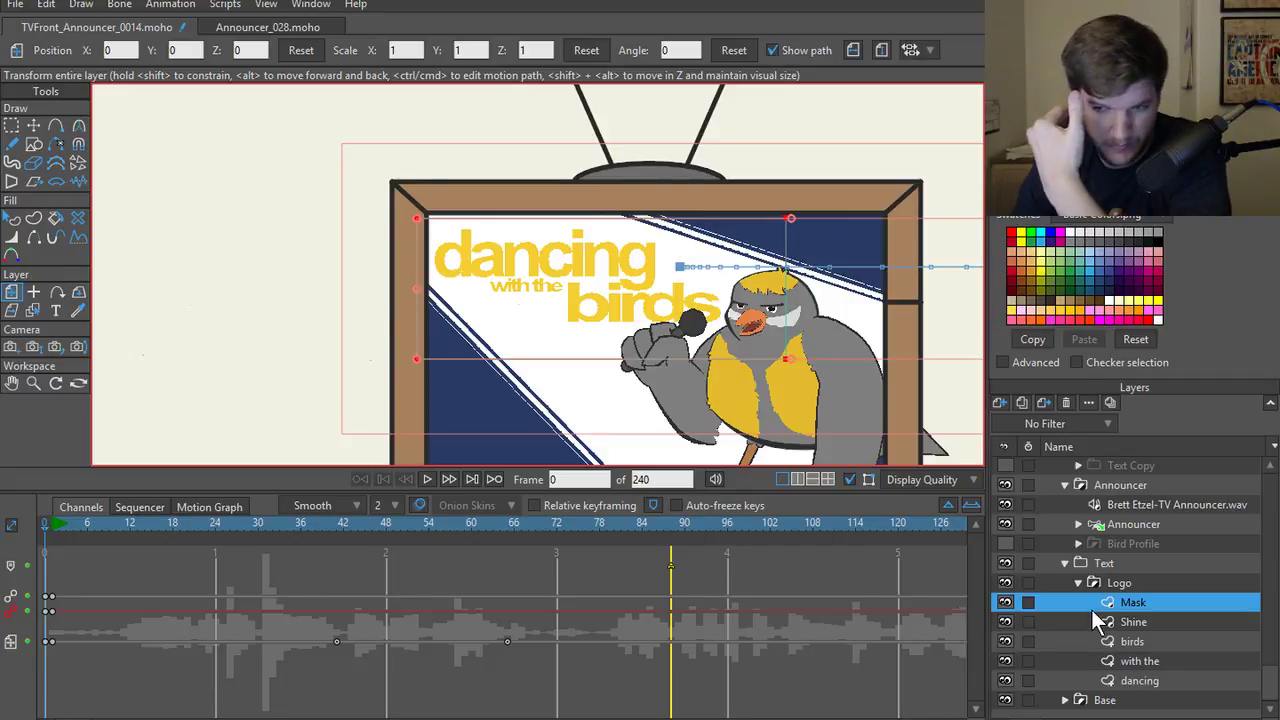
click(1138, 662)
click(1138, 645)
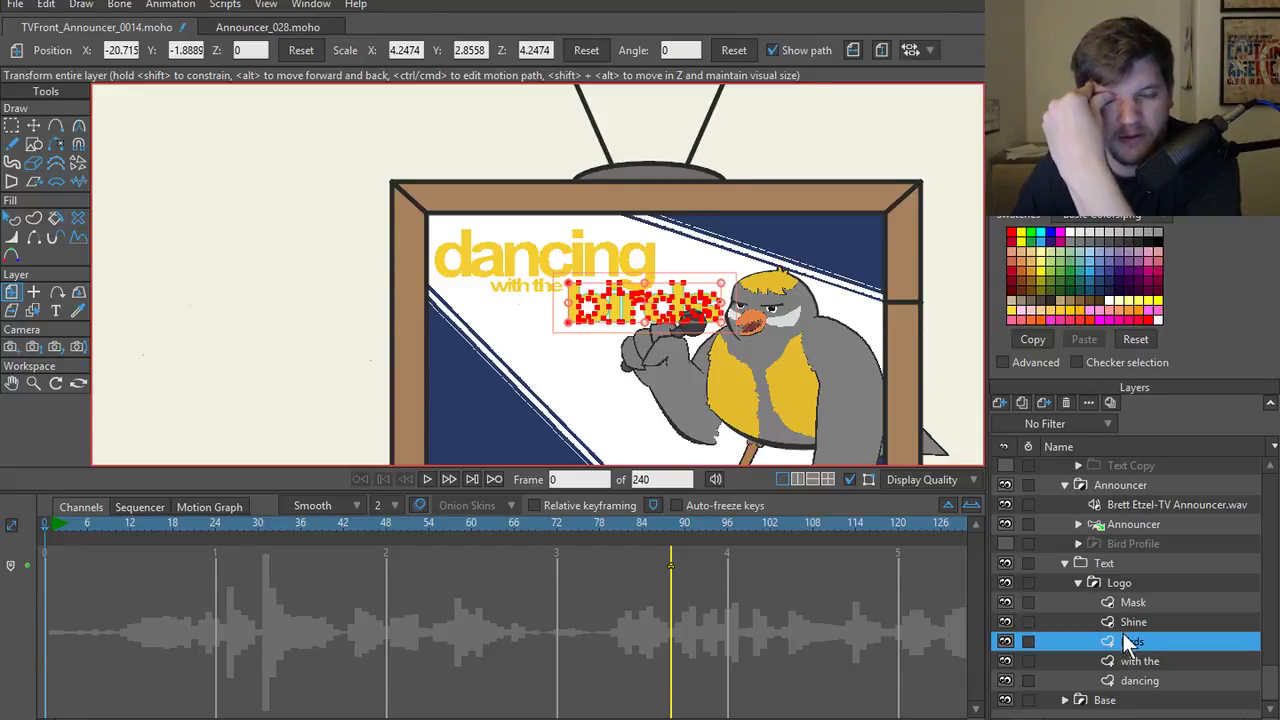
- Duplicate the Logo group and rename the original group "Logo Appear"
click(1077, 581)
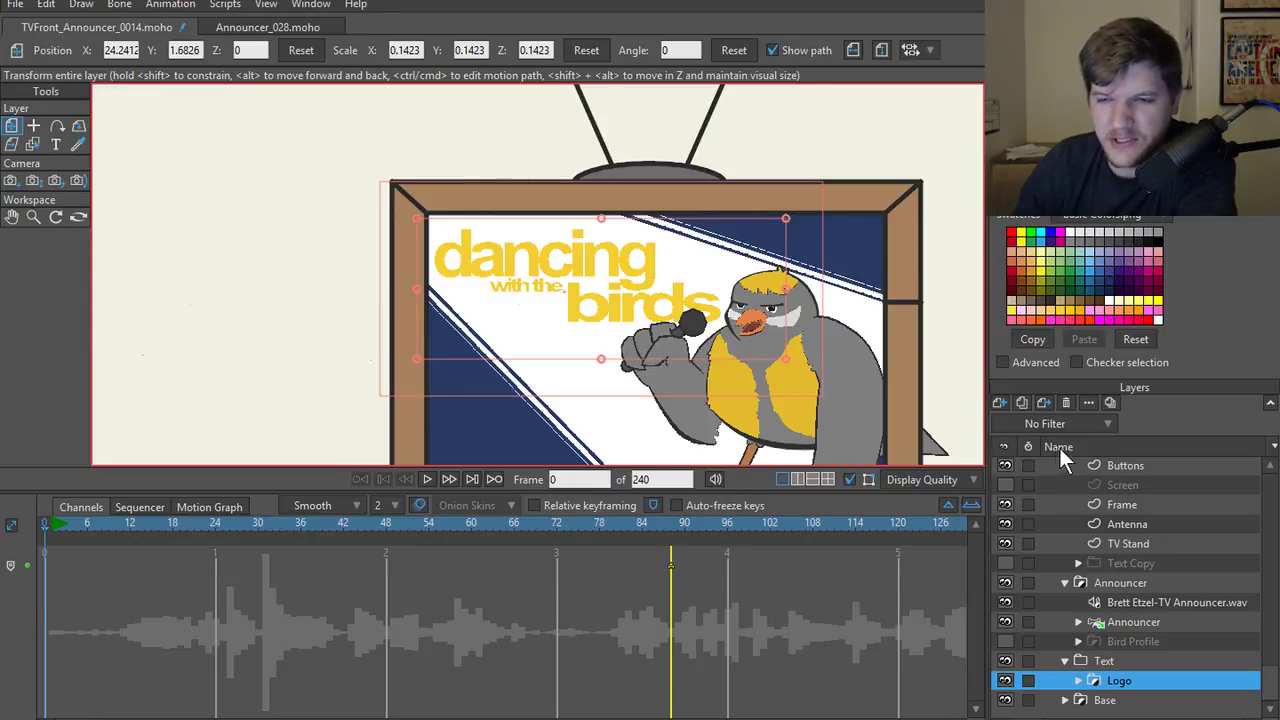
click(1022, 402)
click(1133, 700)
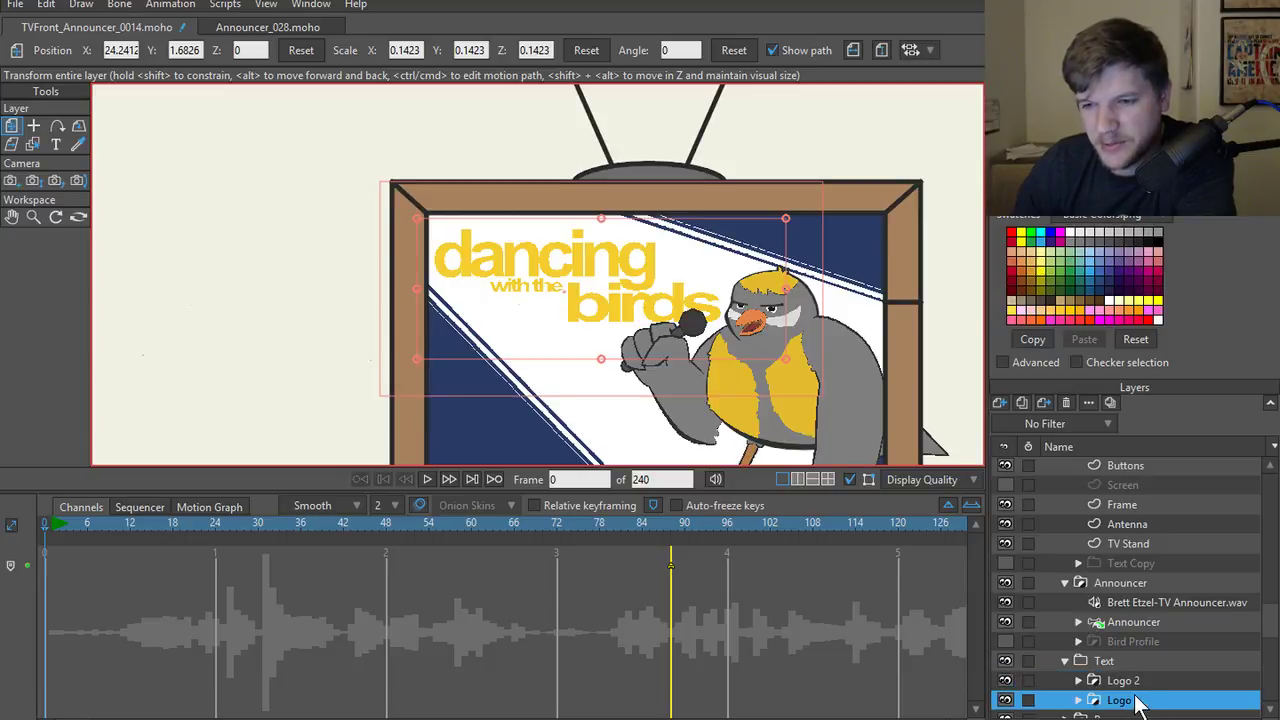
double_click(1133, 699)
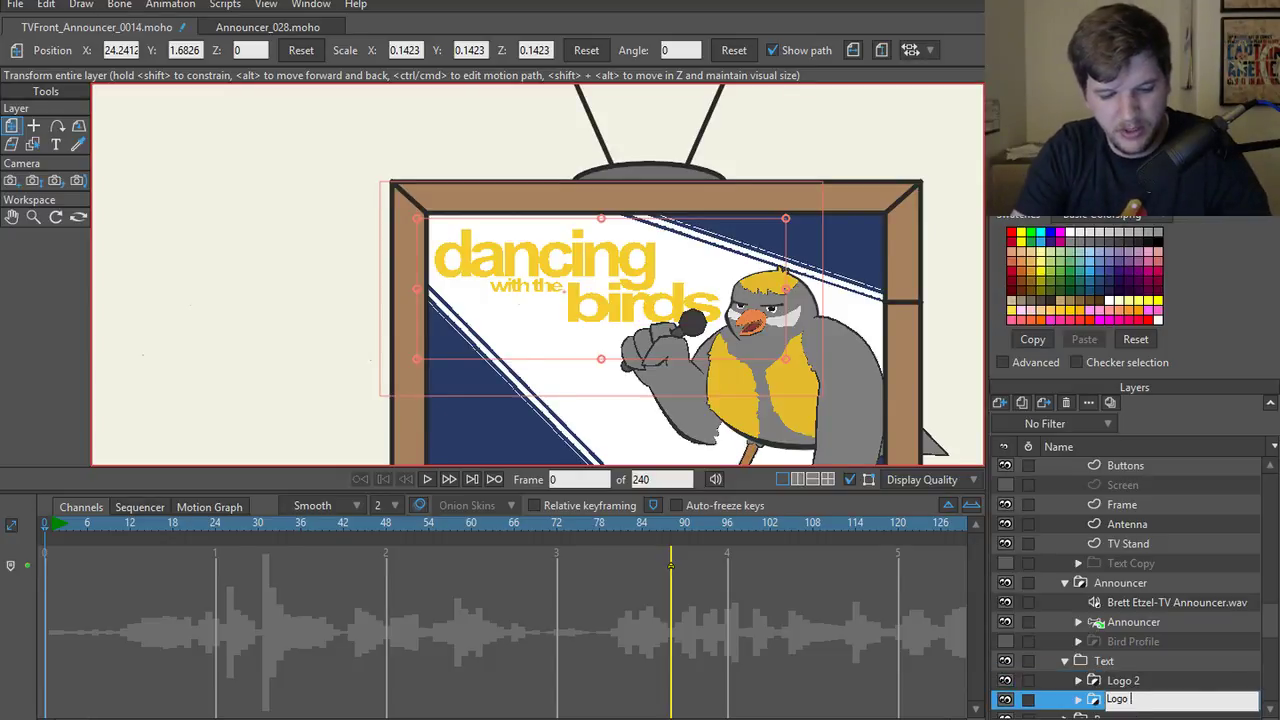
text(Appwear)
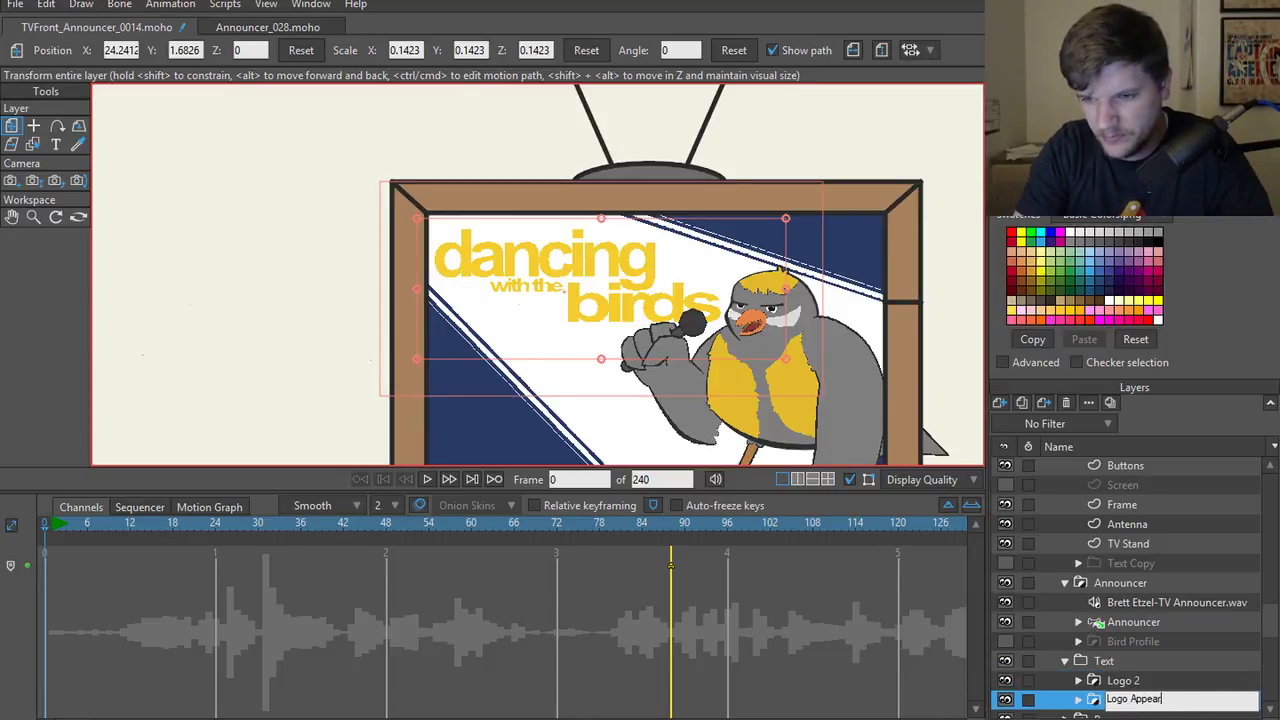
key(Return)
- Rename the duplicated logo group "Logo Wipe"
click(1145, 683)
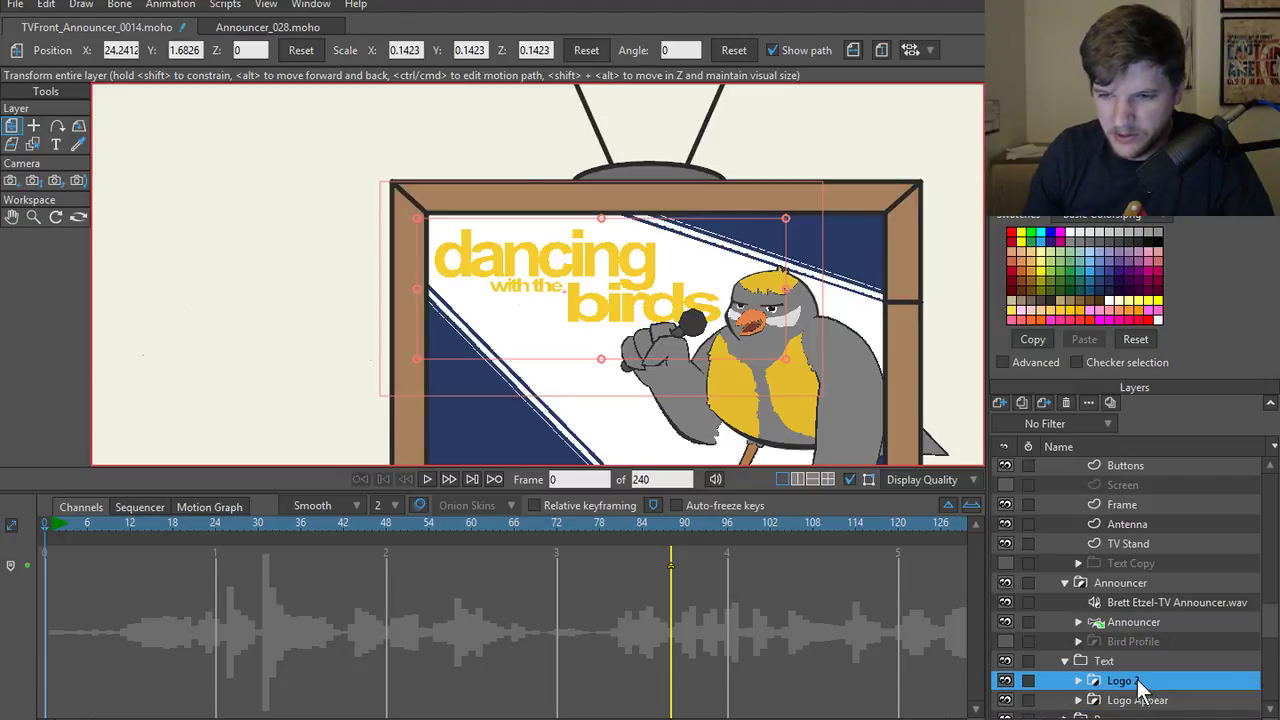
double_click(1125, 681)
click(1133, 682)
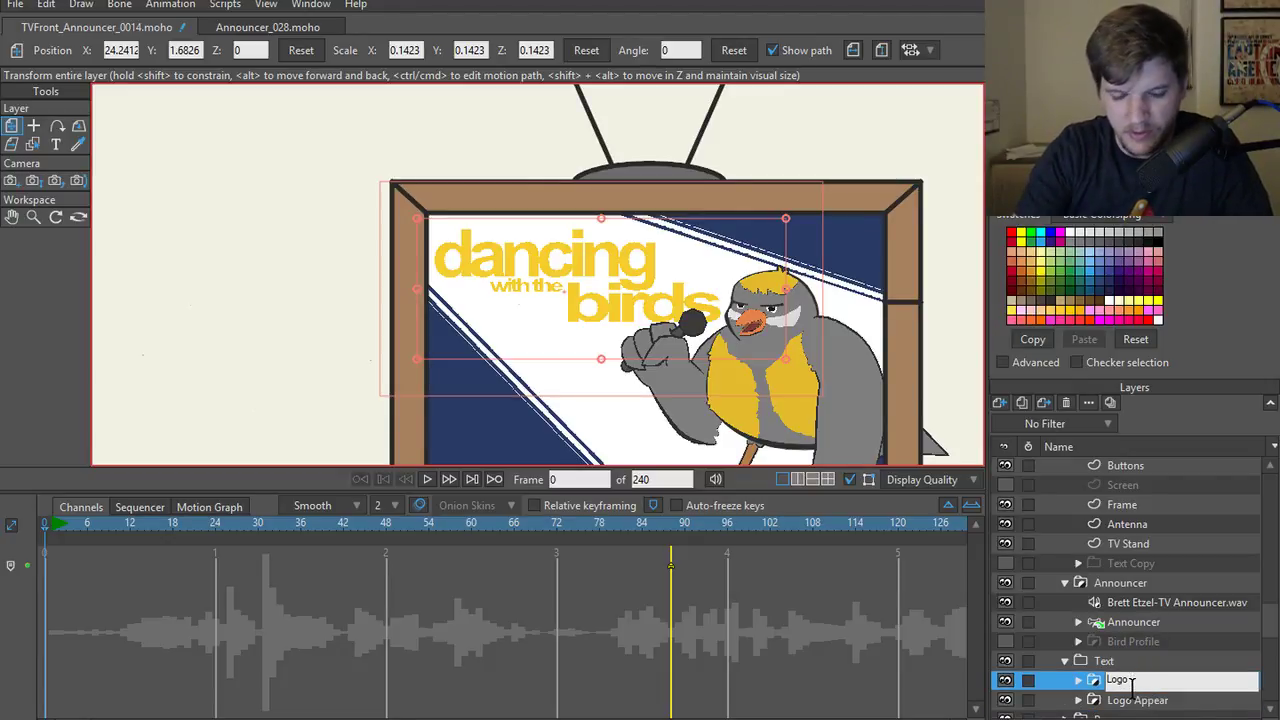
text(Wipe)
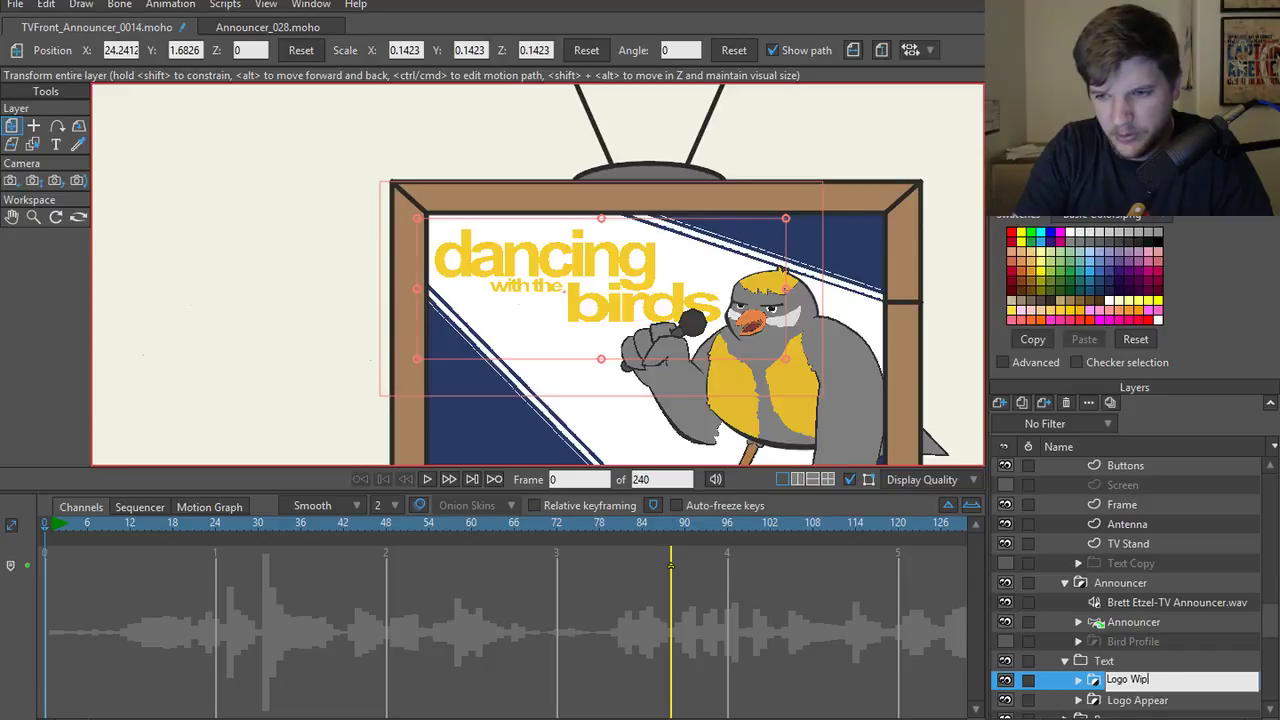
key(Return)
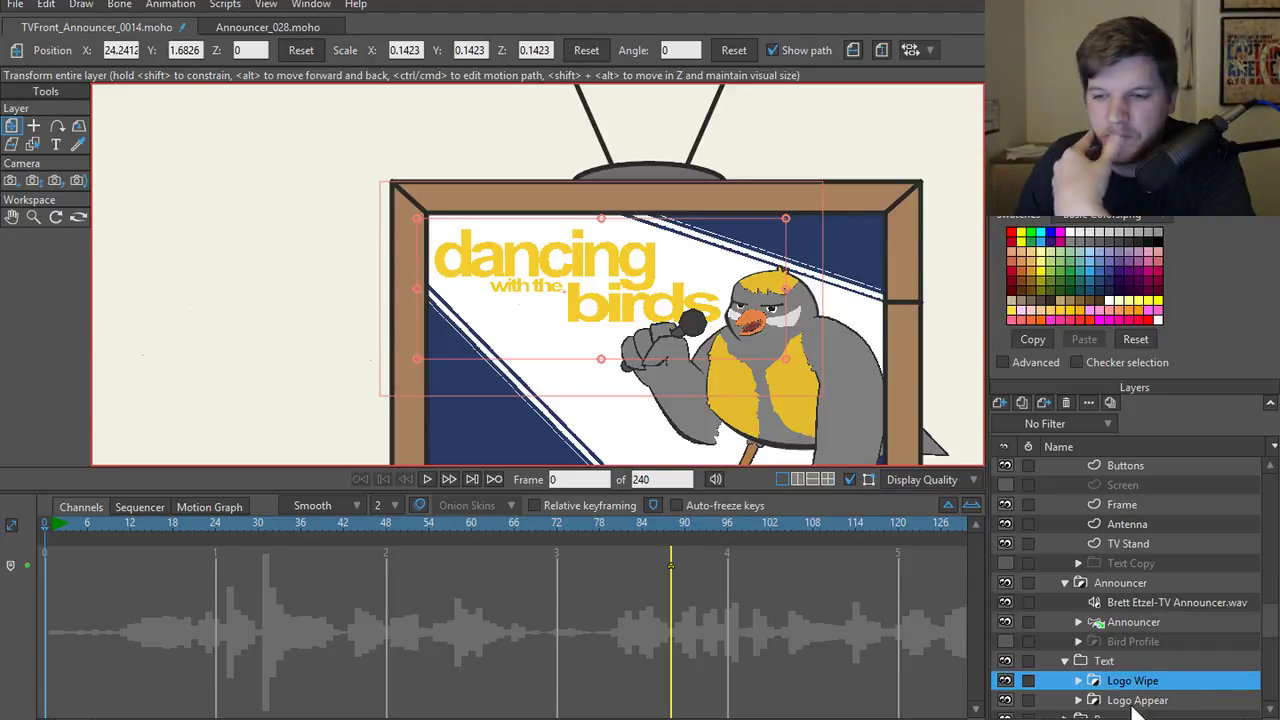
- Delete all keyframes from the Mask layer in the Logo Wipe group, including its layer translation keys
click(1079, 681)
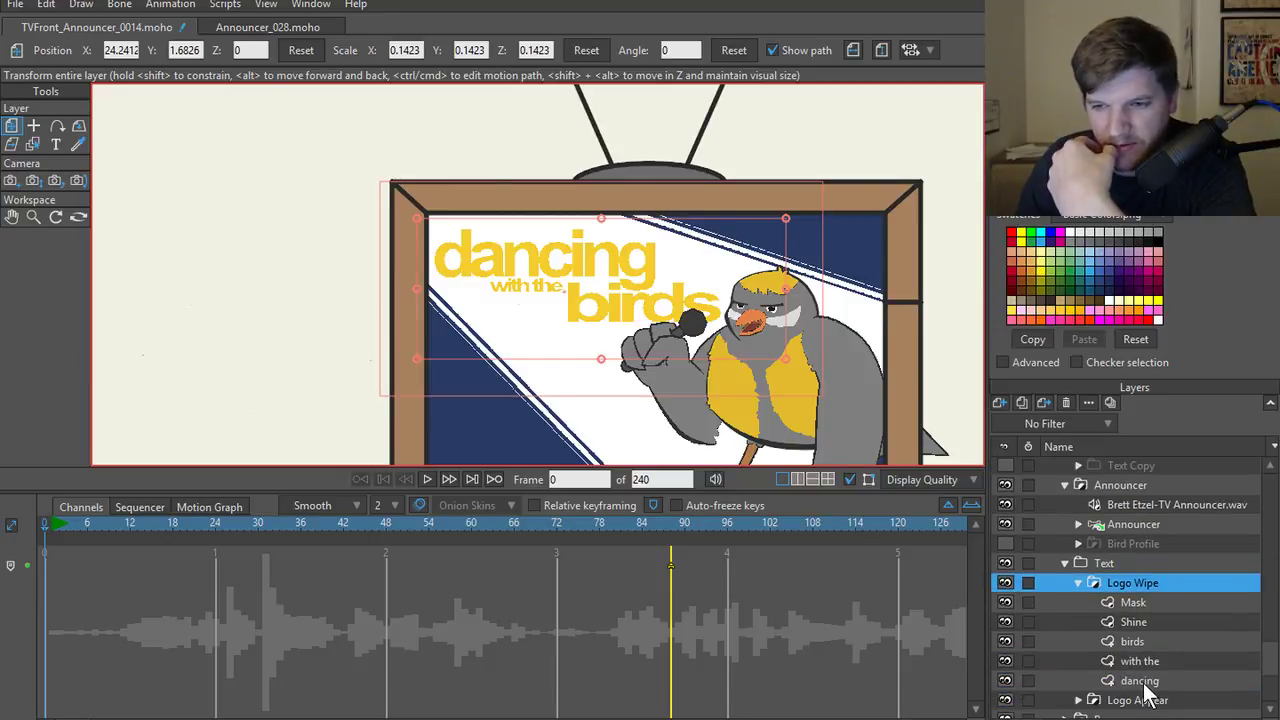
click(1134, 601)
scroll(738, 286, down, 5)
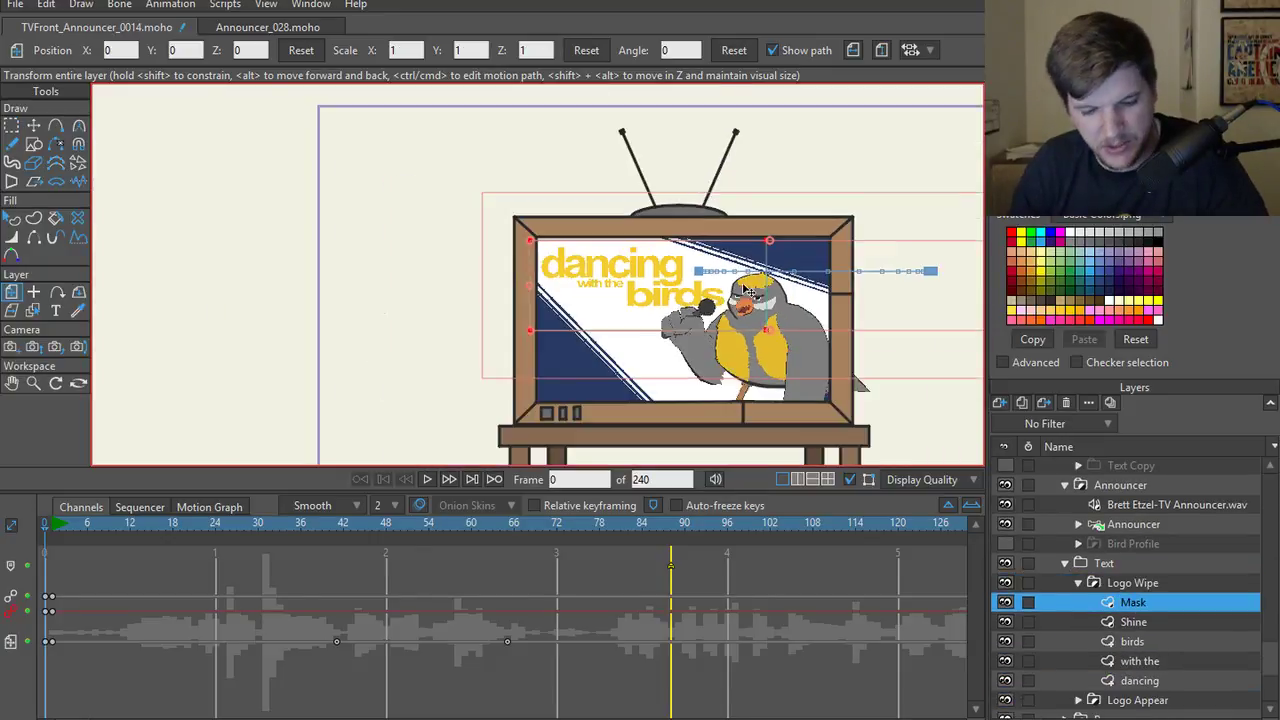
scroll(752, 310, up, 3)
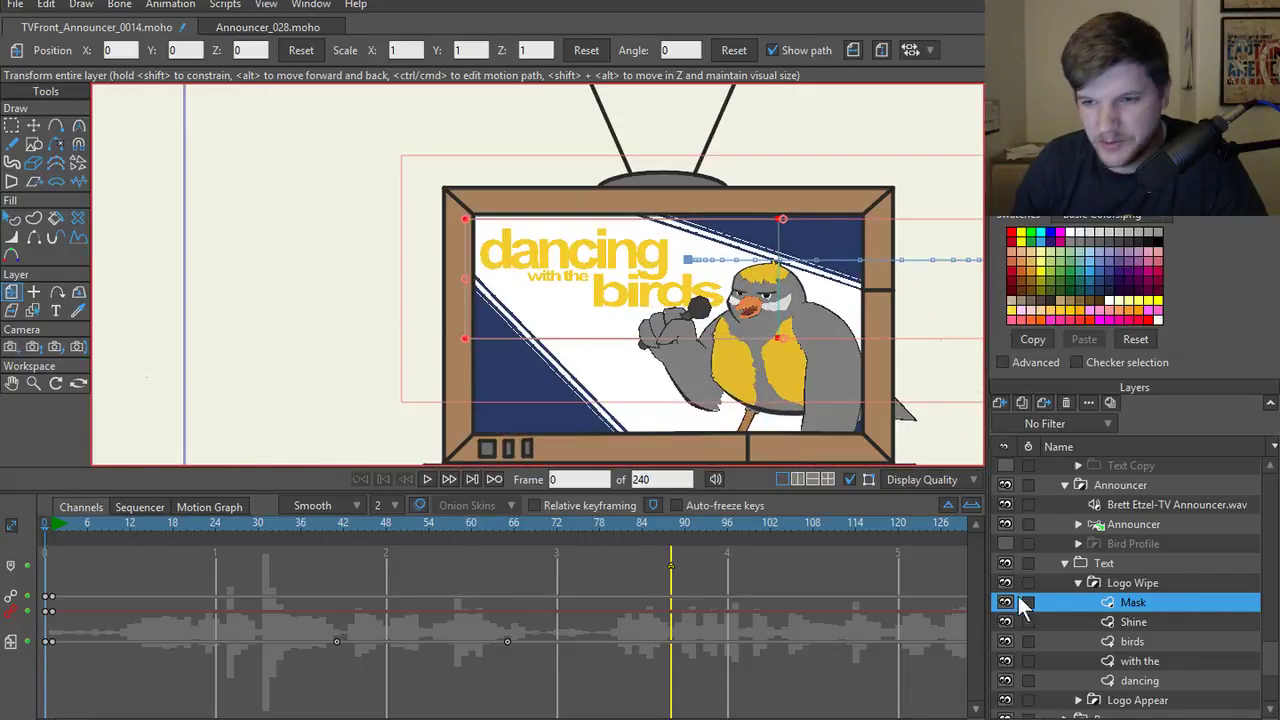
key(Delete)
click(10, 598)
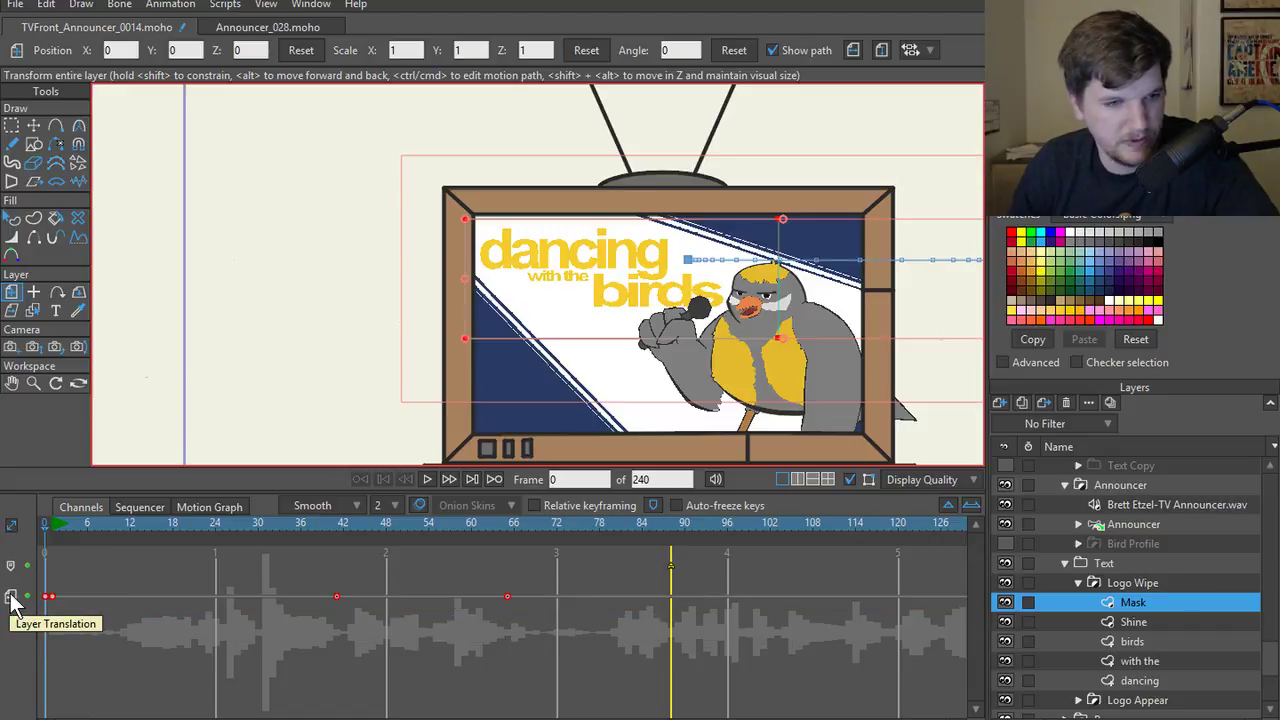
key(Delete)
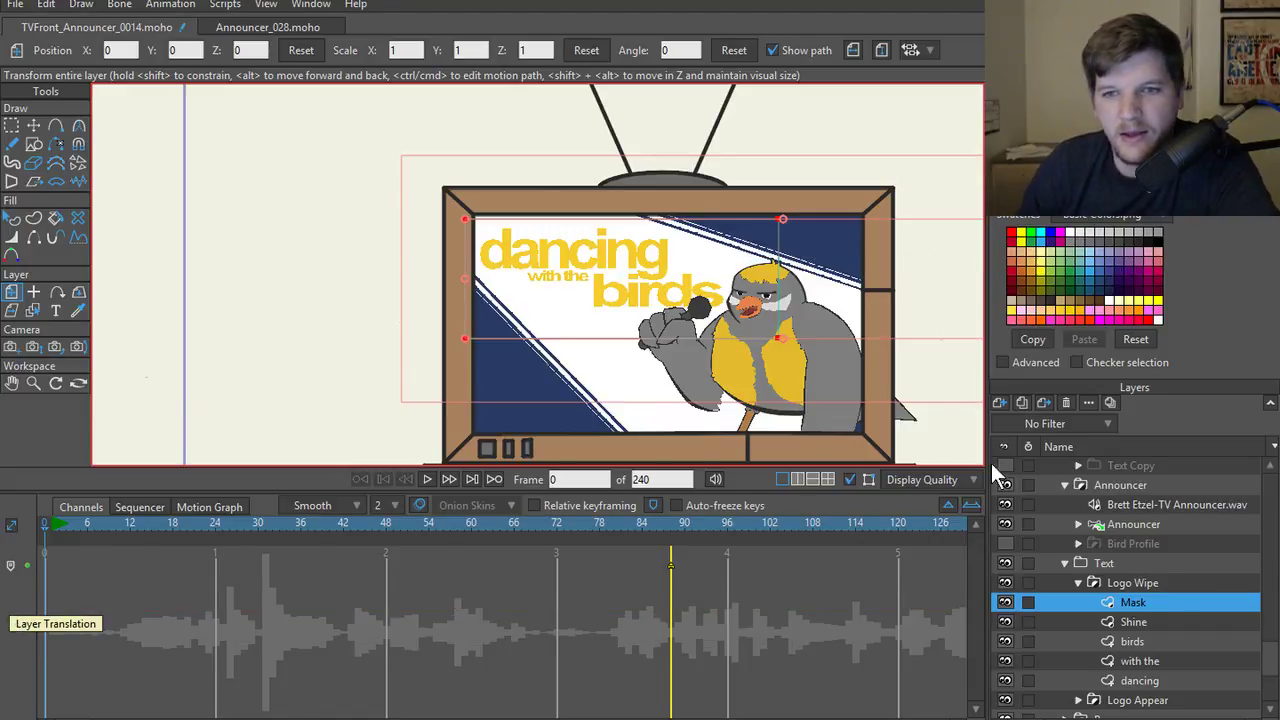
- Try to shift the Logo Wipe group's Mask layer to the left, and undo the move
scroll(776, 350, down, 3)
scroll(776, 350, up, 1)
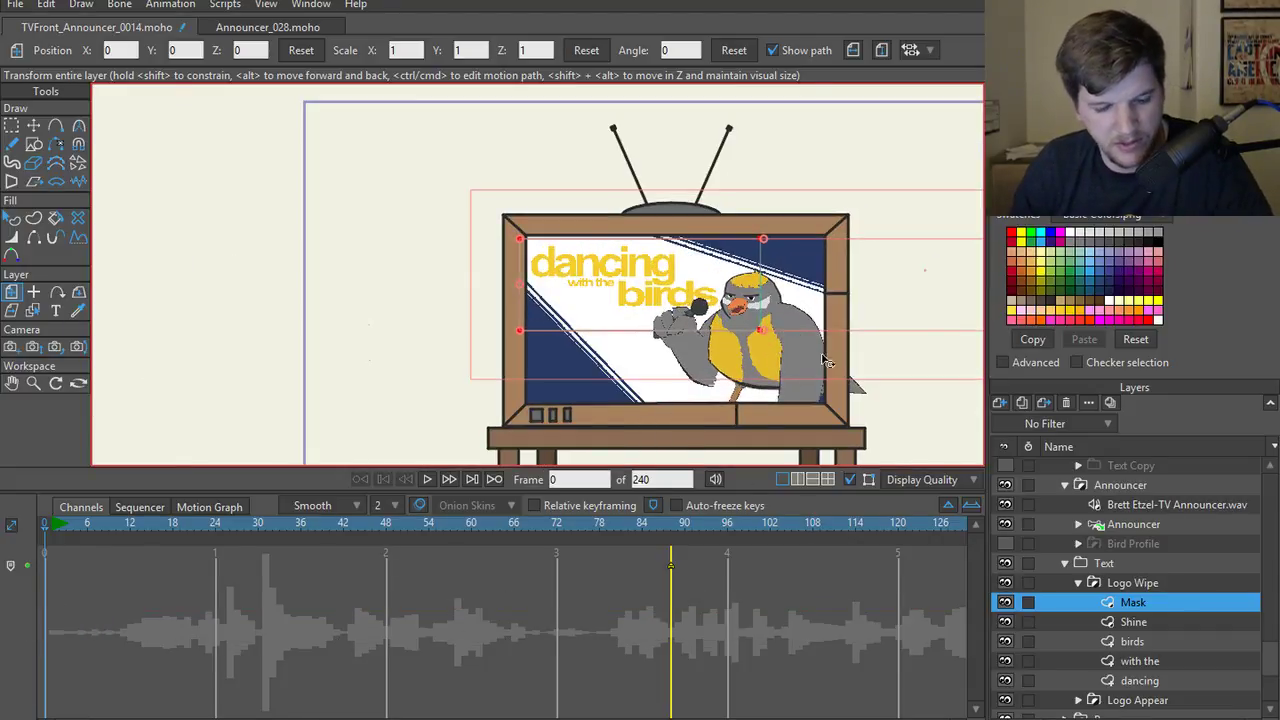
scroll(886, 295, down, 1)
drag(884, 292, 785, 296)
key(ctrl+z)
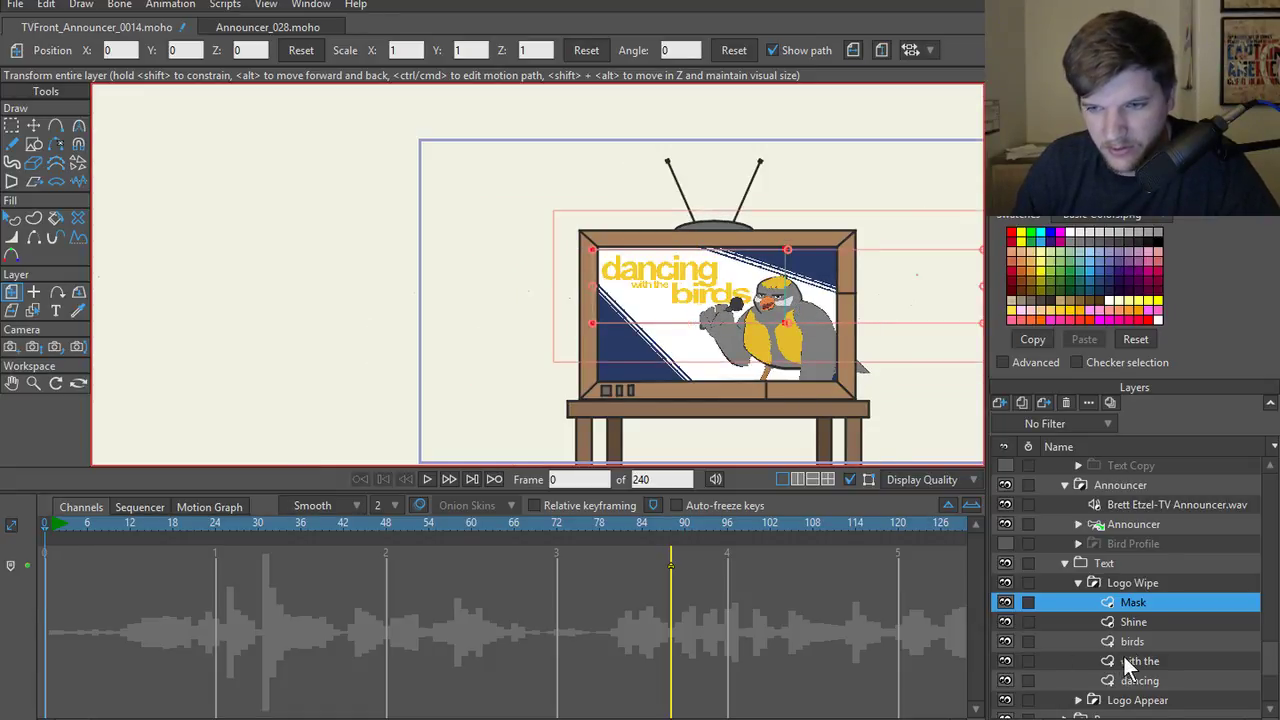
- Review the general layer settings of the Mask layer in the Logo Wipe group
scroll(812, 353, up, 2)
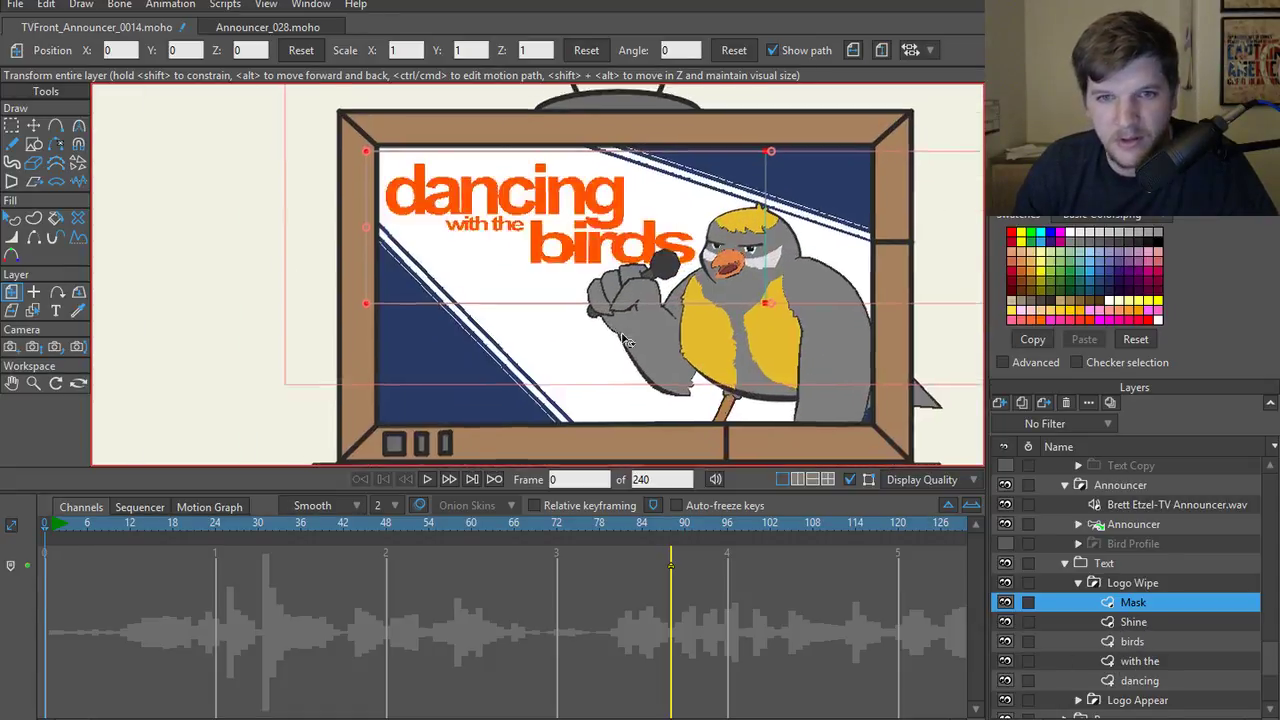
scroll(812, 353, down, 1)
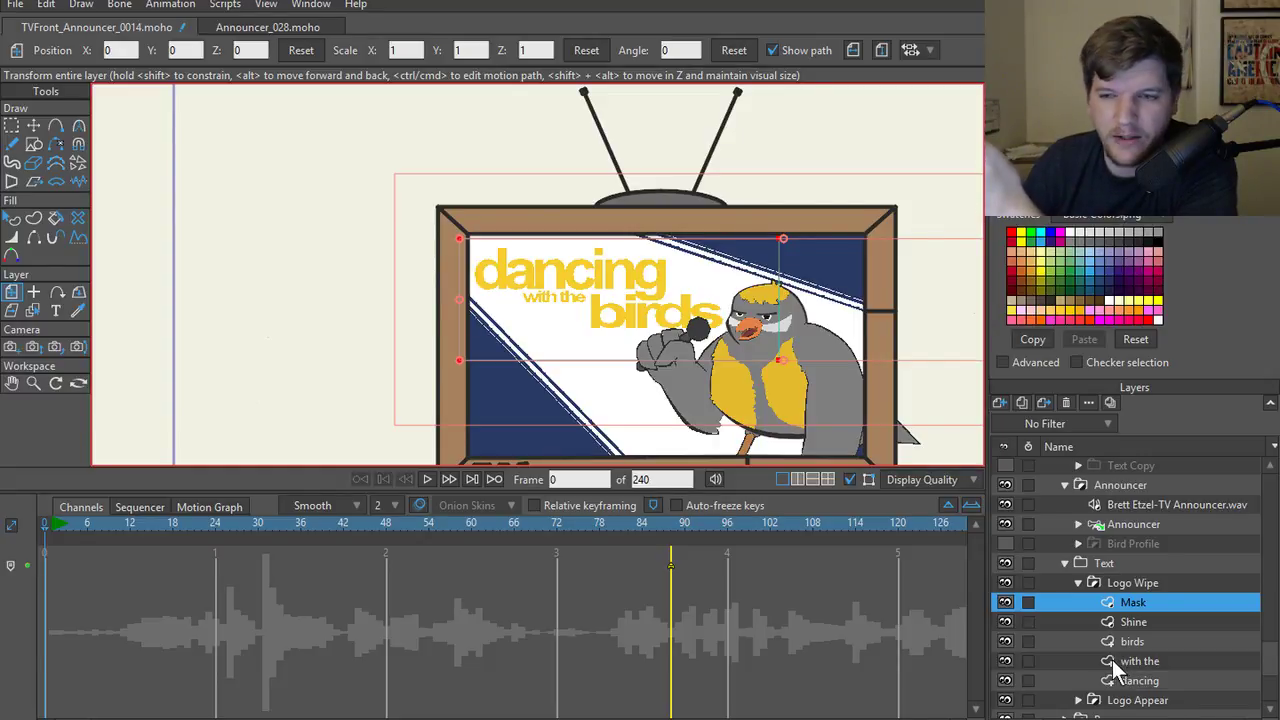
double_click(1125, 605)
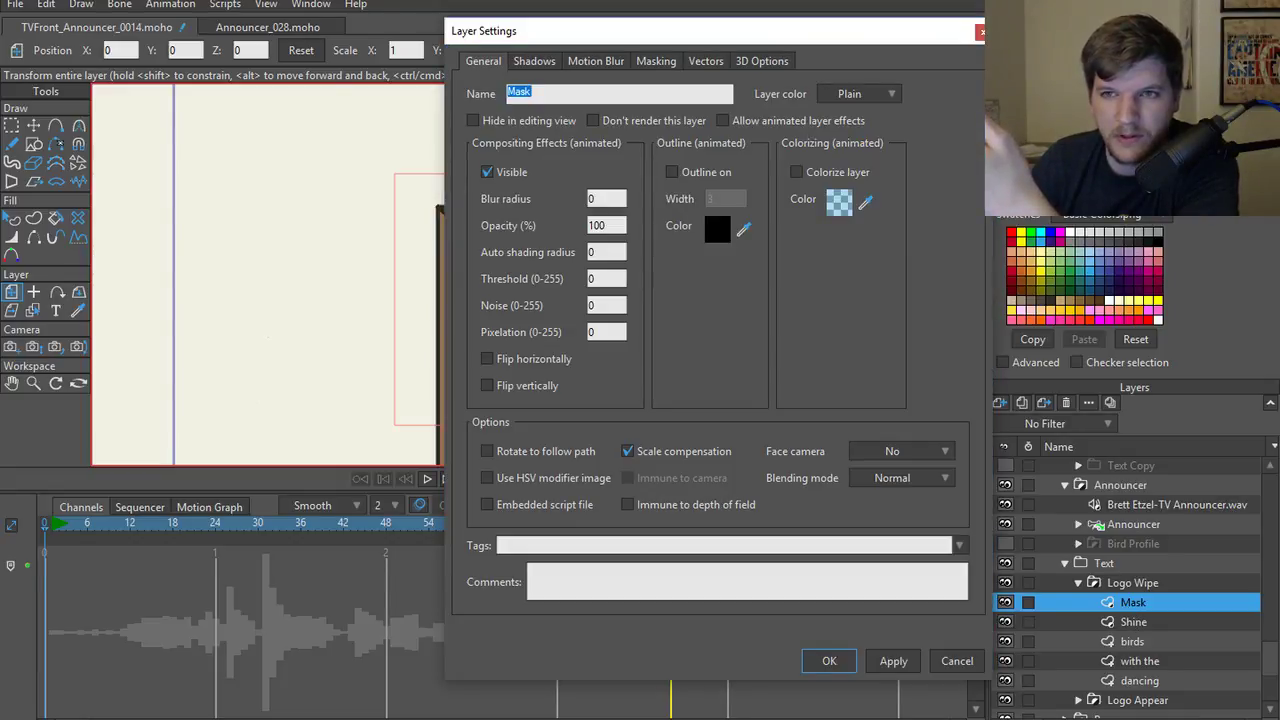
key(Return)
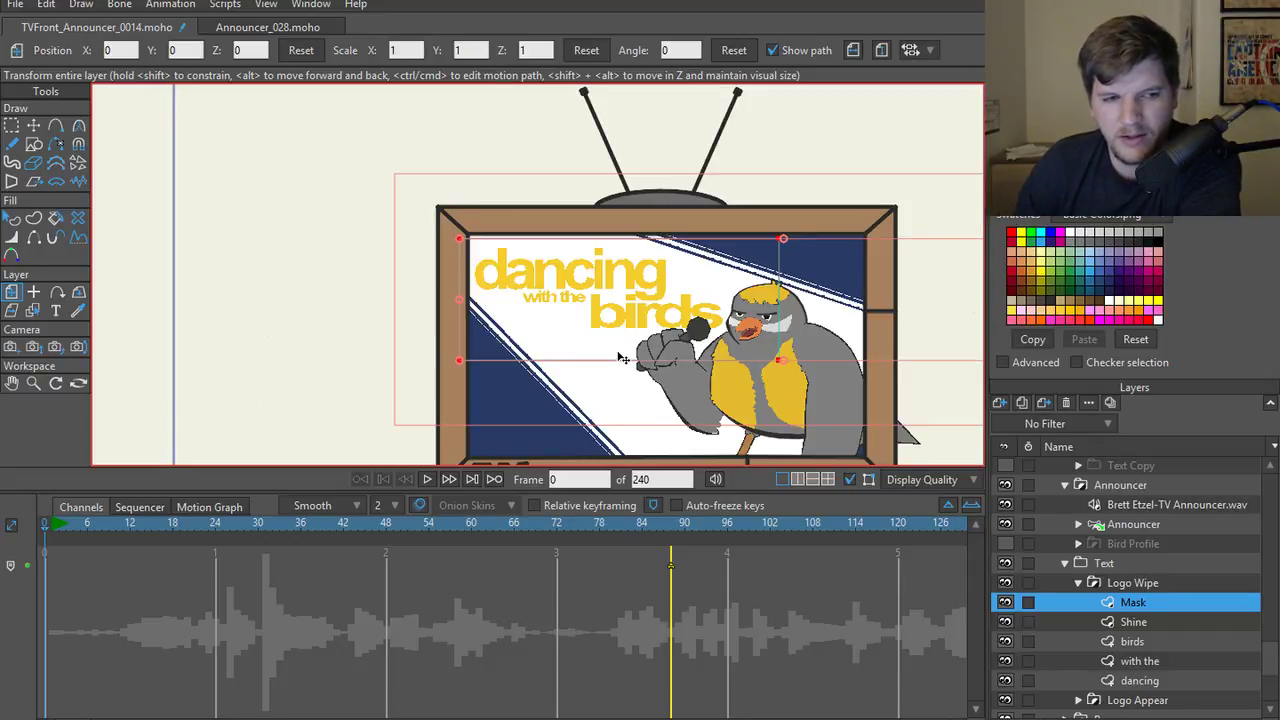
- Set the dancing layer in the Logo Wipe group to clear the mask, then add itself invisibly, and render a preview of frame 0
scroll(1159, 618, down, 1)
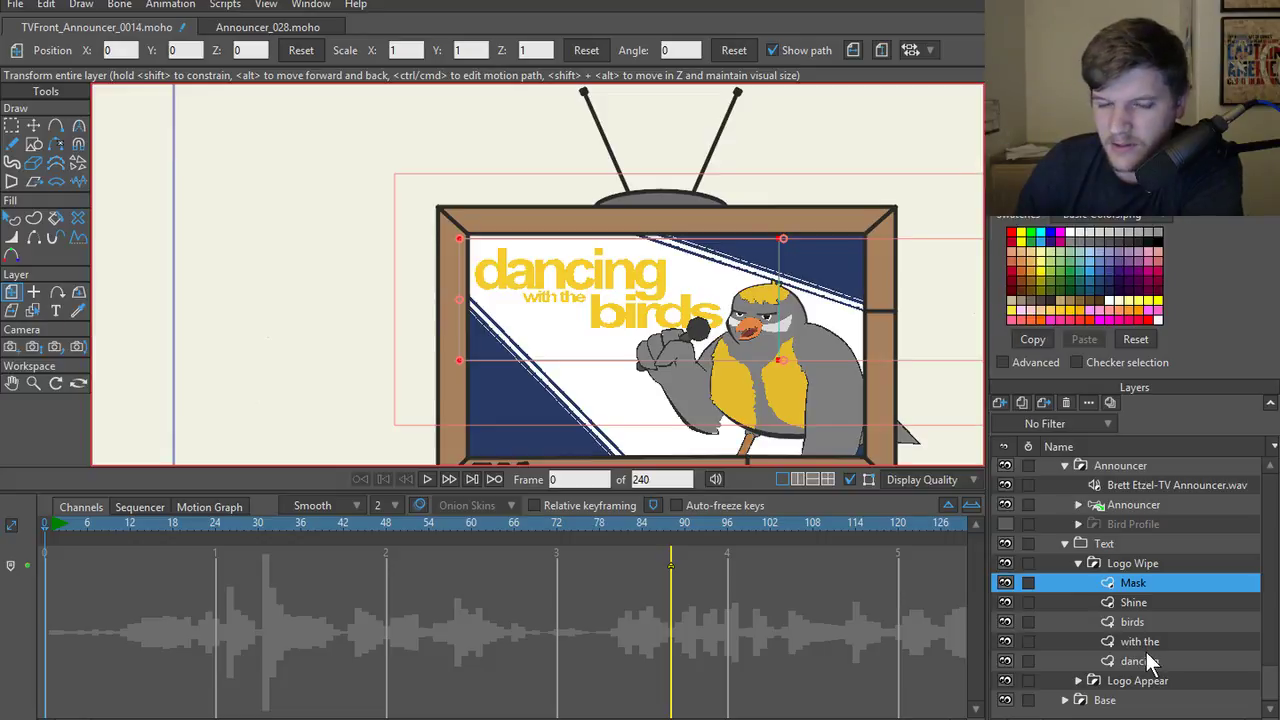
click(1144, 645)
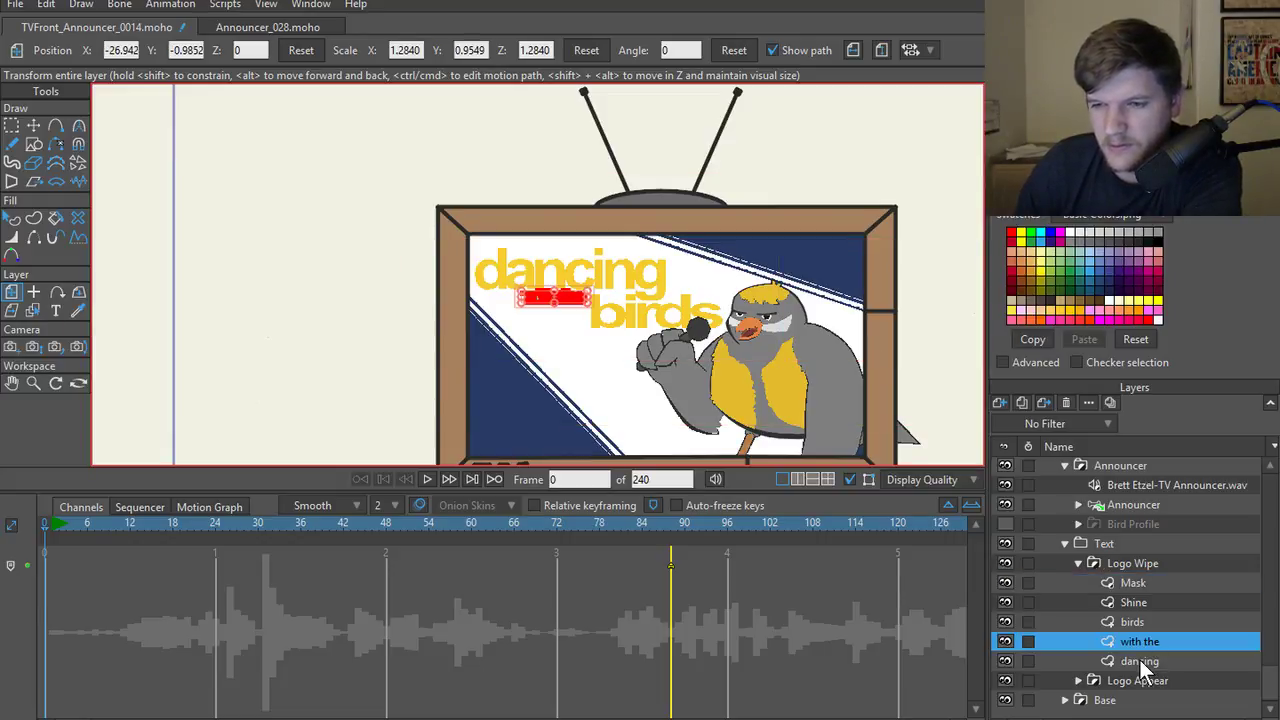
right_click(1139, 659)
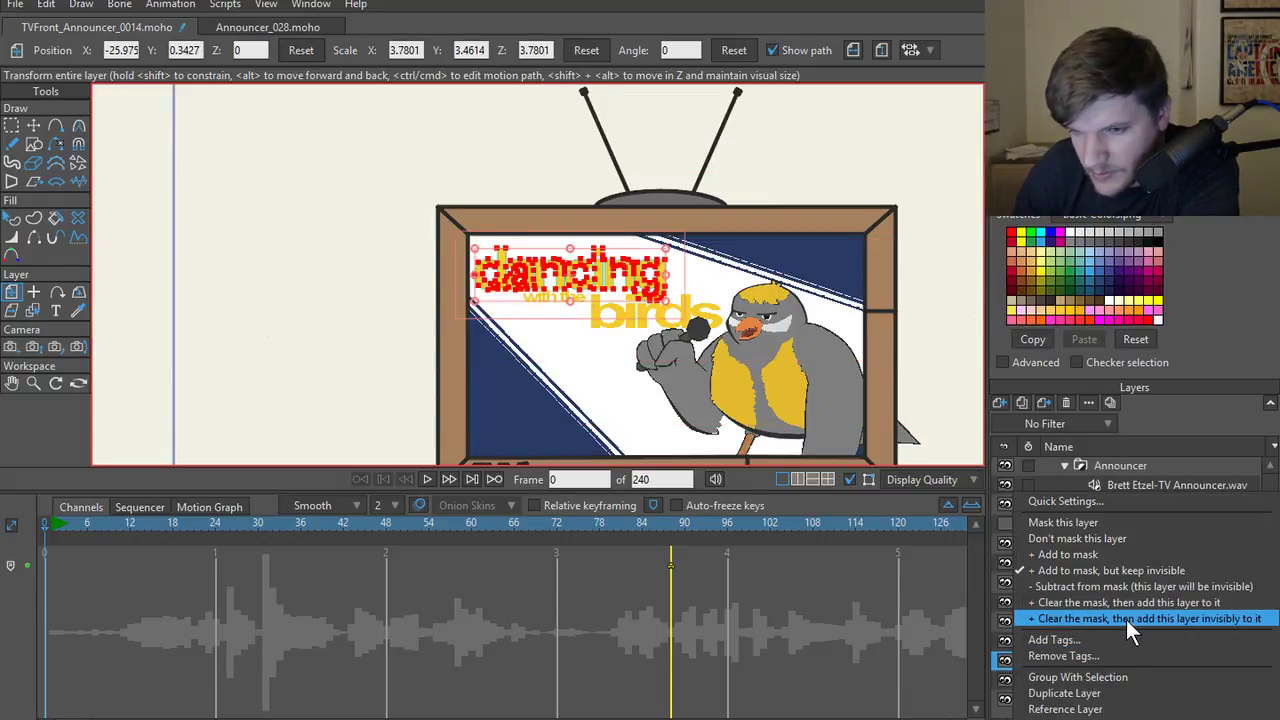
click(1126, 619)
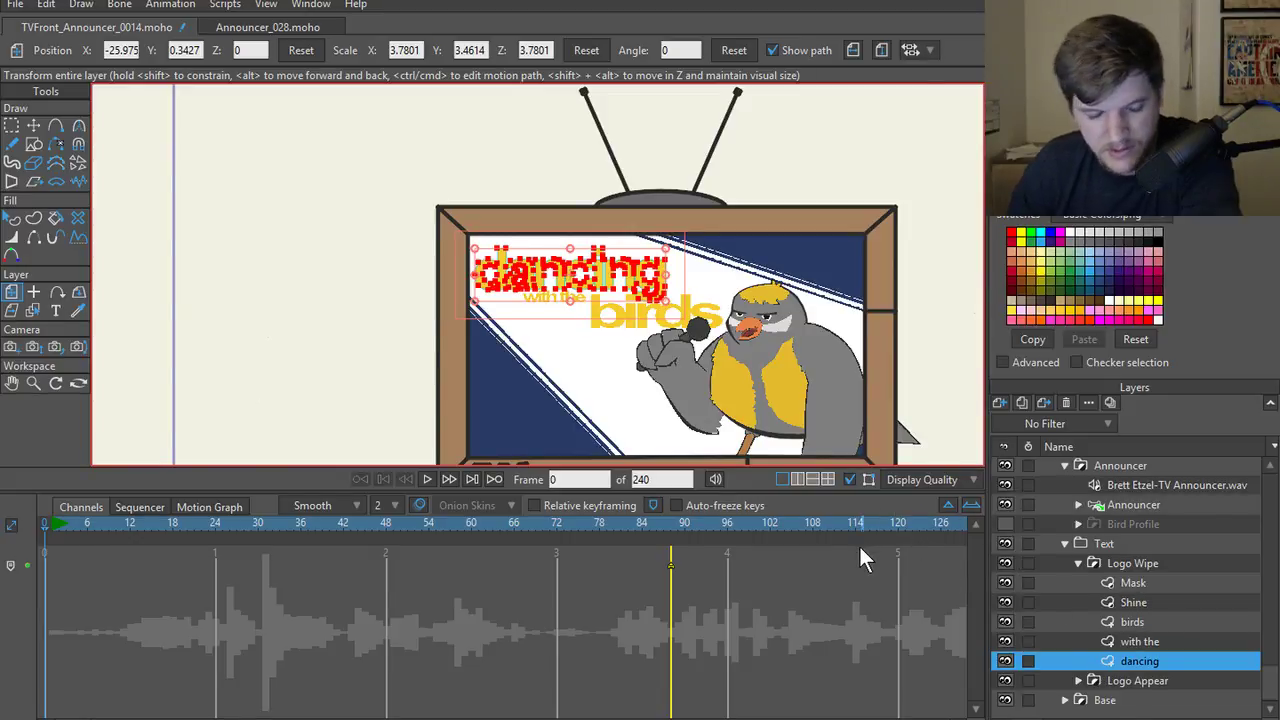
key(ctrl+r)
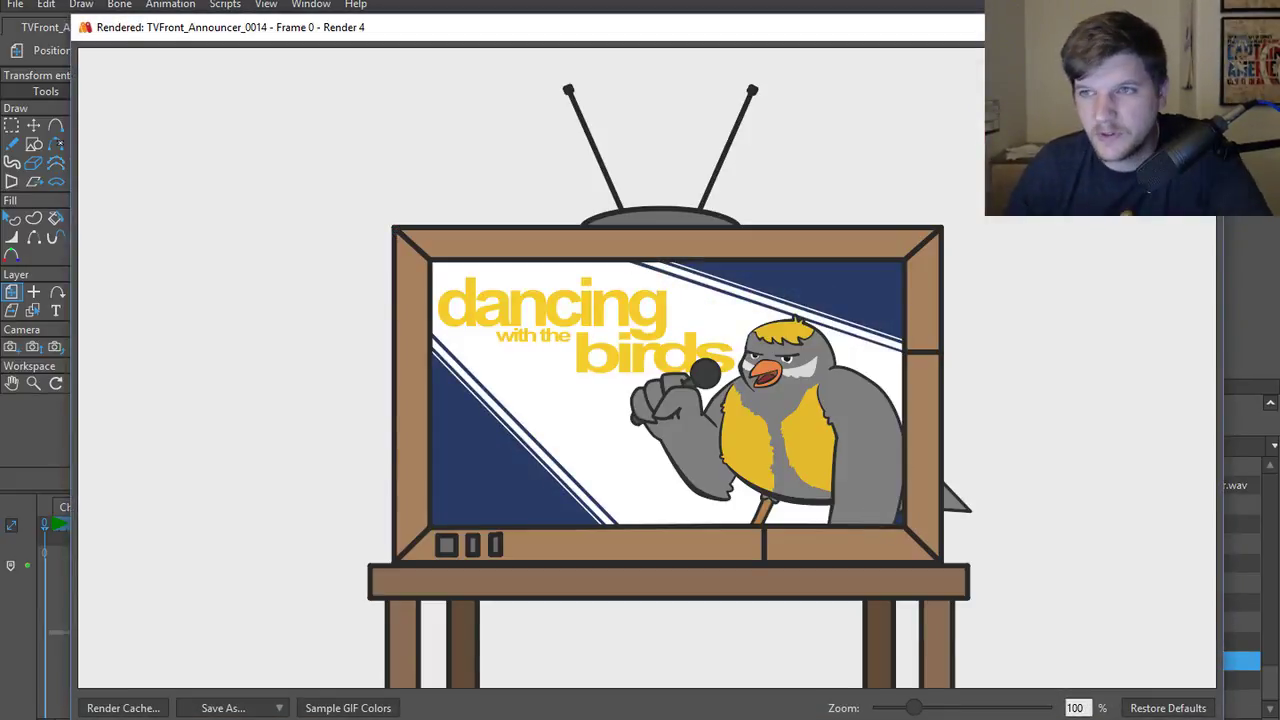
key(Escape)
- Try adding the Logo Wipe group's Mask layer to the mask while keeping it invisible, and return it to "Mask this layer"
double_click(1131, 583)
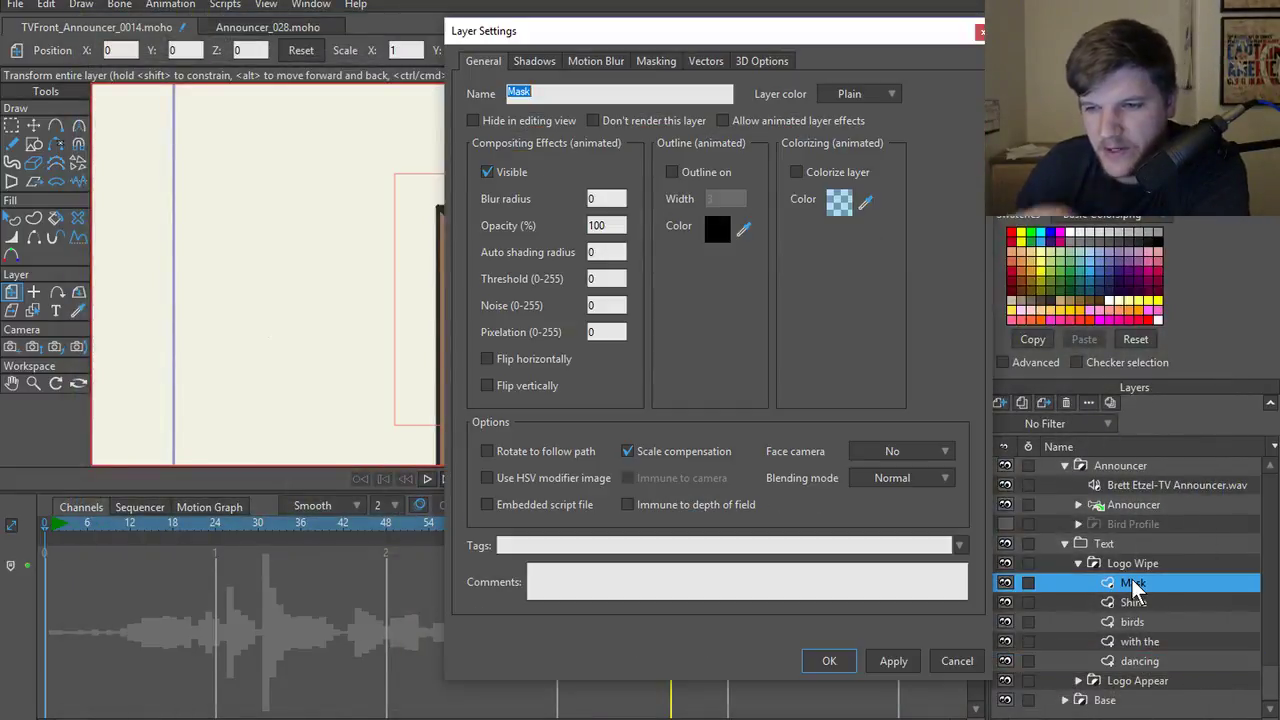
click(955, 662)
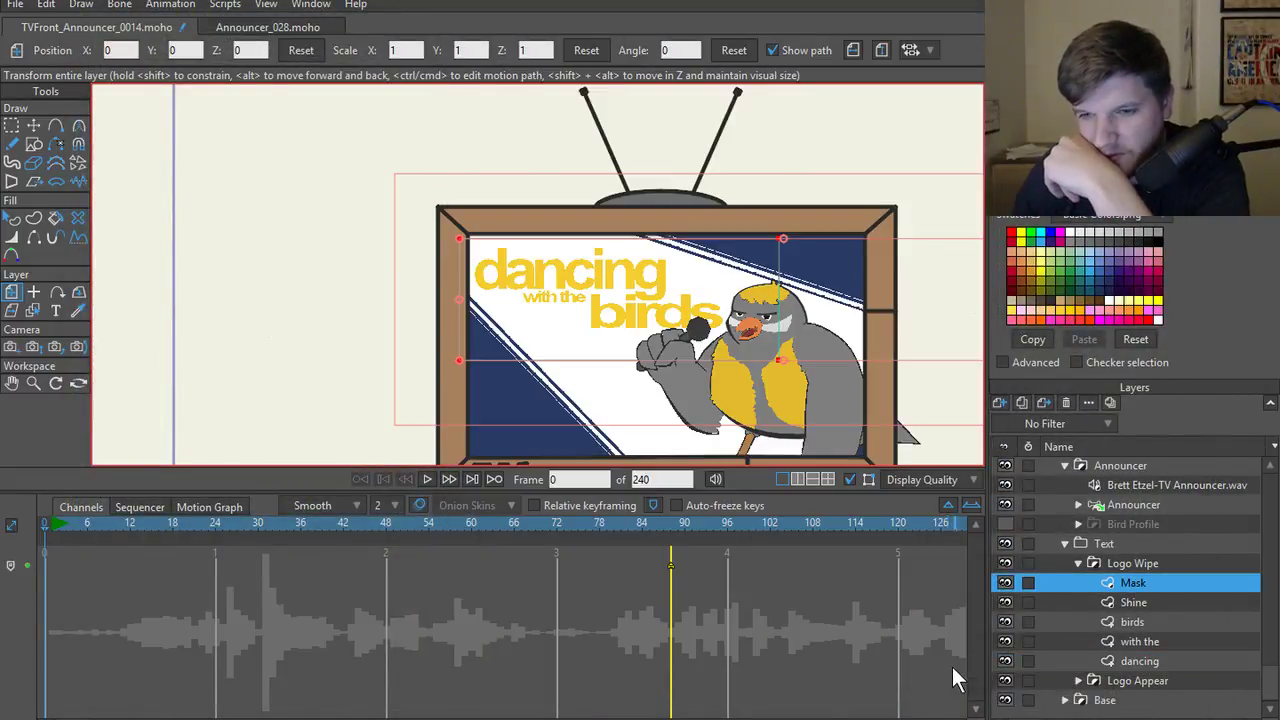
right_click(1118, 587)
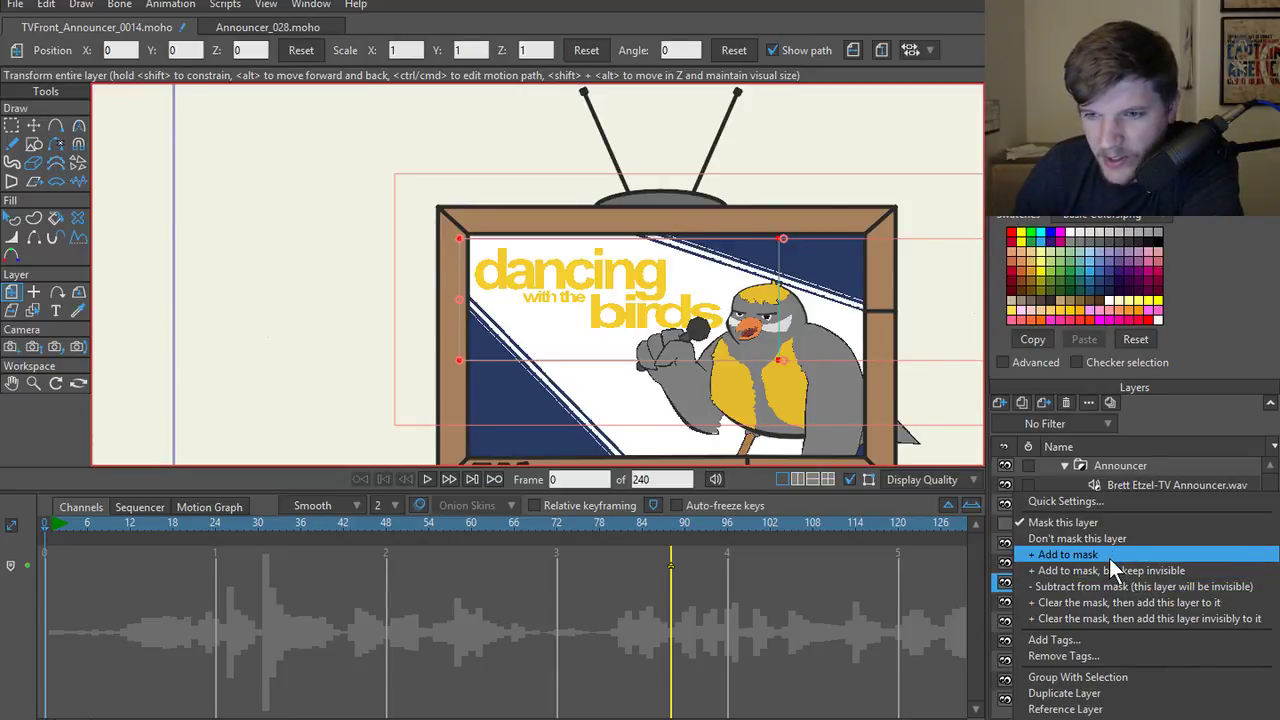
click(1103, 569)
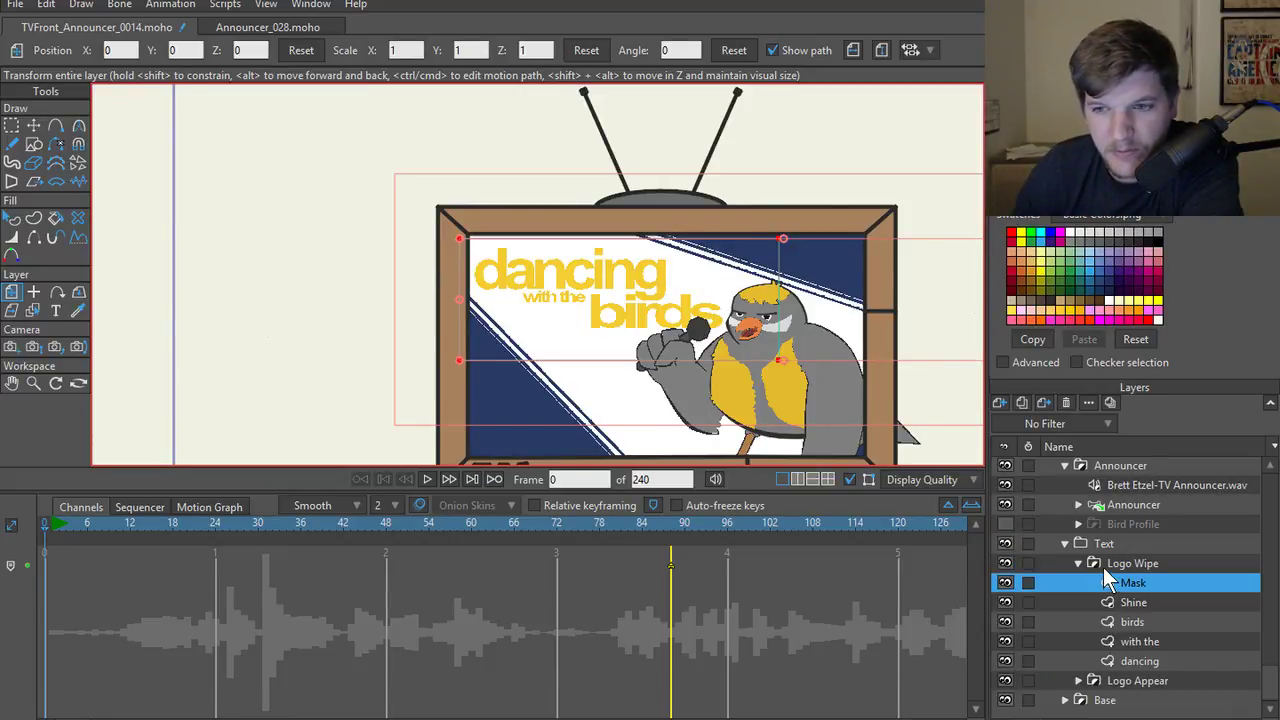
right_click(1129, 590)
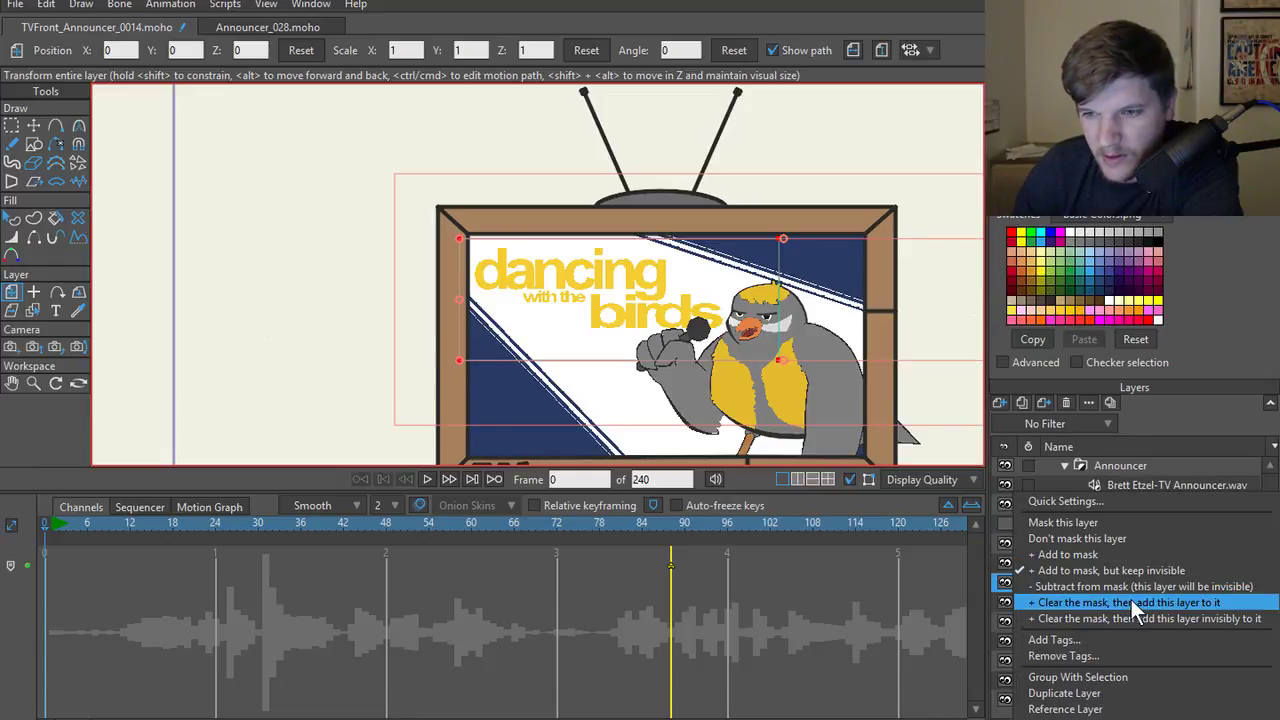
click(1119, 523)
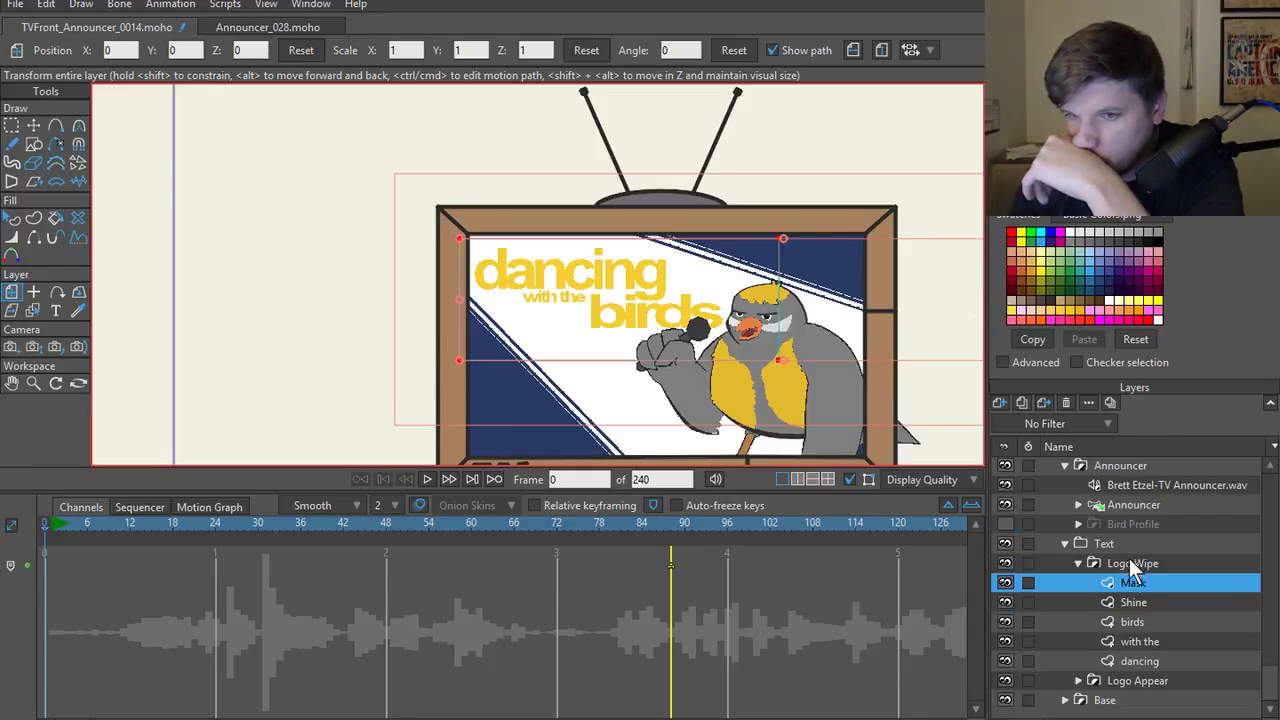
- Switch to the Notepad notes and add the line "add logo shine" above "Red Capped Manakin Profile"
click(1136, 603)
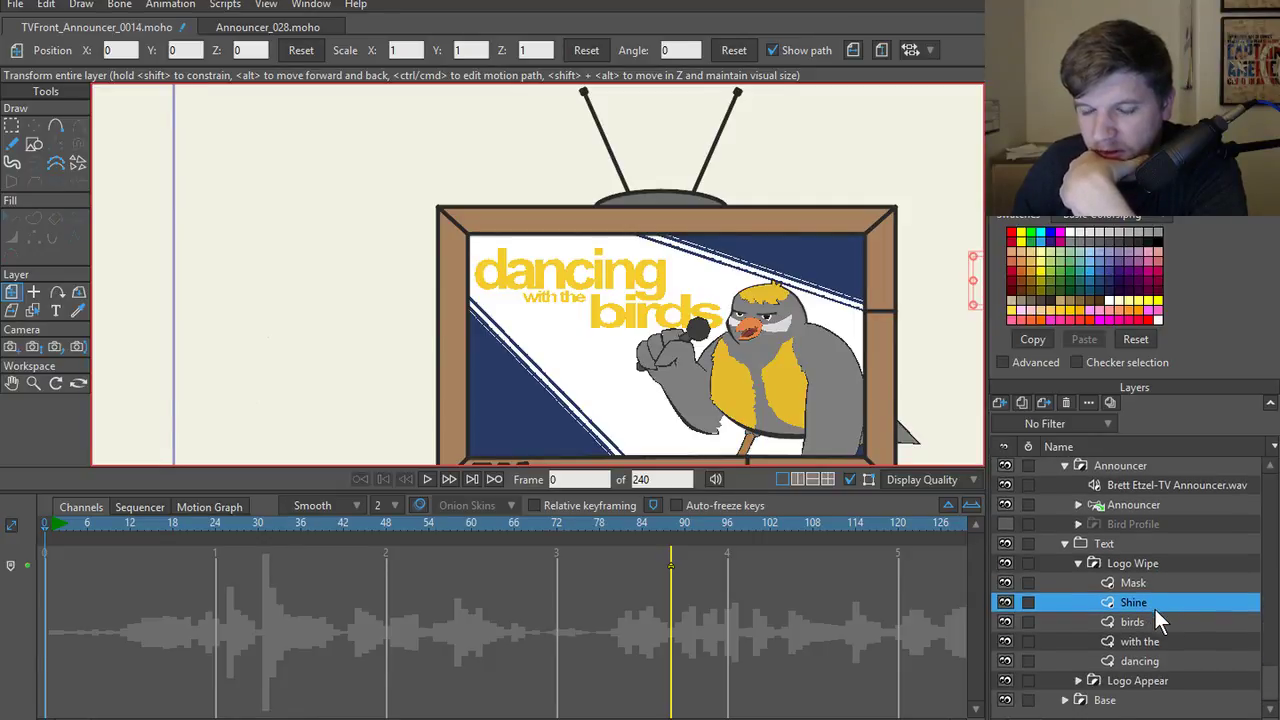
key(alt+Tab)
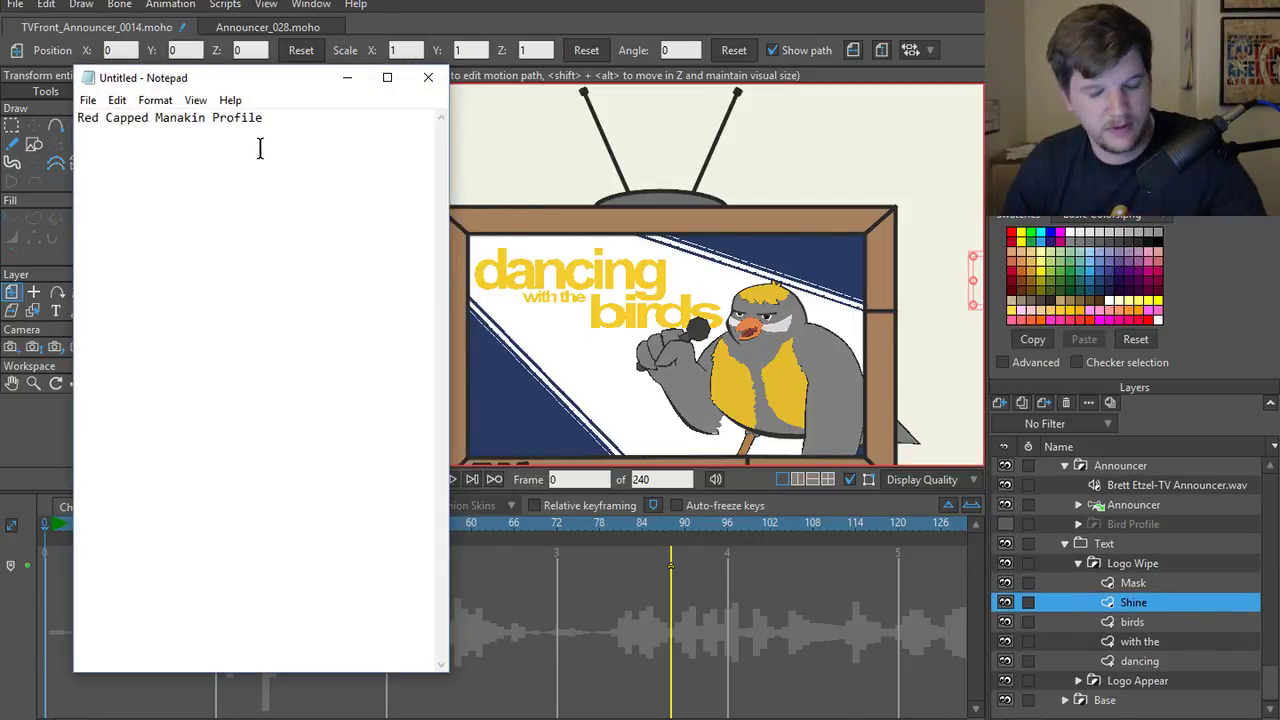
click(80, 117)
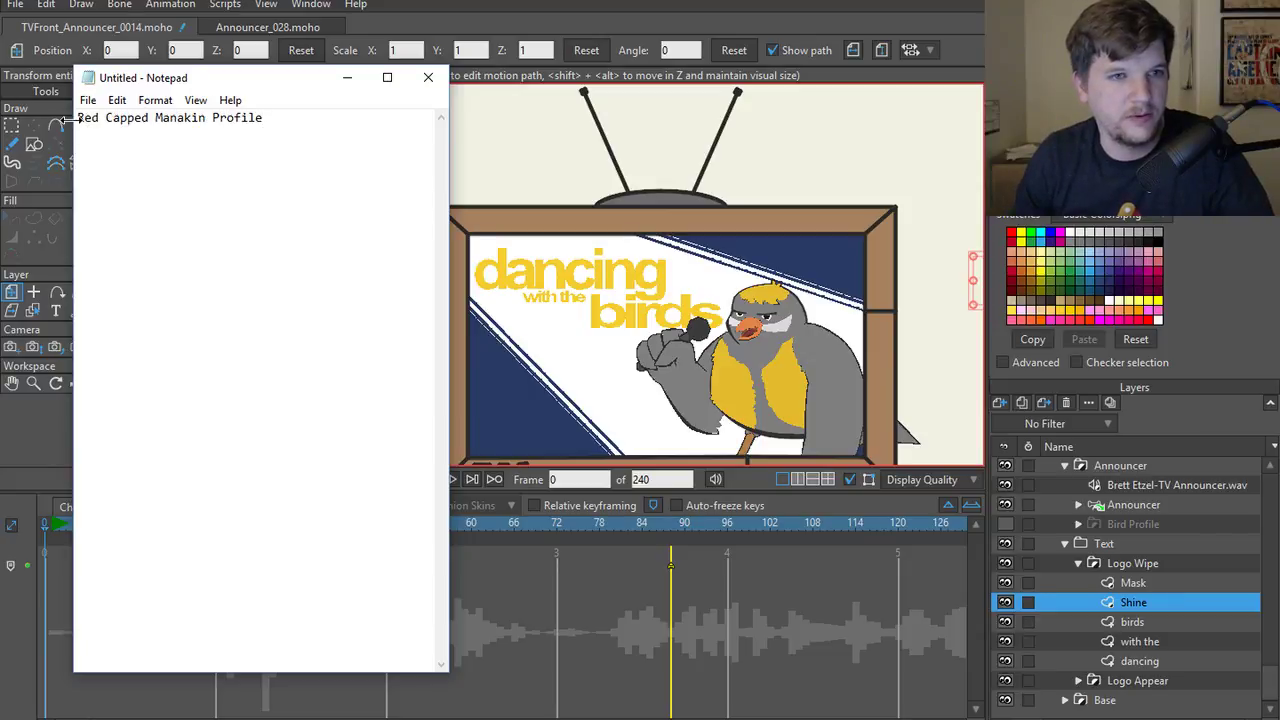
key(Return)
key(Up)
text(add )
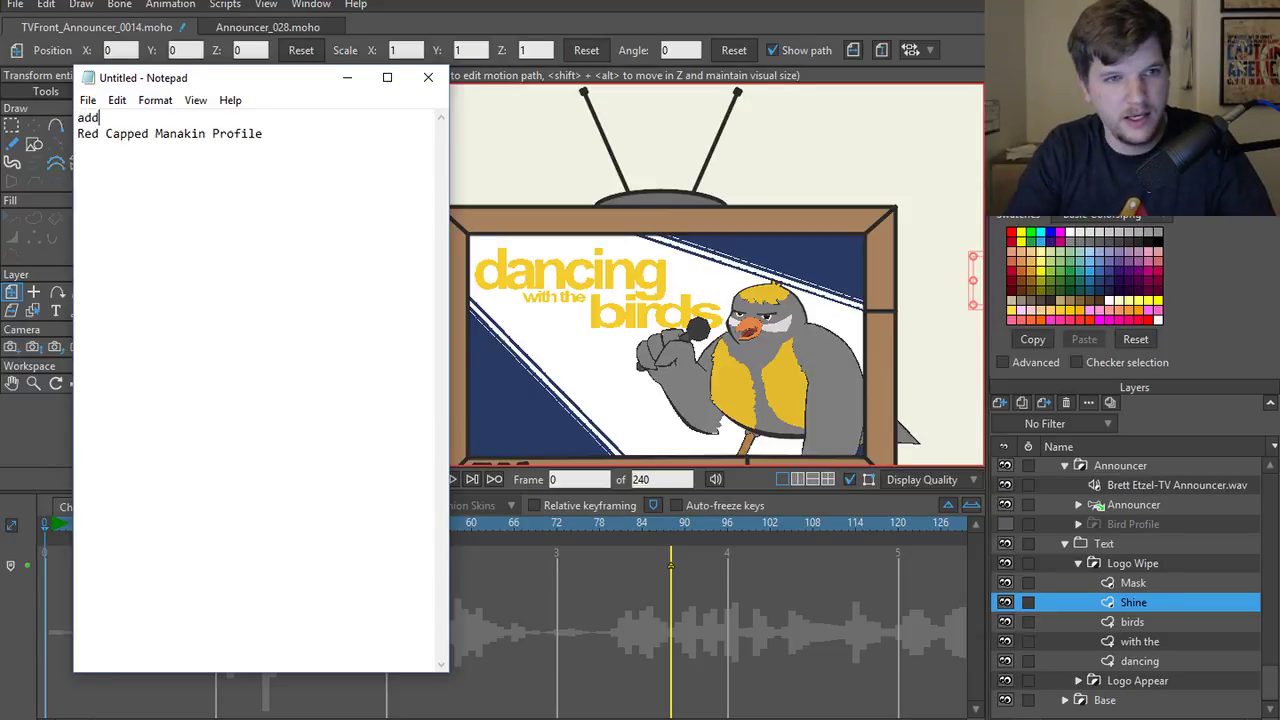
text(t)
key(BackSpace)
text(log)
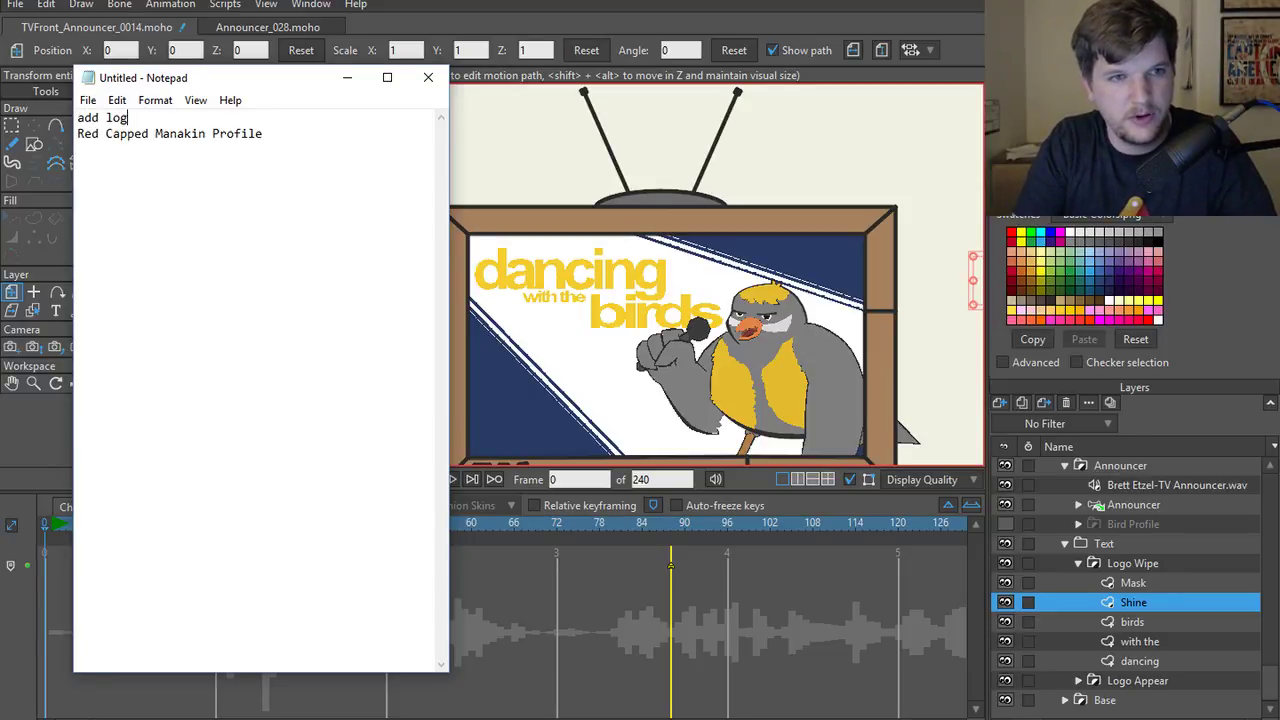
text(o shine)
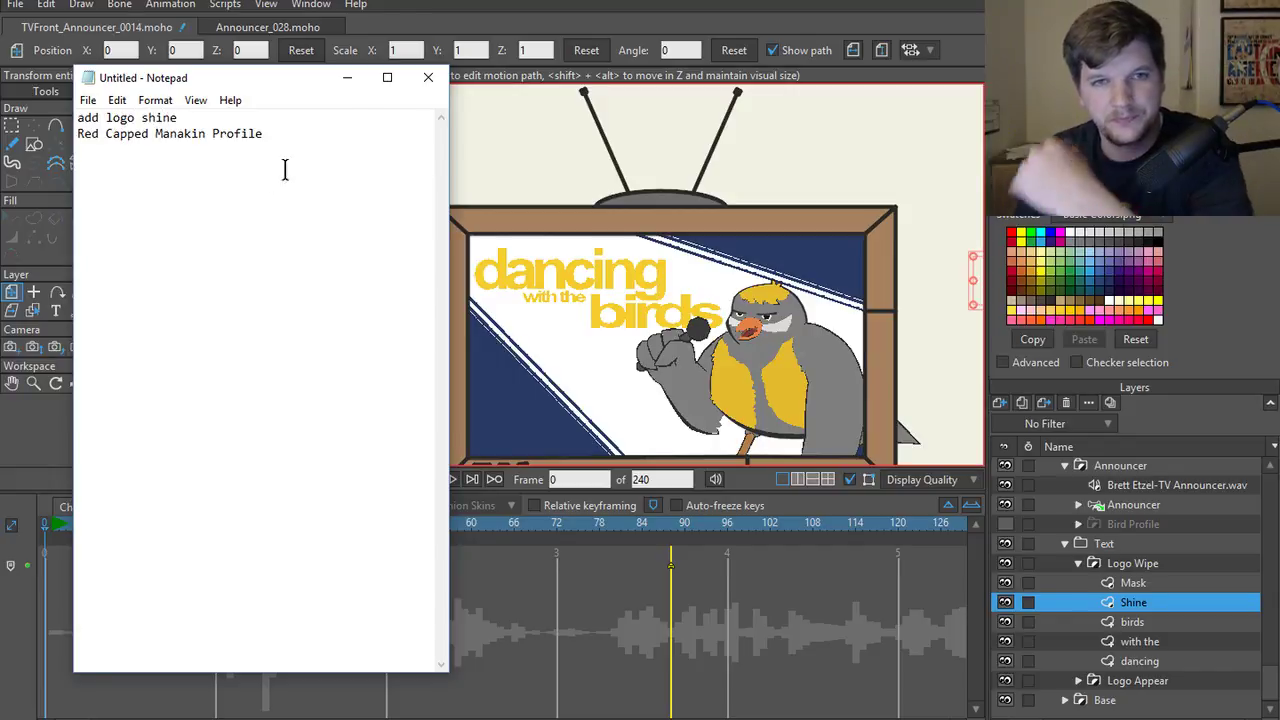
click(348, 78)
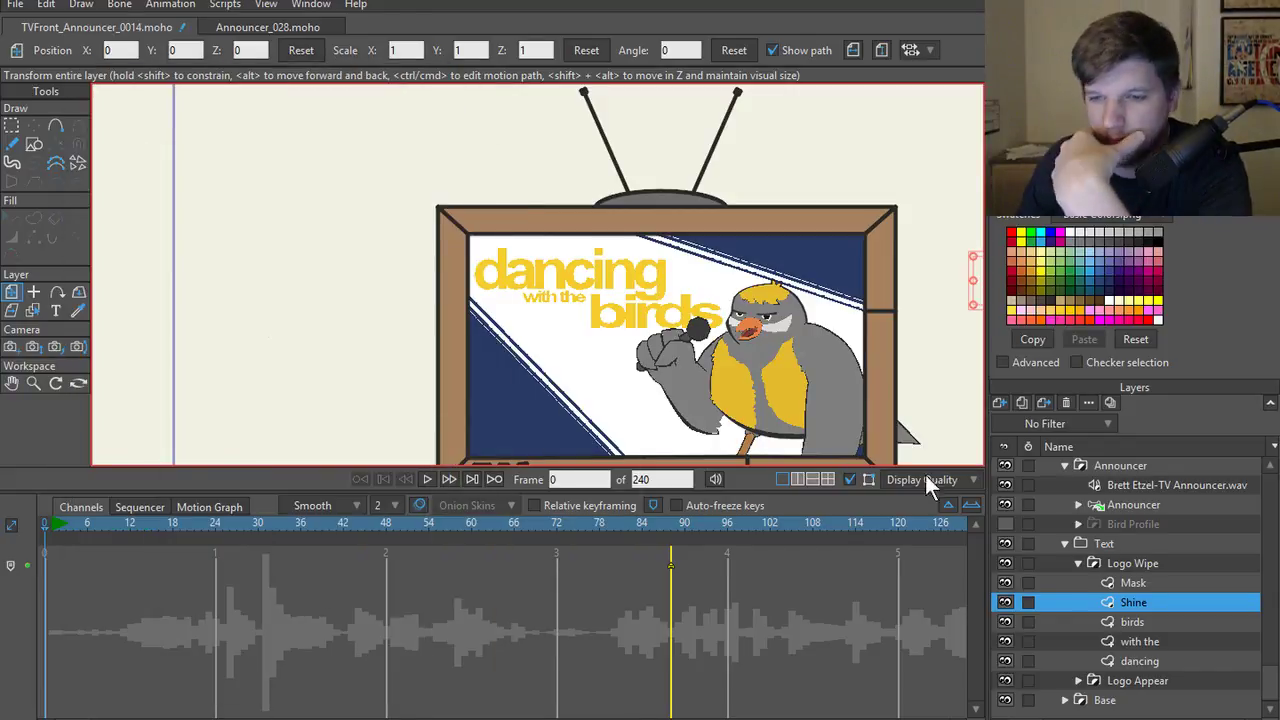
- Inspect the Mask and Shine layers on the canvas and examine the Logo Wipe group's masking settings
click(1150, 582)
click(1151, 600)
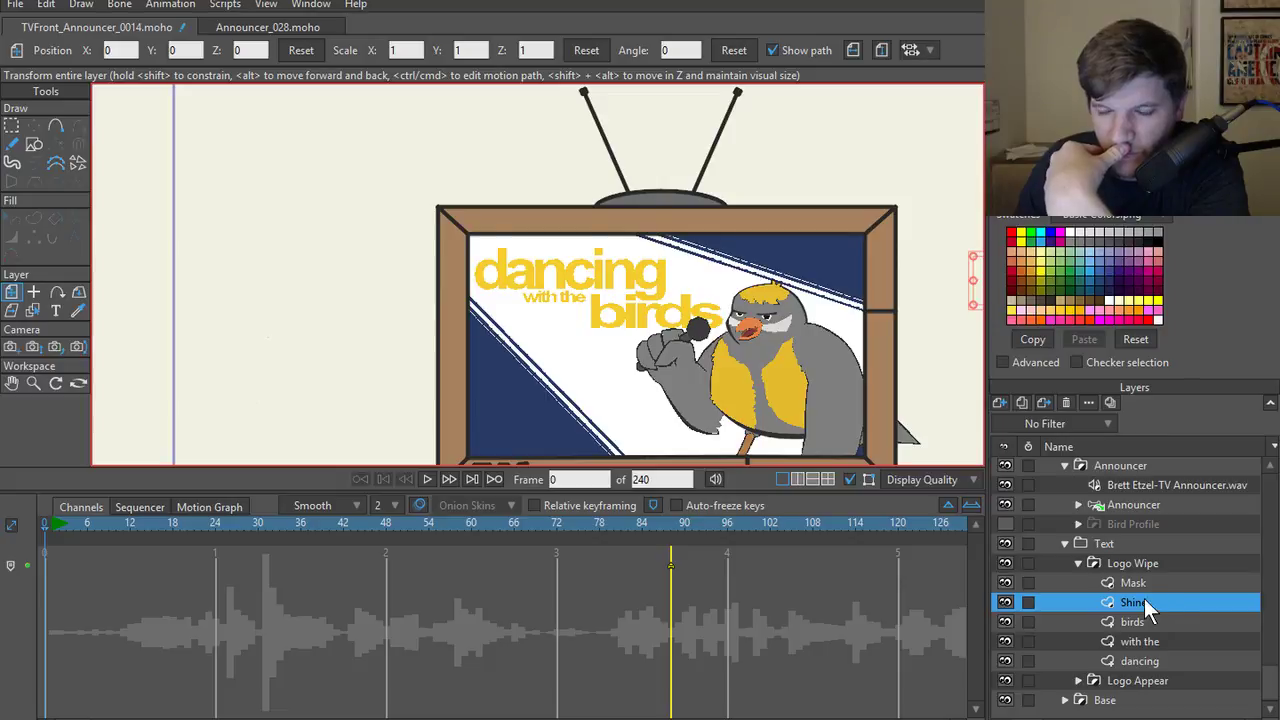
scroll(897, 408, down, 2)
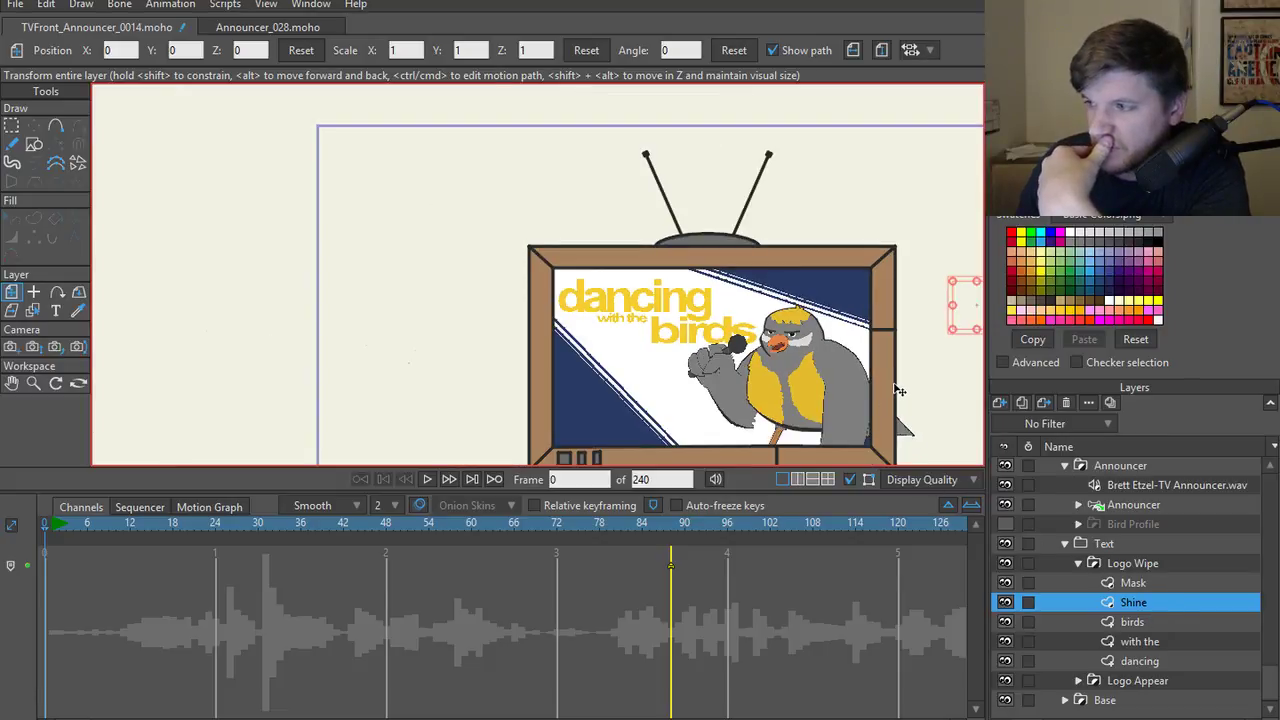
scroll(786, 357, up, 2)
scroll(786, 357, up, 3)
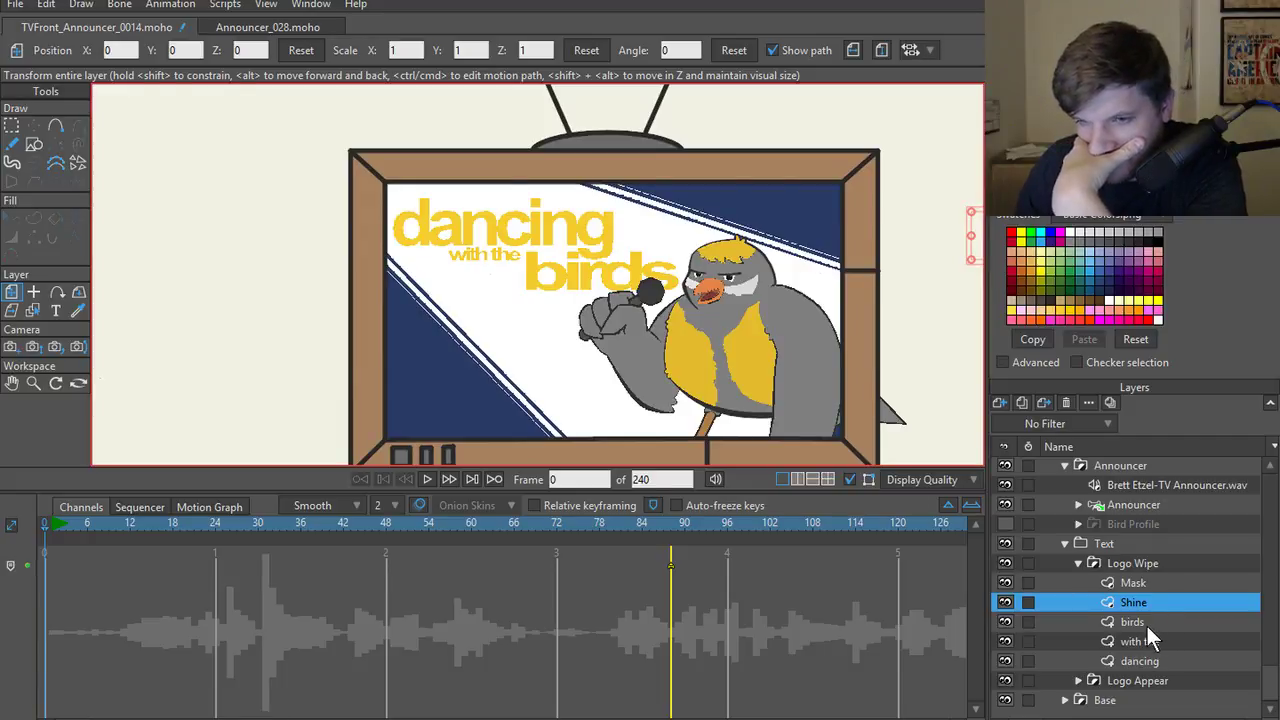
click(1135, 583)
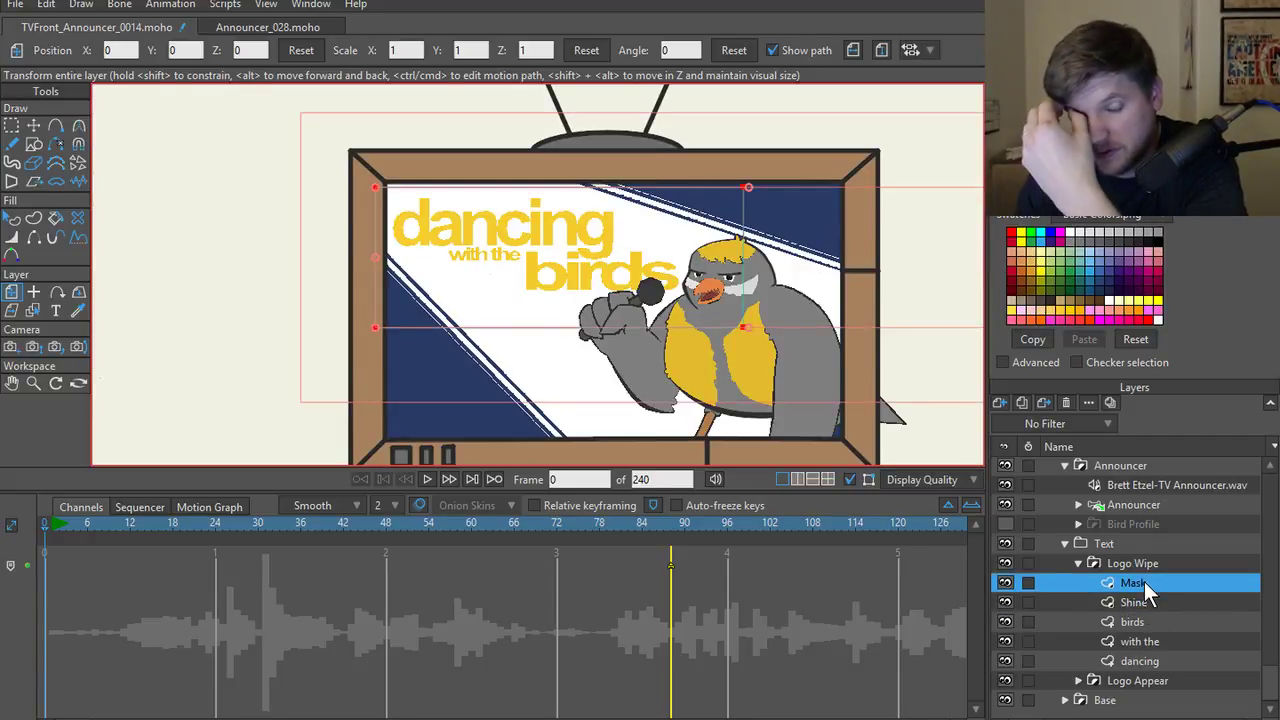
double_click(1135, 563)
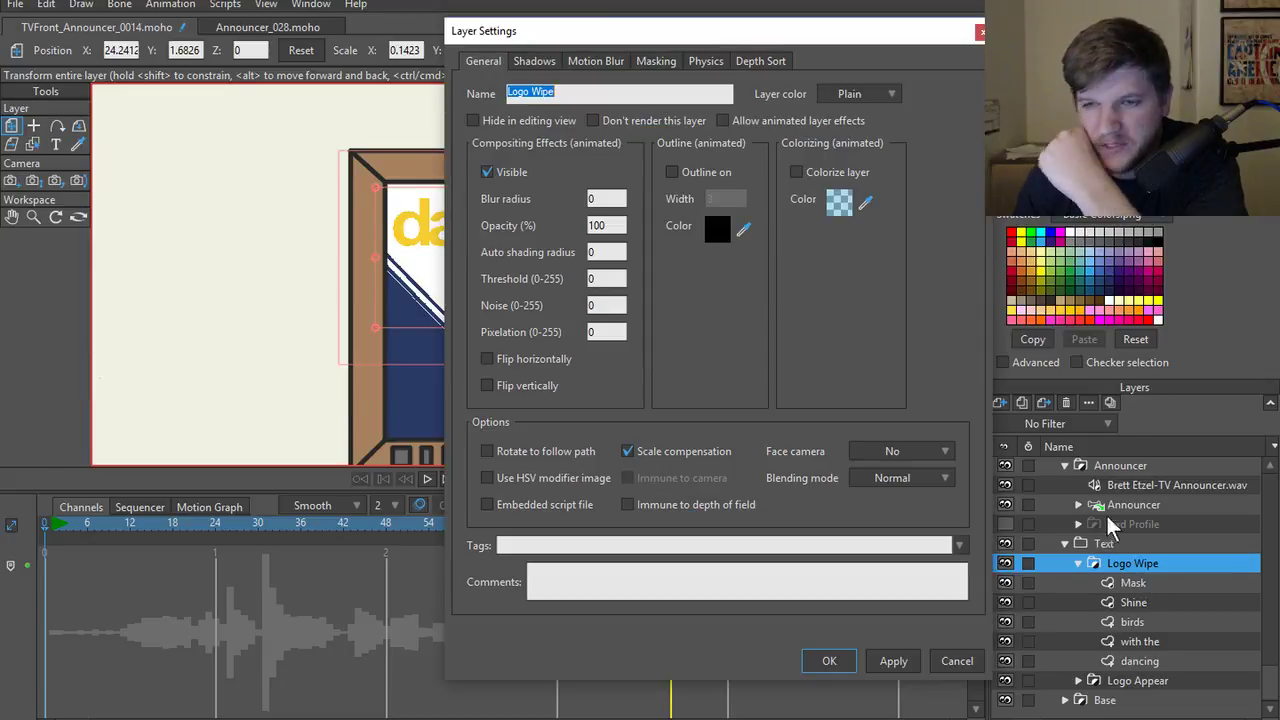
click(656, 63)
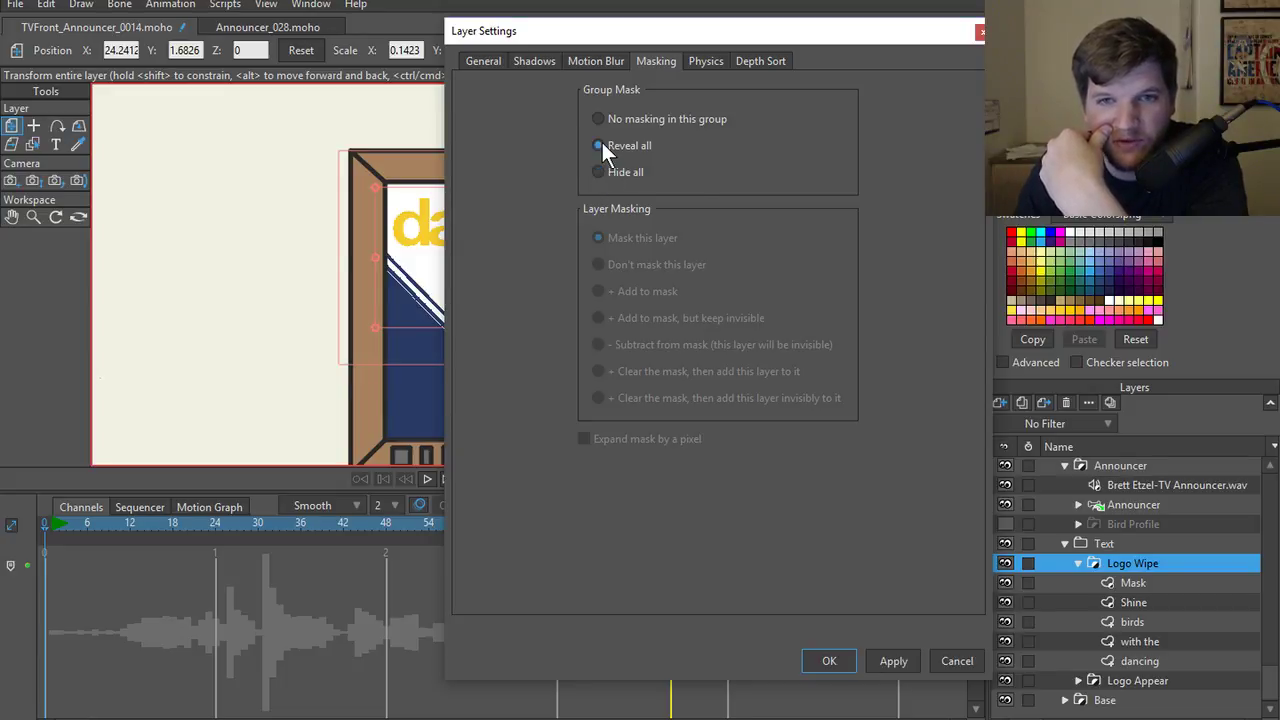
click(845, 660)
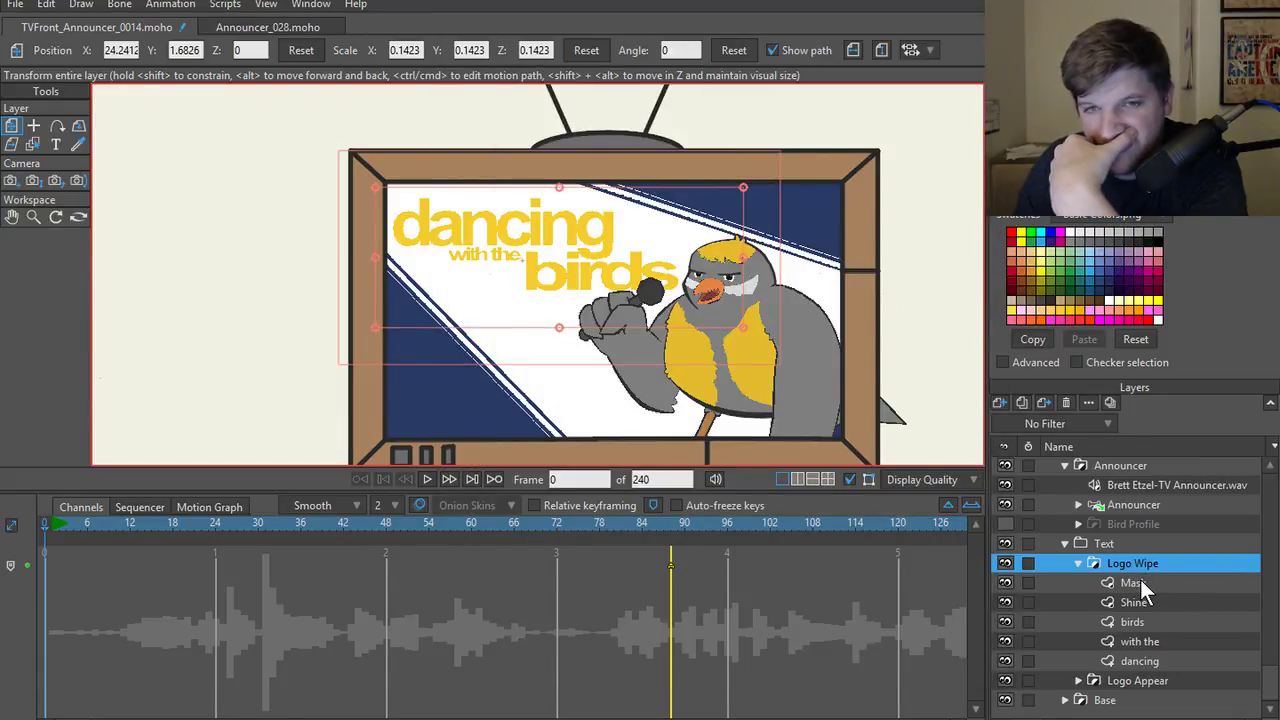
- Check the masking modes of the Mask layer and the birds, with the and dancing layers in the Logo Wipe group
click(1140, 579)
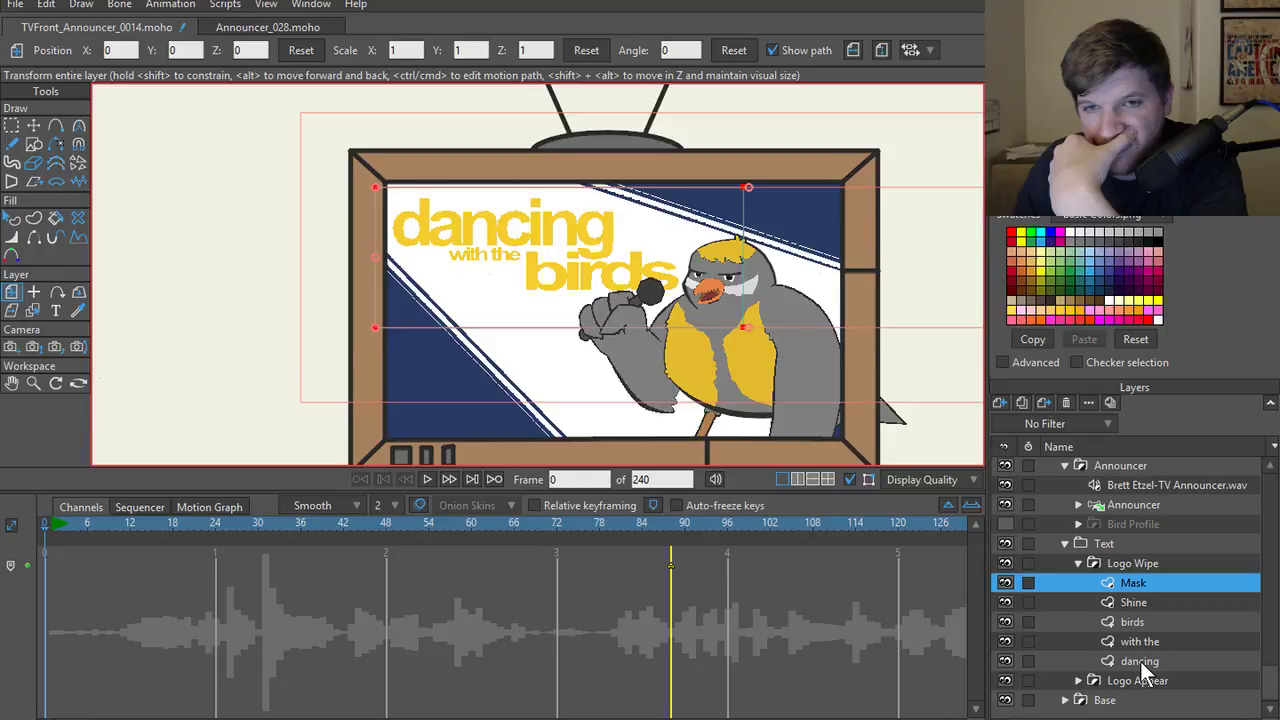
right_click(1138, 584)
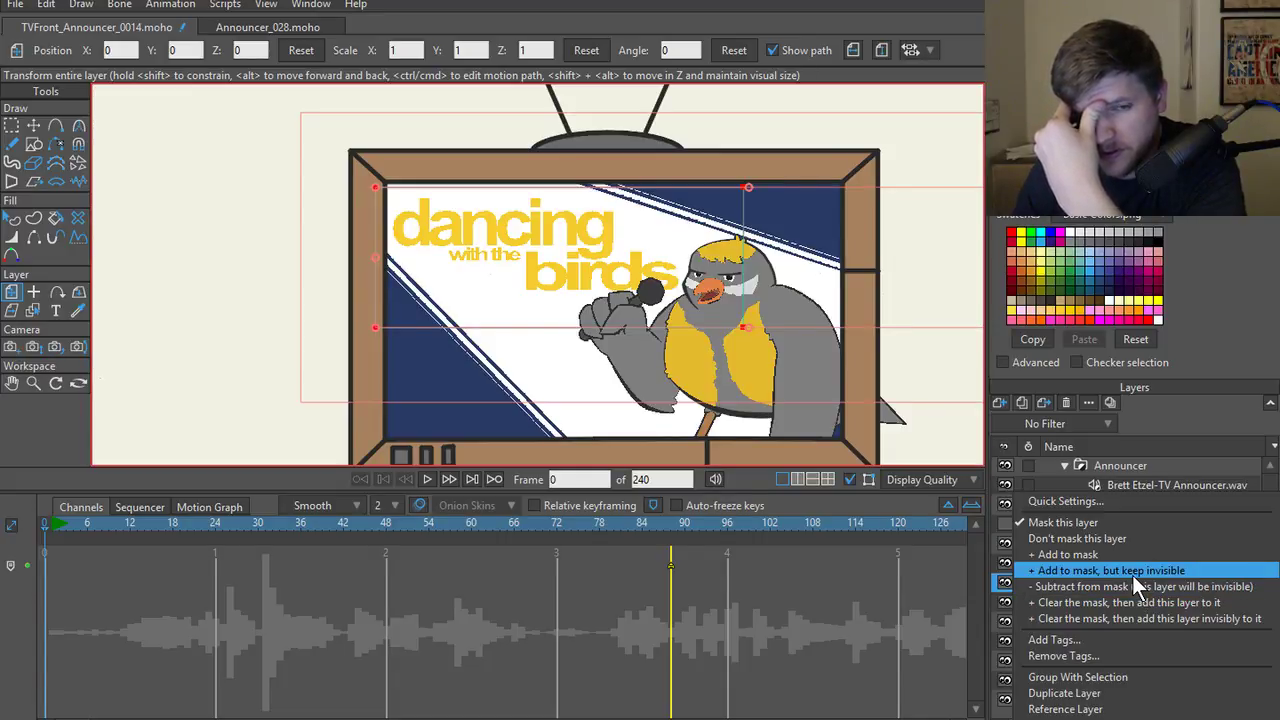
click(907, 520)
click(1133, 626)
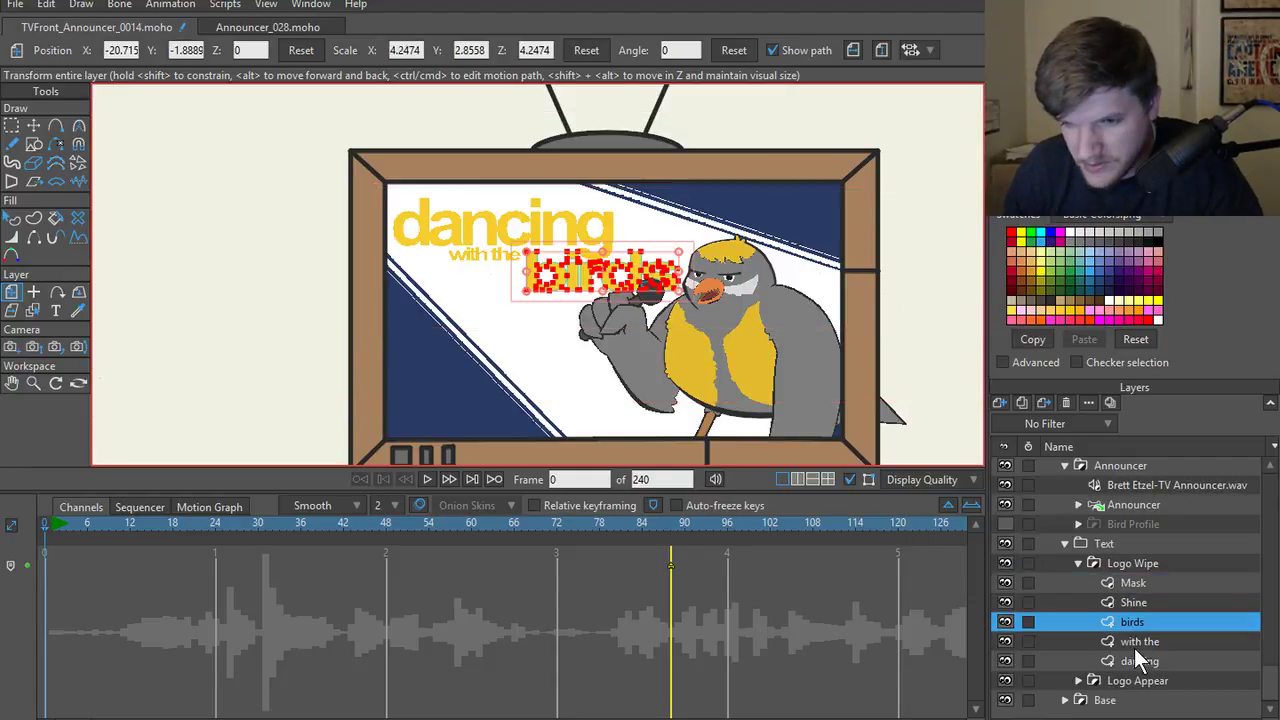
shift+click(1134, 661)
right_click(1134, 661)
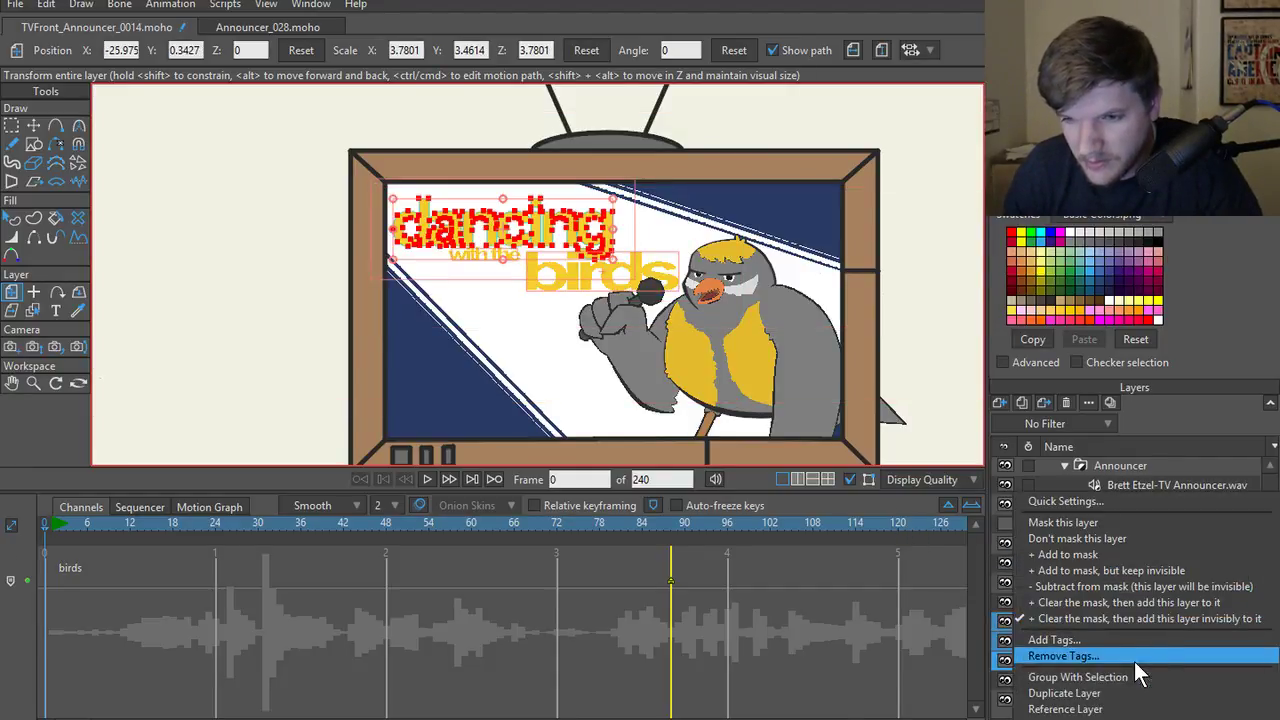
click(992, 596)
click(1135, 584)
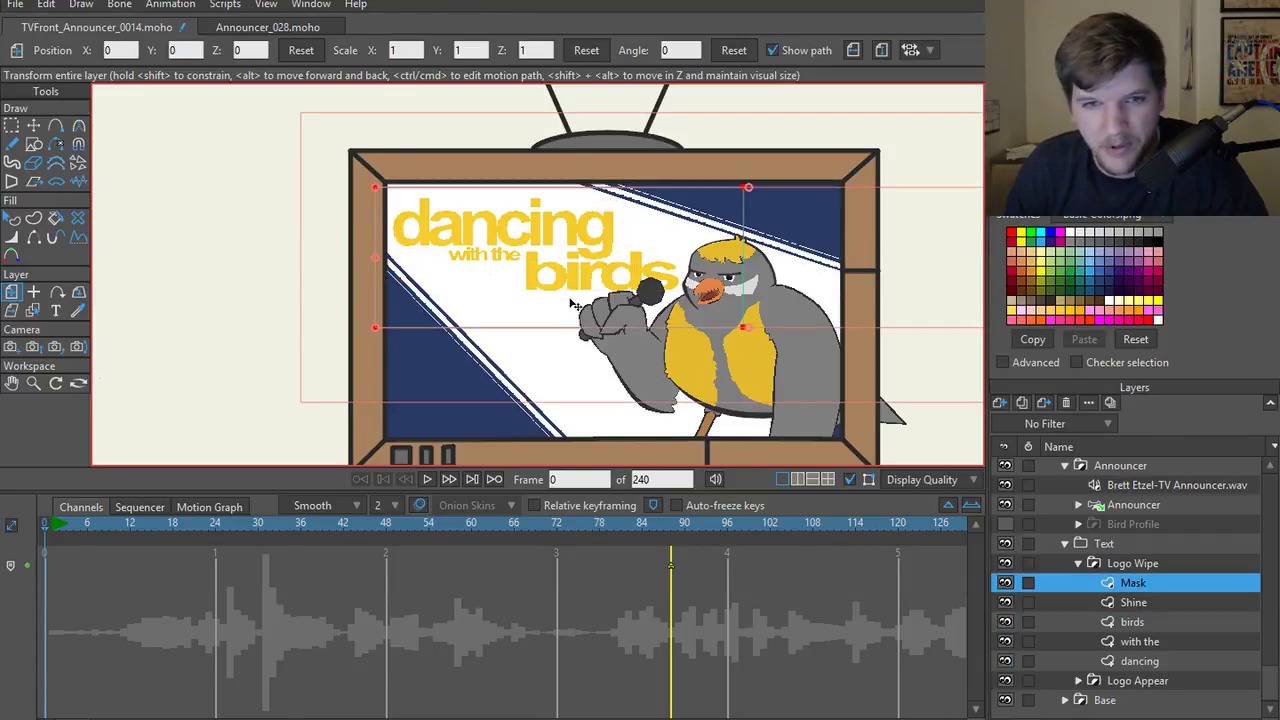
- Render frame 0 to check the logo masking, and examine the Mask layer's masking mode again
key(ctrl+r)
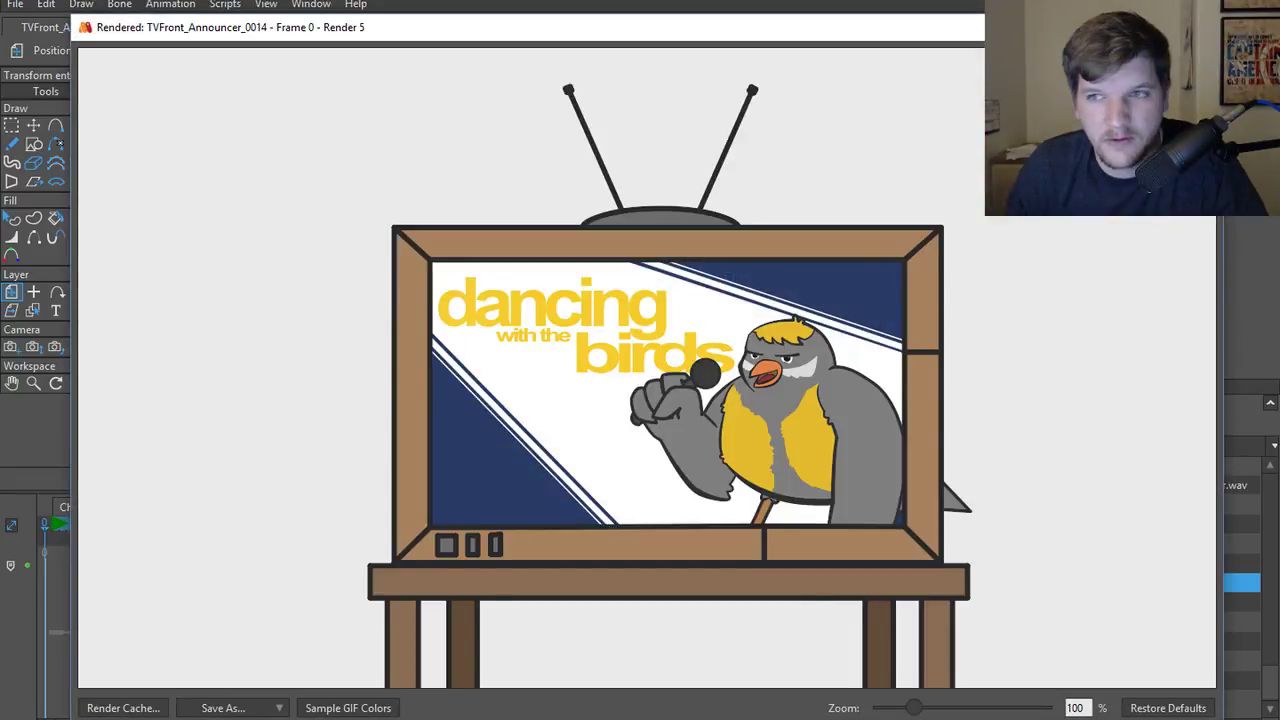
key(Escape)
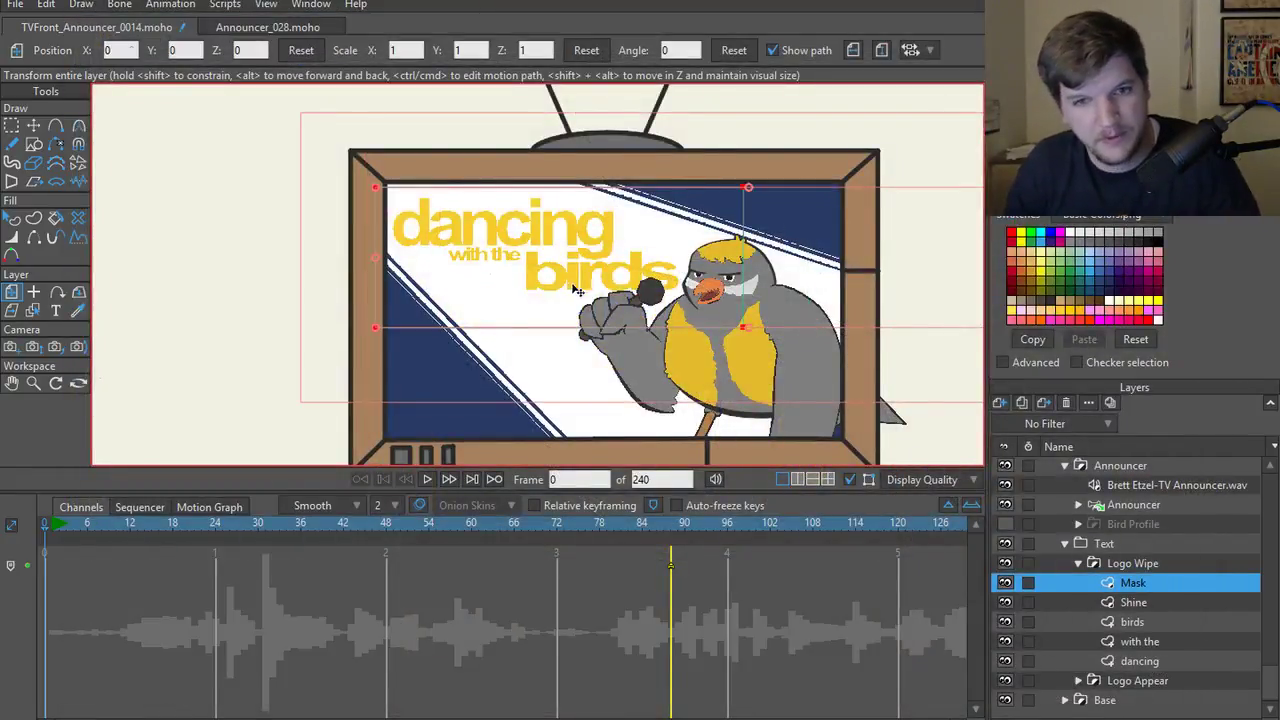
right_click(1140, 588)
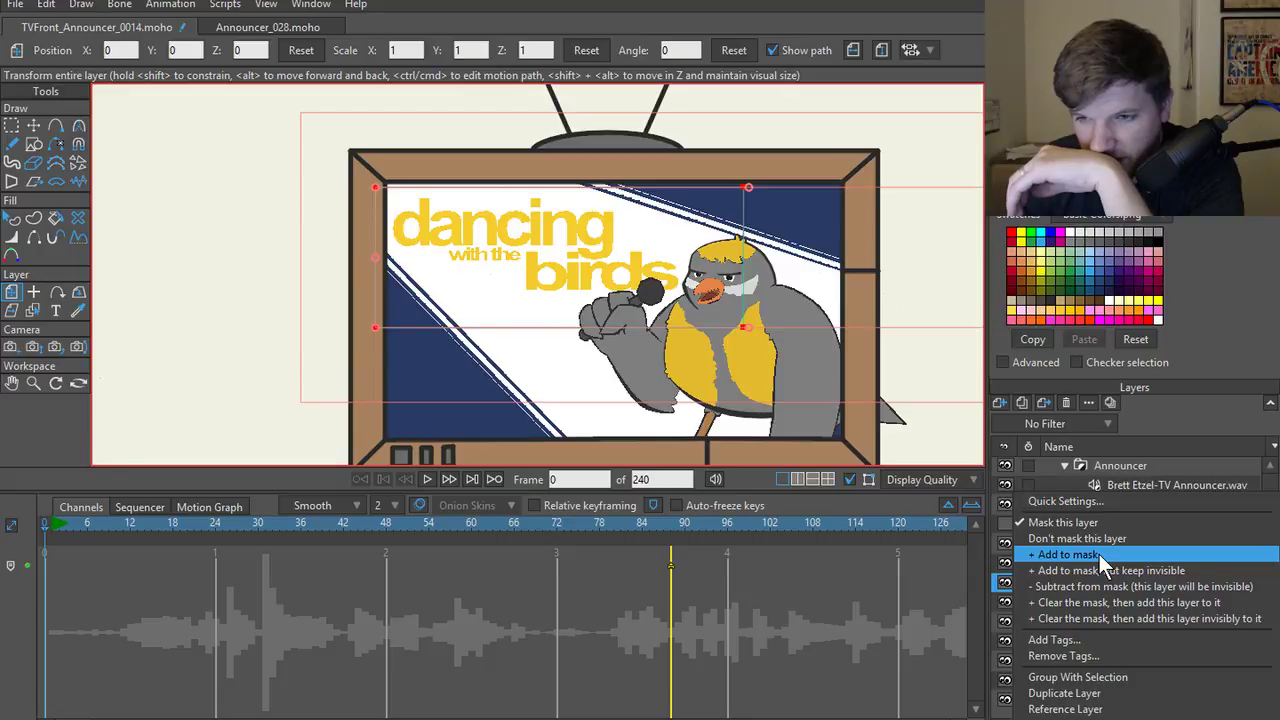
click(898, 505)
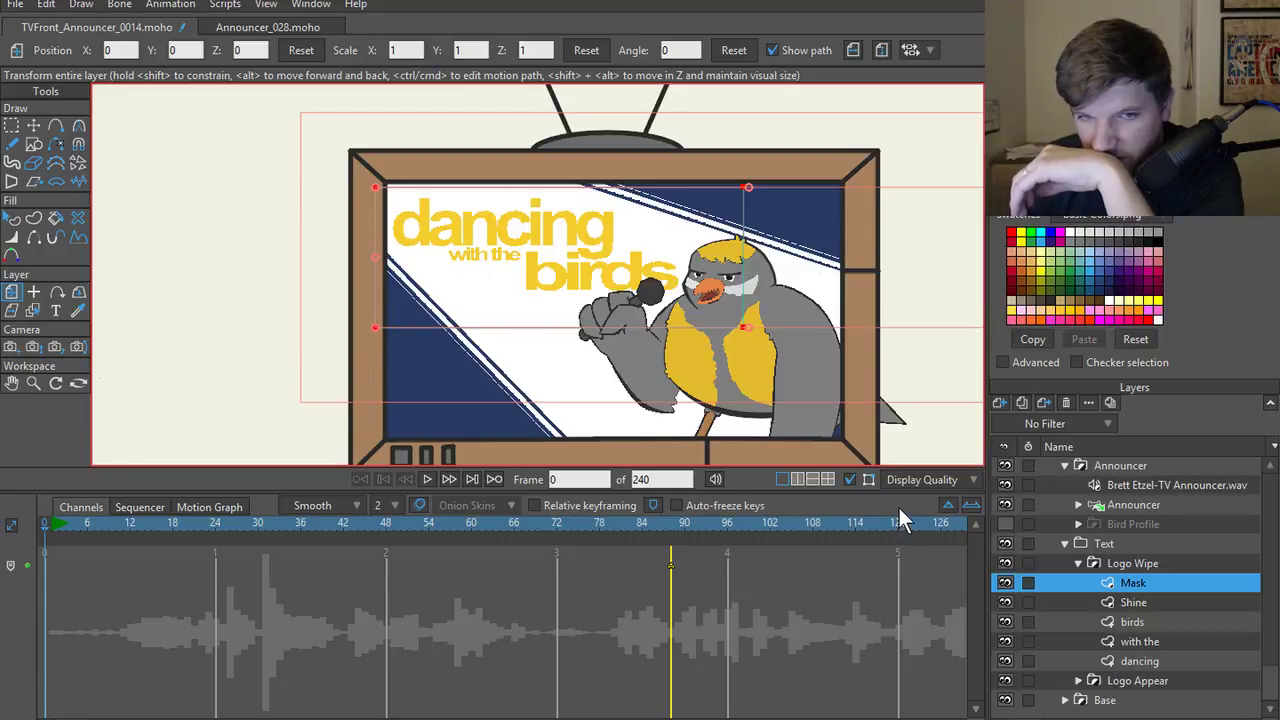
click(1136, 628)
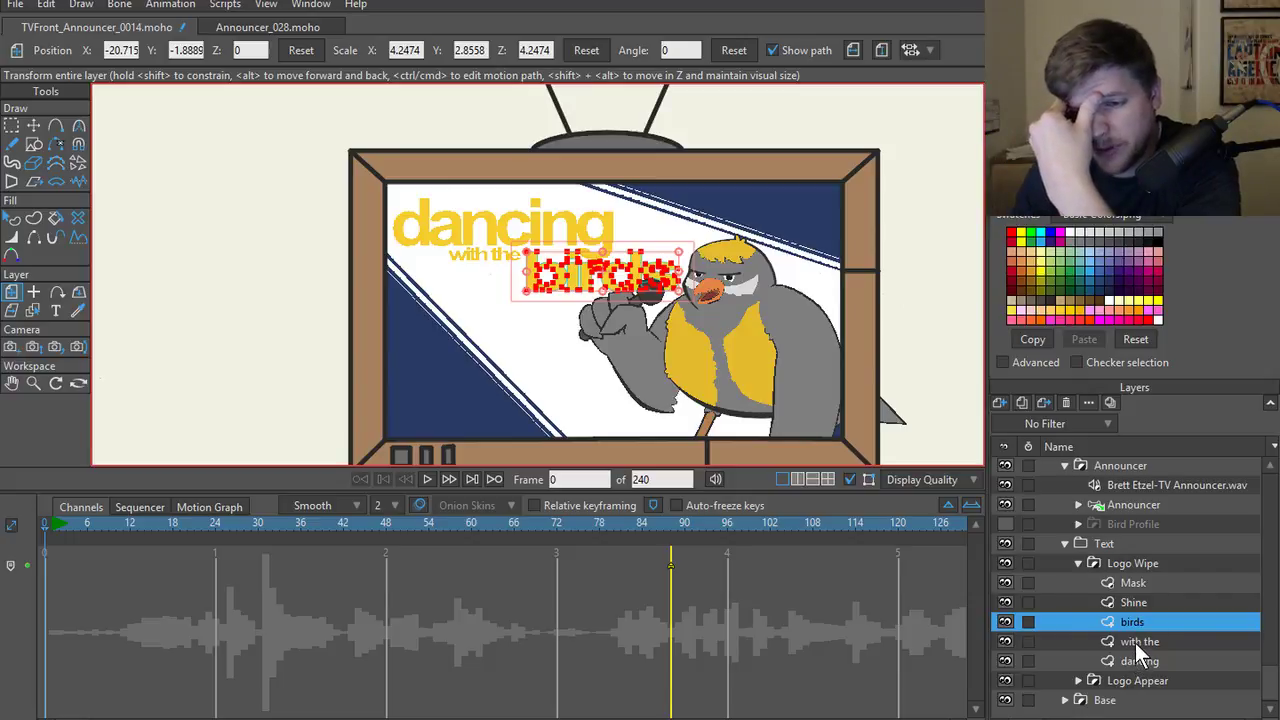
- Inspect the with the and dancing layers, and check the masking mode of the birds layer in the Logo Wipe group
click(1135, 643)
click(1136, 659)
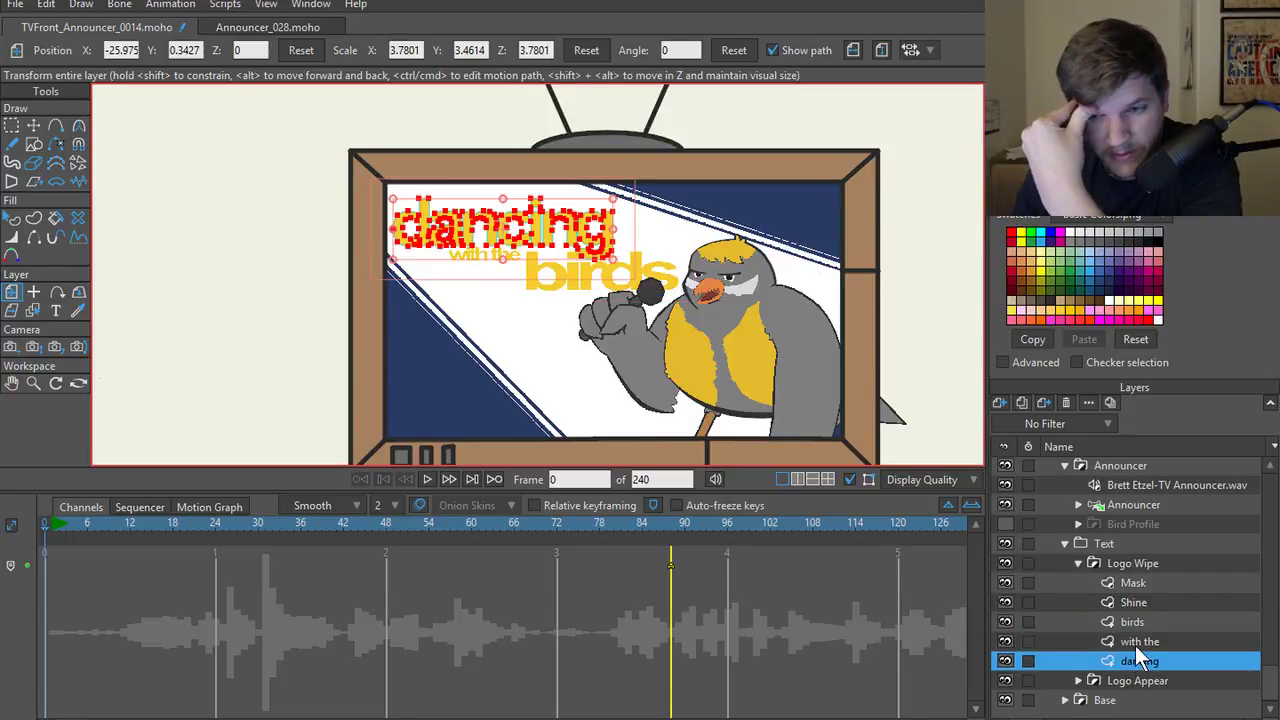
double_click(1131, 622)
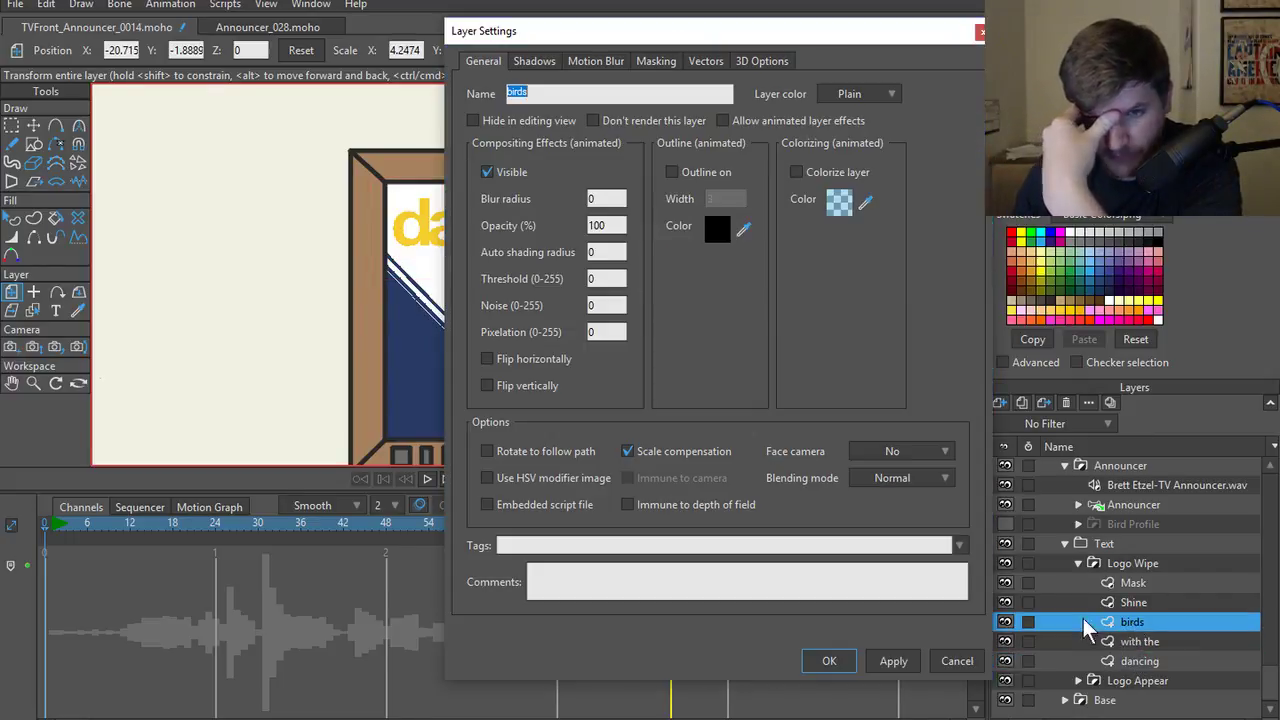
click(658, 63)
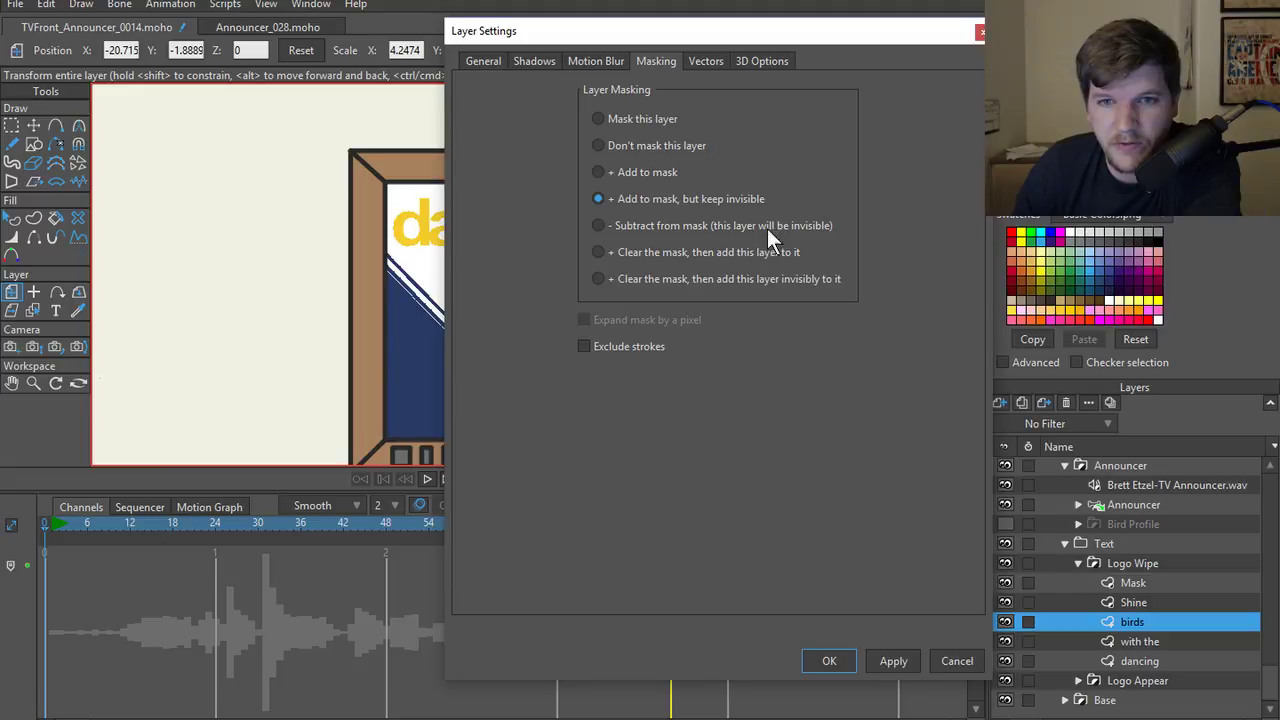
click(980, 32)
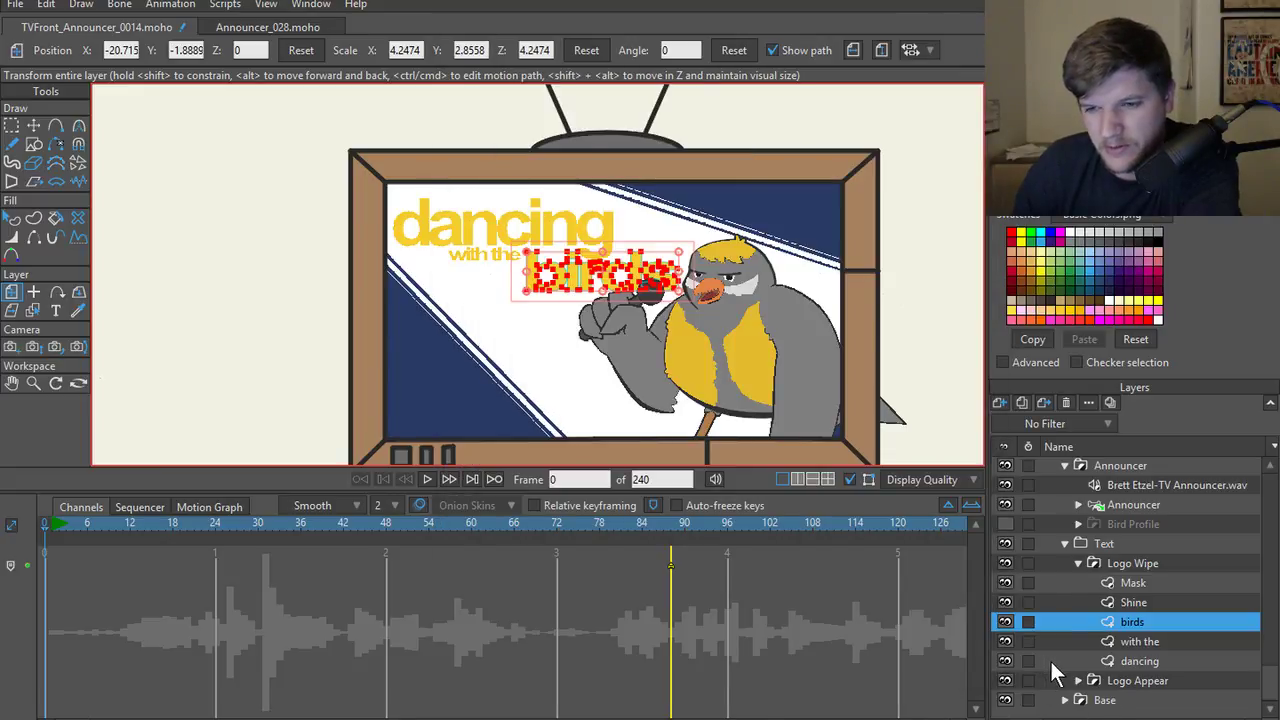
- Try the subtract-from-mask mode on the birds, with the and dancing layers together
shift+click(1049, 658)
right_click(1050, 661)
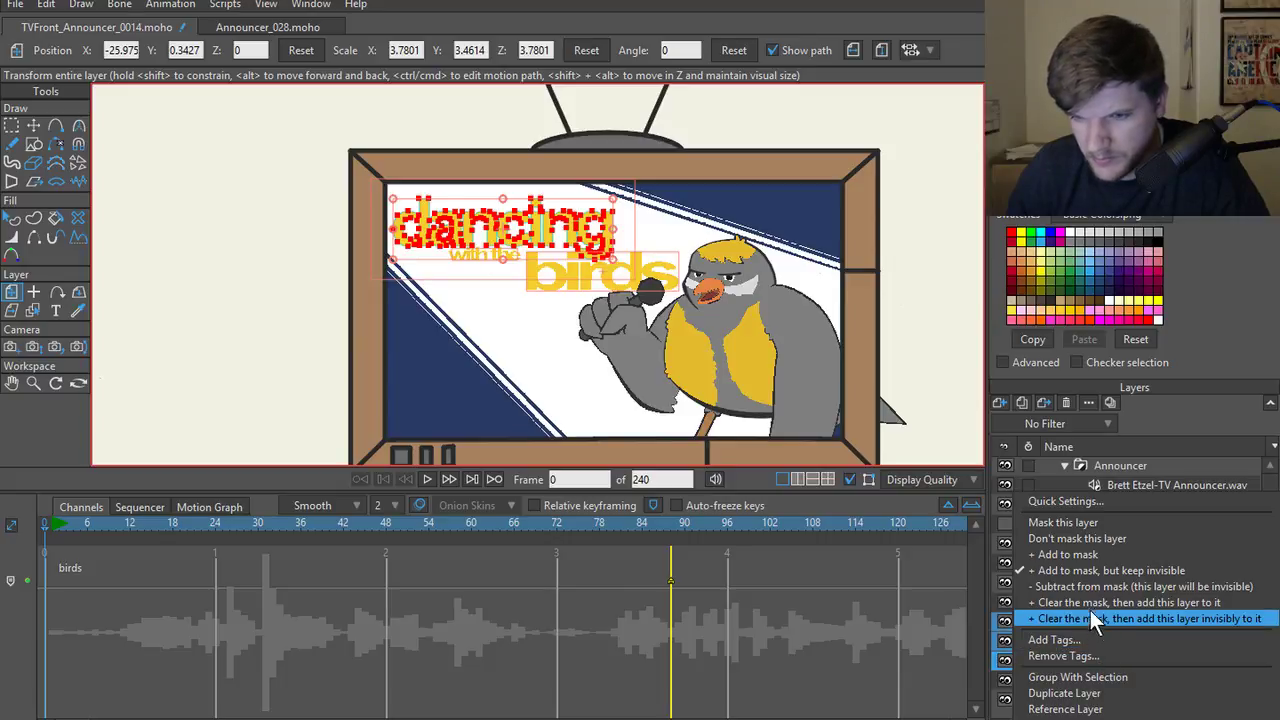
click(1083, 588)
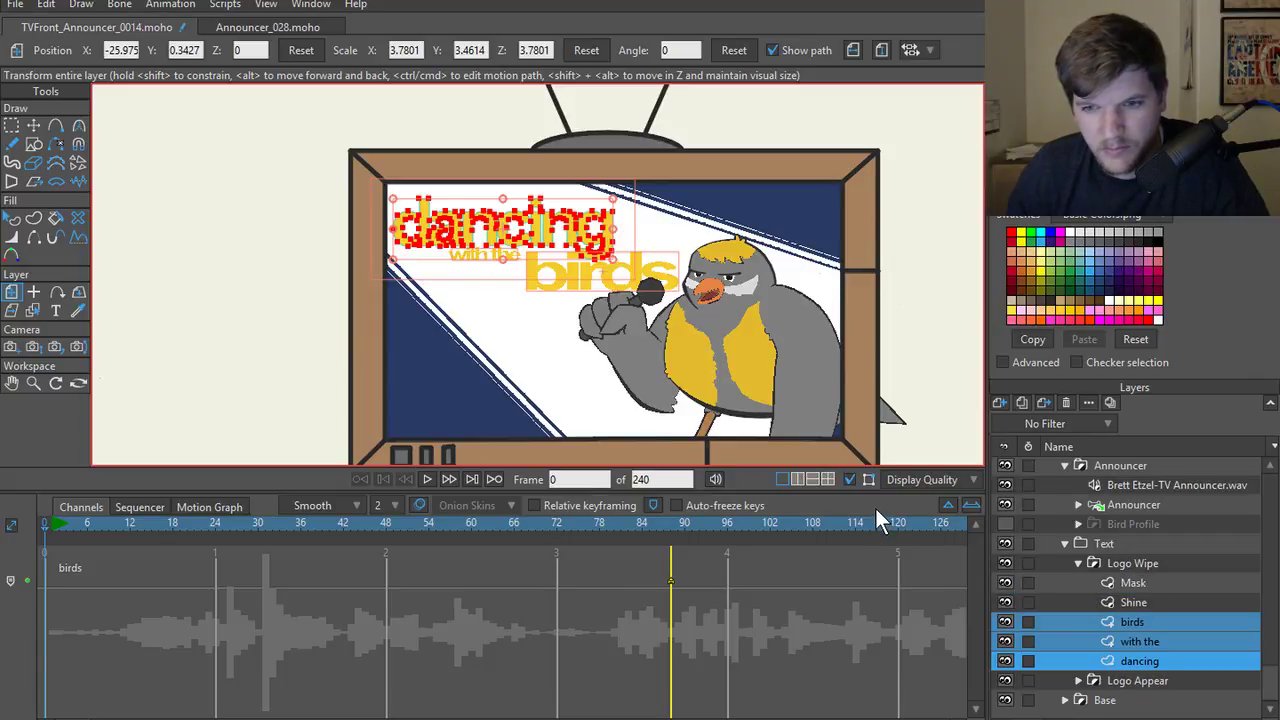
- Select the Mask layer in the Logo Wipe group and render frame 0 to check the logo masking
click(1110, 563)
click(1120, 583)
key(ctrl+r)
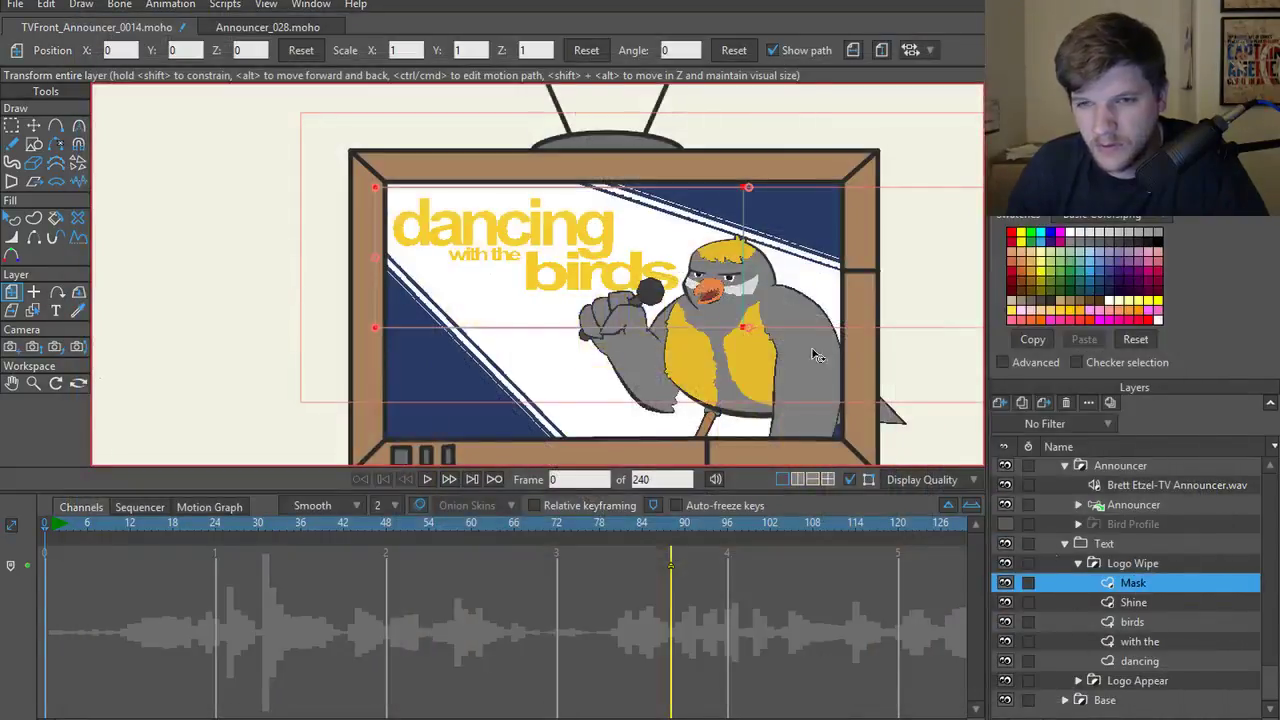
key(n)
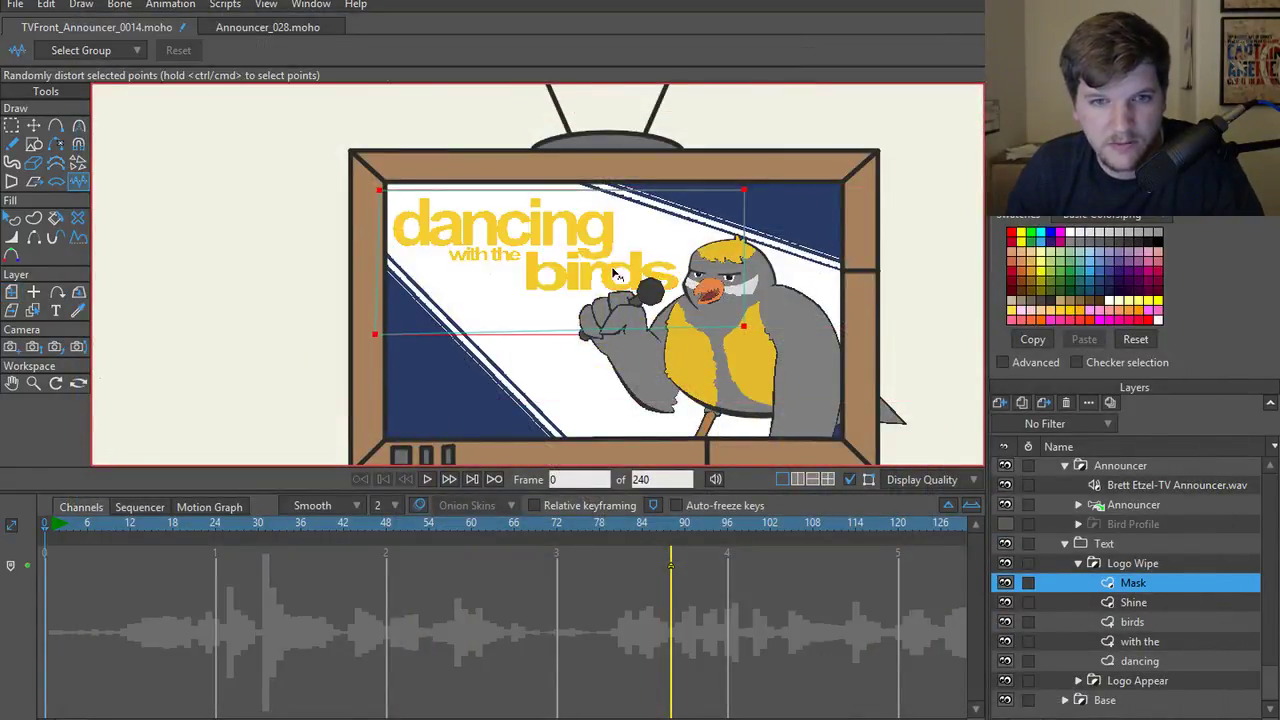
key(0)
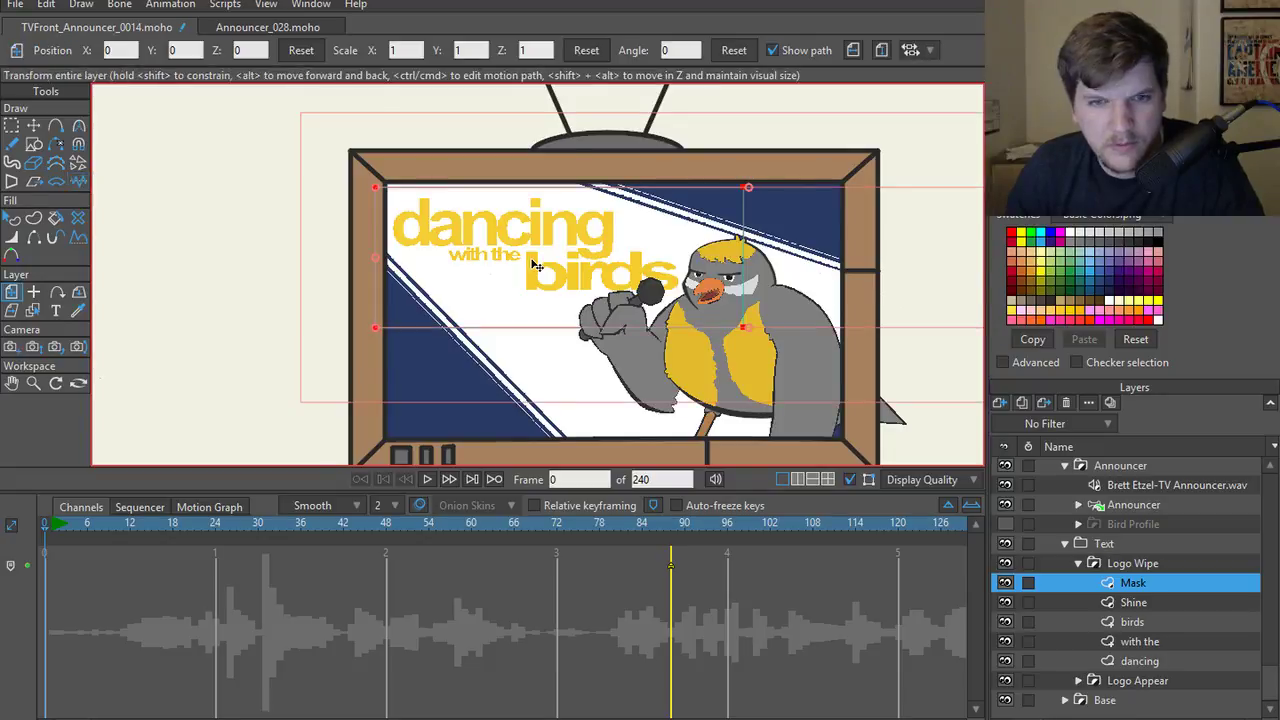
key(ctrl+r)
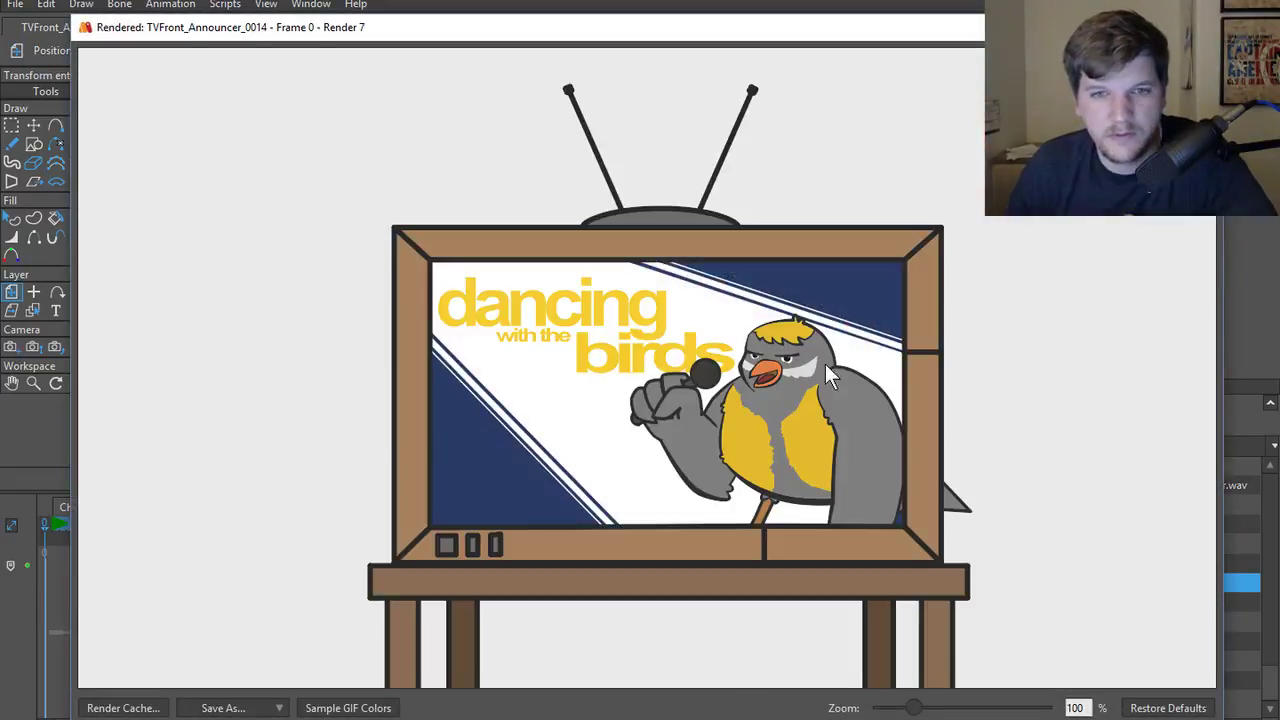
key(Escape)
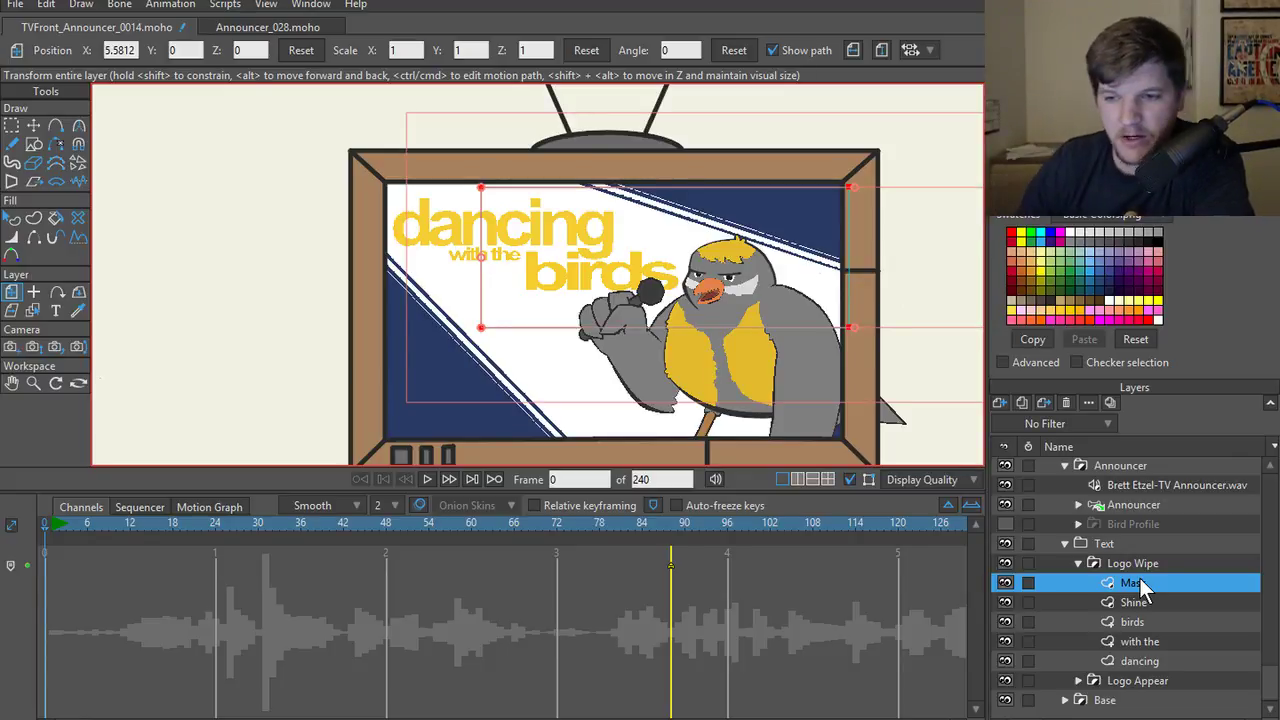
- Set the birds and with the layers to add to mask but keep invisible, and the dancing layer to add to mask
click(1139, 642)
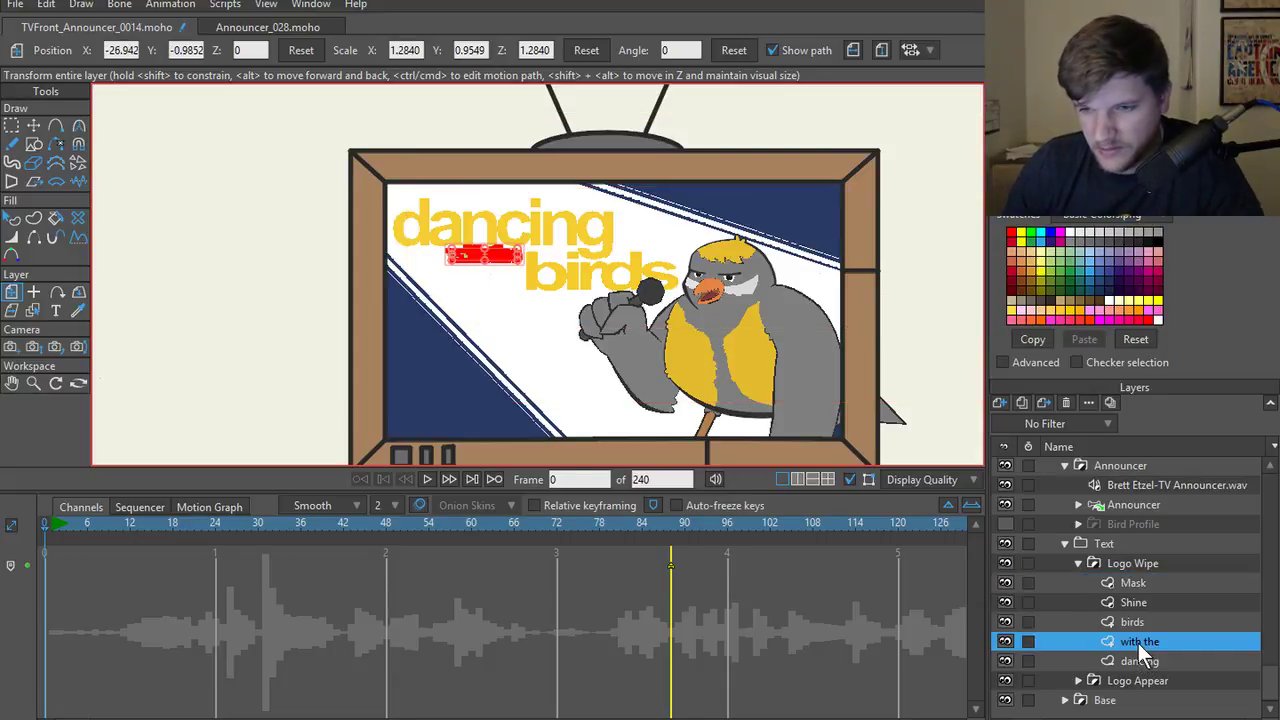
right_click(1135, 622)
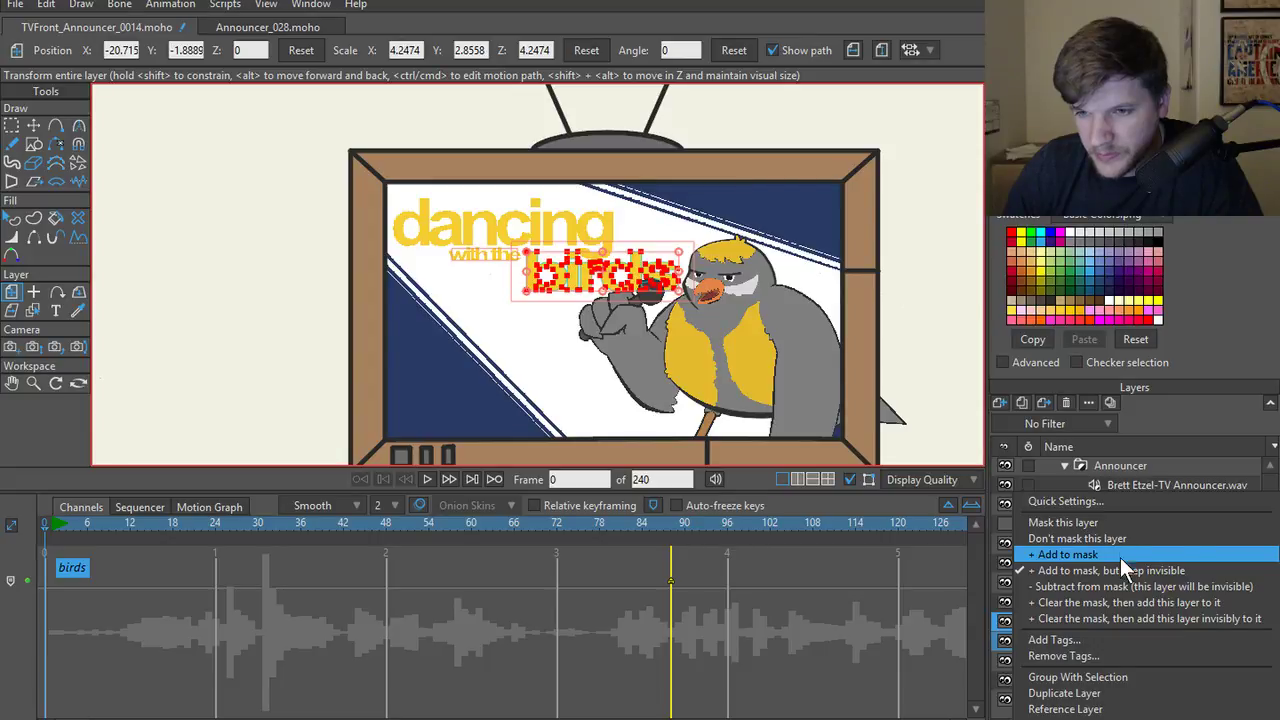
click(1074, 573)
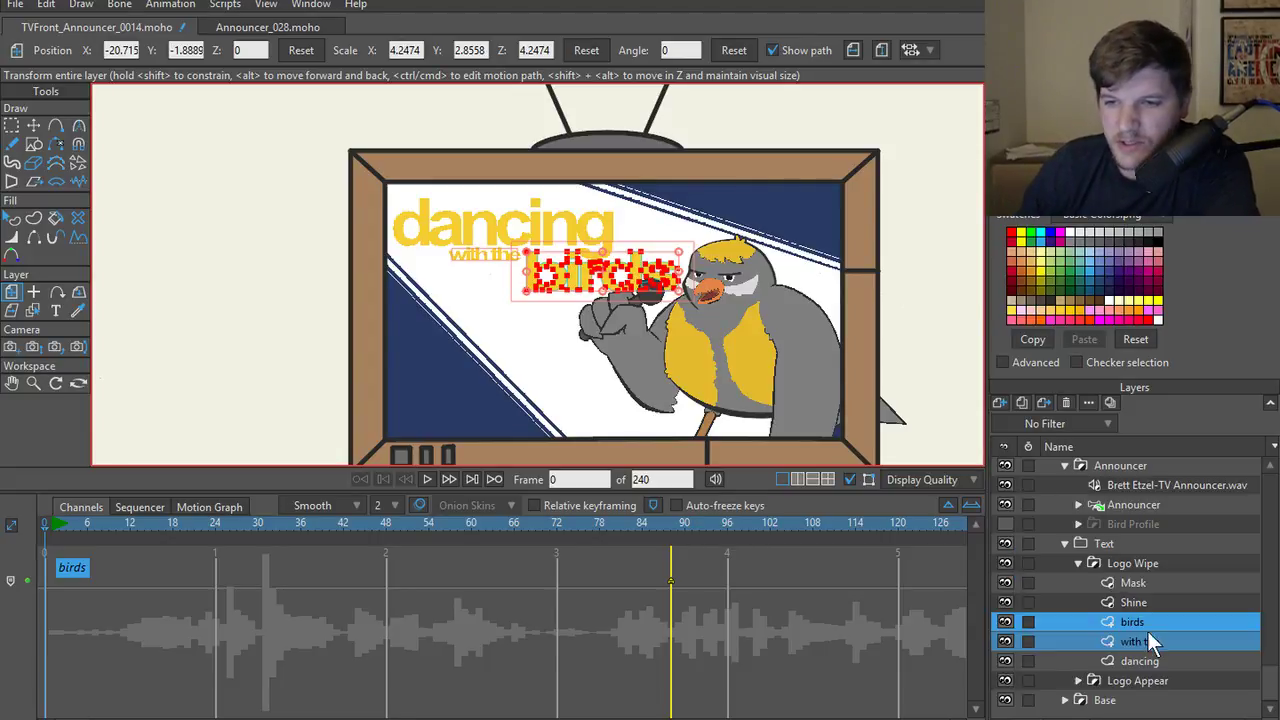
right_click(1132, 657)
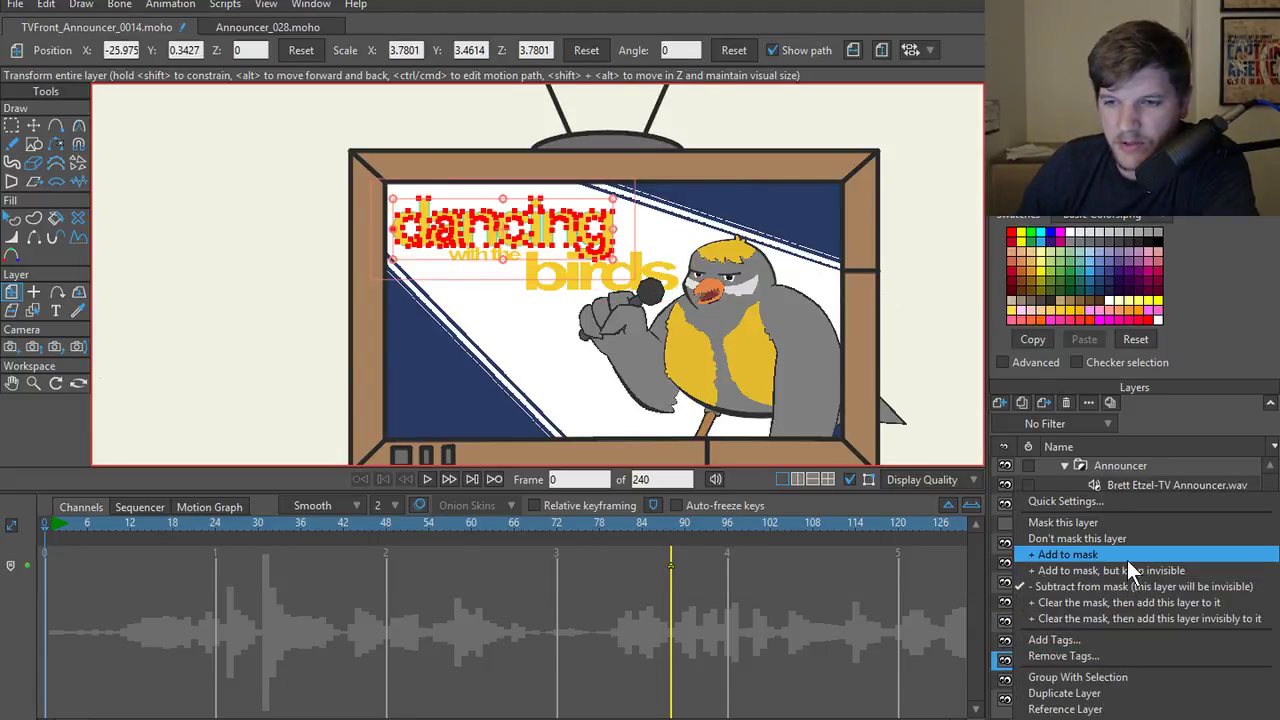
click(1090, 557)
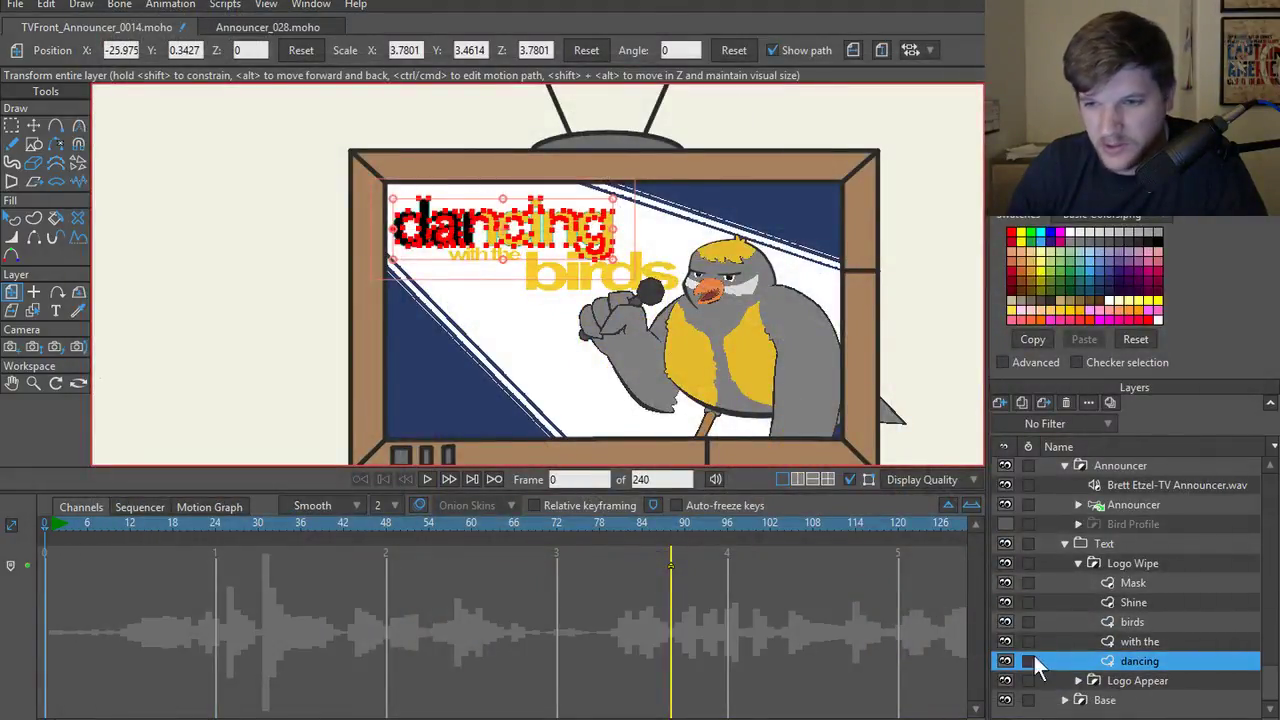
- Shift the Mask layer horizontally to about X 6.1 over the logo and check the masking modes of the dancing and Mask layers
click(1133, 641)
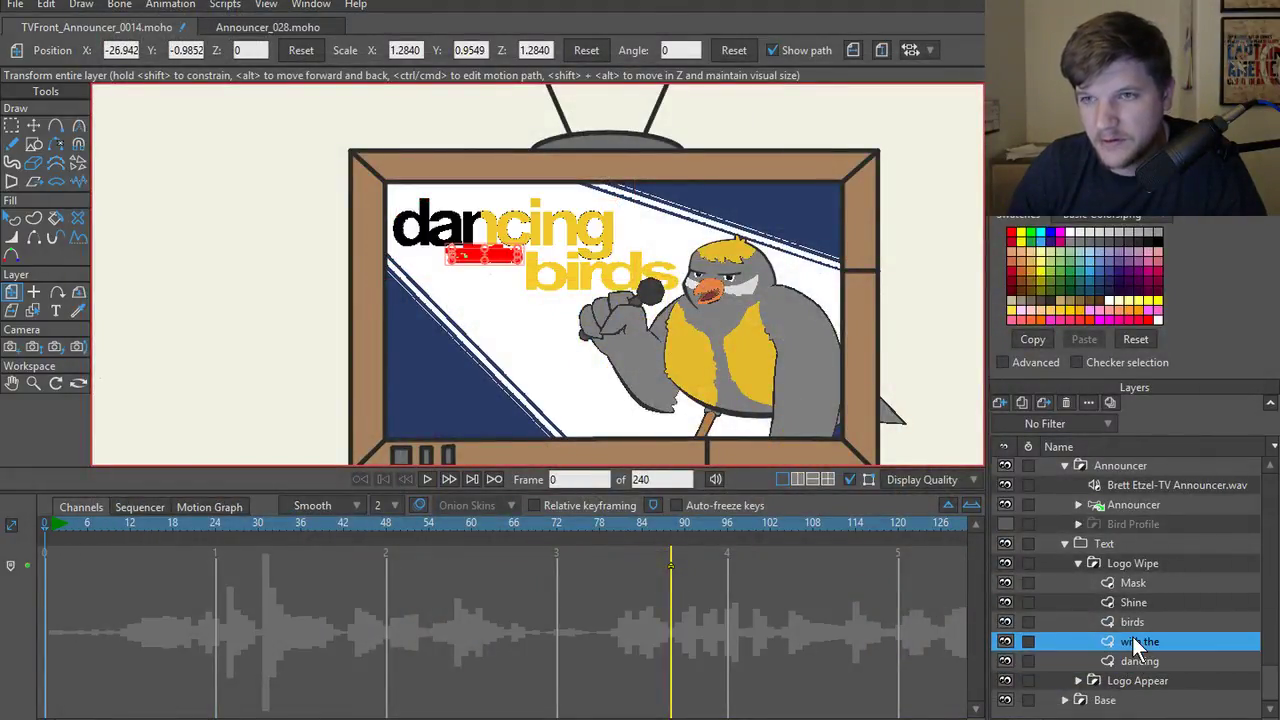
click(1127, 584)
mouse_move(565, 245)
mouse_down()
mouse_move(680, 245)
mouse_move(552, 240)
mouse_up()
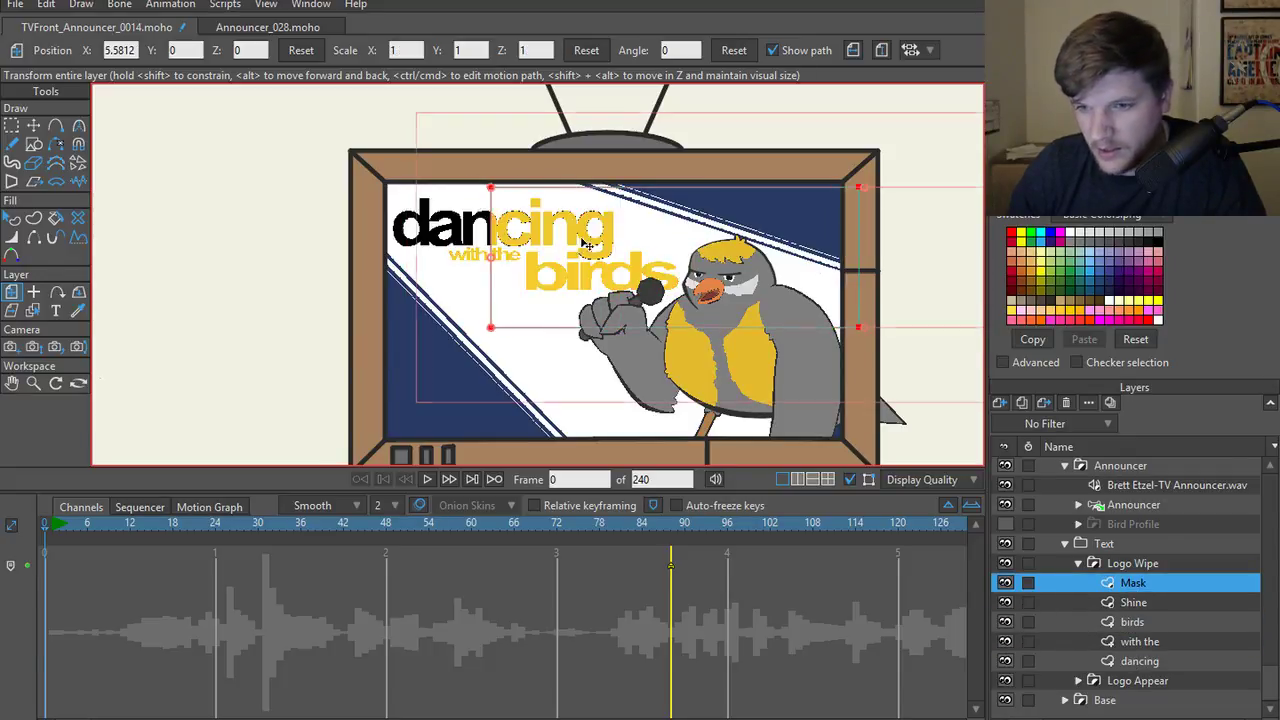
right_click(1136, 660)
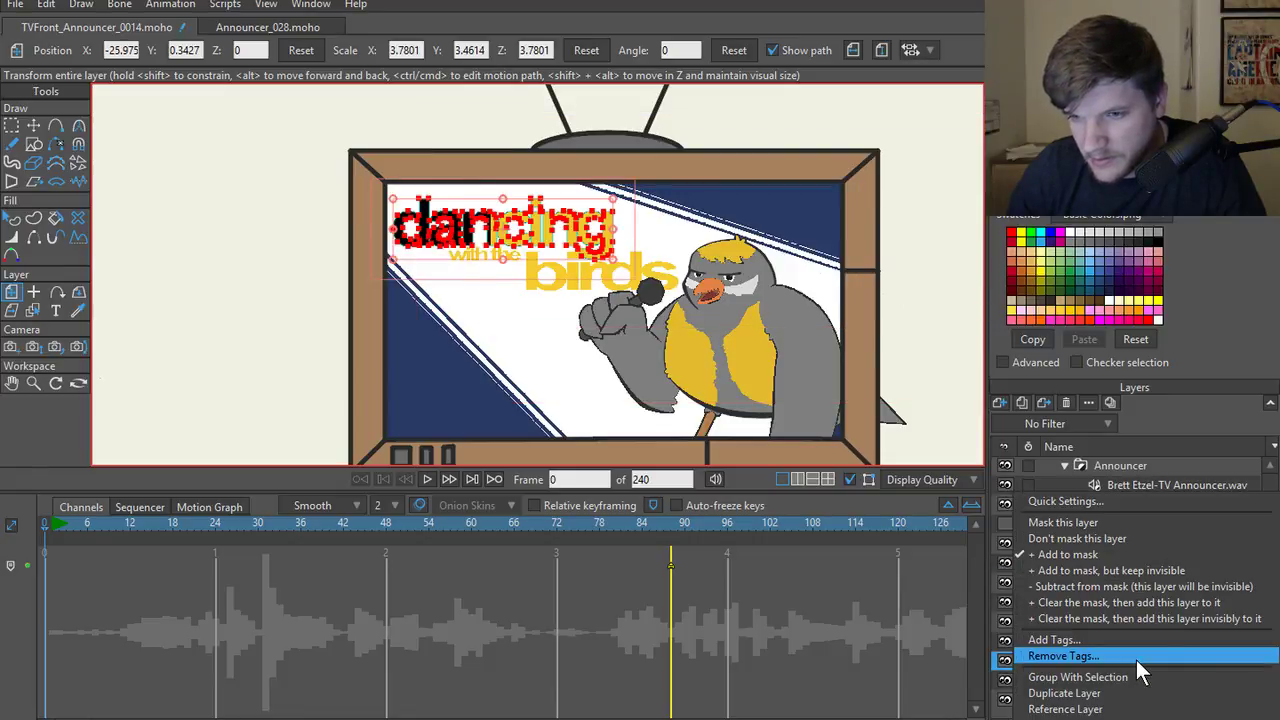
click(1091, 585)
right_click(1137, 586)
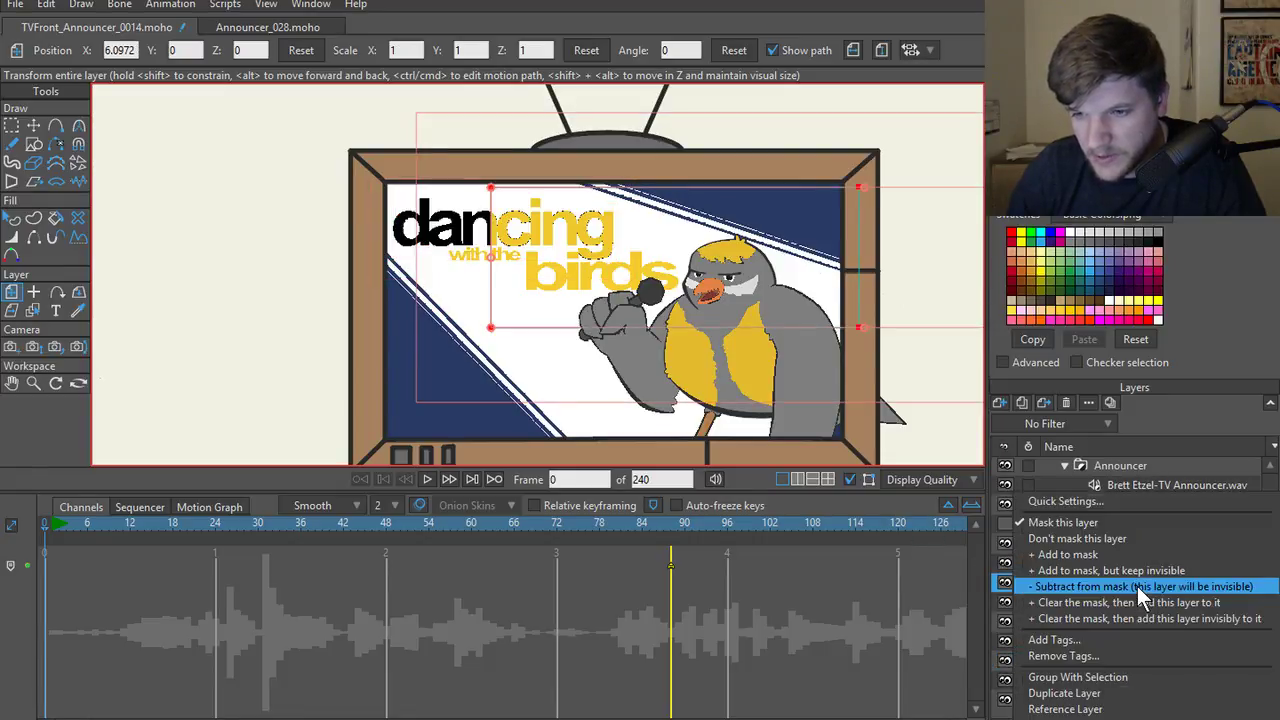
click(1017, 550)
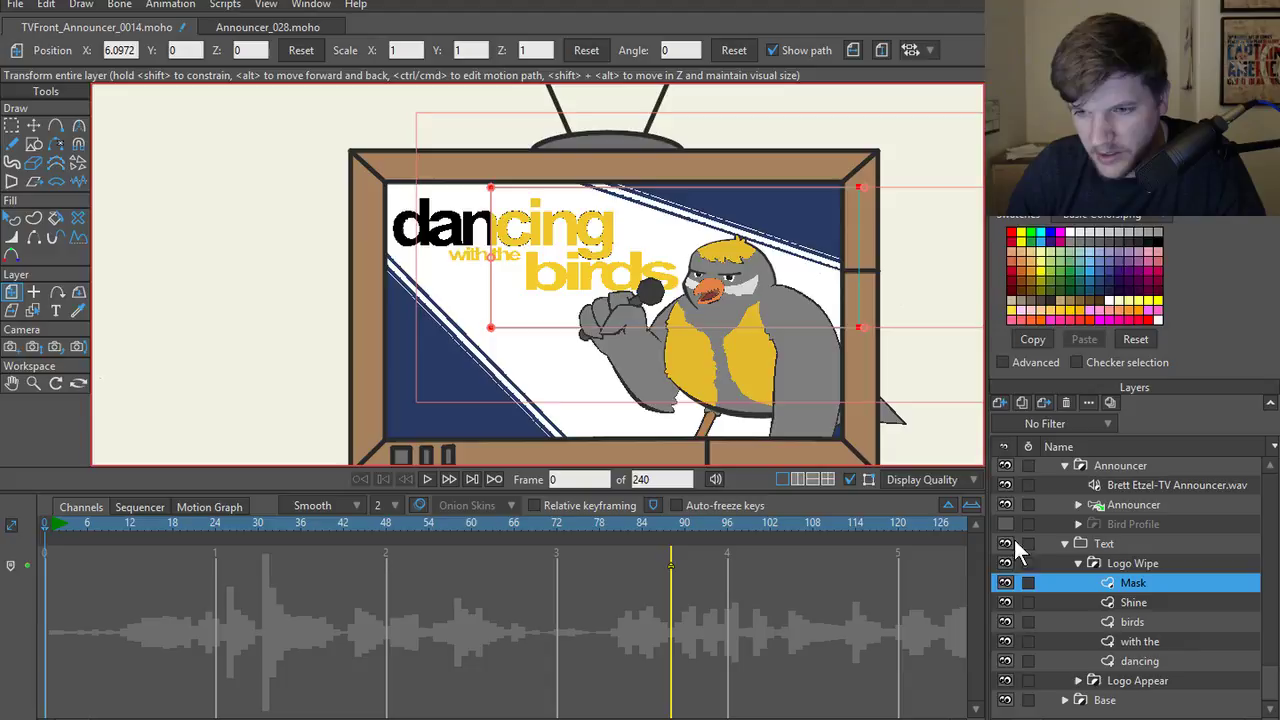
- Set the with the and birds layers in the Logo Wipe group to add to mask
right_click(1145, 643)
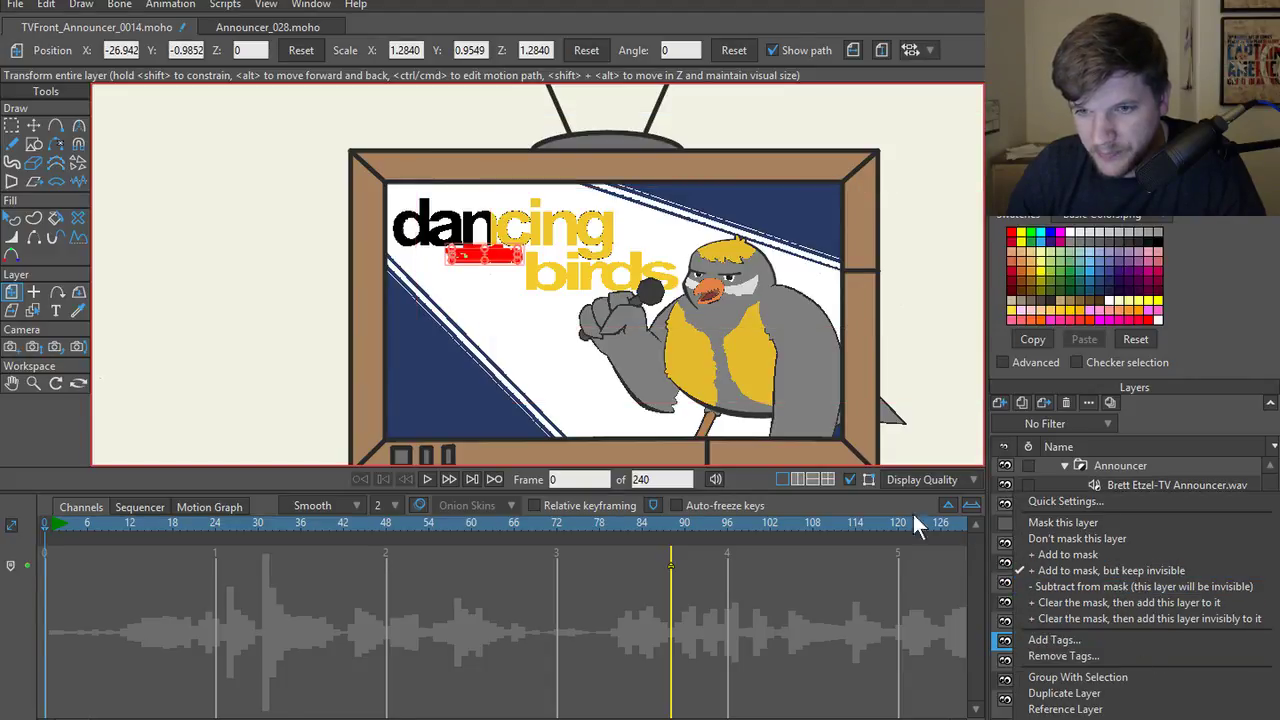
click(1123, 556)
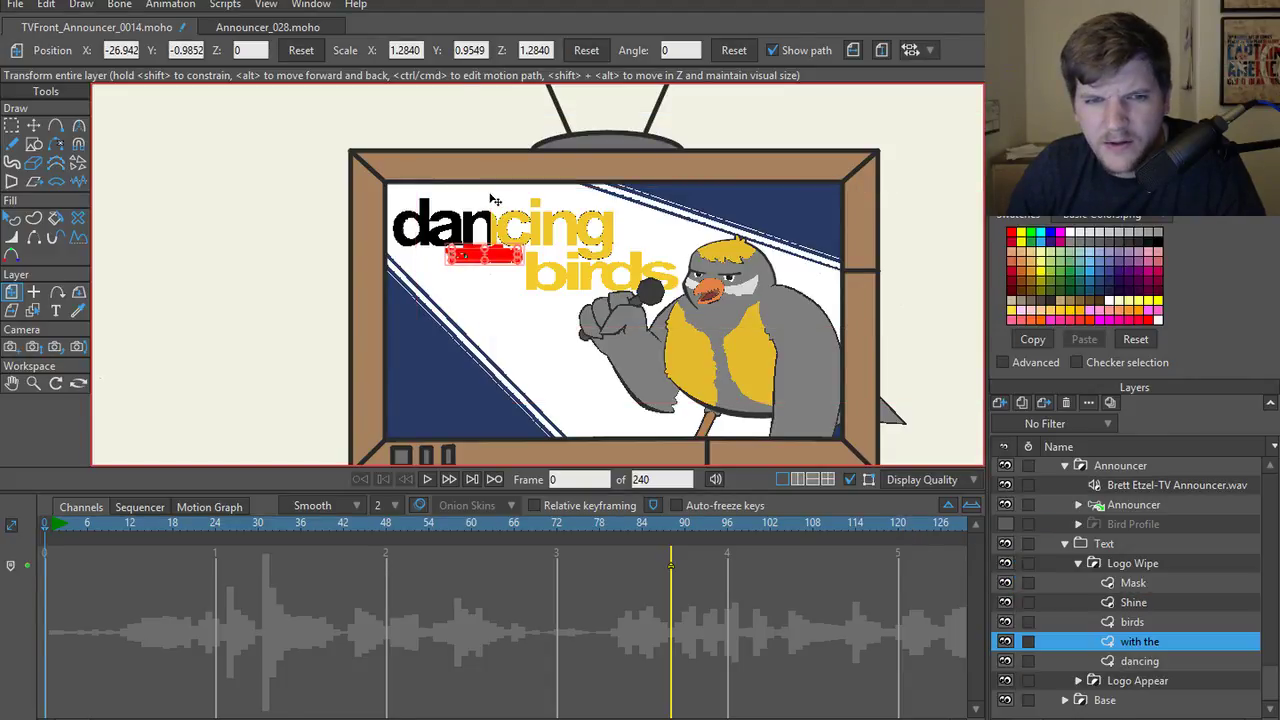
drag(544, 237, 594, 246)
key(ctrl+z)
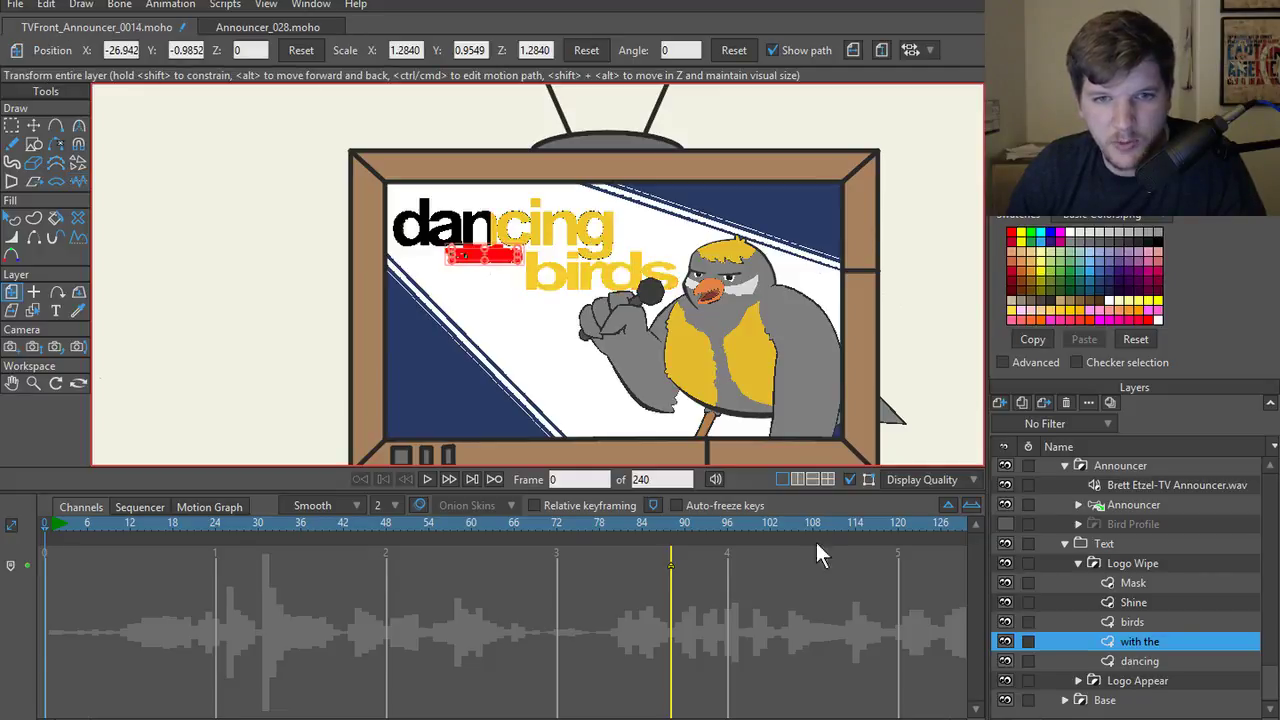
click(1139, 622)
right_click(1141, 622)
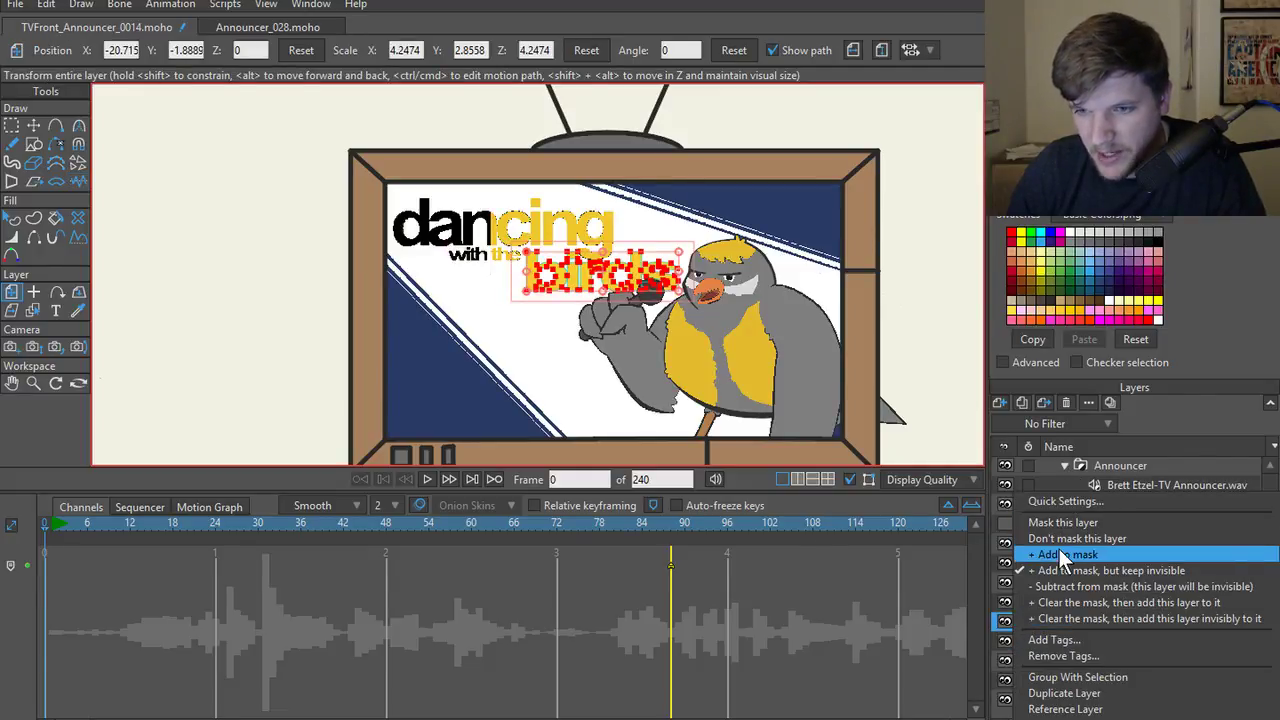
click(992, 546)
- Move the Mask layer horizontally across the logo to X 9.99 and render frame 0 to check the wipe
click(1133, 583)
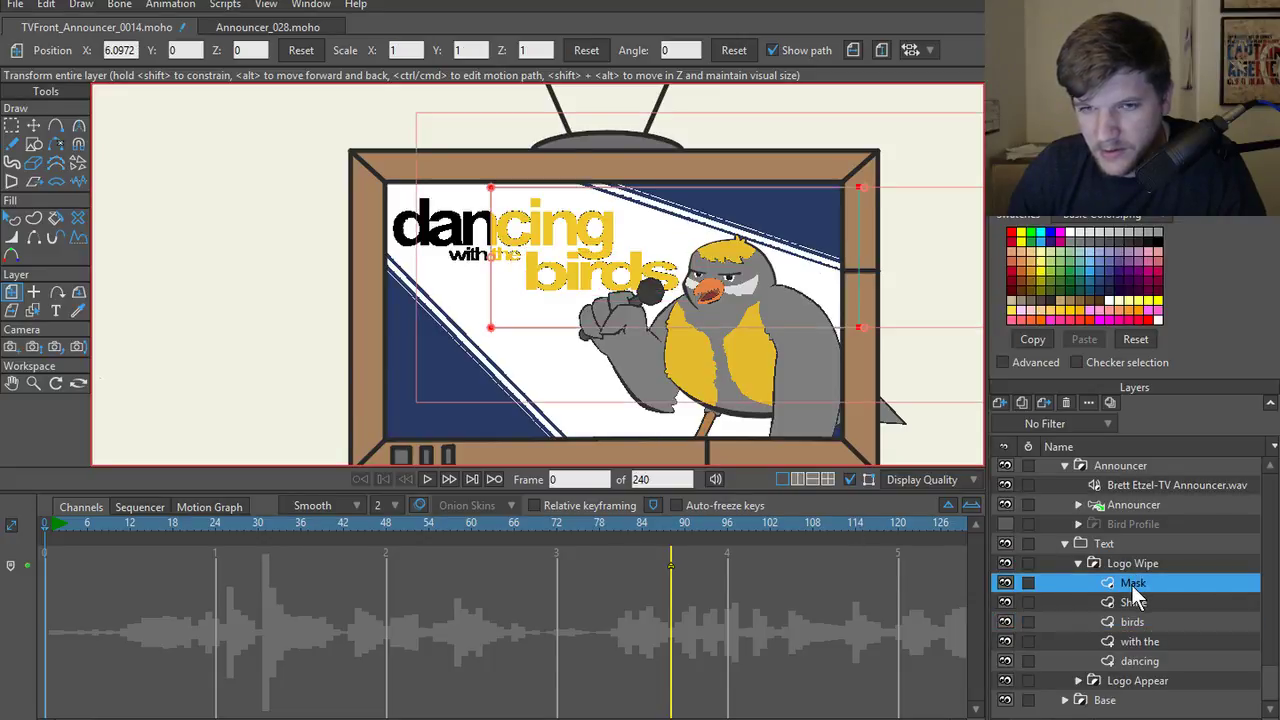
drag(592, 260, 660, 262)
key(ctrl+r)
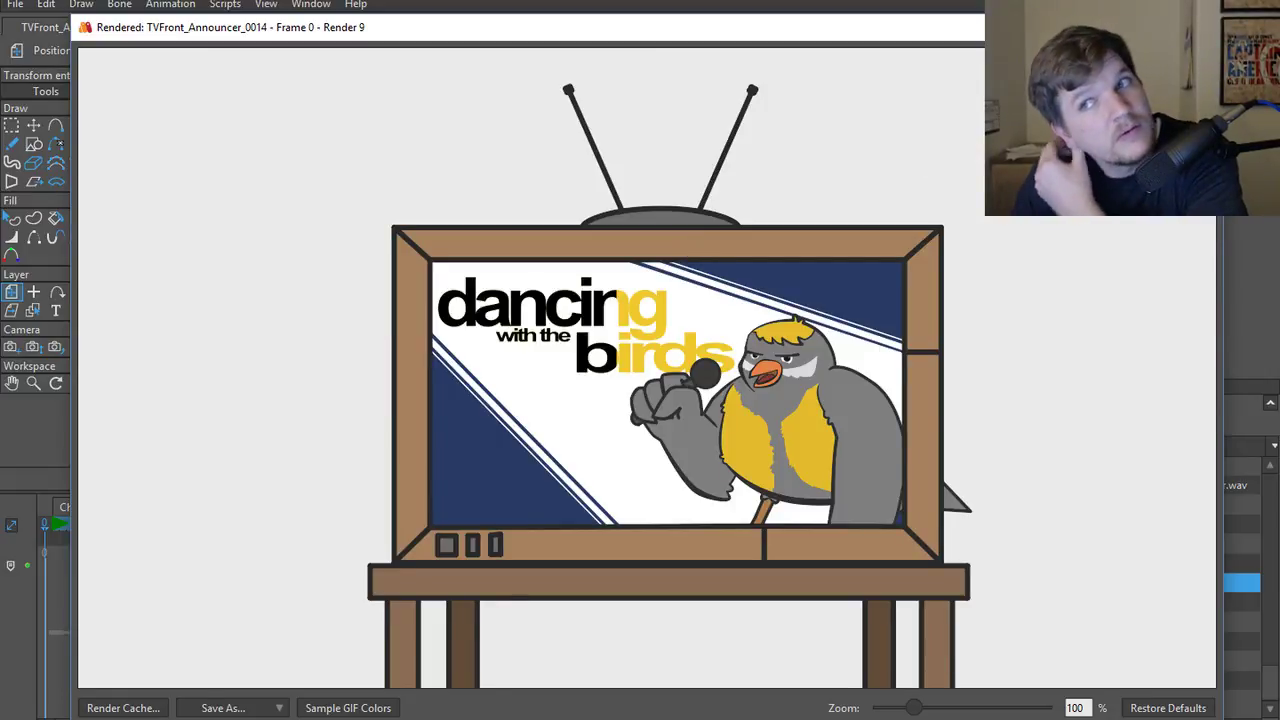
key(Escape)
- Examine the Logo Wipe layers on the canvas, toggle the Text group's visibility off and on, and render frame 0 again
click(1156, 666)
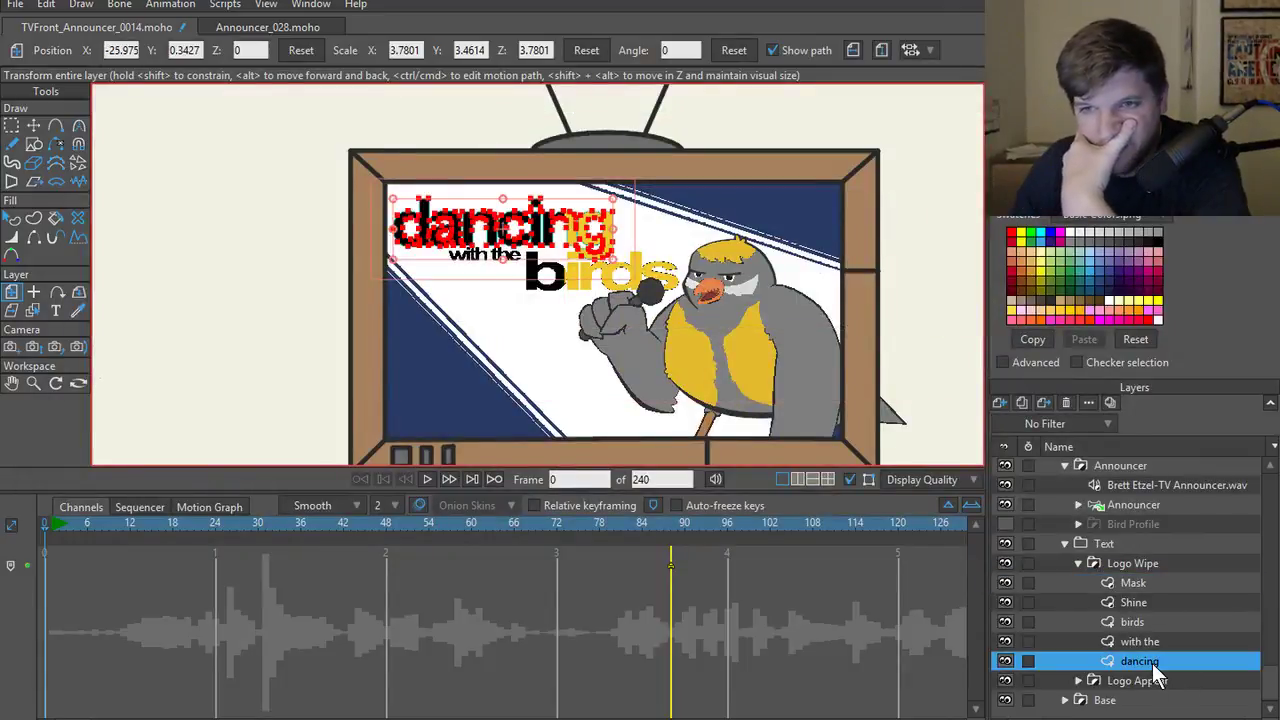
click(1135, 648)
click(1135, 660)
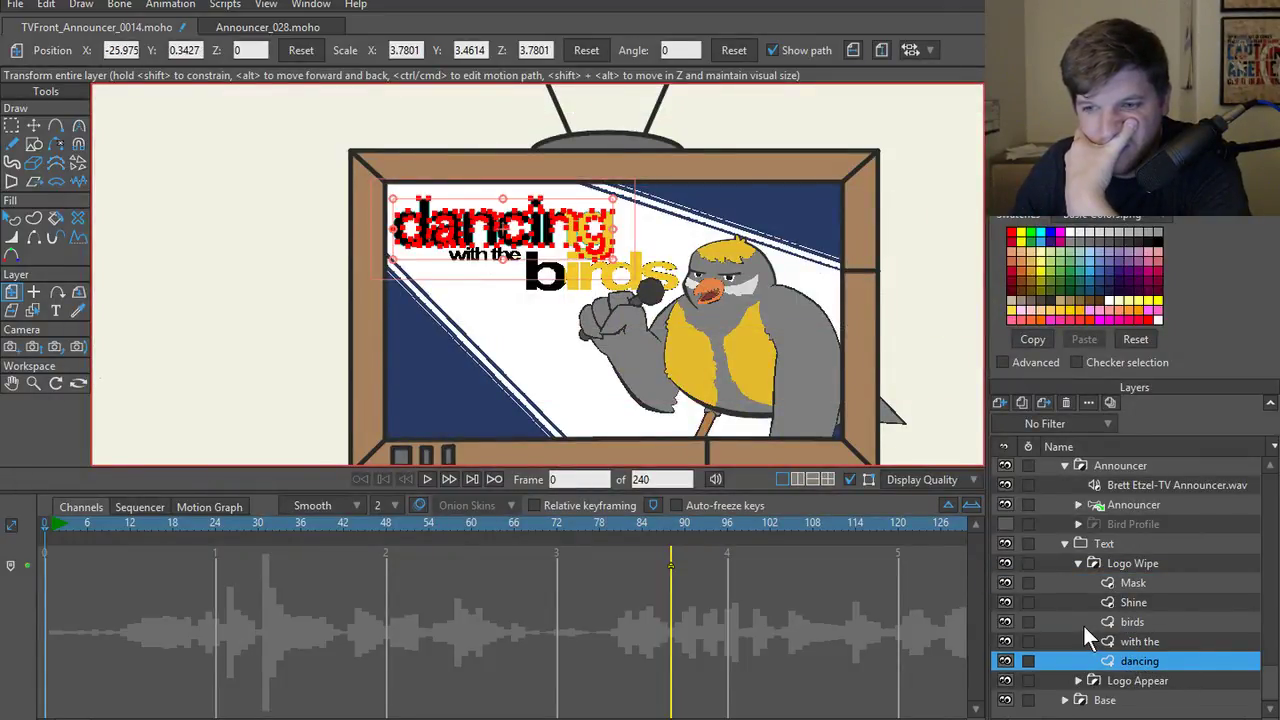
scroll(1059, 590, up, 3)
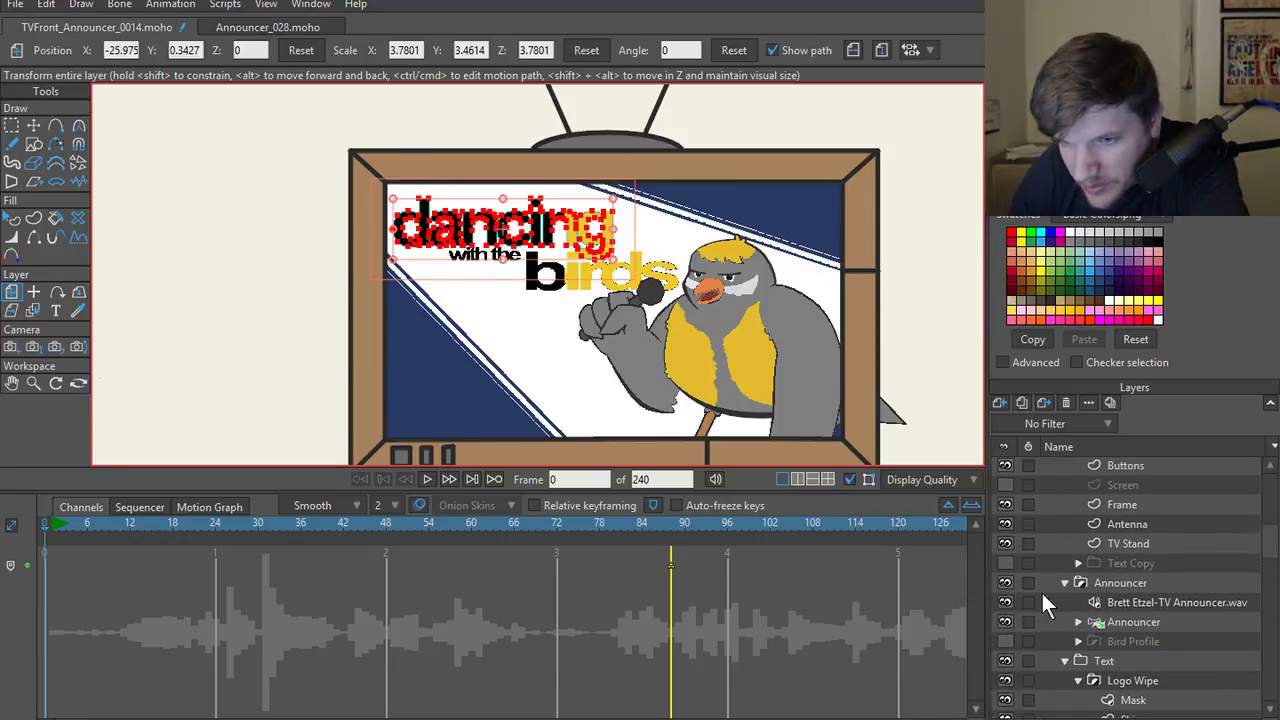
scroll(1058, 595, down, 3)
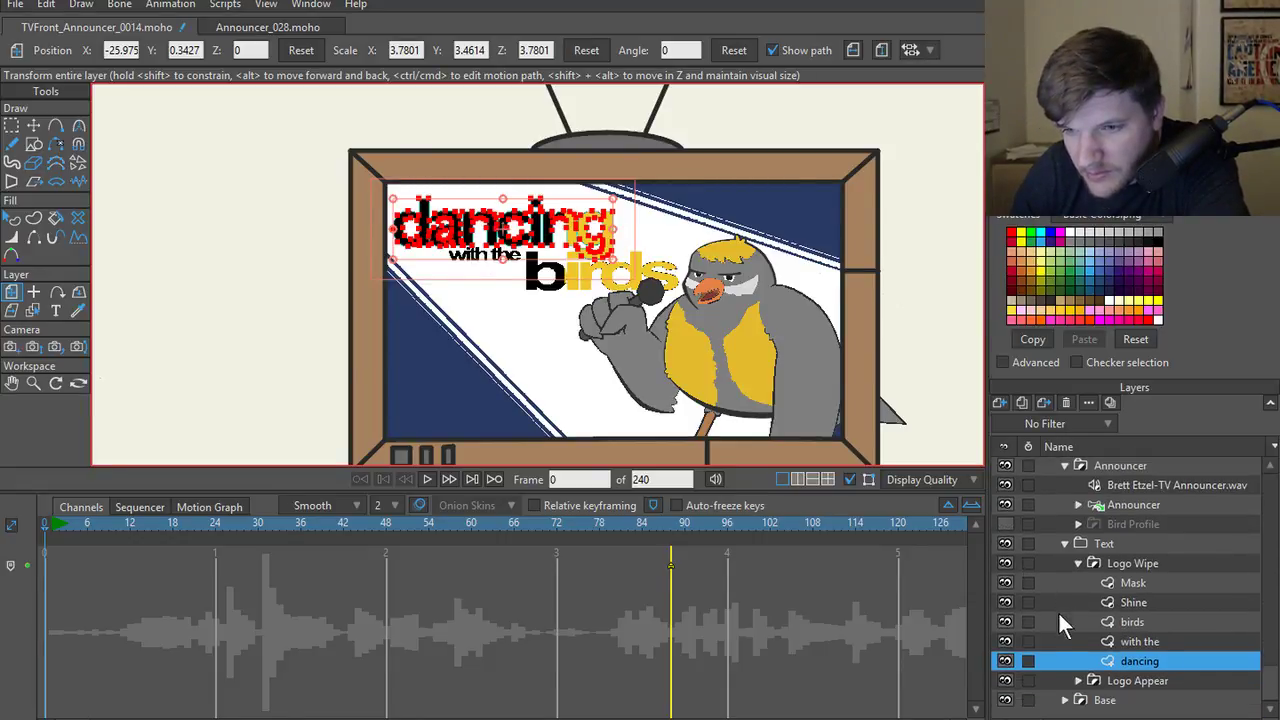
click(1010, 544)
click(1010, 544)
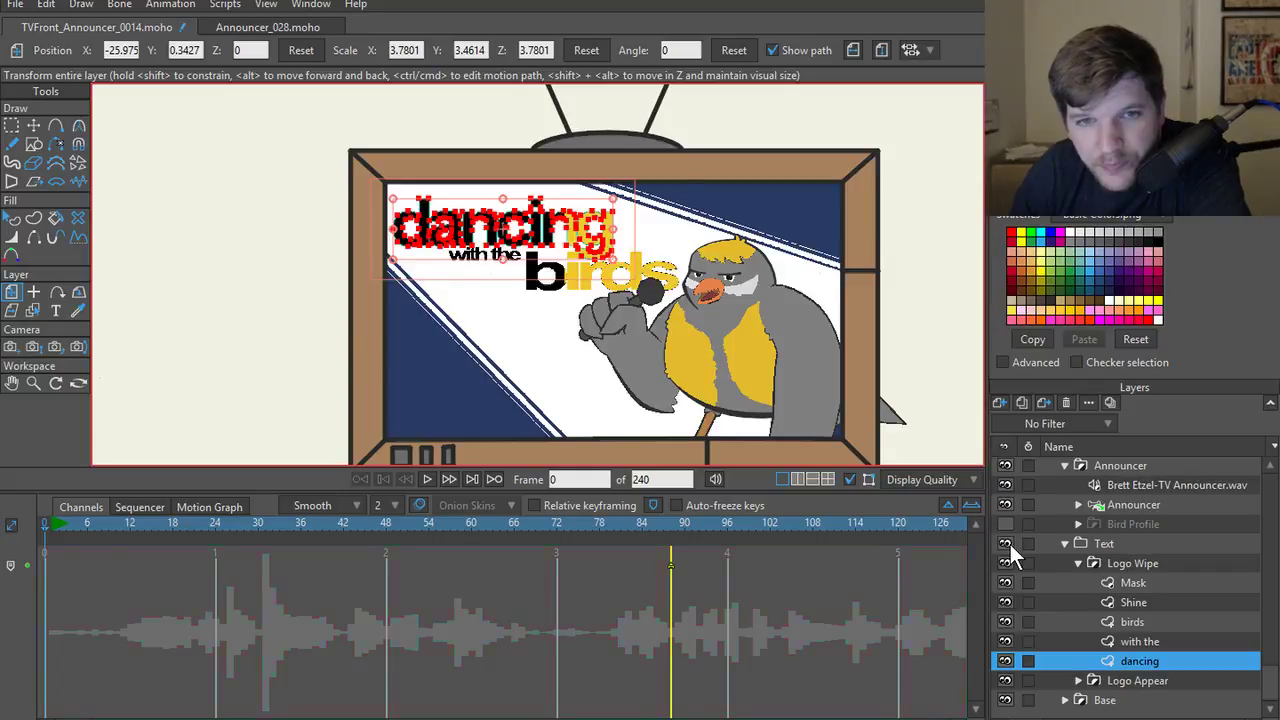
click(1049, 562)
click(1057, 588)
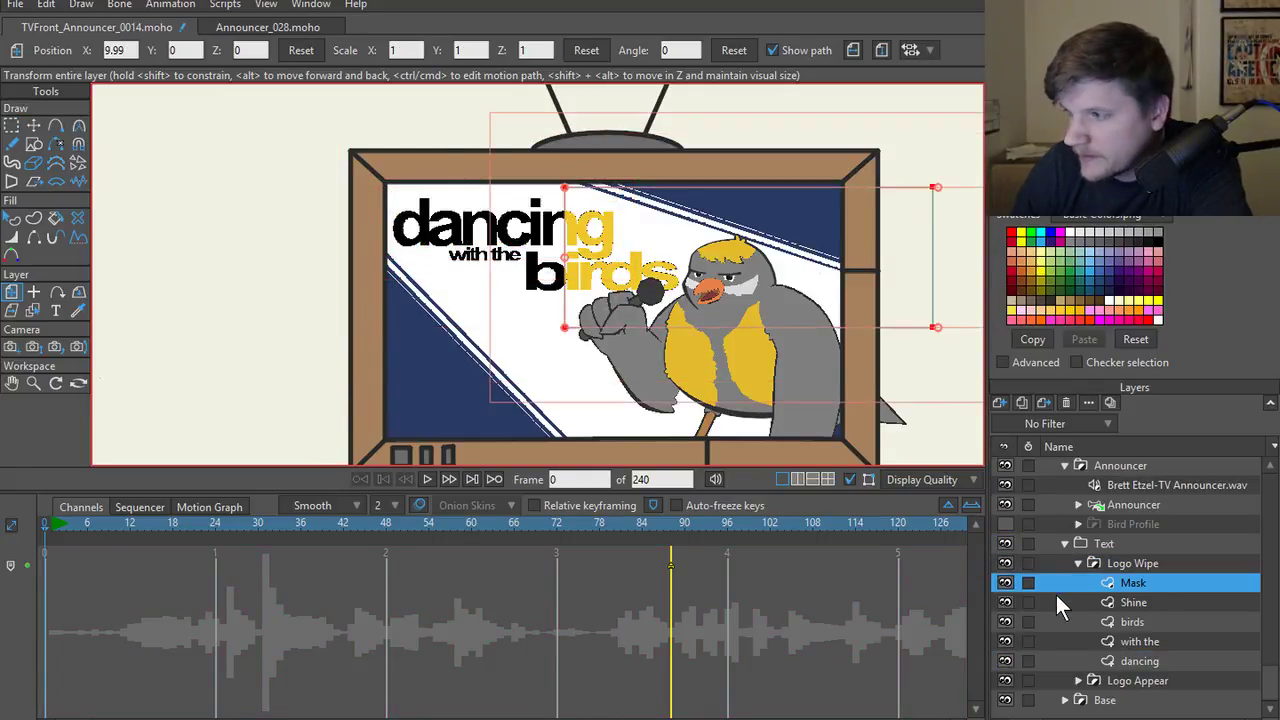
click(1058, 602)
click(1059, 622)
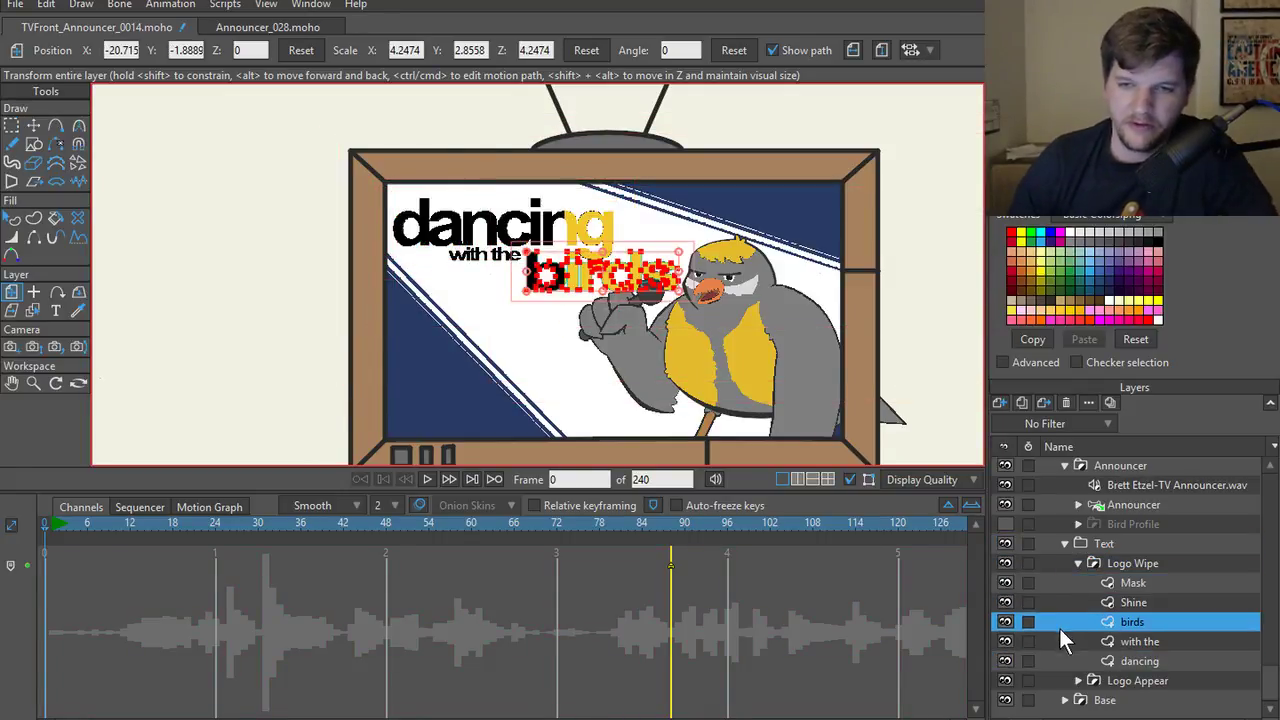
key(ctrl+r)
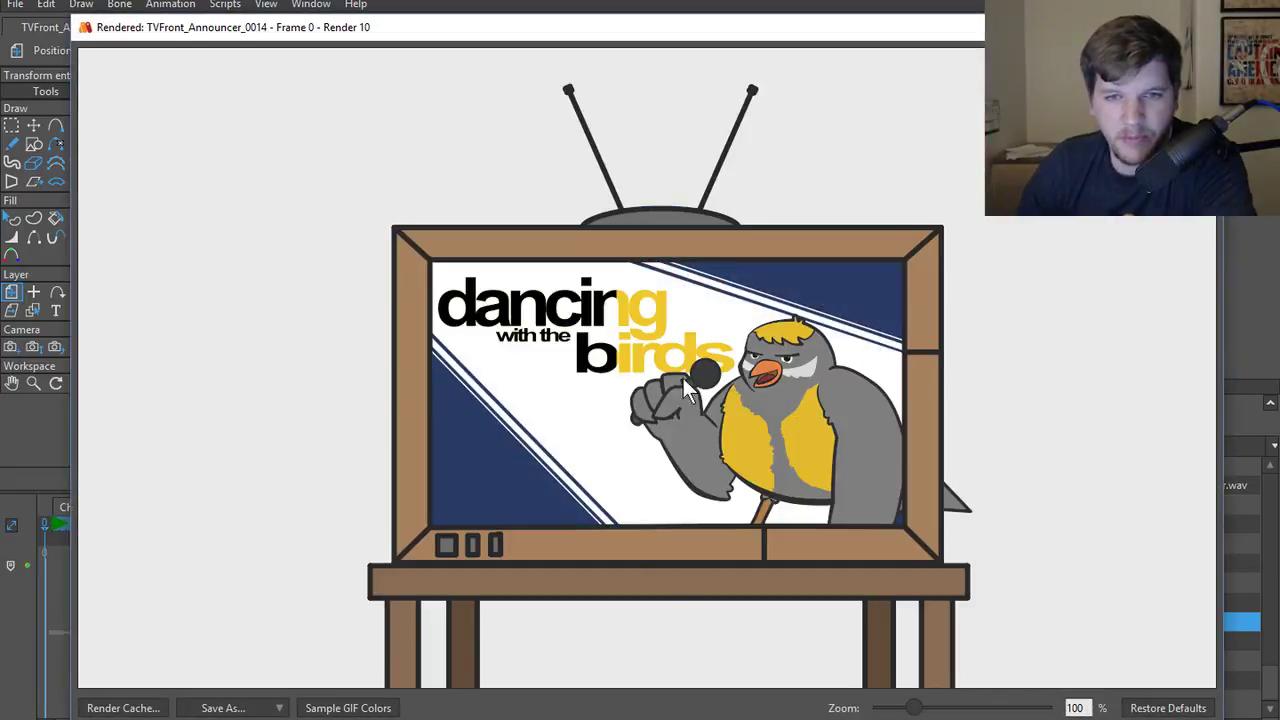
- Look through the dancing, with the and birds layers in the Logo Wipe group and check the with the layer's general settings
key(Escape)
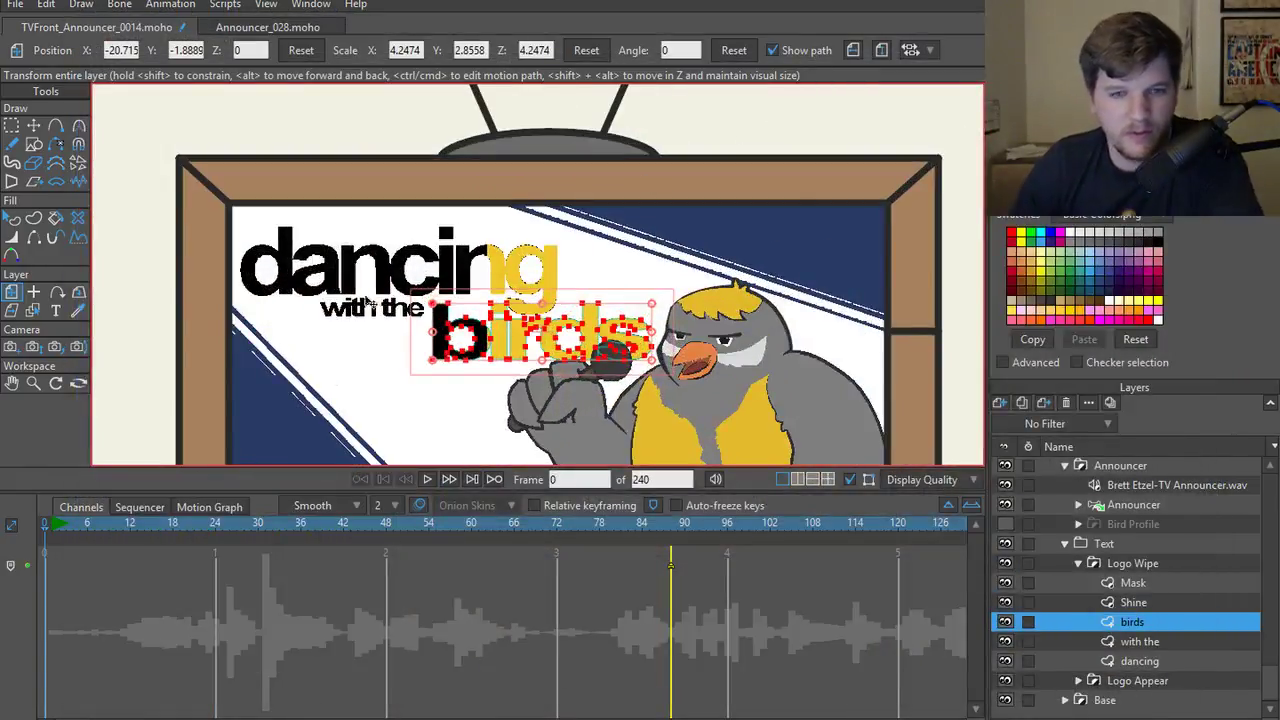
click(408, 275)
key(q)
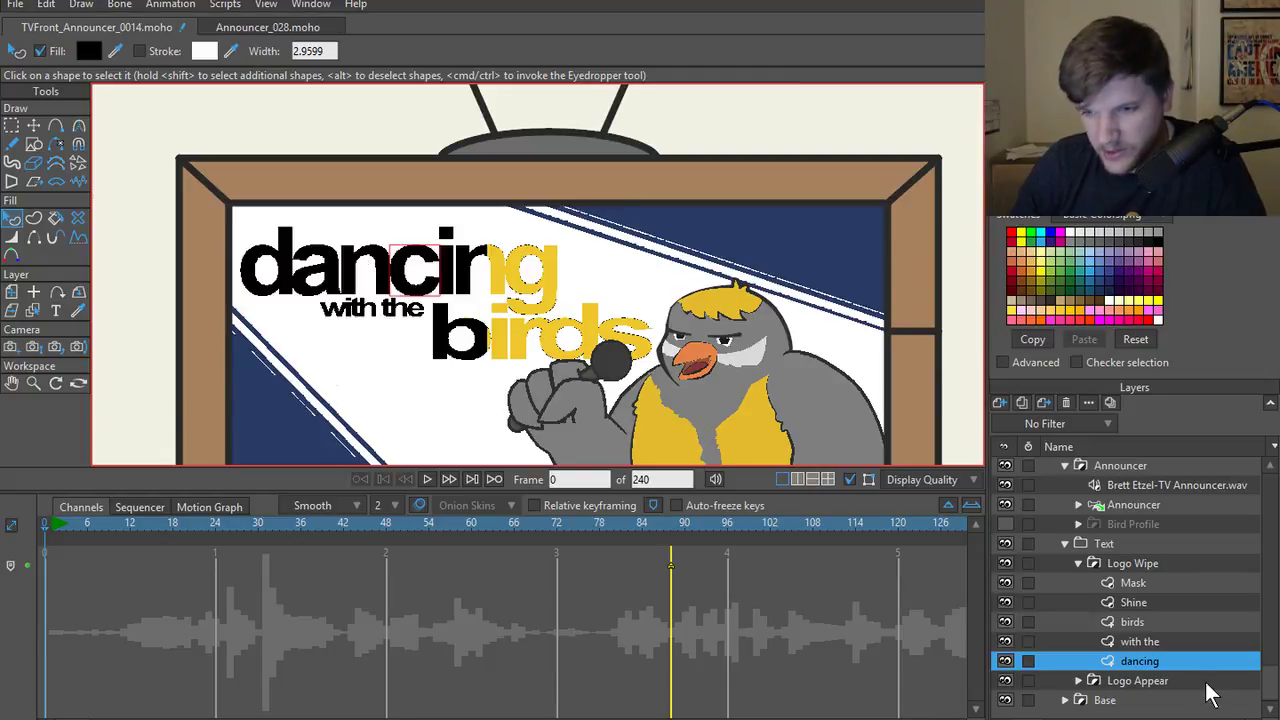
click(1167, 641)
click(1164, 621)
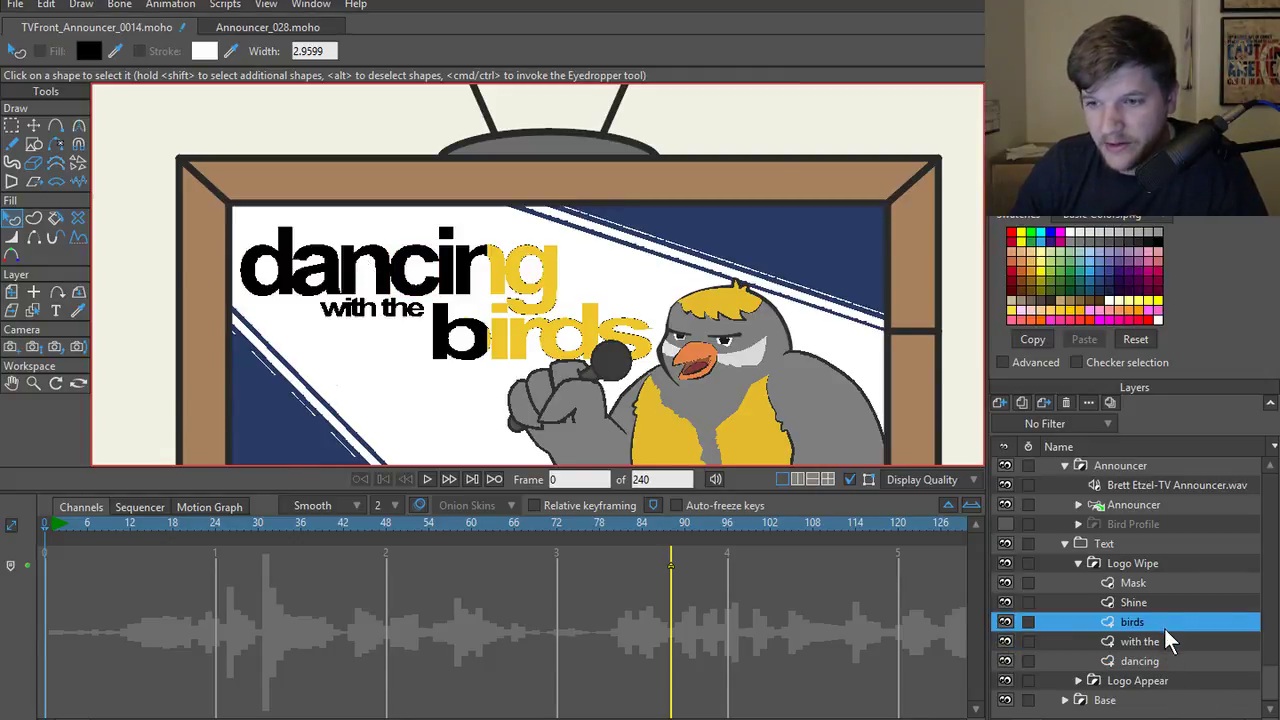
click(1161, 659)
click(1161, 645)
double_click(1161, 645)
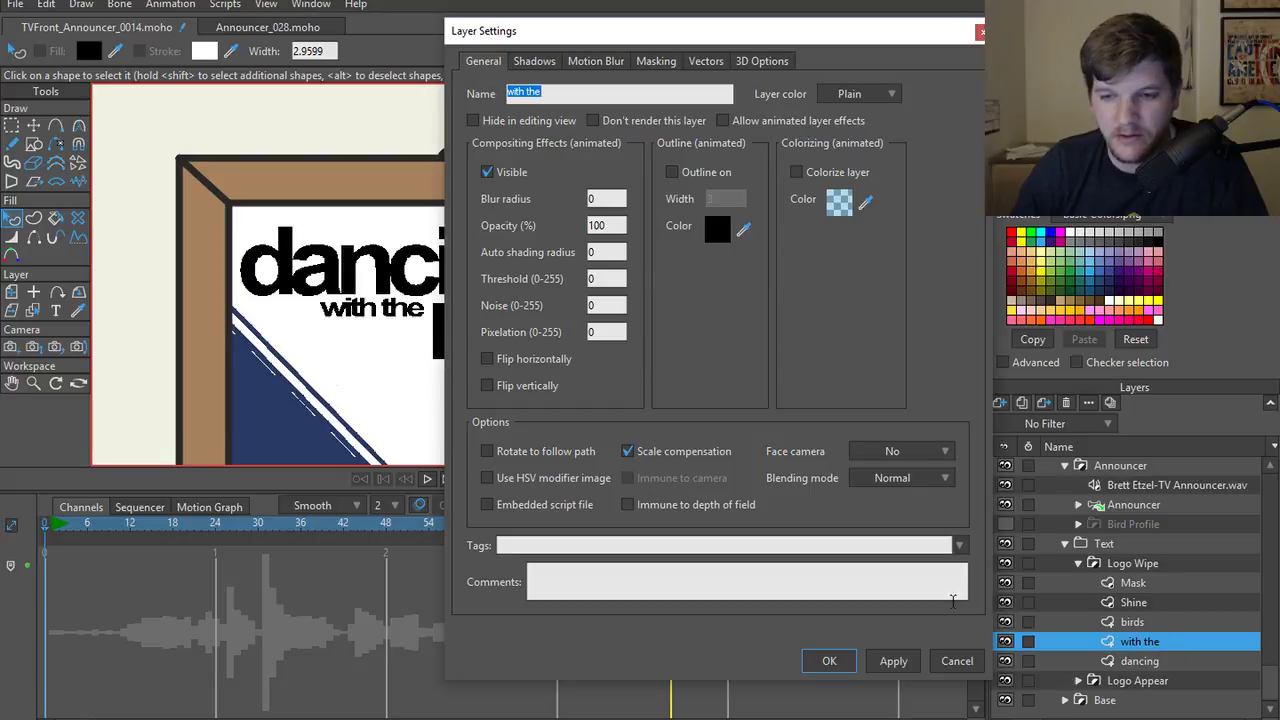
click(930, 668)
- Select all the letter shapes in the dancing layer of the Logo Wipe group and set their fill color to FFFFFF
click(1138, 661)
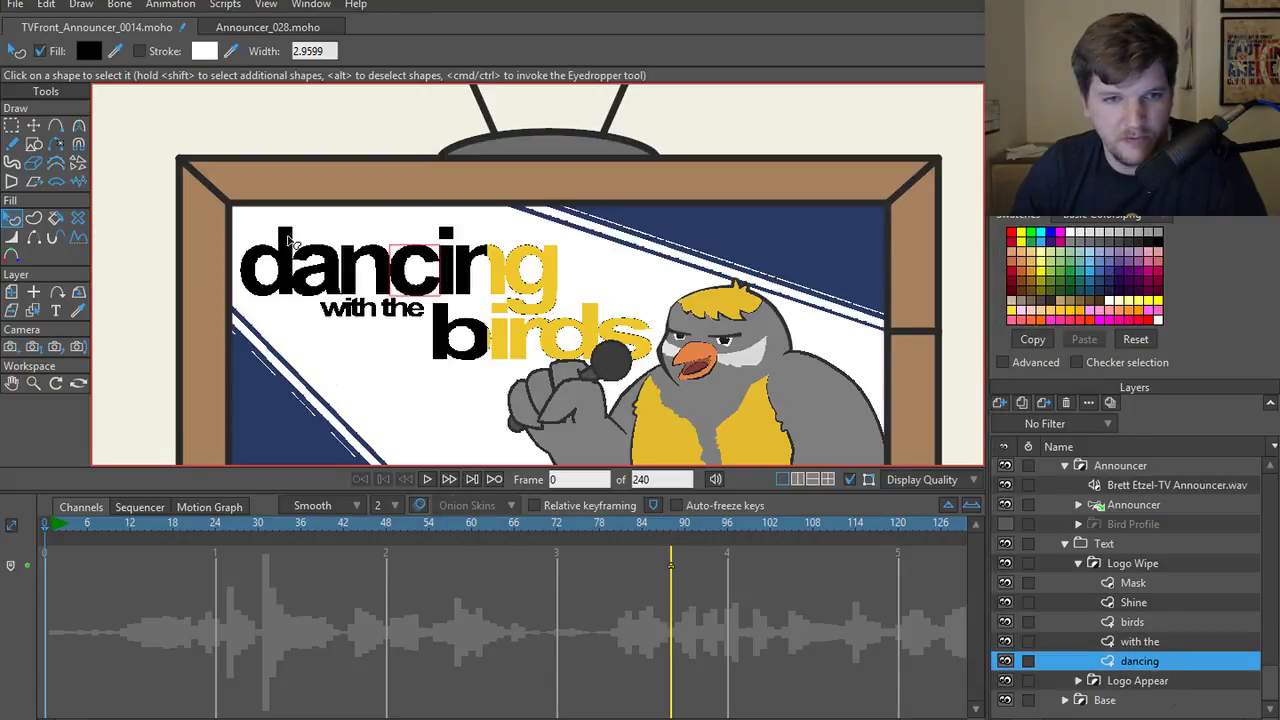
click(285, 290)
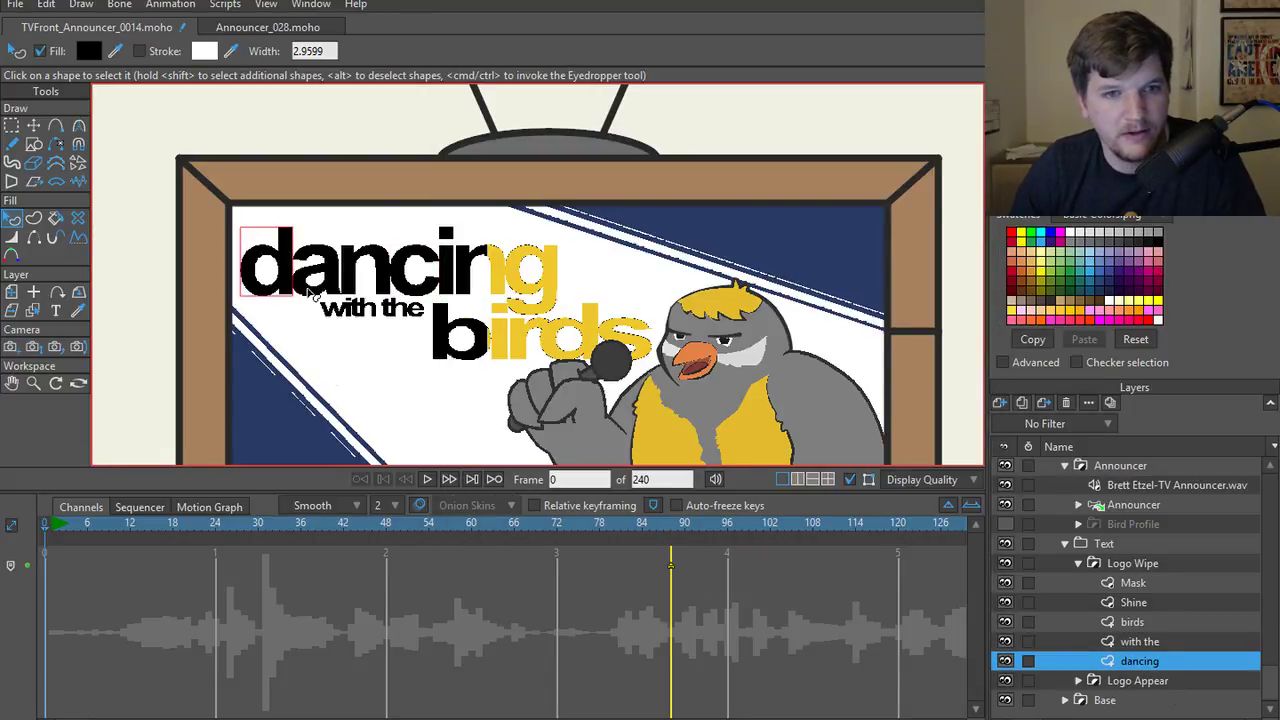
shift+click(402, 292)
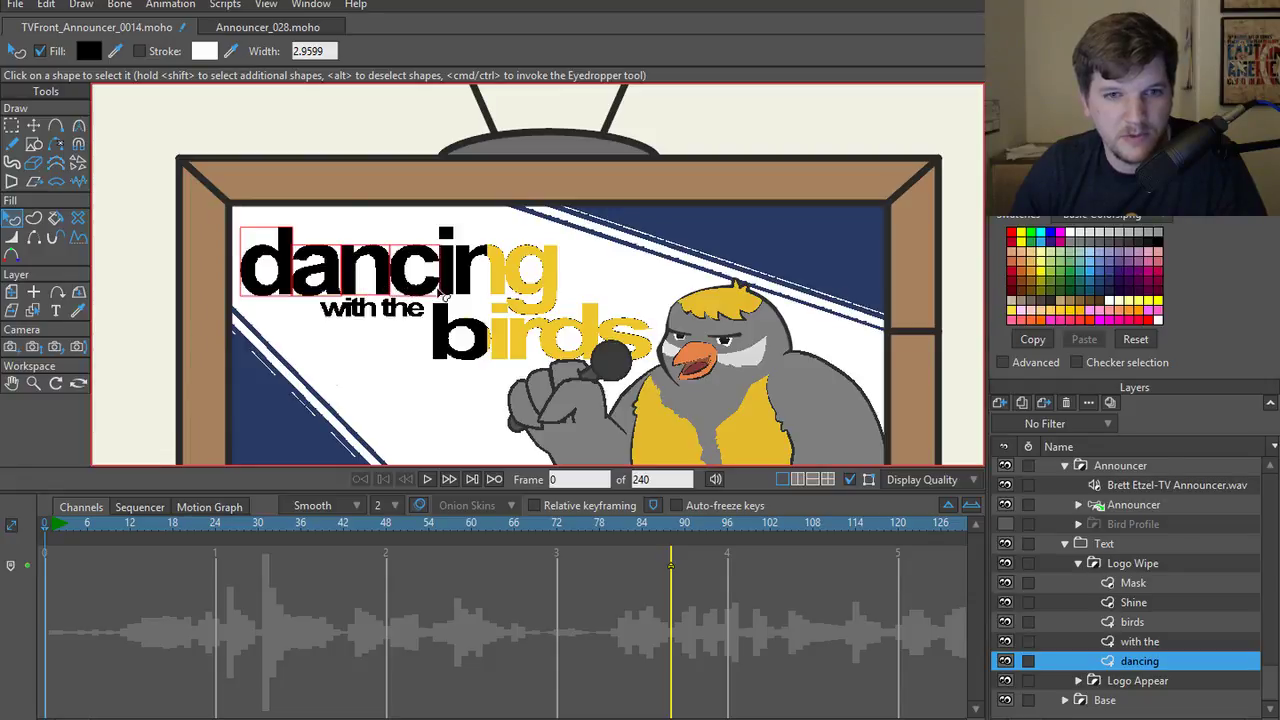
shift+click(446, 292)
shift+click(480, 292)
shift+click(515, 300)
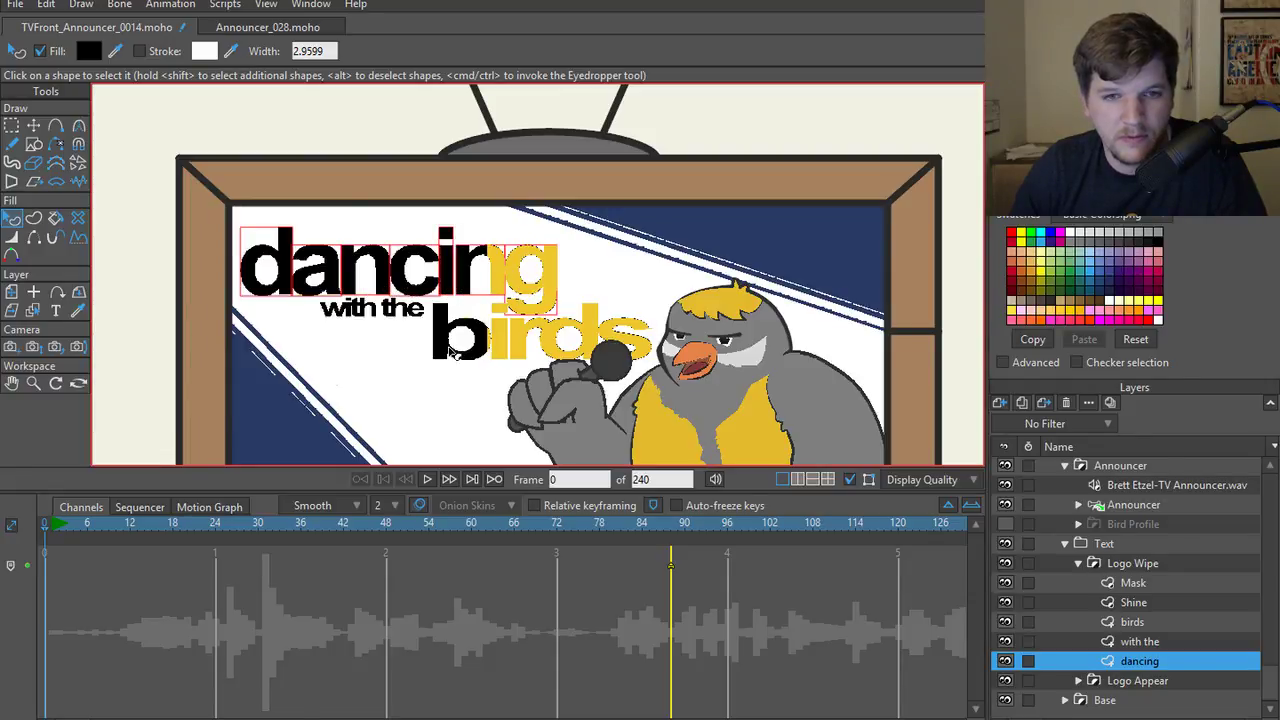
click(88, 51)
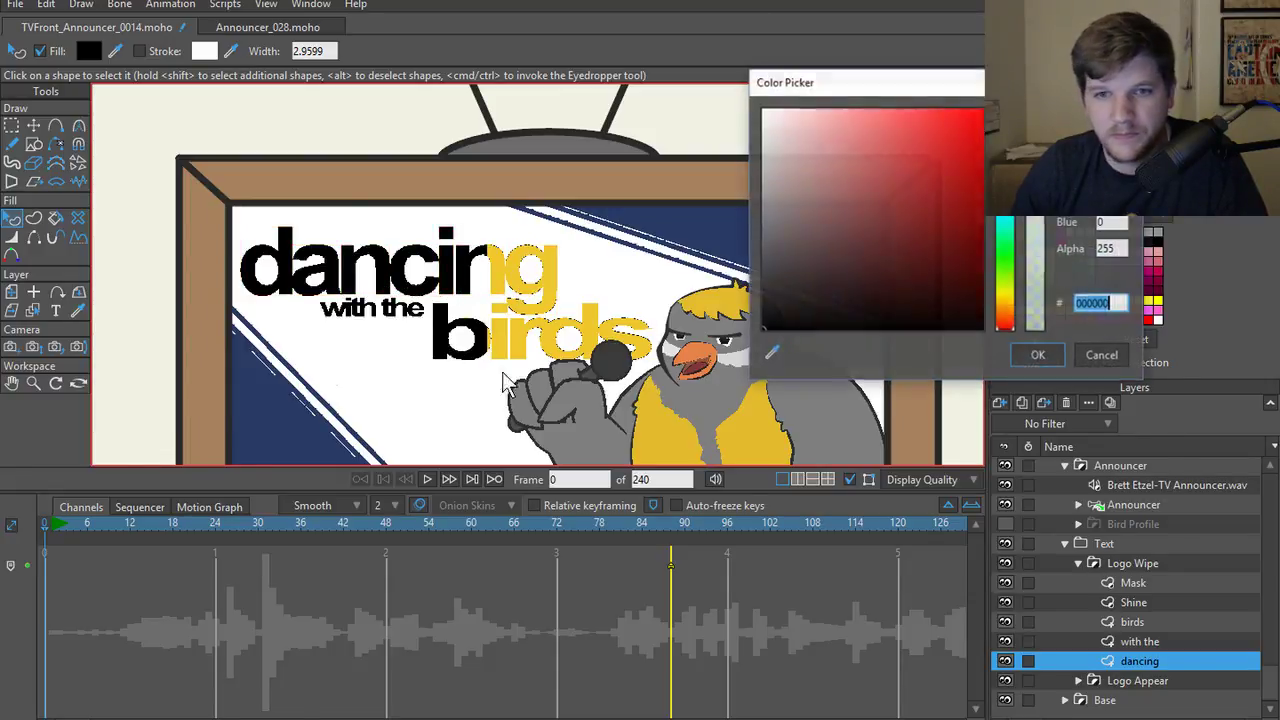
text(FFFFFF)
click(1033, 355)
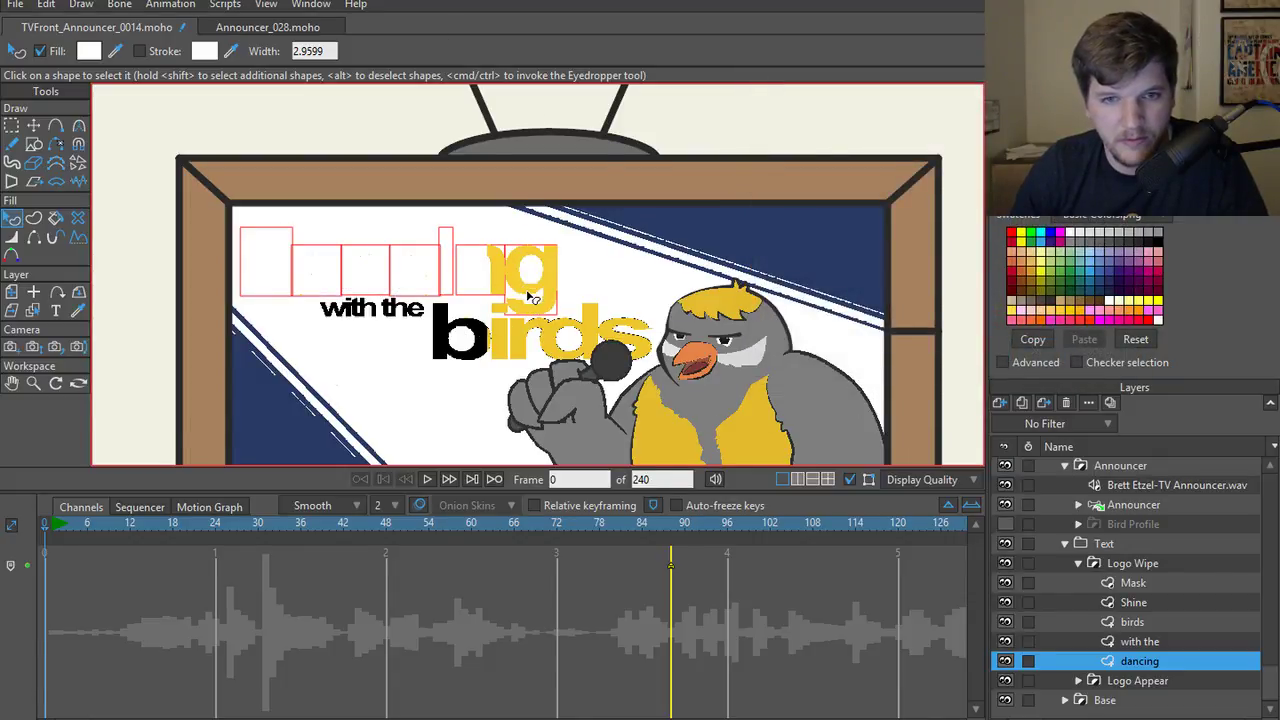
- Change the fill of all letters in the with the layer to white
click(1128, 642)
click(350, 316)
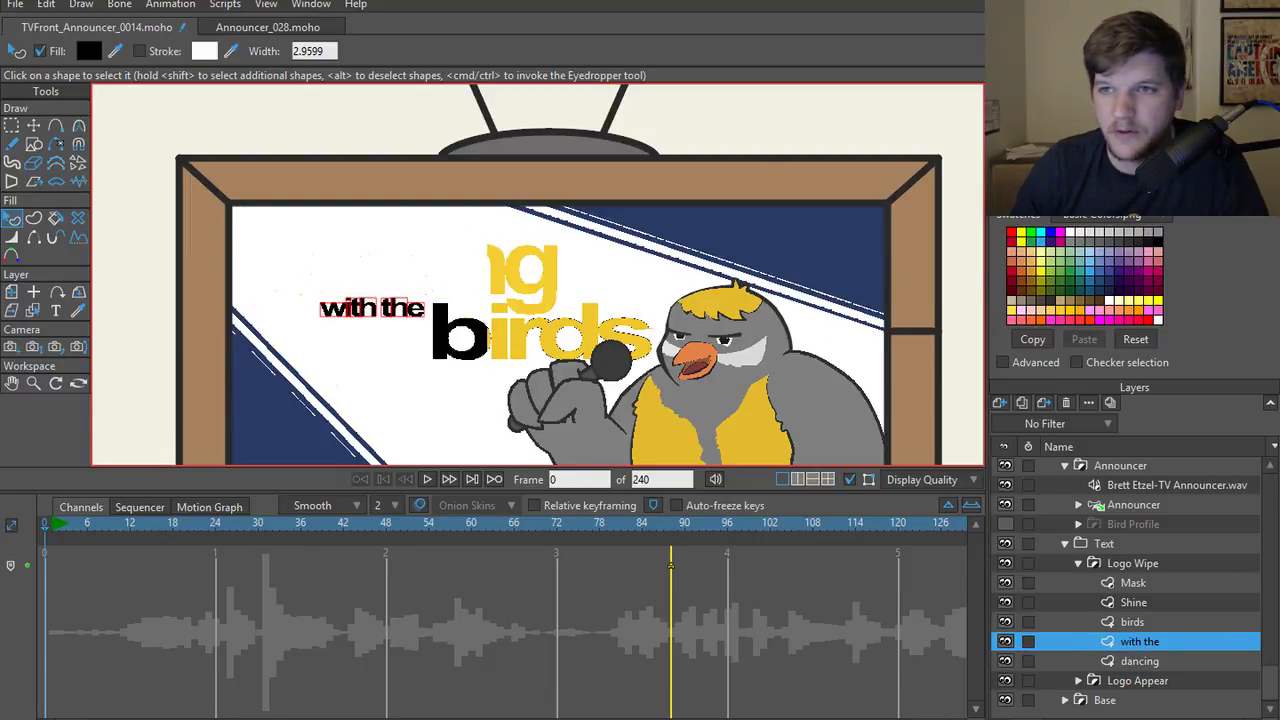
click(88, 51)
click(1040, 356)
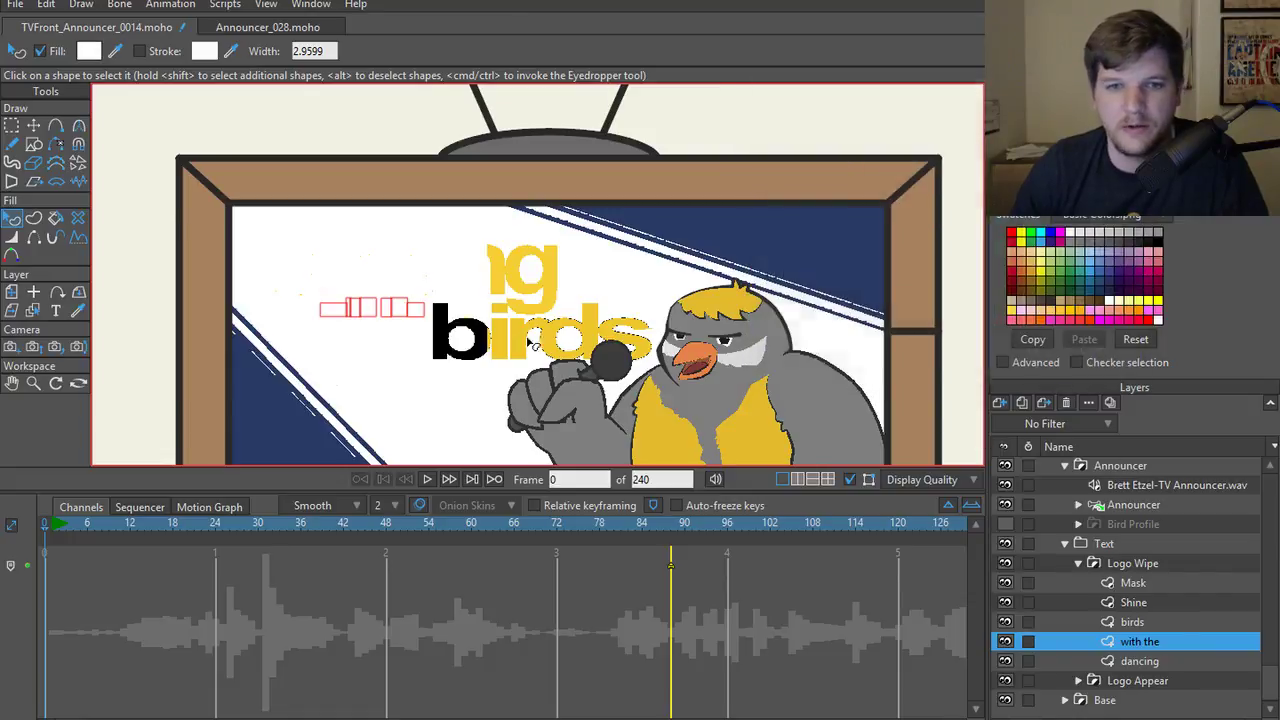
- Select every letter shape in the birds layer and set the fill color to FFFFFF
click(480, 362)
click(480, 362)
key(ctrl+a)
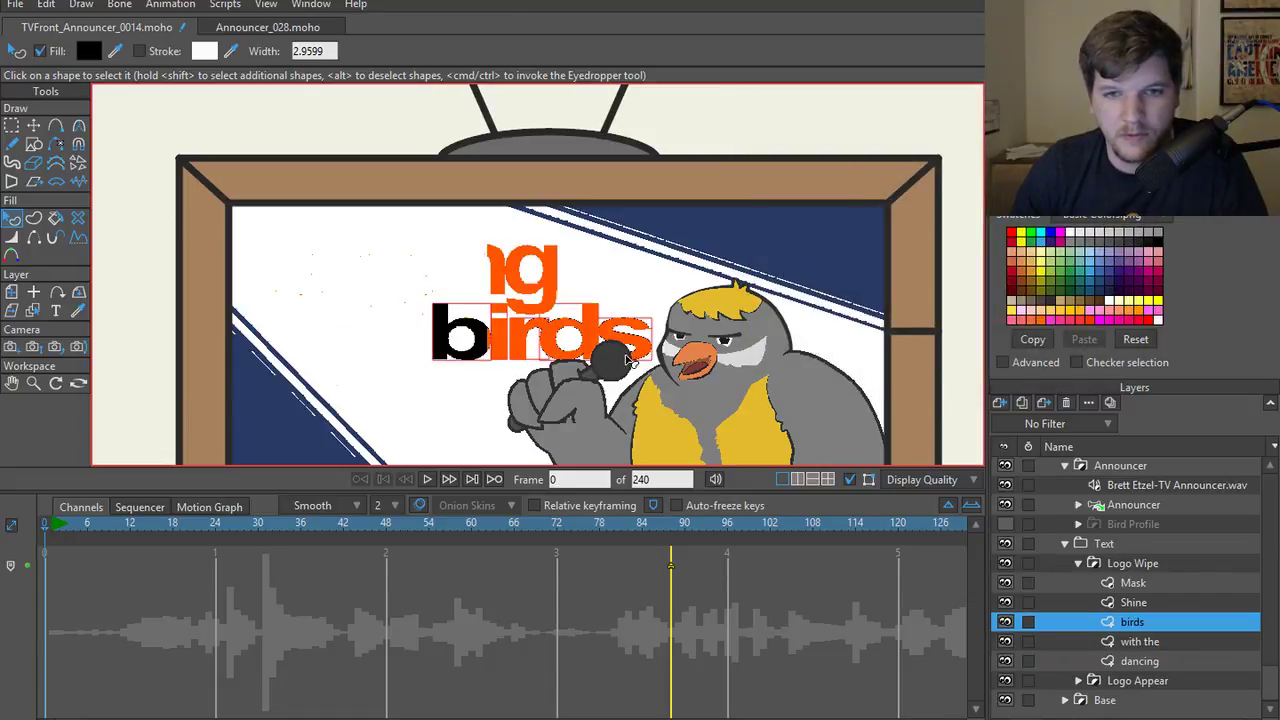
click(88, 51)
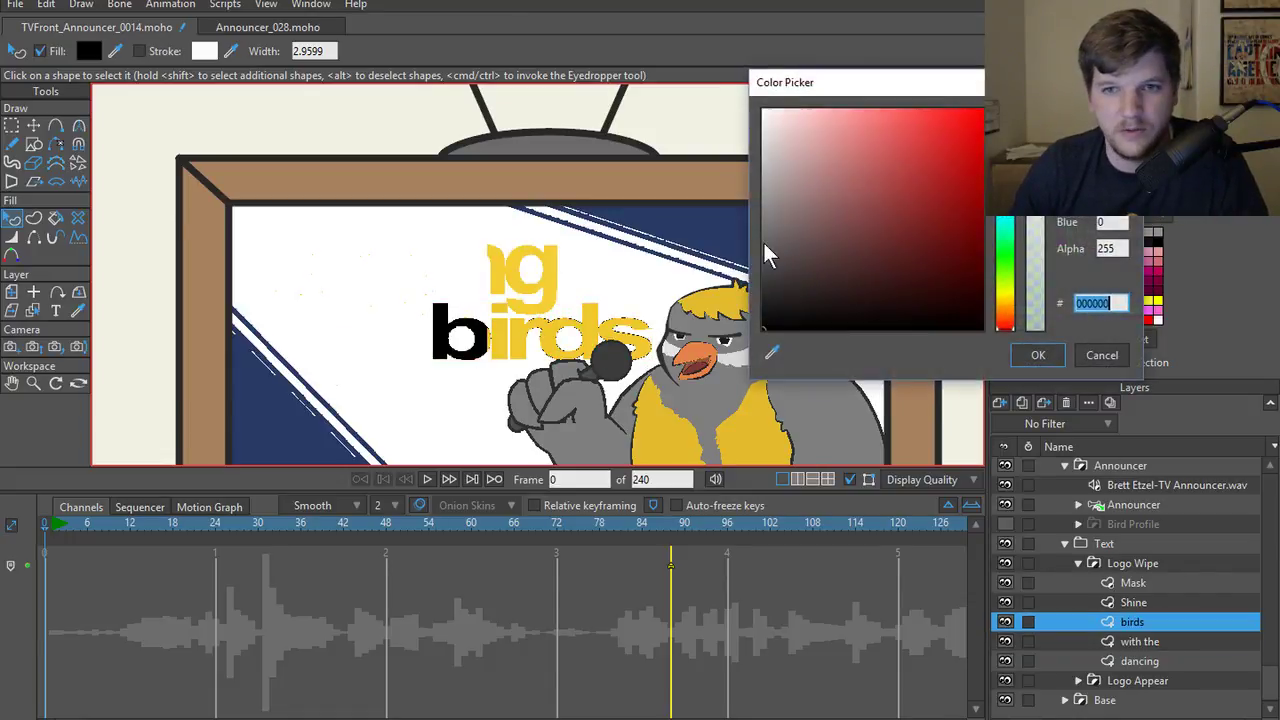
text(FFFFFF)
click(1036, 357)
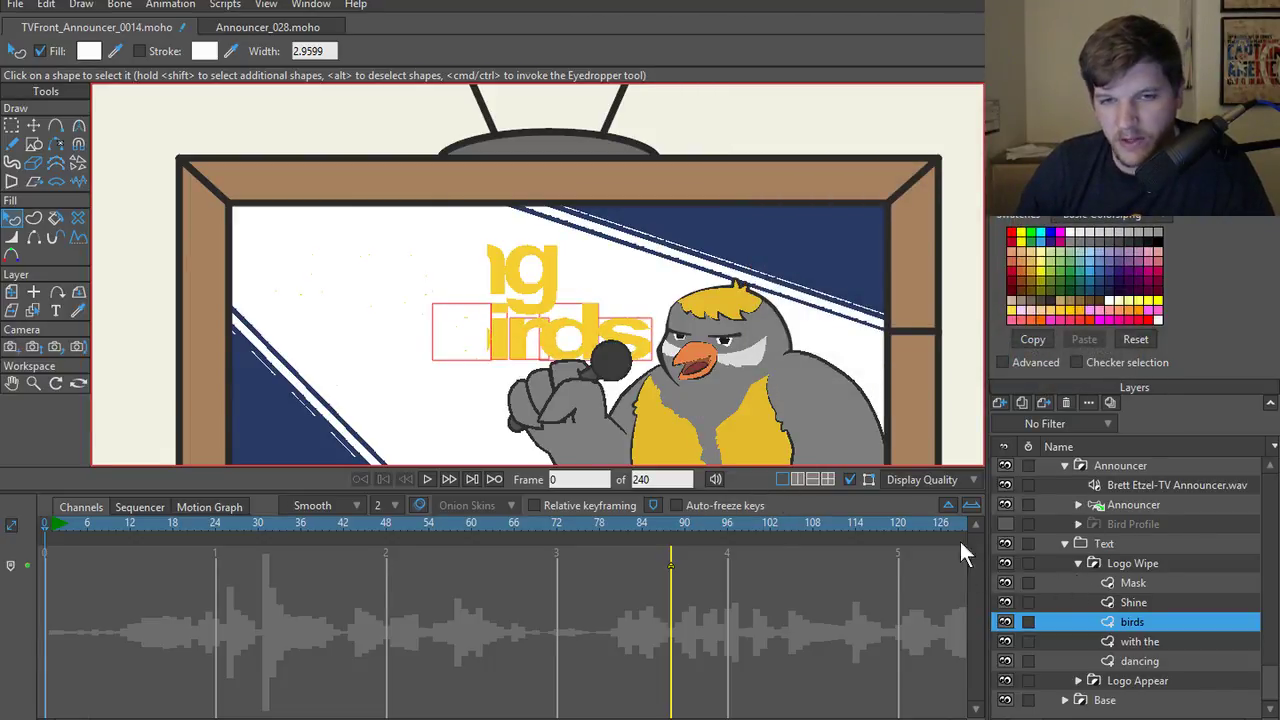
- Move the Mask layer horizontally across the logo to about X 1.49 and render frame 0 to check the wipe
click(1150, 564)
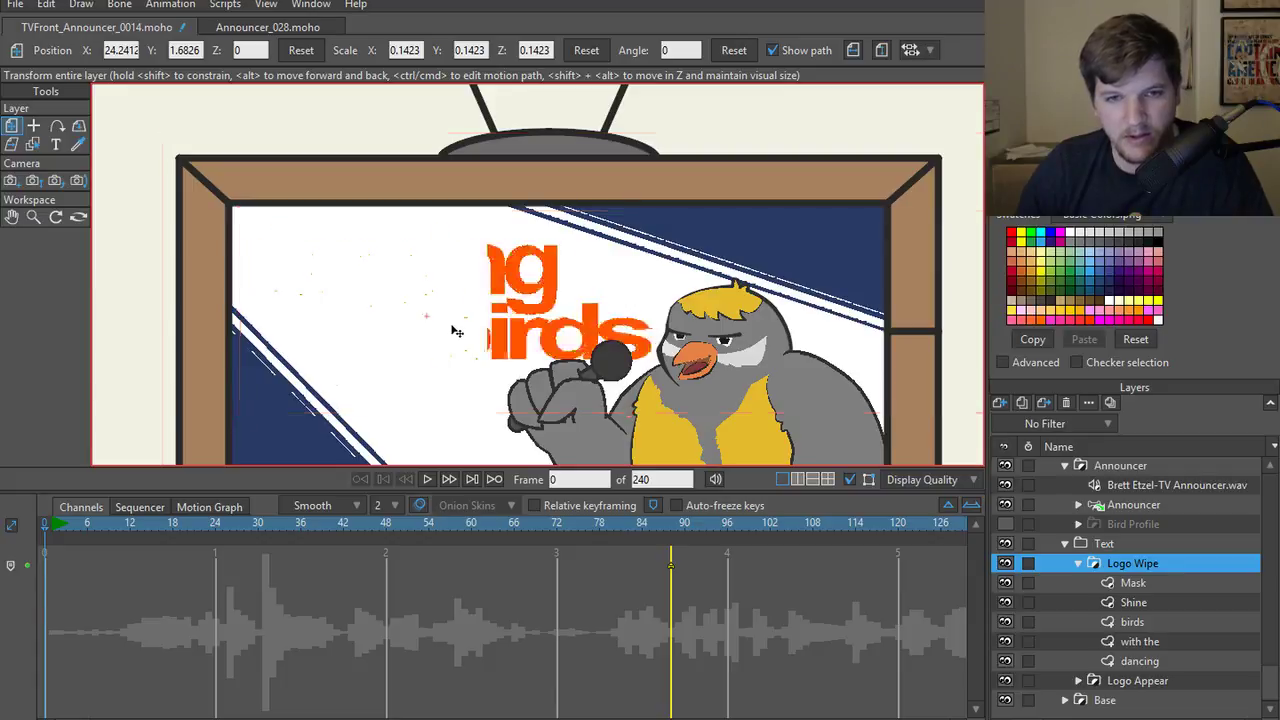
click(1143, 588)
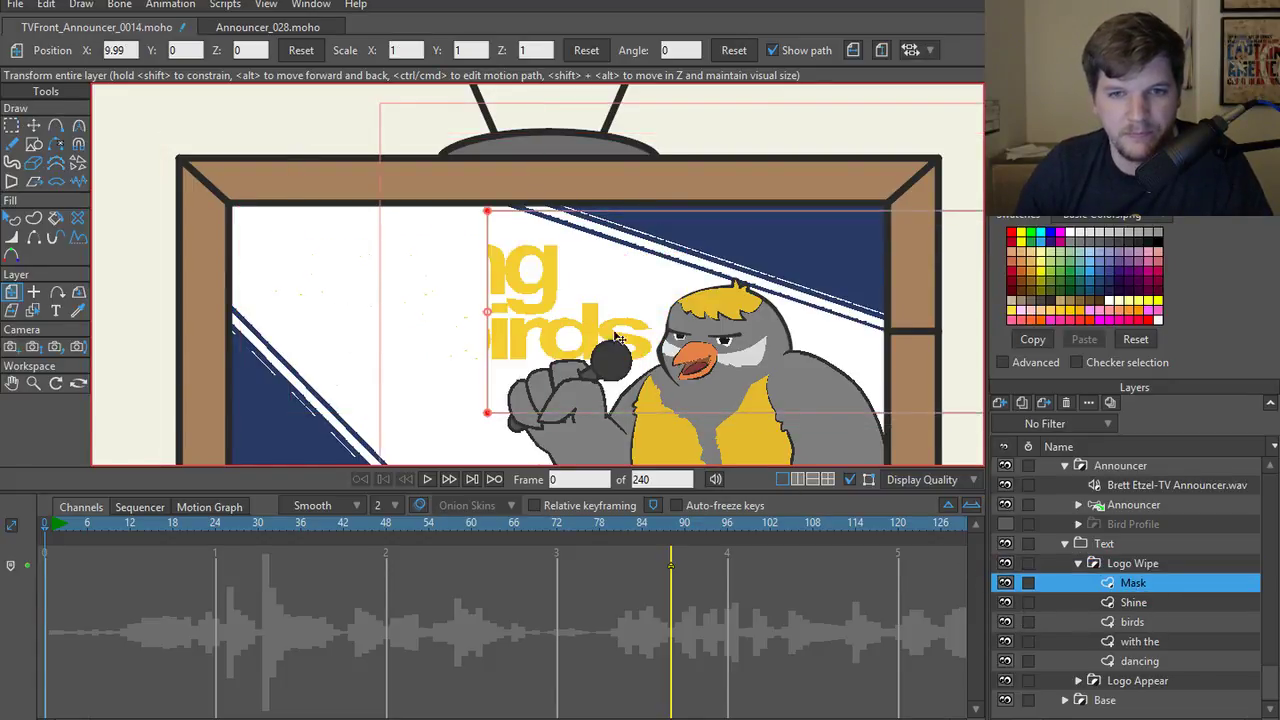
drag(660, 330, 432, 328)
key(ctrl+r)
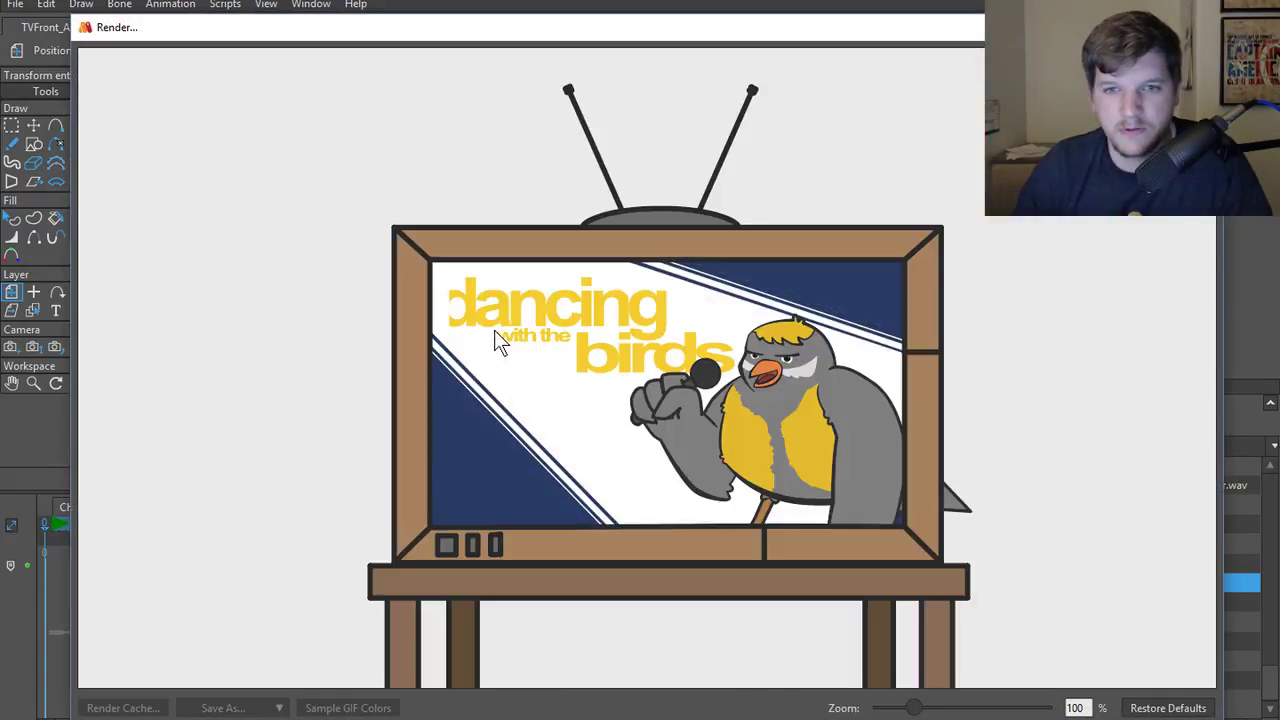
key(Escape)
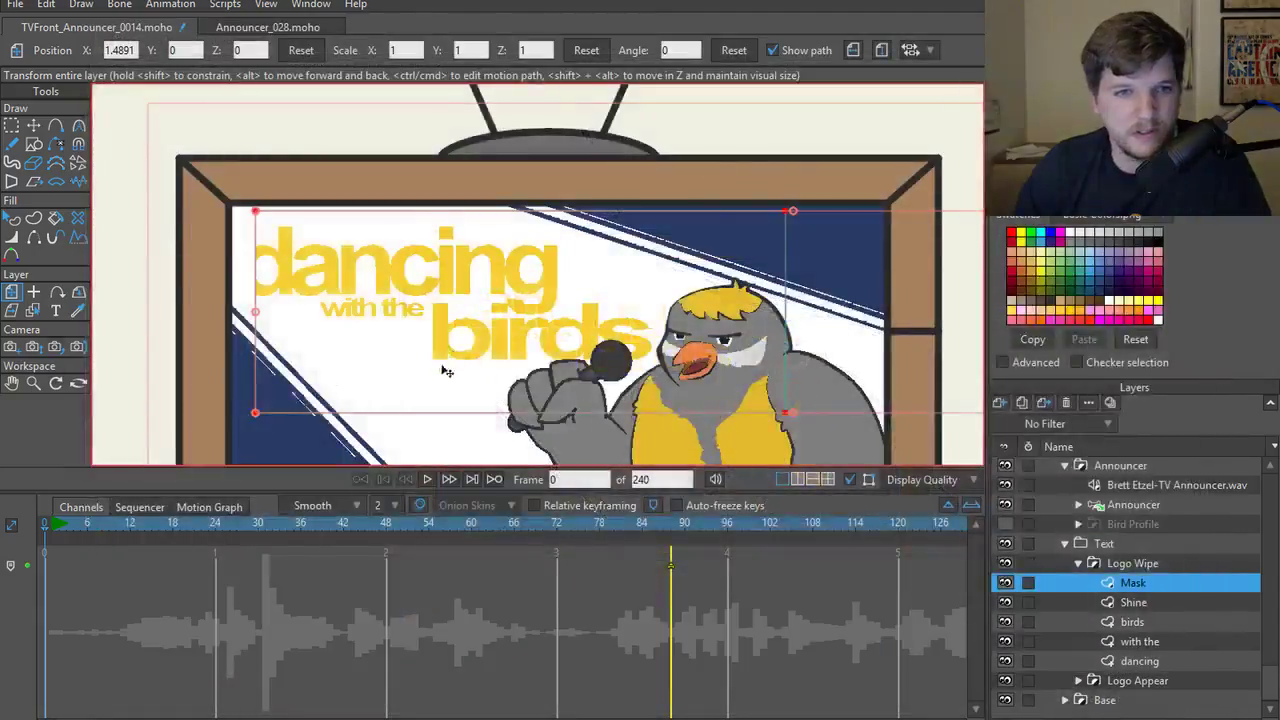
- Undo and redo the Mask layer's move, shift it on to about X 0.77, and check its layer settings
key(ctrl+z)
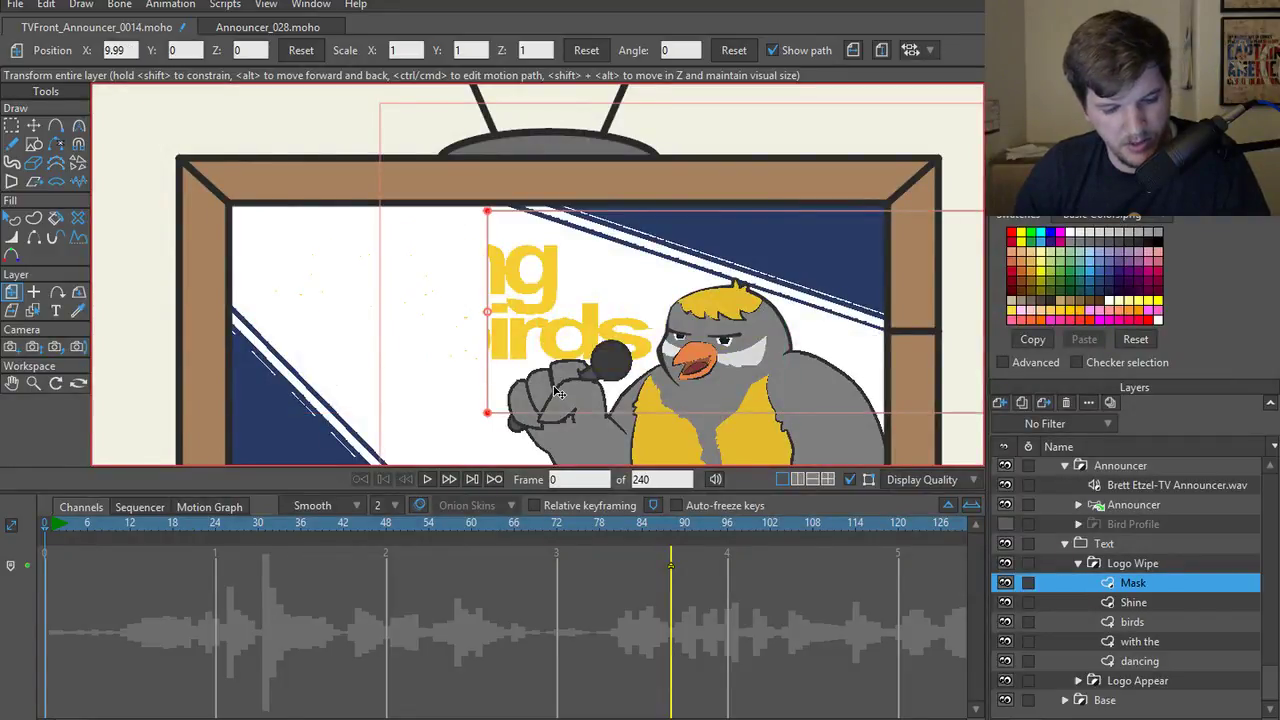
key(ctrl+y)
click(962, 703)
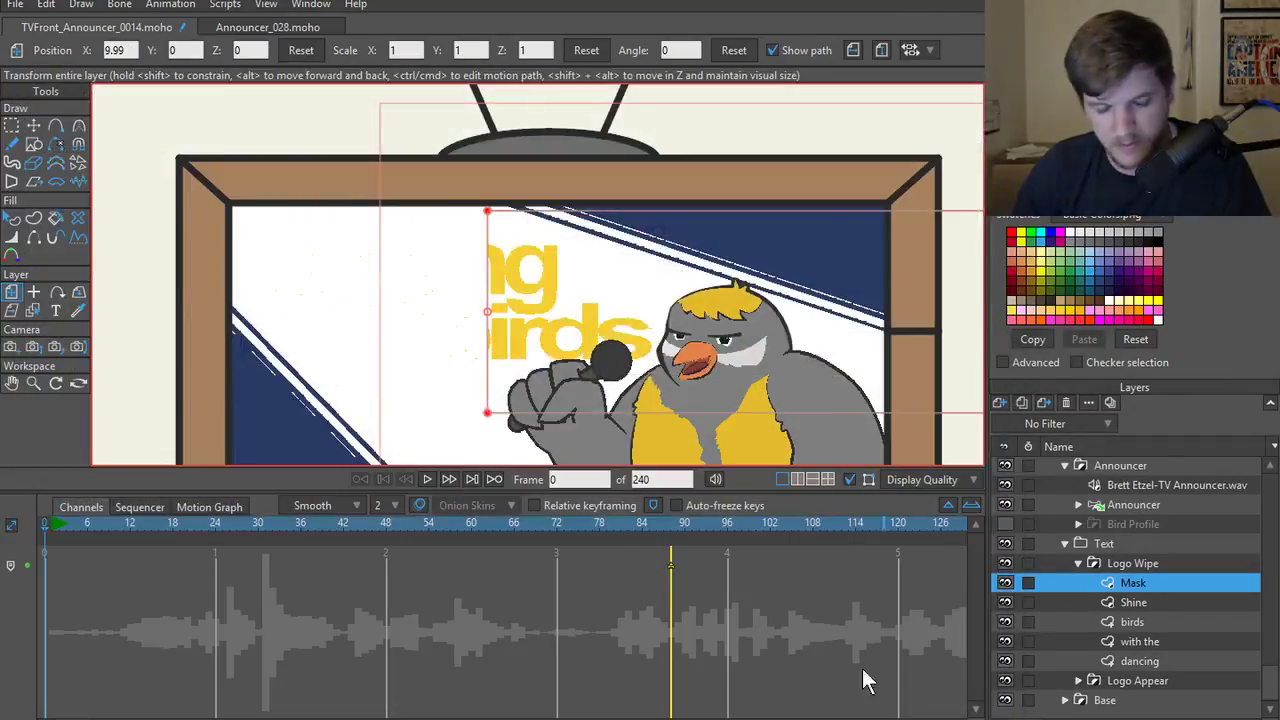
key(ctrl+shift+z)
mouse_move(600, 320)
mouse_down()
mouse_move(565, 314)
mouse_move(576, 317)
mouse_up()
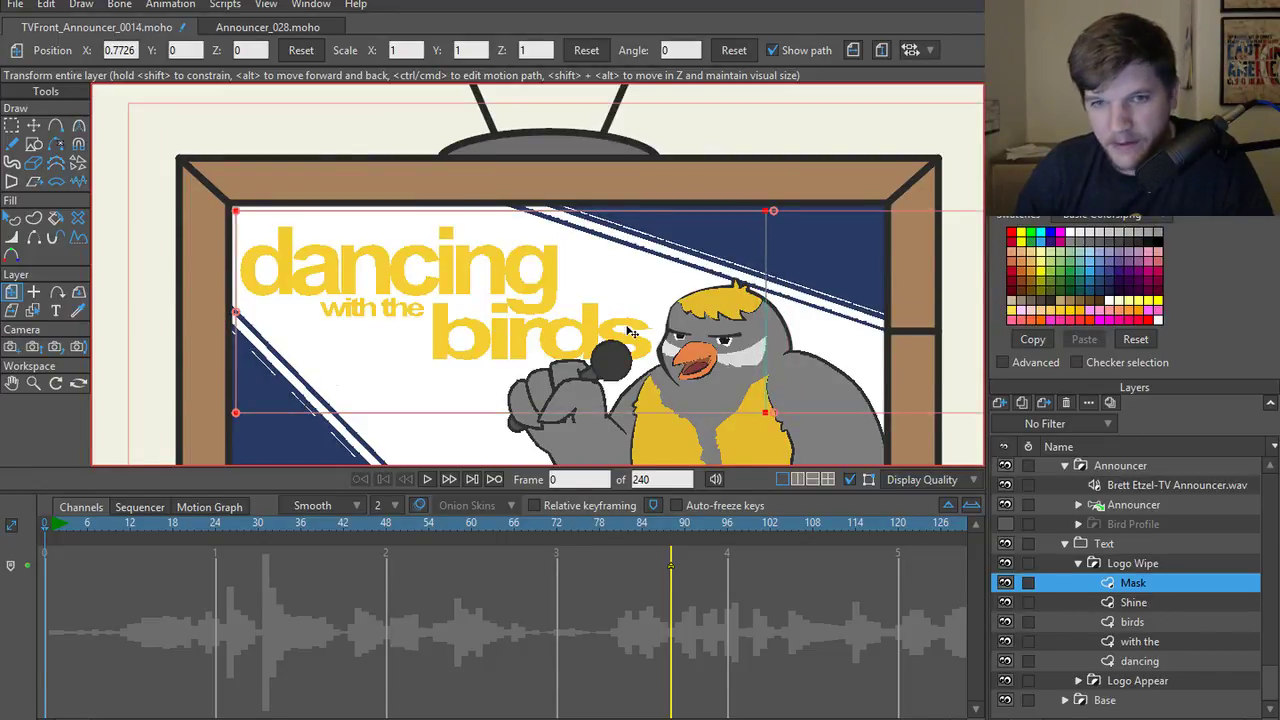
double_click(1139, 592)
click(968, 664)
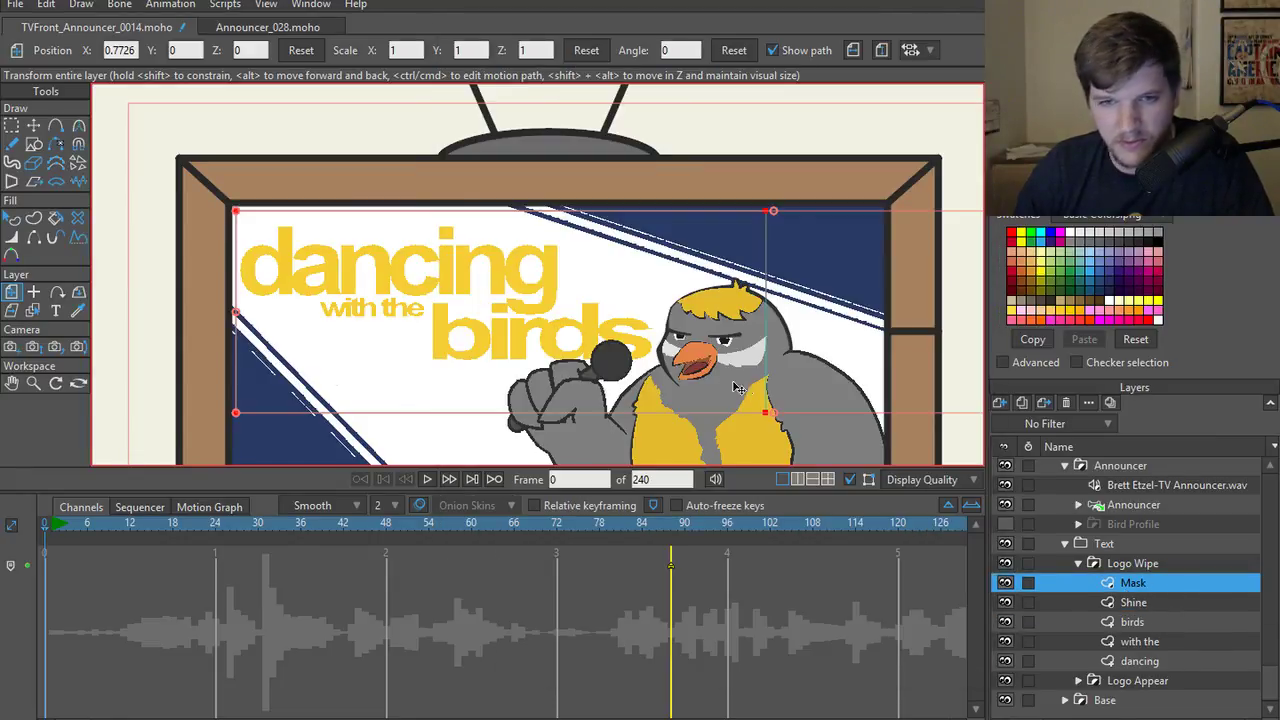
- Adjust the gradient ends of the Mask layer's shape so it runs horizontally from the d of dancing to the middle of the logo
key(q)
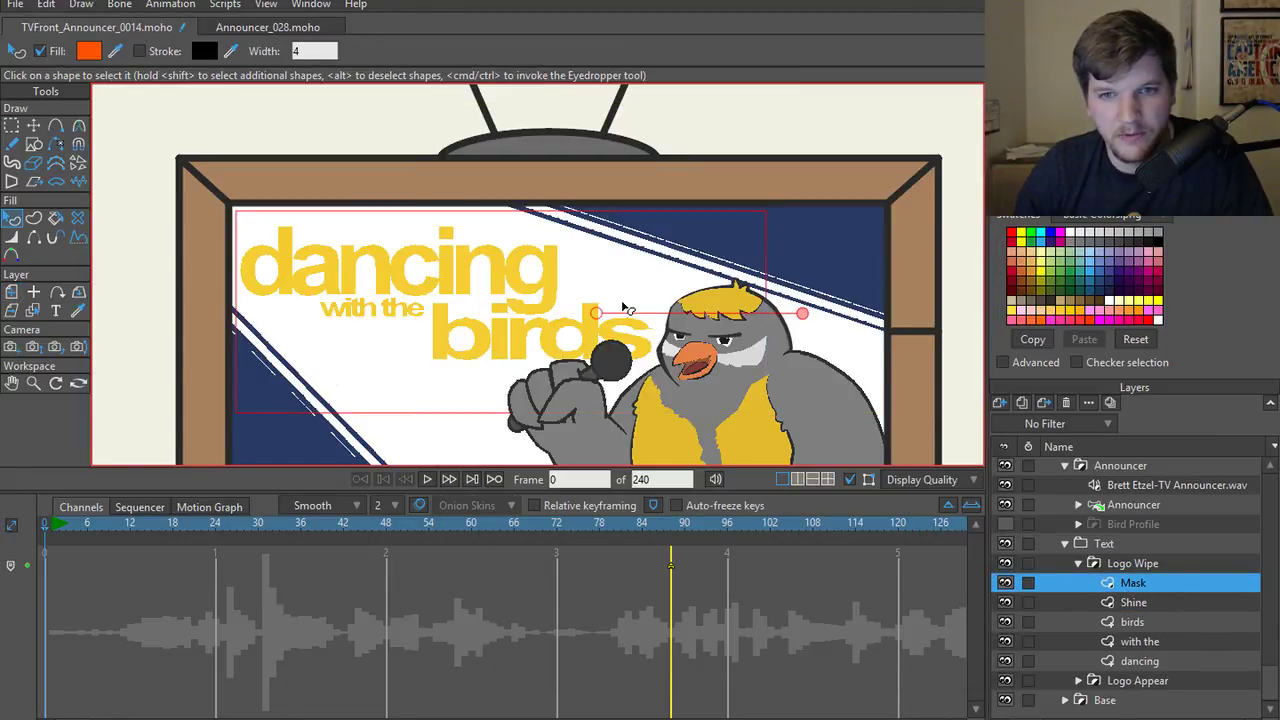
drag(810, 316, 740, 318)
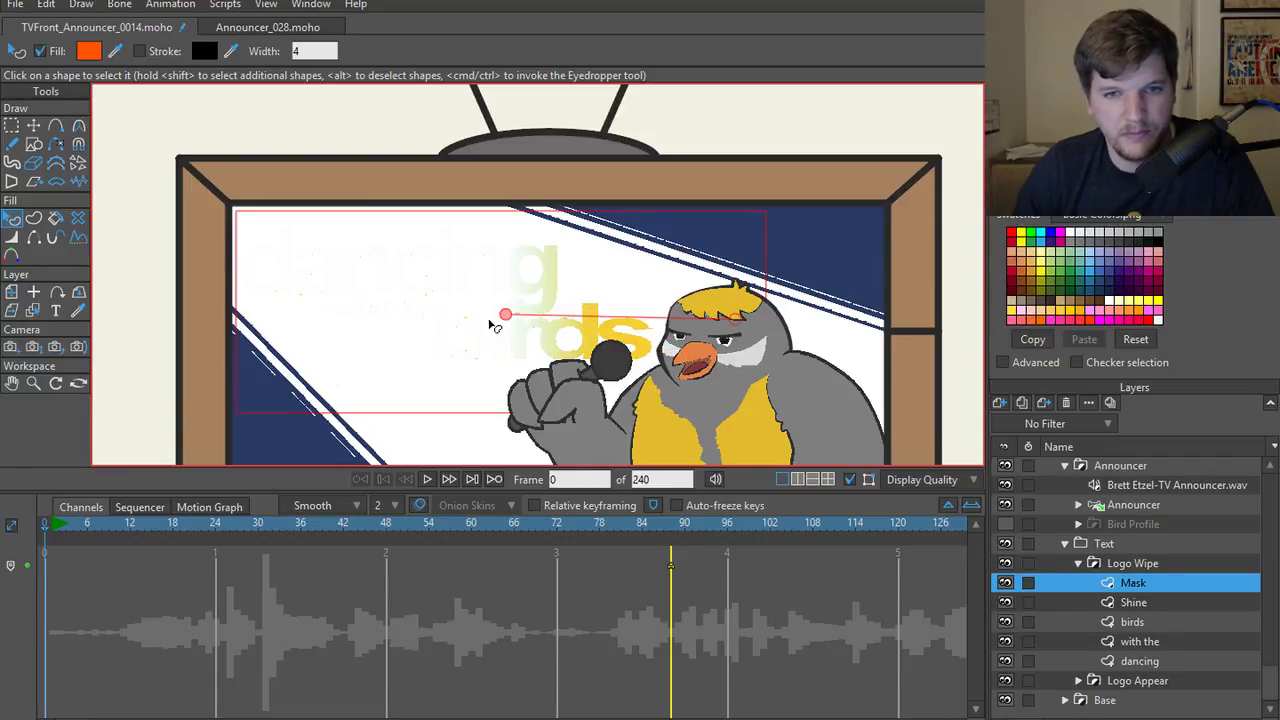
drag(506, 315, 258, 309)
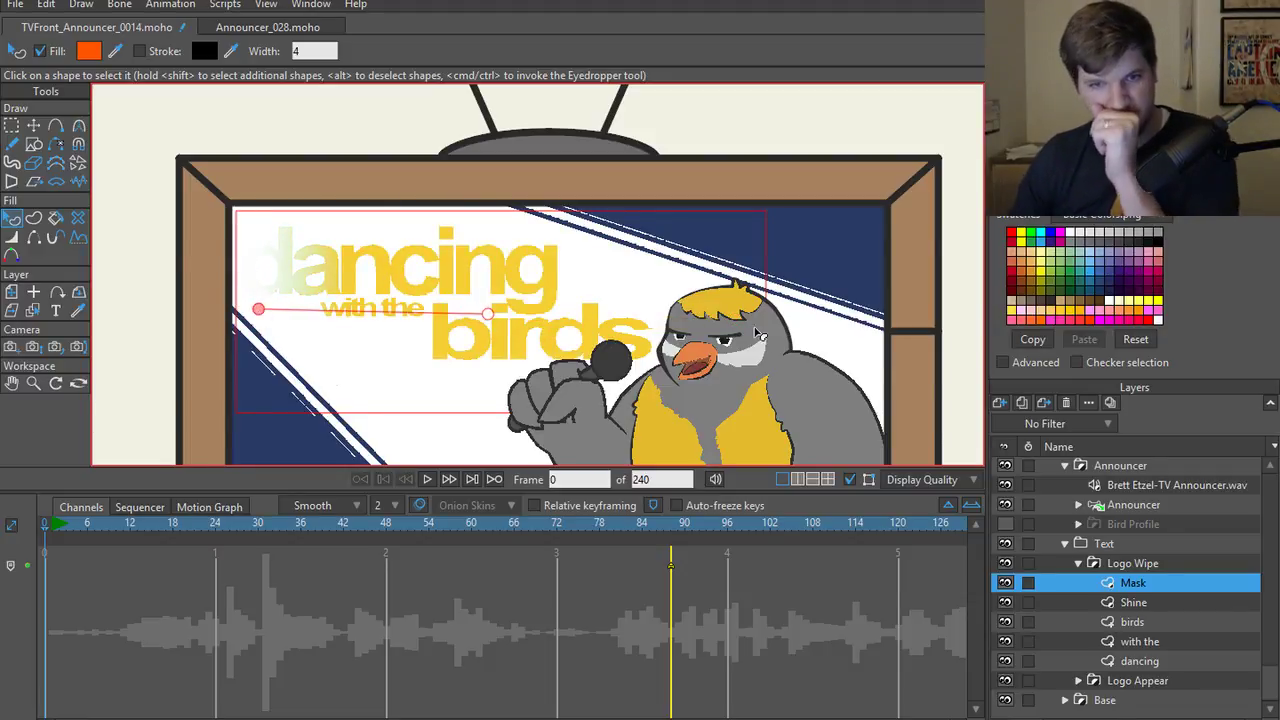
drag(487, 314, 491, 309)
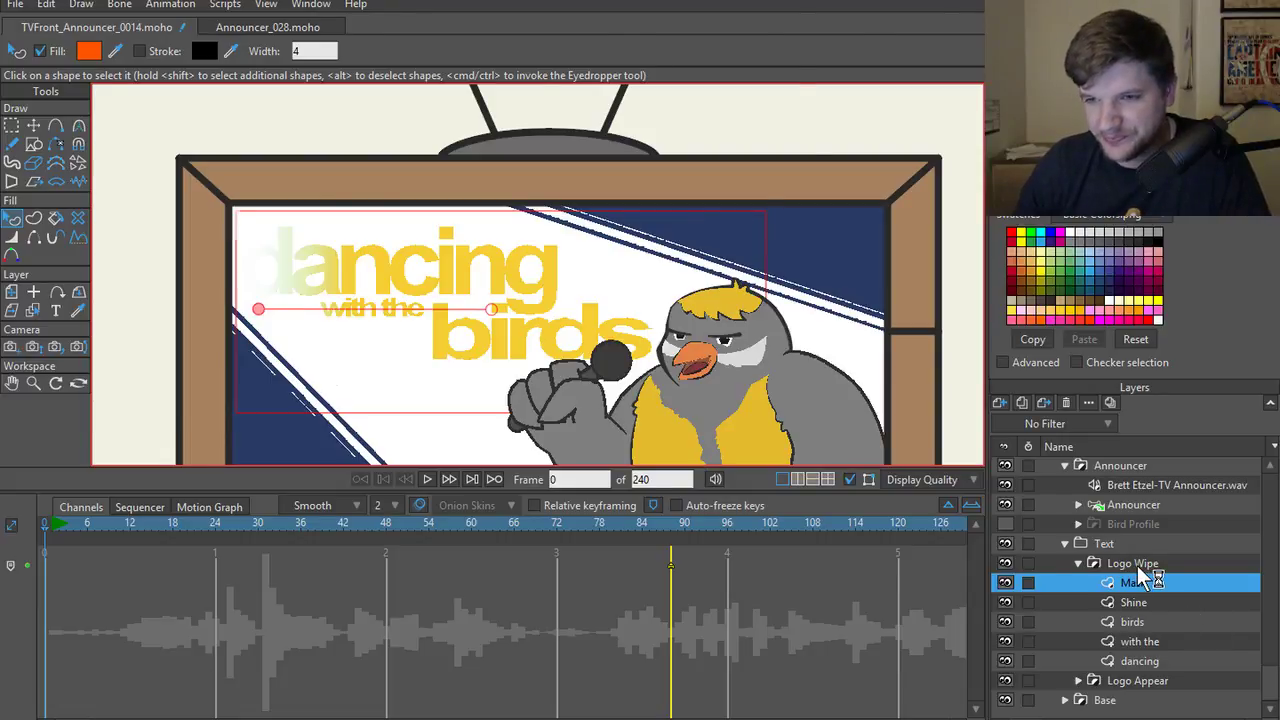
- Collapse the Logo Wipe group and compare its bounds with the Logo Appear group by selecting each in turn
key(m)
click(1088, 564)
click(1080, 564)
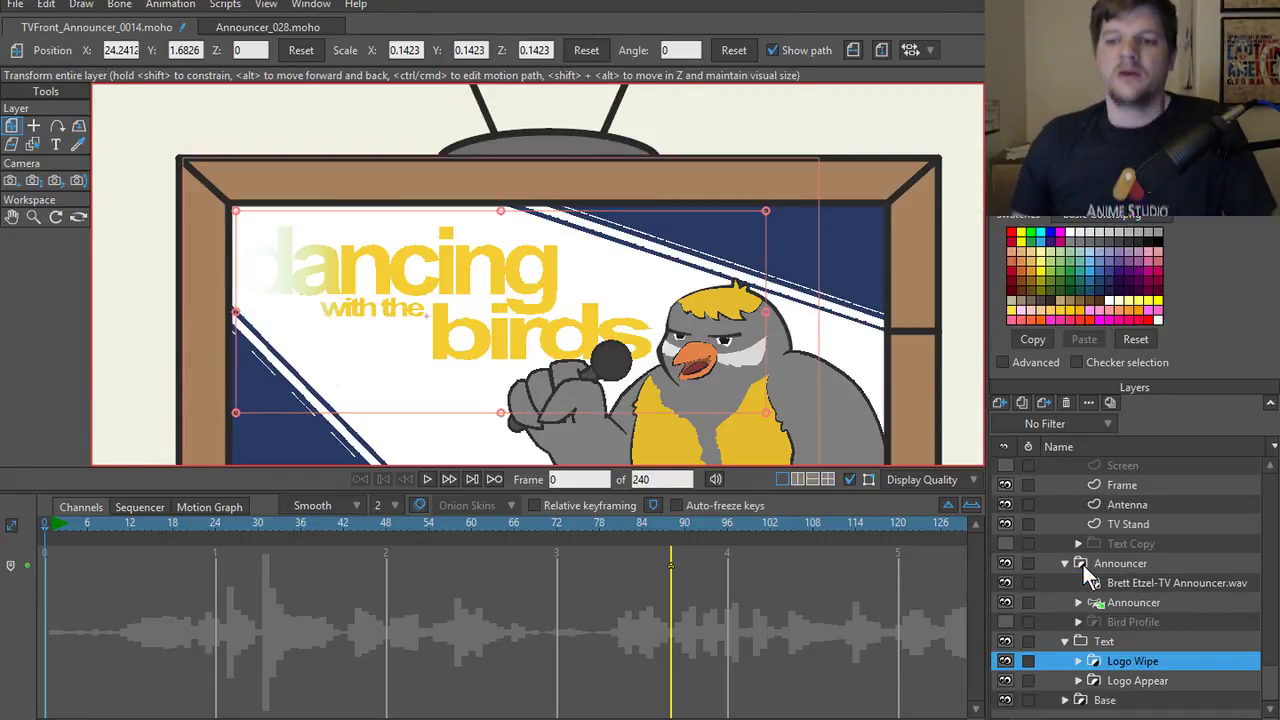
click(1137, 684)
click(1137, 664)
click(1137, 679)
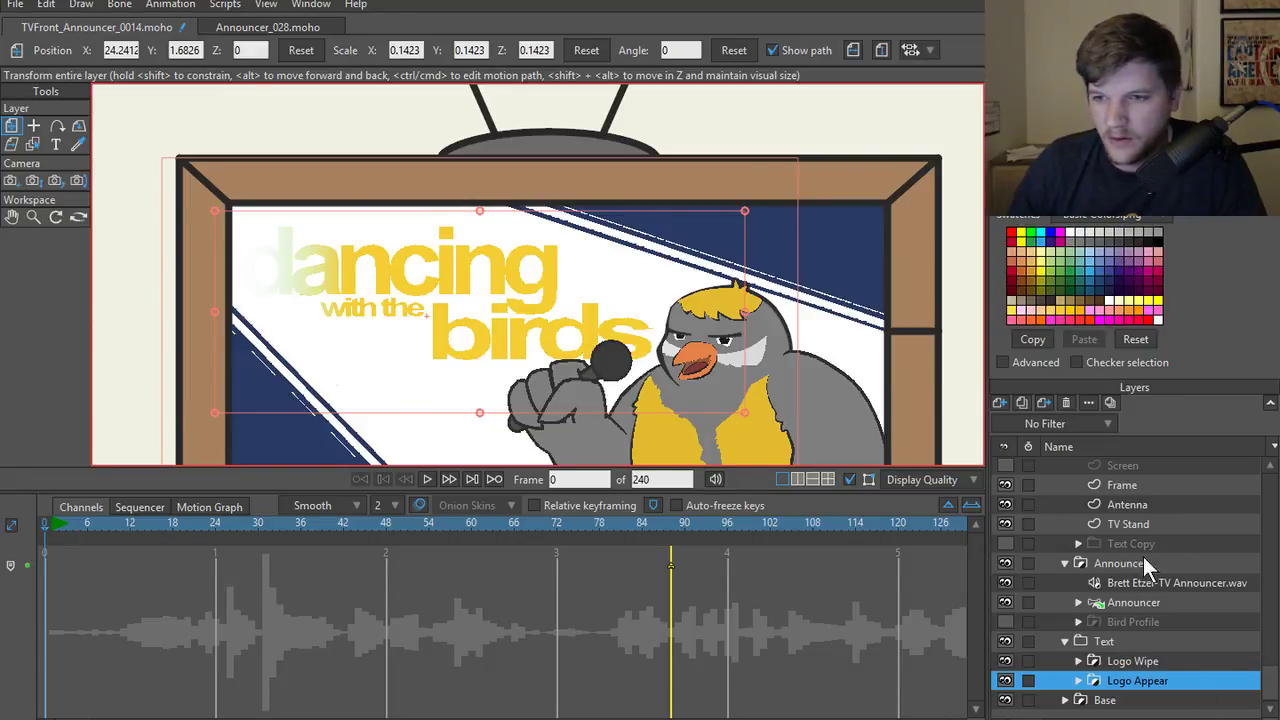
- Select the Announcer bone layer and save the project as a new version named TVFront_Announcer_0015
scroll(1143, 556, up, 1)
click(1128, 632)
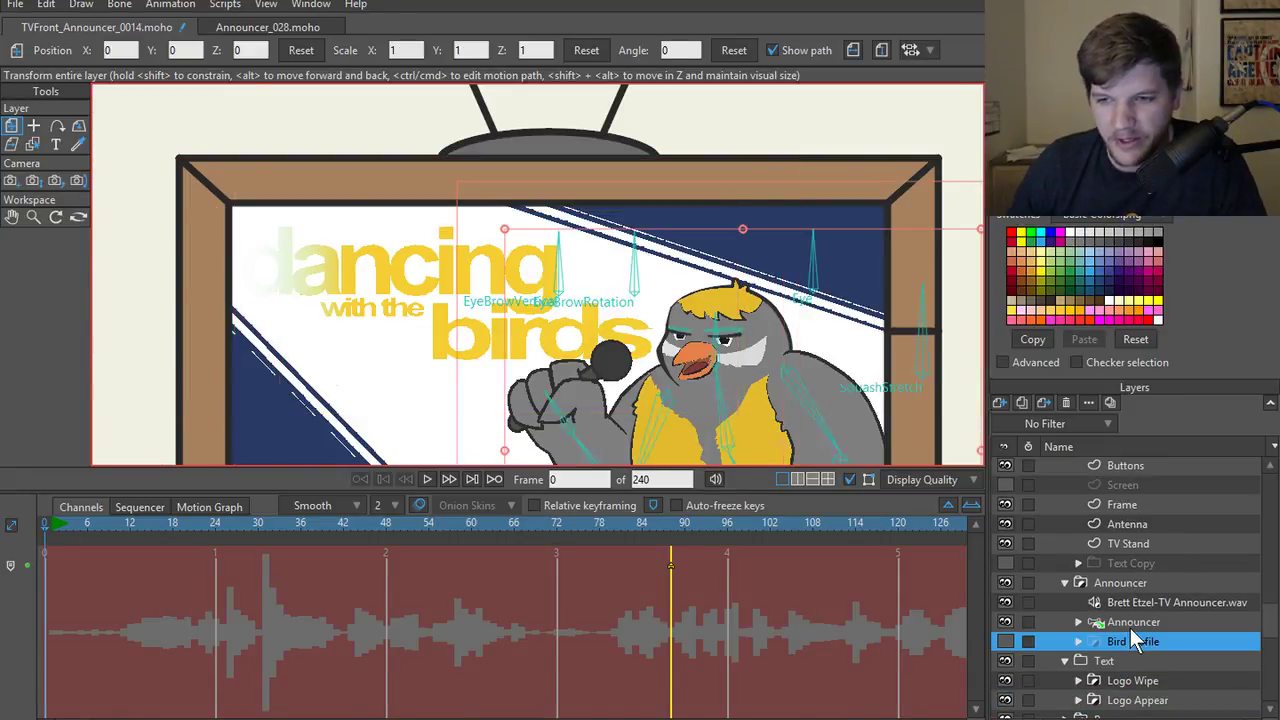
key(ctrl+shift+s)
click(268, 640)
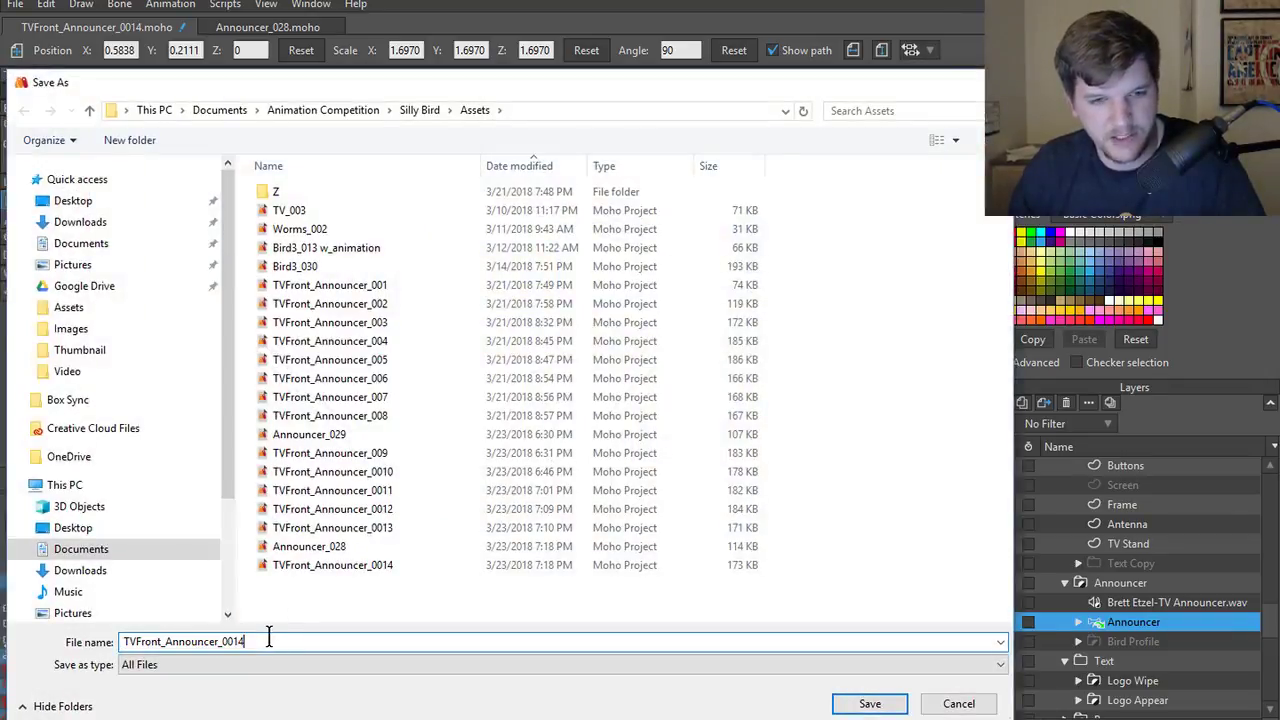
text(5)
key(Return)
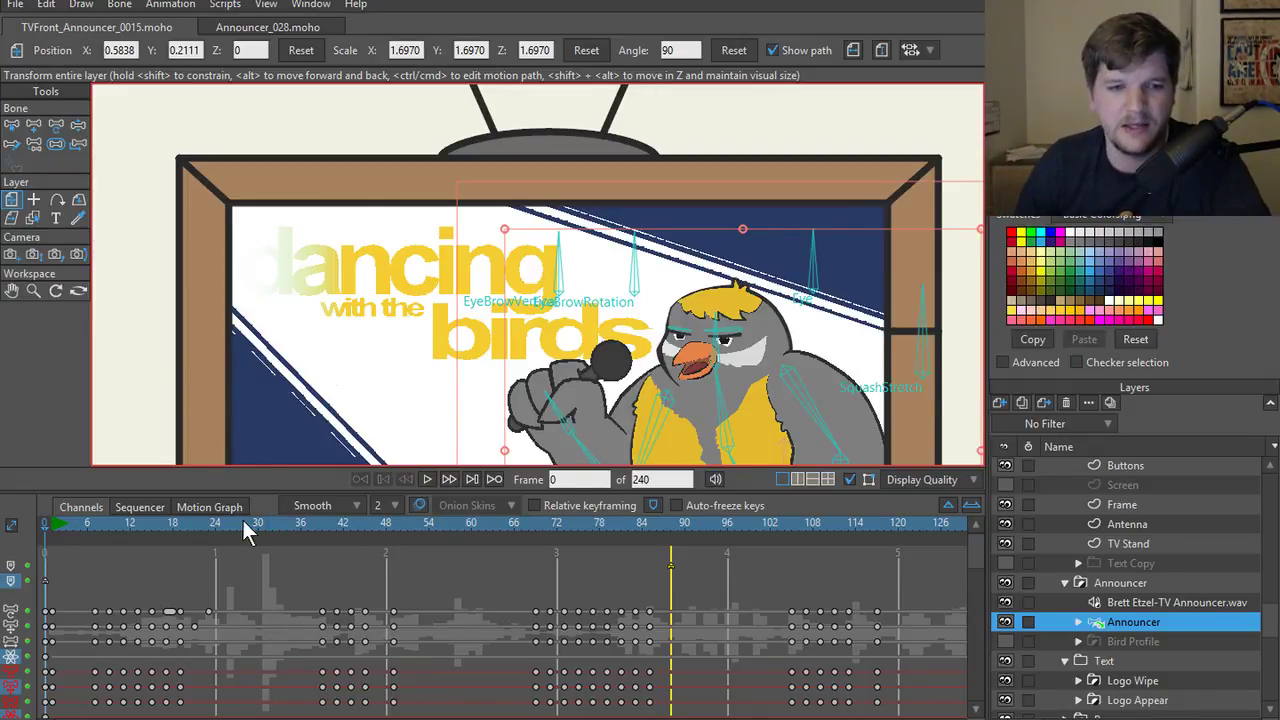
- Preview the Announcer animation from frame 1 and return the timeline to frame 0
drag(242, 523, 55, 523)
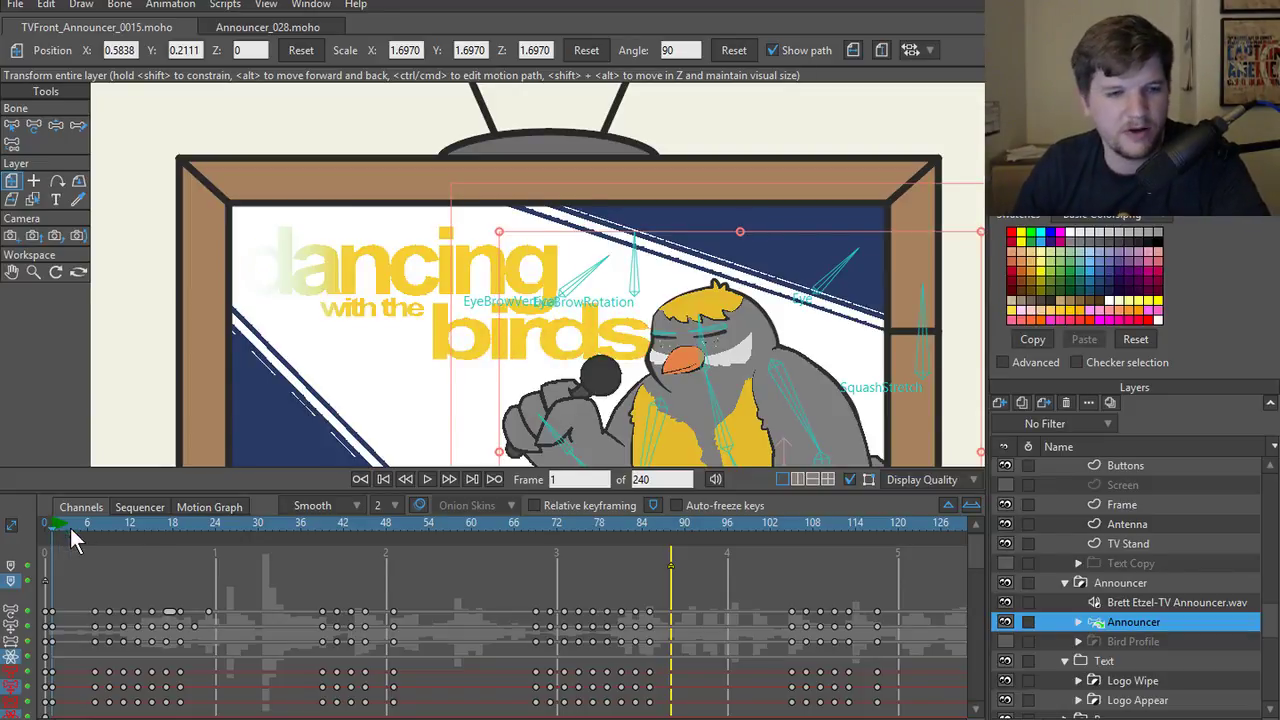
key(space)
key(shift+ctrl+Left)
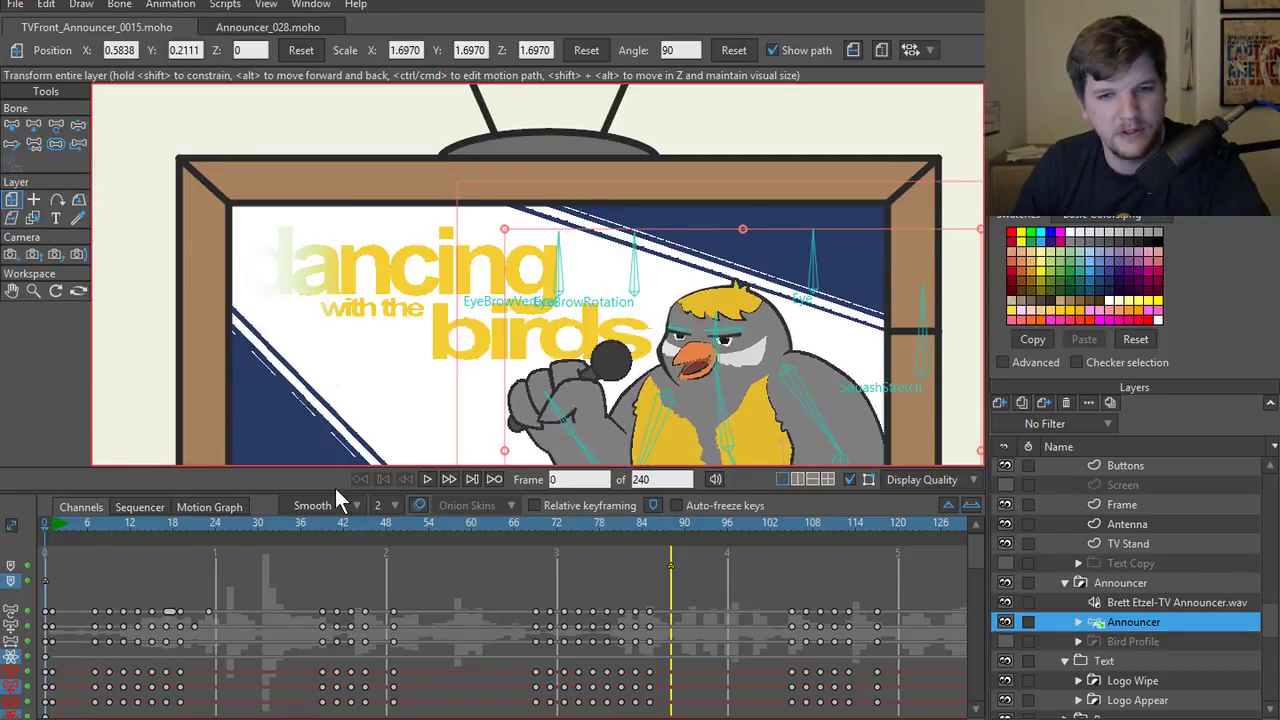
scroll(1148, 612, down, 1)
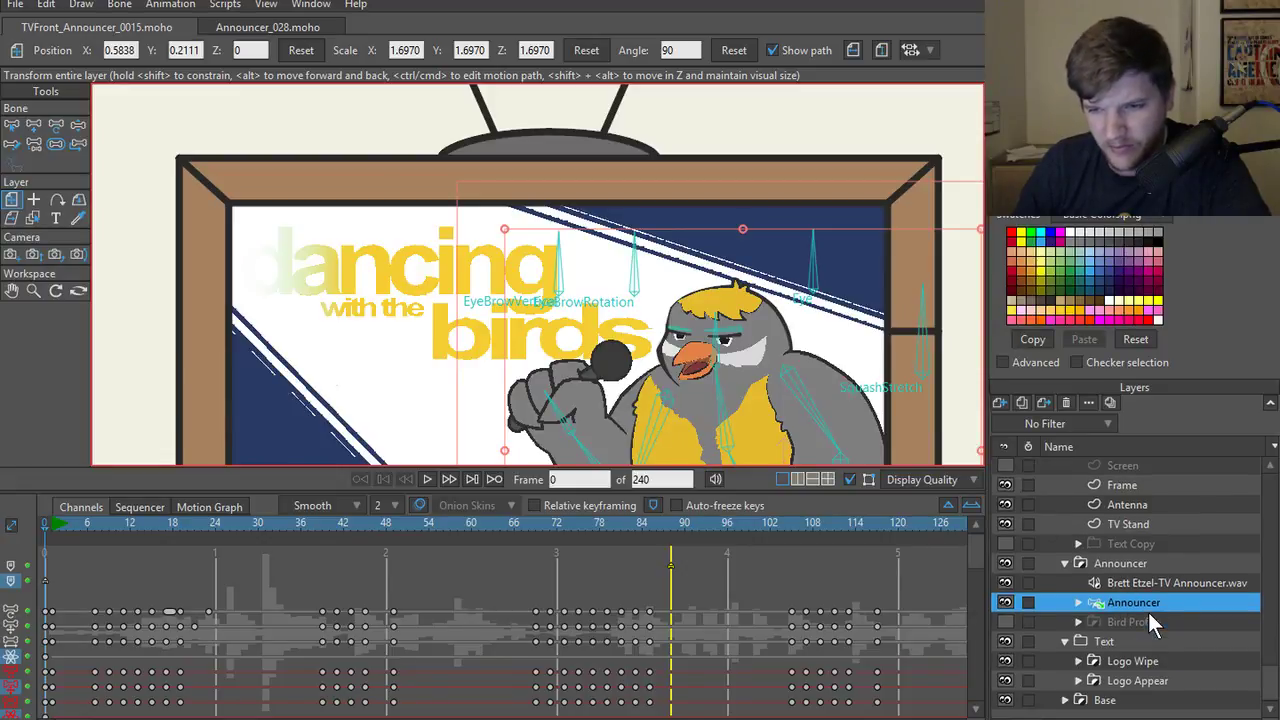
- Compare the bounds of the Logo Wipe and Logo Appear groups at frame 0 by selecting each in turn
click(1130, 660)
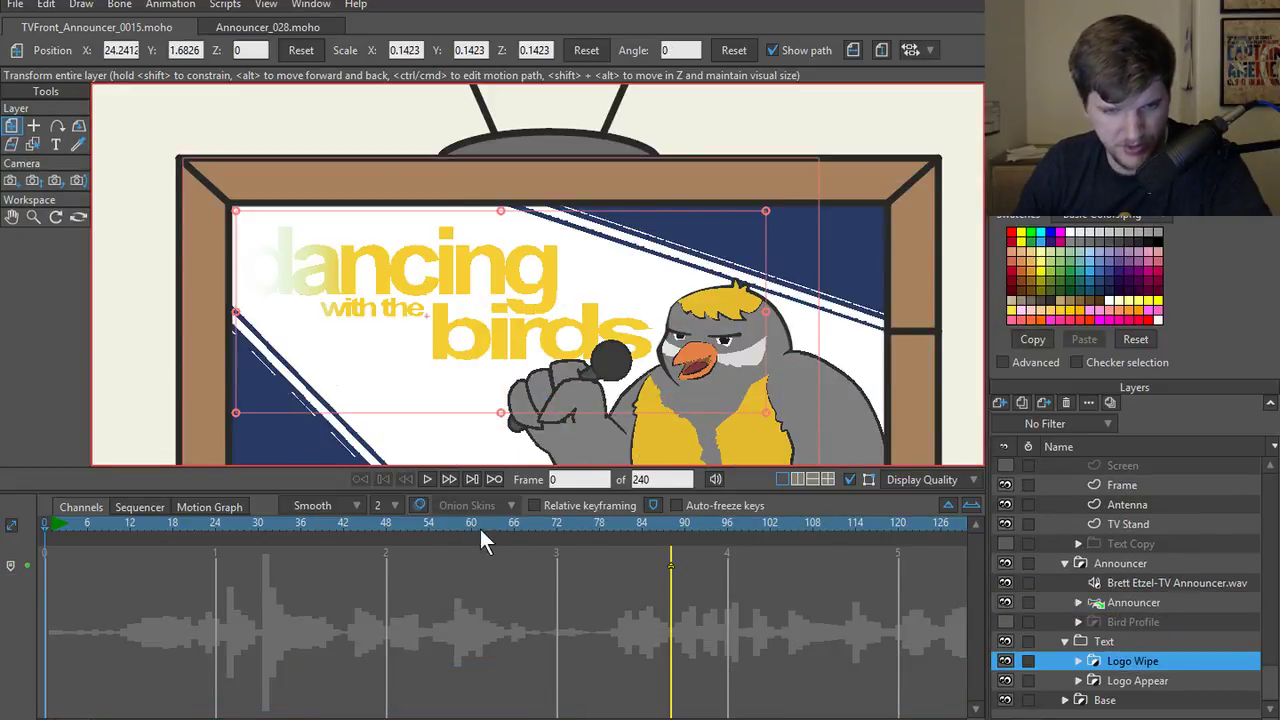
key(space)
key(shift+ctrl+Left)
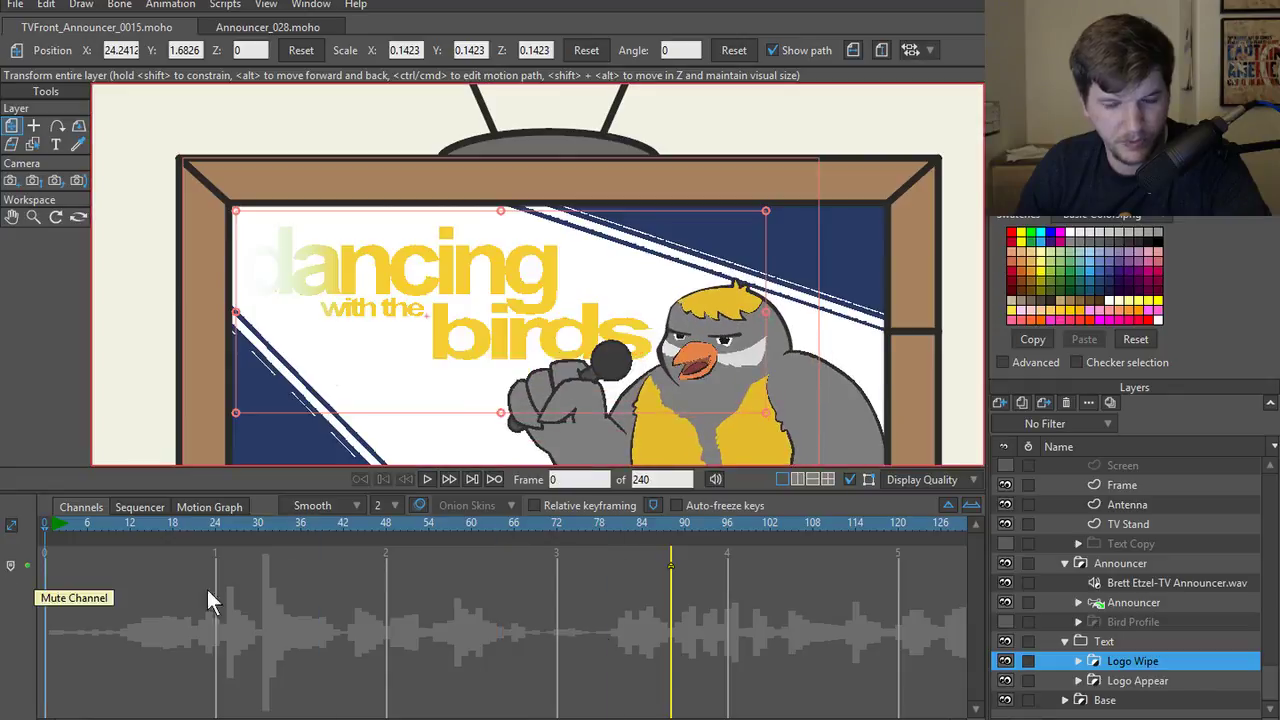
click(1146, 680)
click(1146, 662)
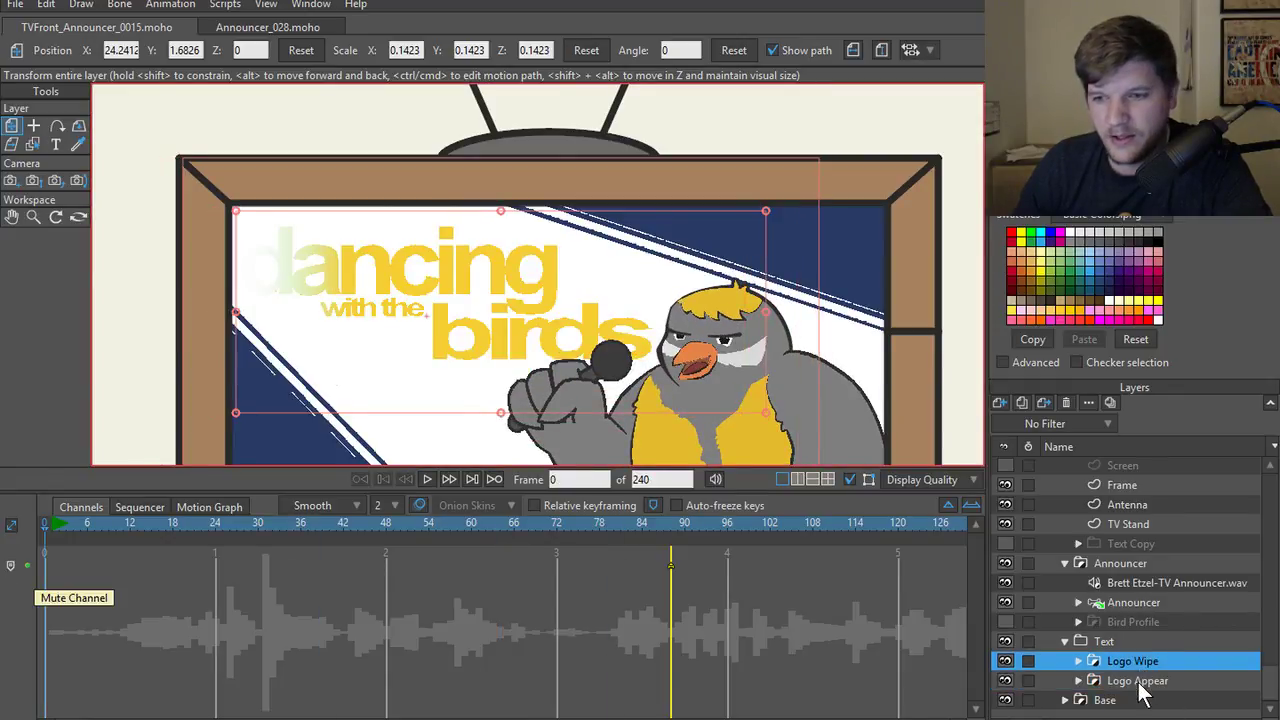
click(1139, 683)
click(1138, 663)
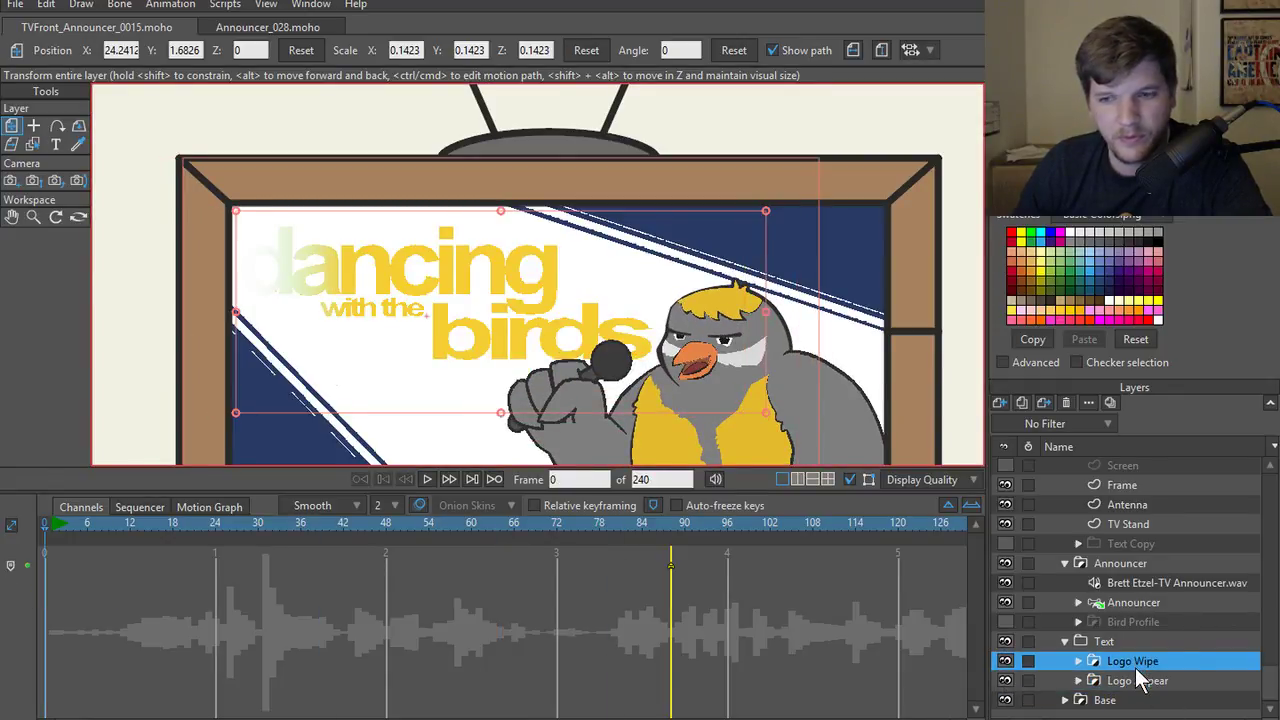
click(1138, 682)
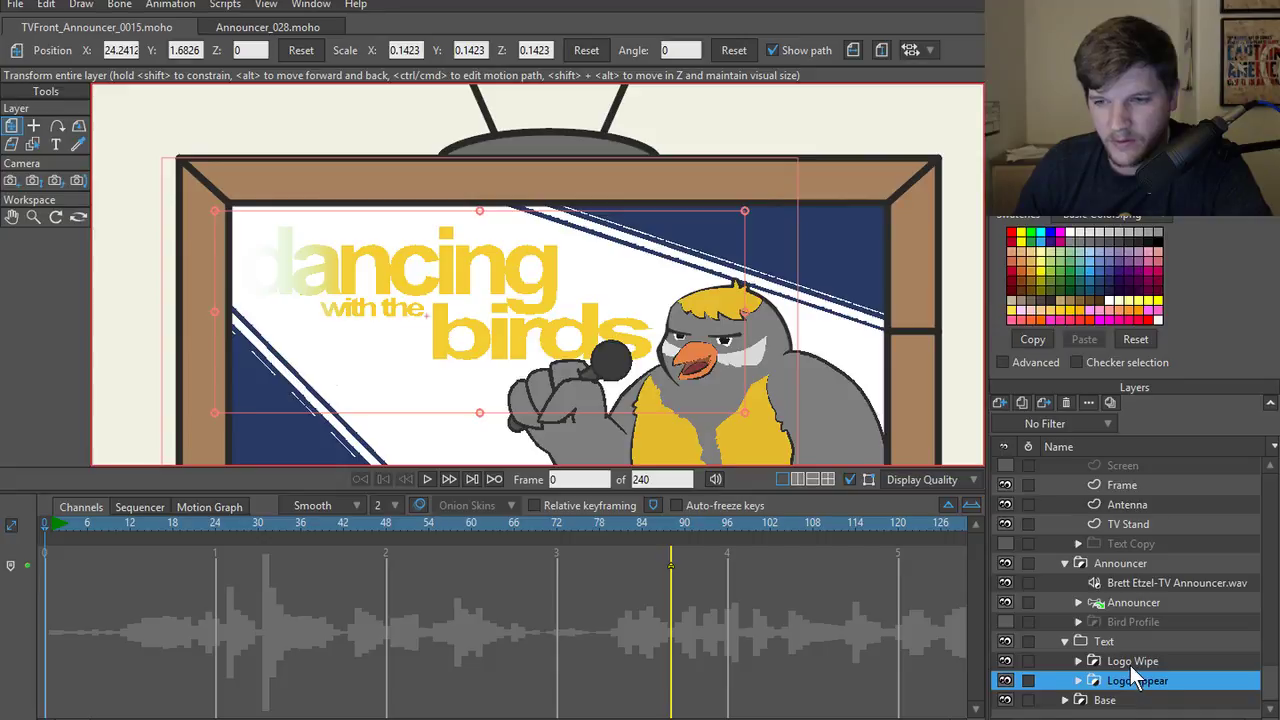
click(1136, 664)
click(1136, 681)
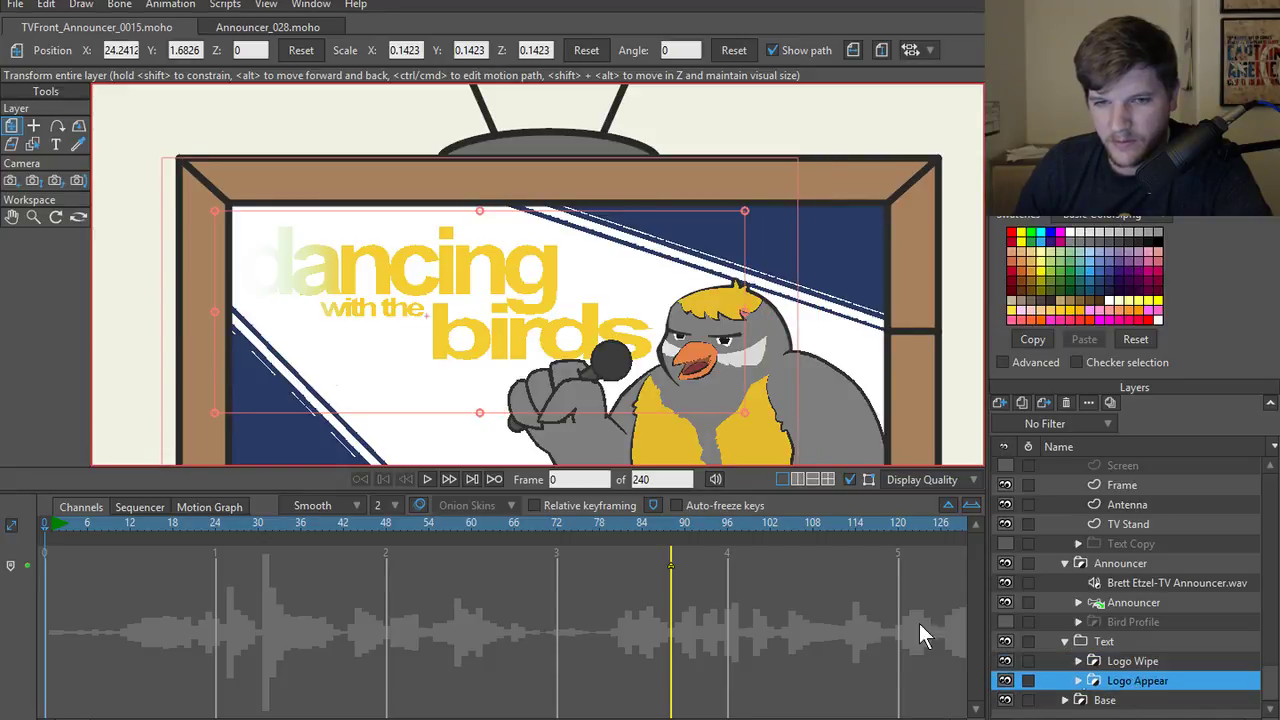
- Play the animation, then preview-render frames 60 and 15 to inspect the TV screen and logo
click(426, 479)
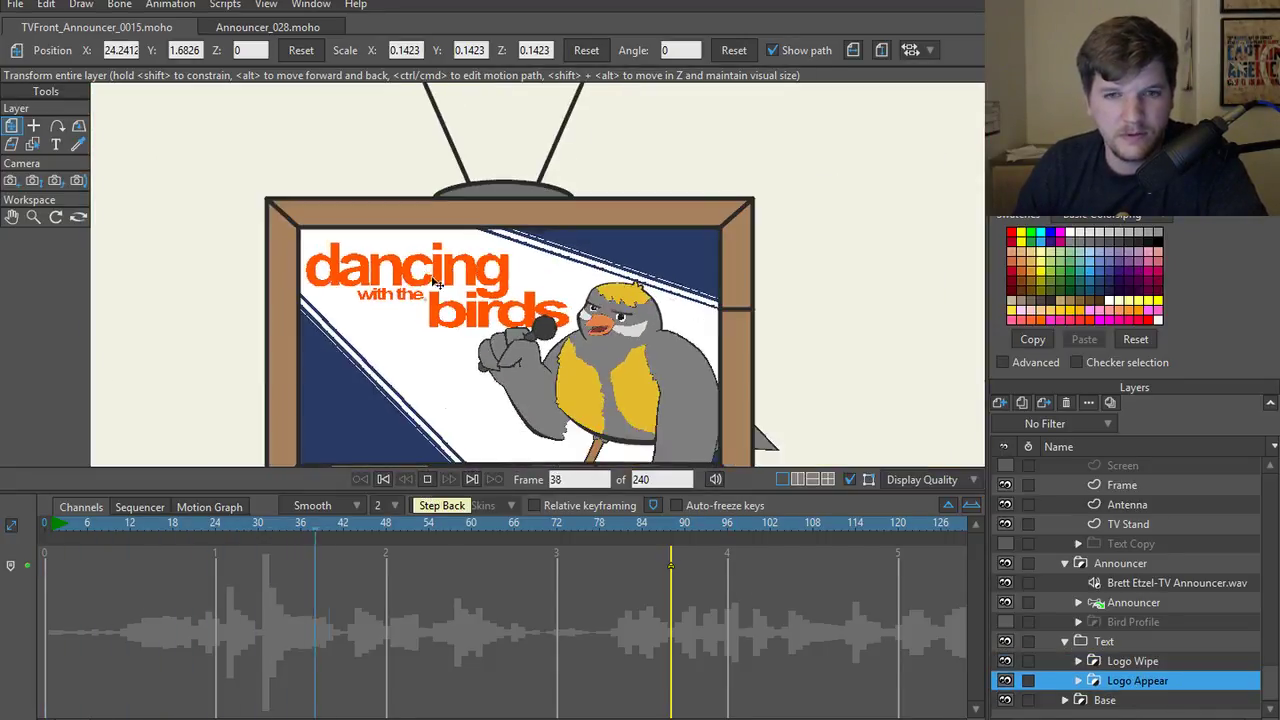
drag(437, 523, 465, 537)
key(ctrl+r)
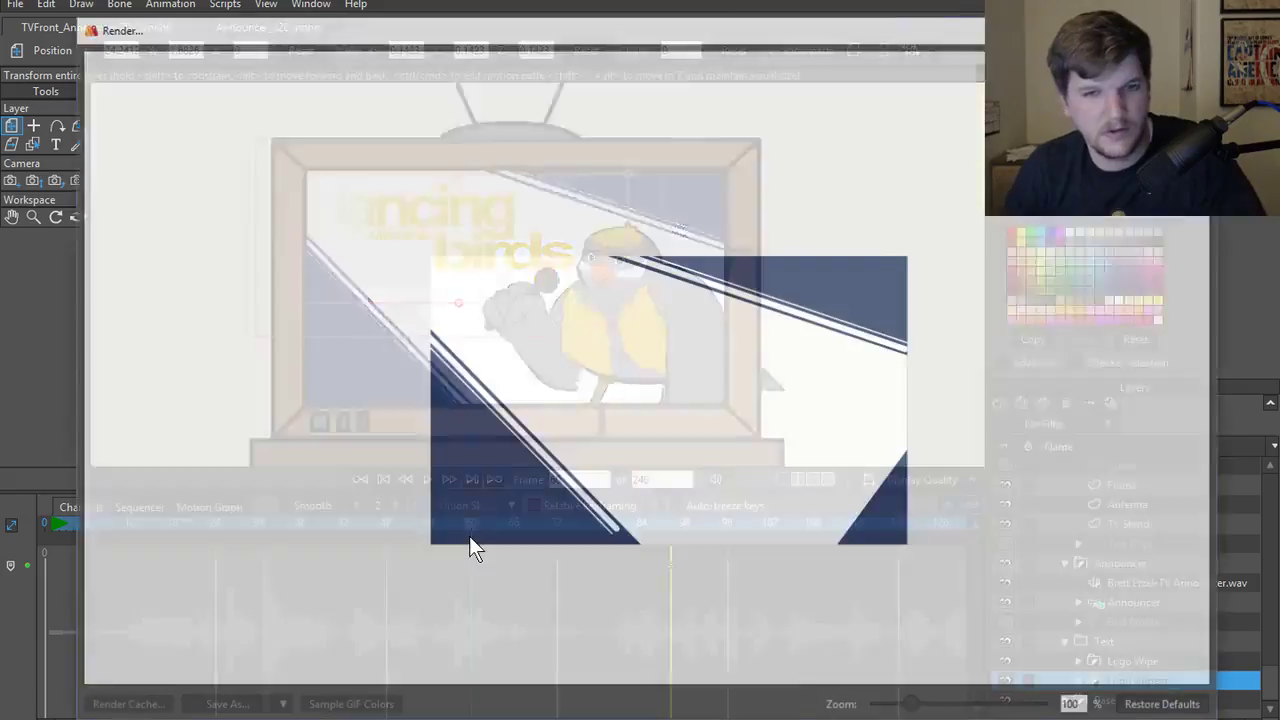
key(Escape)
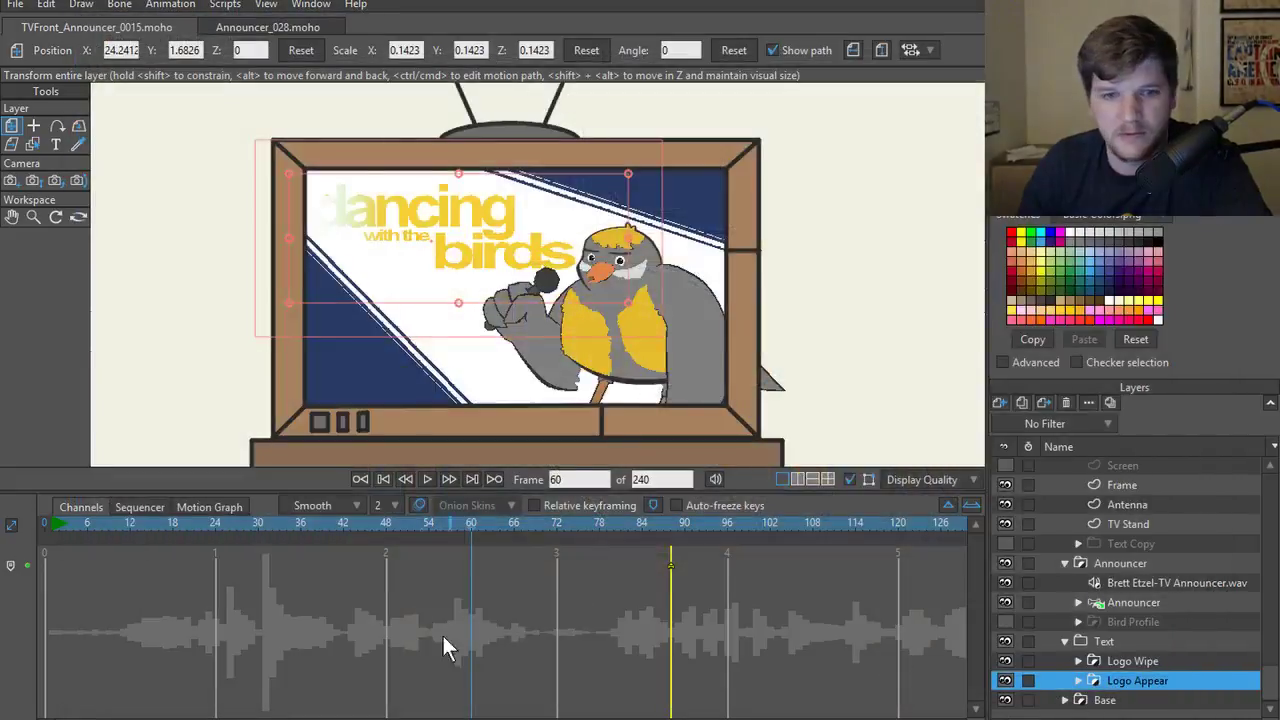
drag(389, 520, 151, 518)
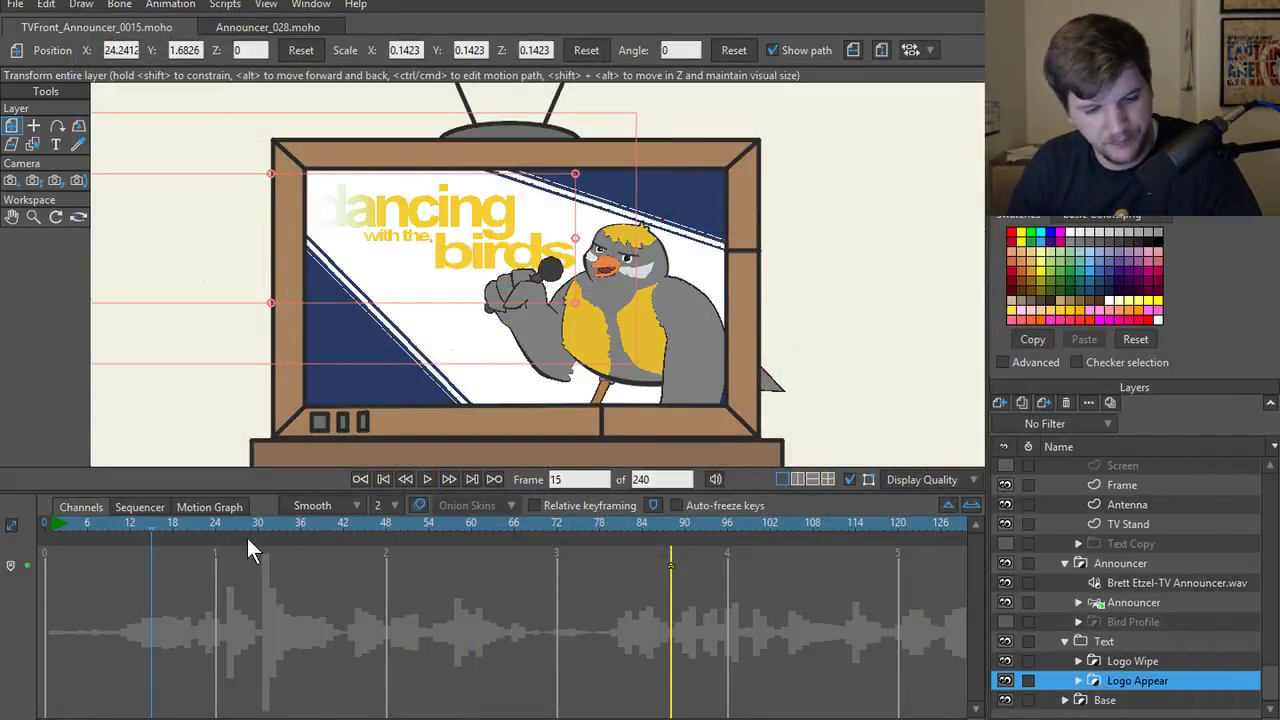
key(ctrl+r)
key(Escape)
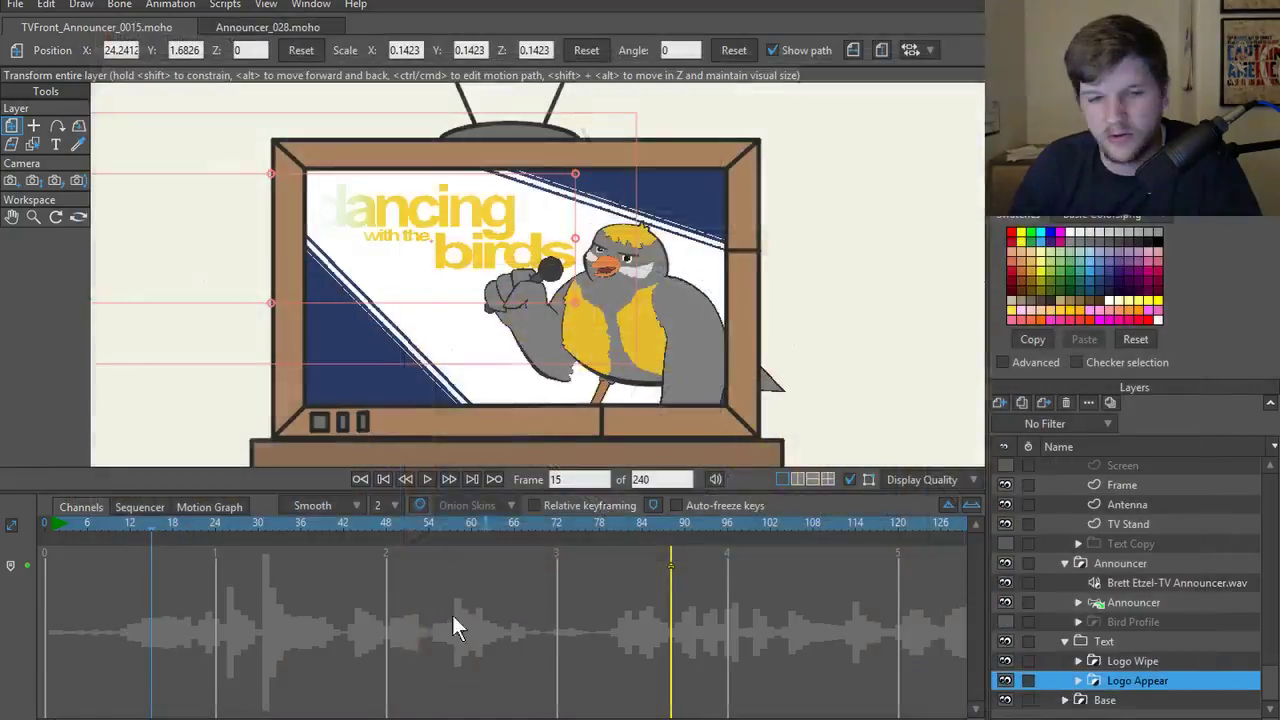
- Hide the Logo Wipe group and scrub through the Logo Appear animation up to frame 88
click(1140, 661)
click(1005, 663)
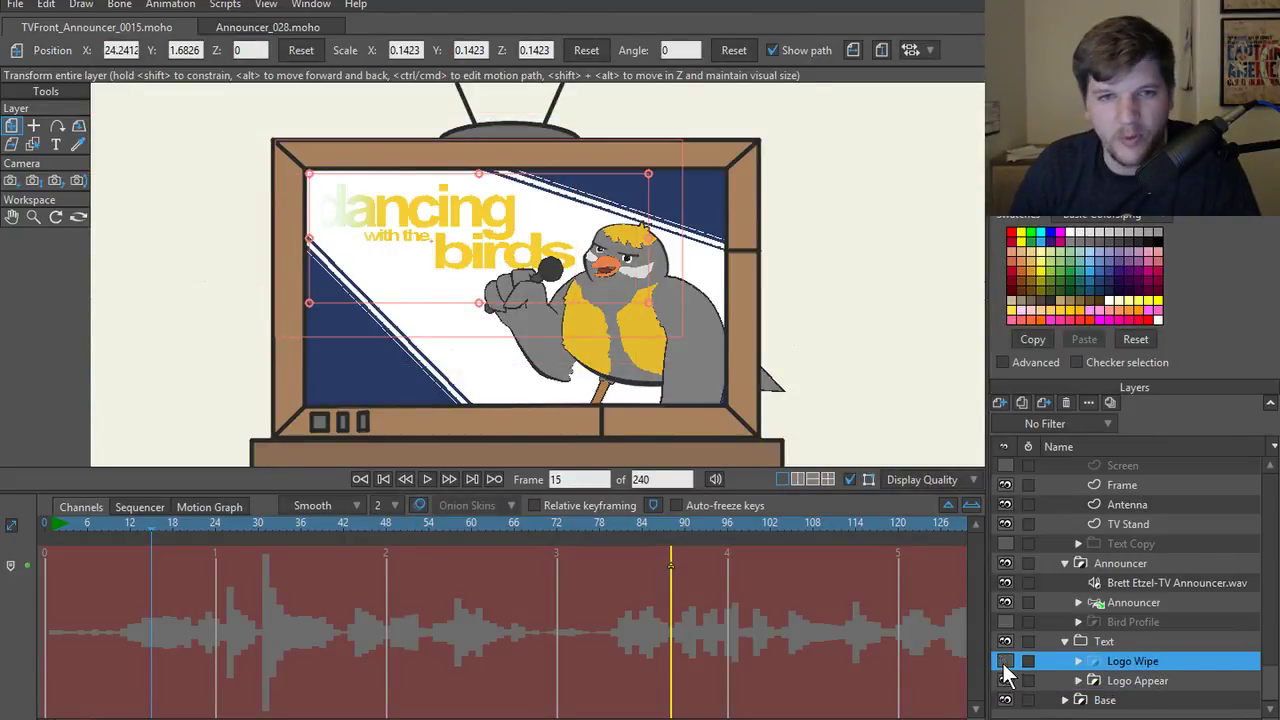
drag(240, 523, 518, 548)
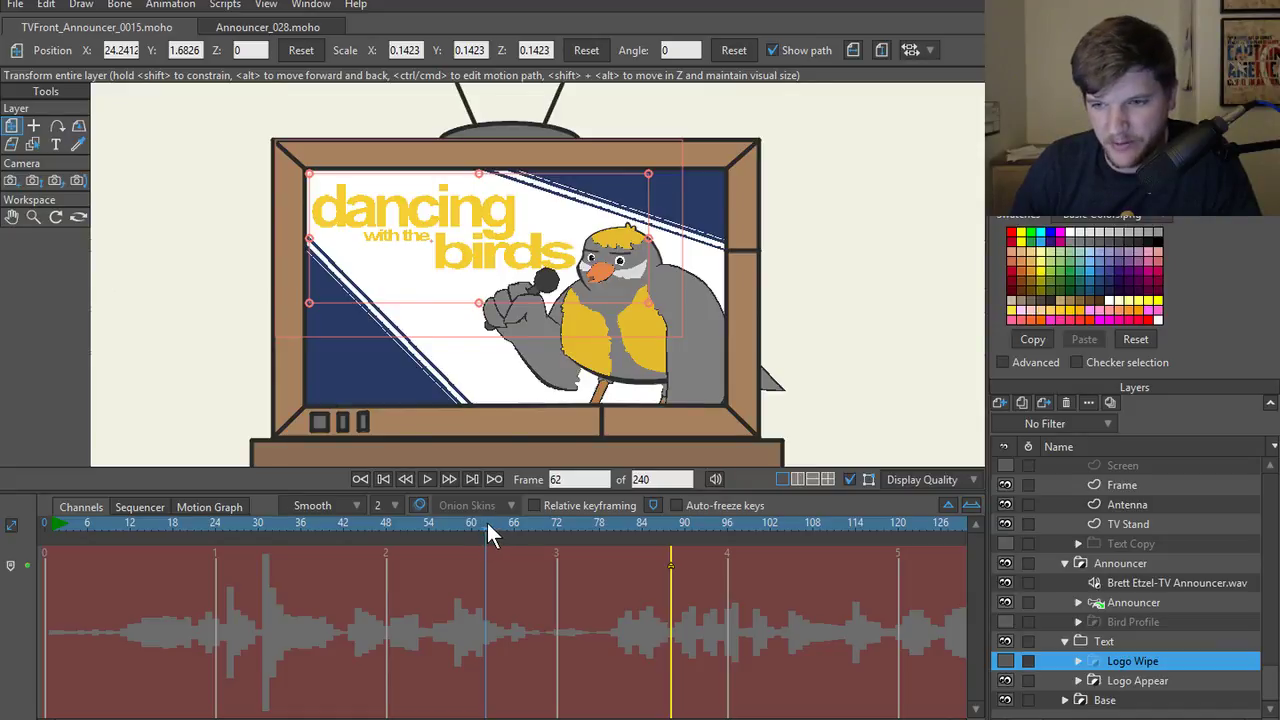
drag(487, 523, 669, 539)
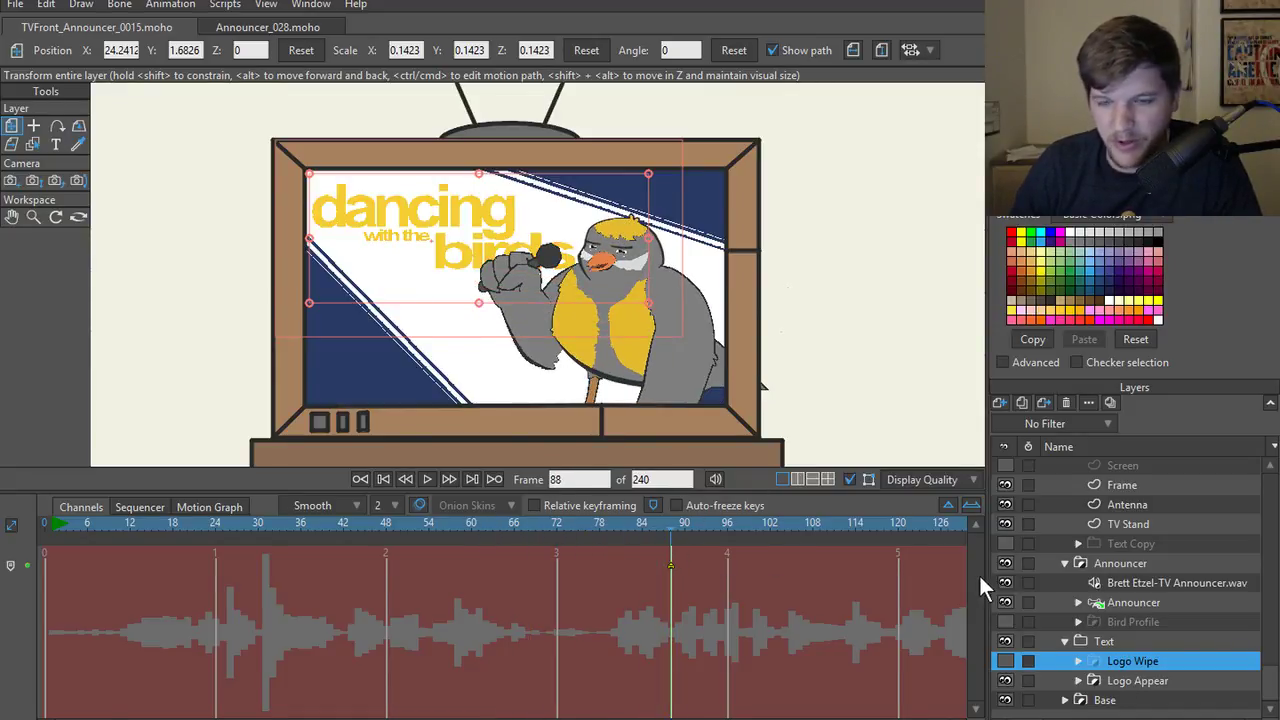
- Key the Logo Appear group's visibility off at frame 88 and scrub around that frame to check the change
right_click(1123, 684)
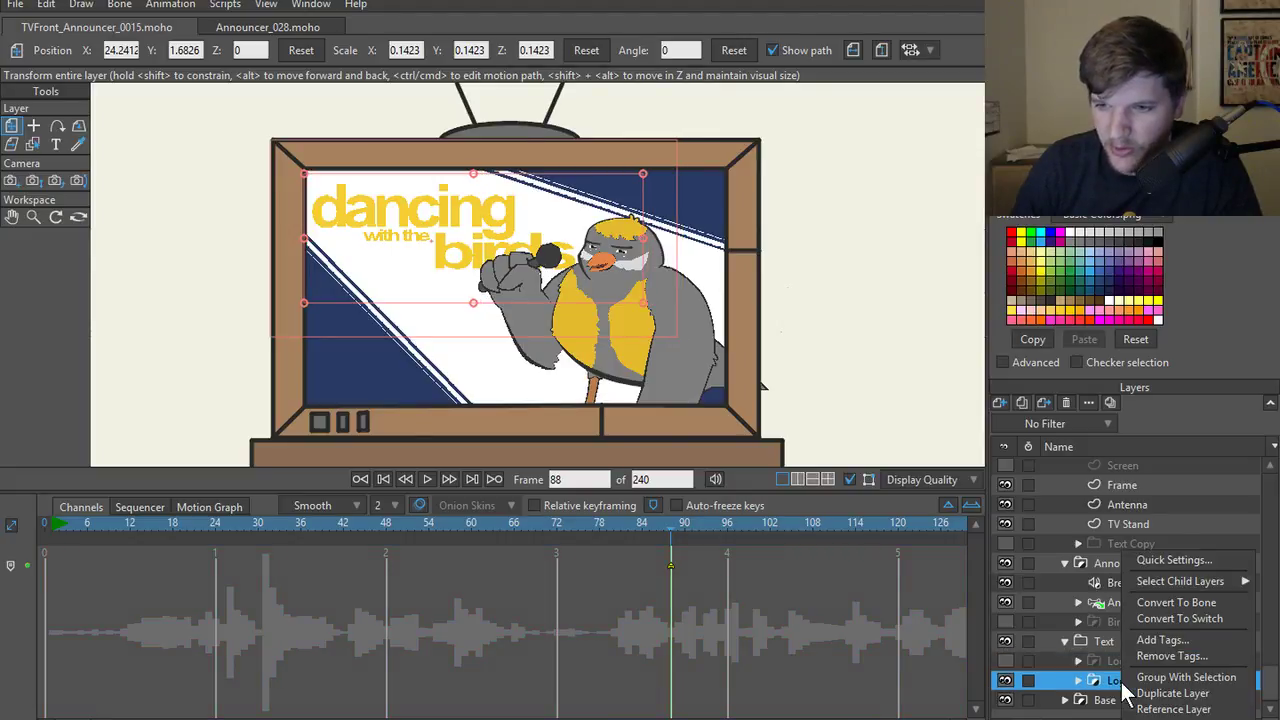
click(1171, 558)
click(1077, 440)
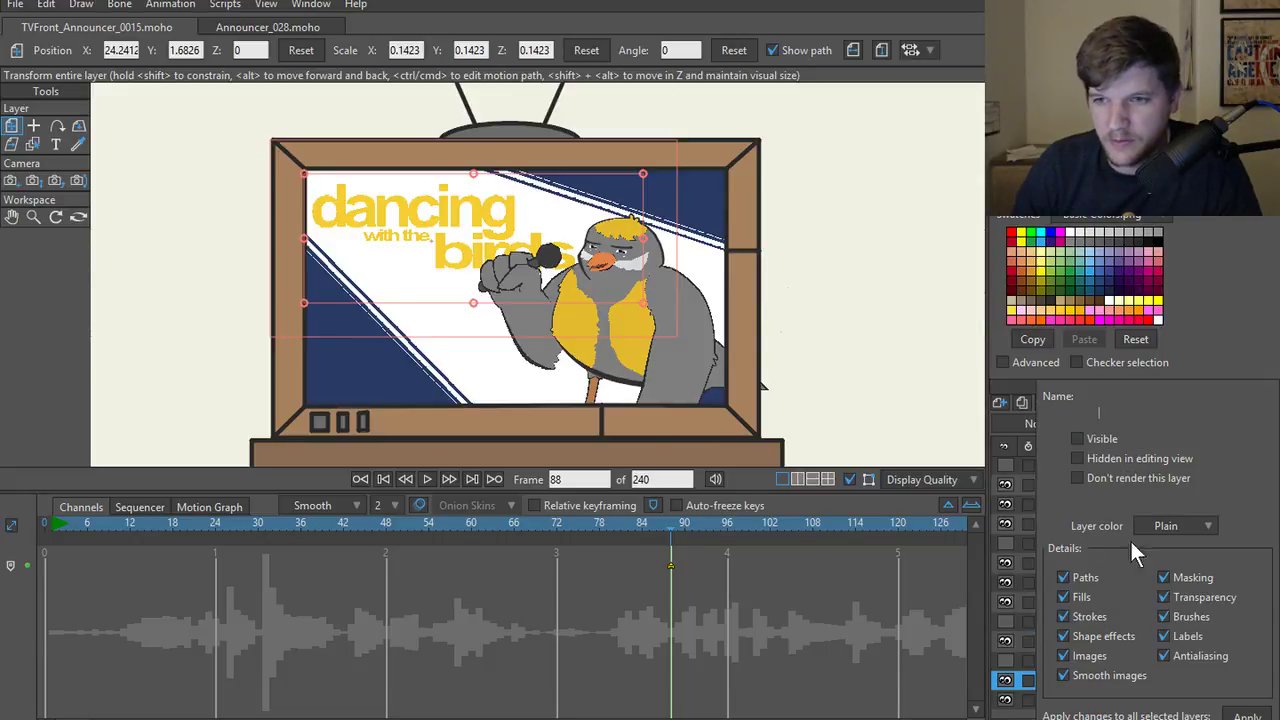
click(647, 523)
drag(614, 533, 673, 553)
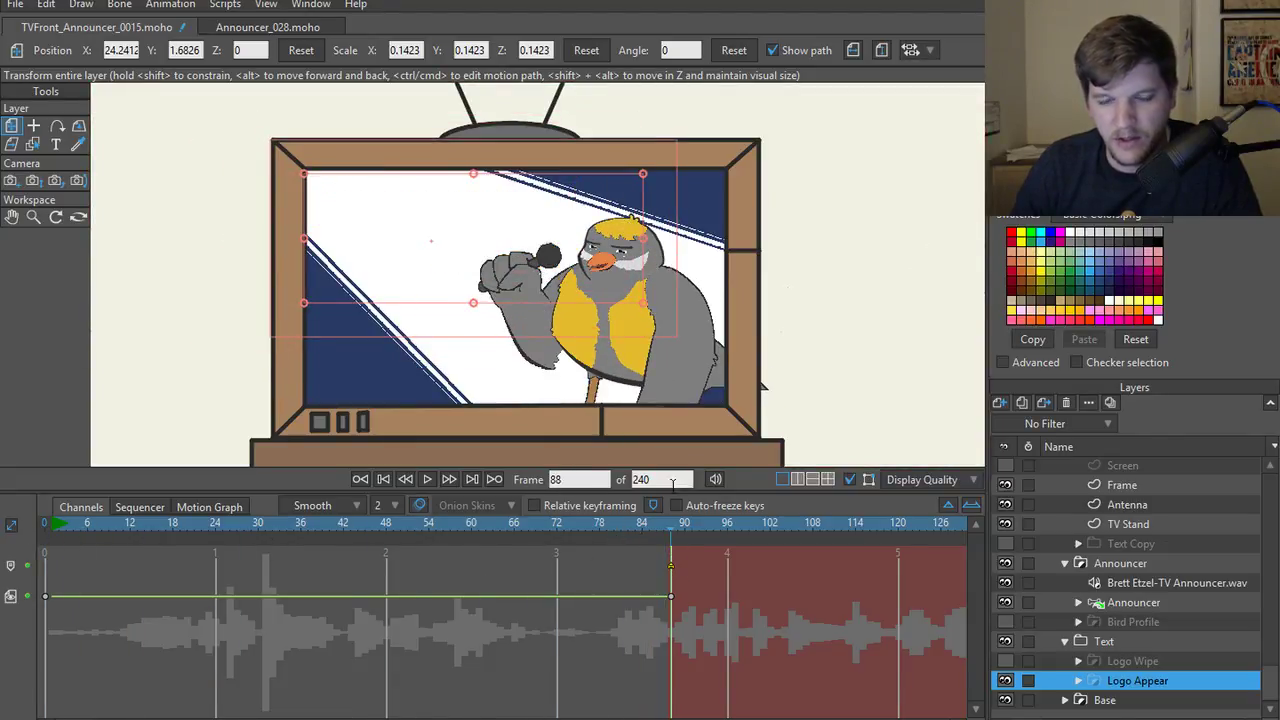
- Show the Logo Wipe group again and open its quick settings at frame 88
click(1005, 661)
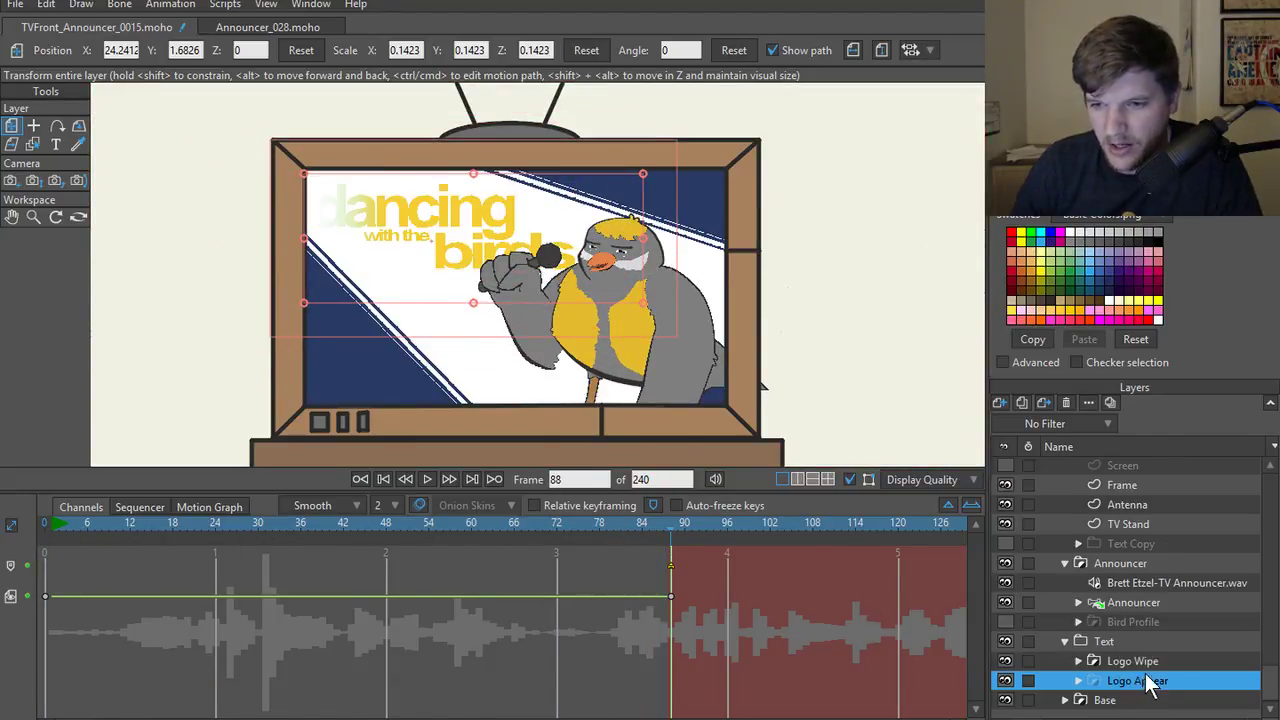
click(1135, 661)
right_click(1148, 668)
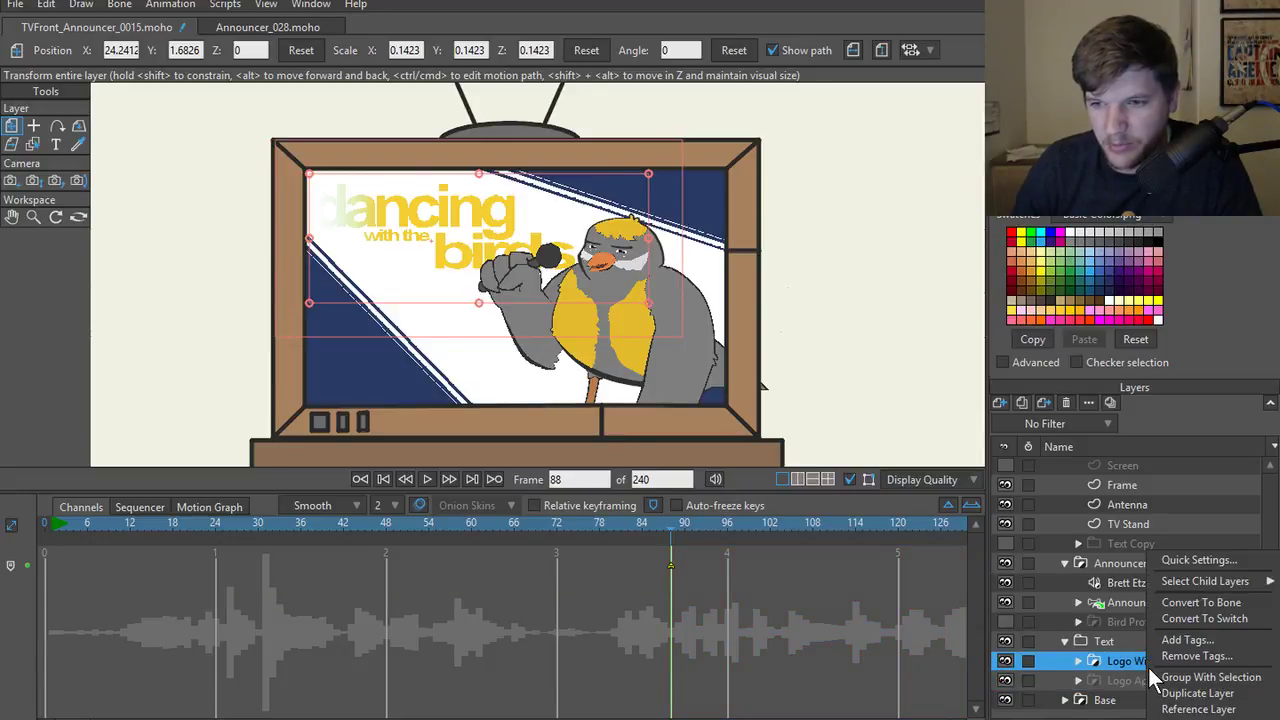
click(1142, 567)
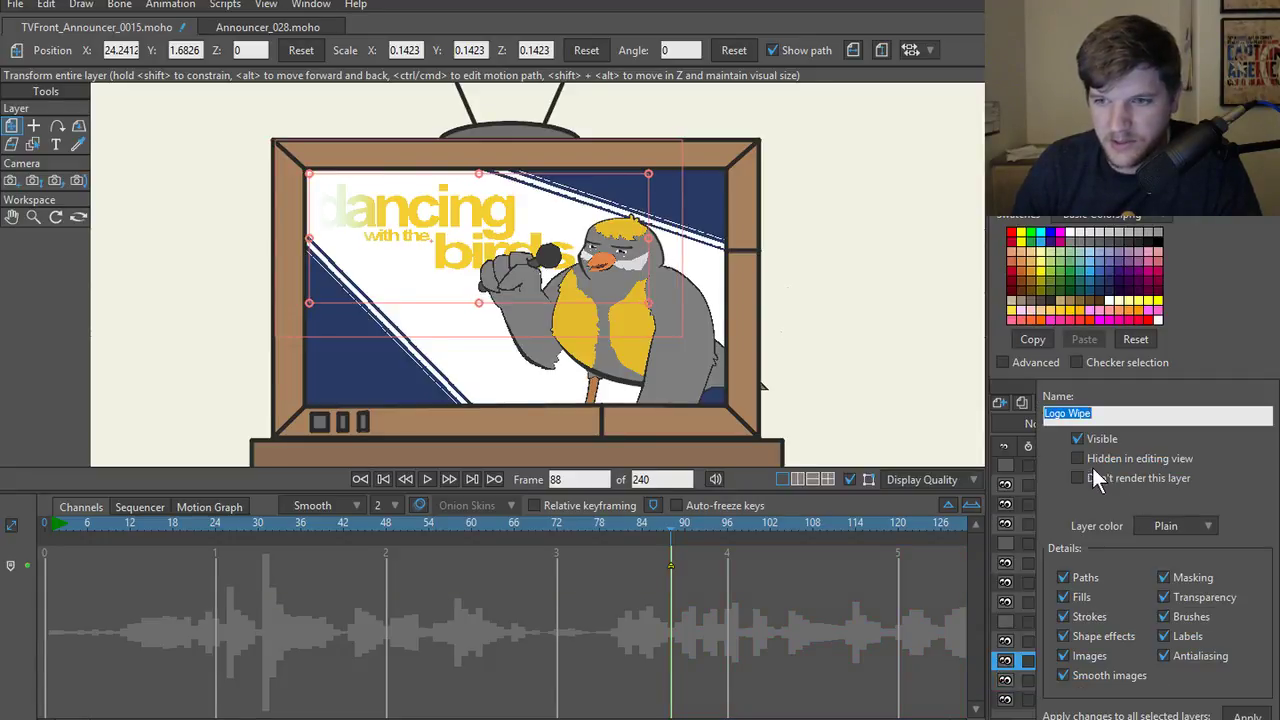
click(1240, 715)
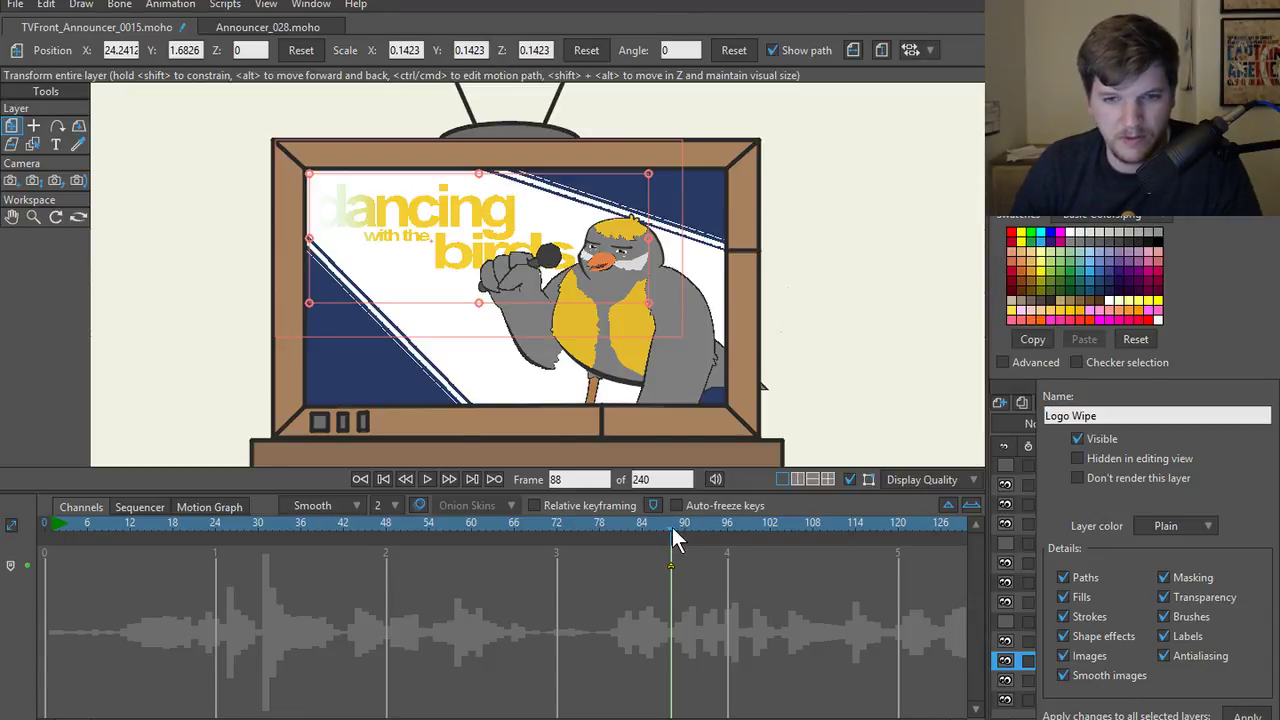
- Key the Logo Wipe group's visibility off at frame 1 through its quick settings
drag(671, 527, 50, 538)
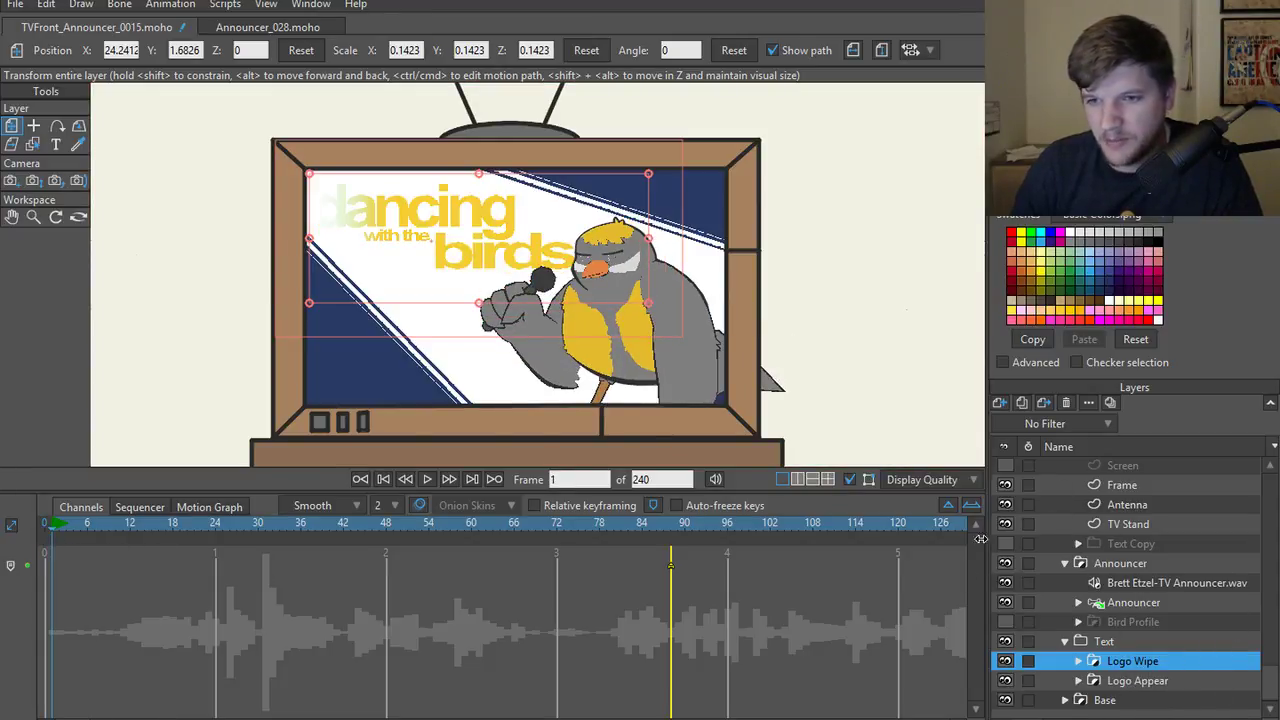
drag(984, 561, 788, 561)
drag(1065, 447, 984, 453)
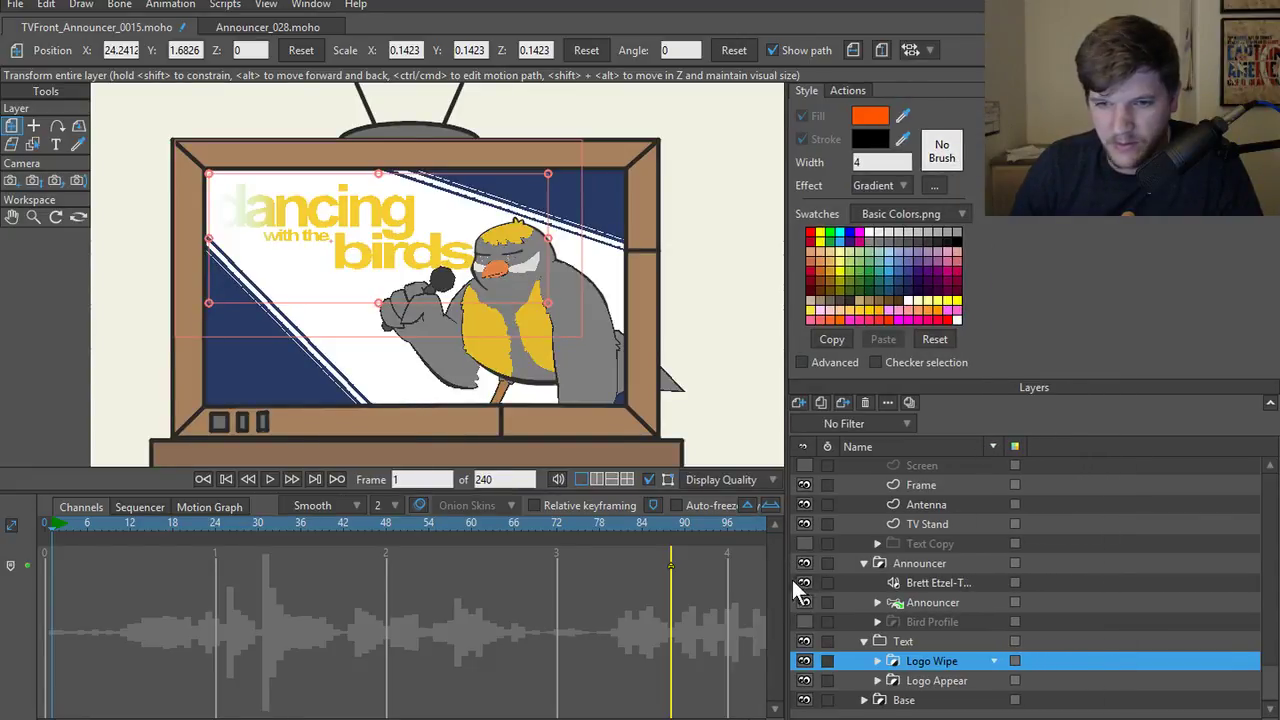
drag(787, 583, 1014, 587)
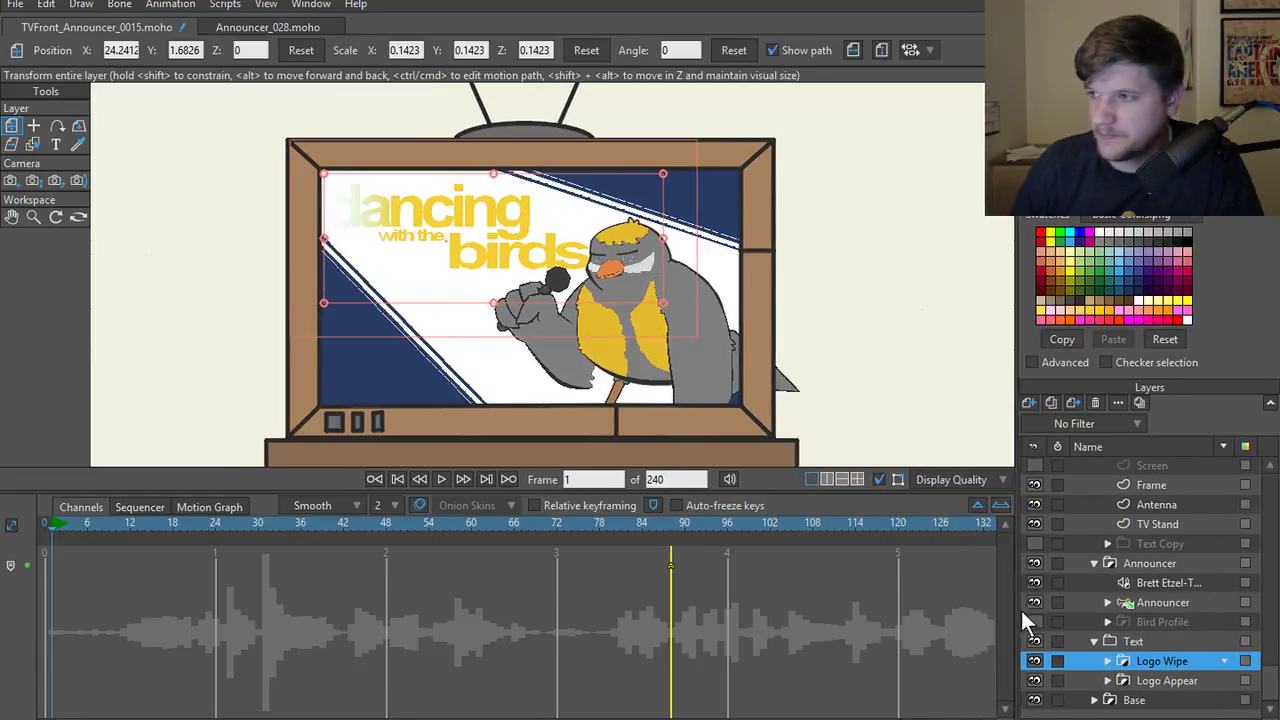
double_click(1224, 664)
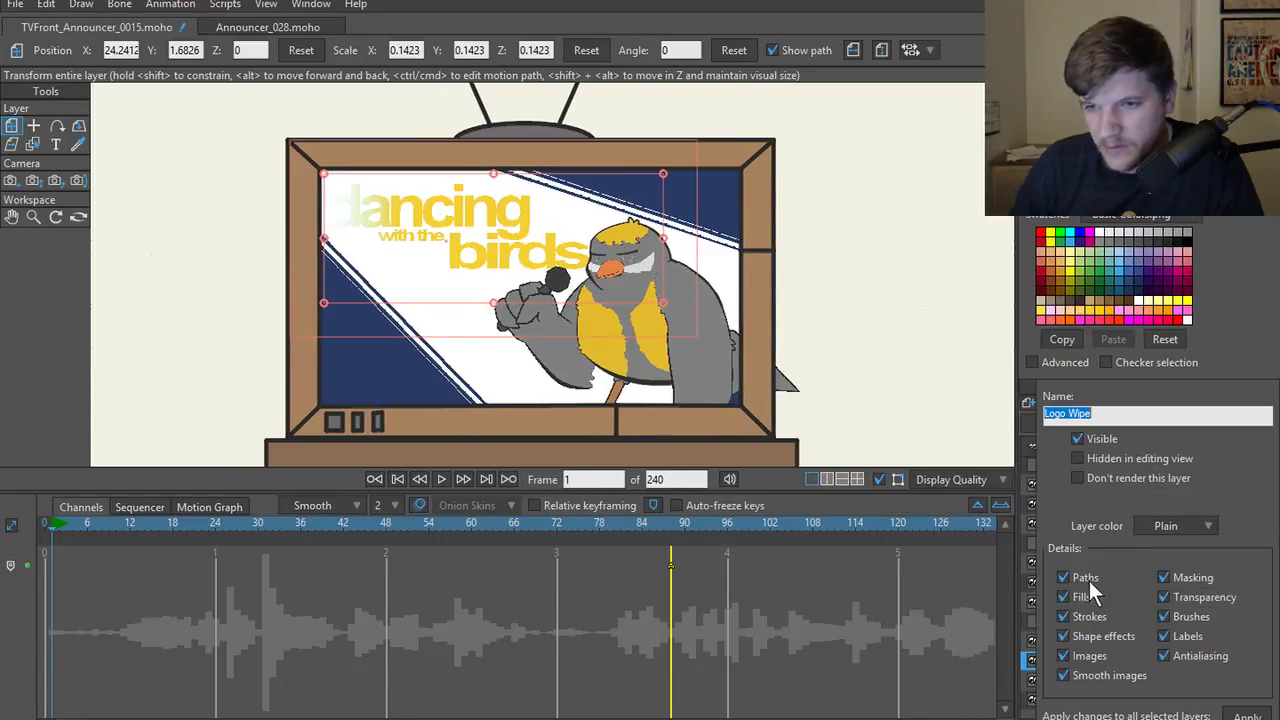
click(1078, 439)
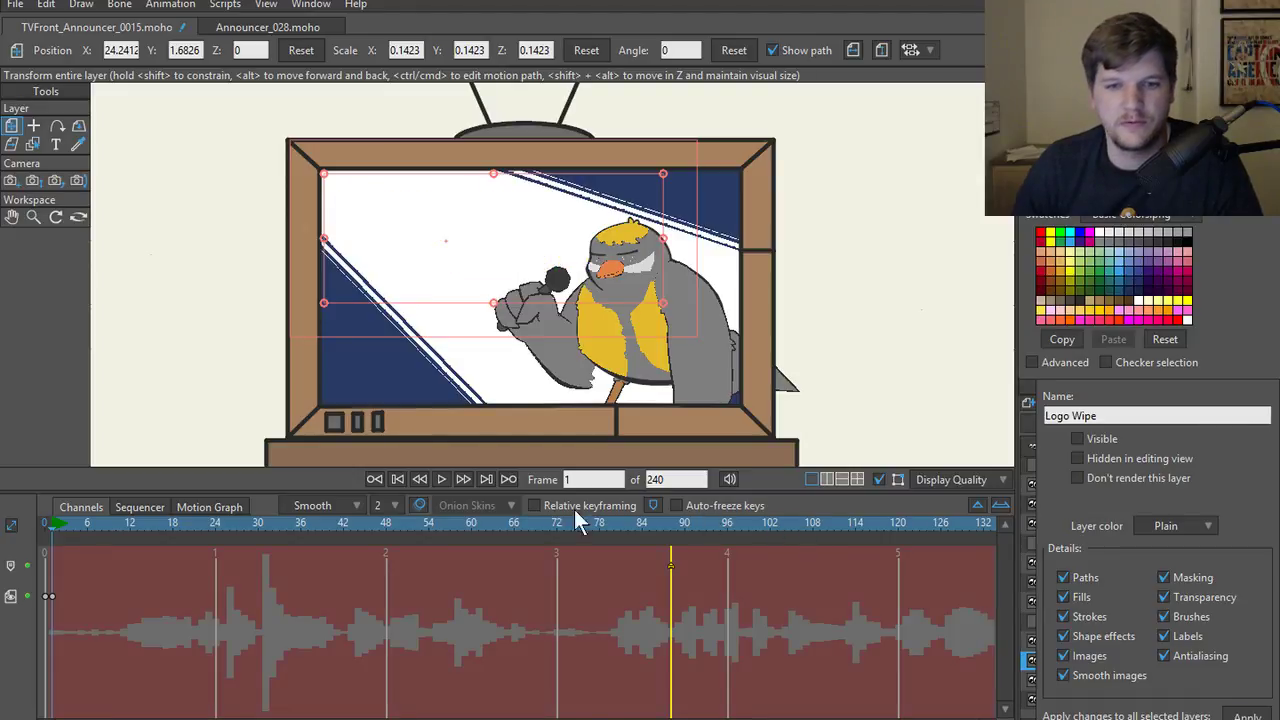
key(Escape)
- Key the Logo Wipe group's visibility on at frame 88
click(670, 525)
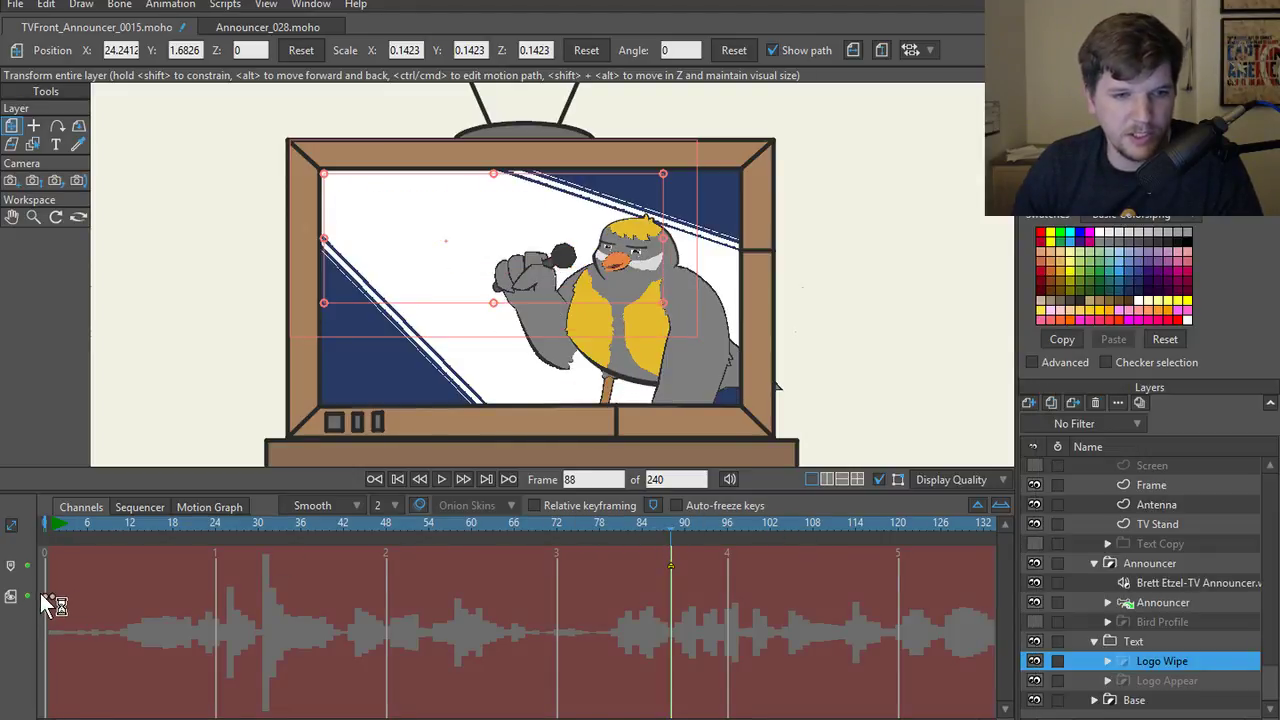
click(672, 590)
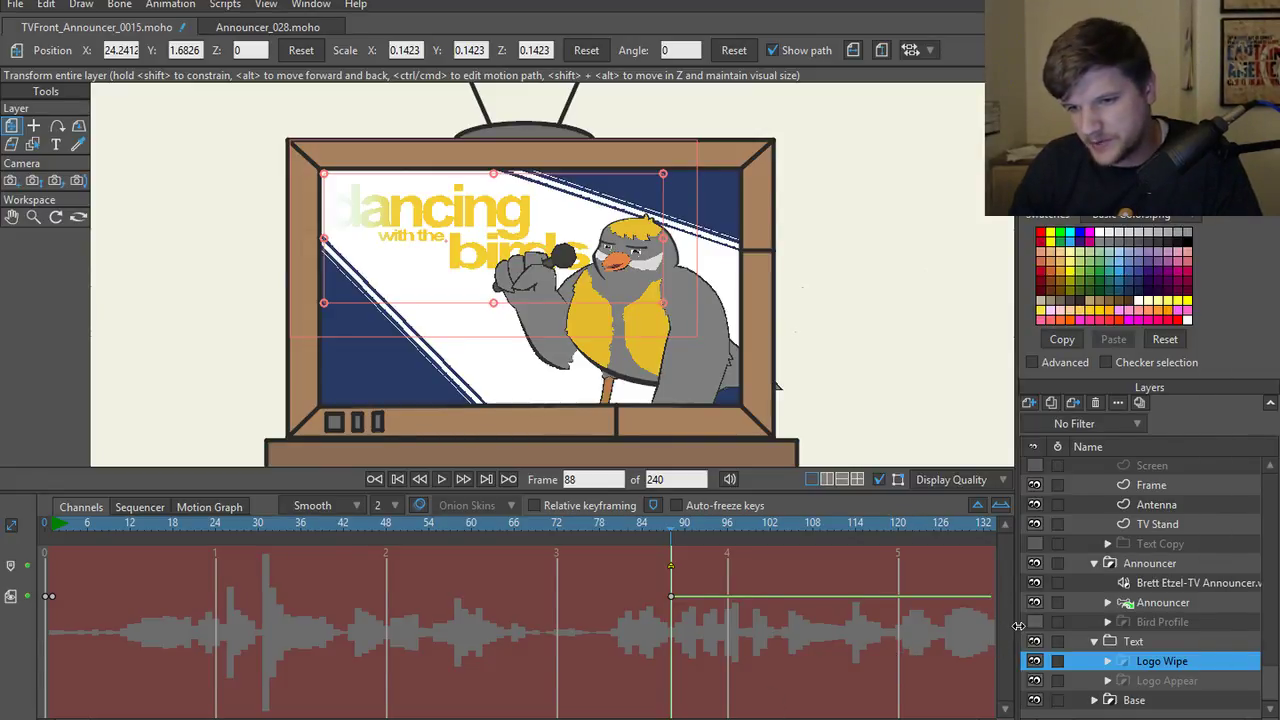
drag(1018, 626, 987, 626)
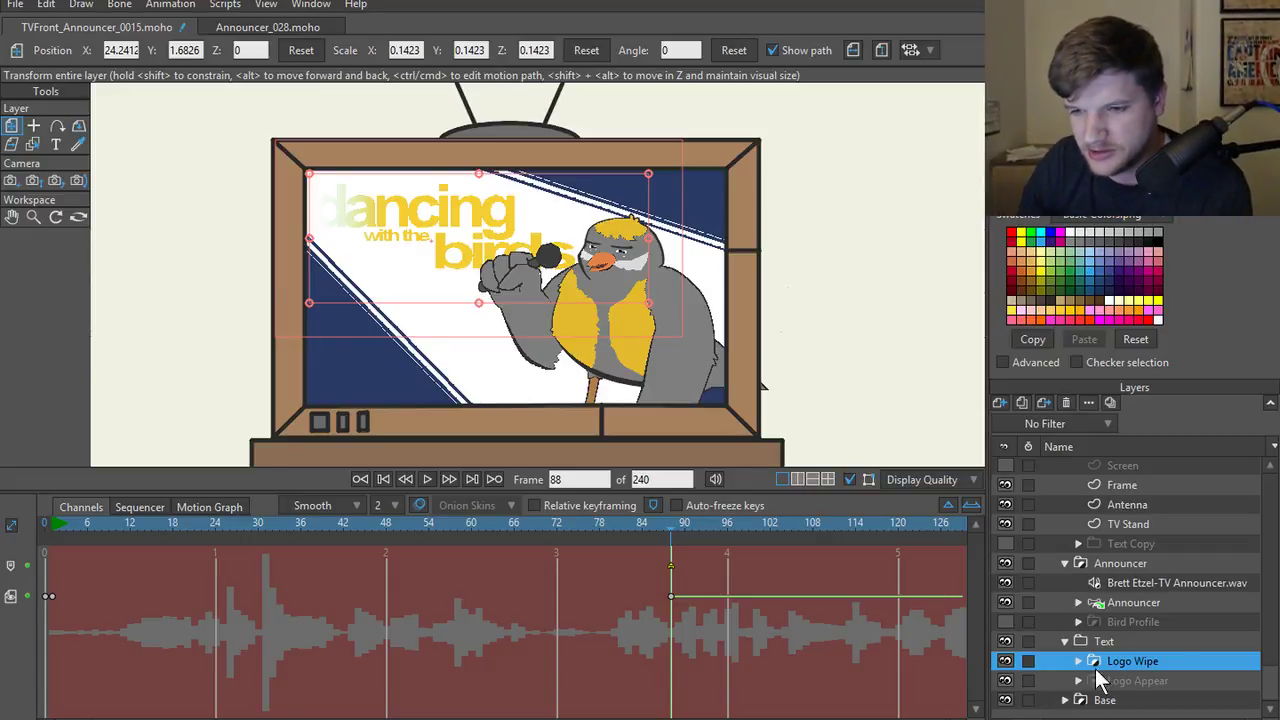
- Compare the visibility channels of the Text, Logo Wipe and Logo Appear layers at frame 88, then return to frame 0
click(1126, 680)
click(1119, 647)
click(1120, 655)
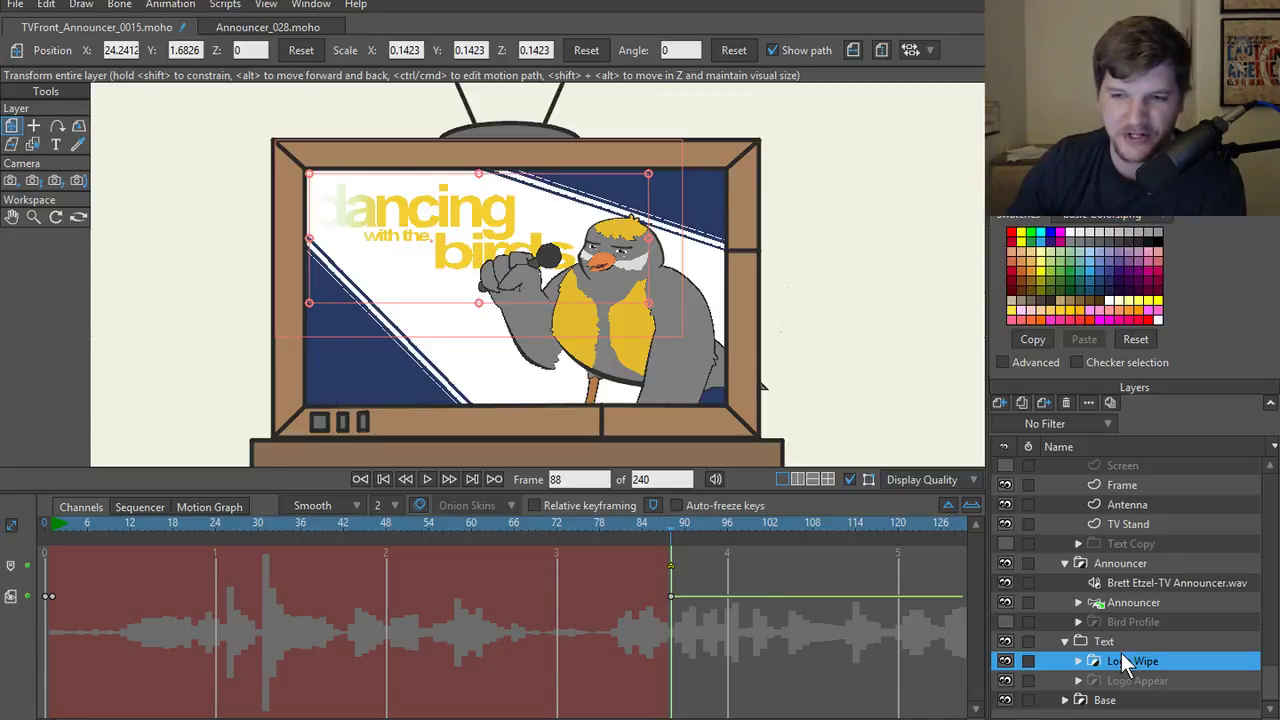
click(1131, 641)
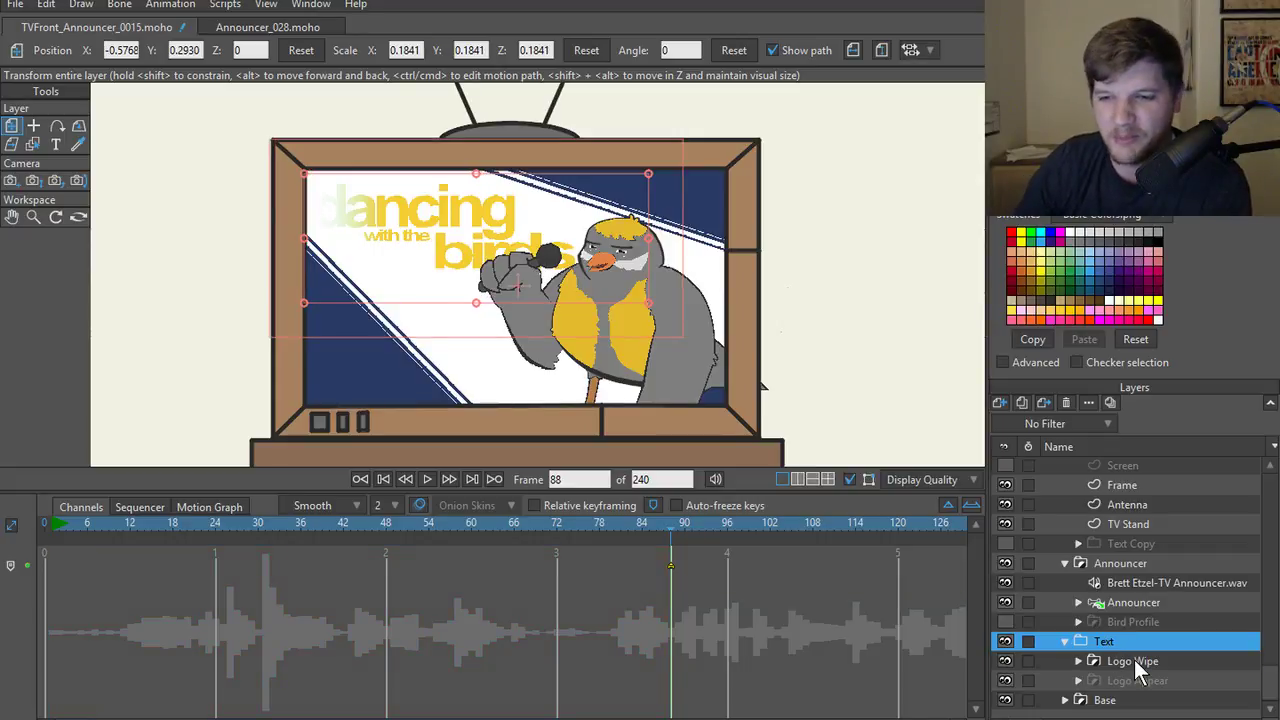
click(1135, 661)
click(1118, 680)
click(1120, 659)
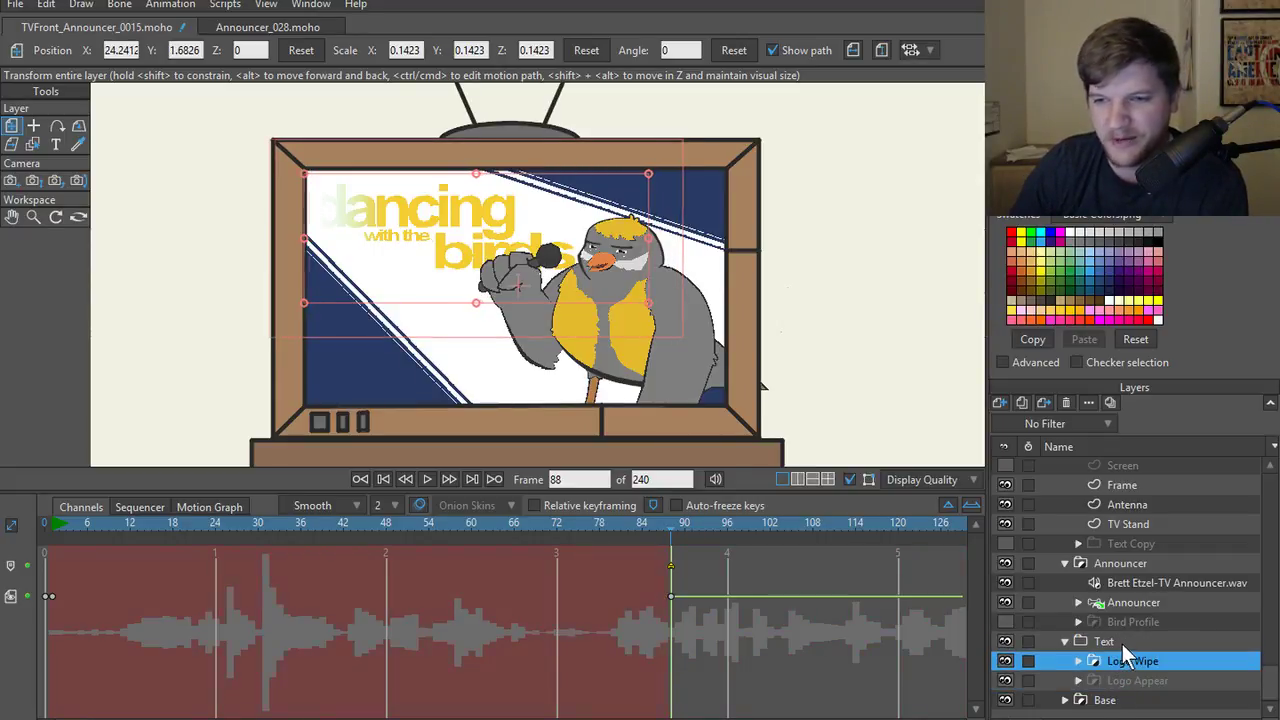
click(1122, 642)
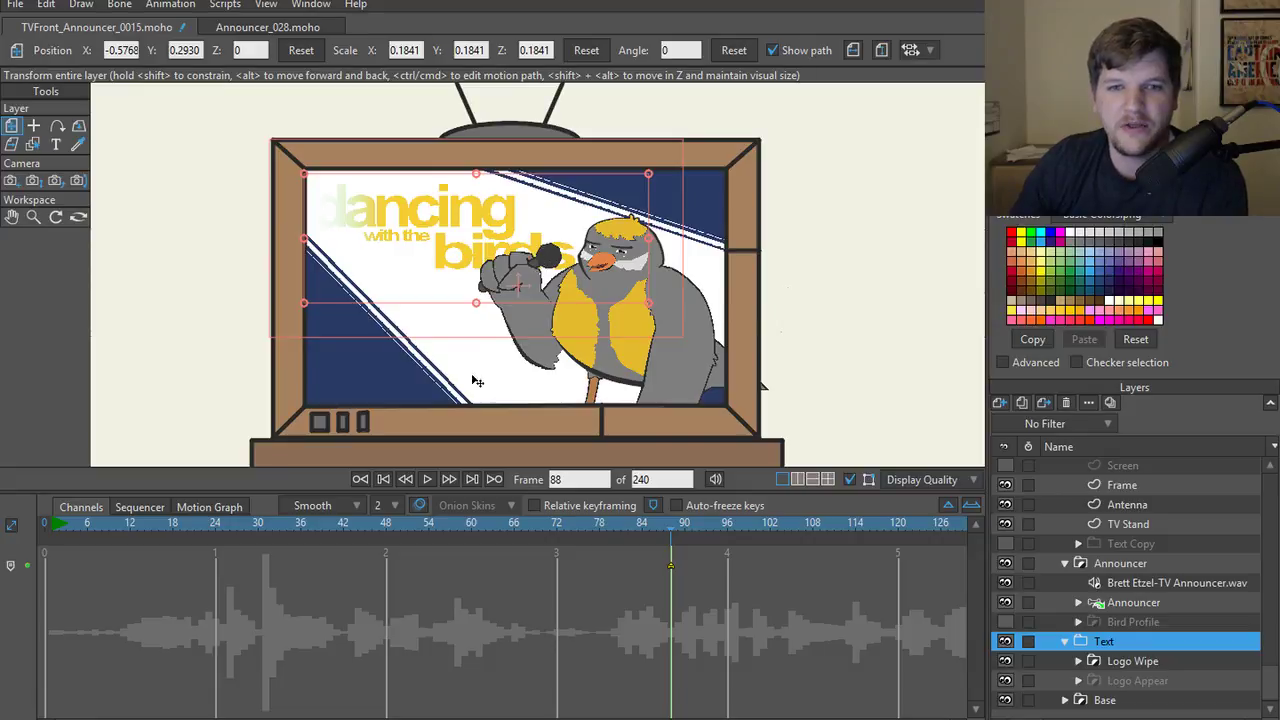
click(384, 480)
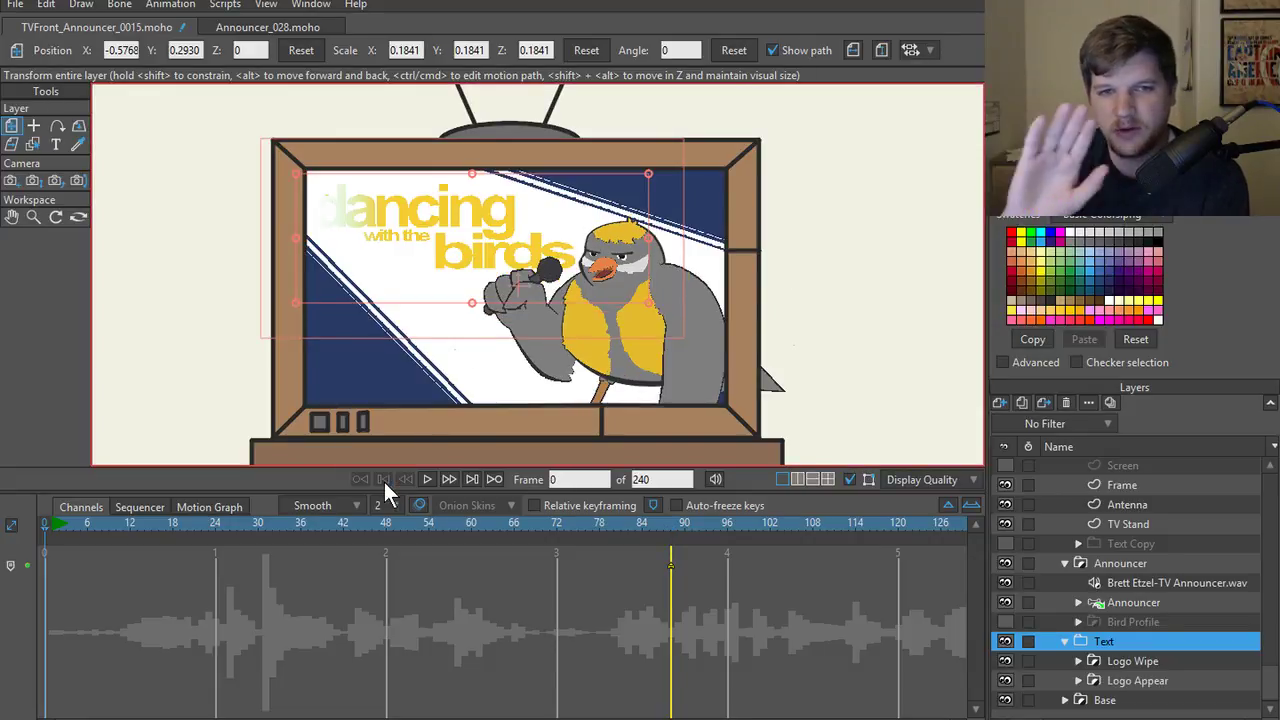
- Scrub the section after frame 88 with Logo Wipe selected and add a timeline marker at frame 109
click(1094, 660)
drag(684, 520, 713, 530)
mouse_move(803, 540)
mouse_down()
mouse_move(824, 540)
mouse_move(680, 535)
mouse_move(819, 551)
mouse_up()
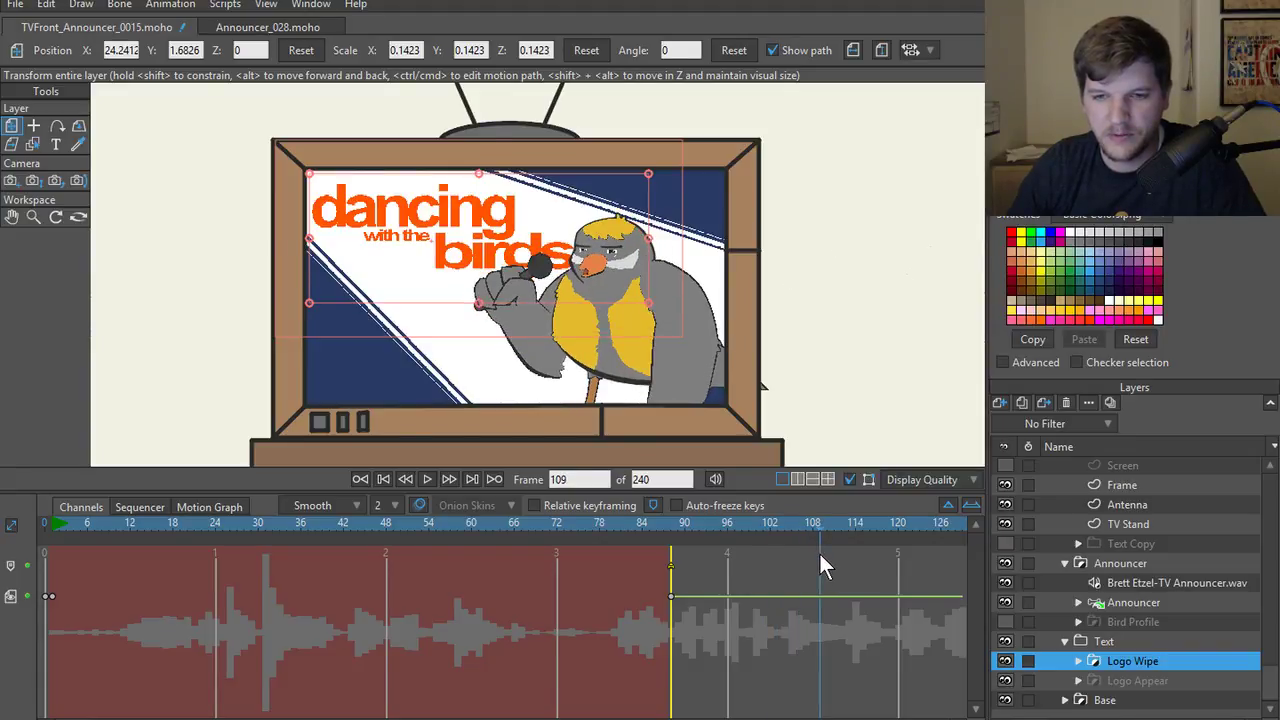
click(655, 505)
click(673, 468)
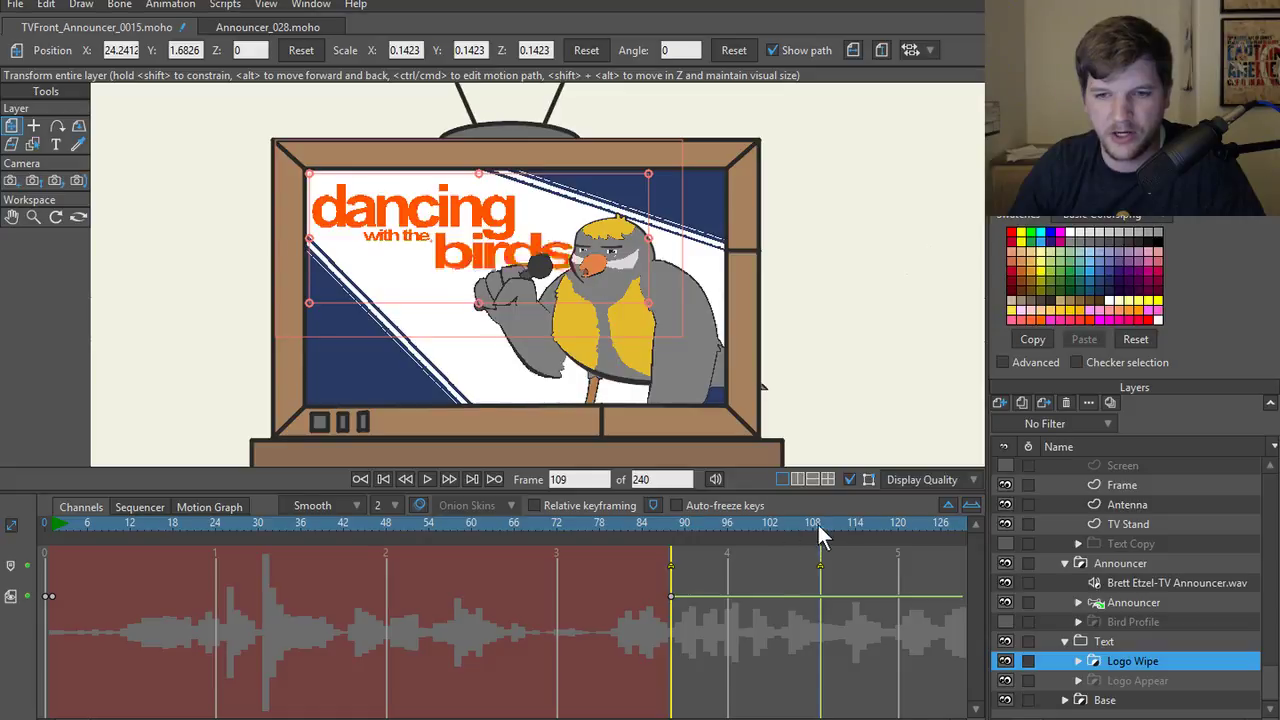
- Scrub from frame 88 to frame 101 to check the wipe timing and return to frame 88
click(679, 526)
click(673, 526)
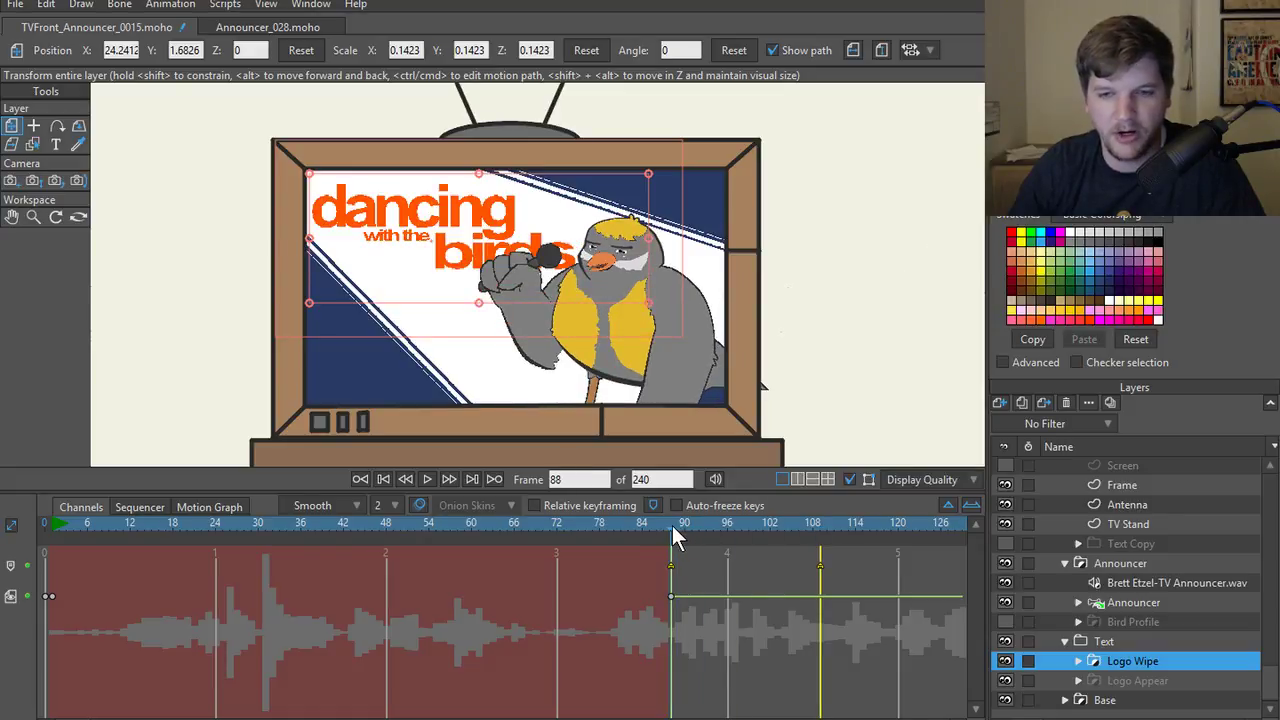
drag(672, 525, 764, 529)
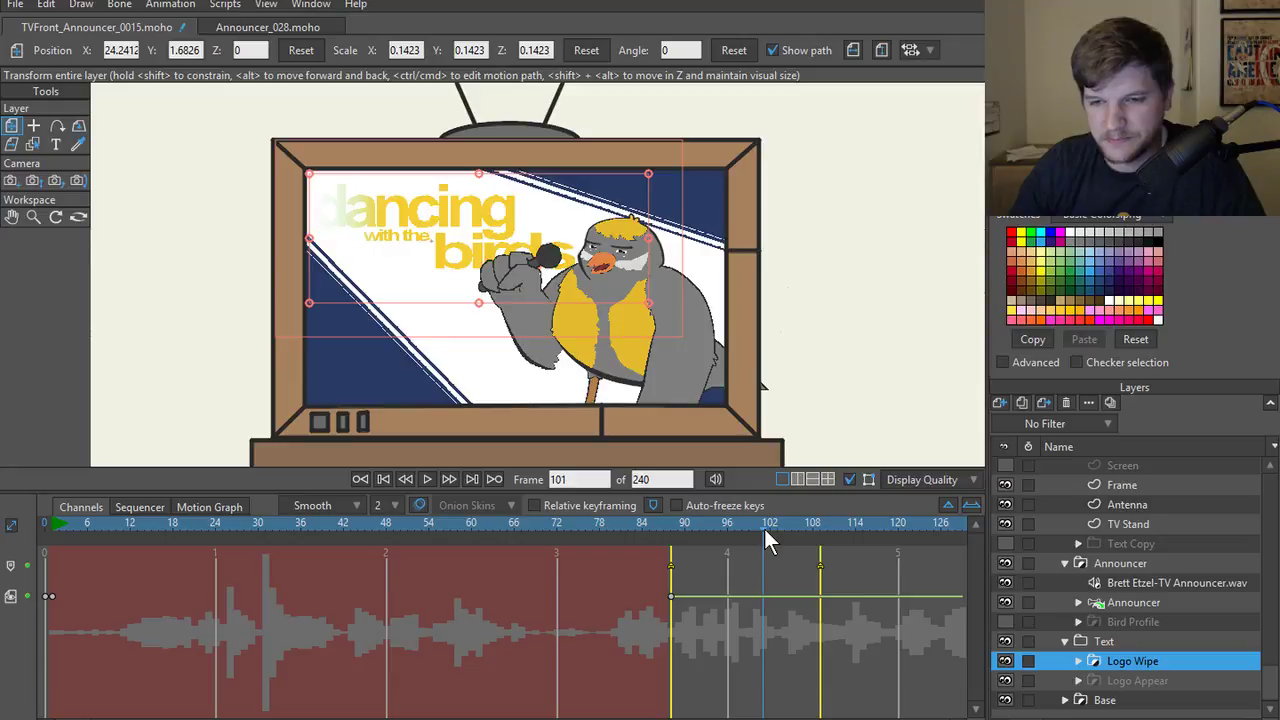
click(673, 524)
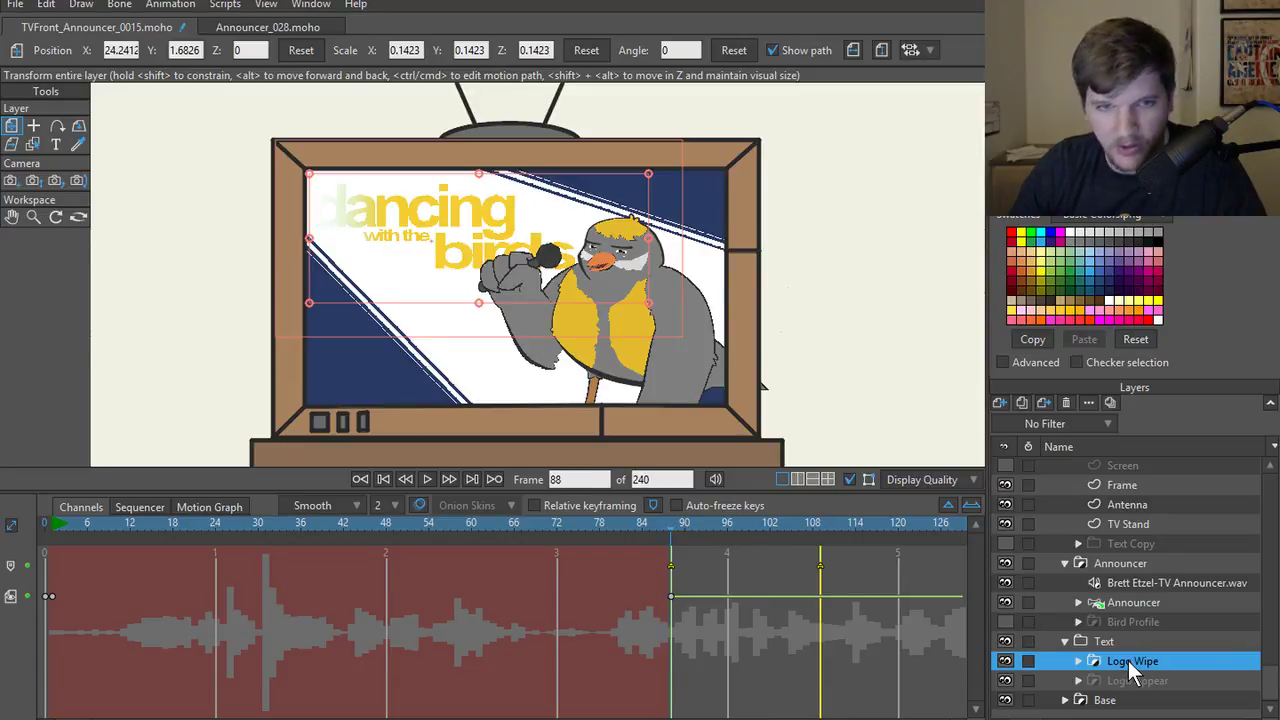
- Keyframe the Logo Wipe group's Mask layer at frame 88 and shift it horizontally to X about 16.75 at frame 103
click(1078, 661)
scroll(1150, 660, down, 1)
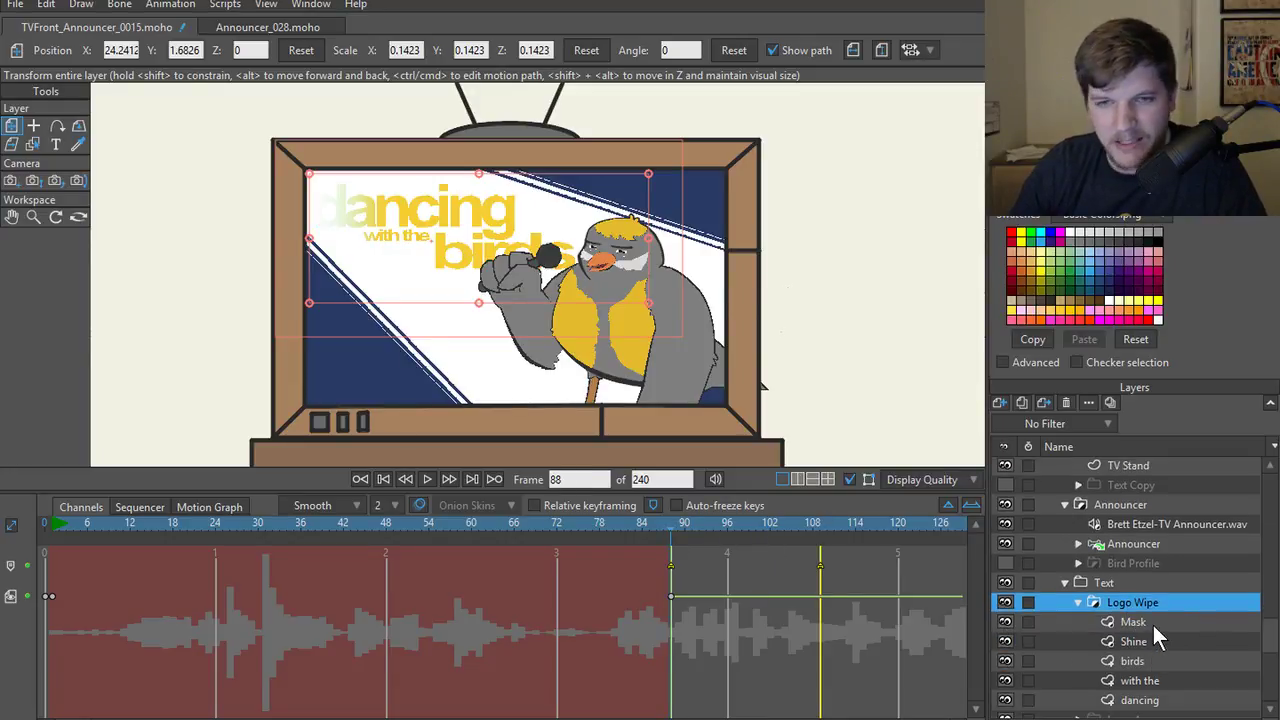
click(1153, 625)
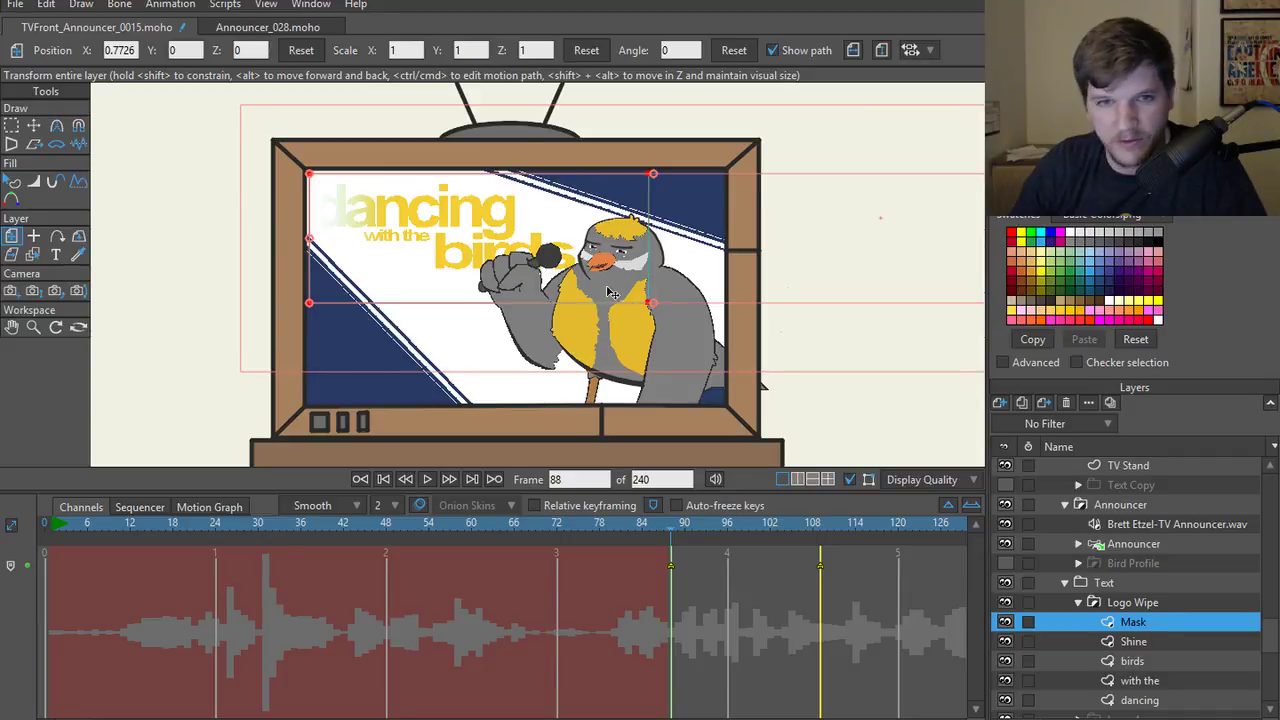
click(537, 240)
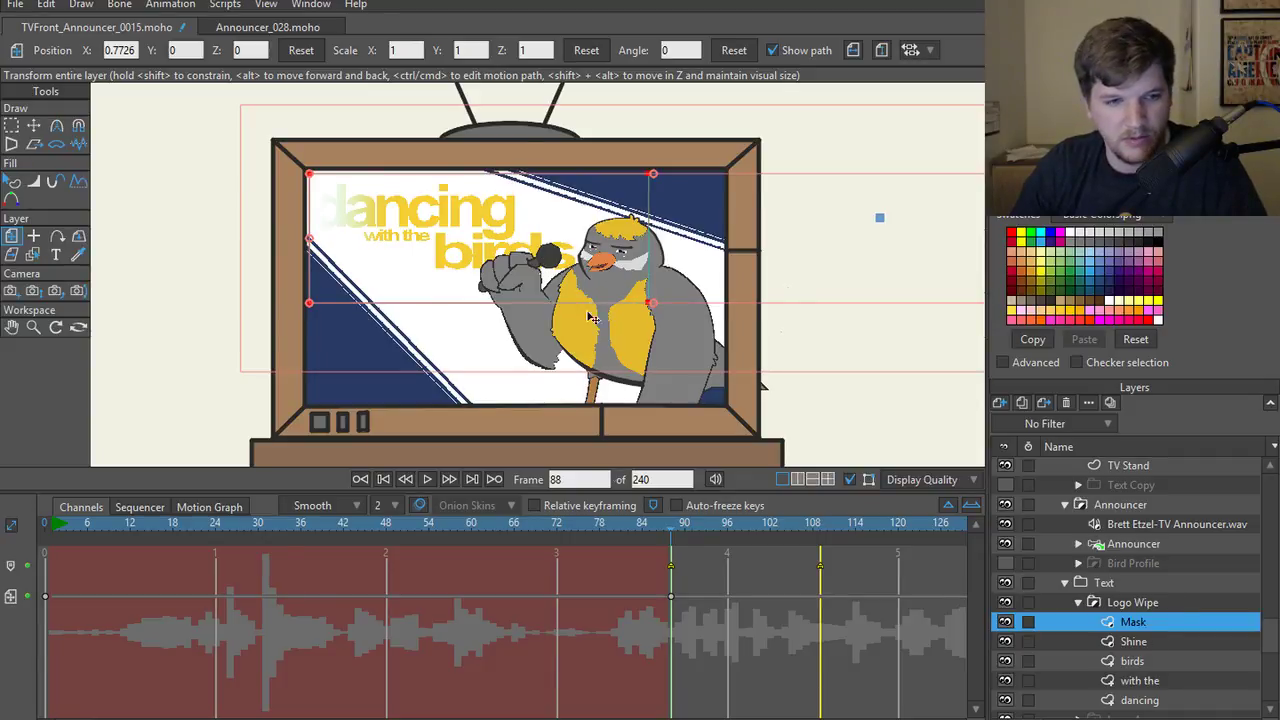
drag(674, 525, 777, 531)
drag(429, 260, 708, 260)
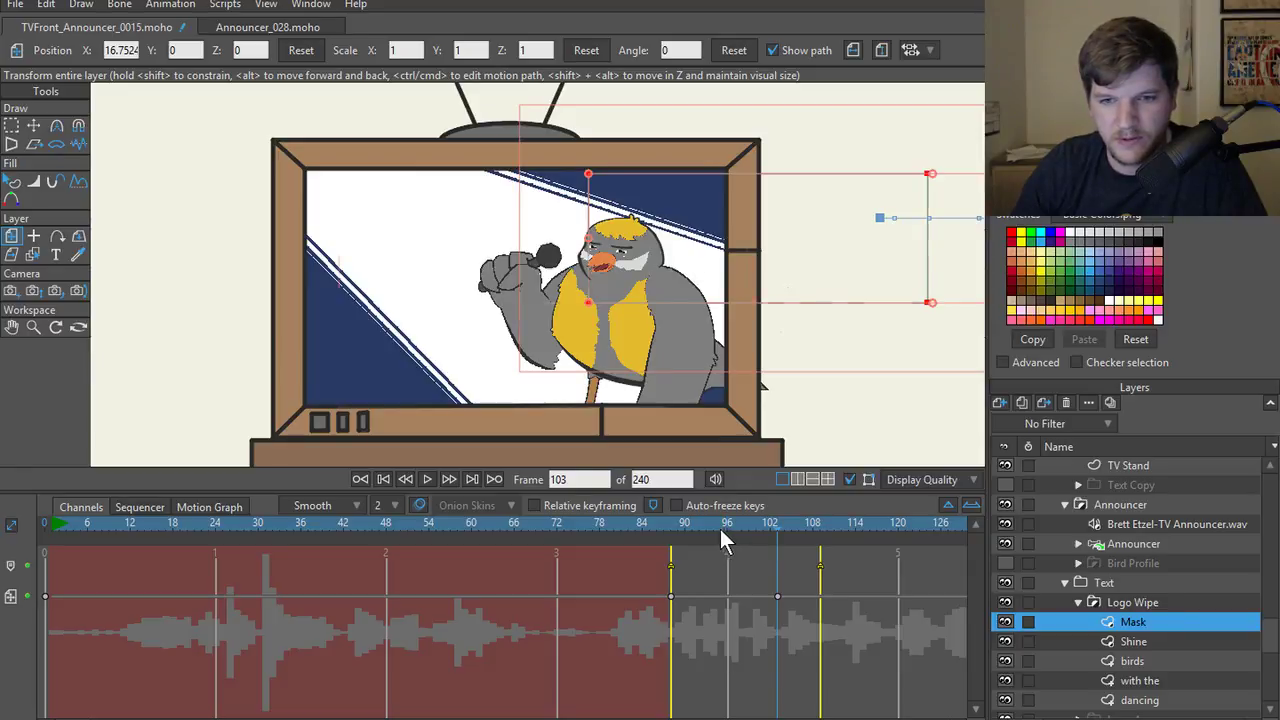
- Set the mask's keyframes at frames 88 and 103 to Bezier interpolation and show their layer translation curve in the motion graph
drag(719, 526, 670, 529)
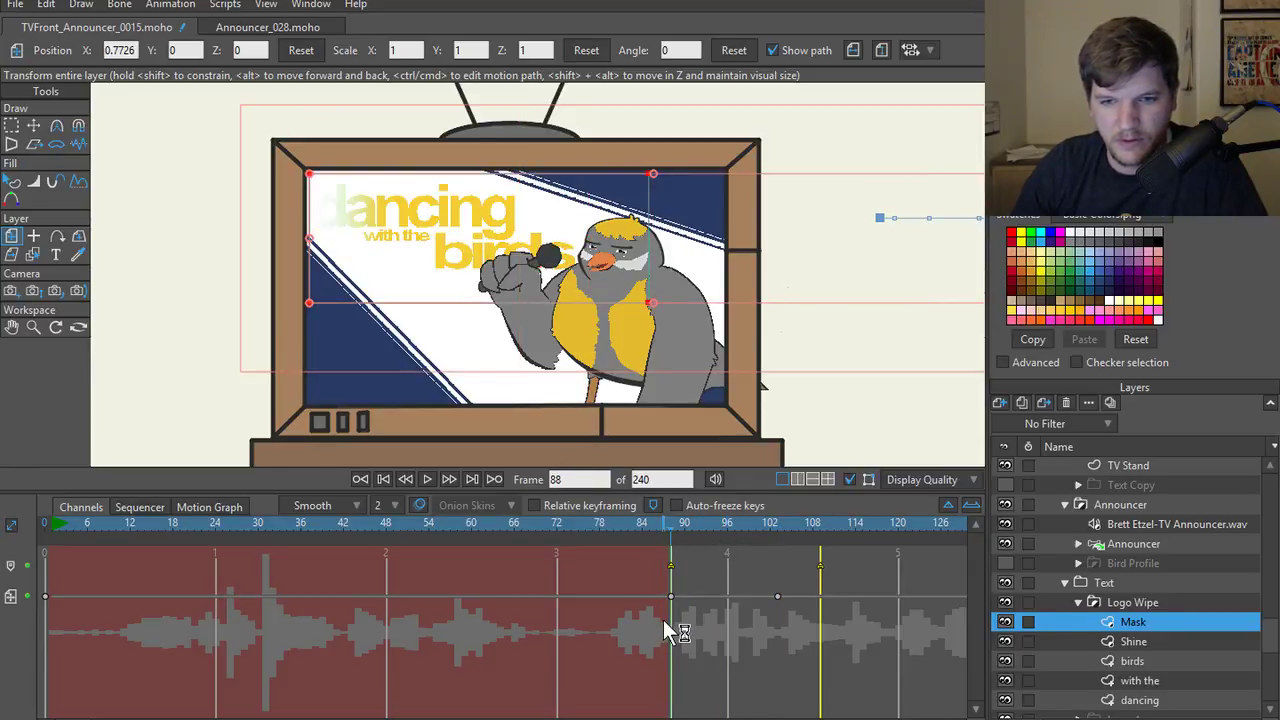
drag(645, 591, 798, 600)
right_click(778, 593)
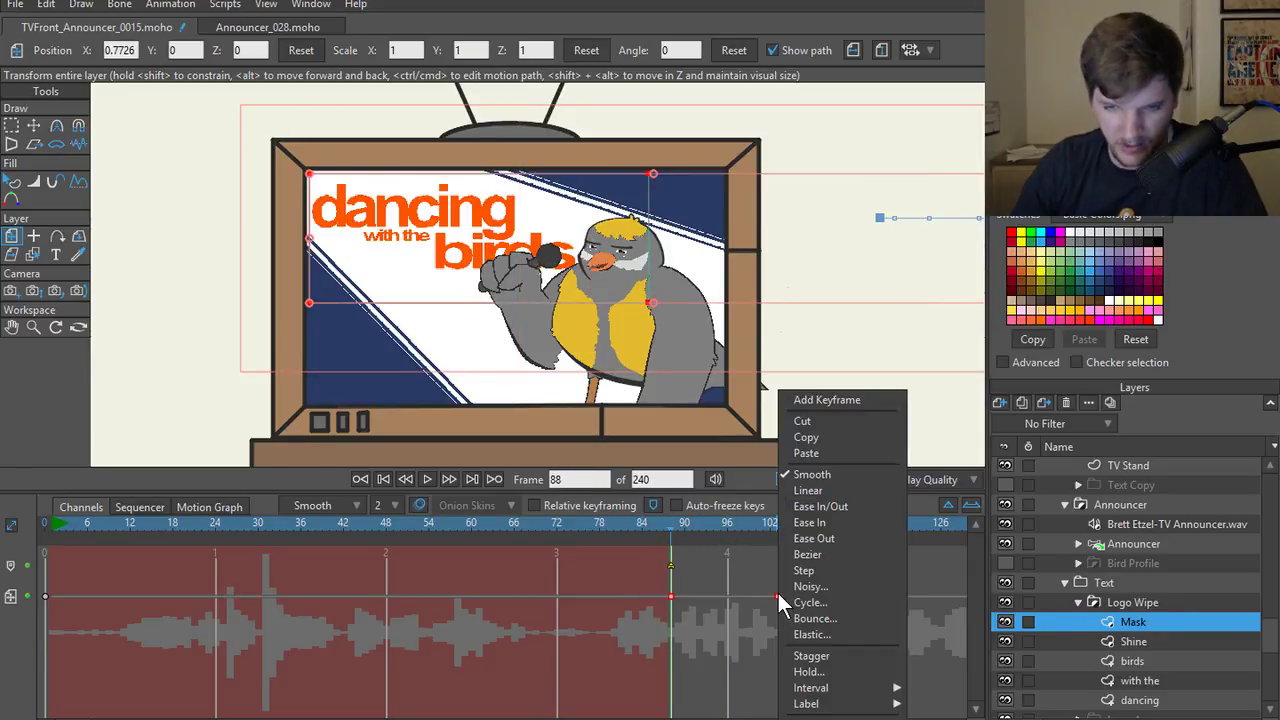
click(830, 555)
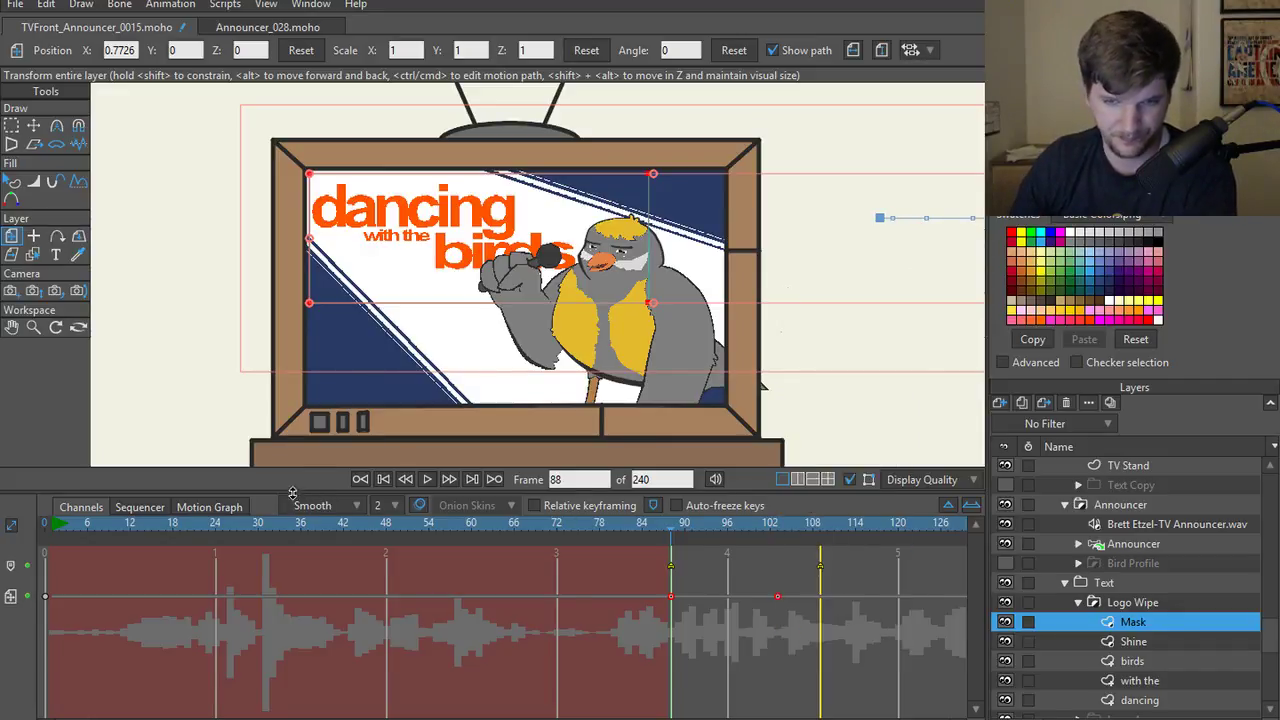
click(234, 504)
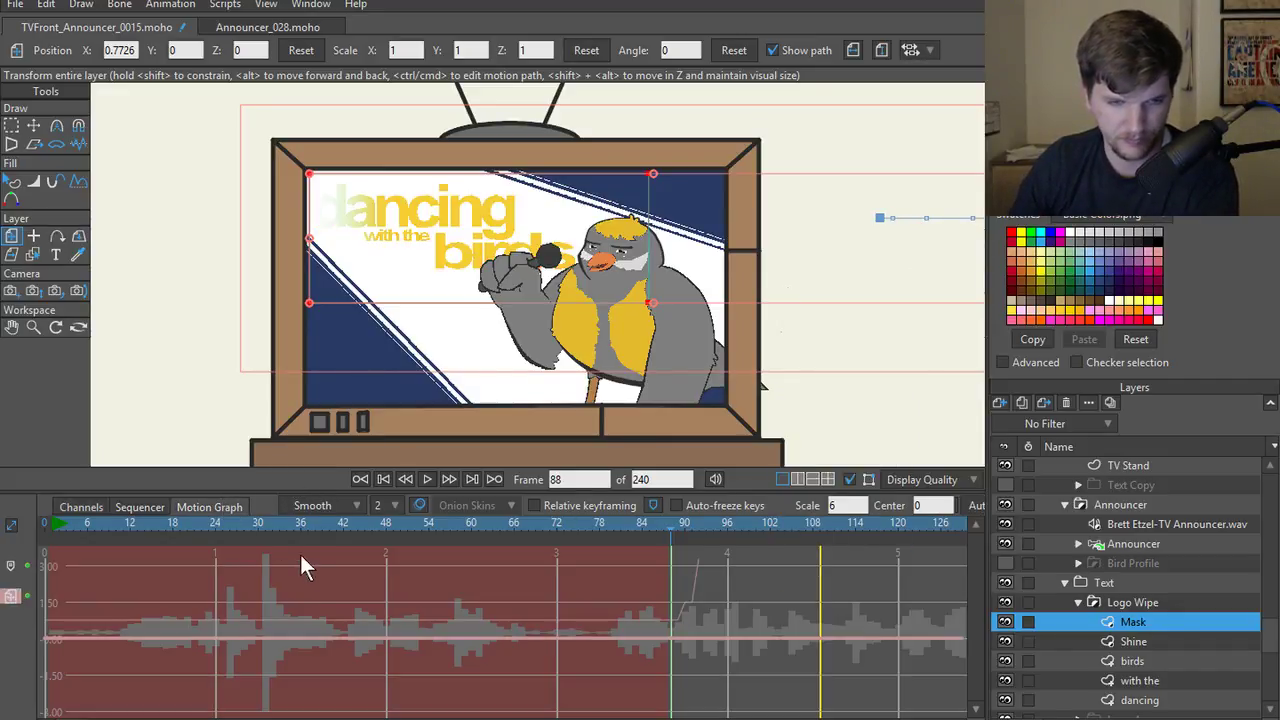
click(11, 599)
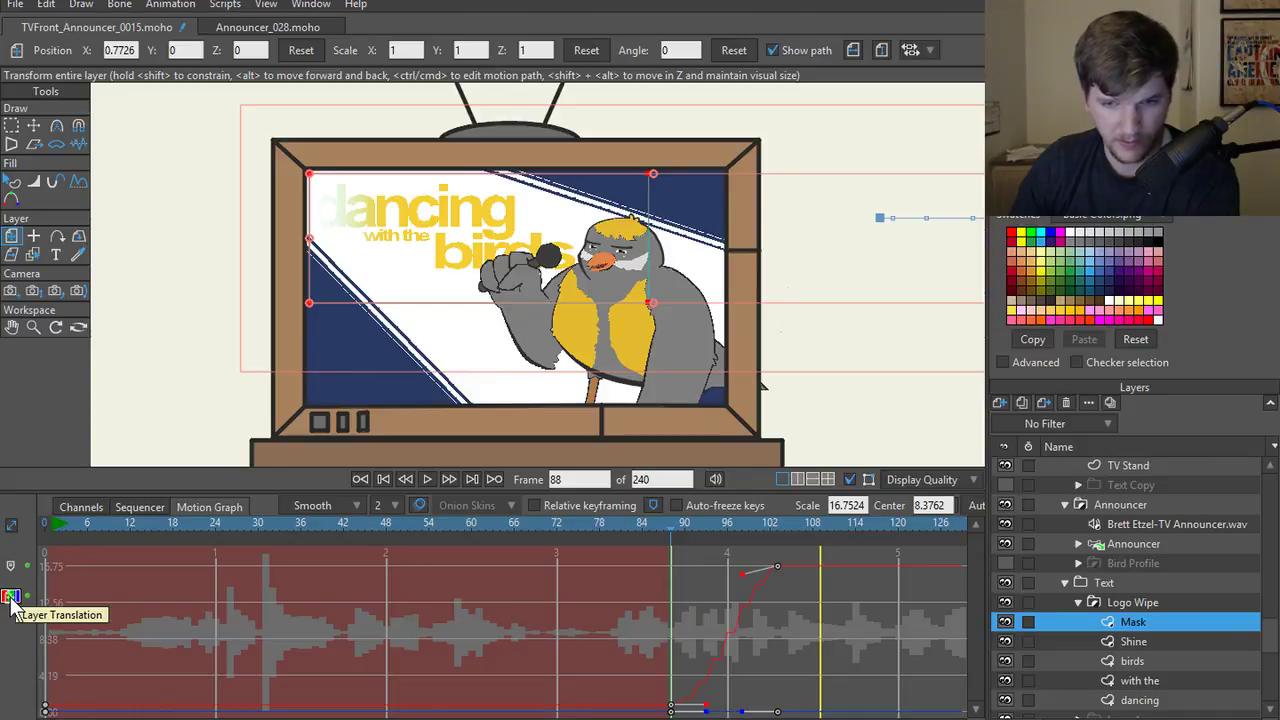
click(680, 538)
click(677, 534)
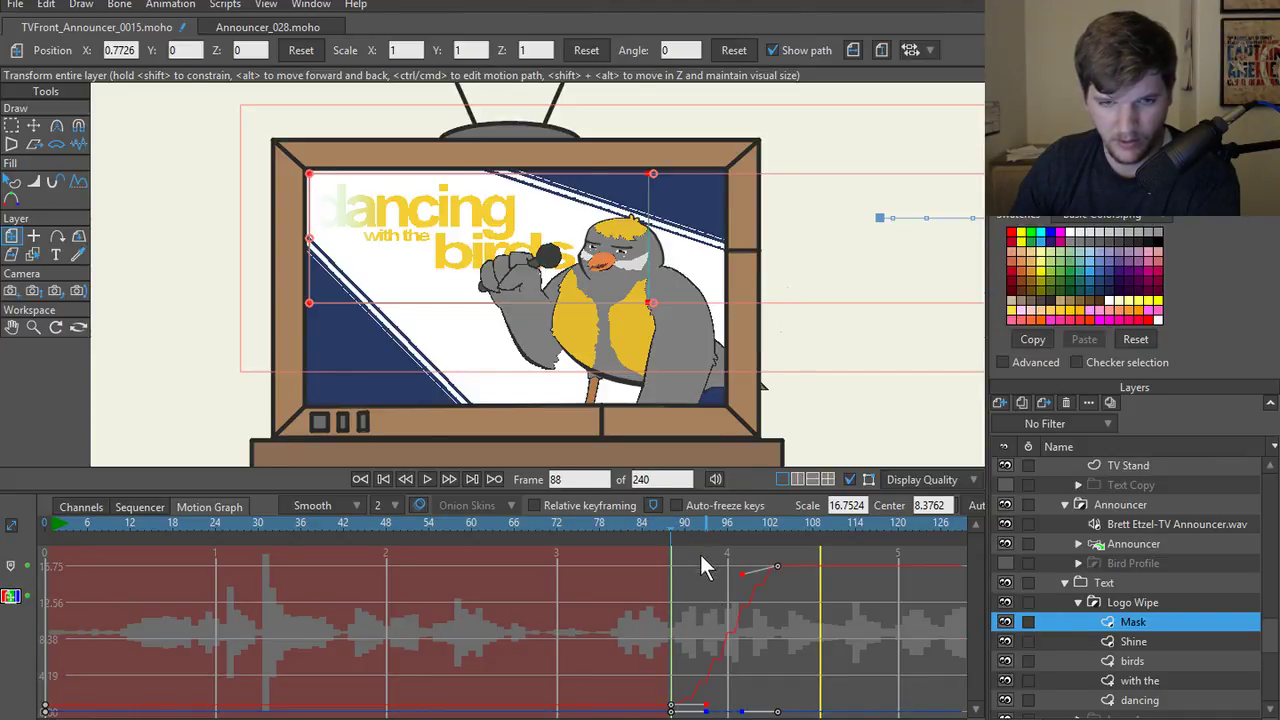
drag(795, 558, 668, 714)
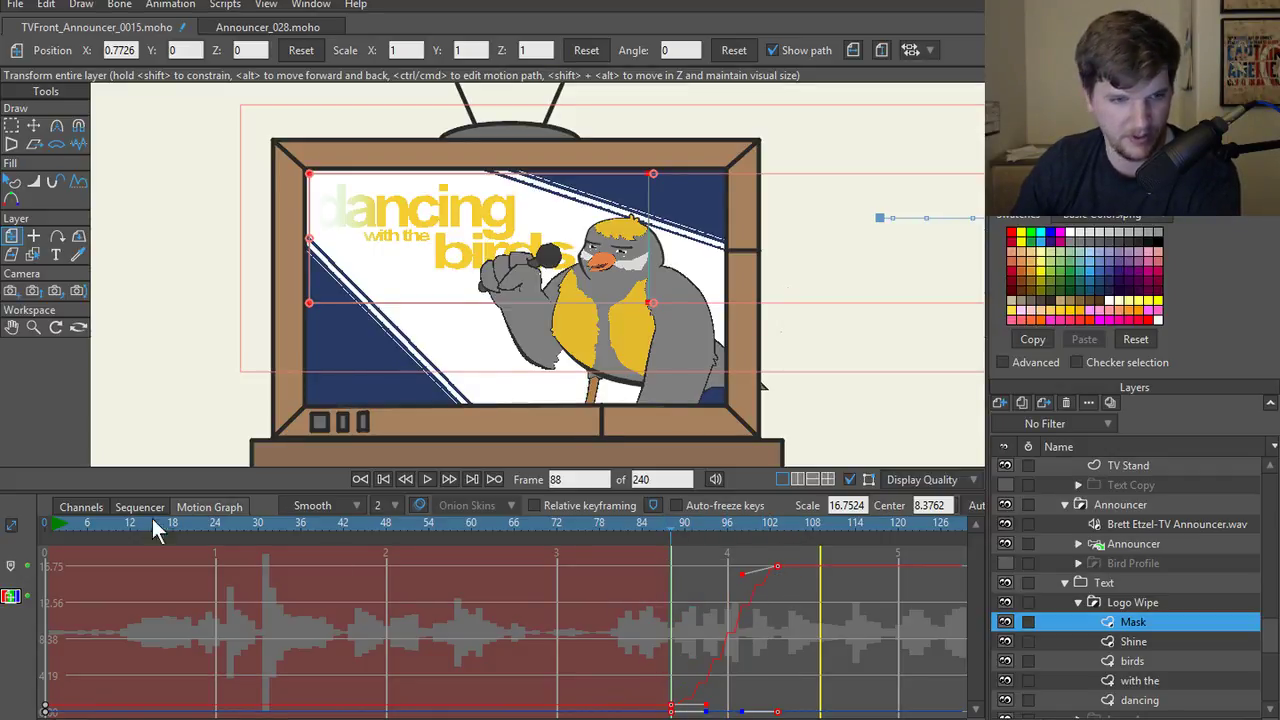
- Set the interval of the mask's two selected translation keyframes to 1
click(88, 508)
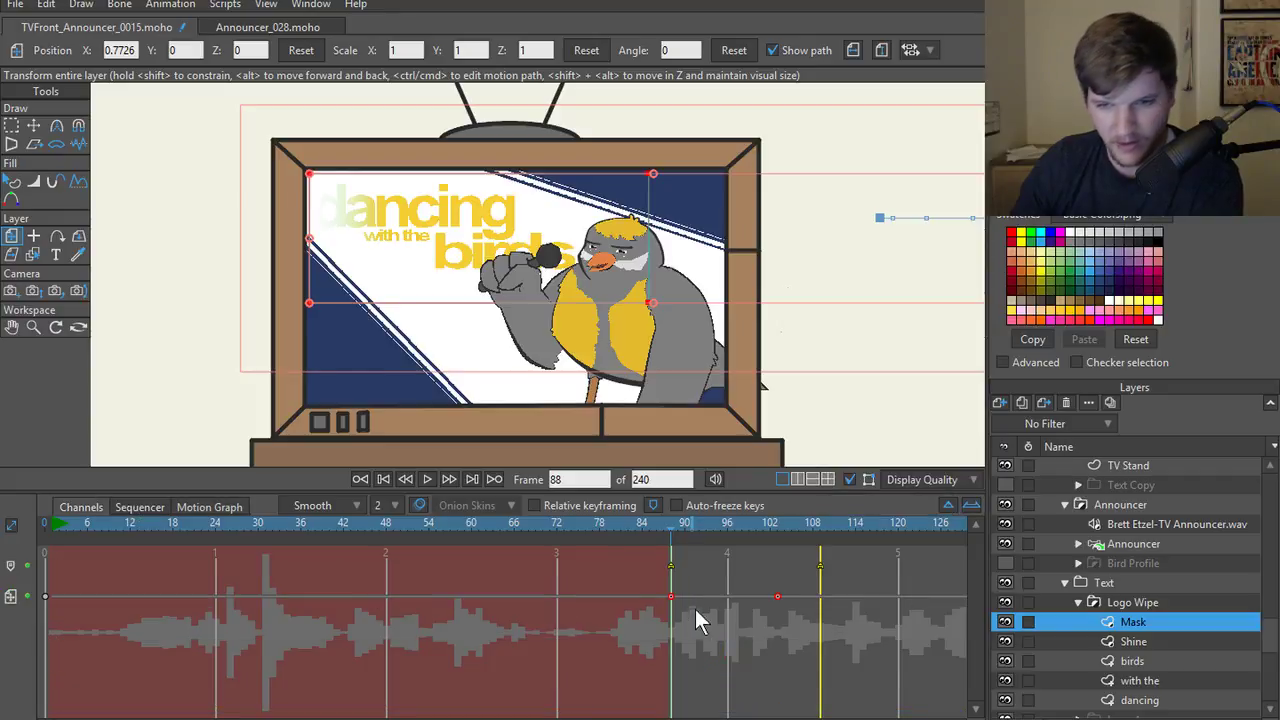
right_click(779, 598)
mouse_move(808, 686)
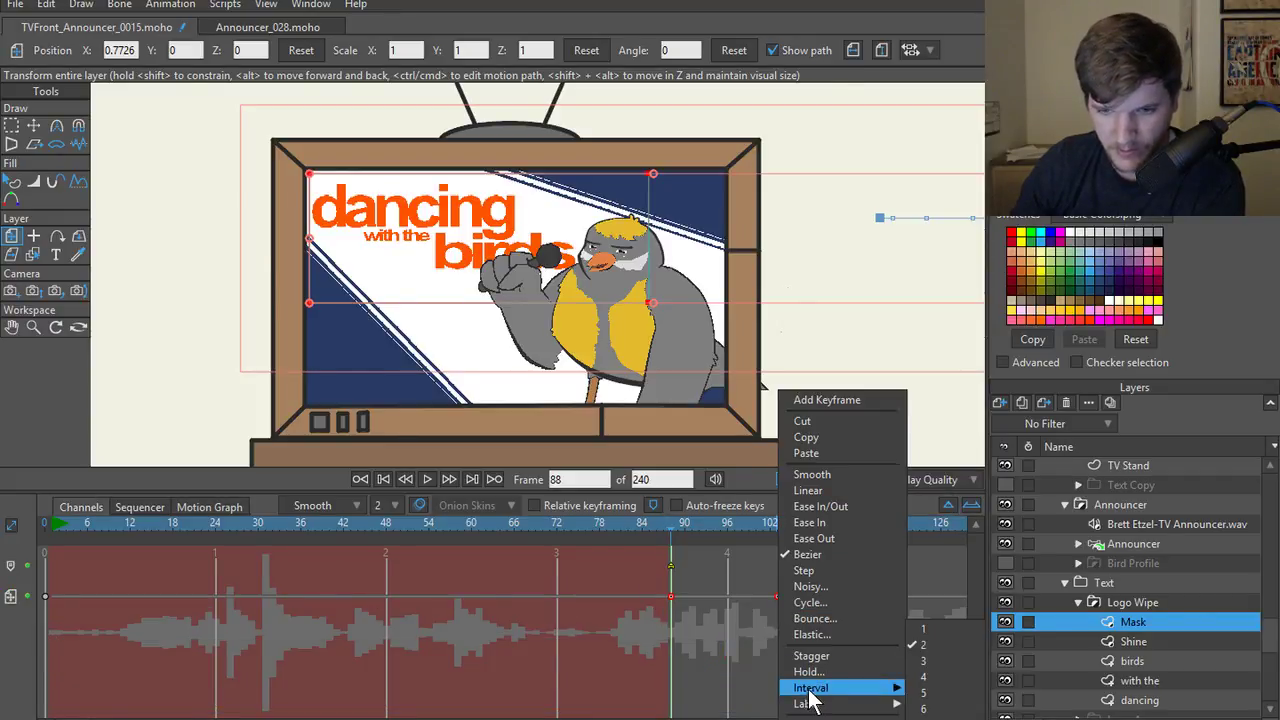
click(946, 629)
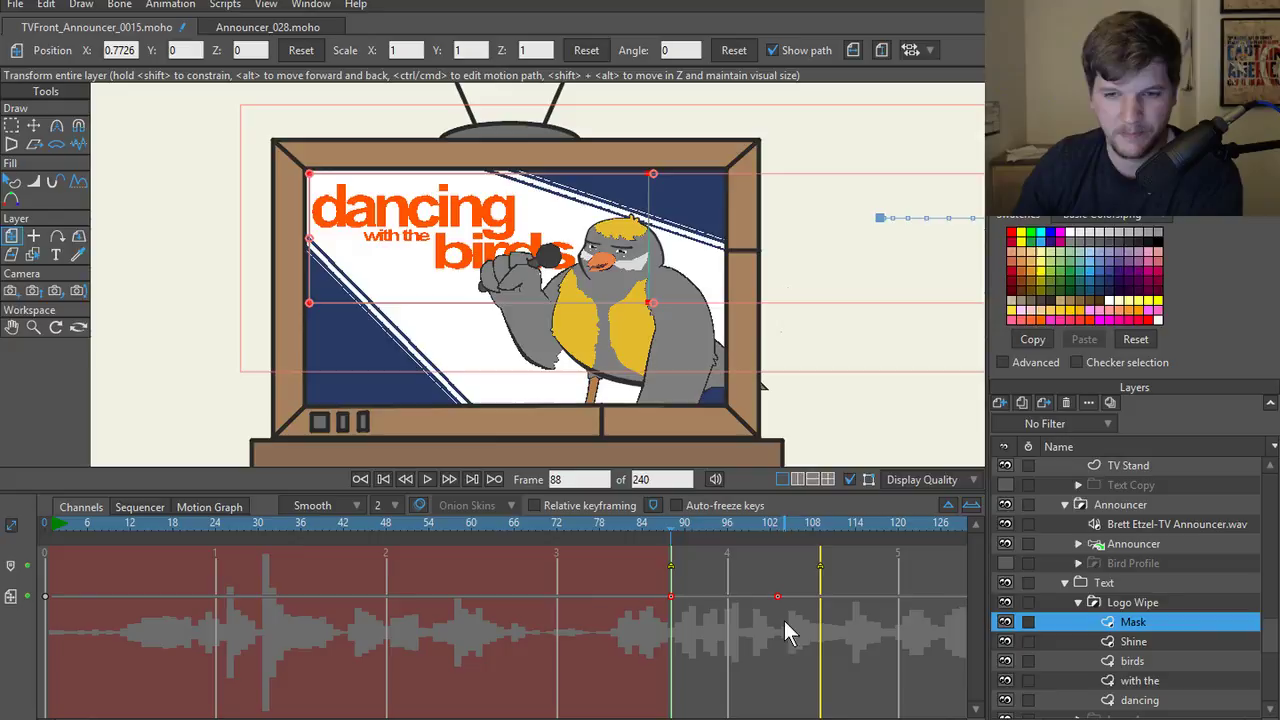
- Lengthen the Bezier handles of the mask's X translation curve for a steeper ease in and out, and play back the wipe
click(212, 508)
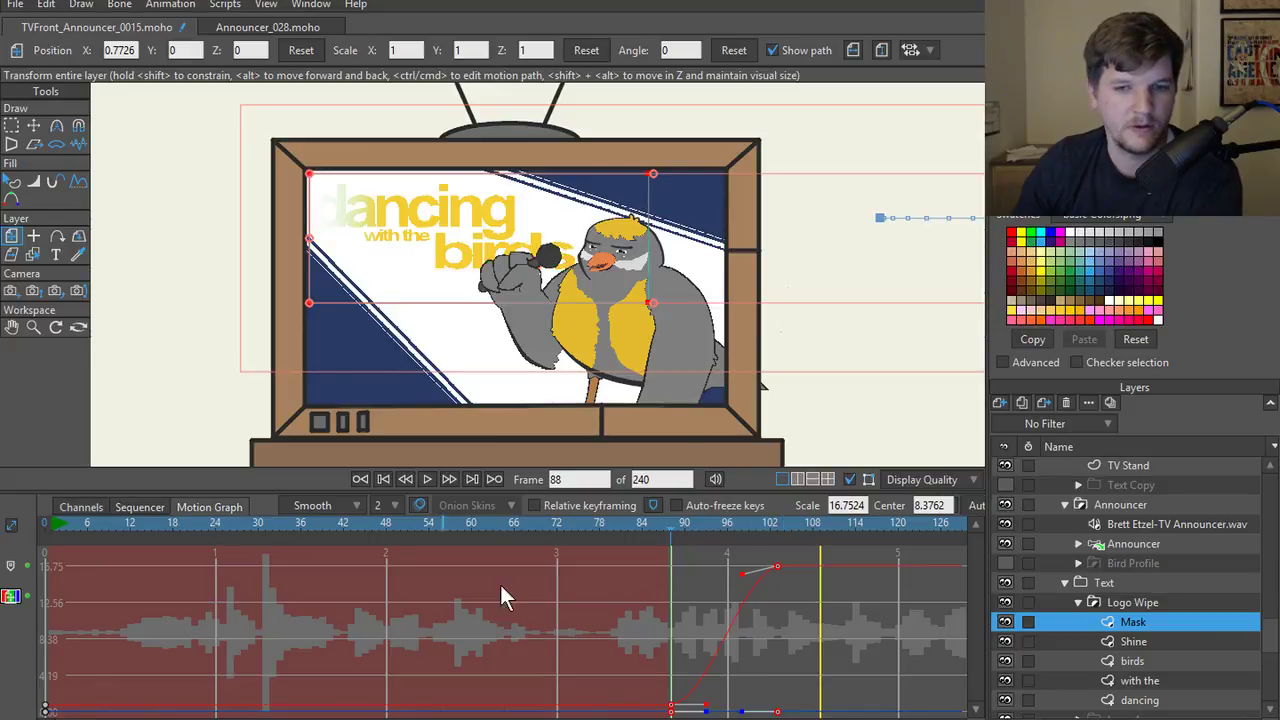
click(740, 576)
drag(738, 585, 722, 577)
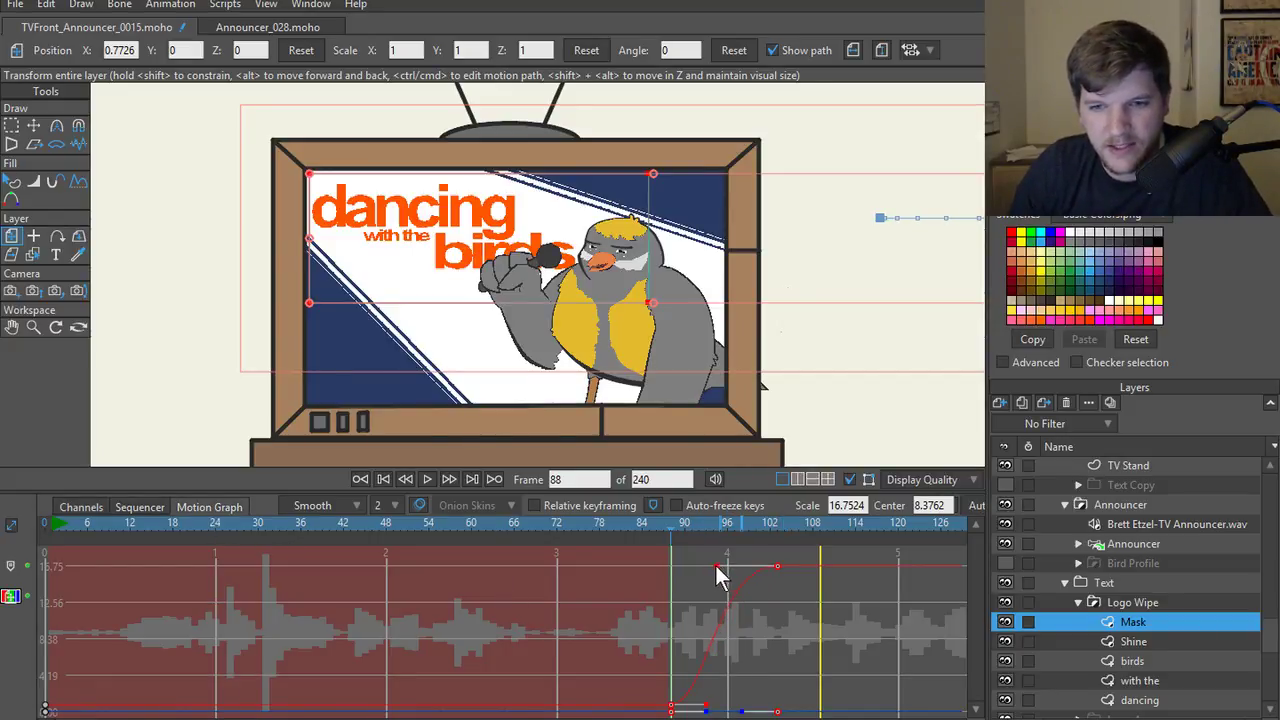
drag(707, 709, 749, 708)
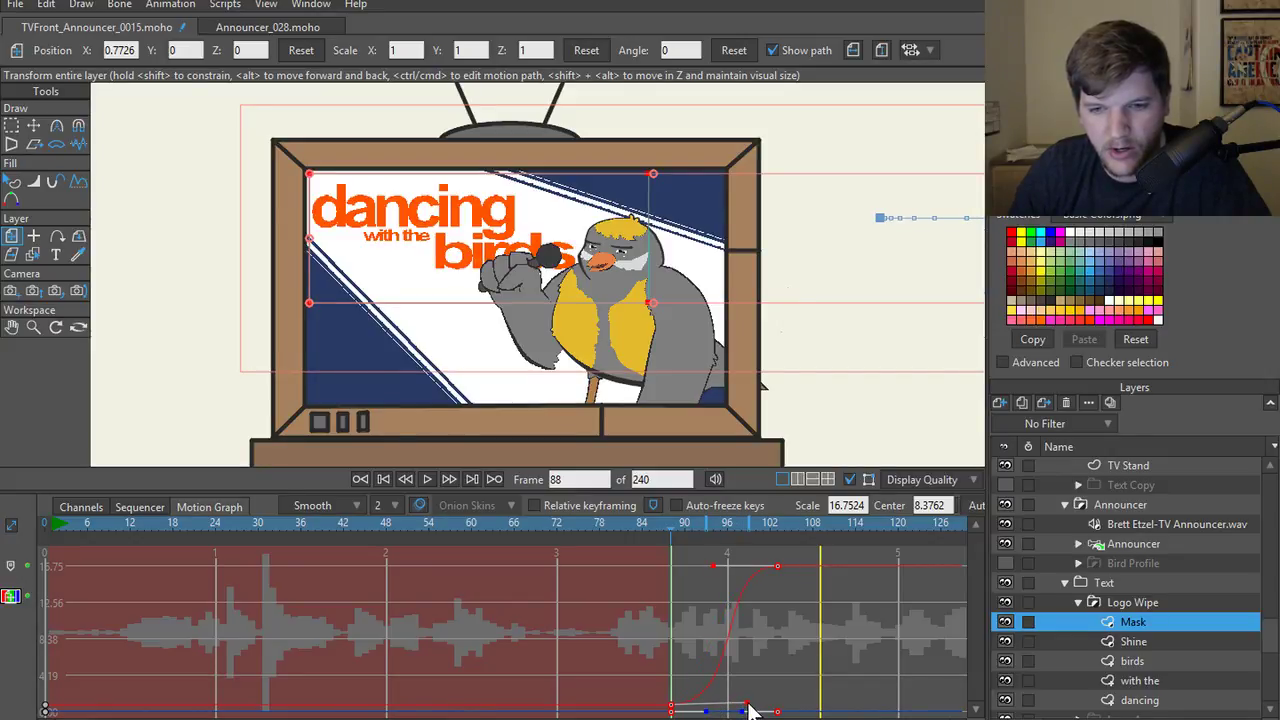
key(space)
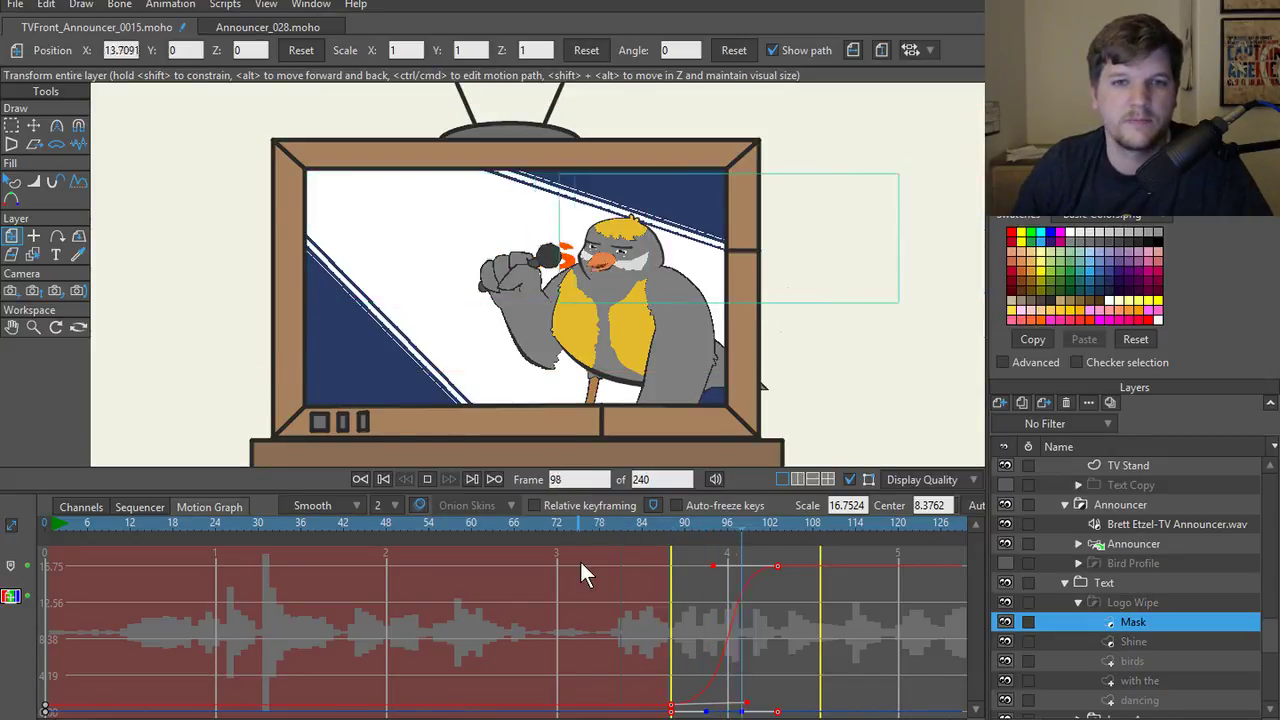
key(space)
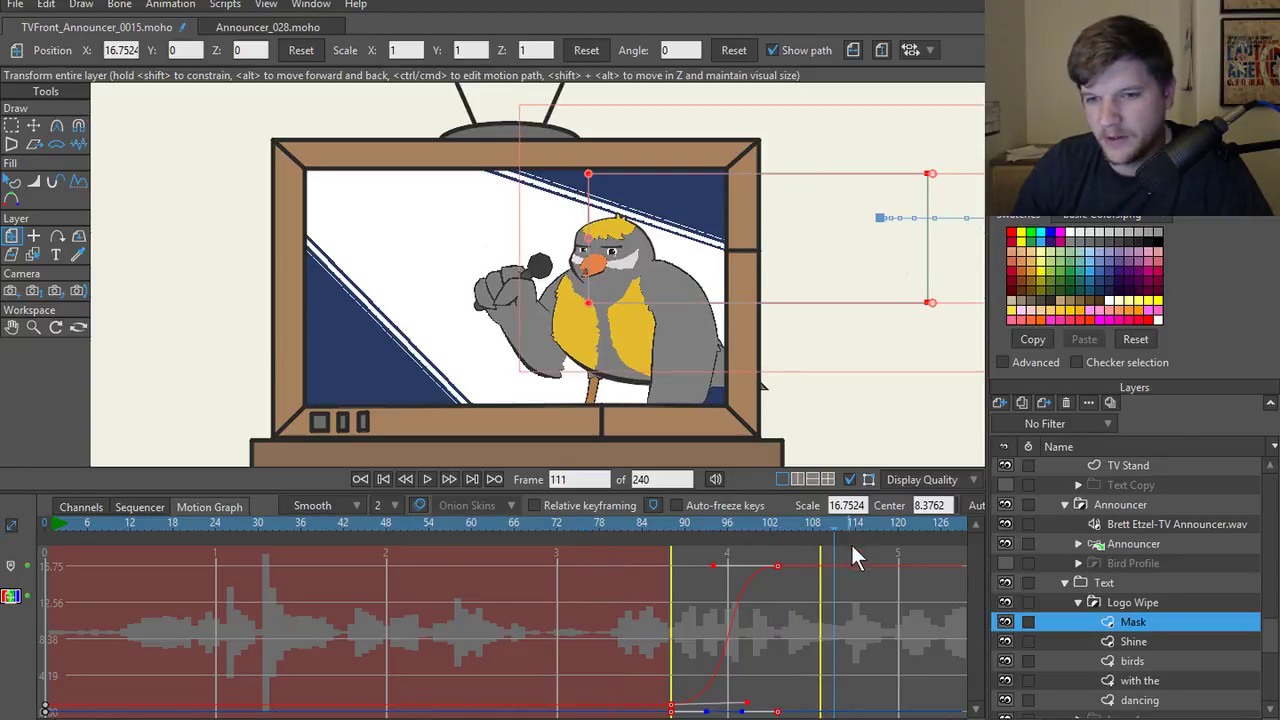
- Key the Logo Wipe group's visibility off at frame 109
click(821, 530)
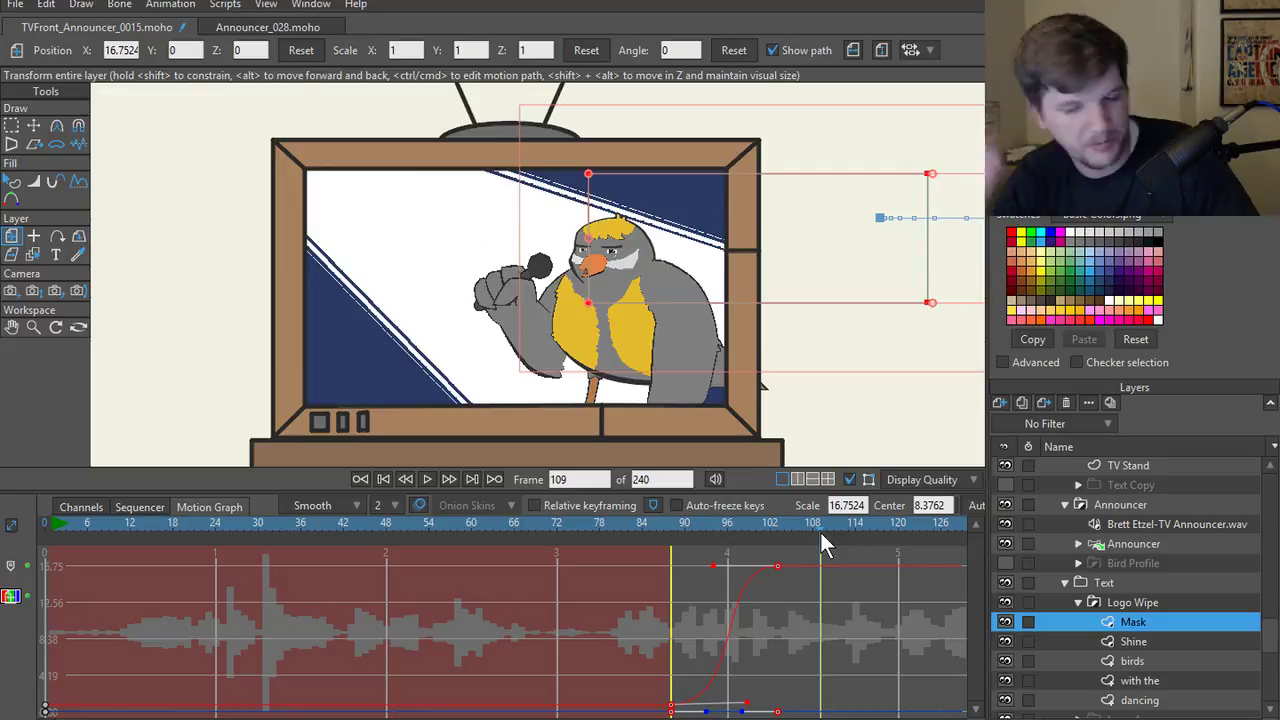
click(1079, 603)
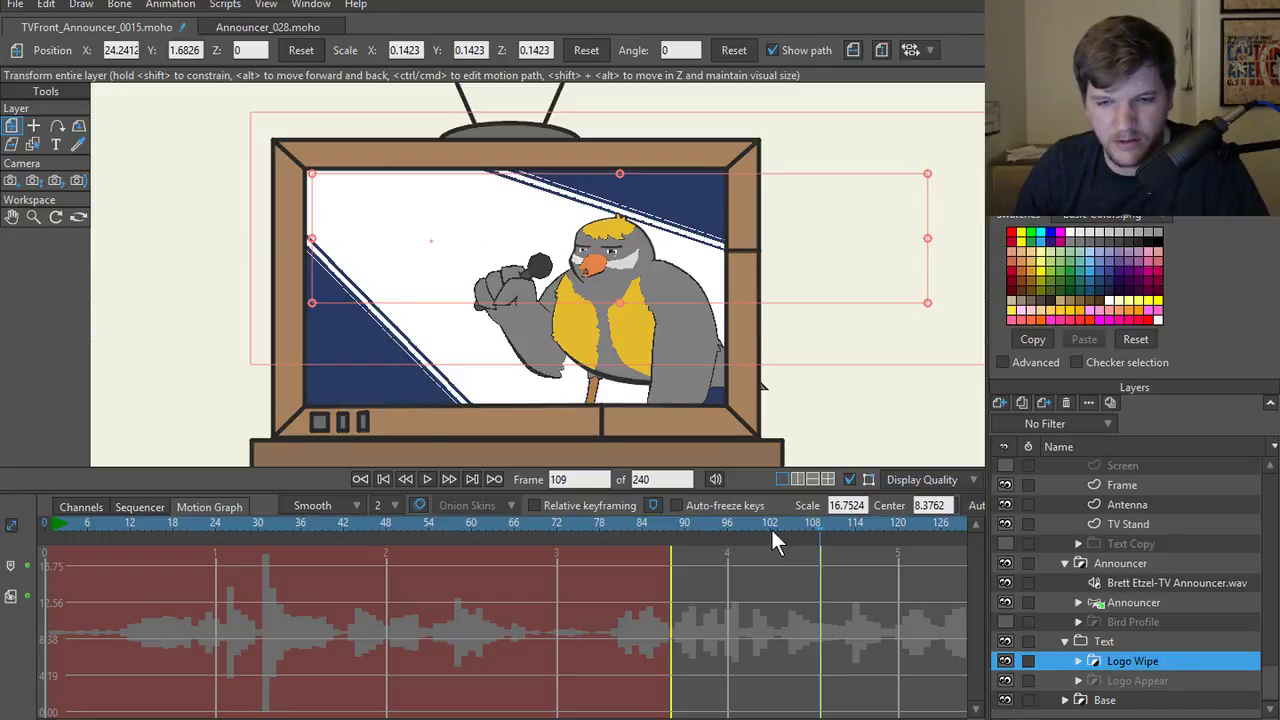
click(104, 503)
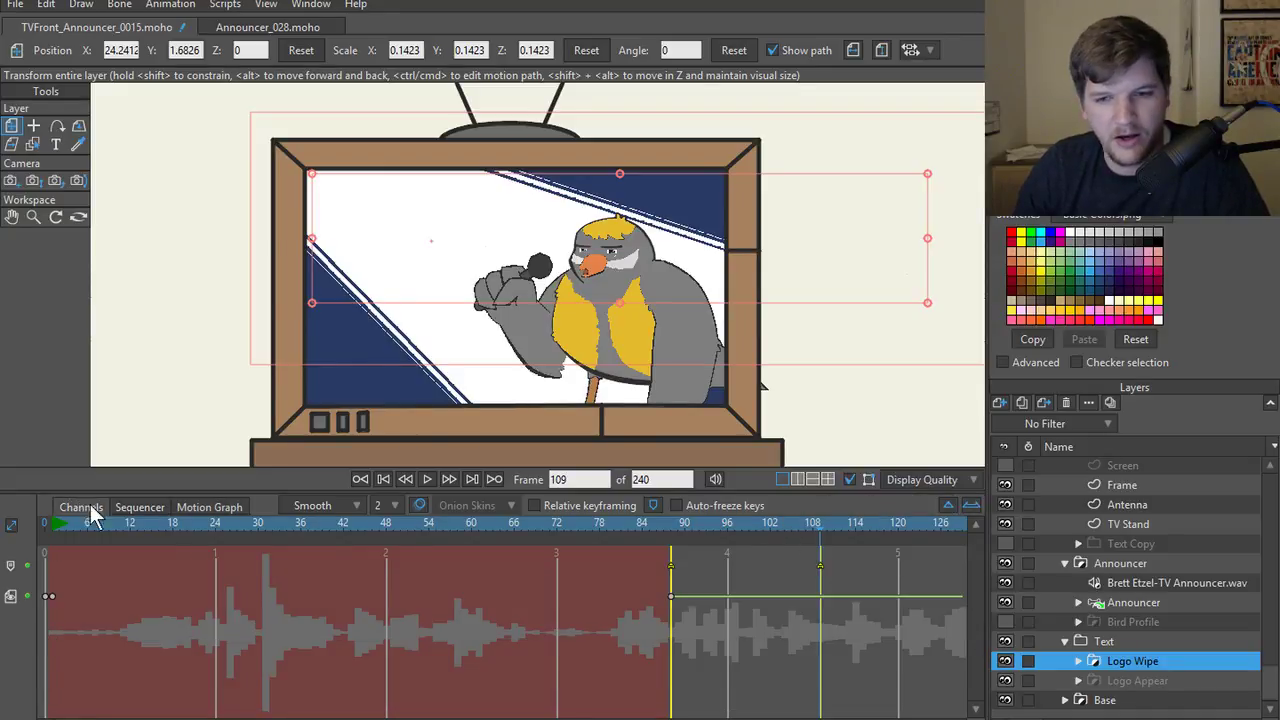
click(819, 596)
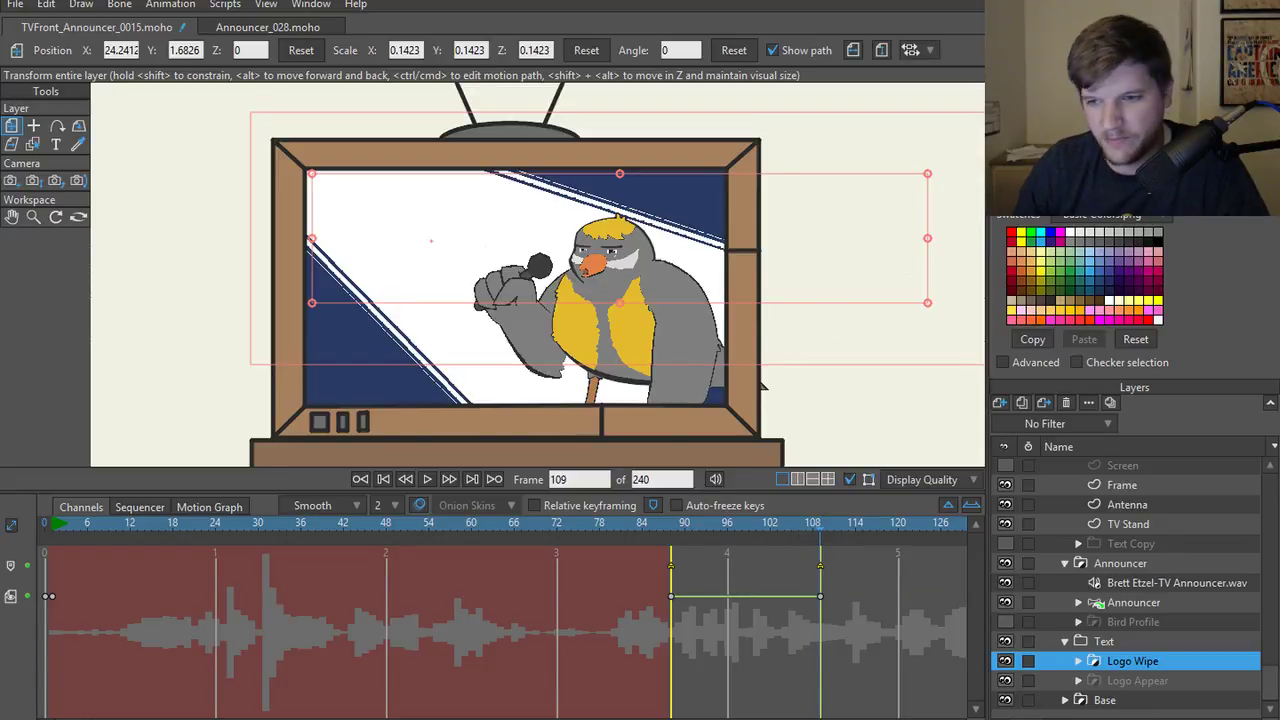
click(1115, 682)
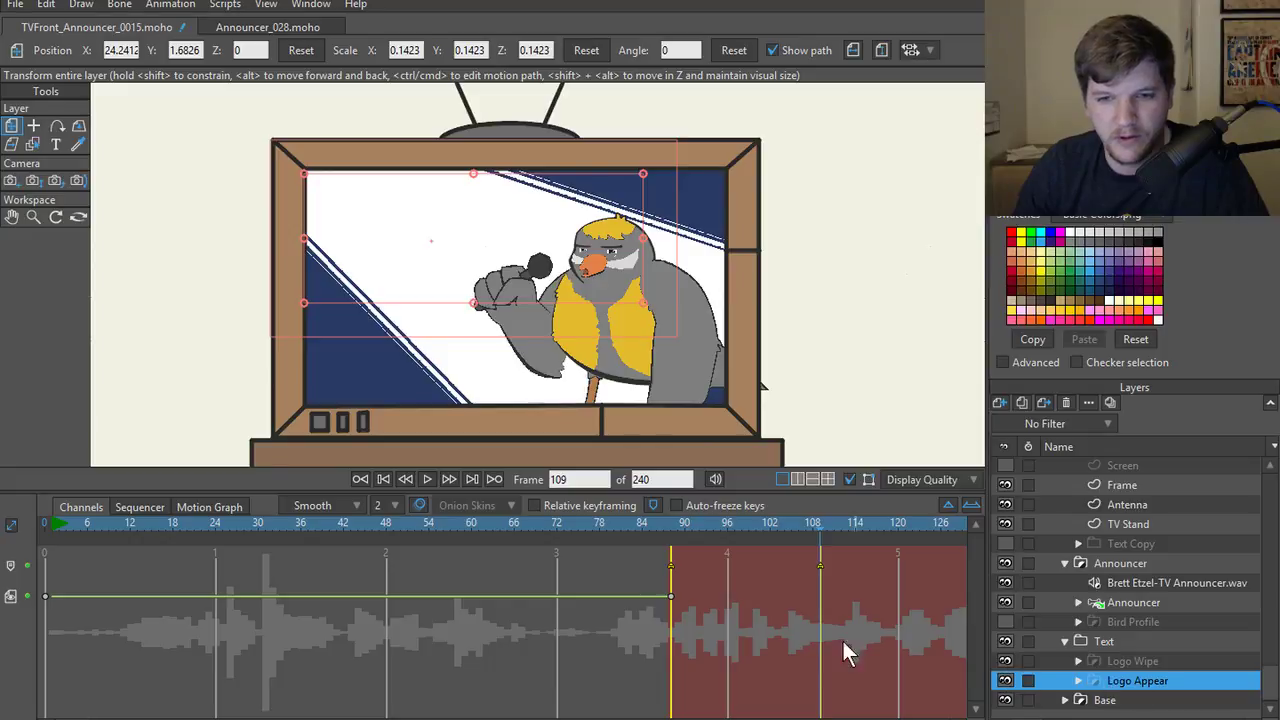
click(1127, 663)
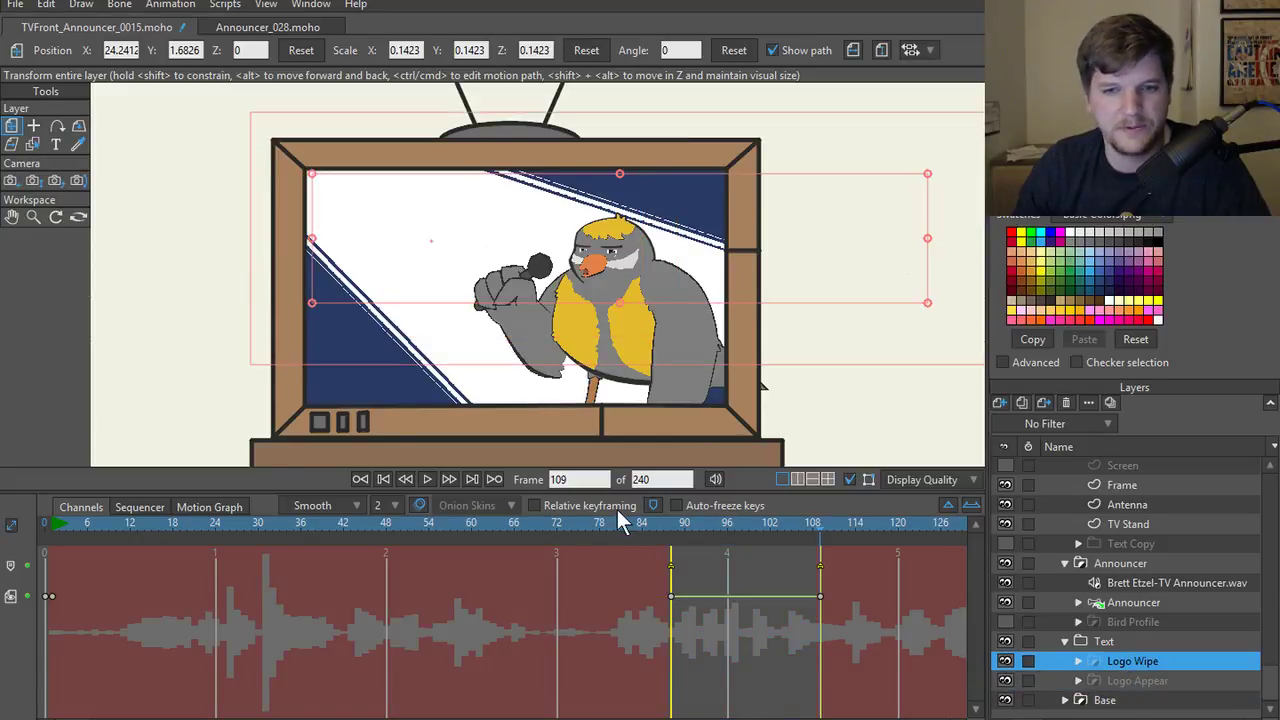
- Play the animation from near the start to check the logo's appearance and wipe, then rewind
drag(617, 522, 79, 535)
key(space)
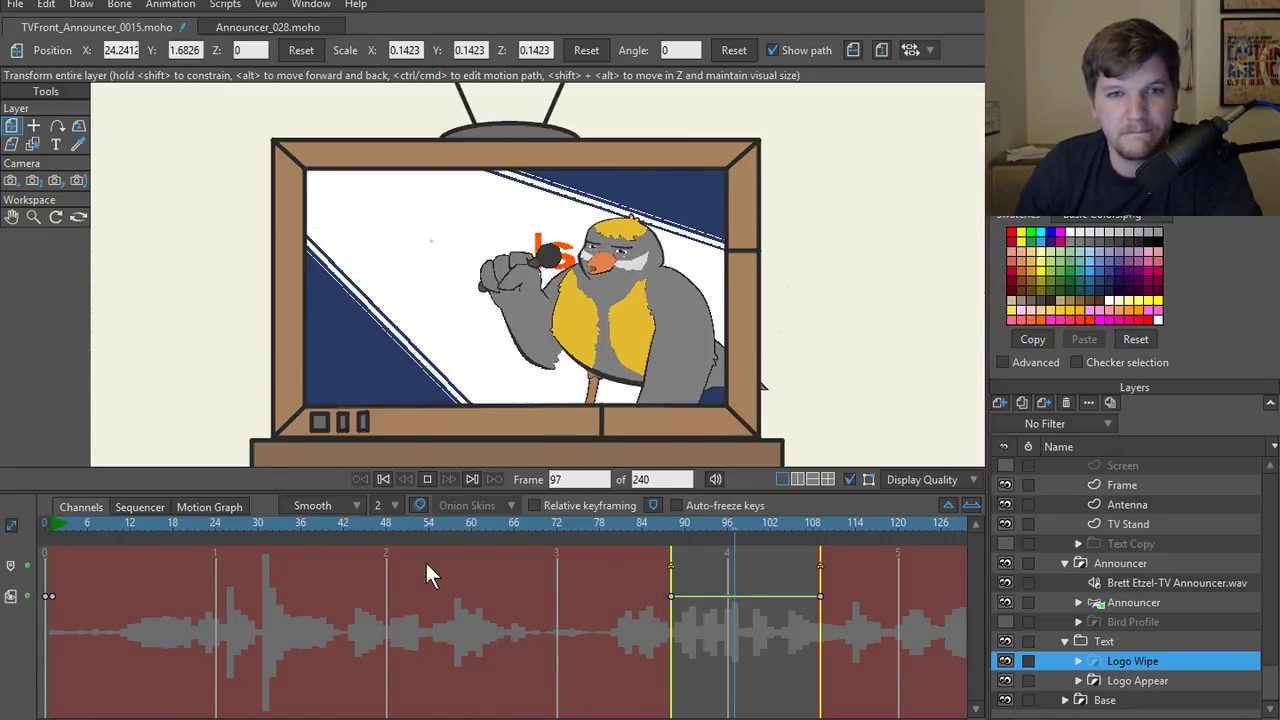
click(425, 480)
click(385, 481)
- Move to frame 112 and make the Bird Profile group visible
mouse_move(835, 548)
mouse_down()
mouse_move(850, 544)
mouse_move(842, 552)
mouse_up()
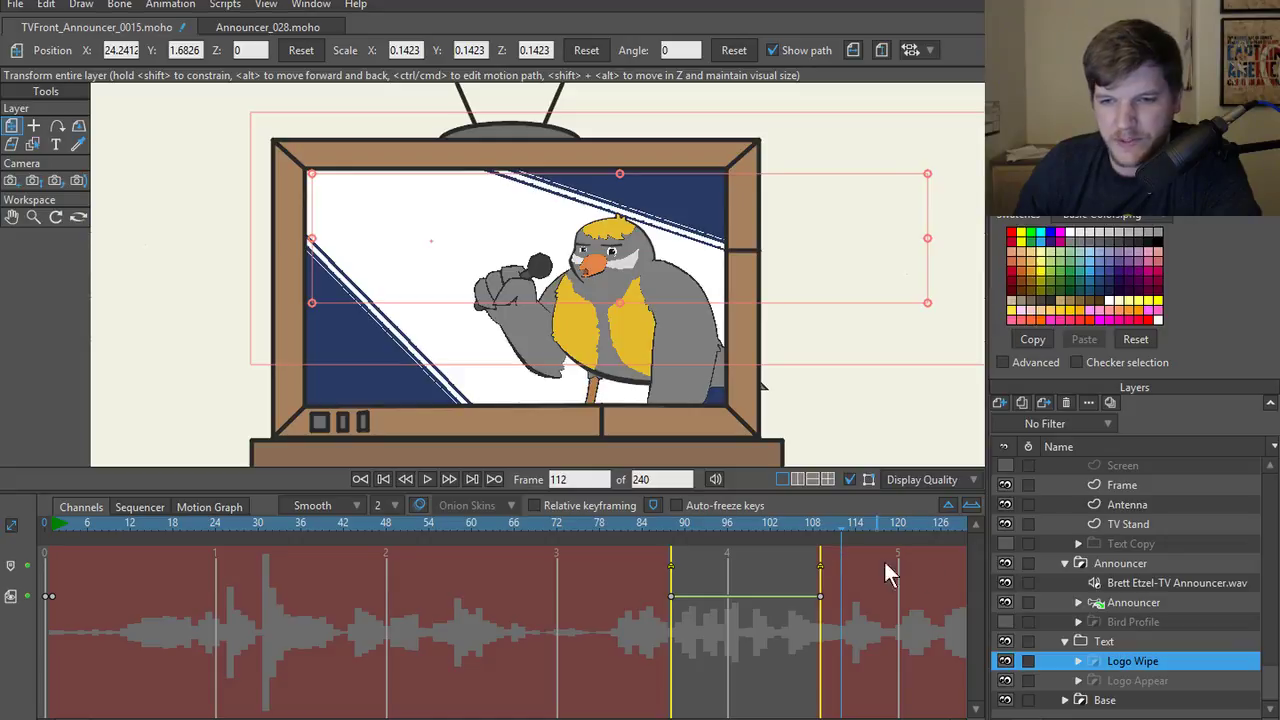
click(1120, 622)
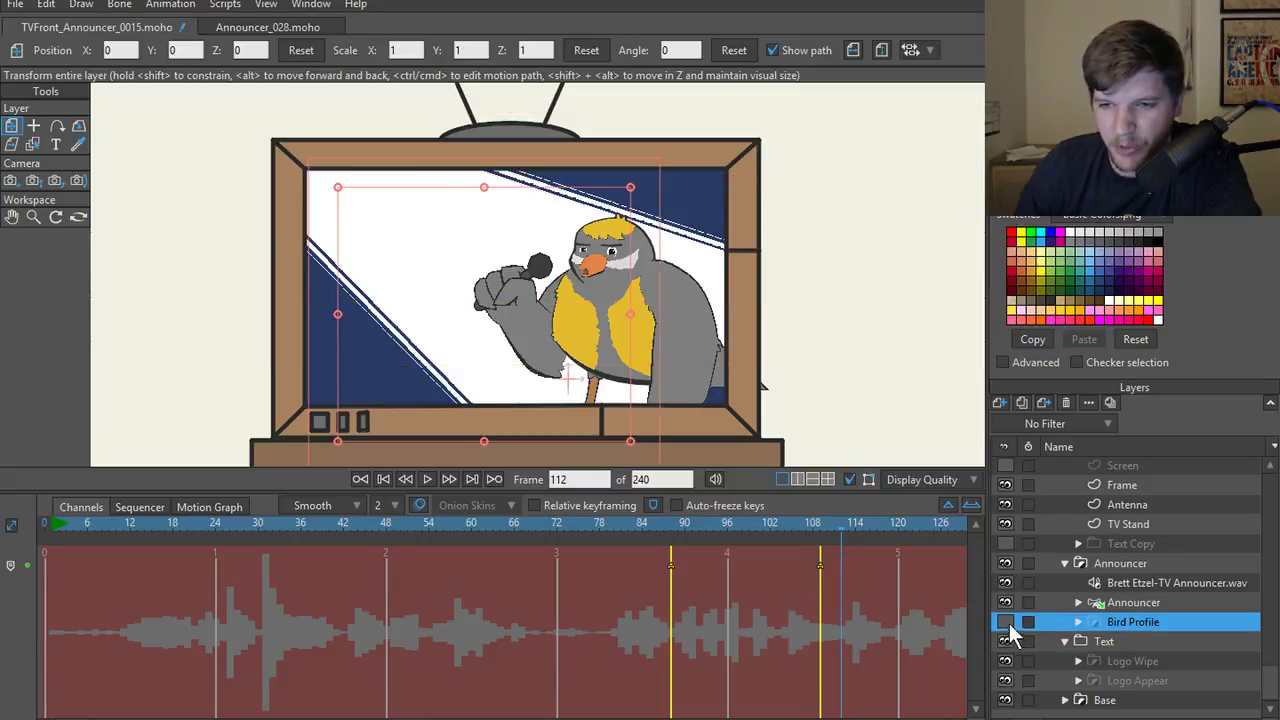
click(1005, 623)
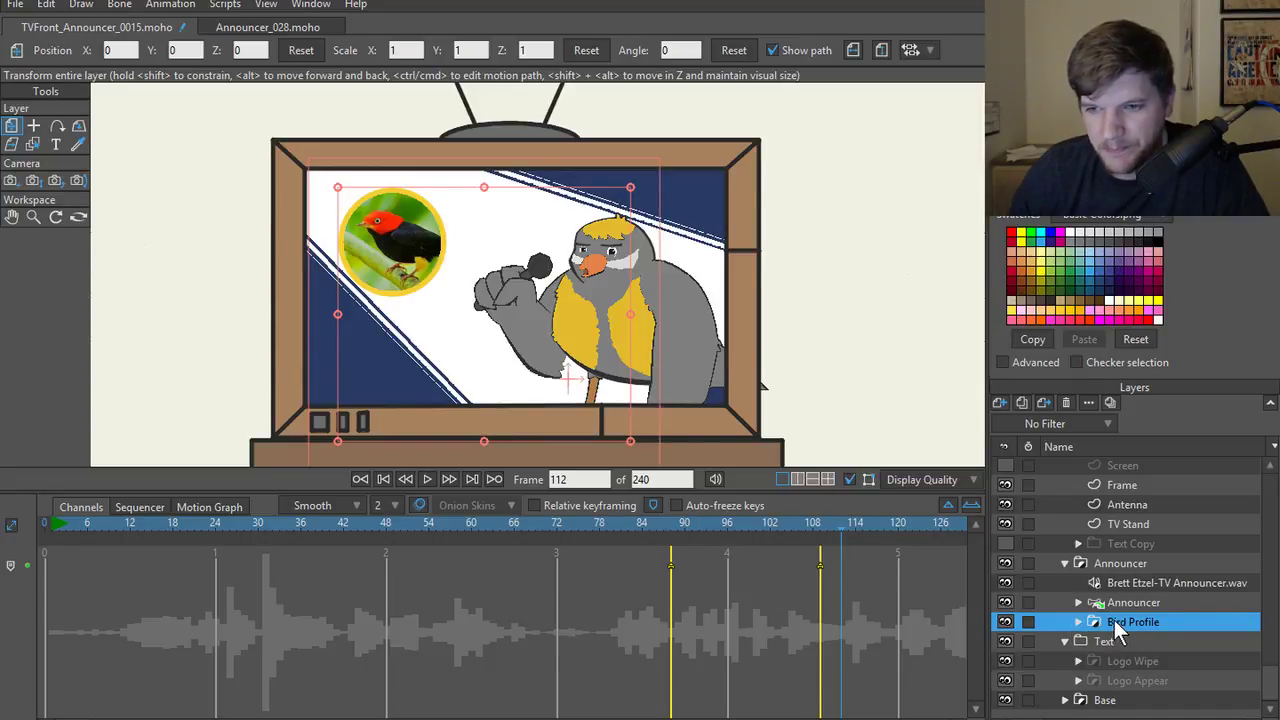
- Keyframe the Bird Profile group at frame 112 and move it left outside the TV, to X about -1.21
click(382, 245)
drag(845, 537, 871, 540)
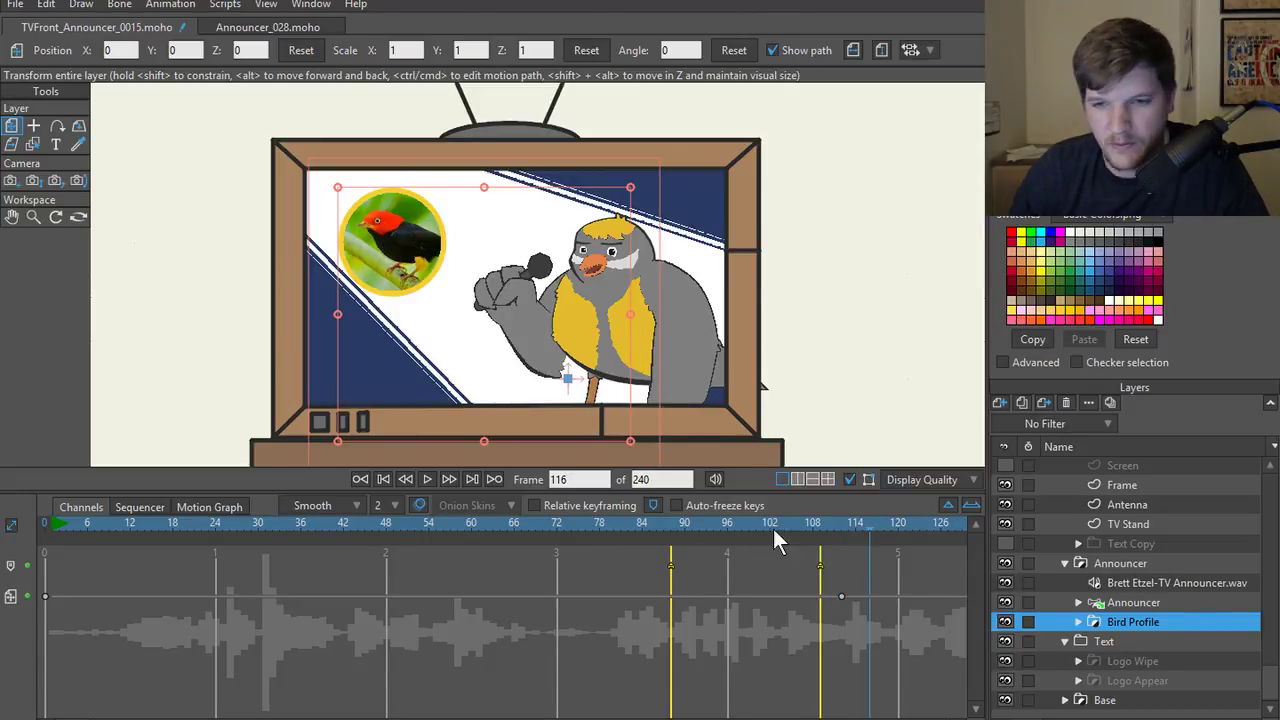
click(841, 537)
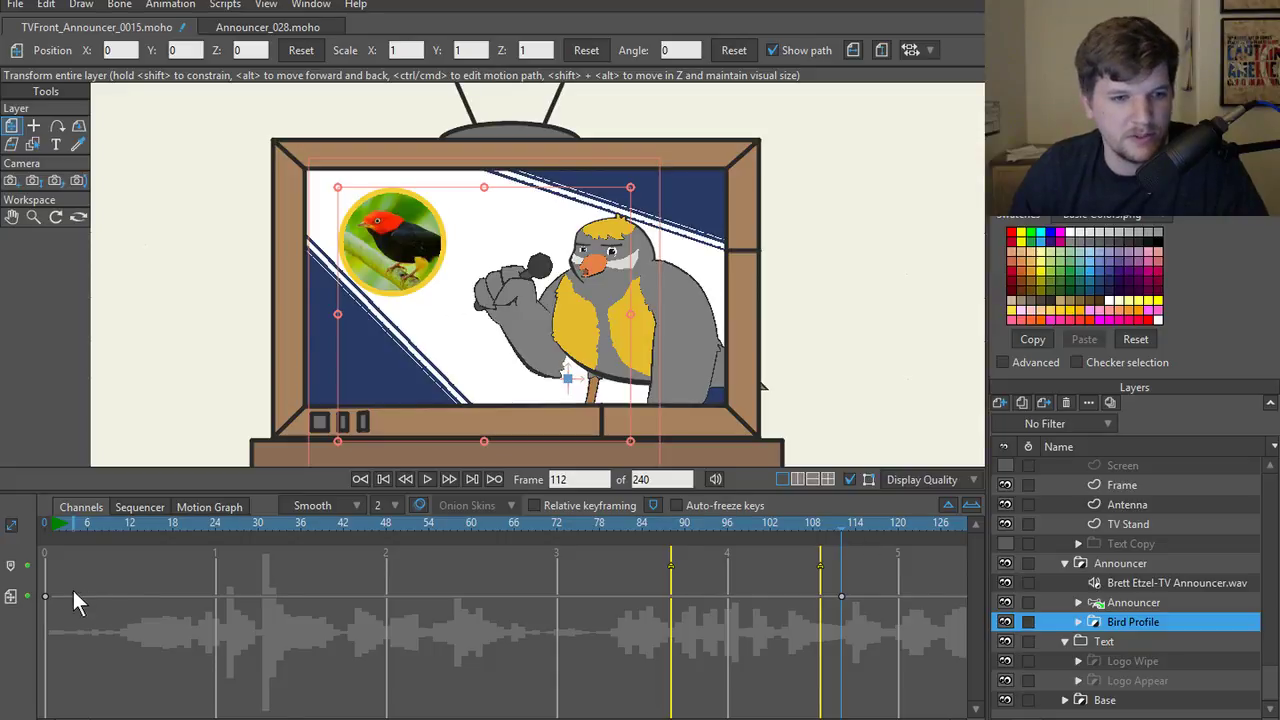
drag(404, 242, 210, 243)
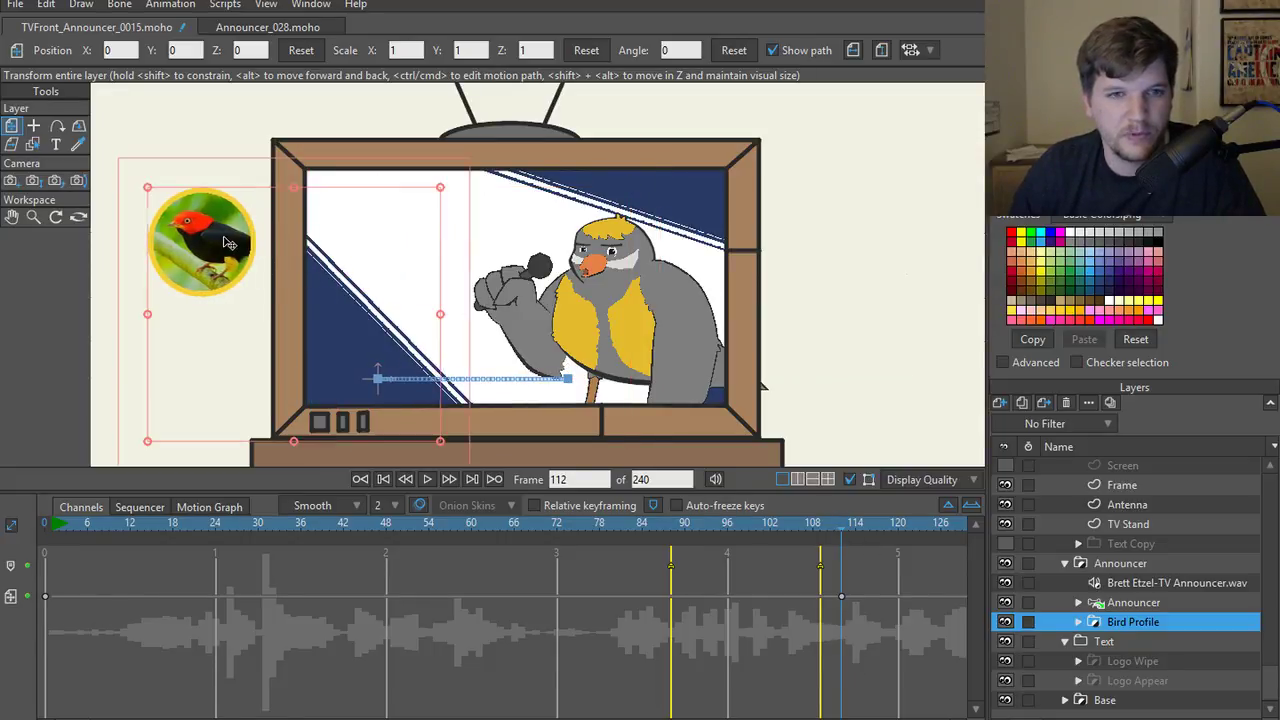
scroll(325, 340, down, 1)
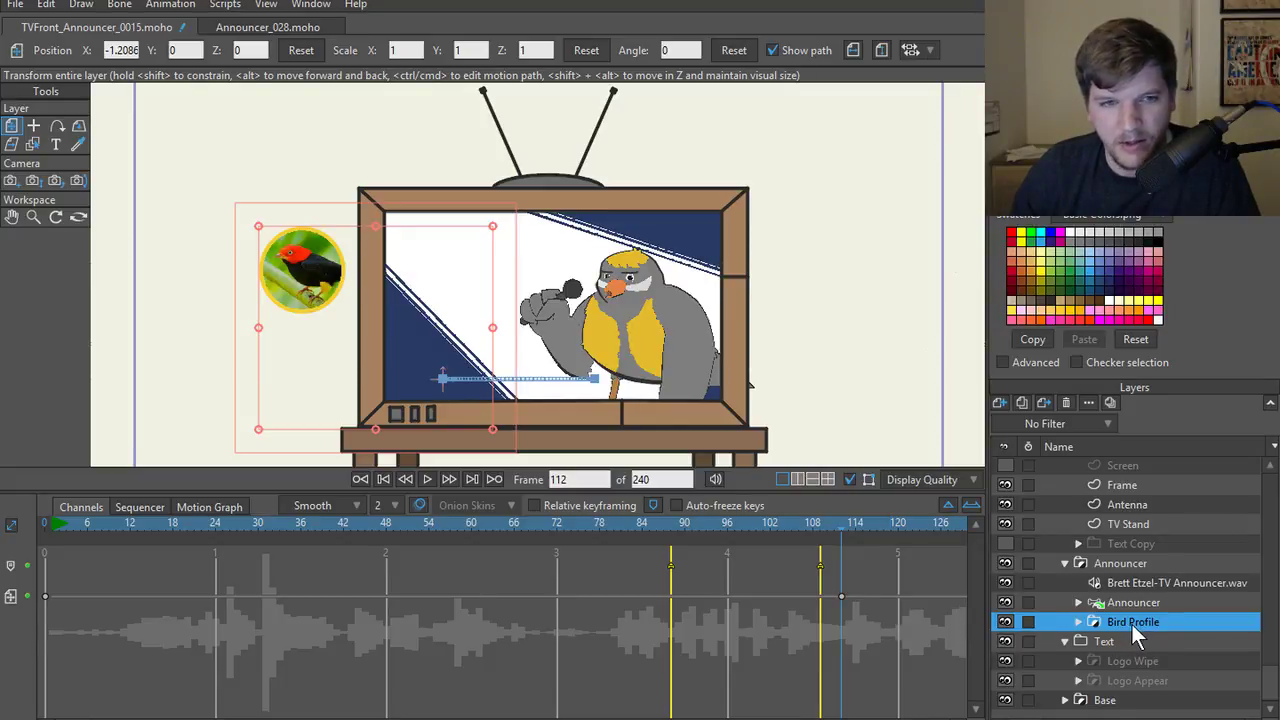
- Copy the Bird Profile group's off-screen position keyframe from frame 112 to frame 1
click(842, 596)
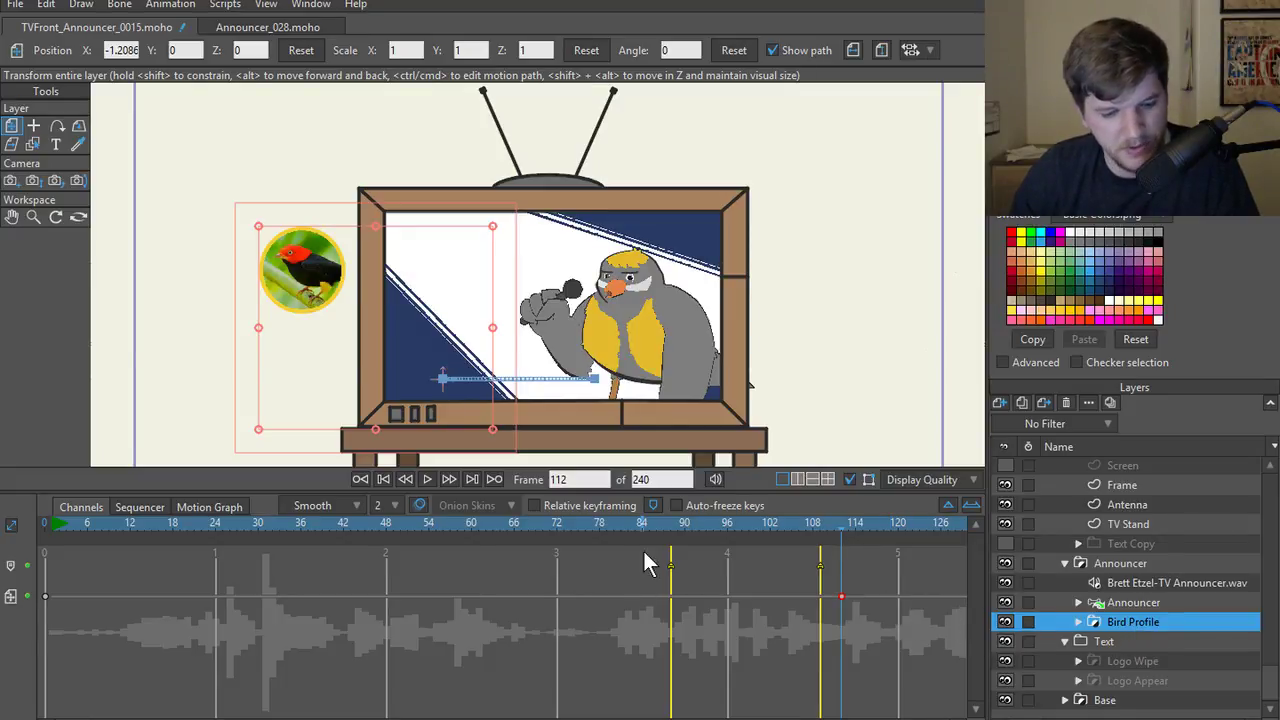
click(44, 527)
click(52, 528)
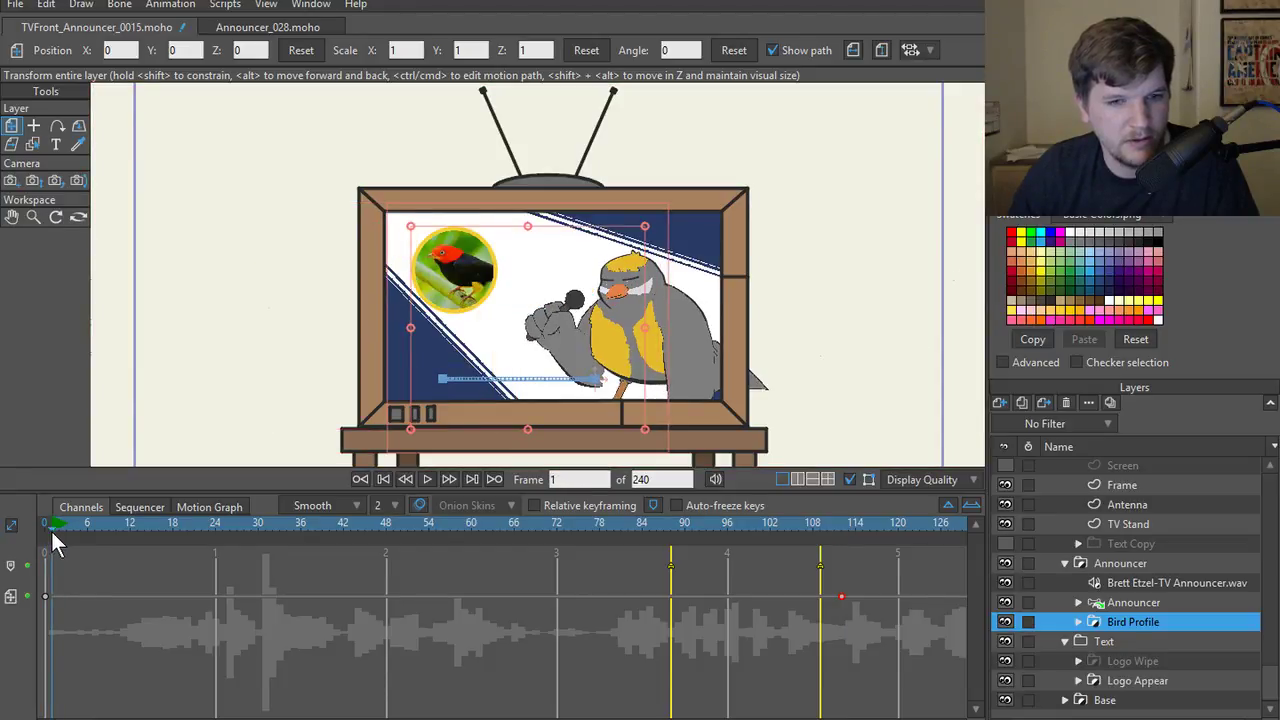
key(ctrl+v)
click(51, 597)
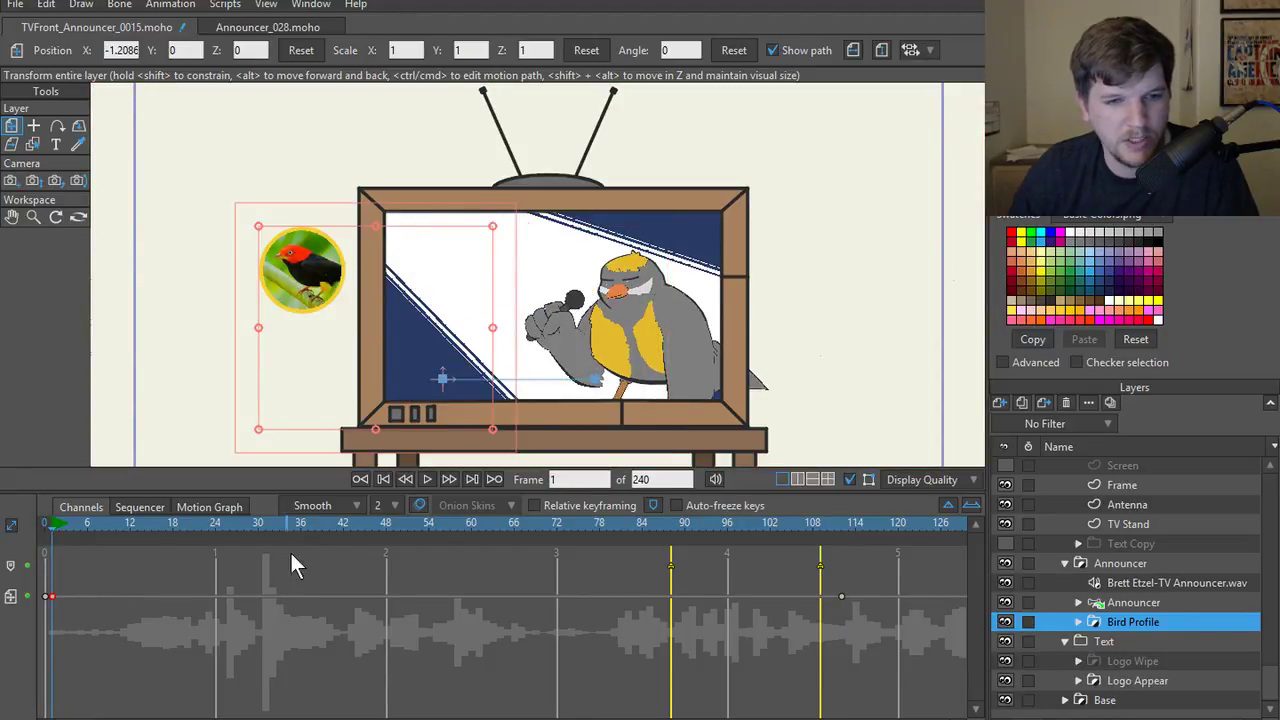
- Set the default keyframe interval to 1 and apply that interval to all of the Bird Profile group's existing keyframes
click(385, 509)
click(400, 530)
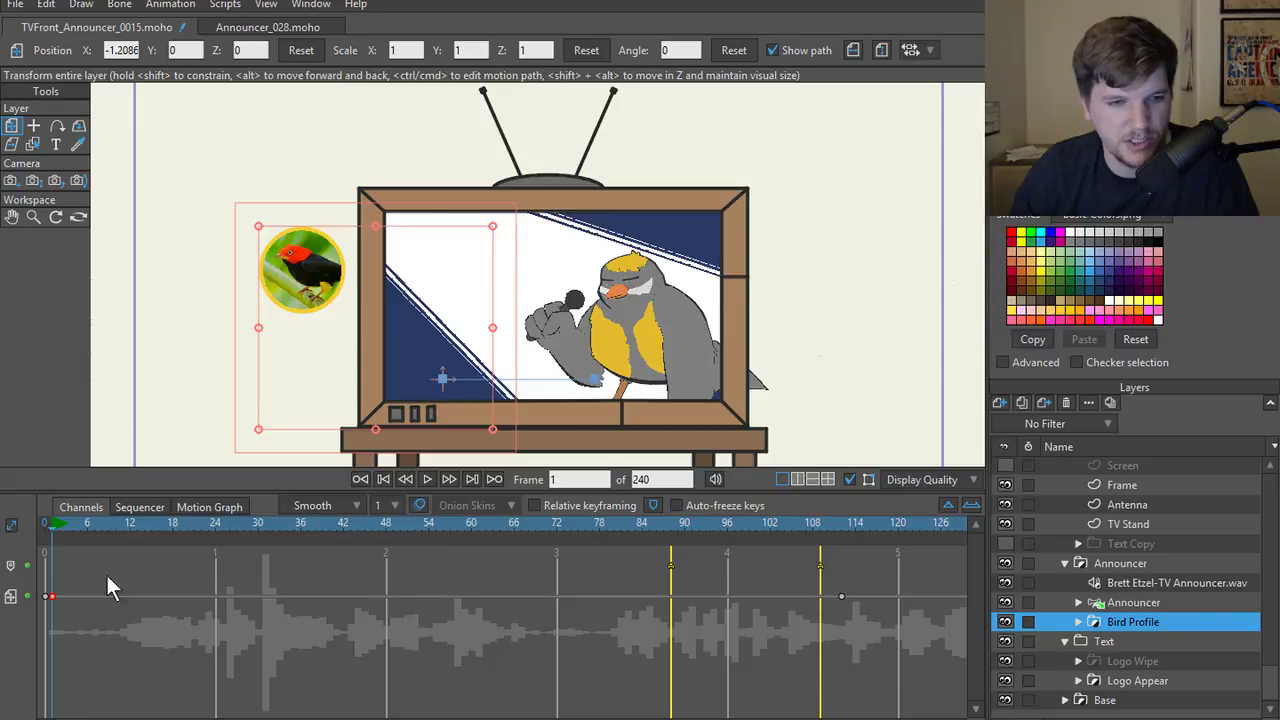
drag(850, 590, 29, 618)
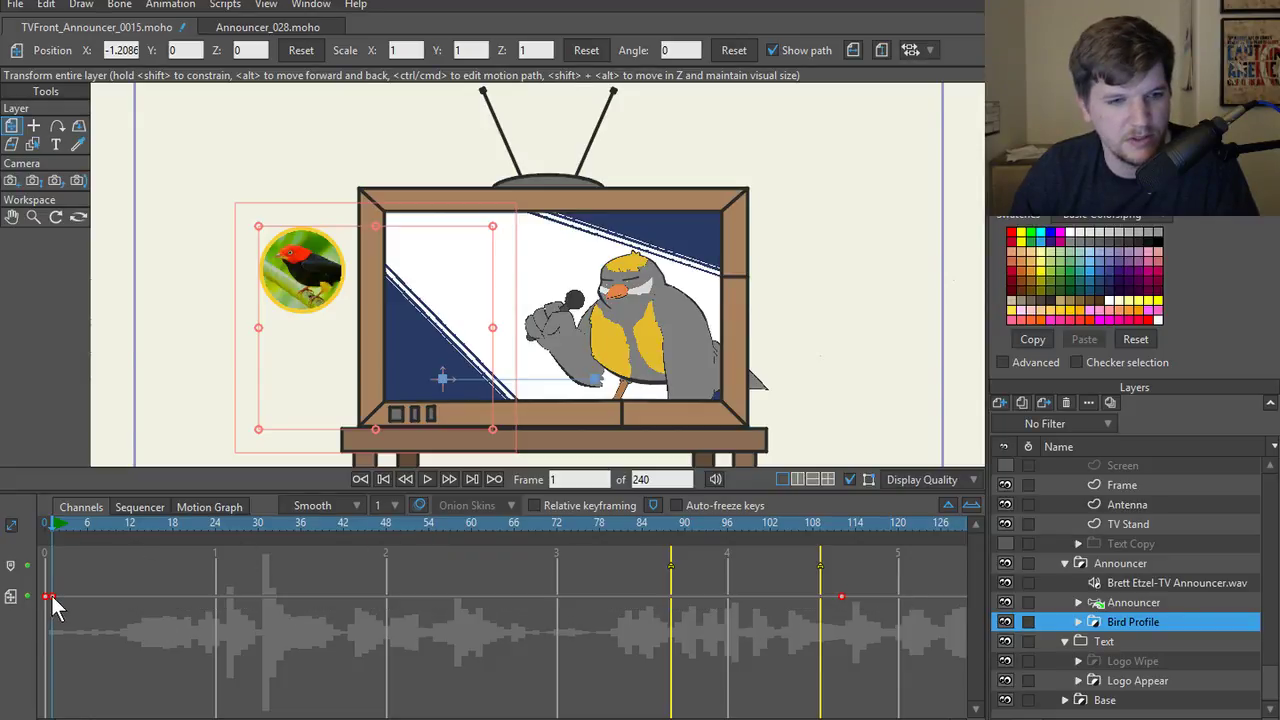
right_click(48, 598)
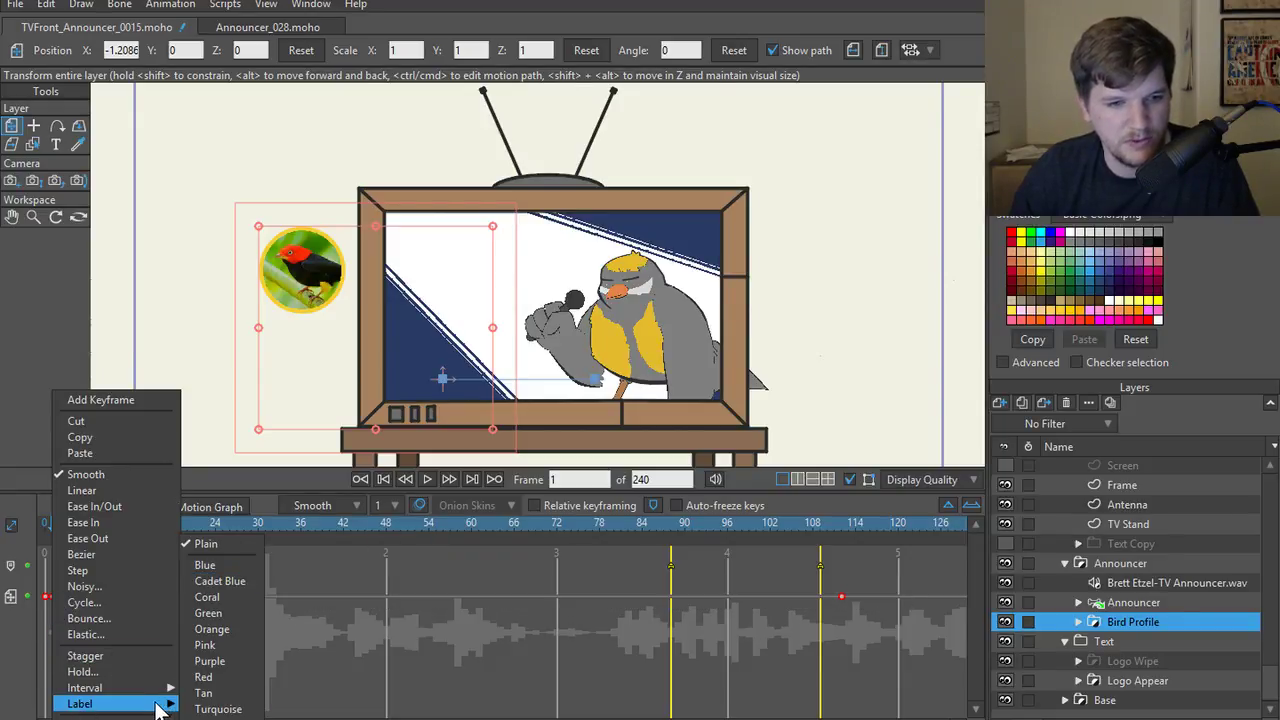
mouse_move(160, 688)
click(236, 629)
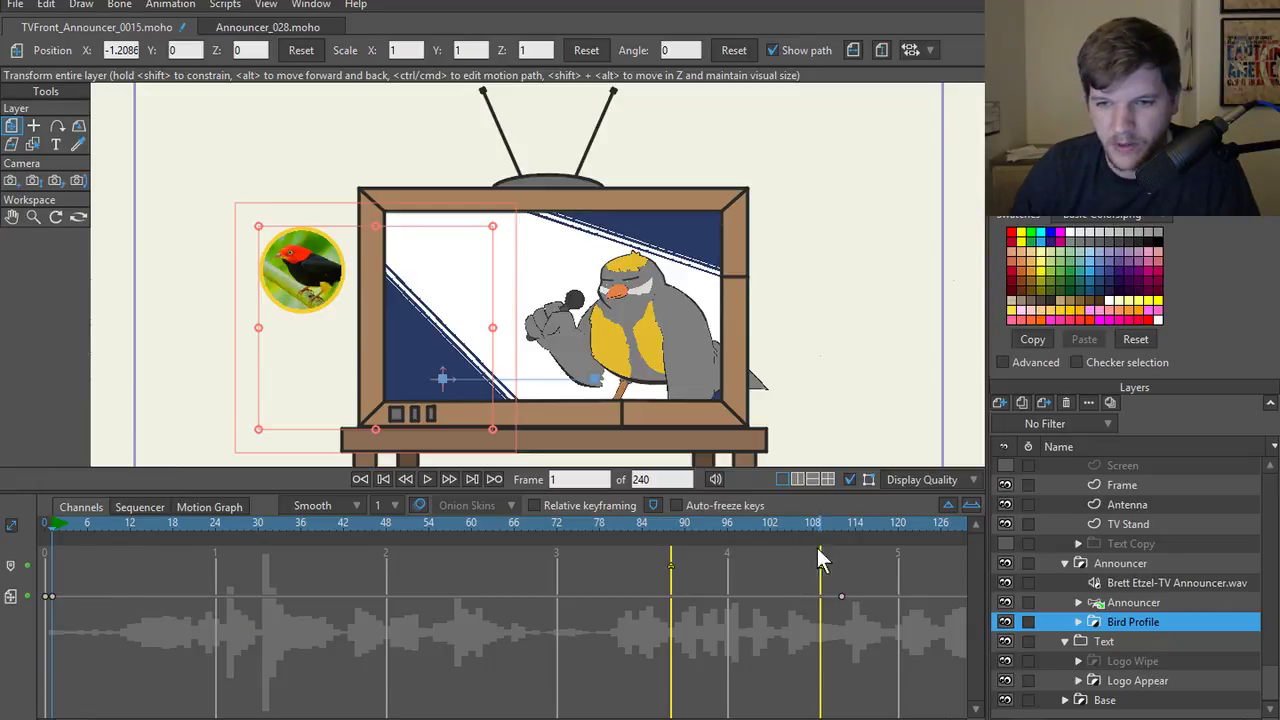
- At frame 116, move the Bird Profile group into the TV screen beside the announcer, to X about 0.18
click(836, 522)
drag(836, 522, 869, 522)
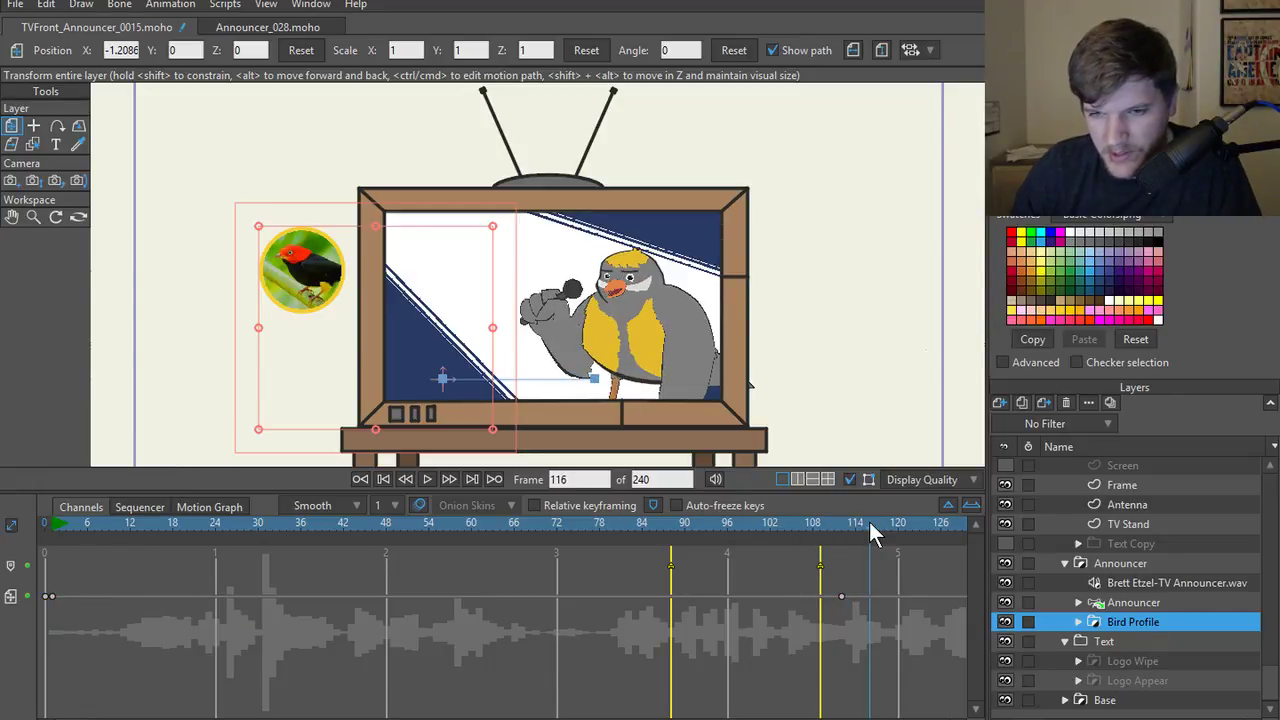
drag(298, 282, 476, 286)
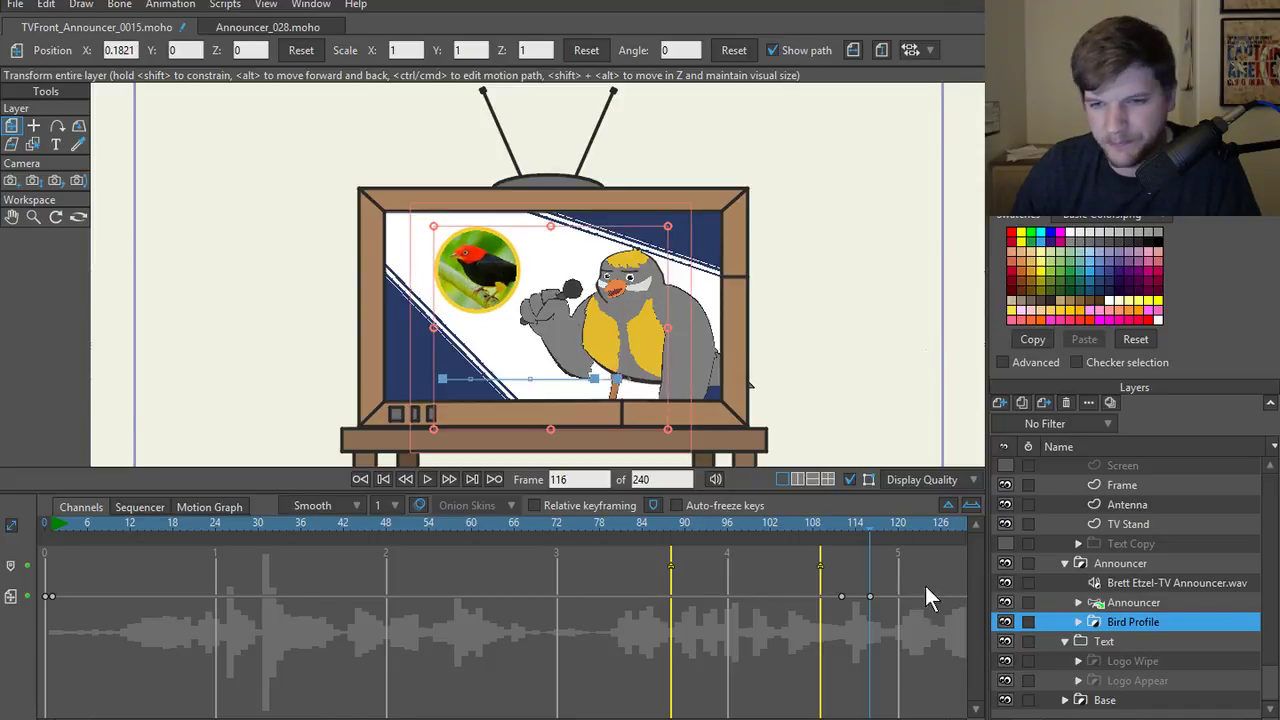
- Set the Bird Profile keyframes at frames 112 and 116 to Bezier interpolation and play the slide-in from frame 88
click(841, 596)
right_click(868, 596)
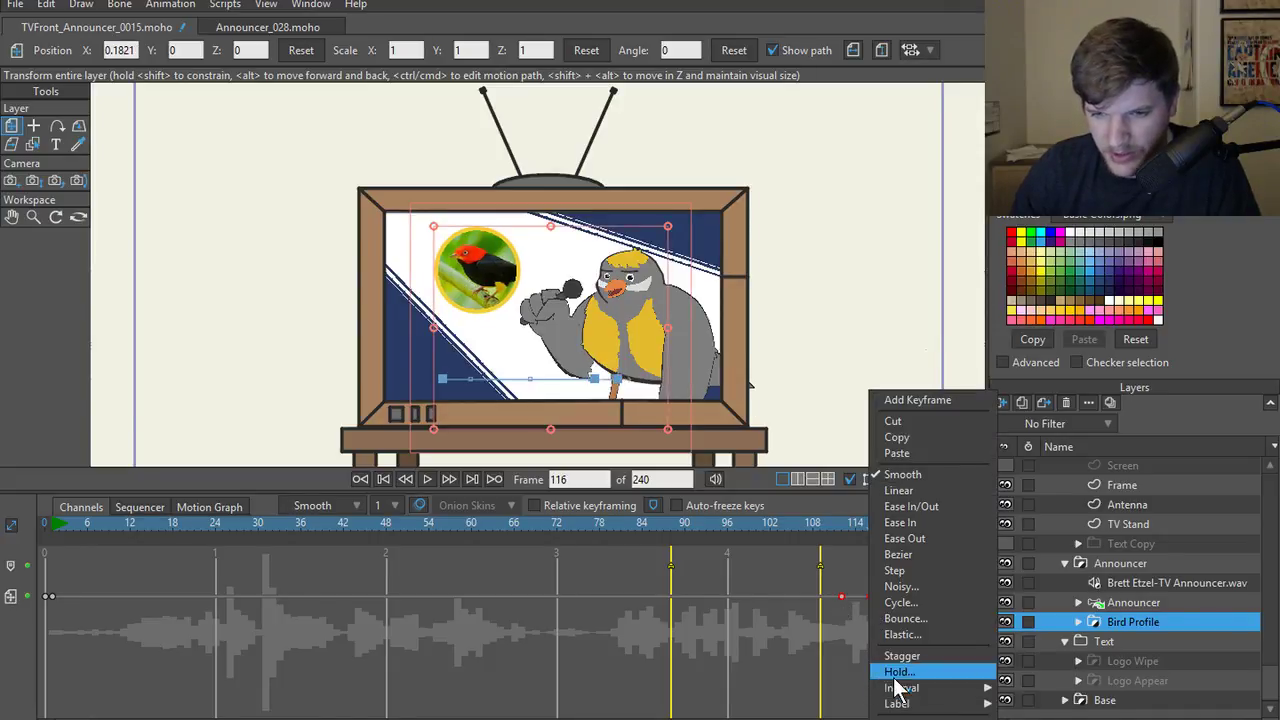
click(906, 553)
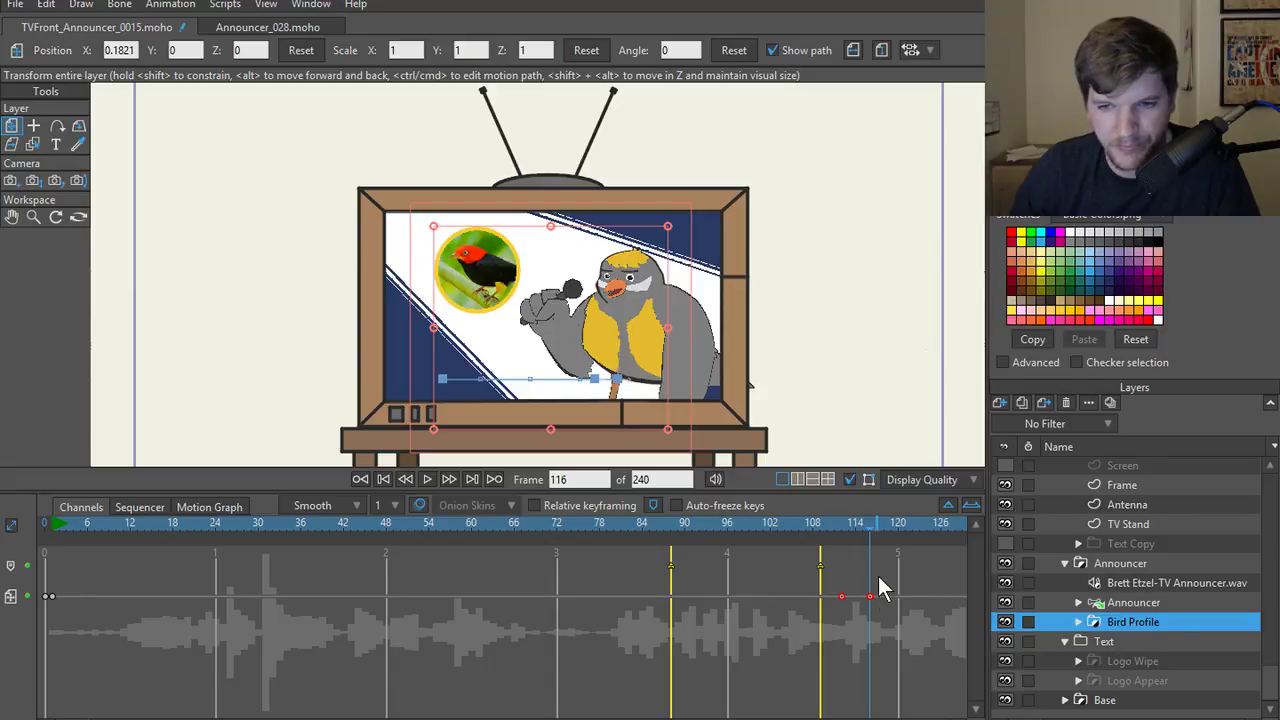
drag(849, 531, 672, 540)
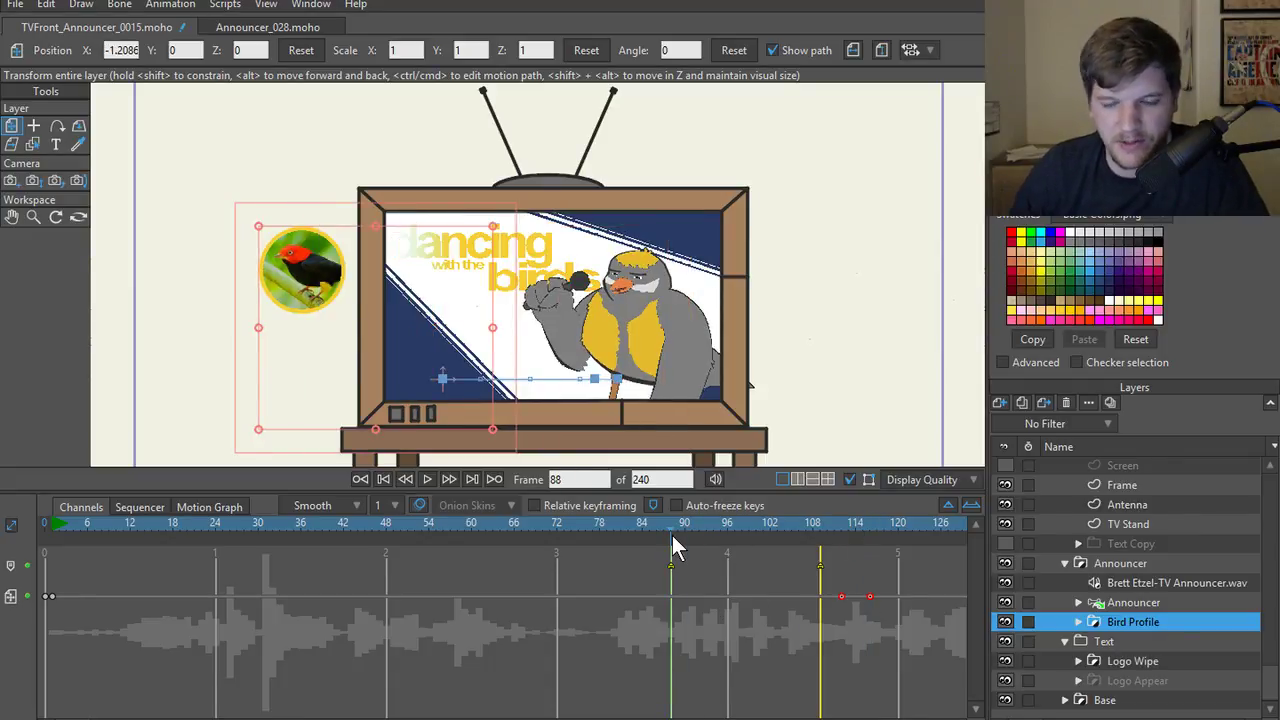
key(space)
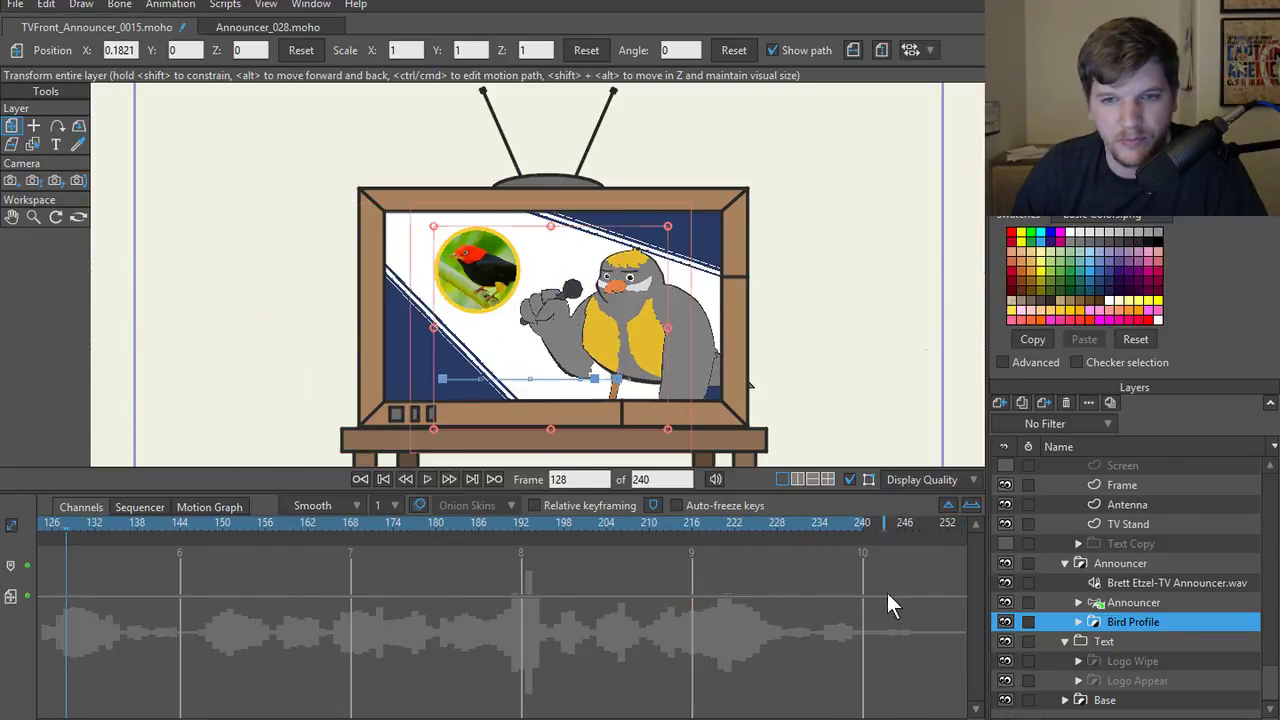
- Flatten the Bezier handles of the Bird Profile's X translation curve at frames 112 and 116 to ease the slide, and preview it
drag(260, 719, 127, 719)
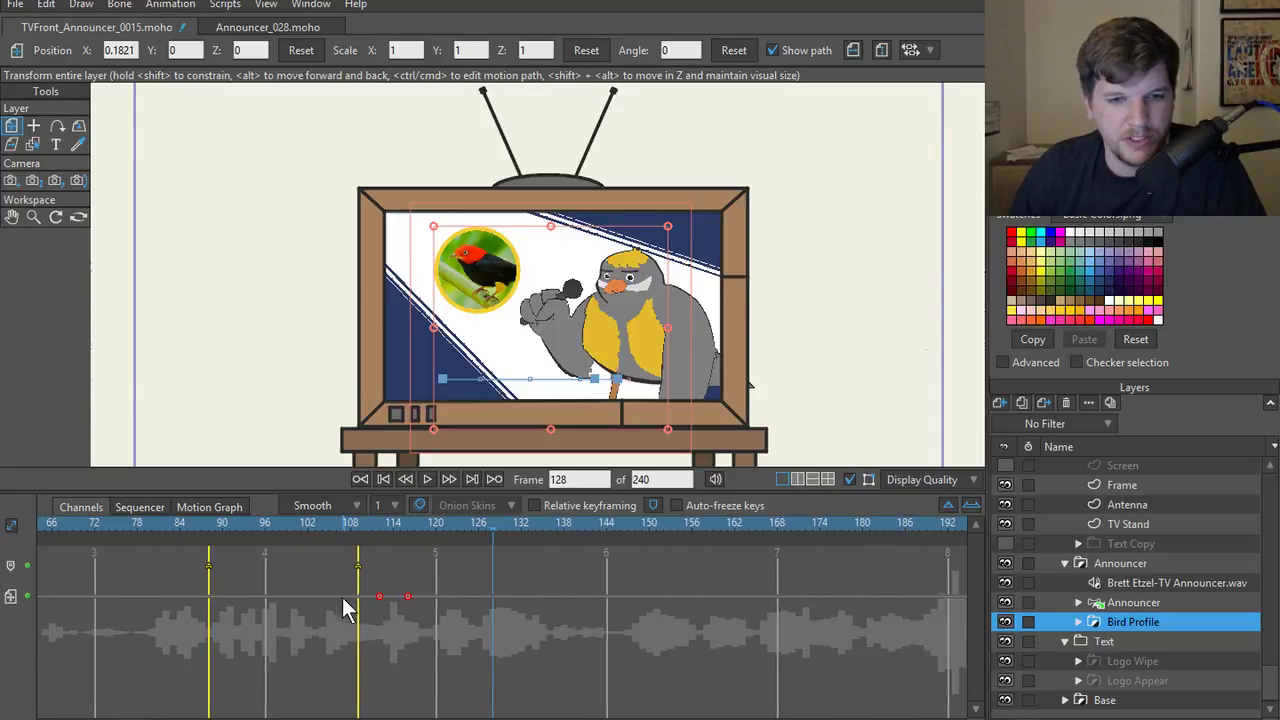
click(207, 508)
click(12, 598)
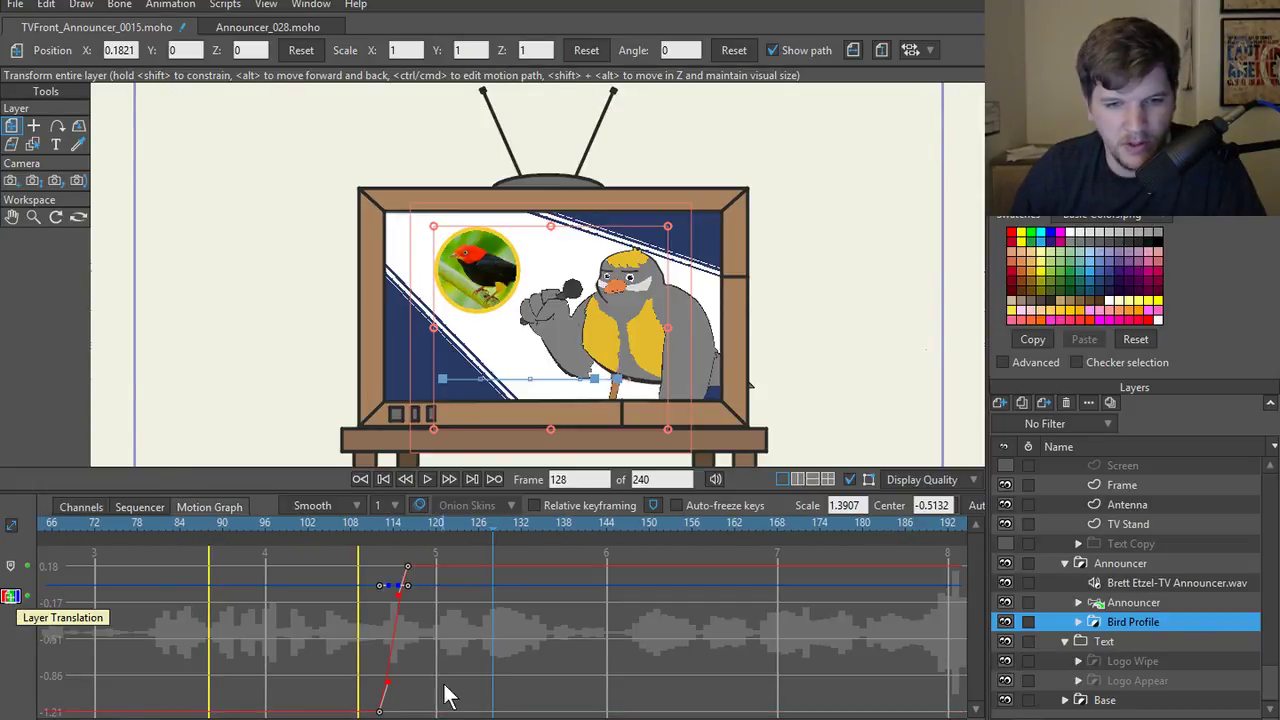
mouse_move(391, 689)
mouse_down()
mouse_move(415, 710)
mouse_move(403, 711)
mouse_up()
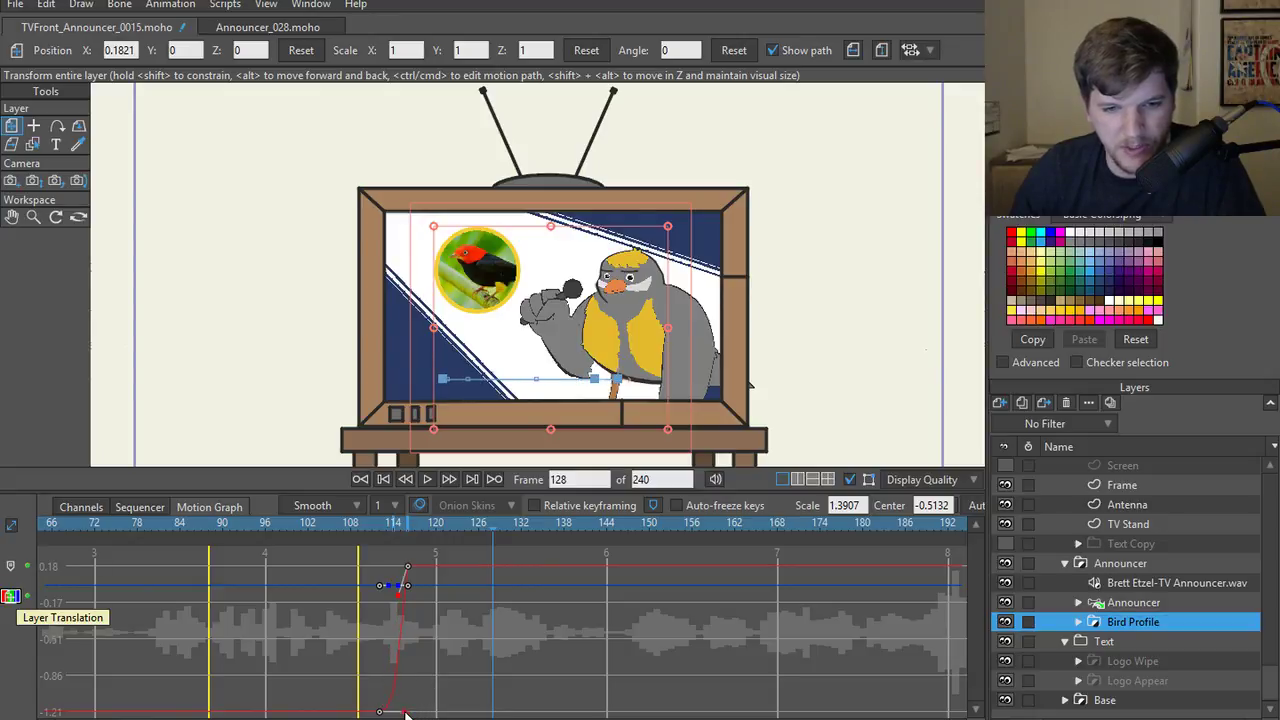
drag(398, 596, 384, 568)
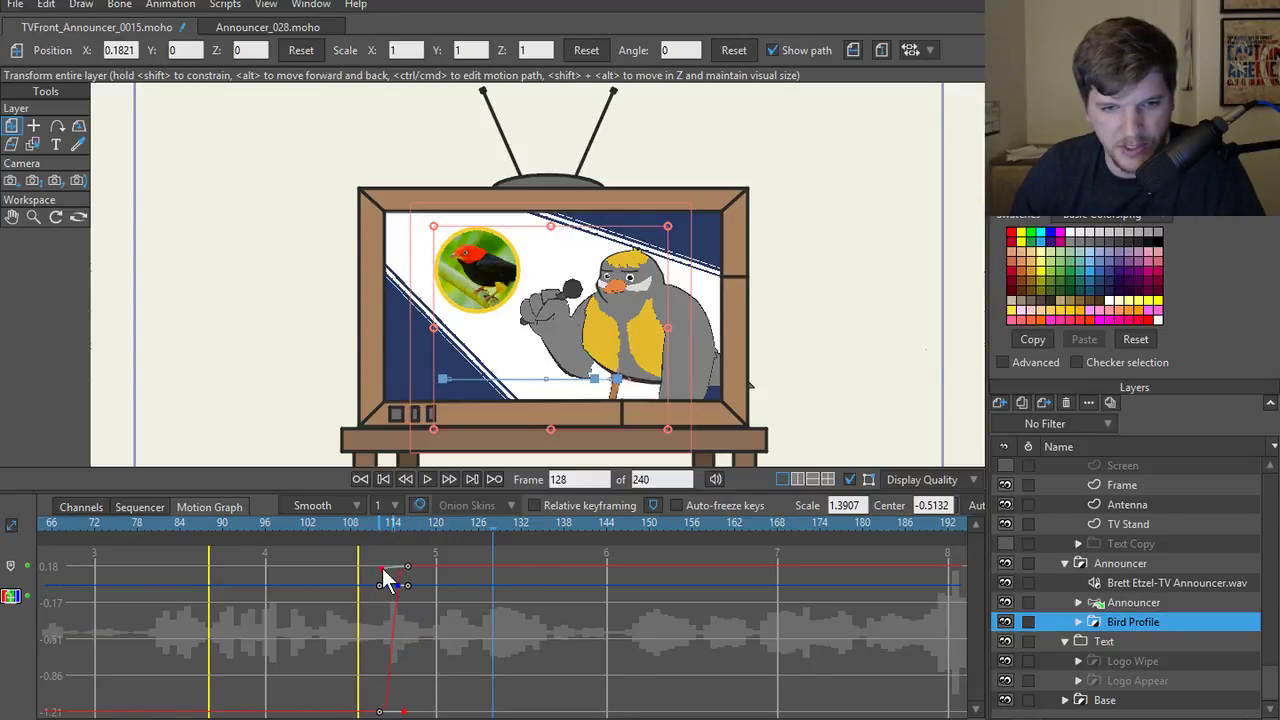
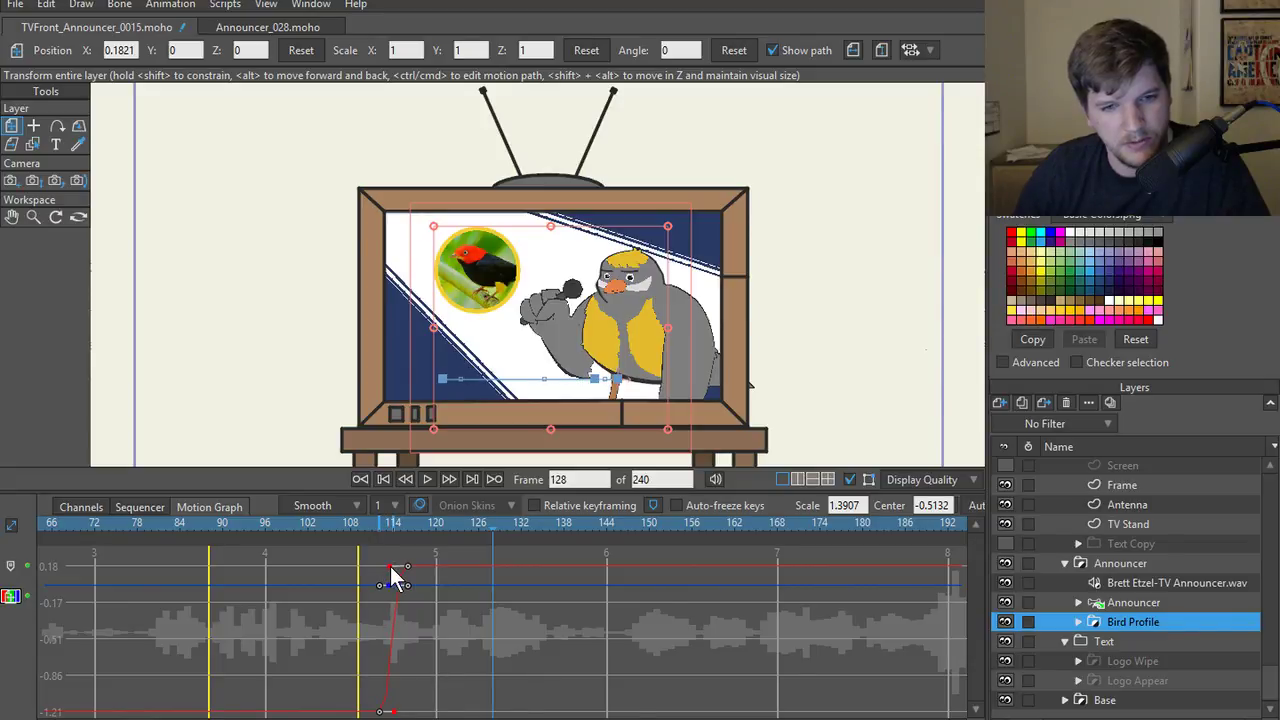
drag(378, 523, 286, 531)
key(space)
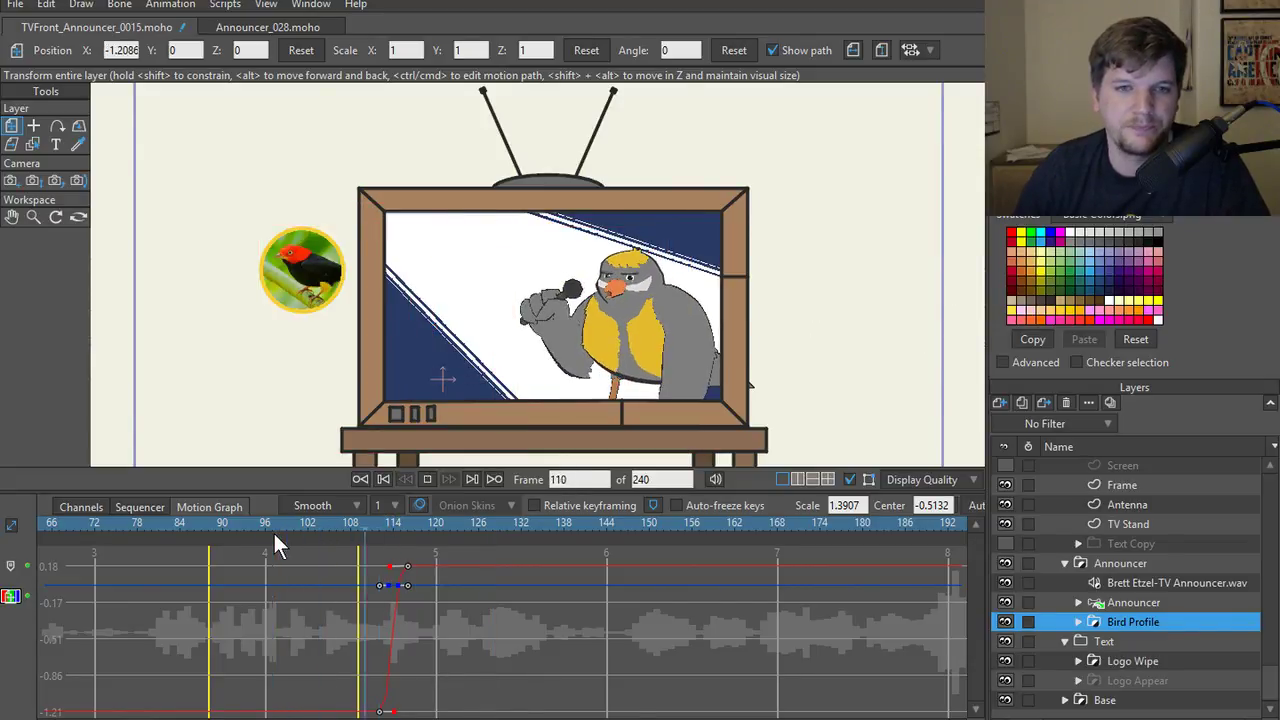
key(space)
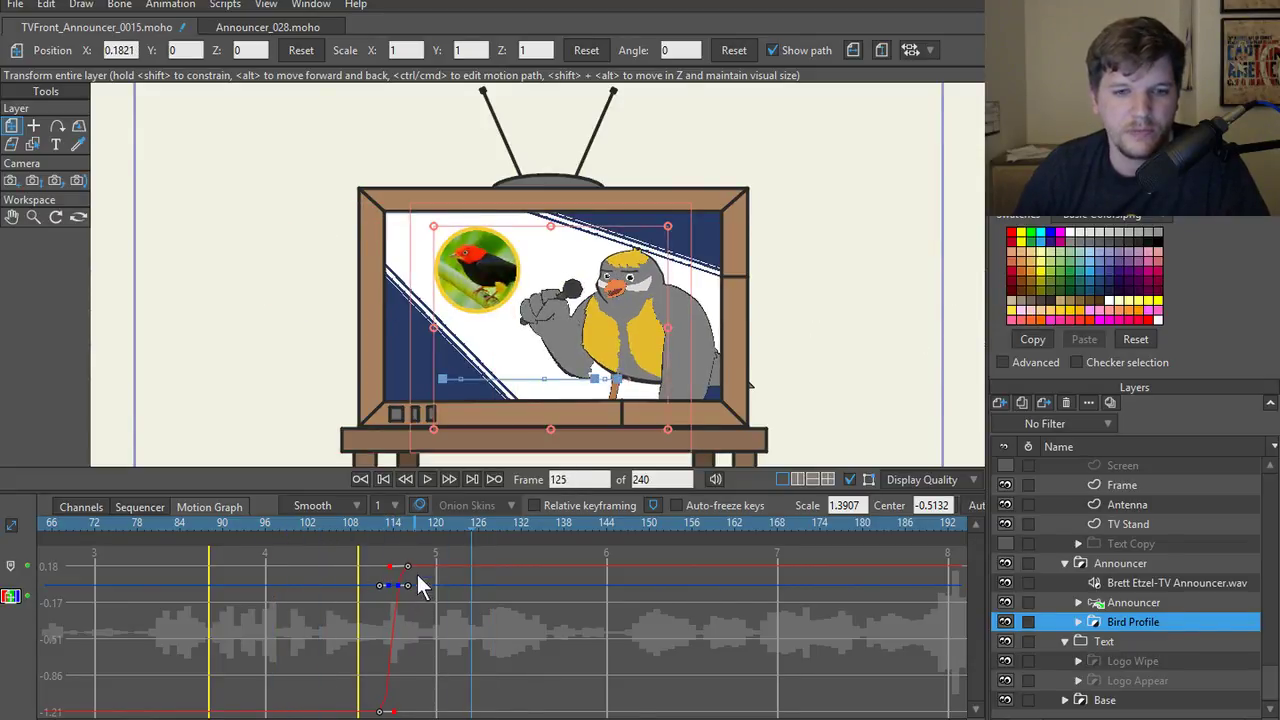
- Move the Bird Profile's end keyframe from frame 116 to frame 119 and replay the slide-in to check its timing
click(84, 507)
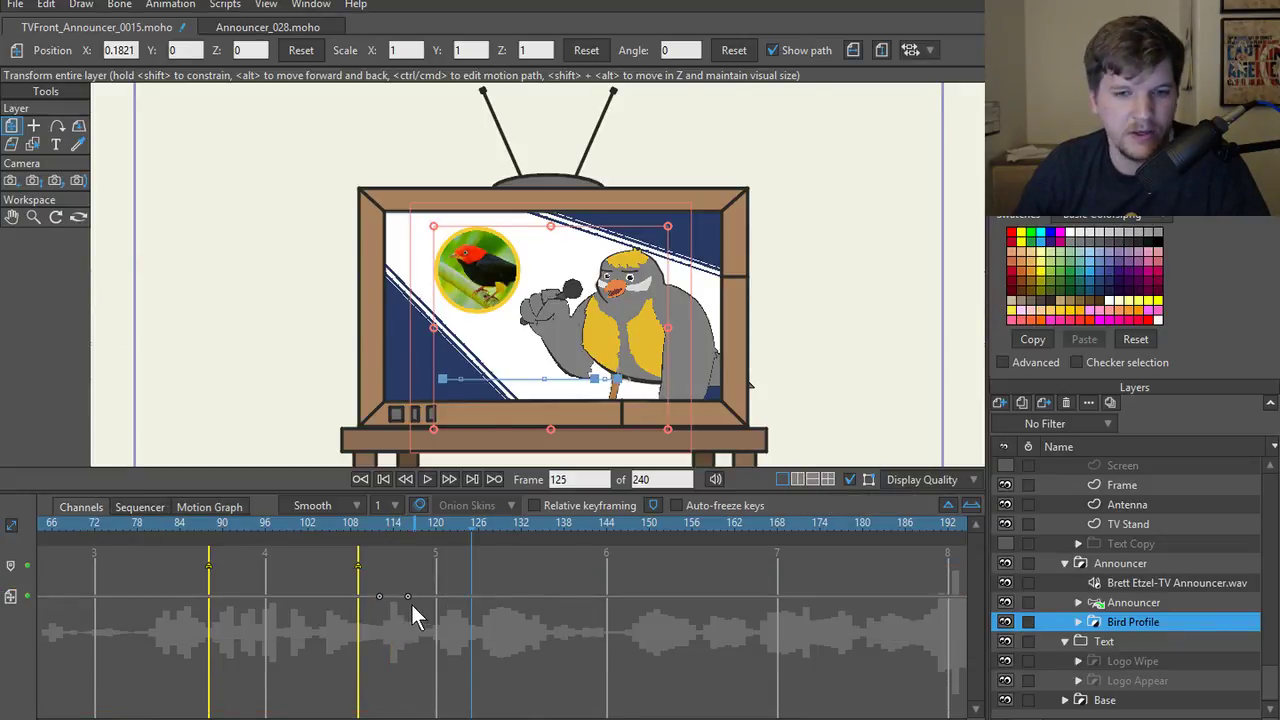
click(263, 522)
key(space)
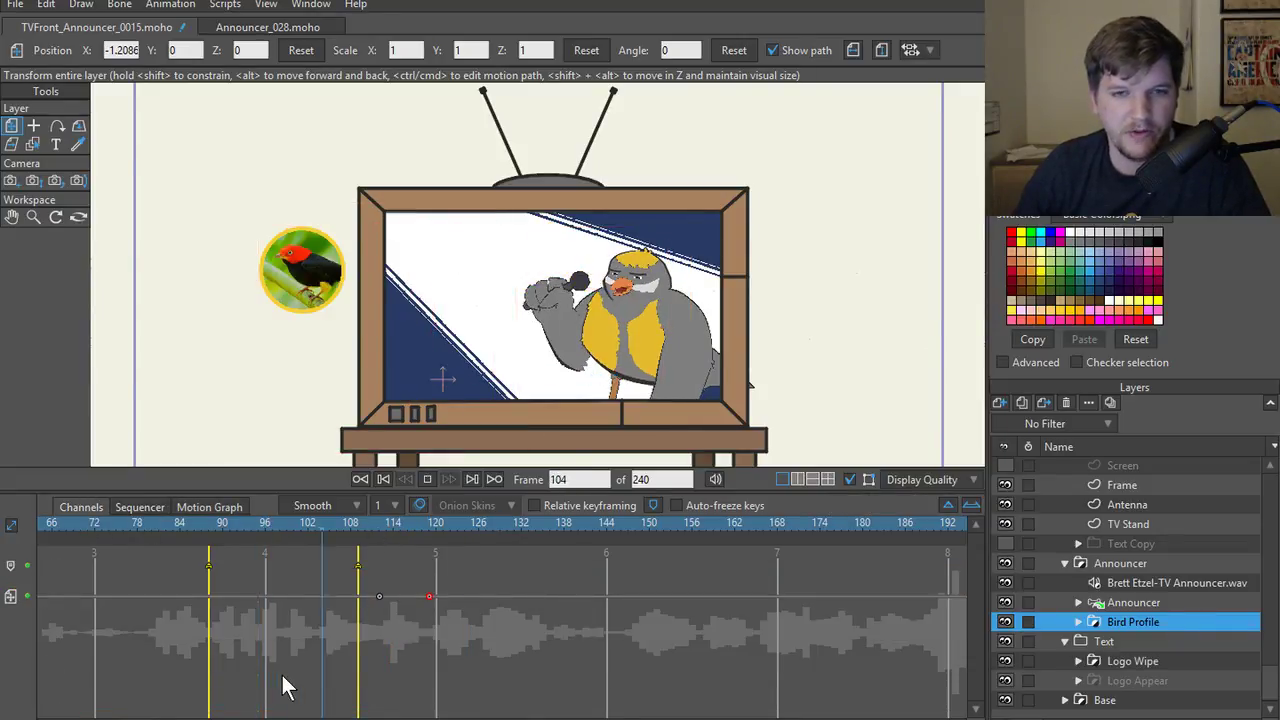
key(space)
click(285, 522)
key(space)
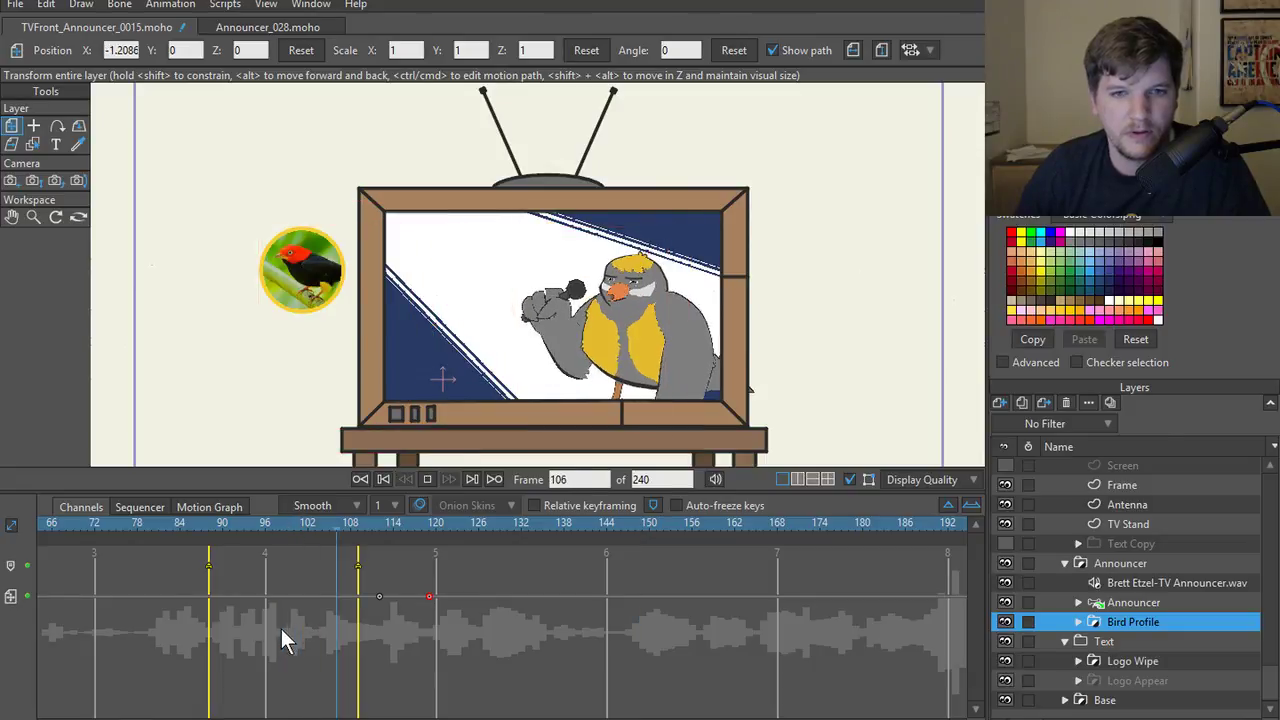
key(space)
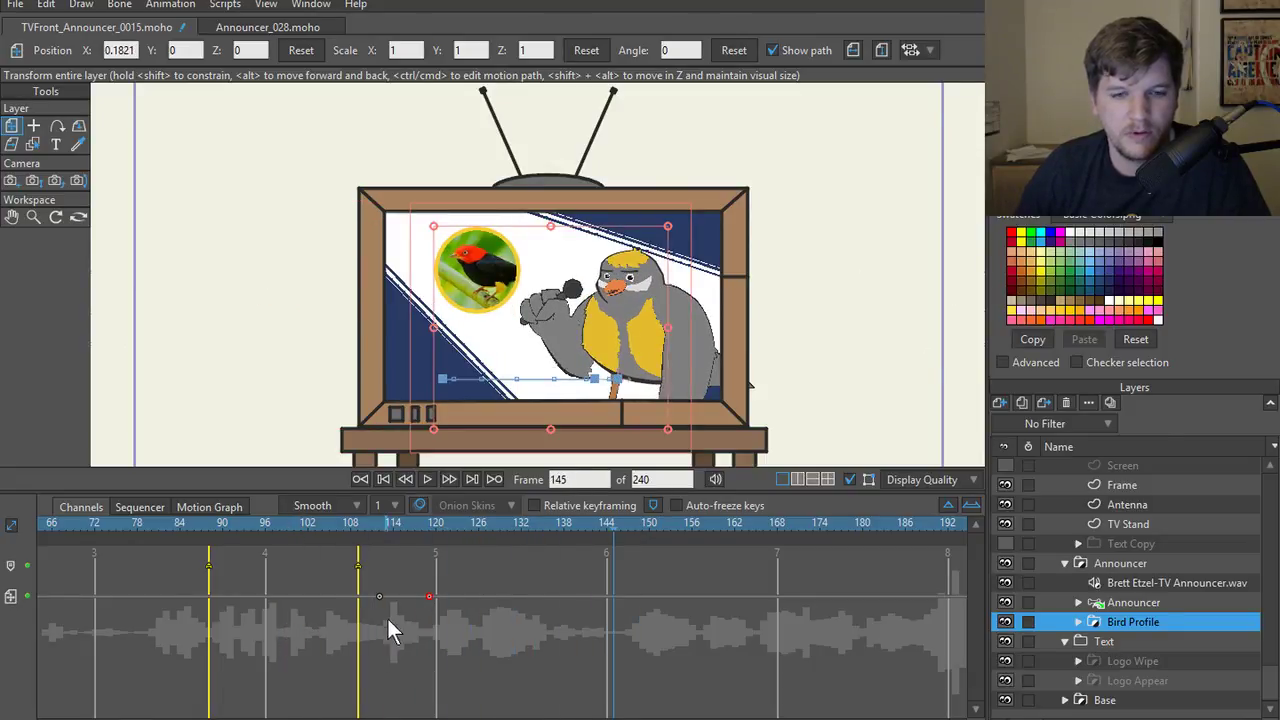
- Show the Bird Profile's translation curve in the motion graph and enlarge the timeline around frames 112 to 119
click(430, 523)
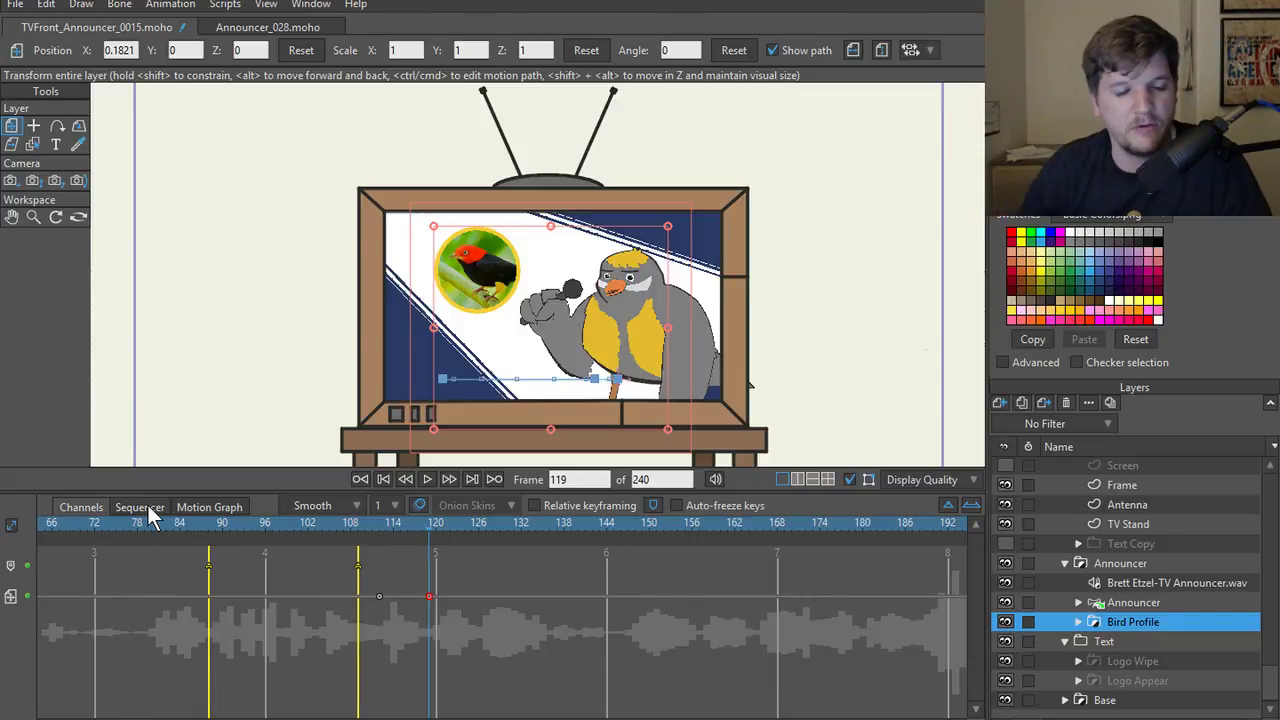
click(209, 507)
scroll(418, 634, down, 3)
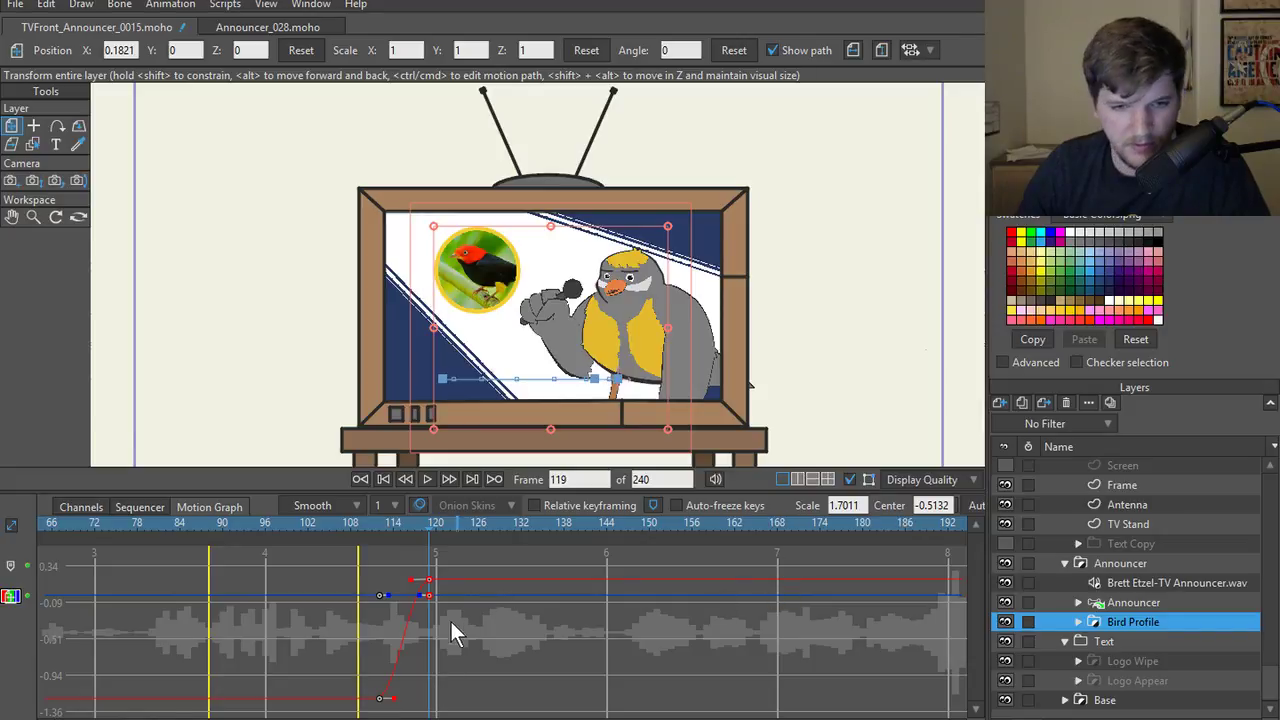
scroll(450, 619, up, 3)
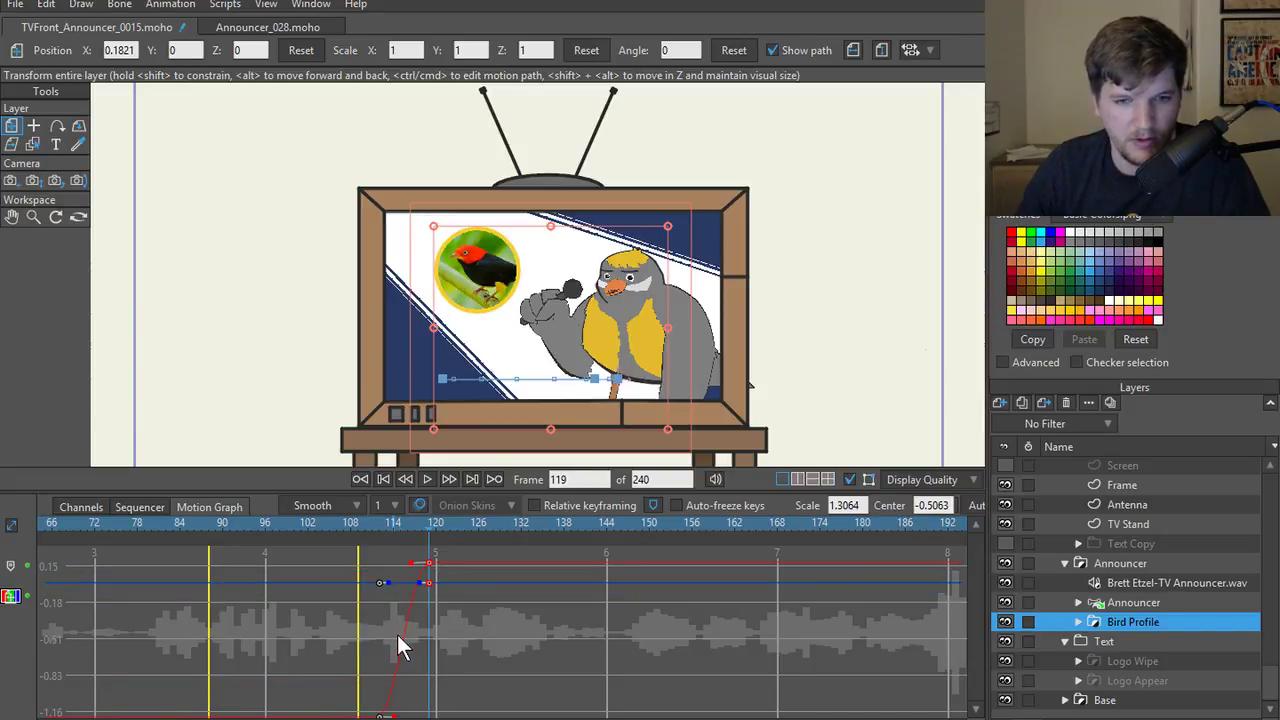
scroll(396, 634, down, 2)
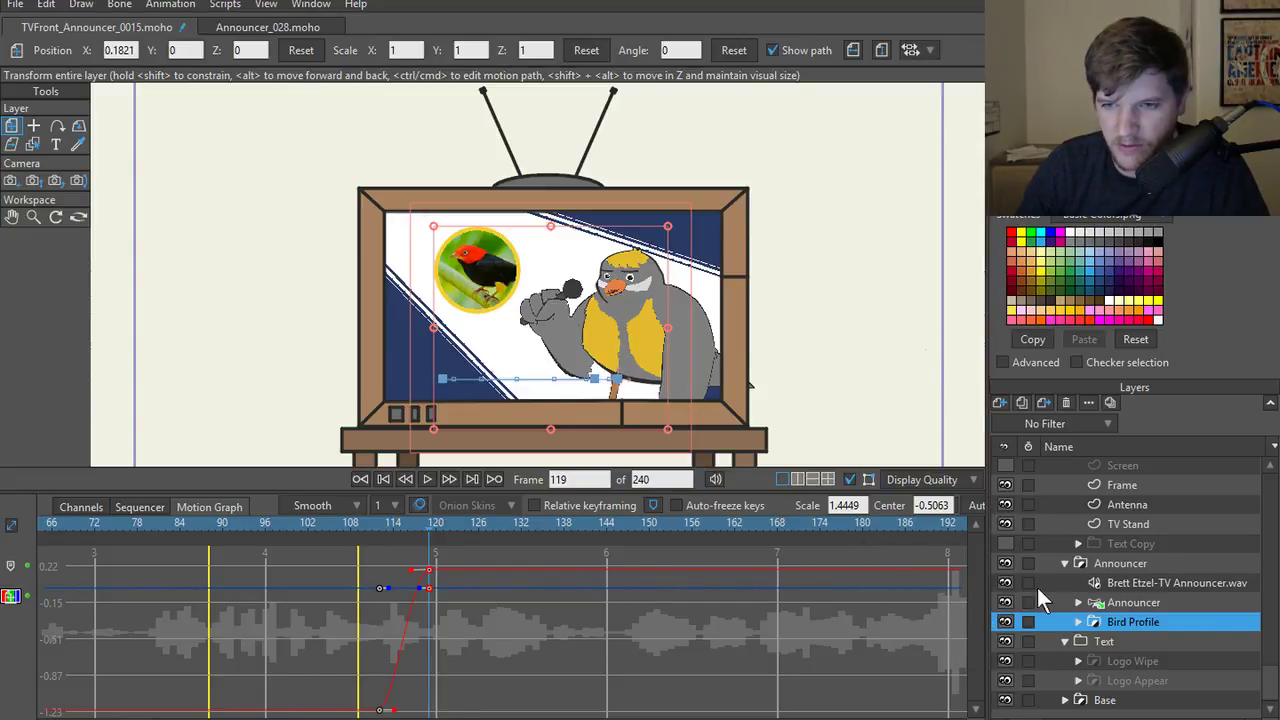
drag(995, 605, 1100, 588)
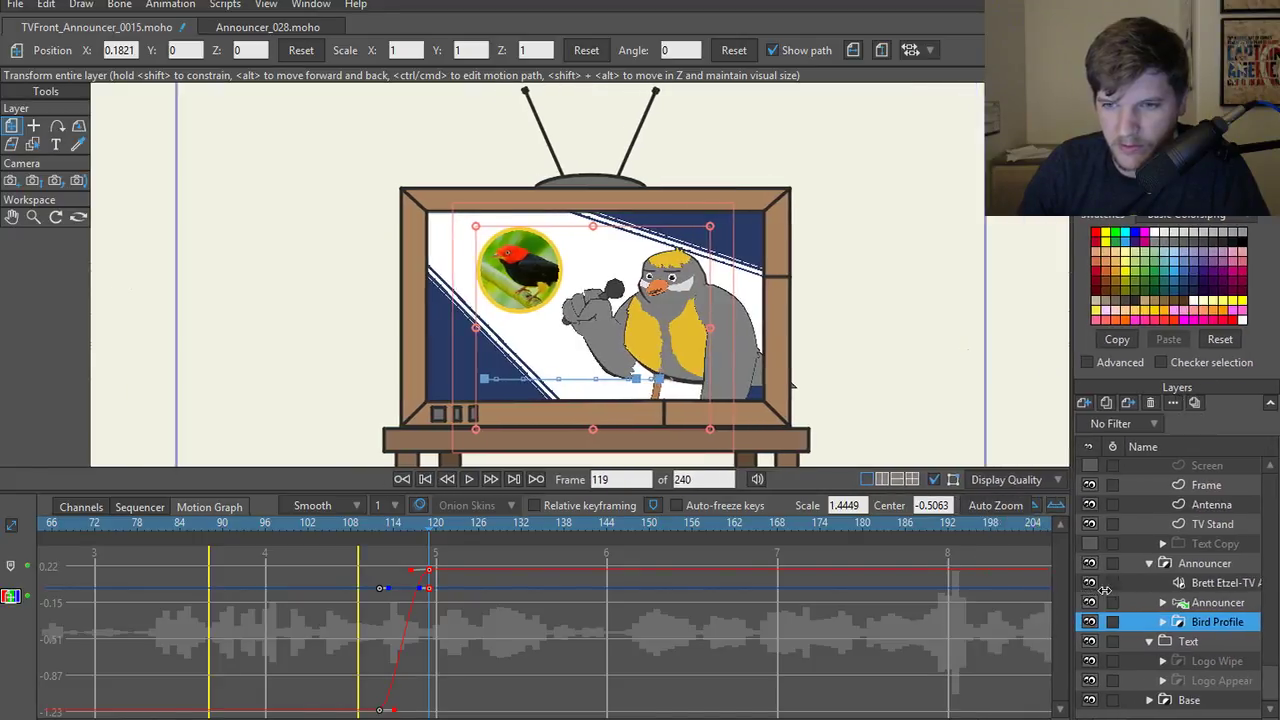
click(1056, 506)
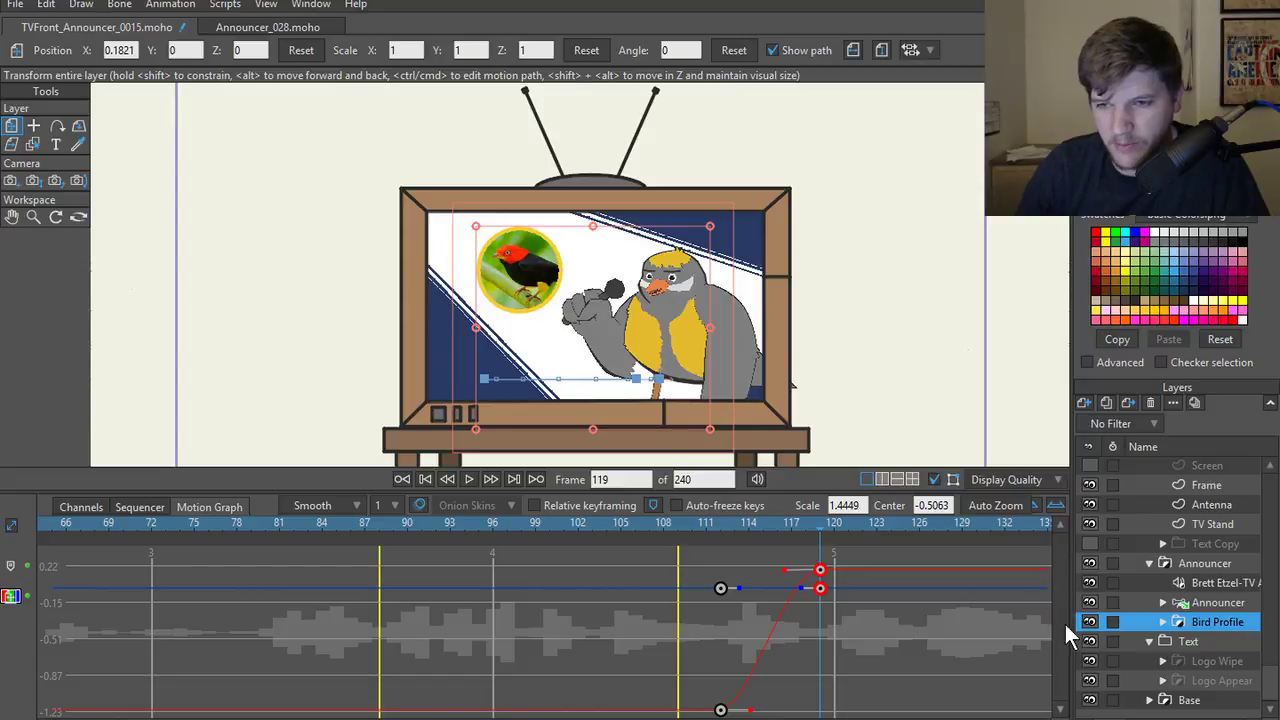
drag(1065, 624, 896, 624)
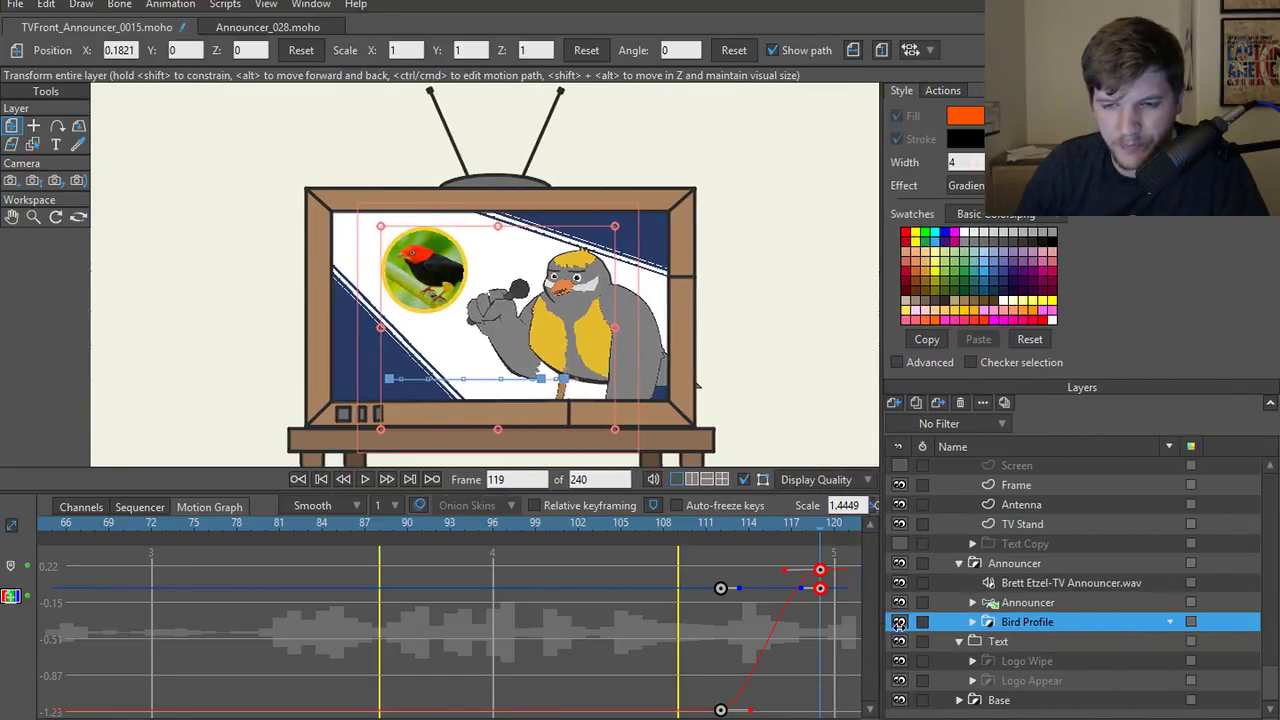
drag(726, 628, 531, 634)
scroll(540, 634, down, 4)
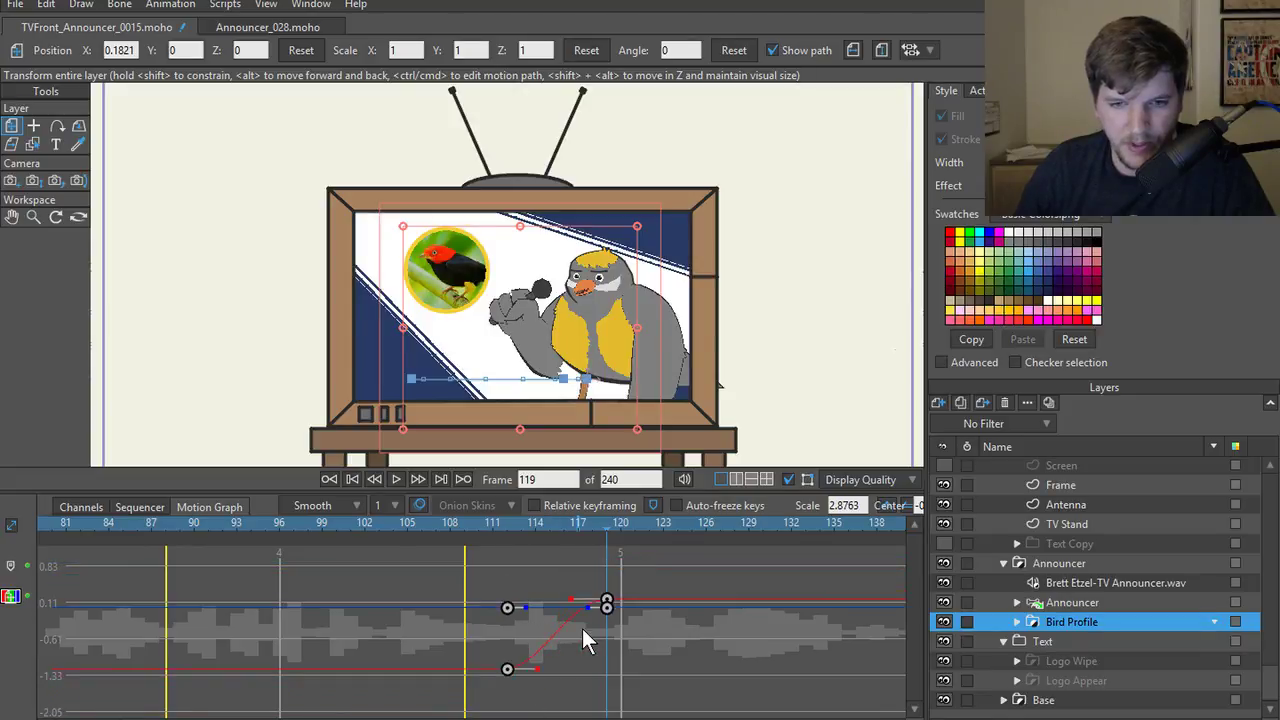
scroll(582, 628, up, 3)
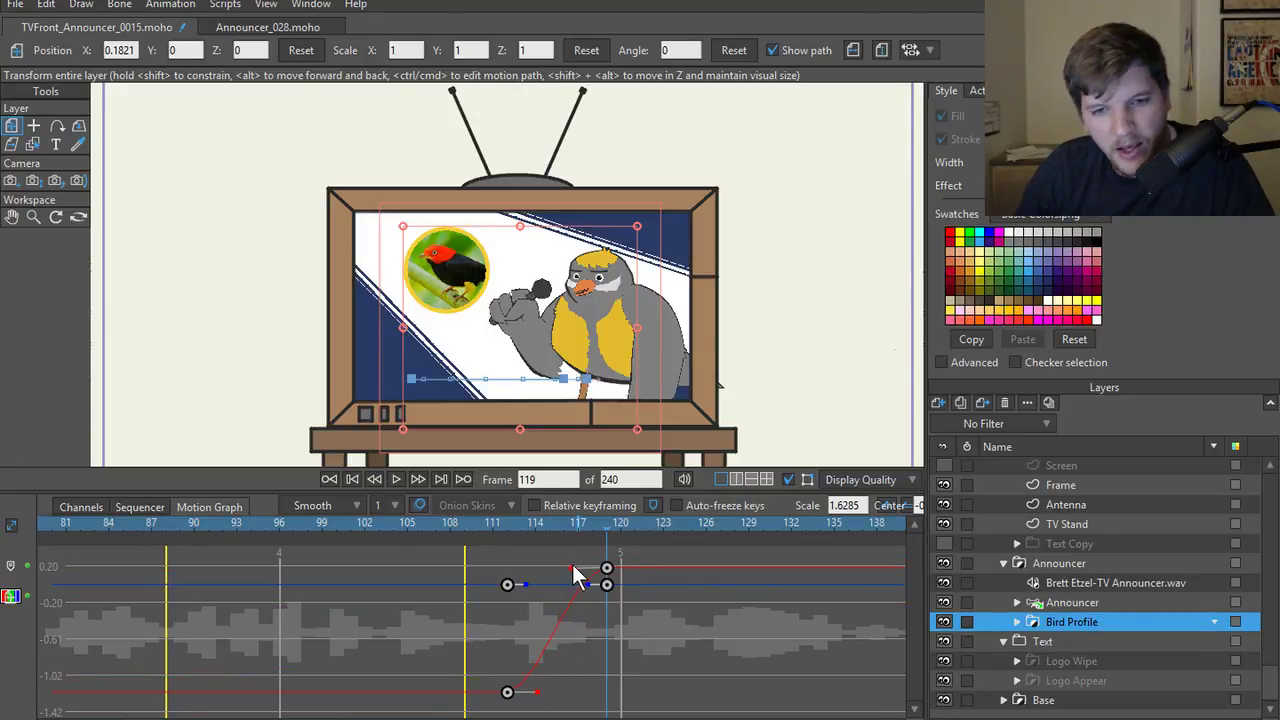
- Stretch the incoming X curve handle of the frame 119 keyframe back to about frame 113 and play the slide-in
drag(573, 567, 516, 567)
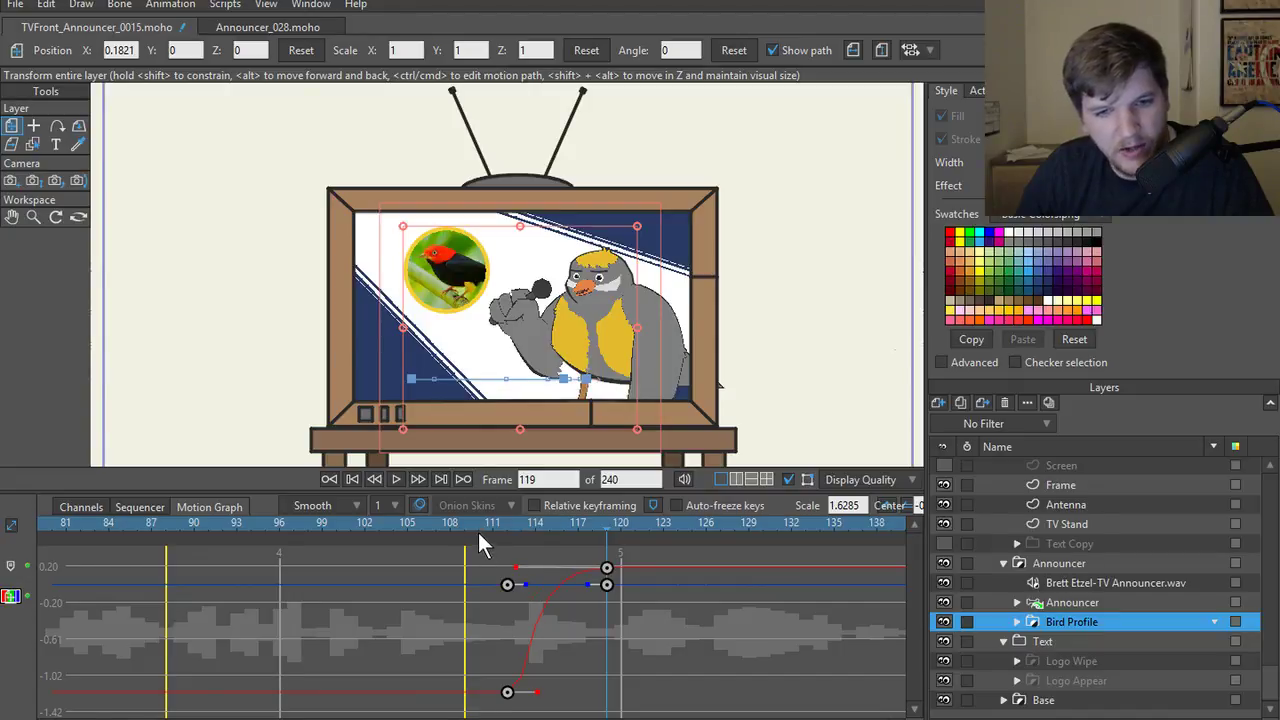
click(305, 522)
key(space)
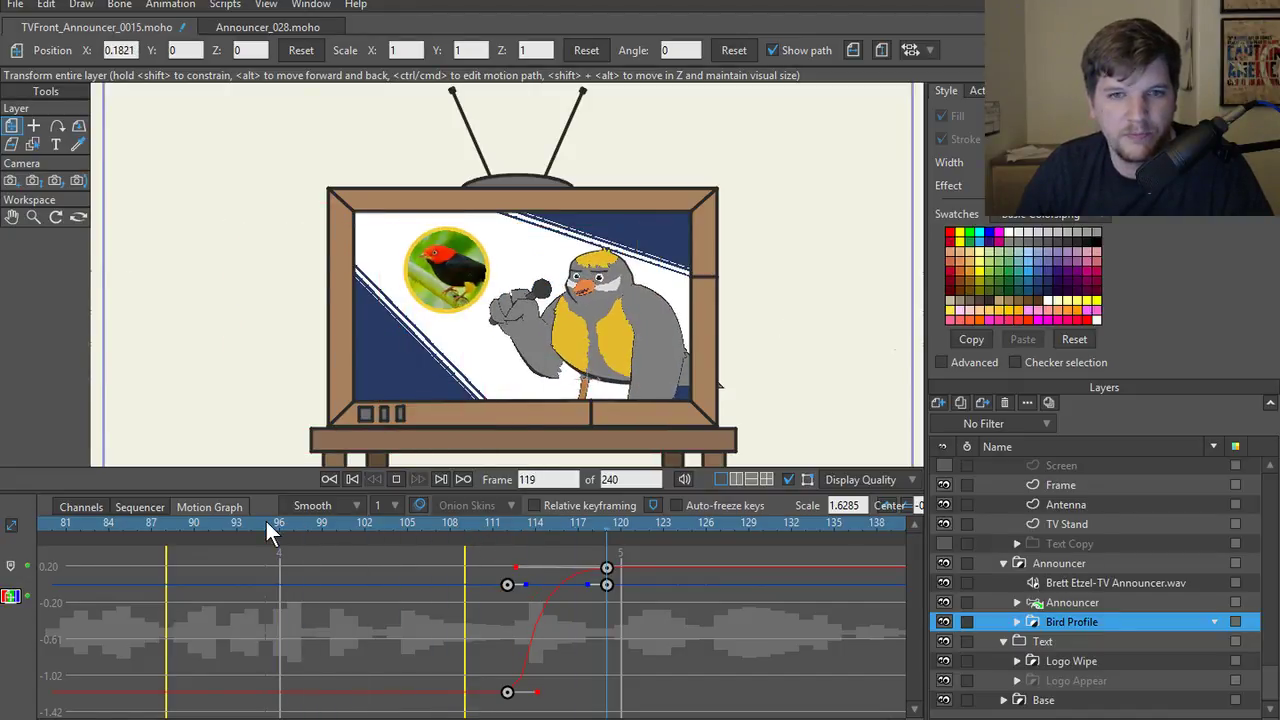
- Return to frame 0, show the keyframe channels, and resize the timeline so the Bird Profile slide-in keyframes fit
key(space)
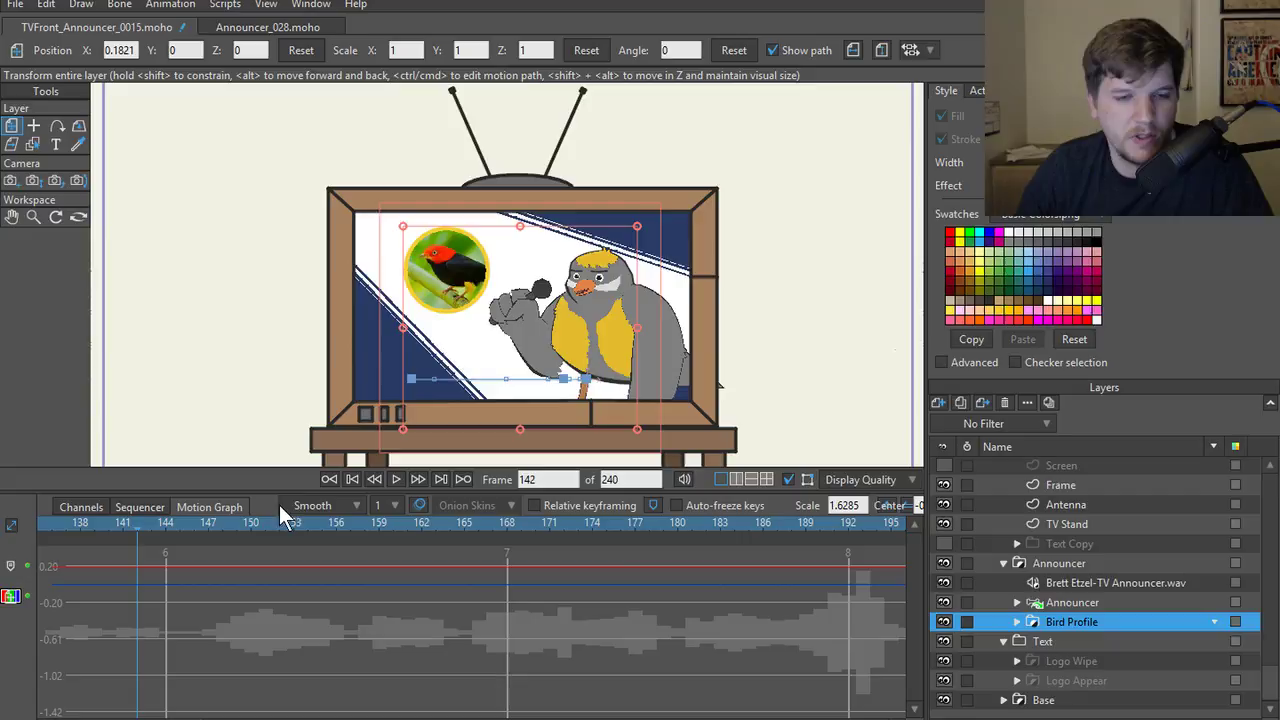
click(352, 479)
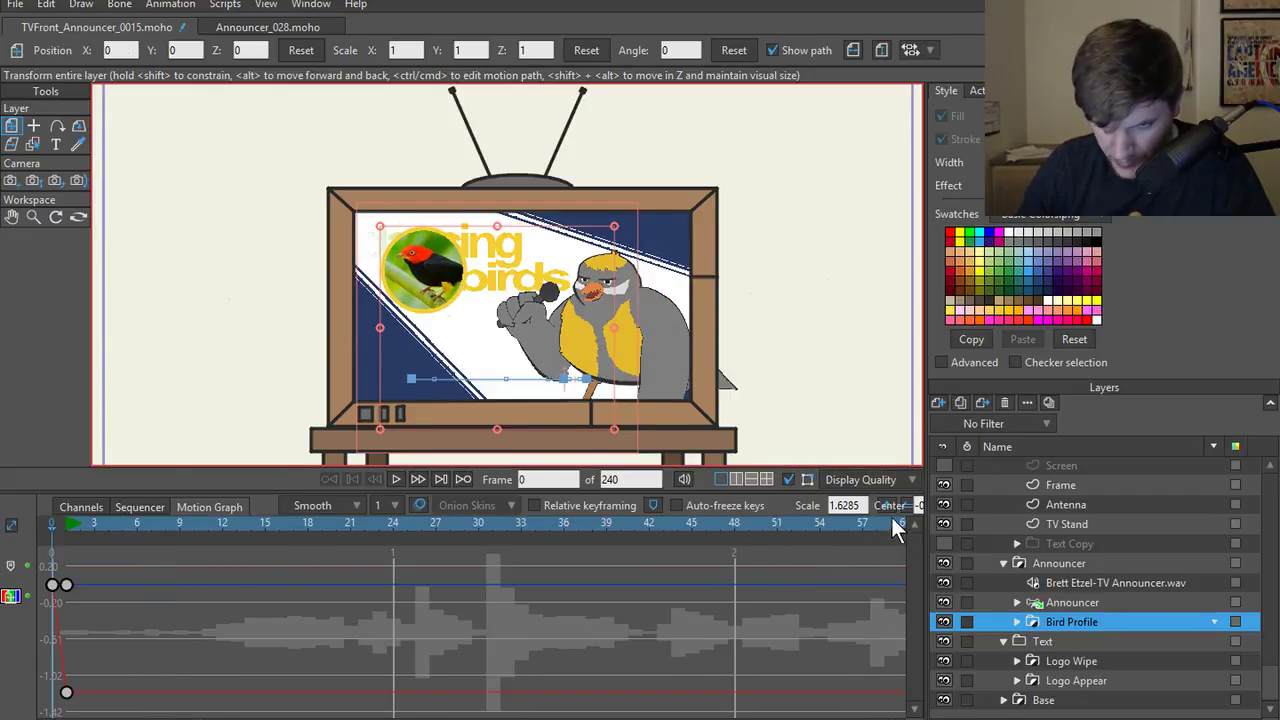
drag(927, 572, 1079, 540)
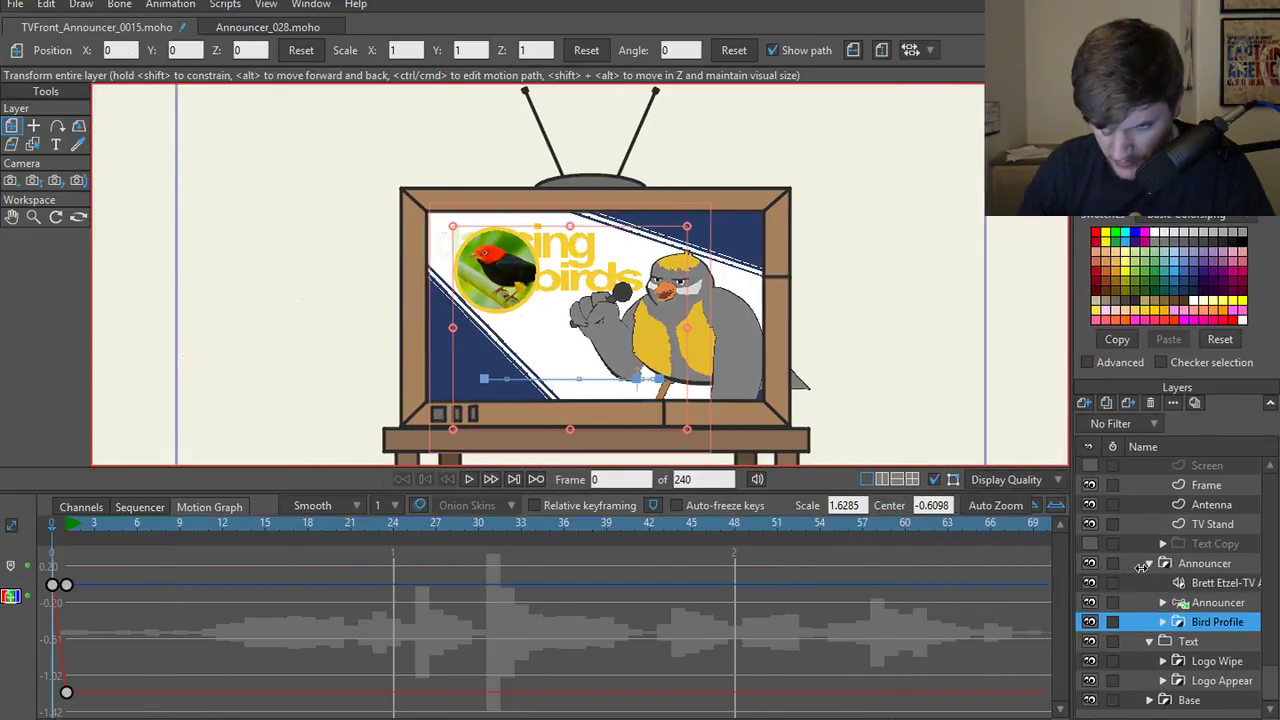
scroll(1043, 520, down, 2)
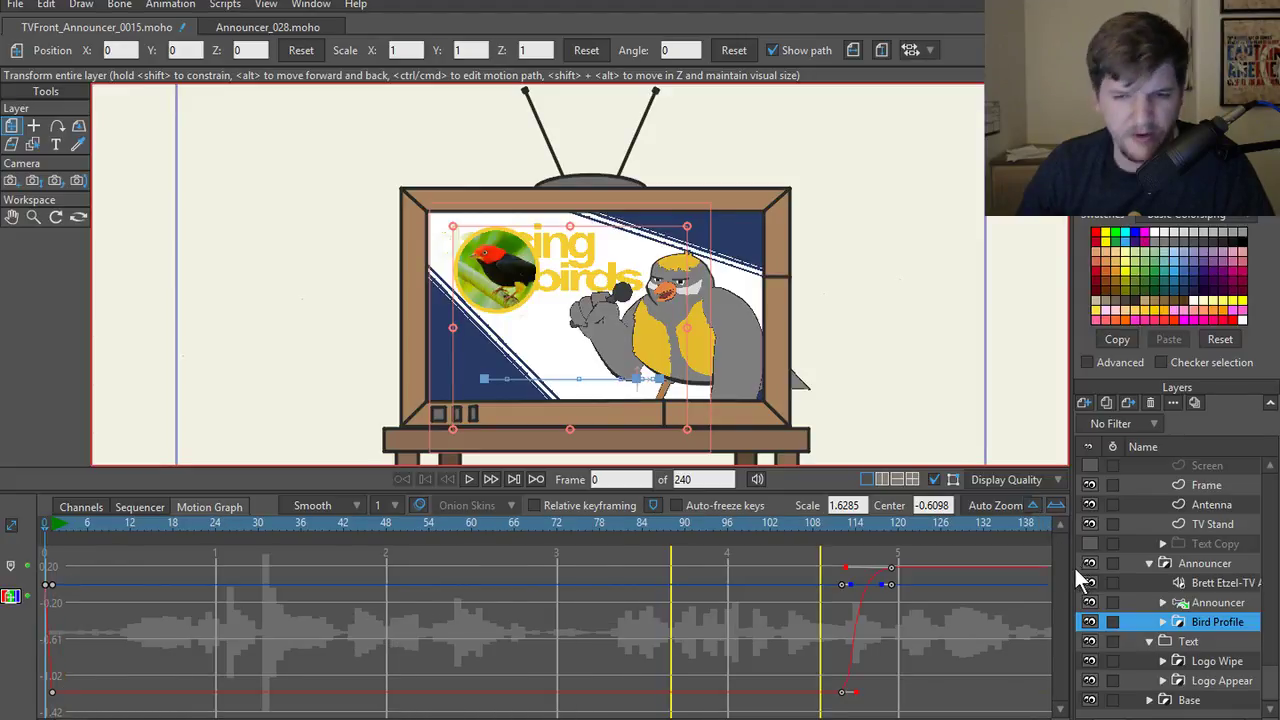
drag(1063, 569, 866, 588)
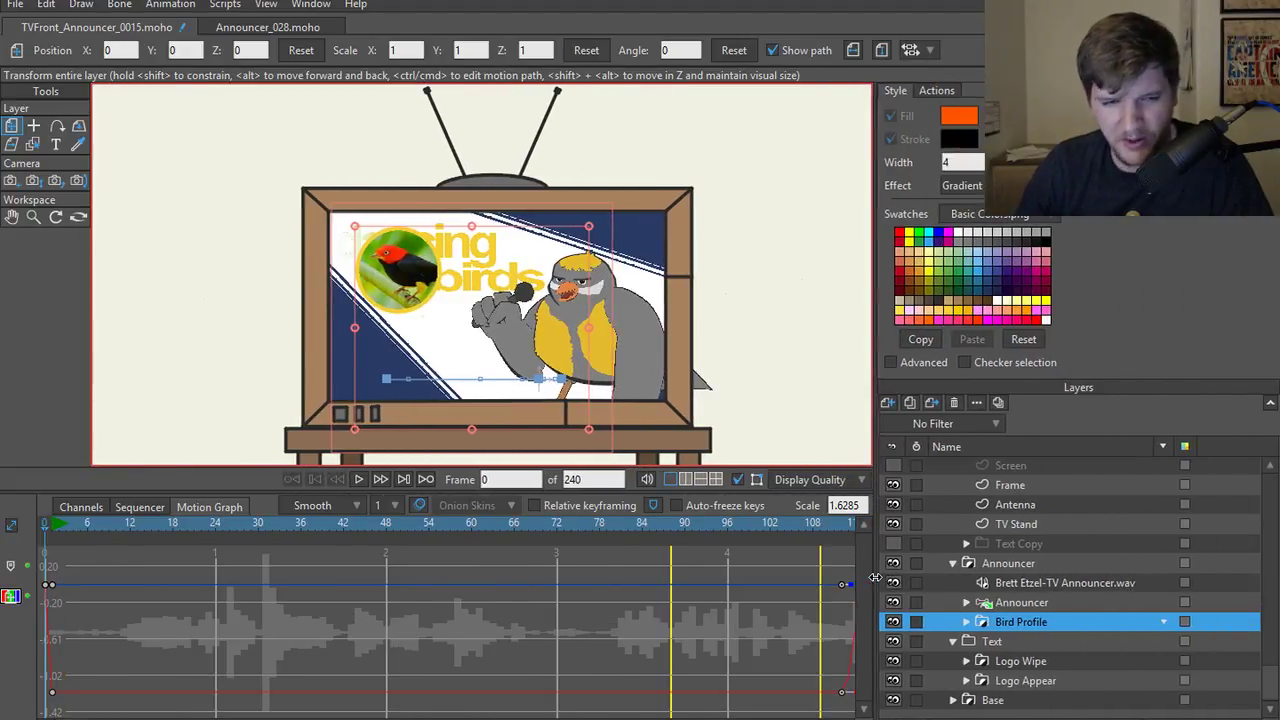
click(78, 508)
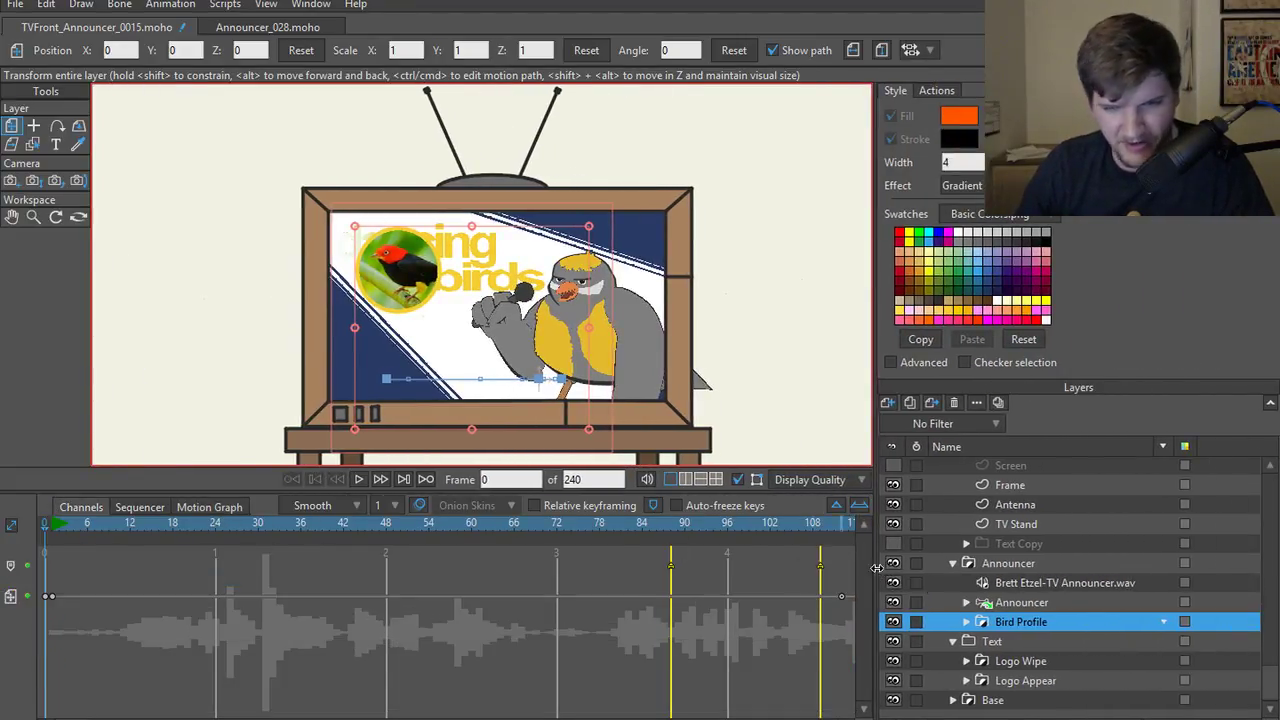
drag(875, 578, 985, 580)
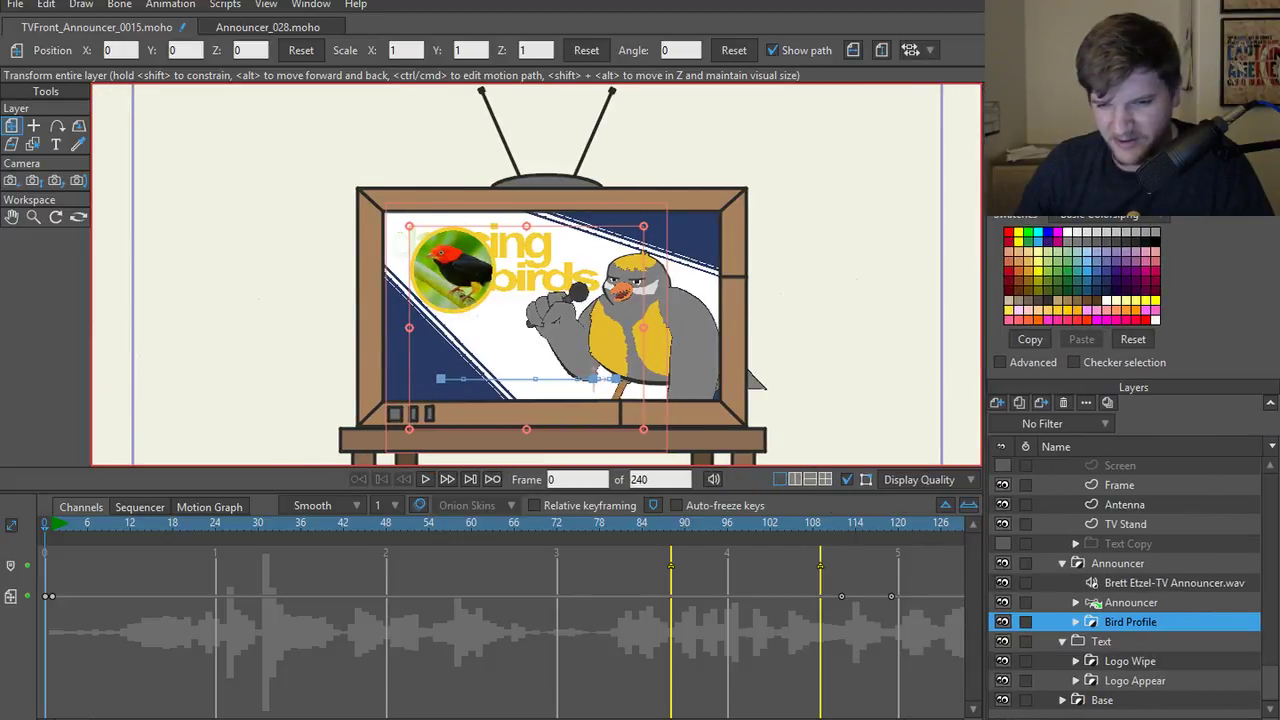
drag(985, 625, 983, 626)
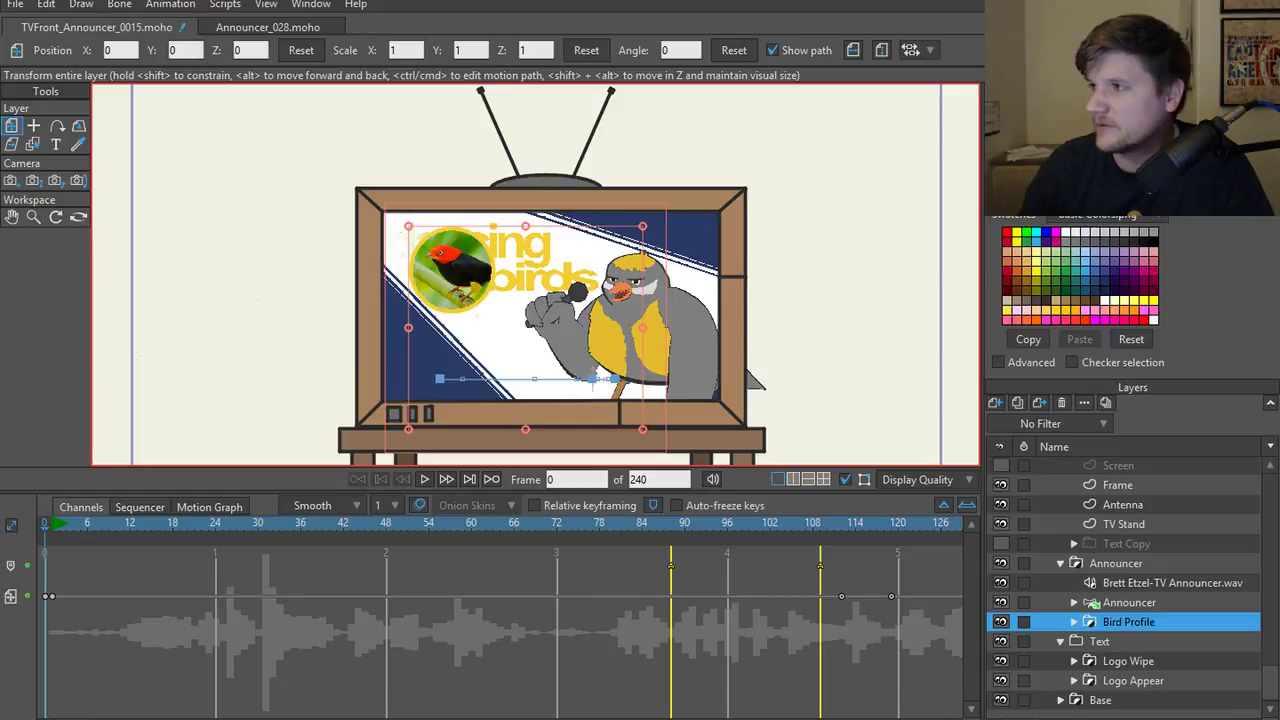
- Play the announcer animation from the start to review the logo wipe and slide-in, and rewind to frame 0
click(416, 479)
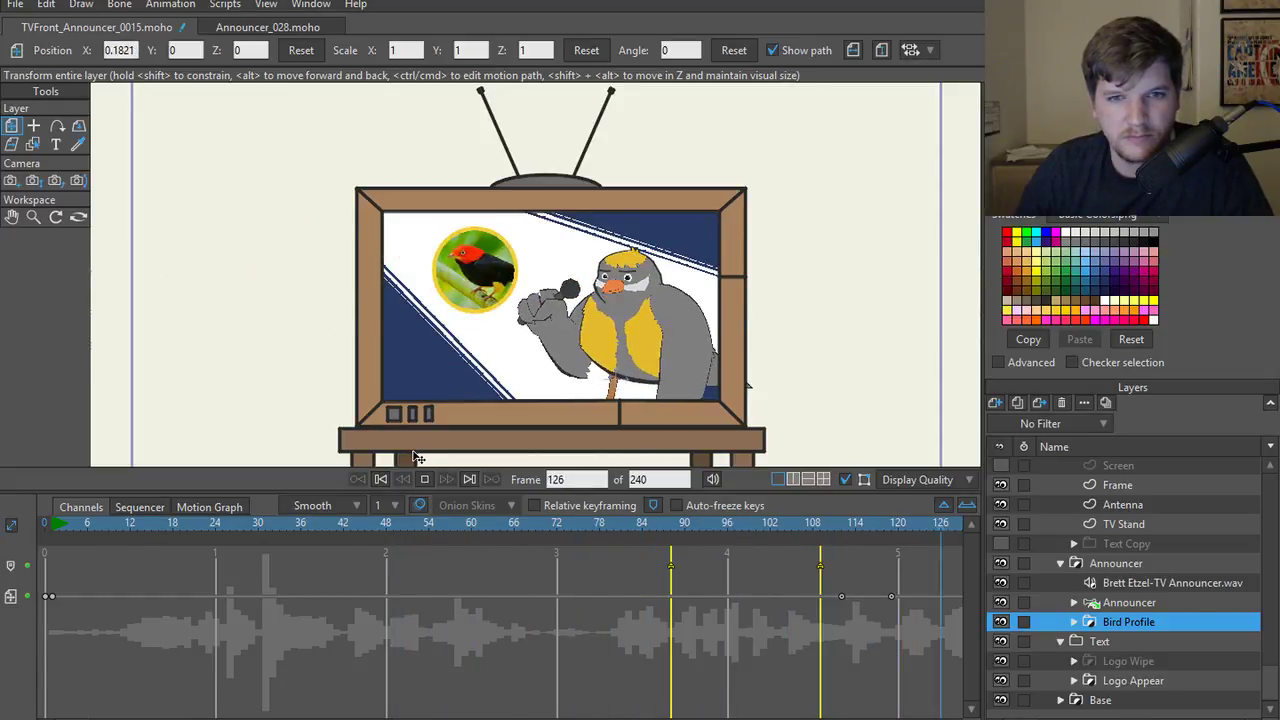
click(424, 479)
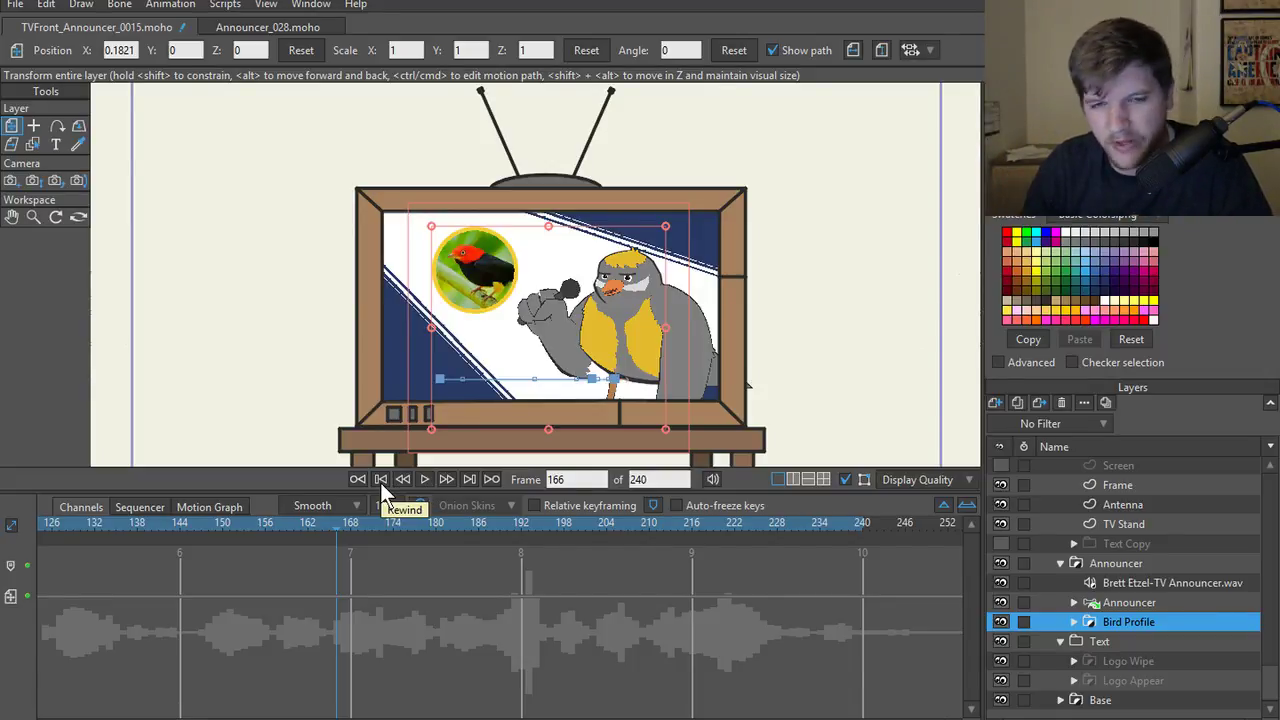
click(380, 482)
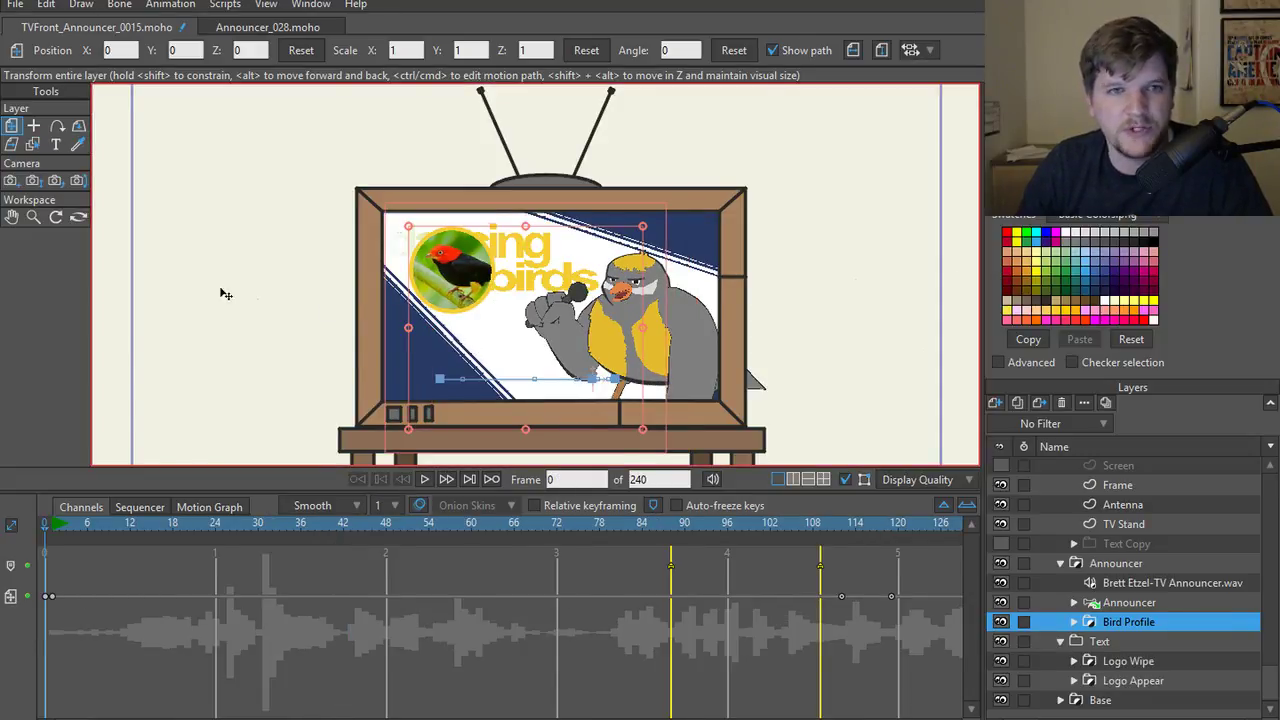
- Save the project as a new version named TVFront_Announcer_0016
key(ctrl+shift+s)
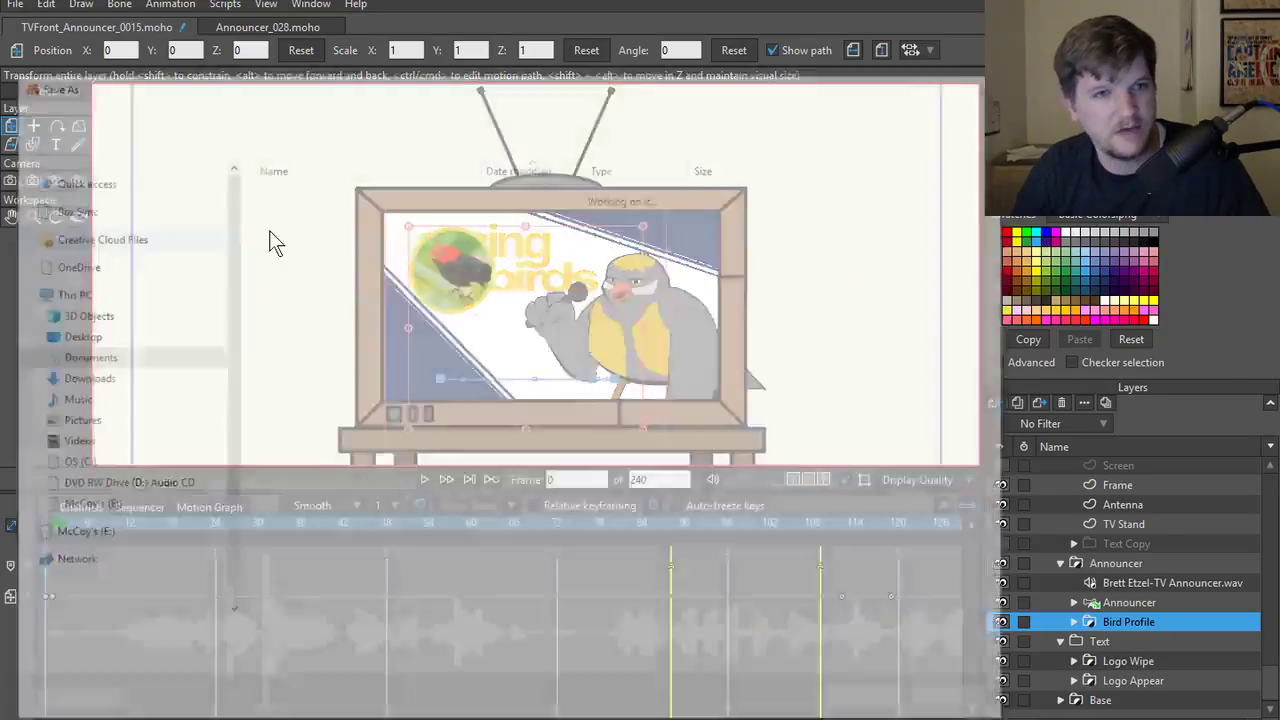
click(307, 641)
key(BackSpace)
text(6)
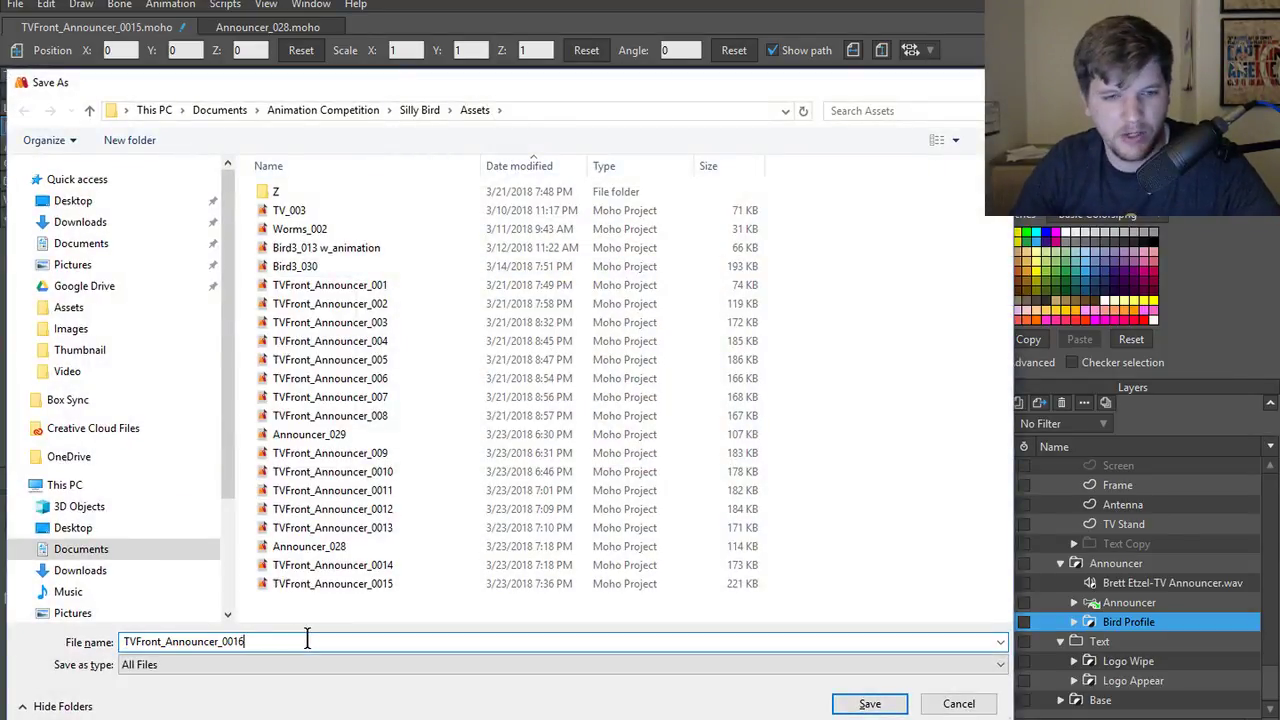
key(Return)
- Export frames 1 to 240 as TVFront_Announcer_0016.mp4 into the Silly Bird project's Video folder
key(ctrl+e)
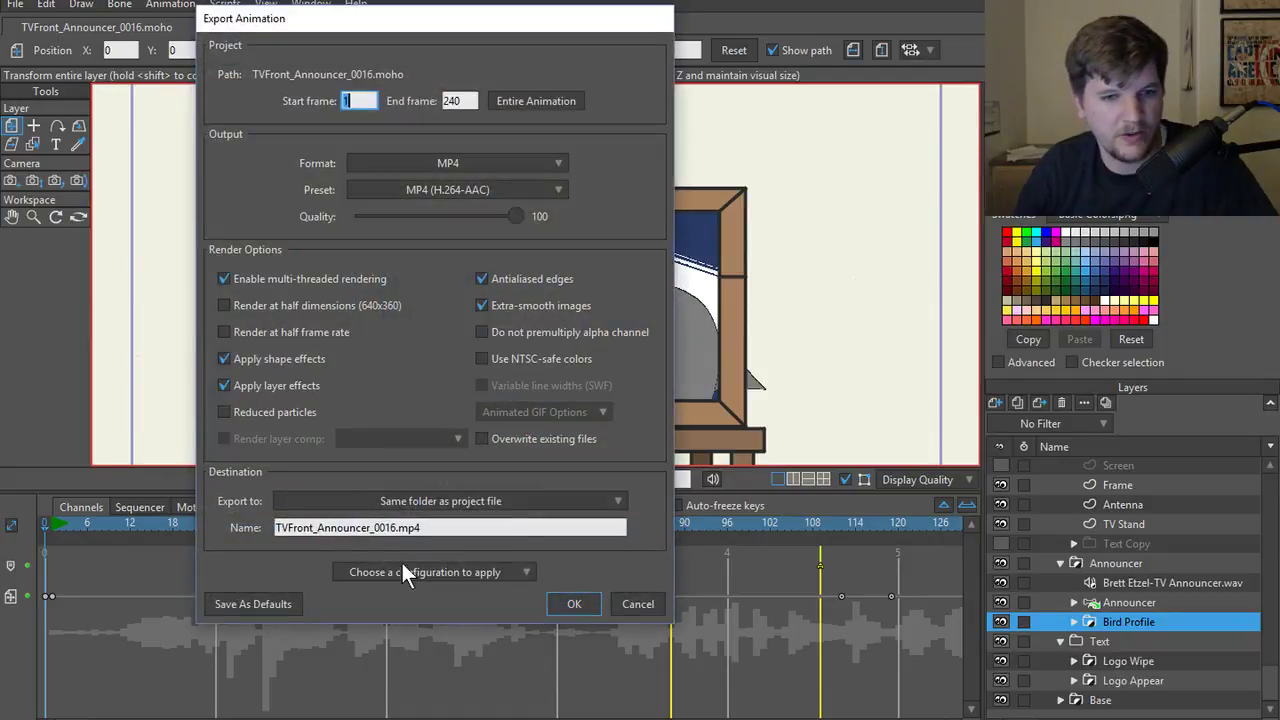
click(495, 502)
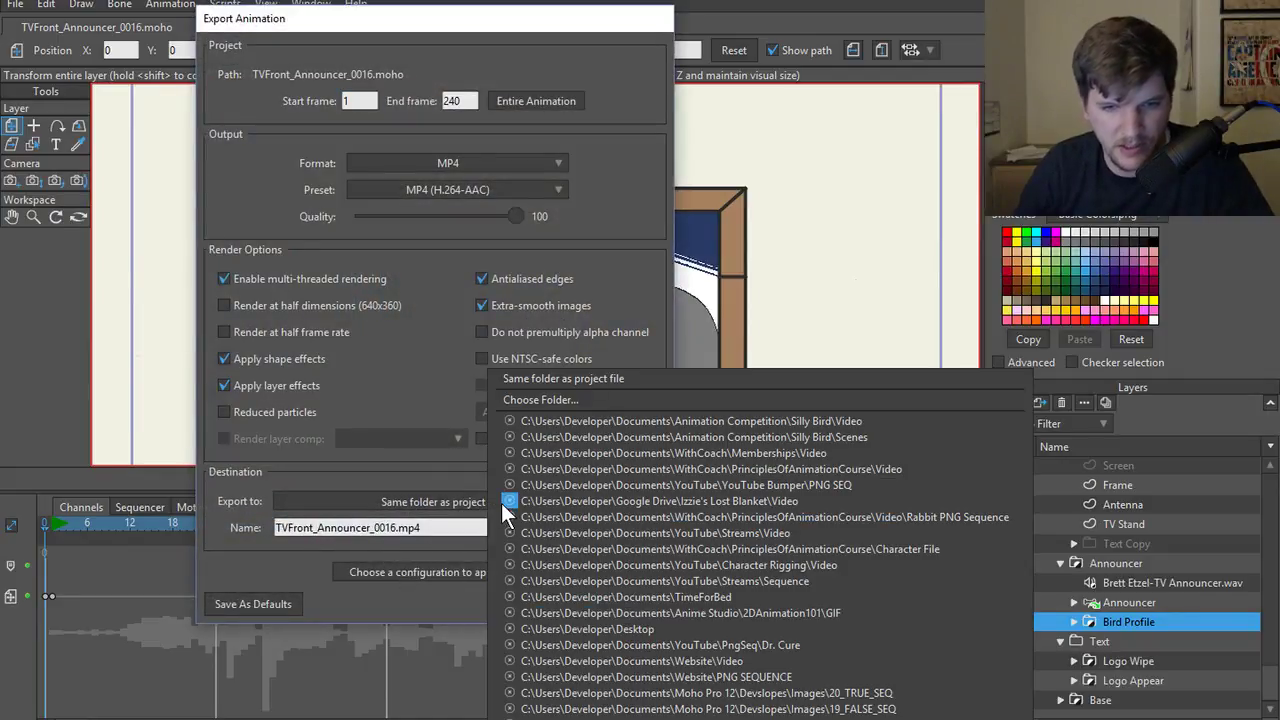
click(610, 421)
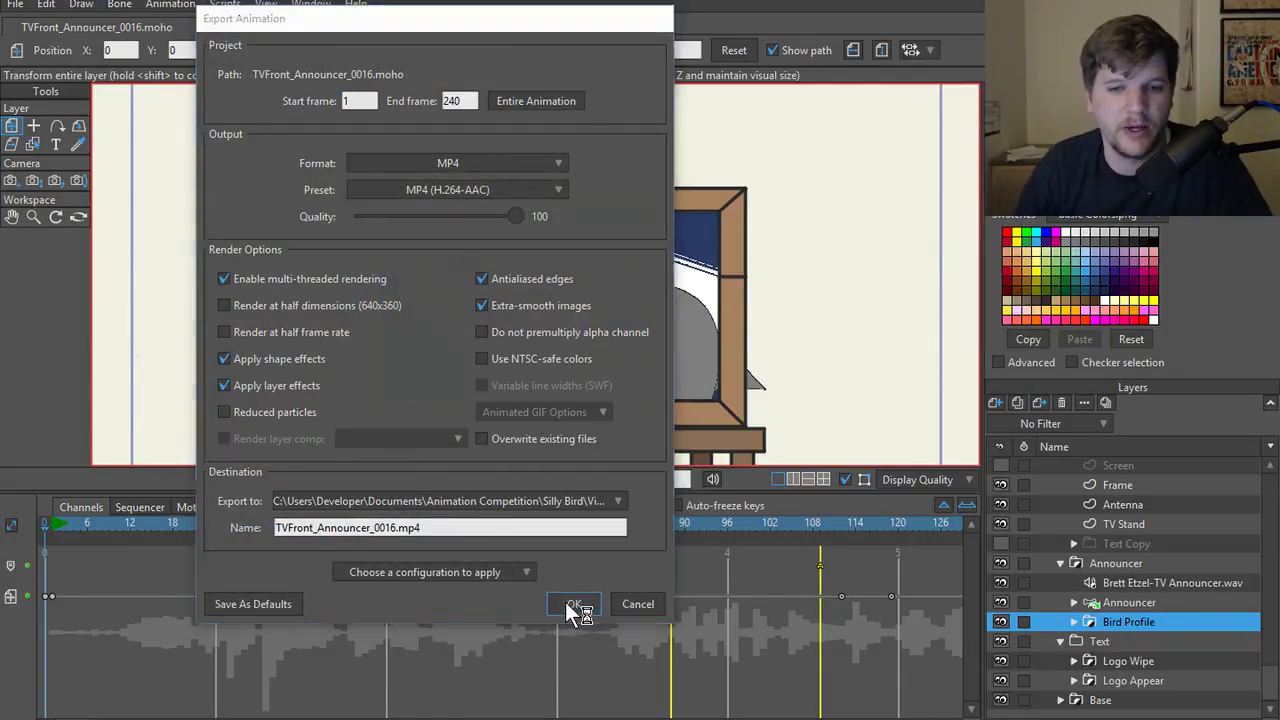
click(565, 602)
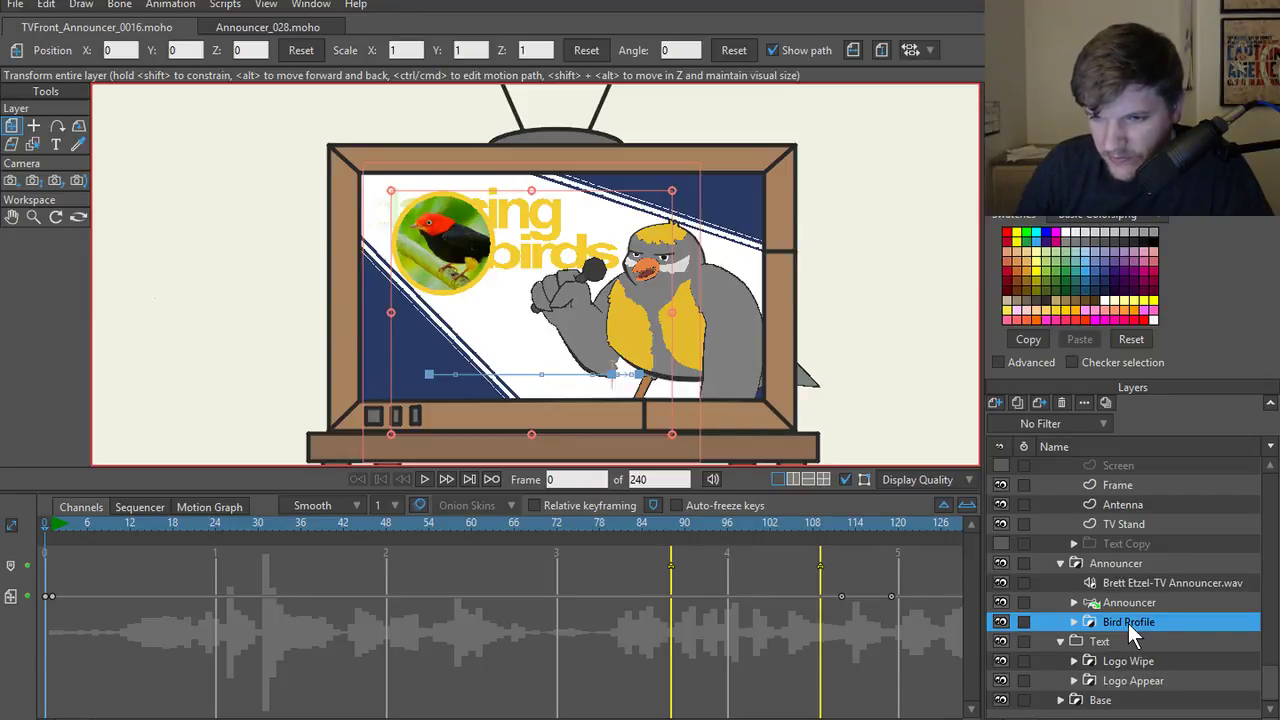
- Examine the layers inside the Bird Profile group, including the hqdefault.jpg image, and collapse the group
click(1074, 622)
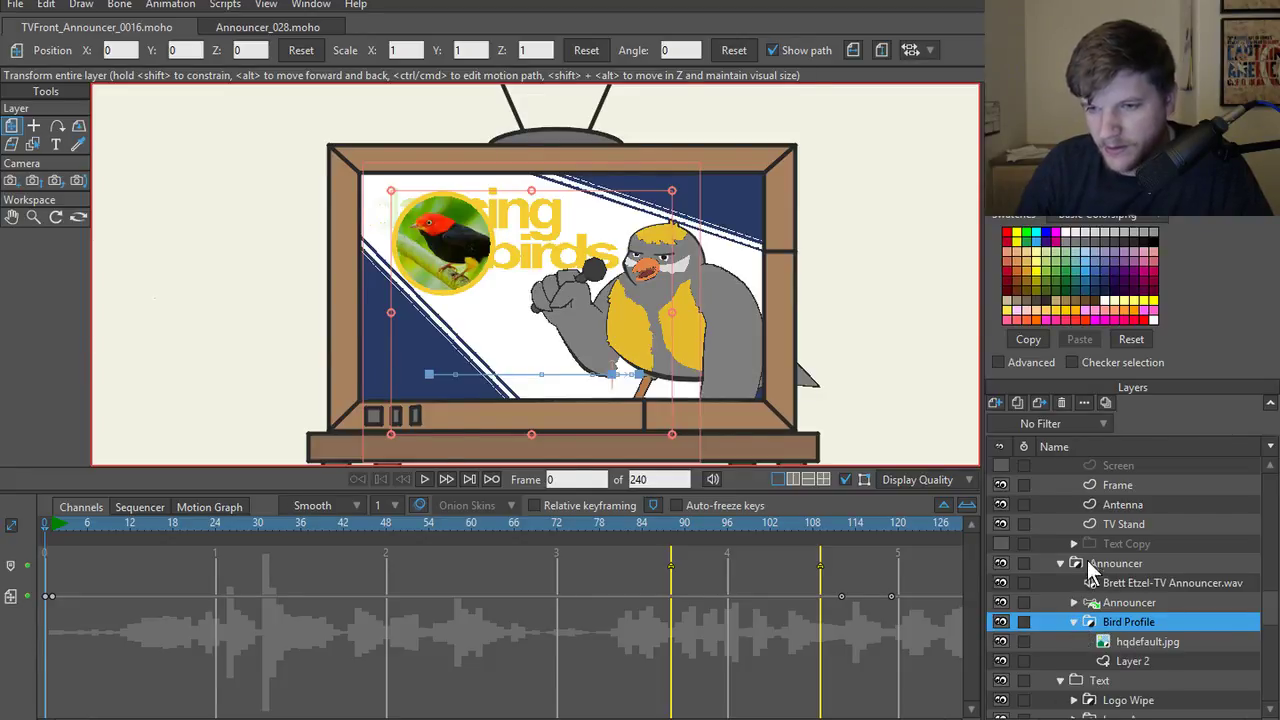
click(1131, 644)
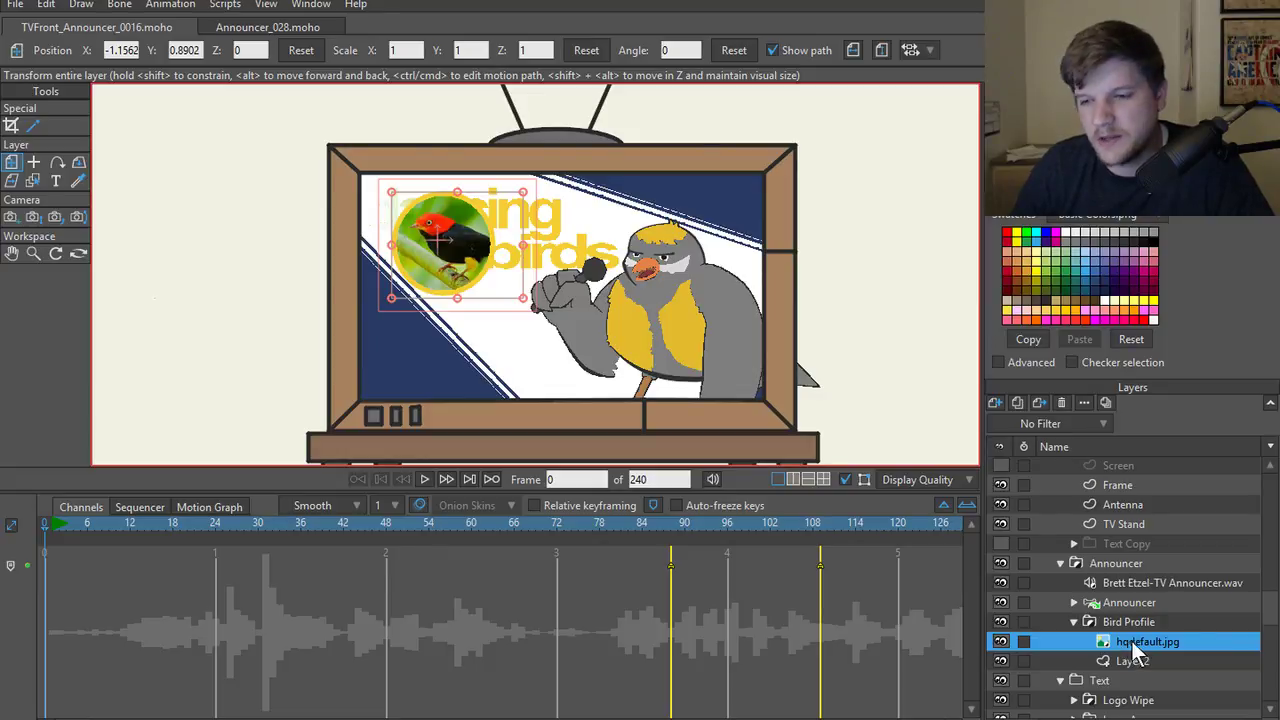
click(1136, 622)
click(1129, 640)
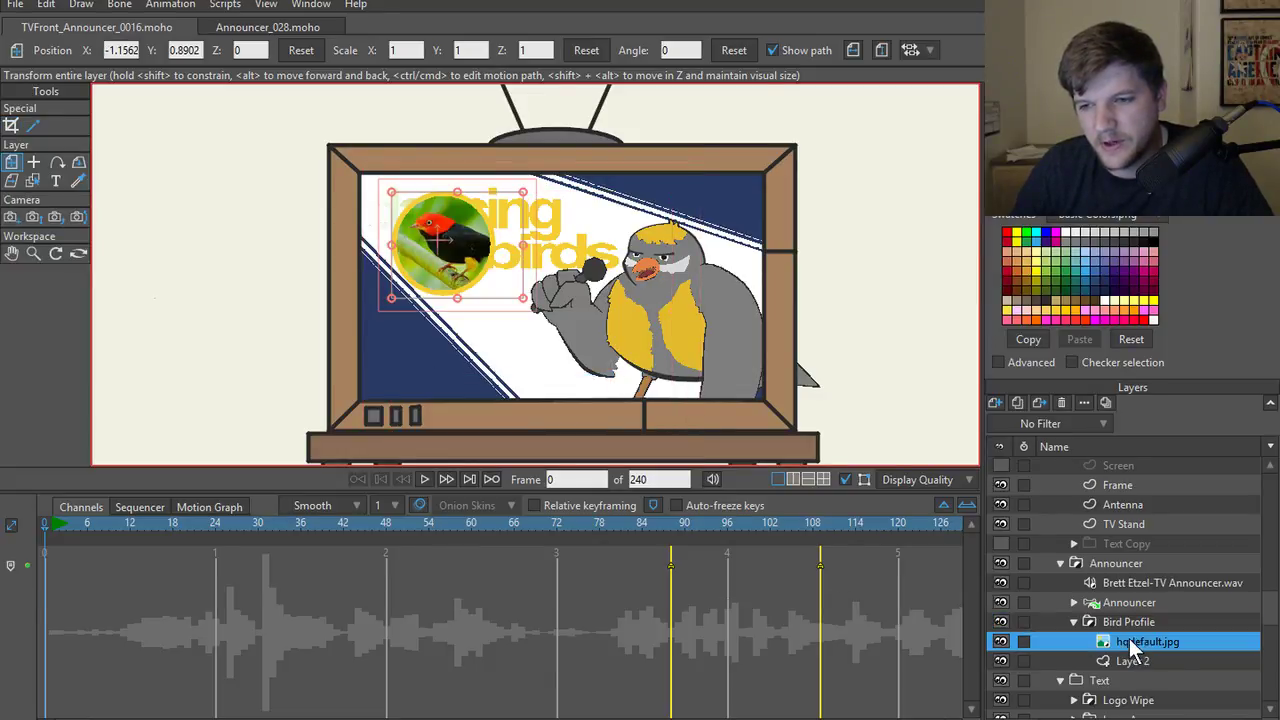
click(1136, 622)
click(1129, 641)
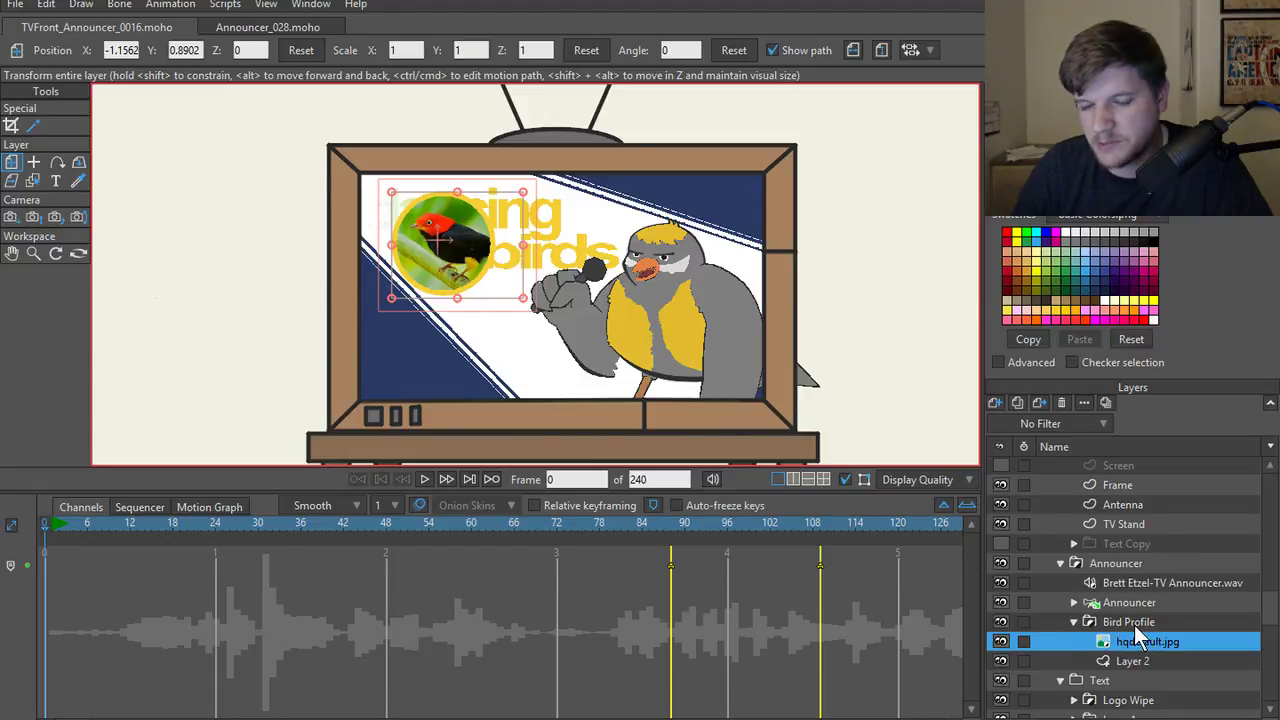
click(1073, 622)
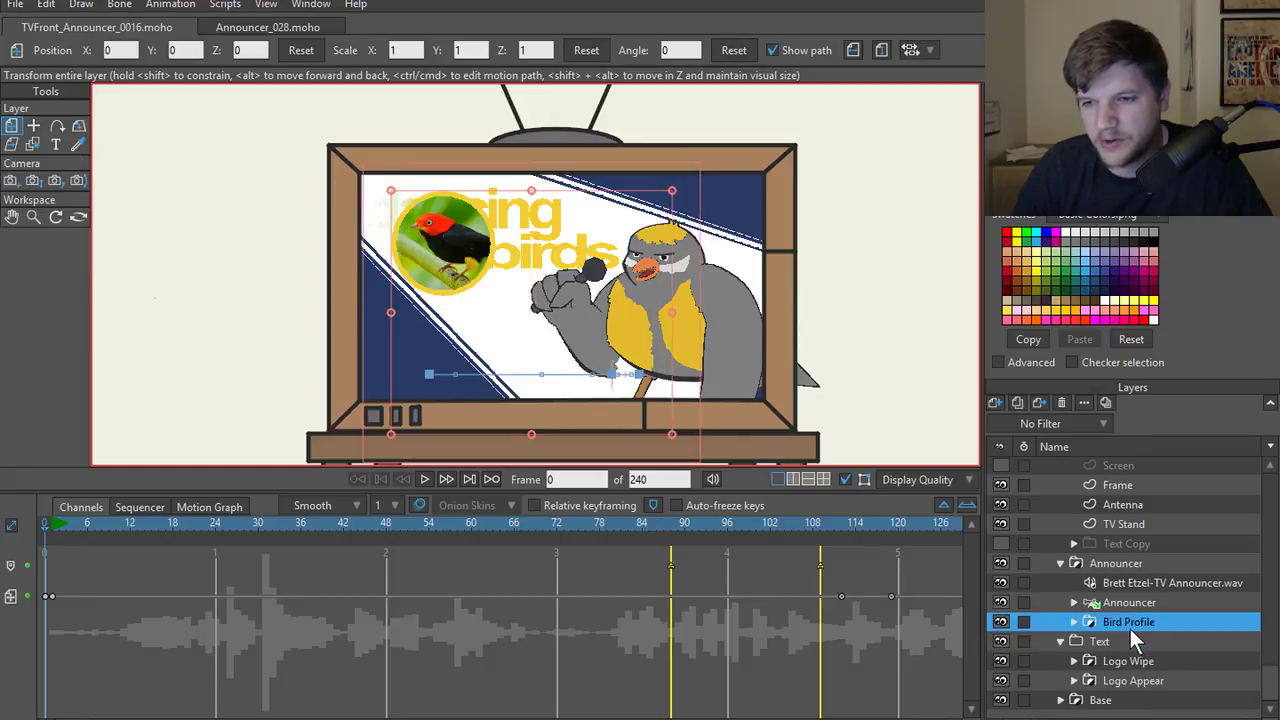
- Group the Bird Profile layer into a new parent group and name that group Bird Profile
right_click(1130, 626)
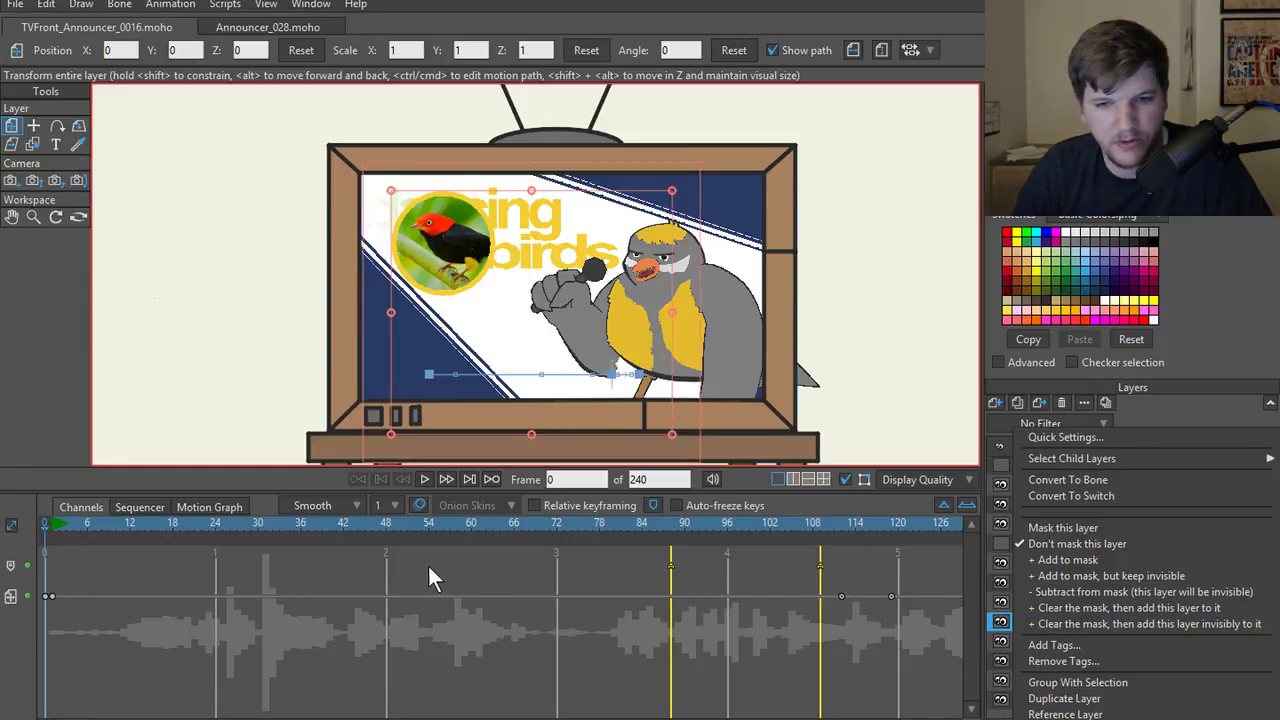
click(1078, 682)
double_click(1131, 626)
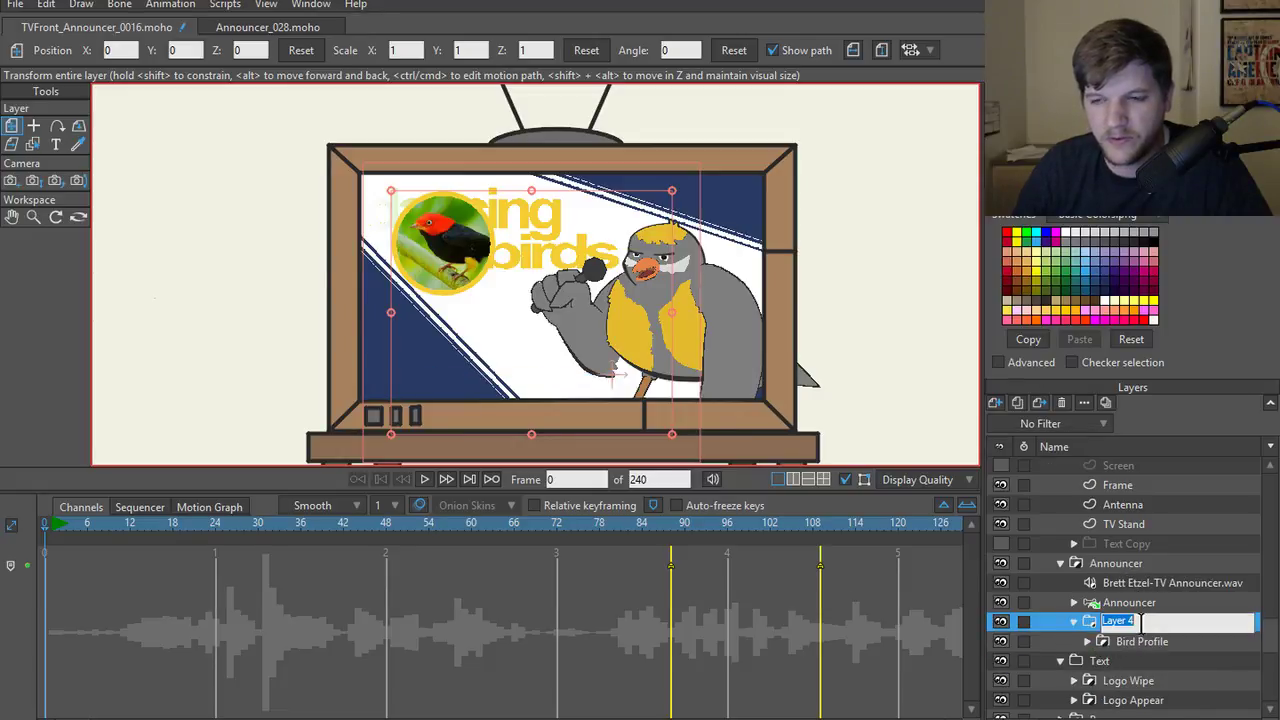
text(Bird)
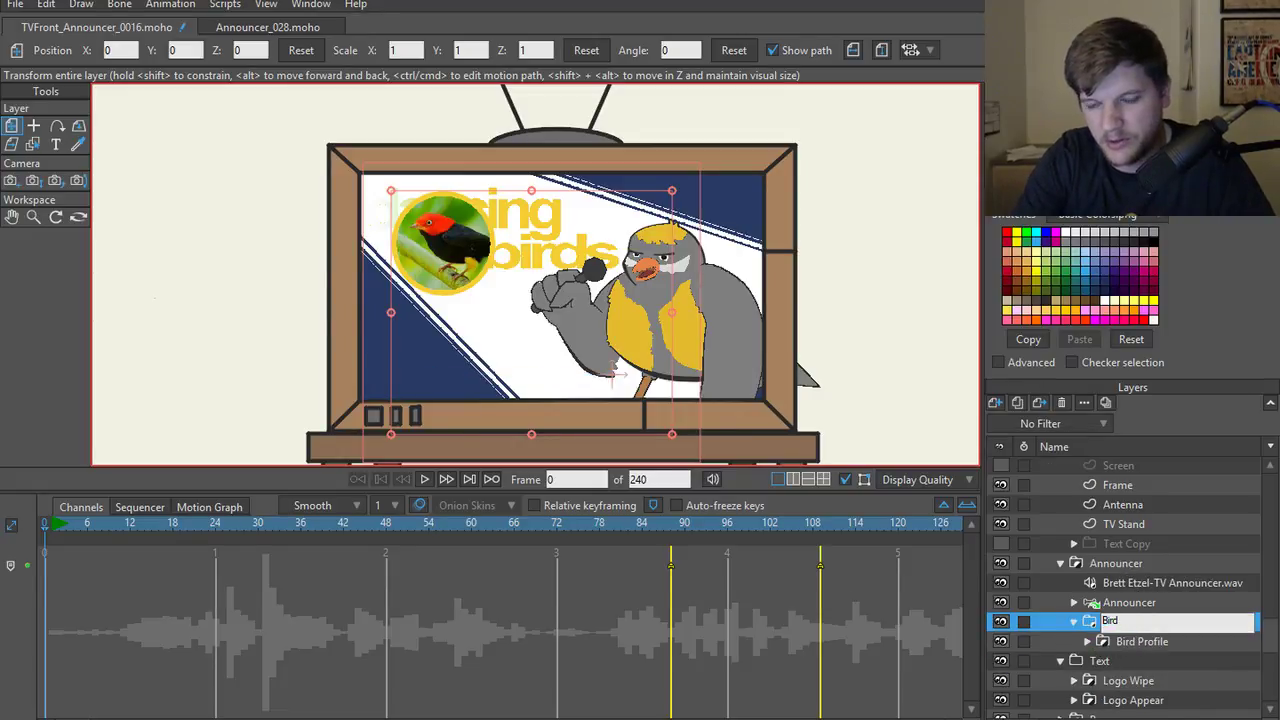
text( Profile)
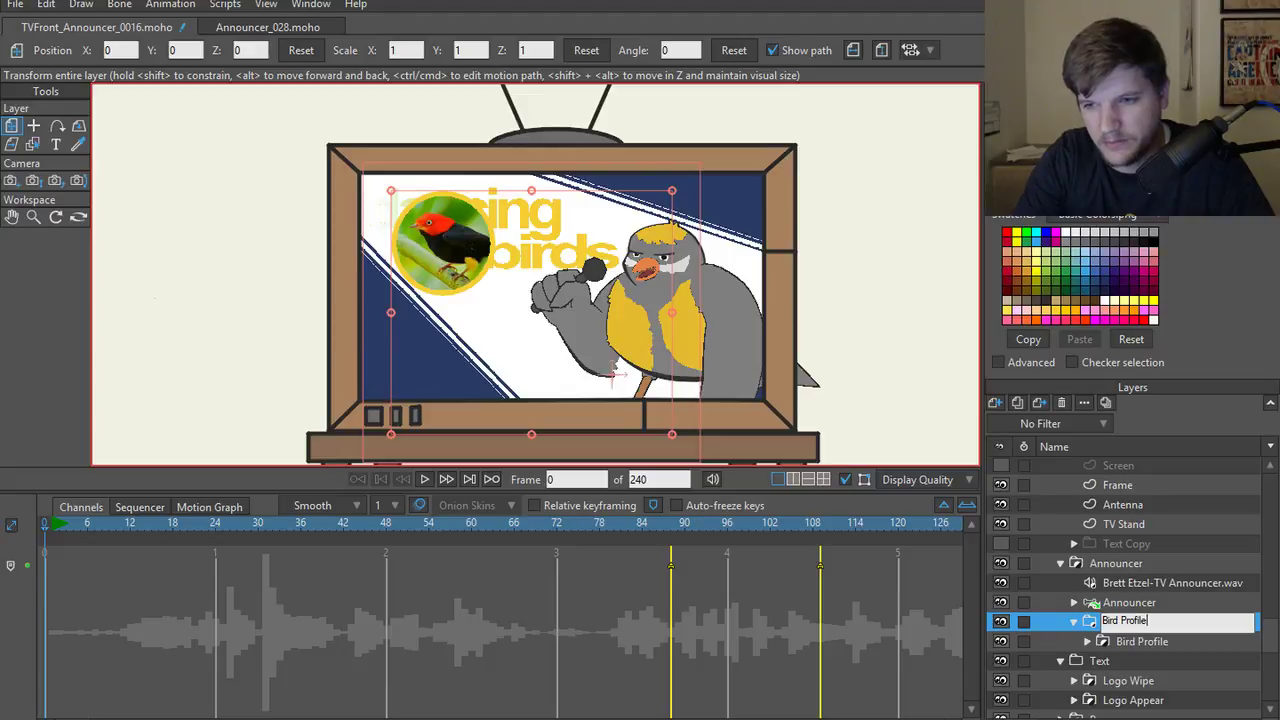
- Rename the original layer nested inside the new Bird Profile group as Bird Image
click(1155, 640)
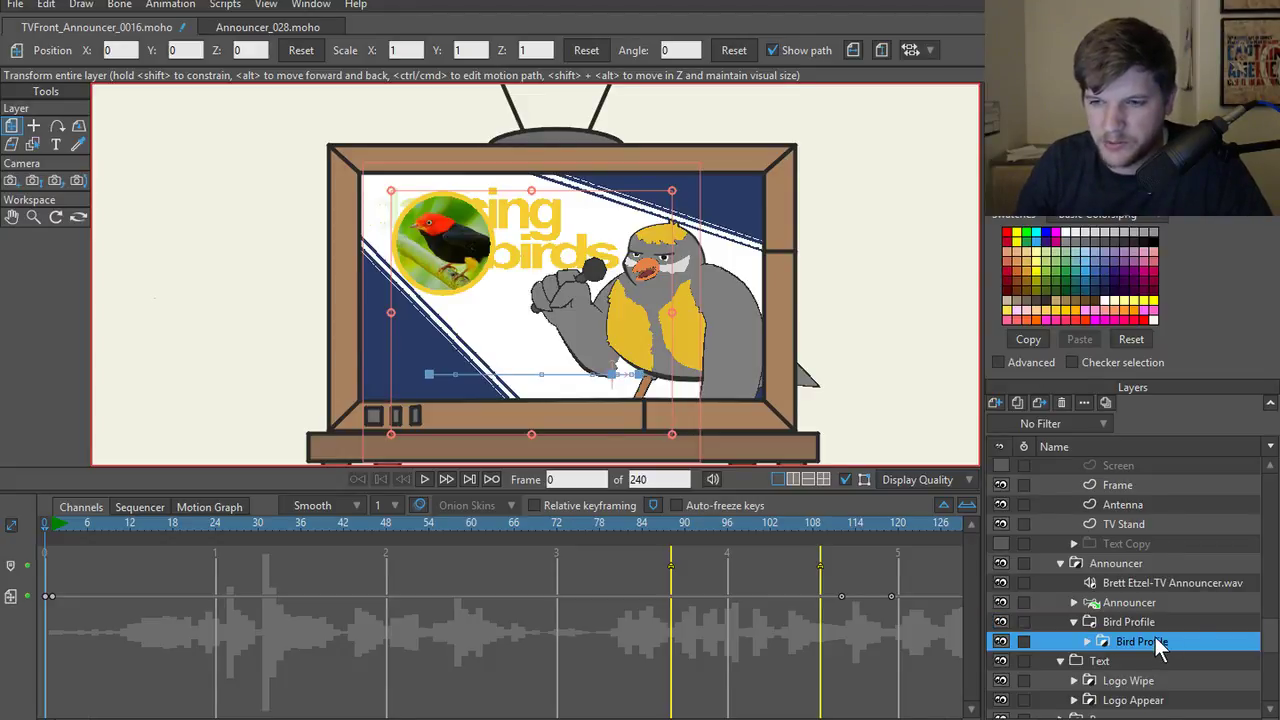
double_click(1155, 637)
key(BackSpace)
key(BackSpace)
key(BackSpace)
key(BackSpace)
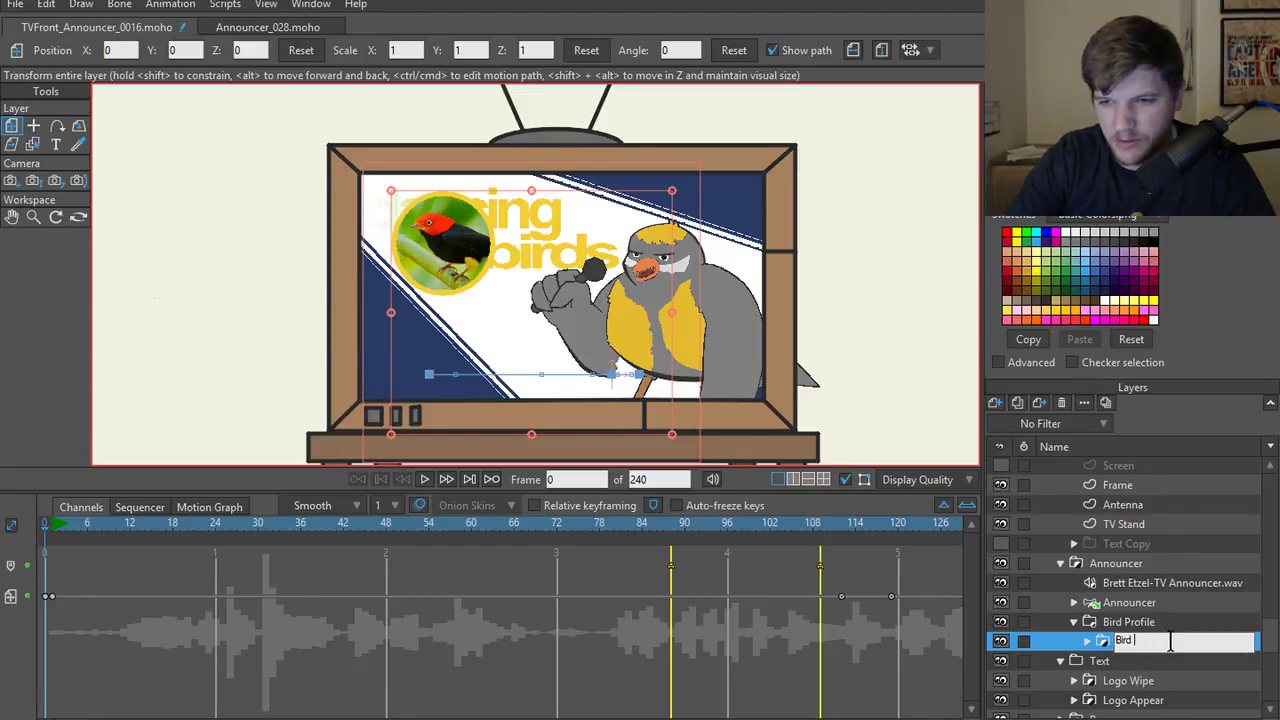
text(Image)
key(Return)
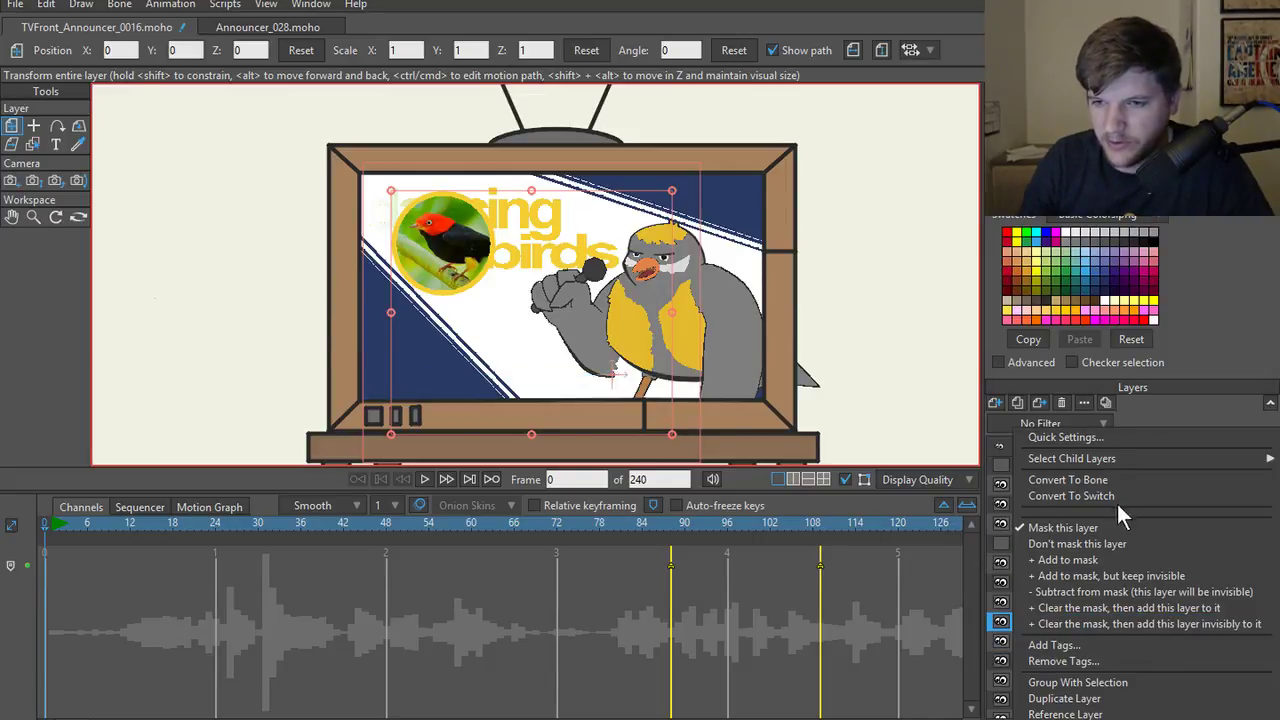
click(1078, 682)
key(ctrl+g)
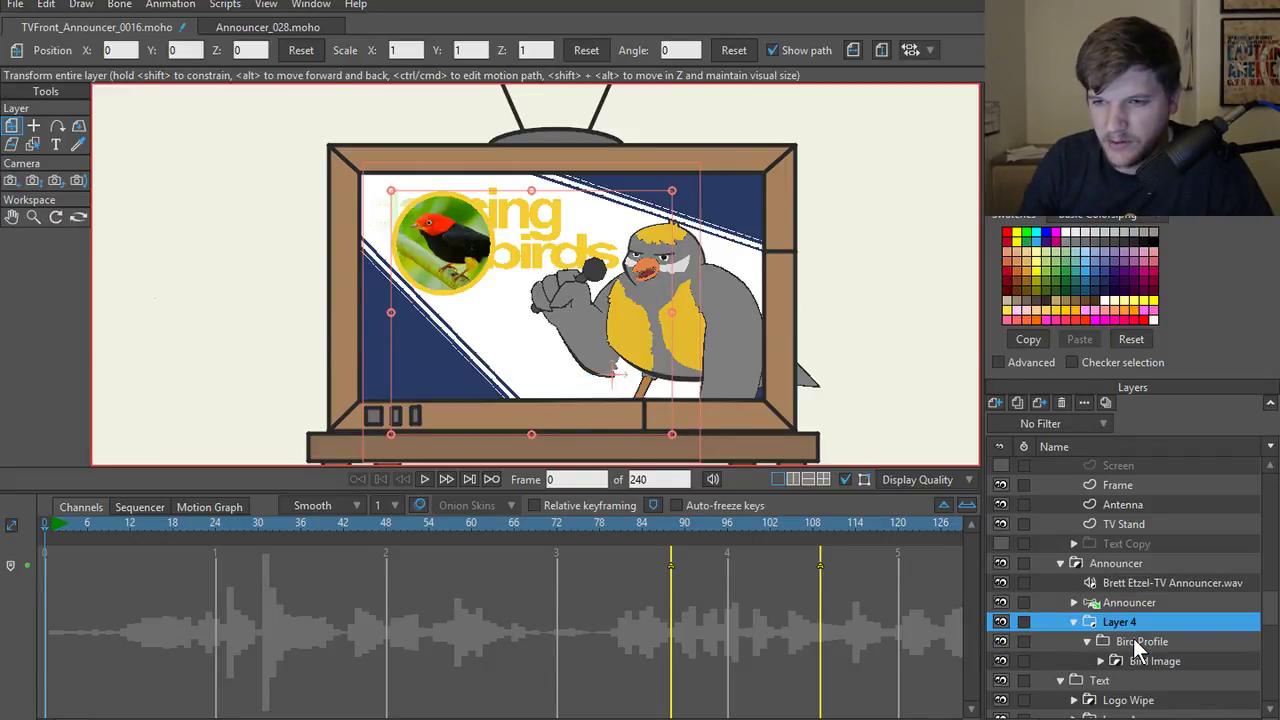
key(ctrl+z)
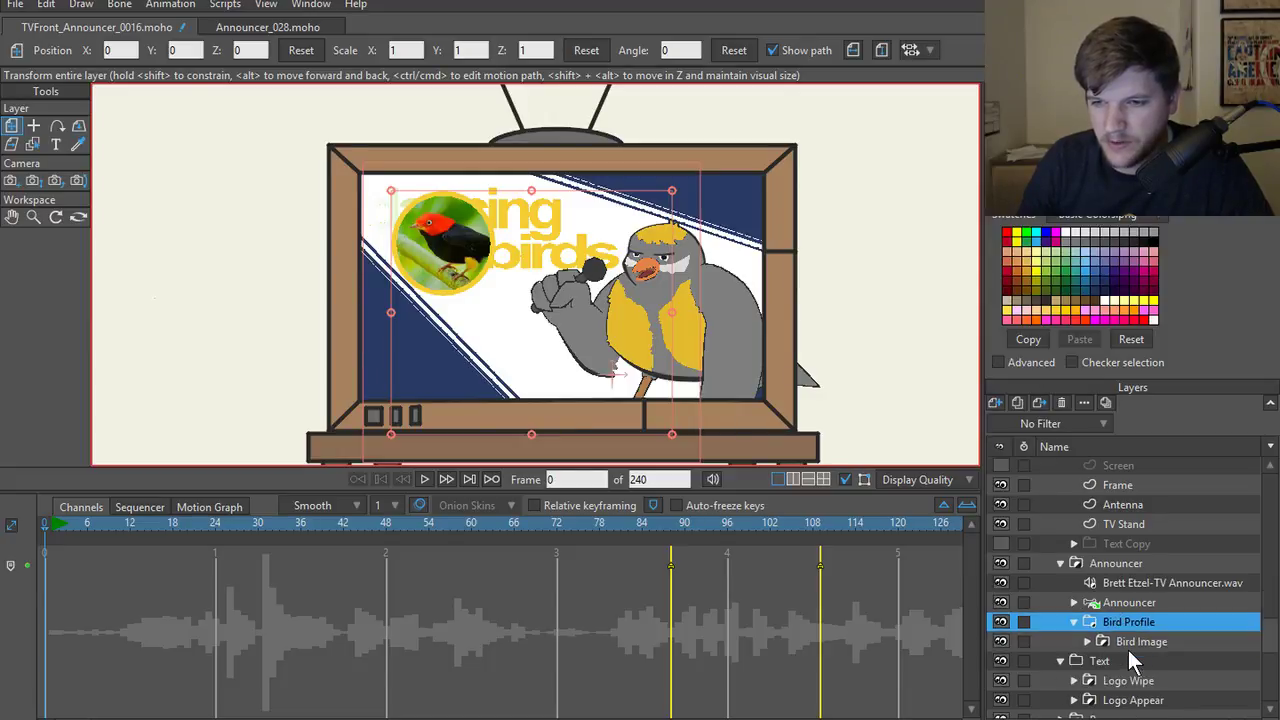
- Add a new group layer inside Bird Profile, above Bird Image, and name it Bird Name
click(1124, 638)
click(1124, 621)
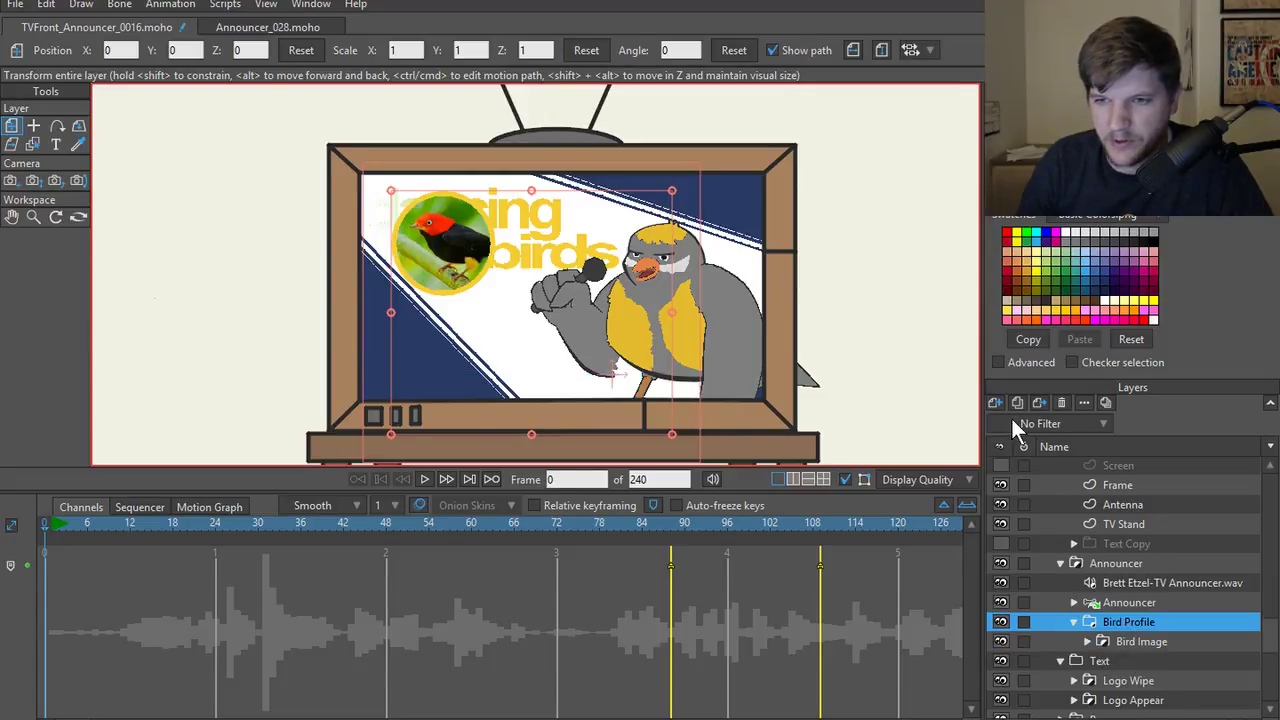
click(996, 403)
click(1016, 469)
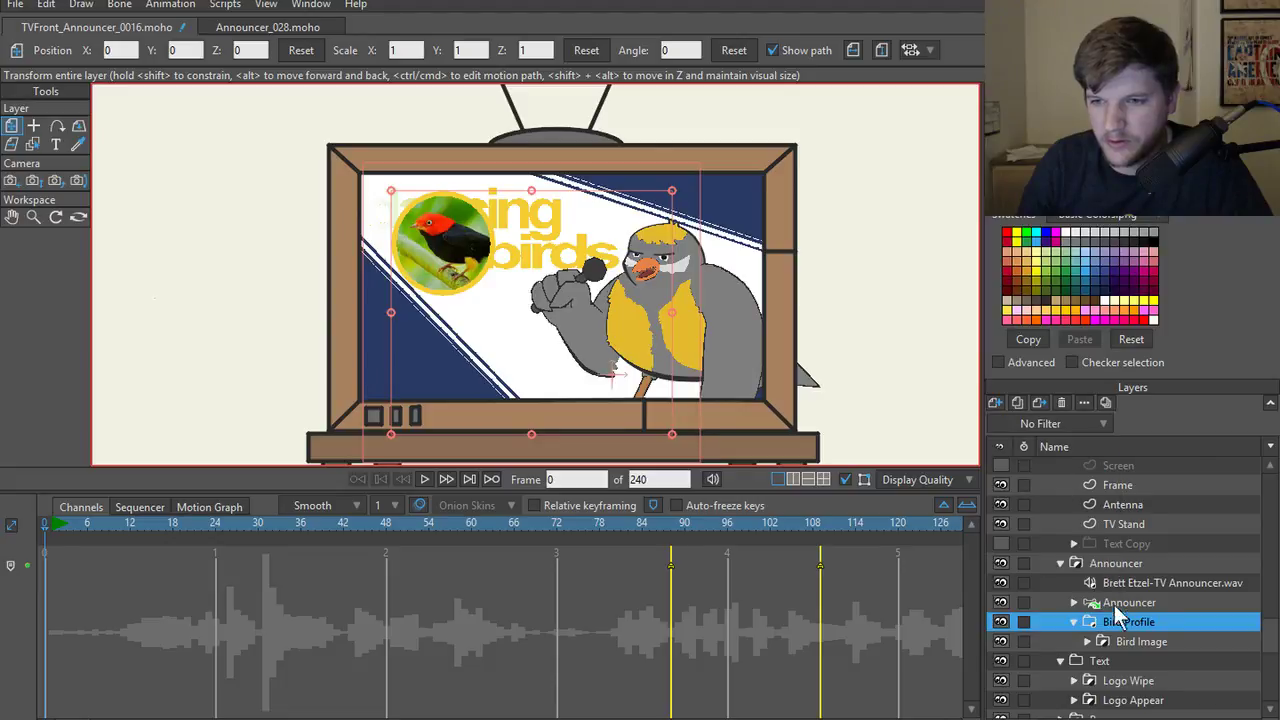
drag(1126, 619, 1128, 655)
double_click(1126, 641)
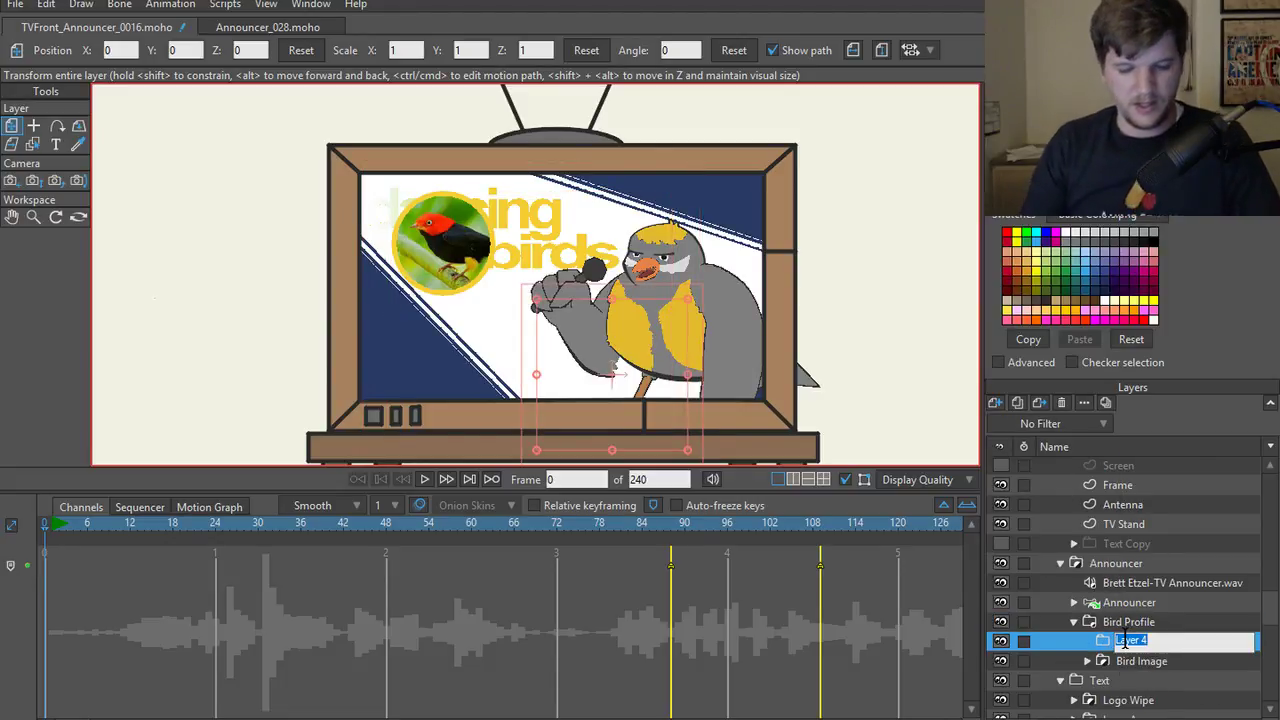
text(Bi)
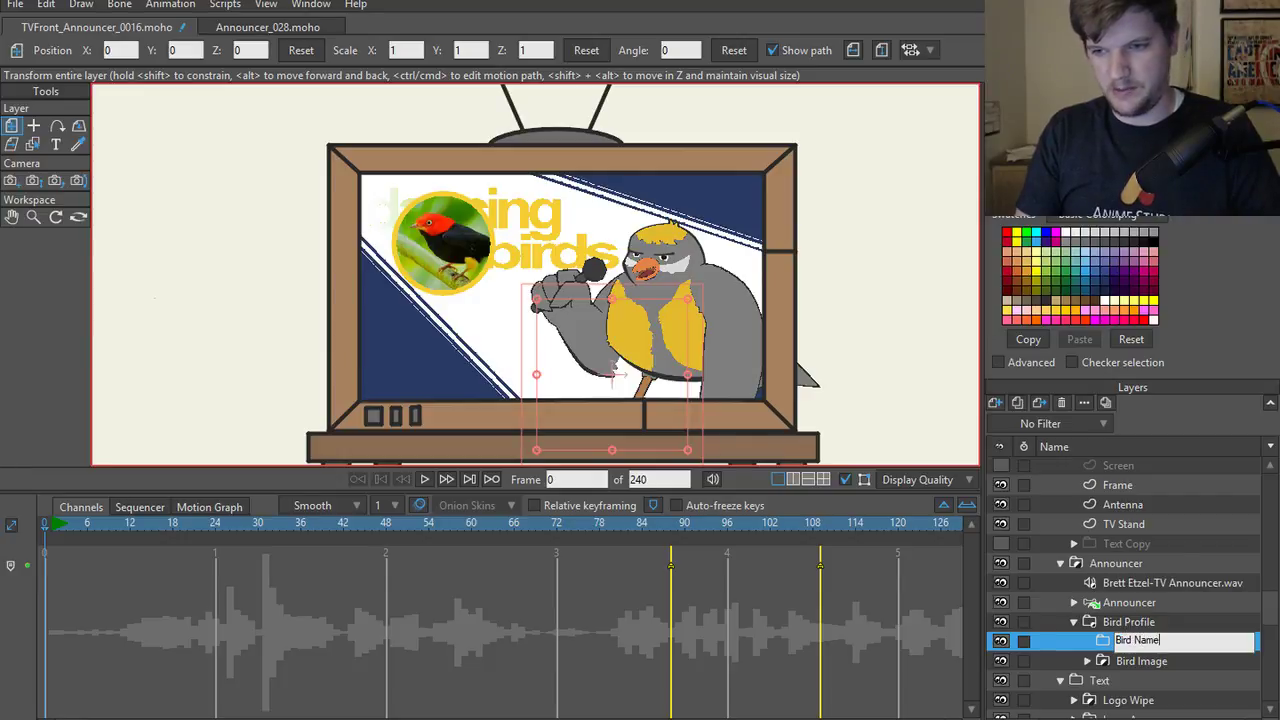
- Finish naming the new group layer inside Bird Profile as Bird Name
text(rd Name)
key(Return)
right_click(1125, 640)
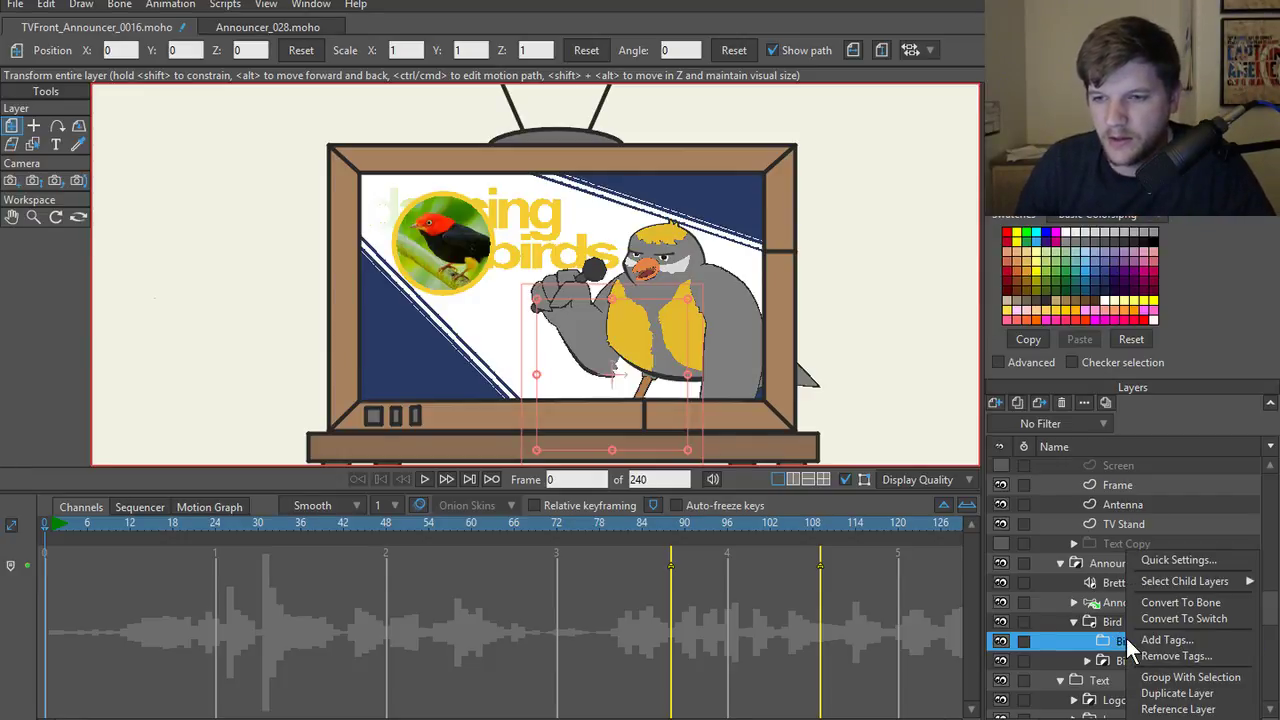
click(1120, 660)
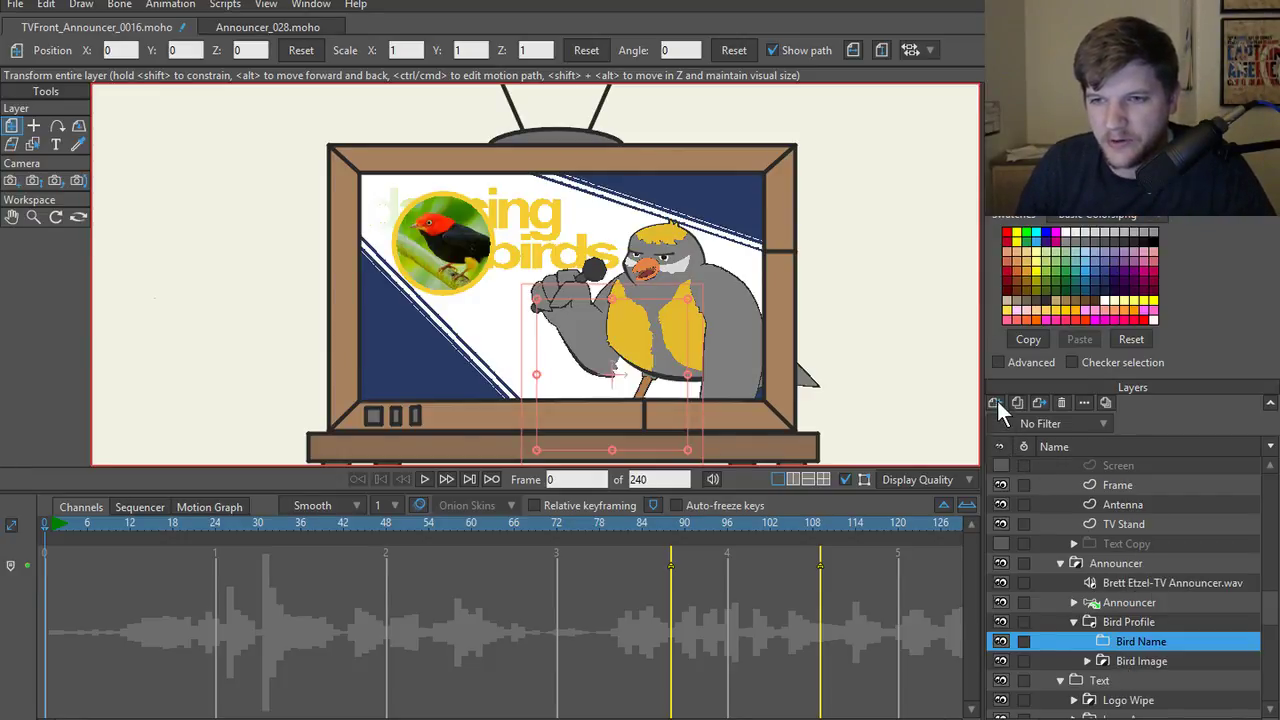
- Check the bird picture in the reference video of the TV scene and pause playback
click(996, 404)
key(Escape)
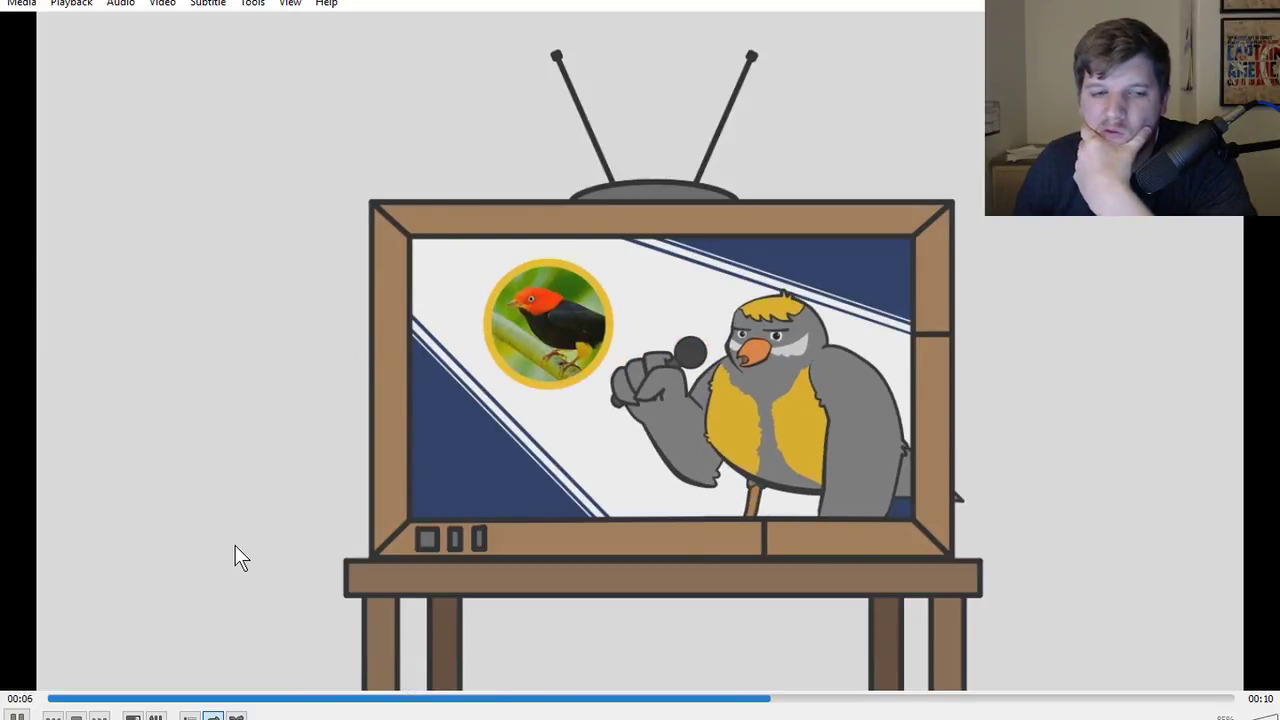
click(17, 716)
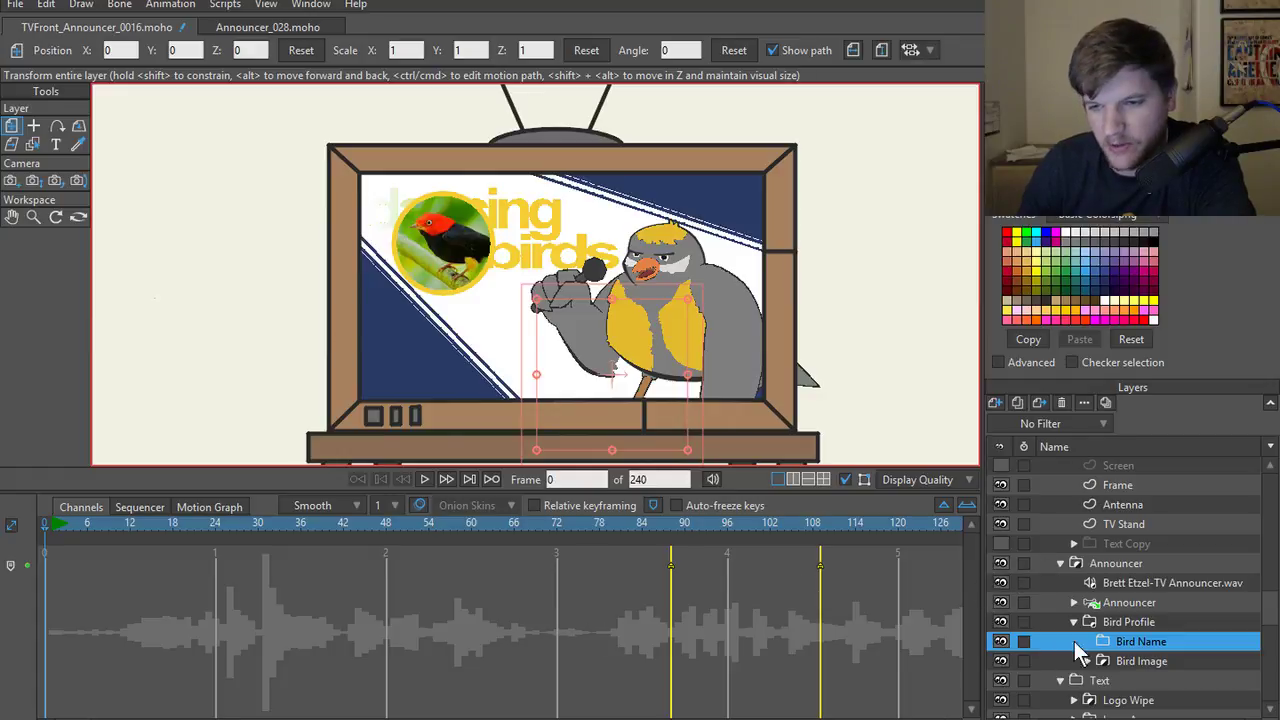
- Add a text layer above the Bird Name group and enter the text "Red capped"
click(1133, 660)
click(1064, 648)
click(1133, 660)
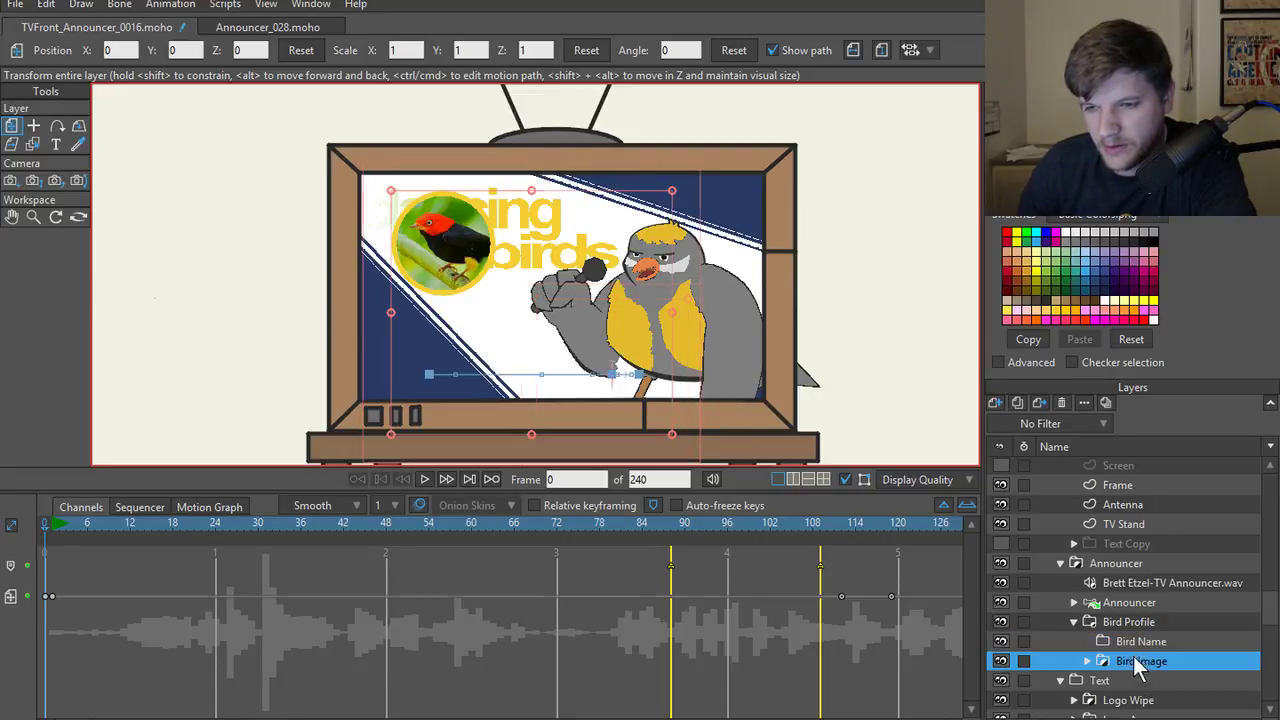
click(1132, 643)
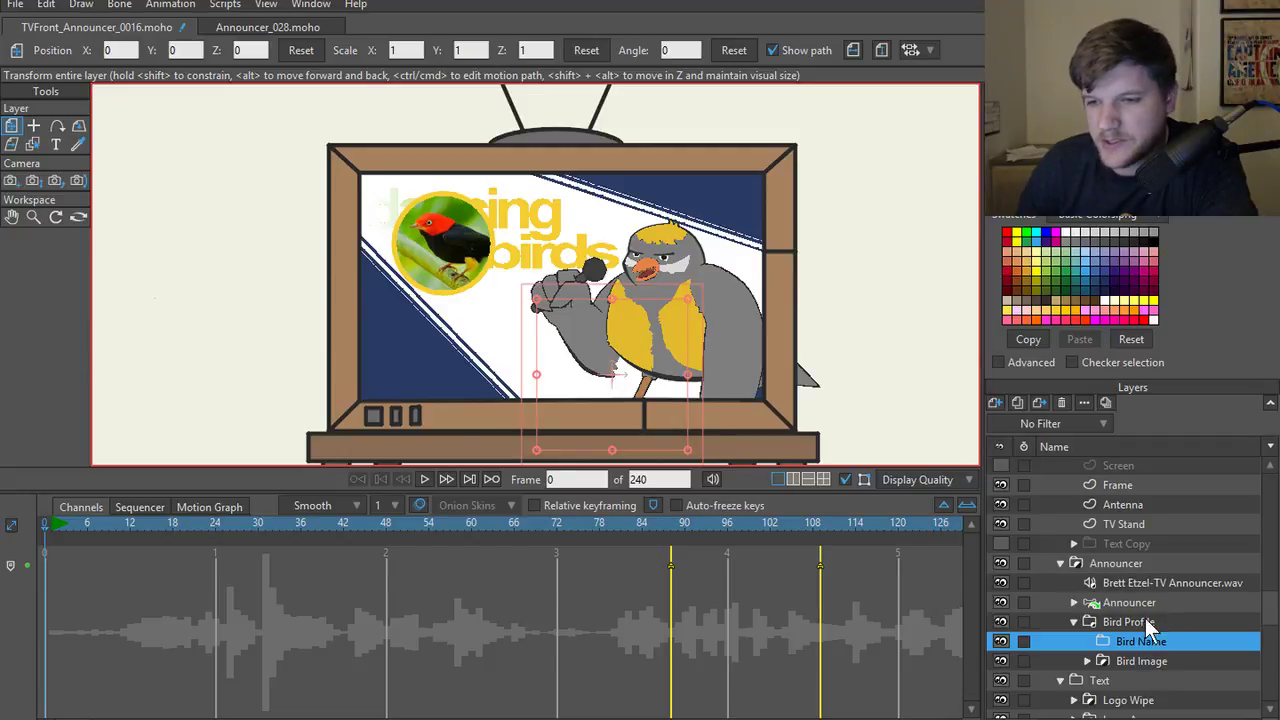
click(995, 402)
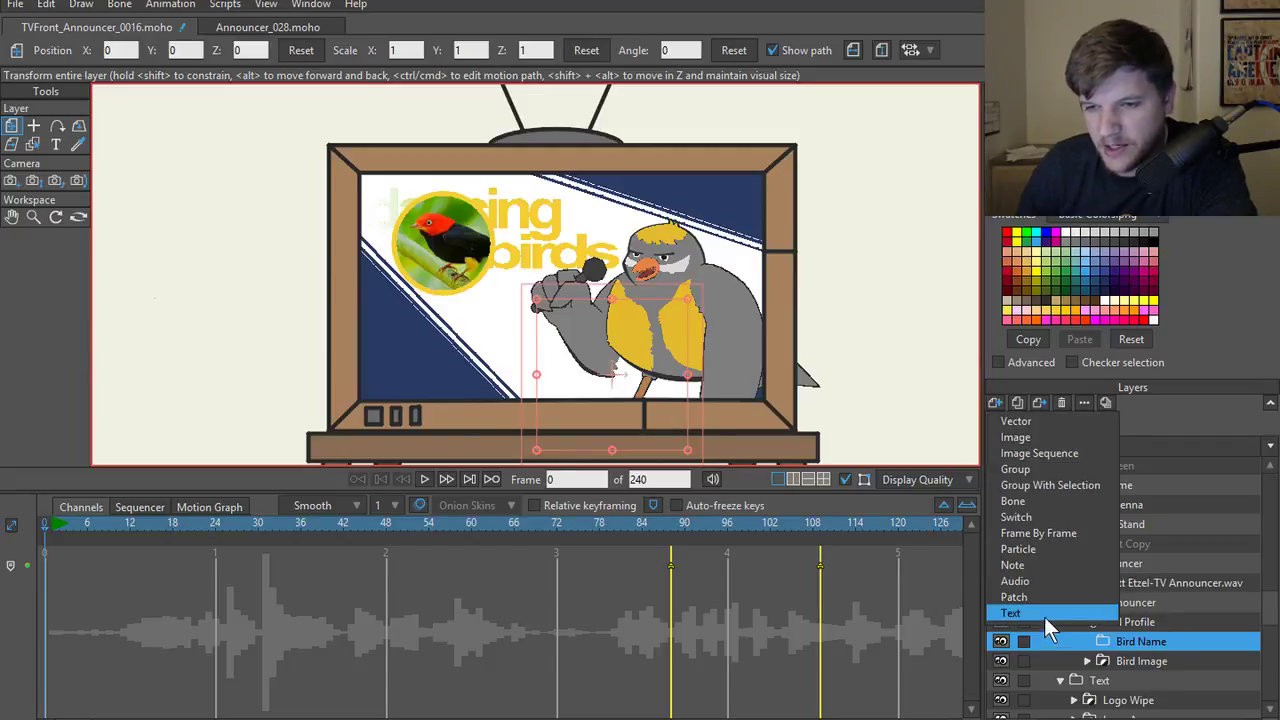
click(1086, 619)
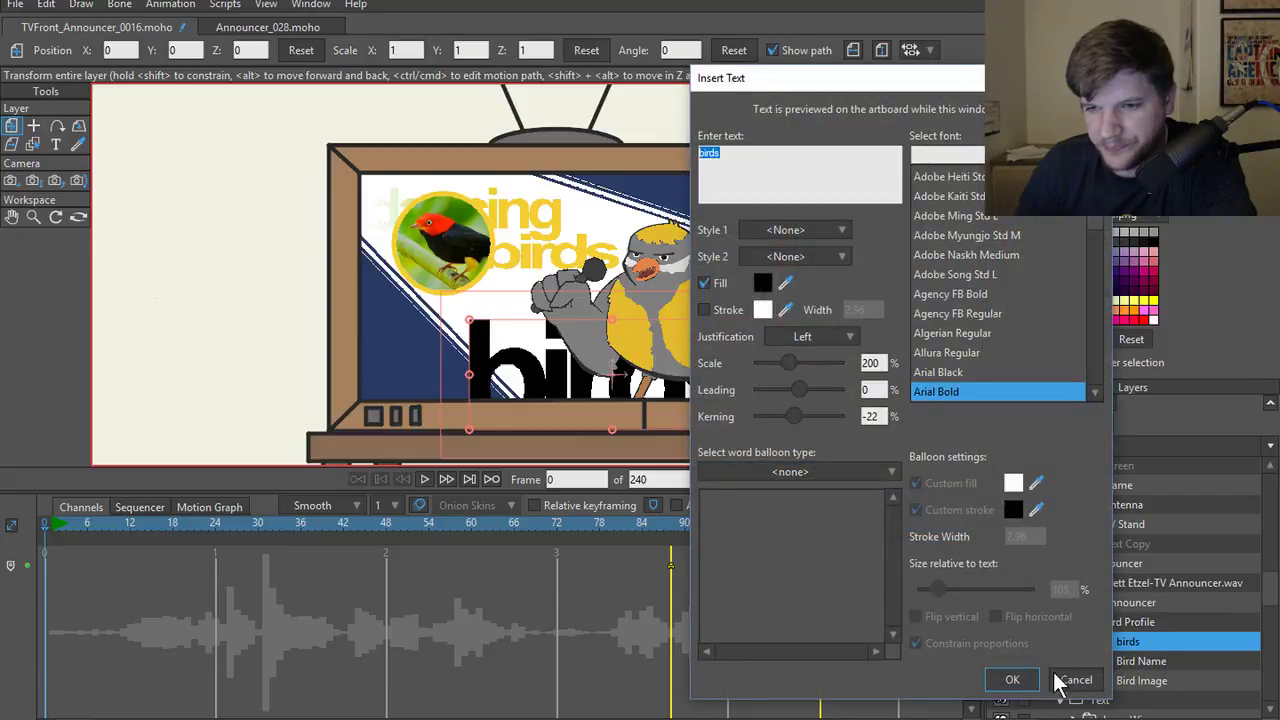
text(Re)
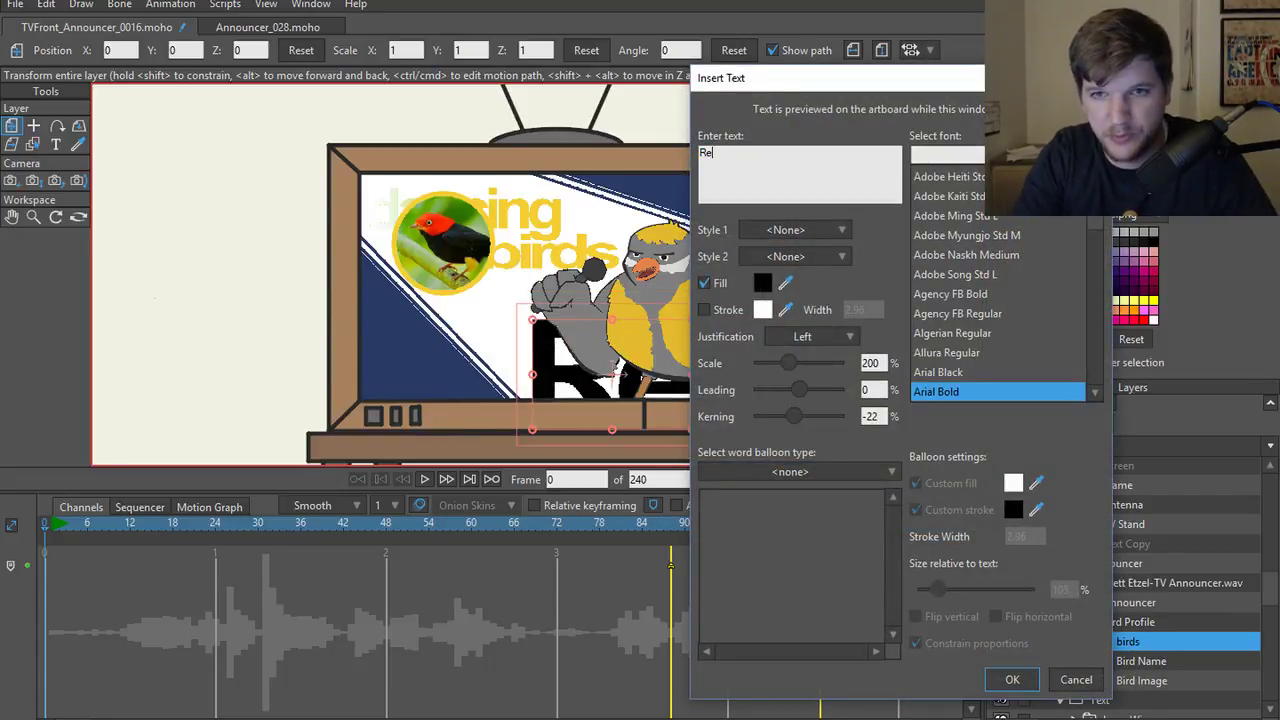
text(d cappe)
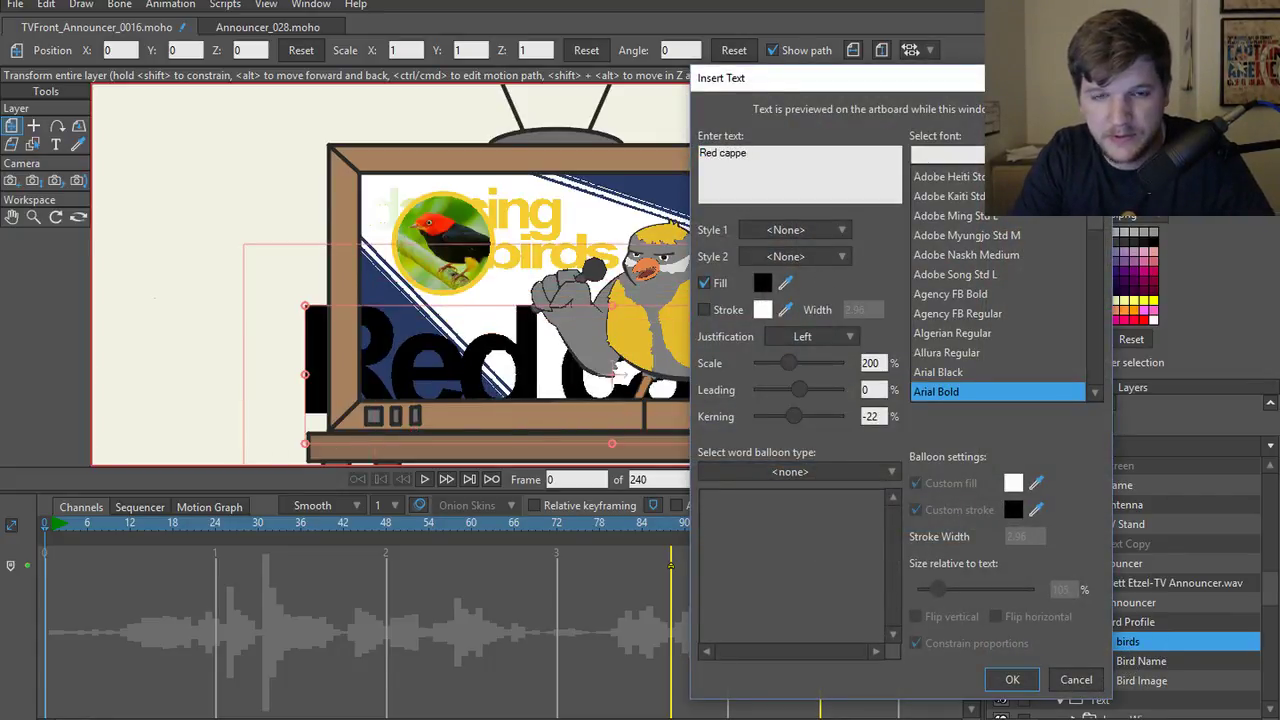
text(d)
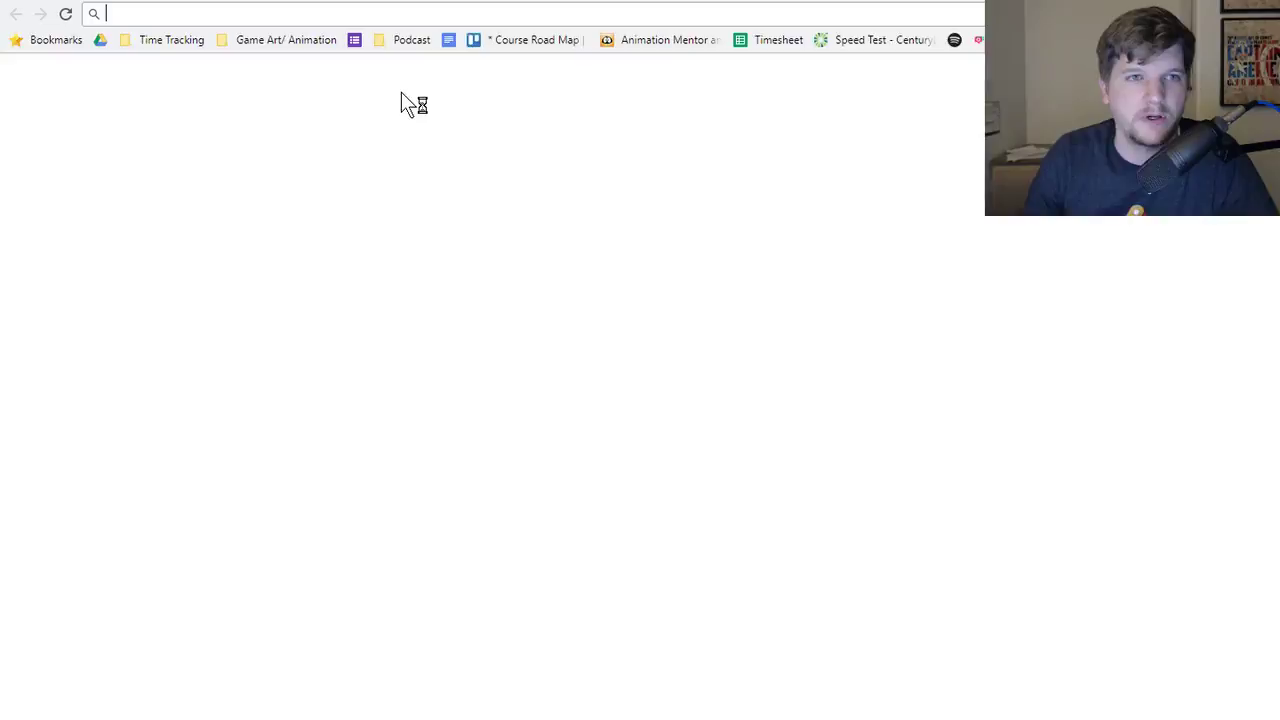
- Switch to the web browser and search for "red capped ma" to check the bird's name
text(red ca)
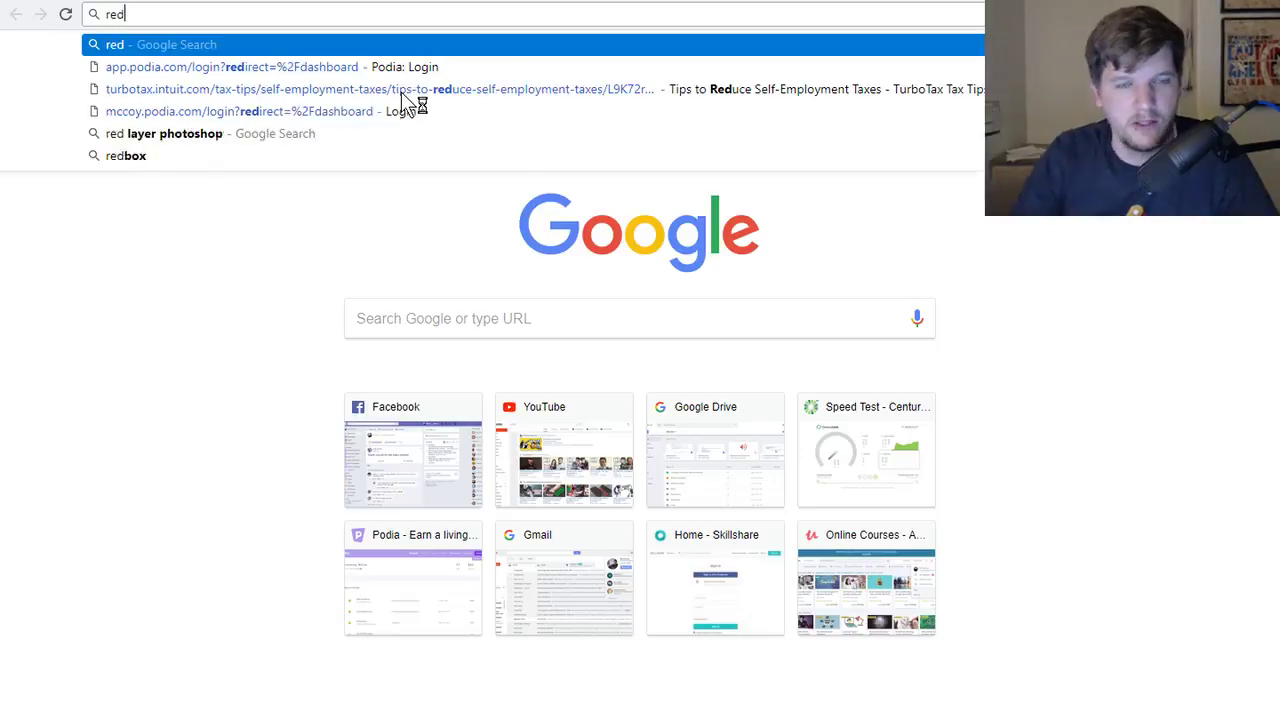
text(pped ma)
key(Return)
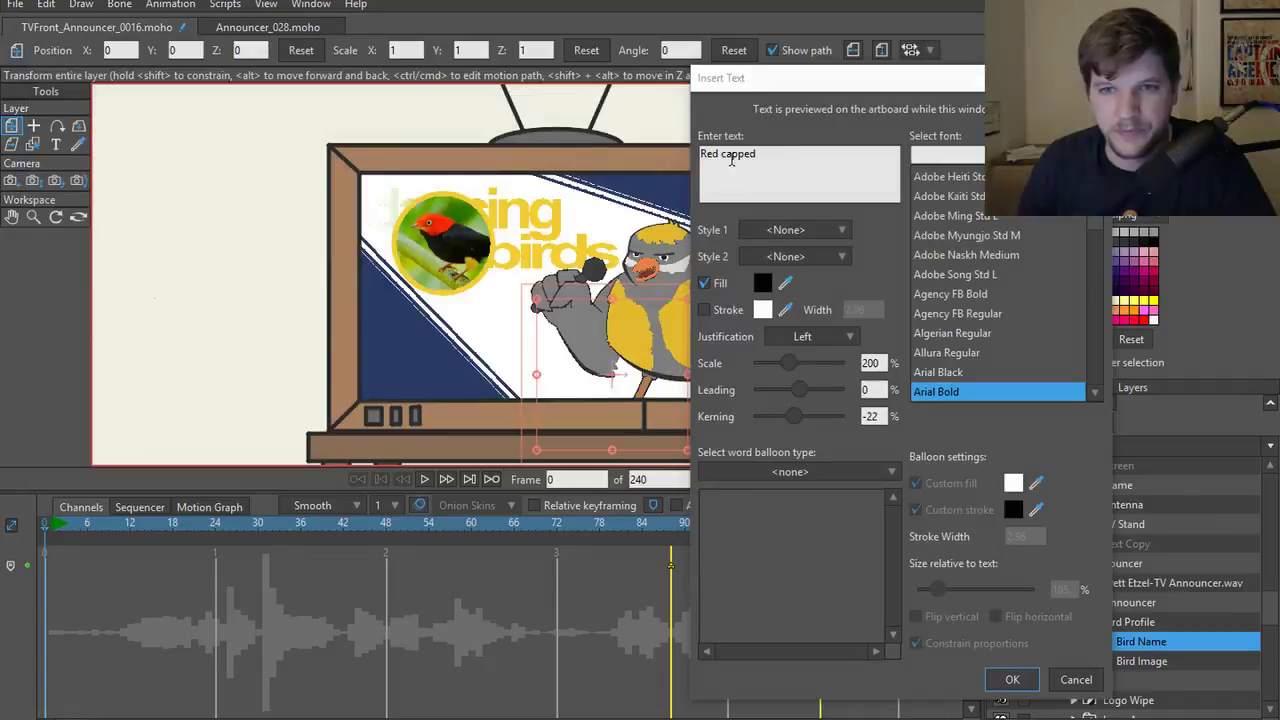
- Correct the new layer's text to "Red-Capped" and confirm the text insertion
click(727, 158)
click(722, 206)
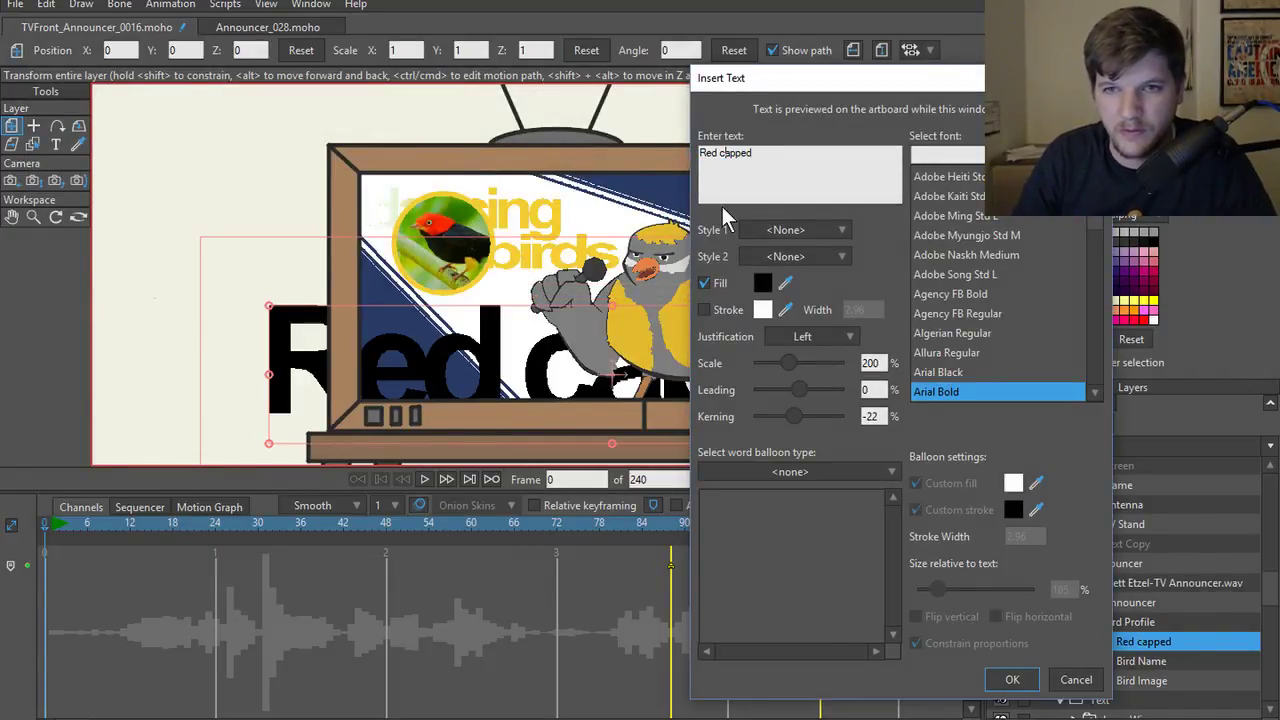
key(BackSpace)
text(C)
key(Left)
key(BackSpace)
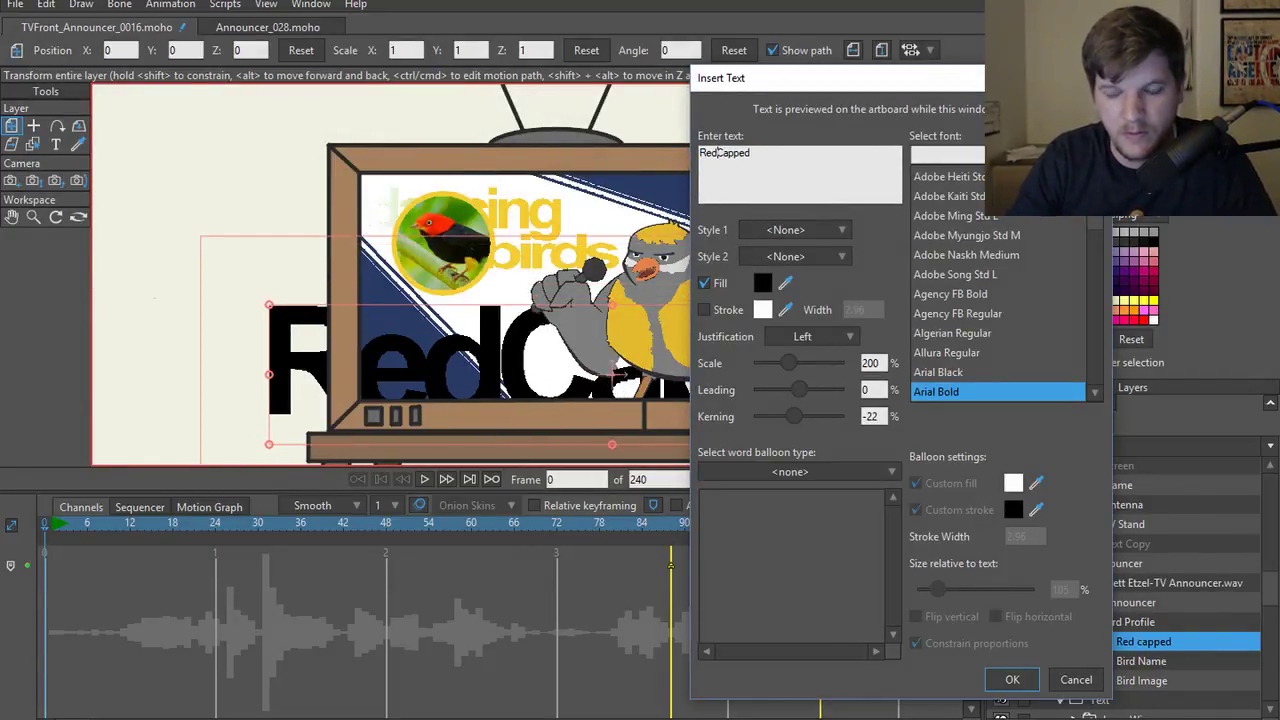
text(-)
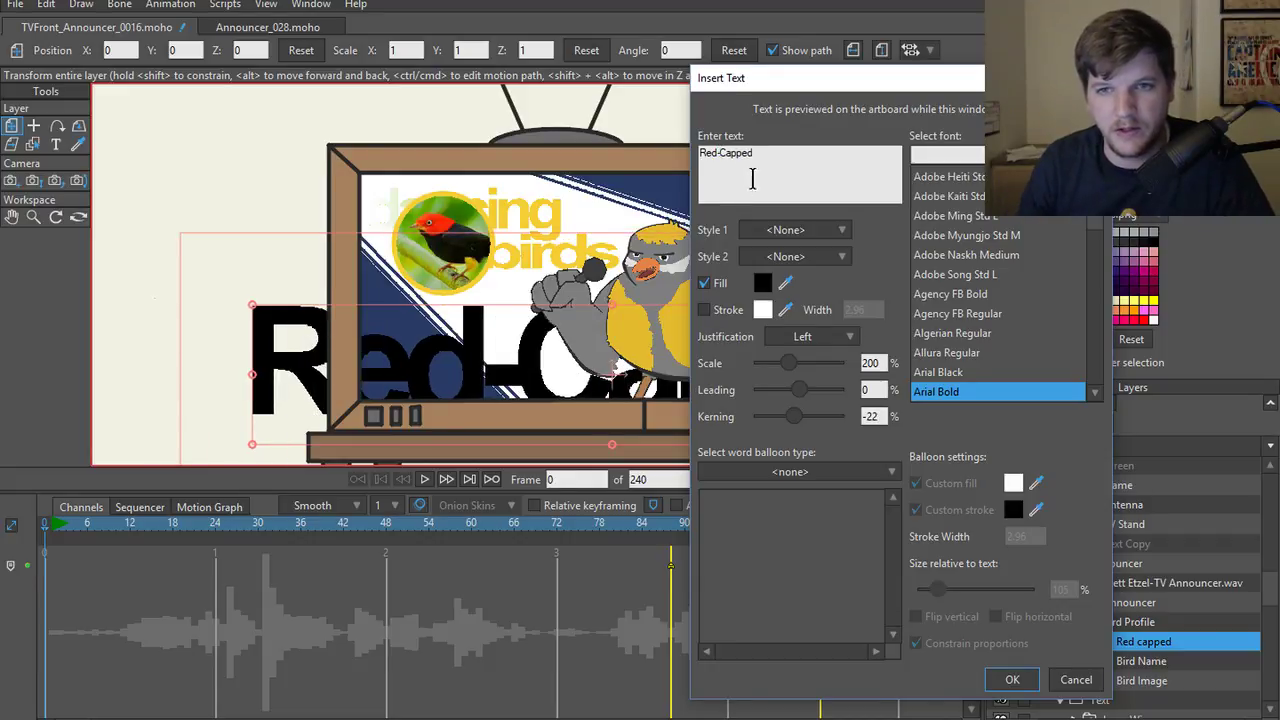
click(1012, 679)
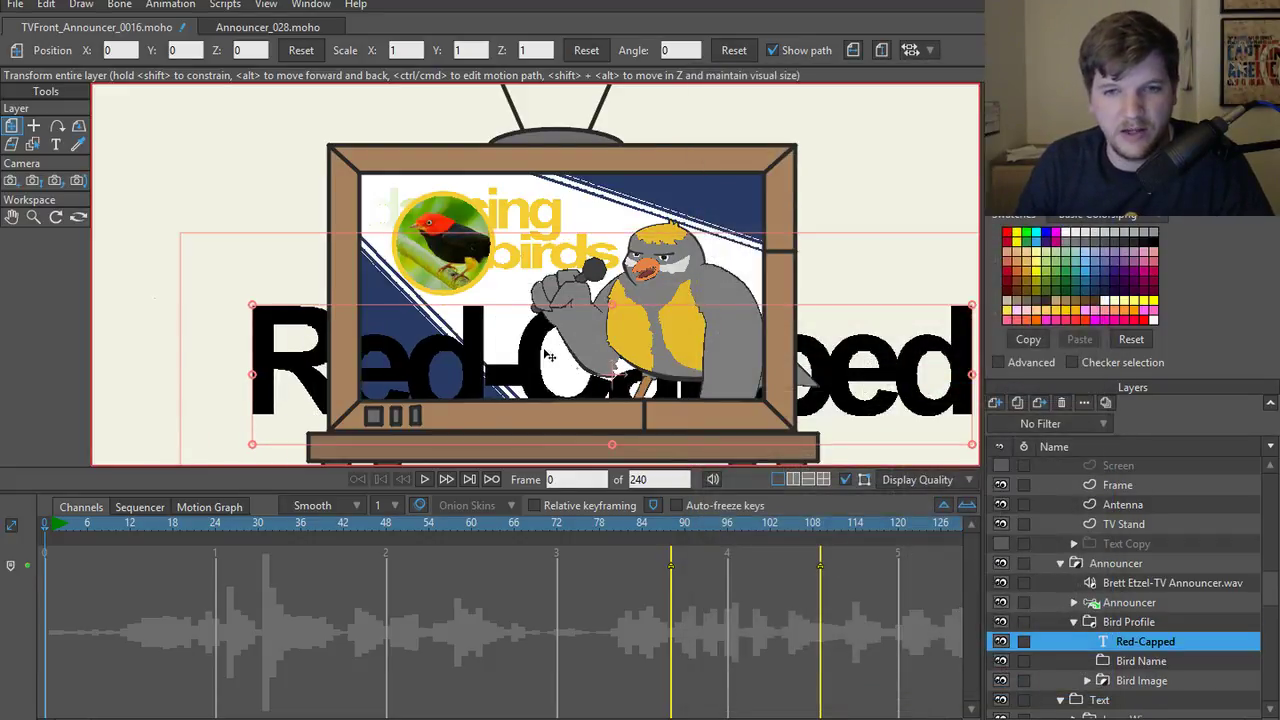
- Scale the Red-Capped text layer down to about 0.197 and place it just beneath the round bird picture
drag(548, 357, 509, 277)
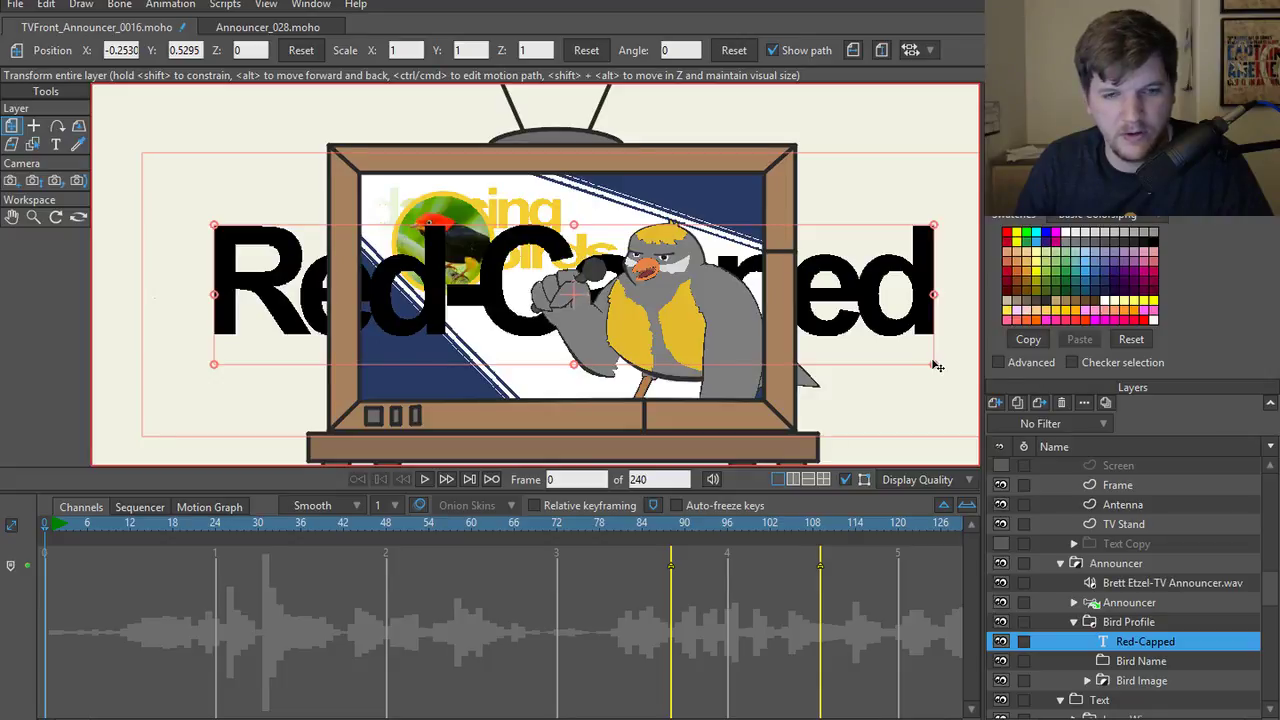
drag(936, 370, 454, 324)
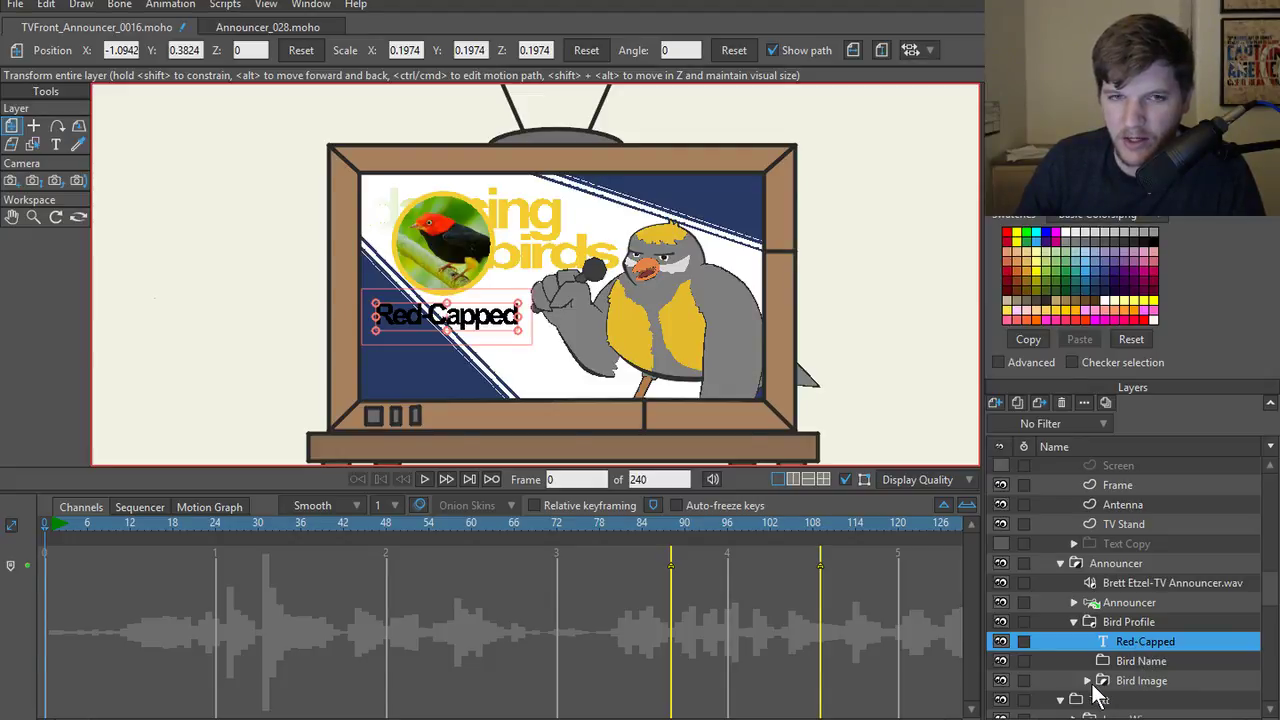
- Try to align the Red-Capped text and the Bird Image group by their horizontal centers, checking the alignment in a test render
click(1145, 684)
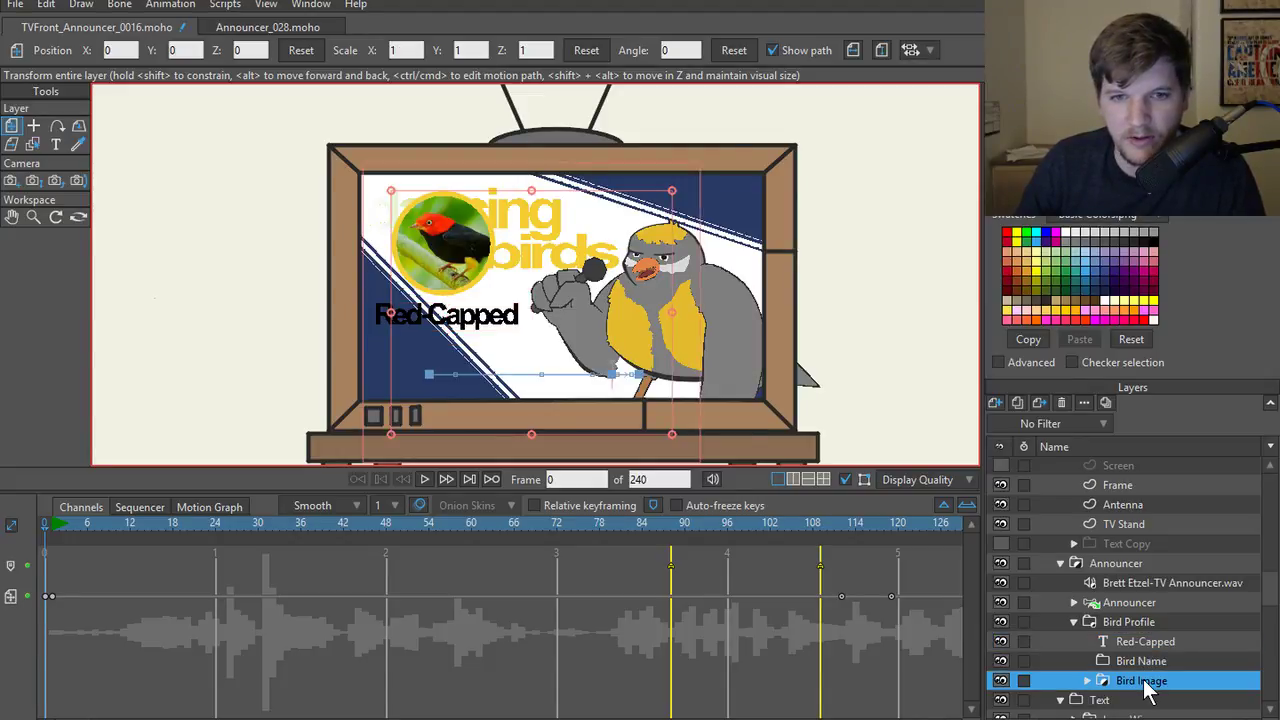
ctrl+click(1138, 644)
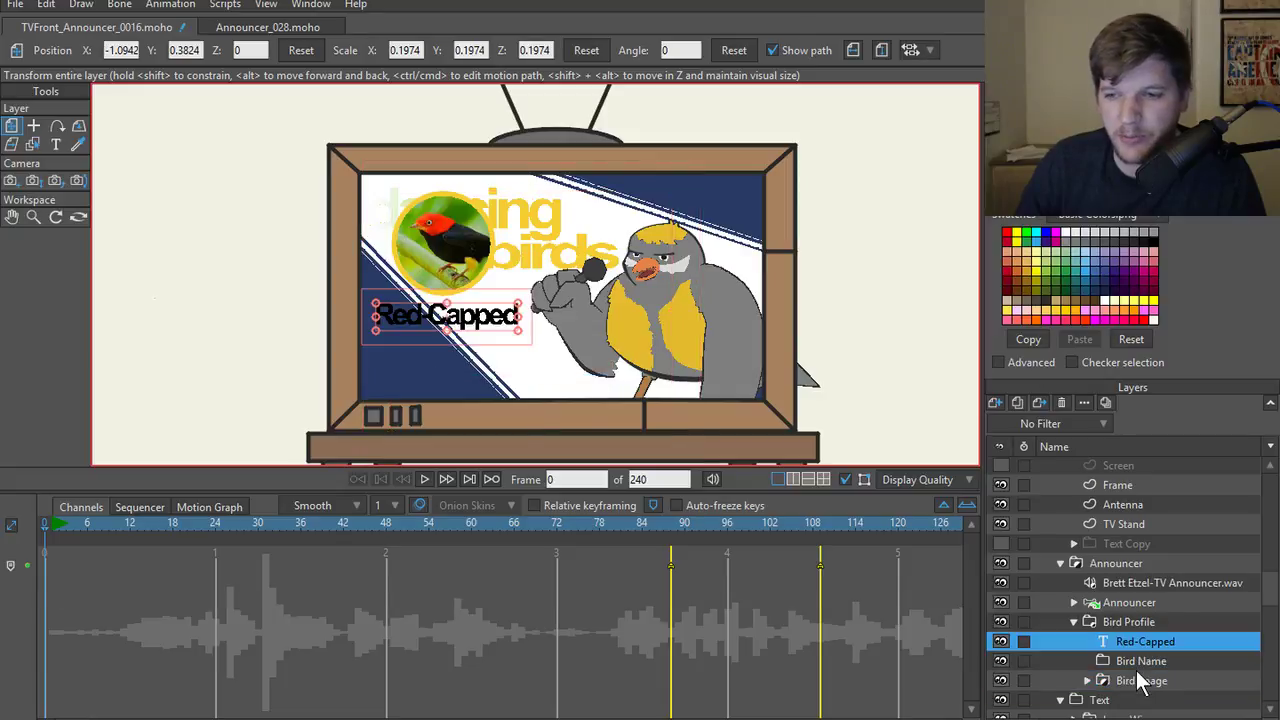
click(917, 52)
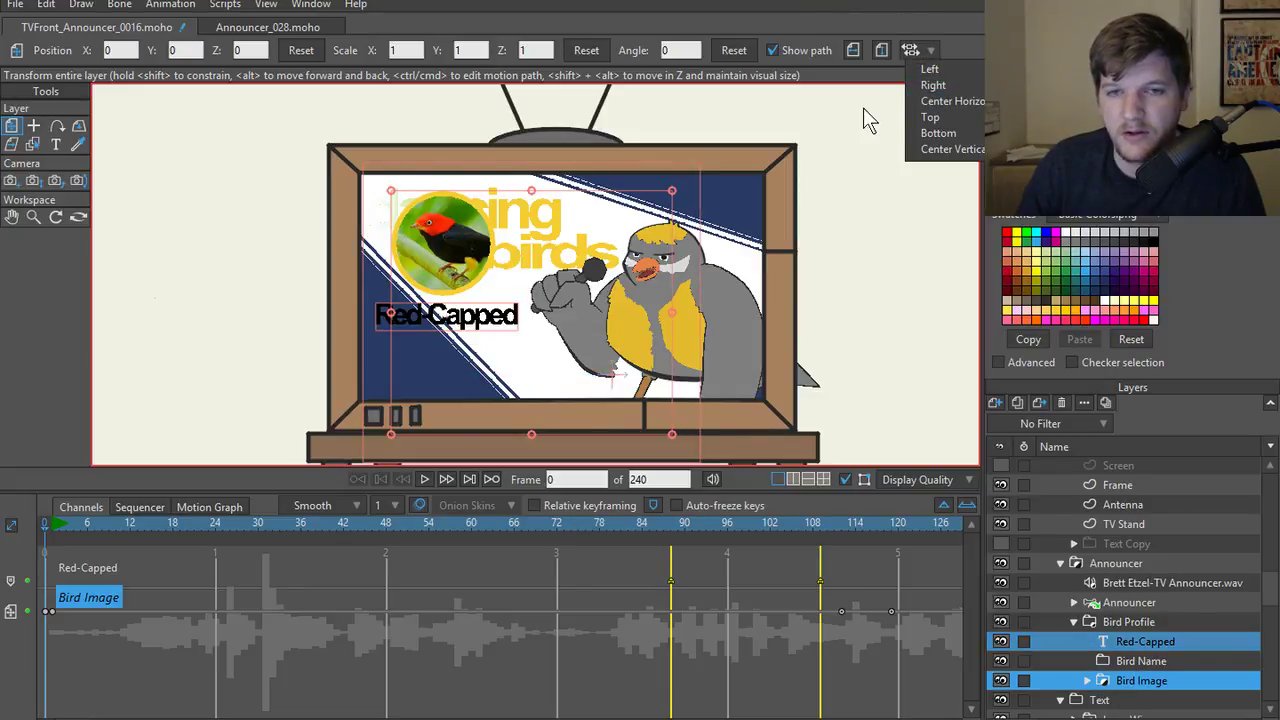
click(958, 104)
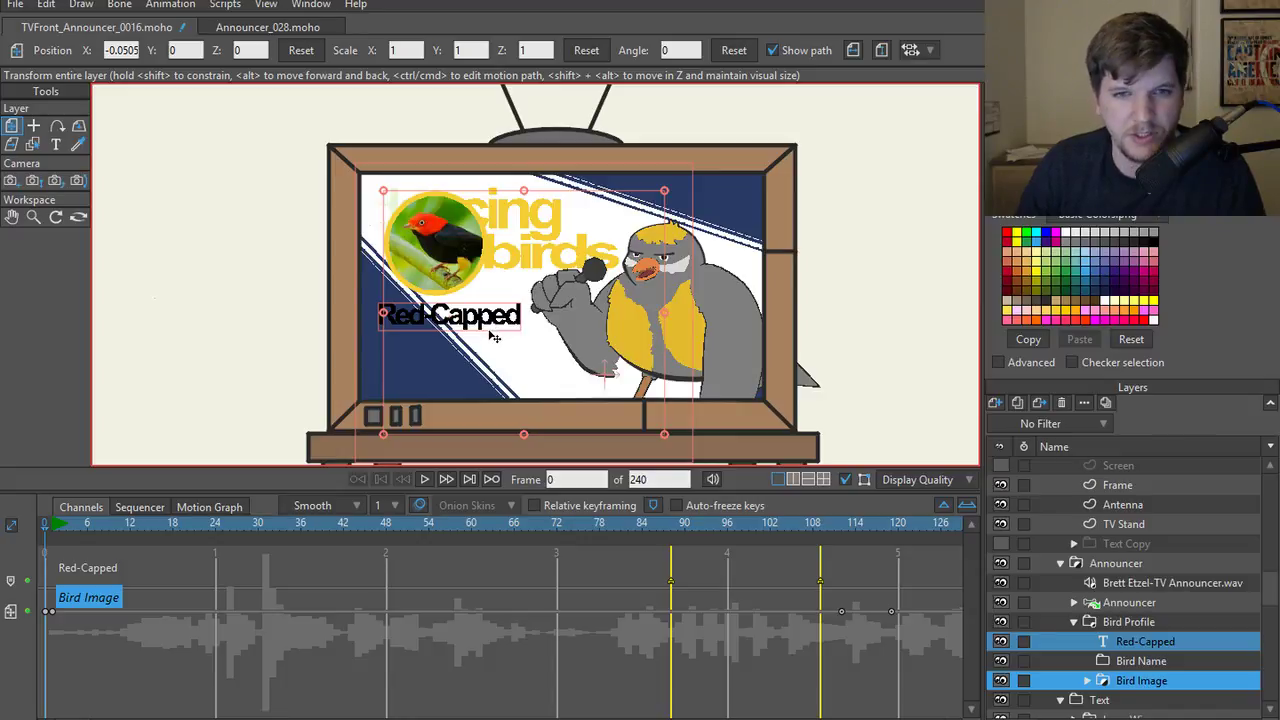
key(ctrl+r)
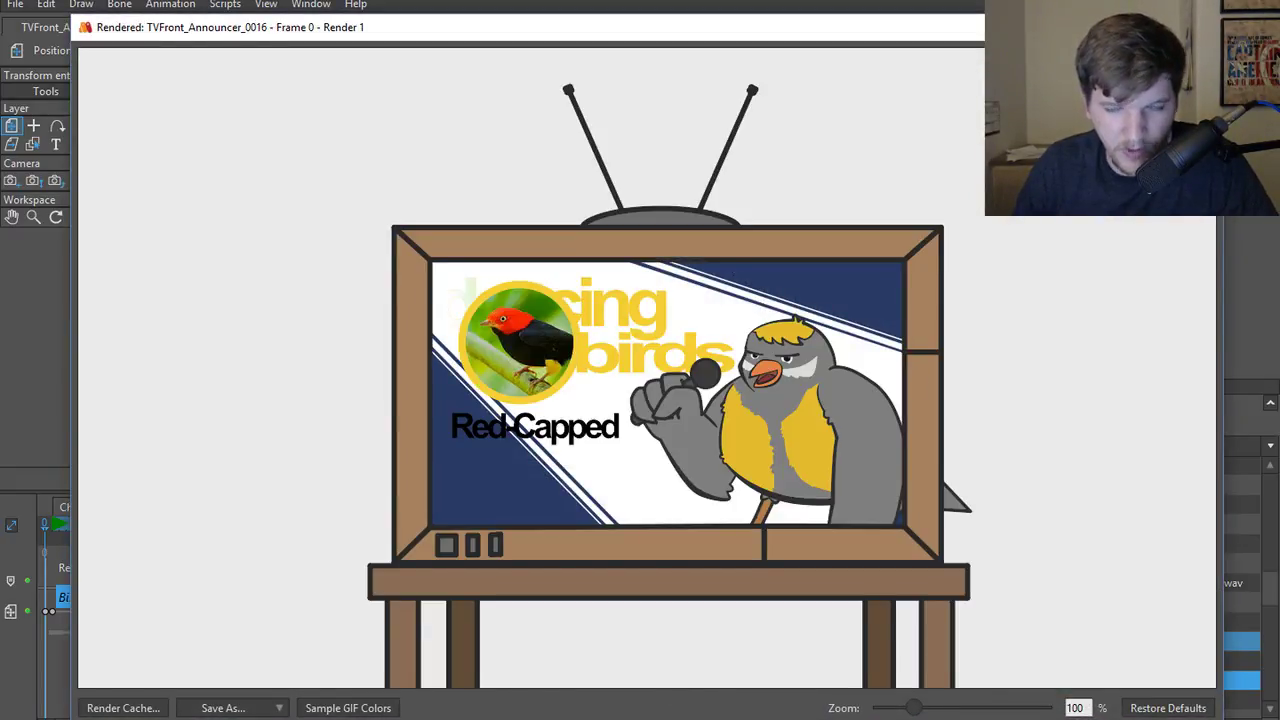
key(Escape)
key(ctrl+z)
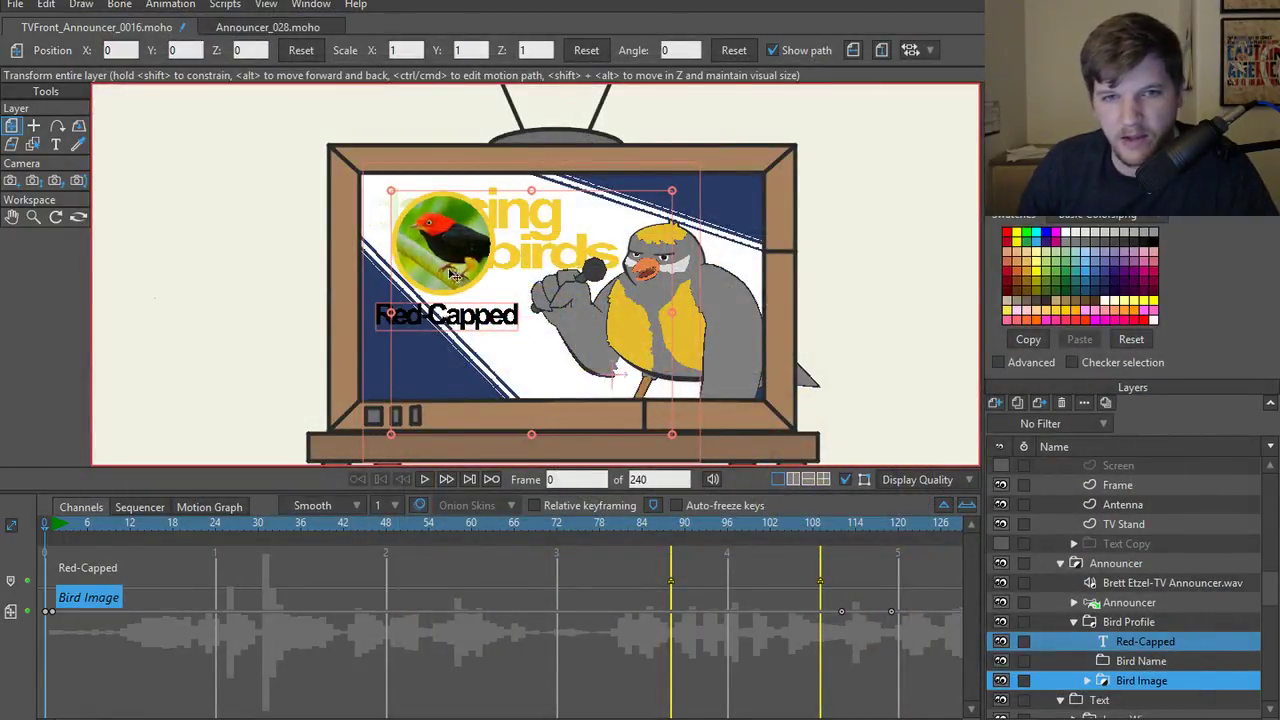
- Expand Bird Image and try to center the Red-Capped text horizontally with the circle on Layer 2
scroll(1095, 690, down, 1)
click(1087, 661)
scroll(1189, 663, down, 3)
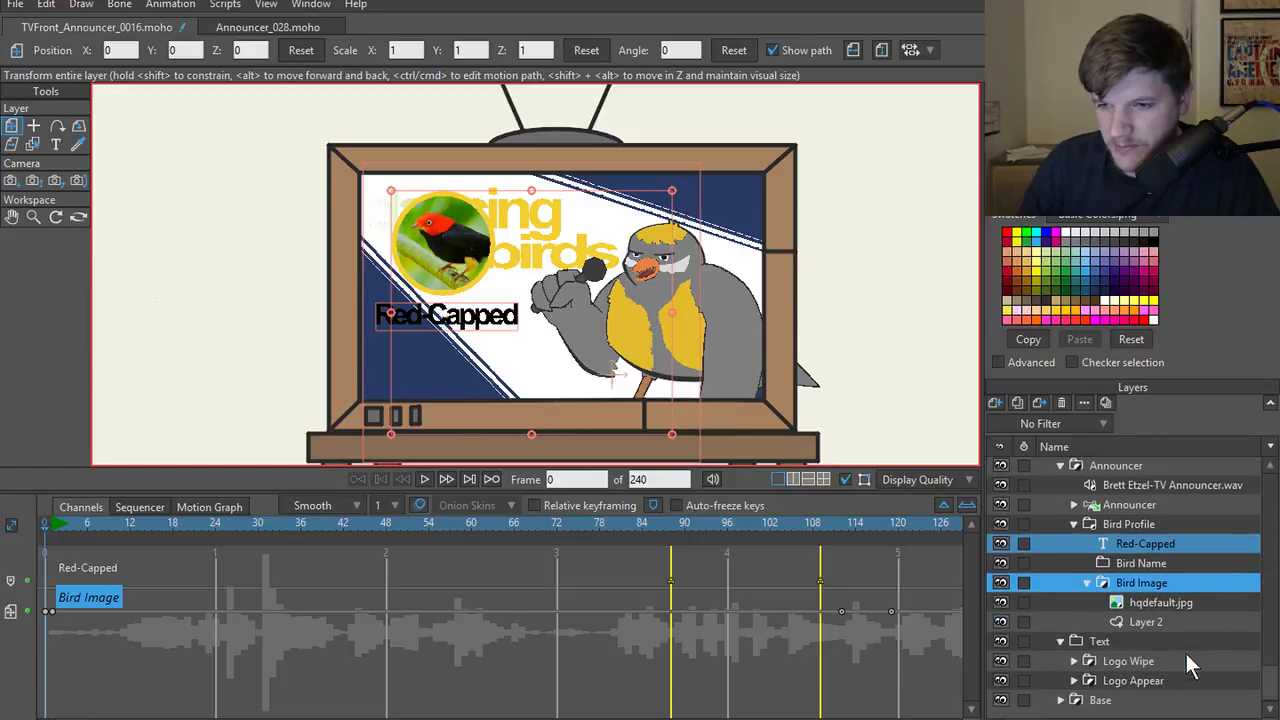
click(1155, 602)
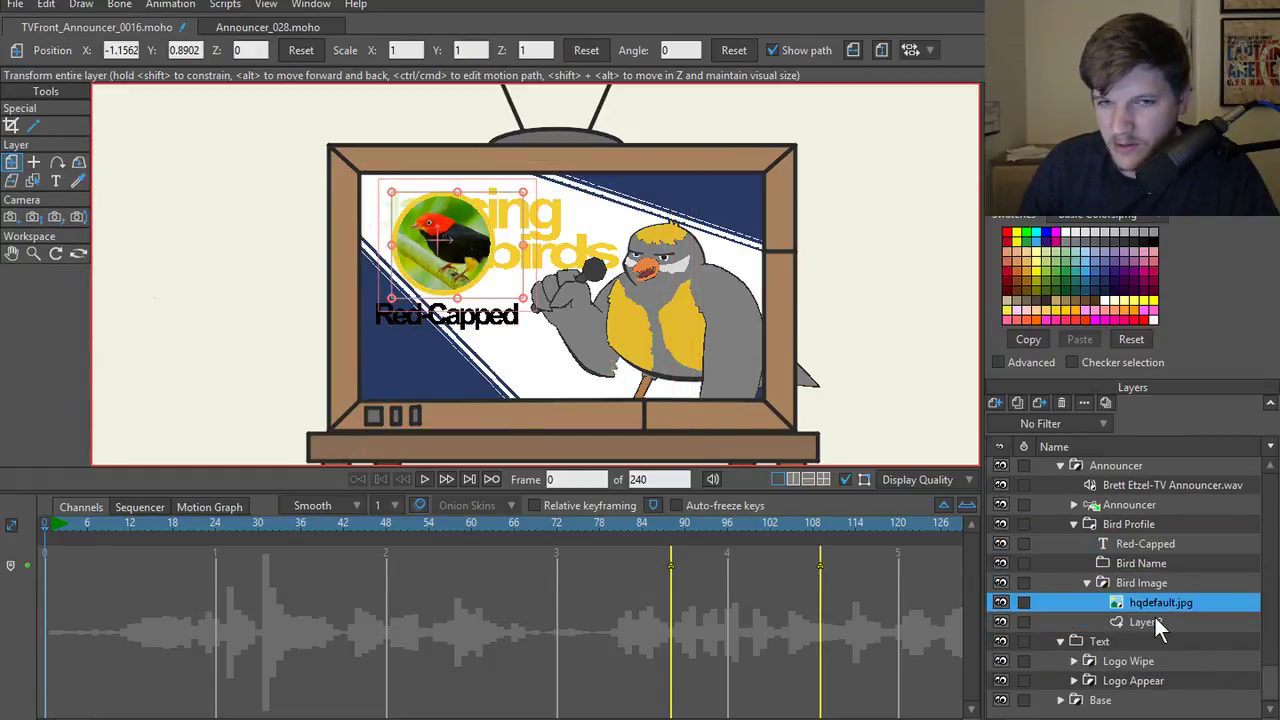
click(1155, 621)
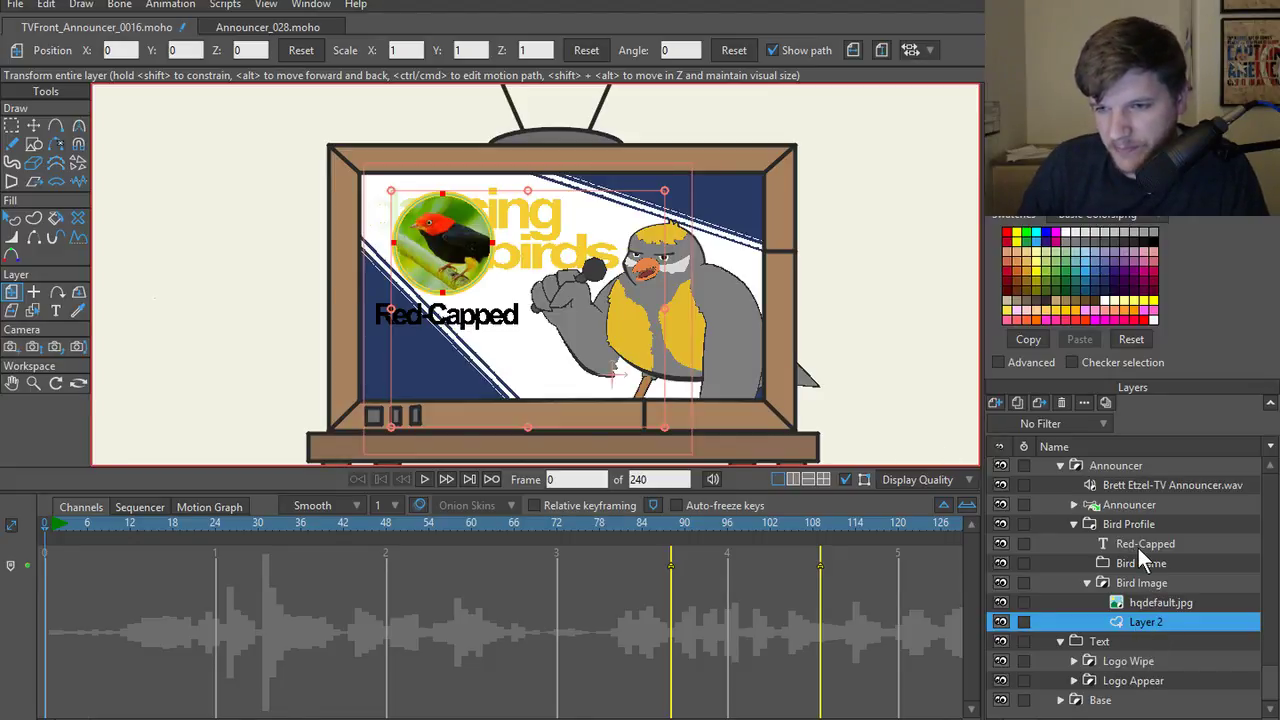
ctrl+click(1139, 543)
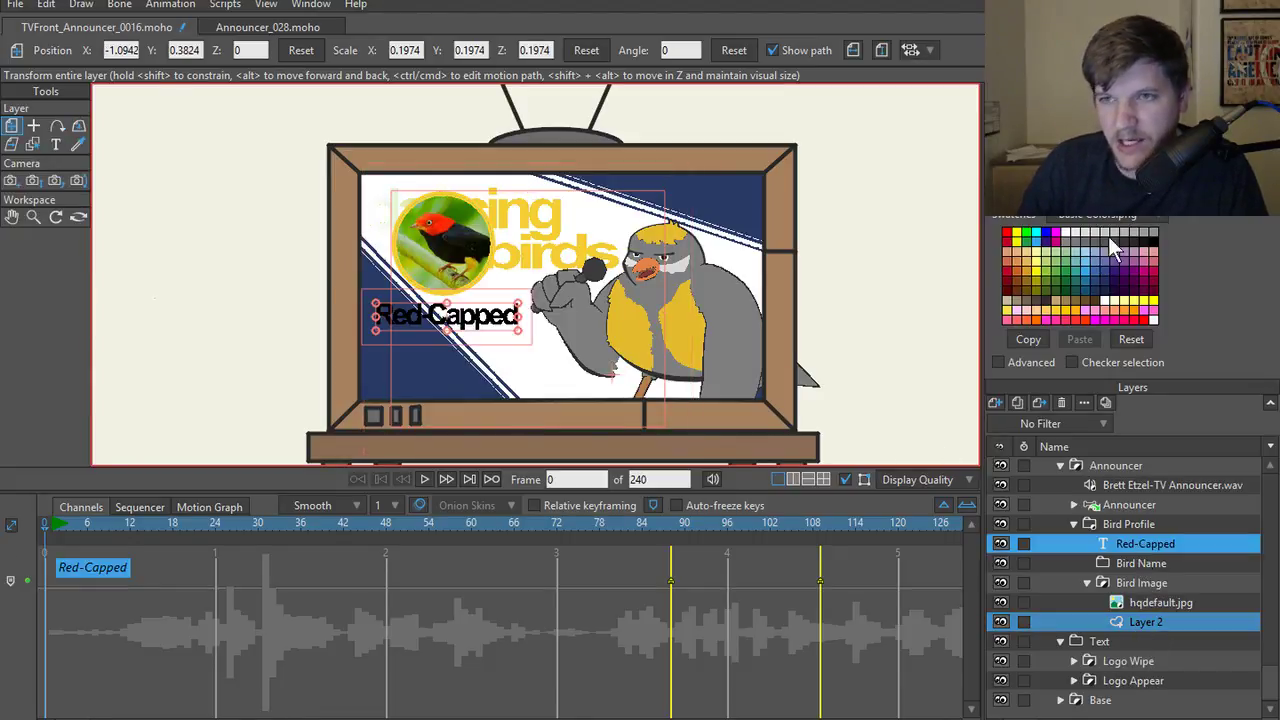
click(929, 50)
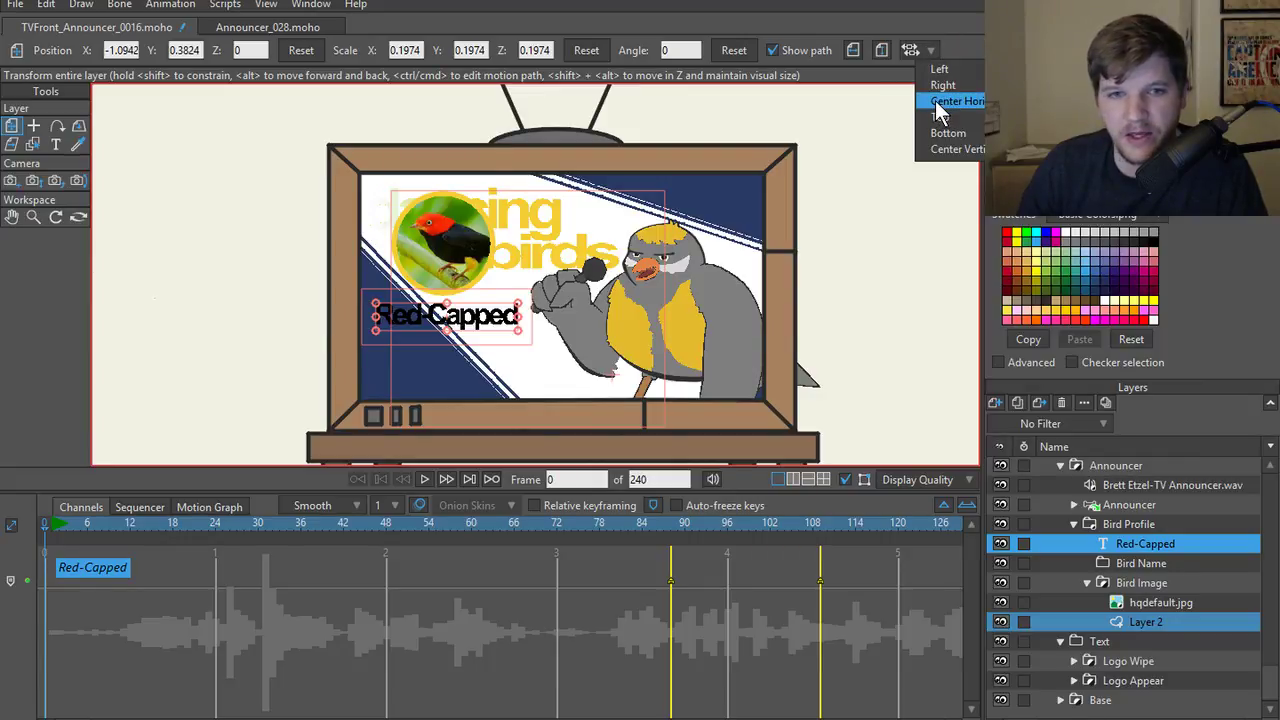
click(935, 100)
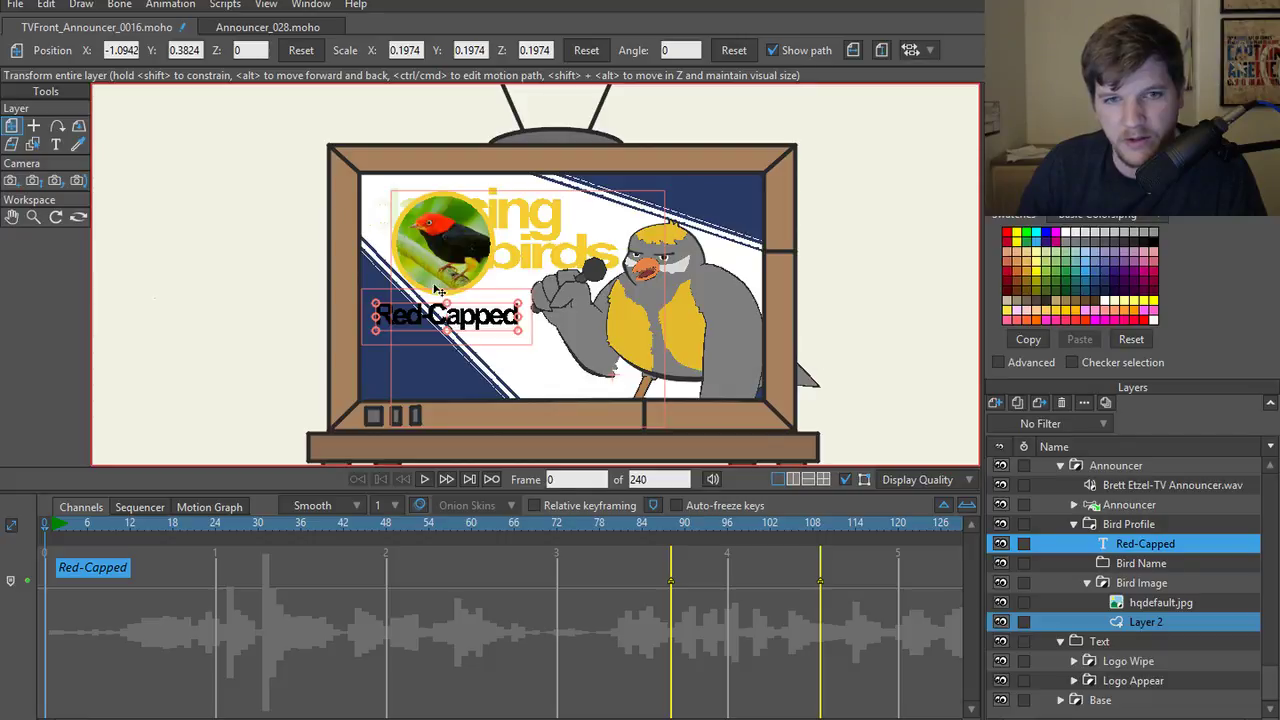
- Reselect Layer 2 and the Red-Capped text and try the horizontal center alignment again
click(1143, 565)
click(1137, 623)
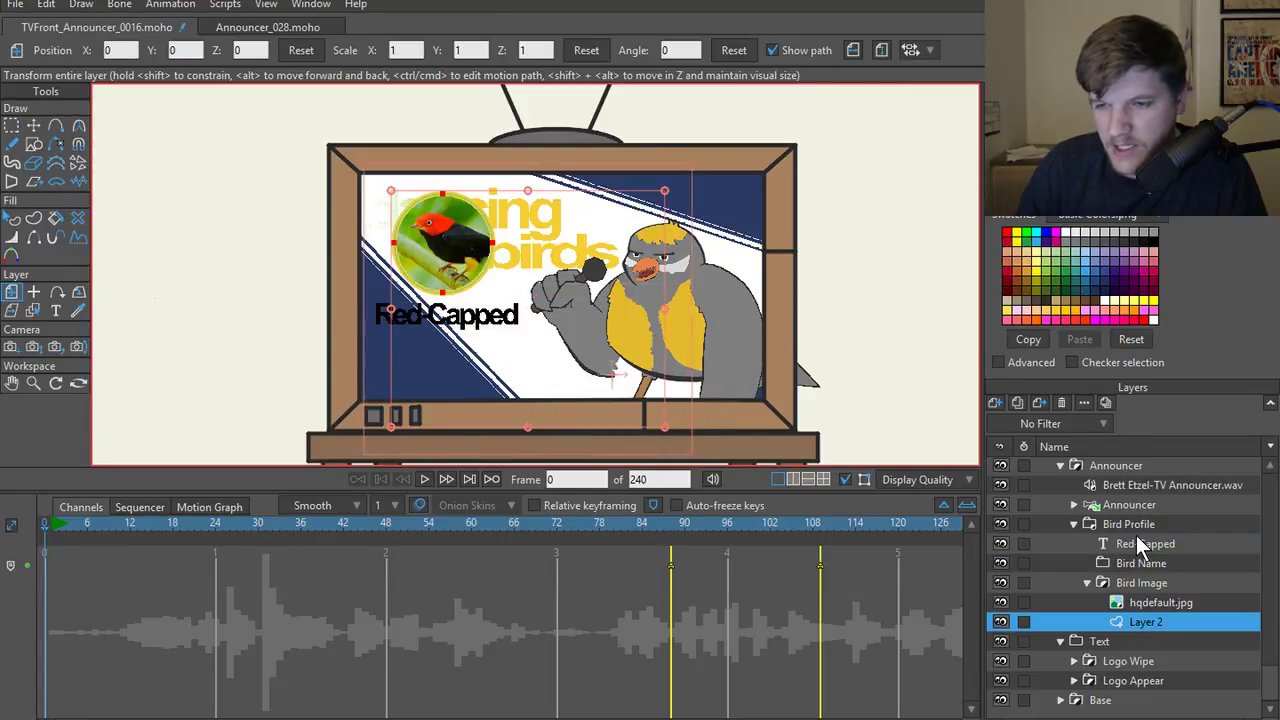
ctrl+click(1136, 540)
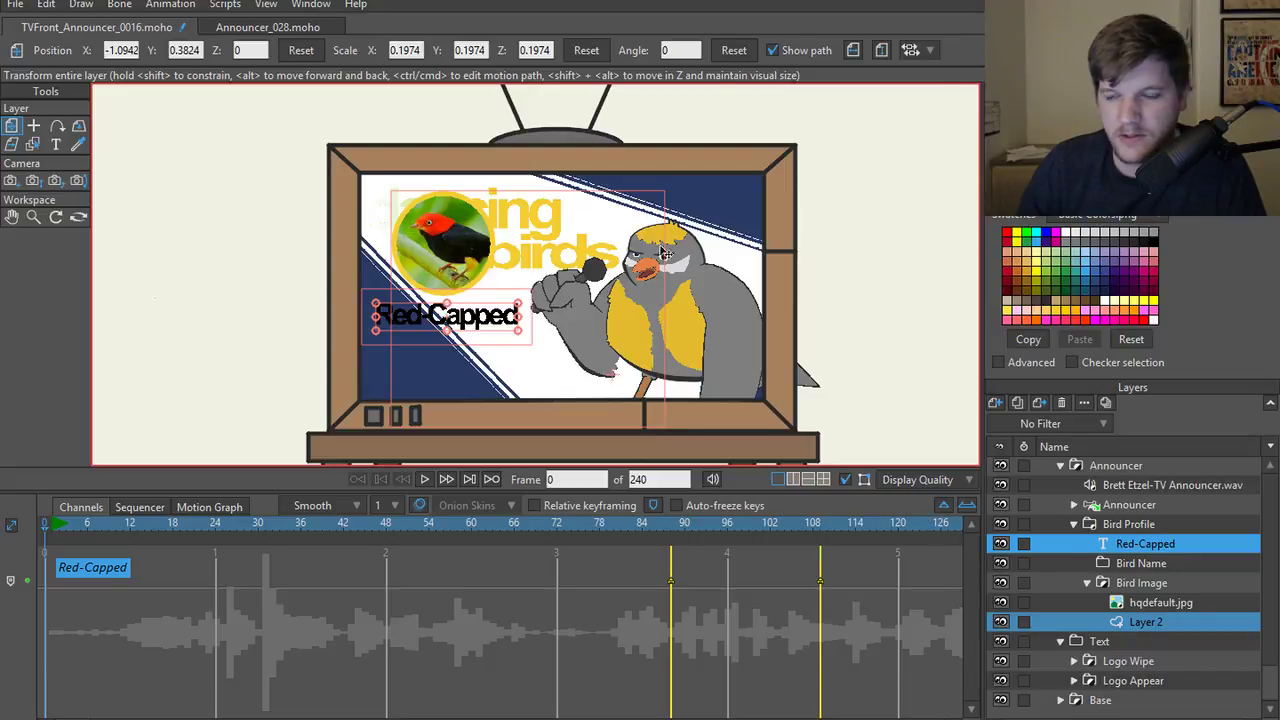
click(930, 50)
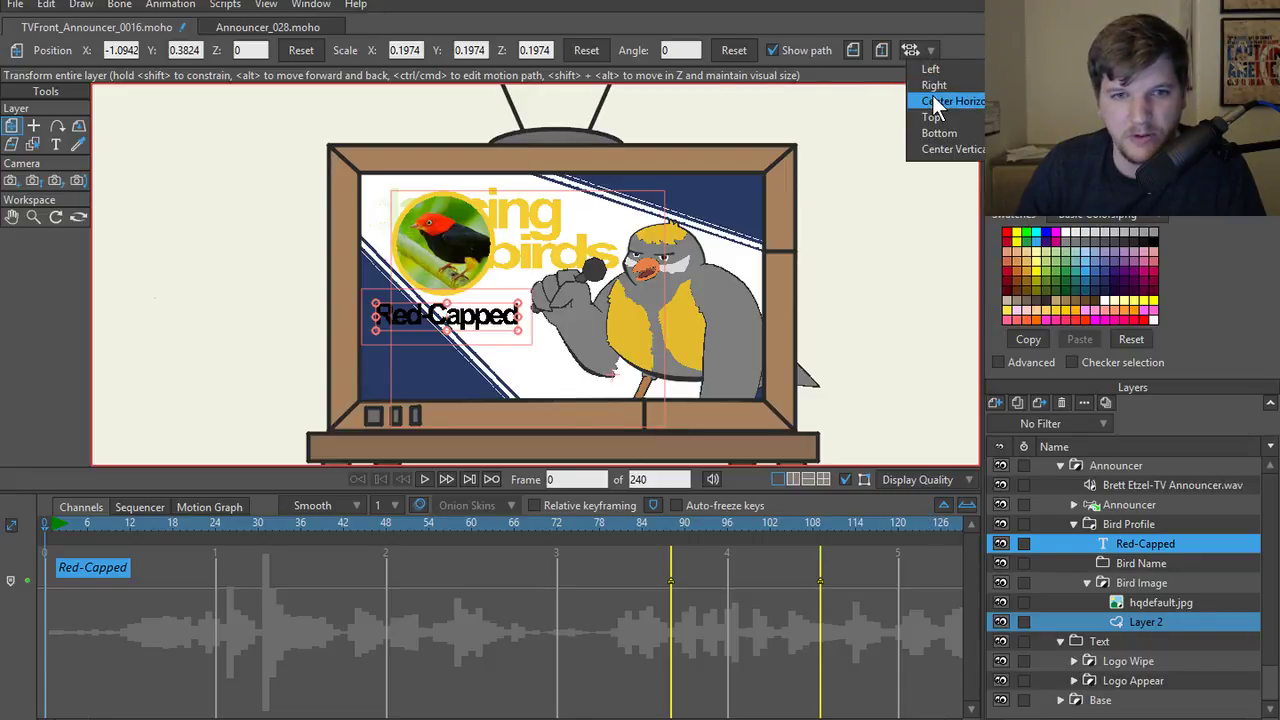
click(937, 102)
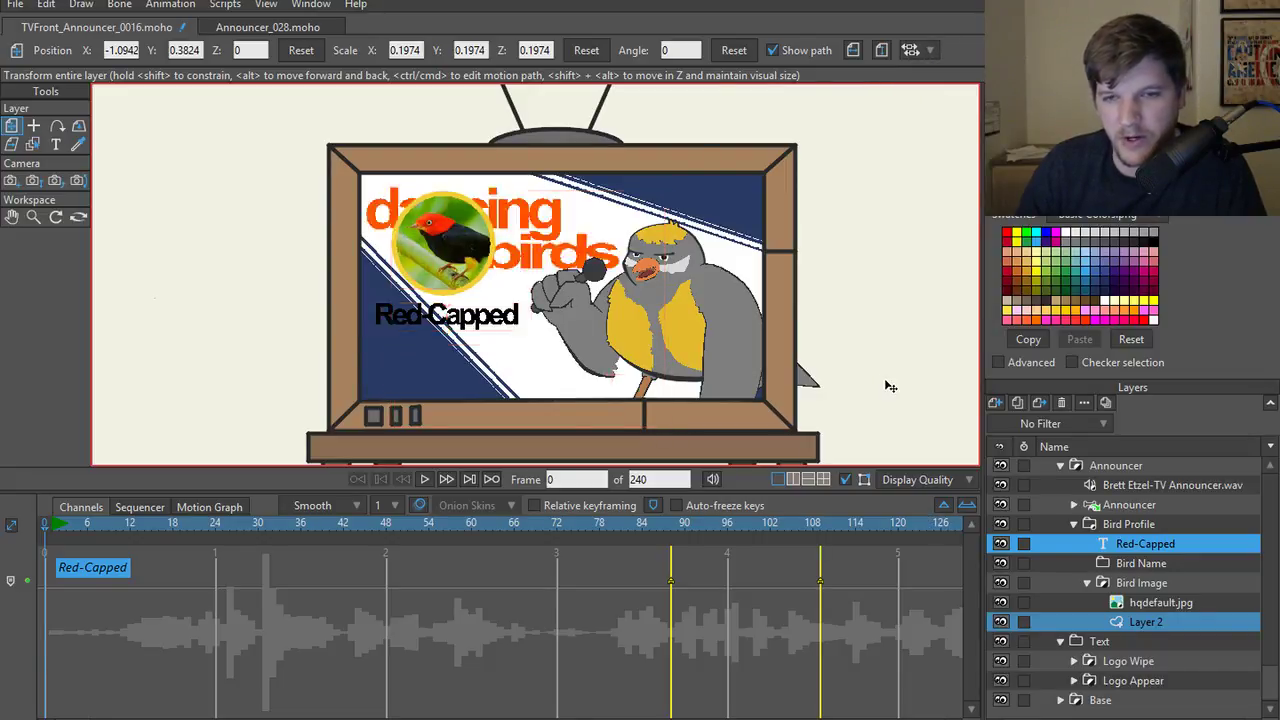
- Try centering Layer 2 and the Red-Capped text horizontally with Layer 2 as the active layer, and undo the shift
click(1162, 598)
click(1160, 545)
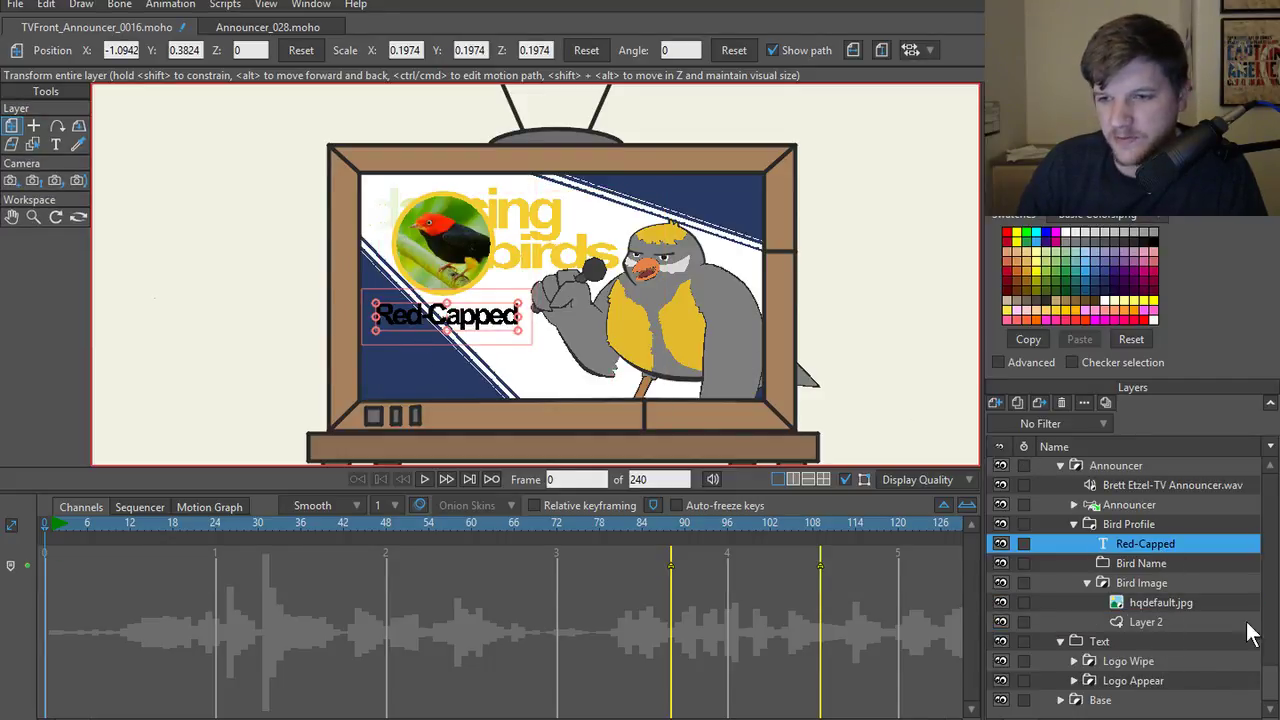
ctrl+click(1162, 622)
click(919, 47)
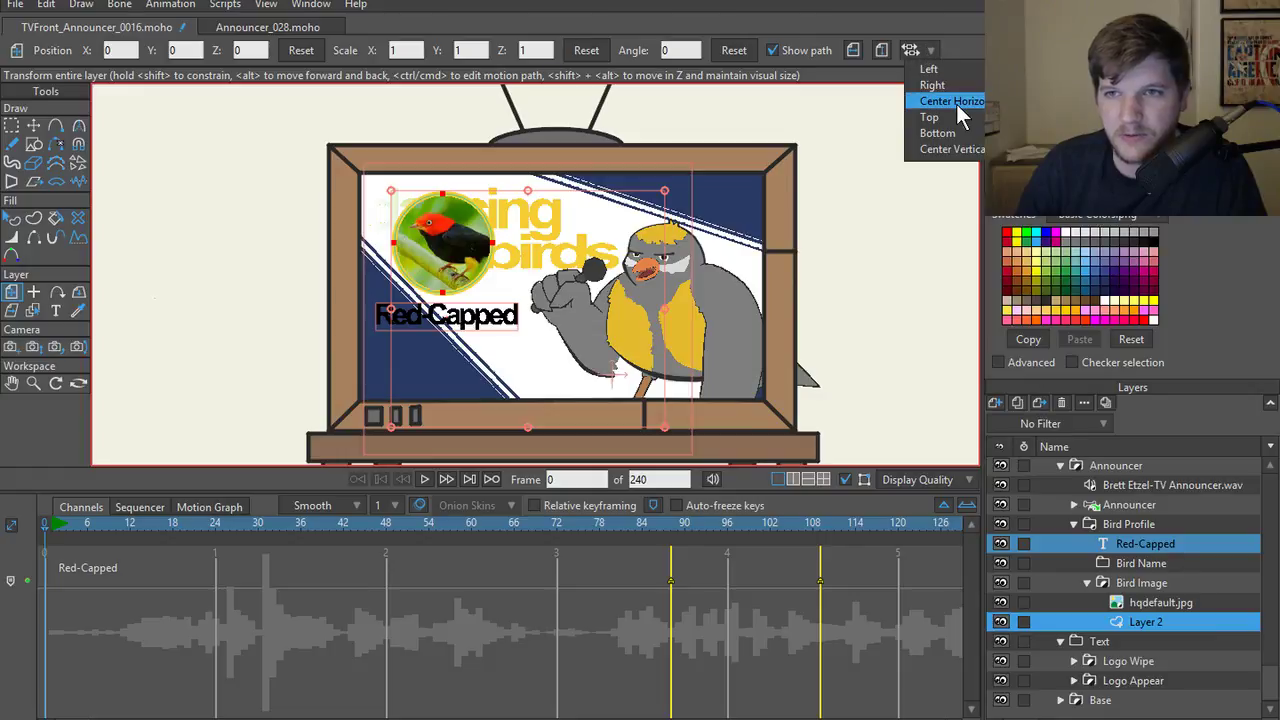
click(956, 102)
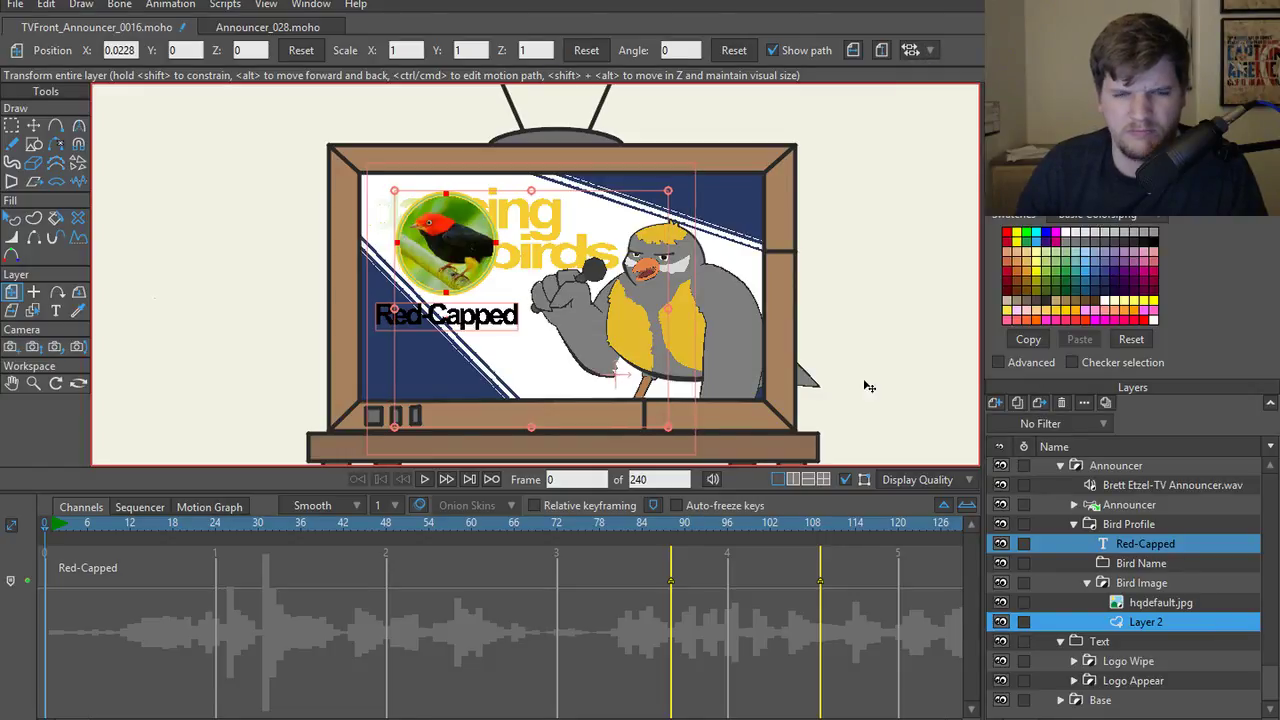
key(ctrl+z)
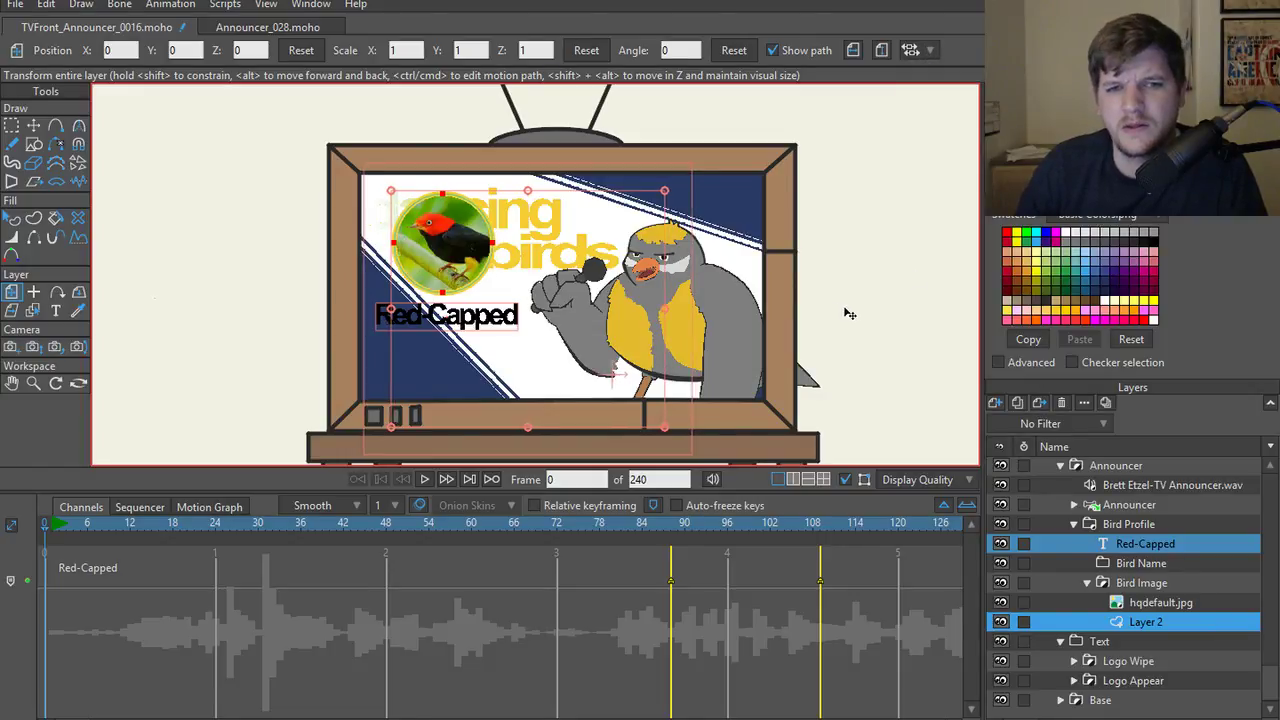
- Retry the horizontal centering by selecting Layer 2 first and adding the Red-Capped text to the selection
click(1144, 588)
click(1145, 622)
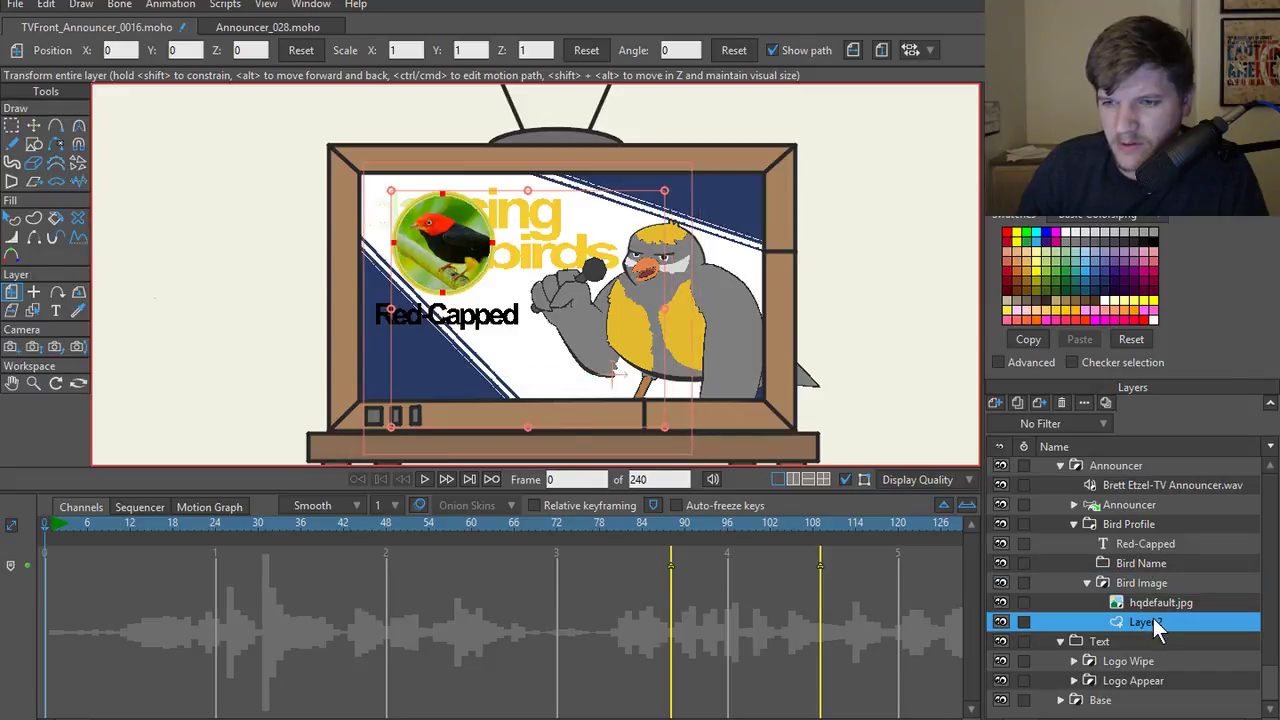
ctrl+click(1151, 543)
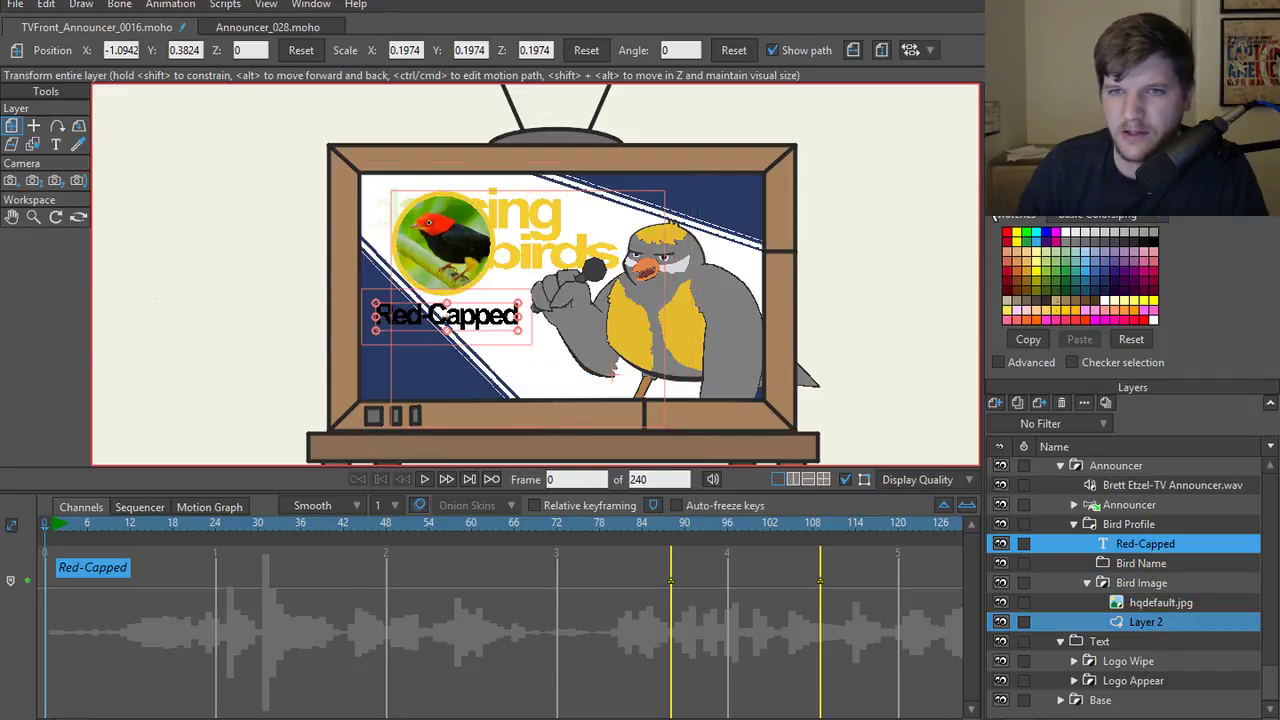
click(931, 50)
click(944, 97)
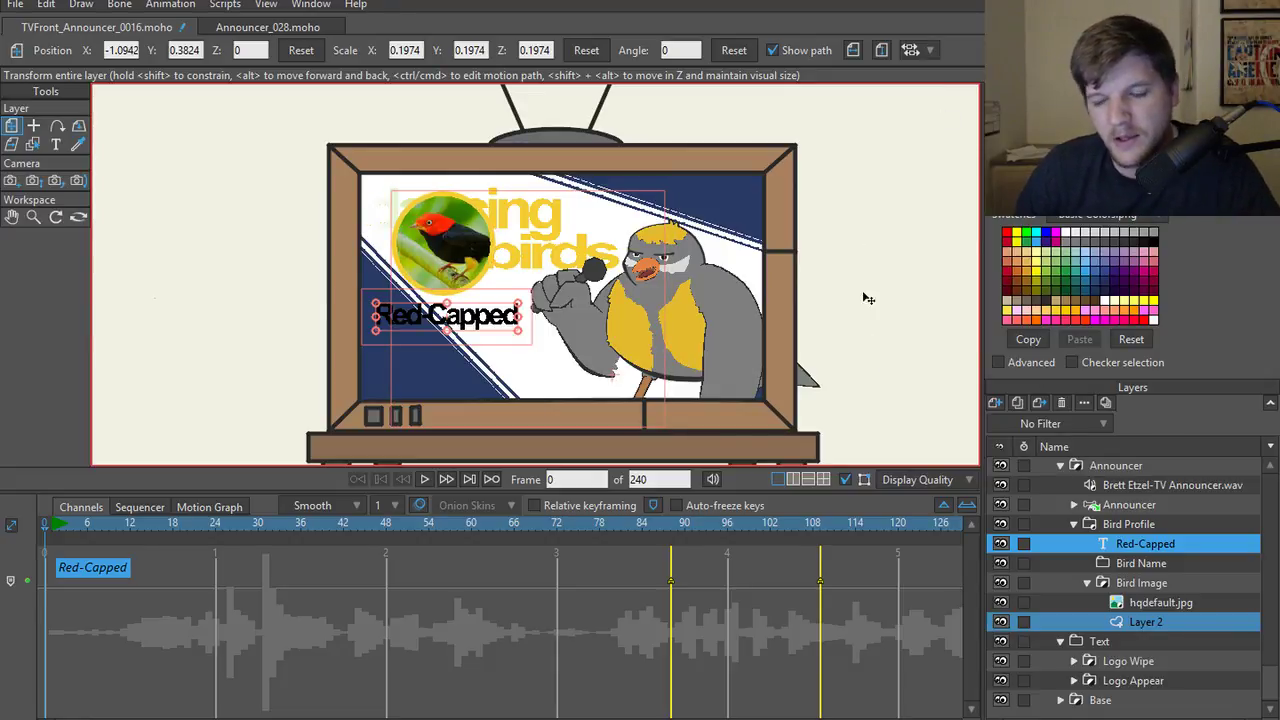
- Collapse the Bird Image group and move the Red-Capped text layer into the Bird Name group
click(1146, 564)
click(1086, 583)
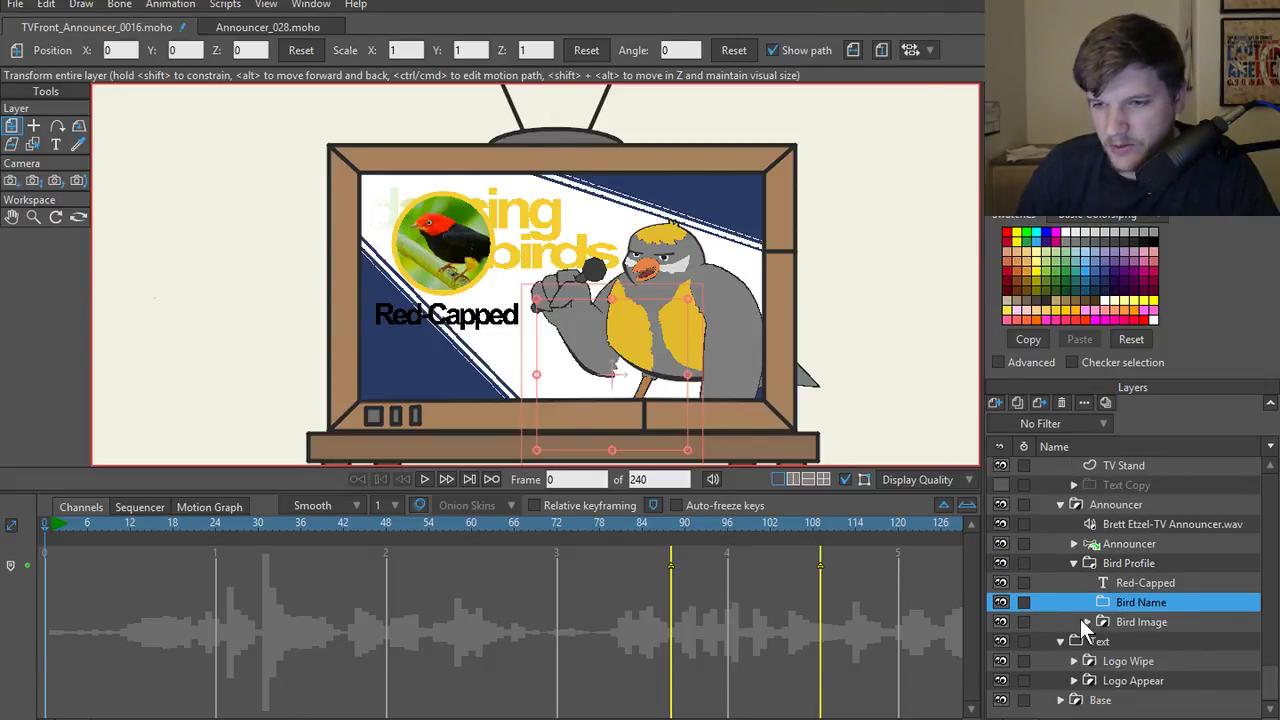
mouse_move(1142, 583)
mouse_down()
mouse_move(1150, 612)
mouse_move(1140, 603)
mouse_up()
double_click(1138, 583)
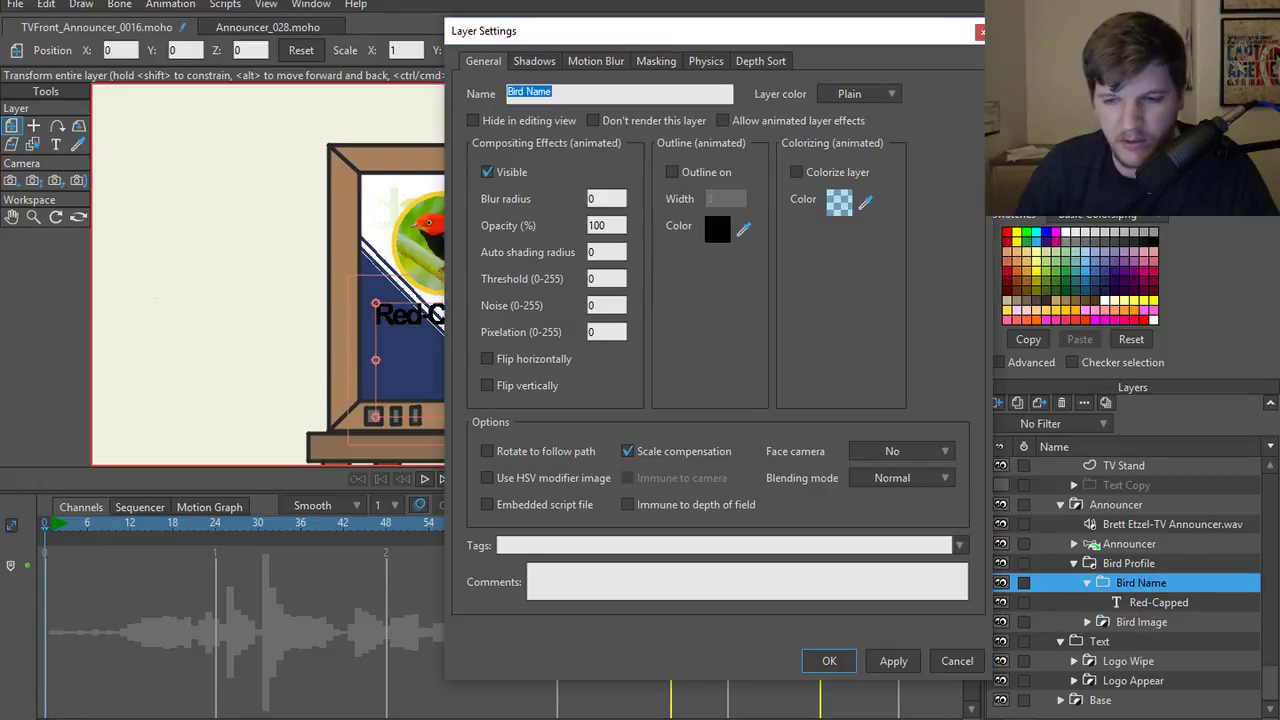
click(955, 663)
- Duplicate the Red-Capped text layer inside Bird Name and change the copy's text to Manakin
click(1142, 601)
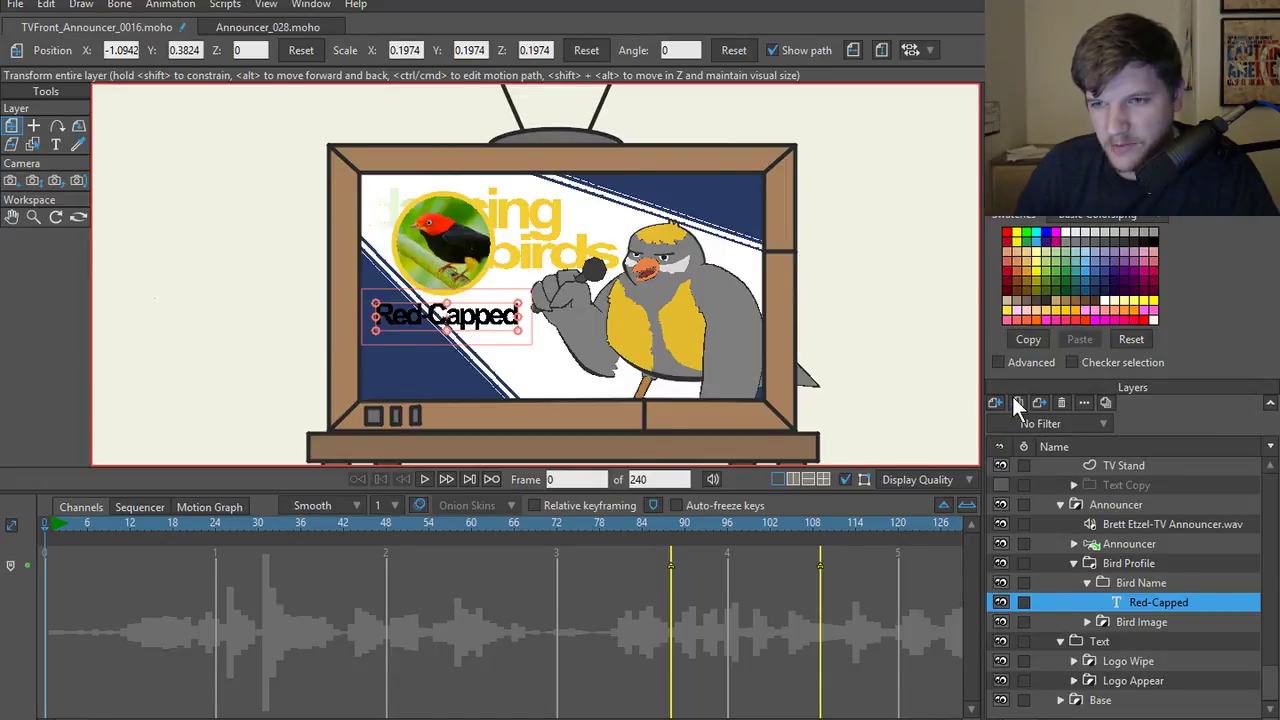
click(1019, 404)
double_click(1161, 606)
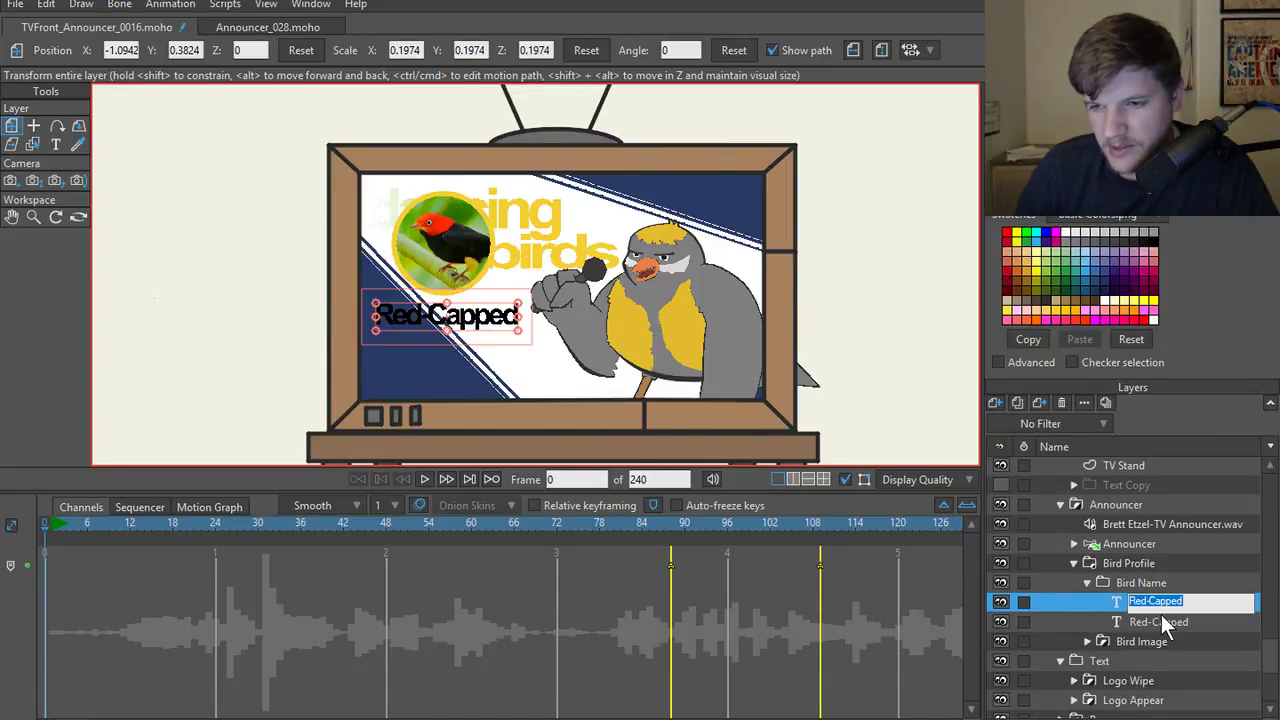
text(Manaki)
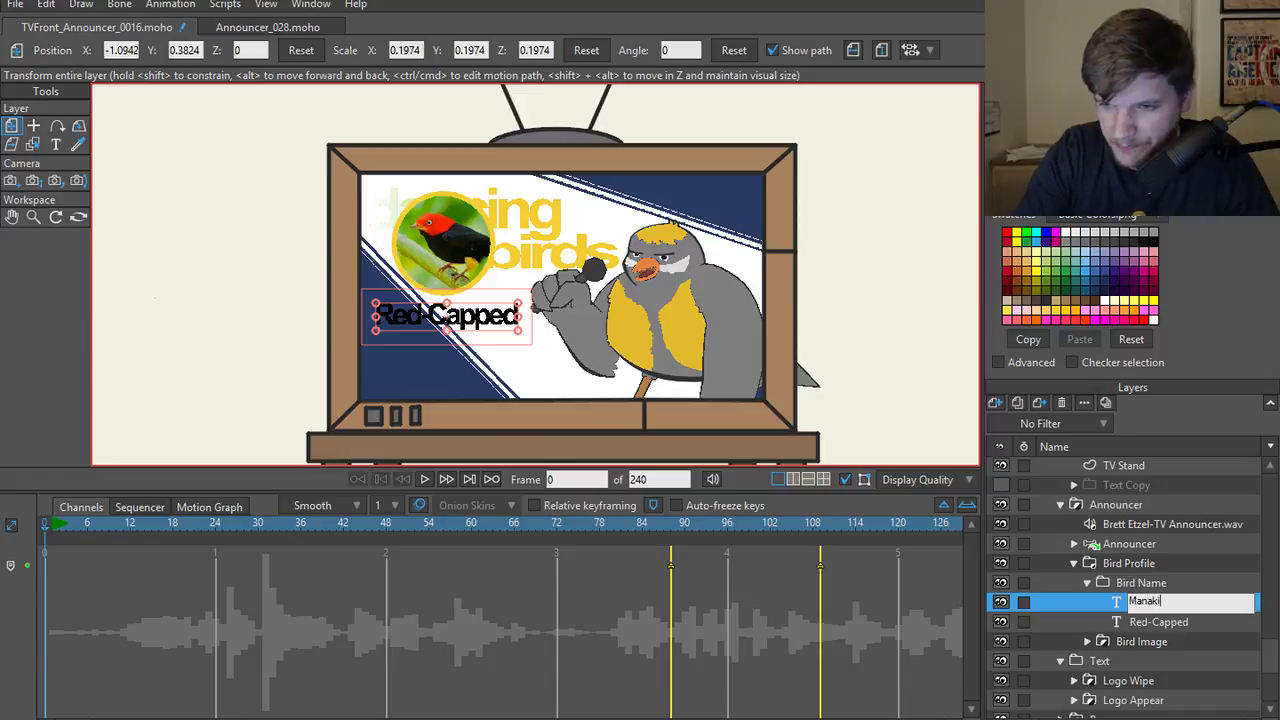
key(Escape)
double_click(1163, 596)
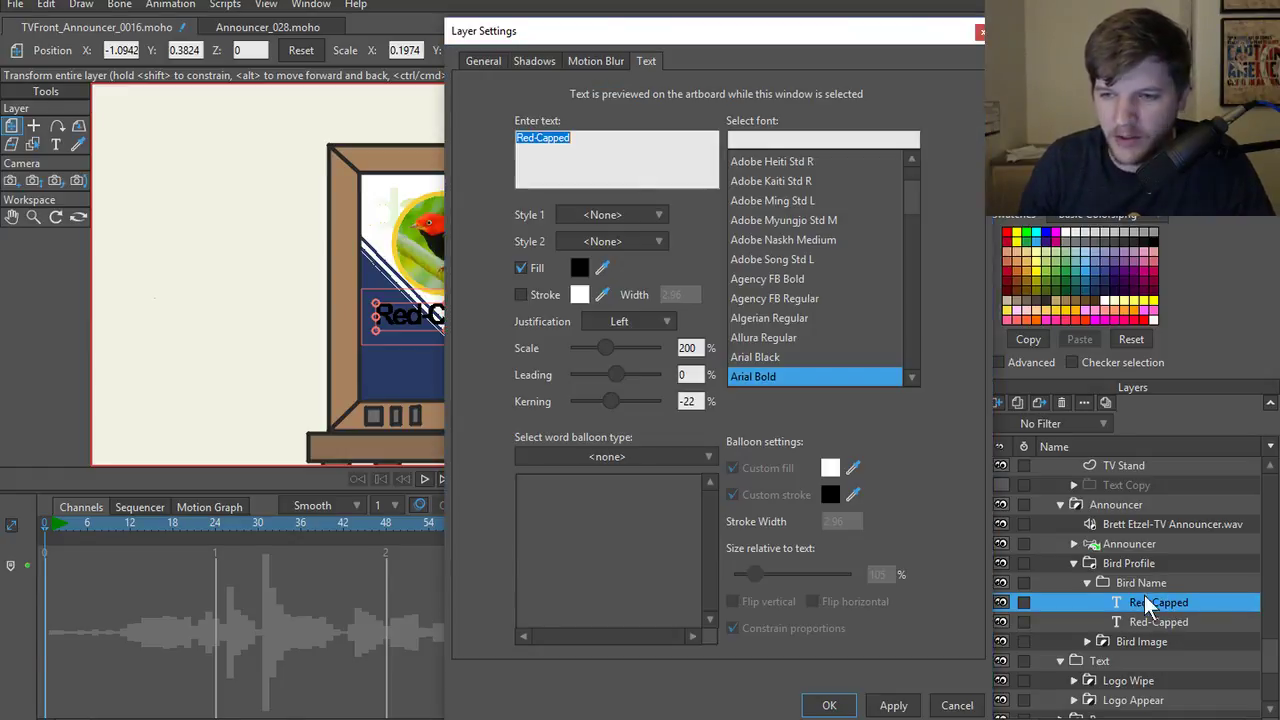
text(Manakin)
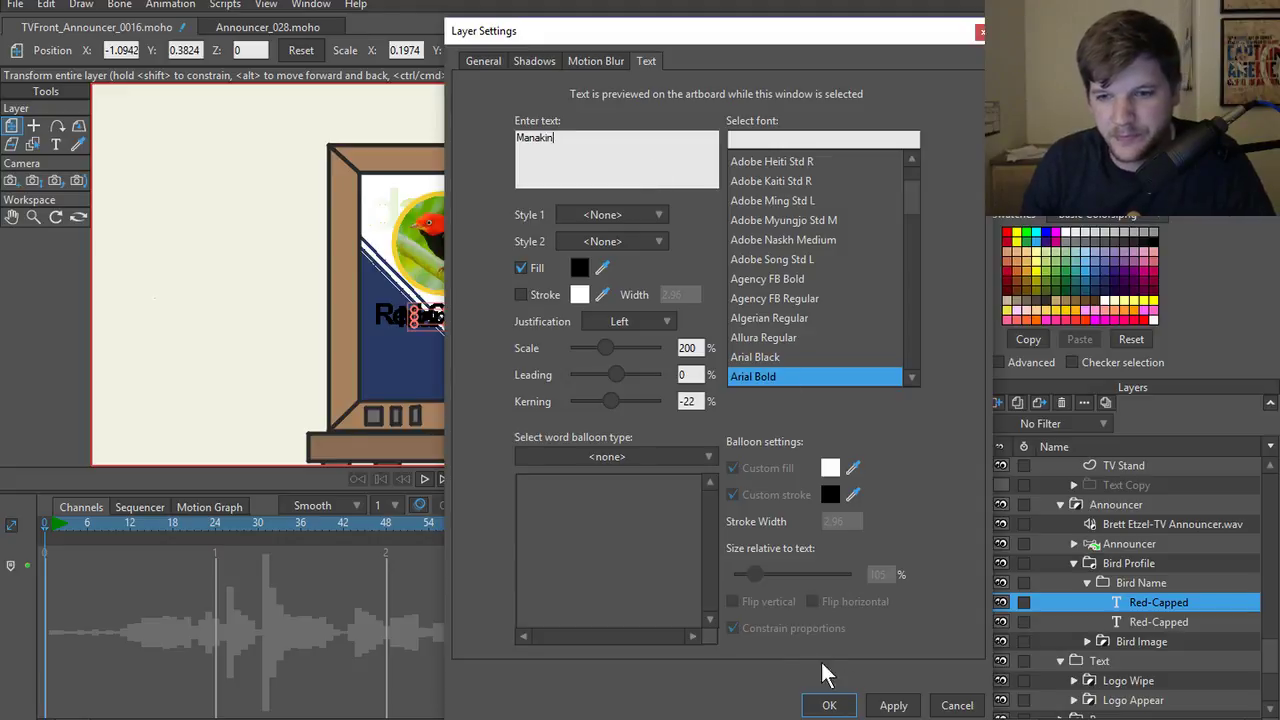
click(894, 705)
click(829, 705)
- Move the Manakin text beneath Red-Capped and scale it up to about 0.299 to match that line's width
scroll(470, 365, up, 2)
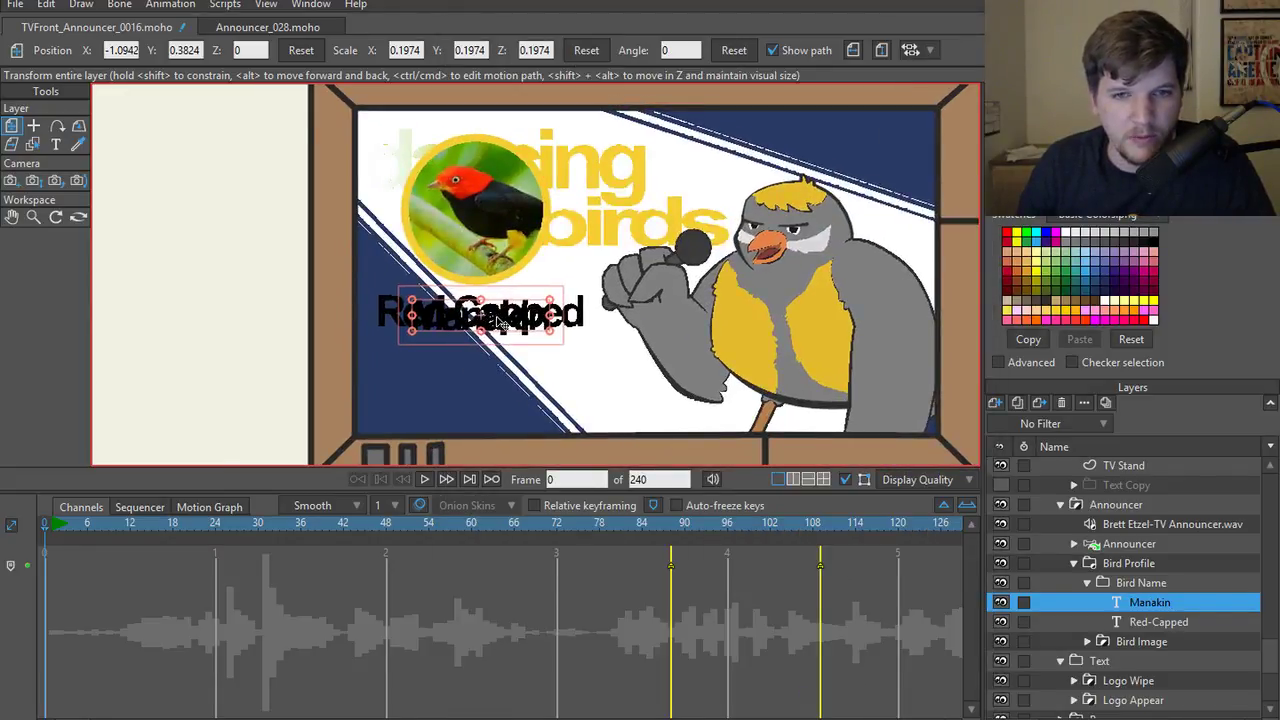
drag(472, 365, 462, 404)
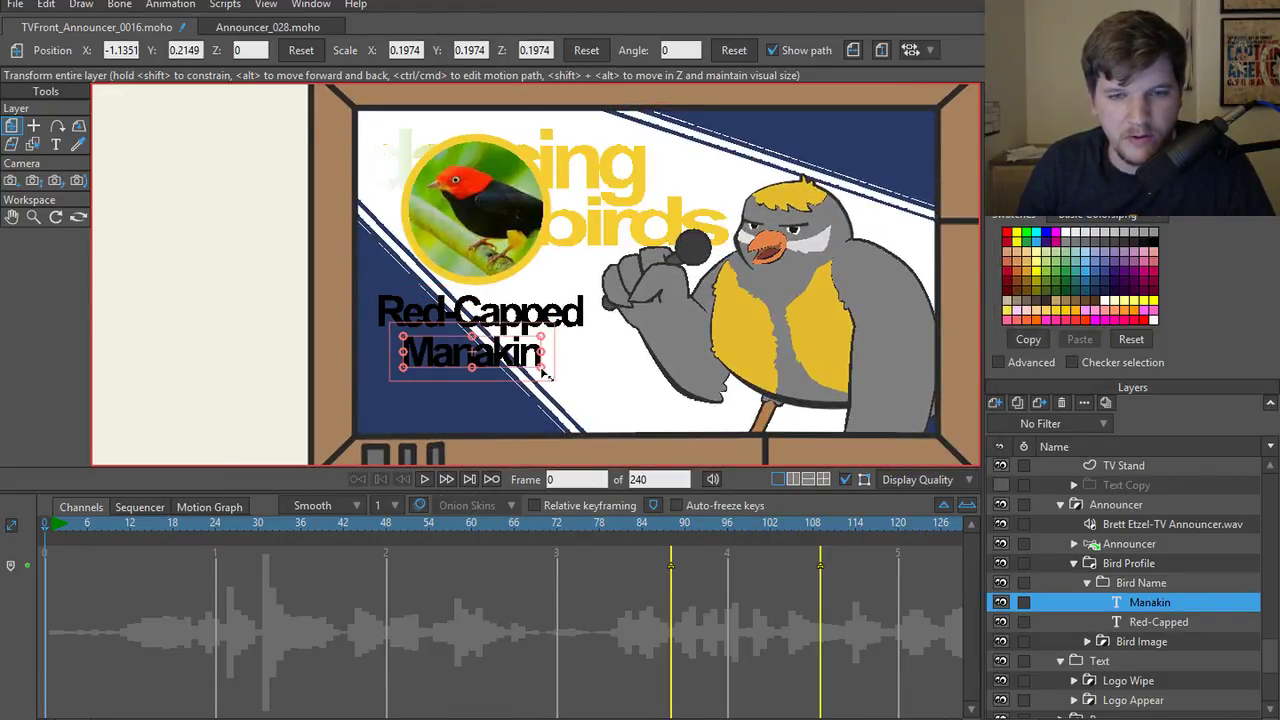
mouse_move(546, 372)
mouse_down()
mouse_move(566, 386)
mouse_move(569, 368)
mouse_move(566, 386)
mouse_move(548, 376)
mouse_move(563, 380)
mouse_up()
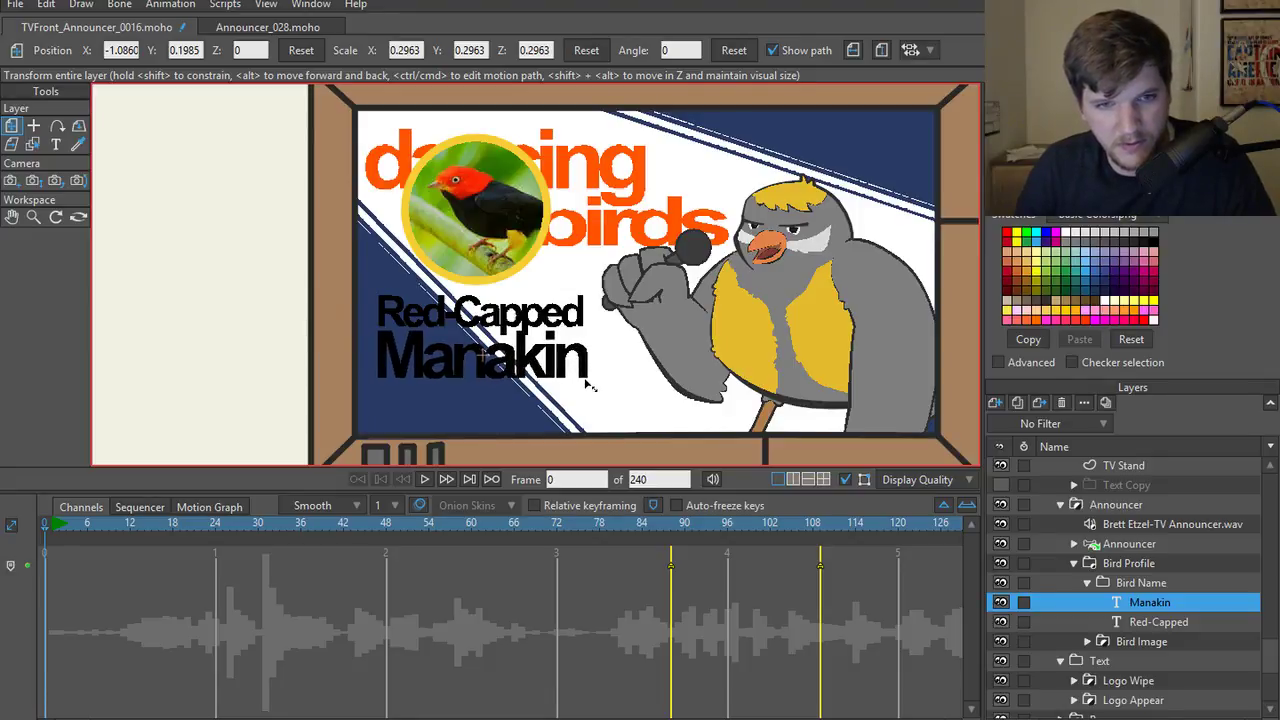
drag(586, 384, 552, 370)
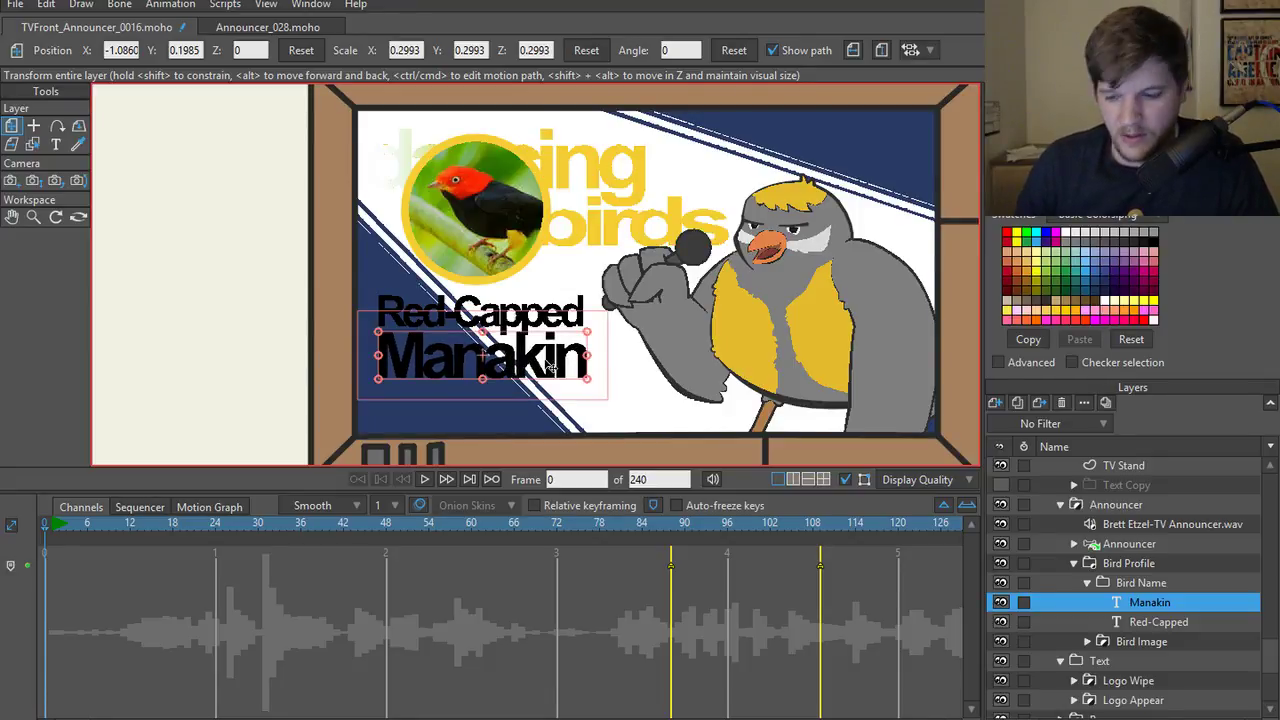
- Fine-tune the Manakin text's vertical position below Red-Capped to a Y of about 0.174
key(Down)
key(Down)
key(Down)
key(Down)
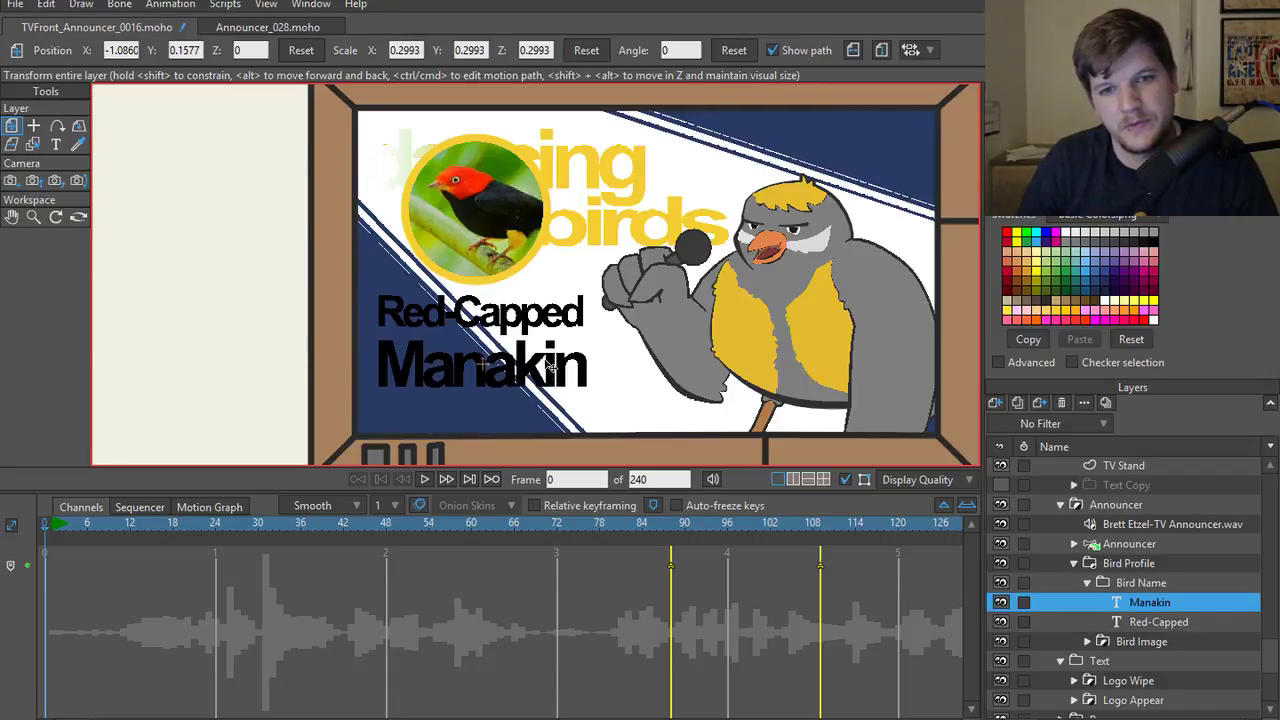
key(Up)
key(Up)
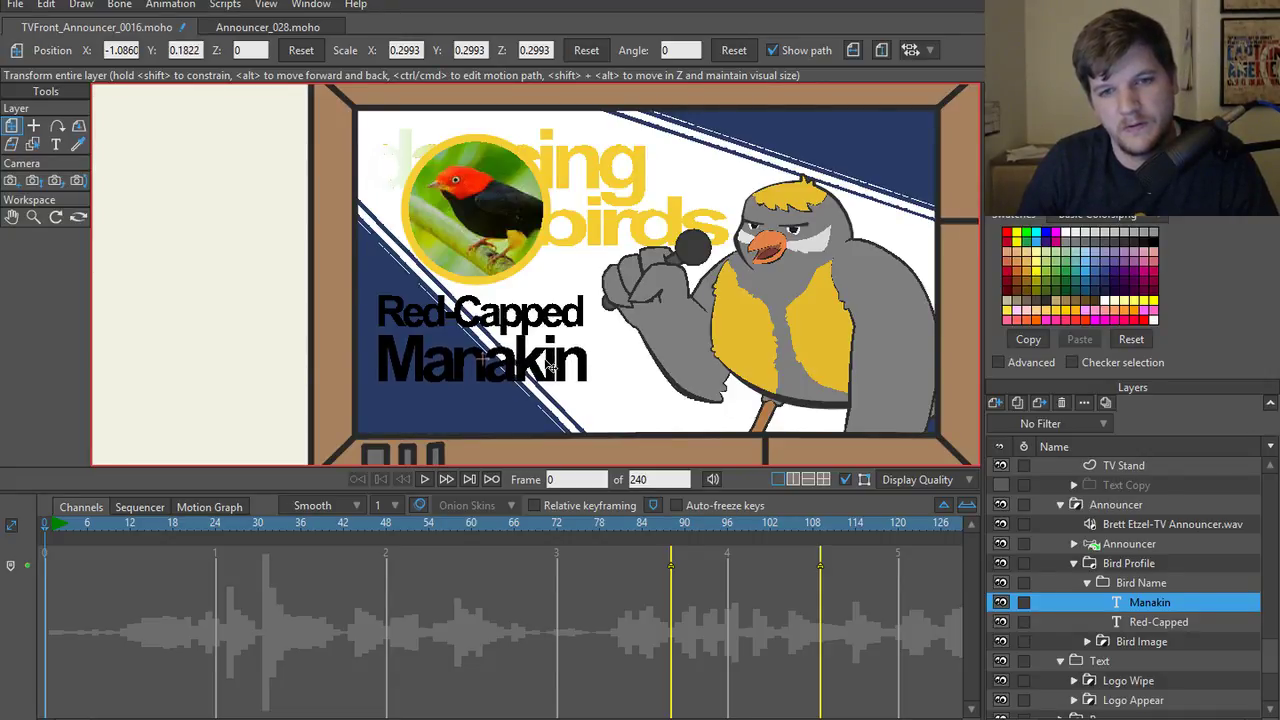
drag(550, 368, 537, 390)
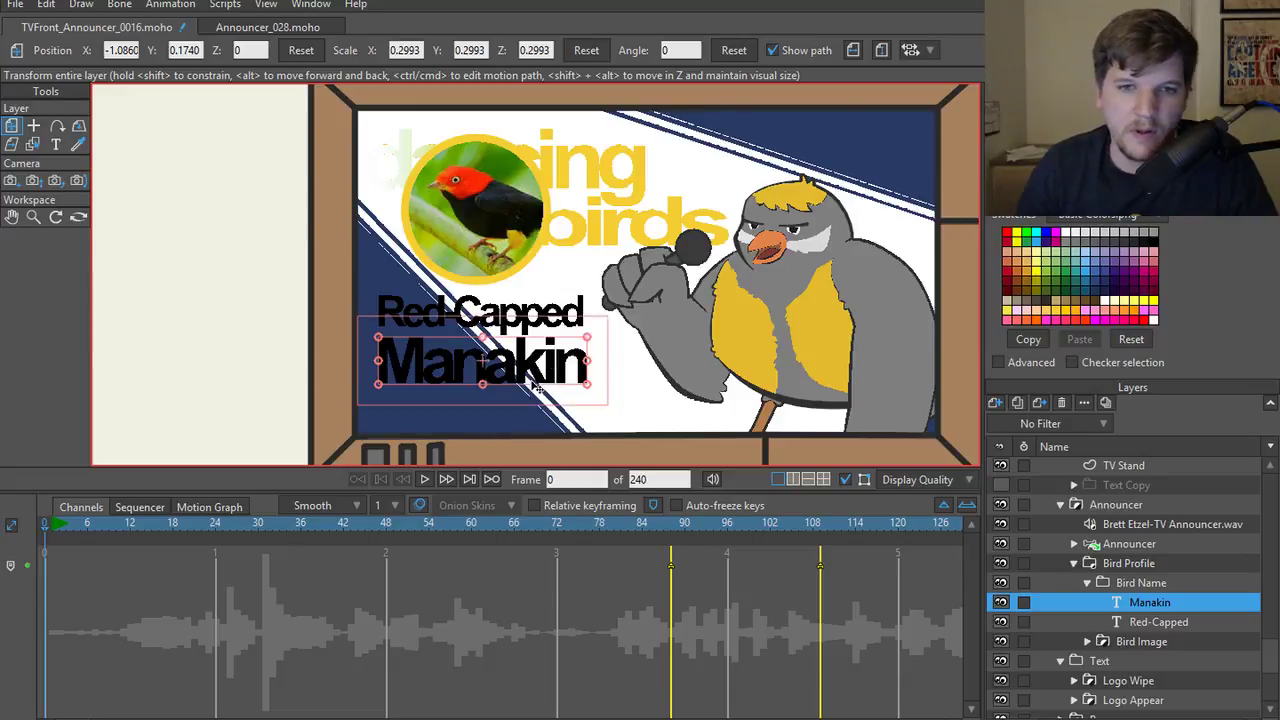
- Browse the fonts for the Manakin text and set it to Arimo Bold
double_click(1180, 601)
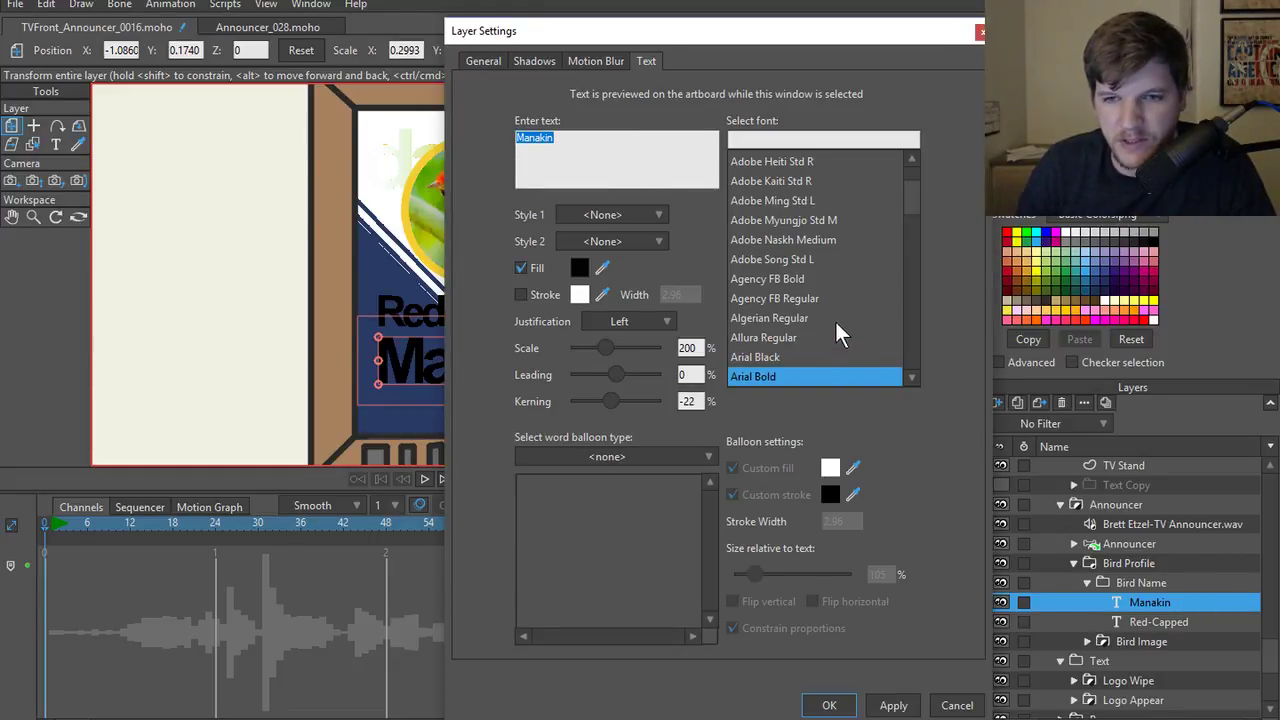
mouse_move(896, 187)
mouse_down()
mouse_move(905, 360)
mouse_move(909, 248)
mouse_move(907, 319)
mouse_up()
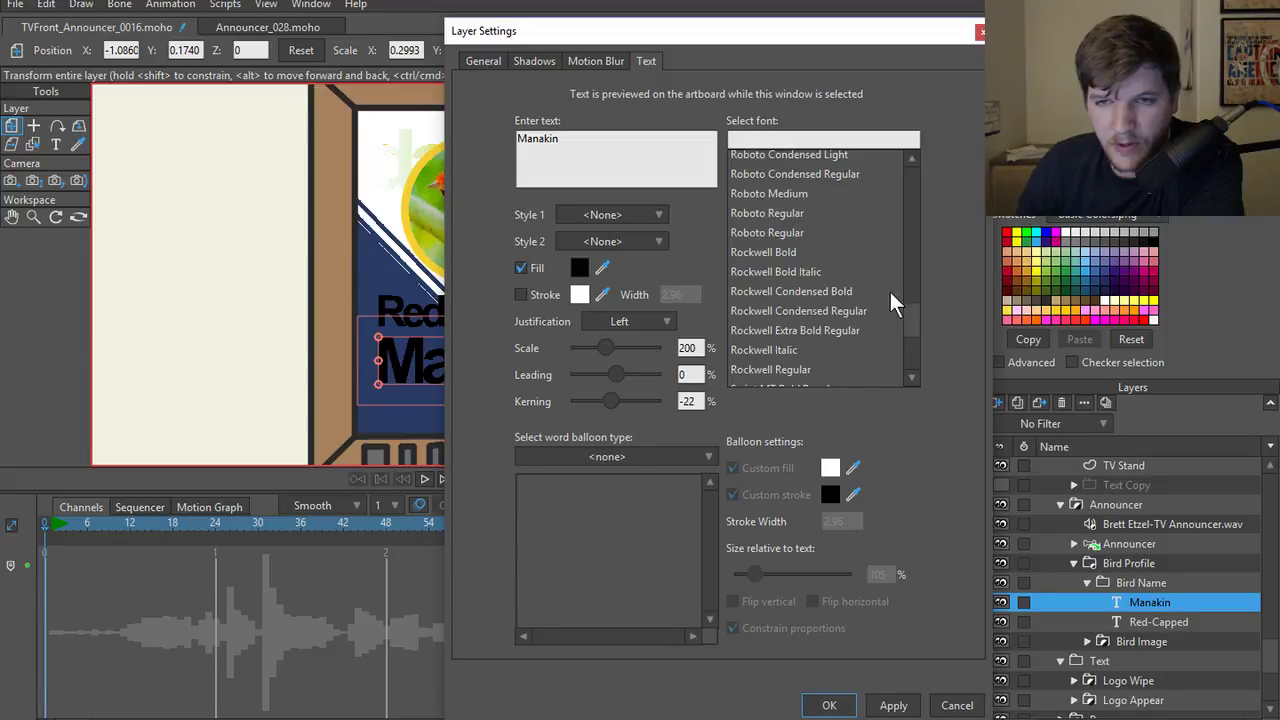
scroll(790, 238, up, 20)
click(788, 240)
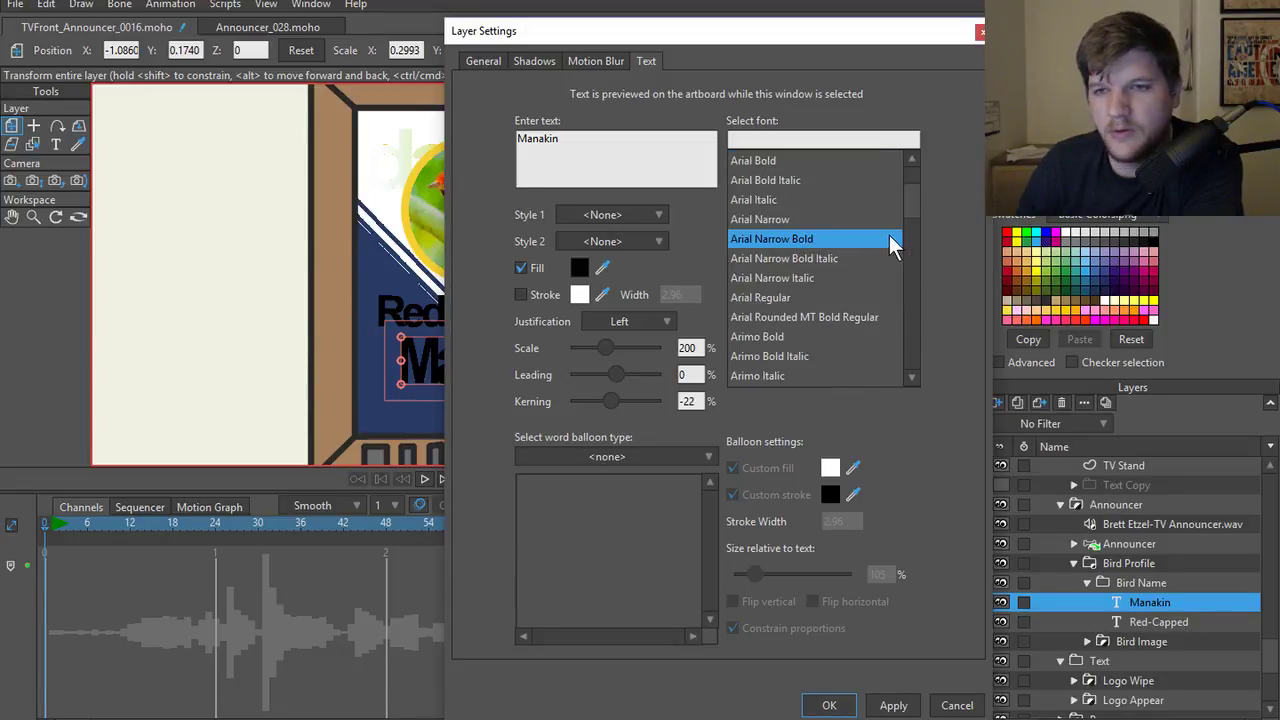
drag(914, 200, 909, 320)
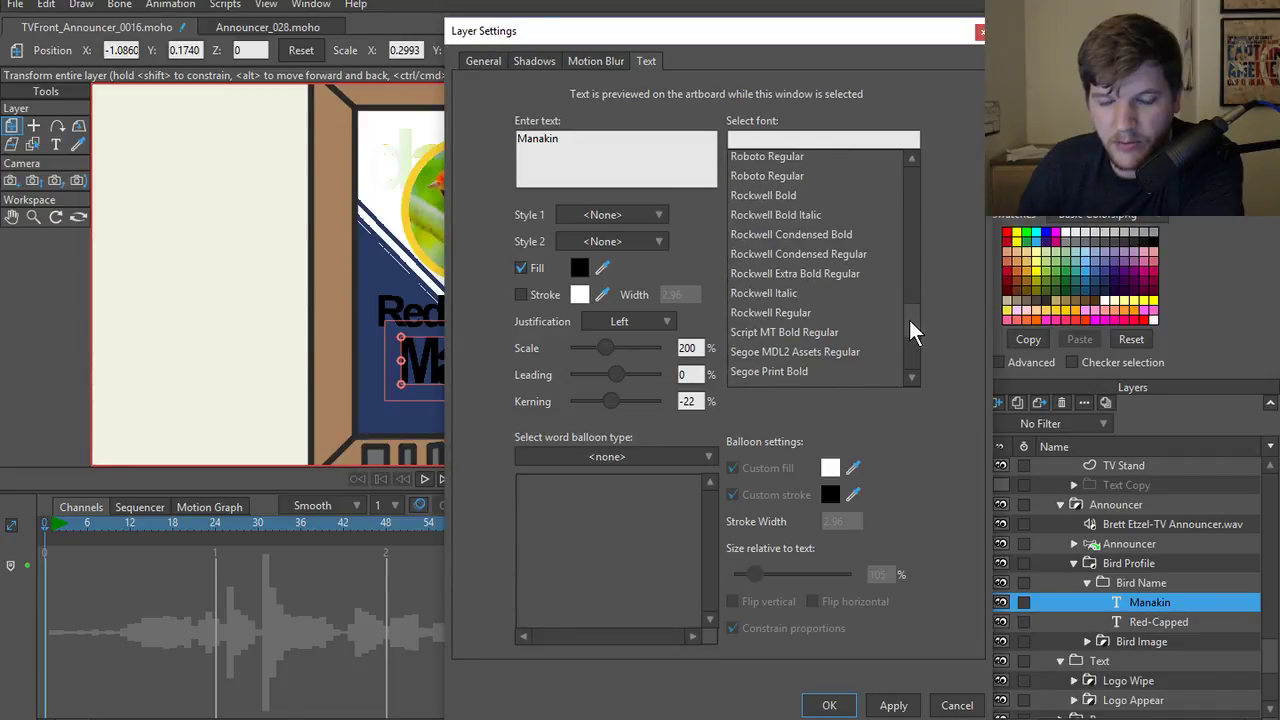
scroll(795, 254, up, 1)
scroll(795, 253, up, 20)
click(790, 258)
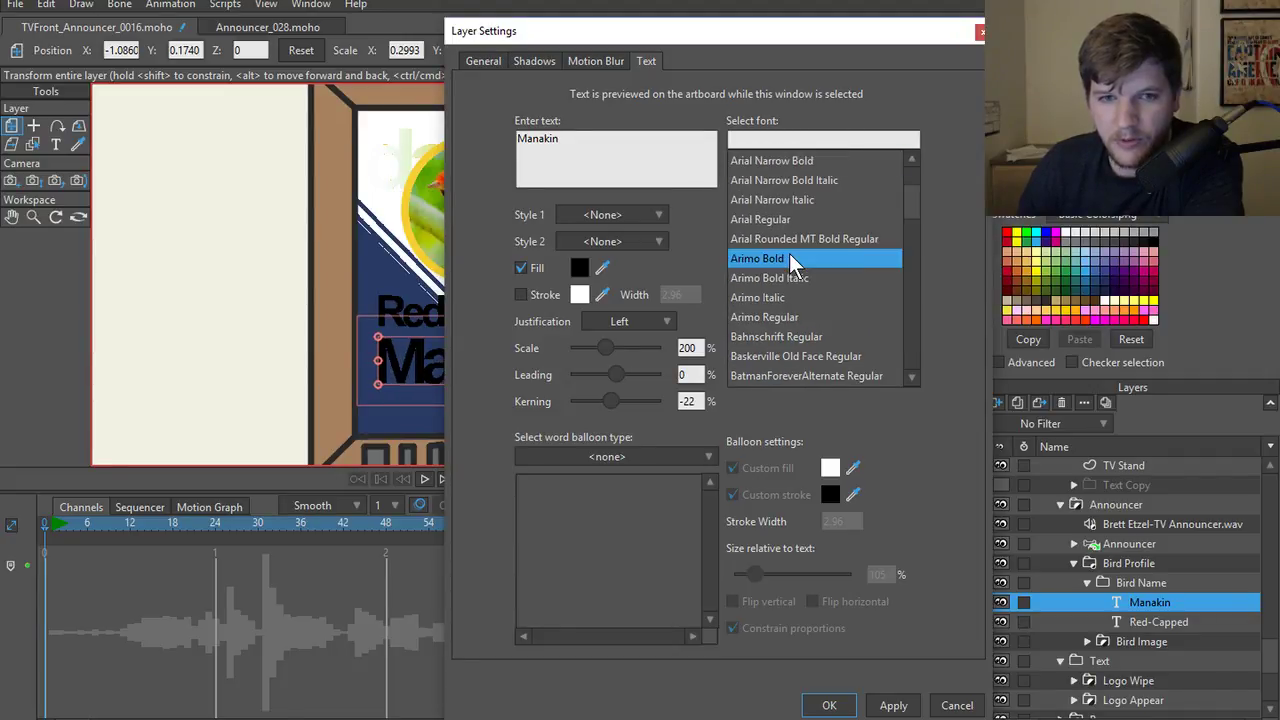
click(829, 705)
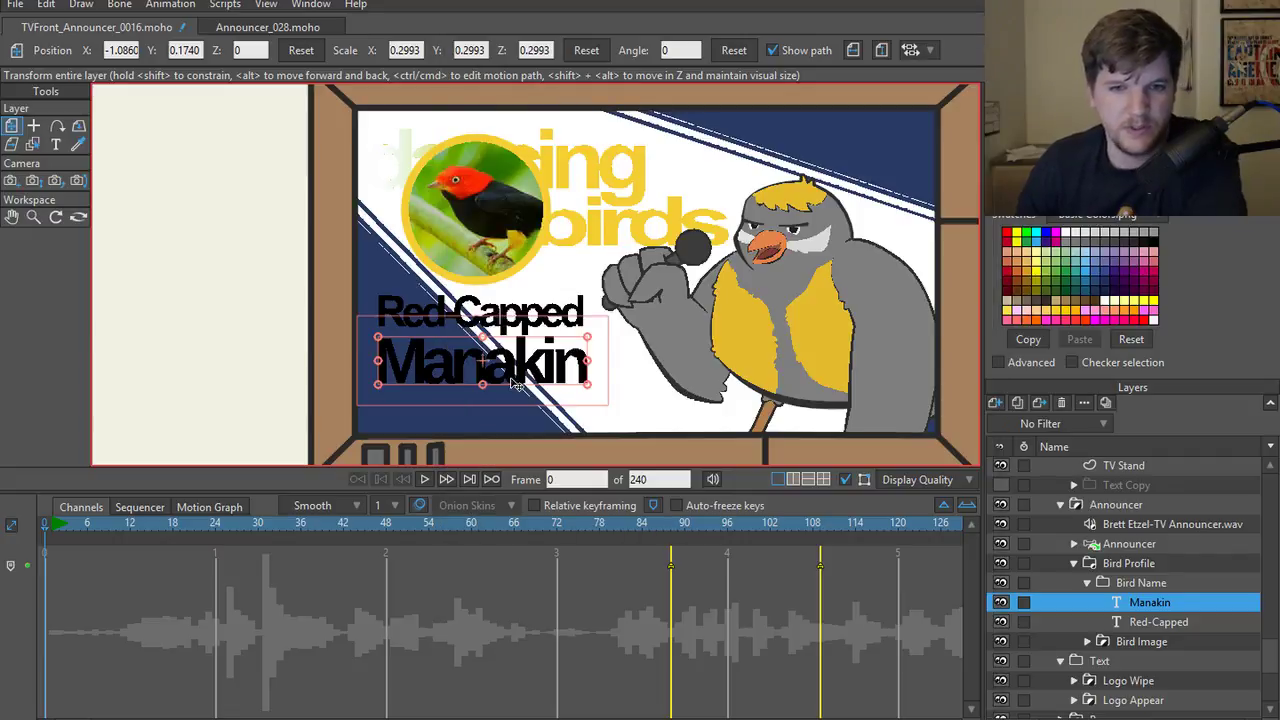
- Scale Manakin down to about 0.216, place it under the right end of Red-Capped, and check the caption in a test render
scroll(594, 378, up, 1)
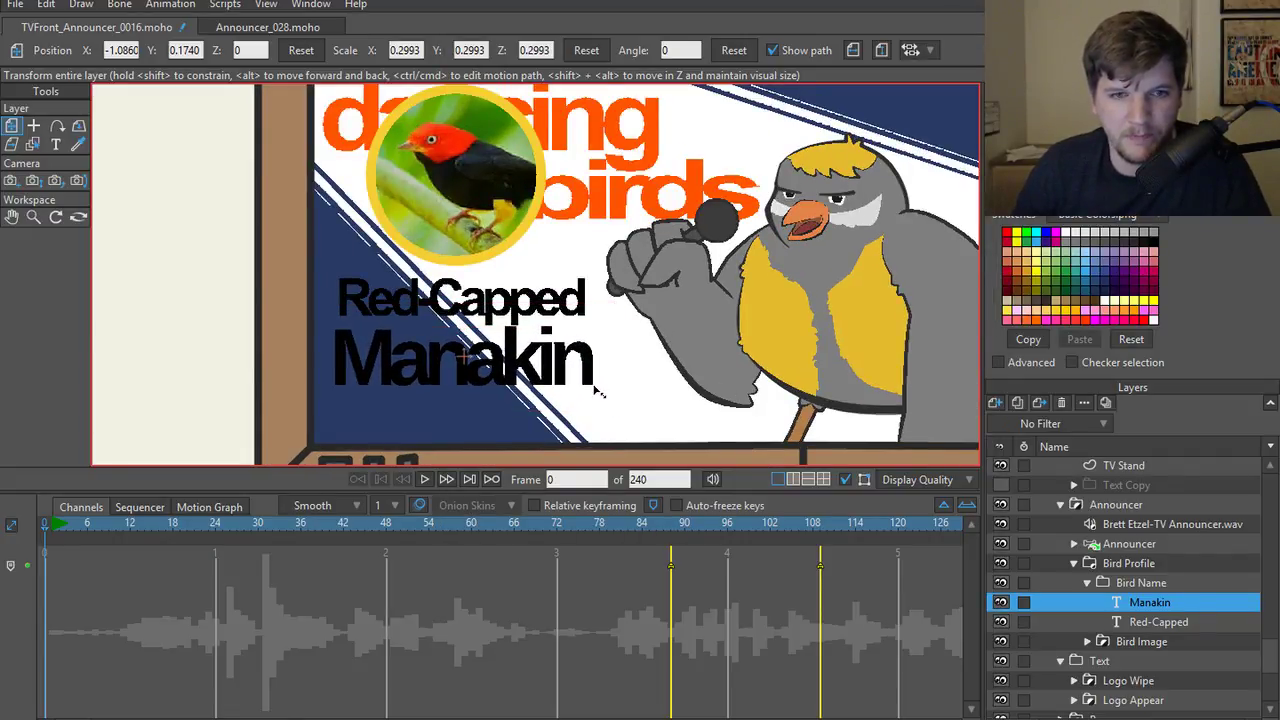
drag(597, 391, 591, 365)
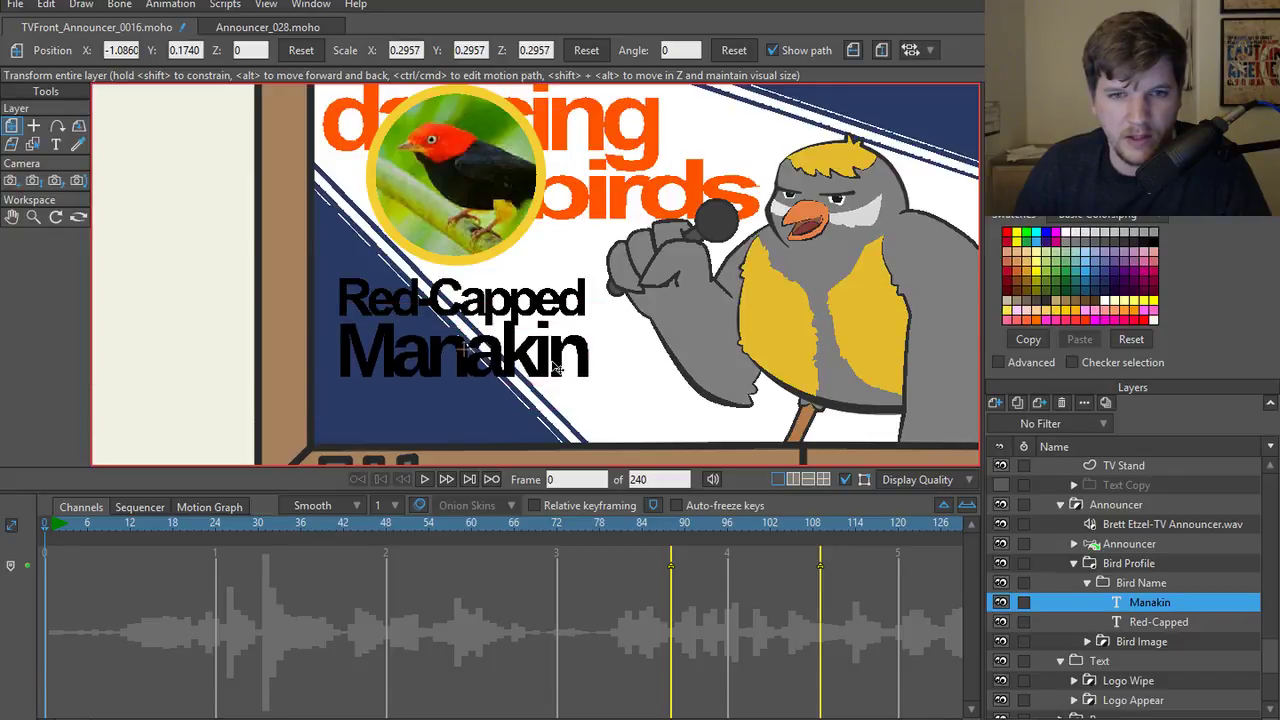
mouse_move(554, 366)
mouse_down()
mouse_move(585, 377)
mouse_move(543, 357)
mouse_up()
key(ctrl+z)
key(ctrl+r)
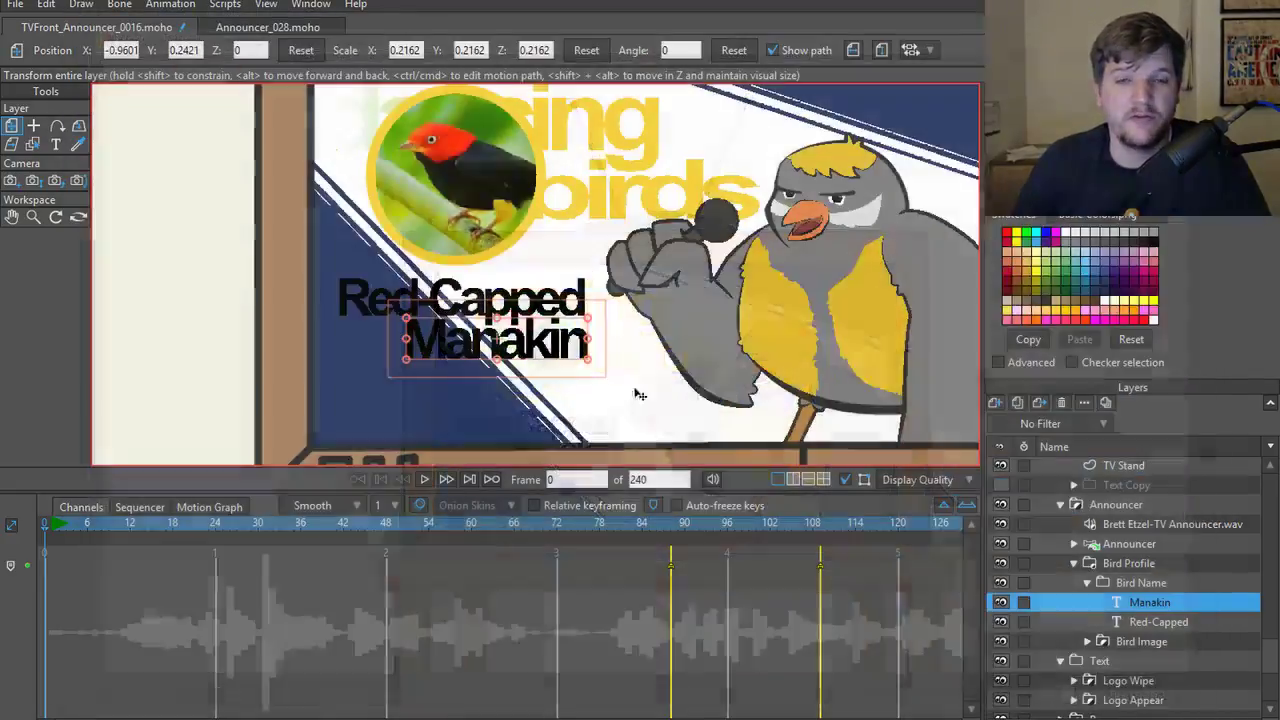
key(Escape)
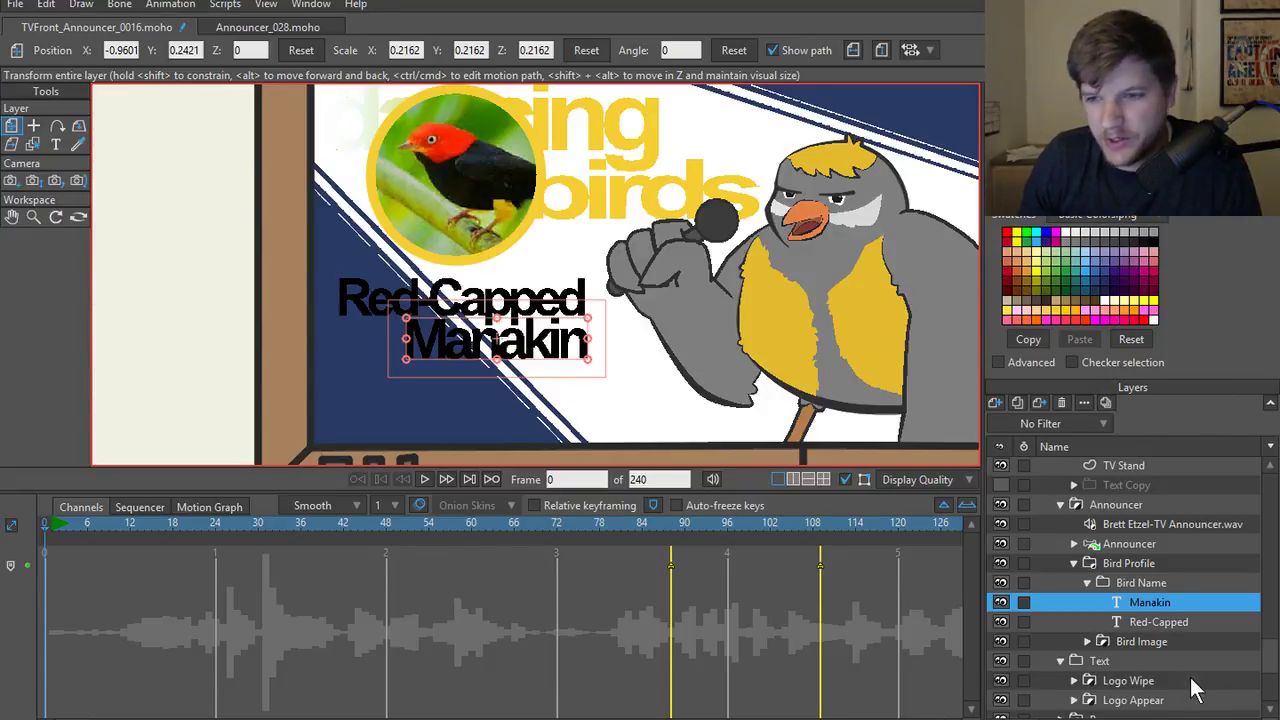
- Recolor the fills of the Manakin and Red-Capped texts with the yellow sampled from the ring around the bird picture
double_click(1150, 603)
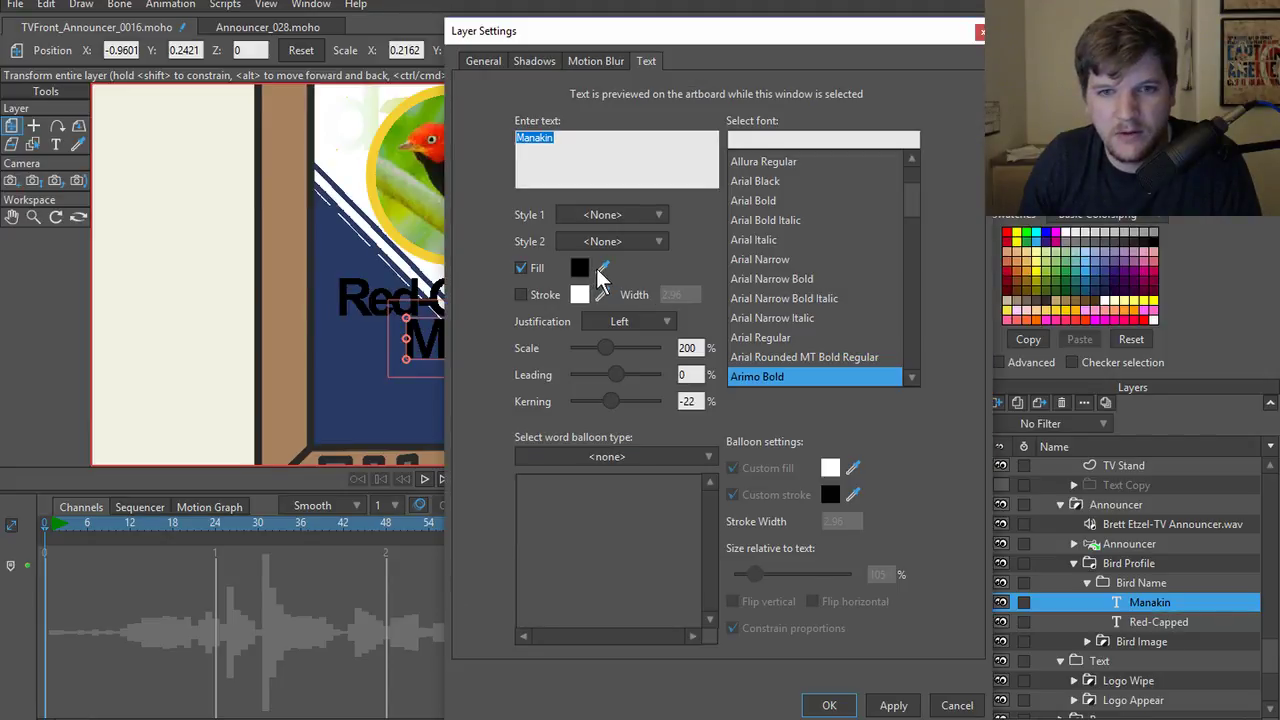
drag(600, 268, 382, 219)
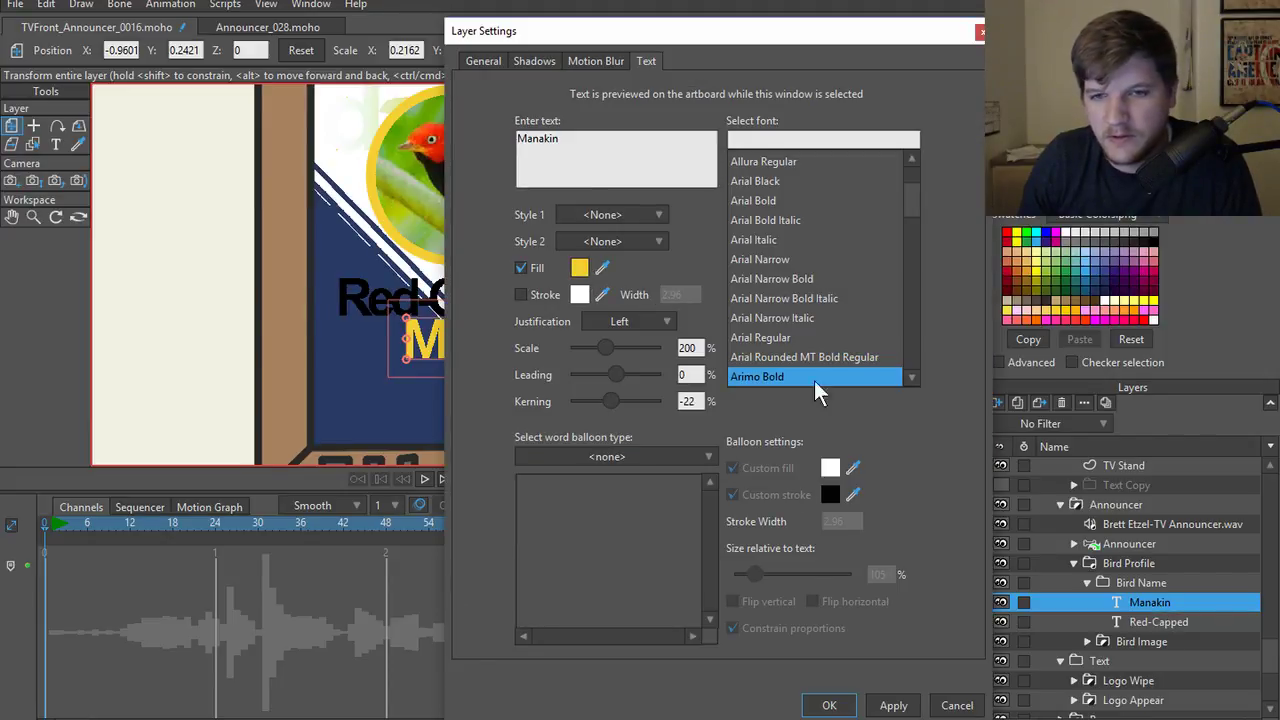
click(829, 705)
click(1157, 622)
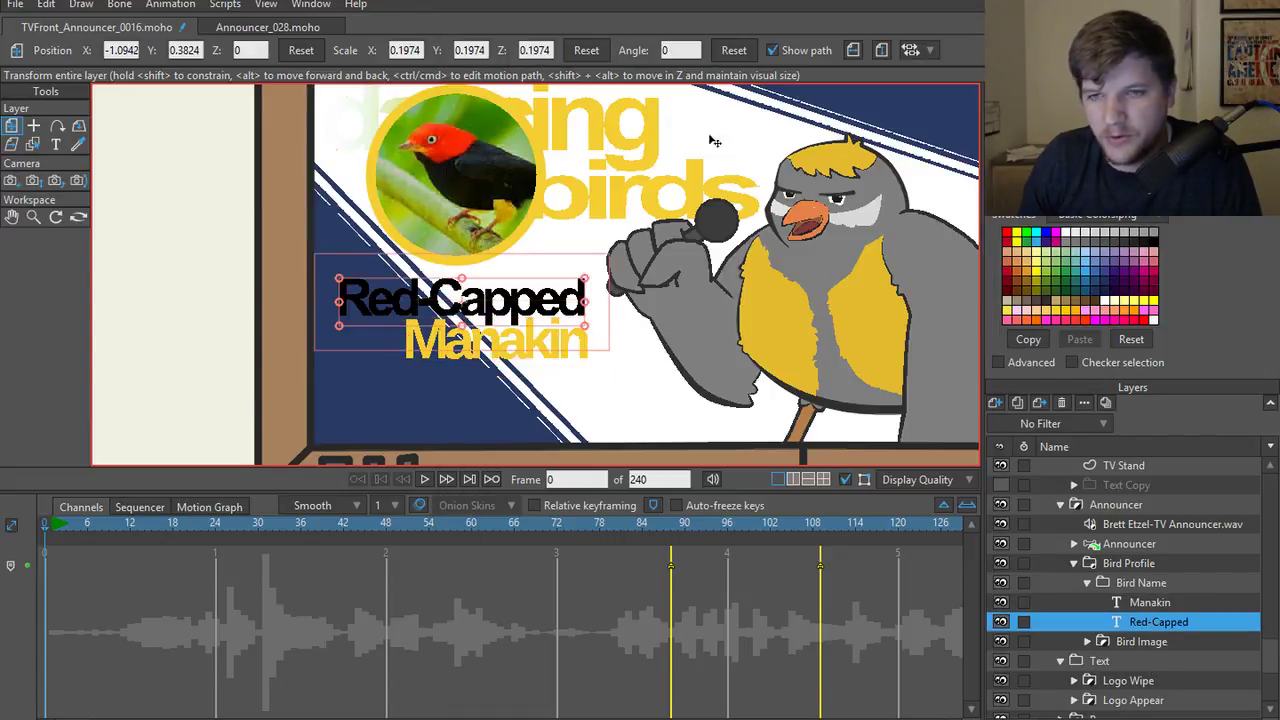
double_click(1129, 622)
drag(601, 270, 397, 227)
click(826, 705)
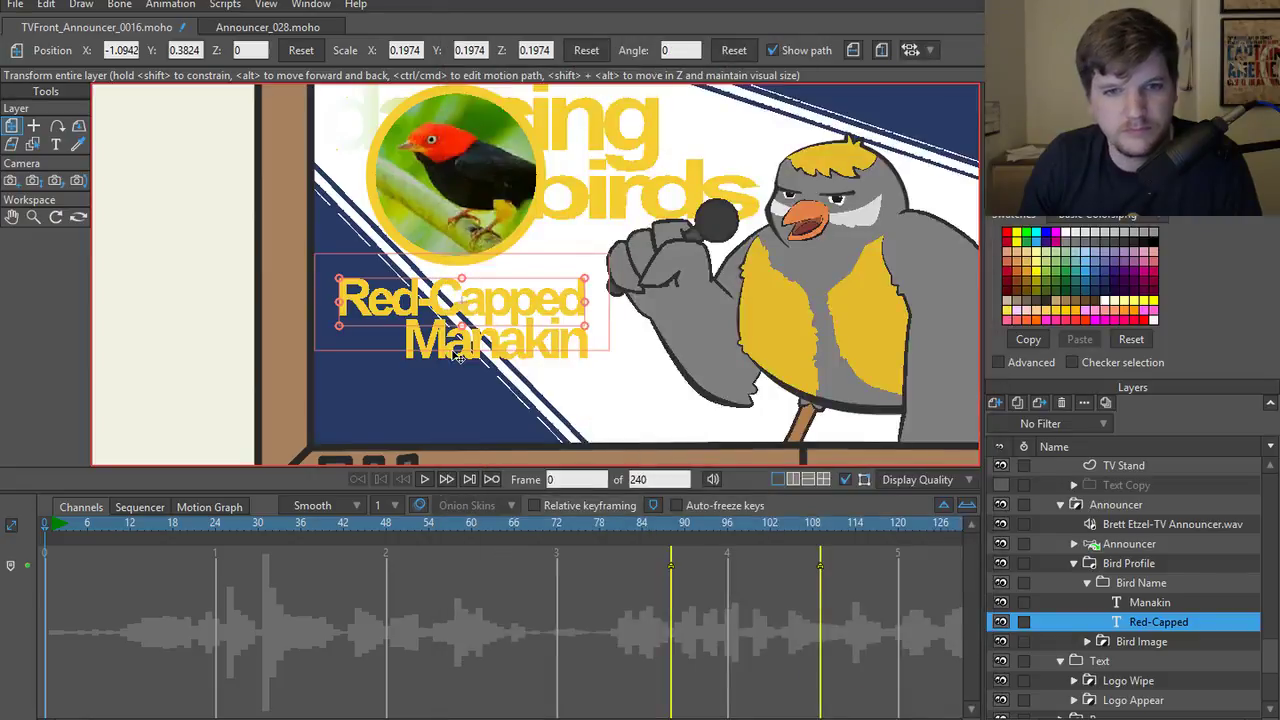
- Render the current frame to check the recolored yellow caption beneath the bird picture
key(ctrl+r)
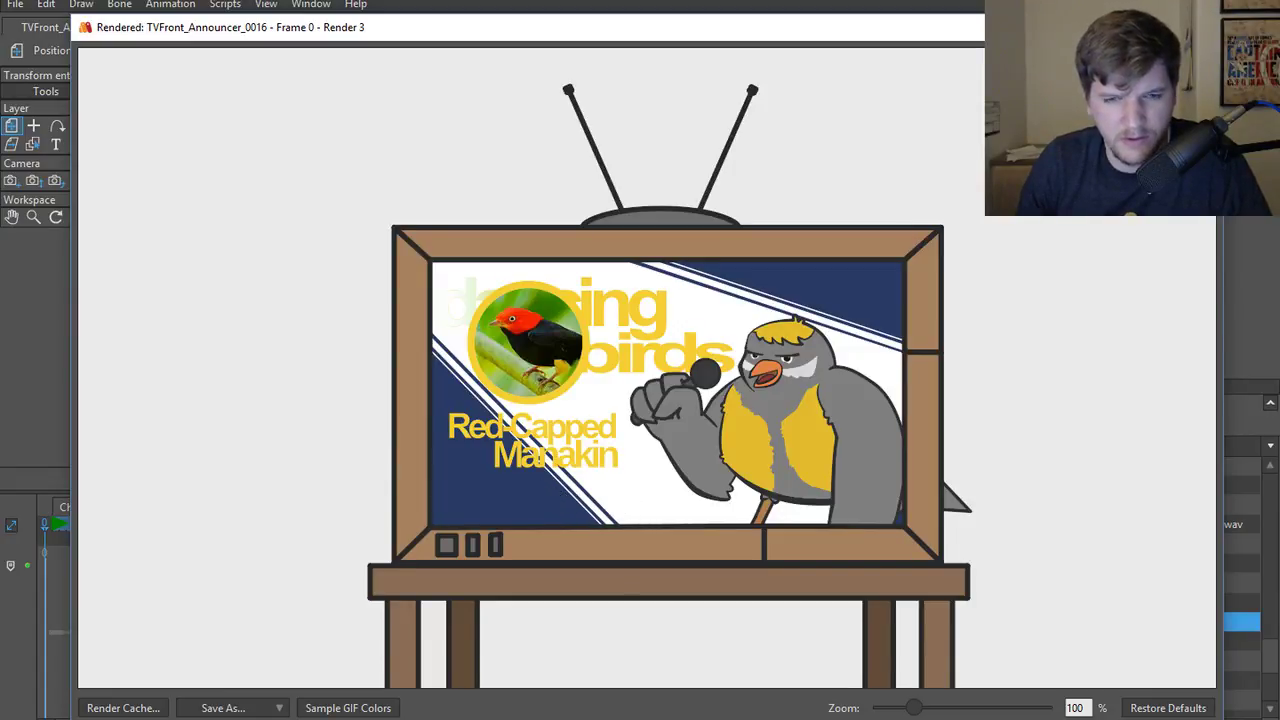
click(1204, 27)
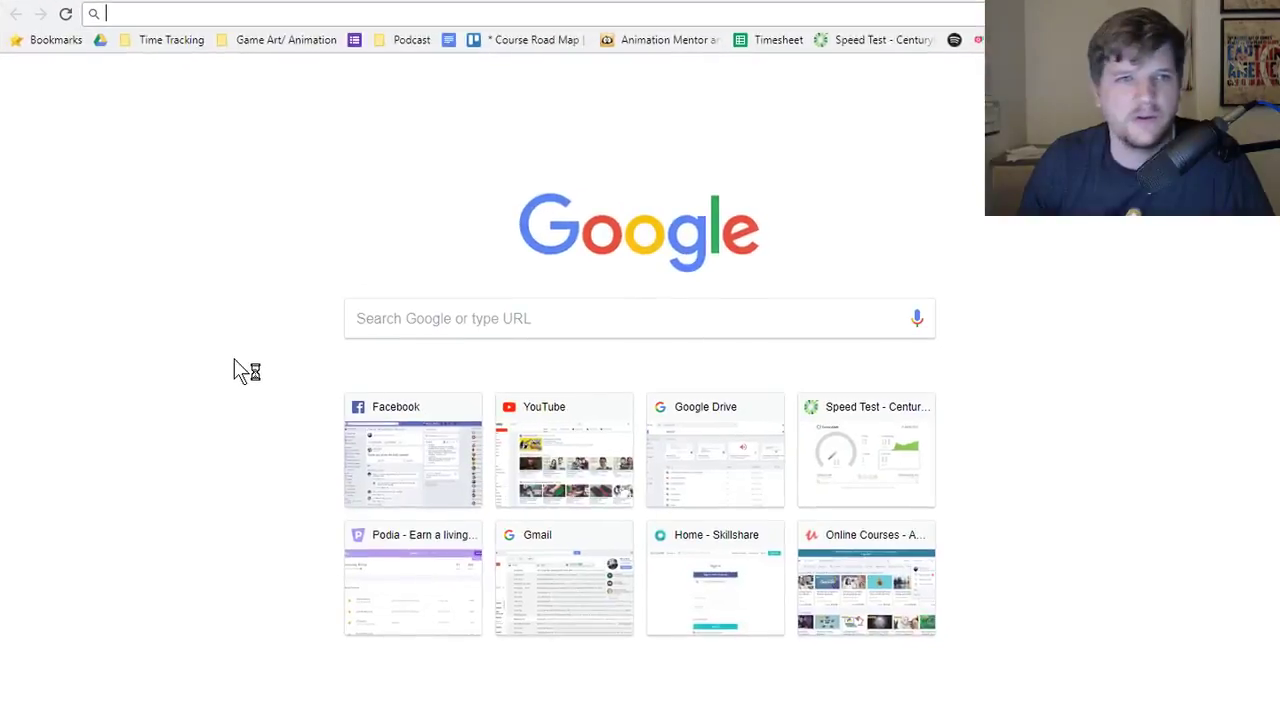
- Switch to the web browser, search for "red capped manakin" and look through the results for how the bird's name is written
text(red )
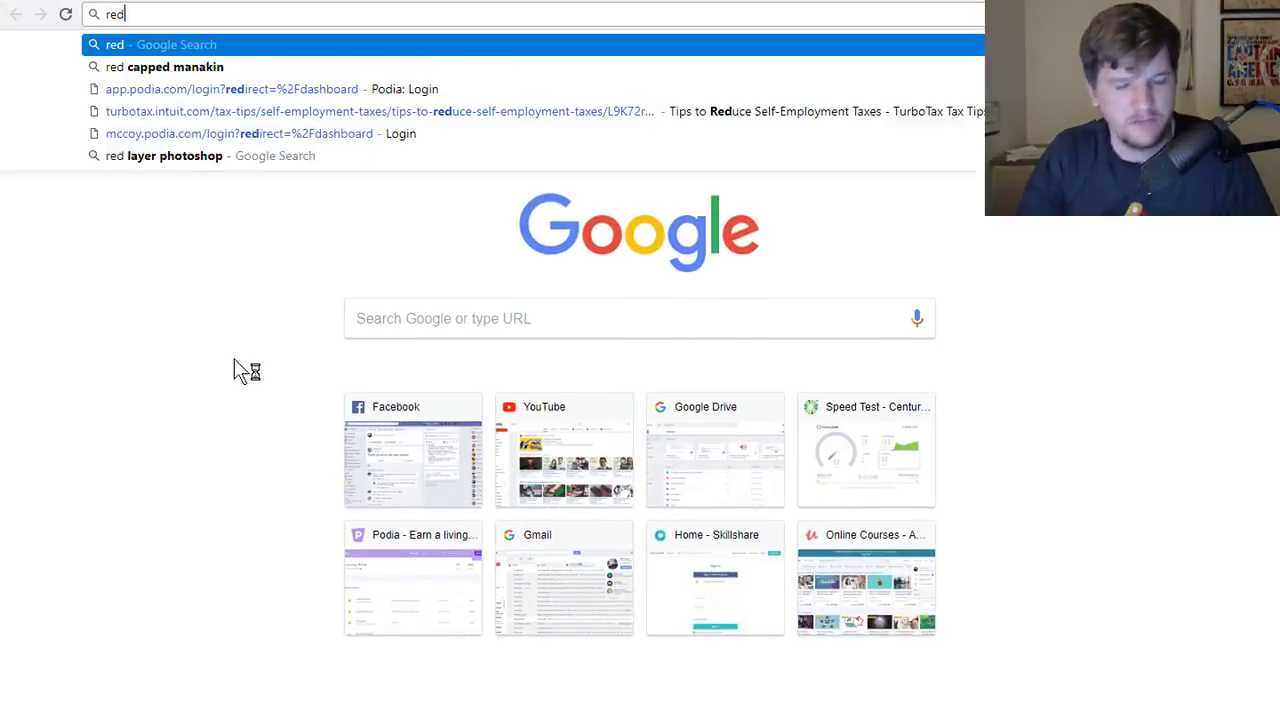
text(man)
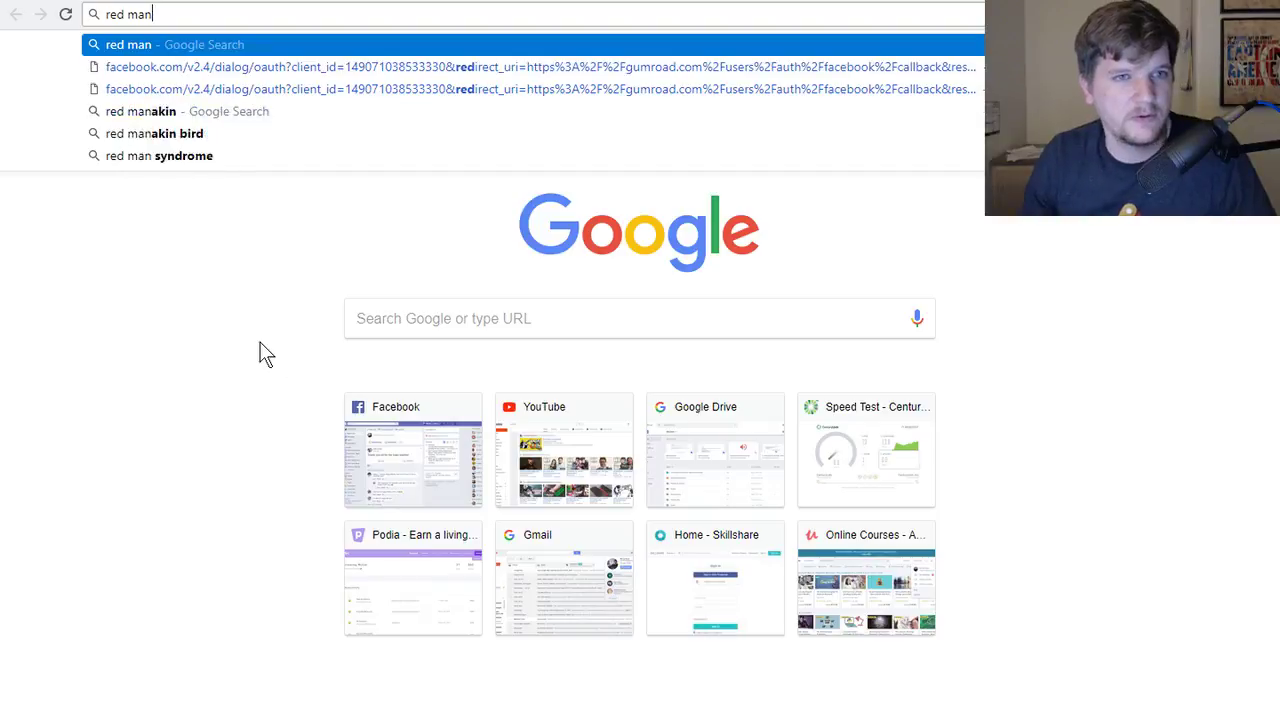
key(BackSpace)
key(BackSpace)
key(BackSpace)
text(ca)
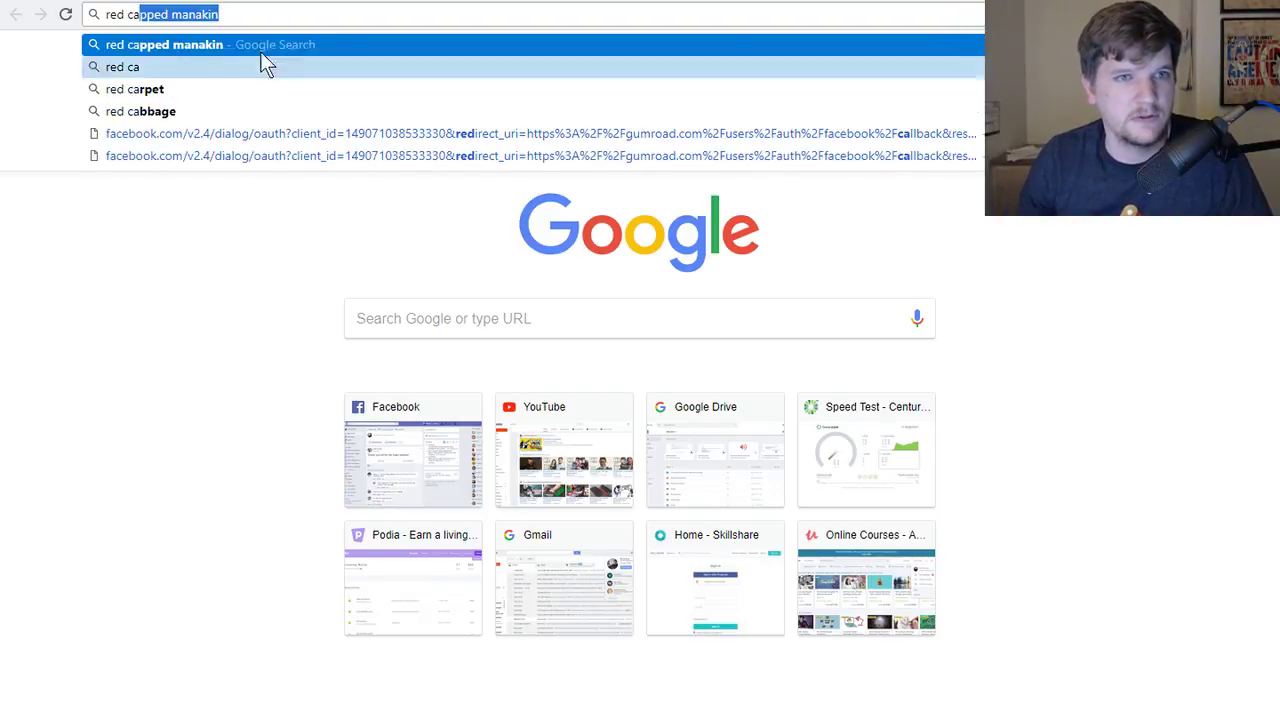
key(Return)
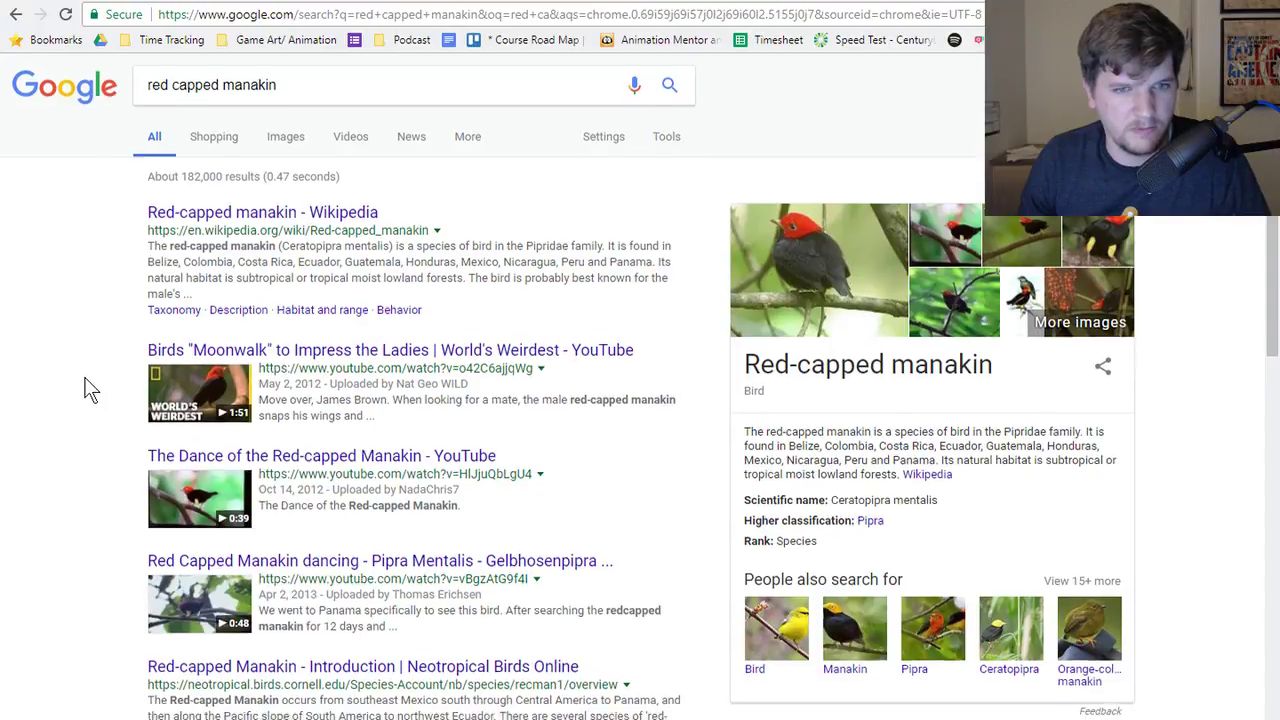
scroll(86, 378, down, 5)
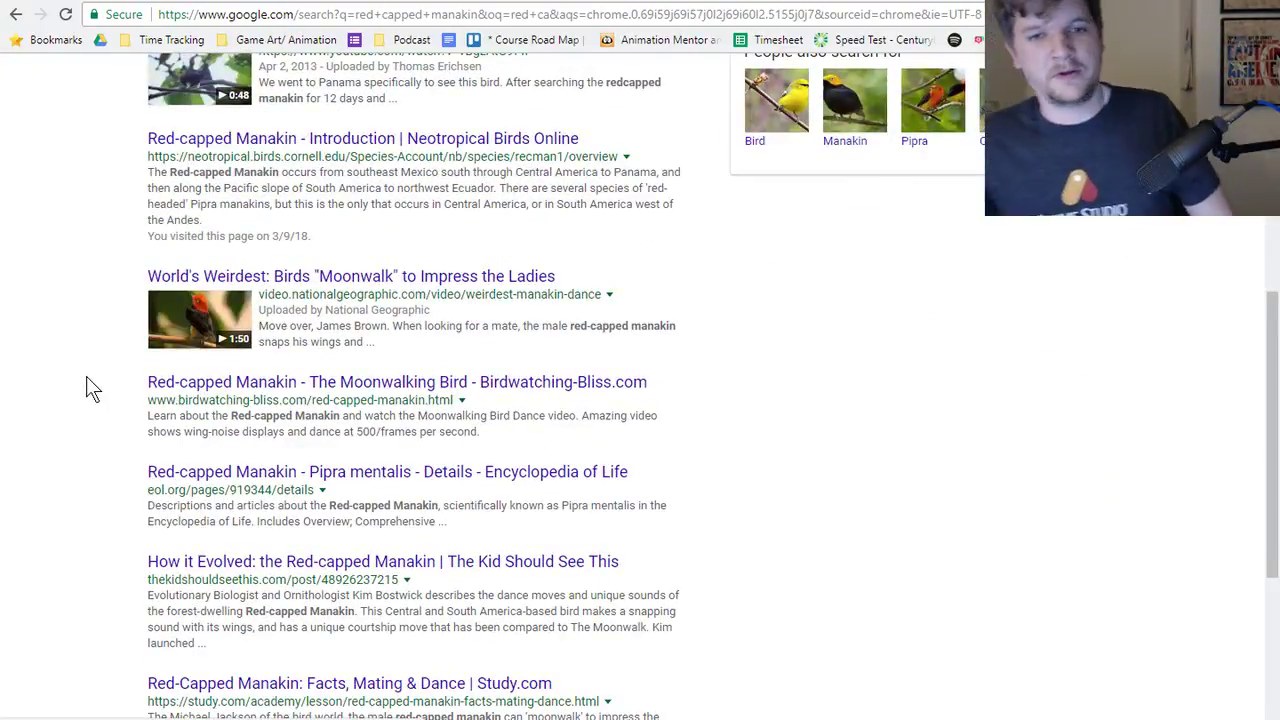
scroll(86, 378, down, 3)
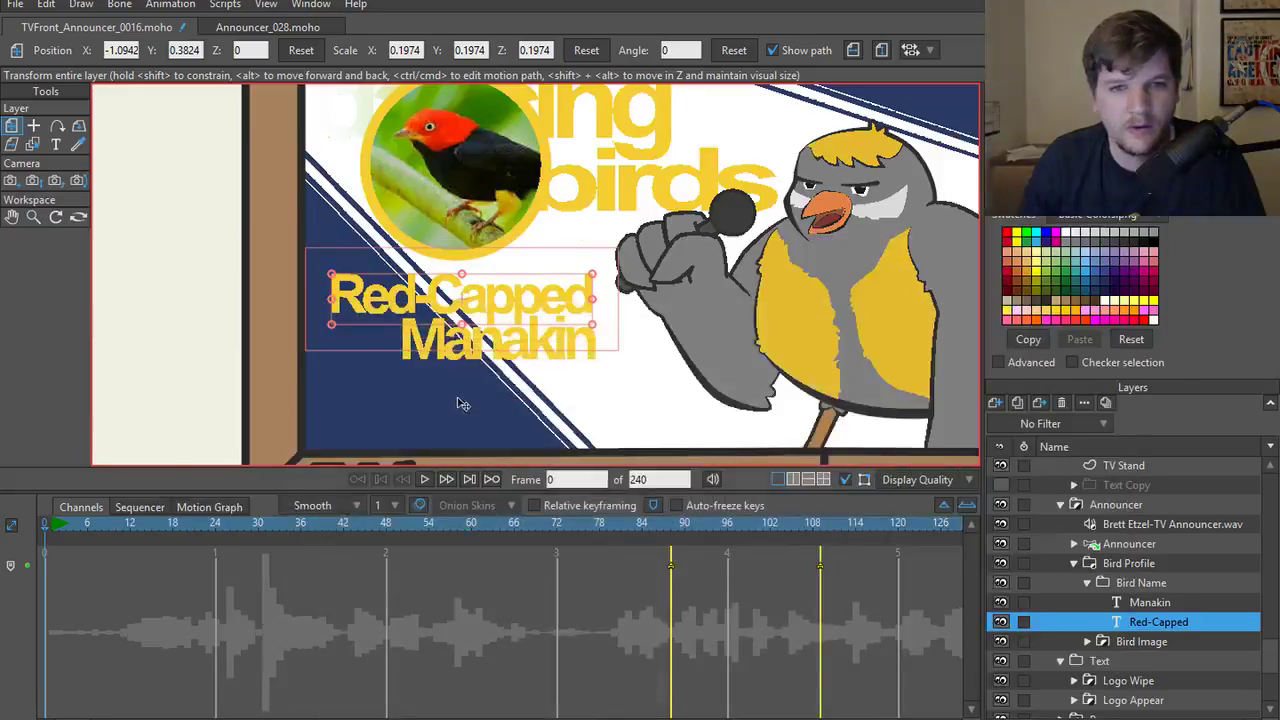
- Return to Moho and change the Red-Capped layer's text to "Red - Capped", with spaces around the hyphen
scroll(460, 398, up, 3)
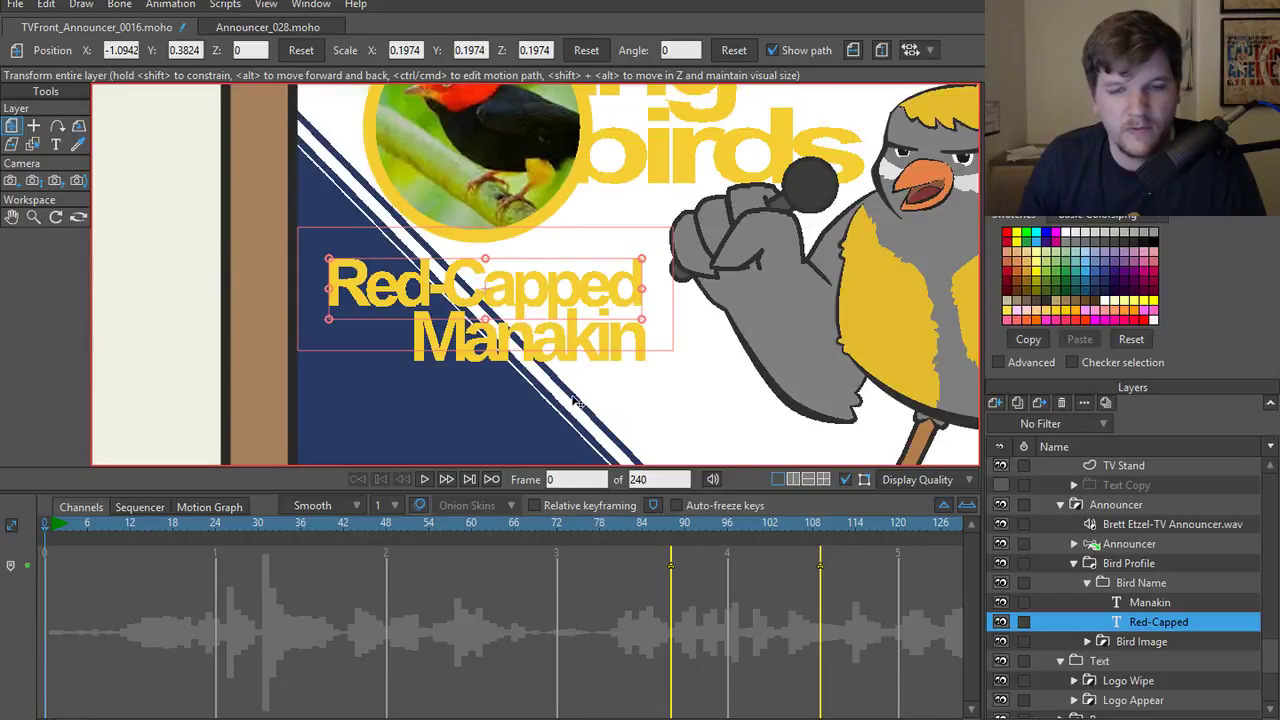
drag(575, 402, 561, 418)
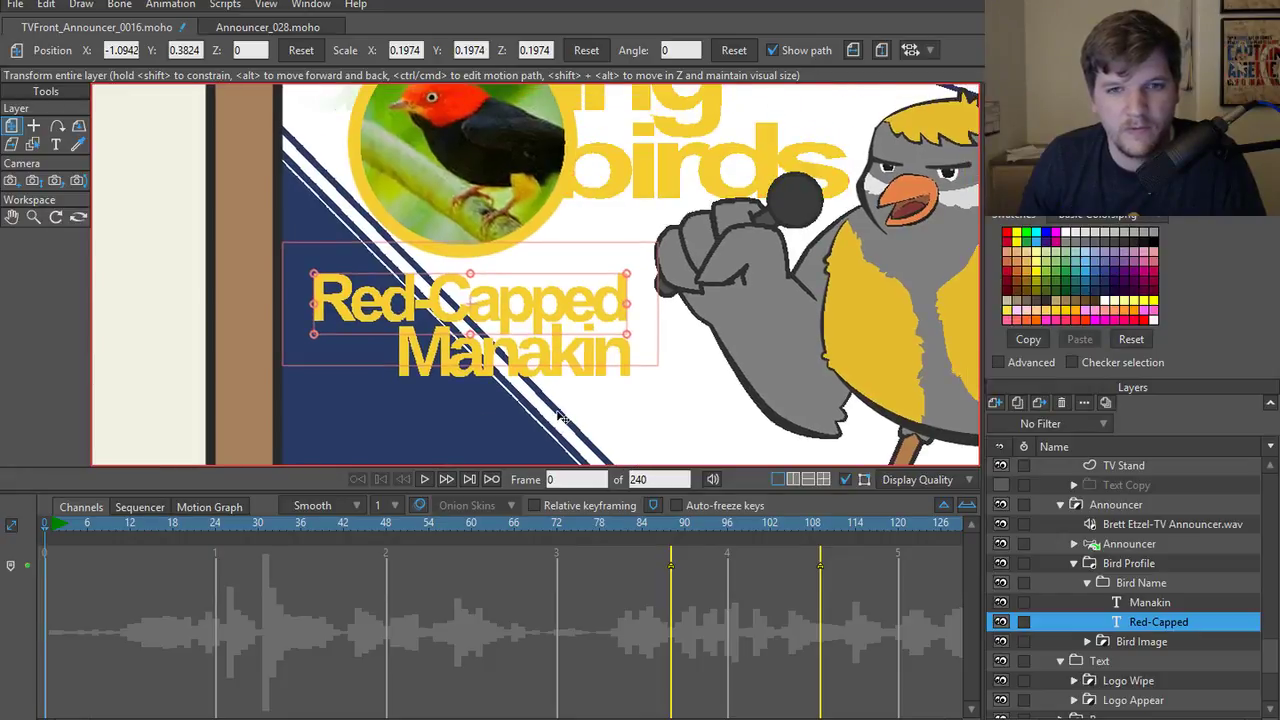
double_click(1156, 621)
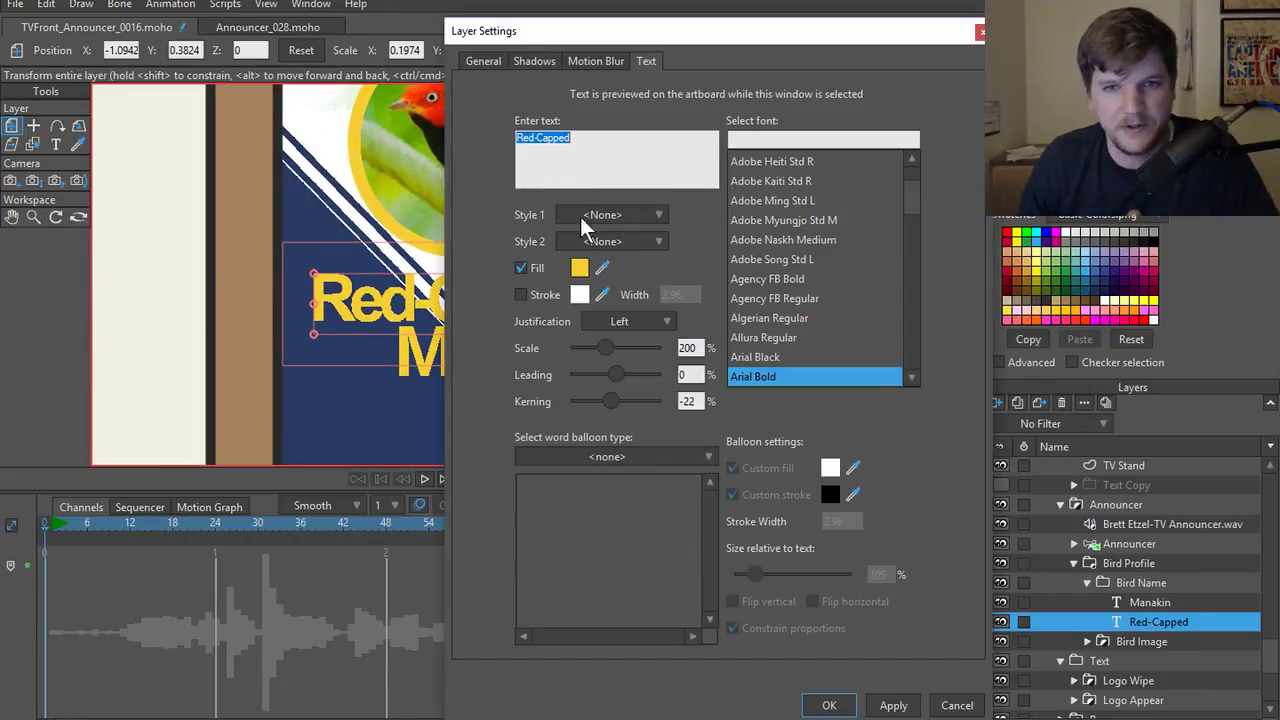
click(534, 139)
key(Right)
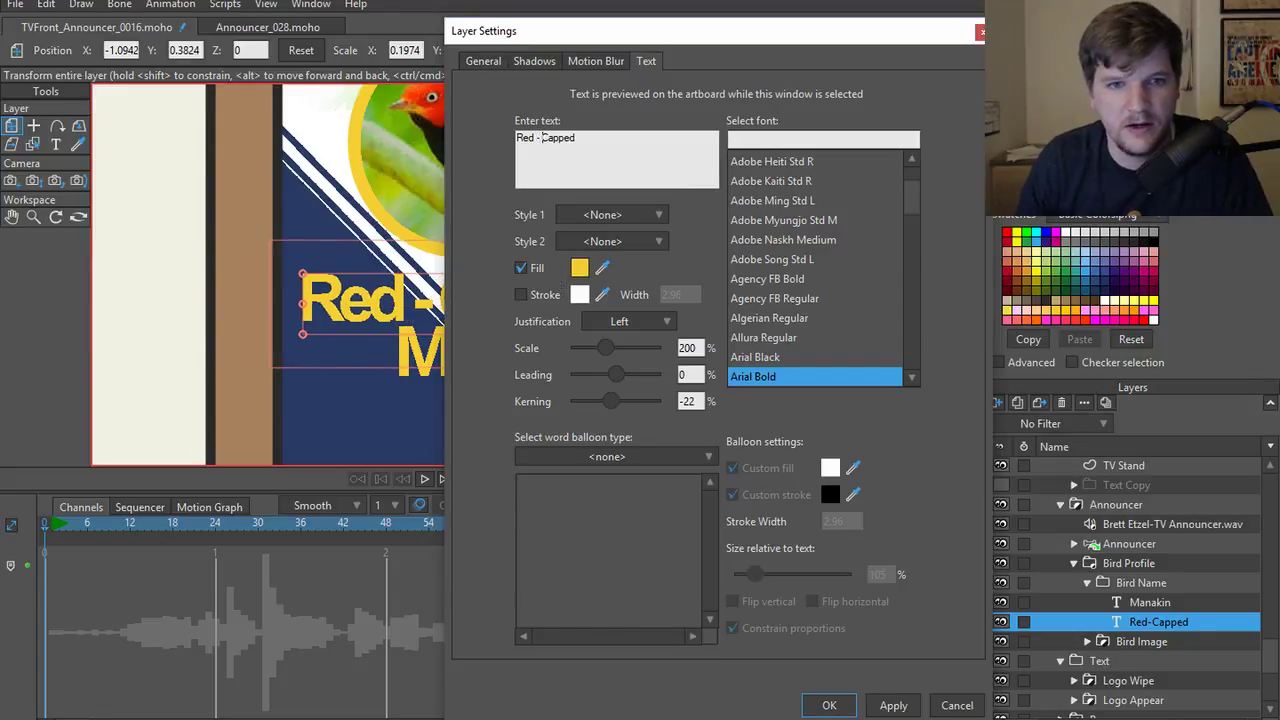
click(893, 705)
click(829, 705)
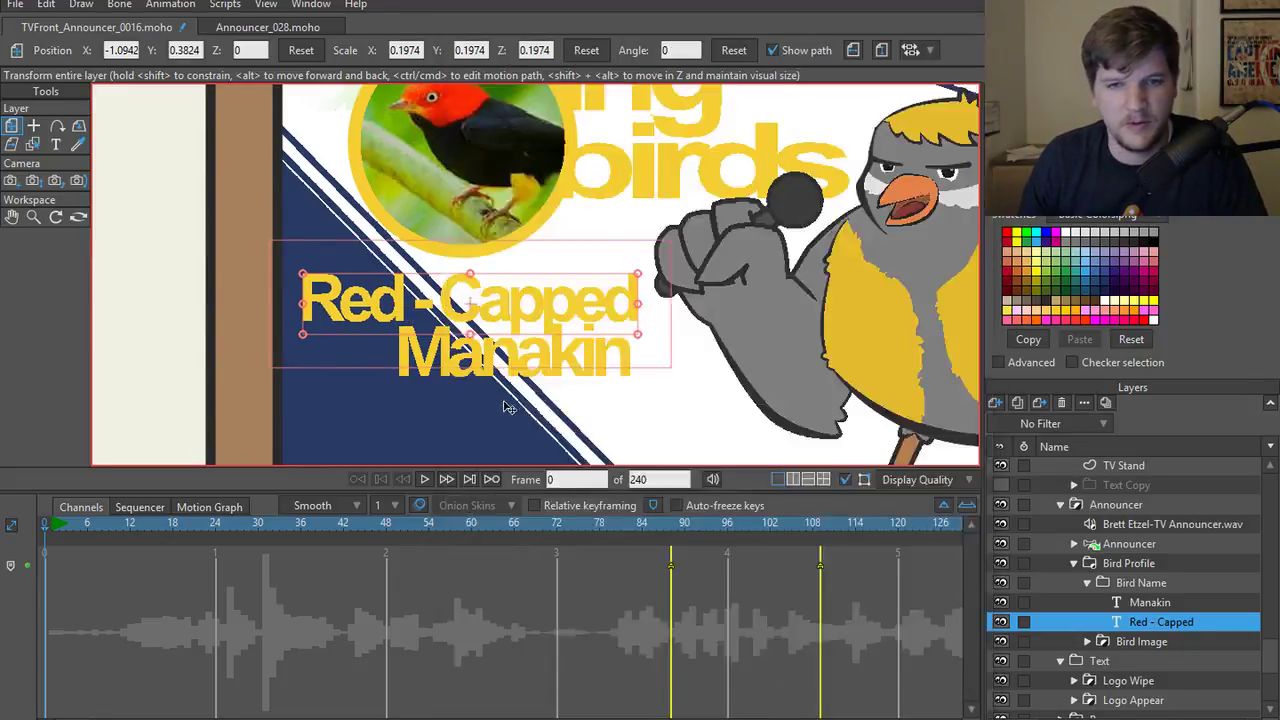
- Move the Manakin text right to an X of about -0.925 so it lines up under the end of Red - Capped
click(1148, 602)
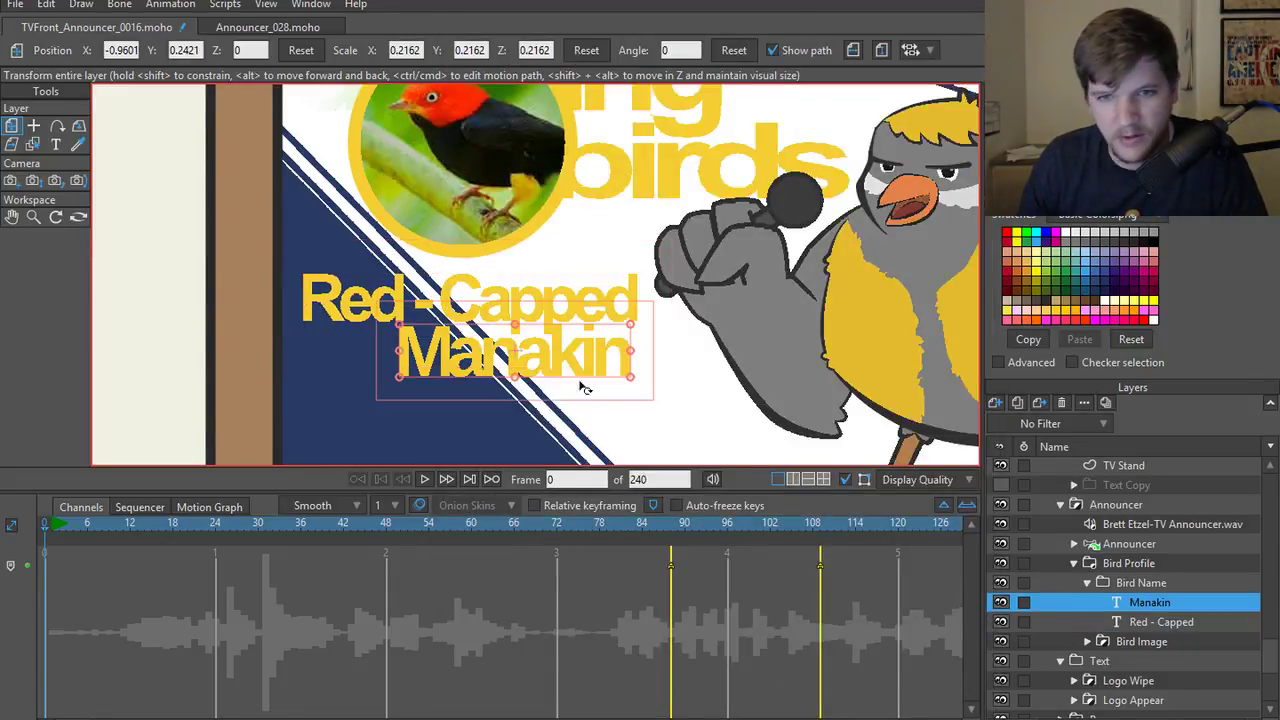
drag(530, 368, 546, 369)
scroll(625, 383, down, 1)
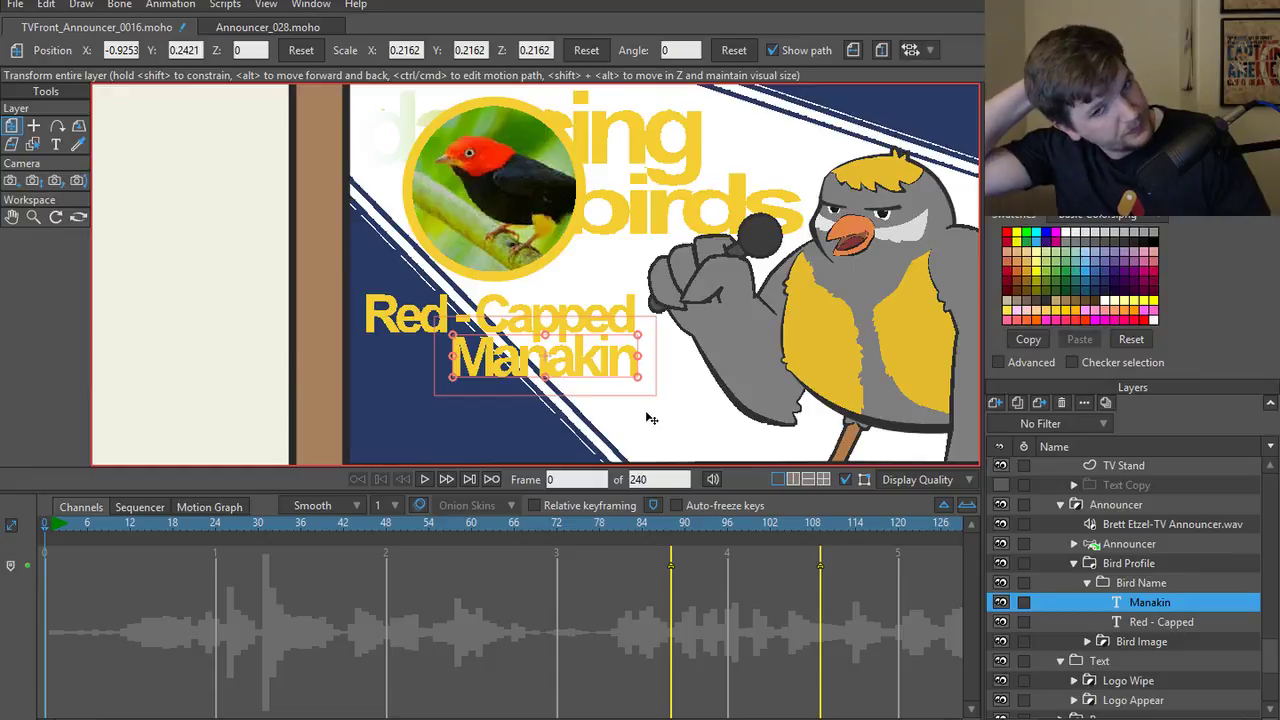
scroll(640, 410, down, 1)
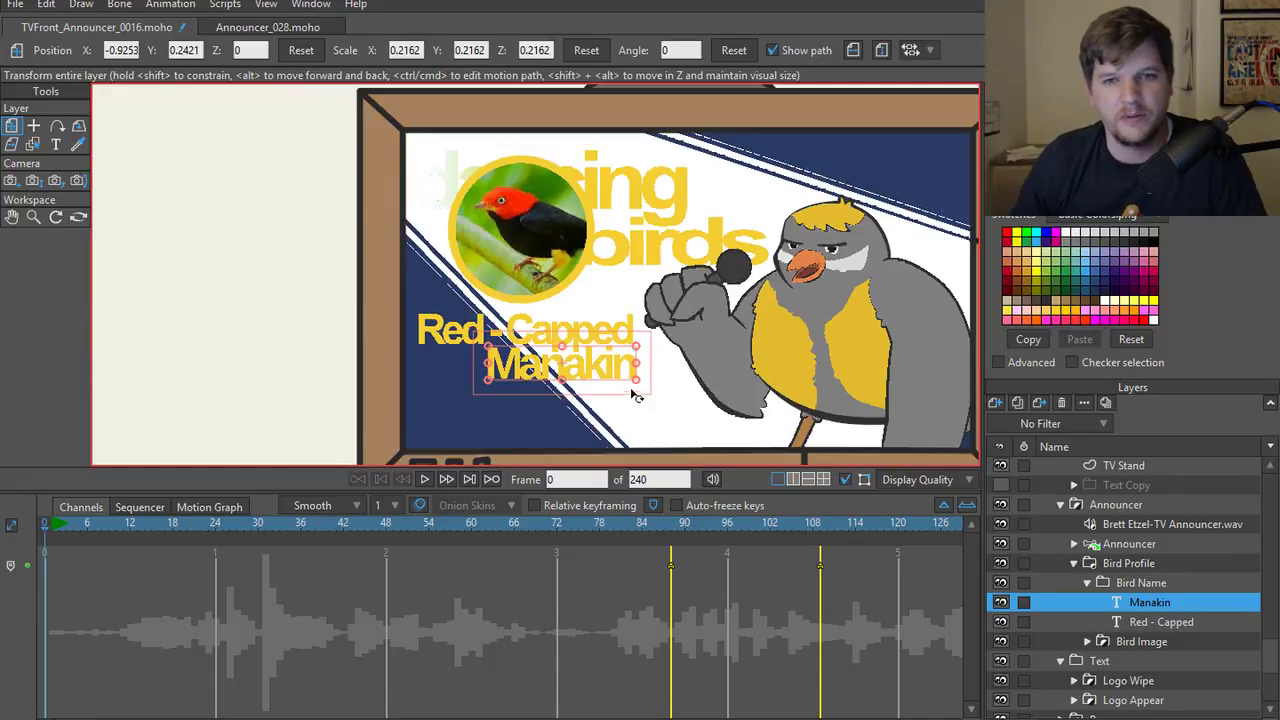
- Try shifting the whole Bird Name group right to an X of about 0.07 at frame 151, using the arrived bird picture as reference
click(1133, 586)
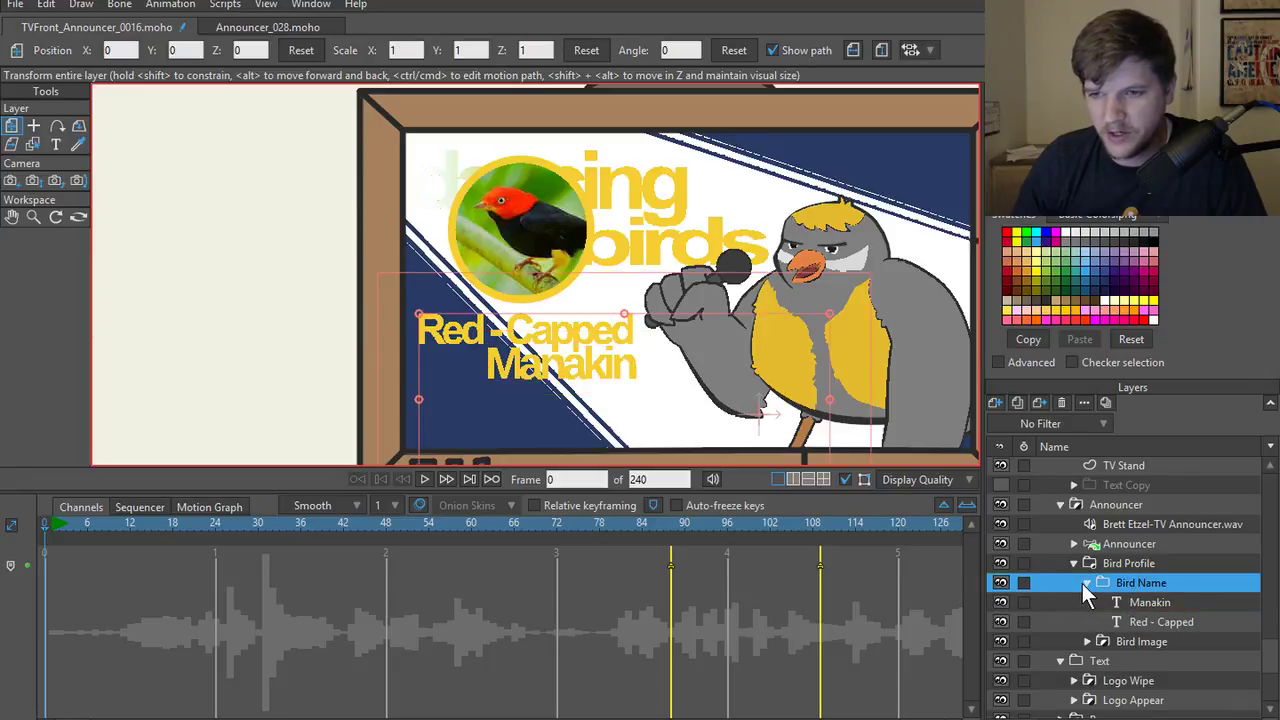
click(1087, 583)
click(450, 523)
drag(895, 560, 948, 560)
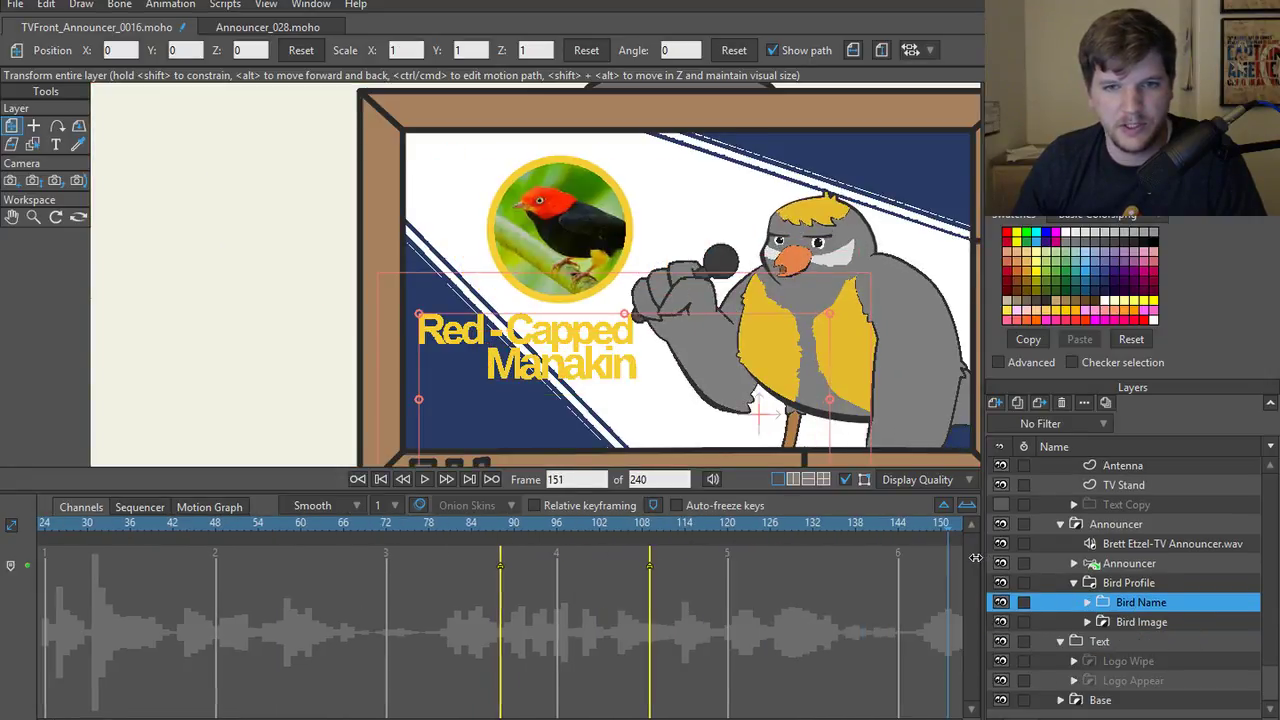
scroll(603, 390, up, 2)
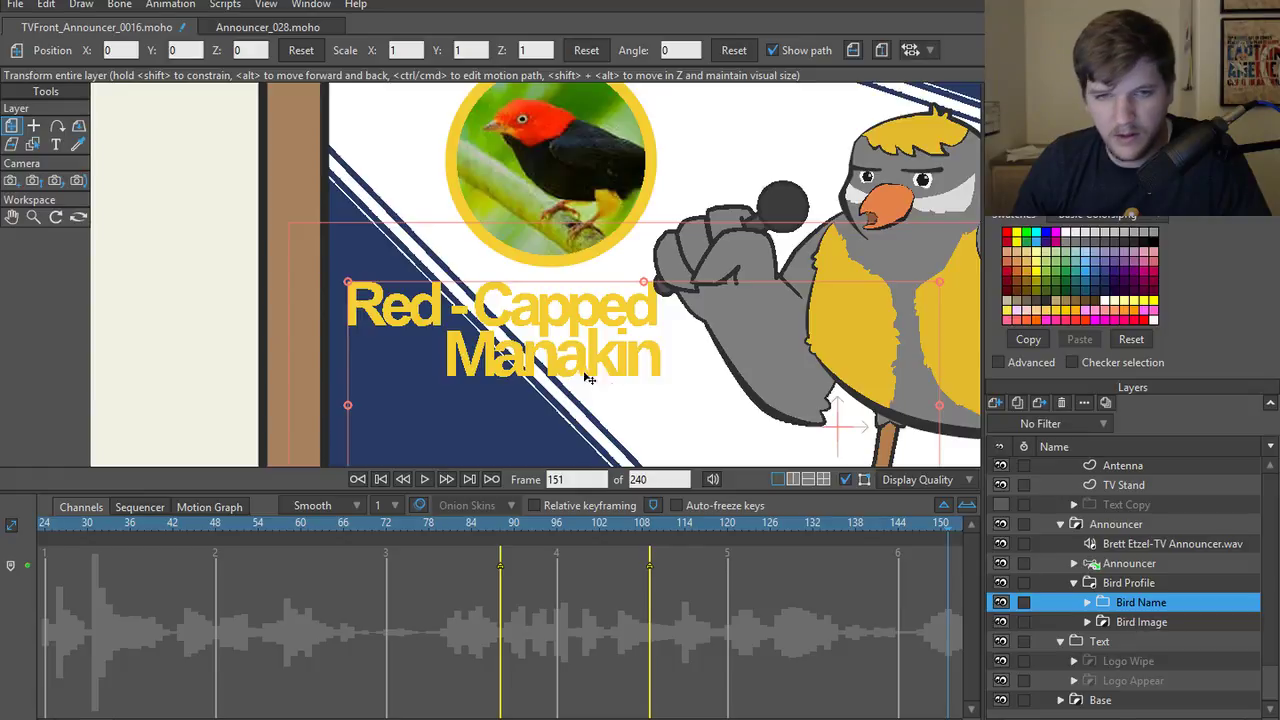
drag(517, 345, 583, 340)
scroll(617, 337, down, 1)
scroll(583, 338, down, 2)
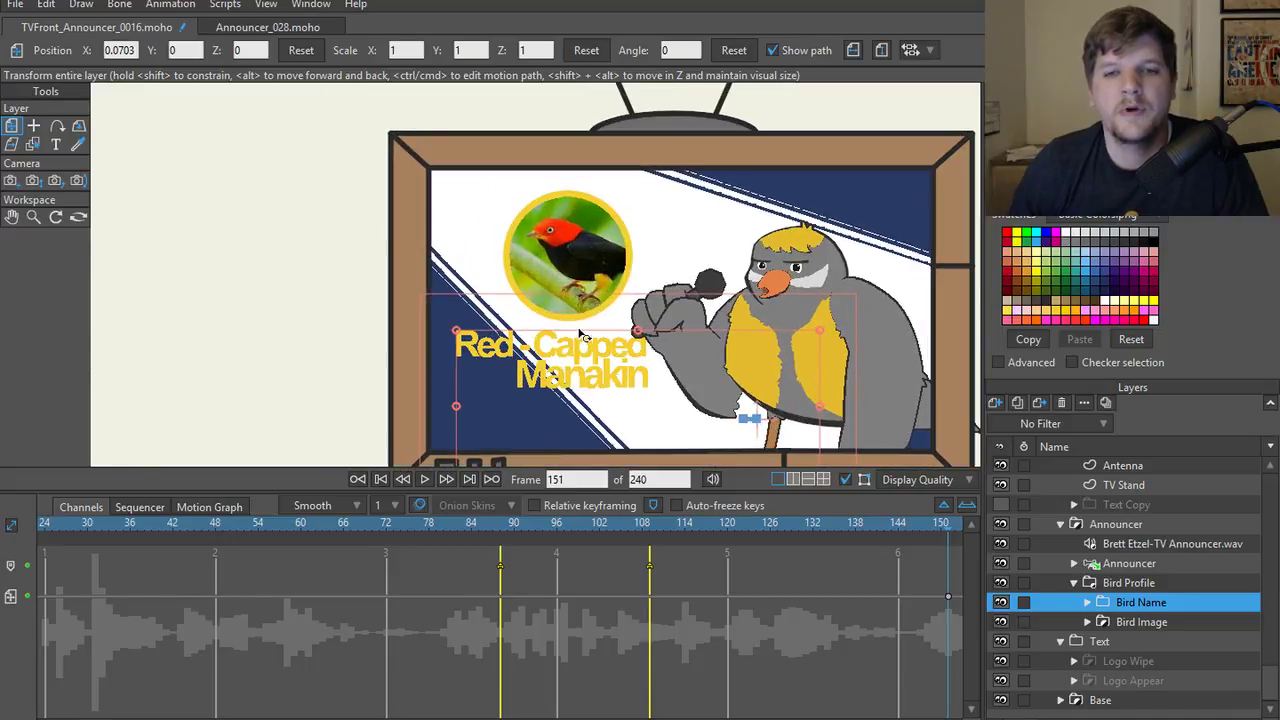
- Delete the Bird Name group's position keyframe at frame 151
scroll(583, 338, up, 2)
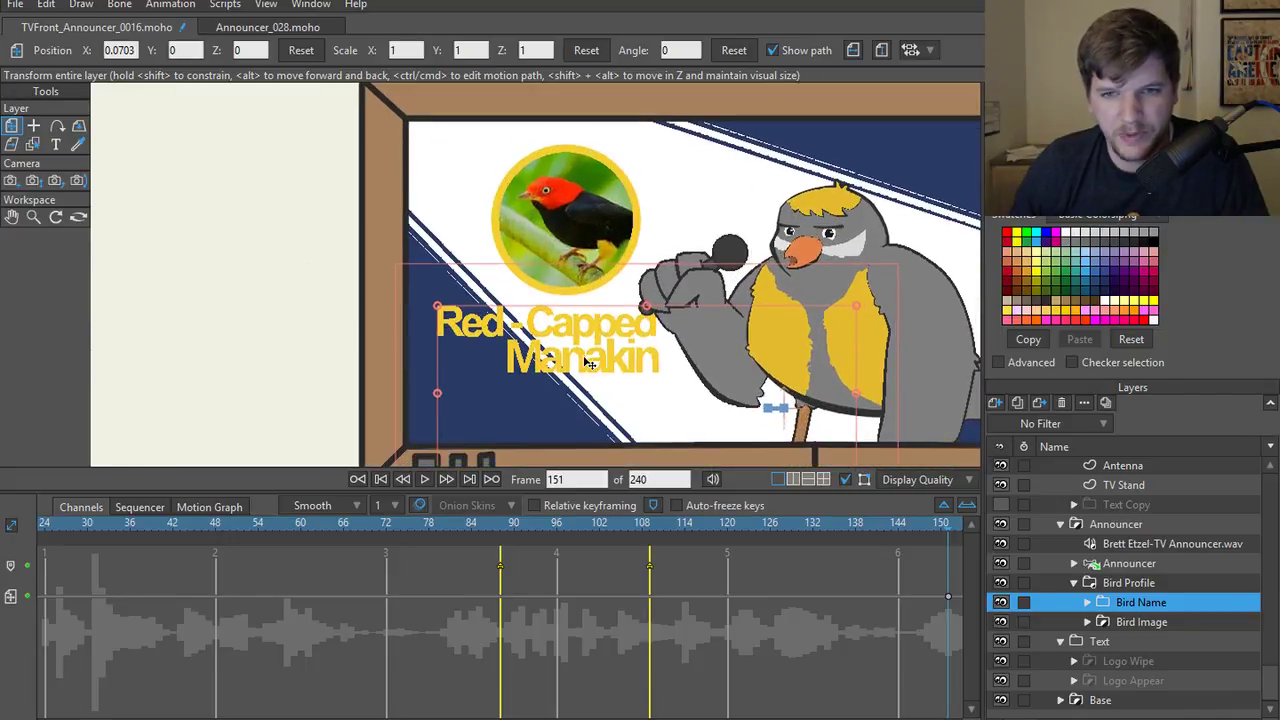
scroll(587, 398, up, 1)
scroll(623, 377, up, 1)
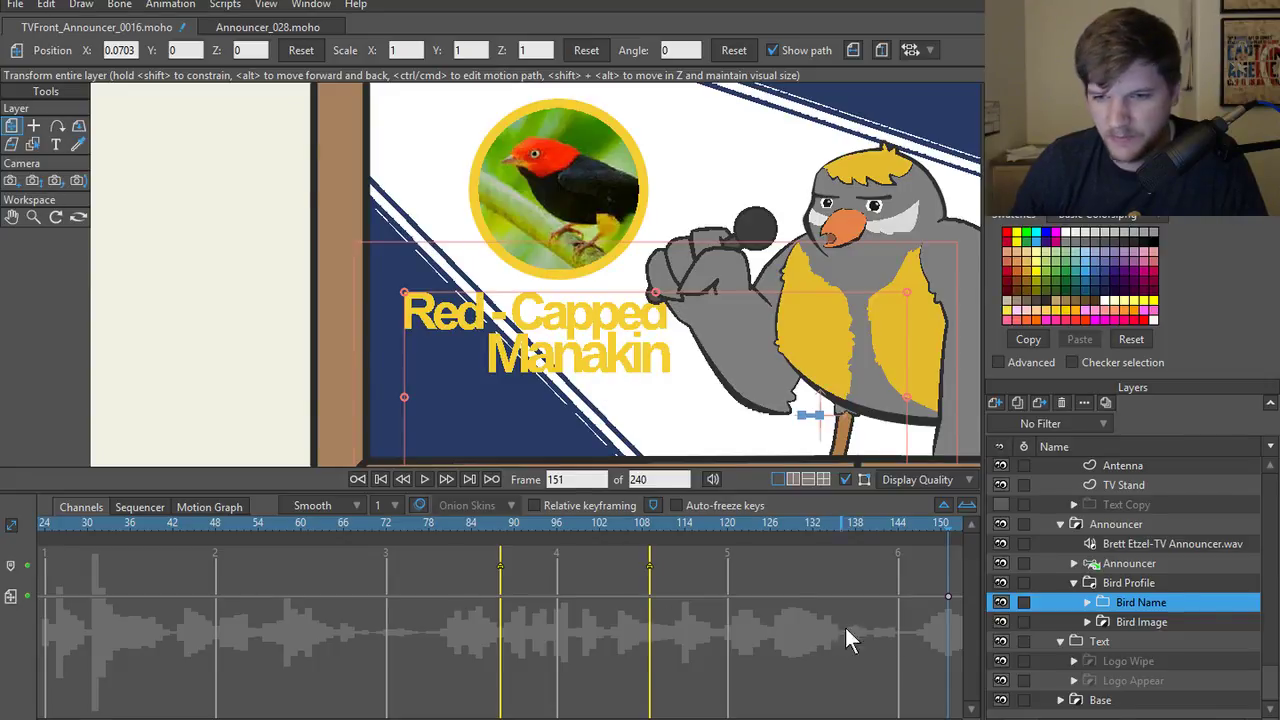
click(947, 596)
key(Delete)
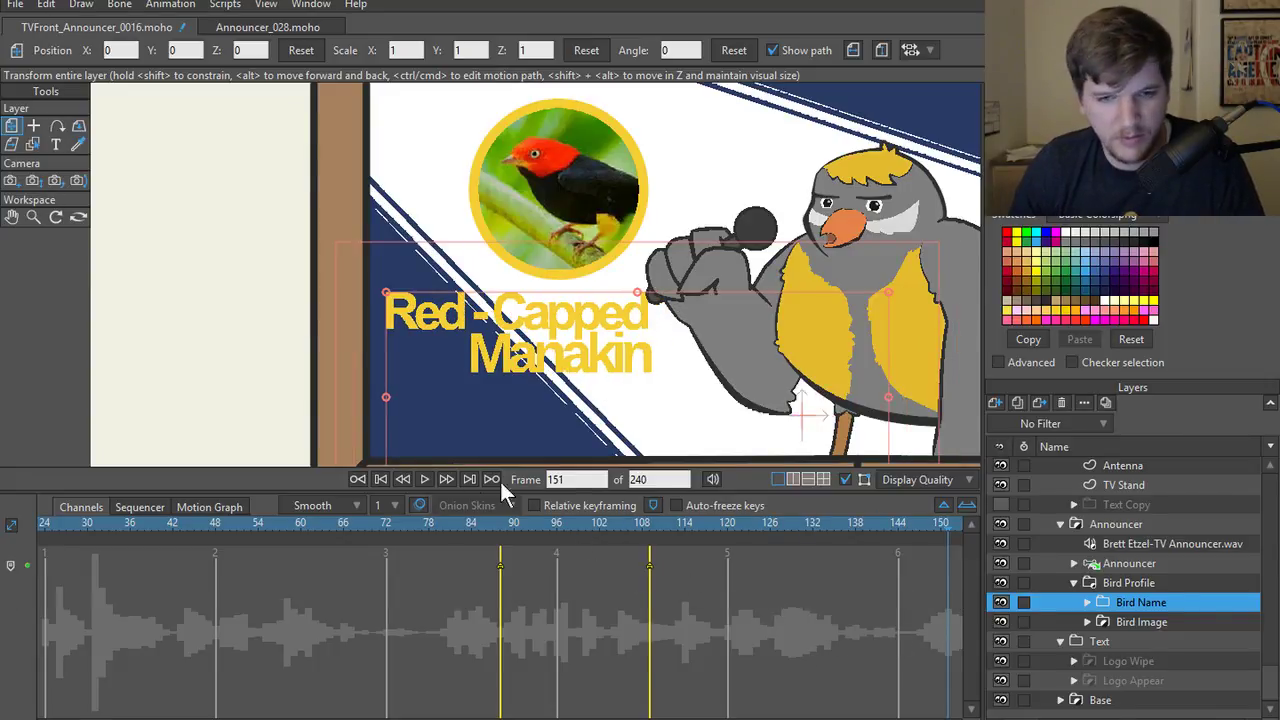
- Shift the Bird Name group right to an X of about 0.07 at frame 0
click(383, 479)
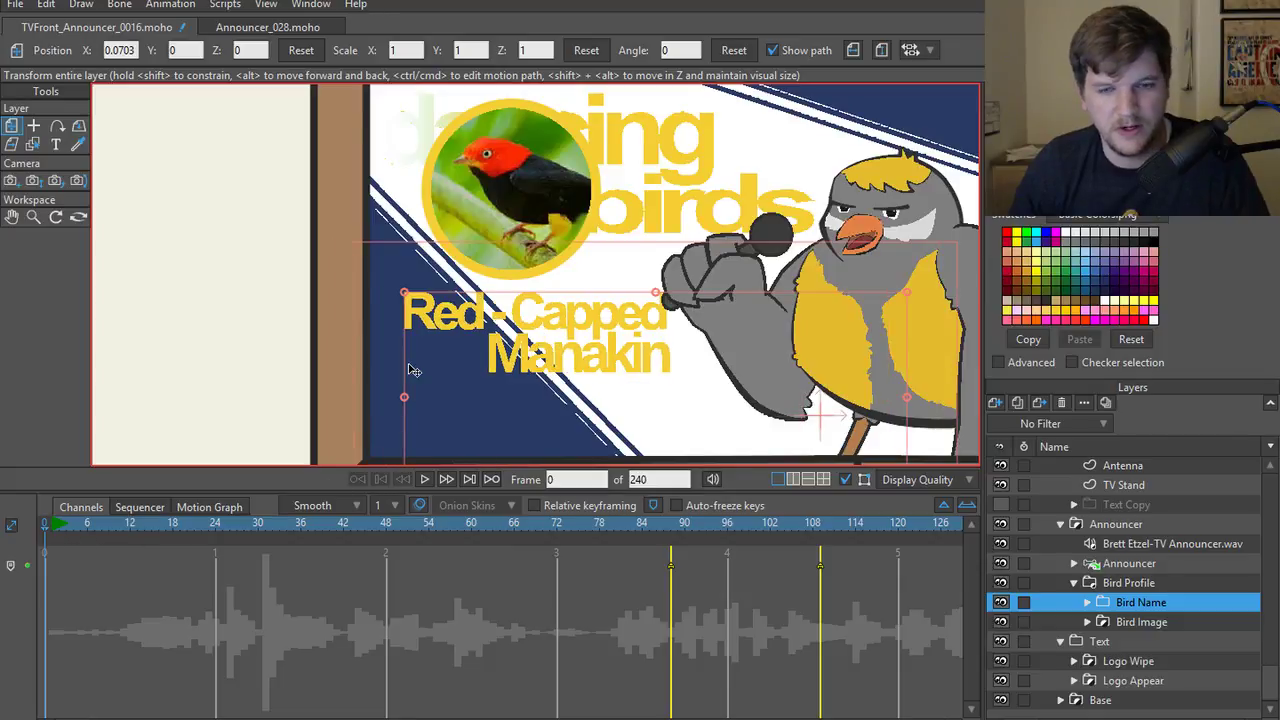
scroll(420, 380, down, 2)
scroll(550, 432, up, 3)
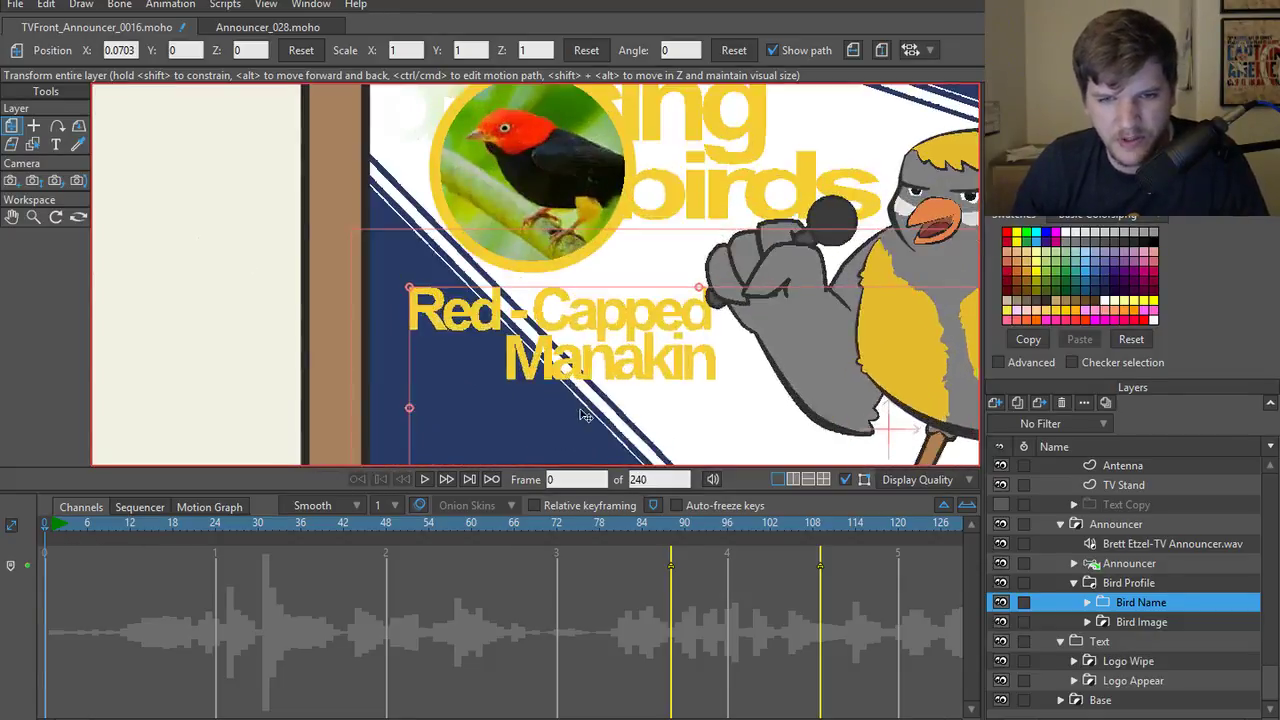
scroll(580, 418, up, 2)
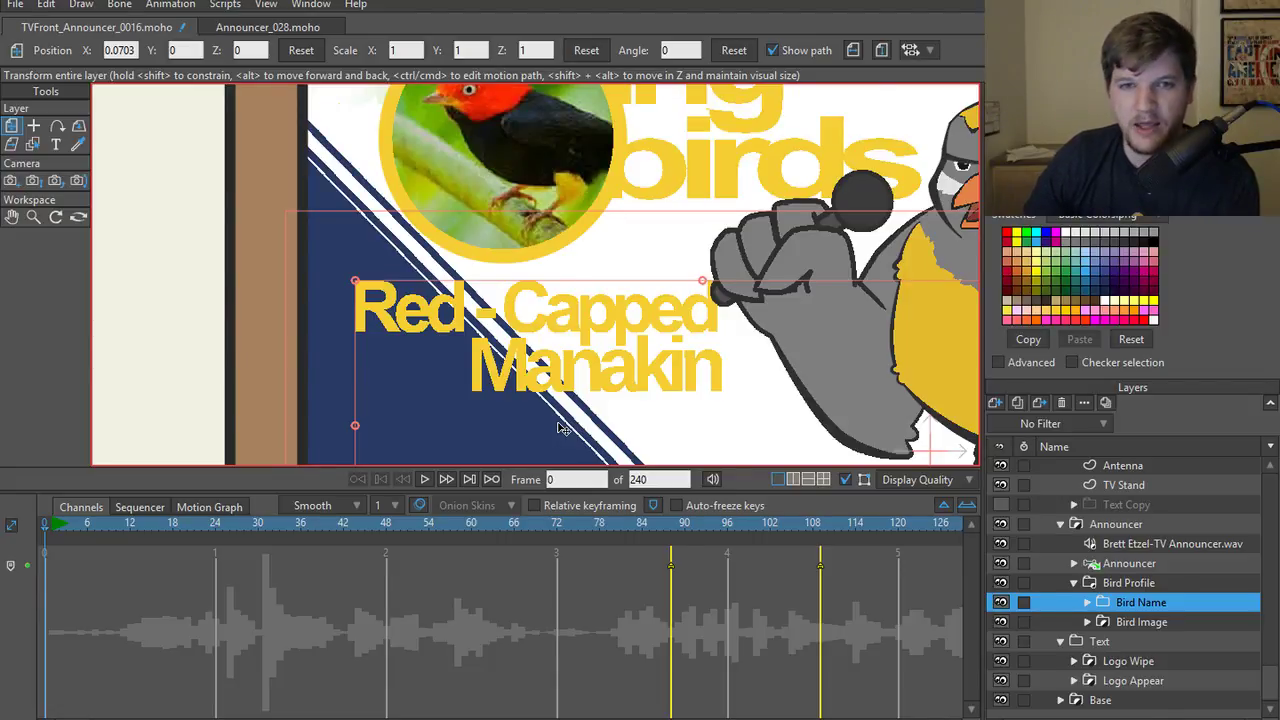
scroll(560, 428, down, 6)
scroll(558, 424, up, 5)
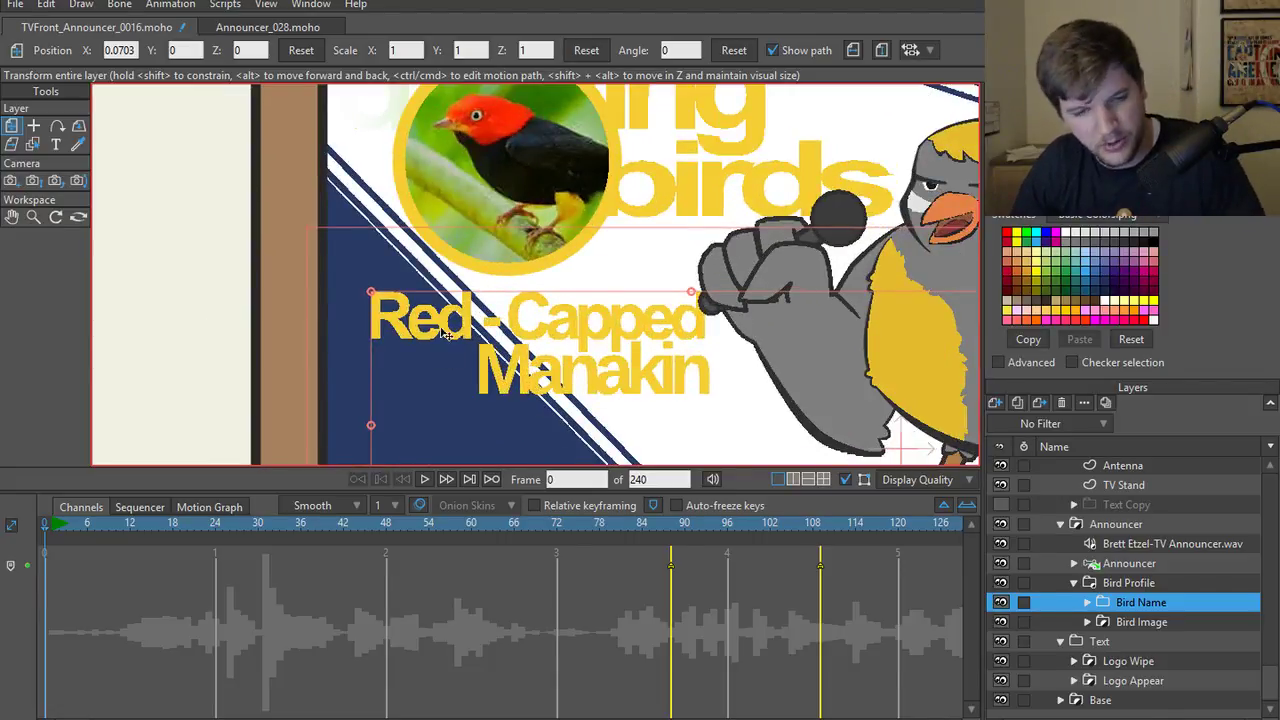
- Recolor the Manakin text's fill with the red sampled from the bird's head, and leave the Manakin layer selected
click(1086, 603)
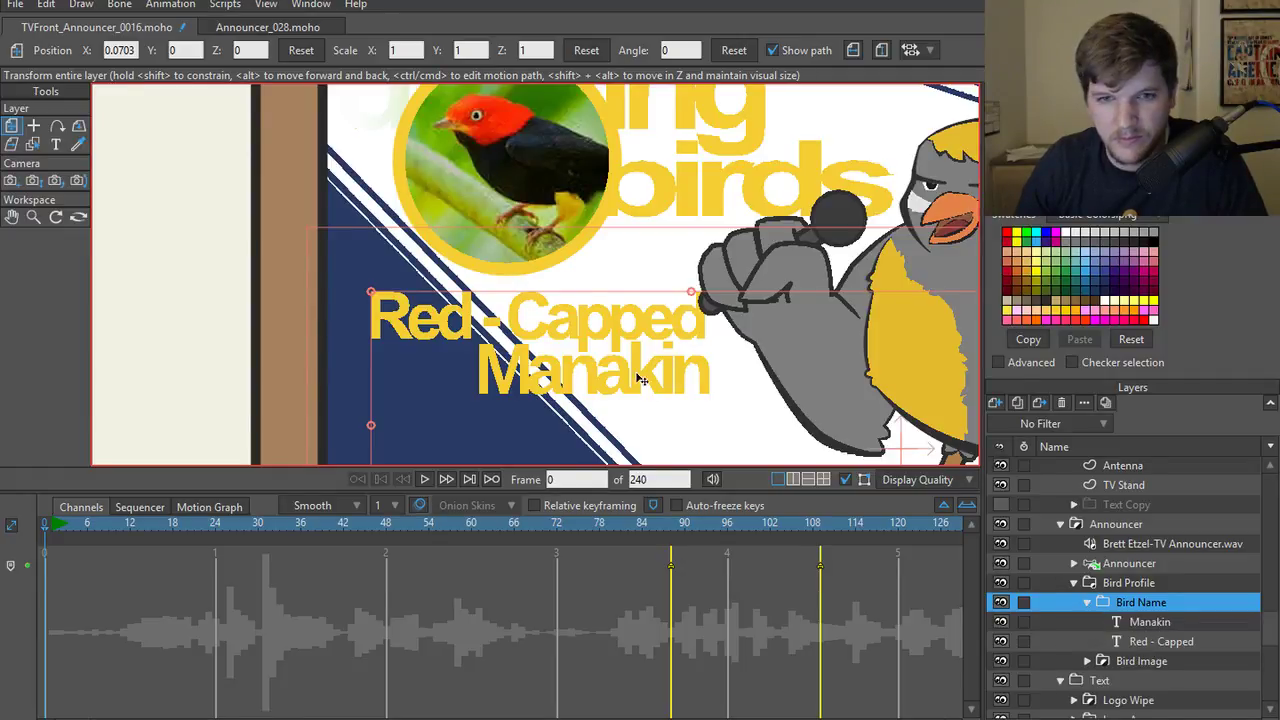
click(1136, 622)
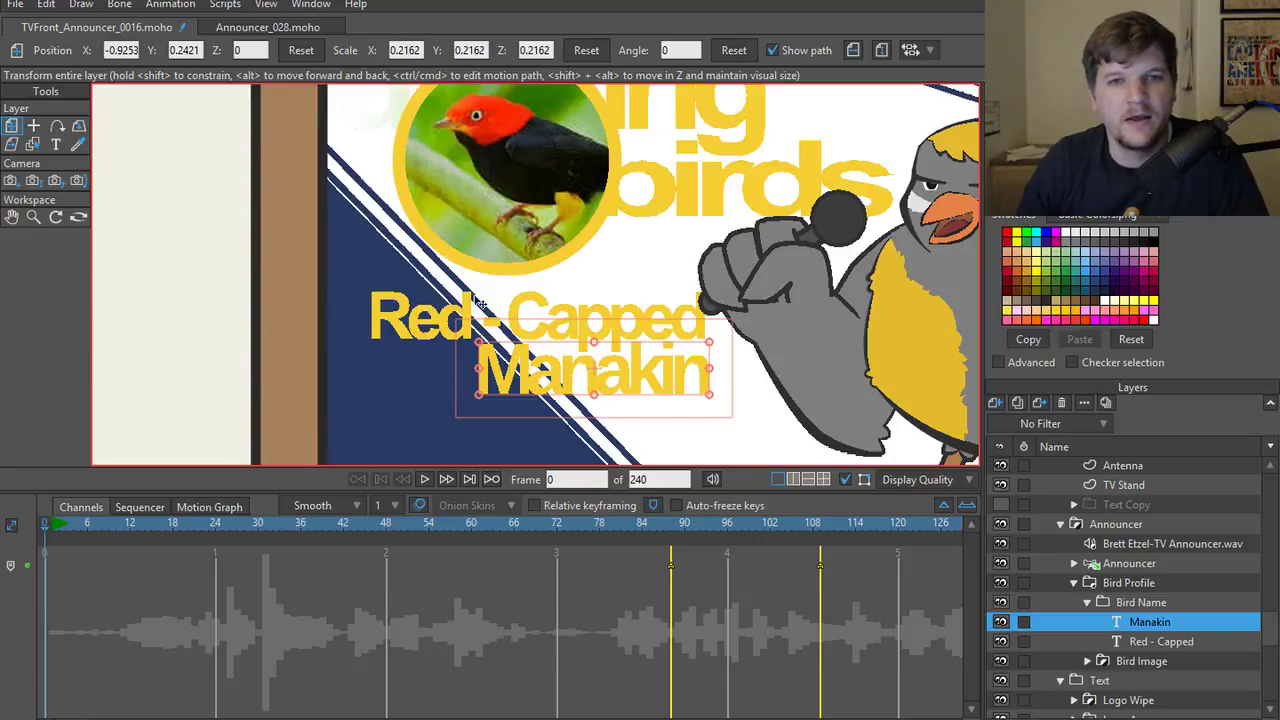
double_click(1141, 617)
drag(687, 46, 895, 160)
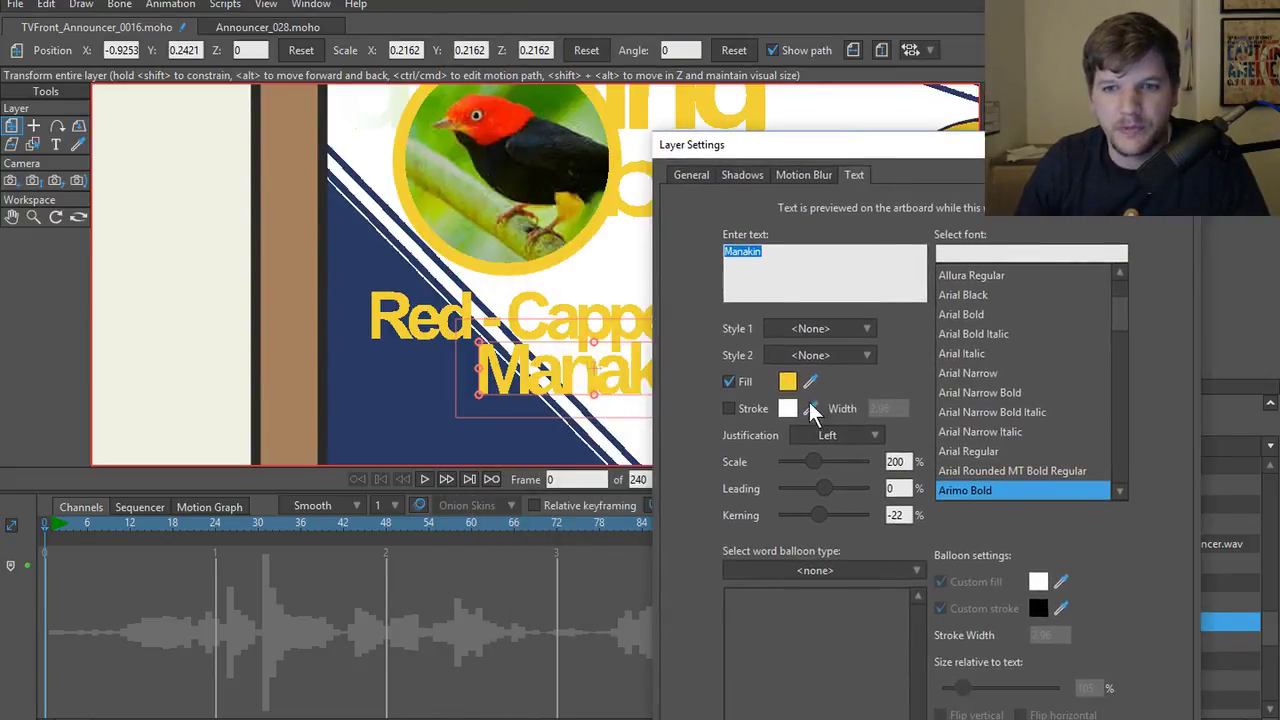
click(810, 381)
click(522, 96)
key(ctrl+z)
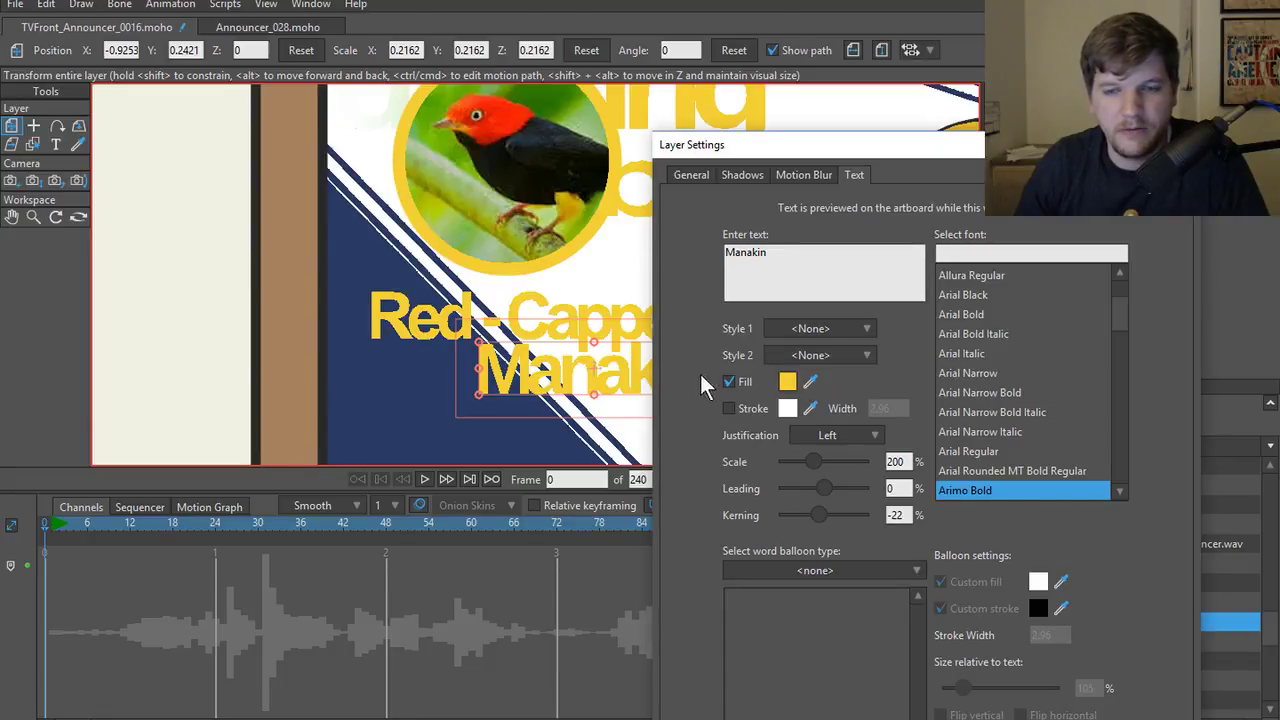
click(810, 383)
click(512, 117)
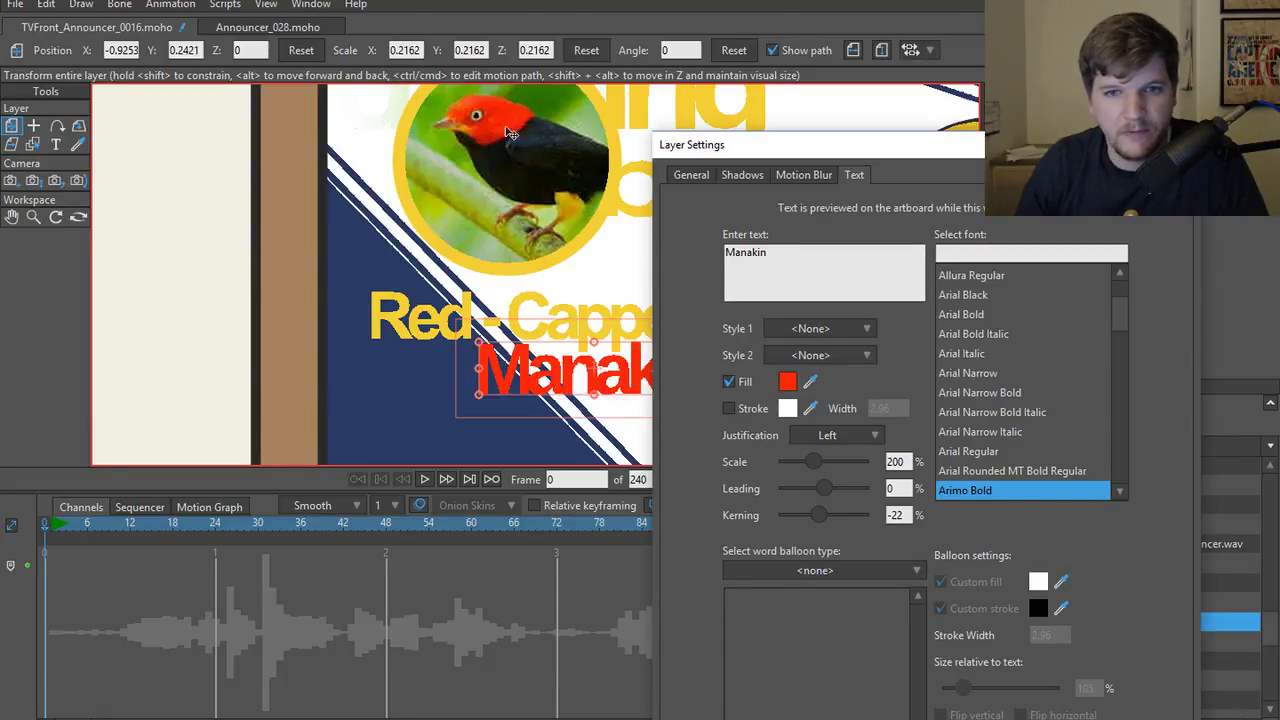
drag(1009, 157, 721, 0)
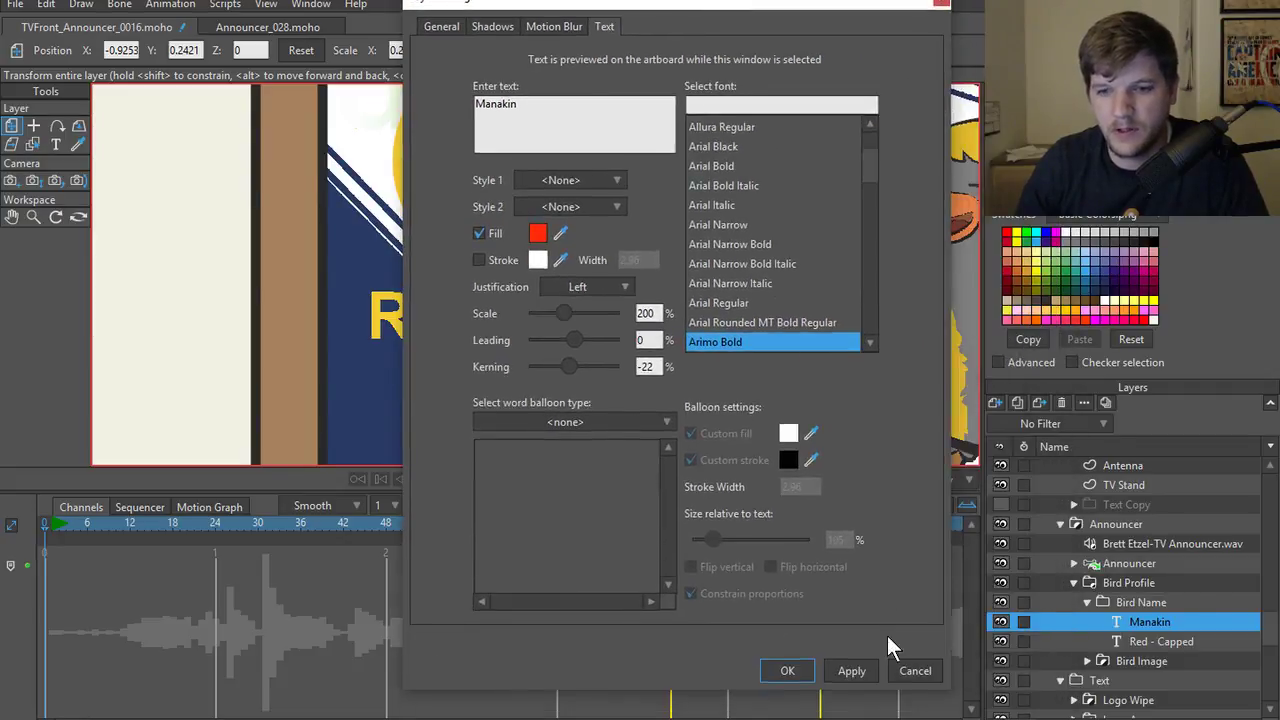
click(787, 670)
click(1156, 641)
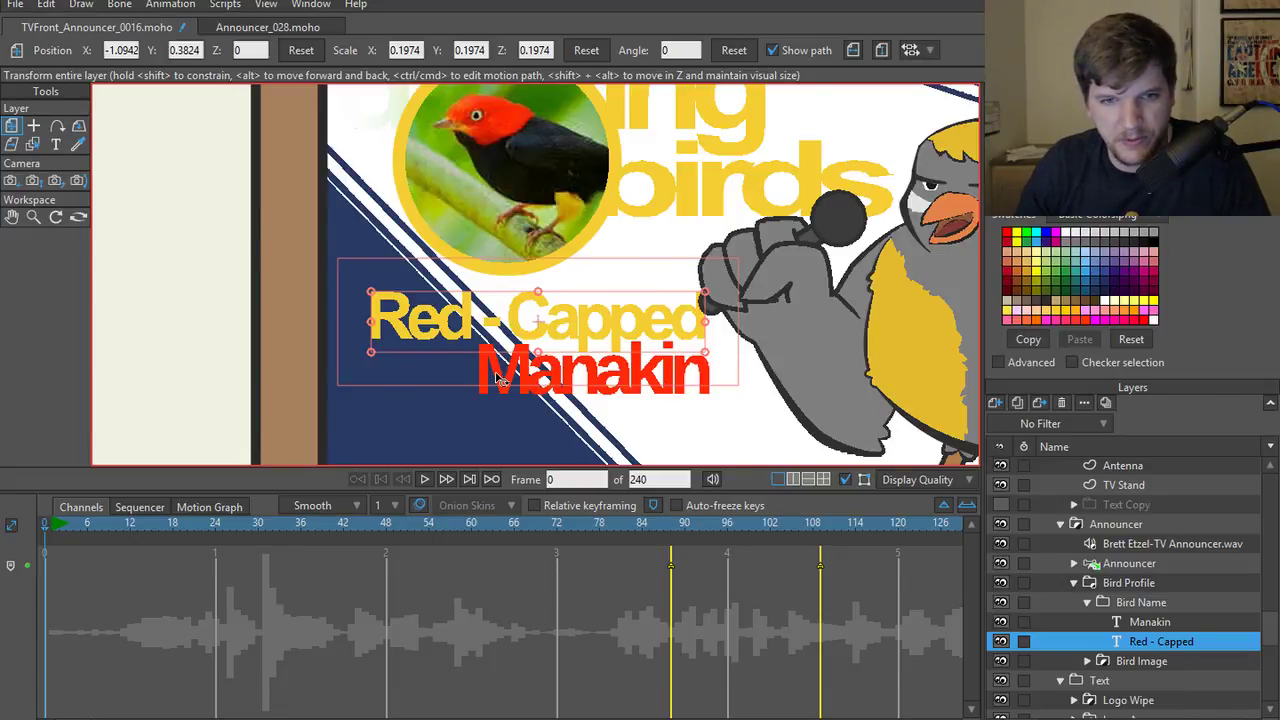
click(1152, 623)
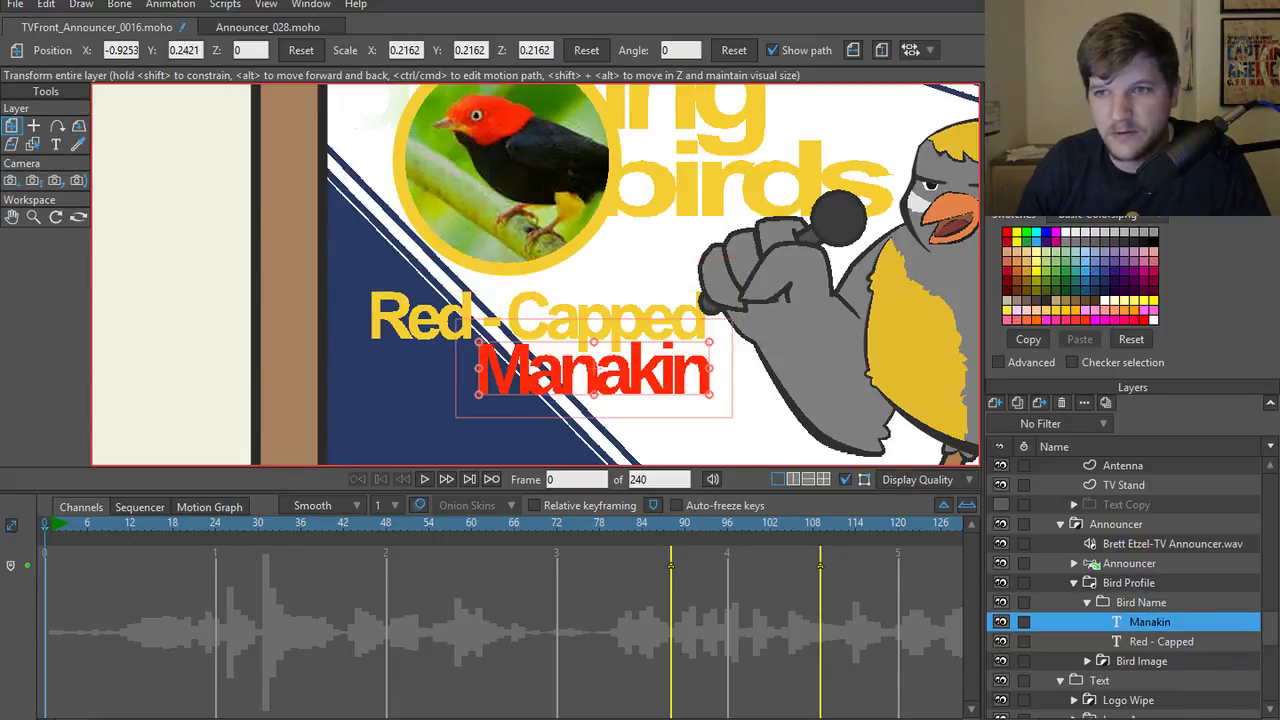
- Recolor the Red - Capped text's fill with the red sampled from the bird's head and preview the render
double_click(1129, 621)
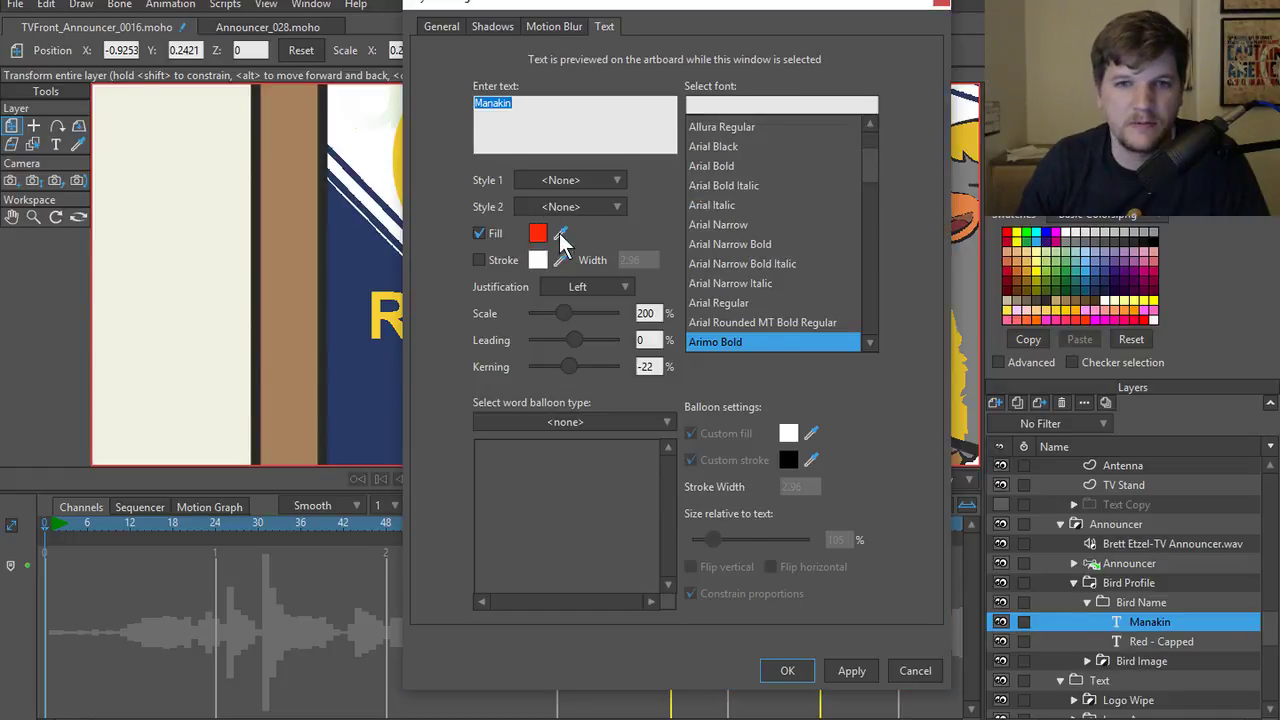
drag(573, 2, 775, 43)
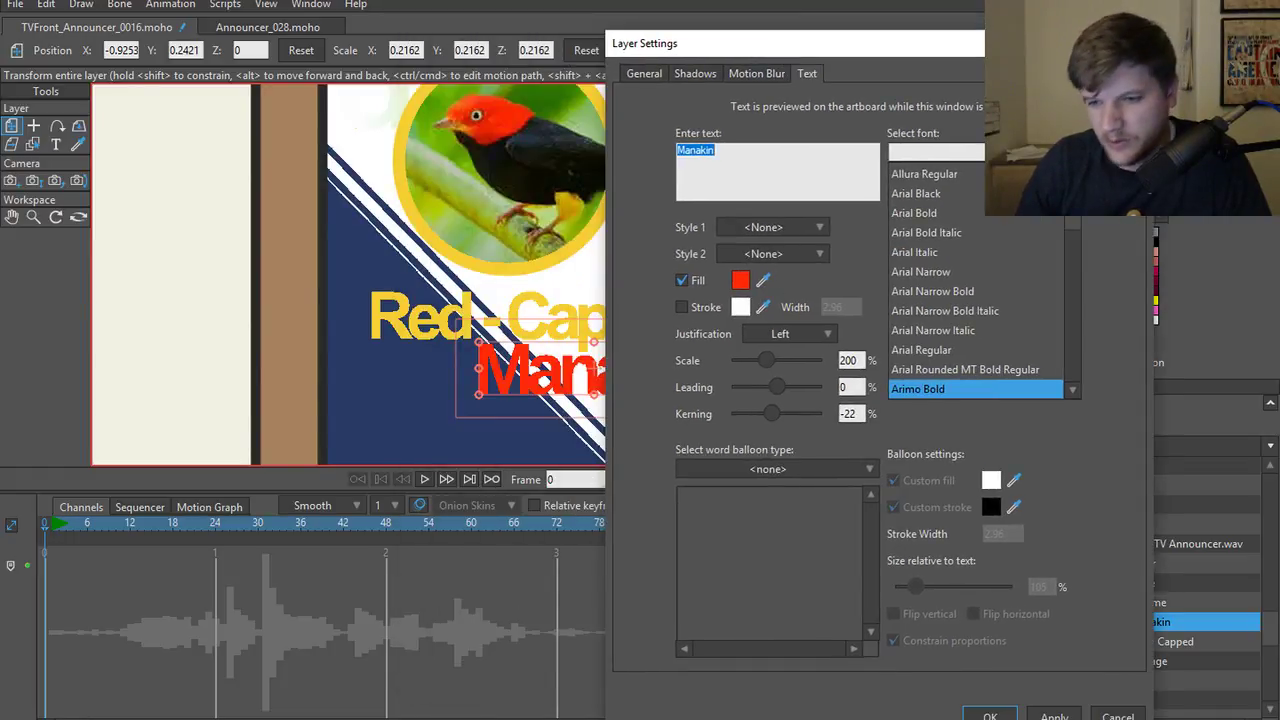
key(Escape)
click(1137, 638)
double_click(1137, 638)
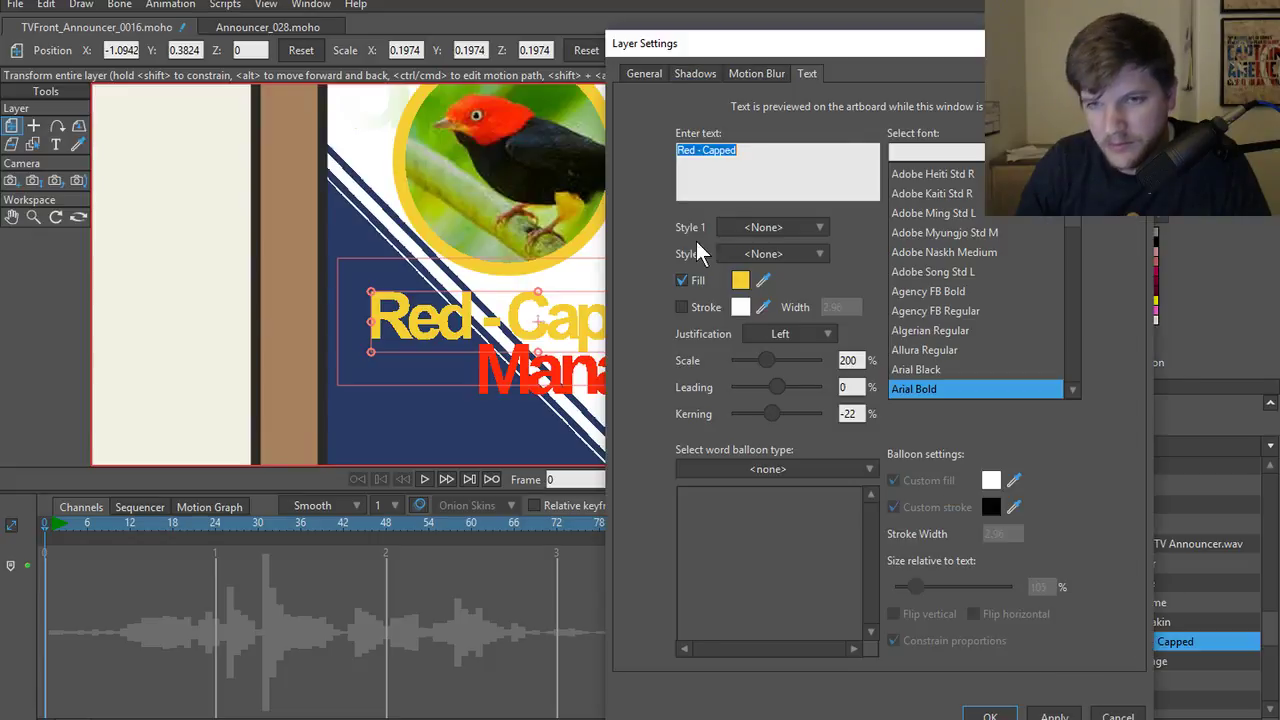
click(763, 280)
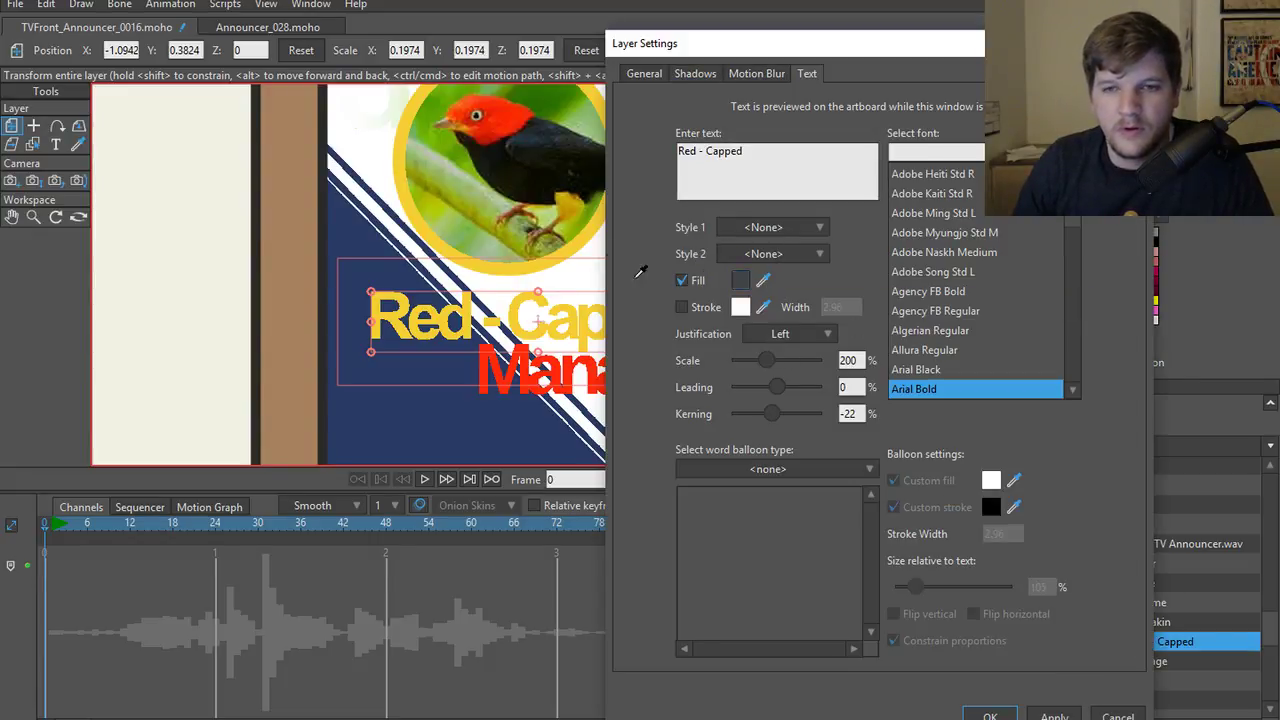
click(498, 113)
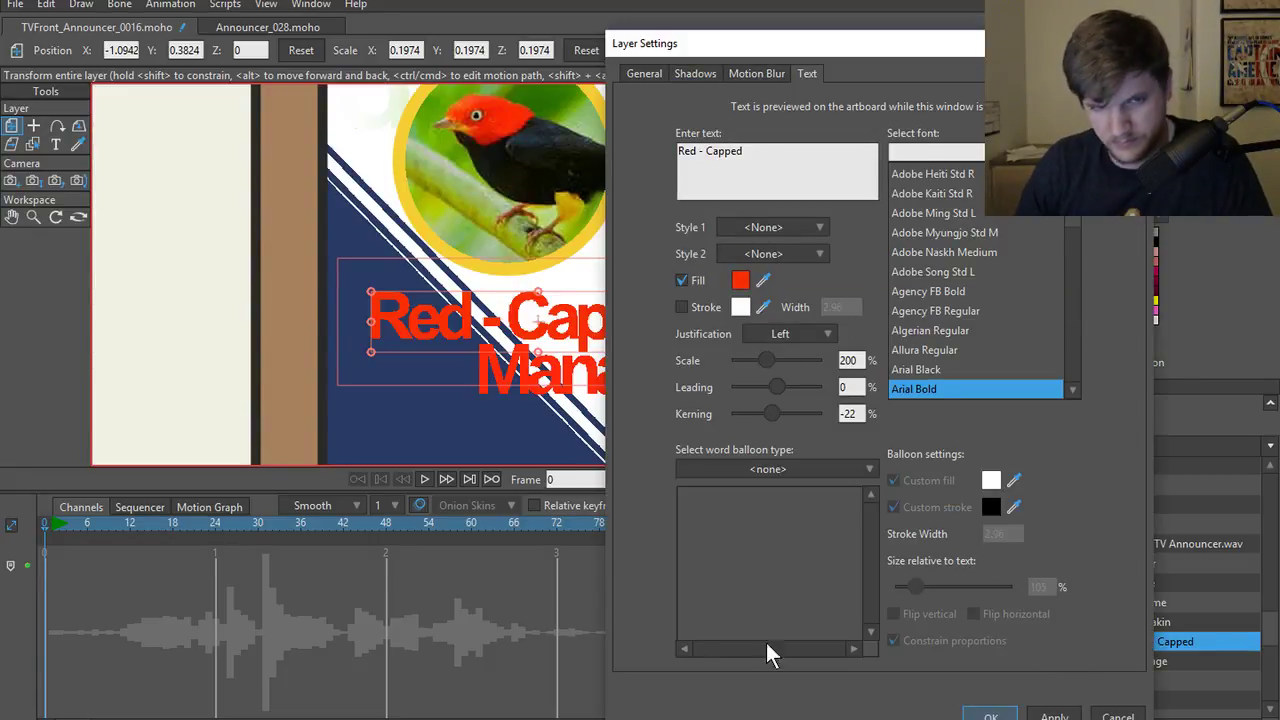
click(990, 716)
key(ctrl+r)
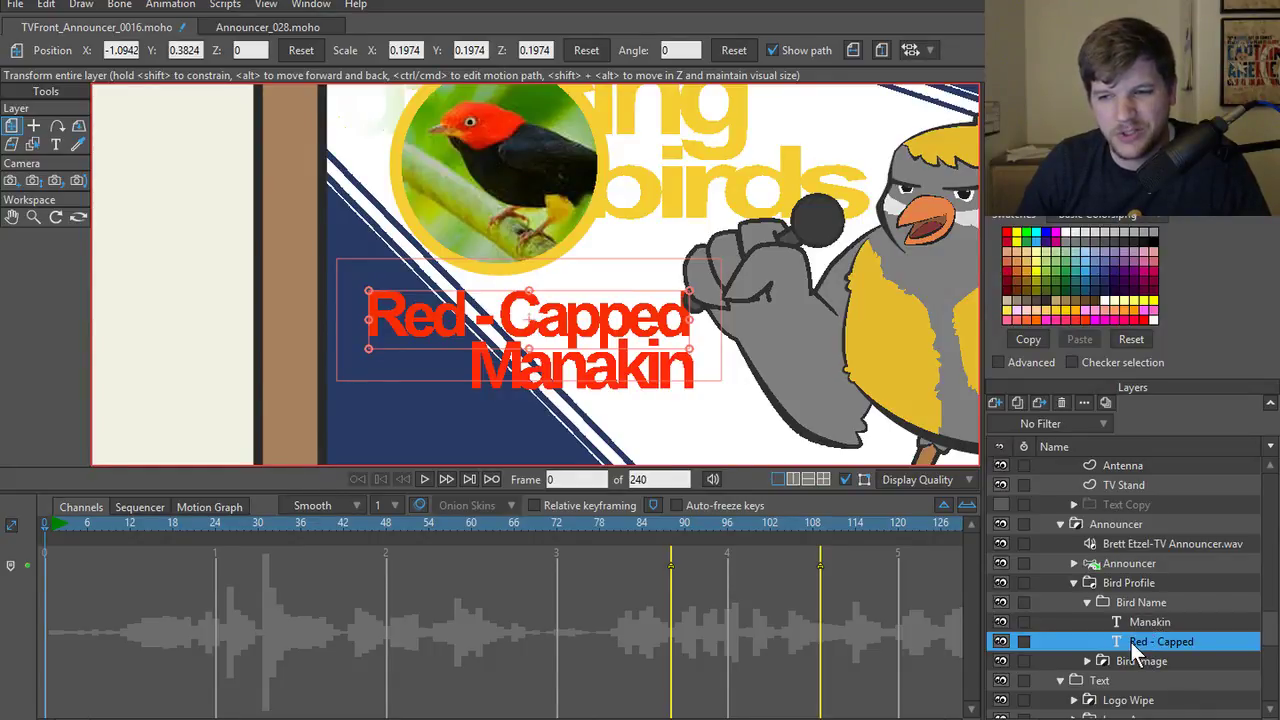
- Try a stroke on the Red - Capped text, using the yellow sampled from the picture's ring and a width of 22
double_click(1131, 642)
click(681, 307)
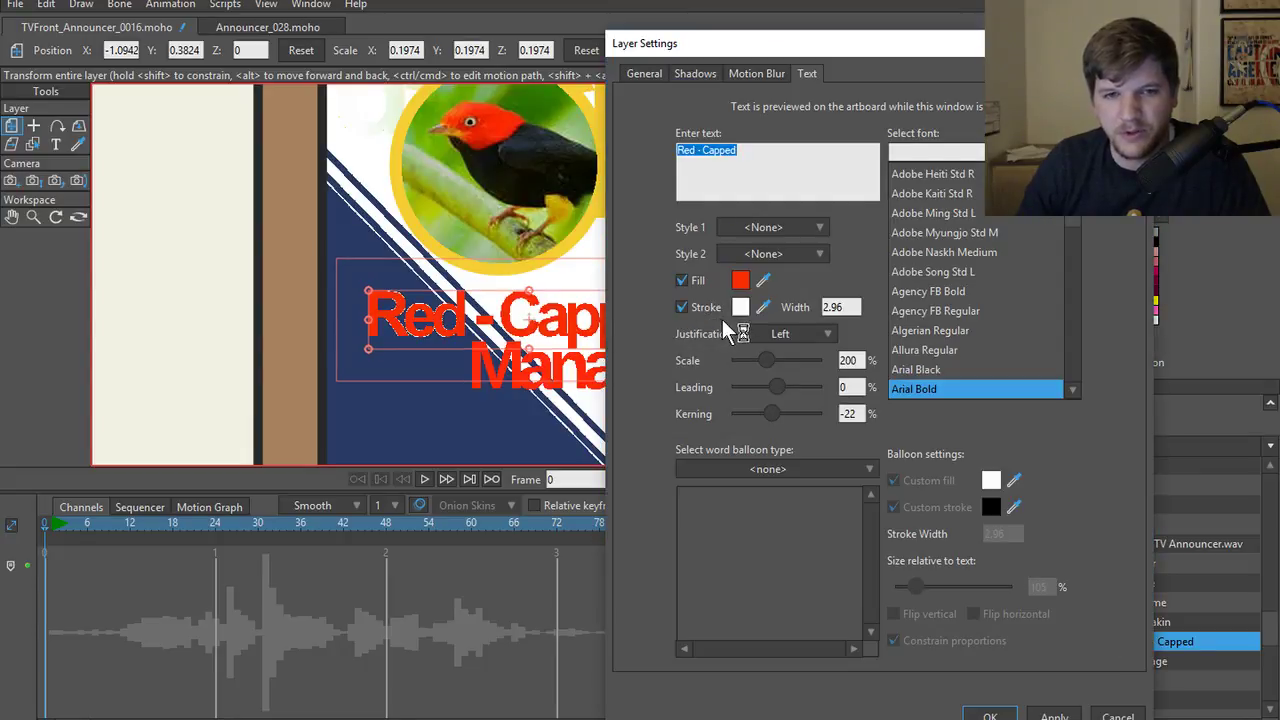
click(763, 307)
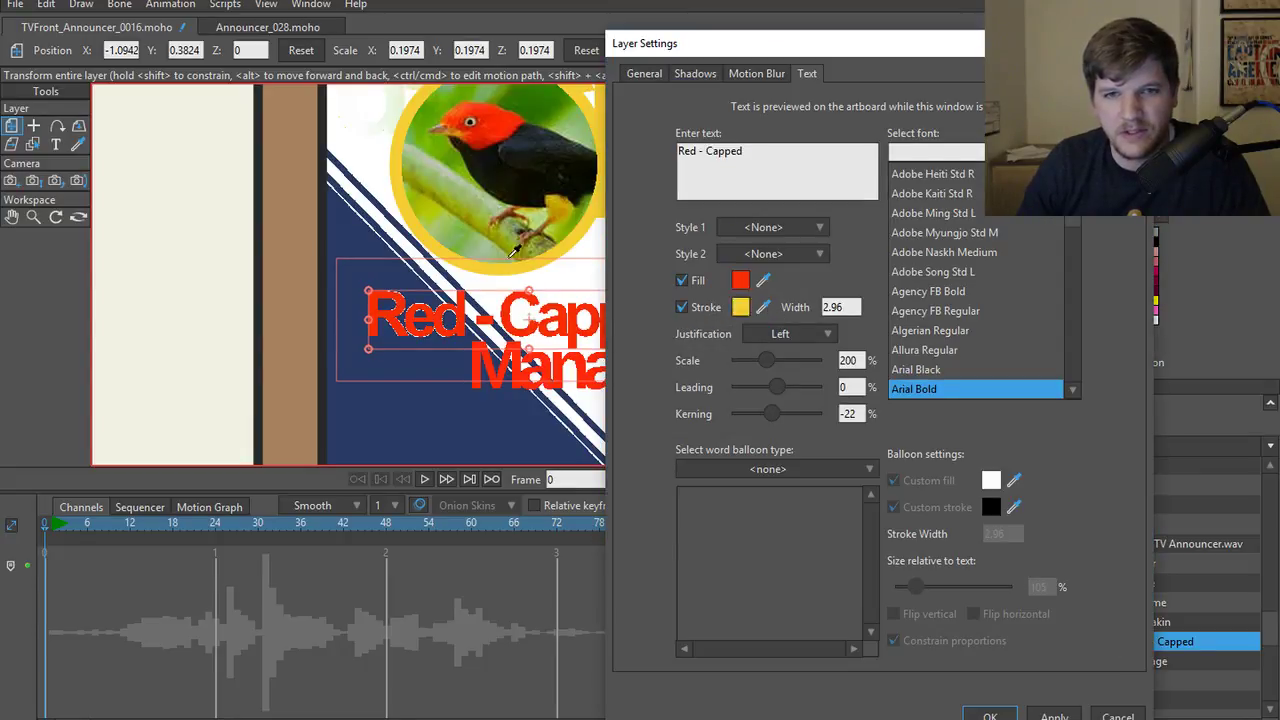
click(576, 244)
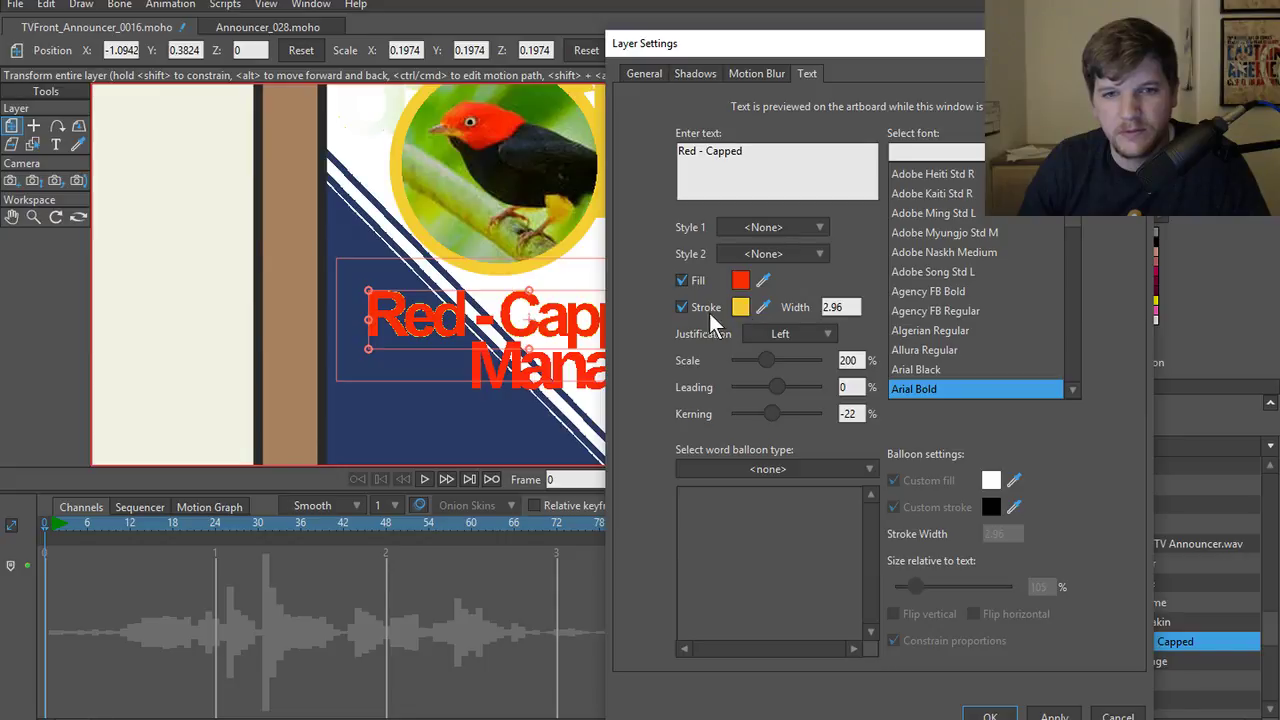
double_click(843, 308)
text(24)
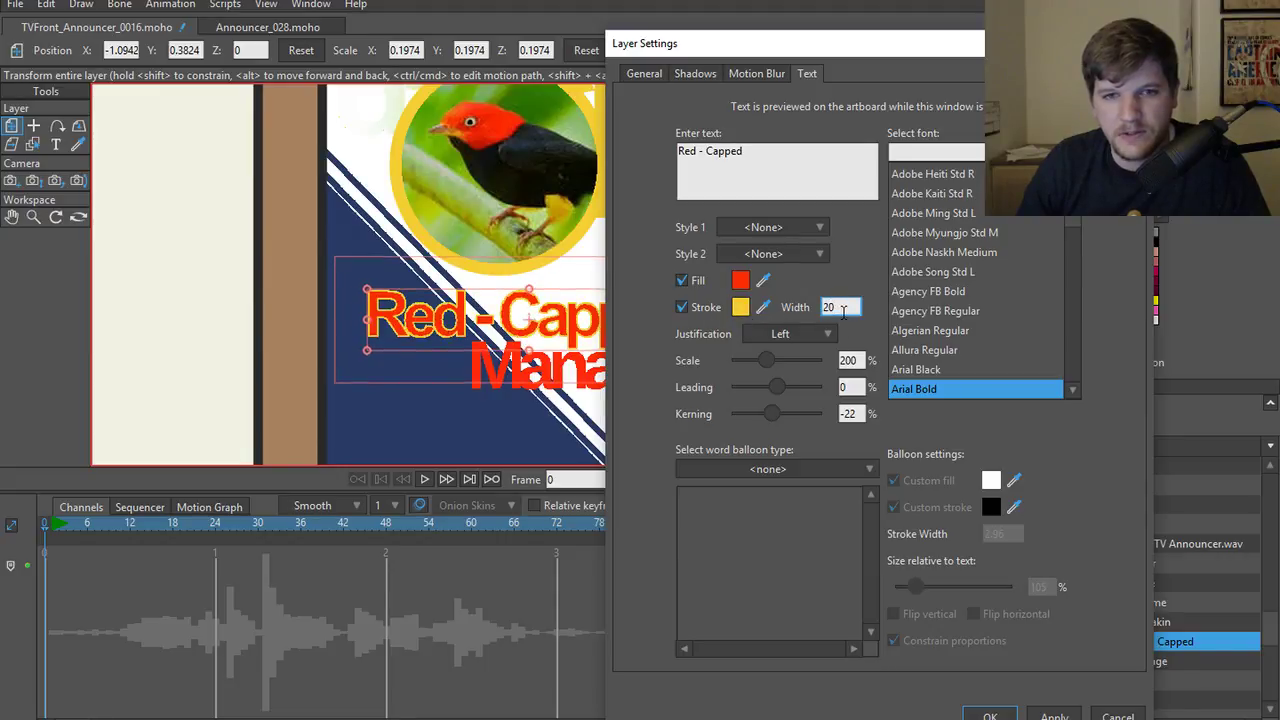
key(BackSpace)
text(2)
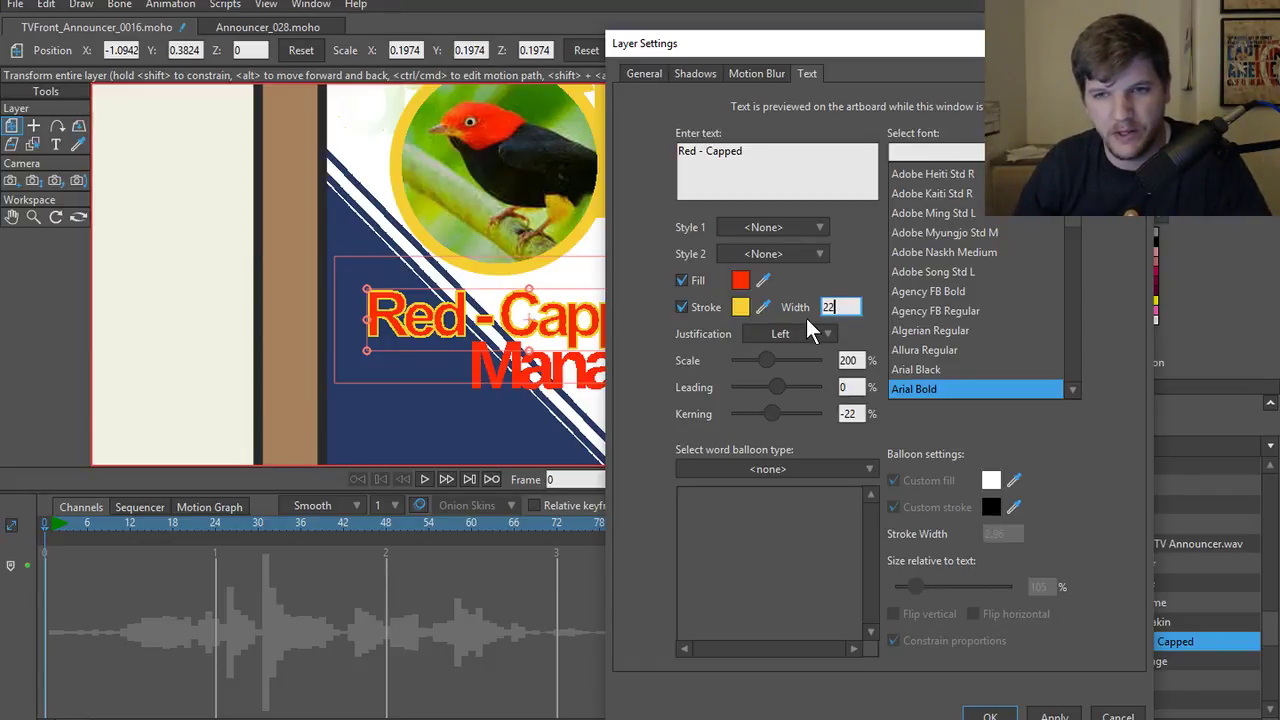
click(692, 74)
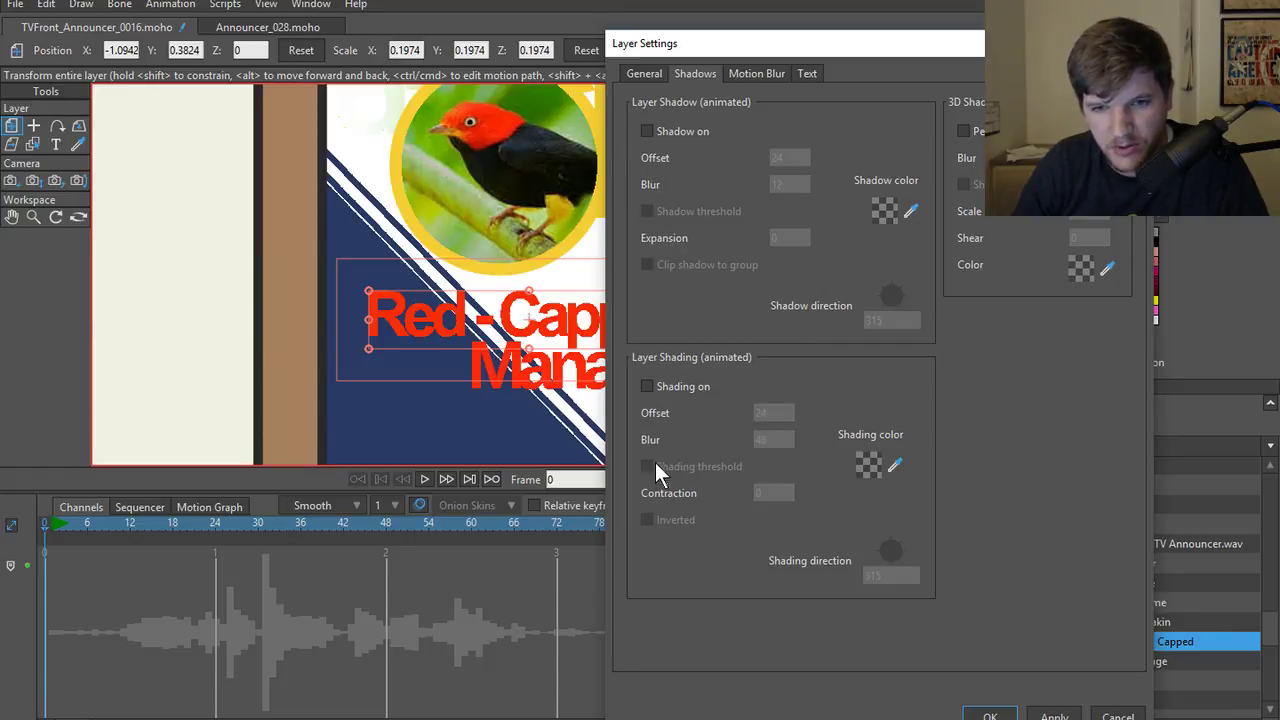
click(763, 72)
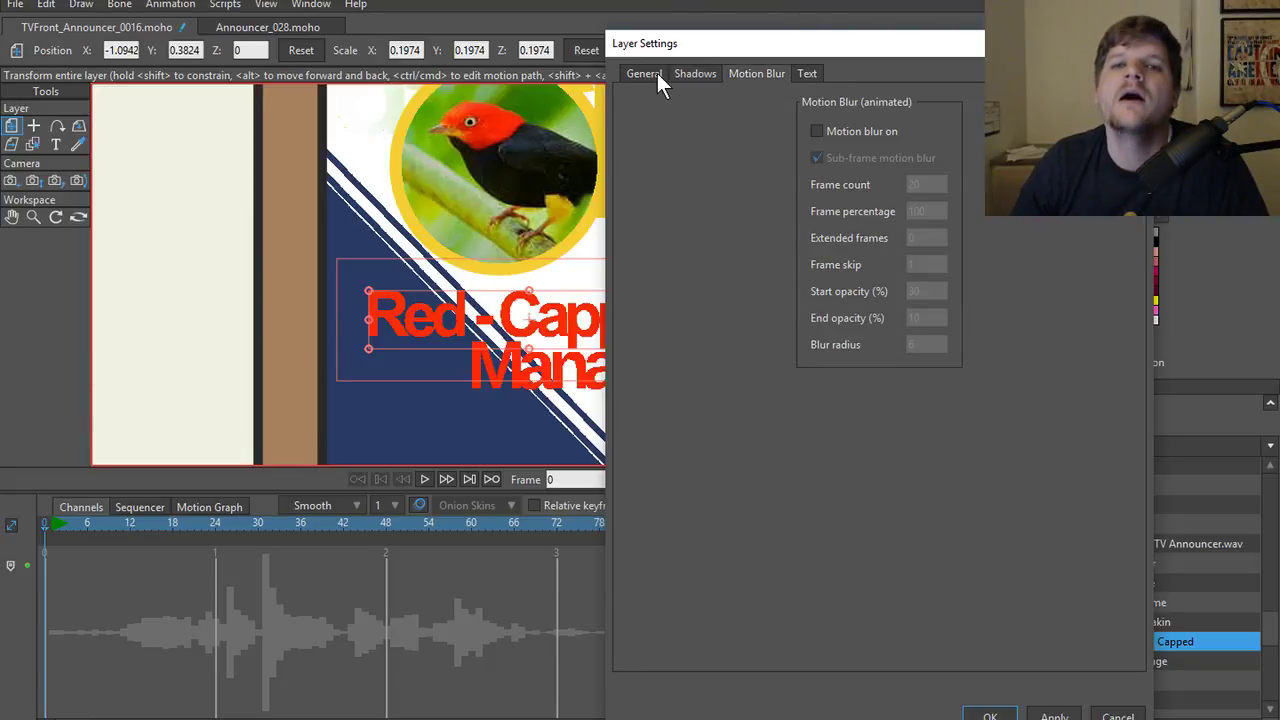
click(657, 73)
click(712, 75)
click(750, 74)
click(817, 74)
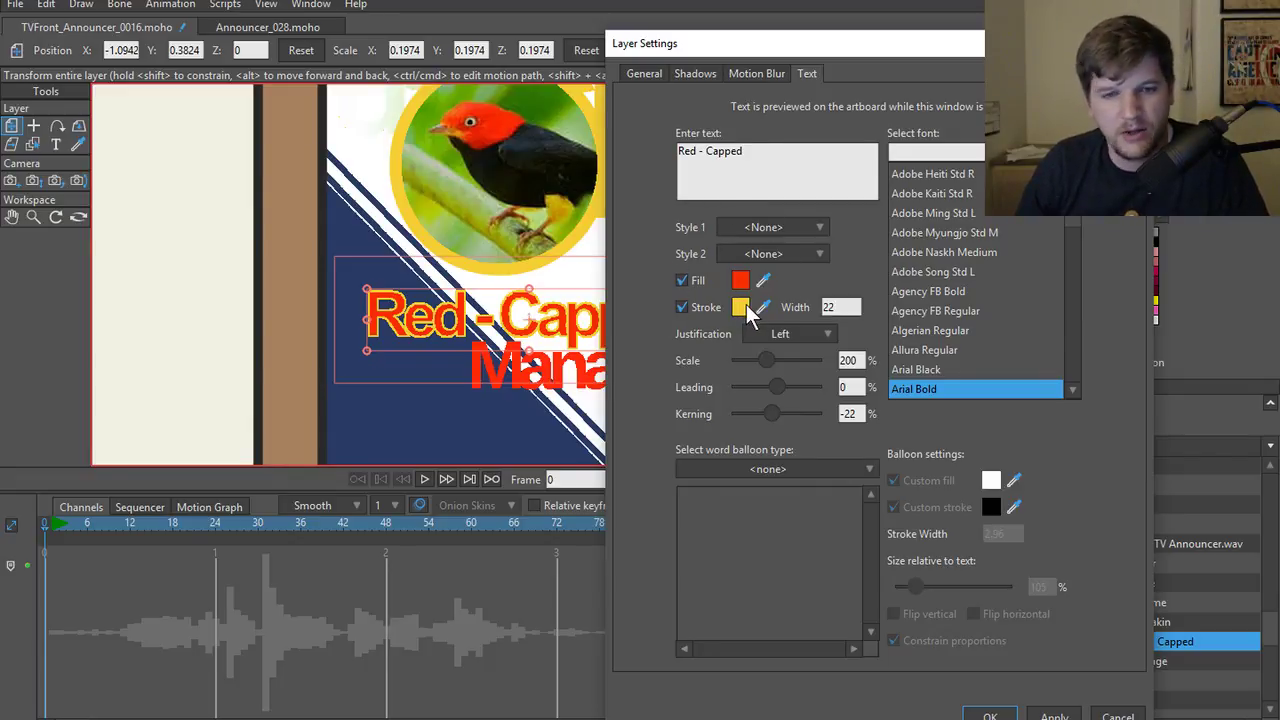
- Try a thinner stroke width of 15 on the Red - Capped text and preview the render
double_click(840, 307)
text(15)
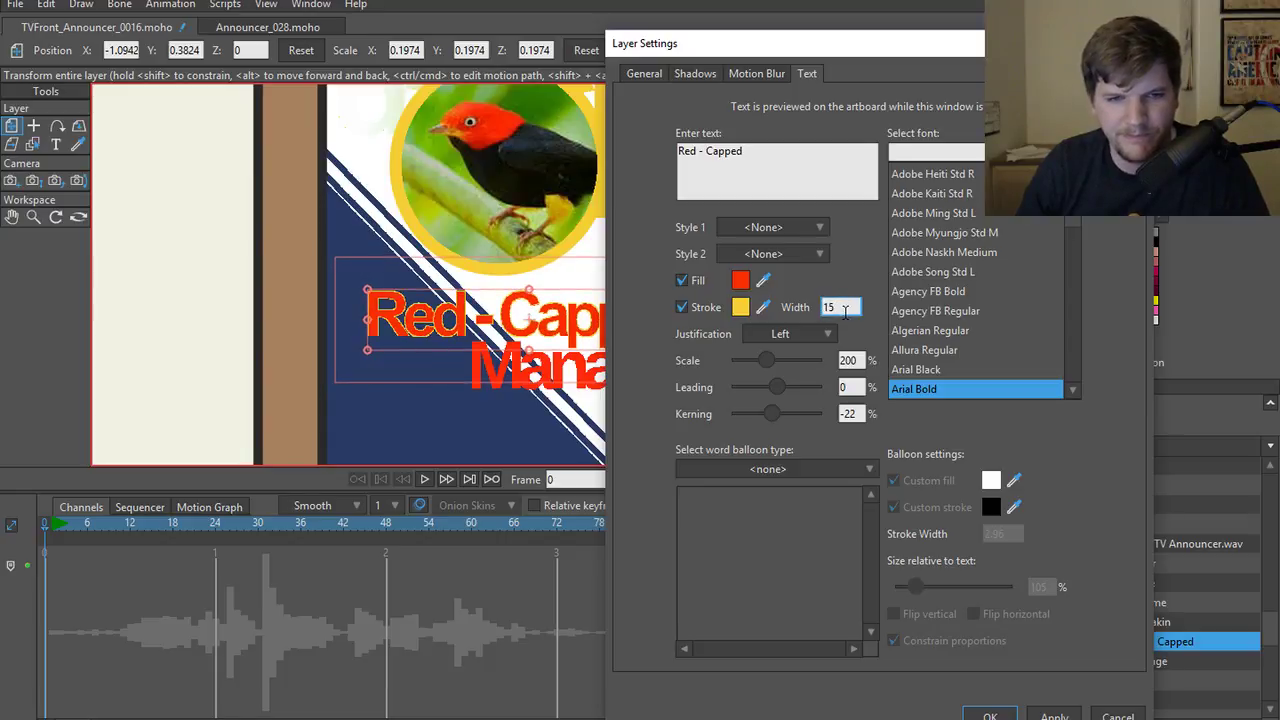
key(BackSpace)
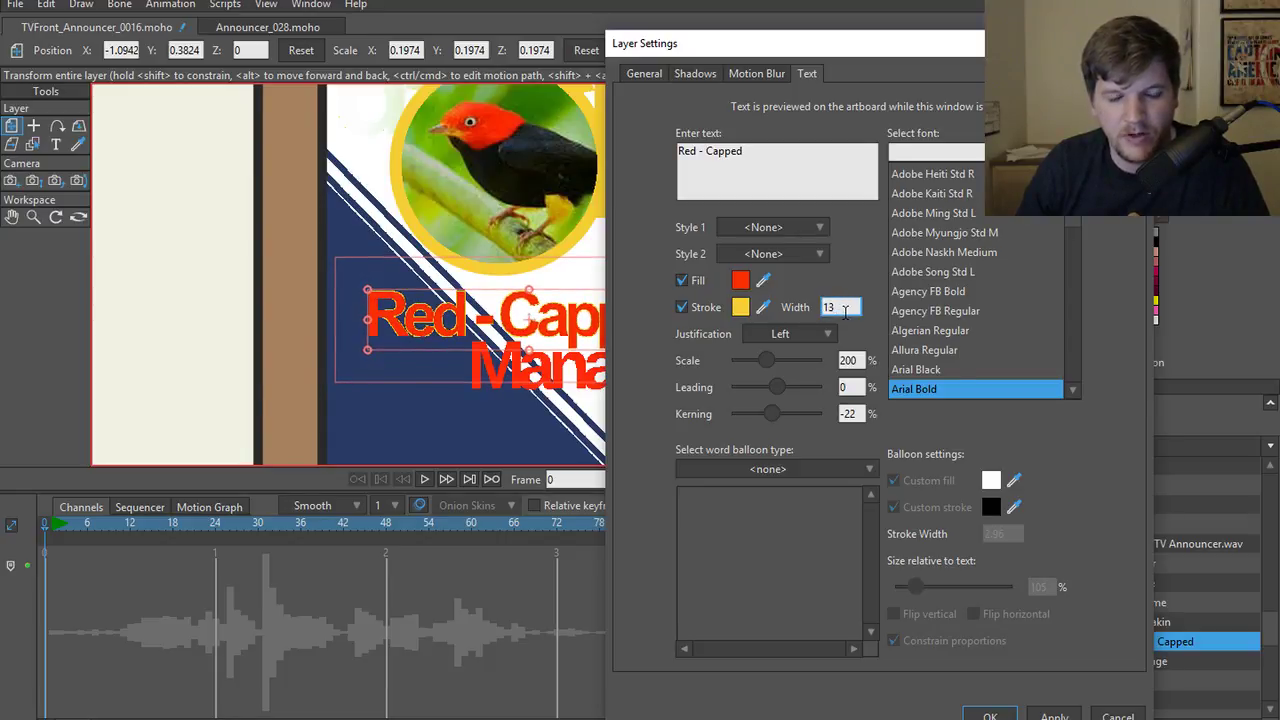
text(6)
key(Return)
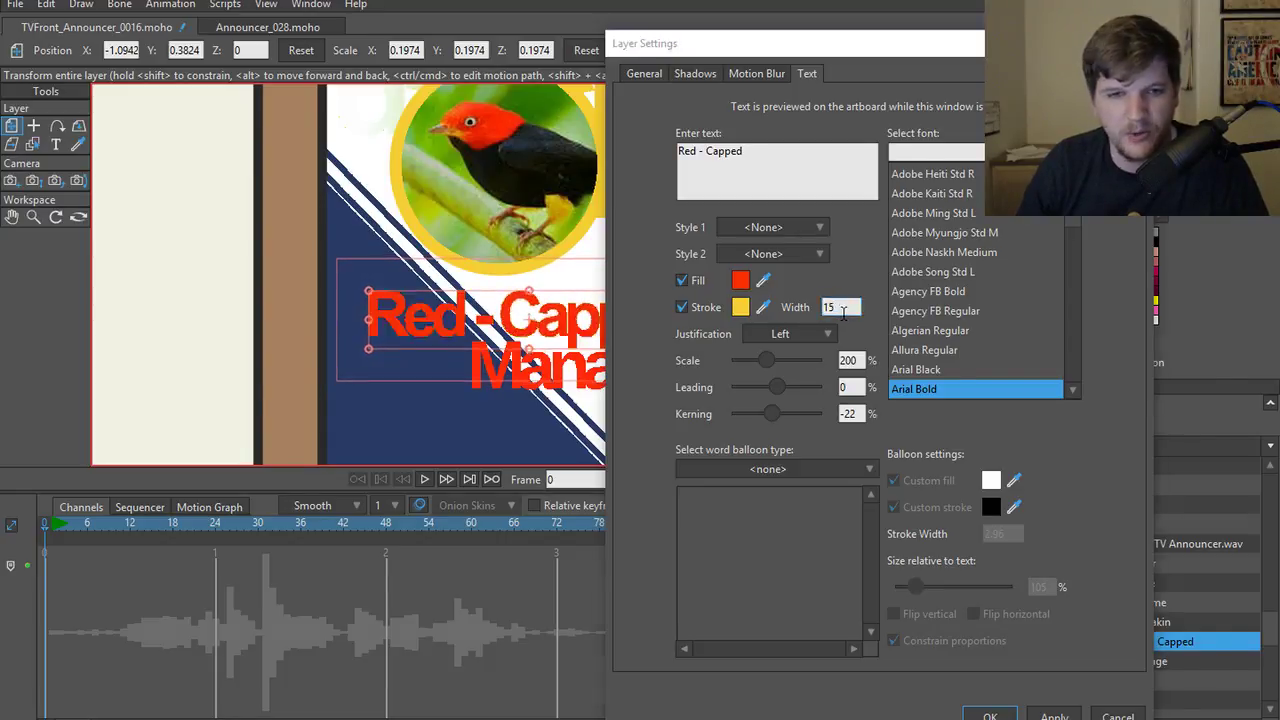
key(ctrl+r)
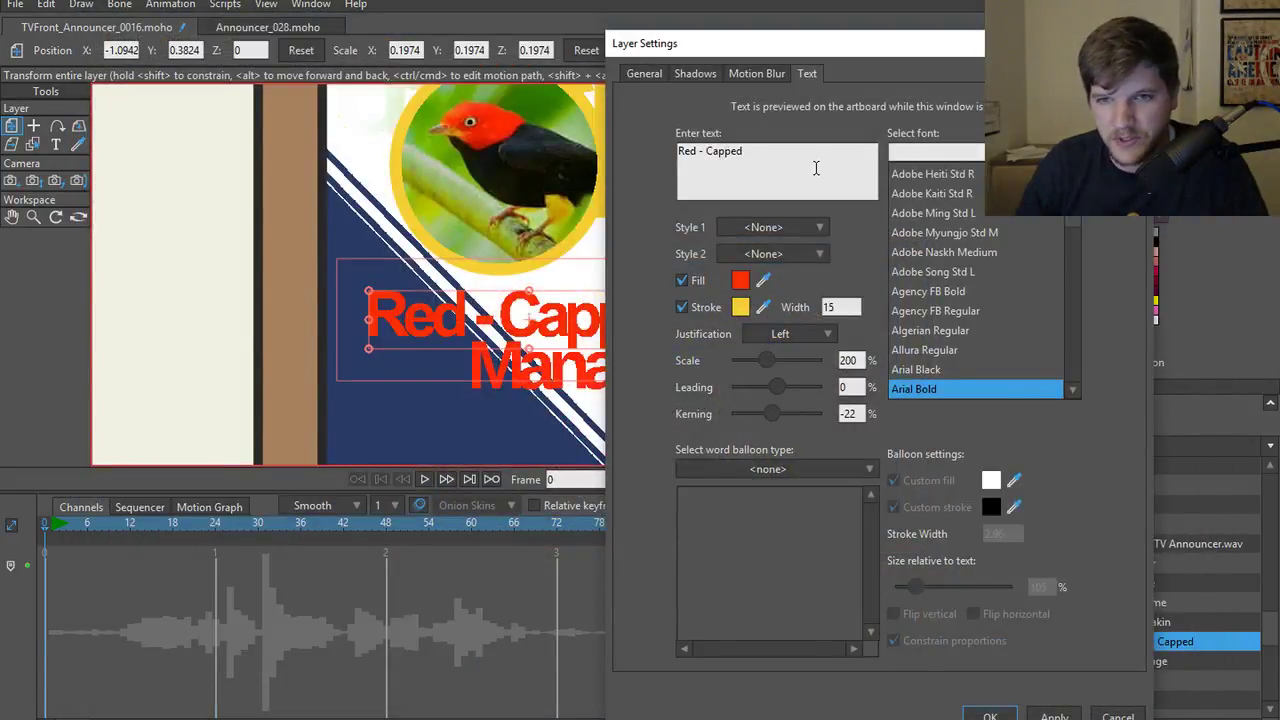
- Try a stroke width of 25 on the Red - Capped text, then turn its stroke off and accept the settings
double_click(855, 307)
text(25)
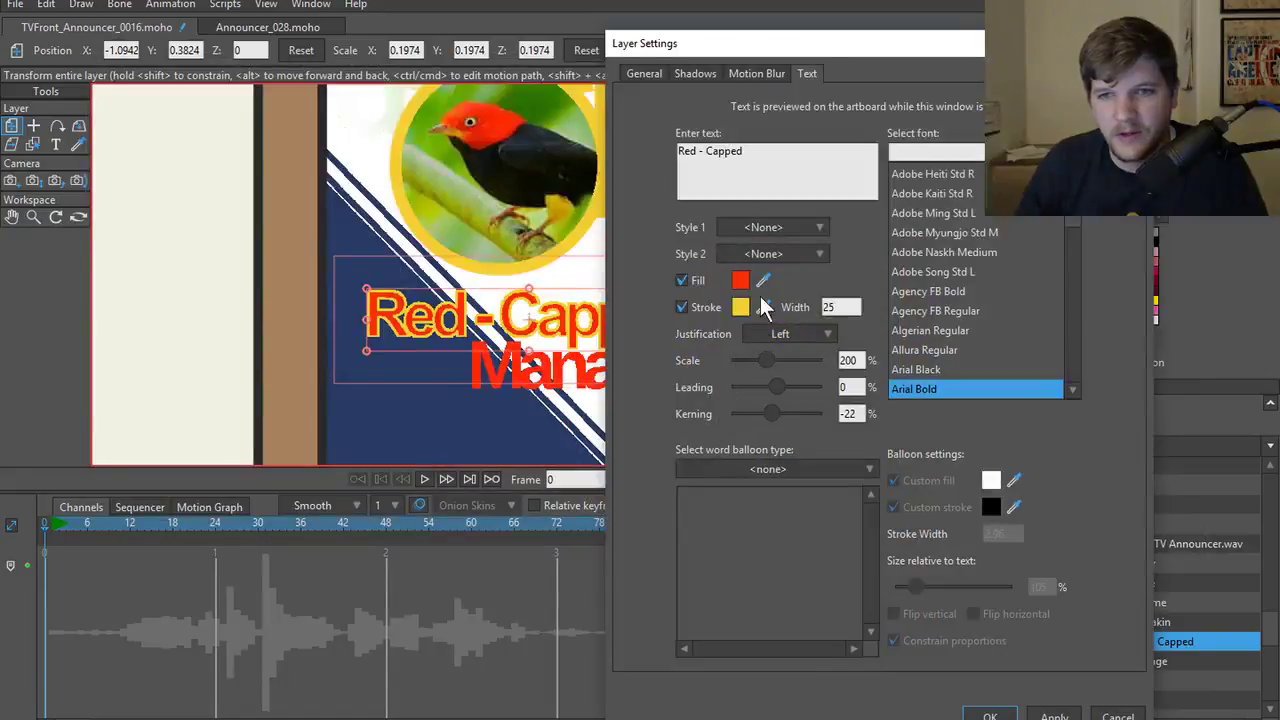
click(681, 307)
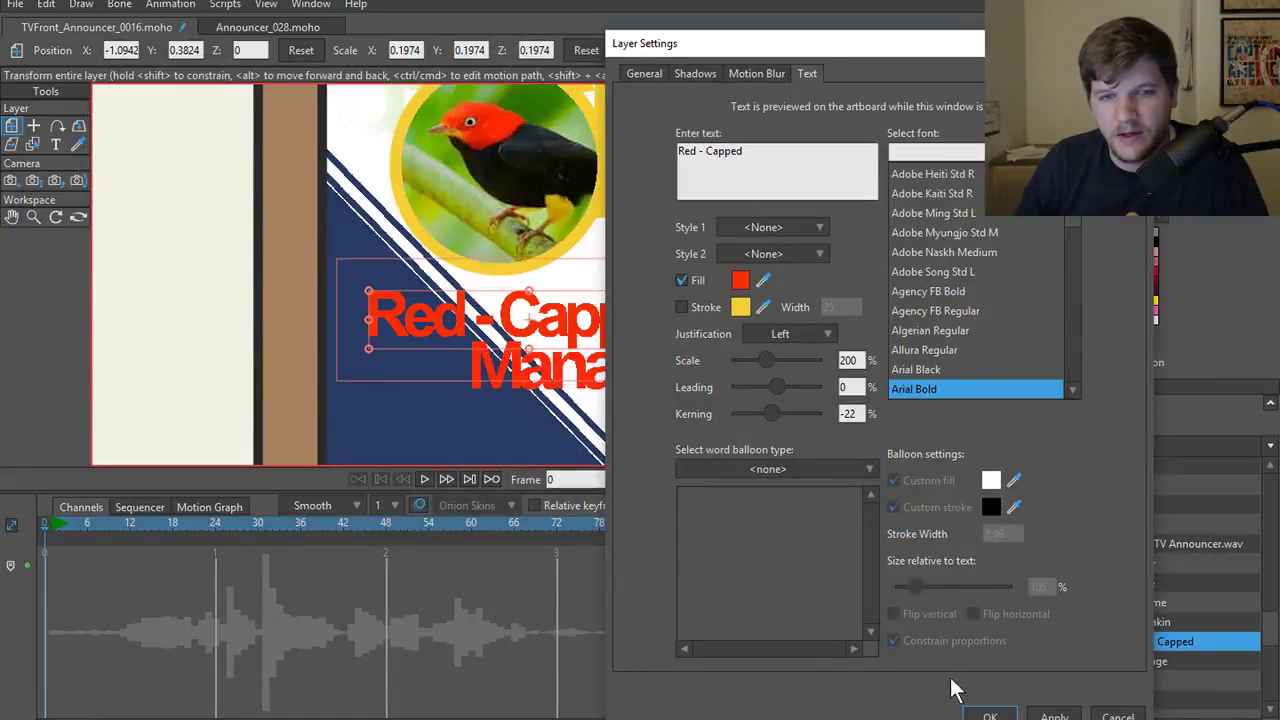
click(988, 715)
- Move the Red - Capped text layer above the Manakin layer inside the Bird Name group
scroll(622, 340, down, 2)
scroll(622, 340, up, 2)
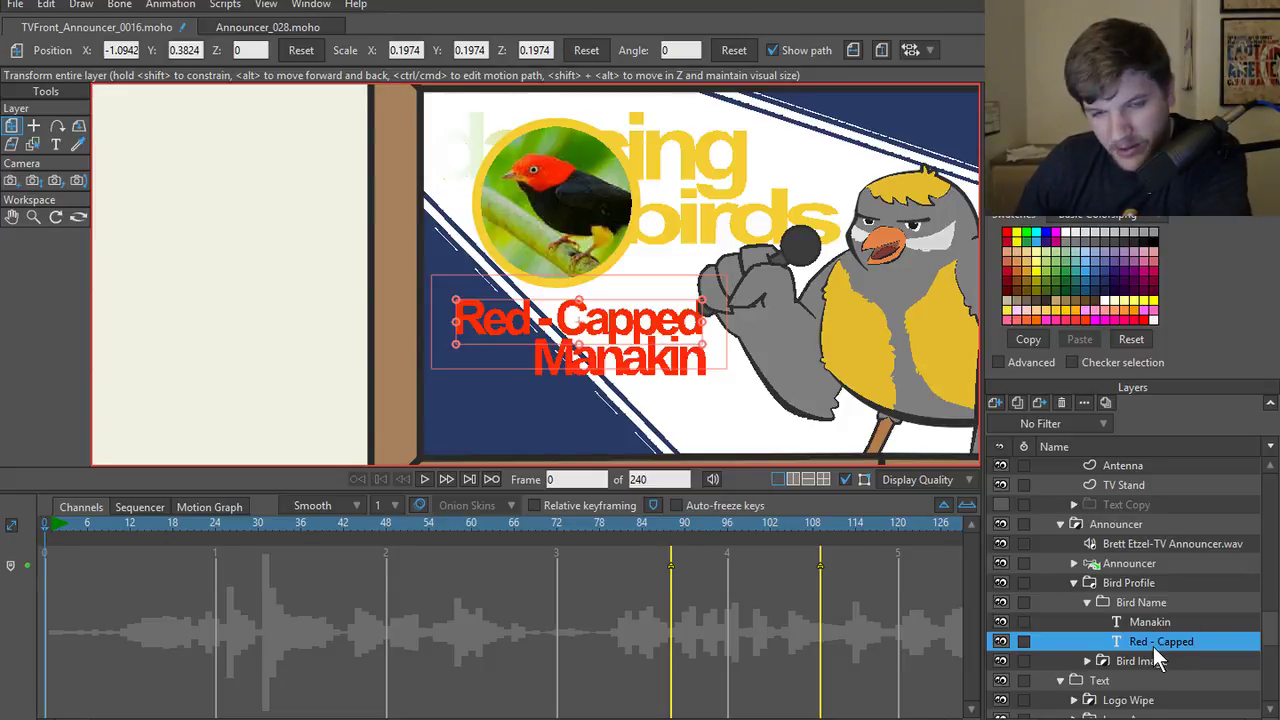
scroll(573, 323, down, 1)
scroll(573, 323, up, 2)
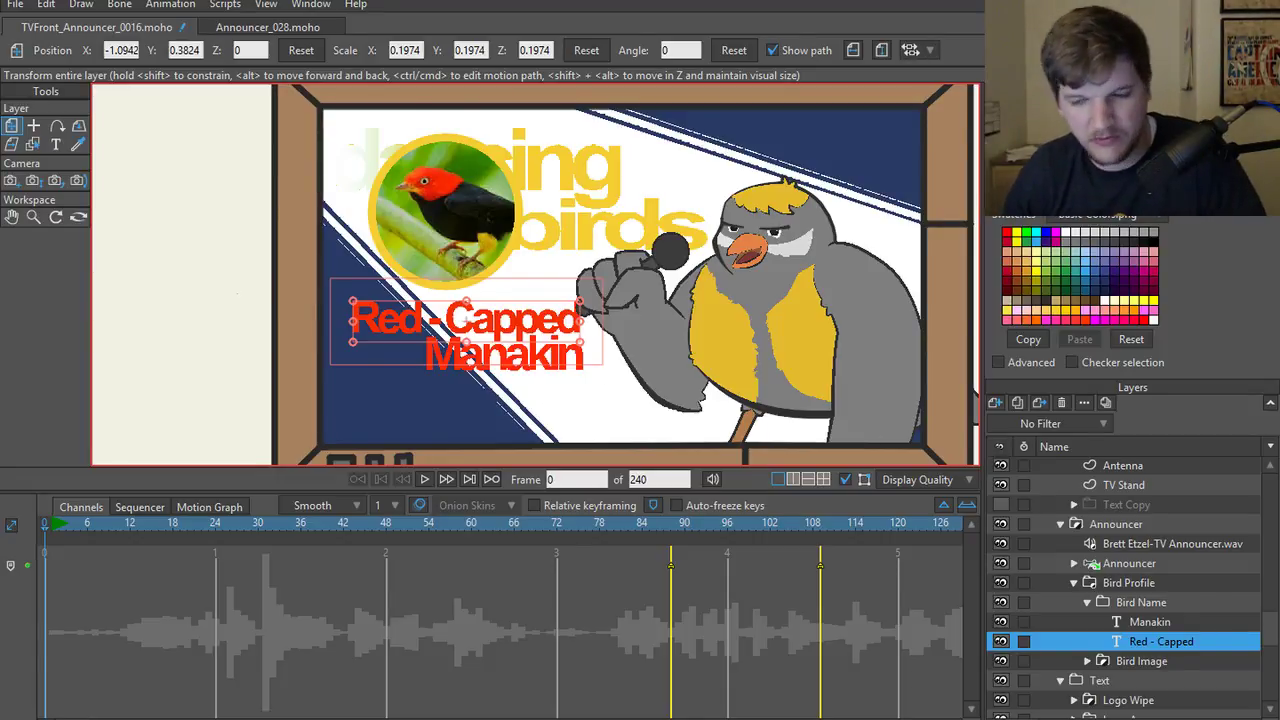
click(1171, 622)
click(1165, 639)
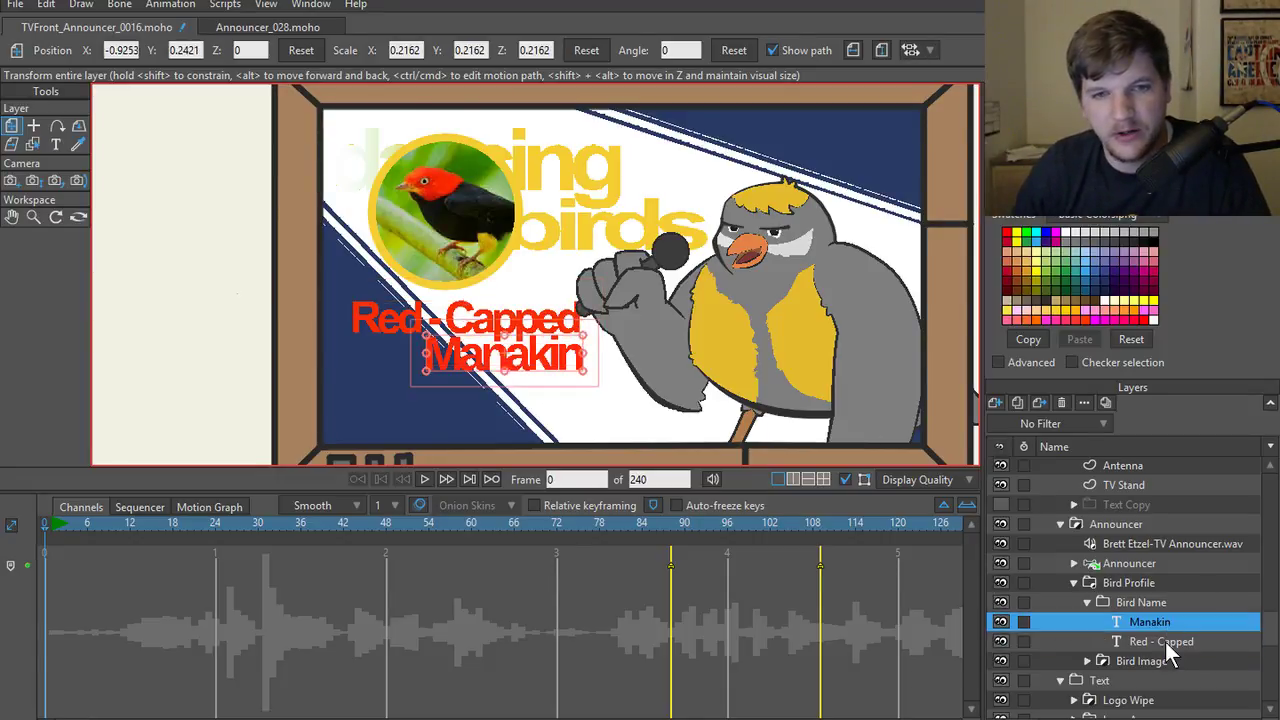
drag(1160, 639, 1153, 626)
click(1151, 640)
click(1151, 624)
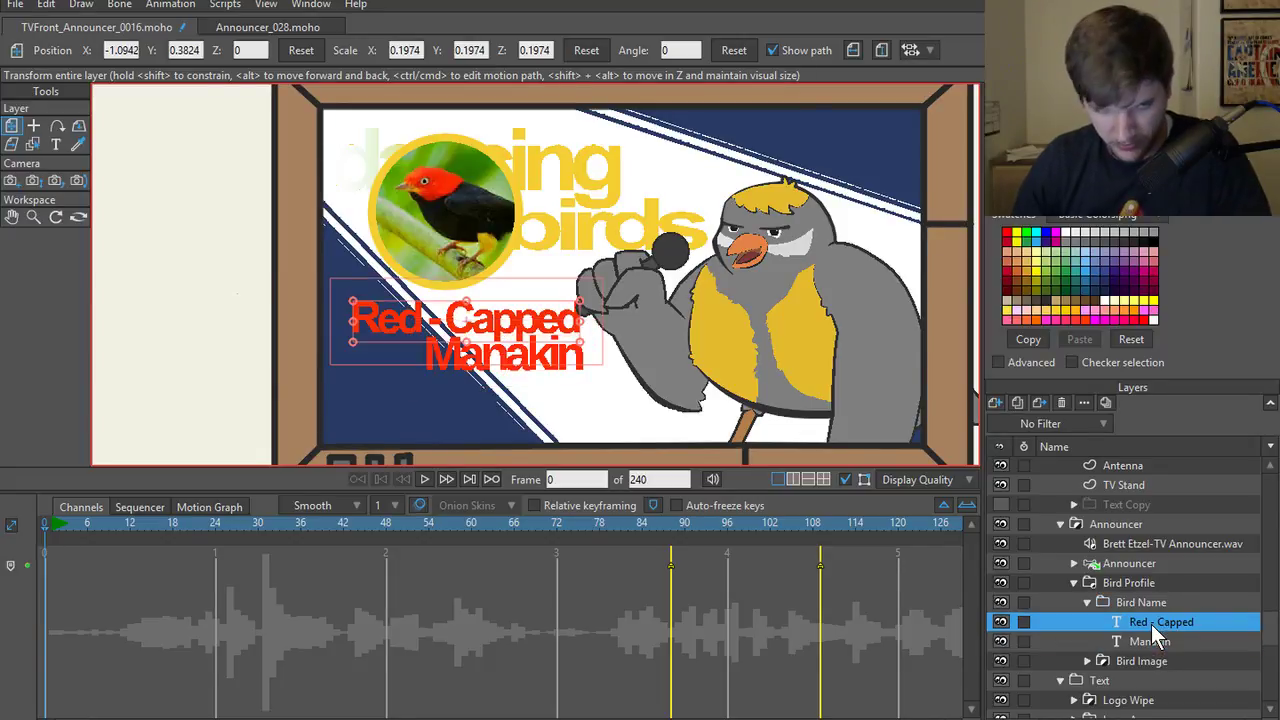
double_click(1151, 624)
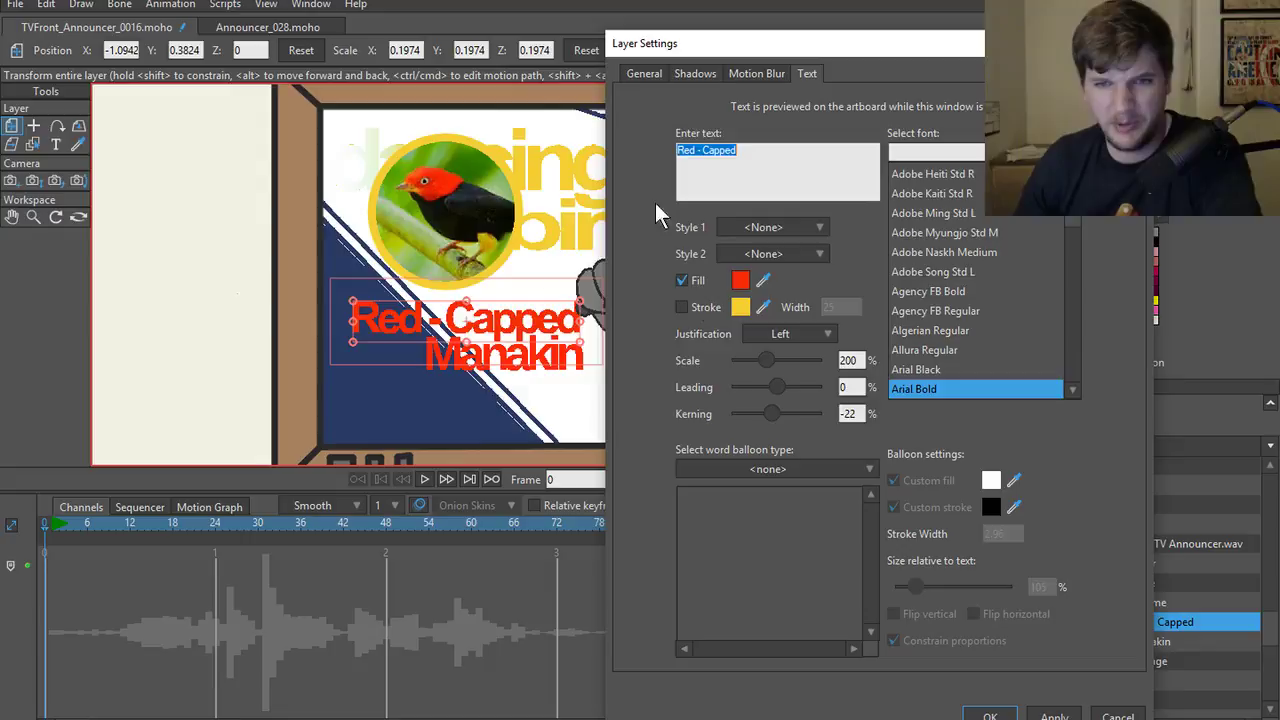
click(745, 76)
click(700, 75)
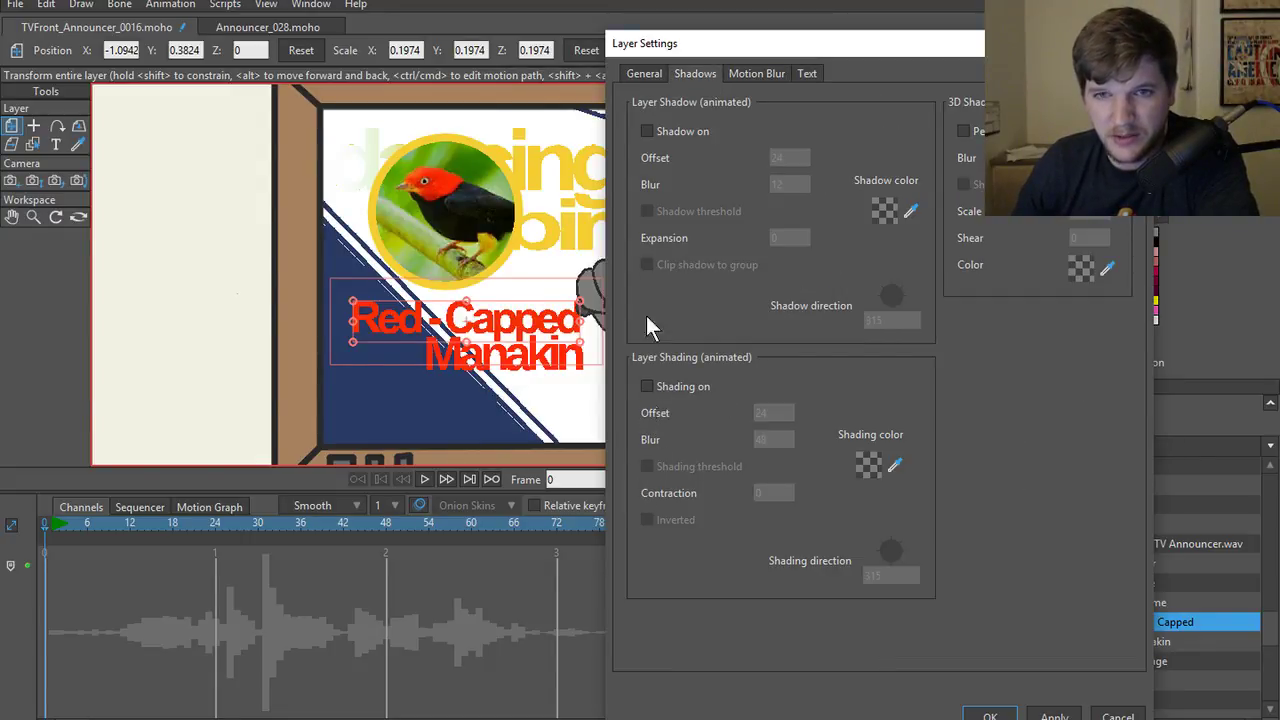
click(647, 131)
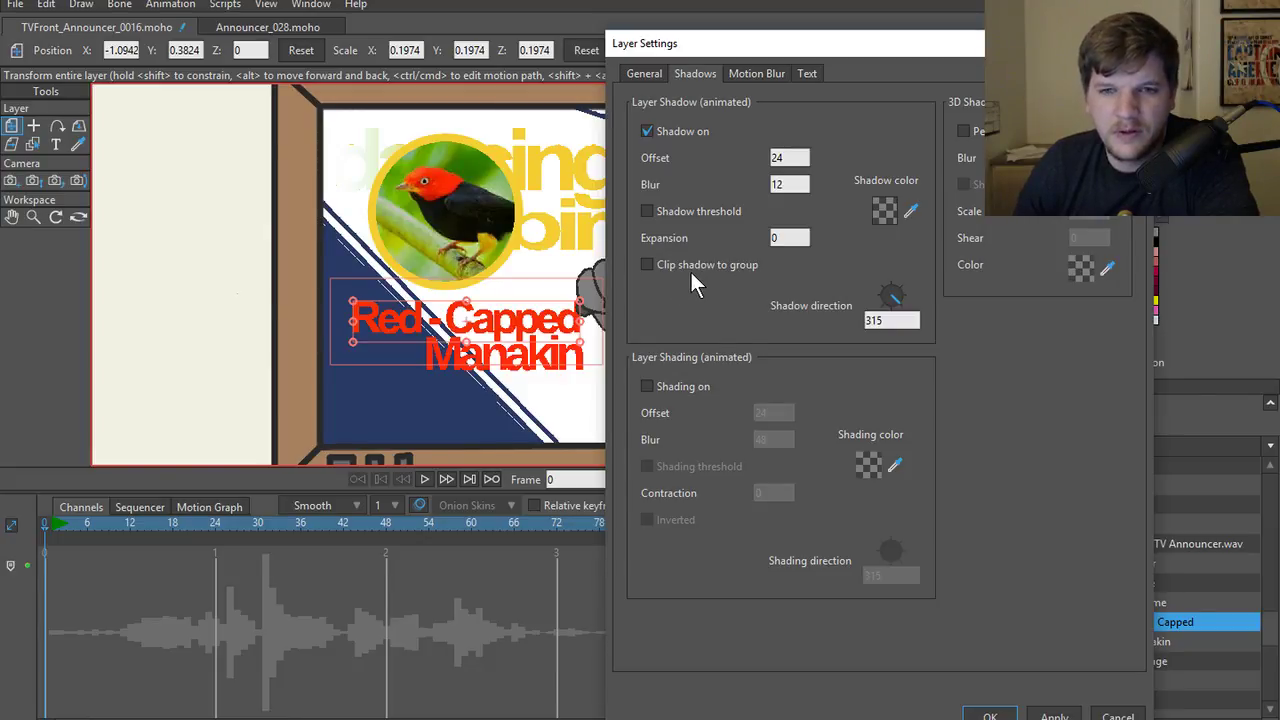
click(1118, 716)
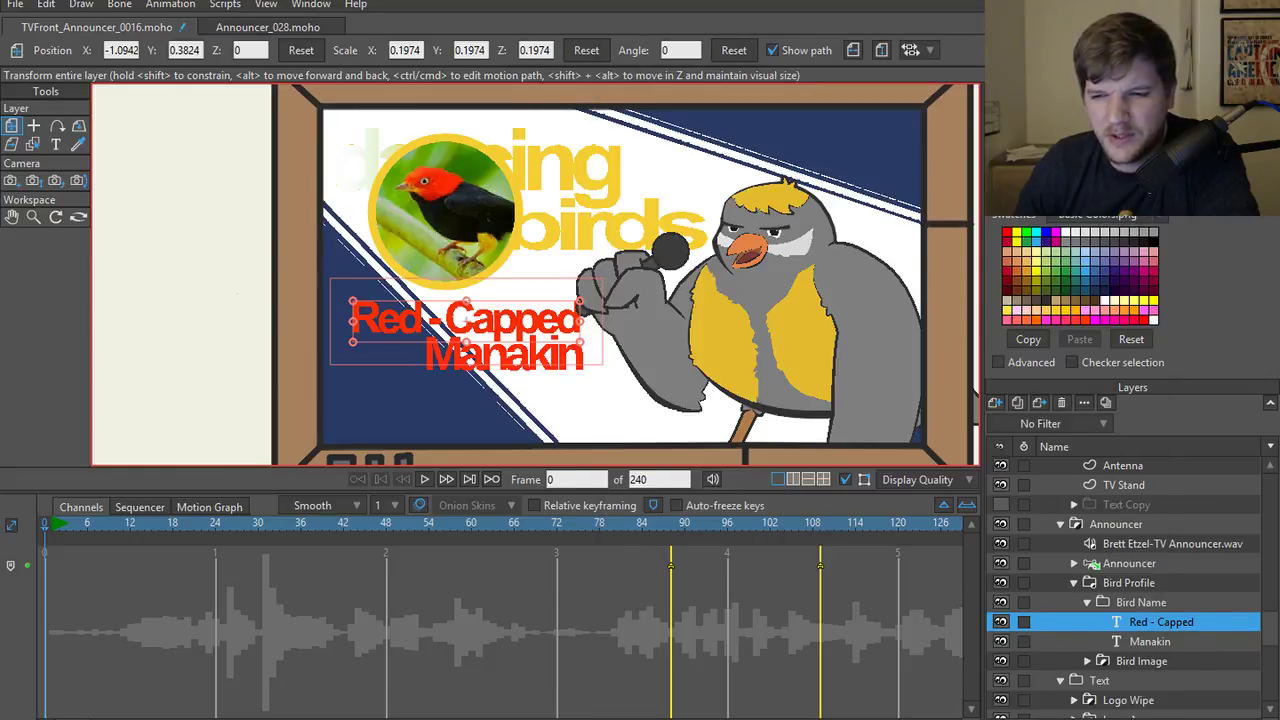
- Give the Bird Name group an opaque black layer shadow with a blur of 13.25, clipped to the group, and apply it
double_click(1136, 603)
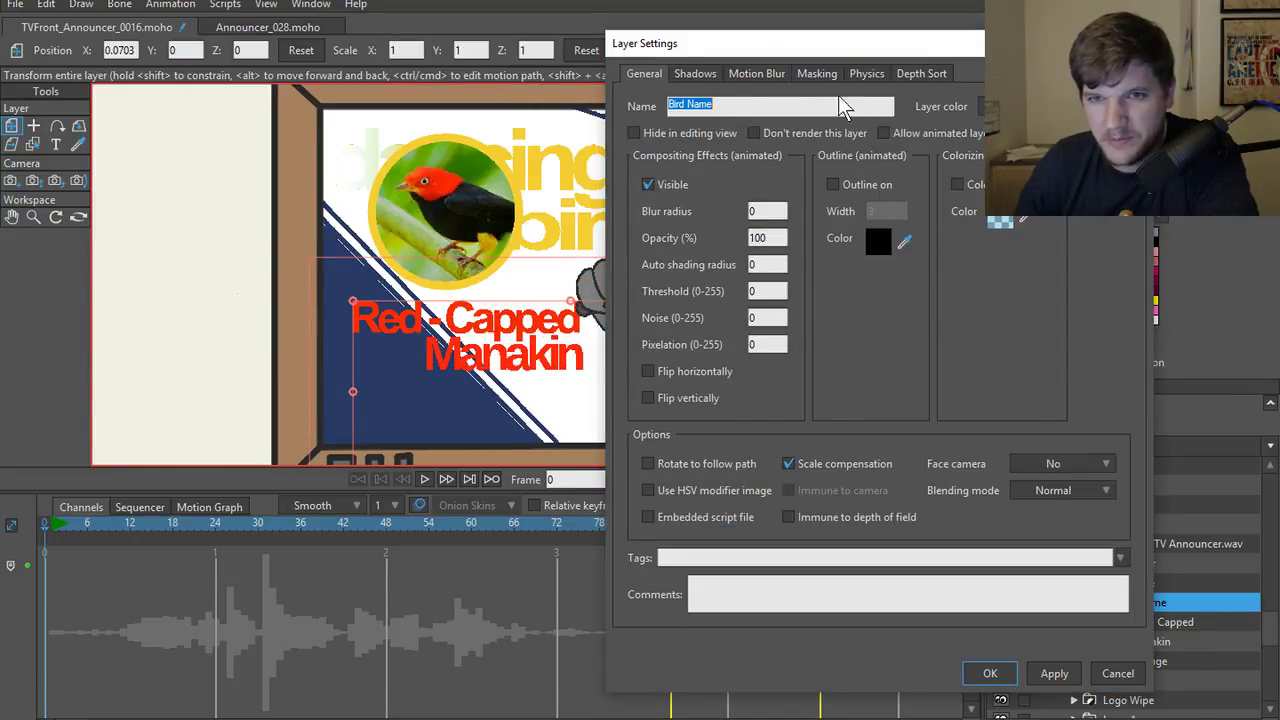
click(704, 75)
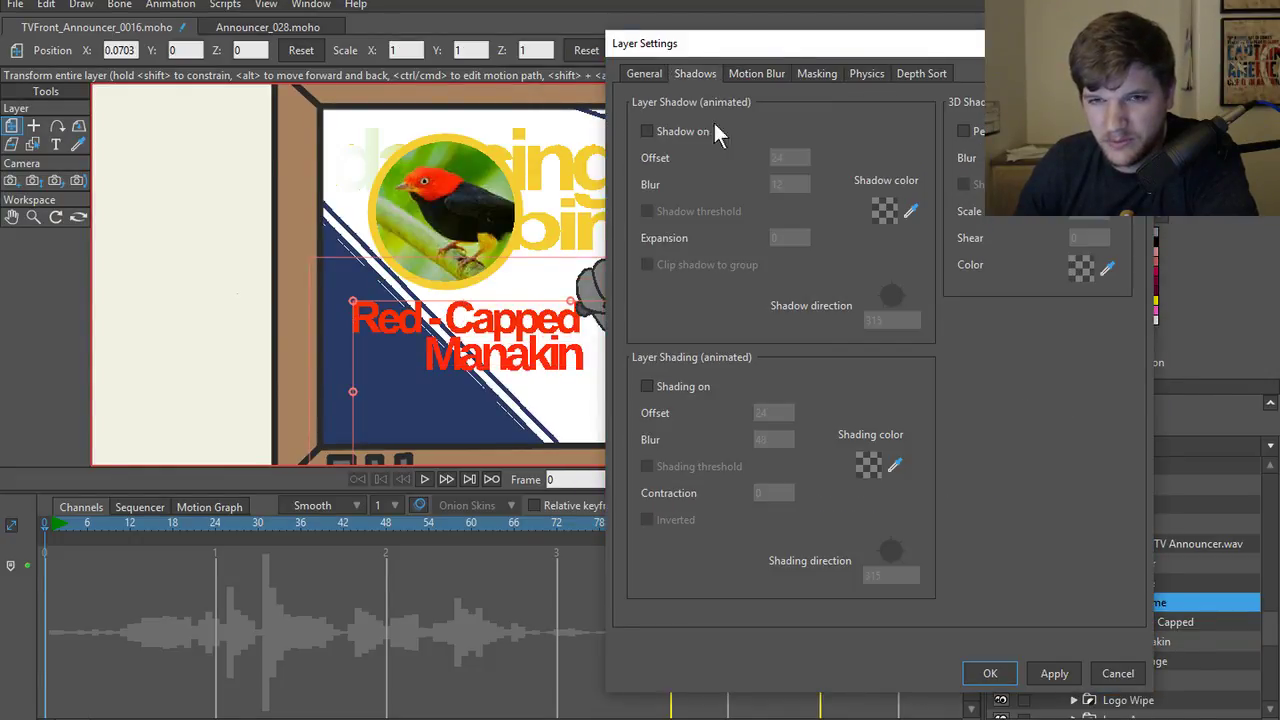
click(647, 133)
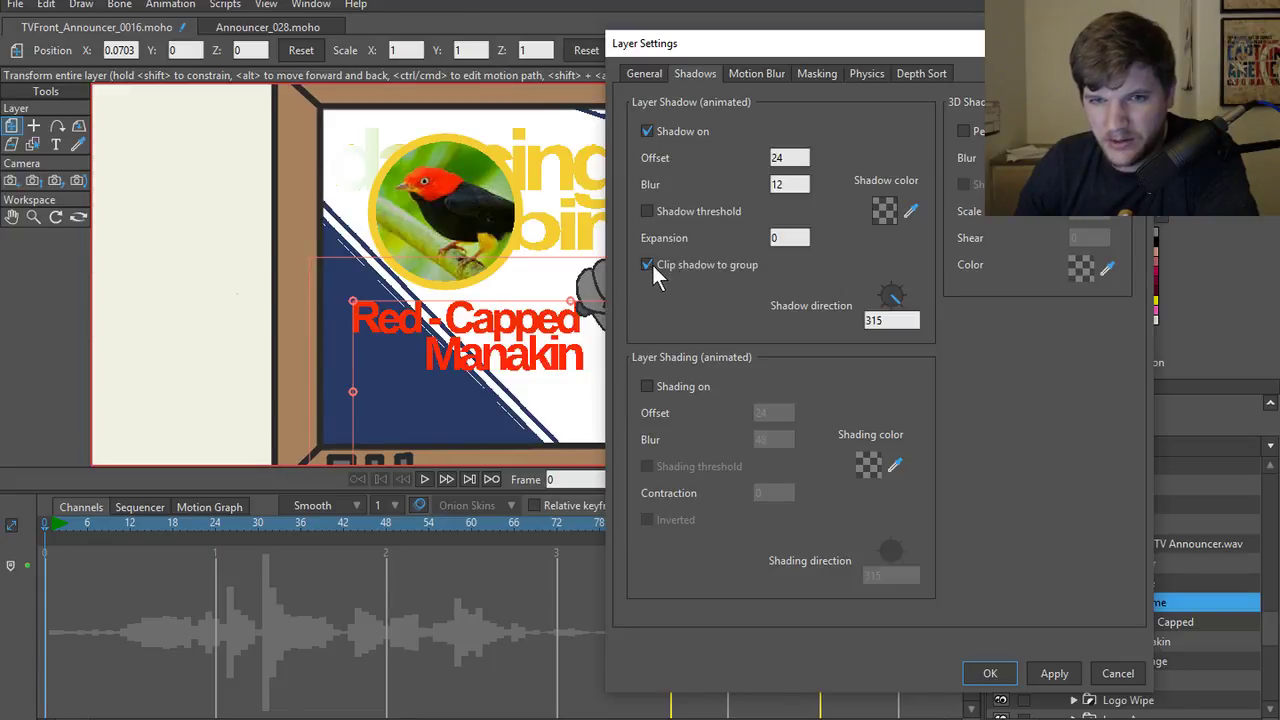
click(884, 212)
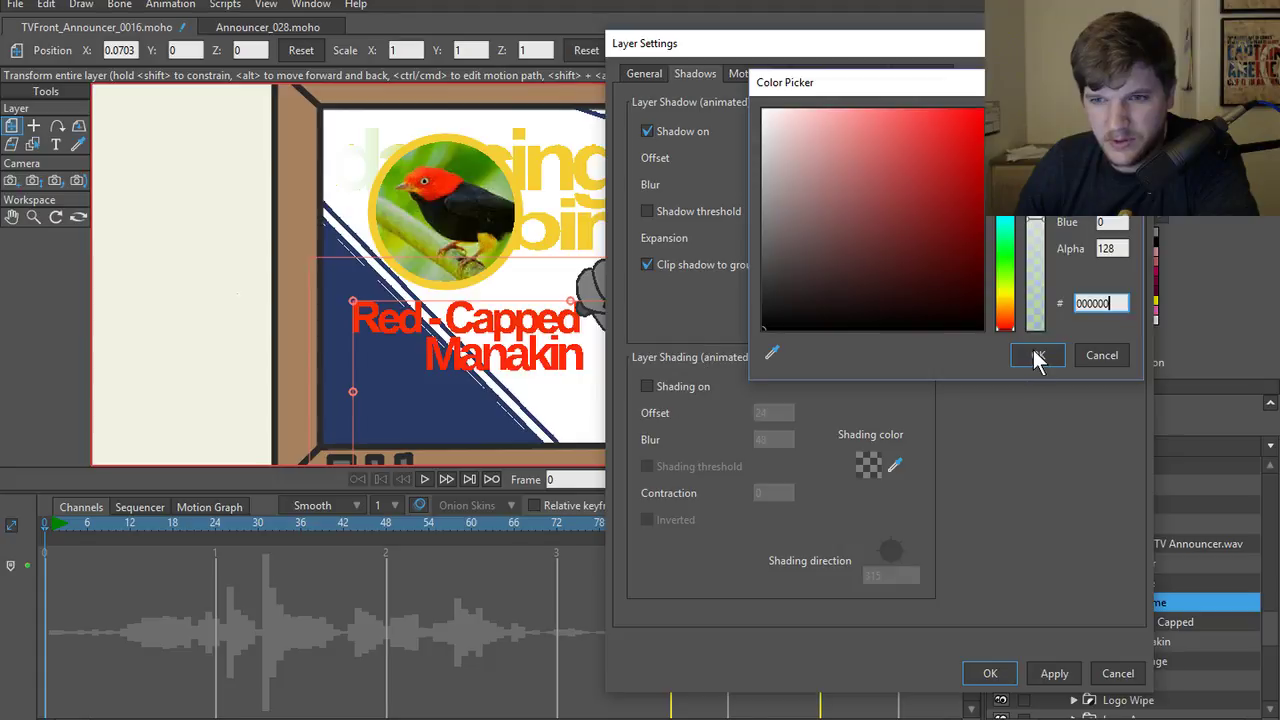
click(1056, 362)
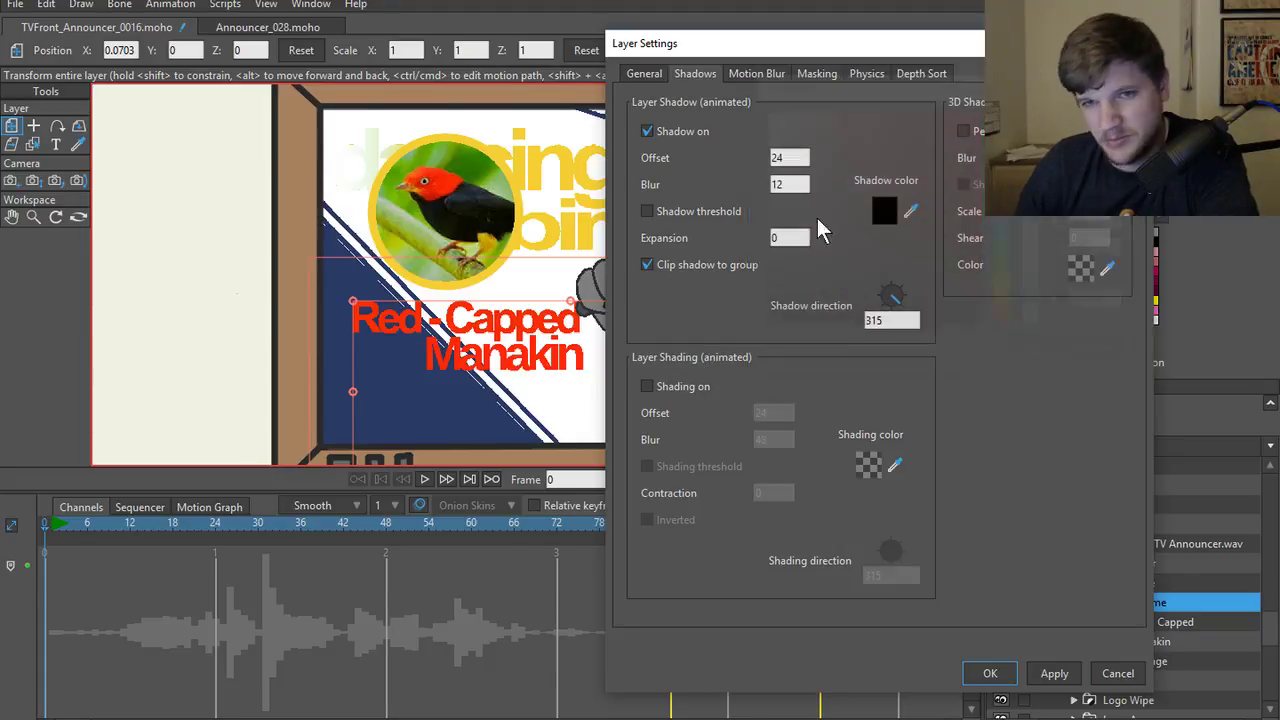
click(800, 184)
text(13.25)
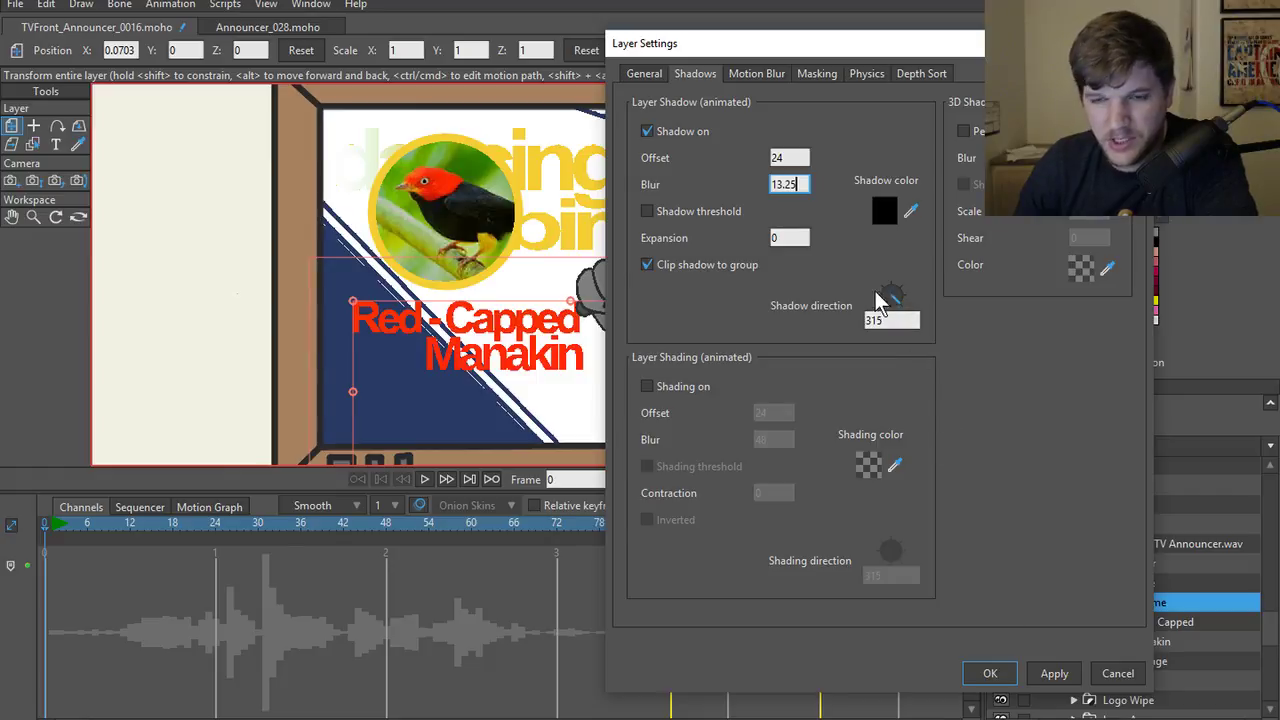
click(1057, 680)
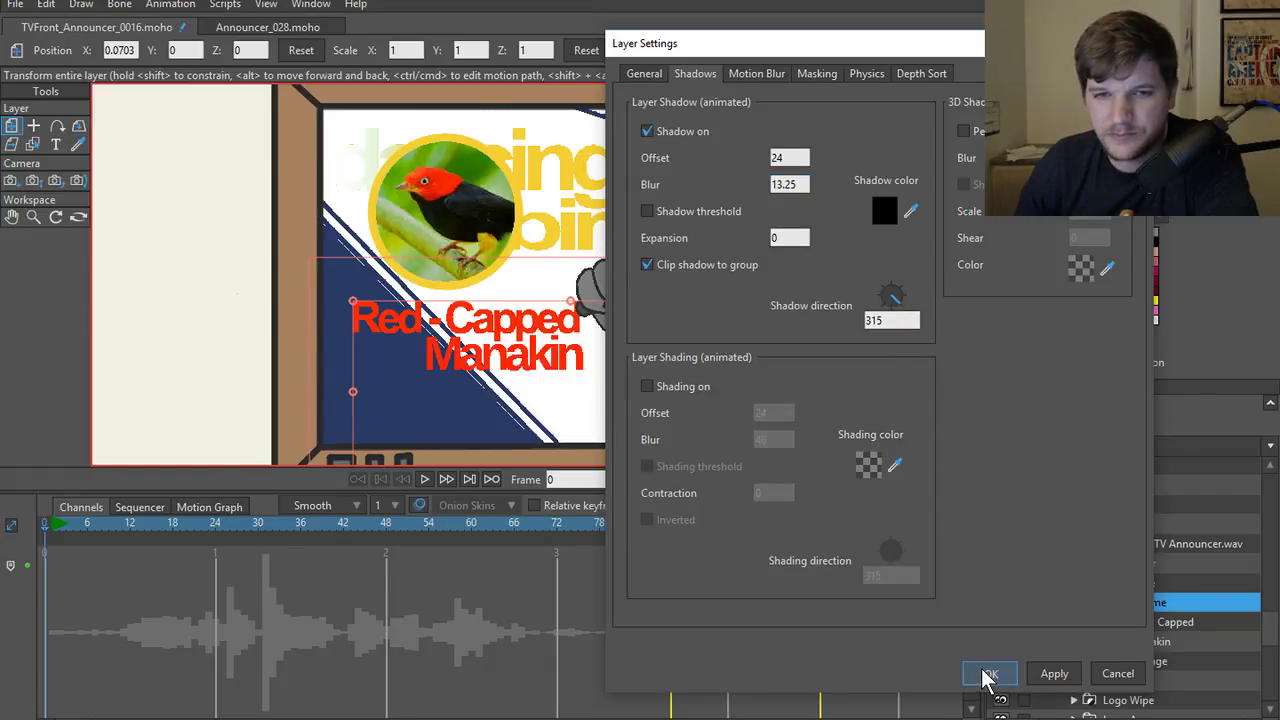
- Accept the Bird Name group's shadow settings and preview the render of frame 0
click(988, 676)
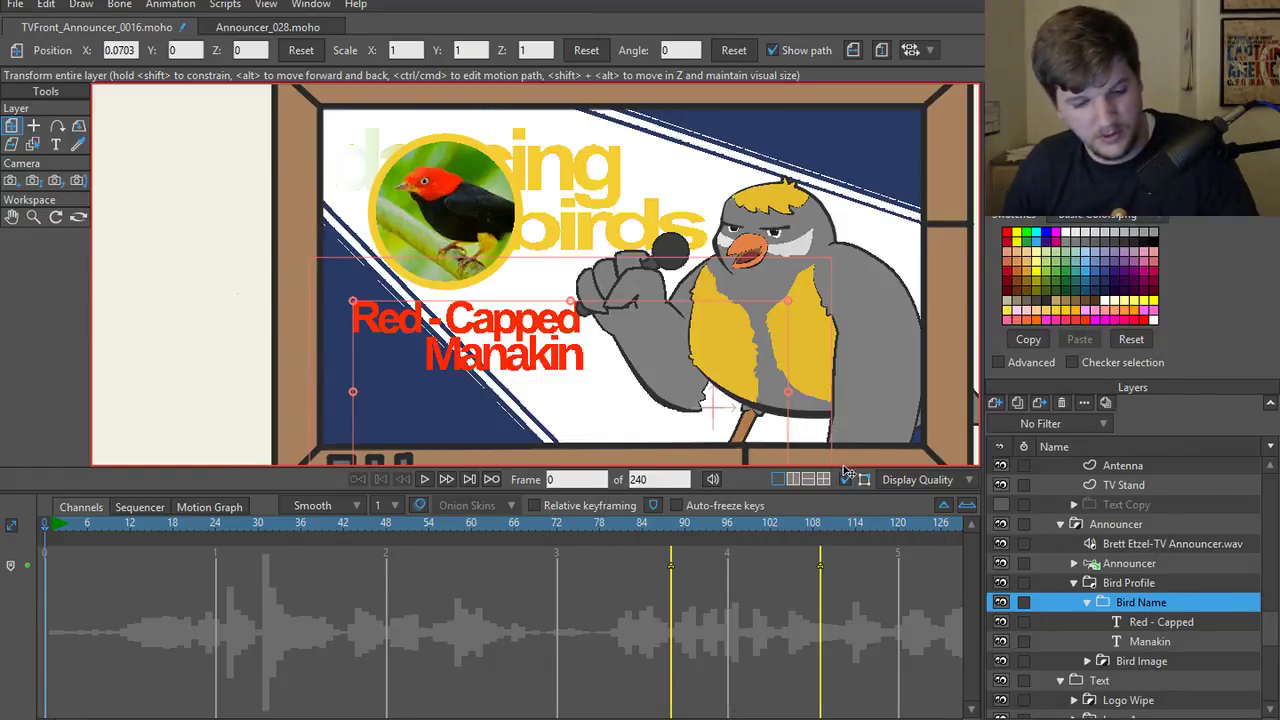
key(ctrl+r)
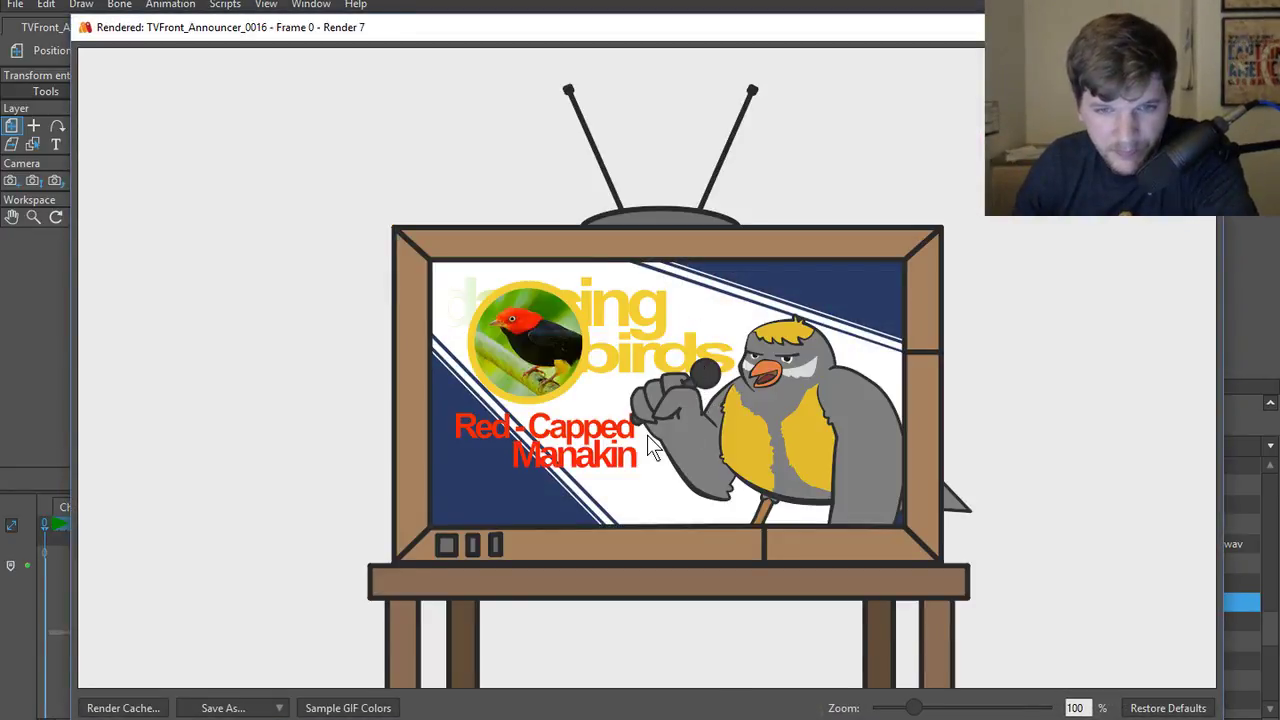
click(1203, 27)
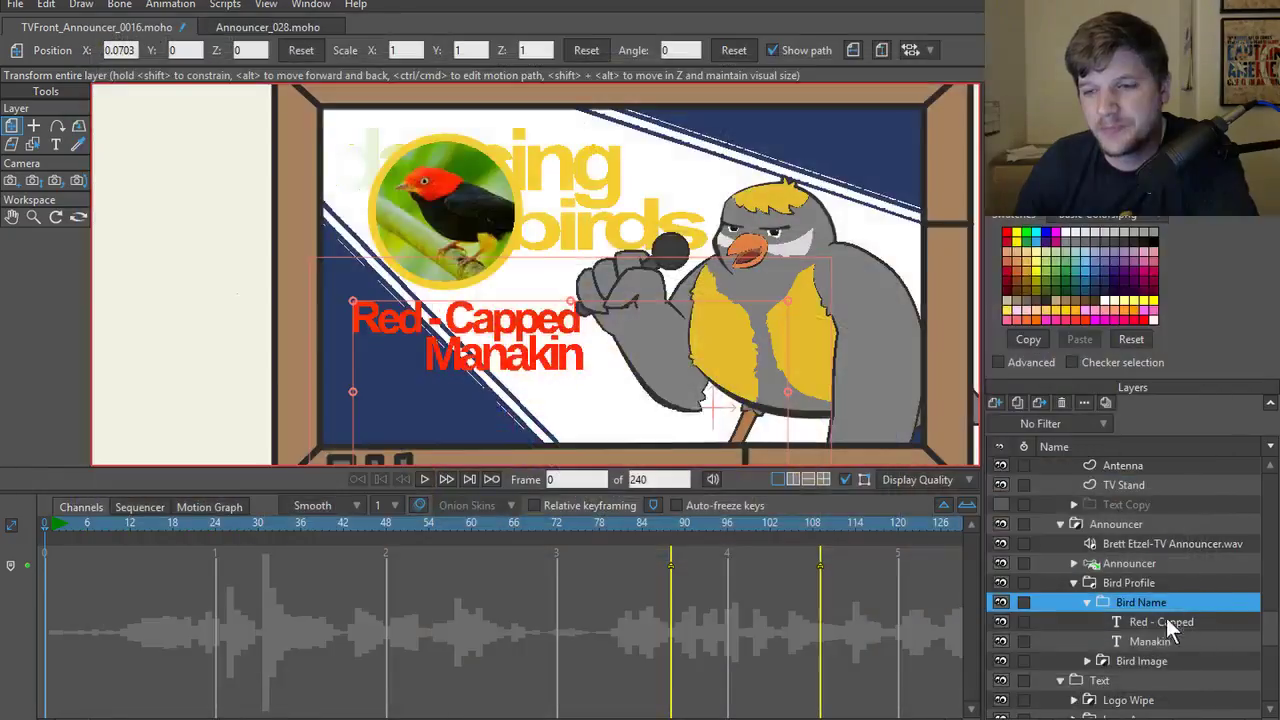
double_click(1134, 602)
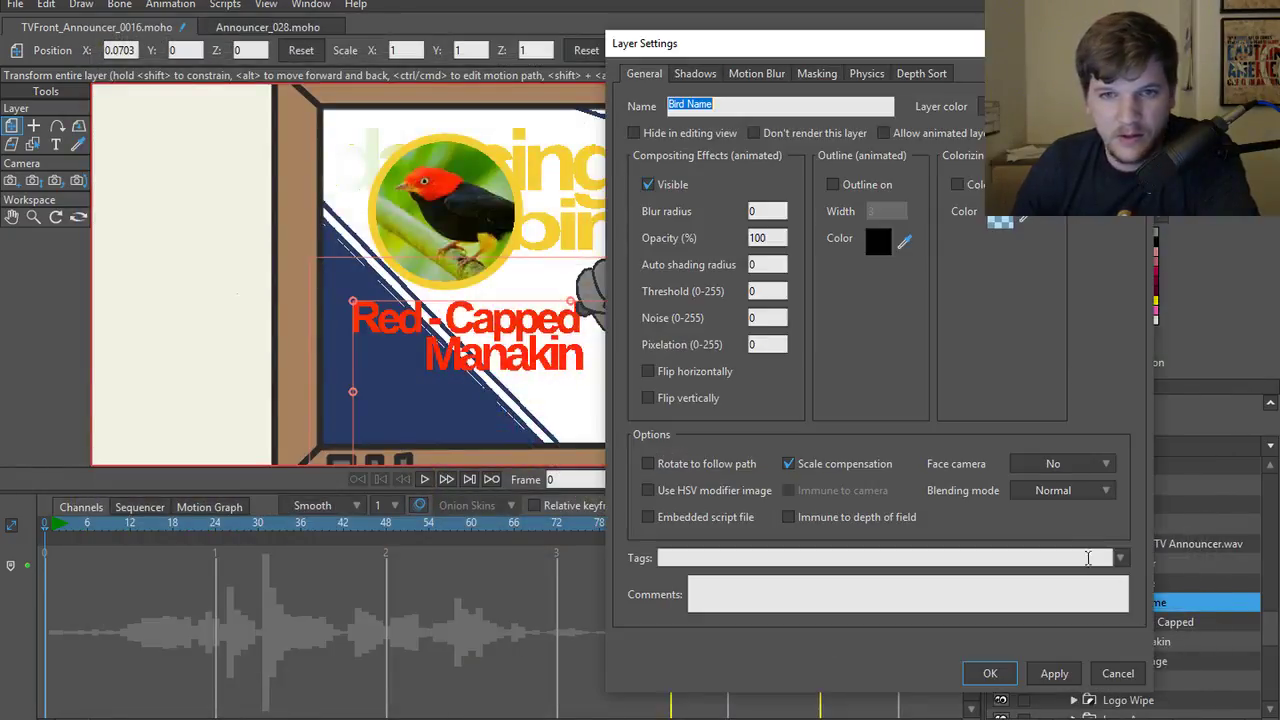
click(757, 74)
click(820, 74)
click(700, 74)
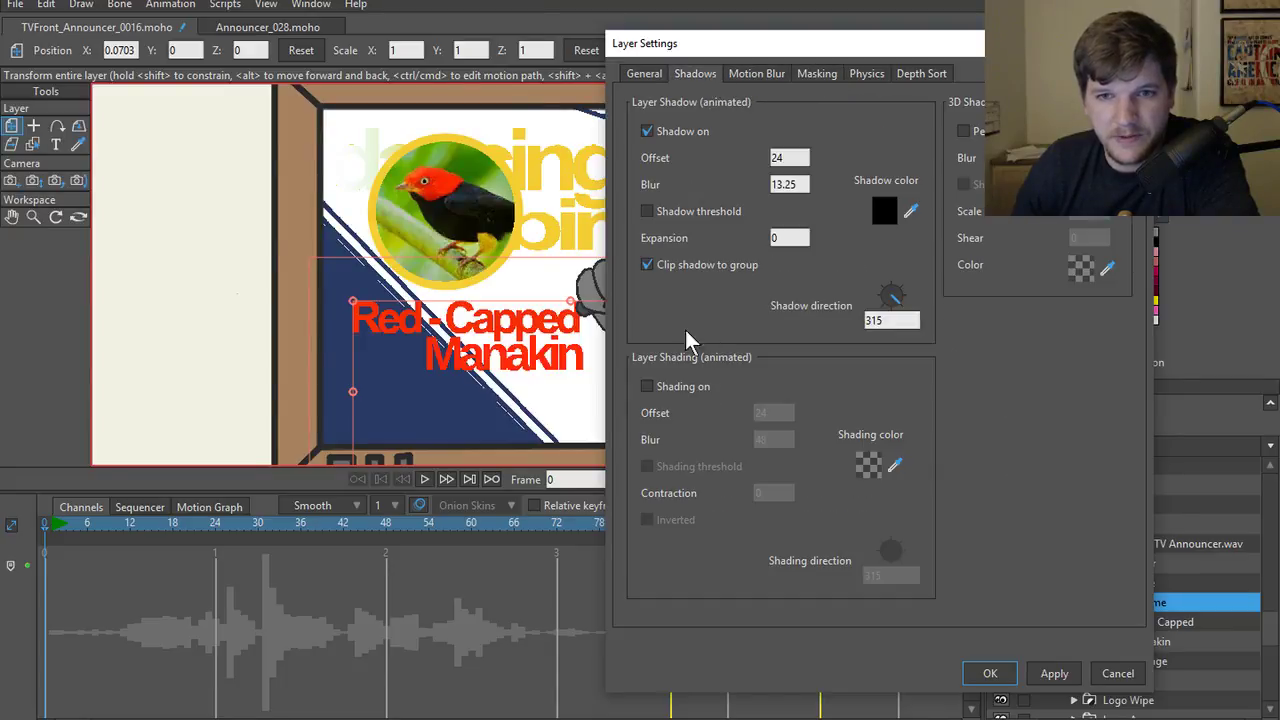
click(647, 265)
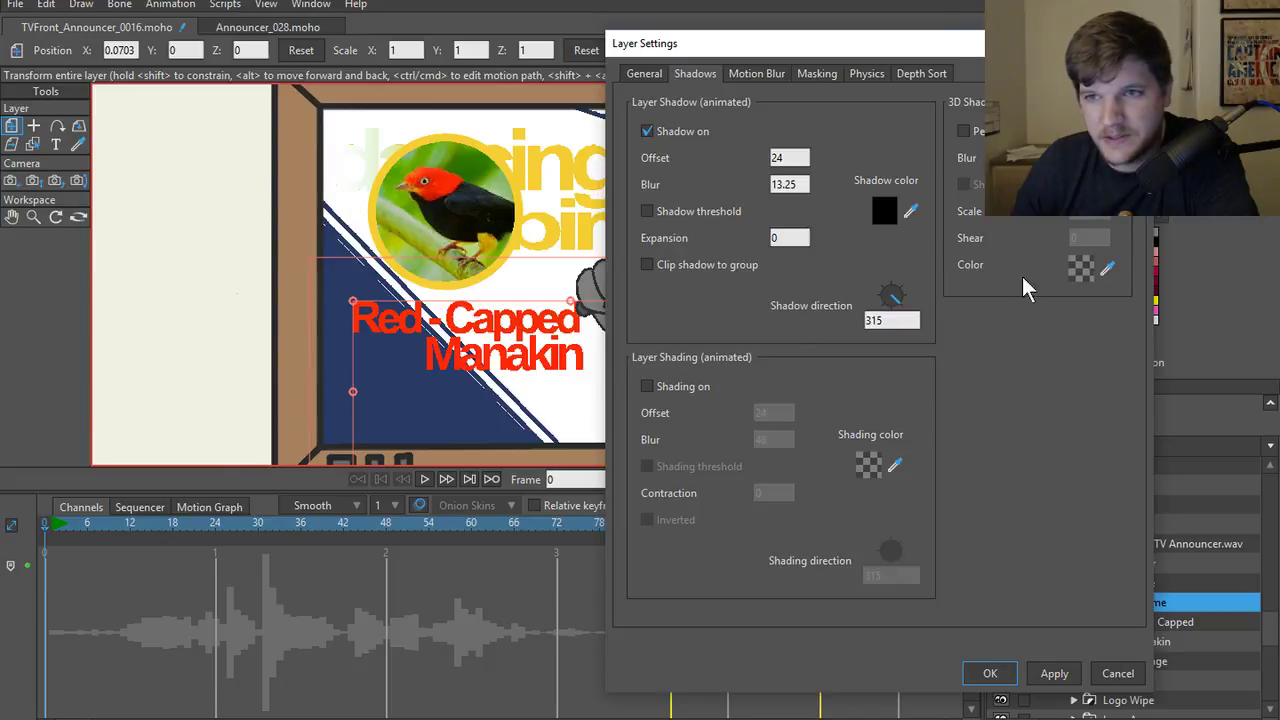
click(1120, 675)
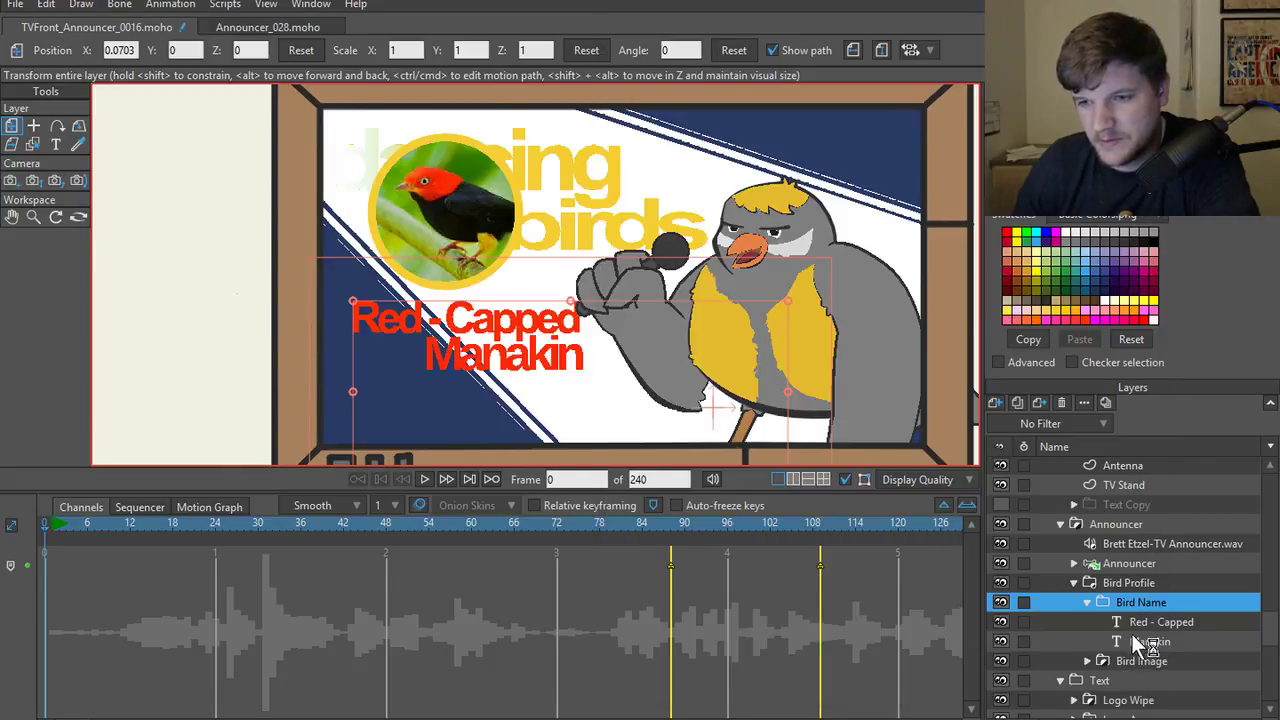
- Turn on a layer shadow in opaque black for the Red - Capped text layer and preview the render
click(1143, 624)
double_click(1143, 624)
click(678, 70)
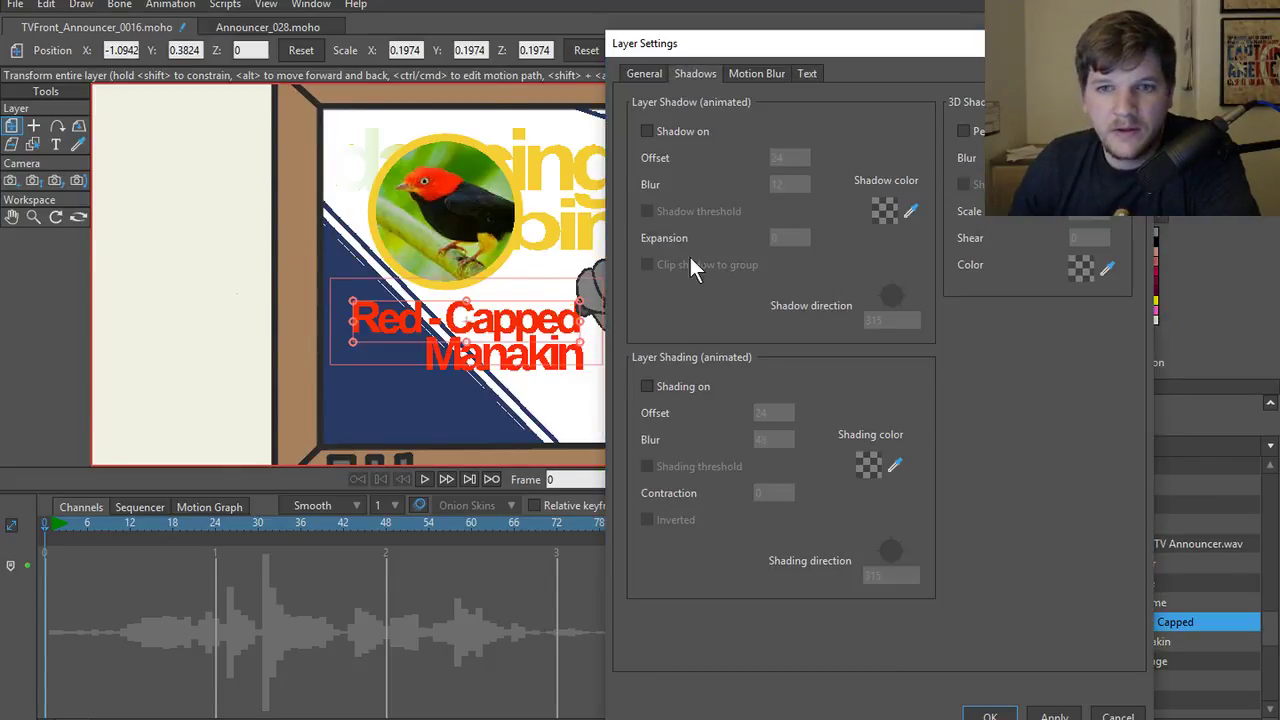
click(647, 131)
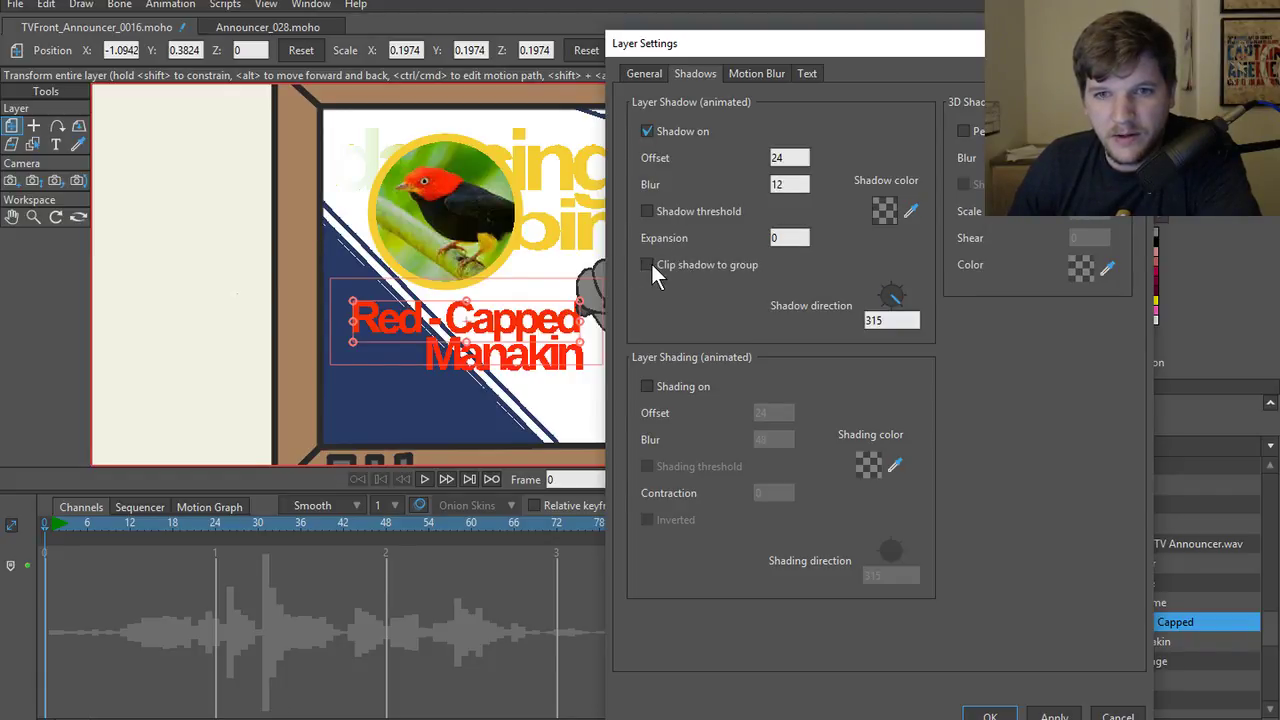
click(885, 209)
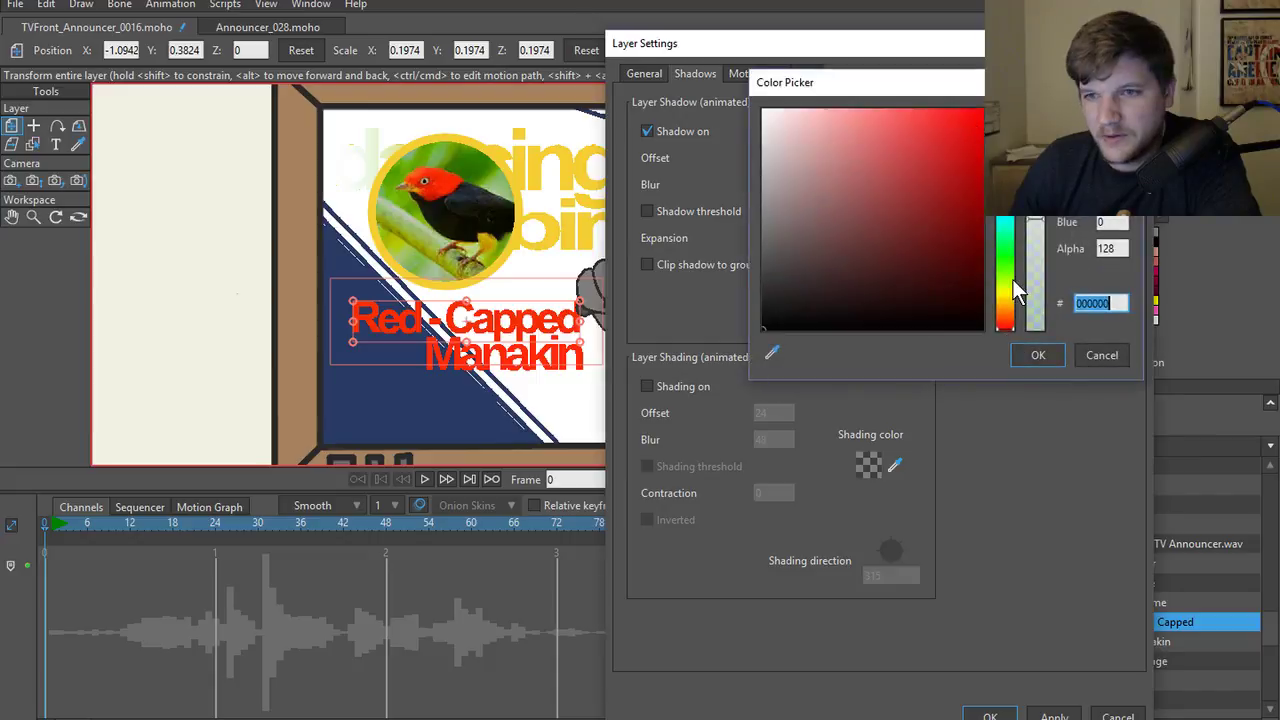
click(1030, 356)
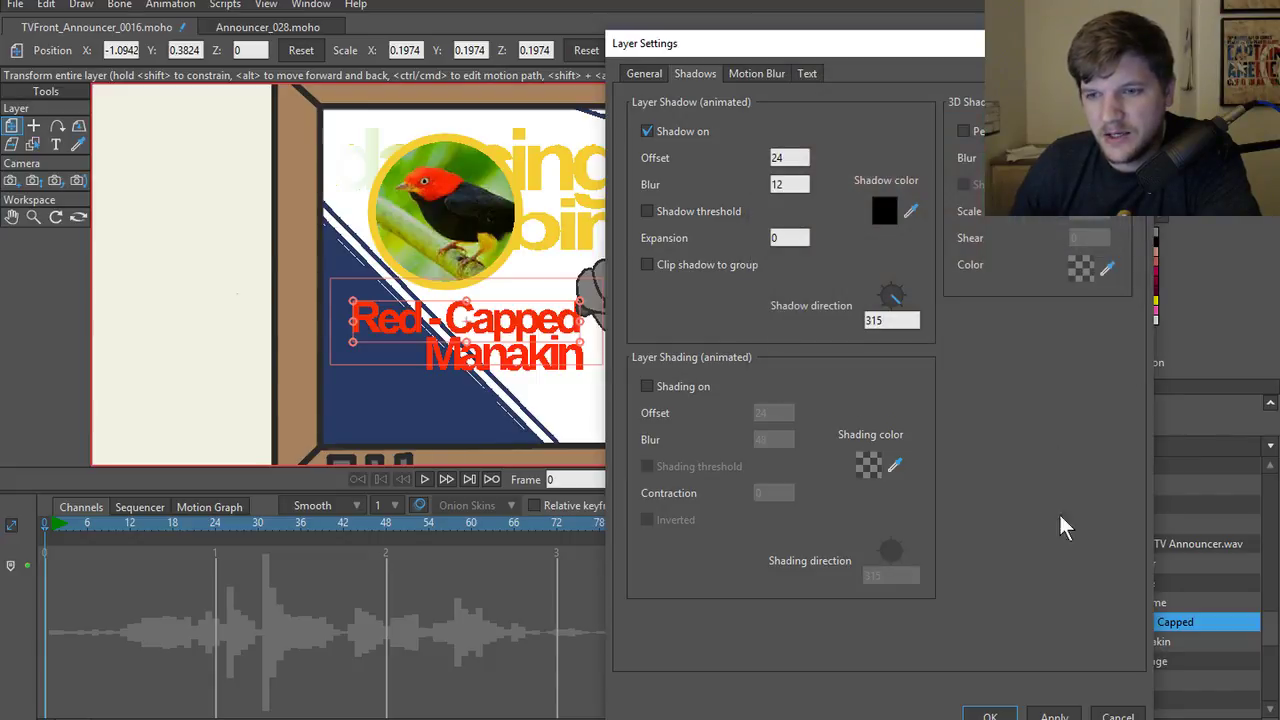
click(990, 716)
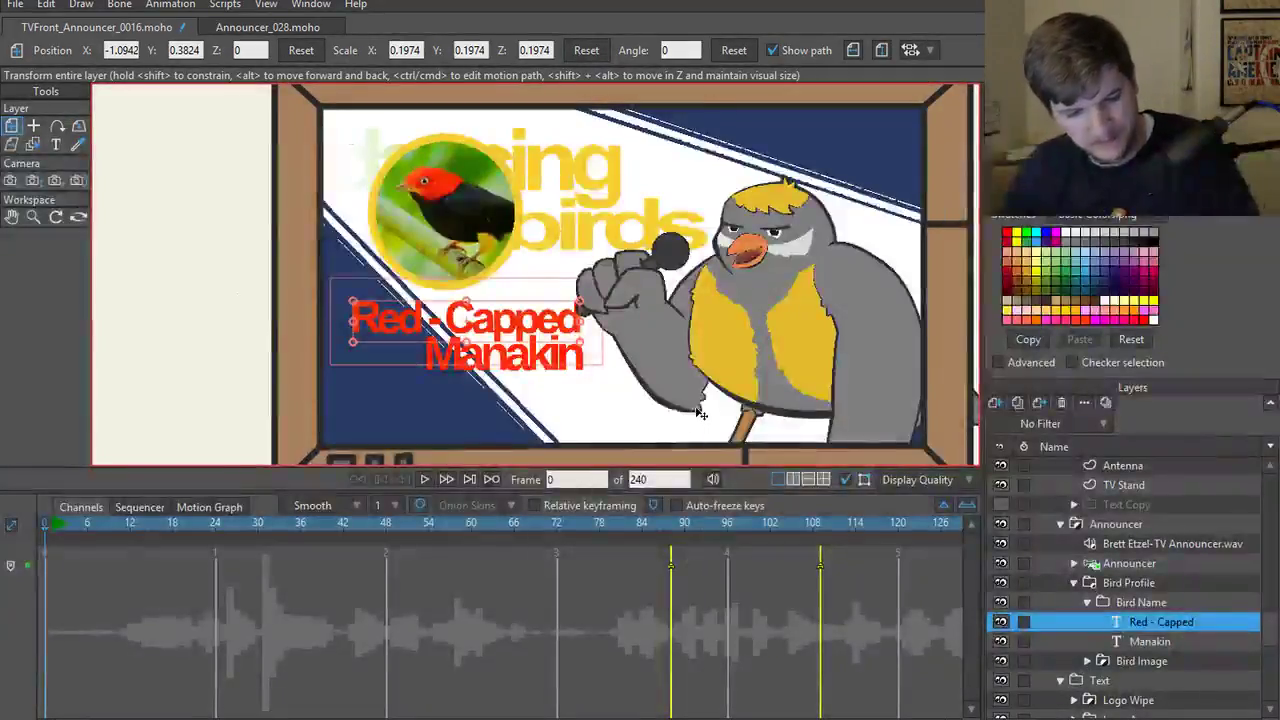
key(ctrl+r)
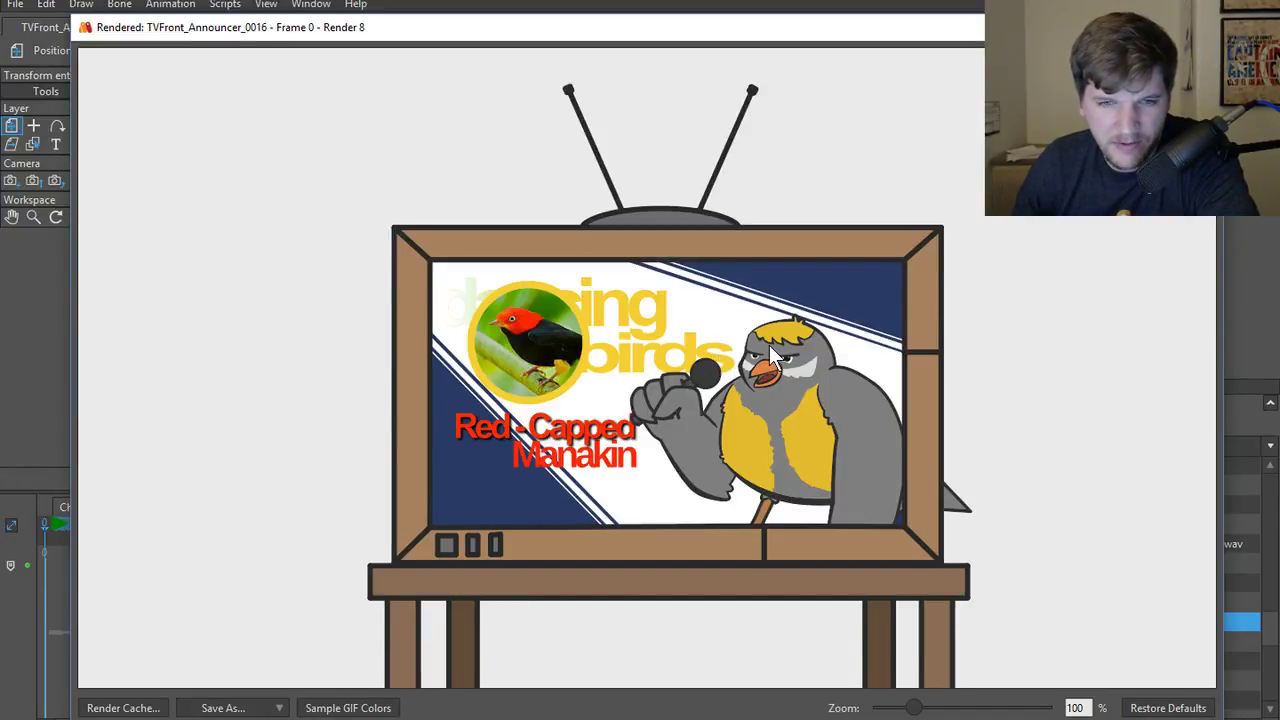
key(Escape)
- Turn on the layer shadow for the Manakin text layer with its default settings and preview the render
double_click(1115, 637)
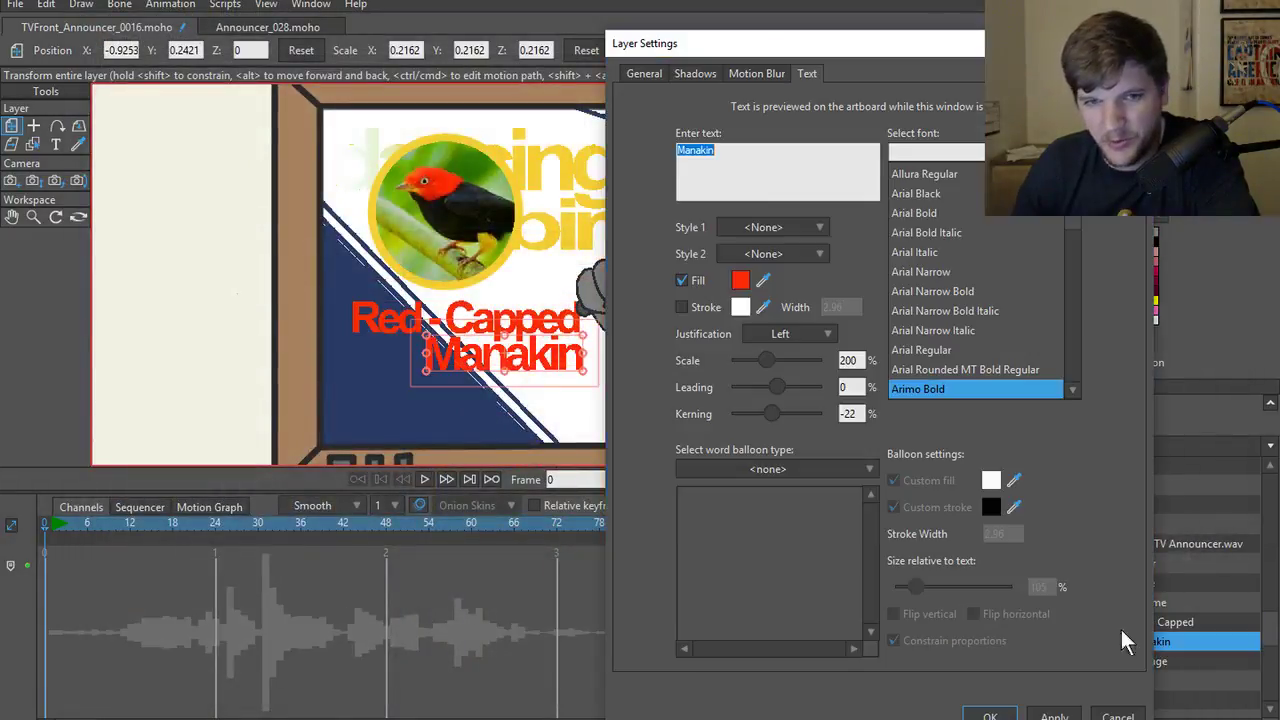
click(698, 73)
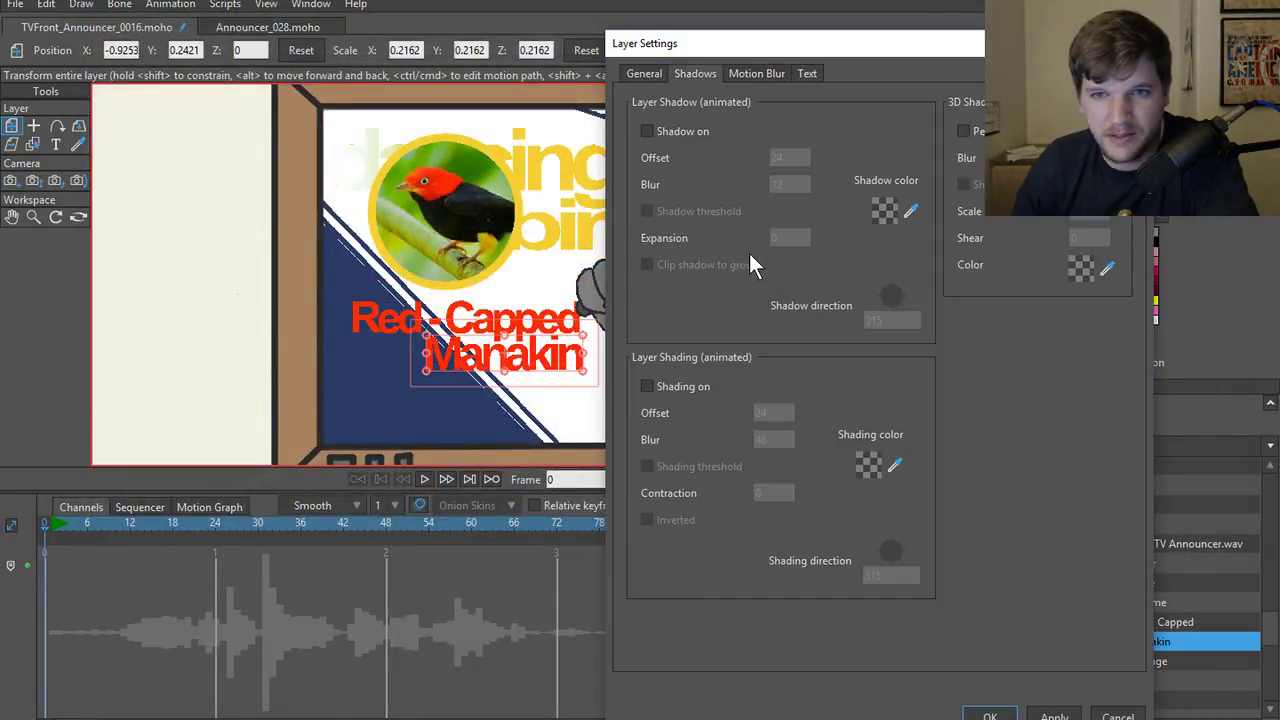
click(647, 131)
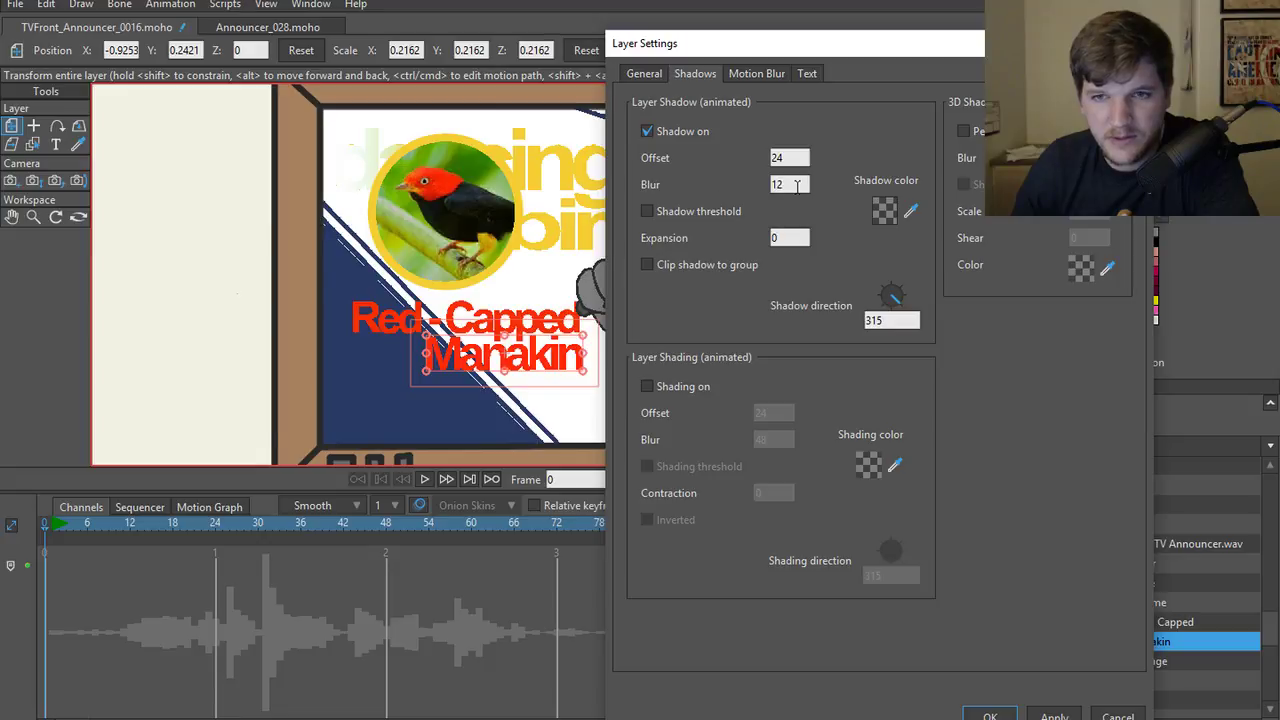
click(990, 716)
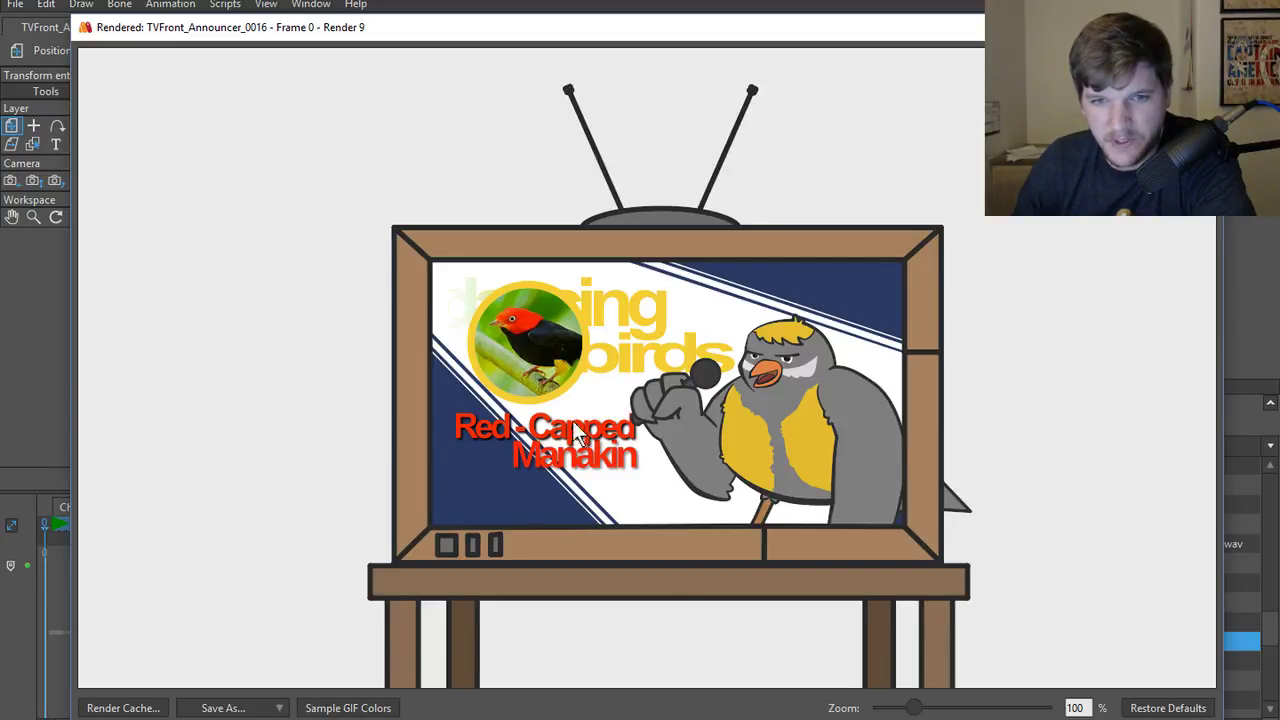
click(1200, 27)
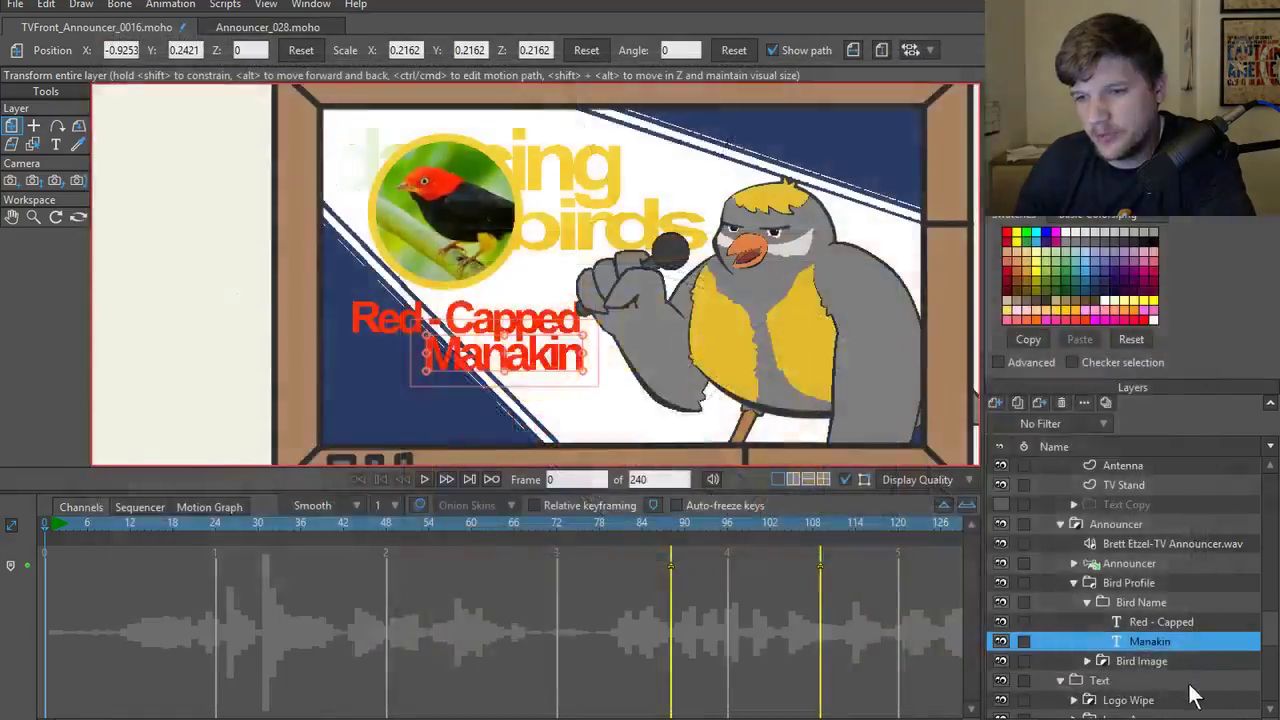
- Make the Red - Capped layer's black shadow color semi-transparent, accept the settings and preview the render
double_click(1157, 621)
click(695, 73)
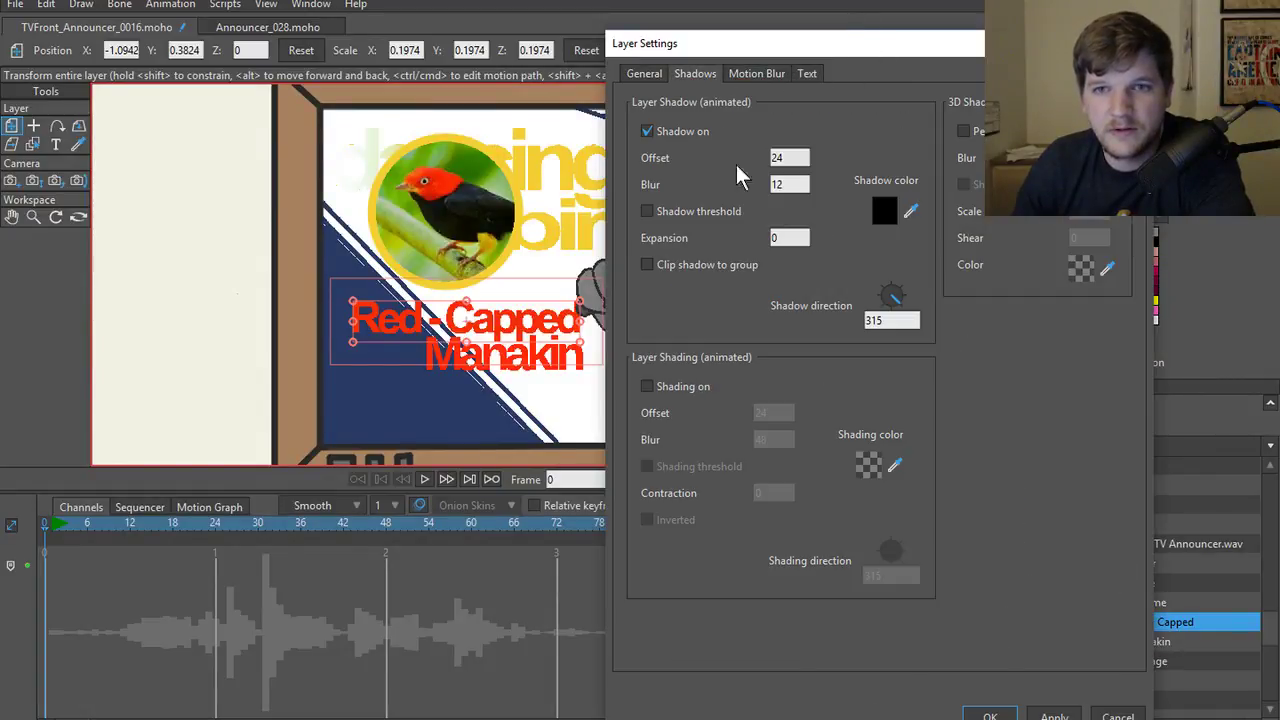
click(882, 210)
drag(1035, 222, 1036, 240)
click(1037, 354)
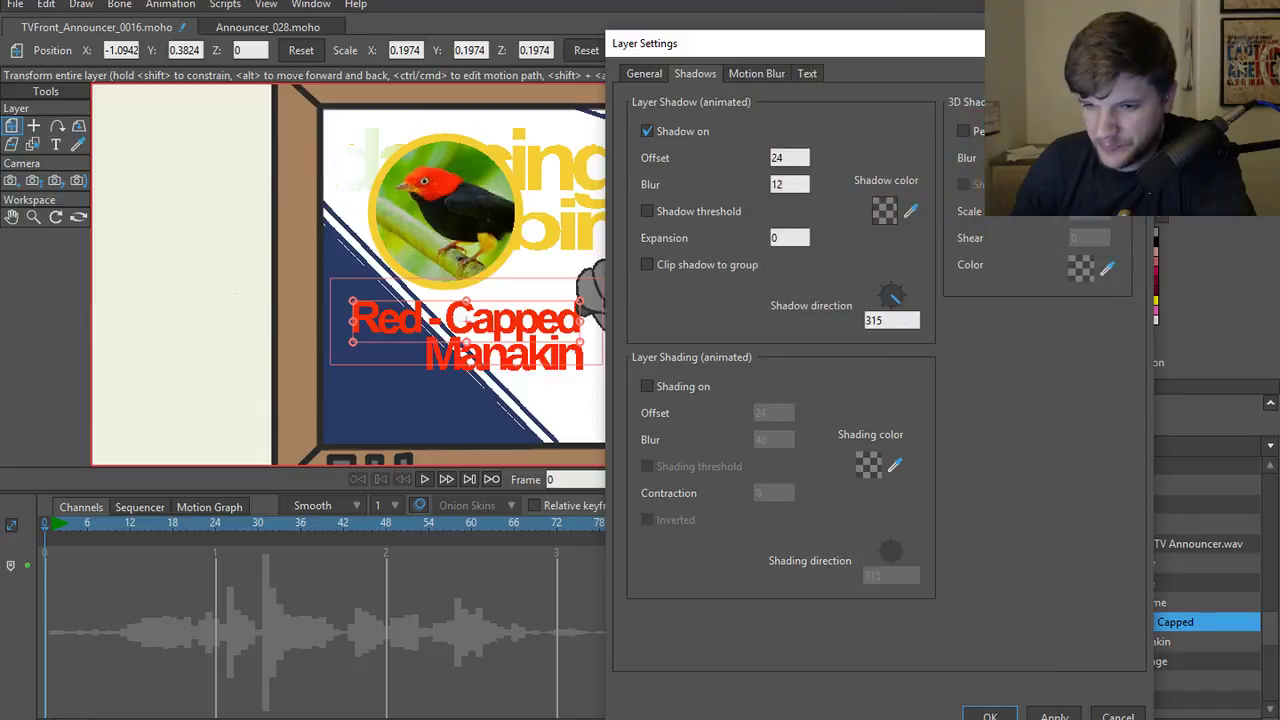
click(990, 716)
key(ctrl+r)
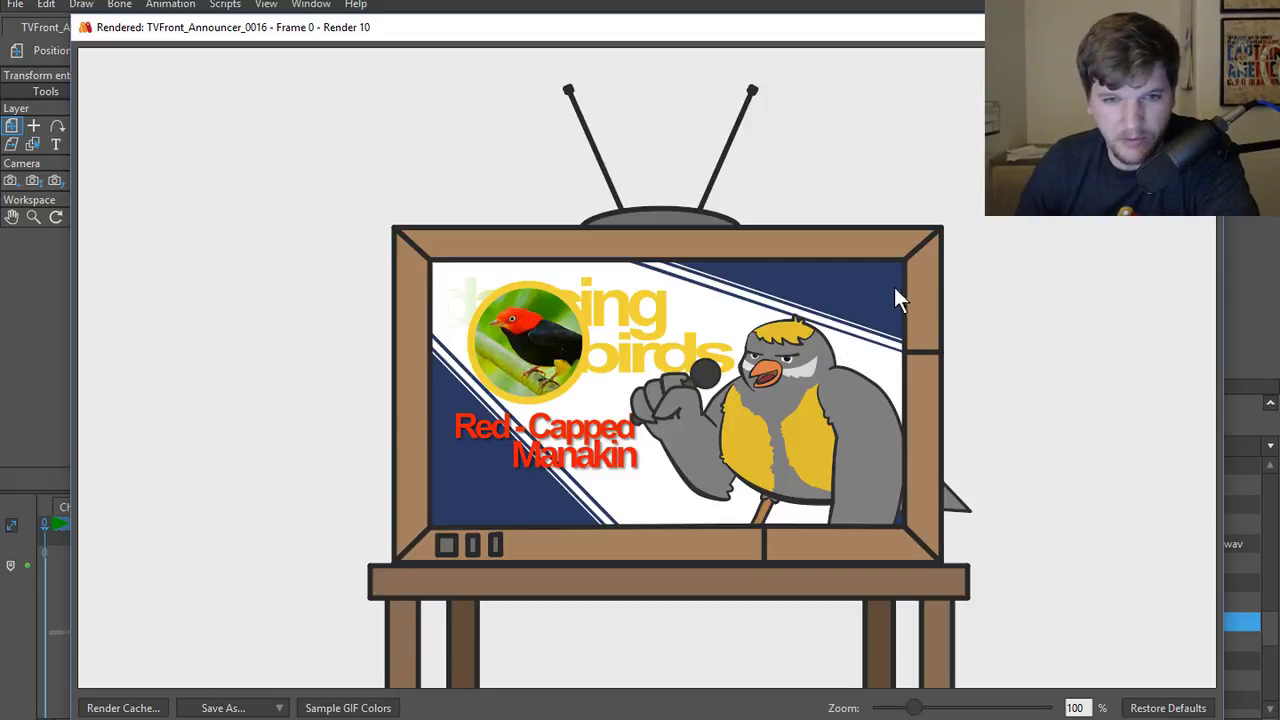
click(1204, 27)
- Add a new vector layer above the Red - Capped text layer inside the Bird Name group
scroll(492, 368, down, 3)
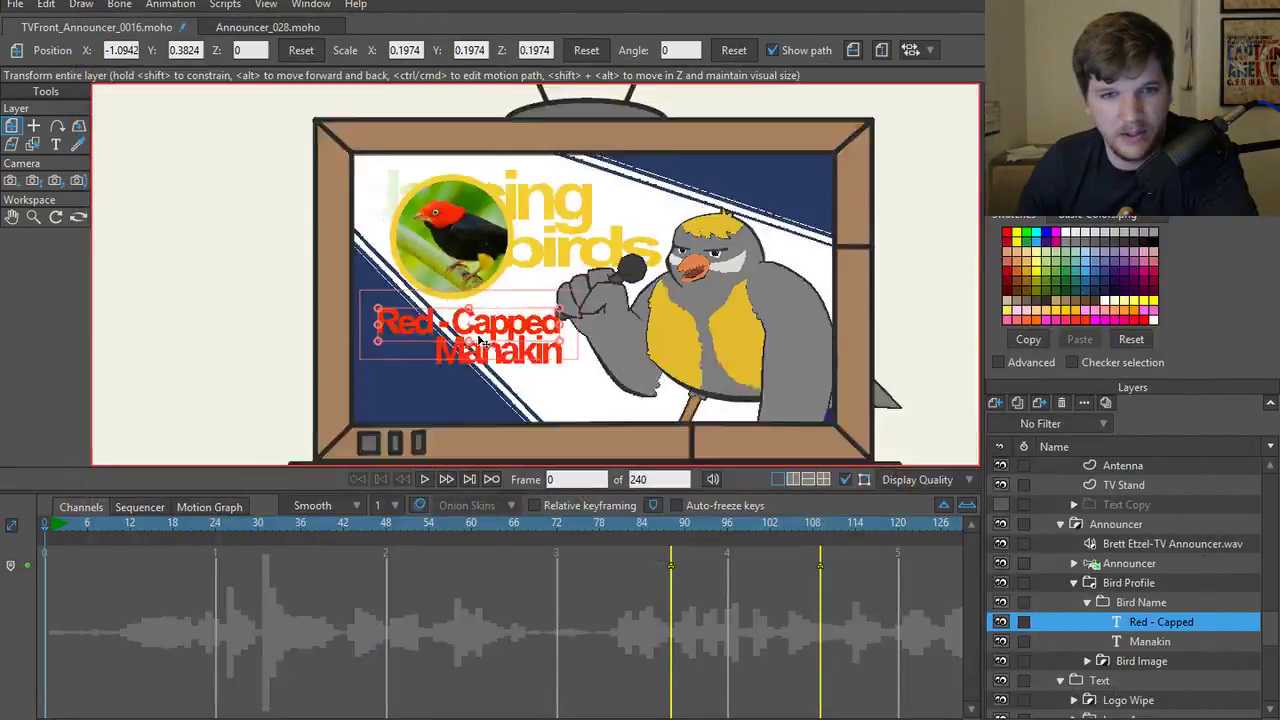
scroll(491, 368, up, 2)
scroll(490, 366, down, 1)
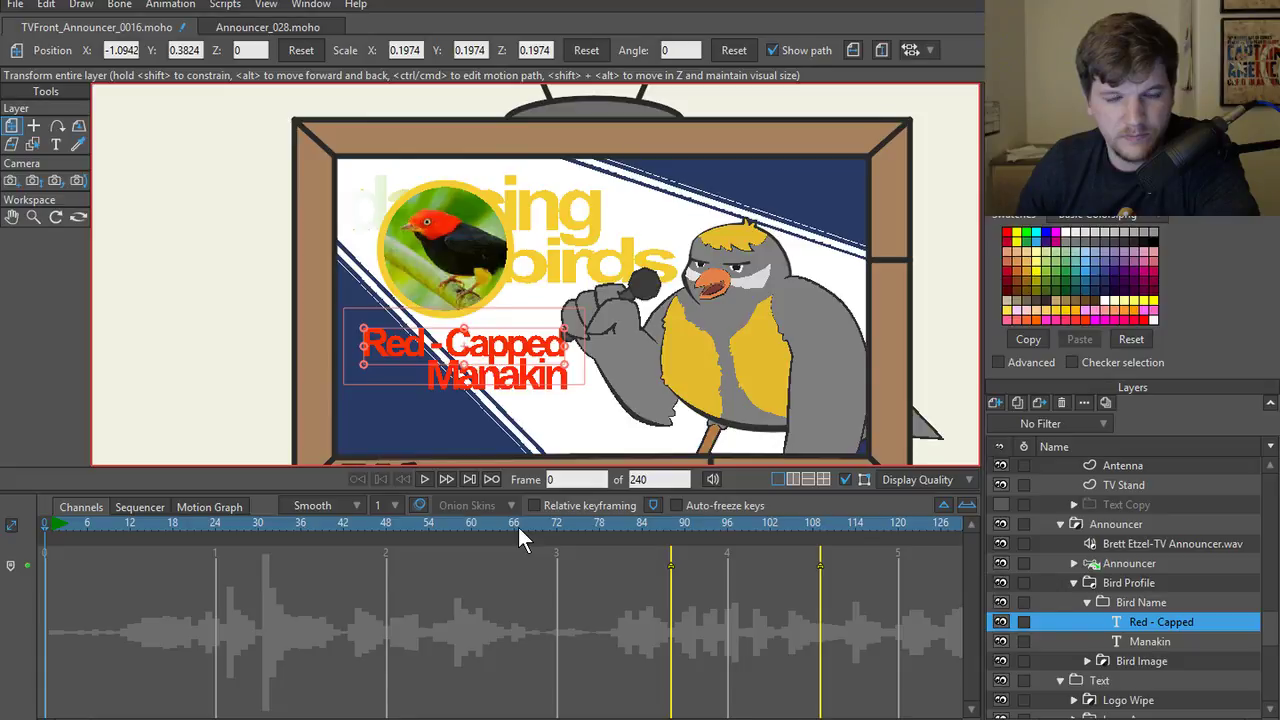
click(1145, 600)
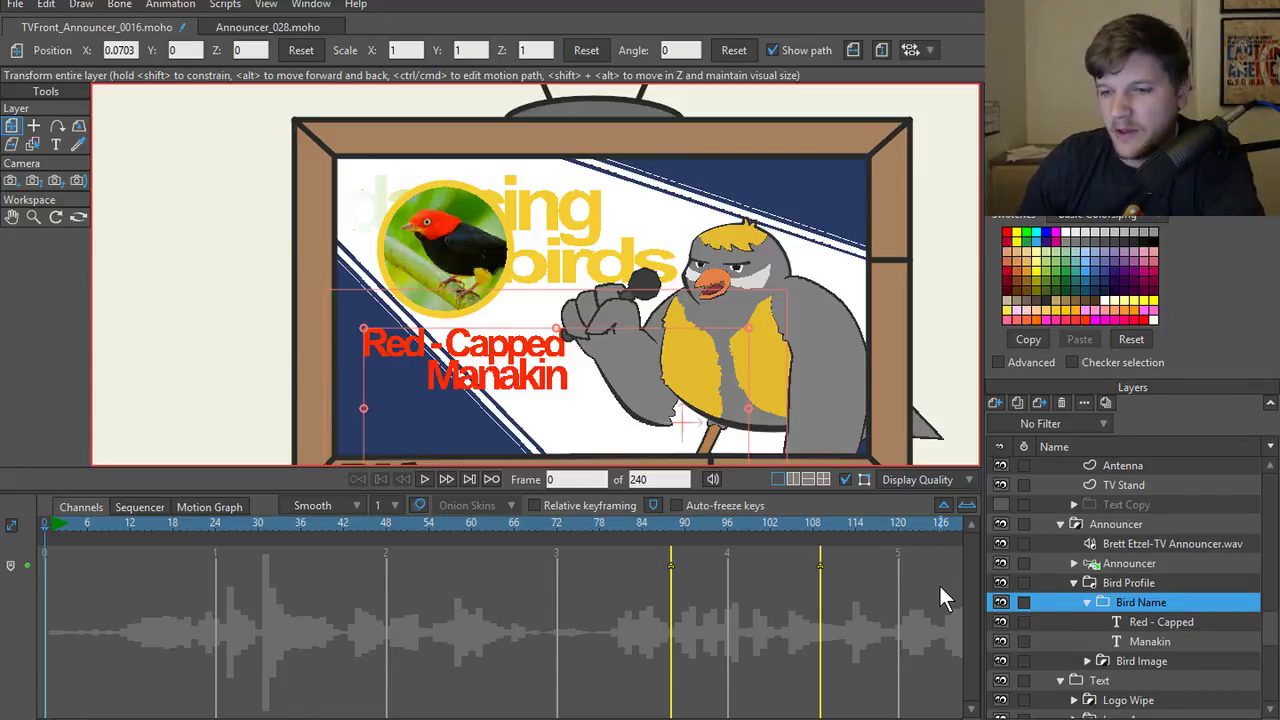
click(1160, 621)
click(996, 403)
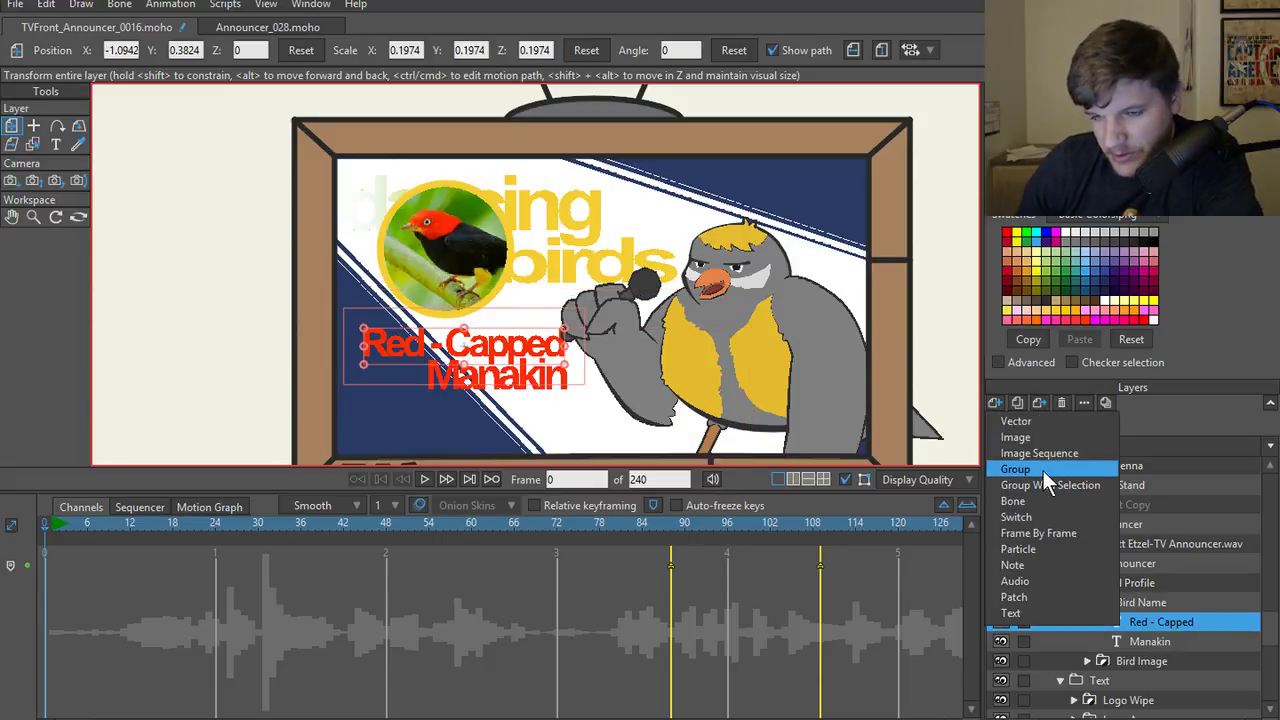
click(1030, 421)
- Rename the new vector layer in the Bird Name group as Mask
double_click(1142, 622)
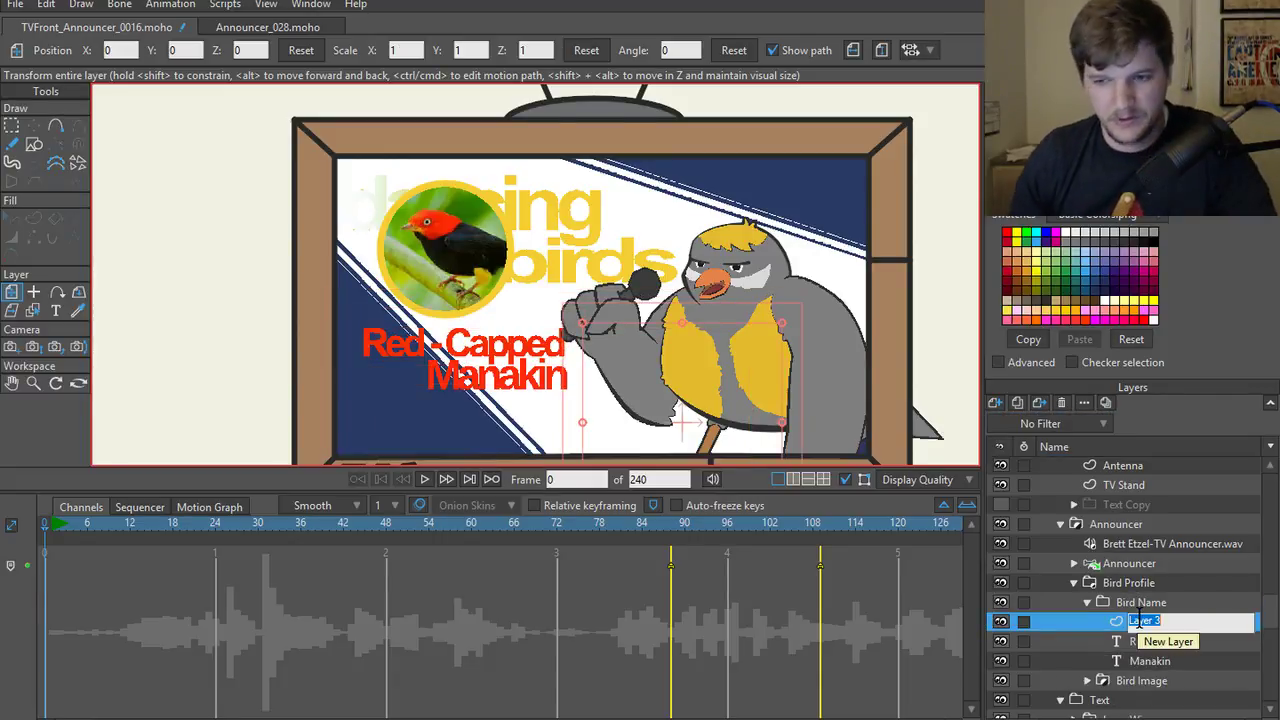
click(1138, 620)
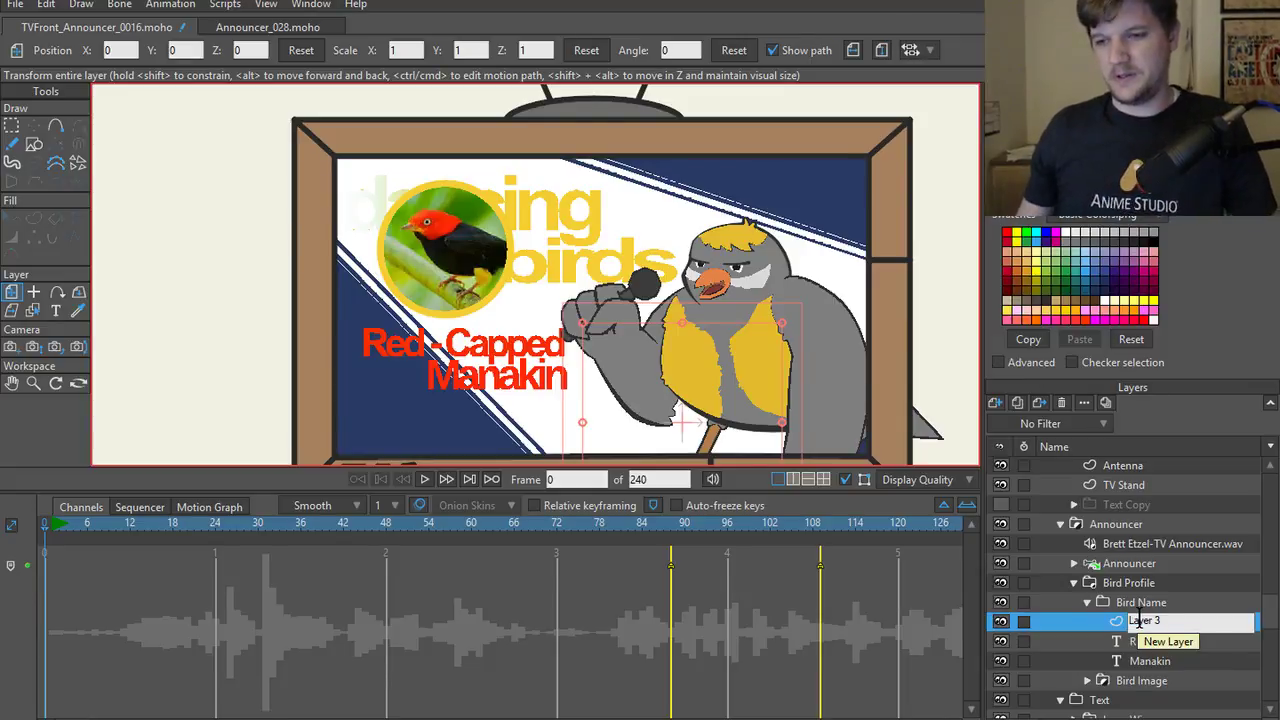
click(1166, 644)
click(1157, 619)
double_click(1157, 622)
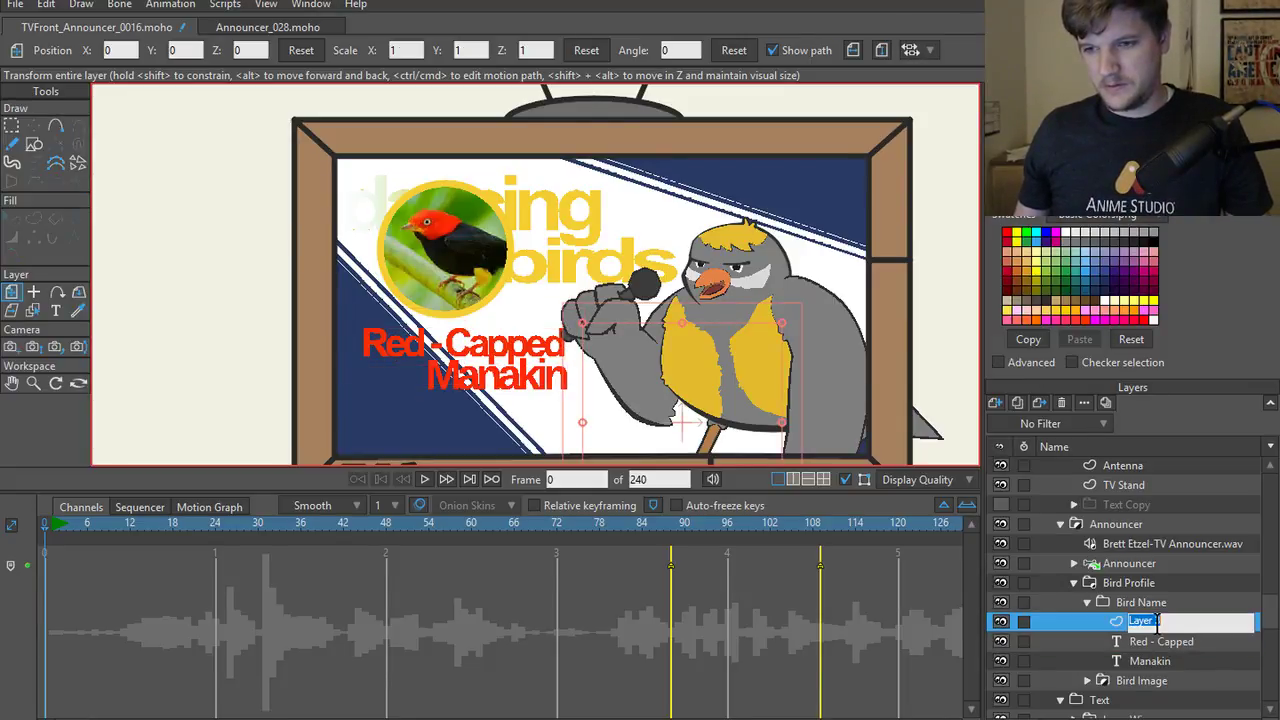
text(Mask)
key(Return)
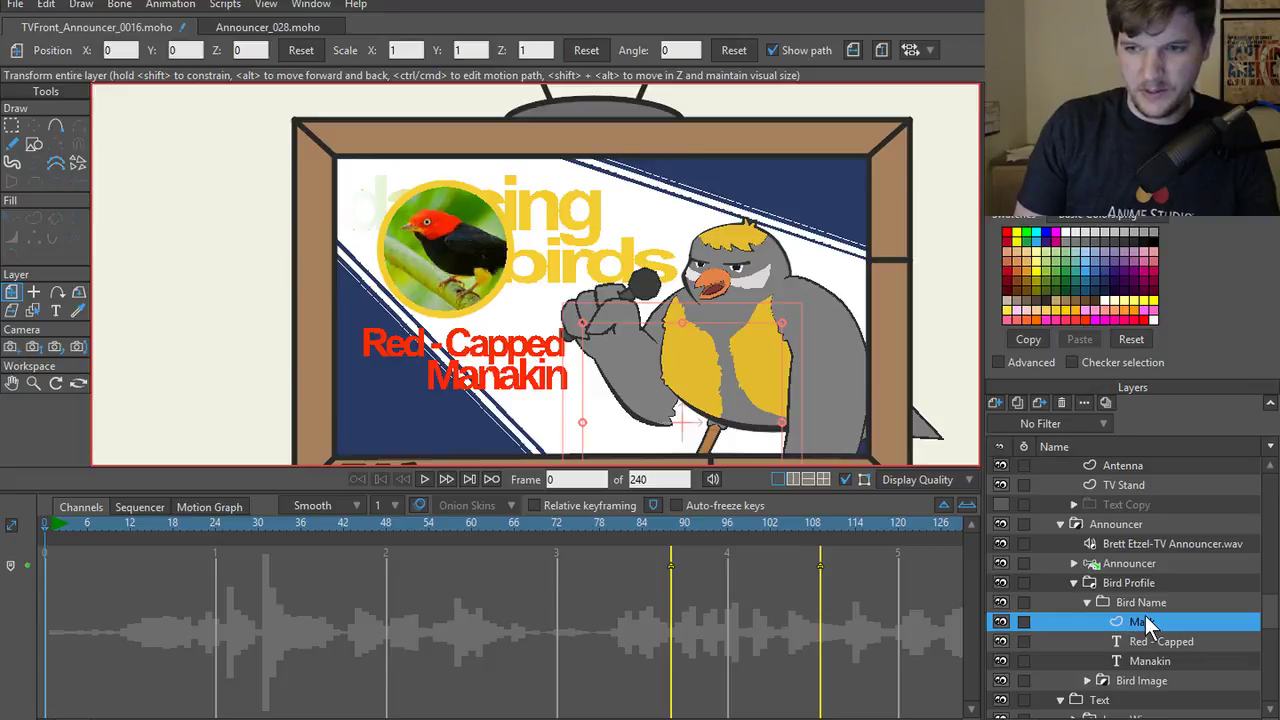
- Move the Mask layer below the Manakin text layer, as the lowest layer of the Bird Name group
drag(1172, 620, 1130, 645)
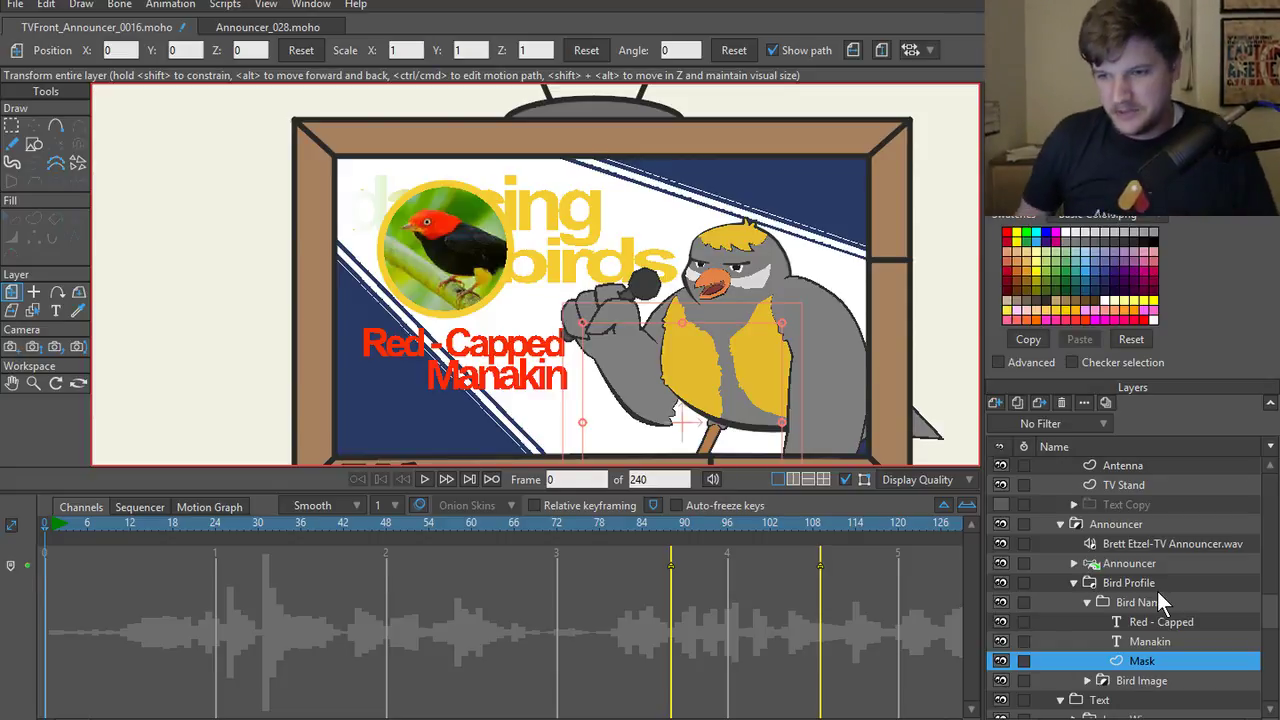
click(1166, 639)
click(1172, 619)
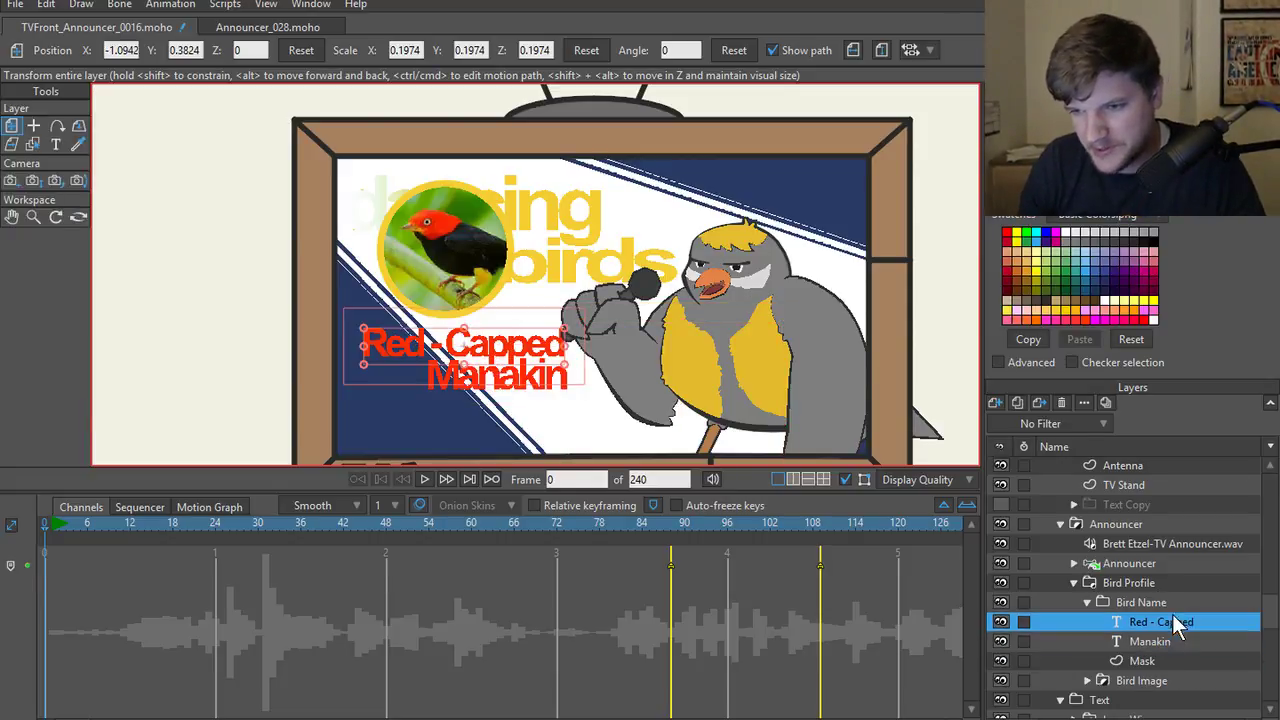
click(1166, 662)
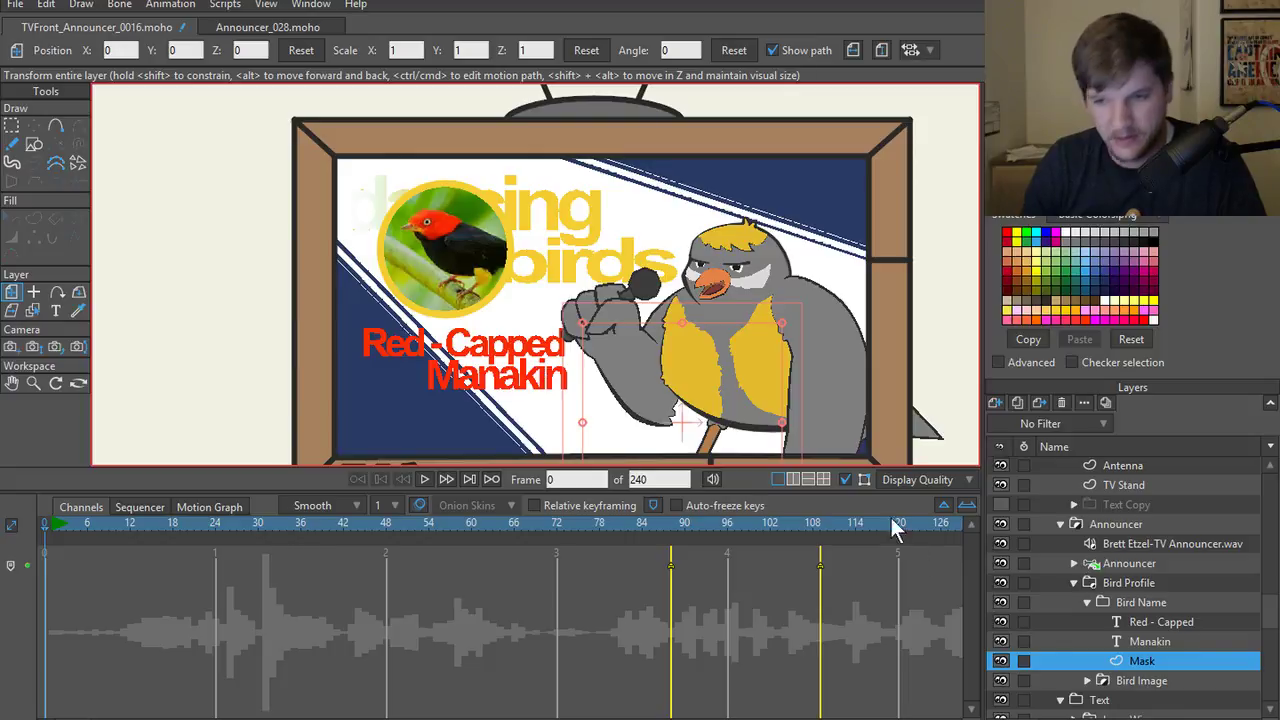
click(1120, 640)
click(1141, 619)
click(1146, 641)
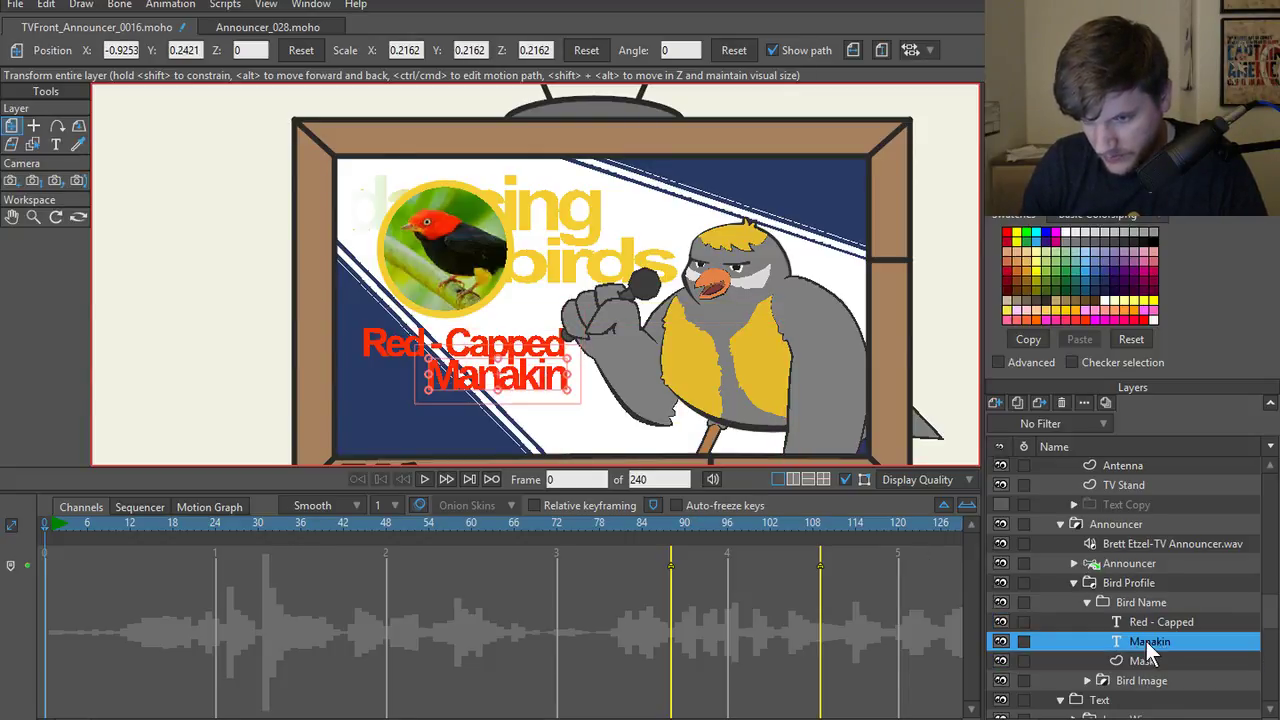
- Draw a filled rectangle without stroke on the Mask layer, covering the whole Red - Capped Manakin caption
click(1112, 660)
scroll(600, 380, down, 2)
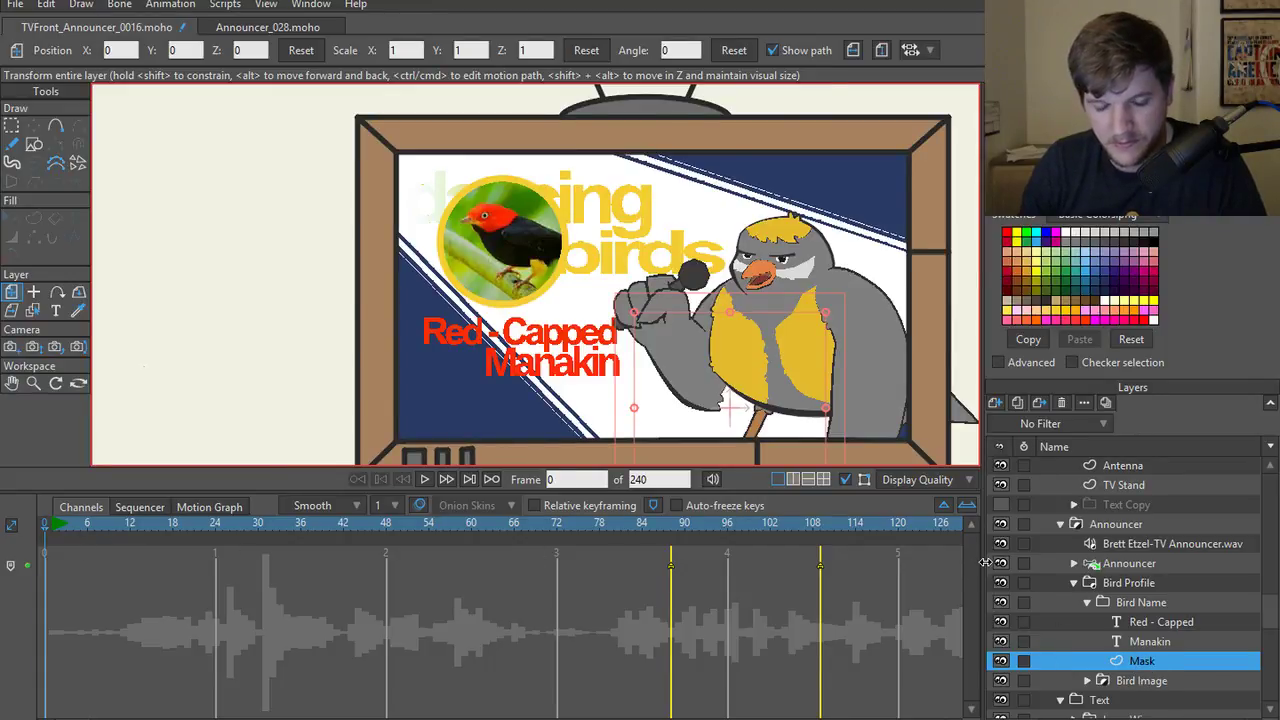
click(33, 144)
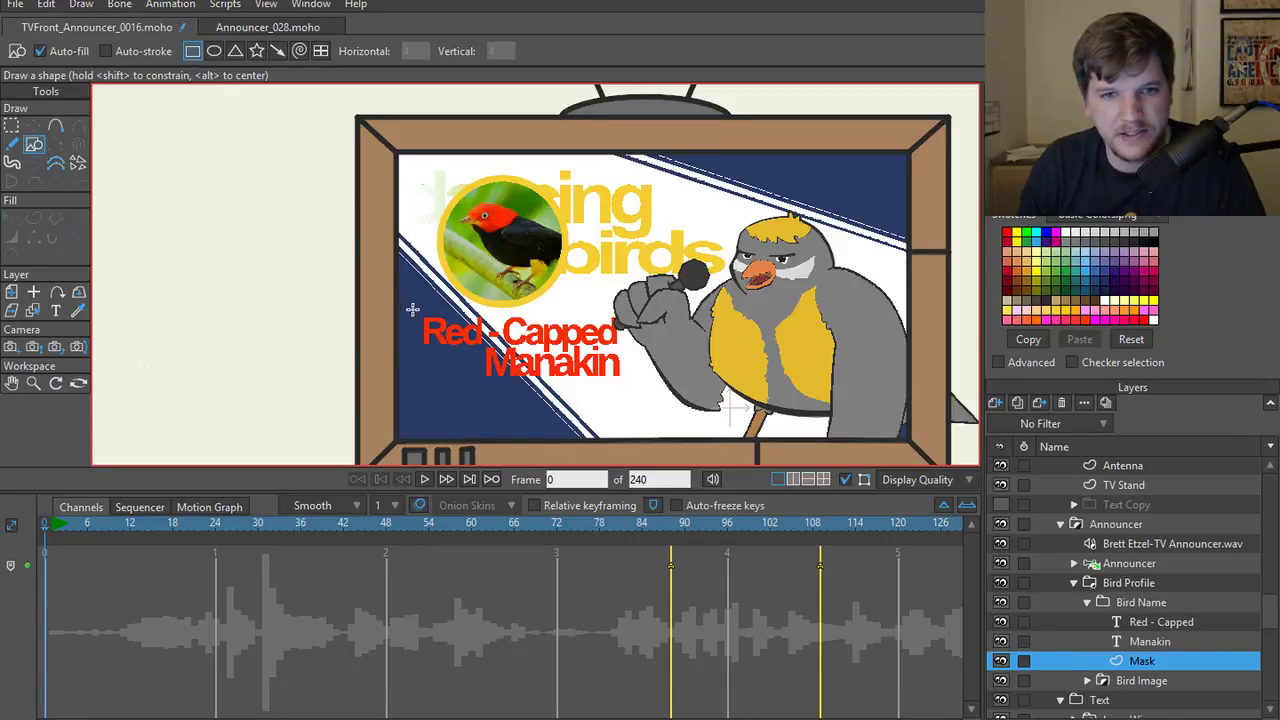
drag(412, 309, 637, 391)
key(t)
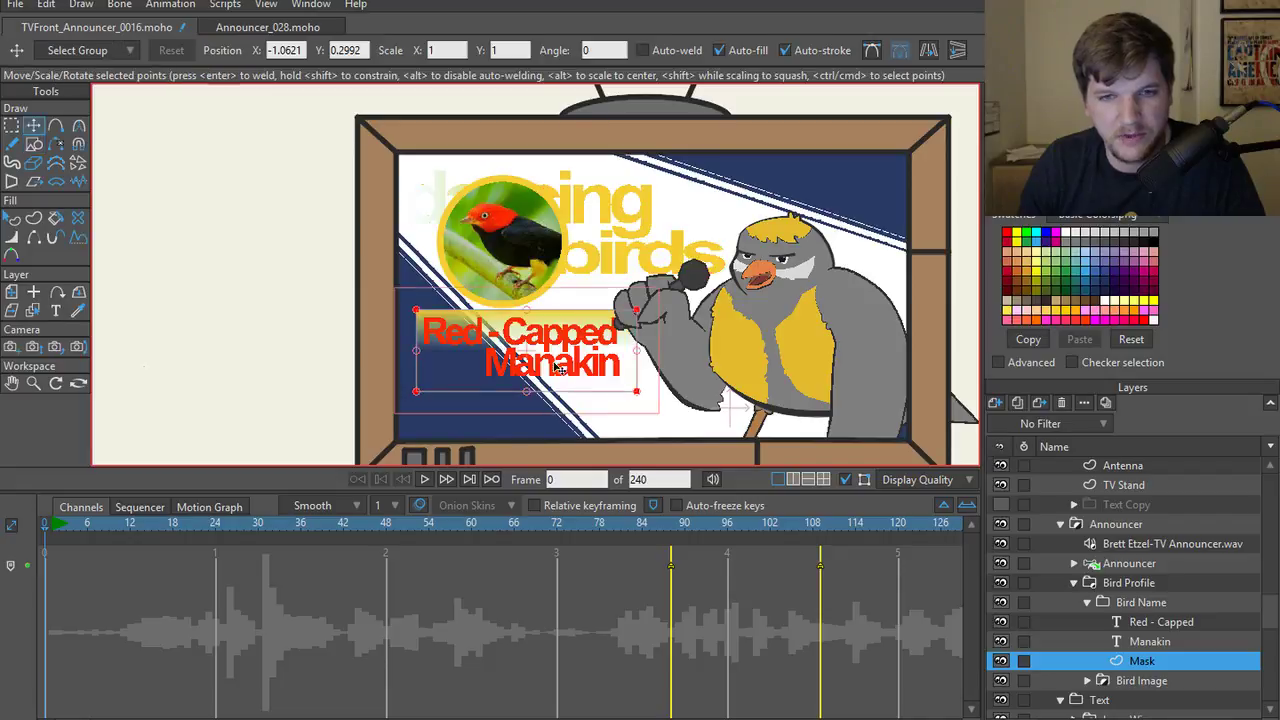
- Select the rectangle's shape and replace its gradient with a solid orange FF5400 fill
key(q)
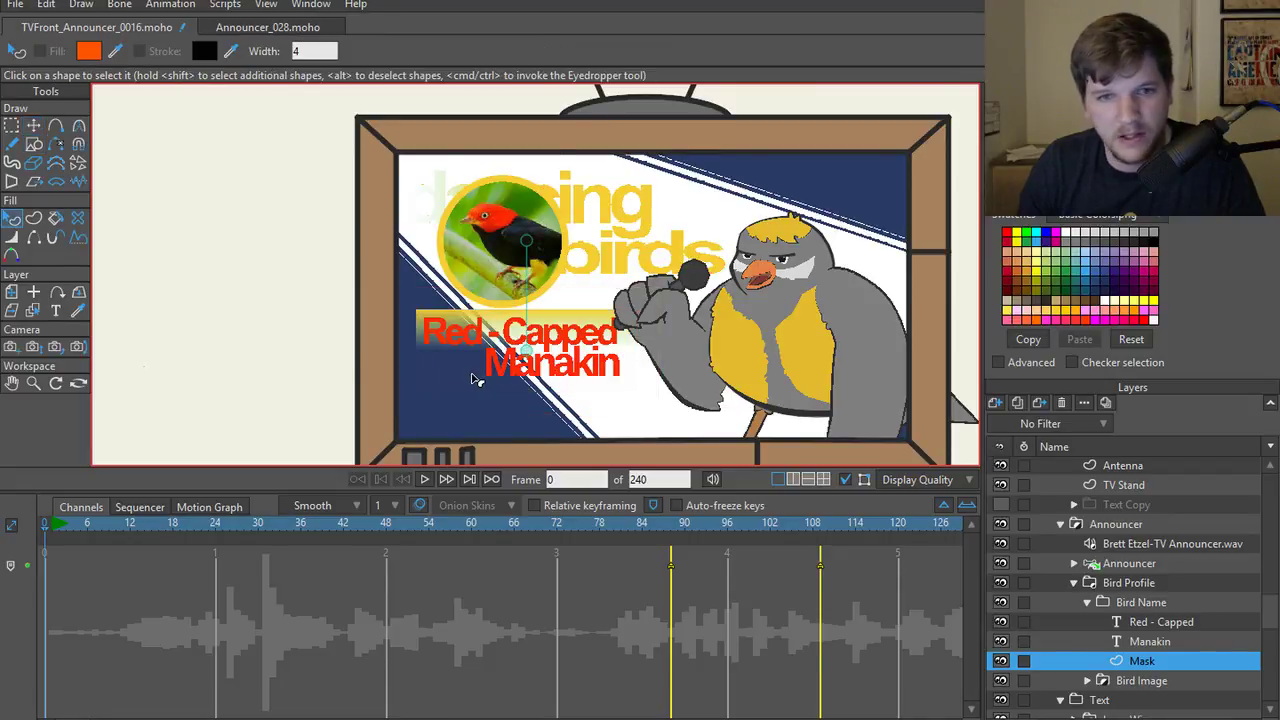
click(476, 380)
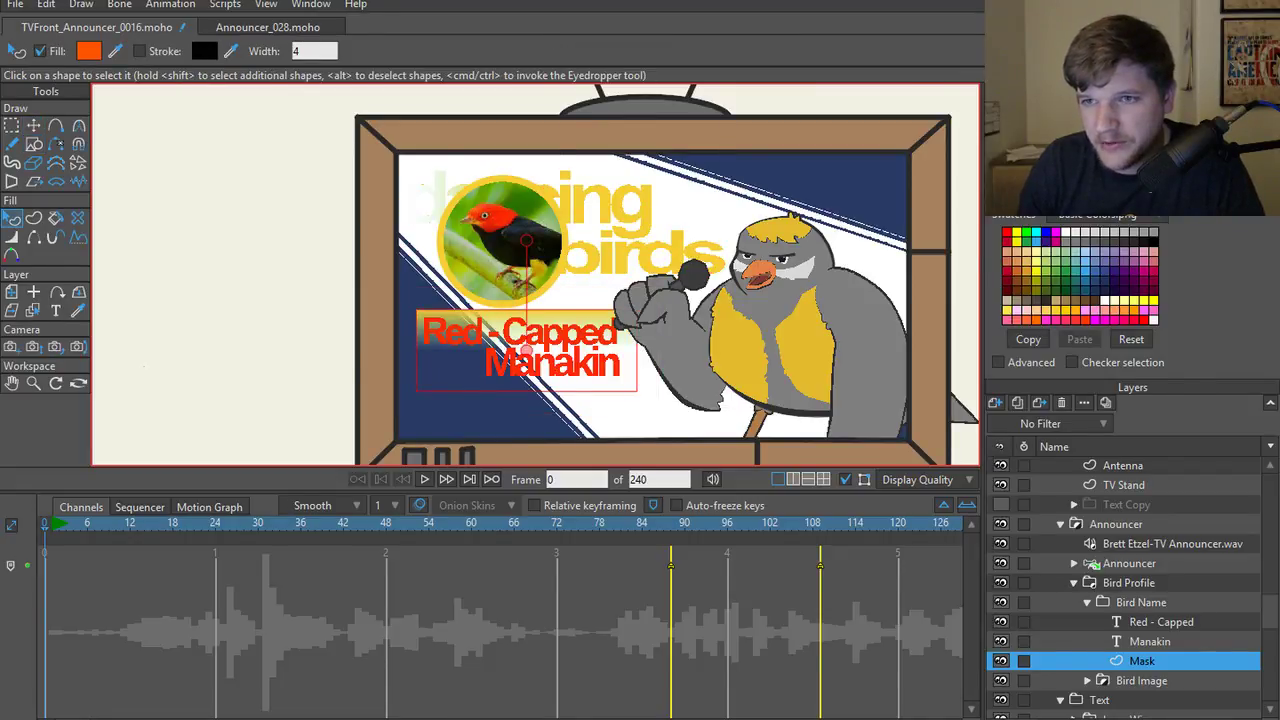
click(1128, 220)
click(1118, 209)
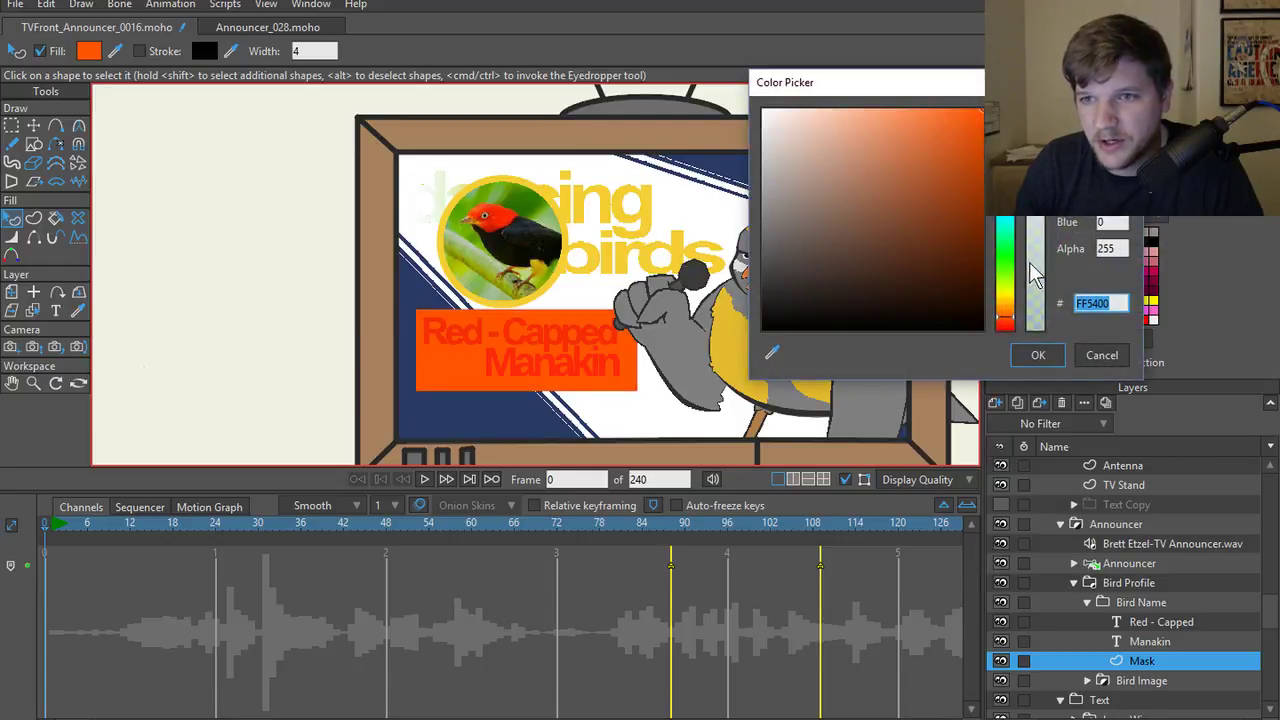
click(1038, 360)
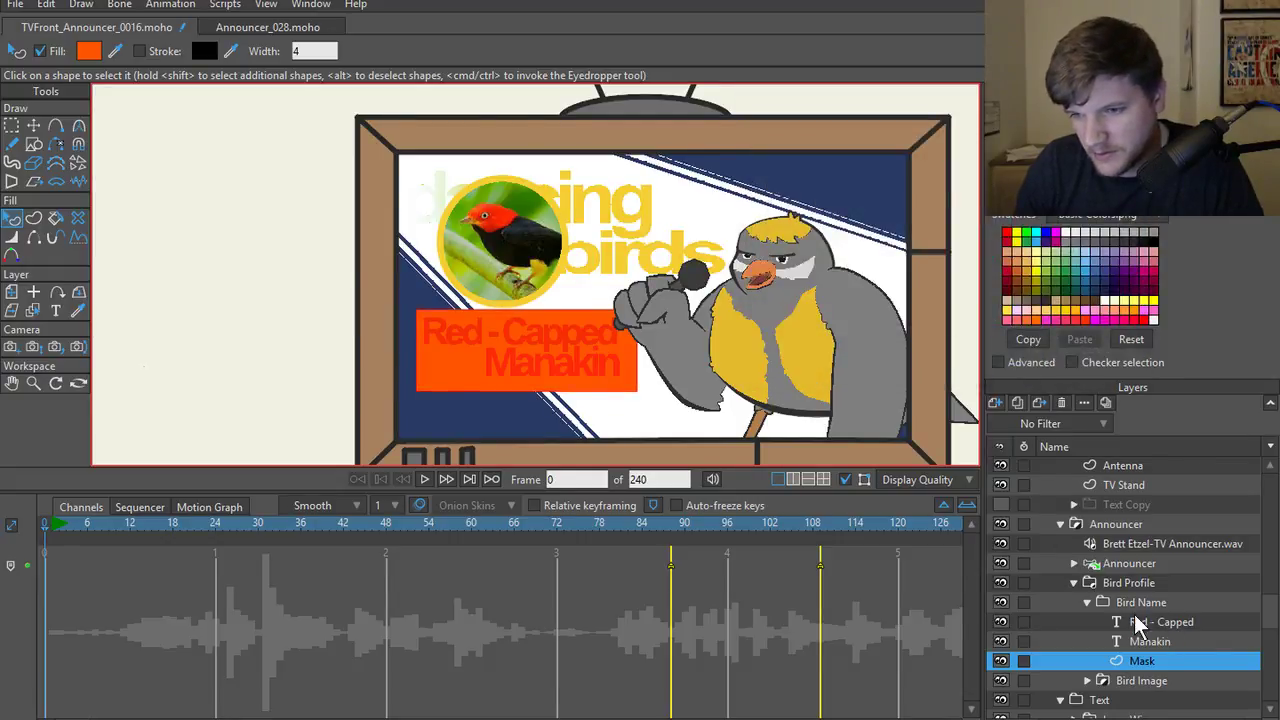
- Move the rectangle's points up to about Y 0.694, just above the Red - Capped Manakin caption, and deselect them
key(t)
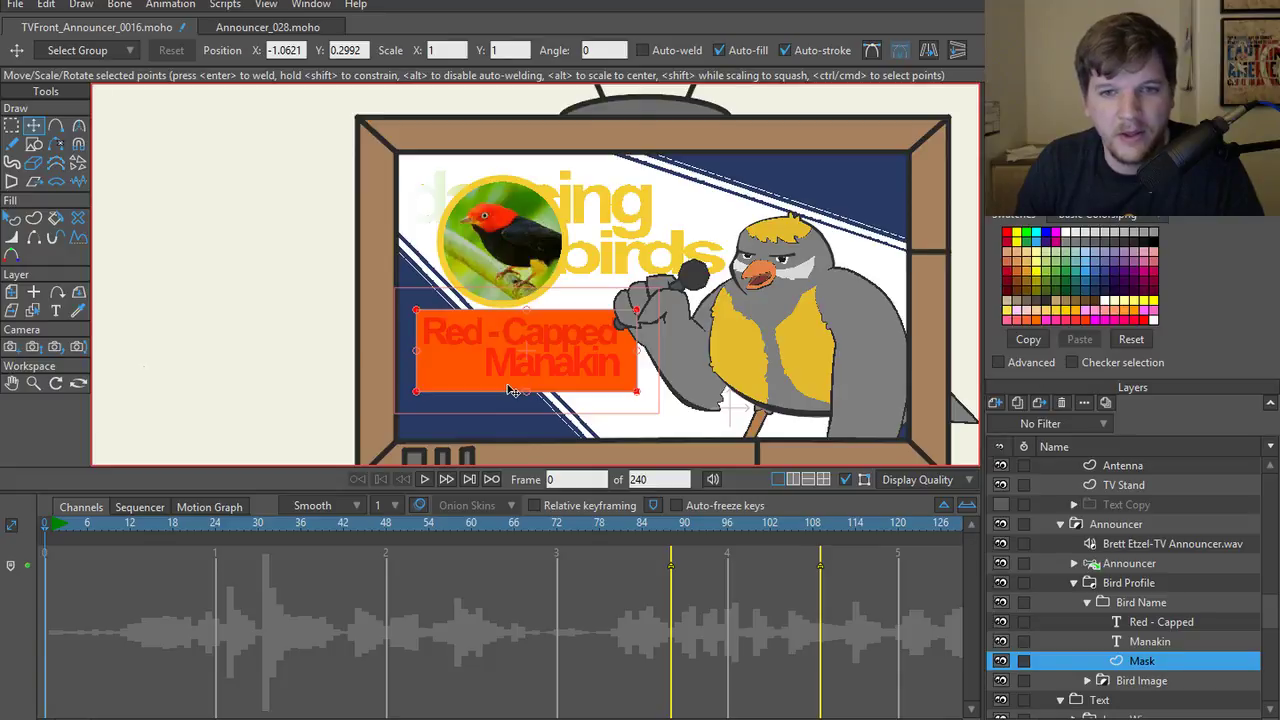
drag(510, 390, 502, 308)
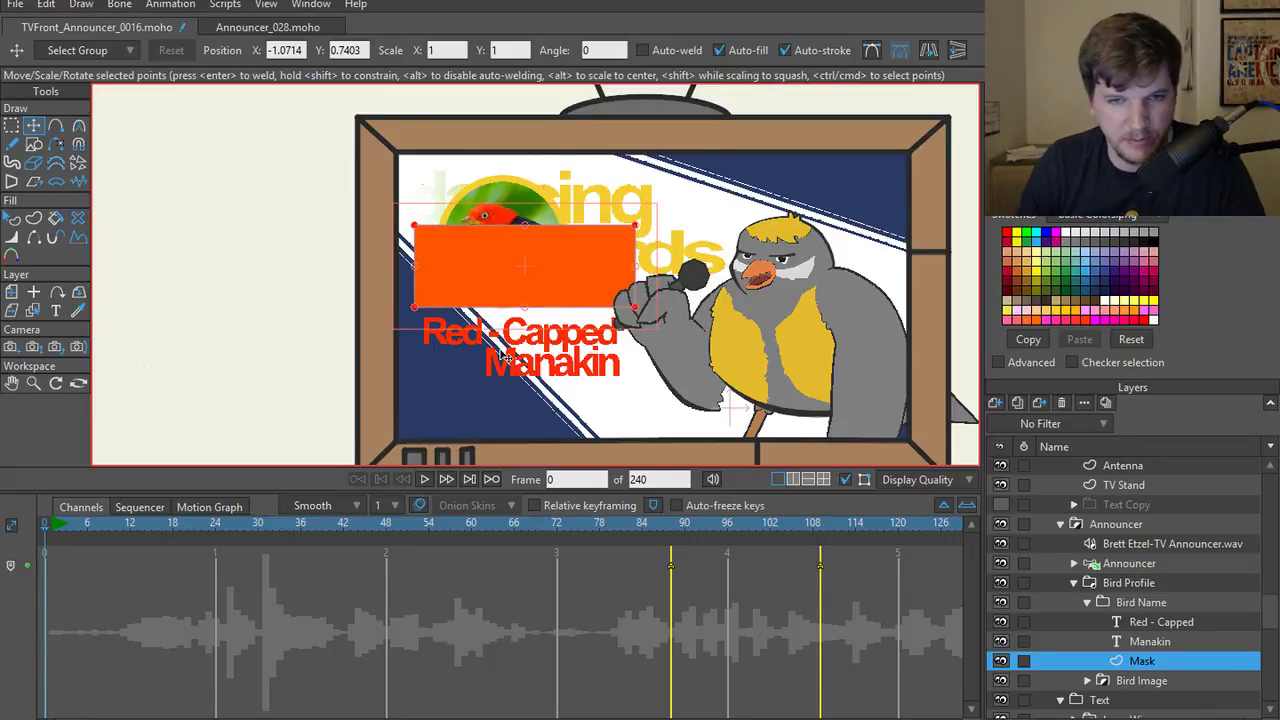
drag(500, 298, 500, 305)
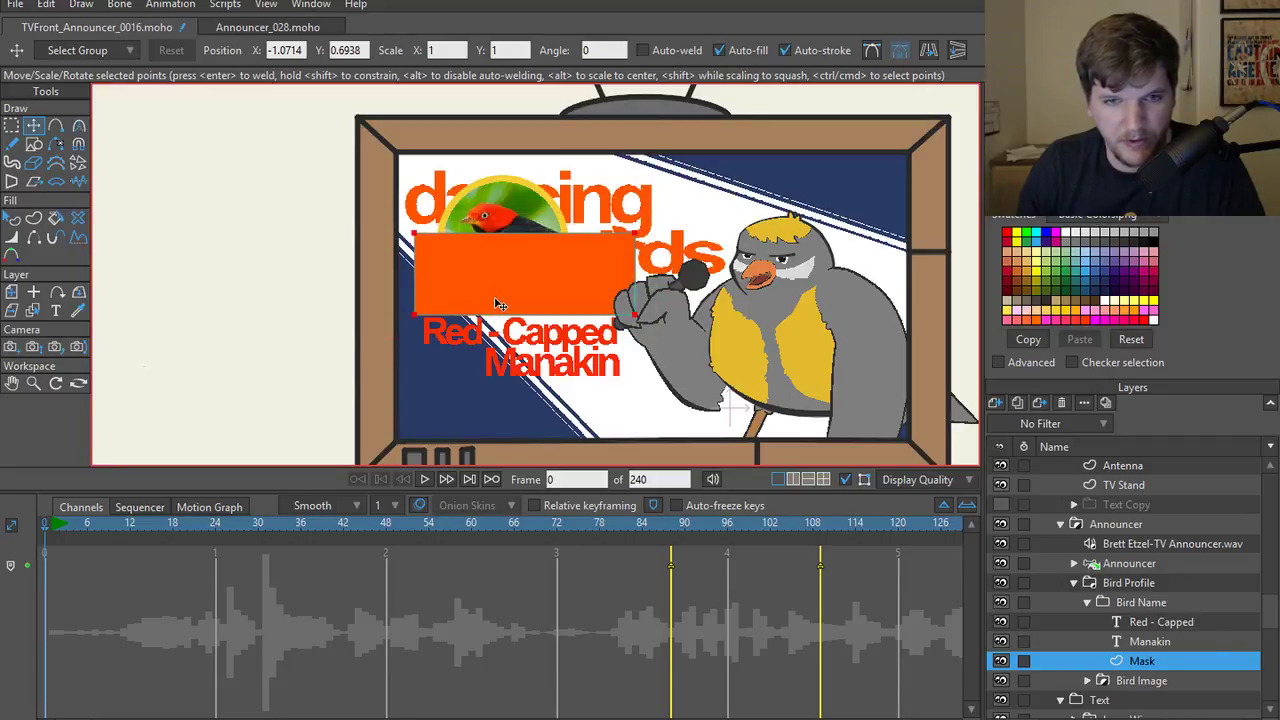
click(248, 322)
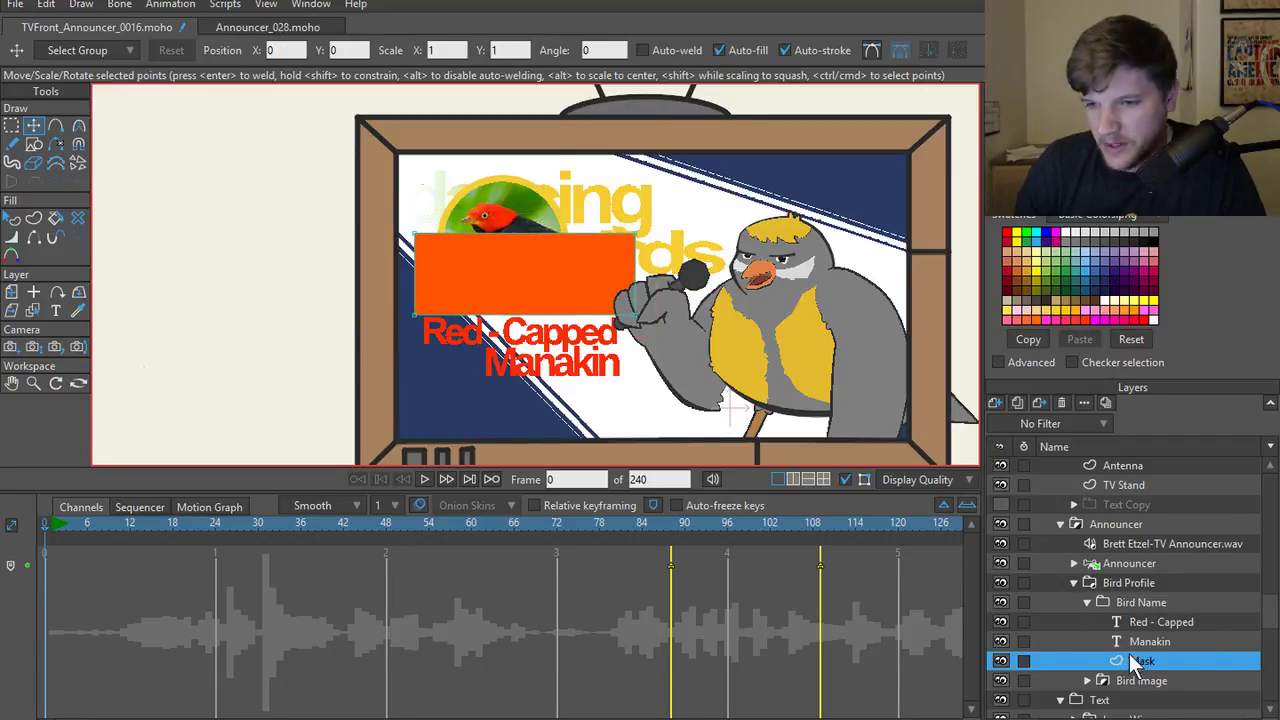
- Set the Bird Name group's masking to Hide all in its layer settings and apply it
click(1139, 602)
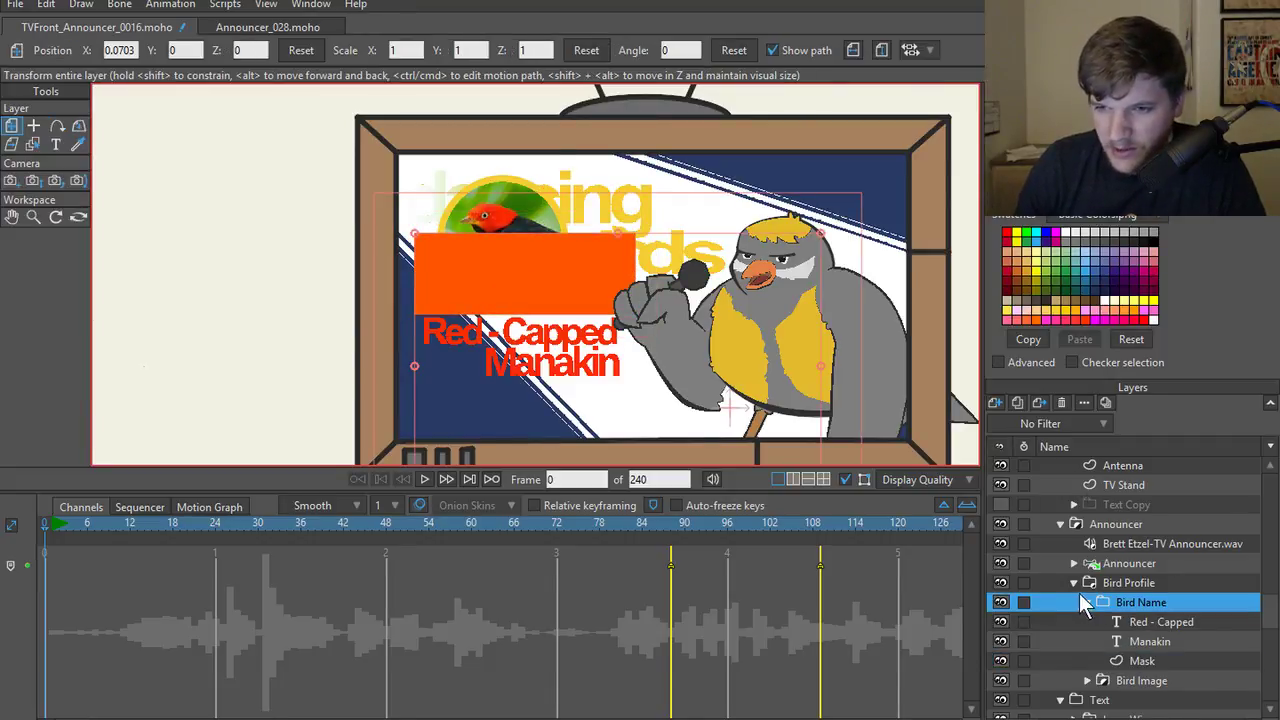
double_click(1147, 605)
click(815, 76)
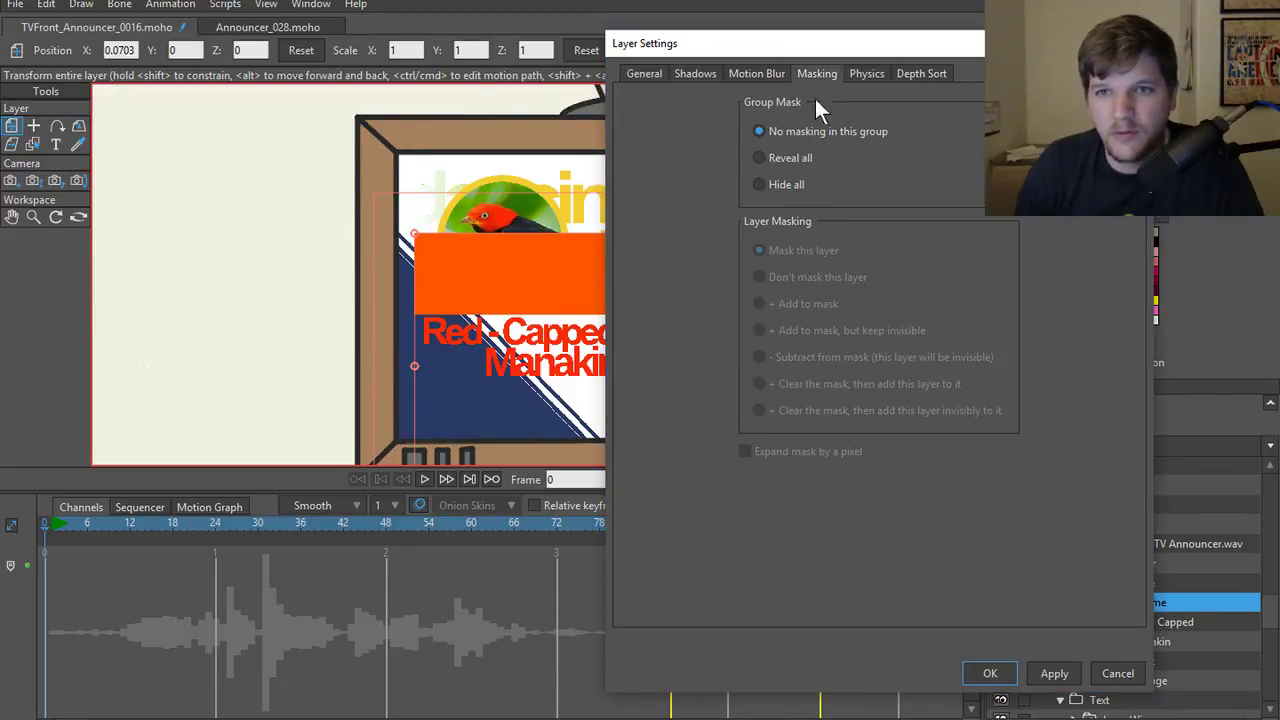
click(1055, 676)
click(1118, 668)
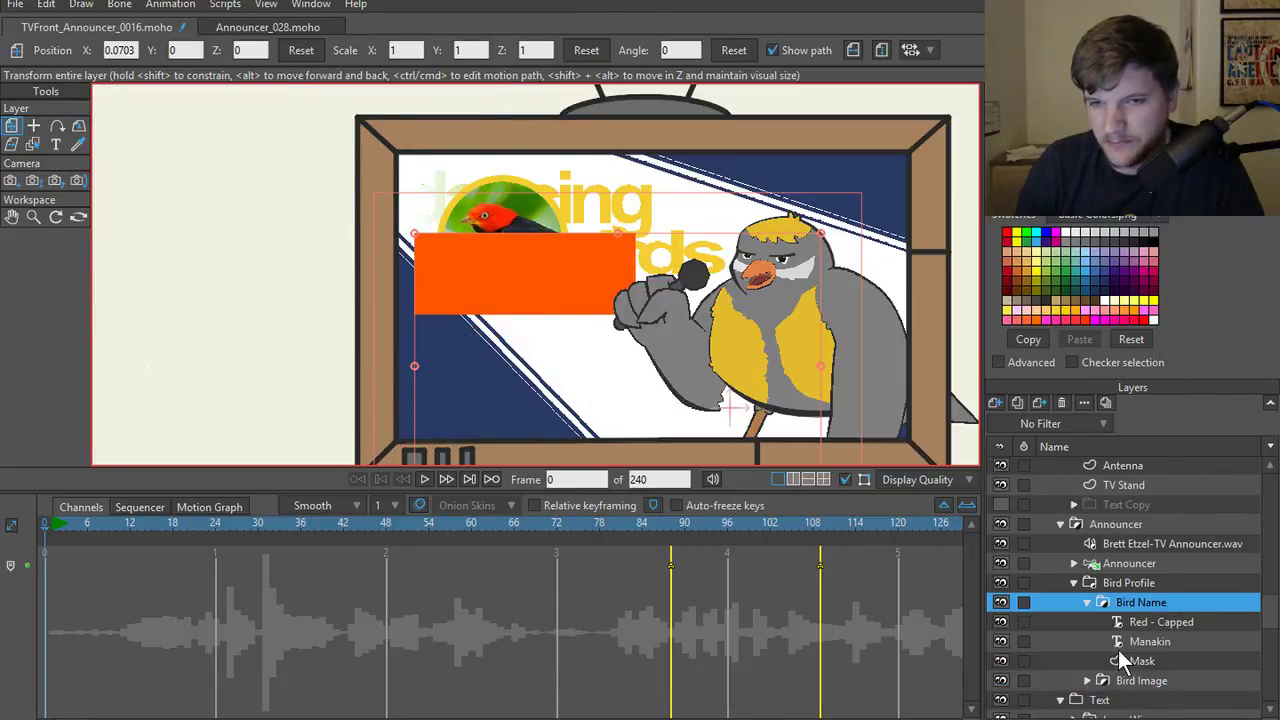
- Move the entire Mask layer down to about Y -0.404 so its rectangle covers the Red - Capped Manakin caption
click(1135, 642)
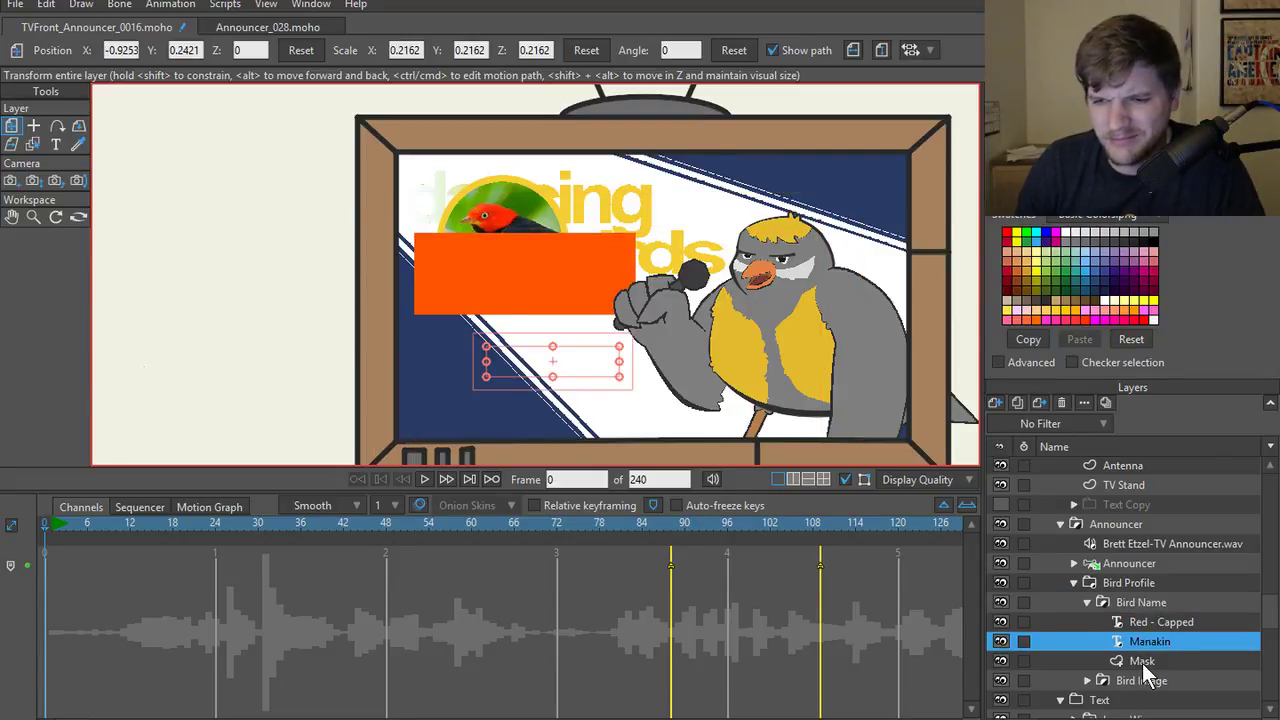
click(1144, 664)
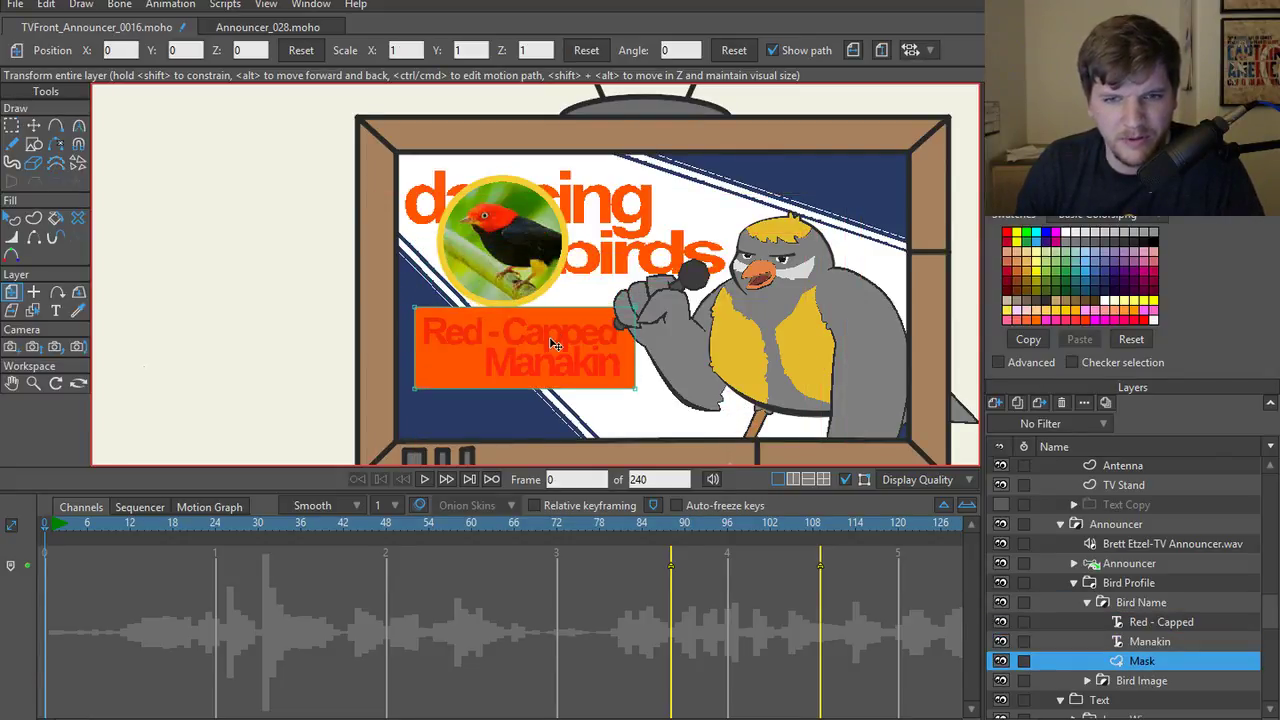
drag(555, 345, 555, 348)
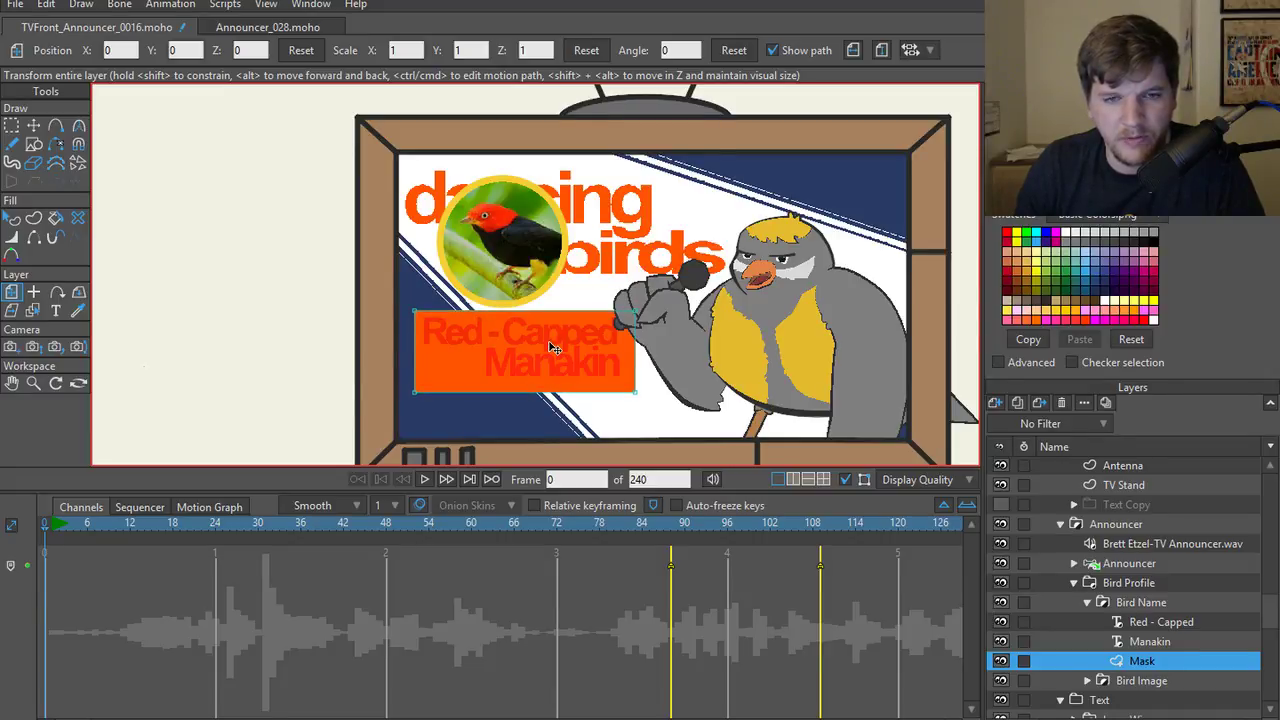
click(1160, 622)
shift+click(1162, 637)
right_click(1162, 637)
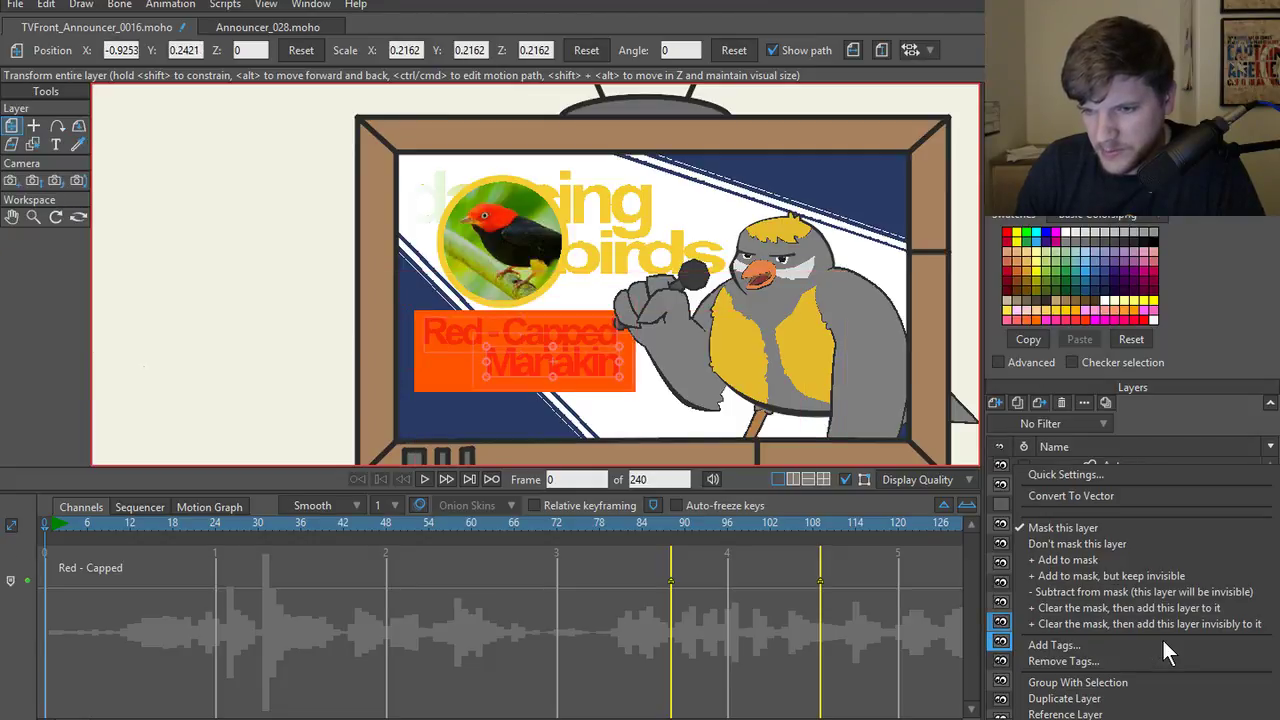
click(1078, 683)
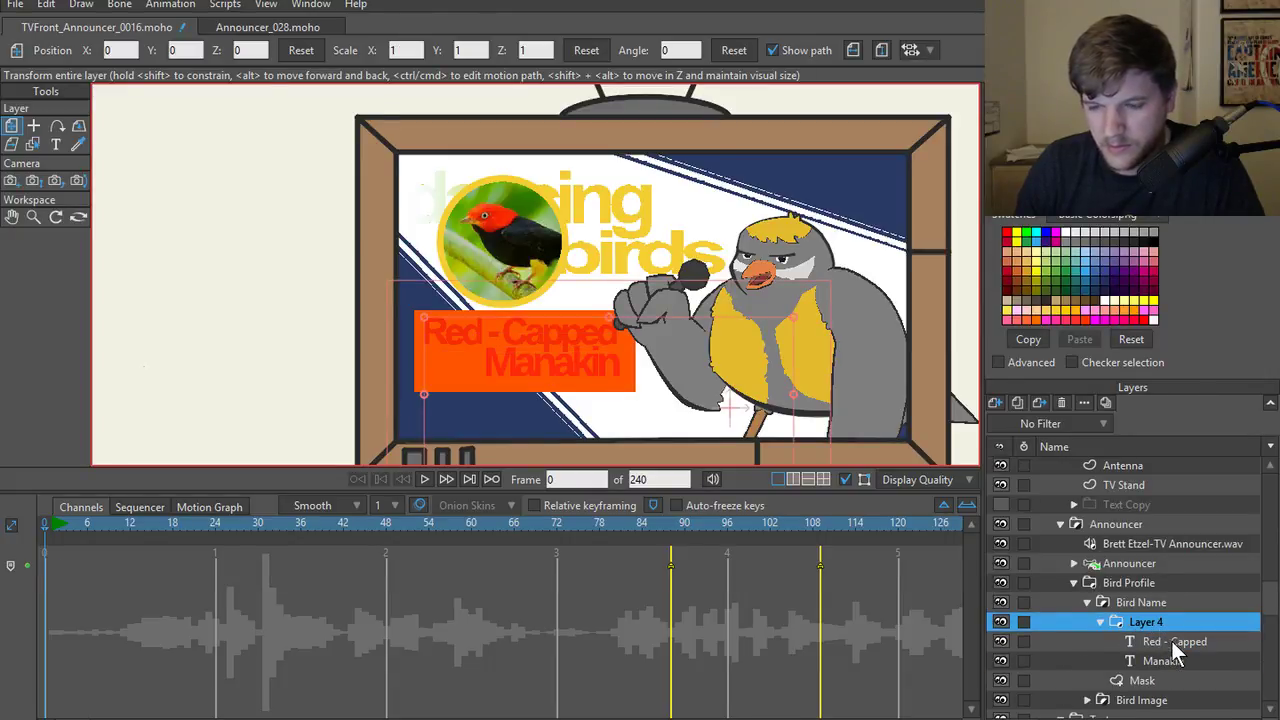
key(ctrl+z)
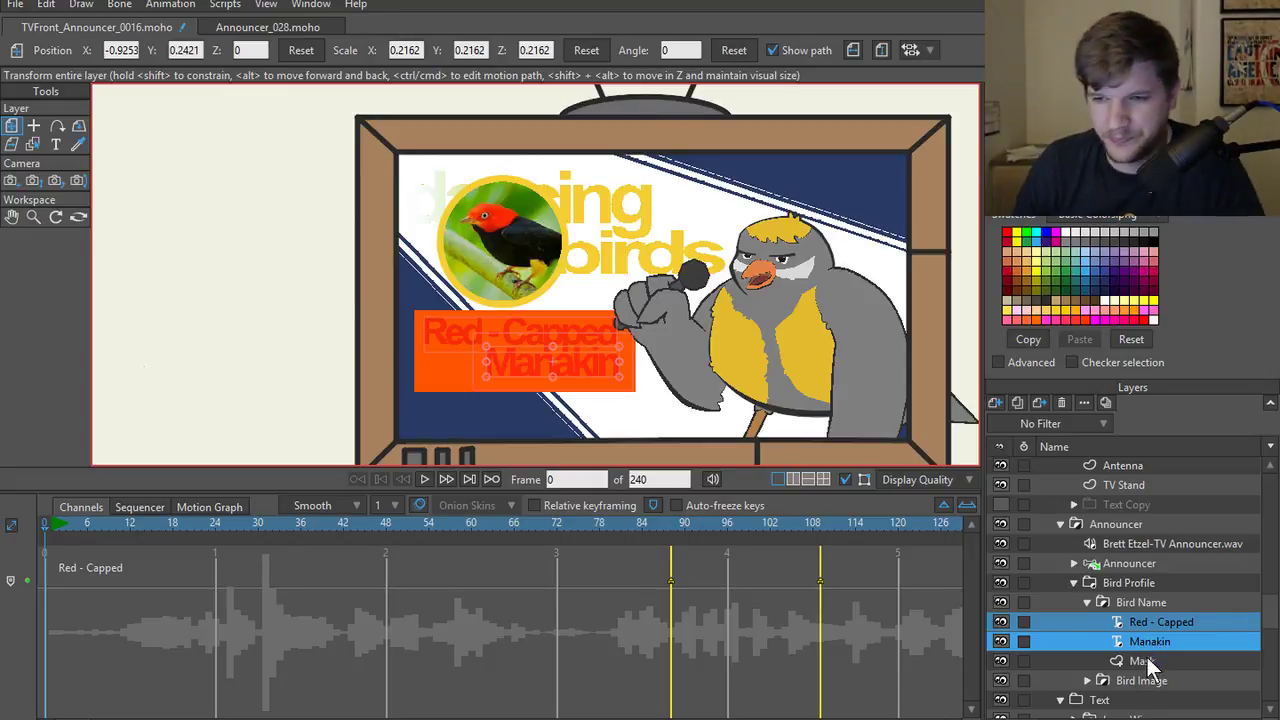
- Set the Mask layer's masking to Add to mask, but keep invisible
click(1141, 656)
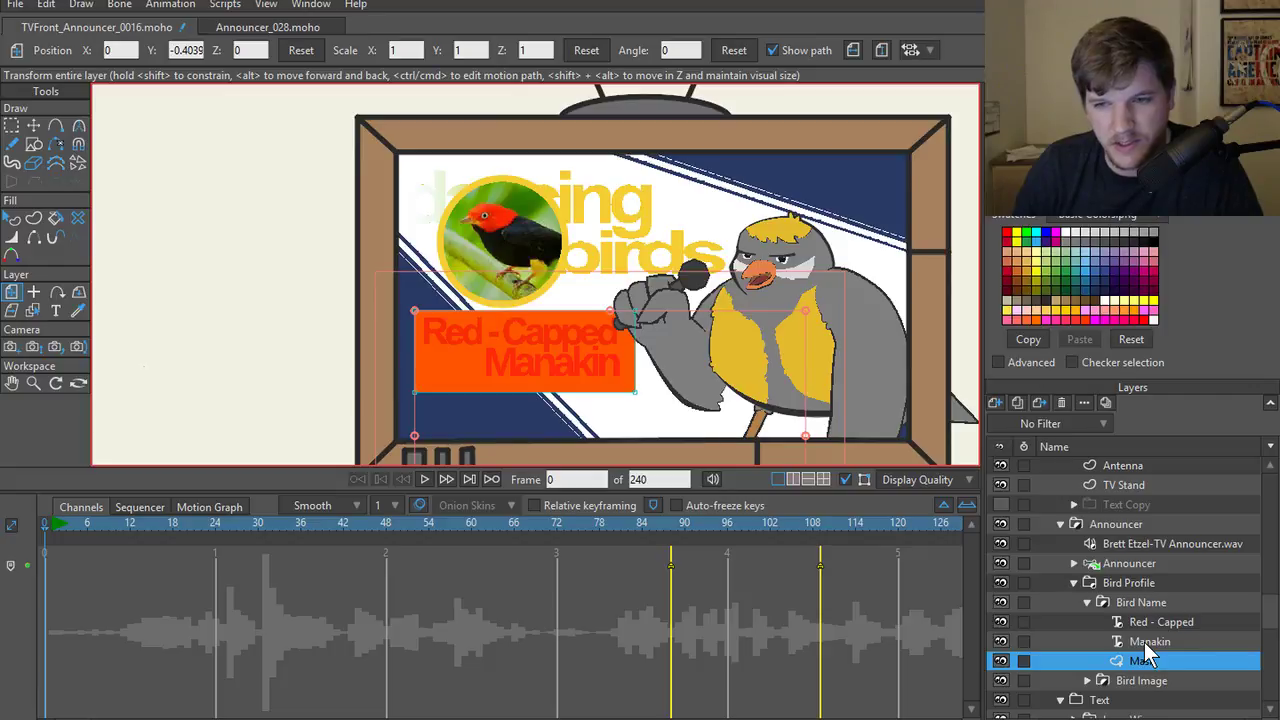
right_click(1144, 662)
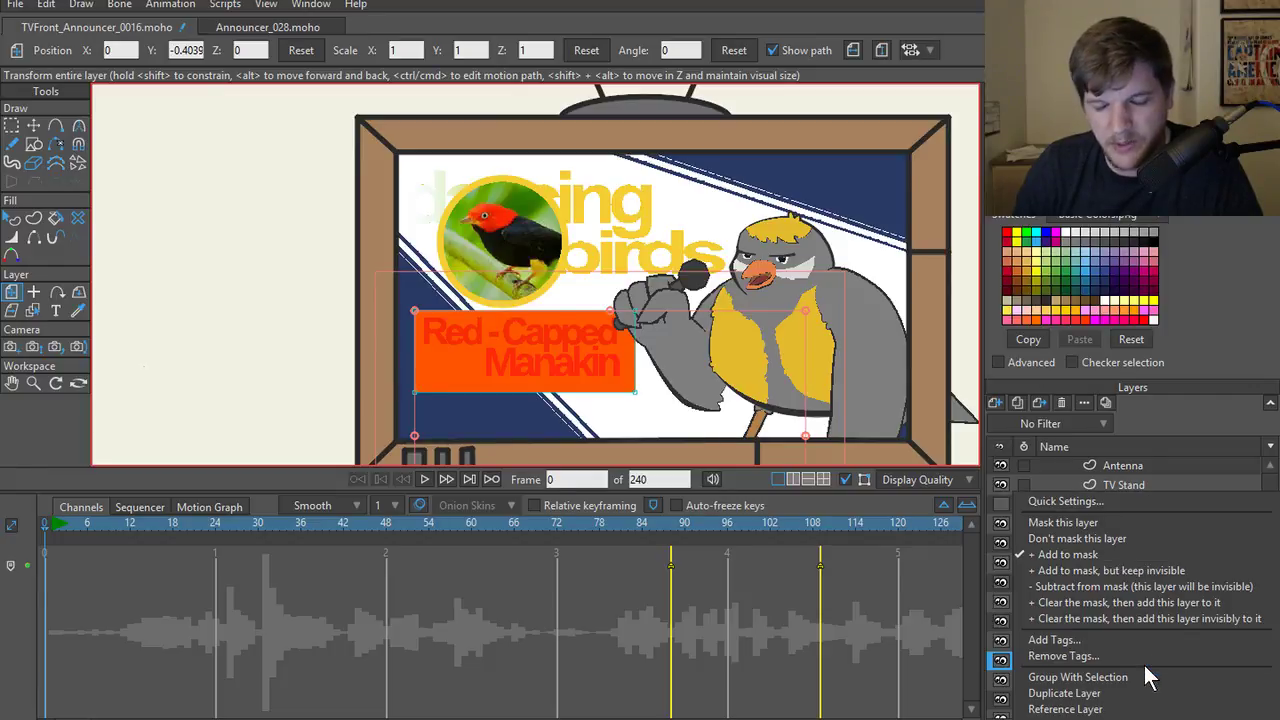
click(1072, 575)
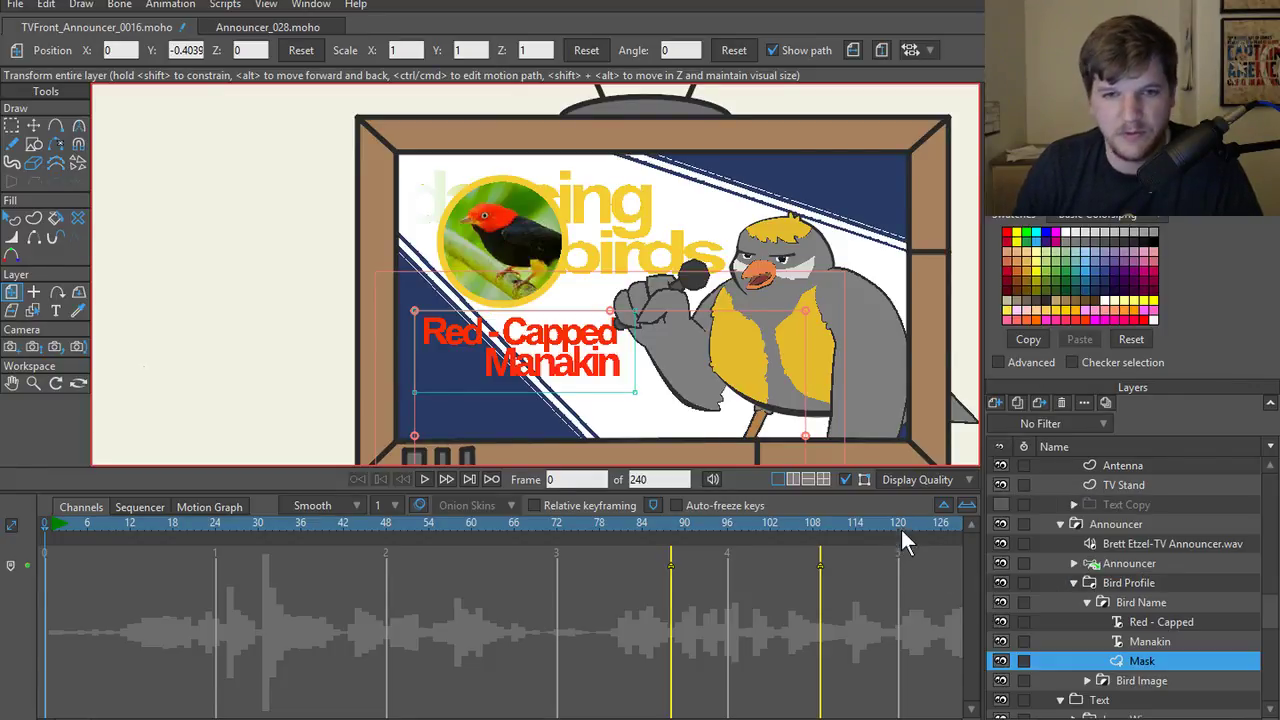
click(1143, 617)
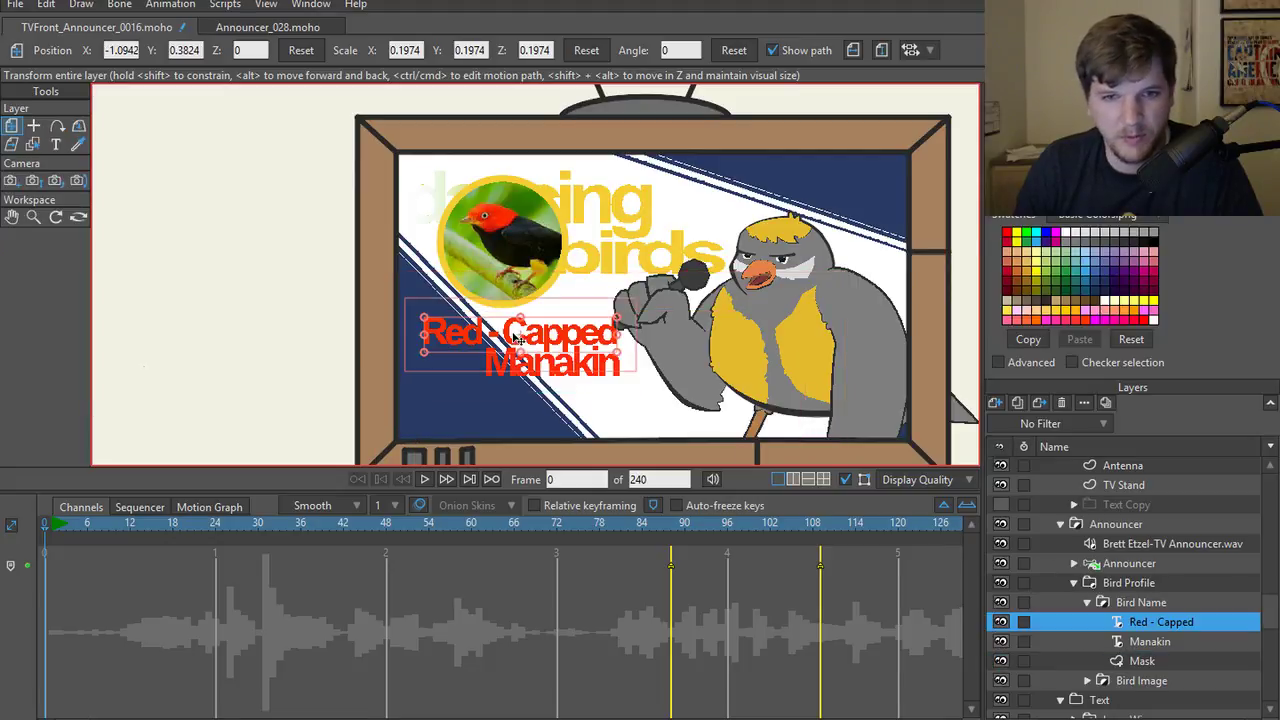
mouse_move(540, 340)
mouse_down()
mouse_move(535, 315)
mouse_move(540, 355)
mouse_up()
key(ctrl+z)
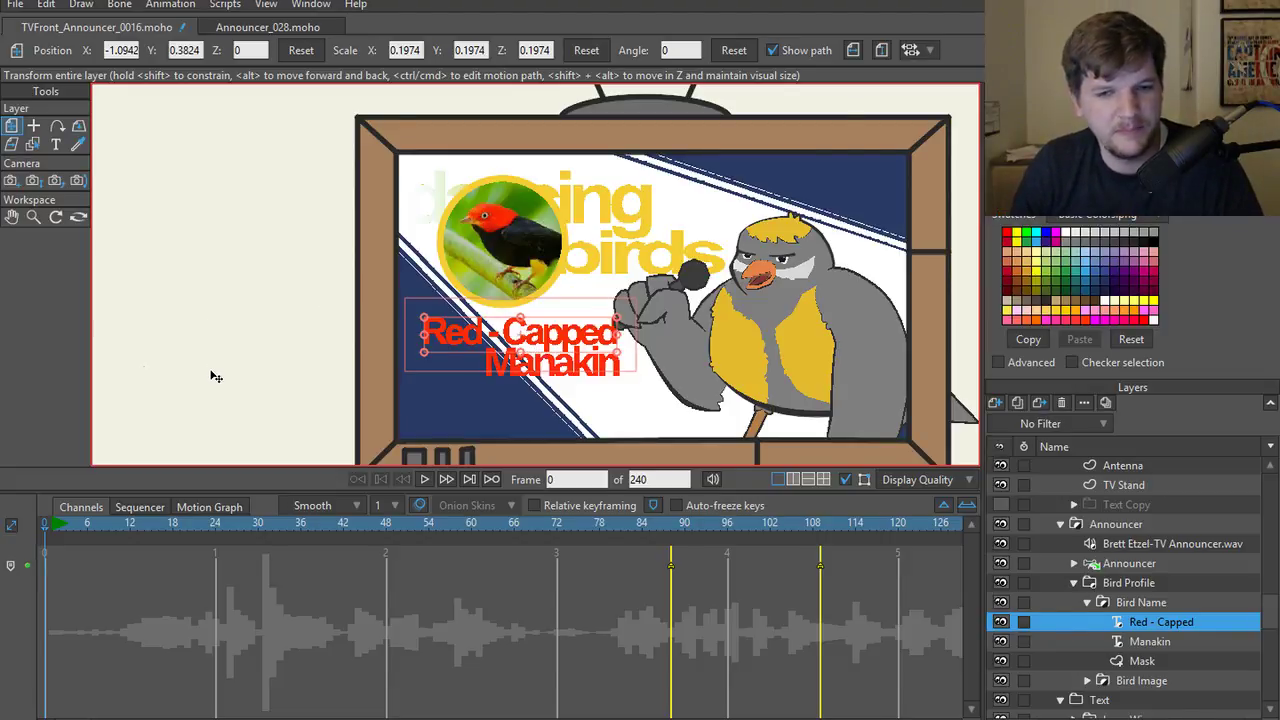
- Move the Red - Capped and Manakin text layers together up out of the mask area, placing Red - Capped at about Y 0.754
click(1086, 601)
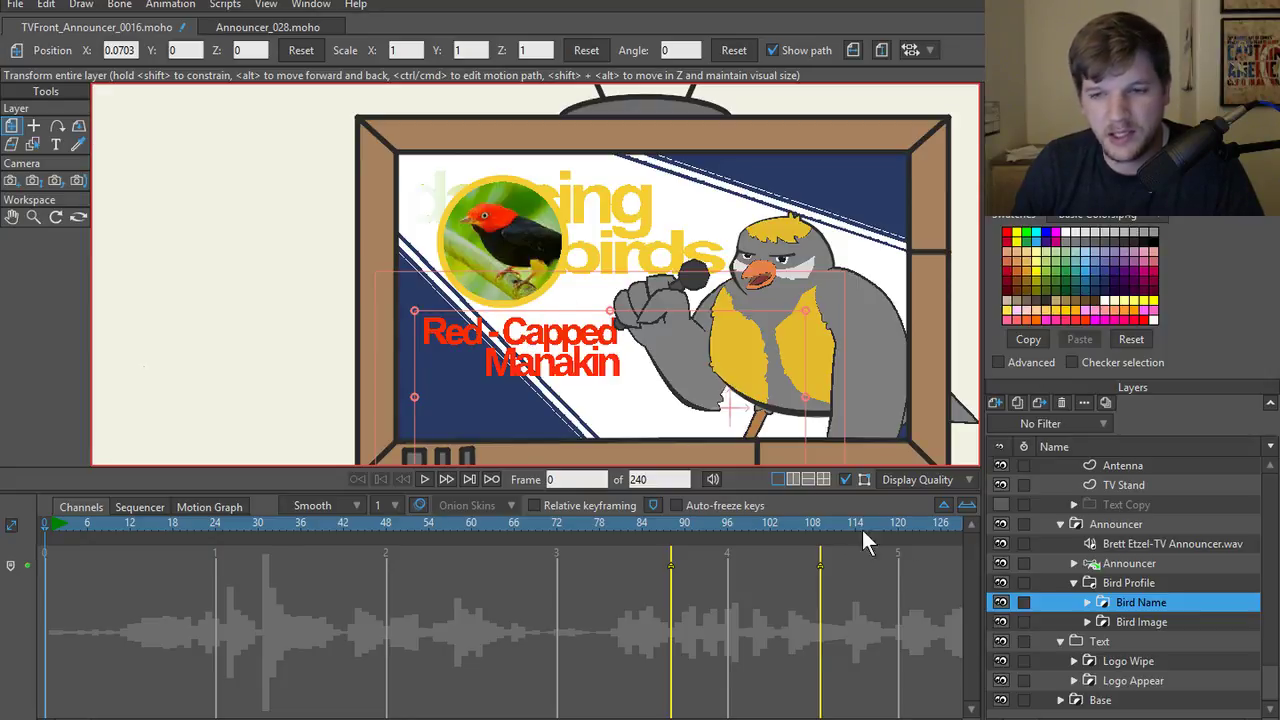
click(1087, 603)
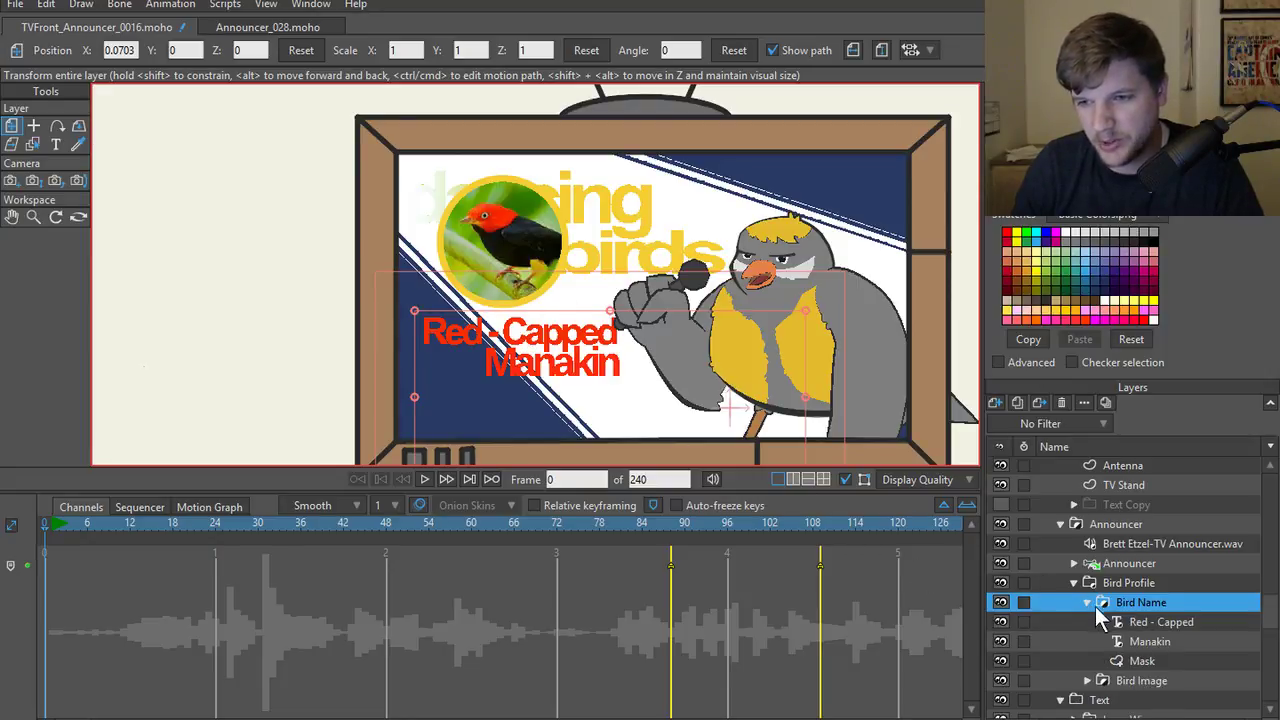
click(1150, 644)
shift+click(1152, 623)
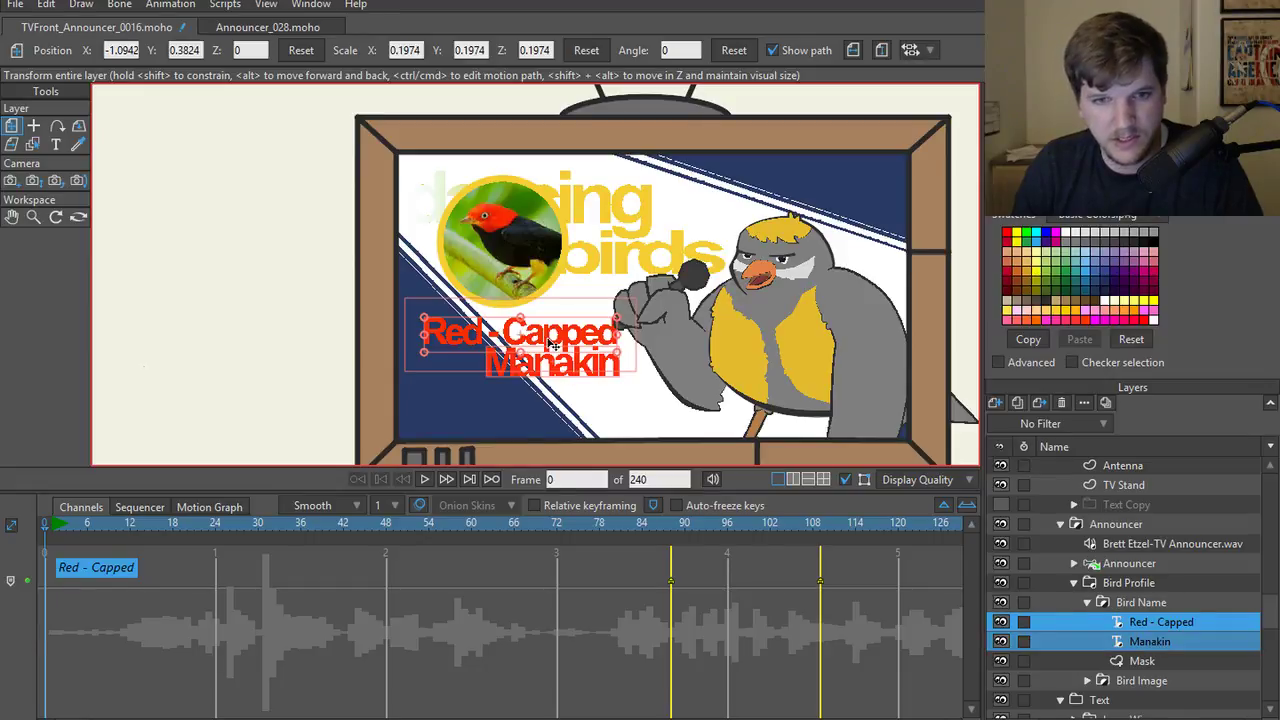
key(space)
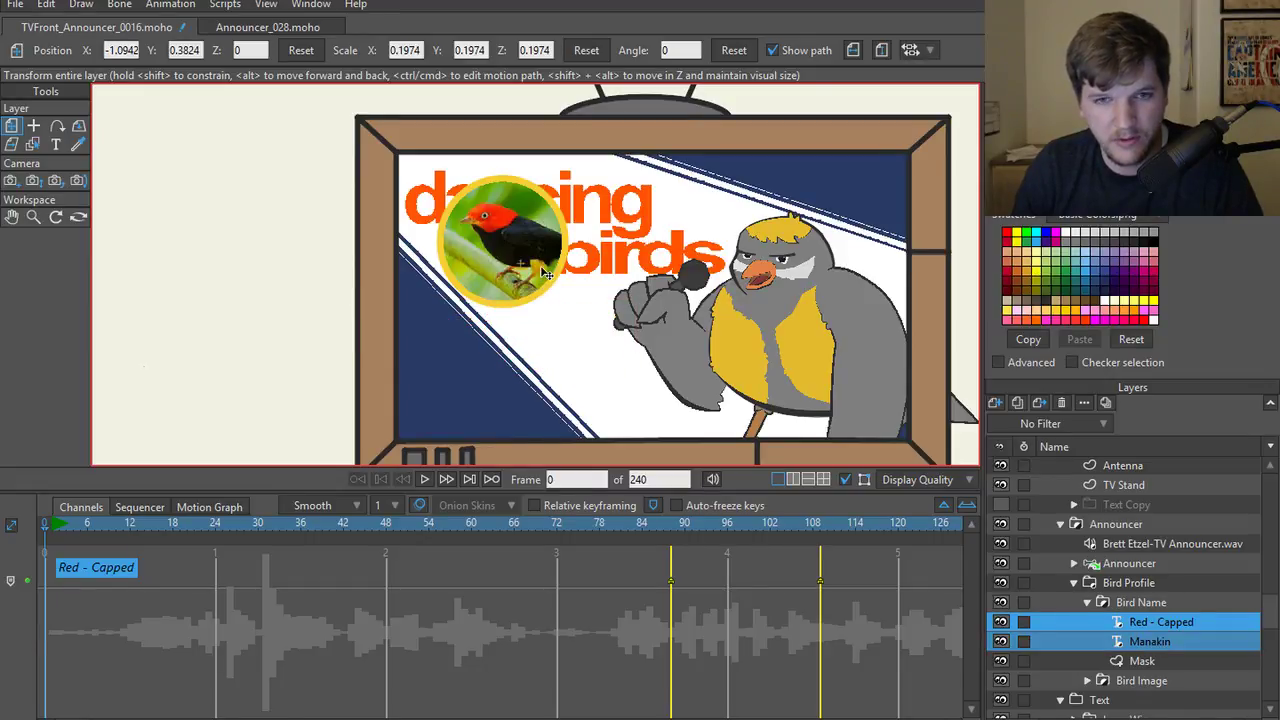
key(space)
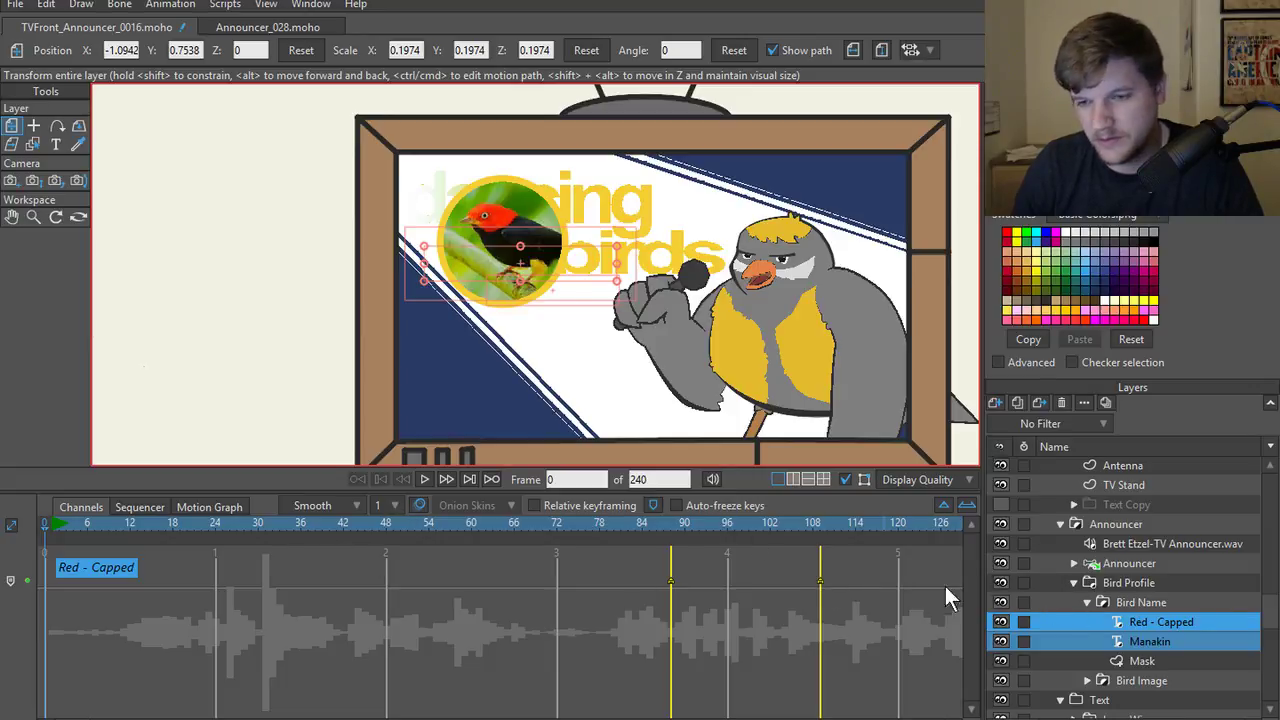
- Preview the animation and set a position keyframe at frame 114 for both the Red - Capped and Manakin text layers
click(423, 479)
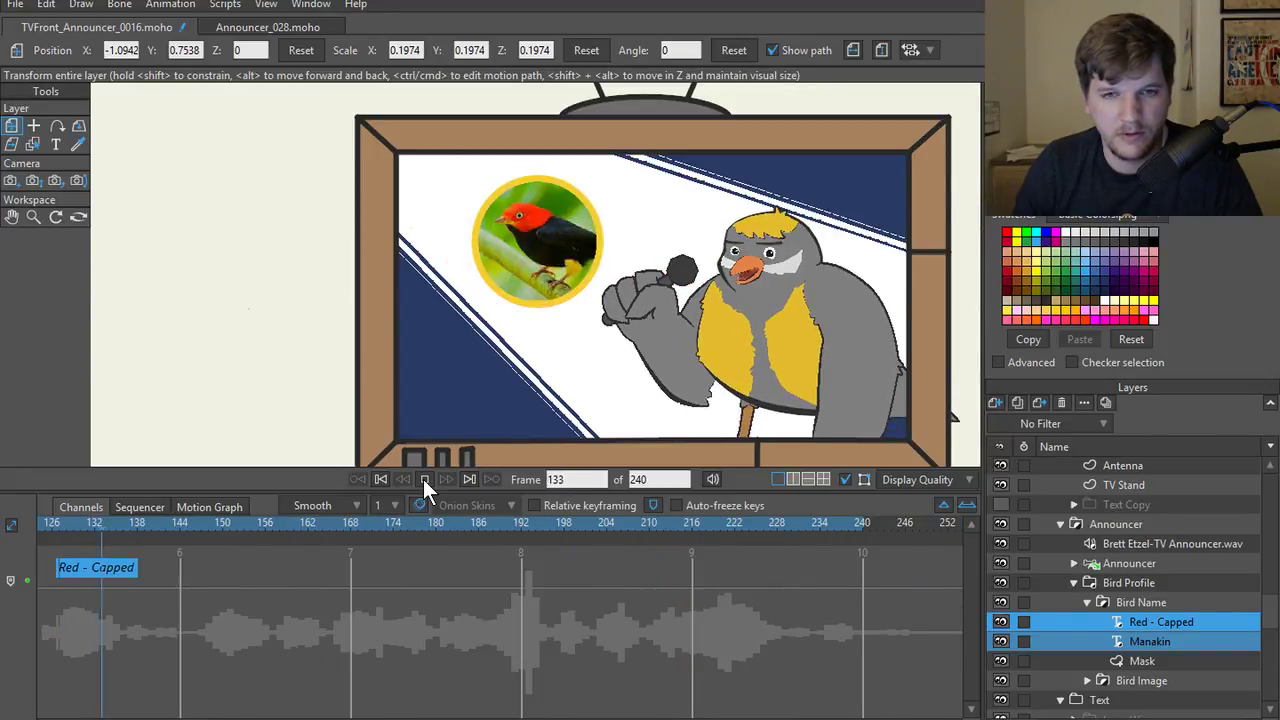
click(423, 479)
drag(201, 522, 300, 554)
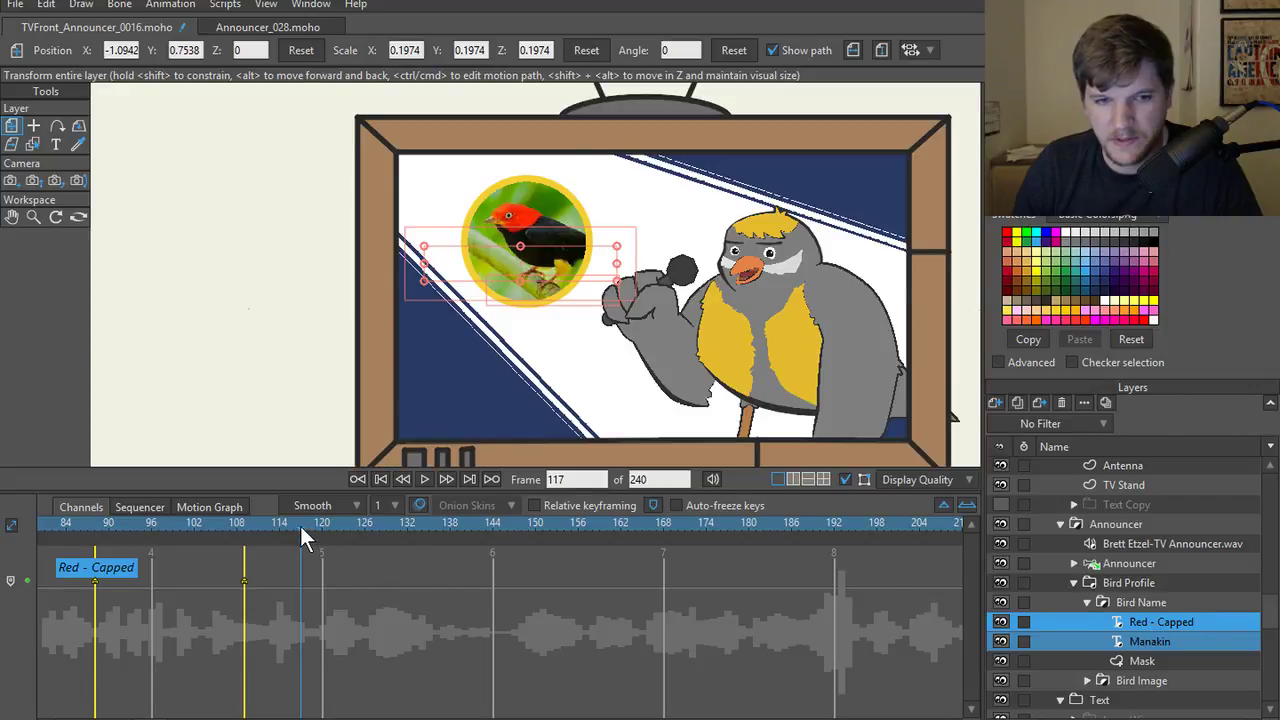
drag(300, 526, 279, 525)
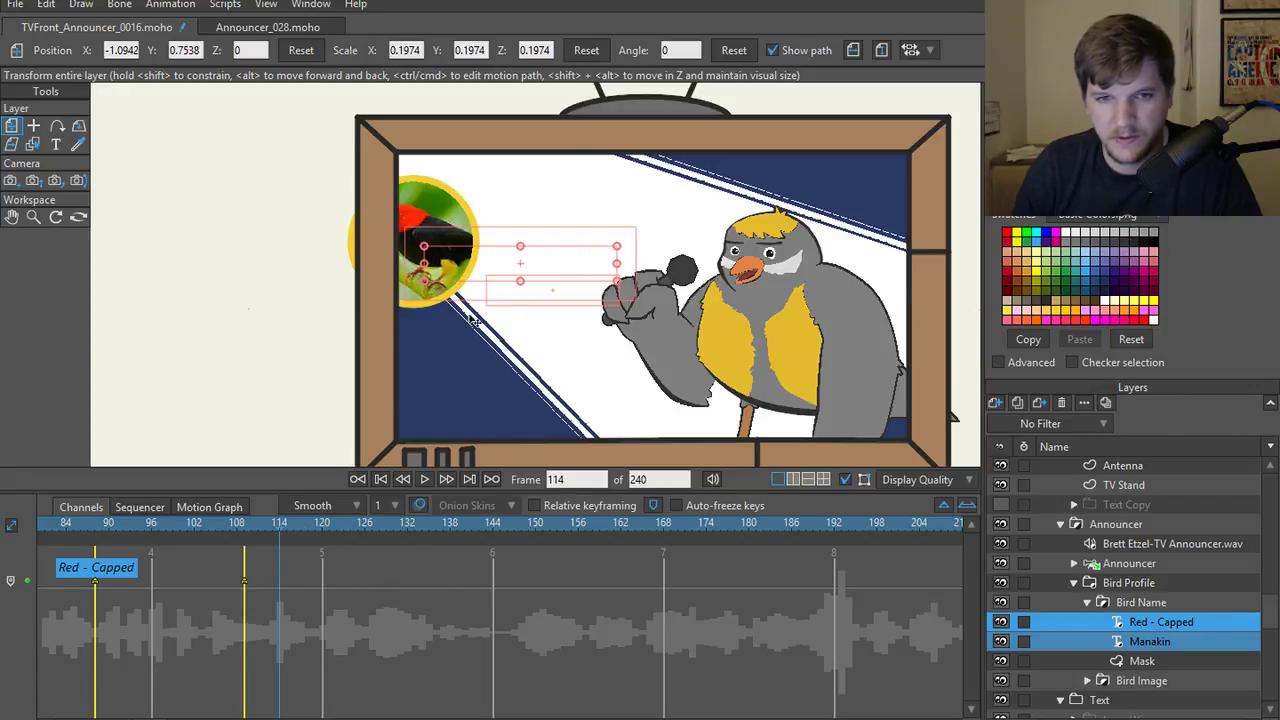
click(506, 280)
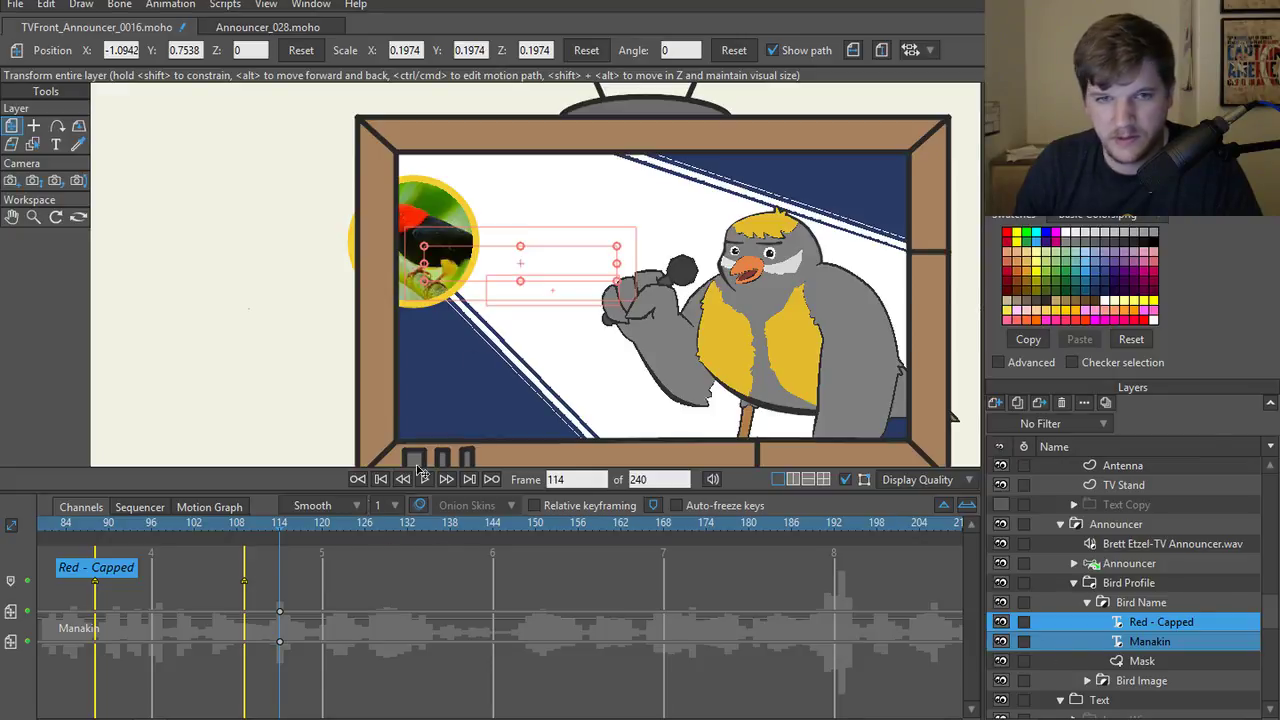
- At frame 117, move the Red - Capped and Manakin text layers down into the mask area, about Y 0.406, and preview the motion
drag(280, 528, 301, 533)
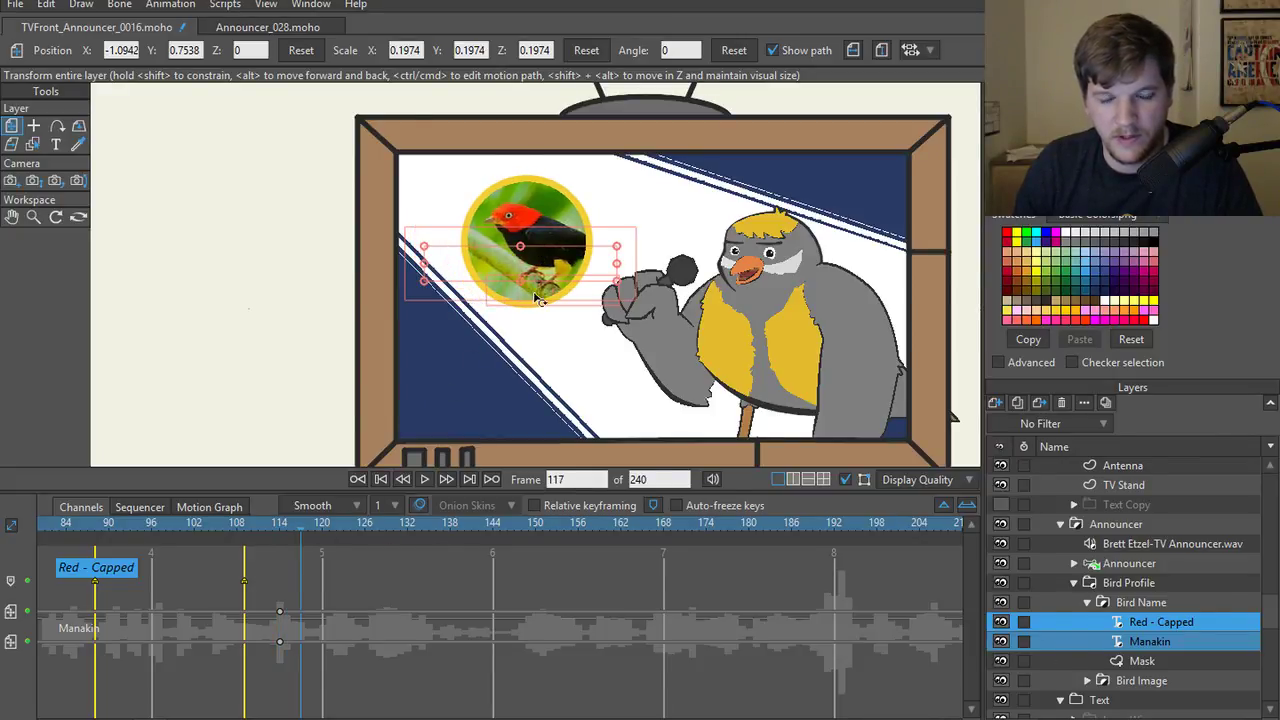
drag(577, 275, 577, 343)
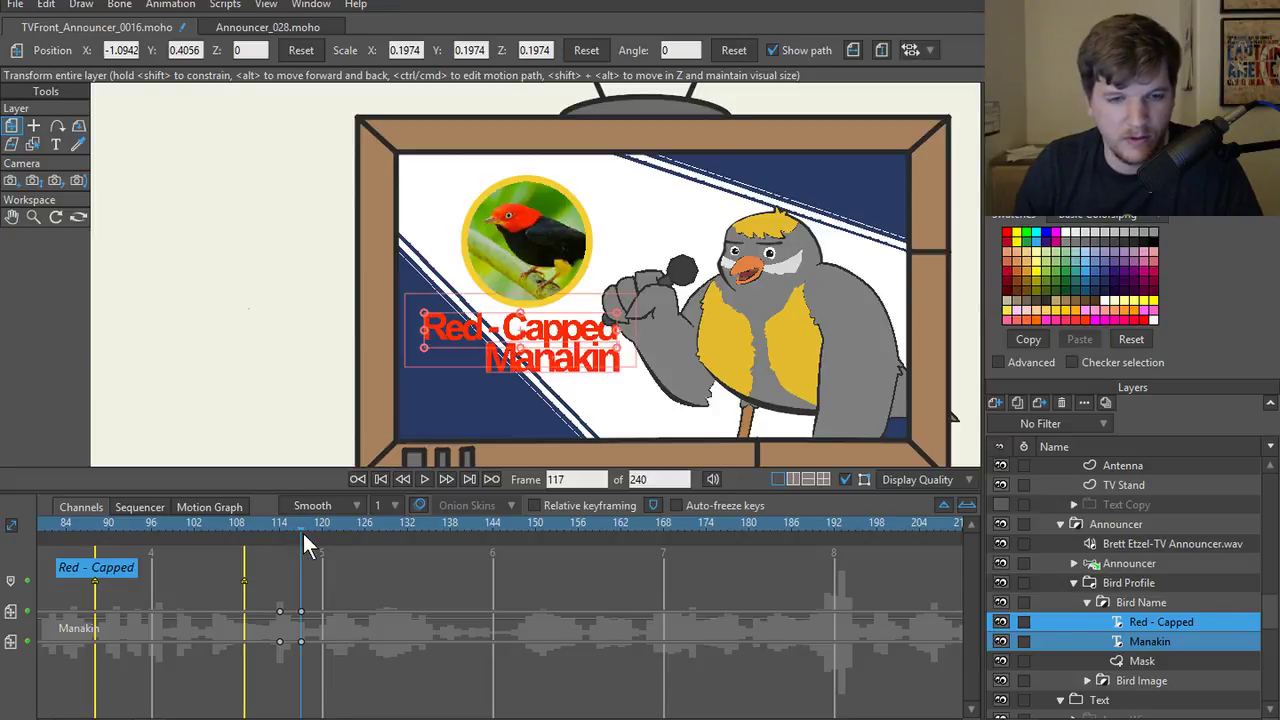
mouse_move(303, 528)
mouse_down()
mouse_move(243, 532)
mouse_move(266, 523)
mouse_move(302, 538)
mouse_up()
key(space)
key(space)
click(249, 521)
key(space)
key(space)
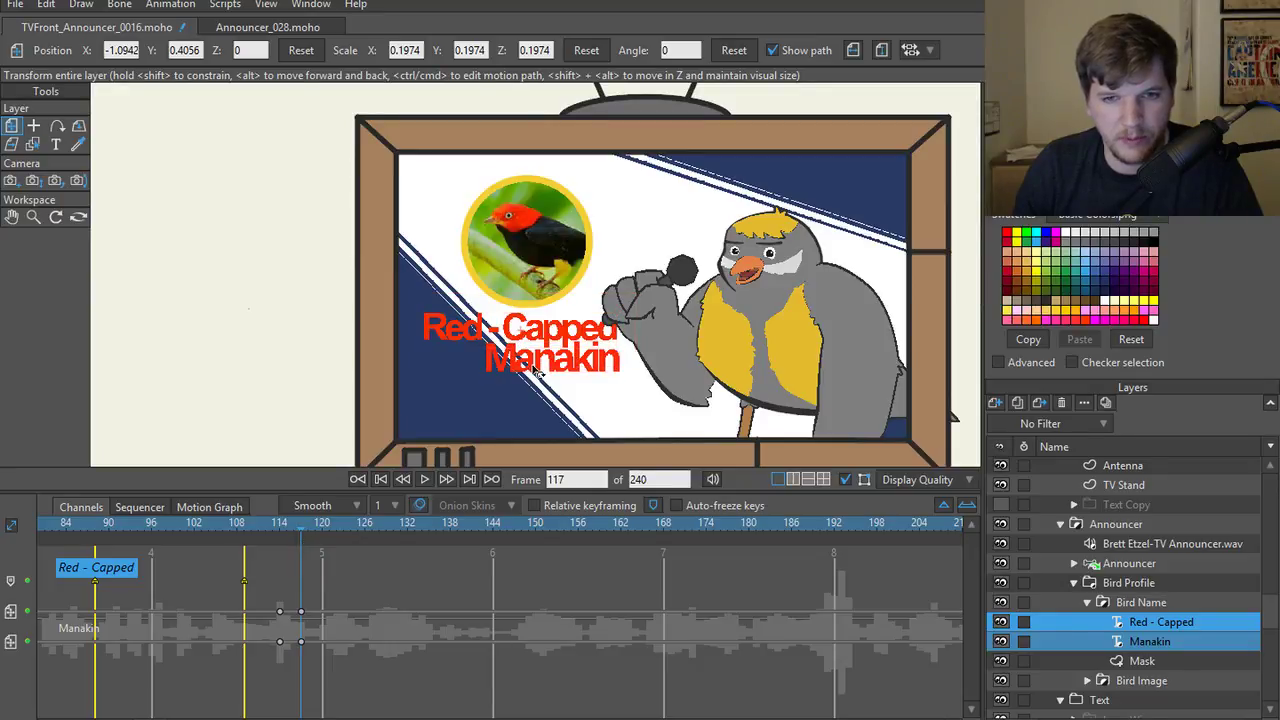
- Lower both text layers slightly at frame 117 as an overshoot and raise them to about Y 0.392 at frame 119
drag(543, 344, 534, 353)
drag(299, 523, 314, 522)
drag(519, 359, 519, 354)
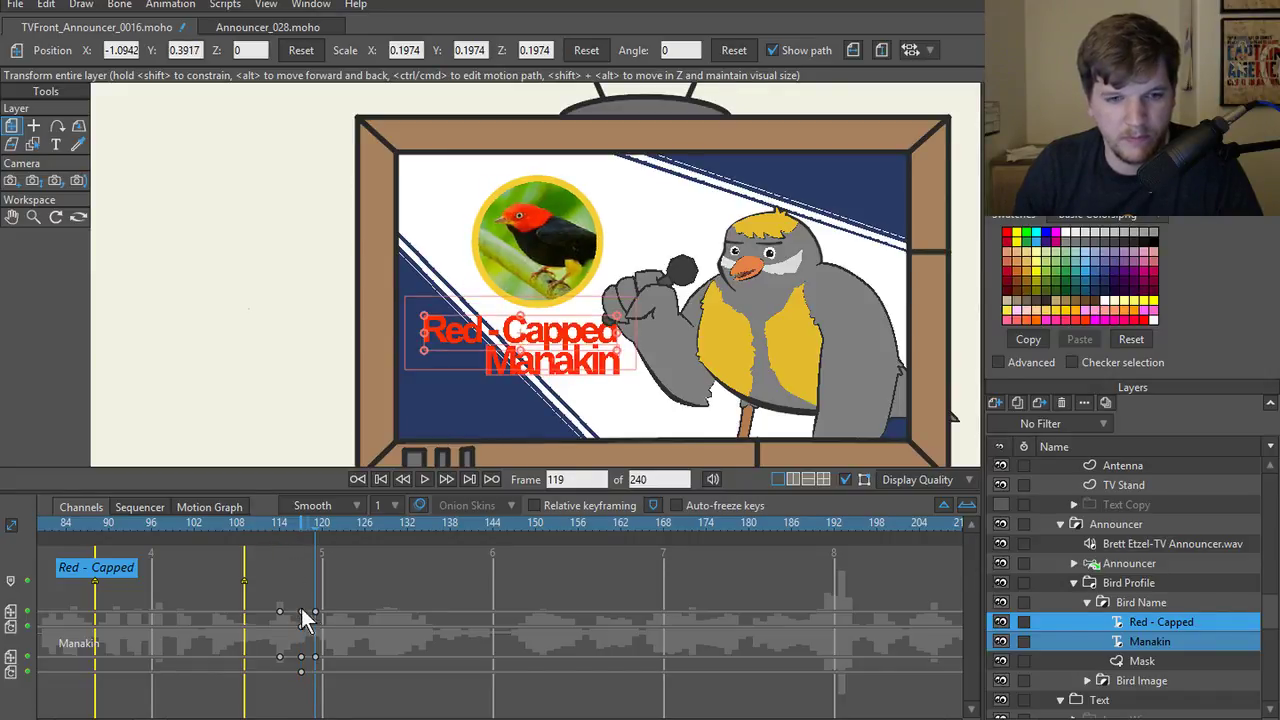
- Shift the frame 119 position keyframes of both the Red - Capped and Manakin layers to frame 121
drag(316, 612, 329, 610)
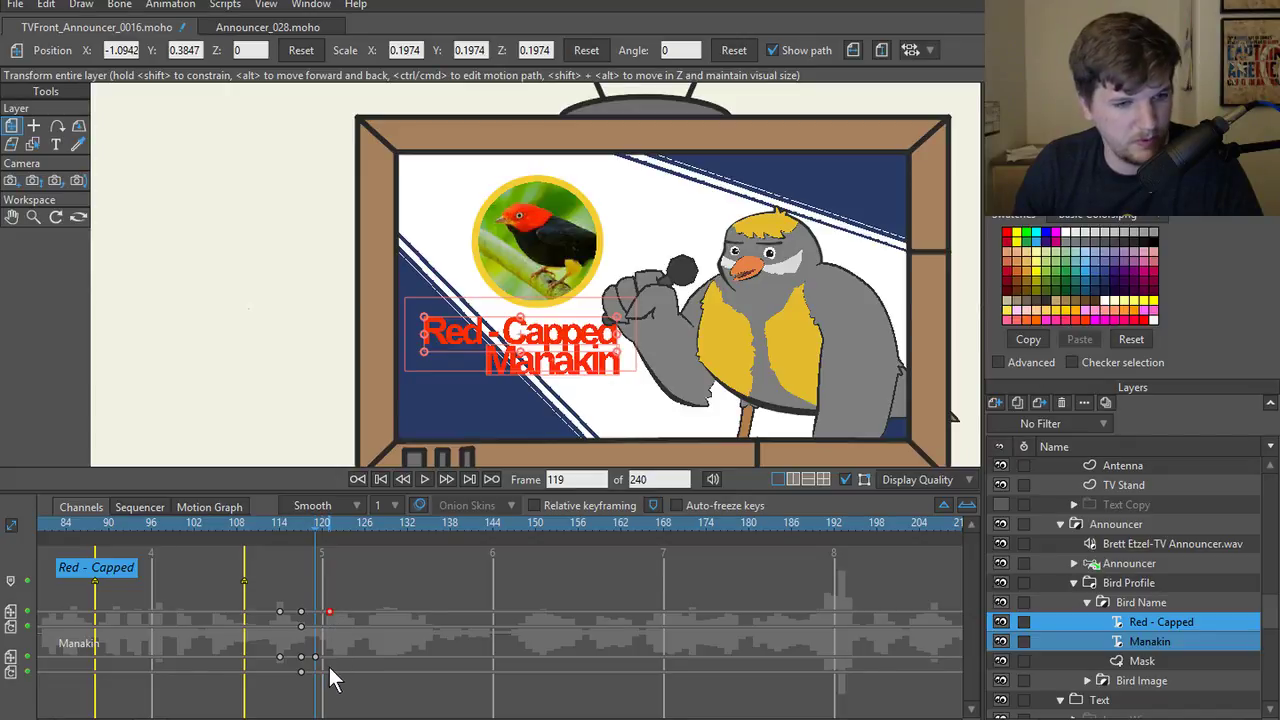
key(ctrl+z)
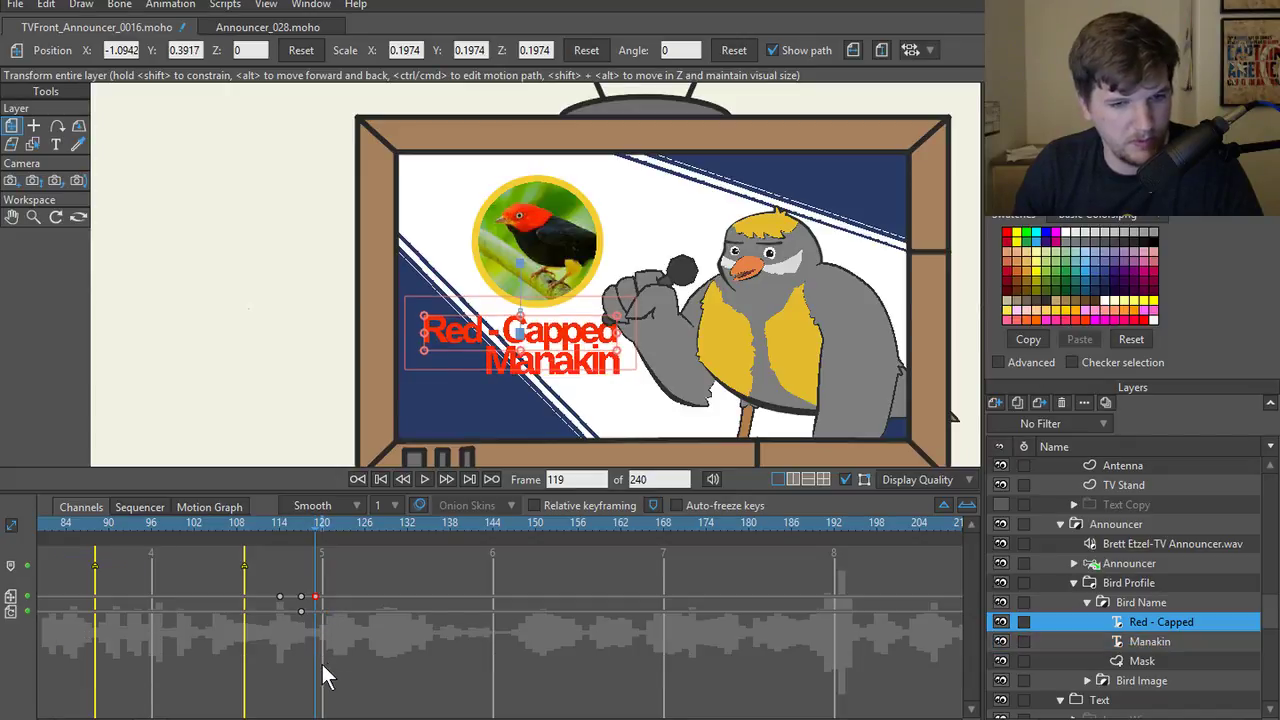
ctrl+click(1167, 643)
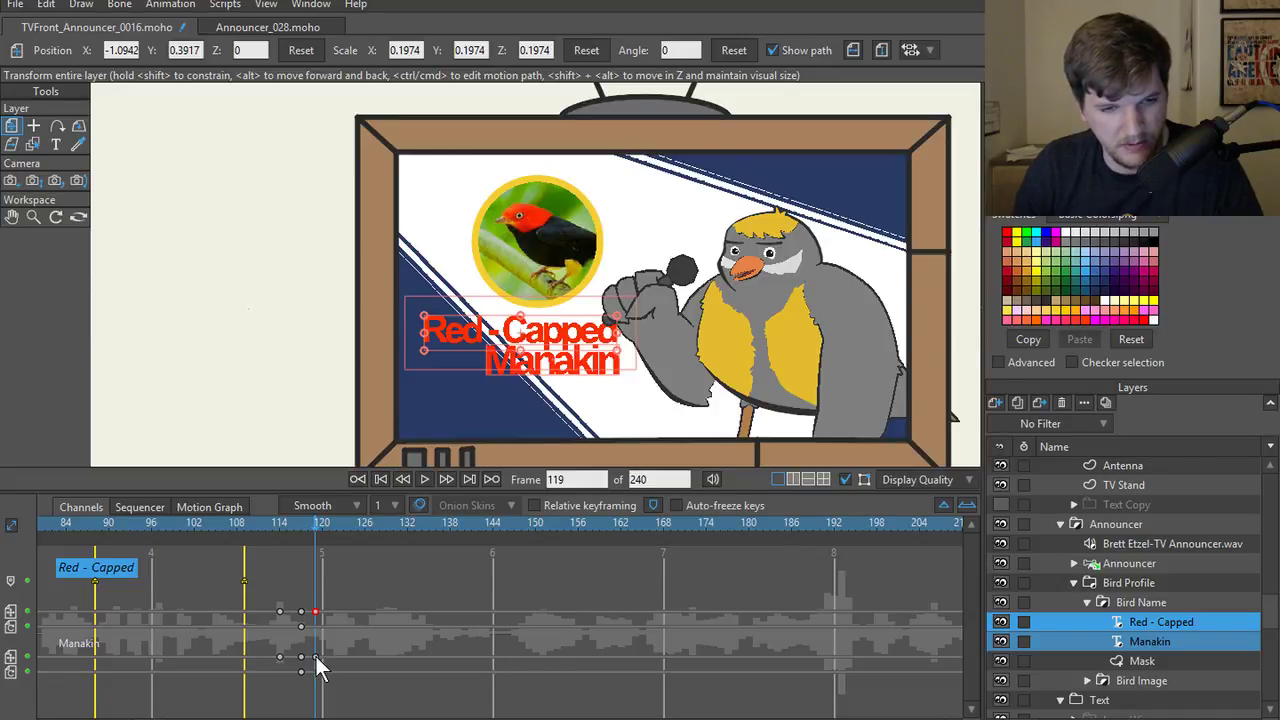
click(308, 585)
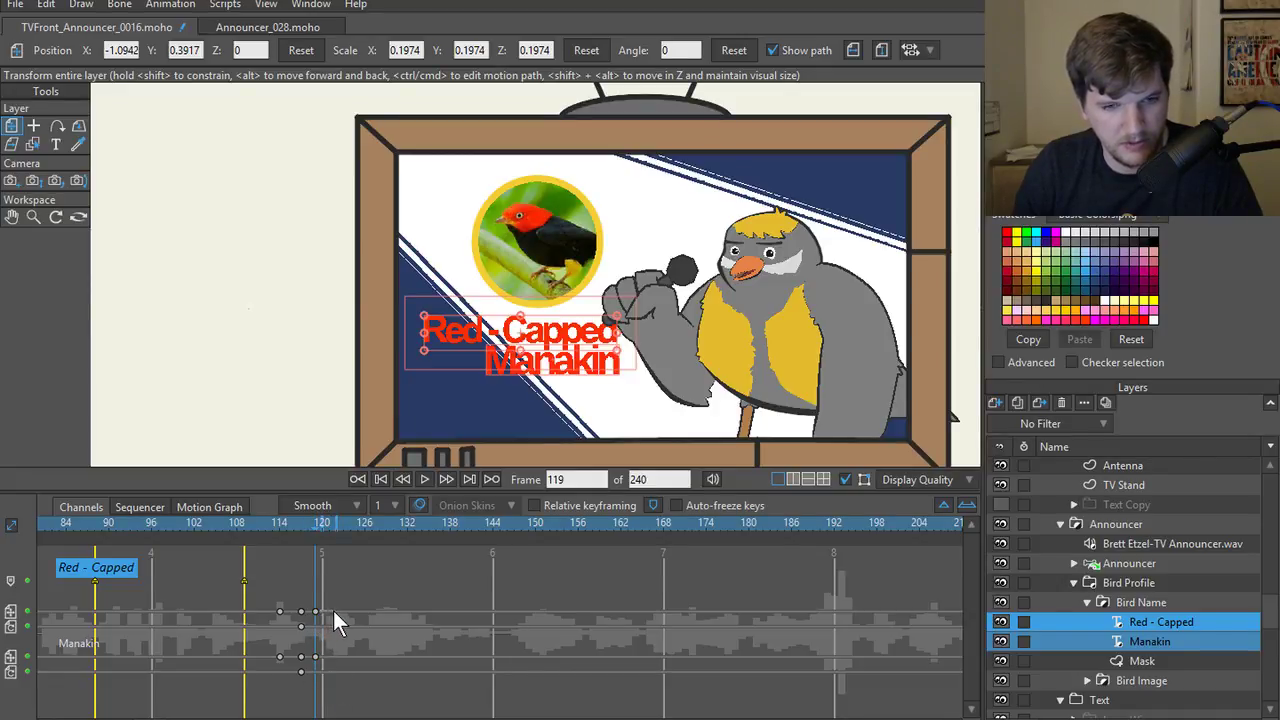
mouse_move(314, 597)
mouse_down()
mouse_move(323, 643)
mouse_move(327, 611)
mouse_up()
- Play back the logo wipe, bird picture entrance and caption drop to check their timing against the audio
click(83, 527)
key(space)
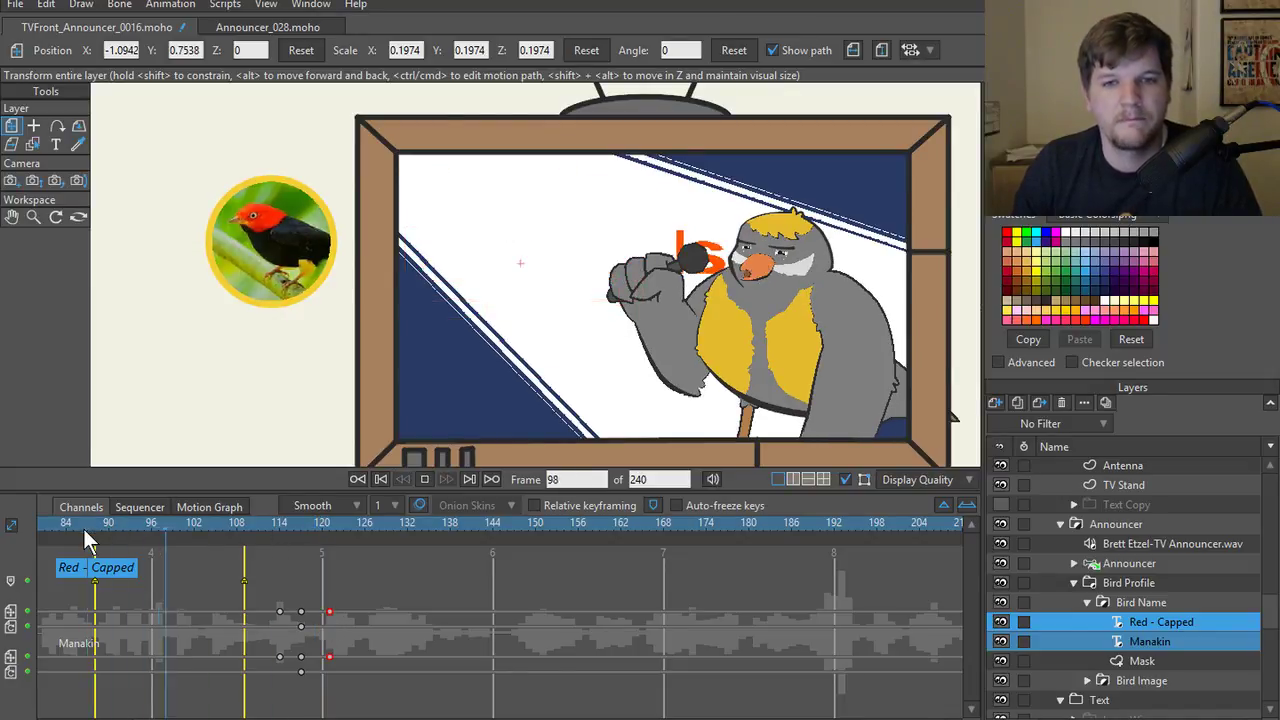
key(space)
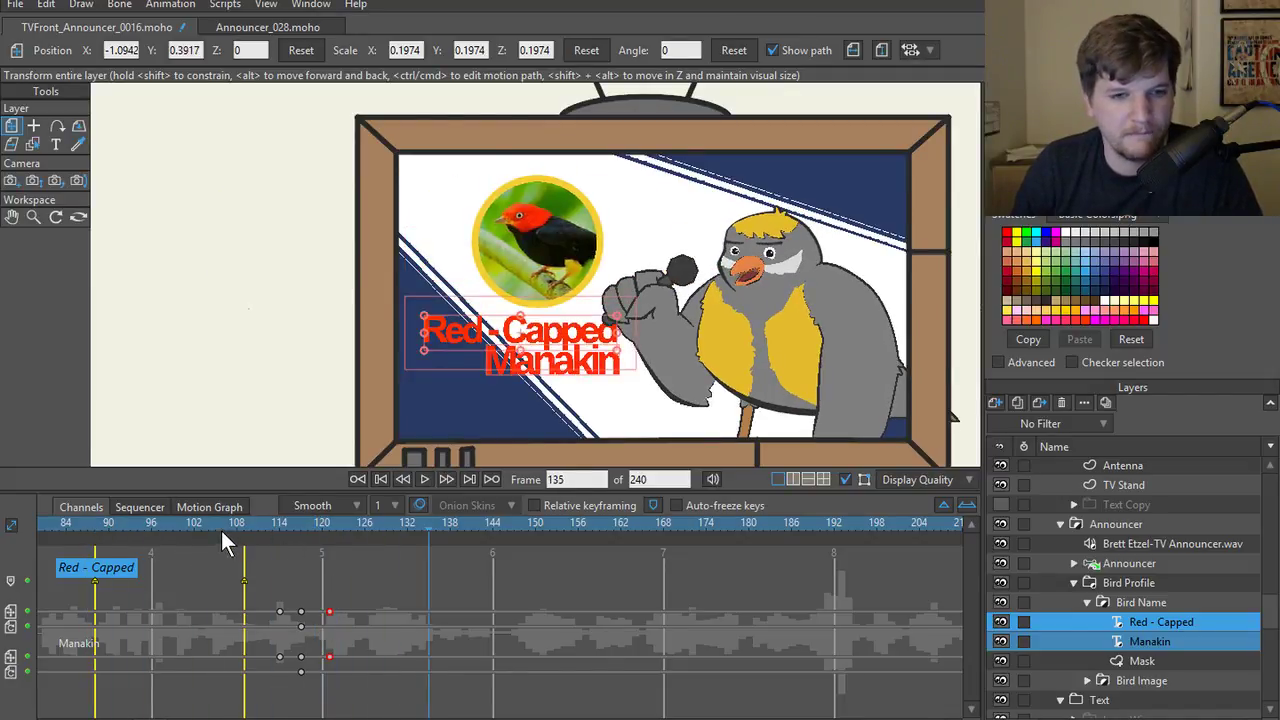
click(237, 525)
key(space)
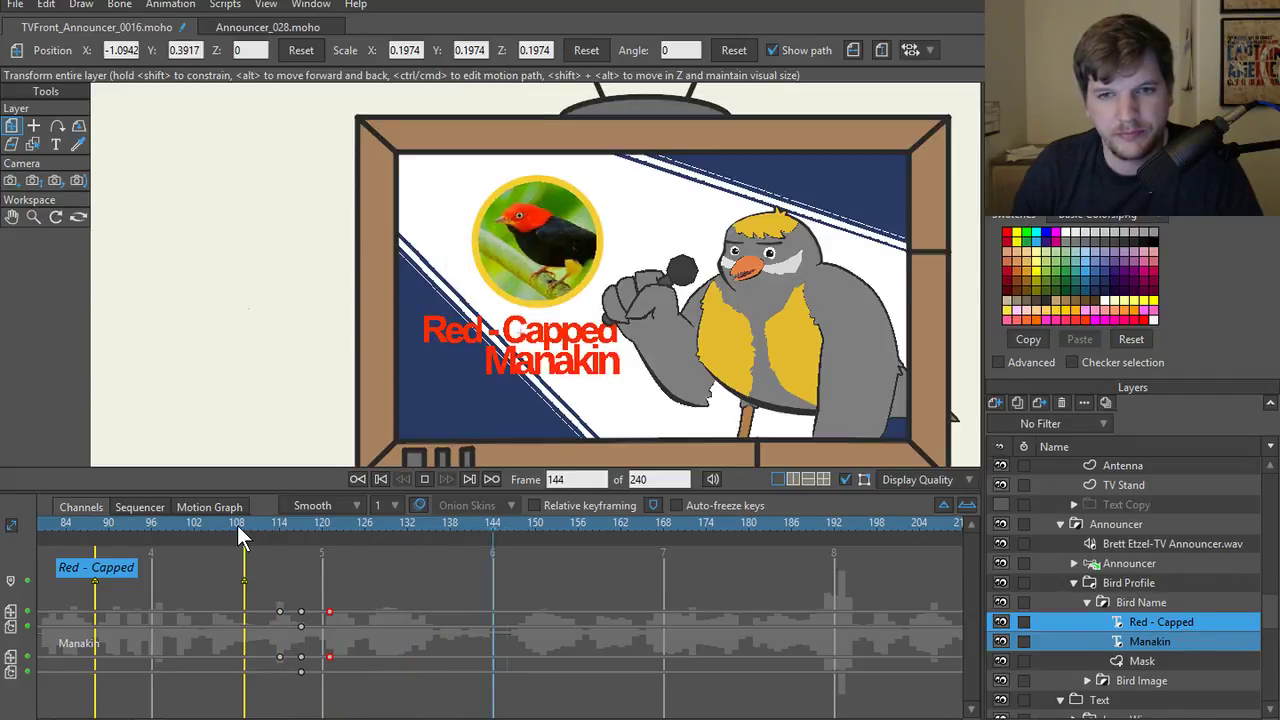
key(space)
key(space)
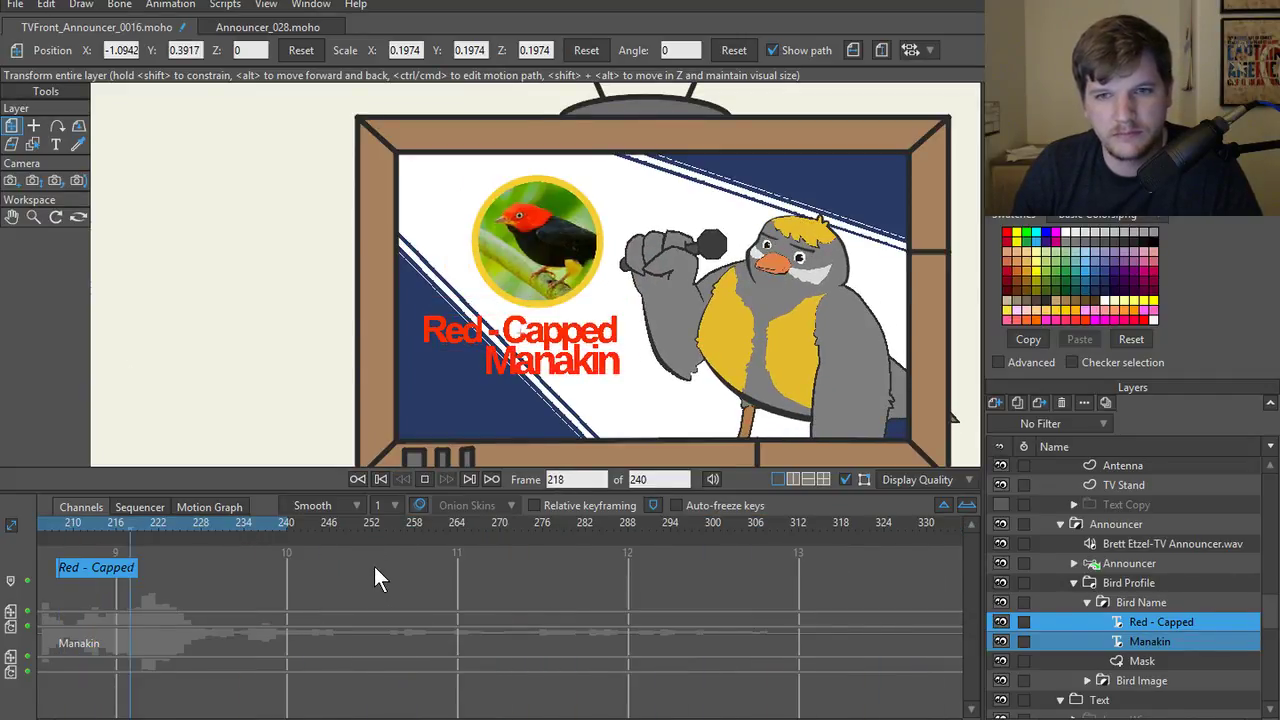
key(space)
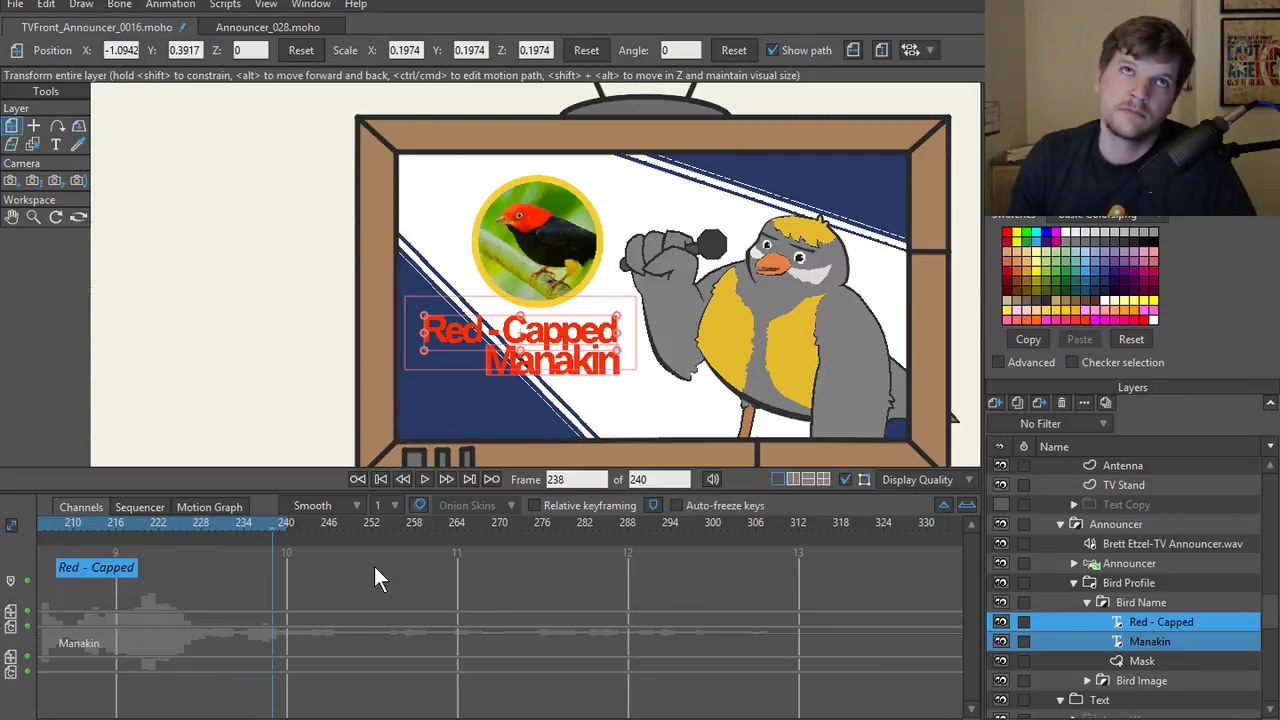
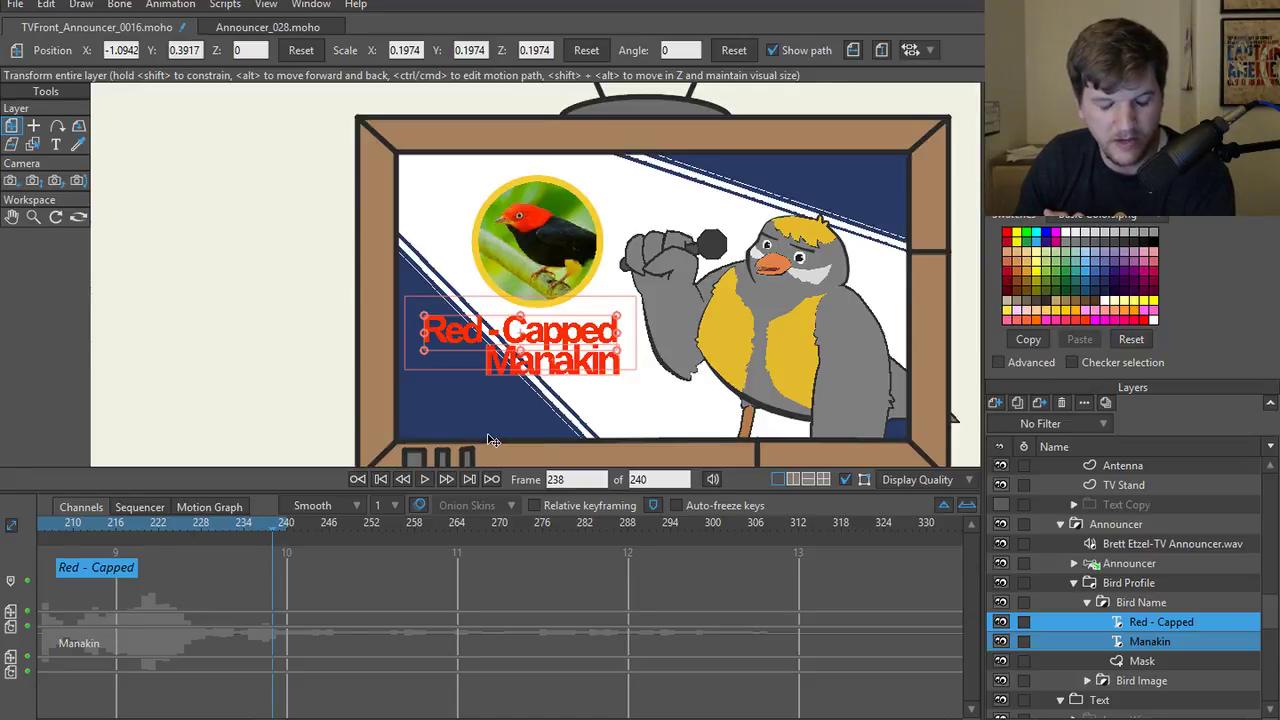
- Return to frame 0, expand the Logo Wipe group and select its birds layer
click(376, 477)
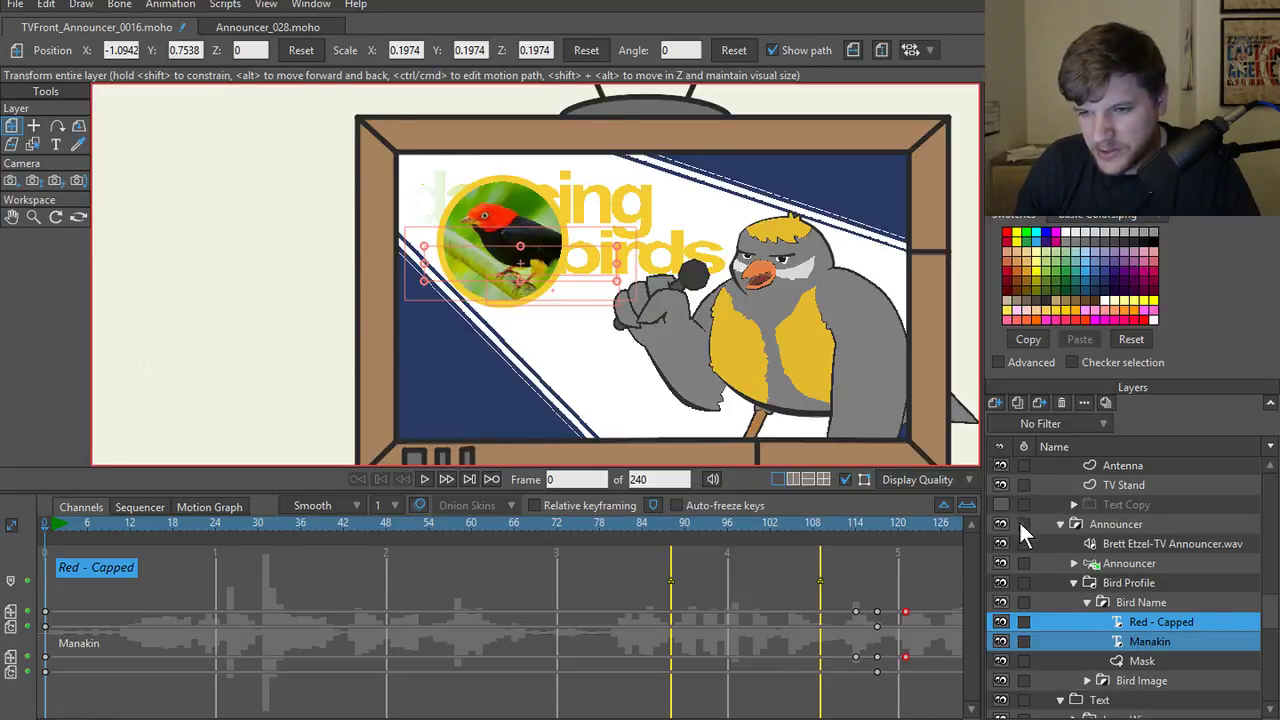
scroll(1040, 540, down, 1)
click(1113, 660)
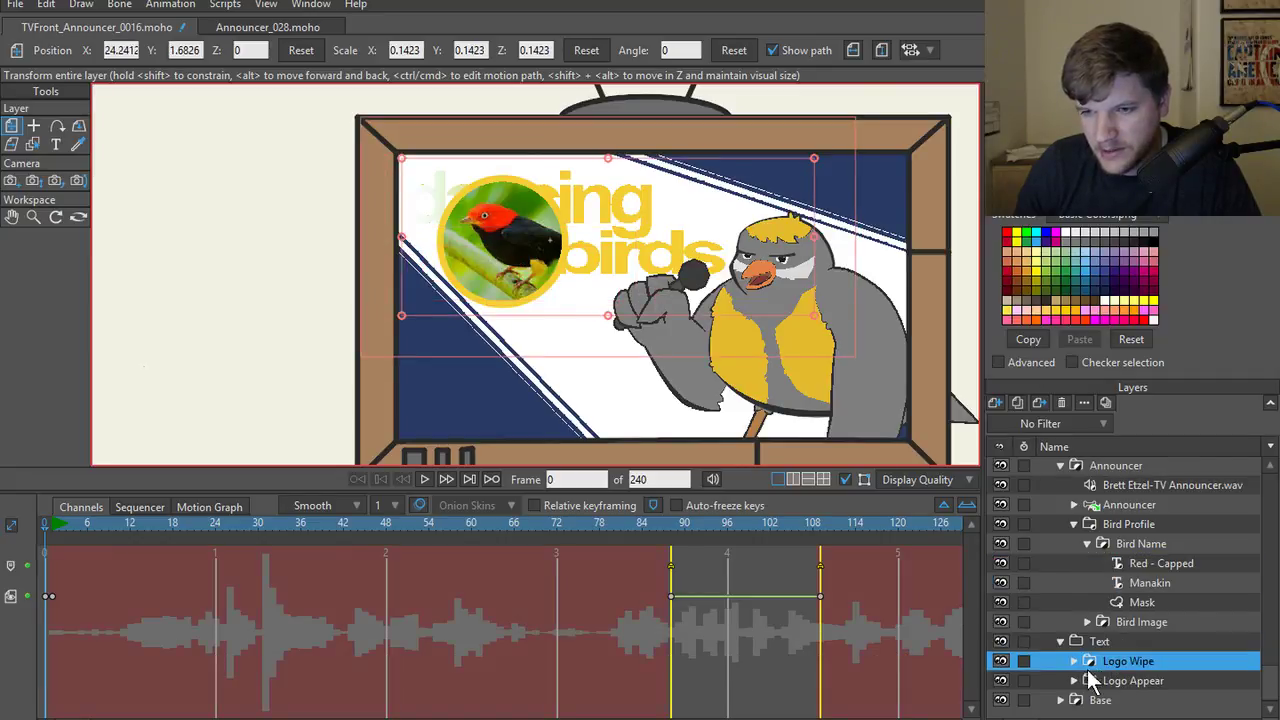
click(1074, 661)
scroll(1165, 685, down, 3)
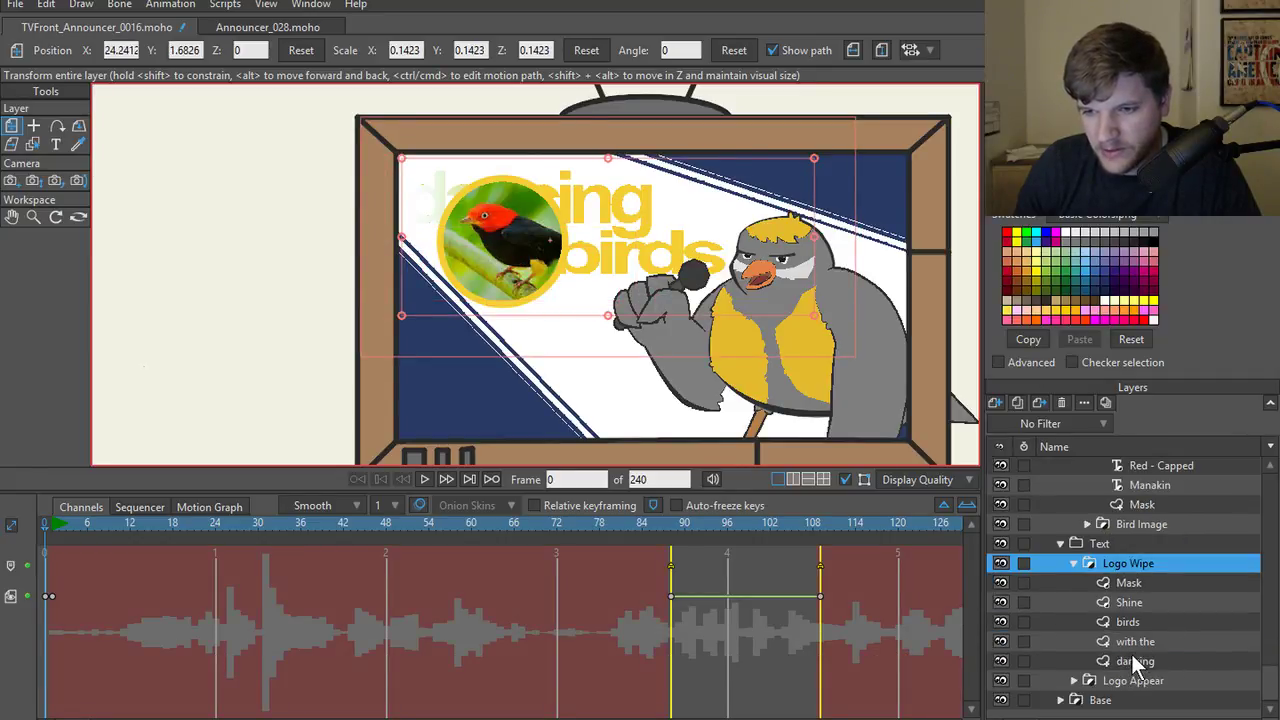
click(1131, 641)
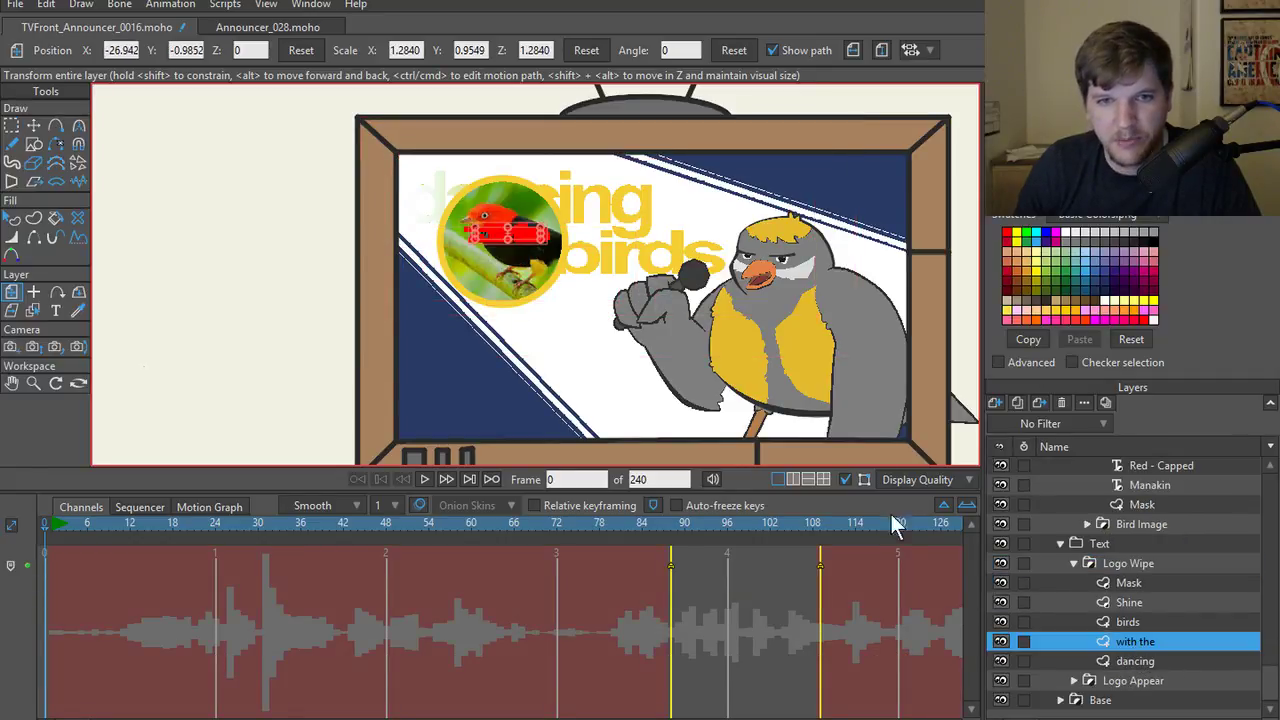
click(1131, 621)
- Give the letter b in the birds layer a black #000000 stroke, trying width 13 and then width 10
scroll(603, 312, up, 5)
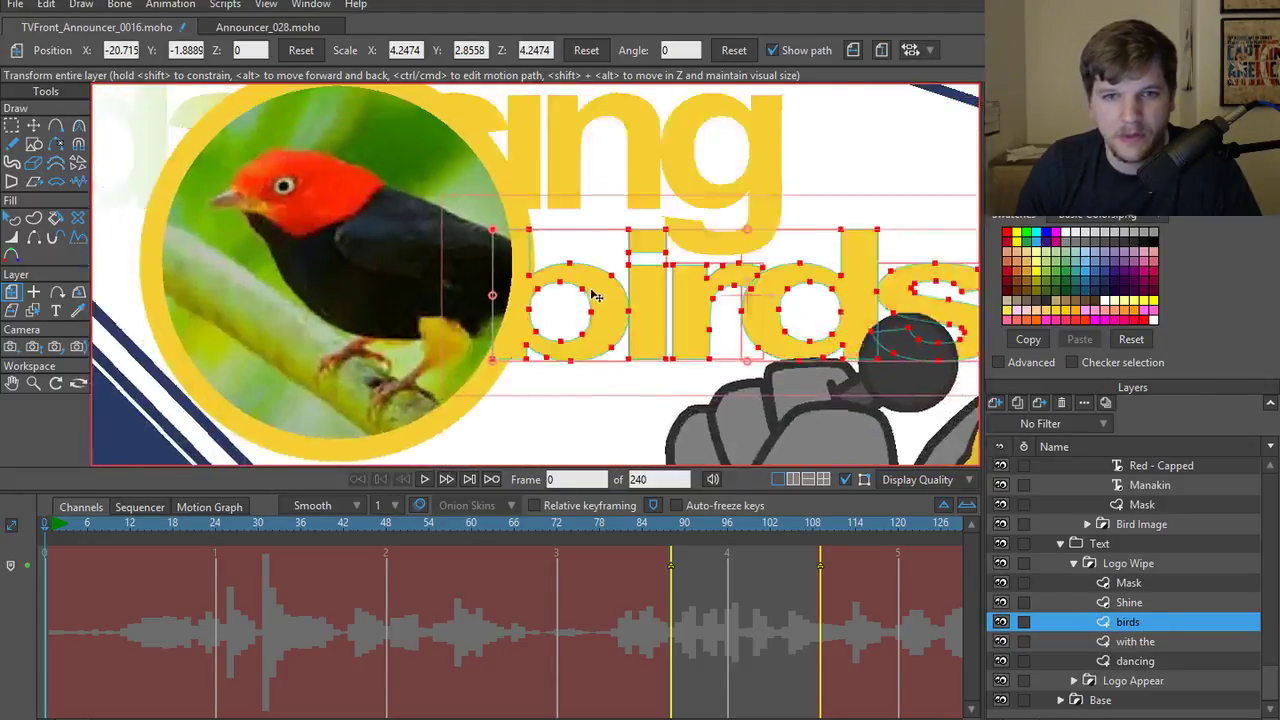
click(603, 312)
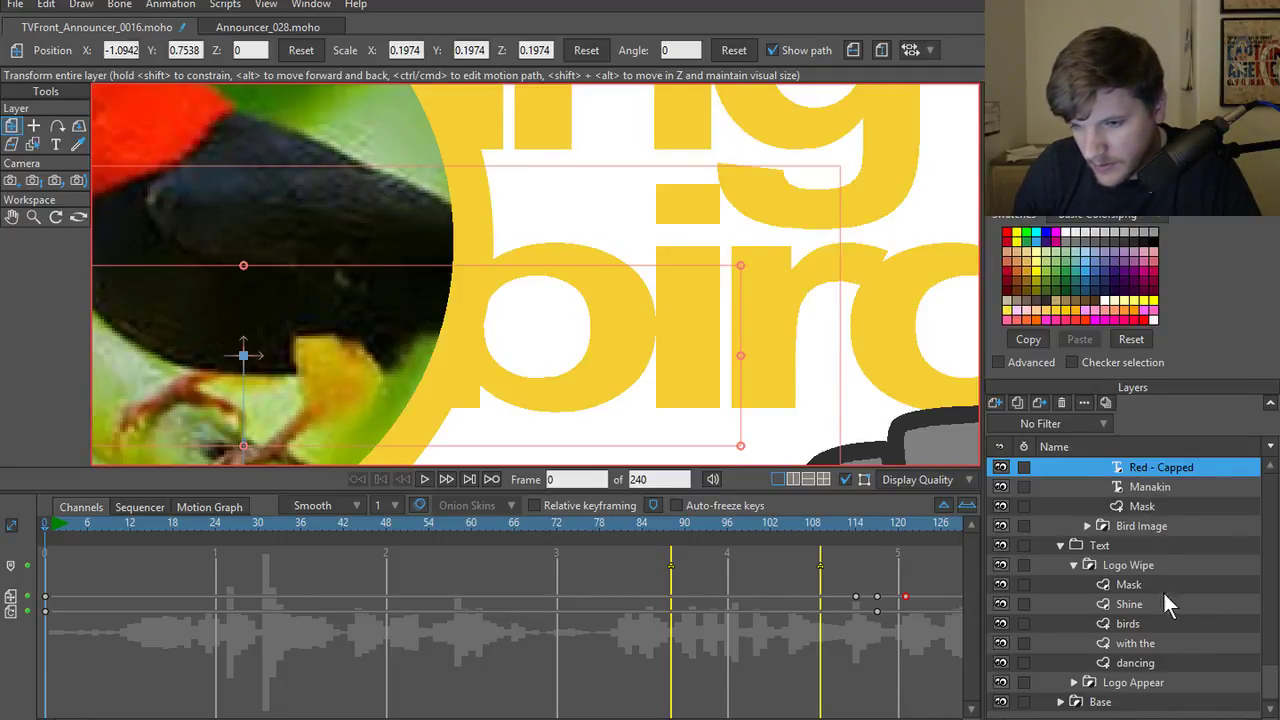
click(1150, 626)
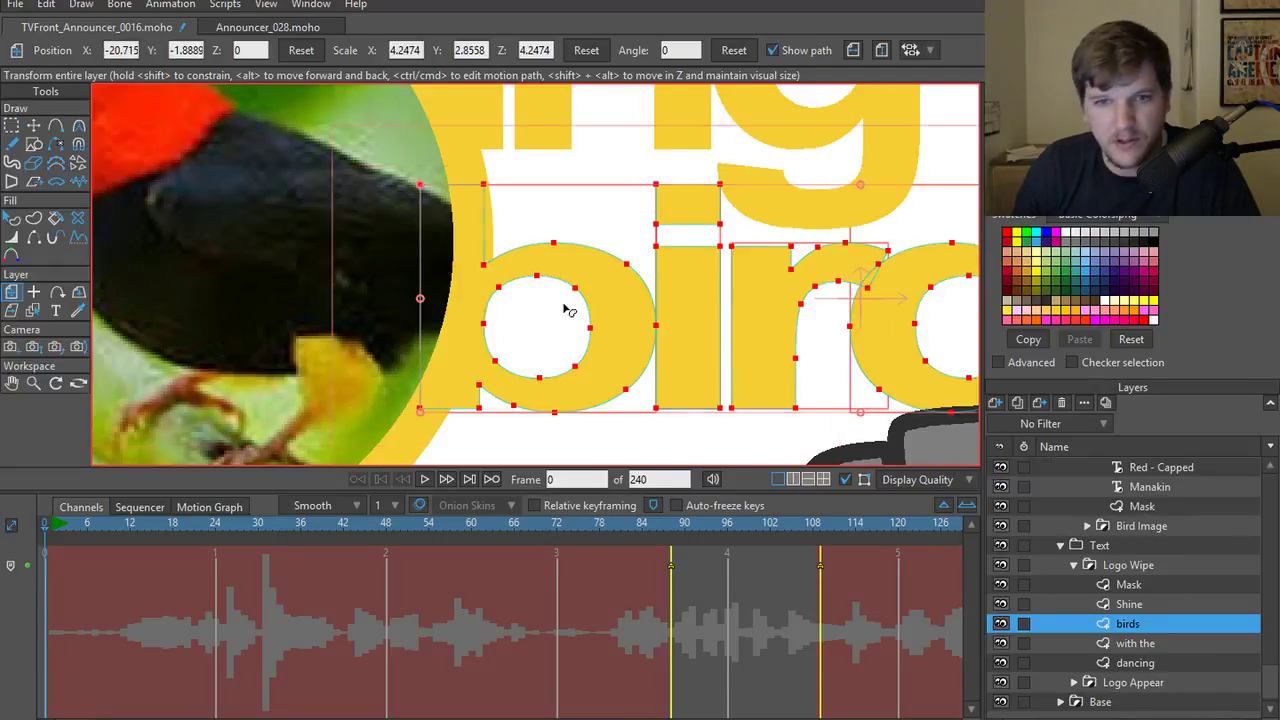
key(q)
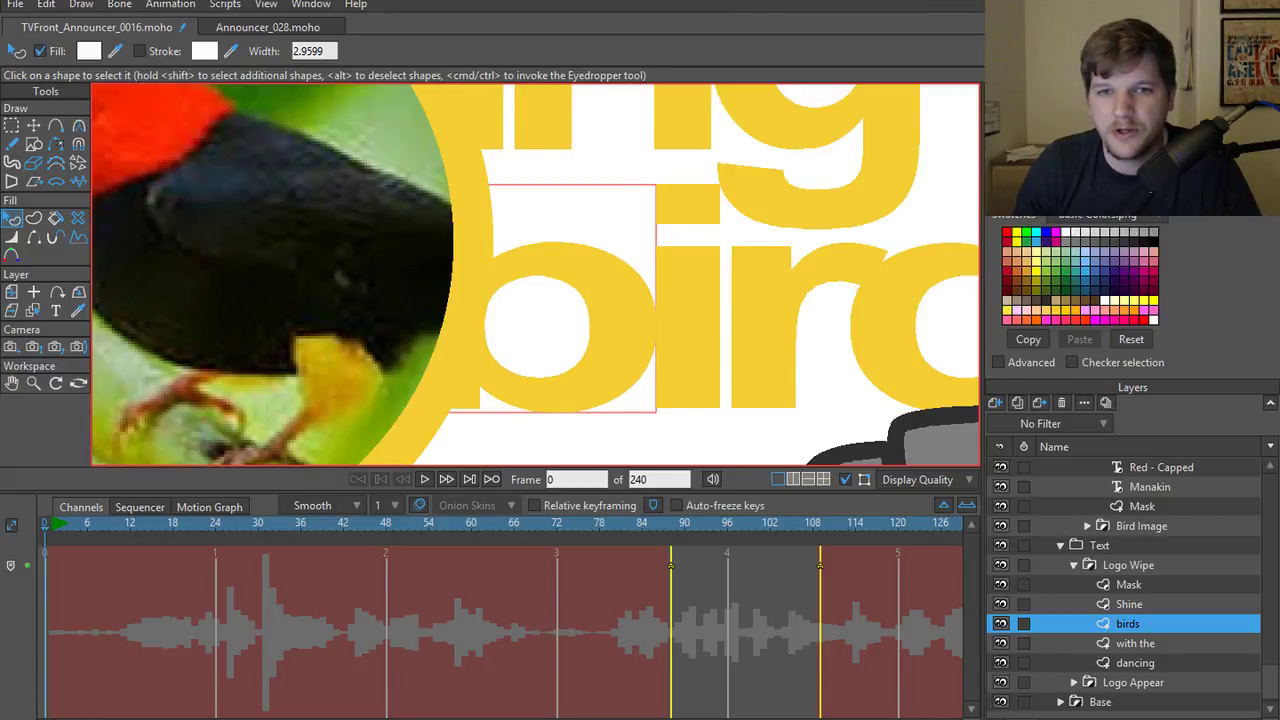
click(88, 51)
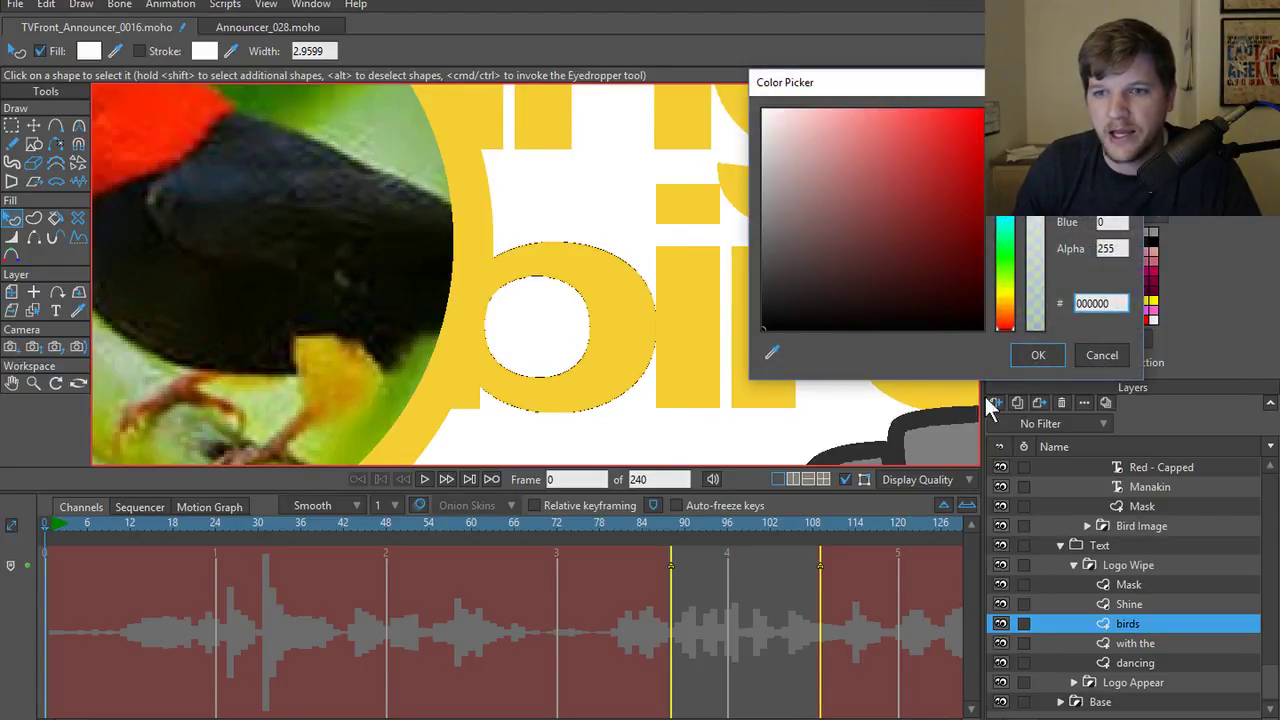
click(1036, 356)
text(13)
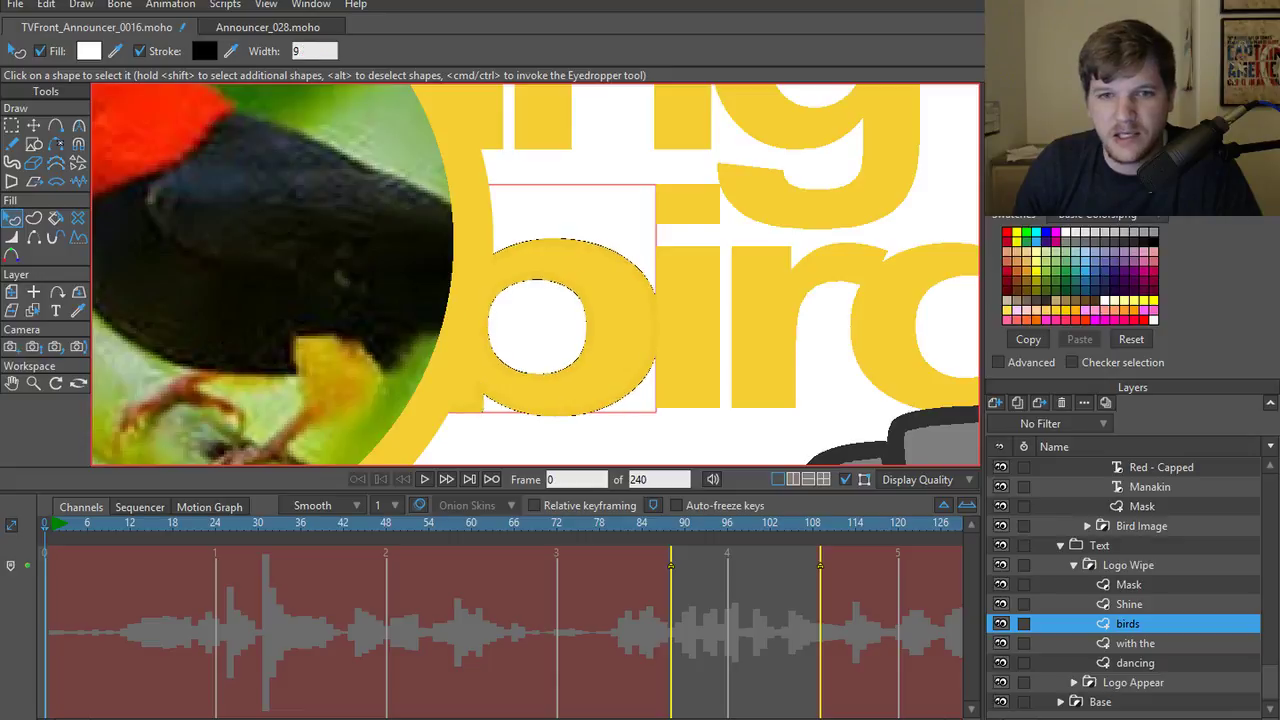
key(Return)
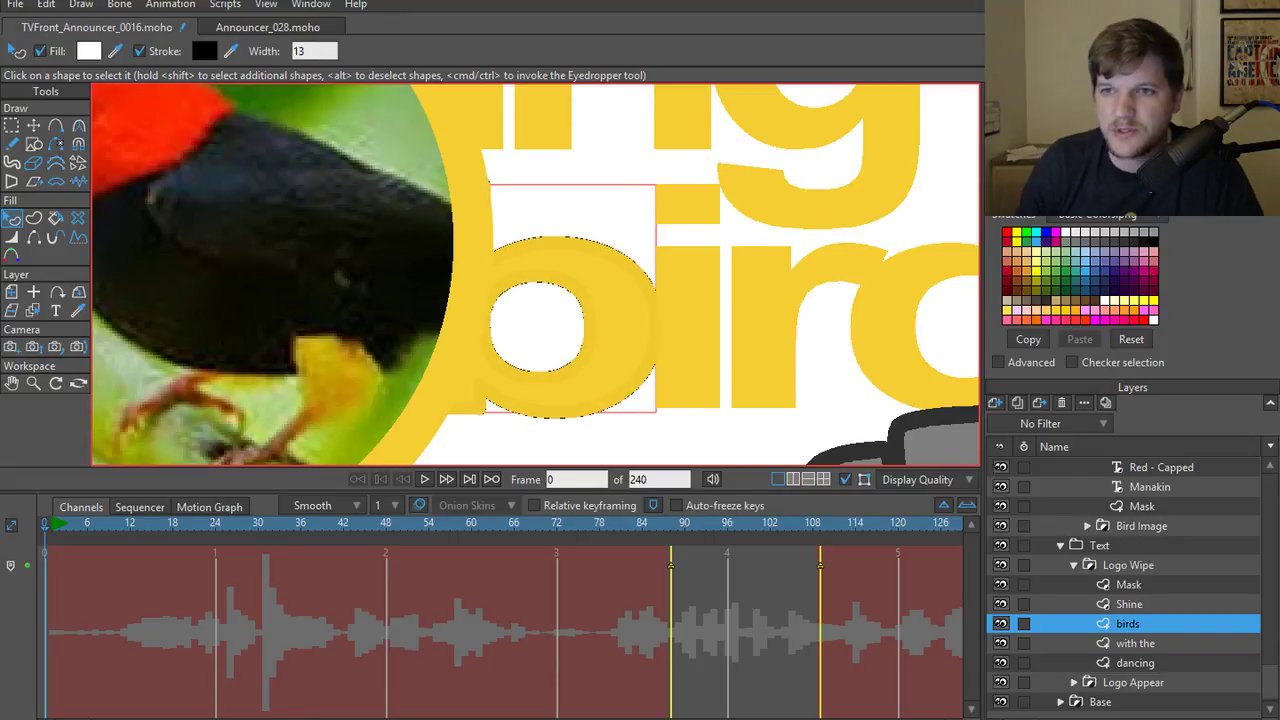
text(10)
key(Return)
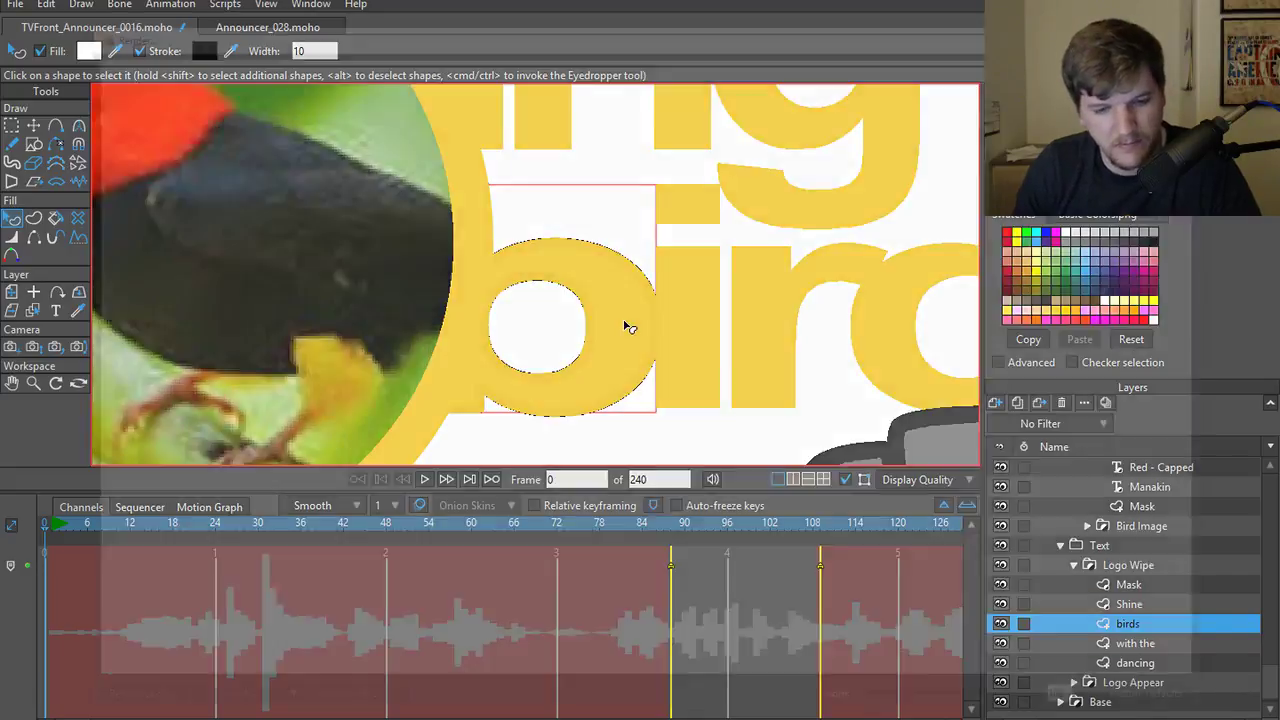
- Render frame 0 to check the stroked letter, close the render and undo the latest stroke width changes
key(ctrl+r)
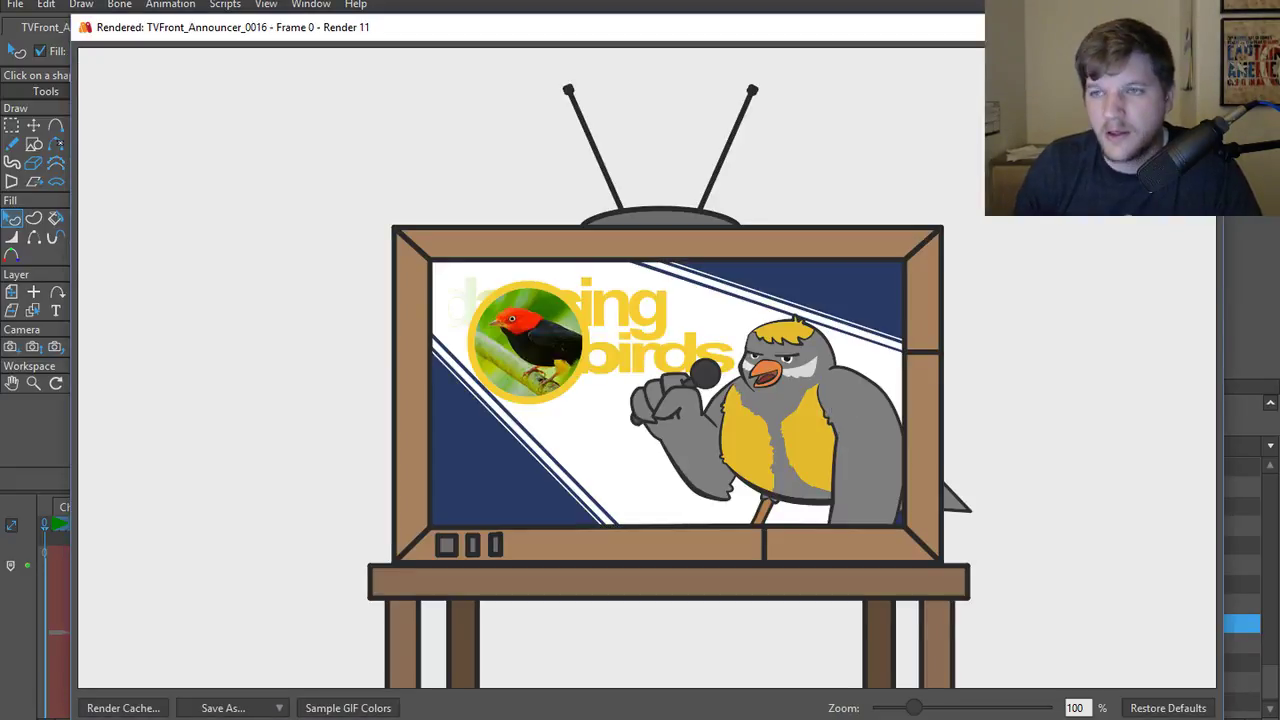
key(ctrl+w)
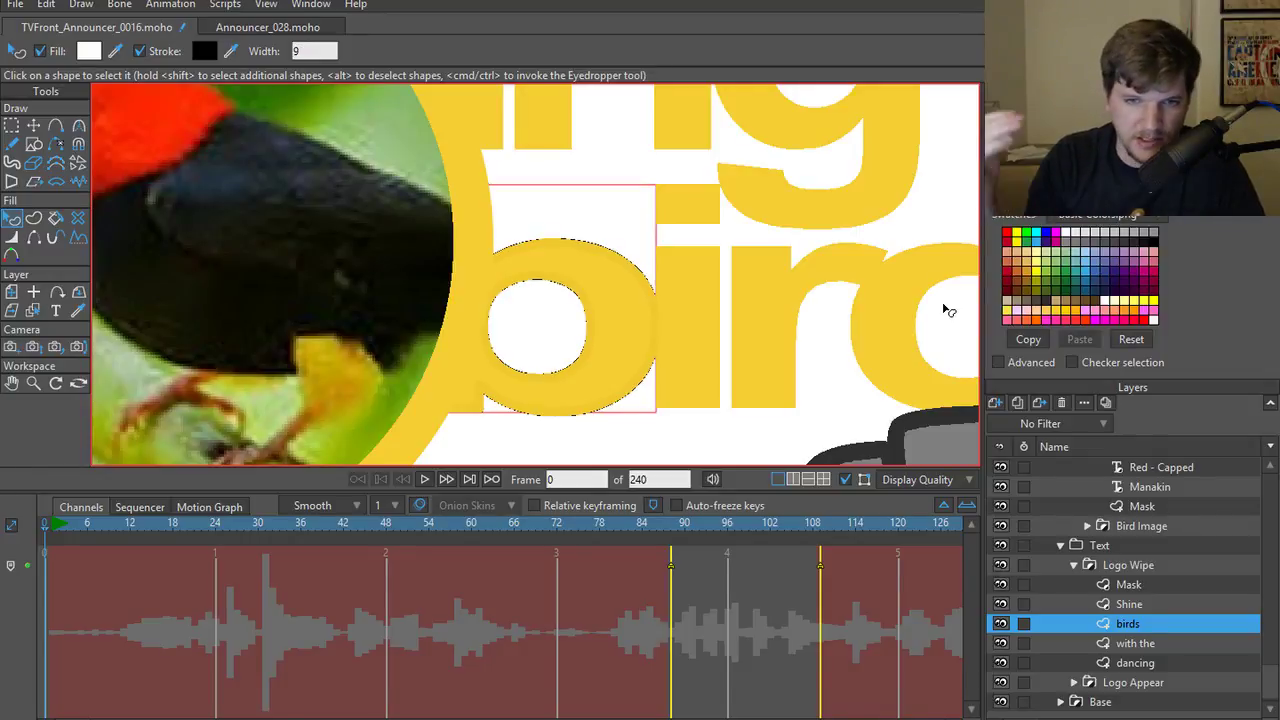
key(ctrl+z)
key(ctrl+z)
key(ctrl+z)
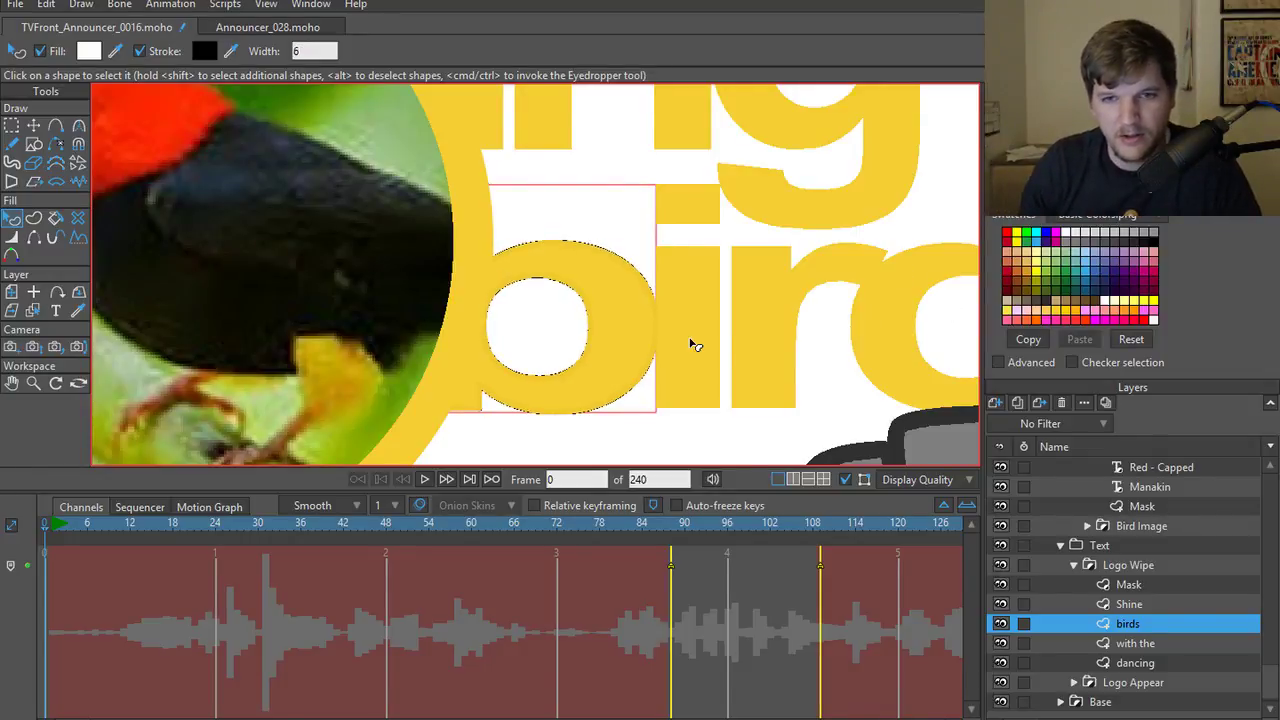
- Try a stroke width of 17 on the hand shape in the UpperArmL layer and revert the outline
scroll(700, 350, down, 5)
scroll(712, 323, up, 7)
click(675, 313)
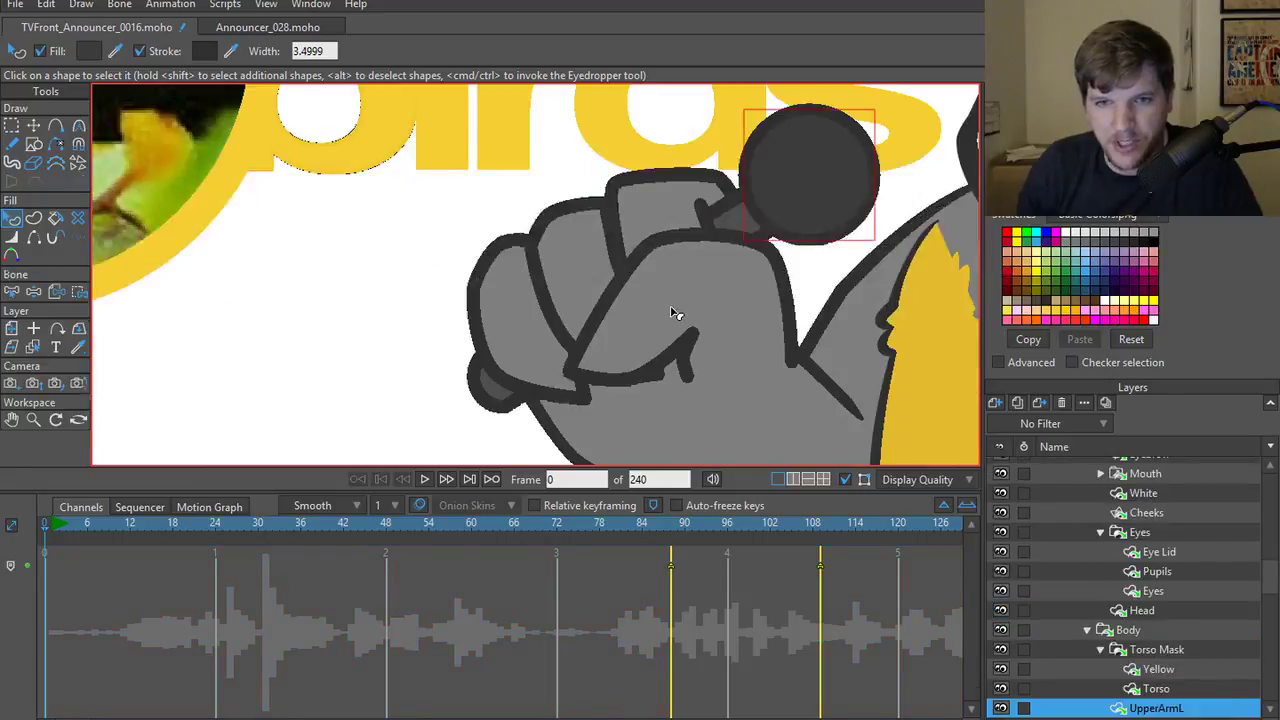
scroll(675, 313, up, 4)
key(g)
key(q)
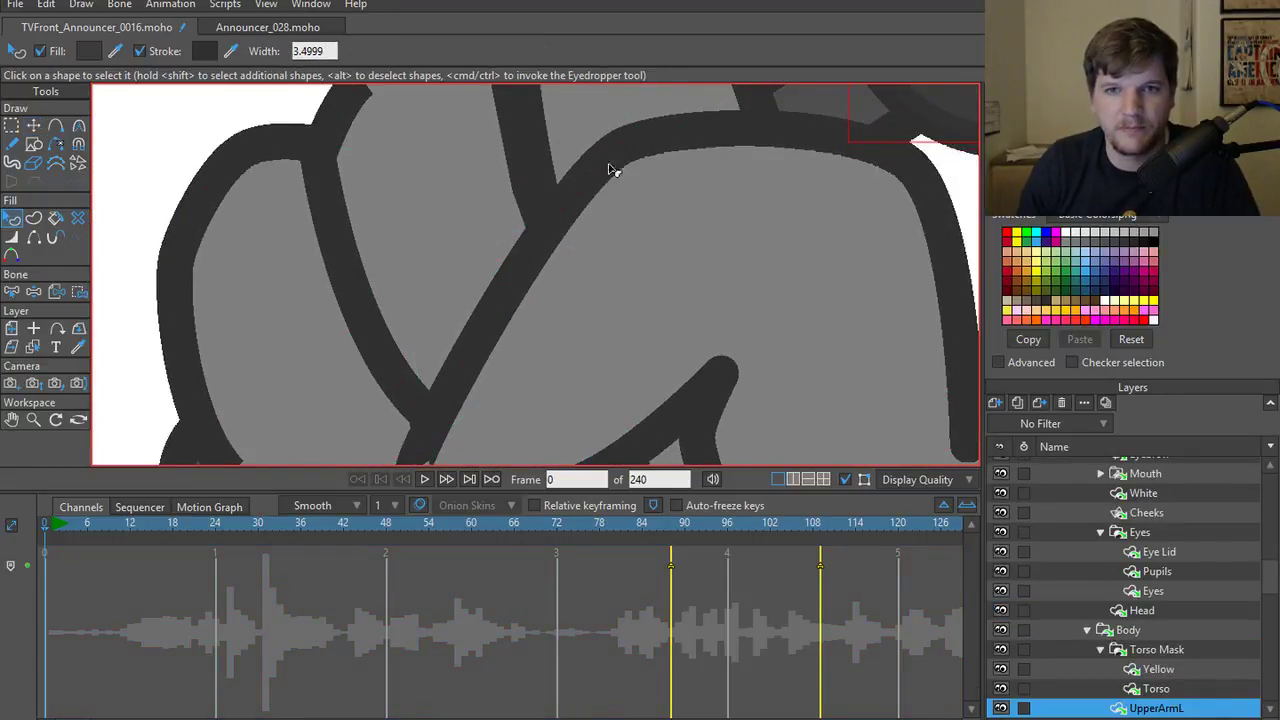
key(w)
key(q)
click(623, 151)
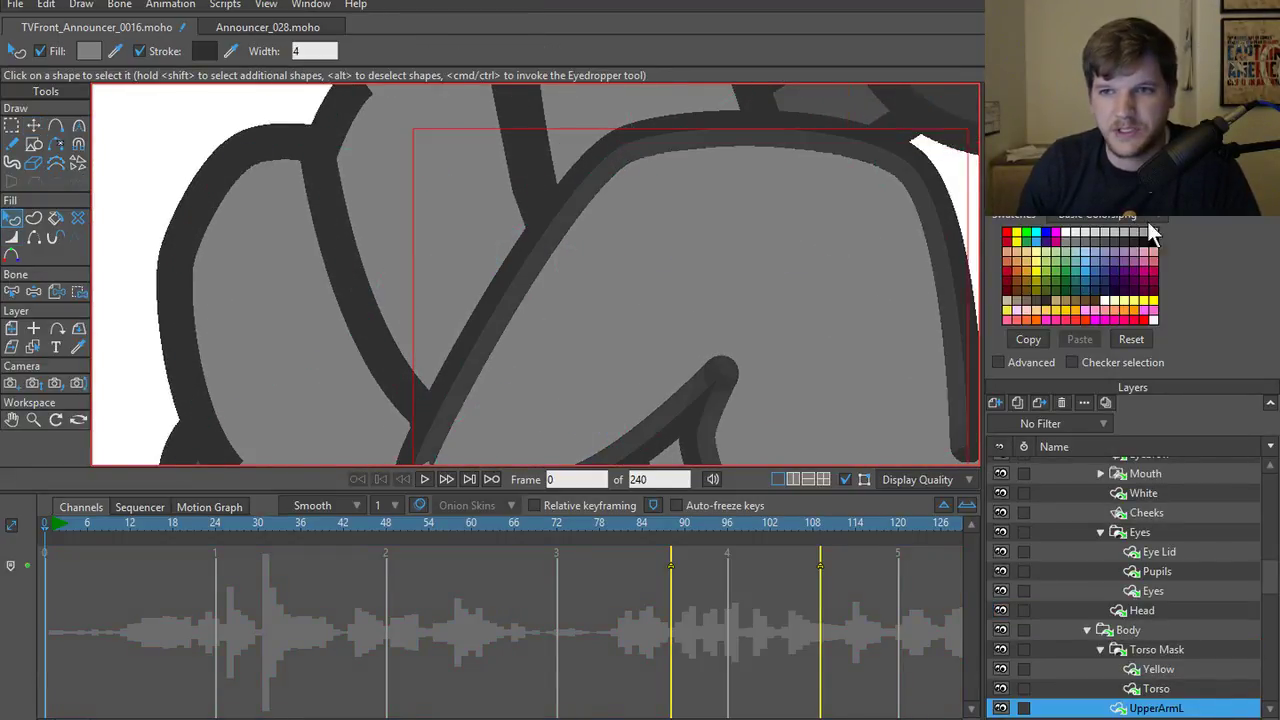
scroll(314, 51, up, 13)
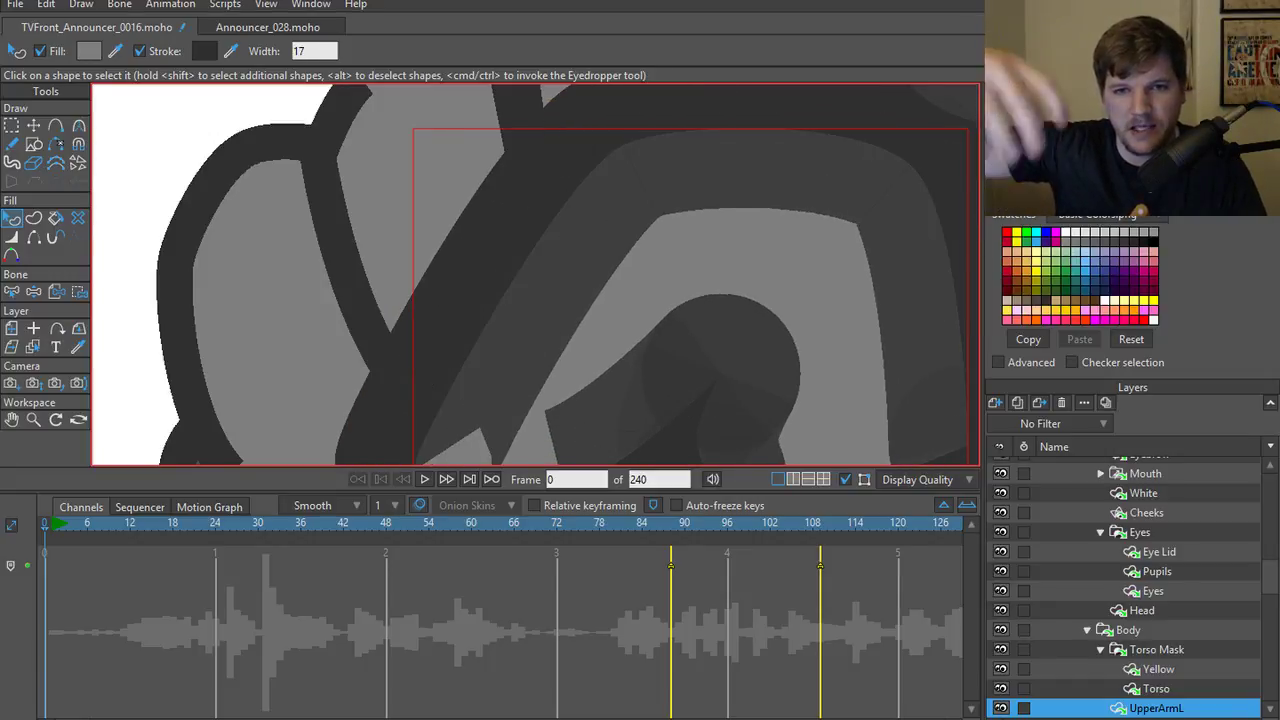
scroll(314, 51, down, 2)
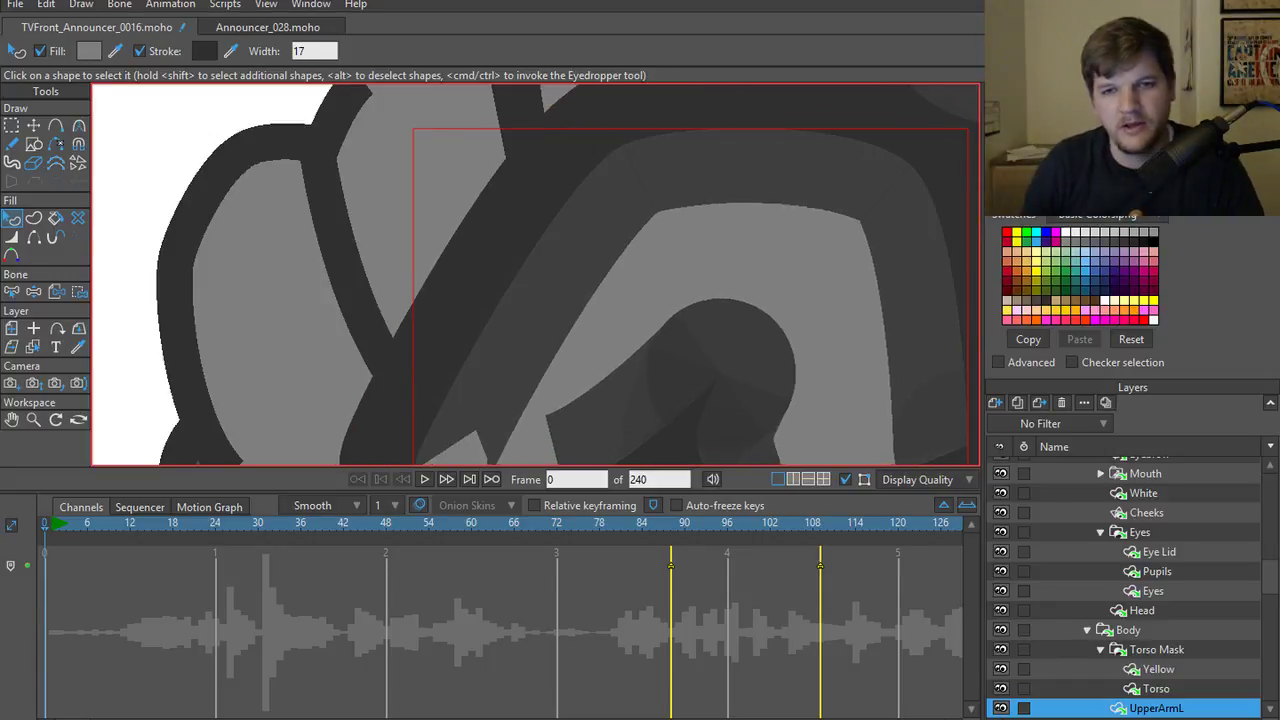
key(Down)
key(Down)
key(Down)
key(Down)
key(Down)
key(Down)
key(Down)
key(Down)
key(Down)
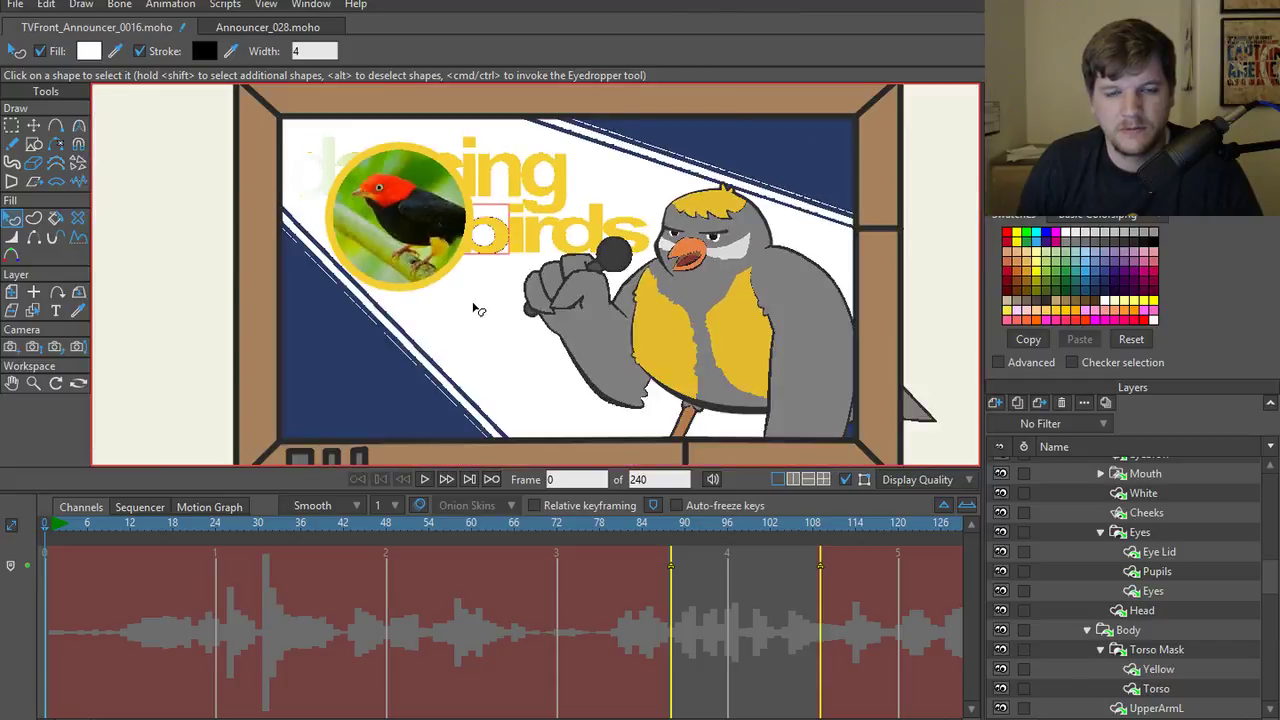
scroll(484, 386, up, 6)
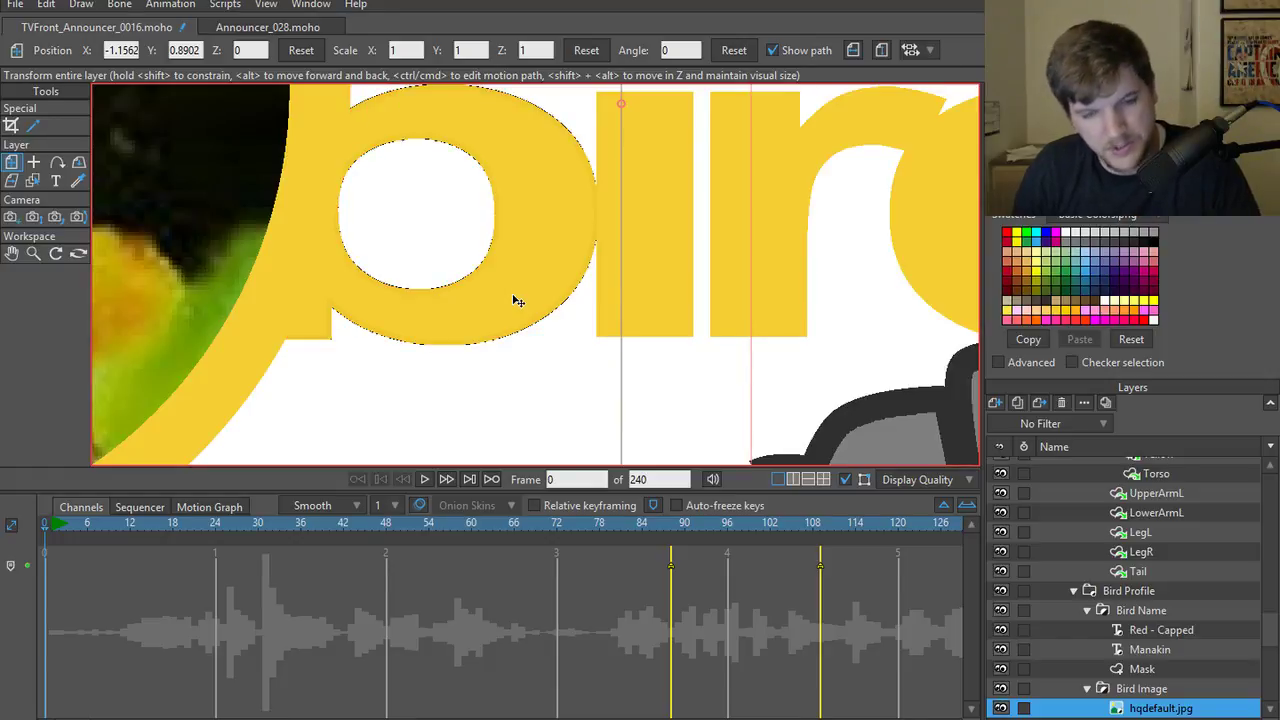
- Look through the Bird Profile and Text layers, select the birds layer in Logo Wipe, and reset the view
click(1165, 672)
scroll(1168, 651, down, 2)
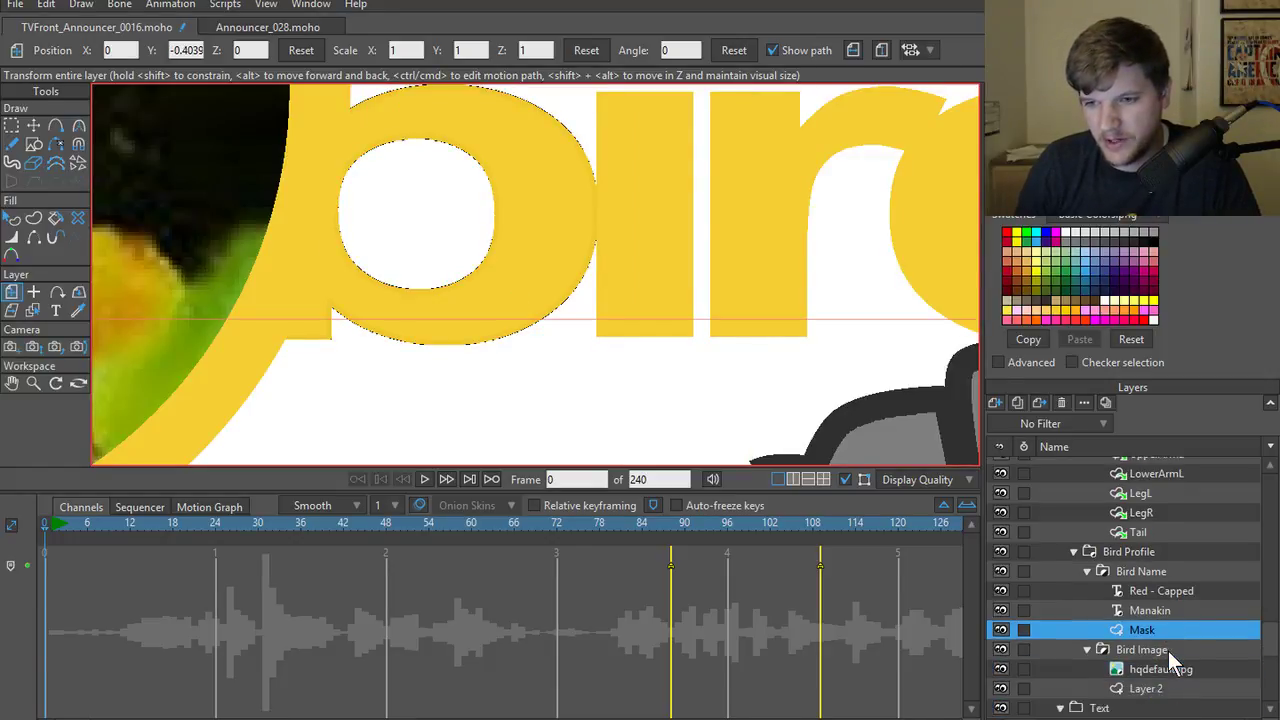
click(1160, 631)
click(1155, 648)
scroll(1152, 628, up, 1)
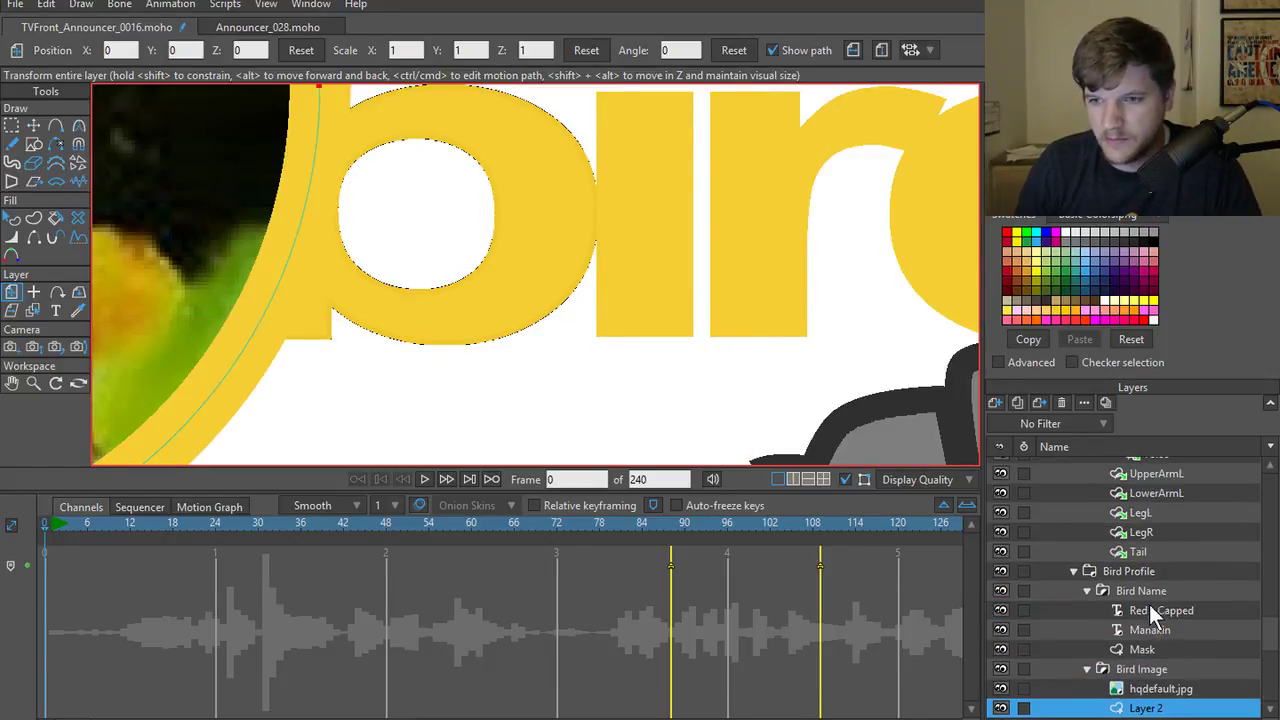
scroll(1145, 608, down, 1)
scroll(1167, 602, down, 3)
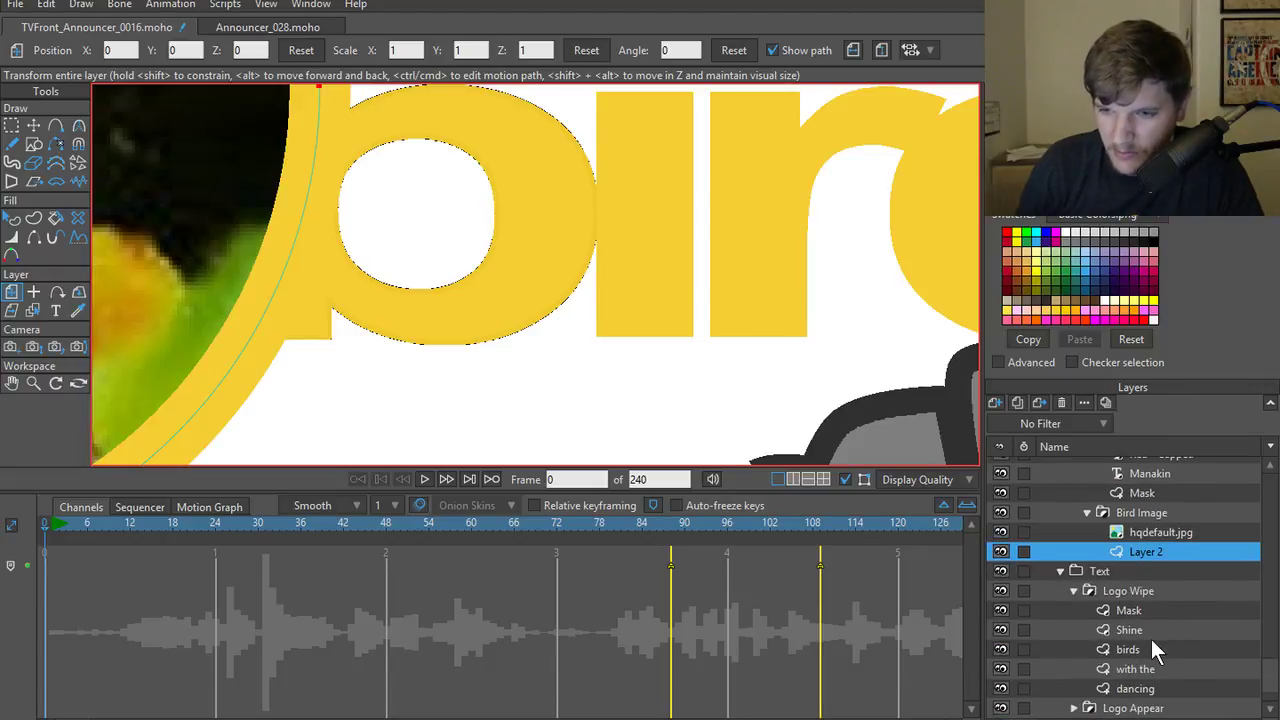
click(1152, 641)
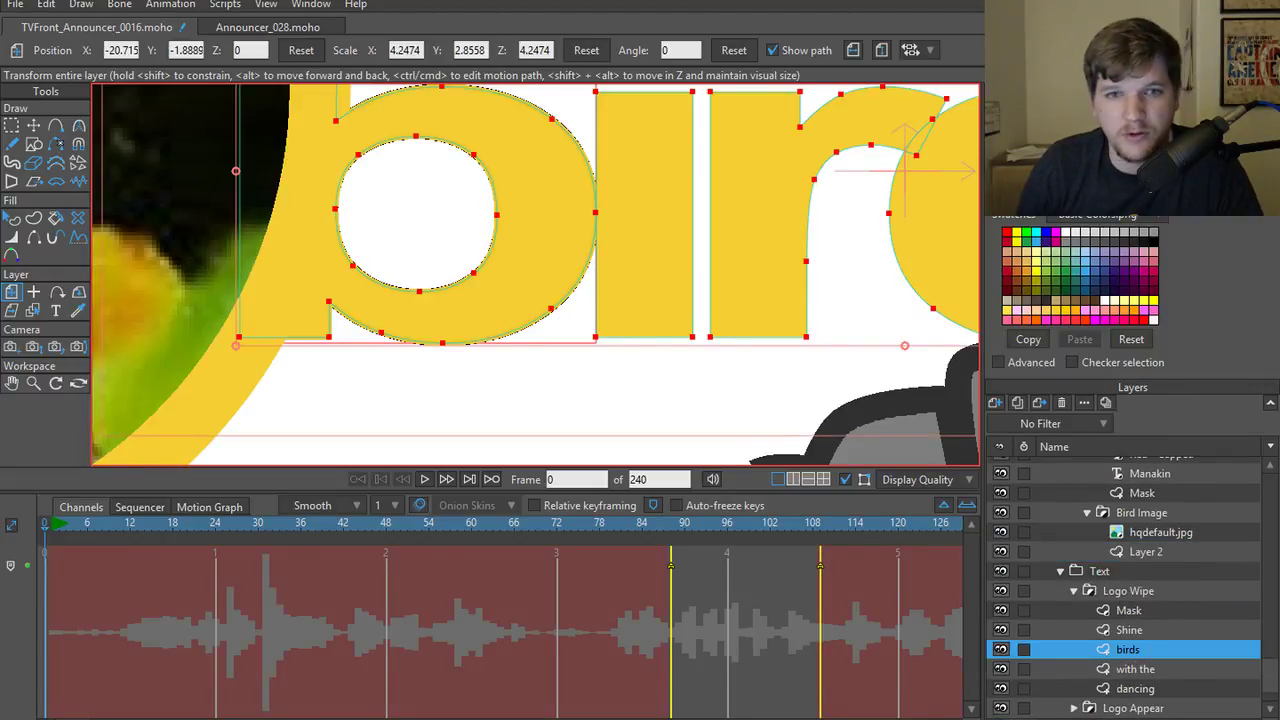
key(Home)
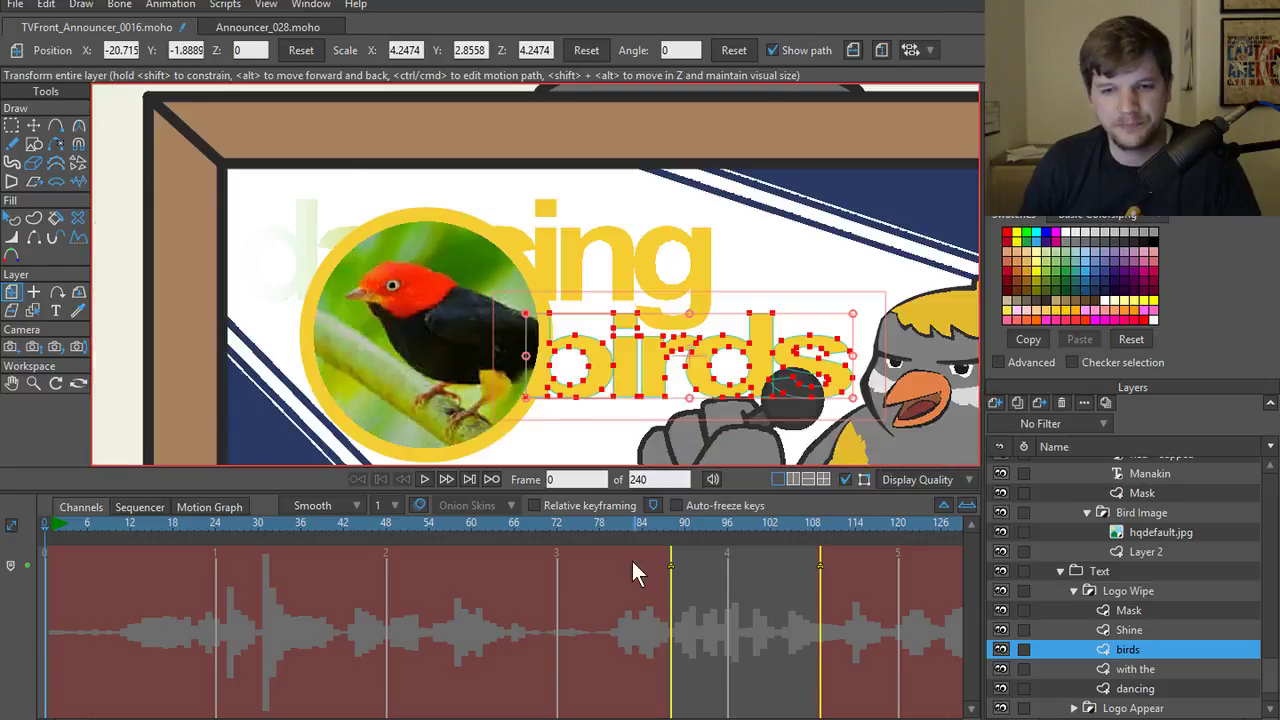
- Save the project as a new version named TVFront_Announcer_0017
key(ctrl+shift+s)
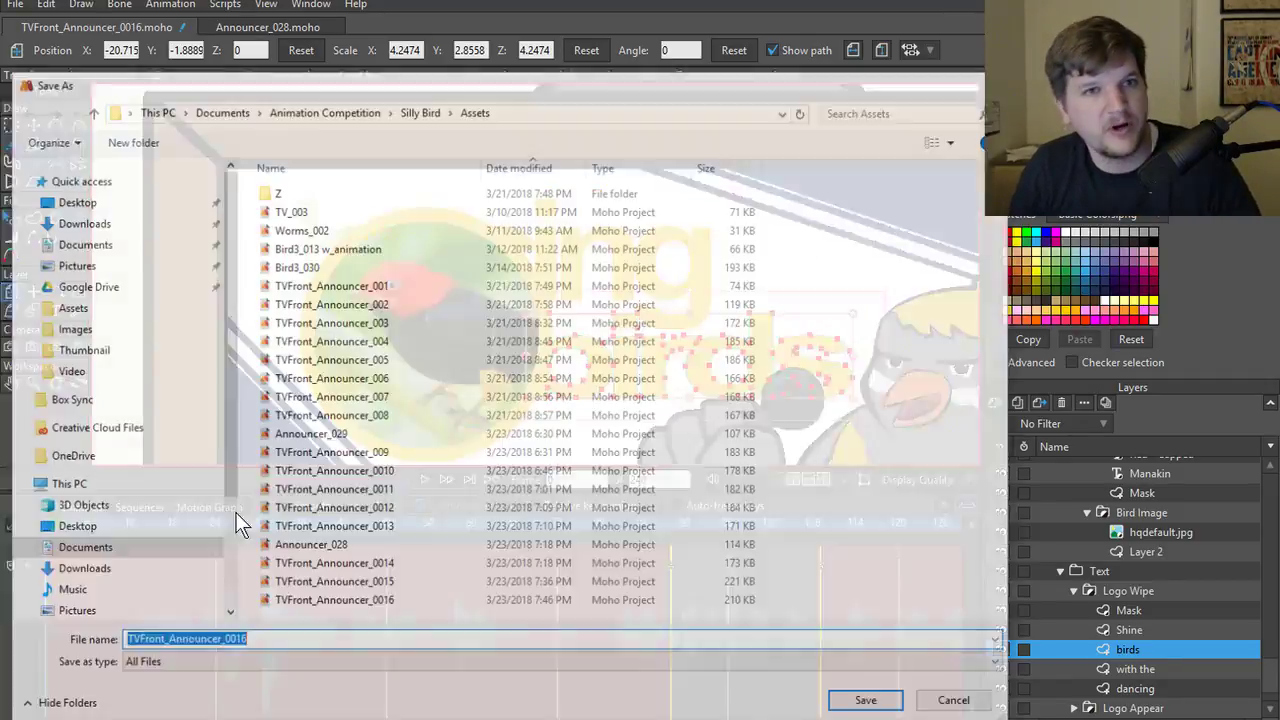
click(276, 643)
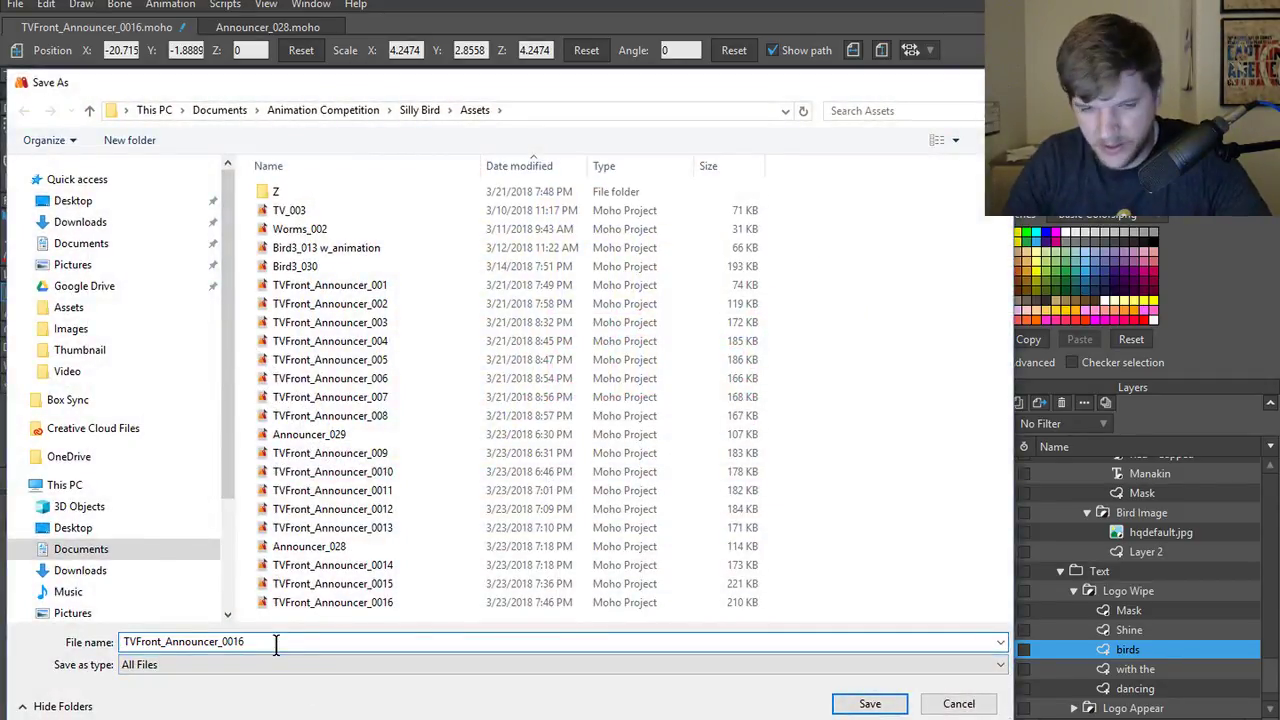
key(BackSpace)
text(7)
key(Return)
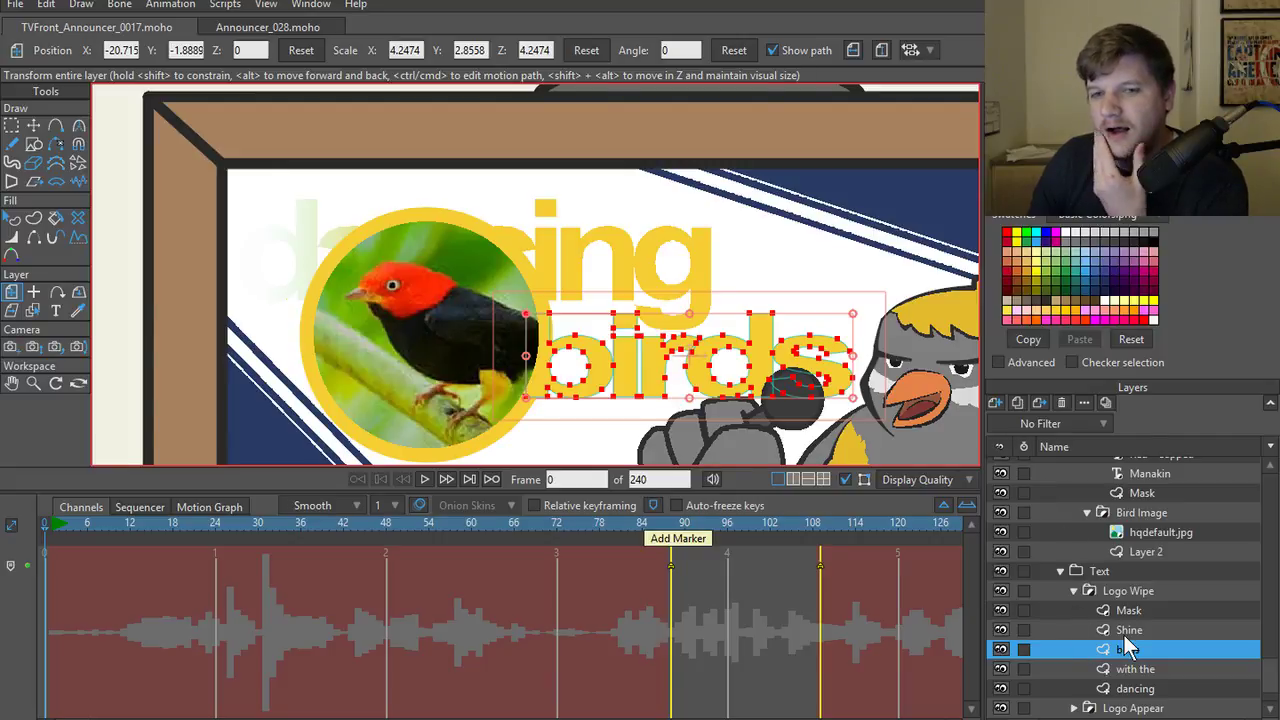
- Go to frame 379 with the Manakin text layer selected and render a preview of the bird name text
scroll(1163, 627, down, 1)
scroll(1134, 620, up, 3)
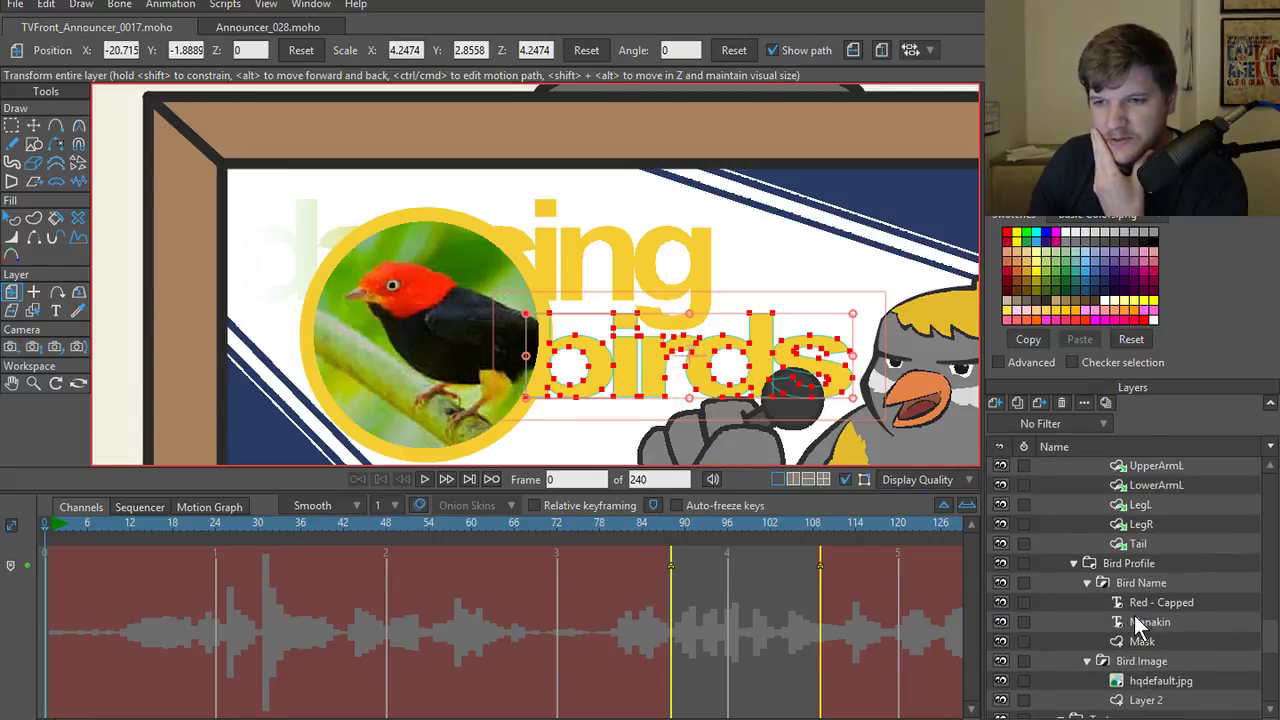
click(1165, 621)
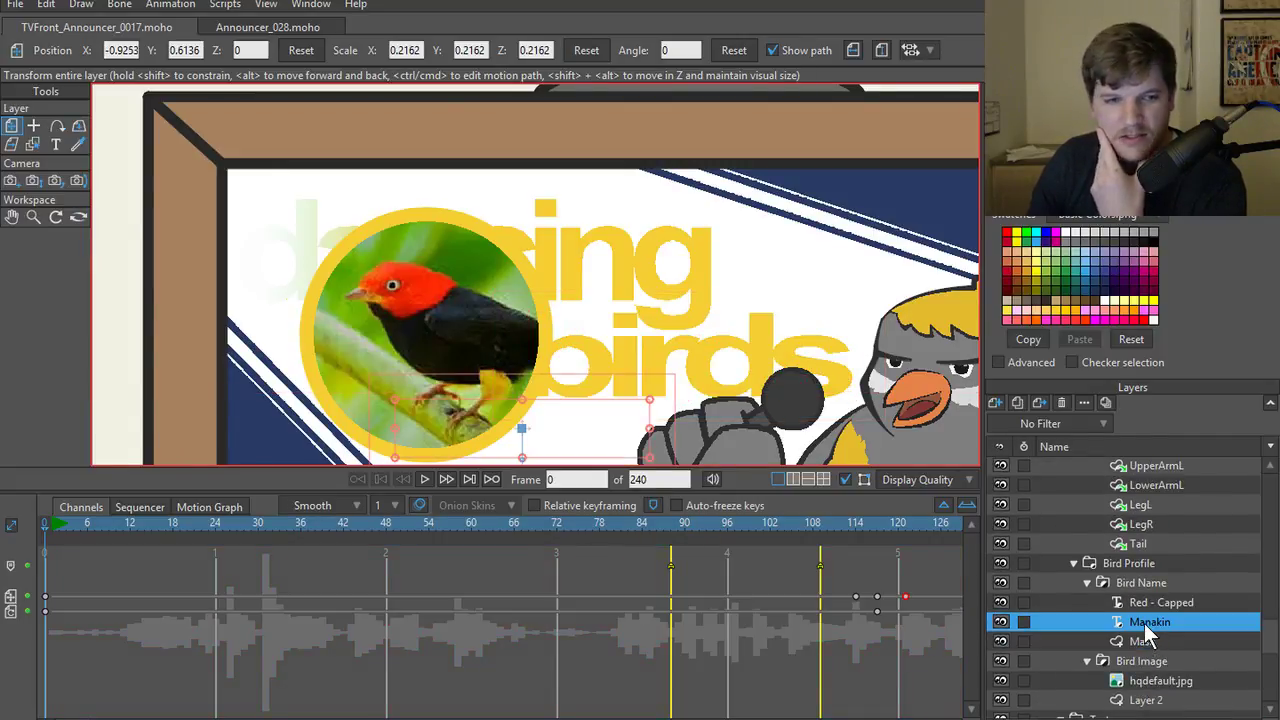
drag(385, 521, 955, 523)
drag(1073, 567, 244, 550)
scroll(349, 311, down, 5)
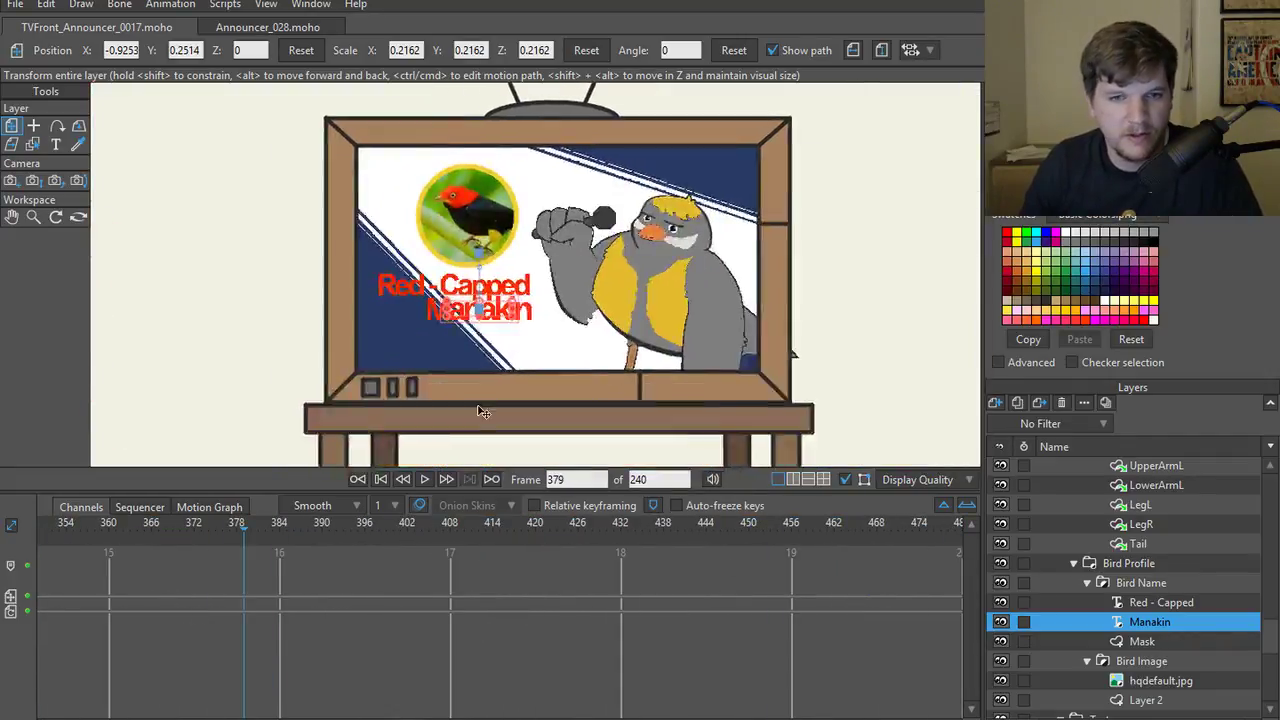
scroll(480, 440, up, 5)
scroll(480, 440, up, 2)
scroll(460, 440, down, 2)
scroll(449, 443, up, 2)
key(ctrl+r)
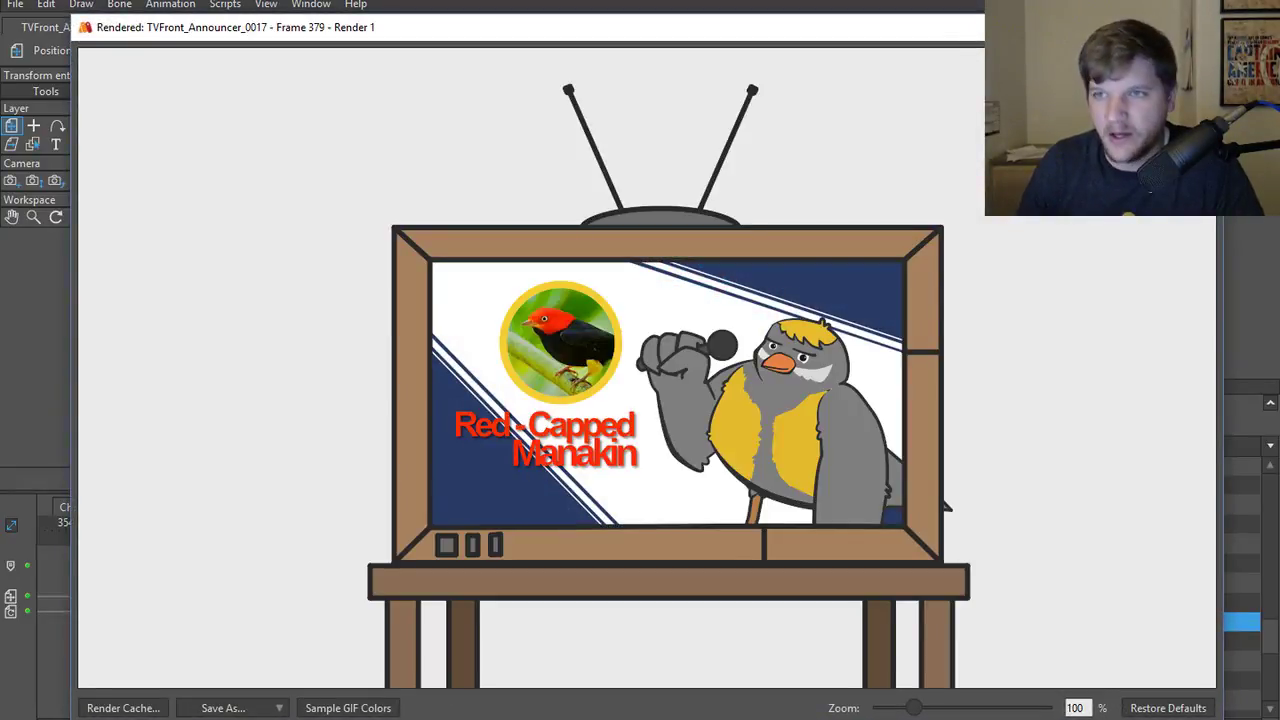
key(Escape)
- Turn on the outline for the Red - Capped text layer and check it in a render of frame 379
ctrl+click(1141, 621)
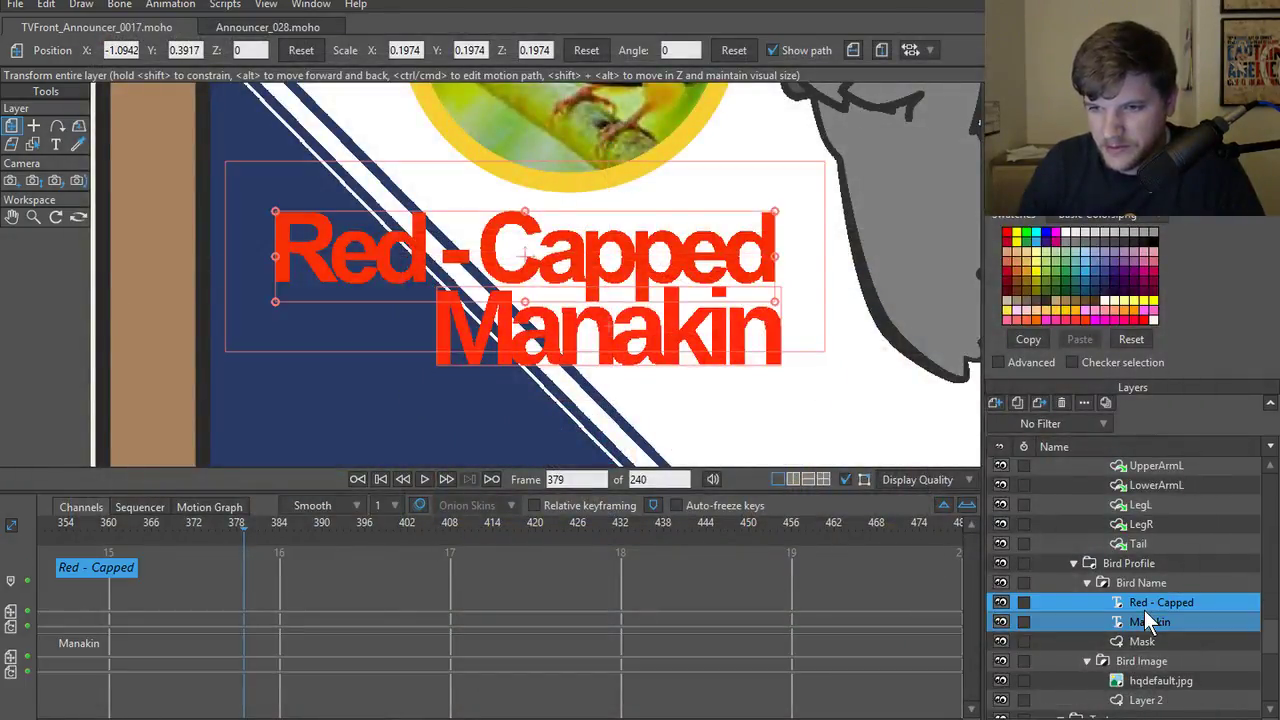
double_click(1146, 606)
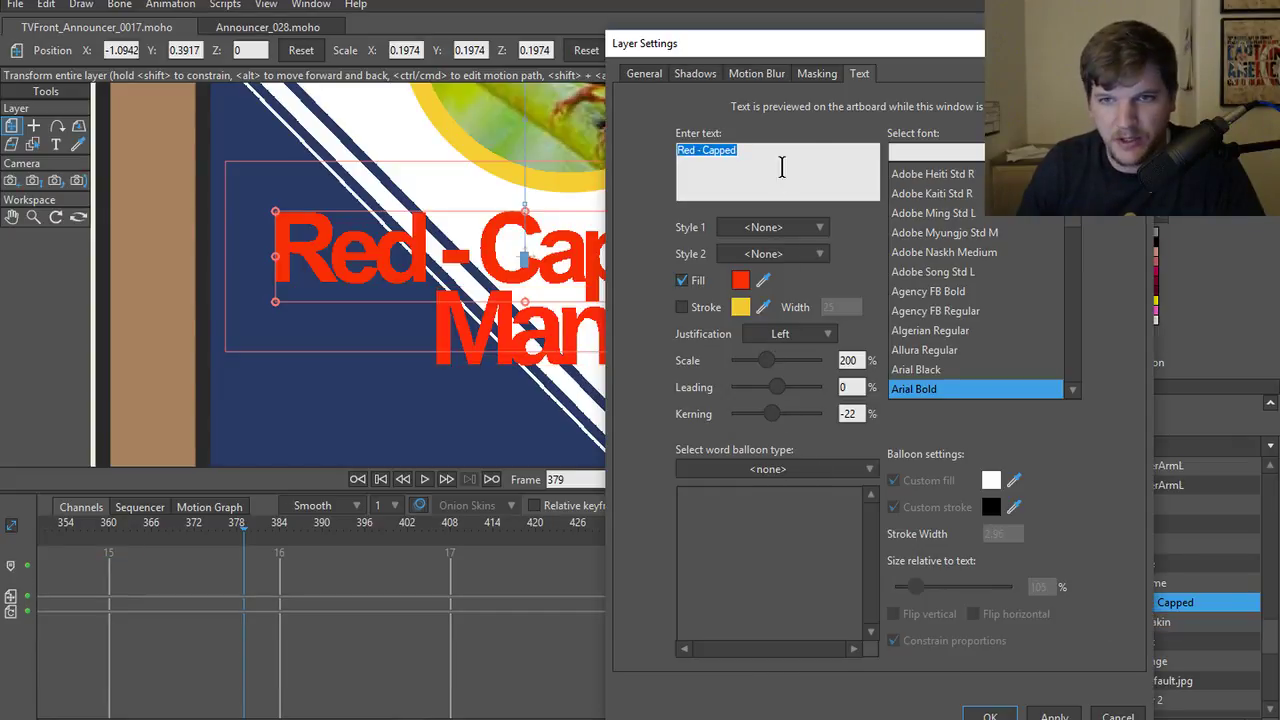
click(810, 75)
click(765, 73)
click(690, 73)
click(645, 73)
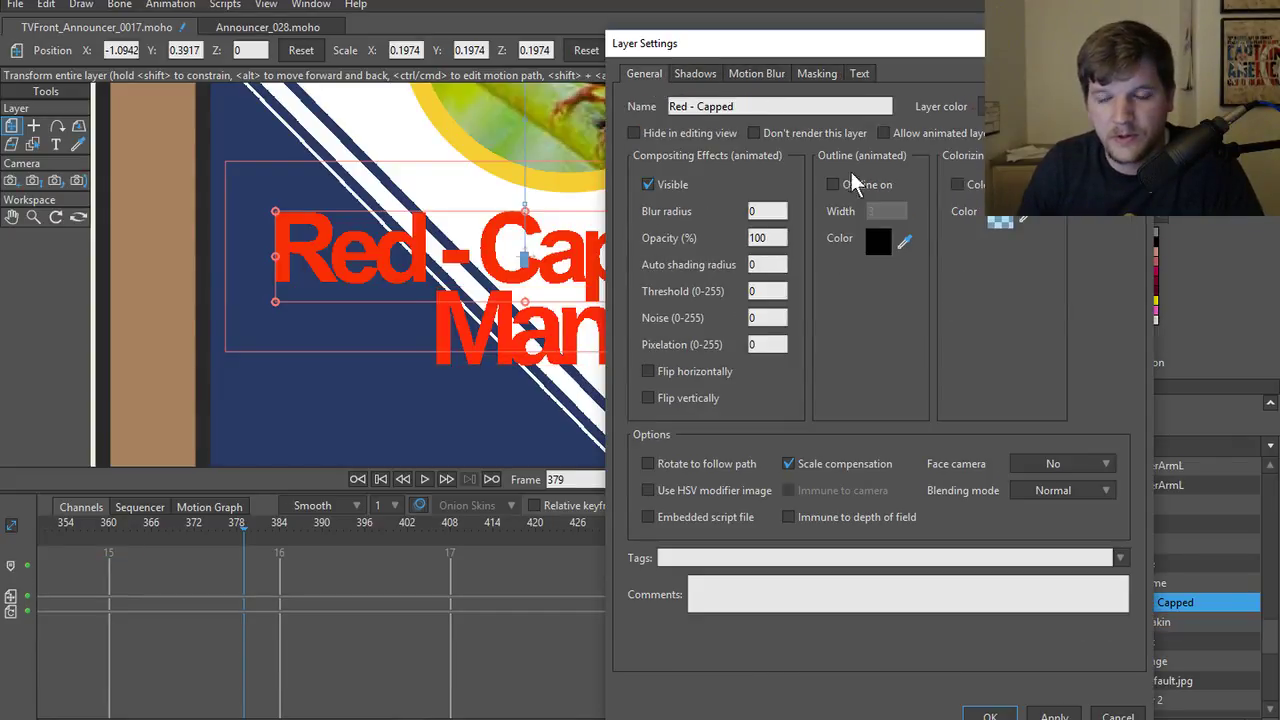
click(833, 184)
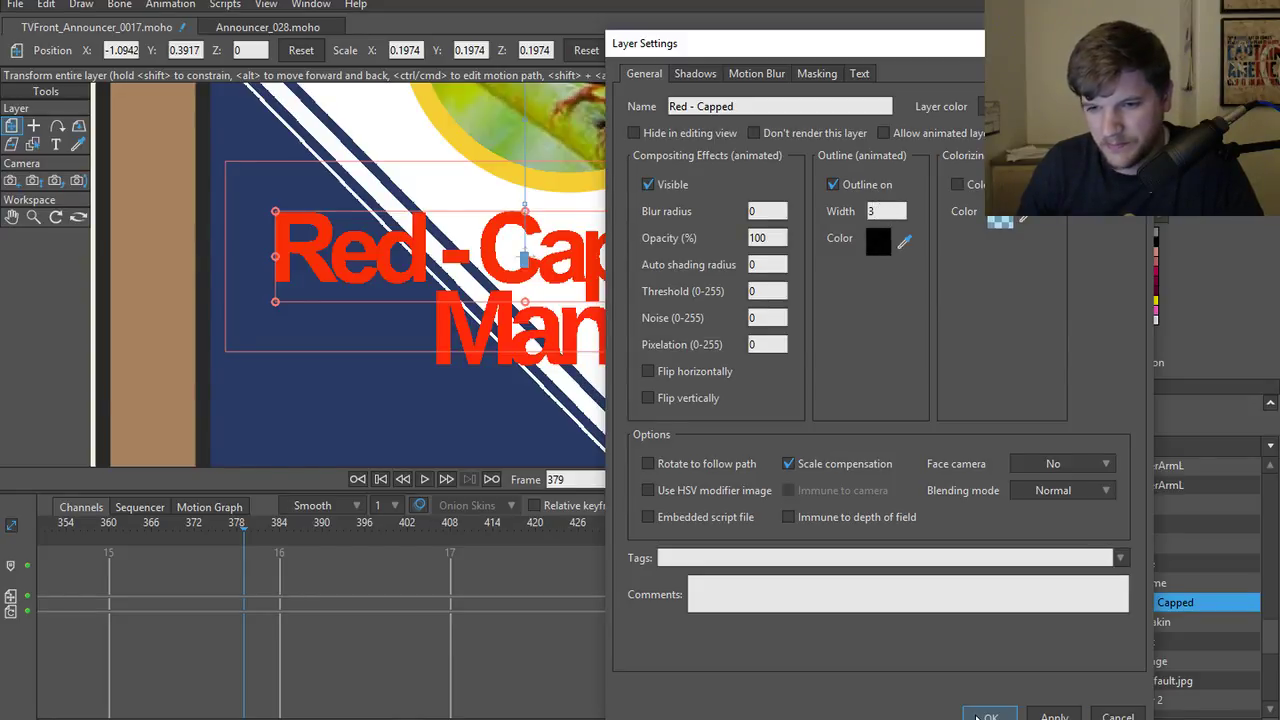
click(990, 716)
key(ctrl+r)
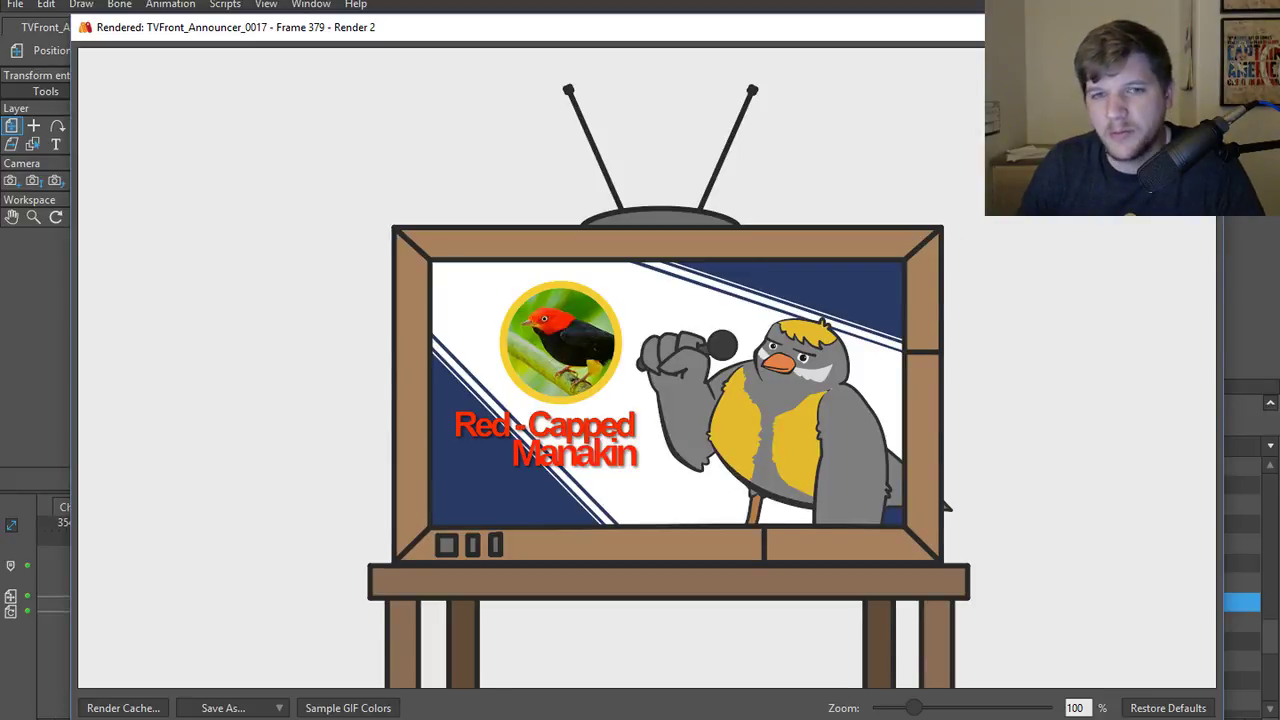
key(alt+F4)
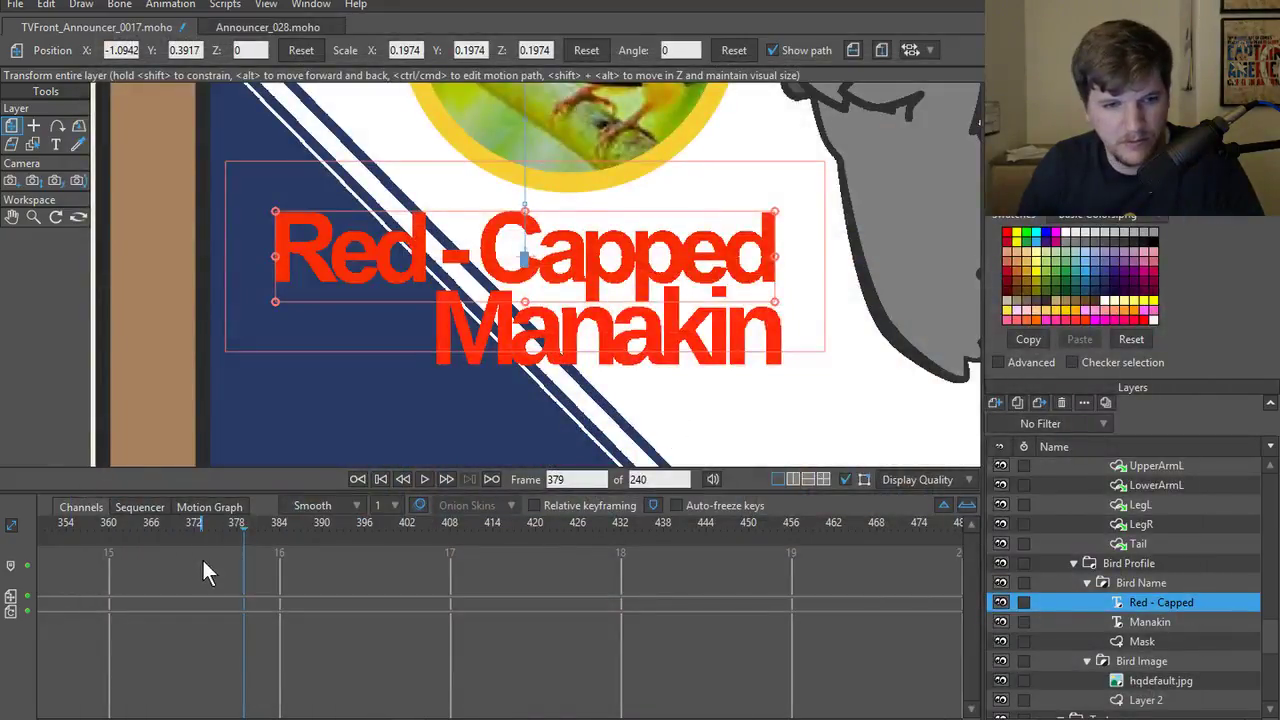
- Return to frame 0 and set the Bird Name group to No masking in this group
click(378, 478)
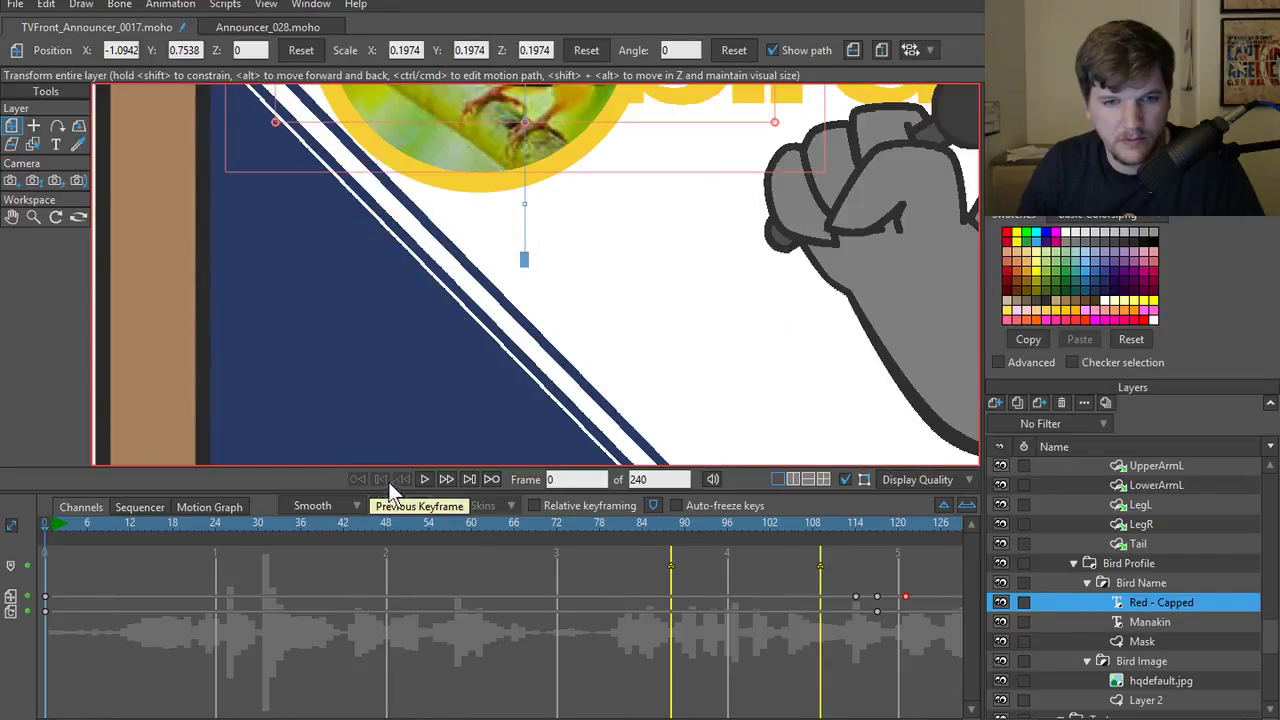
right_click(1170, 581)
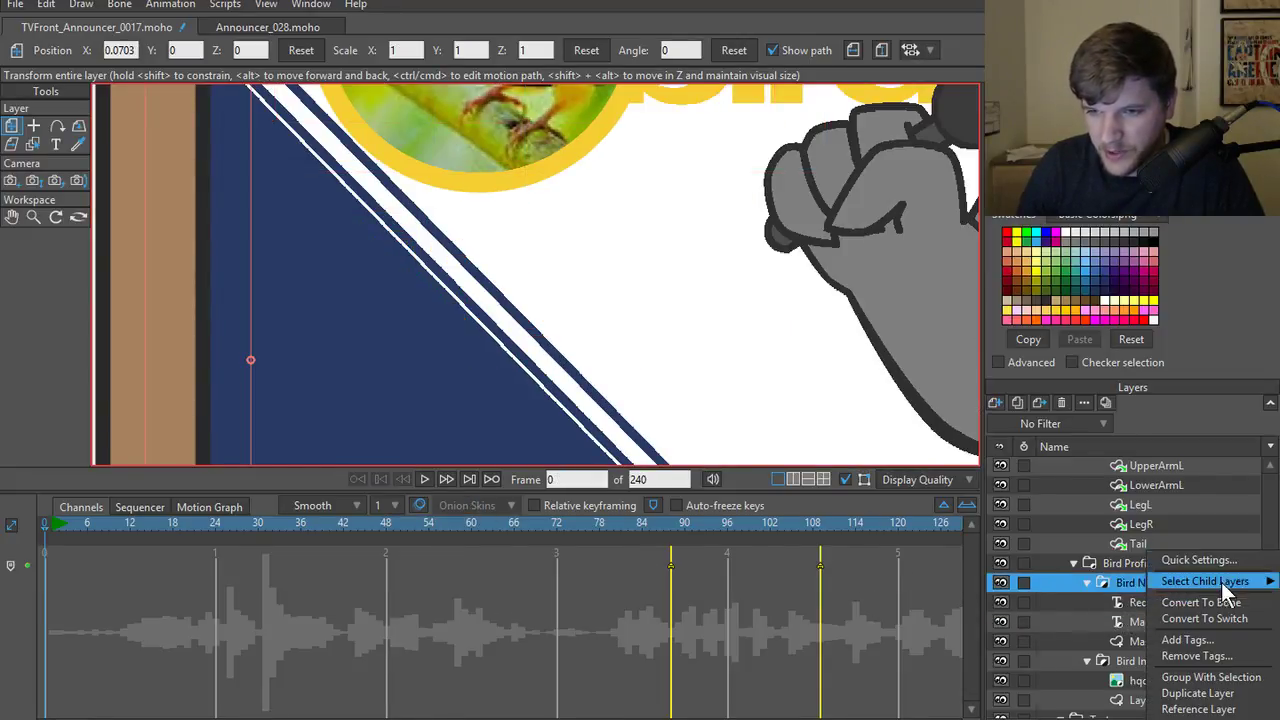
click(1124, 582)
double_click(1133, 586)
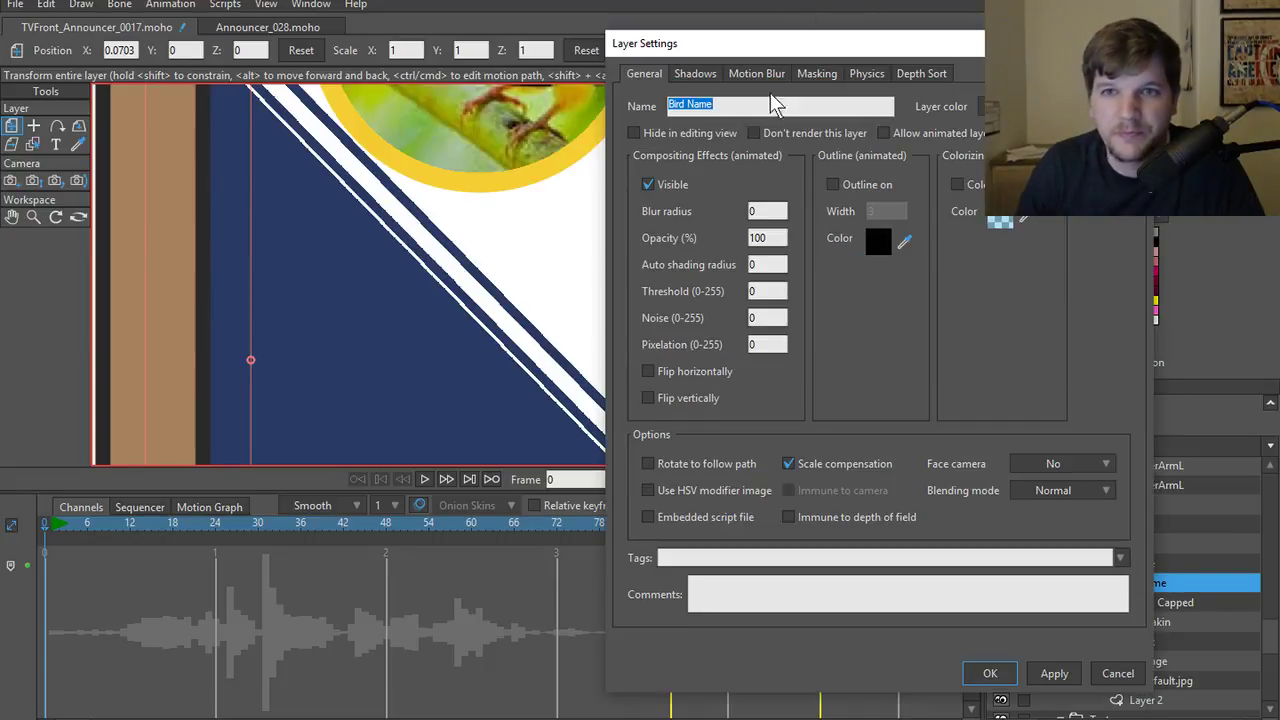
click(812, 74)
click(786, 186)
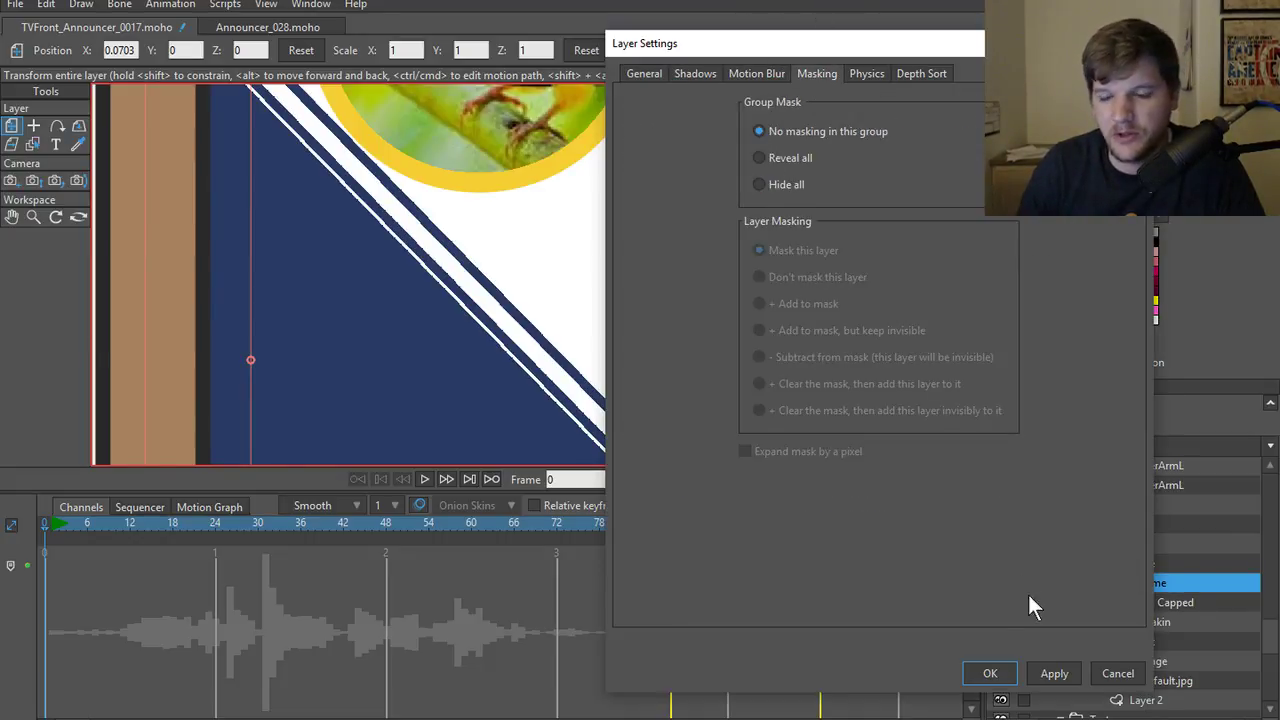
click(1053, 674)
key(Return)
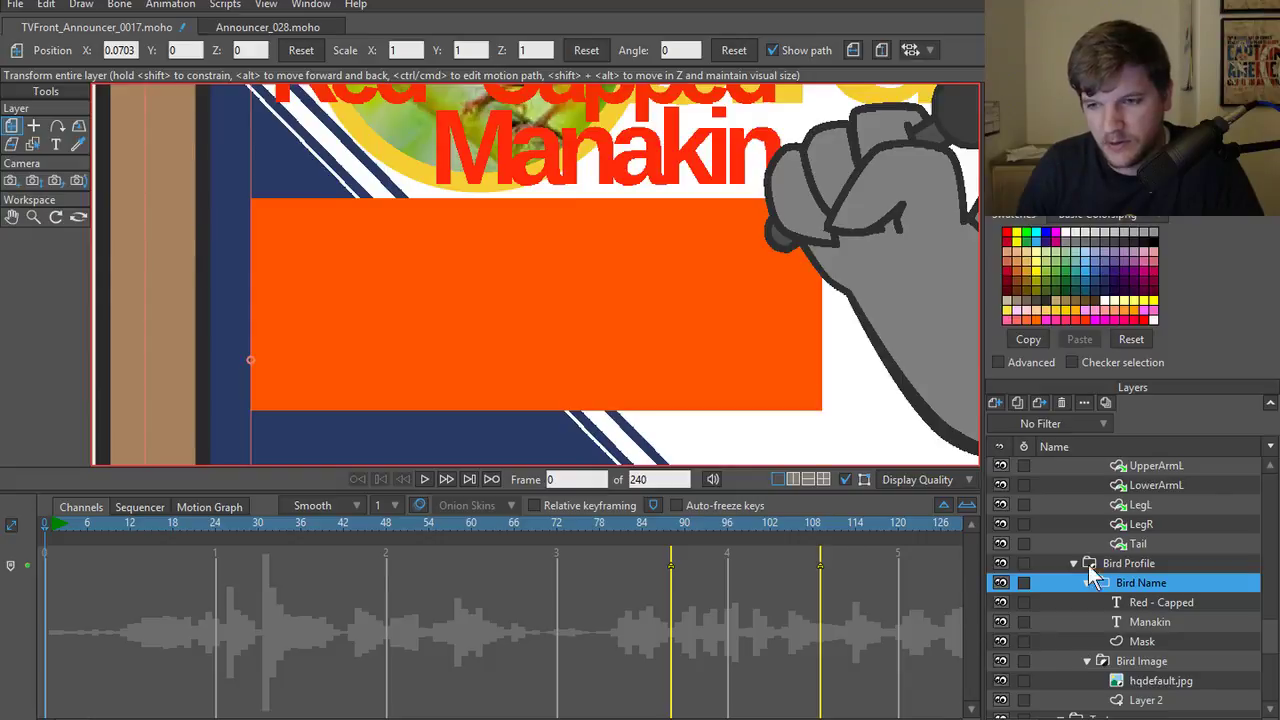
- Hide the Bird Name group's Mask layer, the Bird Image group and the Text group to isolate the name text
click(1000, 642)
click(1149, 622)
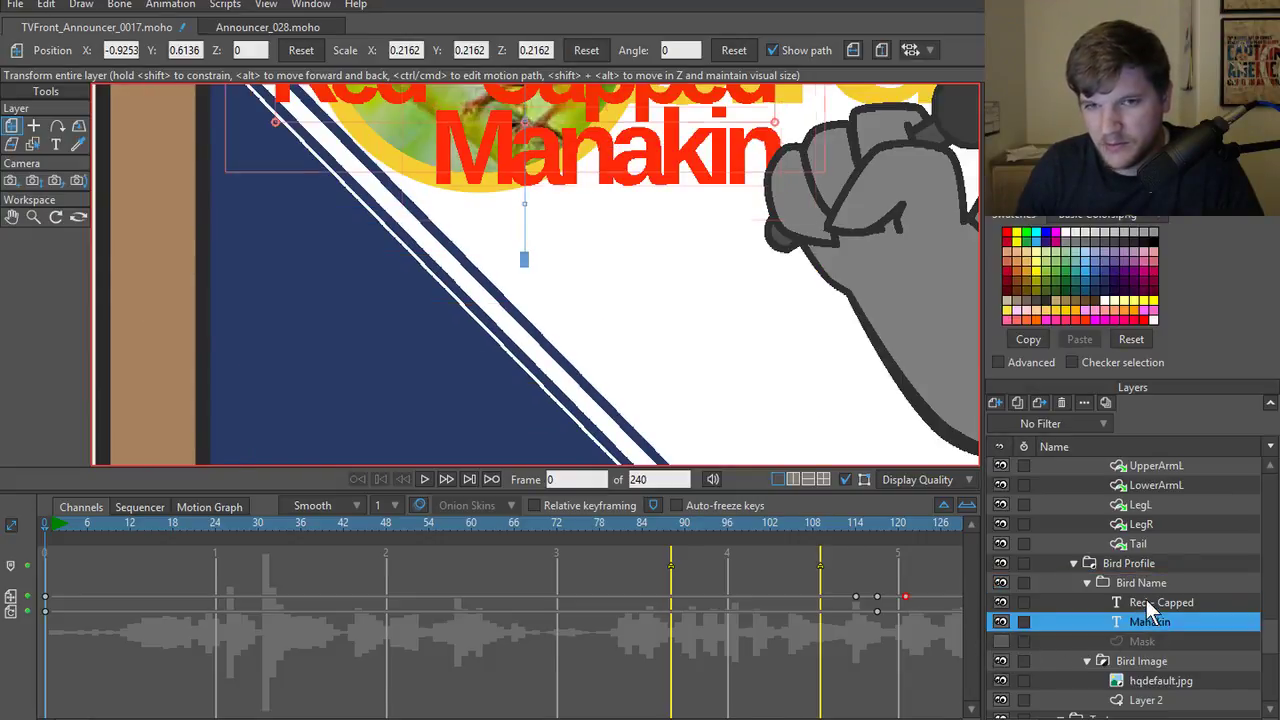
click(1160, 602)
scroll(575, 384, down, 3)
scroll(575, 384, up, 4)
scroll(693, 425, up, 2)
scroll(703, 413, down, 2)
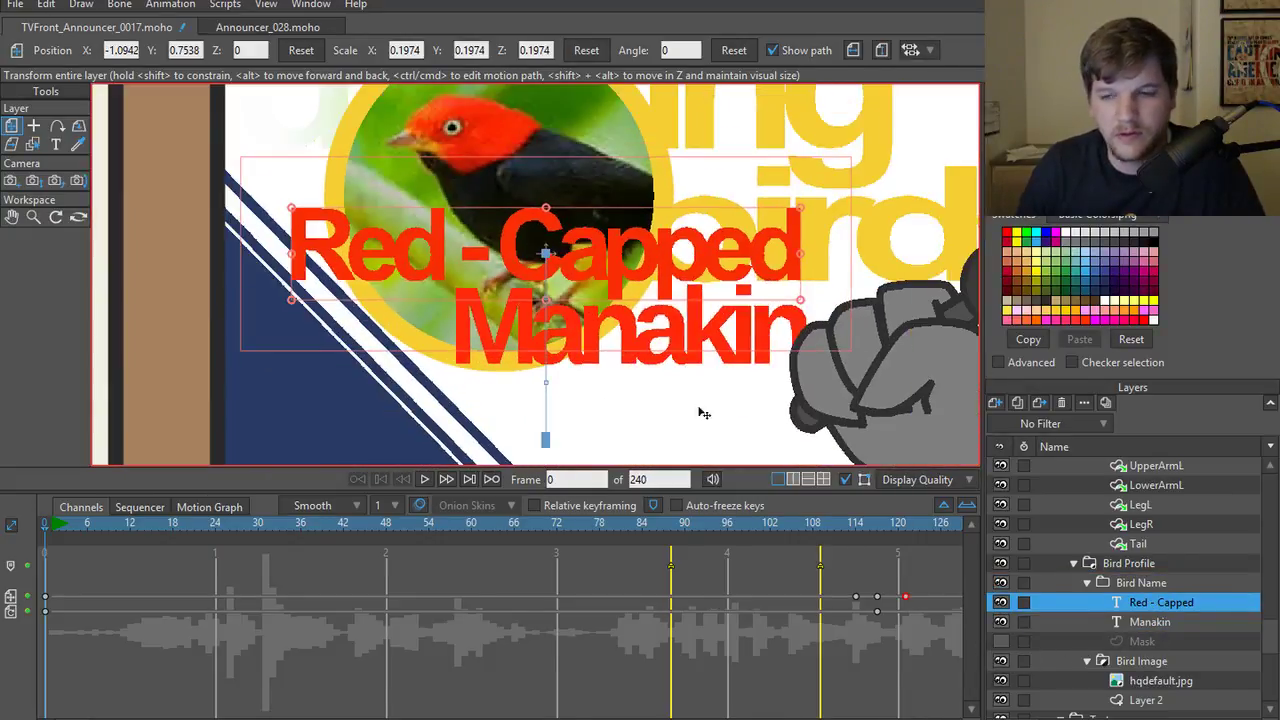
click(1000, 661)
scroll(872, 440, up, 2)
scroll(872, 460, down, 2)
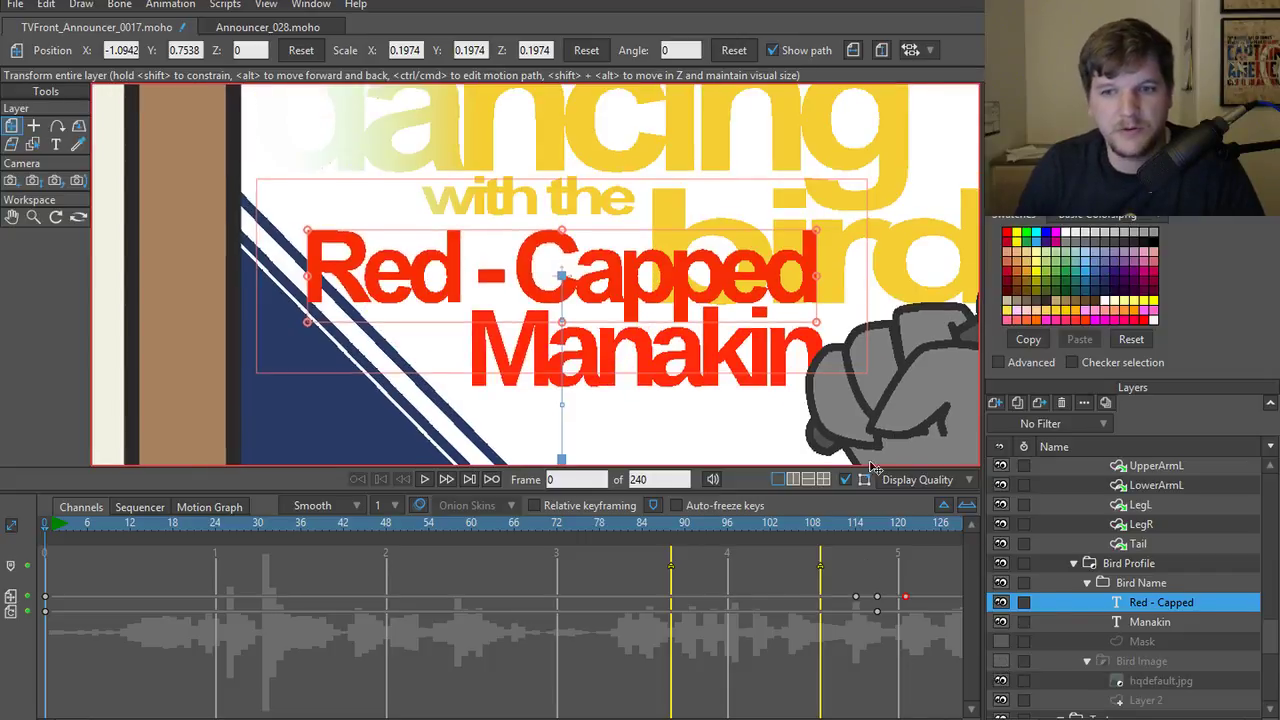
scroll(1014, 583, down, 3)
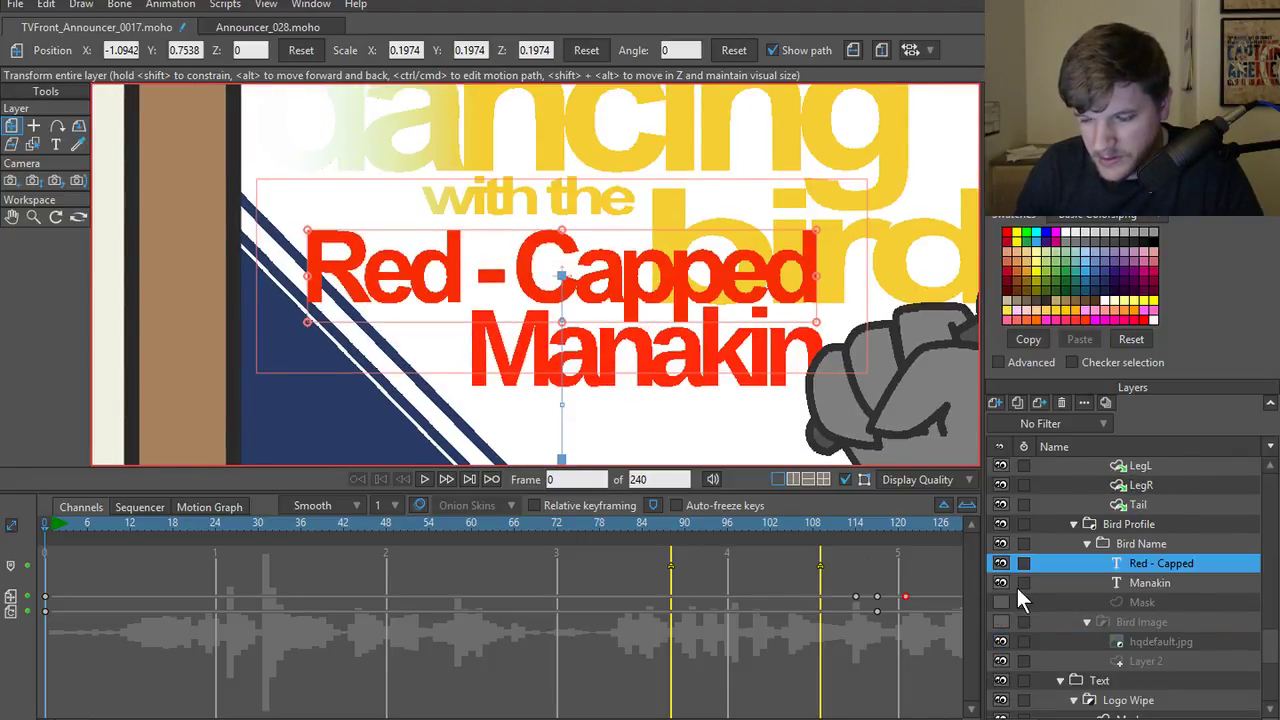
click(1000, 641)
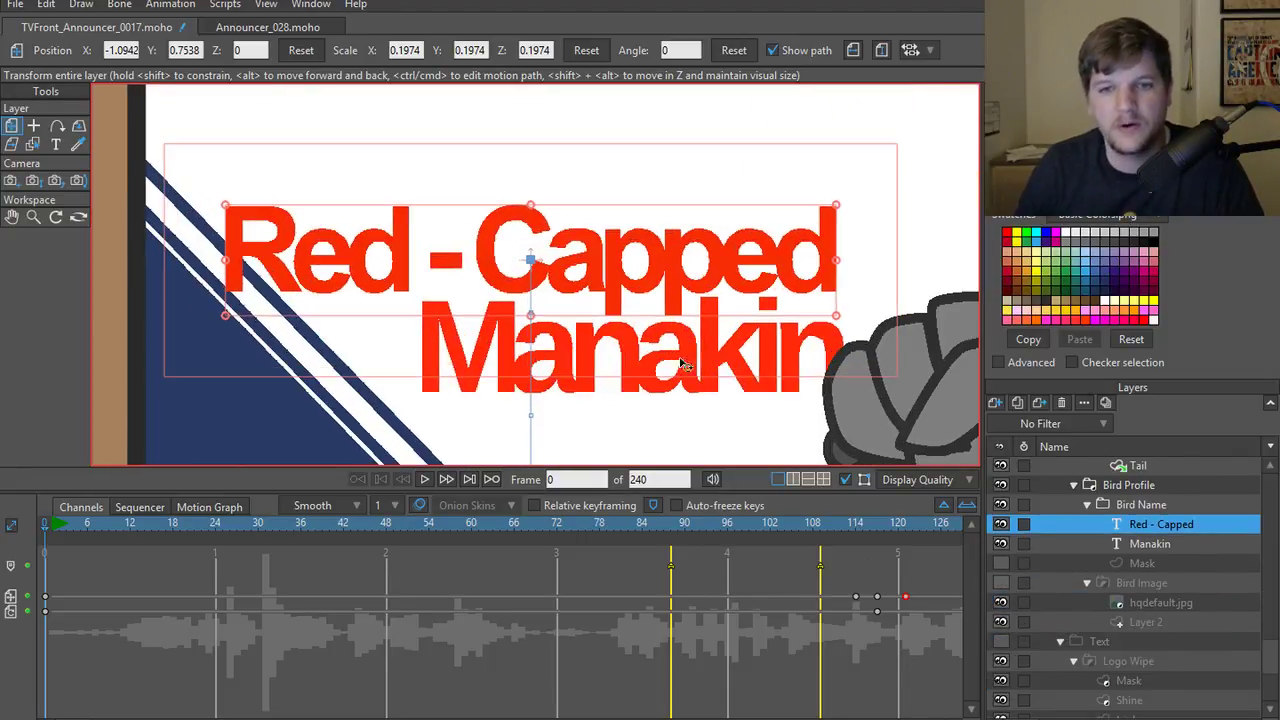
ctrl+click(1148, 543)
right_click(1145, 543)
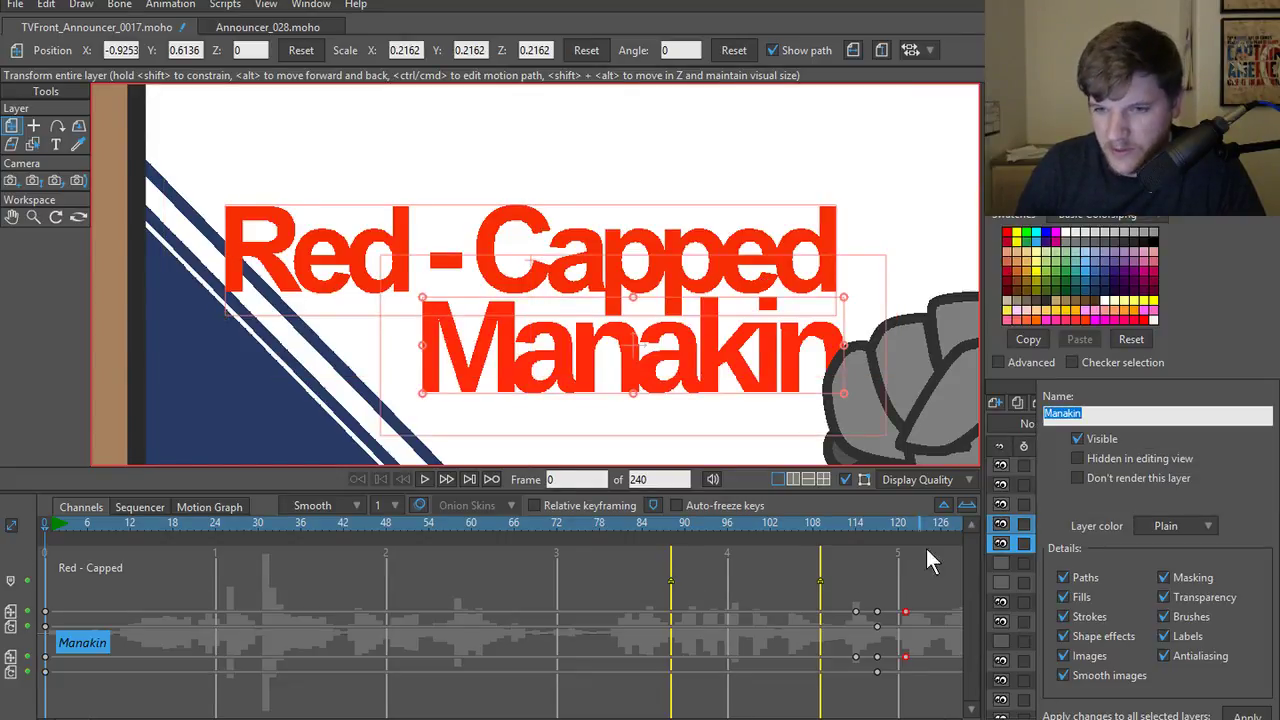
key(Return)
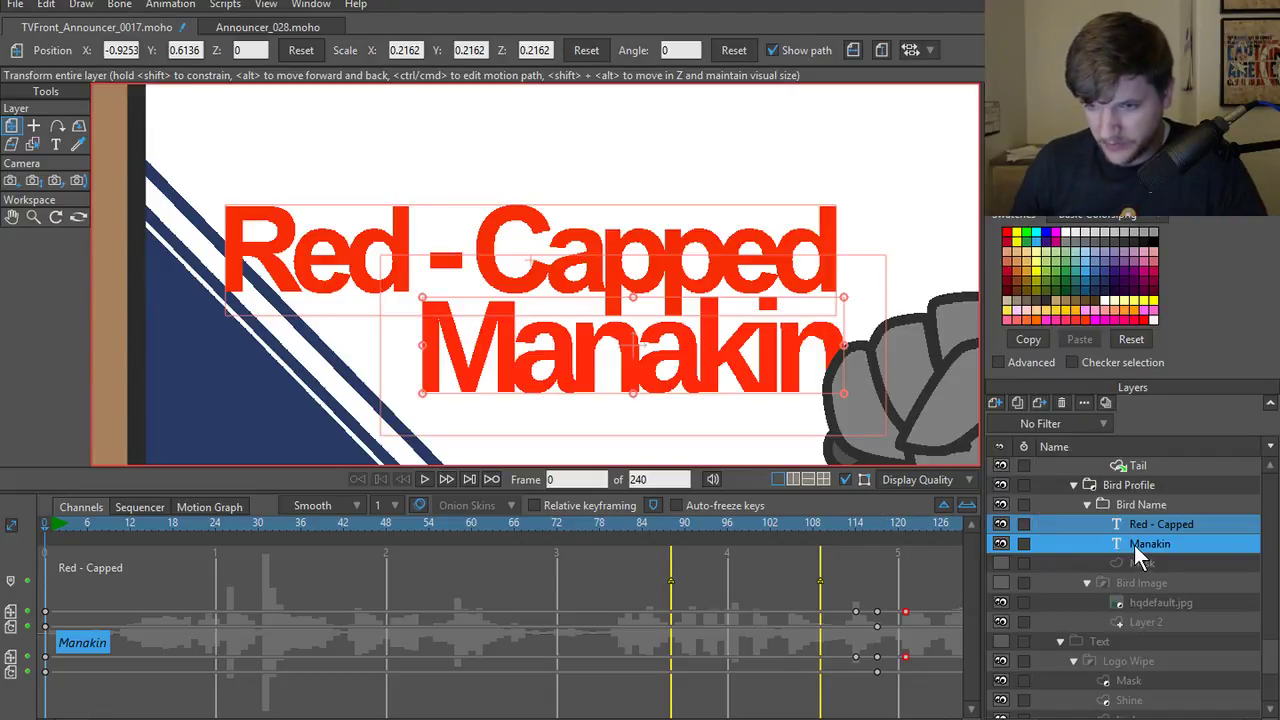
- Turn on the outline for the Manakin text layer and check it in a render of frame 0
double_click(1134, 545)
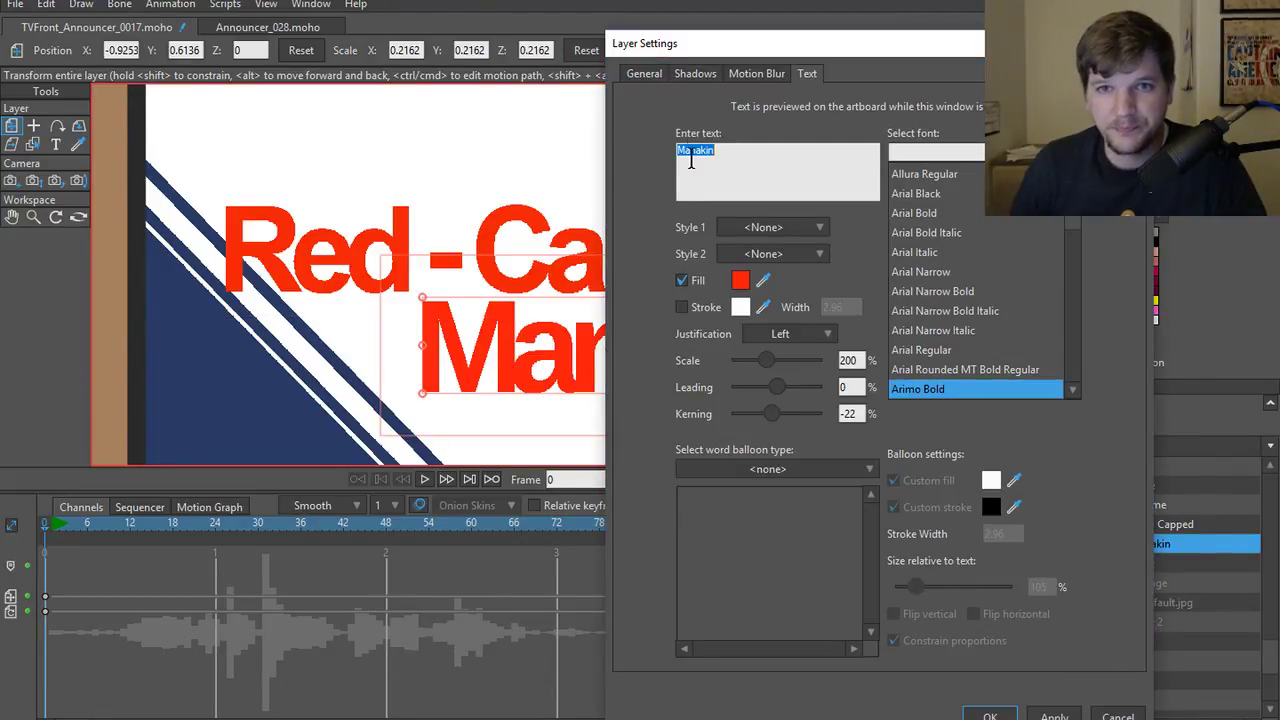
click(652, 74)
click(836, 188)
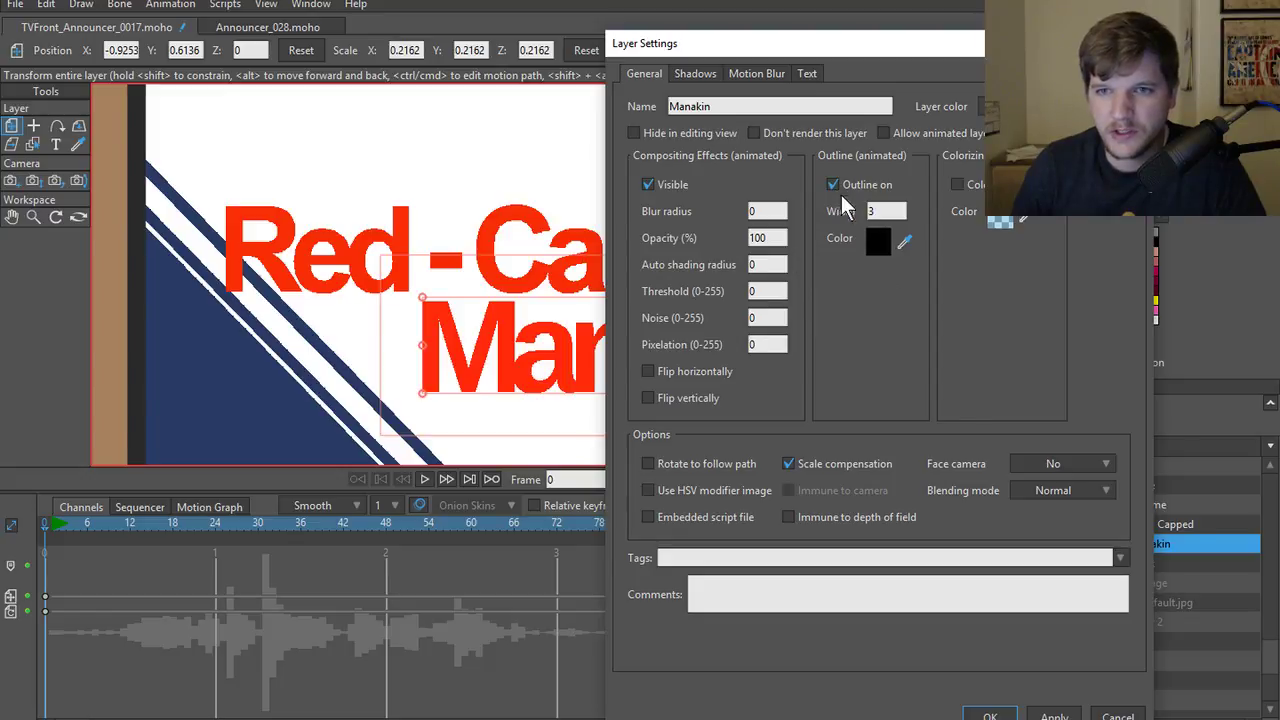
click(990, 716)
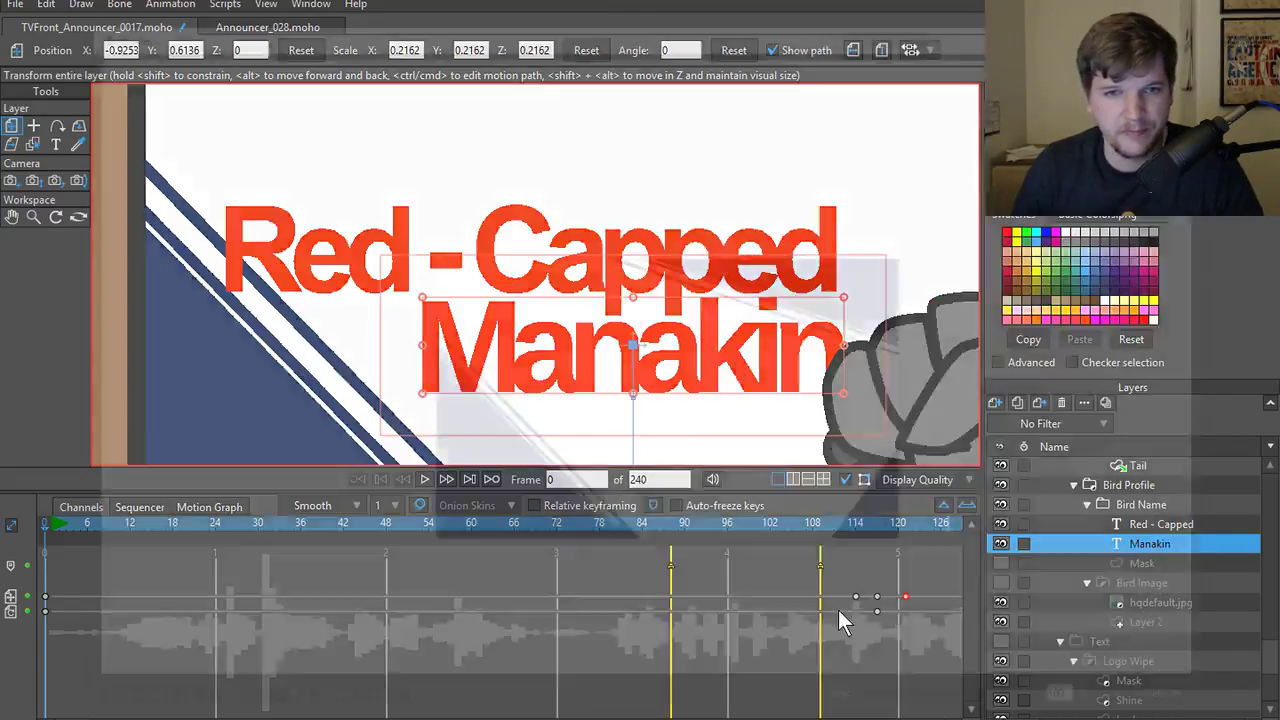
key(ctrl+r)
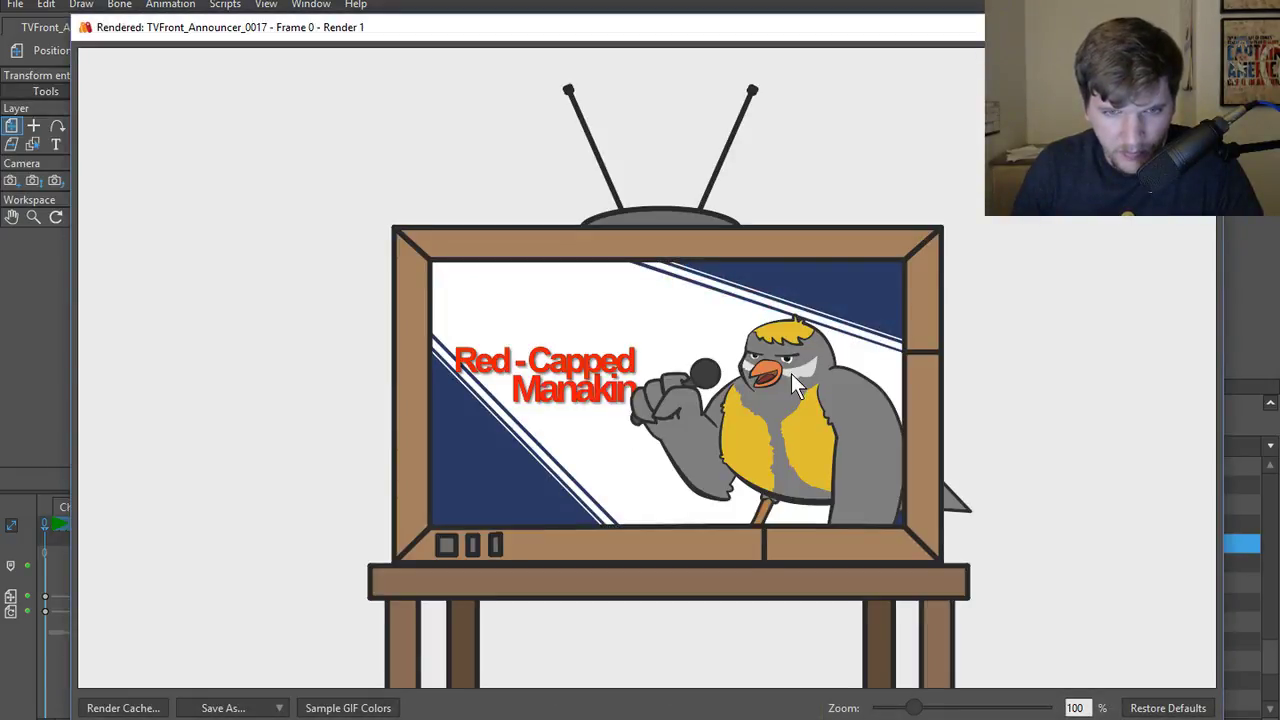
click(1196, 27)
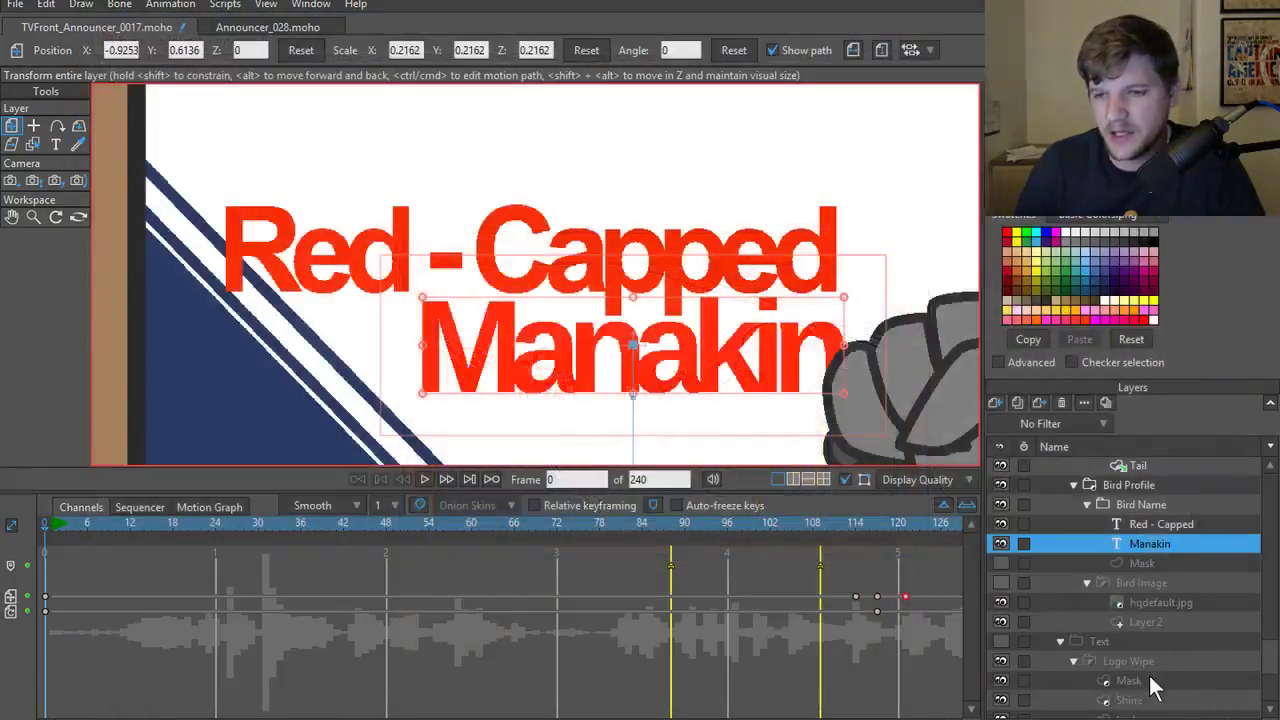
- Set the Manakin text layer's outline width to 16 and check it in a render of frame 0
double_click(1140, 546)
click(695, 73)
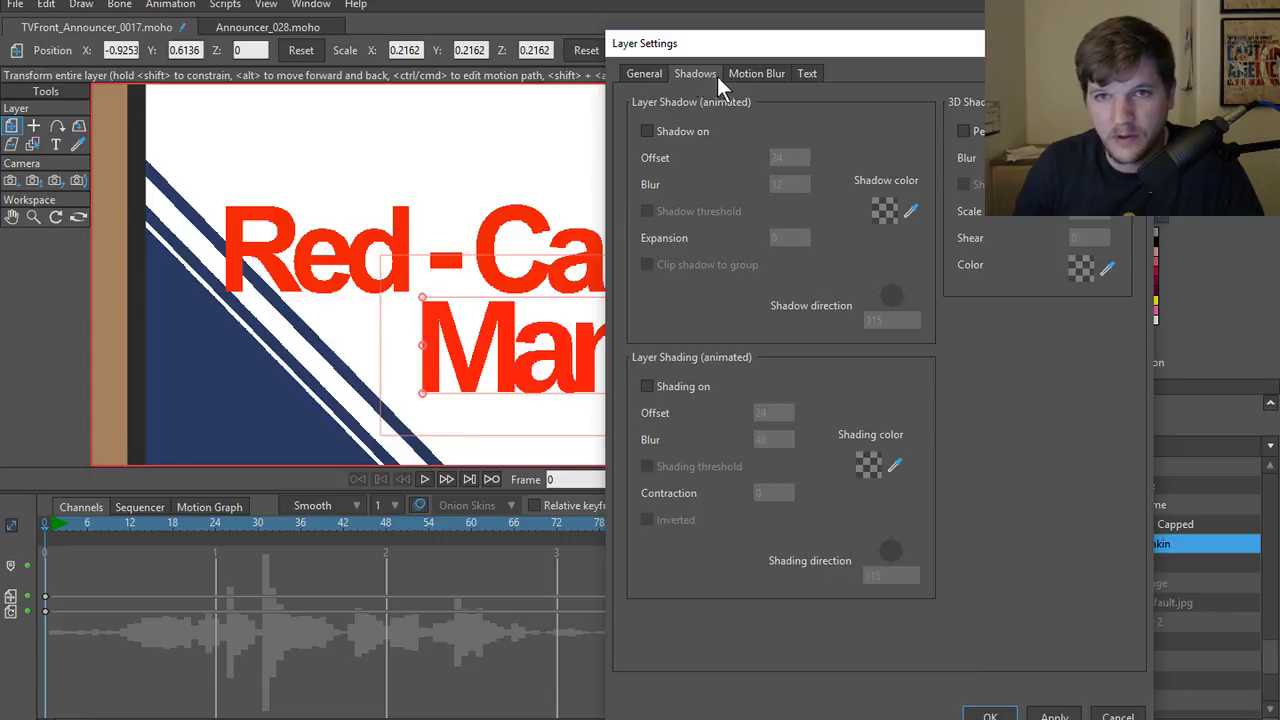
click(651, 75)
double_click(876, 211)
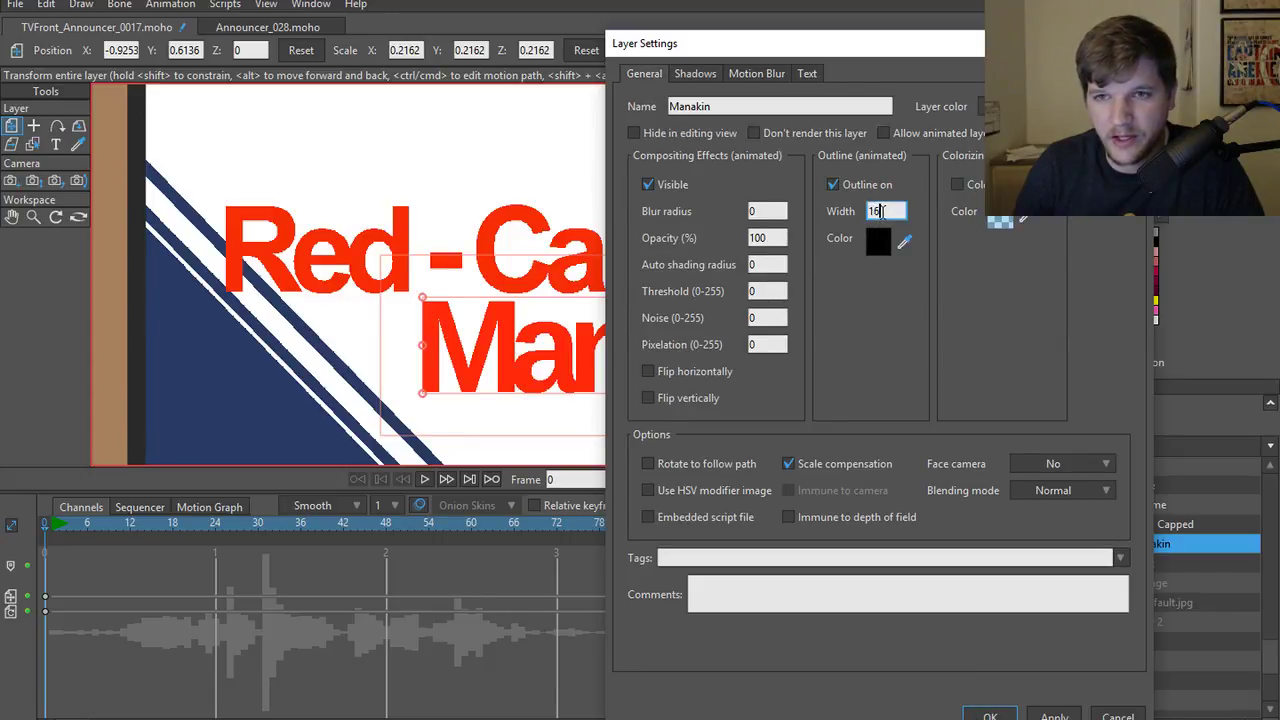
text(3)
click(1003, 717)
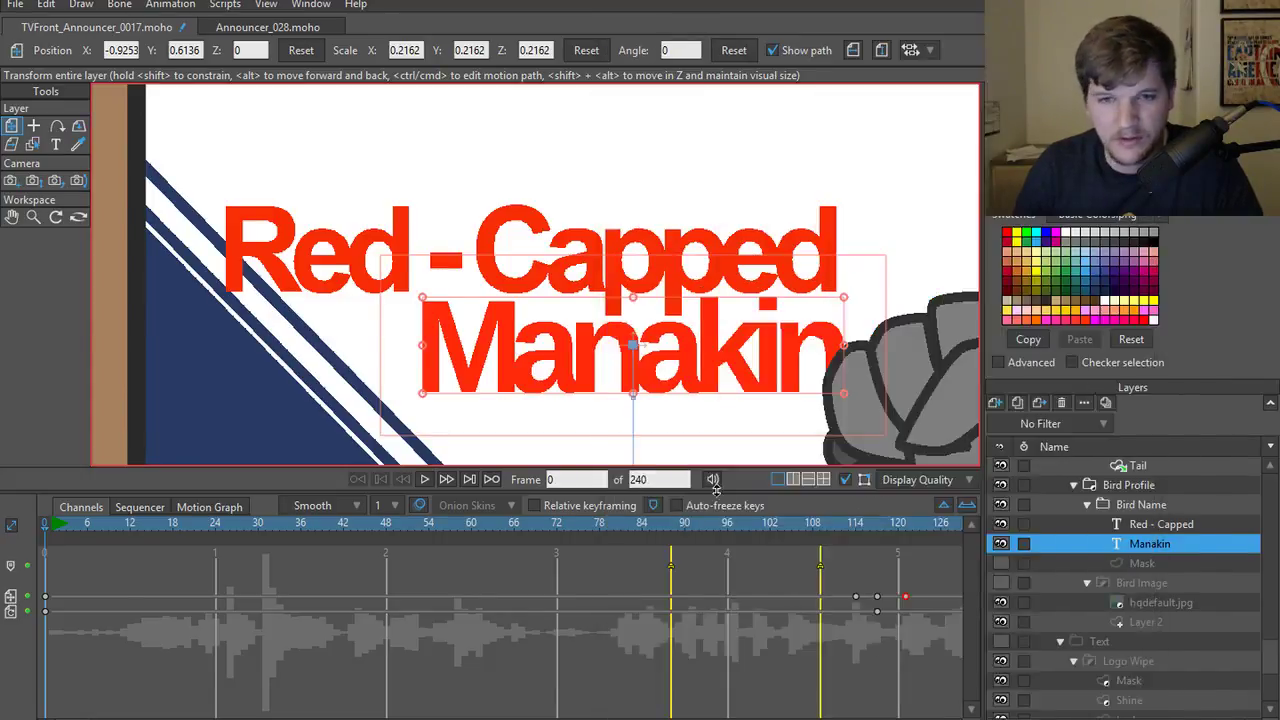
key(ctrl+r)
scroll(660, 405, up, 3)
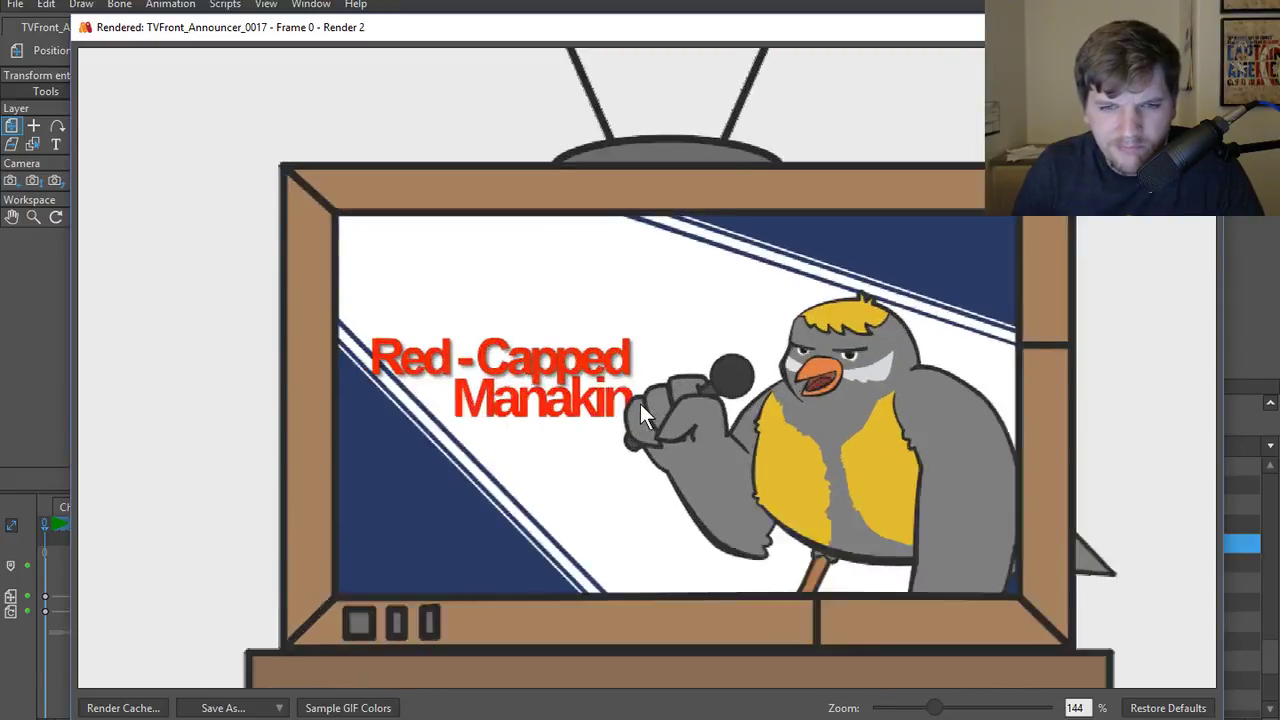
scroll(640, 404, down, 5)
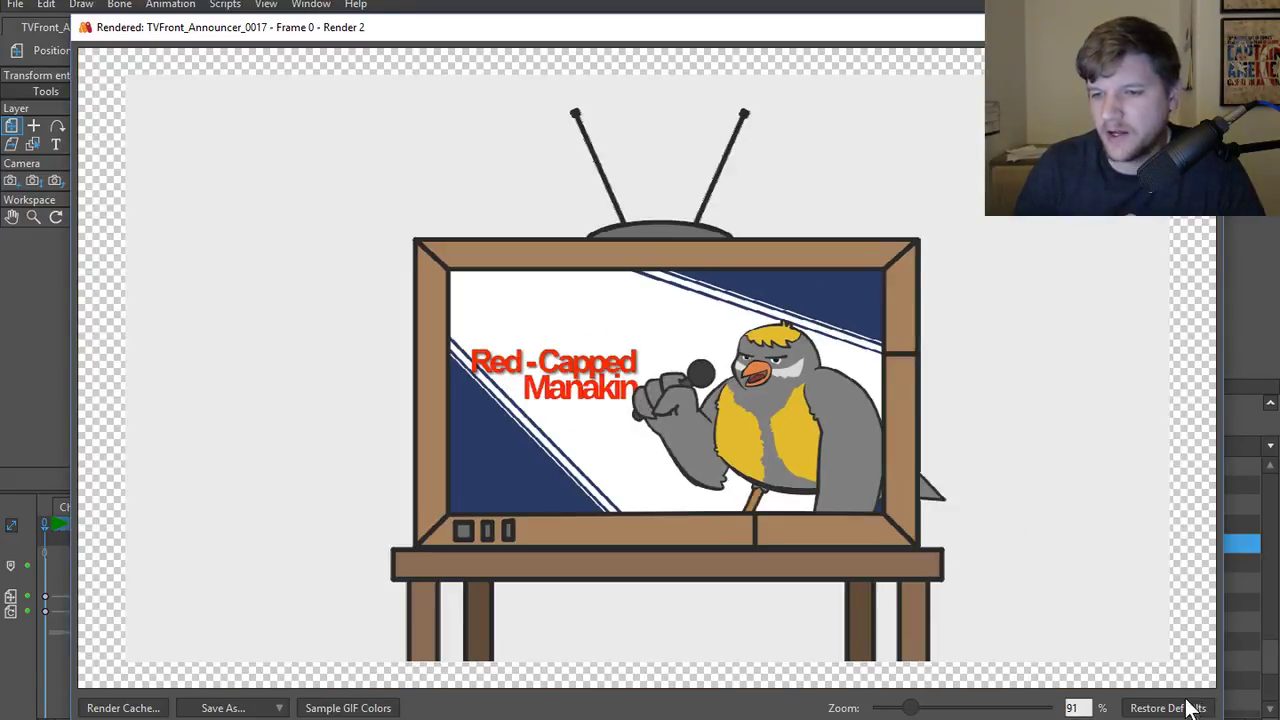
click(1172, 707)
key(Escape)
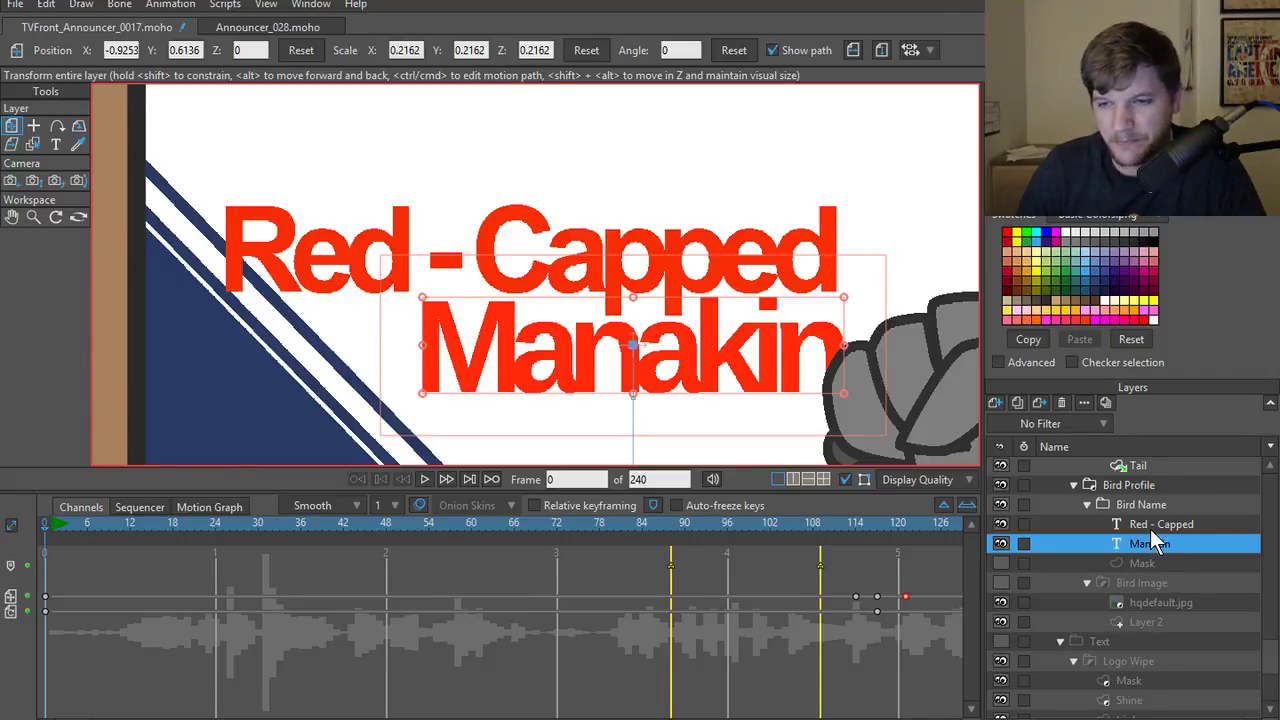
- Turn on the outline for the Bird Name group with a width of 18 and check it in a render of frame 0
click(1150, 527)
double_click(1154, 503)
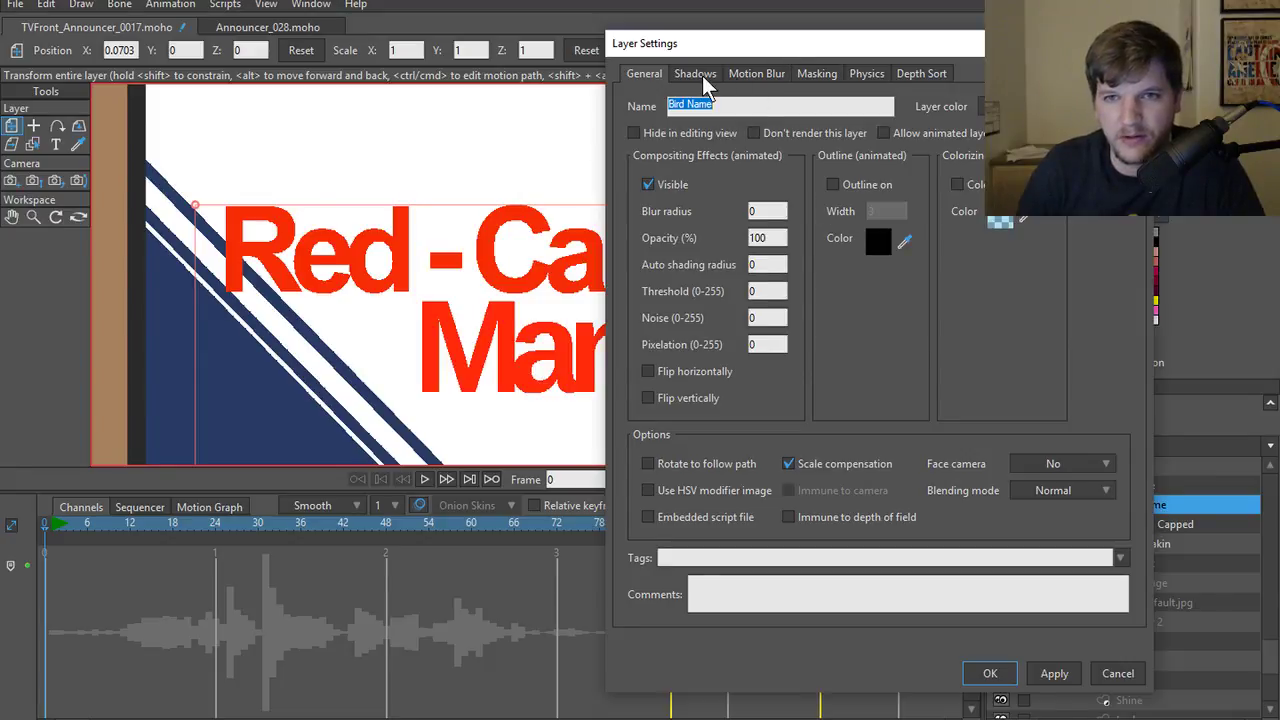
click(833, 184)
double_click(883, 210)
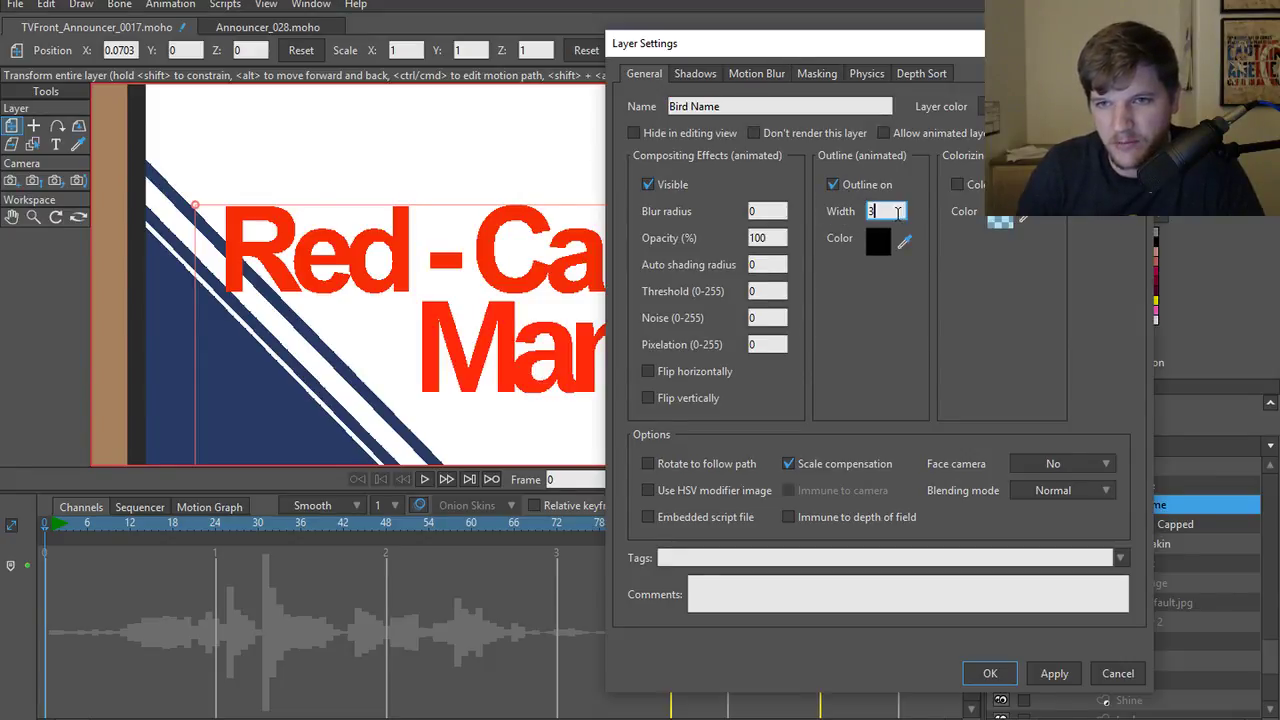
text(18)
click(985, 675)
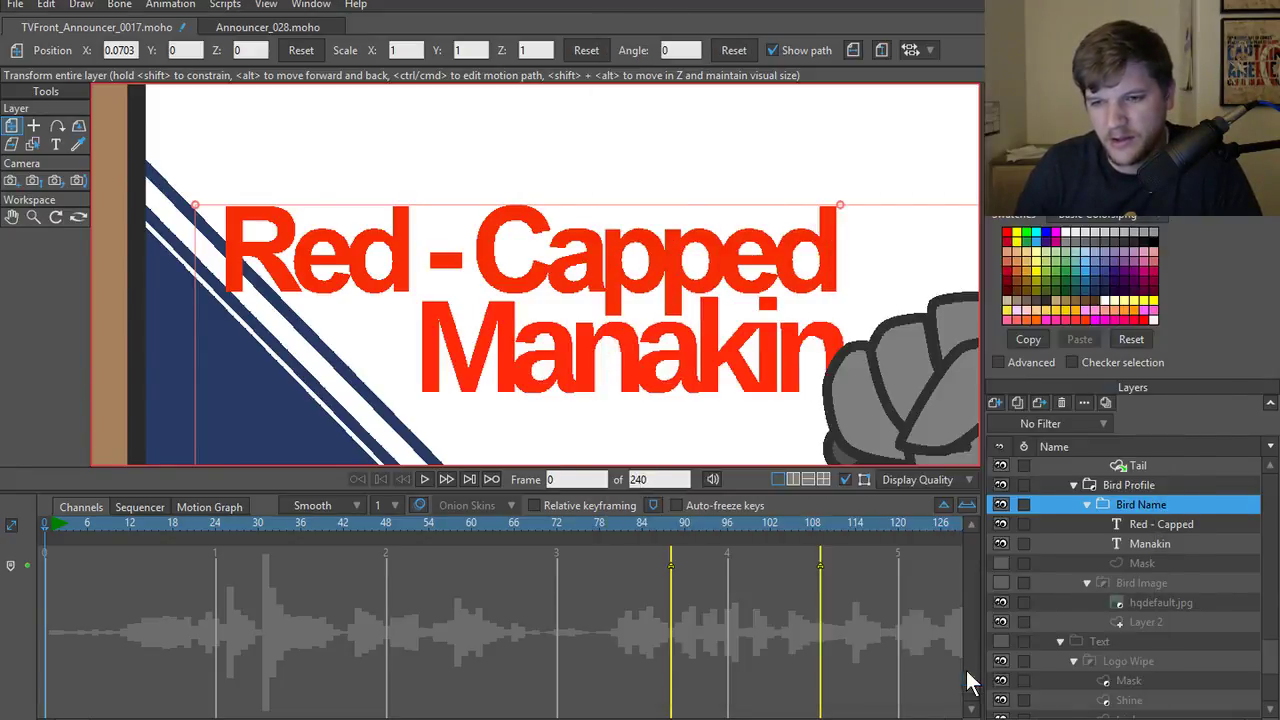
key(ctrl+r)
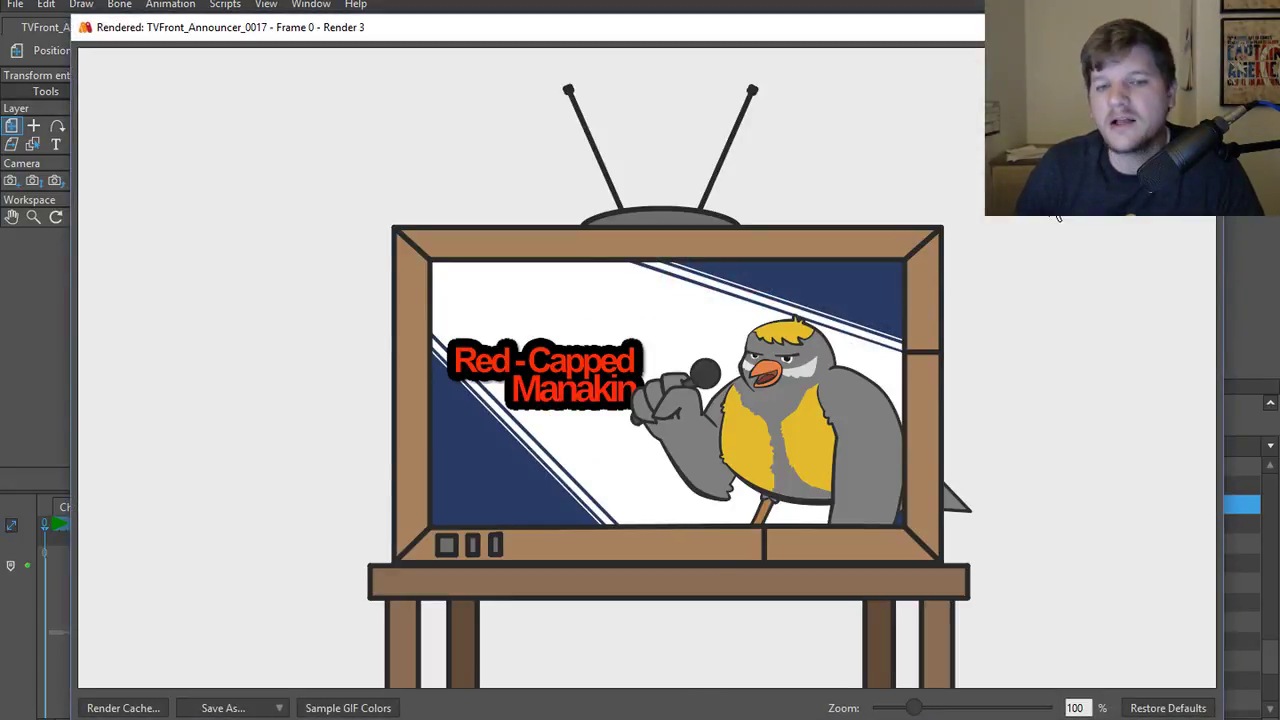
key(Escape)
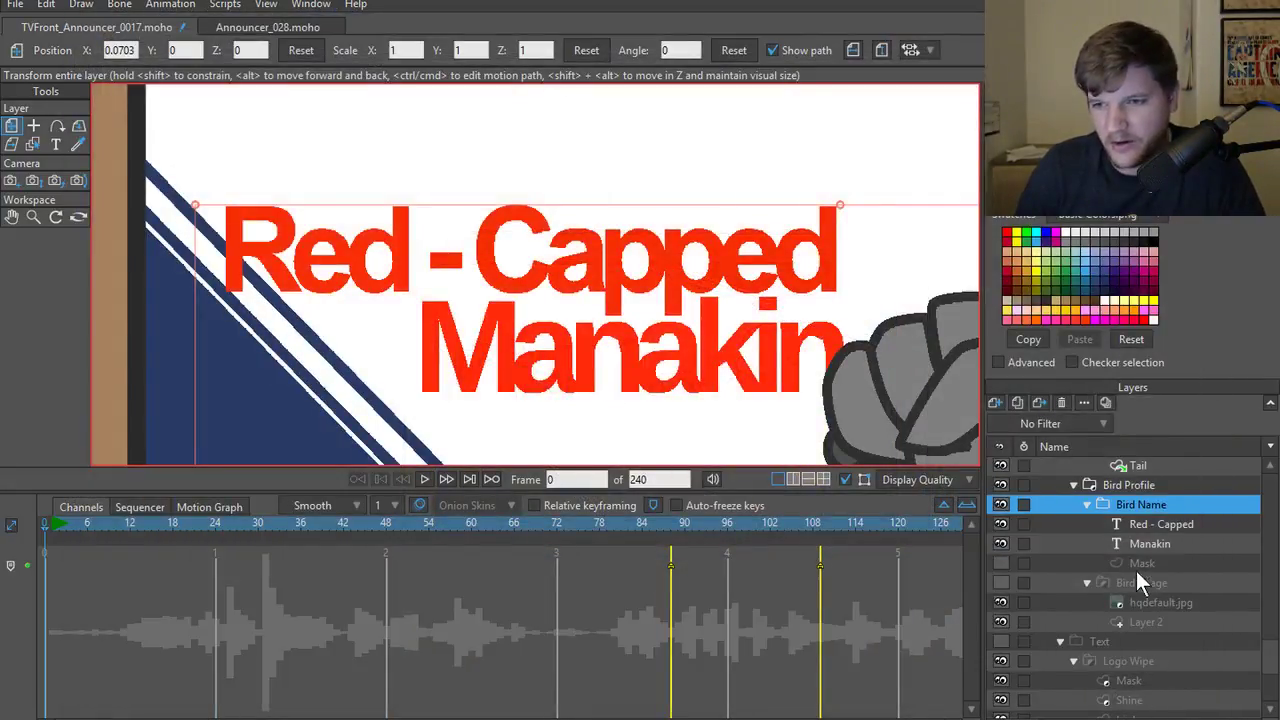
- Set the Bird Name group's outline color to 383838 and its width to 7, and check it in a render
double_click(1135, 505)
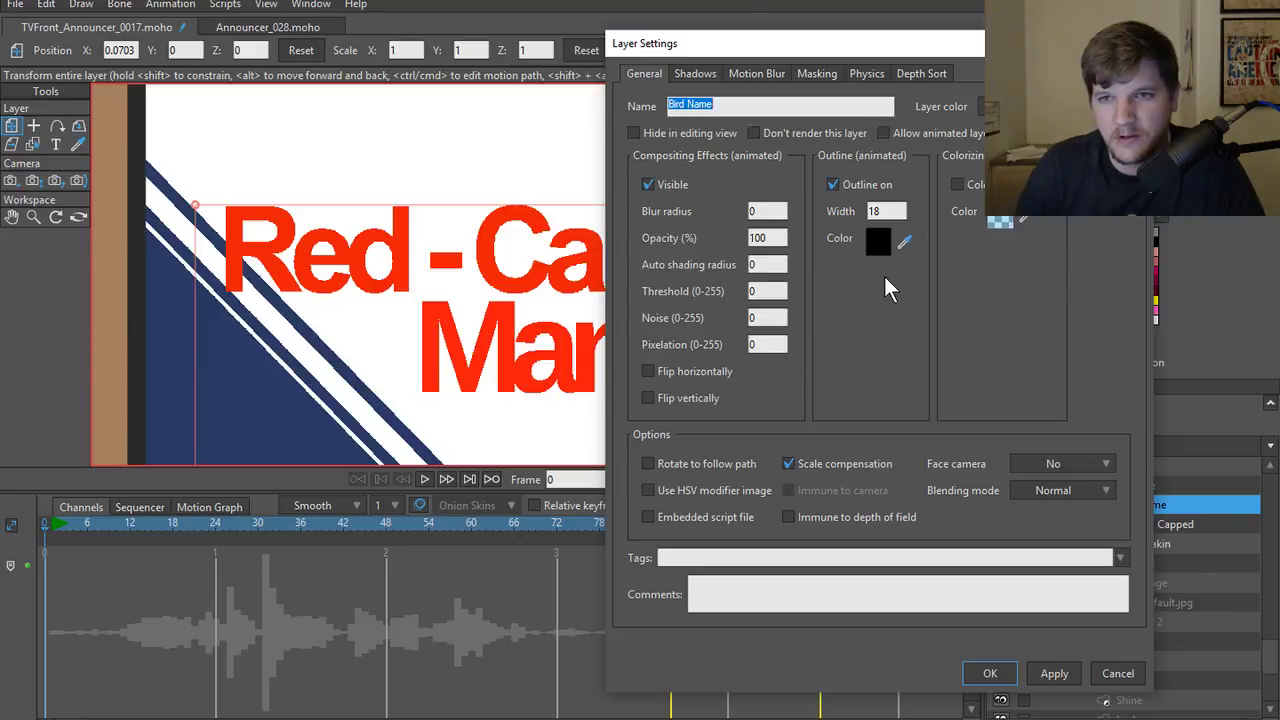
click(876, 247)
text(333333)
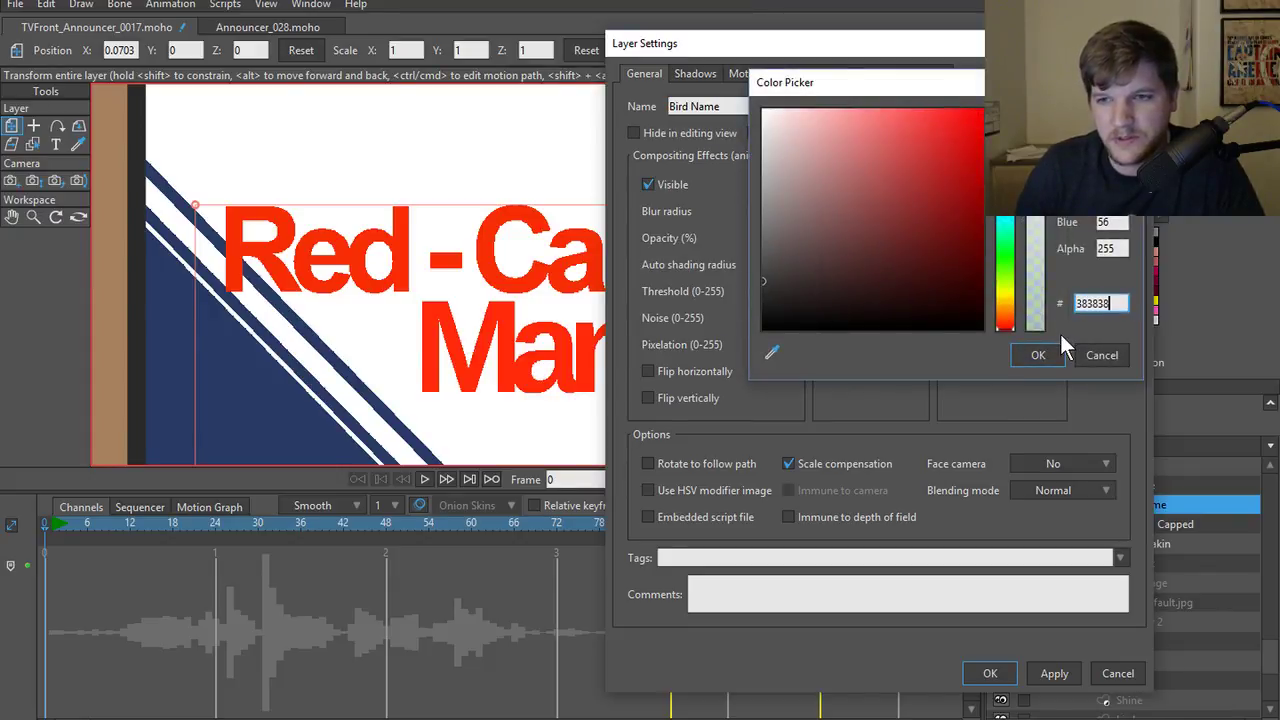
click(1036, 352)
double_click(876, 210)
text(12)
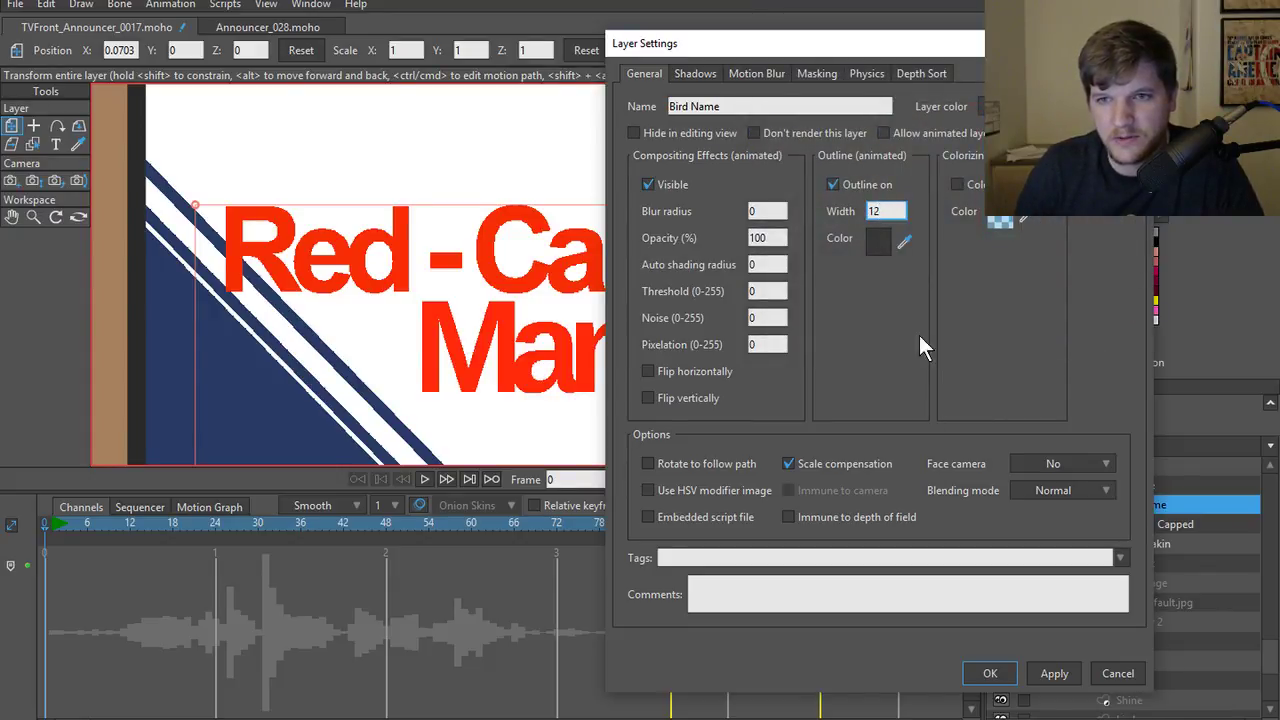
click(1052, 673)
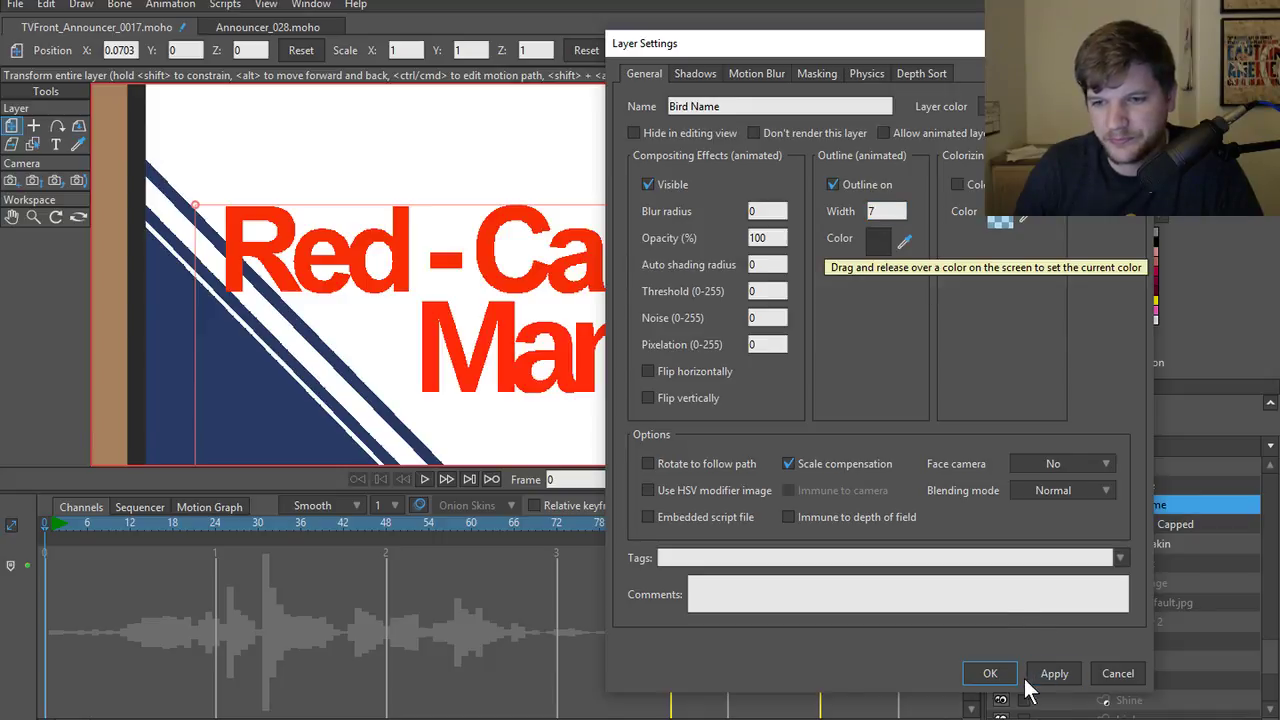
click(990, 673)
key(ctrl+r)
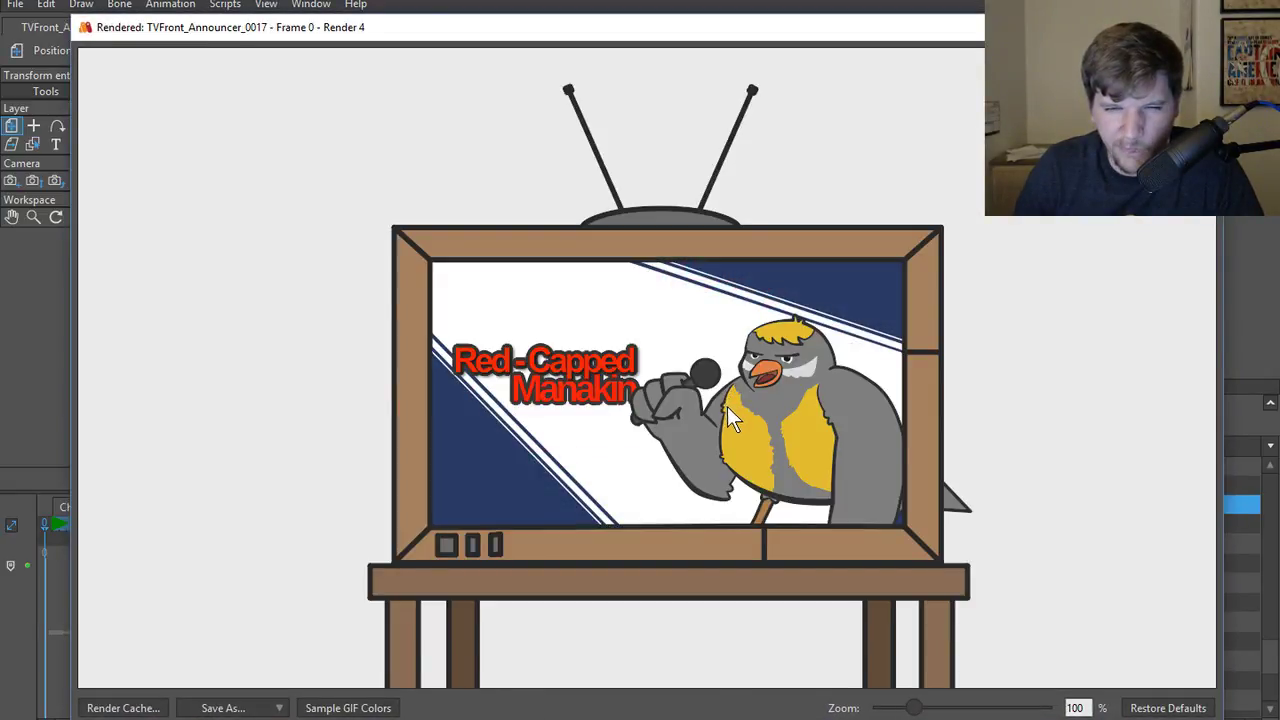
key(Escape)
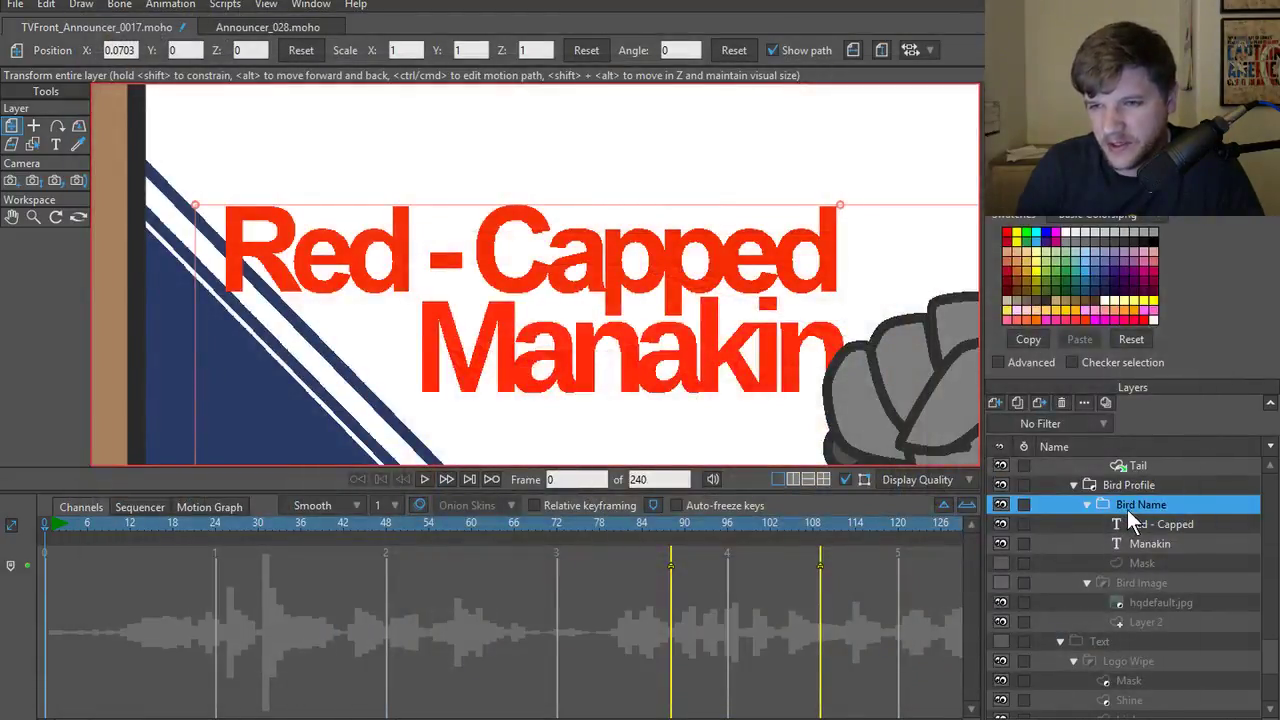
- Reduce the Bird Name group's outline width to 5
double_click(1128, 508)
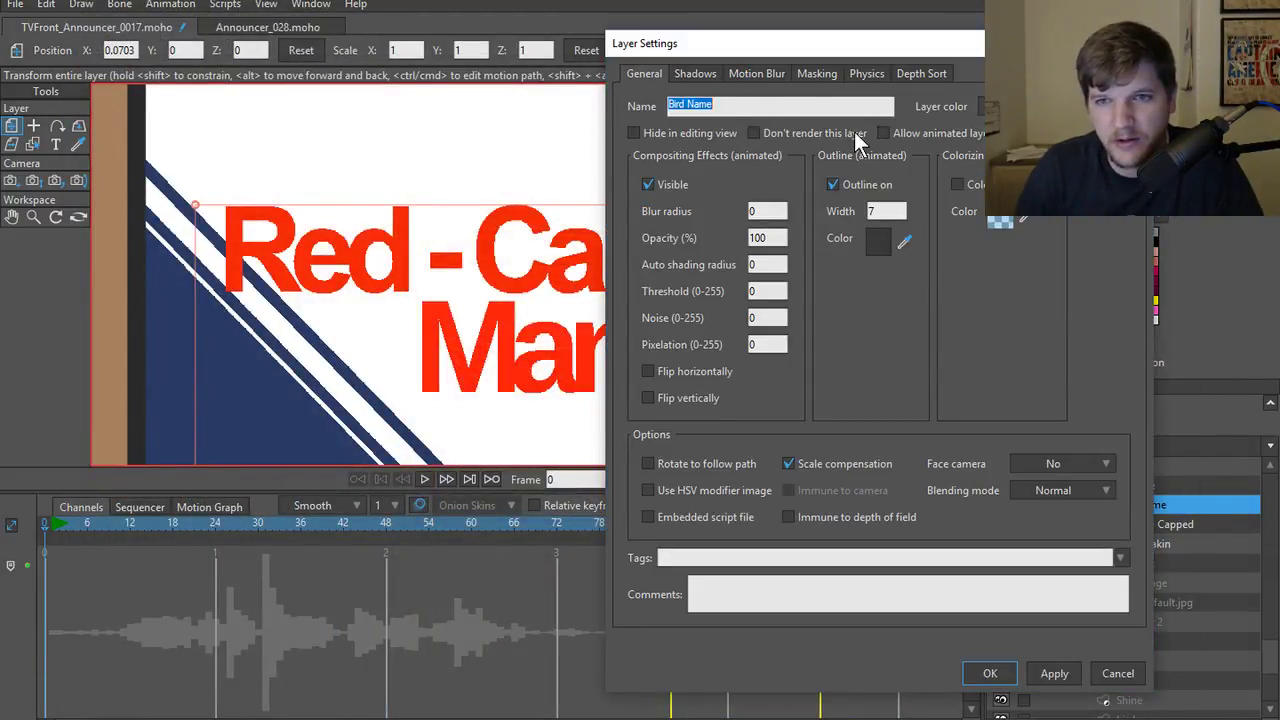
click(762, 74)
click(830, 76)
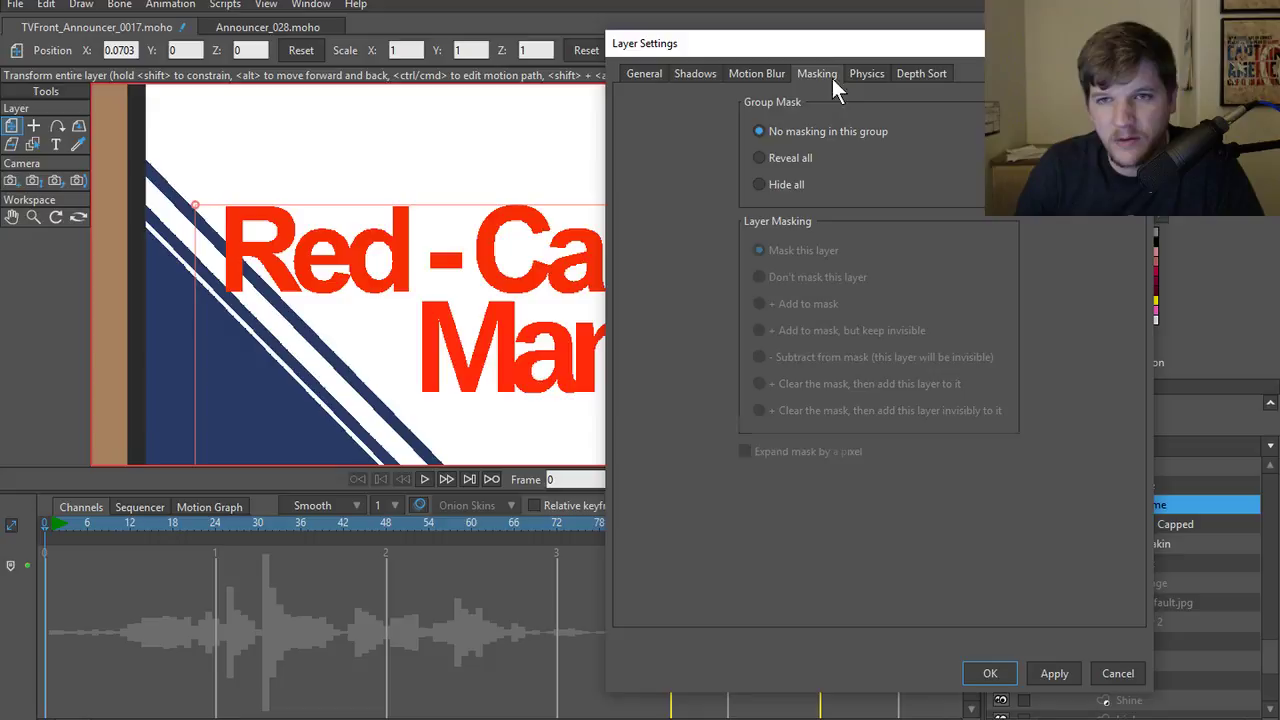
click(697, 76)
click(655, 75)
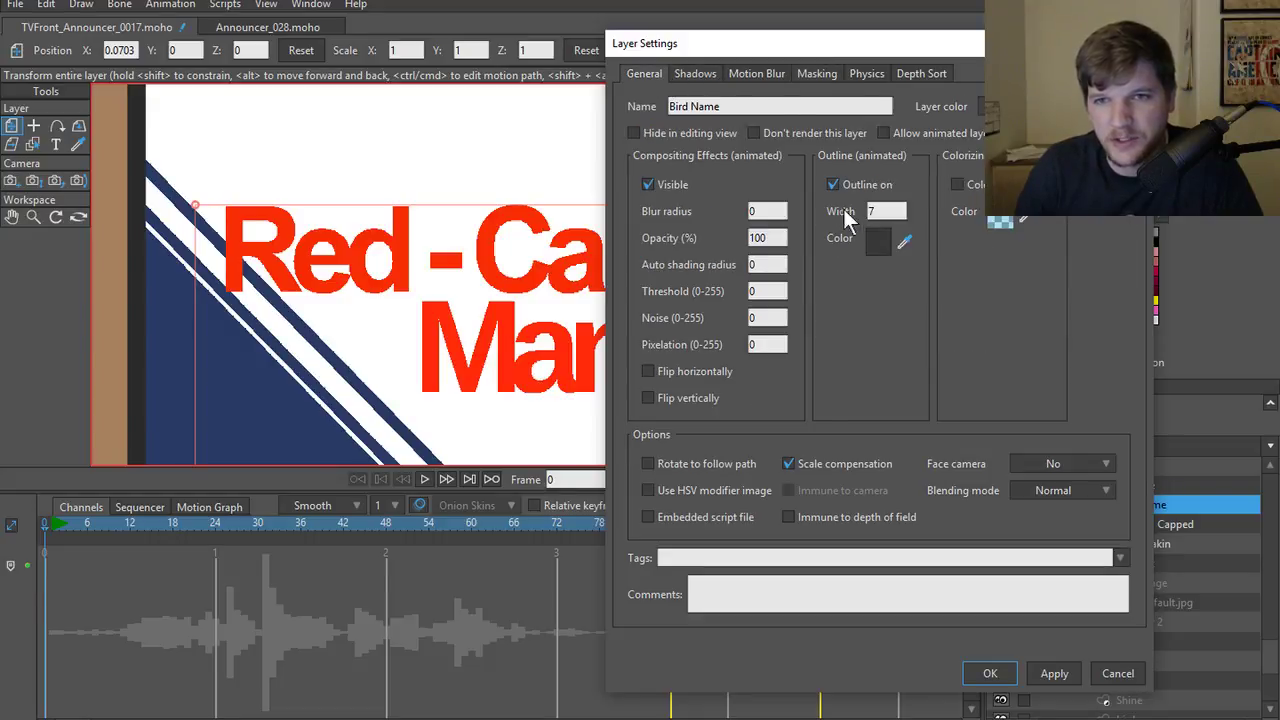
double_click(879, 210)
text(6)
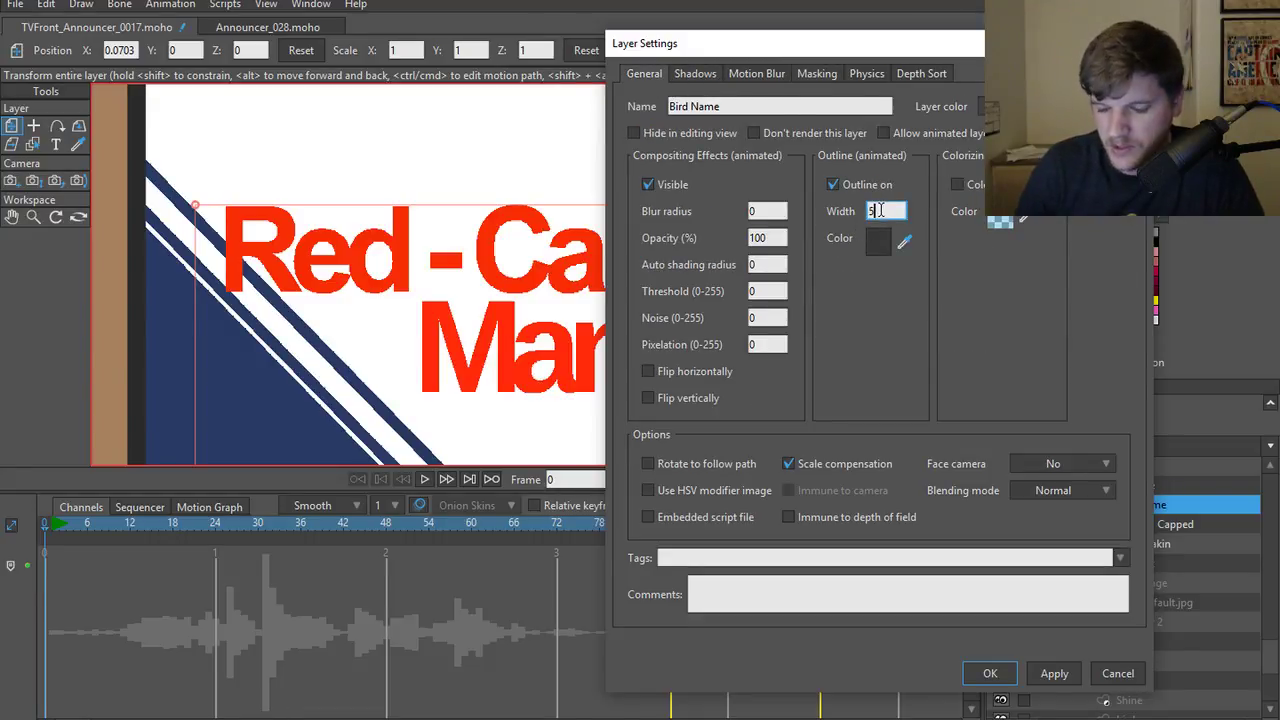
key(BackSpace)
text(30)
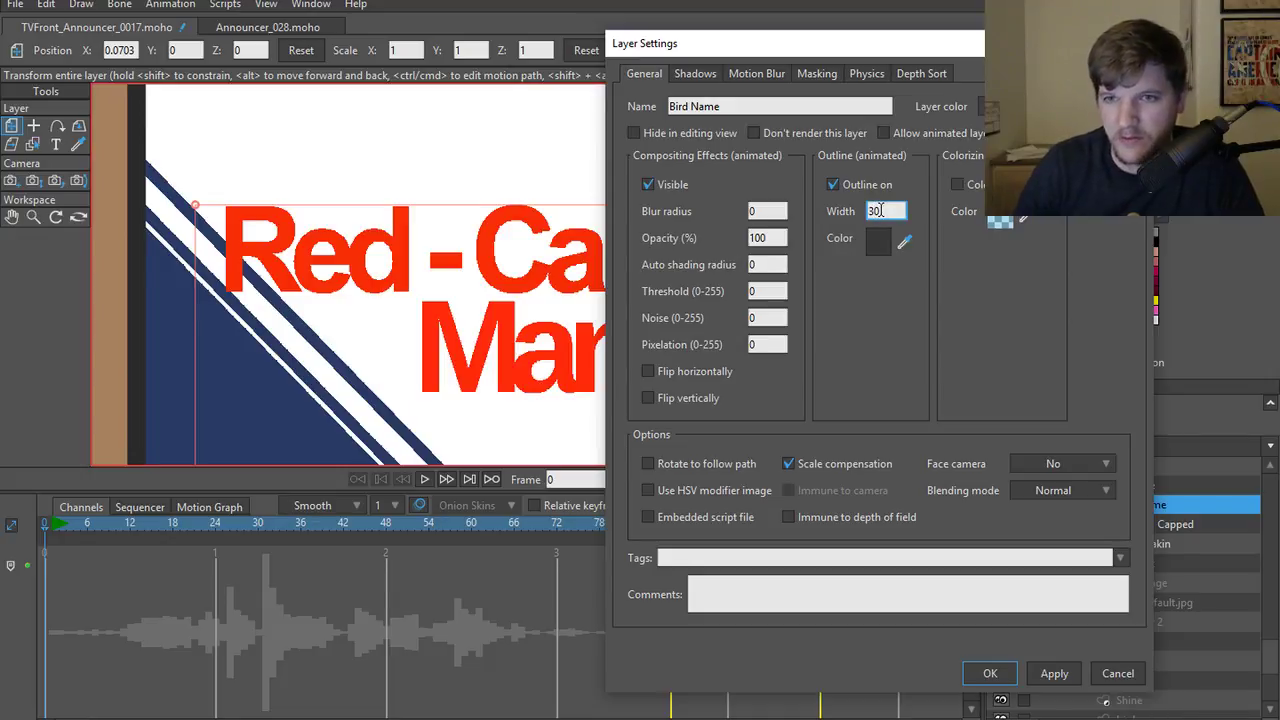
key(BackSpace)
key(BackSpace)
text(5)
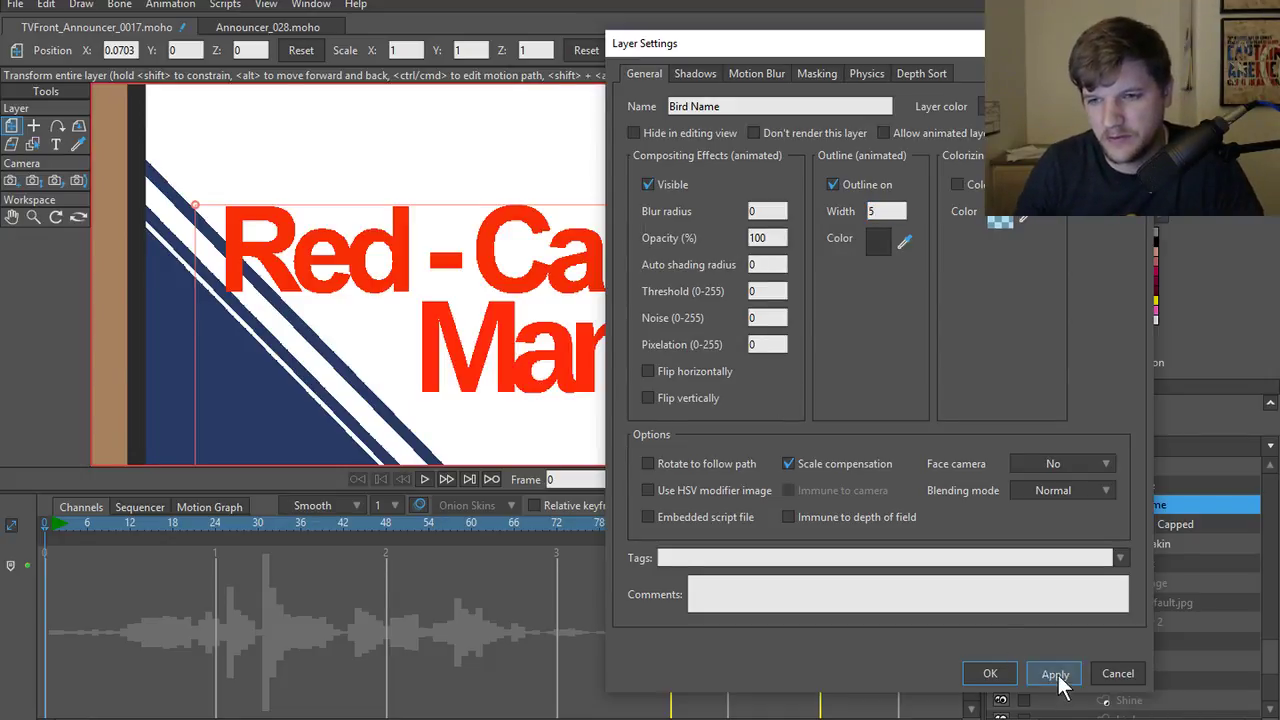
click(998, 674)
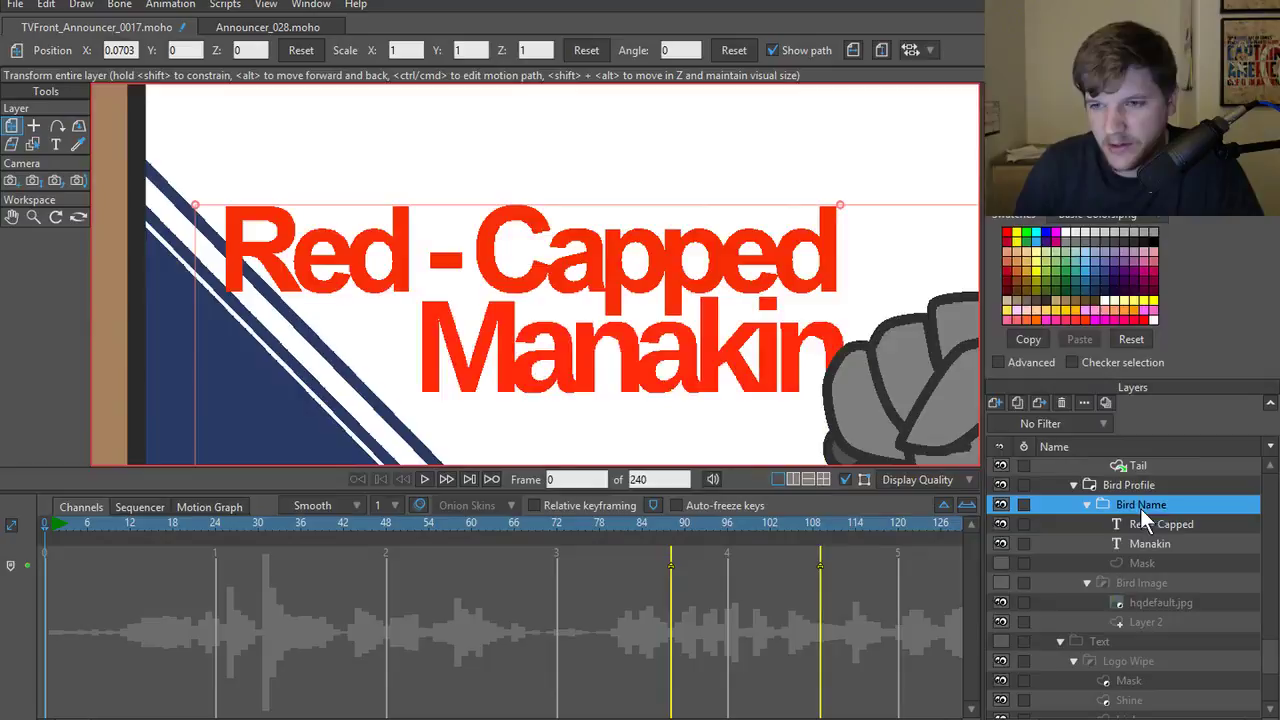
double_click(1140, 507)
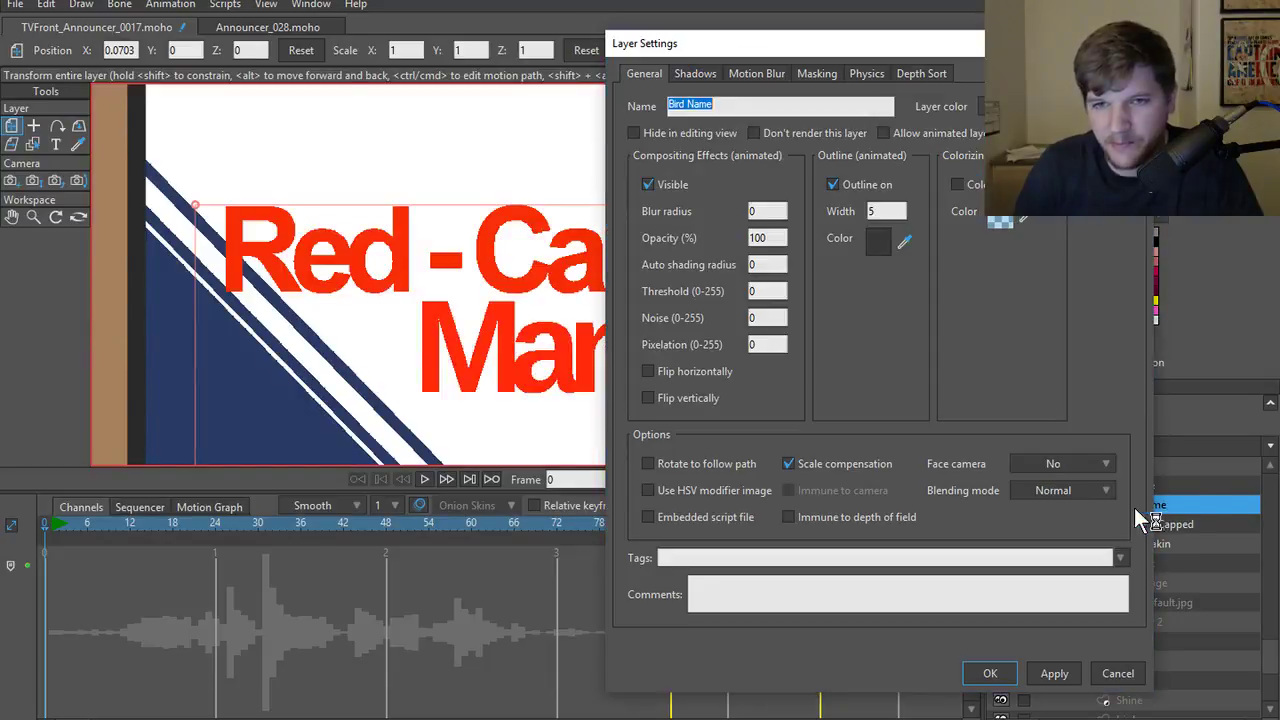
click(872, 244)
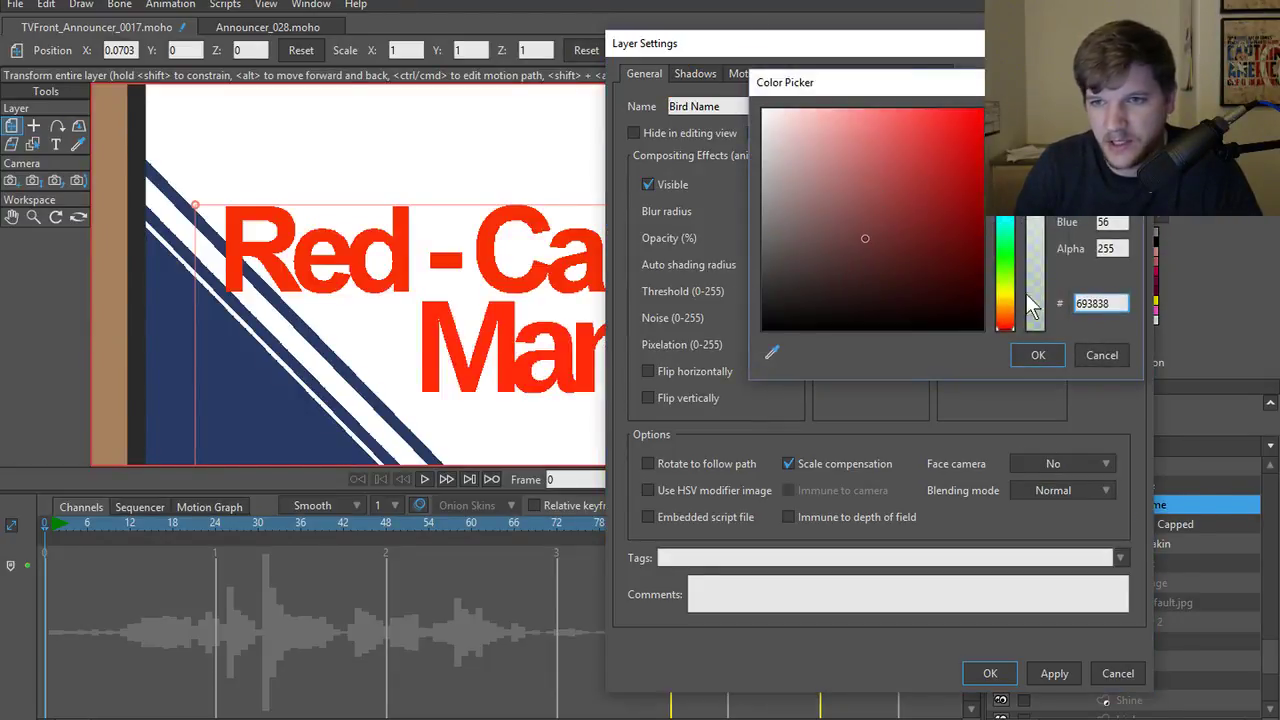
drag(1005, 318, 1005, 298)
drag(1035, 232, 1035, 216)
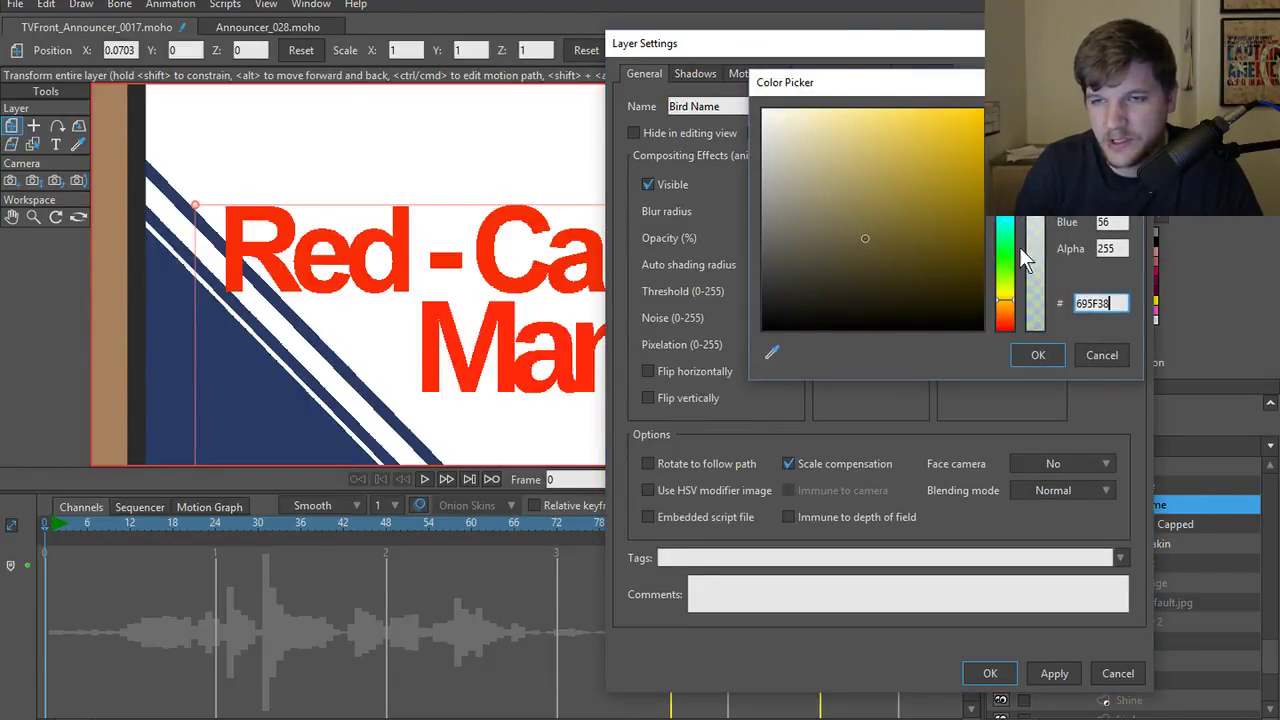
drag(880, 232, 944, 195)
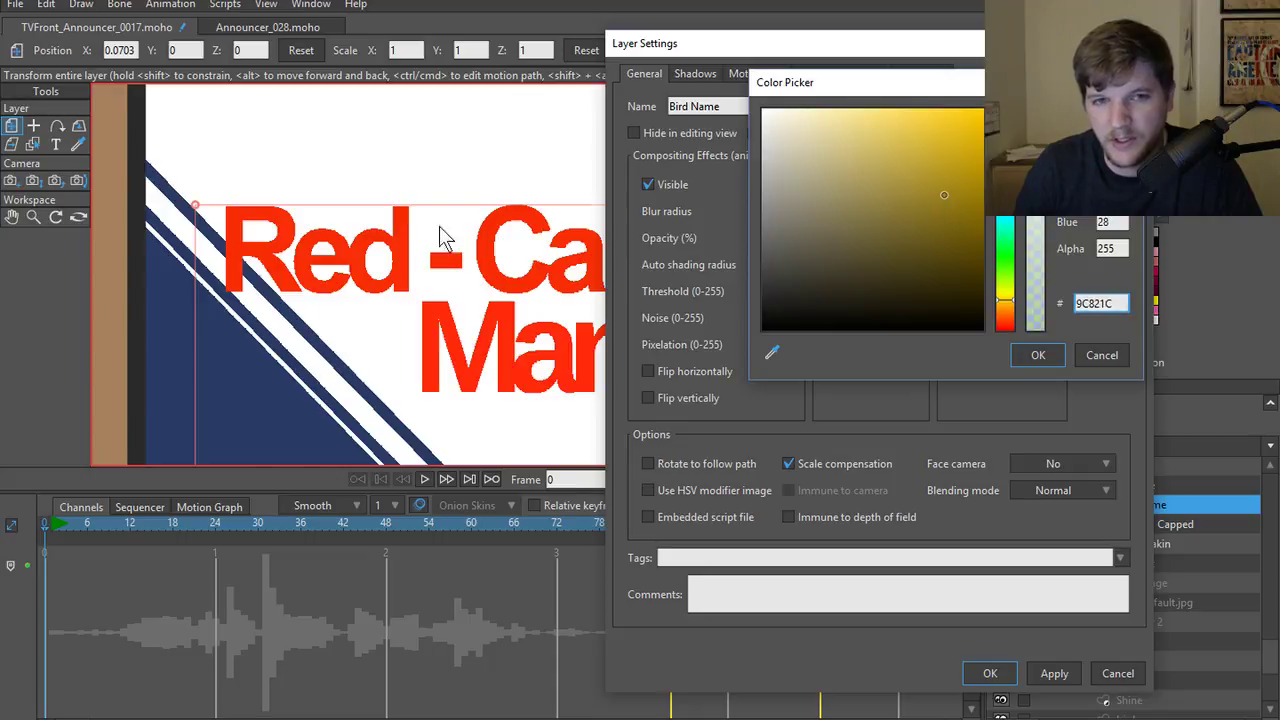
scroll(425, 398, down, 3)
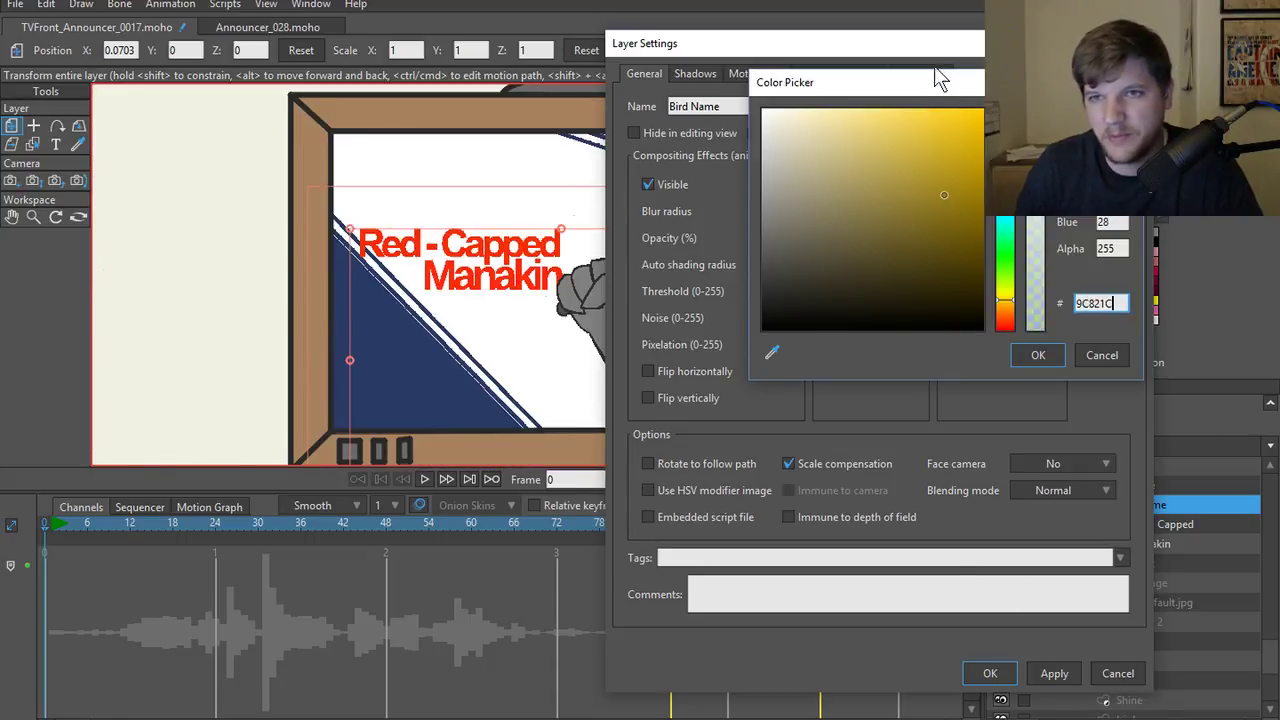
click(595, 113)
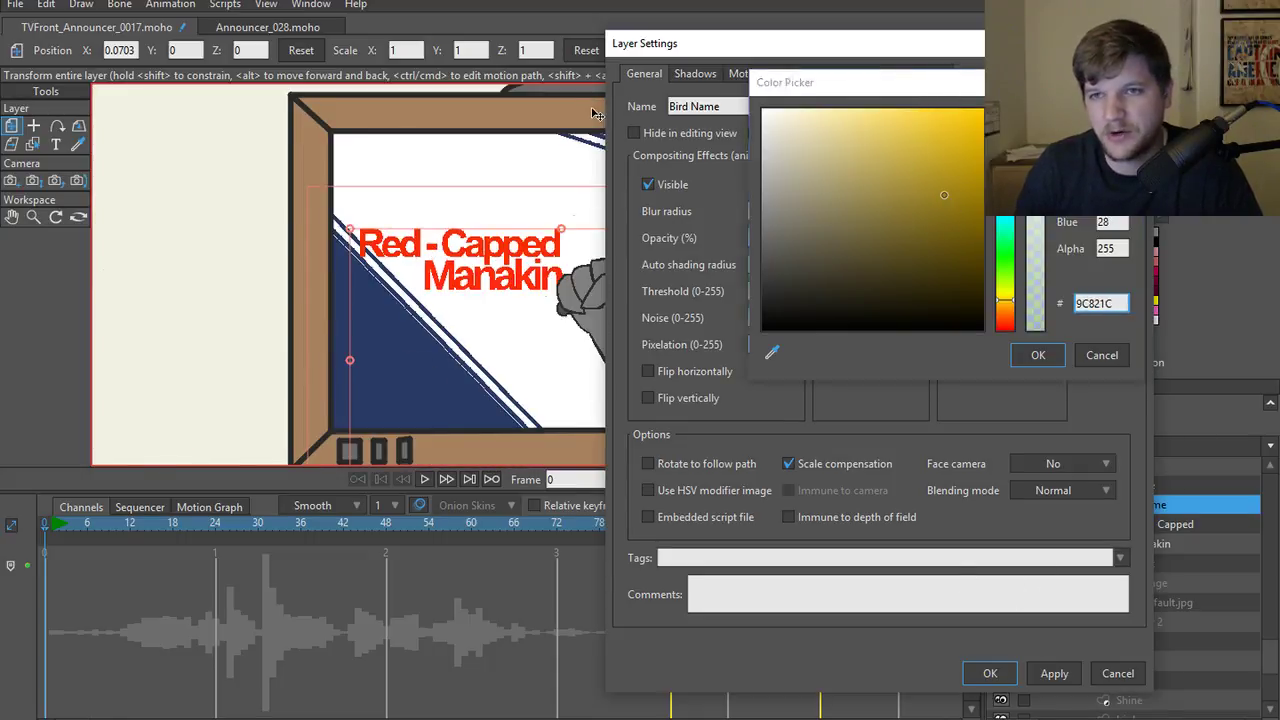
click(1092, 353)
- Set the Bird Name group's outline color to yellow F8C71E and check it in a render of frame 0
drag(980, 45, 480, 70)
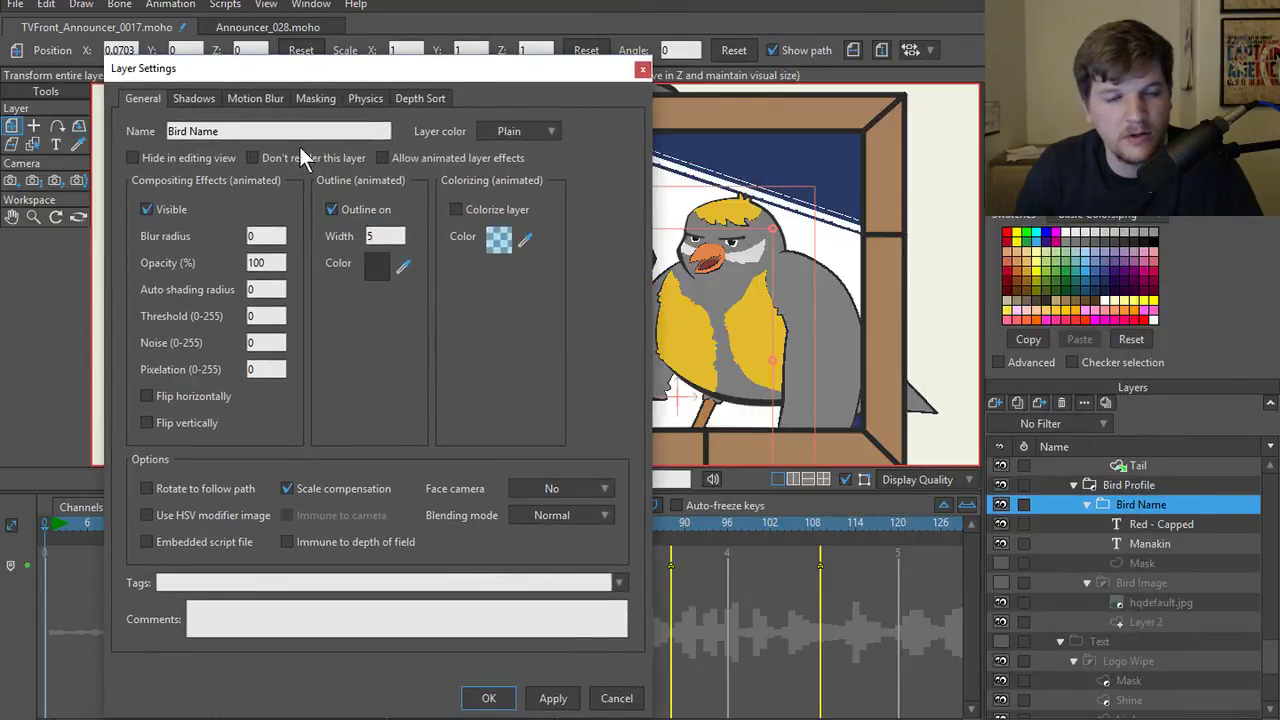
click(382, 266)
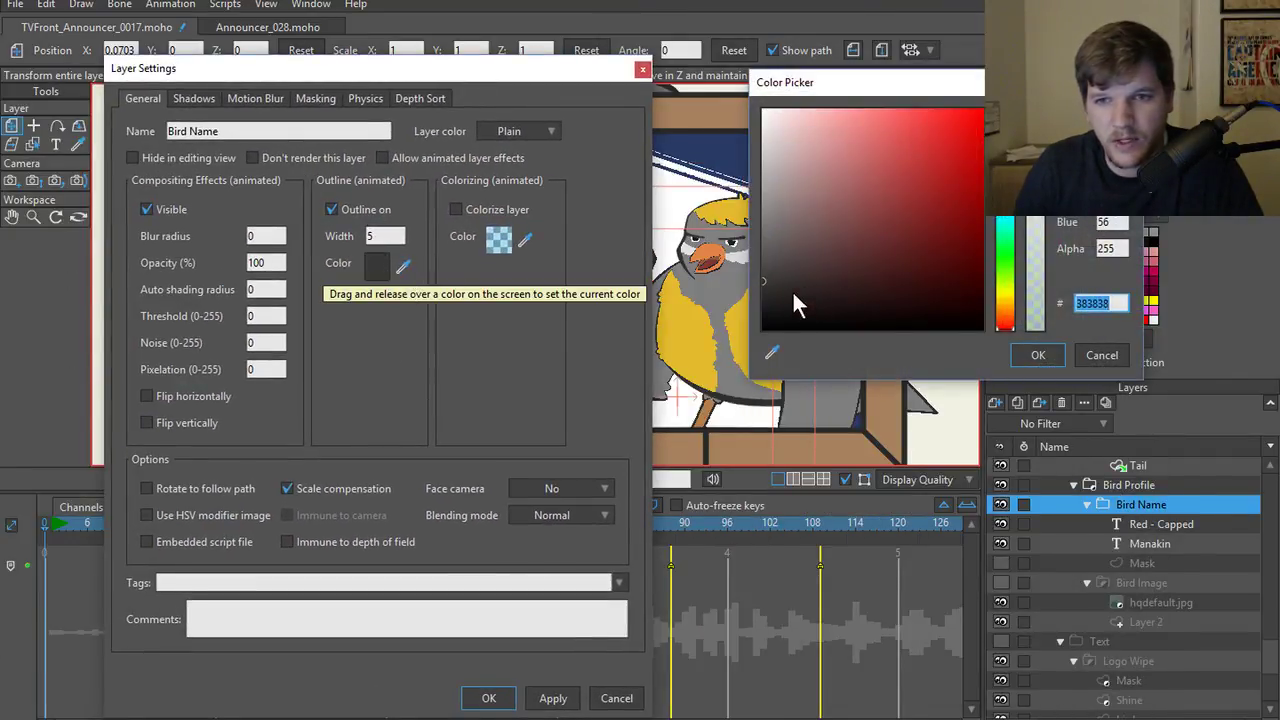
text(F8C71E)
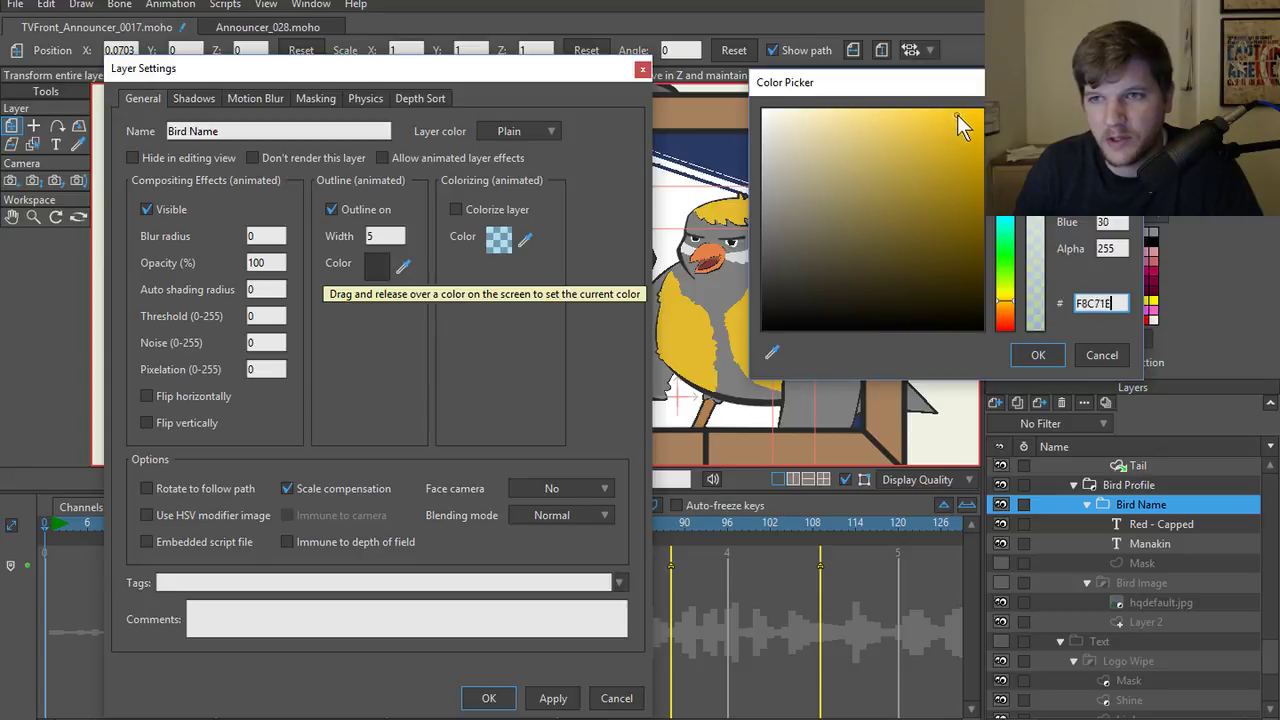
click(1038, 355)
click(508, 700)
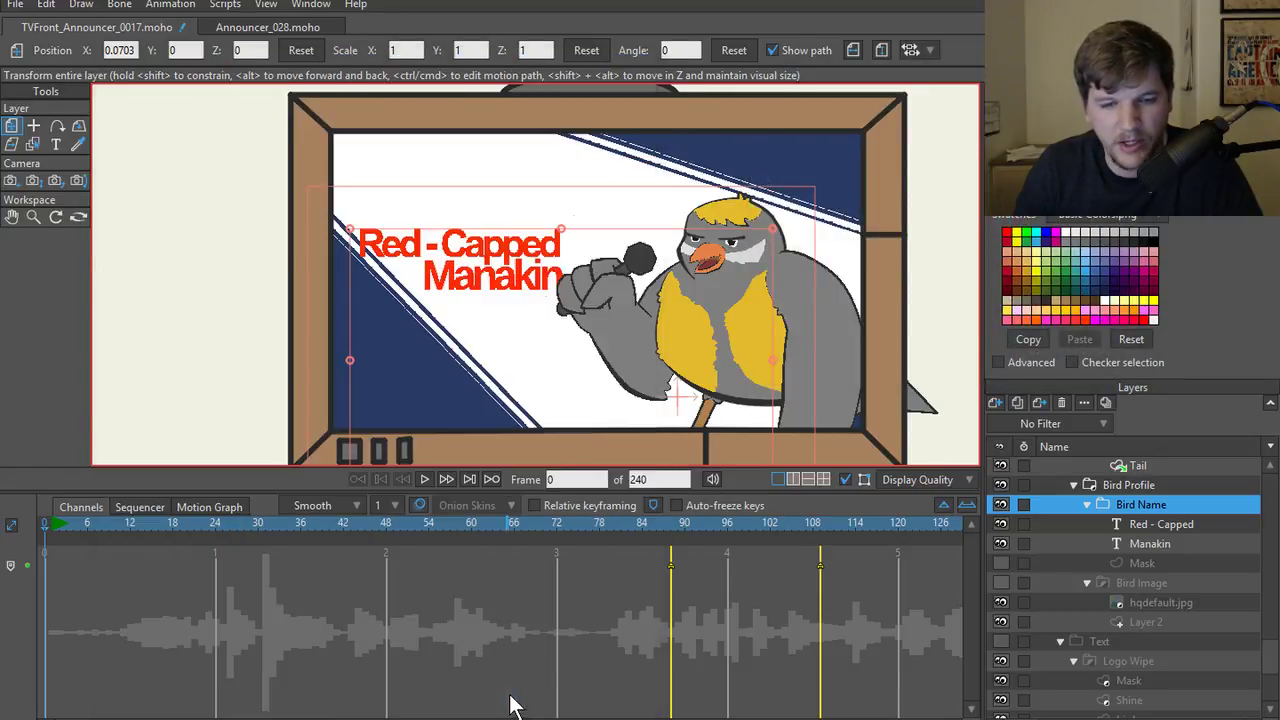
key(ctrl+r)
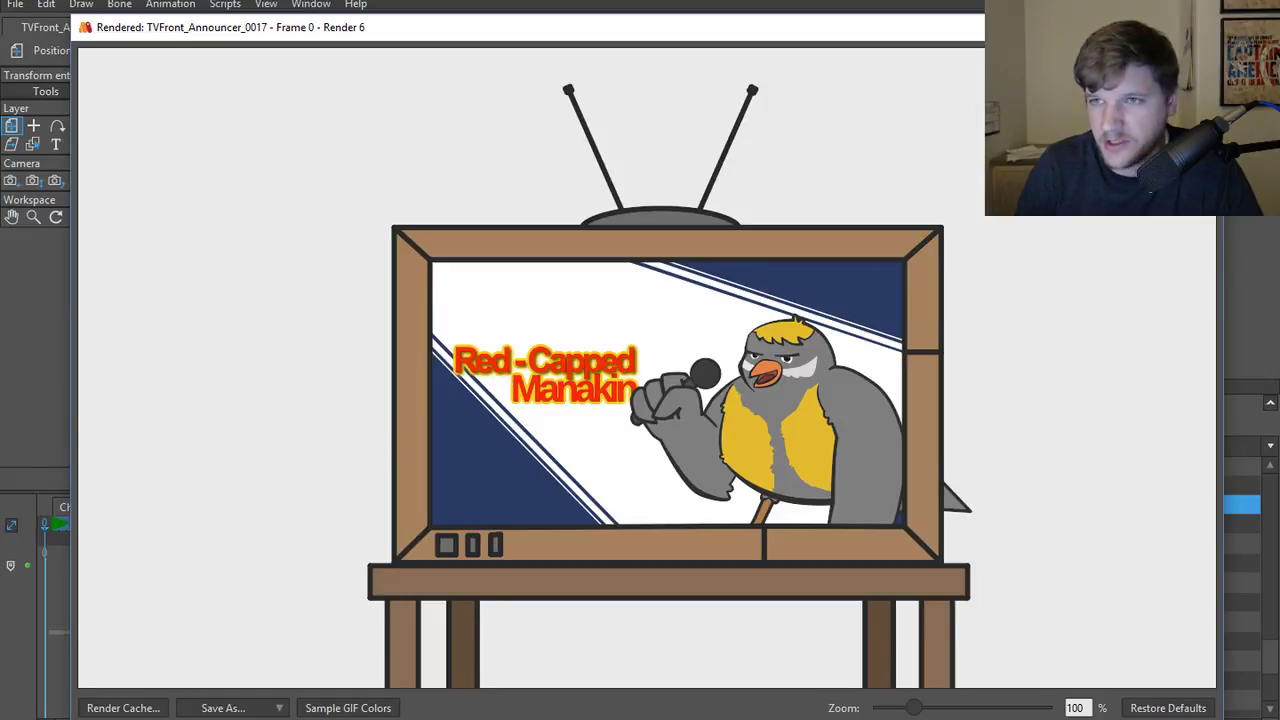
- Check the shadow settings of the Red - Capped text layer
key(Escape)
double_click(1150, 528)
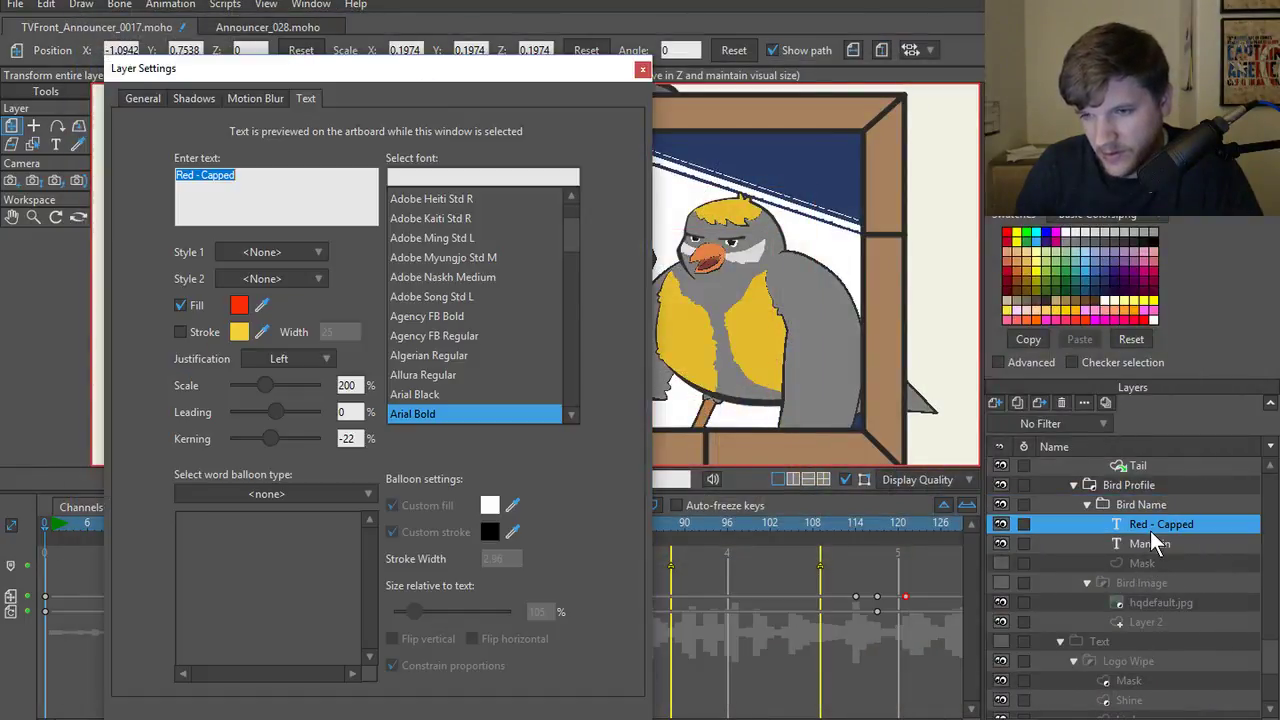
click(195, 98)
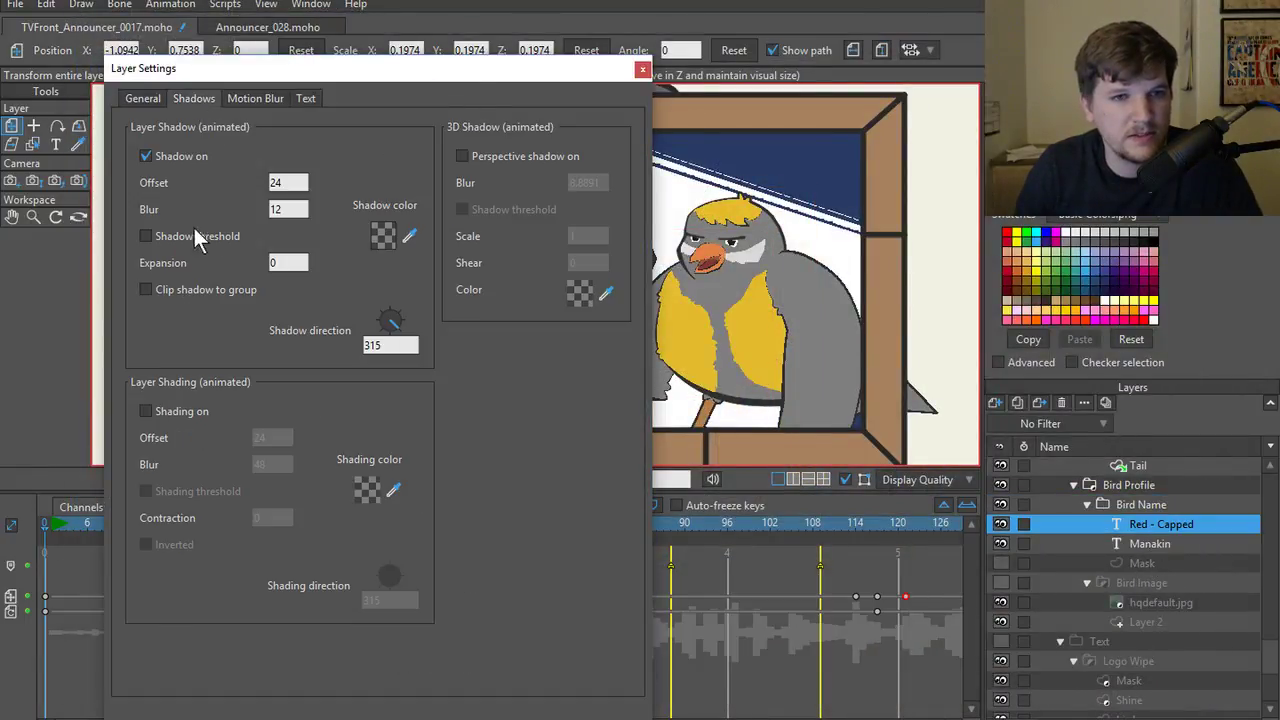
click(642, 69)
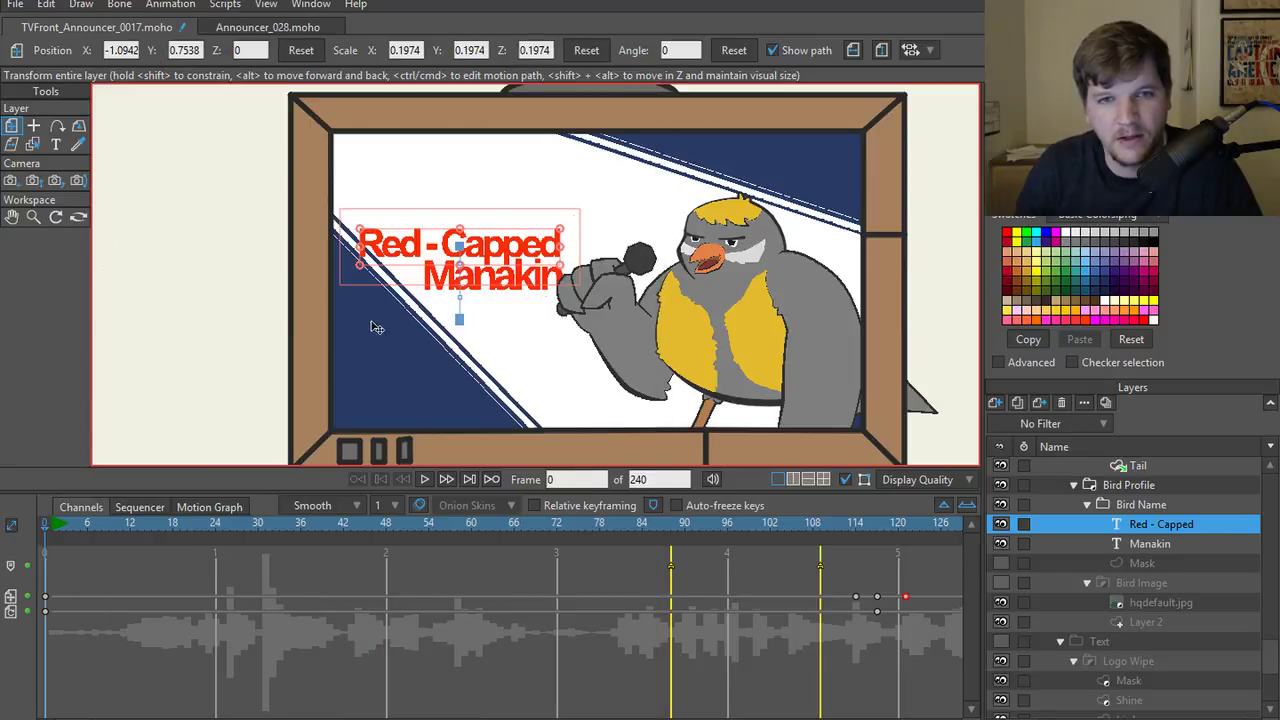
- Set the Bird Name group's outline color to dark gray and check it in a render of frame 0
double_click(1153, 506)
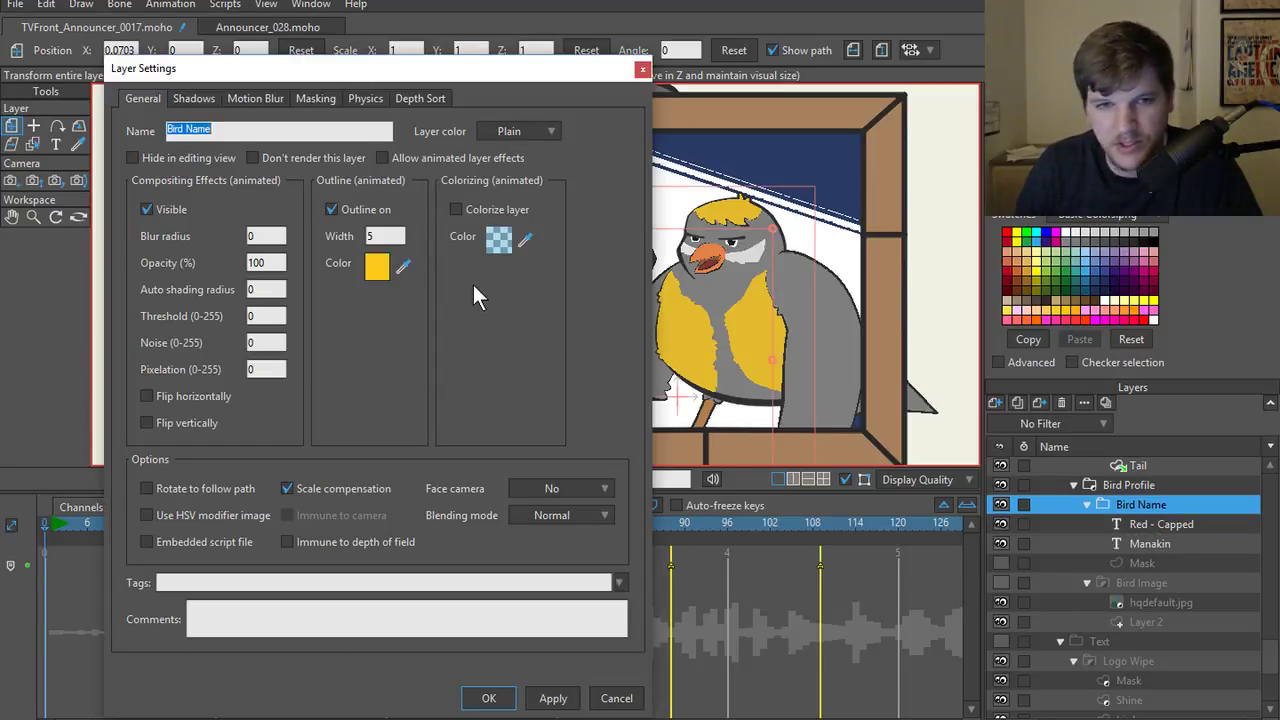
click(377, 266)
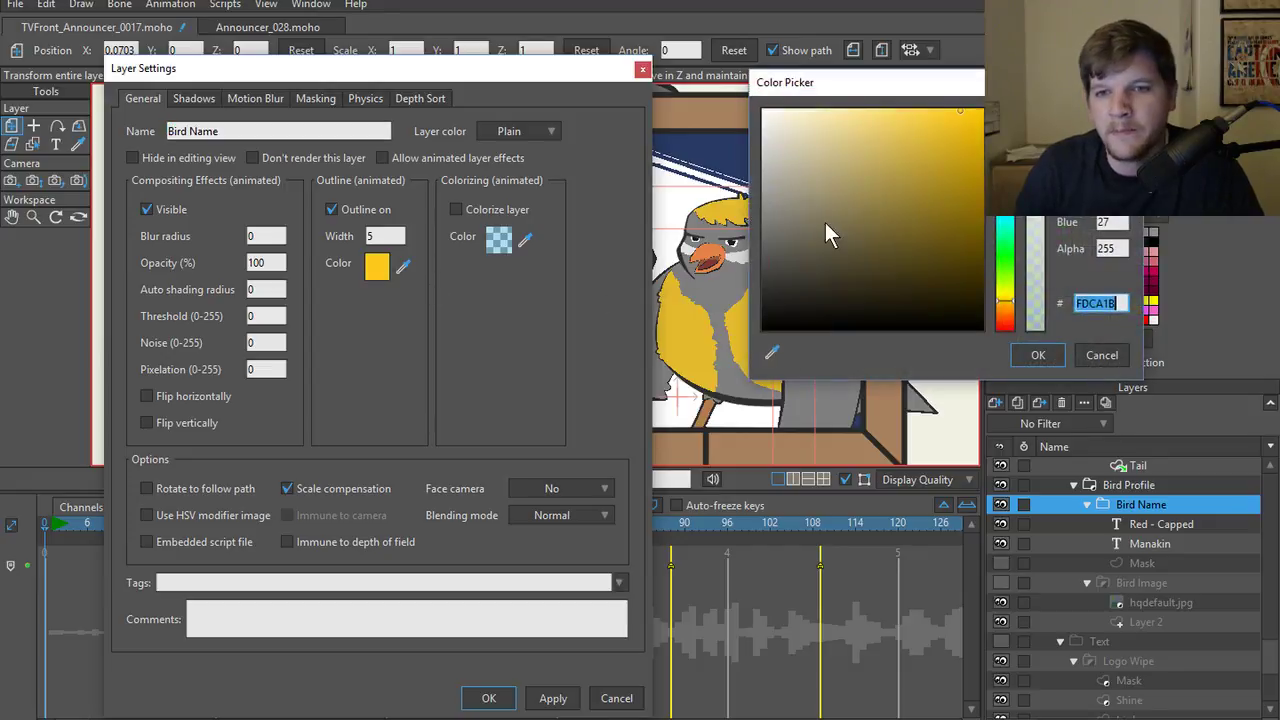
click(1040, 356)
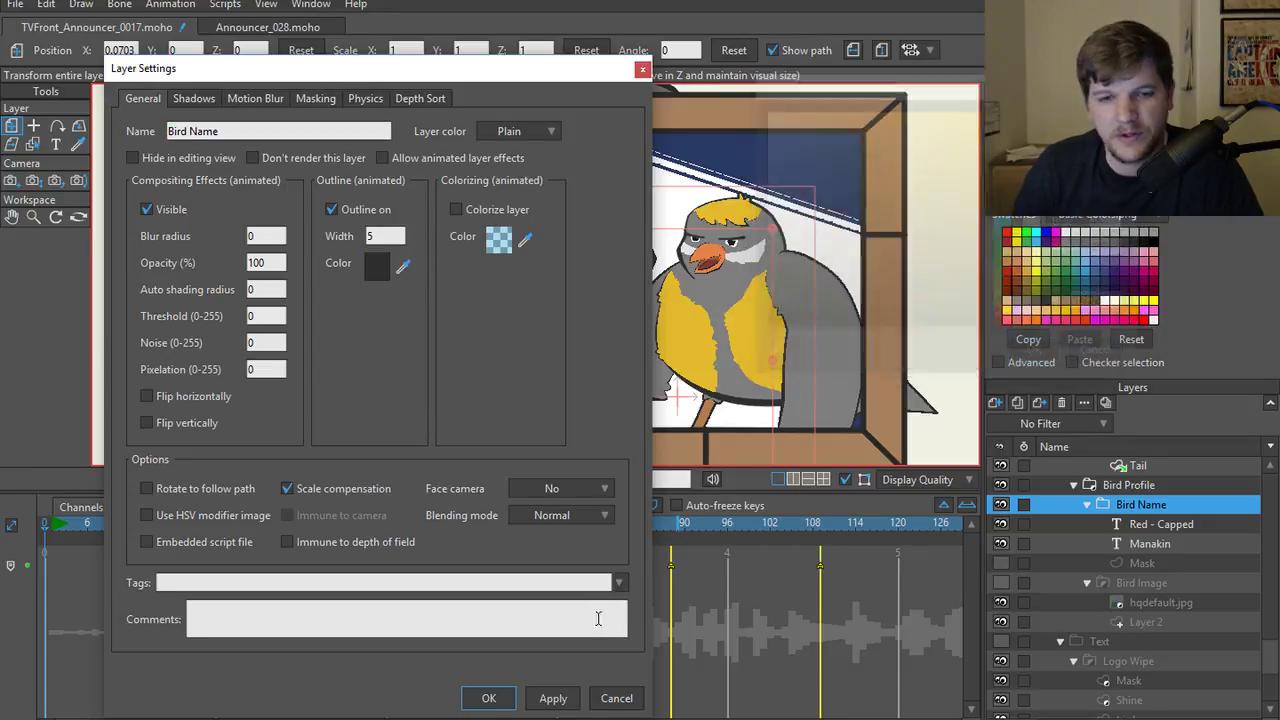
click(489, 698)
key(ctrl+r)
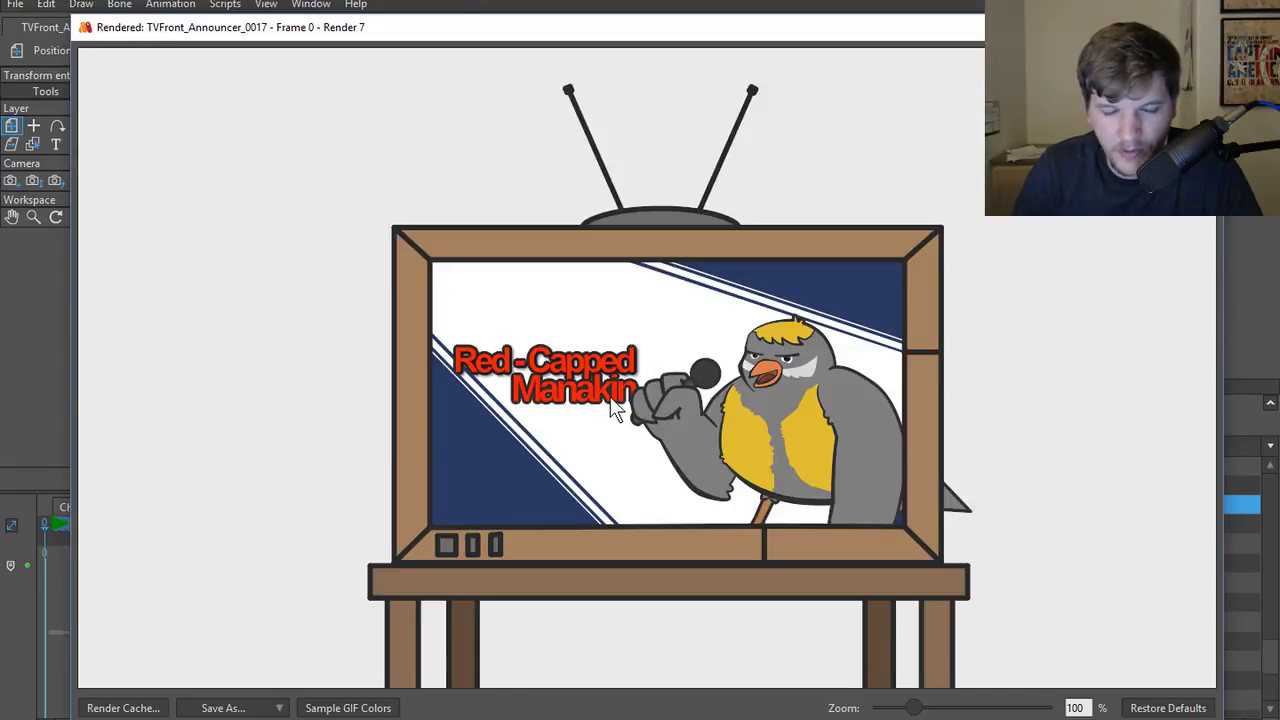
click(1197, 27)
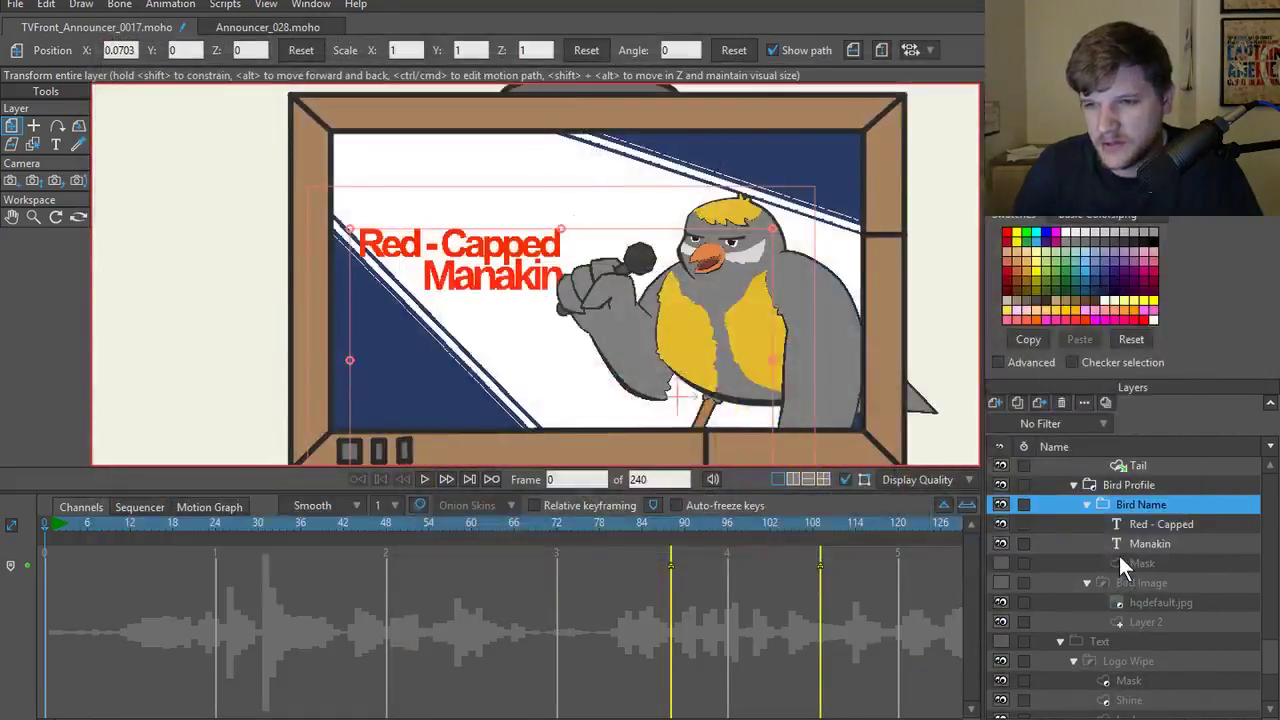
- Set the Manakin text's fill to the yellow E3BB2E sampled from the bird's body and check it in a render of frame 0
double_click(1130, 540)
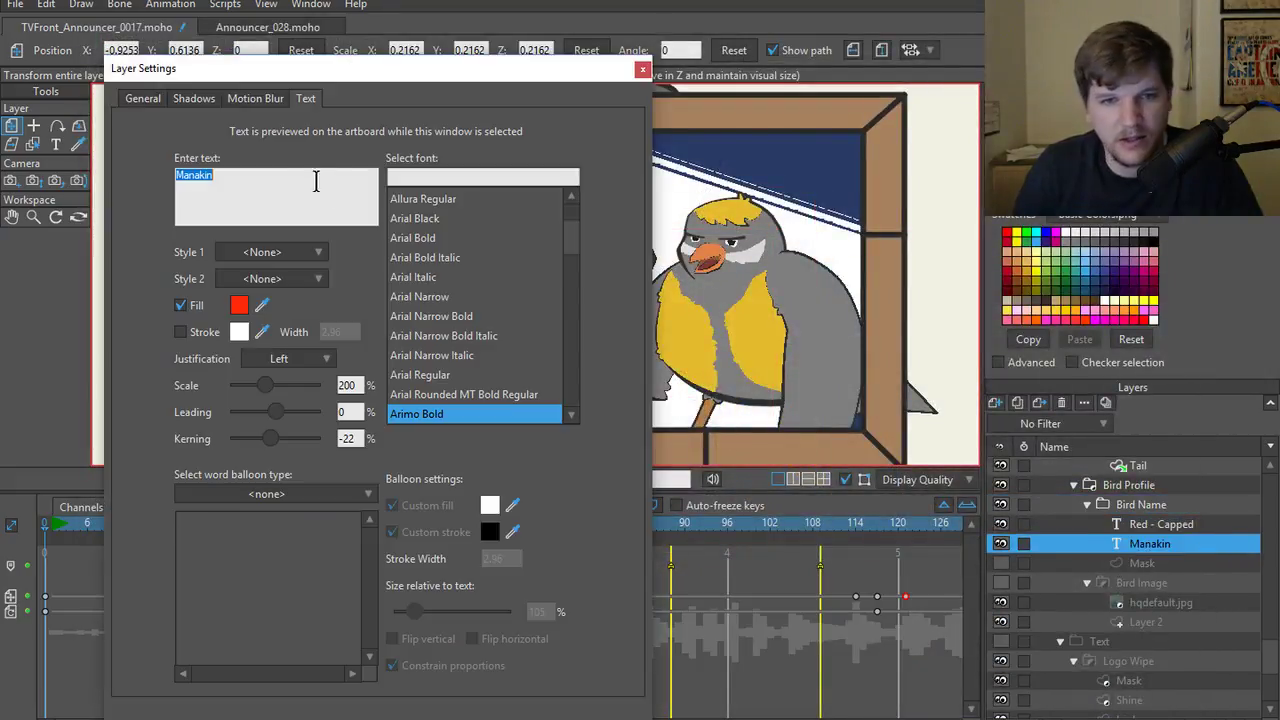
click(239, 305)
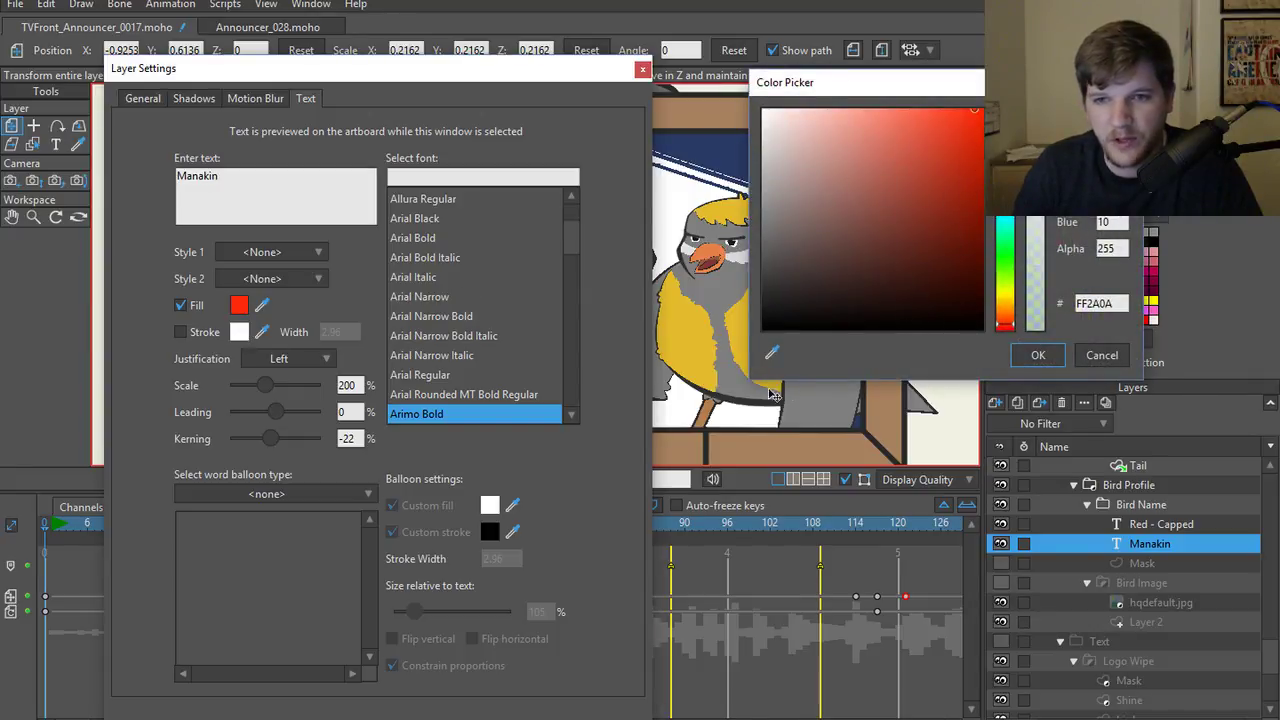
click(772, 352)
click(686, 339)
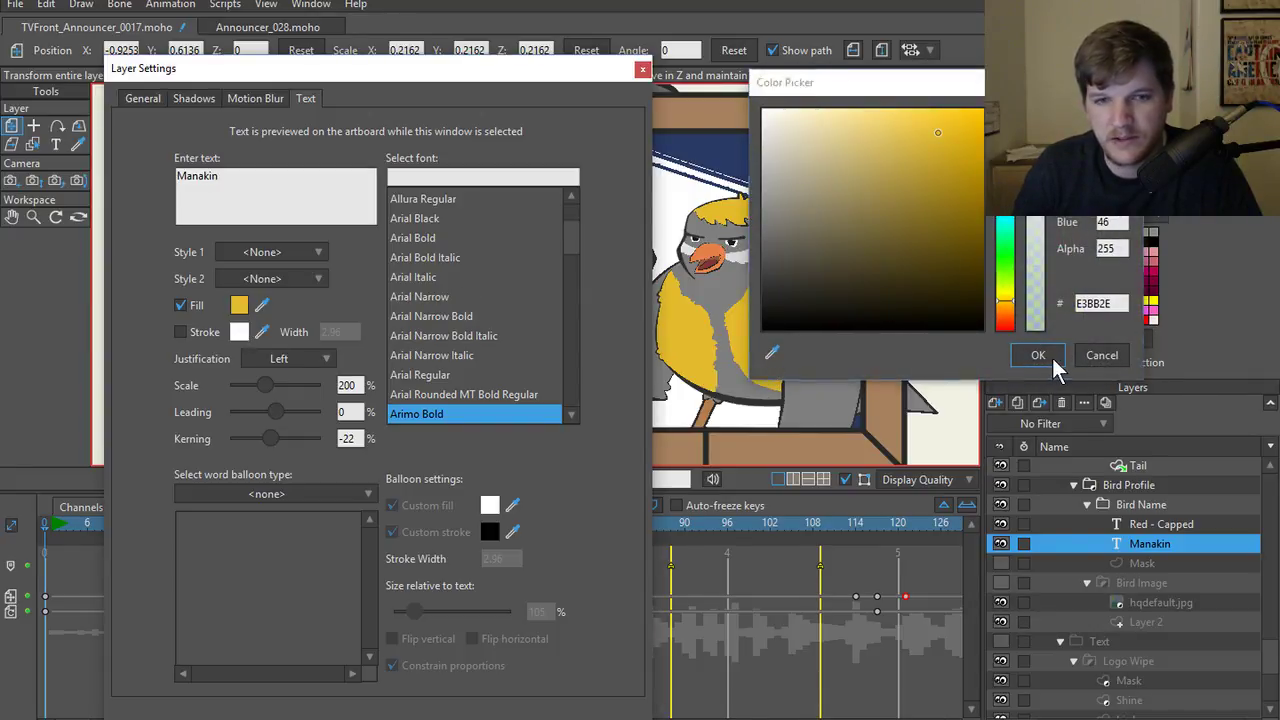
click(1048, 358)
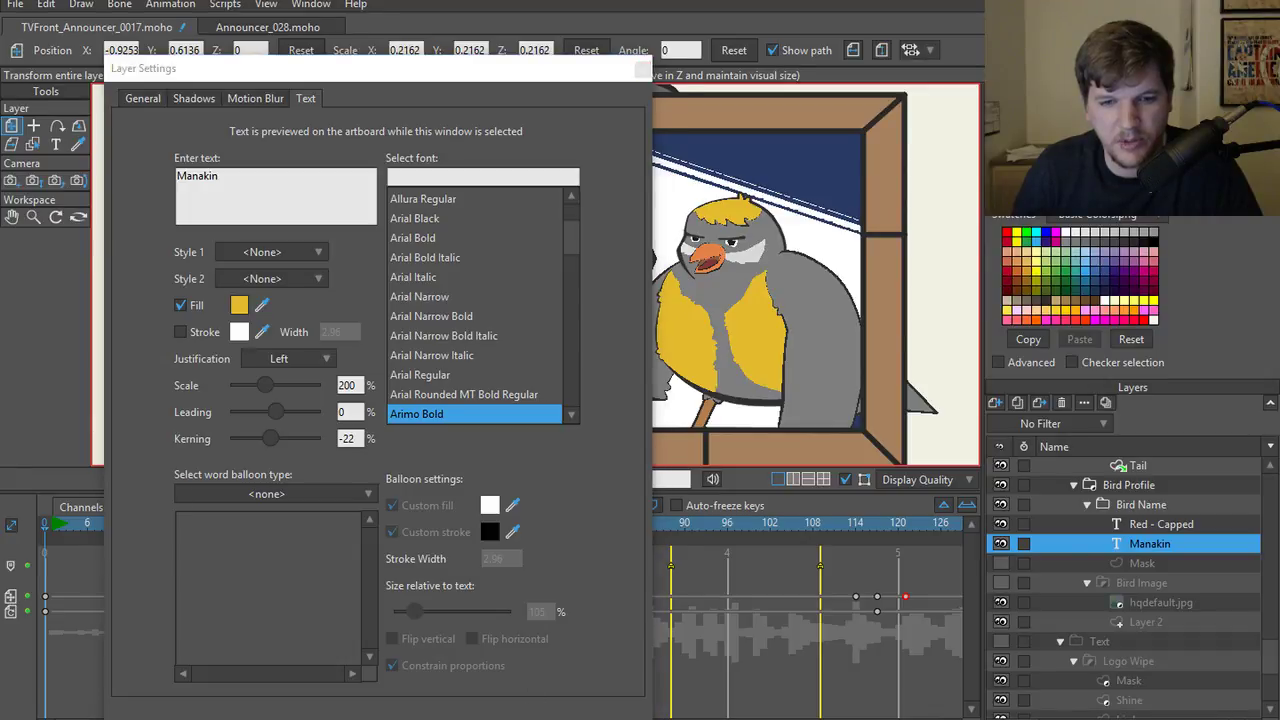
key(ctrl+r)
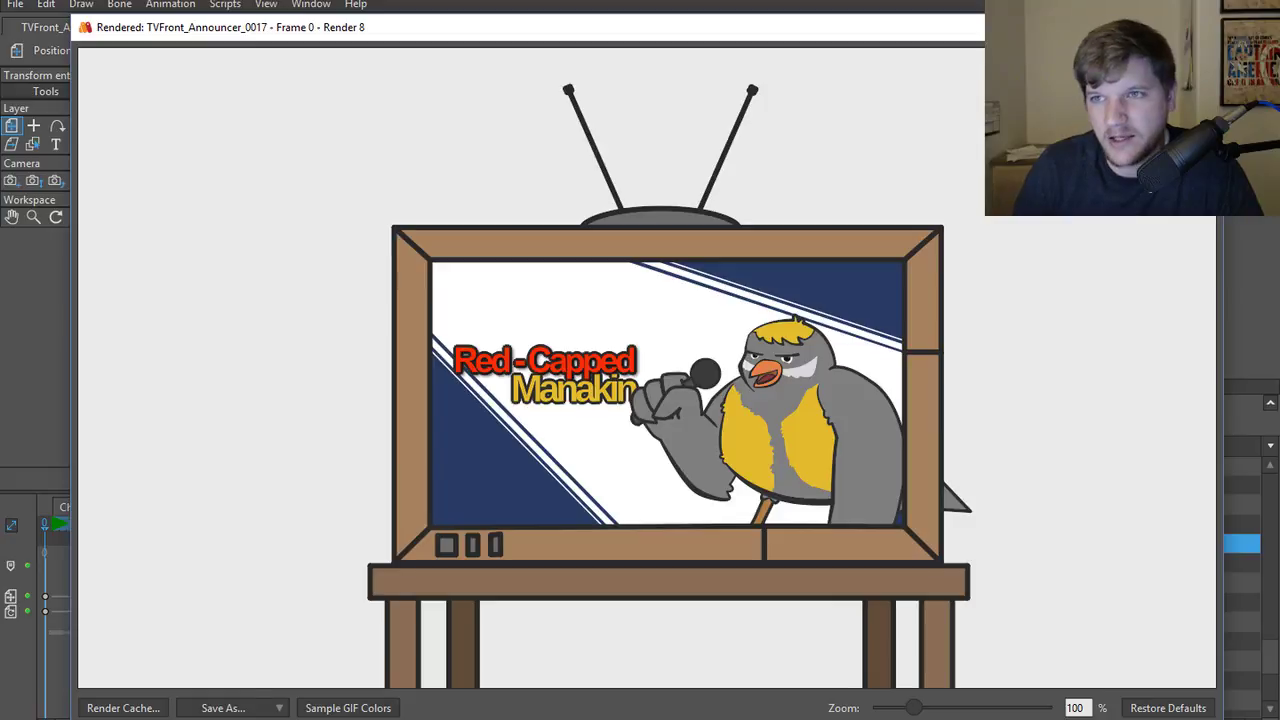
click(1200, 27)
- Turn off the layer shadow of the Manakin text layer
scroll(497, 300, up, 2)
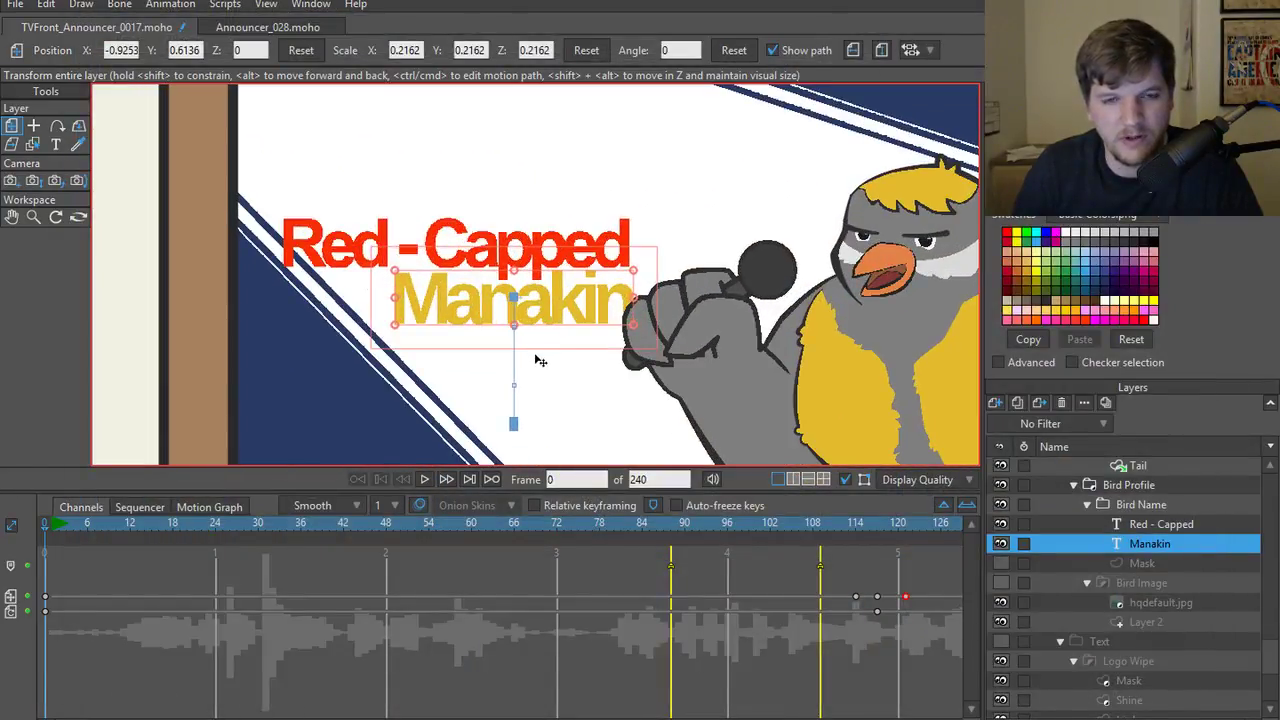
click(1162, 526)
ctrl+click(1159, 541)
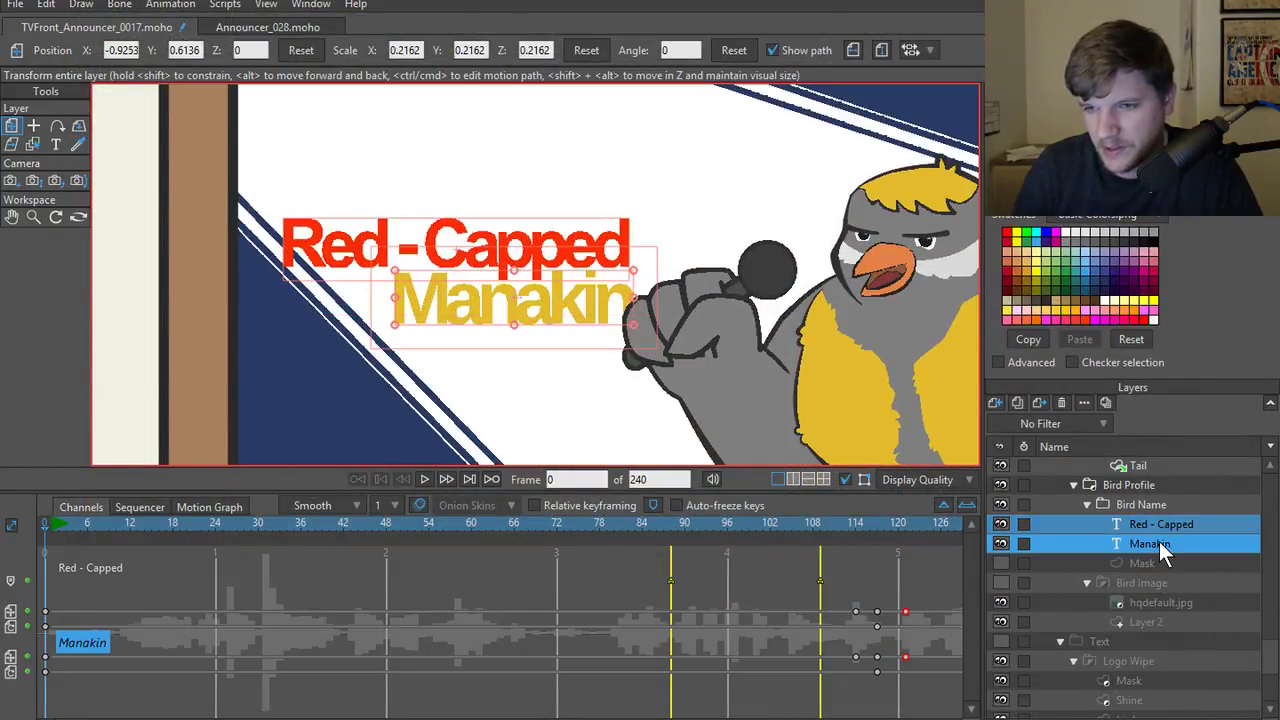
click(1159, 541)
double_click(1155, 543)
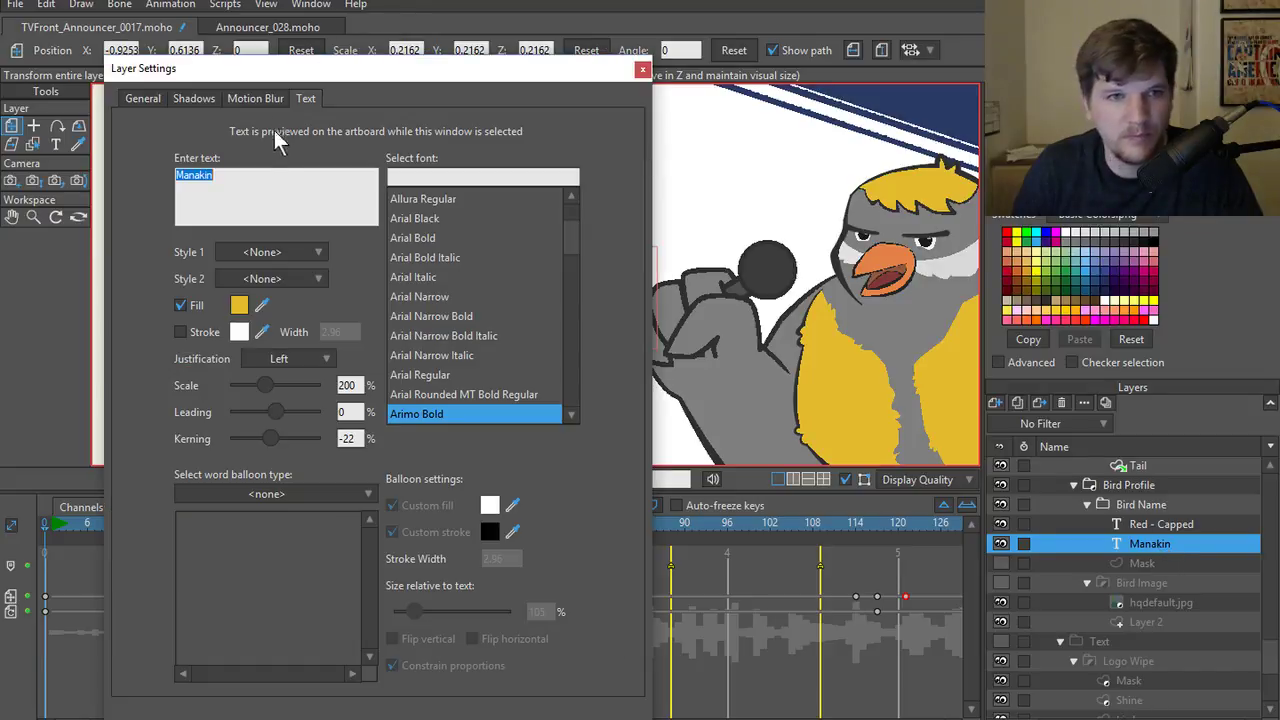
click(196, 100)
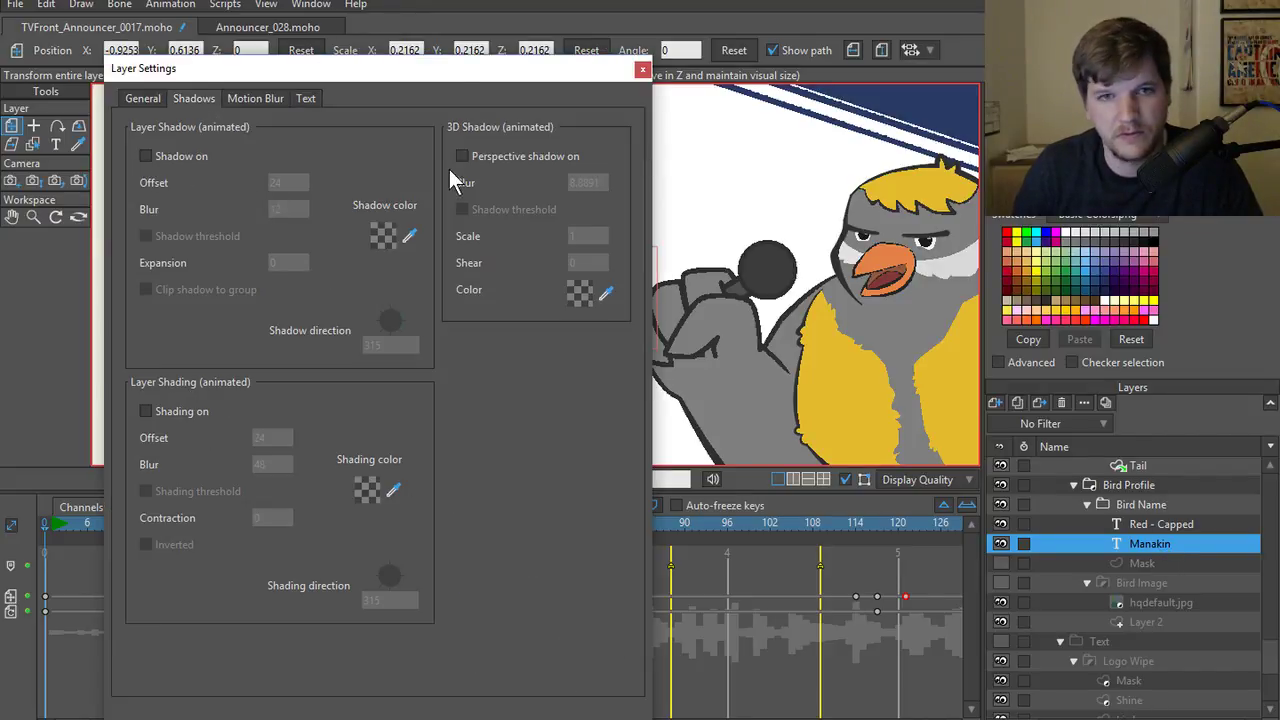
drag(441, 68, 461, 0)
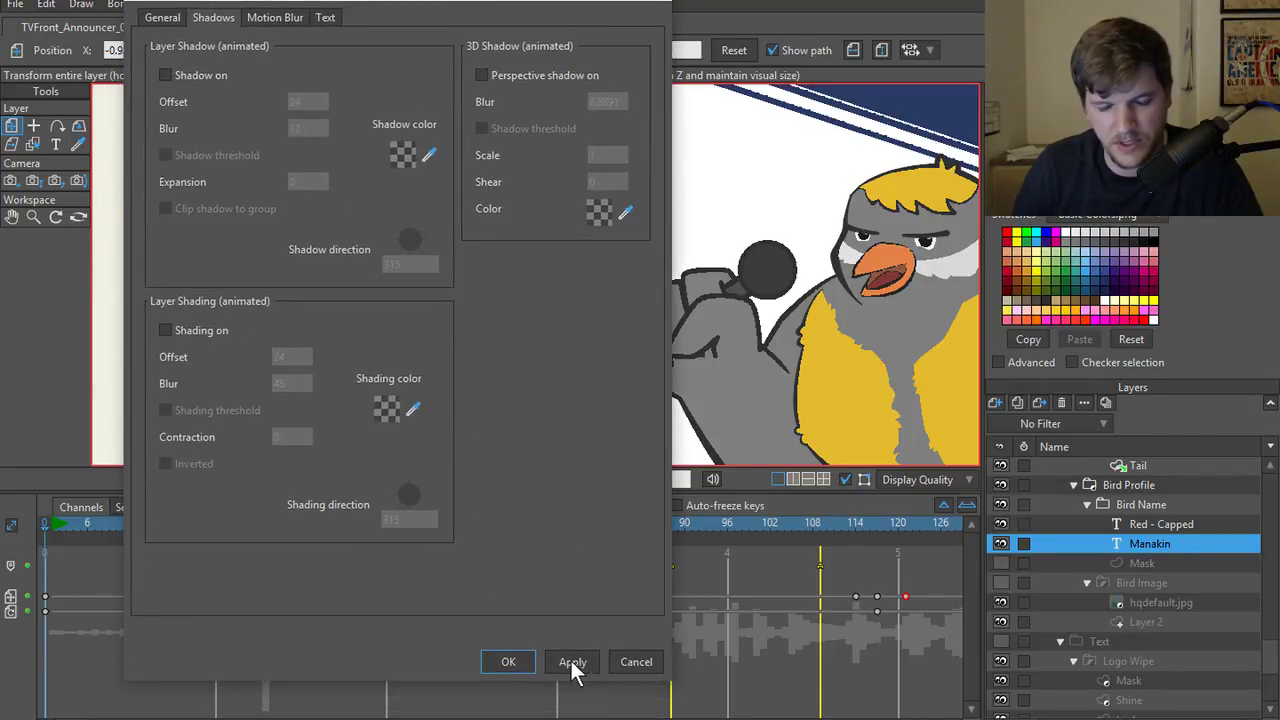
click(508, 662)
- Turn off the layer shadow of the Red - Capped text layer and check the name in a render of frame 0
double_click(1141, 526)
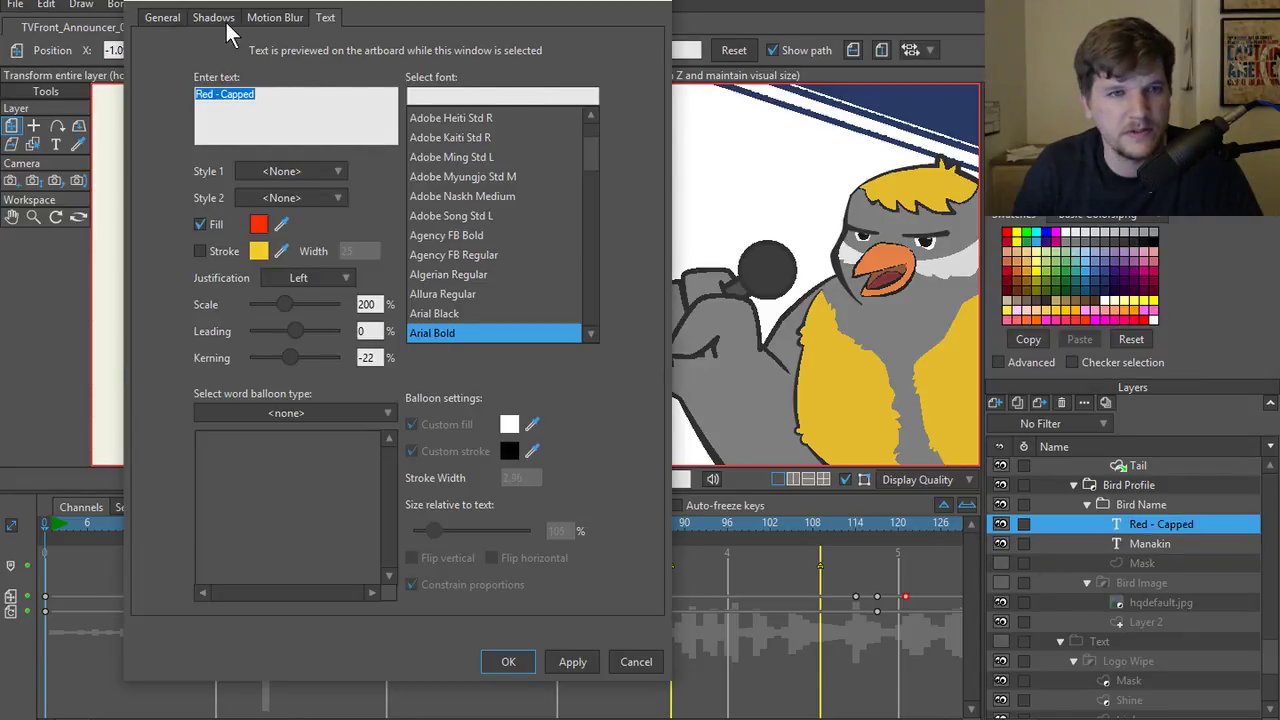
click(214, 18)
click(168, 76)
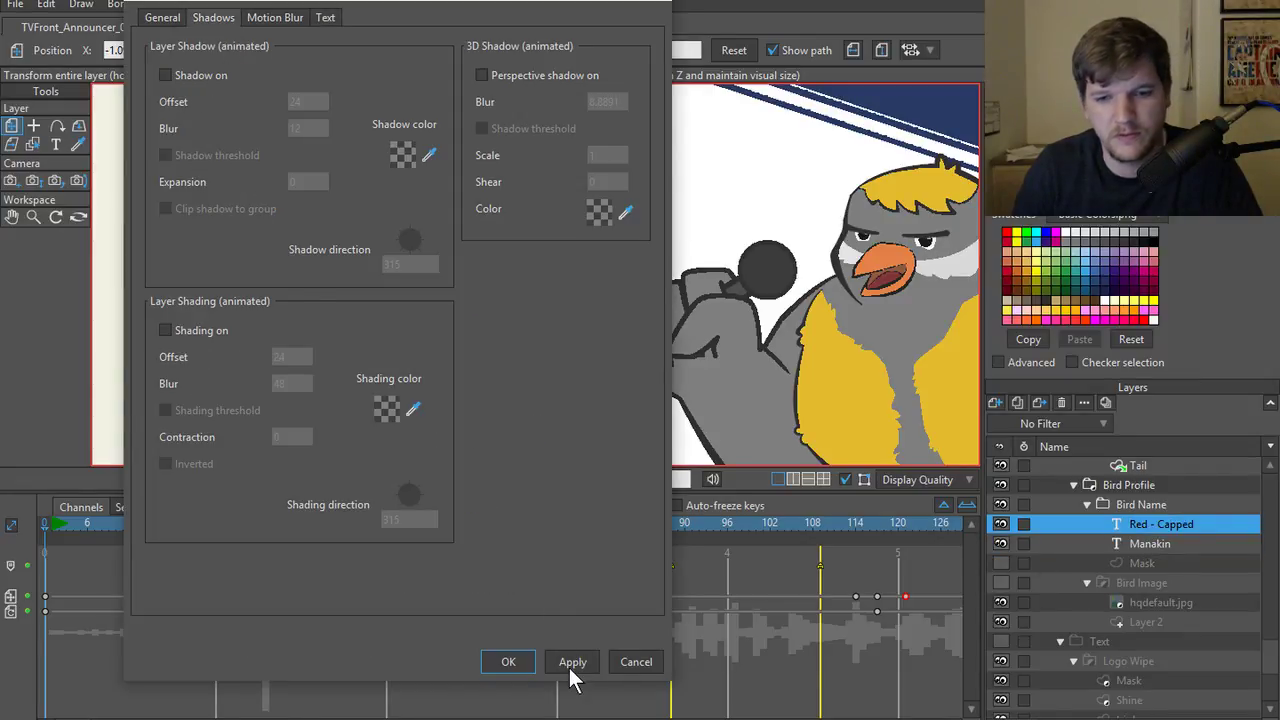
click(505, 663)
key(ctrl+r)
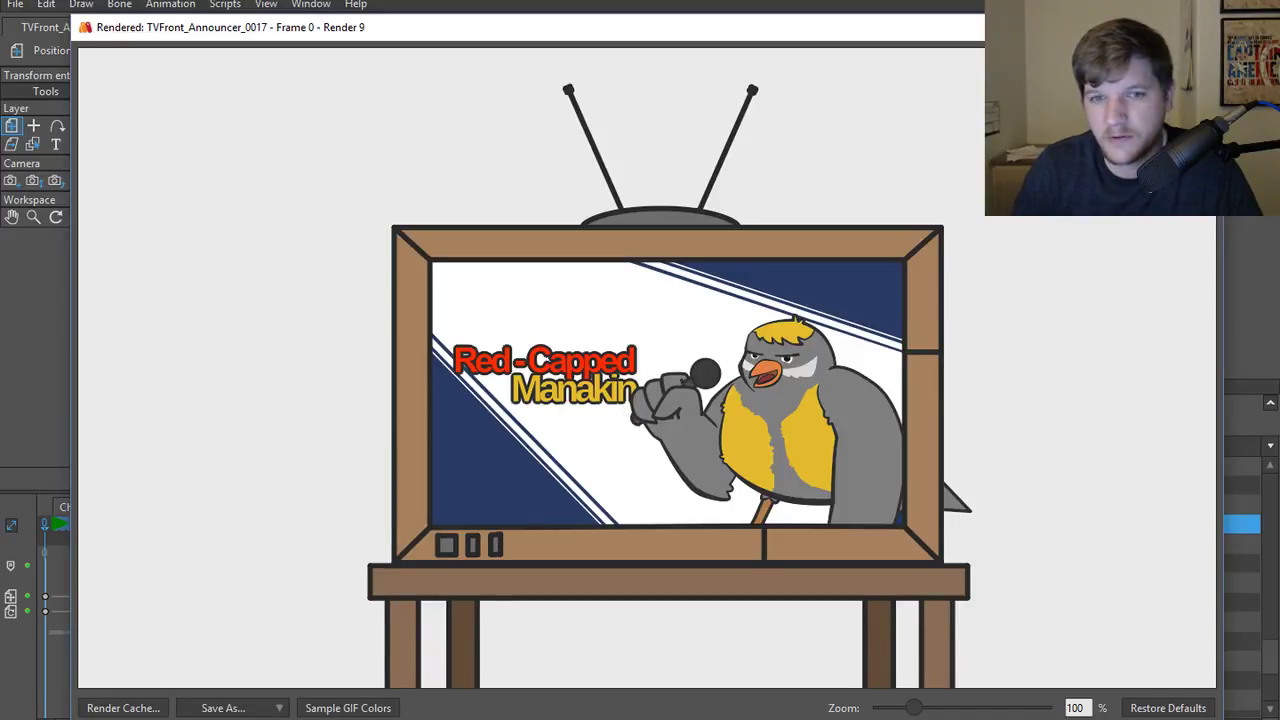
key(Escape)
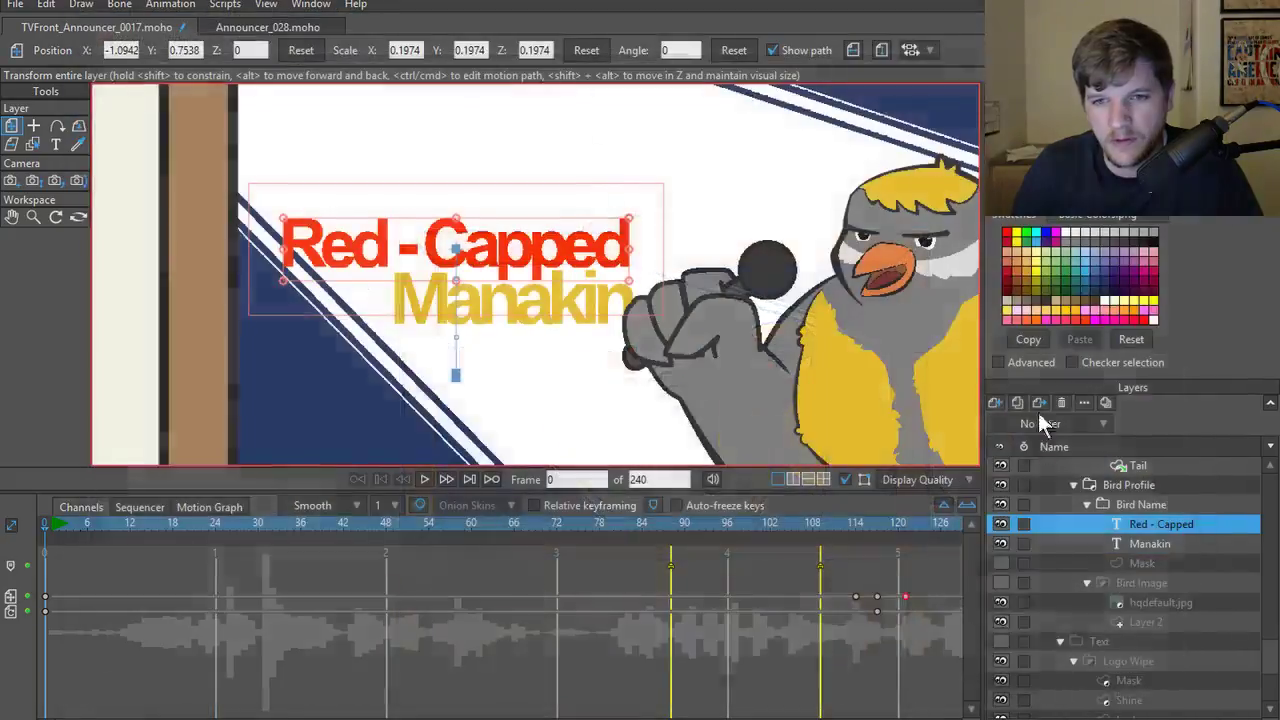
- Try a leading of 322% on the Red - Capped text and return it to 0
ctrl+click(1131, 541)
double_click(1136, 527)
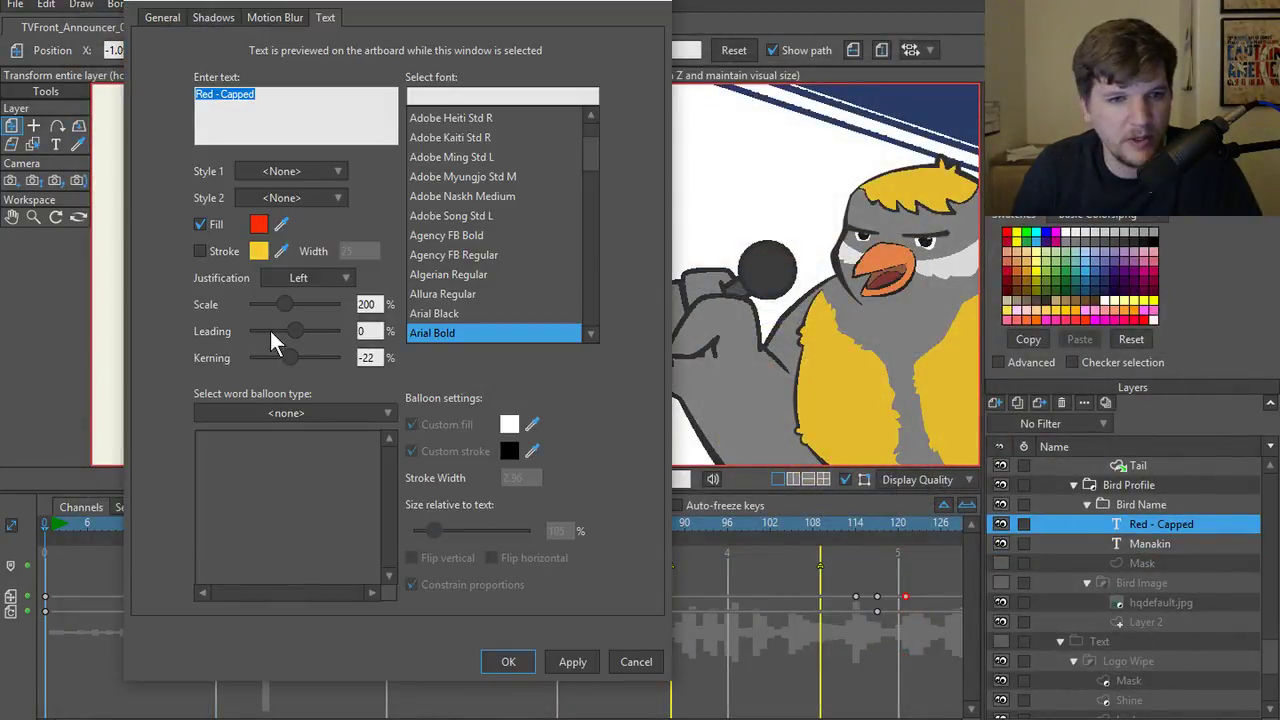
drag(333, 3, 841, 43)
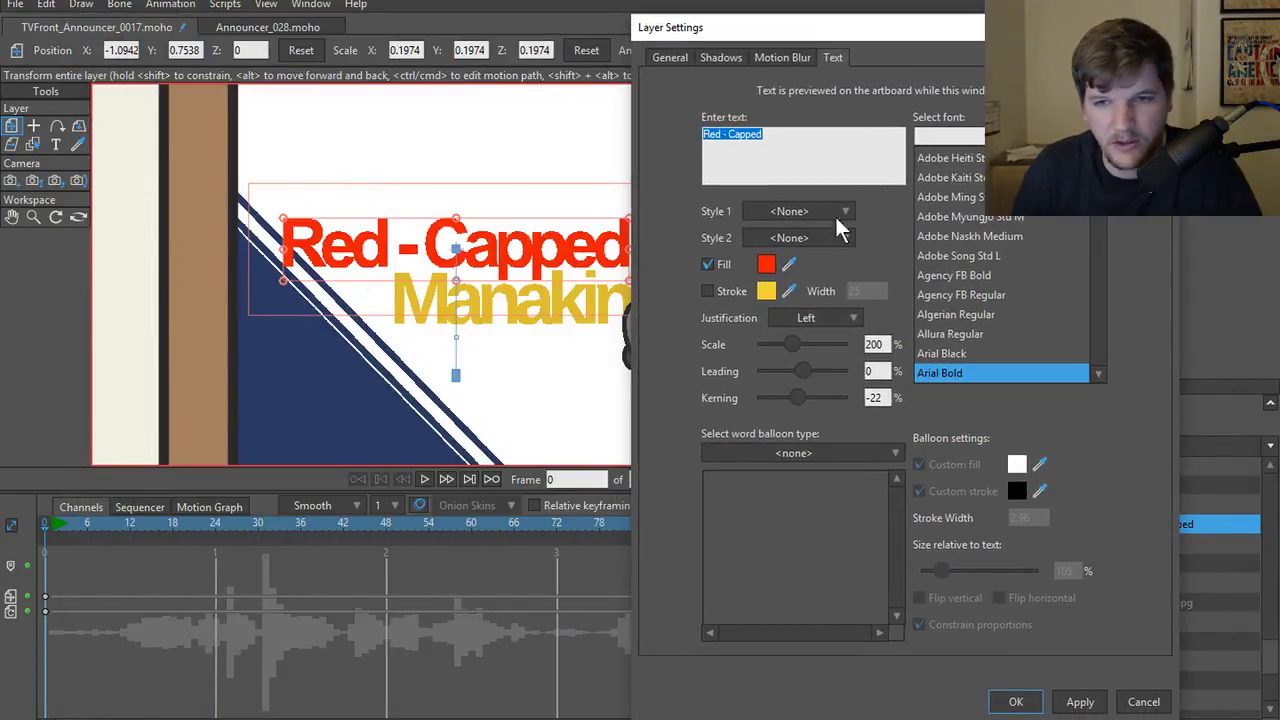
drag(798, 394, 794, 364)
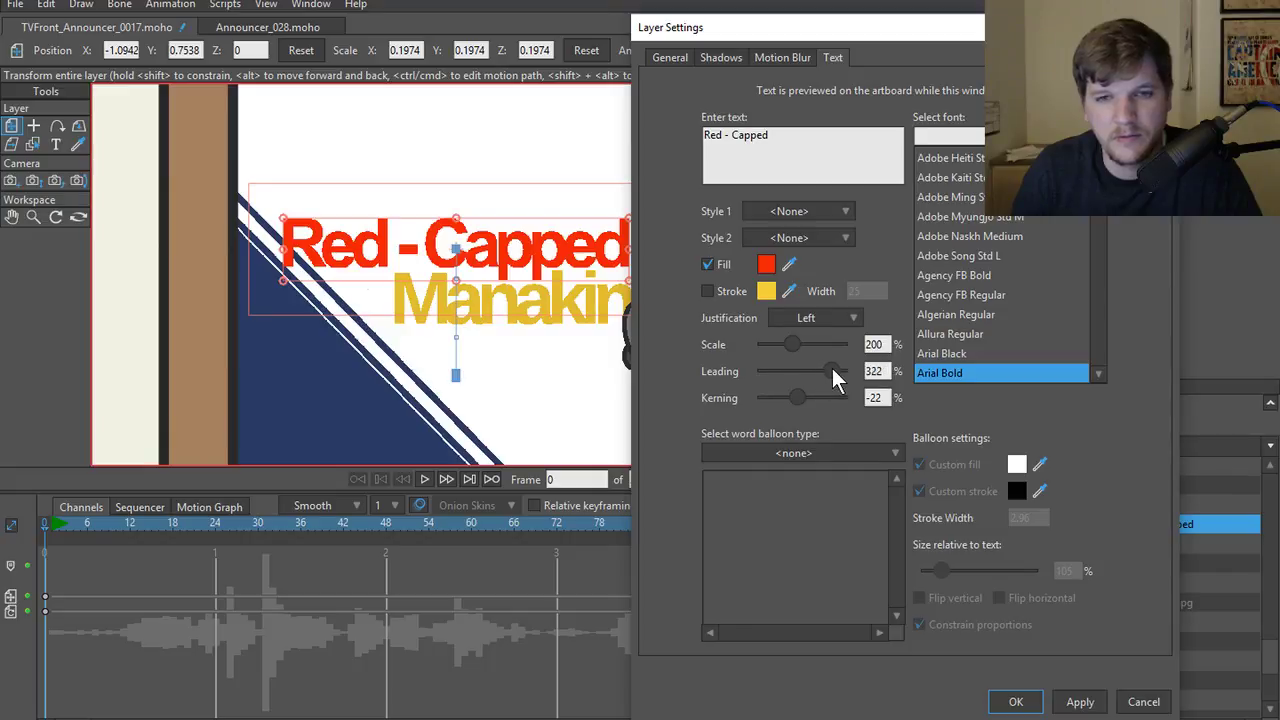
drag(832, 368, 803, 371)
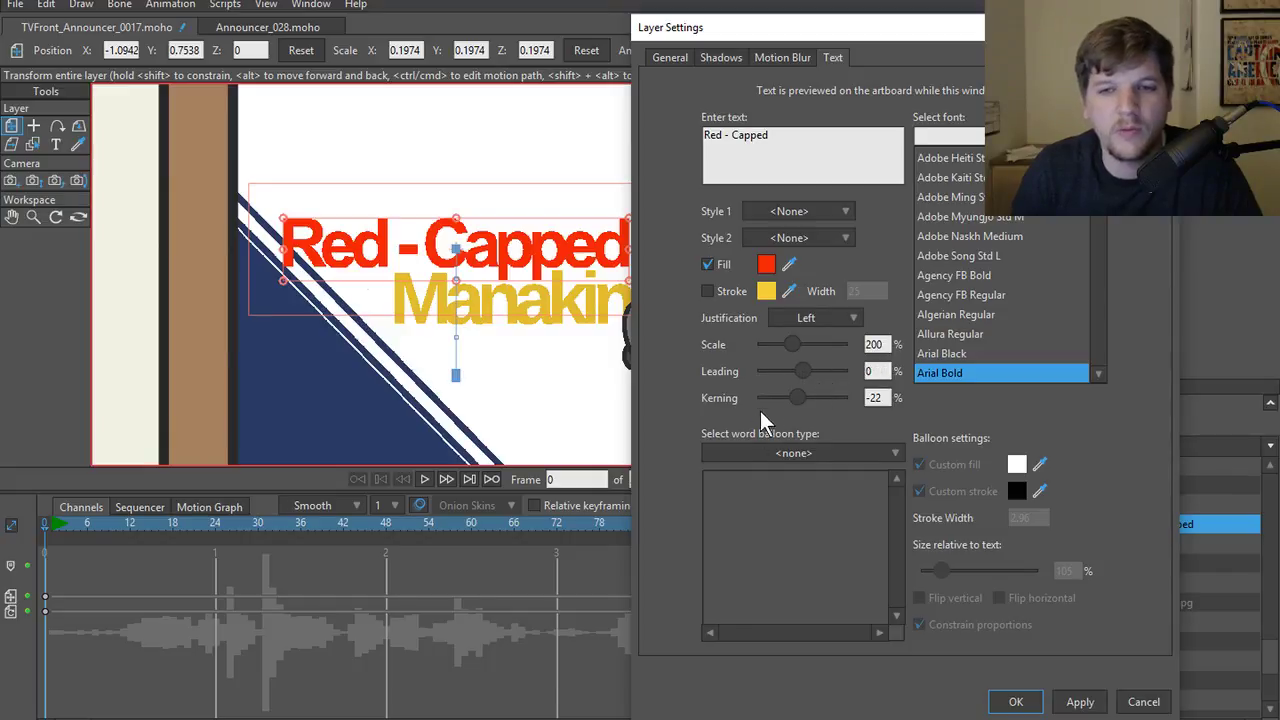
- Try a second line reading "test" in the Red - Capped text to see how leading affects it, and discard it
triple_click(776, 133)
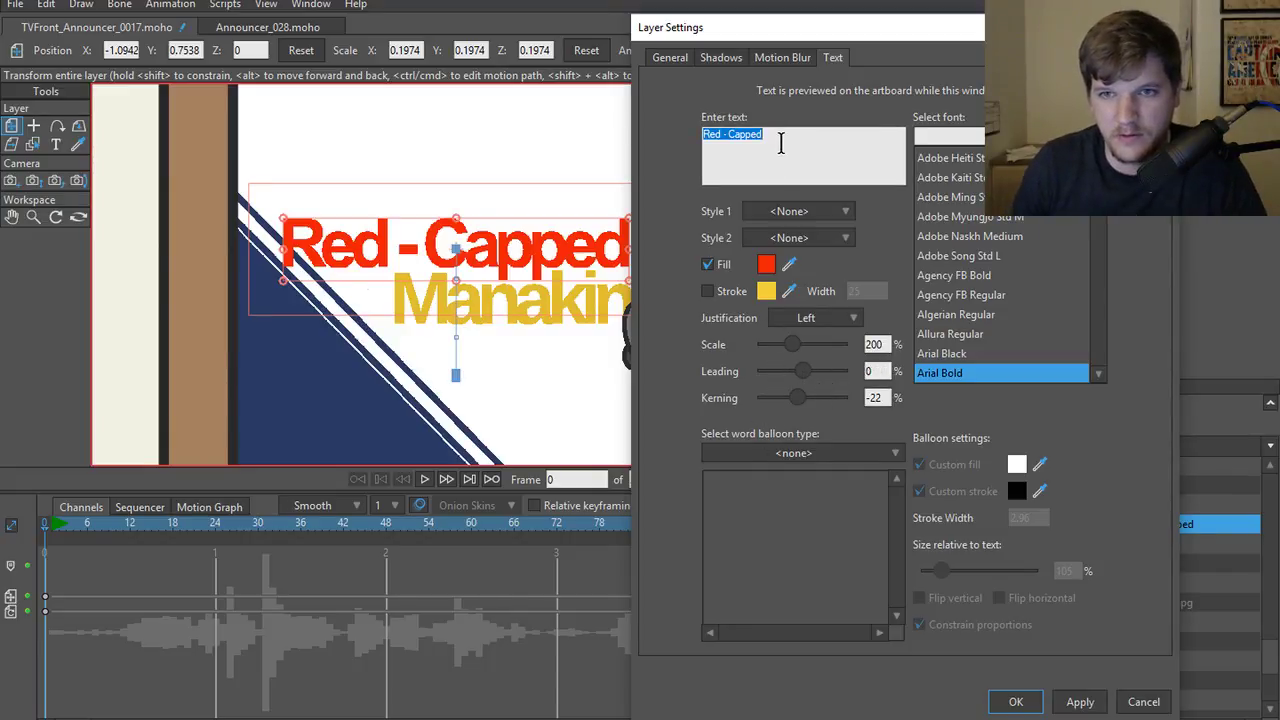
click(781, 143)
text(test)
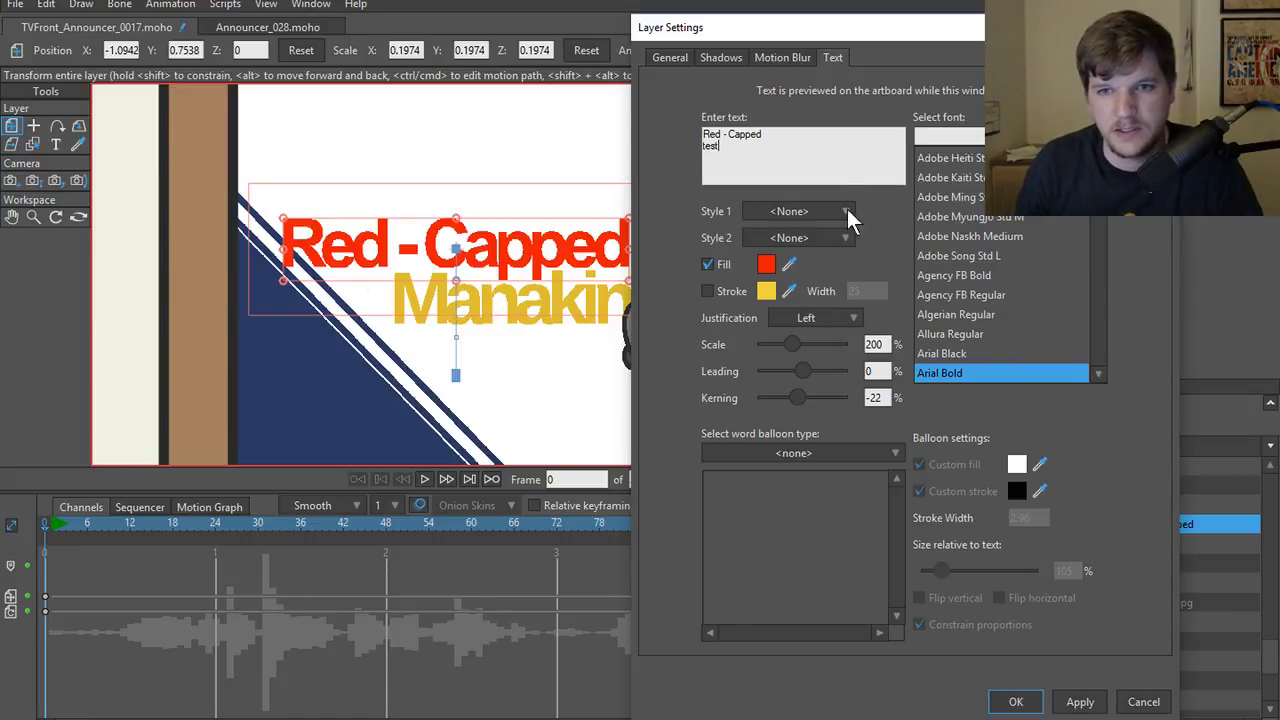
click(1080, 701)
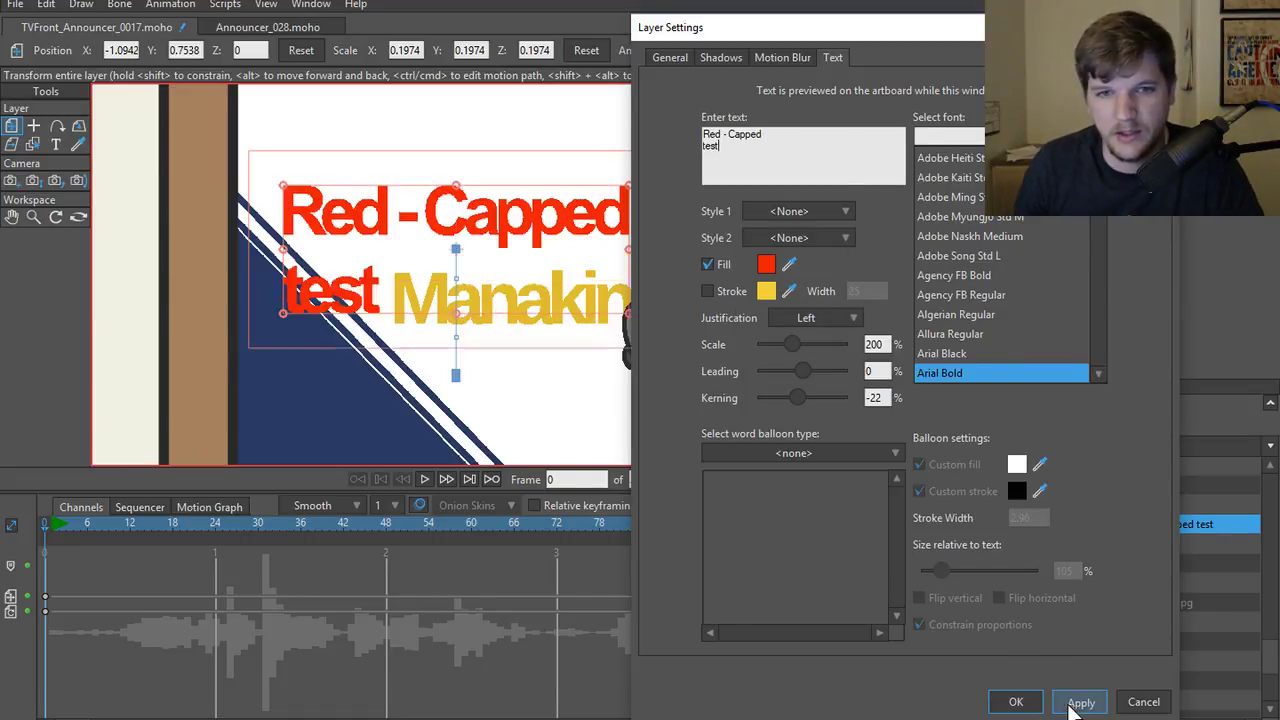
mouse_move(790, 371)
mouse_down()
mouse_move(823, 370)
mouse_move(804, 372)
mouse_up()
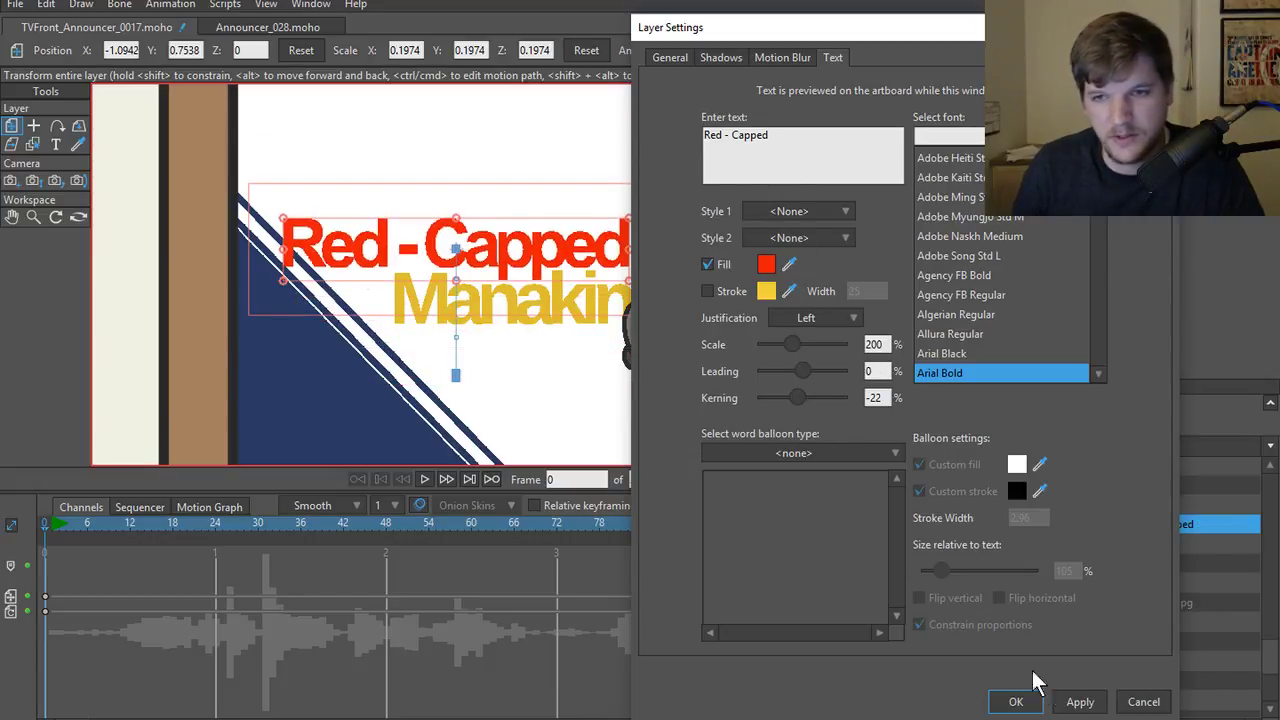
click(1143, 701)
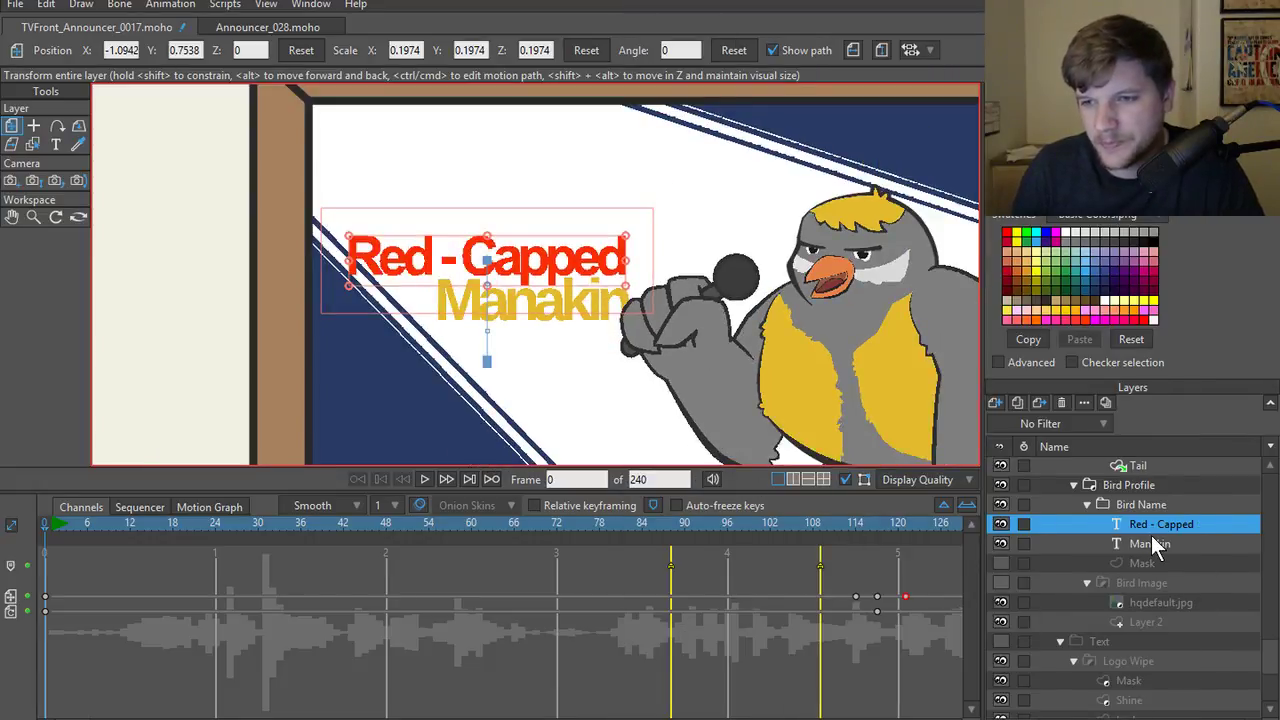
- Set the outline width of the Bird Name group to 3, comparing renders of frame 0 from before and after the change
key(ctrl+r)
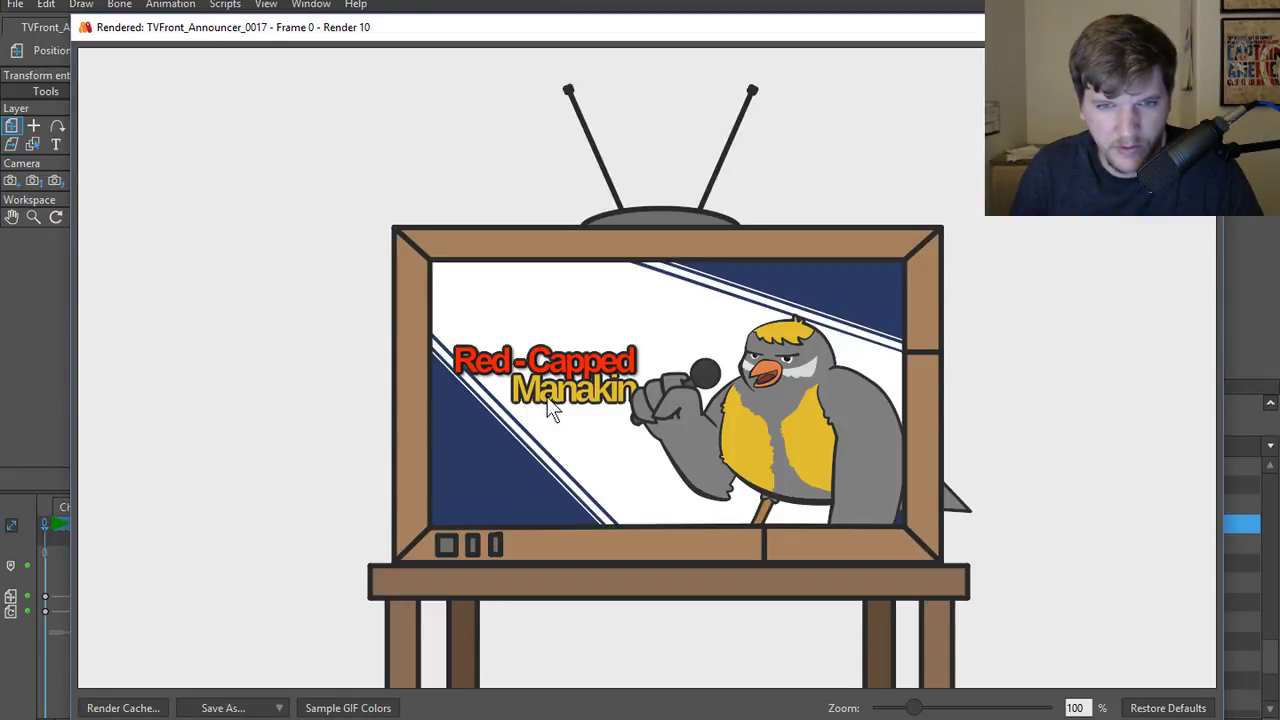
key(Escape)
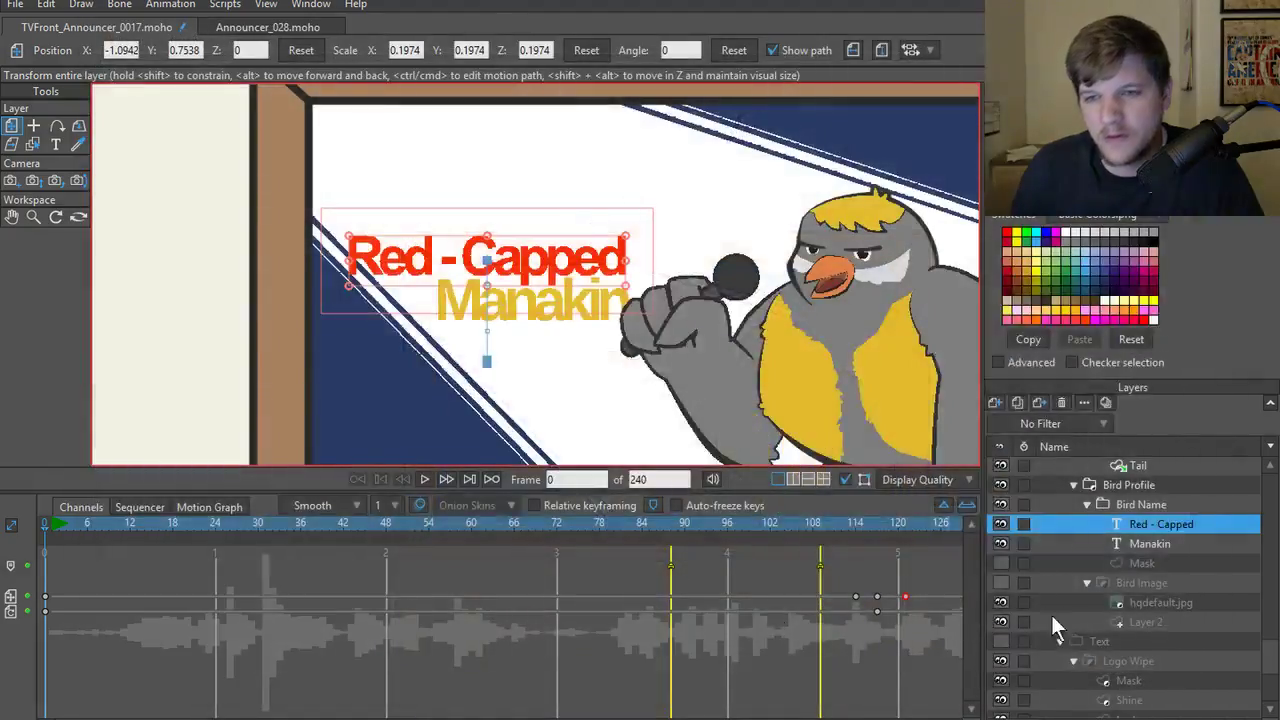
ctrl+click(1132, 543)
double_click(1133, 503)
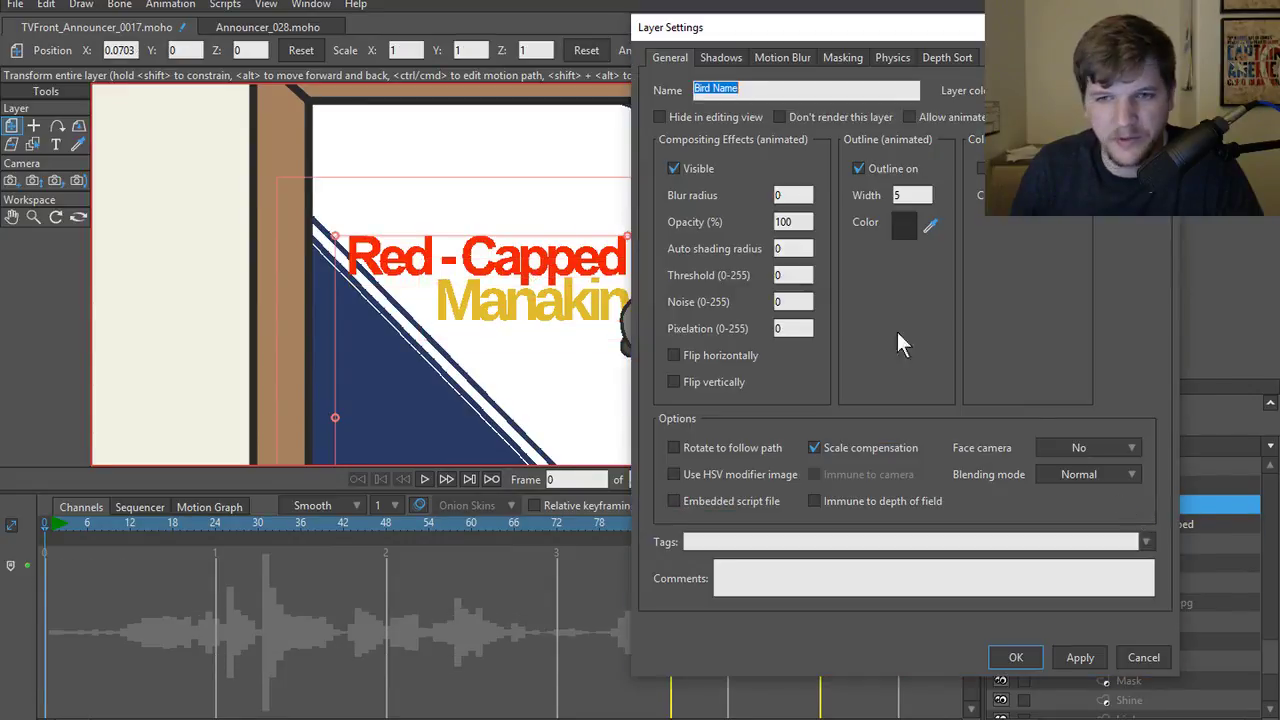
double_click(918, 194)
text(4)
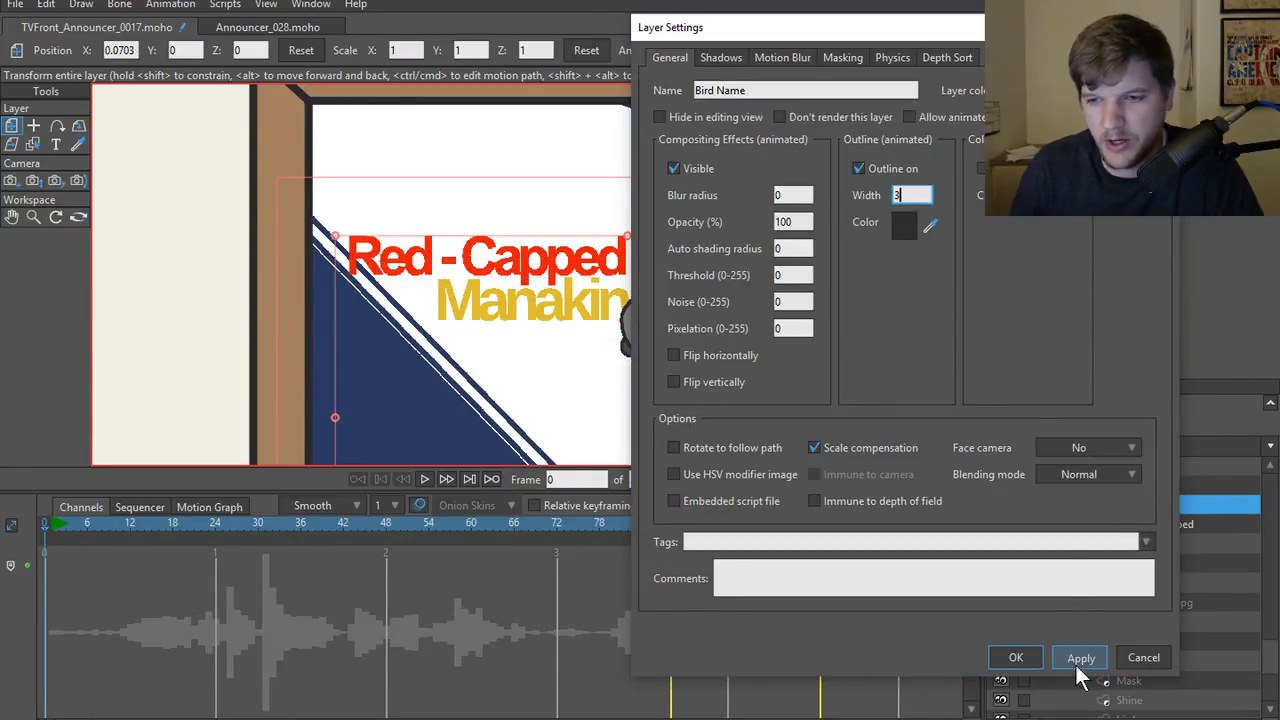
click(1080, 657)
click(1012, 660)
key(ctrl+r)
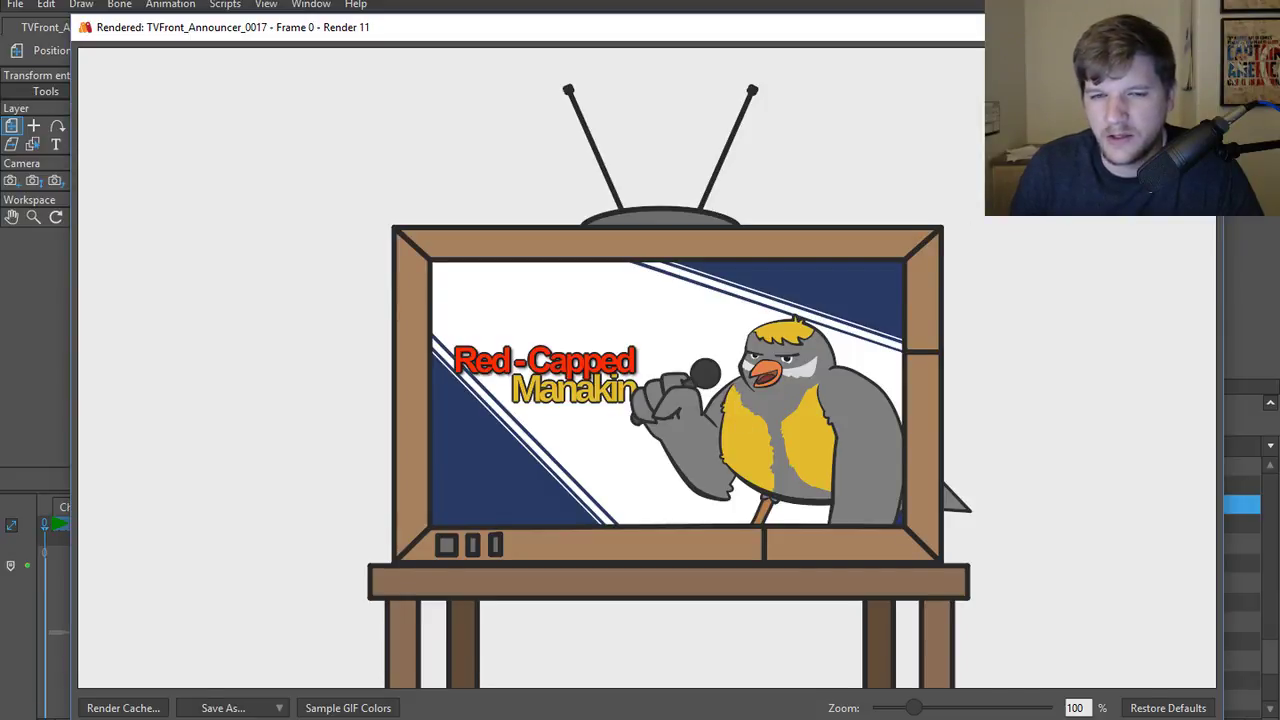
click(1200, 27)
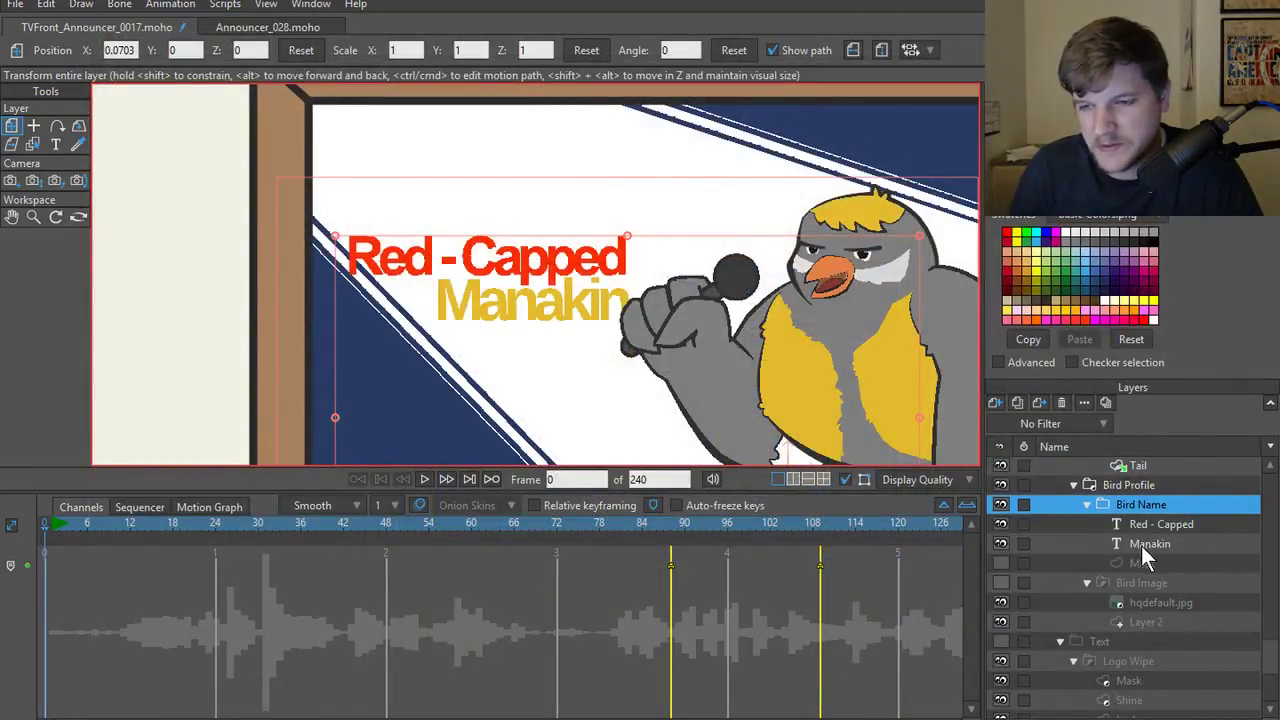
- Try enlarging the Manakin text to a scale of about 0.315 to match the Red - Capped width, check a render, and undo the change
click(1145, 544)
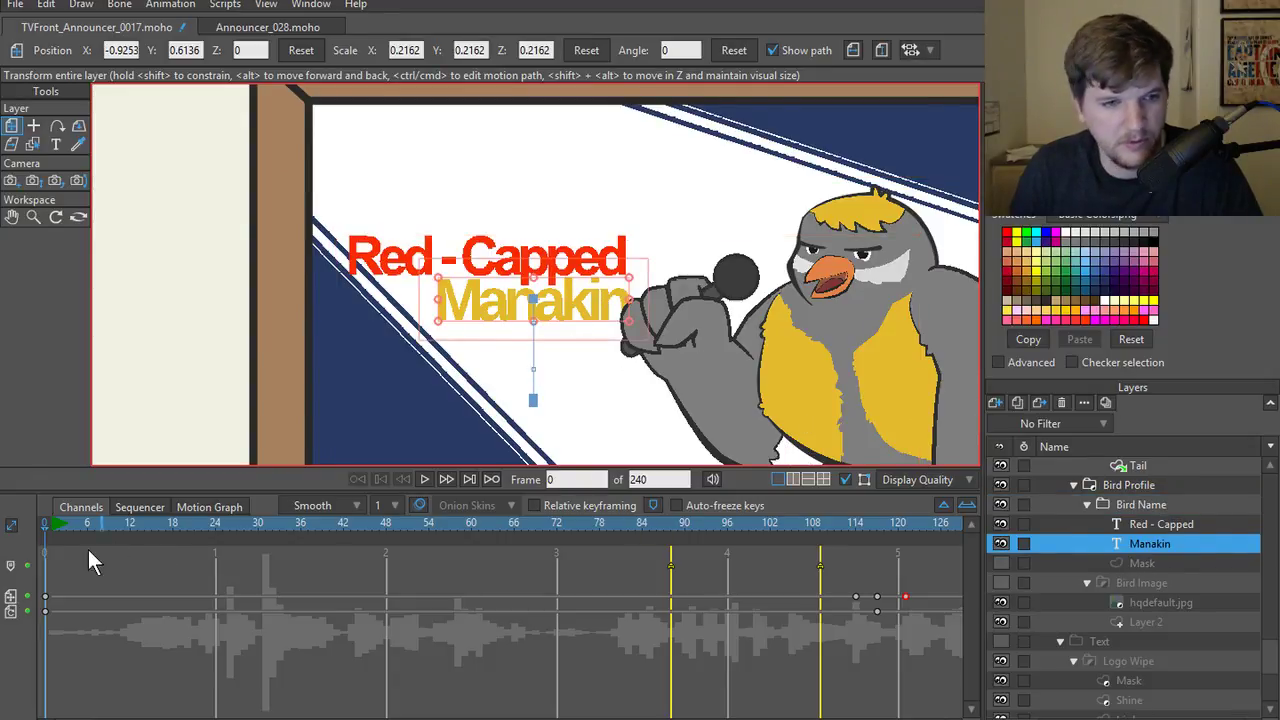
mouse_move(440, 326)
mouse_down()
mouse_move(400, 338)
mouse_move(427, 331)
mouse_up()
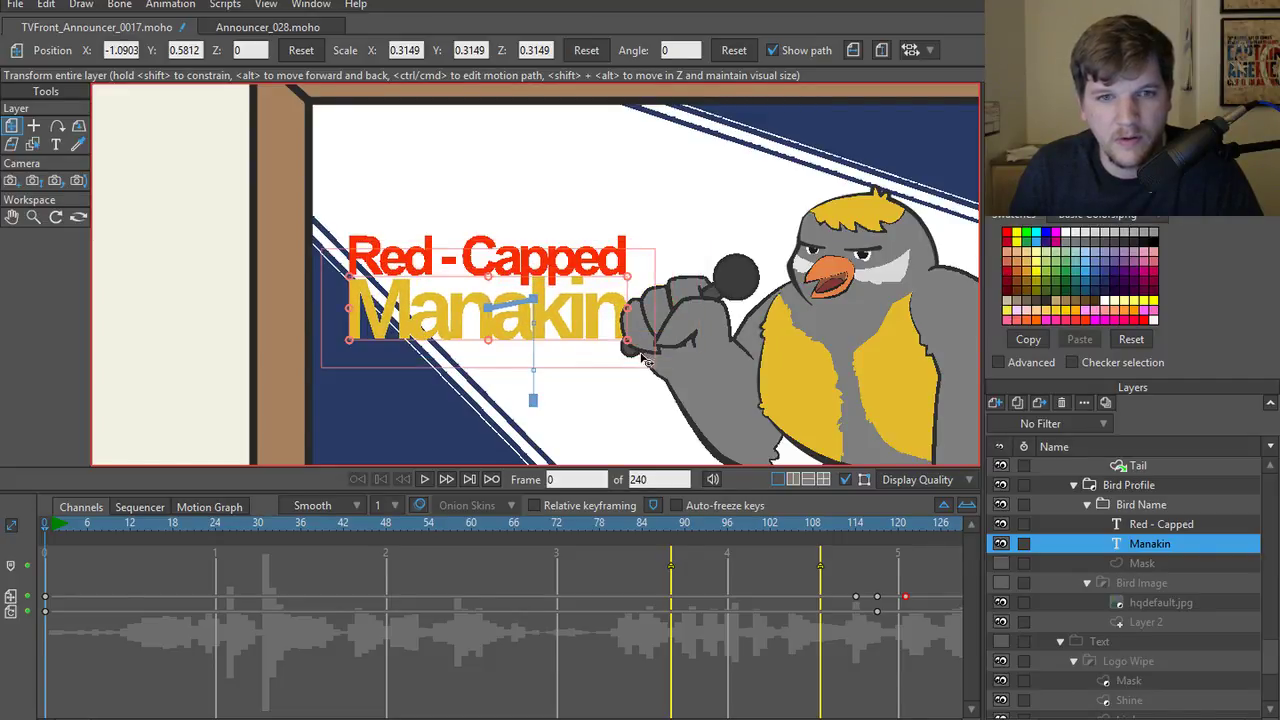
key(ctrl+r)
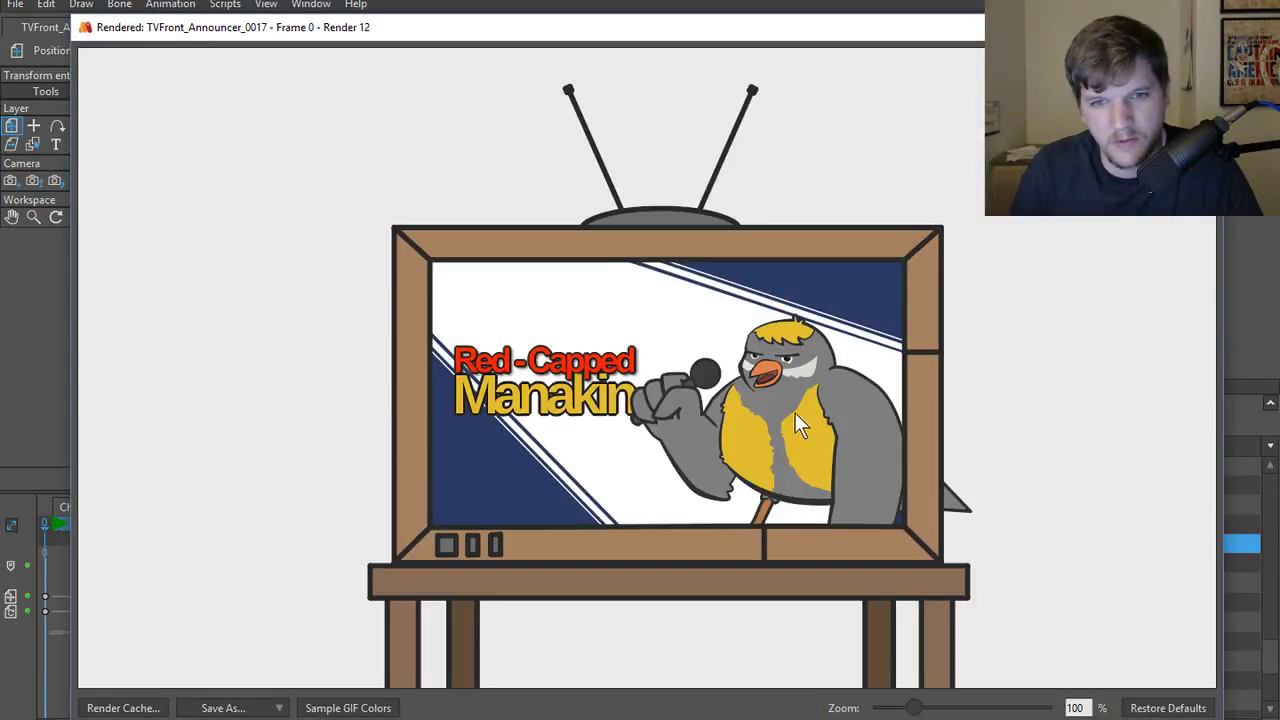
key(Escape)
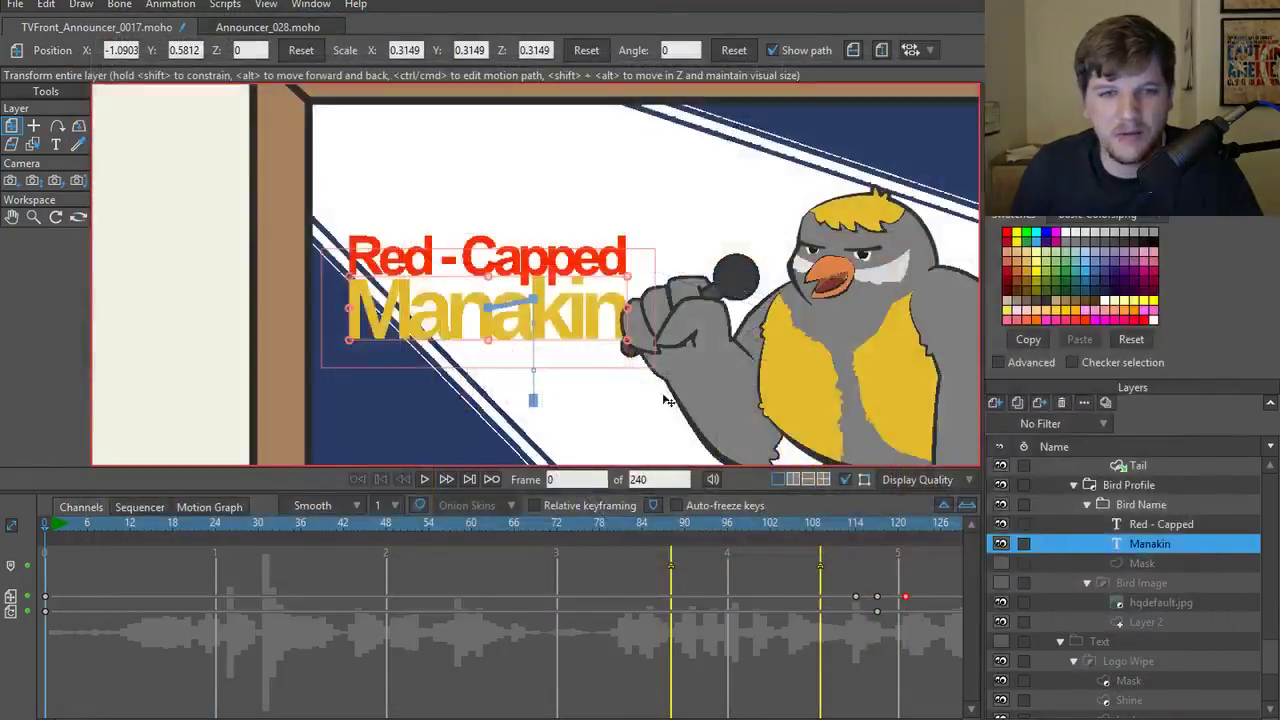
key(ctrl+z)
key(ctrl+z)
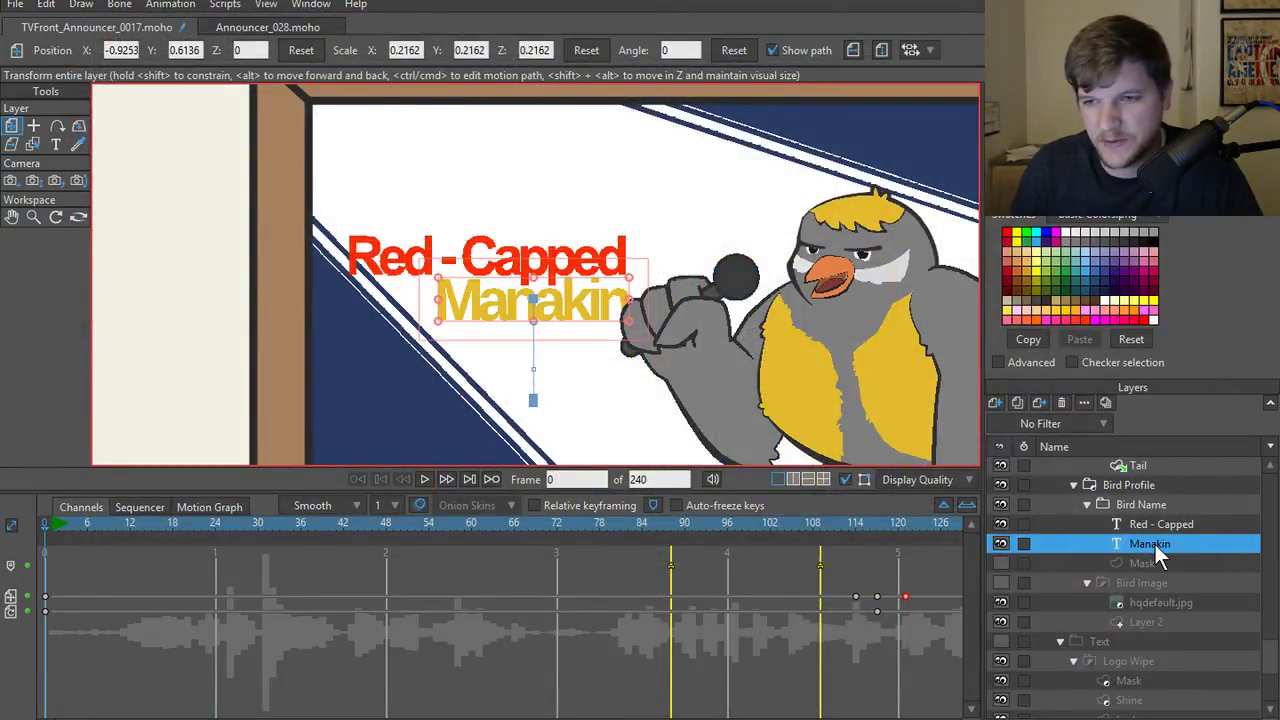
- Recheck the bird name in a render of frame 0 and turn off the outline of the Bird Name group
double_click(1146, 505)
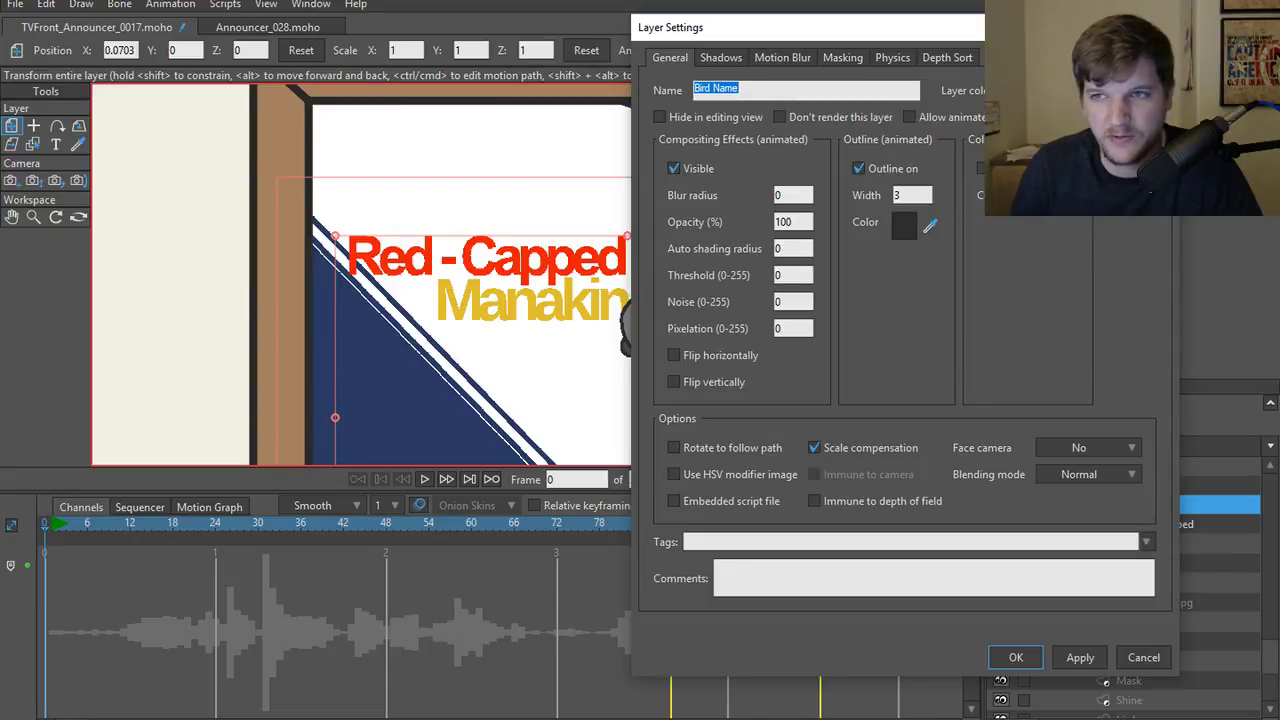
key(Escape)
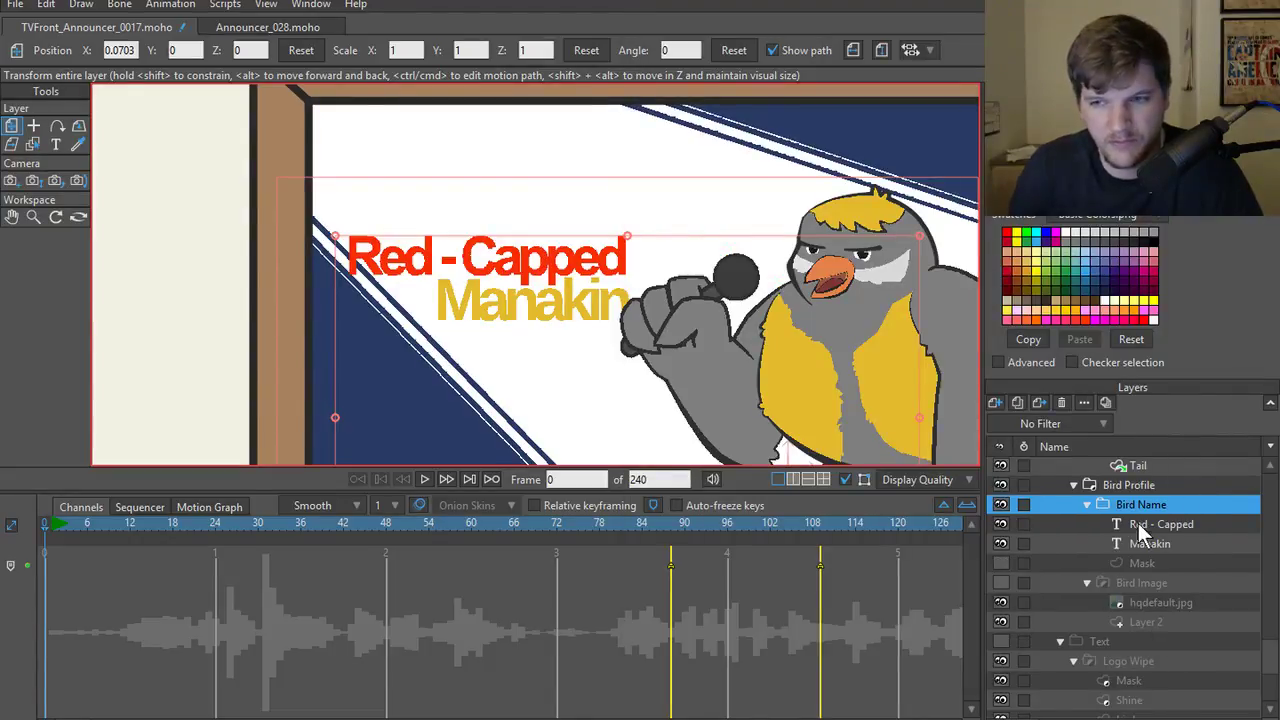
click(1146, 541)
click(1098, 505)
key(ctrl+r)
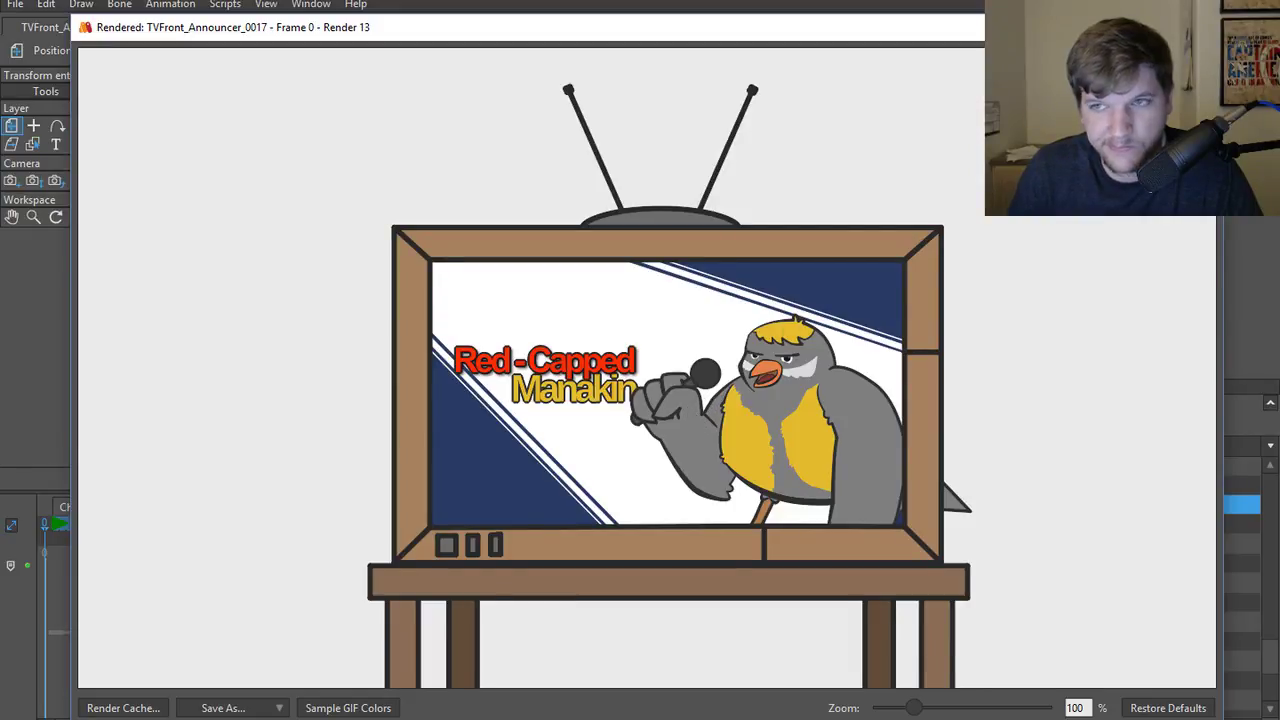
key(ctrl+w)
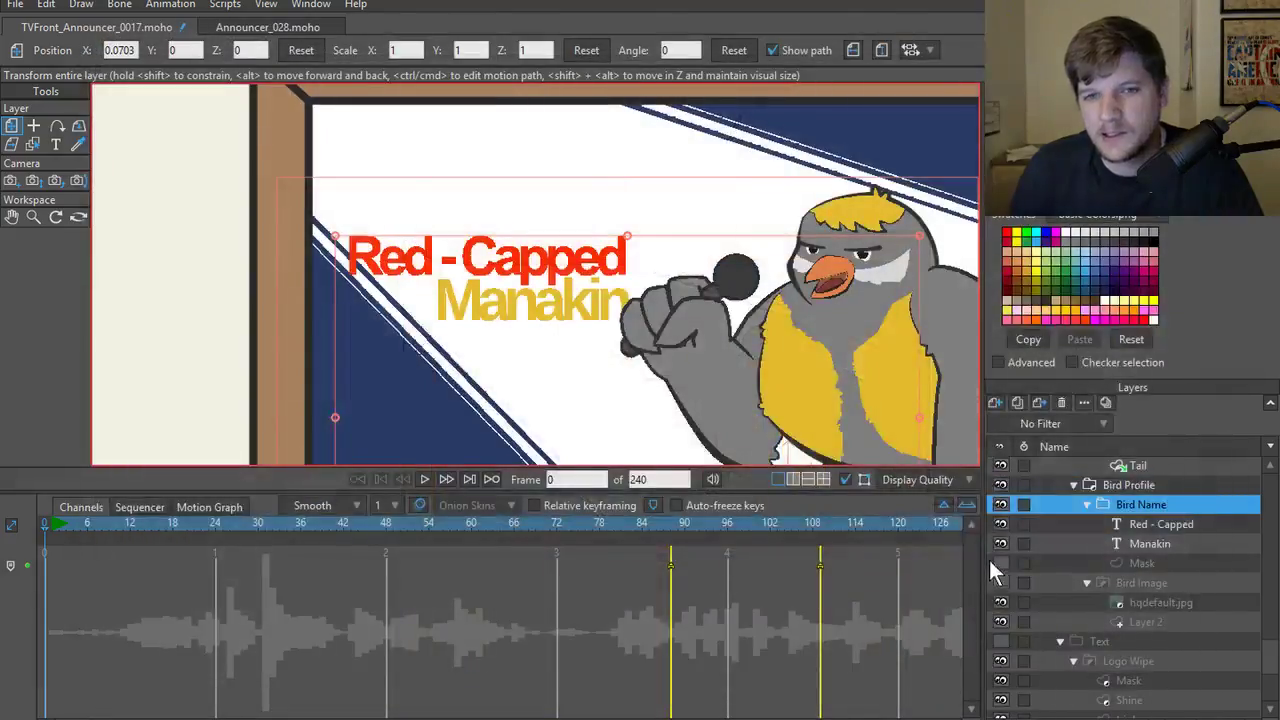
double_click(1147, 507)
click(1014, 657)
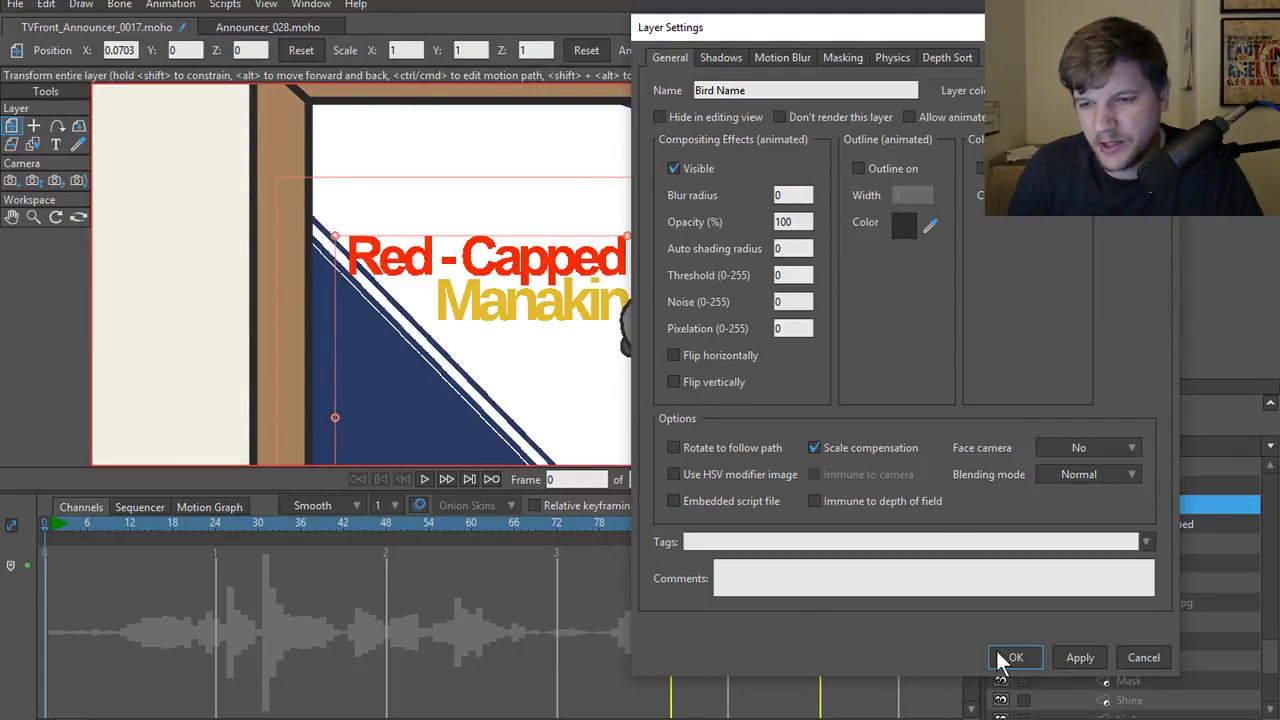
- Turn on the layer shadow for both the Red - Capped and Manakin text layers
click(1128, 524)
shift+click(1139, 541)
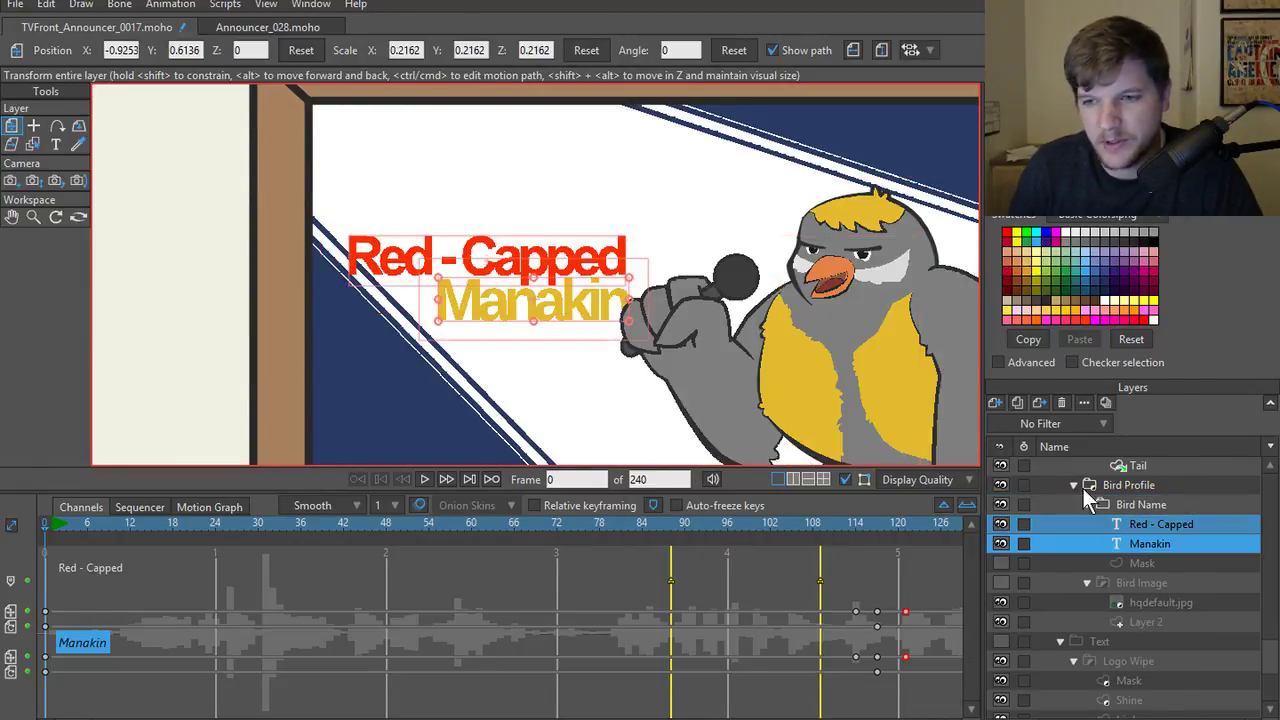
double_click(1141, 530)
click(720, 57)
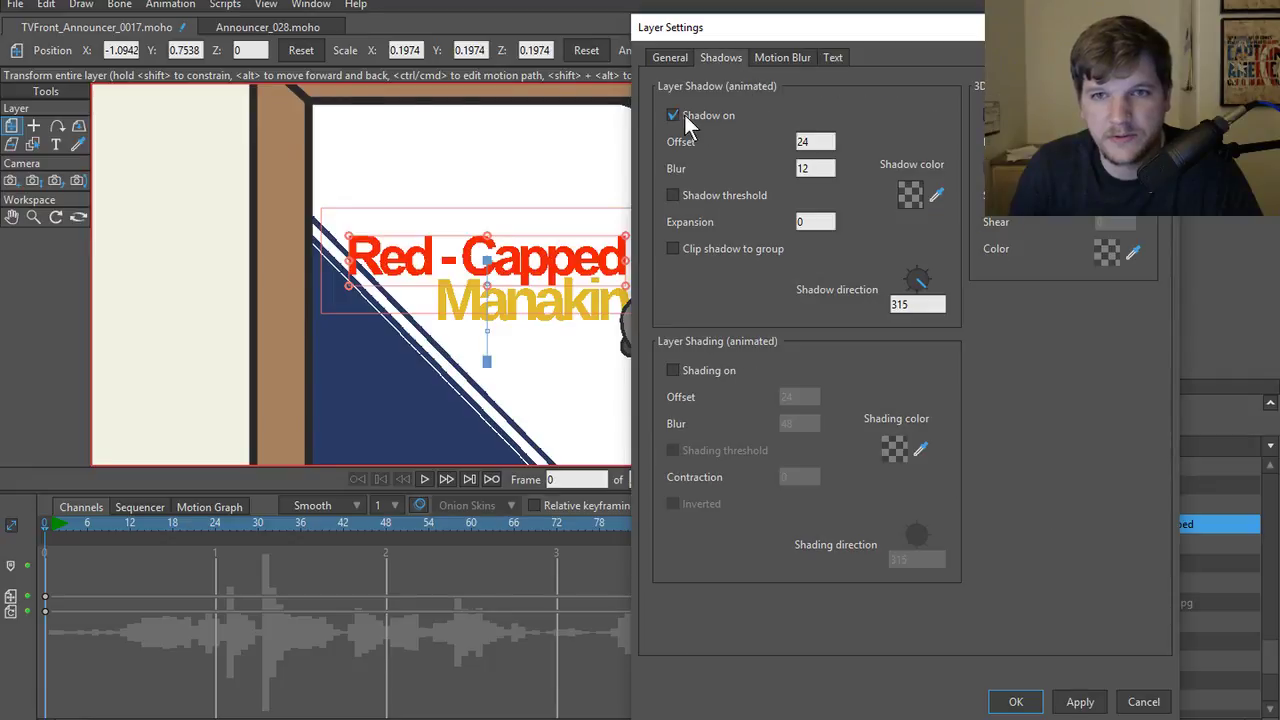
click(1016, 701)
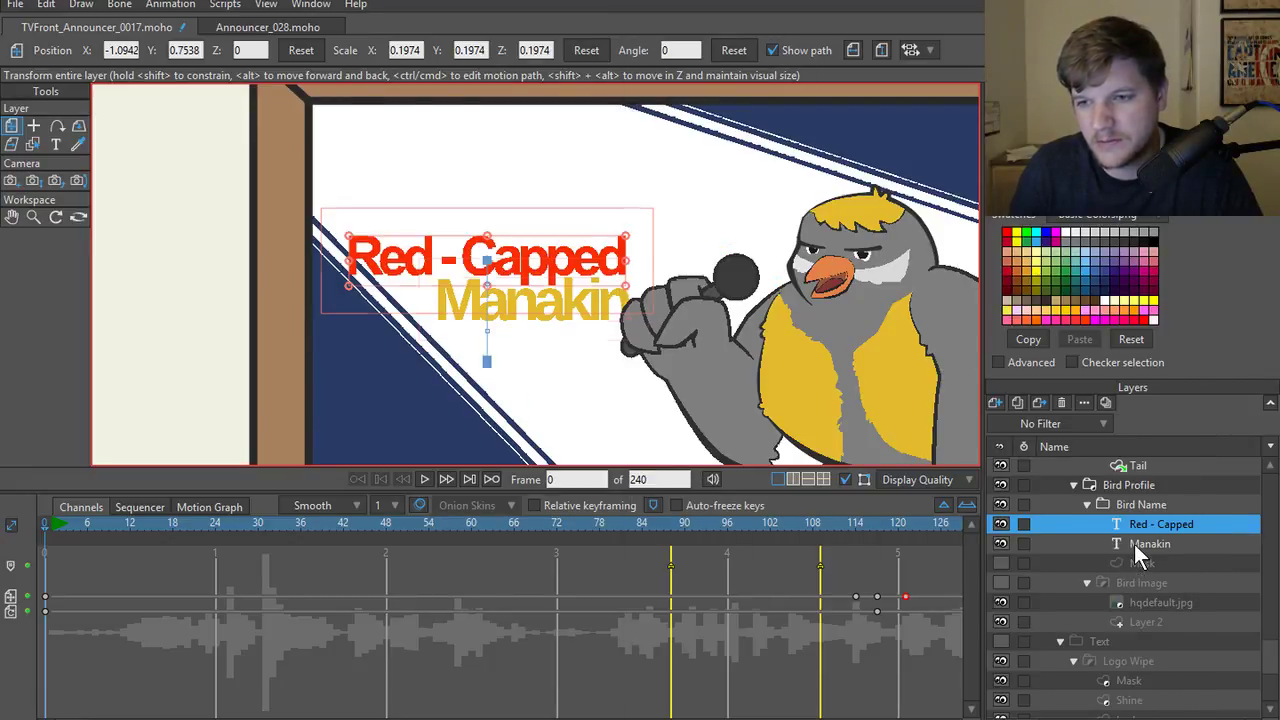
double_click(1134, 544)
click(725, 59)
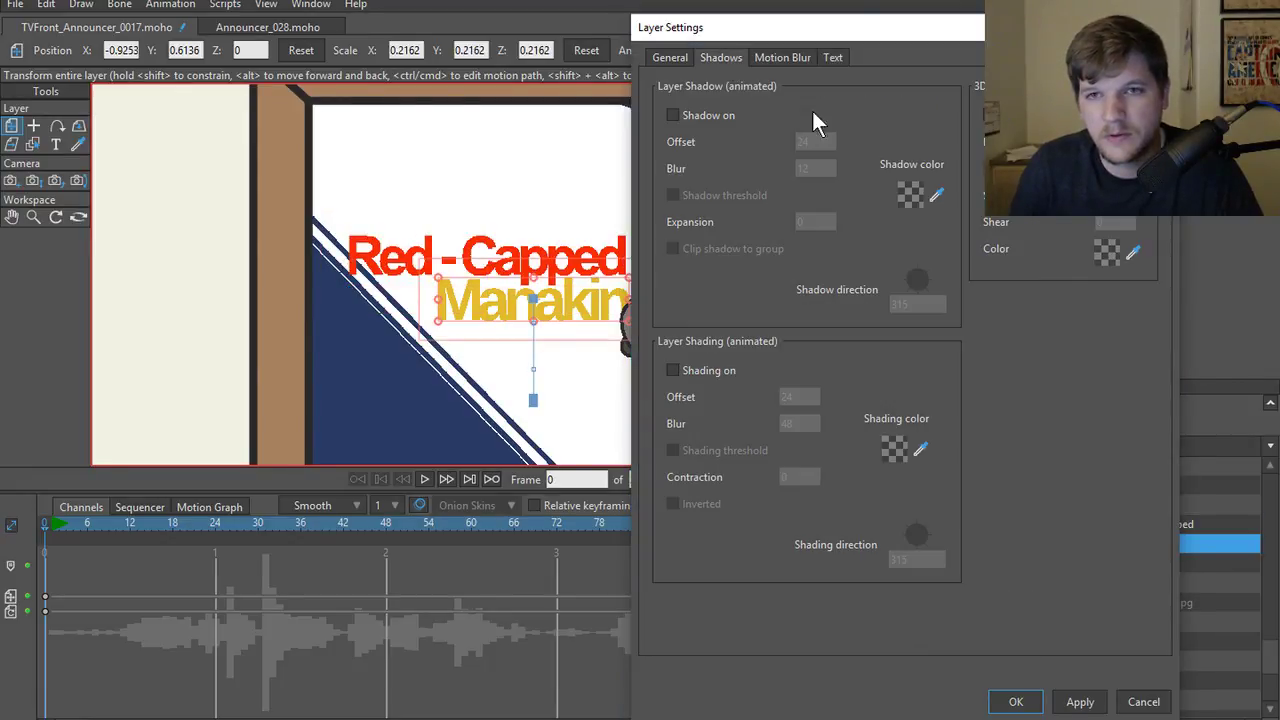
click(673, 115)
click(1016, 701)
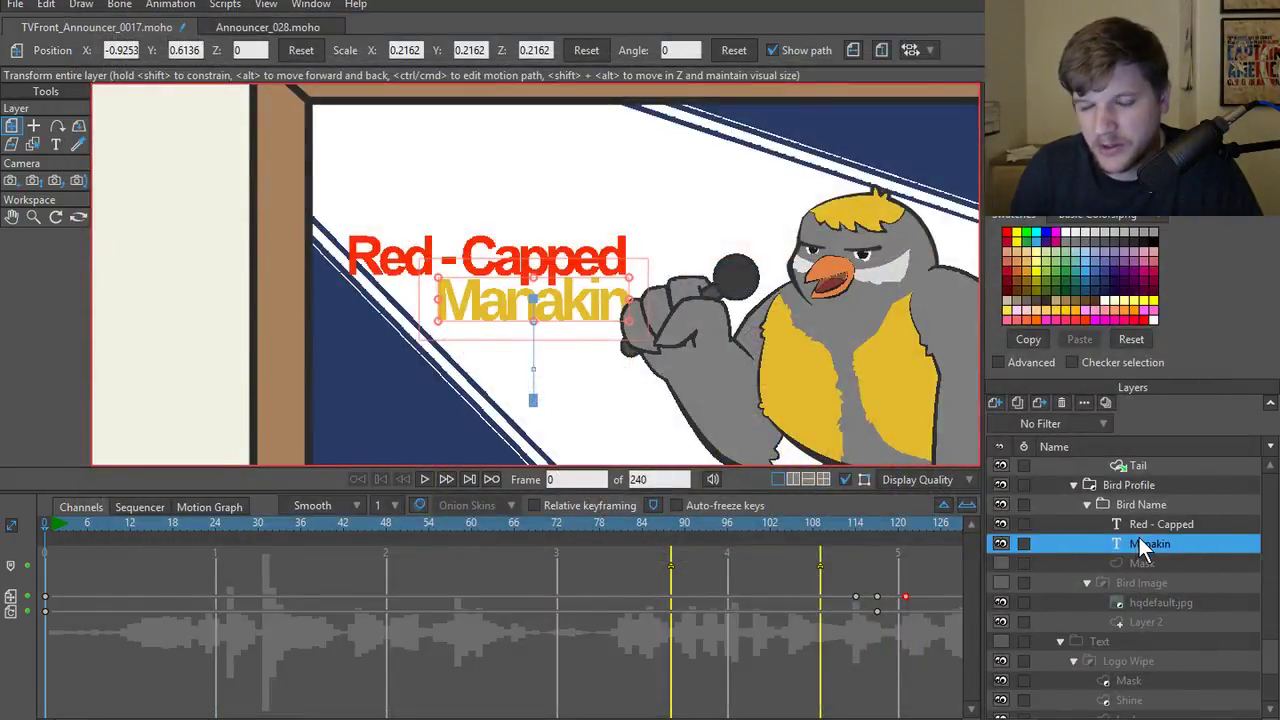
- Make the black layer shadow color of the Manakin text more opaque and apply it
double_click(1139, 537)
click(712, 57)
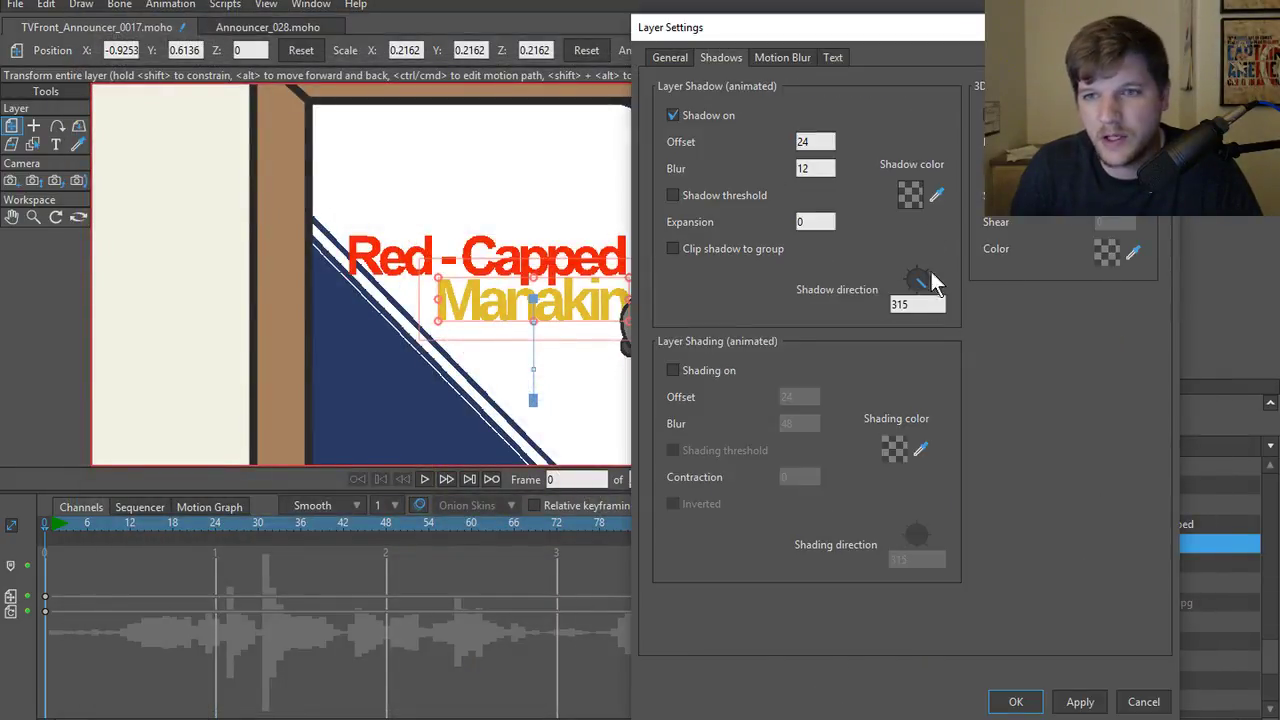
click(916, 198)
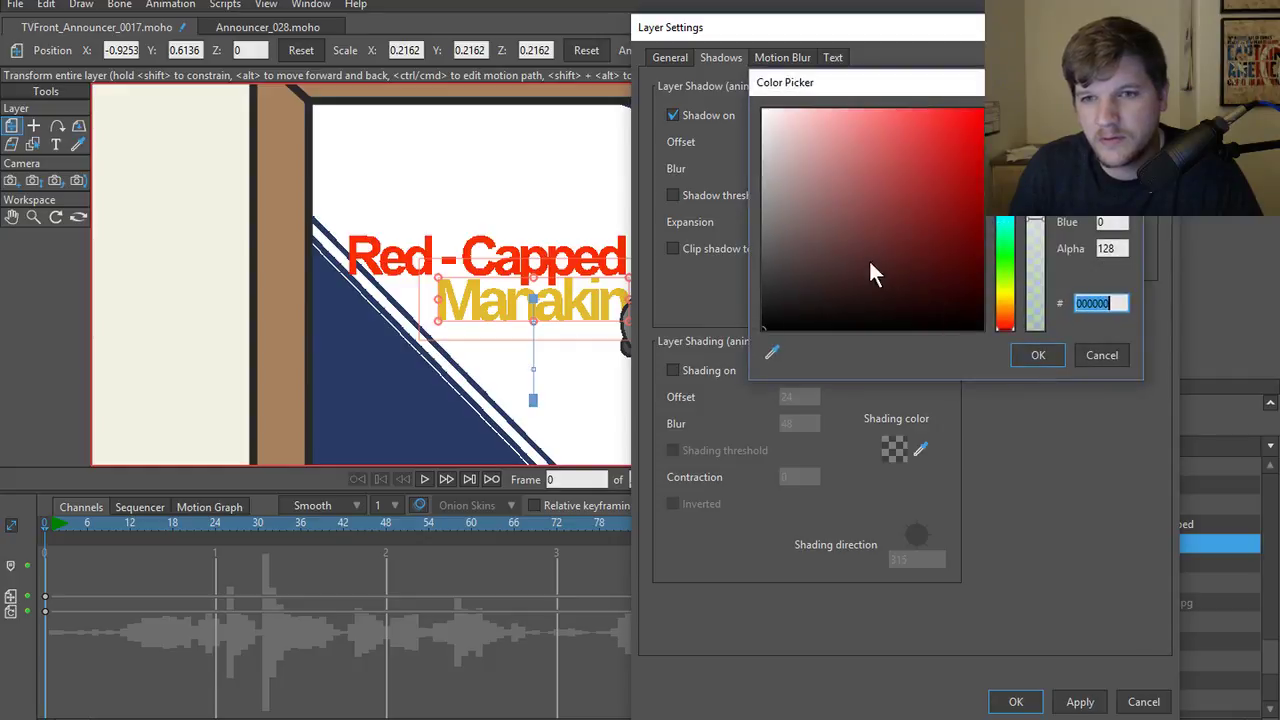
click(1040, 352)
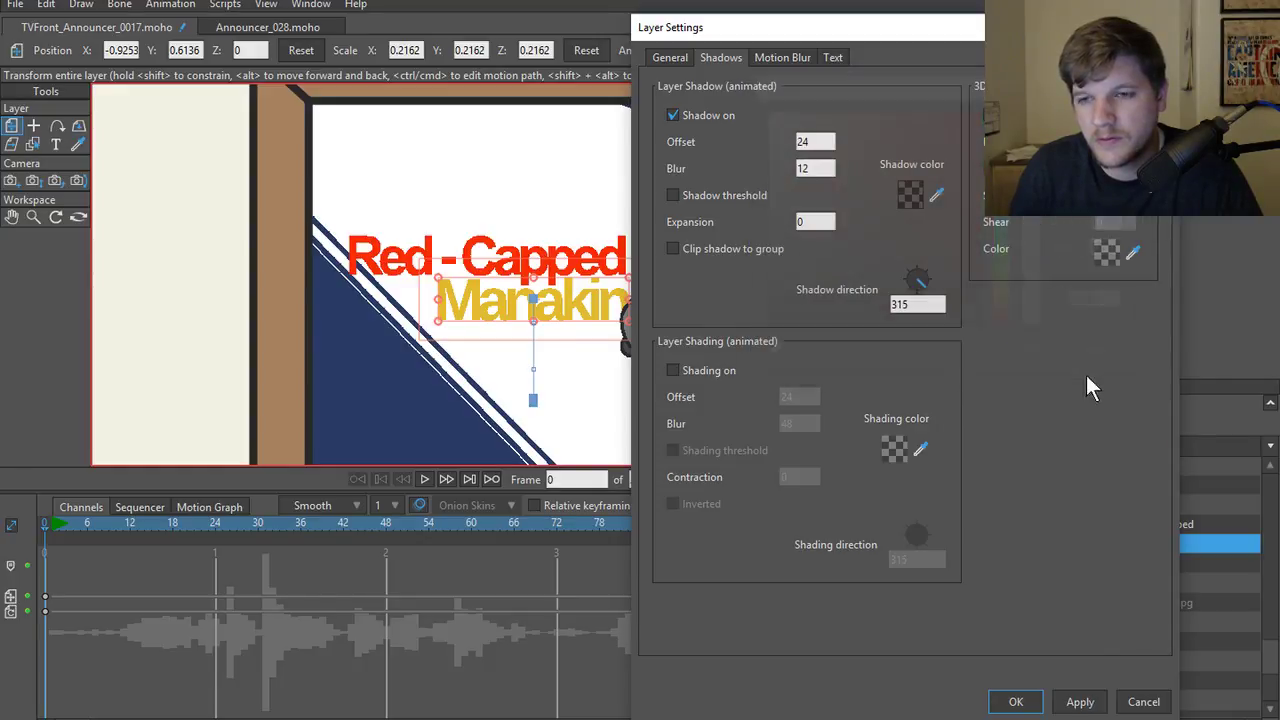
click(1080, 702)
- Make the black layer shadow color of the Red - Capped text more opaque and check the name in a render of frame 0
drag(966, 23, 700, 58)
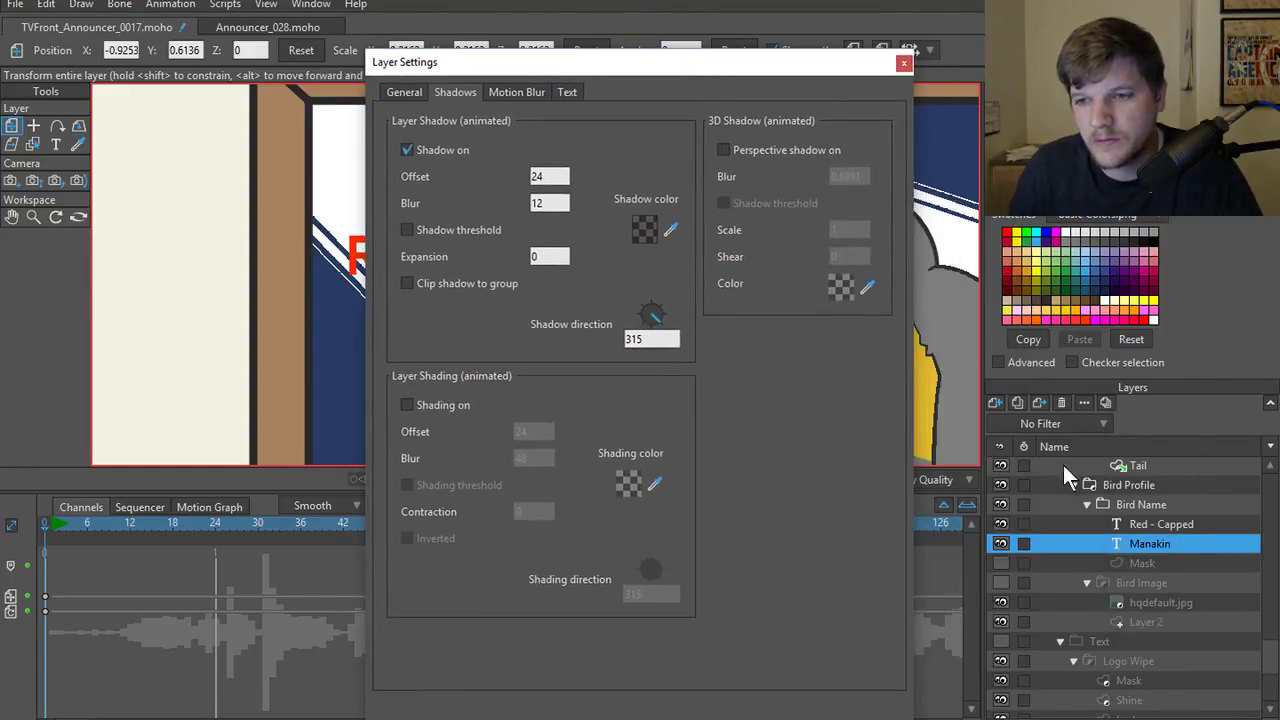
click(1140, 526)
click(408, 95)
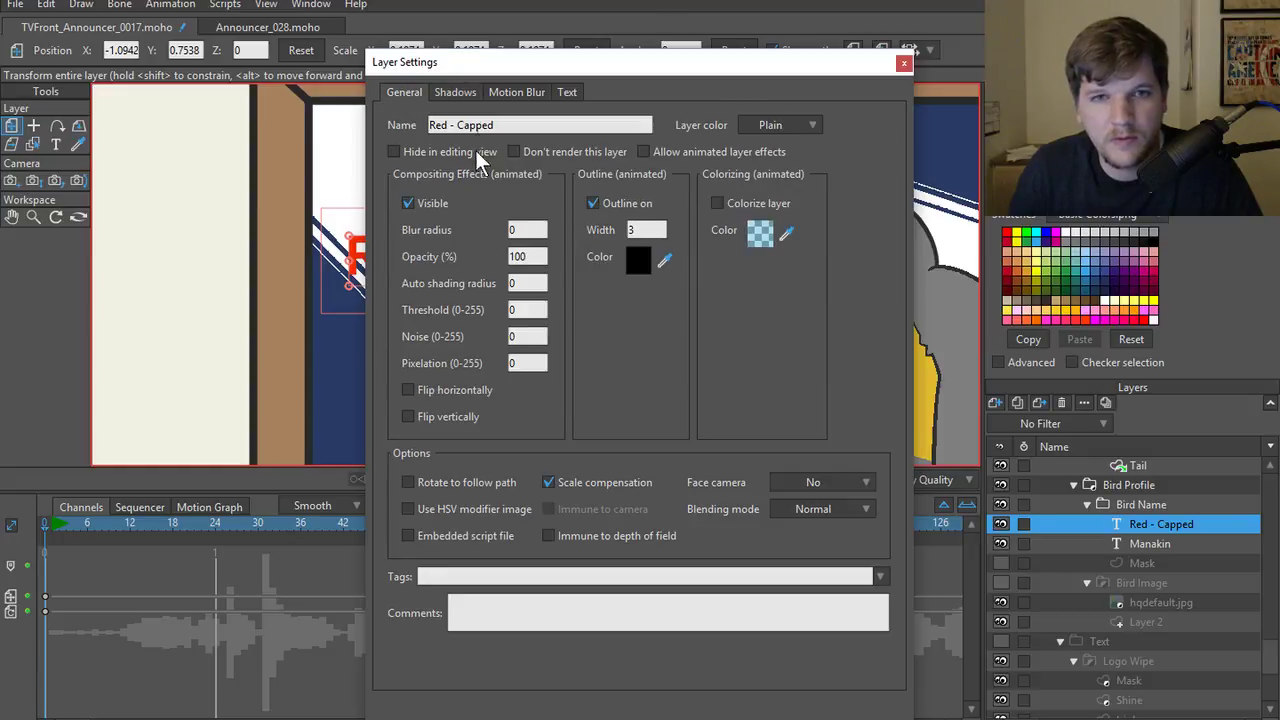
click(462, 94)
click(655, 237)
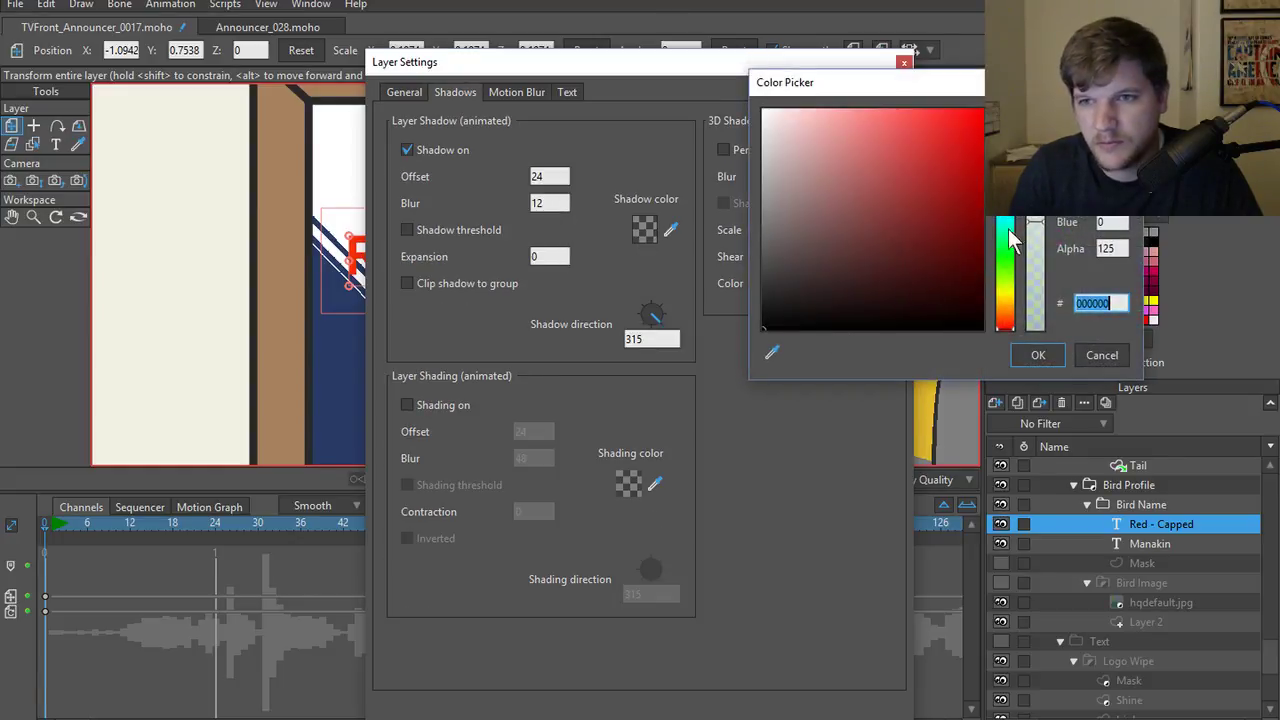
click(1038, 357)
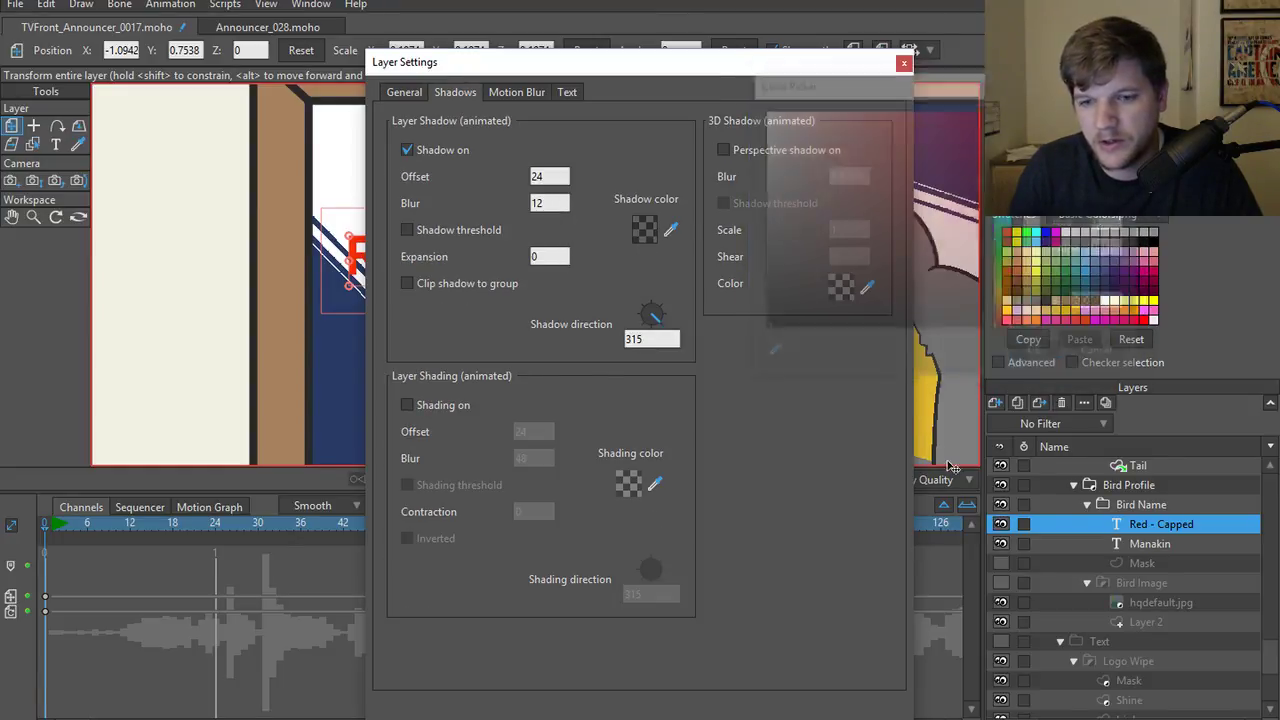
key(Return)
key(ctrl+r)
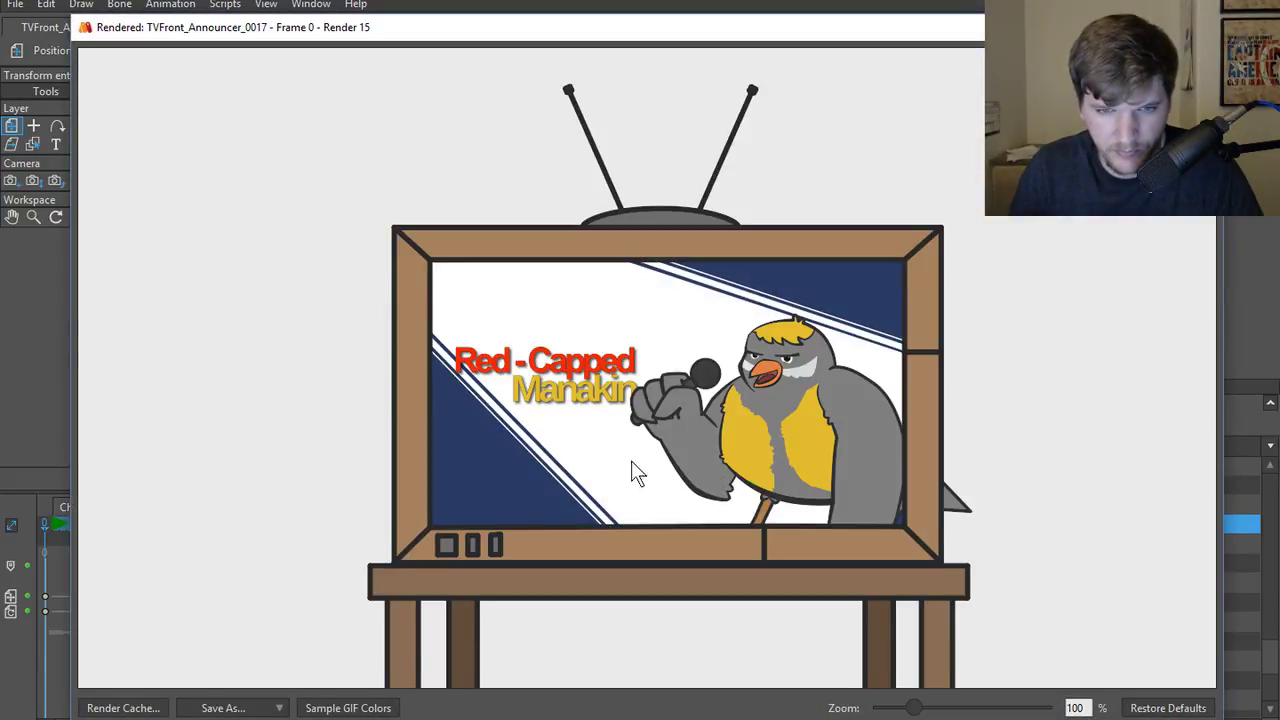
- Close the render and set the kerning of the Red - Capped text layer to -14%
click(1160, 522)
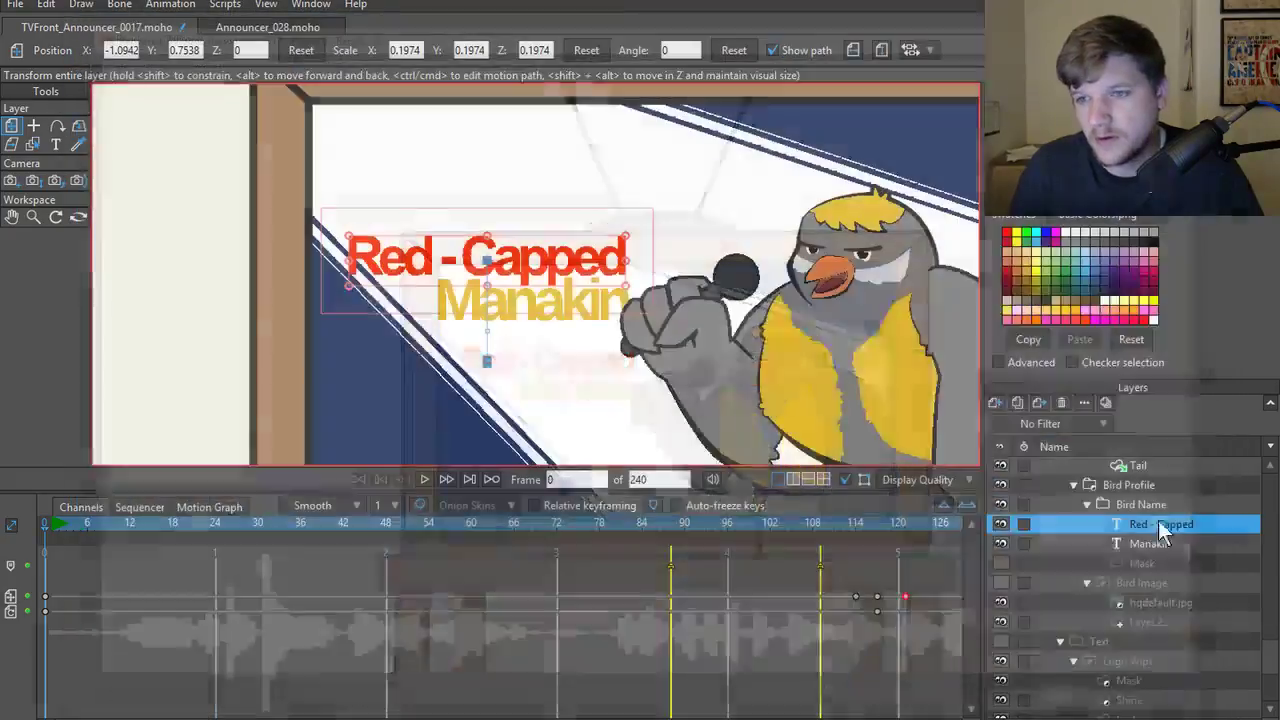
double_click(1162, 522)
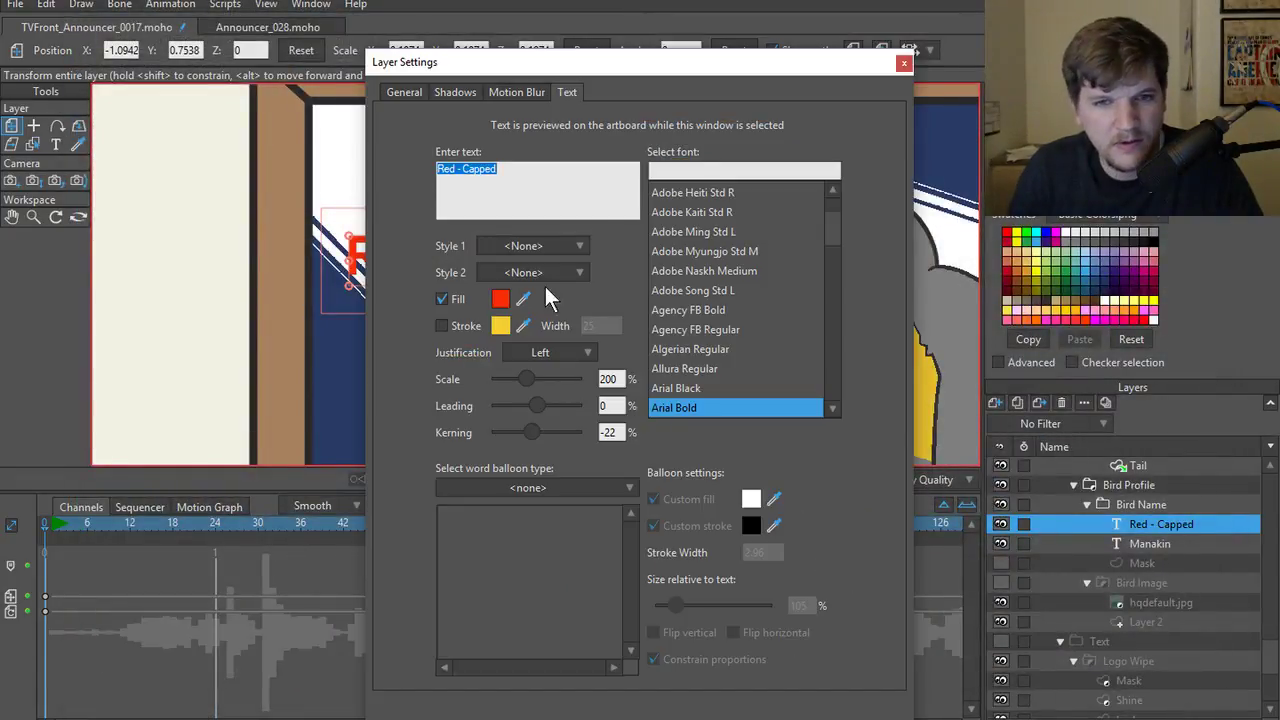
drag(582, 62, 796, 52)
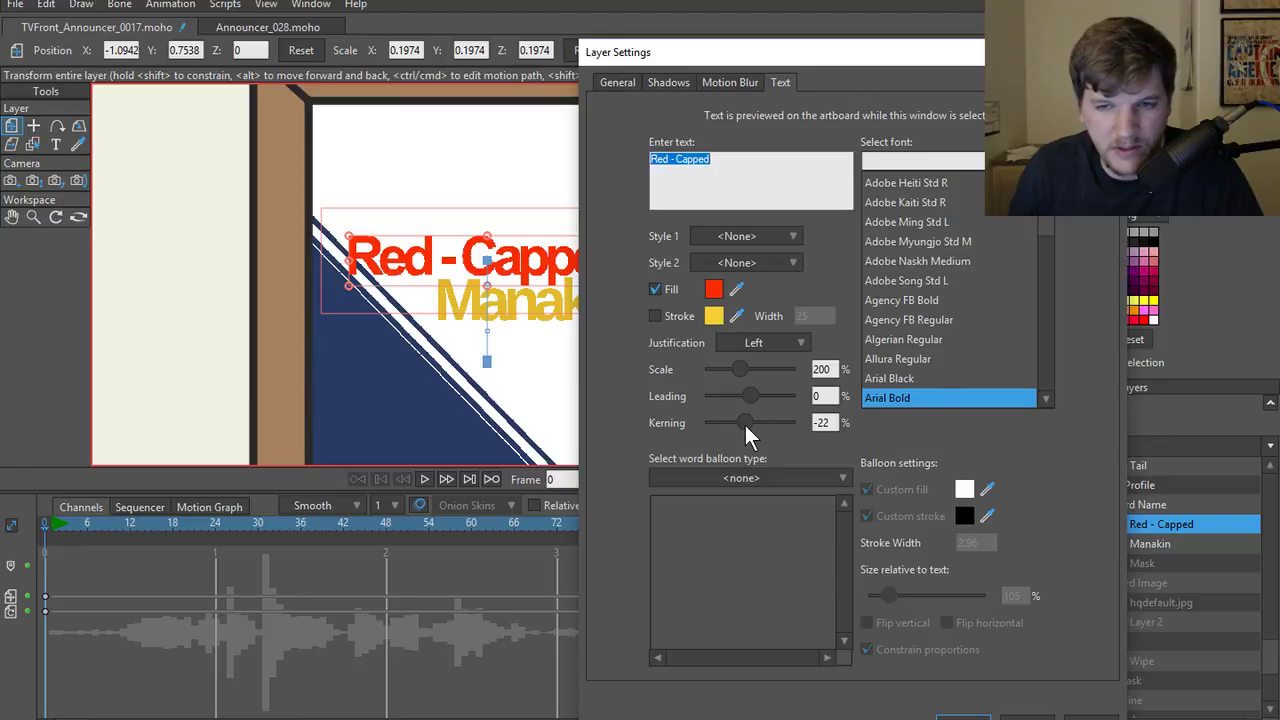
drag(745, 425, 746, 422)
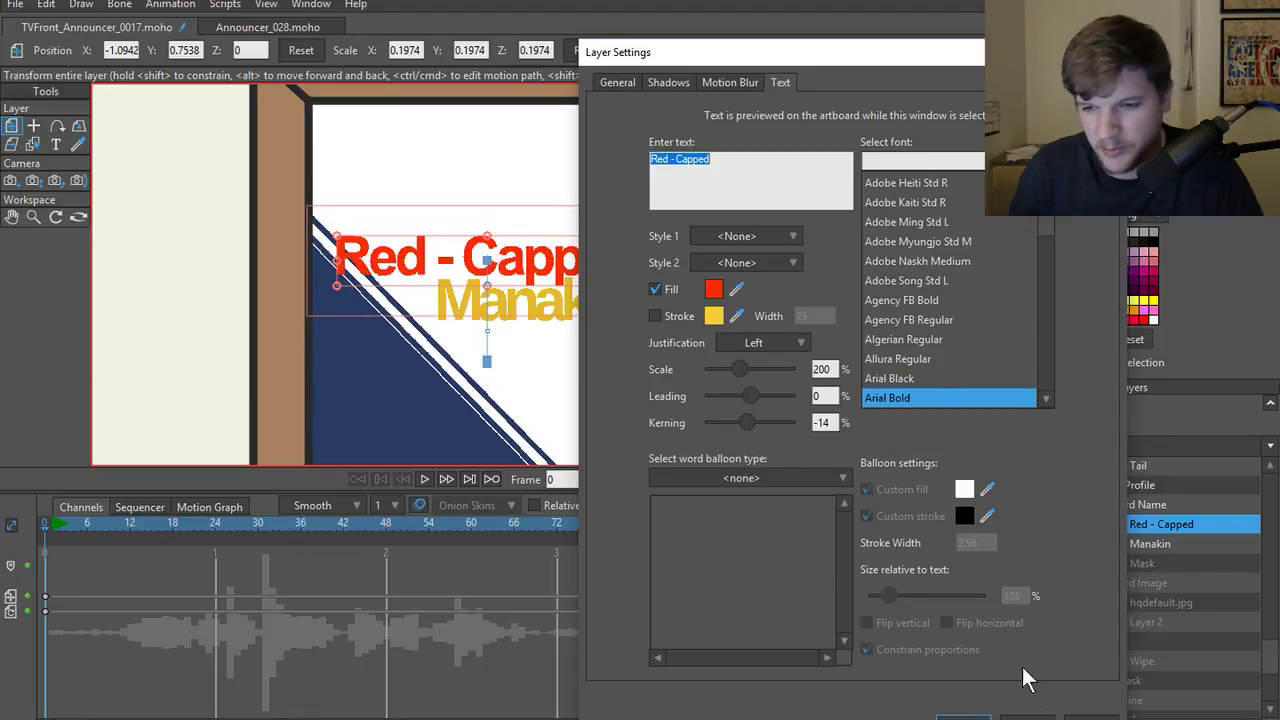
click(1030, 705)
- Set the kerning of the Manakin text layer to -14% and check the name in a render of frame 0
double_click(1147, 543)
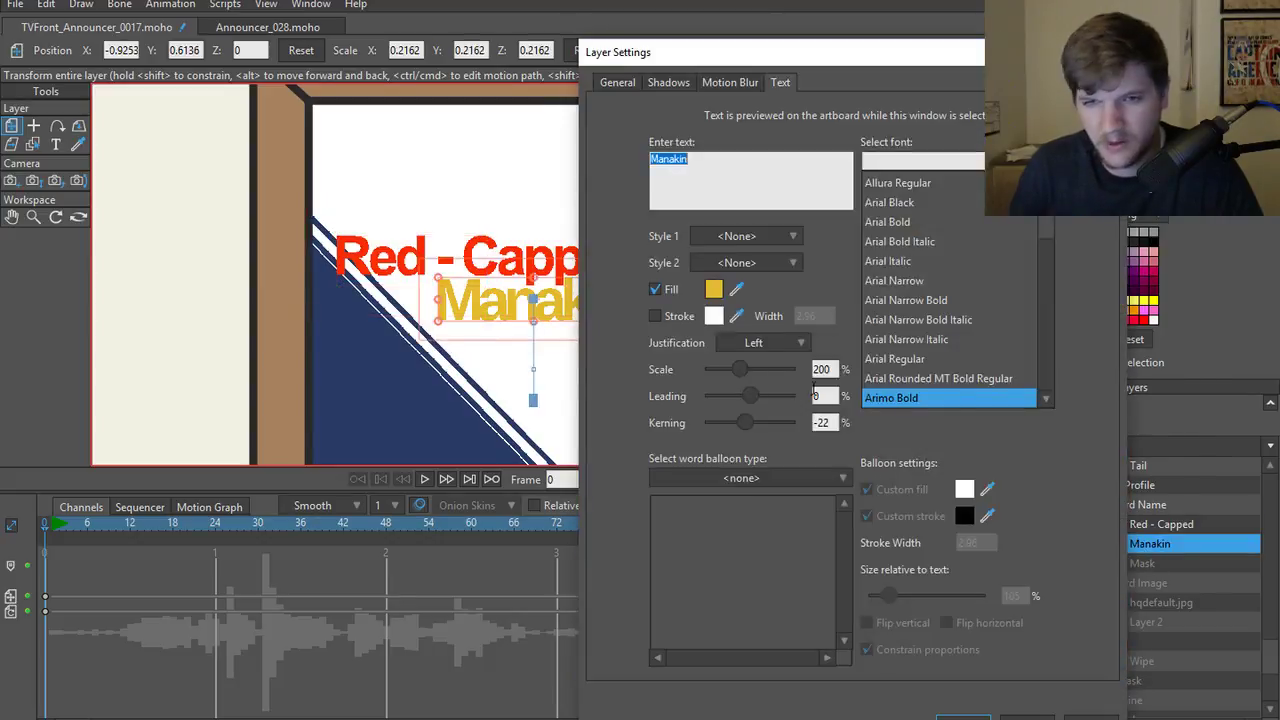
drag(749, 420, 746, 418)
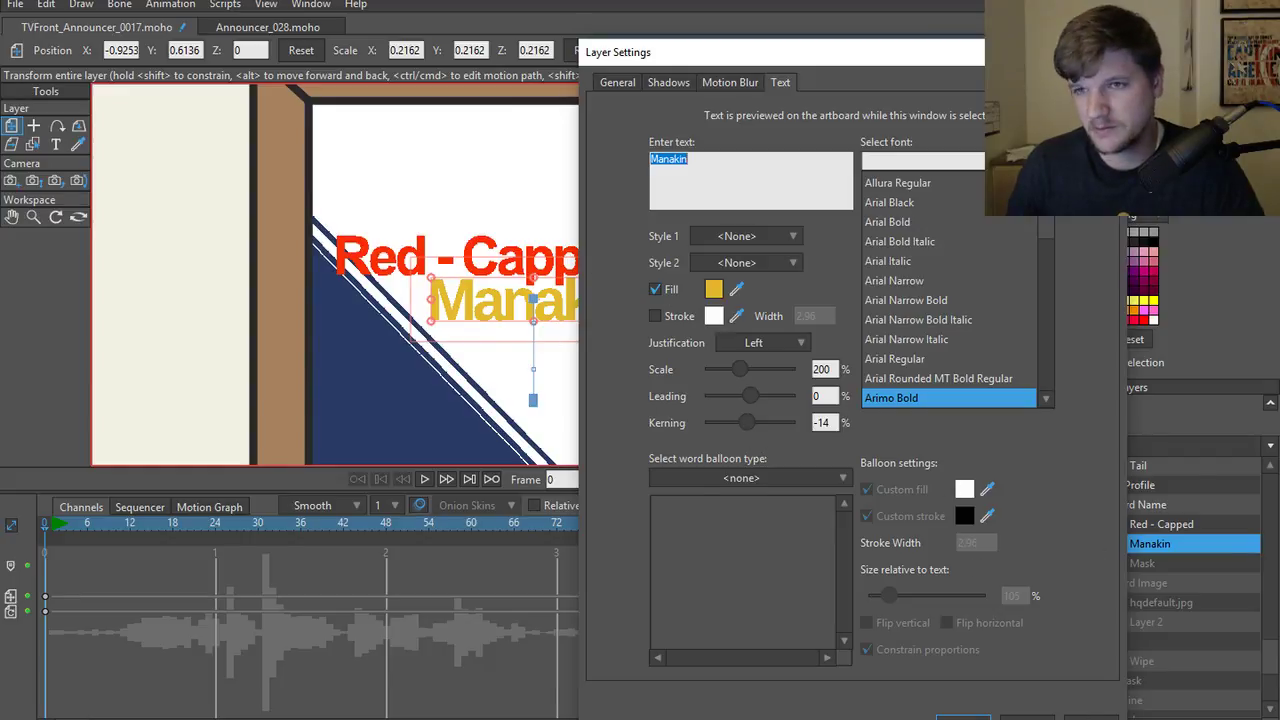
drag(1020, 60, 781, 42)
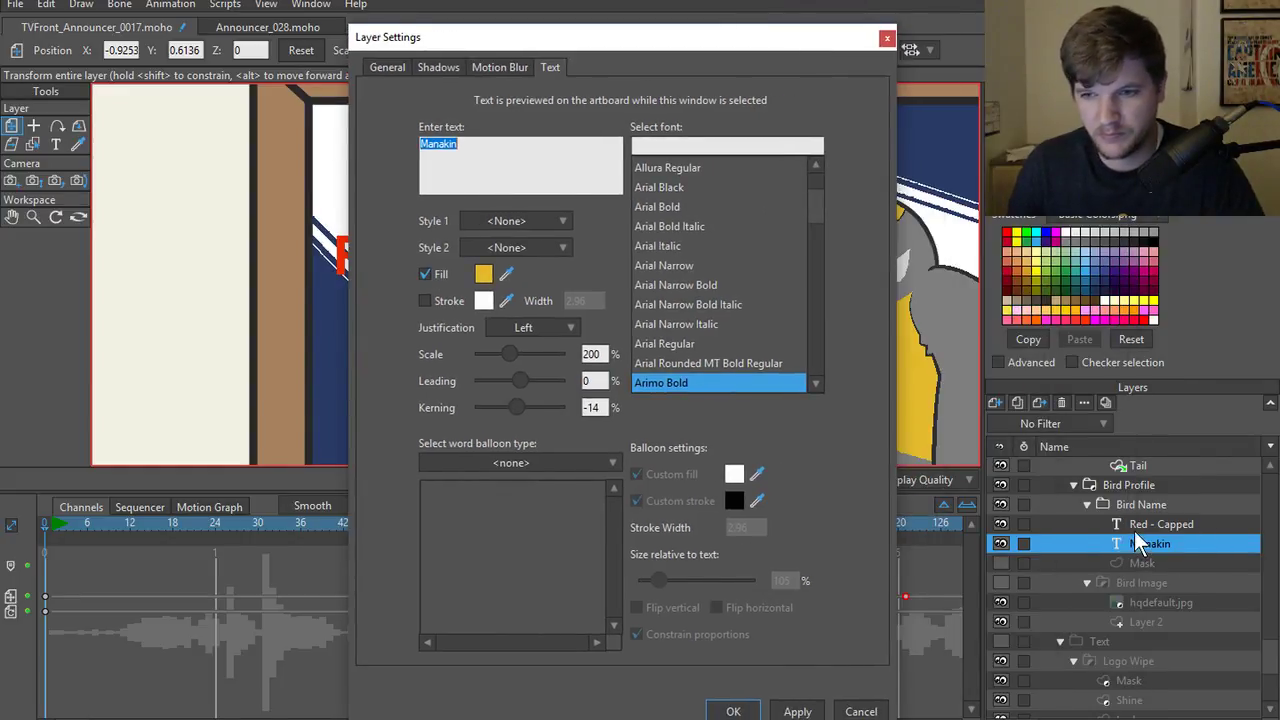
click(1138, 528)
click(1142, 543)
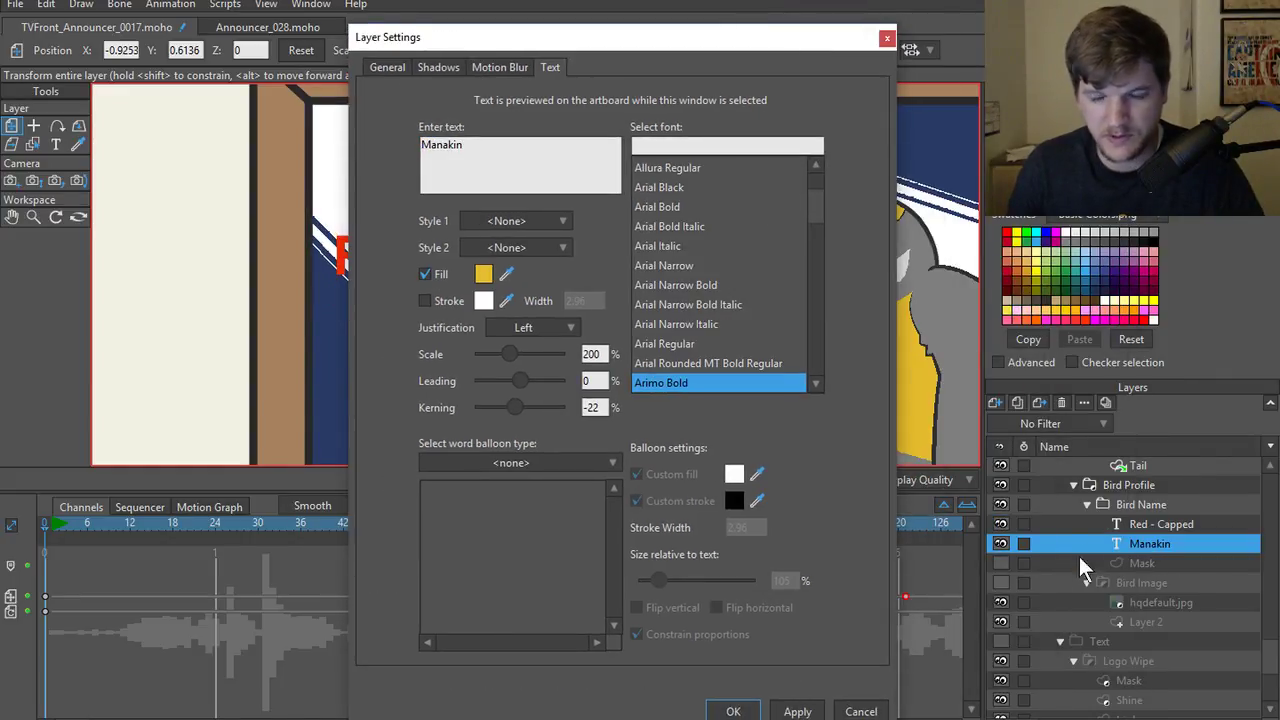
click(1125, 522)
click(1139, 541)
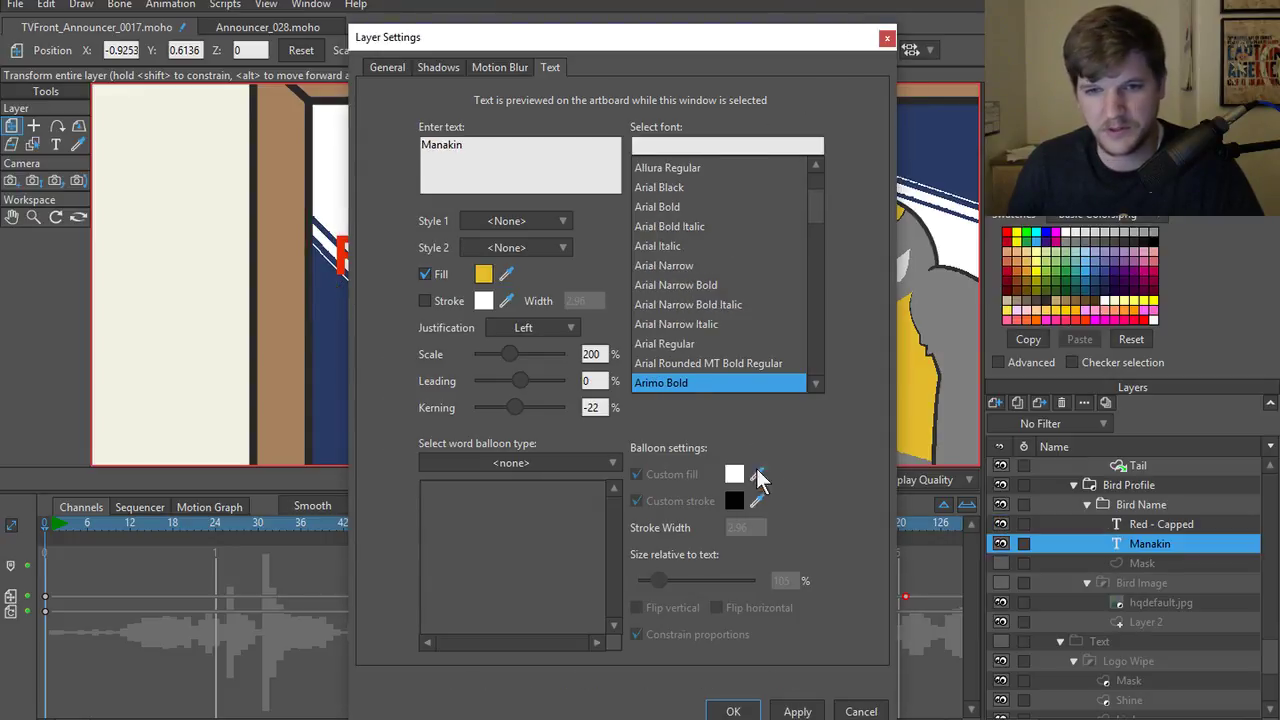
click(598, 408)
text(-14)
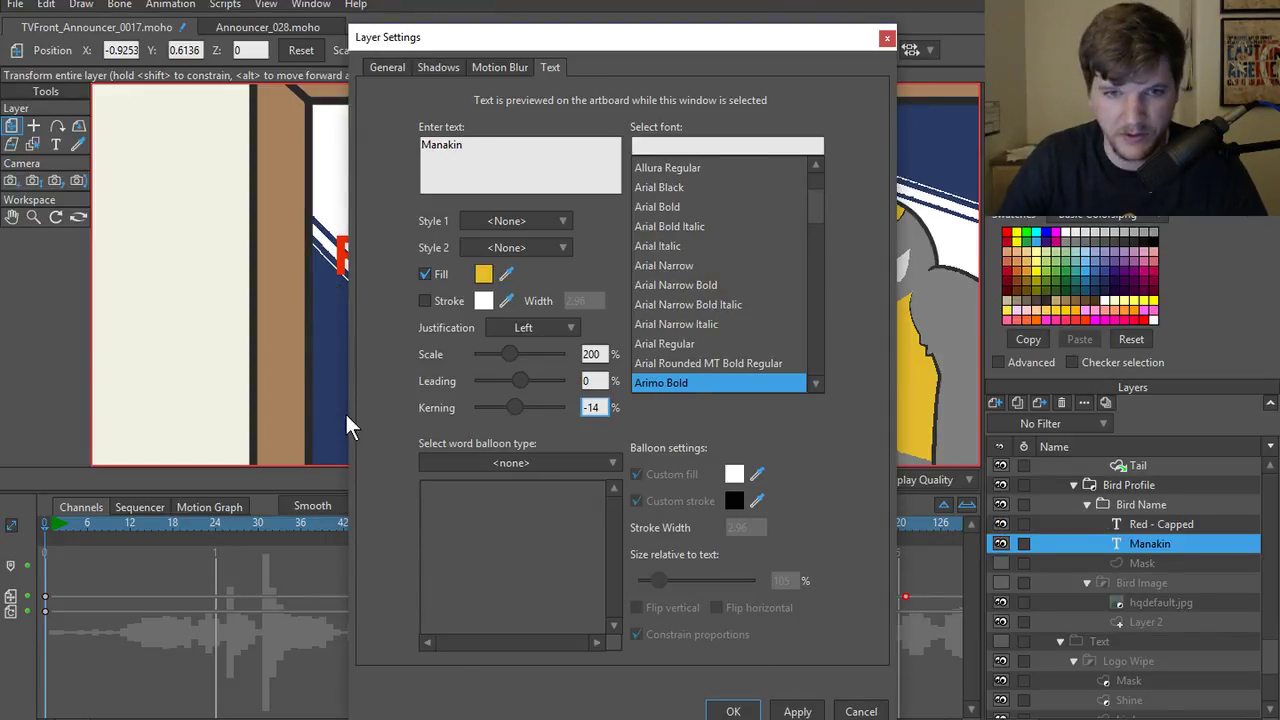
click(728, 710)
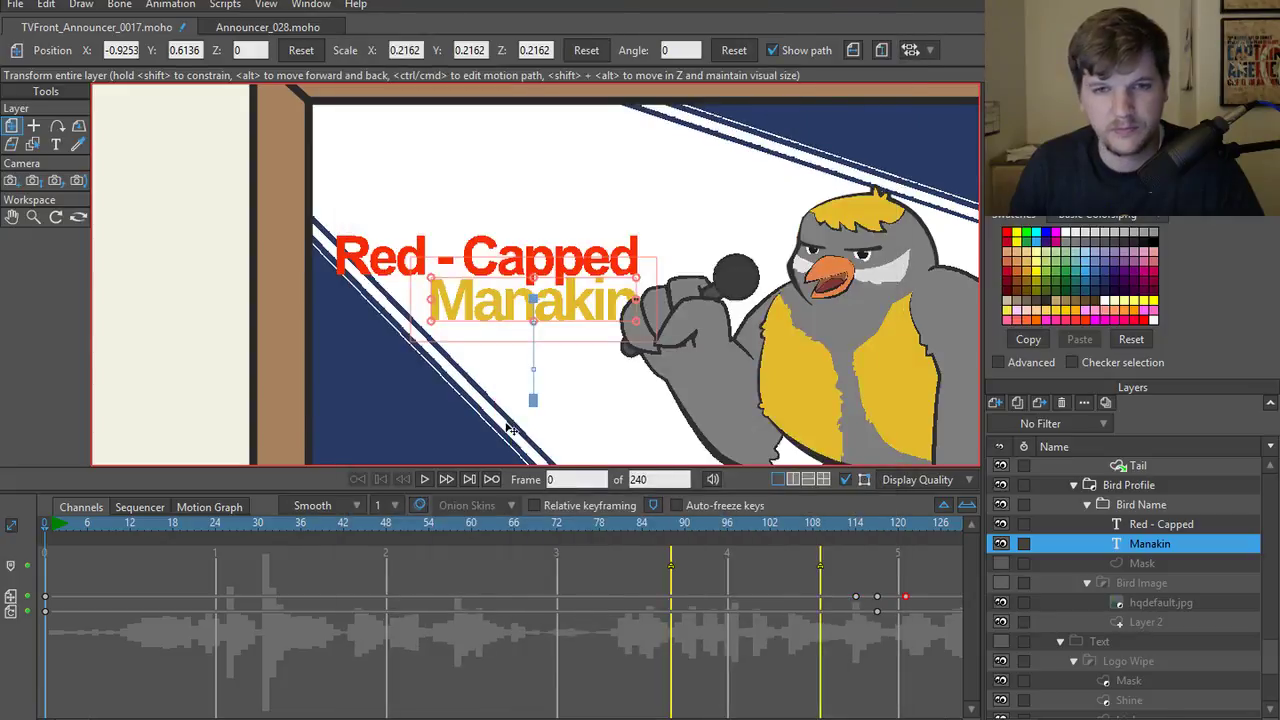
key(ctrl+r)
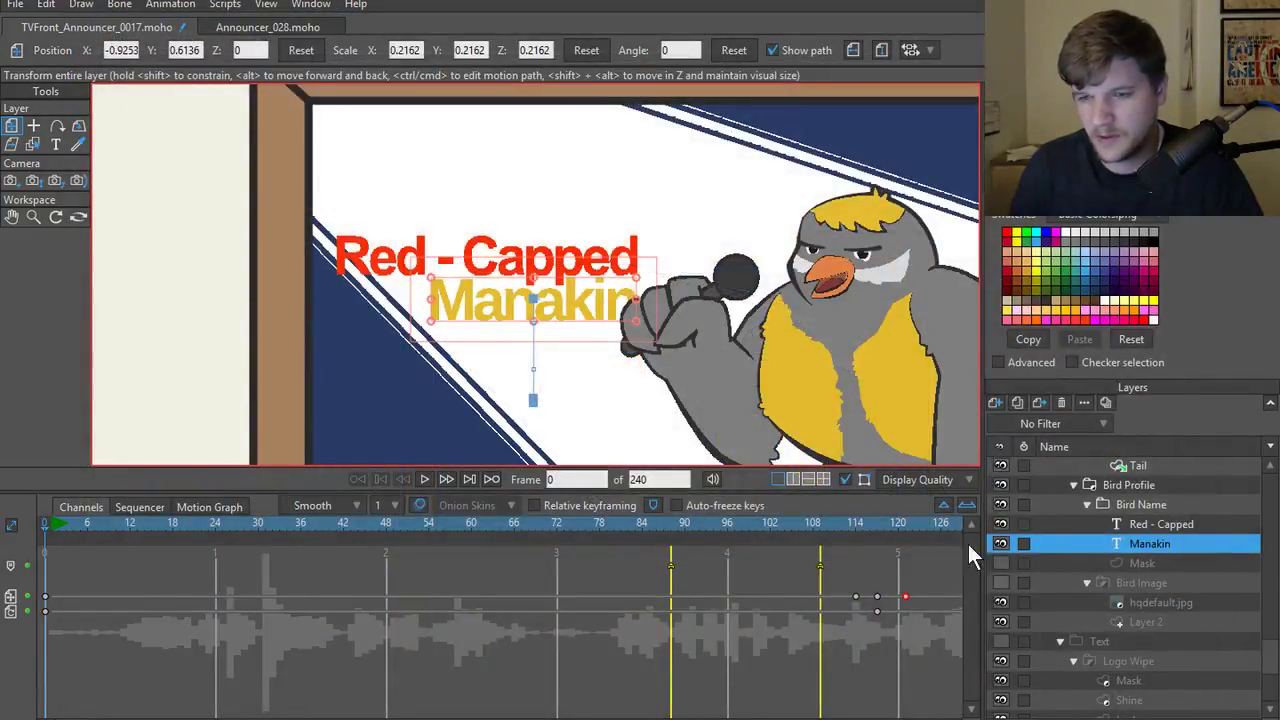
- Go to frame 180 and make the Mask layer and the Bird Image and Text groups visible again
drag(602, 521, 670, 524)
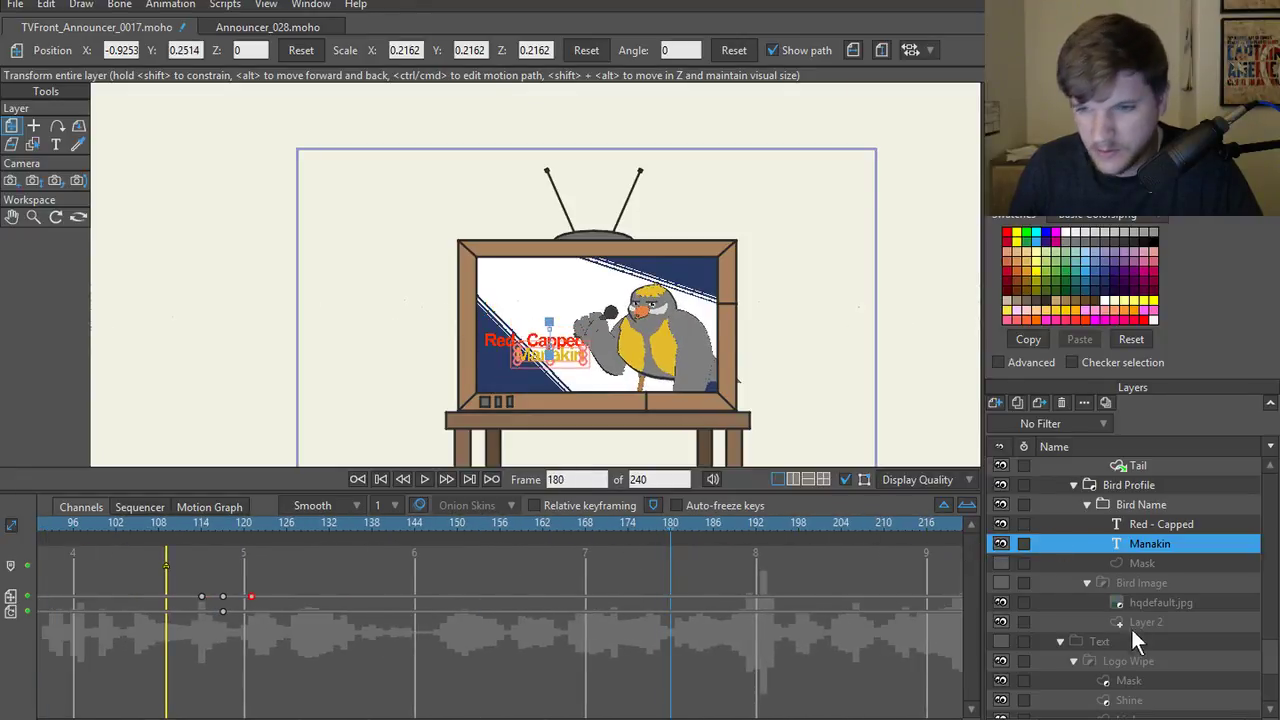
click(1004, 564)
click(1001, 583)
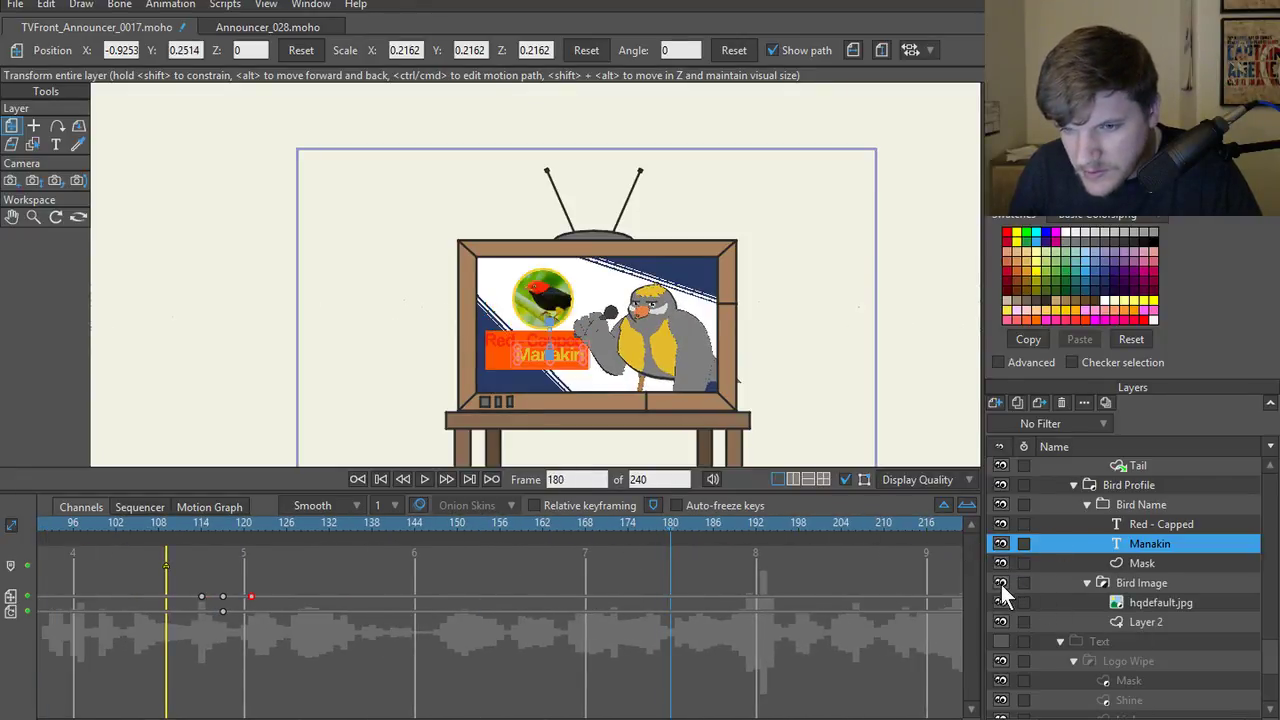
click(1000, 641)
scroll(1005, 650, down, 1)
scroll(1004, 659, down, 1)
scroll(1040, 650, up, 3)
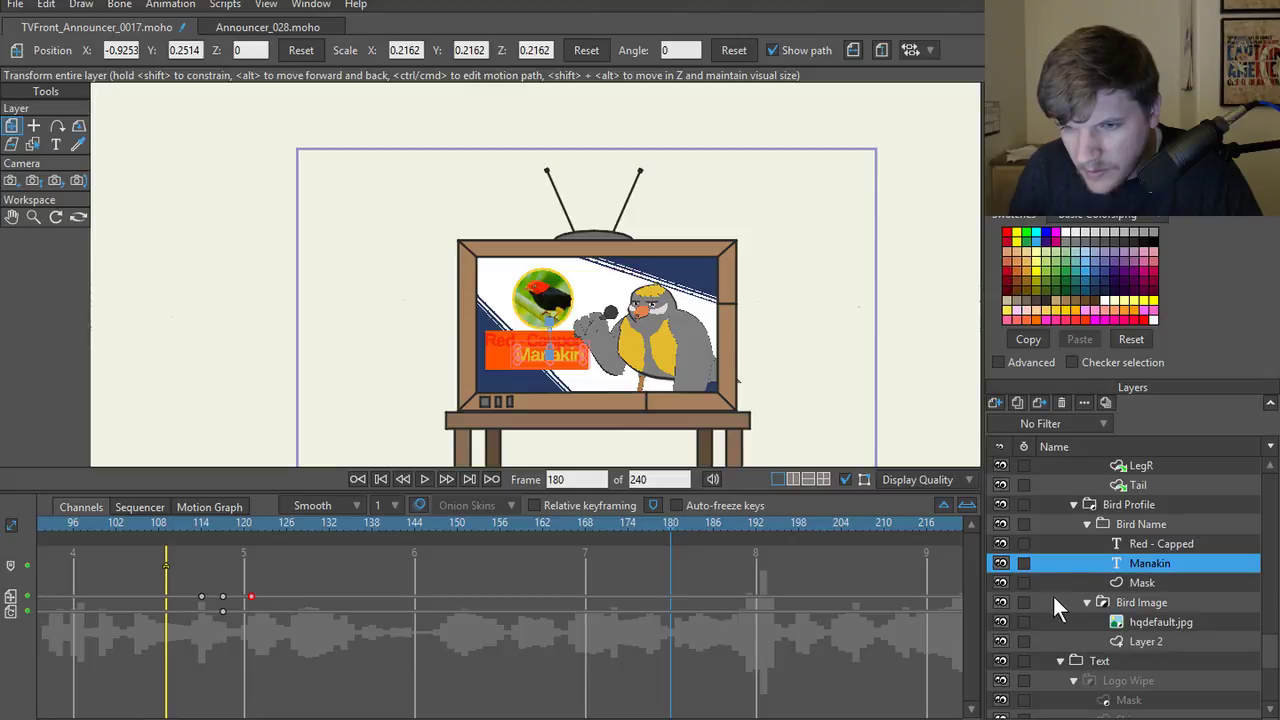
- Set the group mask of the Bird Name group to Hide all
click(1153, 528)
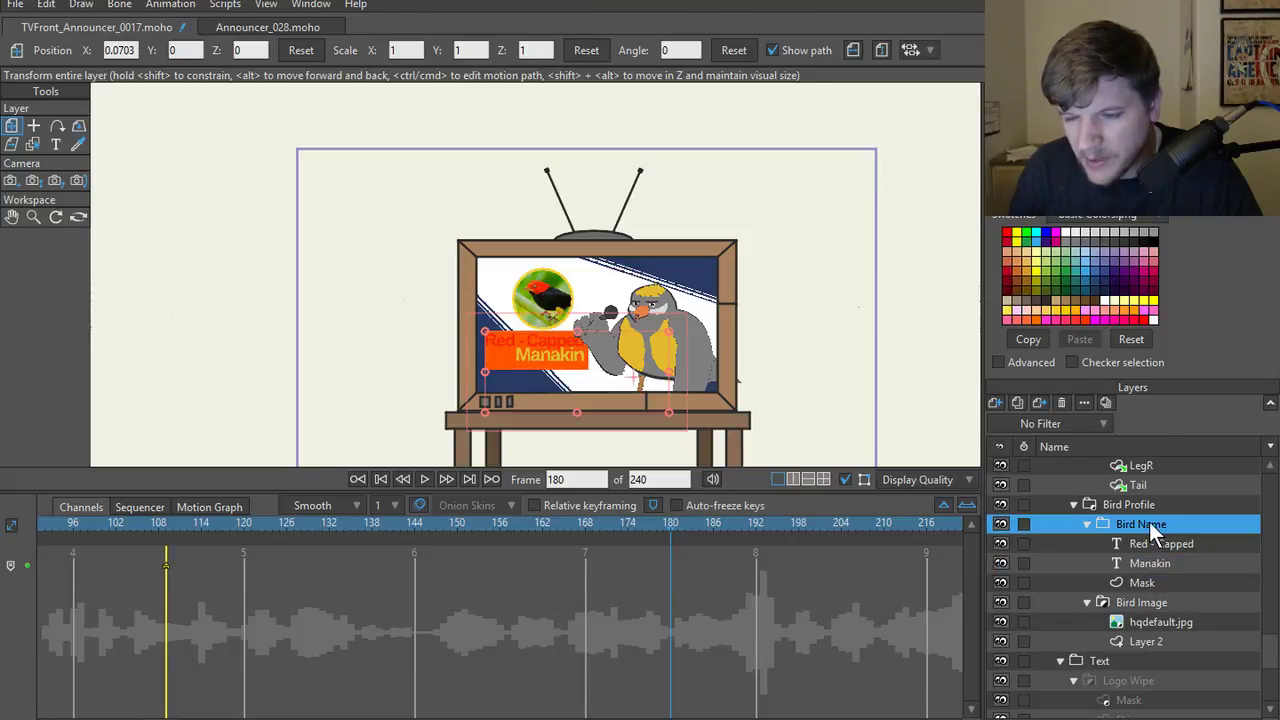
right_click(1149, 522)
key(Escape)
double_click(1140, 524)
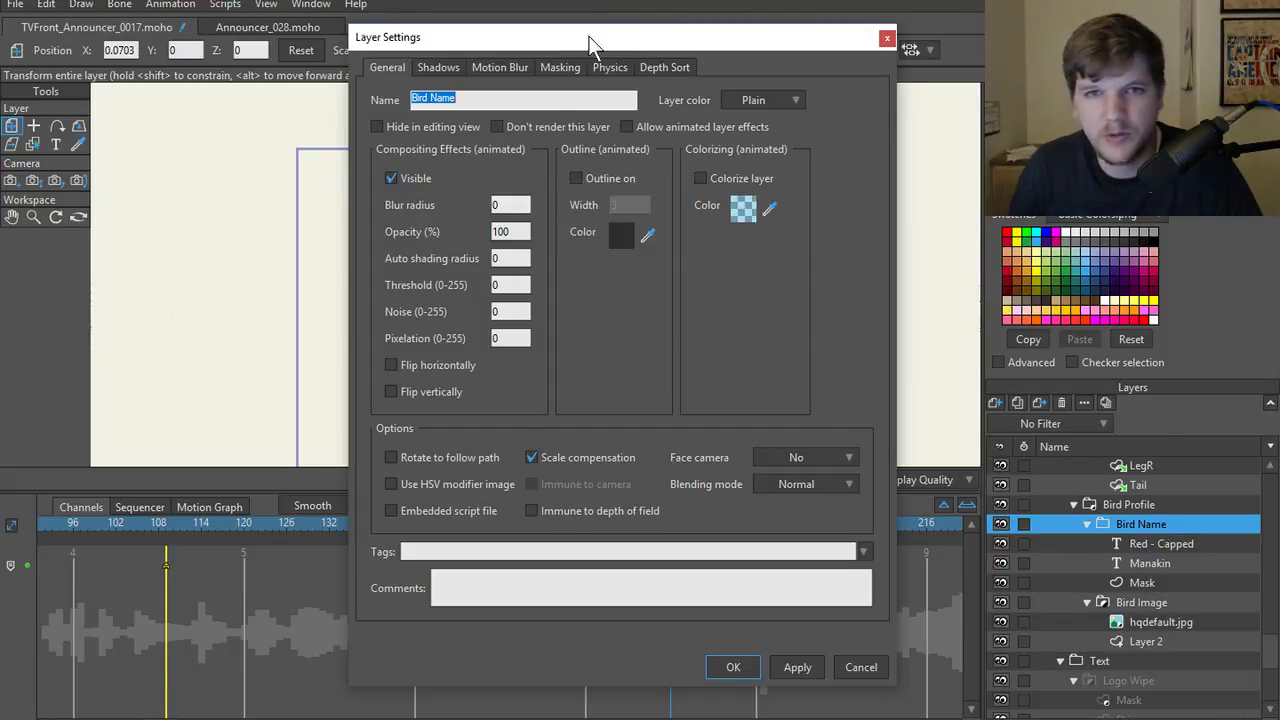
click(560, 67)
click(511, 178)
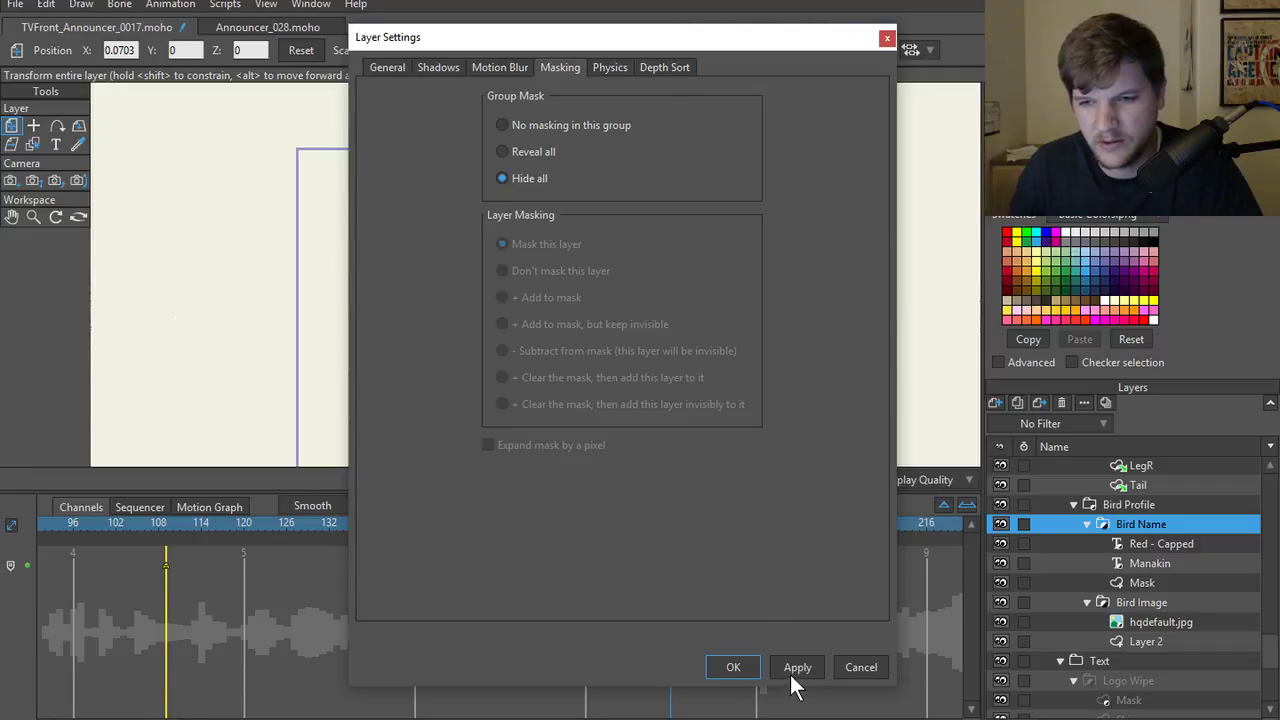
click(737, 670)
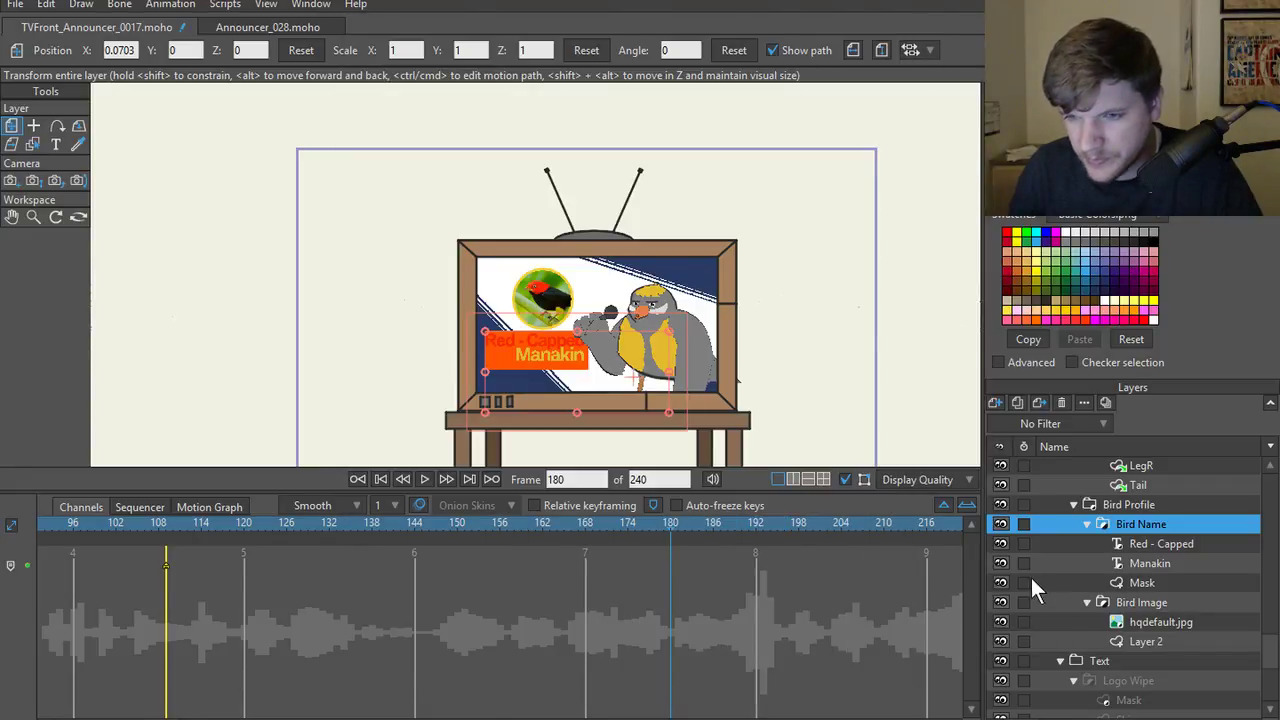
- Set the Bird Name group's Mask layer to add to the mask but keep invisible, and check a render of frame 122
right_click(1060, 582)
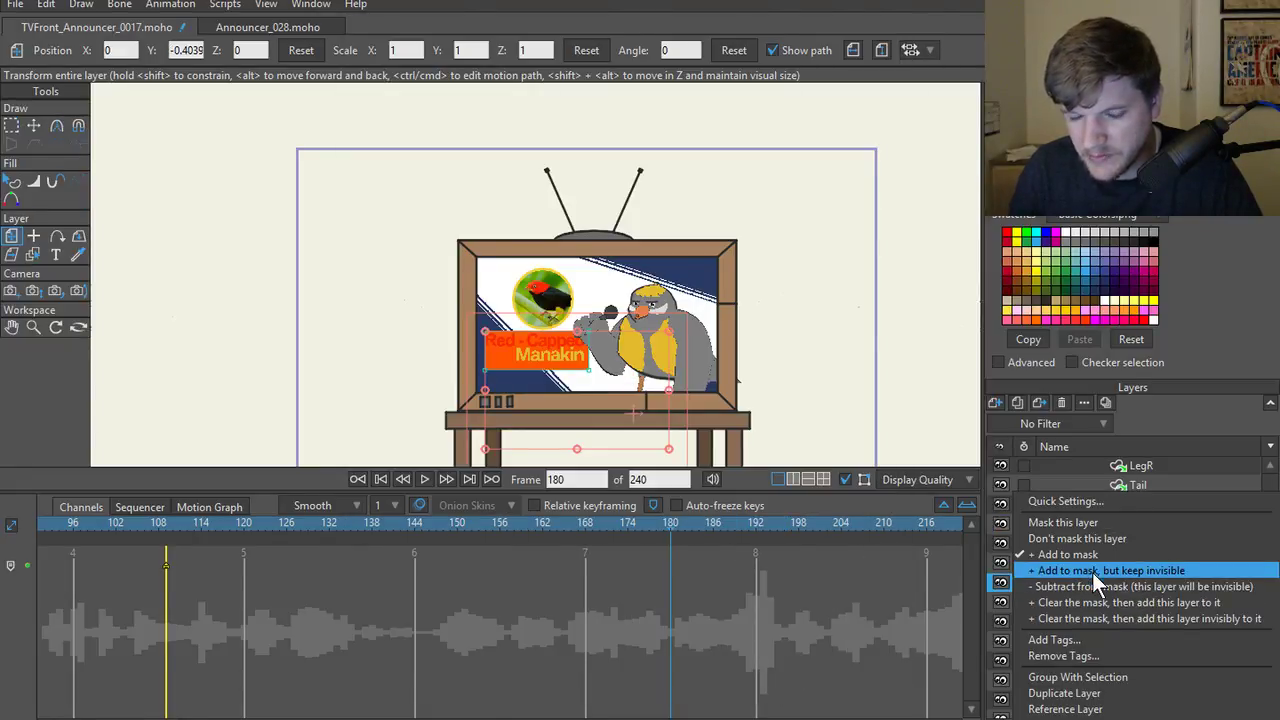
click(1025, 498)
scroll(541, 350, up, 3)
drag(543, 531, 607, 563)
key(ctrl+r)
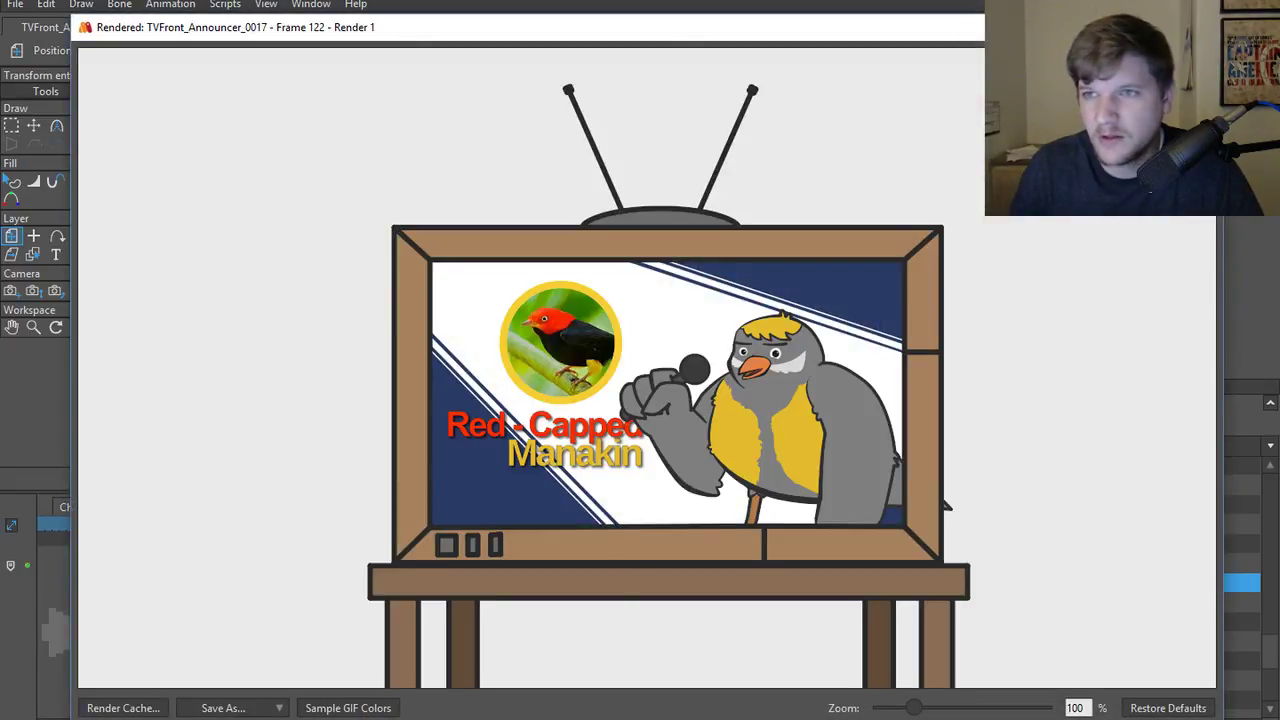
key(Escape)
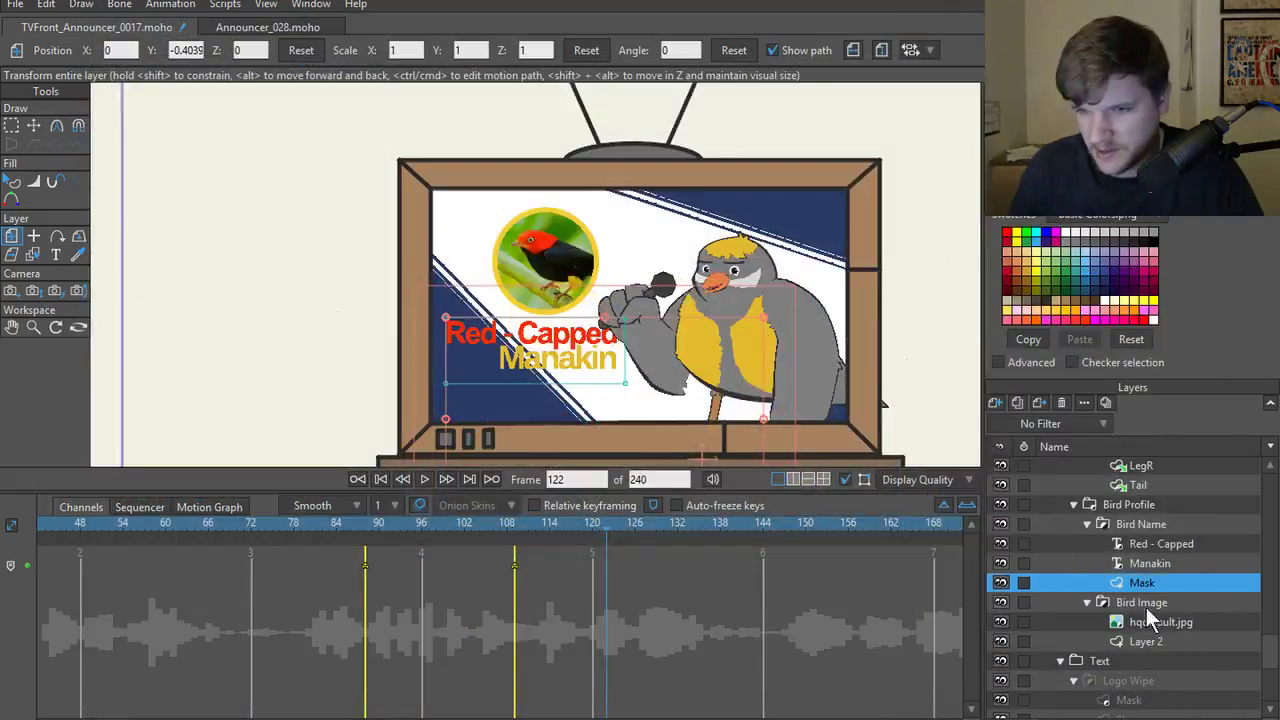
- Lower the Manakin text to about Y 0.22 at frame 117 and check its spacing below Red - Capped in renders
click(1150, 563)
scroll(507, 369, up, 3)
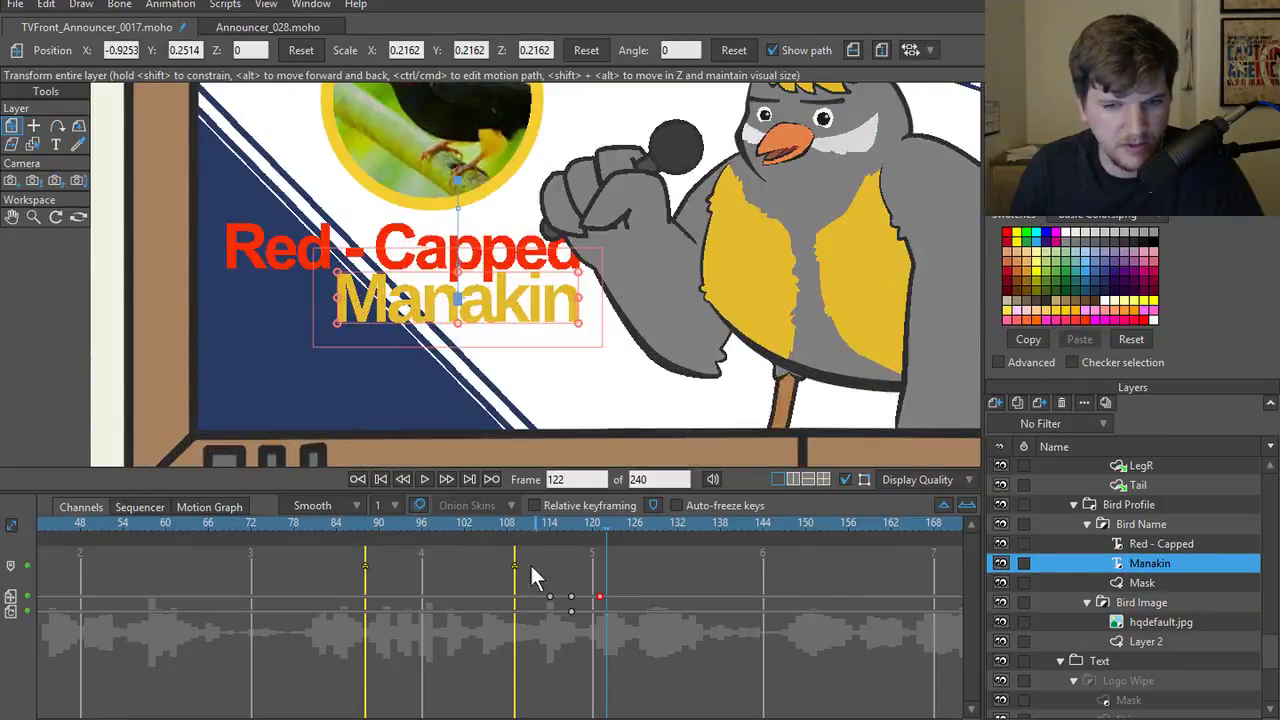
click(357, 479)
scroll(560, 389, down, 3)
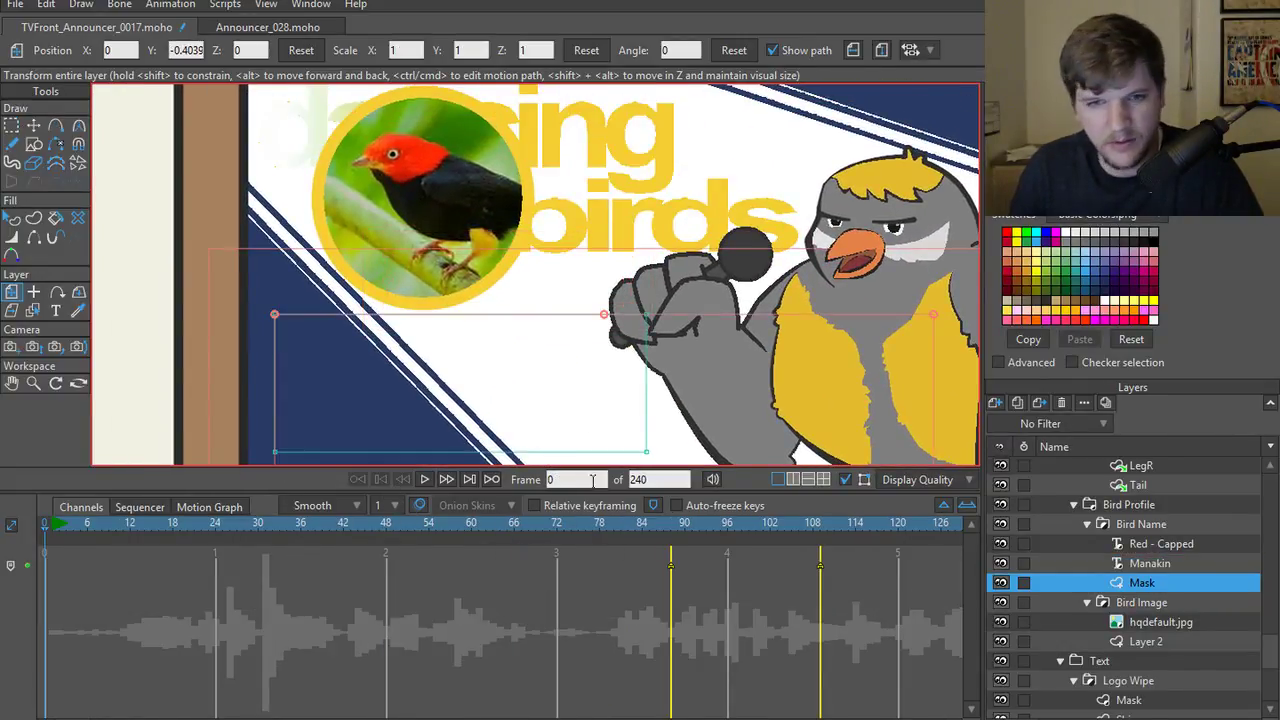
drag(557, 524, 145, 540)
click(234, 545)
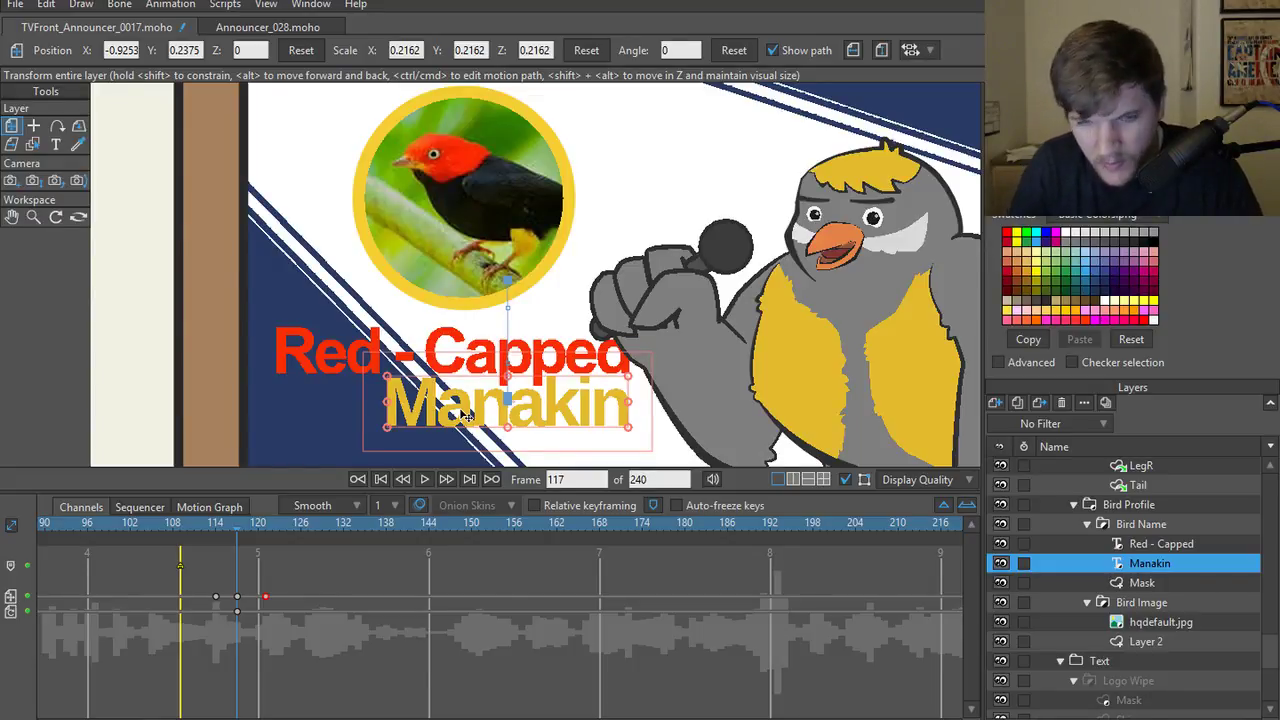
drag(465, 415, 461, 411)
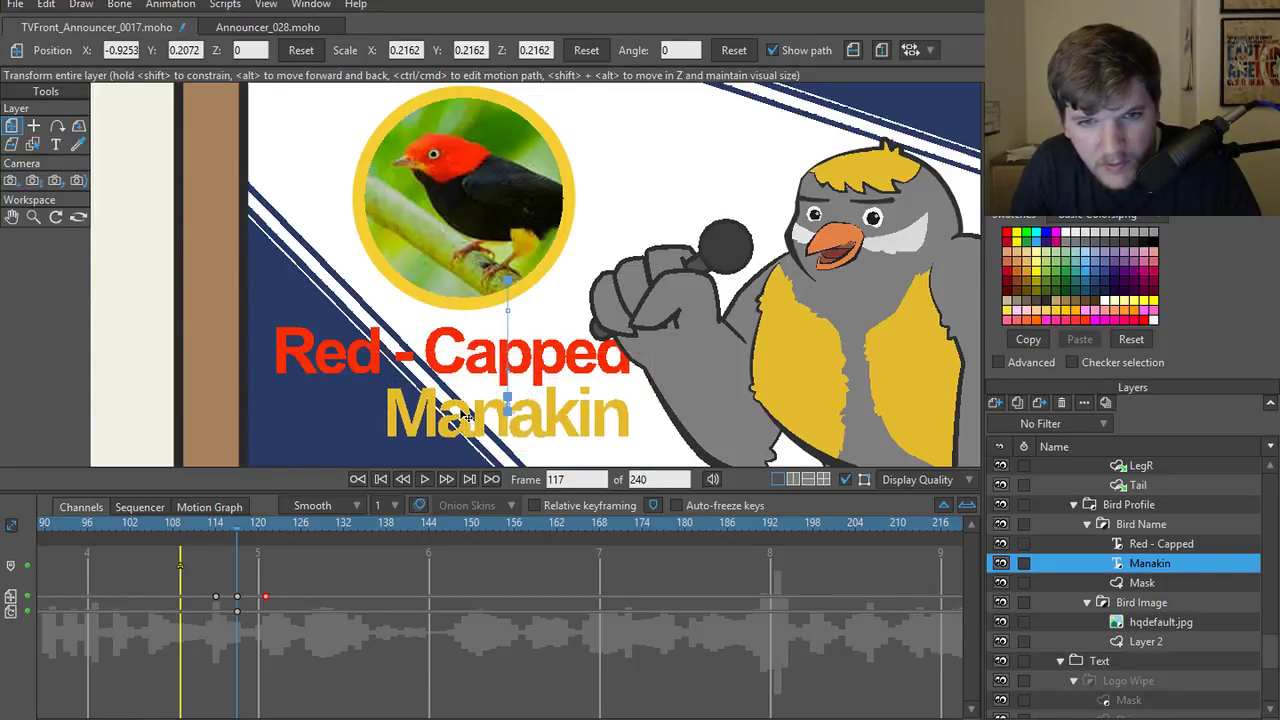
key(ctrl+r)
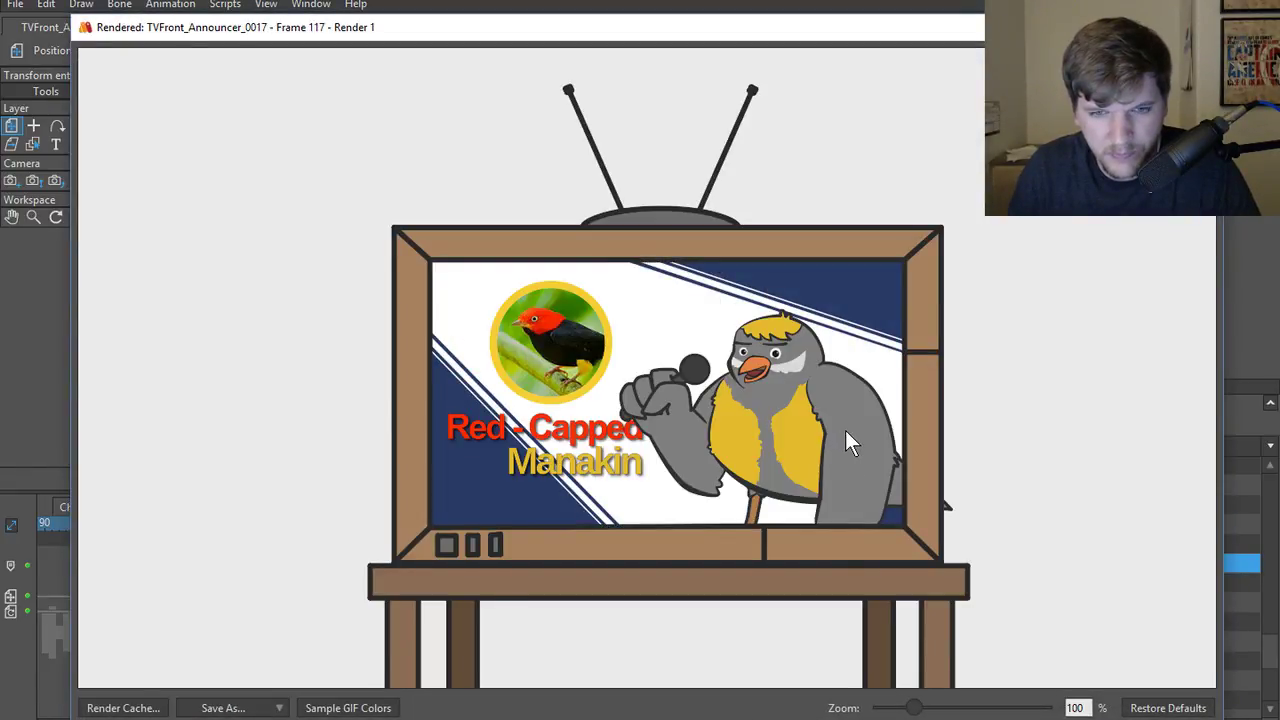
click(1204, 27)
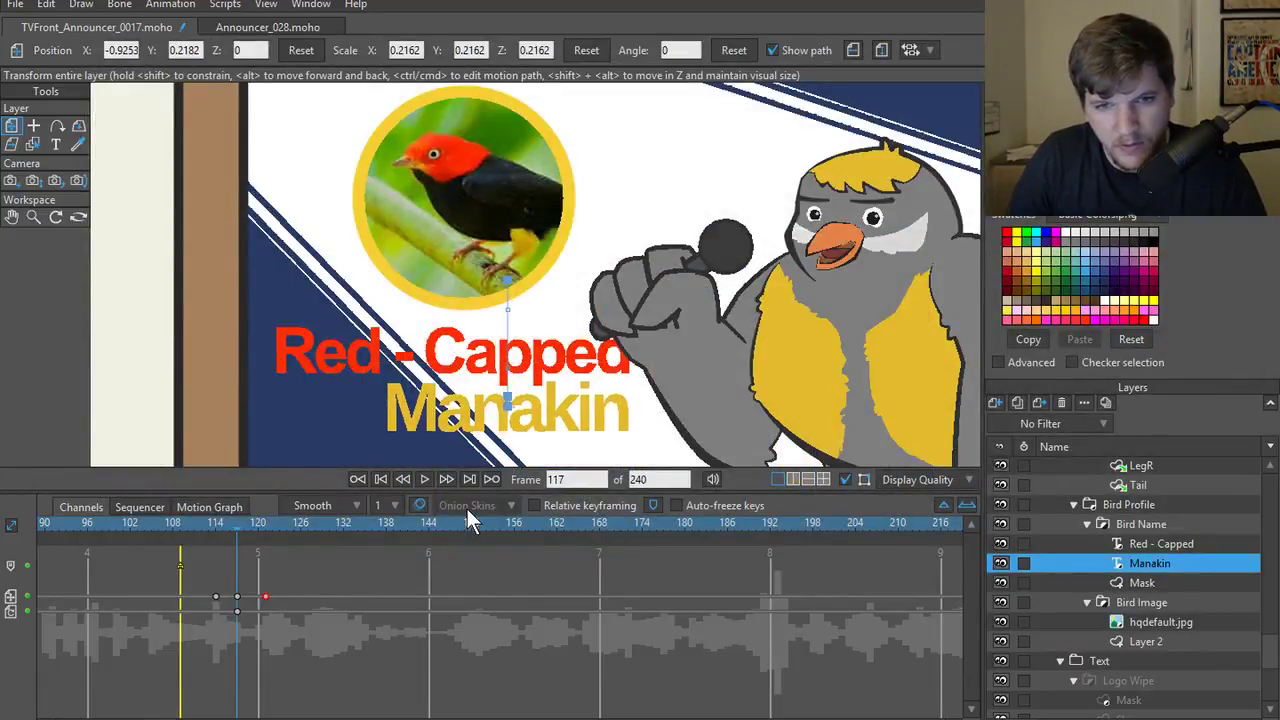
key(ctrl+r)
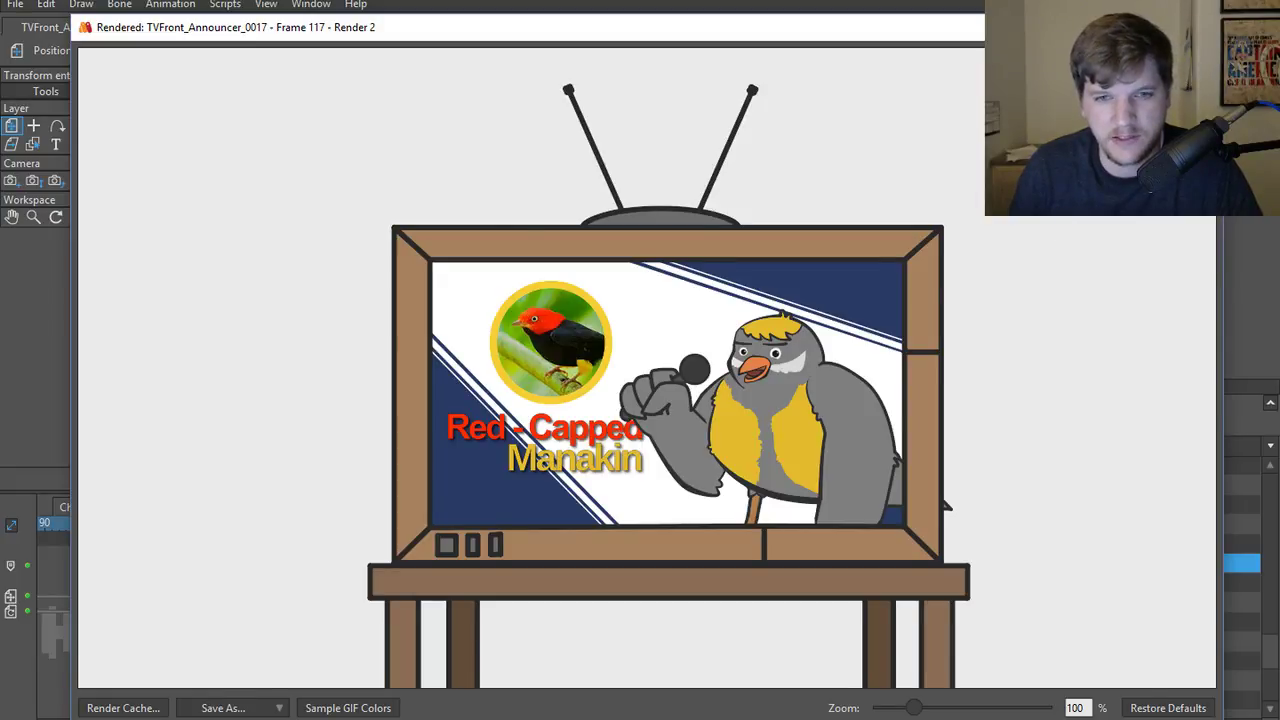
click(1195, 27)
- Enlarge the Manakin text at frame 117 to a scale of about 0.32, matching the width of Red - Capped, and render the frame
click(1140, 544)
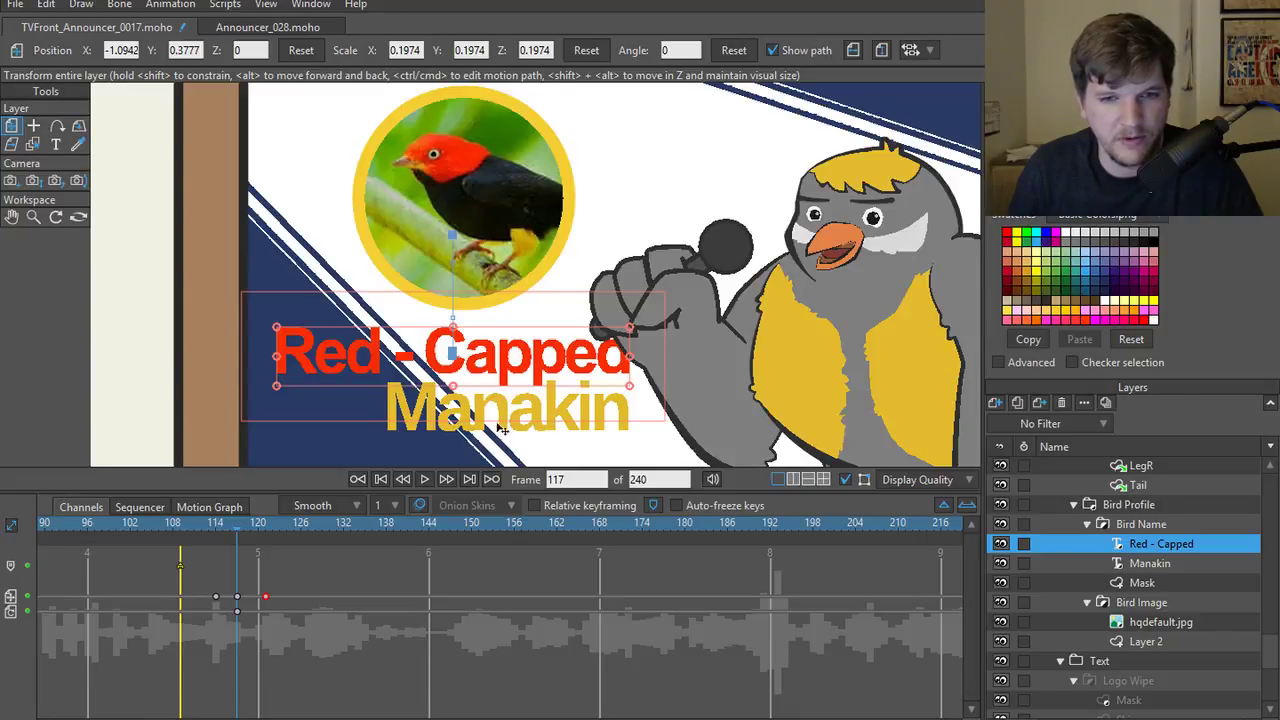
click(1070, 564)
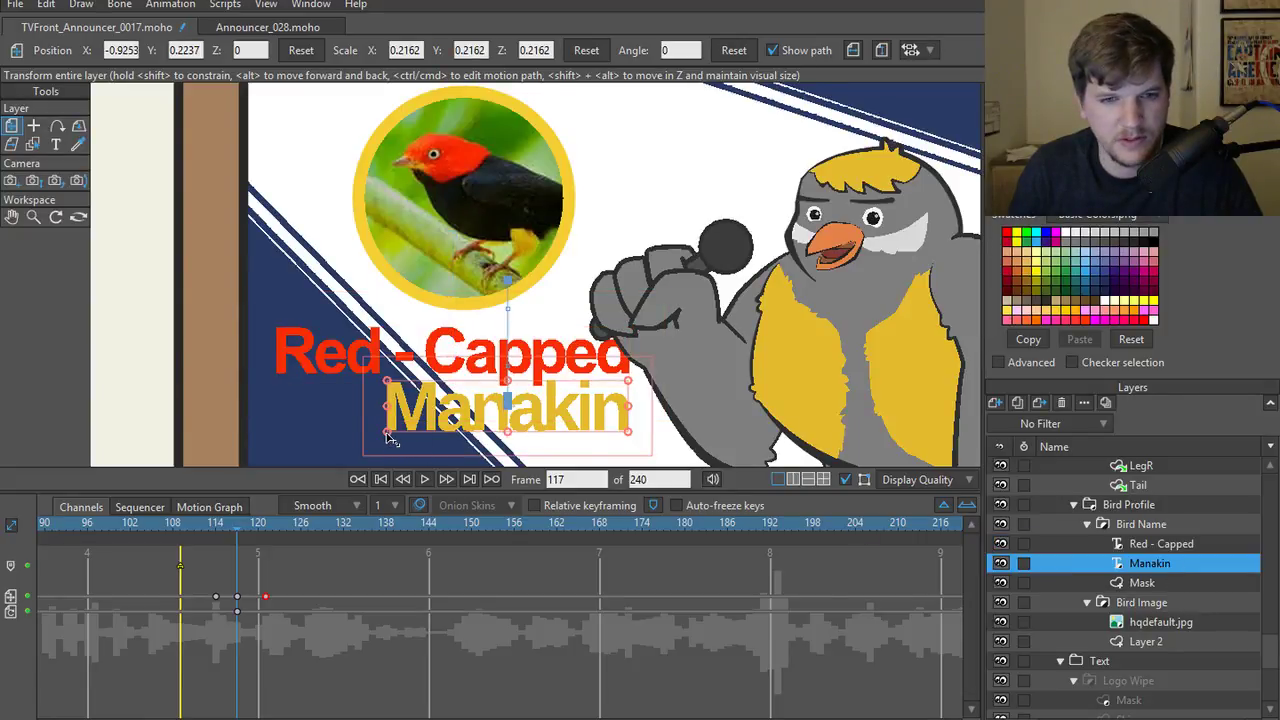
drag(390, 438, 366, 447)
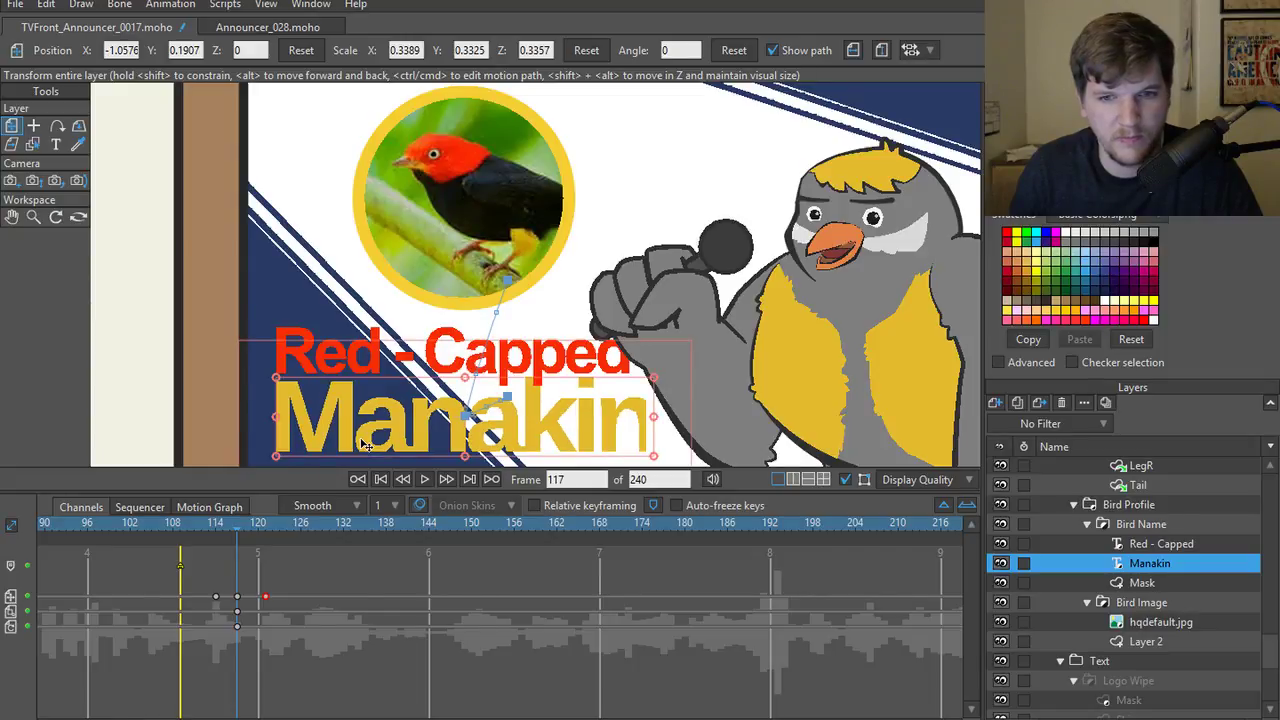
drag(654, 460, 526, 437)
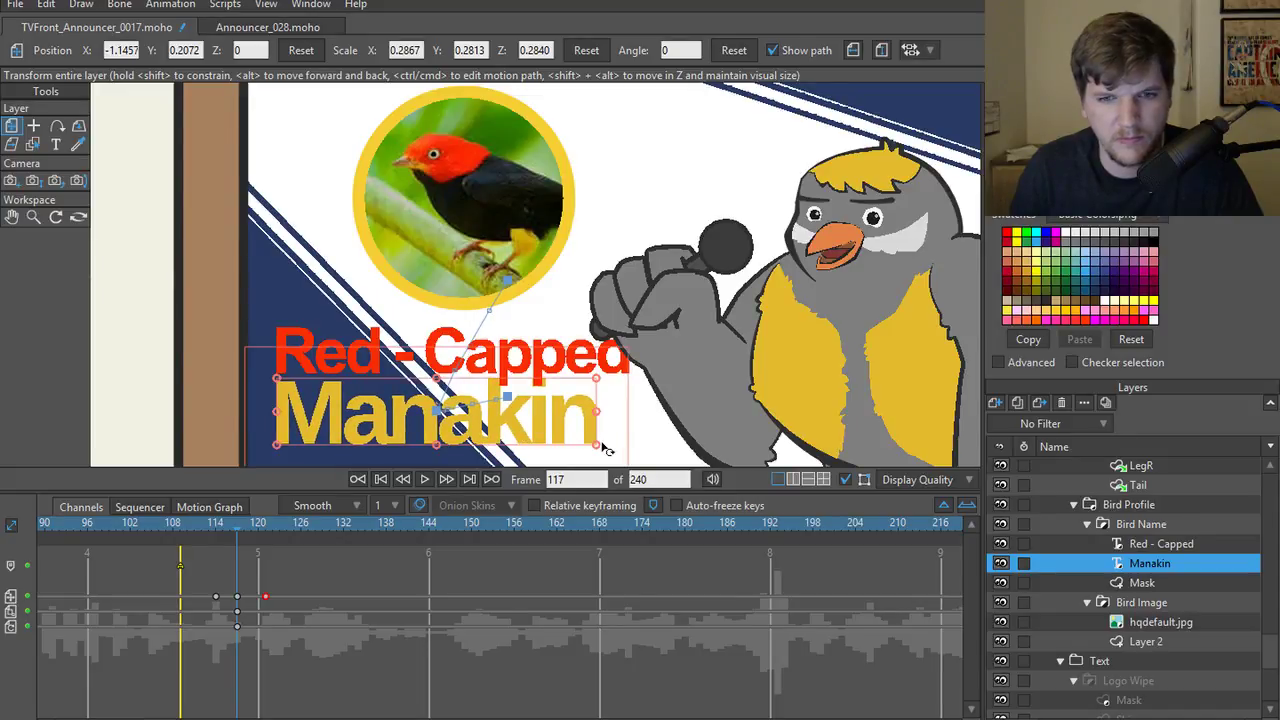
drag(603, 451, 588, 415)
scroll(596, 437, down, 2)
scroll(619, 426, up, 2)
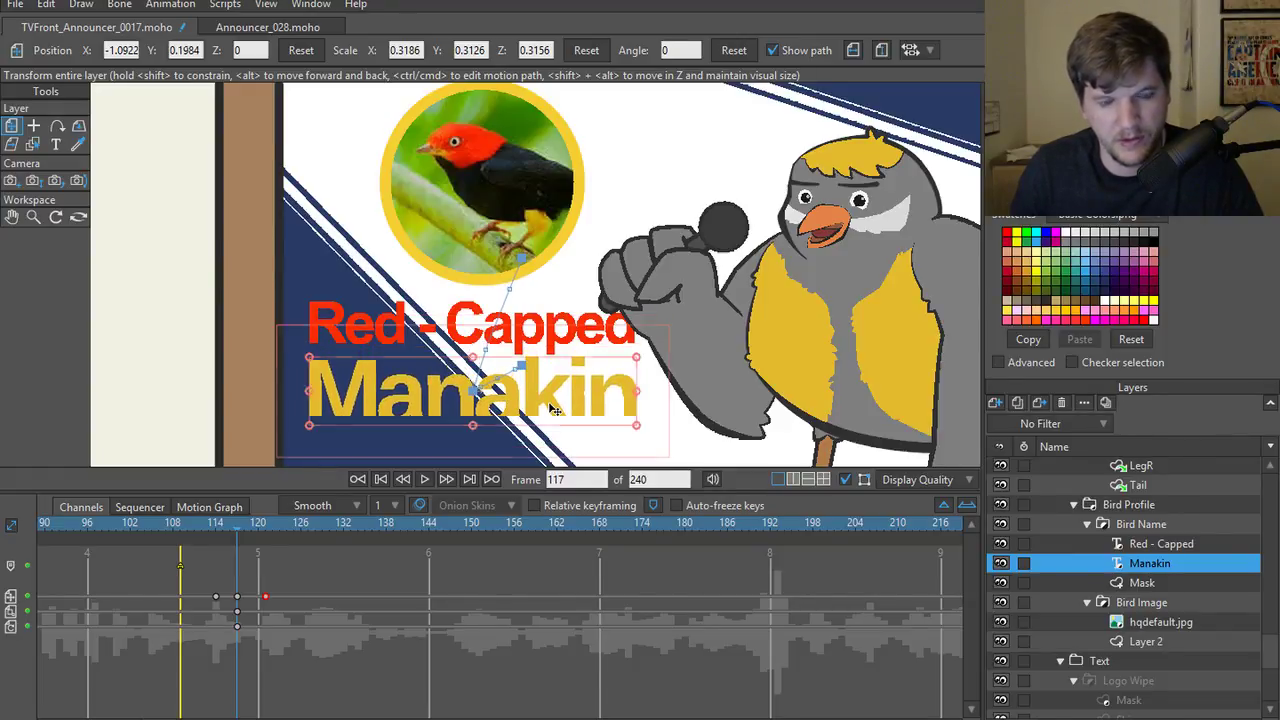
key(ctrl+r)
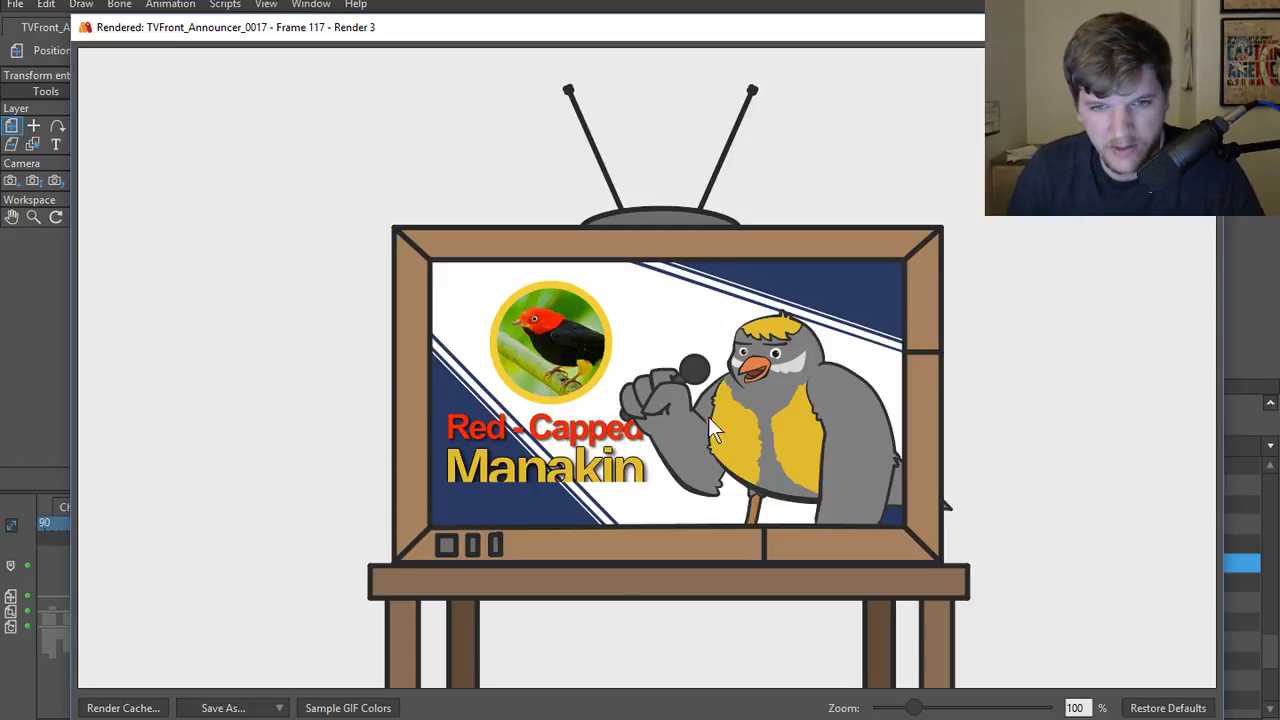
- Turn off the outline on the Manakin text layer and check a render of frame 117
key(Escape)
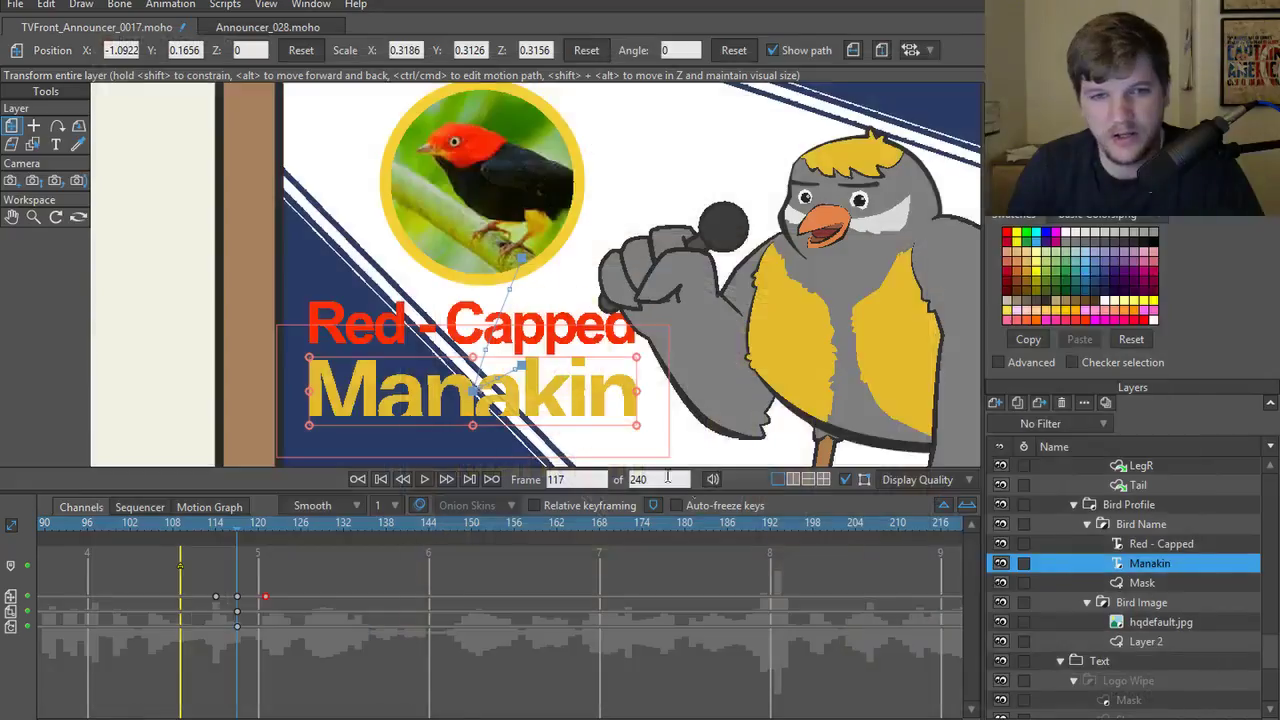
double_click(1155, 567)
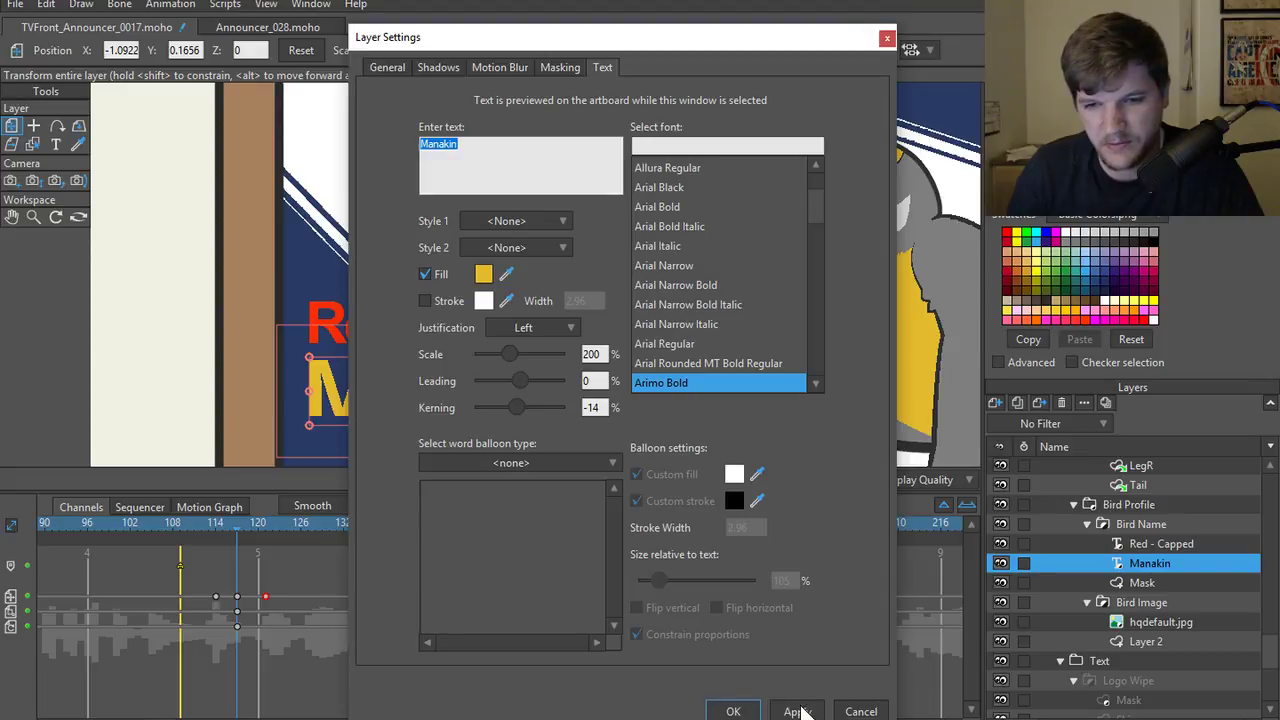
click(733, 711)
double_click(1145, 566)
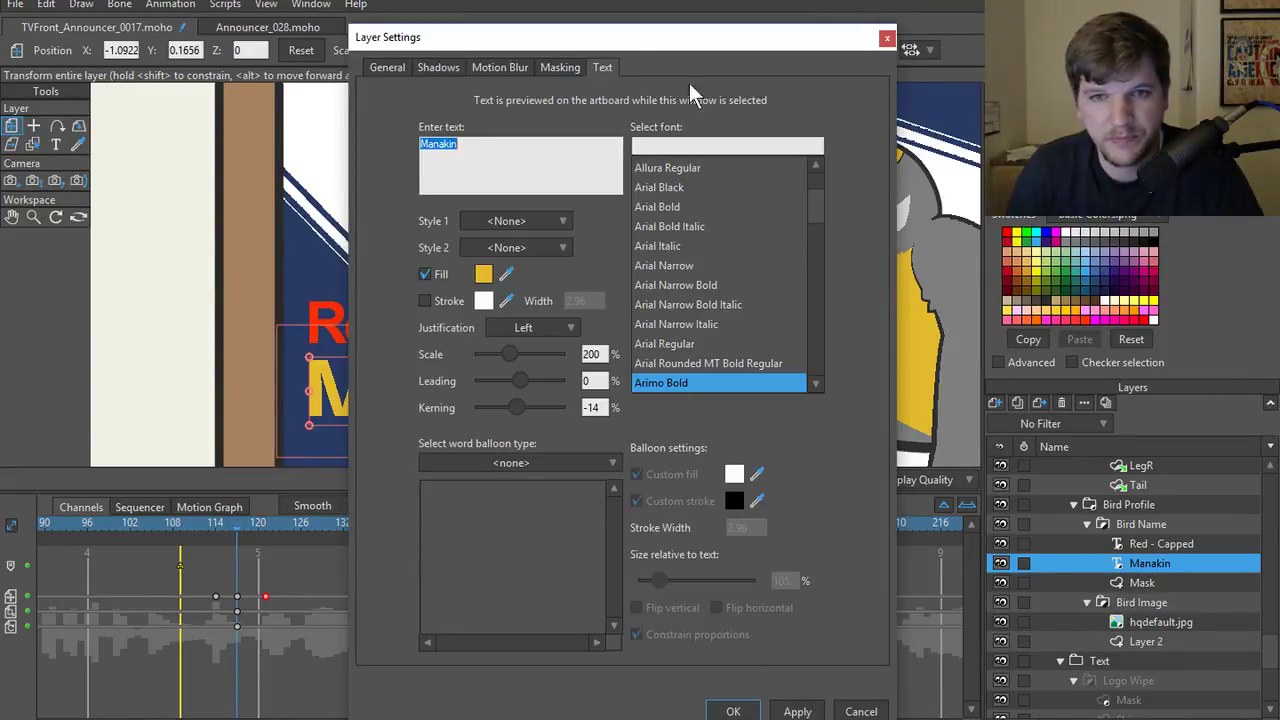
click(388, 67)
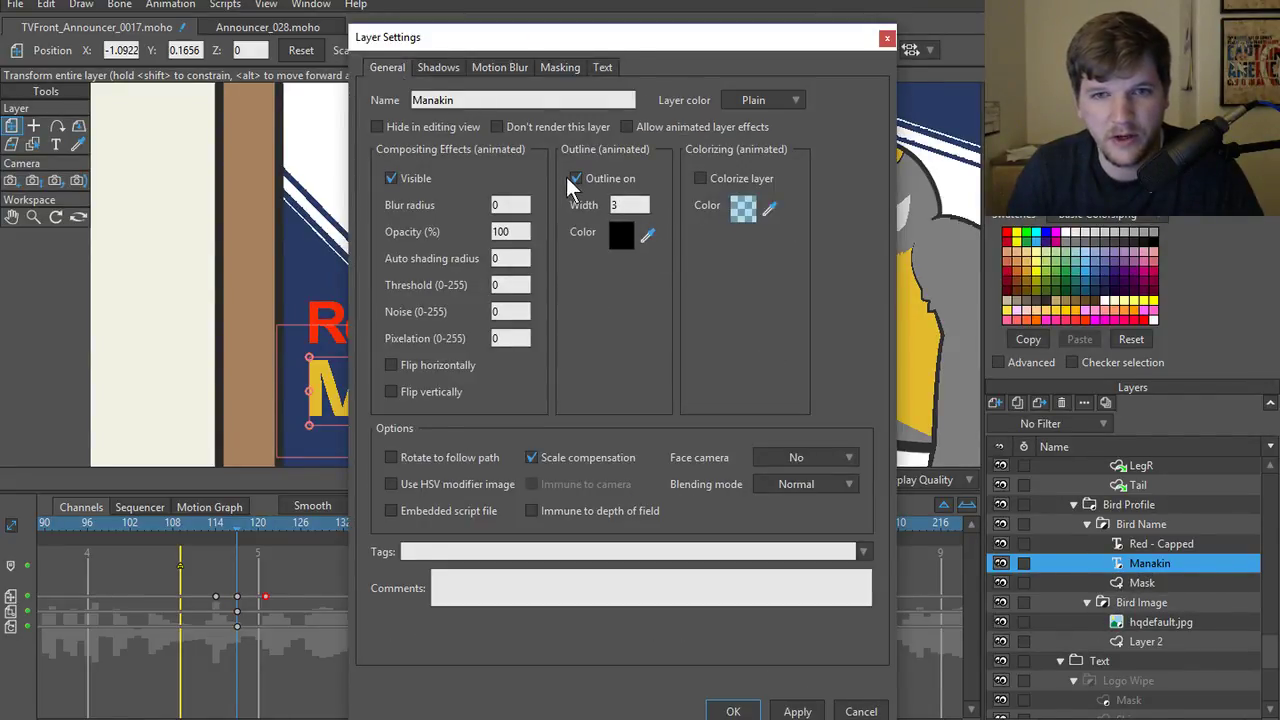
click(753, 713)
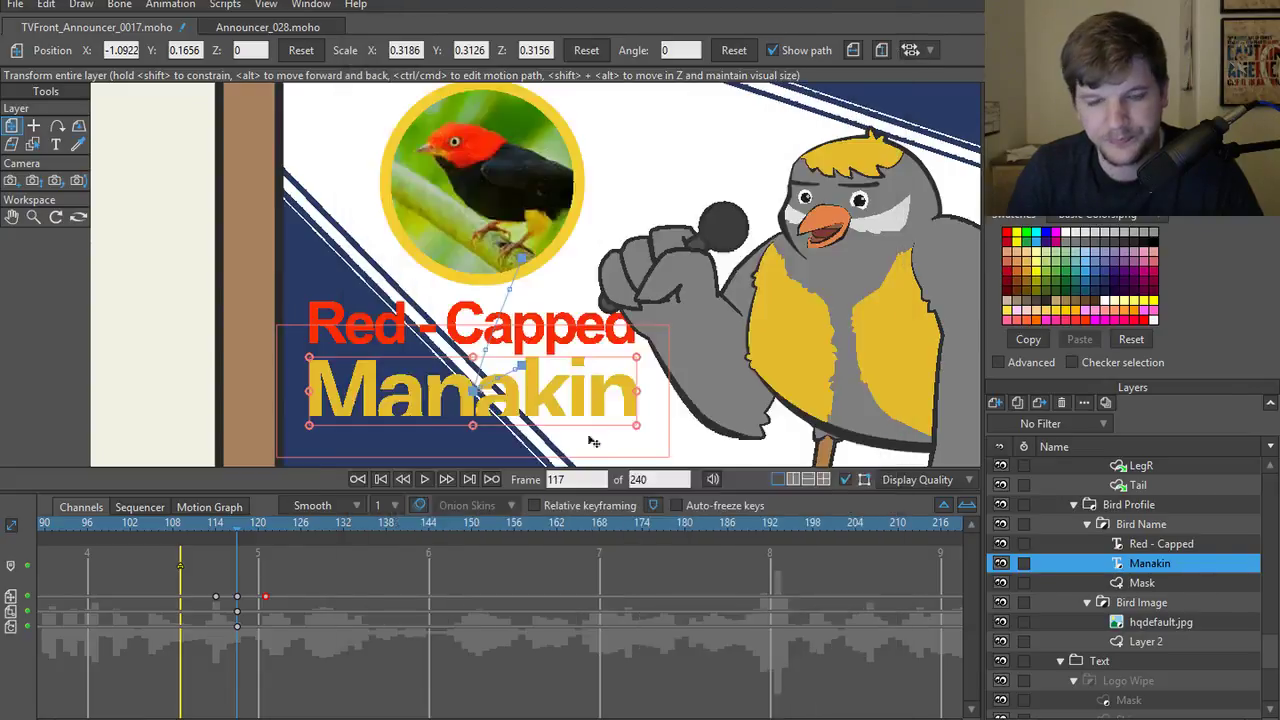
key(ctrl+r)
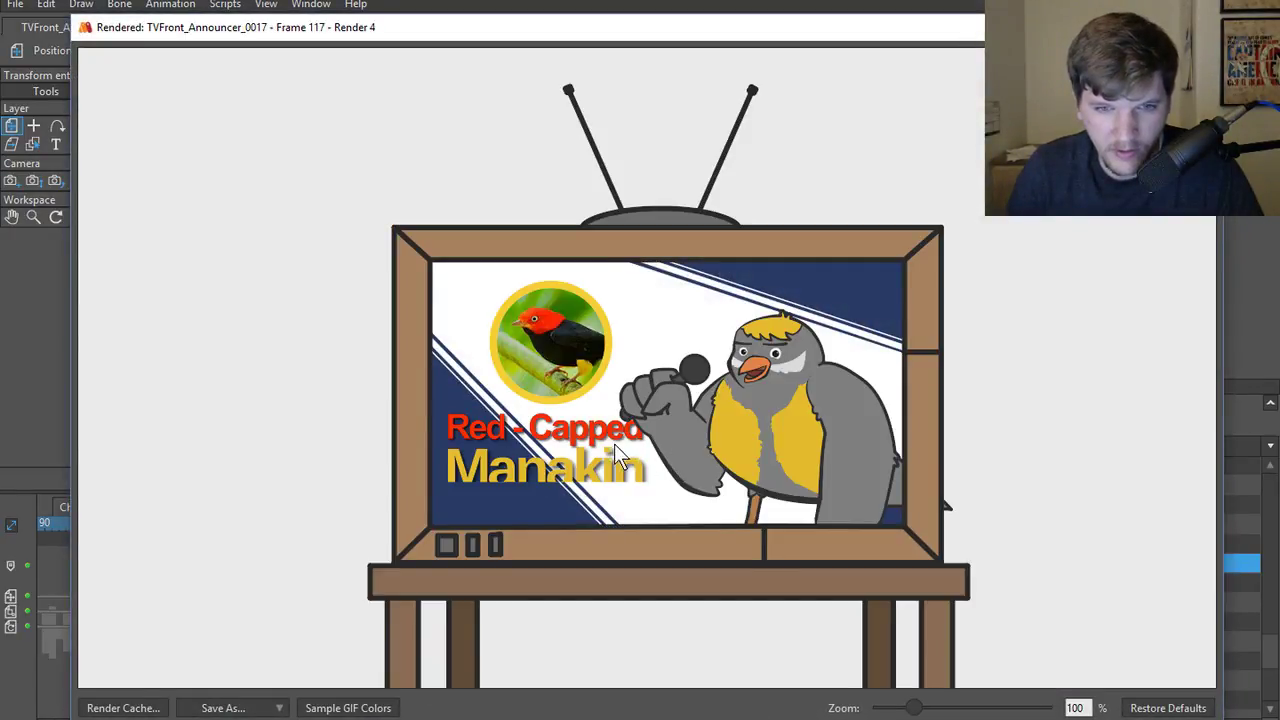
click(1198, 27)
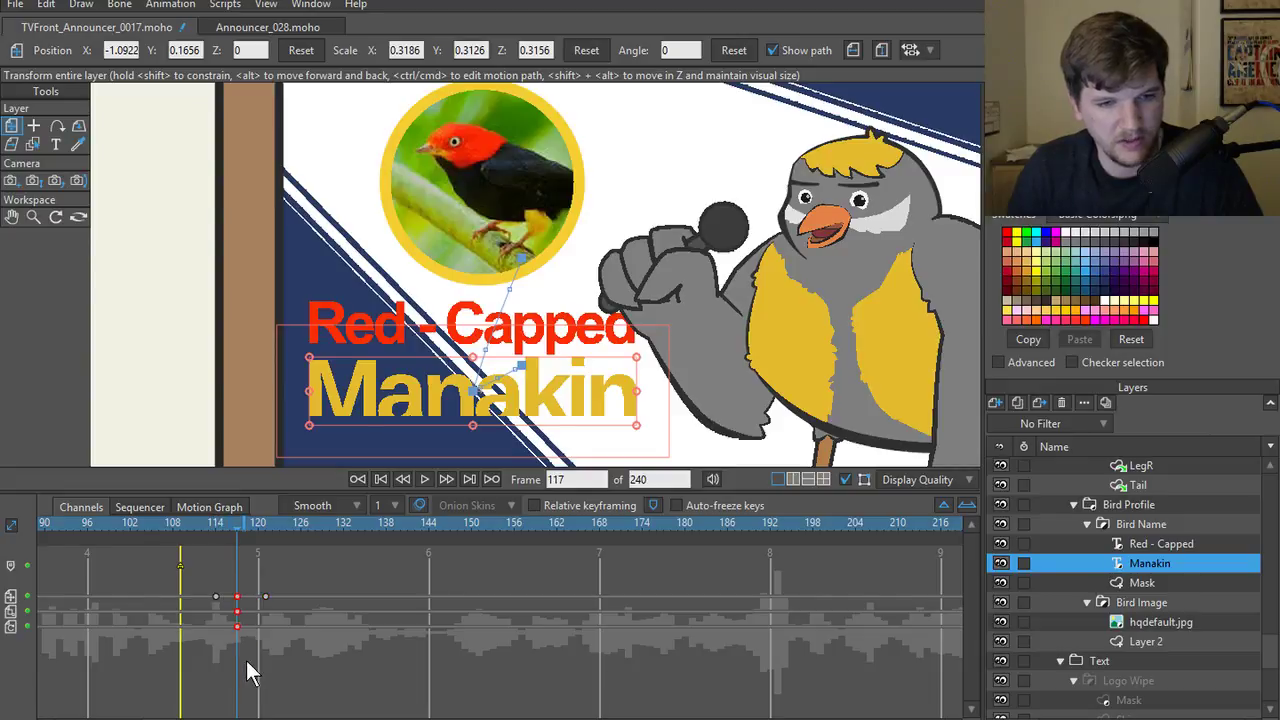
- Copy the Manakin text's frame 117 scale and frame 114 position to frame 0, and delete its keyframes after frame 114
key(Delete)
key(ctrl+z)
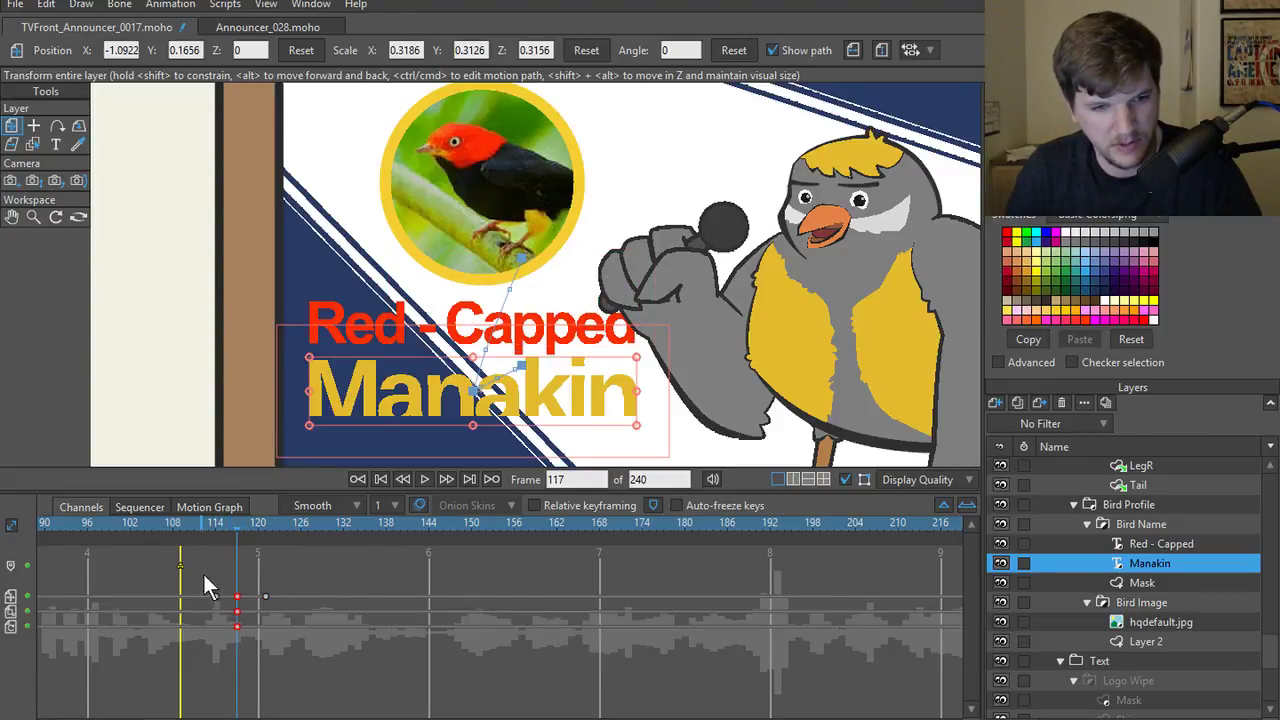
click(382, 481)
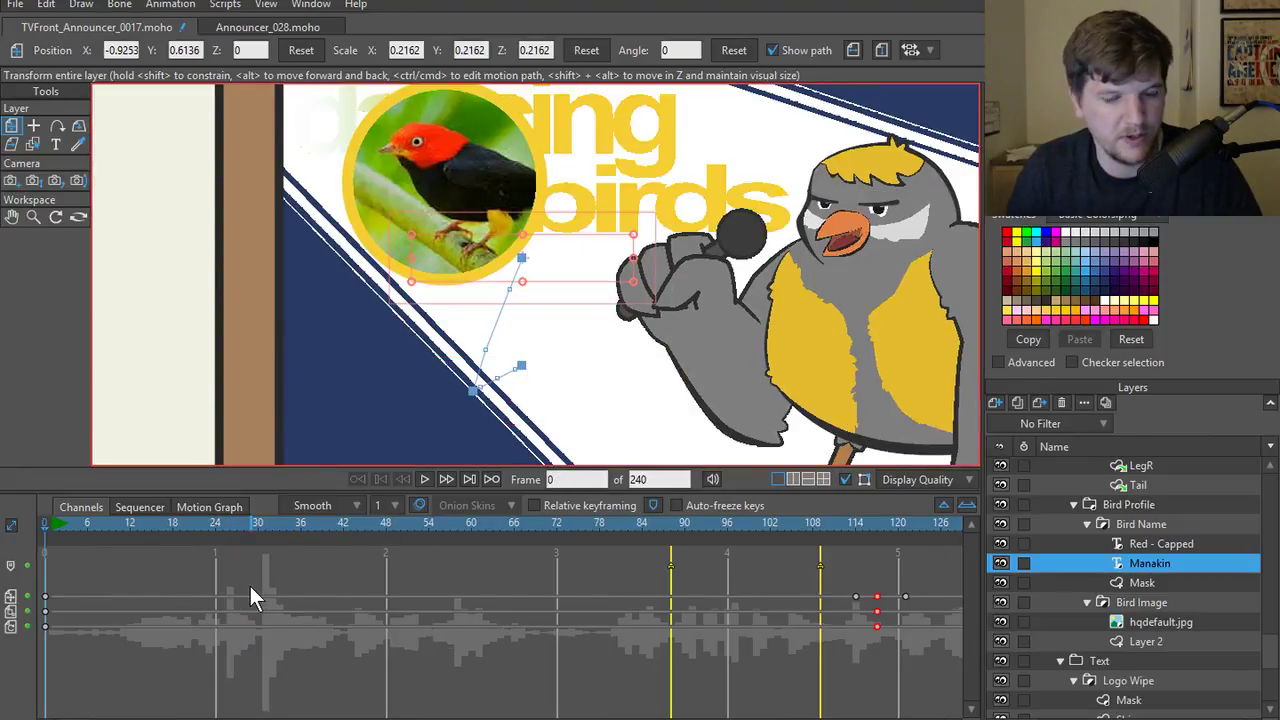
key(ctrl+v)
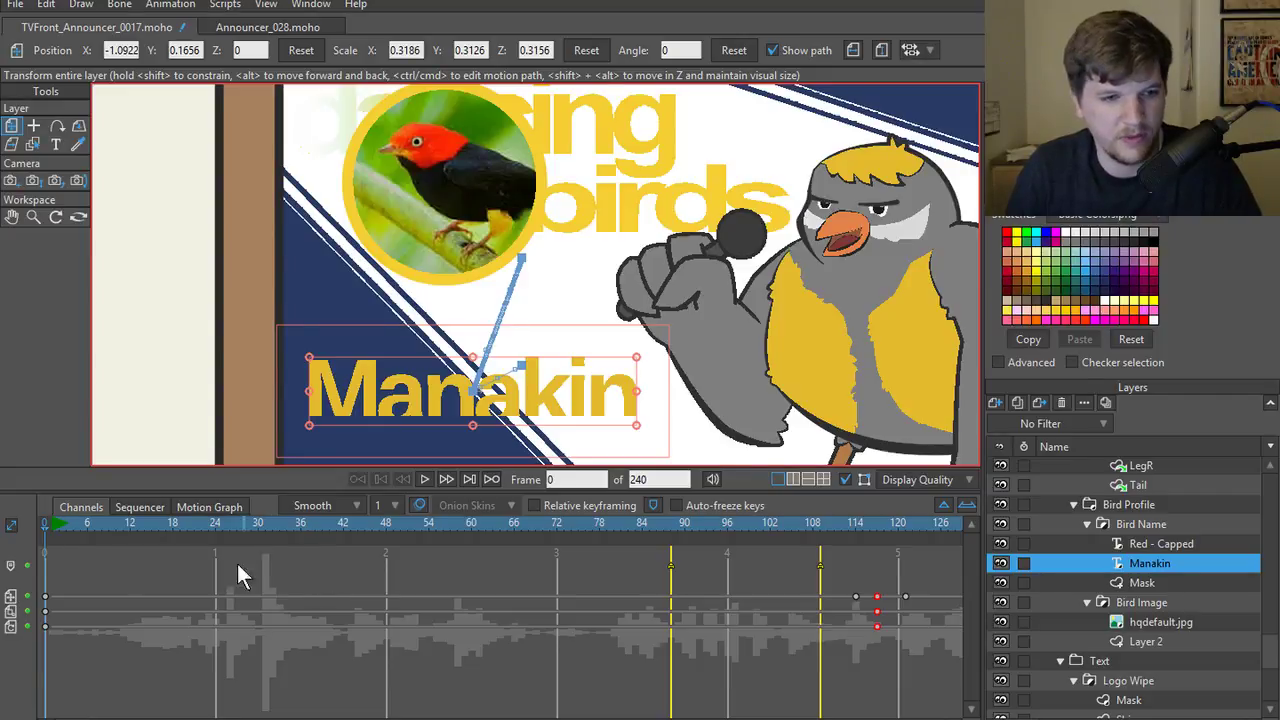
click(45, 597)
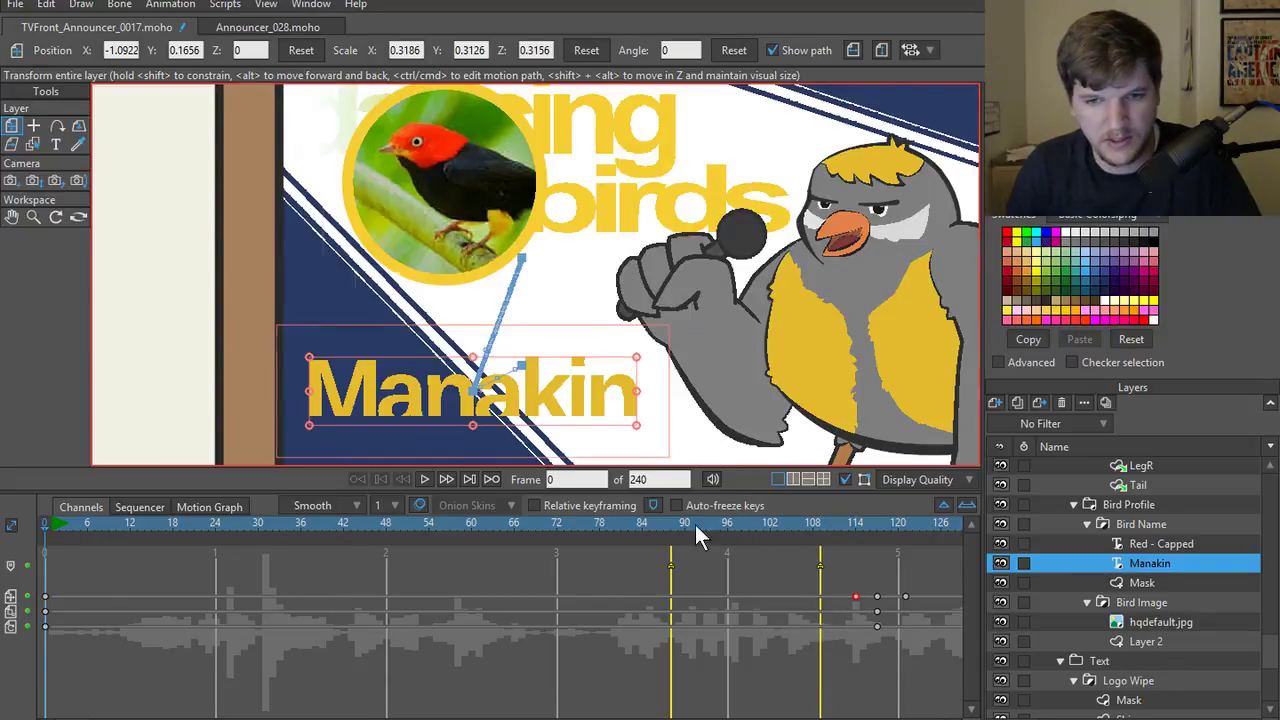
drag(695, 524, 37, 563)
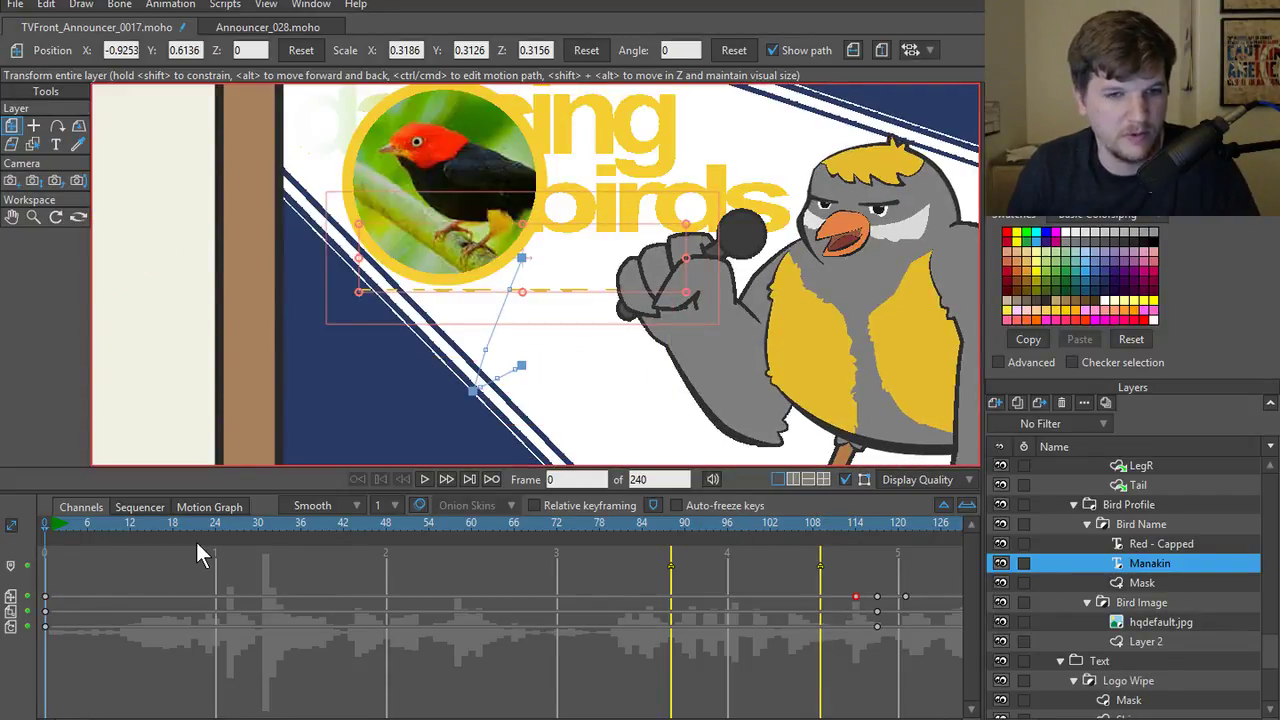
drag(188, 522, 926, 642)
key(Delete)
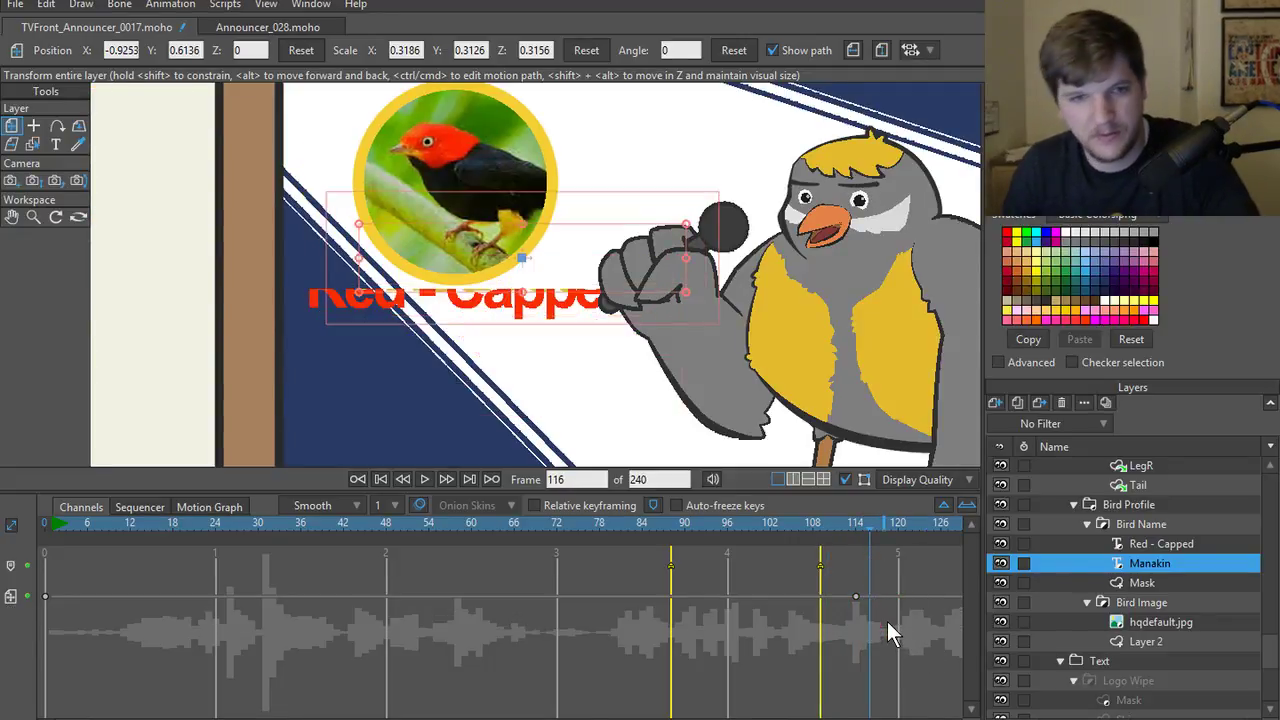
- Enlarge the Bird Name group's Mask rectangle rightward and downward at frame 0, and lower its points to about Y 0.64
drag(870, 530, 856, 531)
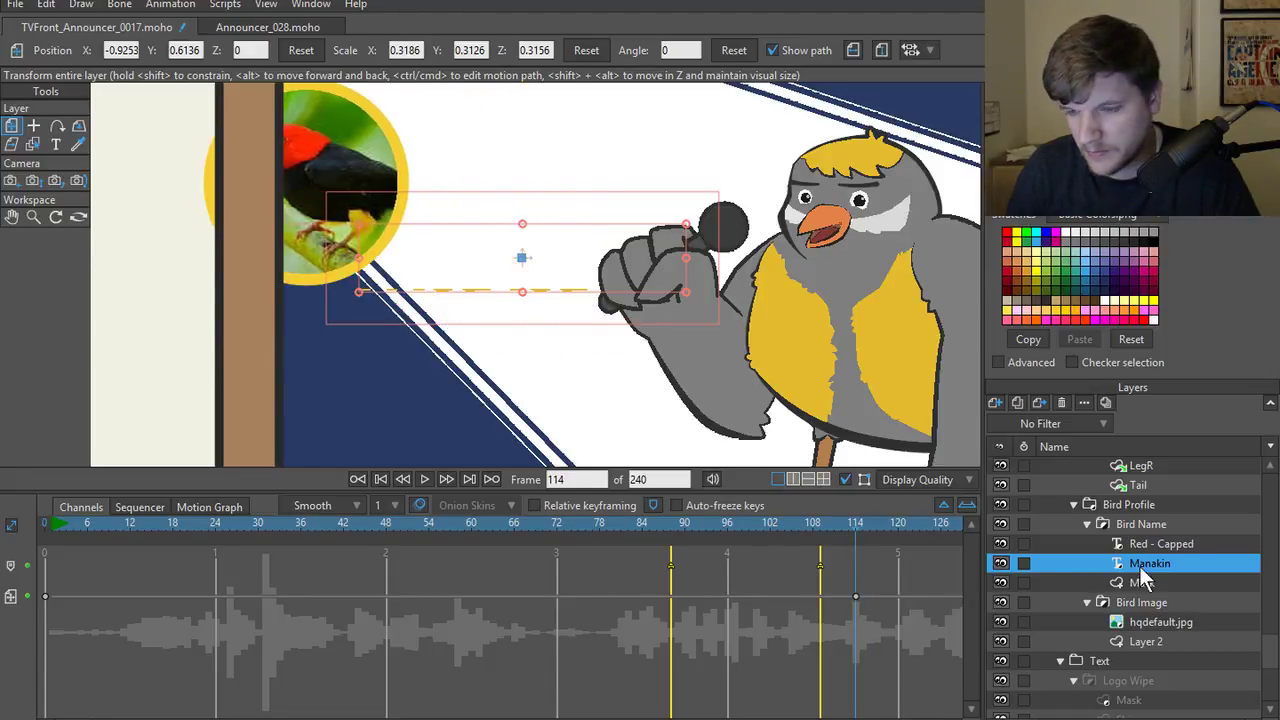
click(1167, 547)
click(1165, 563)
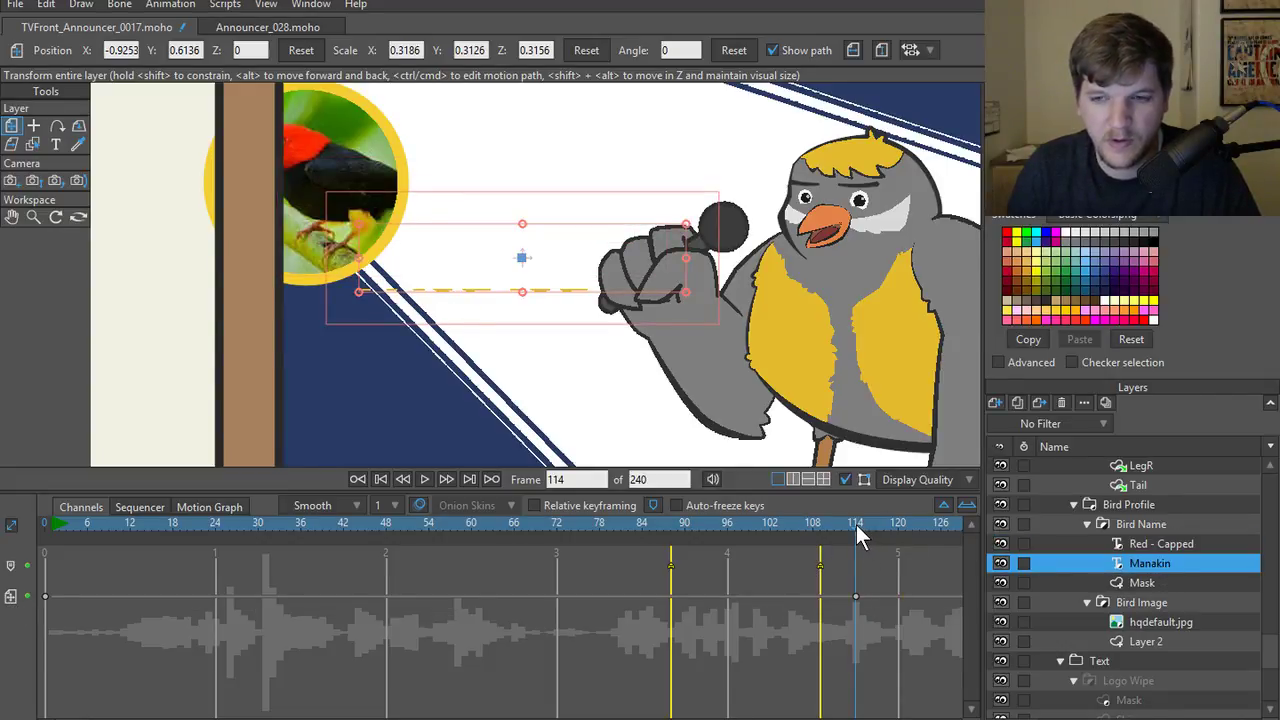
click(1143, 583)
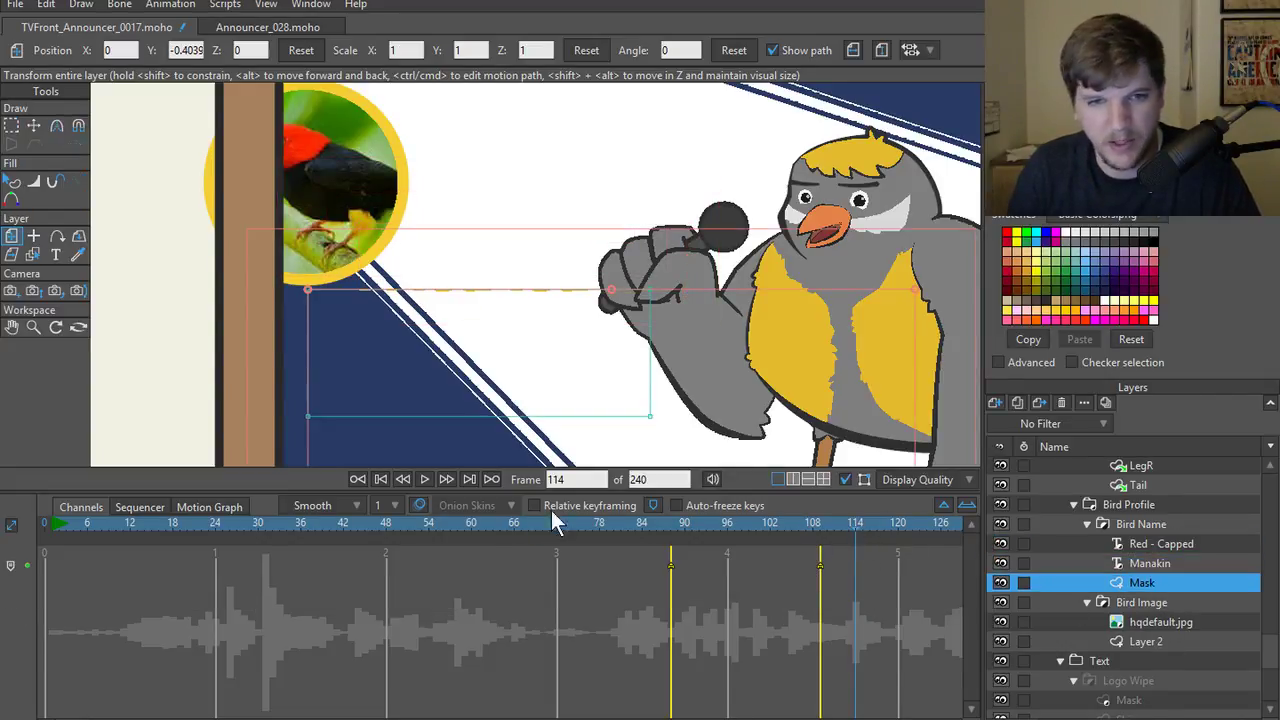
drag(335, 525, 60, 512)
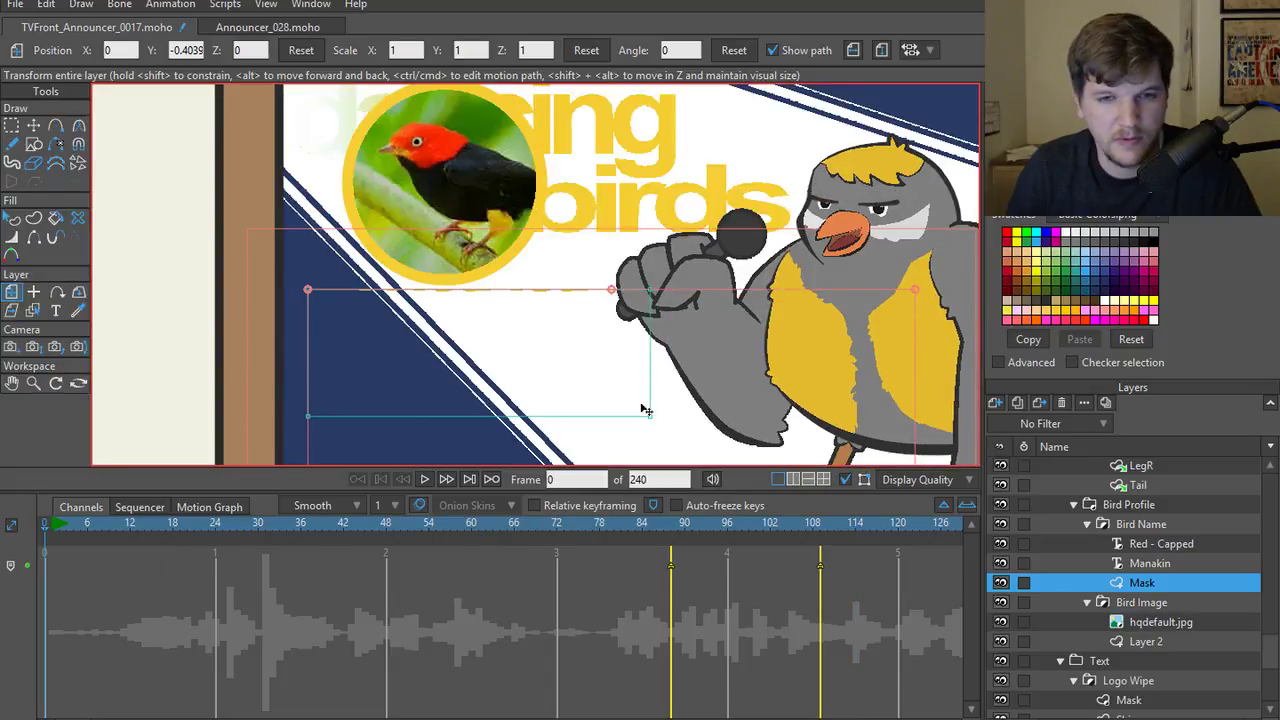
key(t)
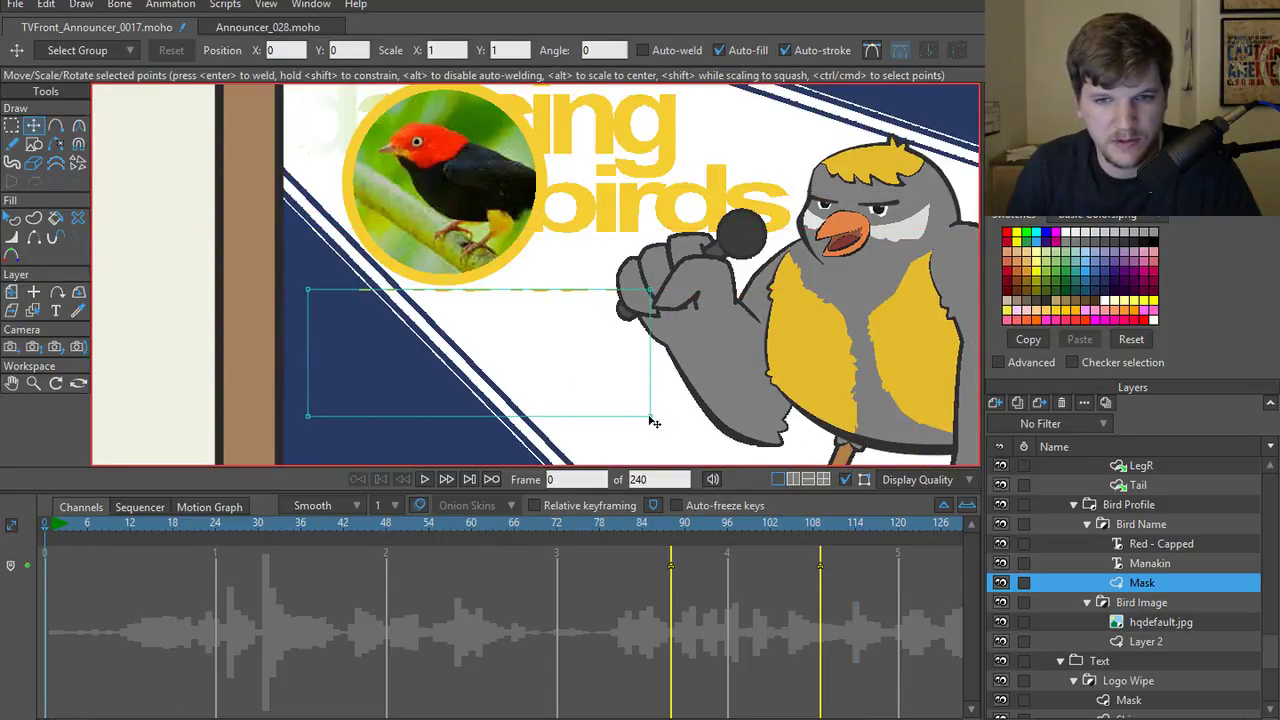
key(ctrl+a)
drag(650, 416, 709, 444)
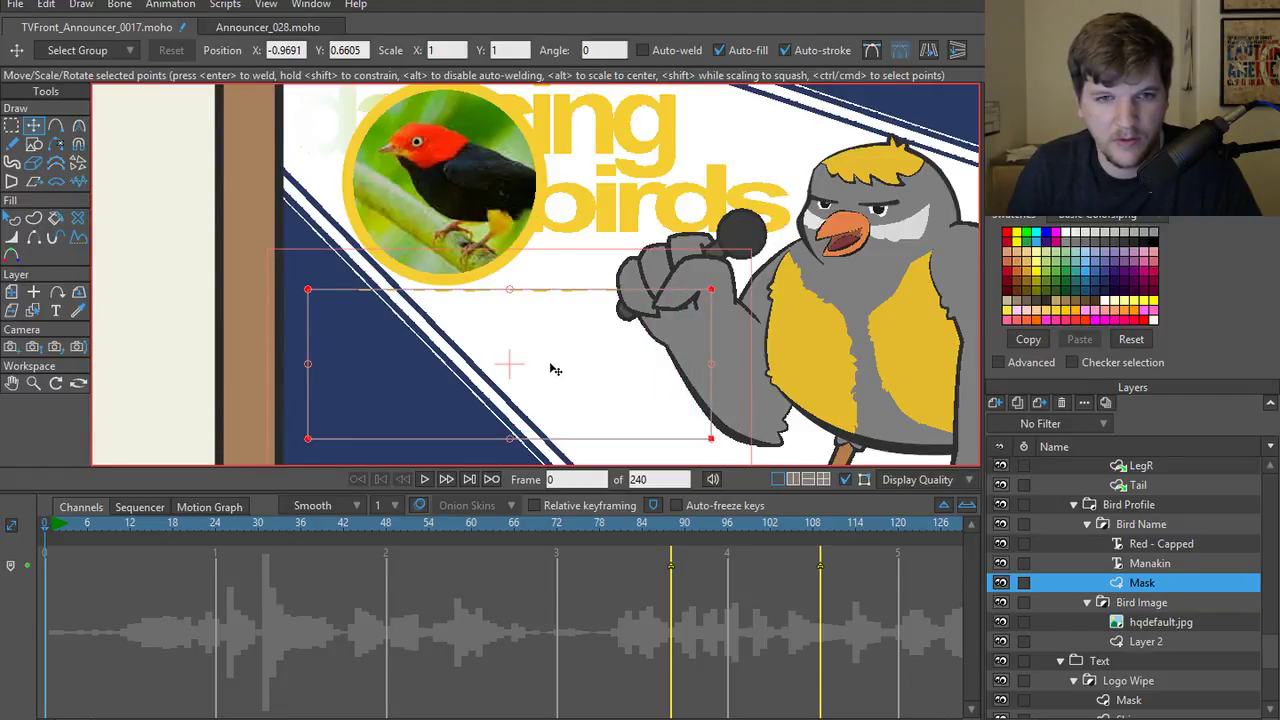
drag(537, 403, 539, 410)
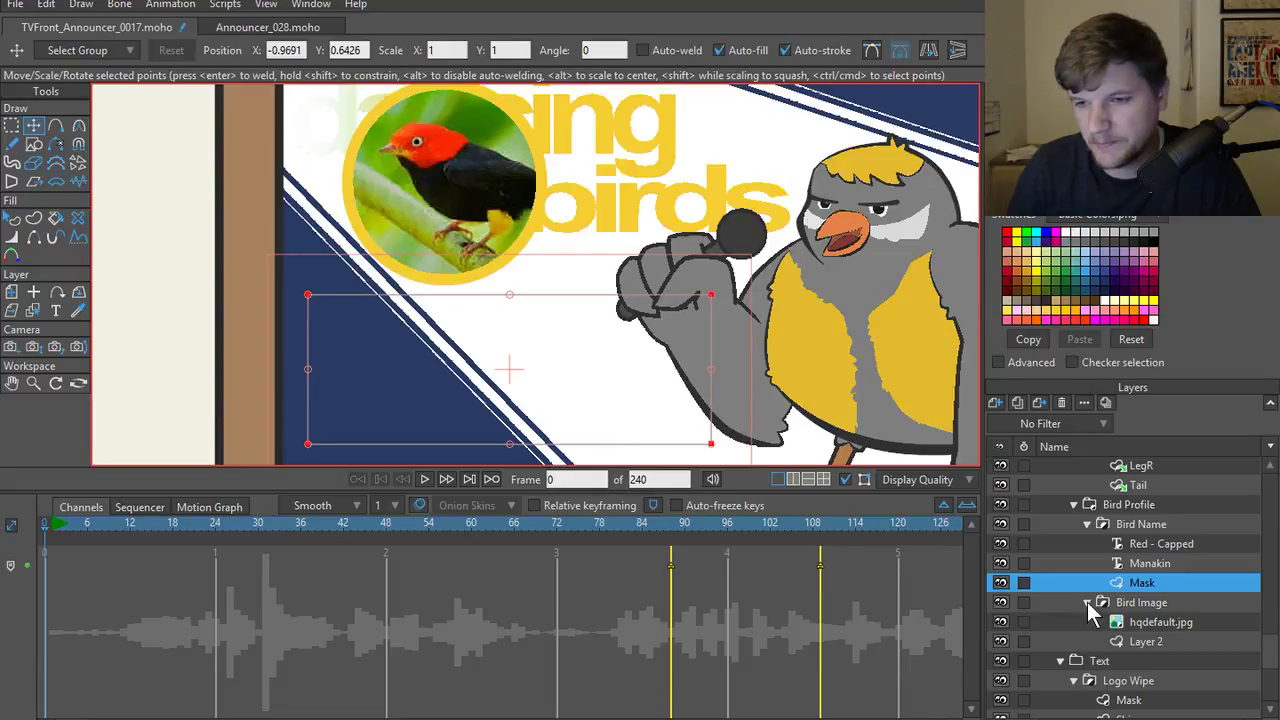
- Move the Manakin text to about X -1.09, Y 0.66 above the mask area, with matching position keyframes at frames 0 and 125
click(1150, 563)
scroll(94, 706, right, 5)
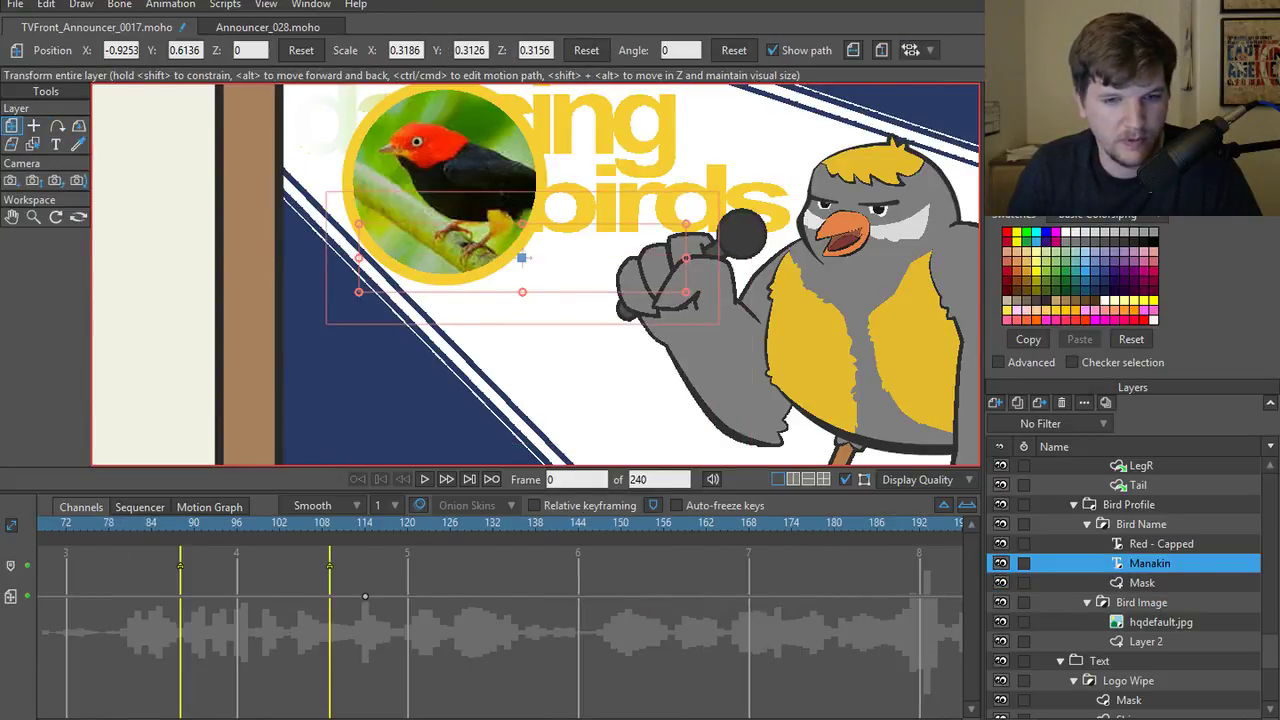
drag(222, 521, 436, 540)
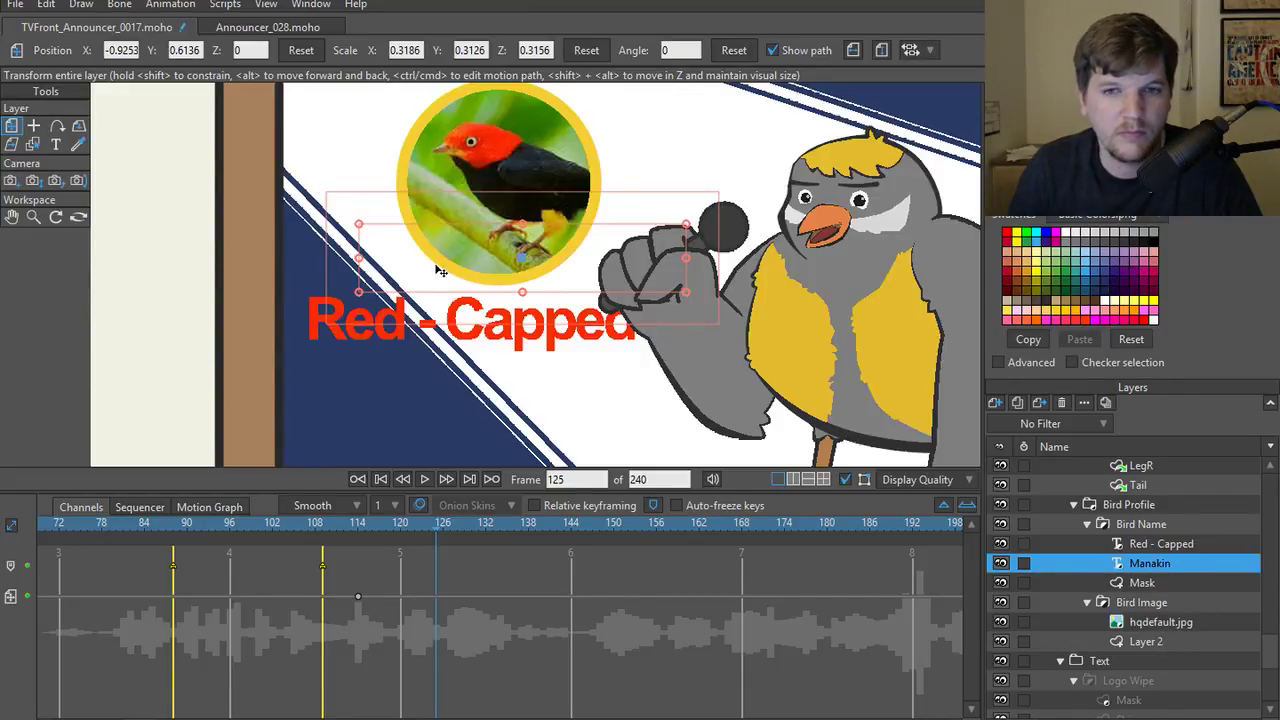
drag(440, 271, 390, 395)
key(ctrl+z)
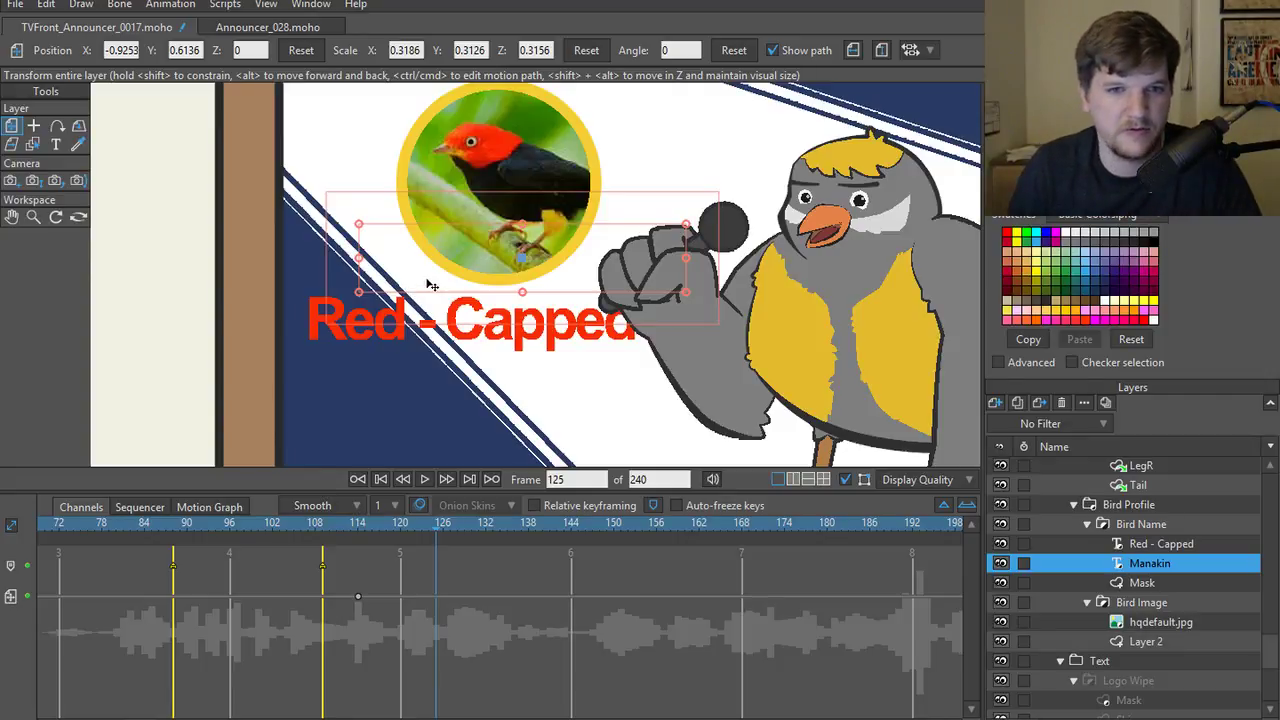
drag(392, 284, 364, 250)
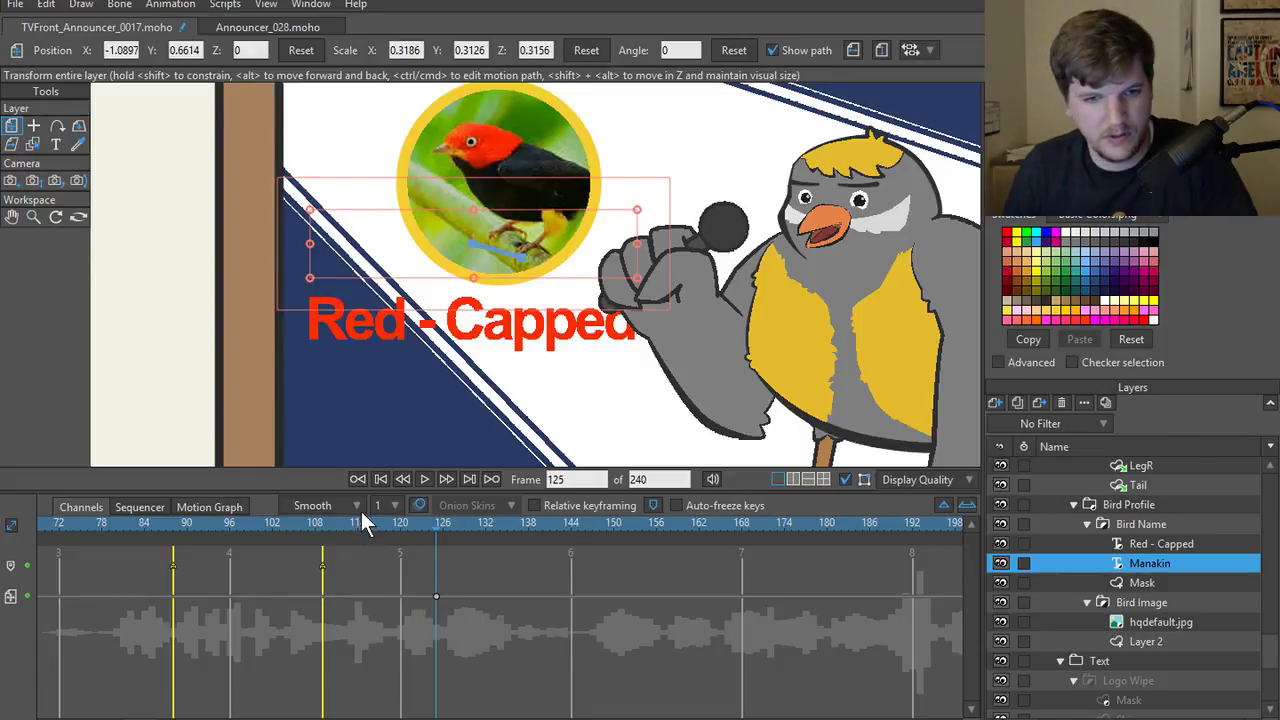
drag(361, 520, 45, 535)
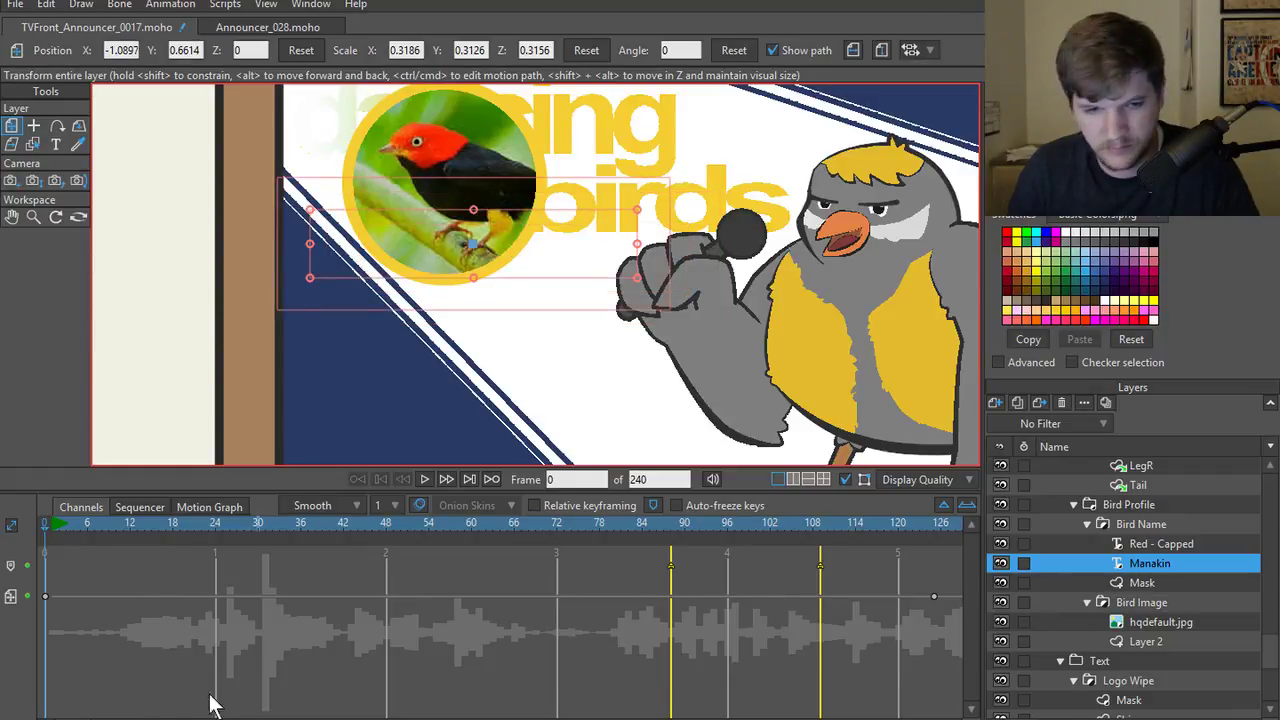
drag(209, 718, 420, 718)
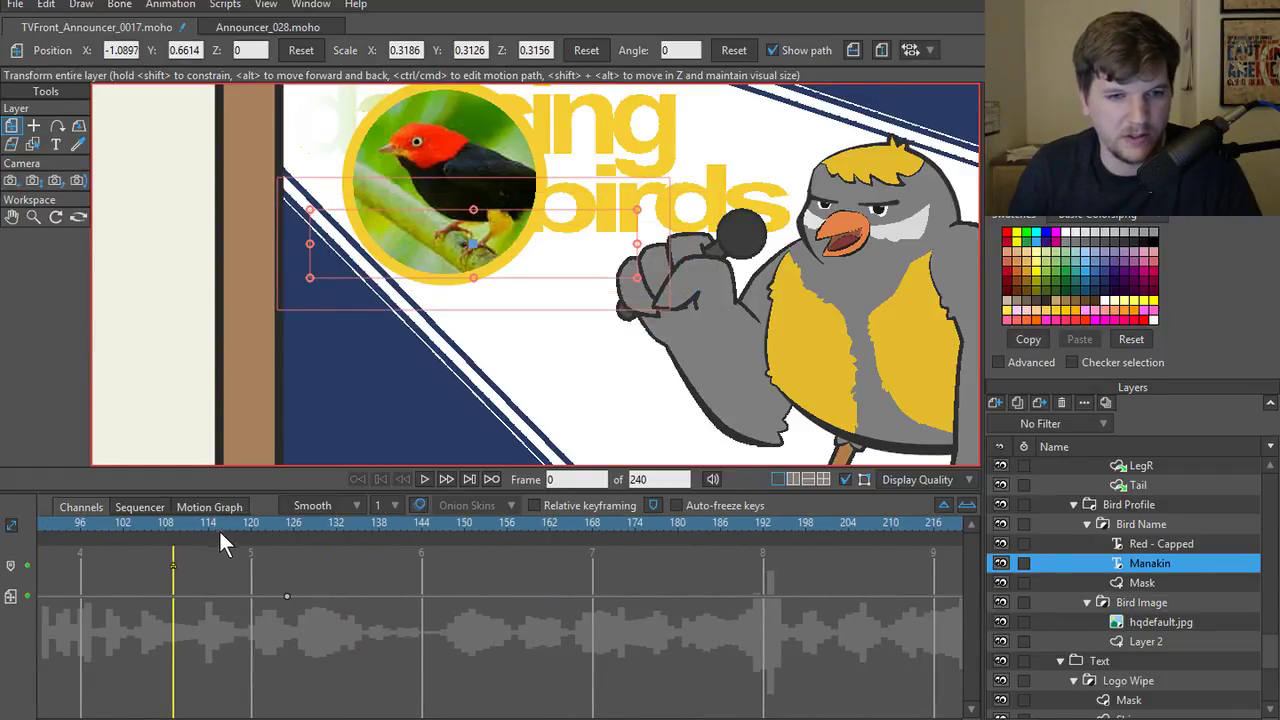
- Drop the Manakin text below Red - Capped at frame 130, add a slightly higher settling keyframe at frame 132, and play the move
drag(219, 529, 286, 531)
click(1174, 546)
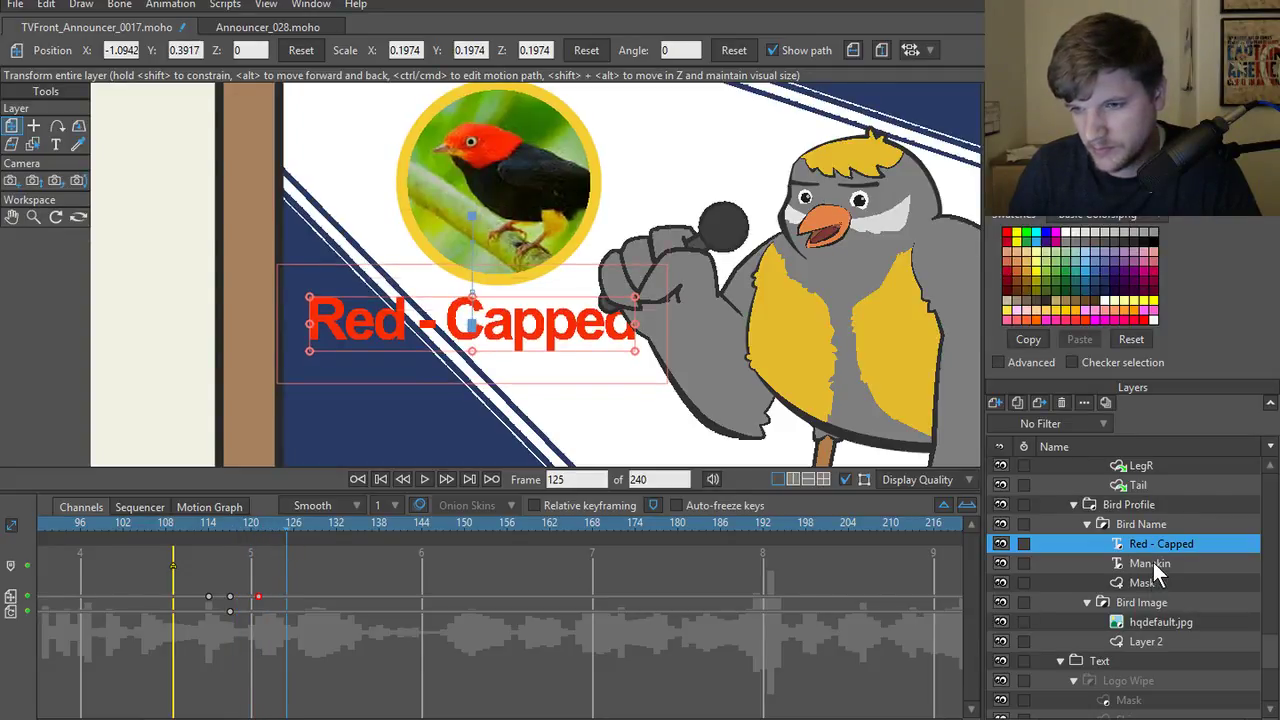
click(1155, 563)
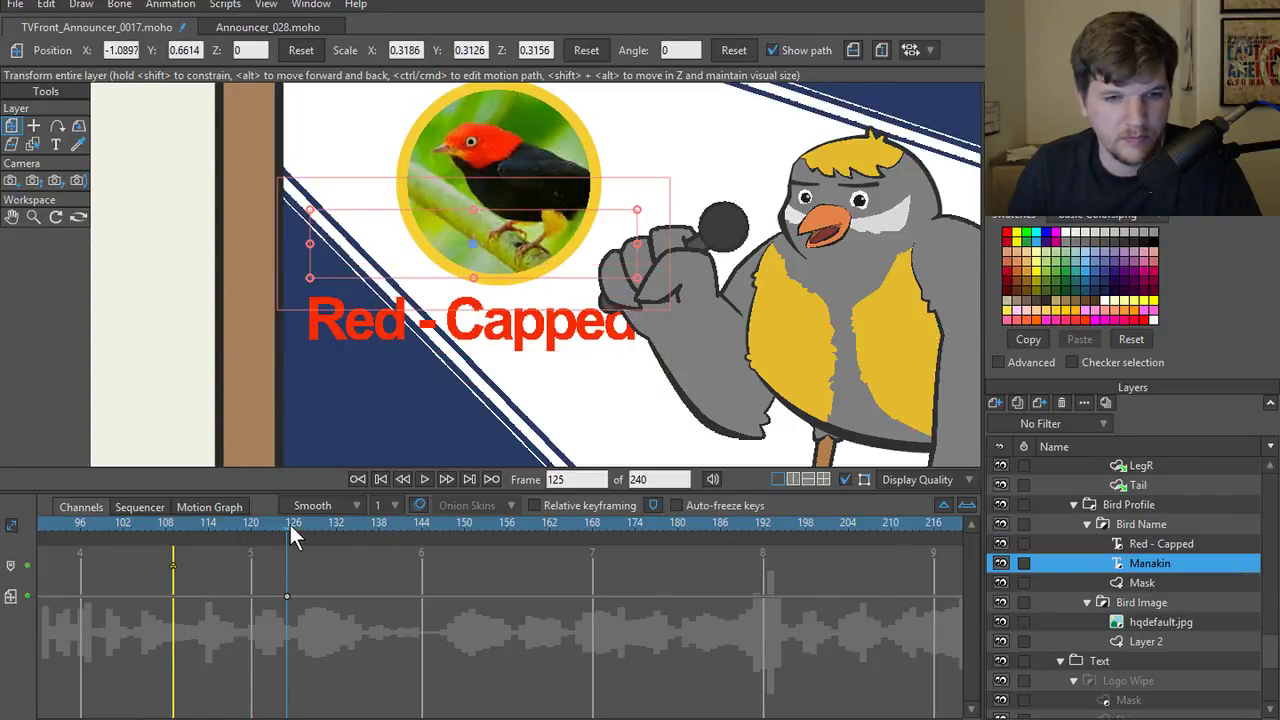
drag(289, 522, 322, 523)
drag(449, 265, 402, 427)
click(337, 527)
click(195, 522)
key(space)
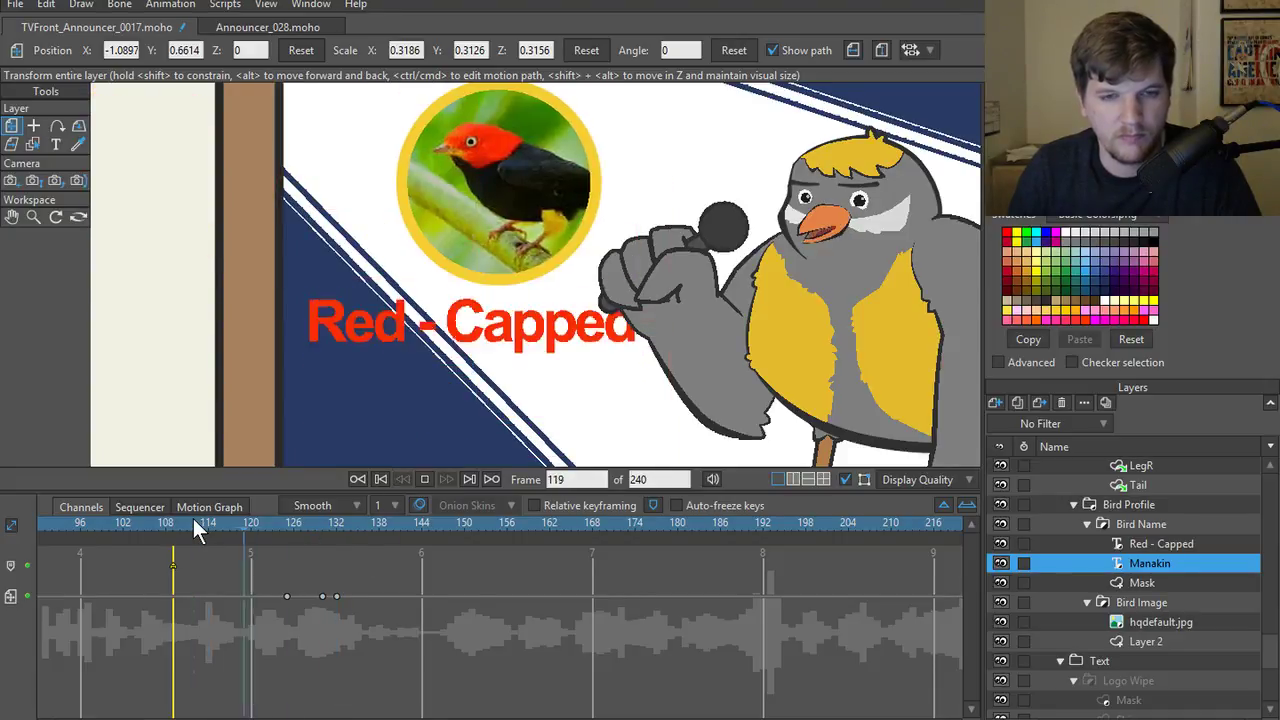
- Set the Manakin text's position keyframes at frames 125, 130 and 132 to Bezier interpolation
click(284, 558)
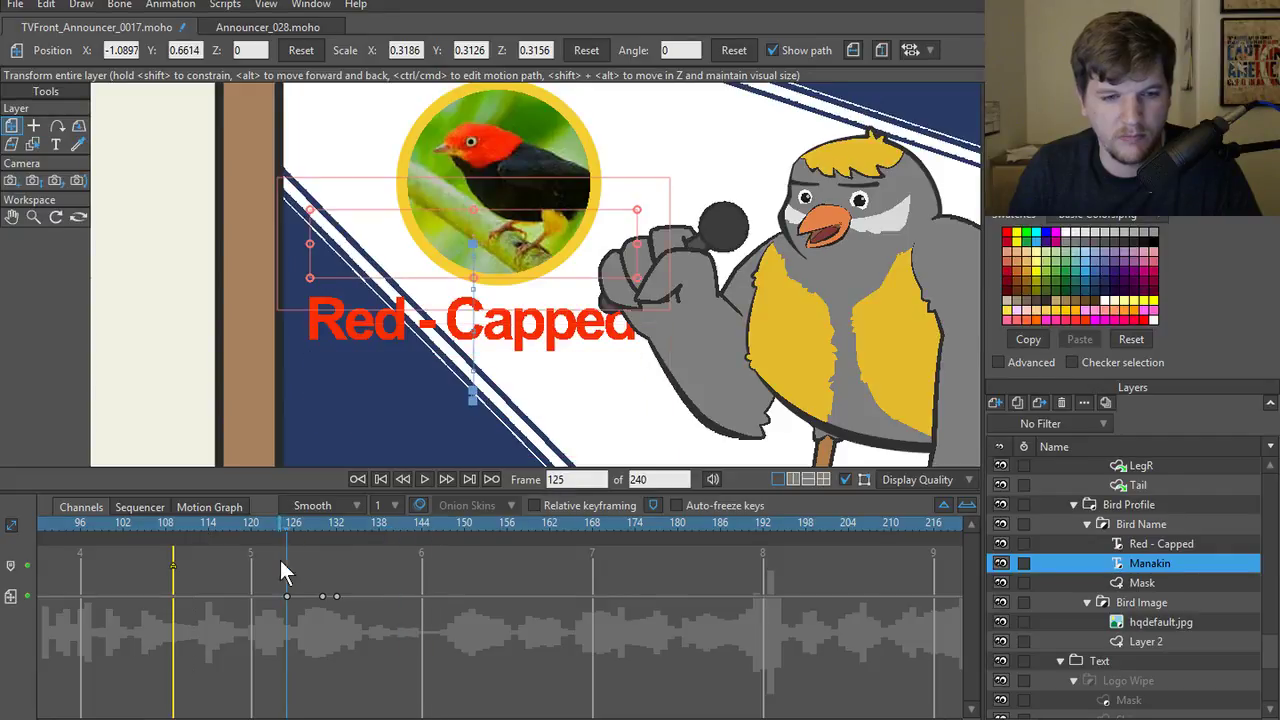
right_click(337, 594)
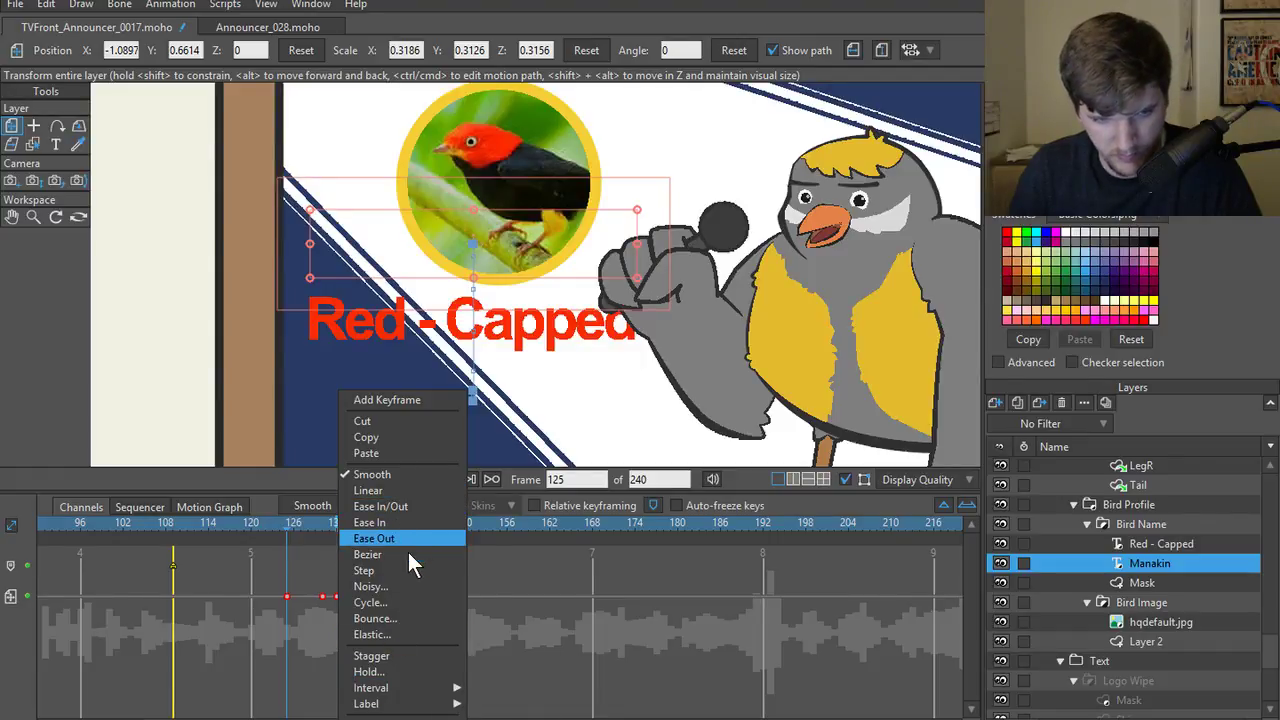
click(405, 551)
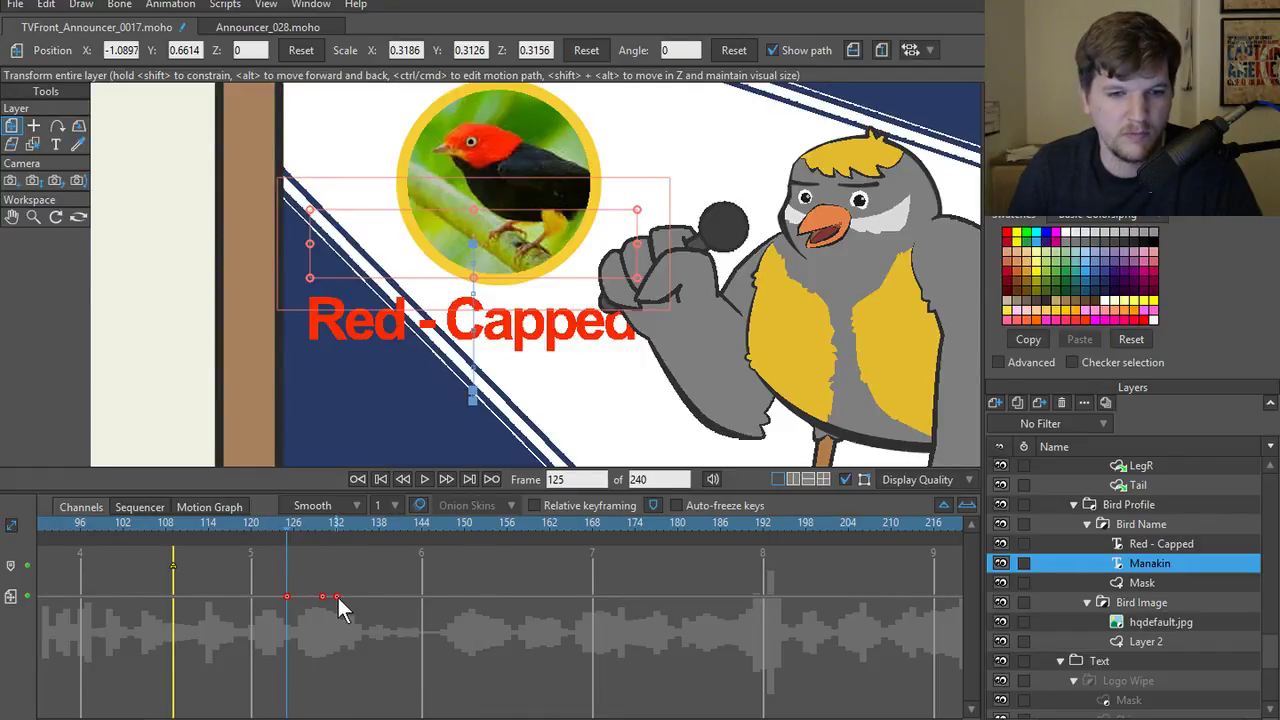
- Show the Manakin text's position curves in the motion graph and adjust the Bezier handles of the vertical drop between frames 125 and 130
click(165, 505)
click(209, 508)
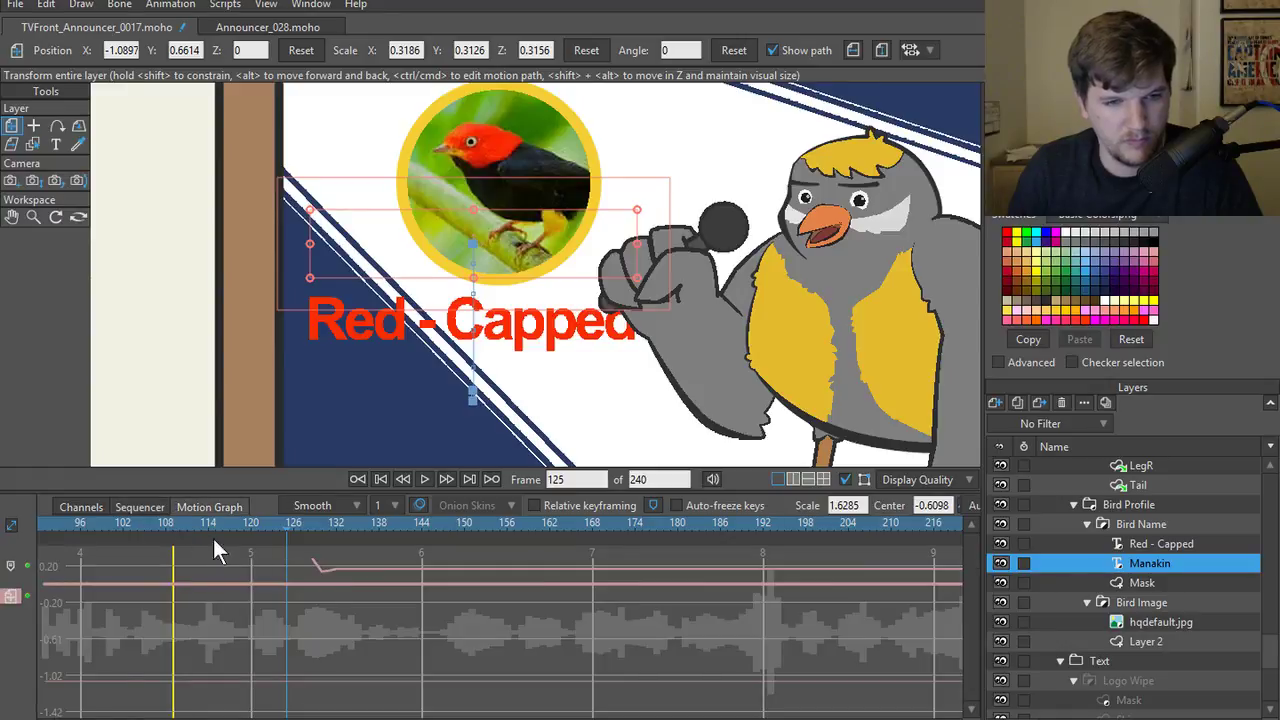
click(10, 596)
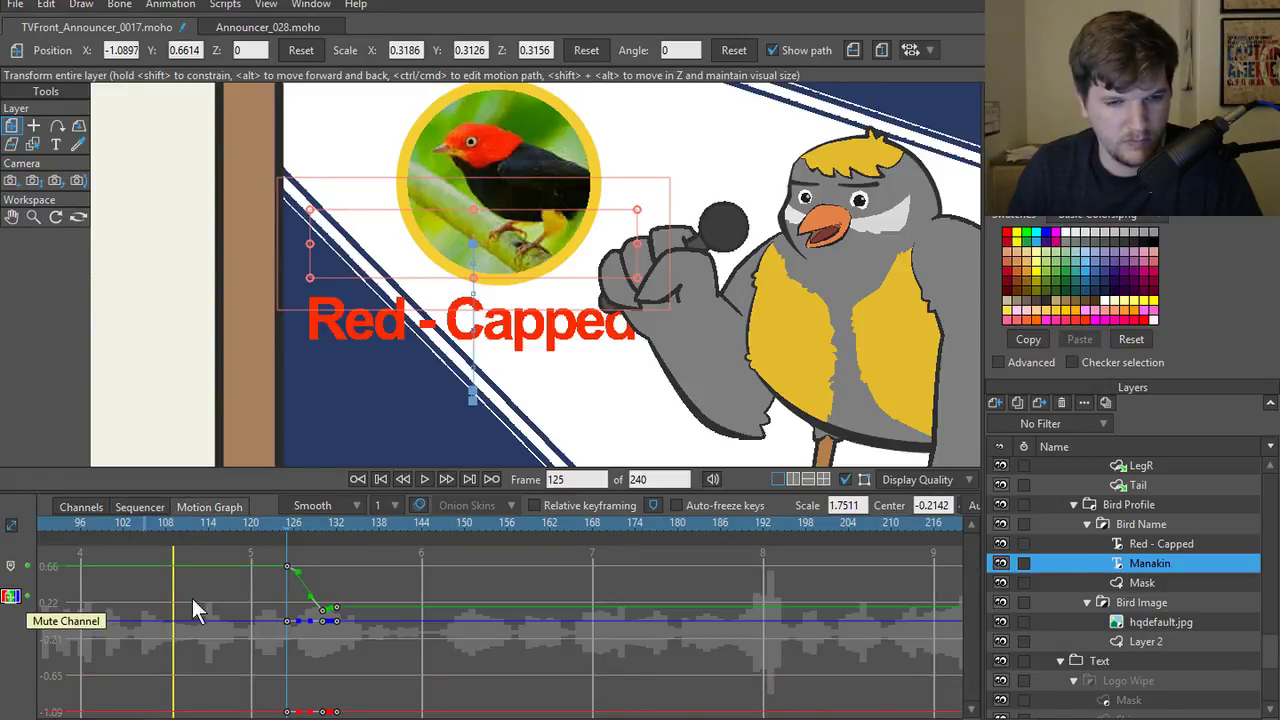
drag(322, 577, 310, 608)
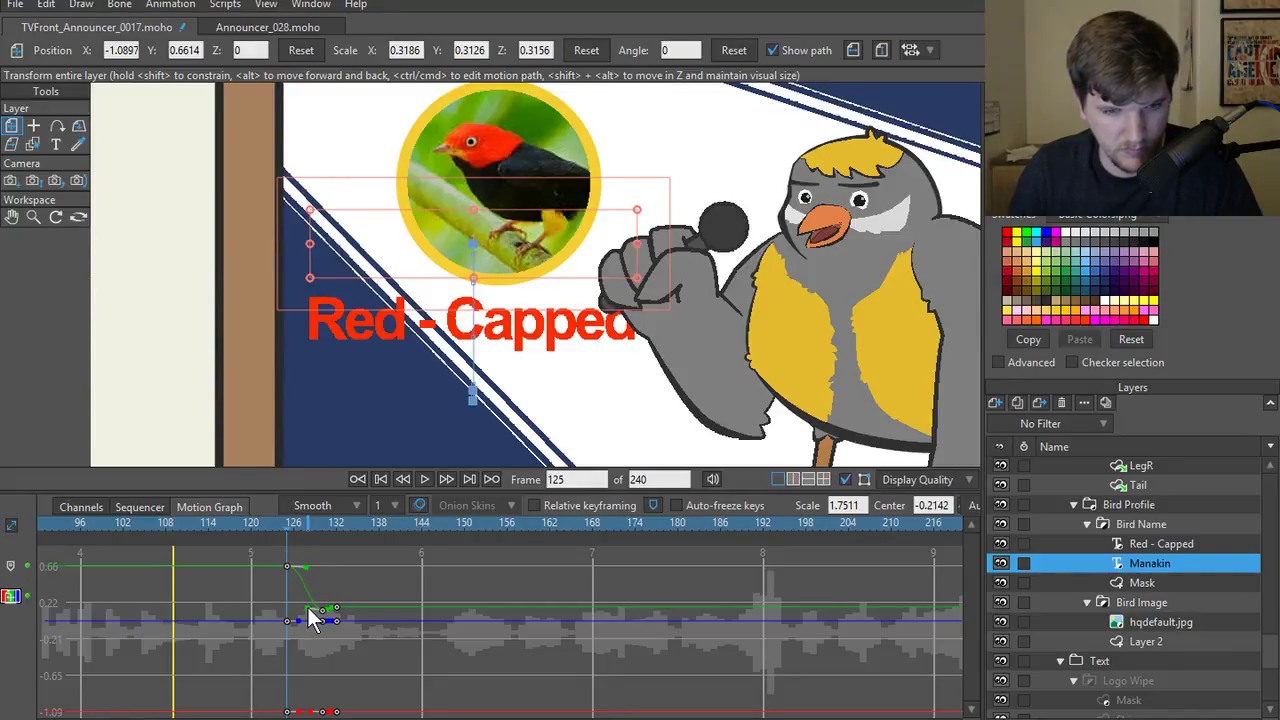
- Play back the Manakin drop, then select the Red - Capped text layer and play the bird name animation from before its entrance
key(space)
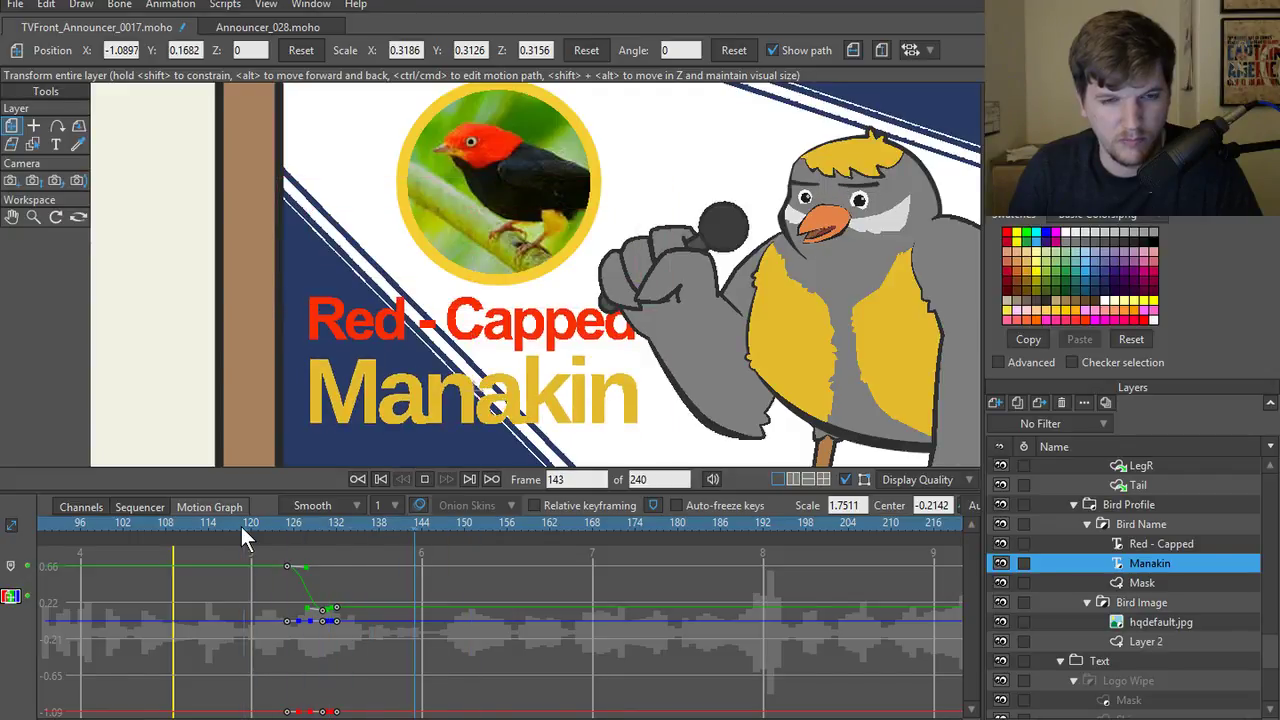
key(space)
click(66, 509)
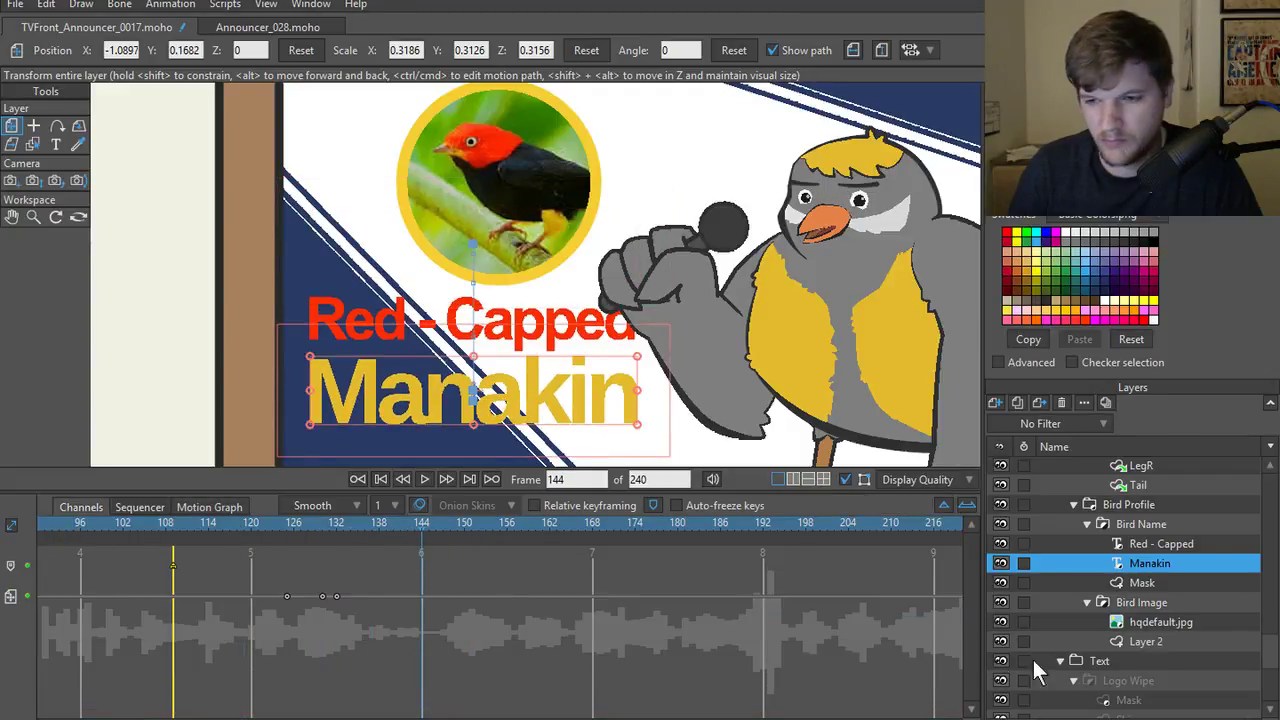
click(1165, 543)
drag(391, 522, 208, 524)
key(space)
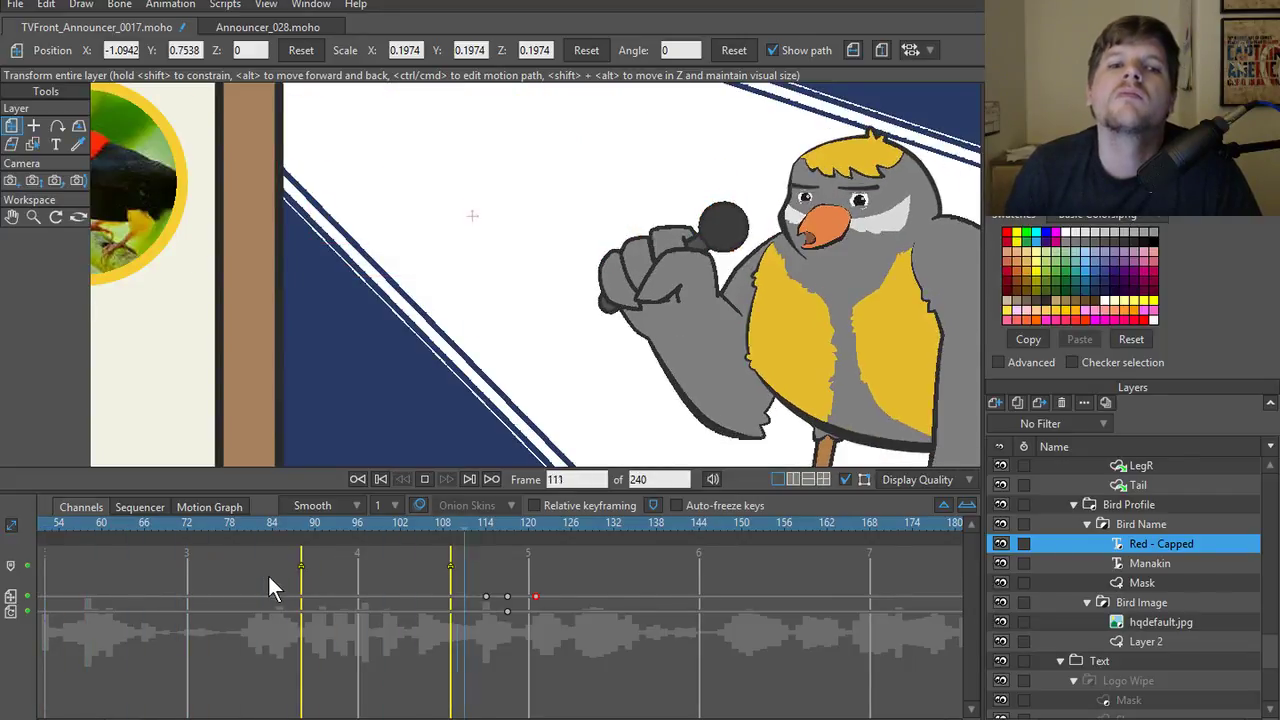
key(space)
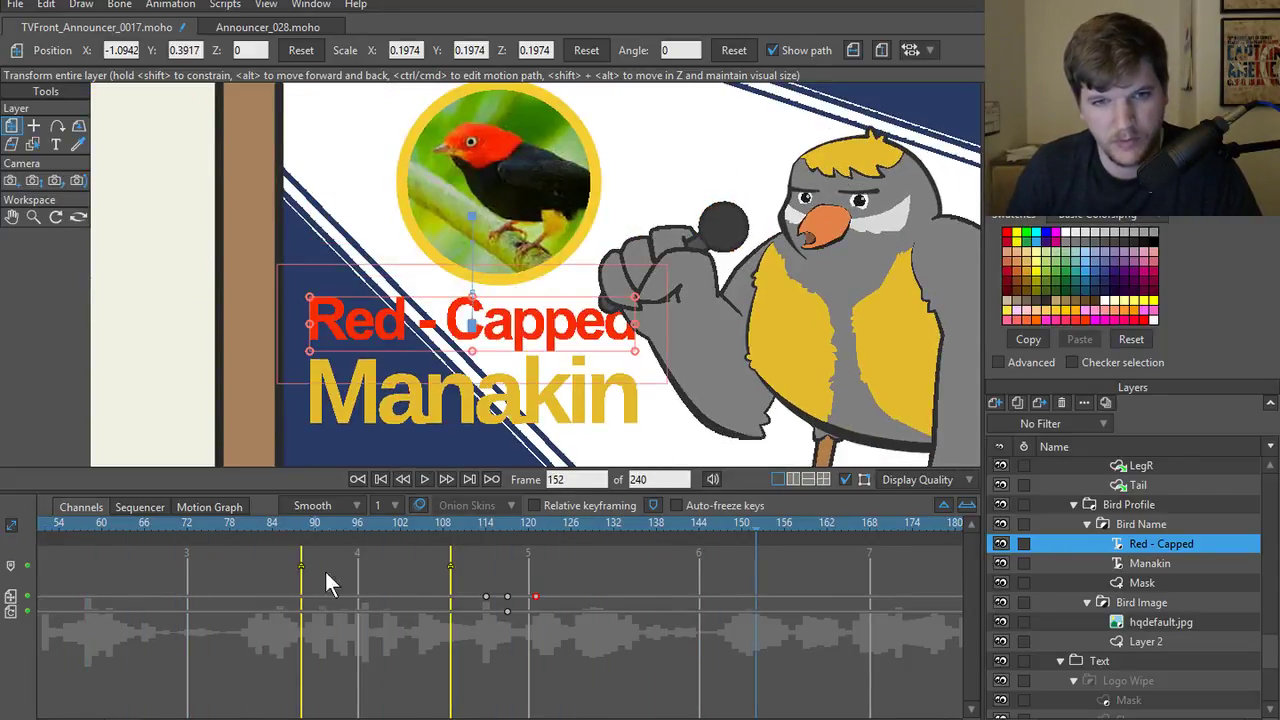
- Return to frame 0, collapse the Scene 1 group and turn on group masking in its layer settings
click(370, 479)
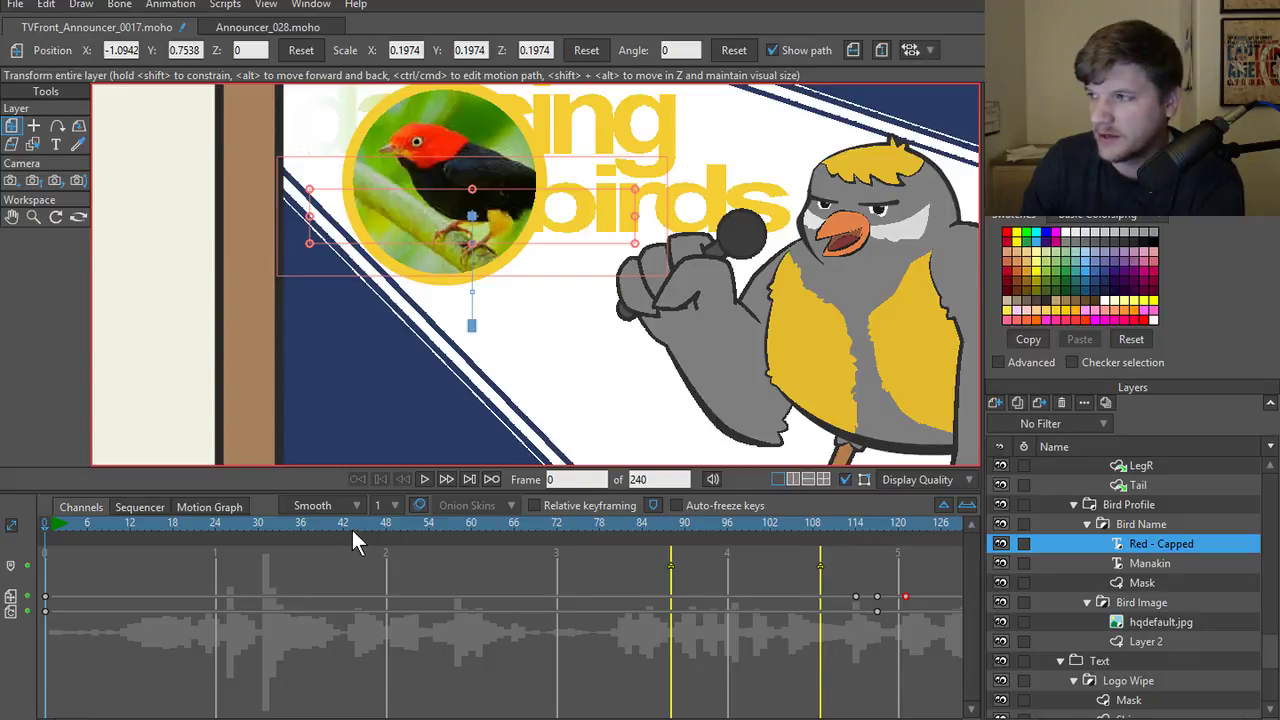
scroll(365, 342, down, 1)
scroll(365, 342, down, 4)
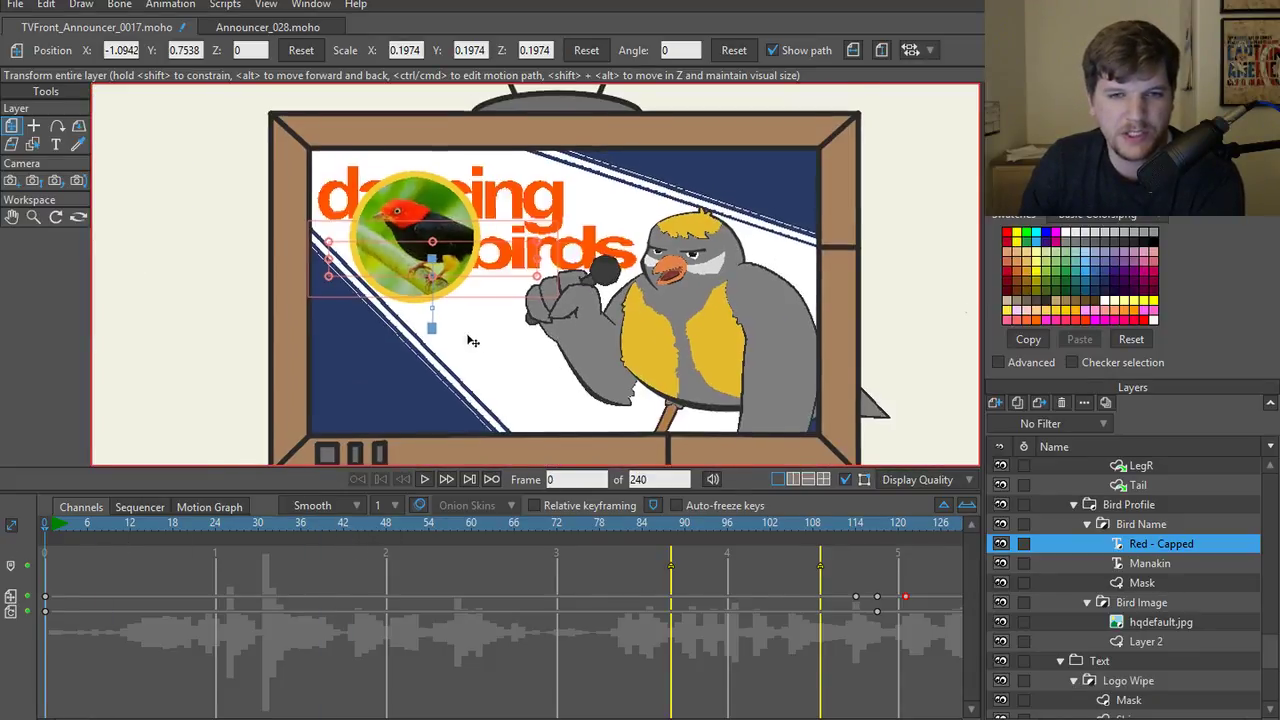
scroll(455, 360, down, 1)
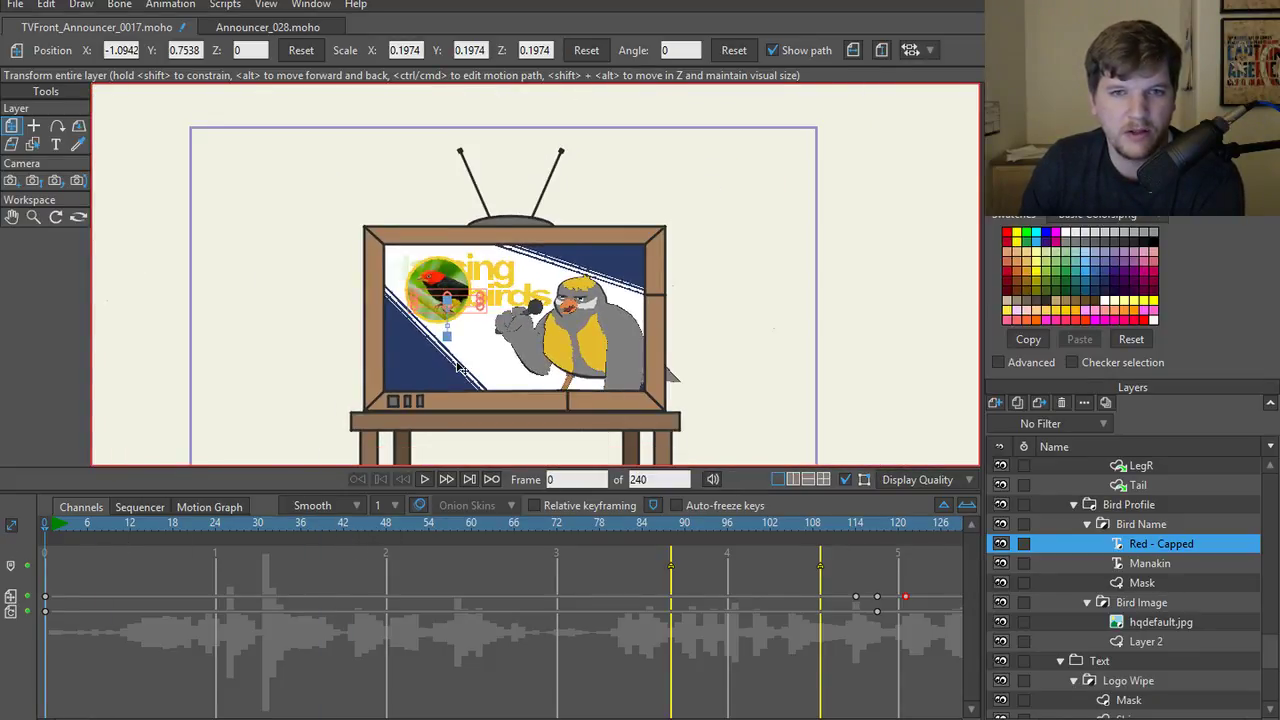
scroll(460, 355, up, 2)
scroll(465, 350, down, 2)
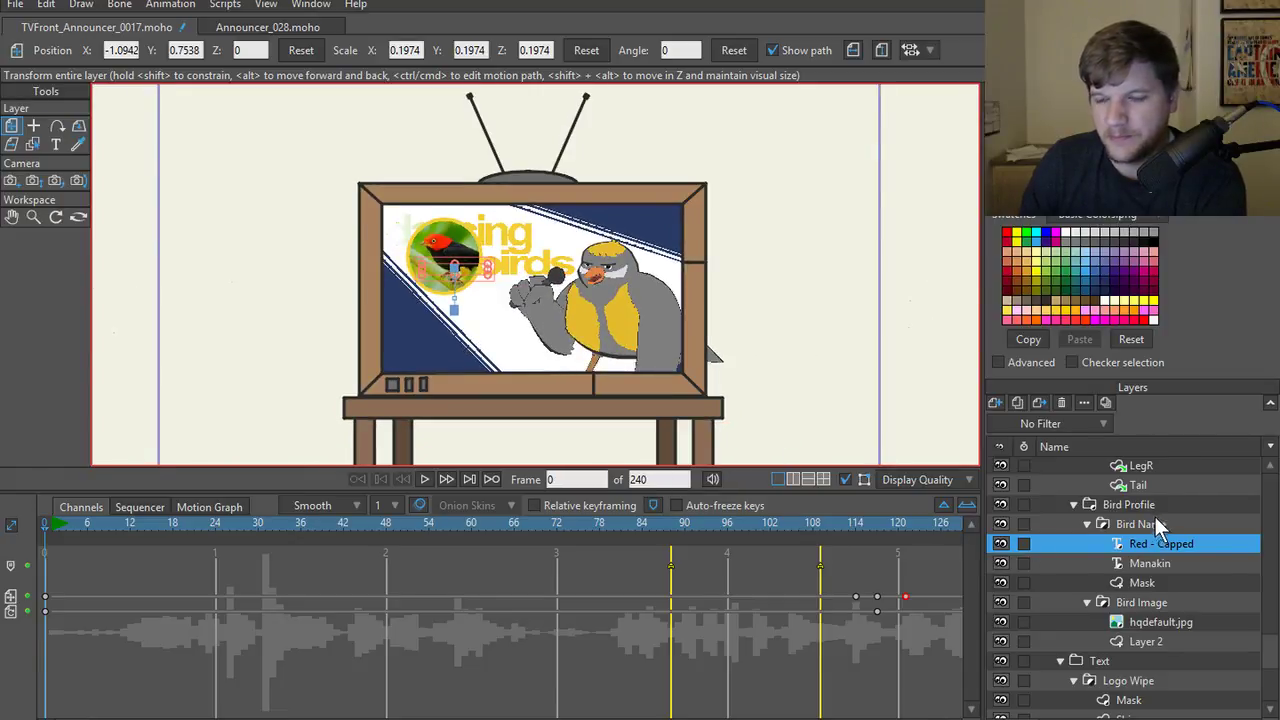
scroll(1152, 515, up, 10)
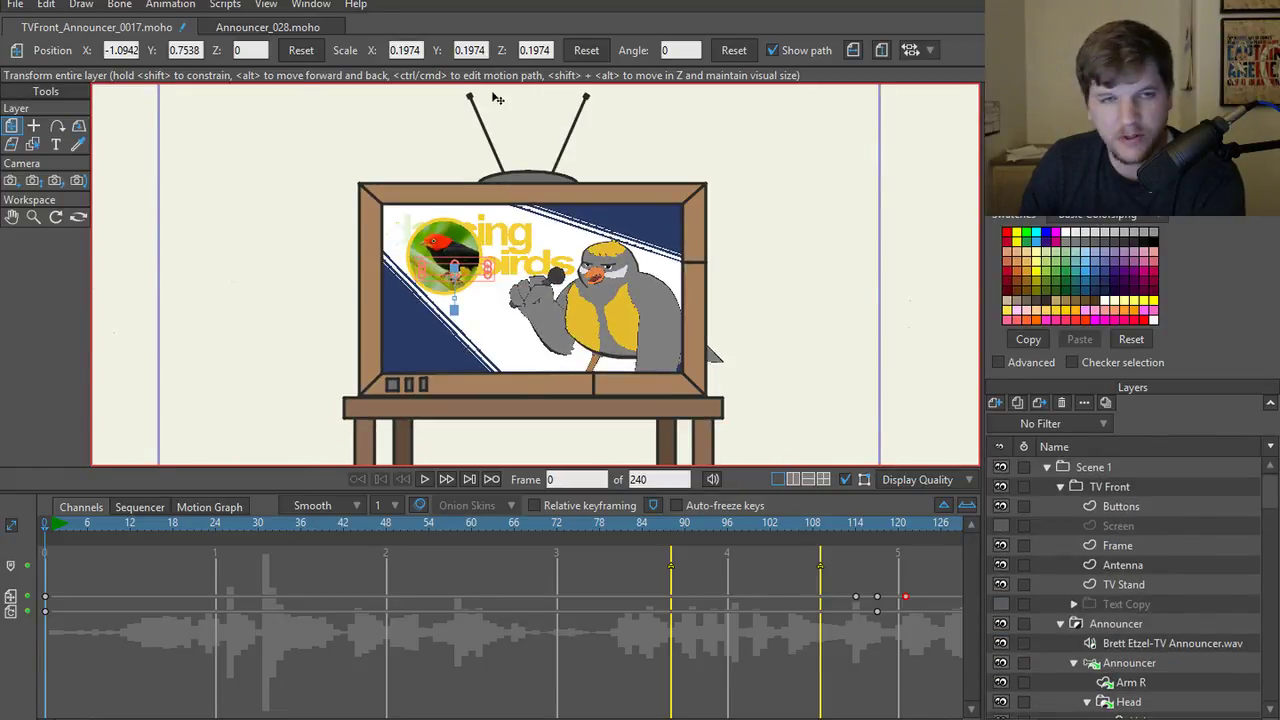
click(1047, 466)
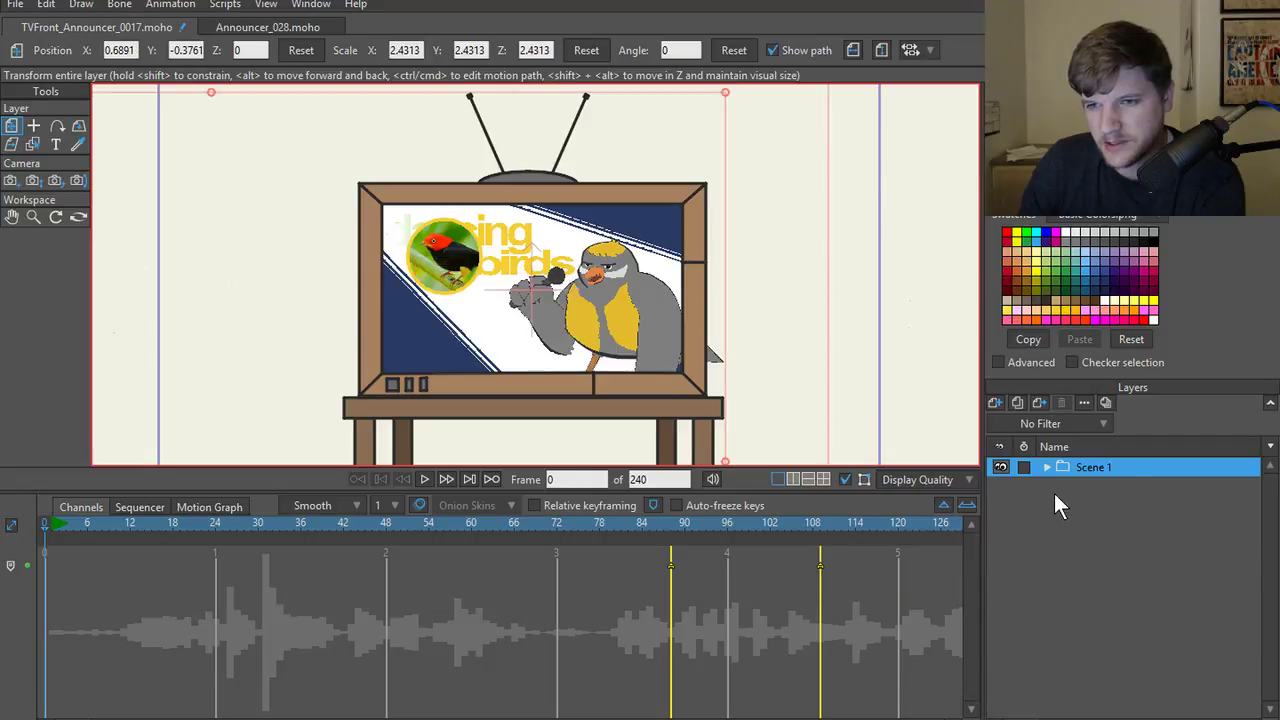
double_click(1104, 466)
click(560, 68)
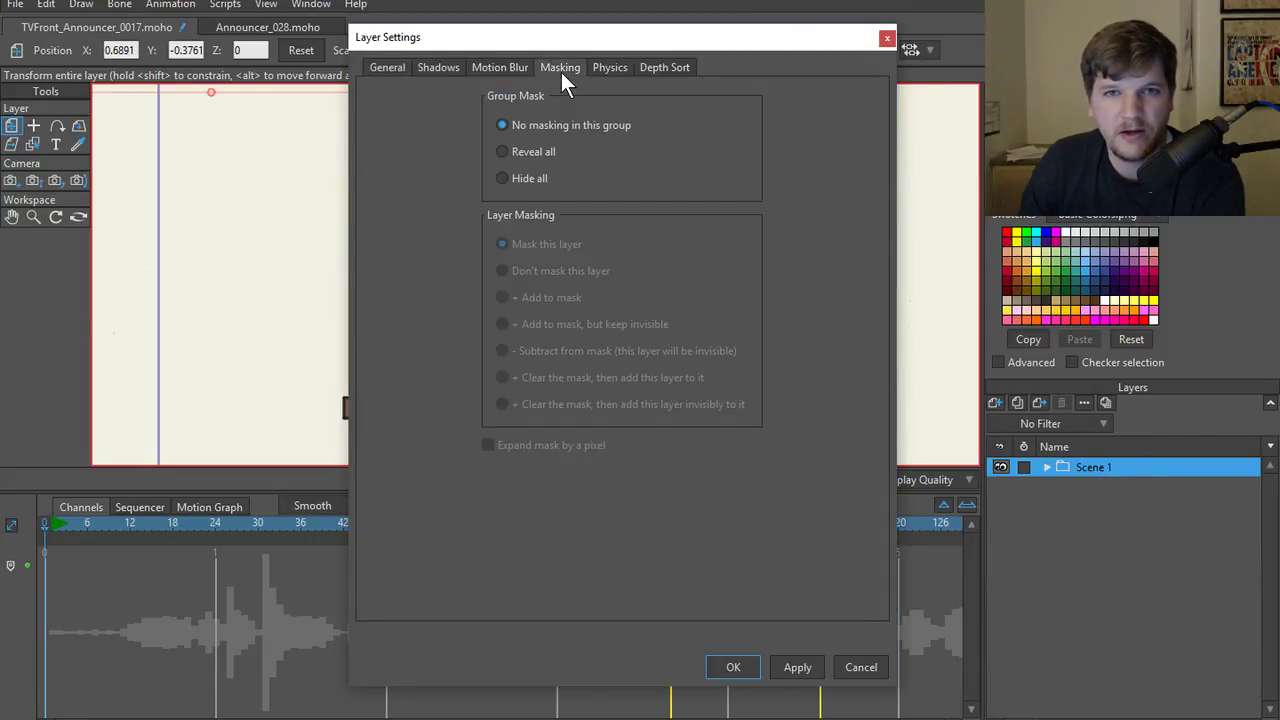
click(730, 666)
scroll(409, 276, up, 3)
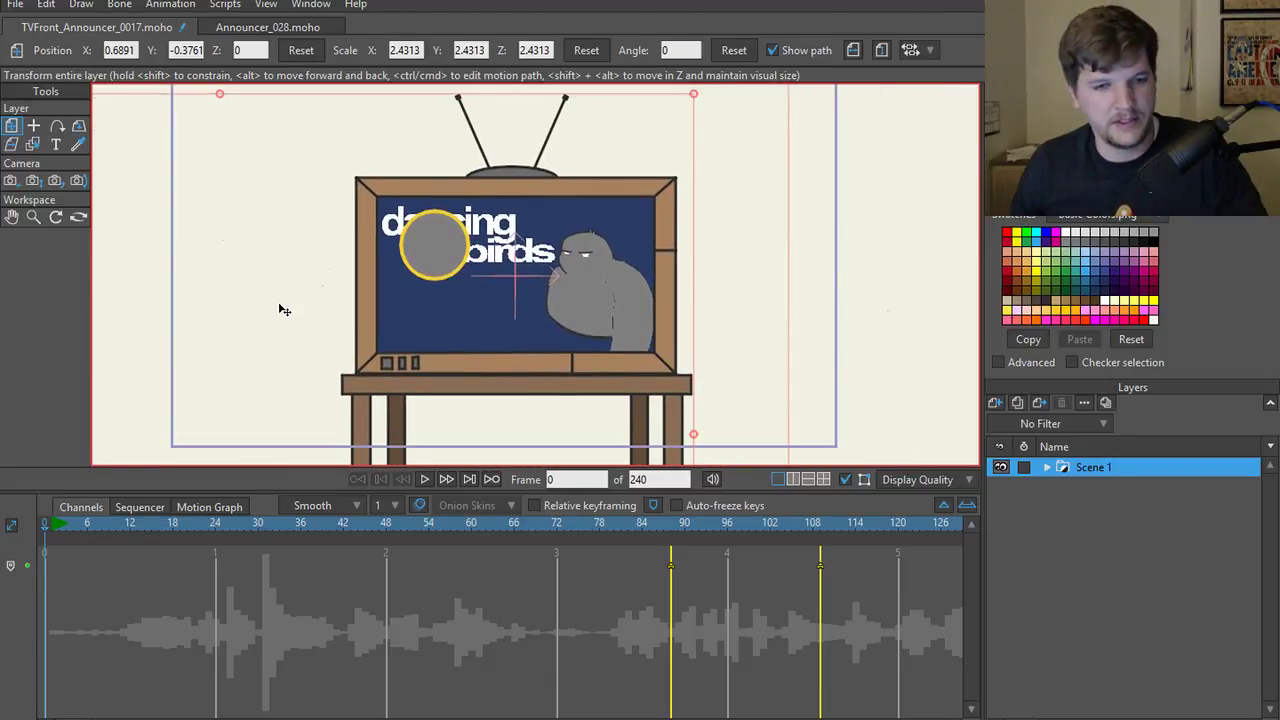
- Save the project as a new version named TVFront_Announcer_0018
key(ctrl+shift+s)
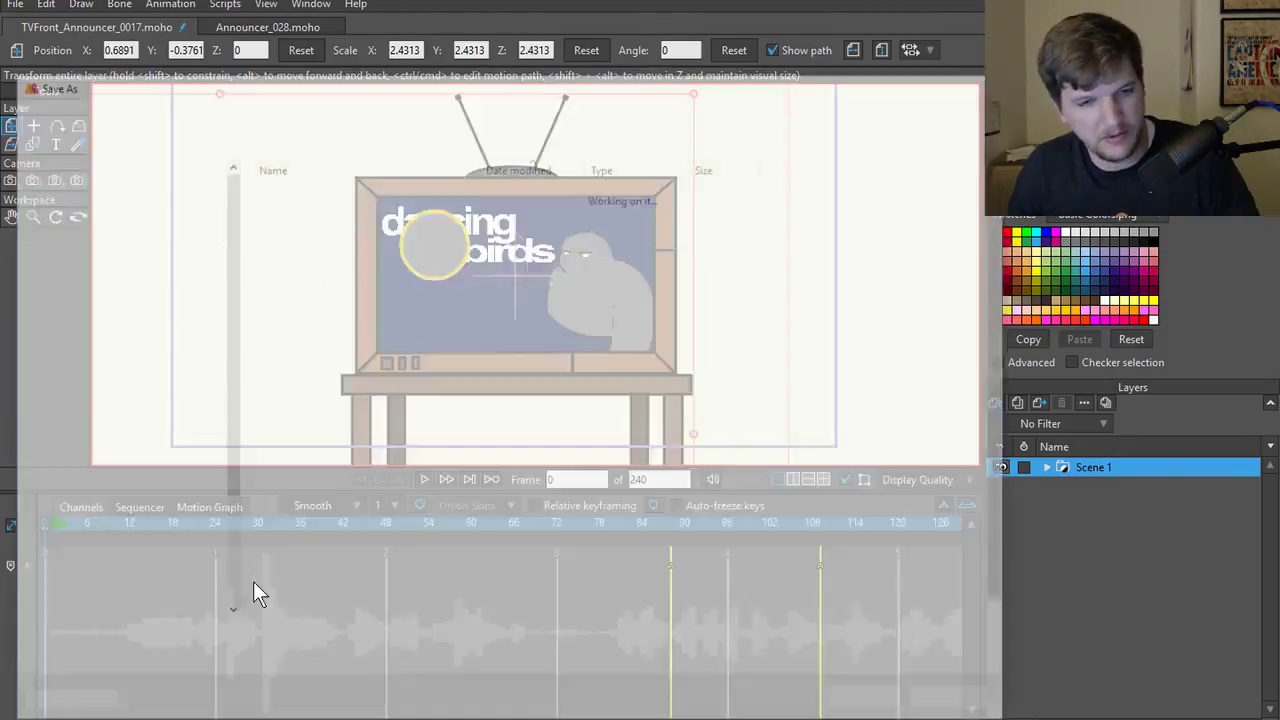
click(282, 645)
key(BackSpace)
text(8)
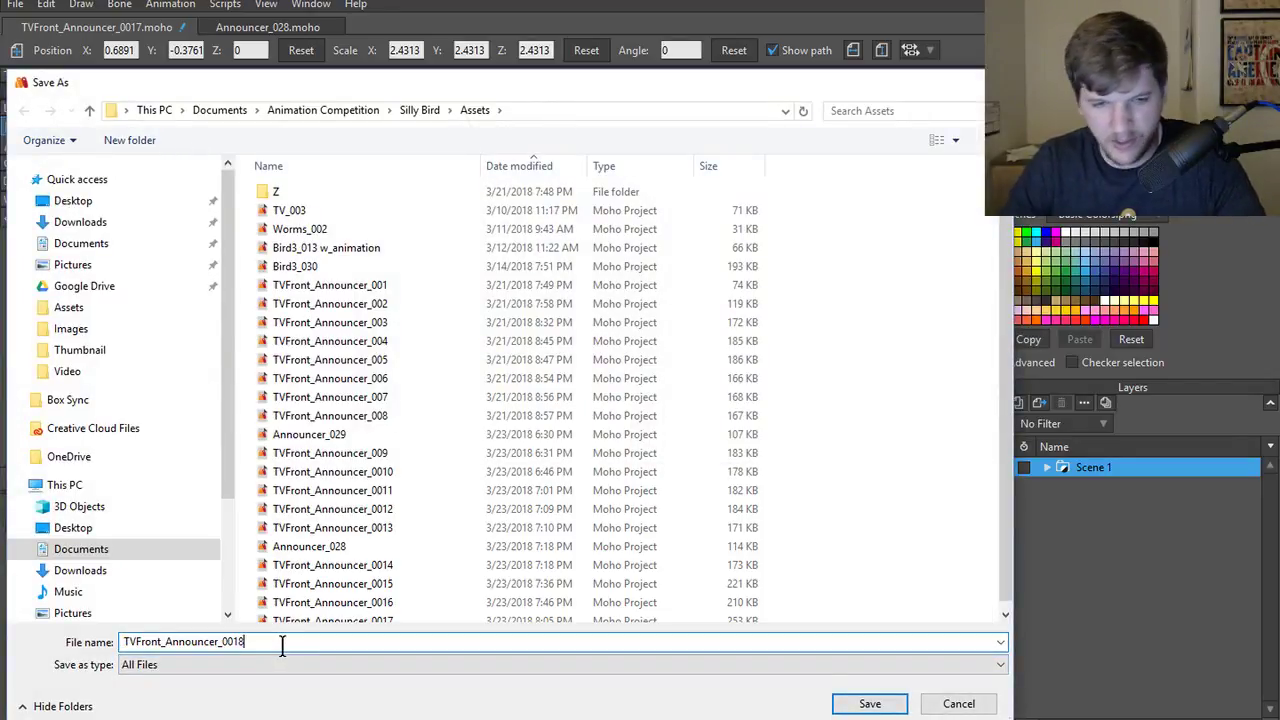
key(Return)
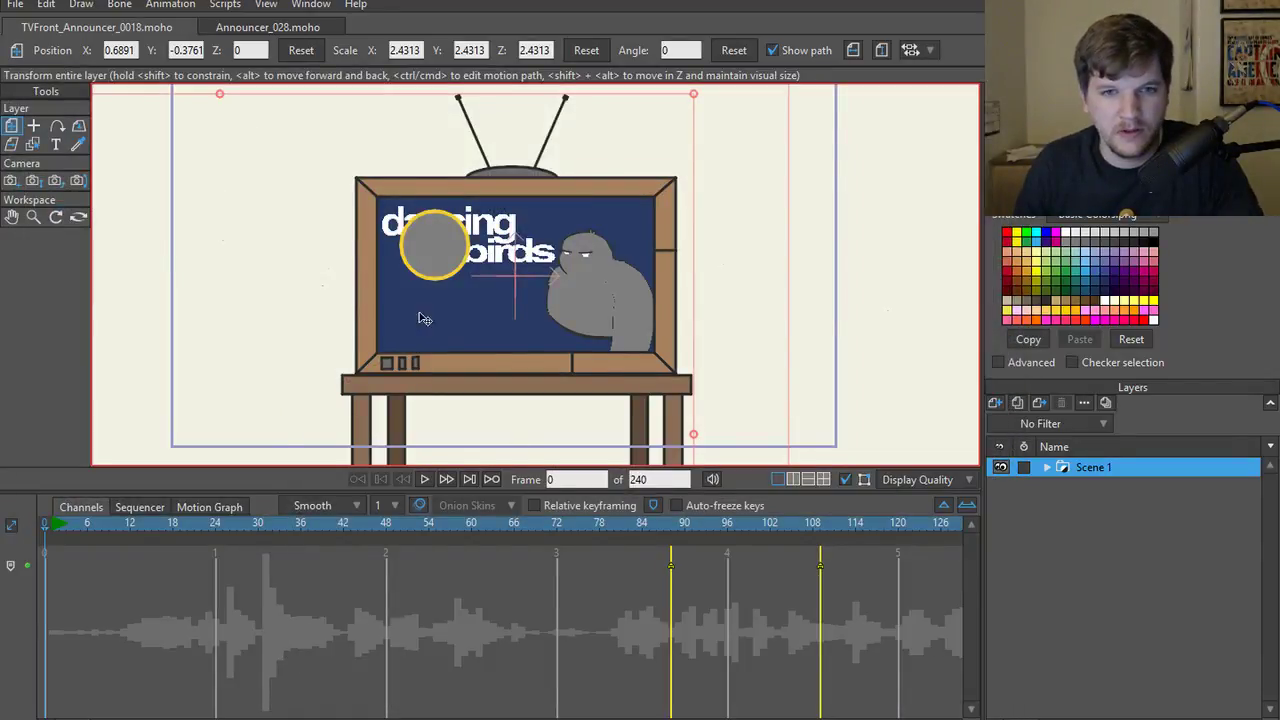
- Try moving the Bird Image group sideways out of the TV screen at frame 0, and undo the move
click(437, 268)
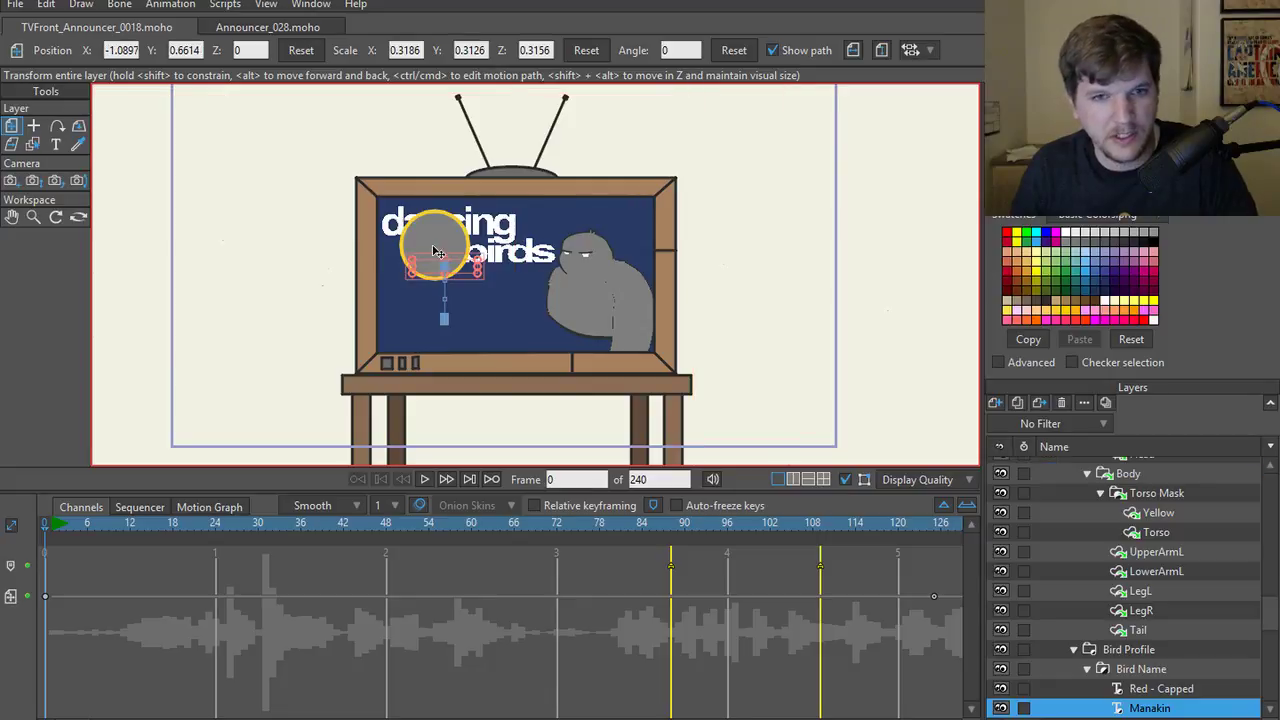
click(440, 241)
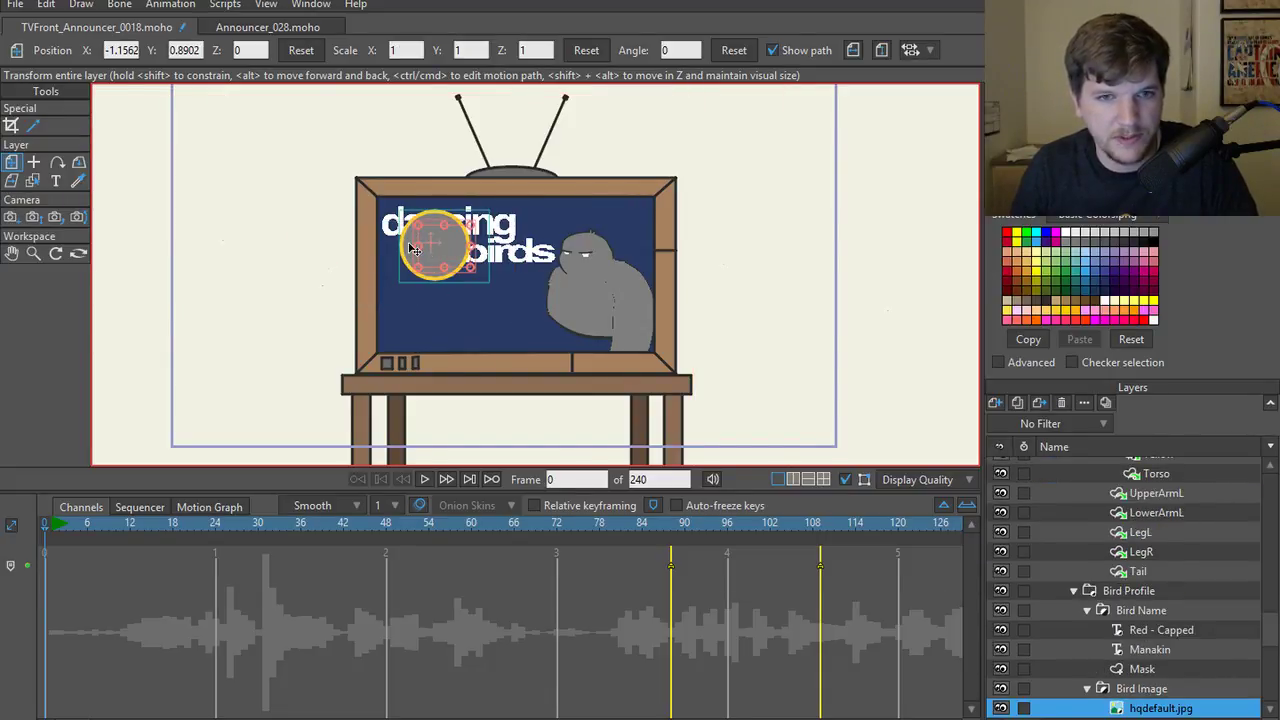
scroll(1140, 690, down, 1)
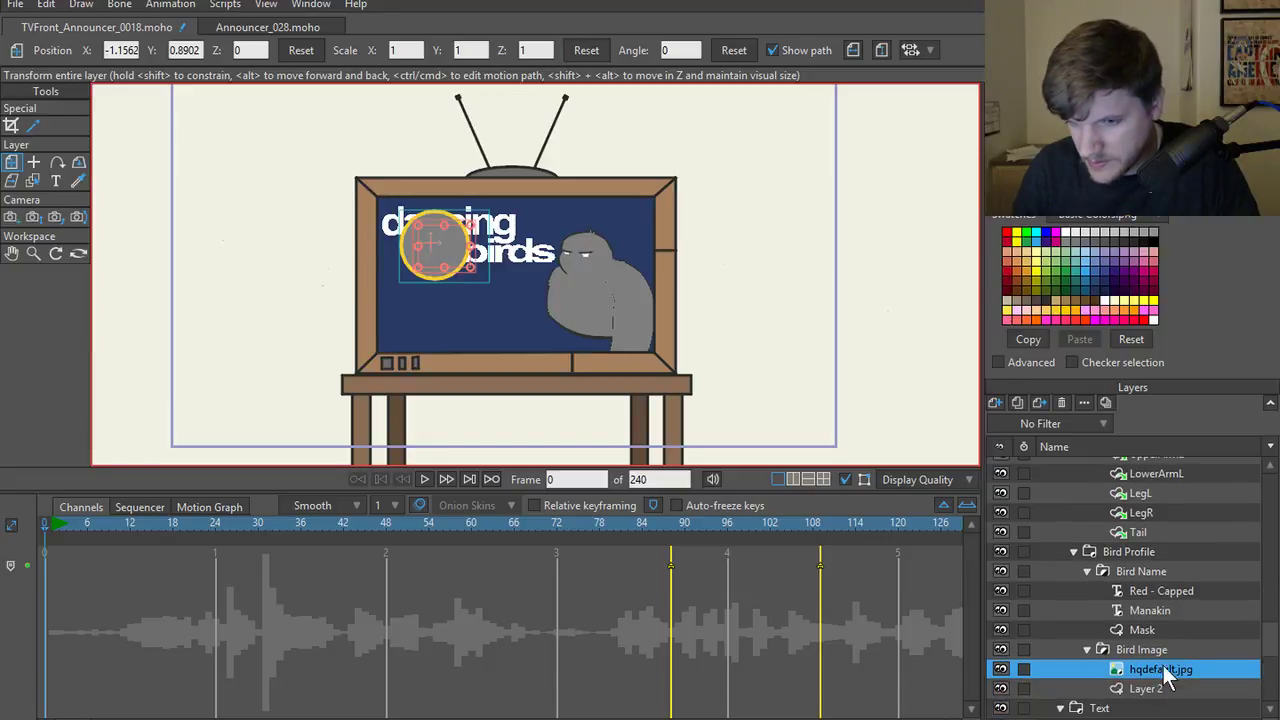
click(1120, 650)
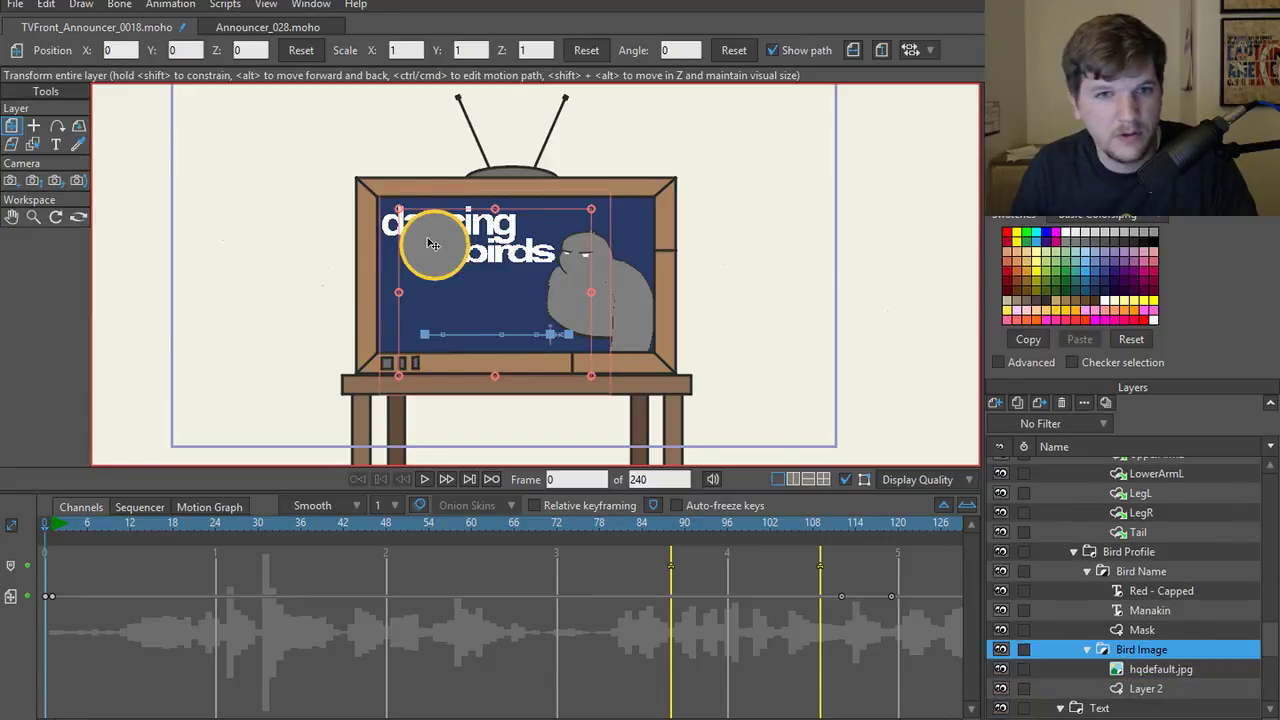
drag(423, 246, 290, 250)
key(ctrl+z)
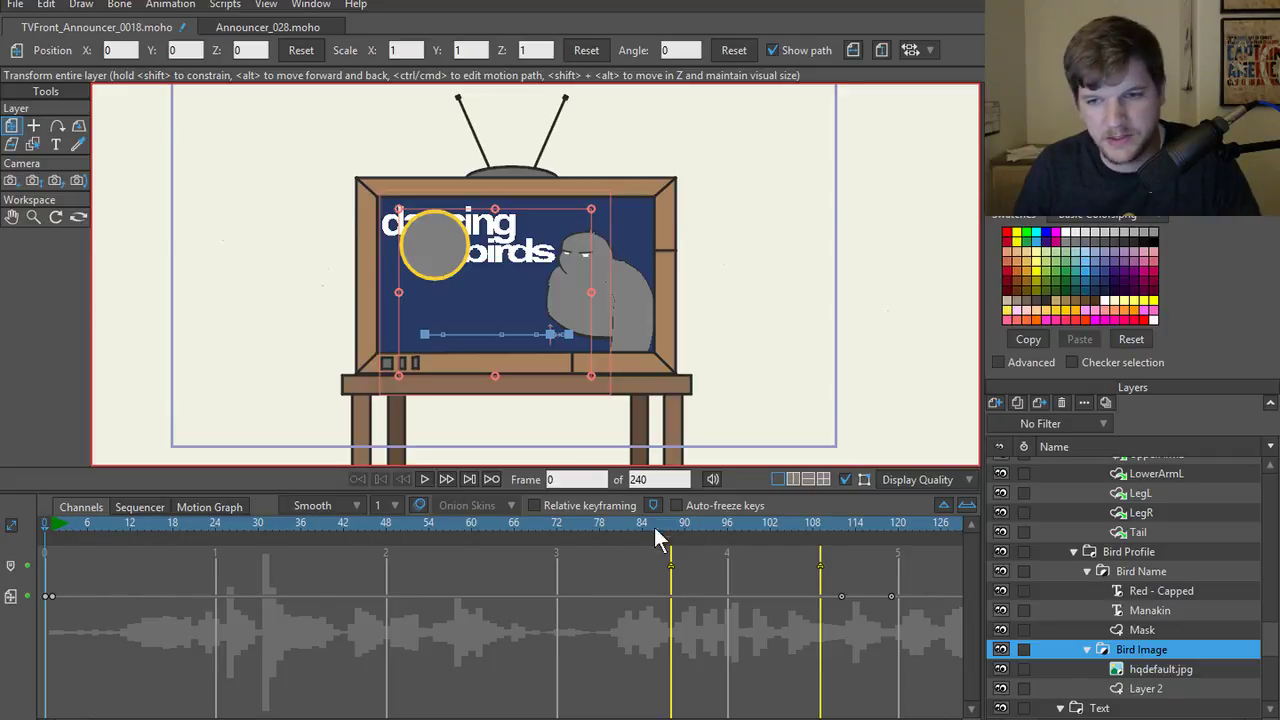
- Play the animation up to frame 66 and render that frame to check the masked TV scene
click(424, 479)
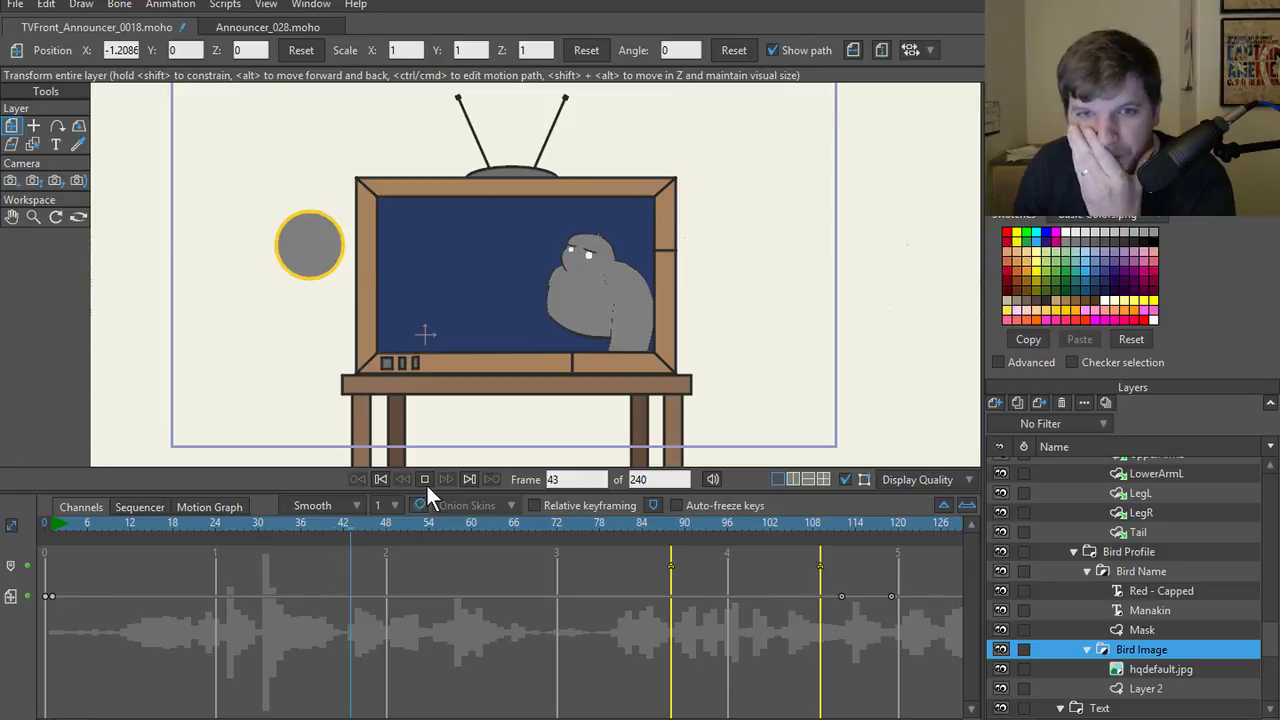
click(425, 481)
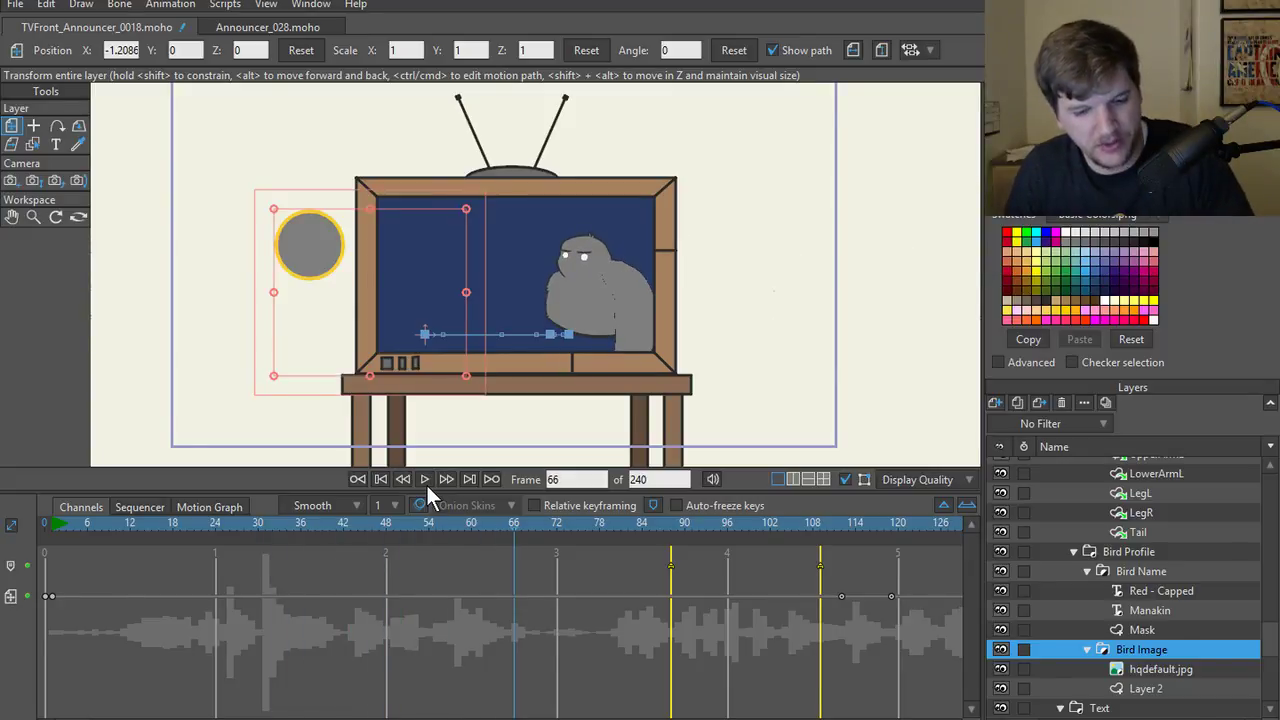
key(ctrl+r)
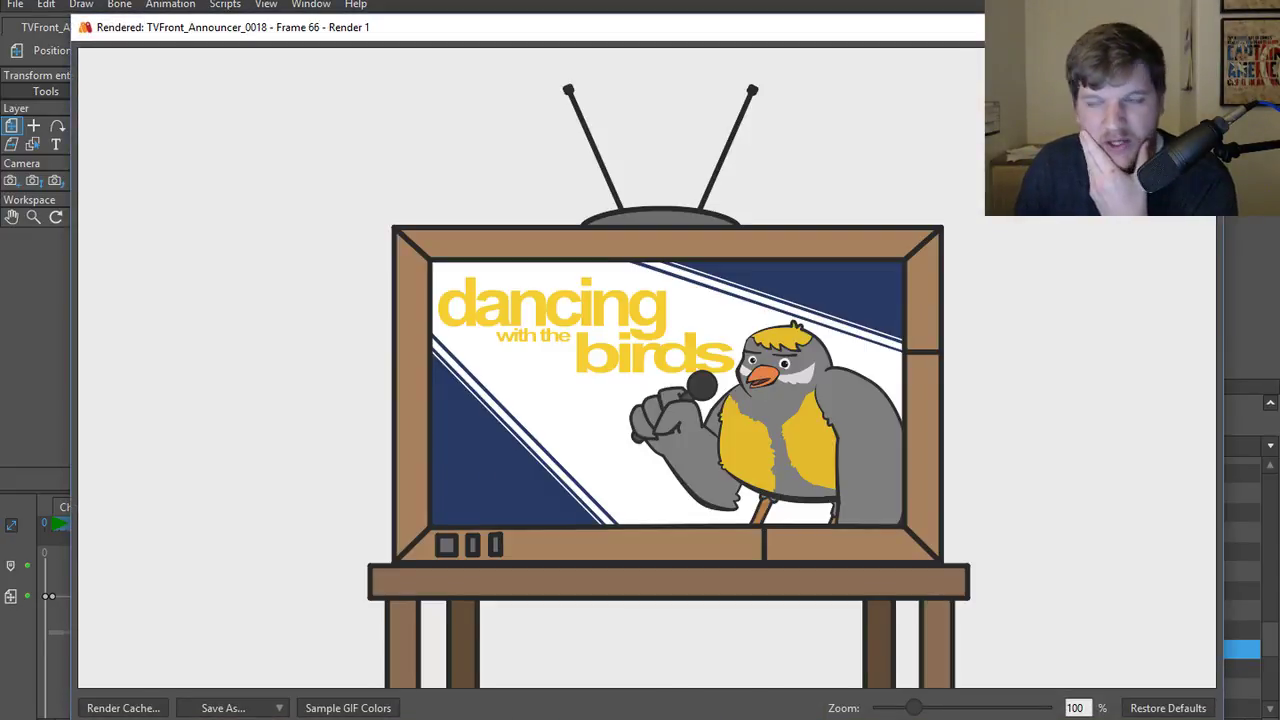
key(ctrl+w)
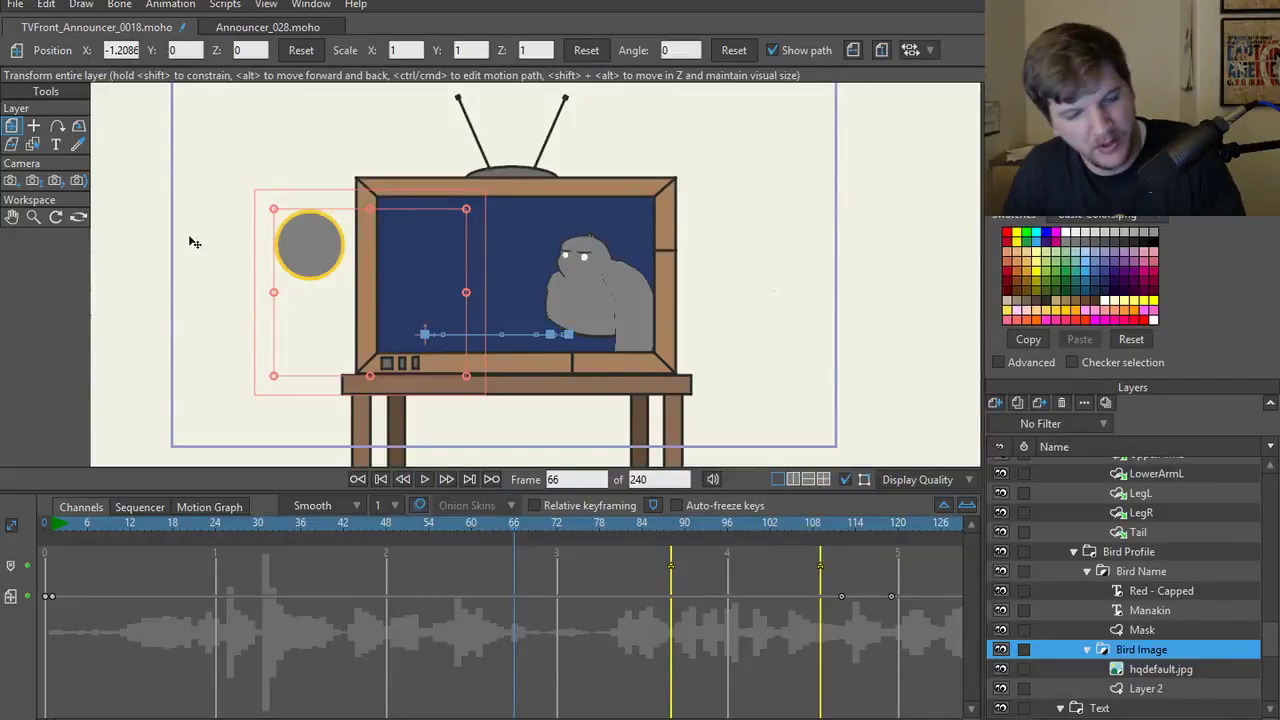
- Export frames 1 to 240 as MP4 (H.264-AAC) to the Animation Competition\Silly Bird\Video folder as TVFront_Announcer_0018.mp4
key(ctrl+shift+r)
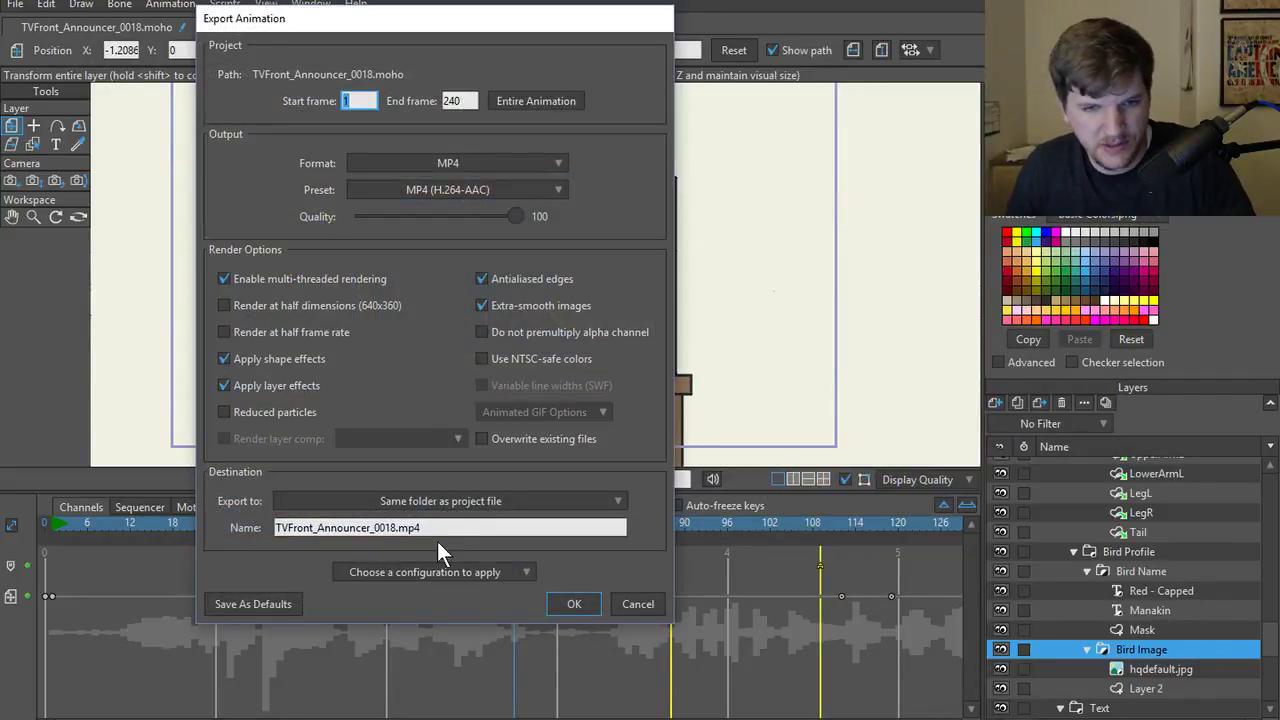
click(482, 501)
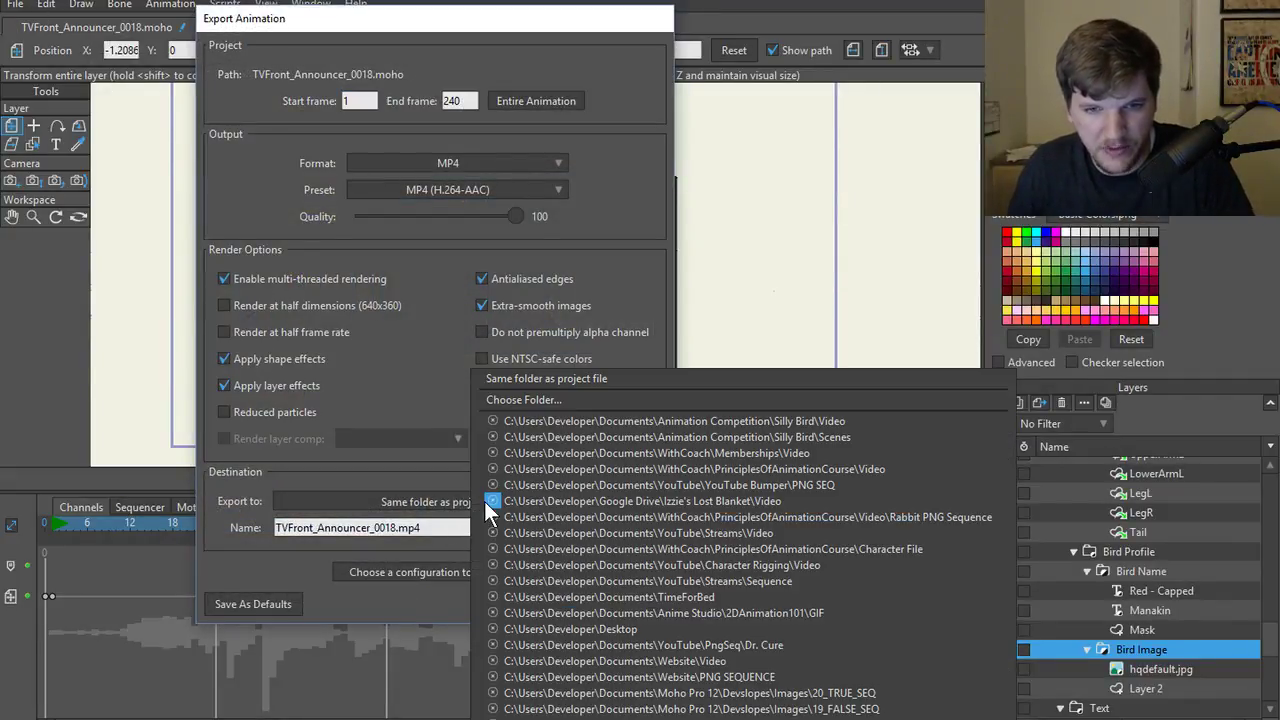
click(672, 418)
click(573, 603)
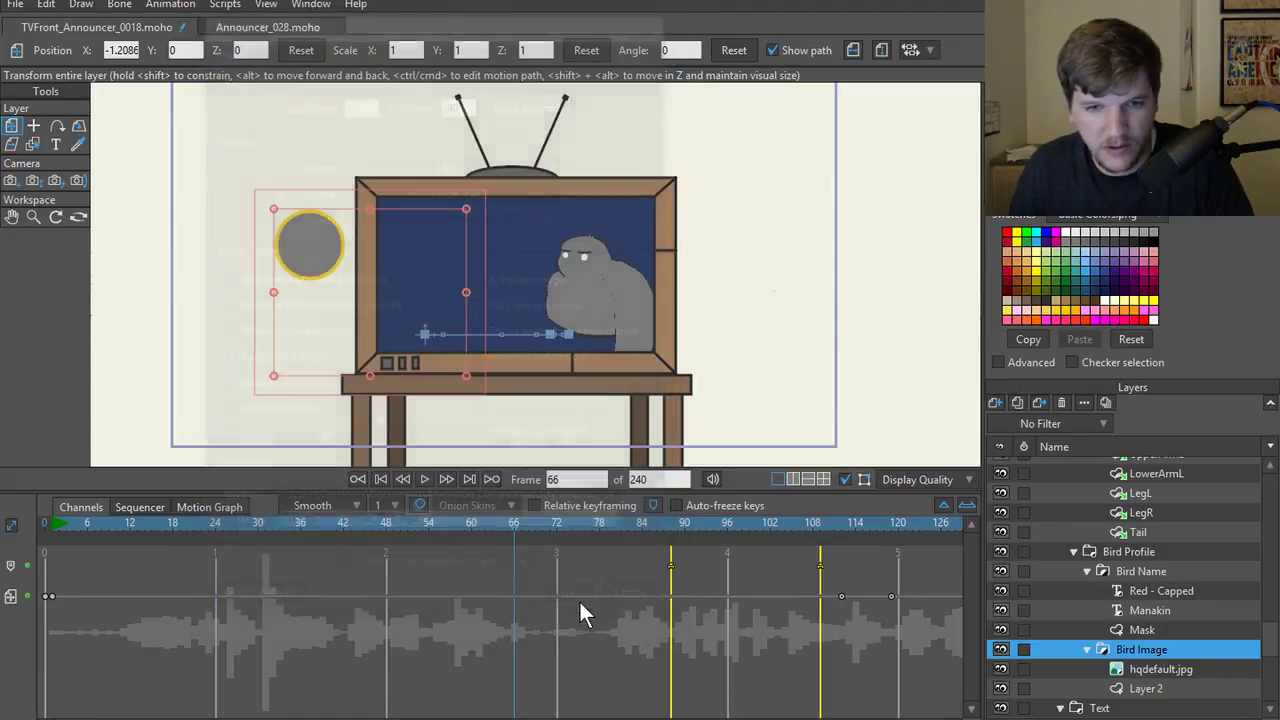
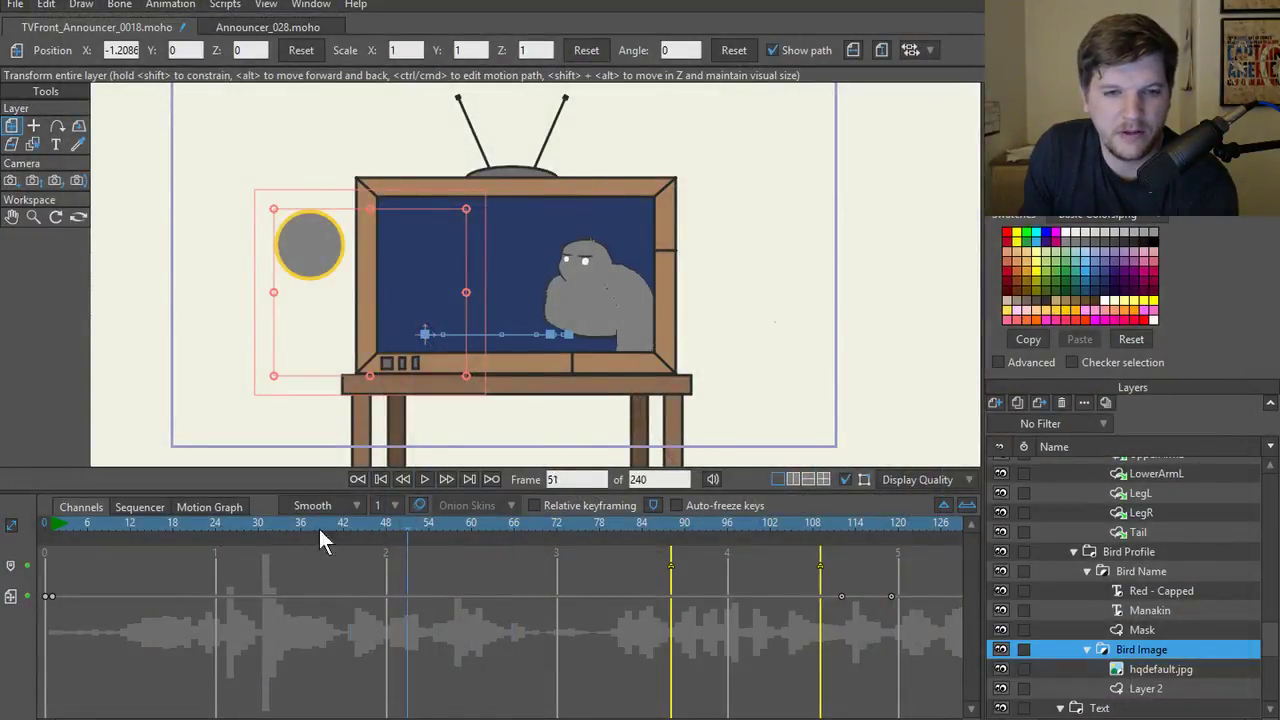
- Review the TV scene at frame 0 and scrub the timeline past its end at frame 240
drag(323, 531, 8, 538)
scroll(478, 348, up, 3)
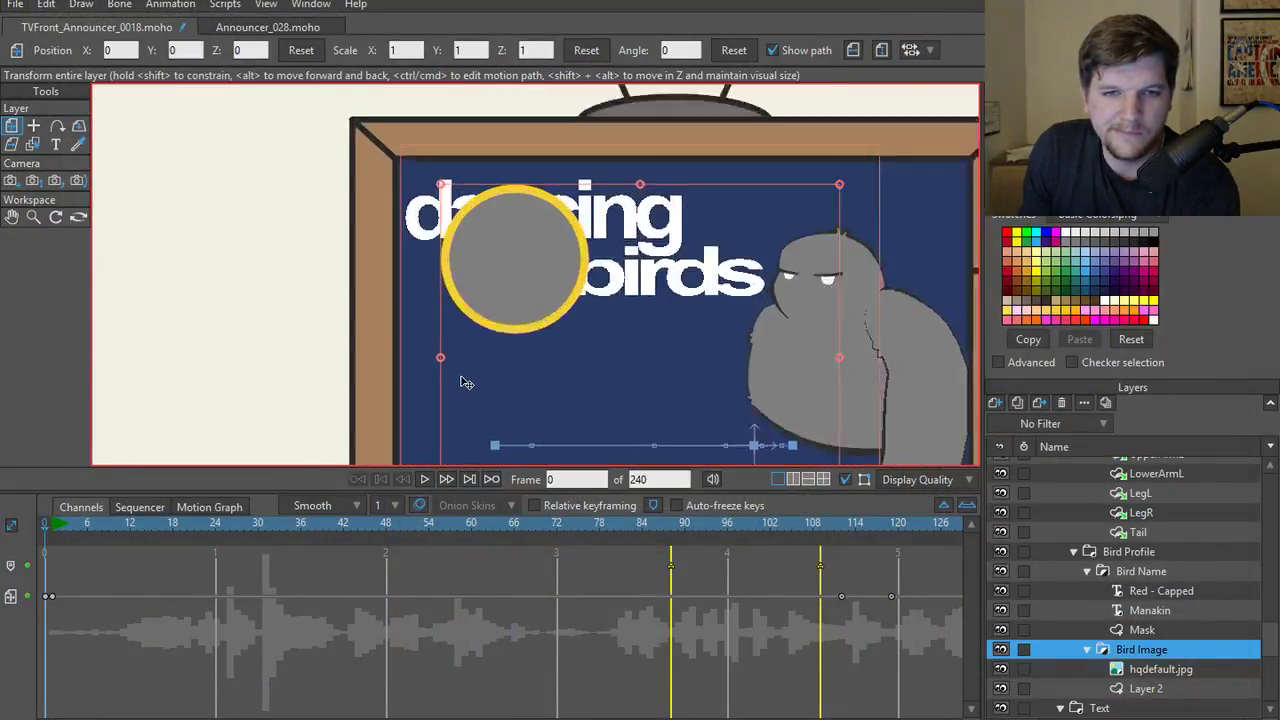
scroll(466, 374, down, 2)
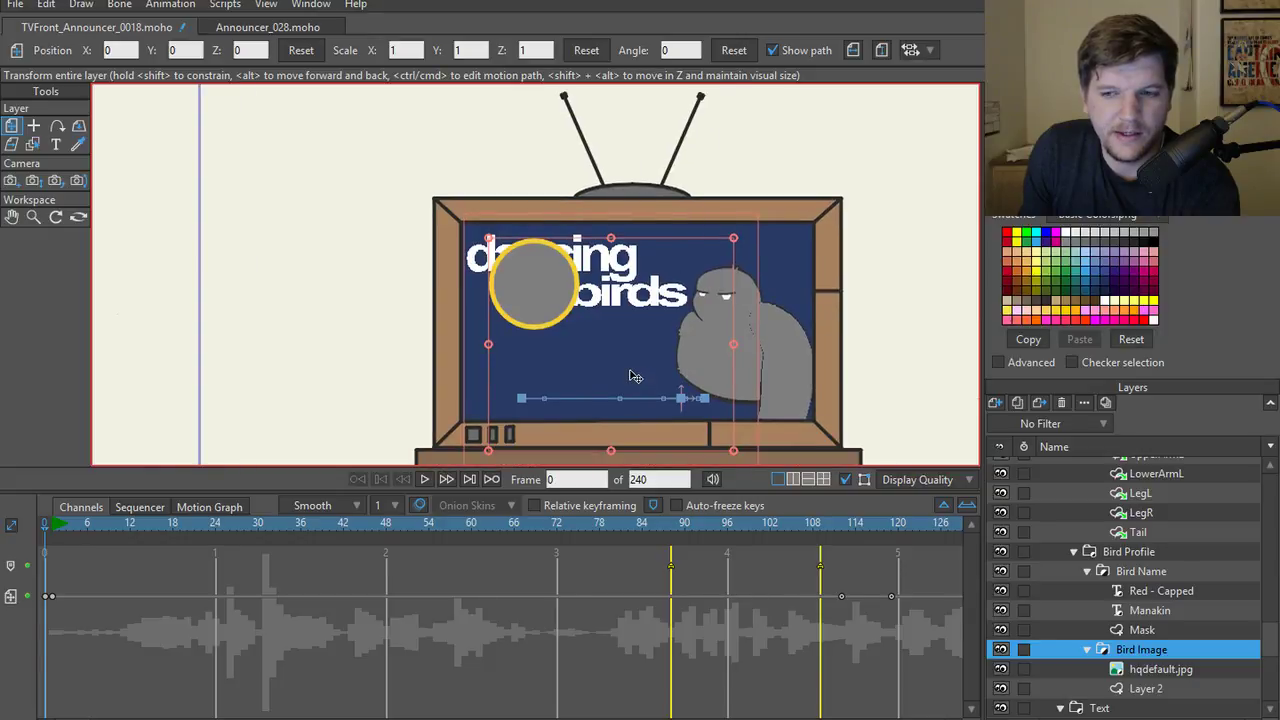
scroll(1187, 606, up, 4)
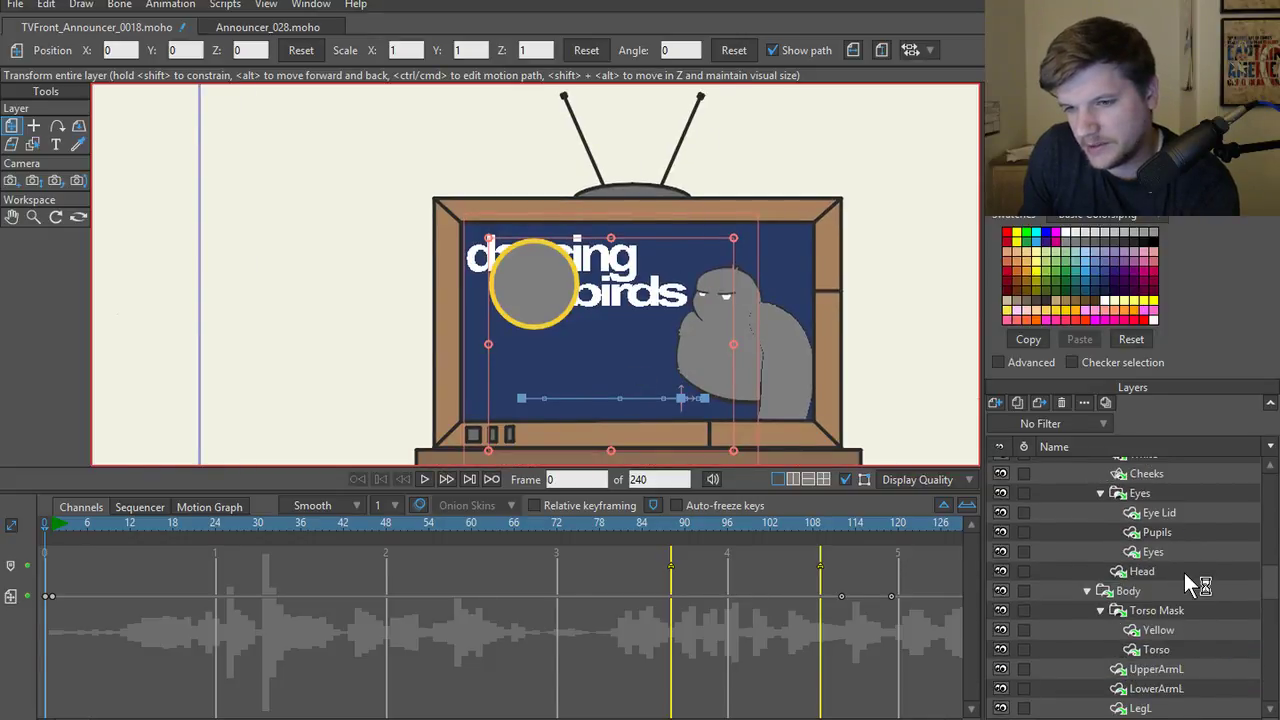
scroll(1184, 573, down, 5)
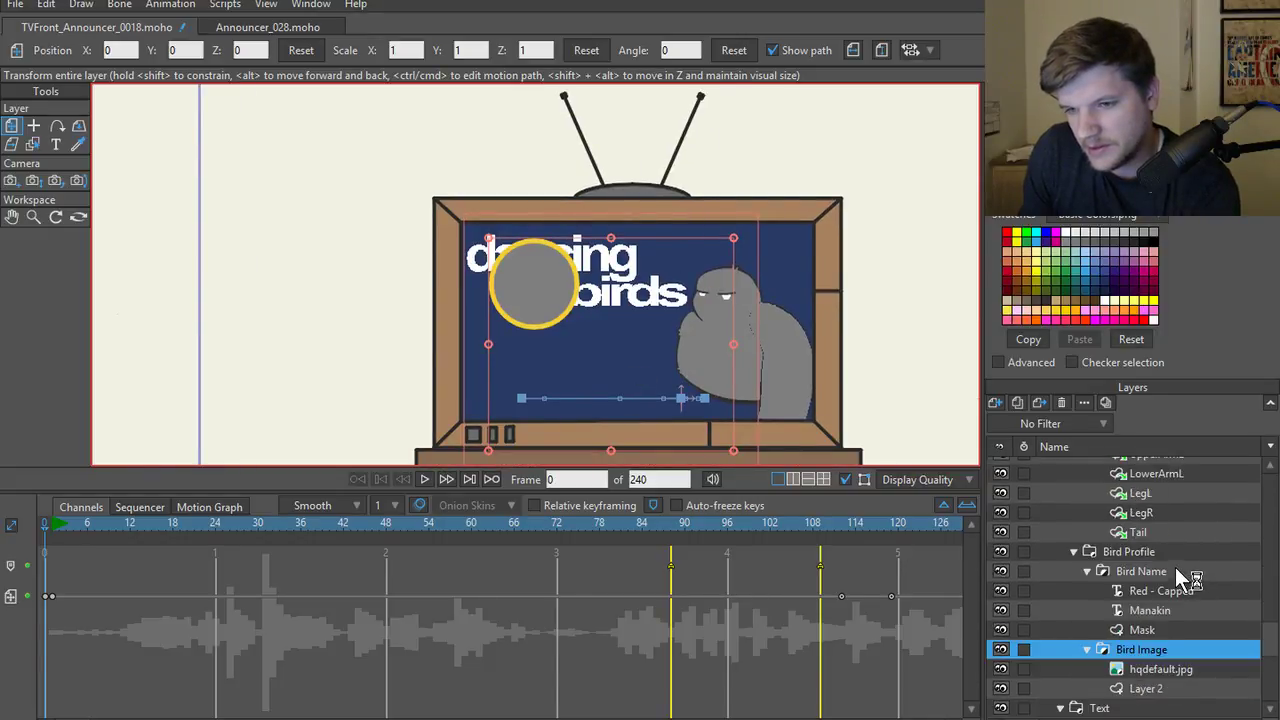
click(421, 525)
drag(576, 535, 958, 535)
- Turn off the group mask of the Scene 1 layer by setting it to No masking in this group
scroll(1115, 540, up, 4)
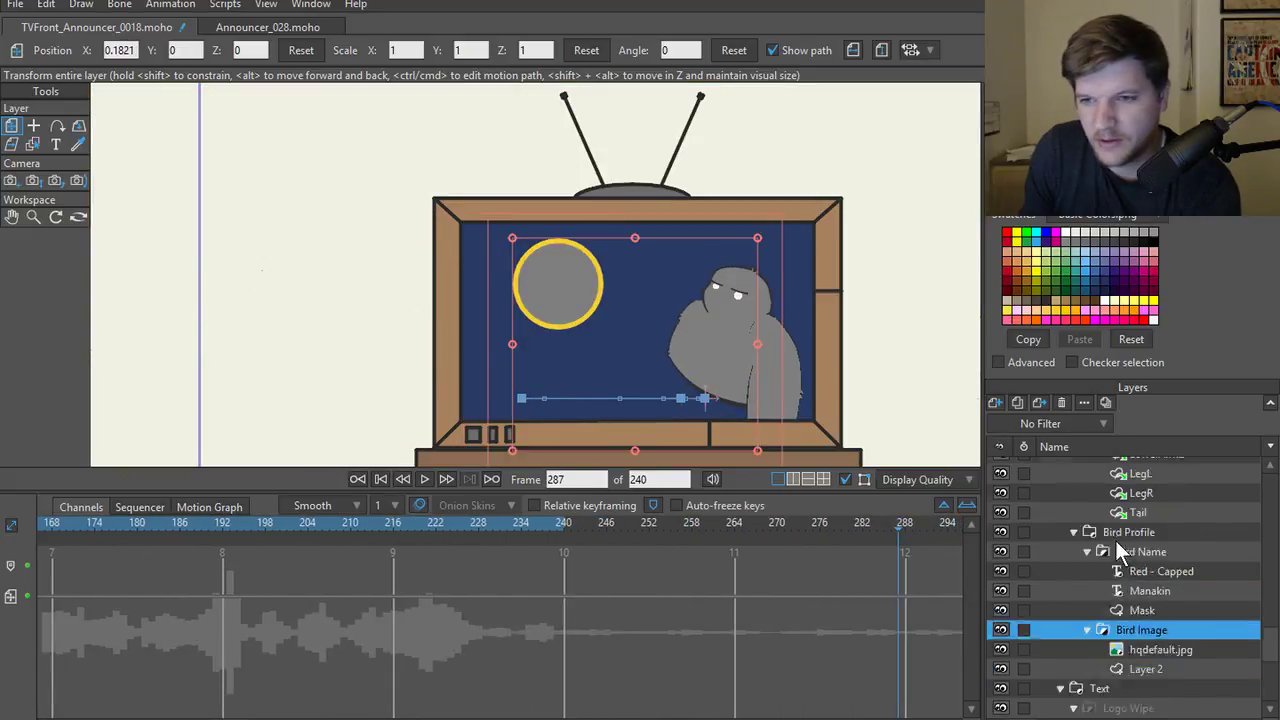
scroll(1118, 549, up, 5)
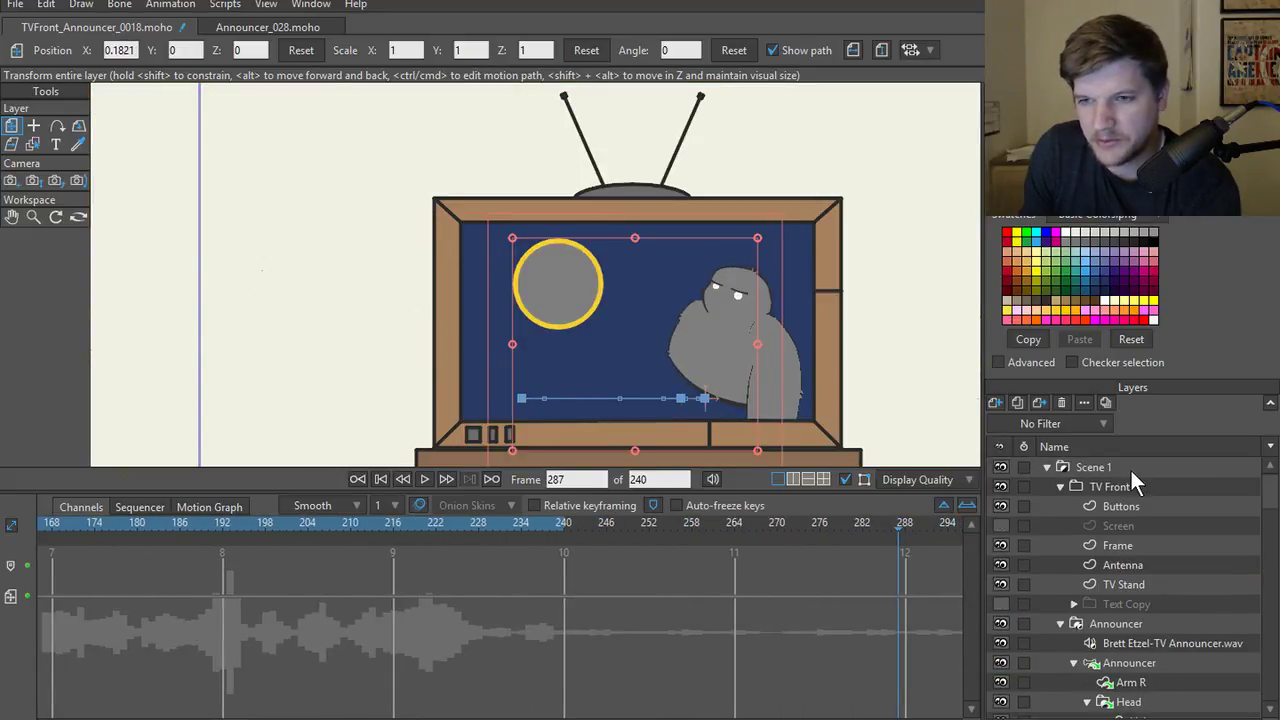
double_click(1130, 468)
click(557, 70)
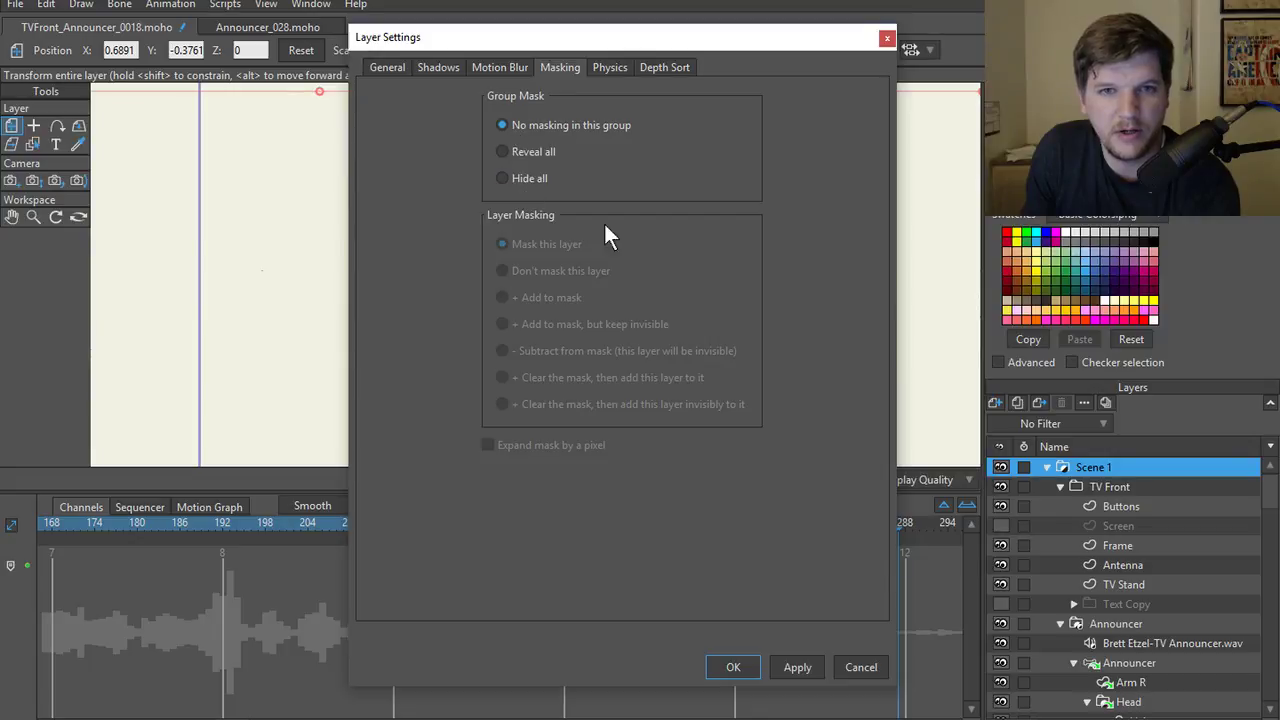
click(740, 668)
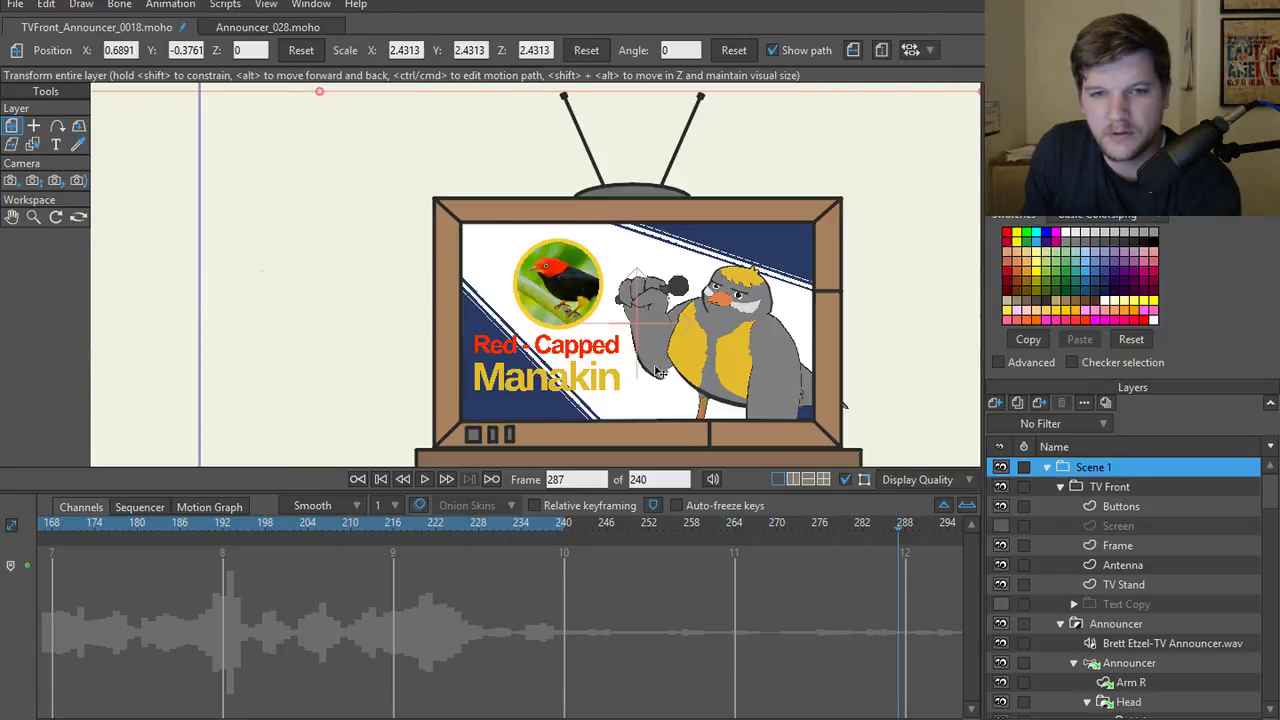
- With relative keyframing enabled at frame 132, shift all keyframes of the Red - Capped and Manakin text layers rightward, to about X -0.99 for Manakin
scroll(586, 372, up, 4)
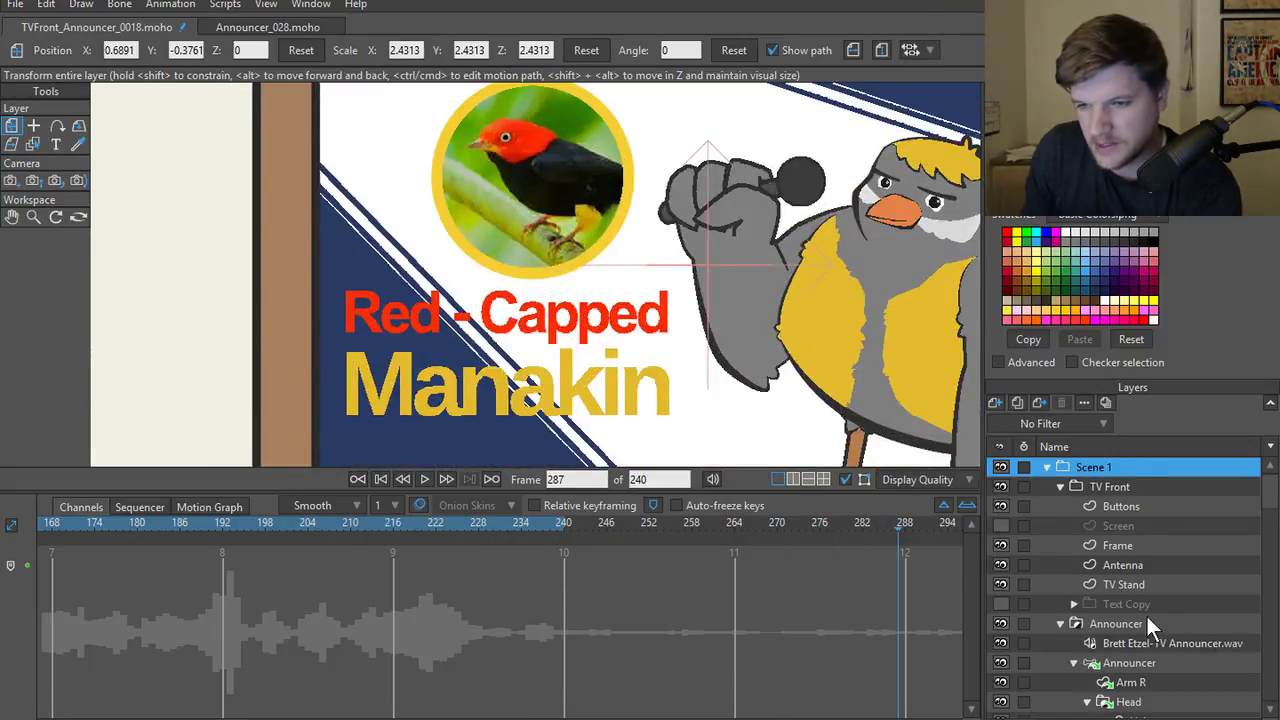
scroll(1146, 613, down, 6)
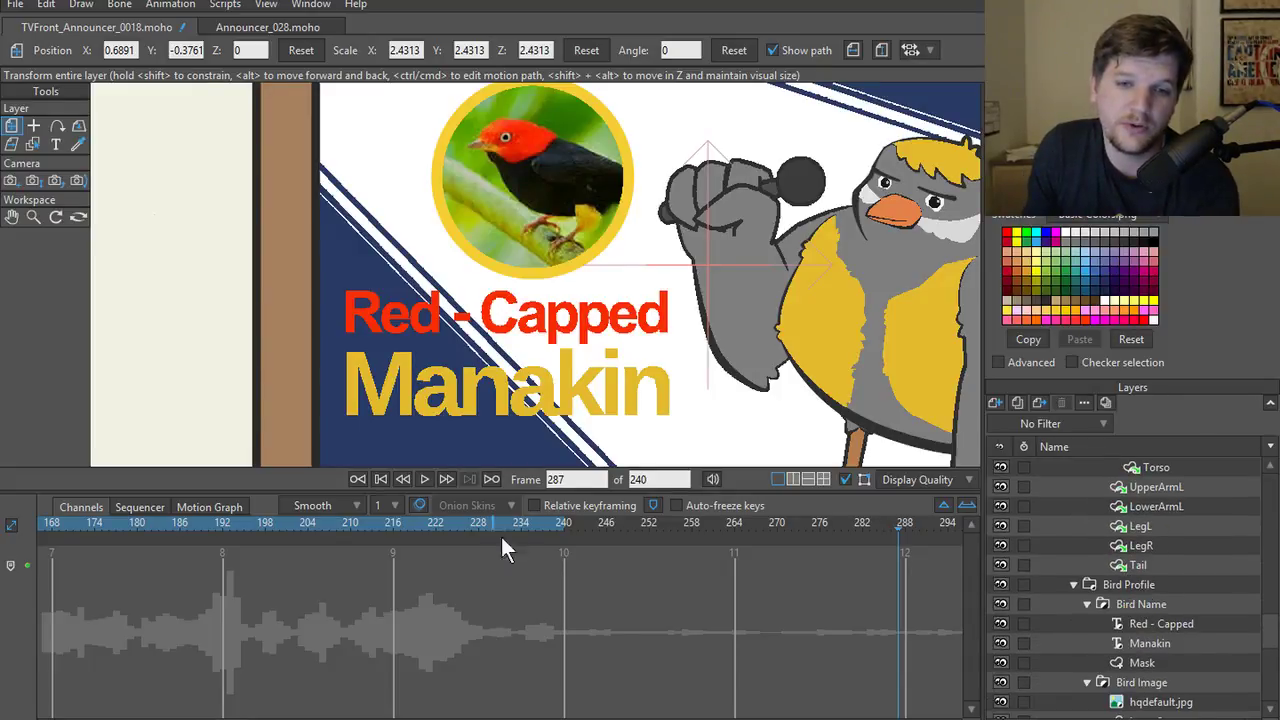
scroll(1076, 604, down, 2)
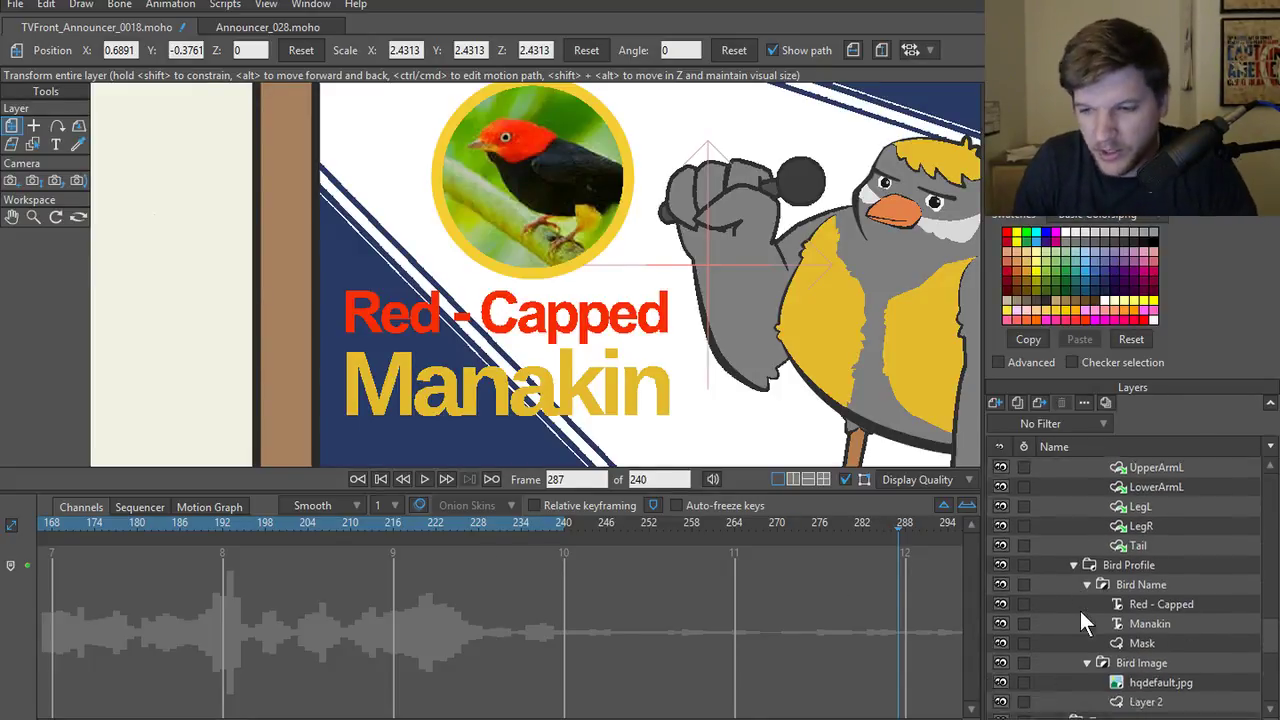
click(1169, 548)
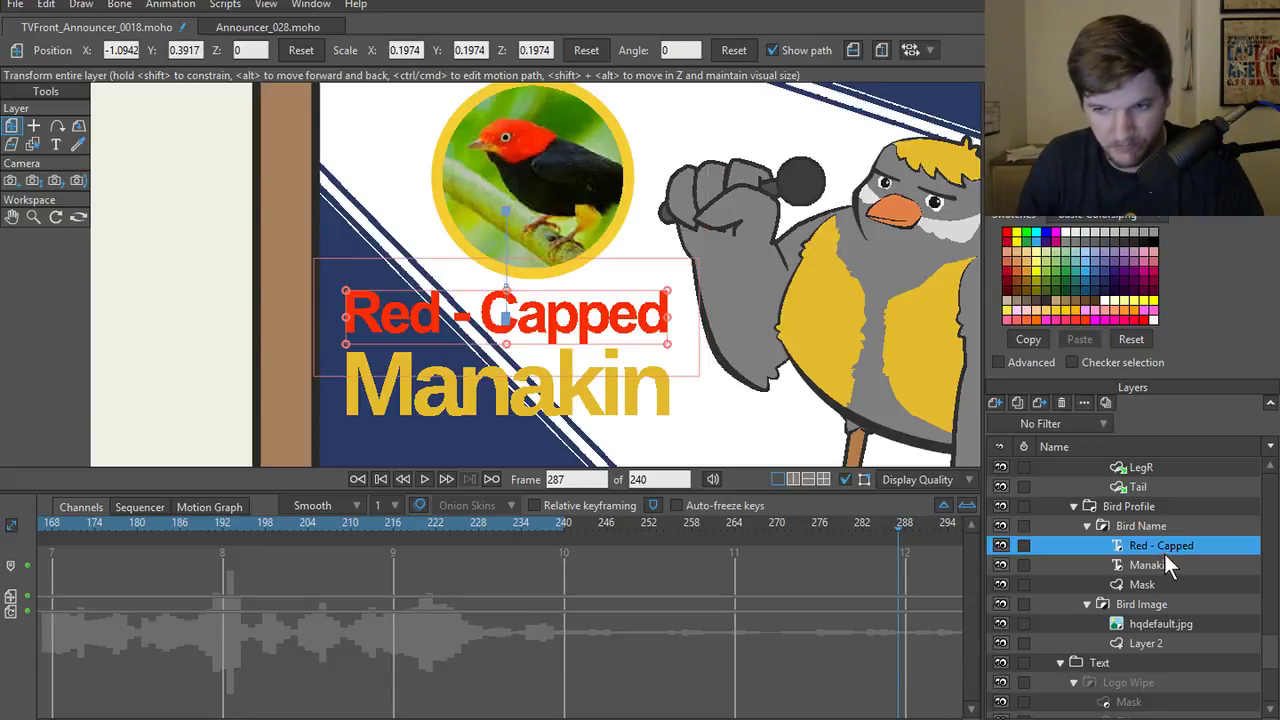
shift+click(1160, 565)
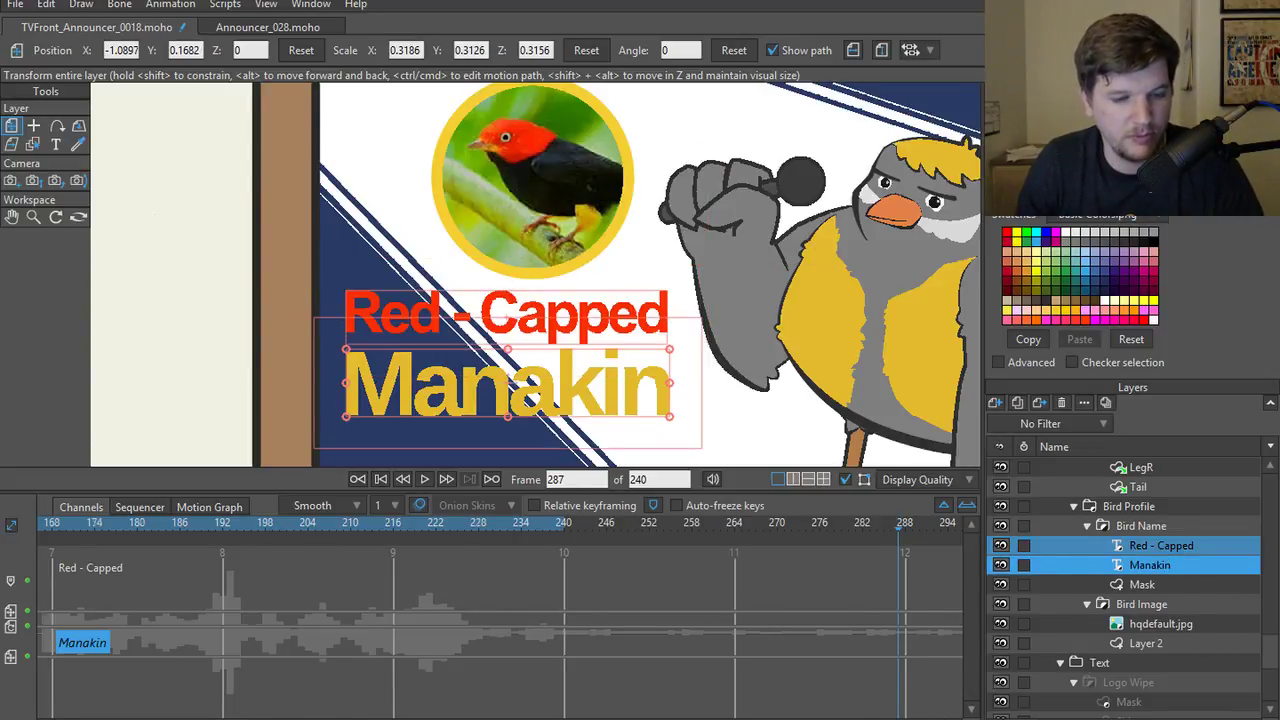
scroll(500, 620, left, 10)
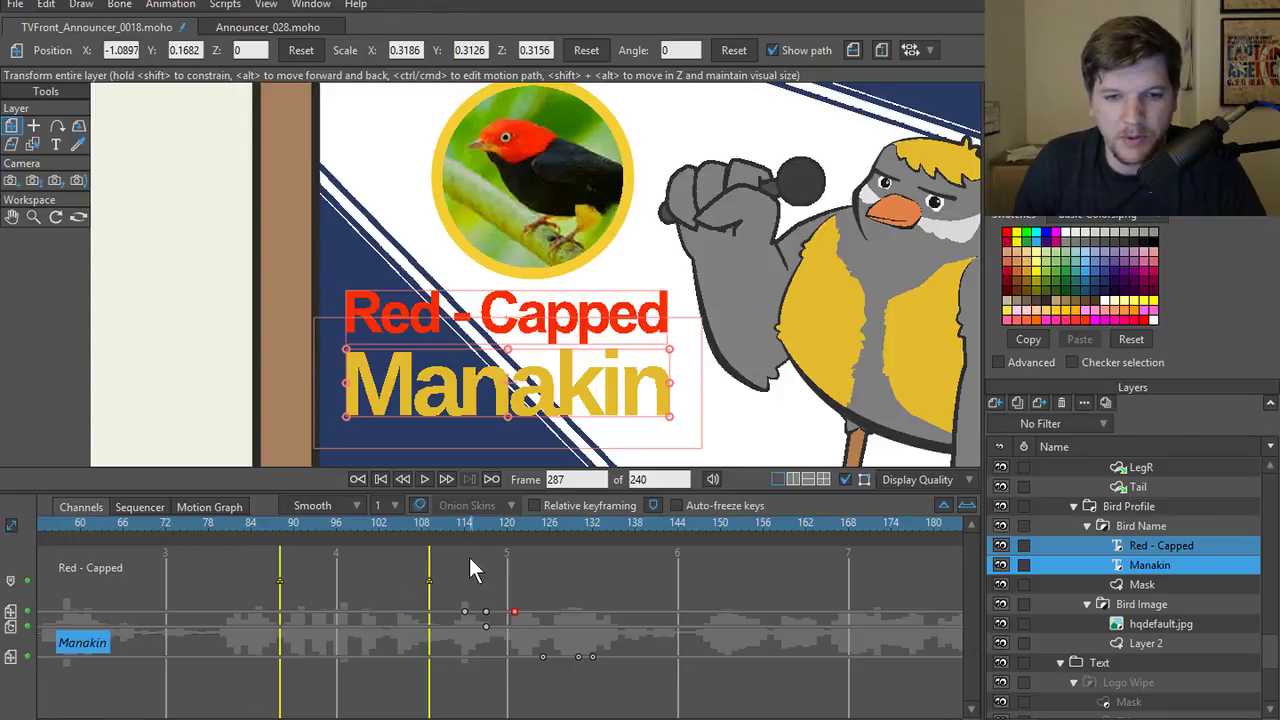
drag(471, 524, 593, 554)
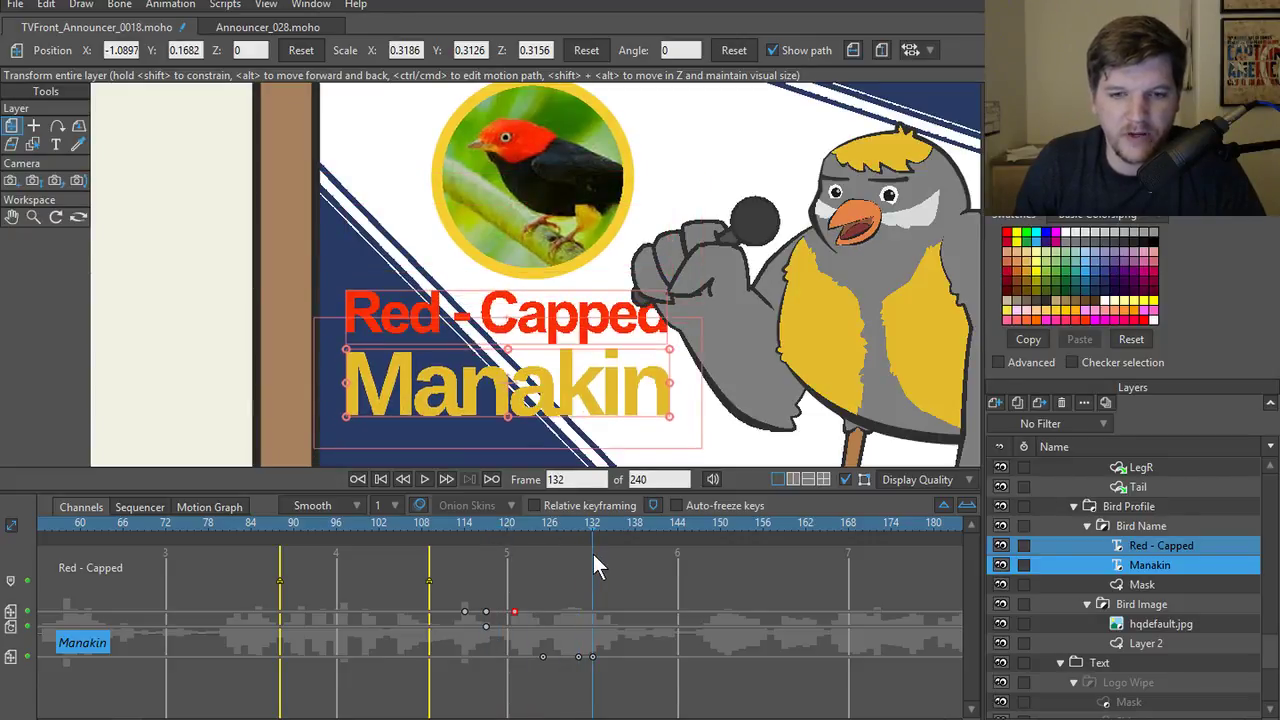
click(535, 506)
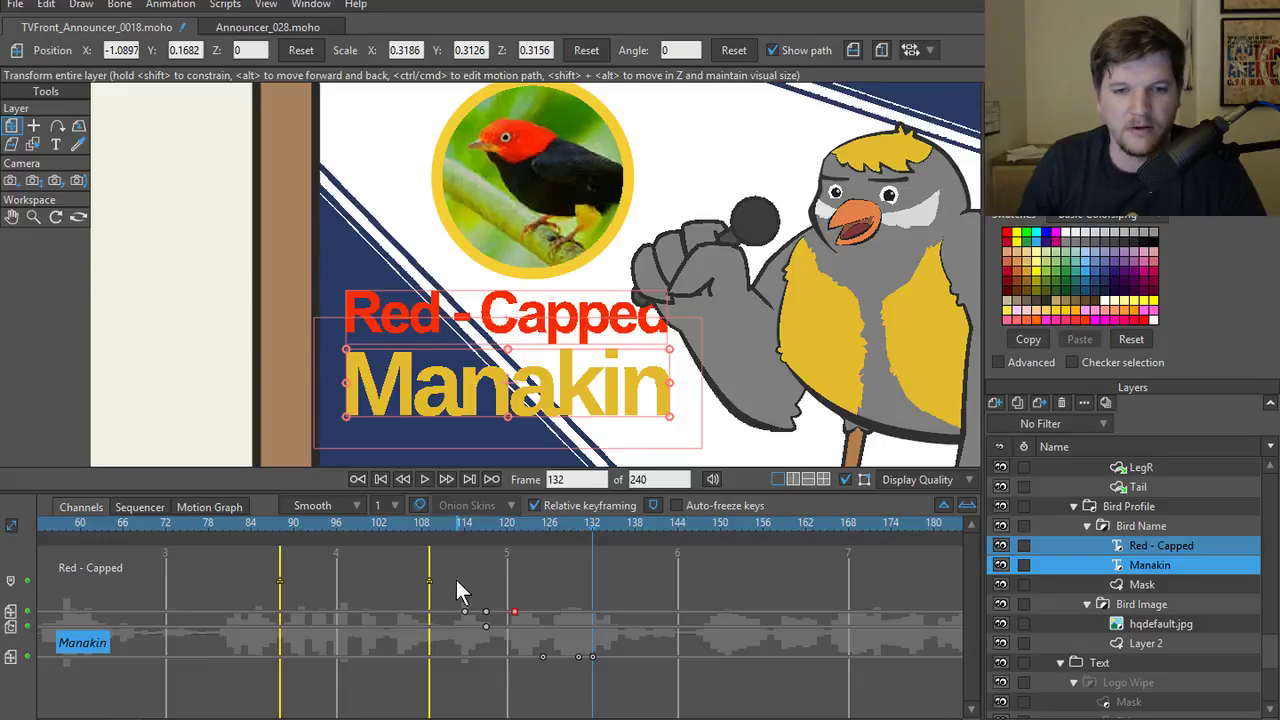
drag(455, 577, 686, 702)
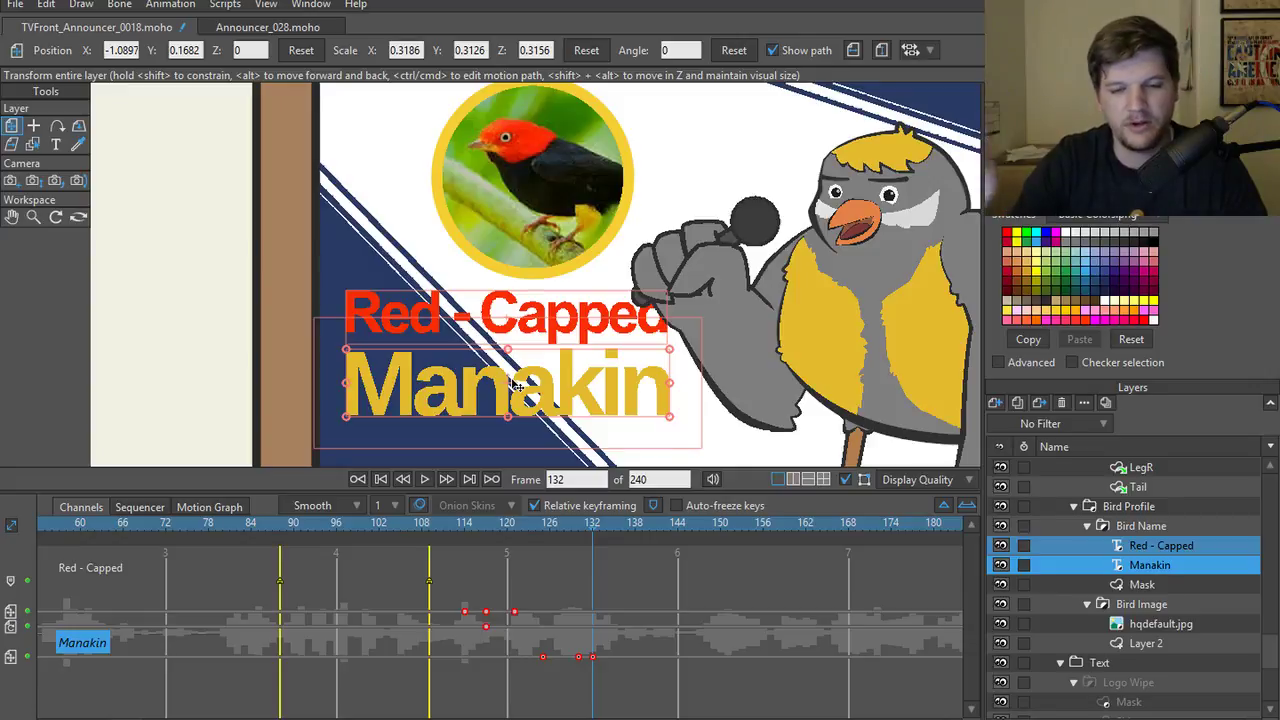
drag(527, 383, 555, 385)
- Hide the UpperArmL layer of the announcer to uncover the bird name text
scroll(1068, 509, up, 5)
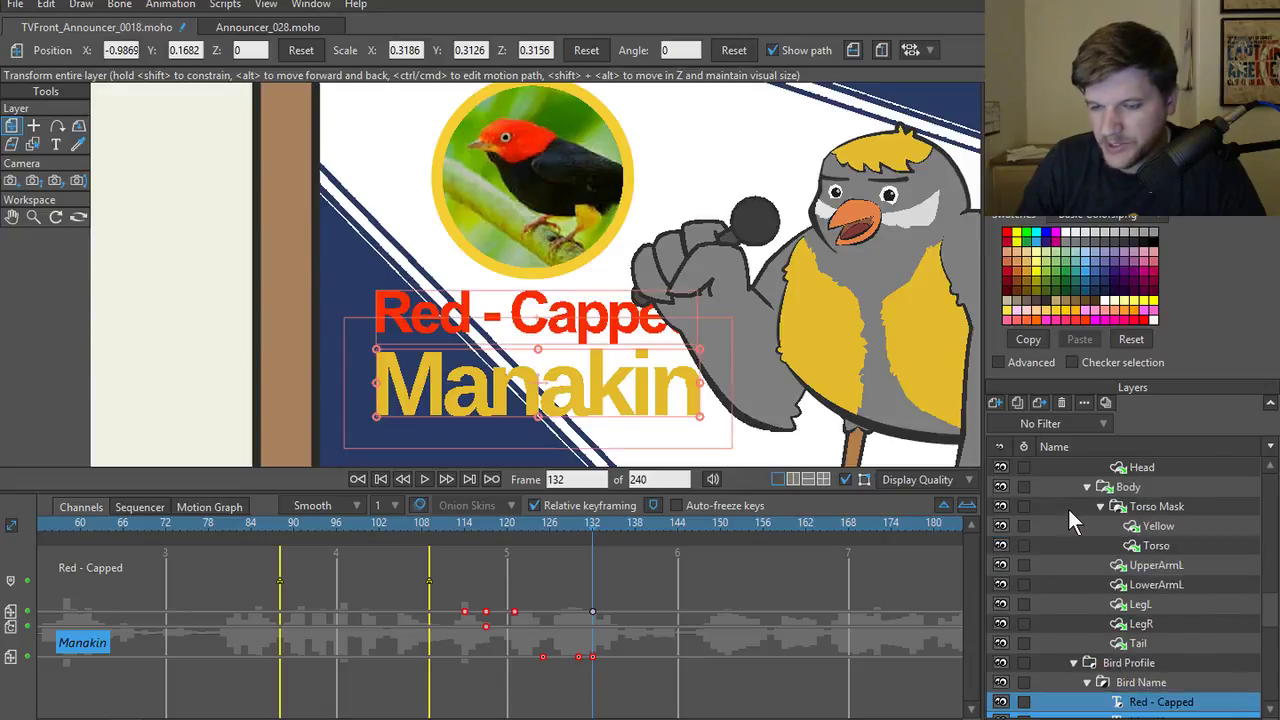
scroll(1066, 520, up, 5)
scroll(1040, 610, down, 3)
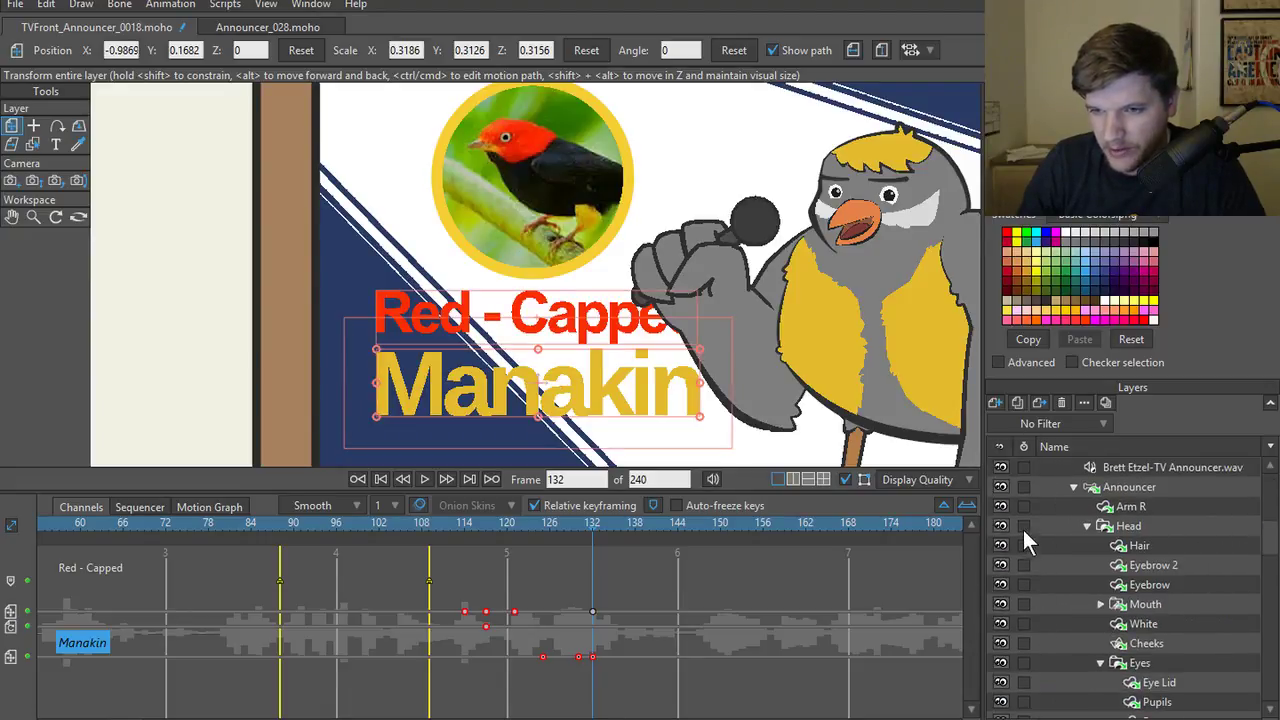
scroll(1032, 550, down, 3)
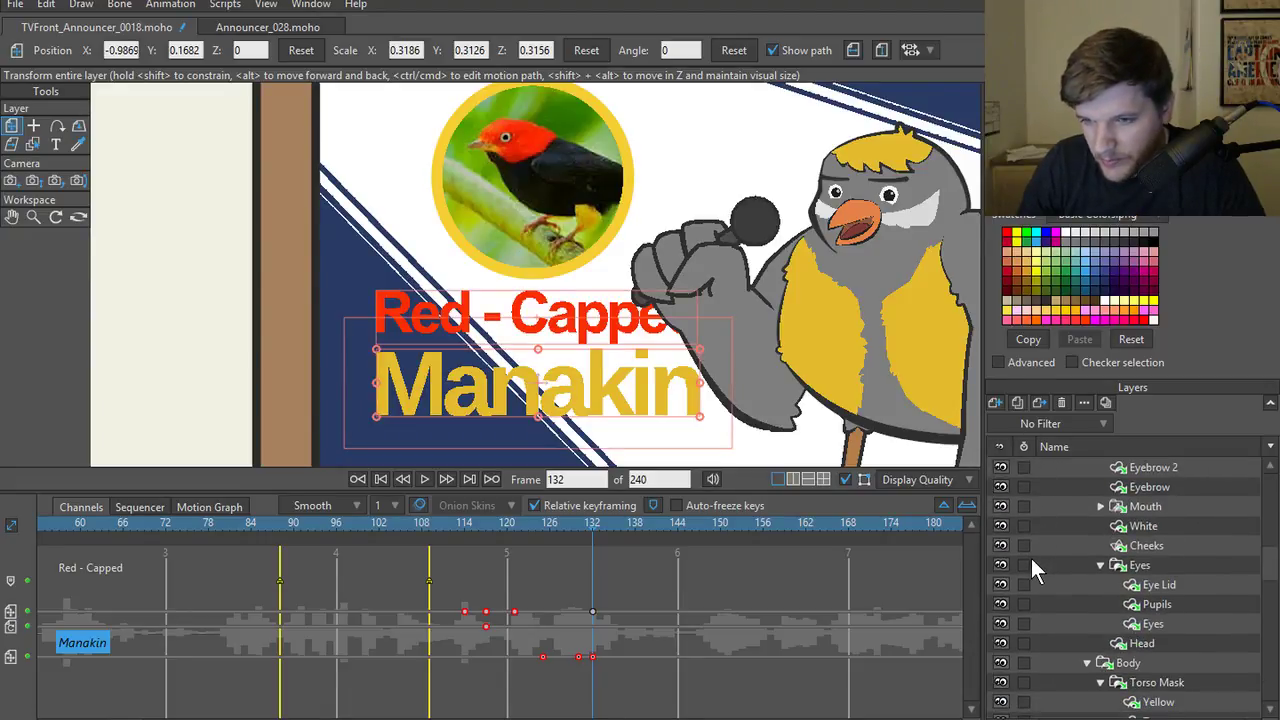
scroll(1031, 556, up, 2)
scroll(1030, 554, down, 6)
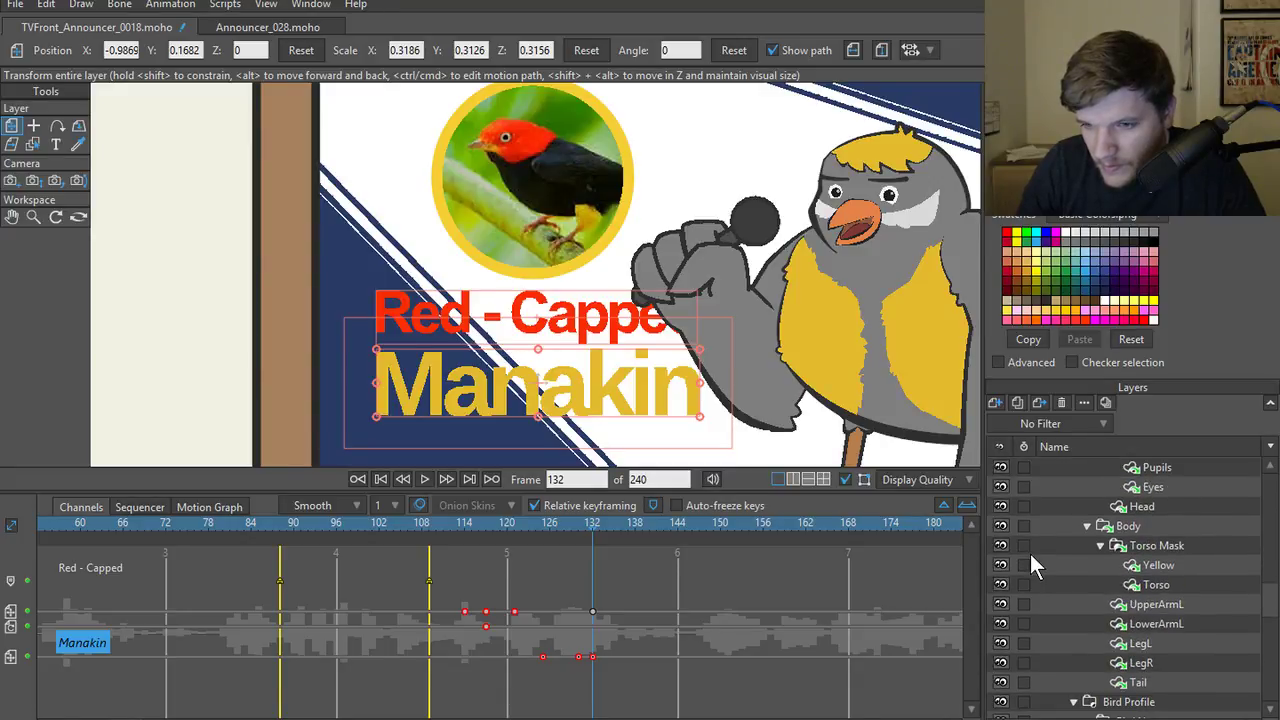
click(1000, 603)
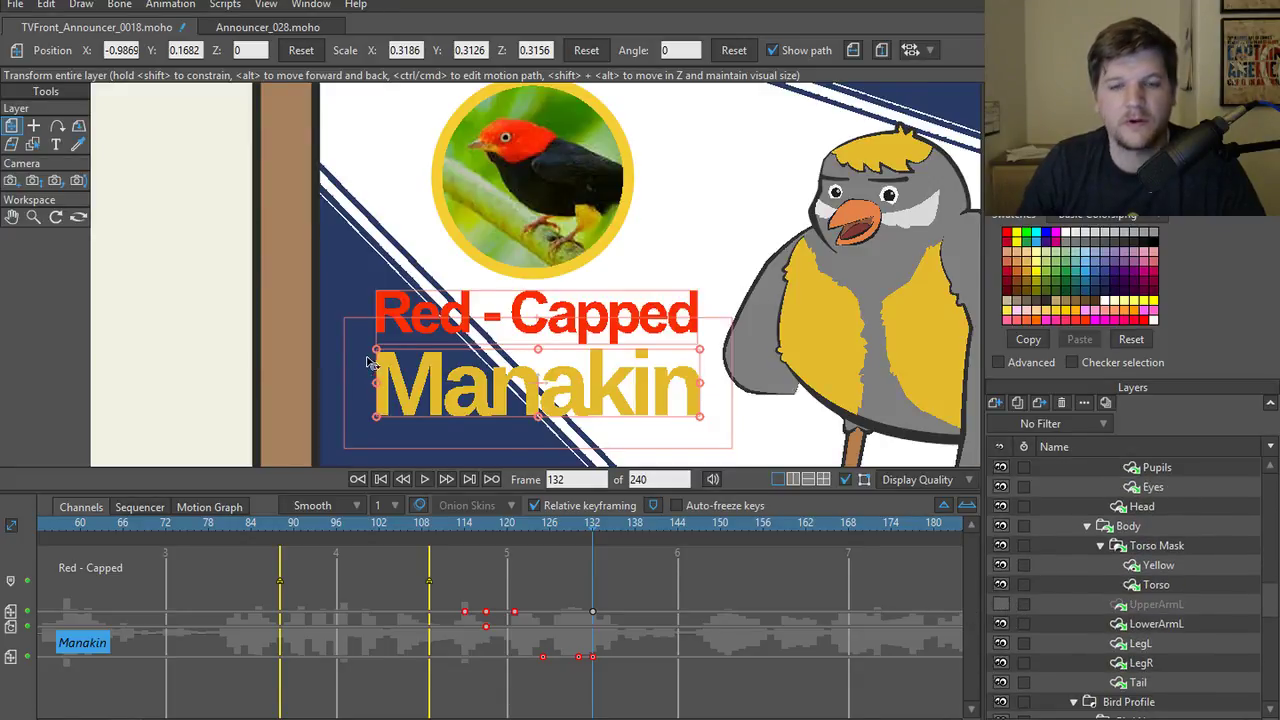
- Render frame 132, shift the bird name text back slightly to X -1.0089 for Manakin, and render the frame again
key(ctrl+r)
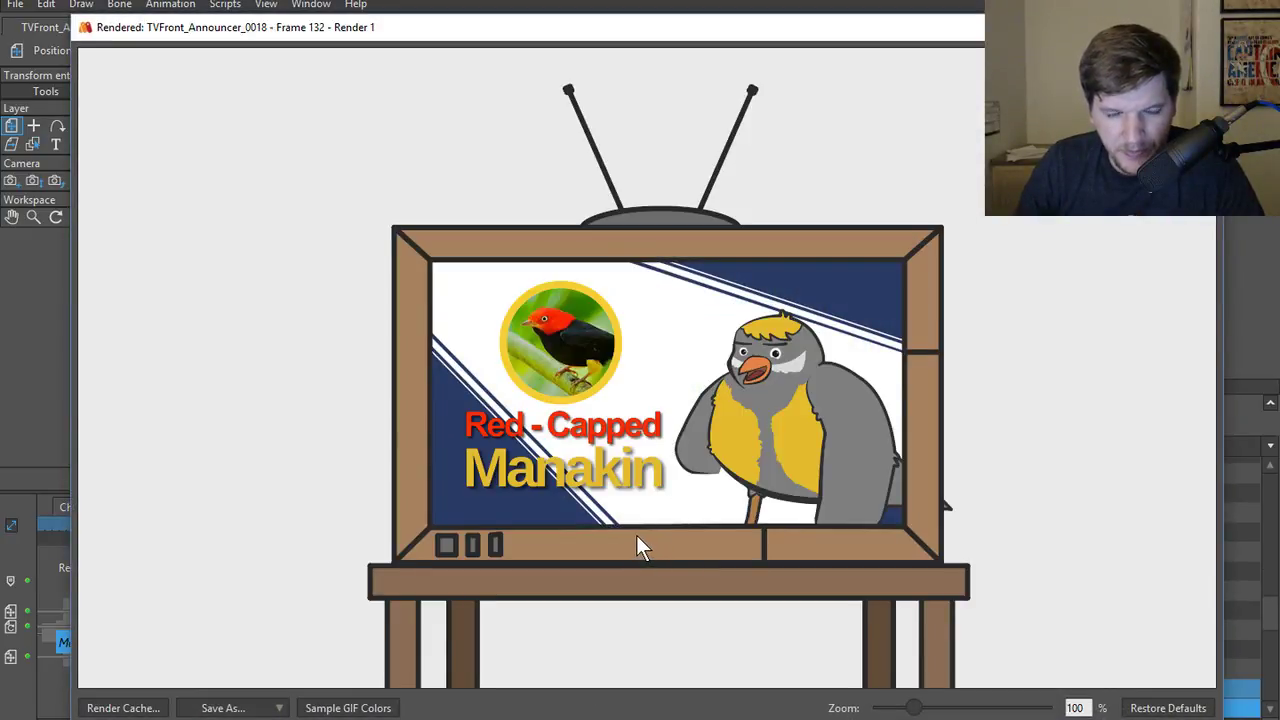
click(1204, 27)
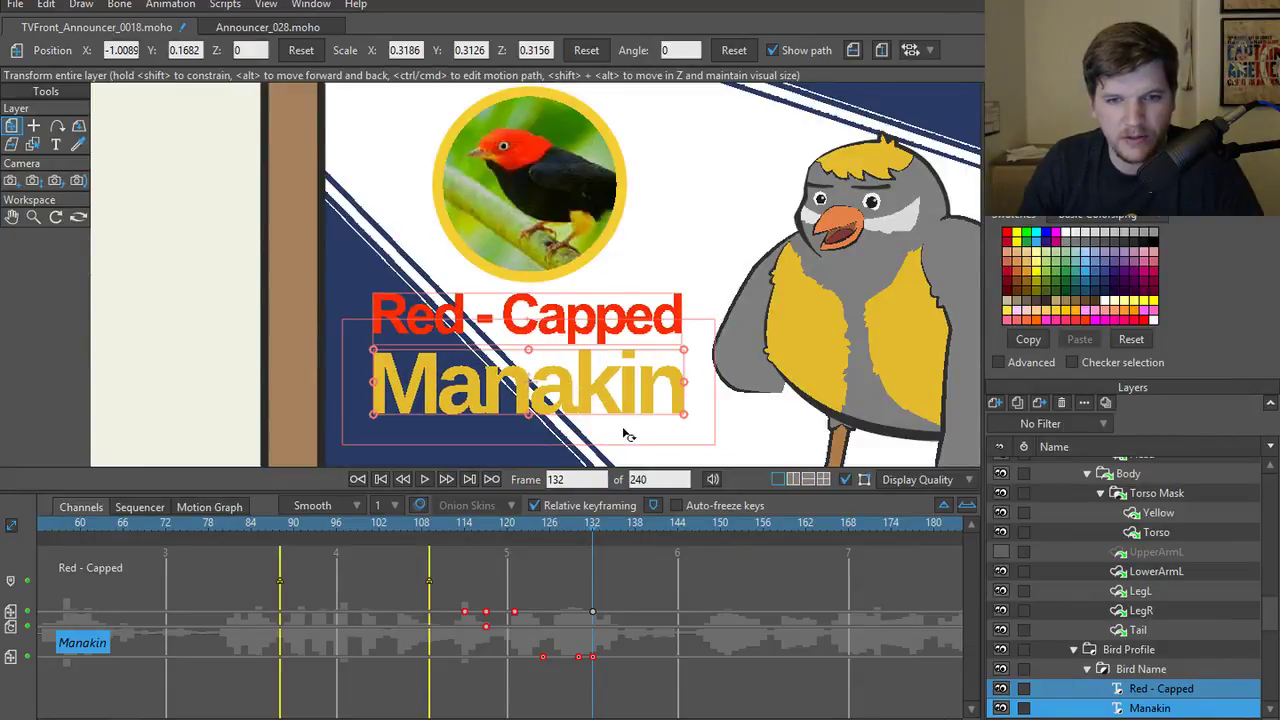
key(ctrl+r)
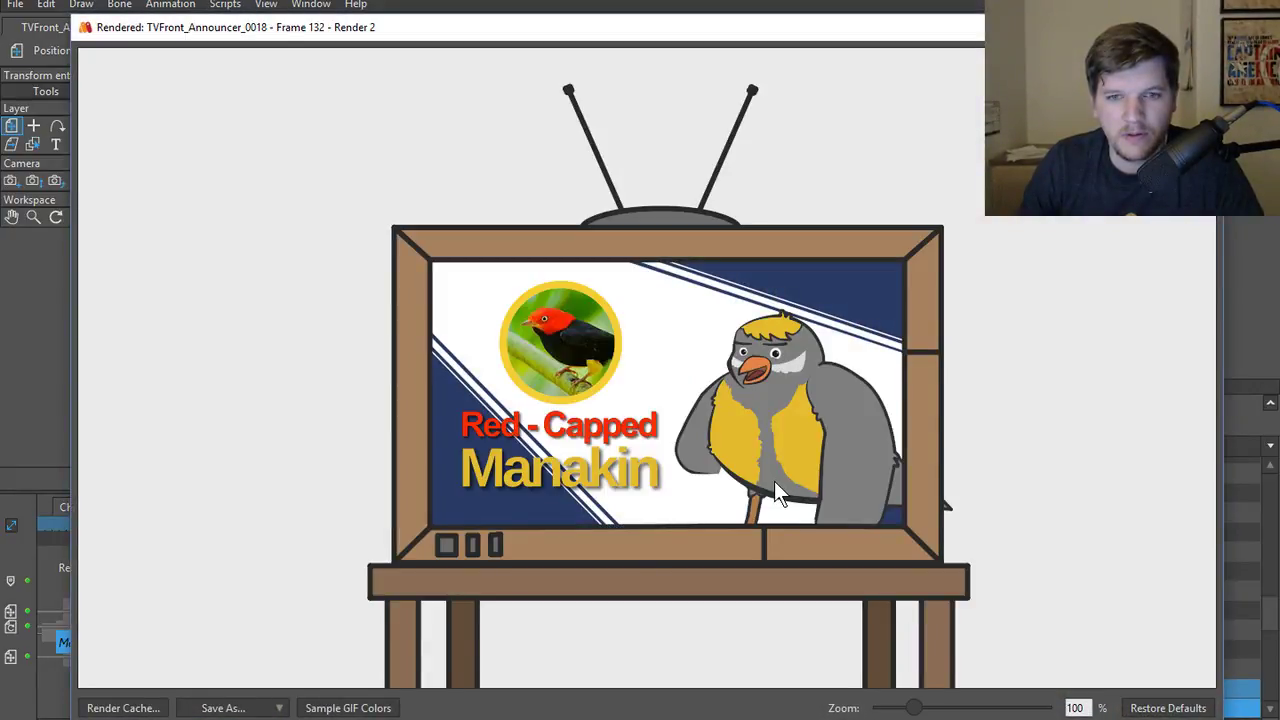
click(1204, 27)
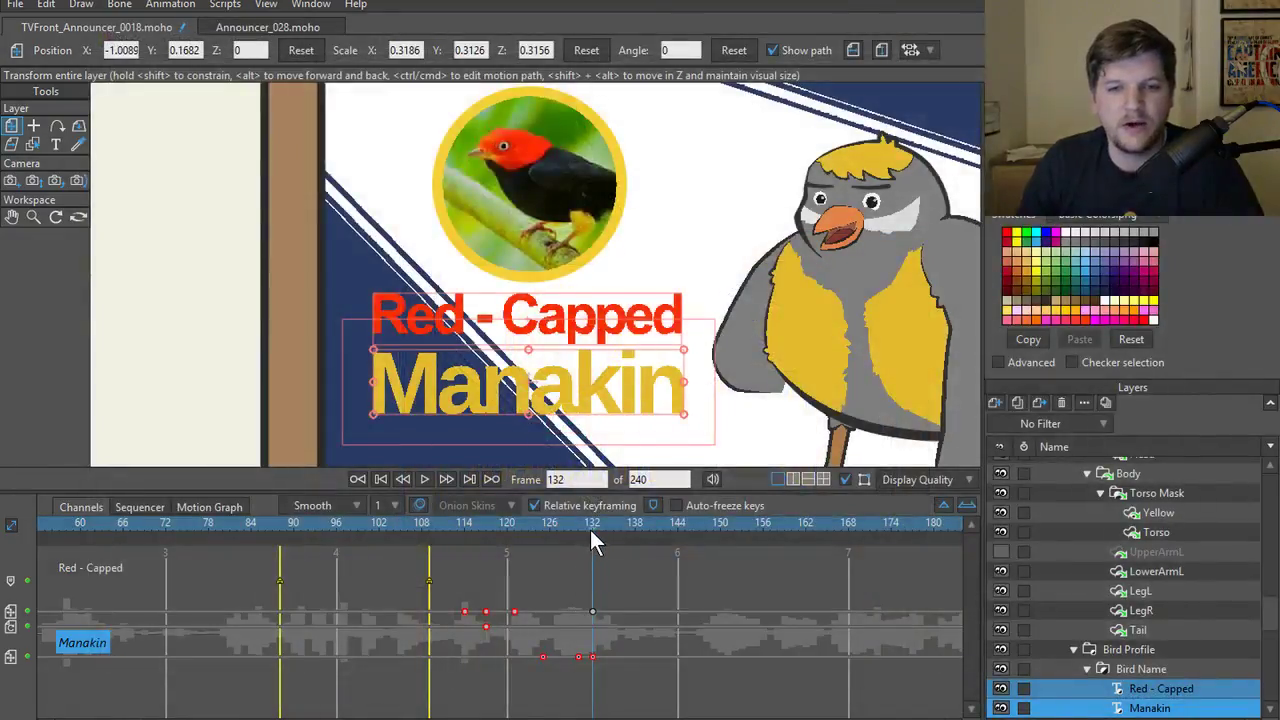
- Scrub through the timeline to check the shifted bird name, turn off relative keyframing and return to frame 0
mouse_move(590, 533)
mouse_down()
mouse_move(421, 535)
mouse_move(571, 529)
mouse_up()
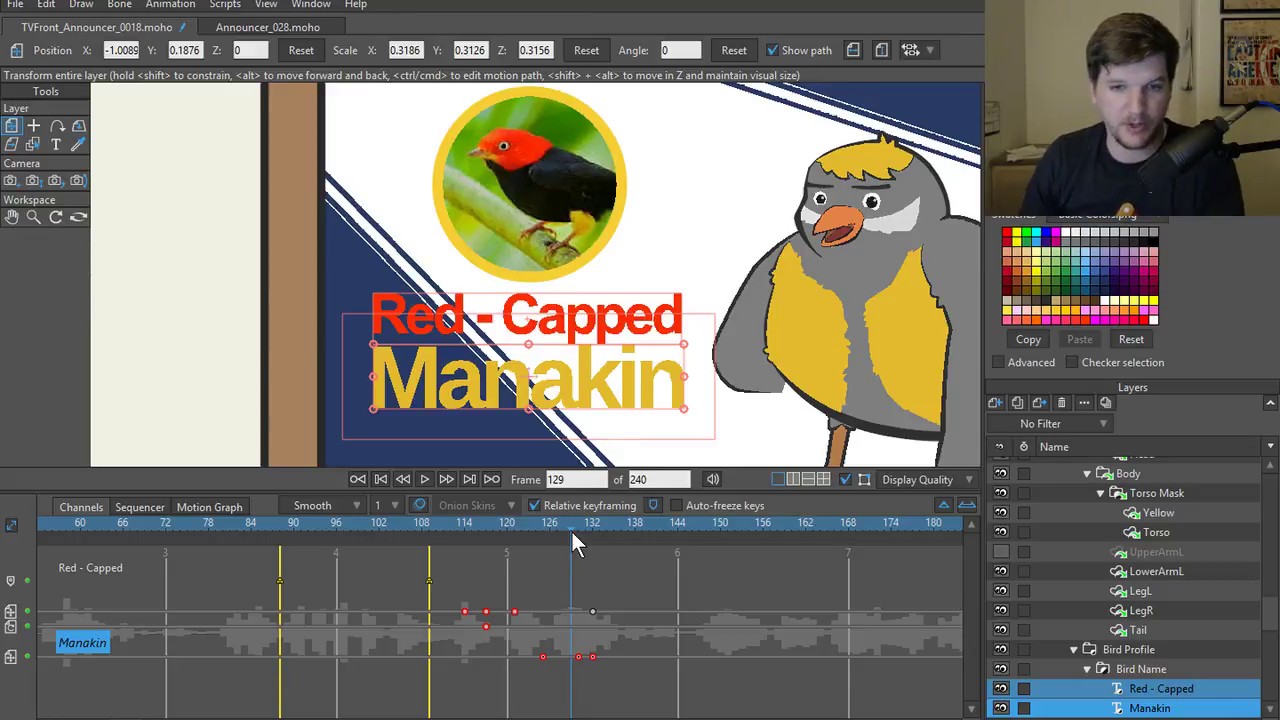
drag(563, 525, 133, 542)
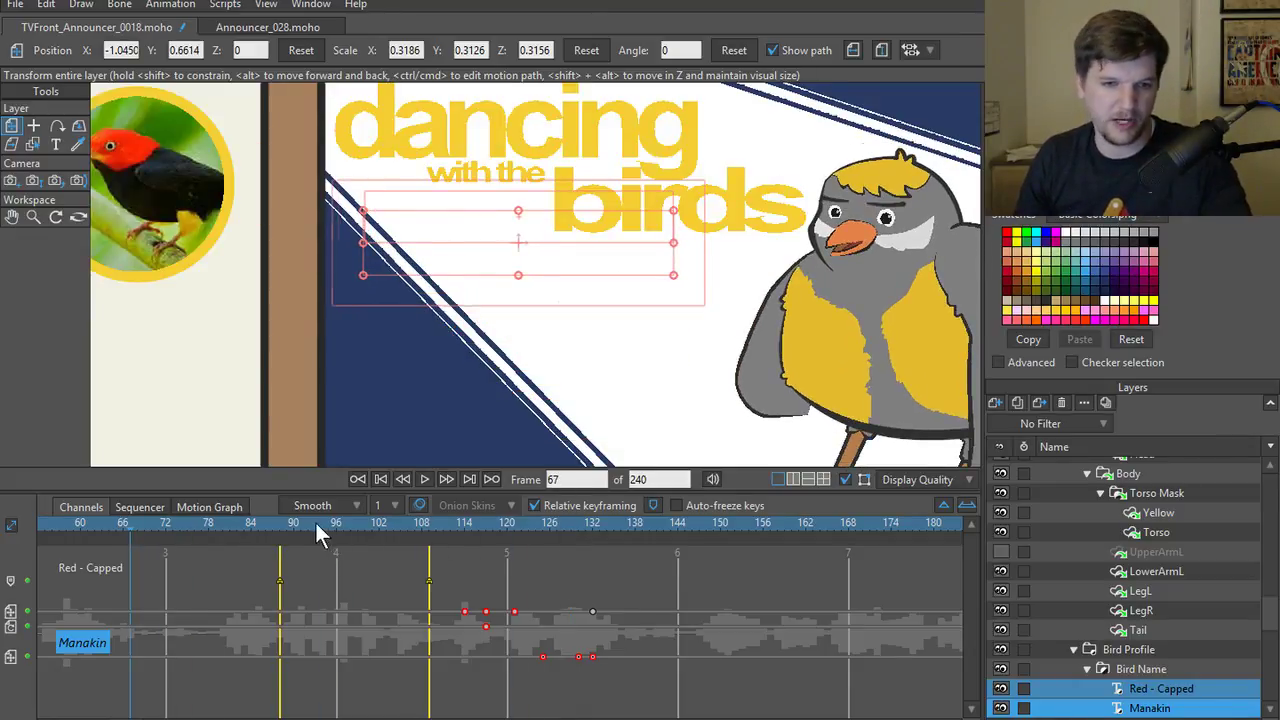
drag(315, 535, 265, 552)
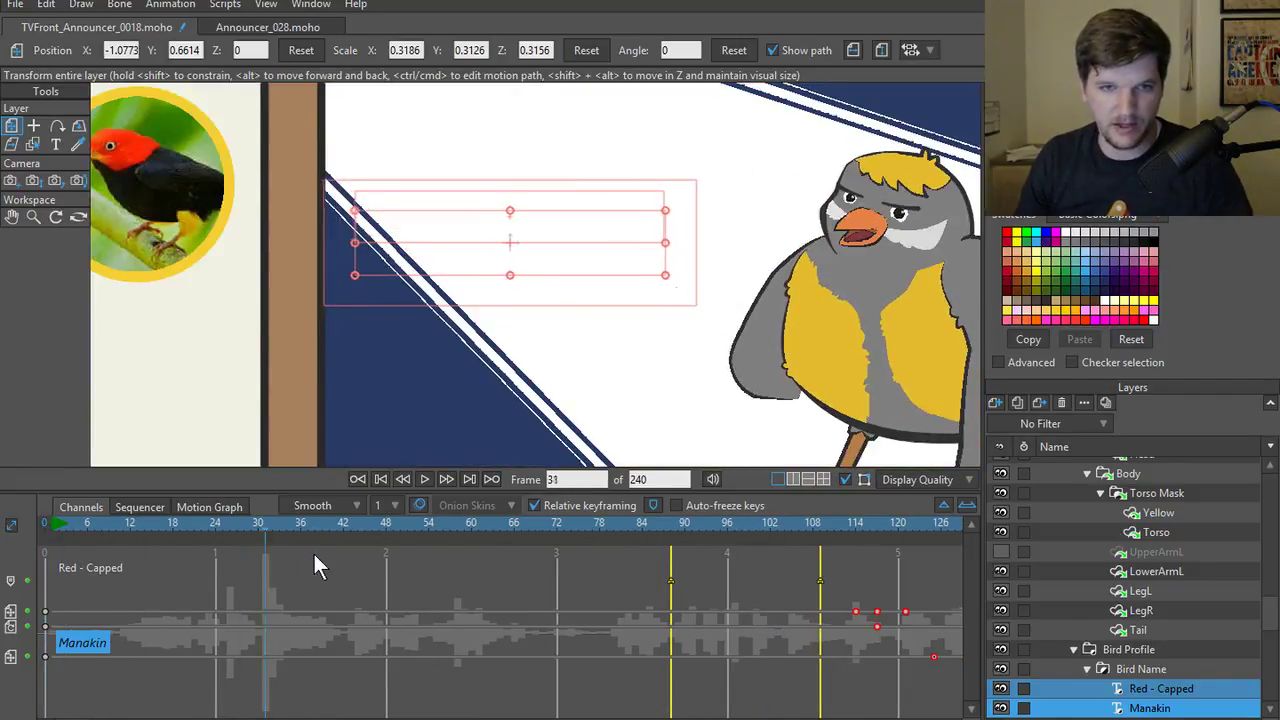
click(86, 549)
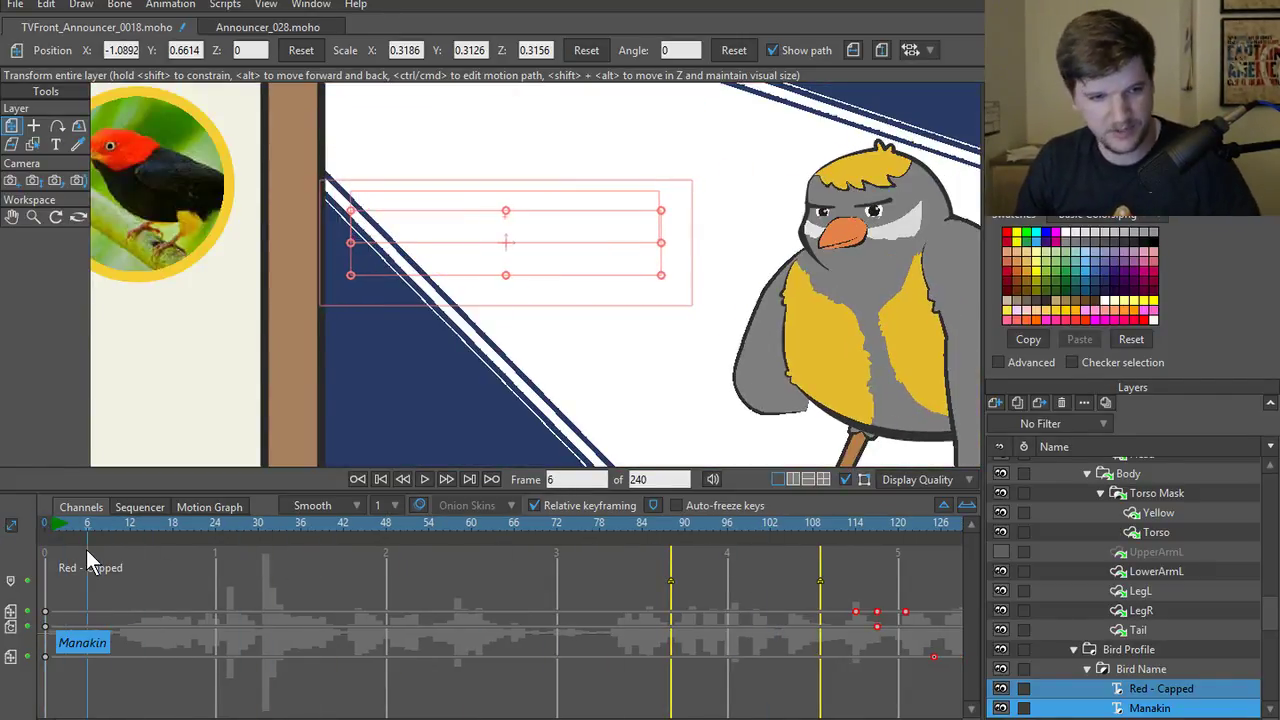
drag(86, 549, 282, 561)
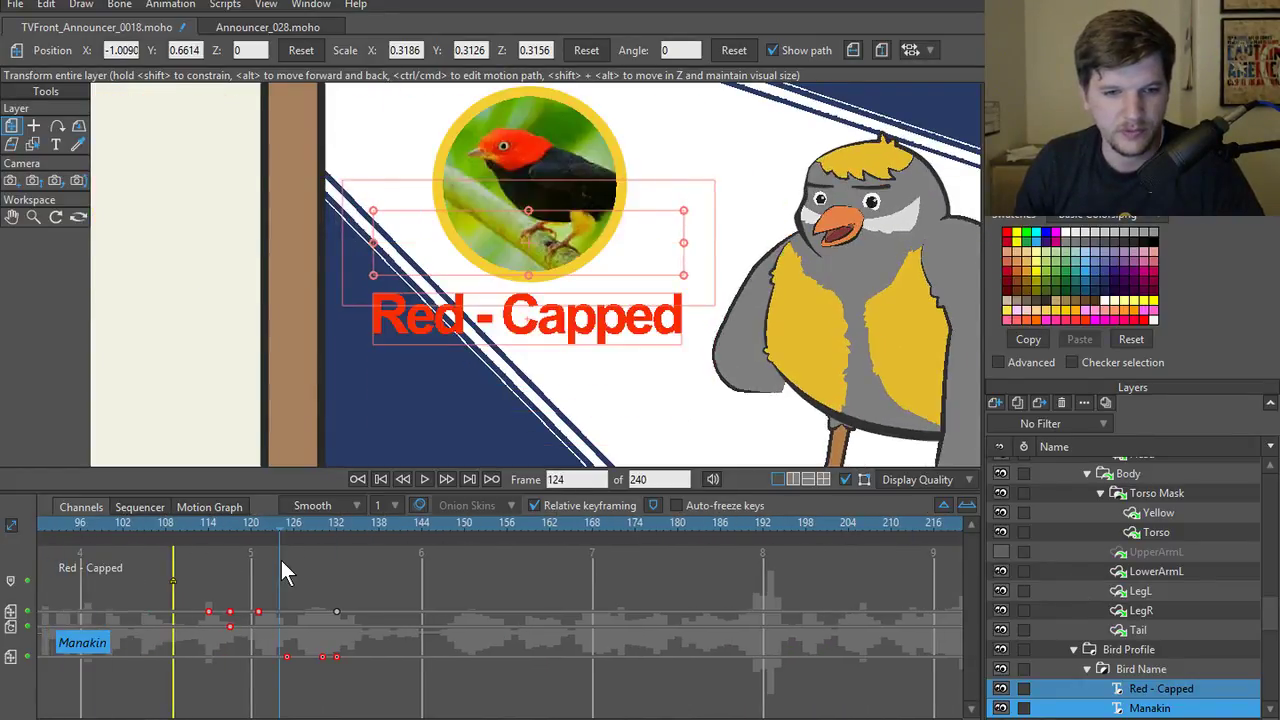
click(534, 505)
click(380, 480)
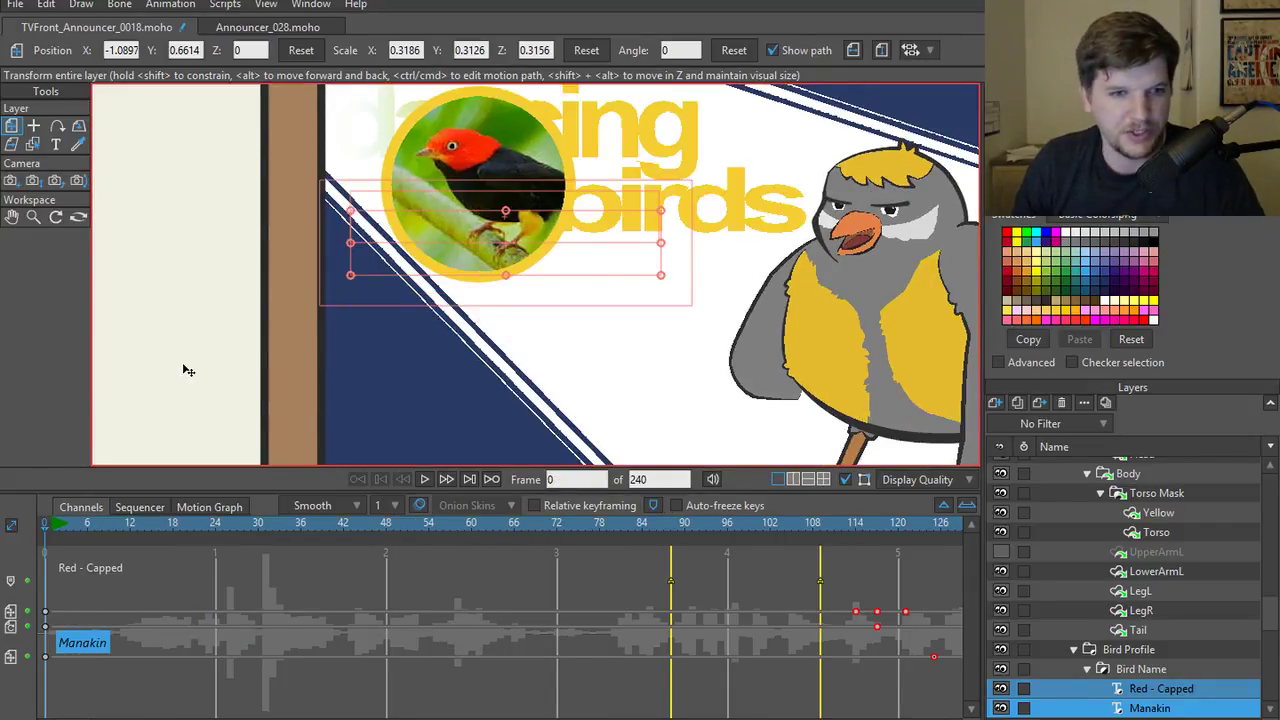
click(1165, 650)
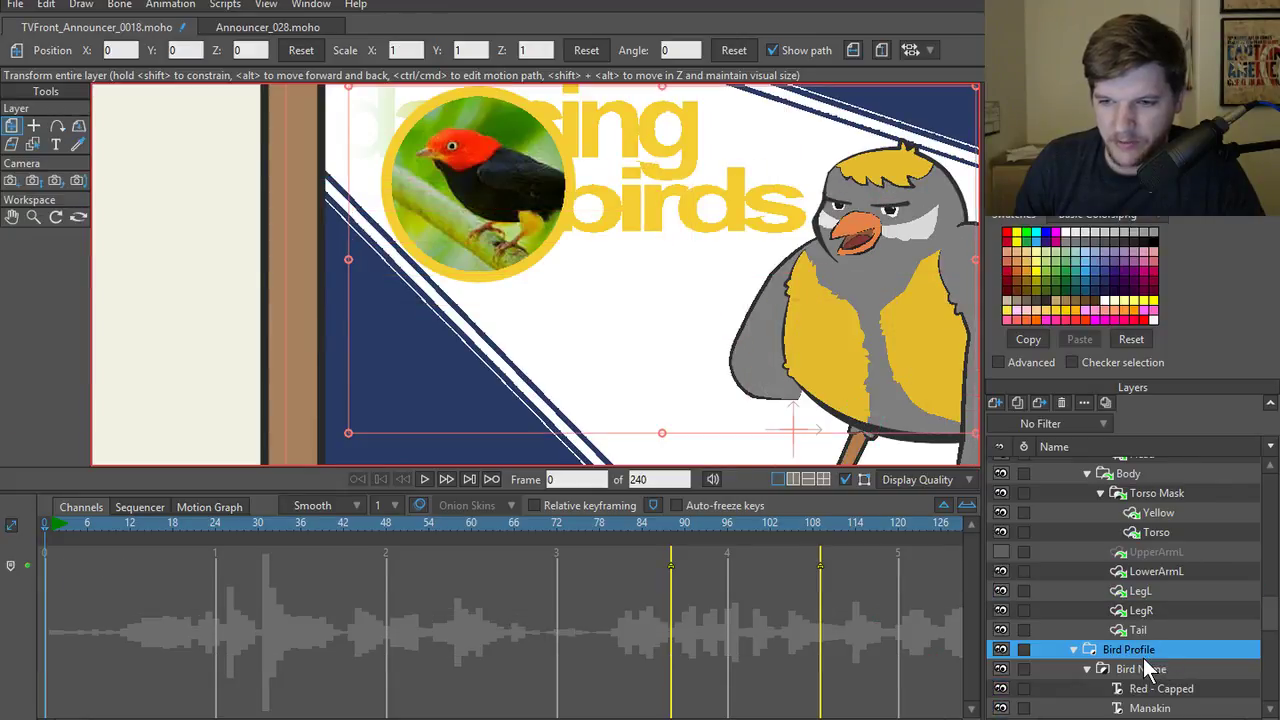
double_click(1128, 649)
click(1204, 625)
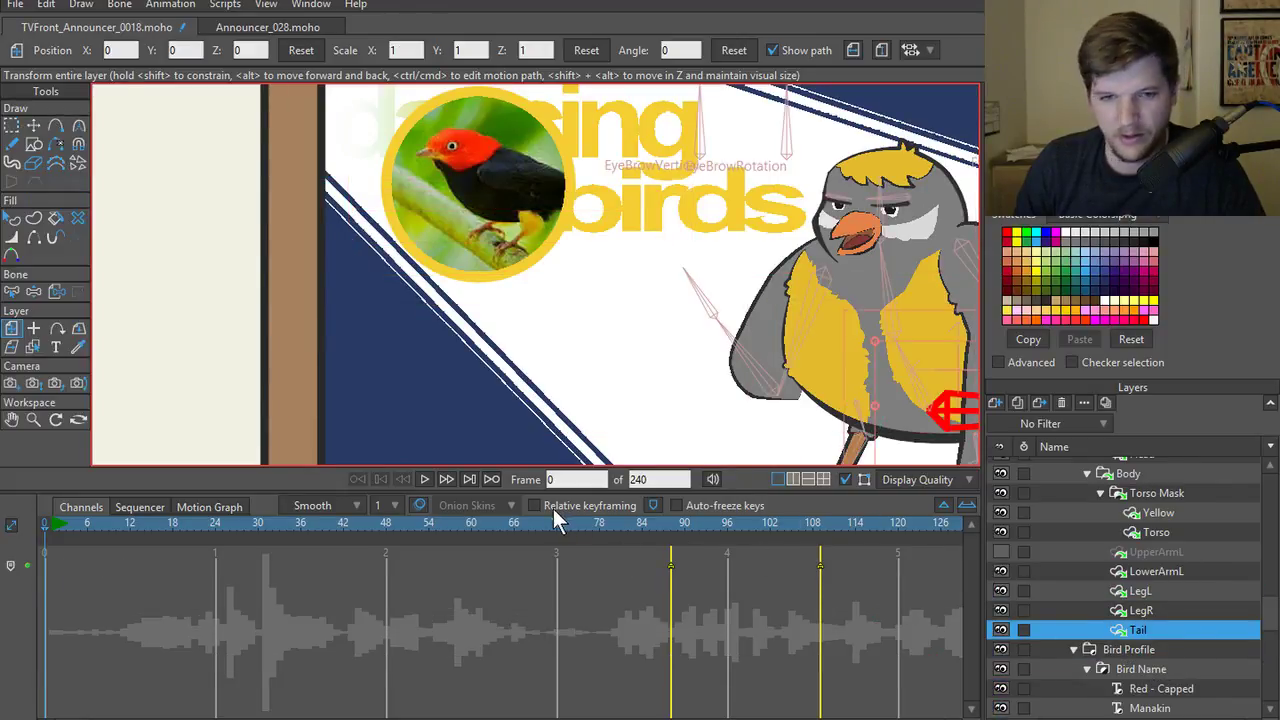
- Play the animation from frame 0 to frame 70 with the whole TV in view
scroll(505, 307, down, 3)
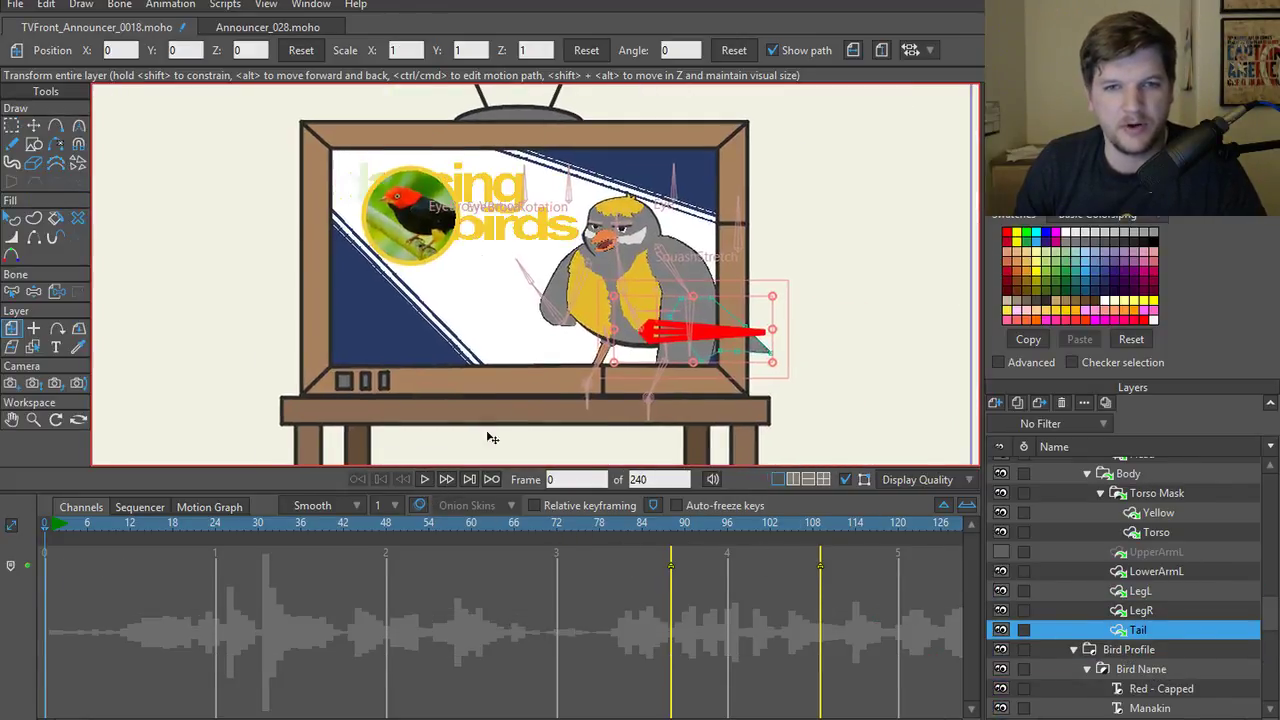
click(421, 479)
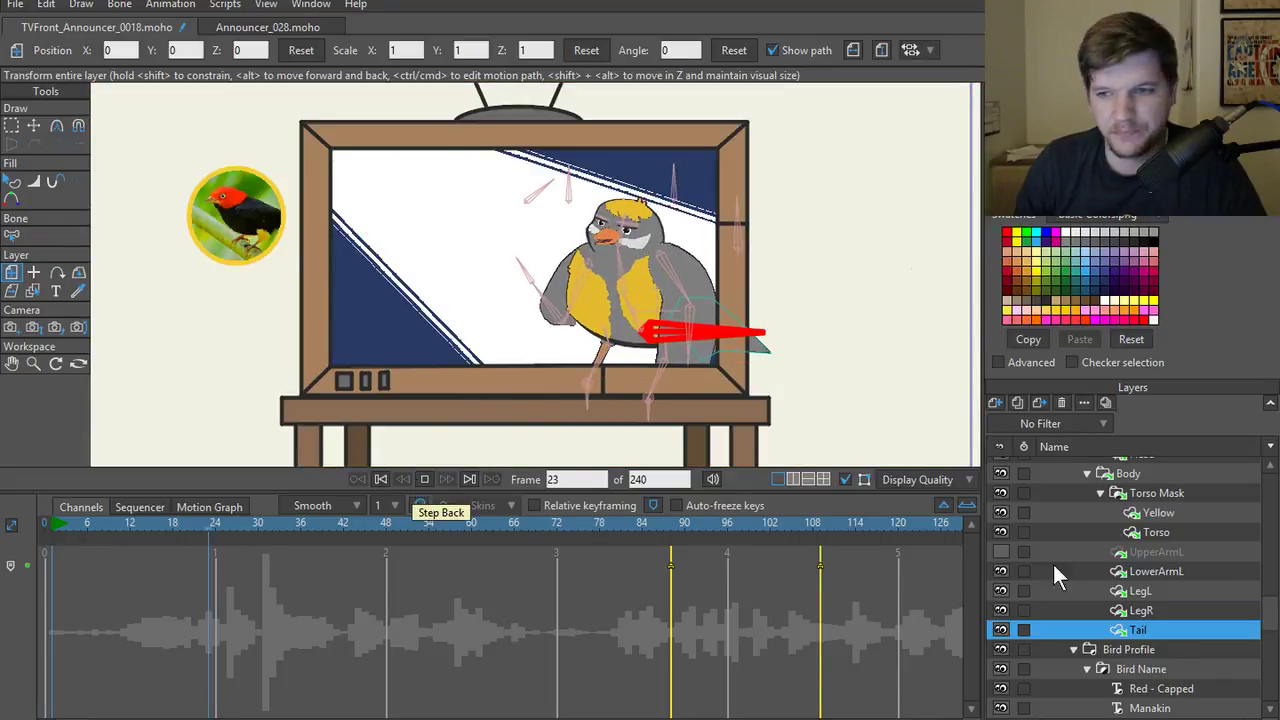
click(424, 479)
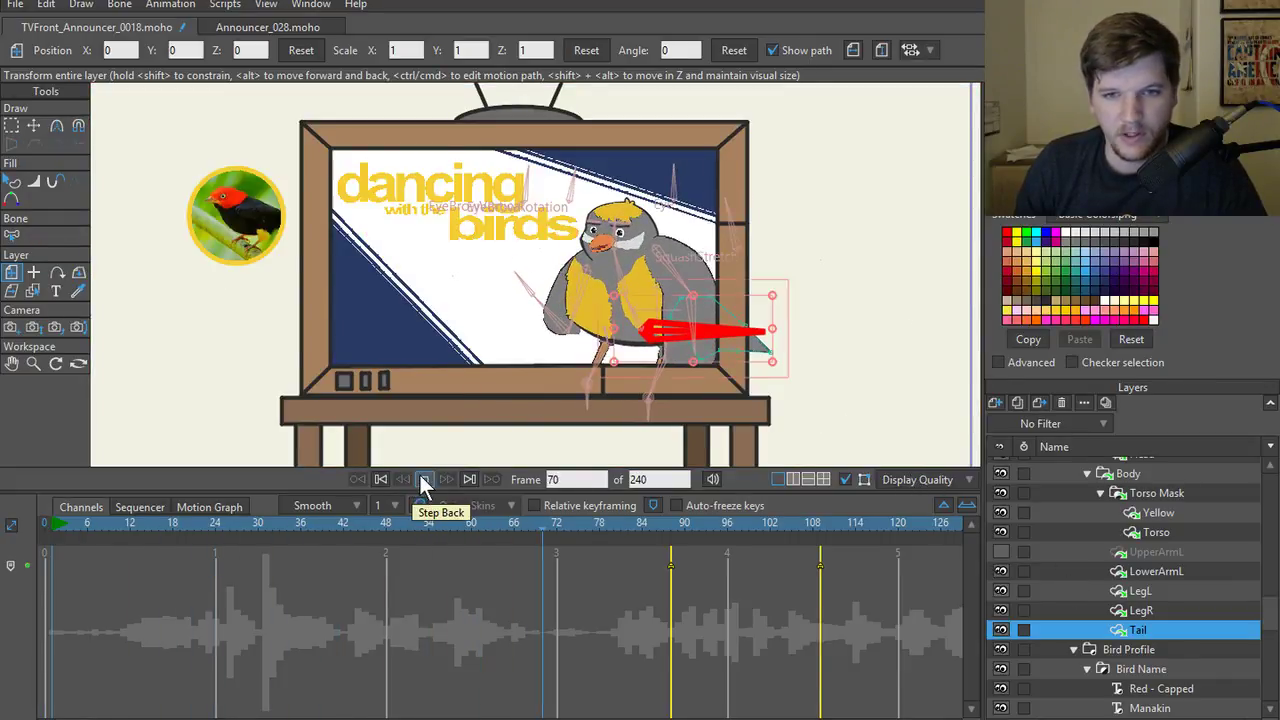
- Make the UpperArmL layer visible again and play the animation from the beginning to review the full TV scene
scroll(1127, 624, up, 2)
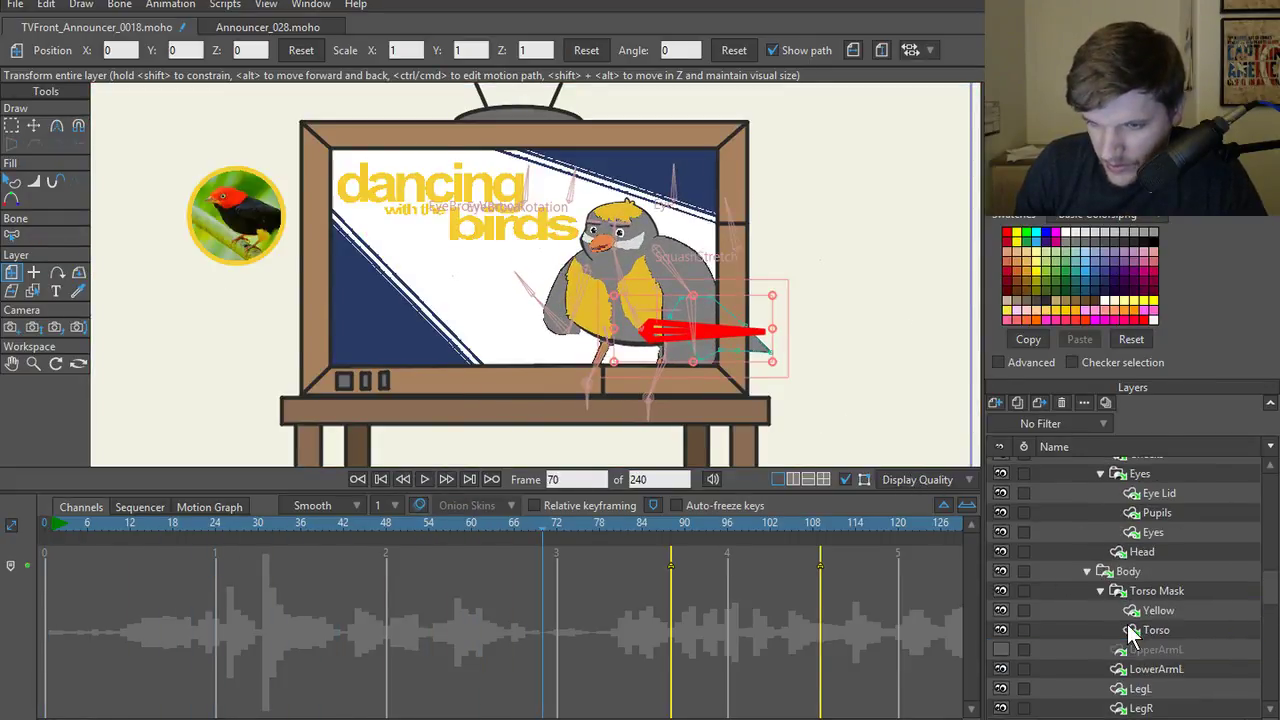
click(1000, 649)
click(381, 480)
click(422, 480)
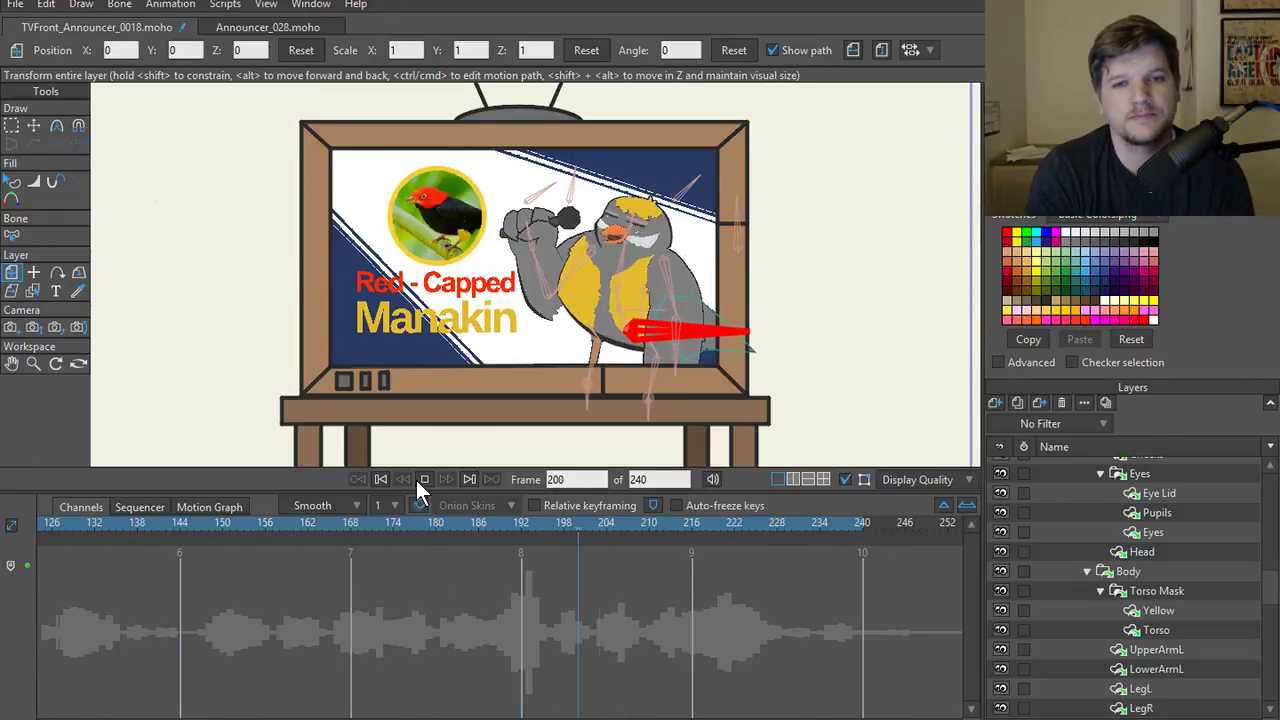
- Stop playback at frame 235 and render that frame to inspect the TV scene
click(420, 481)
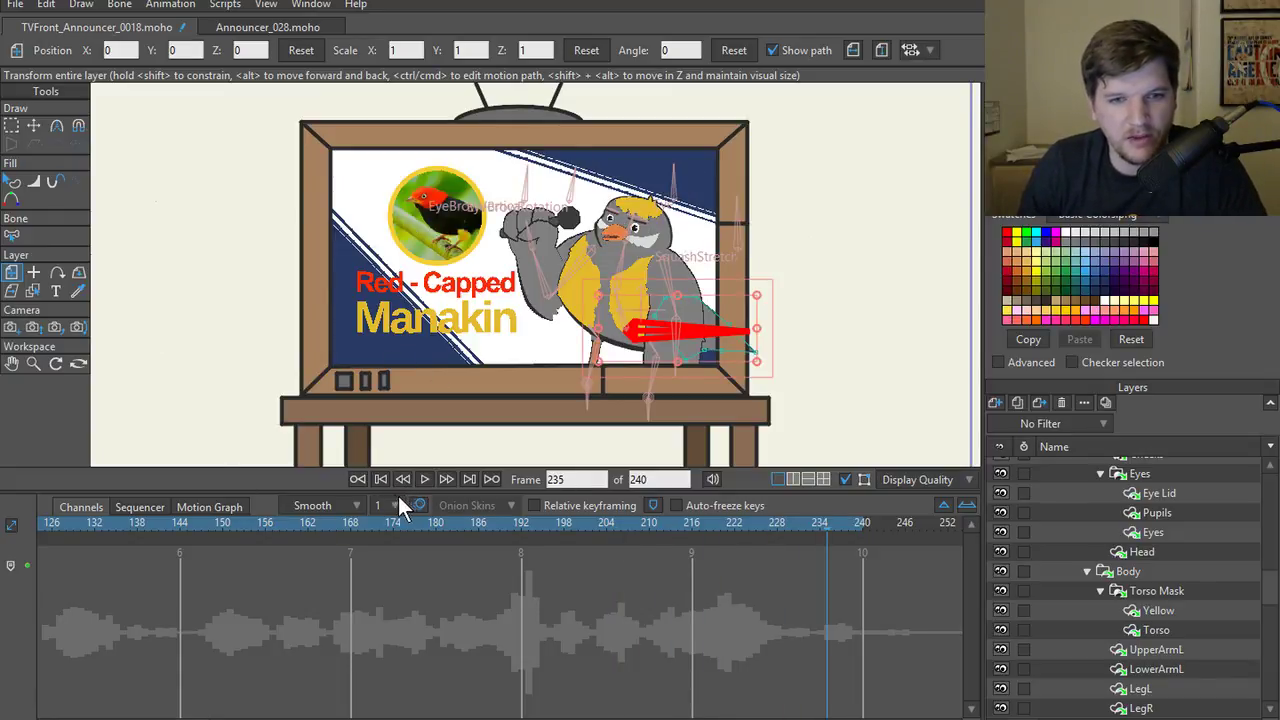
scroll(1175, 590, up, 10)
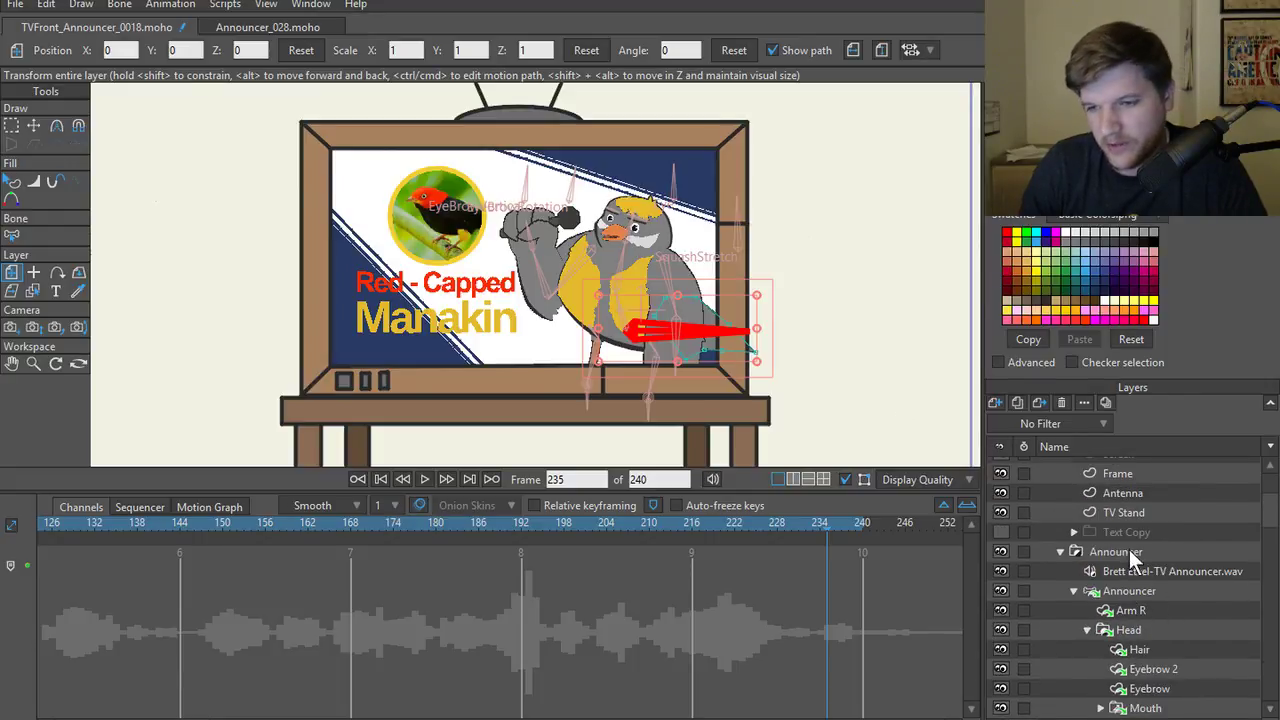
scroll(1150, 565, down, 10)
click(1155, 585)
scroll(1156, 595, down, 5)
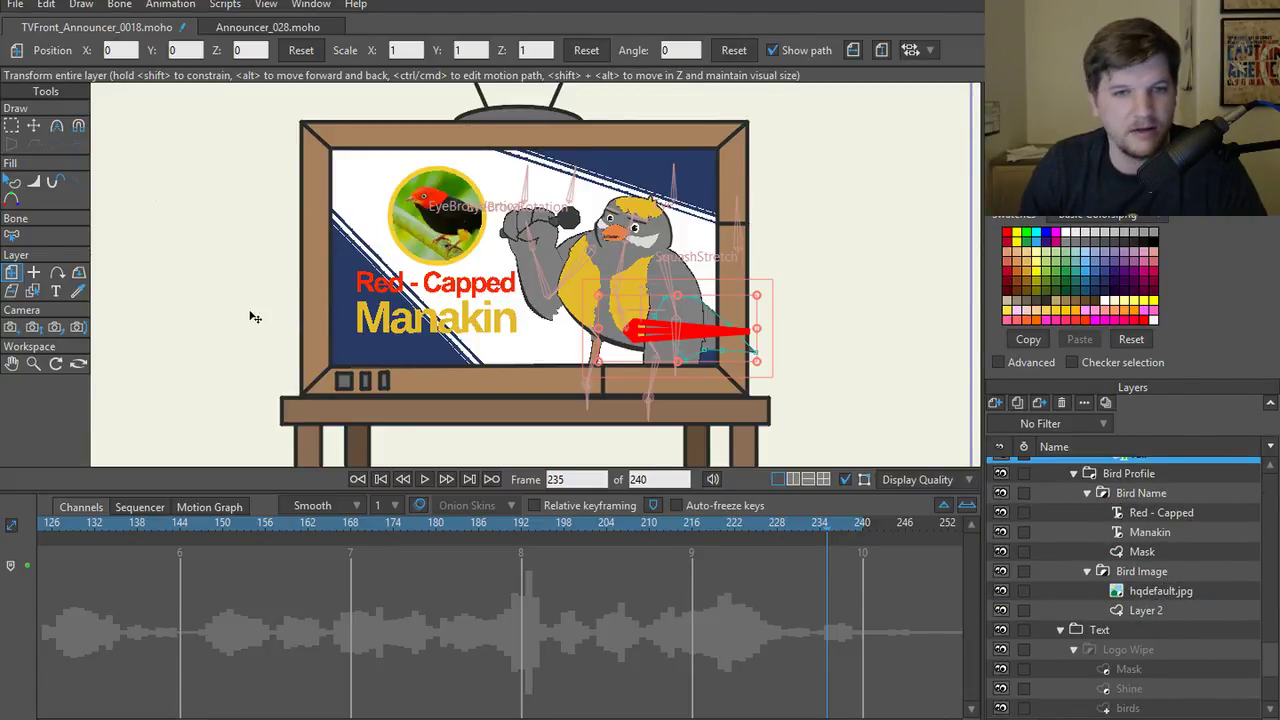
key(ctrl+r)
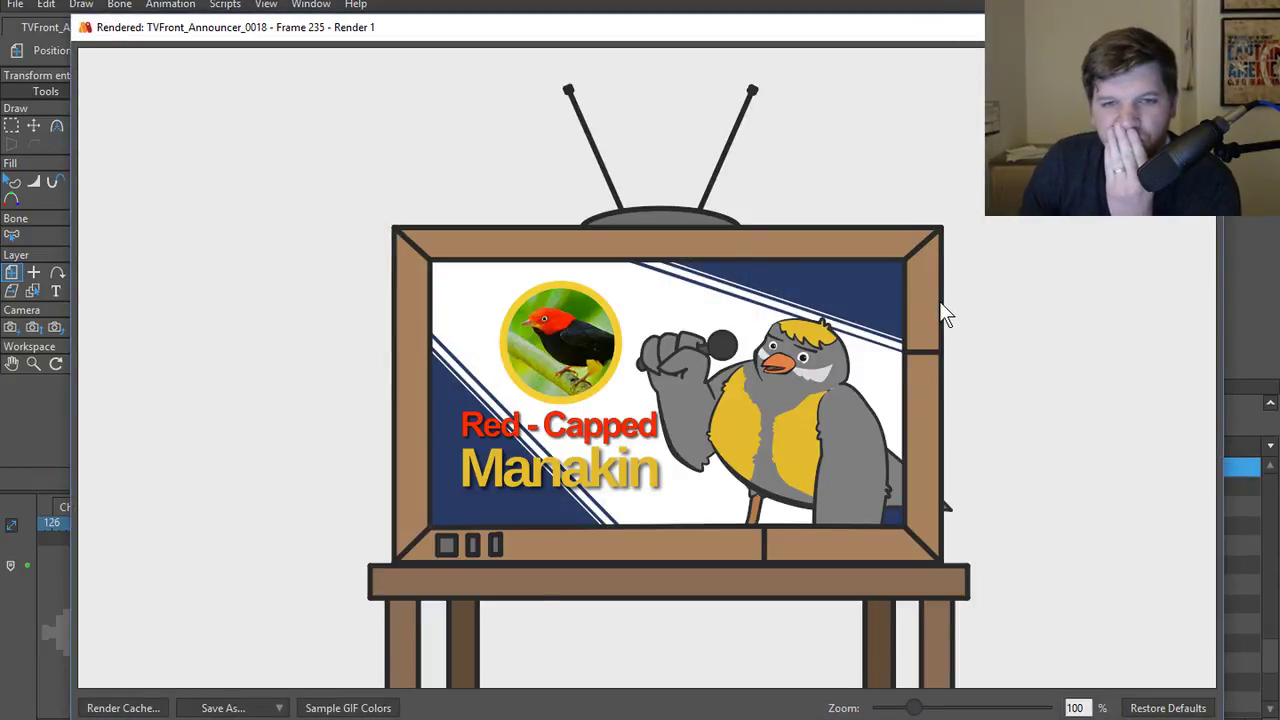
- Toggle the visibility of Layer 2 in the Bird Image group to check which part of the picture it holds
scroll(1143, 545, up, 1)
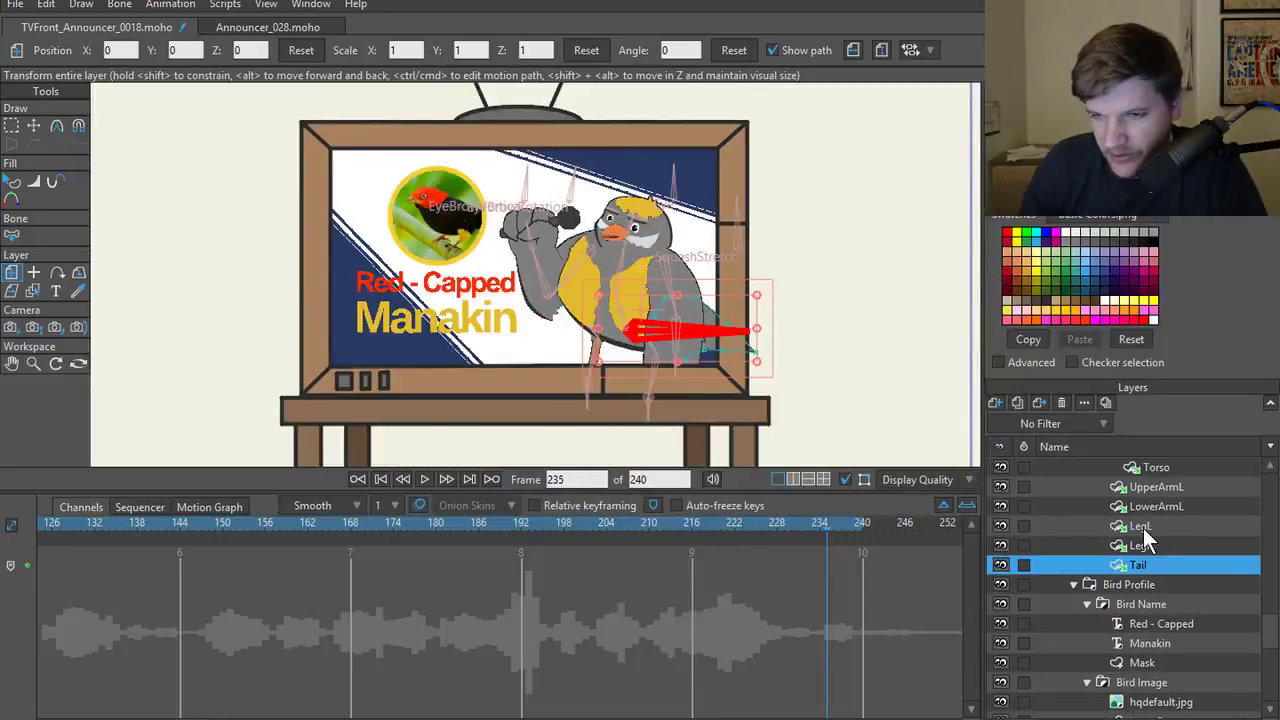
scroll(1137, 565, down, 1)
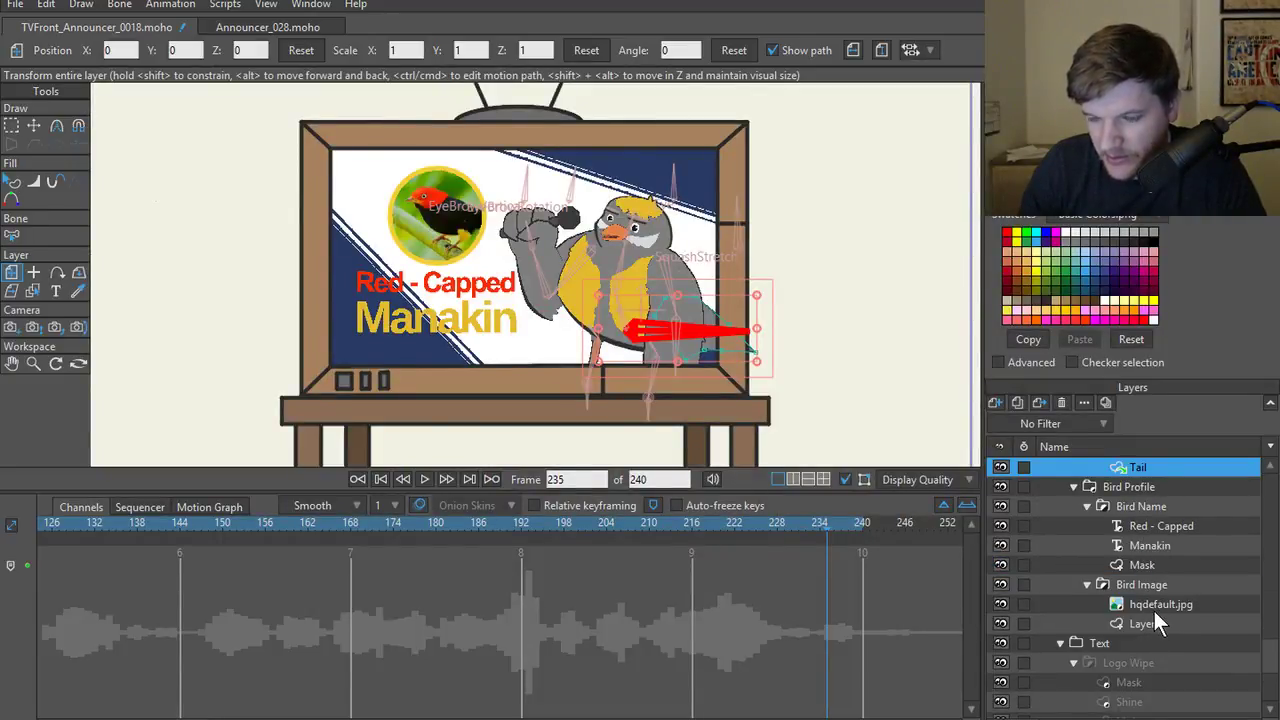
click(1154, 610)
click(1091, 621)
click(993, 623)
click(992, 621)
click(992, 621)
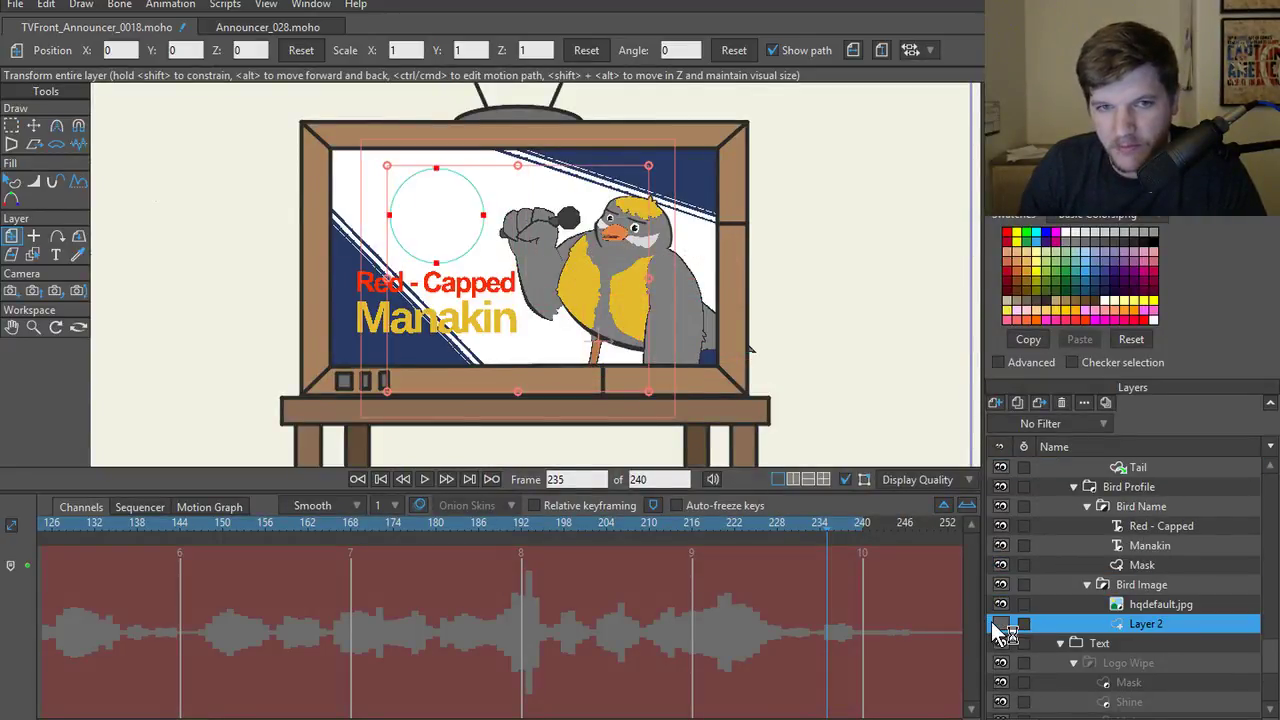
click(992, 621)
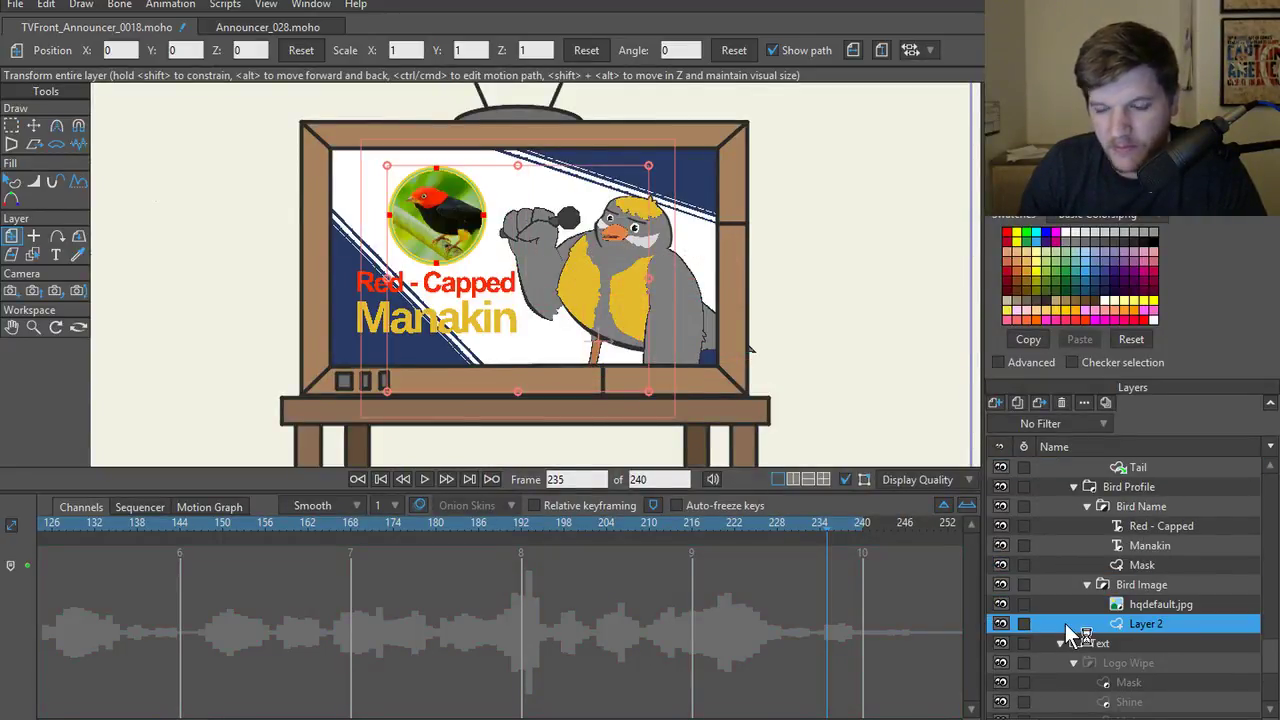
- Turn on the layer shadow for the Bird Image group and render the frame
double_click(1145, 586)
click(606, 68)
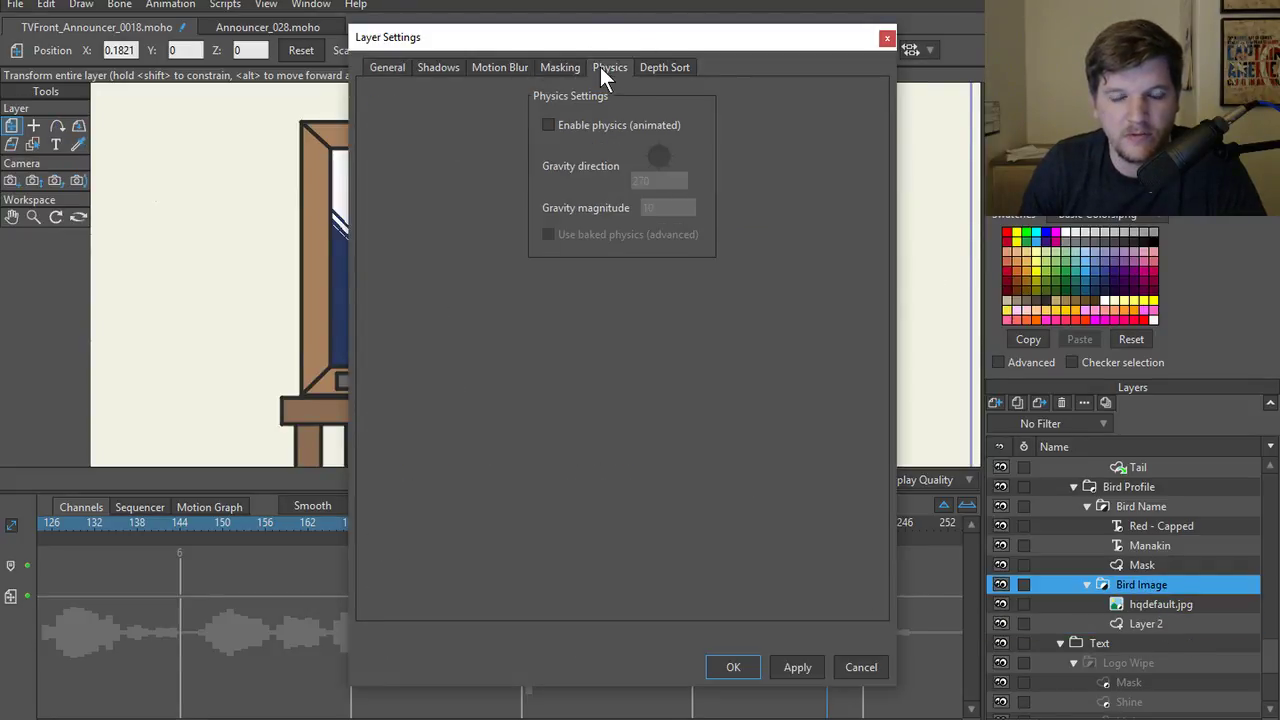
click(557, 69)
click(478, 68)
click(442, 67)
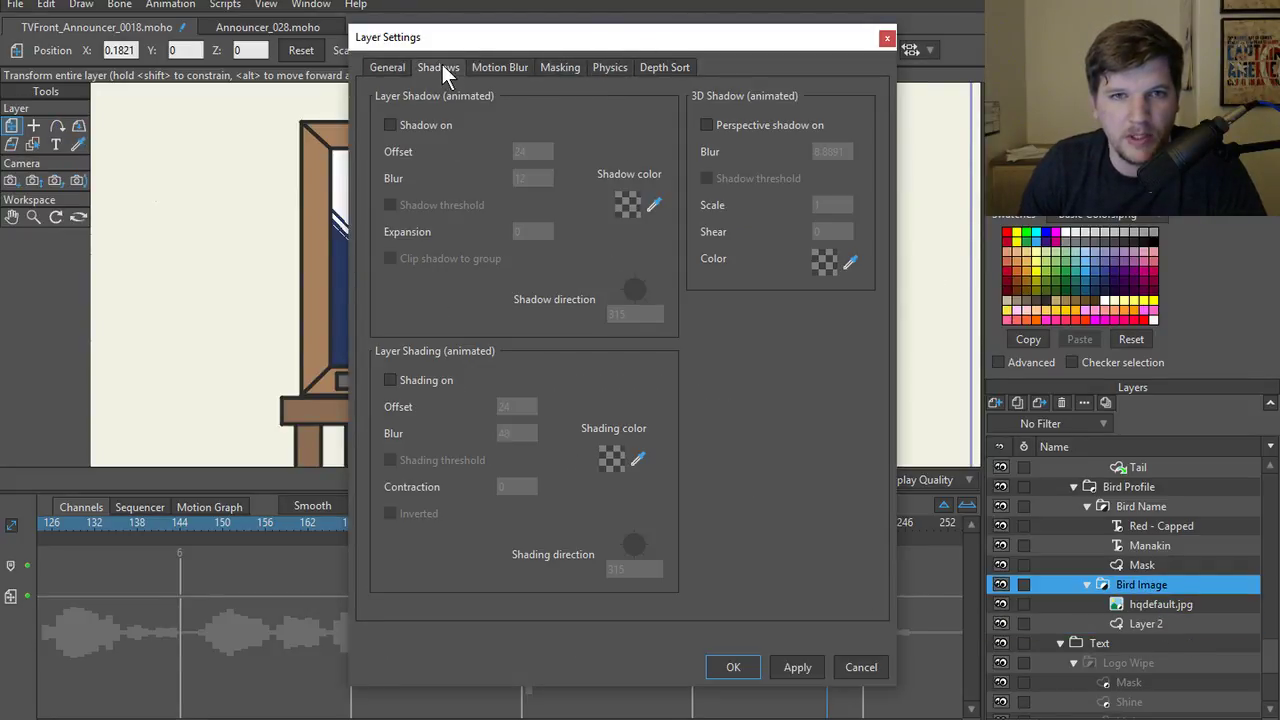
click(391, 125)
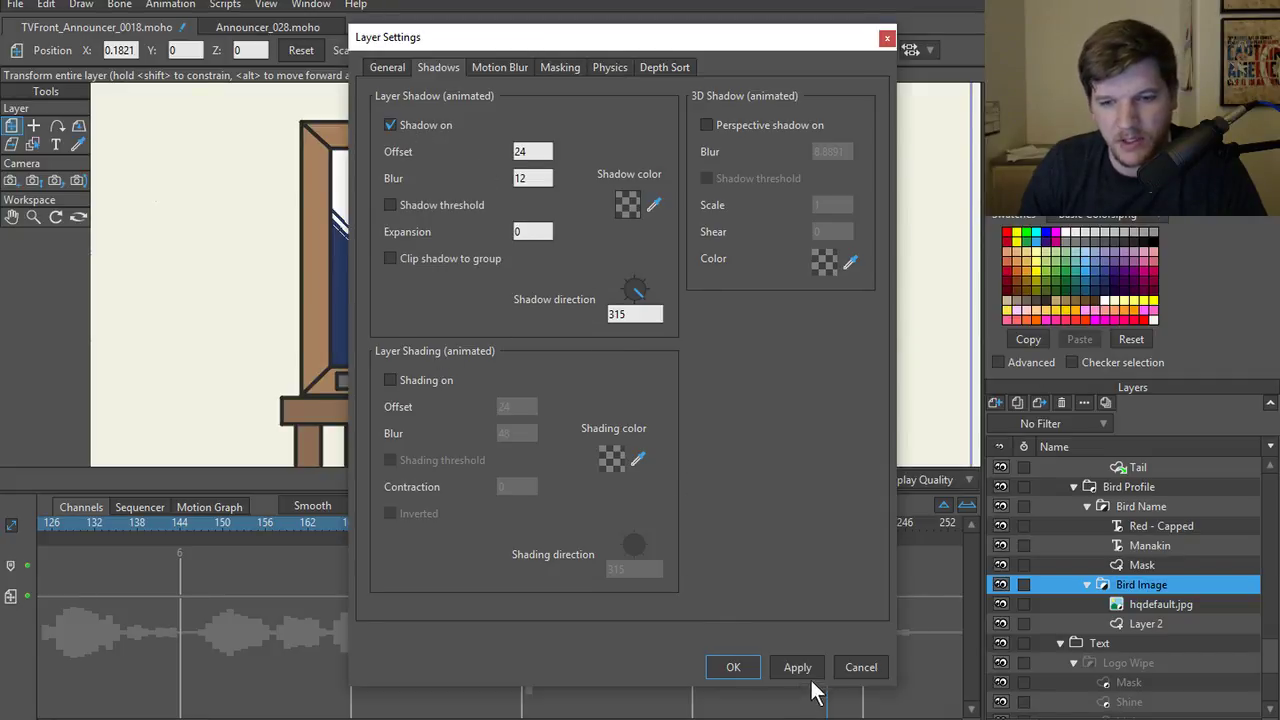
click(733, 667)
key(ctrl+r)
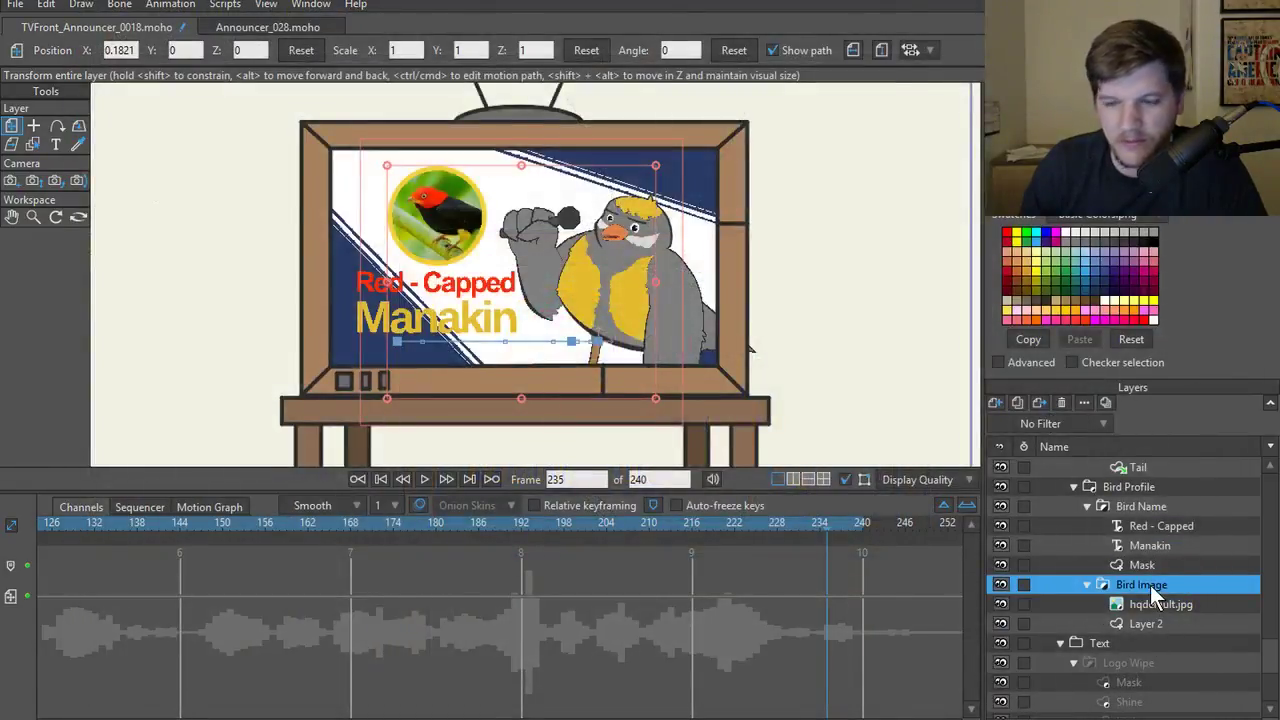
- Set the Bird Image group's shadow offset to 18, apply it and render the frame
double_click(1145, 586)
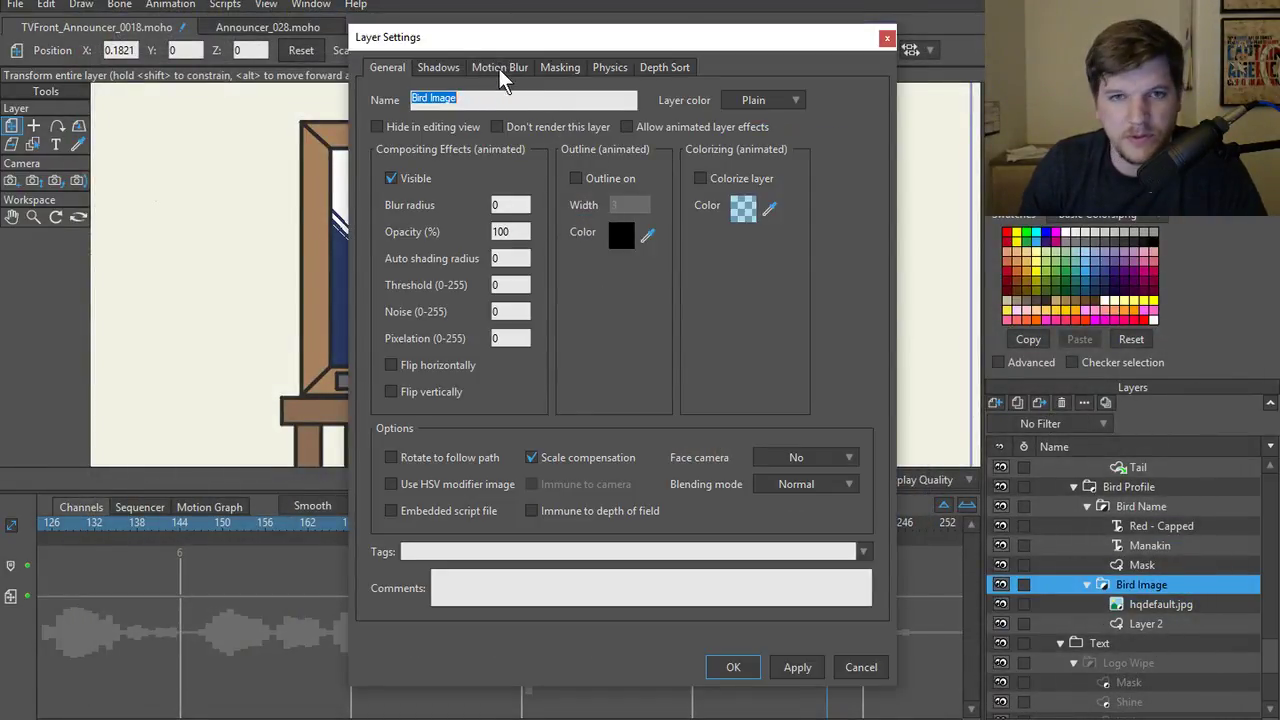
click(452, 70)
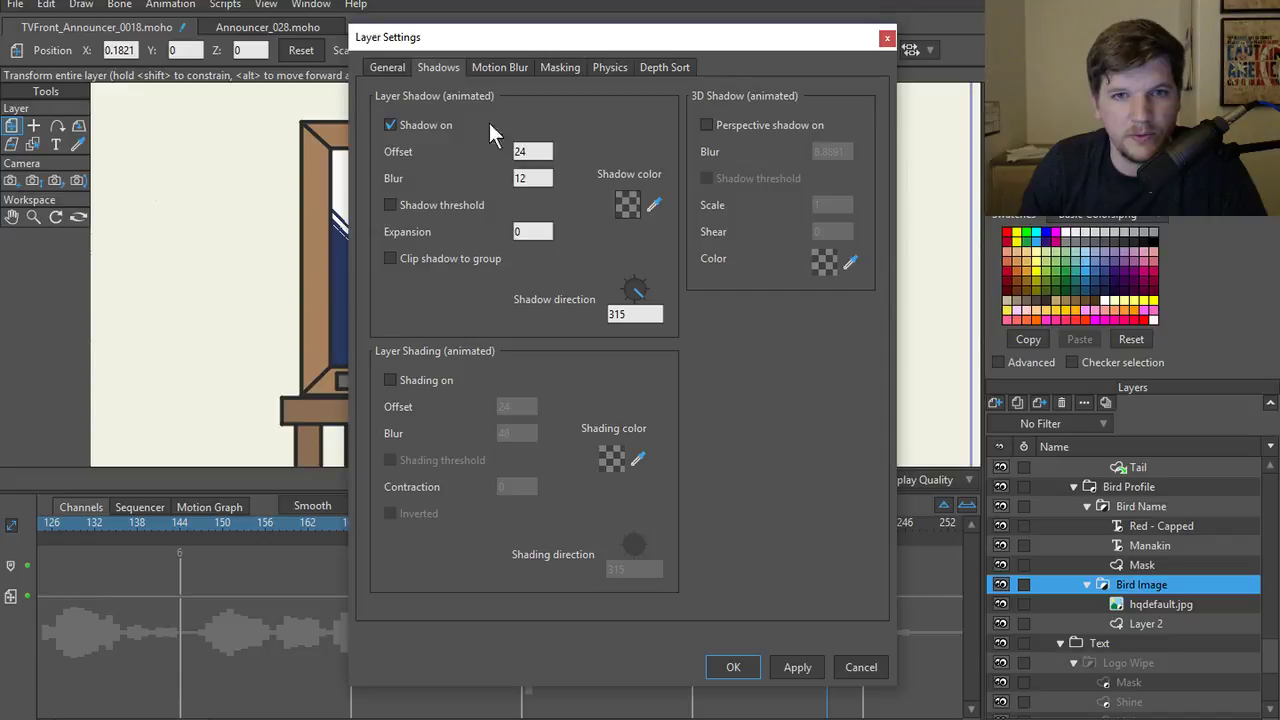
double_click(534, 151)
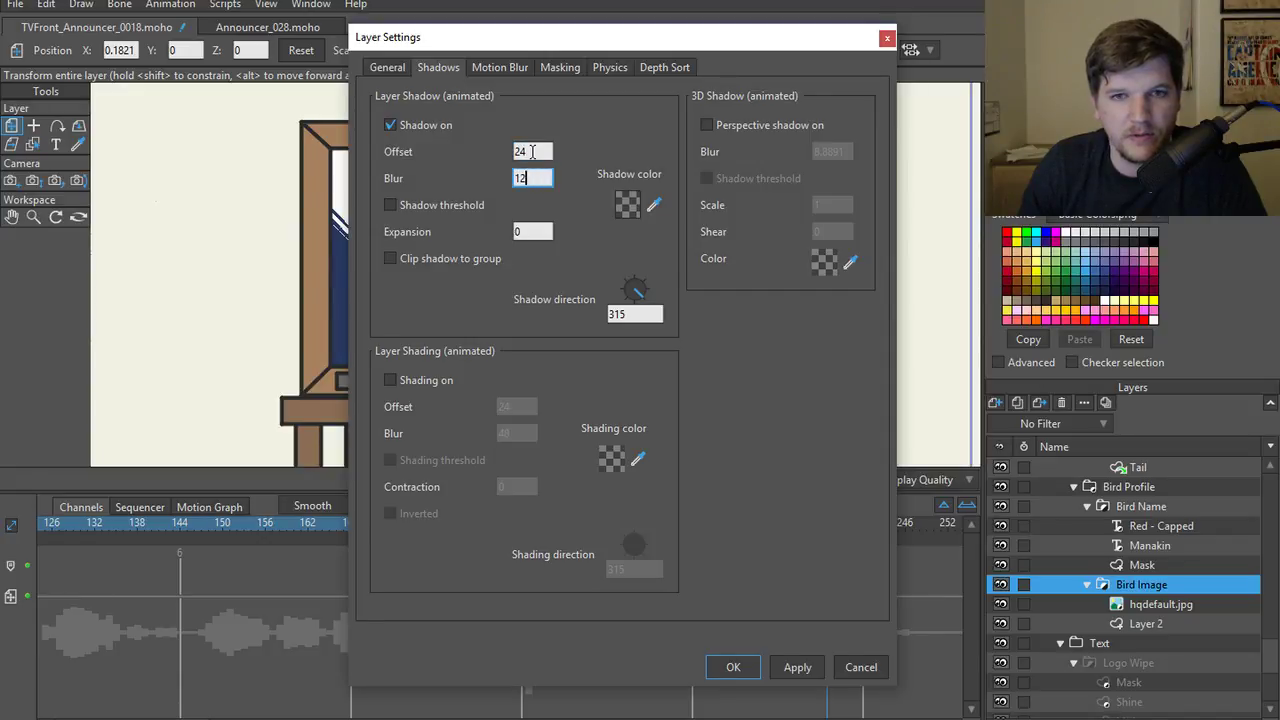
text(19)
click(792, 664)
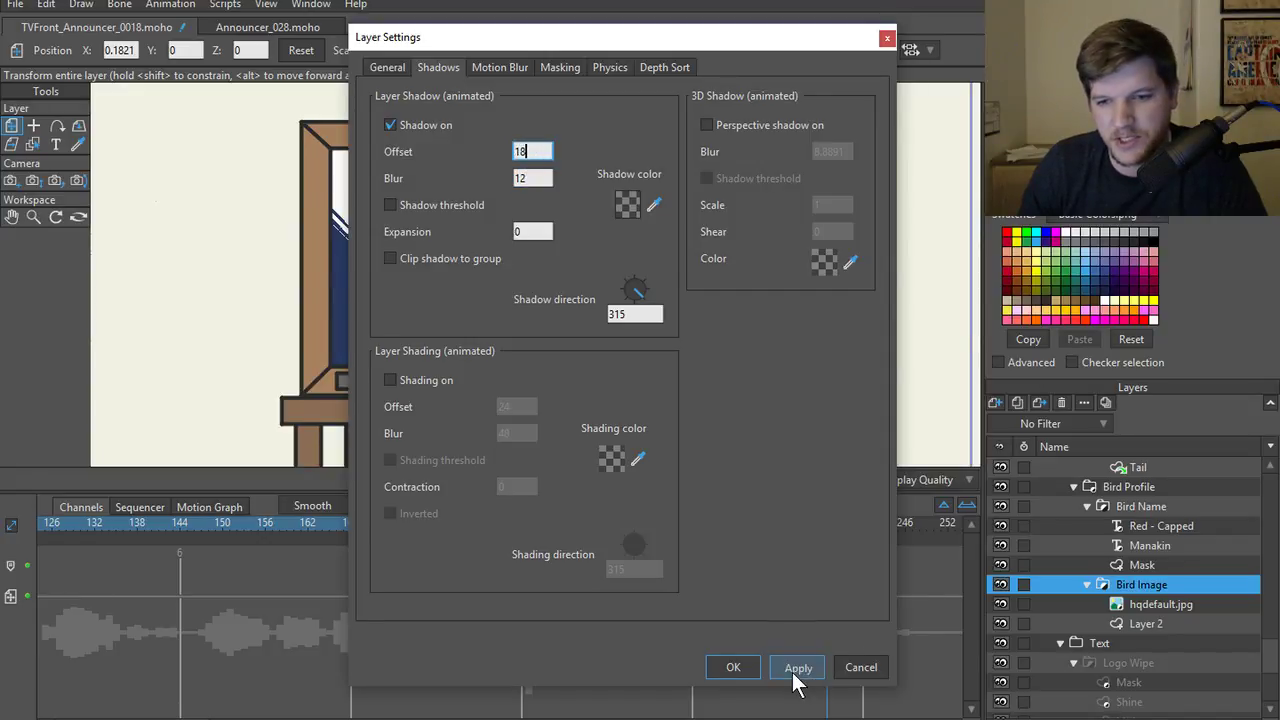
key(ctrl+r)
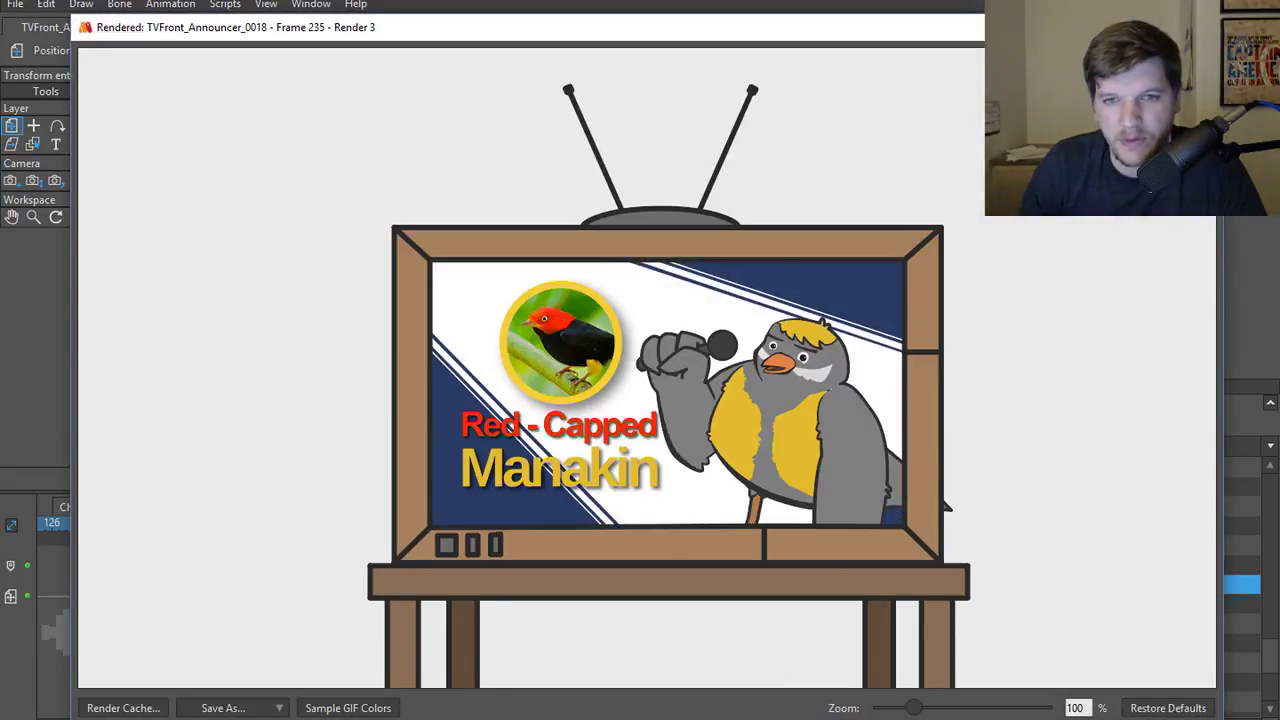
- Lower the Bird Image group's shadow offset to 8, apply it and render the frame again
key(Escape)
double_click(530, 151)
text(18)
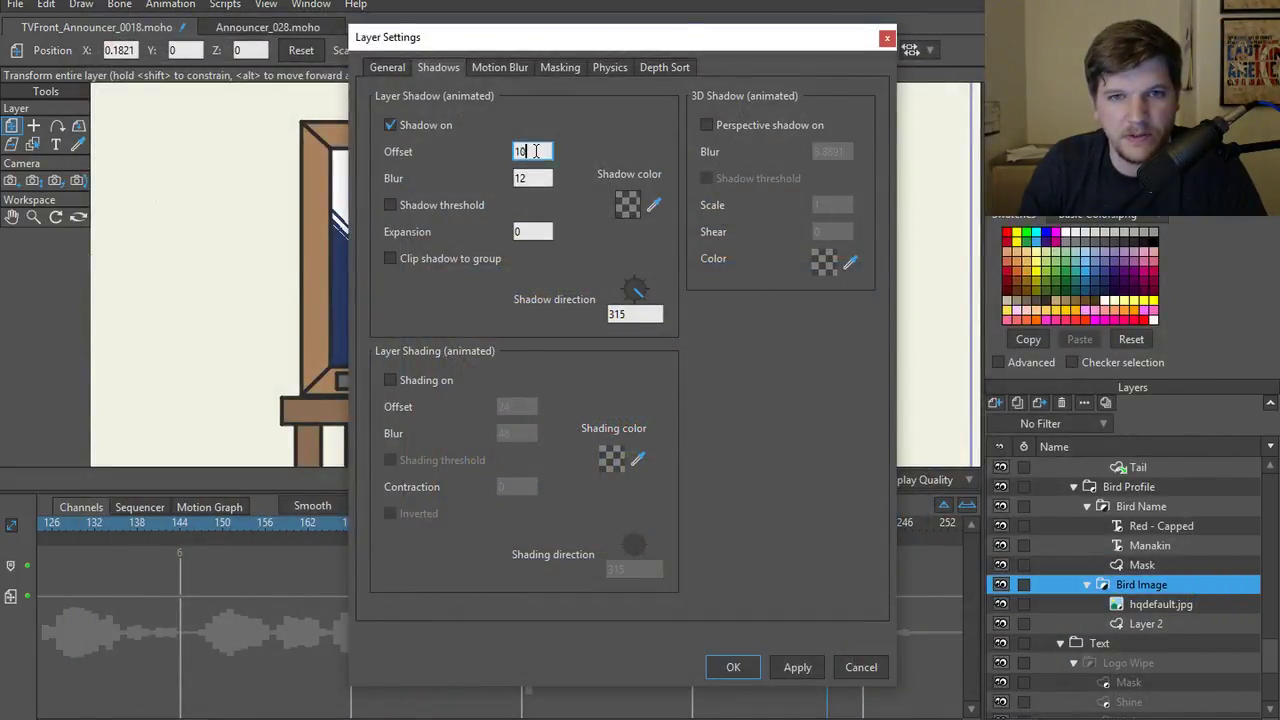
click(786, 668)
key(ctrl+r)
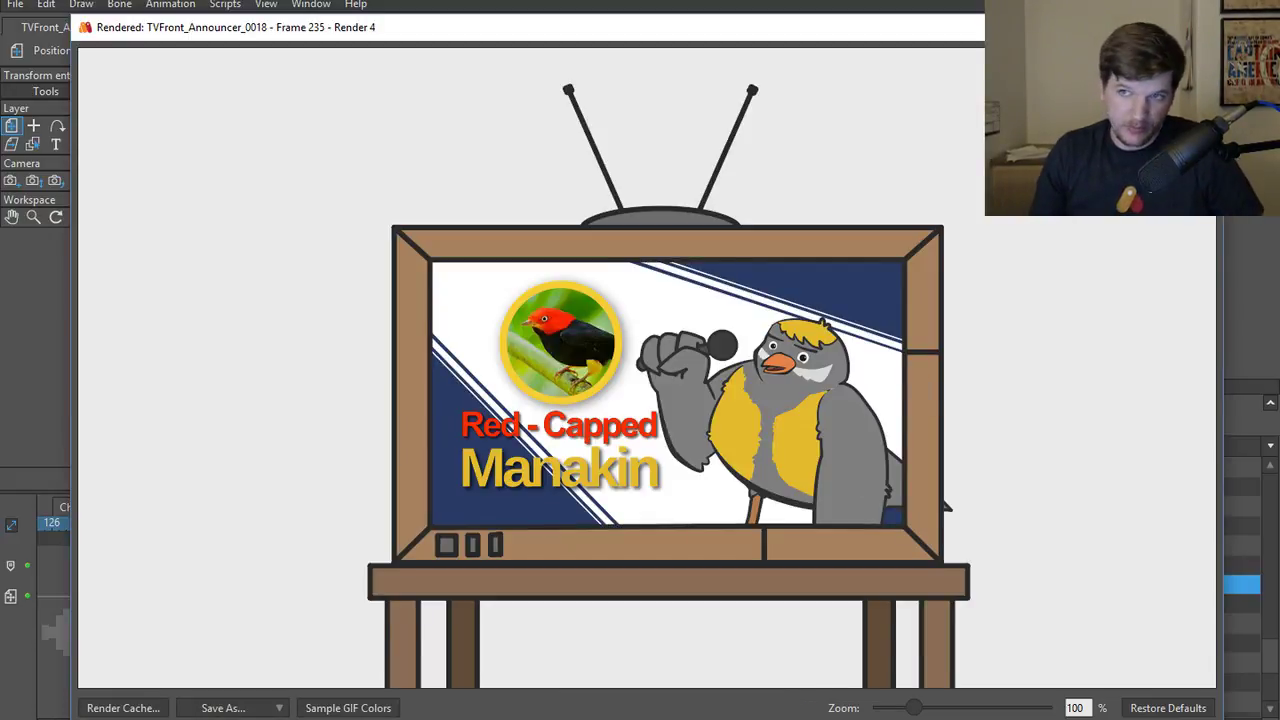
key(Escape)
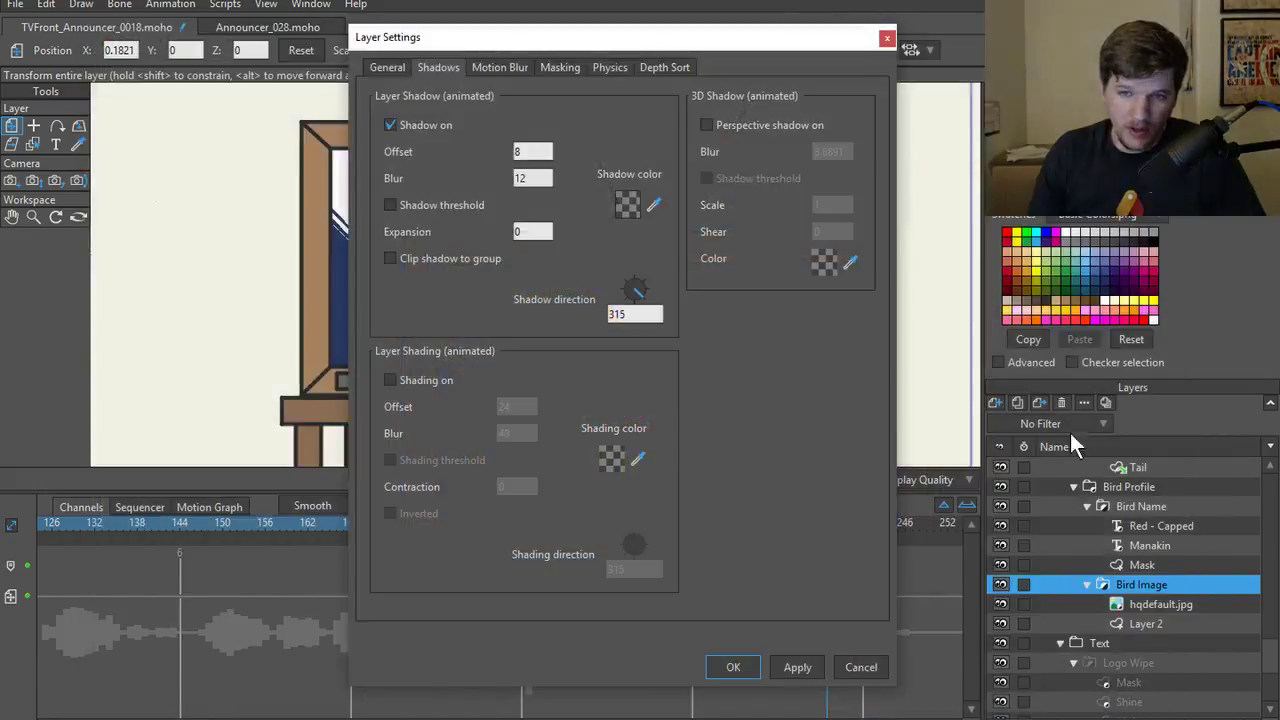
- Make the Bird Image shadow color more opaque with an alpha of 184, render the frame and close the layer settings
click(634, 205)
drag(1050, 225, 1040, 168)
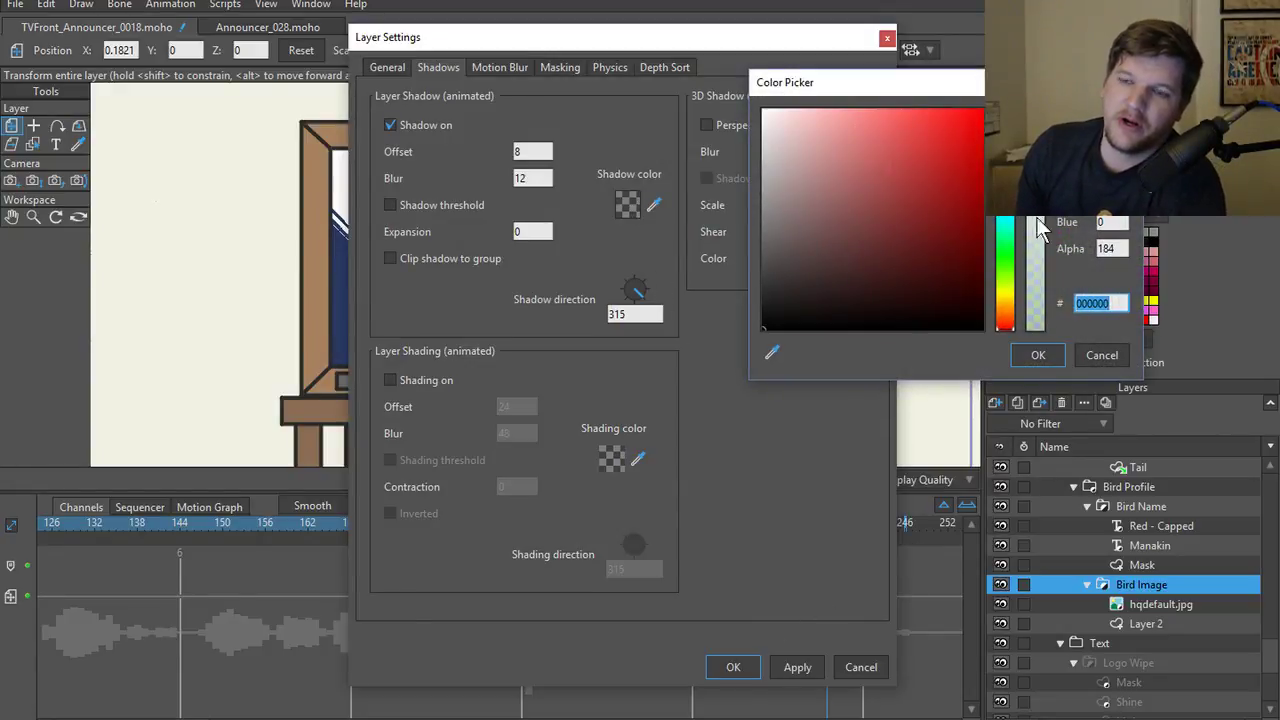
click(1038, 355)
click(798, 667)
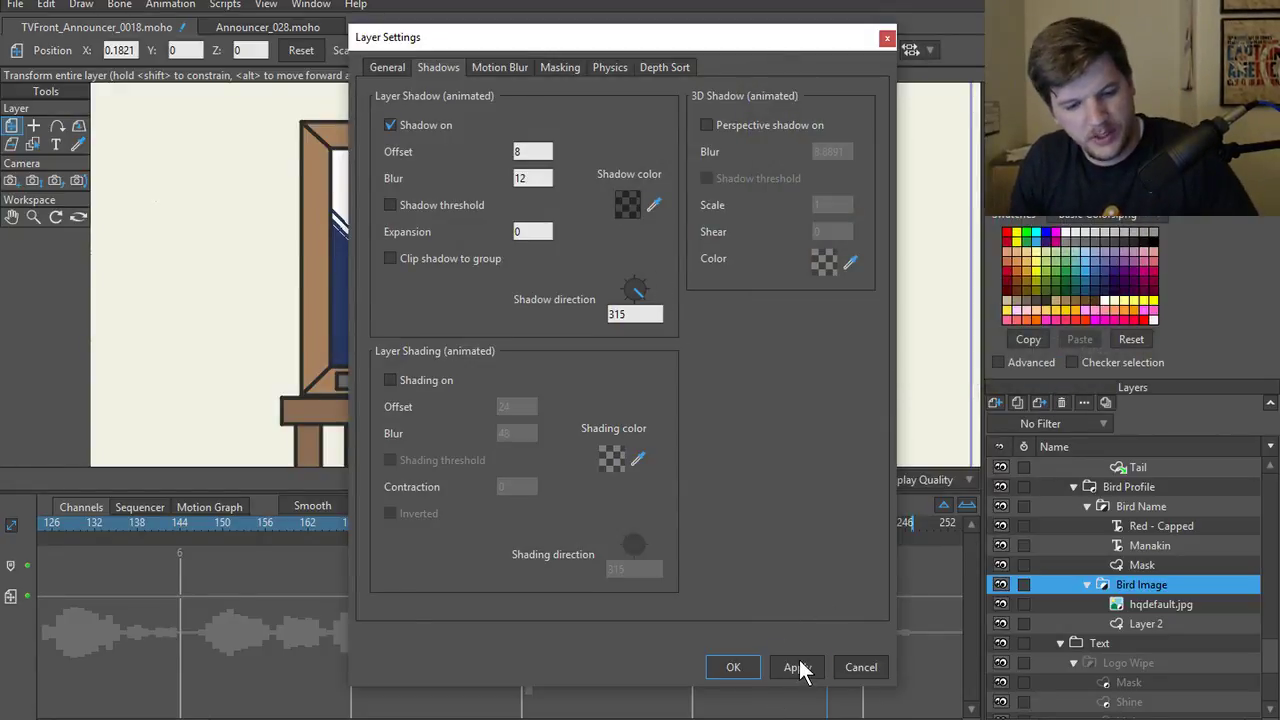
key(ctrl+r)
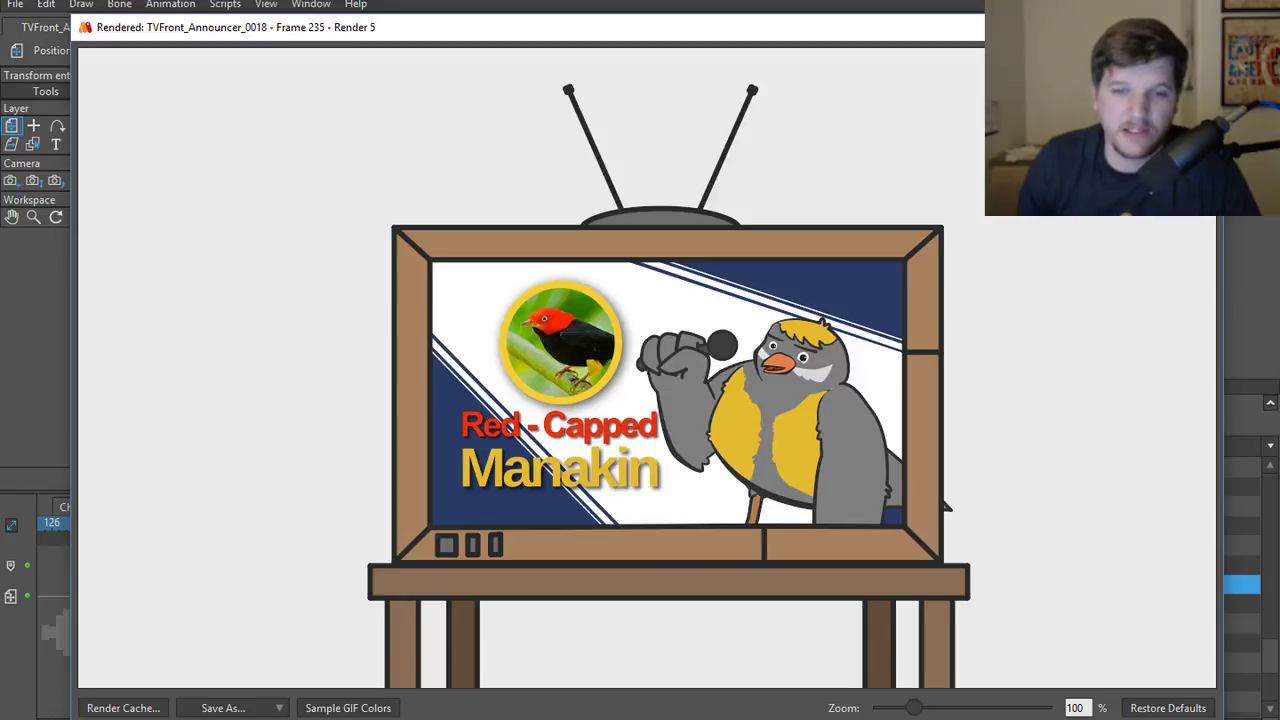
key(Escape)
click(860, 666)
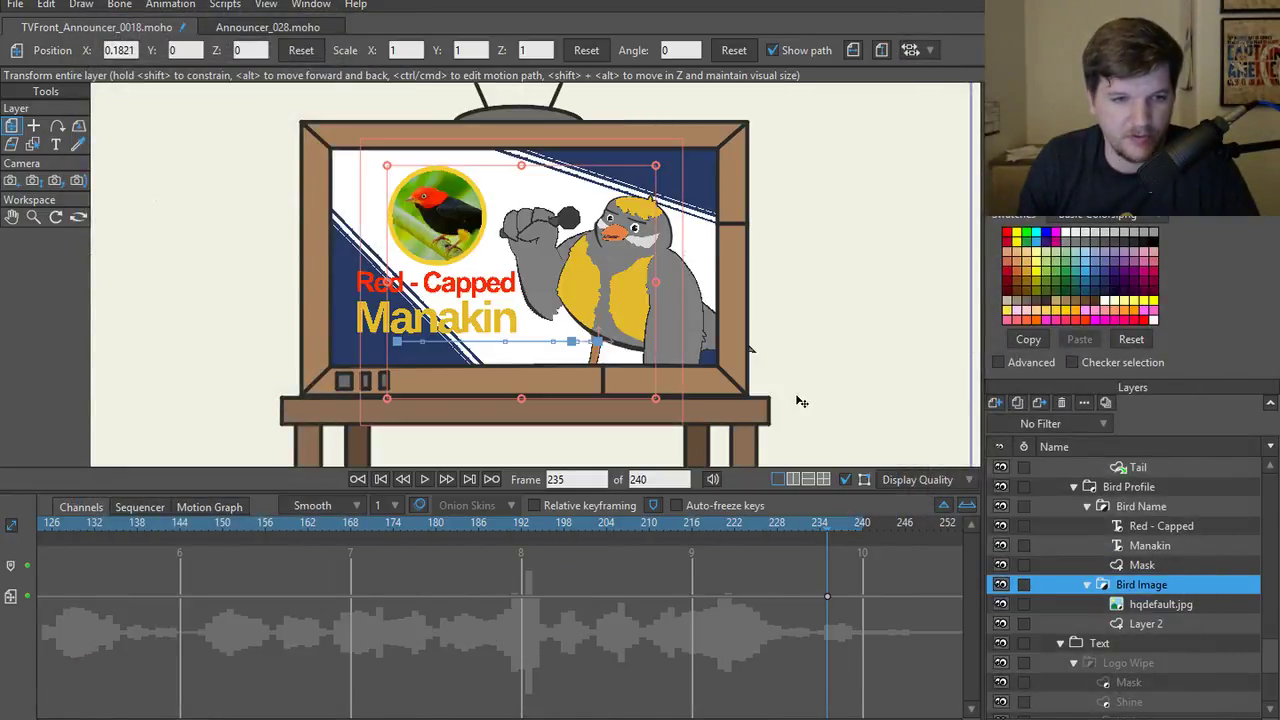
- Scrub through the timeline and remove the Bird Image group's keyframe at frame 235
scroll(801, 401, down, 2)
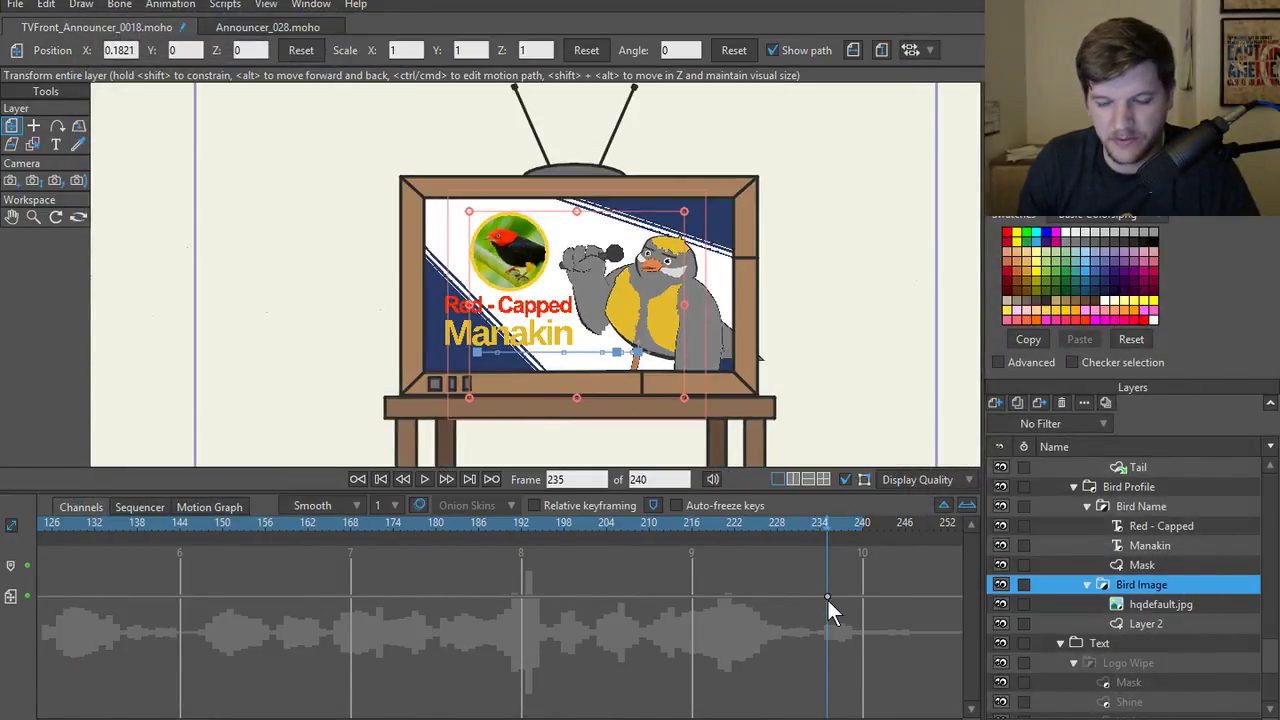
drag(828, 531, 265, 530)
drag(135, 545, 836, 578)
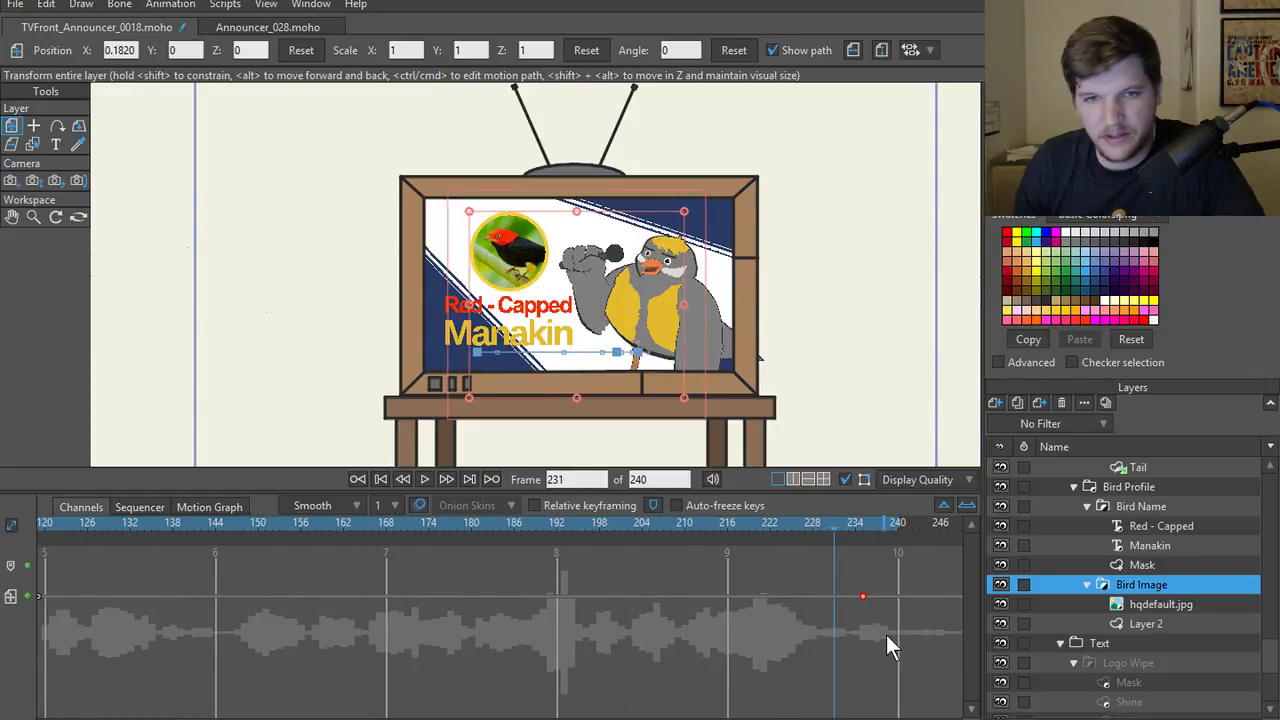
- Play the animation from frame 0 to frame 236 to review the full scene and return to frame 0
click(381, 480)
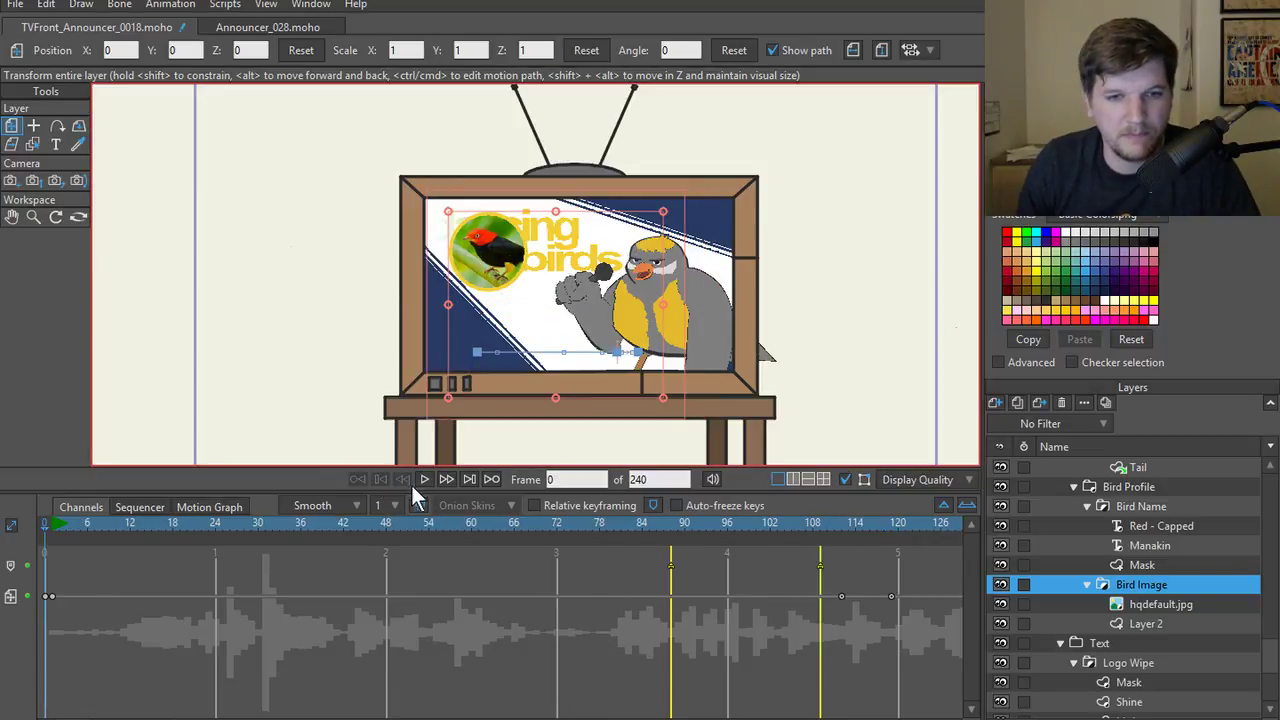
click(421, 479)
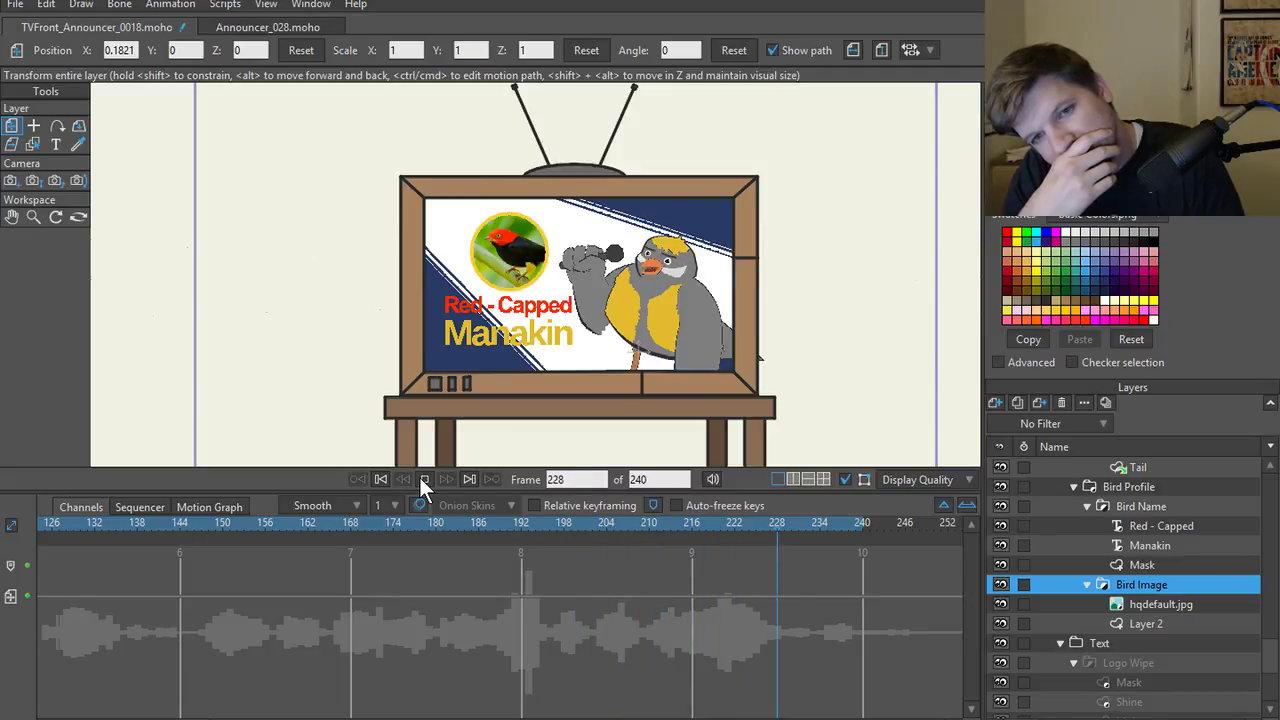
click(424, 479)
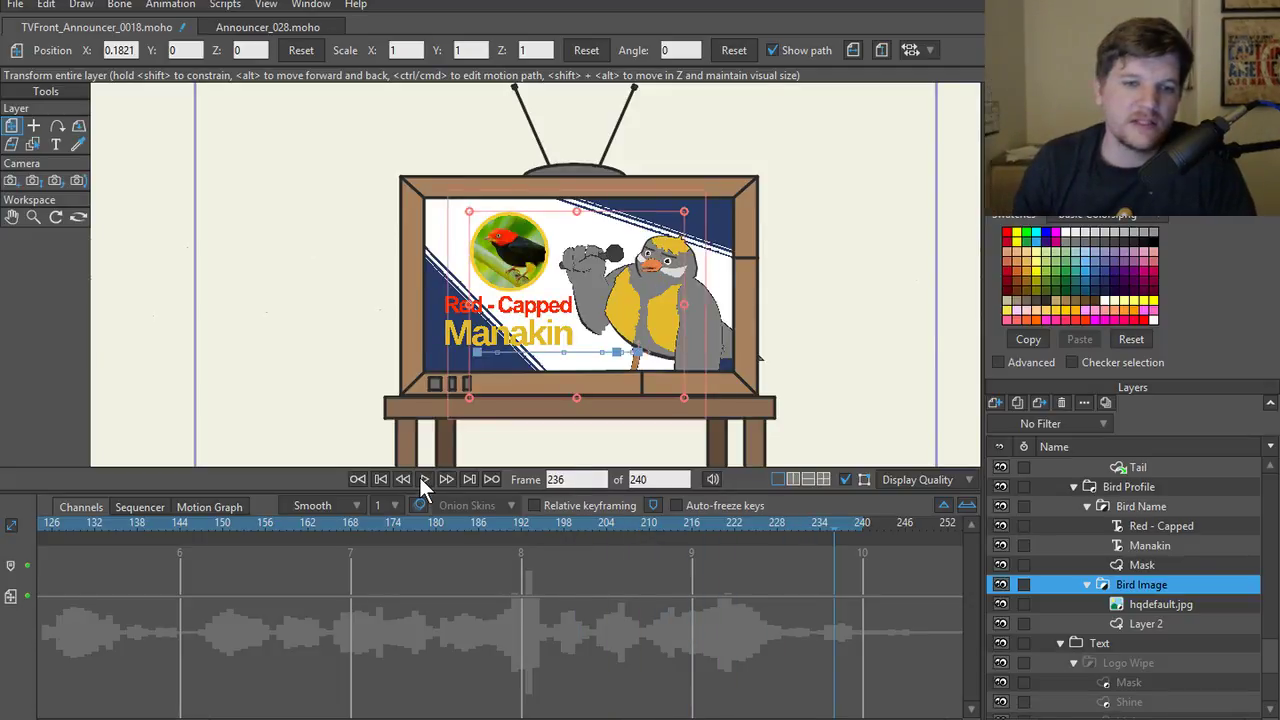
click(381, 479)
scroll(456, 353, up, 3)
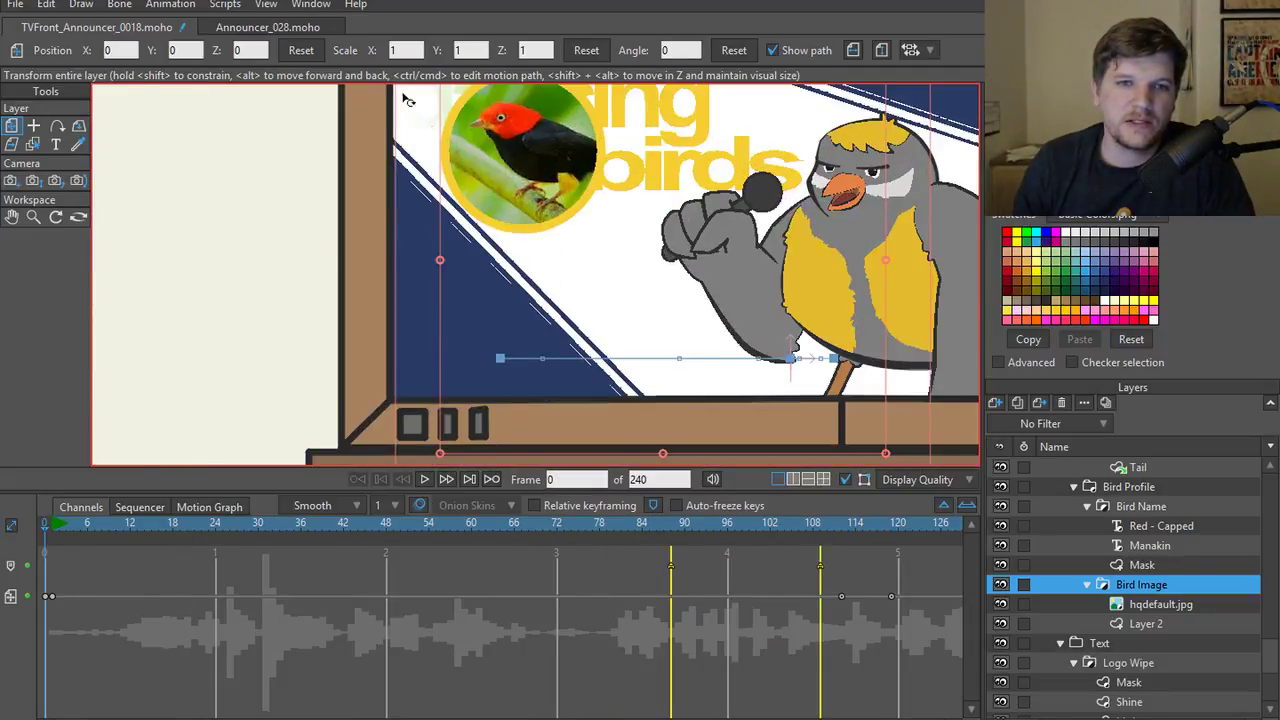
scroll(456, 353, down, 3)
scroll(540, 383, up, 2)
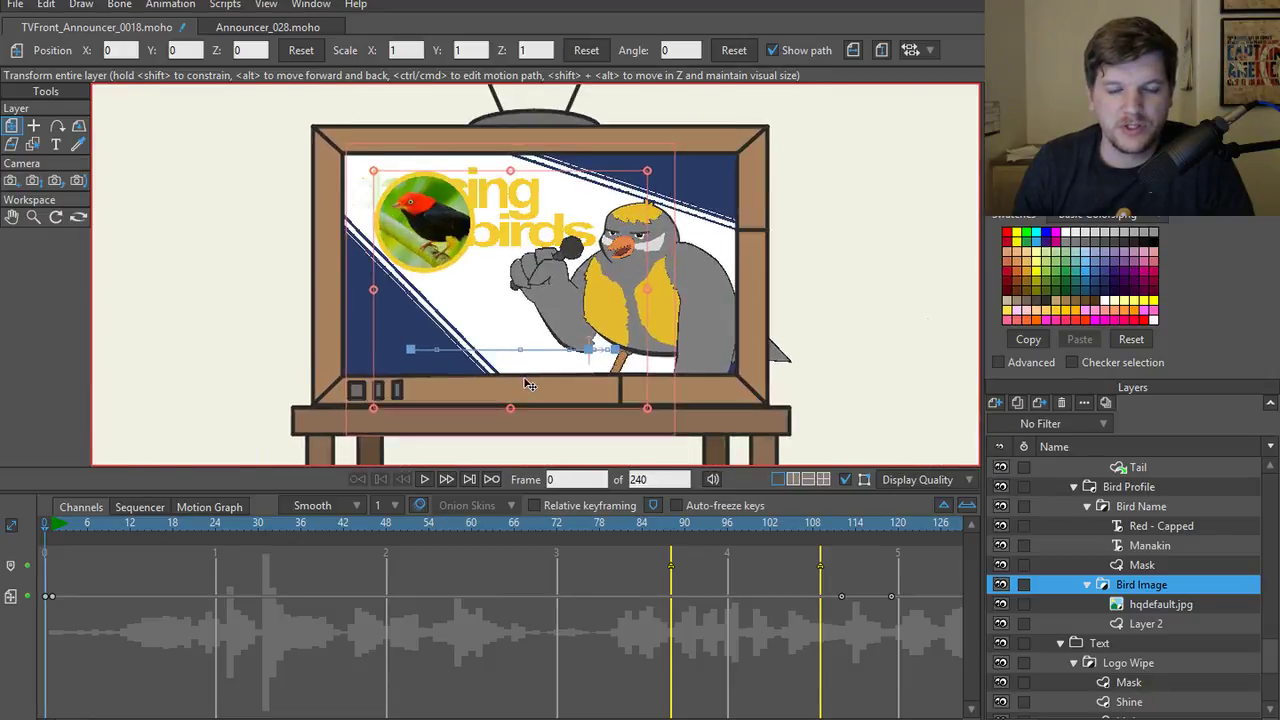
scroll(533, 388, down, 1)
scroll(533, 388, up, 1)
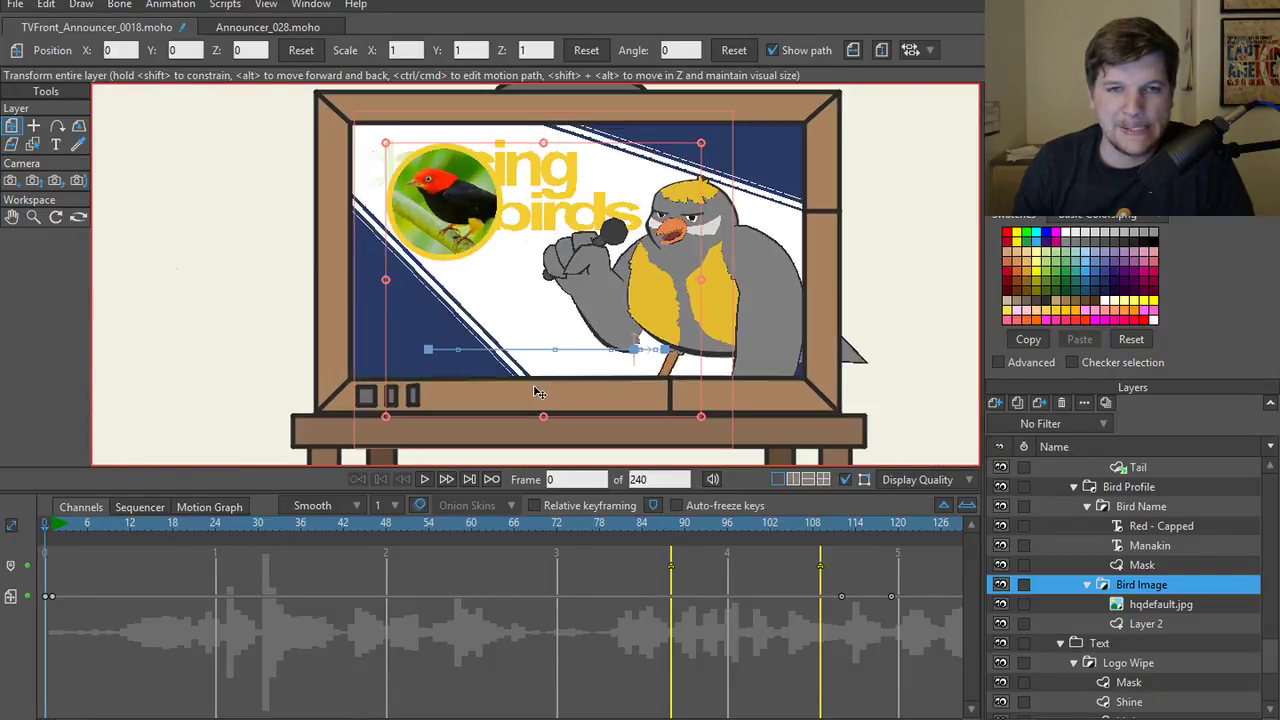
scroll(535, 391, down, 2)
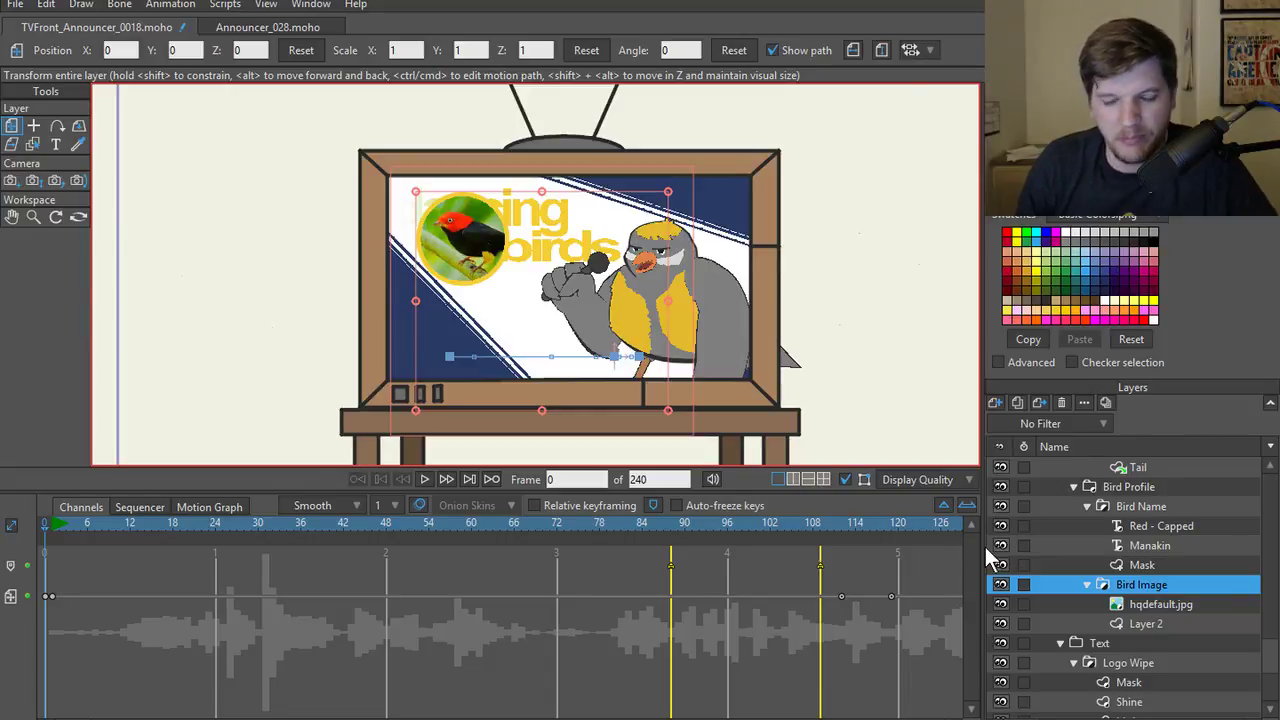
- Collapse the Bird Name and Bird Image groups inside Bird Profile in the layer list
scroll(1085, 532, up, 1)
scroll(1083, 529, up, 1)
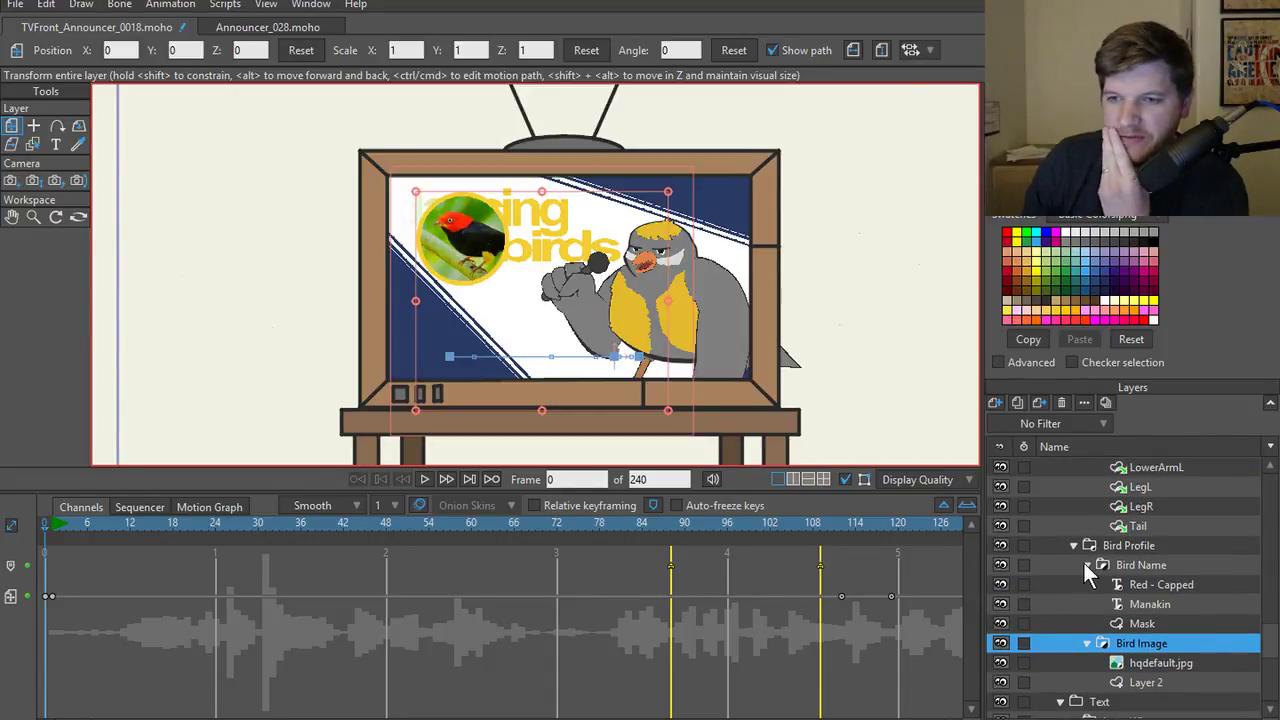
click(1087, 565)
click(1087, 584)
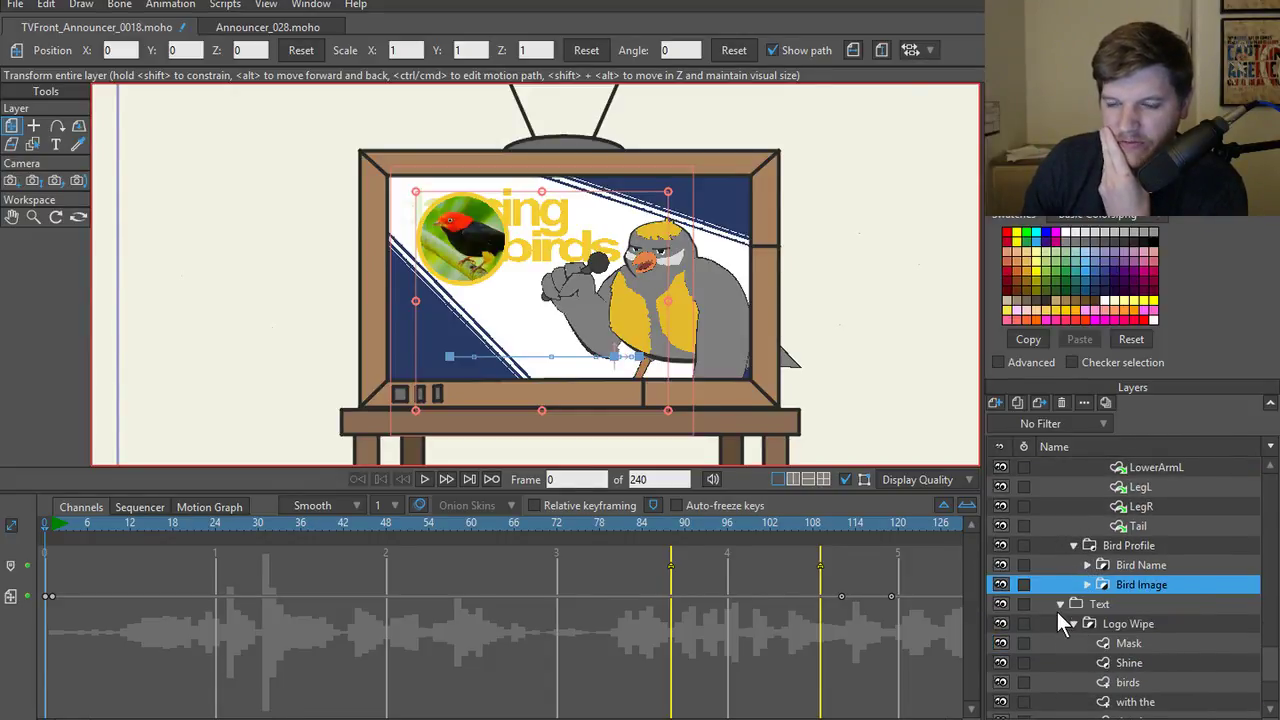
- Collapse the Logo Wipe, Text, Bird Profile, Head, Announcer and TV Front groups so Scene 1 lists only its four main groups
scroll(1065, 615, down, 1)
click(1071, 605)
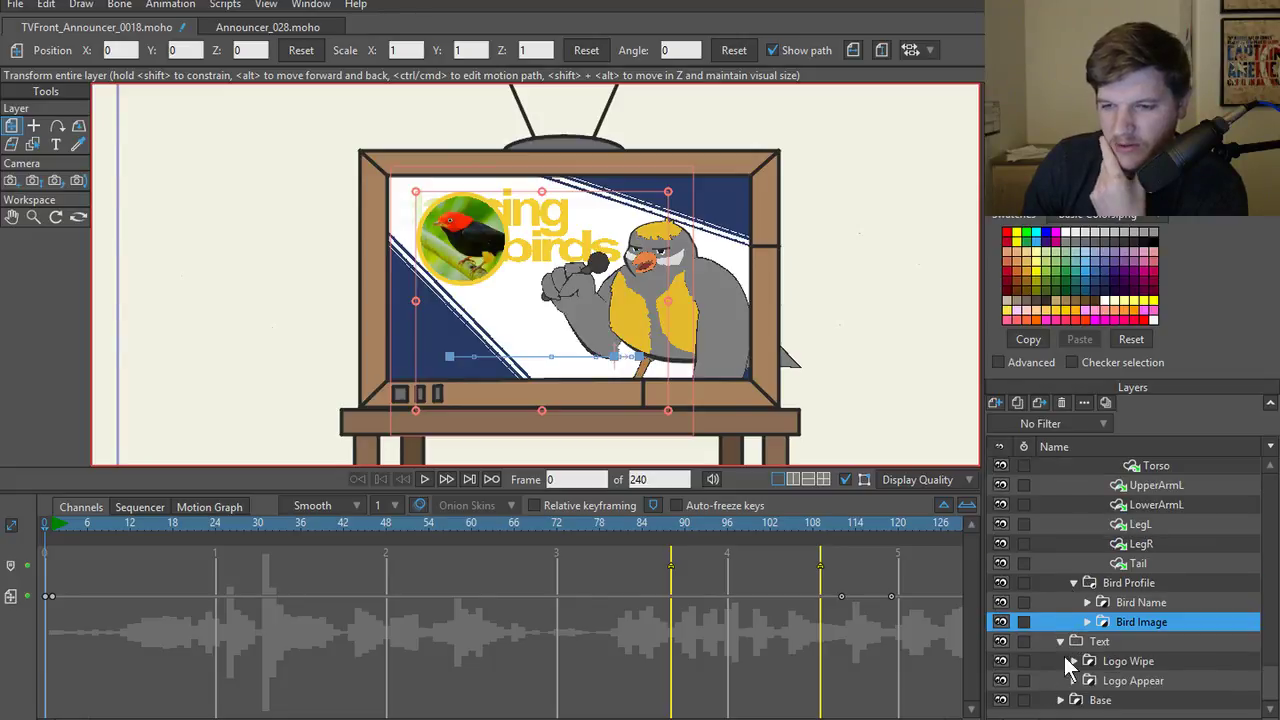
click(1062, 642)
click(1072, 623)
scroll(1071, 620, up, 6)
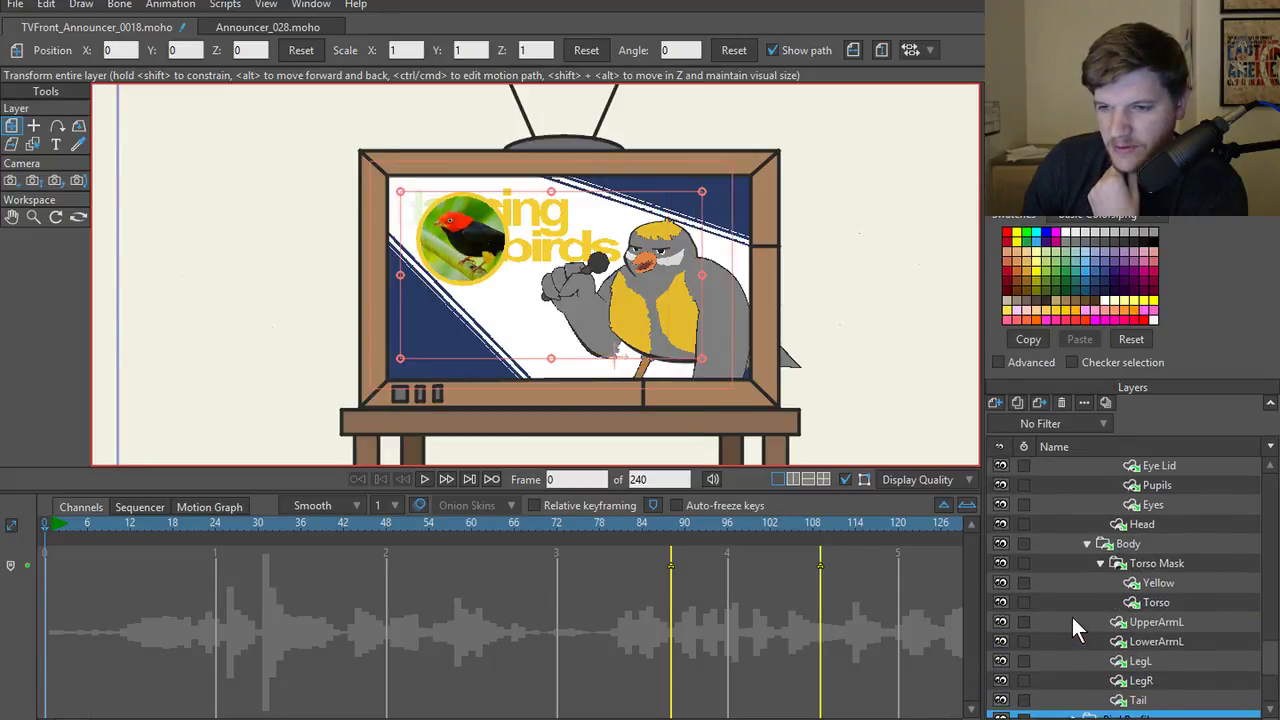
scroll(1074, 615, up, 4)
click(1086, 601)
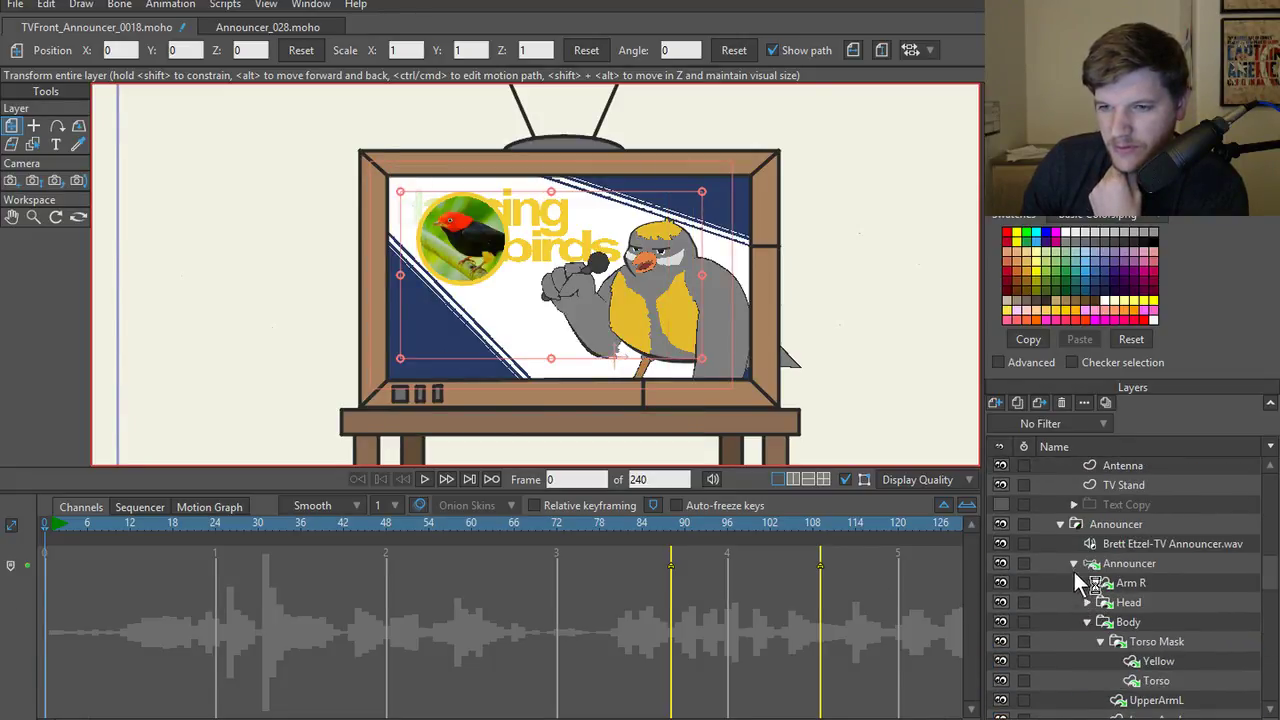
click(1073, 565)
click(1059, 605)
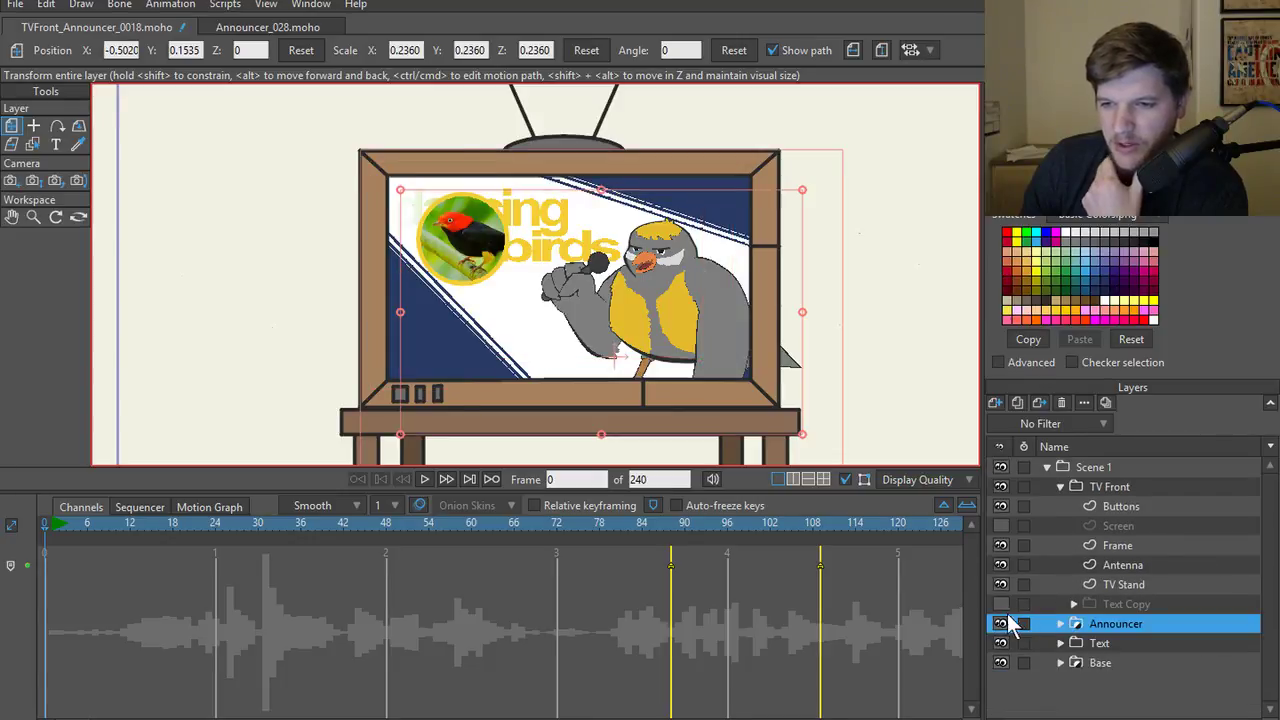
click(1059, 487)
- Set the Scene 1 layer's group mask to Hide all and check the whole TV against the camera frame
double_click(1154, 464)
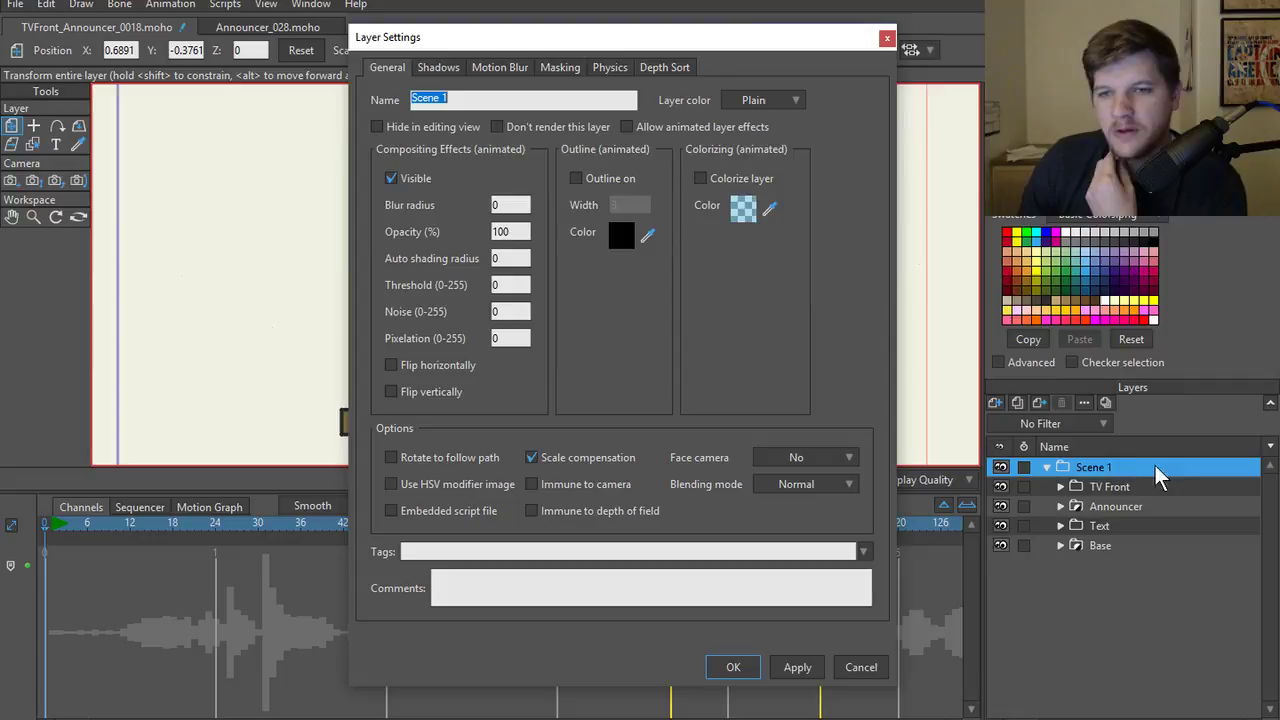
click(572, 68)
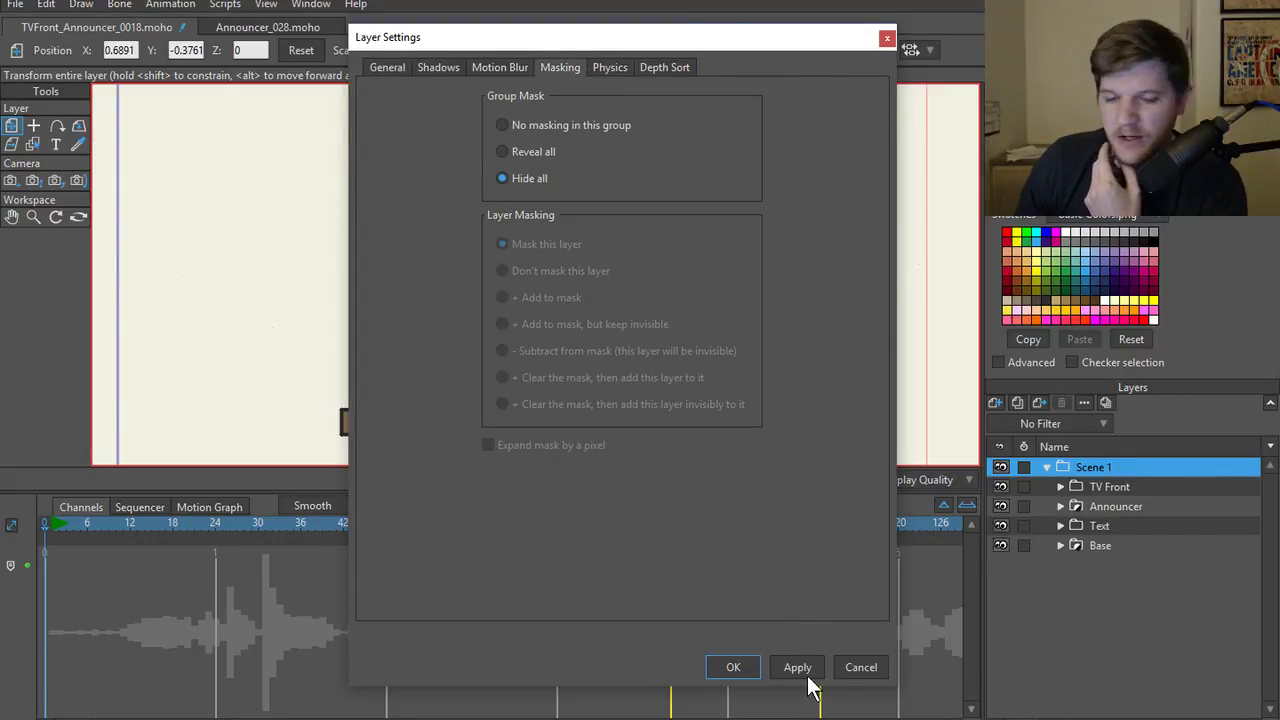
click(730, 668)
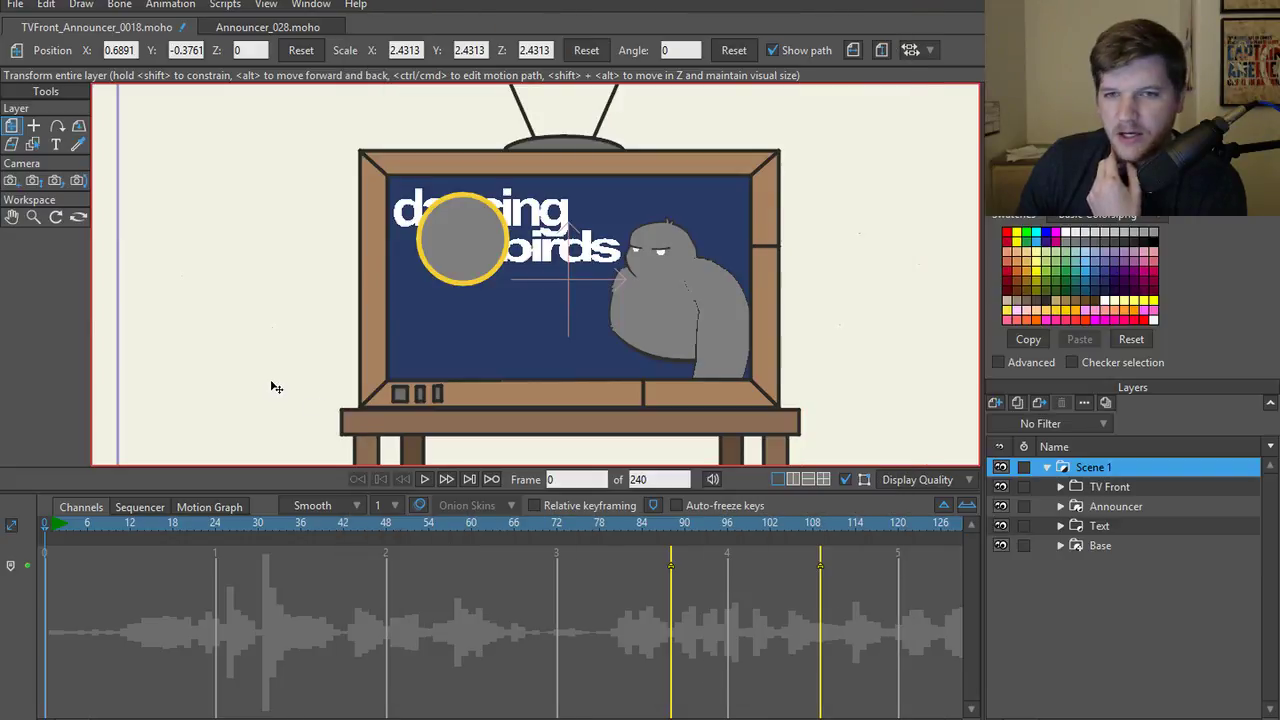
scroll(276, 387, down, 1)
drag(277, 388, 372, 300)
scroll(312, 360, down, 1)
scroll(373, 299, down, 1)
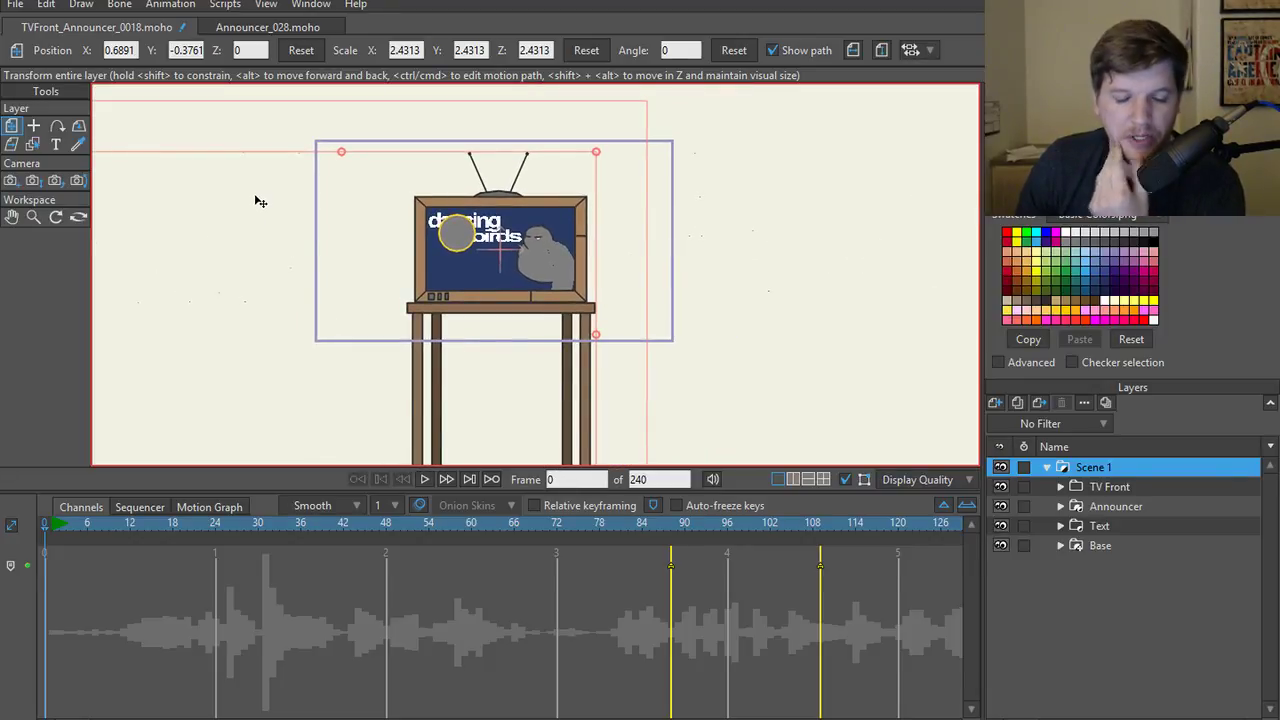
- Save the project as a new version named TVFront_Announcer_0019
key(ctrl+shift+s)
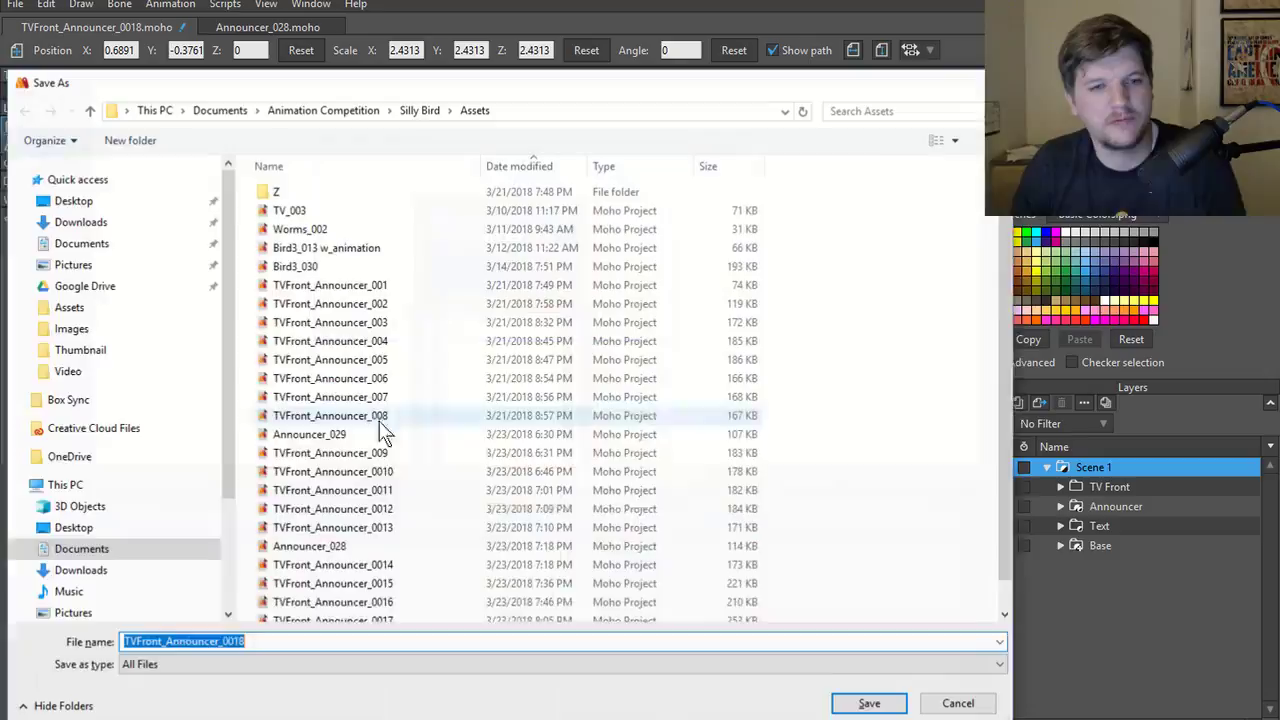
click(287, 646)
key(BackSpace)
text(9)
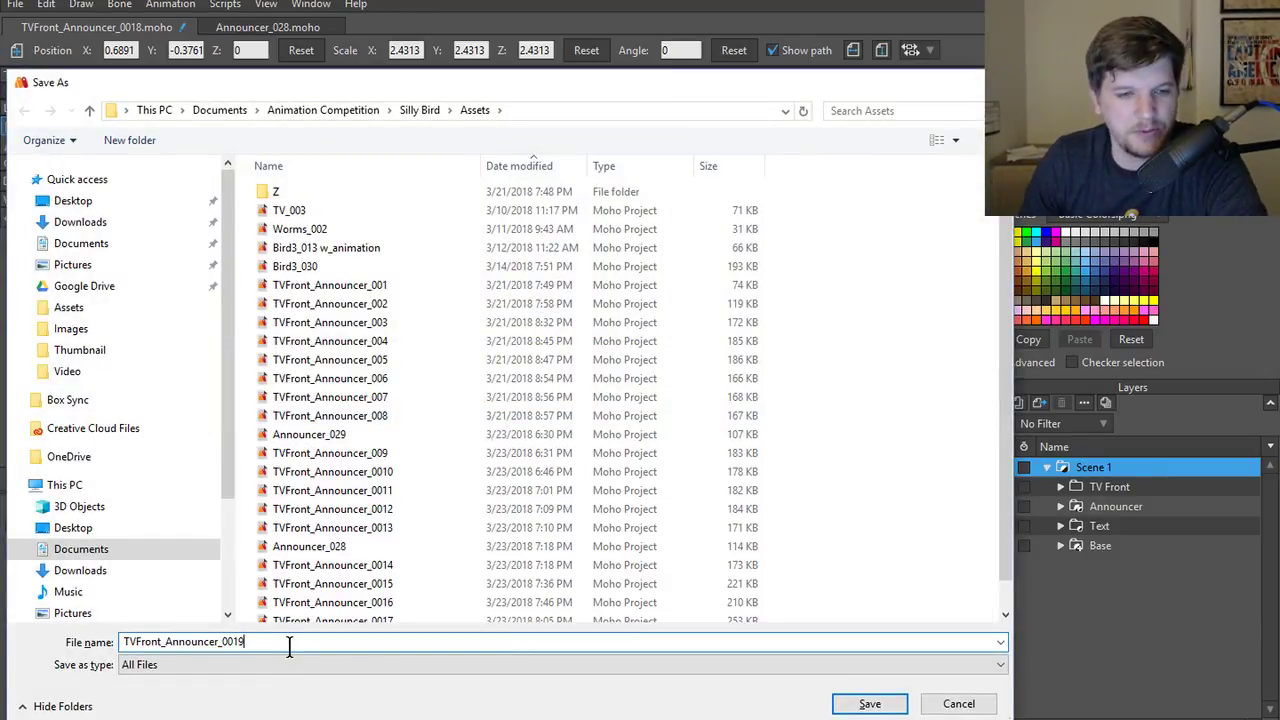
key(Return)
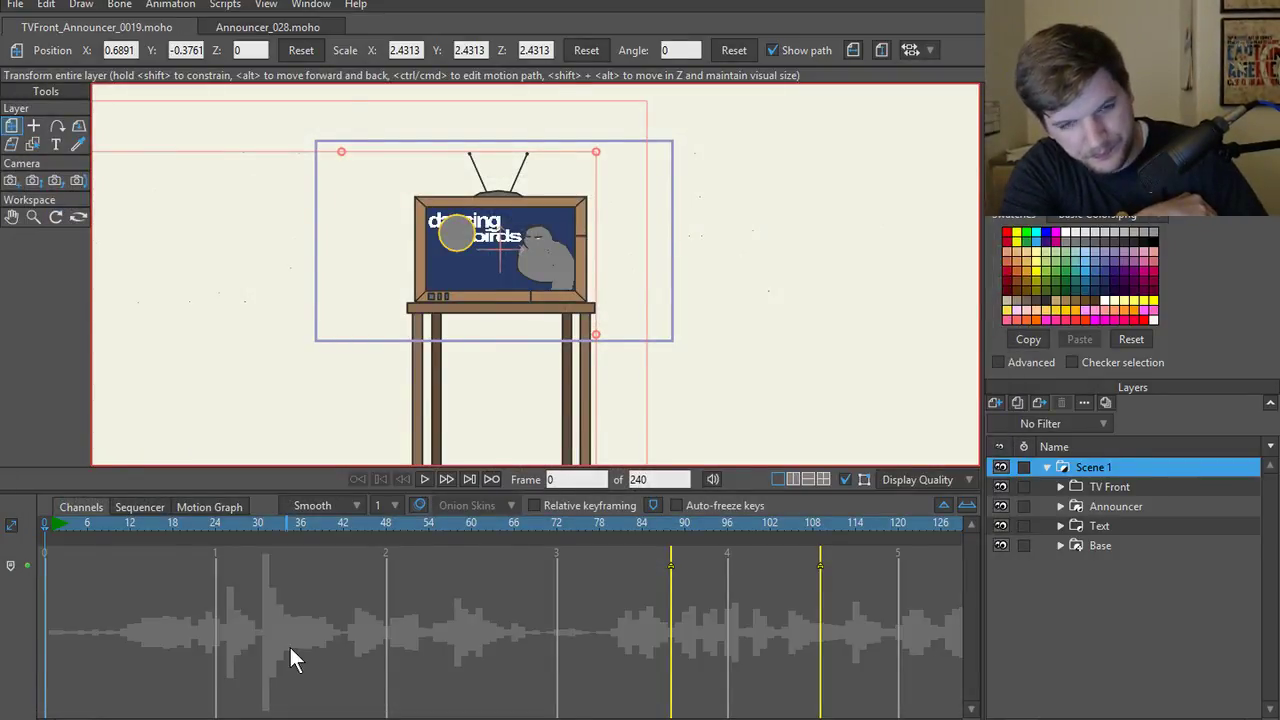
- Try to export frames 1 to 240 as an MP4 into the Silly Bird\Video folder and check the output in the video player
key(ctrl+r)
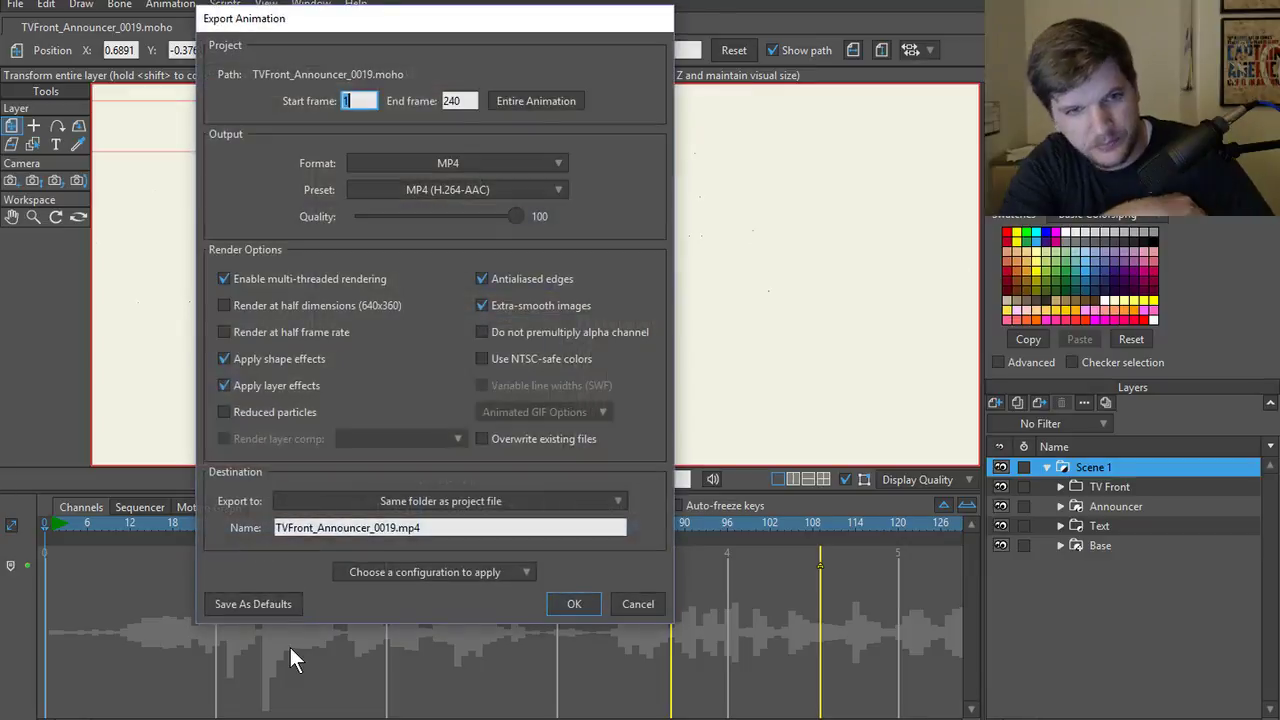
click(485, 502)
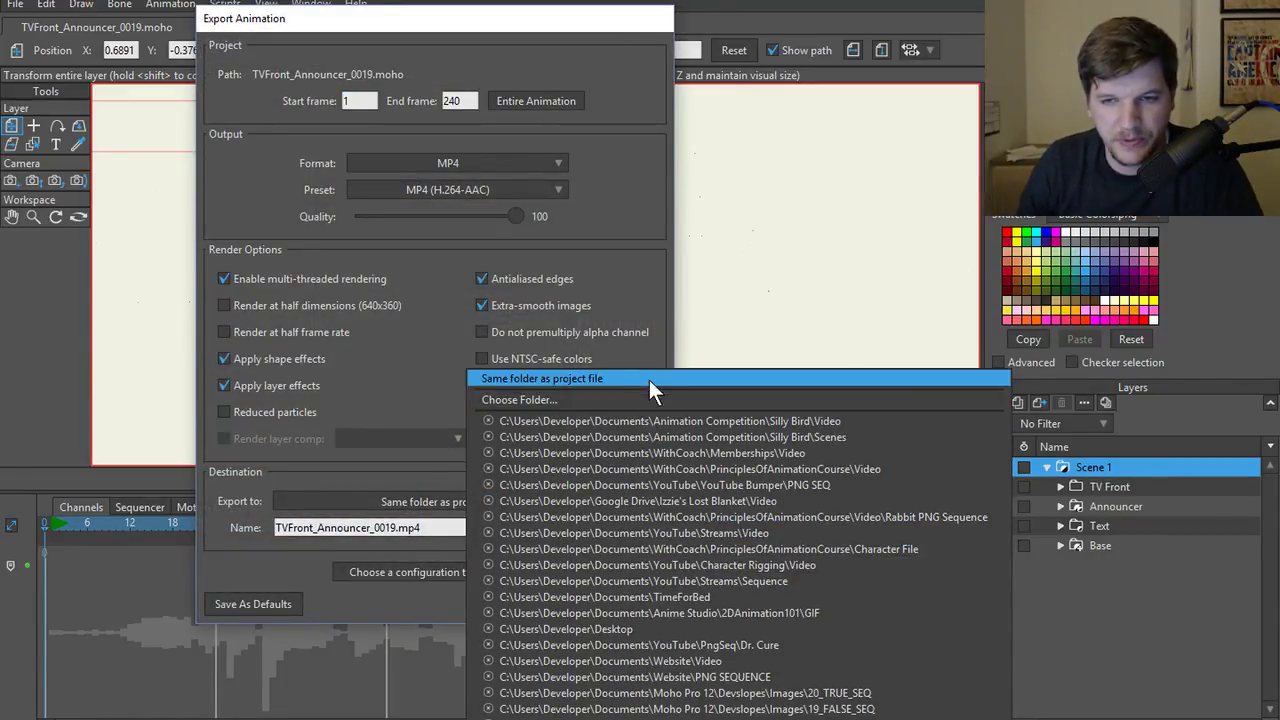
click(658, 421)
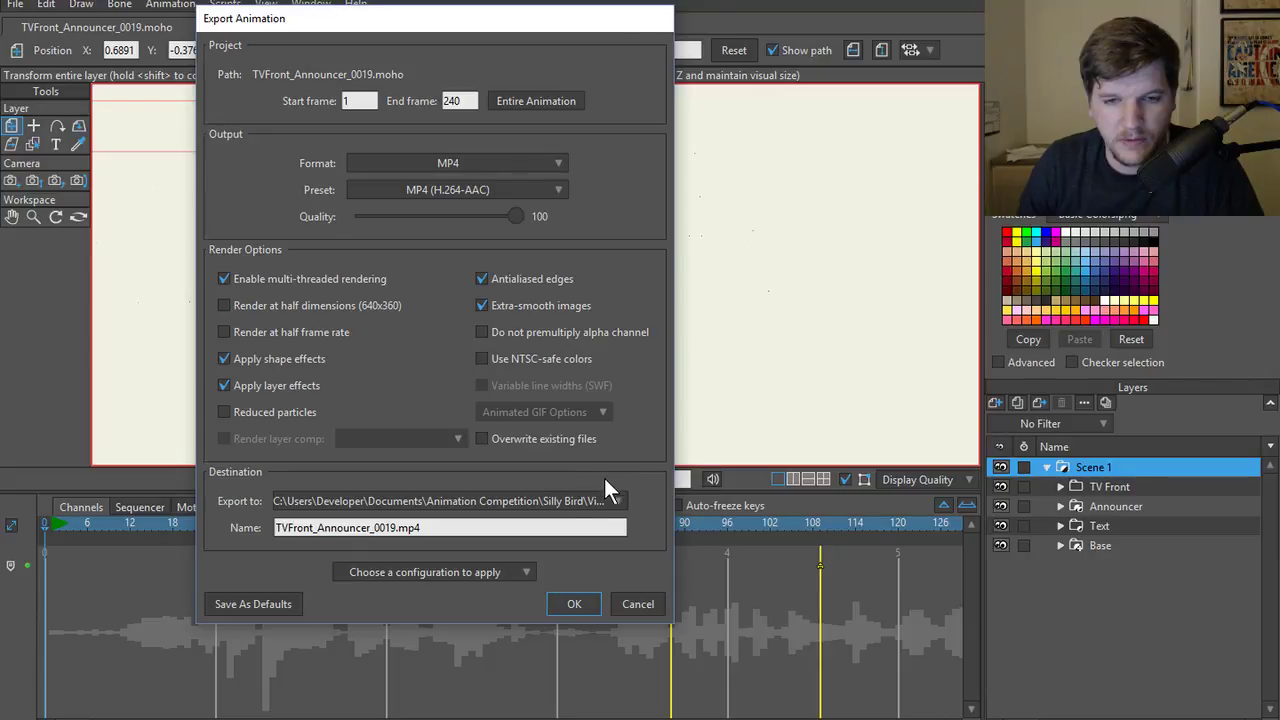
click(576, 604)
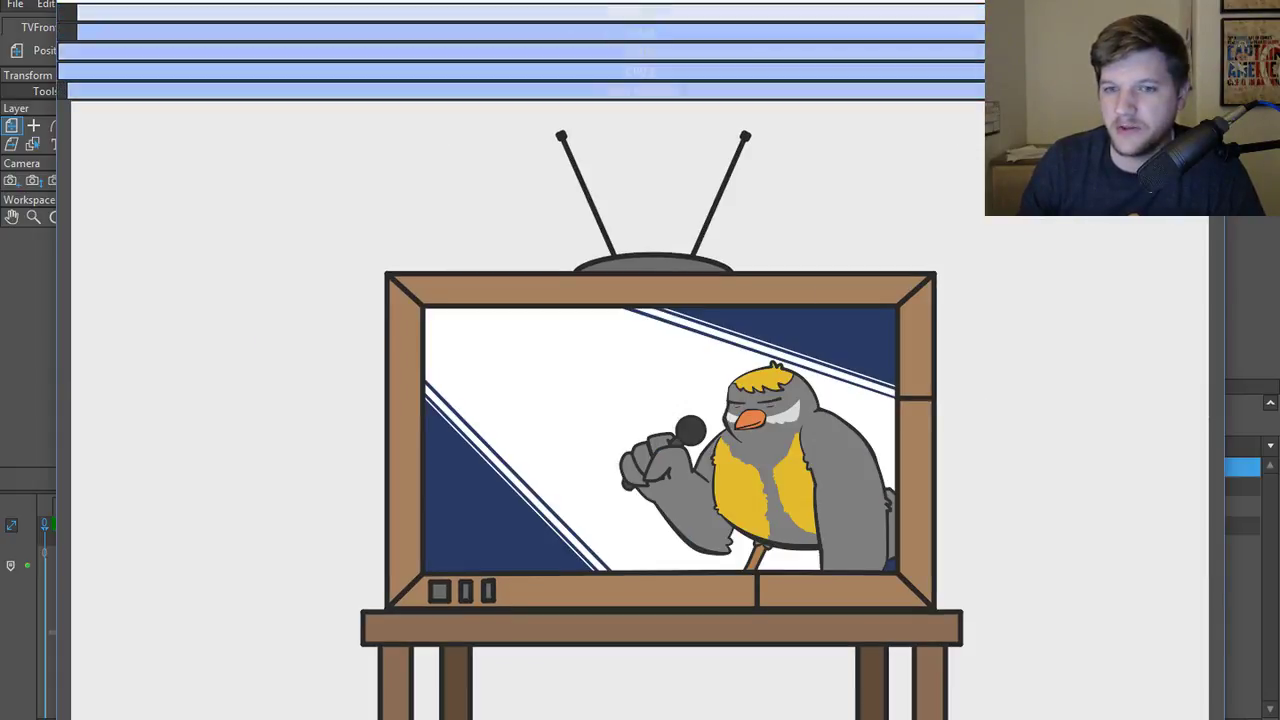
key(Escape)
click(788, 304)
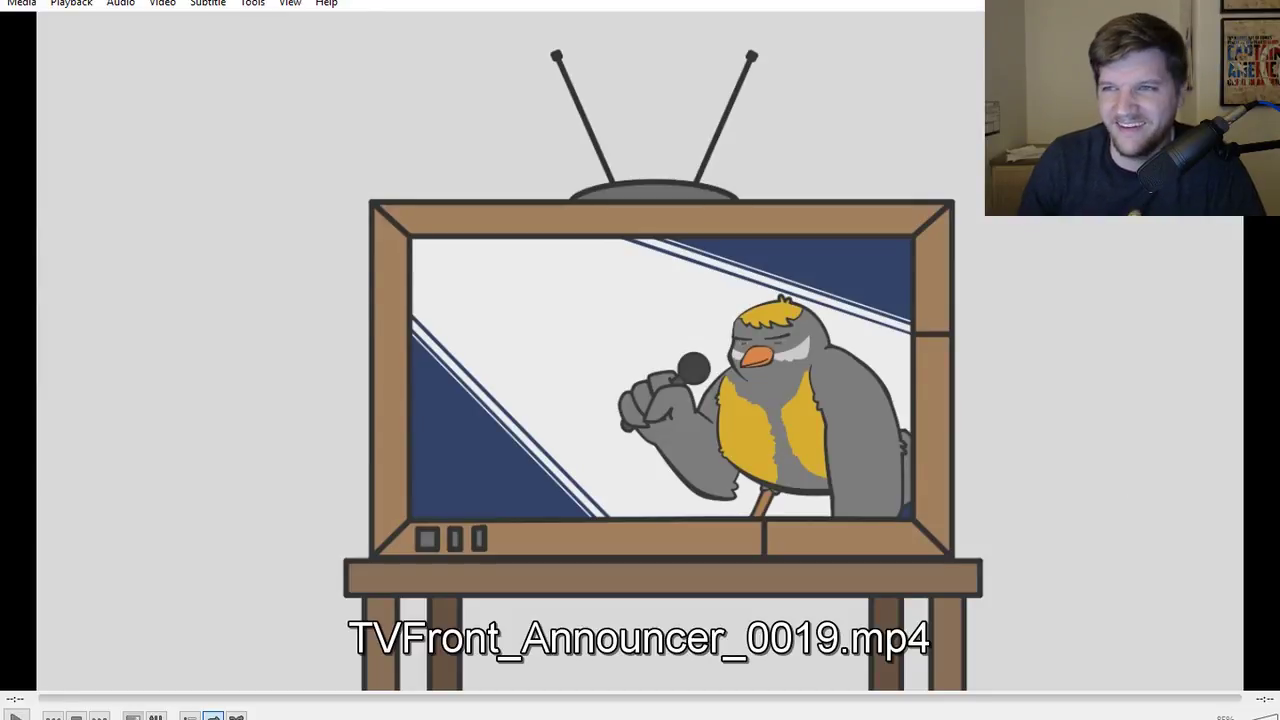
click(1262, 2)
- Render frame 0 as a check, close the preview and export frames 1 to 240 as TVFront_Announcer_0019.mp4
key(ctrl+r)
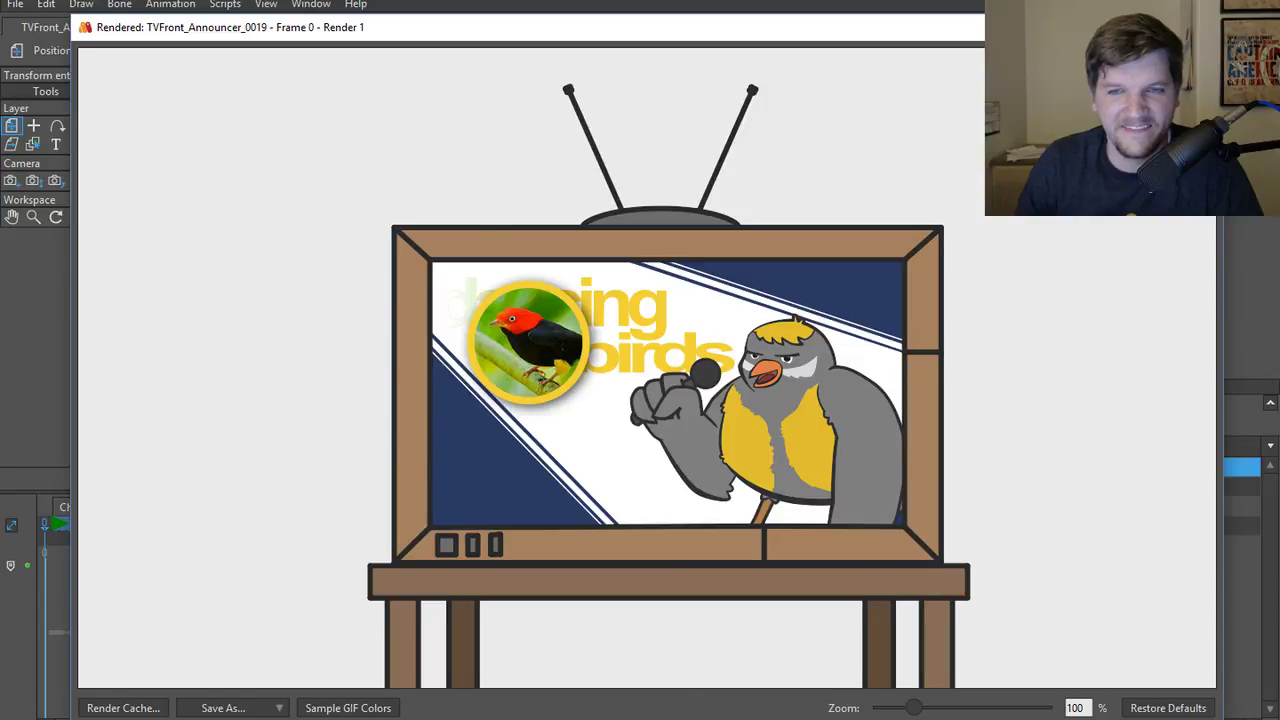
click(1194, 27)
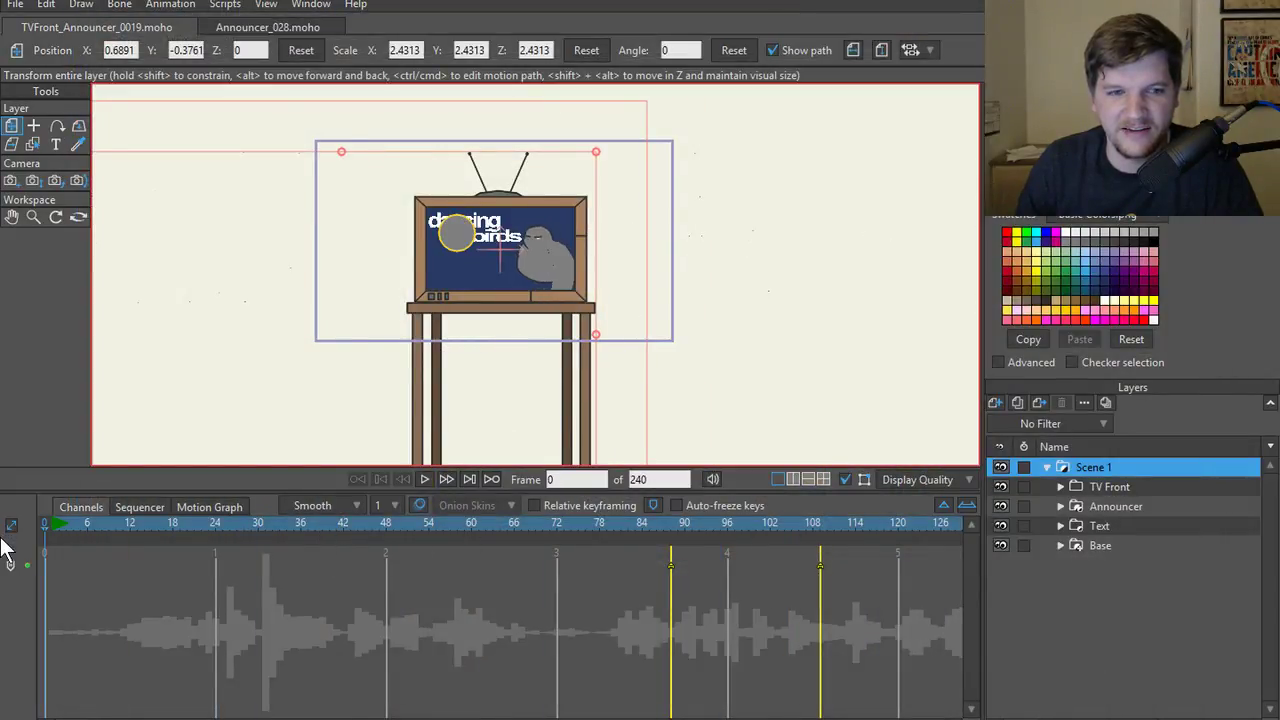
key(ctrl+shift+r)
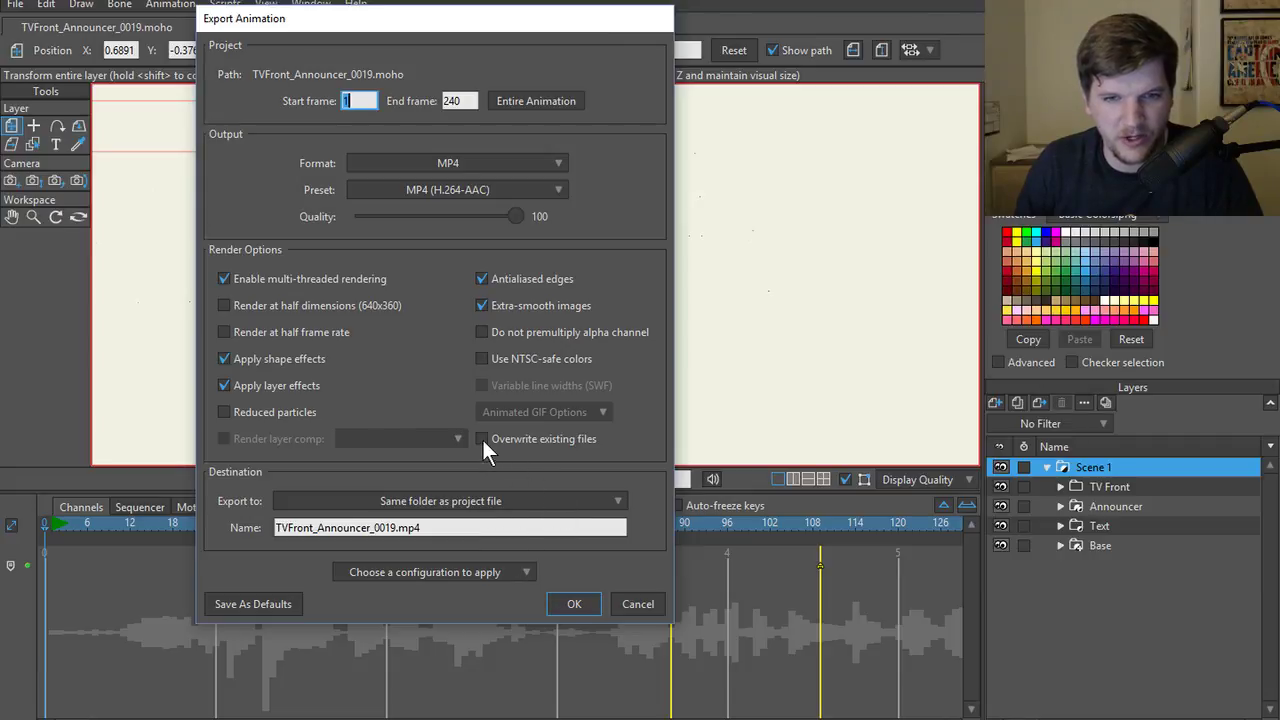
click(572, 604)
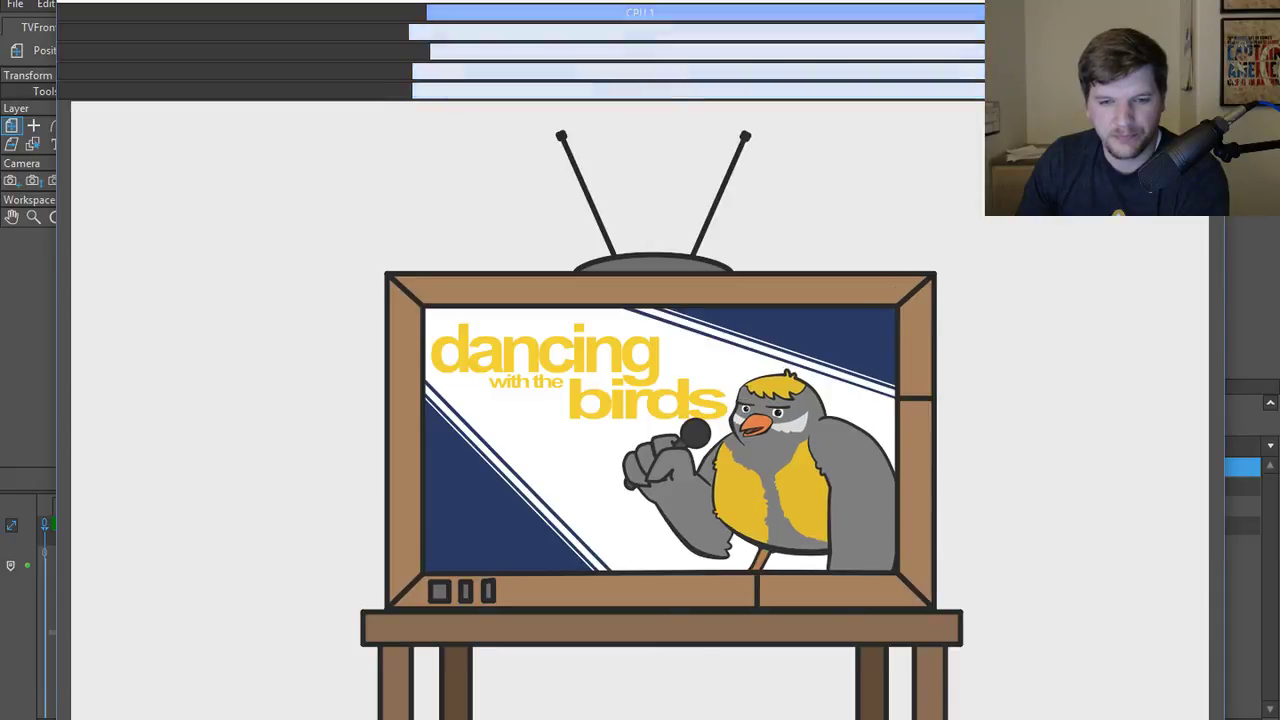
- Switch to Chrome, reload the Anime Studio Tutor competition page and look through the "Silly Bird" theme details and entry options
mouse_move(545, 719)
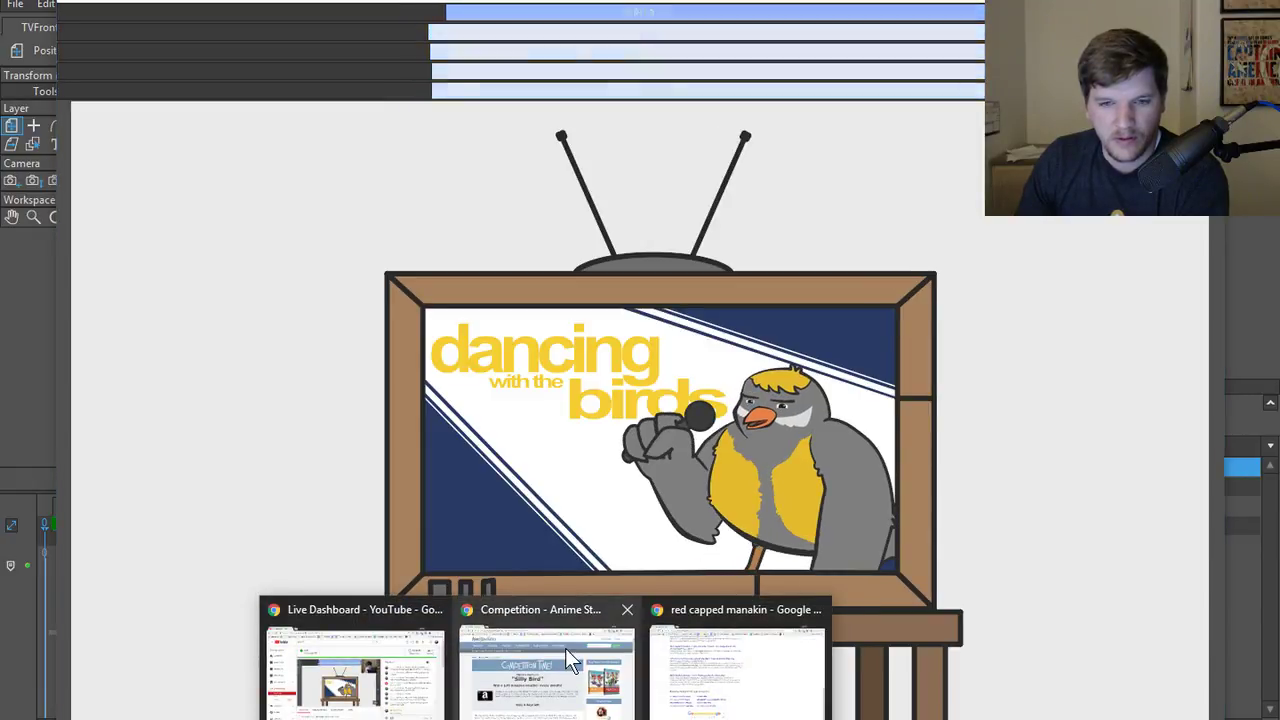
click(565, 648)
key(ctrl+l)
click(59, 321)
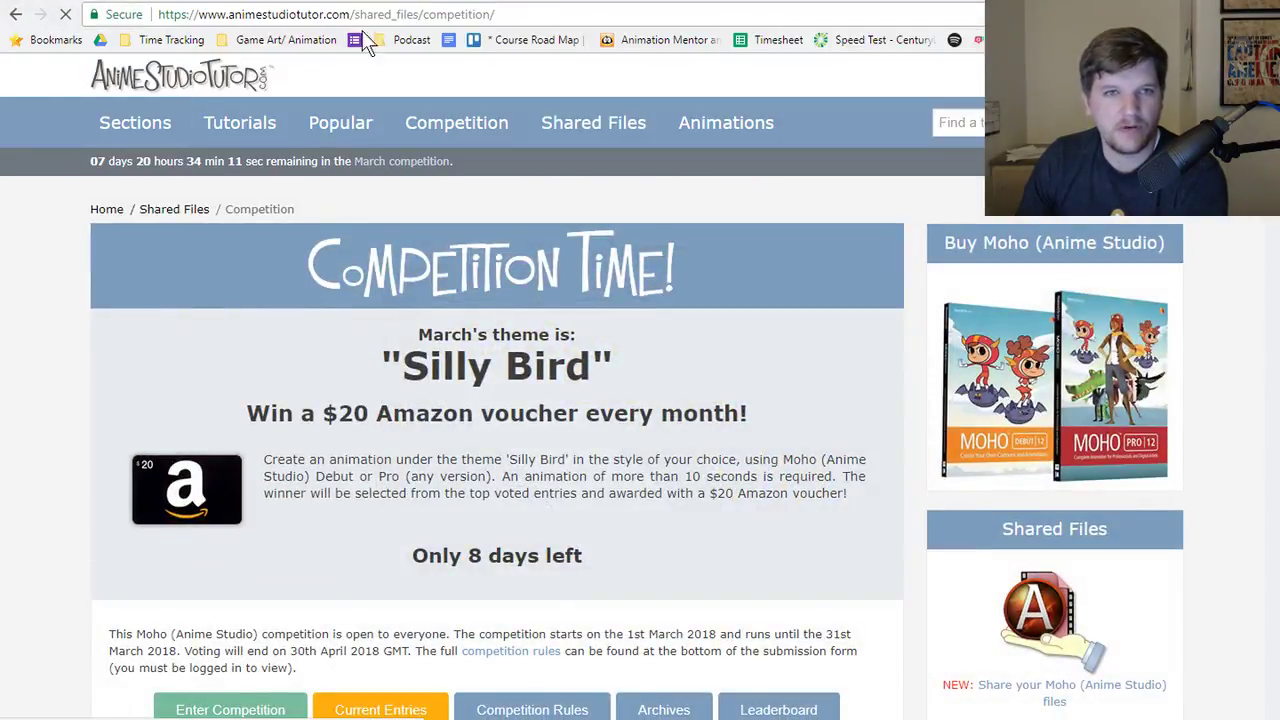
key(ctrl+l)
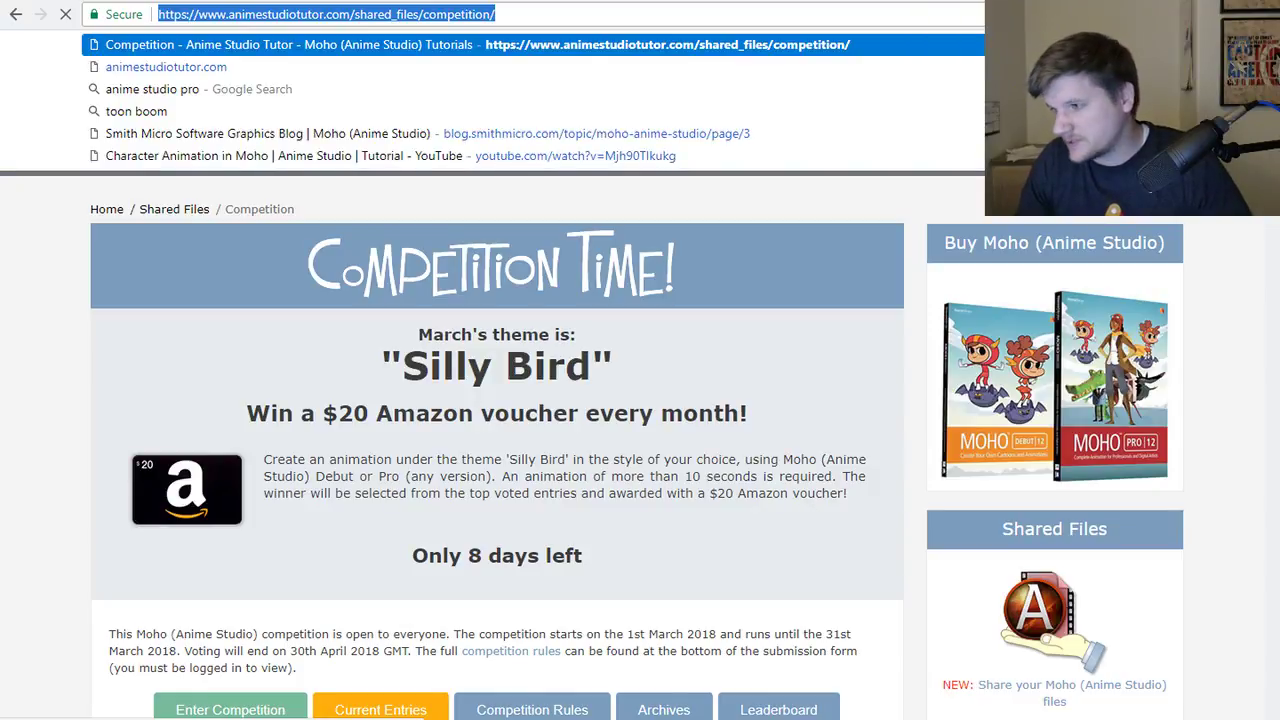
key(Return)
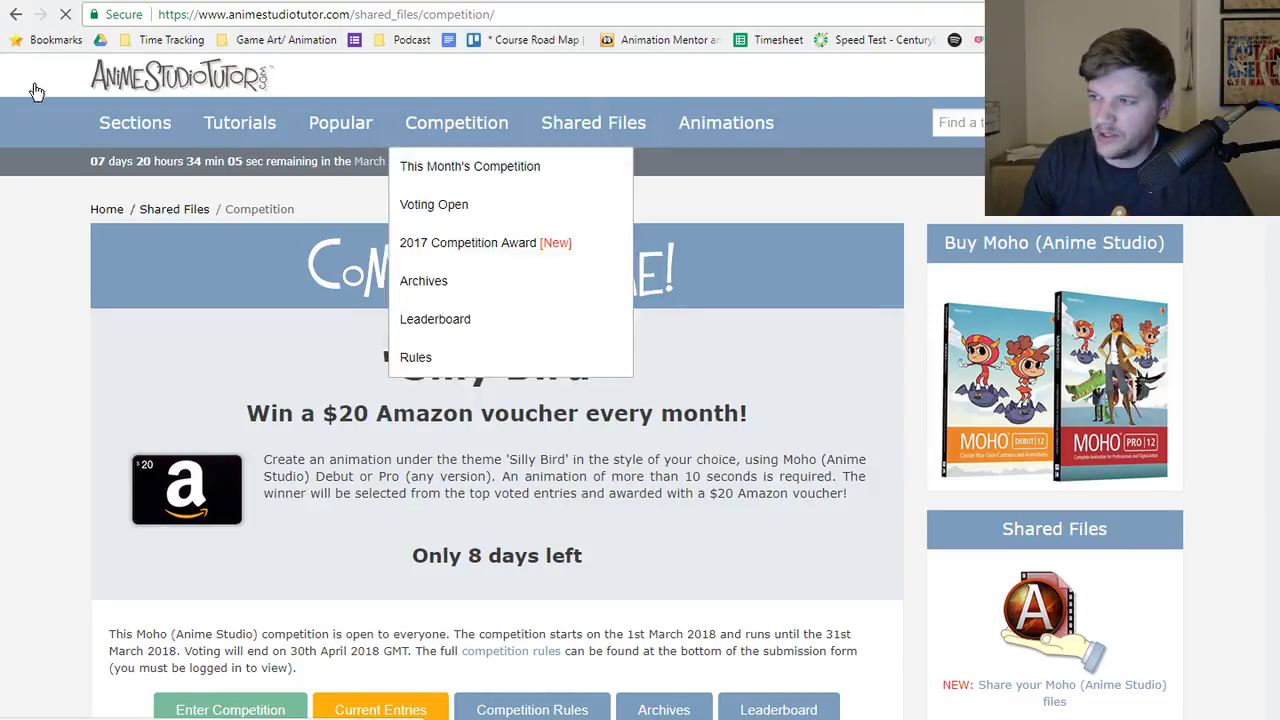
mouse_move(128, 135)
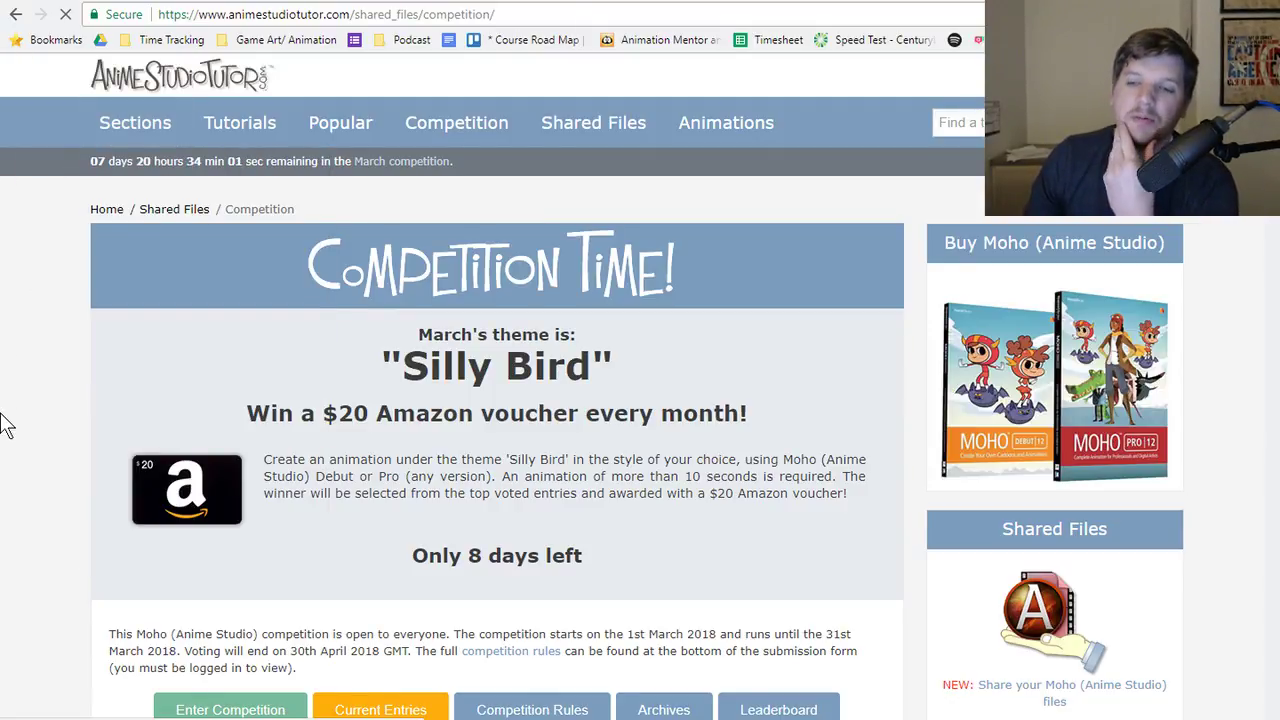
scroll(5, 425, down, 10)
scroll(5, 425, up, 10)
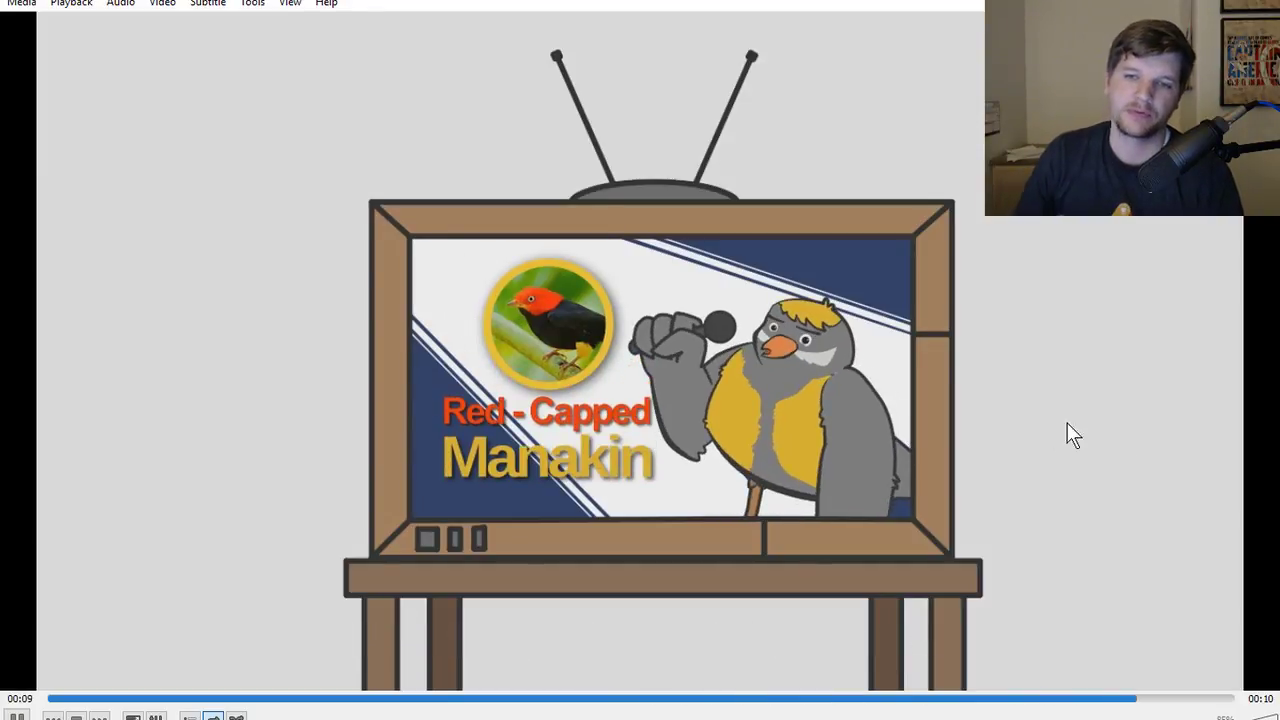
- Review the exported announcer video in VLC and pause it near the end
click(17, 715)
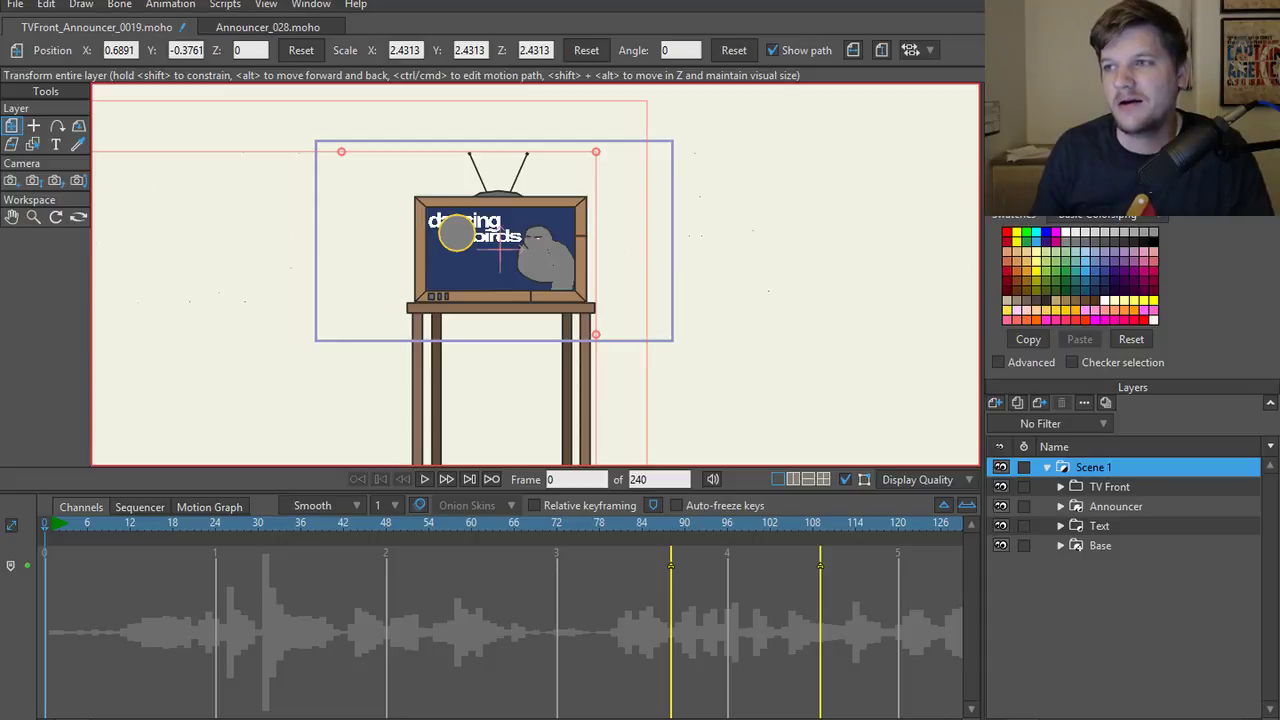
- Switch to Chrome and open mccoy.podia.com
key(alt+Tab)
text(mcco)
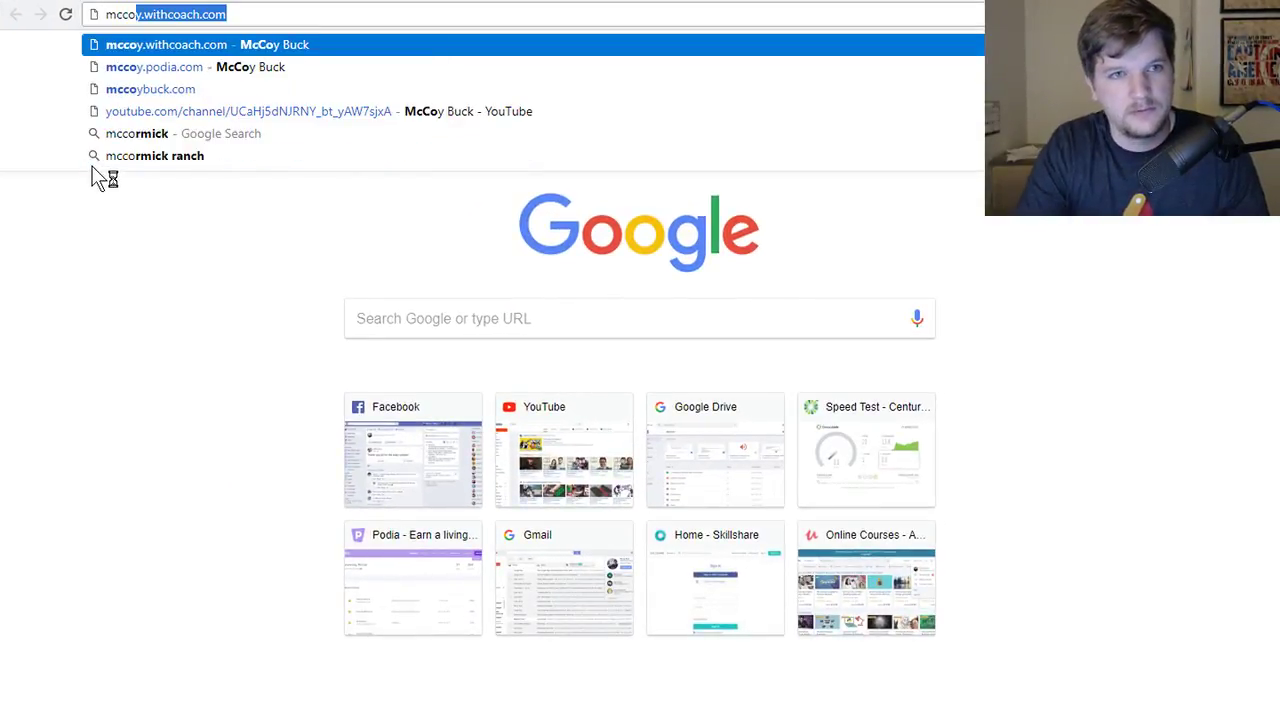
text(y.p)
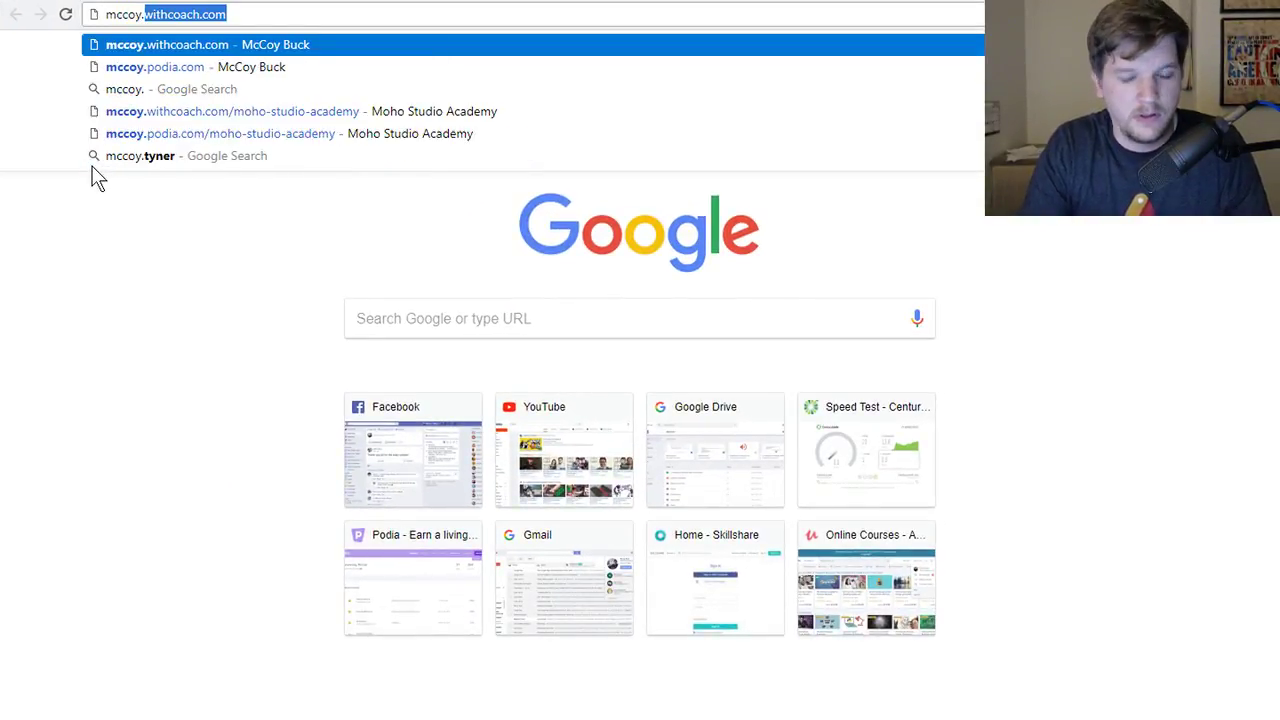
text(odi)
key(Return)
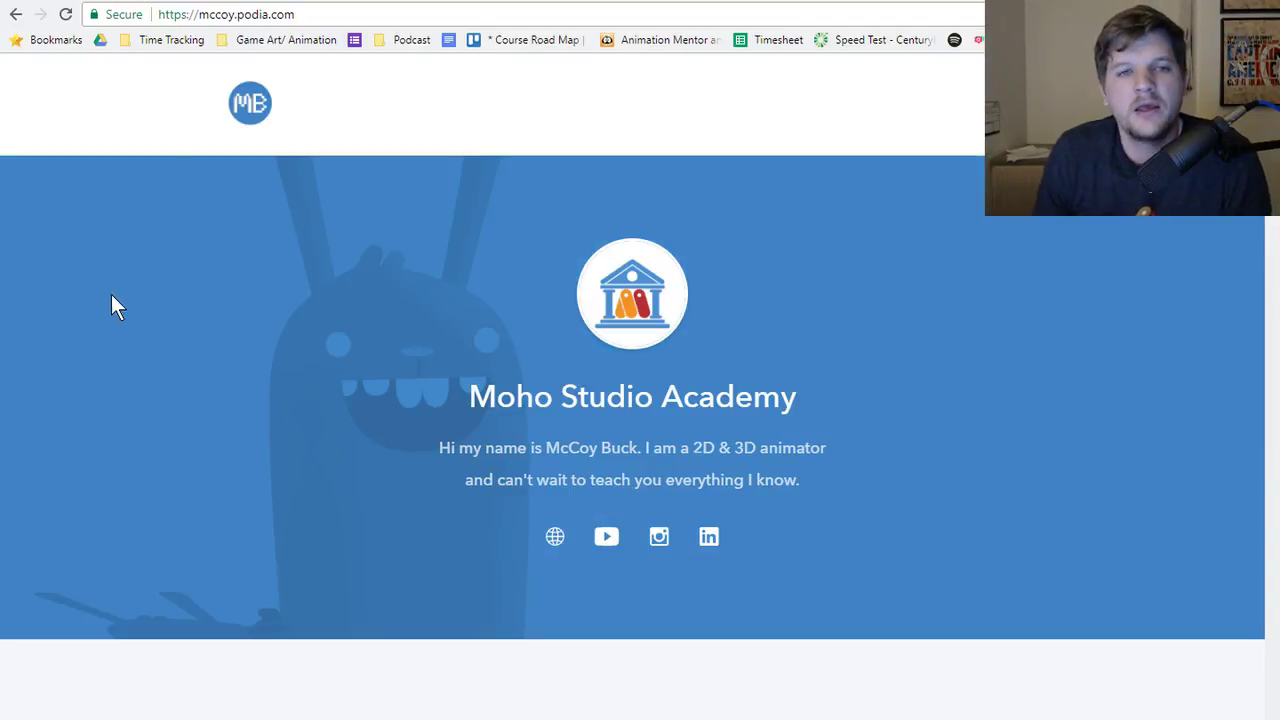
- Look through the Moho Studio Academy membership offer and the animation courses listed on the page
scroll(110, 294, down, 5)
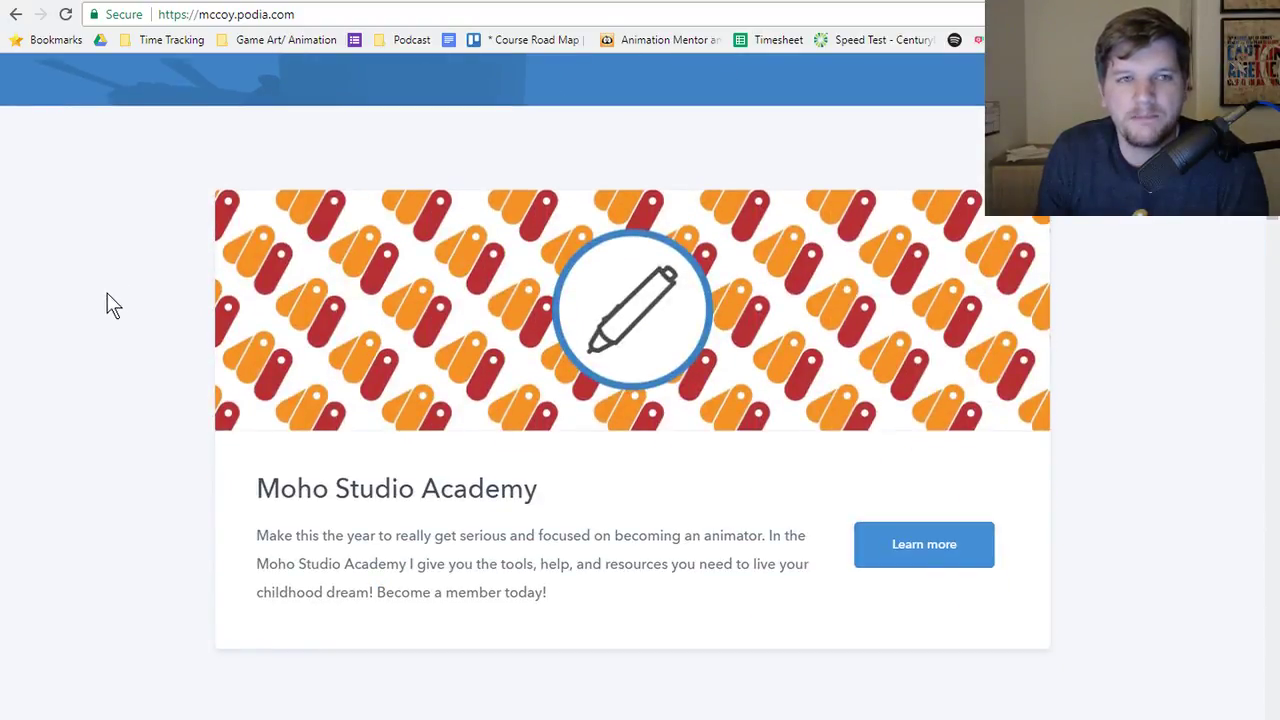
scroll(107, 293, up, 4)
scroll(85, 287, down, 12)
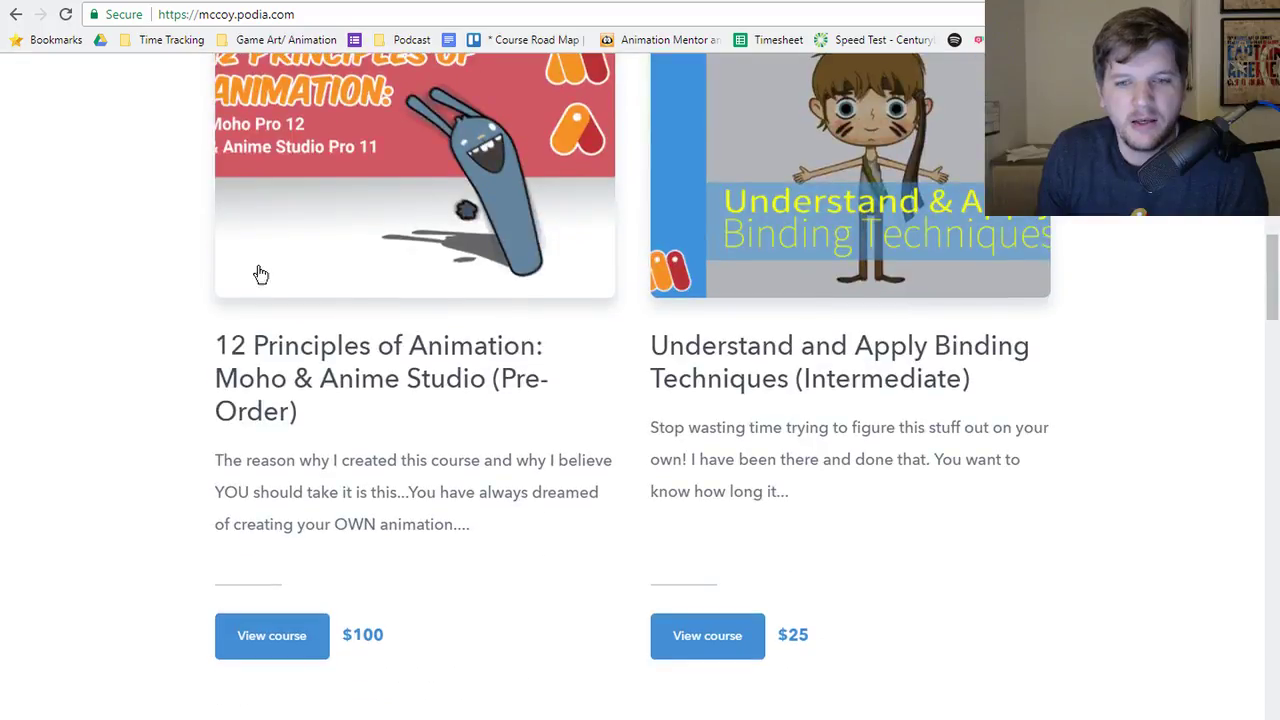
scroll(170, 367, down, 5)
scroll(166, 366, up, 8)
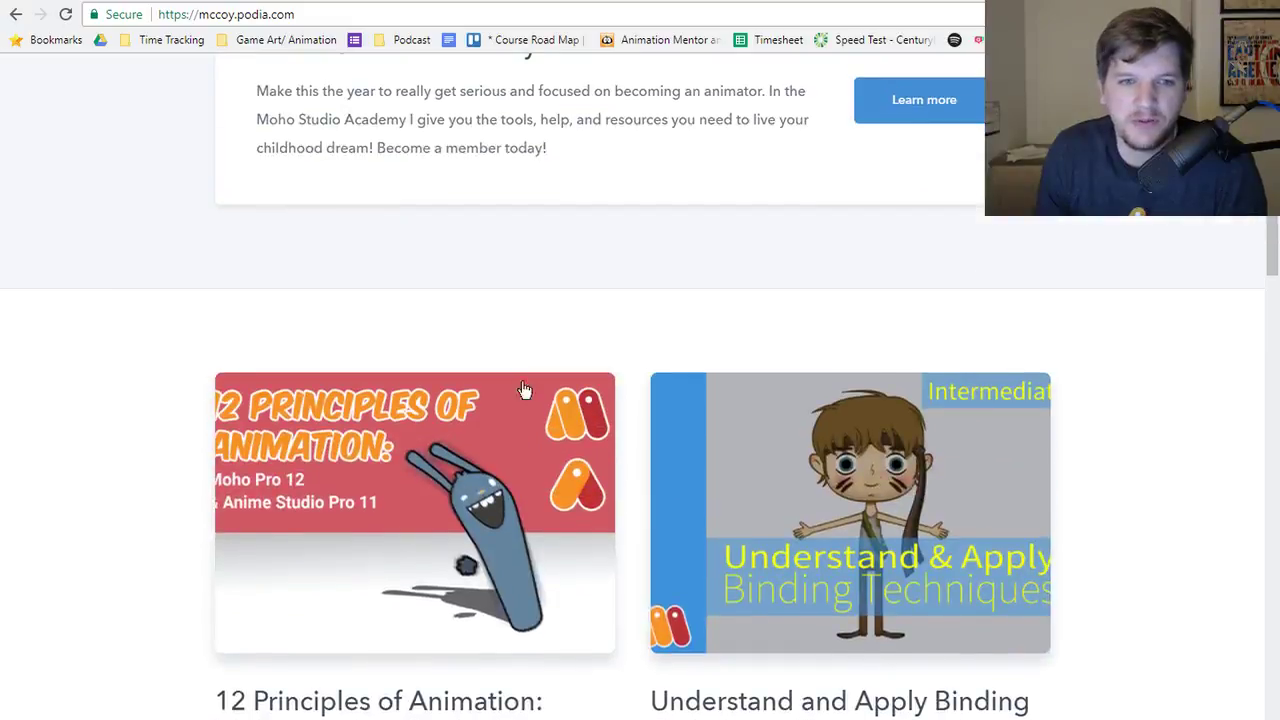
scroll(345, 307, down, 3)
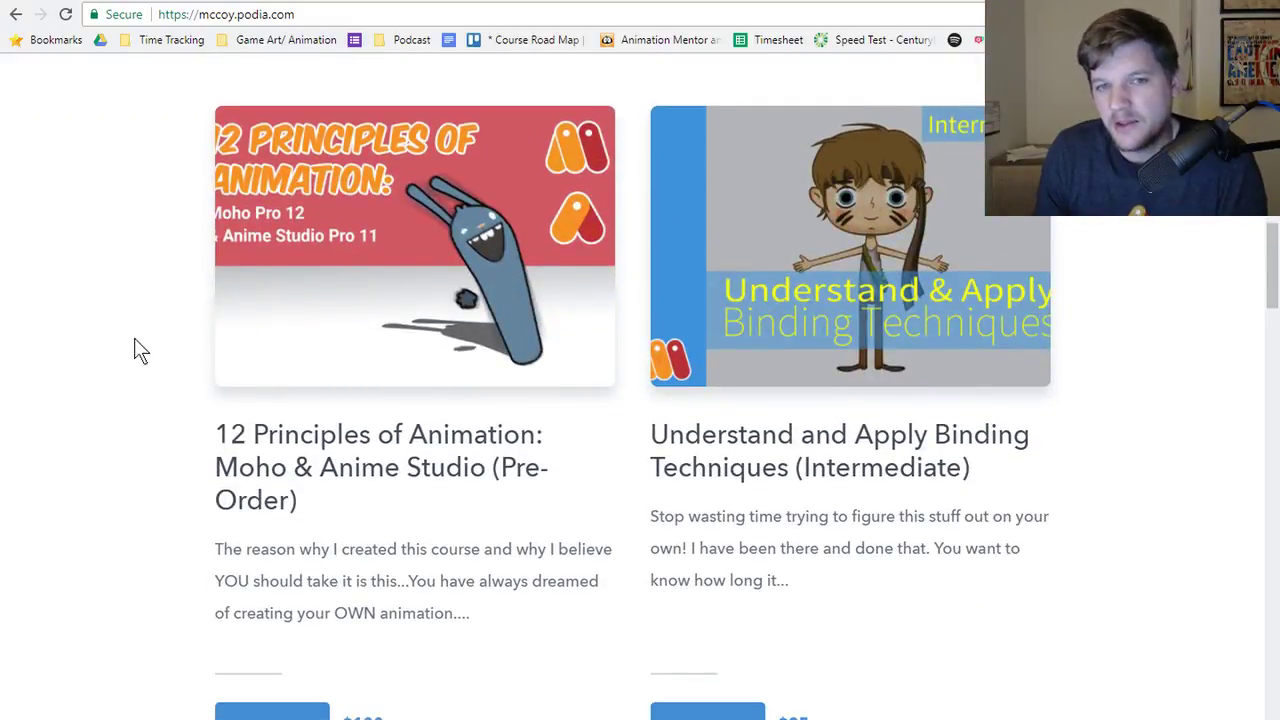
scroll(140, 350, down, 1)
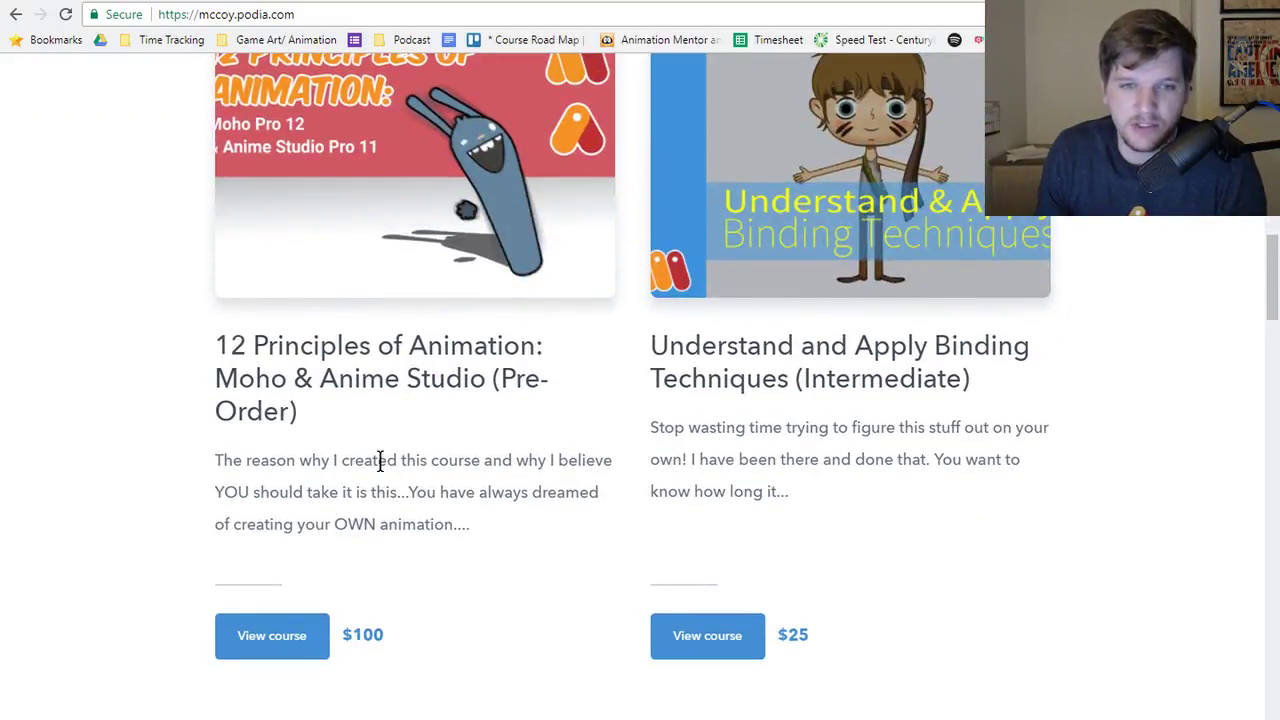
- Open the Moho Studio Academy membership page and look through the Academist plan's price, benefits, included courses and recent posts
scroll(170, 491, up, 1)
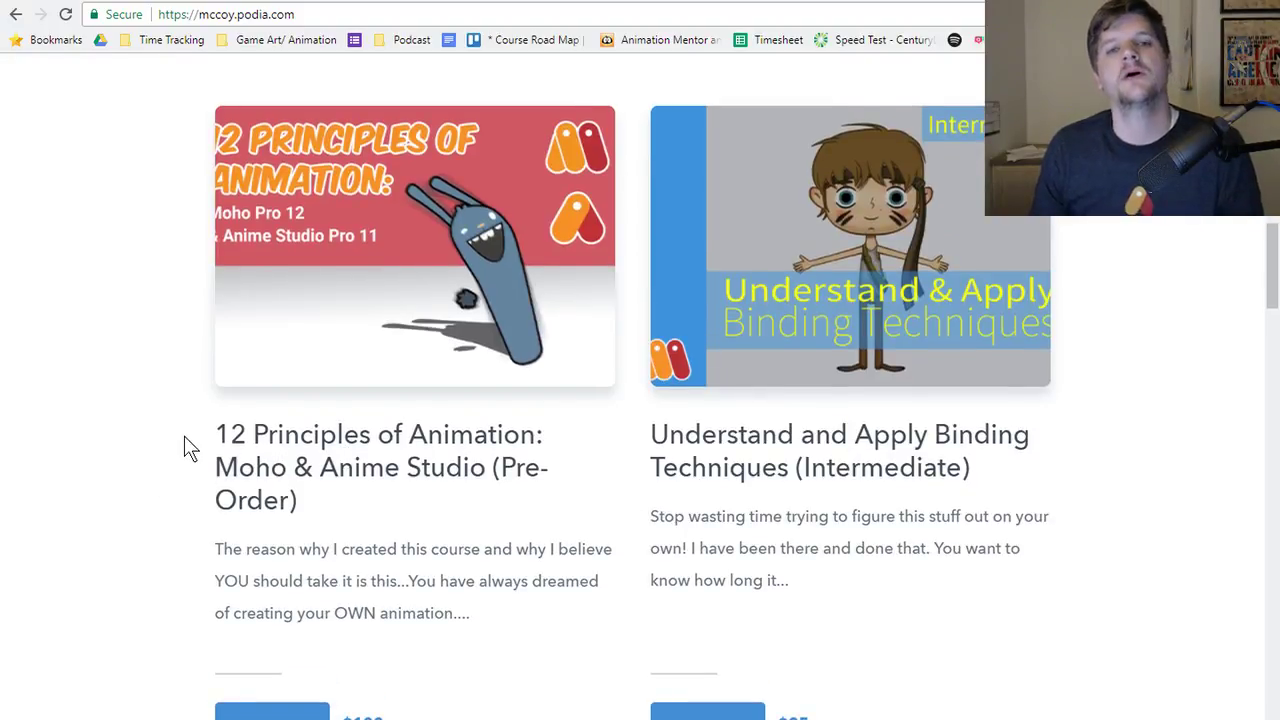
scroll(184, 437, up, 5)
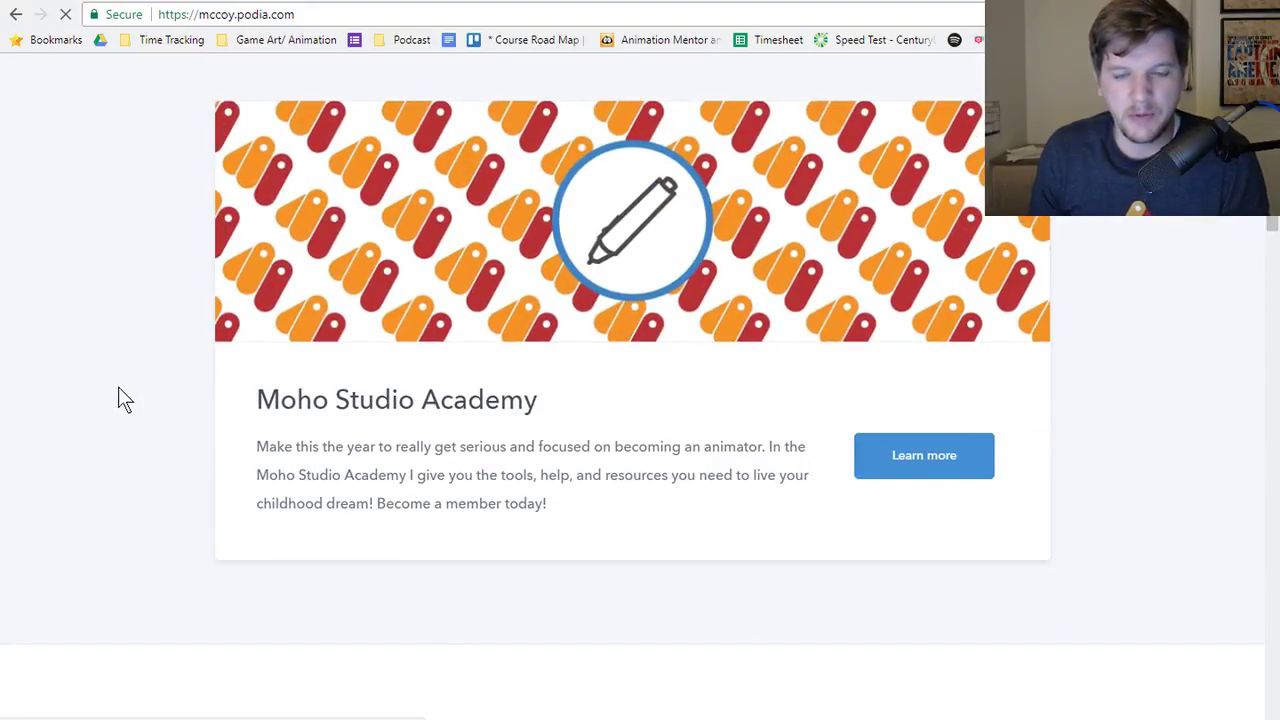
click(384, 402)
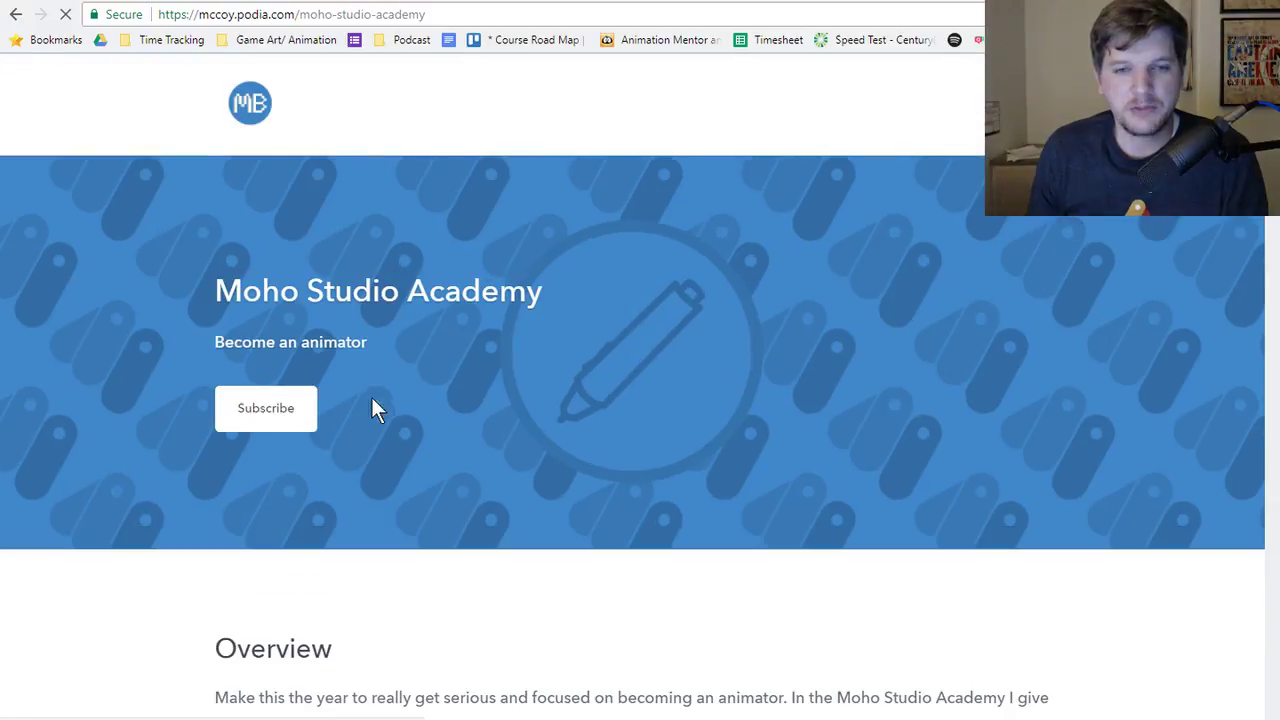
scroll(371, 406, down, 6)
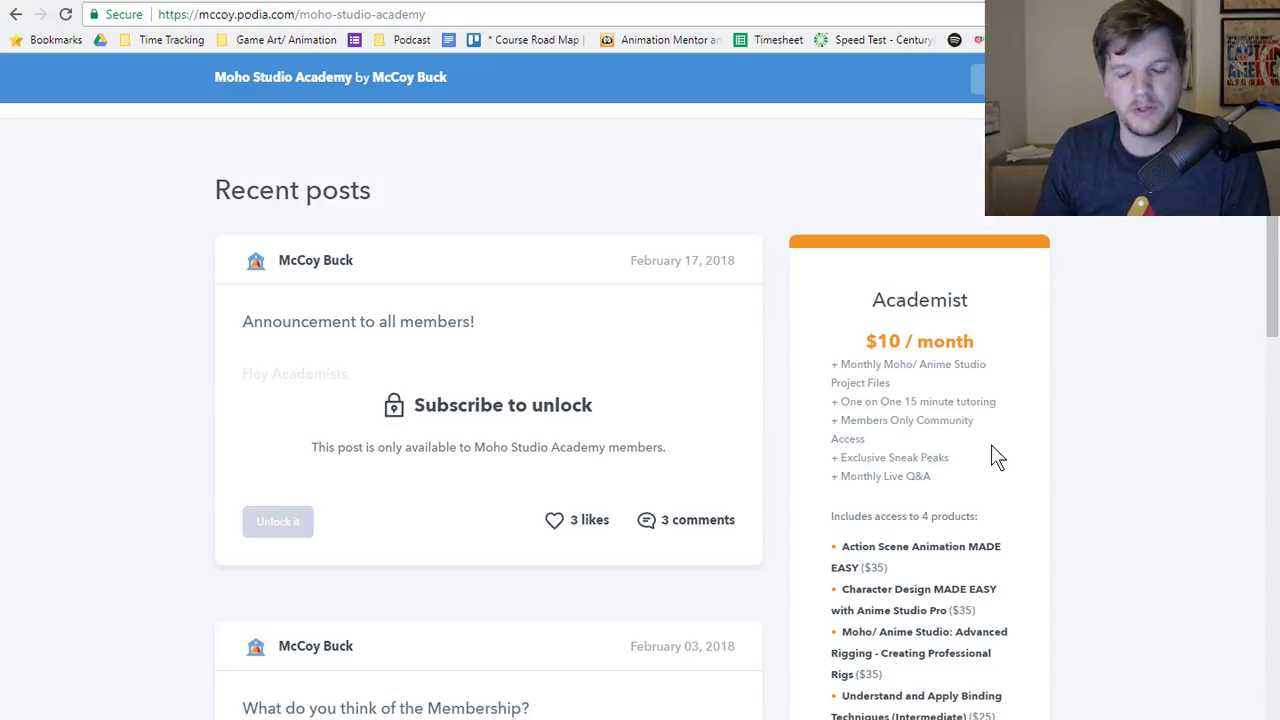
scroll(1005, 466, down, 1)
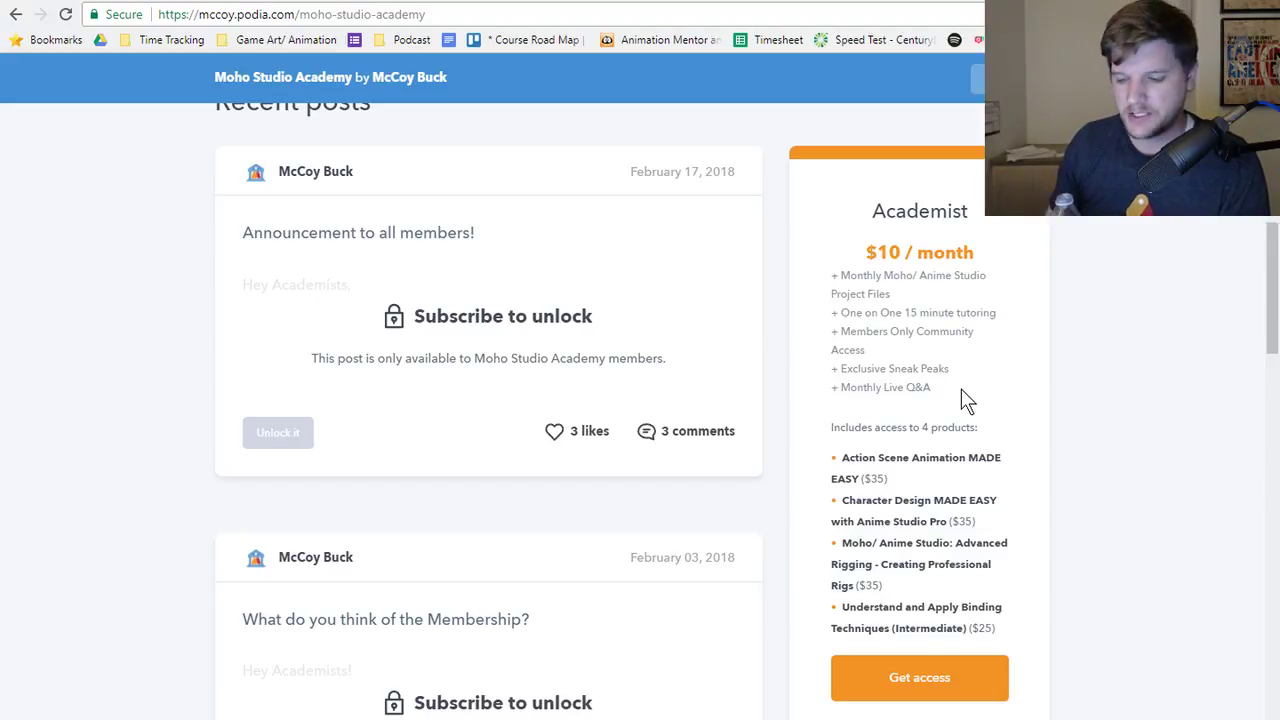
scroll(961, 390, up, 10)
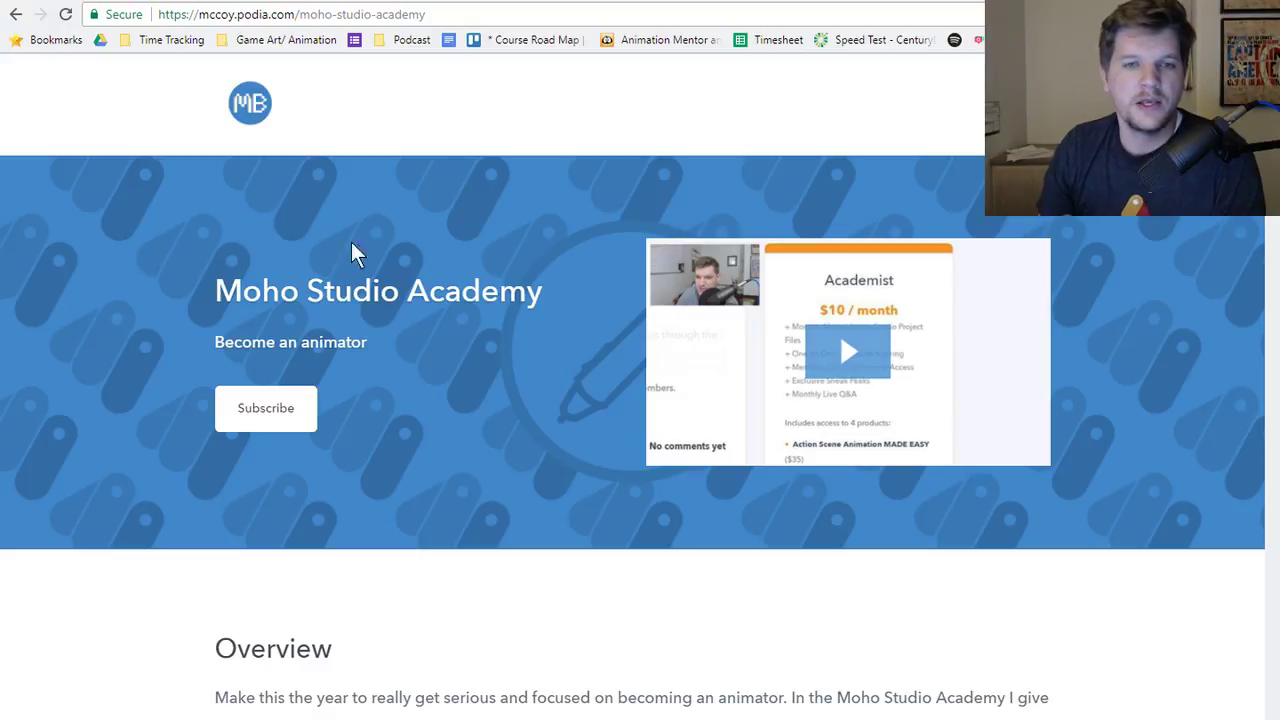
scroll(146, 360, down, 3)
scroll(121, 370, down, 5)
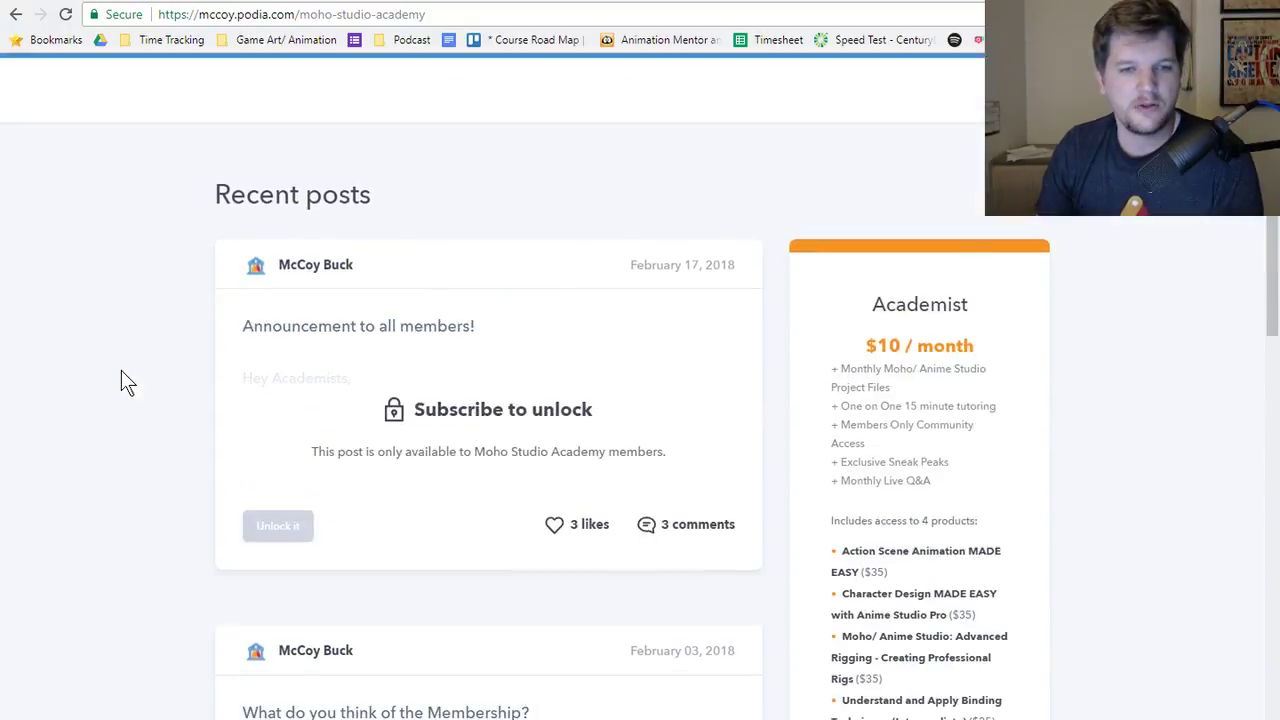
scroll(121, 370, up, 8)
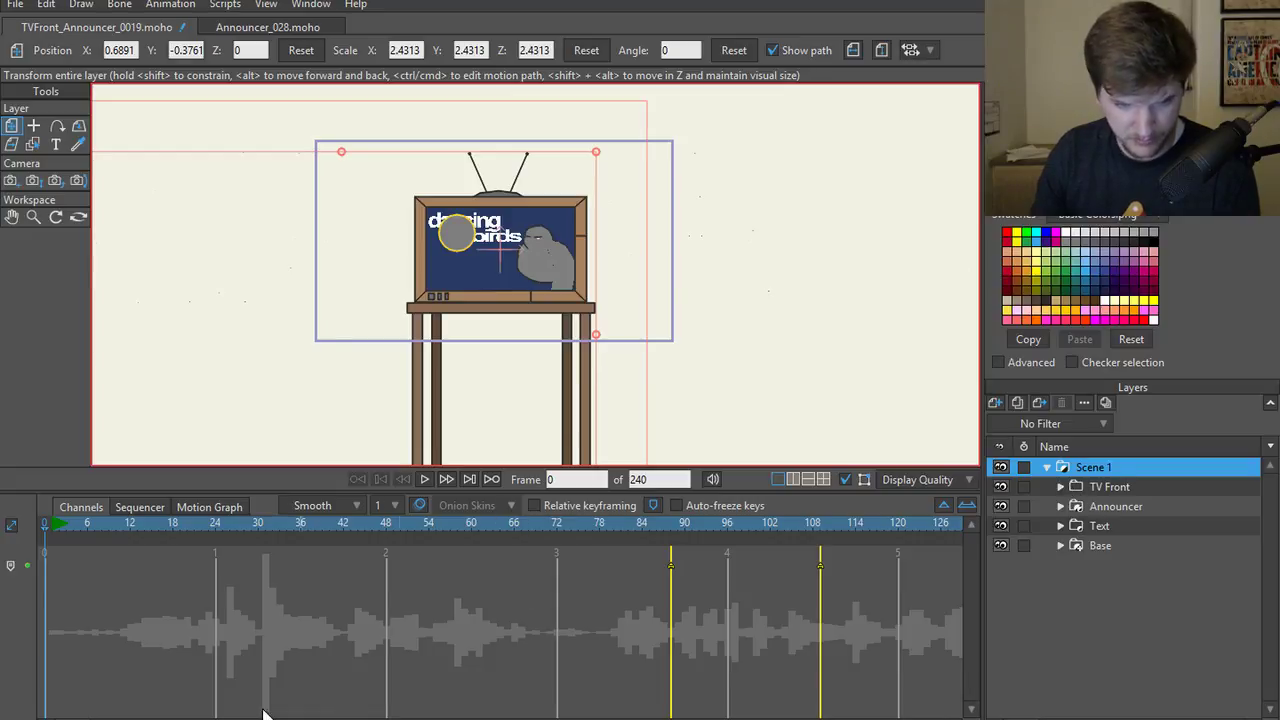
drag(265, 719, 440, 719)
scroll(314, 623, right, 3)
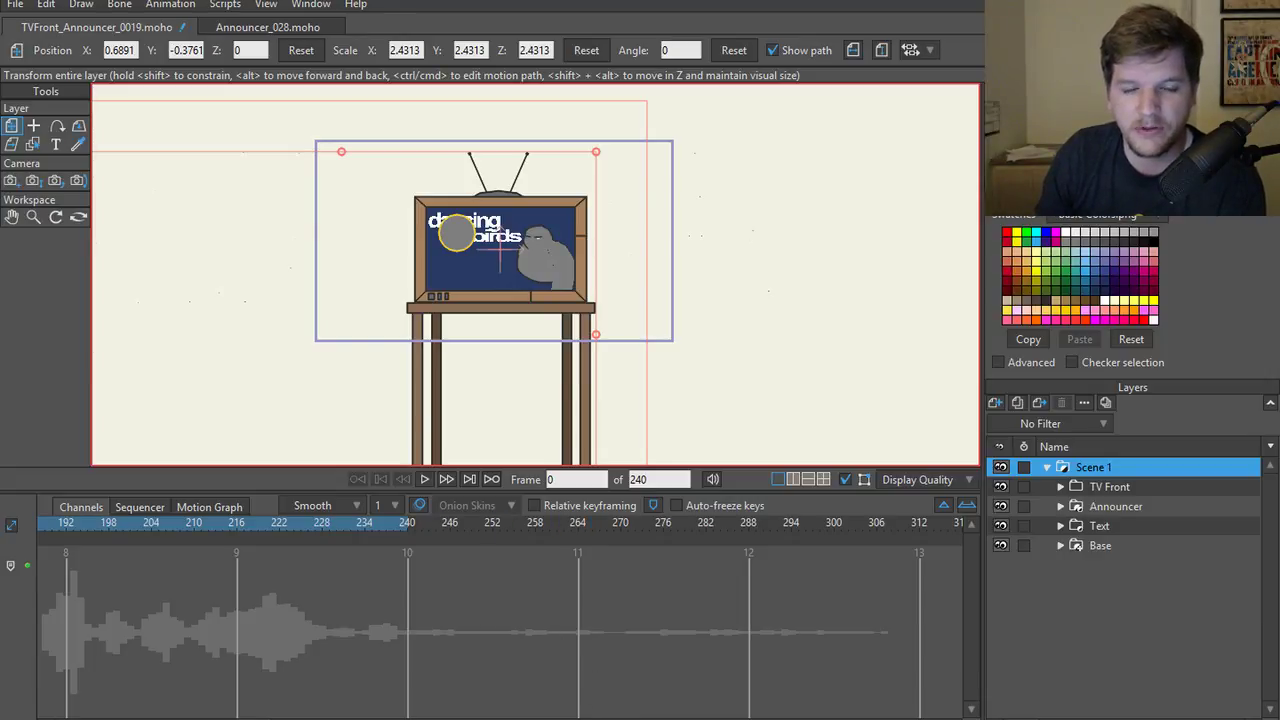
mouse_move(632, 719)
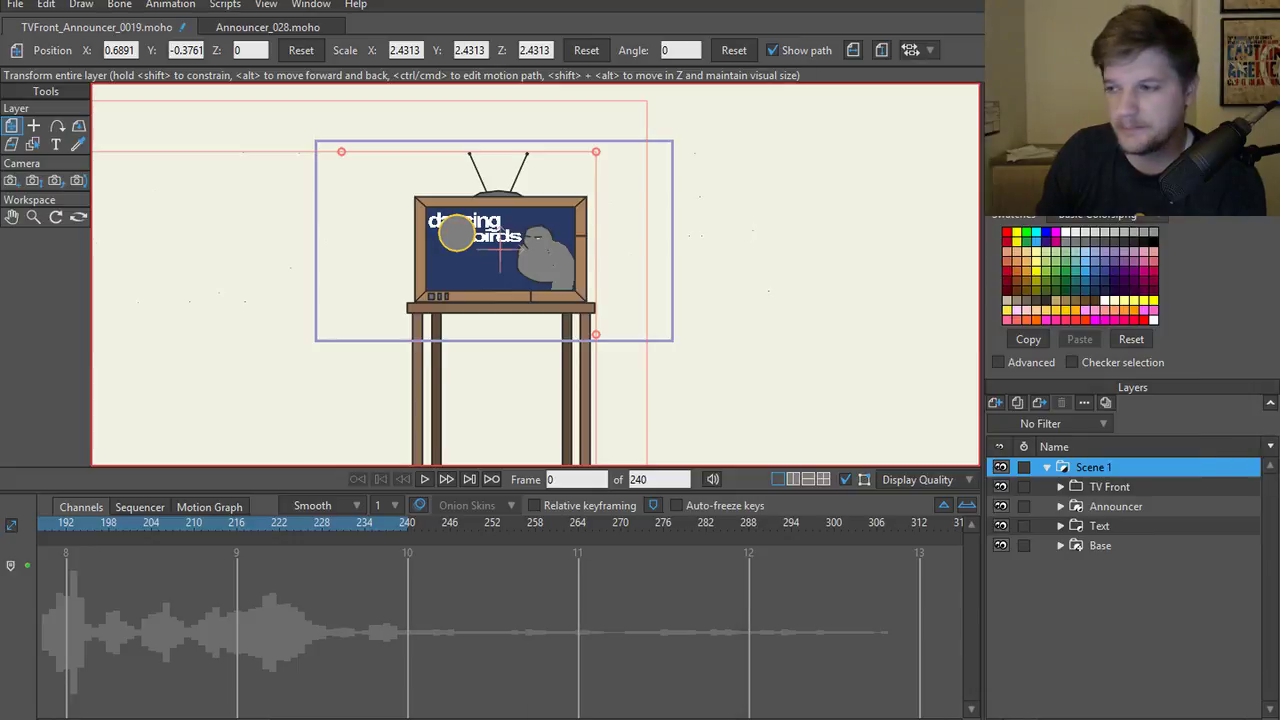